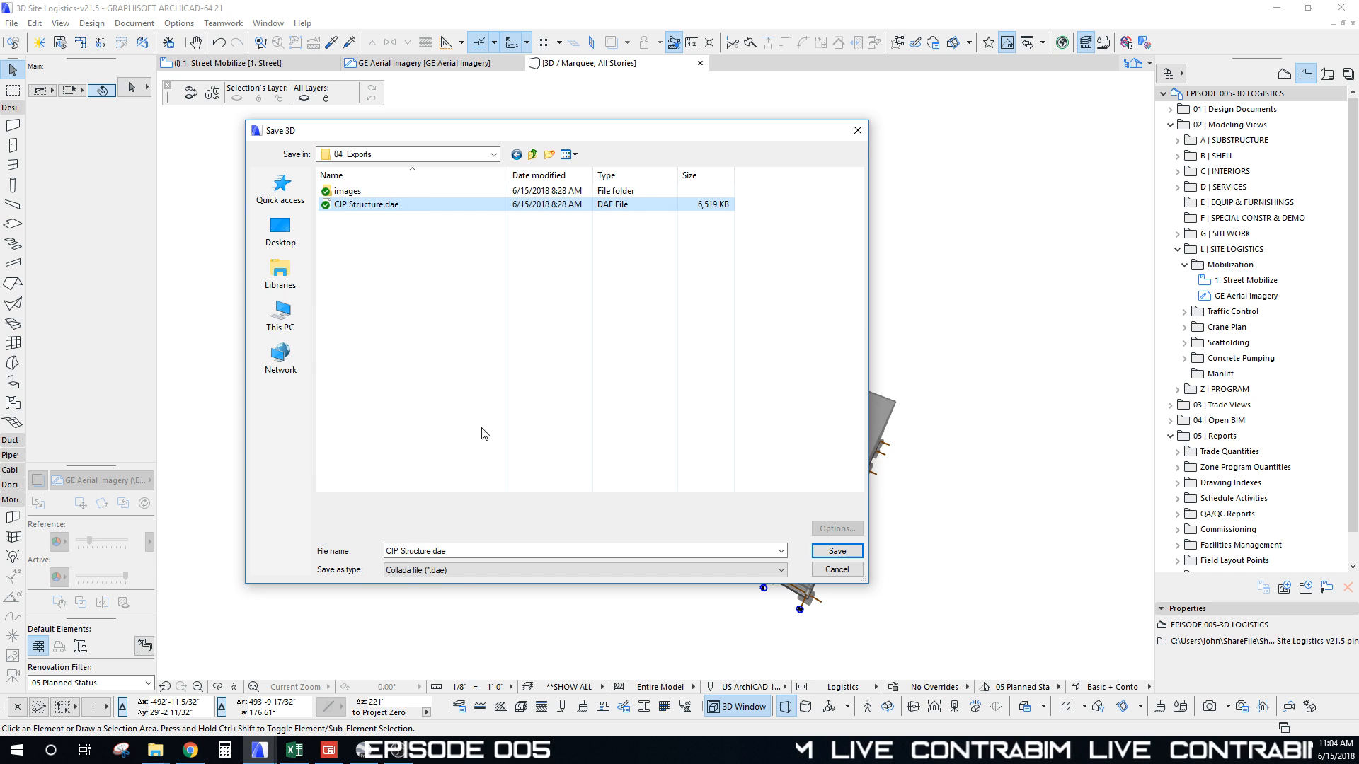
Step: Export the 3D model as Collada, replacing CIP Structure.dae in 04_Exports
left_click(429, 577)
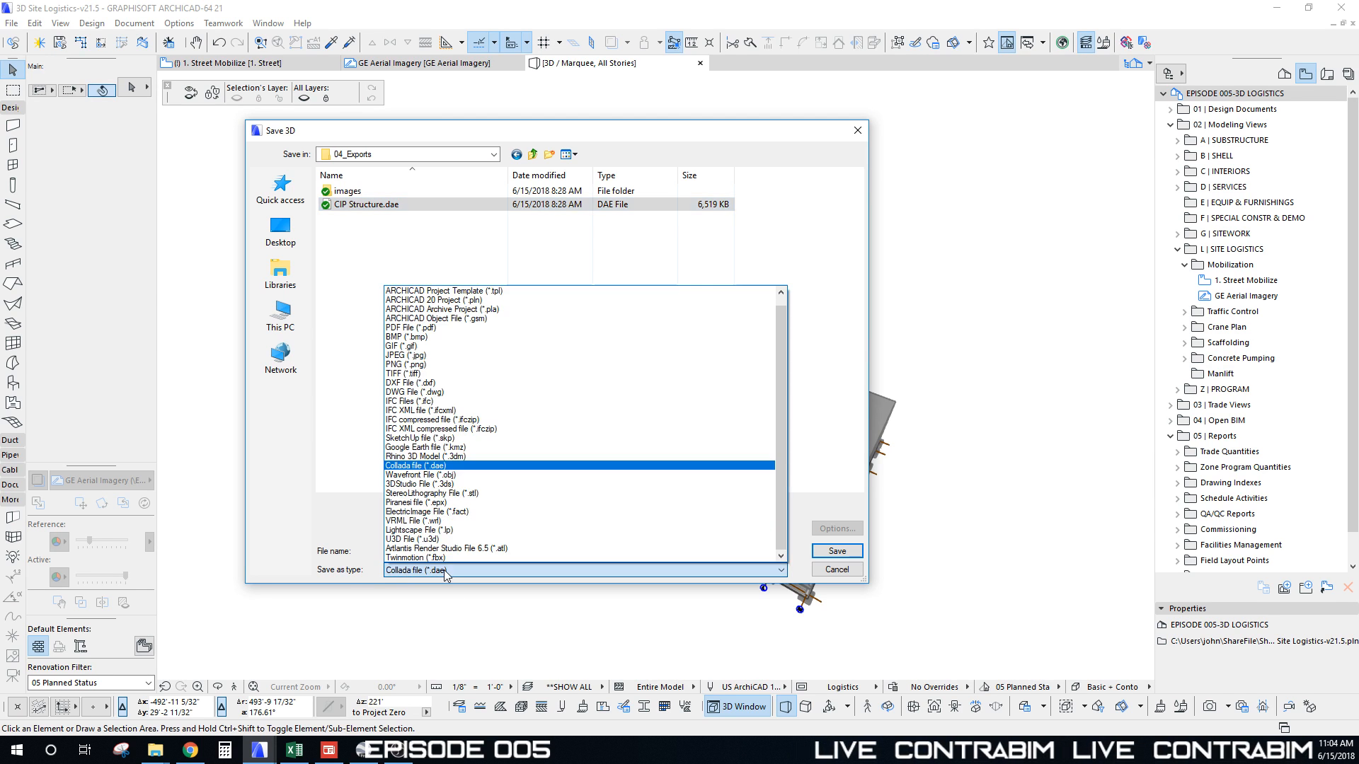
left_click(445, 570)
left_click_drag(405, 121, 643, 146)
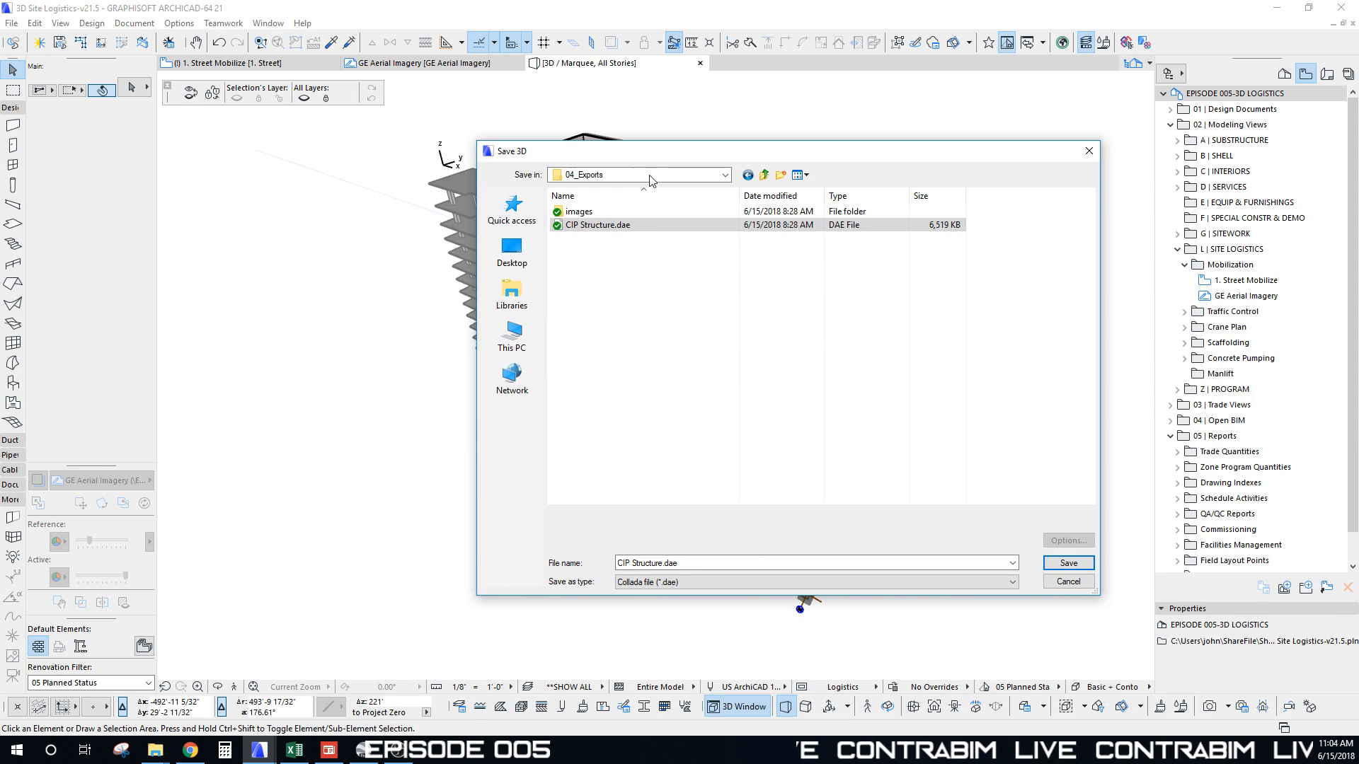
left_click(1069, 563)
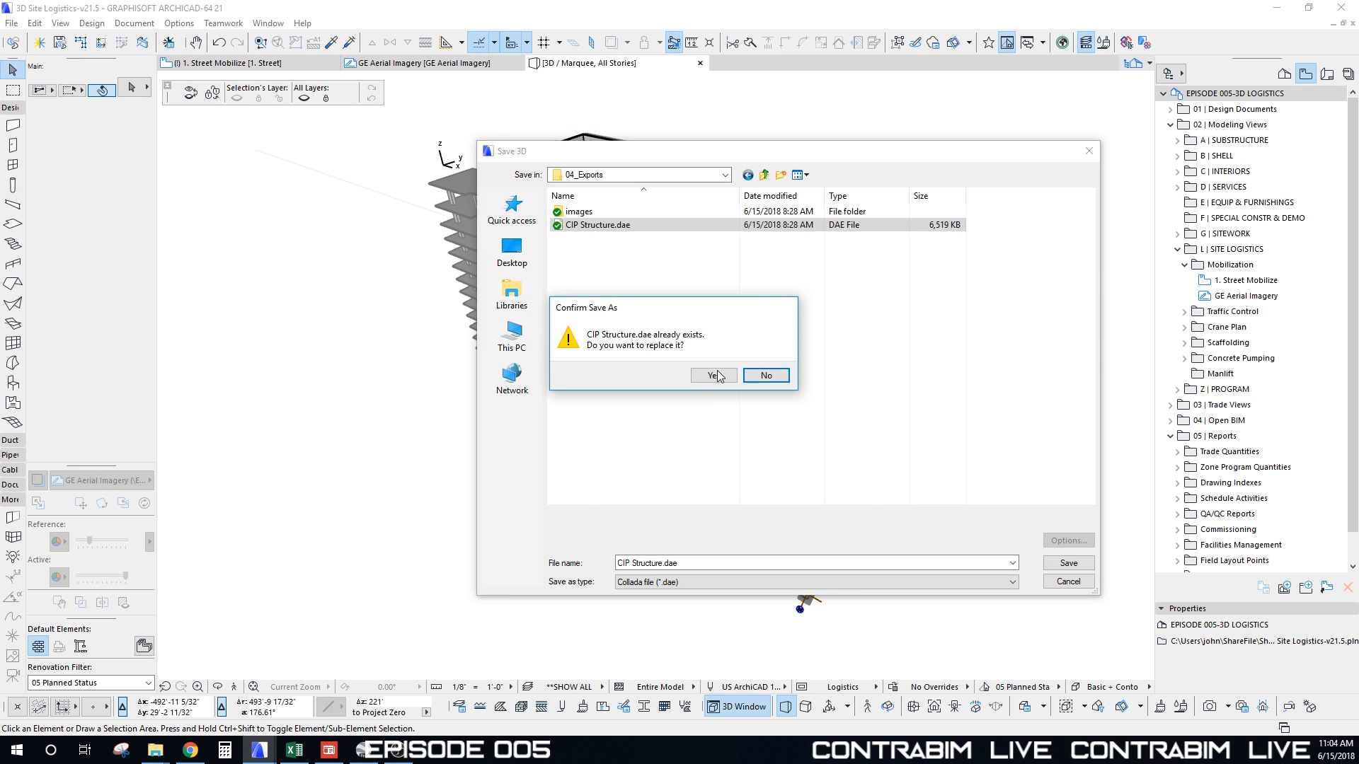
left_click(704, 374)
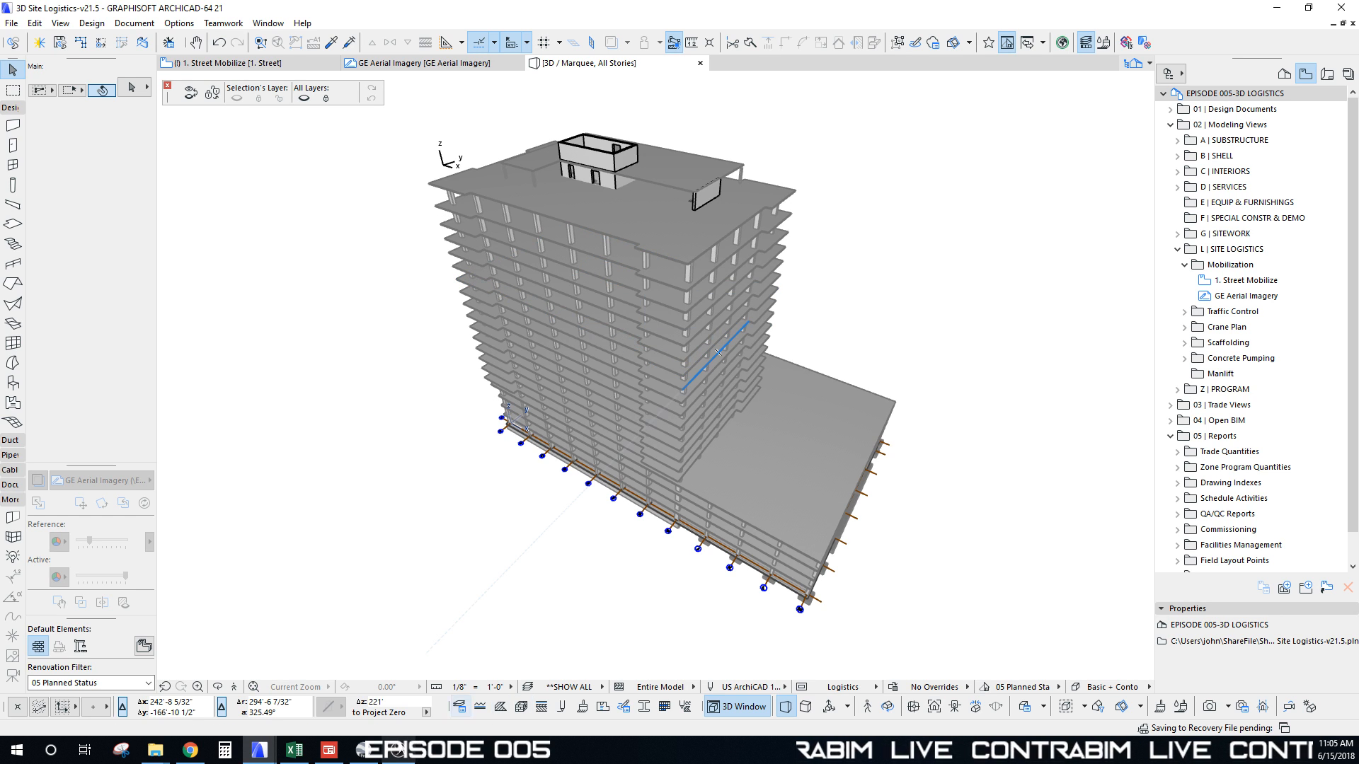
Step: Switch to Google Earth Pro and frame the downtown aerial view over the park
left_click(385, 750)
middle_click_drag(726, 508, 848, 367)
scroll(848, 367, "down", 3)
left_click_drag(846, 366, 786, 336)
scroll(775, 358, "up", 2)
scroll(775, 358, "up", 2)
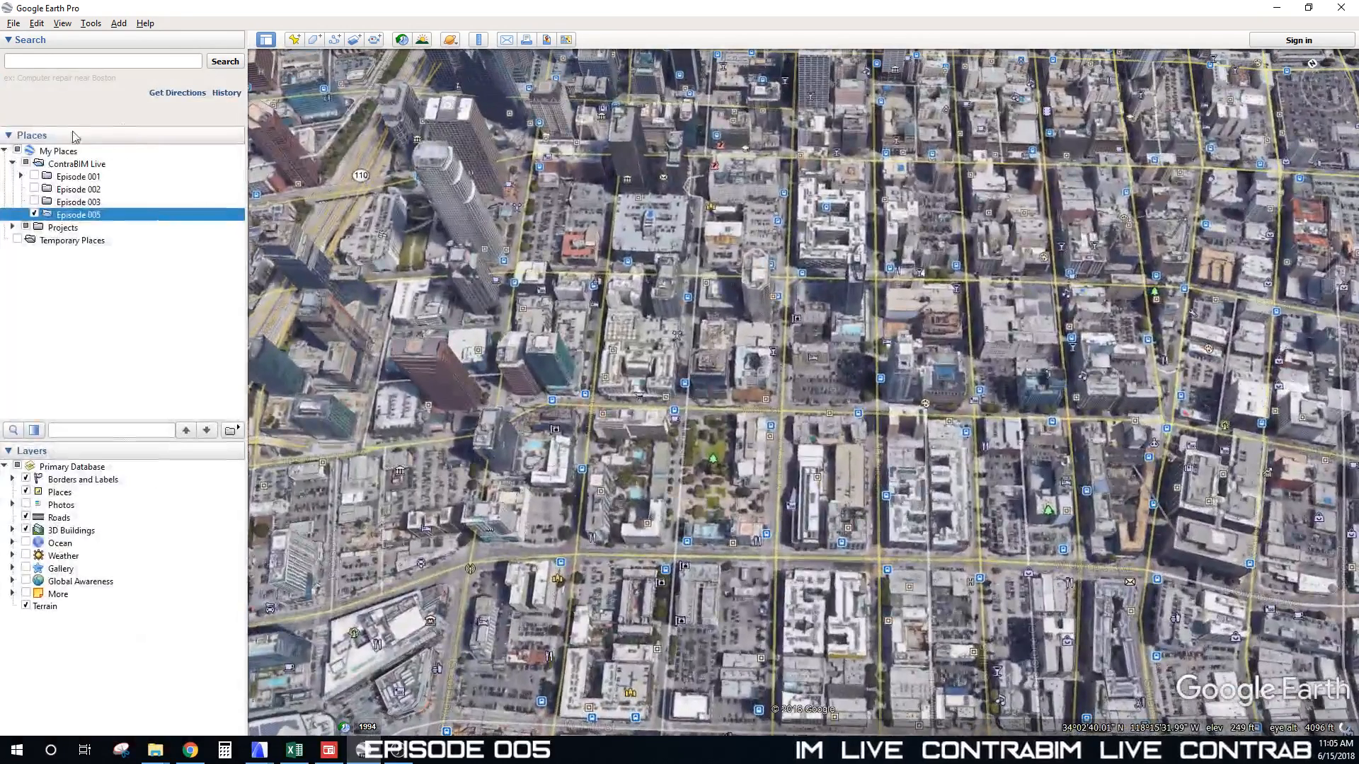
Step: Add a new model under the Episode 005 place
right_click(65, 214)
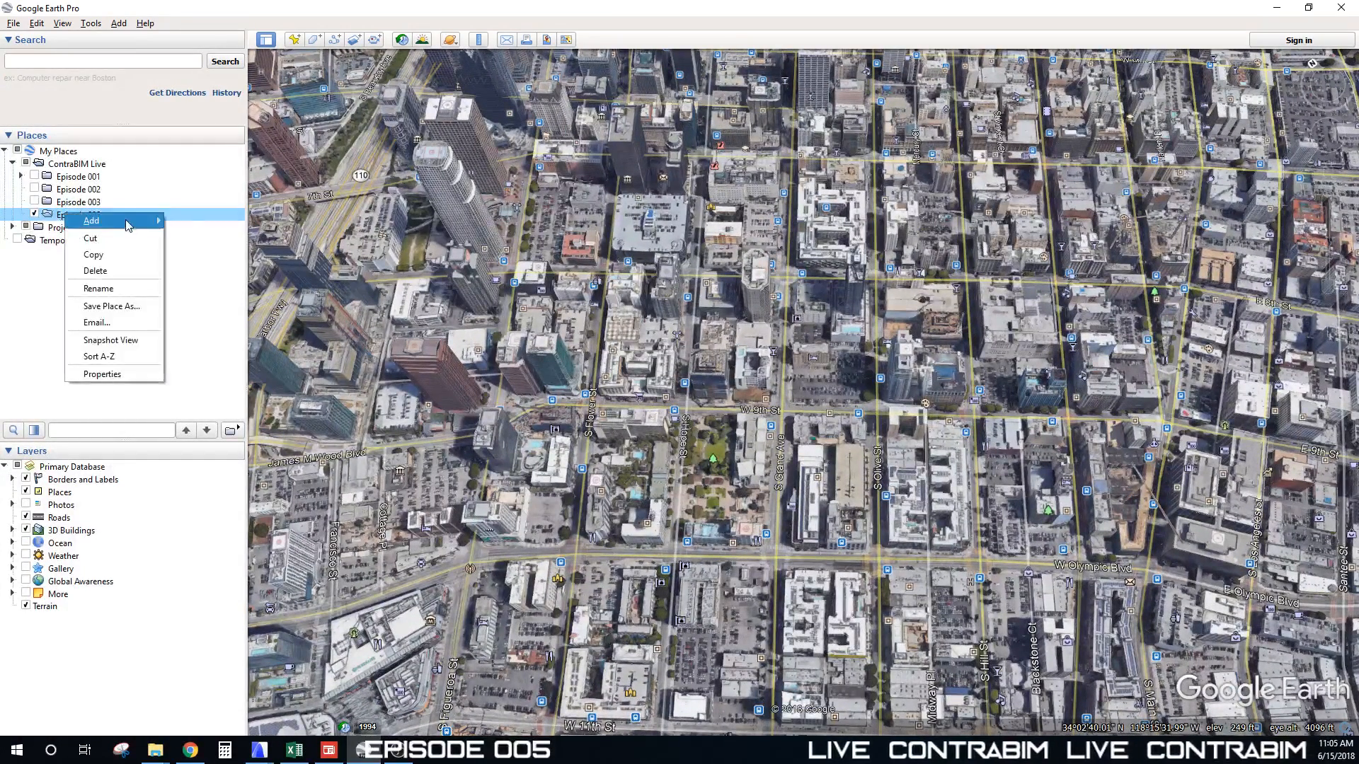
mouse_move(125, 227)
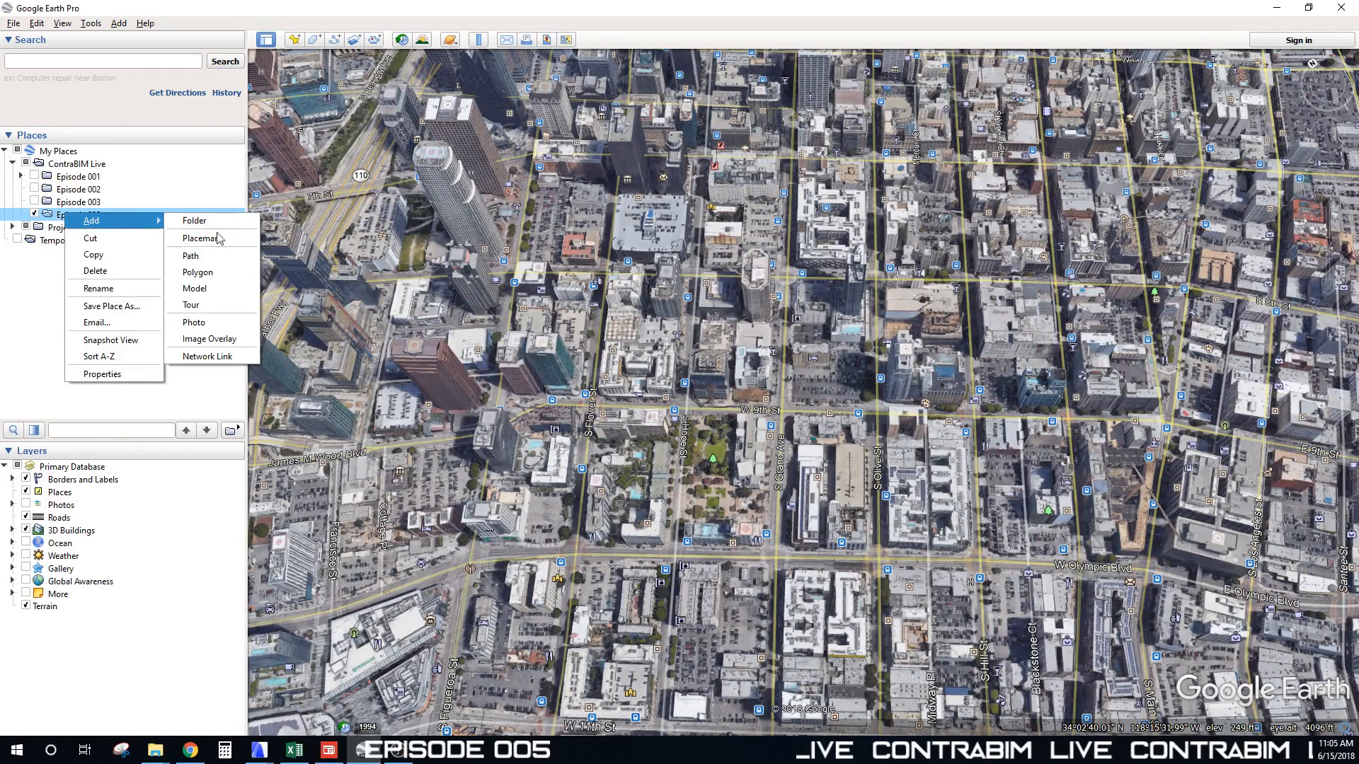
left_click(212, 289)
left_click_drag(785, 172, 540, 158)
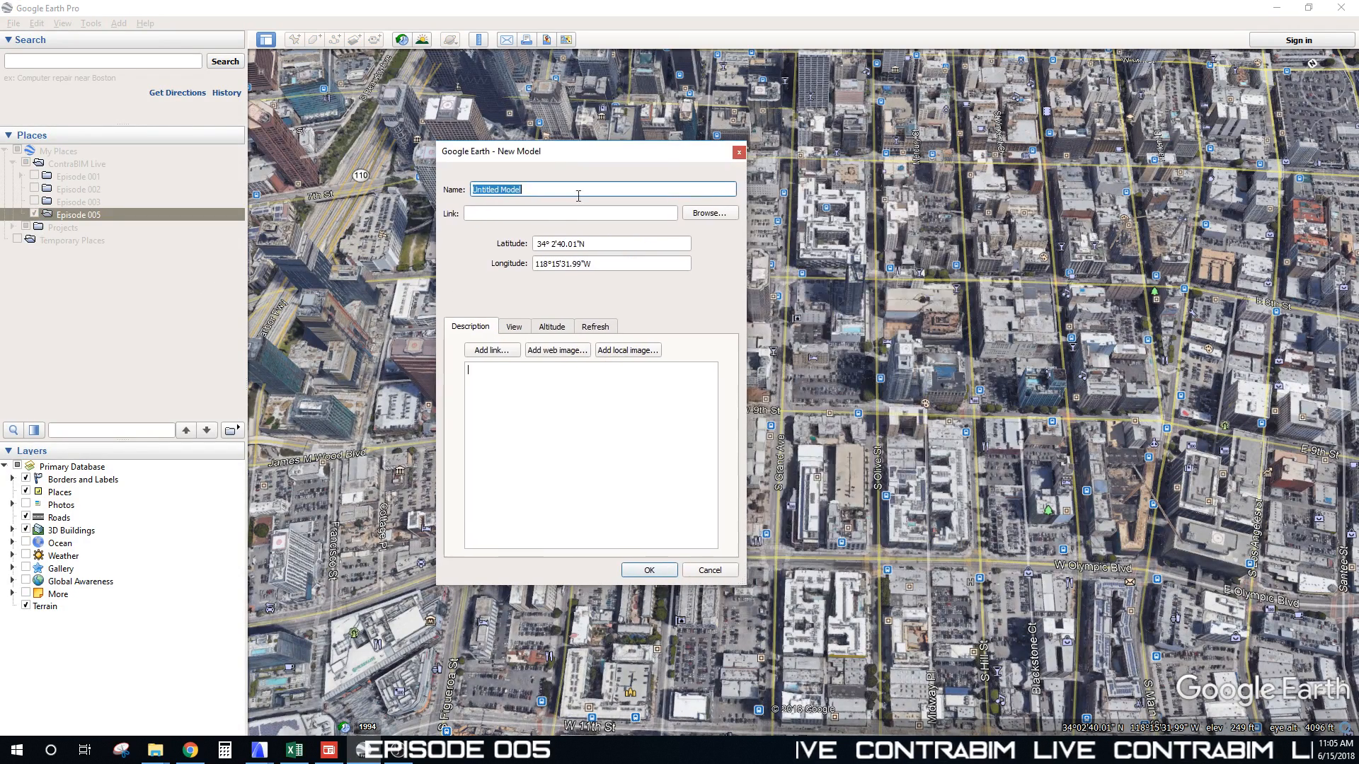
Step: Link the new model to CIP Structure.dae from the 04_Exports folder
left_click(707, 214)
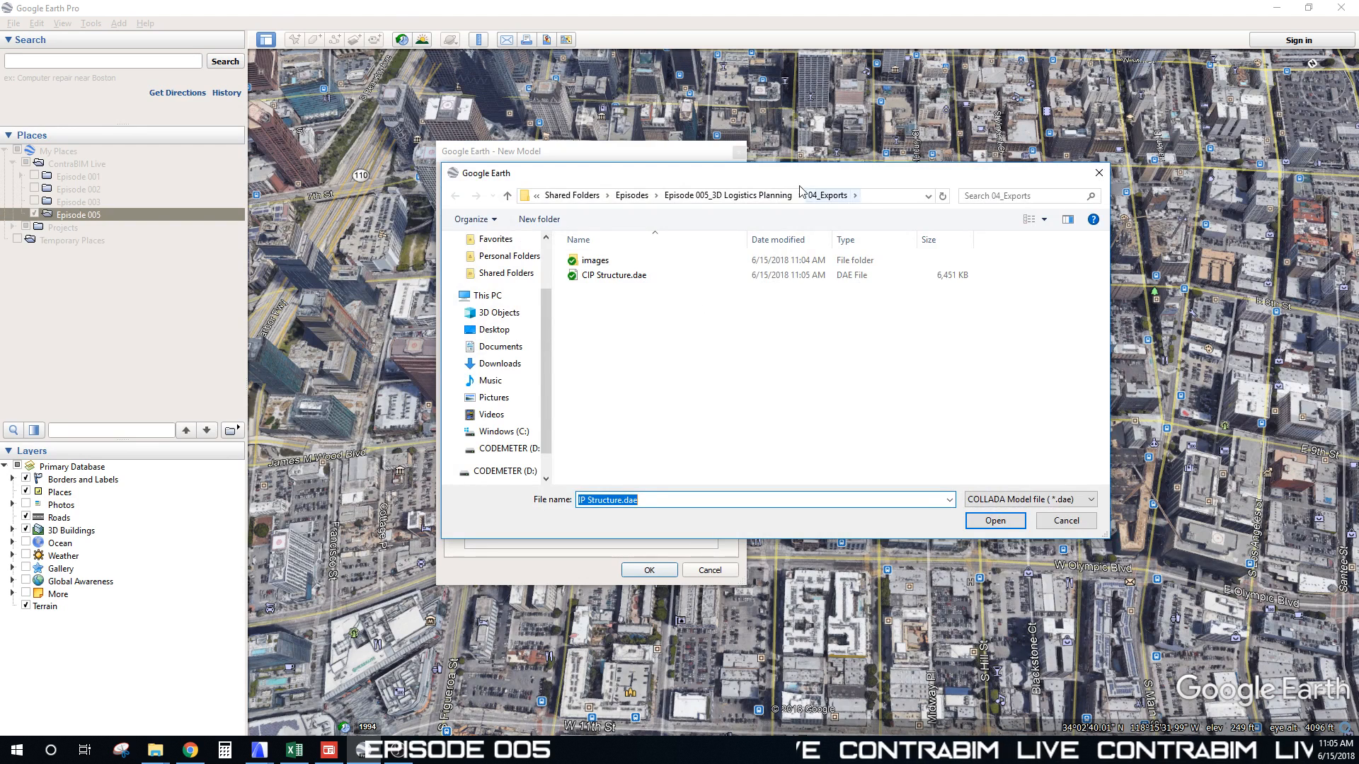
left_click(623, 275)
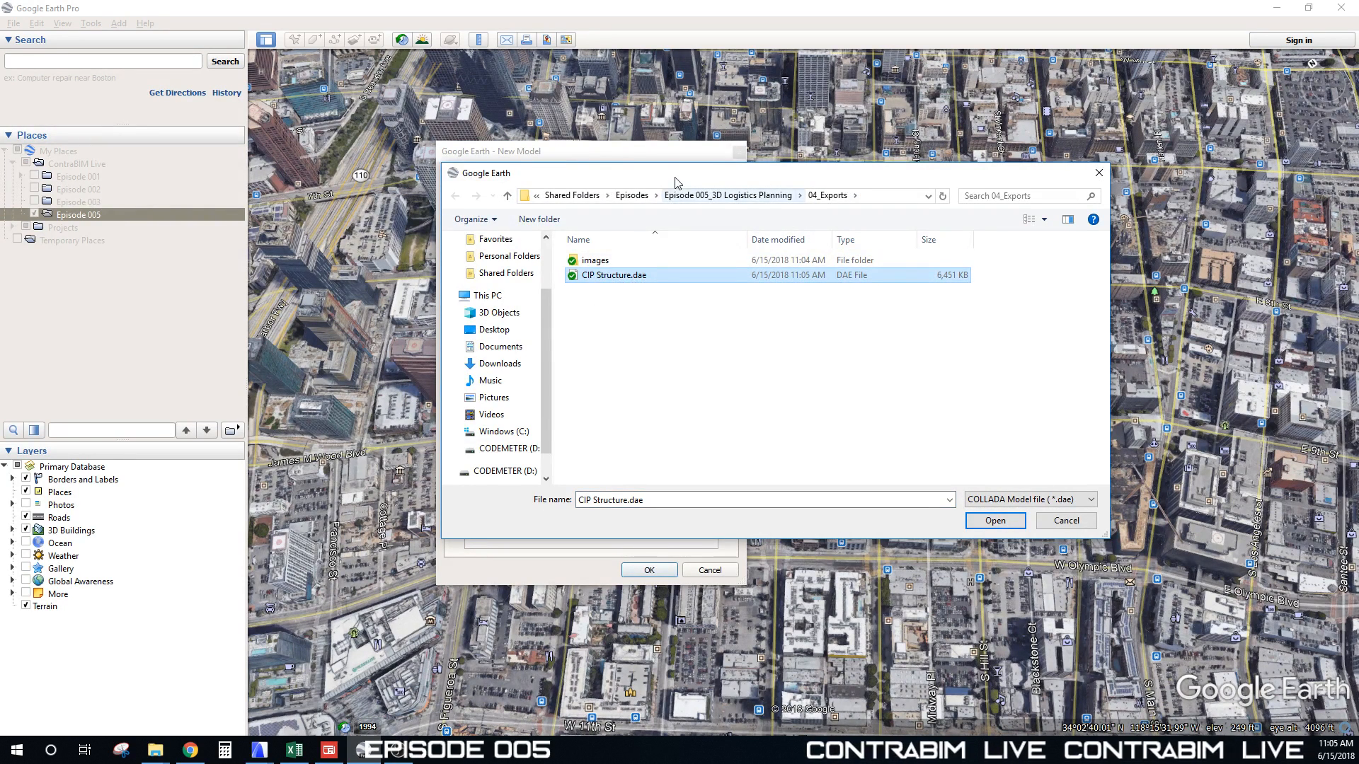
left_click_drag(674, 175, 616, 181)
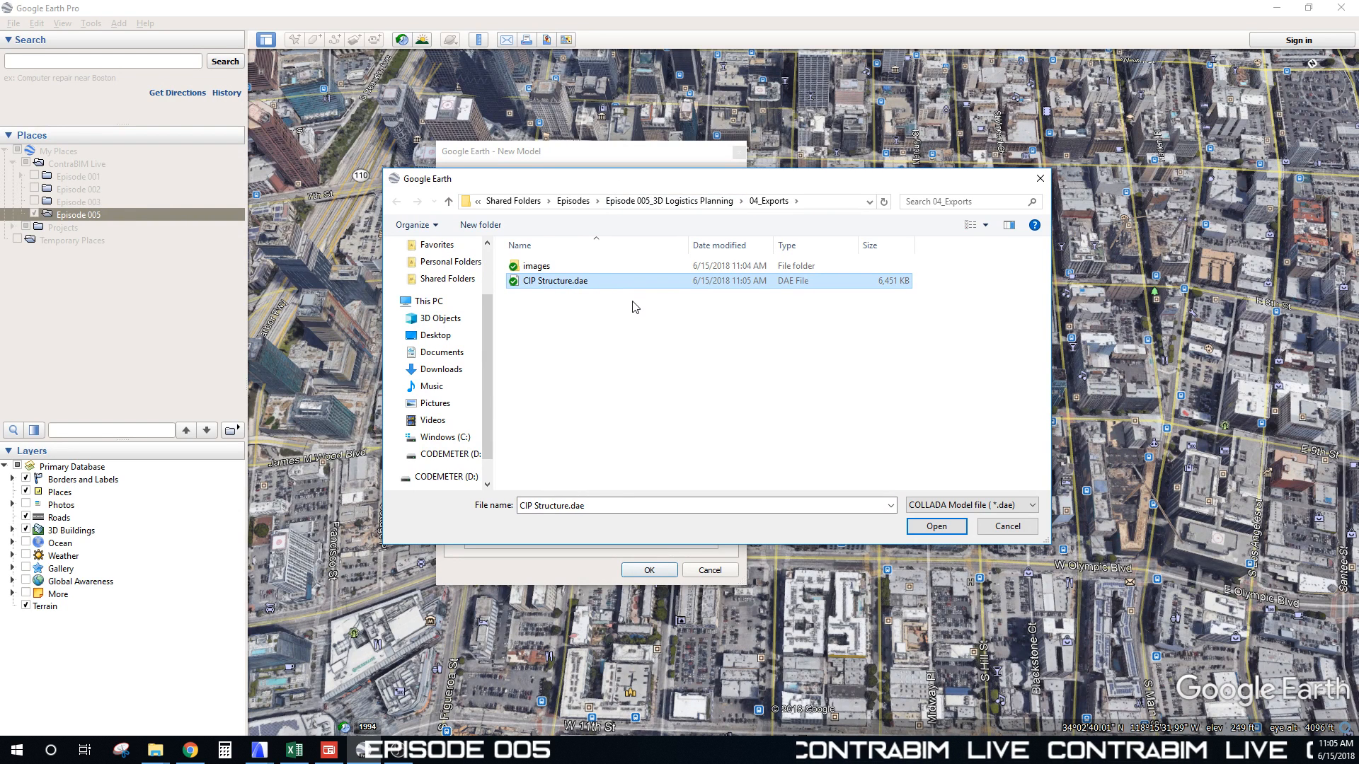
left_click(937, 527)
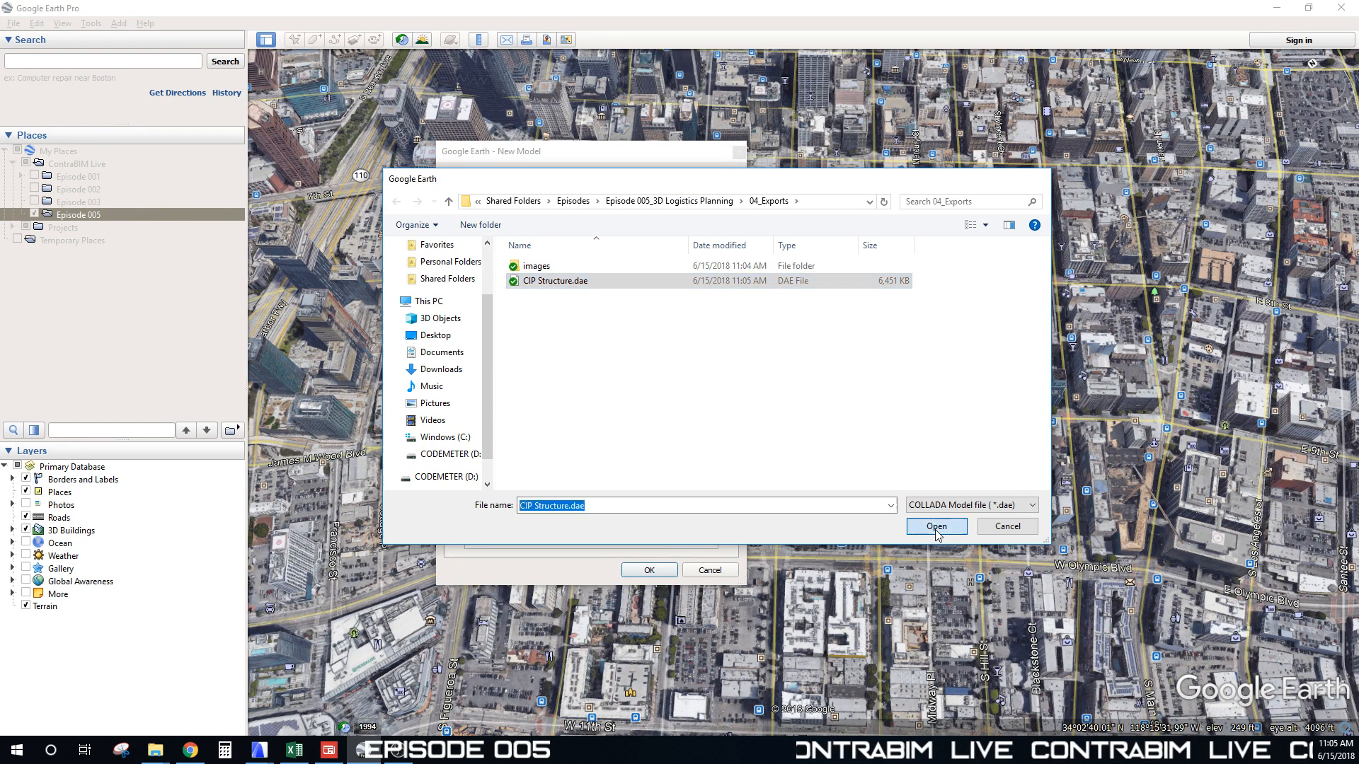
left_click_drag(573, 157, 440, 104)
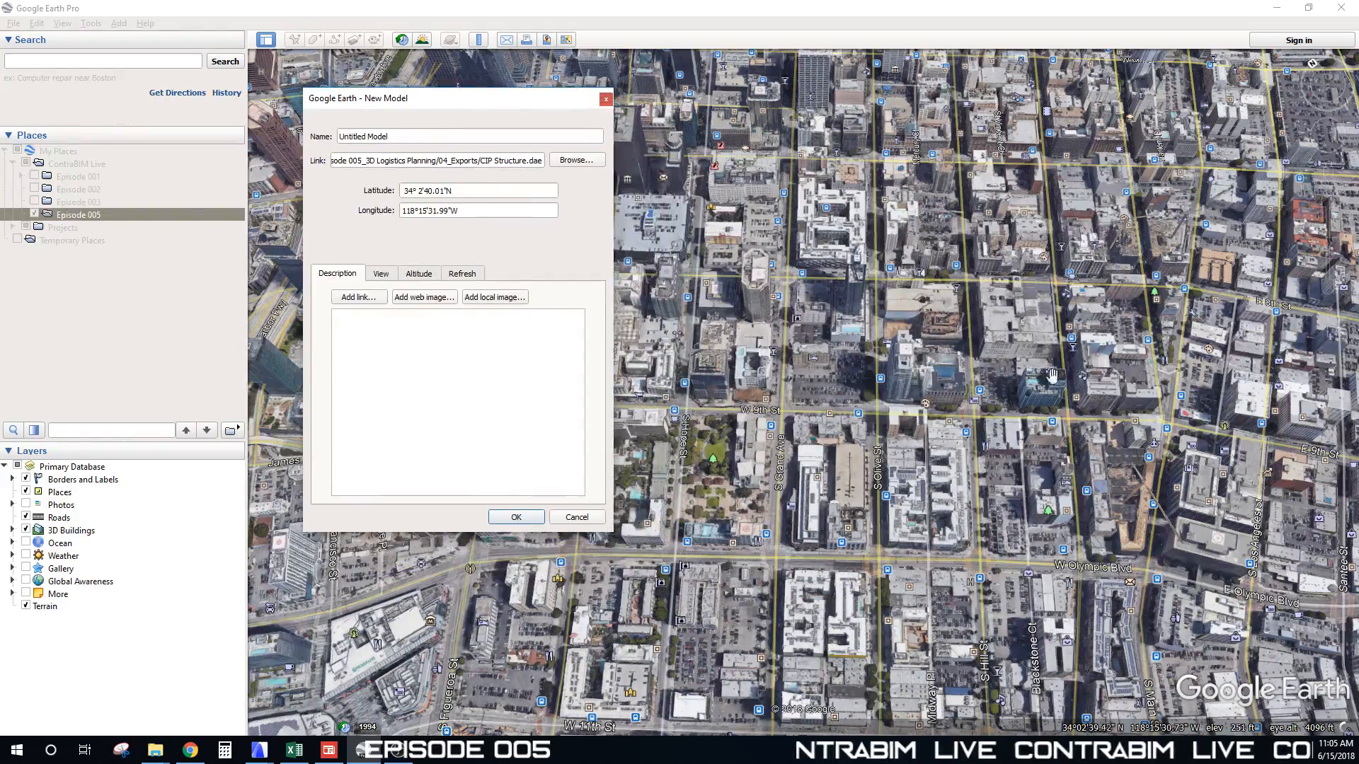
Step: Orbit, pan and zoom the city view until the placed tower model is in focus, streets vertical
middle_click_drag(788, 359, 802, 368)
scroll(802, 369, "up", 3)
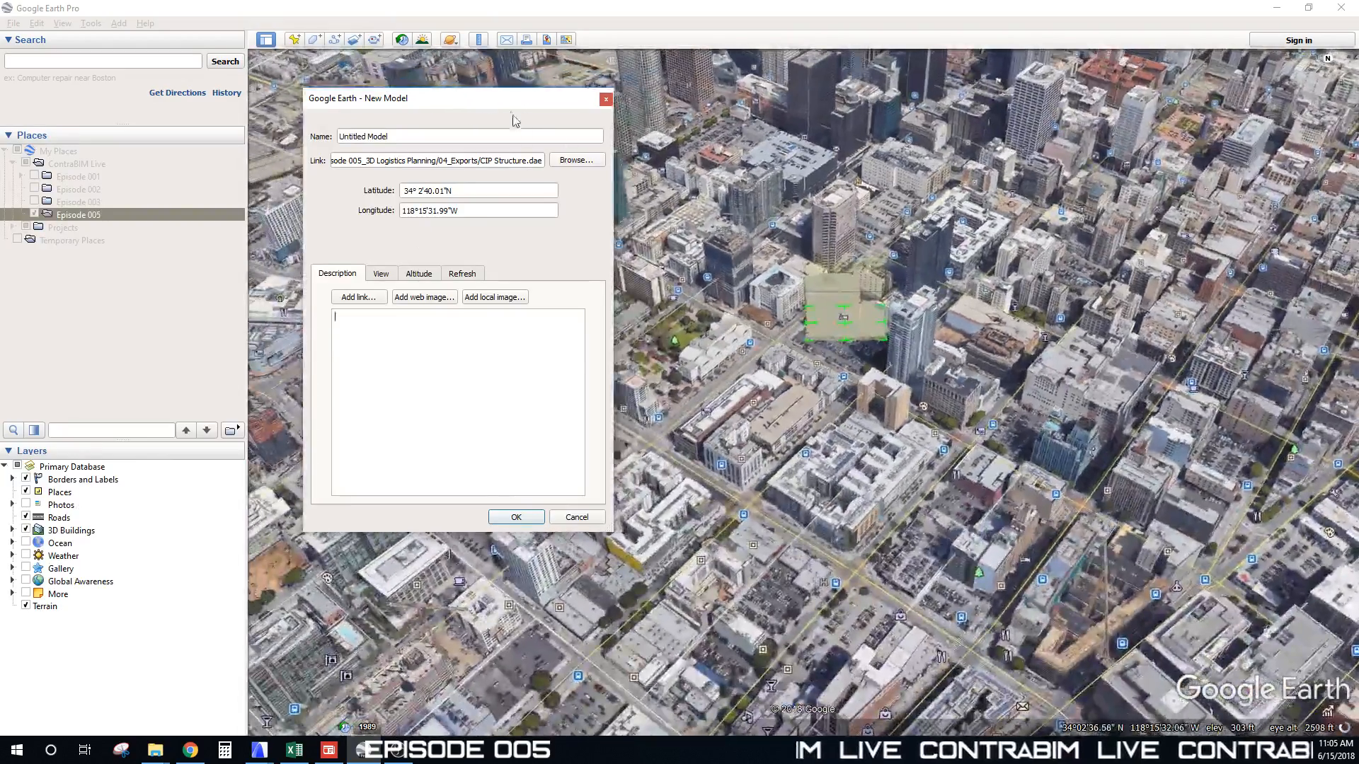
left_click_drag(514, 120, 1237, 112)
scroll(873, 322, "up", 5)
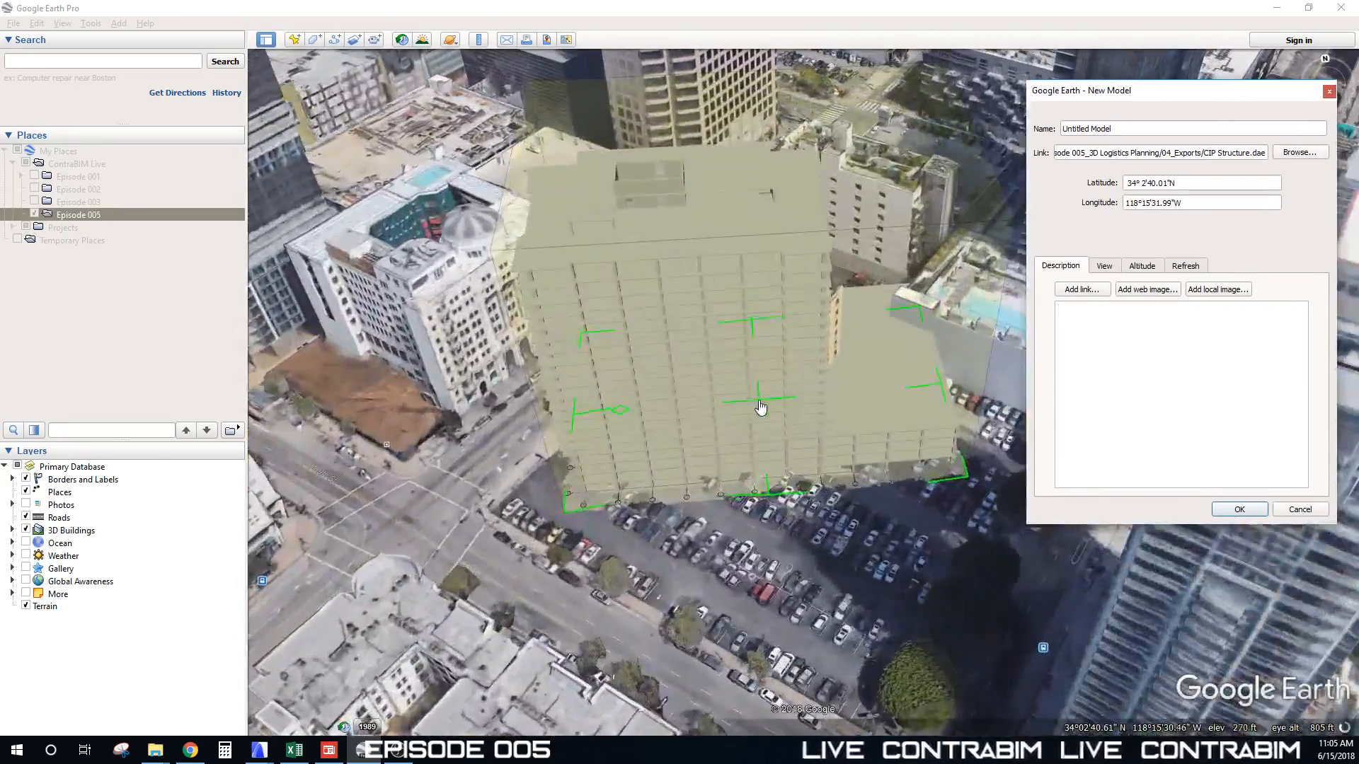
left_click_drag(773, 438, 918, 526)
middle_click_drag(667, 416, 802, 376)
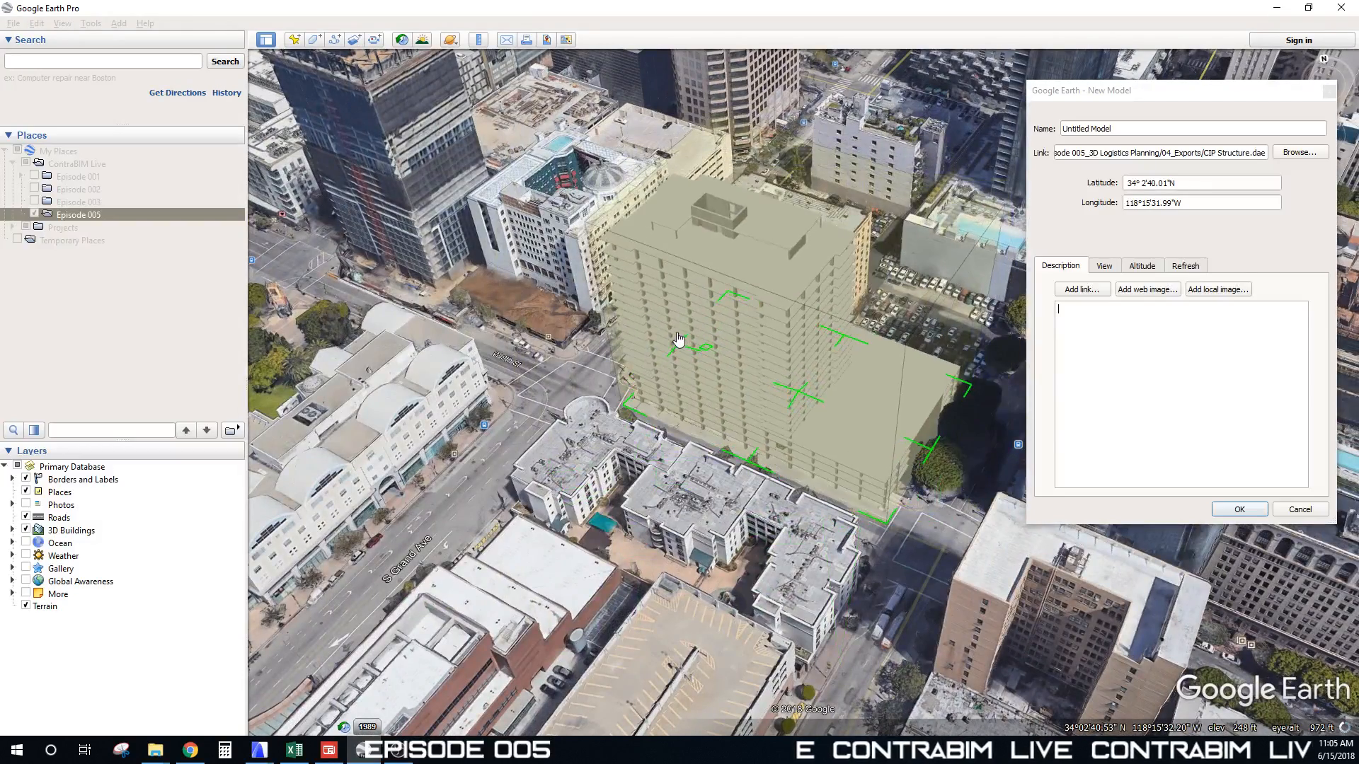
scroll(866, 397, "down", 3)
left_click_drag(744, 538, 847, 409)
scroll(841, 400, "down", 2)
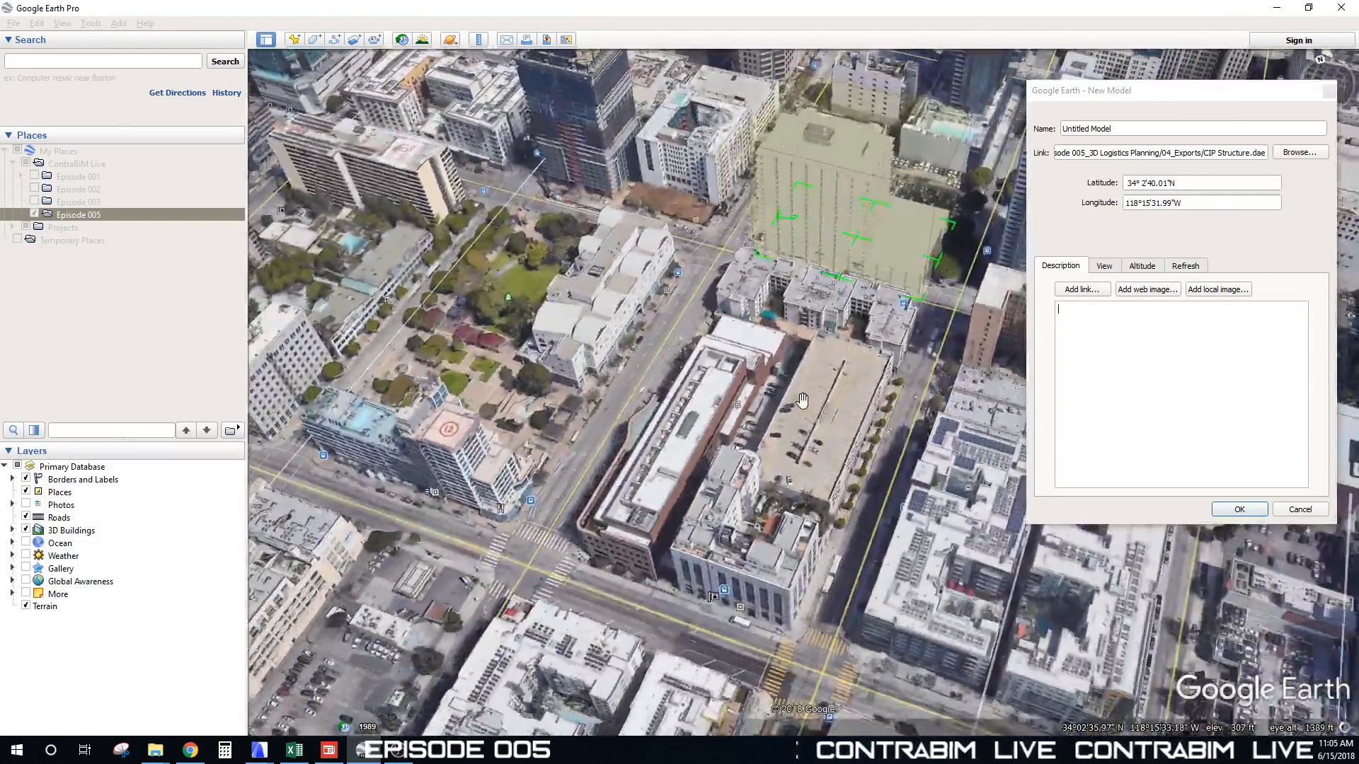
middle_click_drag(840, 400, 842, 319)
scroll(793, 283, "down", 2)
left_click_drag(778, 269, 669, 429)
Step: Drag the tower onto its site block and orbit around it to check street alignment
left_click_drag(770, 501, 693, 548)
scroll(694, 549, "up", 5)
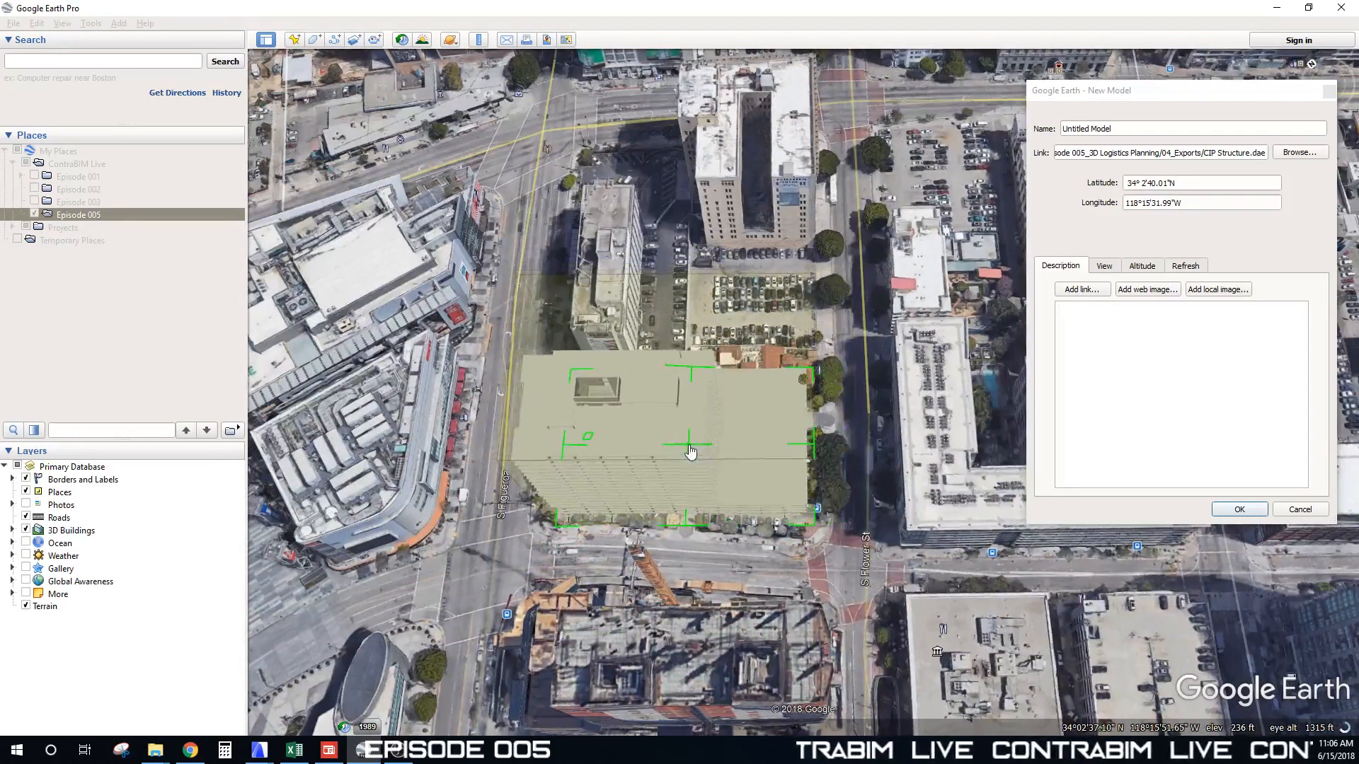
left_click_drag(739, 580, 792, 462)
middle_click_drag(792, 462, 721, 288)
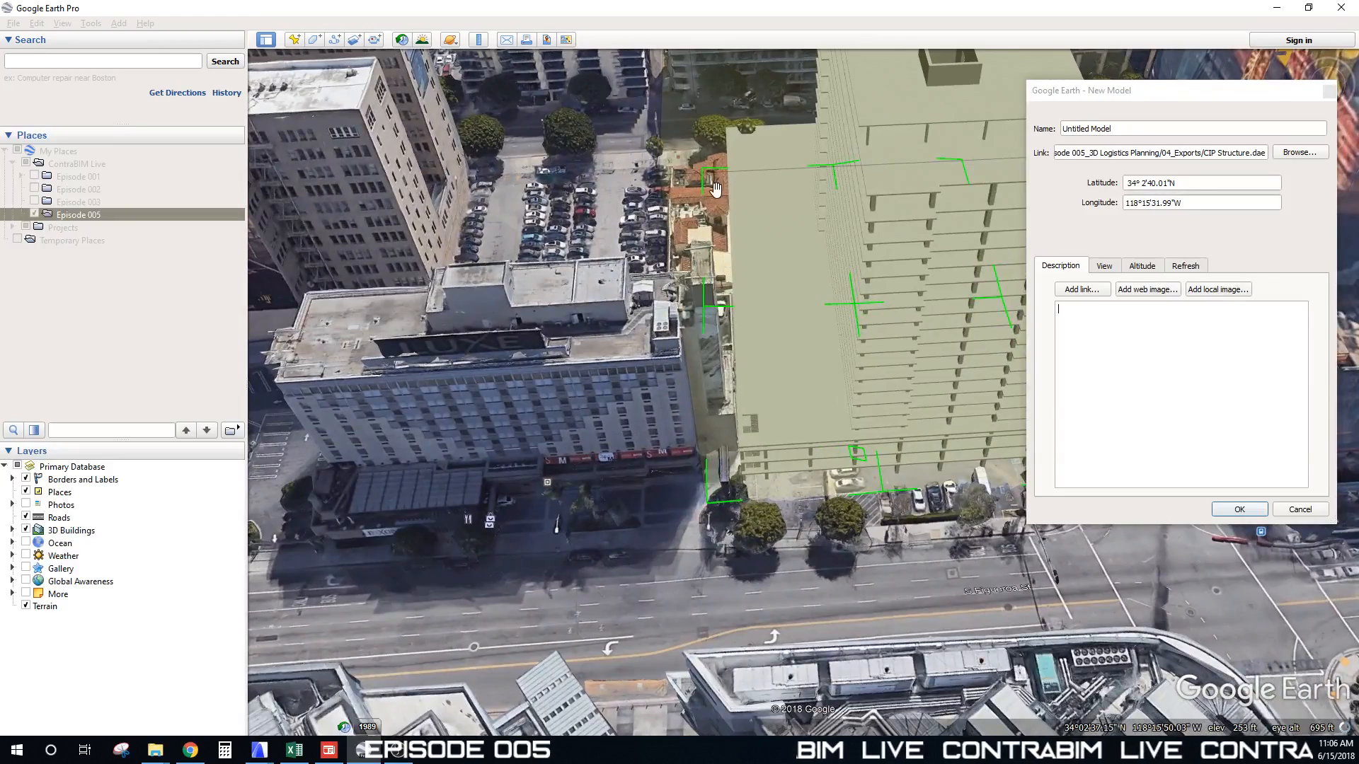
middle_click_drag(715, 188, 648, 397)
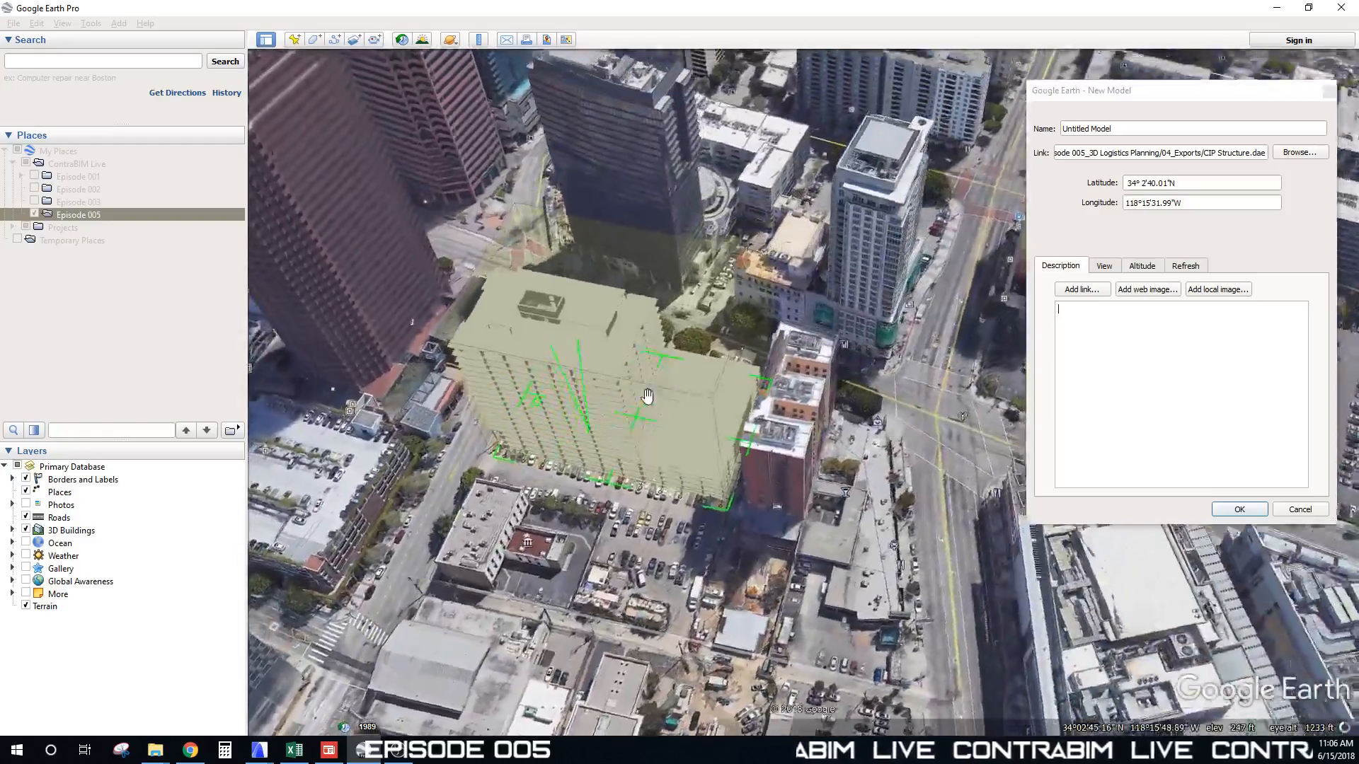
scroll(638, 430, "down", 5)
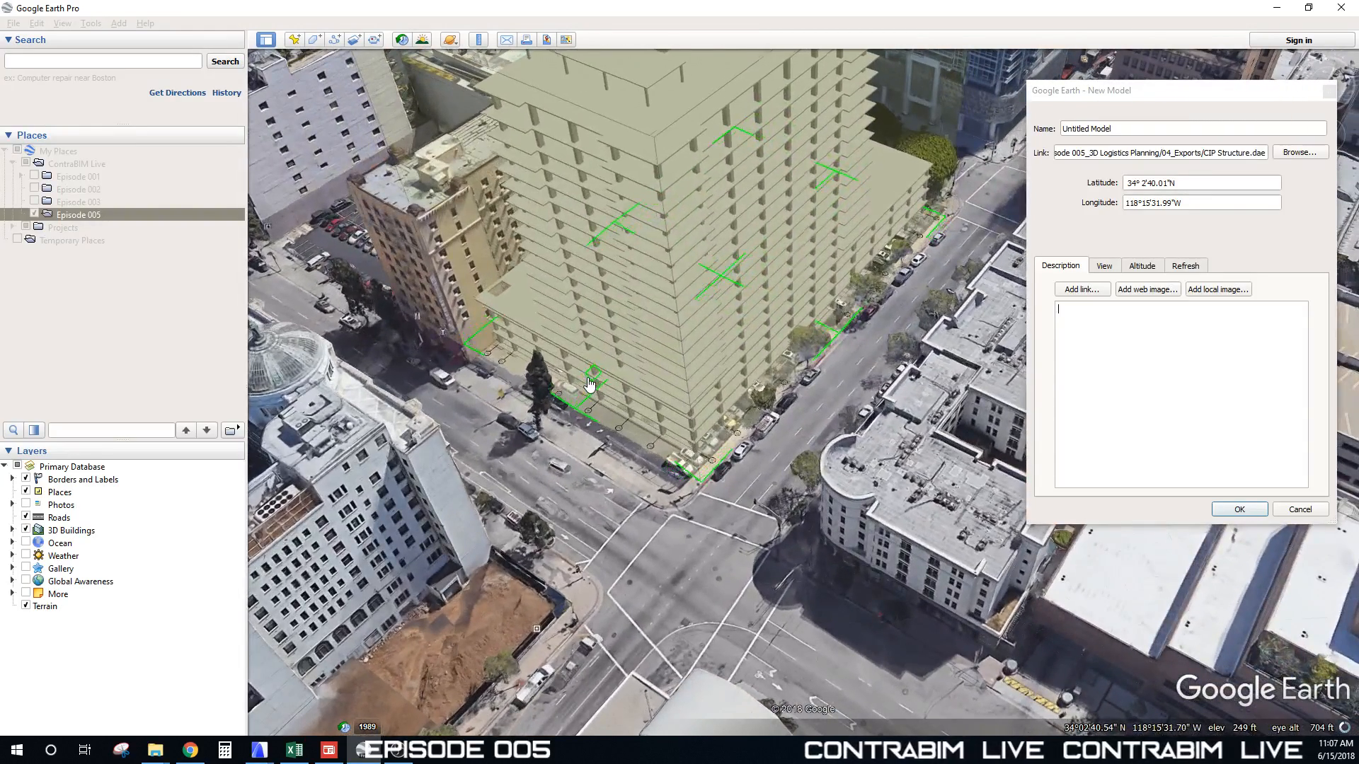
middle_click_drag(589, 381, 916, 433)
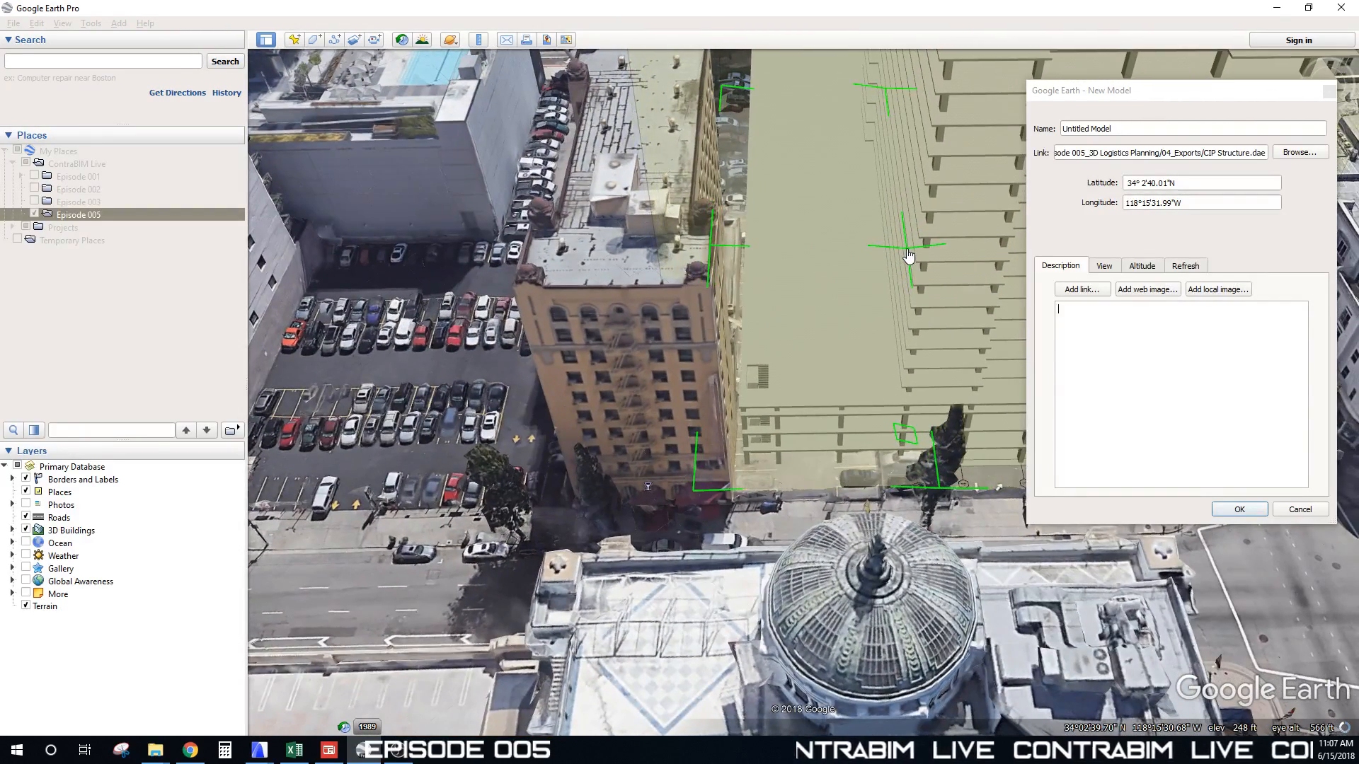
middle_click_drag(910, 256, 618, 327)
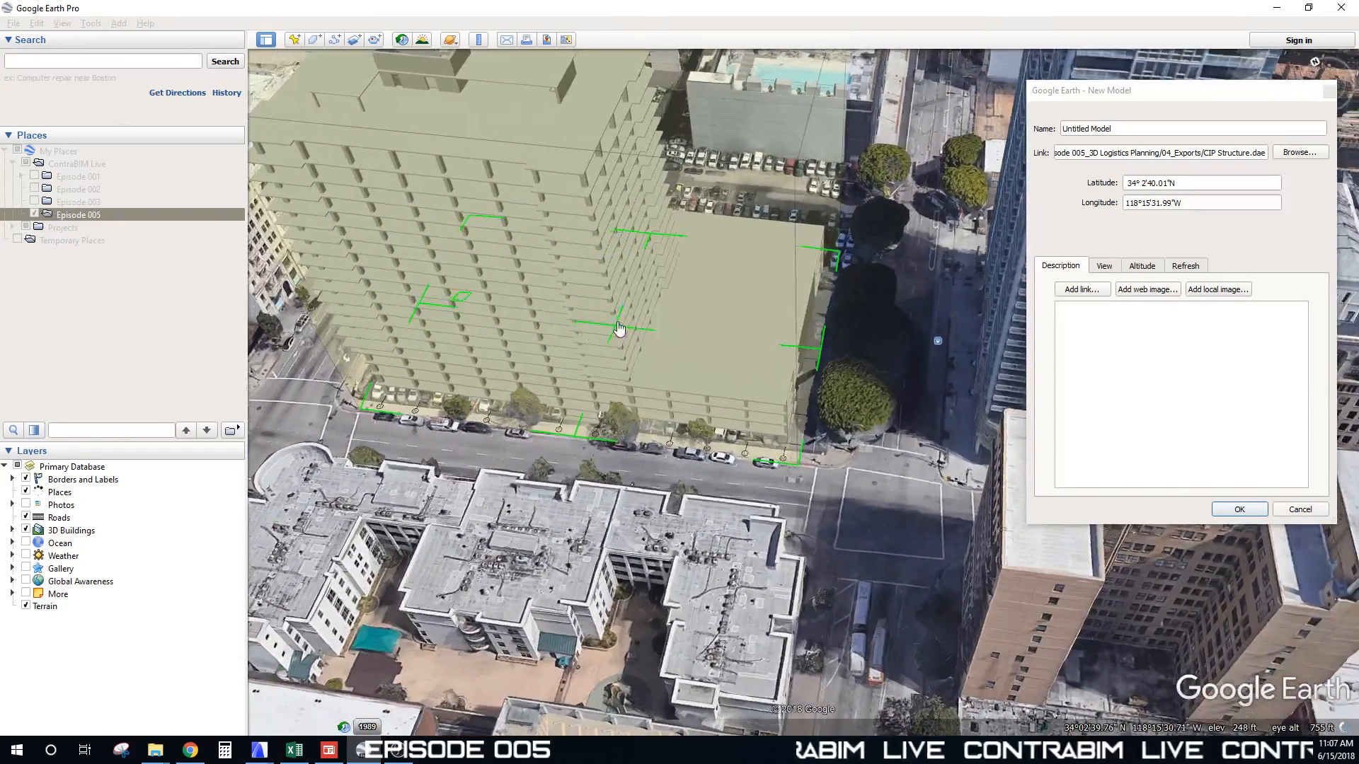
left_click_drag(618, 326, 626, 323)
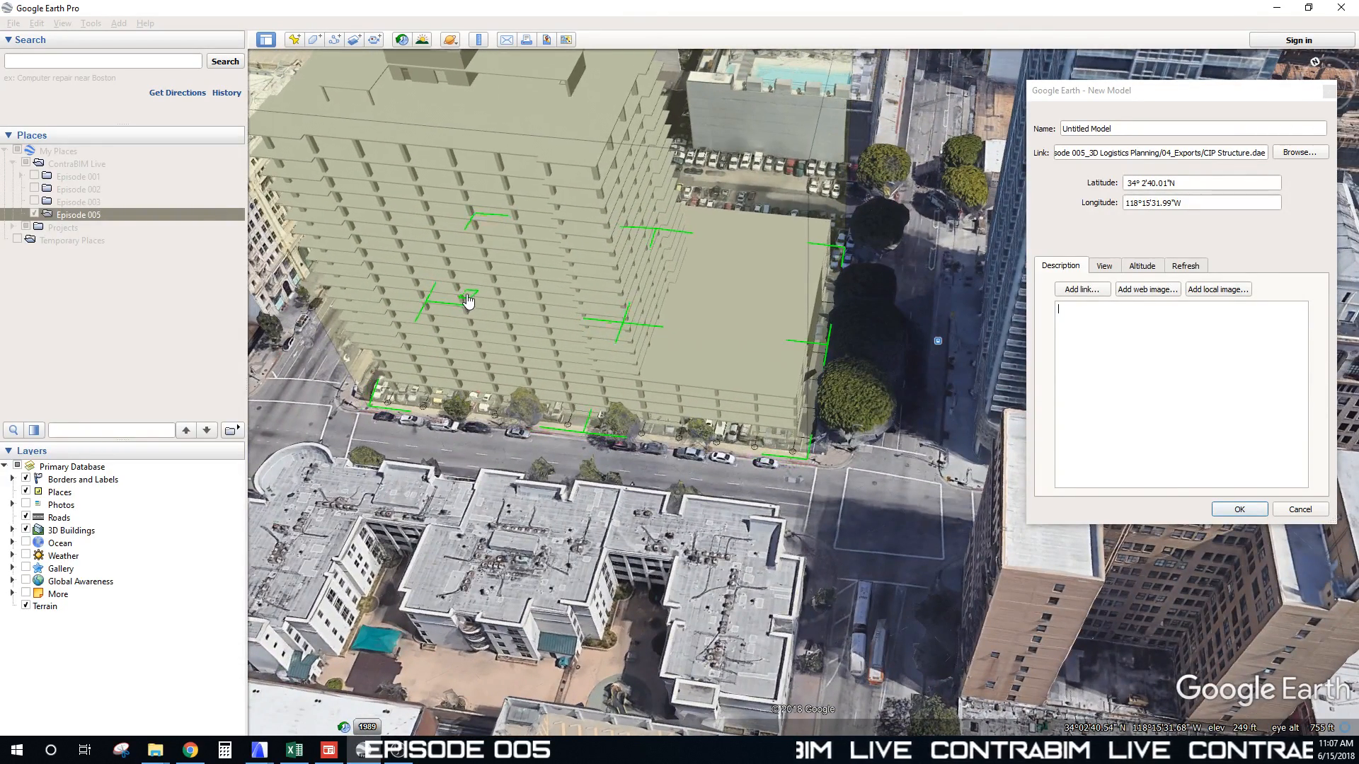
Step: Rename the model from Untitled Model to CIP Structure, confirm it, and hide it in Places
left_click(1179, 104)
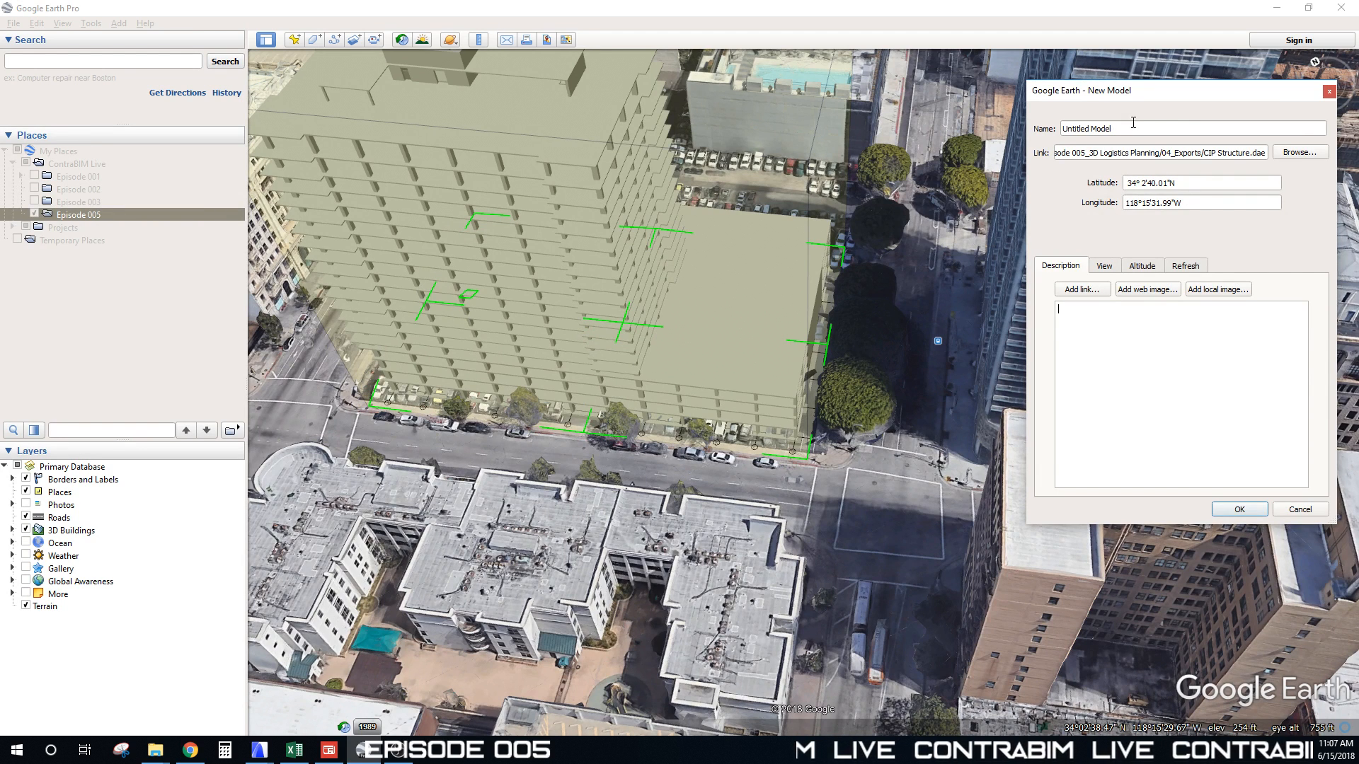
left_click_drag(1133, 122, 1010, 128)
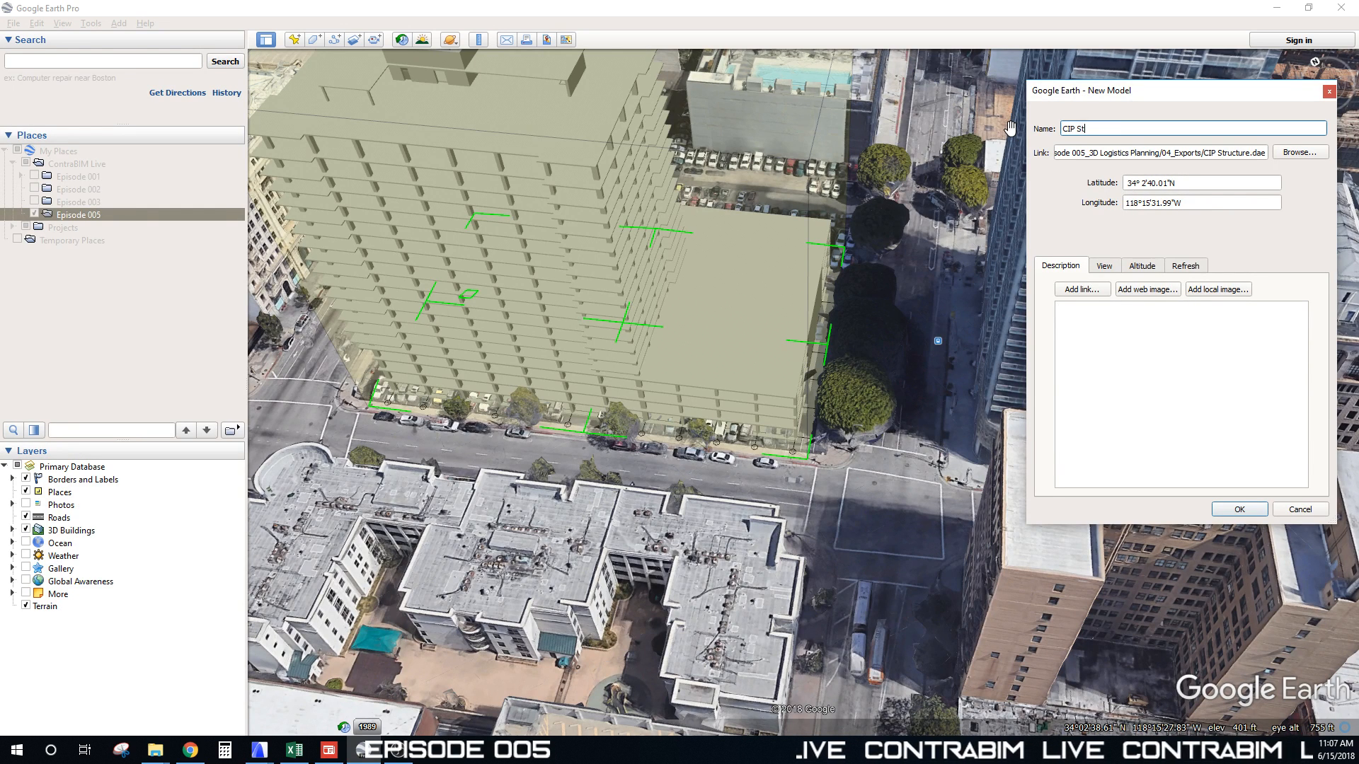
left_click(1247, 512)
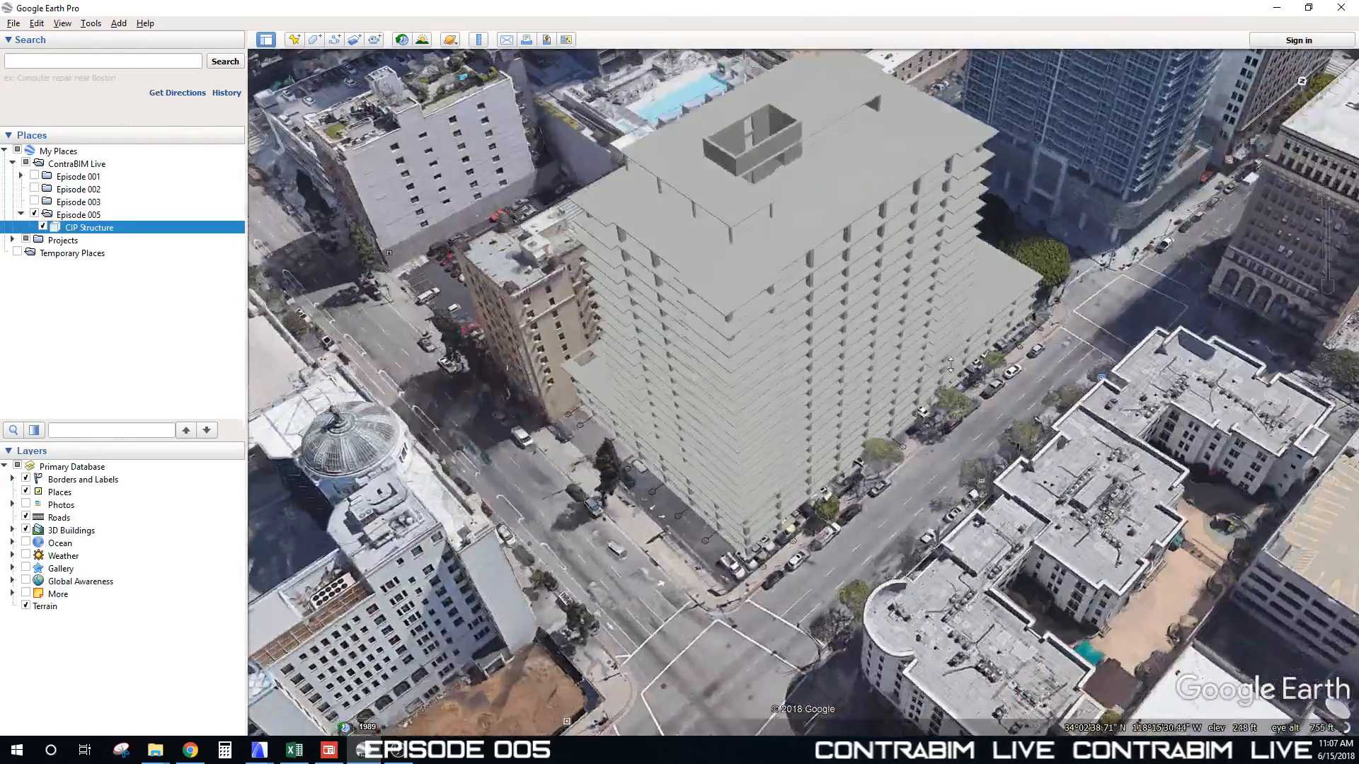
left_click(43, 227)
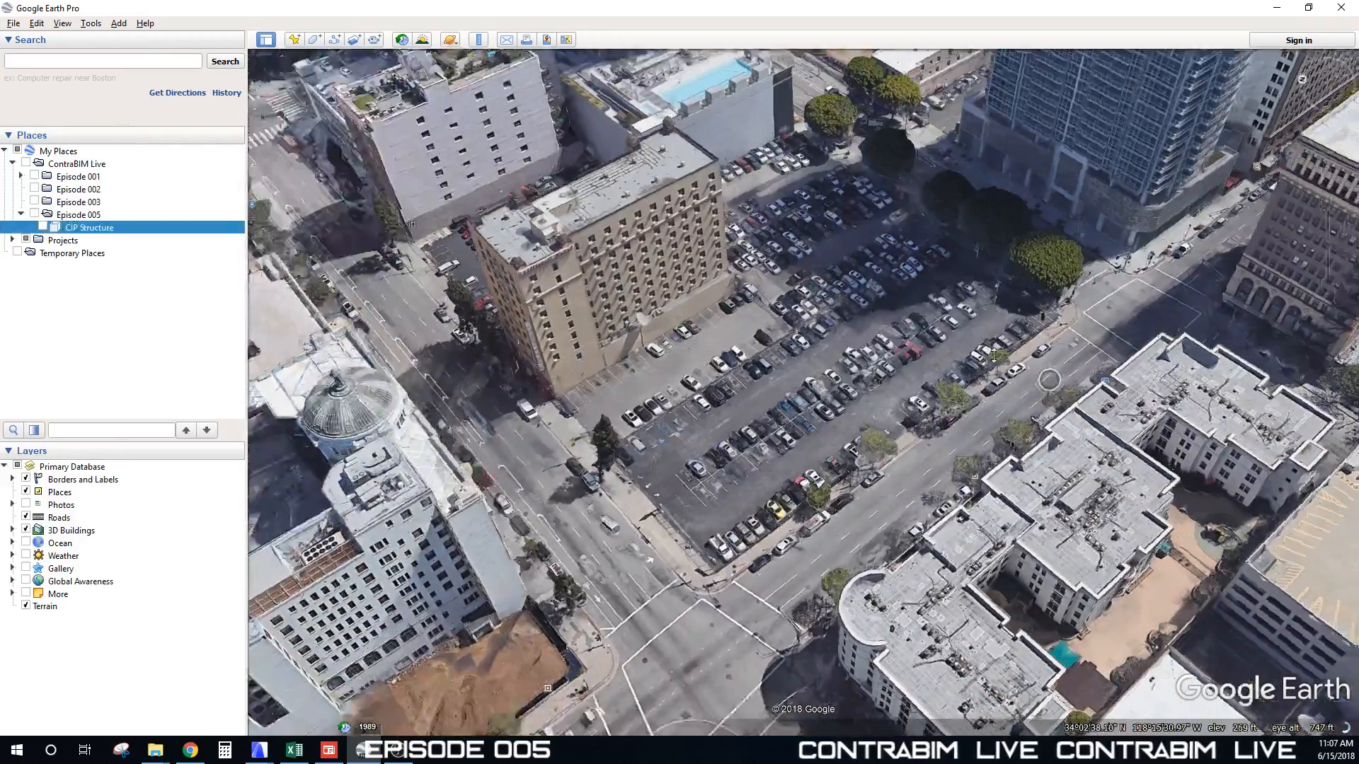
Step: Toggle the 3D Buildings layer off and back on while viewing the parking lot
scroll(808, 385, "down", 5)
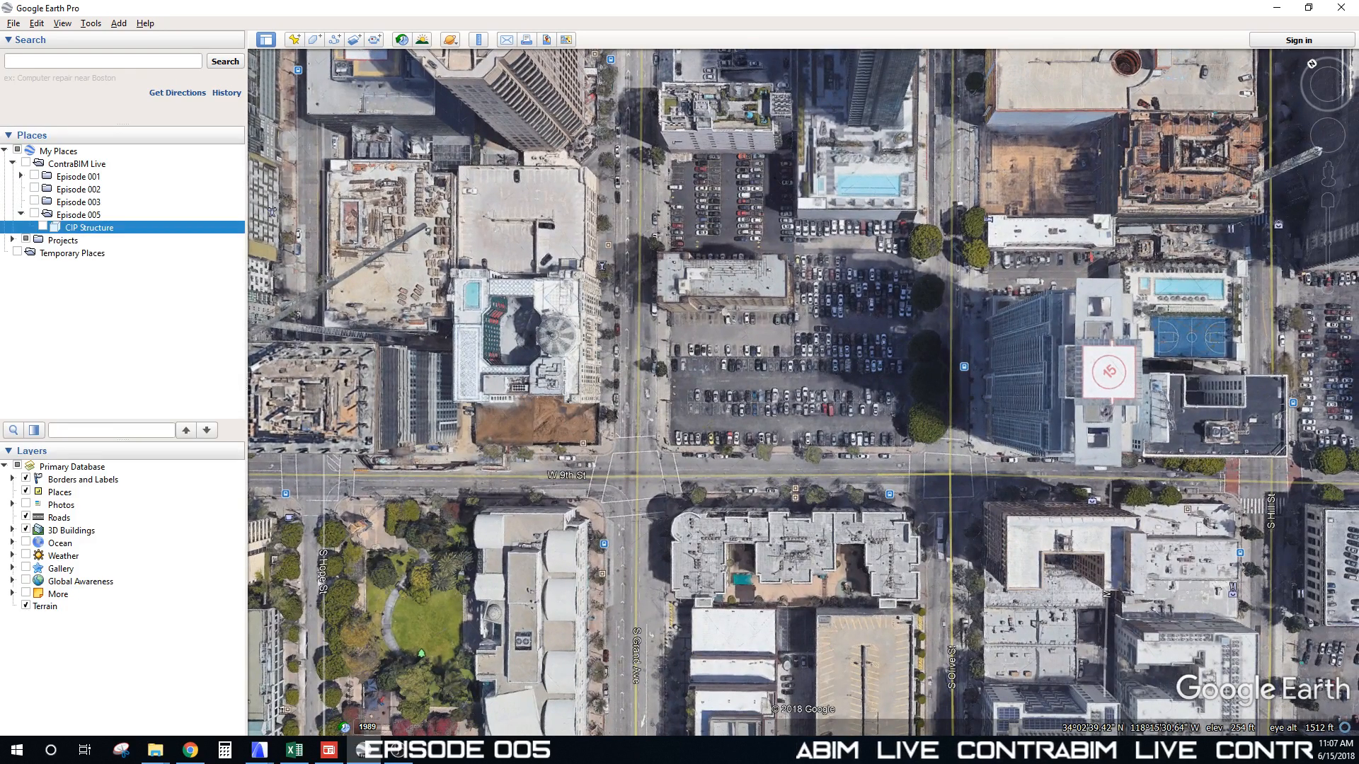
left_click(190, 750)
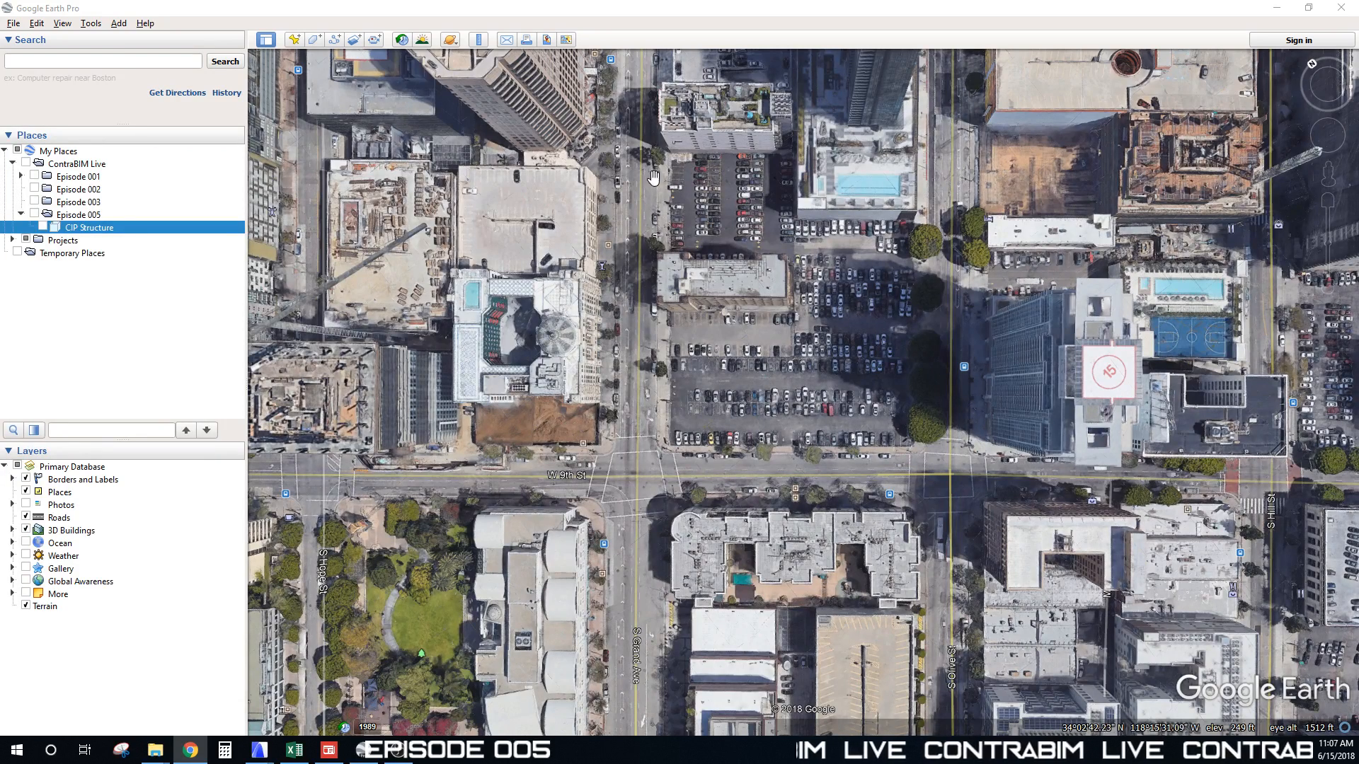
middle_click_drag(863, 373, 865, 354)
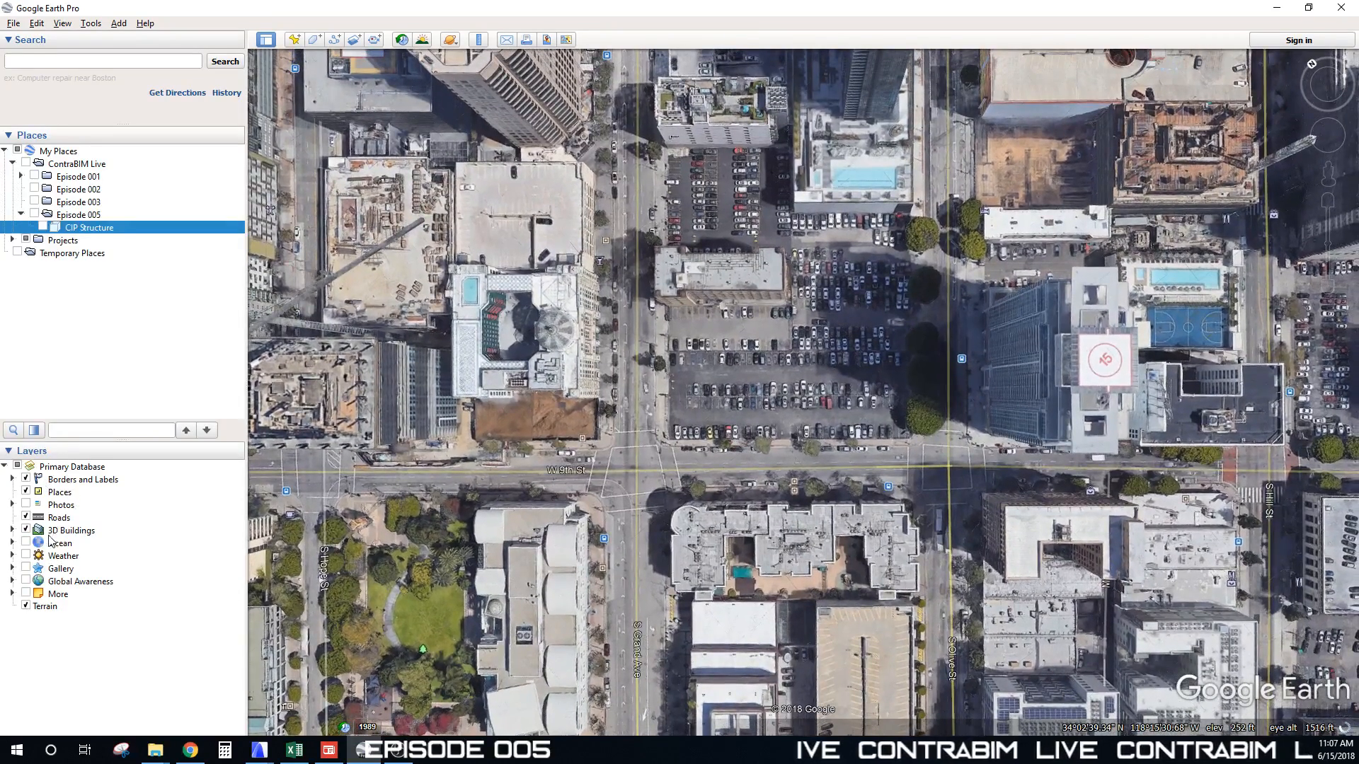
left_click(26, 531)
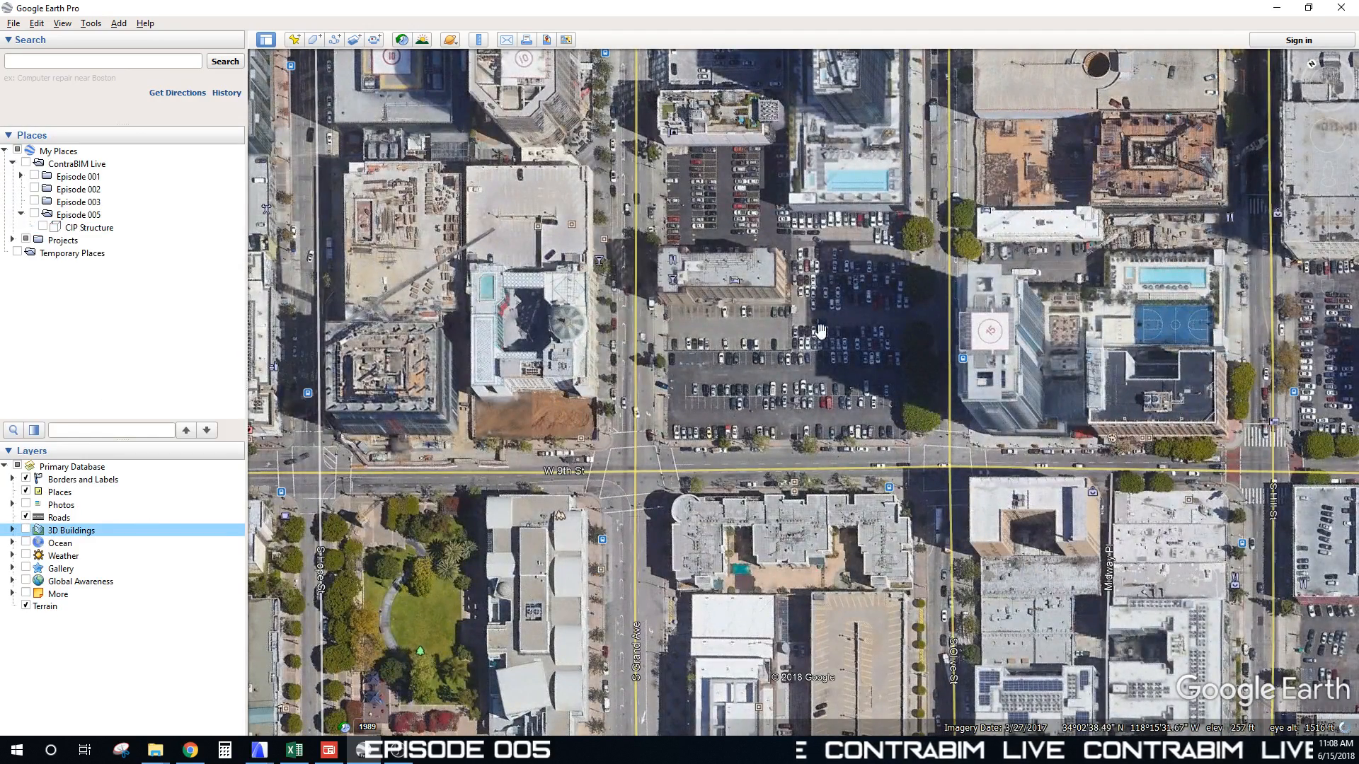
left_click_drag(716, 433, 717, 522)
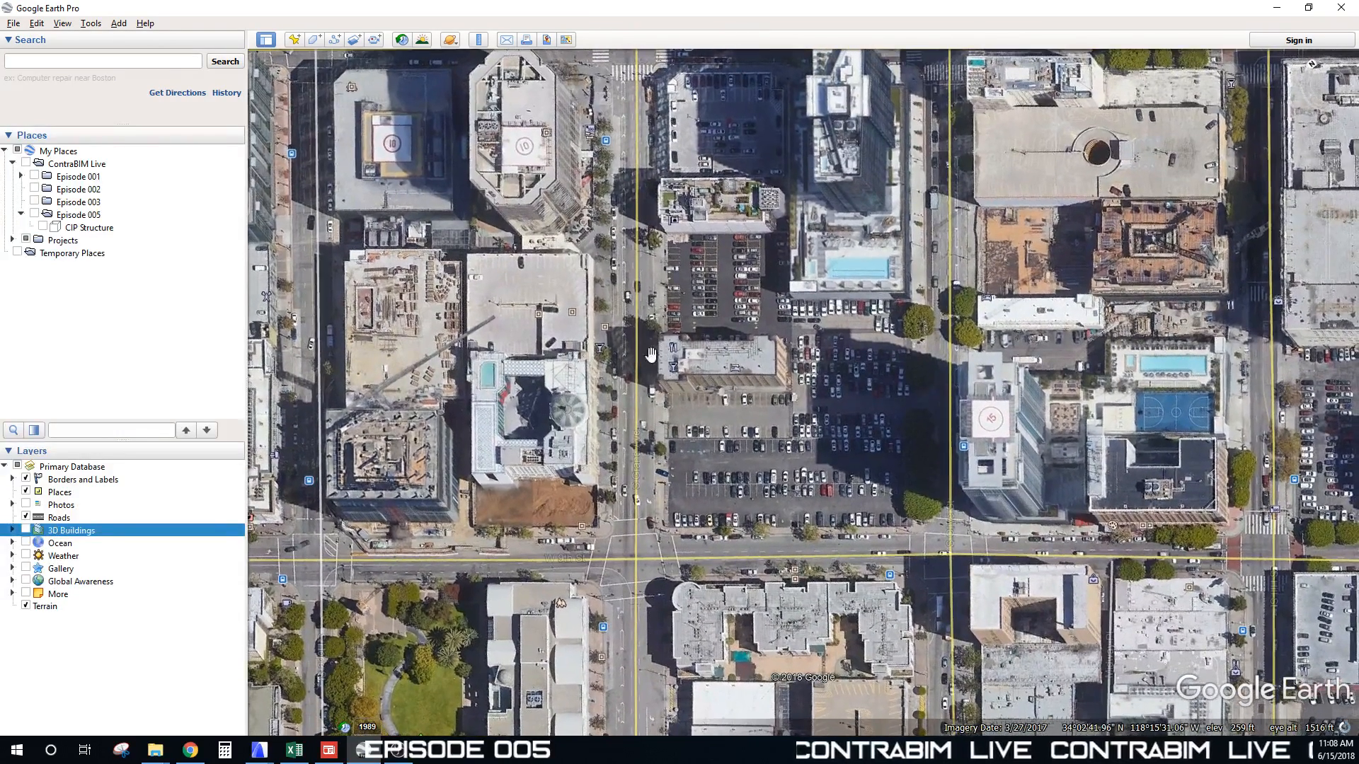
scroll(765, 345, "down", 1)
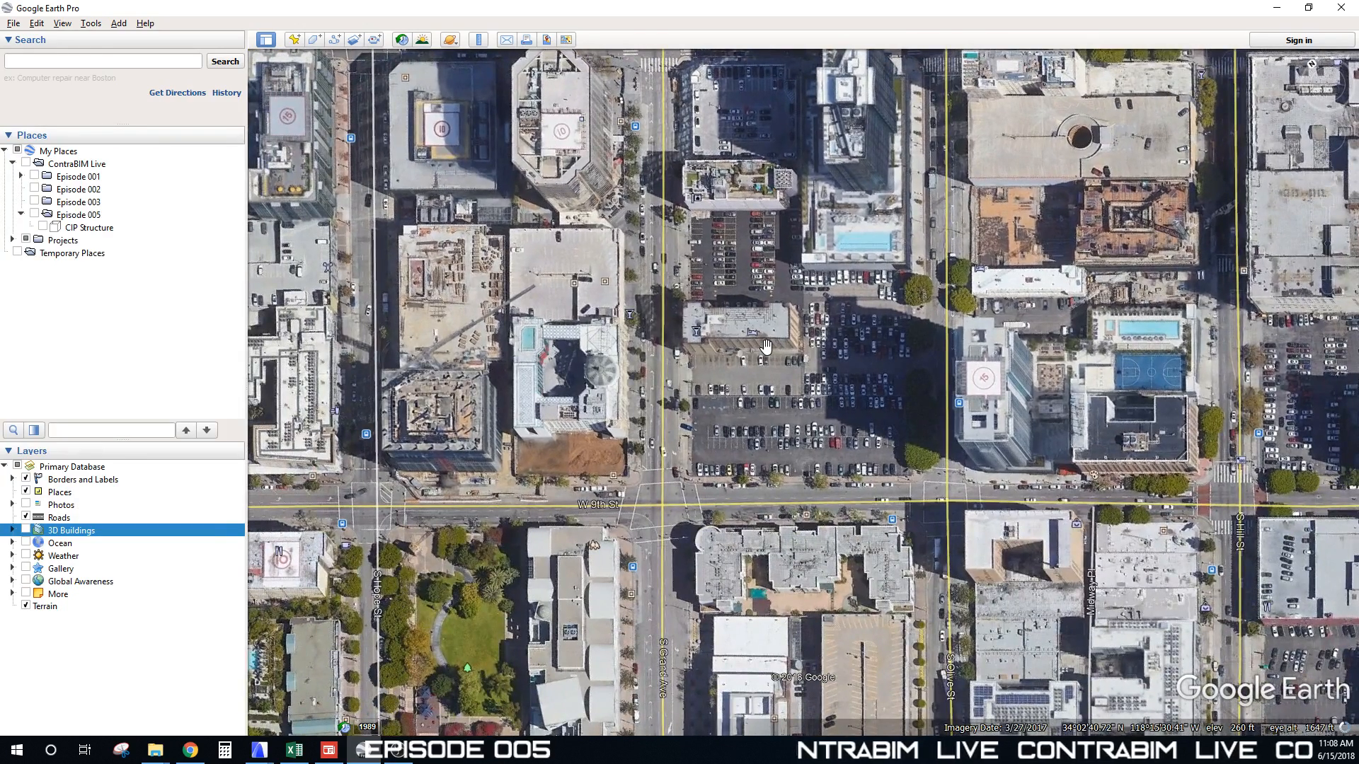
scroll(766, 345, "up", 1)
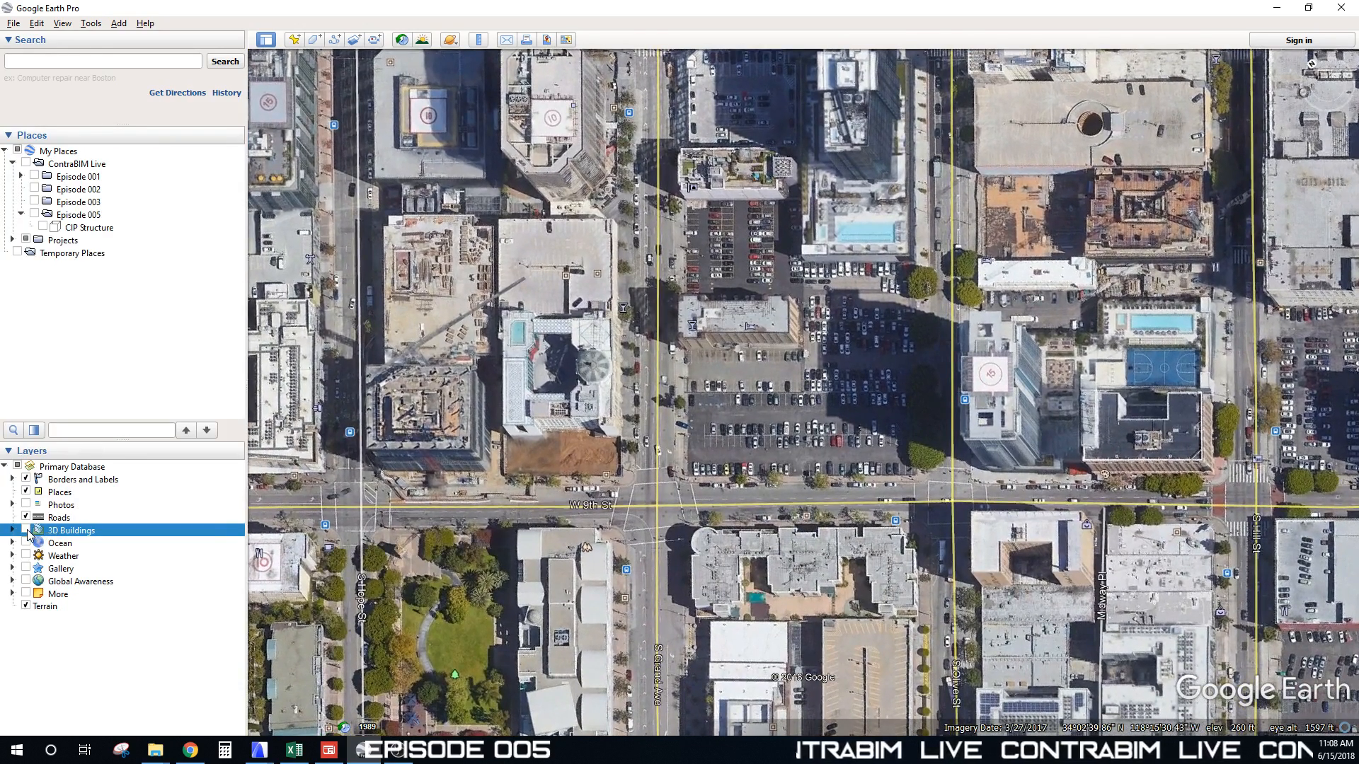
left_click(27, 530)
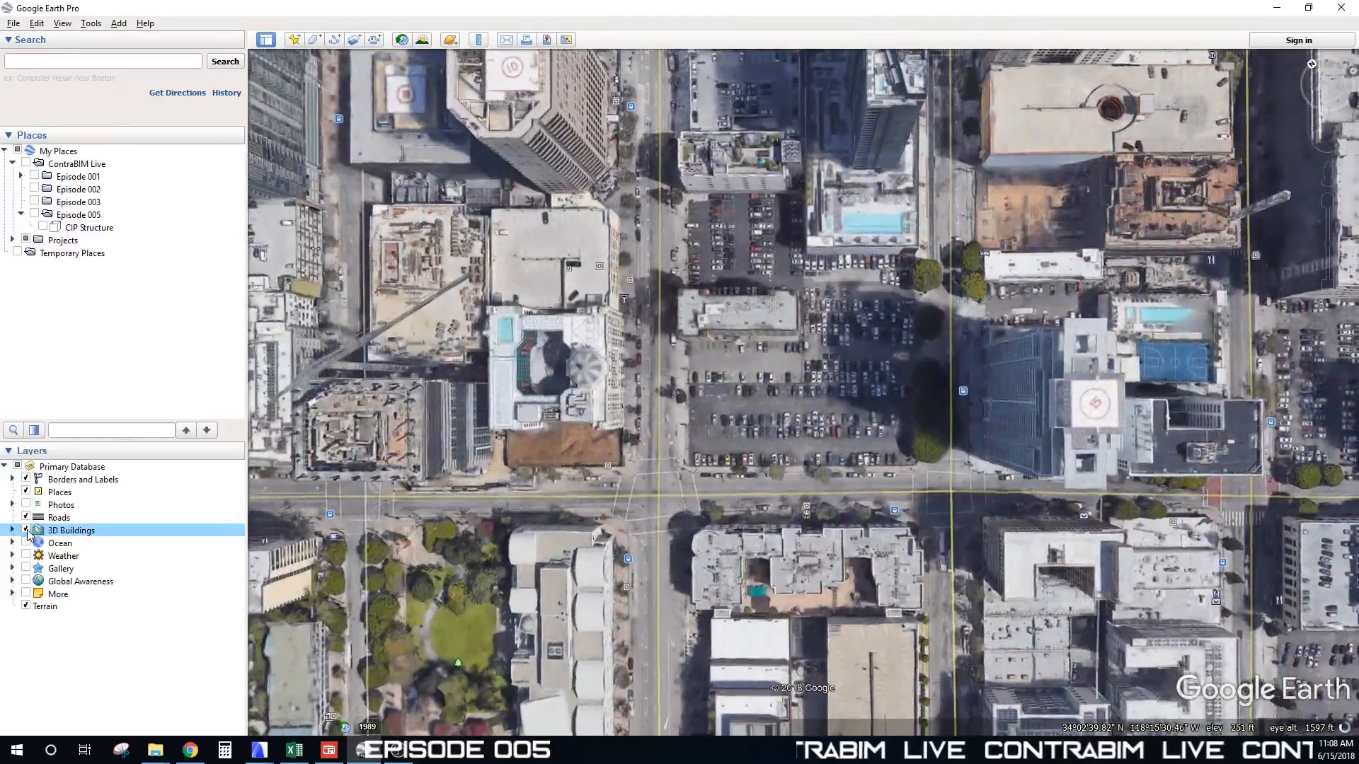
left_click(27, 531)
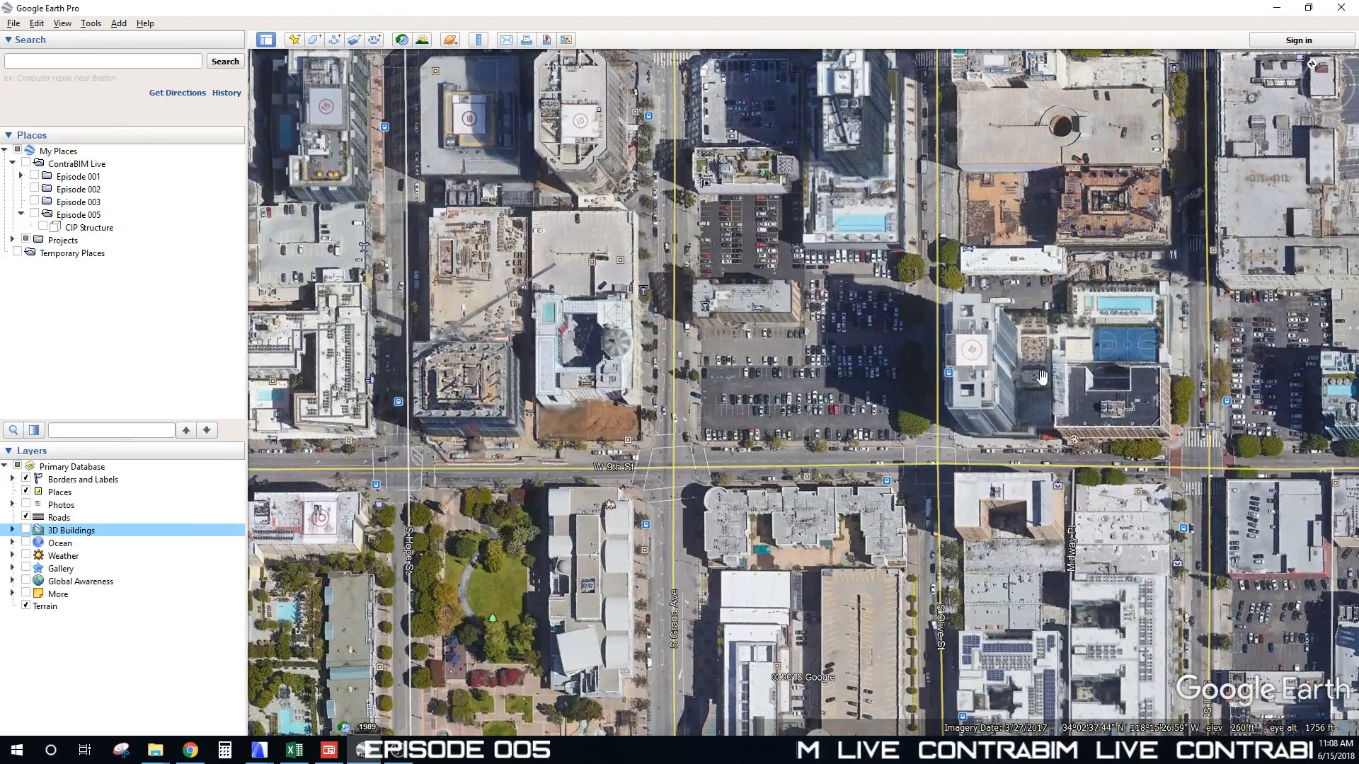
left_click(26, 531)
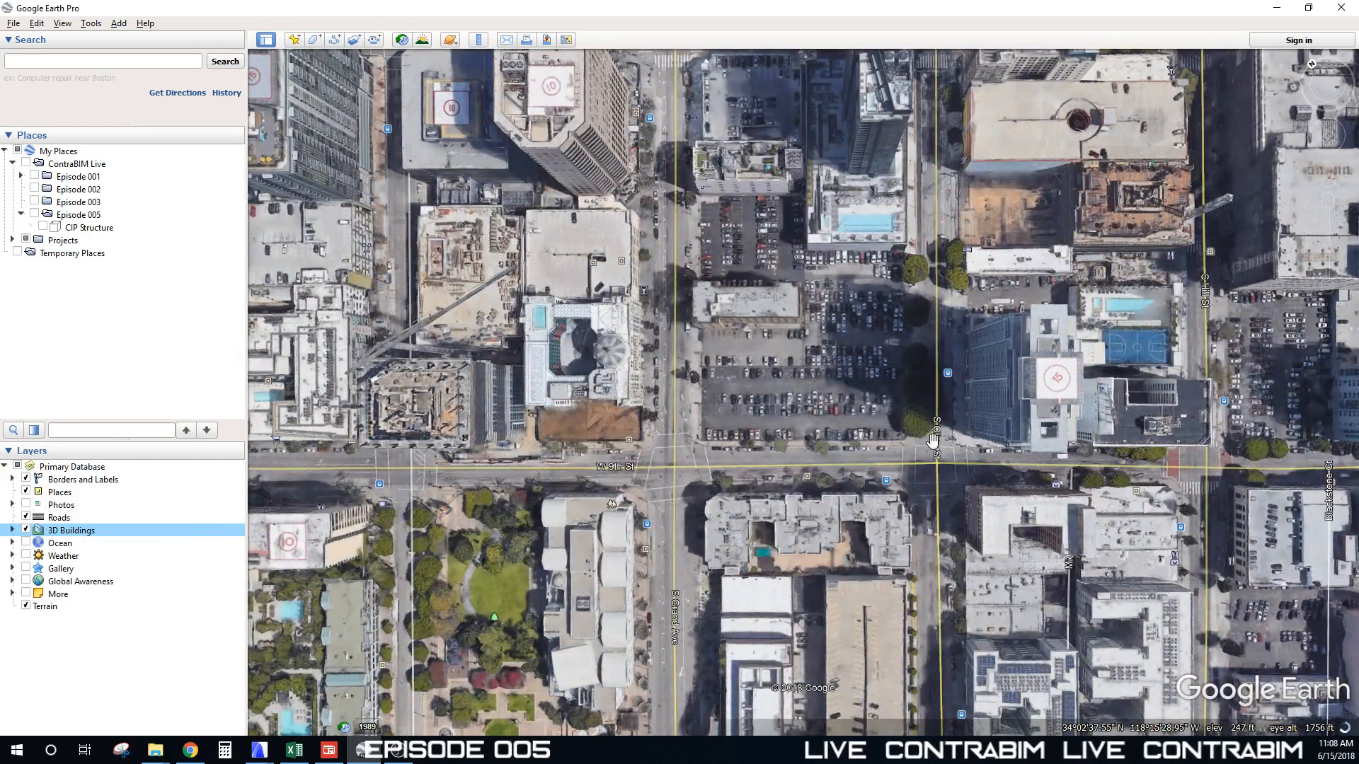
Step: Fine-tune pan and zoom to frame the site block from directly above
left_click_drag(847, 334, 834, 337)
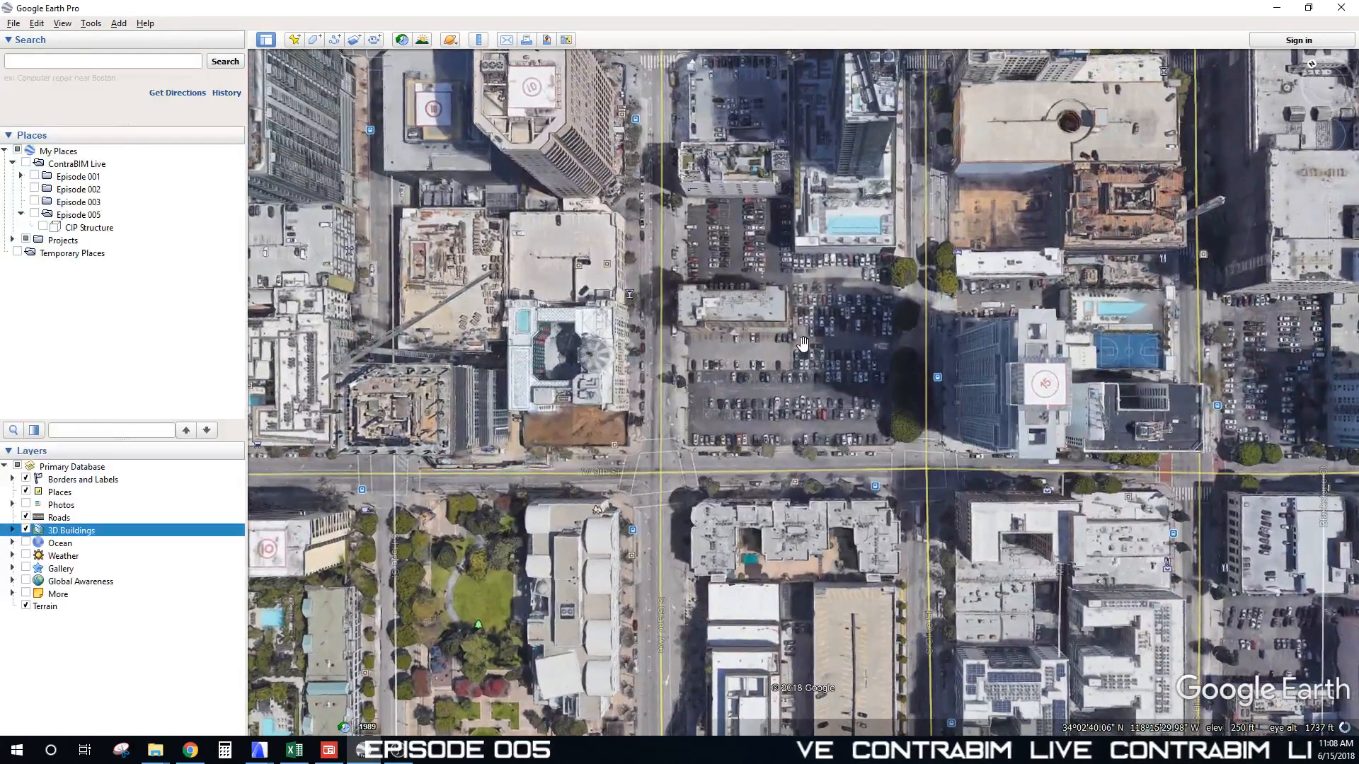
right_click_drag(836, 391, 835, 390)
scroll(835, 387, "up", 1)
scroll(829, 373, "up", 1)
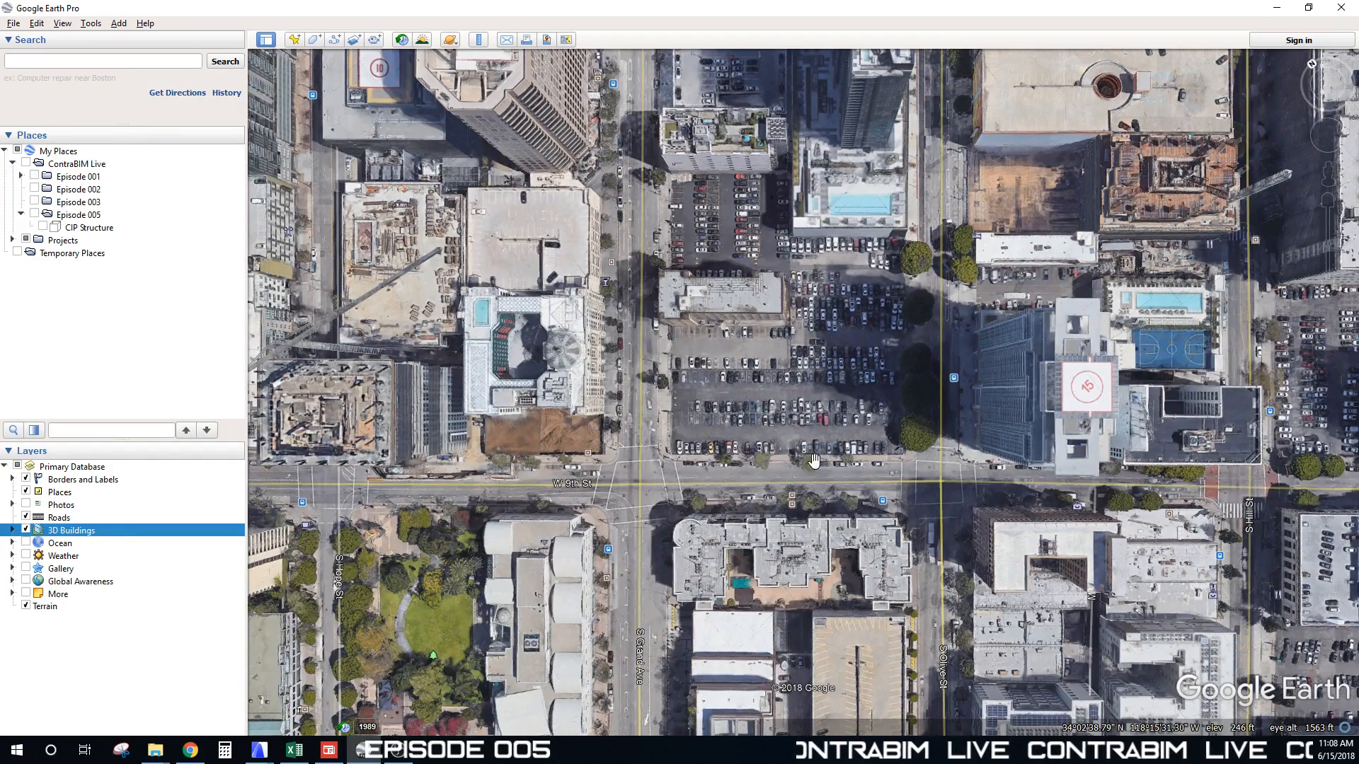
left_click_drag(811, 403, 794, 416)
middle_click_drag(792, 409, 792, 404)
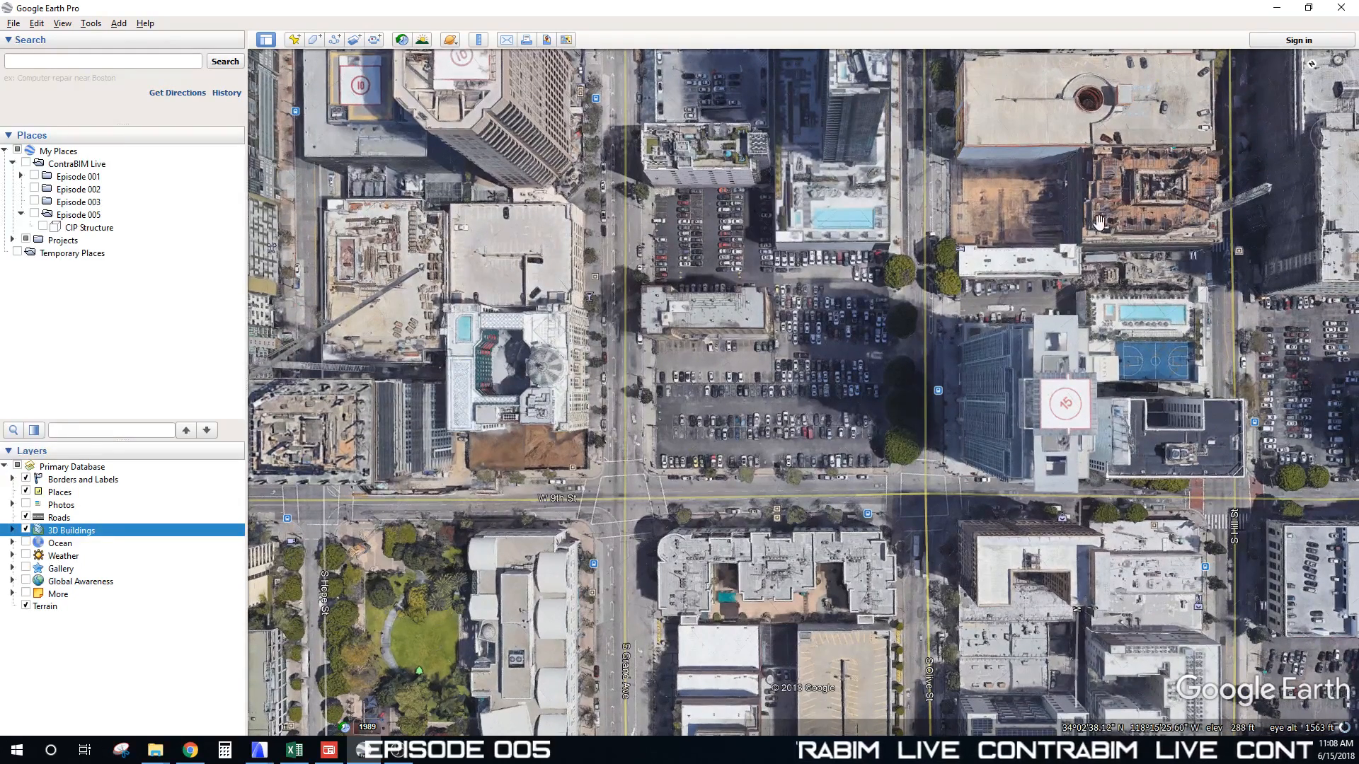
left_click(481, 40)
left_click_drag(574, 187, 559, 148)
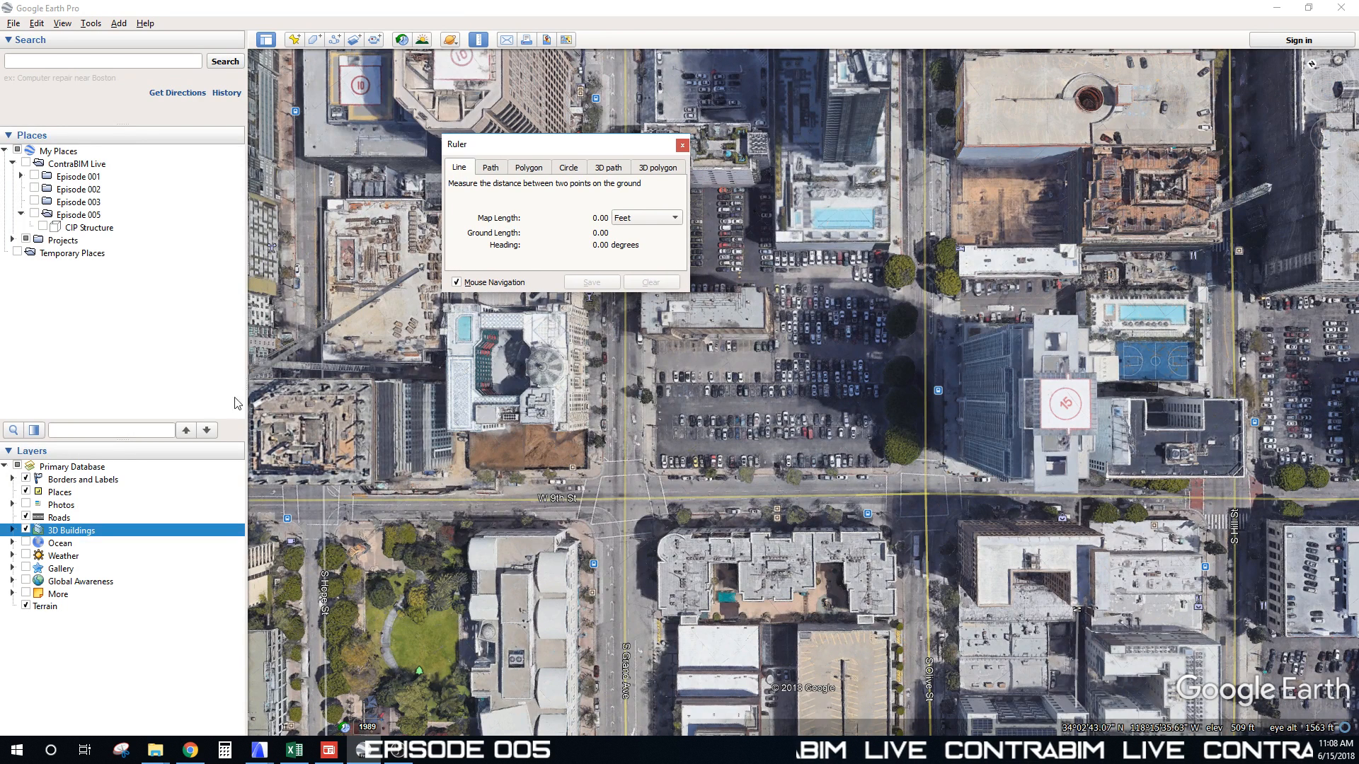
left_click(247, 494)
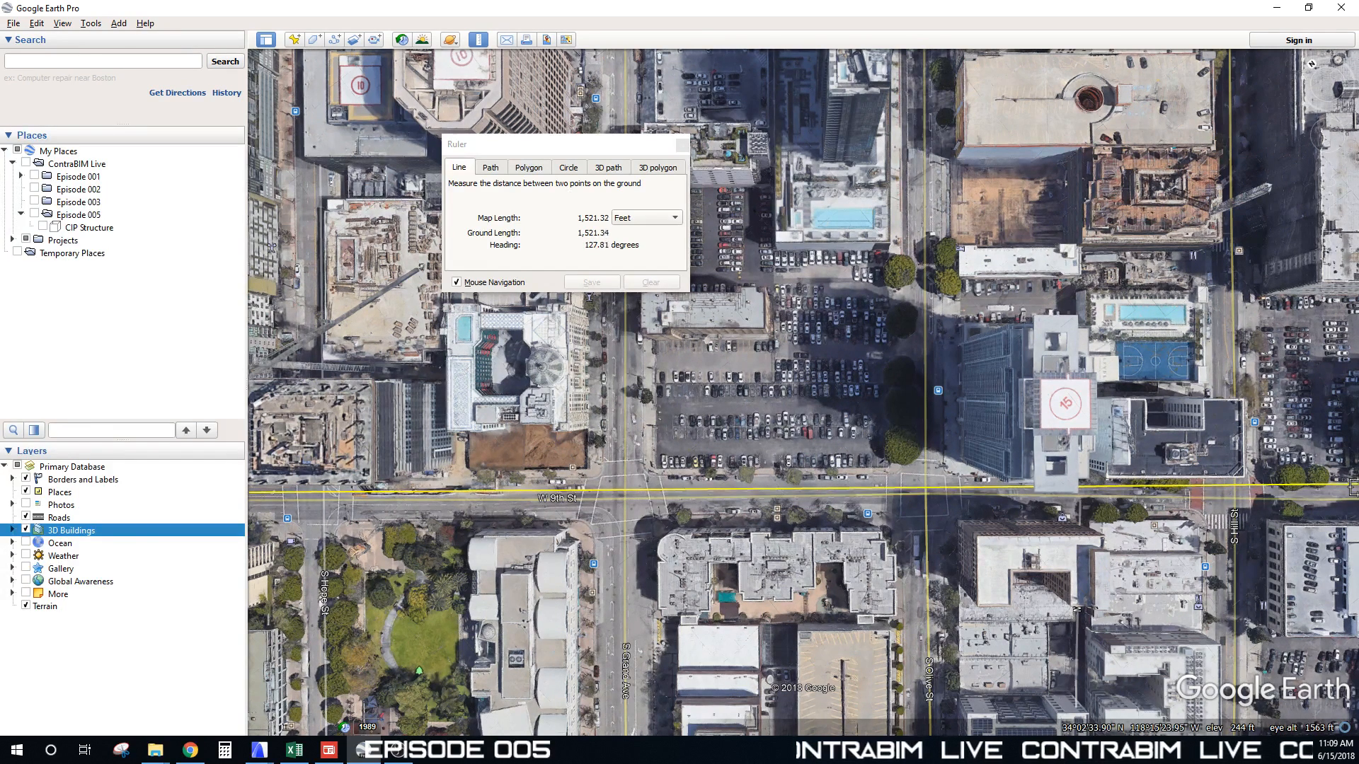
left_click(679, 146)
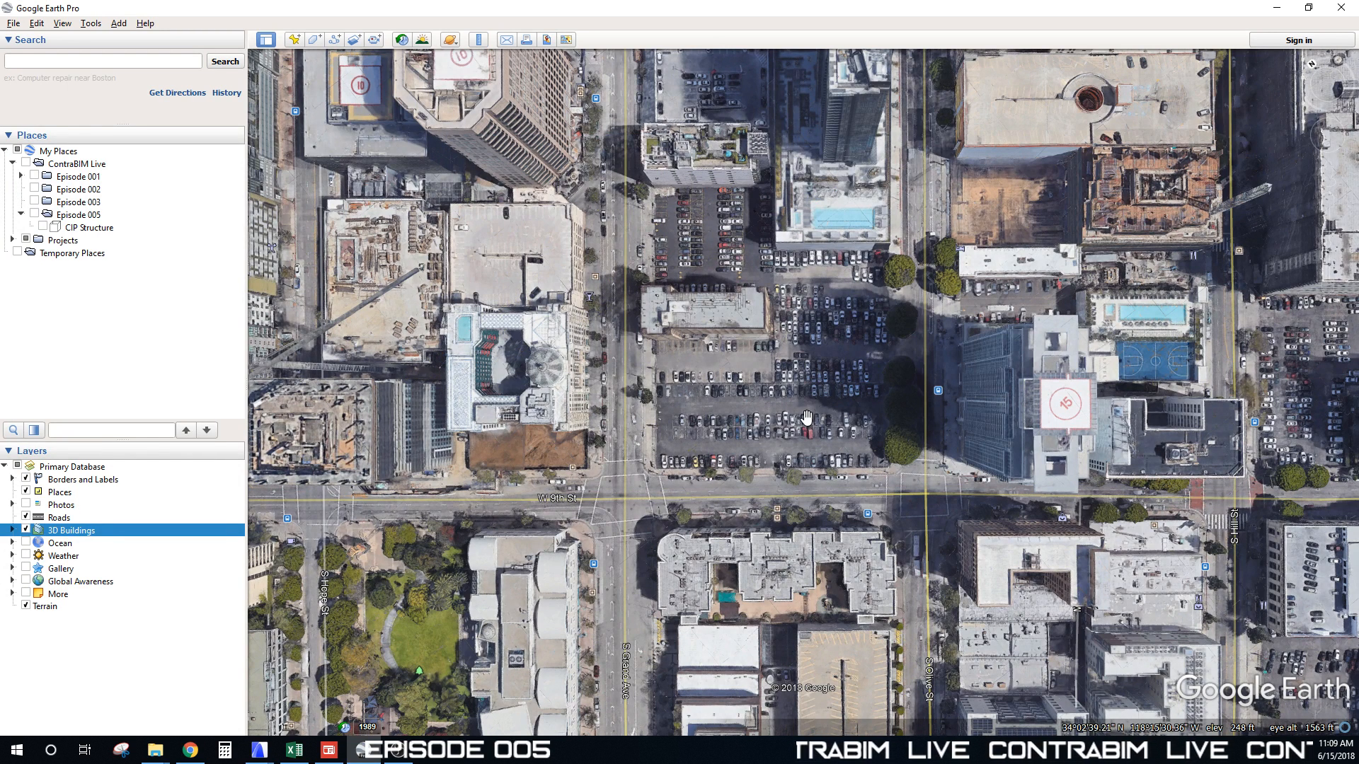
Step: Set up Save Image at 3840x2160 with title, legend, scale and compass removed
left_click(12, 23)
mouse_move(51, 58)
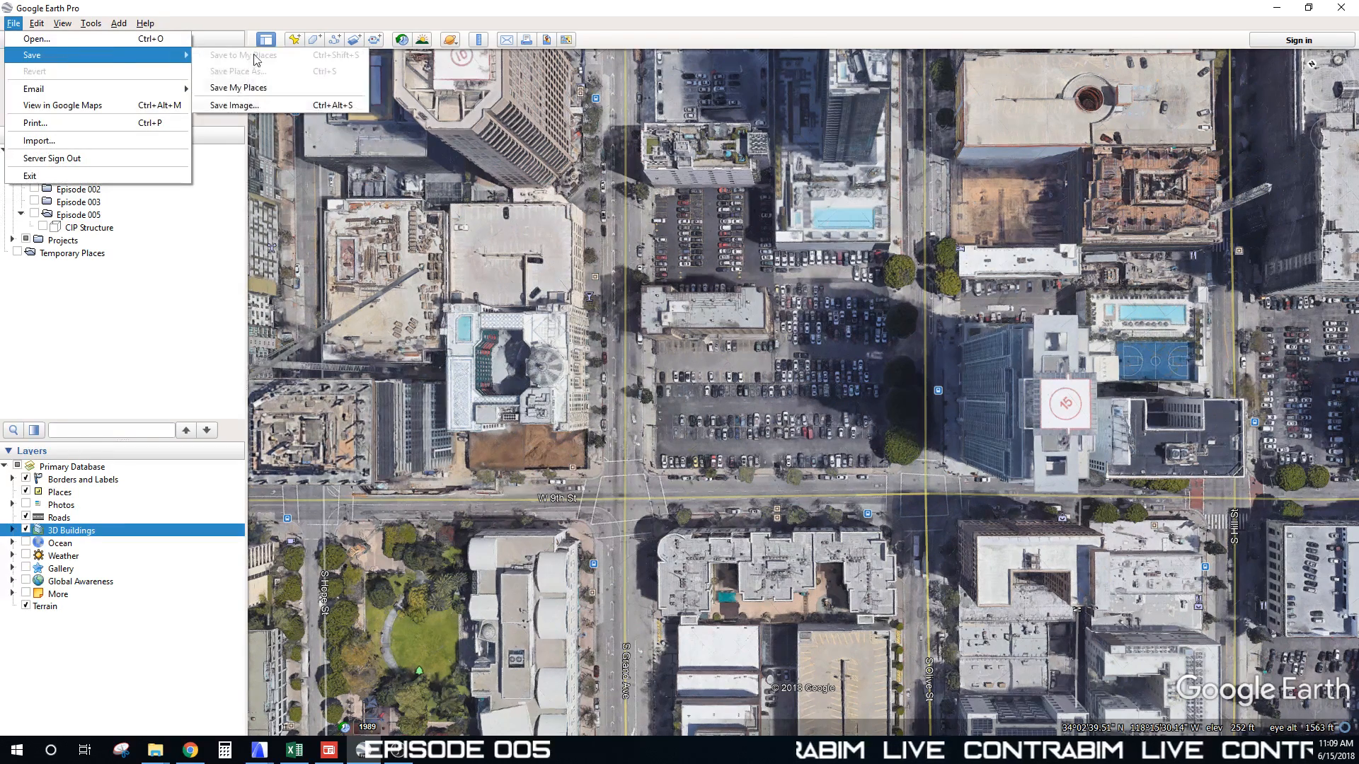
left_click(233, 106)
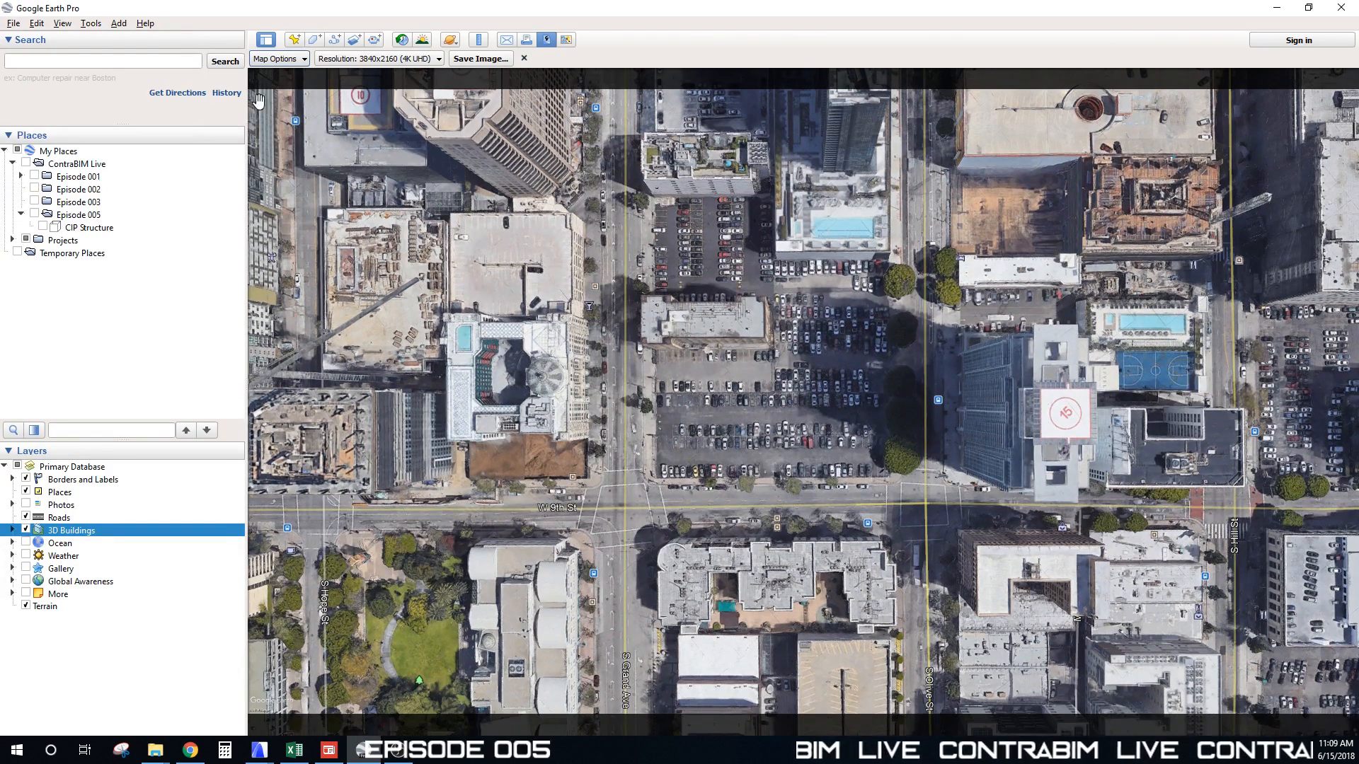
left_click(347, 61)
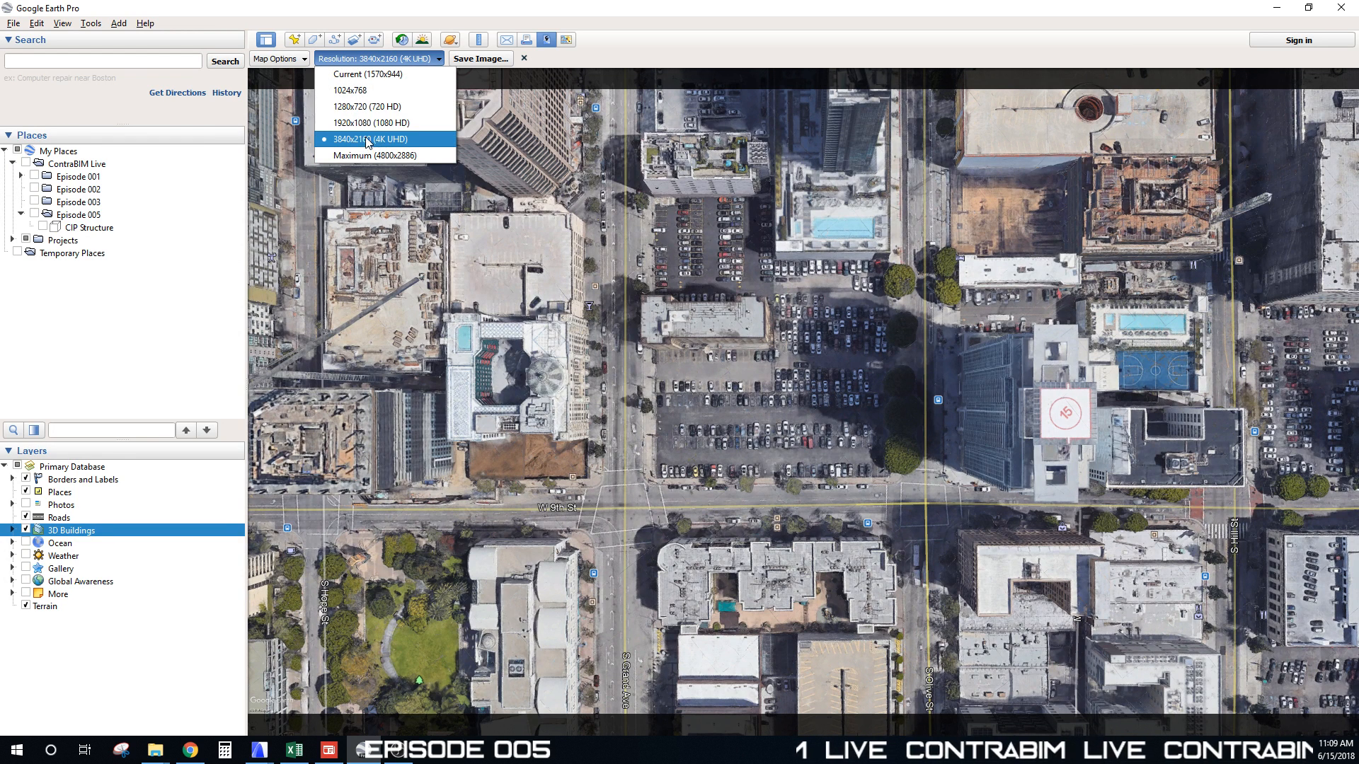
left_click(365, 140)
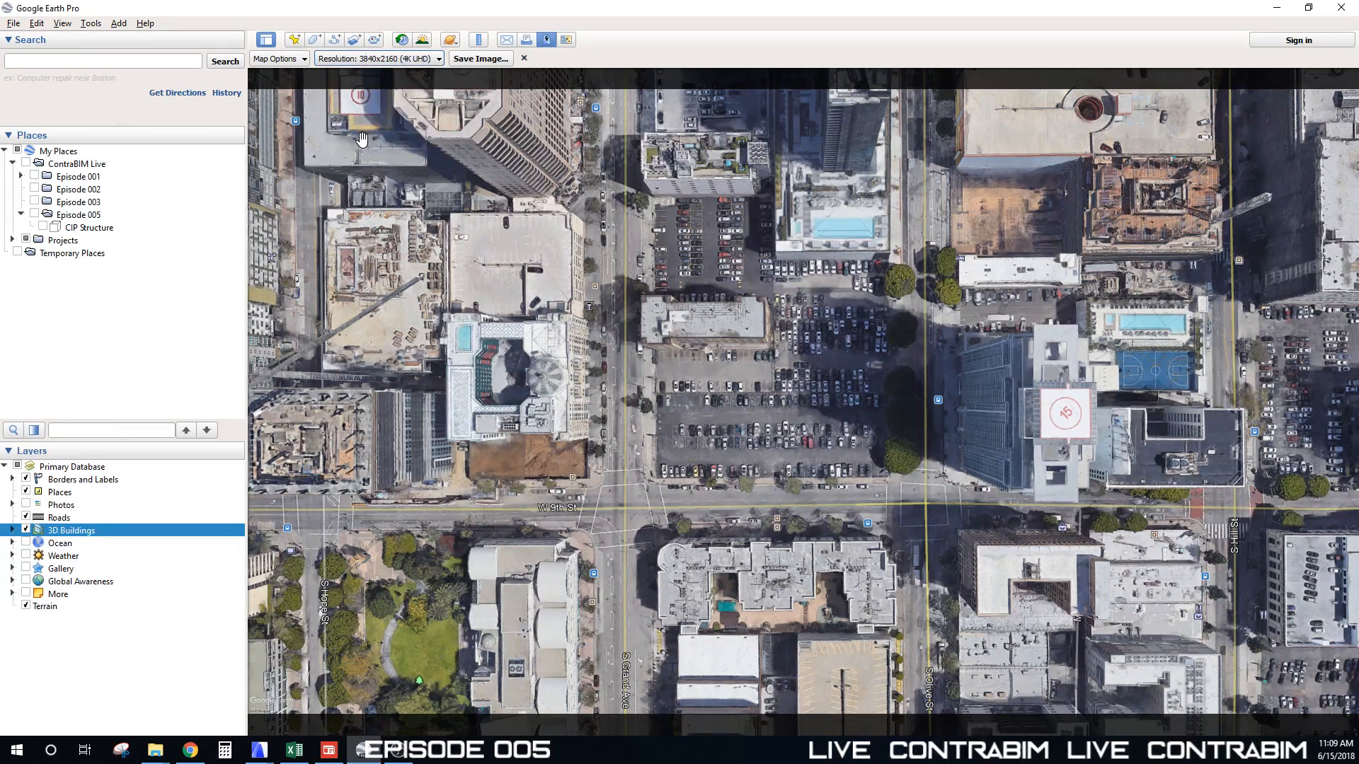
left_click(302, 60)
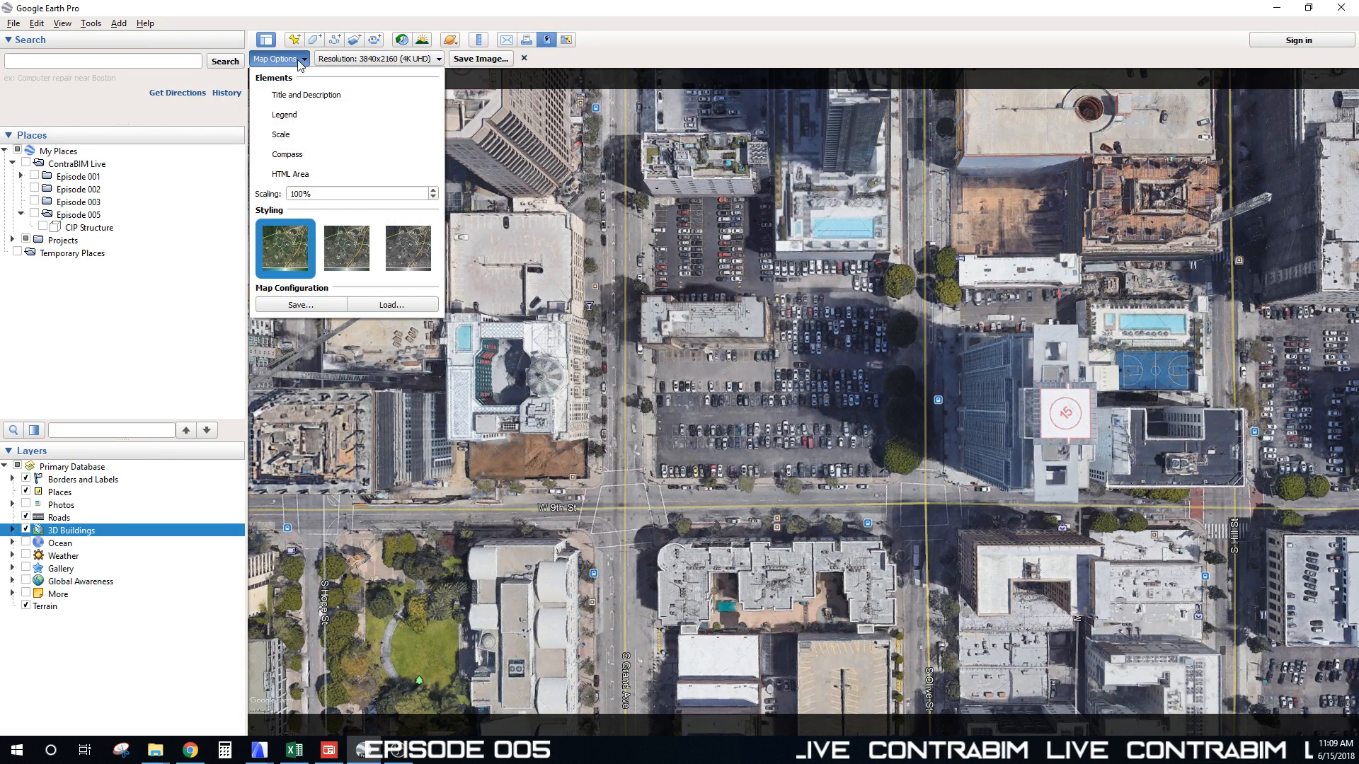
left_click(269, 103)
left_click(266, 115)
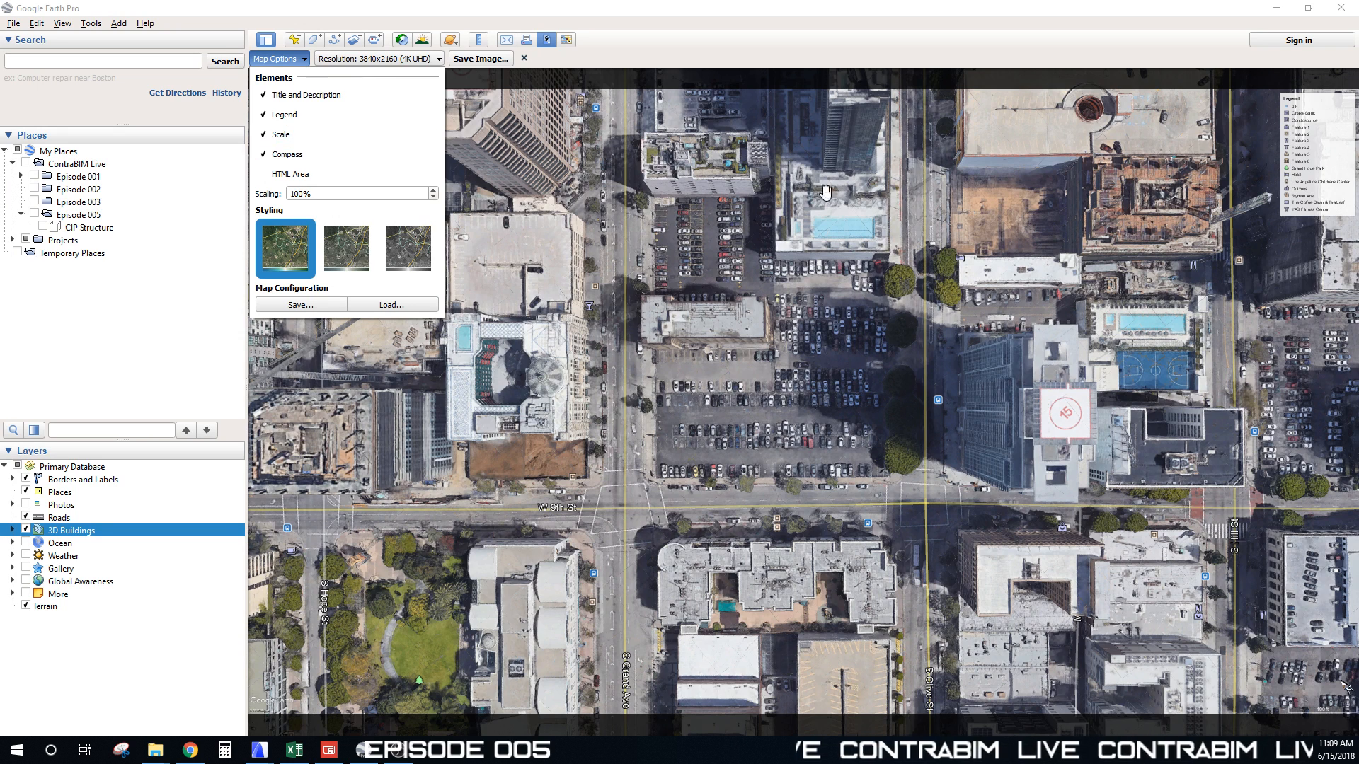
left_click(266, 95)
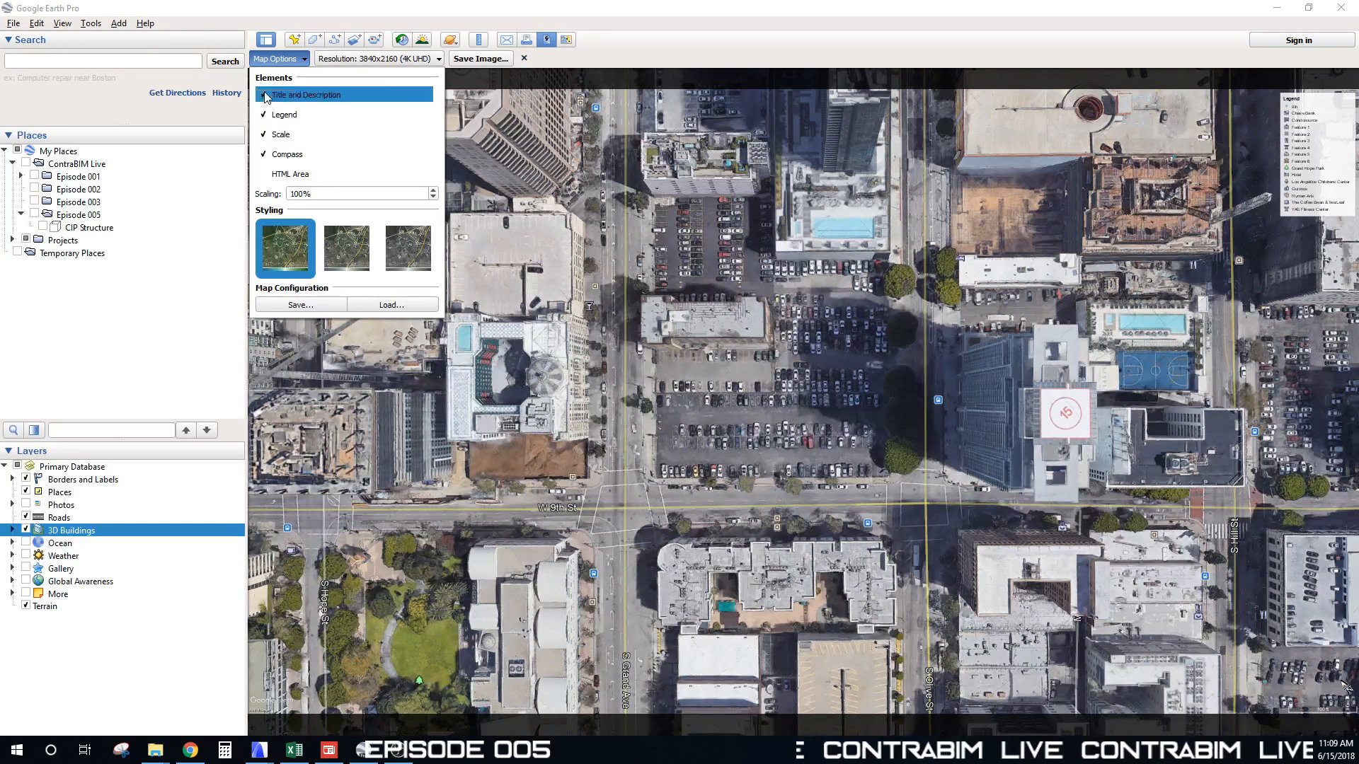
left_click(266, 115)
left_click(266, 134)
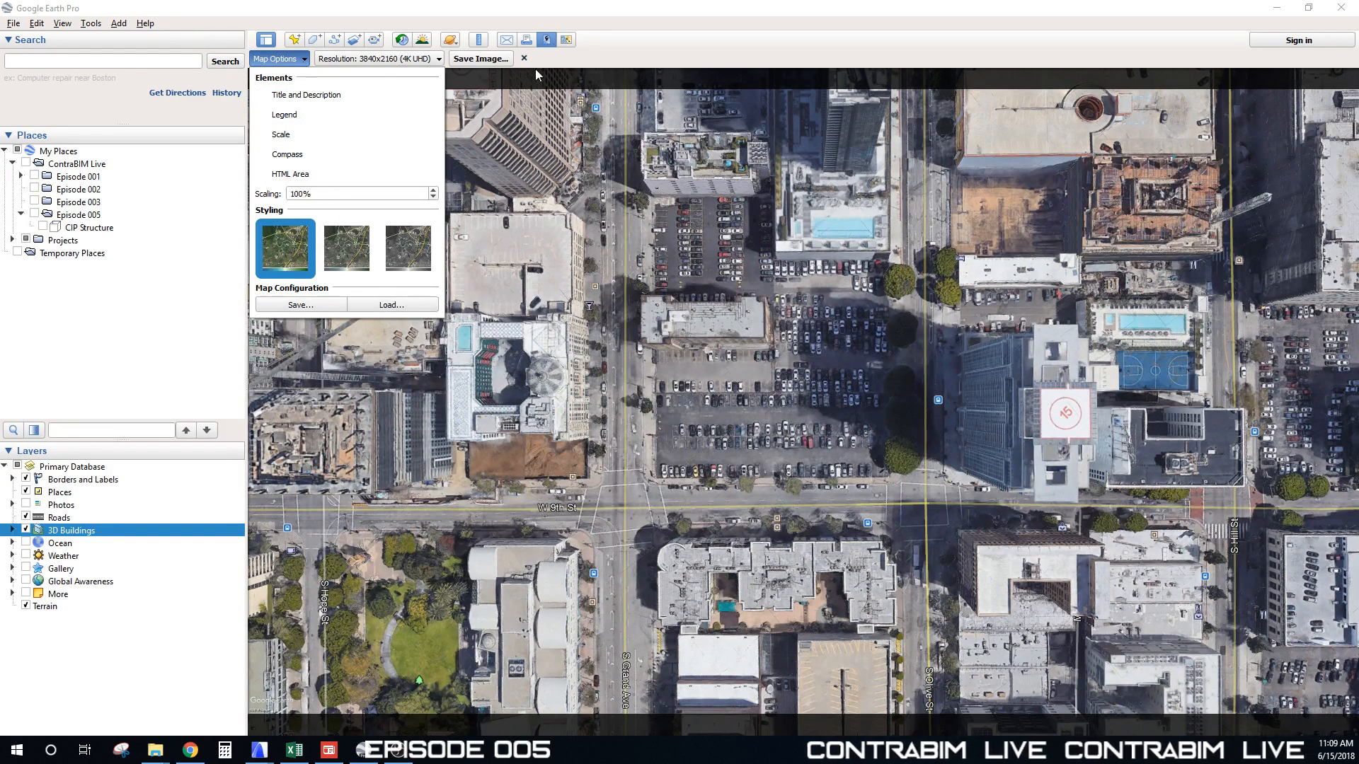
left_click(620, 60)
Step: Save the image as GE 1521.jpg in the Textures folder
left_click(481, 59)
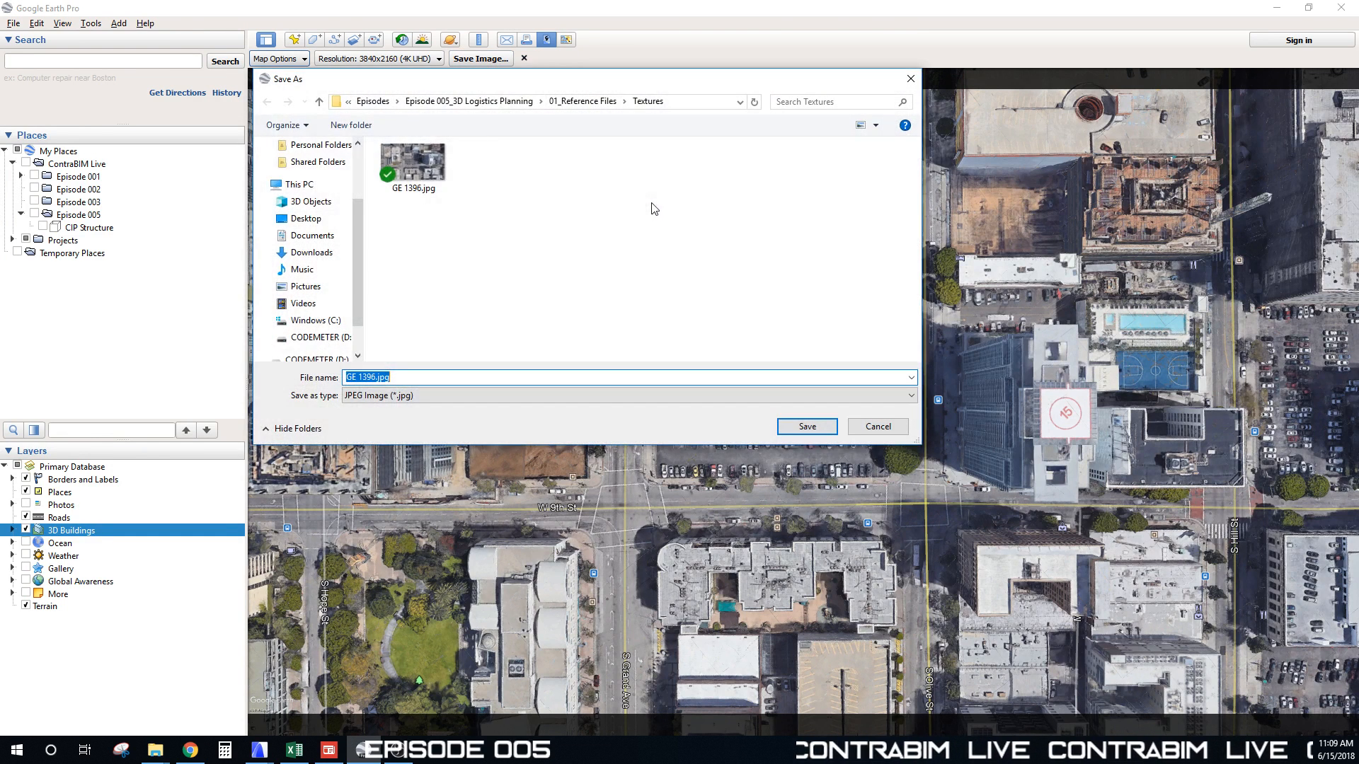
left_click(354, 376)
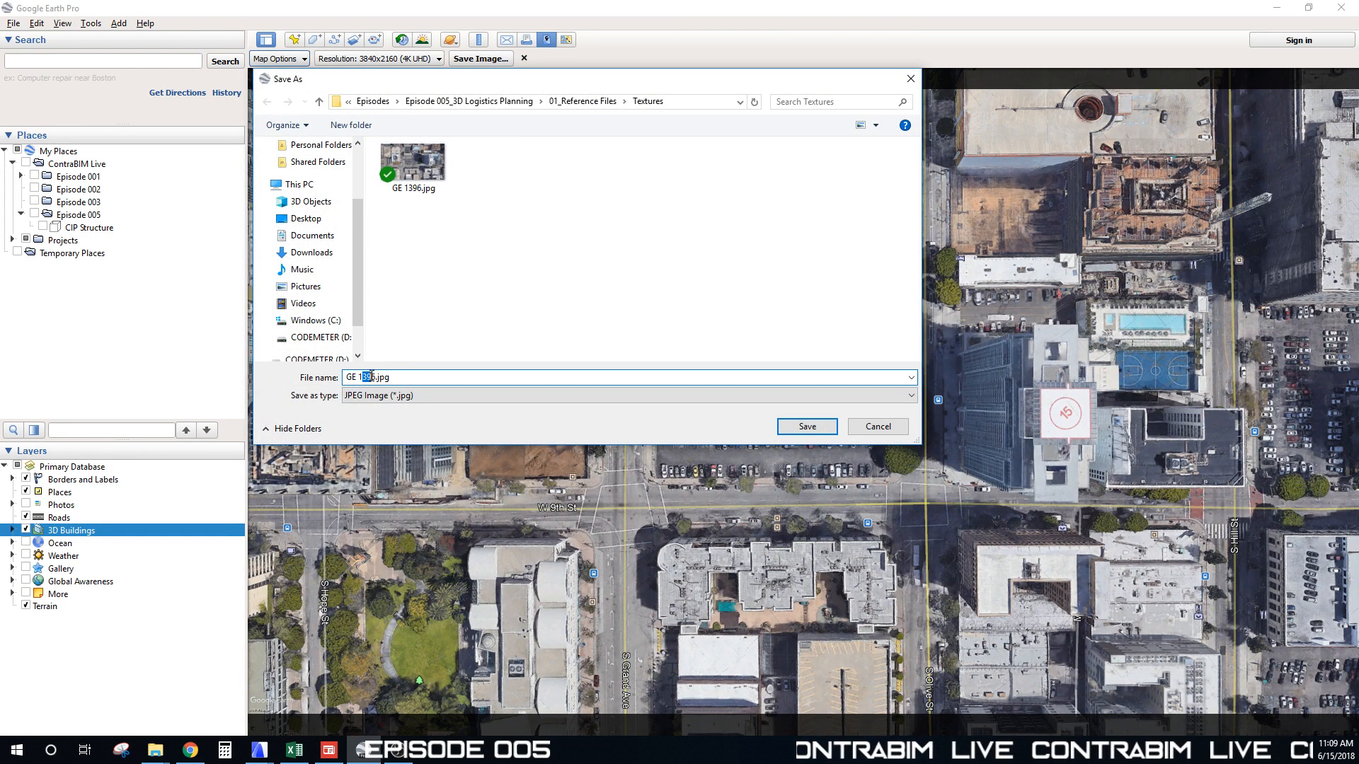
type("521")
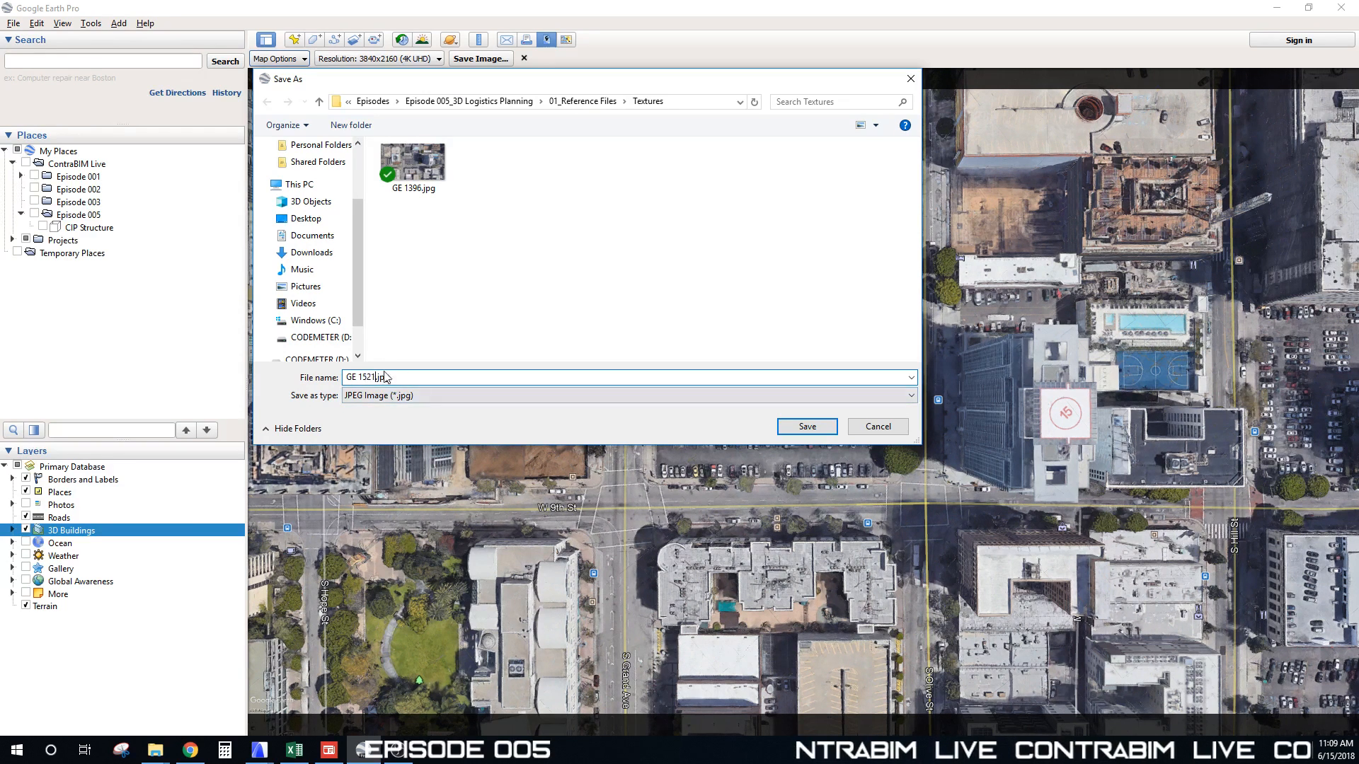
left_click_drag(484, 77, 489, 100)
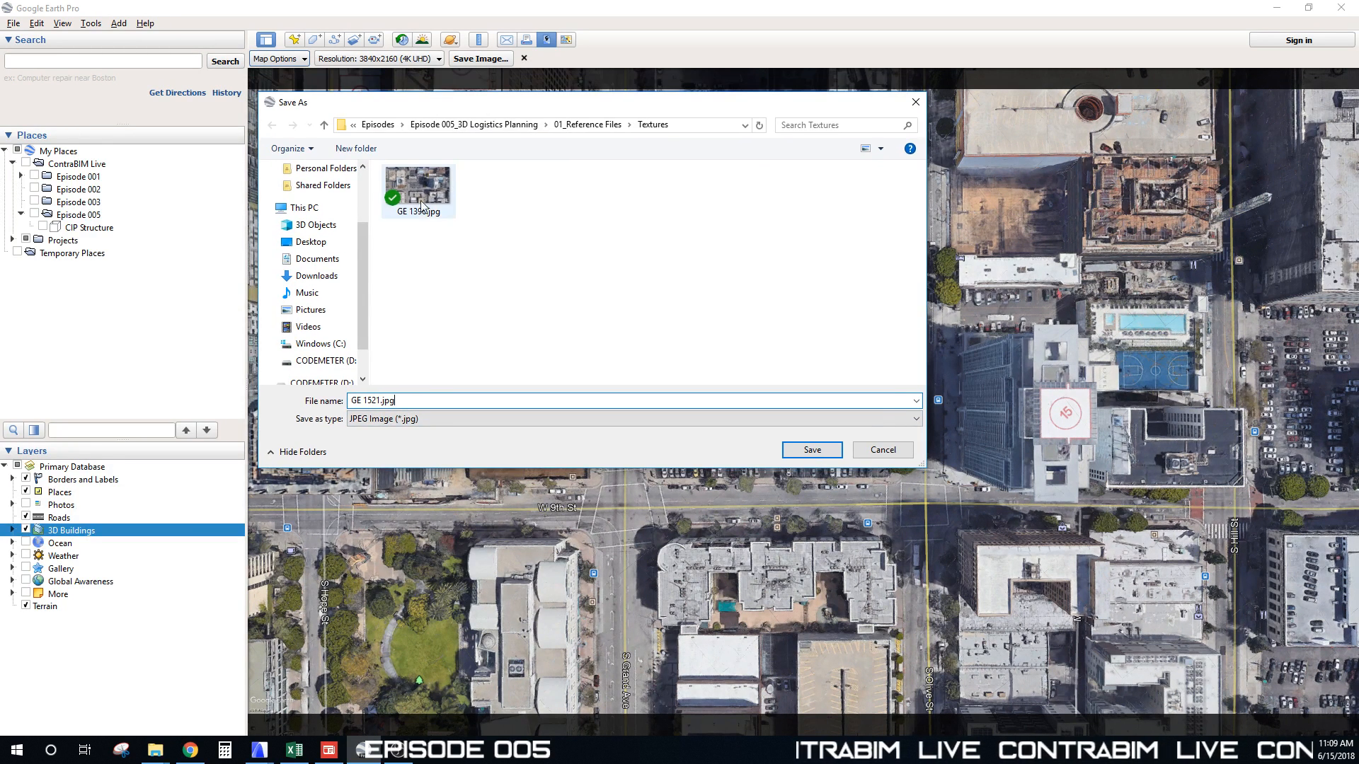
left_click(814, 451)
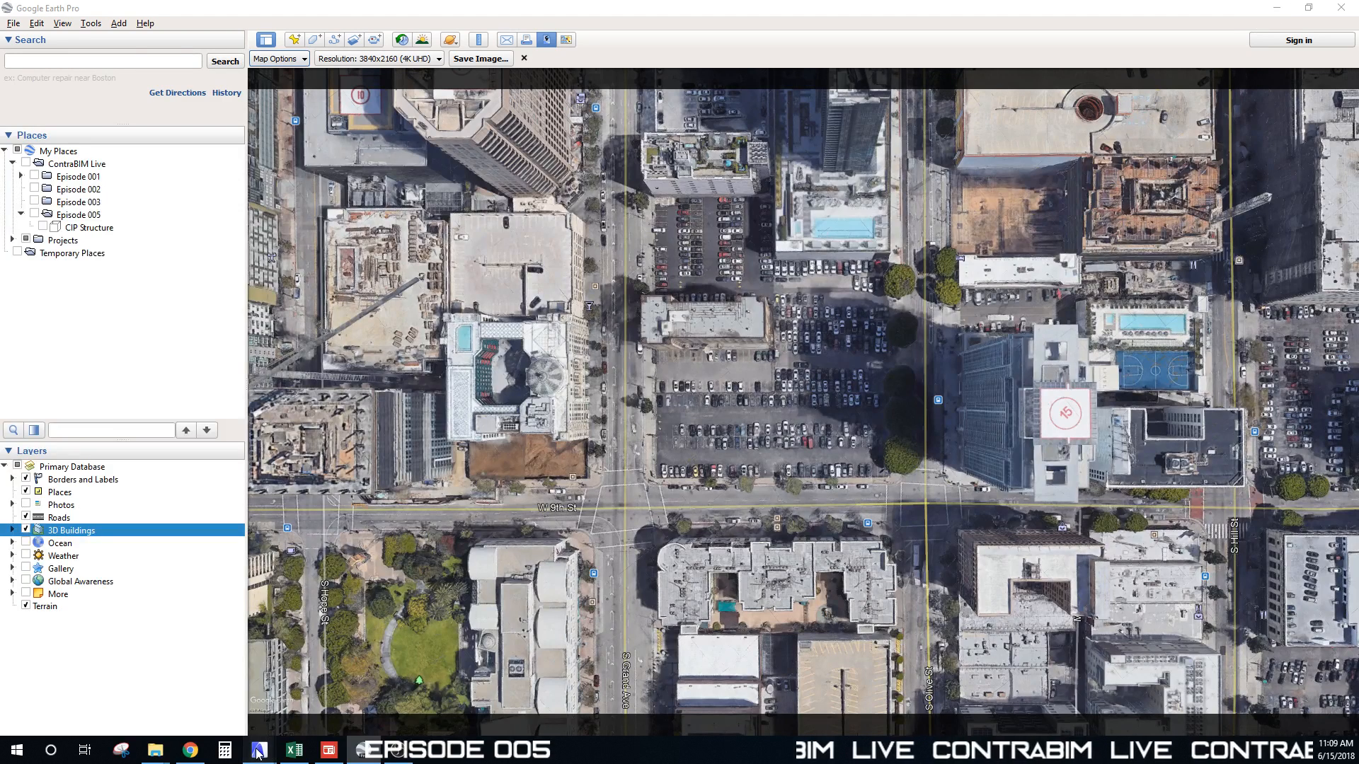
Step: Switch to ARCHICAD and open the GE Aerial Imagery worksheet
mouse_move(259, 750)
left_click(99, 699)
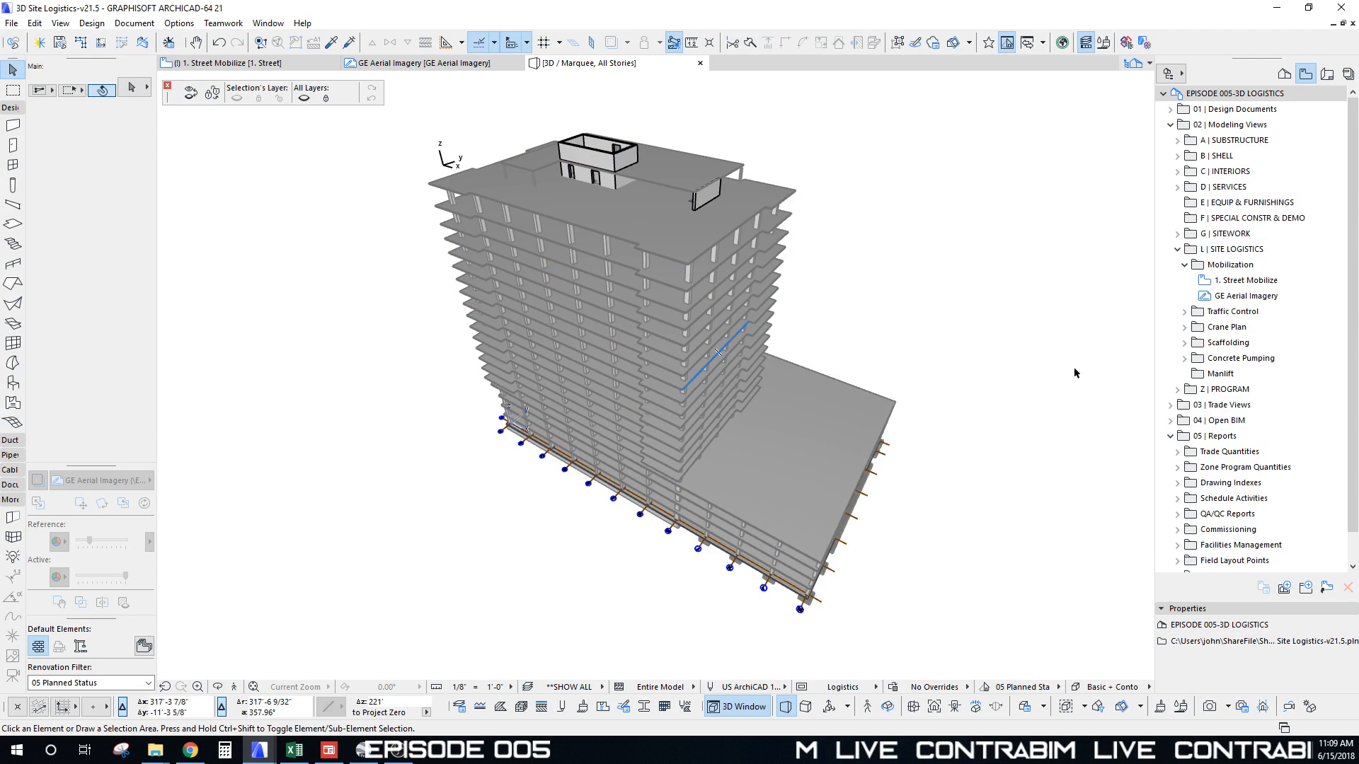
double_click(1228, 297)
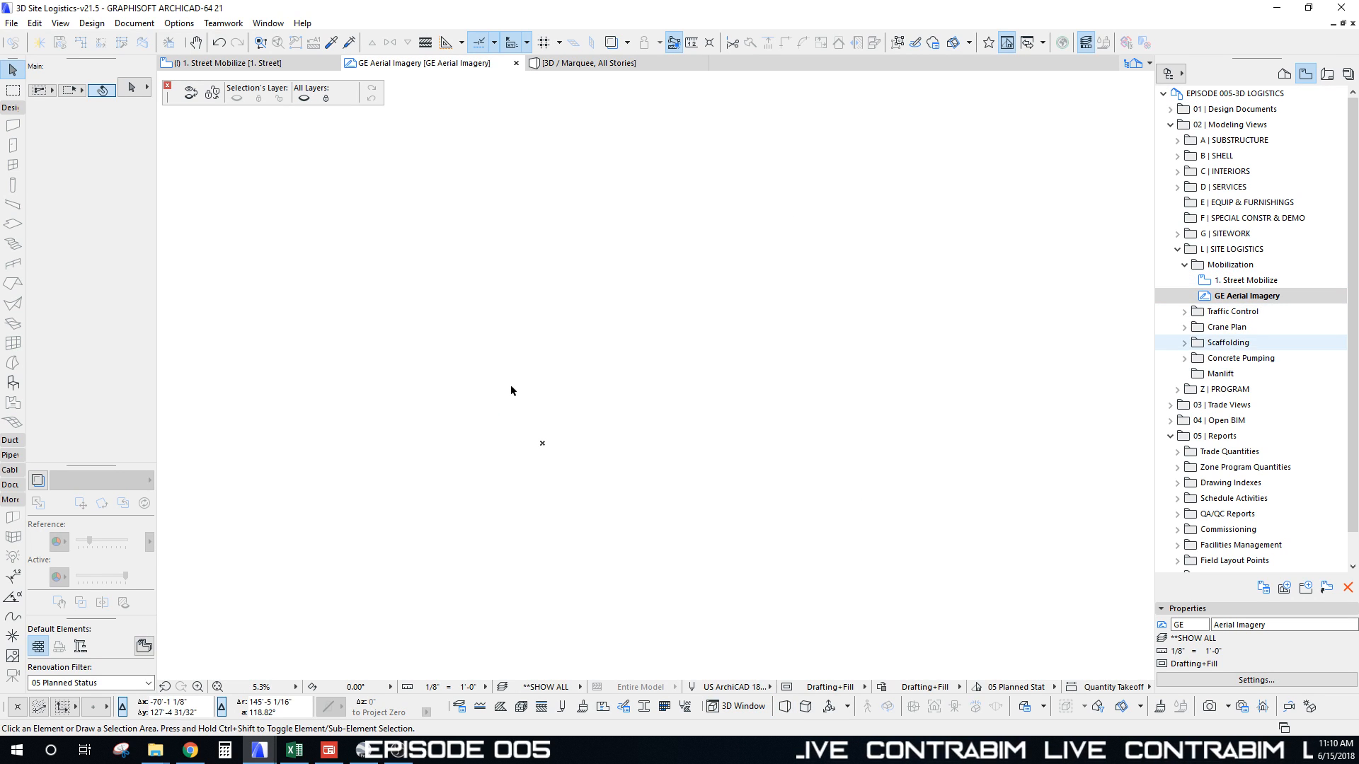
Step: Place GE 1521.jpg from 01_Reference Files\Textures as an external drawing
left_click(34, 23)
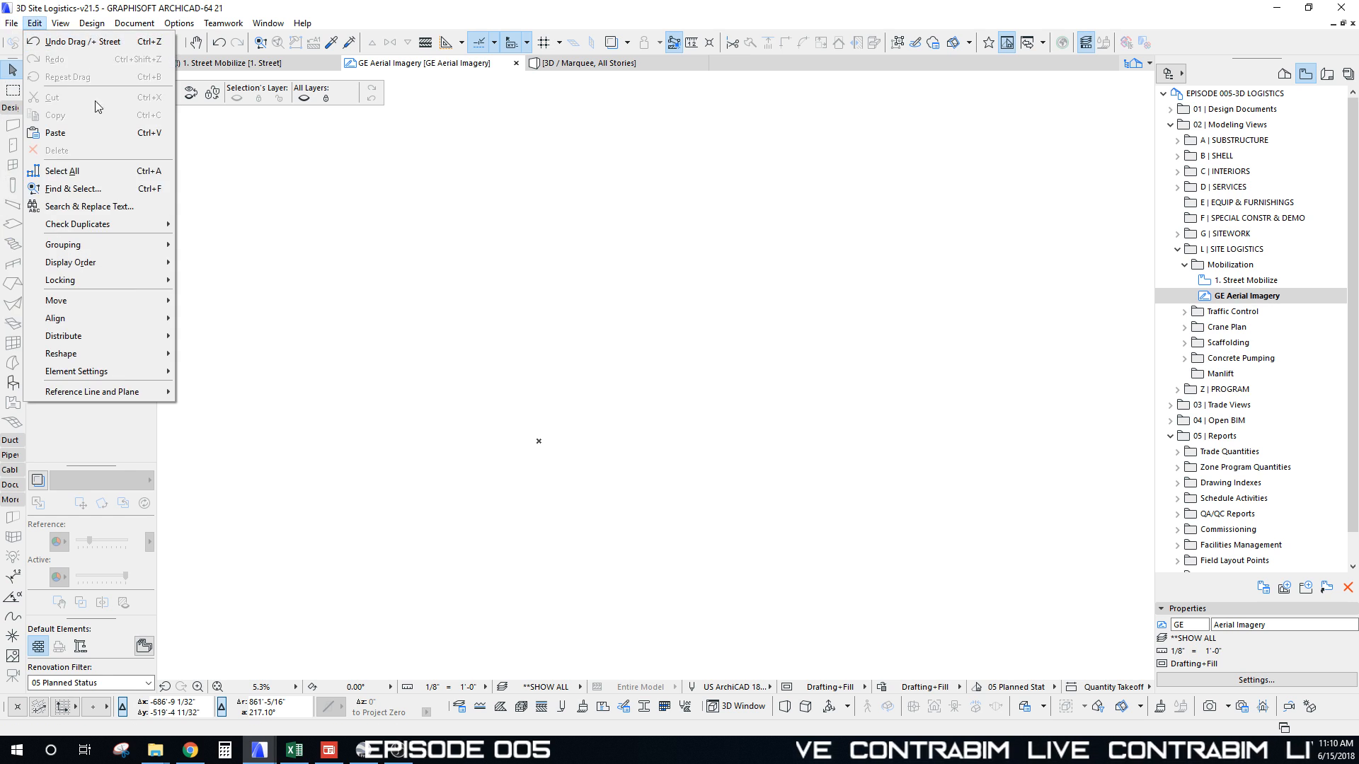
left_click(11, 23)
mouse_move(74, 225)
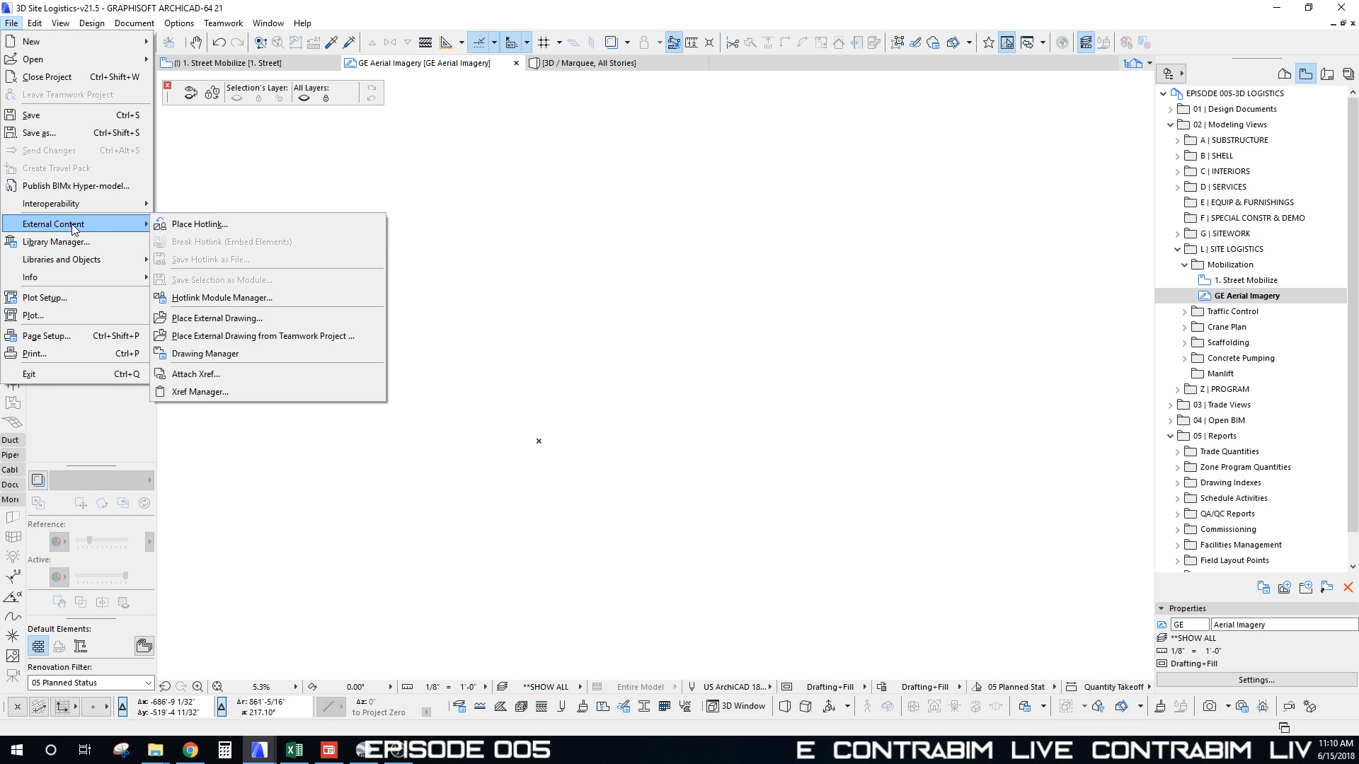
left_click(236, 318)
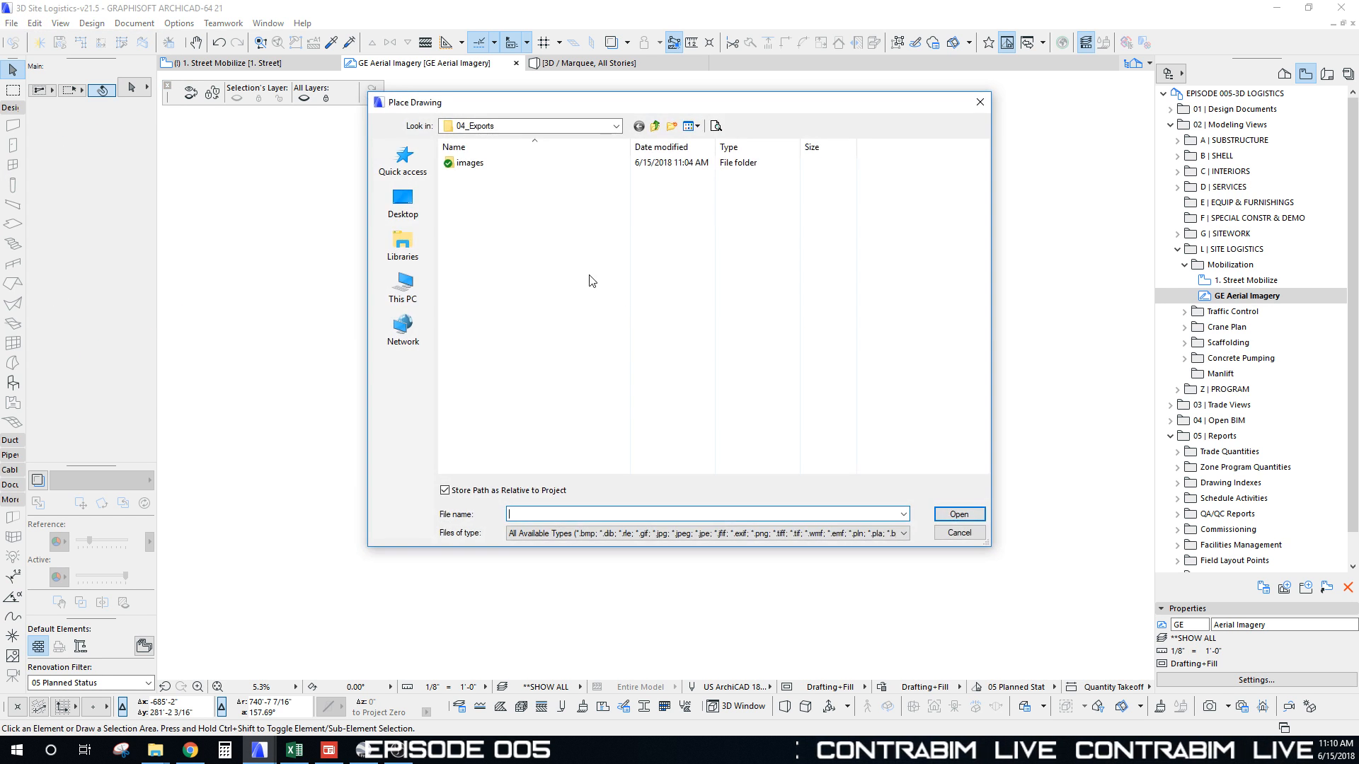
left_click(538, 126)
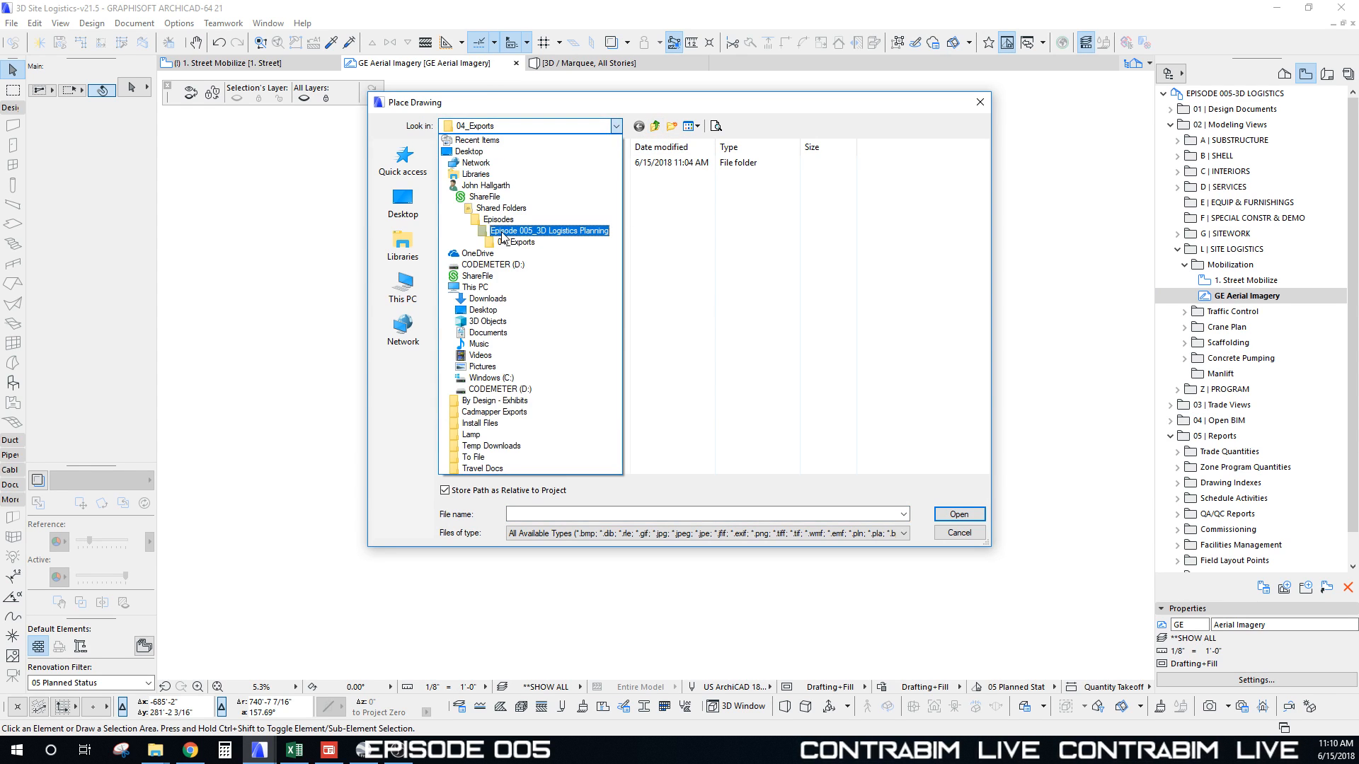
left_click(502, 231)
double_click(482, 163)
left_click(473, 176)
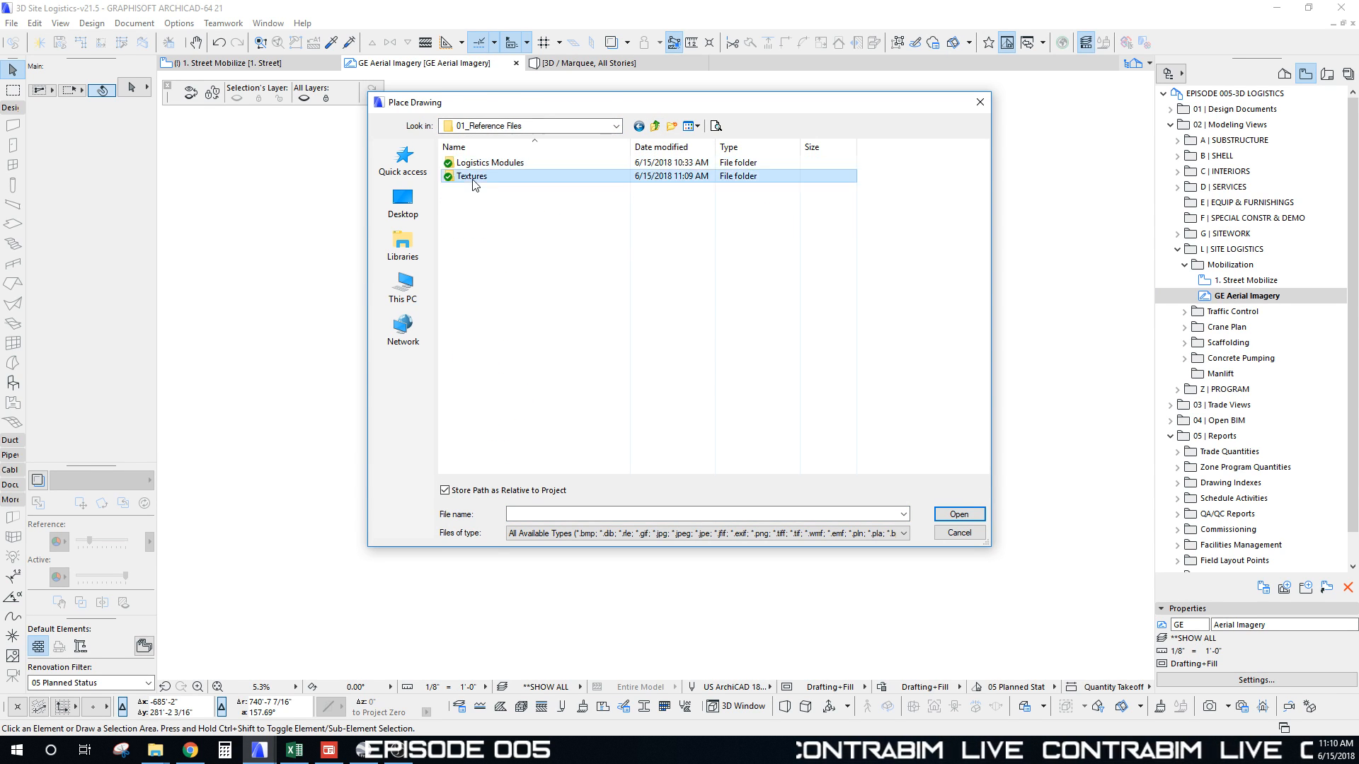
double_click(473, 176)
left_click(566, 216)
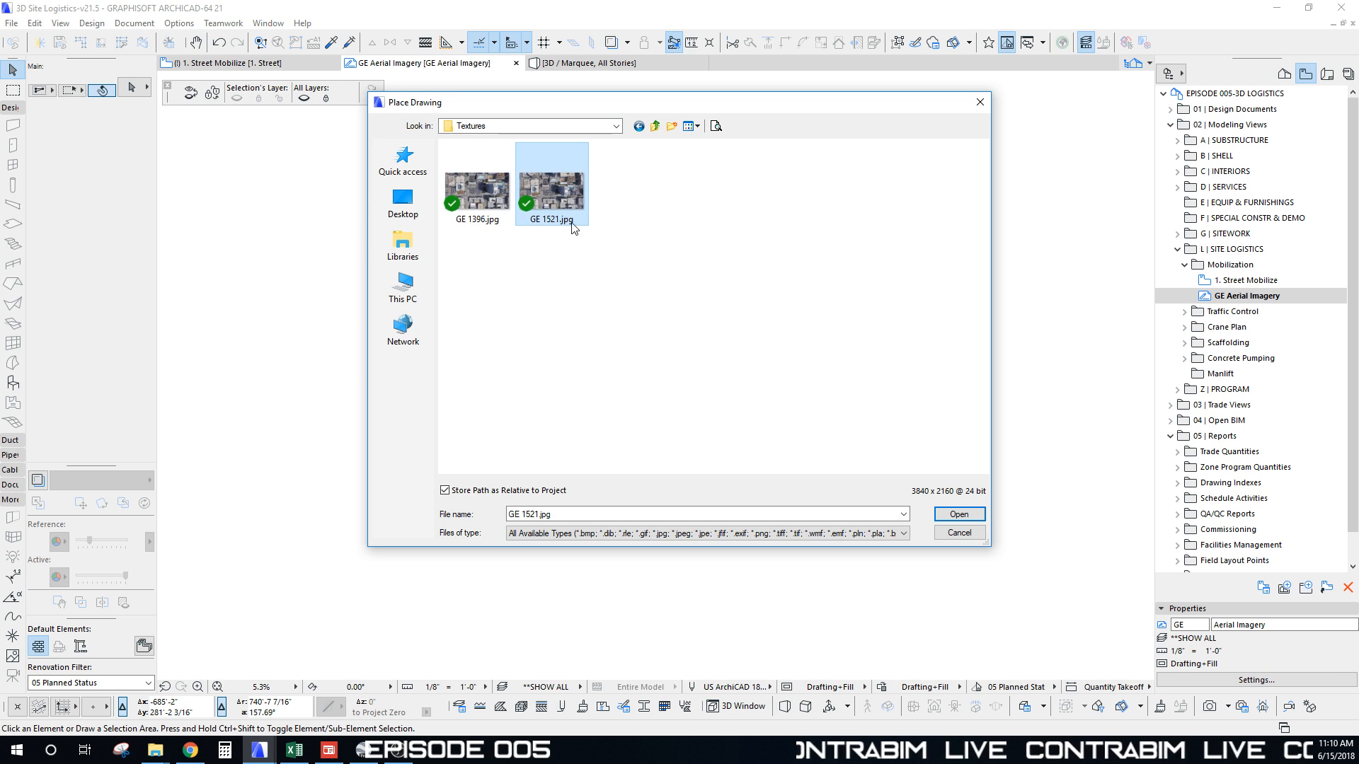
left_click(959, 514)
left_click(495, 400)
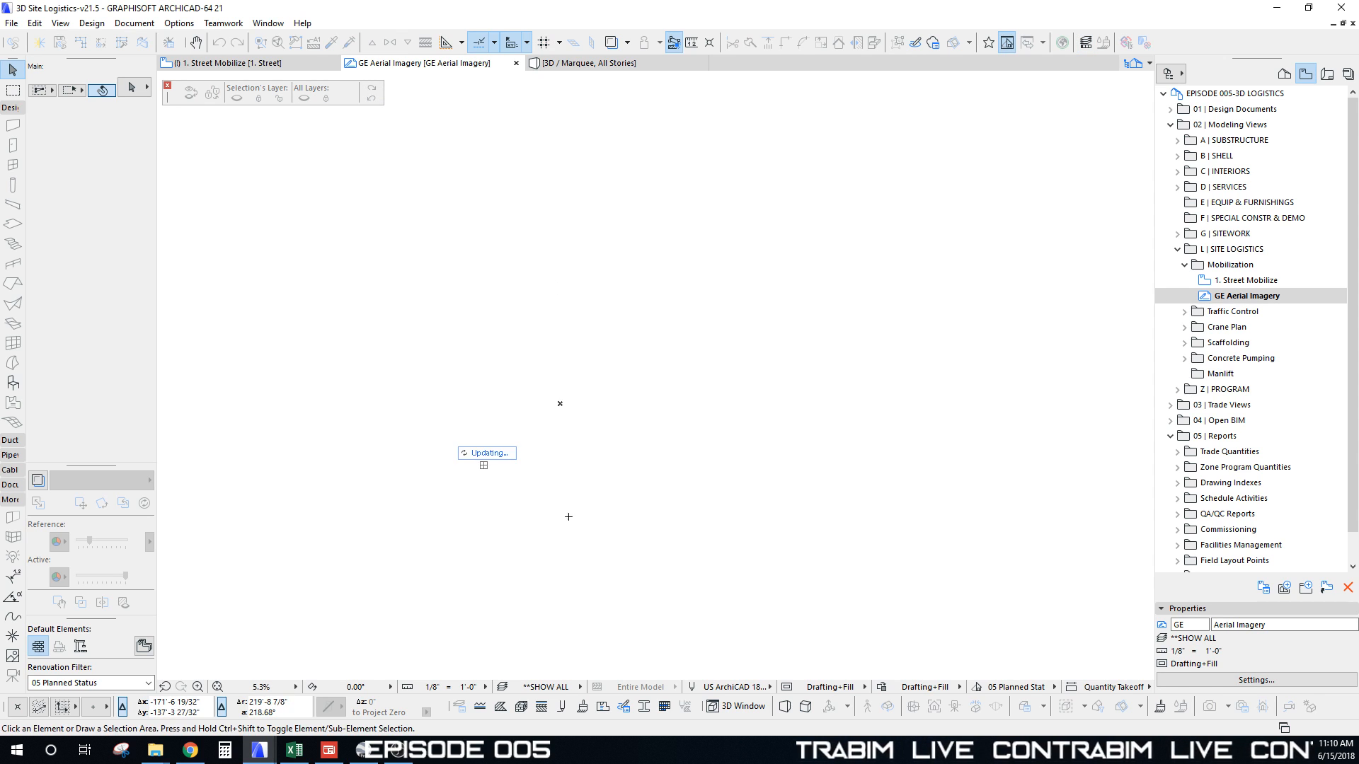
Step: Resize the aerial photo from its bottom-left corner so the bottom edge measures 1521' (475.31%)
left_click(592, 464)
scroll(540, 435, "up", 2)
middle_click_drag(539, 438, 523, 404)
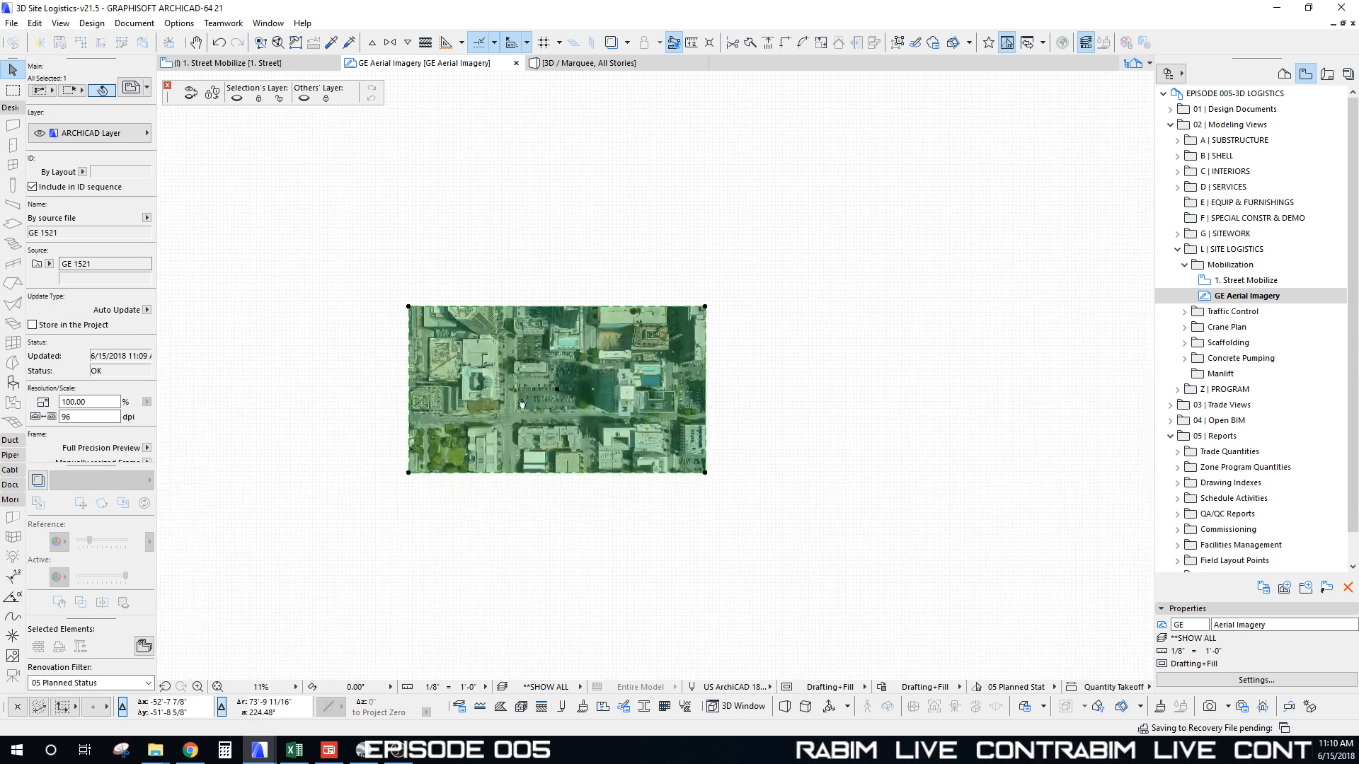
key("ctrl+k")
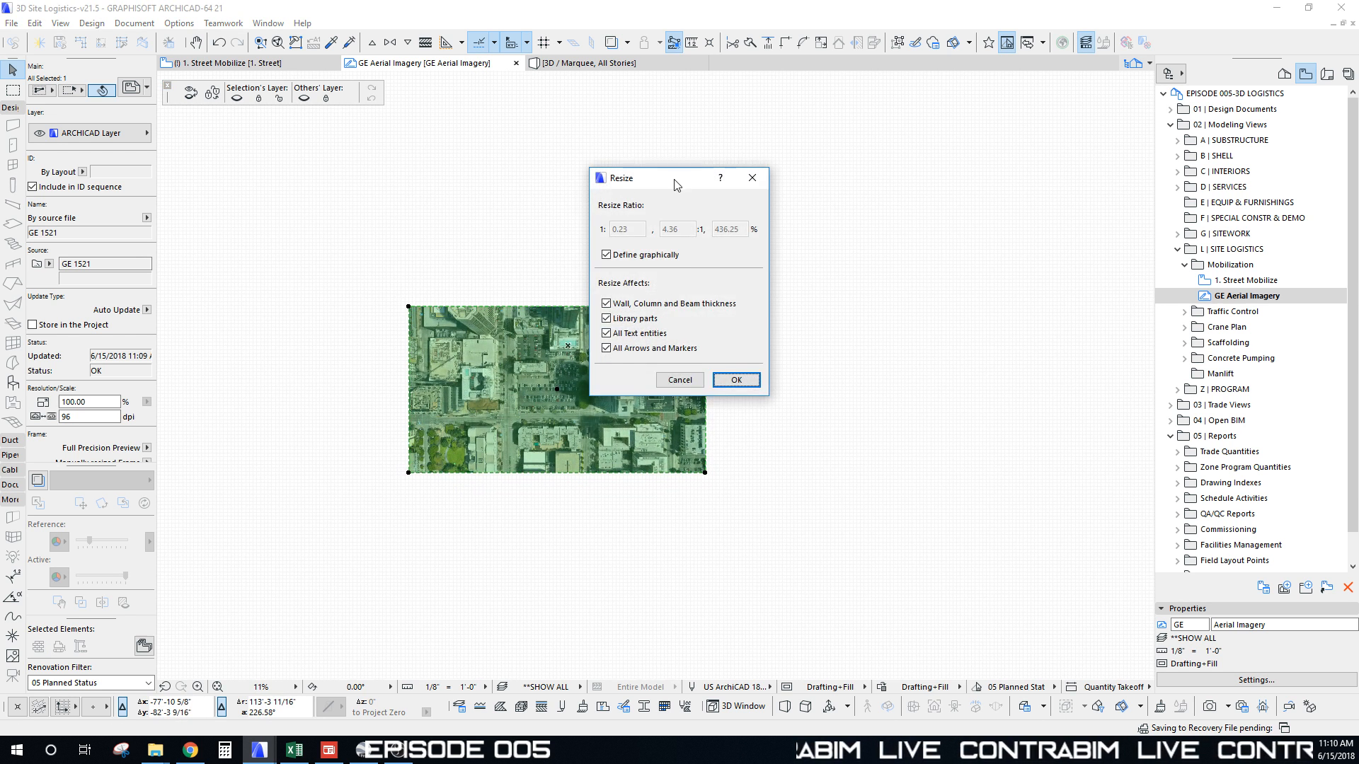
left_click_drag(676, 185, 655, 131)
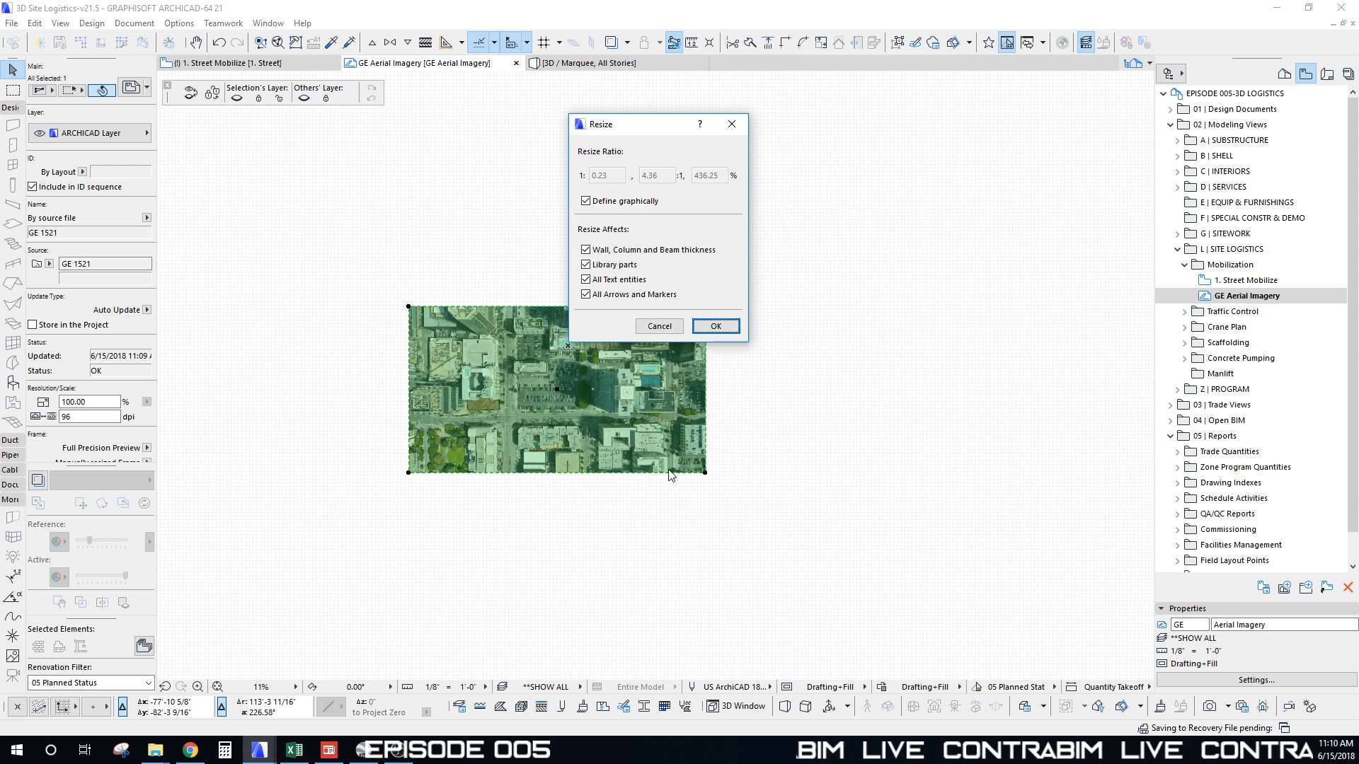
left_click(716, 325)
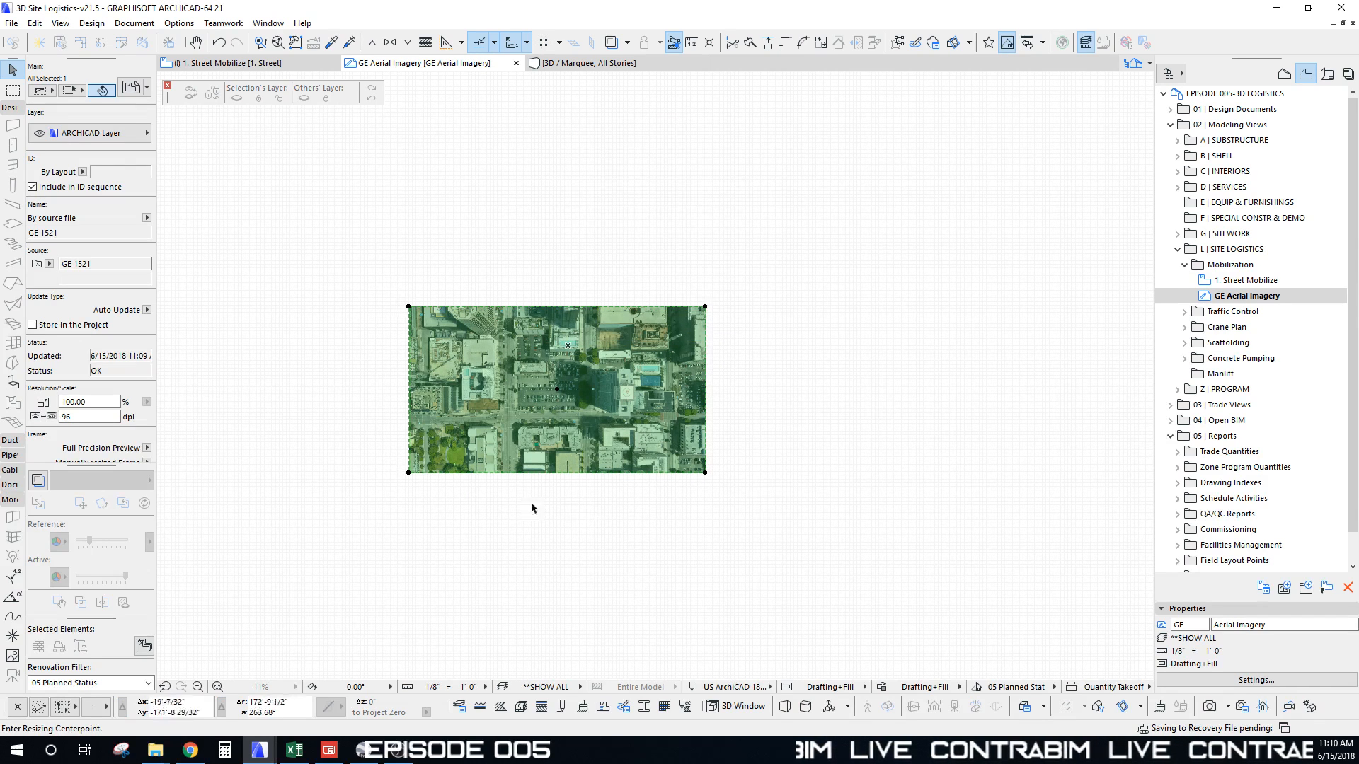
left_click(409, 473)
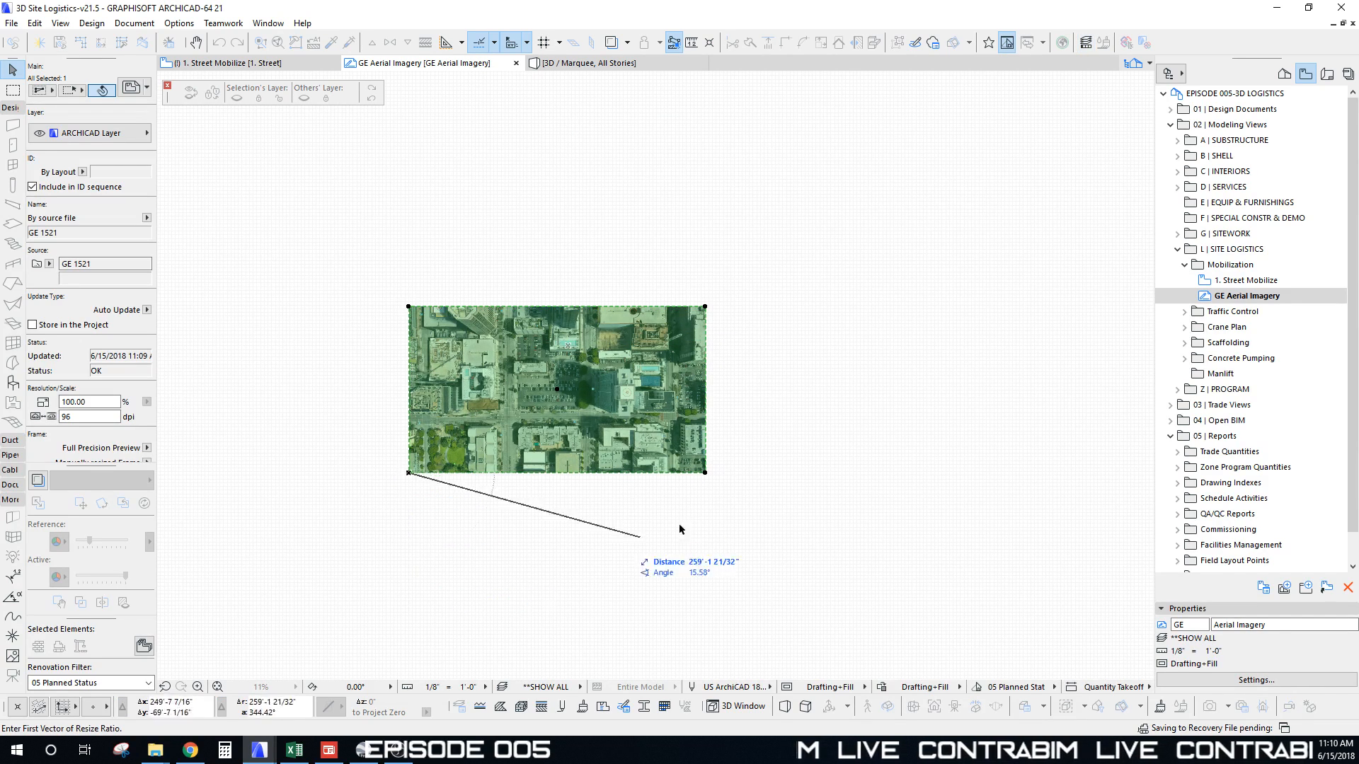
left_click(705, 472)
middle_click_drag(812, 516, 689, 555)
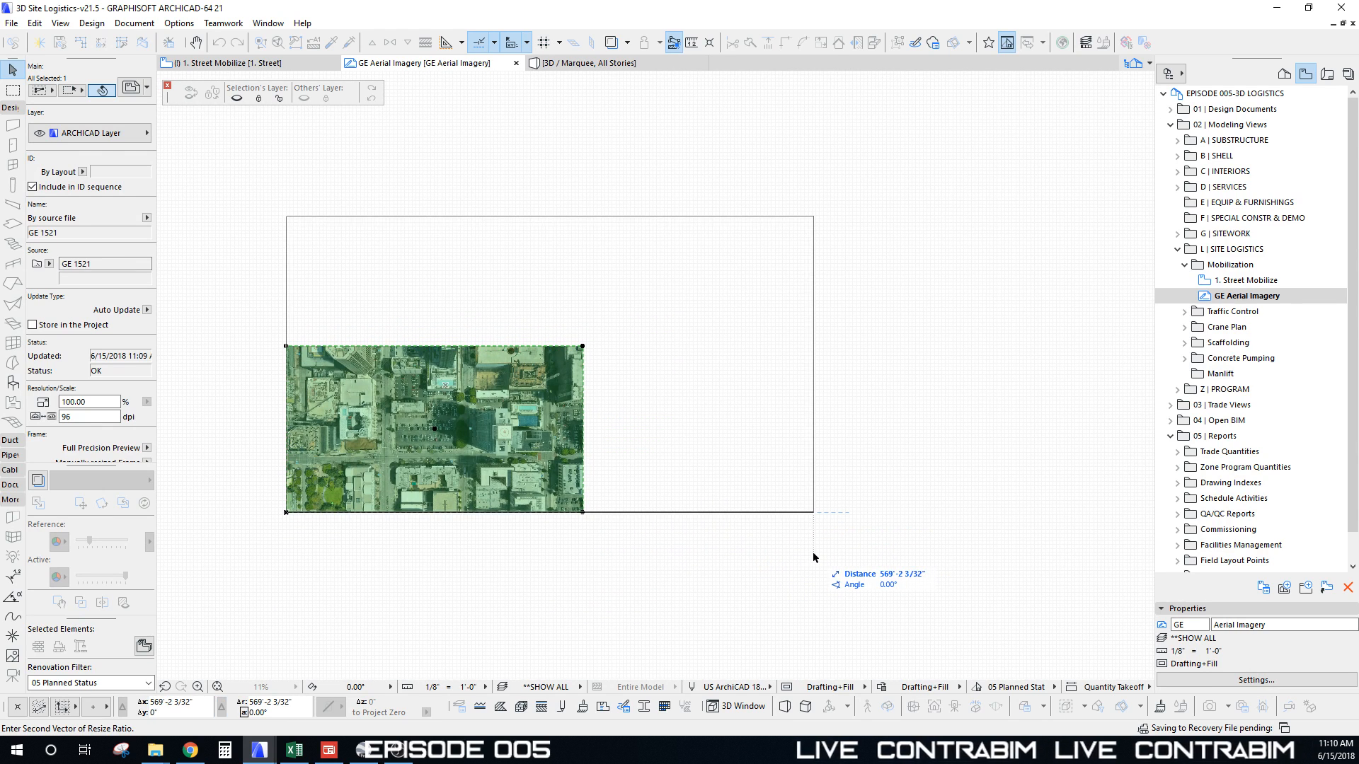
type("1521")
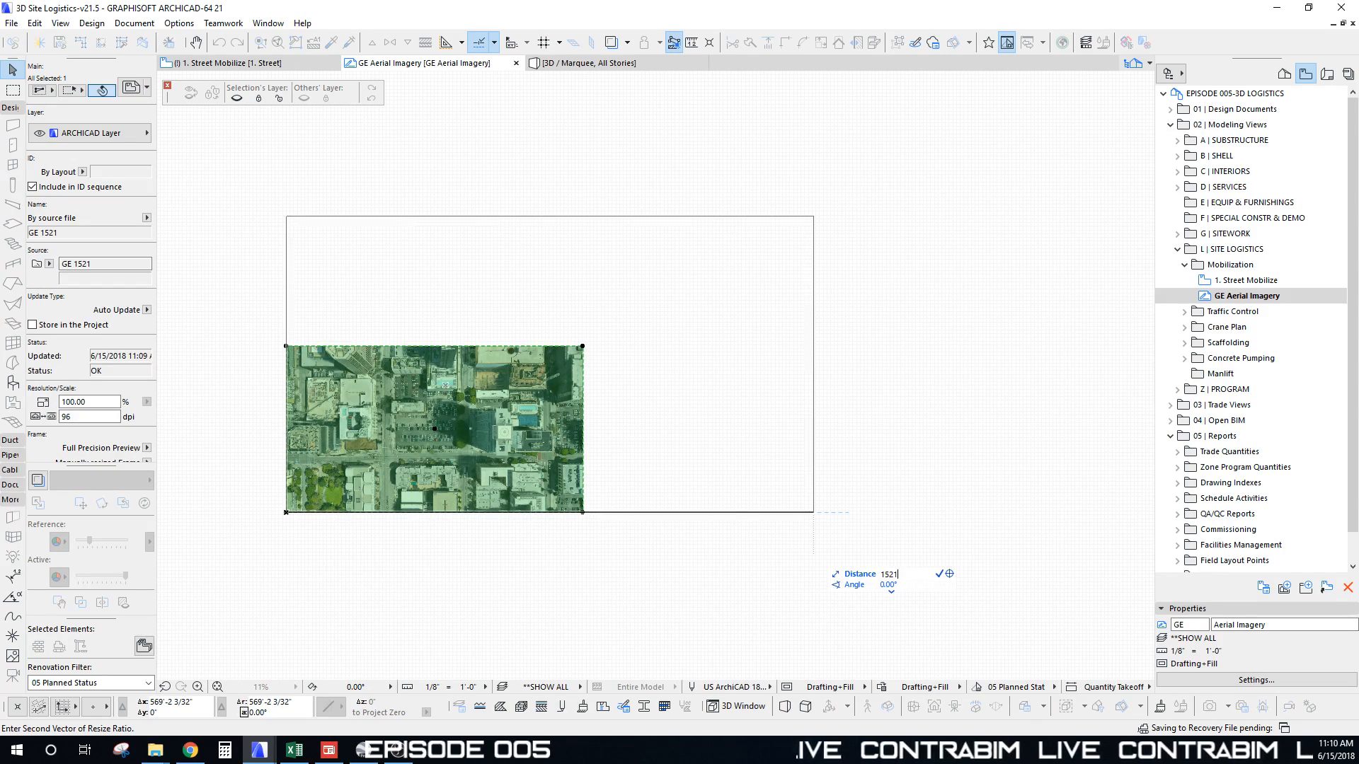
key("Return")
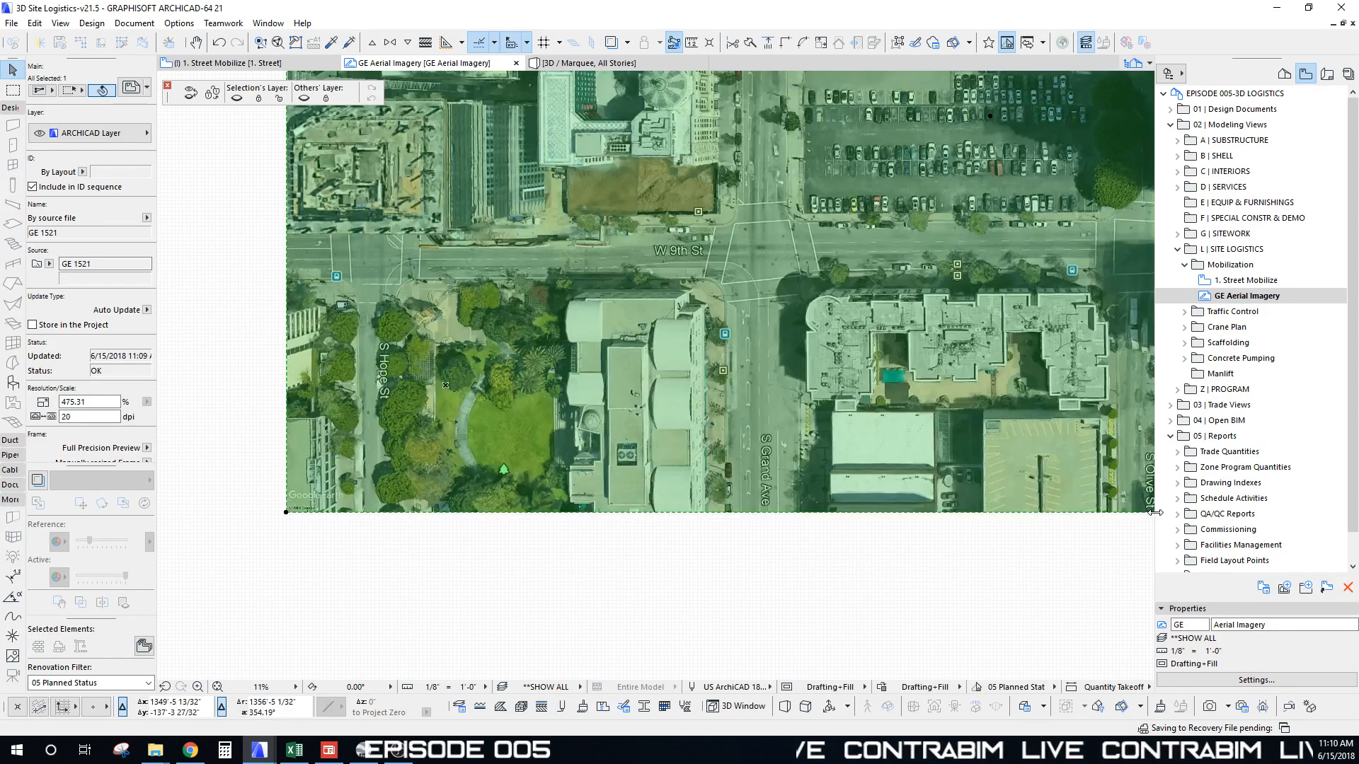
scroll(661, 356, "down", 5)
scroll(662, 356, "up", 3)
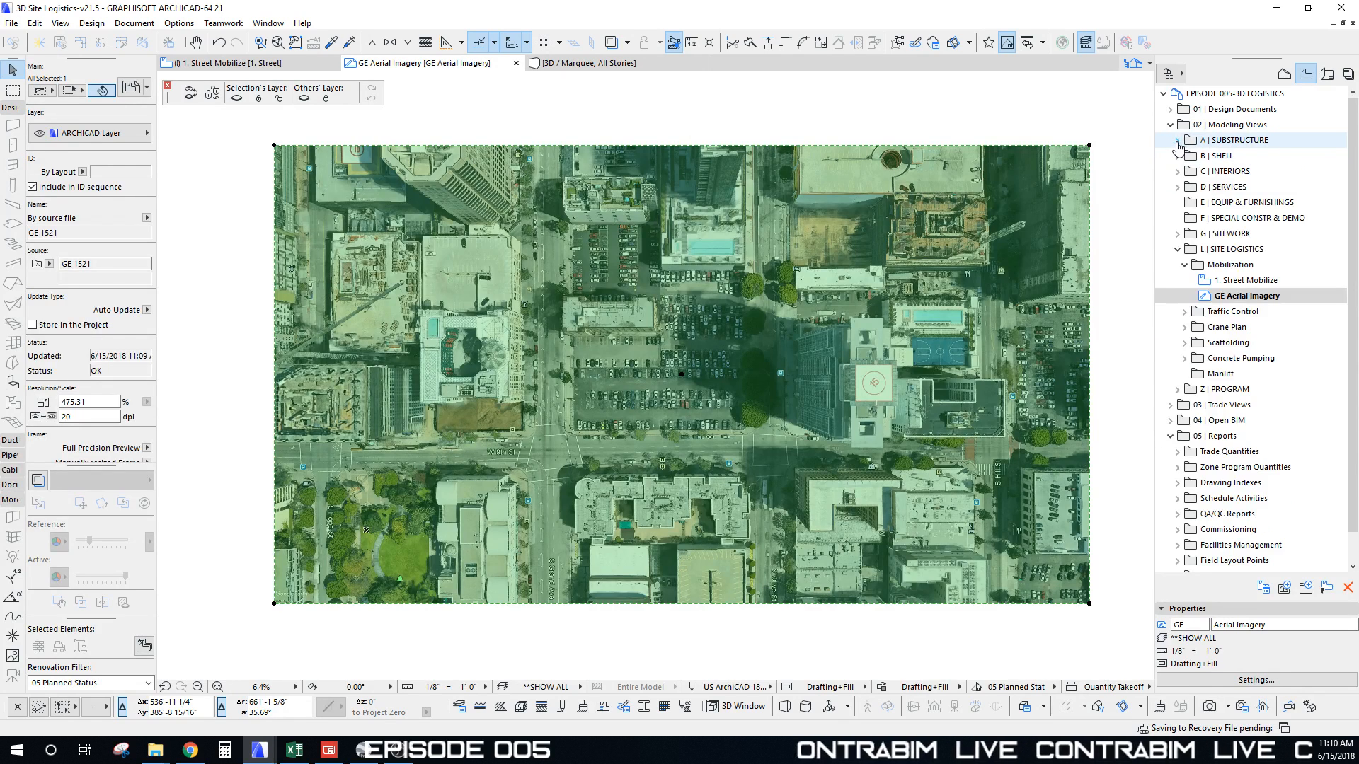
Step: Show the 1. Street story under B10 Superstructure as trace reference and fade the aerial photo
left_click(1177, 140)
left_click(1177, 140)
left_click(1178, 156)
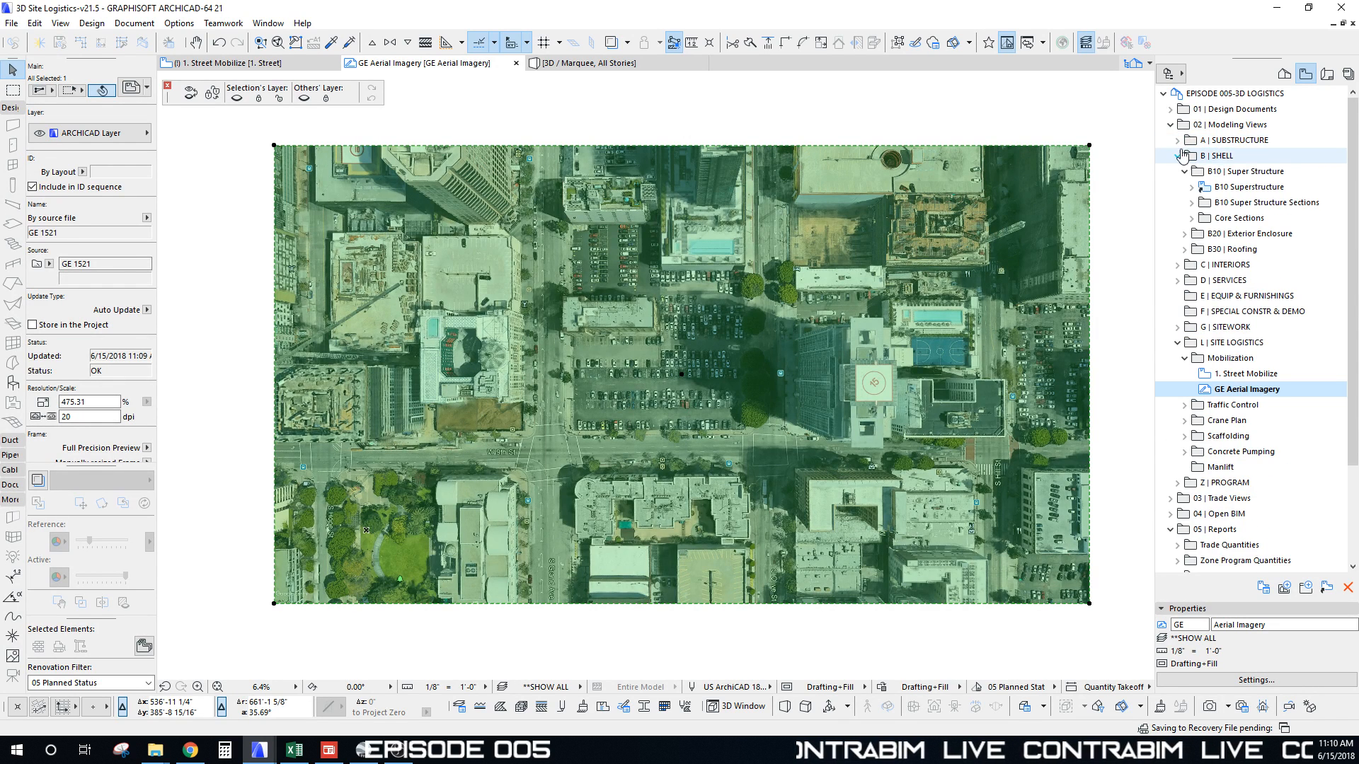
left_click(1192, 189)
scroll(1239, 435, "down", 2)
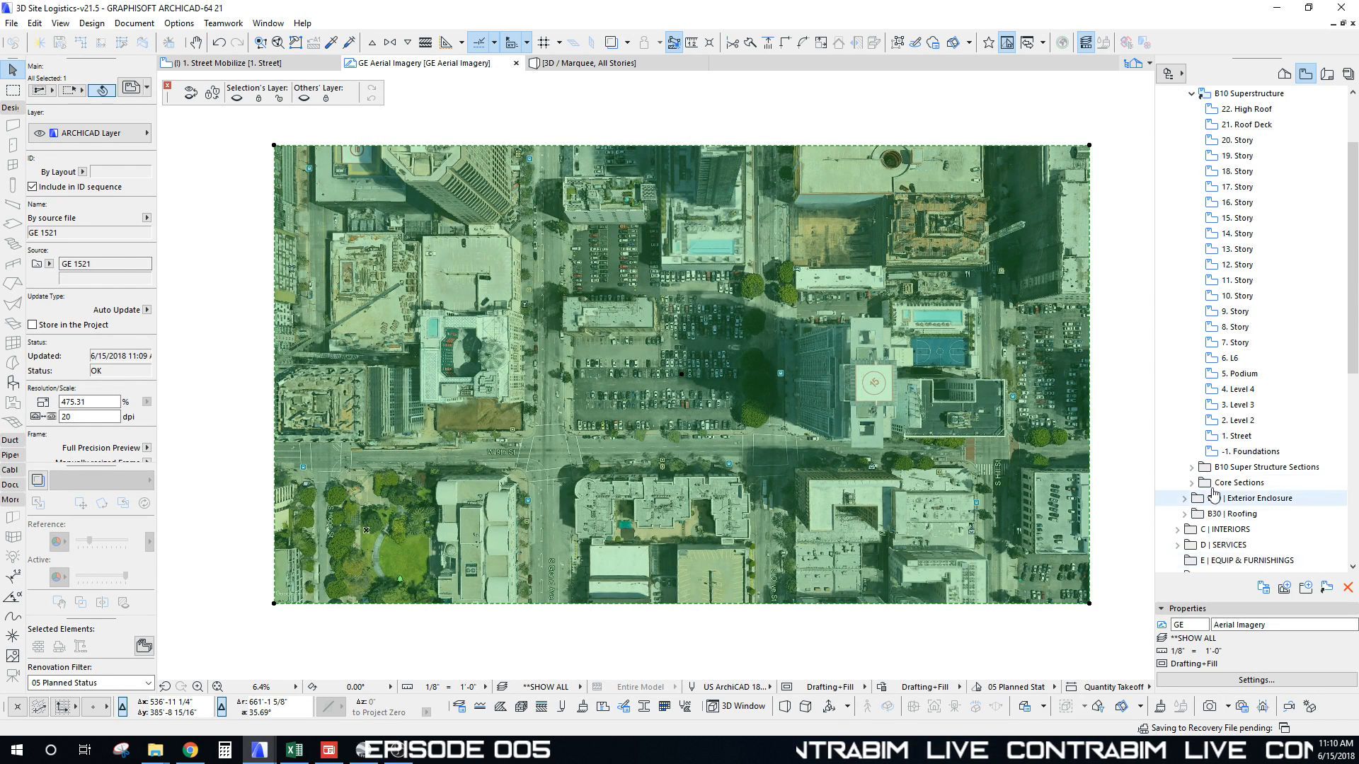
right_click(1239, 436)
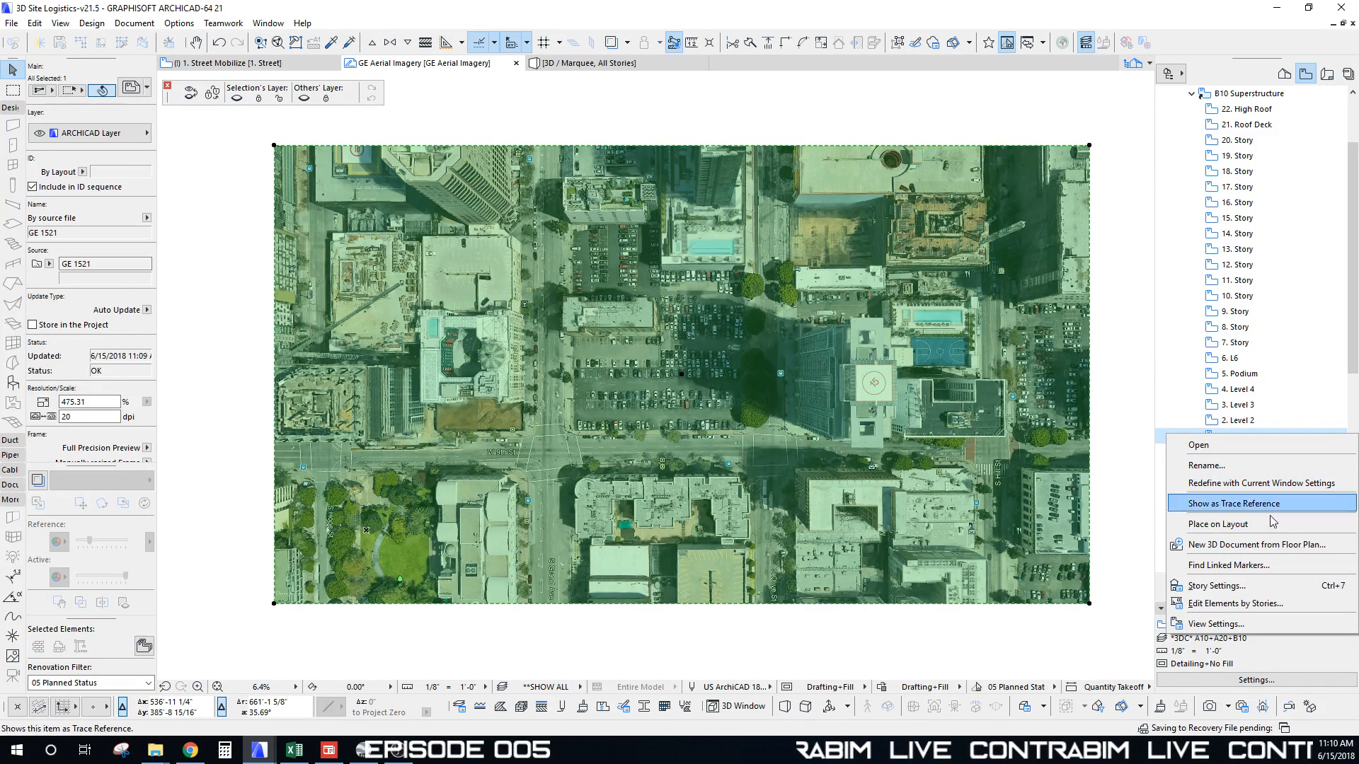
left_click(1245, 503)
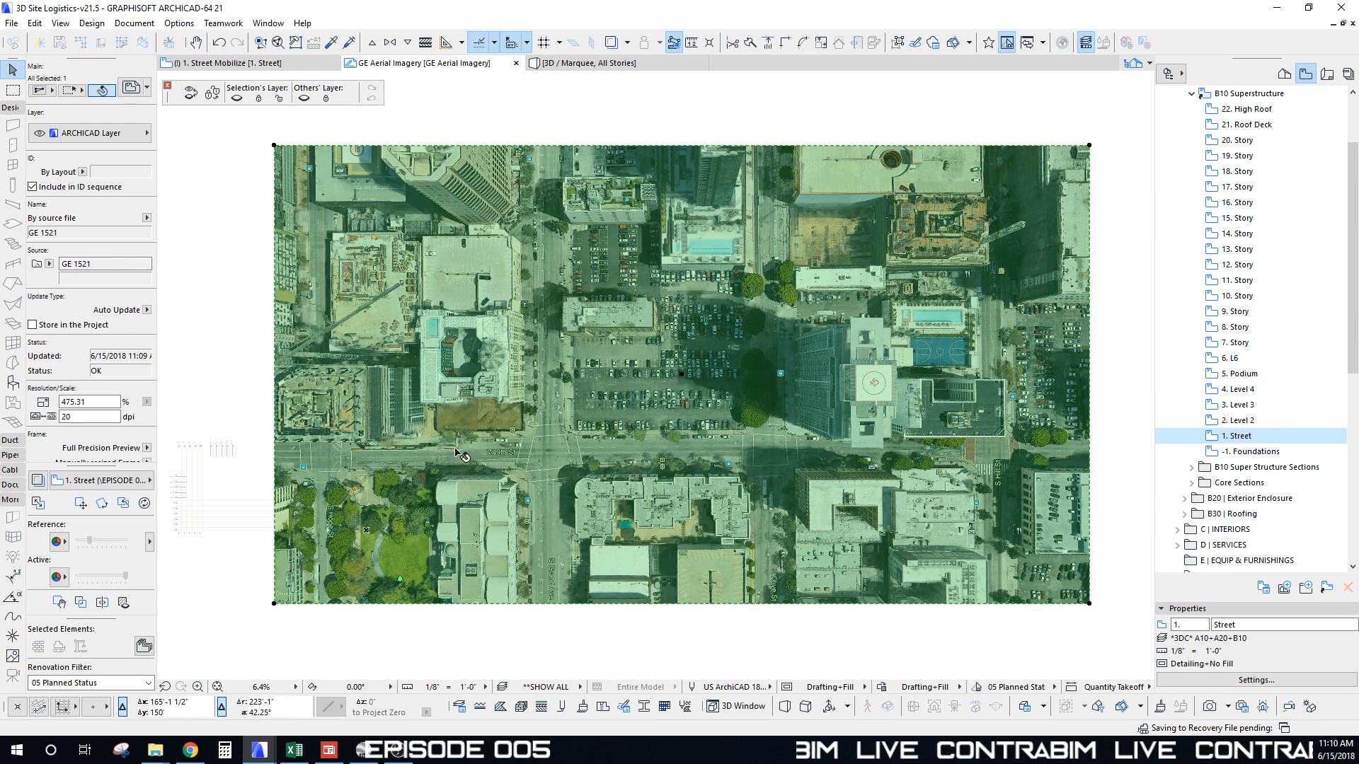
mouse_move(128, 582)
left_mouse_down()
mouse_move(88, 582)
mouse_move(108, 543)
mouse_move(127, 544)
left_mouse_up()
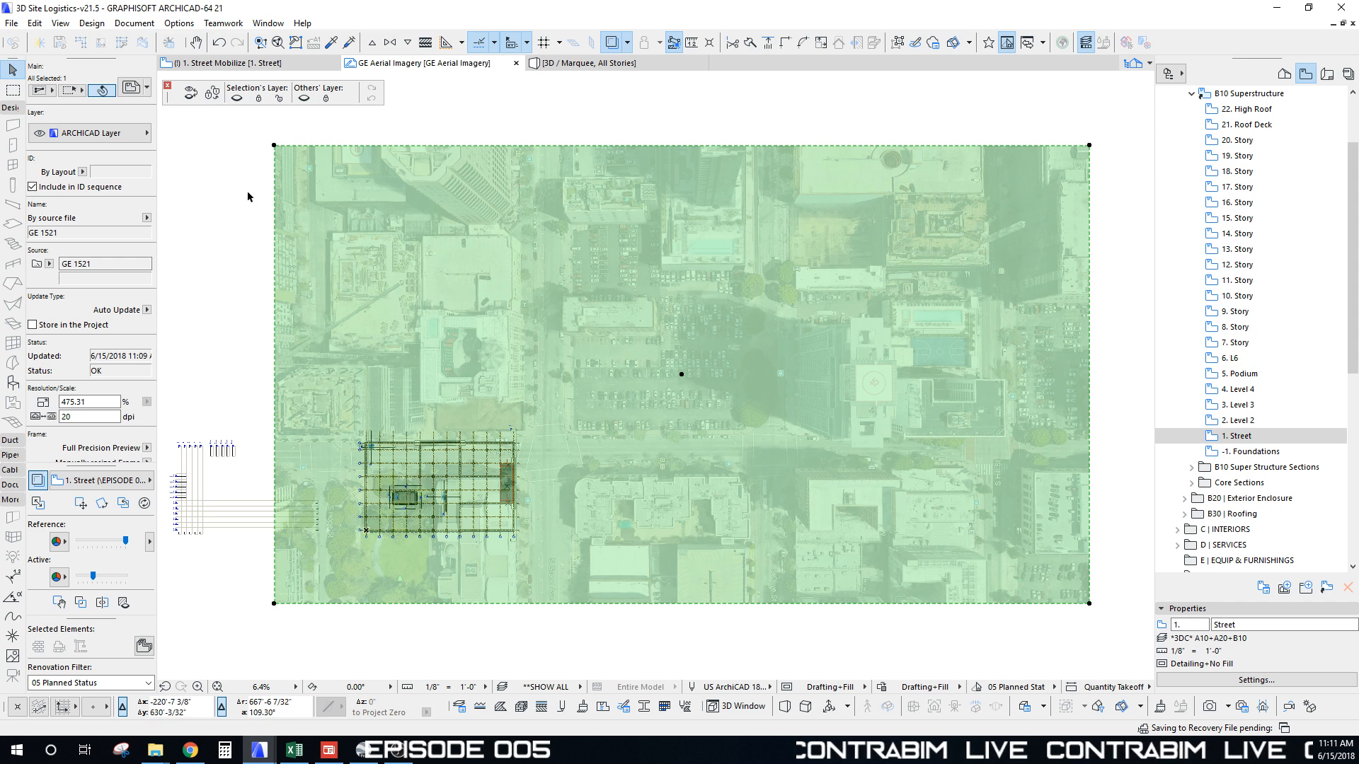
Step: Attempt moving the aerial photo, toggling the trace overlay with Alt+F2 to compare positions
left_click(233, 269)
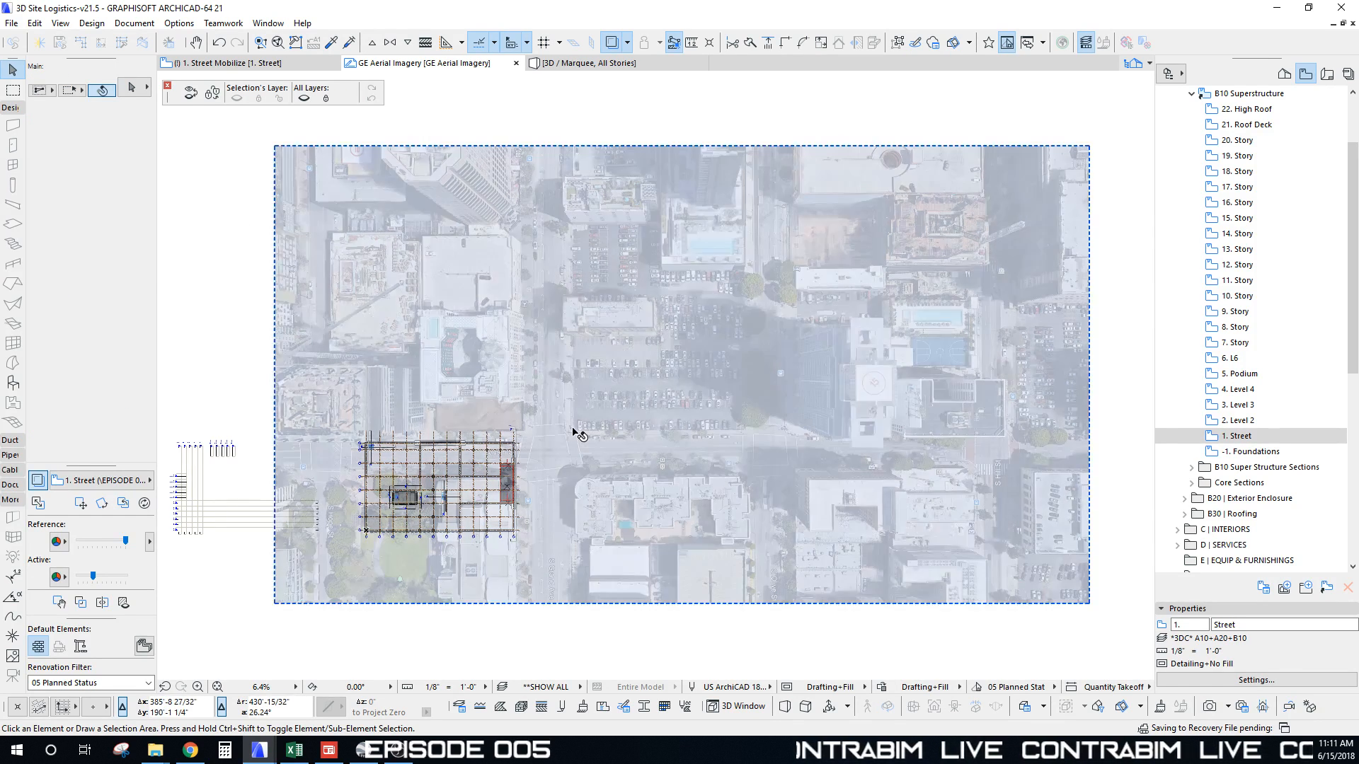
left_click(582, 434)
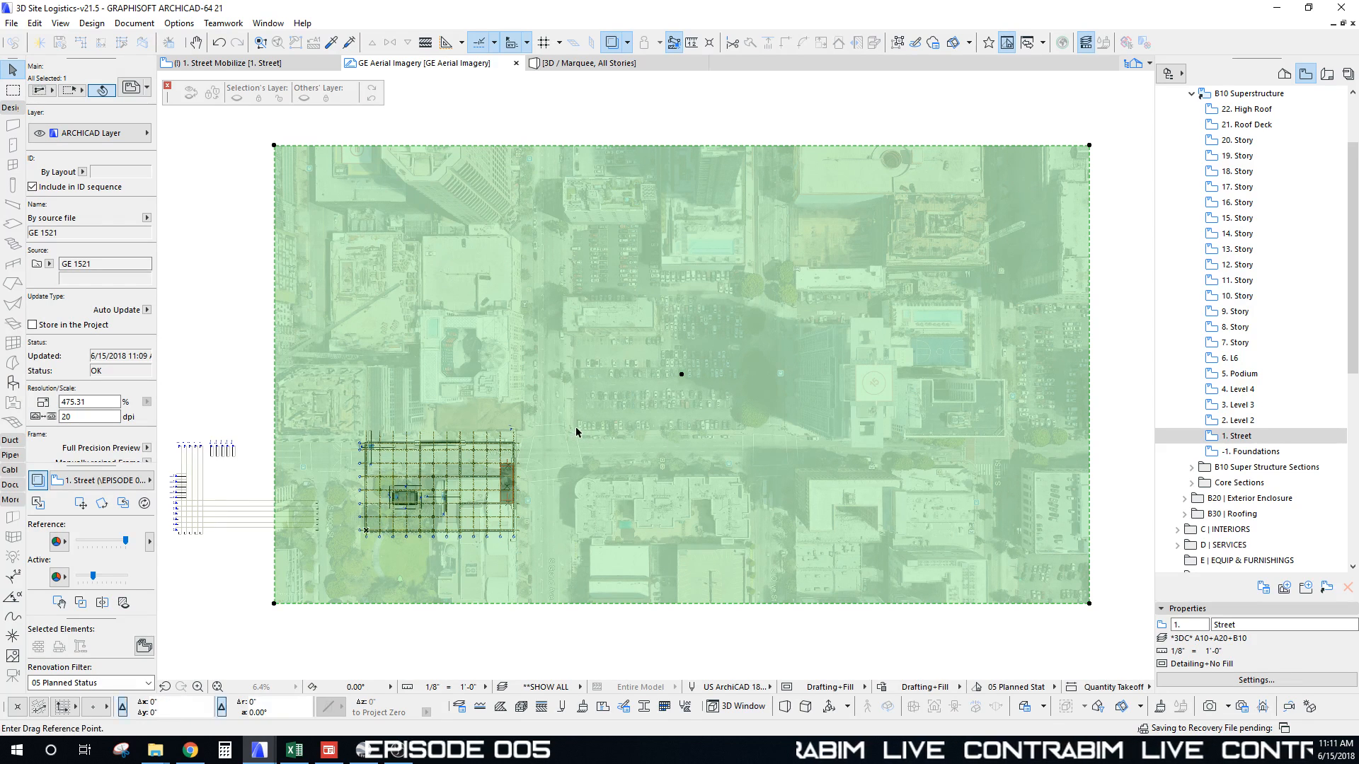
left_click_drag(576, 430, 361, 542)
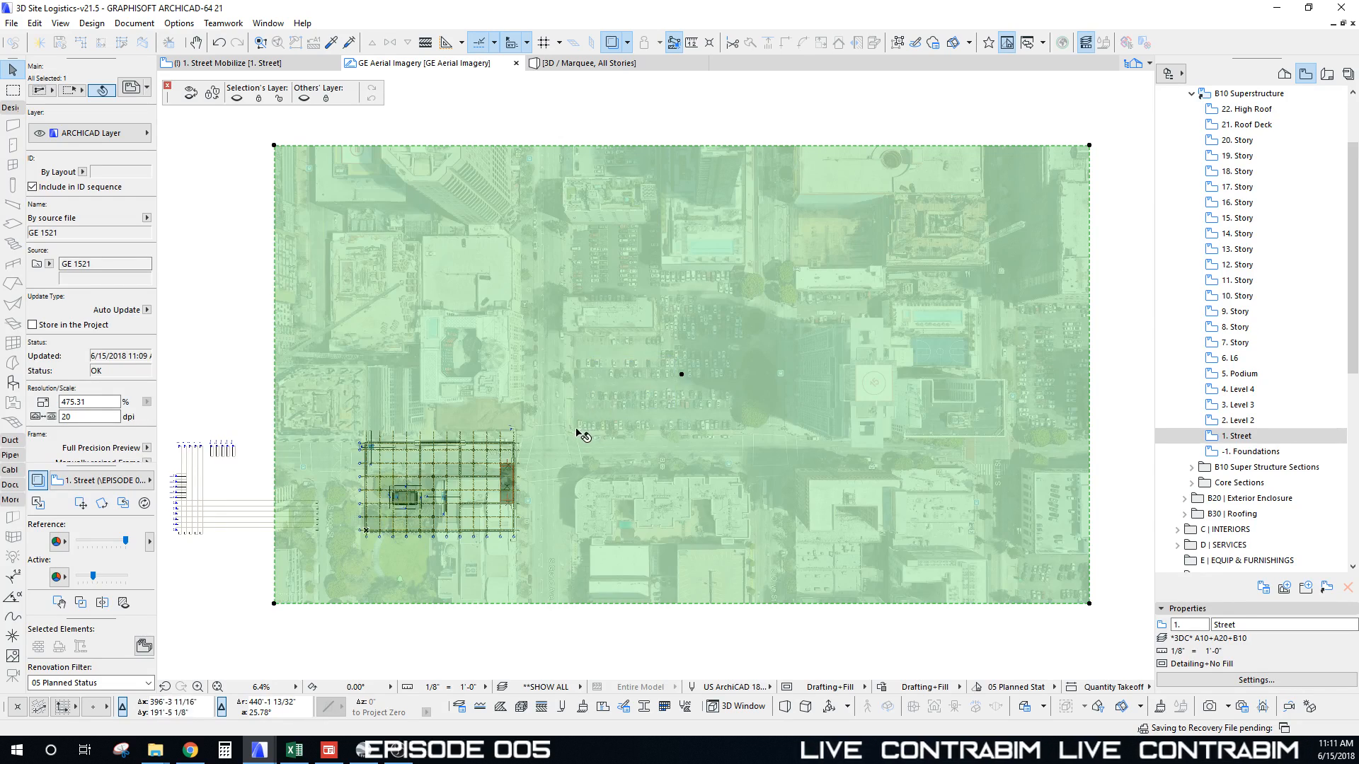
scroll(577, 432, "up", 2)
scroll(616, 396, "down", 2)
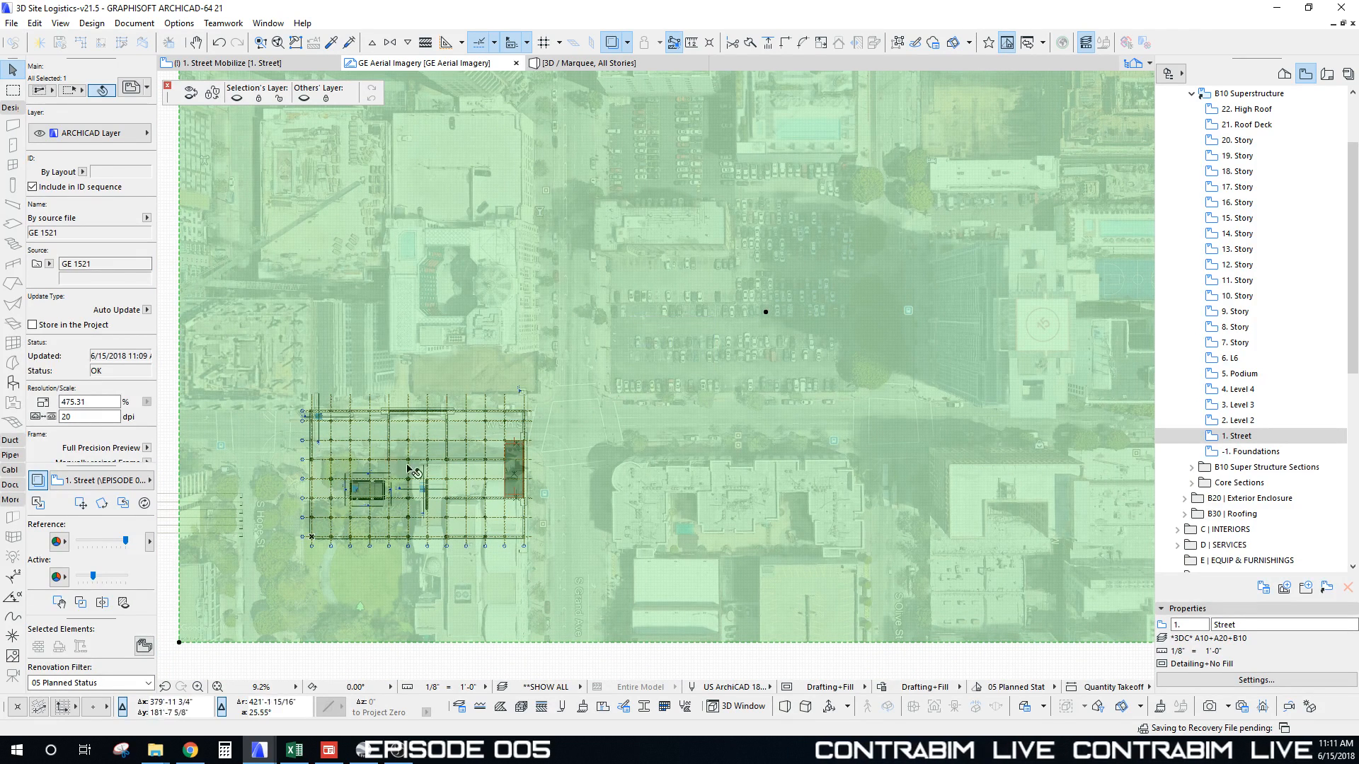
key("ctrl+d")
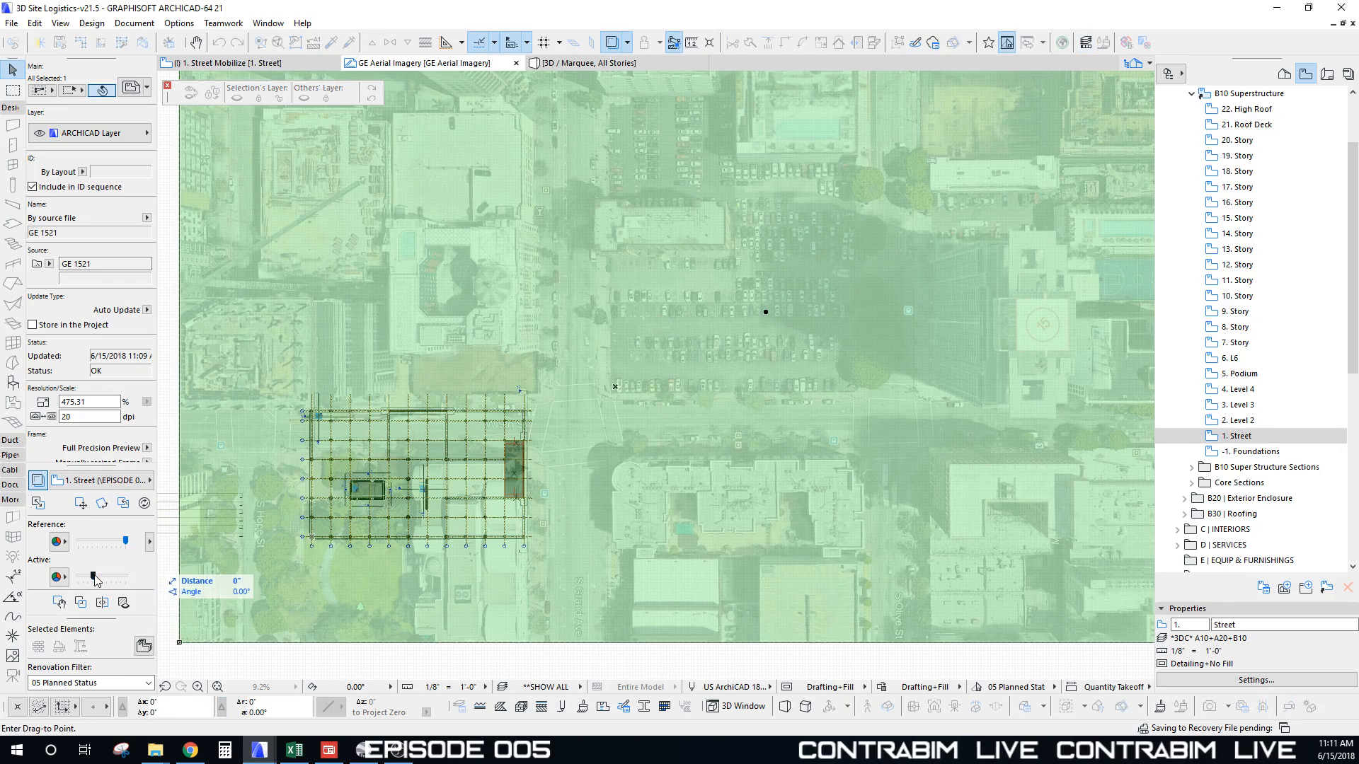
left_click_drag(94, 577, 150, 580)
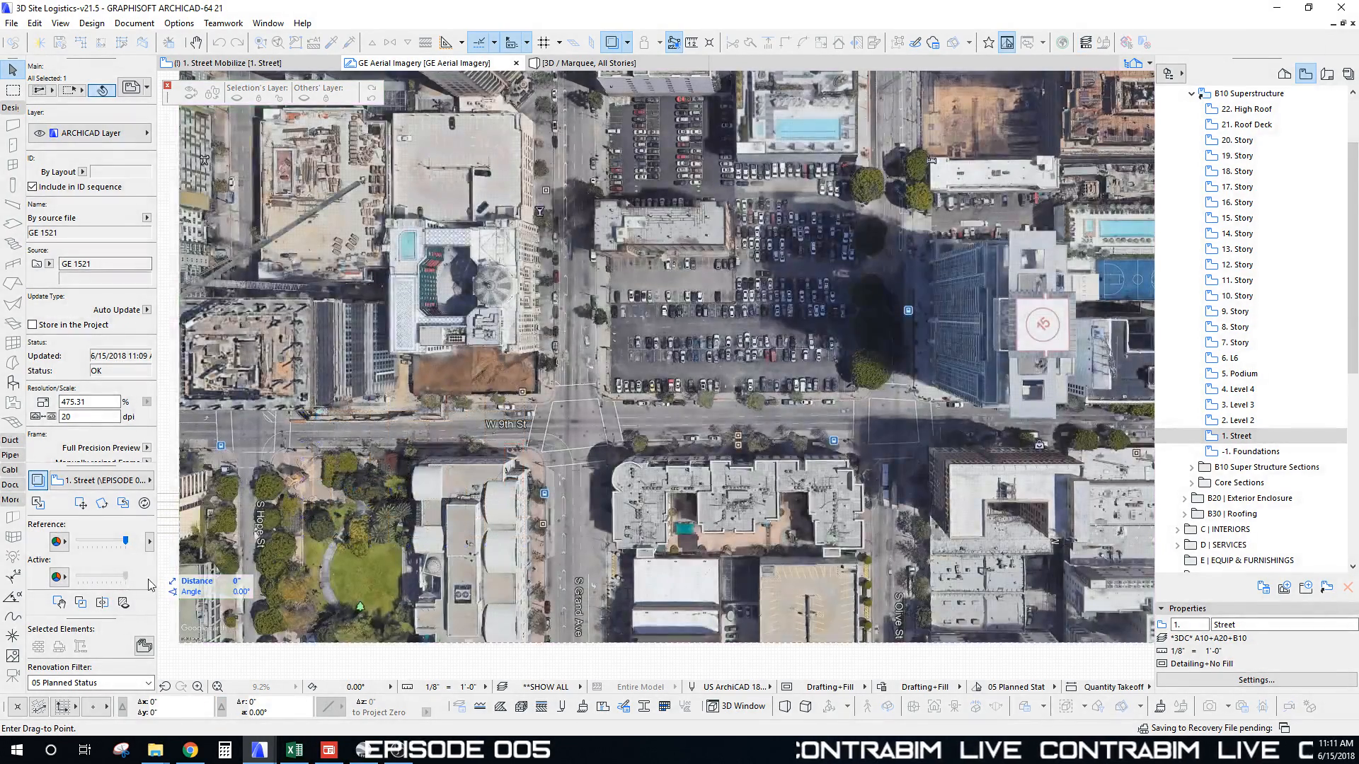
key("Escape")
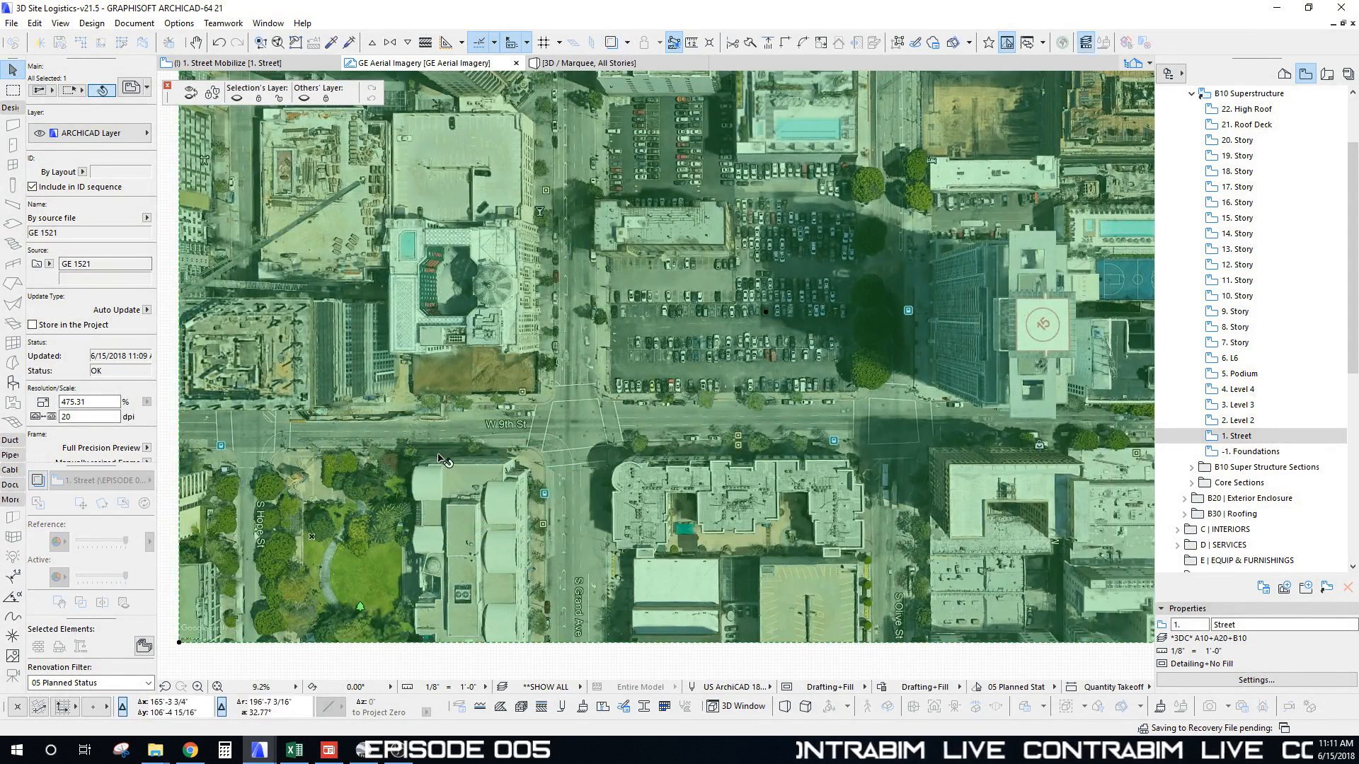
key("alt+F2")
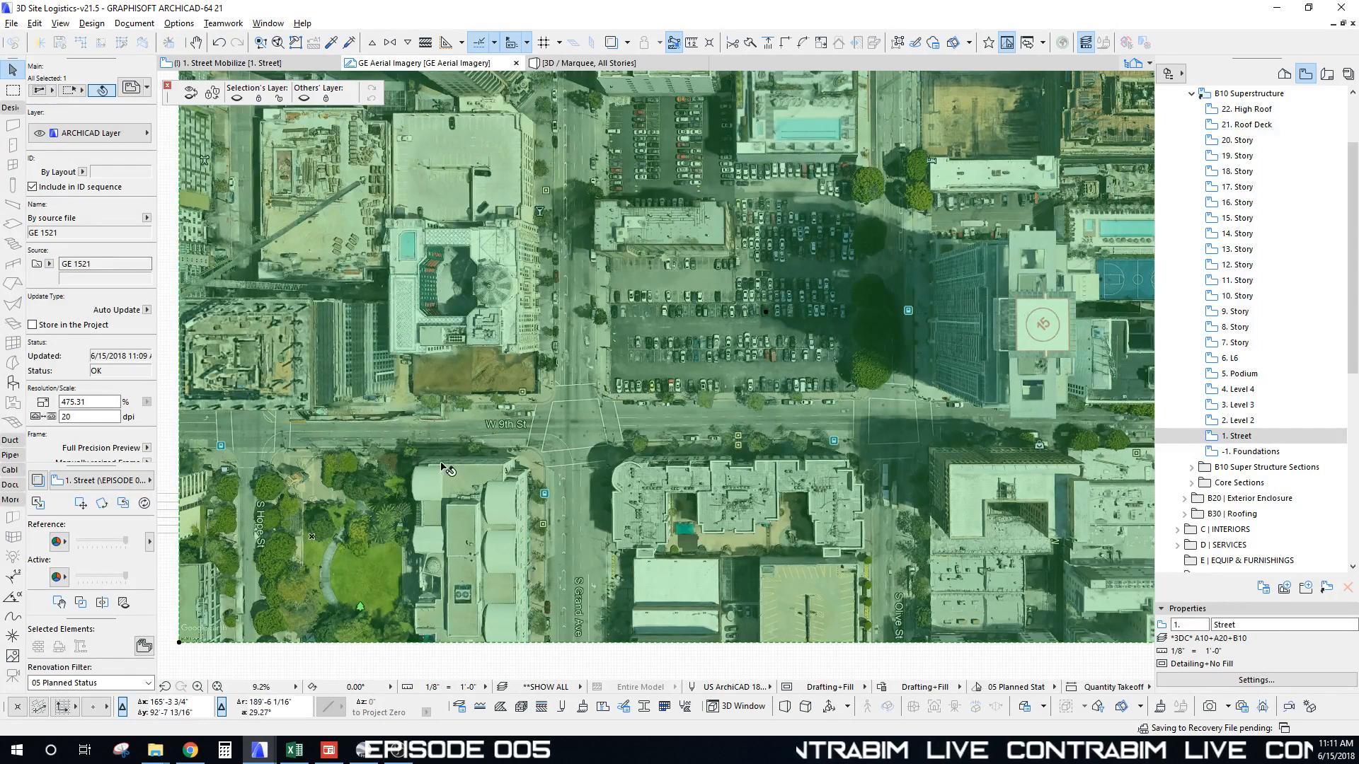
key("alt+F2")
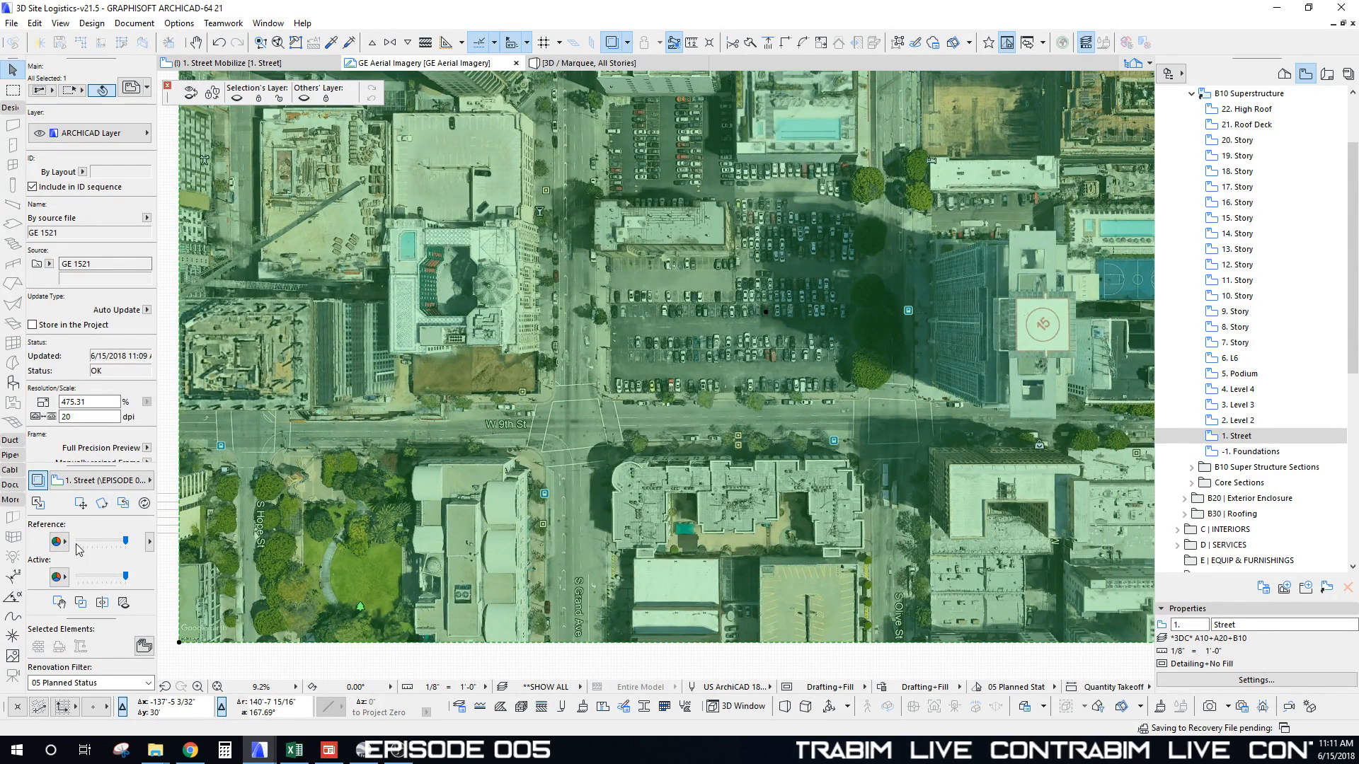
scroll(188, 554, "down", 1)
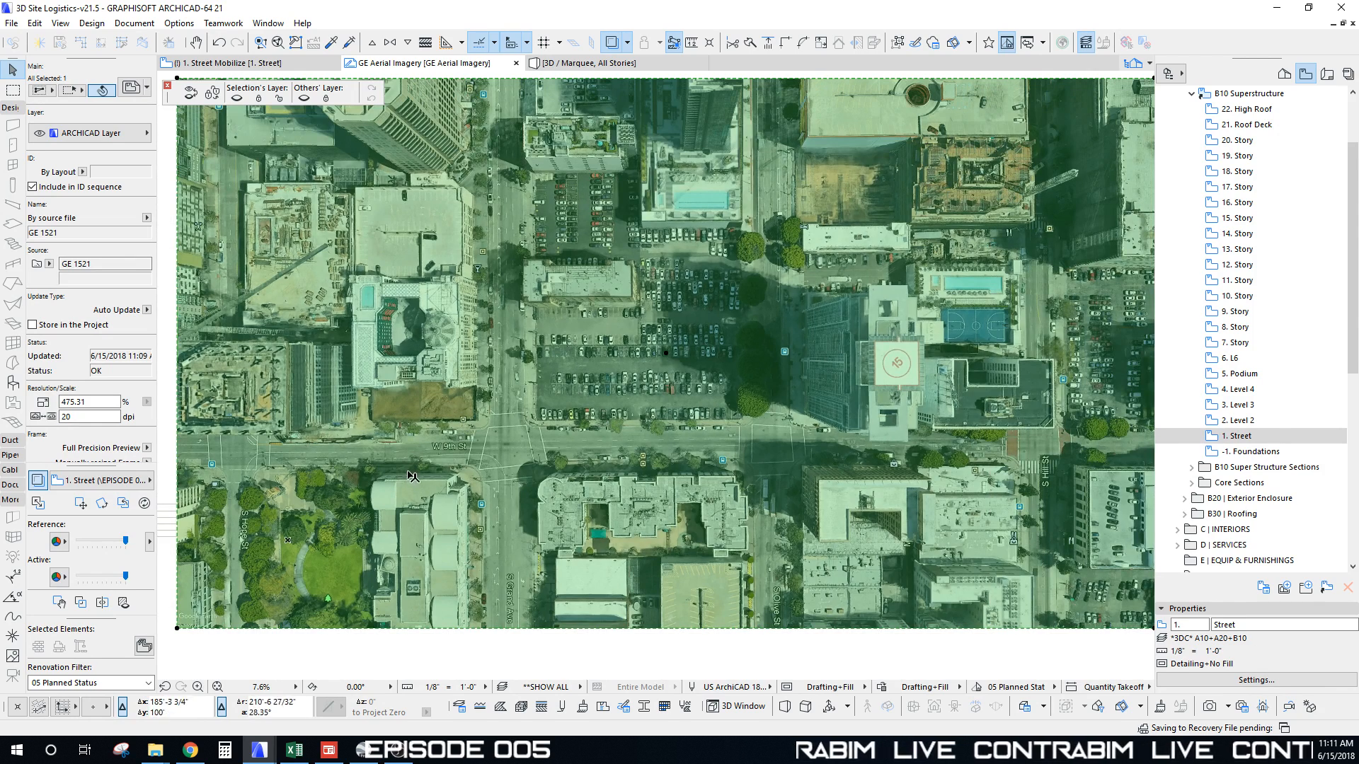
key("alt+F2")
scroll(408, 665, "down", 4)
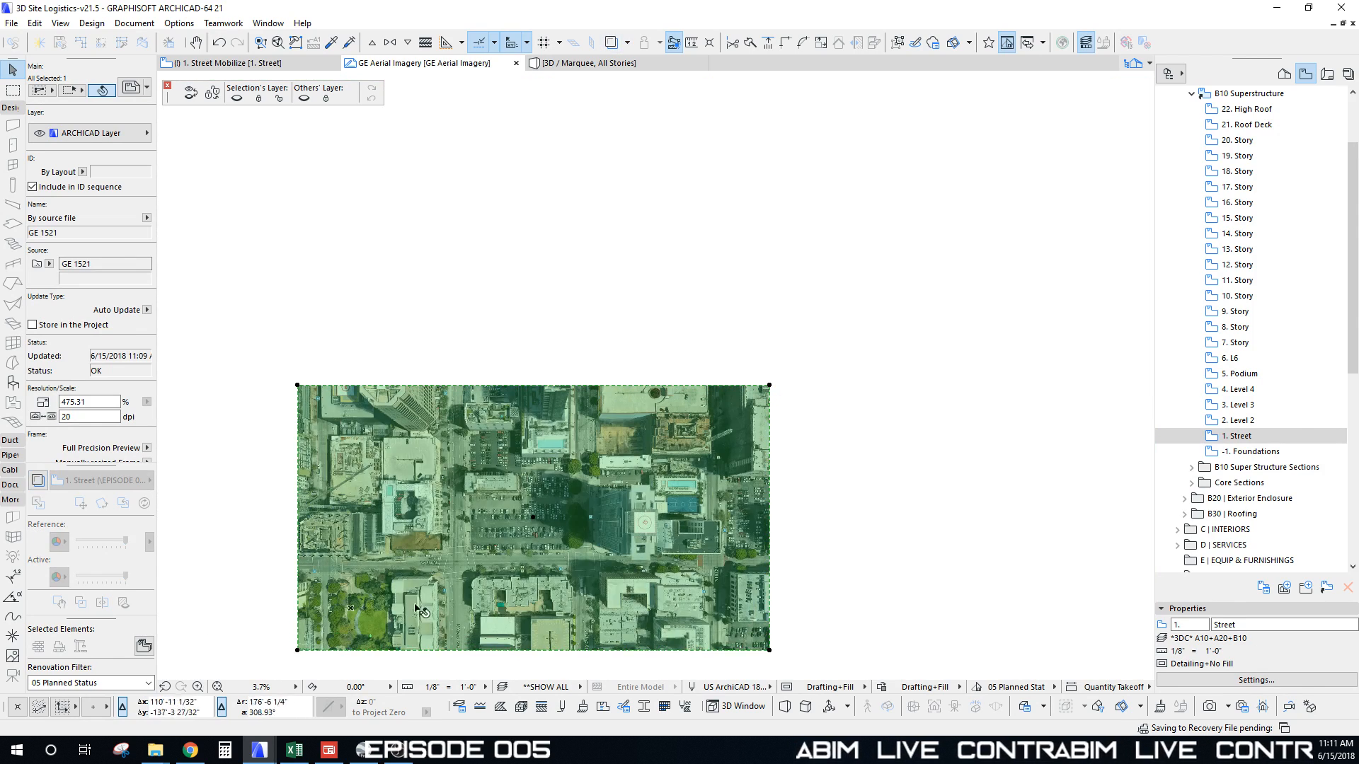
key("Escape")
Step: Drag the aerial photo so the parking lot sits under the traced grid, then fade it
middle_click_drag(460, 568, 555, 432)
scroll(502, 439, "up", 2)
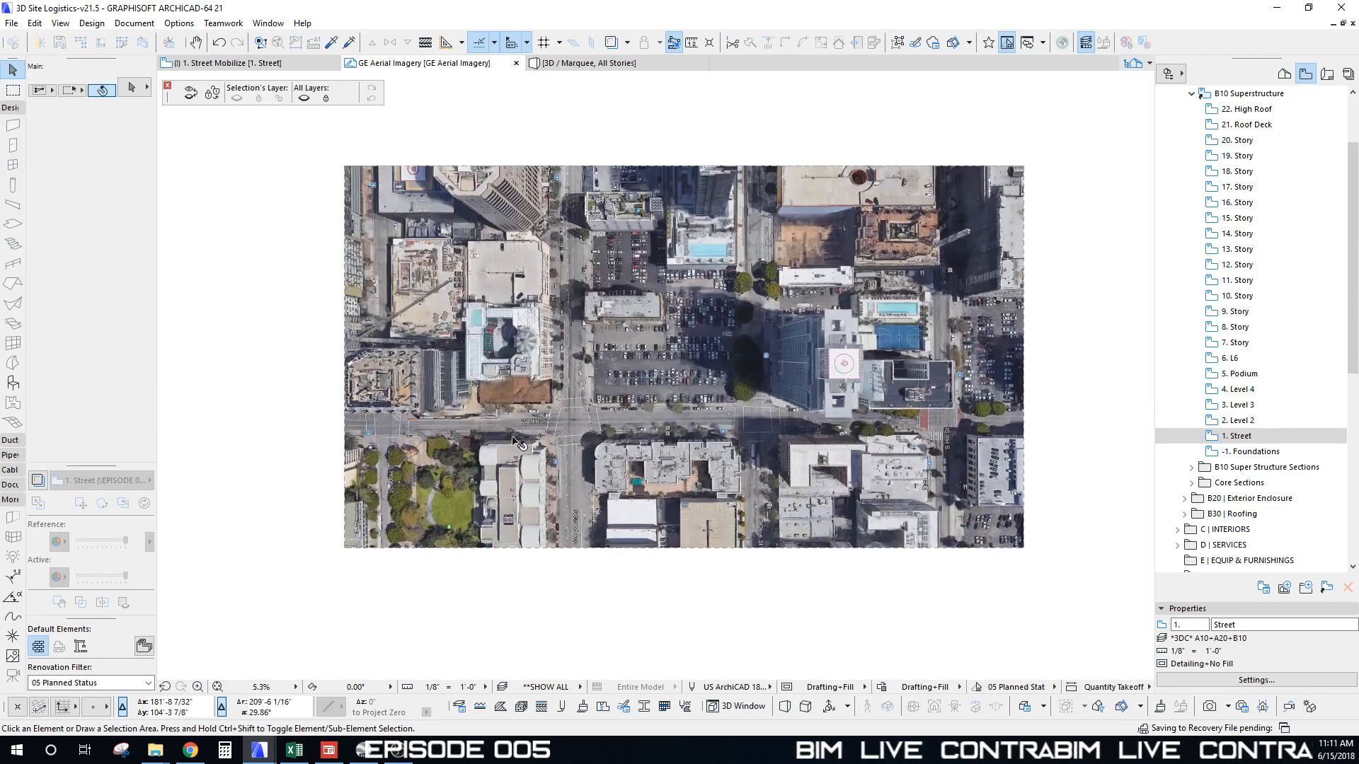
scroll(590, 405, "up", 7)
left_click(592, 409)
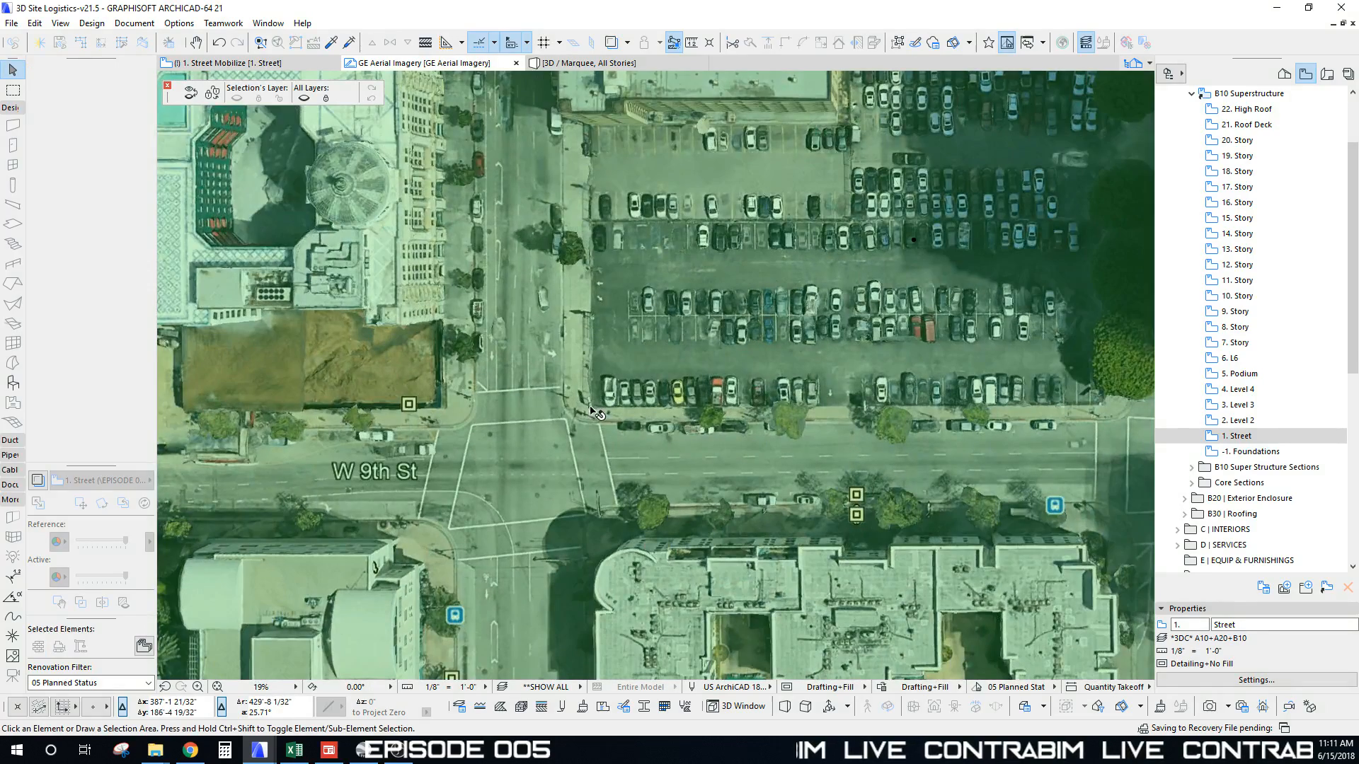
key("ctrl+d")
left_click(592, 409)
scroll(565, 436, "down", 3)
middle_click_drag(528, 467, 758, 260)
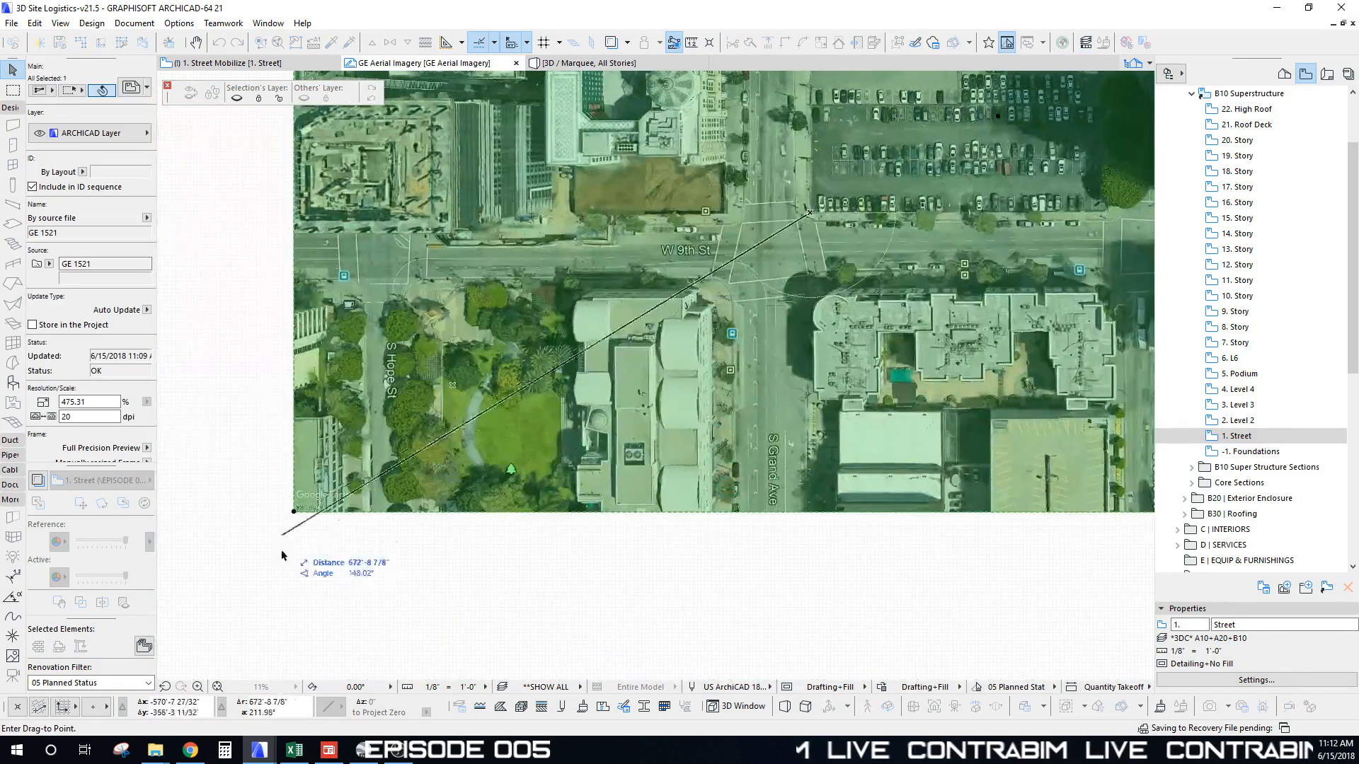
left_click(468, 391)
scroll(478, 395, "up", 3)
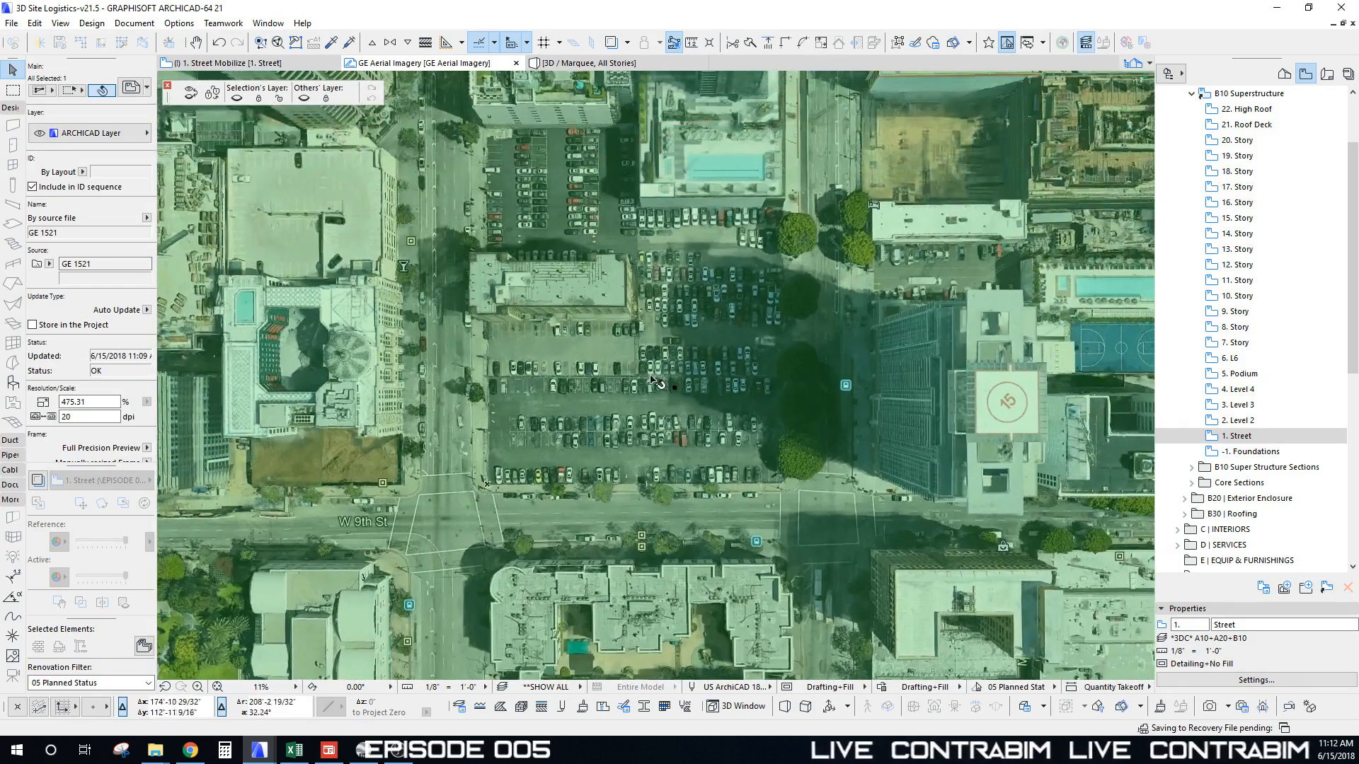
key("Escape")
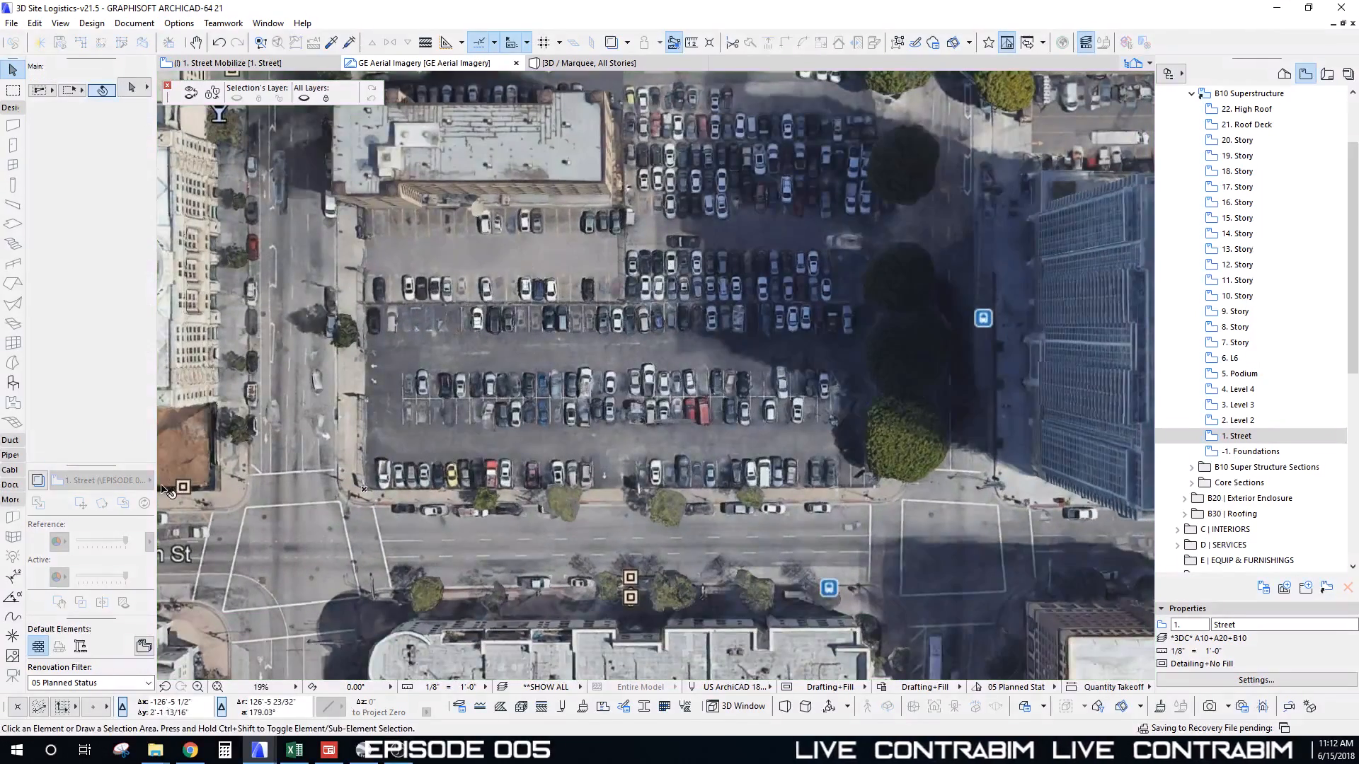
mouse_move(125, 582)
left_mouse_down()
mouse_move(89, 582)
mouse_move(109, 582)
left_mouse_up()
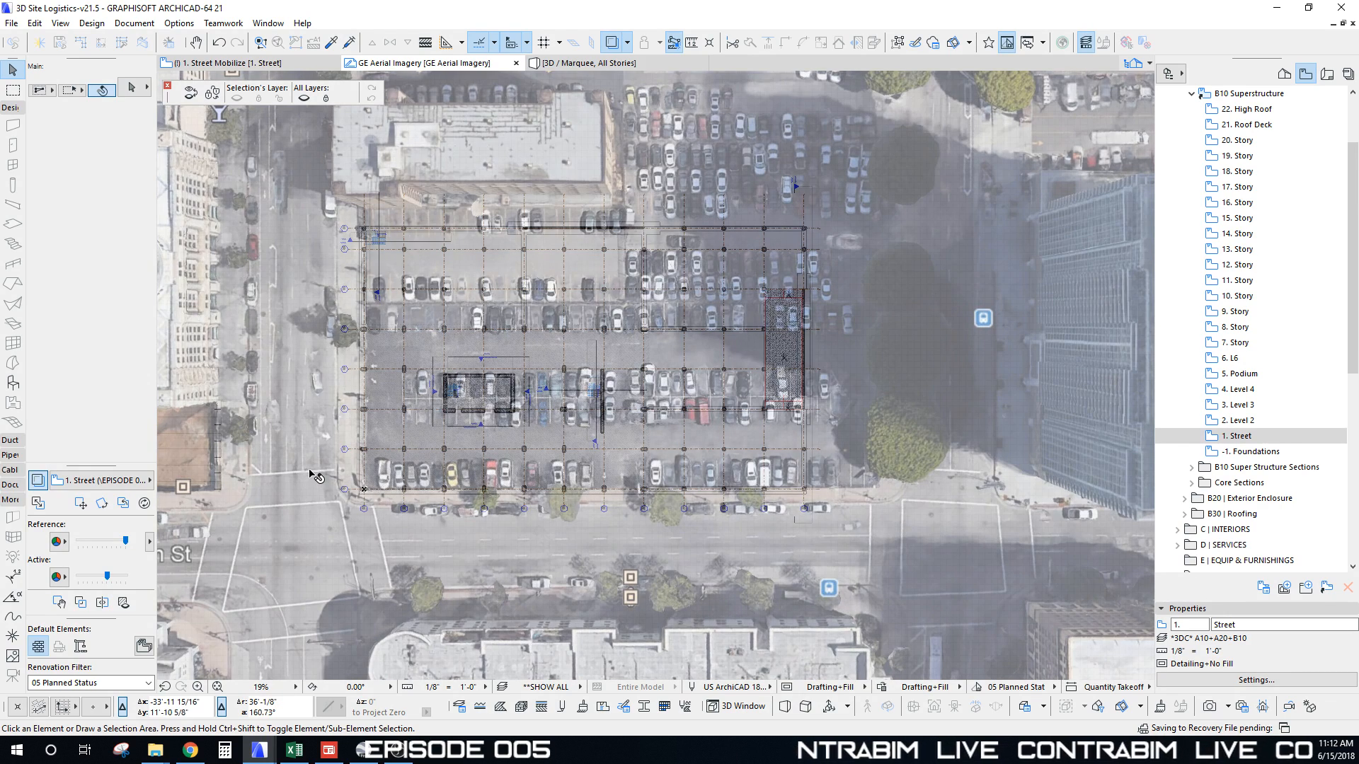
Step: Turn Trace Reference off for the aerial drawing so only the GE 1521 photo shows, then look around the parking lot
left_click(390, 481)
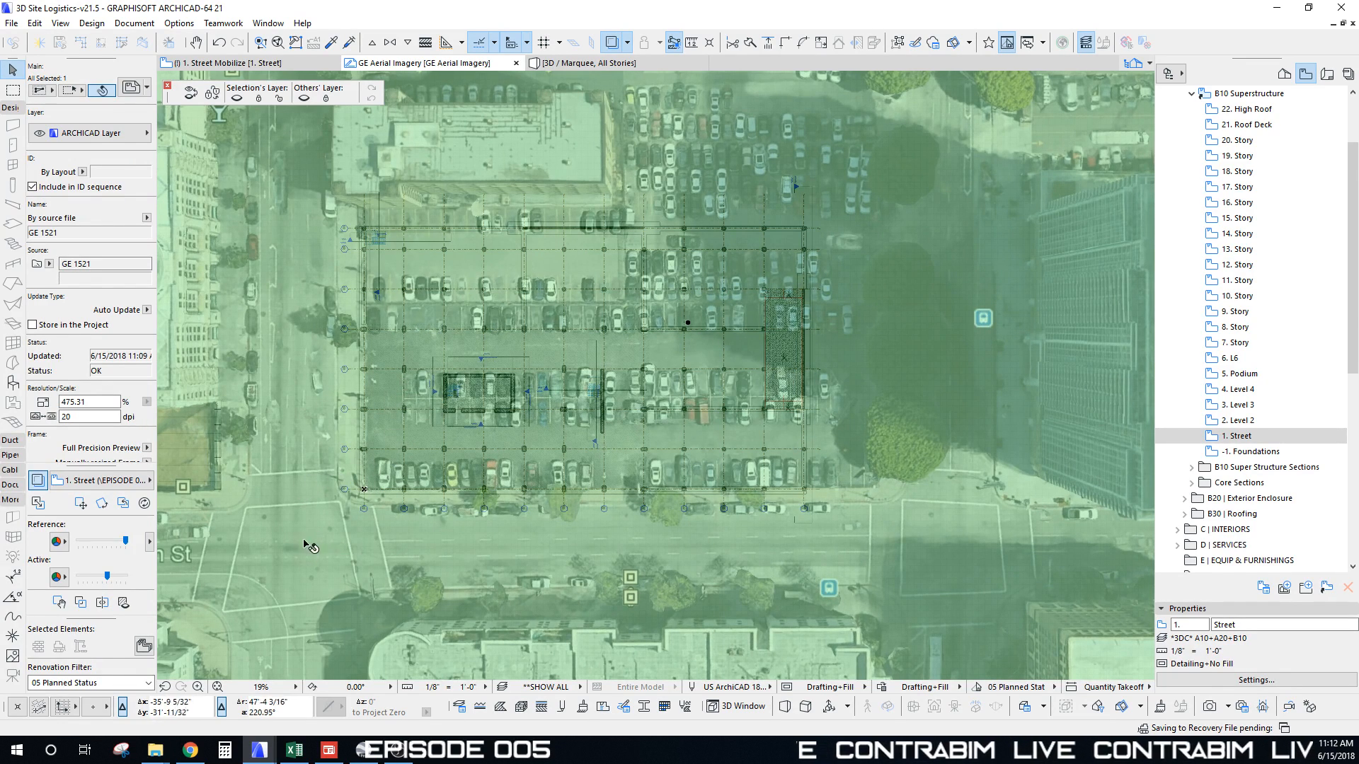
left_click(38, 481)
scroll(336, 503, "down", 5)
mouse_move(335, 502)
middle_mouse_down()
mouse_move(476, 404)
mouse_move(458, 430)
middle_mouse_up()
scroll(476, 404, "up", 8)
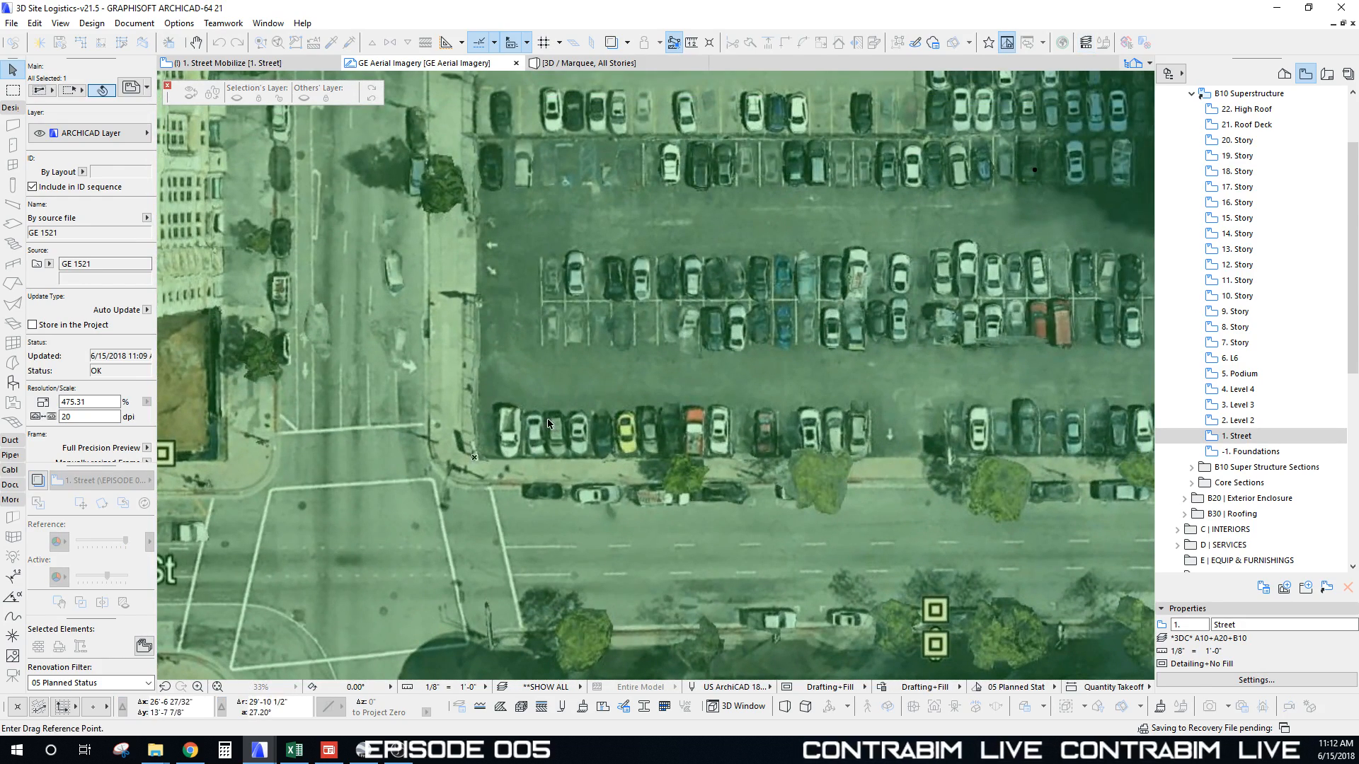
middle_click_drag(532, 466, 524, 436)
scroll(522, 437, "down", 3)
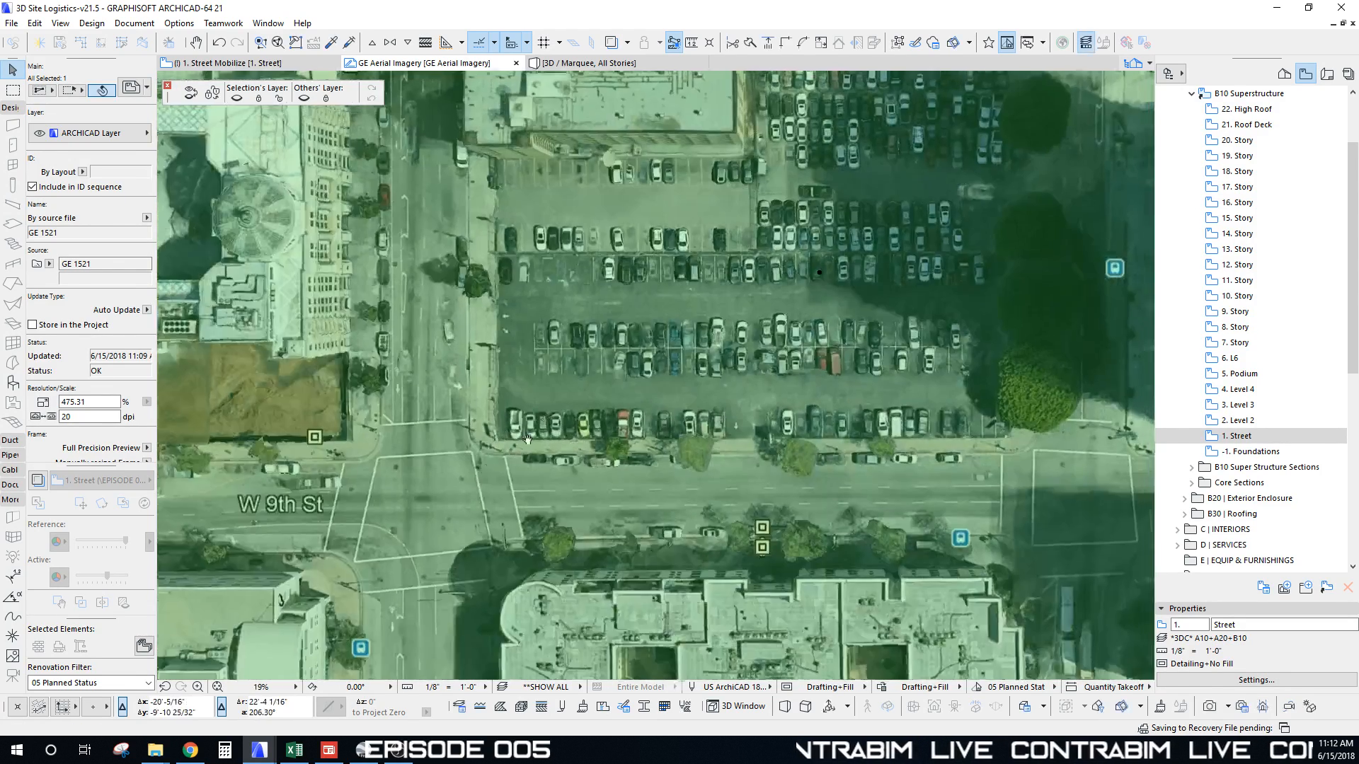
middle_click_drag(814, 300, 627, 397)
scroll(549, 418, "down", 2)
middle_click_drag(553, 474, 623, 413)
Step: Deselect the aerial drawing, pan over the parking lot, and switch to the 1. Street Mobilize plan
key("Escape")
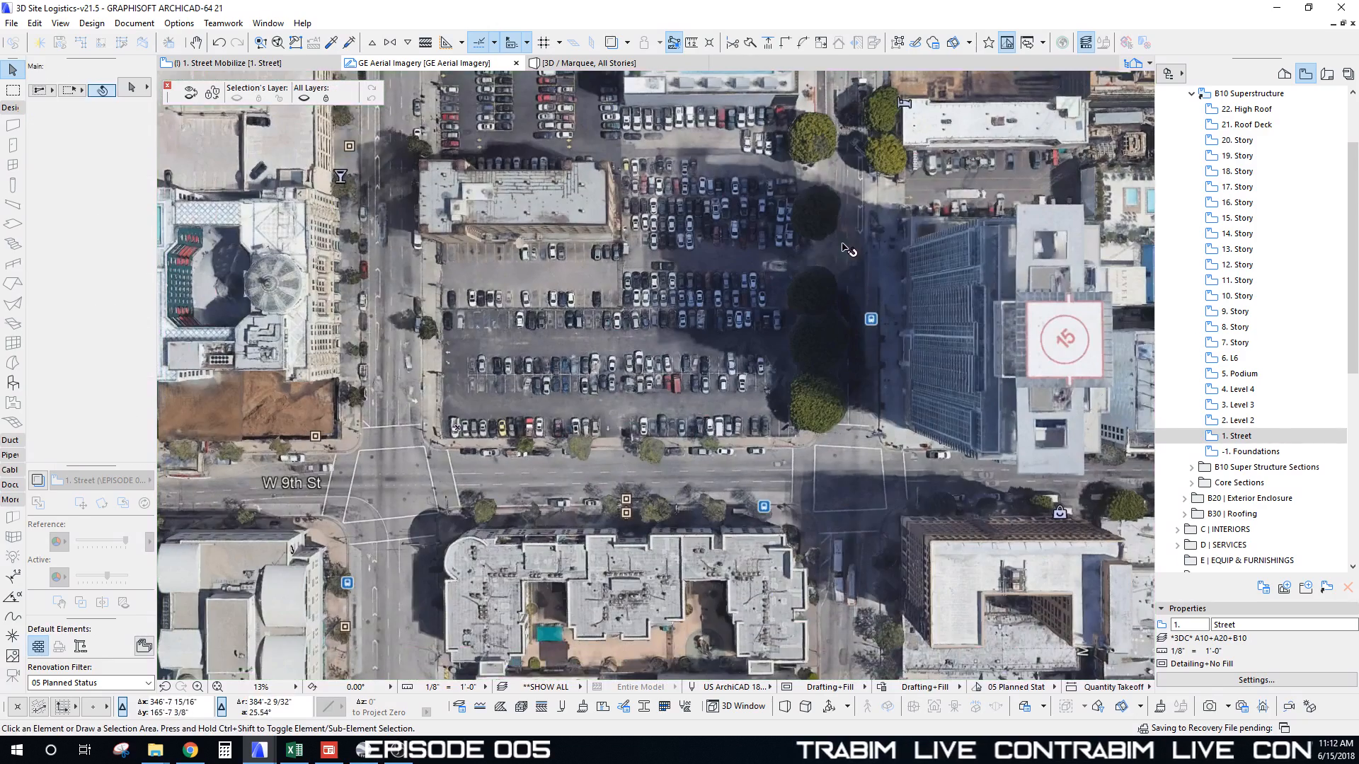
mouse_move(629, 262)
middle_mouse_down()
mouse_move(627, 295)
mouse_move(644, 240)
mouse_move(636, 249)
middle_mouse_up()
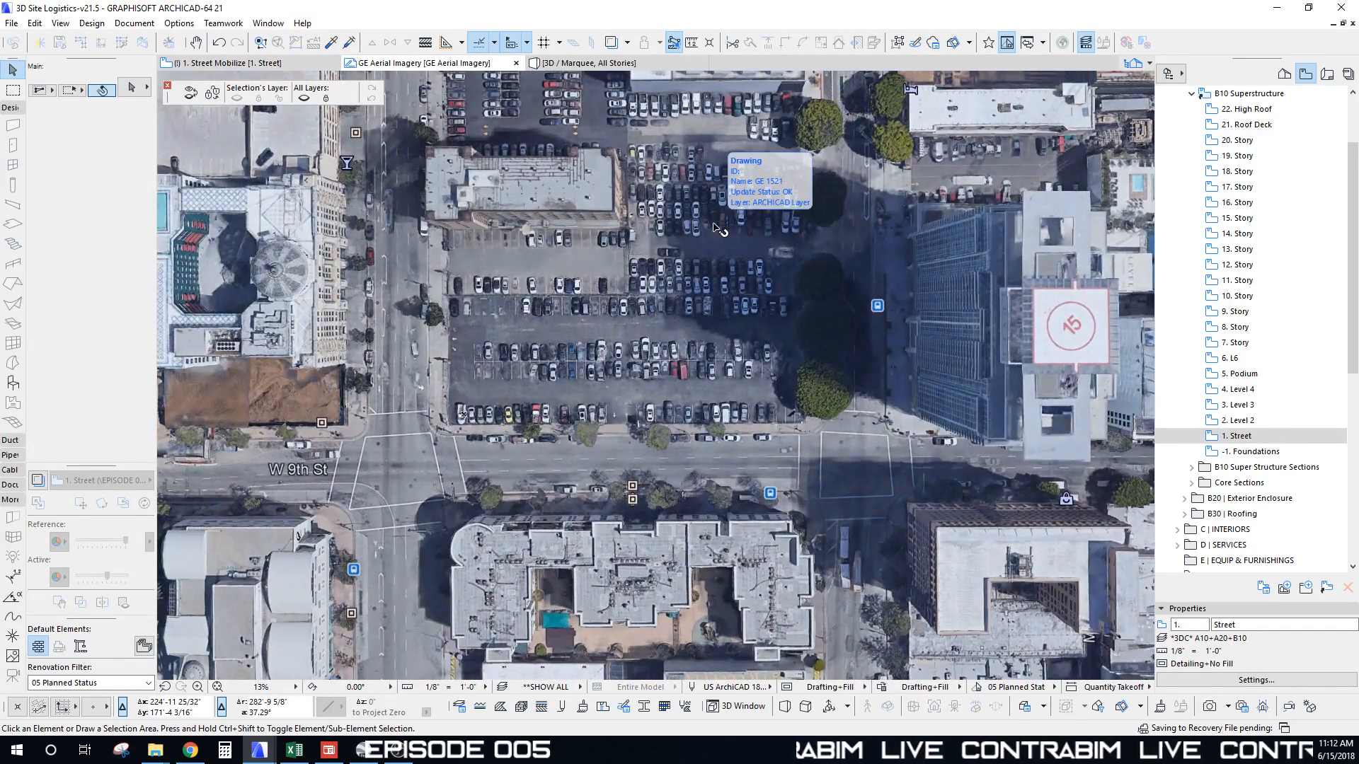
mouse_move(563, 327)
middle_mouse_down()
mouse_move(587, 301)
mouse_move(586, 322)
middle_mouse_up()
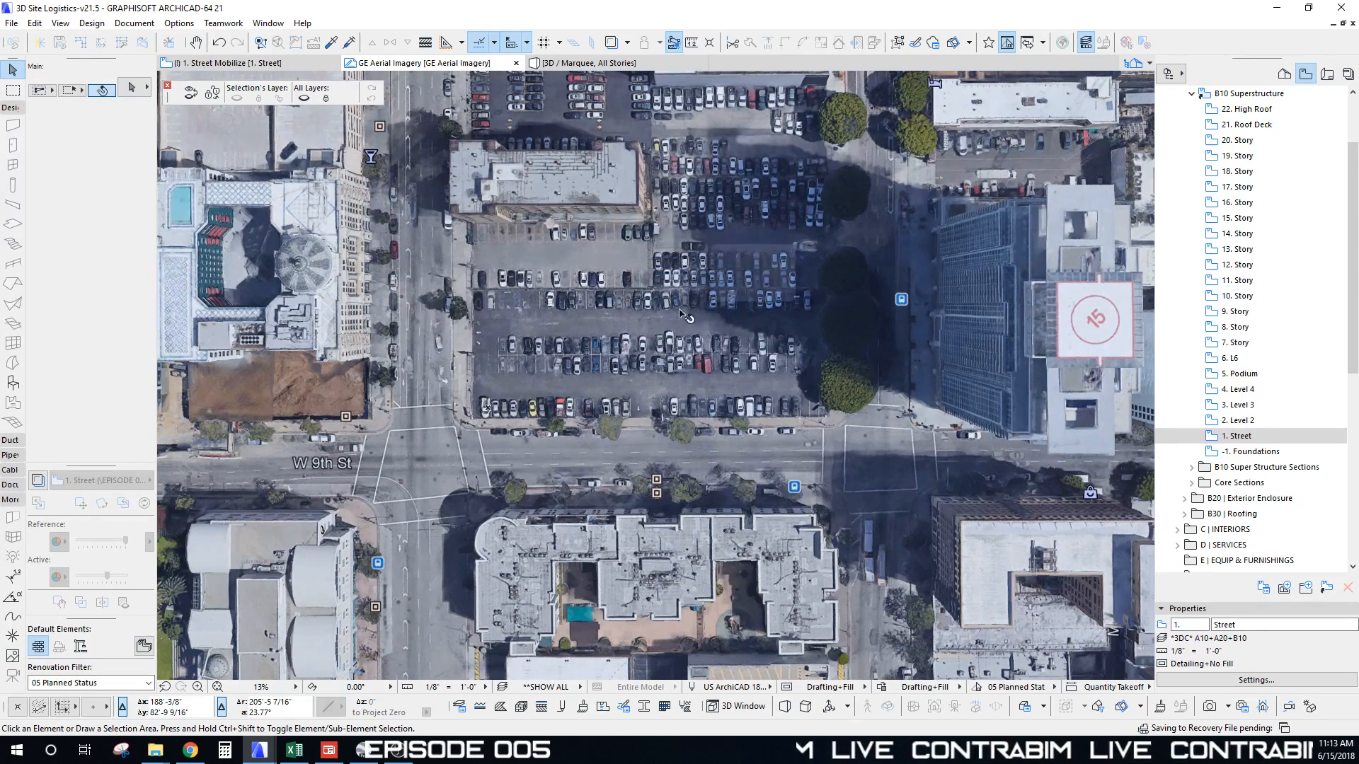
middle_click_drag(581, 335, 591, 390)
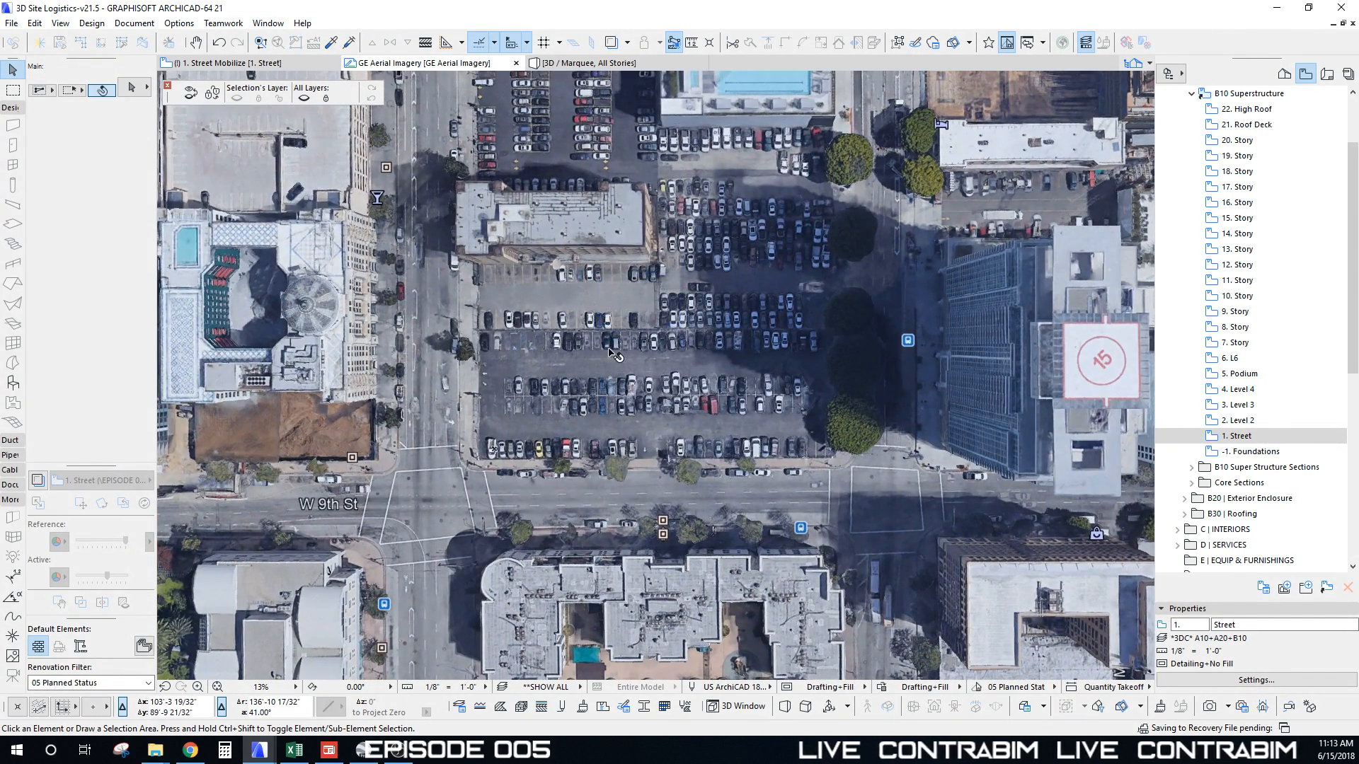
scroll(582, 376, "down", 5)
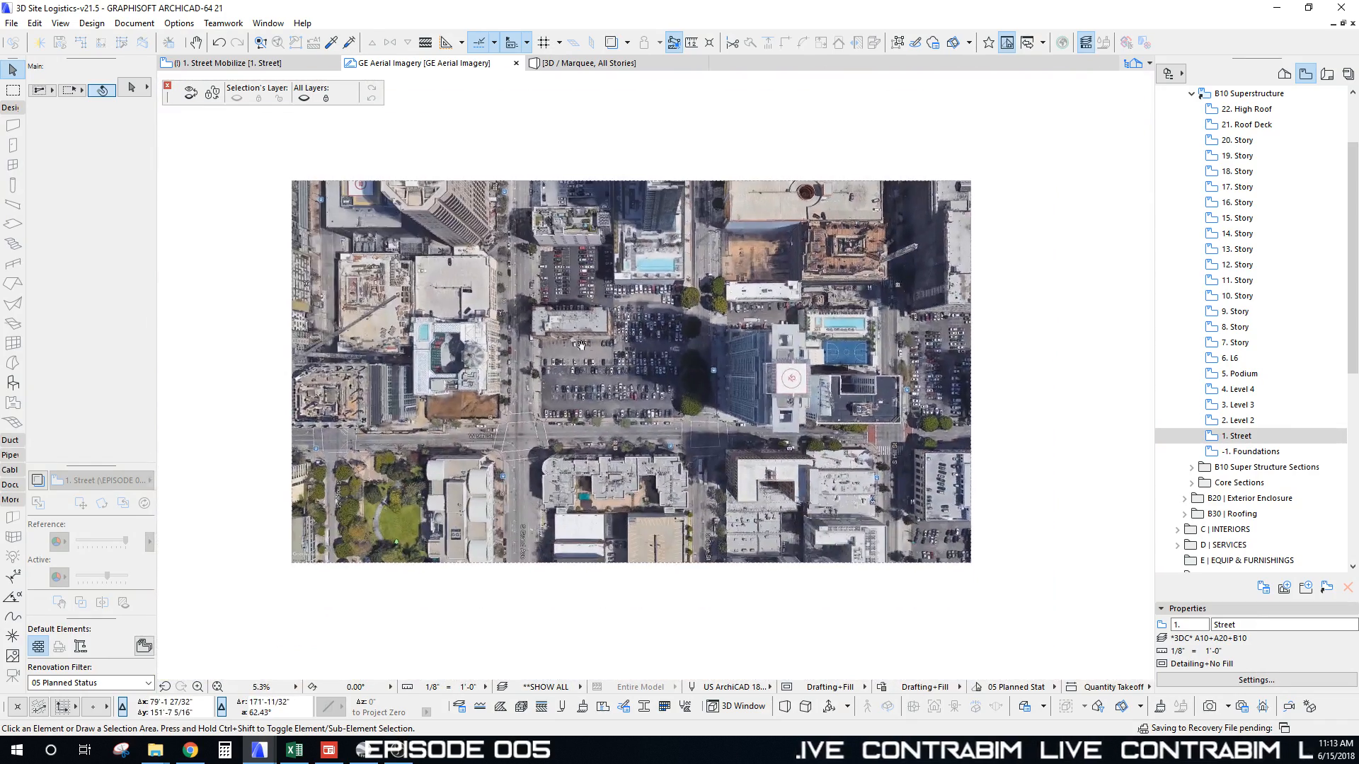
scroll(616, 409, "up", 2)
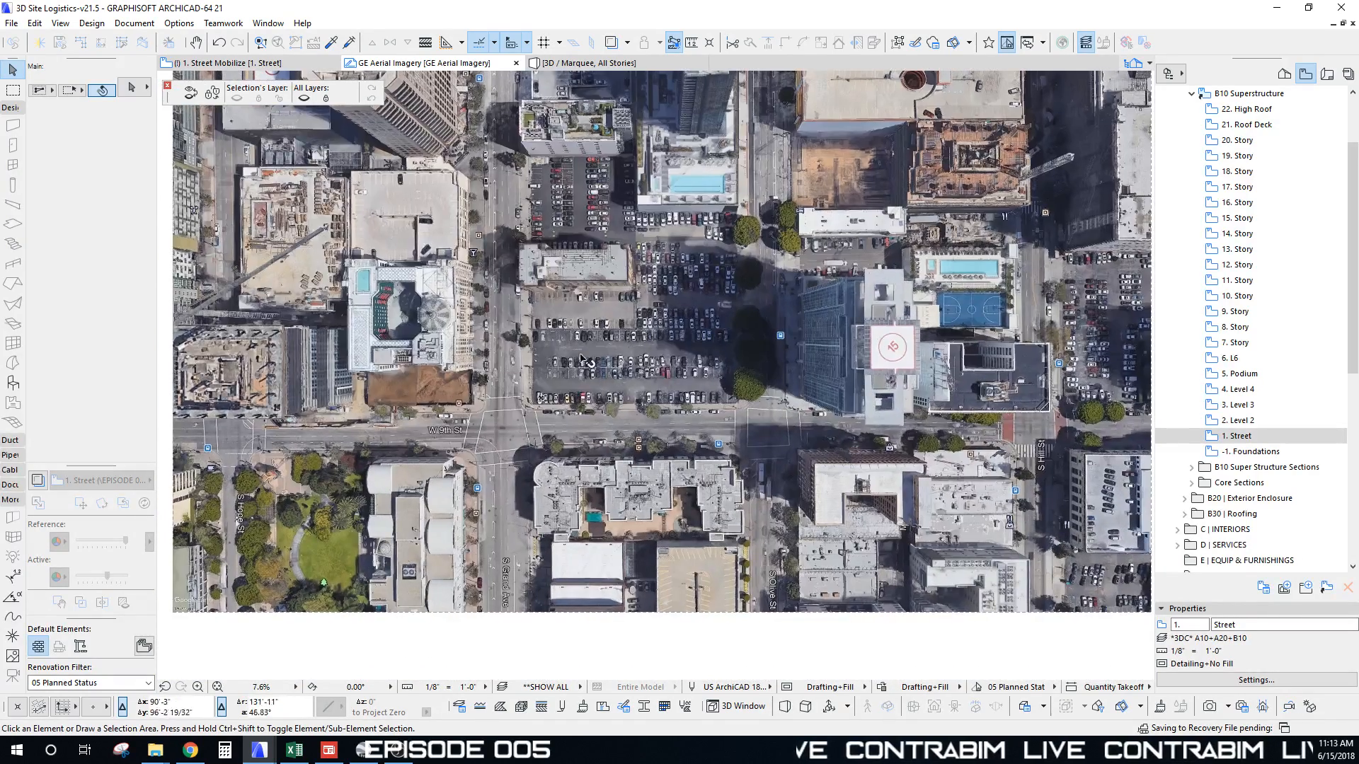
key("F2")
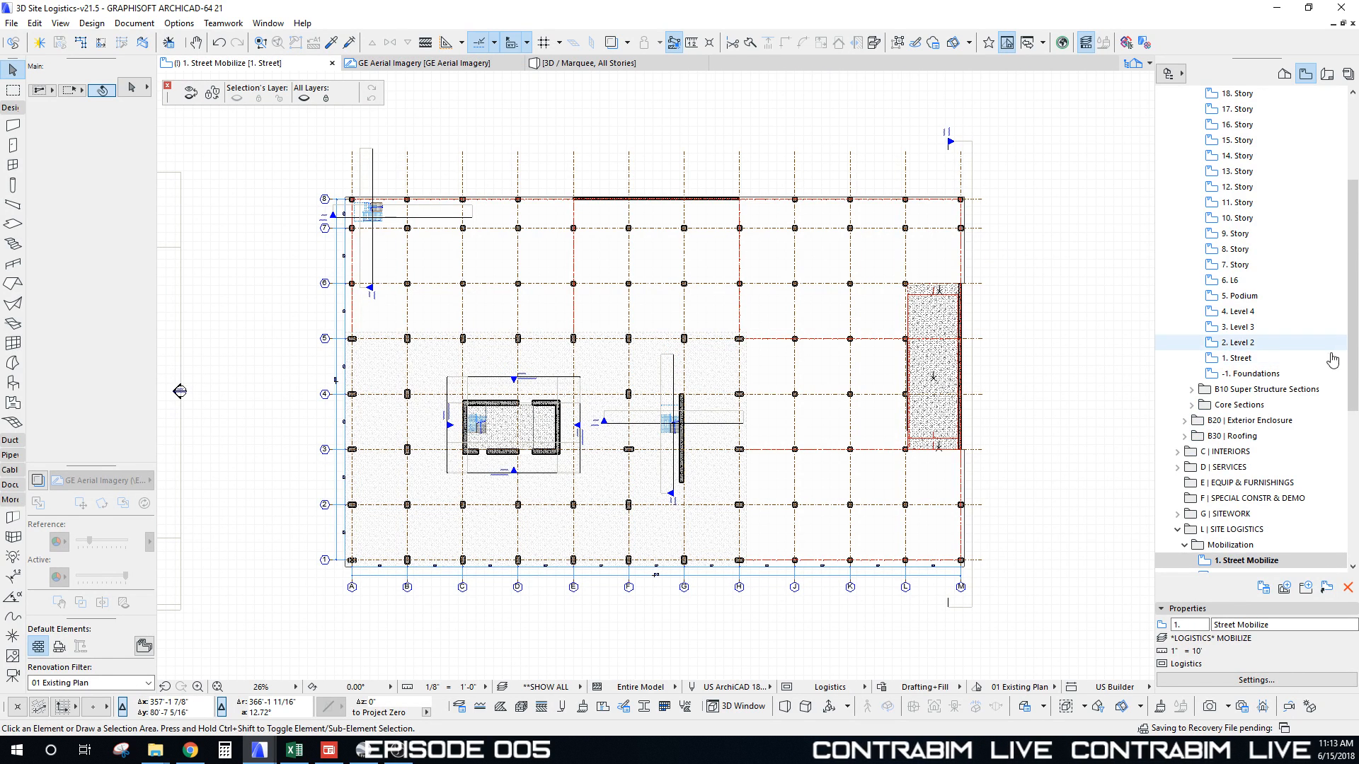
Step: Show GE Aerial Imagery as the Trace Reference beneath the plan at about 40% opacity
scroll(1215, 488, "down", 2)
right_click(1216, 484)
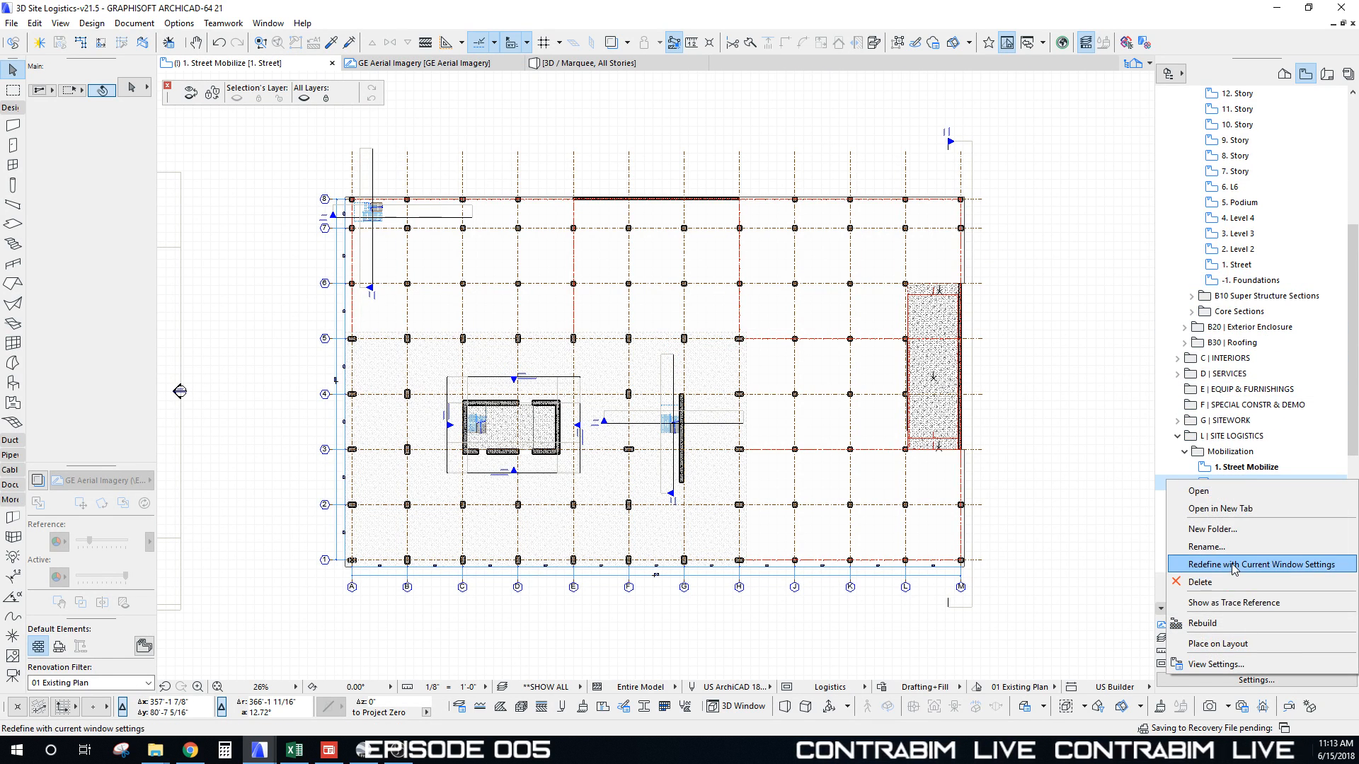
left_click(1220, 606)
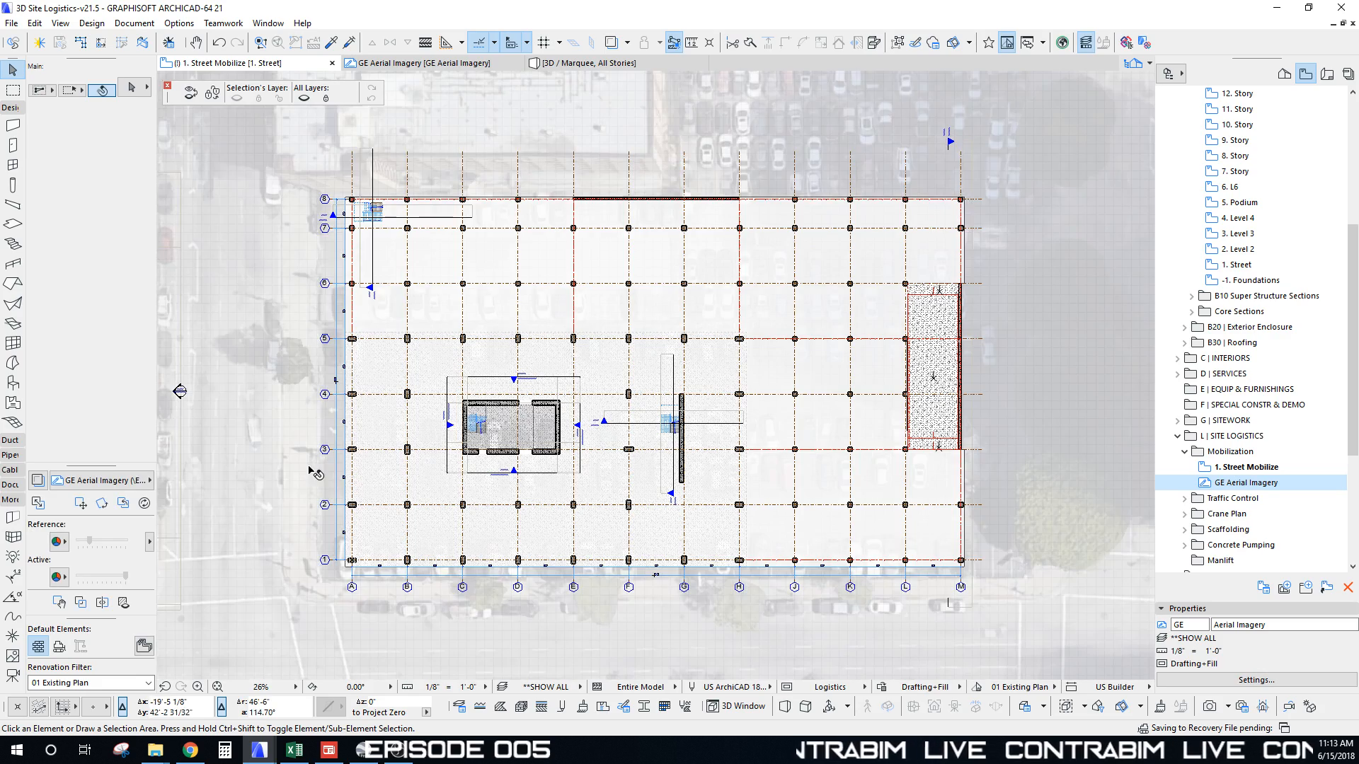
mouse_move(90, 541)
left_mouse_down()
mouse_move(130, 543)
mouse_move(77, 546)
mouse_move(98, 547)
left_mouse_up()
middle_click_drag(271, 500, 389, 373)
scroll(389, 374, "down", 2)
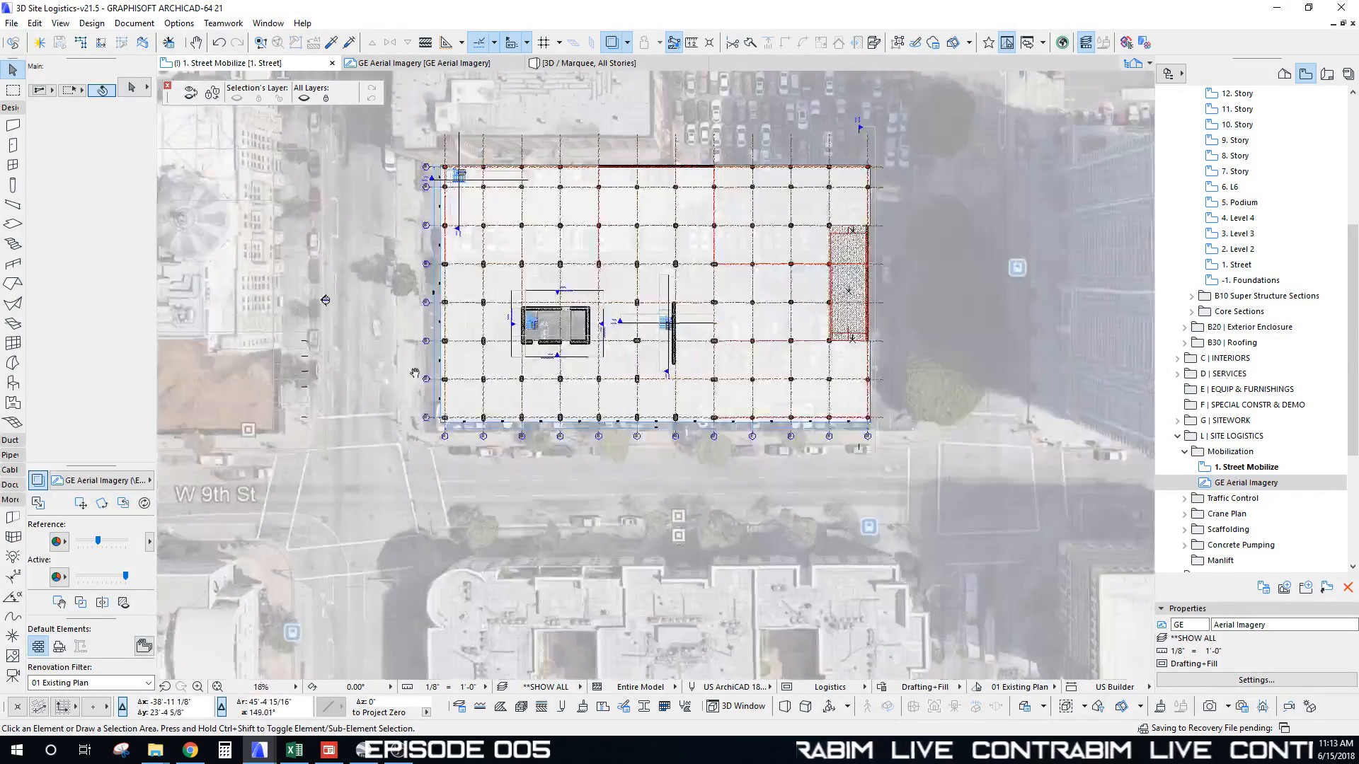
middle_click_drag(486, 380, 450, 463)
Step: Darken the traced aerial image further, zoom out to frame the building, and open the 3D view
mouse_move(98, 541)
left_mouse_down()
mouse_move(124, 542)
mouse_move(88, 544)
mouse_move(112, 542)
left_mouse_up()
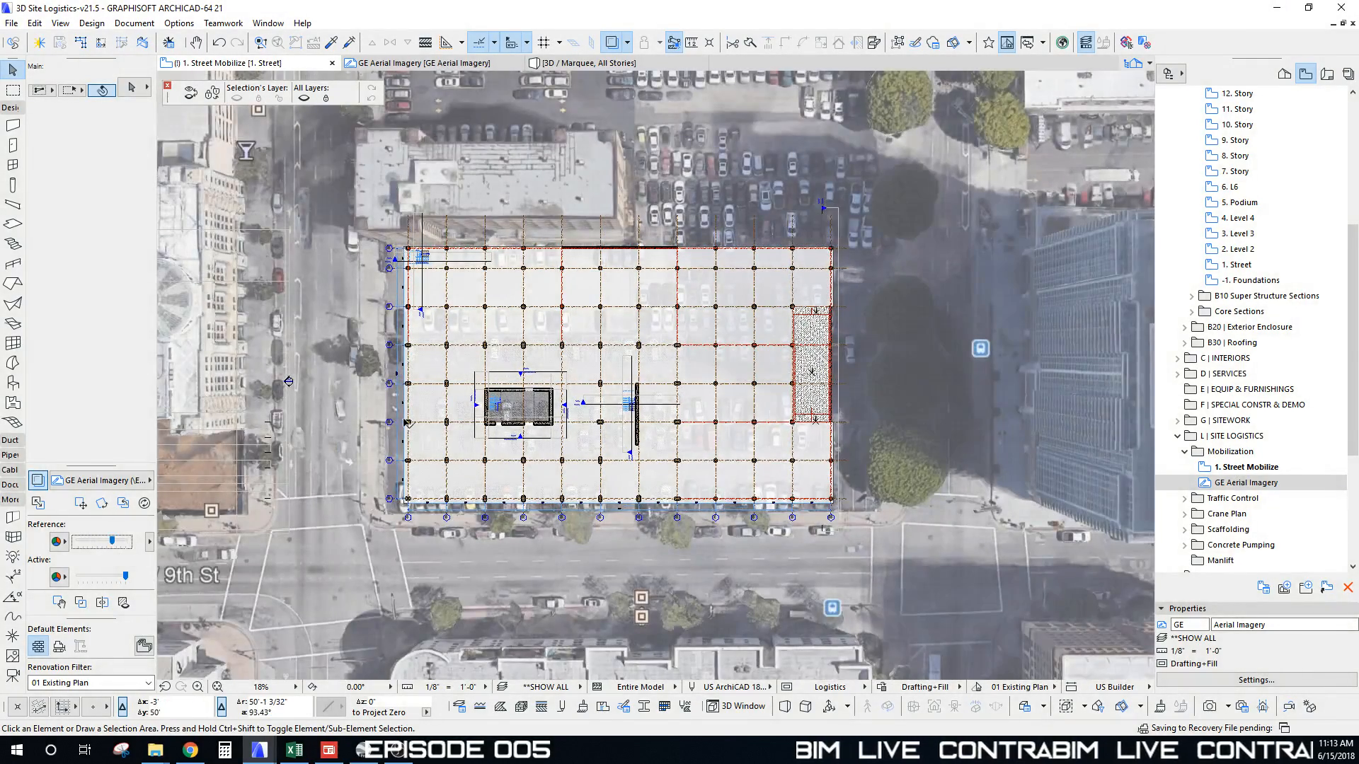
middle_click_drag(489, 454, 510, 341)
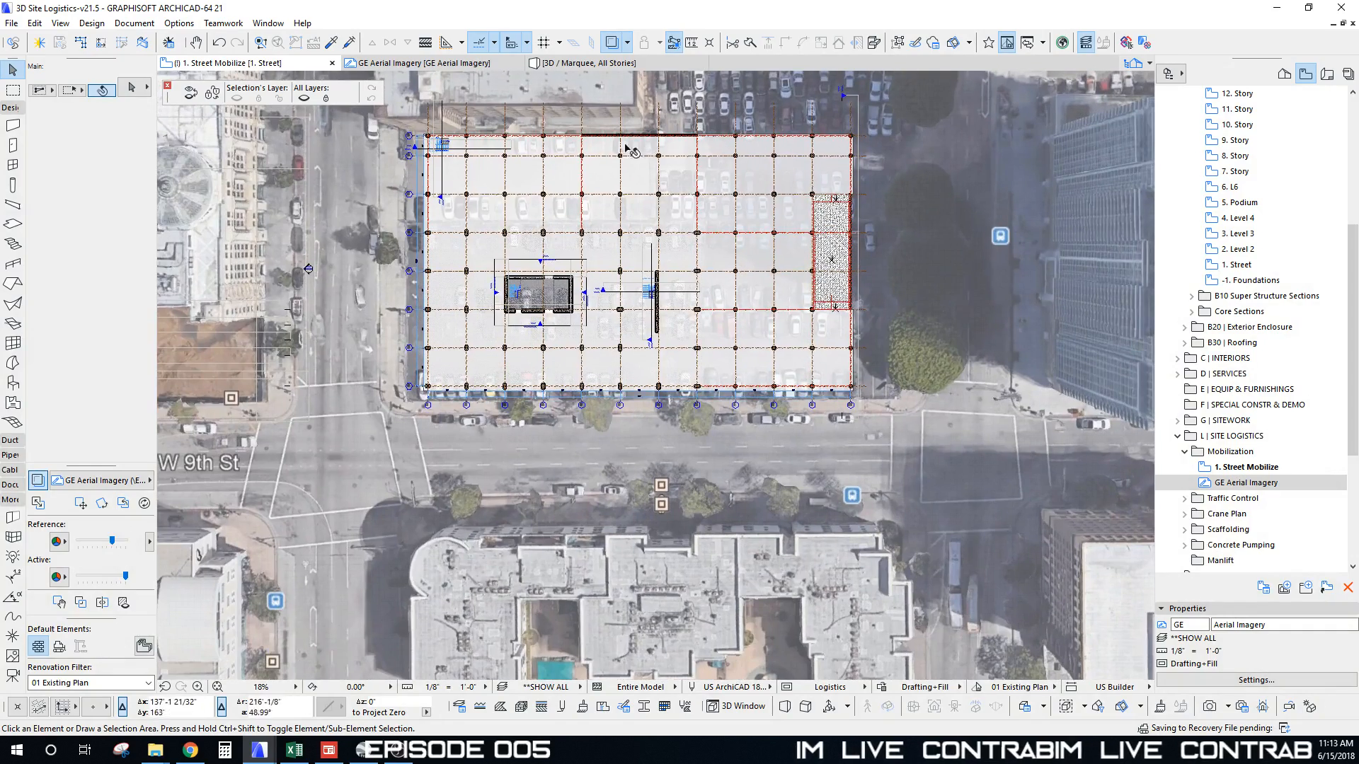
middle_click_drag(629, 149, 603, 210)
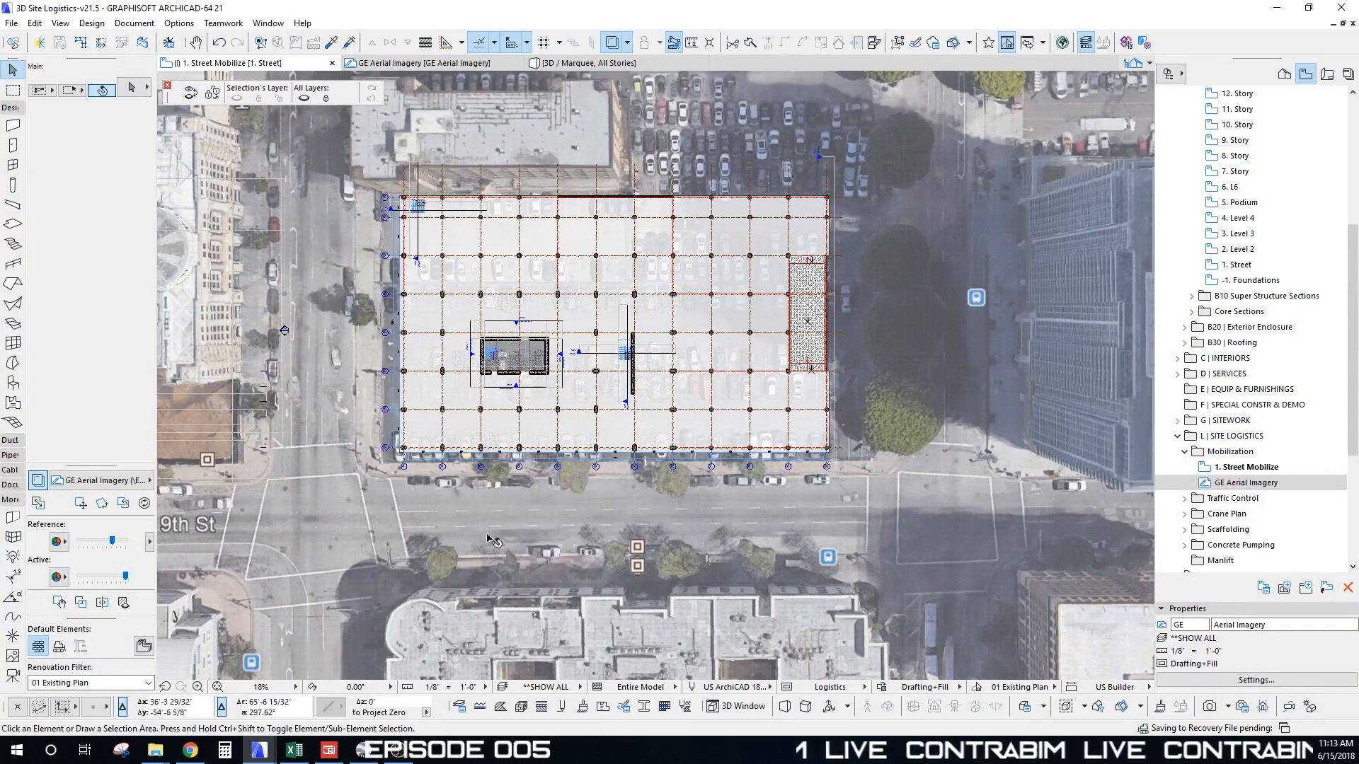
scroll(835, 277, "down", 2)
scroll(835, 278, "down", 1)
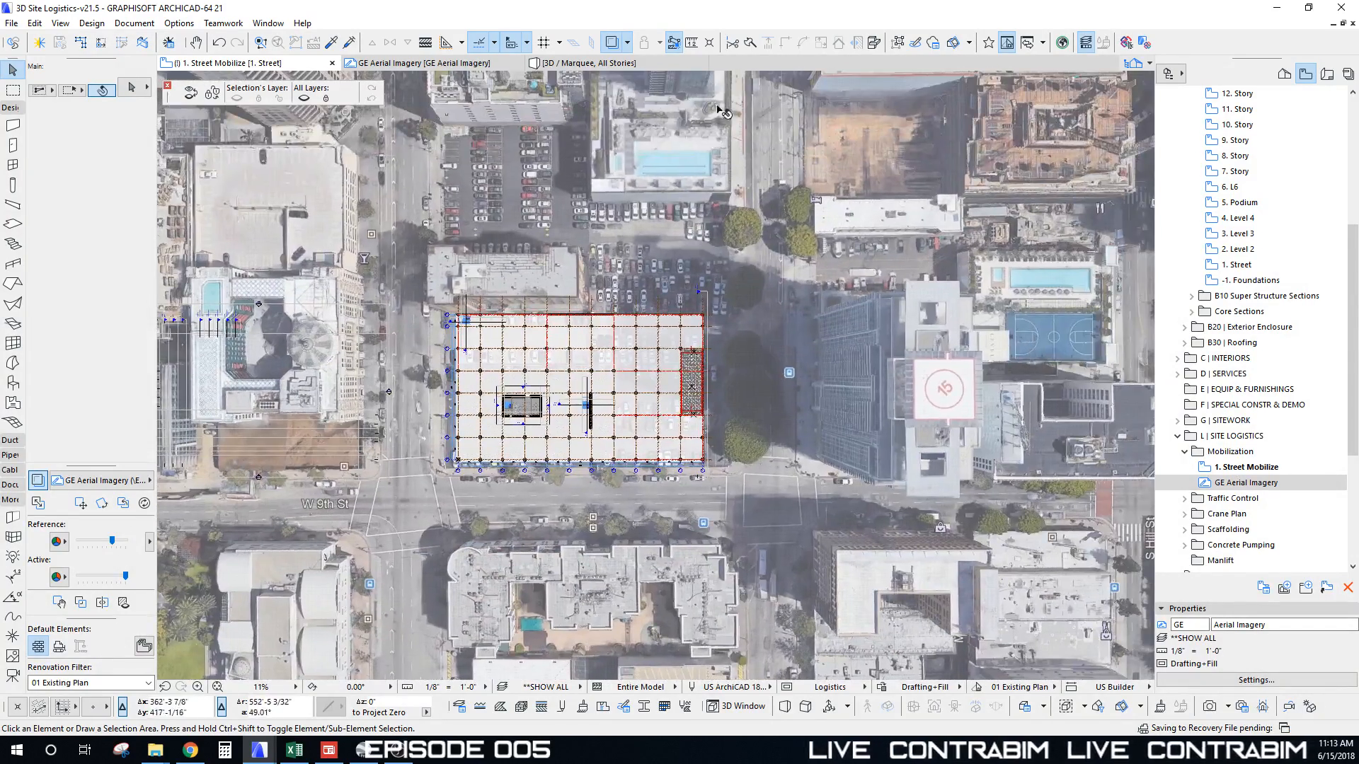
scroll(644, 354, "down", 2)
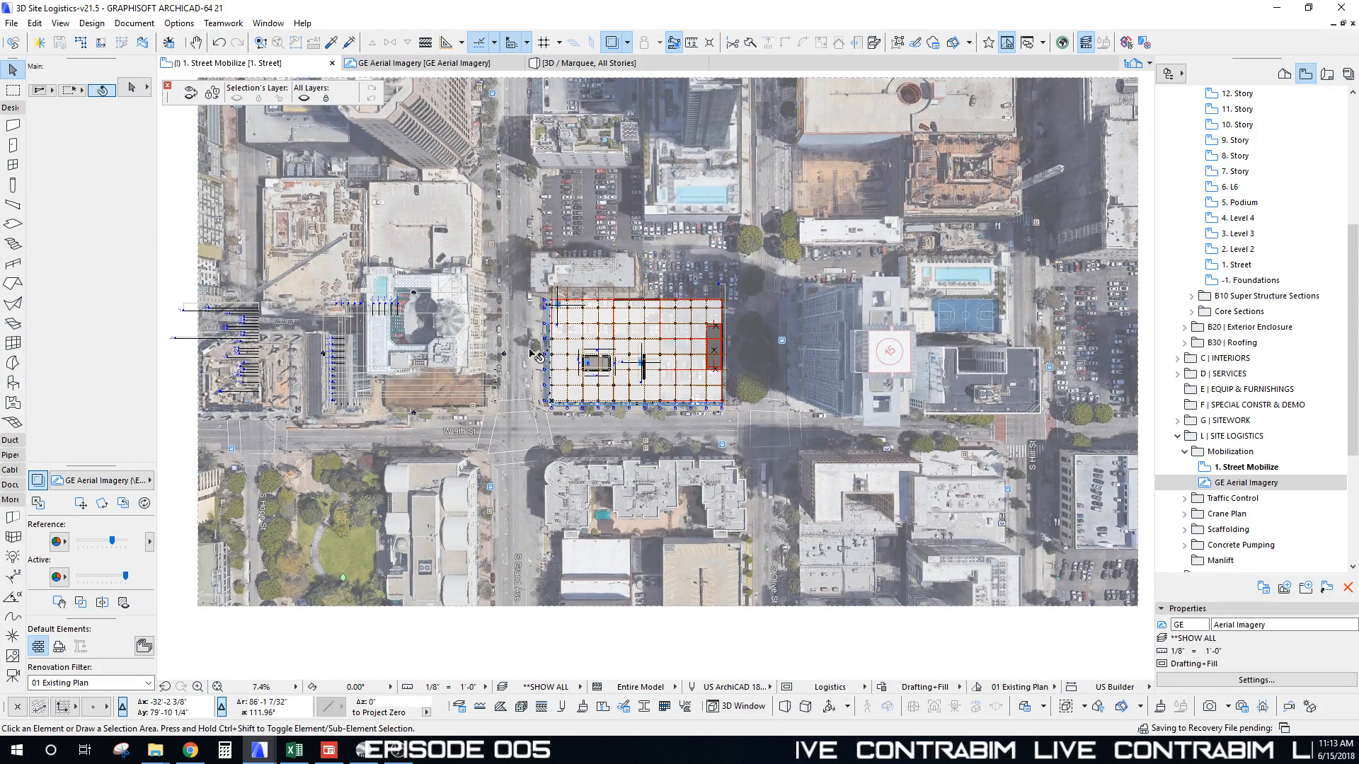
scroll(534, 333, "down", 1)
middle_click_drag(521, 356, 526, 352)
key("F3")
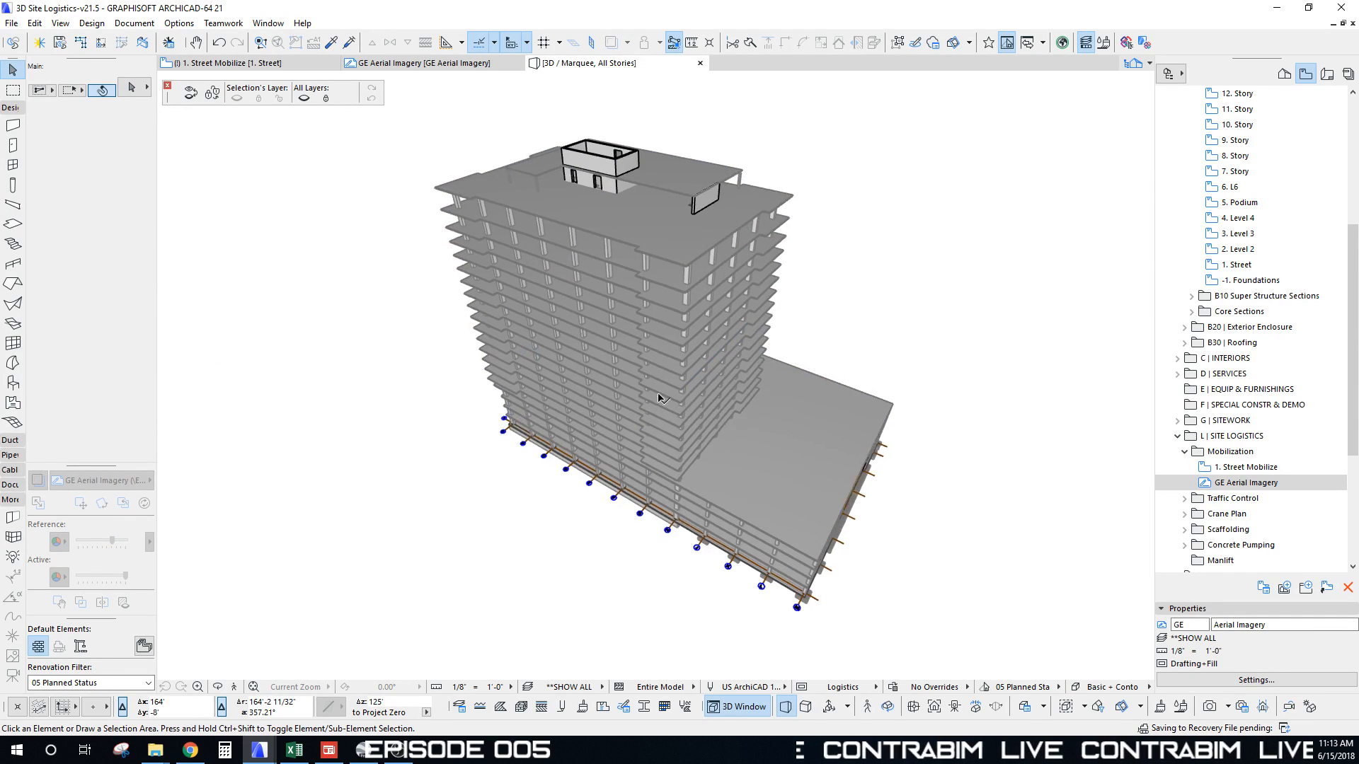
Step: Orbit the tower and podium model in 3D, then return to the 1. Street Mobilize plan
middle_click_drag(657, 394, 715, 394, "shift")
scroll(657, 394, "up", 2)
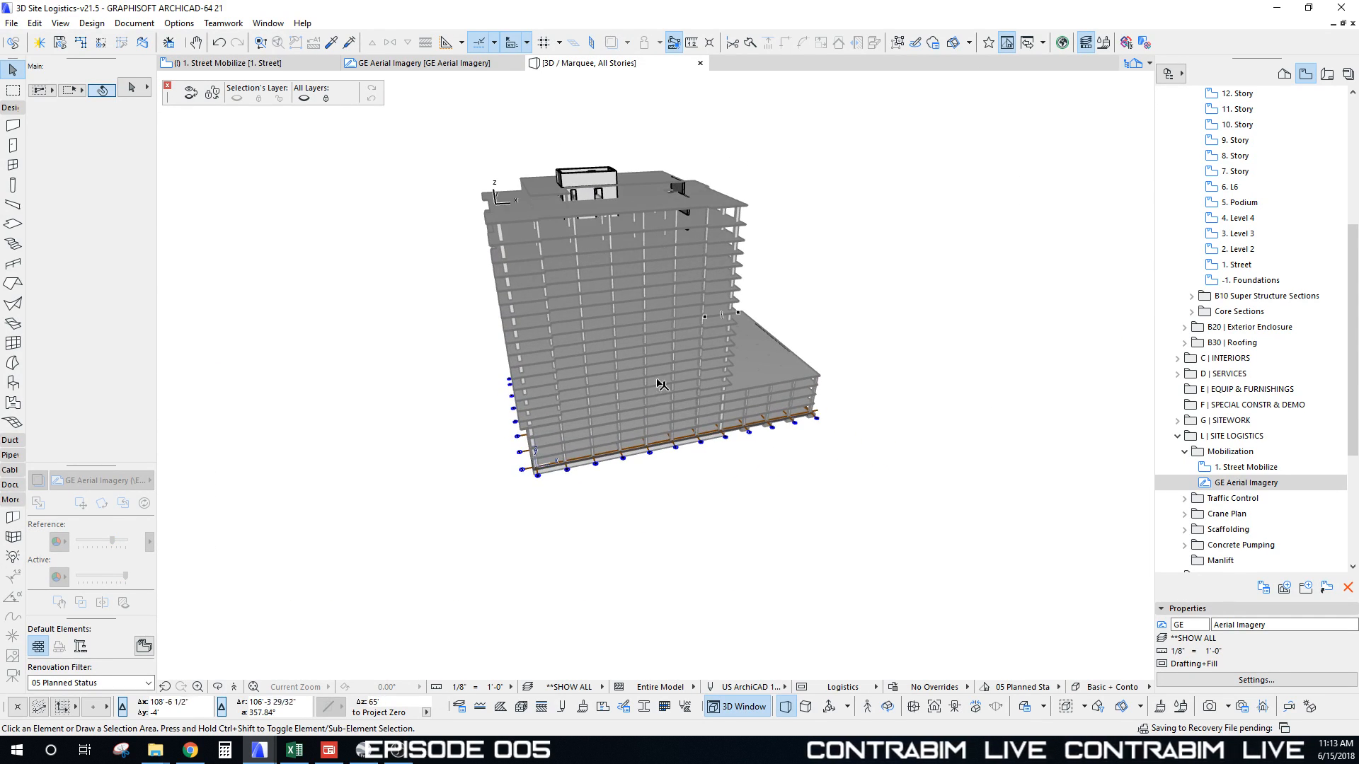
key("F2")
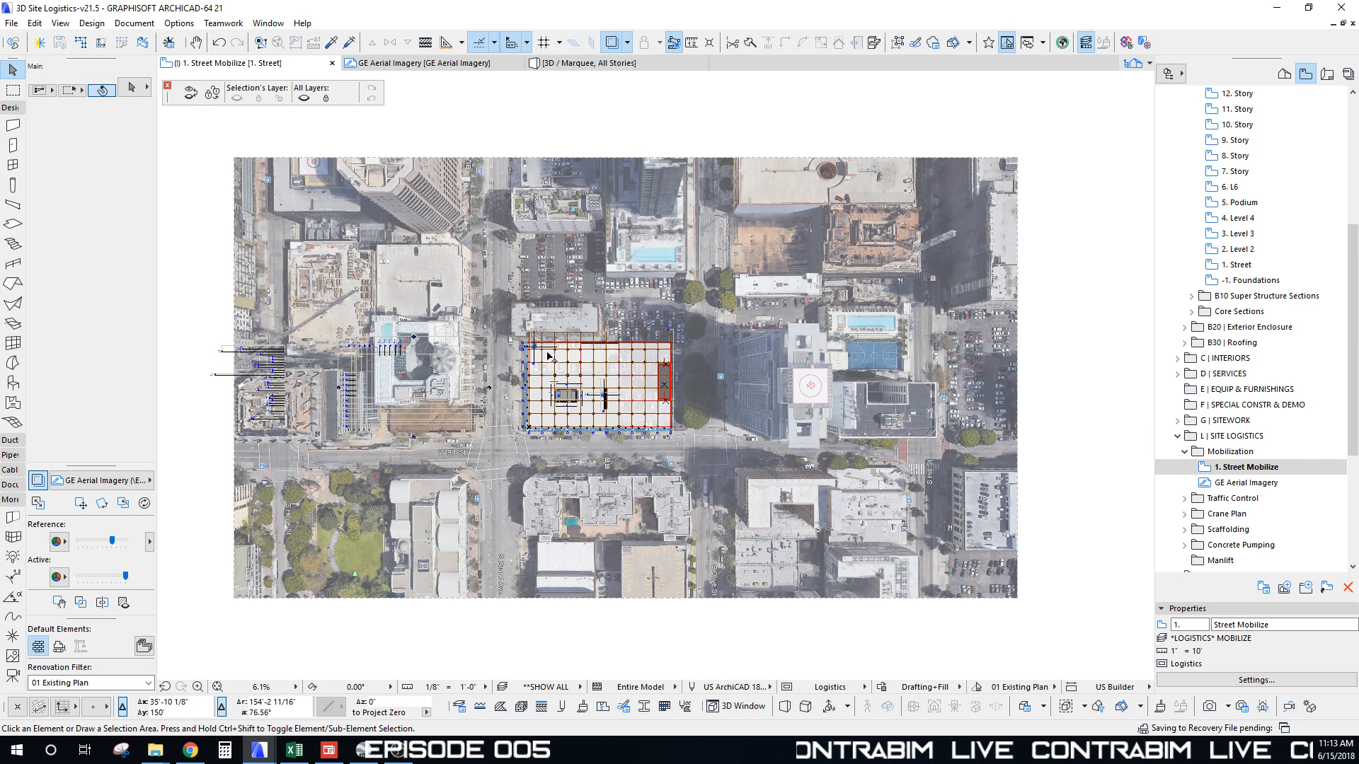
Step: Open the 01_Reference Files > Logistics Modules folder in File Explorer
mouse_move(155, 751)
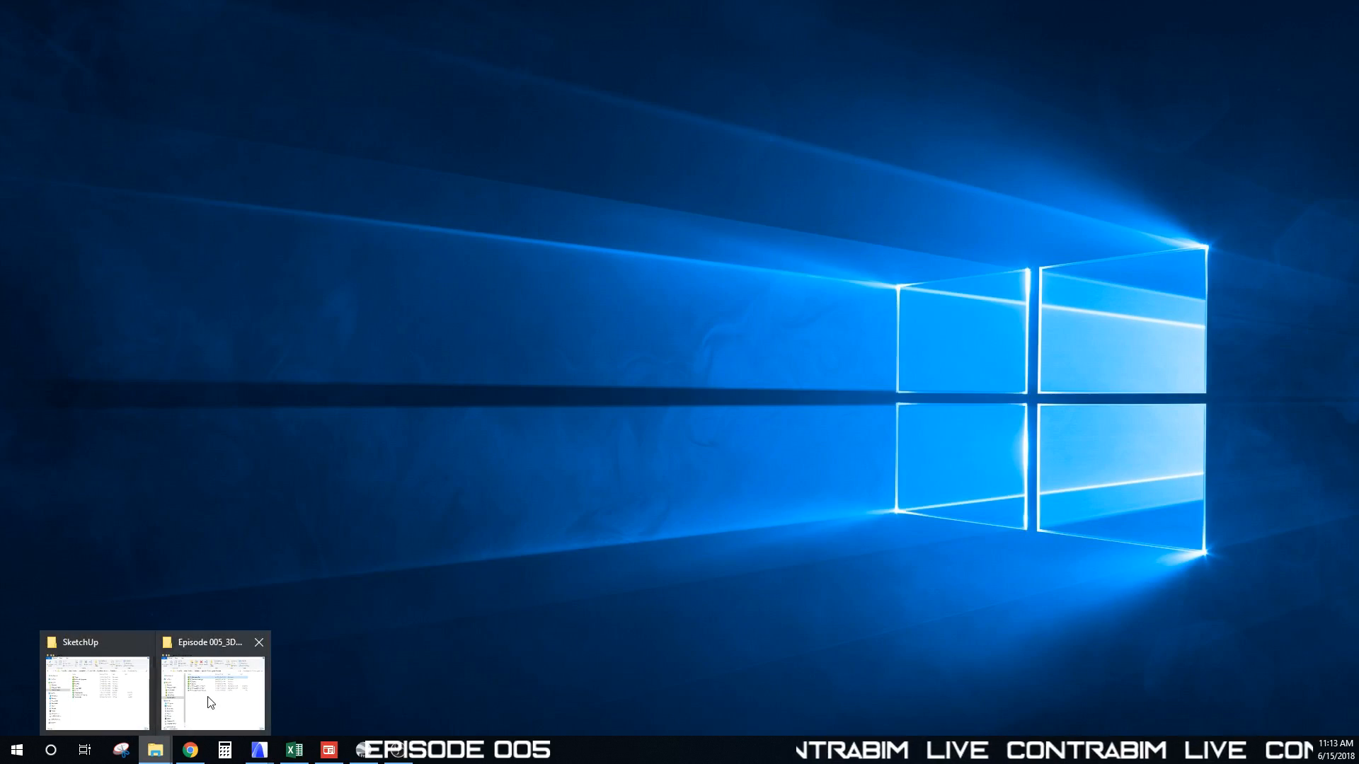
left_click(211, 702)
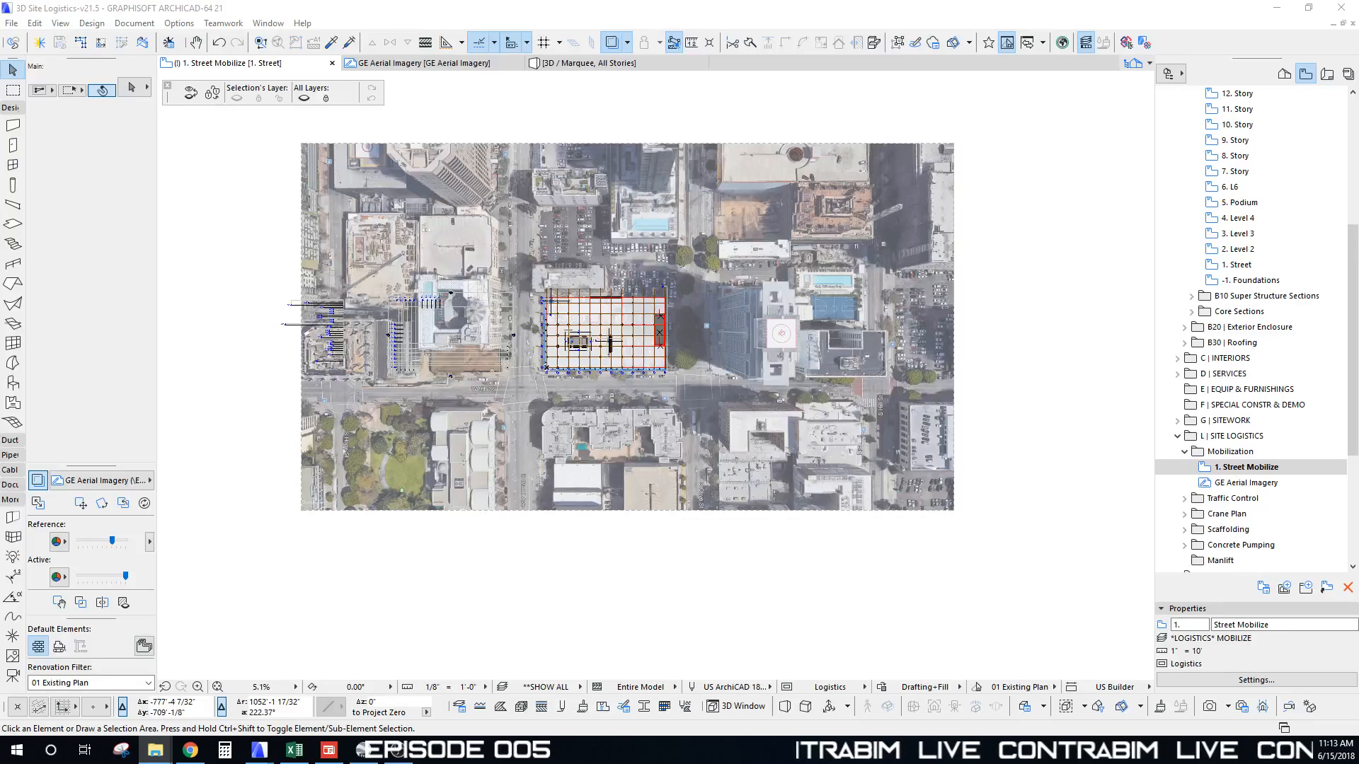
left_click_drag(0, 191, 793, 144)
double_click(635, 283)
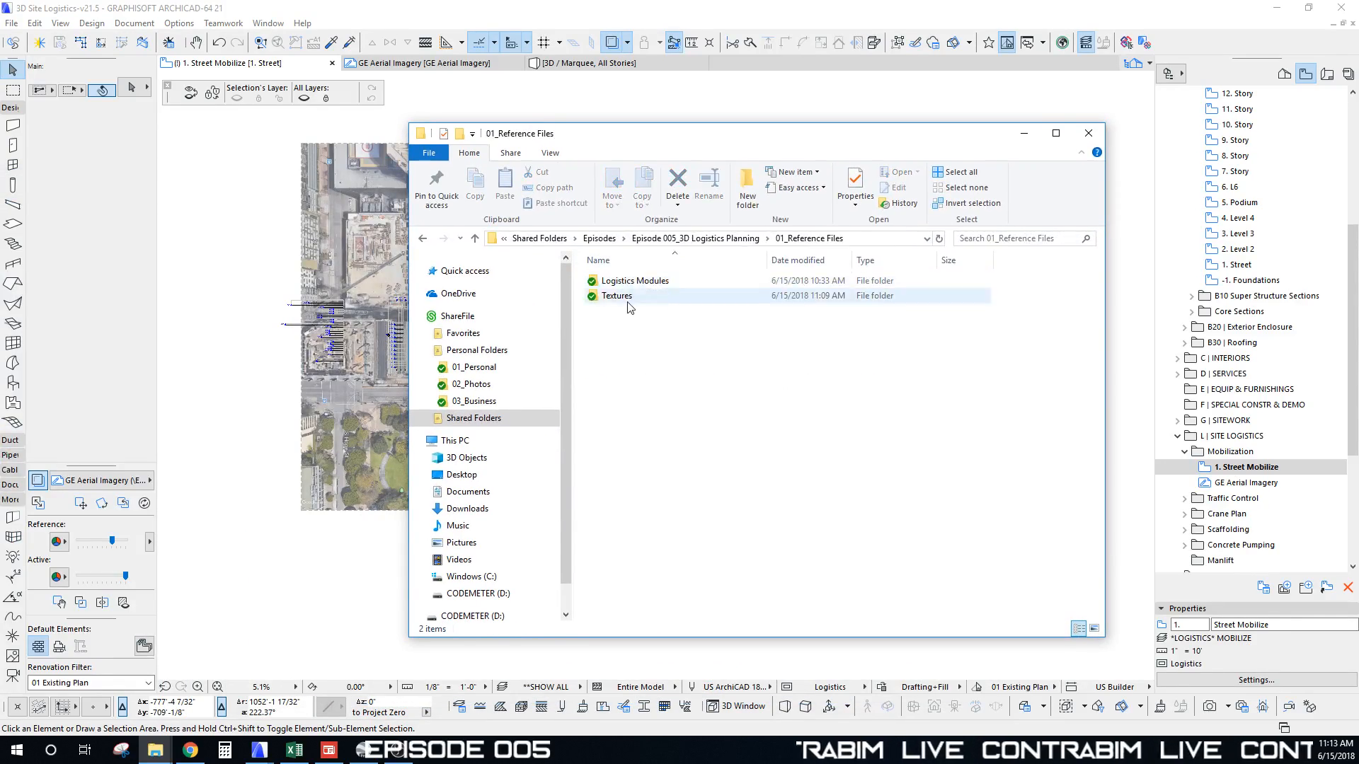
double_click(627, 281)
left_click_drag(732, 143, 983, 109)
Step: Bring up the ContraBIM-Virtual Library project maximized on the Logistics Module Builder sheet
left_click(259, 751)
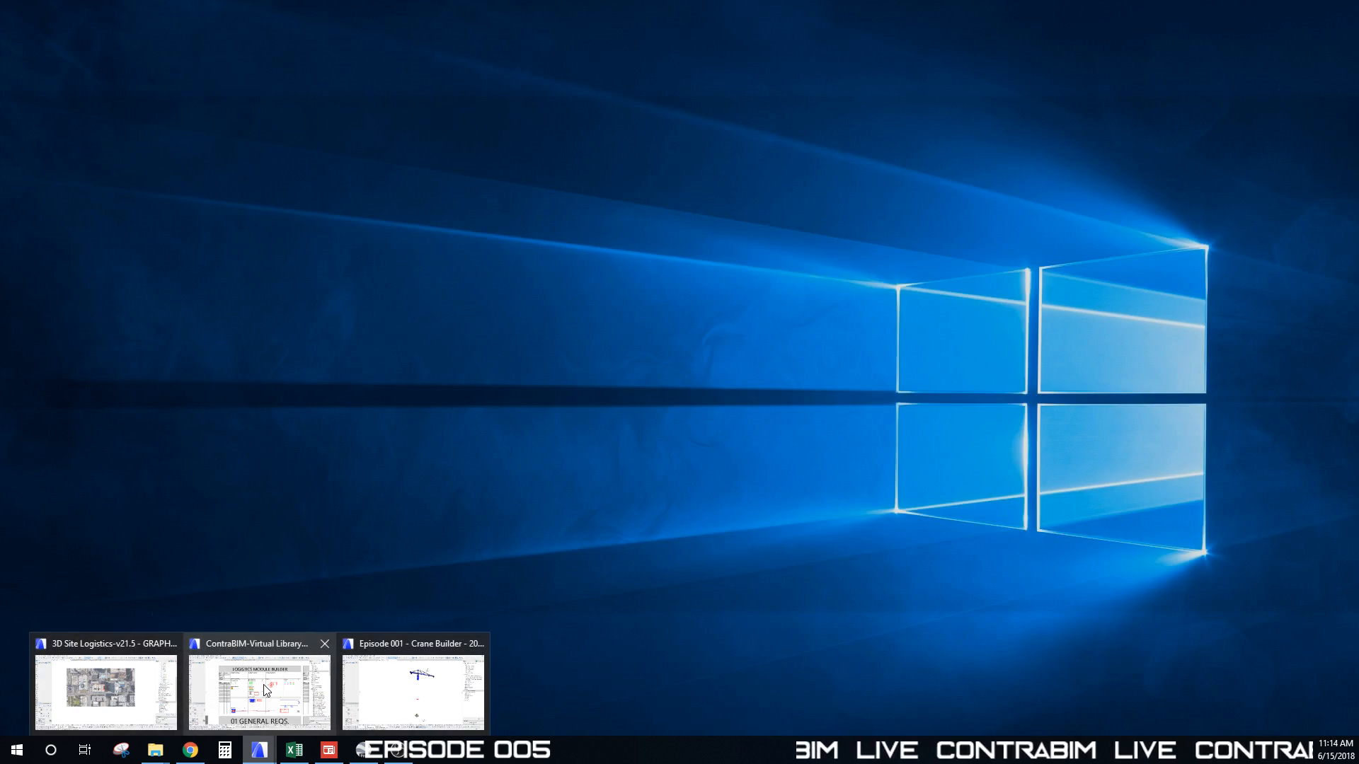
left_click(262, 685)
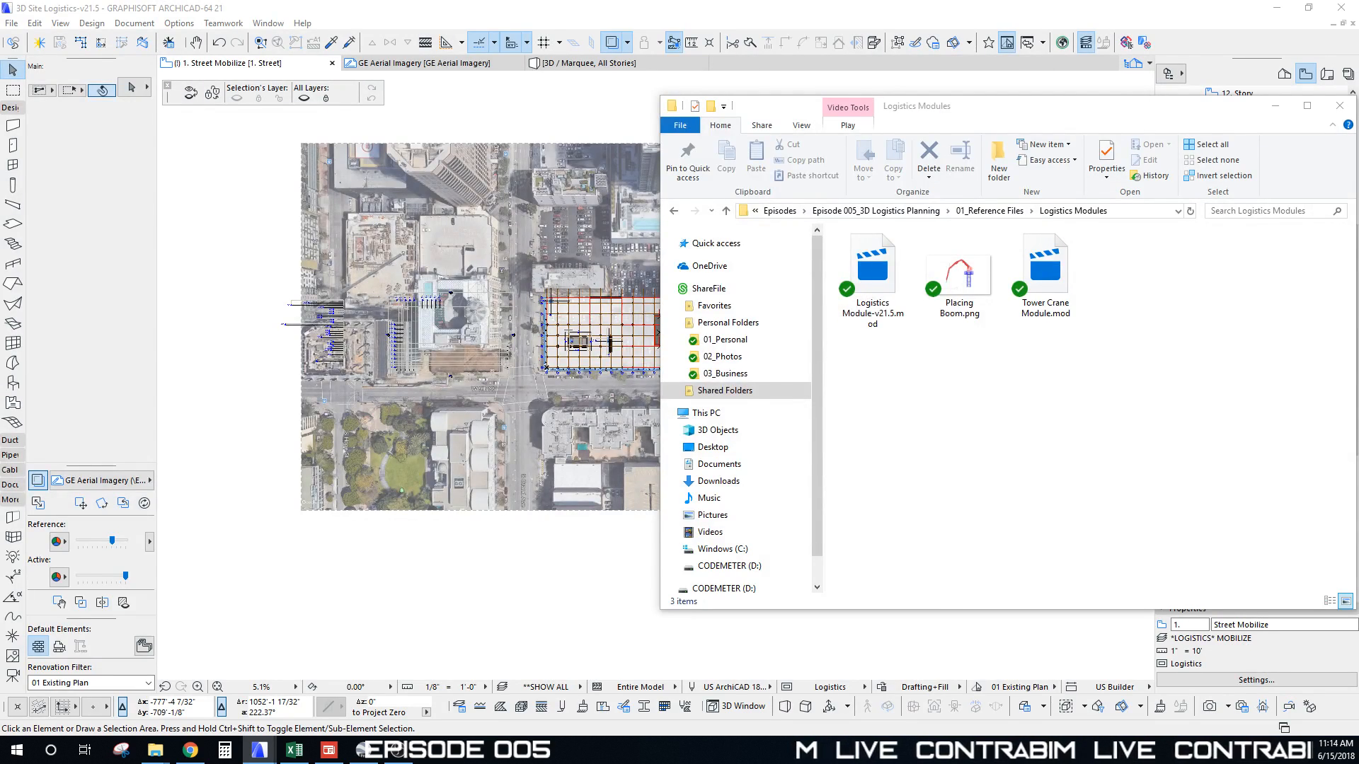
left_click(1018, 137)
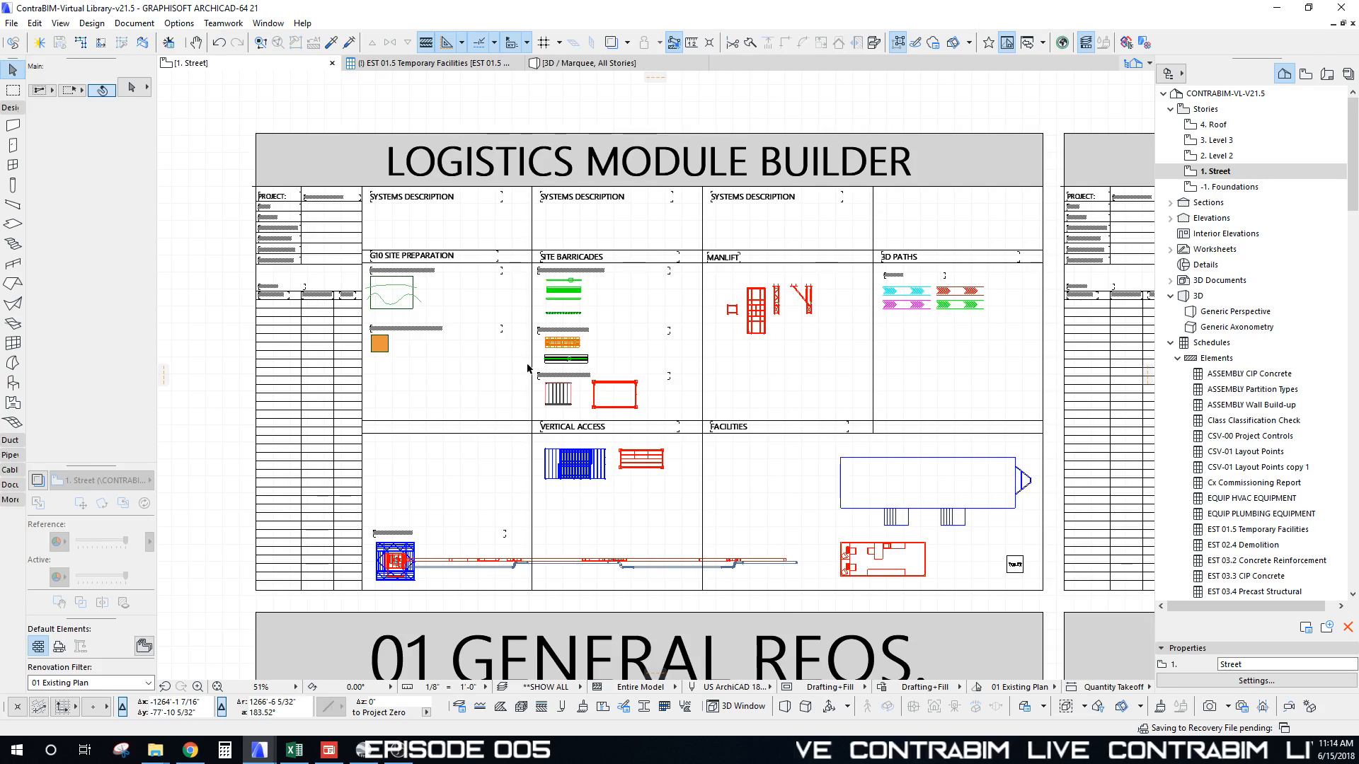
Step: Close the Virtual Library window and move the Logistics Modules folder window to the right
scroll(526, 368, "down", 6)
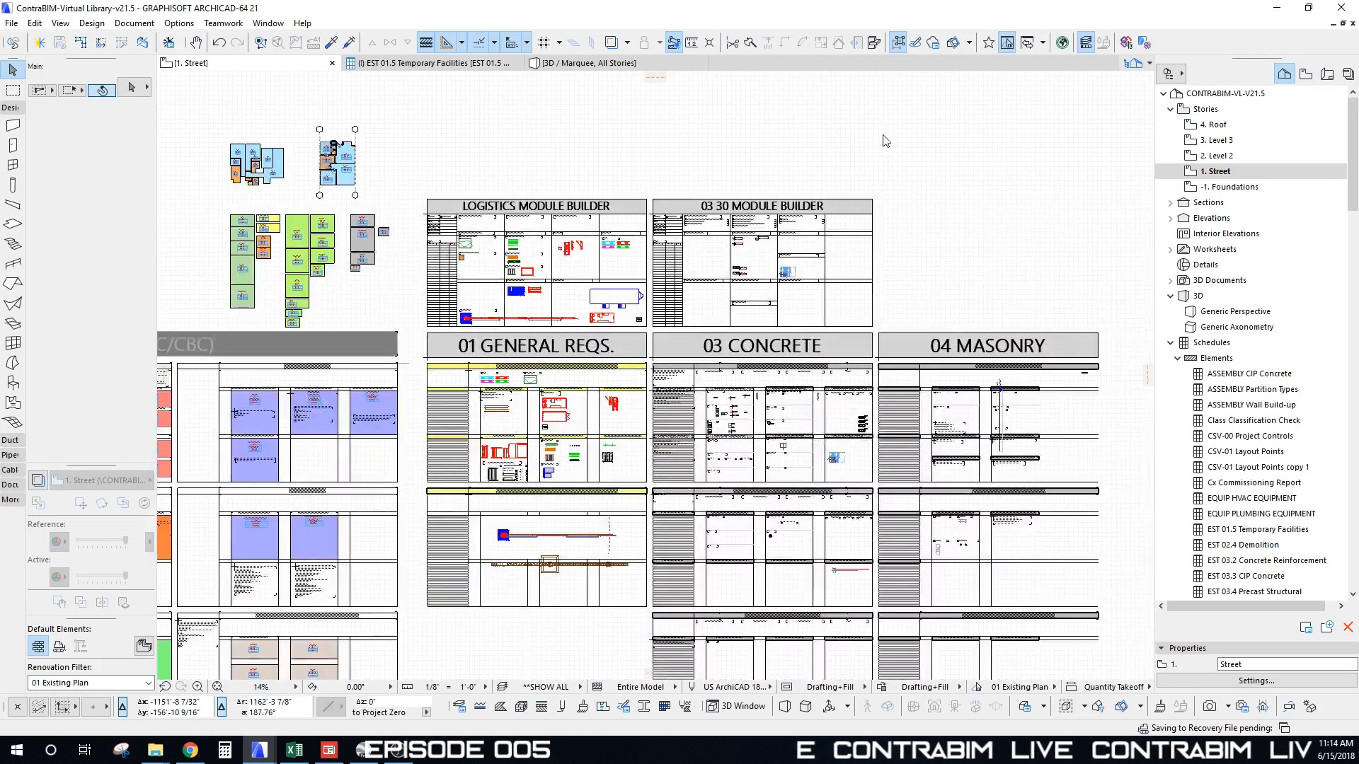
scroll(524, 341, "up", 5)
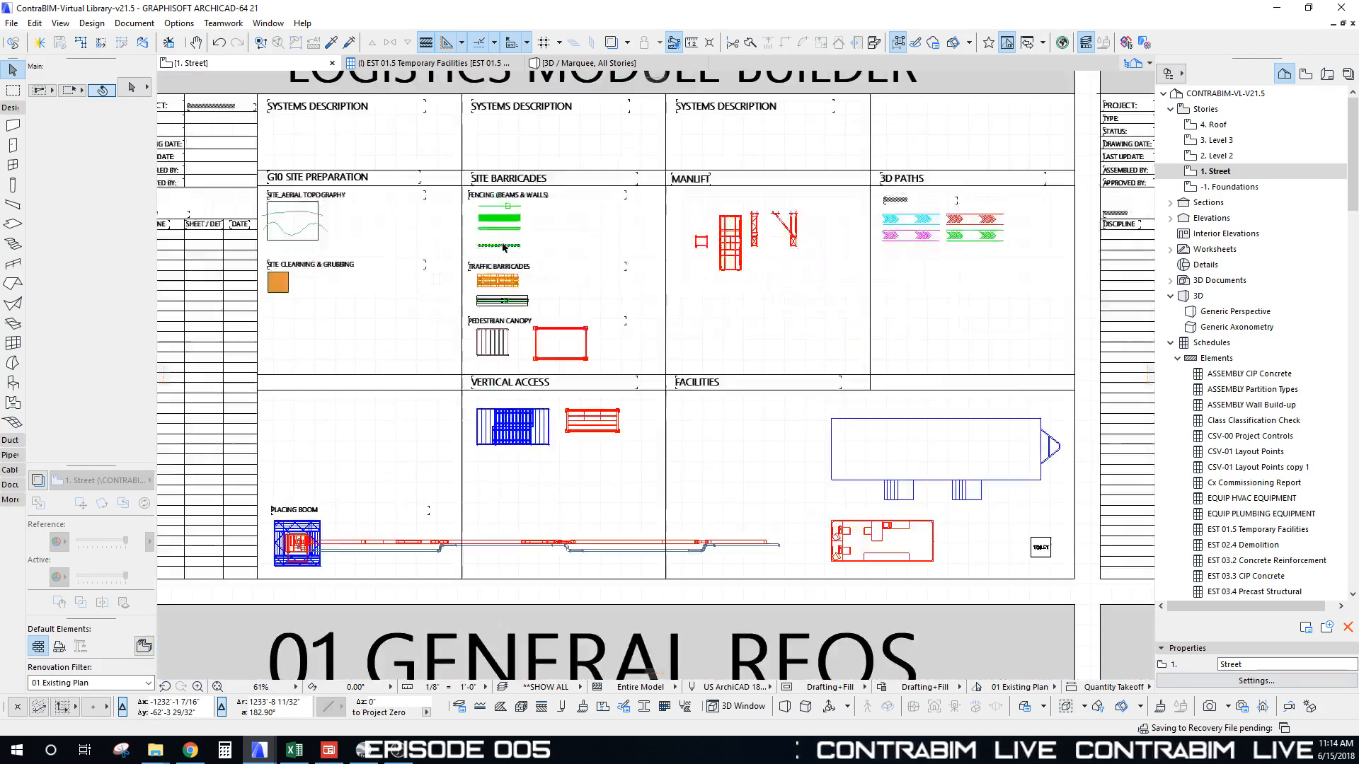
scroll(693, 202, "down", 1)
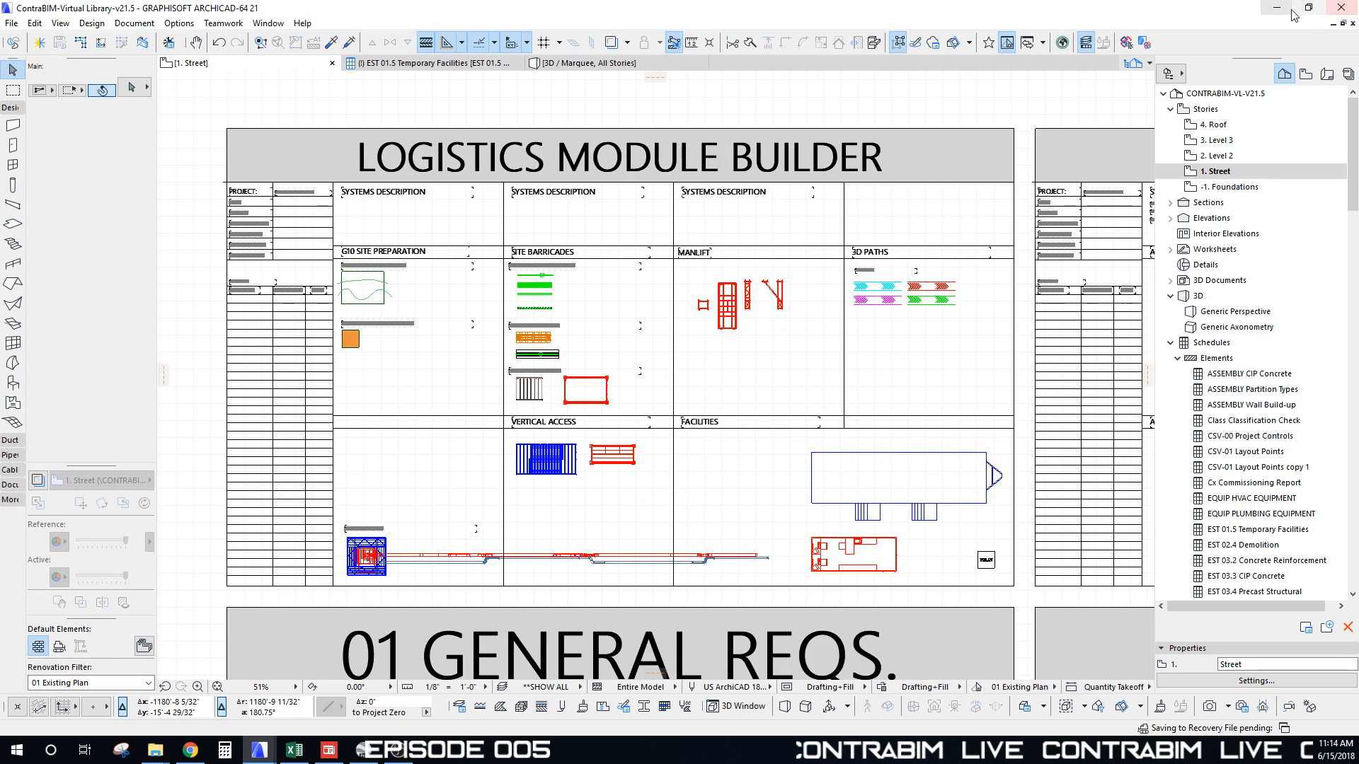
left_click(1342, 10)
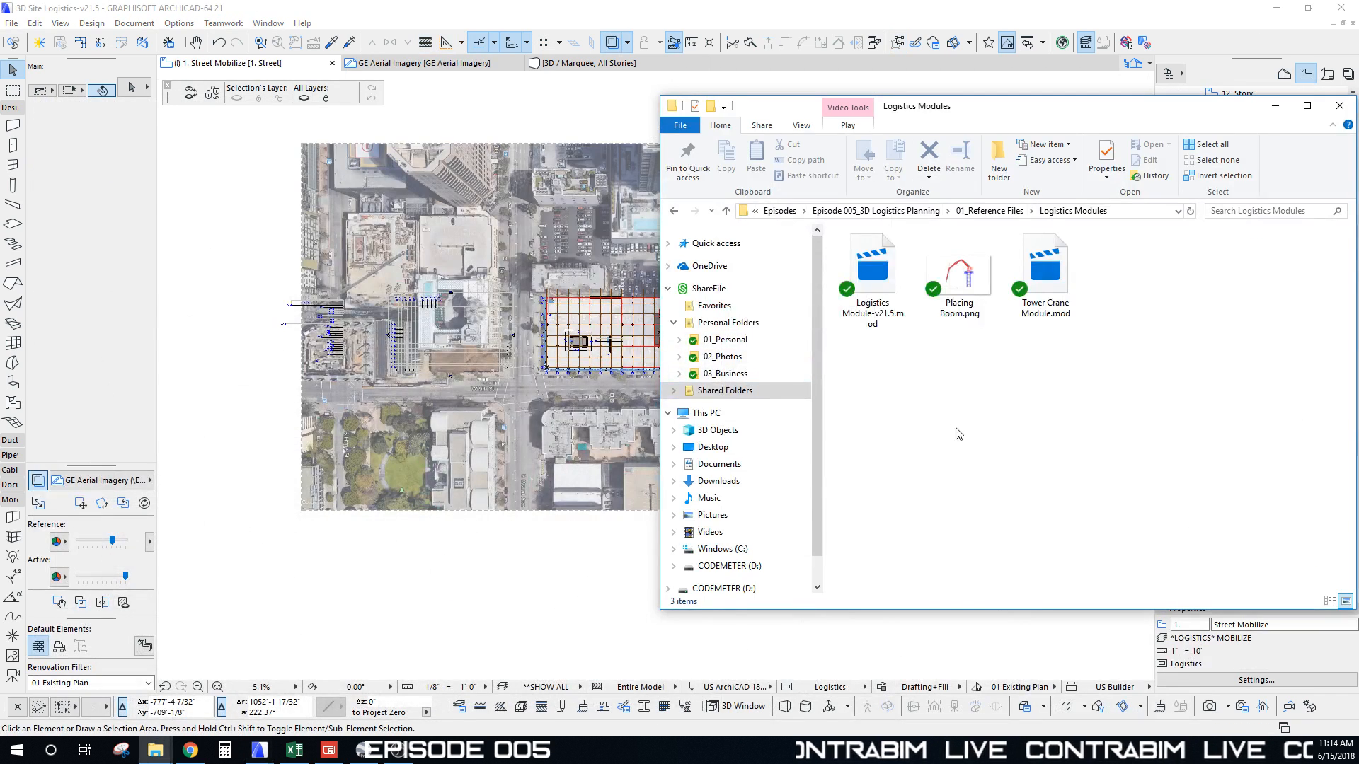
left_click_drag(911, 109, 1122, 82)
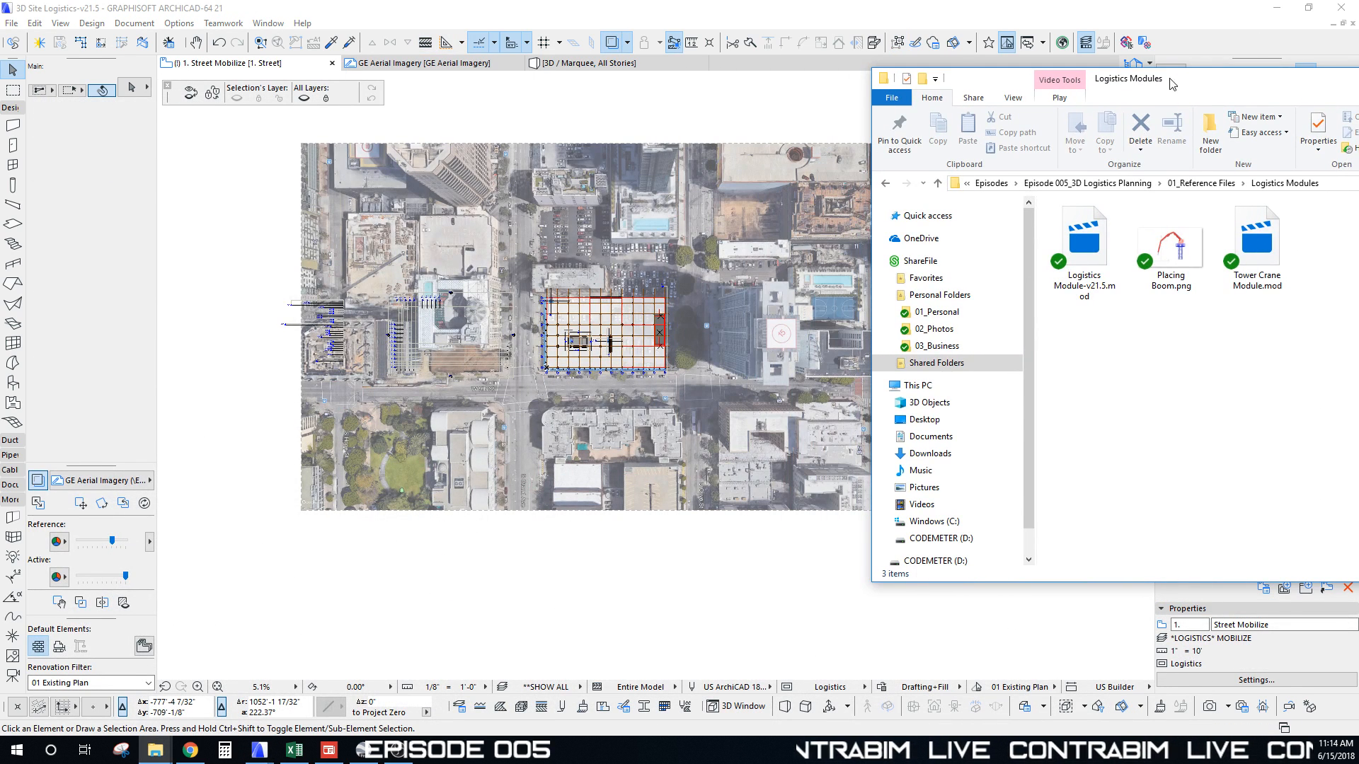
Step: Bring the 3D Site Logistics project window back to the front
left_click(602, 442)
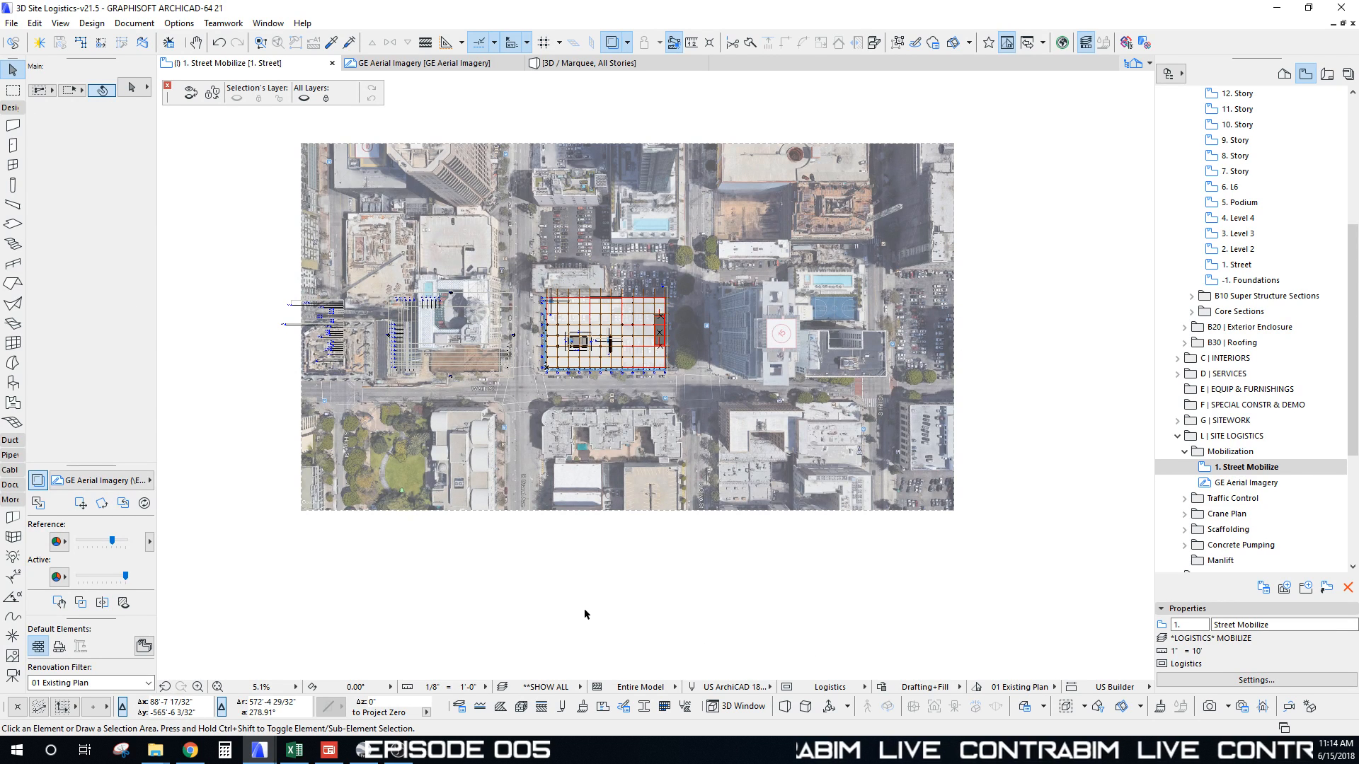
Step: Start Place Hotlink and choose Logistics Module-v21.5.mod as the module
left_click(12, 26)
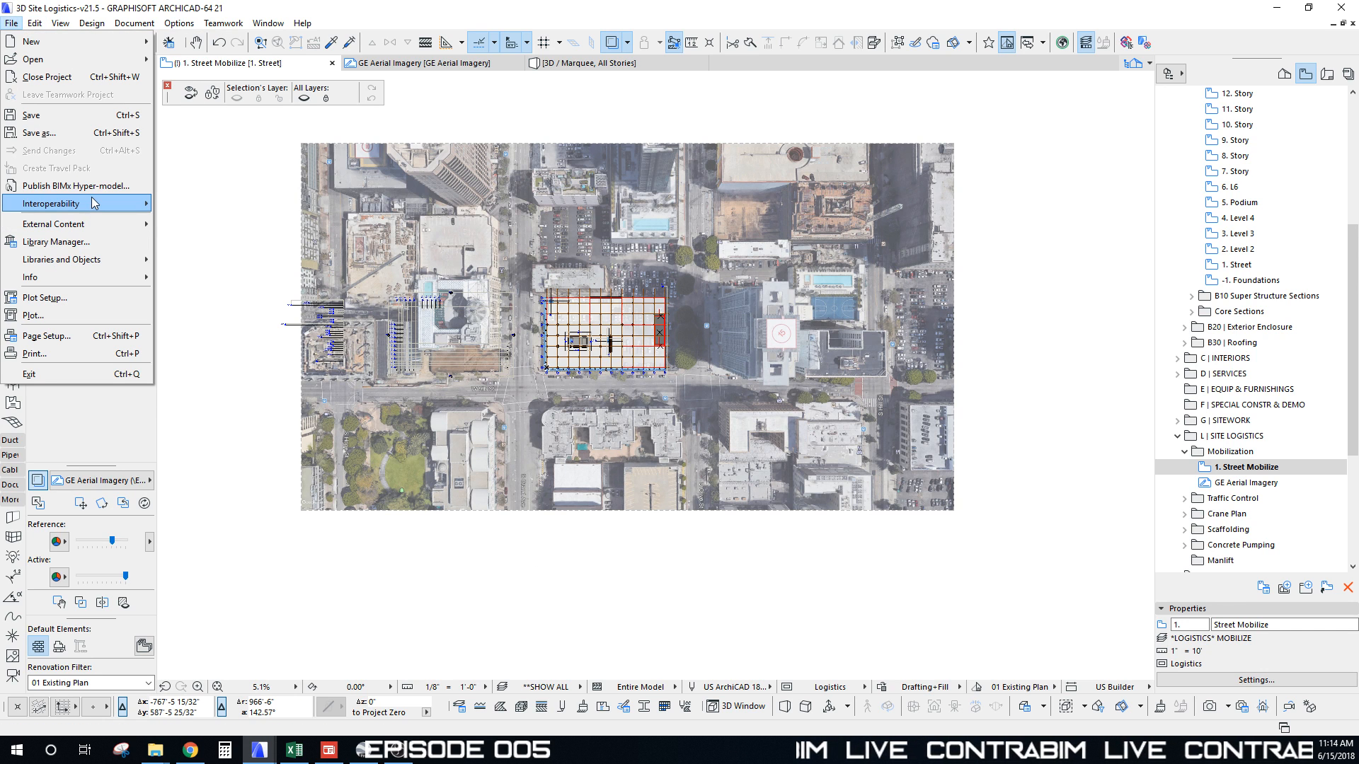
mouse_move(91, 223)
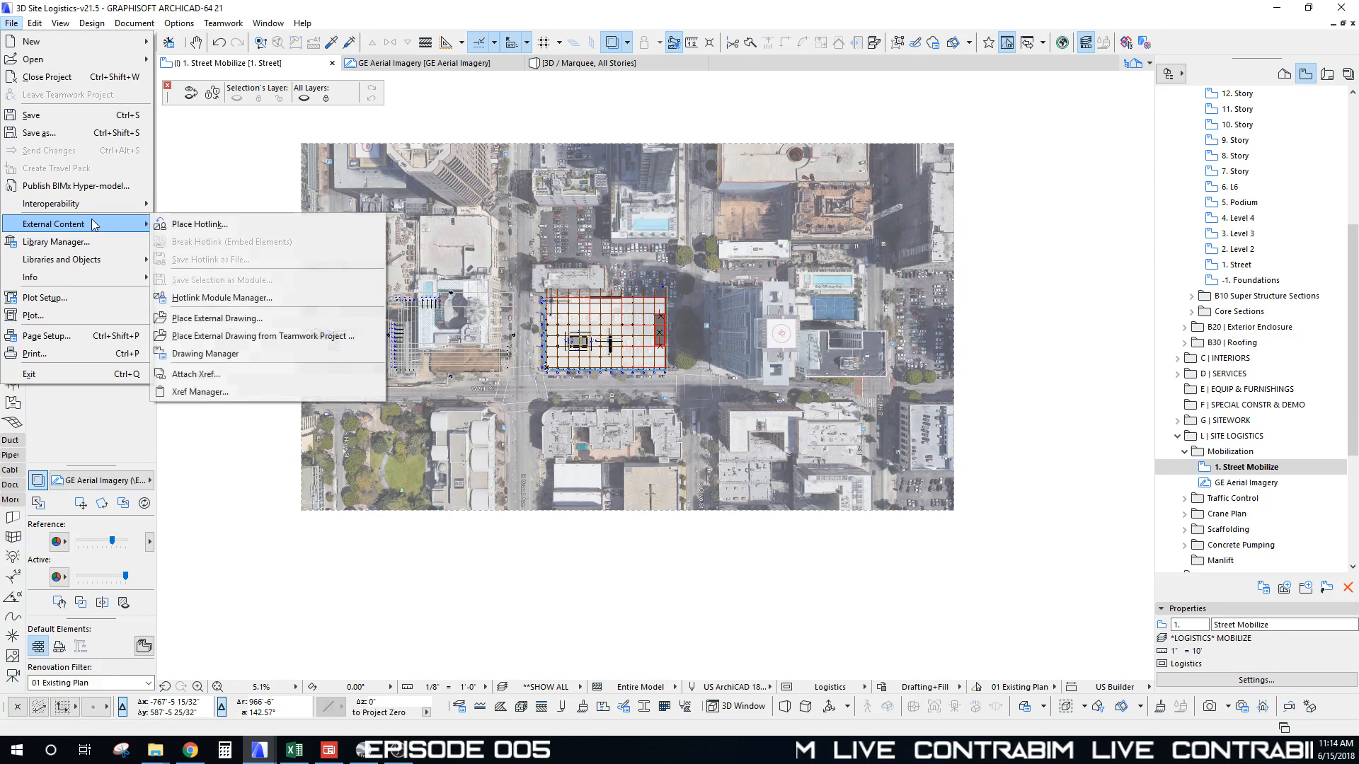
left_click(208, 225)
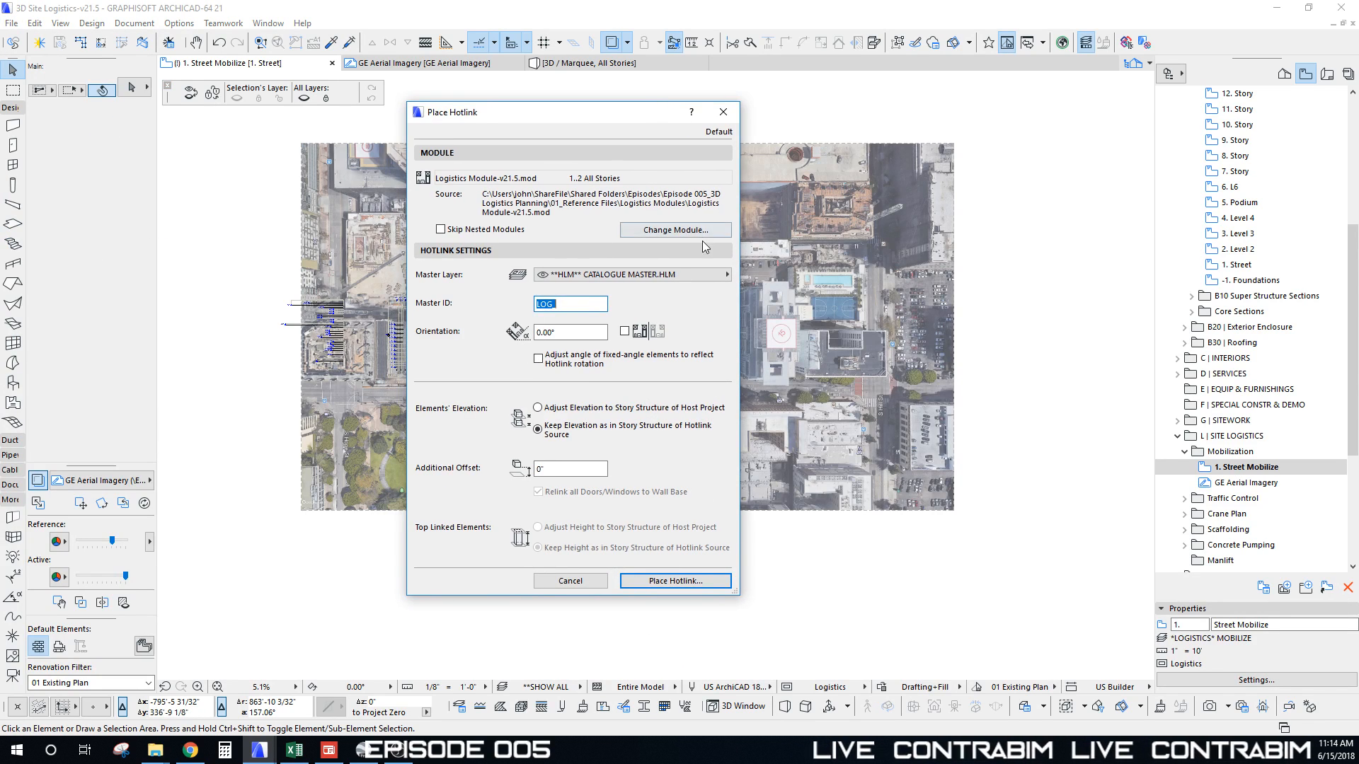
left_click(696, 232)
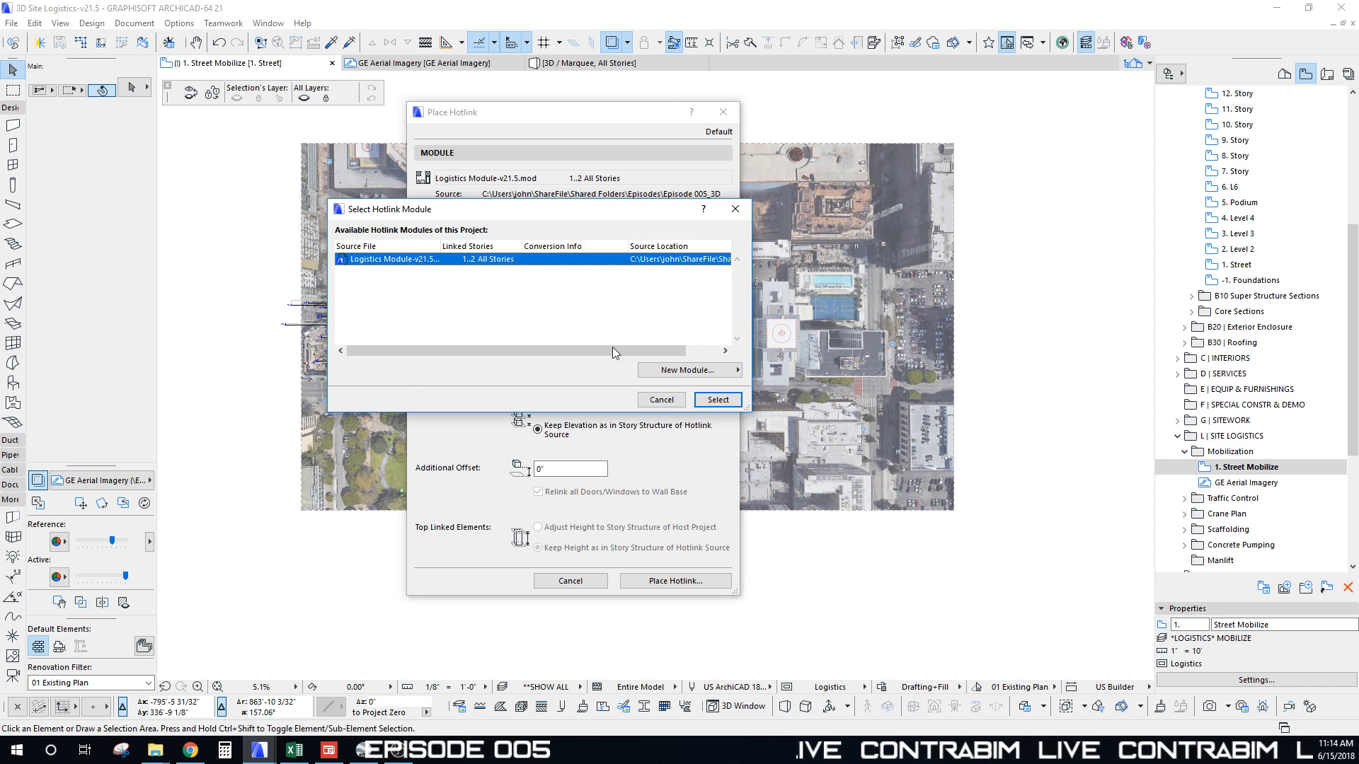
left_click(719, 400)
Step: Set master ID LOG_ and master layer CATALOGUE MASTER.HLM, then place the hotlink
left_click(572, 305)
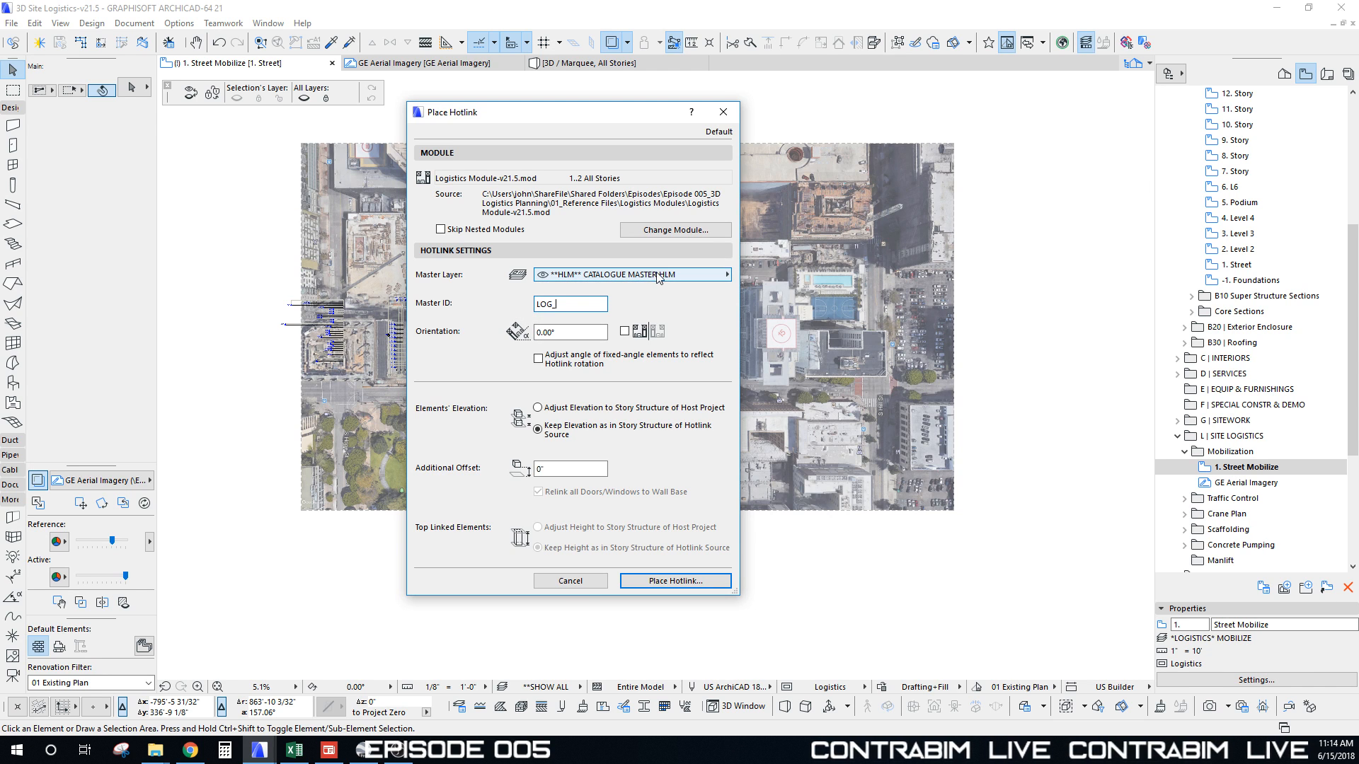
left_click(683, 281)
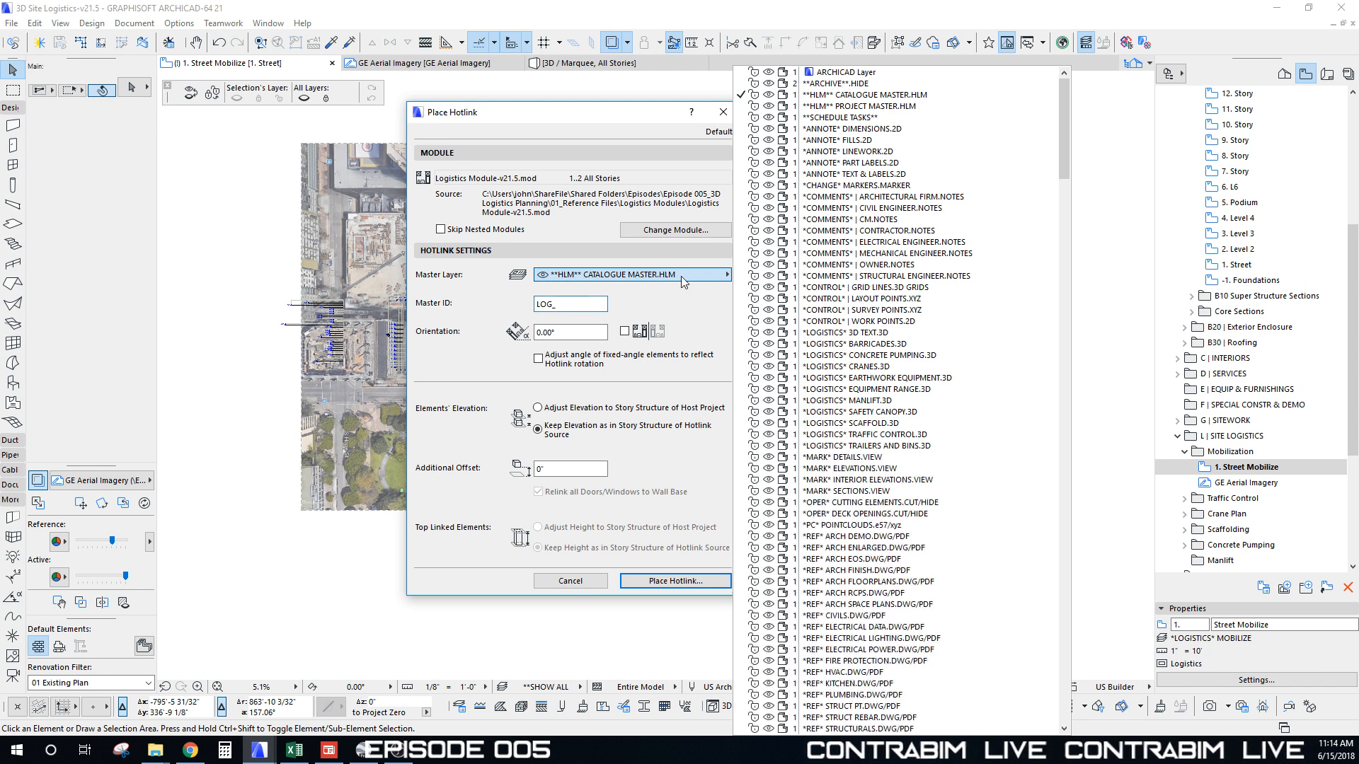
left_click(876, 101)
mouse_move(597, 112)
left_mouse_down()
mouse_move(635, 116)
mouse_move(621, 101)
left_mouse_up()
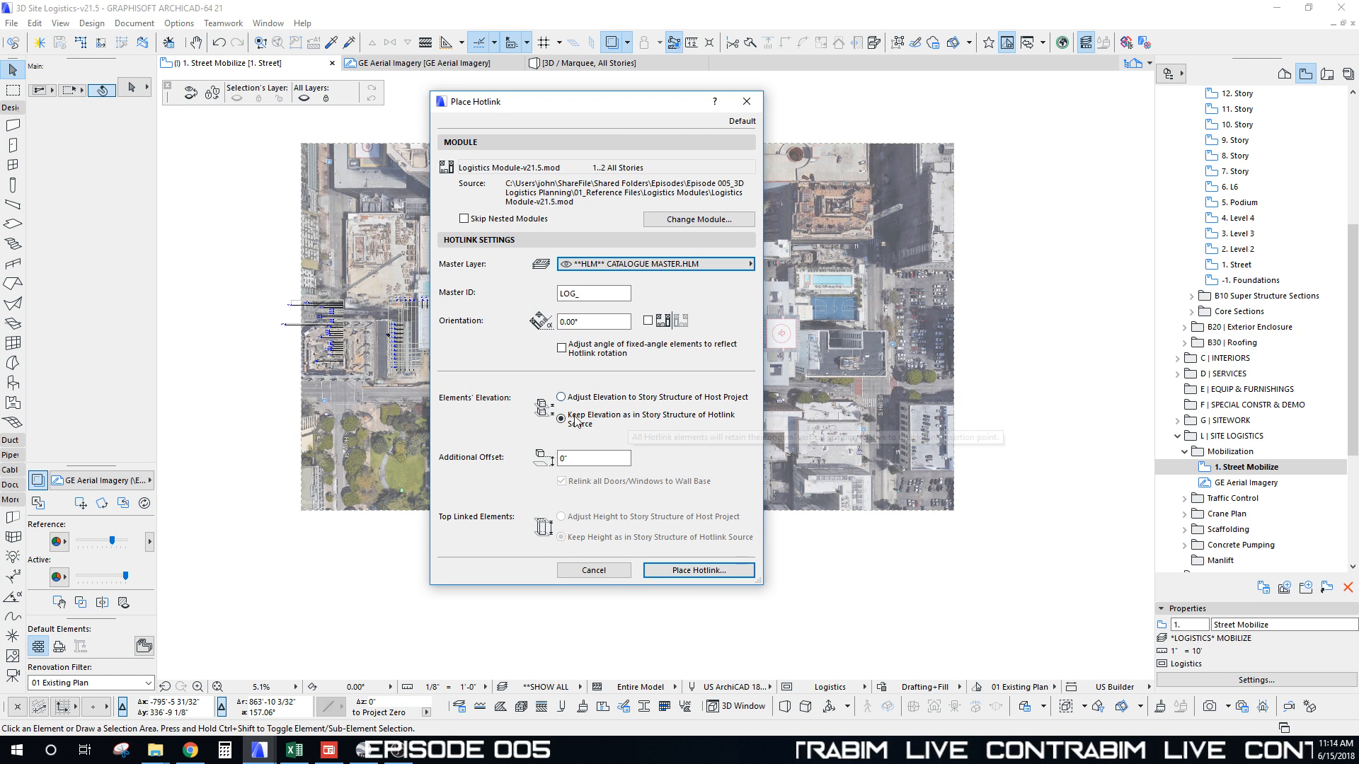
left_click_drag(621, 116, 671, 132)
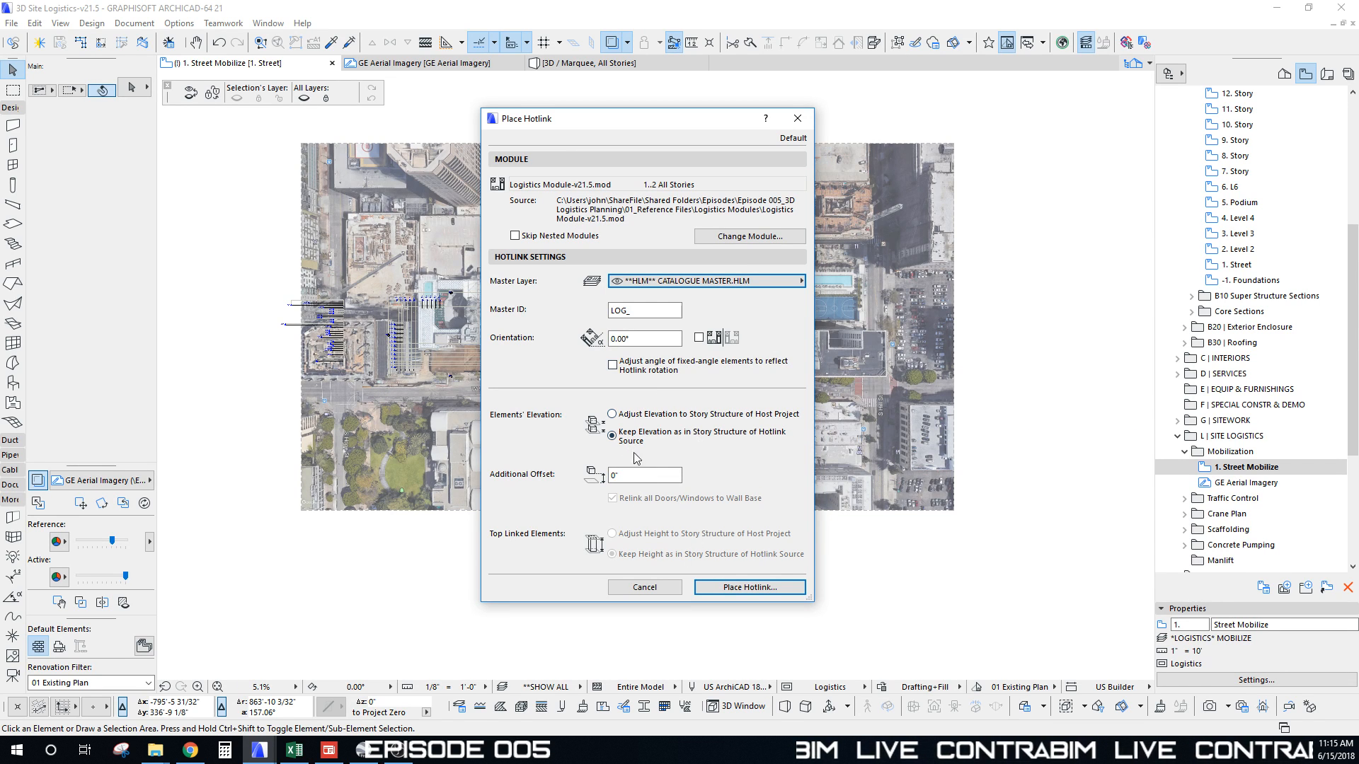
left_click_drag(648, 119, 619, 109)
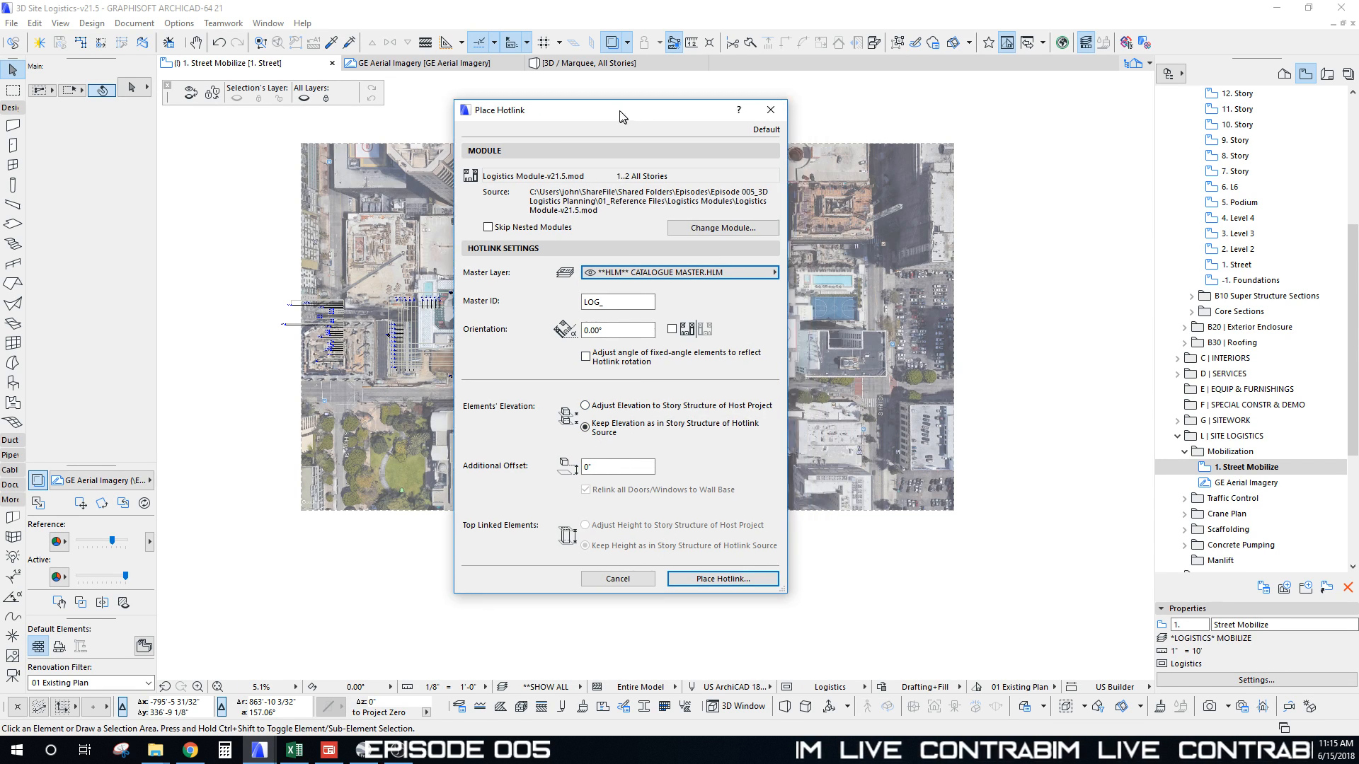
left_click(709, 577)
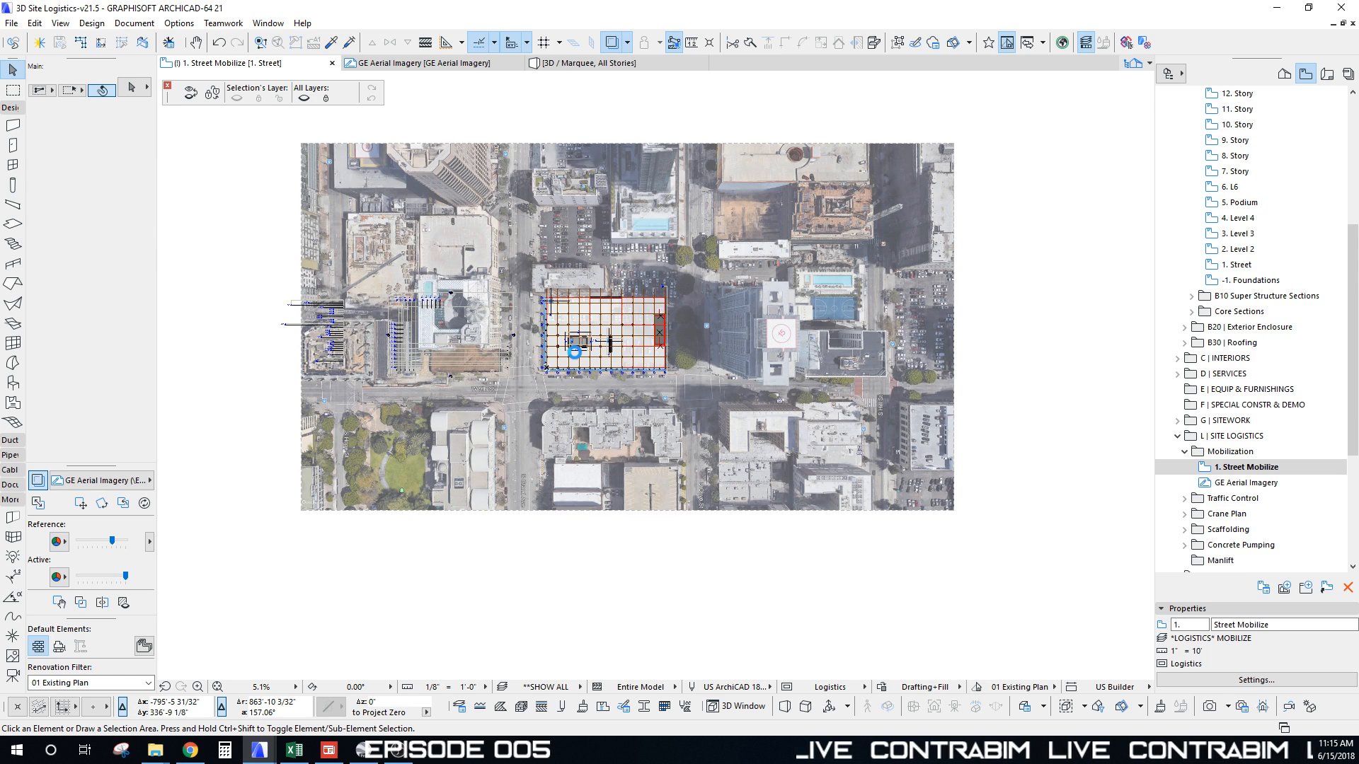
Step: Move the marquee-selected module and grid onto the building's block in the aerial photo
left_click(574, 351)
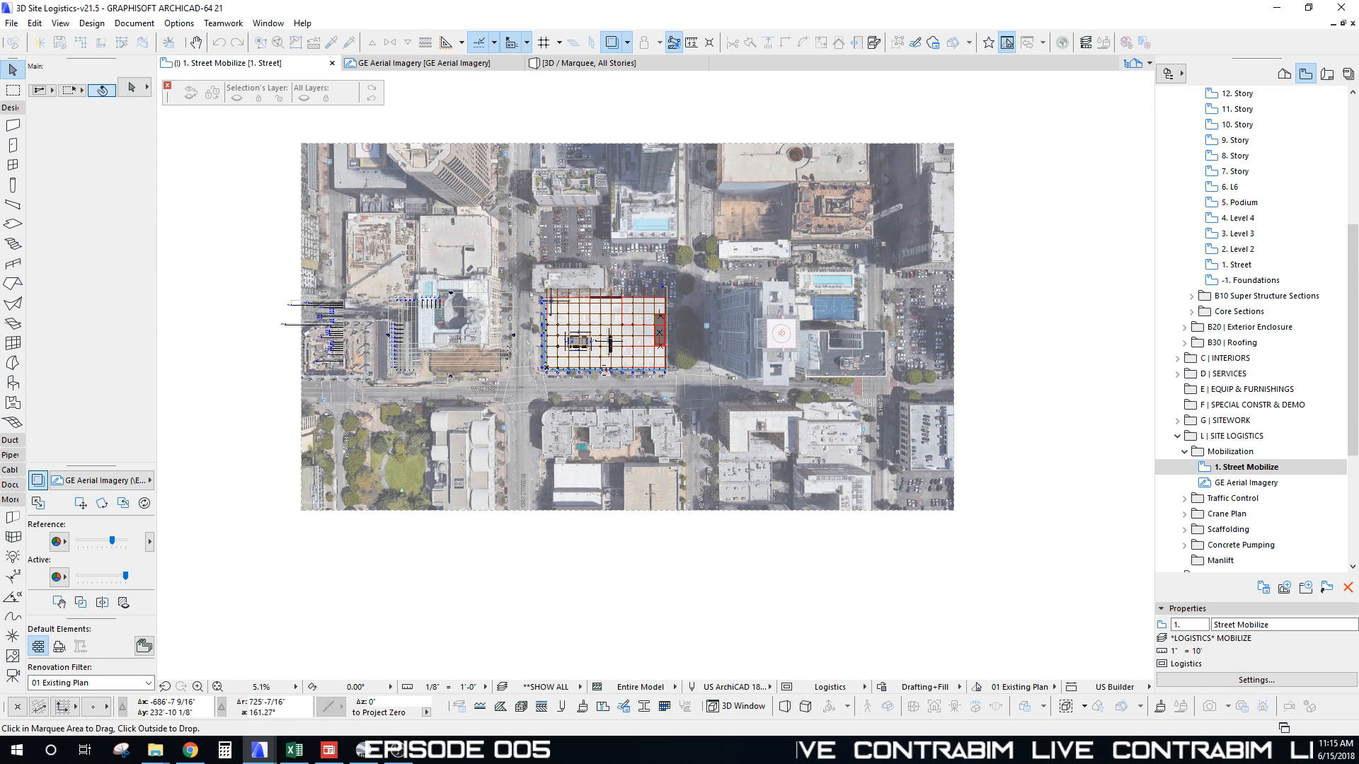
key("alt+Tab")
key("alt+Tab")
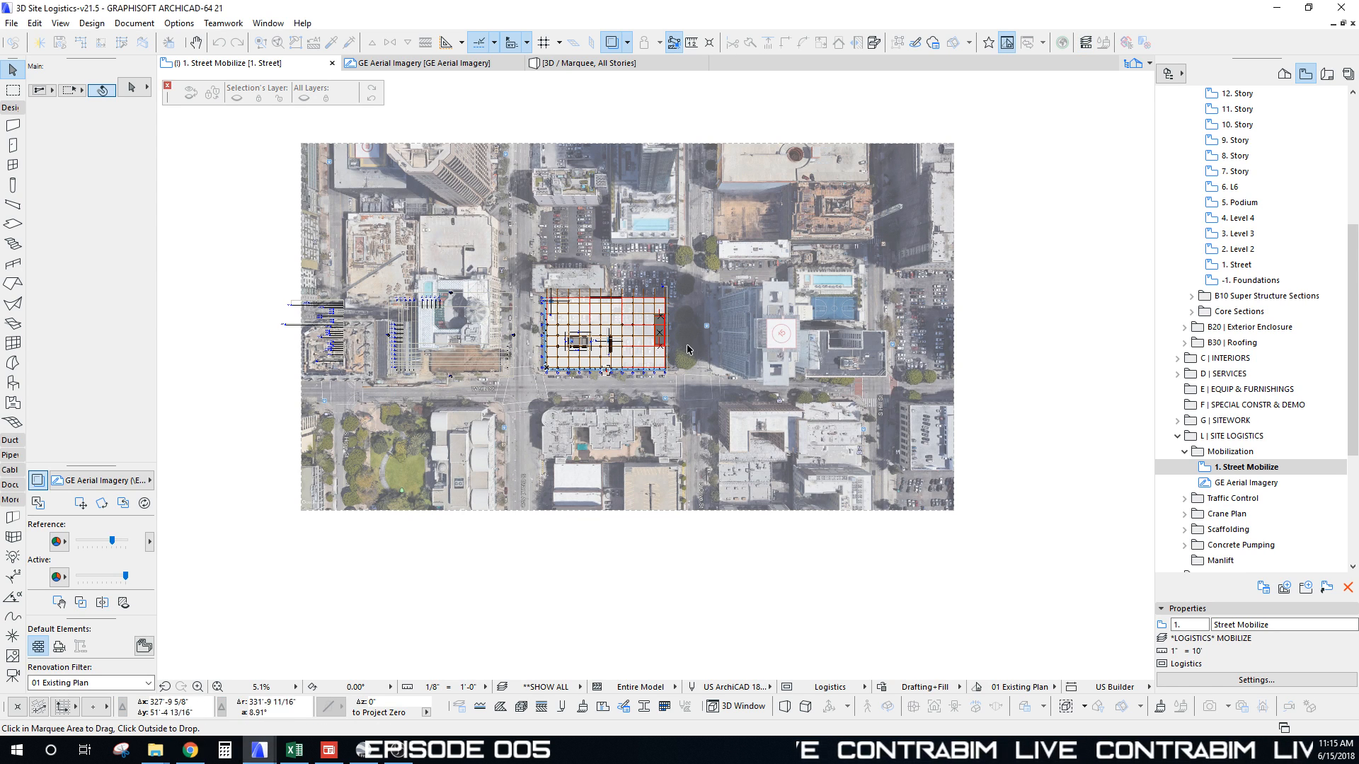
scroll(576, 429, "down", 3)
scroll(591, 401, "up", 15)
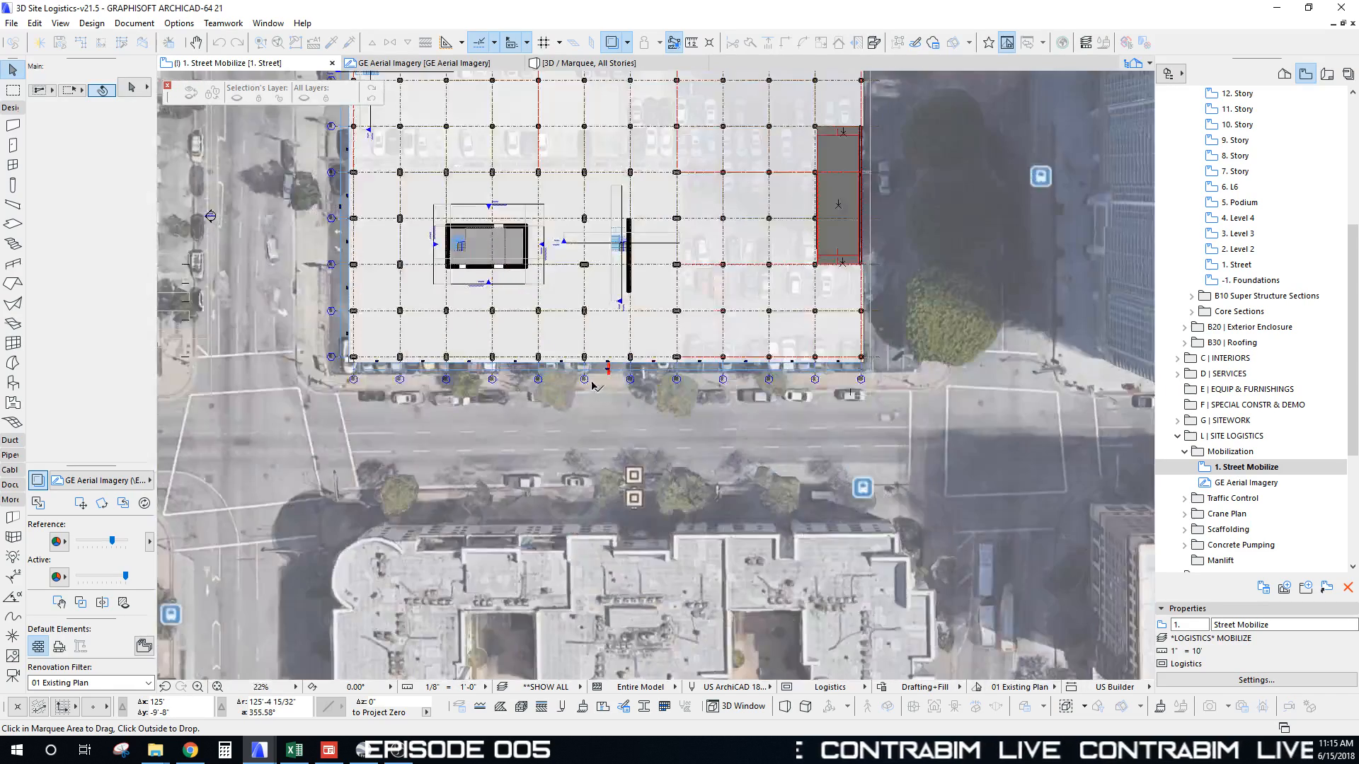
scroll(604, 384, "up", 3)
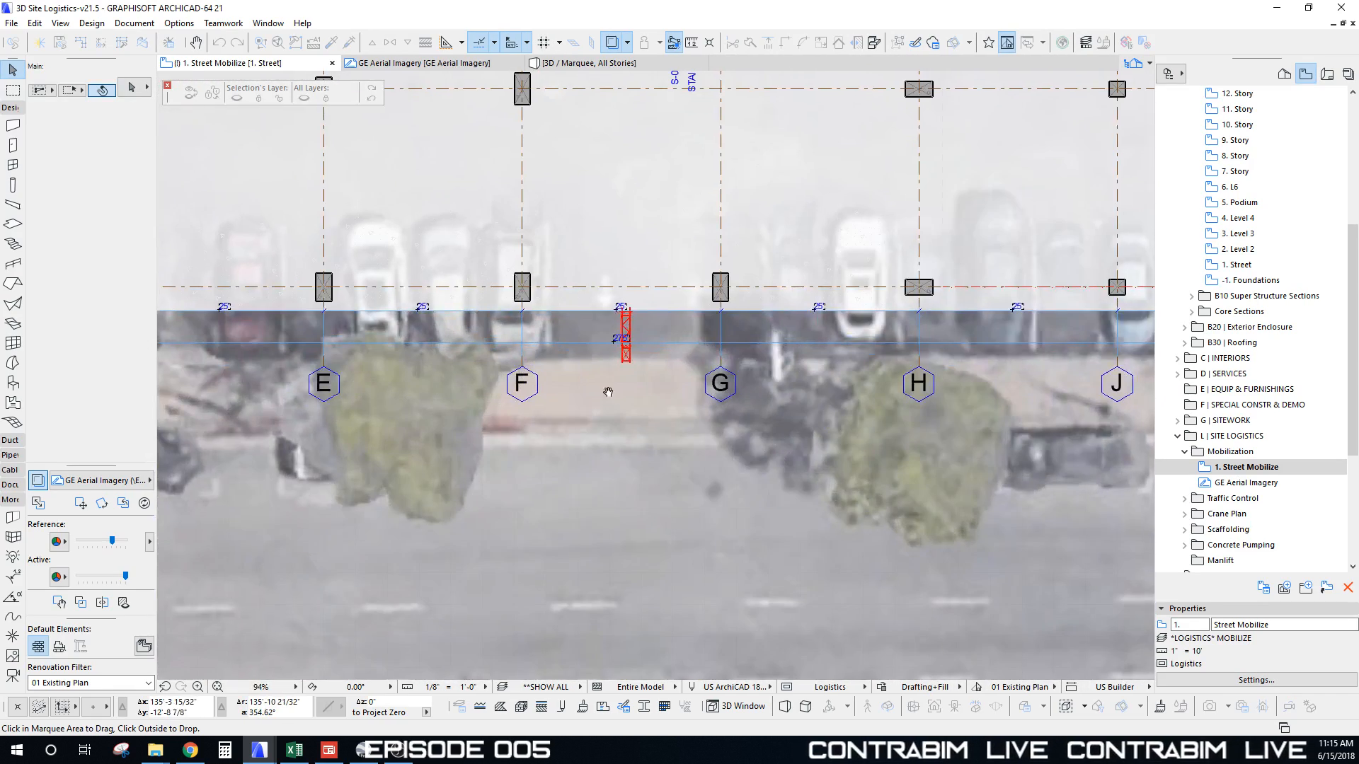
left_click(631, 364)
scroll(596, 529, "down", 12)
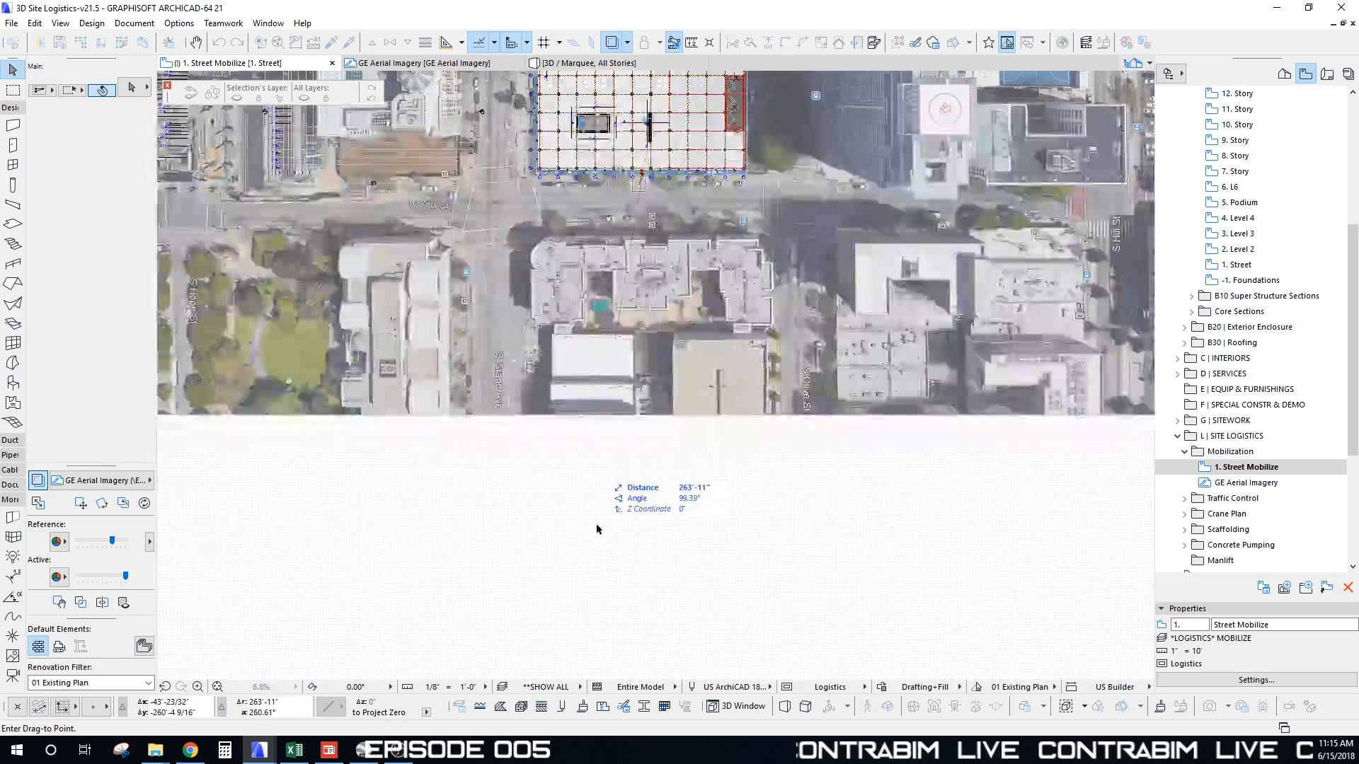
left_click(617, 540)
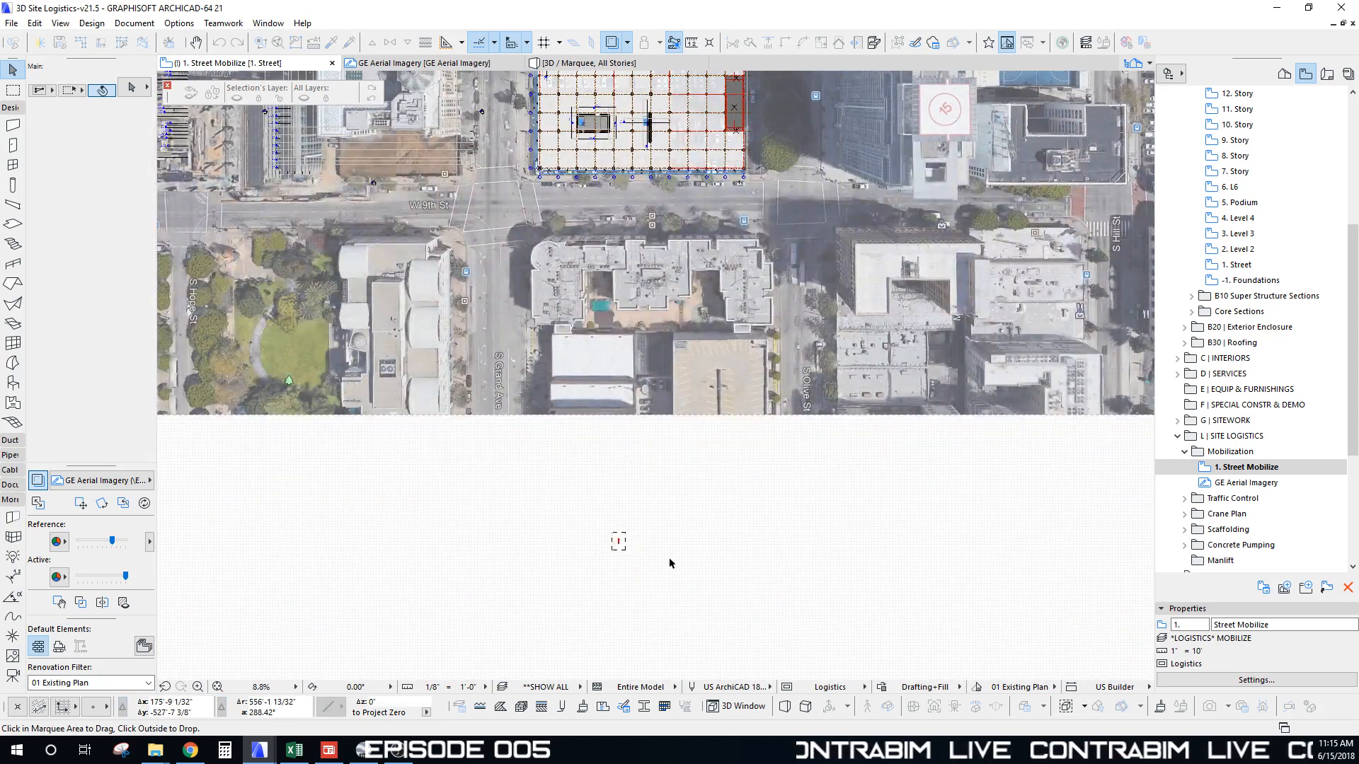
left_click(669, 559)
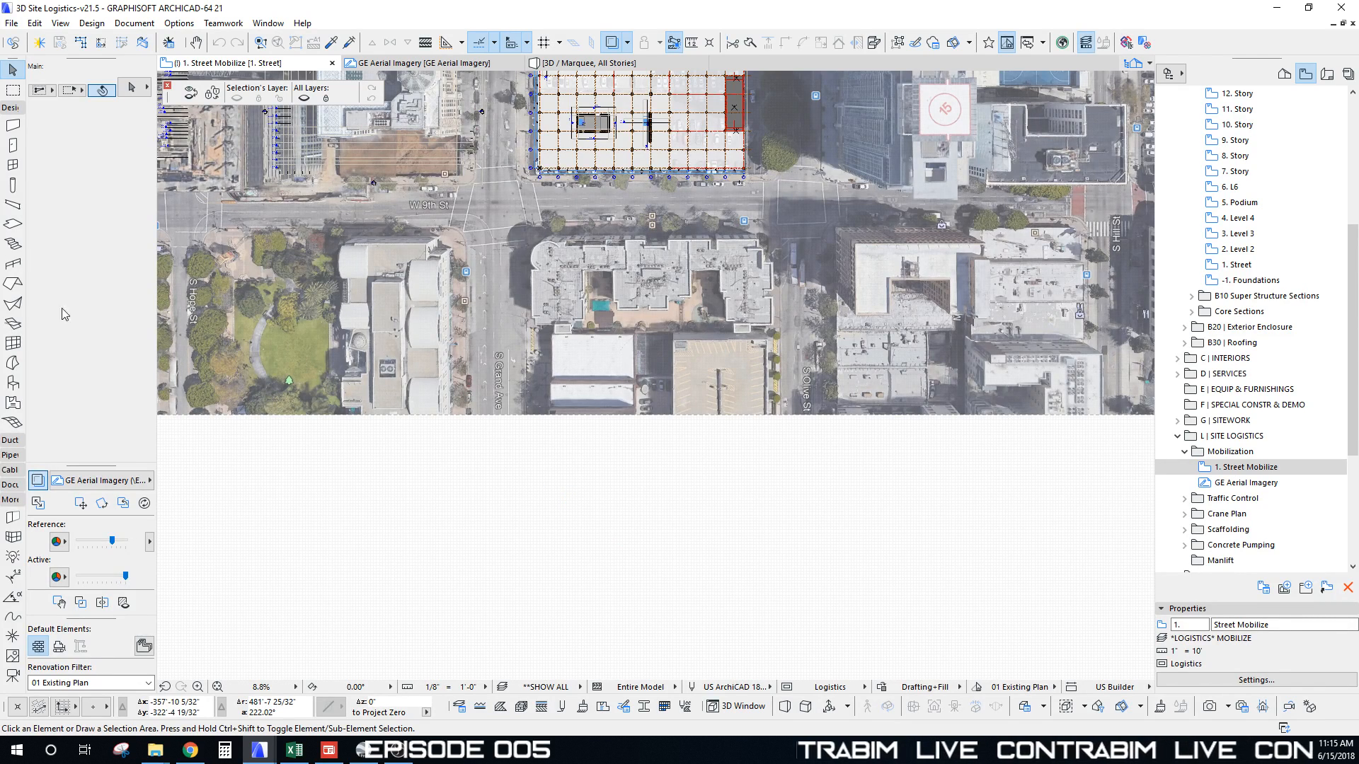
scroll(522, 396, "down", 3)
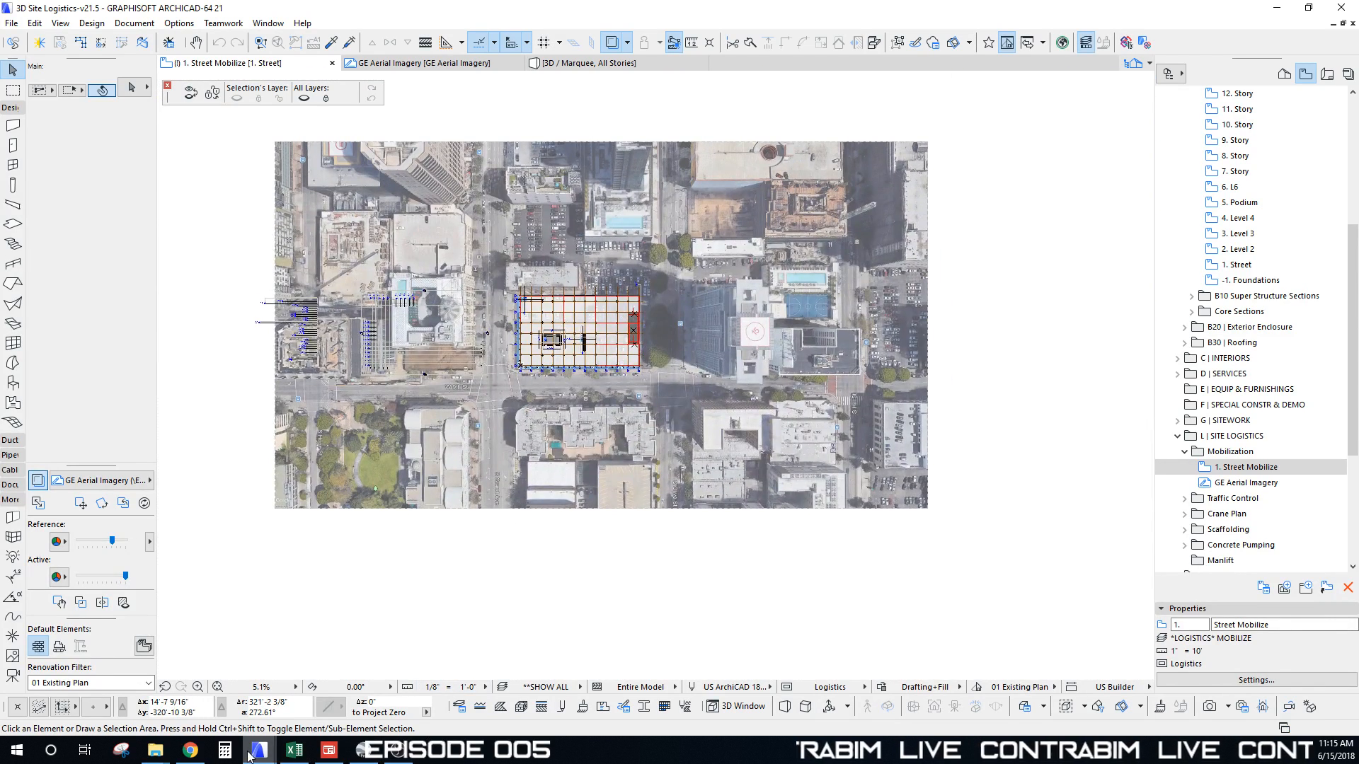
Step: In the ContraBIM-Virtual Library project, marquee-select the whole Logistics Module Builder layout
mouse_move(249, 756)
left_click(288, 697)
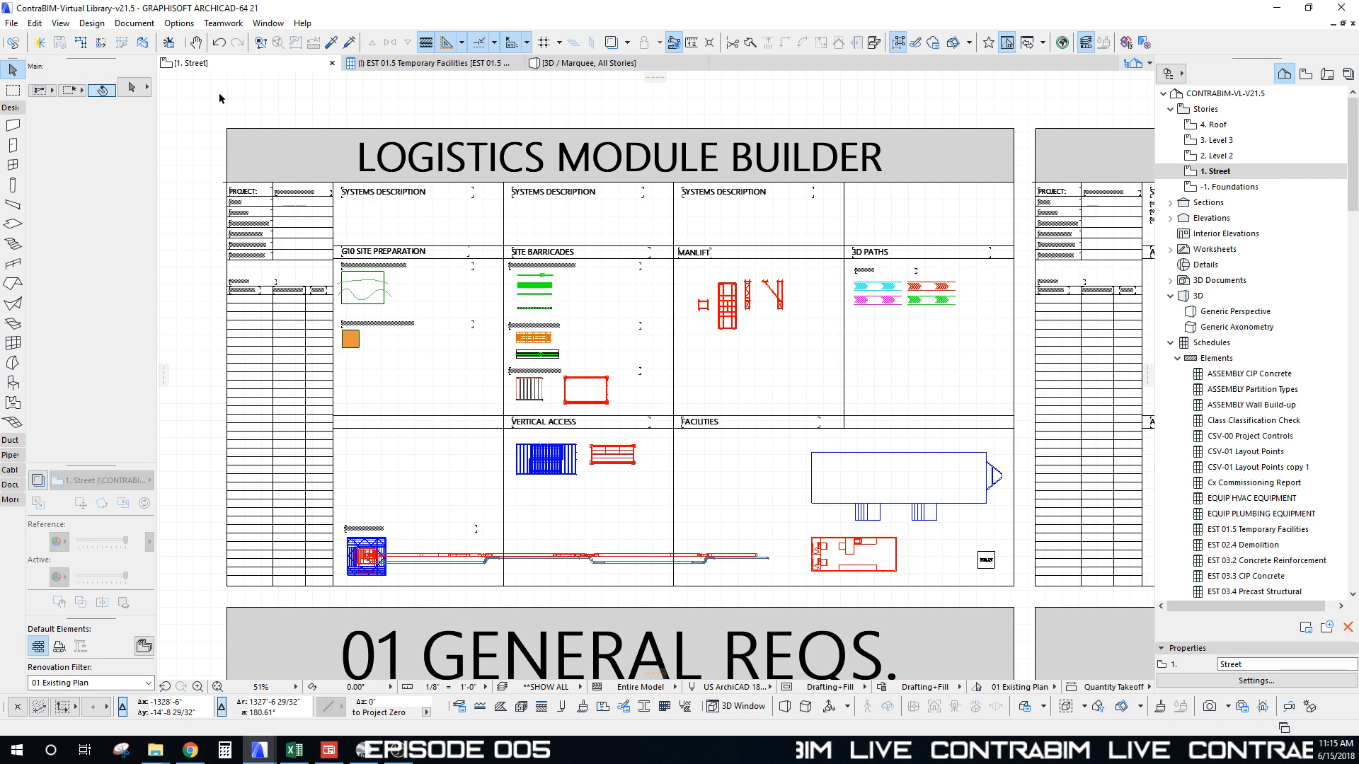
left_click_drag(200, 104, 1024, 596)
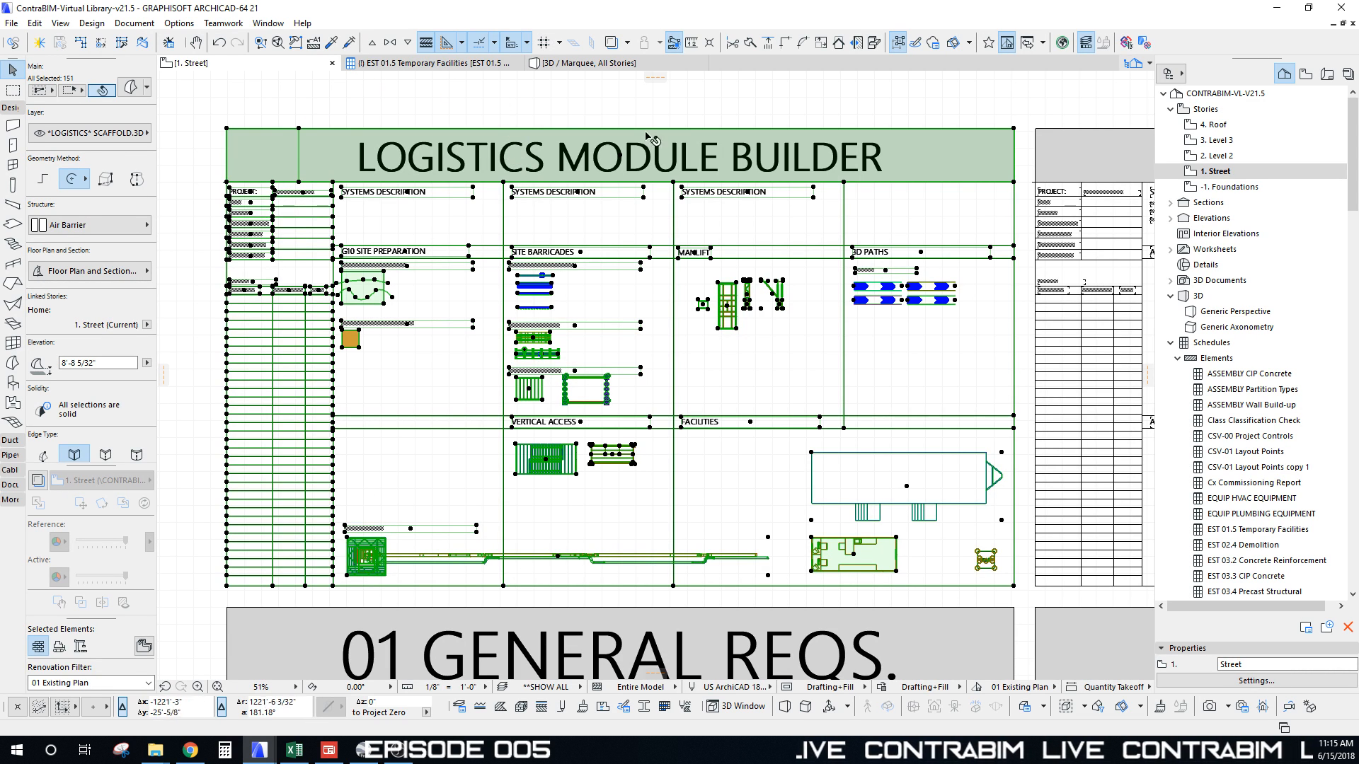
Step: Save the selection over Logistics Module-v21.5.mod in the Logistics Modules folder, then deselect
left_click(12, 23)
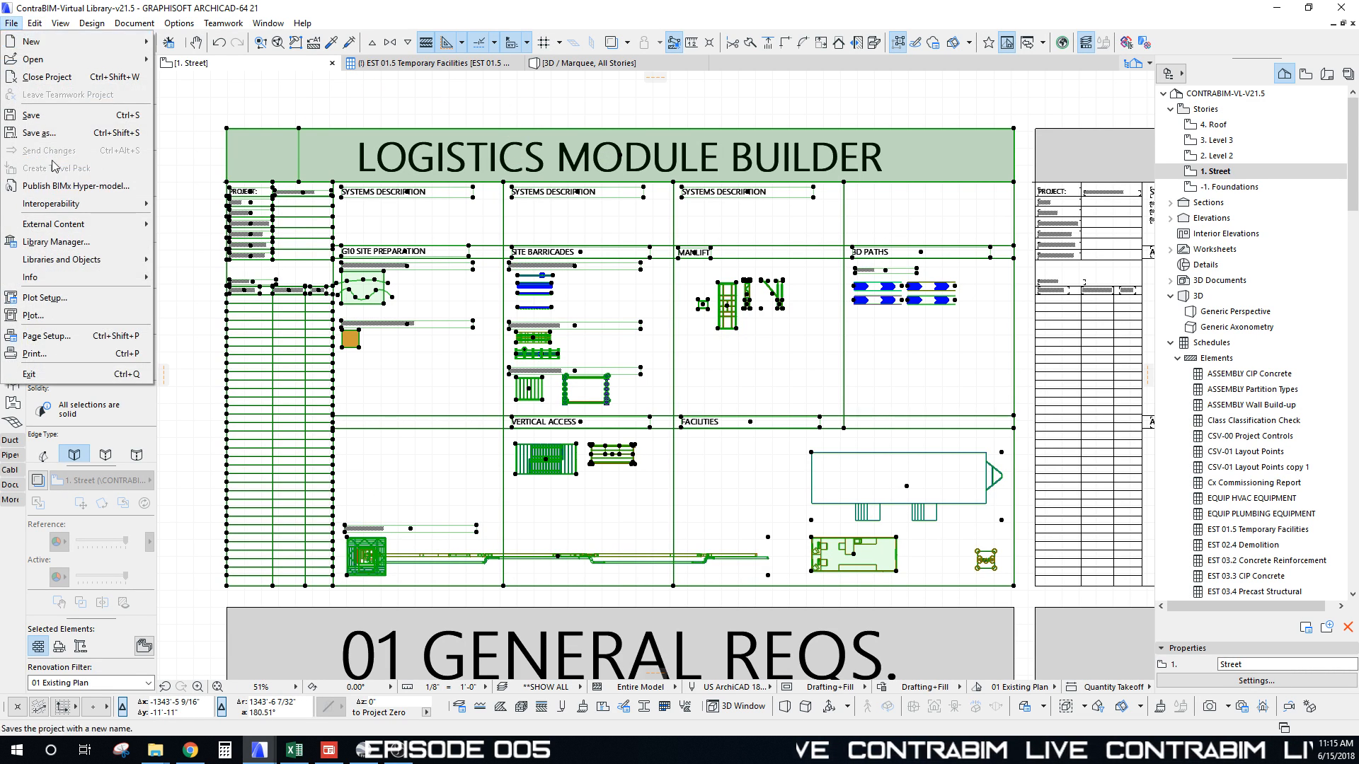
mouse_move(86, 208)
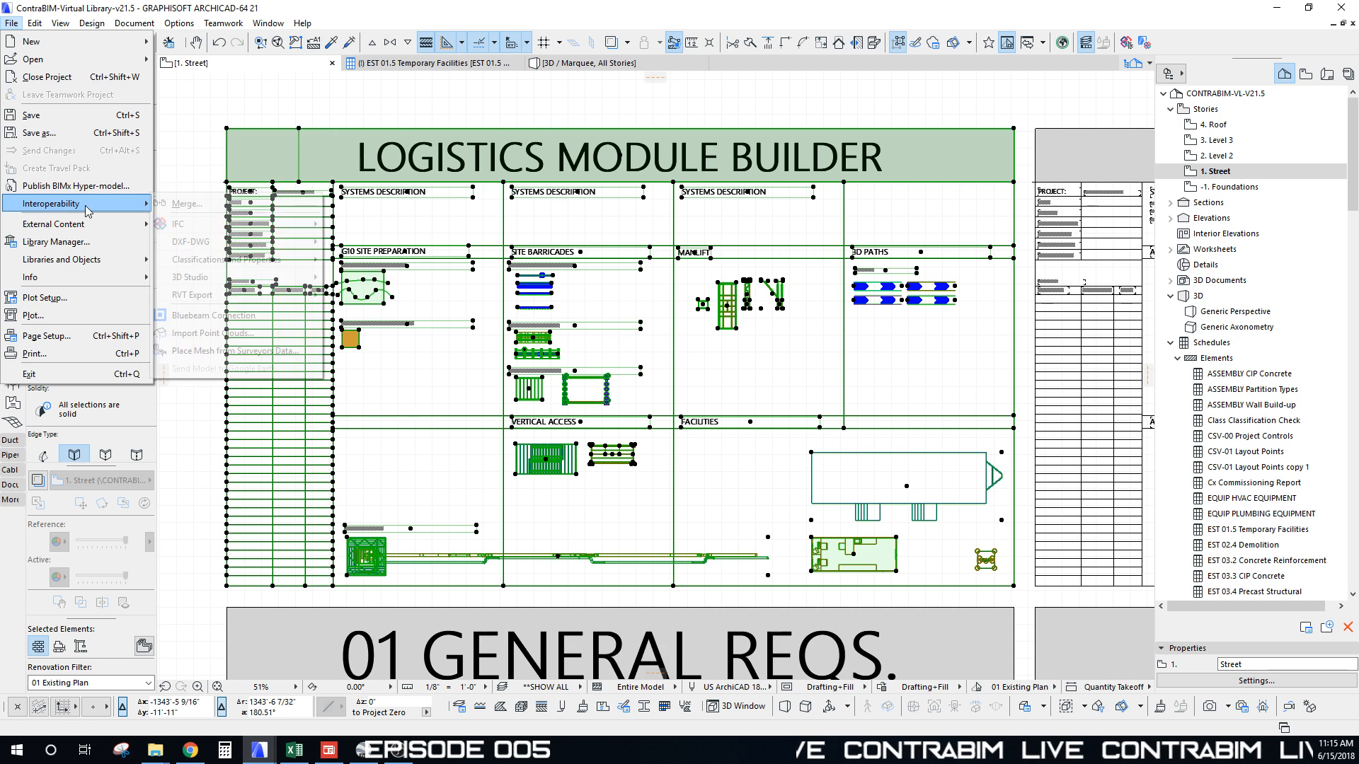
left_click(47, 134)
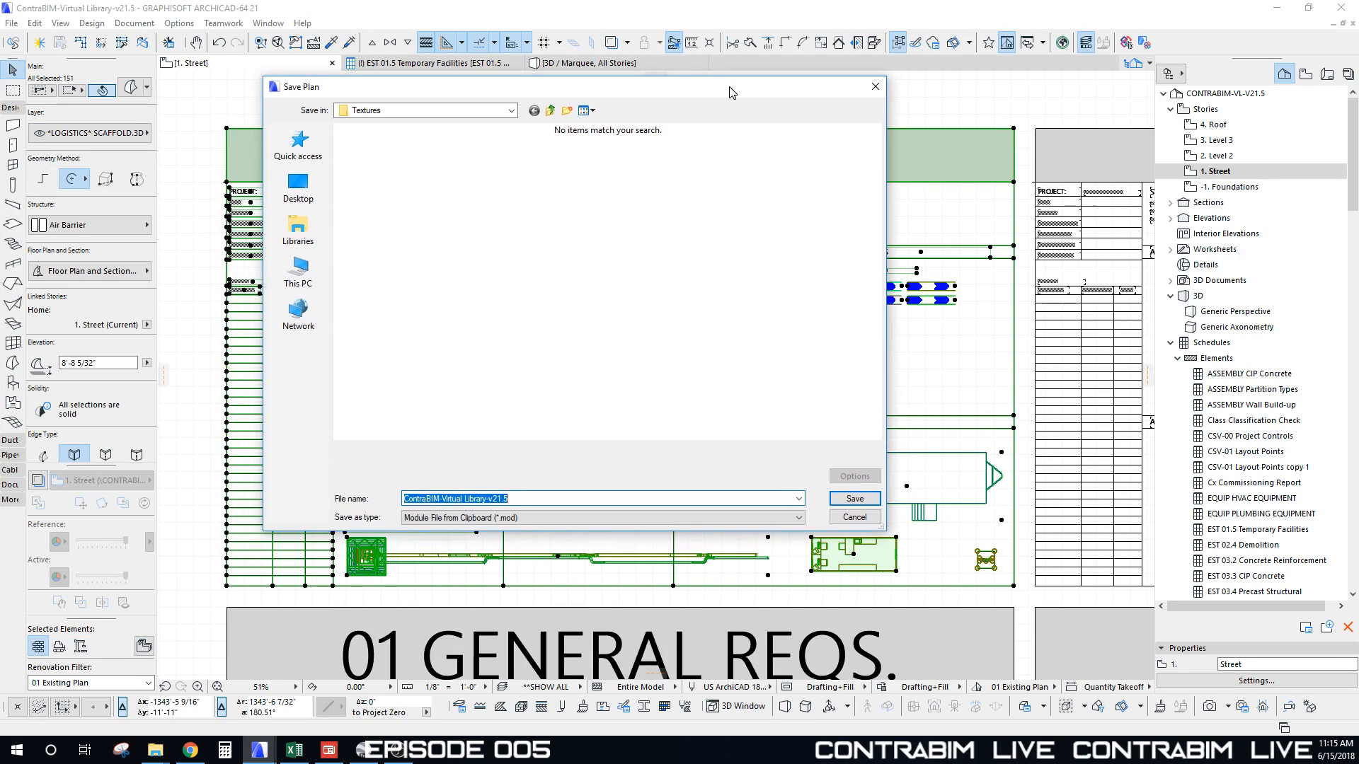
left_click(511, 110)
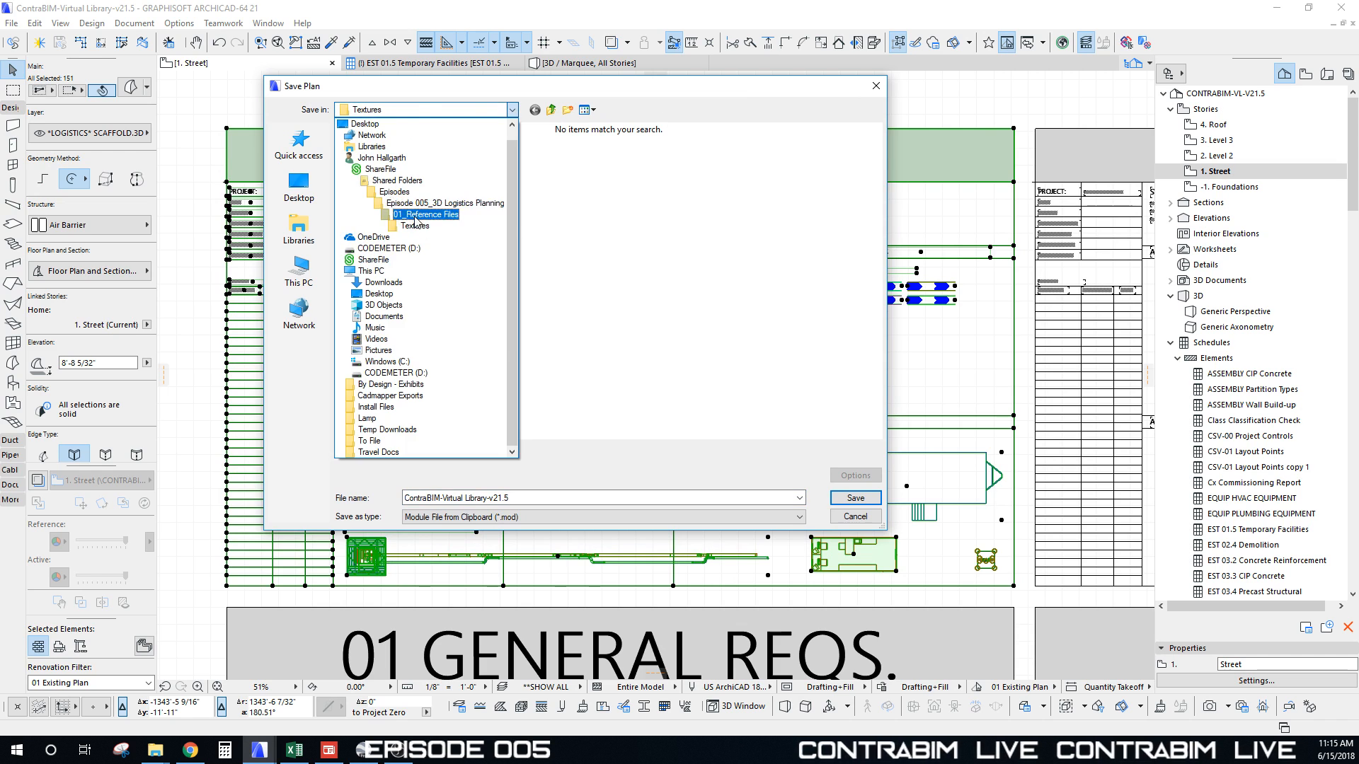
left_click(419, 216)
double_click(367, 146)
left_click(361, 177)
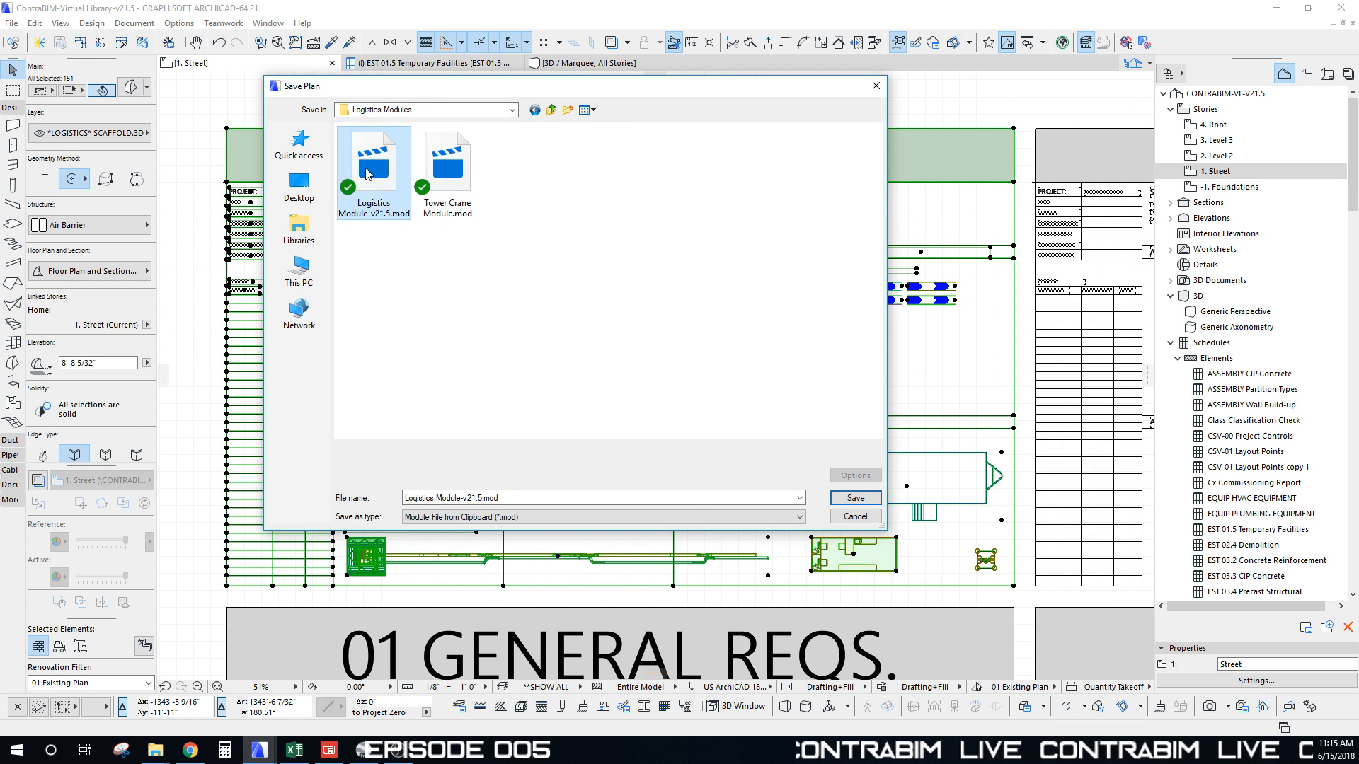
left_click(857, 498)
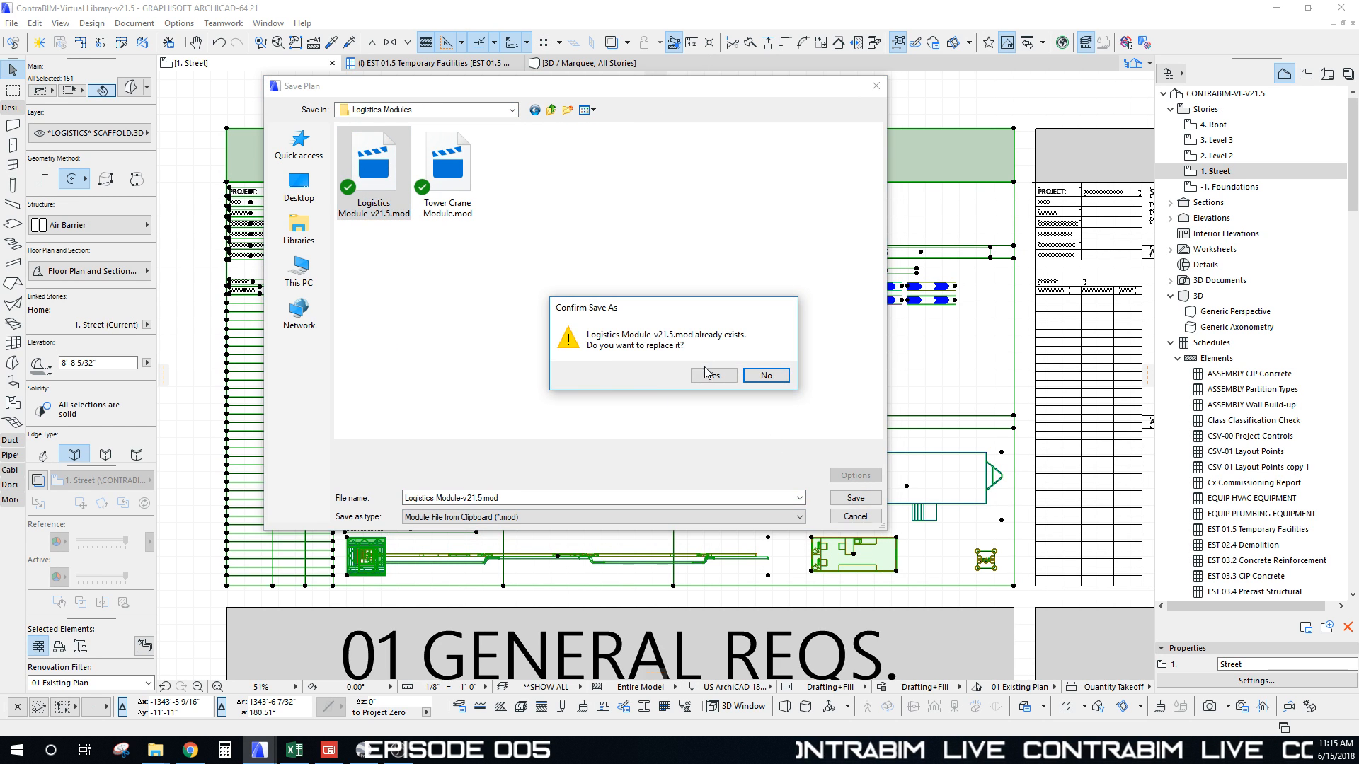
left_click(706, 372)
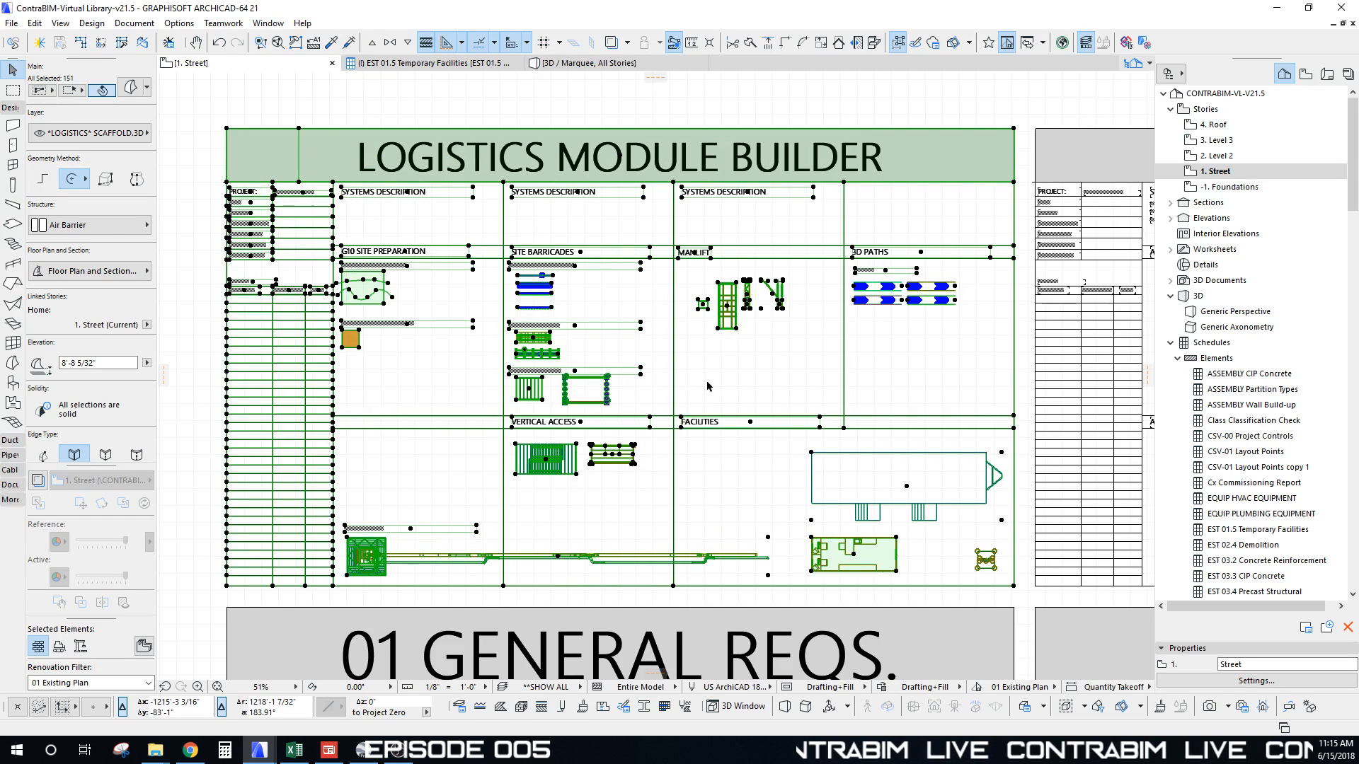
middle_click_drag(535, 377, 534, 380)
left_click(1071, 108)
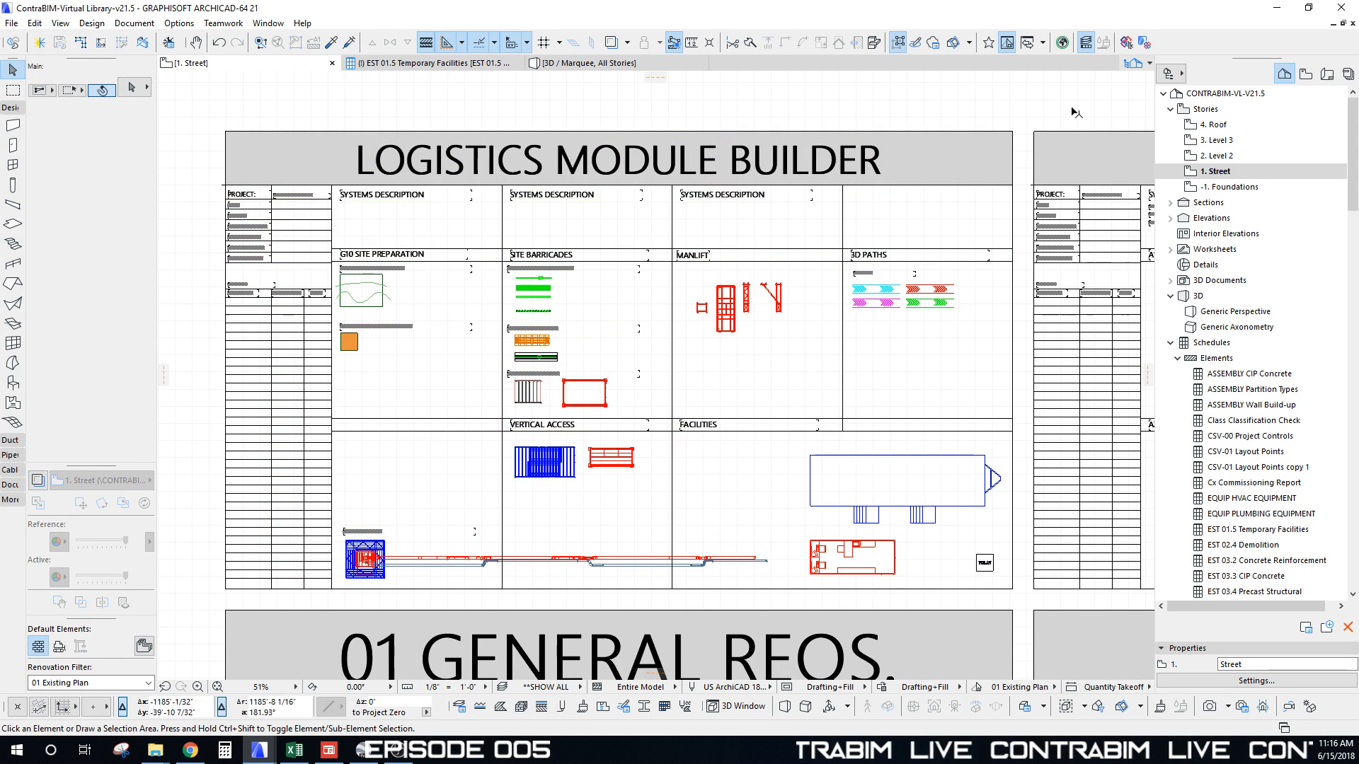
Step: Back in the 3D Site Logistics project, choose Logistics Module-v21.5 as the hotlink module to place
left_click(1274, 11)
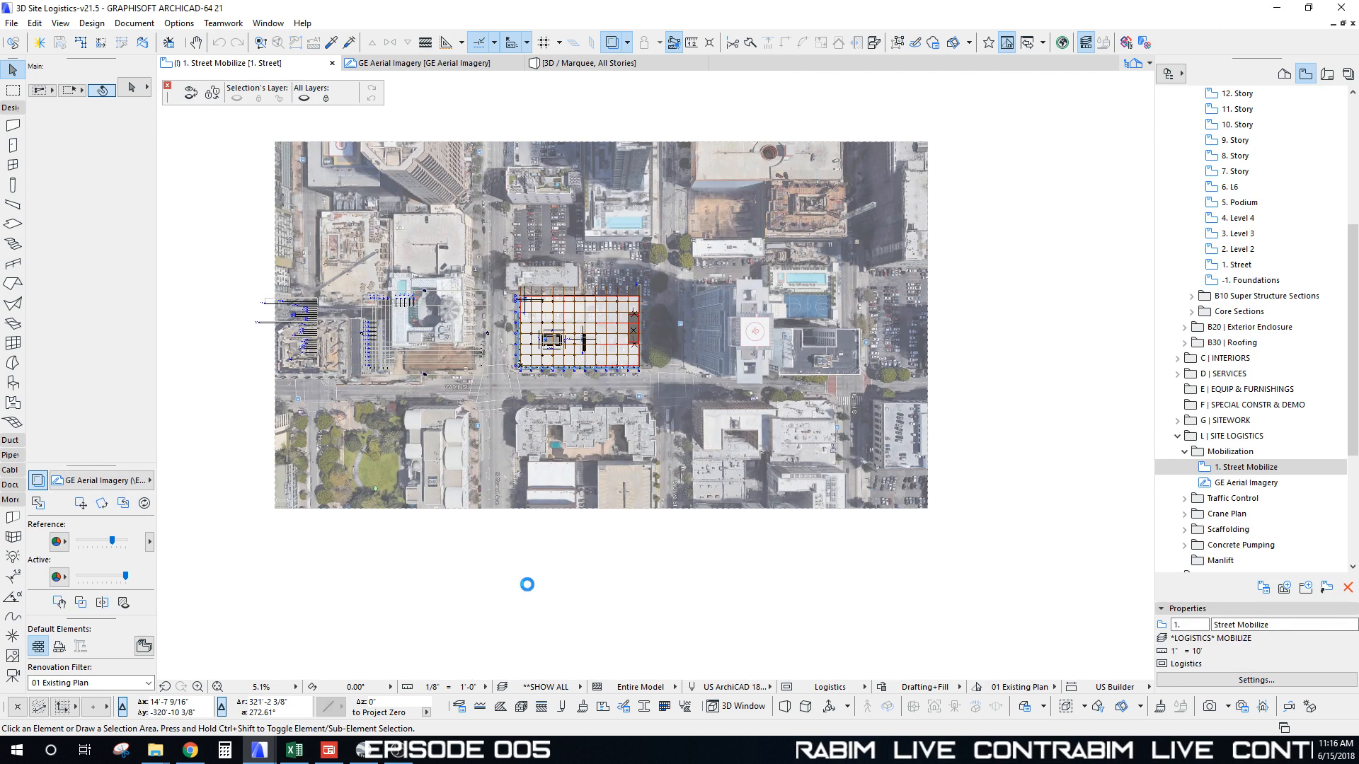
middle_click_drag(533, 522, 547, 471)
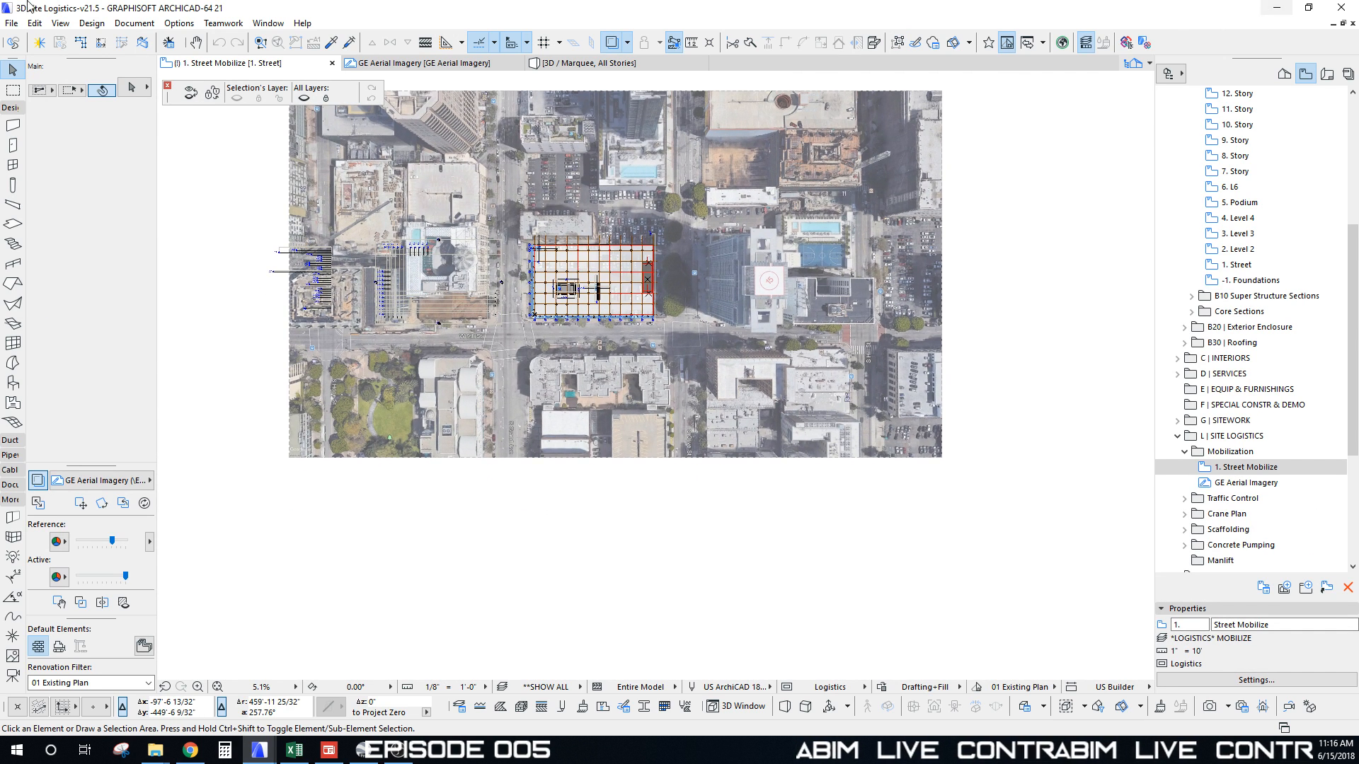
left_click(12, 23)
mouse_move(106, 204)
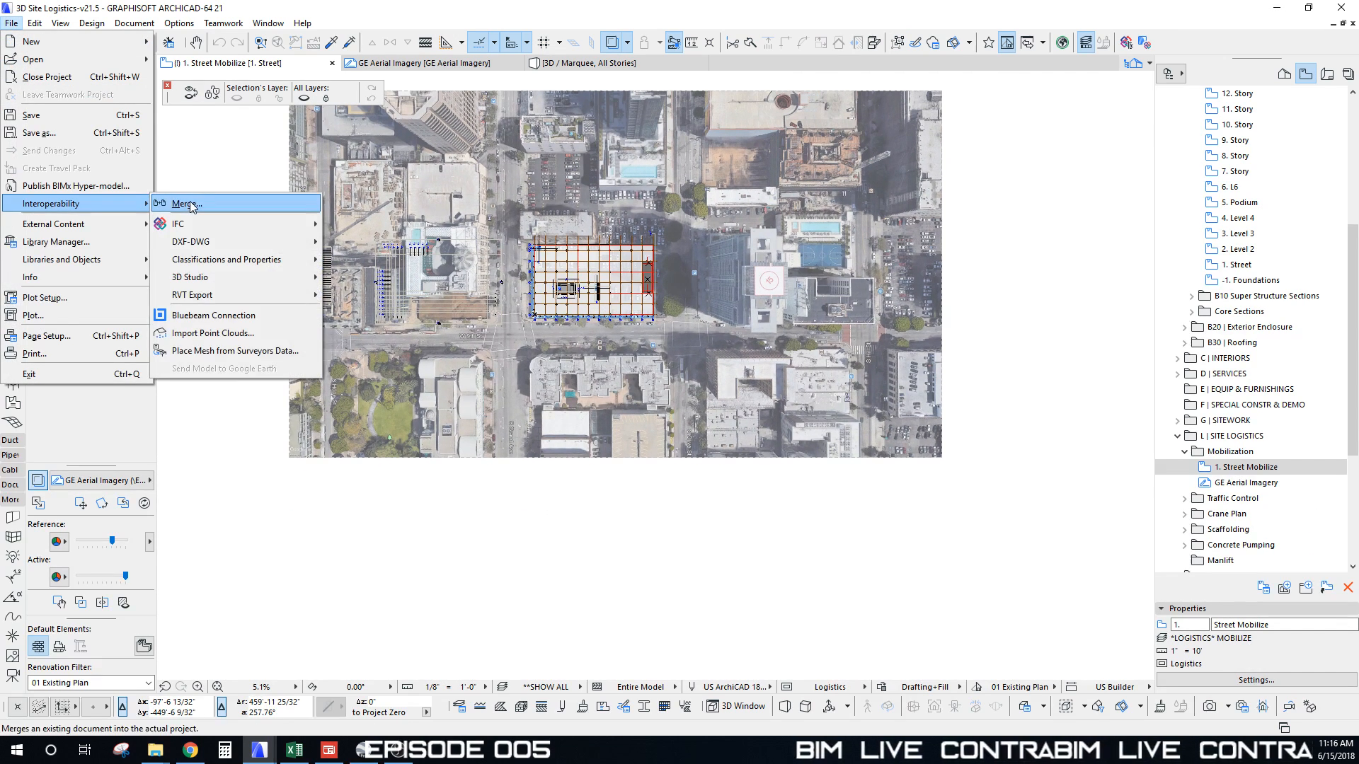
left_click(205, 223)
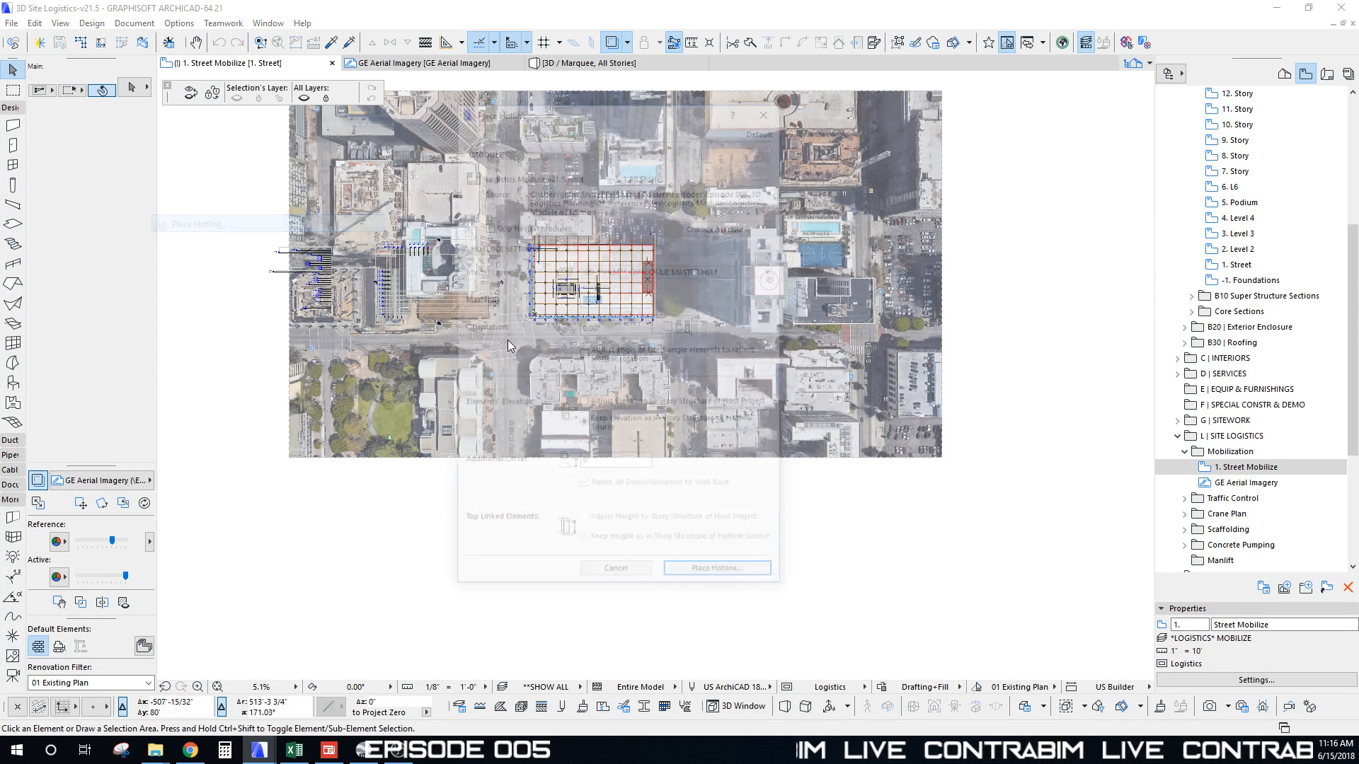
left_click(719, 225)
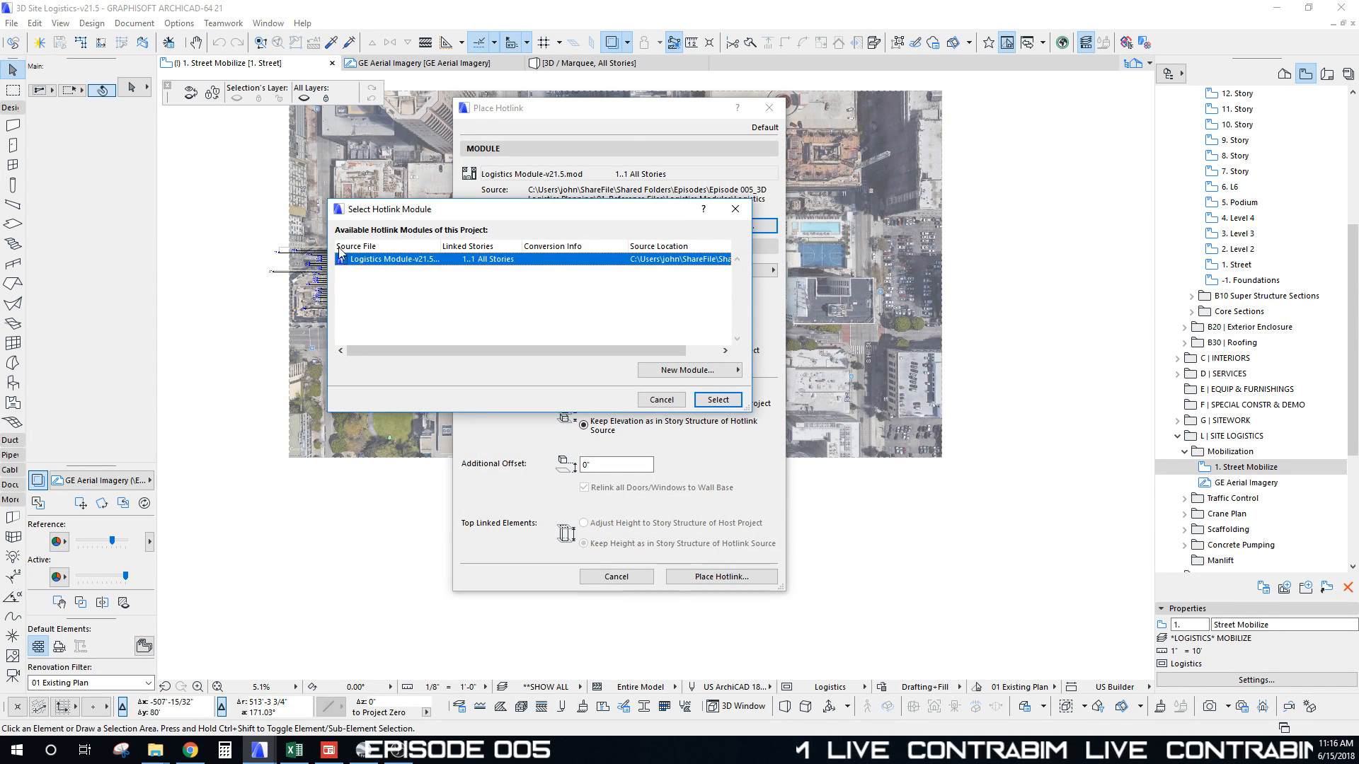
left_click(716, 401)
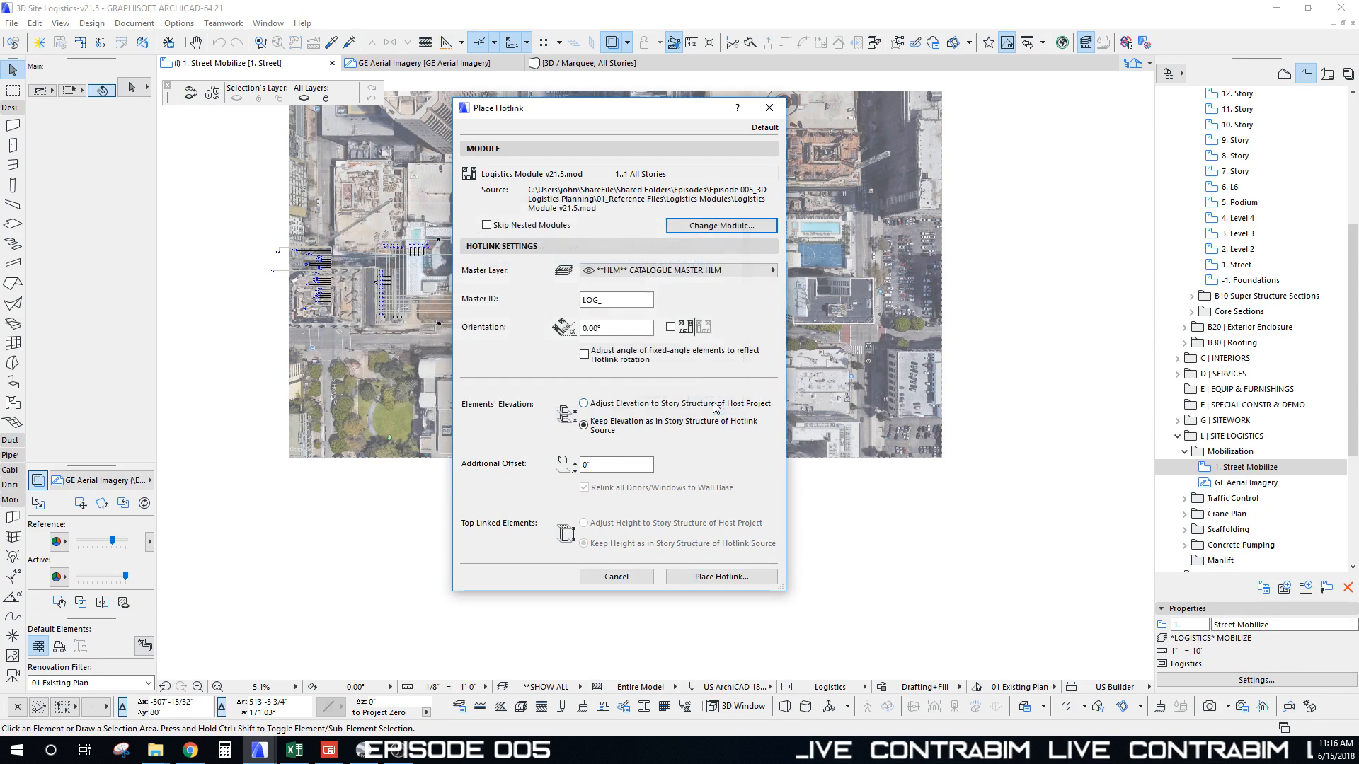
left_click(710, 577)
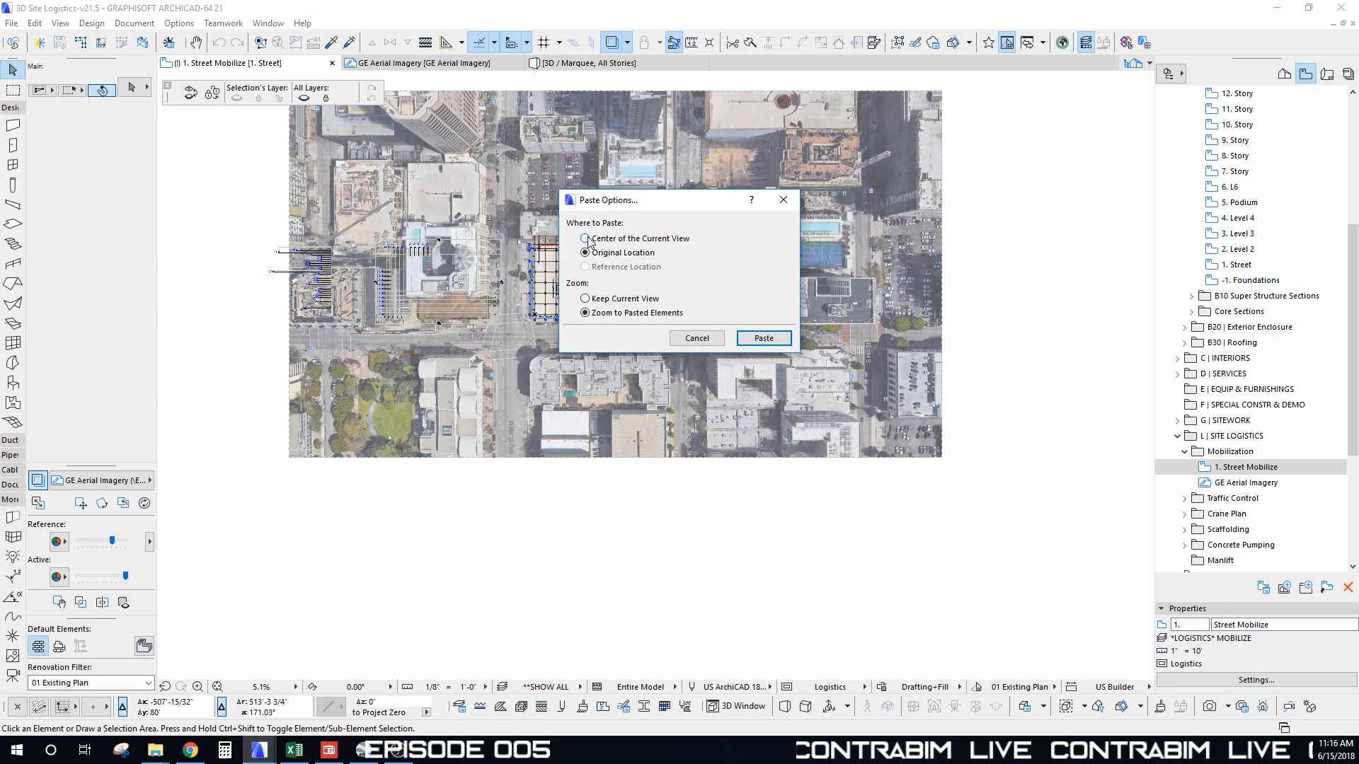
Step: Paste the hotlinked module and move it to just below the aerial photo
left_click(764, 338)
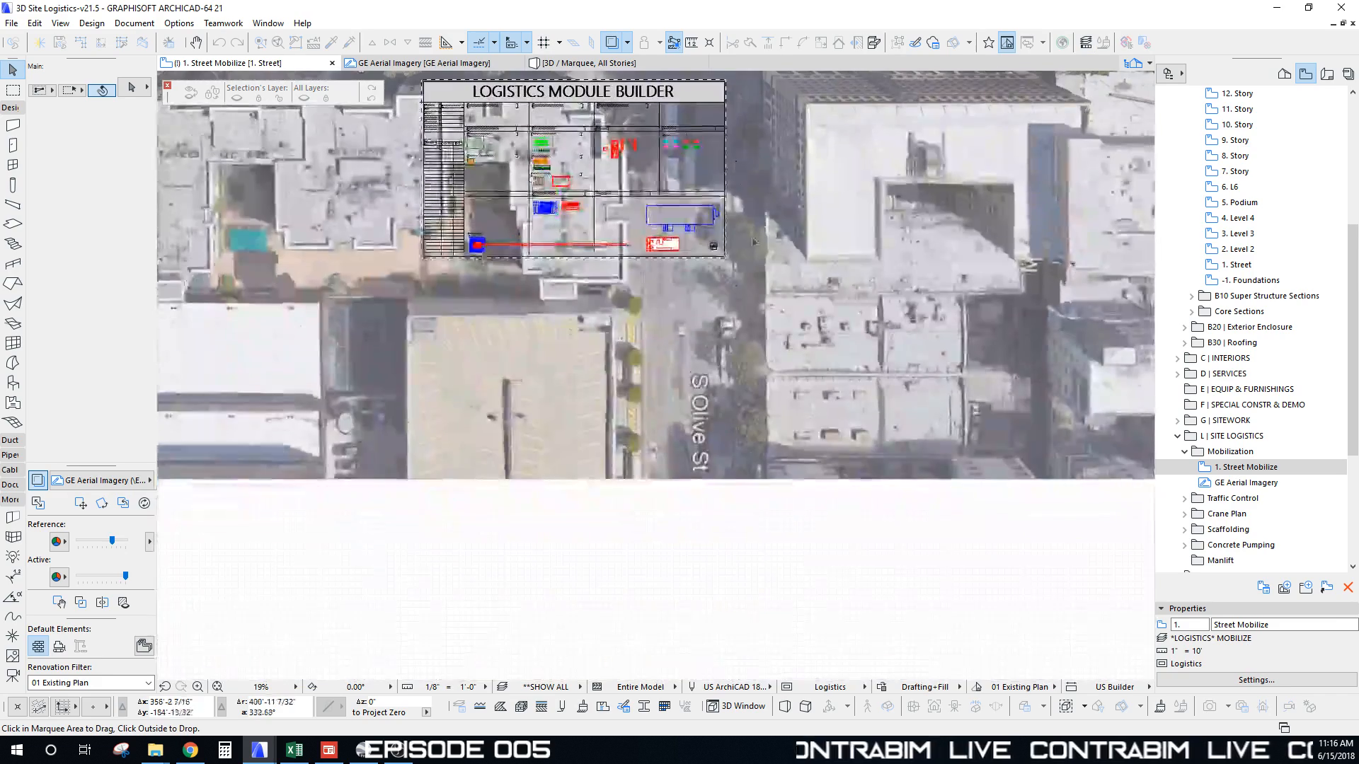
left_click(725, 258)
scroll(640, 416, "down", 5)
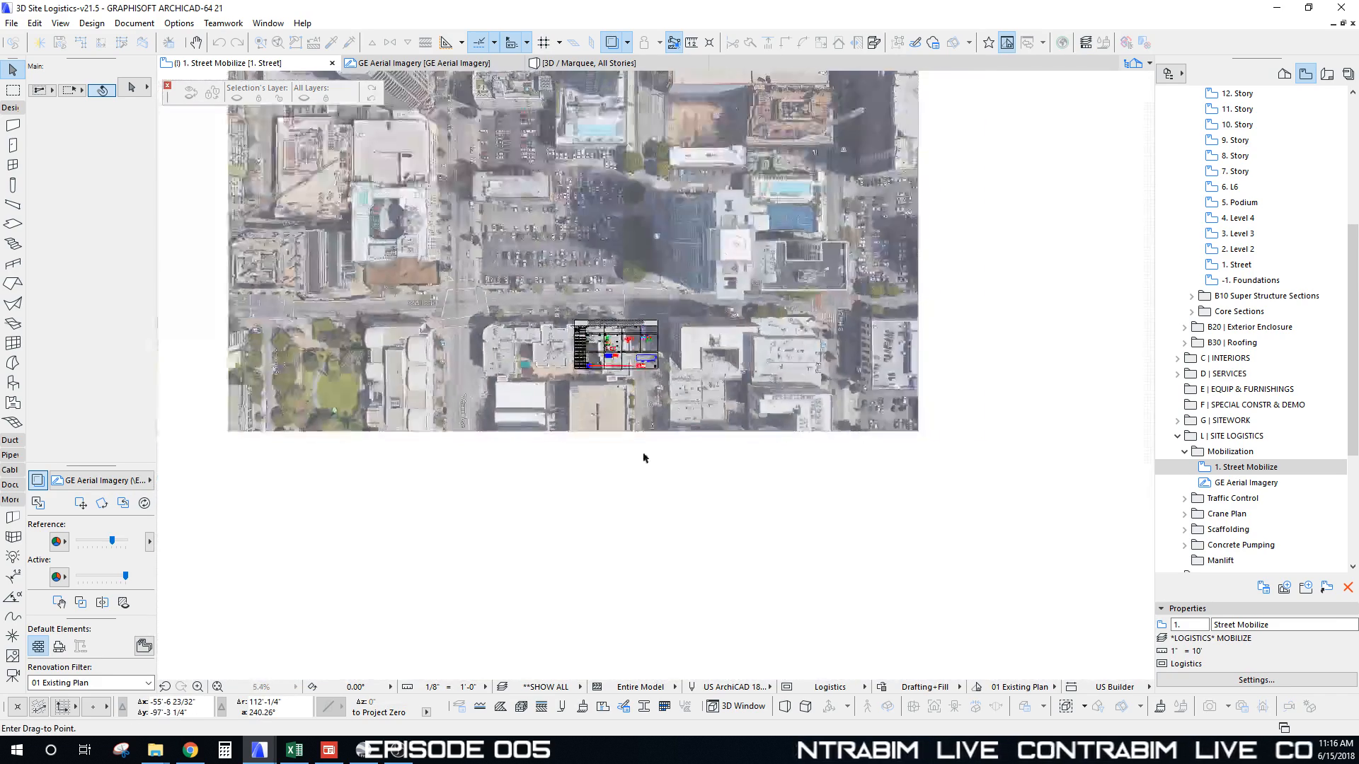
middle_click_drag(644, 459, 511, 371)
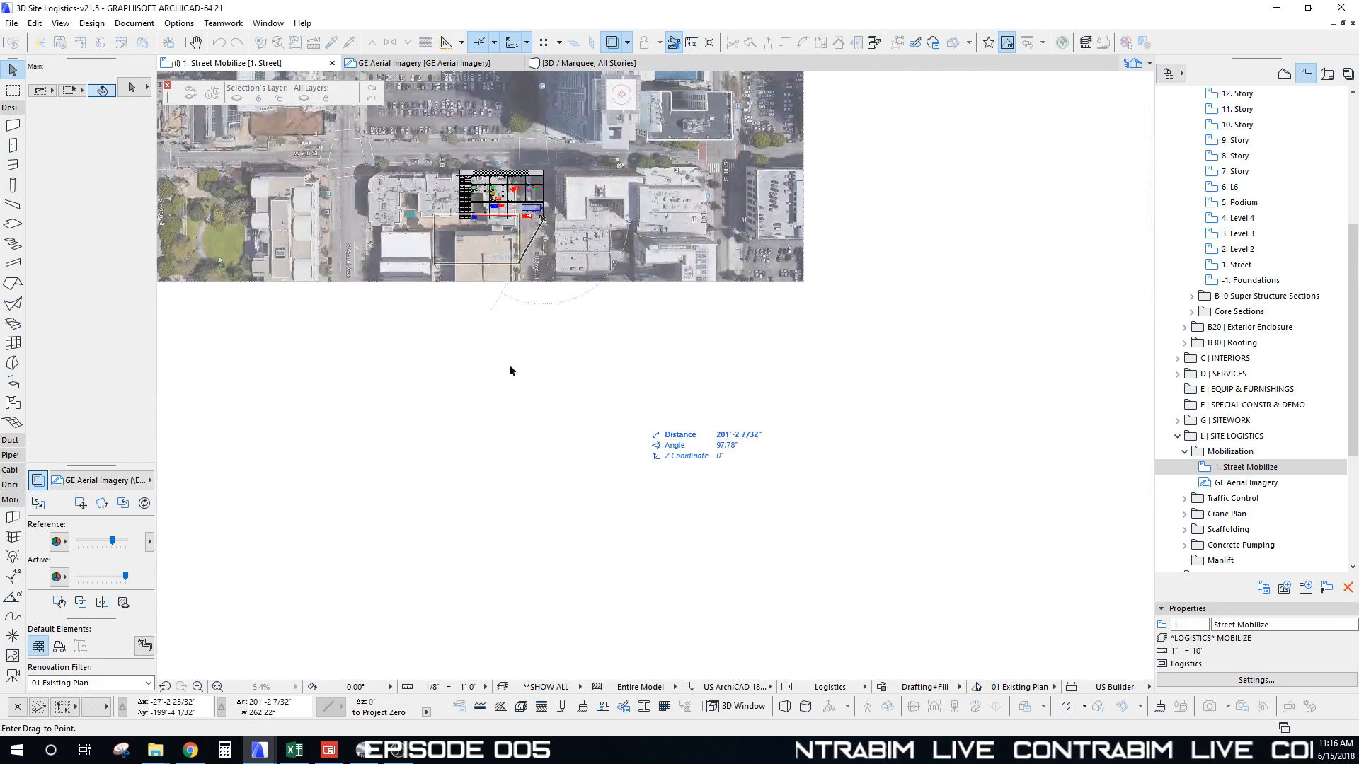
left_click(452, 356)
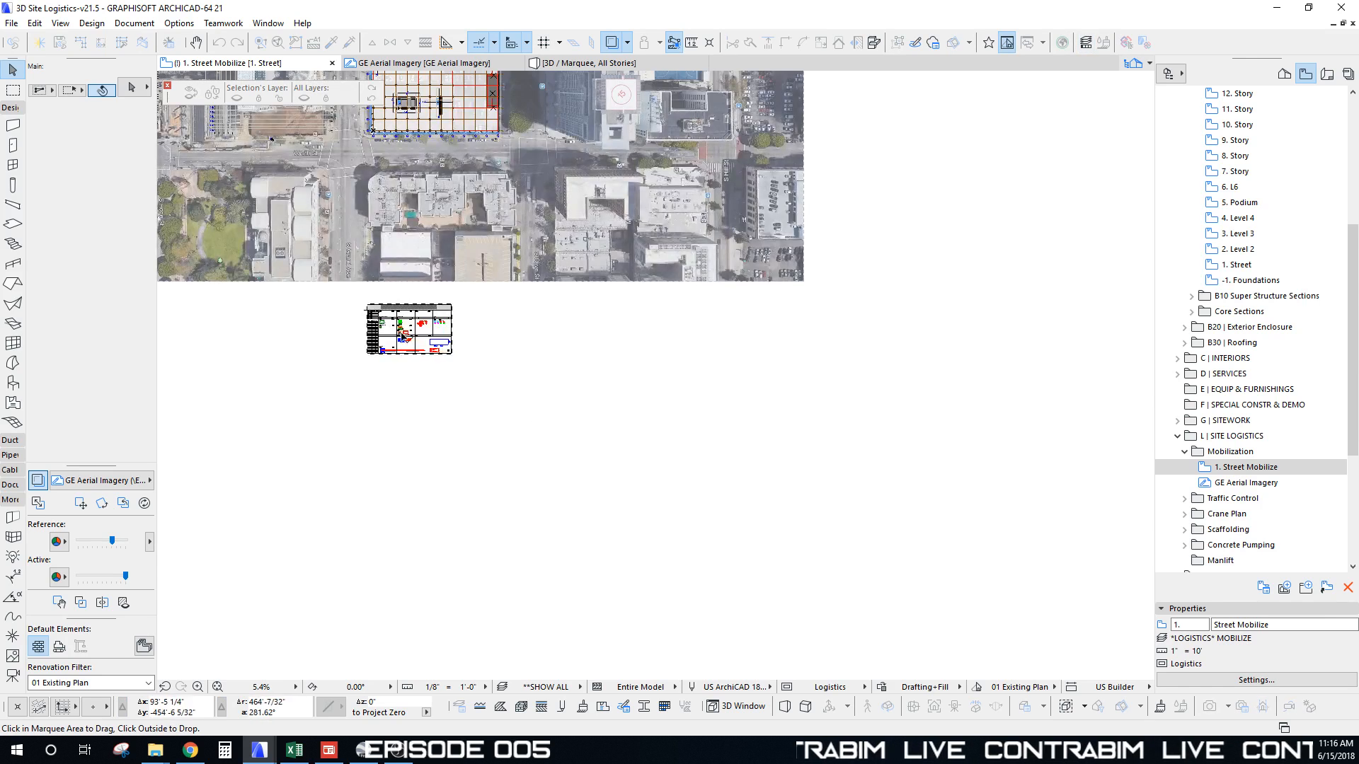
Step: Center the site and module in view and close the Library Loading Report
middle_click_drag(488, 160, 577, 312)
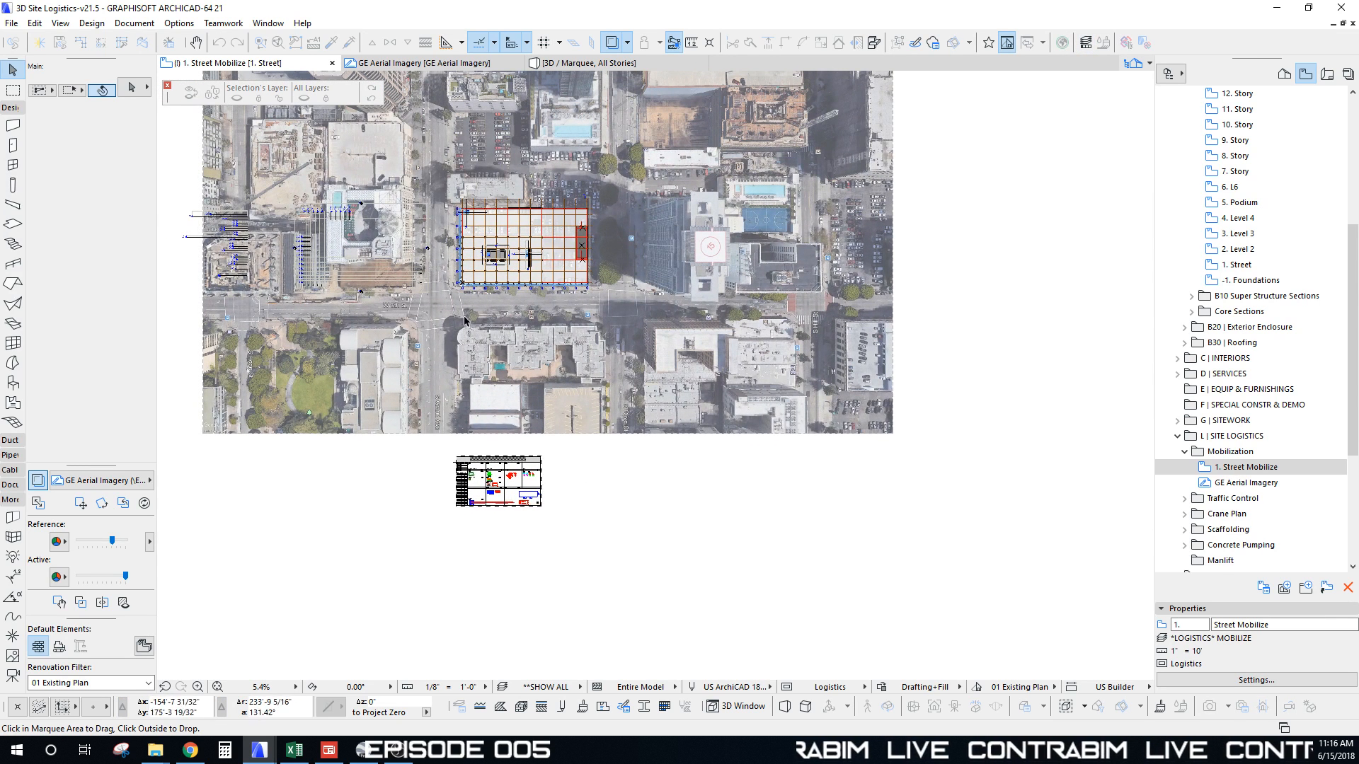
middle_click_drag(464, 322, 479, 382)
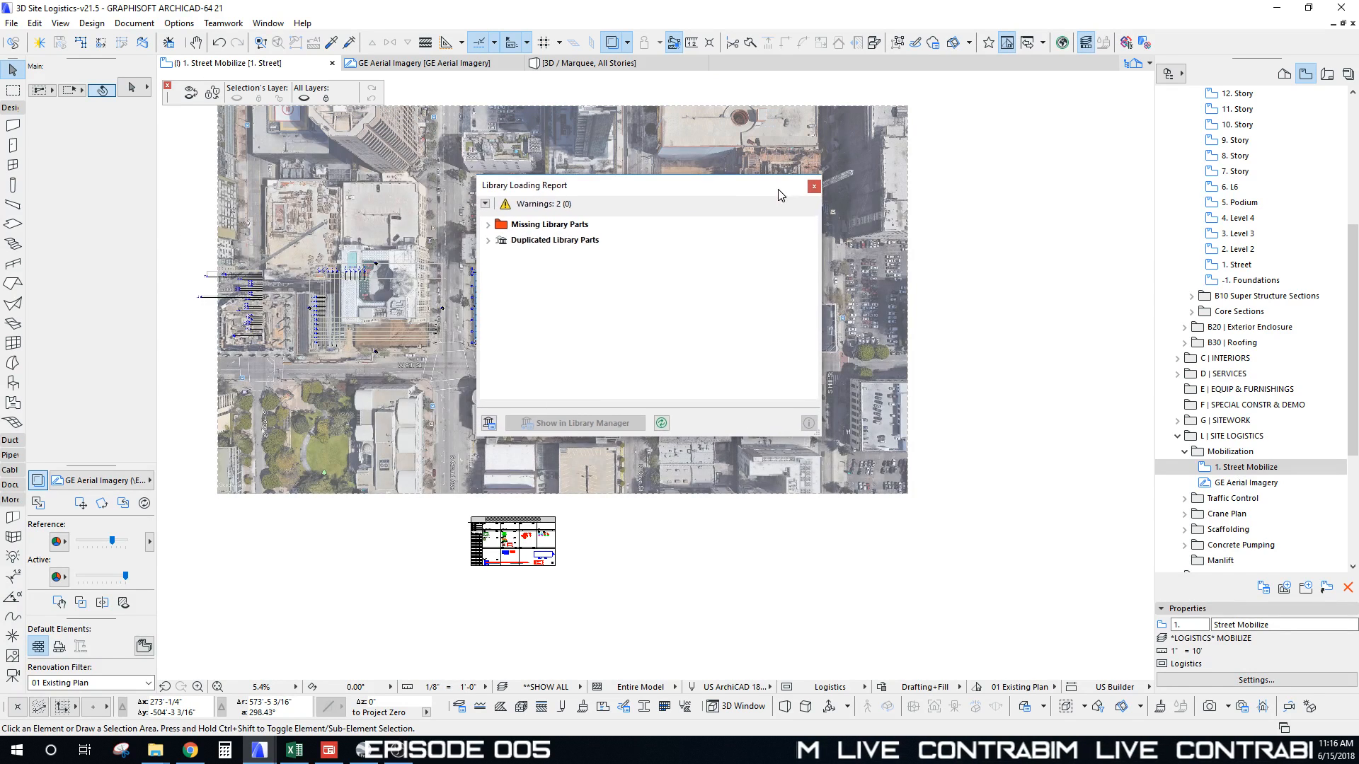
left_click(816, 186)
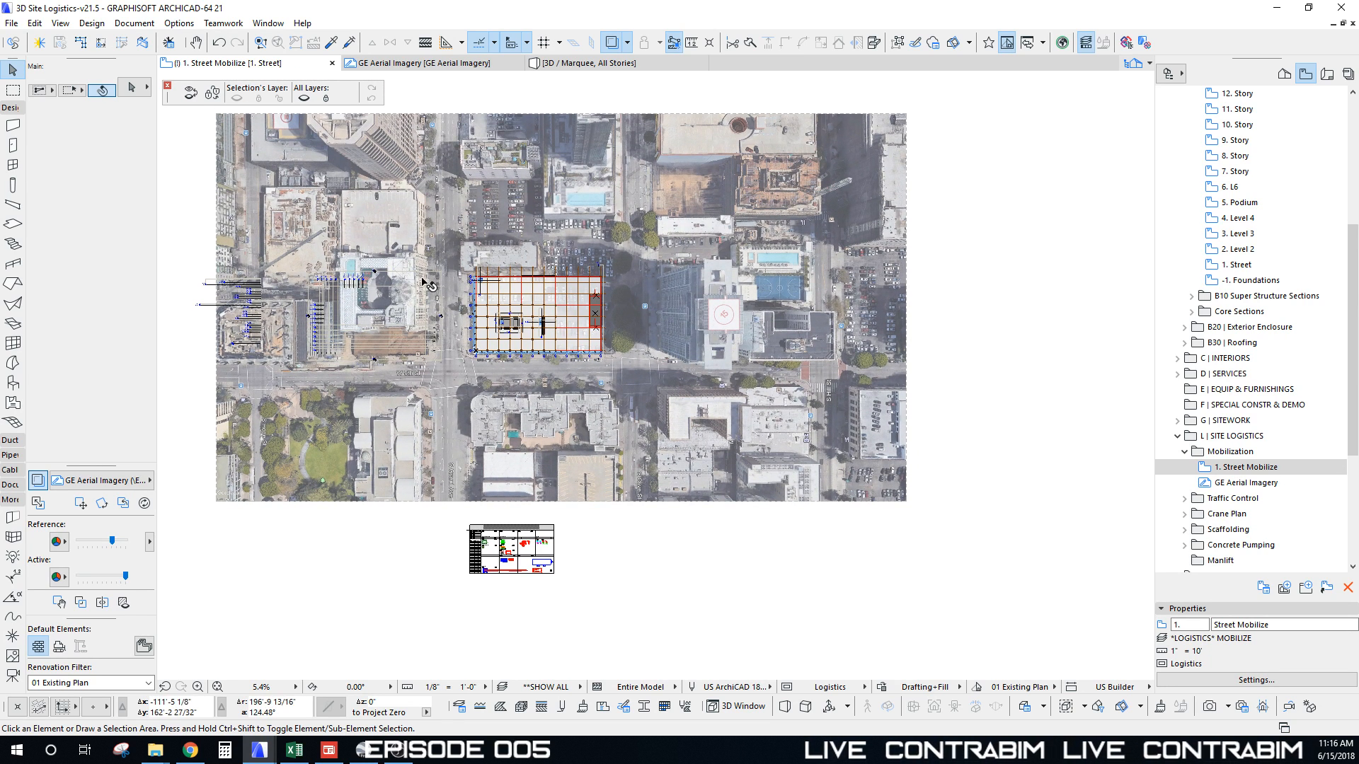
Step: In 3D, zoom and orbit in on the trailer, container, scaffolding and coloured module boxes
key("F3")
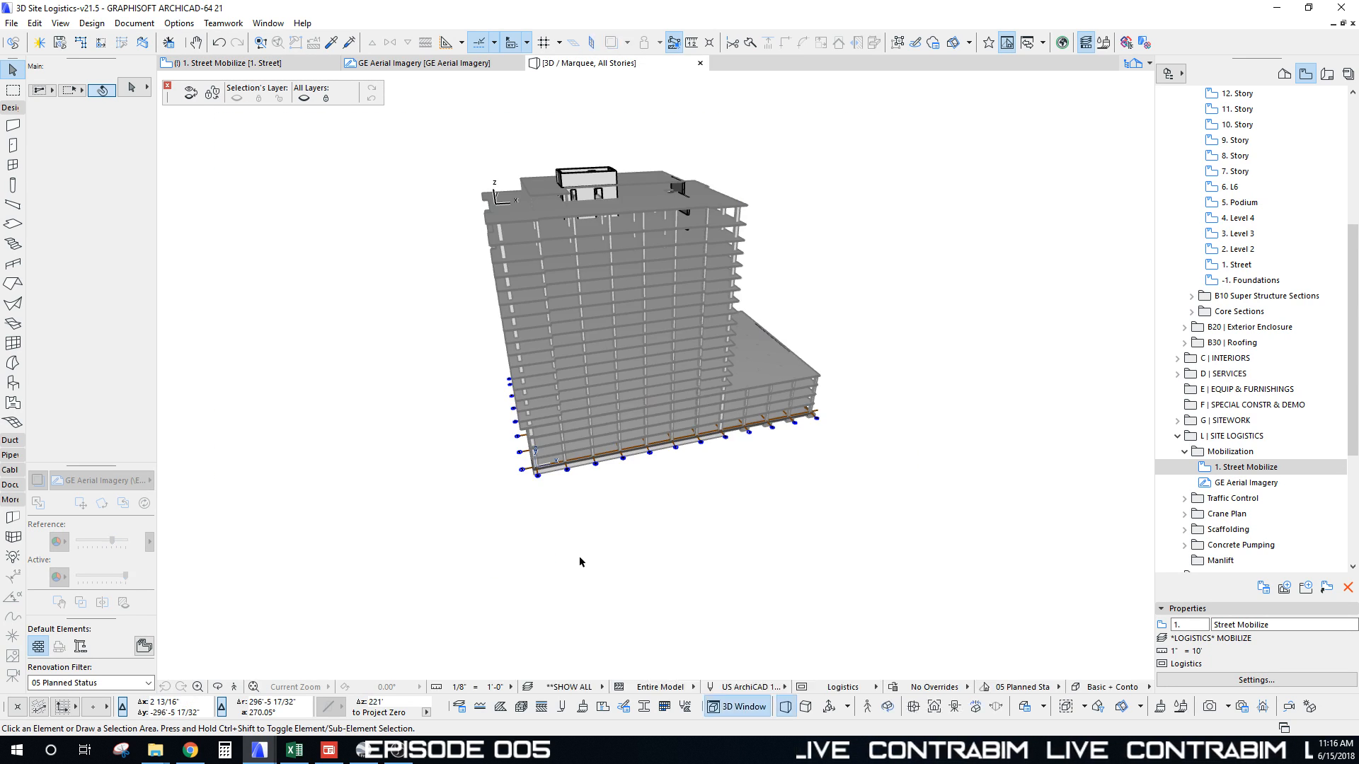
scroll(579, 556, "up", 1)
scroll(608, 520, "down", 3)
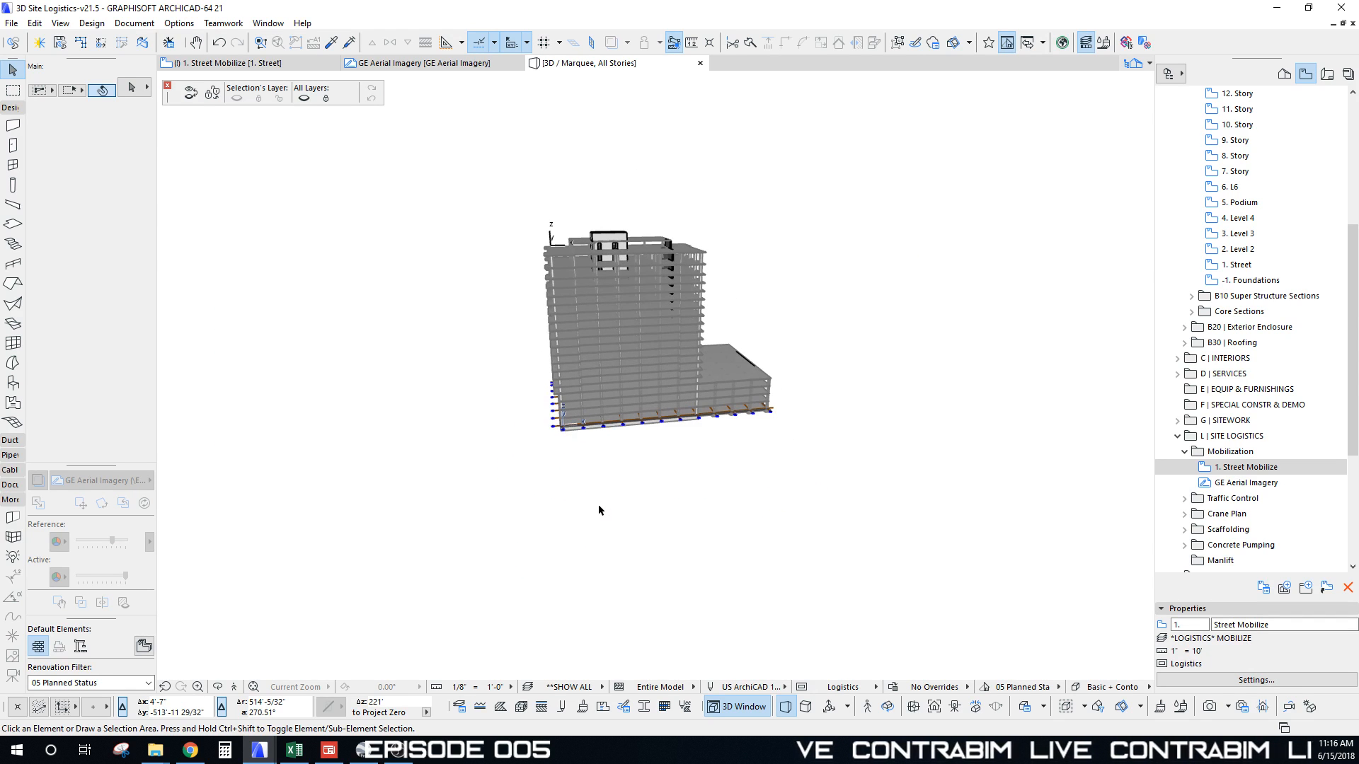
scroll(597, 504, "up", 4)
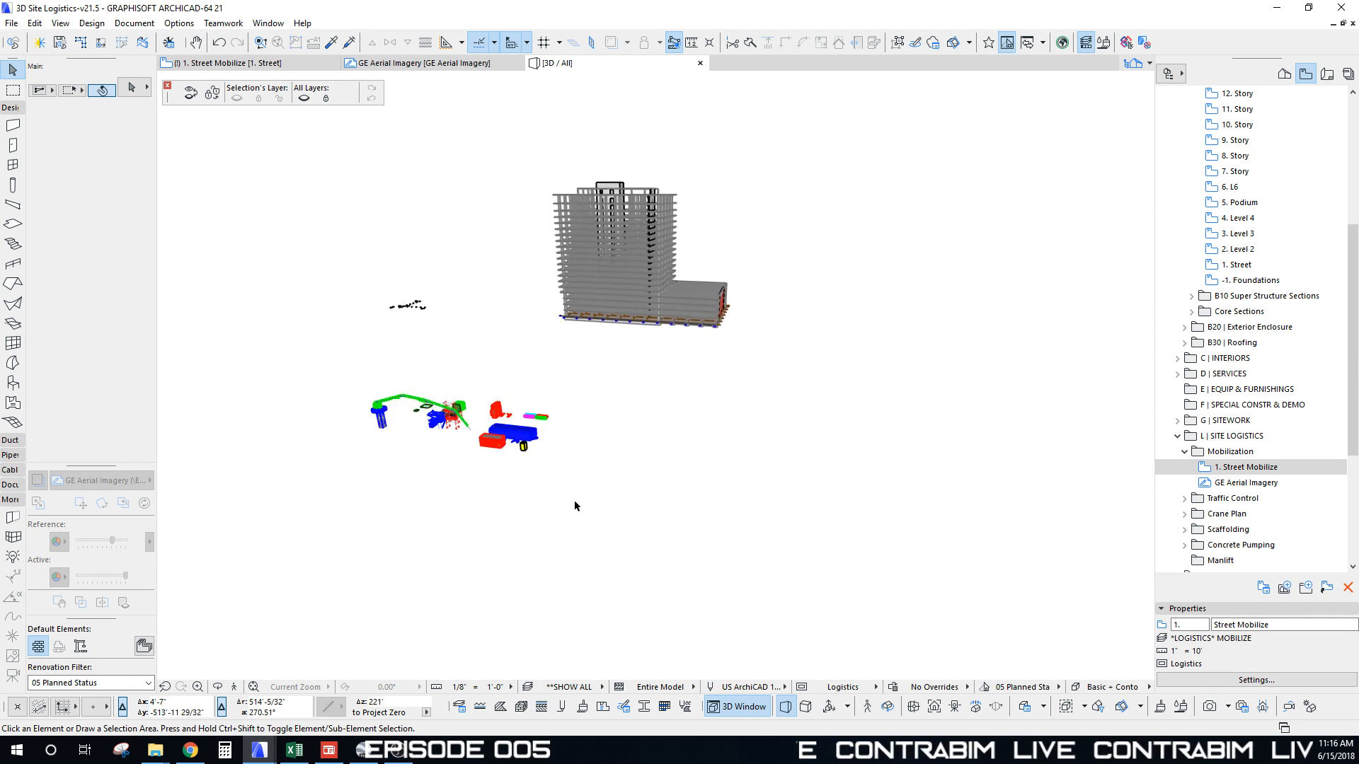
scroll(553, 493, "up", 2)
scroll(633, 501, "up", 2)
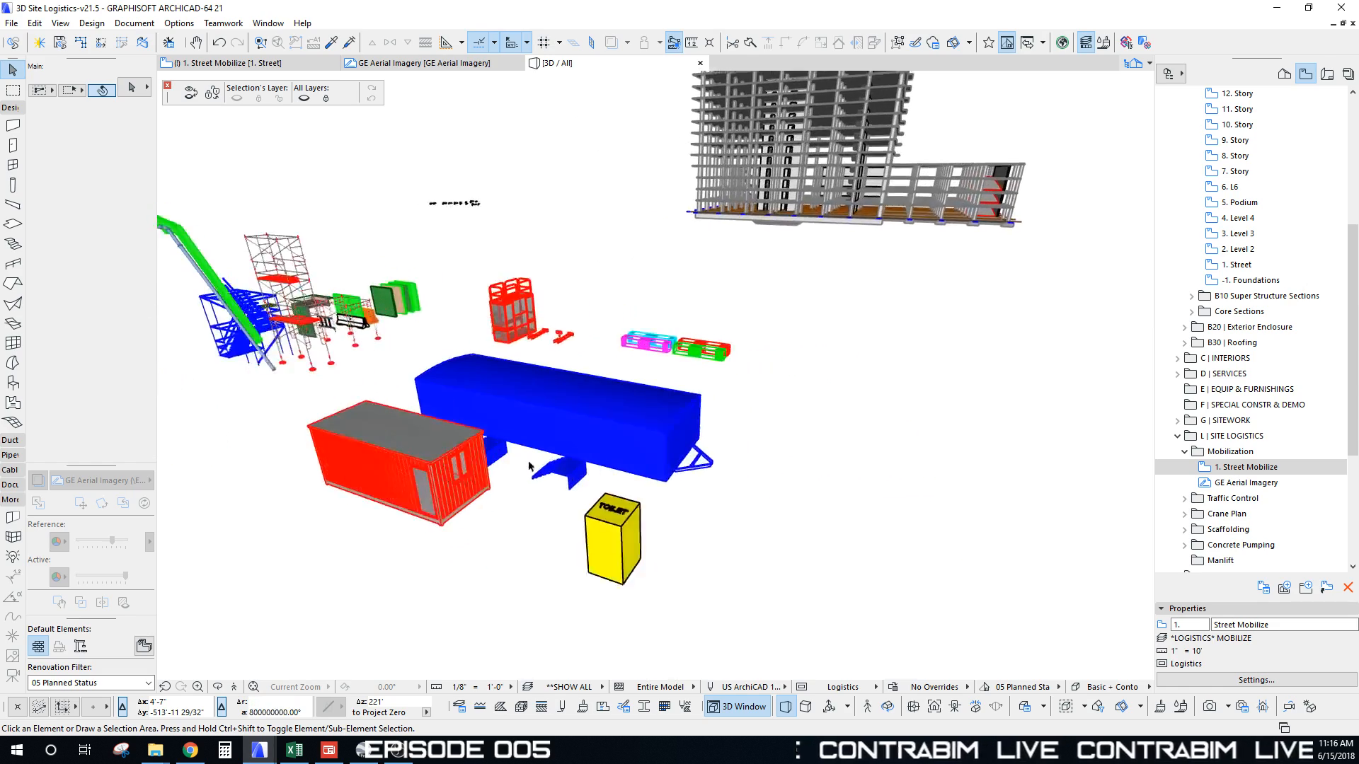
middle_click_drag(637, 502, 706, 418, "shift")
scroll(623, 407, "up", 2)
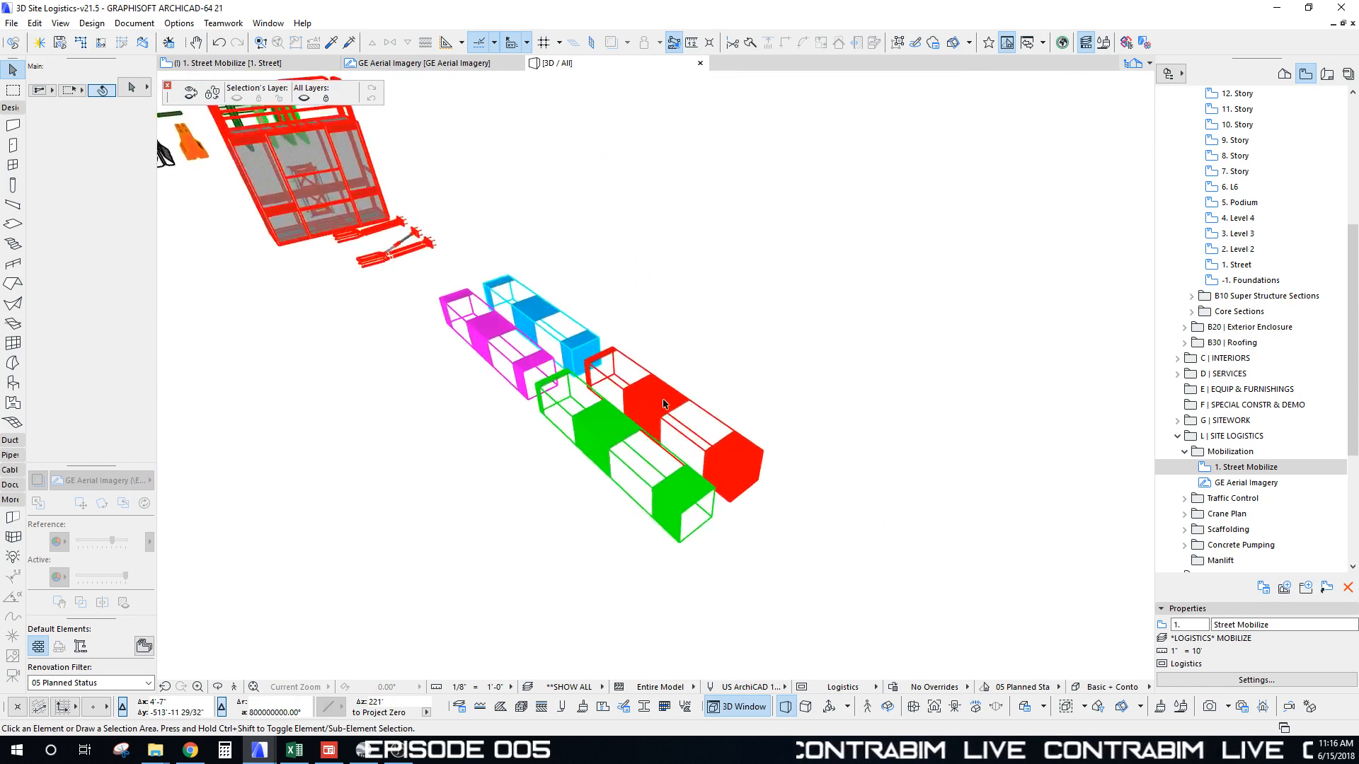
scroll(654, 420, "up", 2)
middle_click_drag(488, 386, 499, 313)
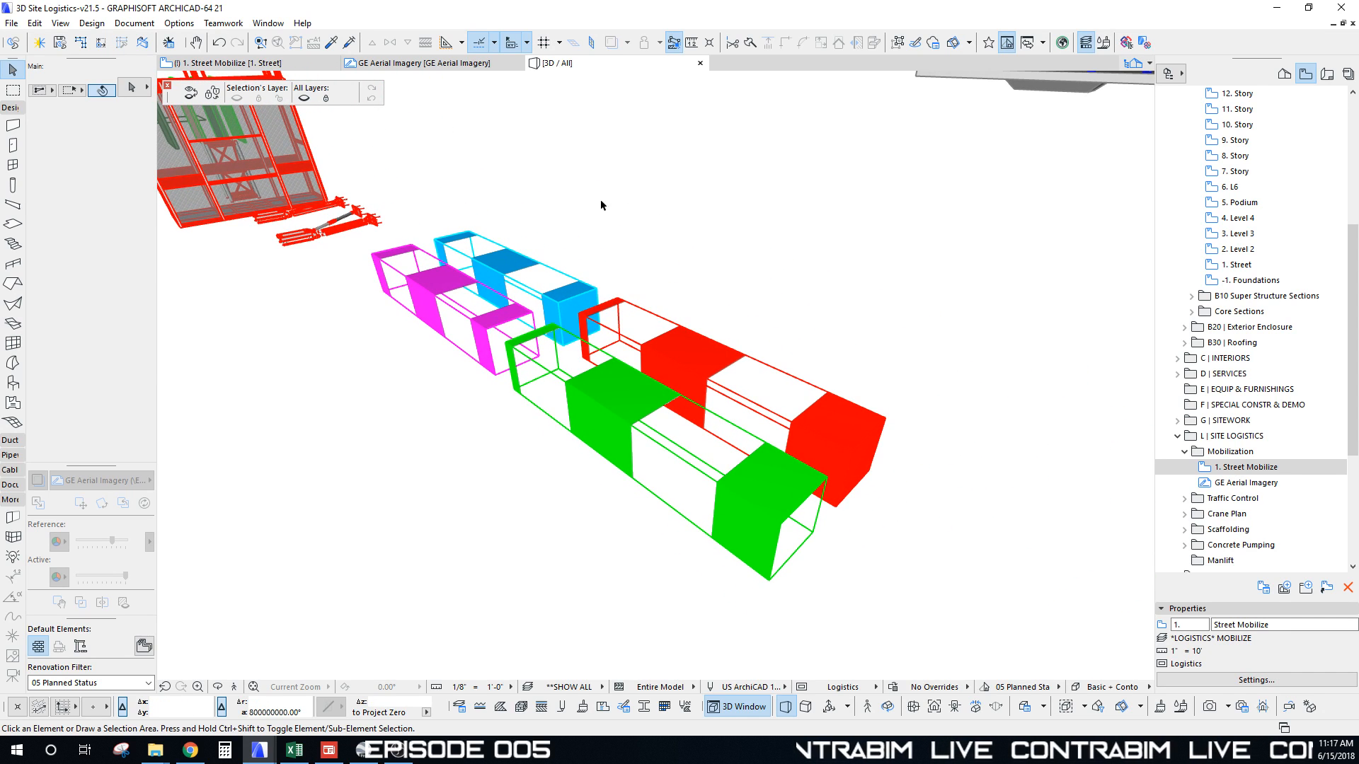
Step: Switch the 3D style to 3D Window Style and orbit around the shaded boxes
right_click(650, 192)
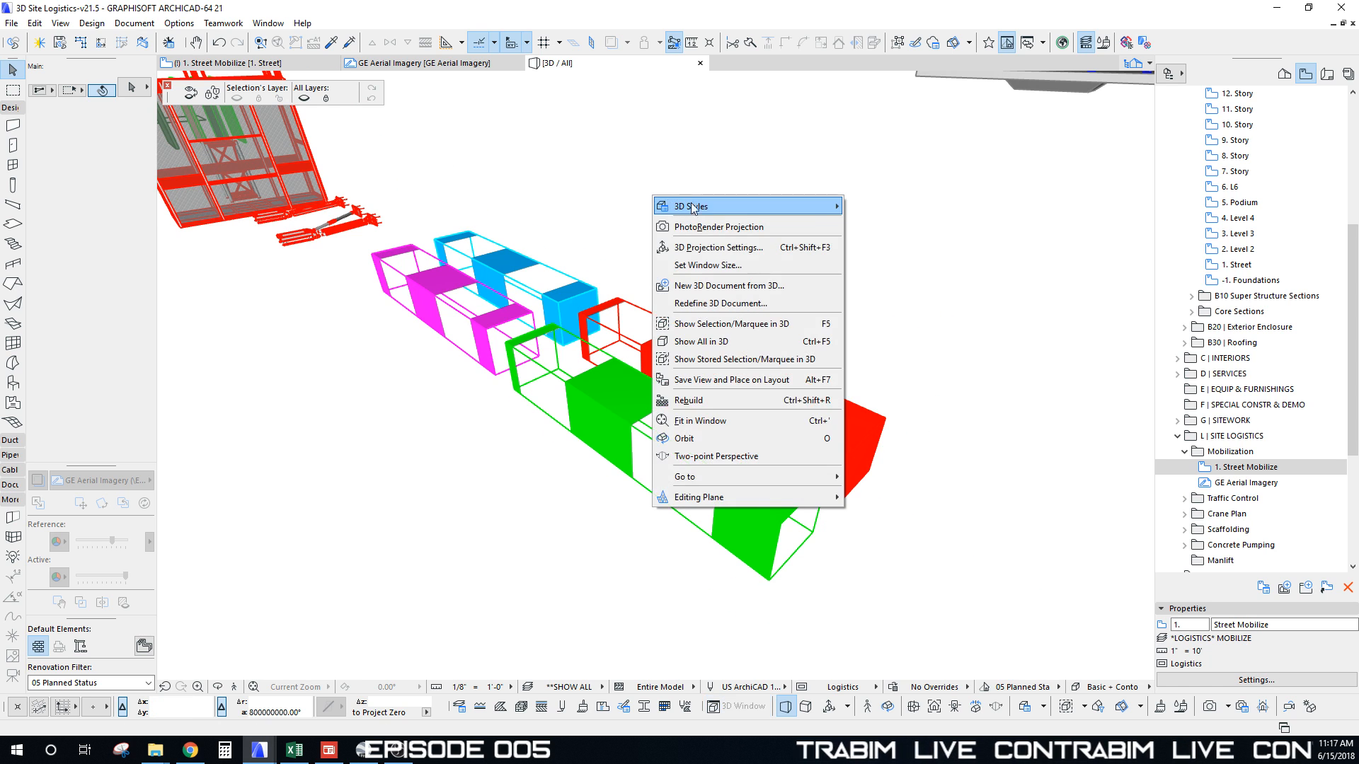
mouse_move(746, 206)
left_click(903, 301)
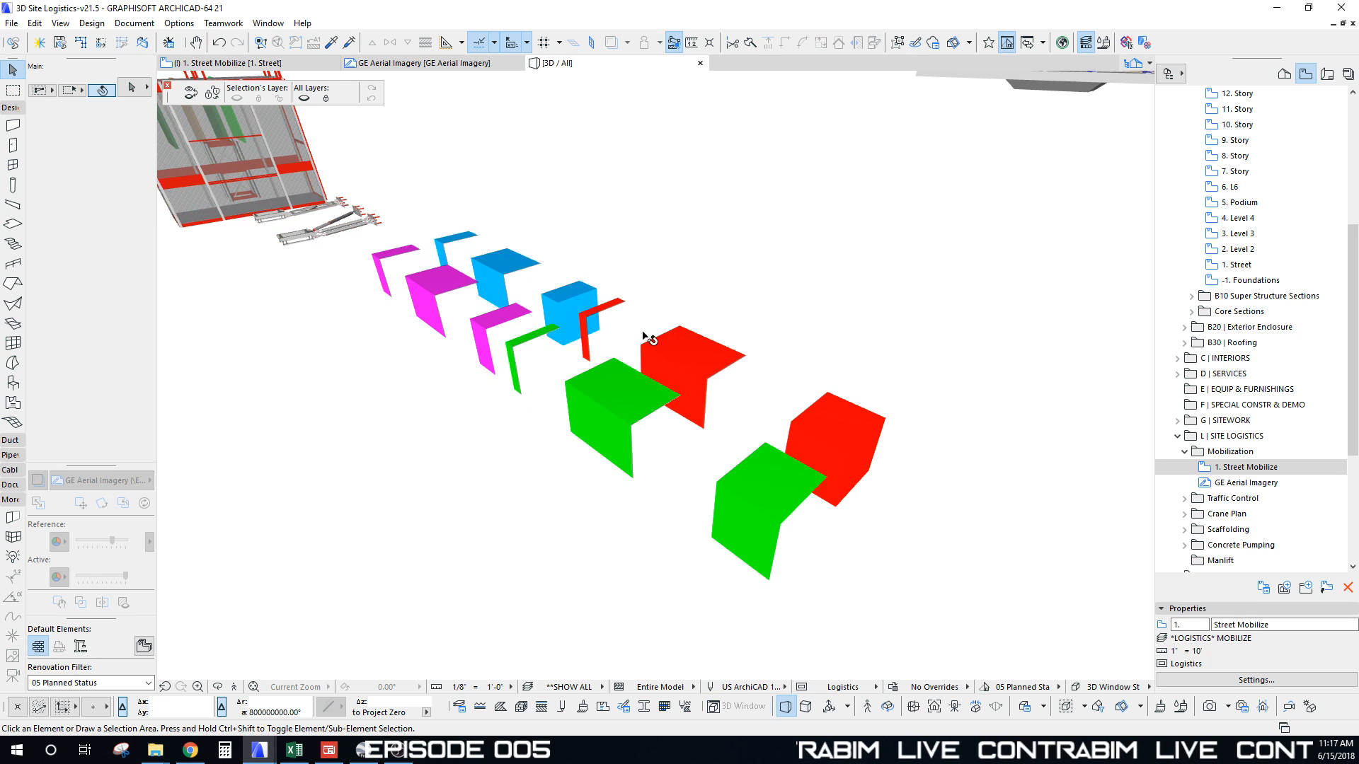
mouse_move(646, 337)
middle_mouse_down("shift")
mouse_move(623, 326)
mouse_move(673, 358)
mouse_move(665, 430)
mouse_move(670, 385)
mouse_move(643, 389)
mouse_move(785, 461)
middle_mouse_up("shift")
middle_click_drag(881, 489, 885, 491, "shift")
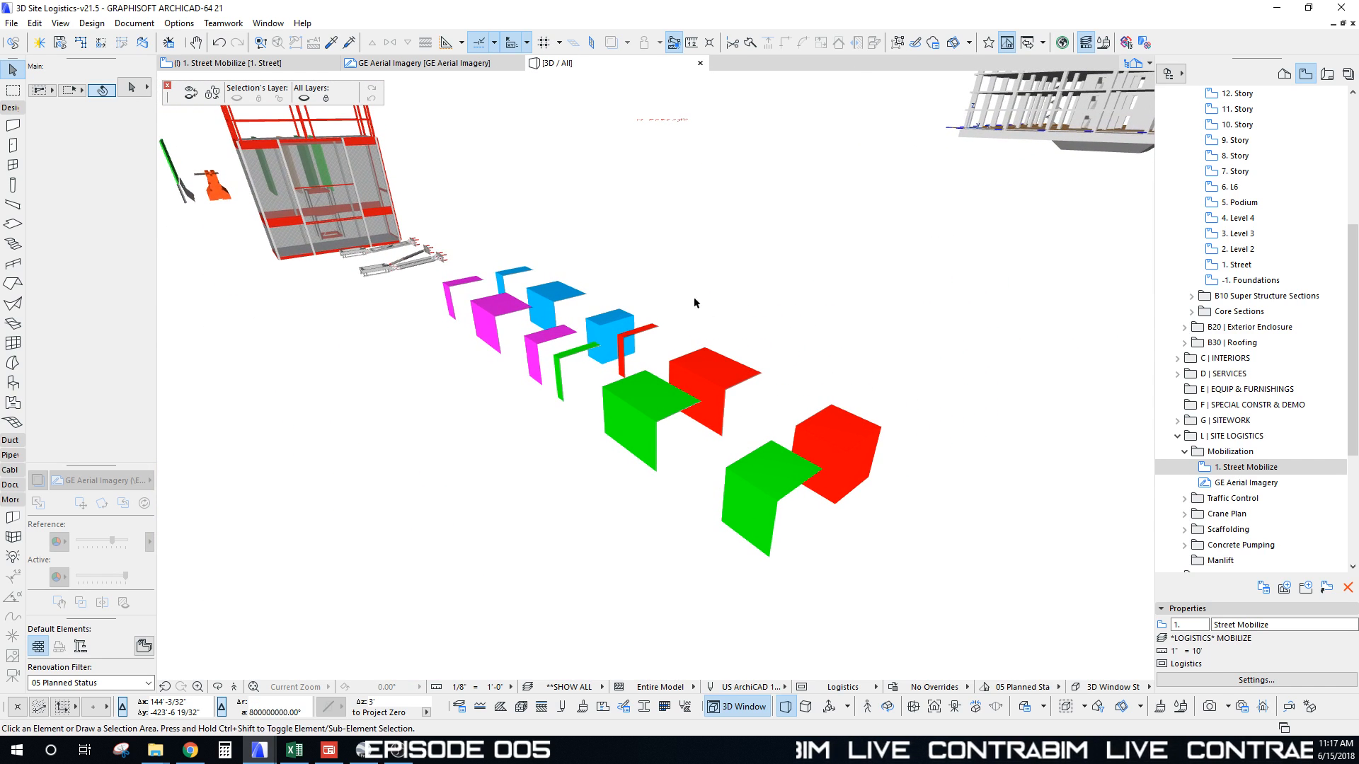
Step: Set the 3D style back to Basic + Contours and orbit around the red cage, green panels and orange barrier
right_click(643, 234)
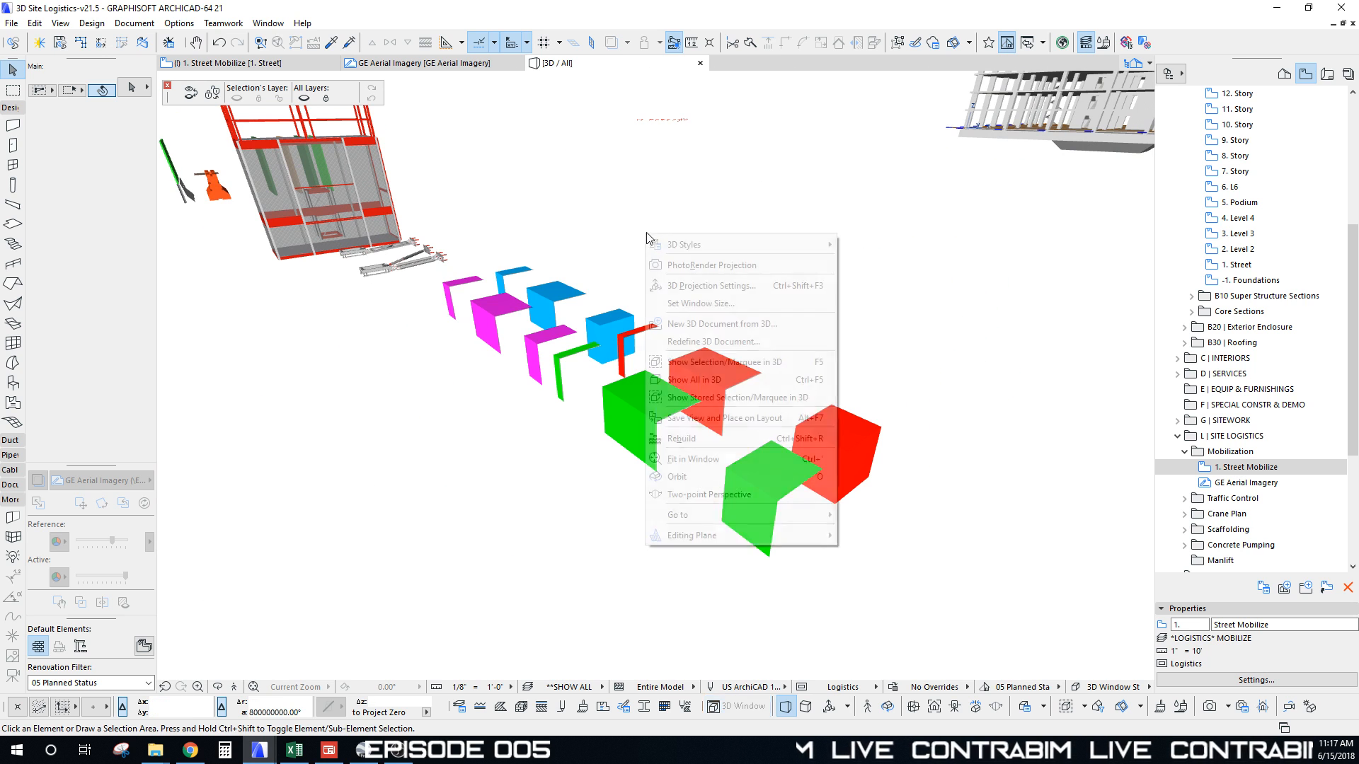
mouse_move(703, 239)
left_click(909, 355)
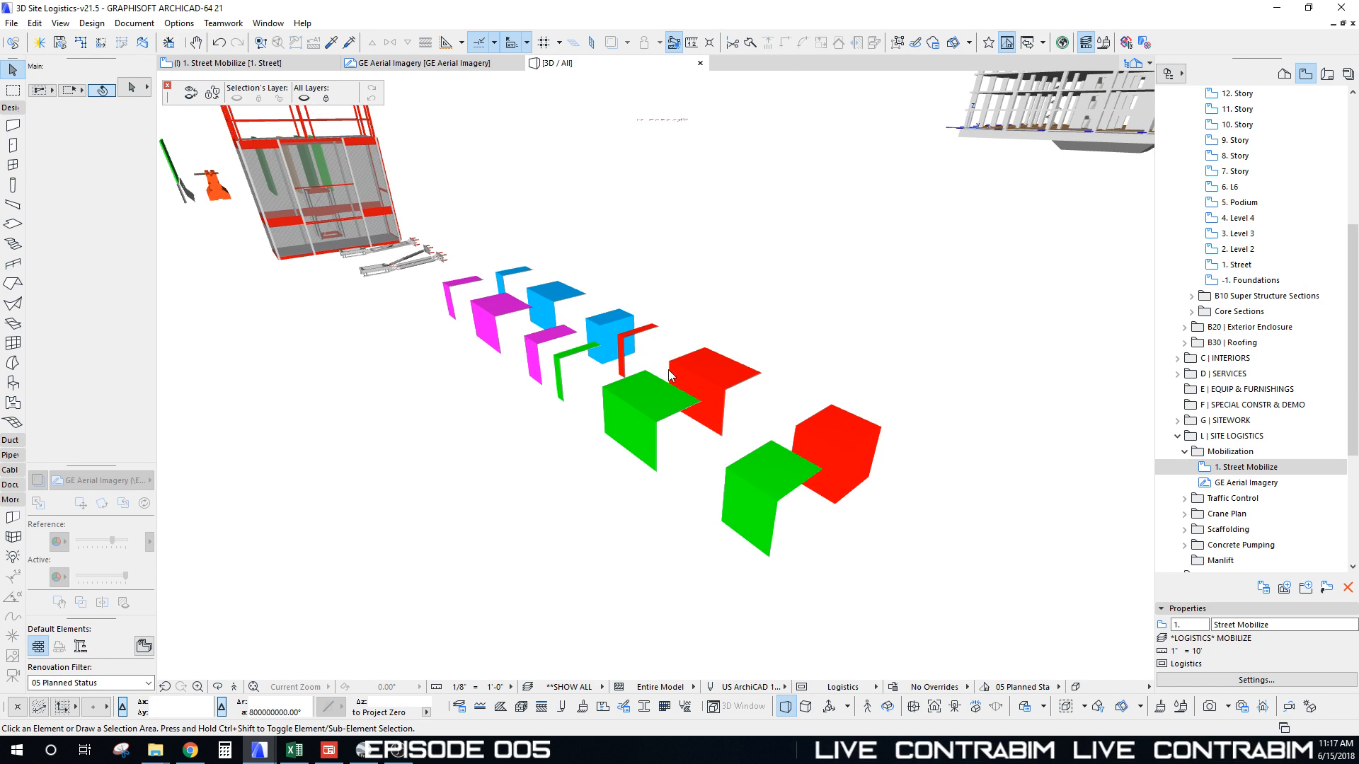
middle_click_drag(599, 312, 766, 373, "shift")
scroll(716, 355, "up", 6)
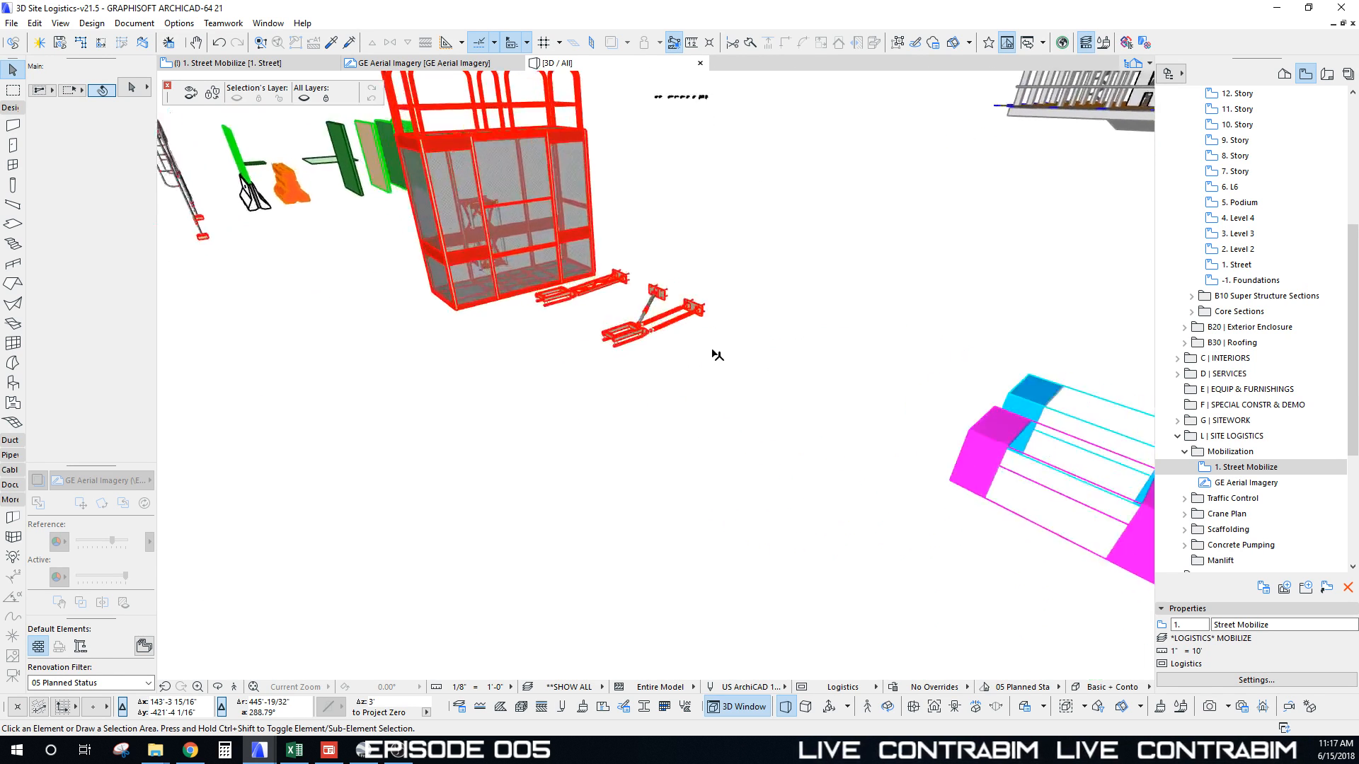
middle_click_drag(498, 381, 821, 401, "shift")
scroll(618, 313, "up", 6)
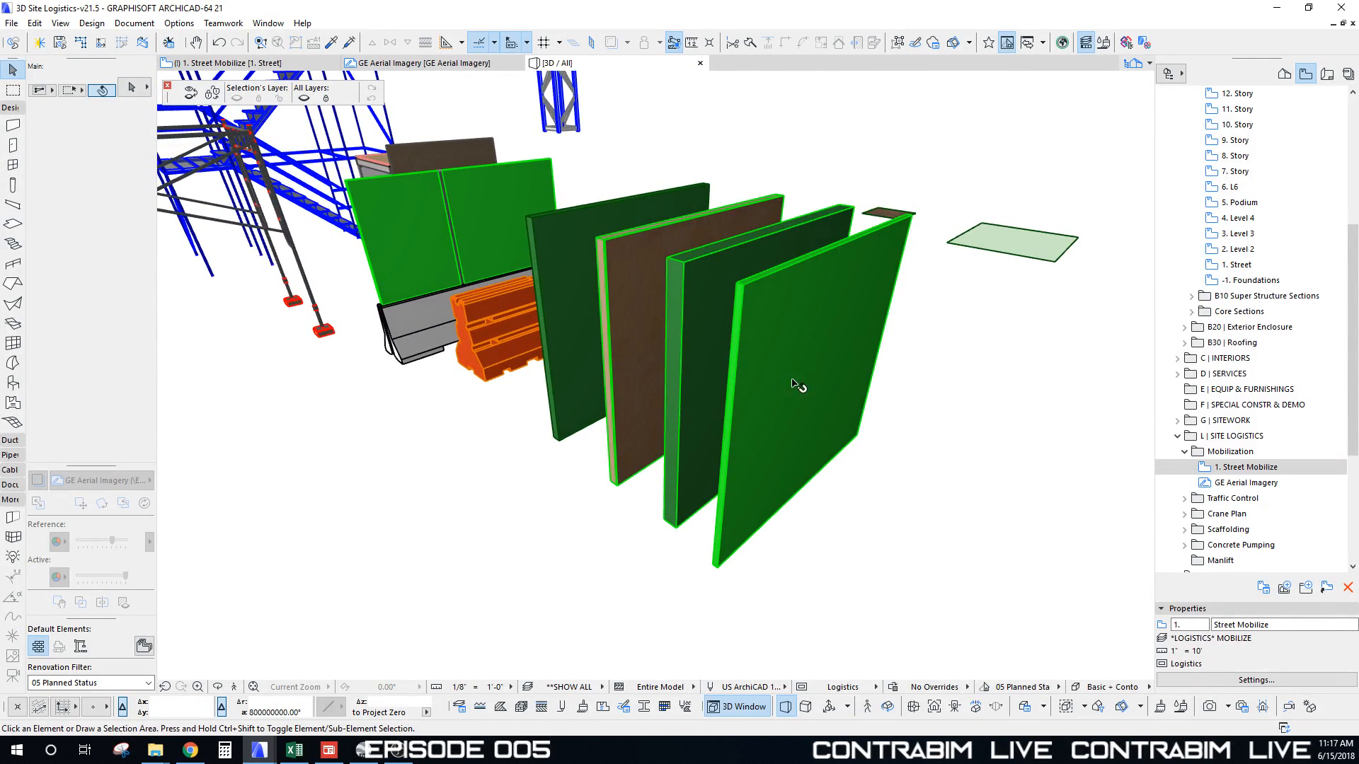
middle_click_drag(532, 226, 669, 265, "shift")
scroll(668, 266, "up", 3)
middle_click_drag(697, 338, 597, 356, "shift")
Step: Orbit around the shed and crane, then return to the 1. Street Mobilize floor plan
scroll(597, 356, "down", 5)
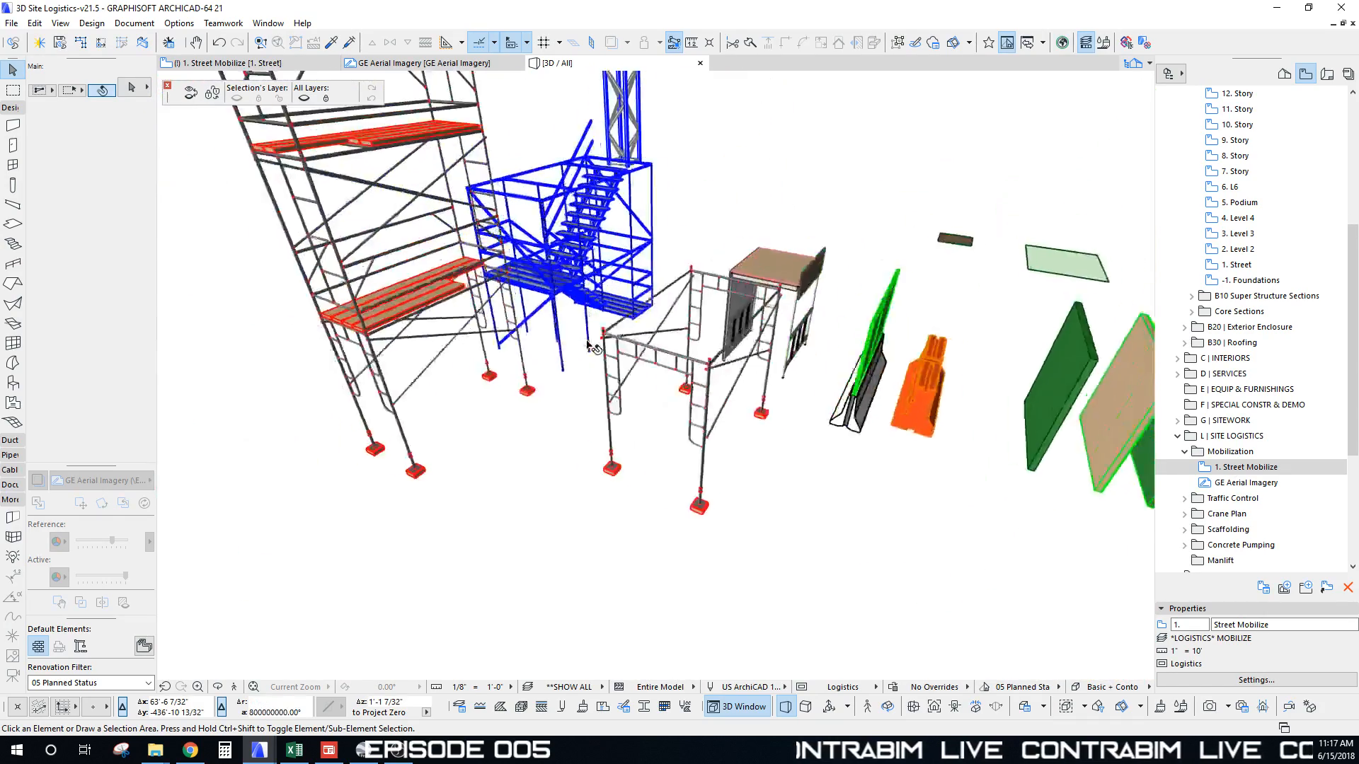
scroll(720, 211, "up", 5)
scroll(720, 211, "down", 3)
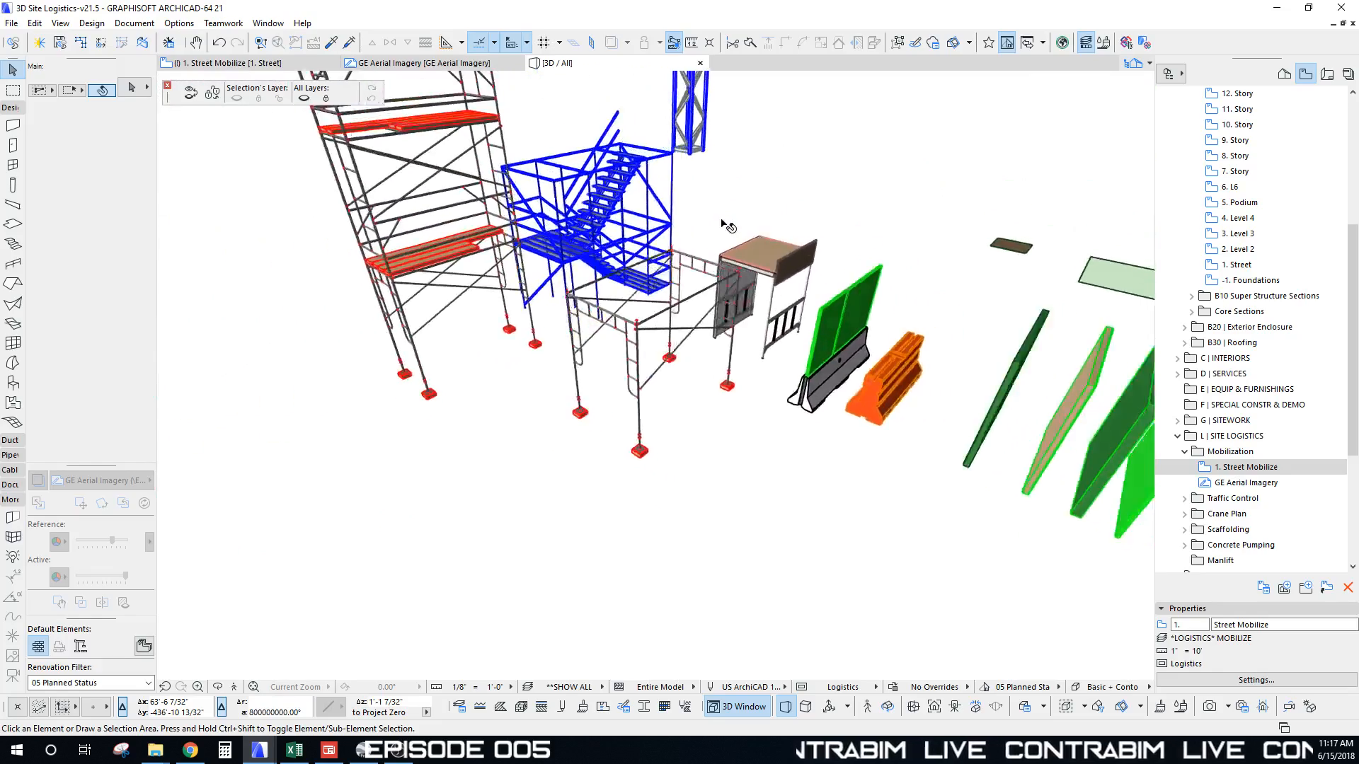
scroll(725, 220, "up", 6)
scroll(680, 224, "down", 1)
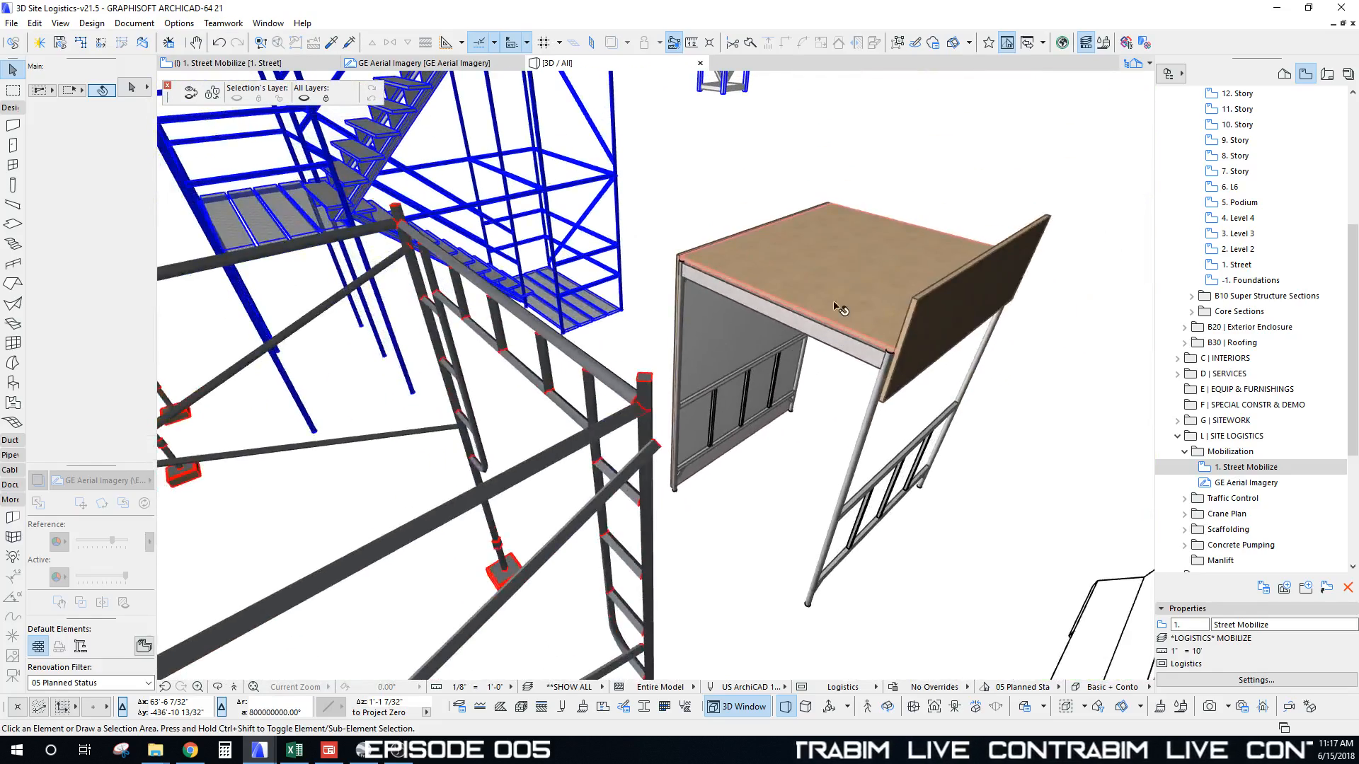
middle_click_drag(830, 303, 573, 340, "shift")
scroll(694, 339, "down", 6)
scroll(722, 197, "up", 2)
middle_click_drag(727, 199, 454, 390, "shift")
scroll(460, 400, "up", 2)
scroll(468, 405, "up", 3)
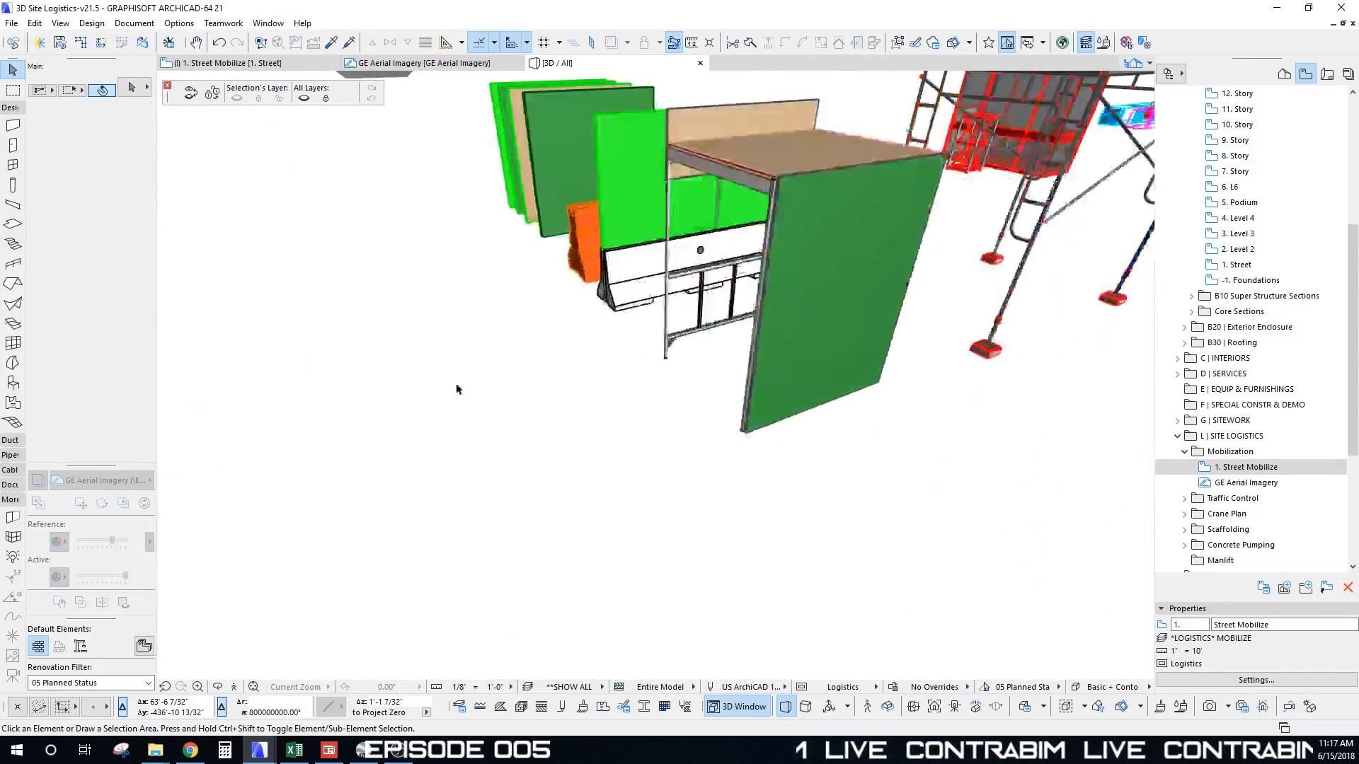
scroll(455, 385, "down", 4)
middle_click_drag(569, 431, 639, 404)
key("F2")
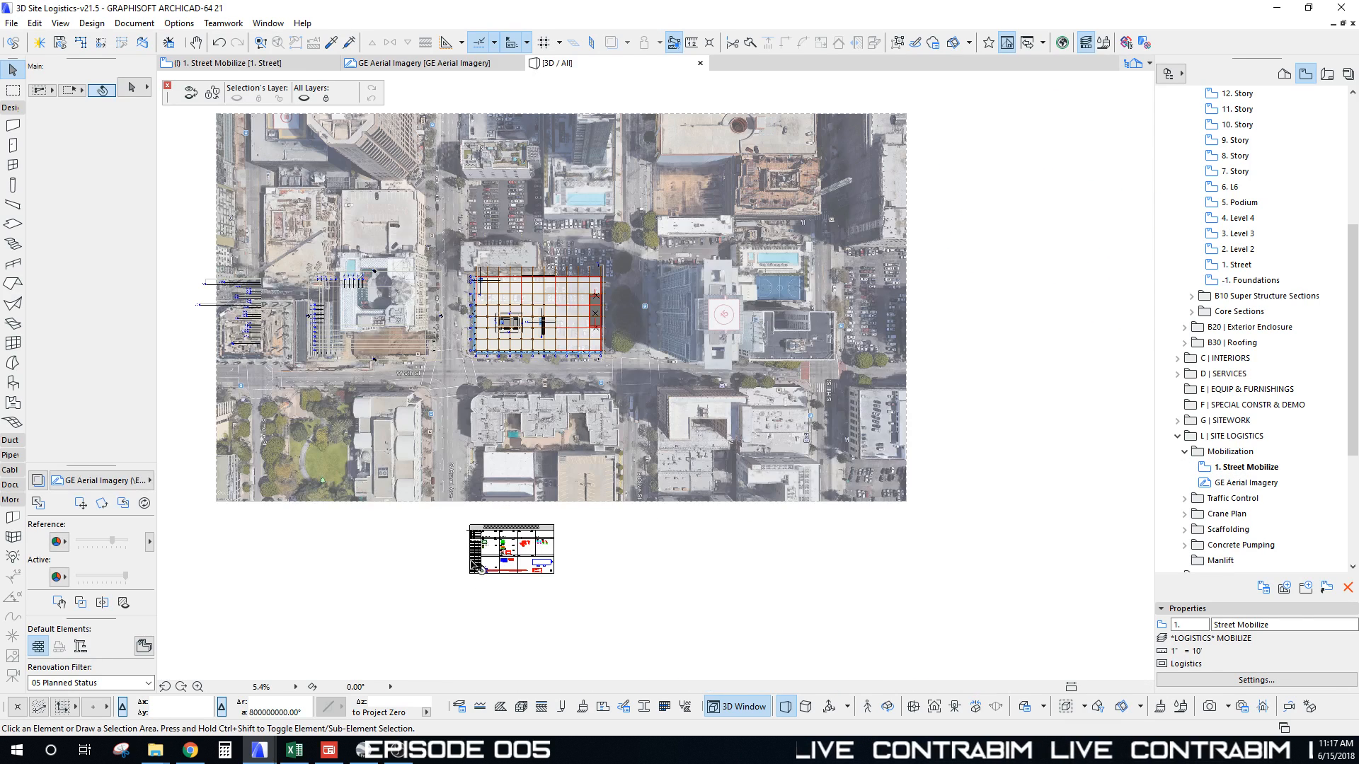
Step: Draw a rectangular topography mesh covering the aerial photo using the picked-up mesh settings
scroll(485, 559, "up", 15)
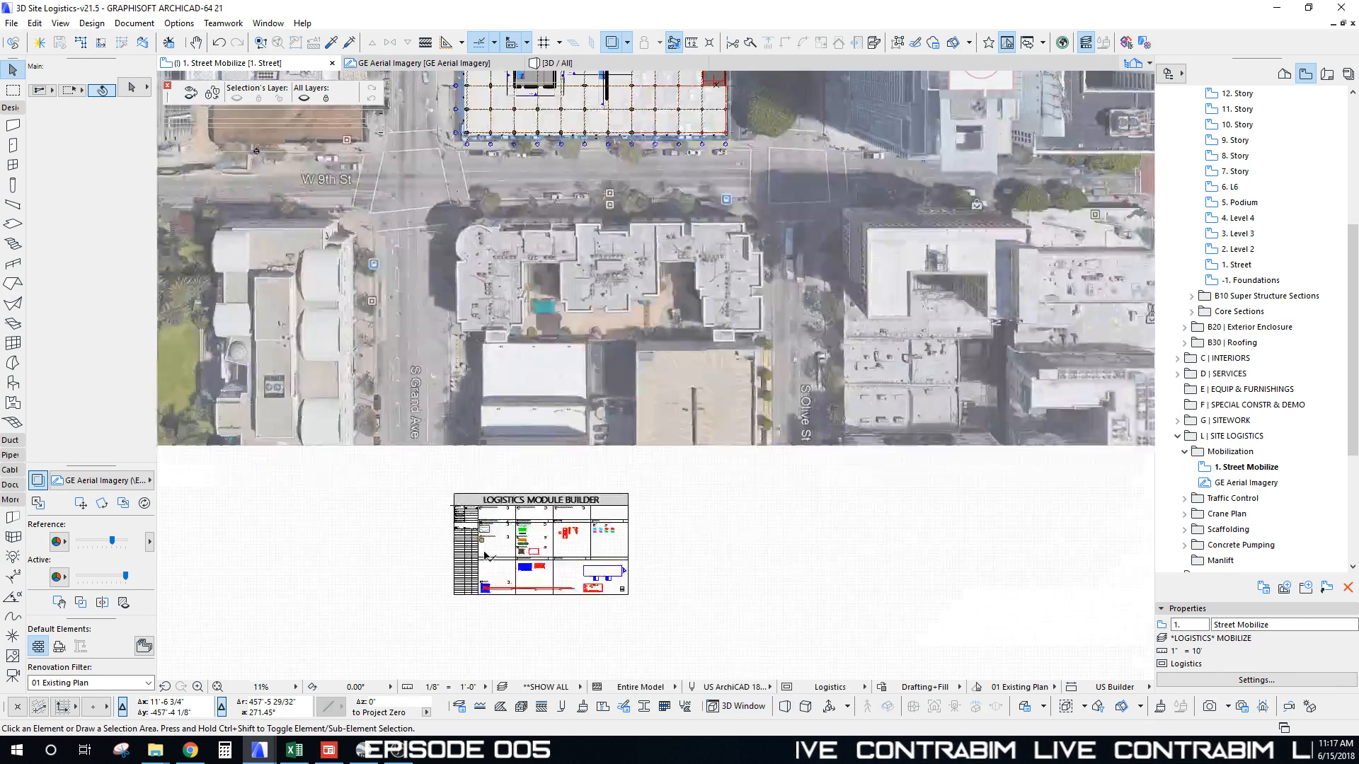
scroll(479, 518, "up", 2)
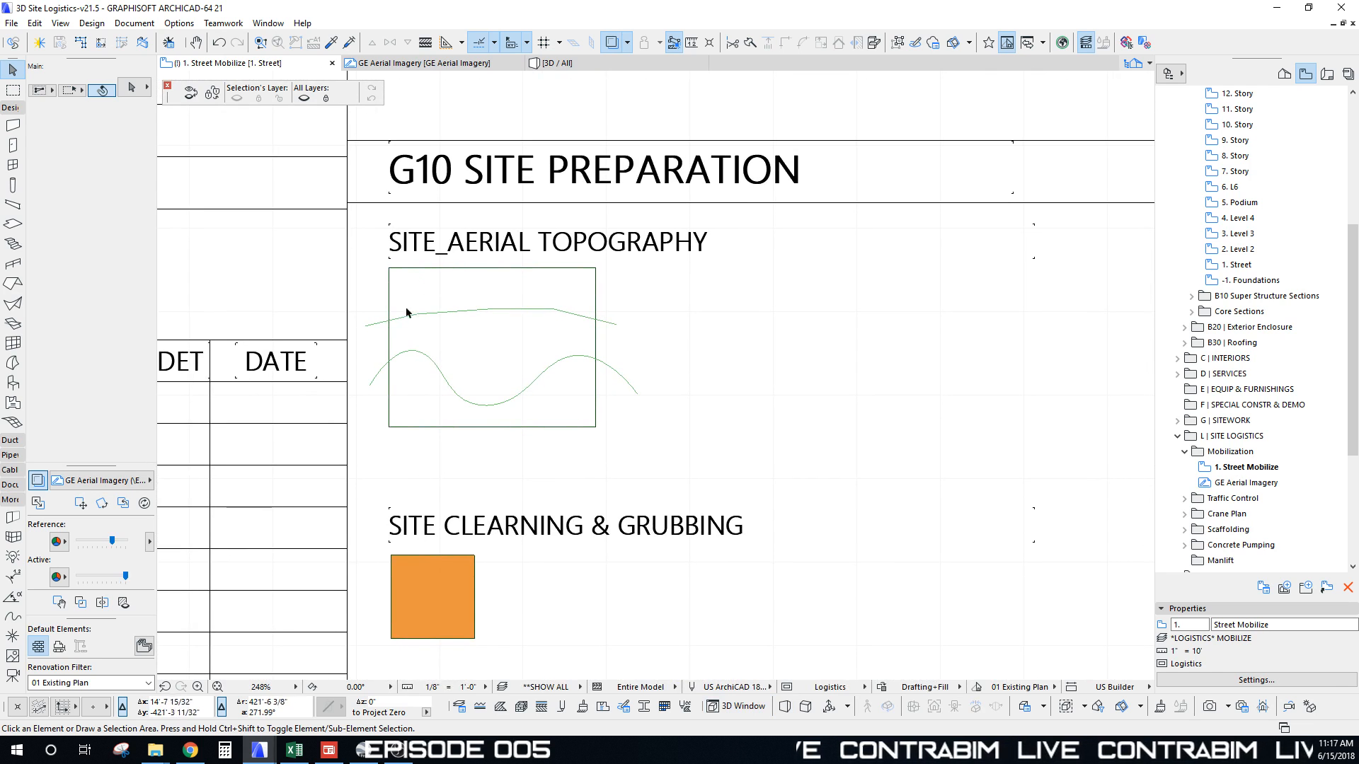
middle_click_drag(499, 281, 474, 272)
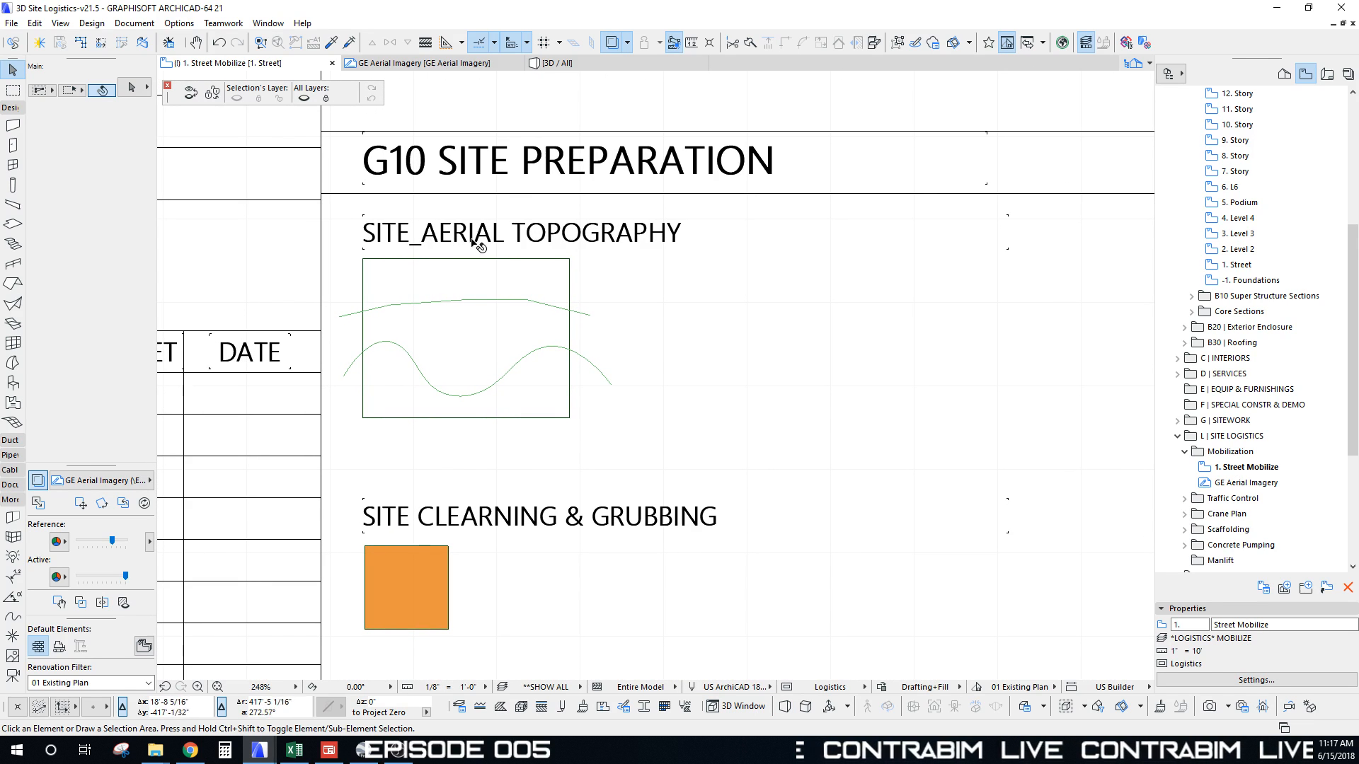
left_click(574, 255, "alt")
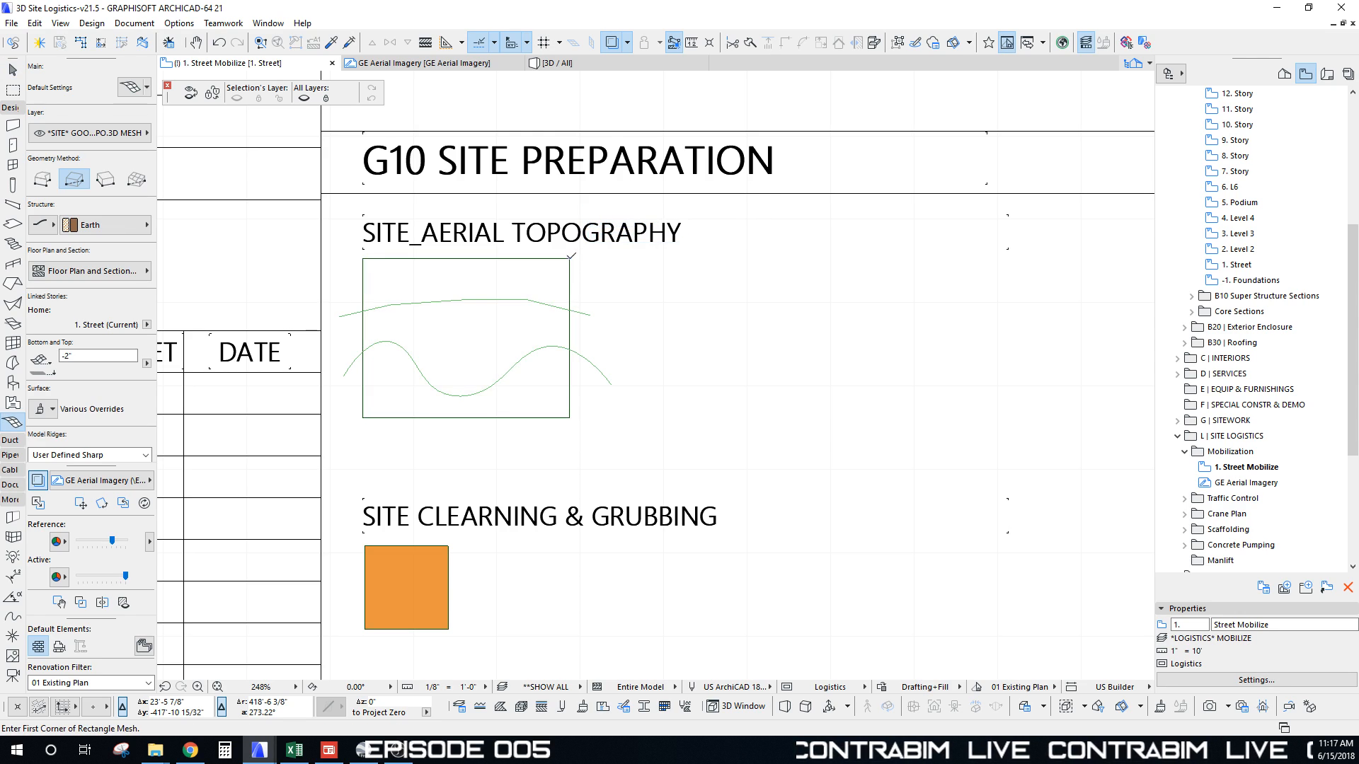
scroll(531, 262, "down", 10)
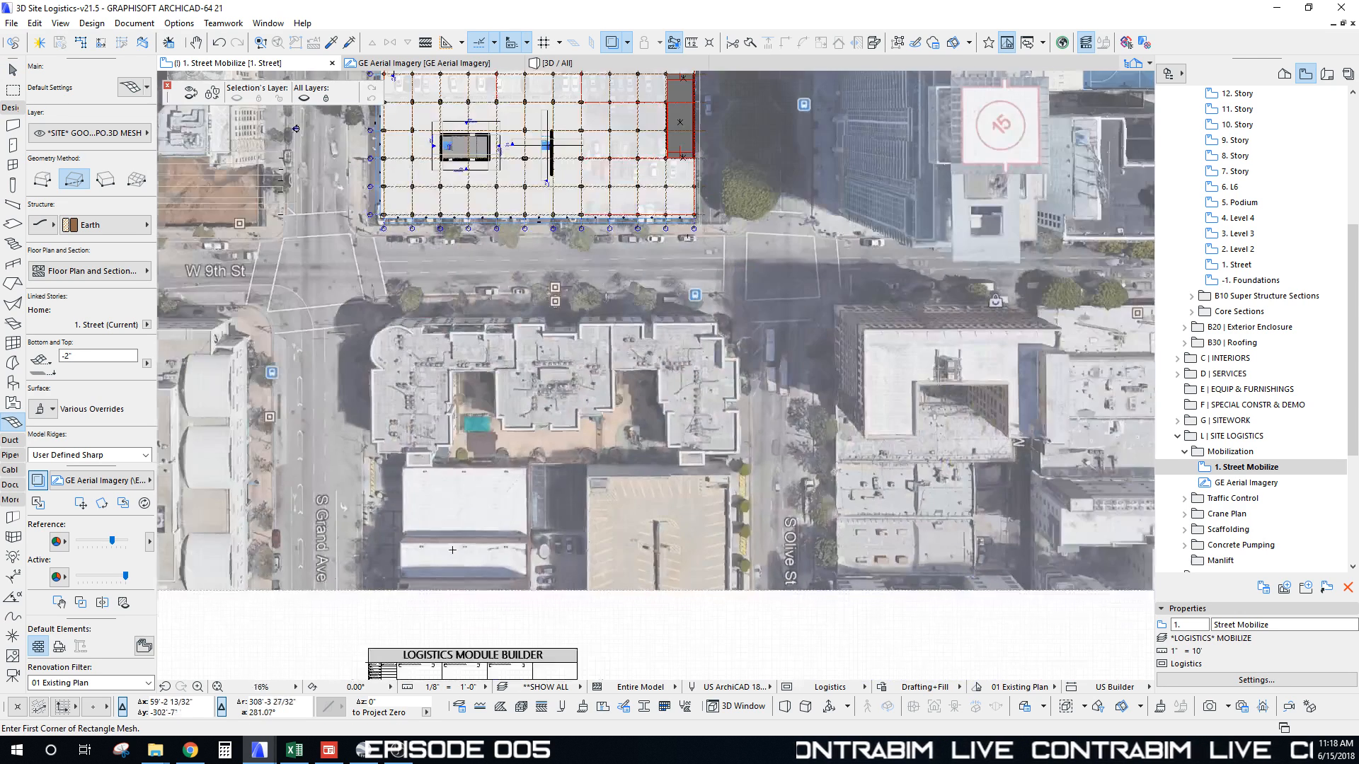
scroll(464, 532, "down", 4)
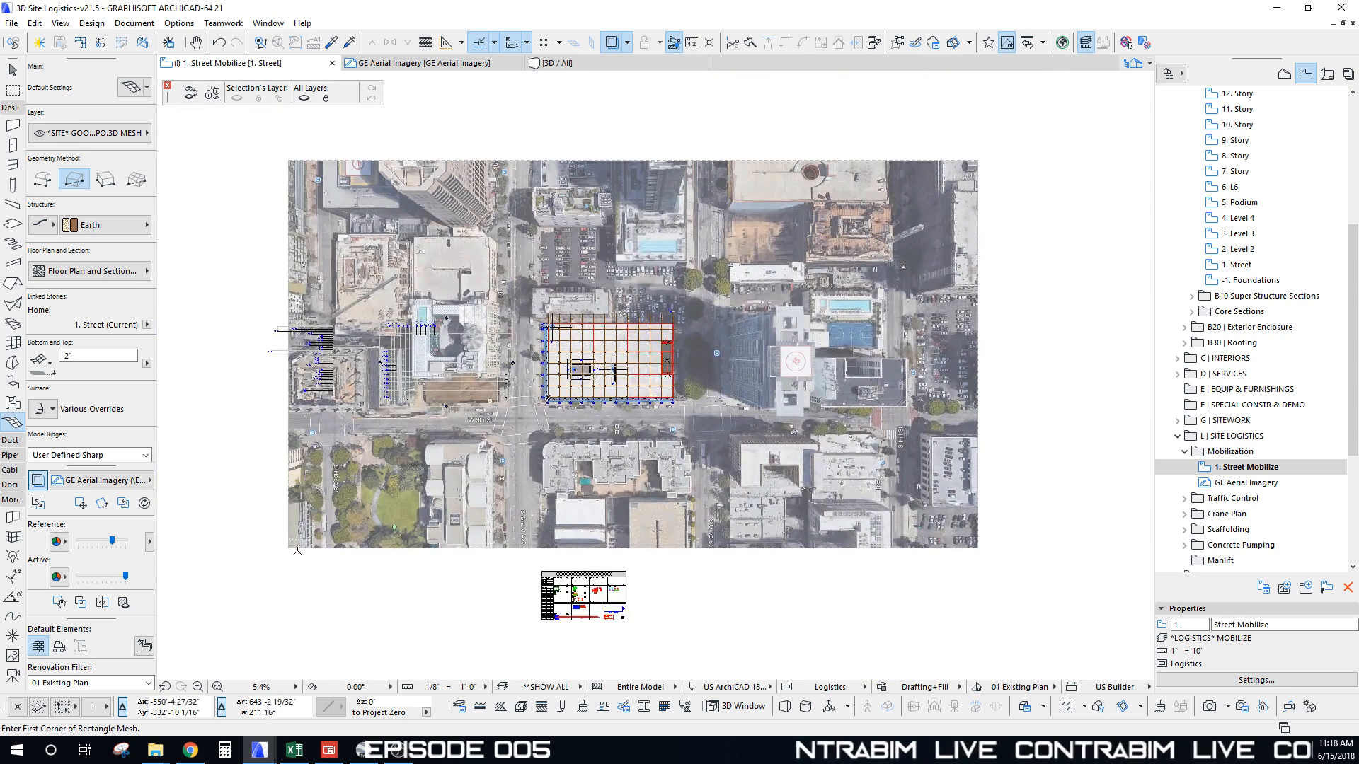
left_click(289, 547)
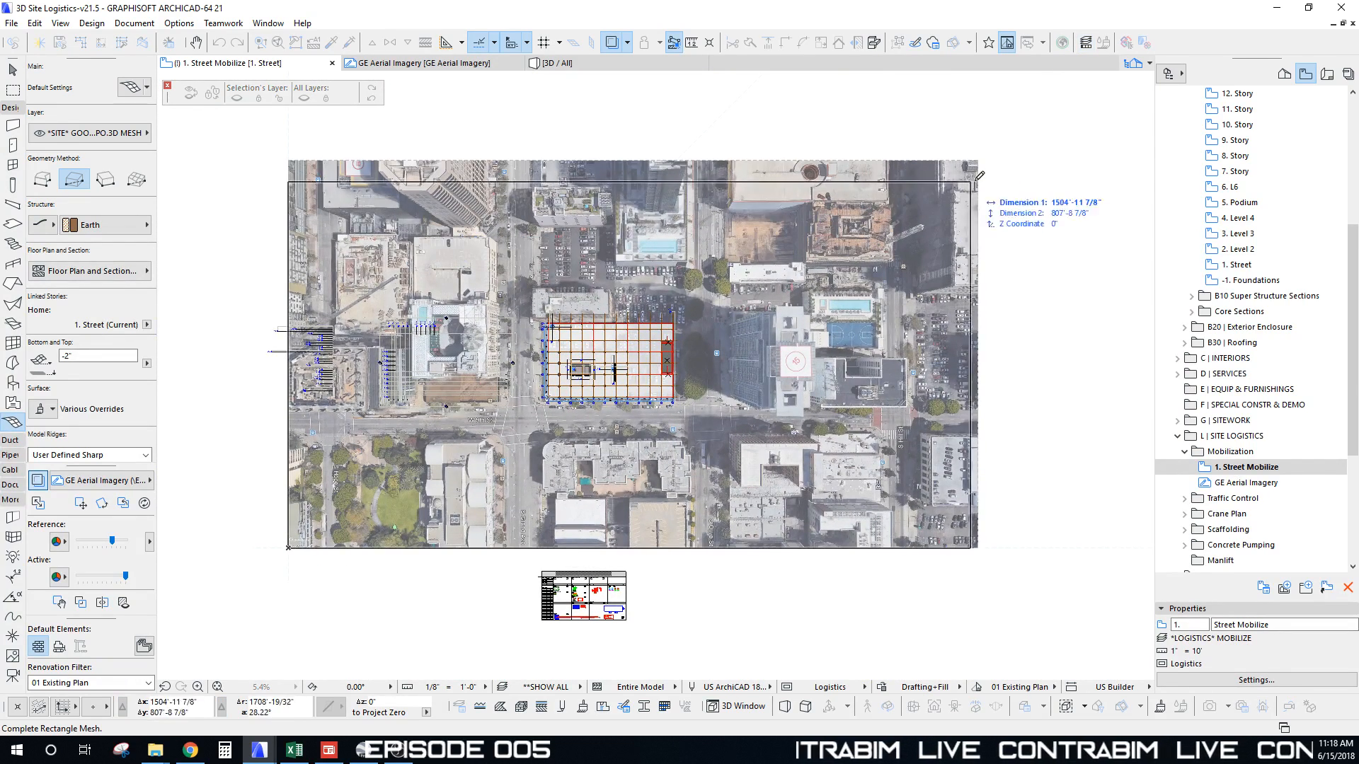
left_click(986, 158)
Step: Select the new mesh, view it in 3D and open its GE Aerial surface settings
middle_click_drag(833, 298, 840, 236)
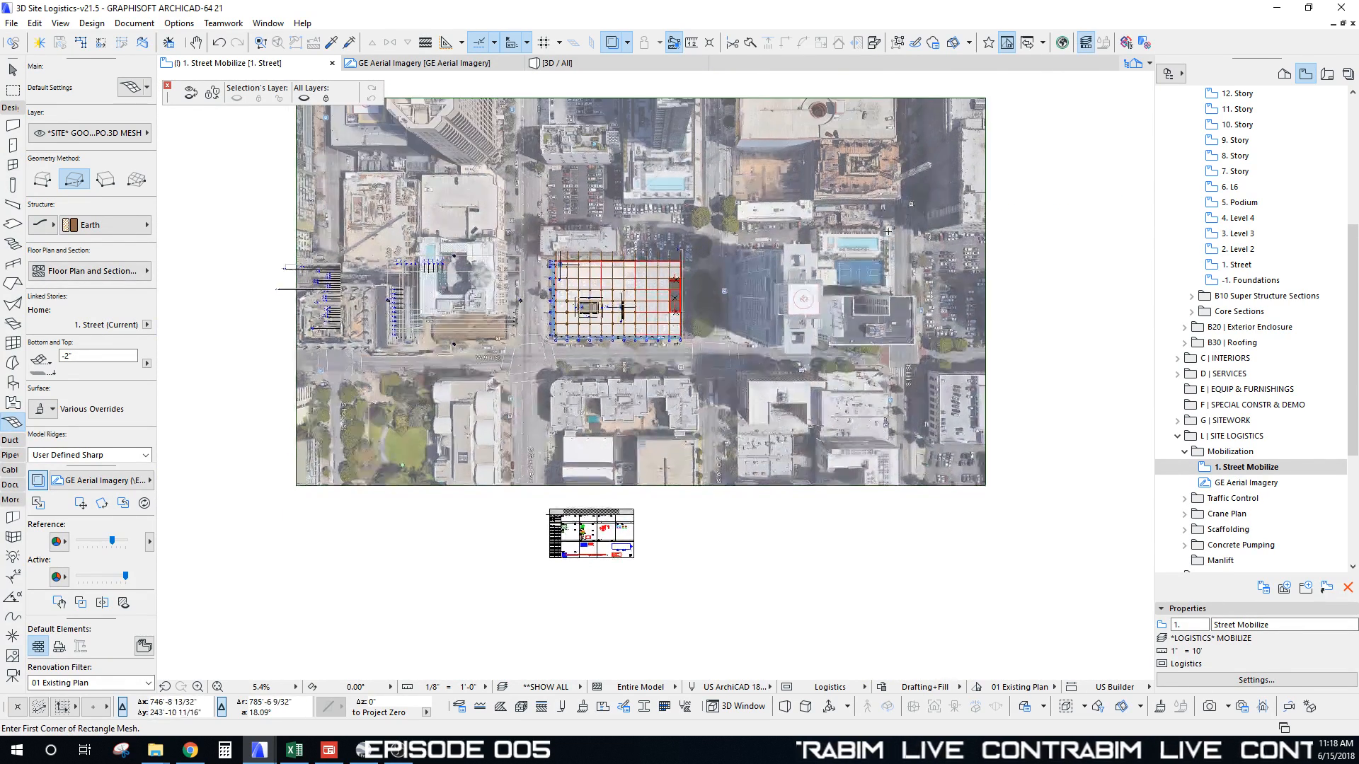
left_click(834, 228, "shift")
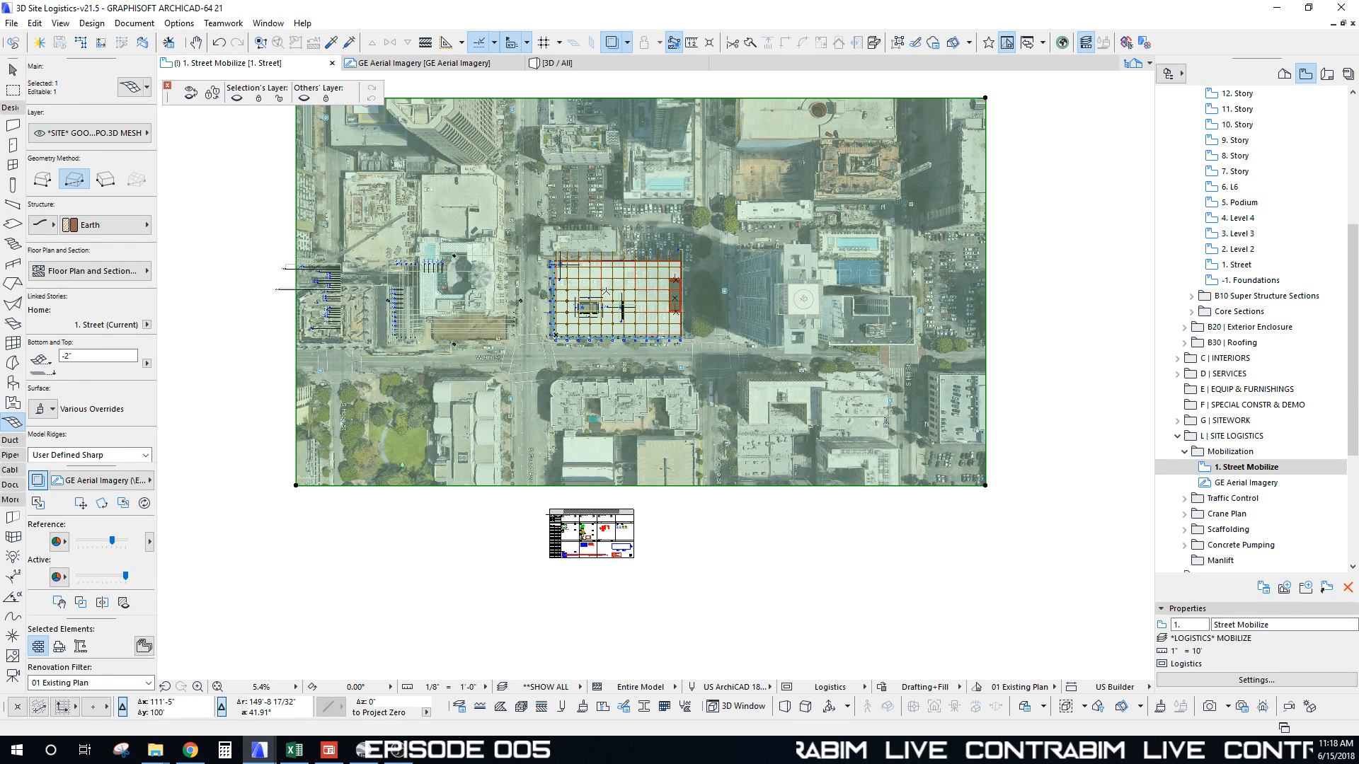
middle_click_drag(606, 291, 601, 333)
middle_click_drag(511, 265, 506, 280)
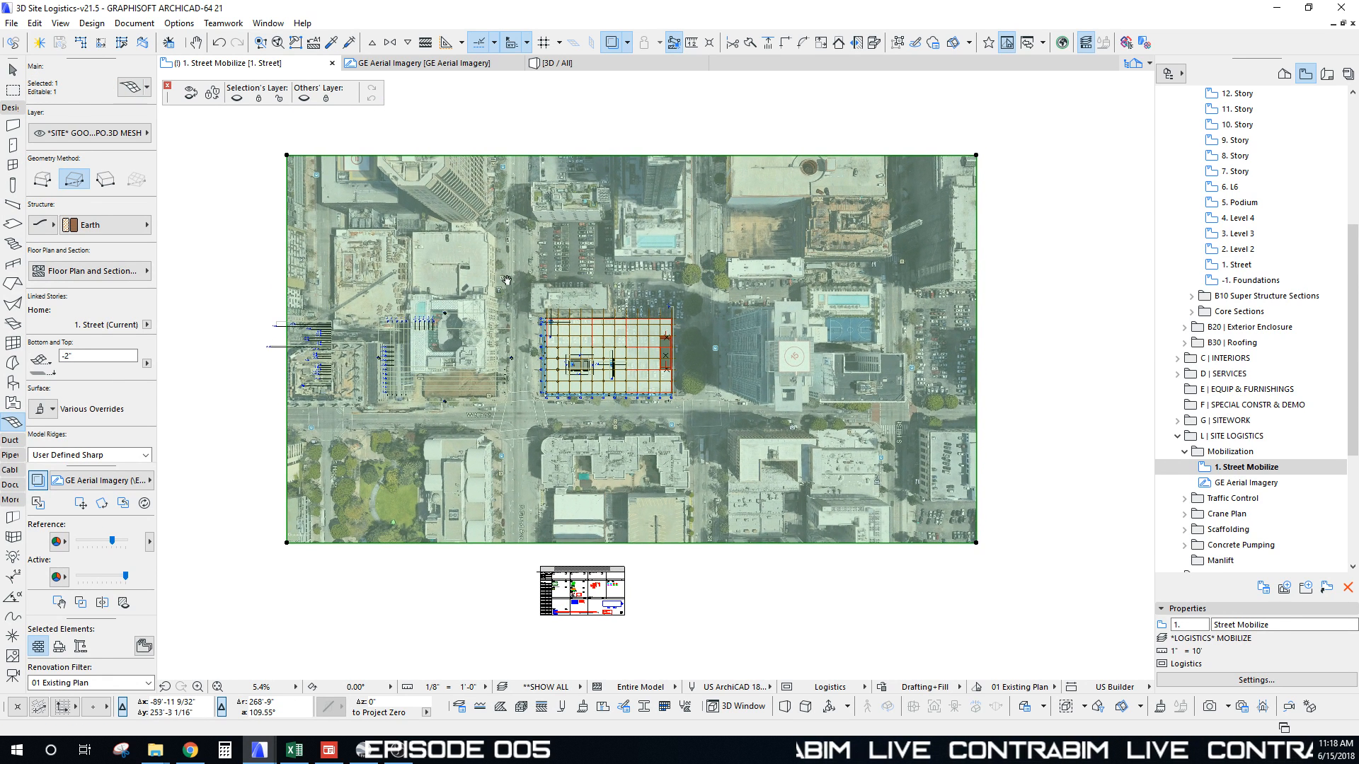
key("F3")
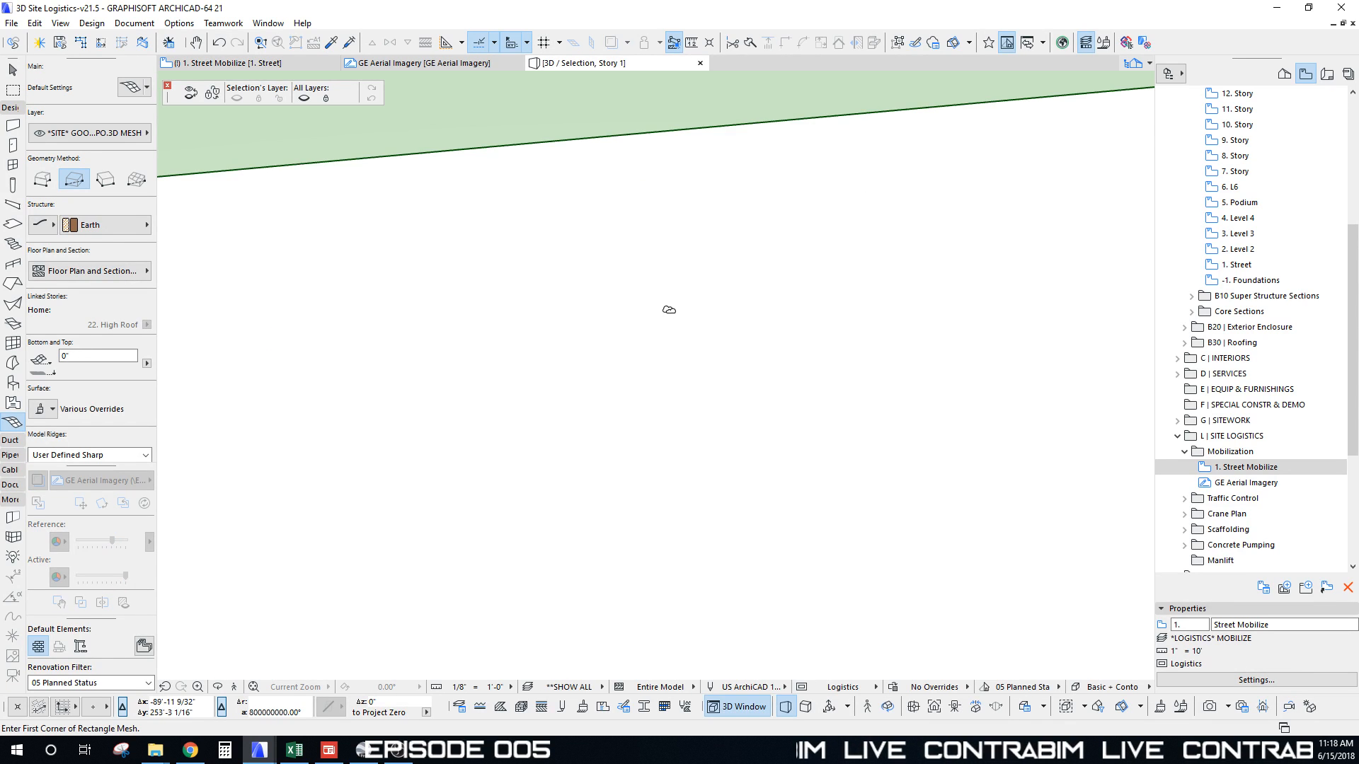
middle_click(667, 310)
middle_click(667, 310)
middle_click_drag(648, 313, 628, 401, "shift")
scroll(628, 401, "up", 5)
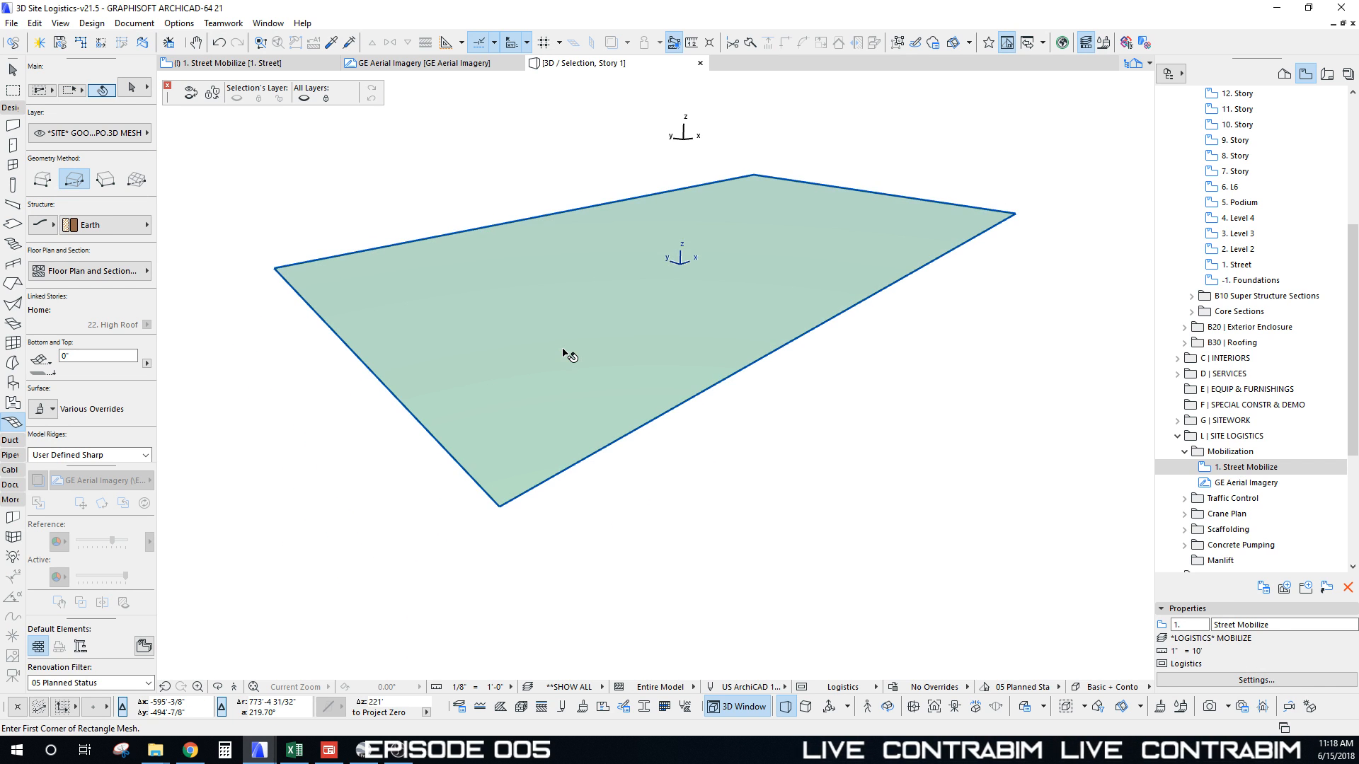
left_click(564, 350, "shift")
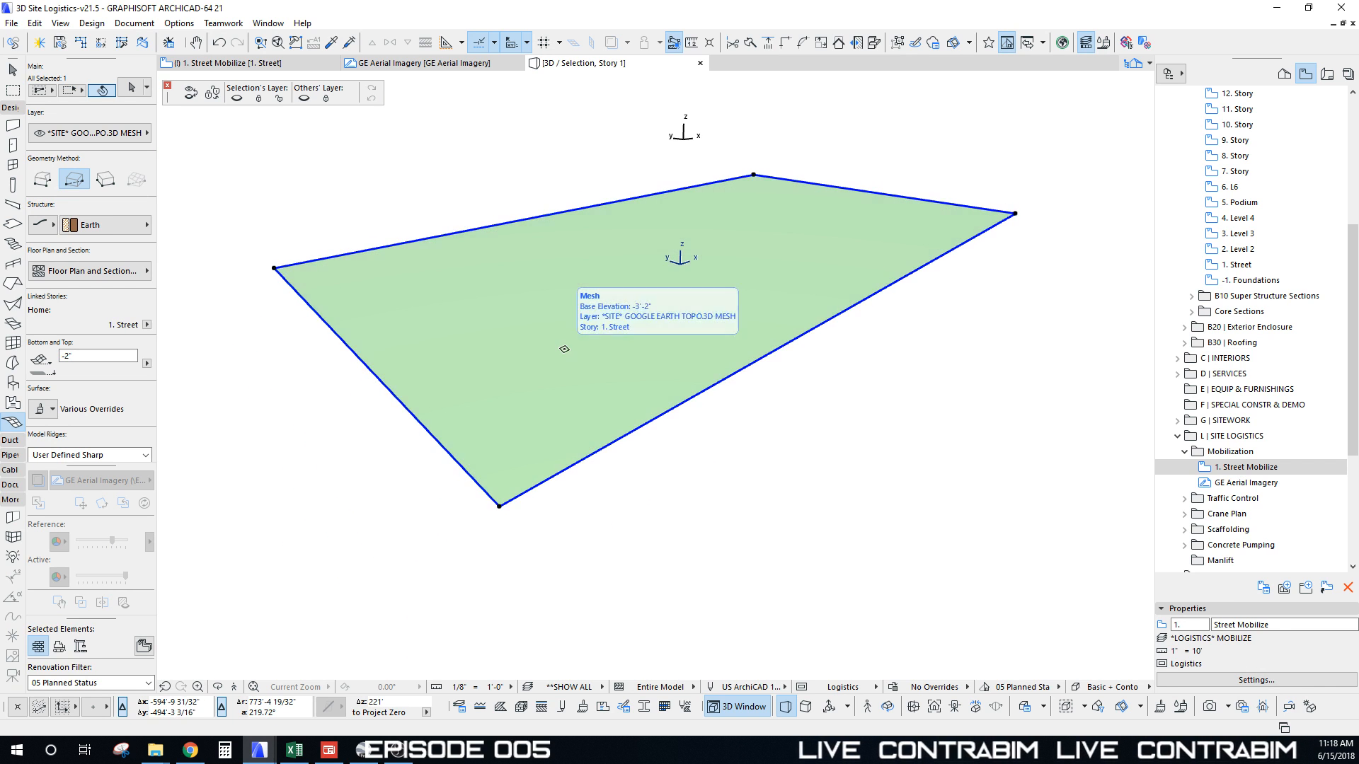
left_click(585, 711)
left_click_drag(412, 65, 646, 25)
Step: Keep GE Aerial as the surface and load GE 1521.jpg as its texture image
left_click(673, 50)
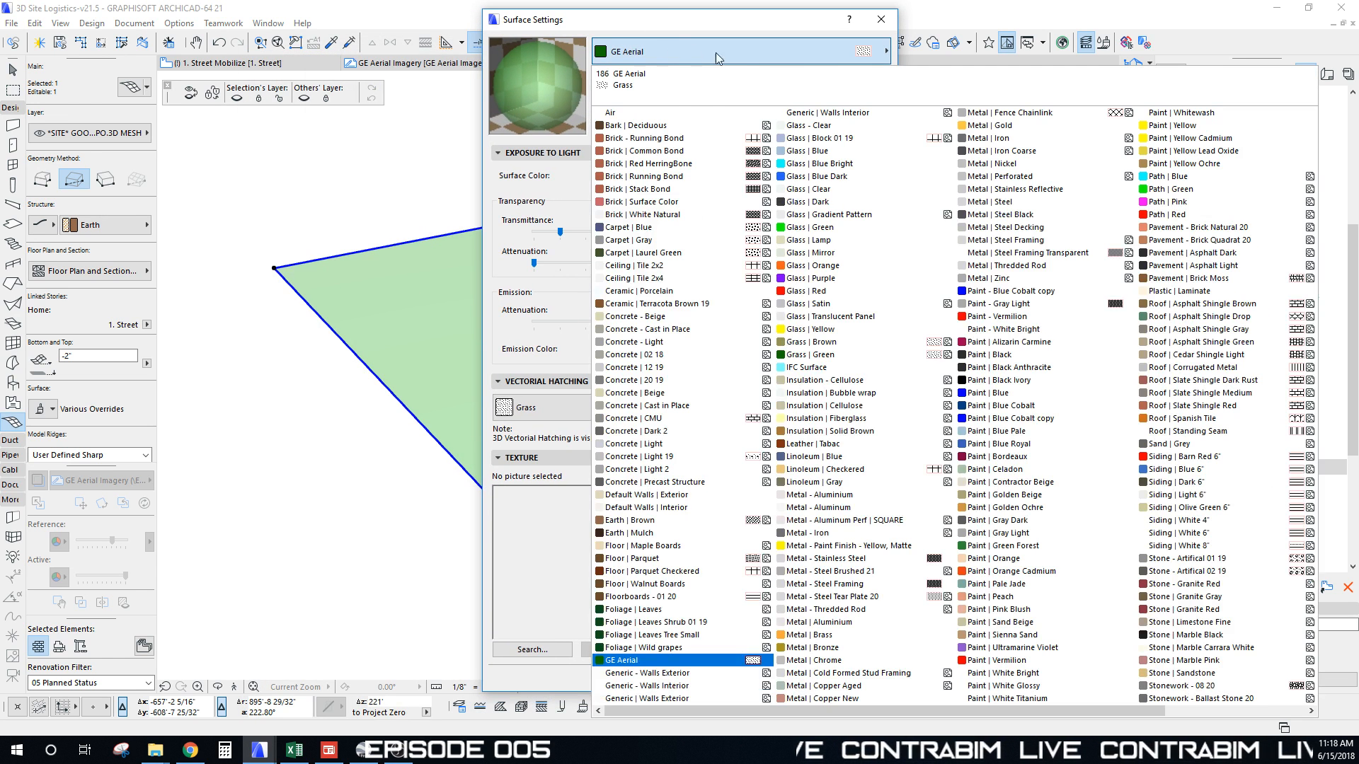
left_click(638, 661)
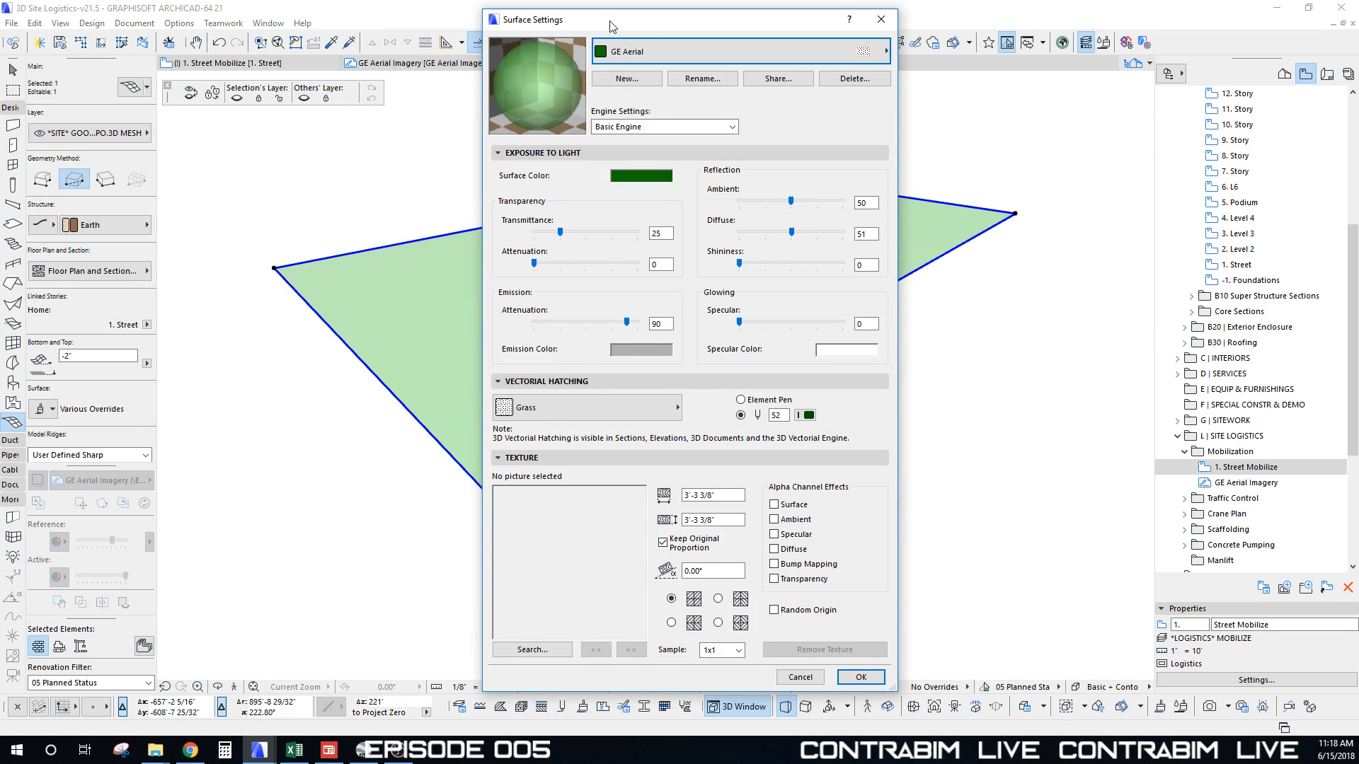
left_click_drag(613, 27, 597, 23)
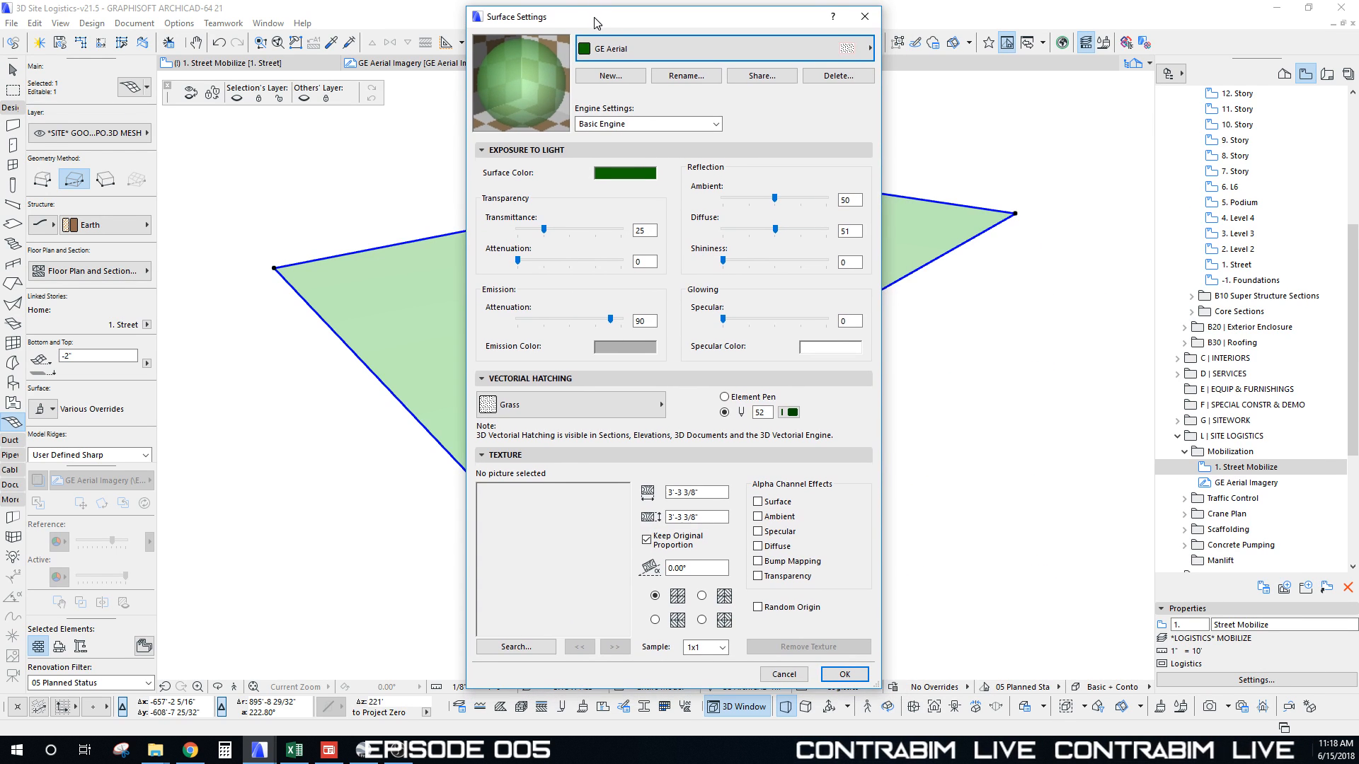
left_click(525, 653)
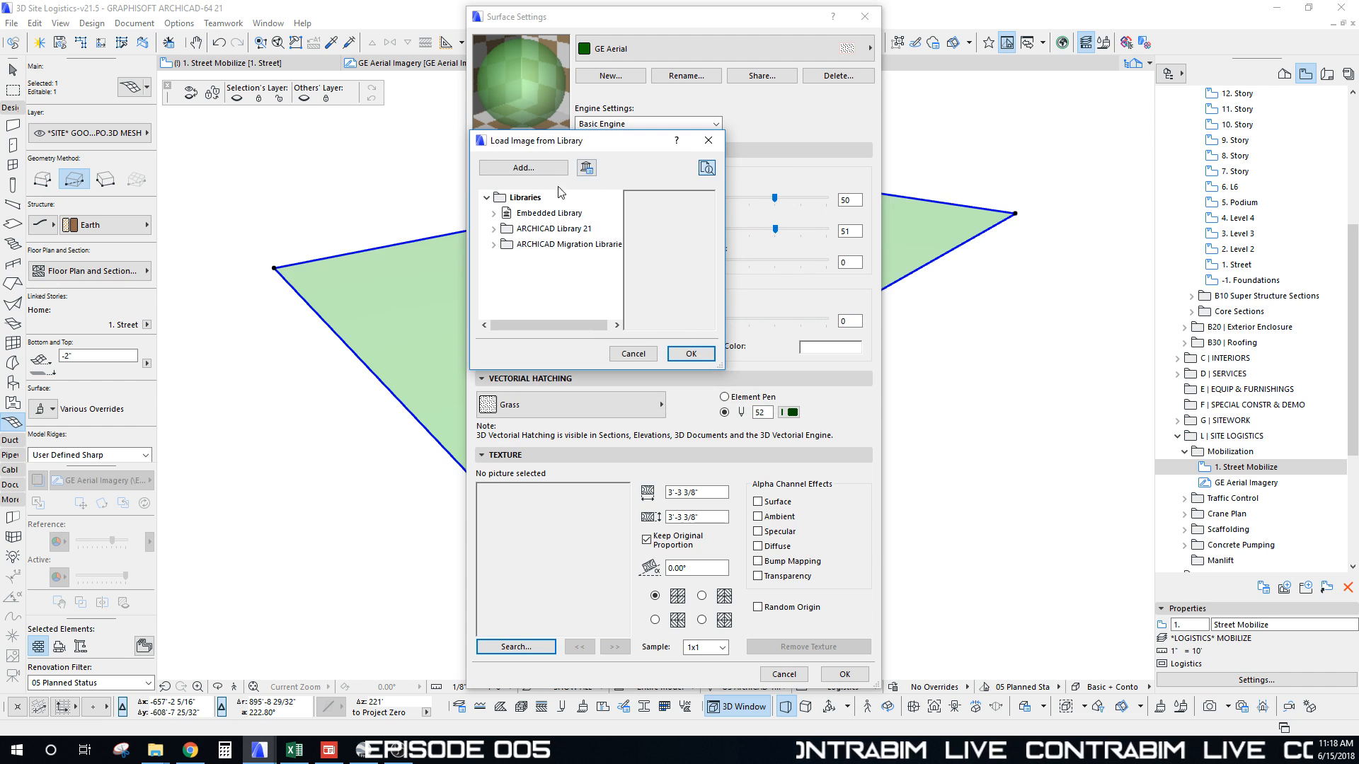
left_click(526, 168)
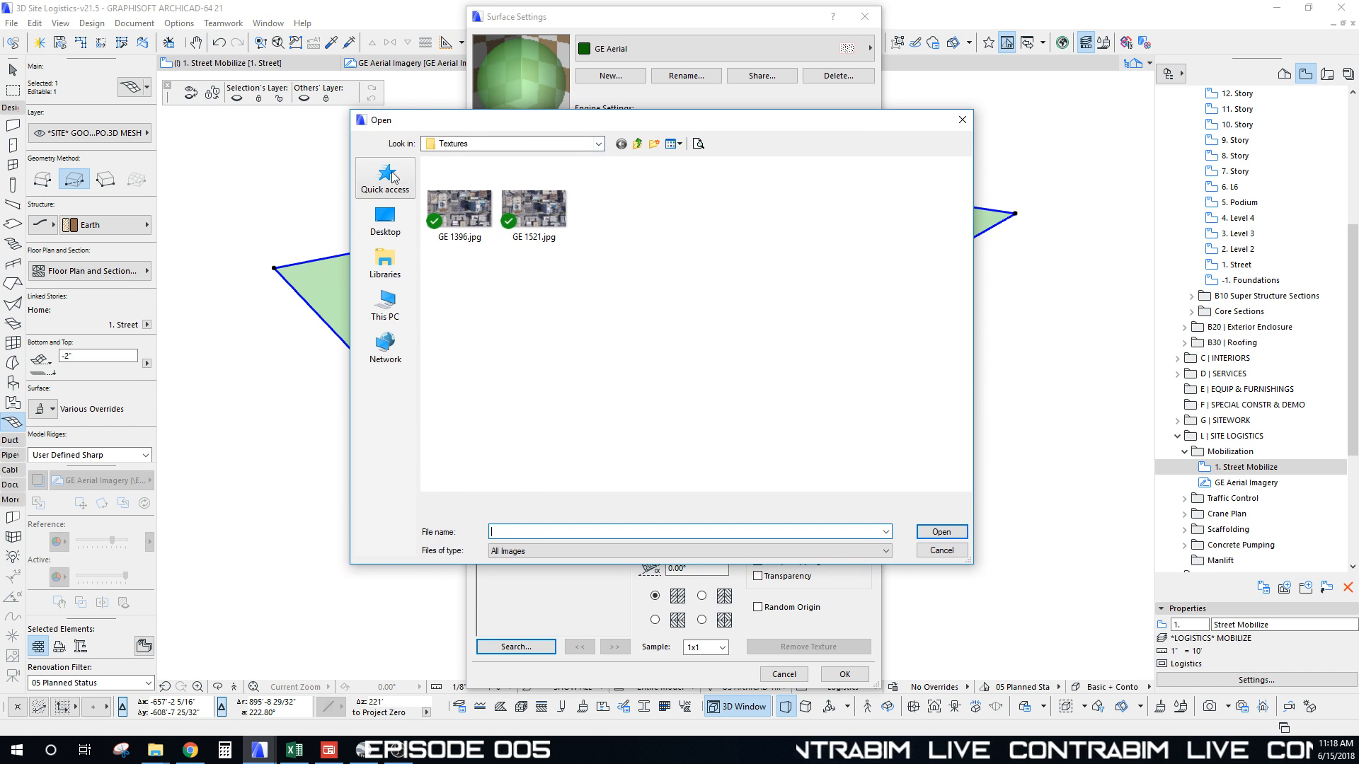
left_click(541, 205)
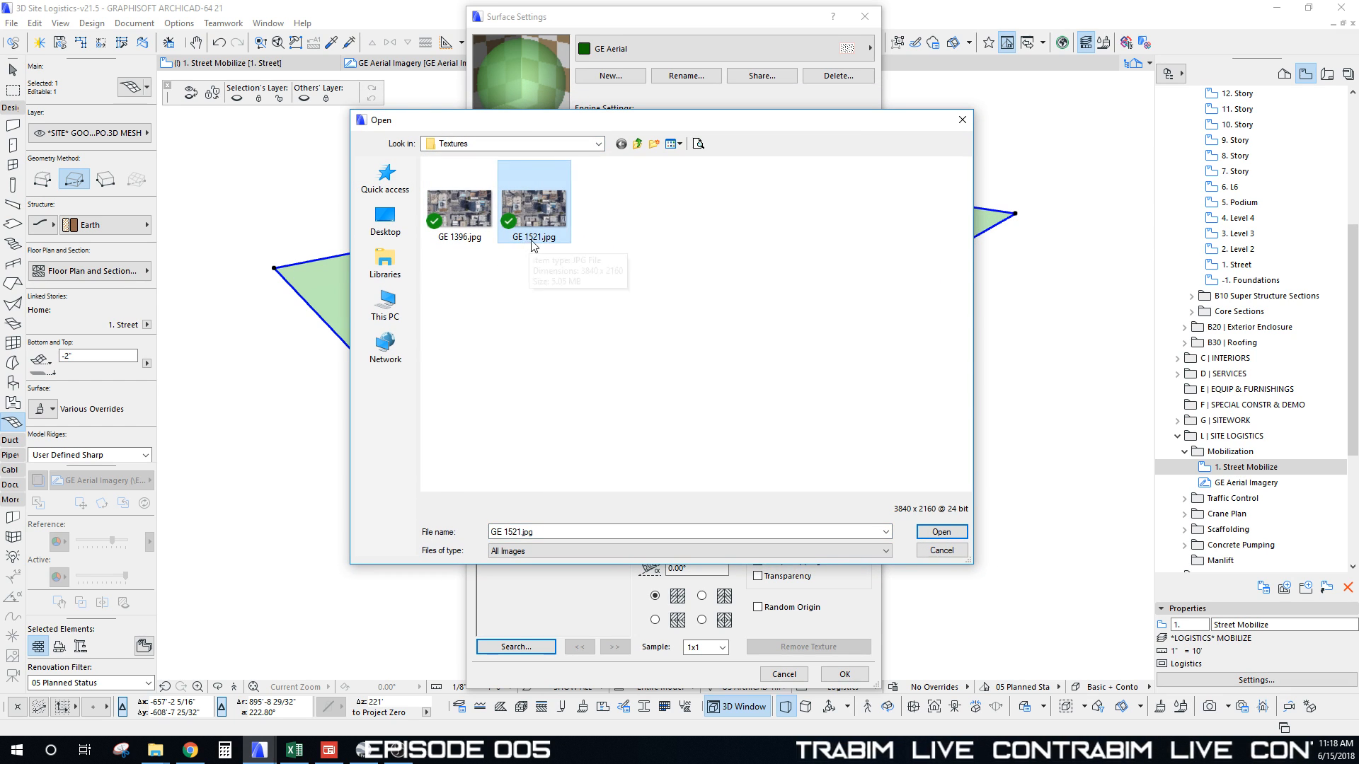
left_click(945, 535)
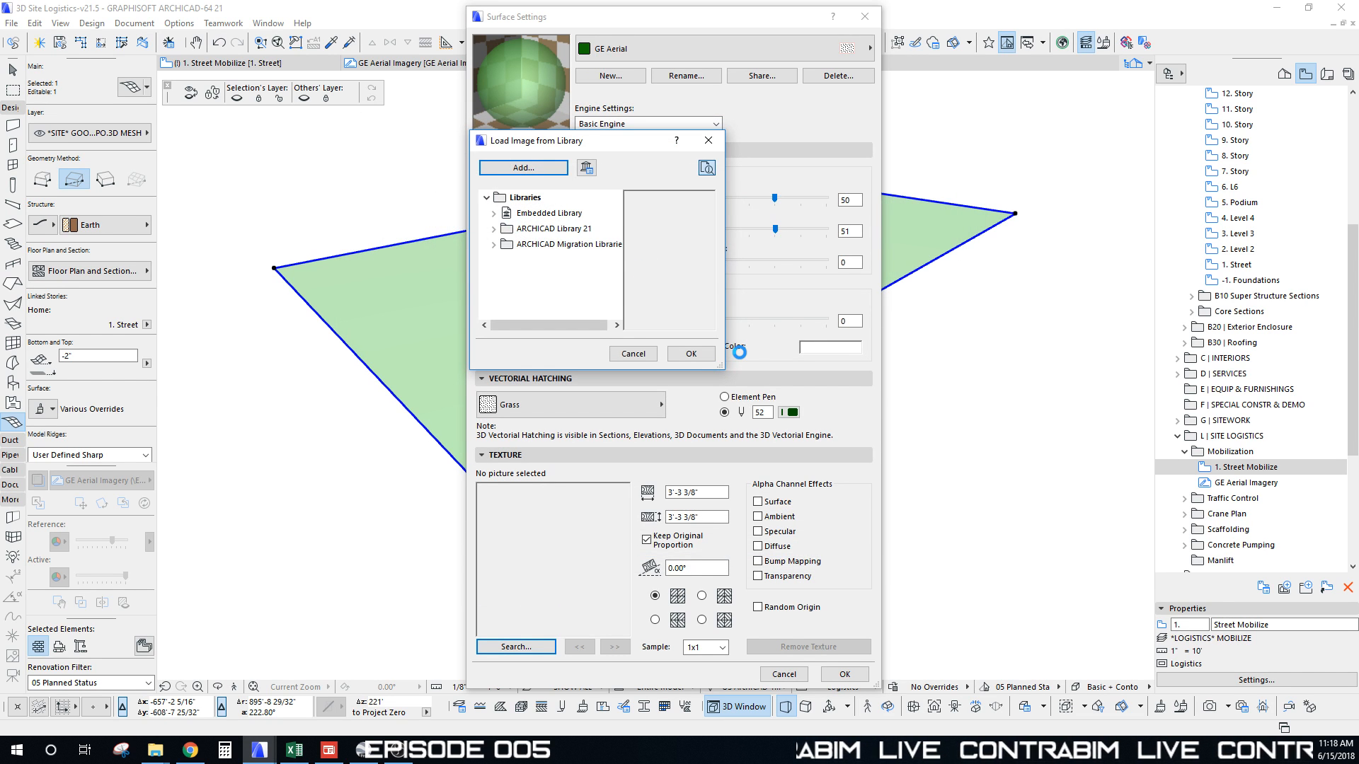
left_click(691, 353)
Step: Keep the texture's original proportion and set its width to 1521'
left_click(665, 536)
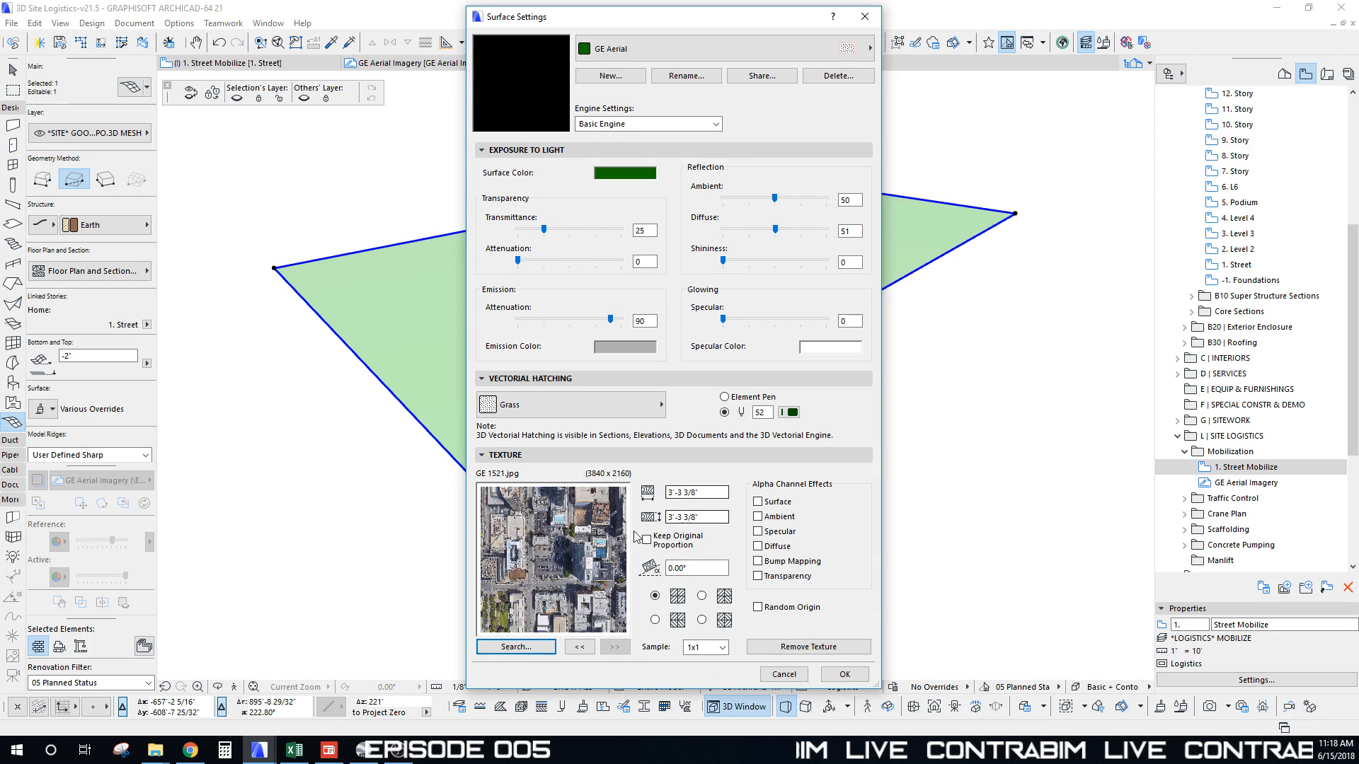
left_click(647, 540)
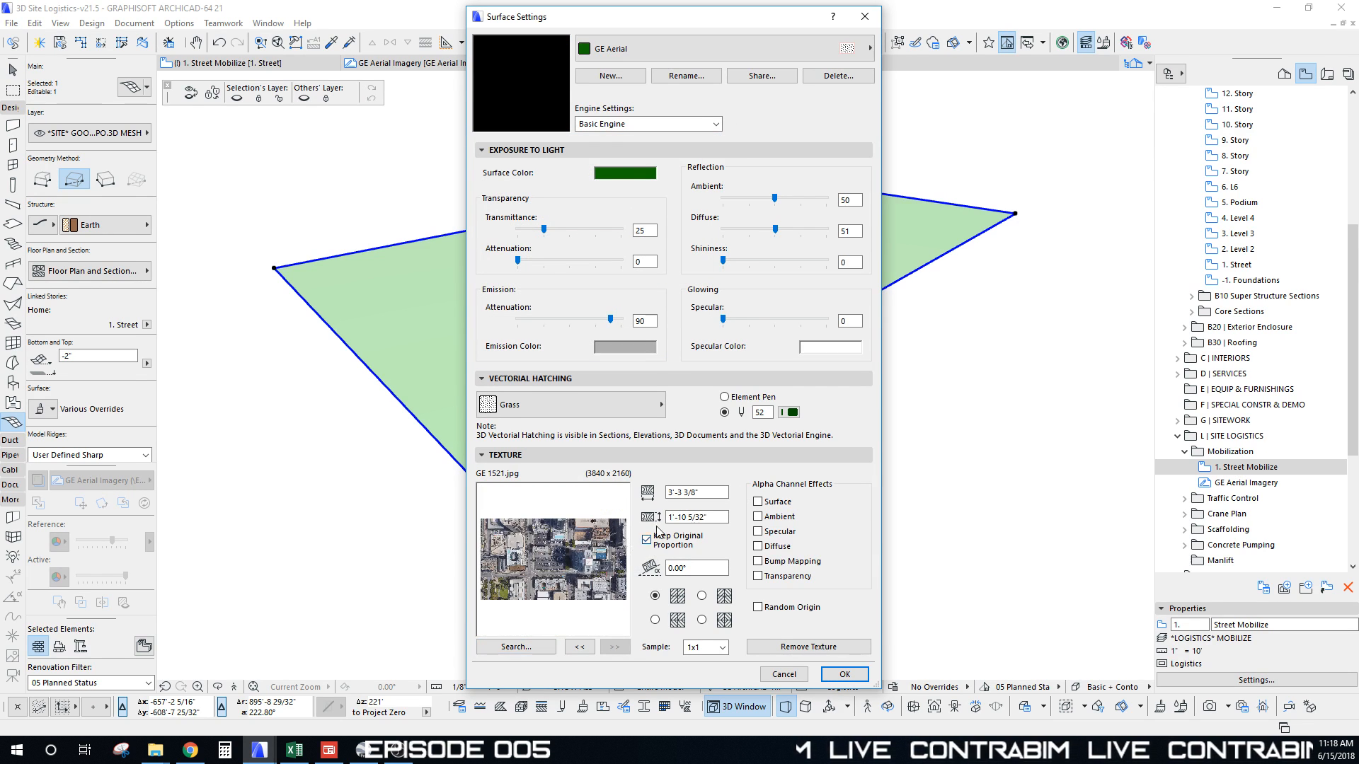
left_click(715, 493)
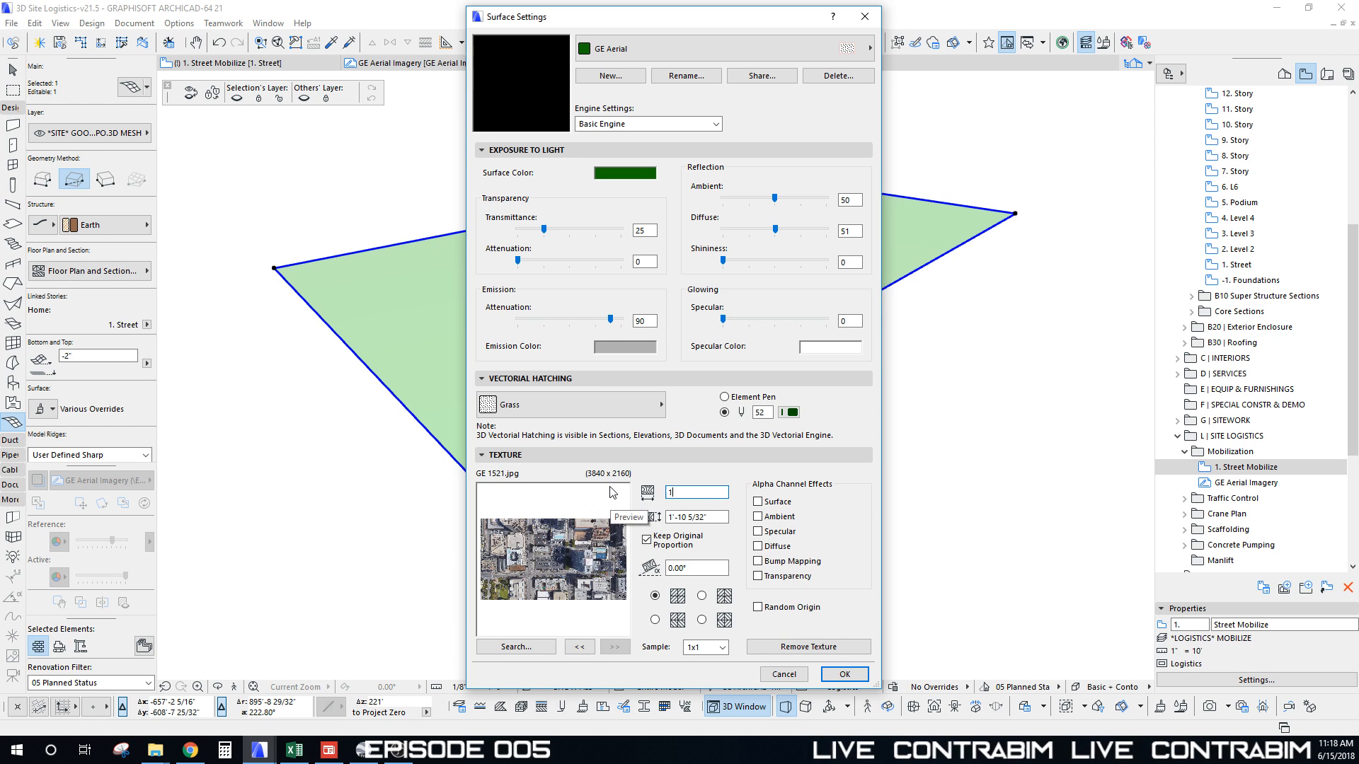
left_click(723, 517)
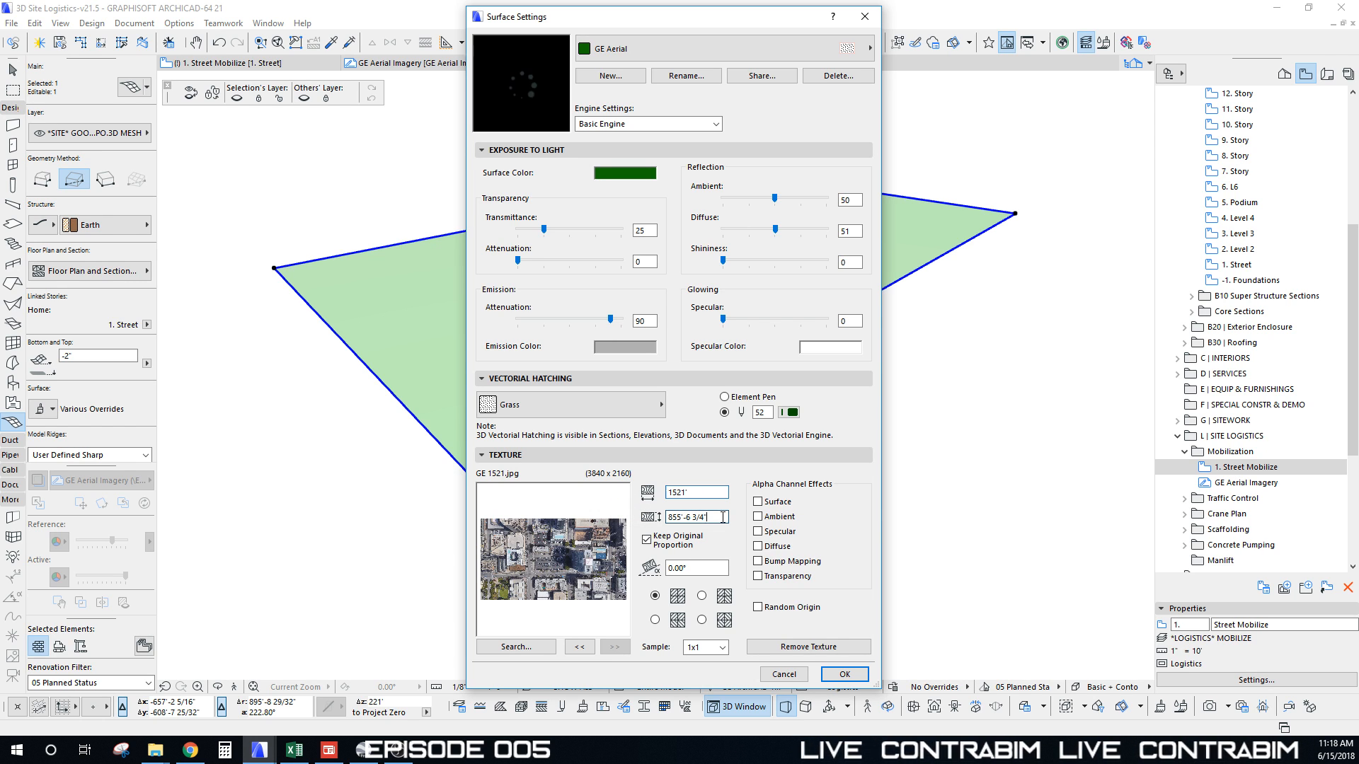
left_click(695, 494)
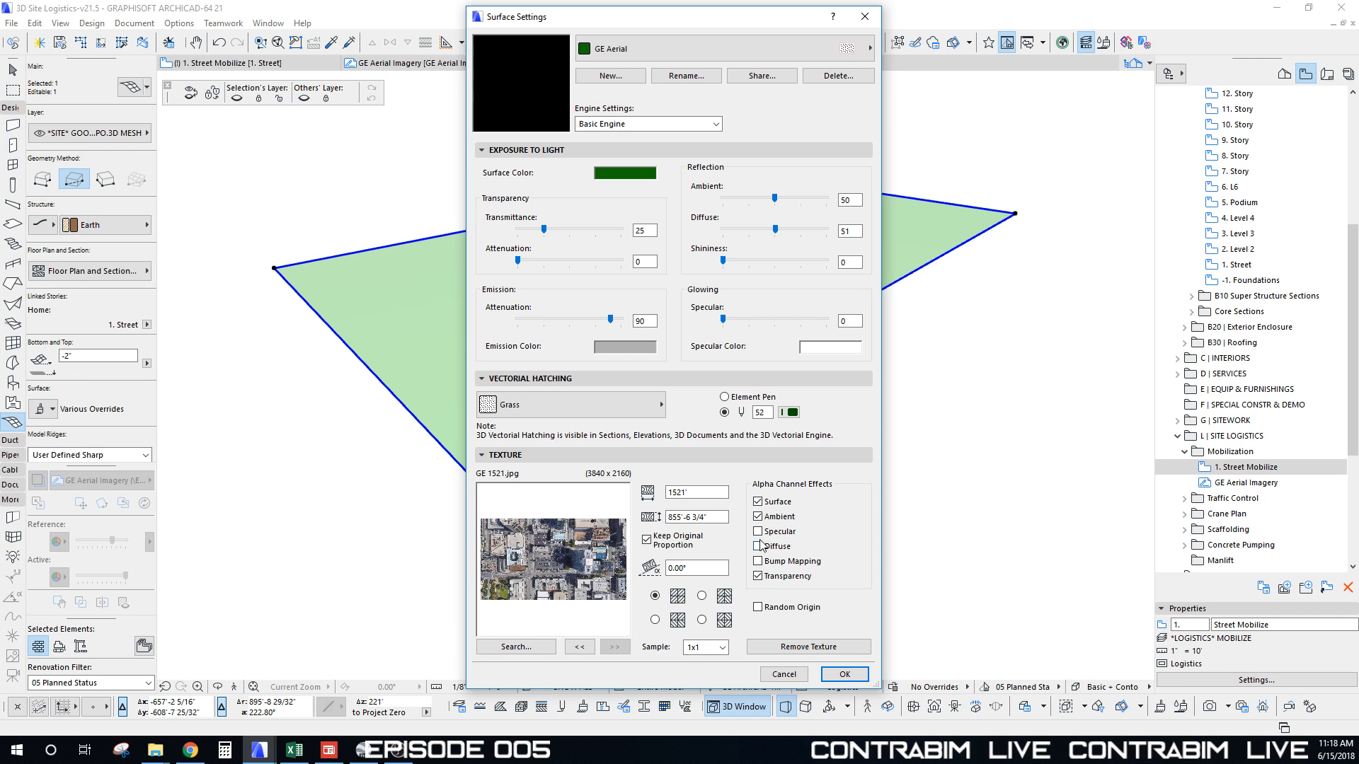
left_click_drag(600, 23, 530, 29)
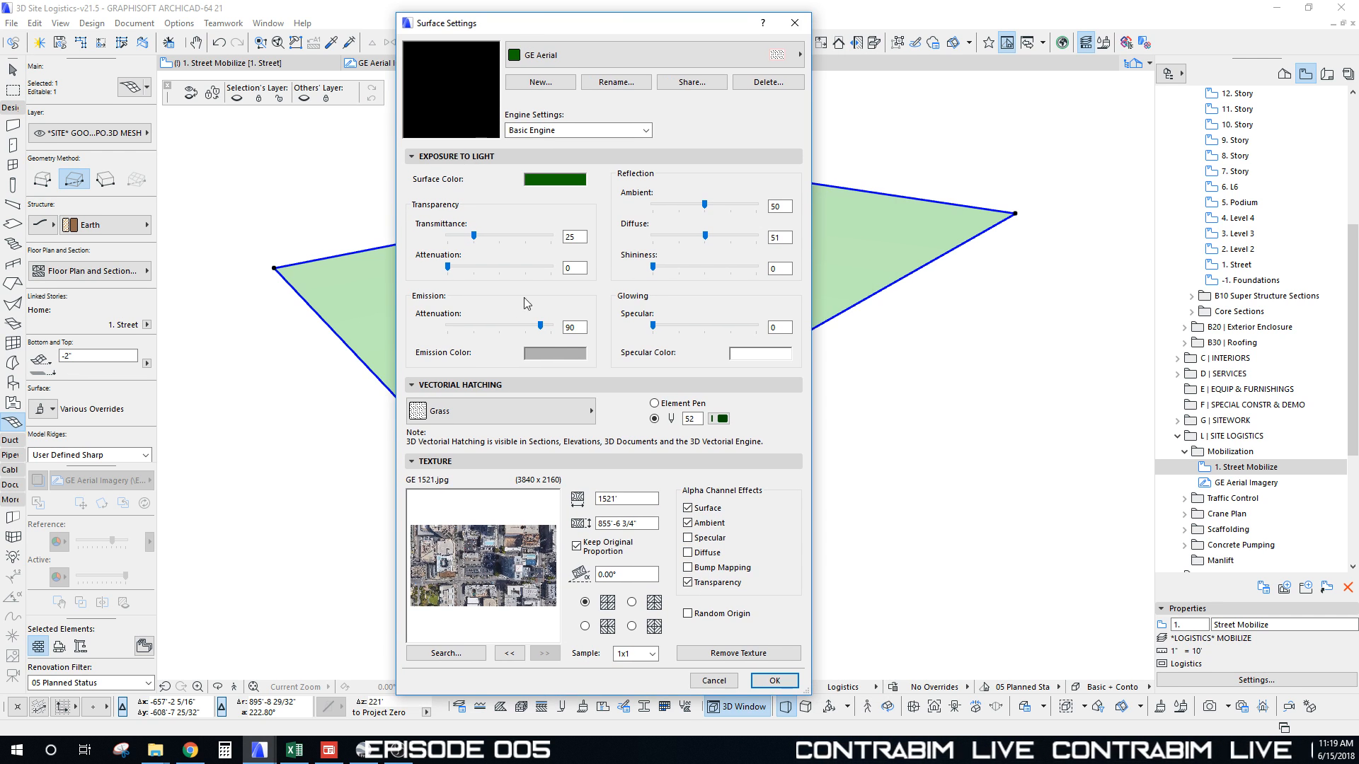
Step: Apply the textured surface and orbit around the aerial-photo mesh
left_click(775, 680)
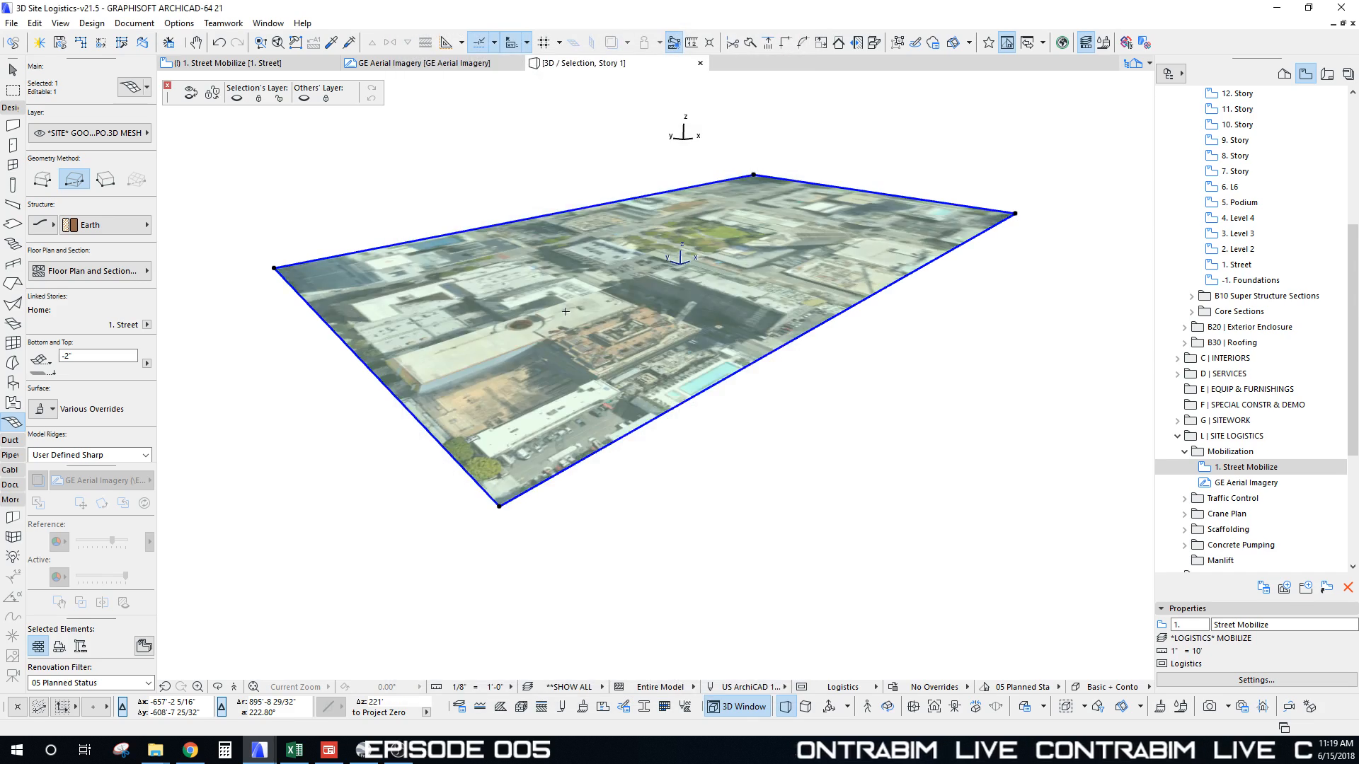
mouse_move(653, 301)
middle_mouse_down("shift")
mouse_move(626, 375)
mouse_move(520, 403)
mouse_move(535, 453)
mouse_move(427, 218)
mouse_move(707, 433)
mouse_move(647, 304)
middle_mouse_up("shift")
middle_click_drag(647, 304, 843, 283, "shift")
scroll(773, 330, "up", 10)
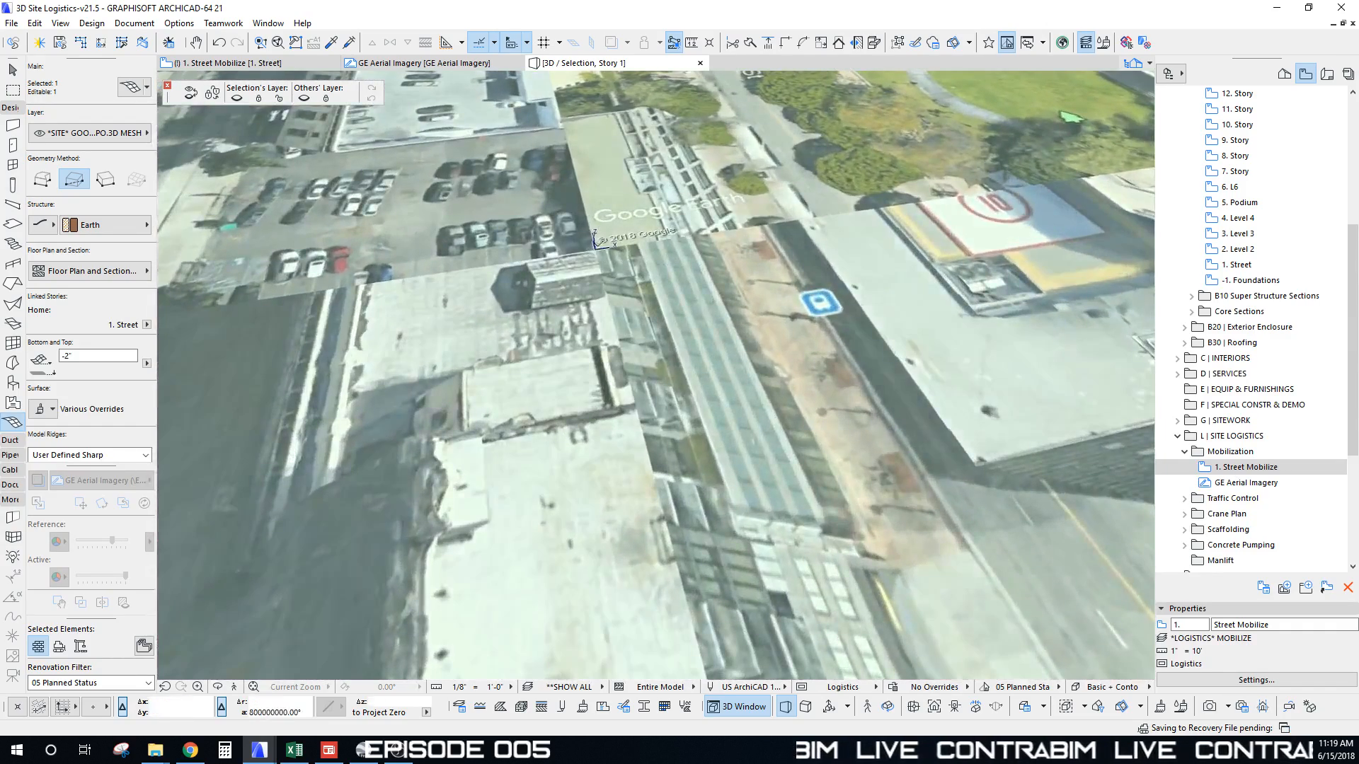
scroll(620, 225, "down", 10)
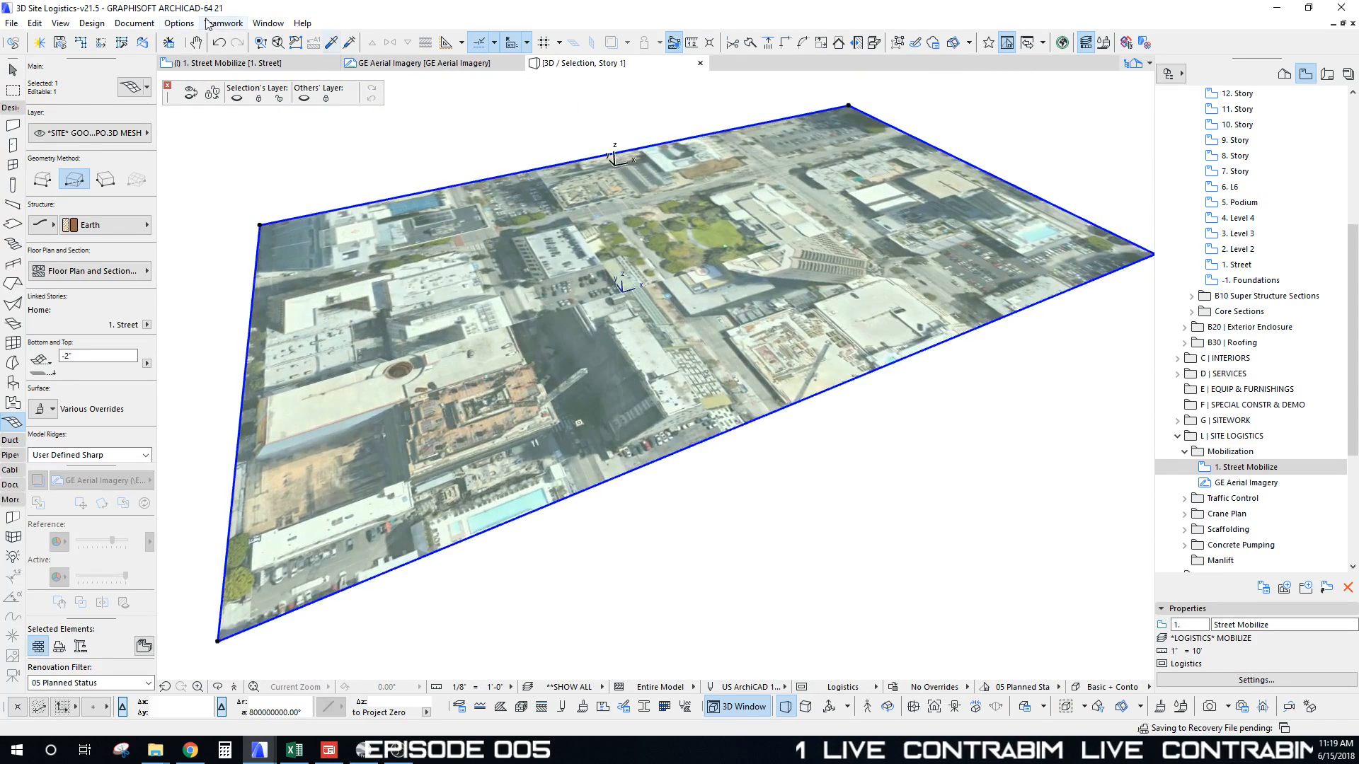
Step: Use Align 3D Texture > Set Origin to place the photo origin at the mesh's lower-left corner
left_click(179, 23)
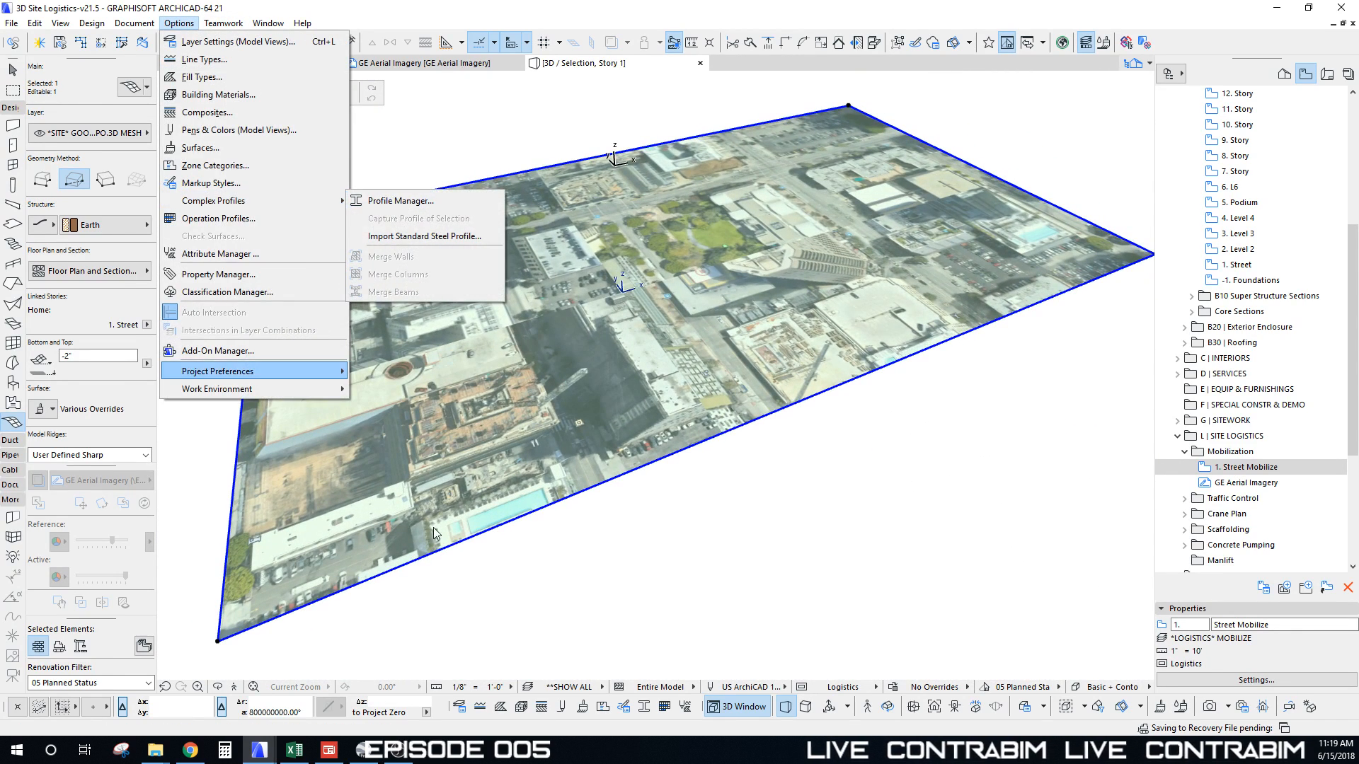
mouse_move(117, 23)
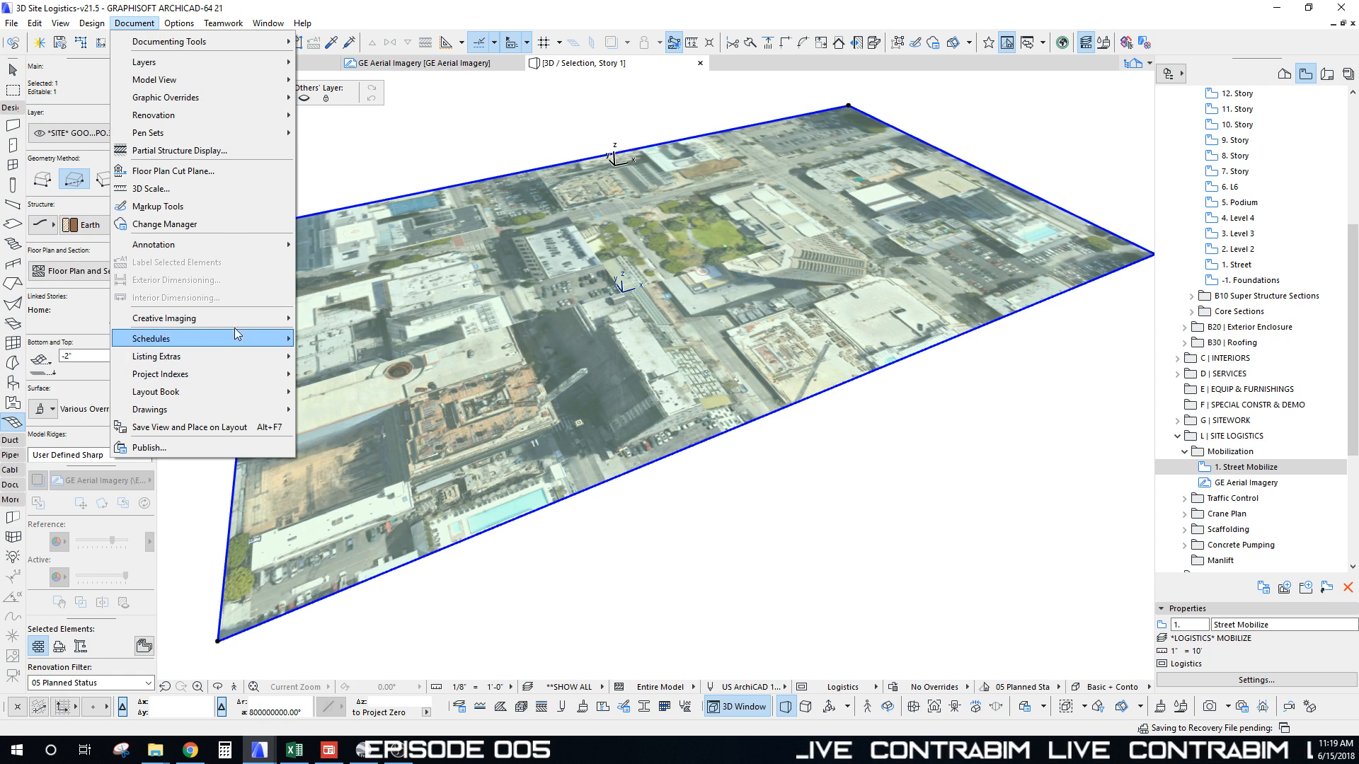
mouse_move(254, 320)
mouse_move(396, 429)
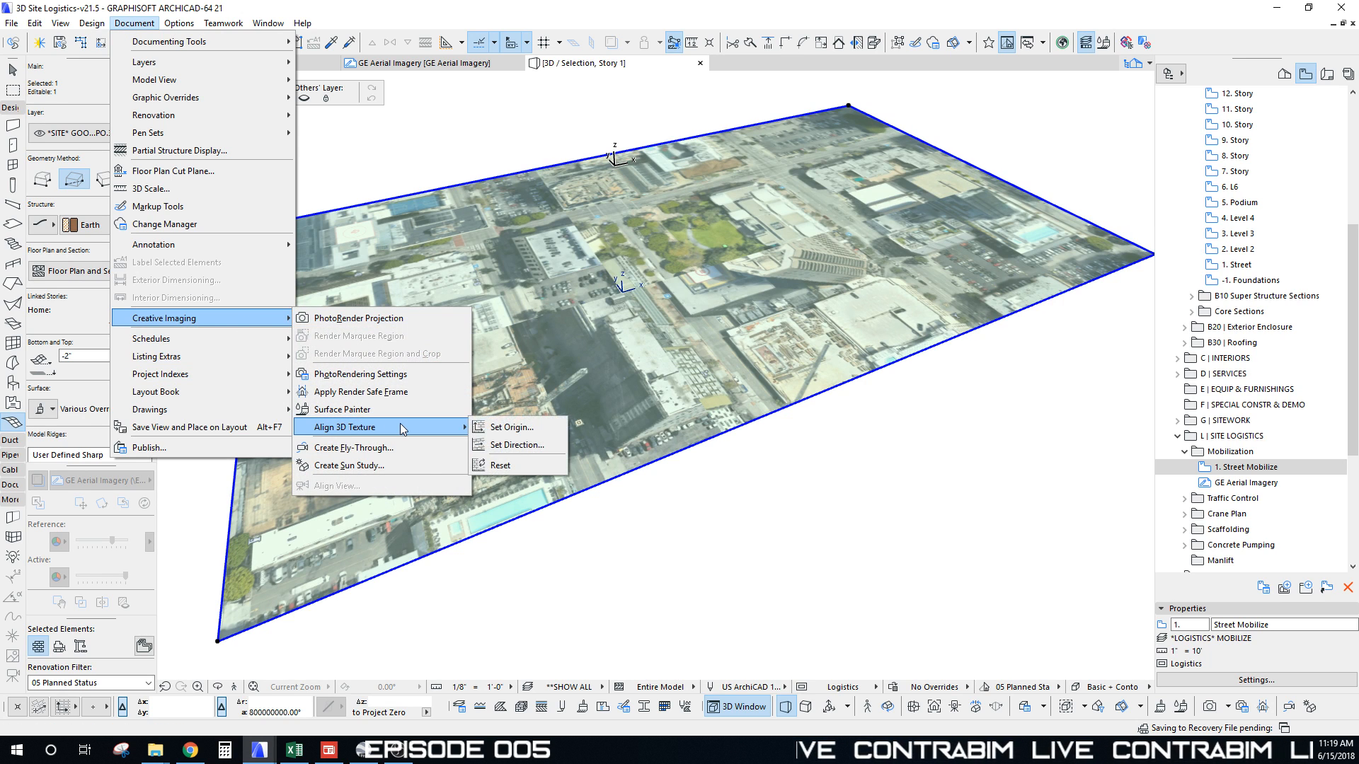
left_click(504, 427)
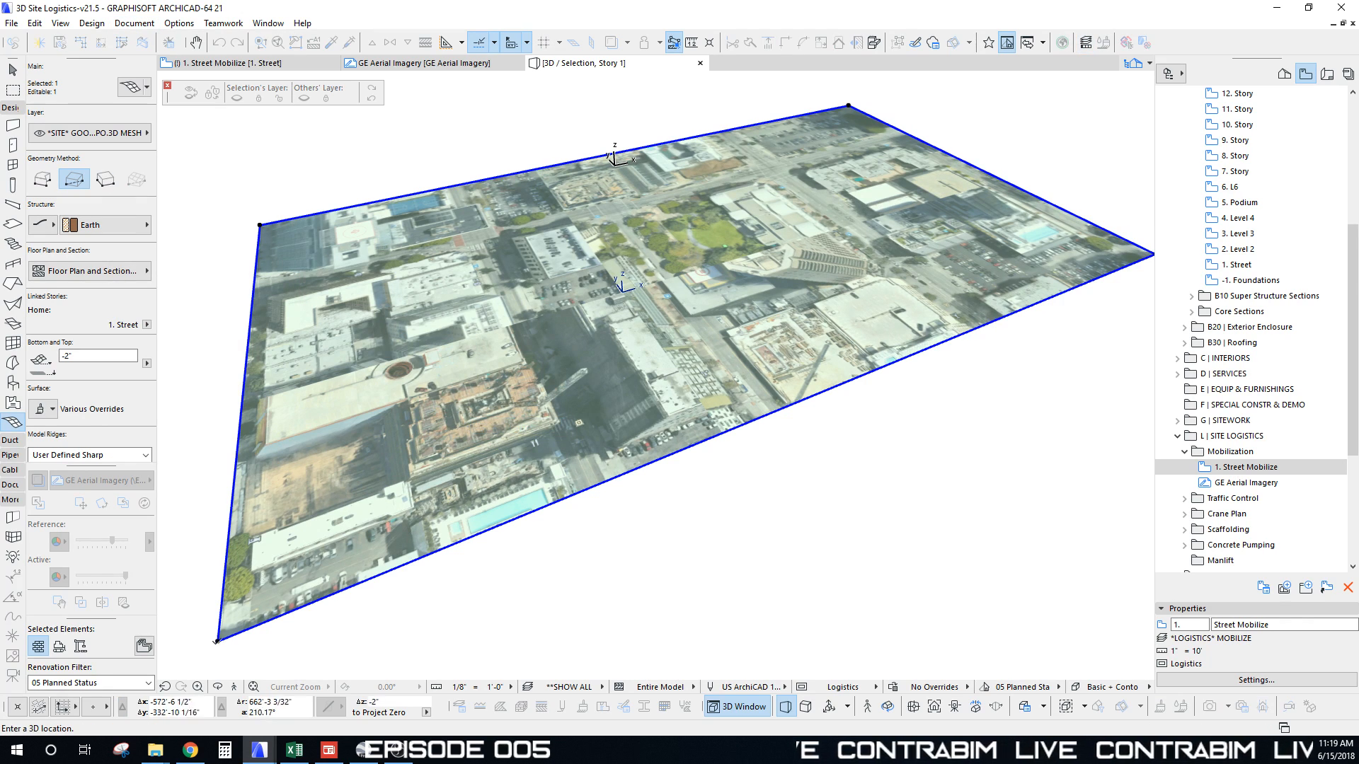
left_click(217, 641)
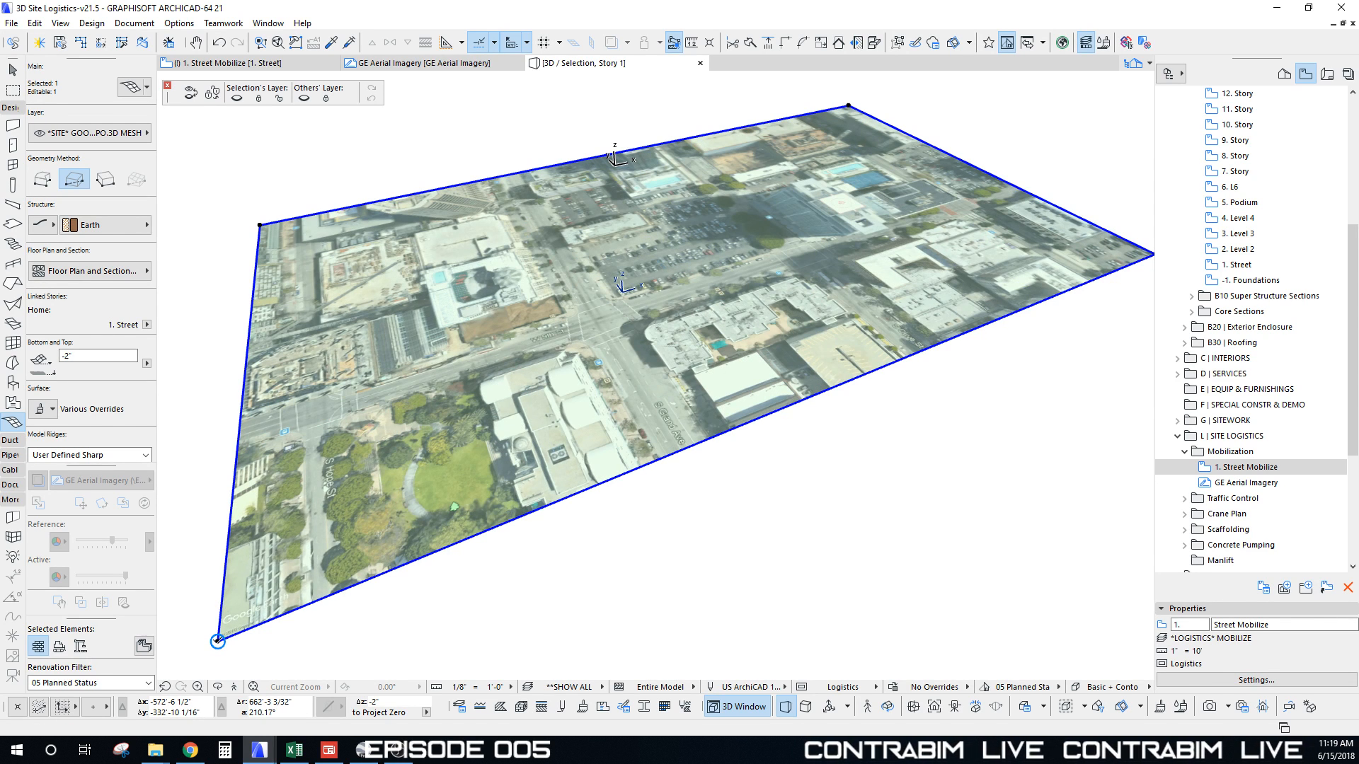
middle_click_drag(393, 490, 652, 418, "shift")
Step: Deselect the mesh and show all model elements in 3D
key("Escape")
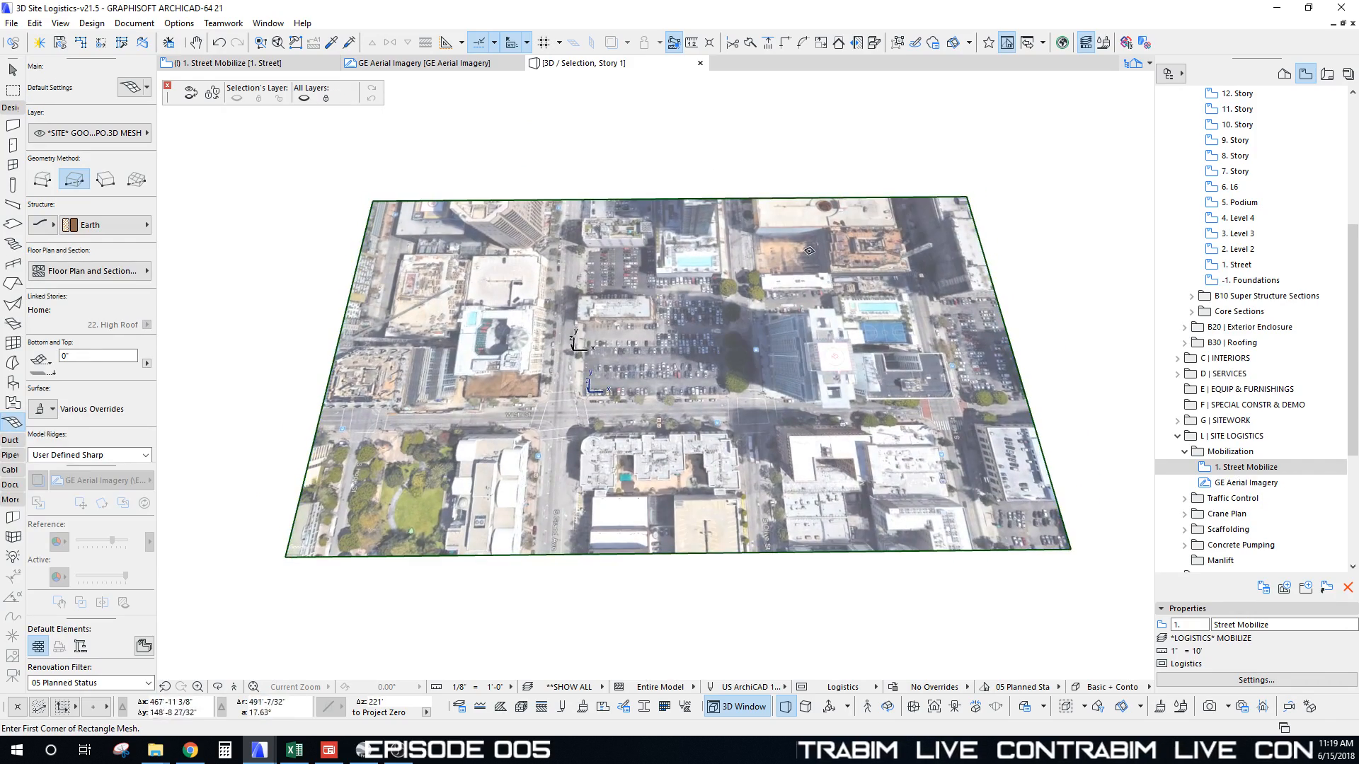
scroll(655, 407, "up", 6)
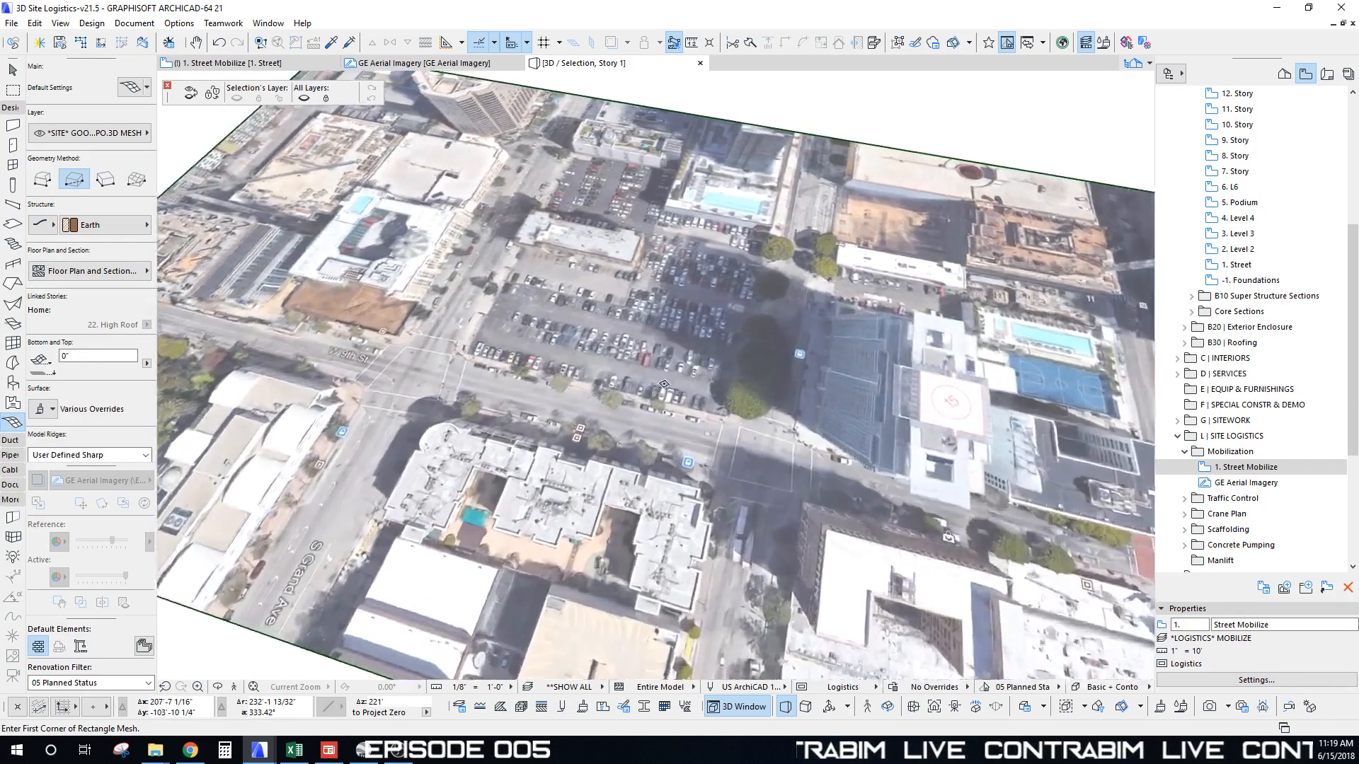
scroll(664, 384, "up", 2)
middle_click_drag(664, 385, 633, 306, "shift")
key("Escape")
key("ctrl+F5")
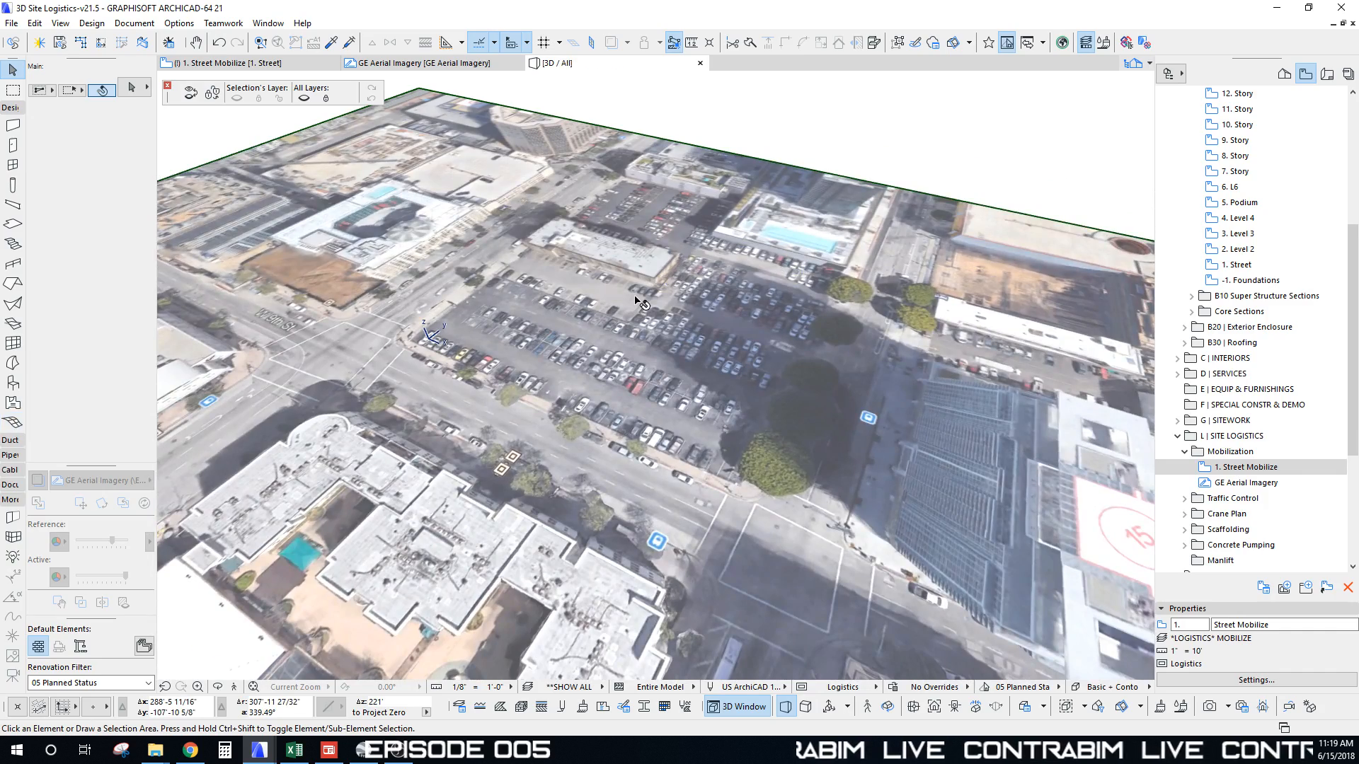
Step: Orbit around the building on the aerial mesh, then return to the 1. Street Mobilize plan
scroll(678, 294, "down", 4)
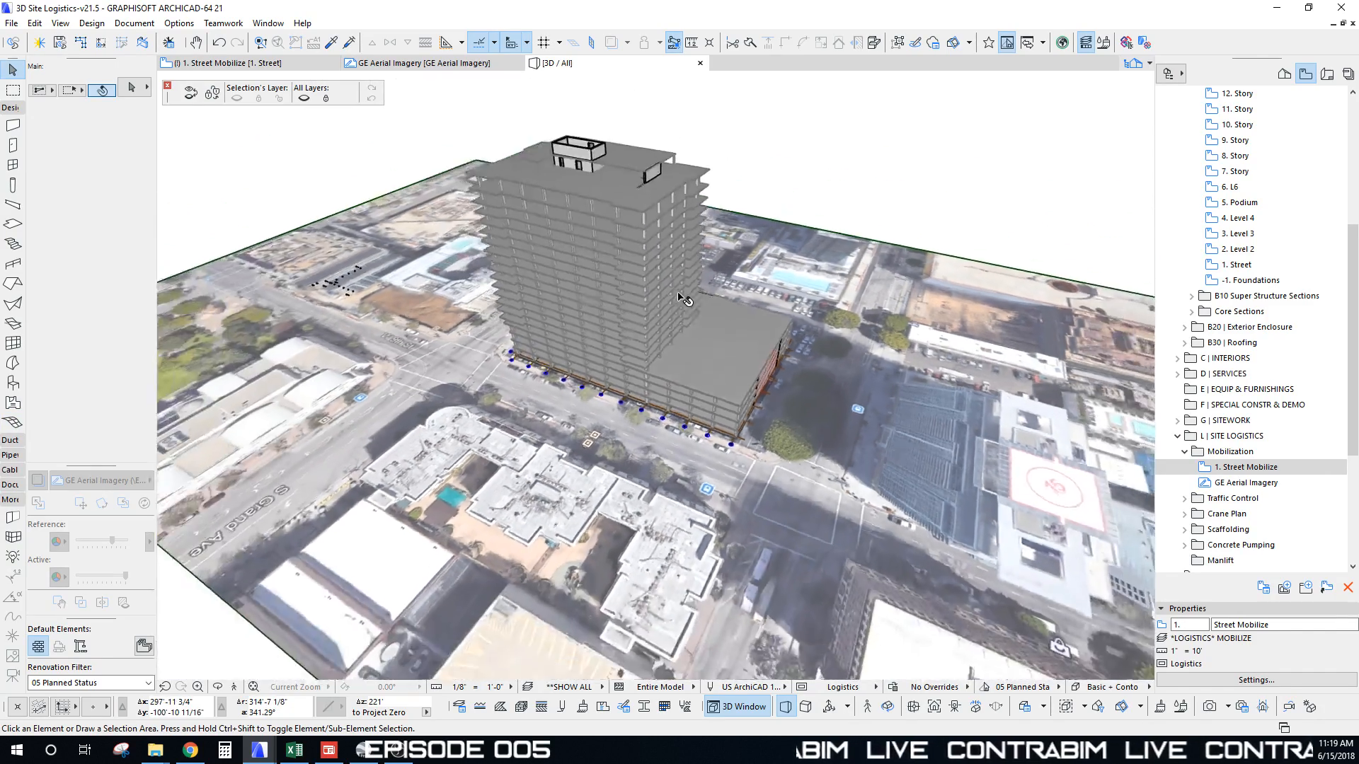
middle_click_drag(678, 294, 678, 375, "shift")
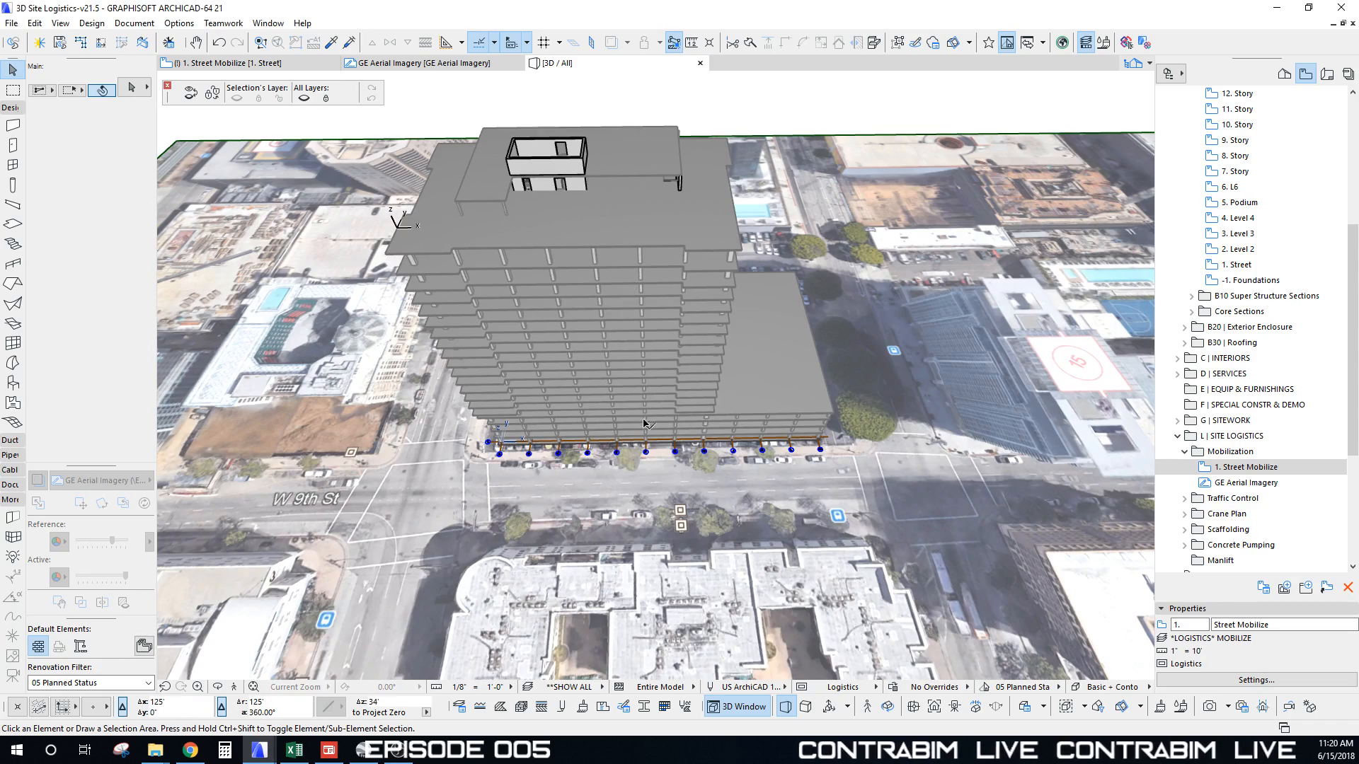
middle_click_drag(627, 304, 901, 280, "shift")
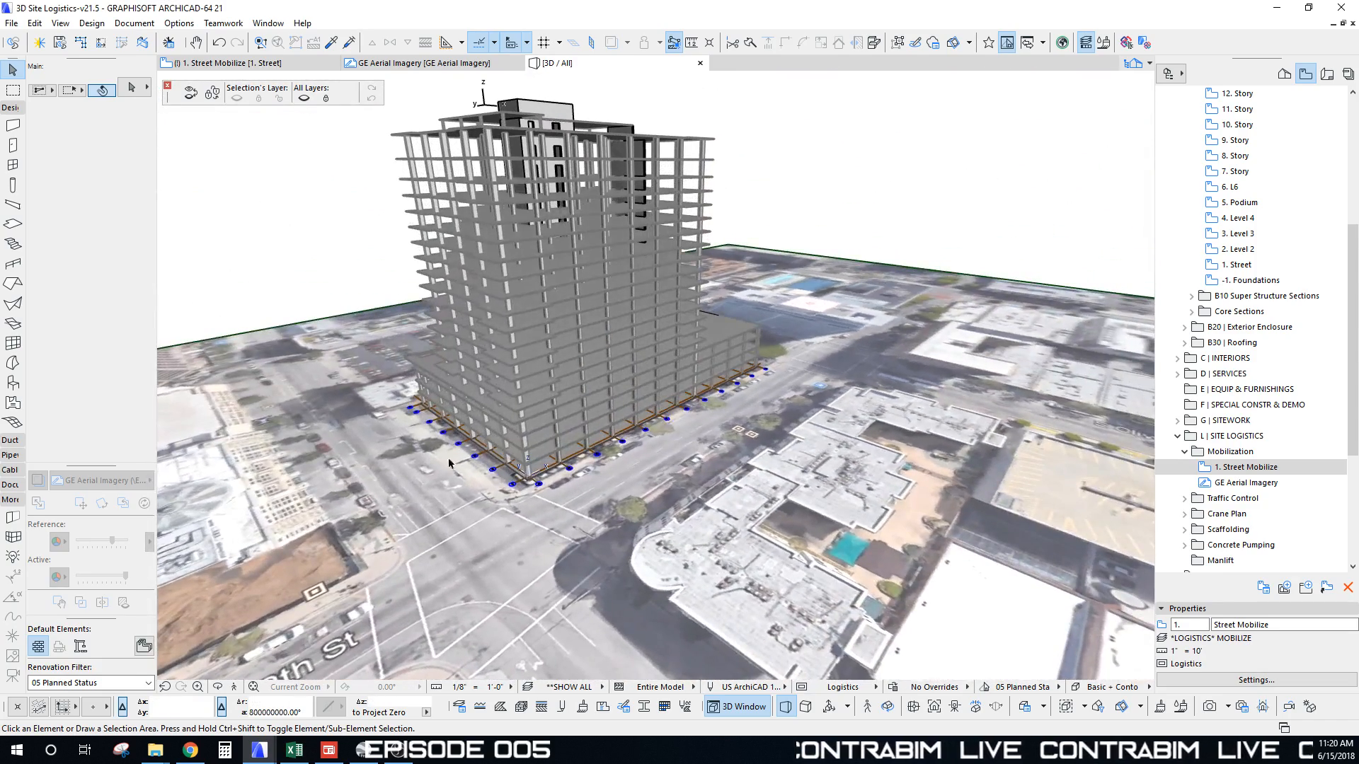
middle_click_drag(818, 360, 627, 147, "shift")
middle_click_drag(835, 433, 743, 407)
middle_click_drag(743, 407, 616, 464, "shift")
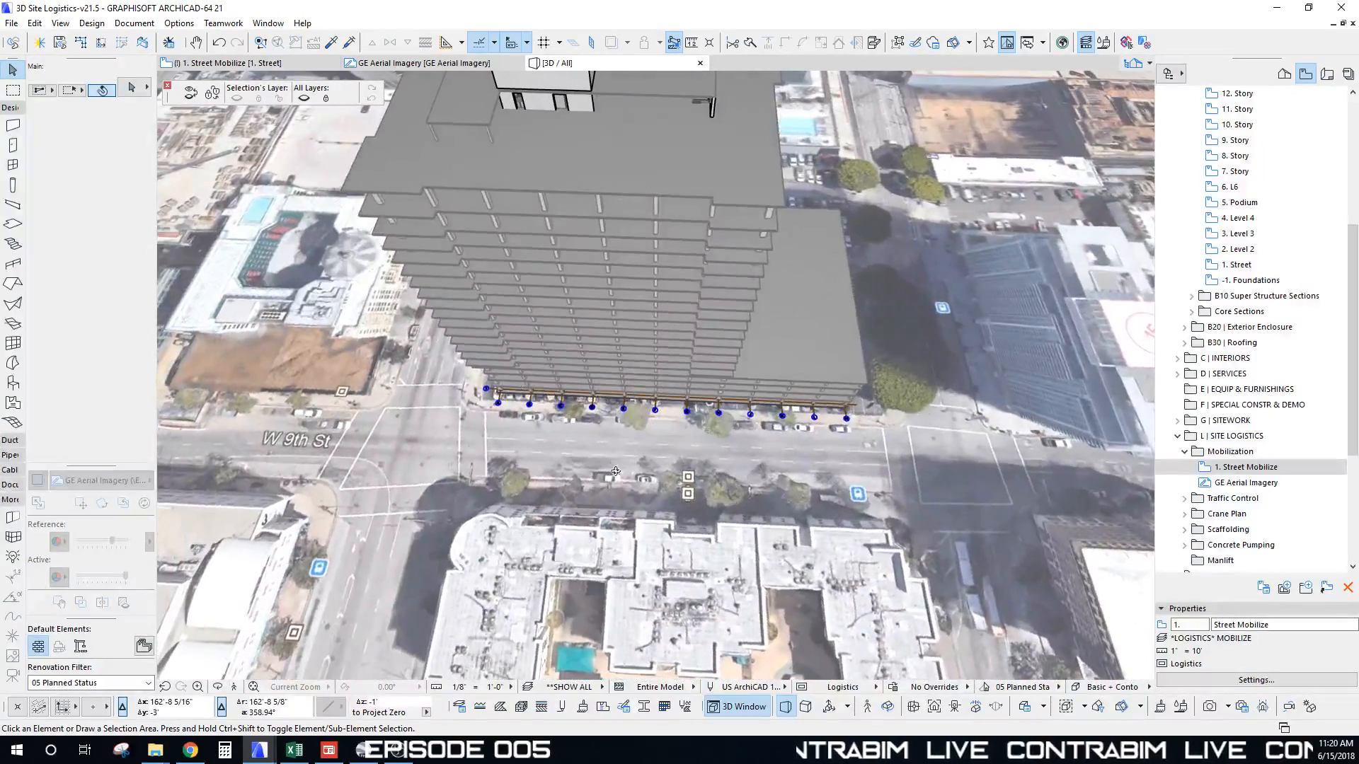
key("F2")
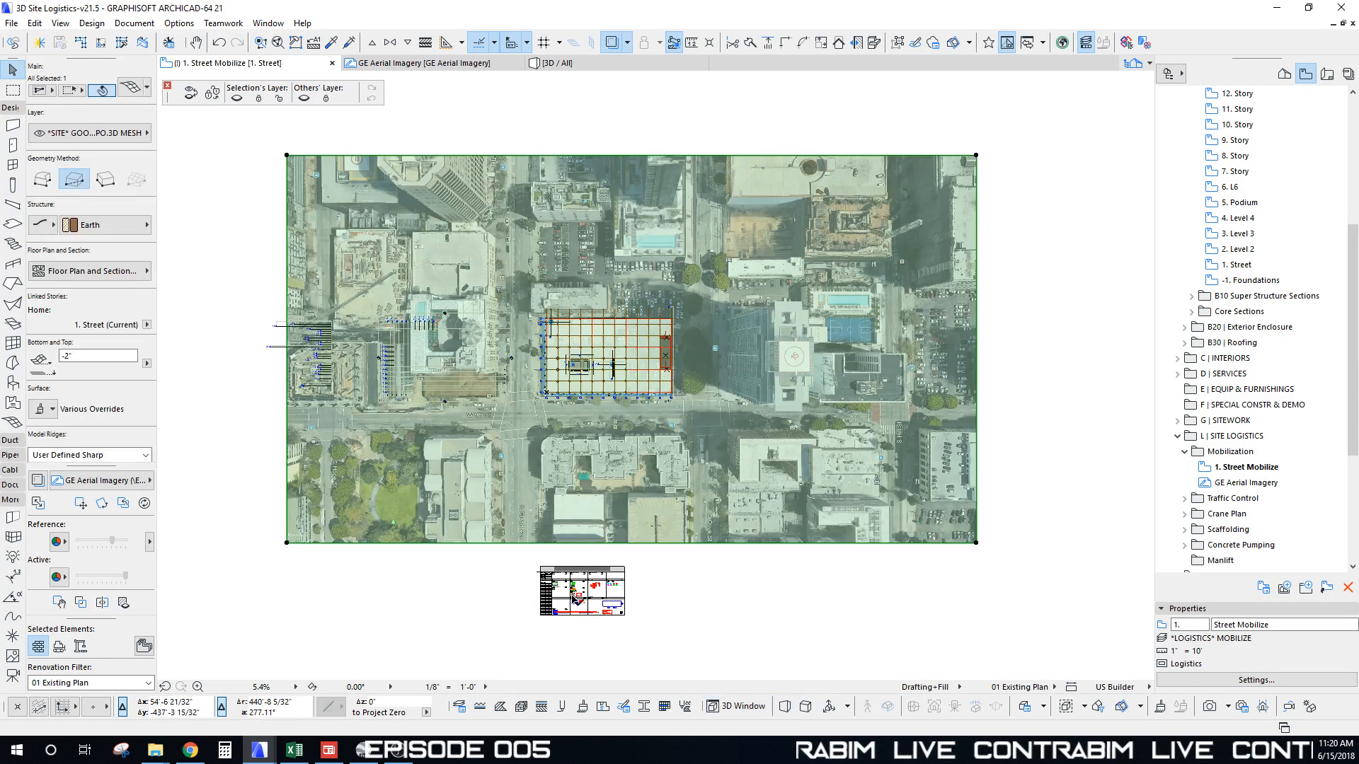
Step: Zoom to the Site Barricades samples and eyedrop the green fencing beam's settings
key("Escape")
scroll(575, 600, "up", 6)
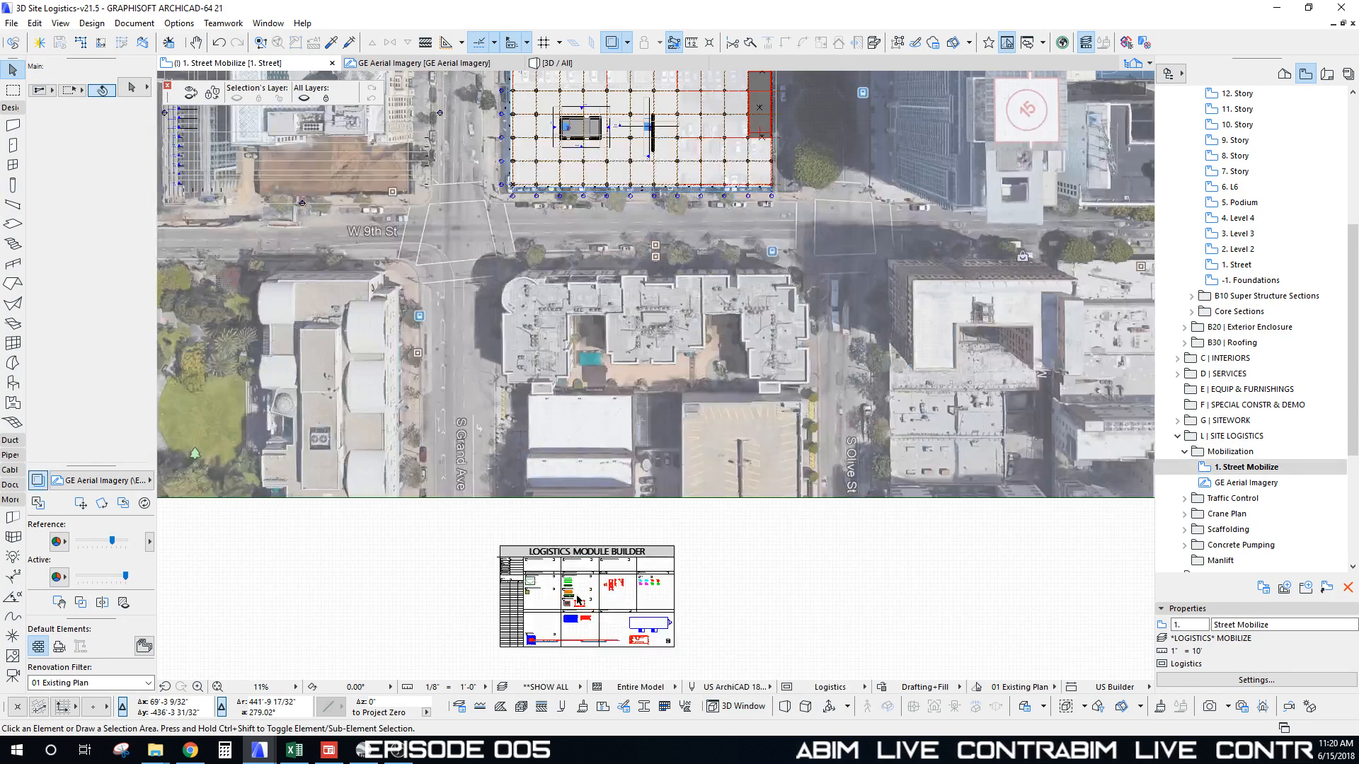
scroll(577, 603, "up", 8)
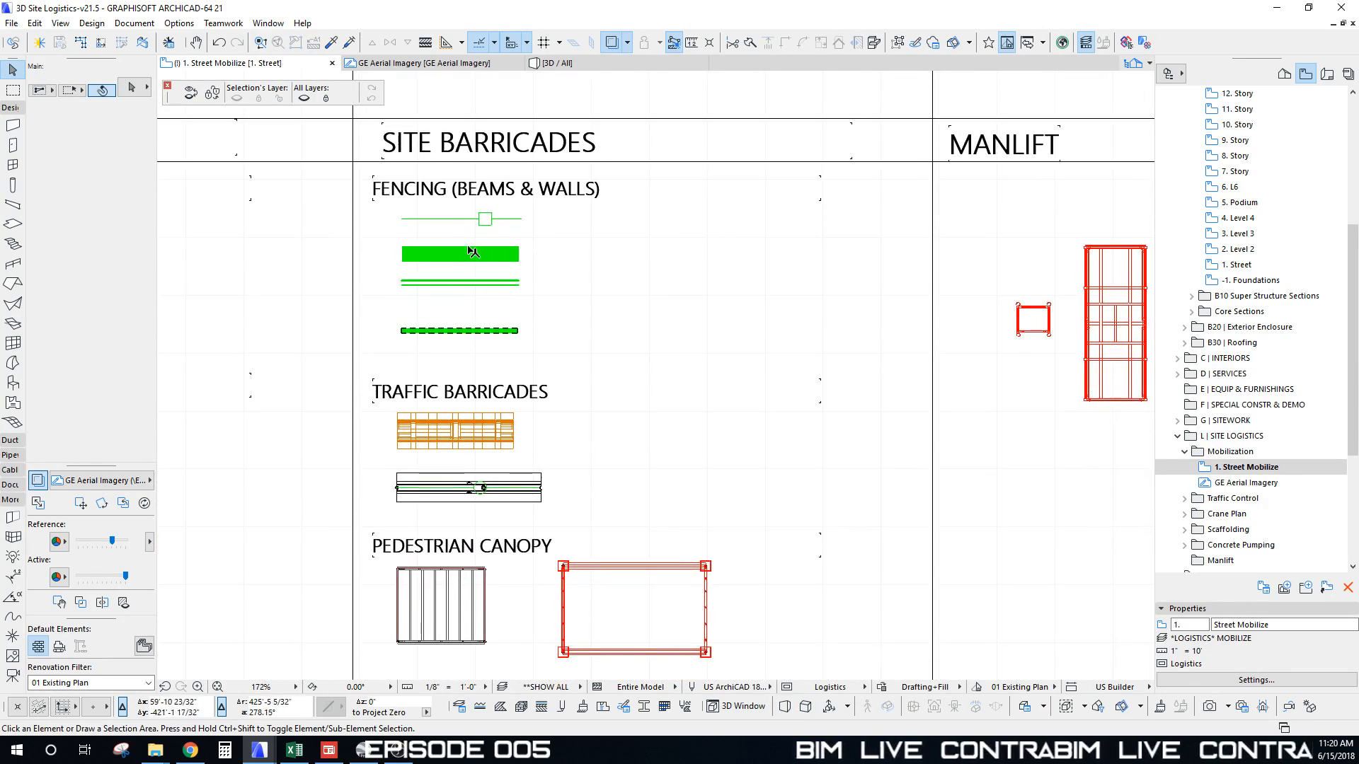
middle_click_drag(407, 316, 413, 356)
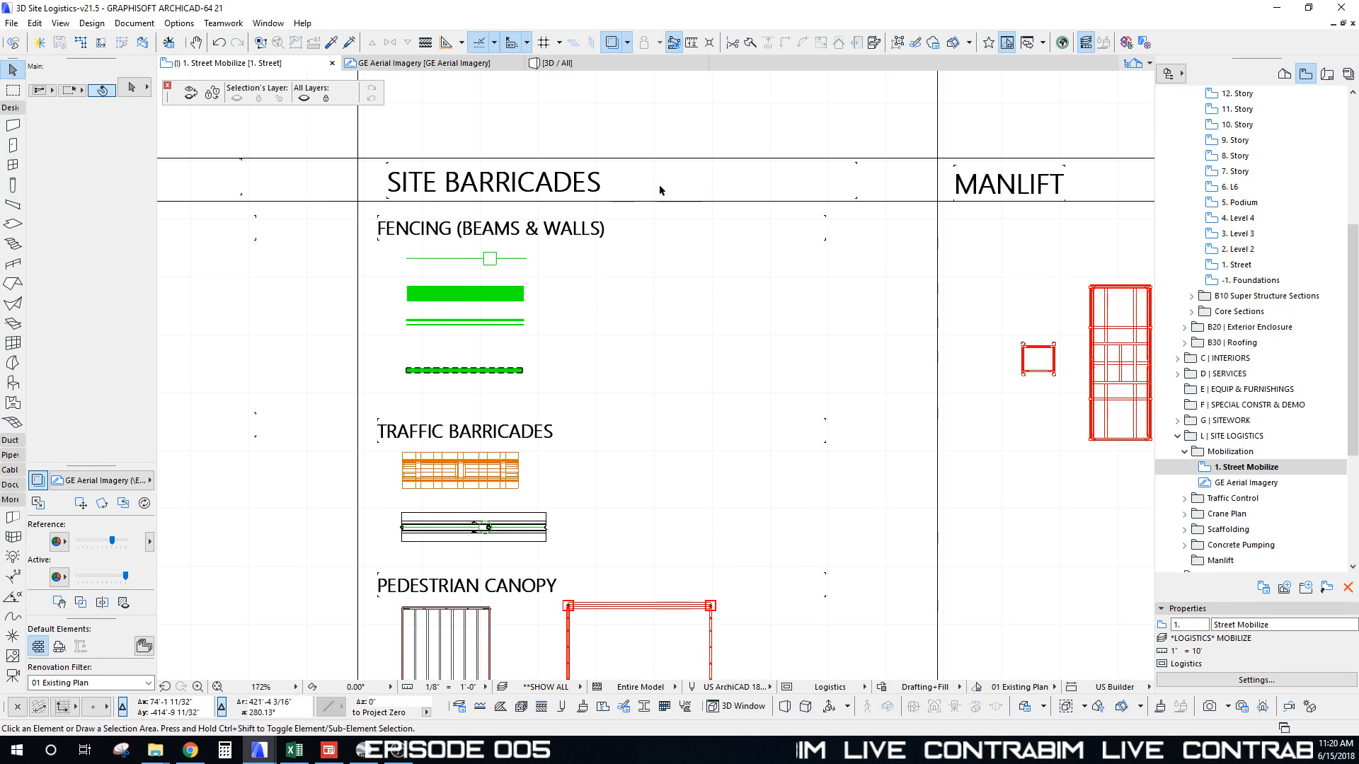
middle_click_drag(465, 549, 499, 487)
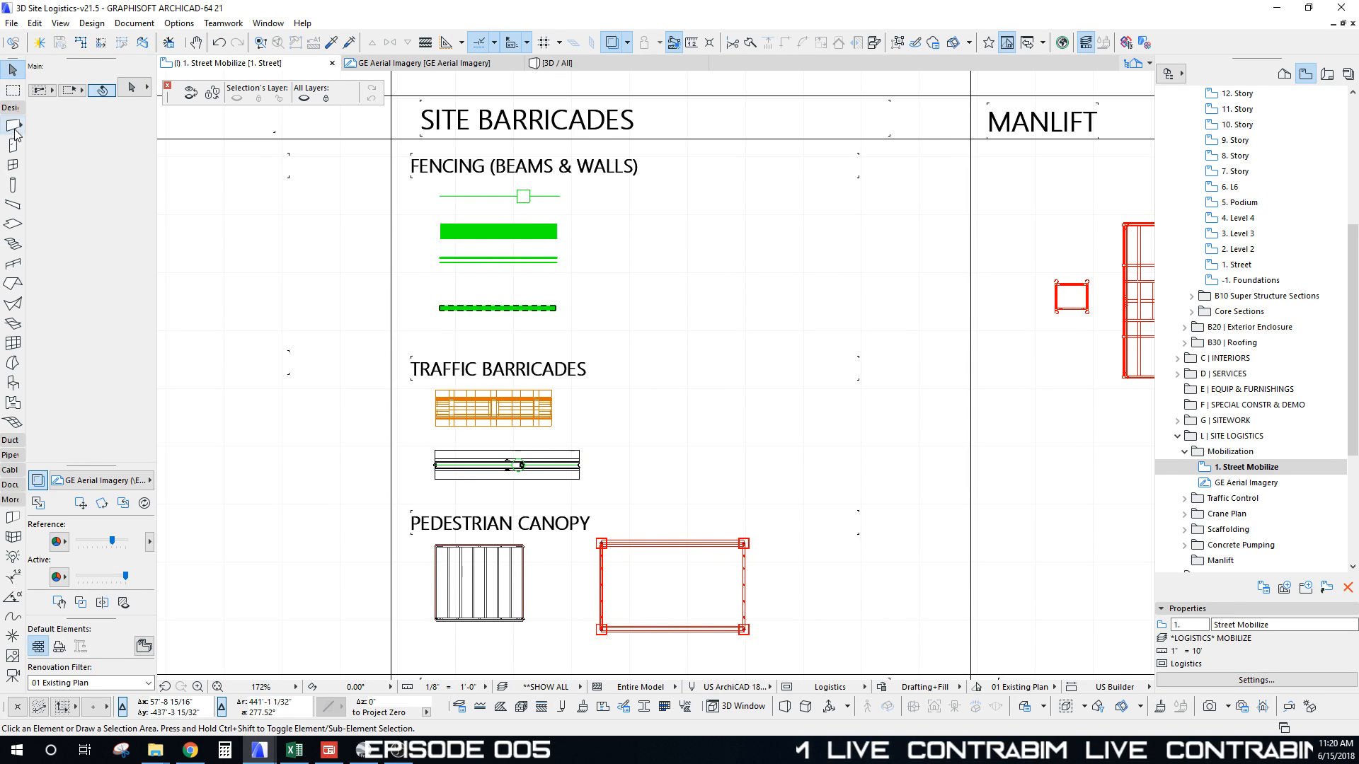
middle_click_drag(480, 294, 488, 335)
scroll(490, 258, "up", 3)
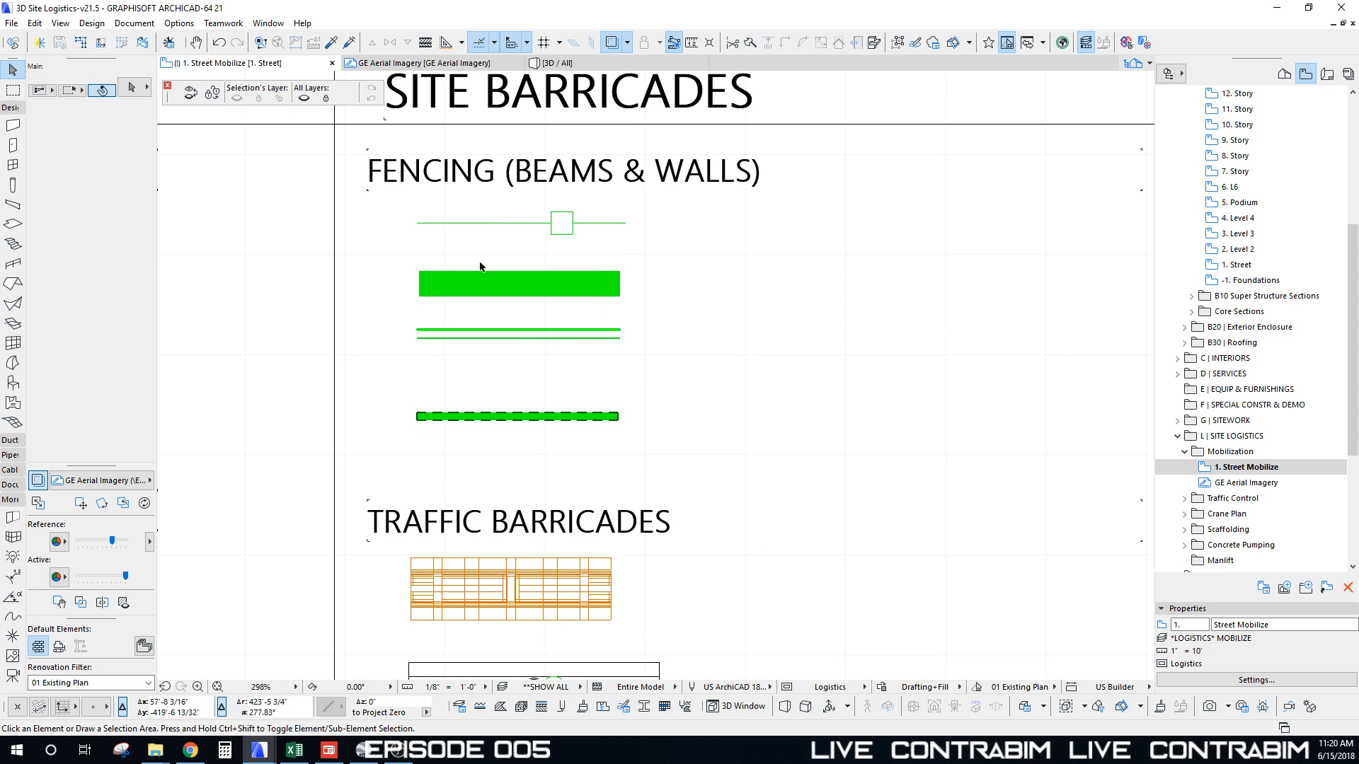
key("ctrl+a")
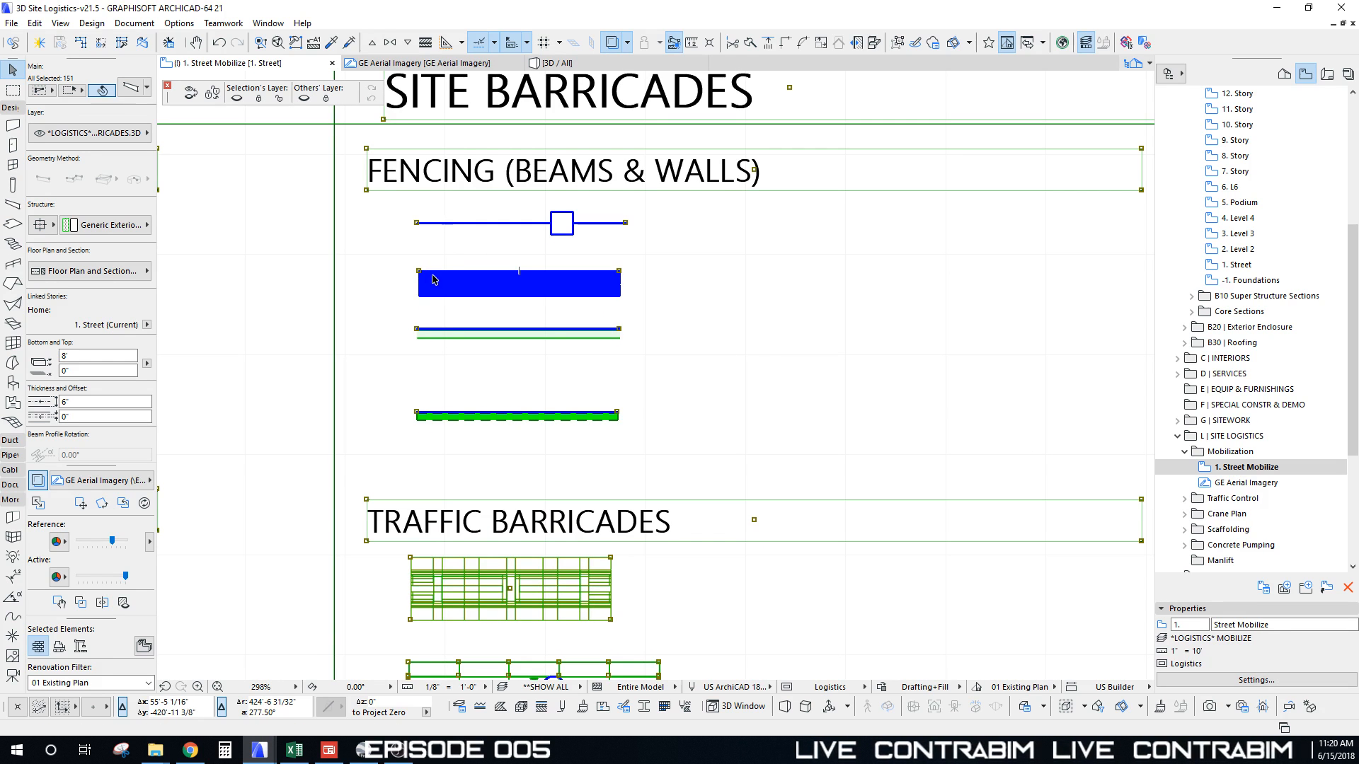
key("Escape")
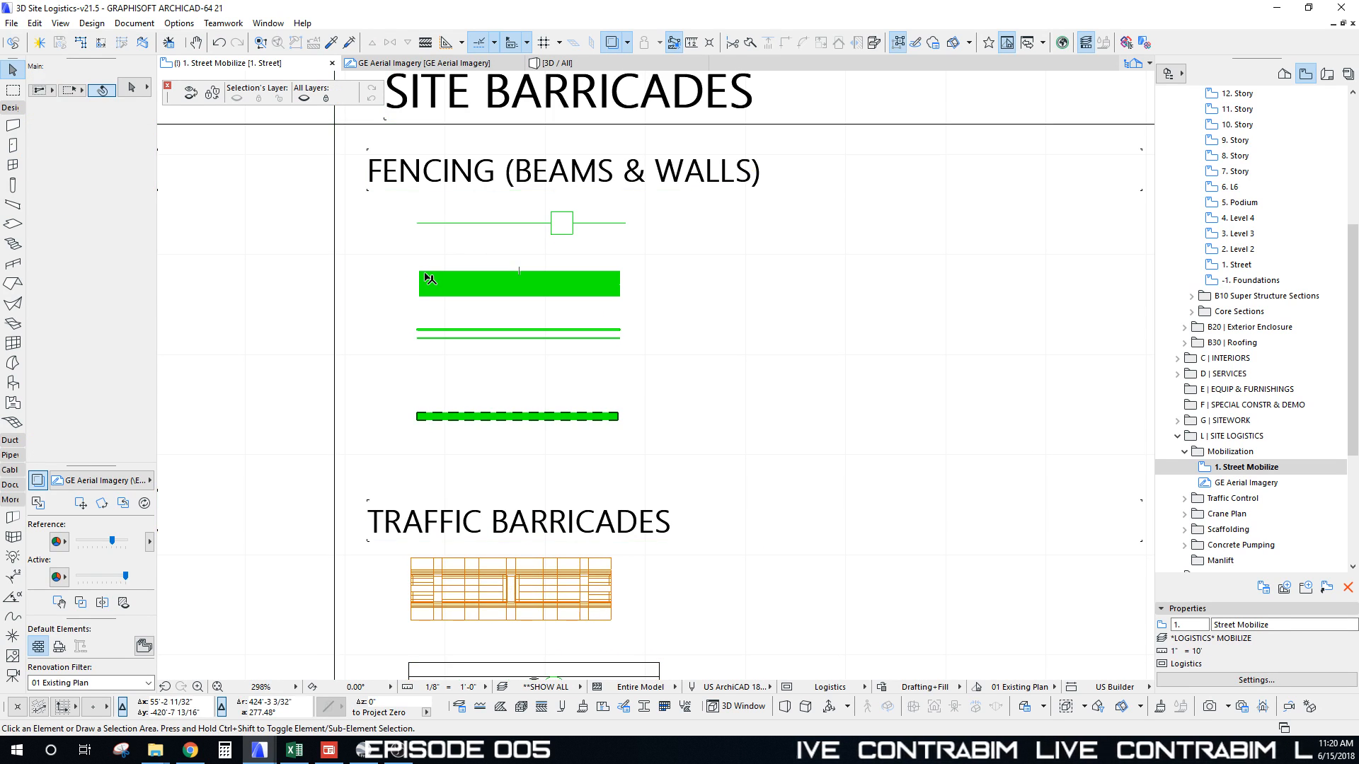
left_click(430, 268, "alt")
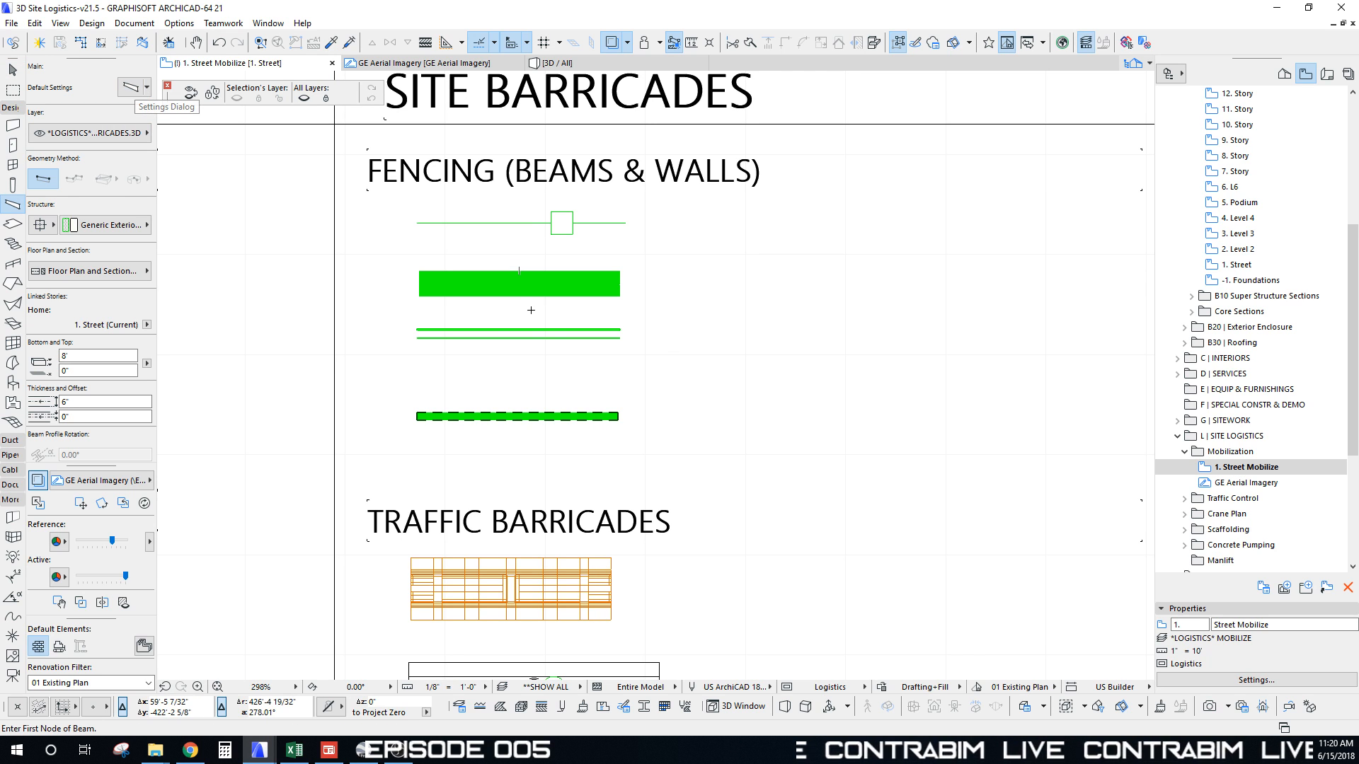
Step: Eyedrop the dashed fence wall's settings (Wood Framing, 4" thick), then zoom back out
middle_click_drag(531, 310, 534, 315)
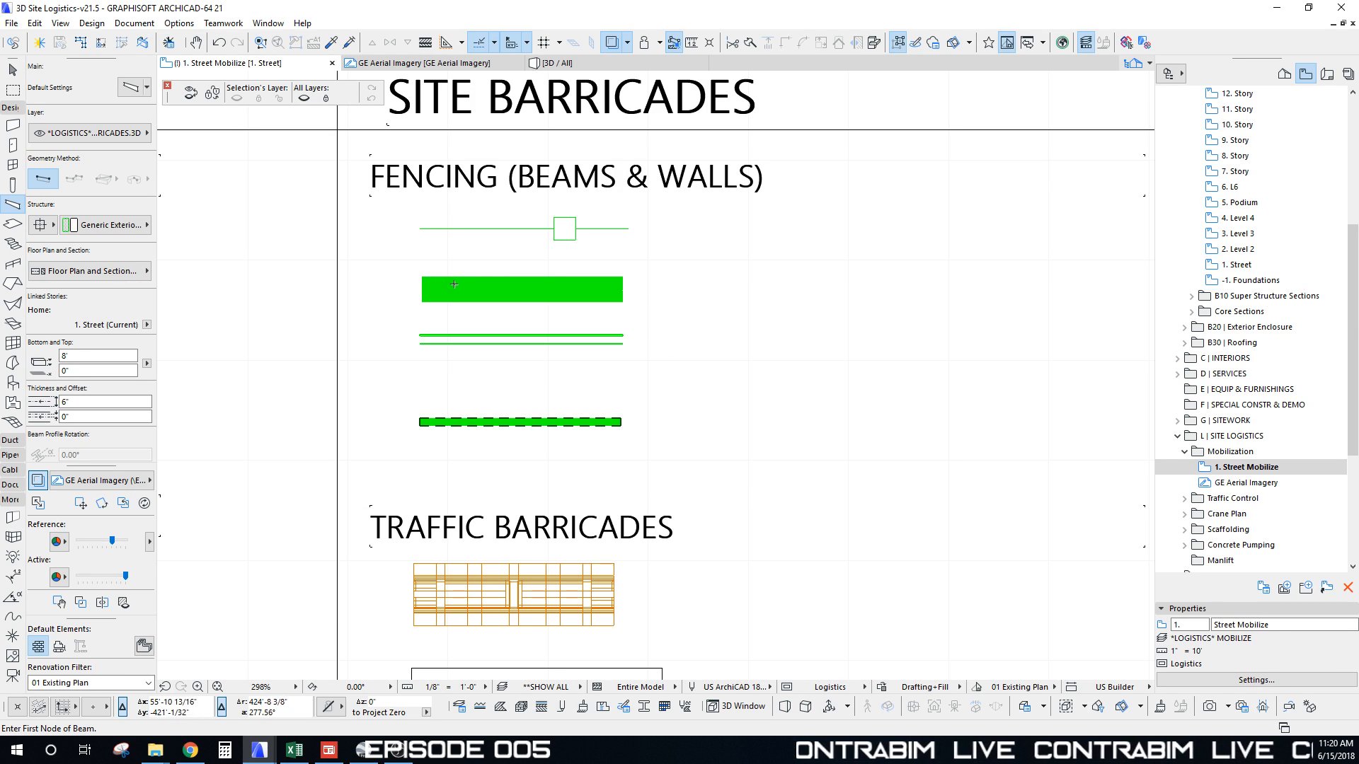
middle_click_drag(486, 292, 491, 278)
left_click(435, 316, "alt")
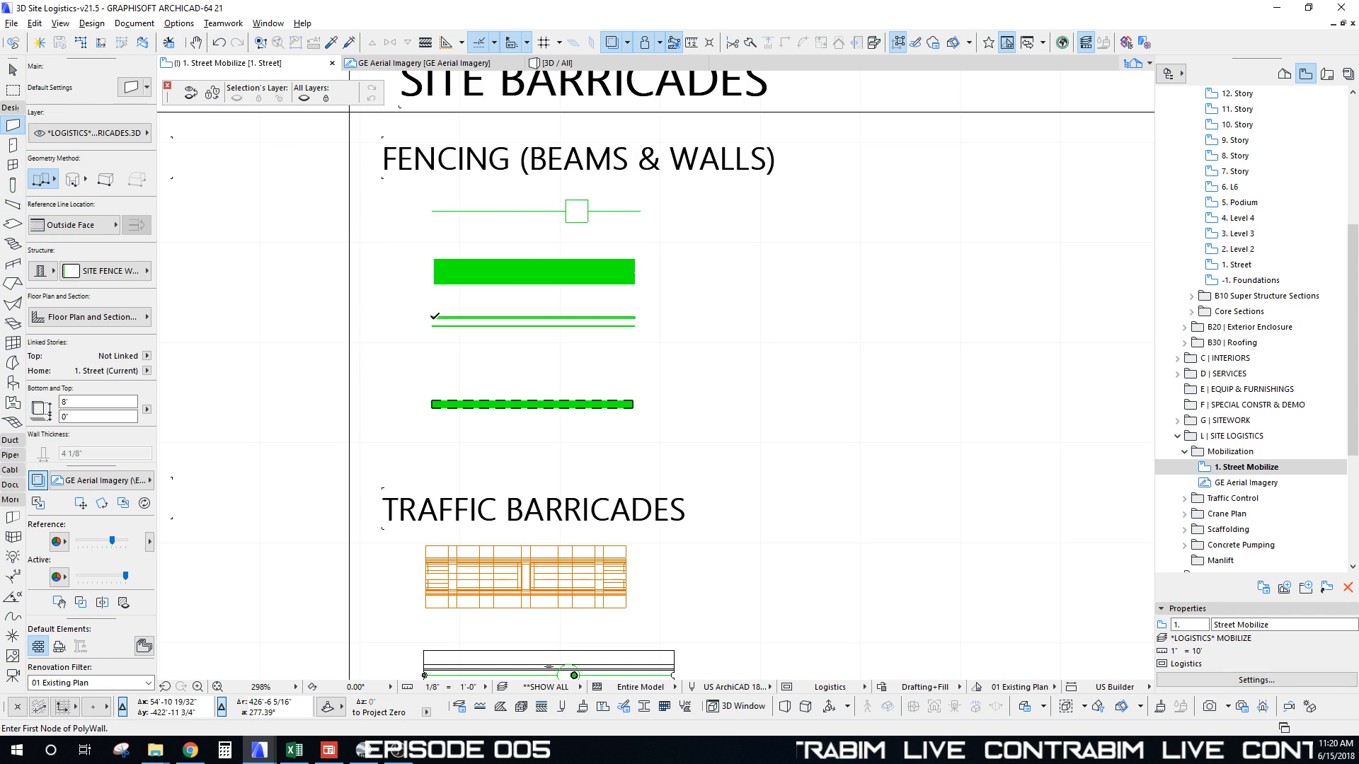
left_click(433, 402, "alt")
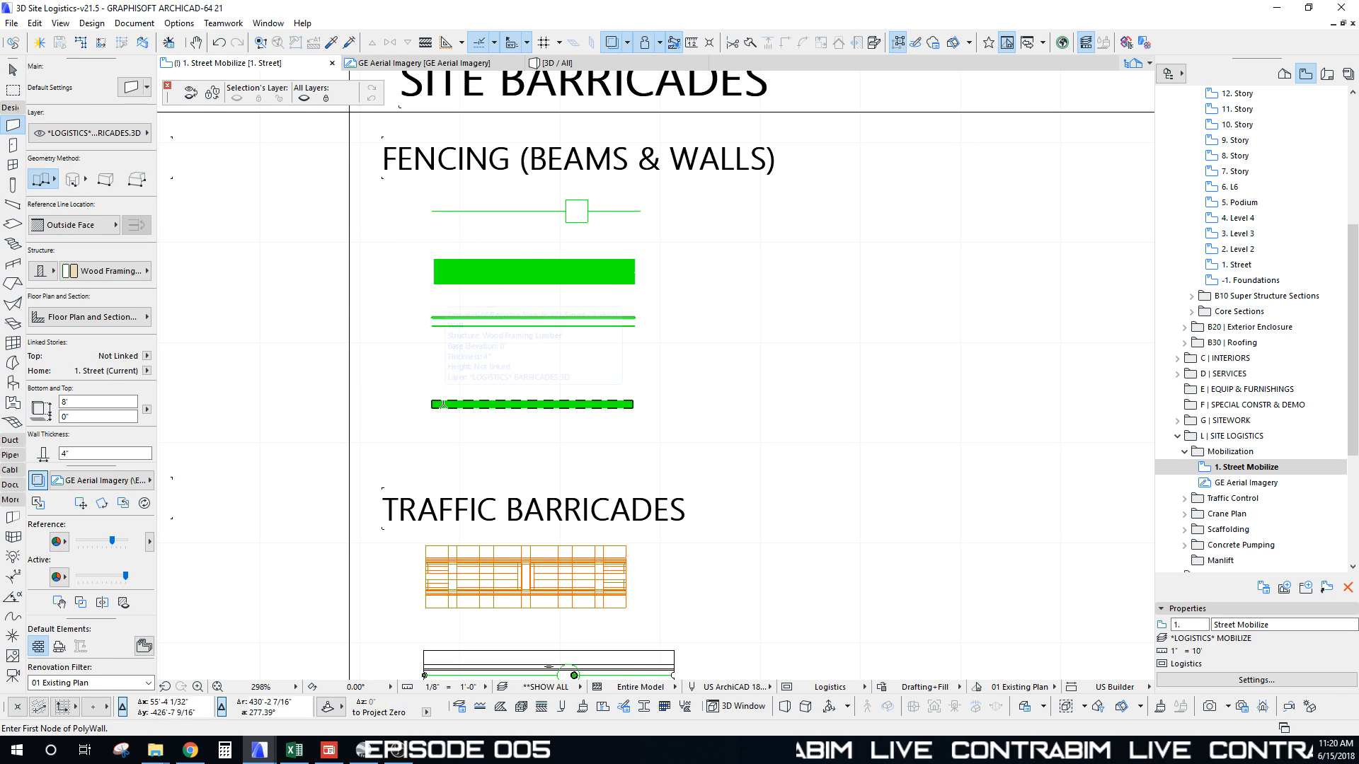
scroll(550, 403, "up", 5)
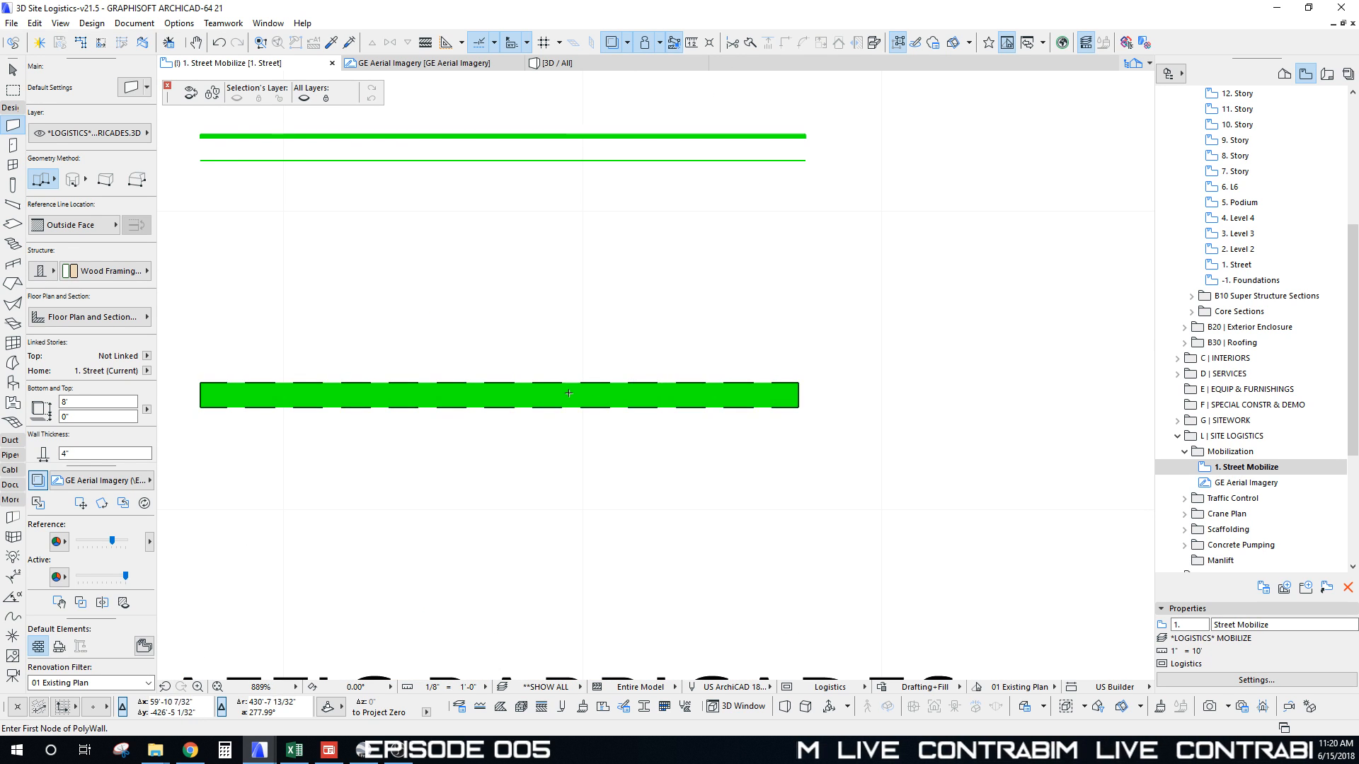
scroll(548, 390, "down", 5)
middle_click_drag(548, 390, 611, 442)
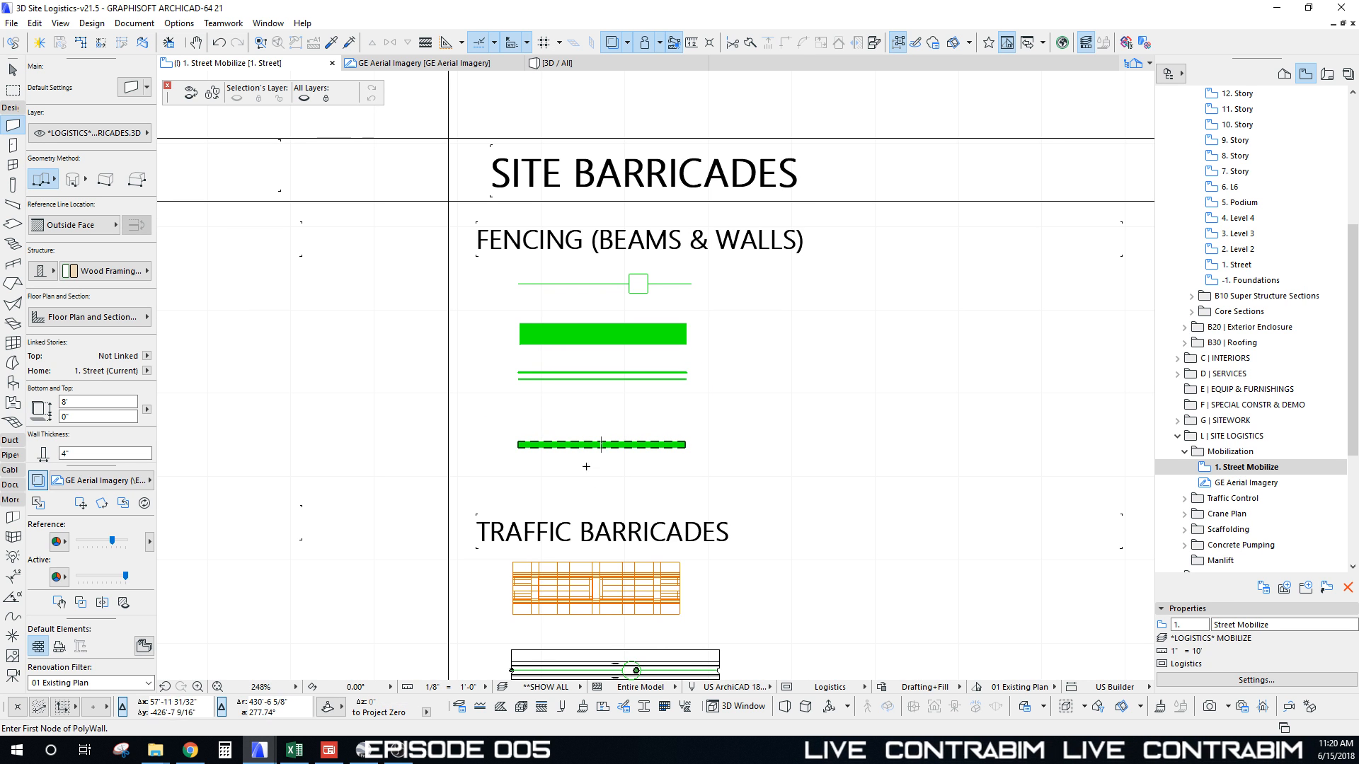
scroll(543, 547, "down", 11)
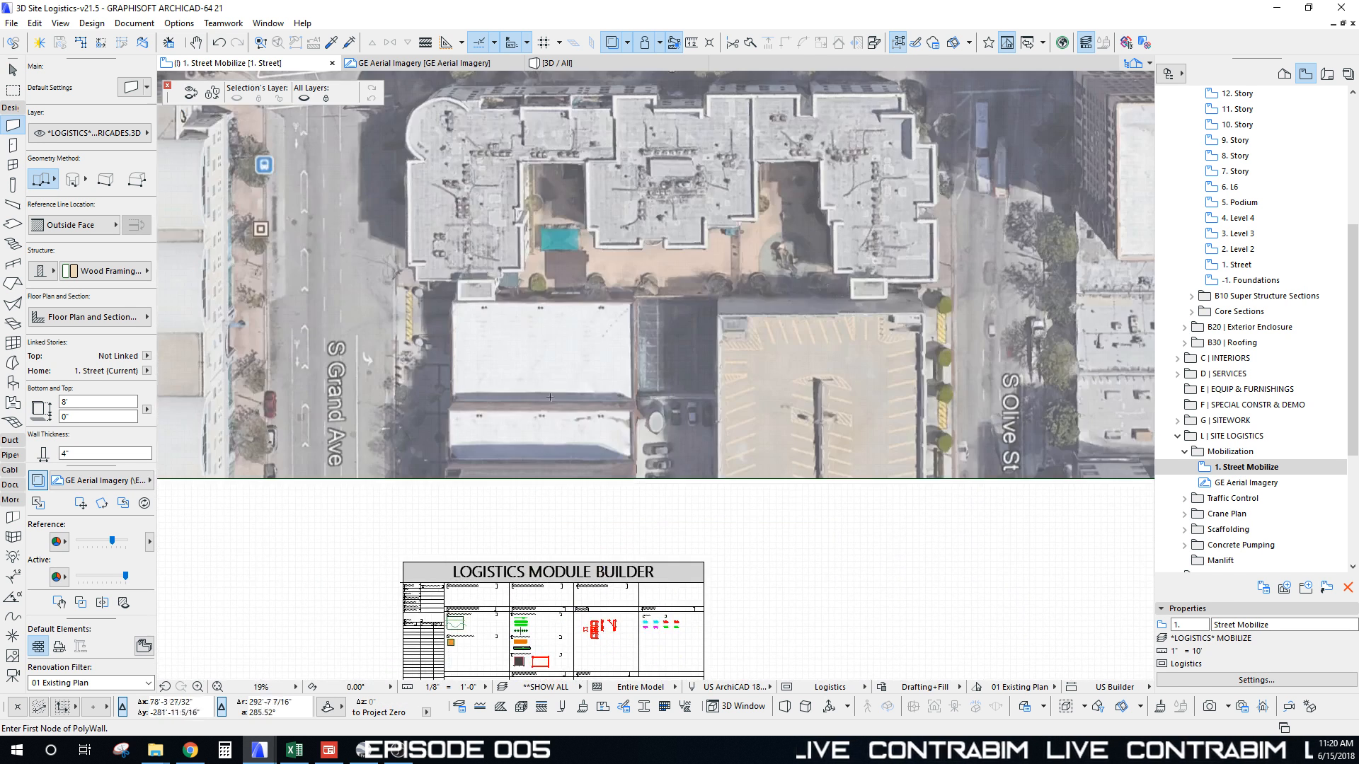
Step: Pan and zoom the aerial site image to bring the whole building back into view
middle_click_drag(533, 326, 511, 604)
scroll(511, 602, "down", 1)
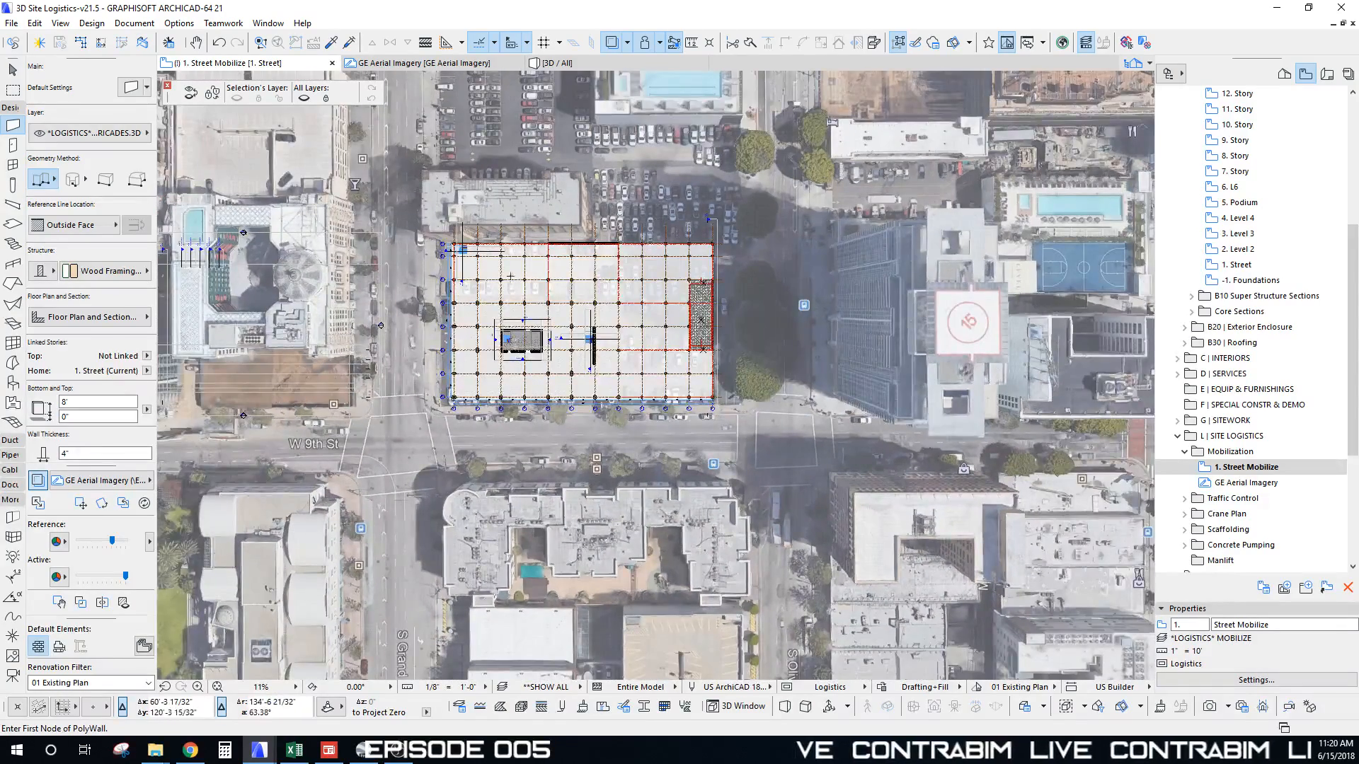
scroll(510, 276, "up", 2)
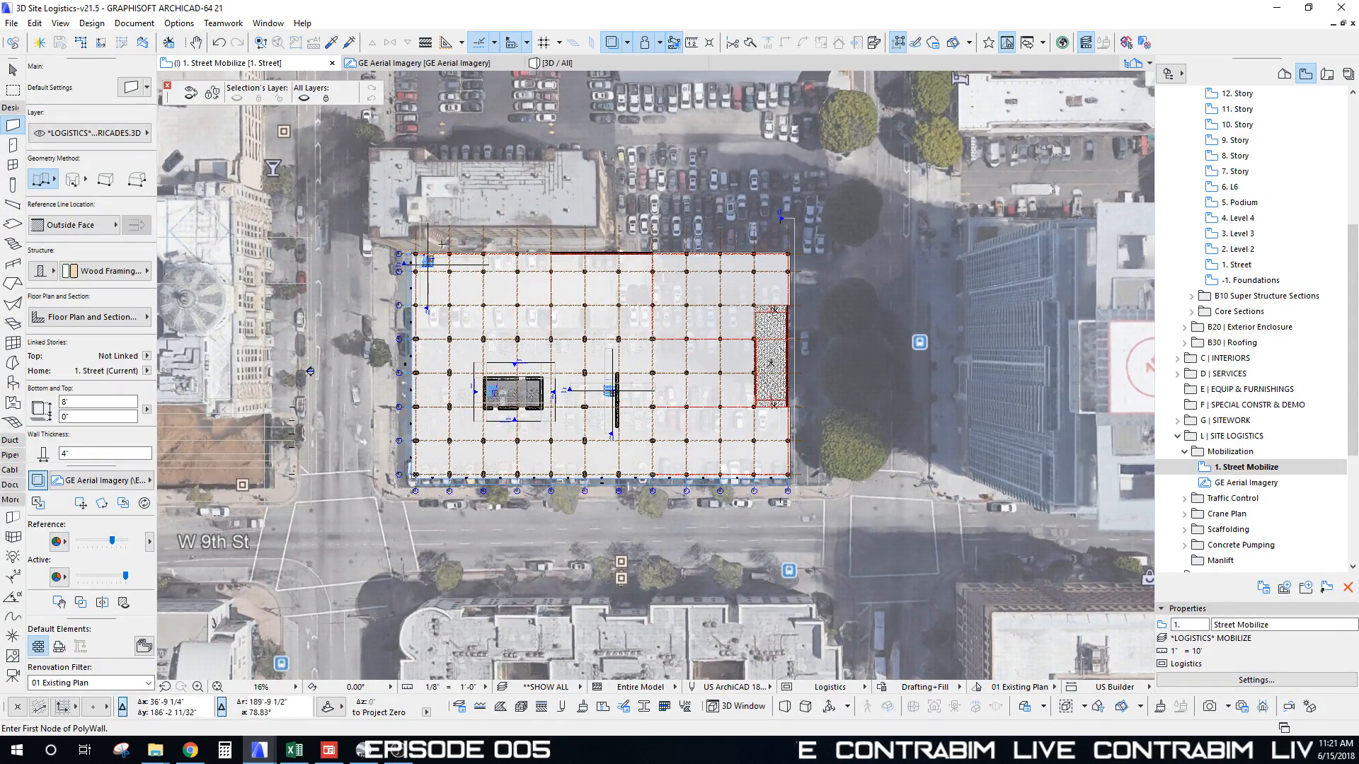
scroll(442, 244, "up", 4)
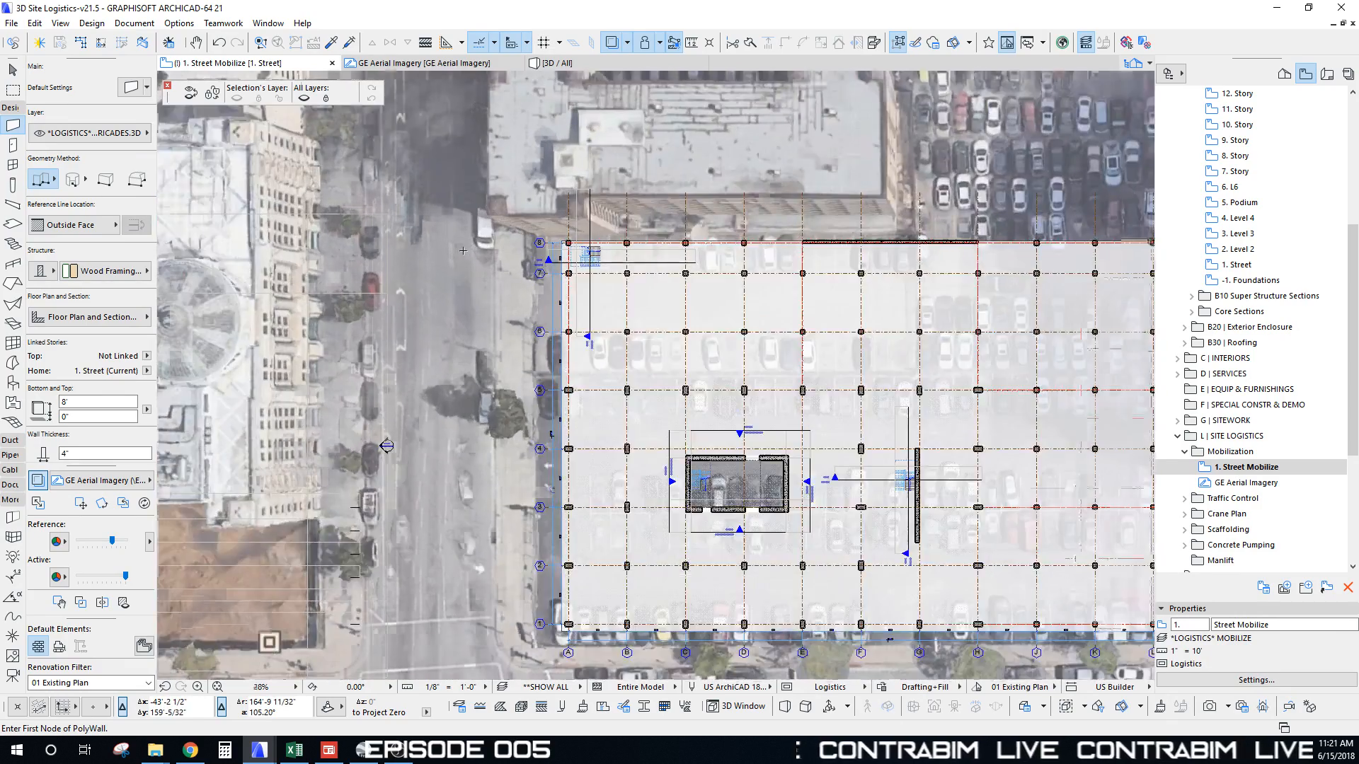
scroll(463, 251, "up", 2)
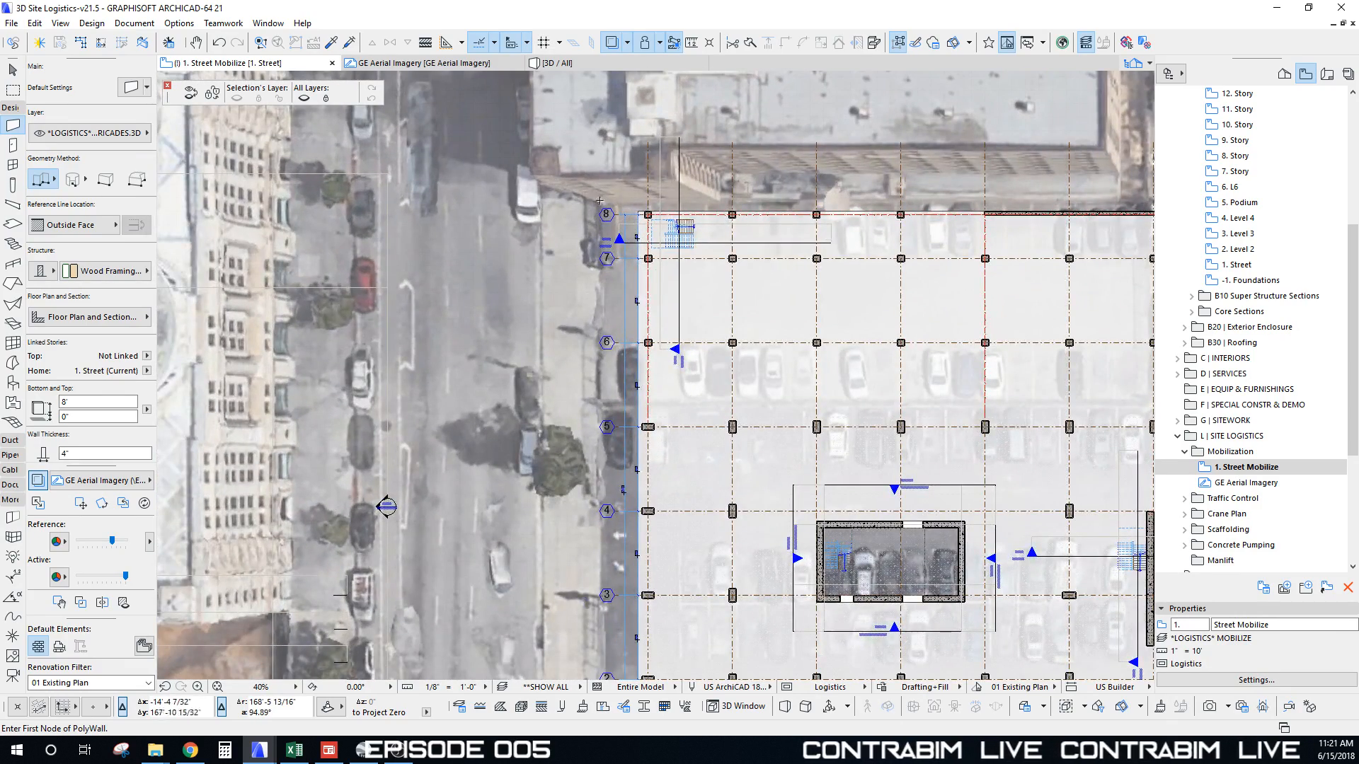
scroll(600, 201, "down", 3)
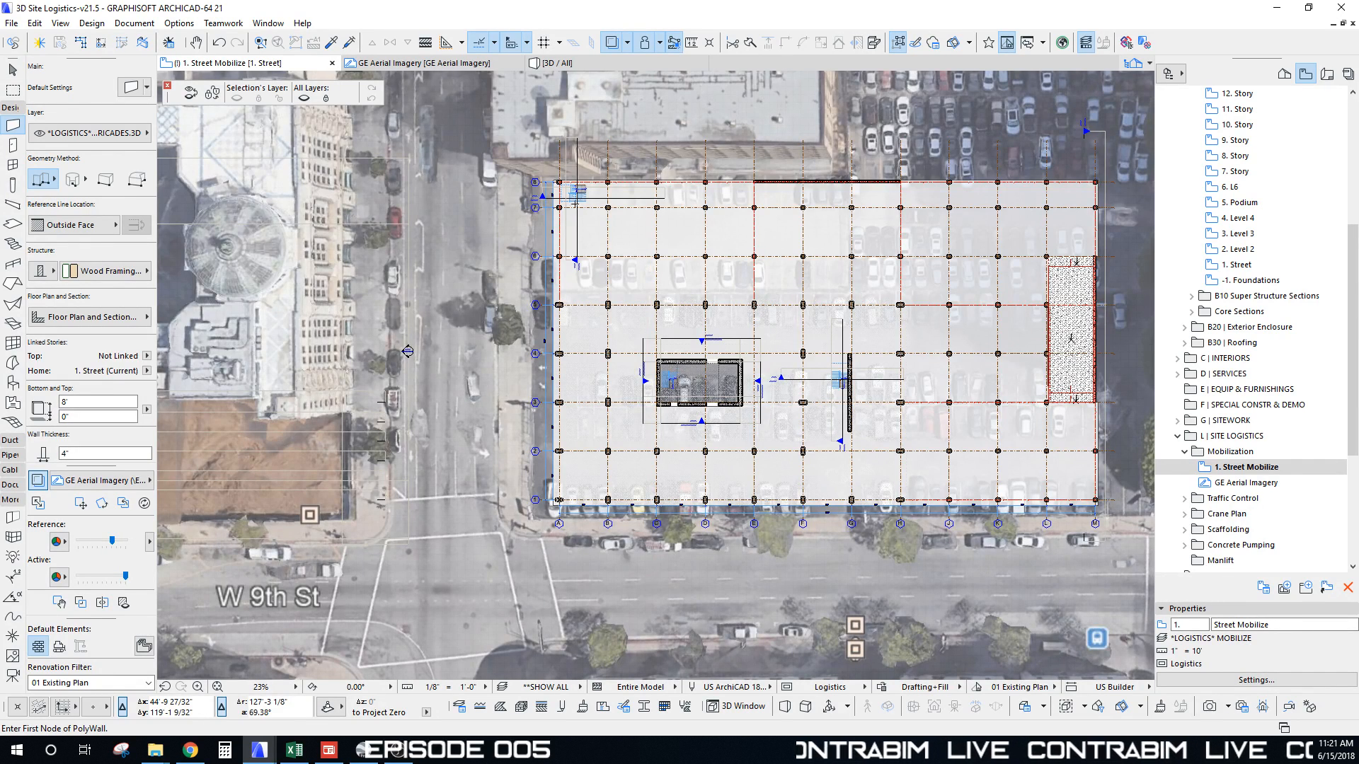
scroll(407, 352, "up", 6)
middle_click_drag(488, 202, 496, 234)
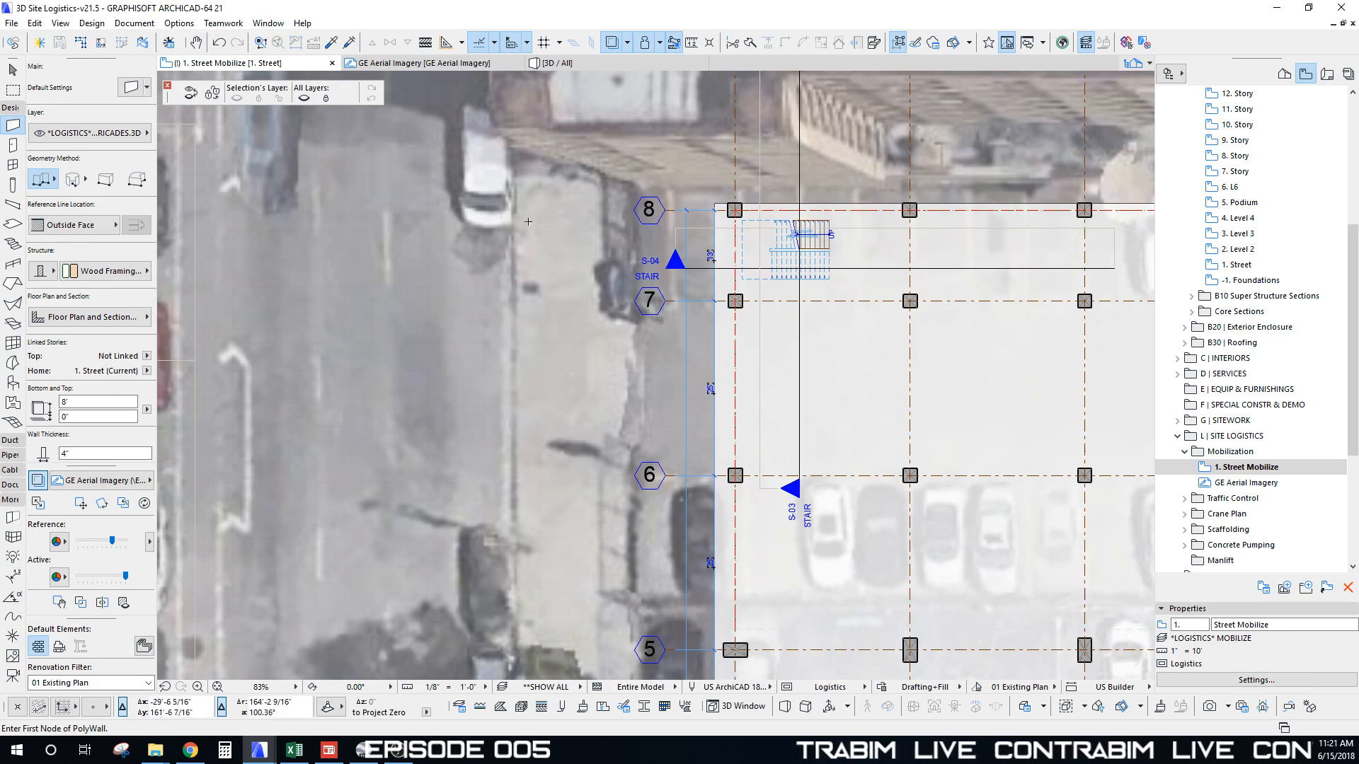
scroll(528, 222, "down", 6)
middle_click_drag(648, 309, 535, 240)
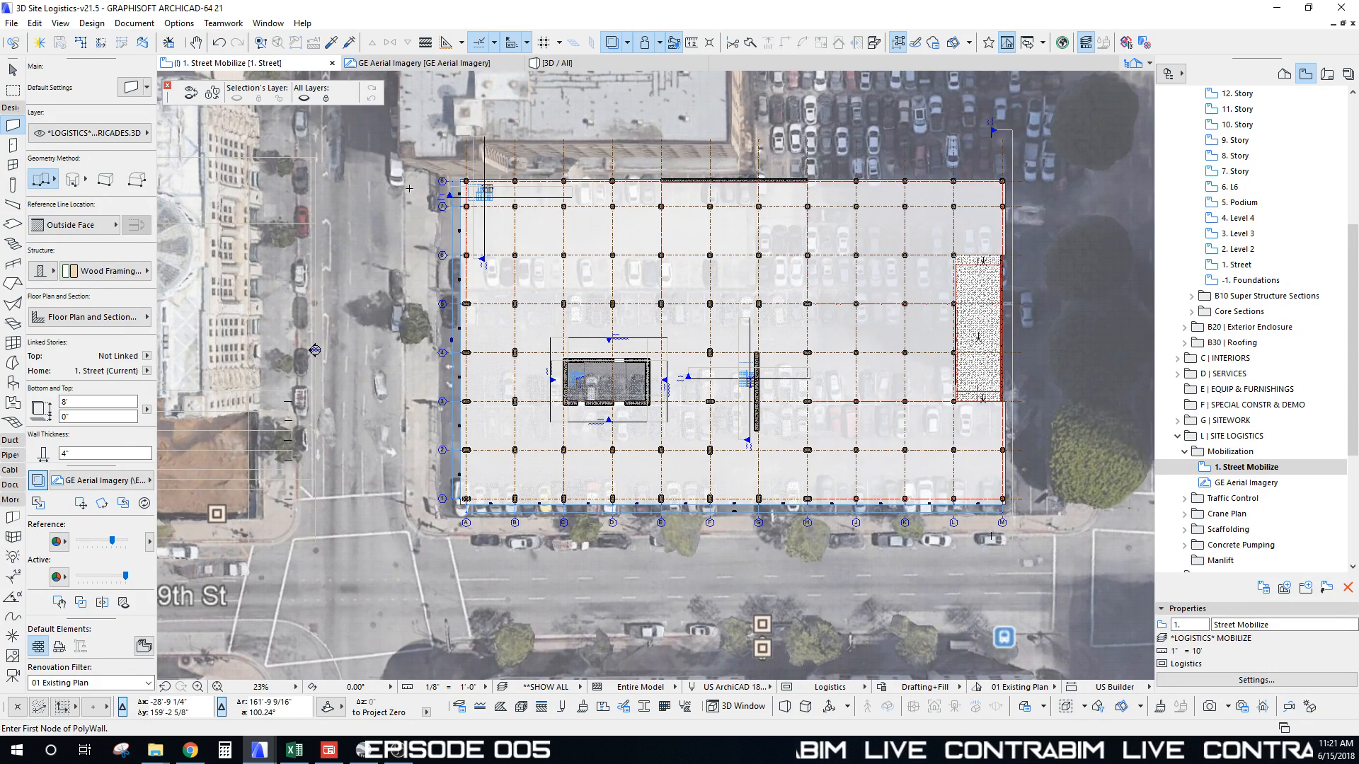
scroll(409, 189, "down", 4)
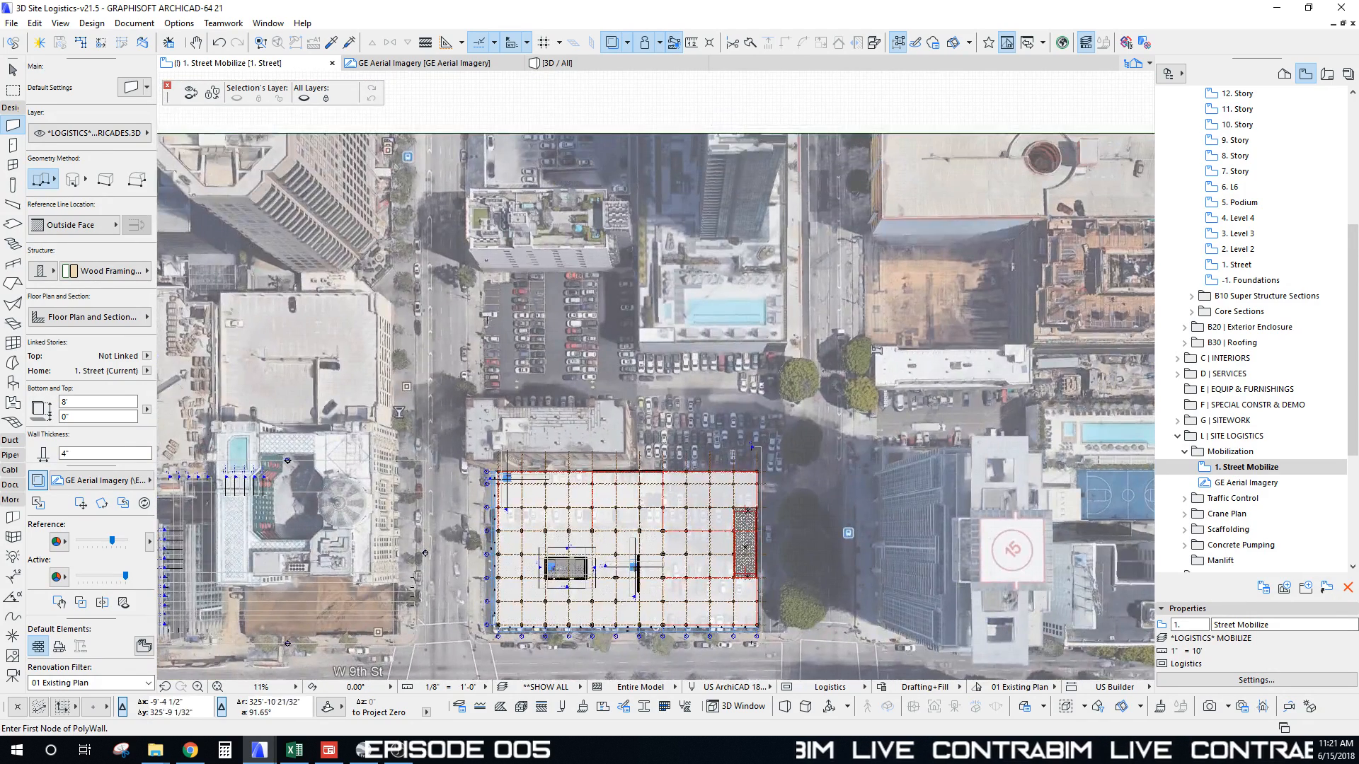
Step: At the building's upper-left corner, set the first fence node near grid line 8 and run it left toward the street
middle_click_drag(489, 319, 493, 268)
scroll(449, 575, "up", 3)
middle_click_drag(457, 537, 467, 379)
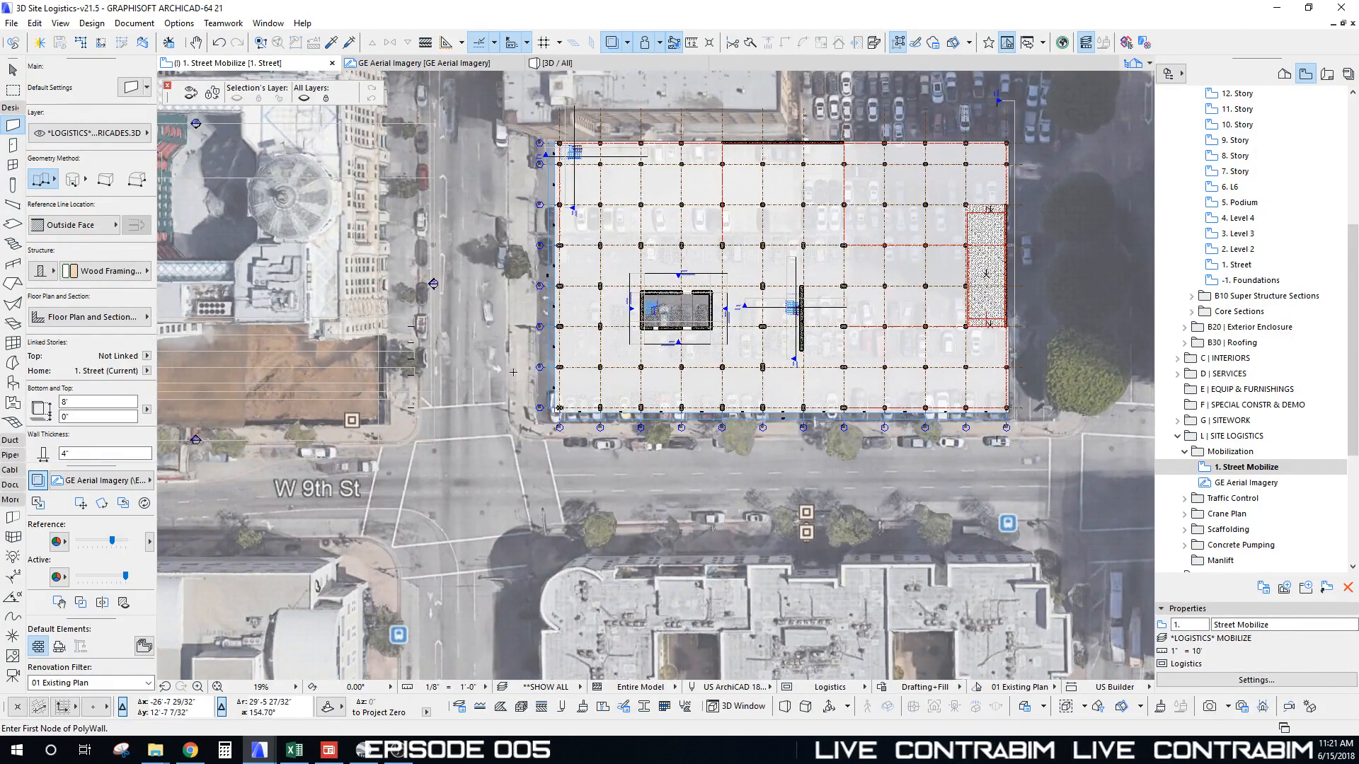
scroll(516, 116, "up", 7)
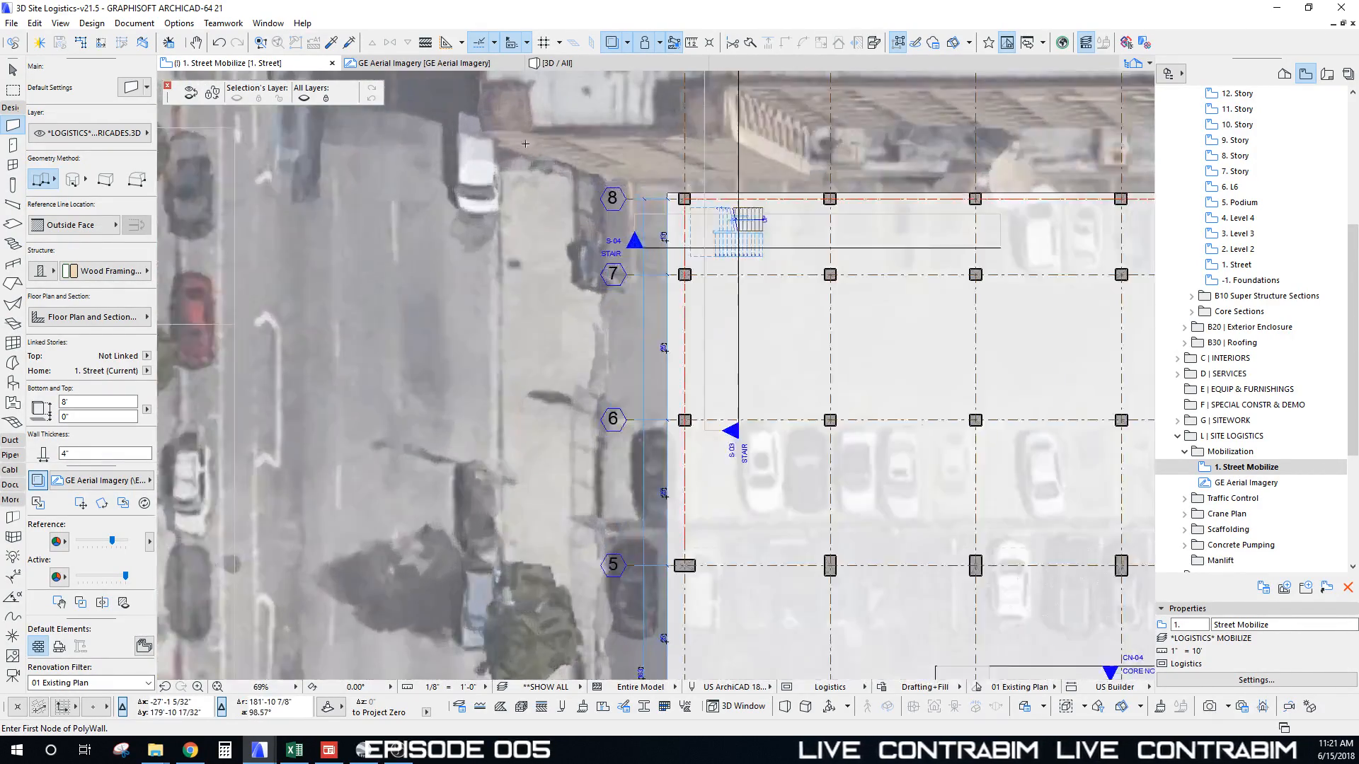
middle_click_drag(528, 145, 529, 182)
left_click(604, 213)
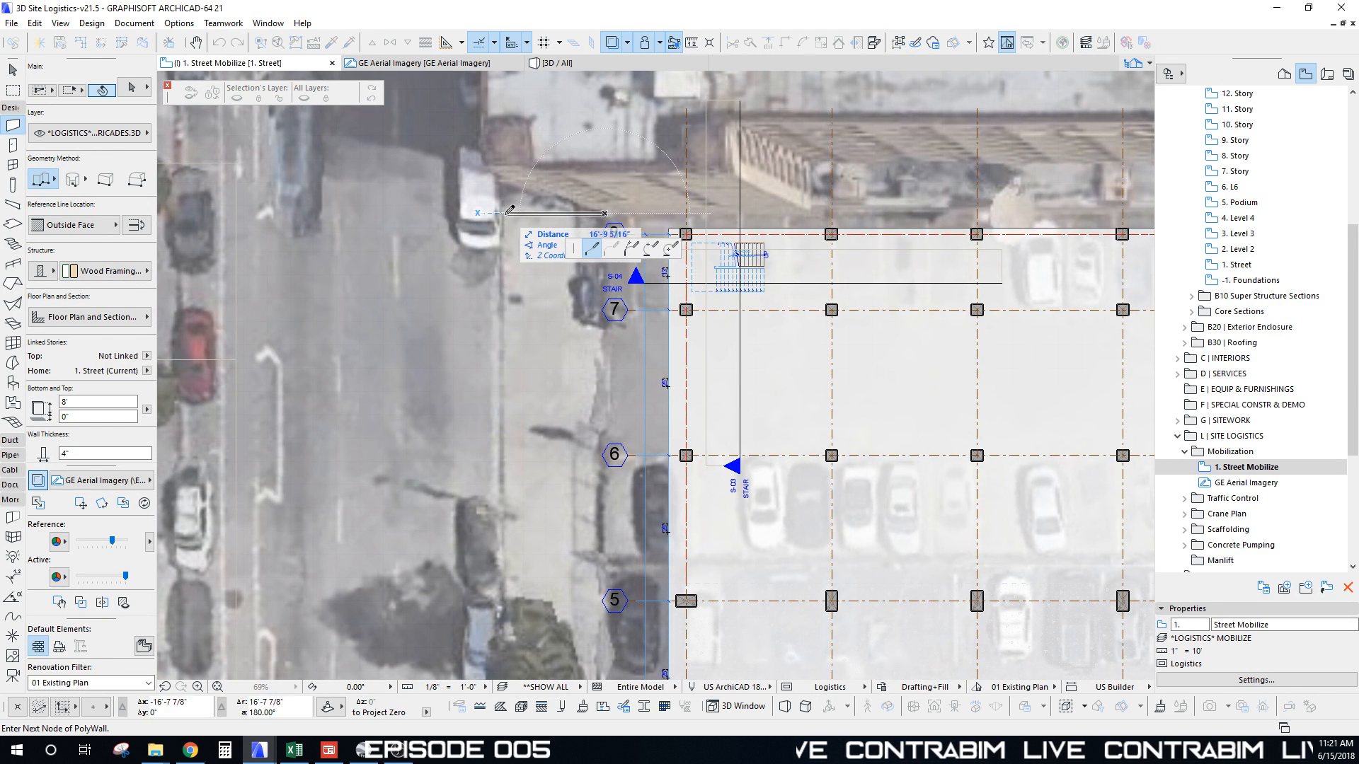
middle_click_drag(491, 214, 390, 167)
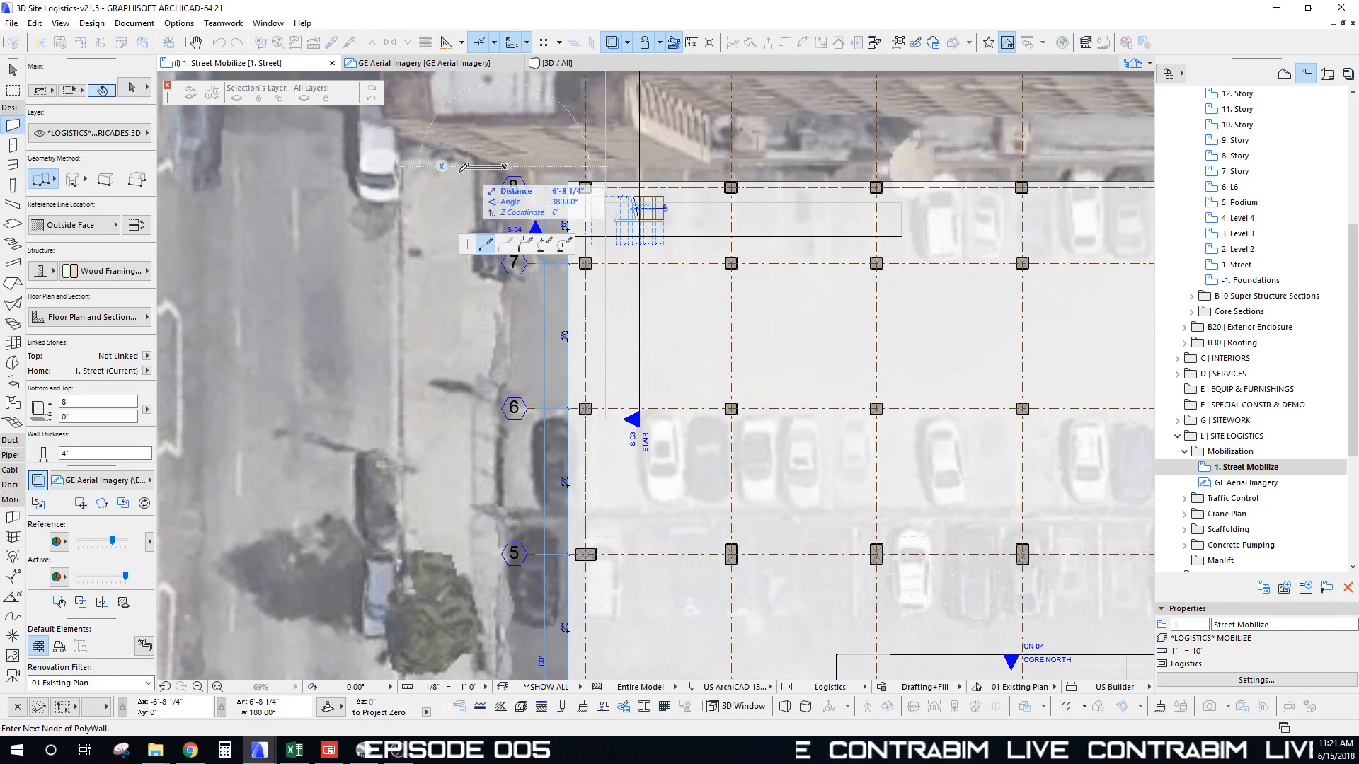
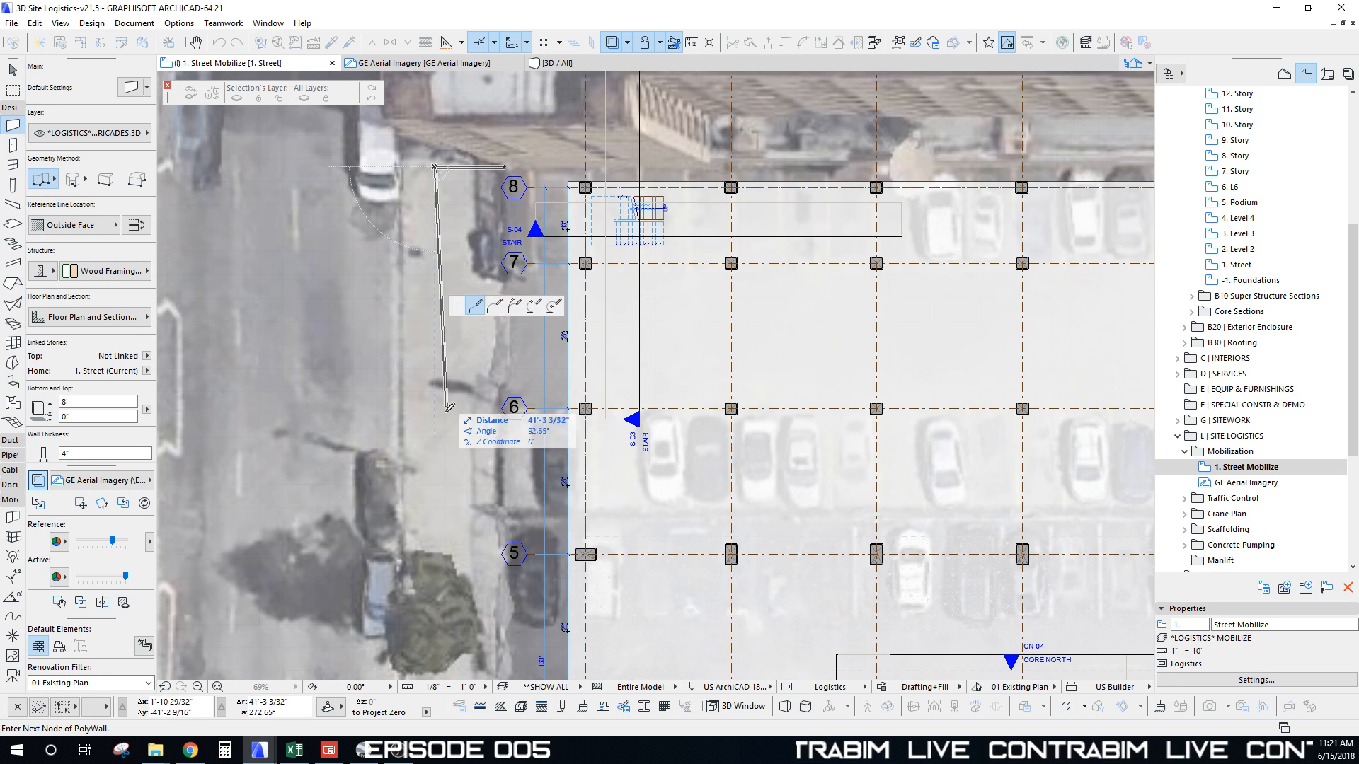
Step: Continue the barricade polywall down the west sidewalk, fixing a corner near grid line 1
scroll(436, 163, "down", 5)
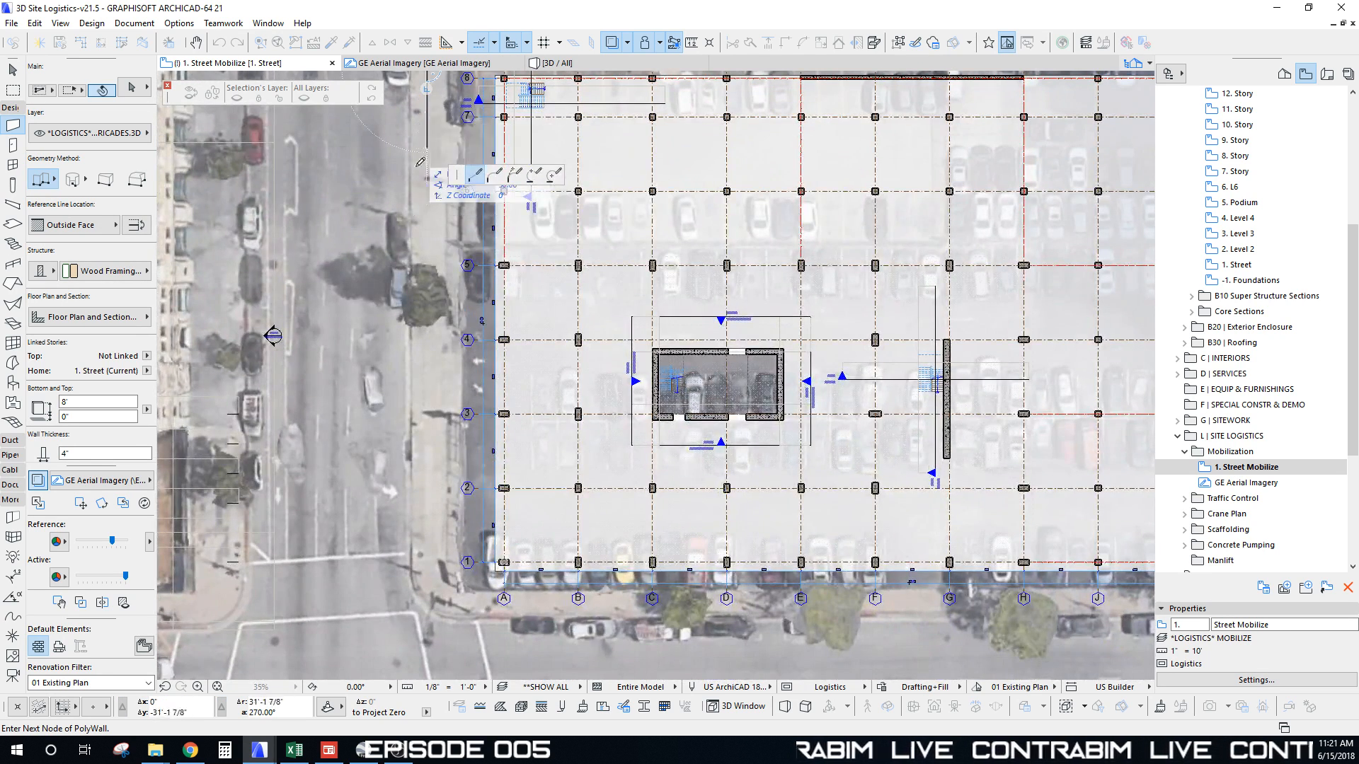
scroll(440, 383, "down", 7)
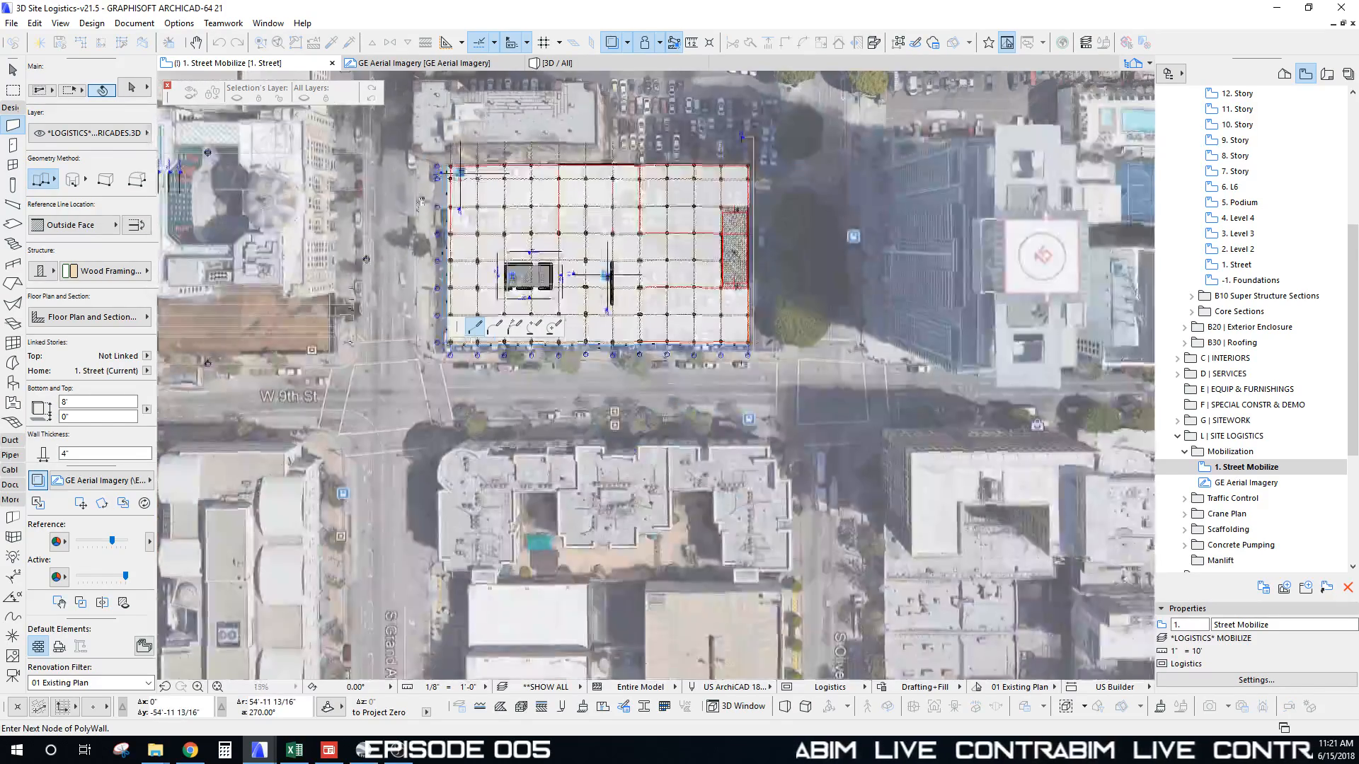
scroll(419, 183, "up", 7)
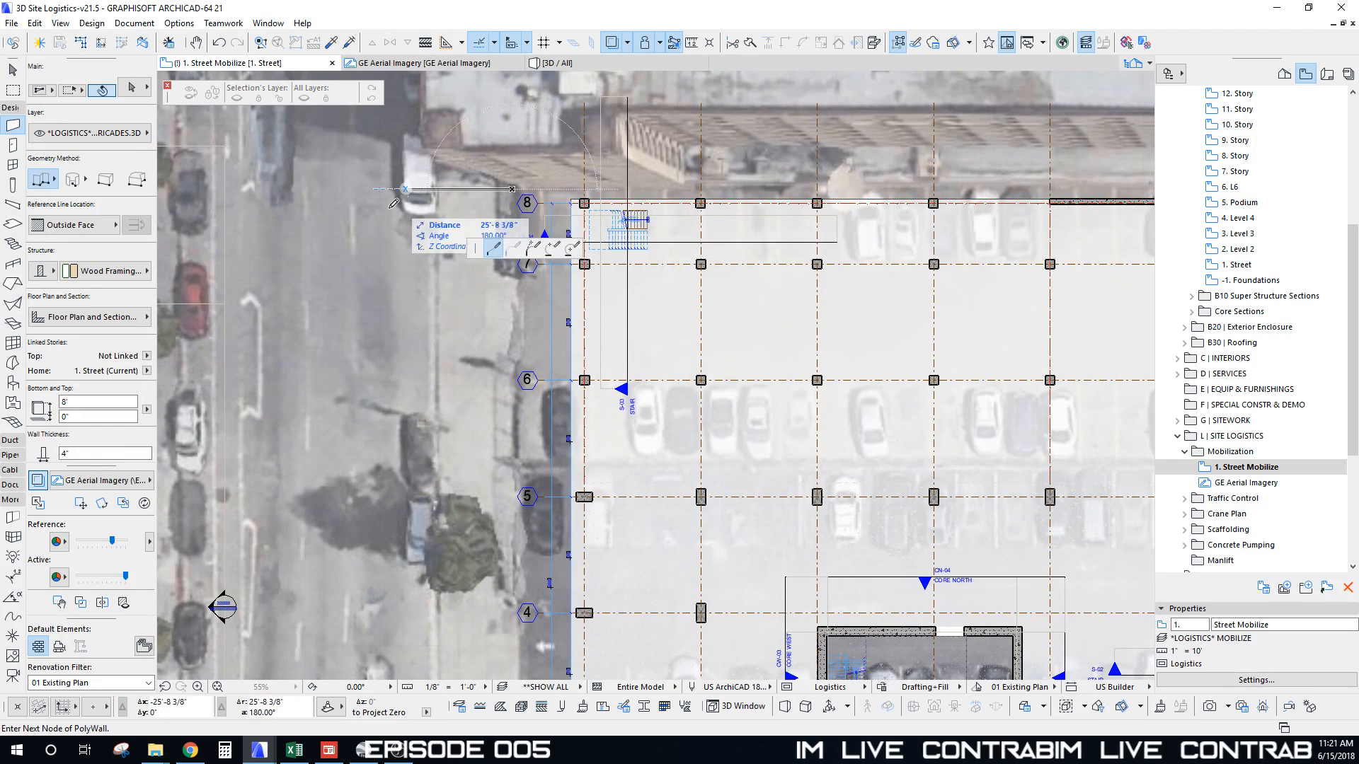
scroll(437, 312, "down", 2)
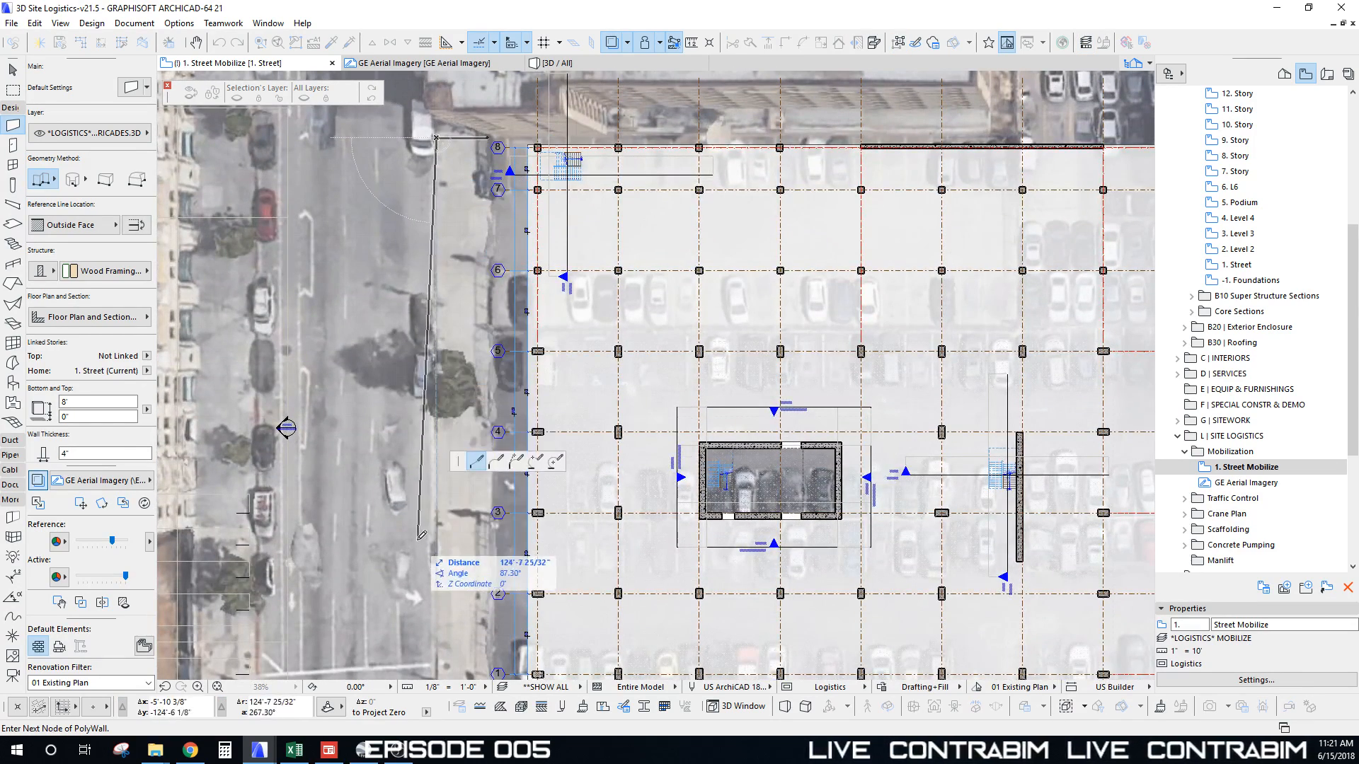
middle_click_drag(412, 594, 438, 312)
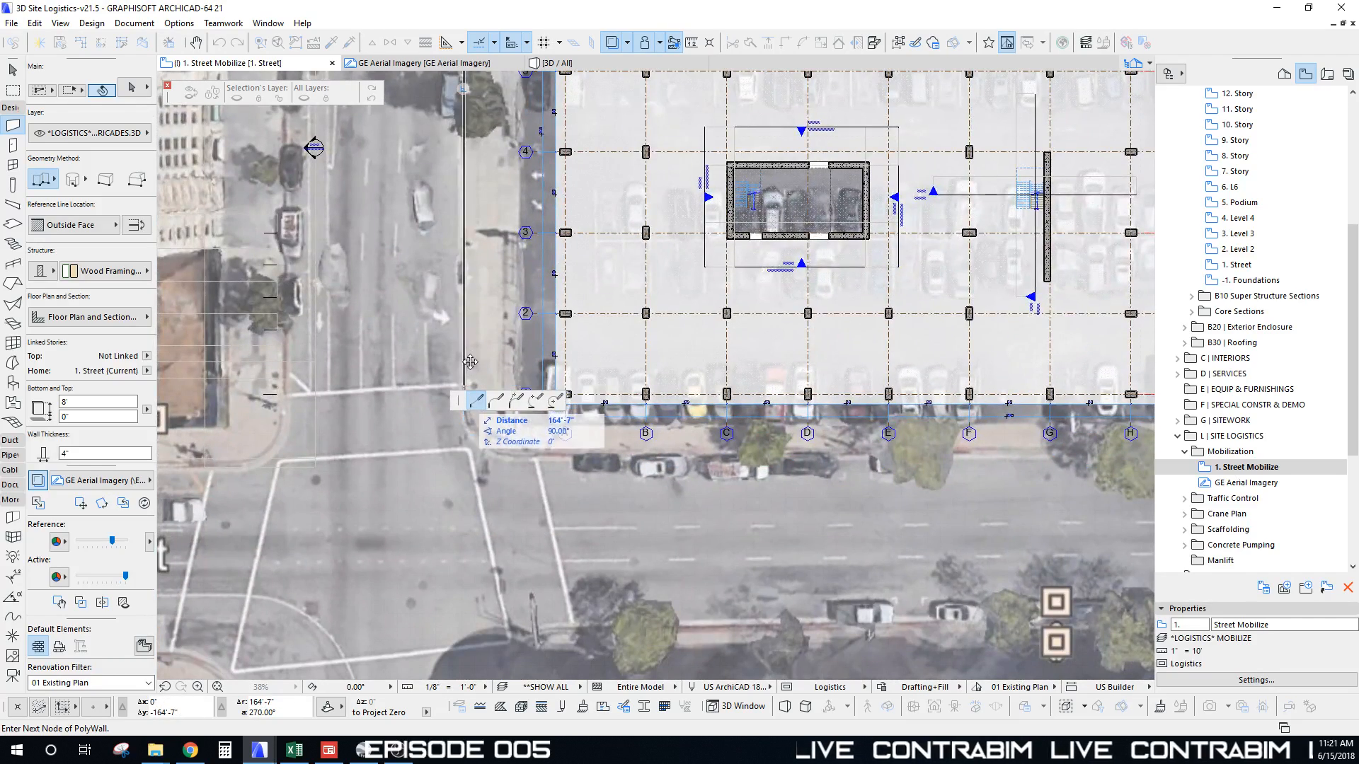
middle_click_drag(466, 379, 431, 281)
scroll(430, 243, "up", 5)
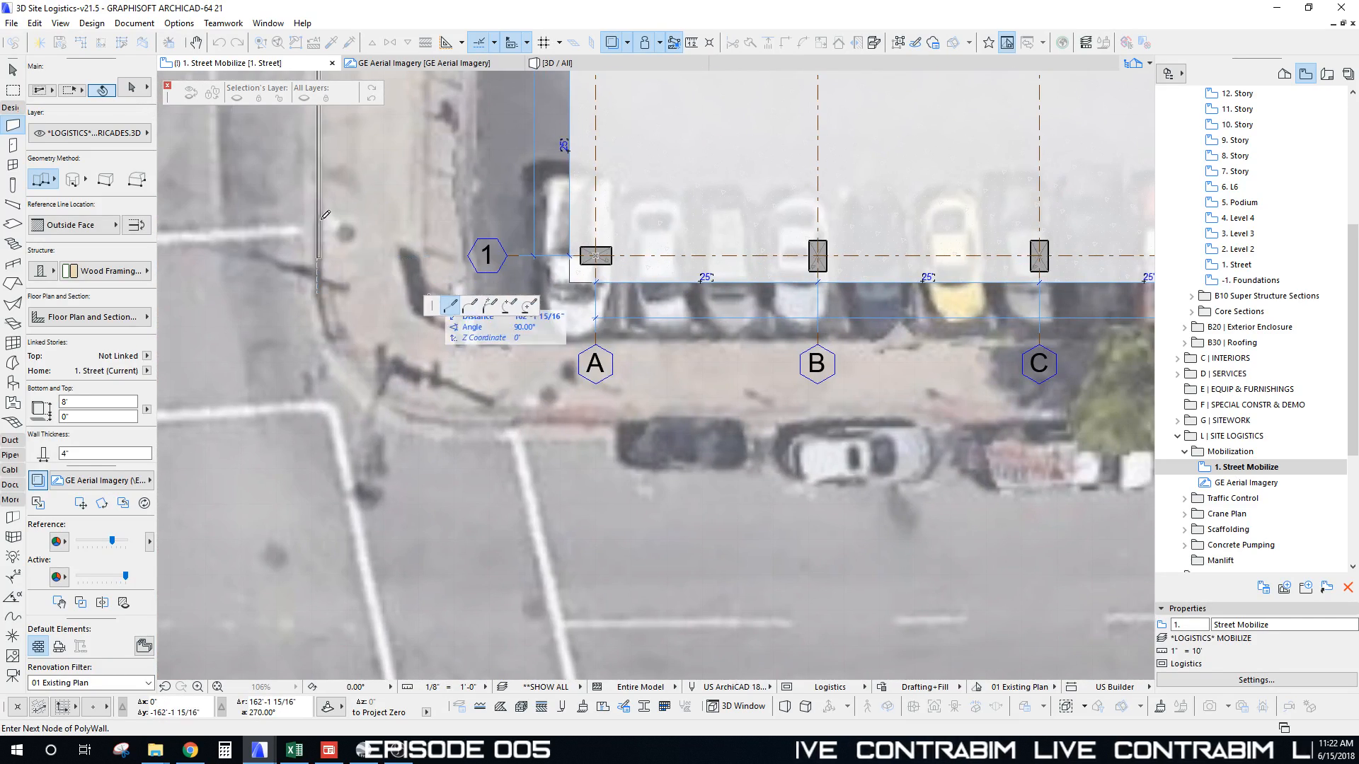
left_click(319, 231)
Step: Angle the wall around the southwest street corner and finish it at the sidewalk corner
middle_click_drag(440, 283, 595, 213)
scroll(389, 153, "down", 2)
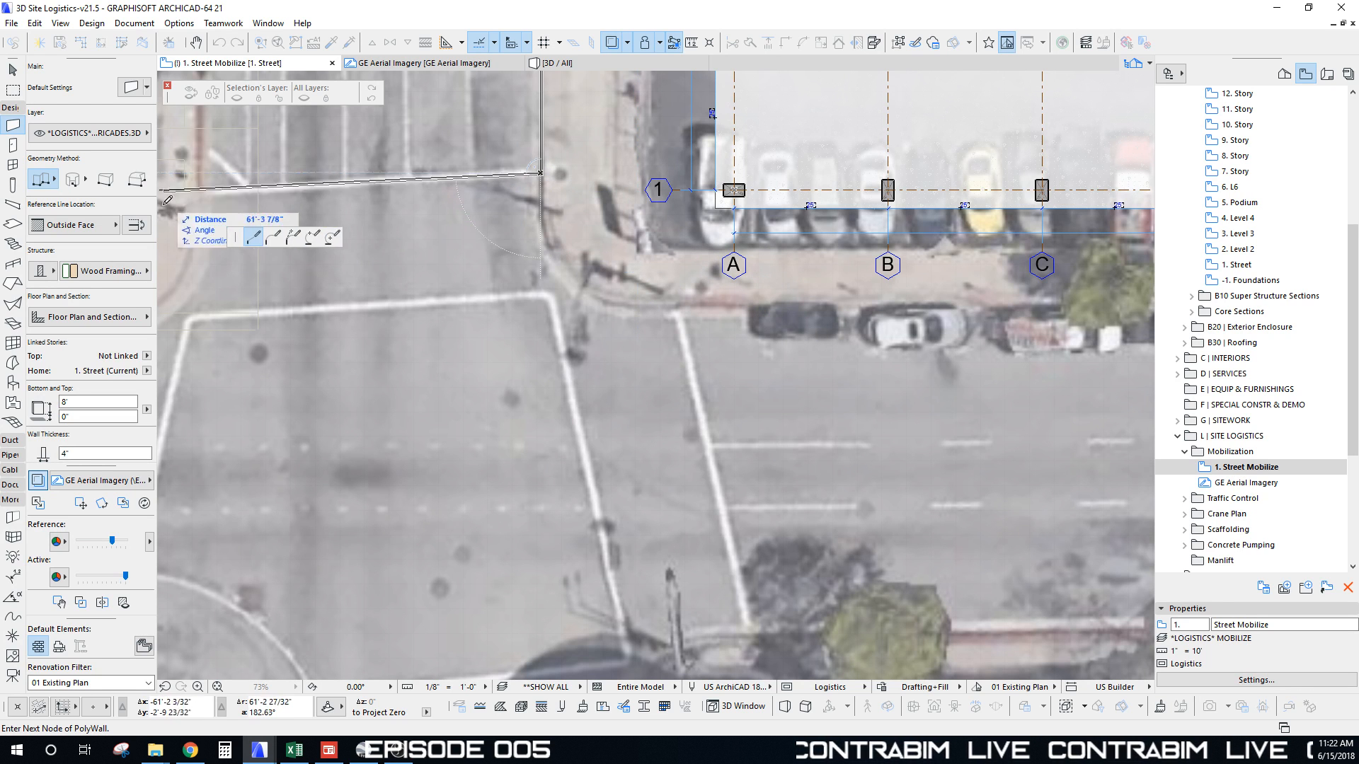
scroll(669, 313, "down", 5)
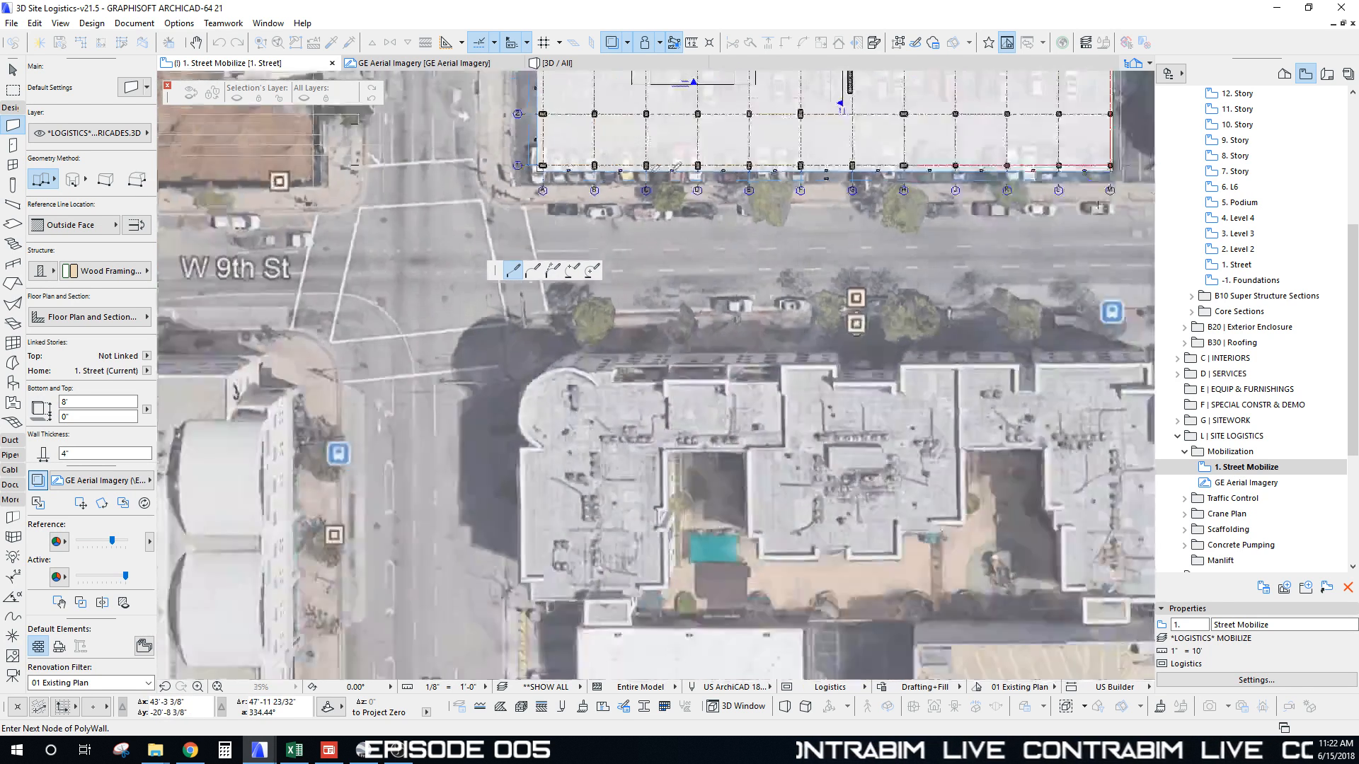
middle_click_drag(1097, 205, 830, 330)
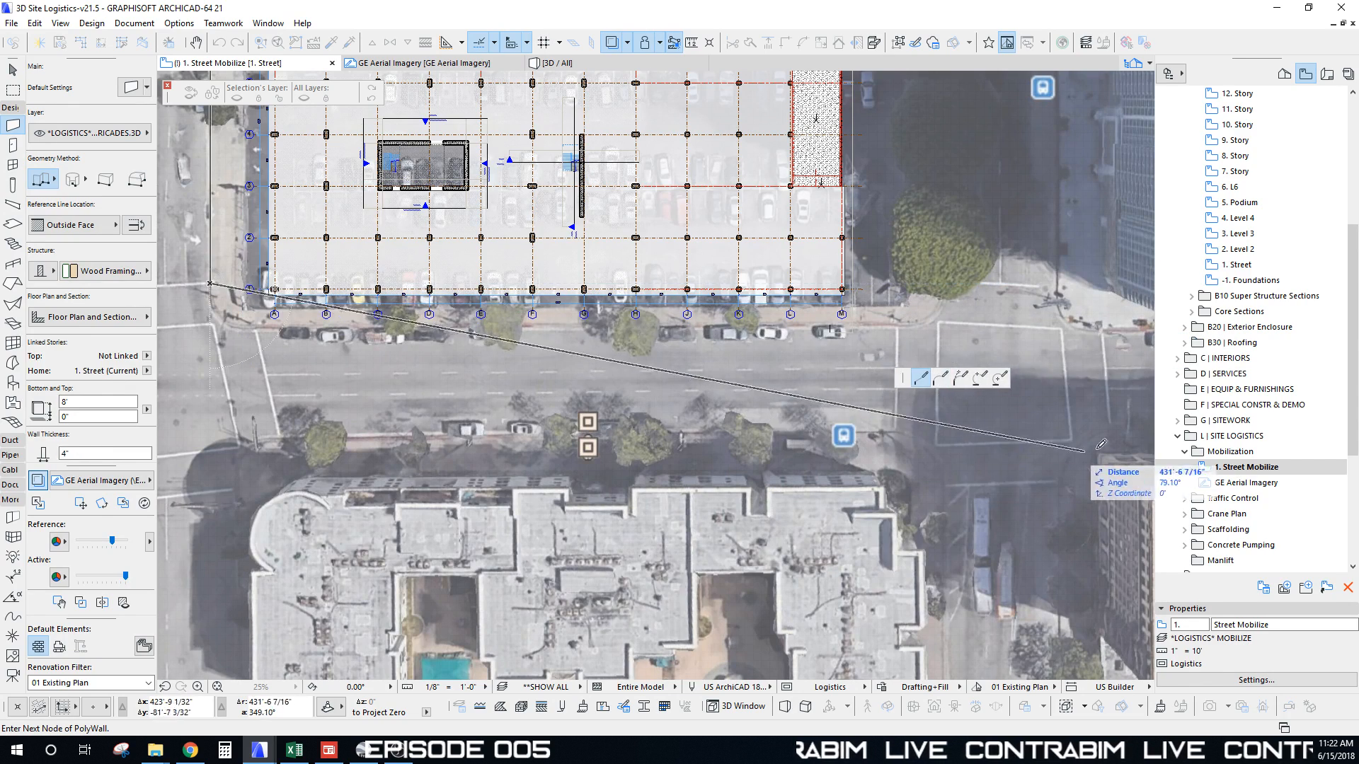
middle_click_drag(412, 355, 688, 360)
scroll(519, 367, "up", 5)
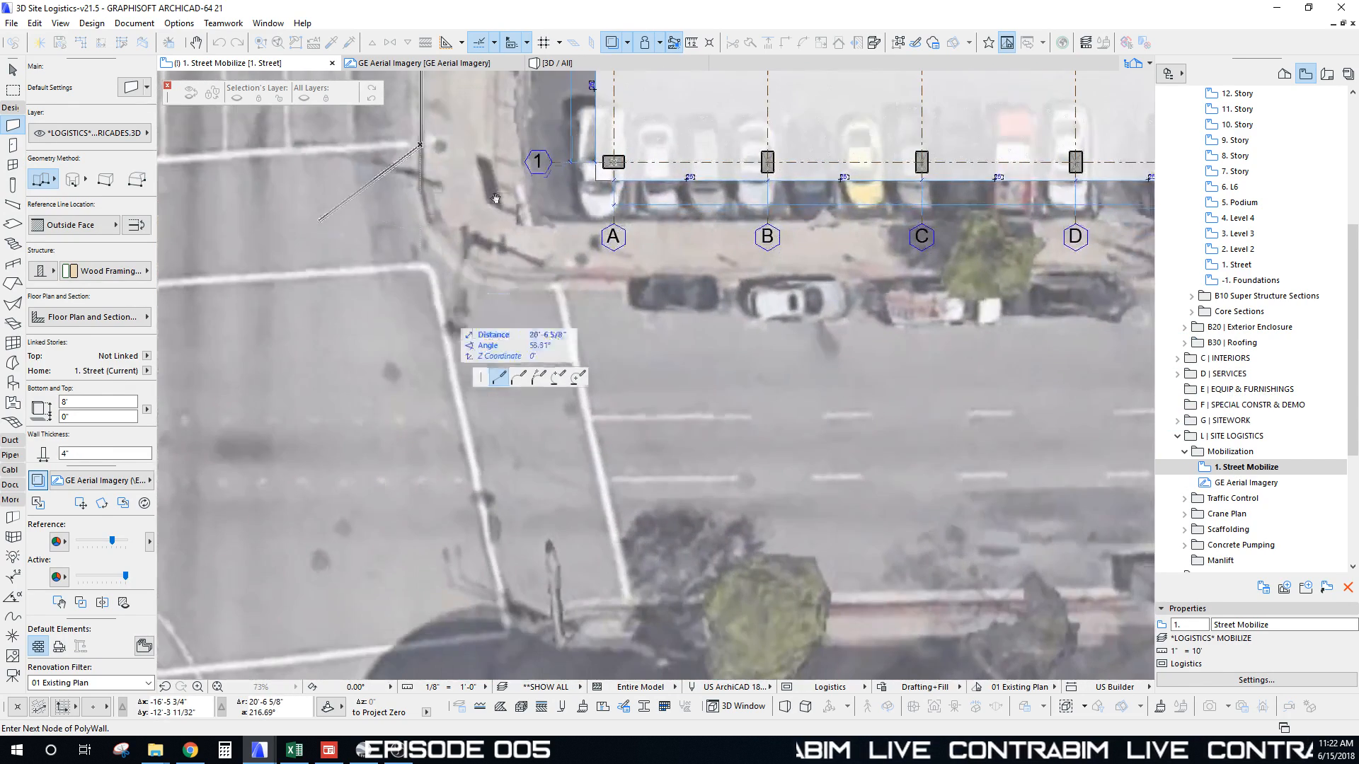
middle_click_drag(597, 221, 595, 100)
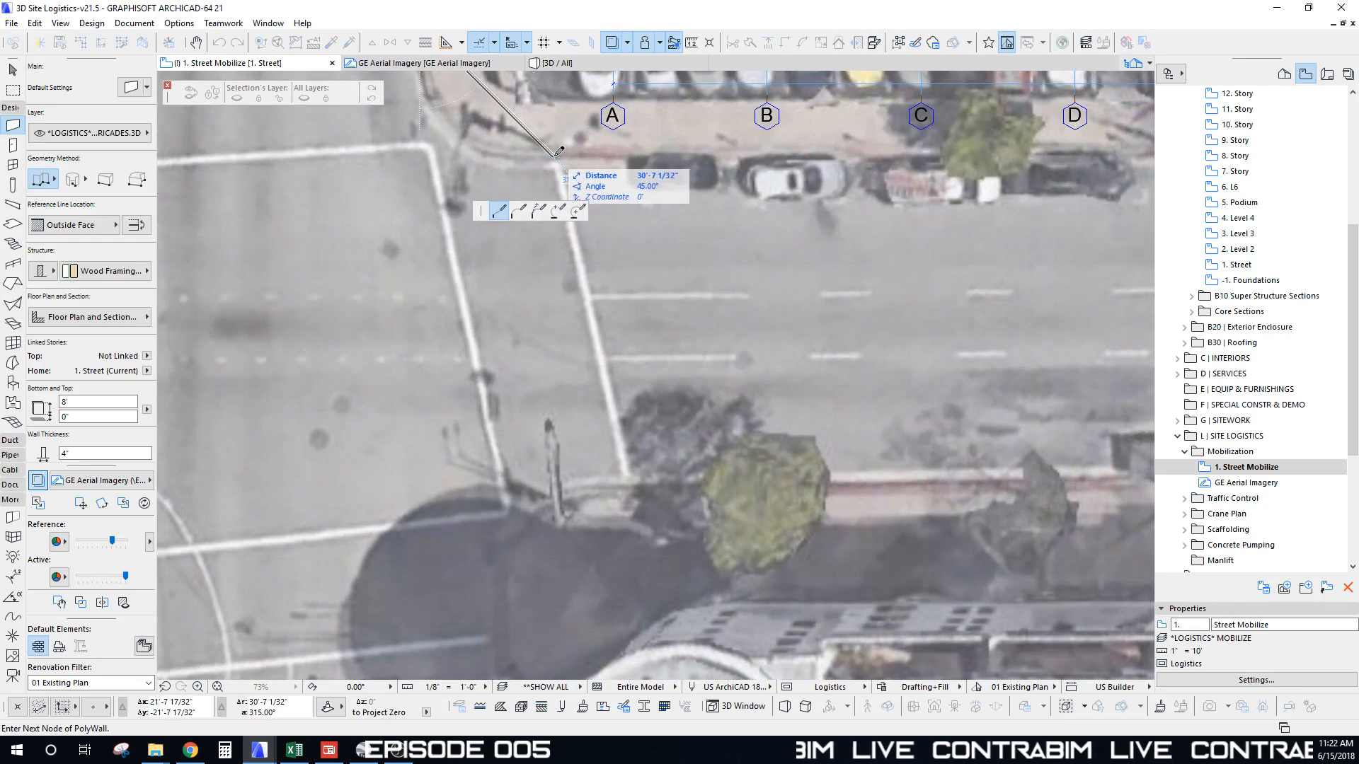
double_click(554, 155)
scroll(570, 174, "down", 7)
middle_click_drag(613, 156, 490, 353)
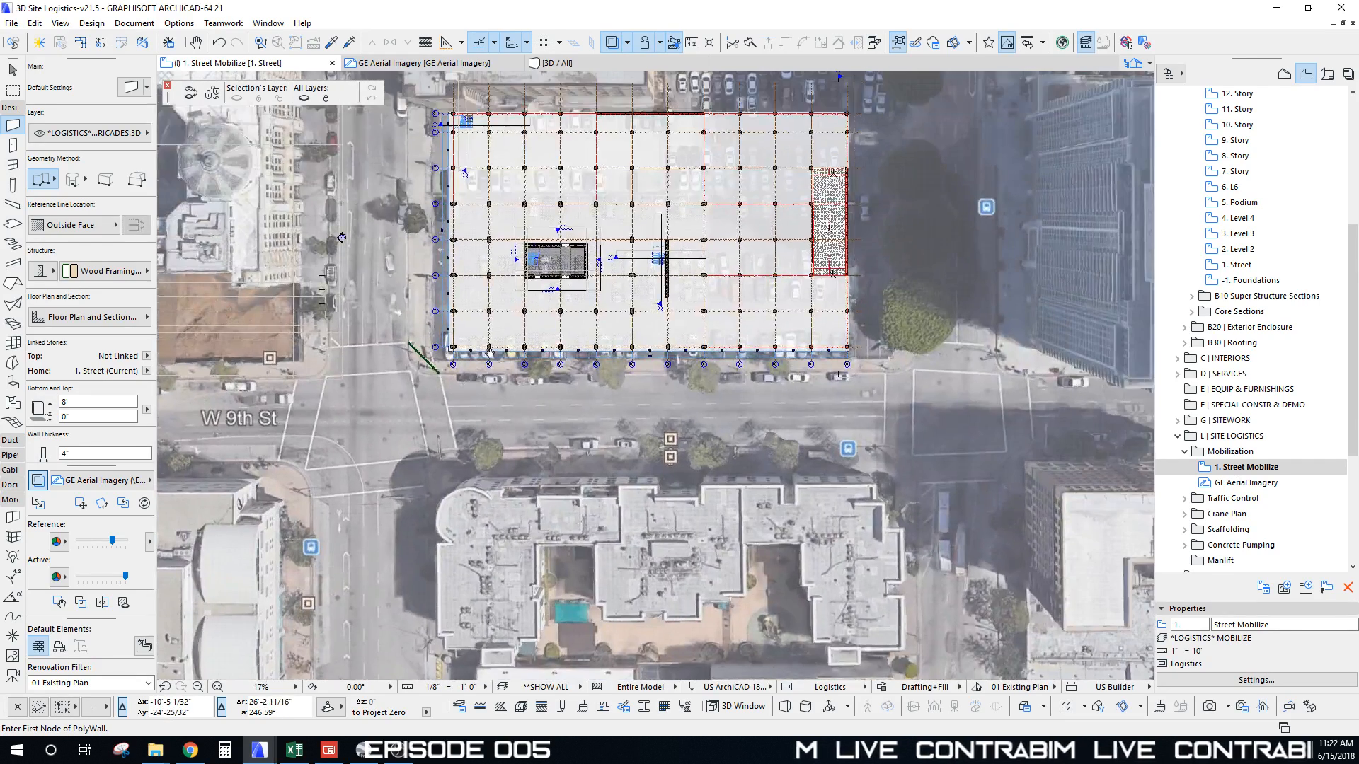
middle_click_drag(507, 203, 452, 290)
scroll(561, 261, "up", 1)
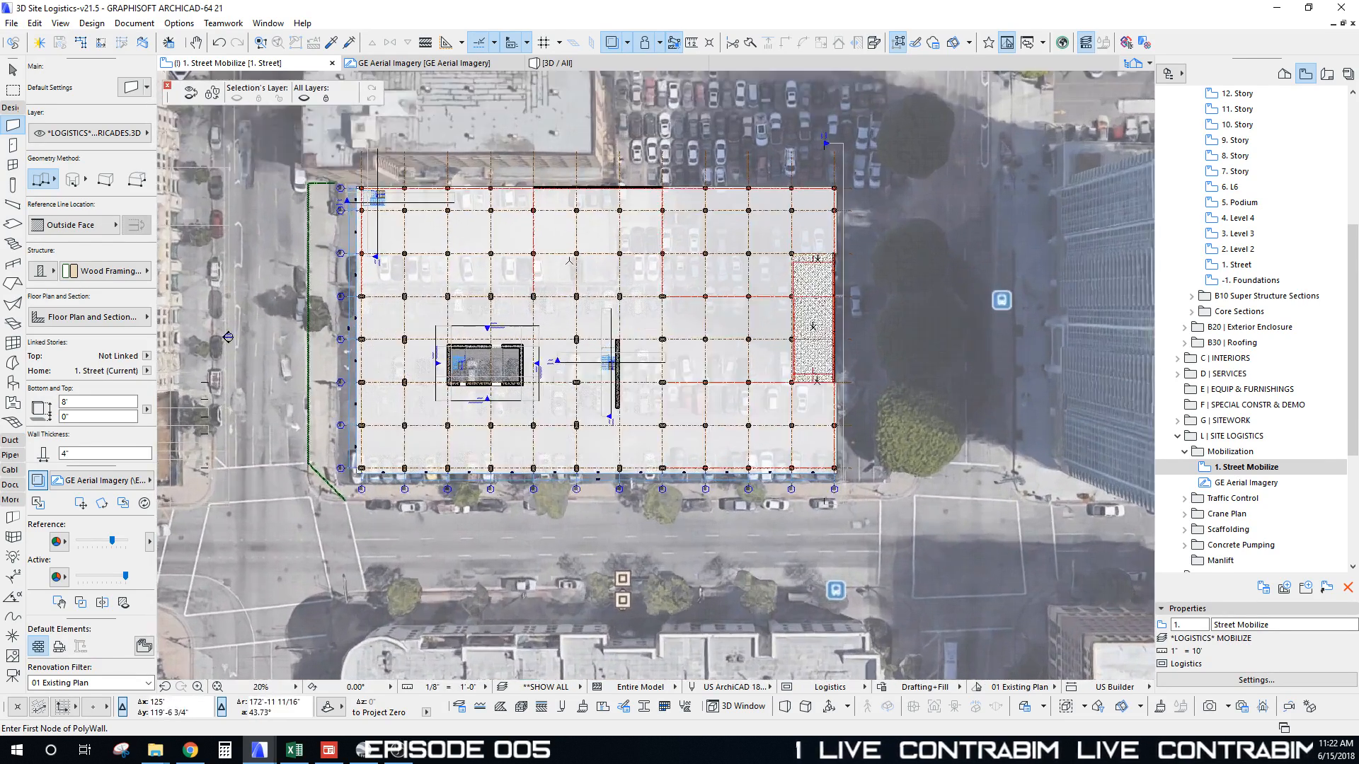
middle_click_drag(336, 201, 337, 245)
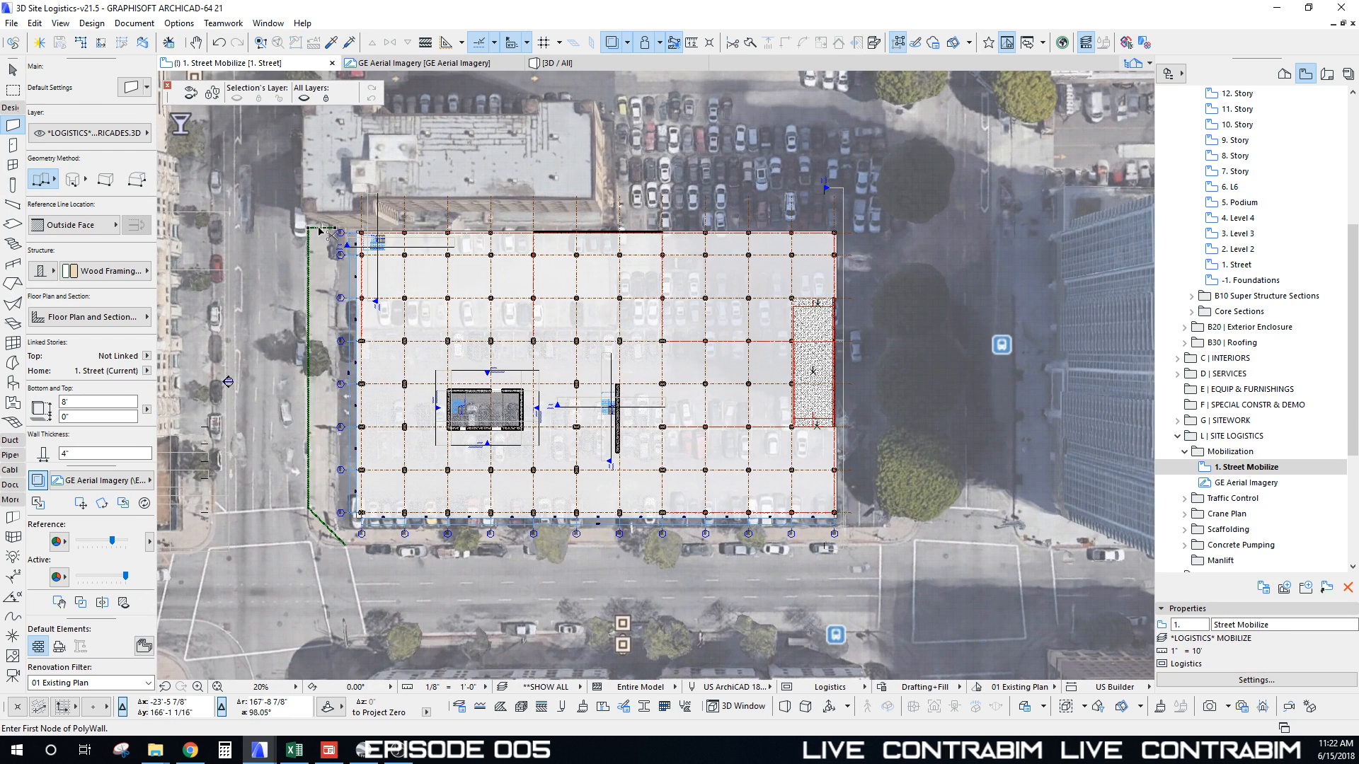
Step: Set the barricade wall's cut line pen to a green pen
left_click(139, 320)
left_click(455, 402)
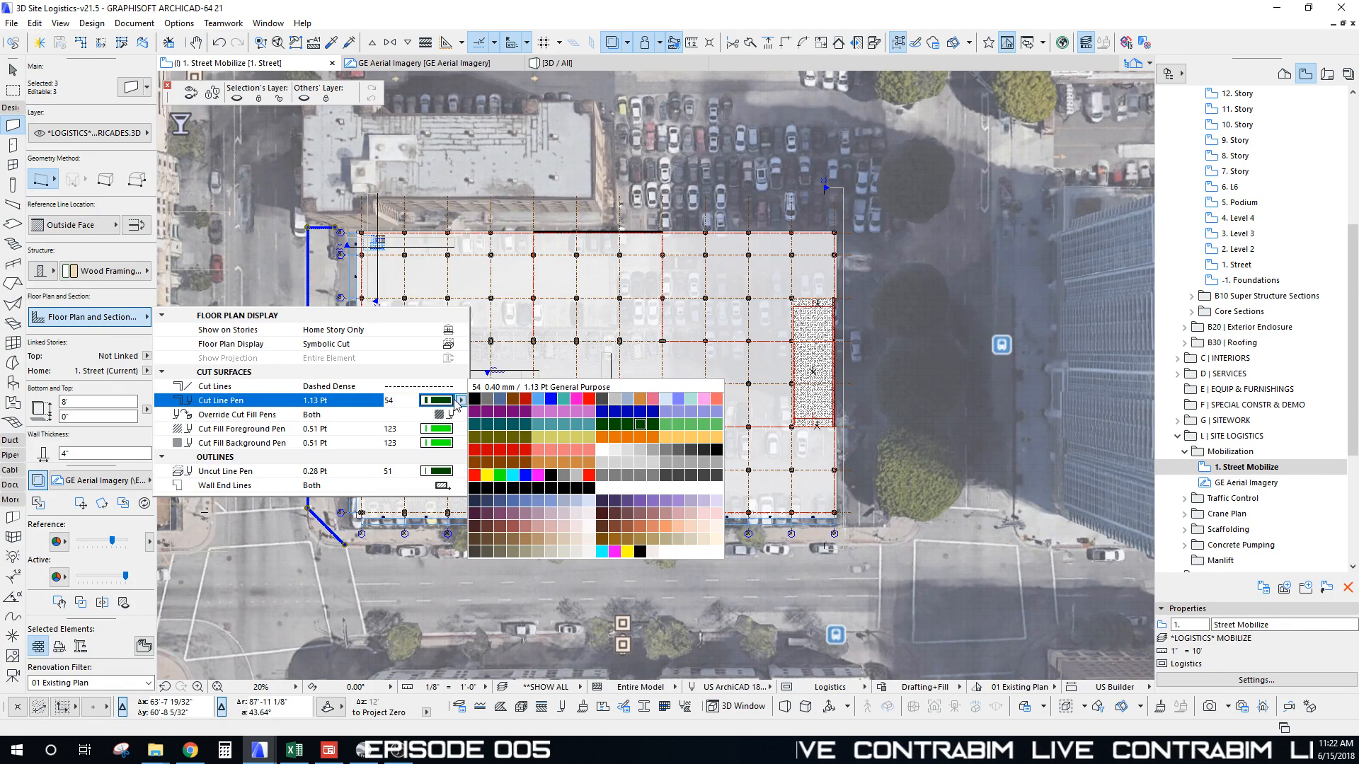
left_click(500, 480)
left_click(228, 382)
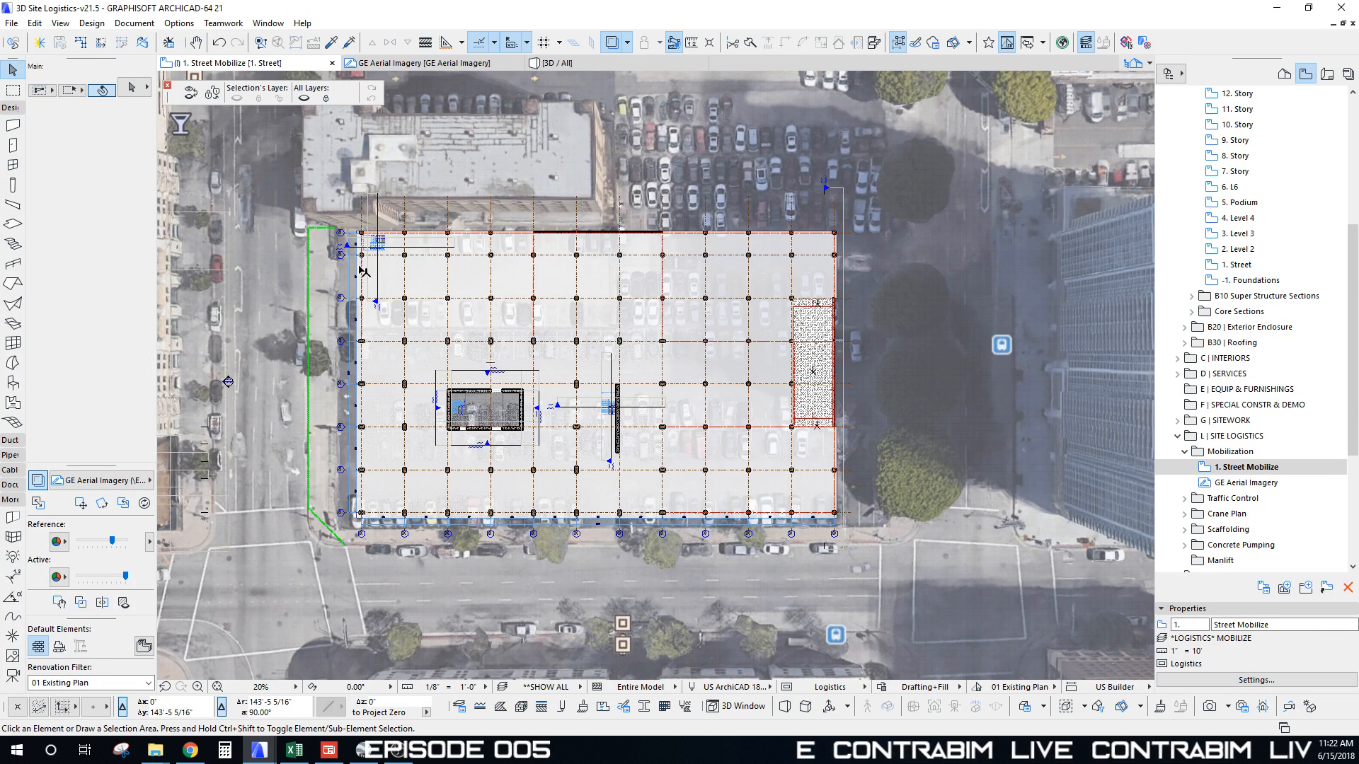
Step: Fade the aerial imagery with the Reference slider and pick up the barricade wall's settings
scroll(309, 401, "down", 1)
left_click_drag(113, 547, 101, 545)
middle_click_drag(626, 254, 628, 260)
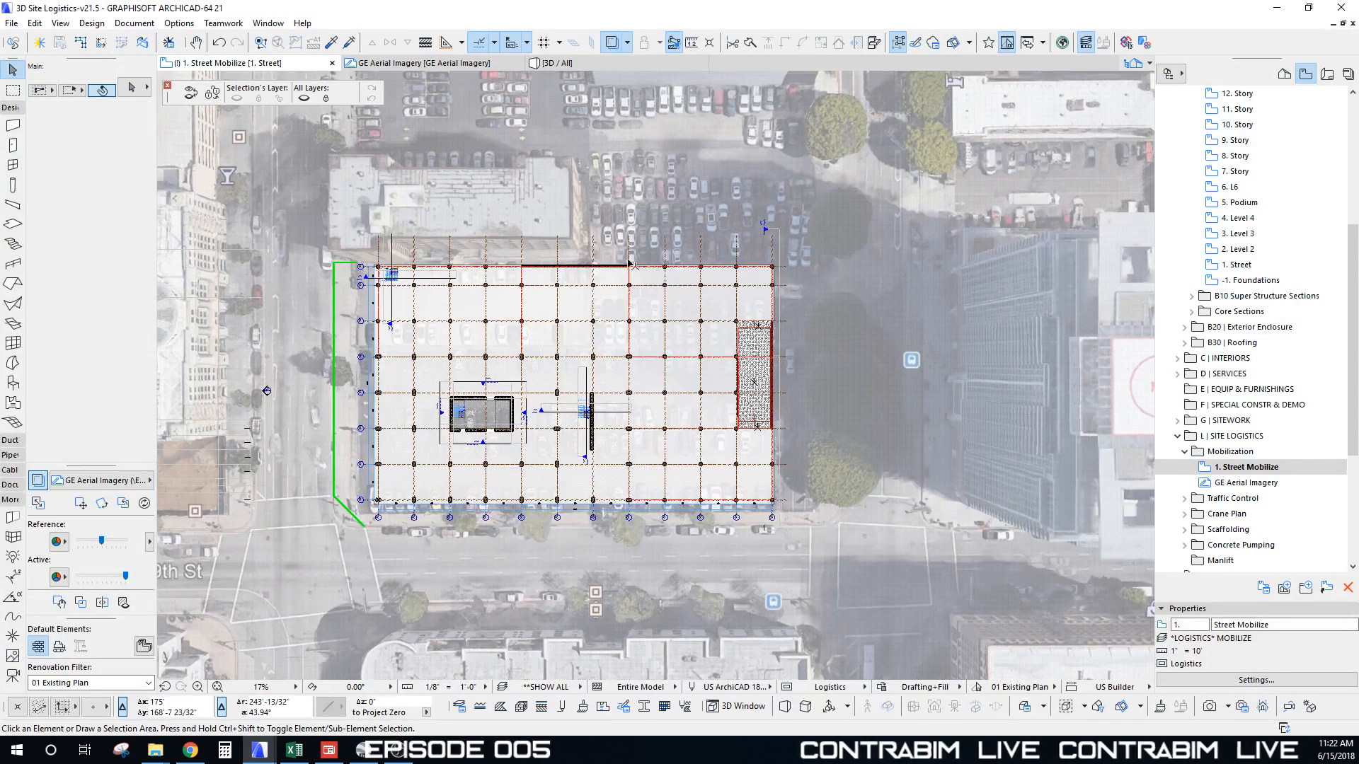
left_click(335, 314, "alt")
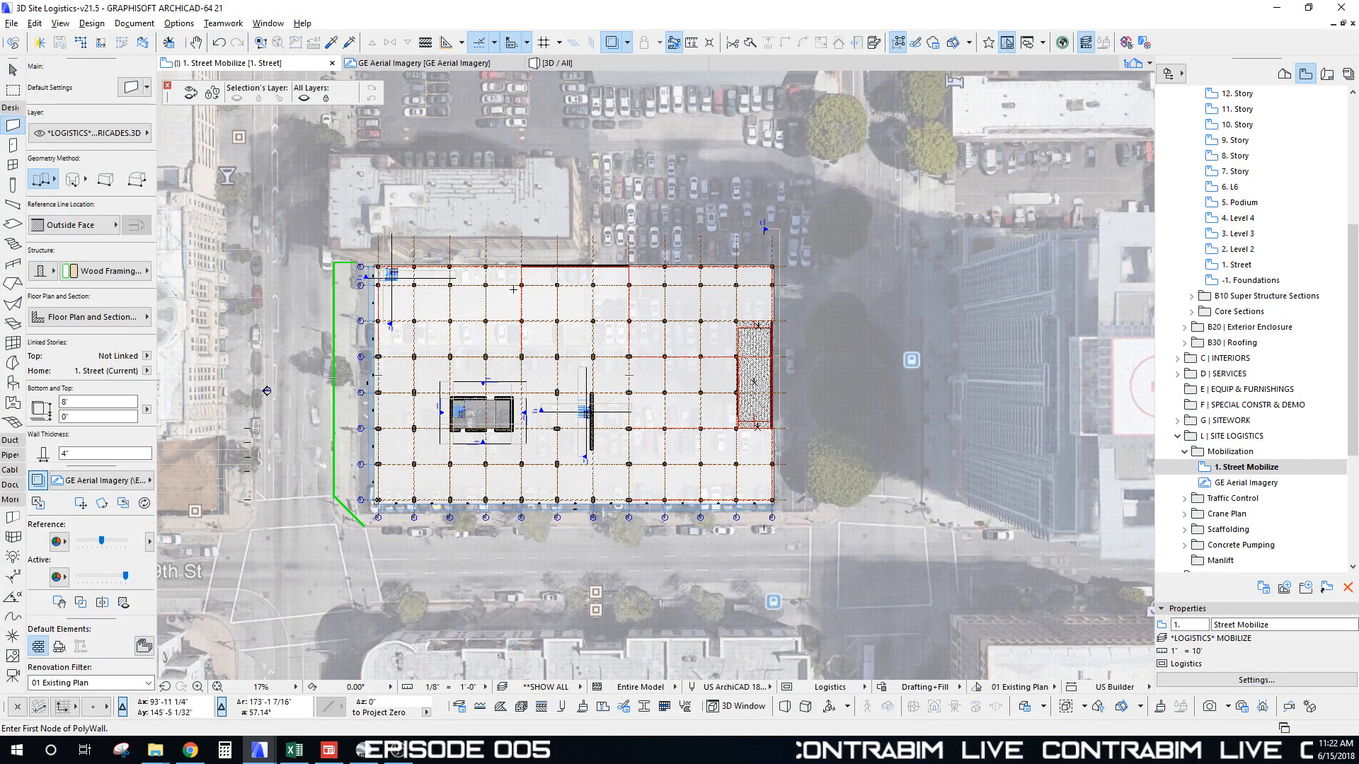
middle_click_drag(681, 307, 682, 271)
scroll(388, 500, "up", 2)
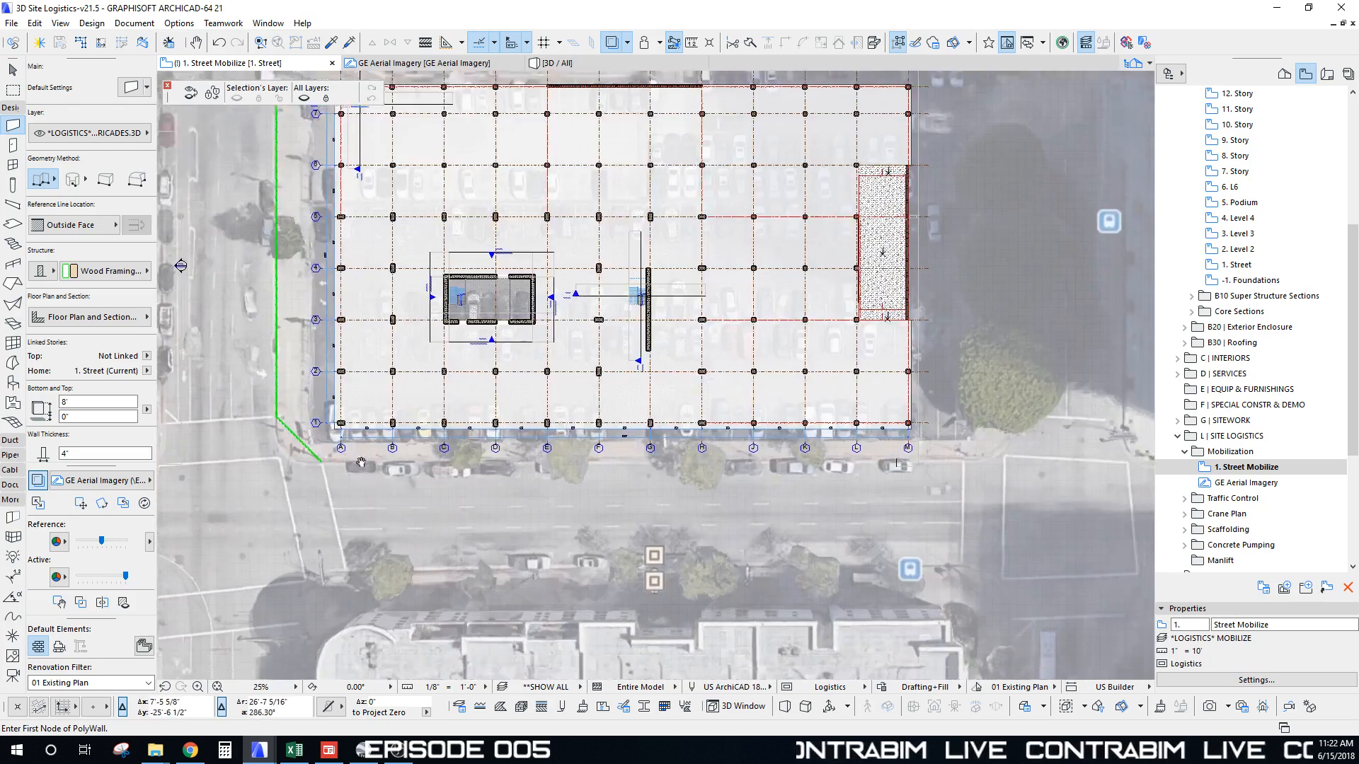
scroll(491, 382, "down", 4)
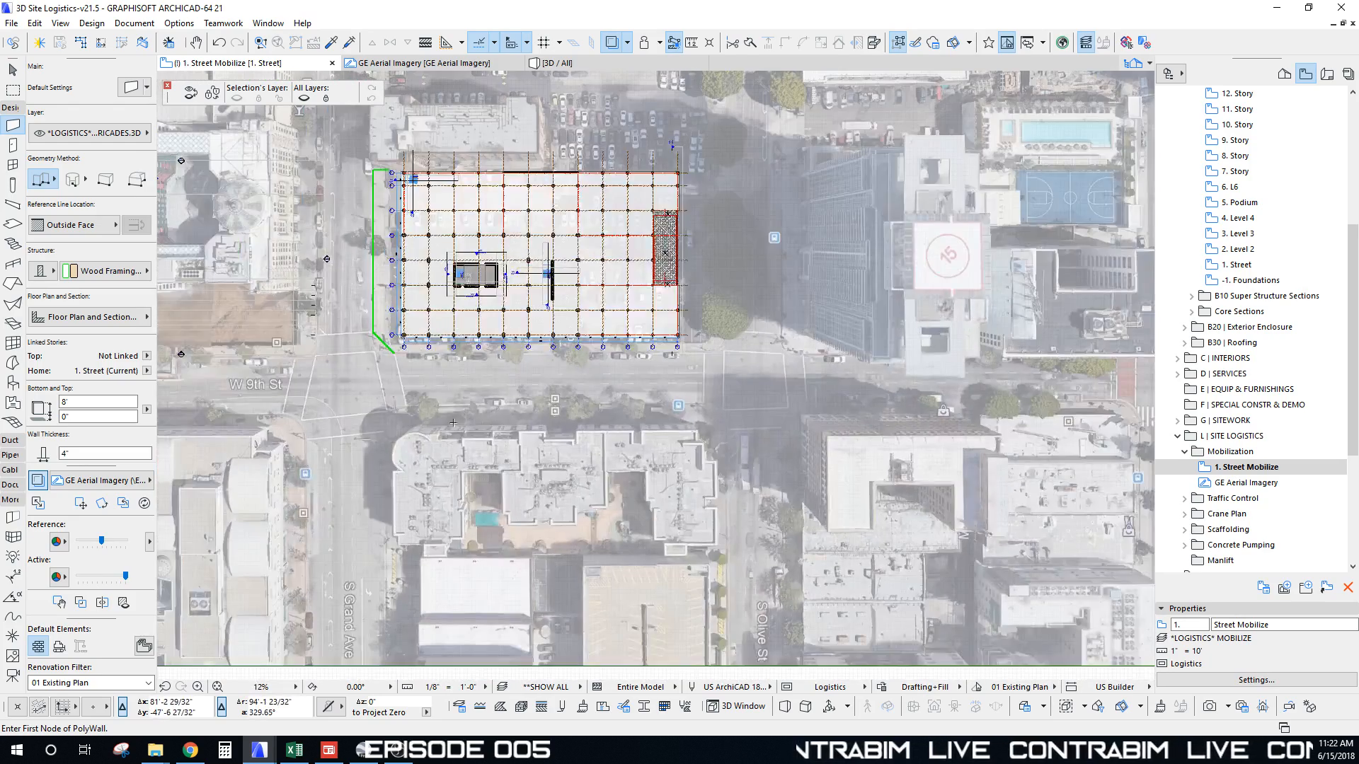
middle_click_drag(465, 373, 507, 113)
Step: Select the lower traffic barricade sample and start a Drag a Copy from its base point
scroll(497, 532, "up", 8)
scroll(495, 450, "up", 8)
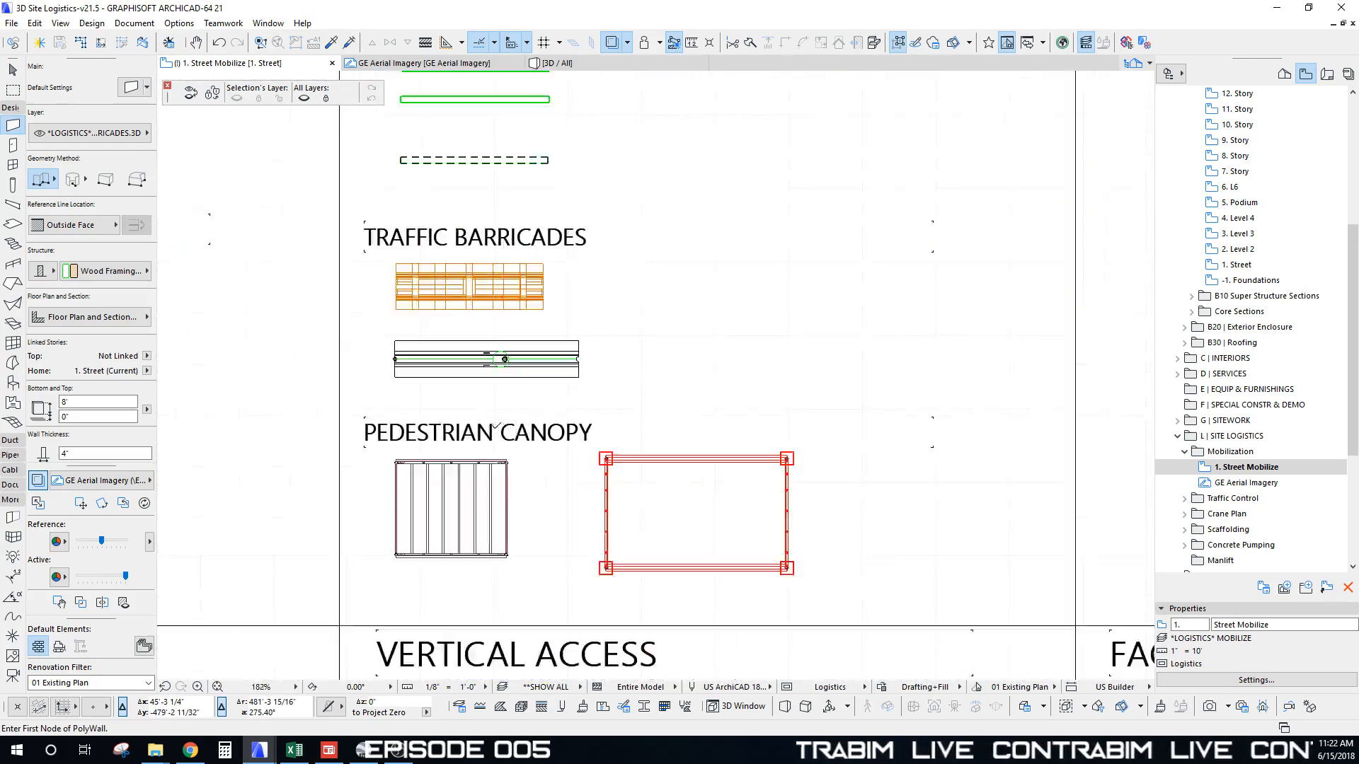
middle_click_drag(503, 401, 495, 431)
key("Escape")
middle_click_drag(409, 391, 403, 405)
left_click_drag(359, 368, 596, 440)
scroll(368, 379, "up", 5)
scroll(427, 414, "up", 4)
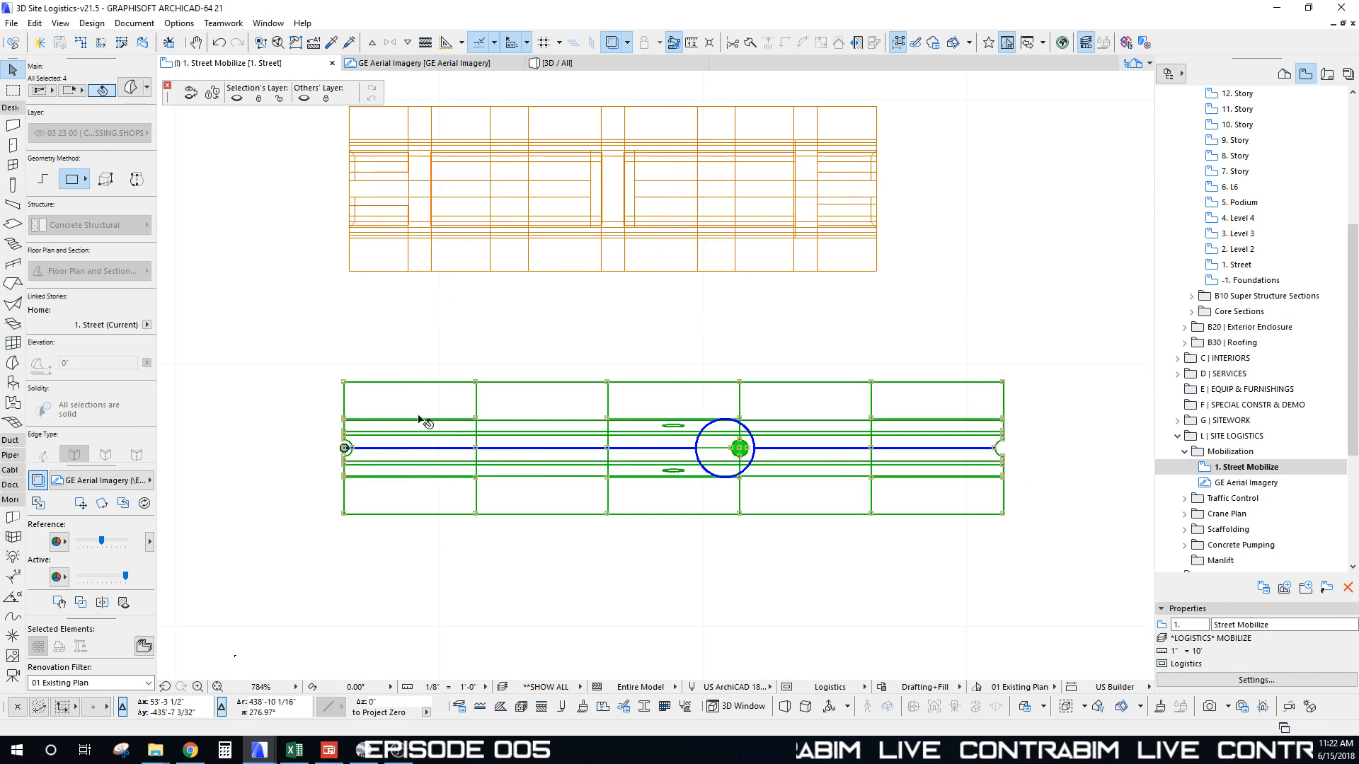
key("ctrl+shift+d")
left_click(345, 384)
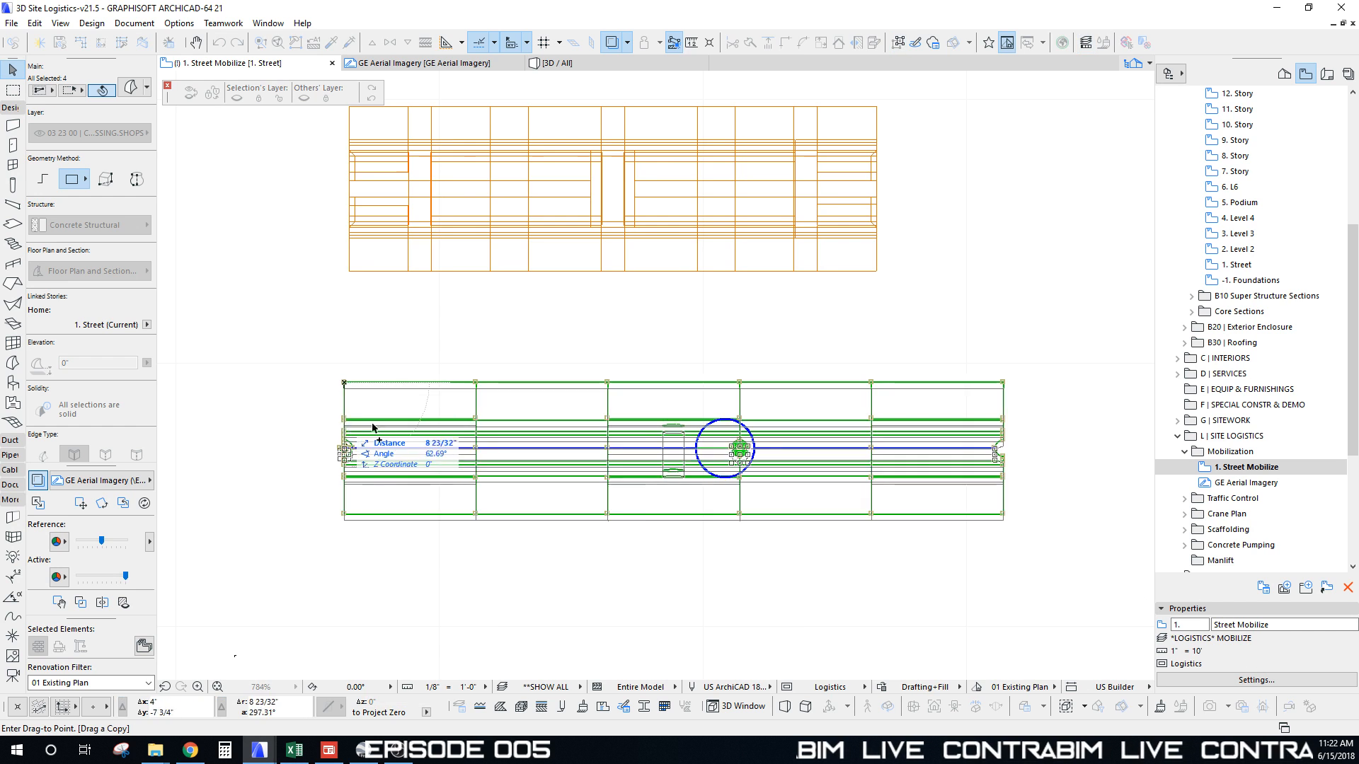
Step: Place the barricade copy in W 9th St below grid line A
scroll(347, 386, "down", 10)
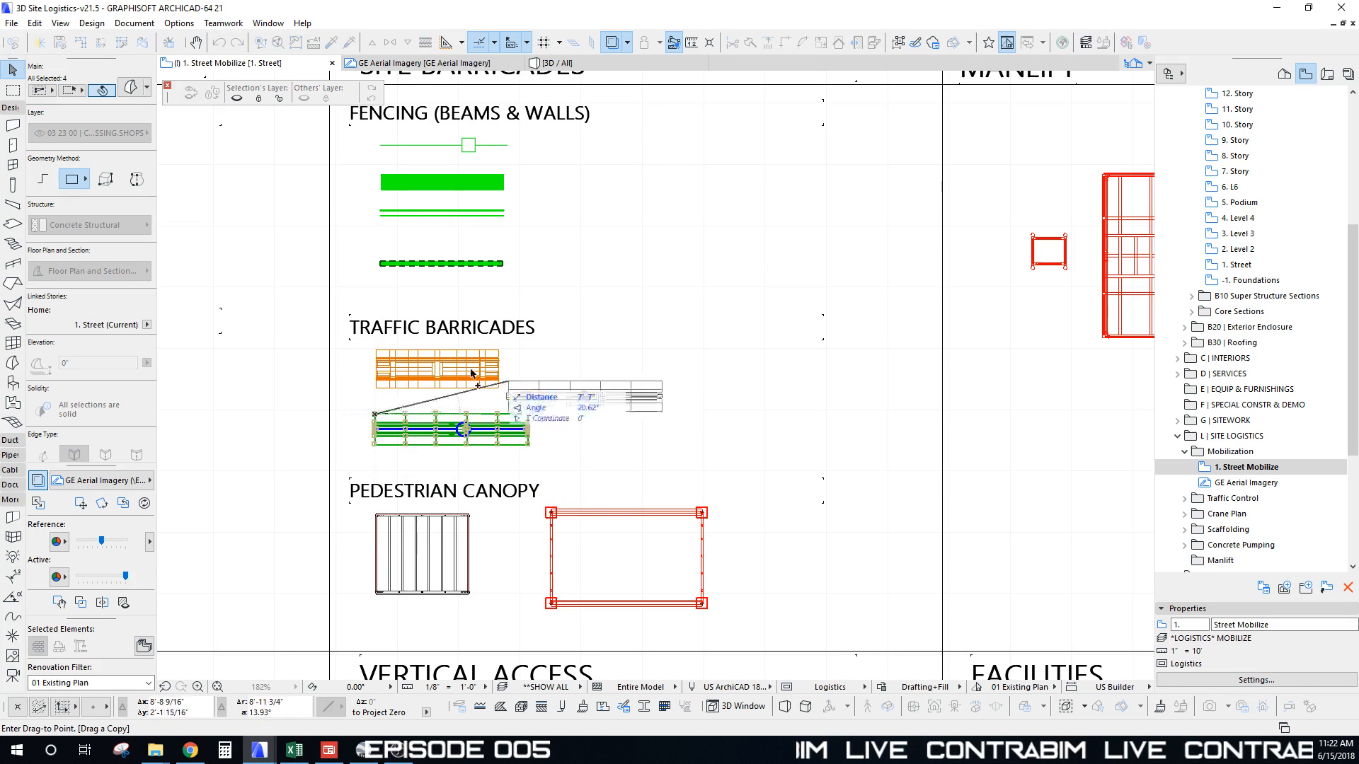
scroll(525, 449, "down", 8)
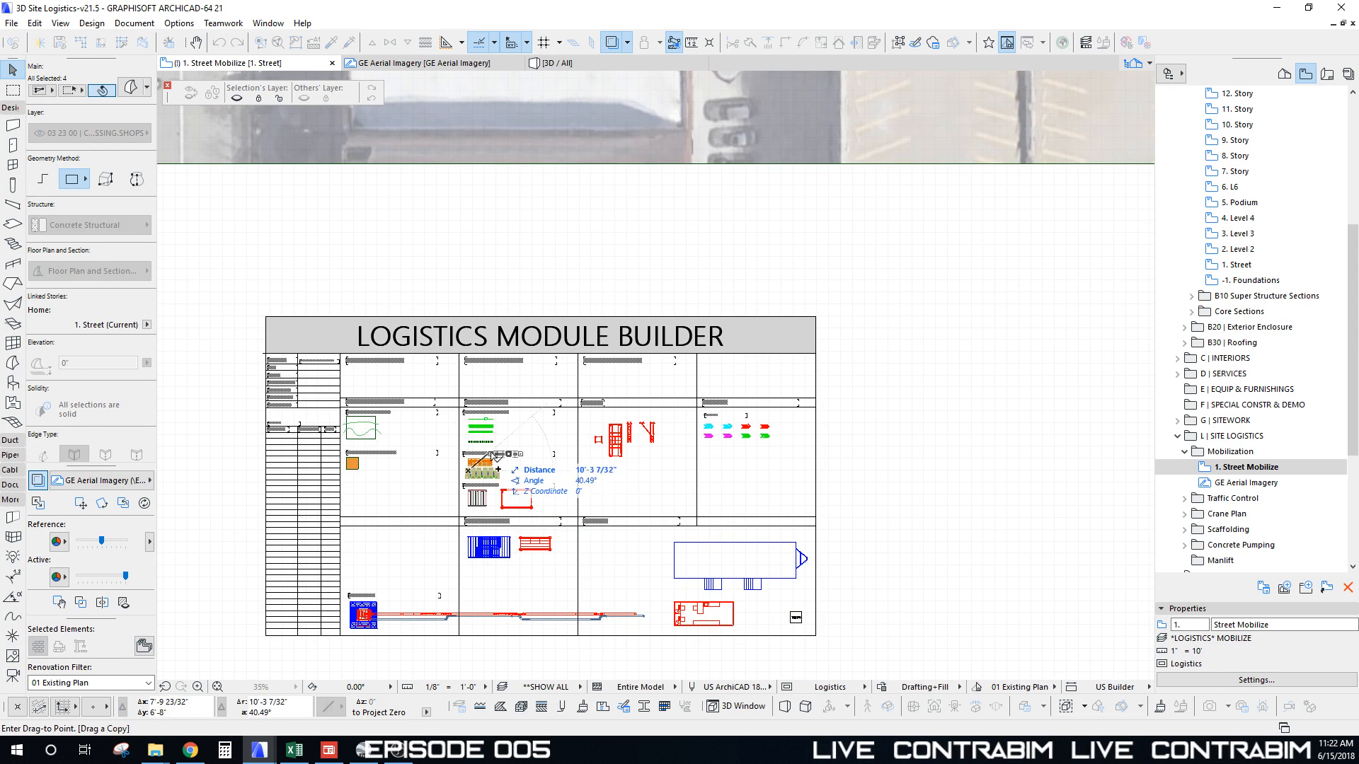
scroll(445, 355, "down", 4)
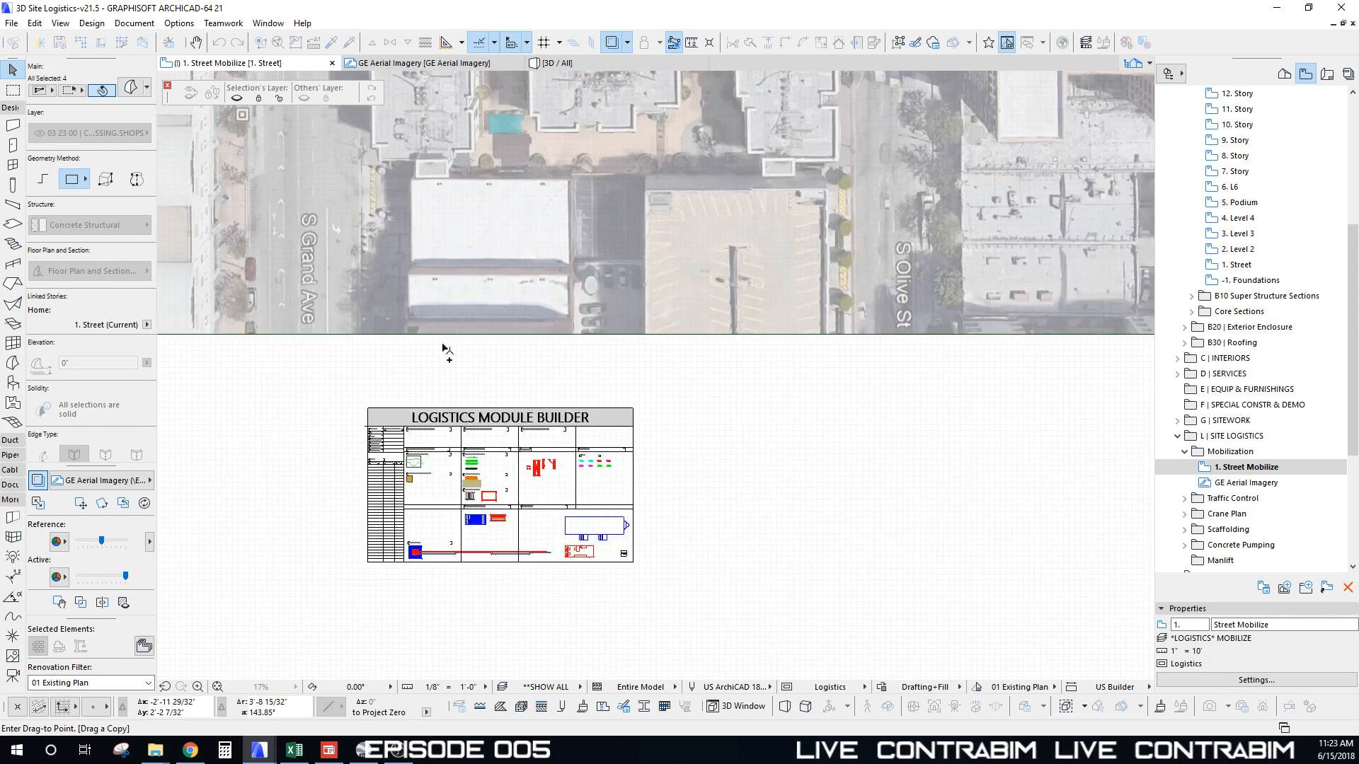
middle_click_drag(434, 218, 354, 284)
scroll(398, 254, "up", 10)
scroll(397, 359, "down", 6)
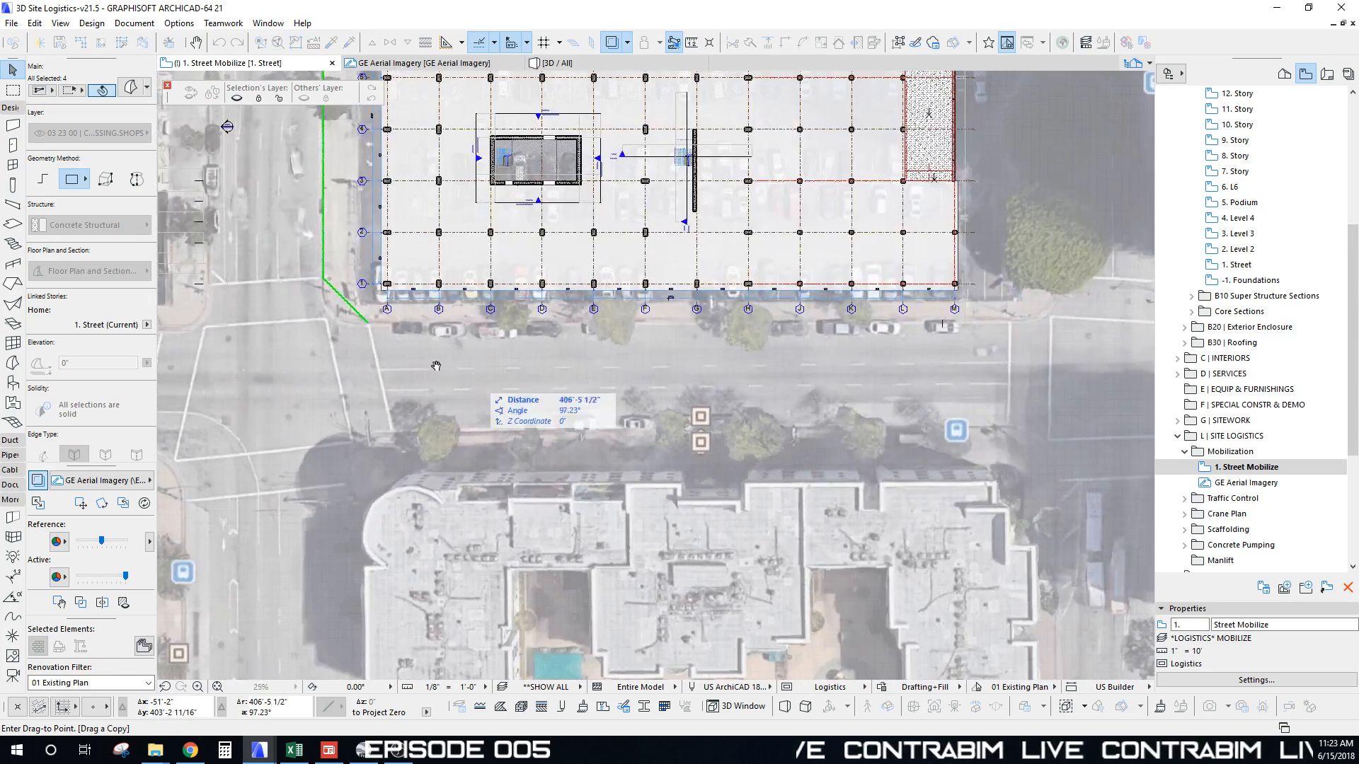
scroll(565, 353, "down", 3)
middle_click_drag(482, 366, 622, 373)
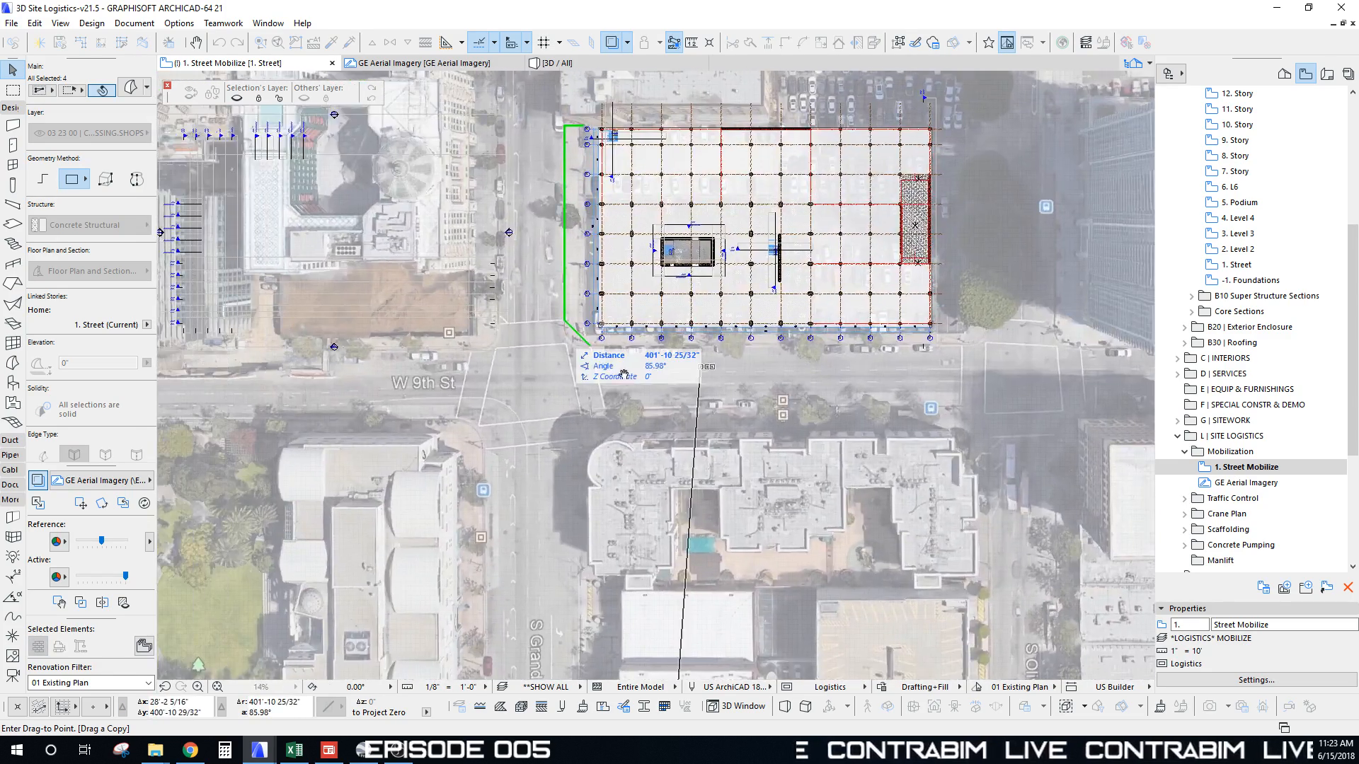
scroll(264, 368, "up", 6)
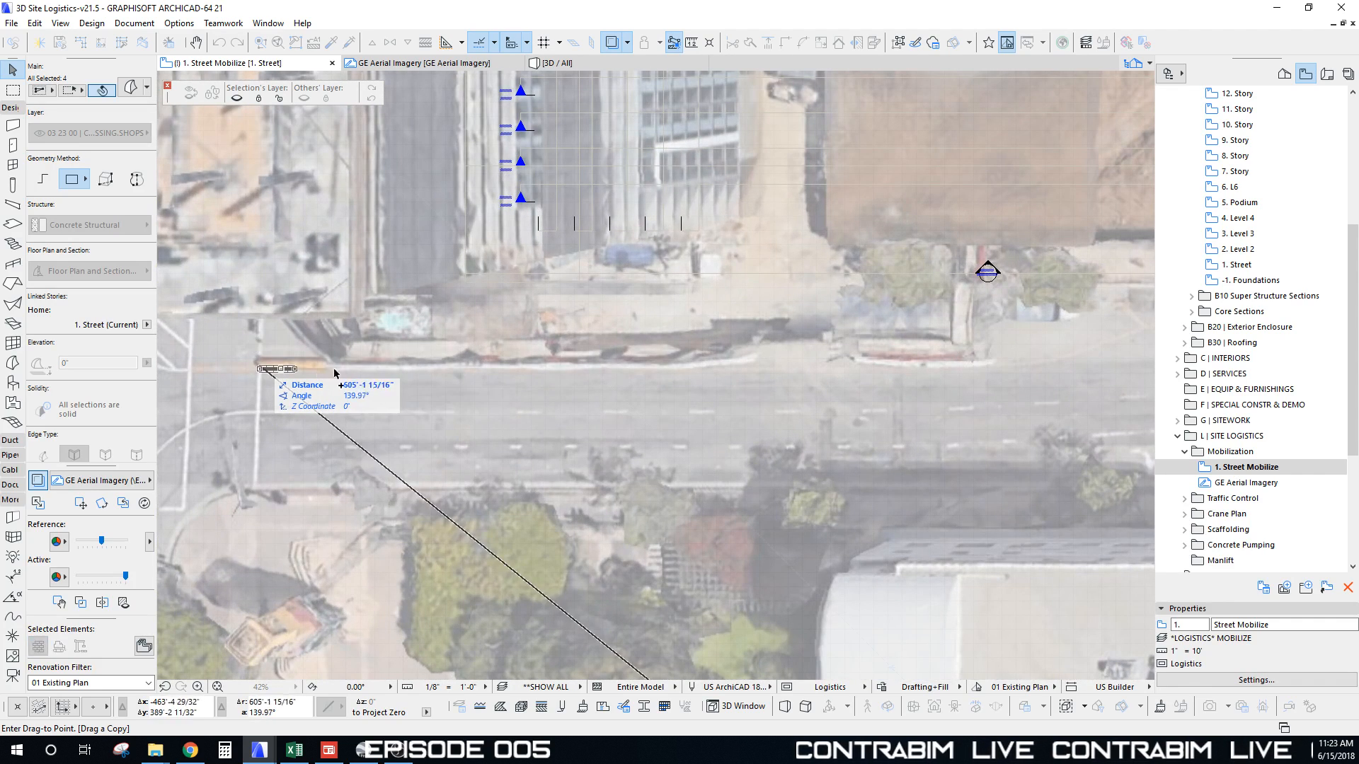
middle_click_drag(998, 362, 167, 334)
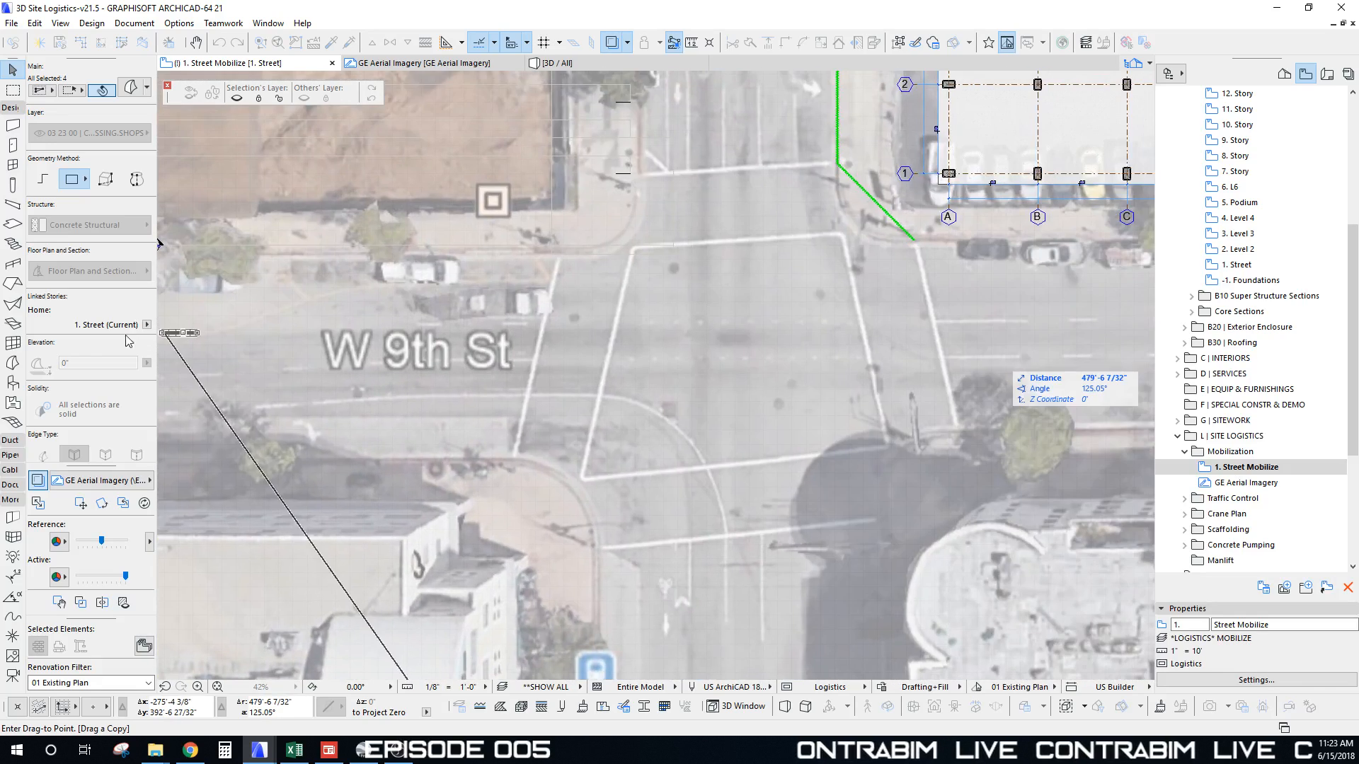
scroll(283, 332, "down", 4)
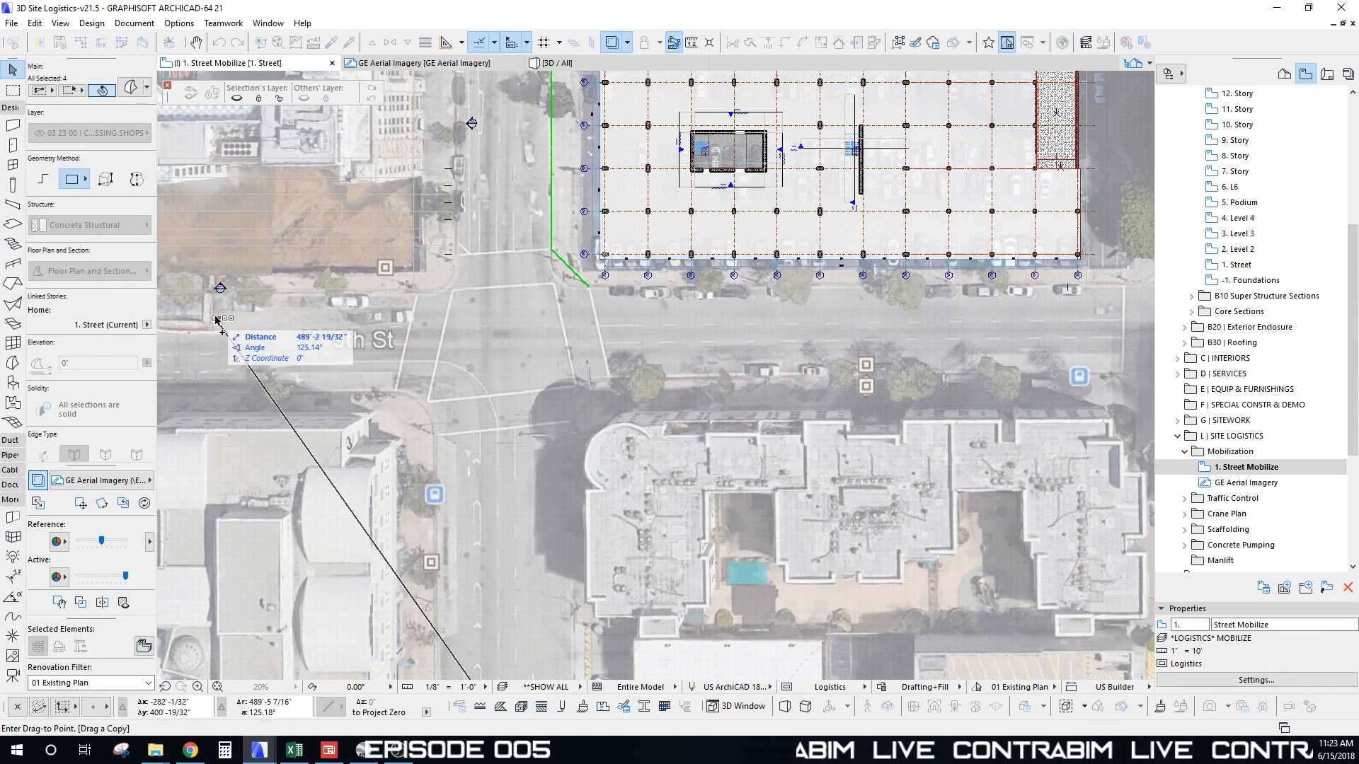
middle_click_drag(303, 326, 618, 324)
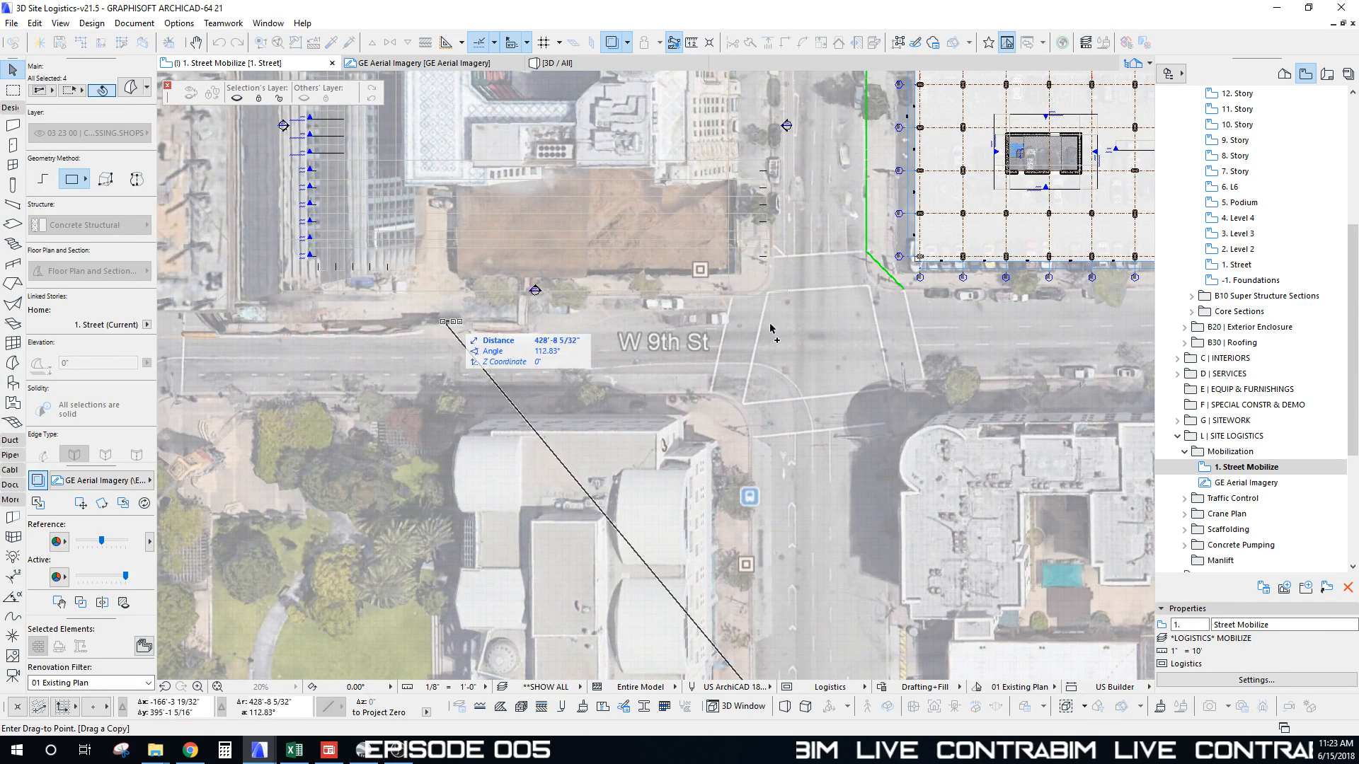
scroll(964, 321, "up", 5)
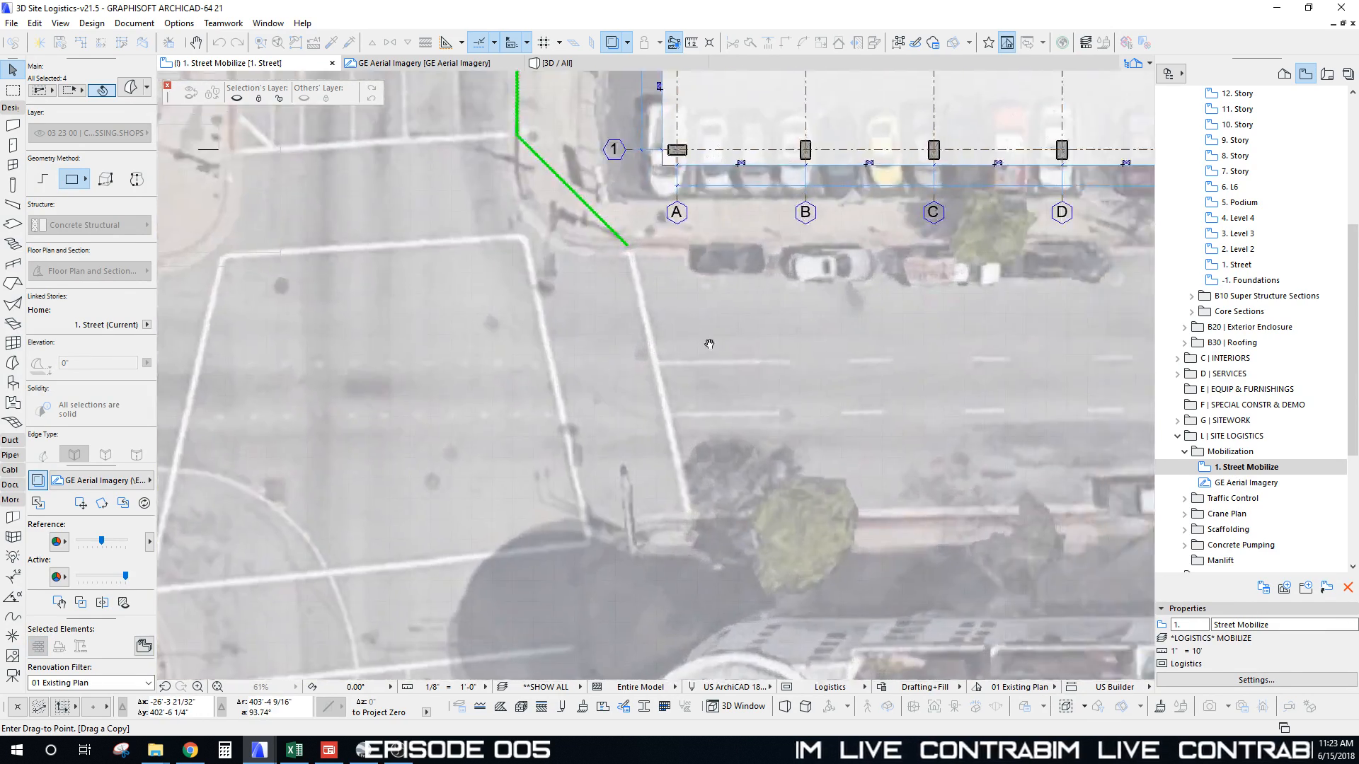
middle_click_drag(709, 344, 570, 348)
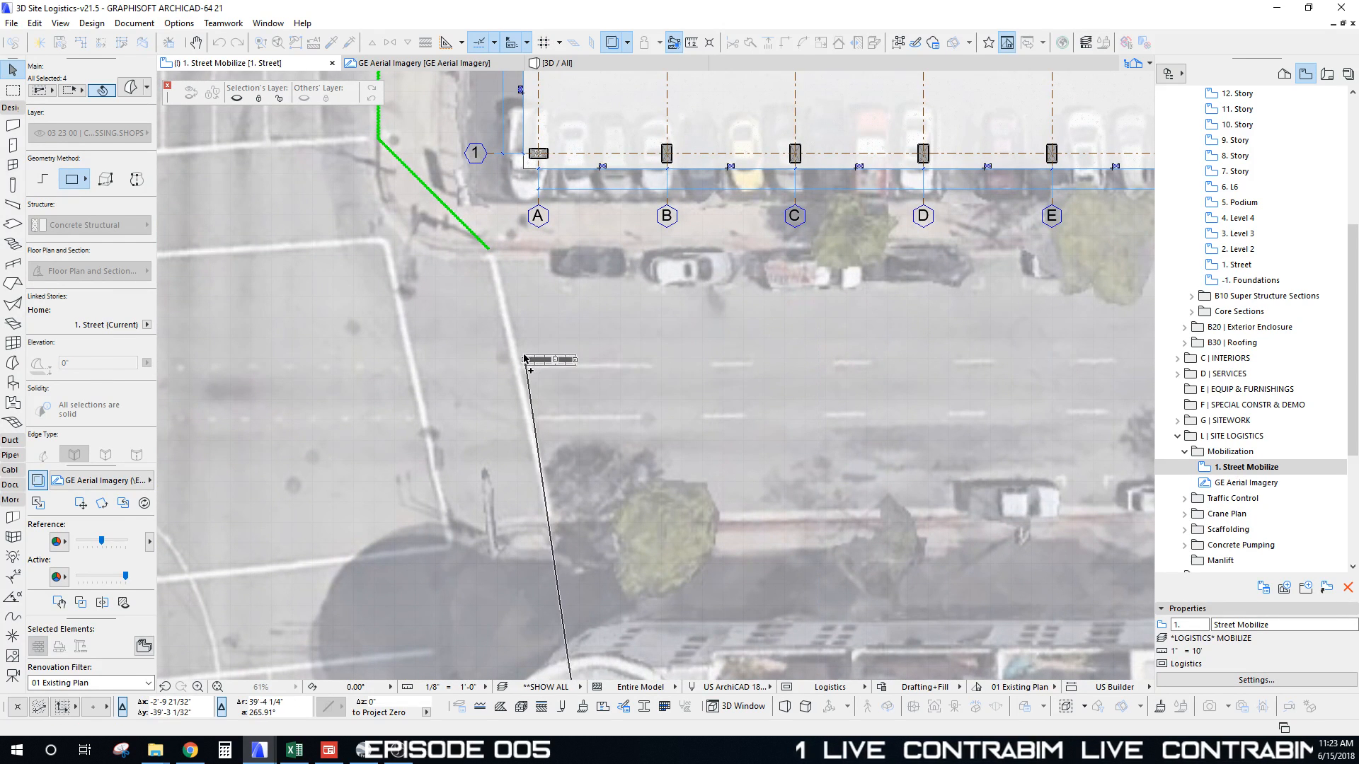
left_click(525, 356)
scroll(555, 365, "up", 7)
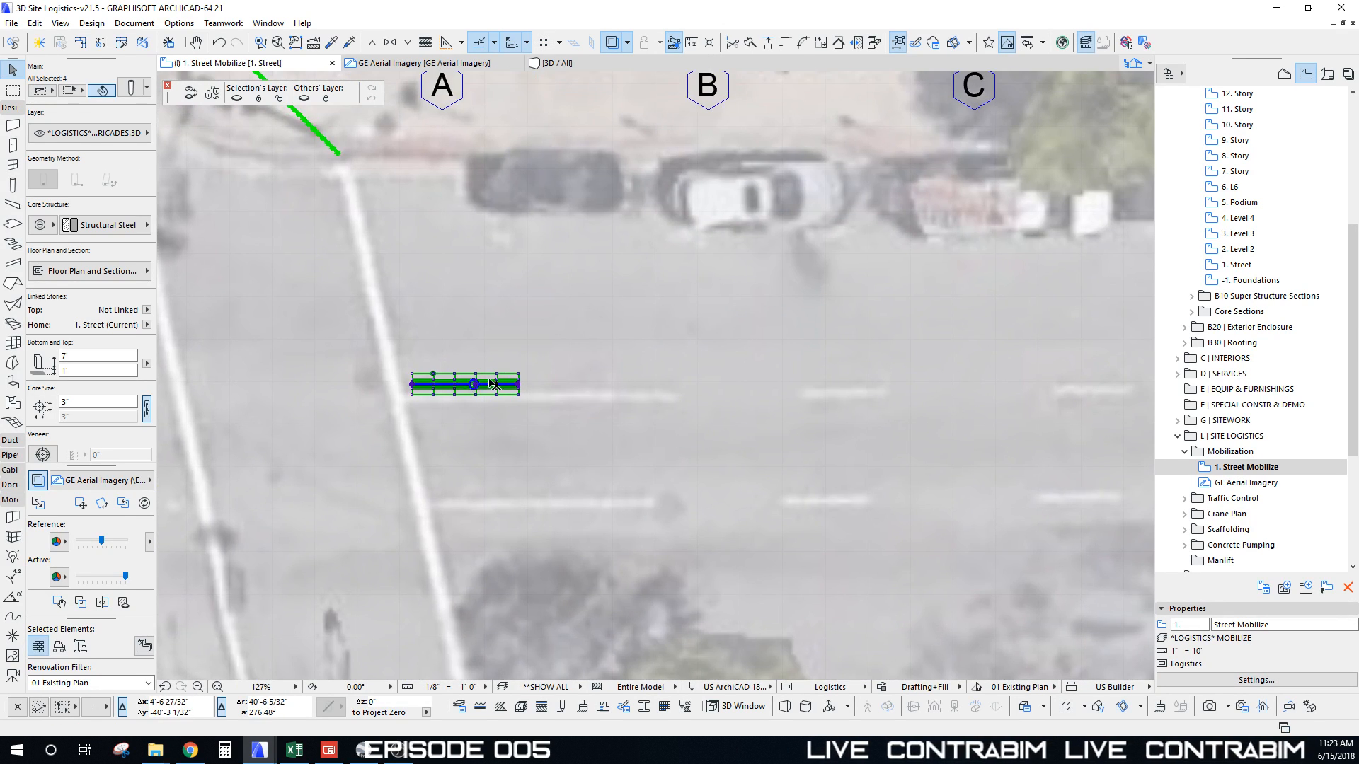
middle_click_drag(439, 391, 437, 342)
Step: Multiply the barricade with Drag and Spread at 10' spacing, running about 298' along W 9th St
key("Escape")
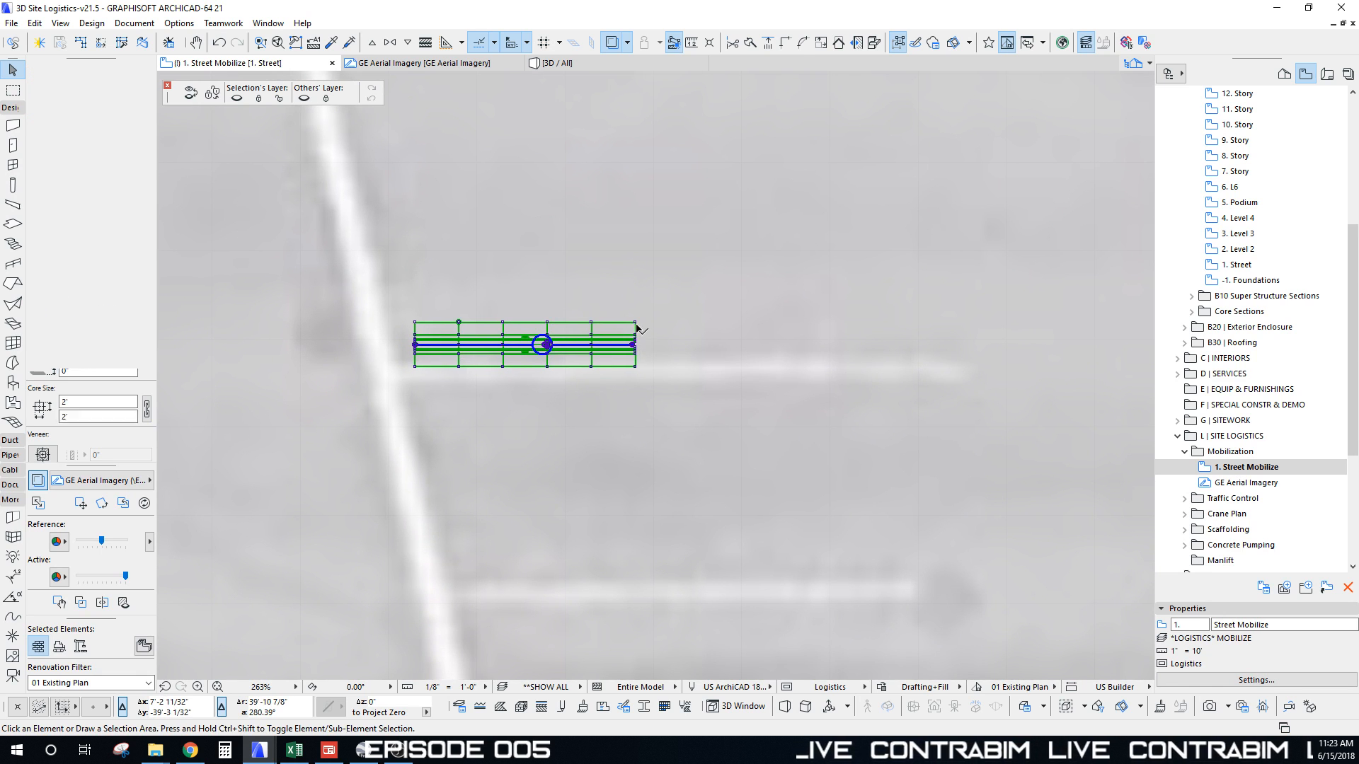
left_click(700, 363)
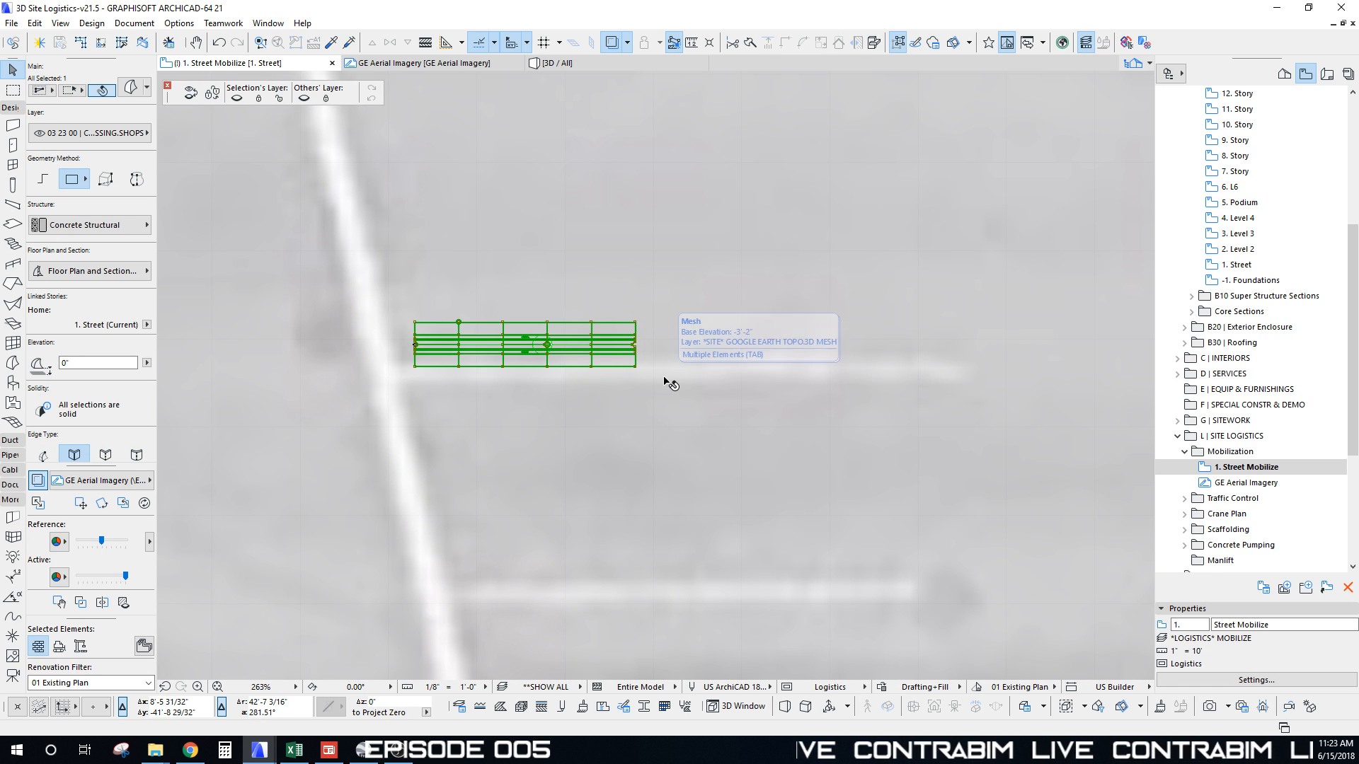
key("ctrl+u")
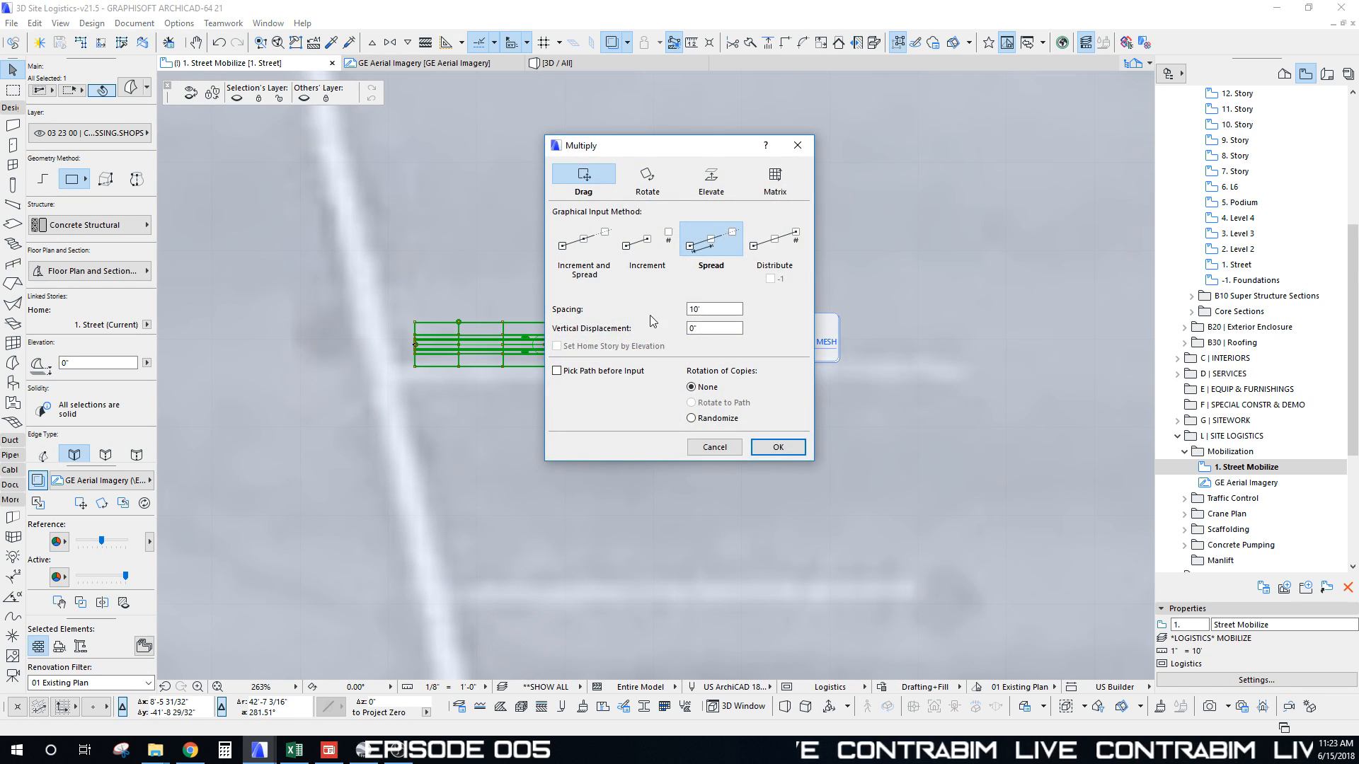
left_click_drag(686, 150, 720, 164)
left_click(833, 160)
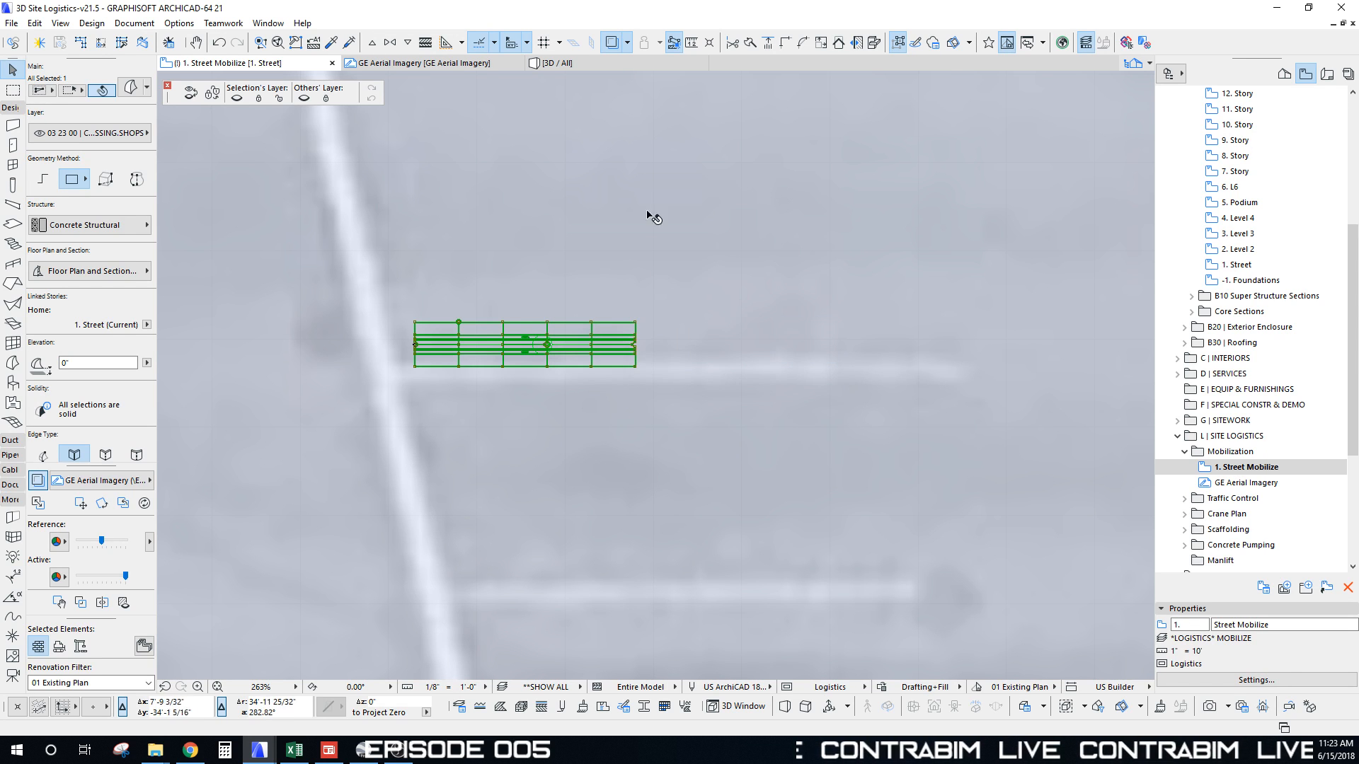
key("m")
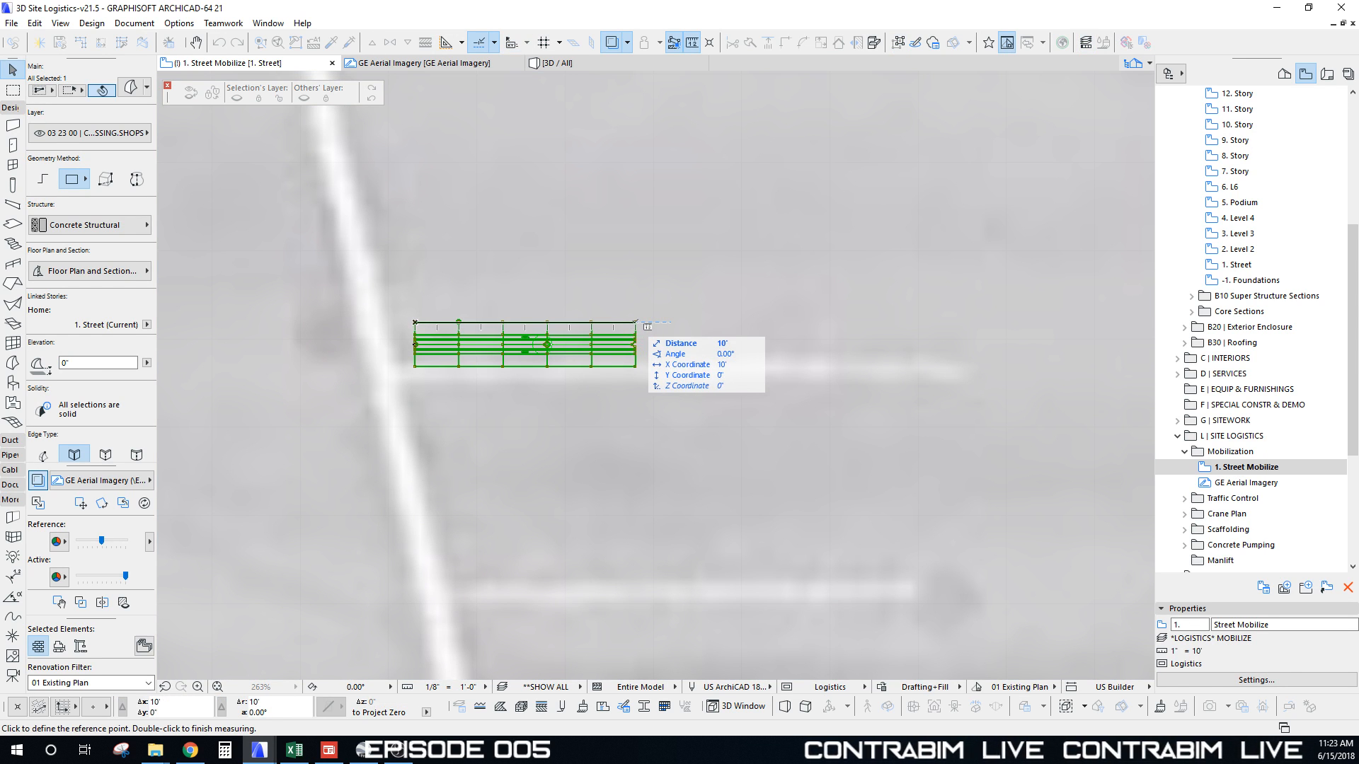
key("ctrl+u")
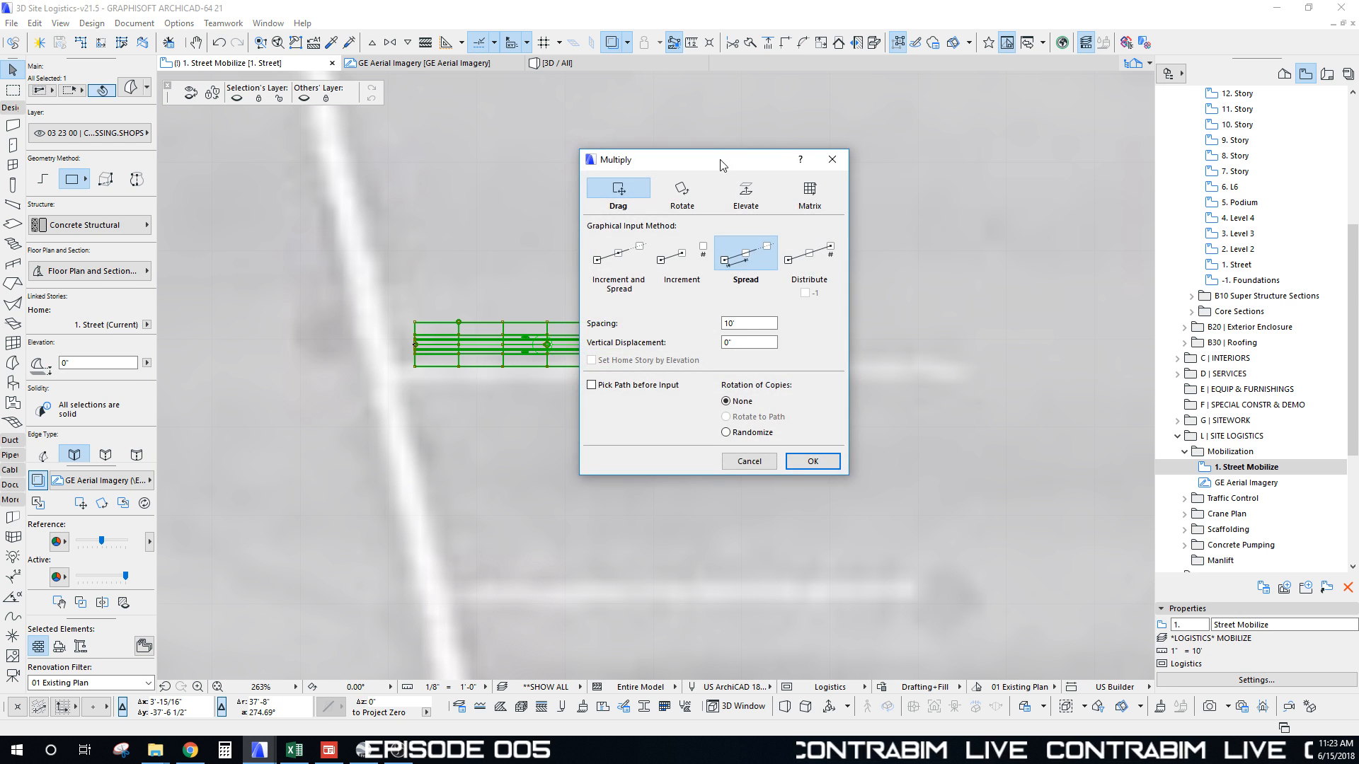
left_click(771, 461)
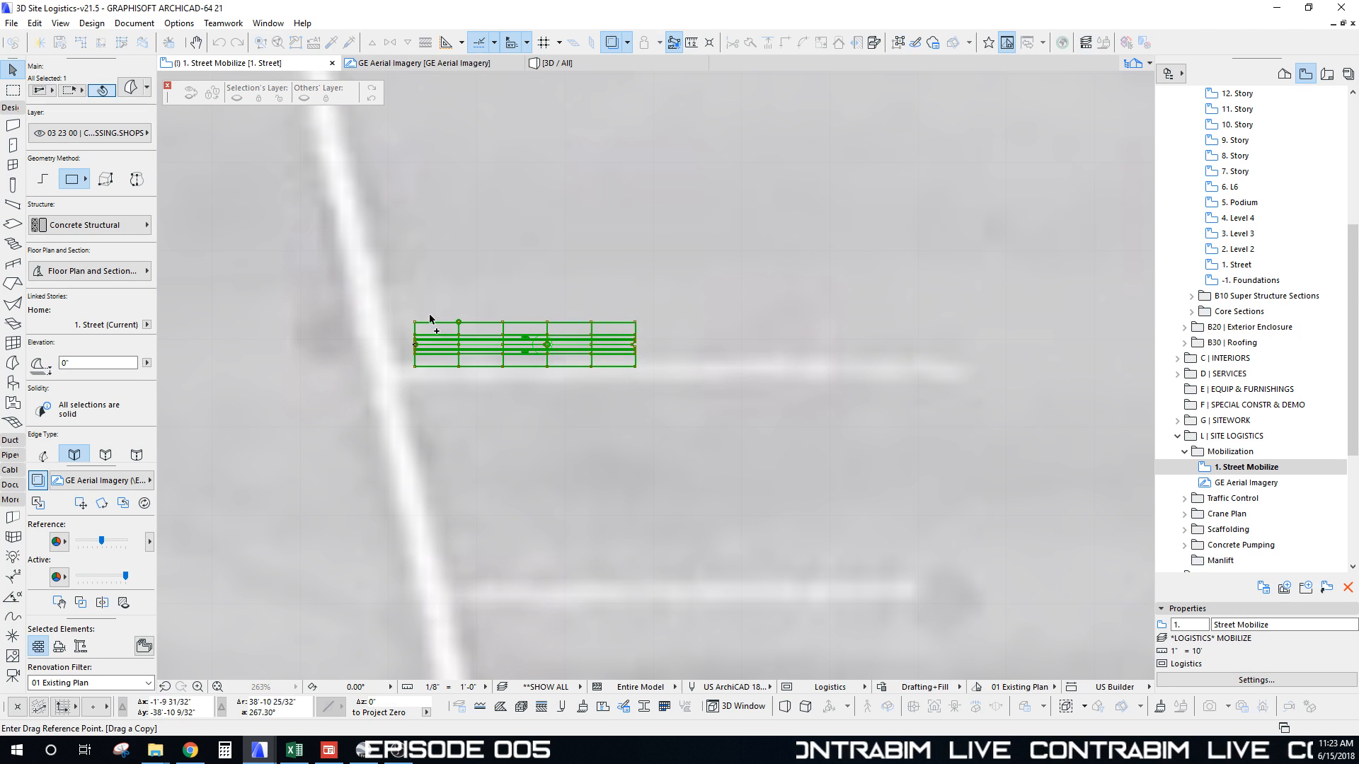
left_click(416, 324)
scroll(614, 352, "down", 8)
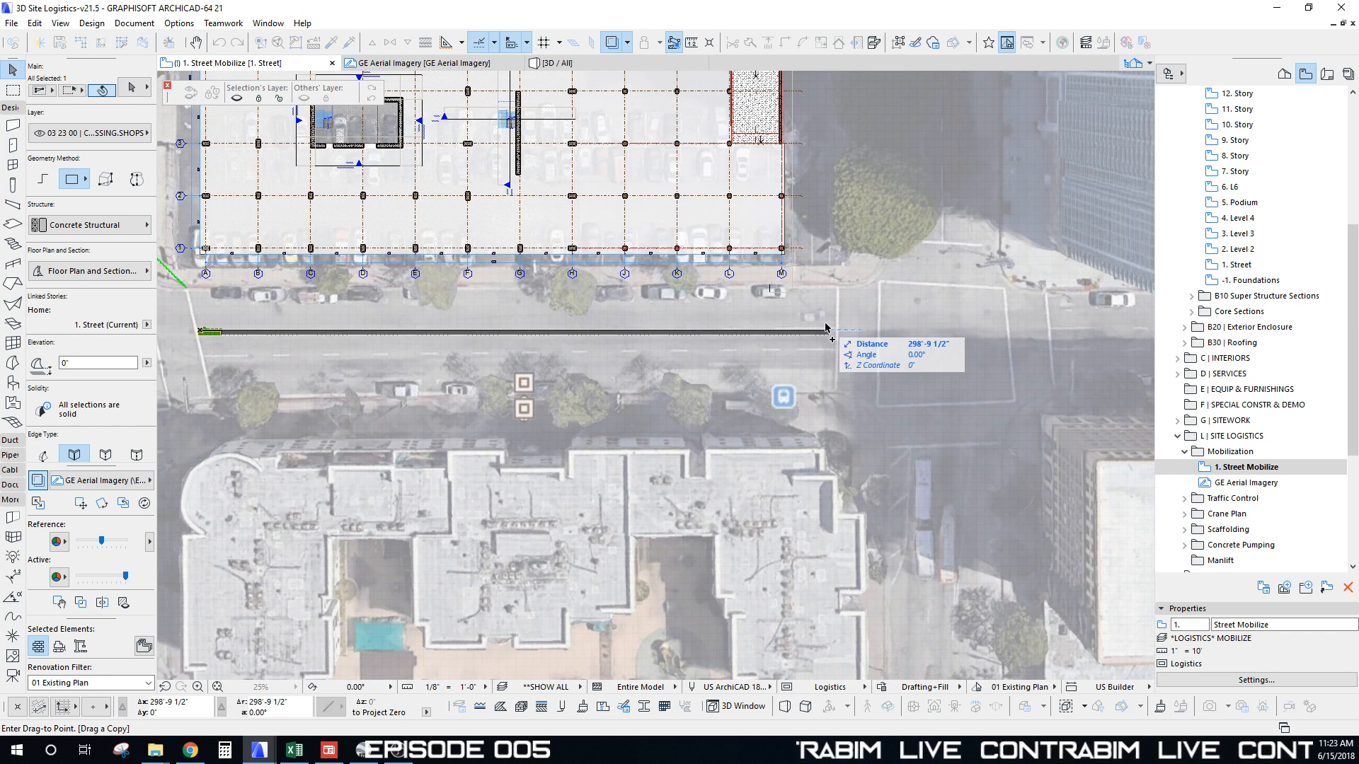
left_click(838, 329)
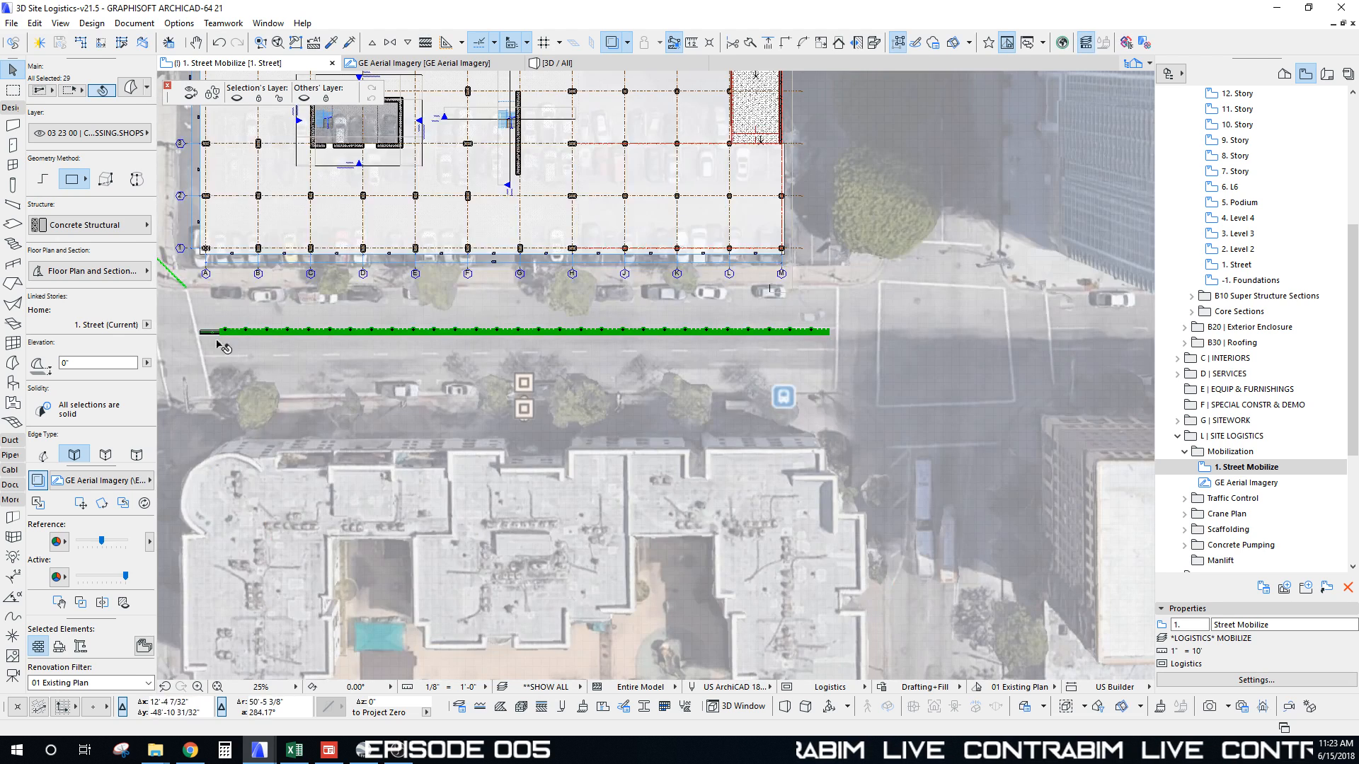
Step: Select the barricade run, try rotating it around its left end, then undo the rotation
left_click(205, 333, "shift")
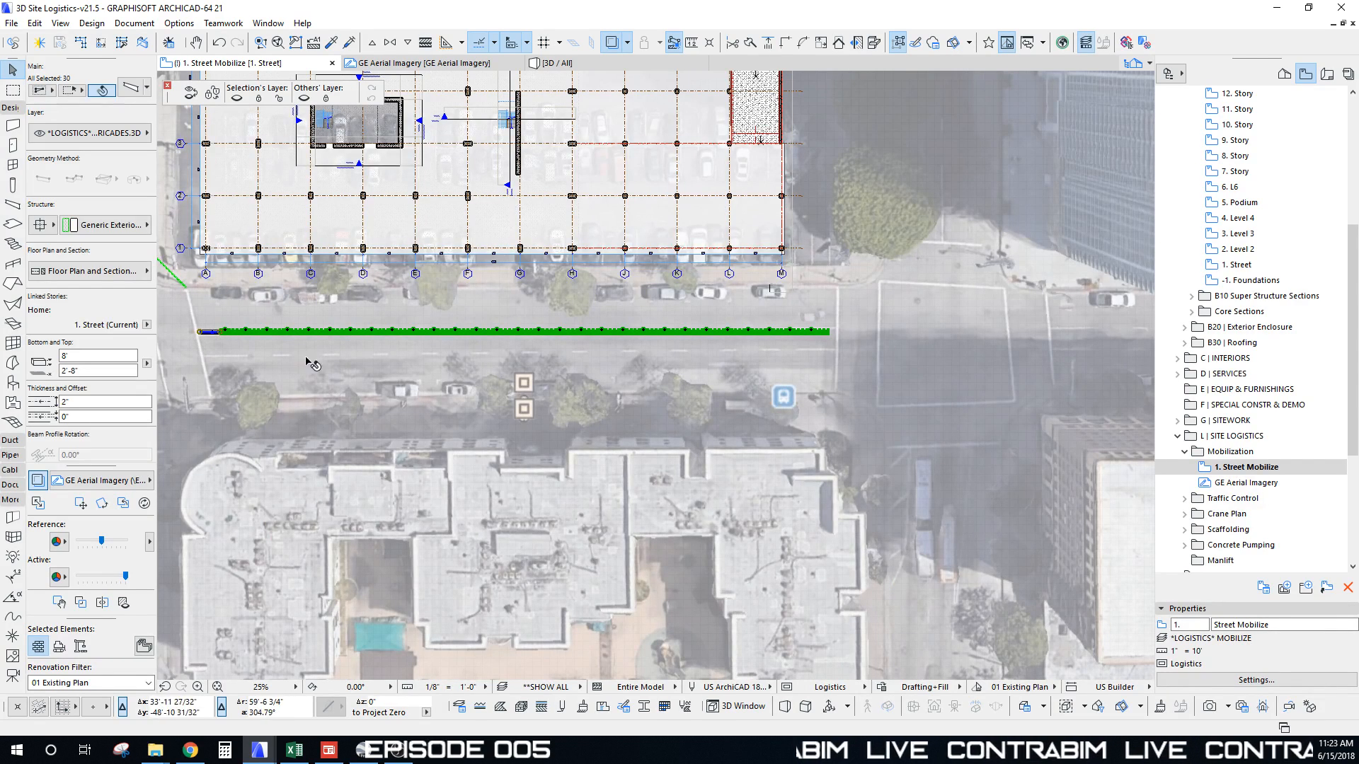
key("Escape")
scroll(842, 327, "up", 4)
scroll(835, 339, "down", 6)
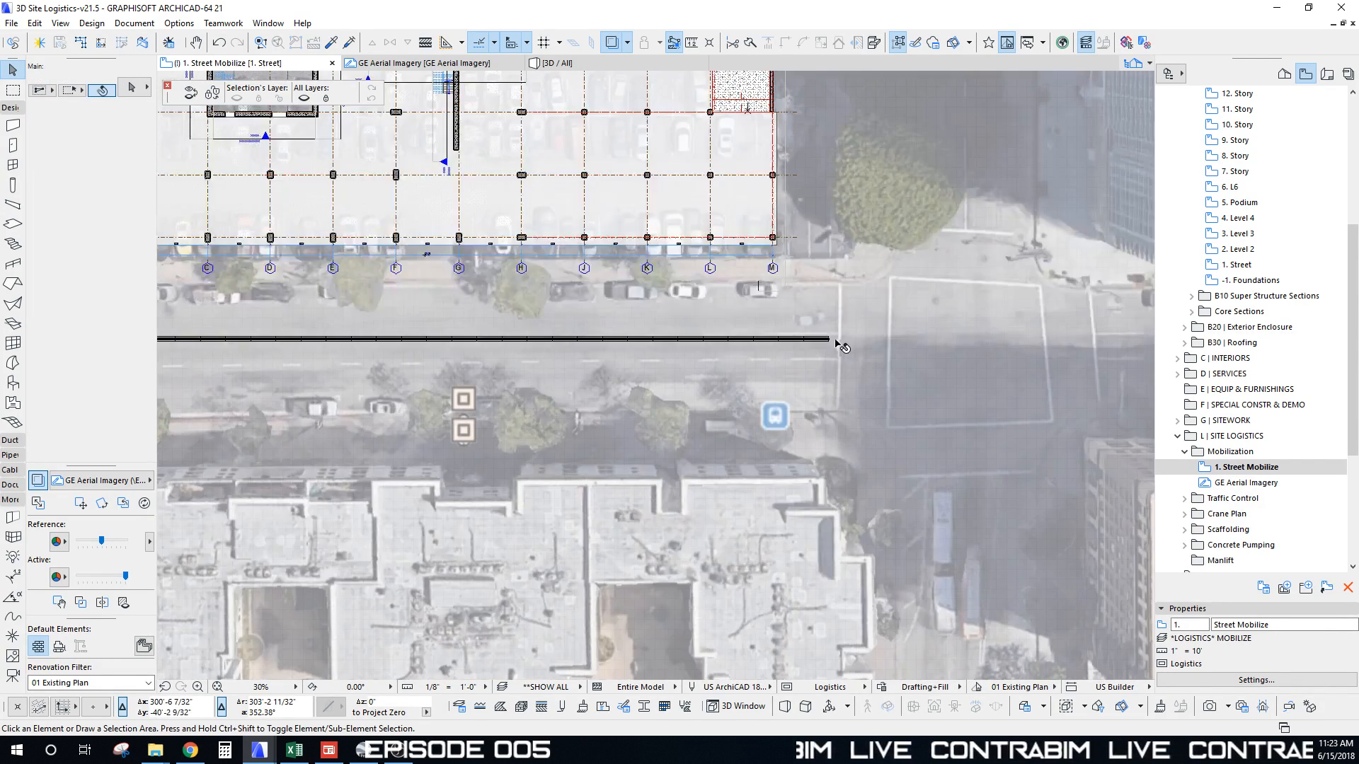
middle_click_drag(600, 355, 722, 360)
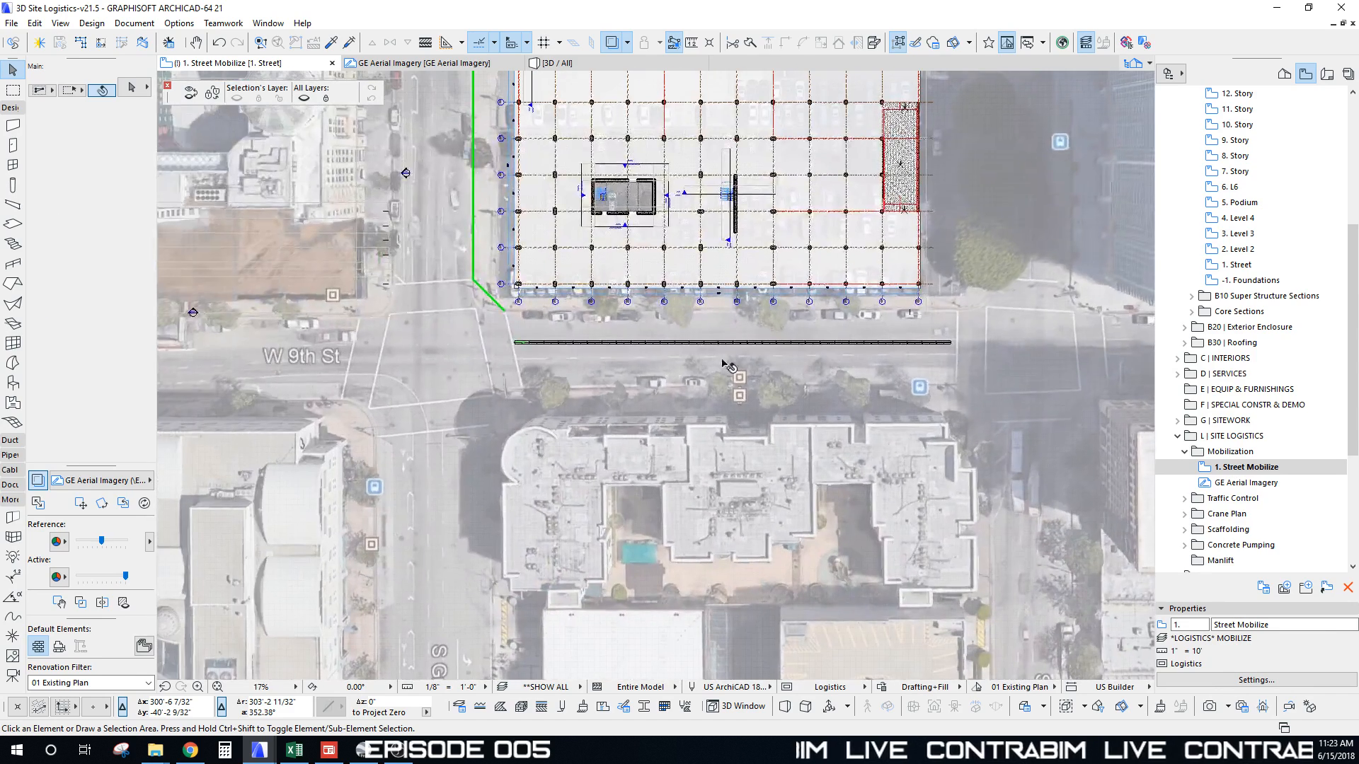
left_click(957, 352)
scroll(523, 343, "up", 8)
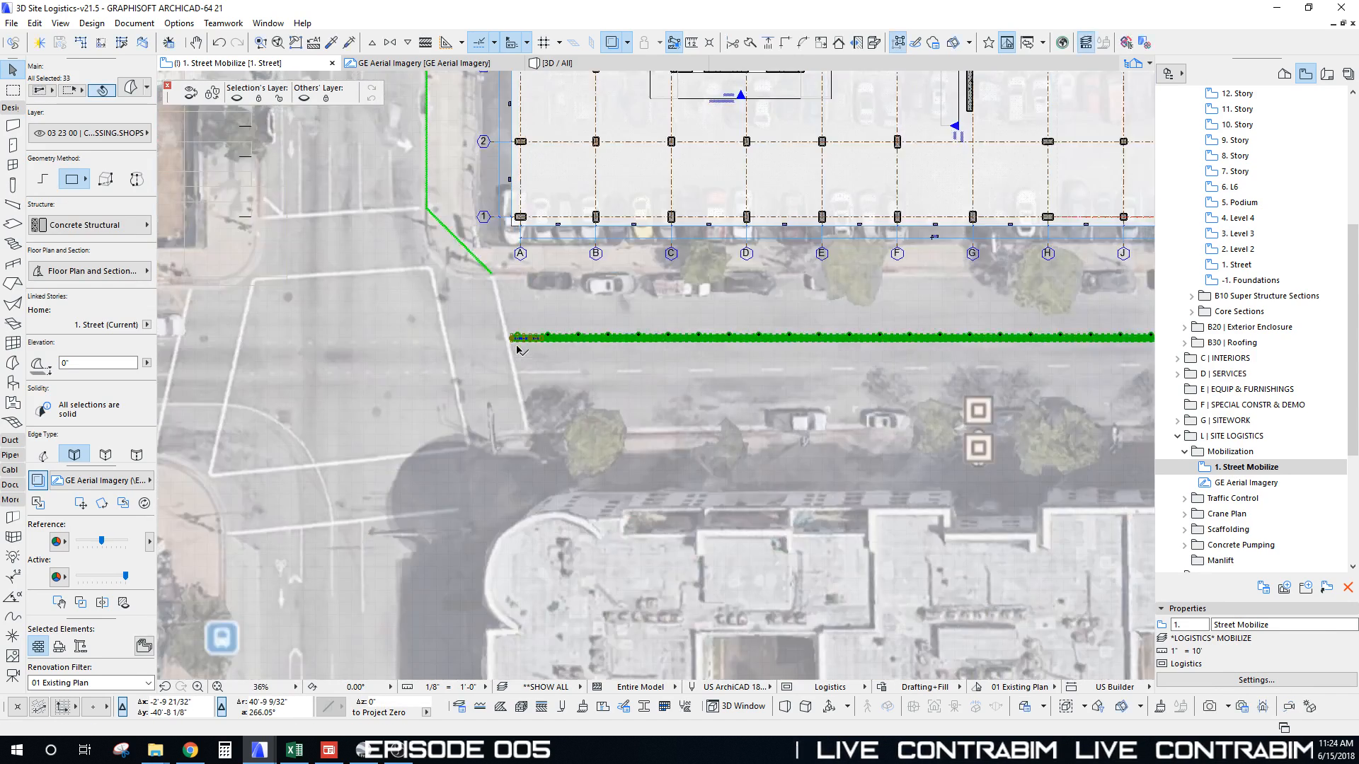
key("ctrl+e")
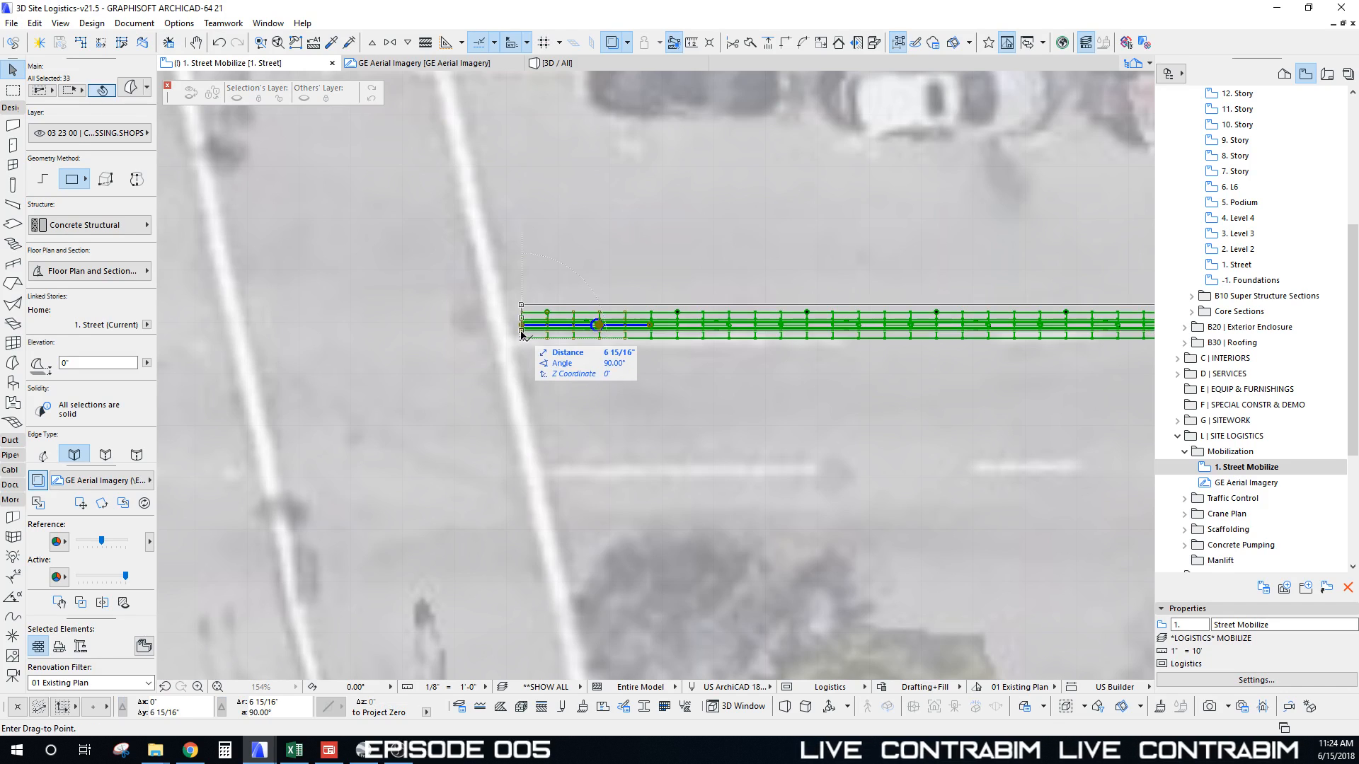
left_click(522, 326)
scroll(643, 383, "down", 3)
scroll(641, 383, "down", 4)
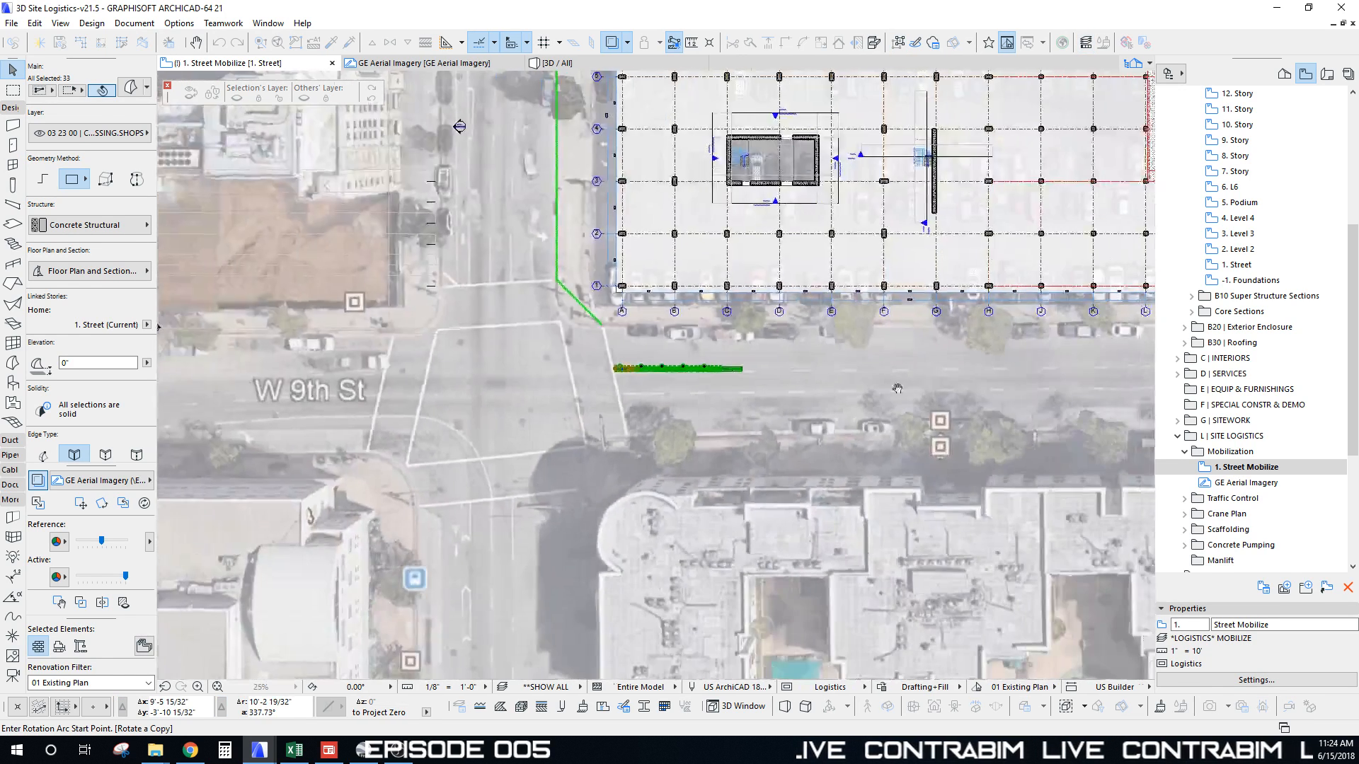
middle_click_drag(1125, 359, 559, 285)
scroll(476, 308, "up", 8)
middle_click_drag(476, 310, 508, 334)
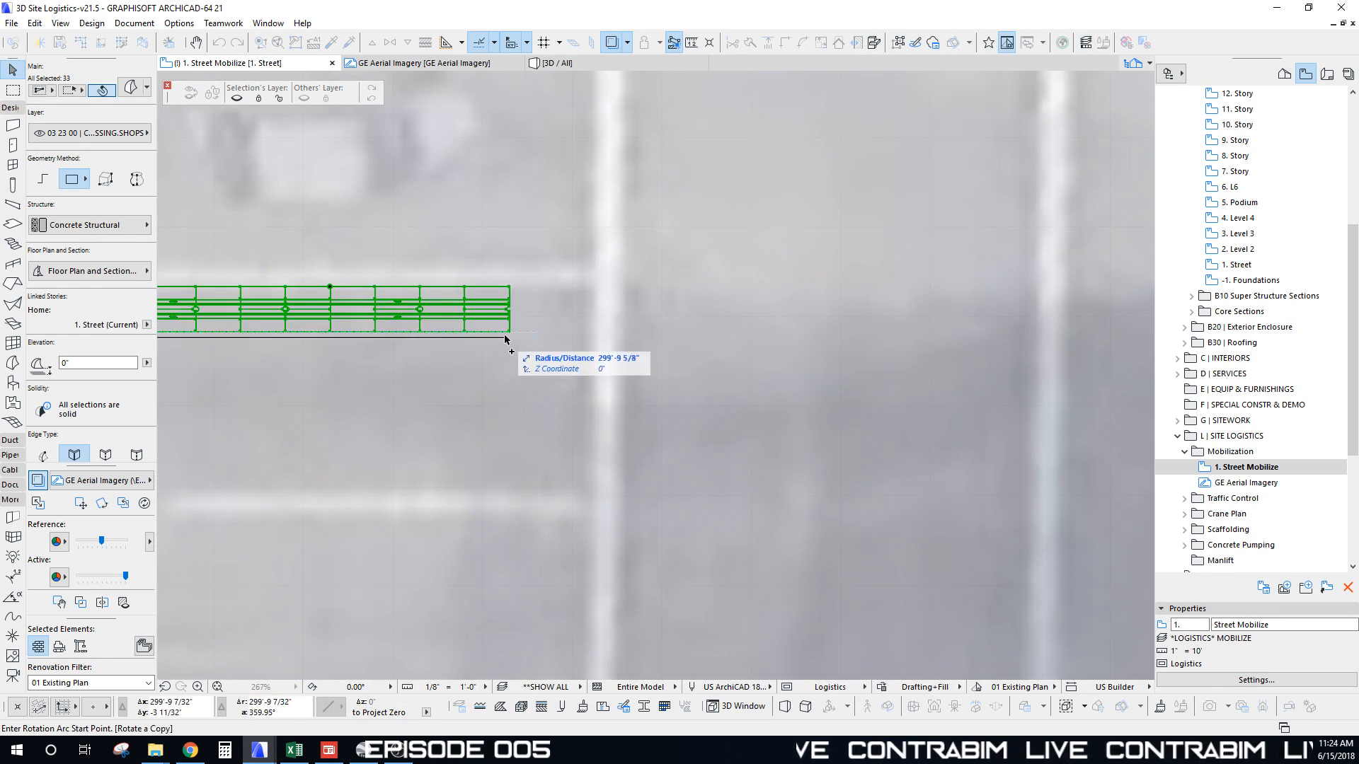
left_click(580, 301)
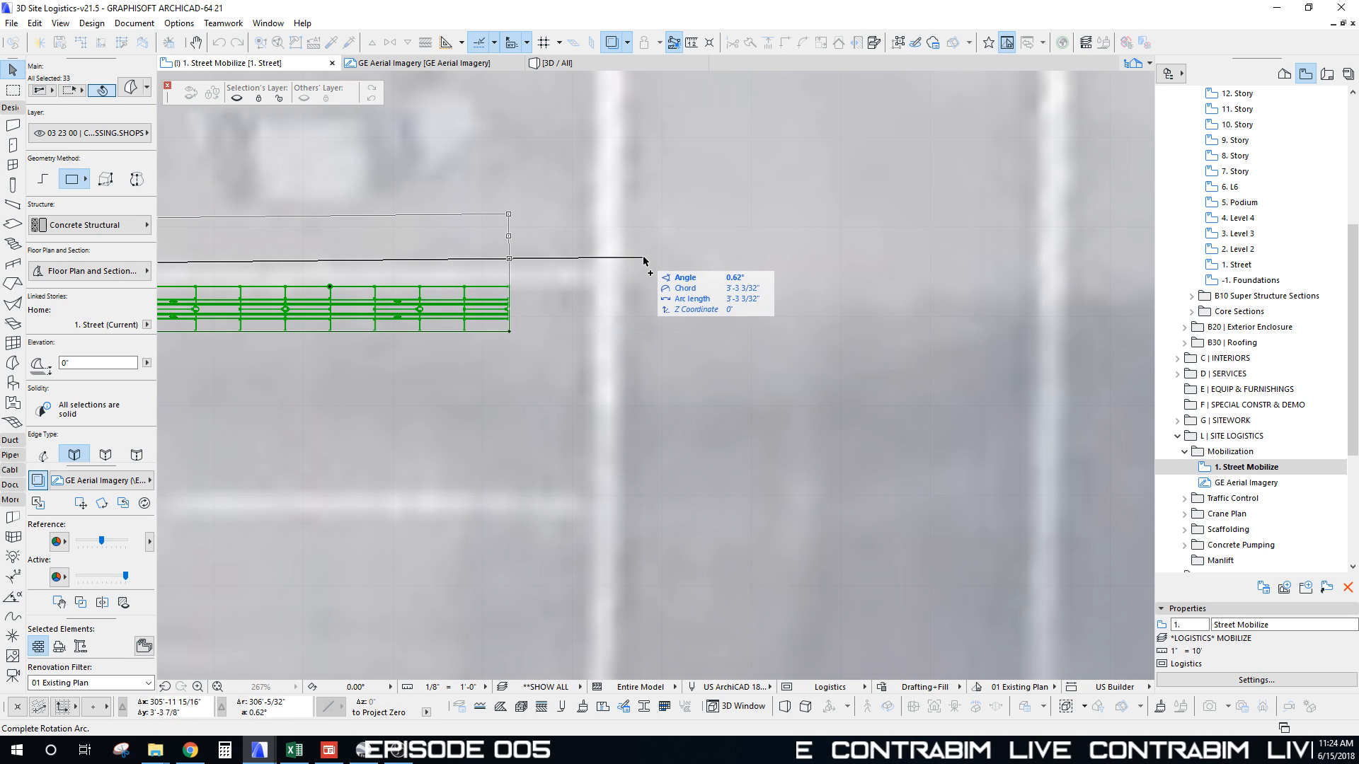
left_click(646, 264)
scroll(601, 283, "down", 5)
middle_click_drag(543, 283, 776, 311)
key("ctrl+z")
Step: Rotate the barricade run about 0.70° around its left end to match the curb
scroll(639, 321, "down", 2)
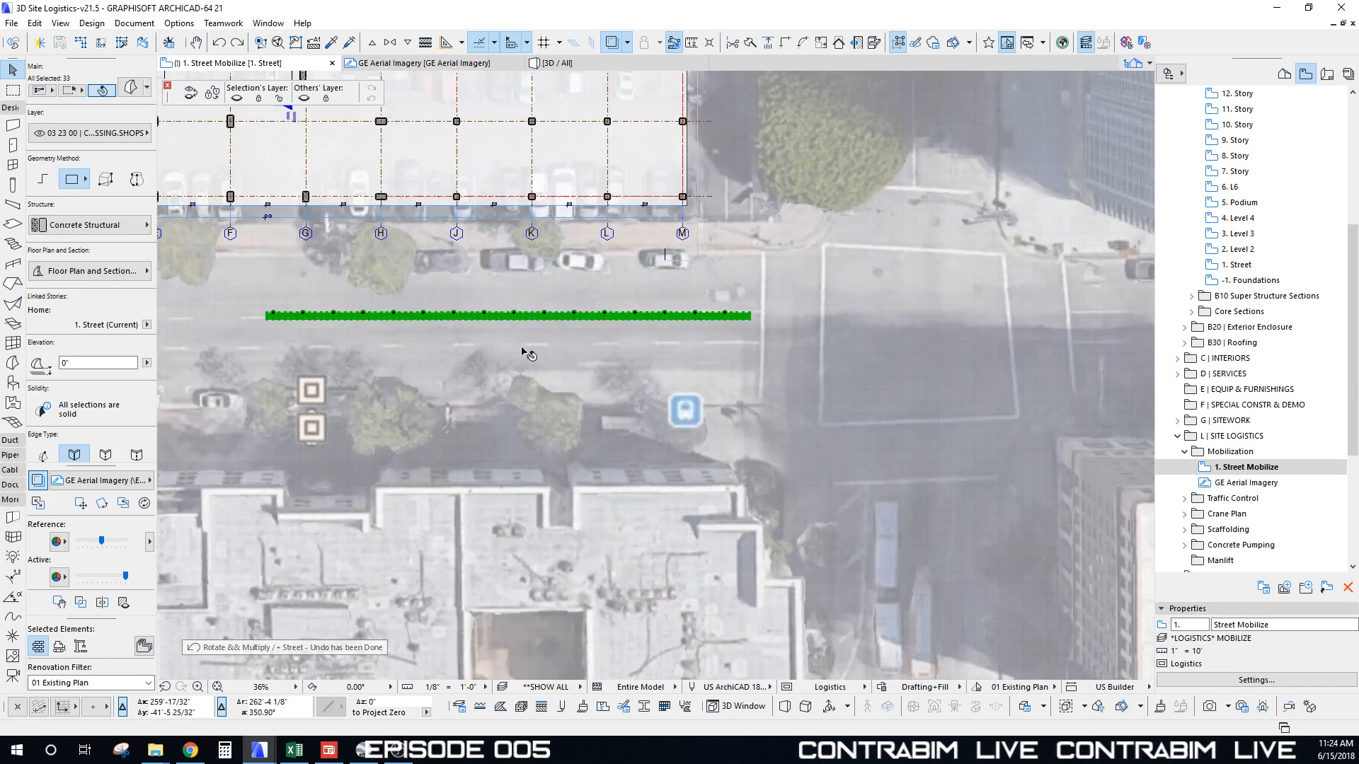
middle_click_drag(236, 361, 673, 378)
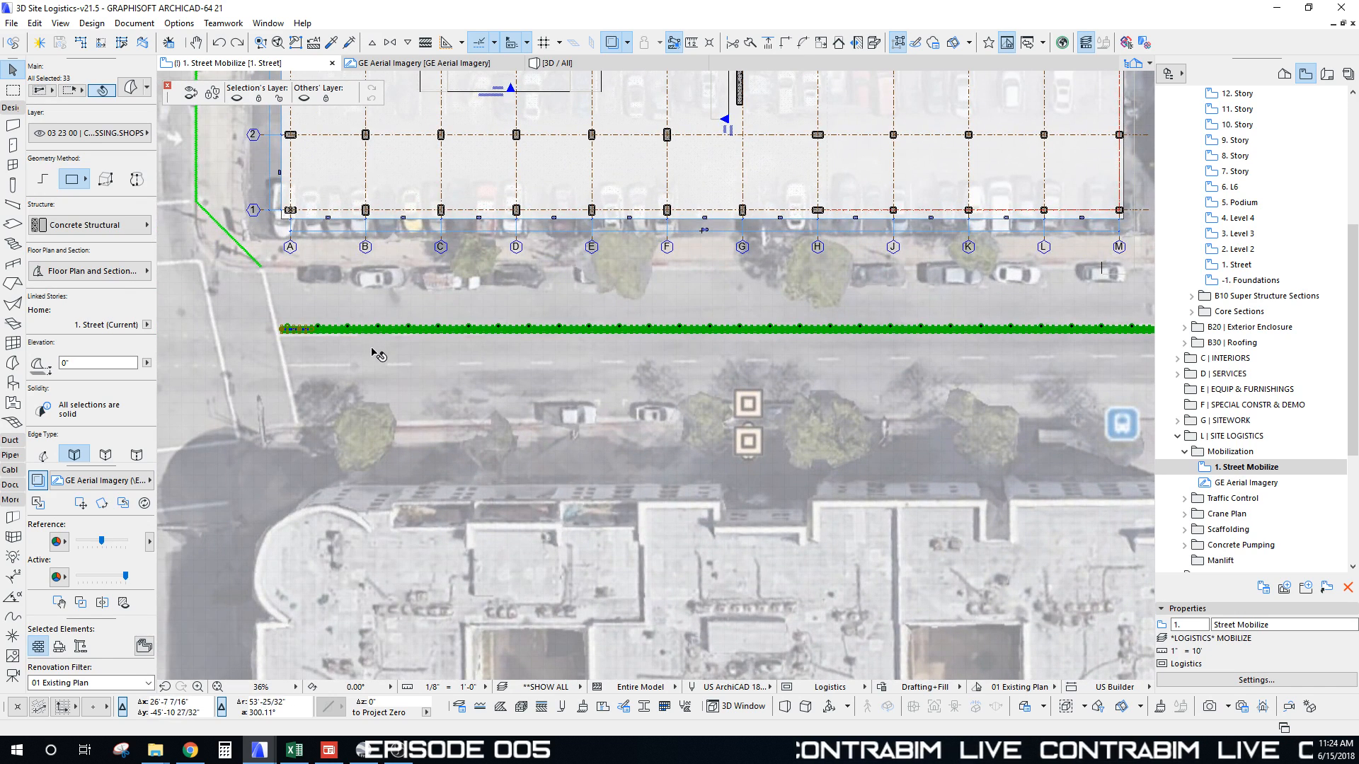
key("ctrl+e")
scroll(297, 340, "up", 5)
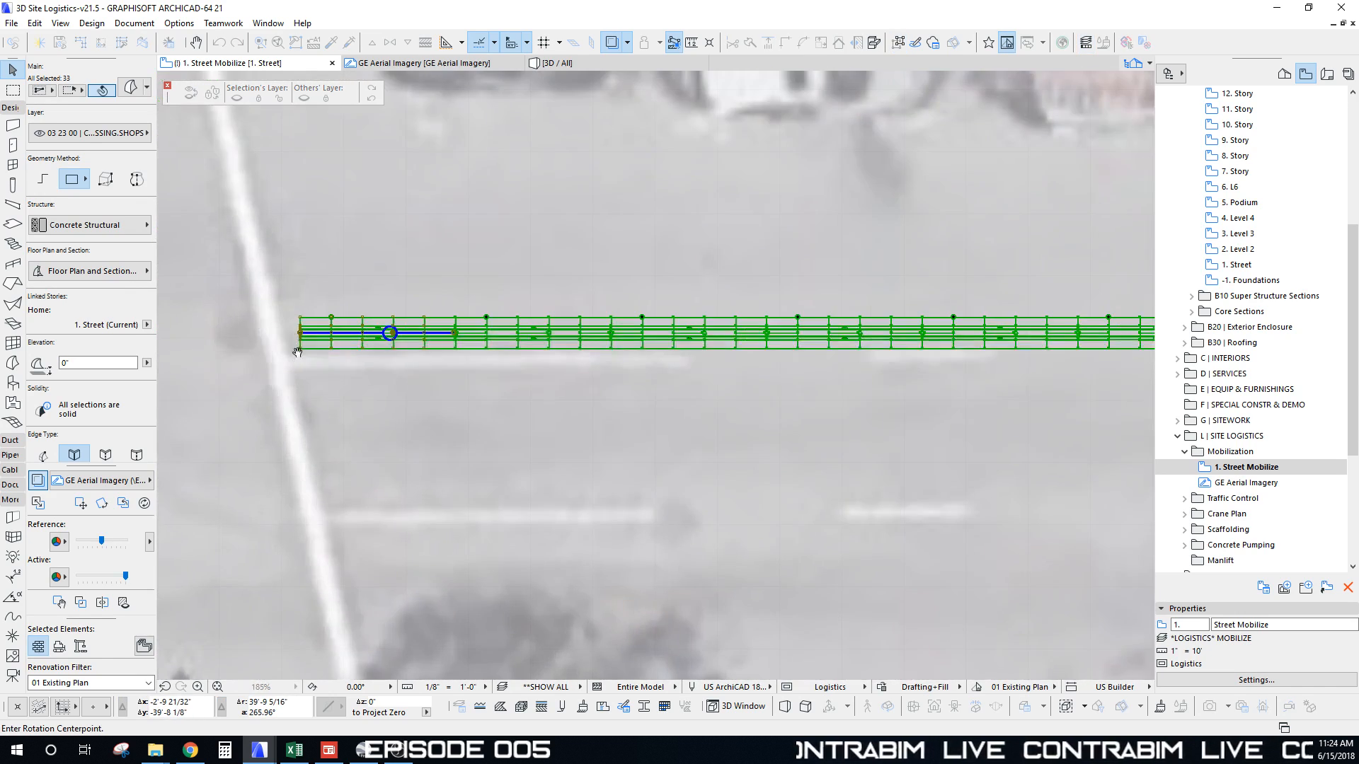
left_click(300, 352)
scroll(300, 352, "down", 5)
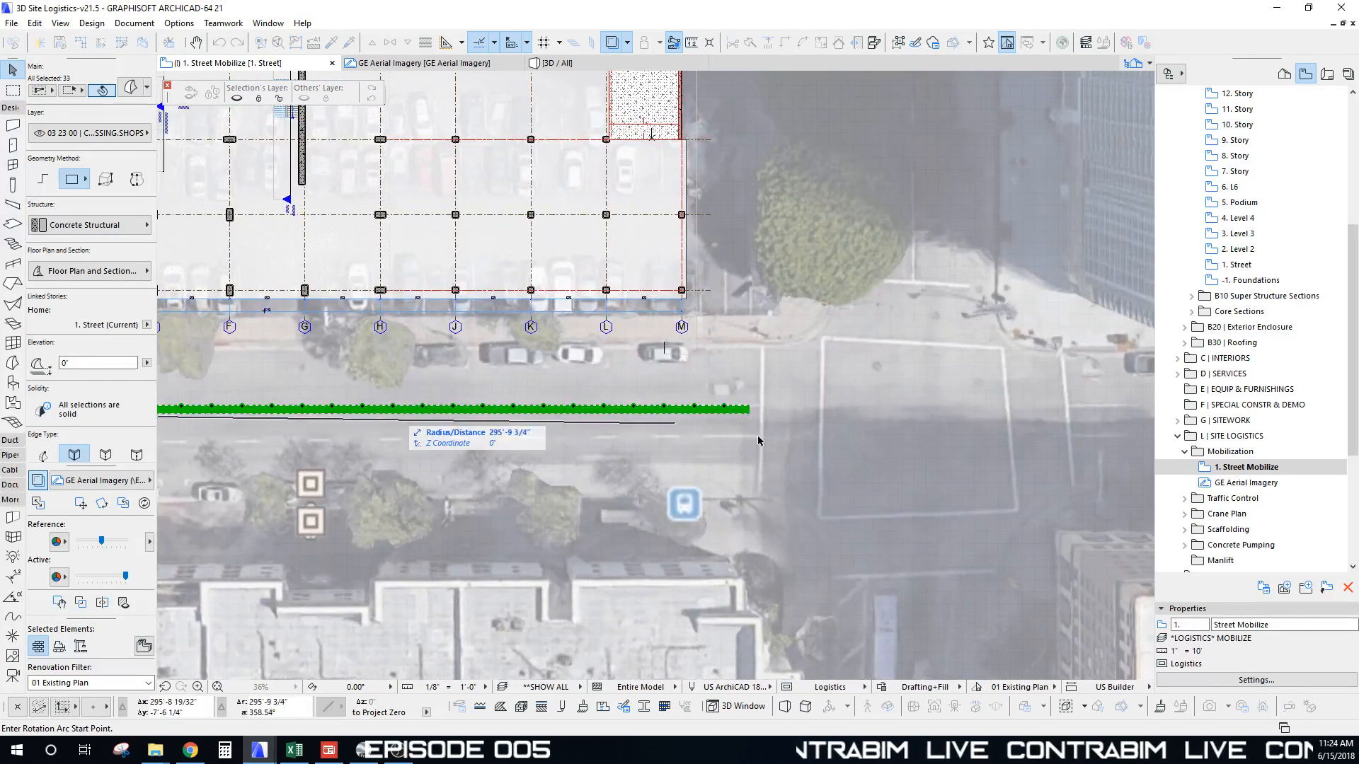
scroll(754, 416, "up", 3)
left_click(814, 386)
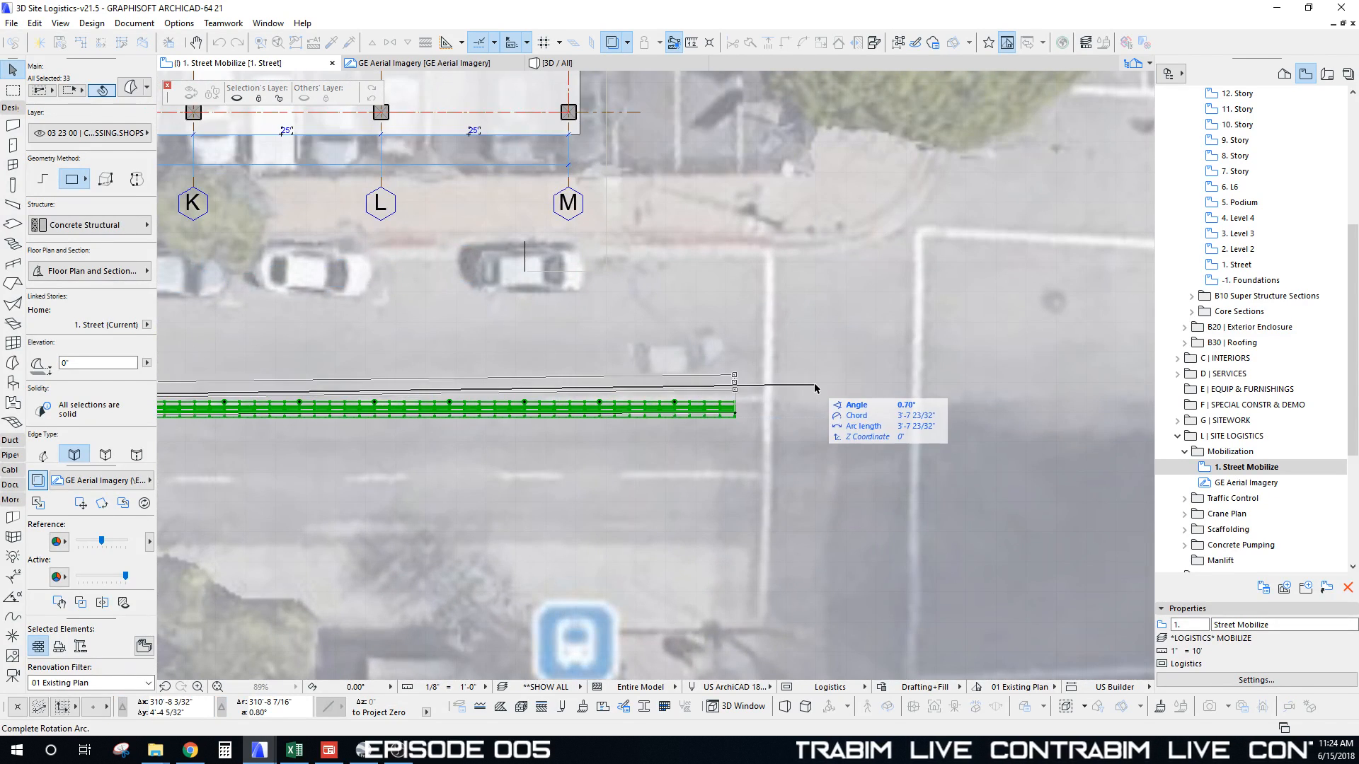
left_click(813, 386)
scroll(708, 396, "down", 4)
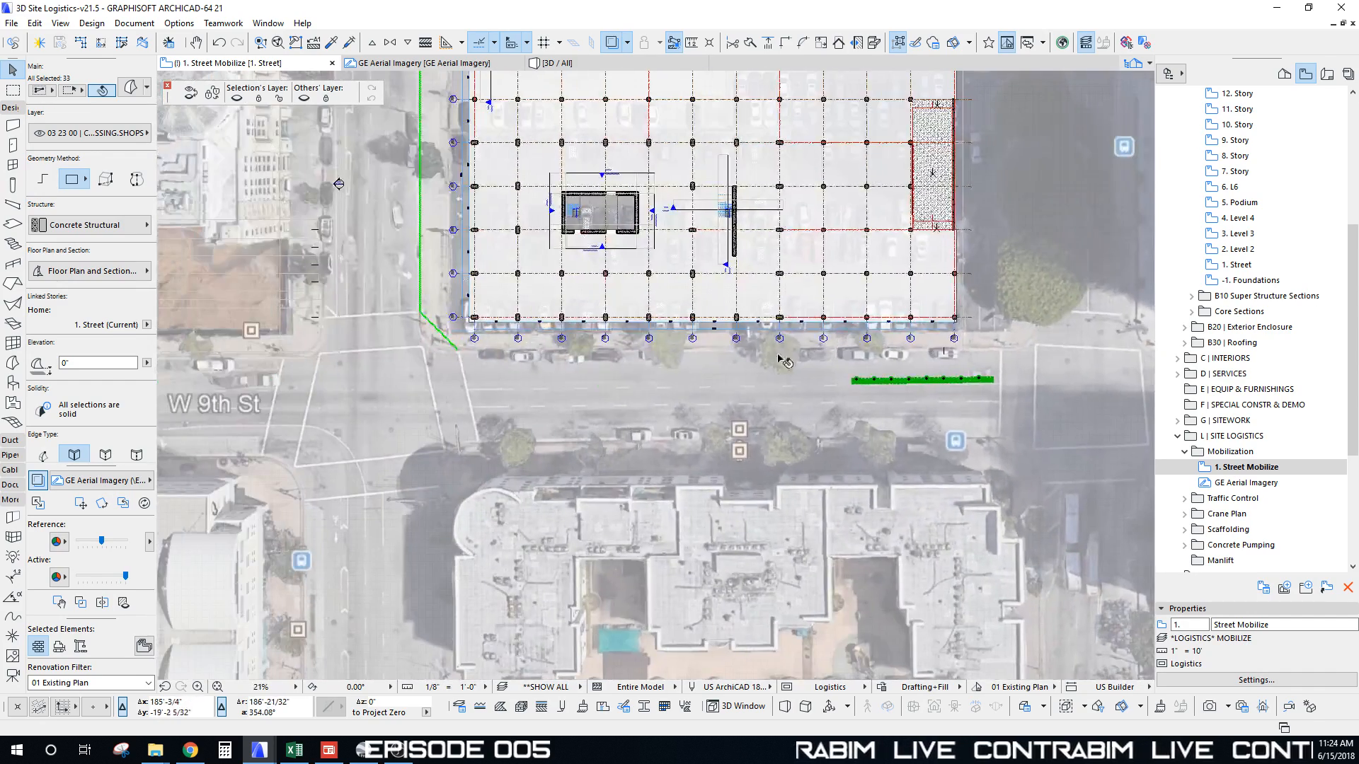
key("Escape")
scroll(614, 381, "down", 2)
Step: Marquee the site area around the building and show it in 3D
middle_click_drag(614, 330, 534, 362)
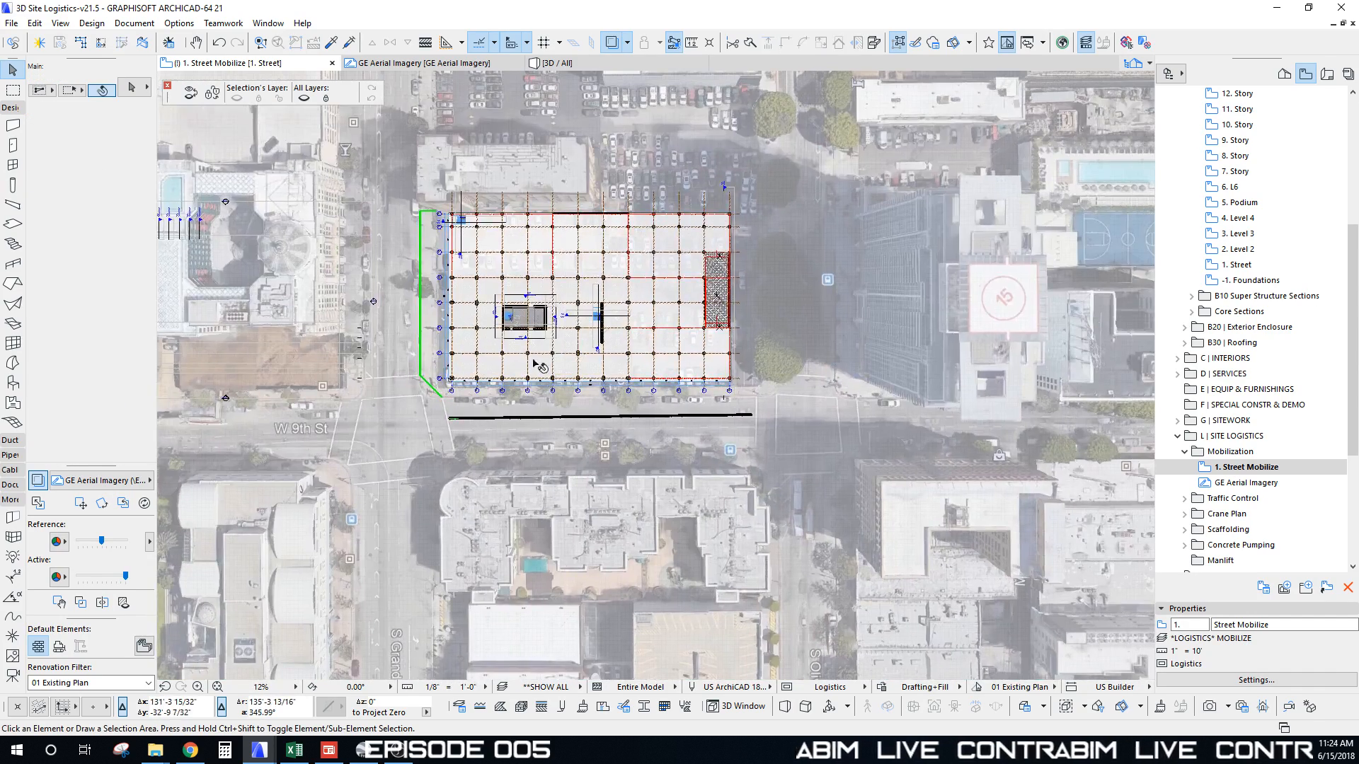
left_click(261, 147)
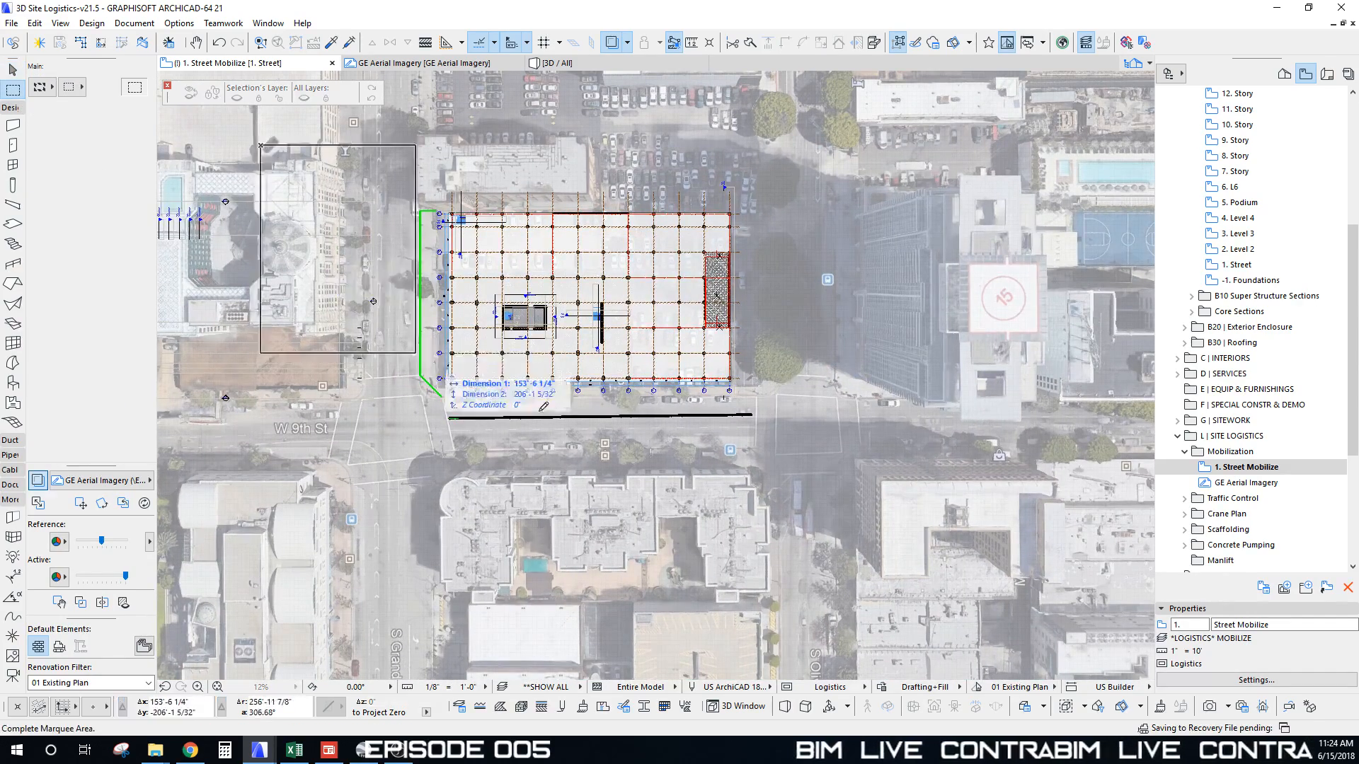
left_click(968, 536)
key("F3")
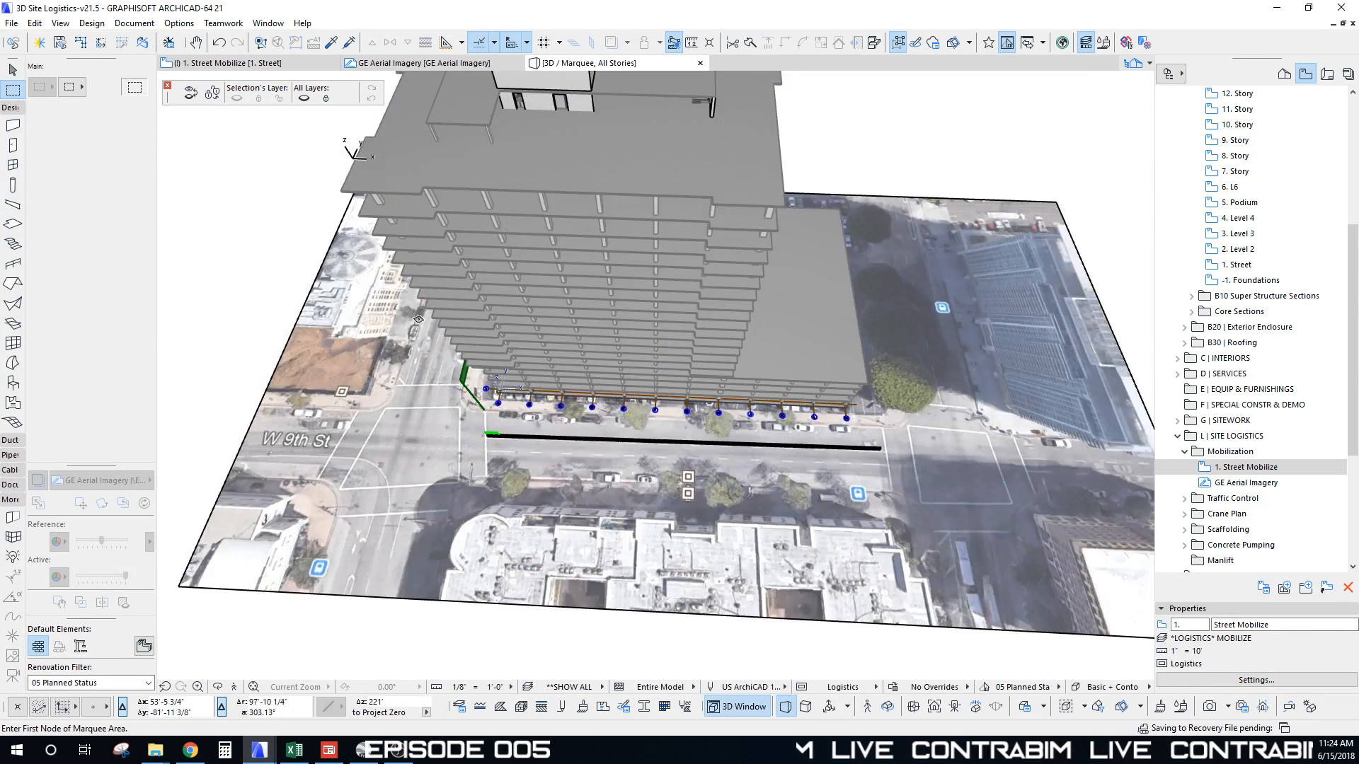
Step: Orbit the 3D view to face the street-side barrier and select its green panel
middle_click(420, 316)
middle_click(420, 317)
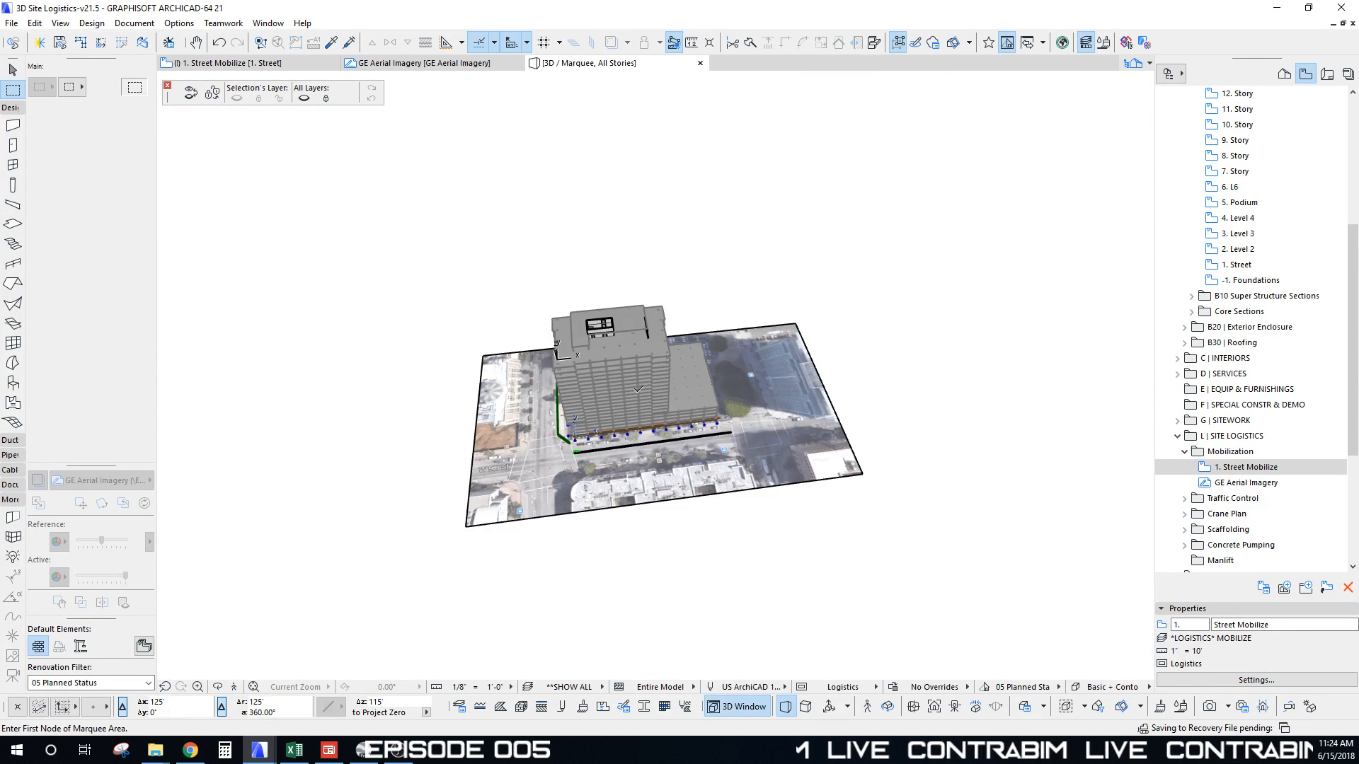
scroll(609, 383, "up", 7)
scroll(609, 383, "up", 3)
middle_click_drag(610, 383, 873, 409, "shift")
scroll(873, 408, "down", 5)
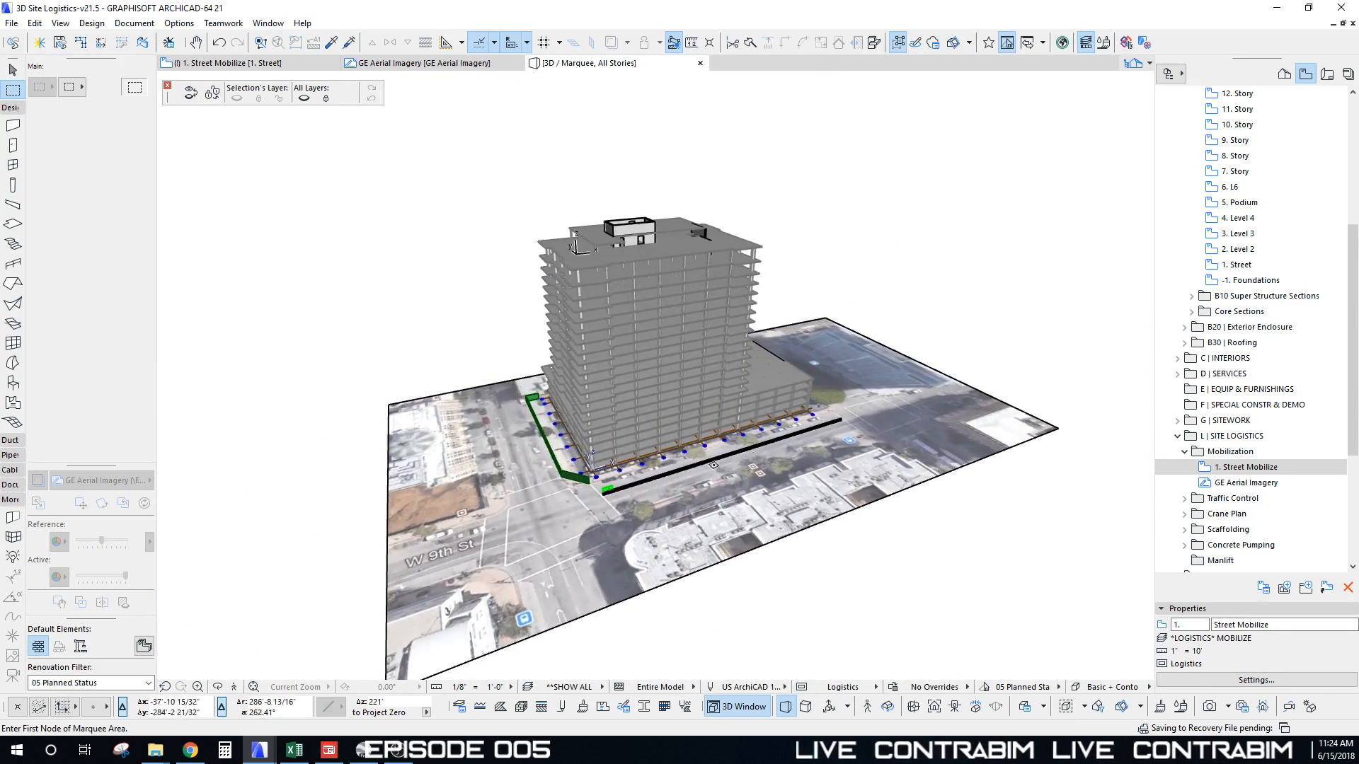
scroll(713, 465, "up", 8)
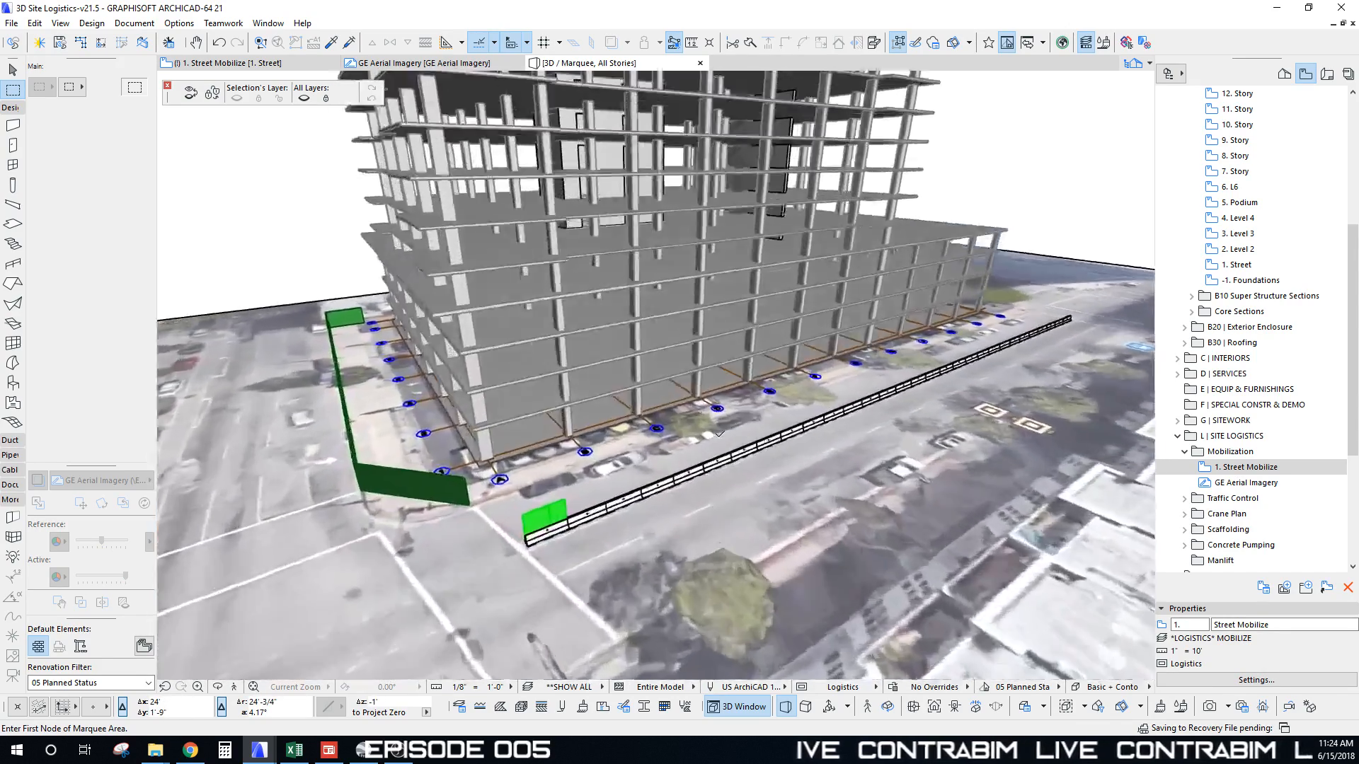
scroll(719, 434, "up", 10)
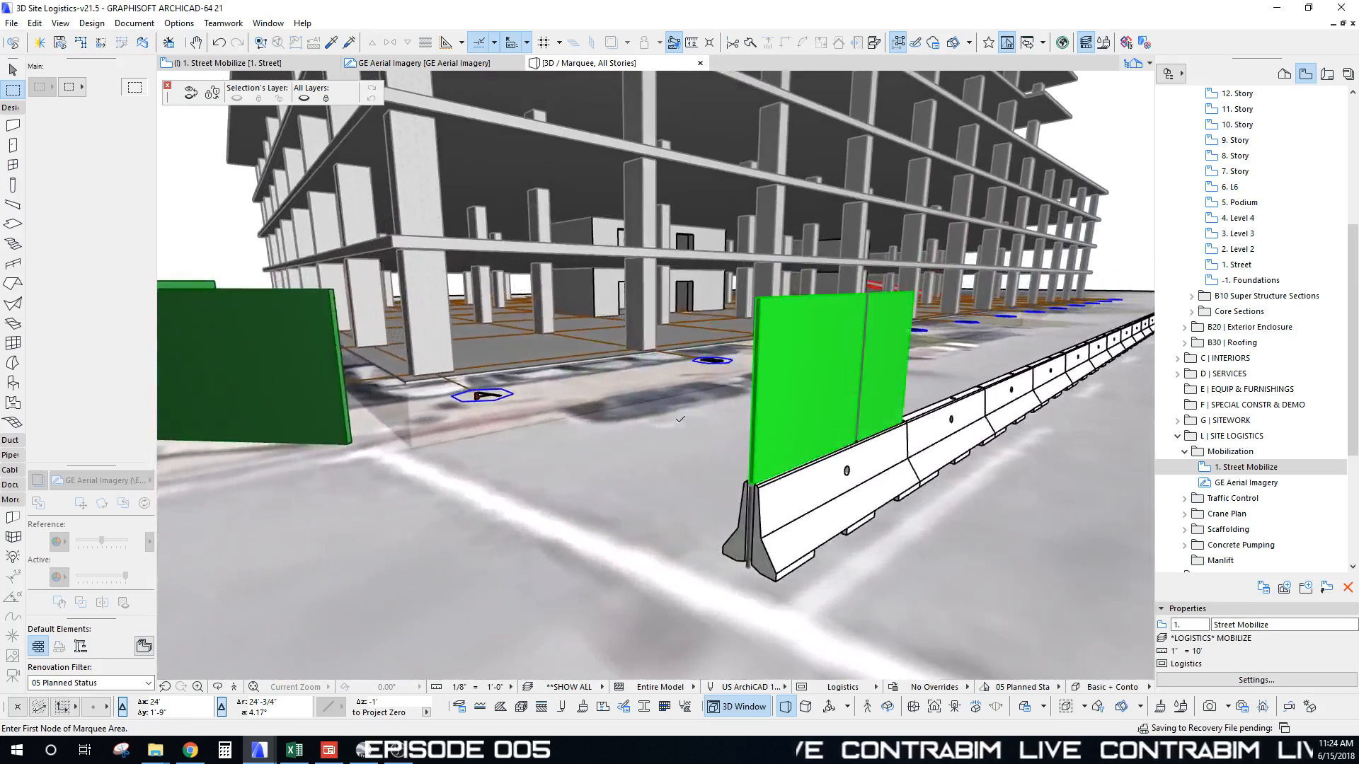
middle_click_drag(679, 419, 768, 493, "shift")
left_click(667, 364, "shift")
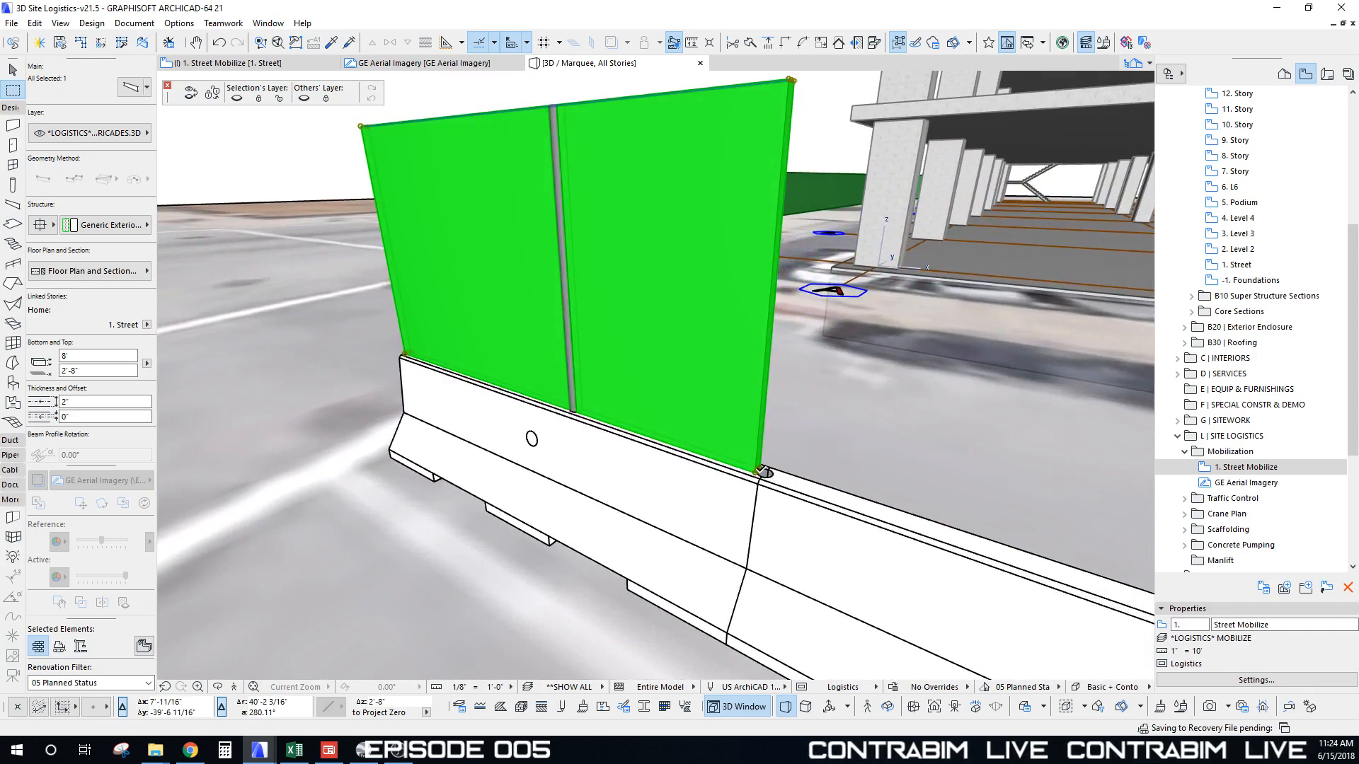
Step: Stretch the green panel about 300' to the barrier's near end, then orbit to review the fence
left_click(791, 79)
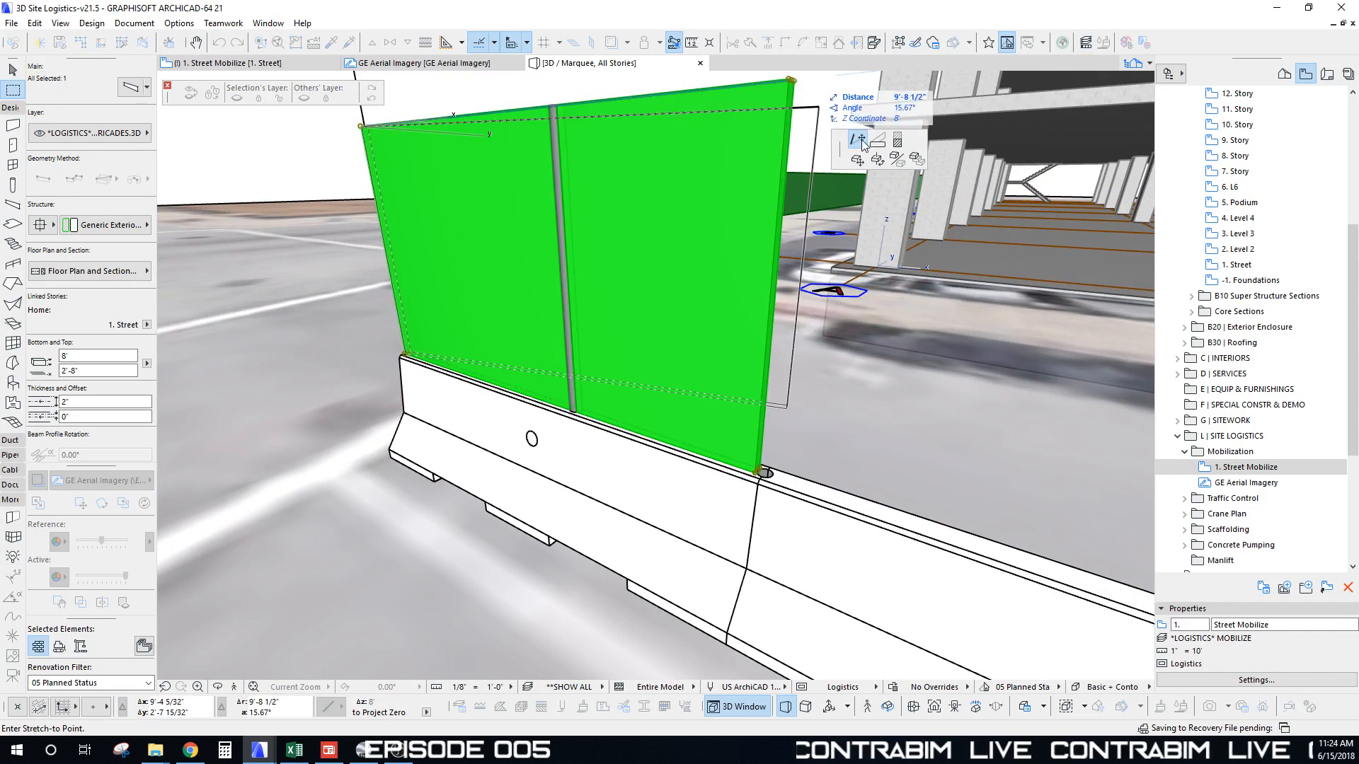
scroll(679, 283, "down", 10)
middle_click_drag(814, 318, 683, 373, "shift")
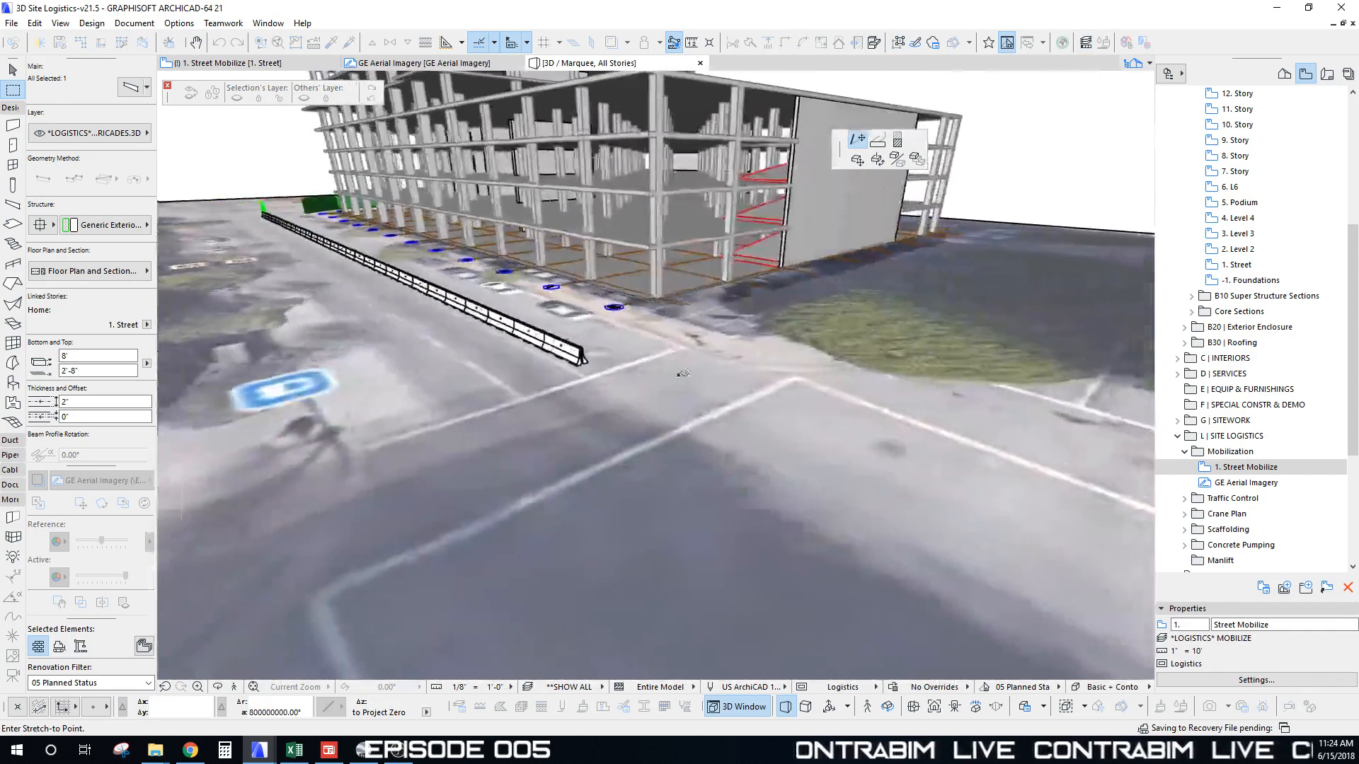
scroll(678, 343, "up", 4)
scroll(417, 340, "up", 2)
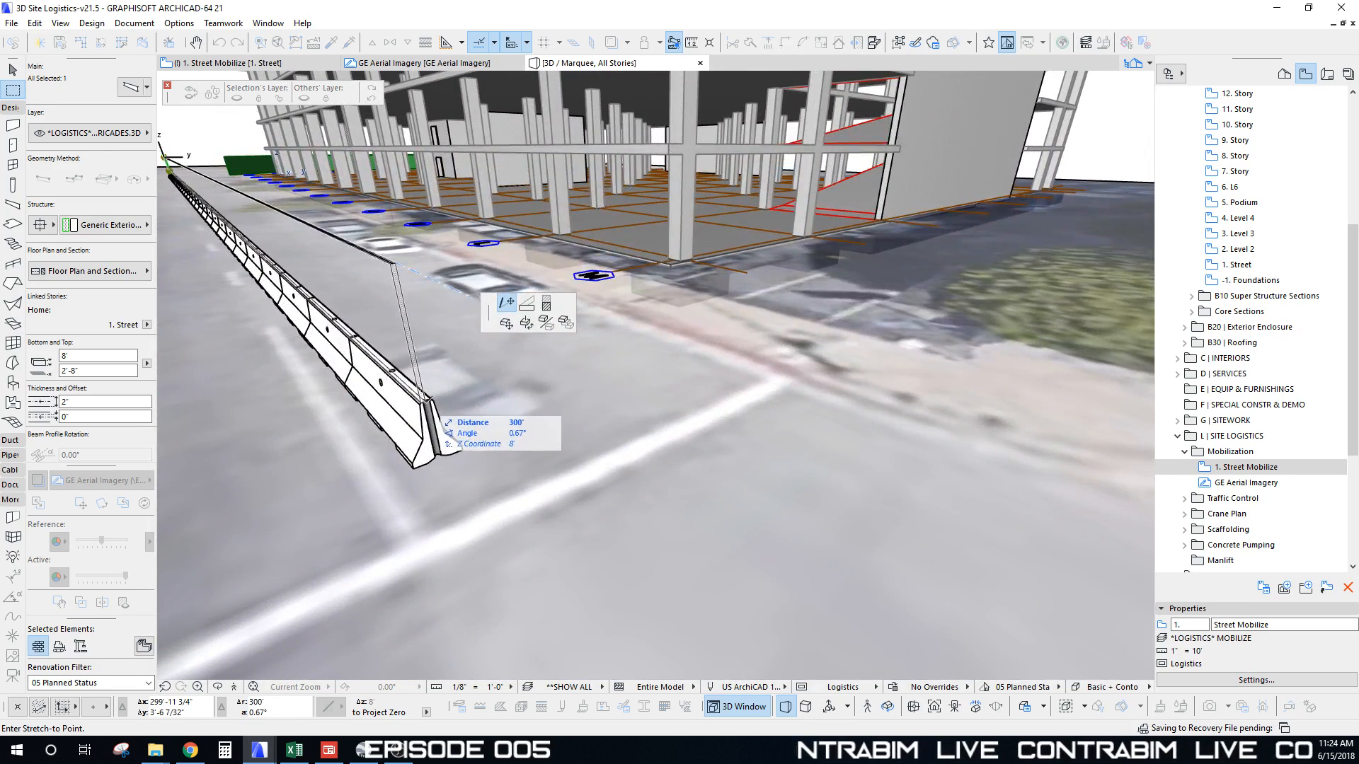
scroll(428, 402, "up", 4)
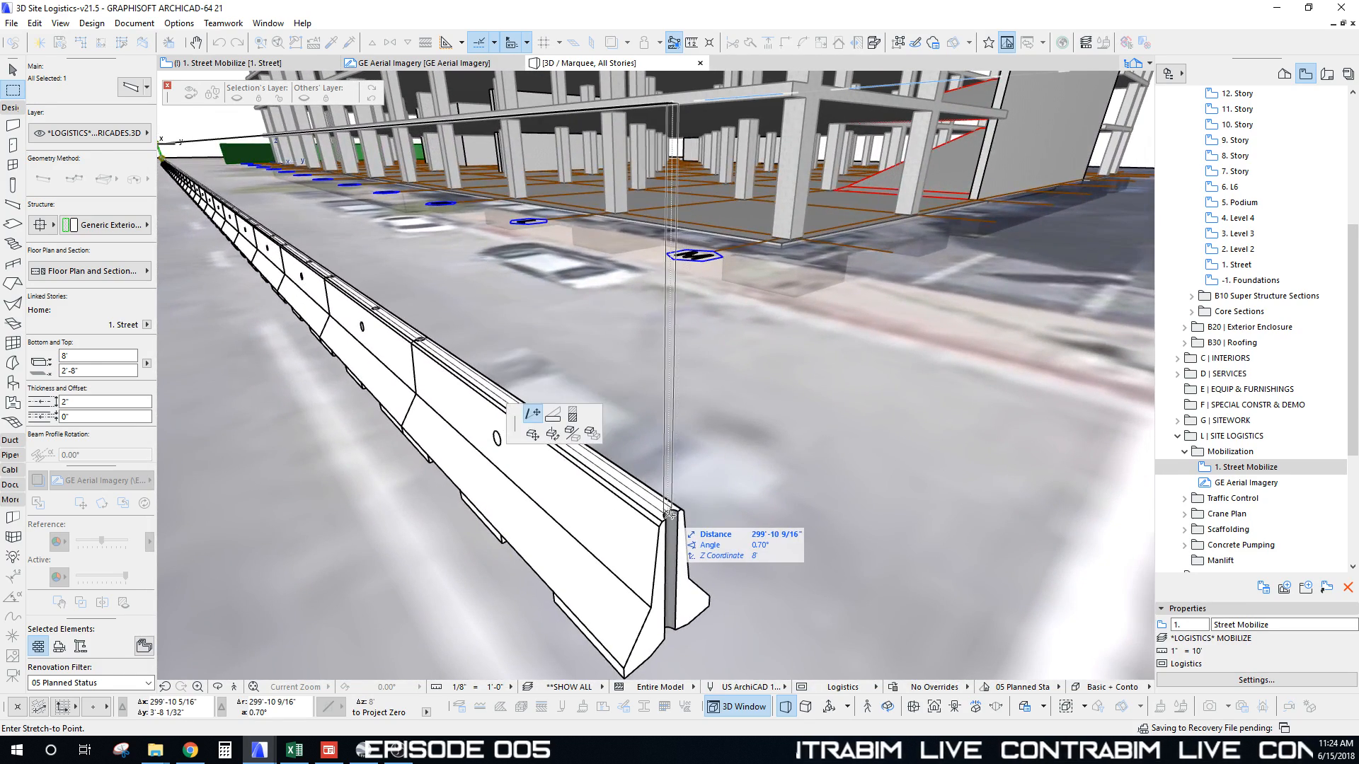
left_click(671, 513)
scroll(671, 513, "down", 8)
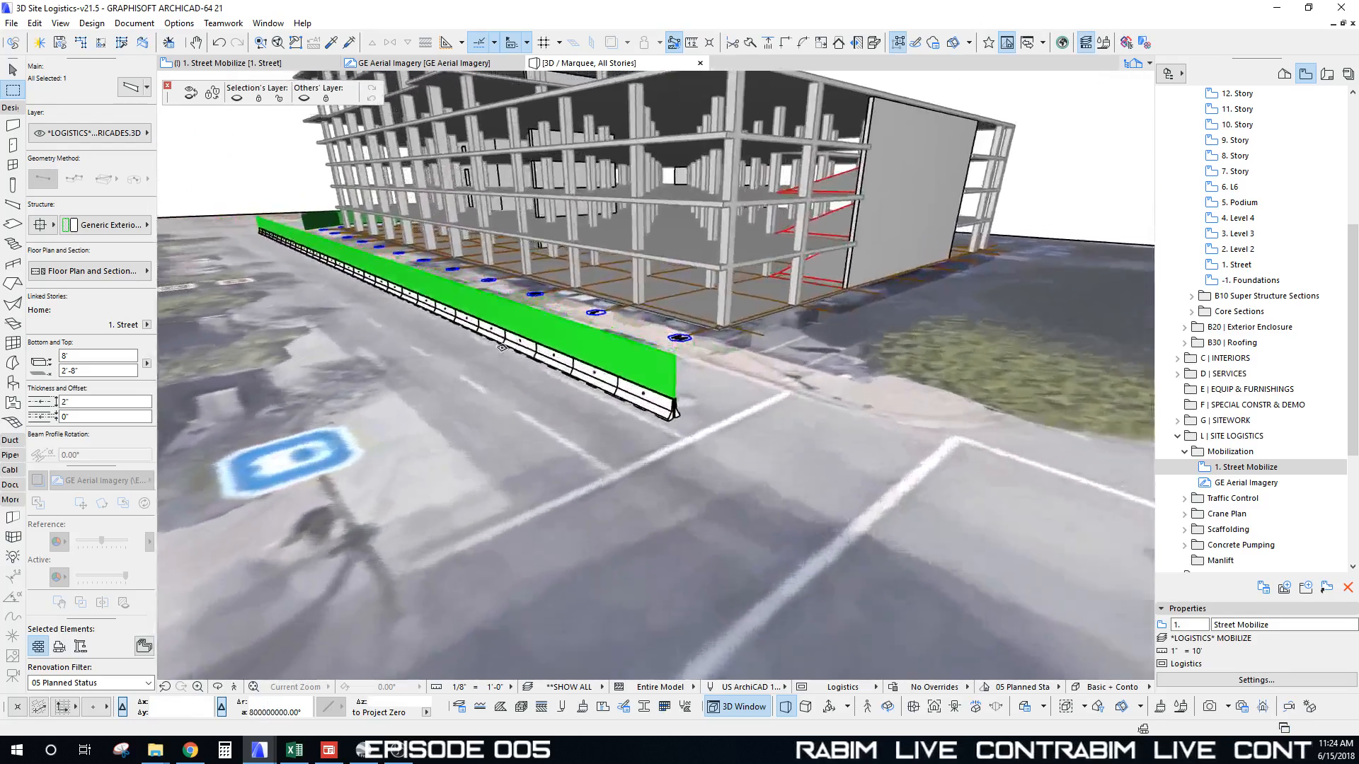
middle_click_drag(502, 348, 634, 375, "shift")
middle_click_drag(607, 409, 670, 468, "shift")
key("Escape")
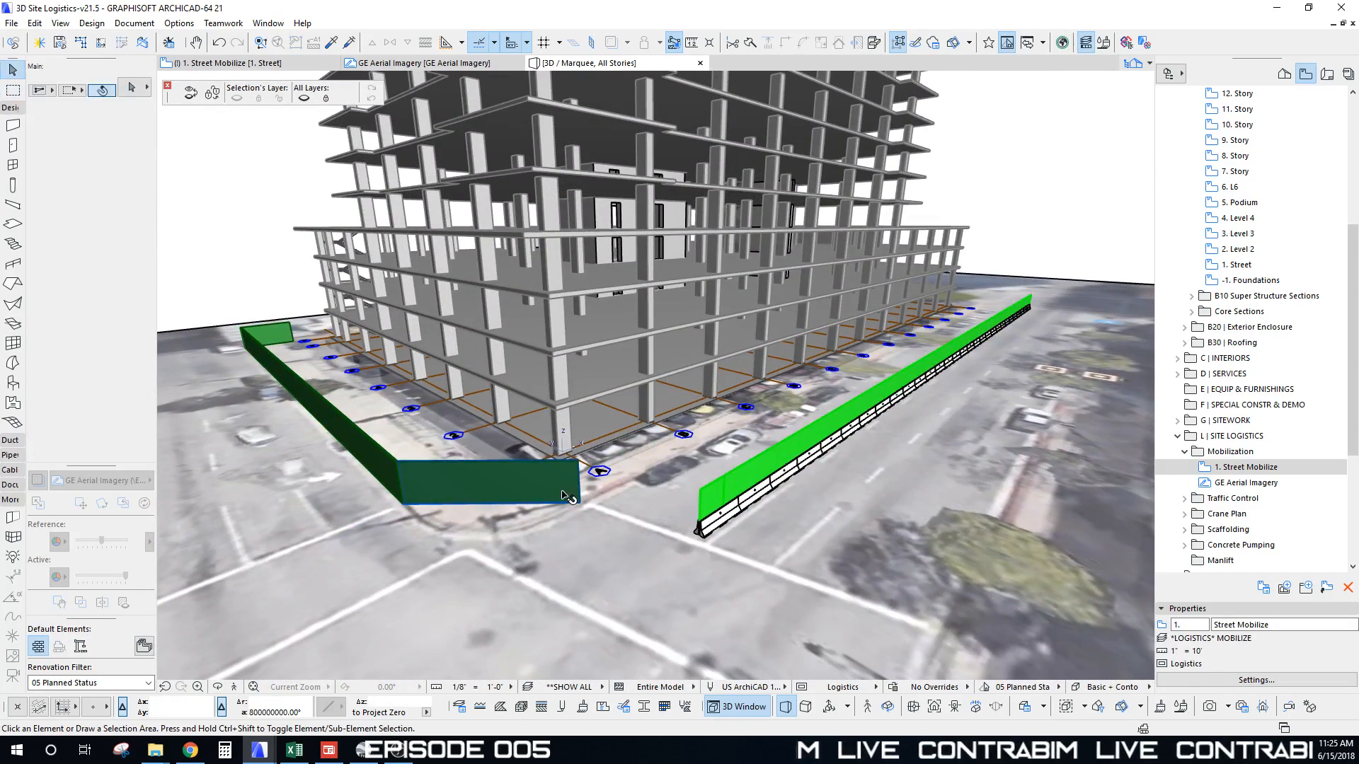
Step: Stretch the dark green fence wall's corner to extend it toward the barrier
left_click(580, 500)
key("Escape")
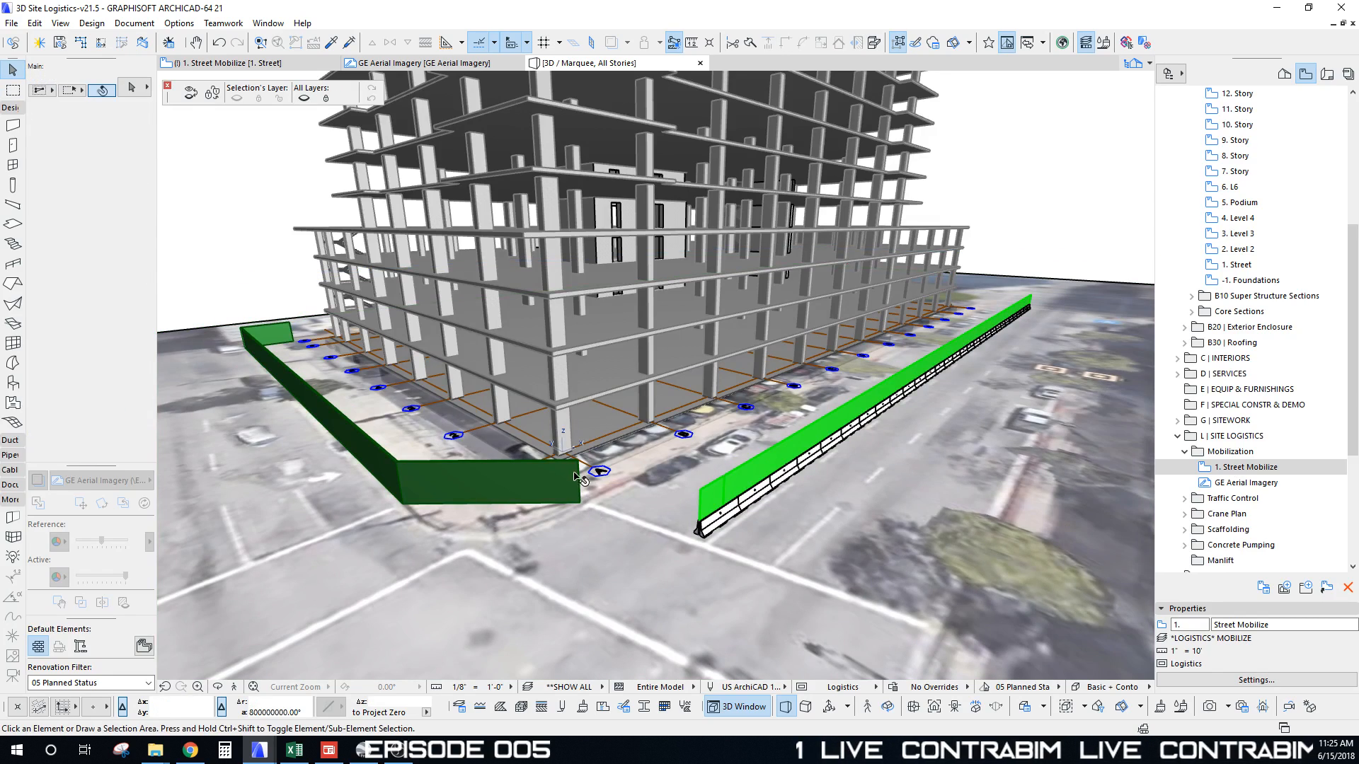
left_click(576, 465)
middle_click_drag(577, 464, 545, 558, "shift")
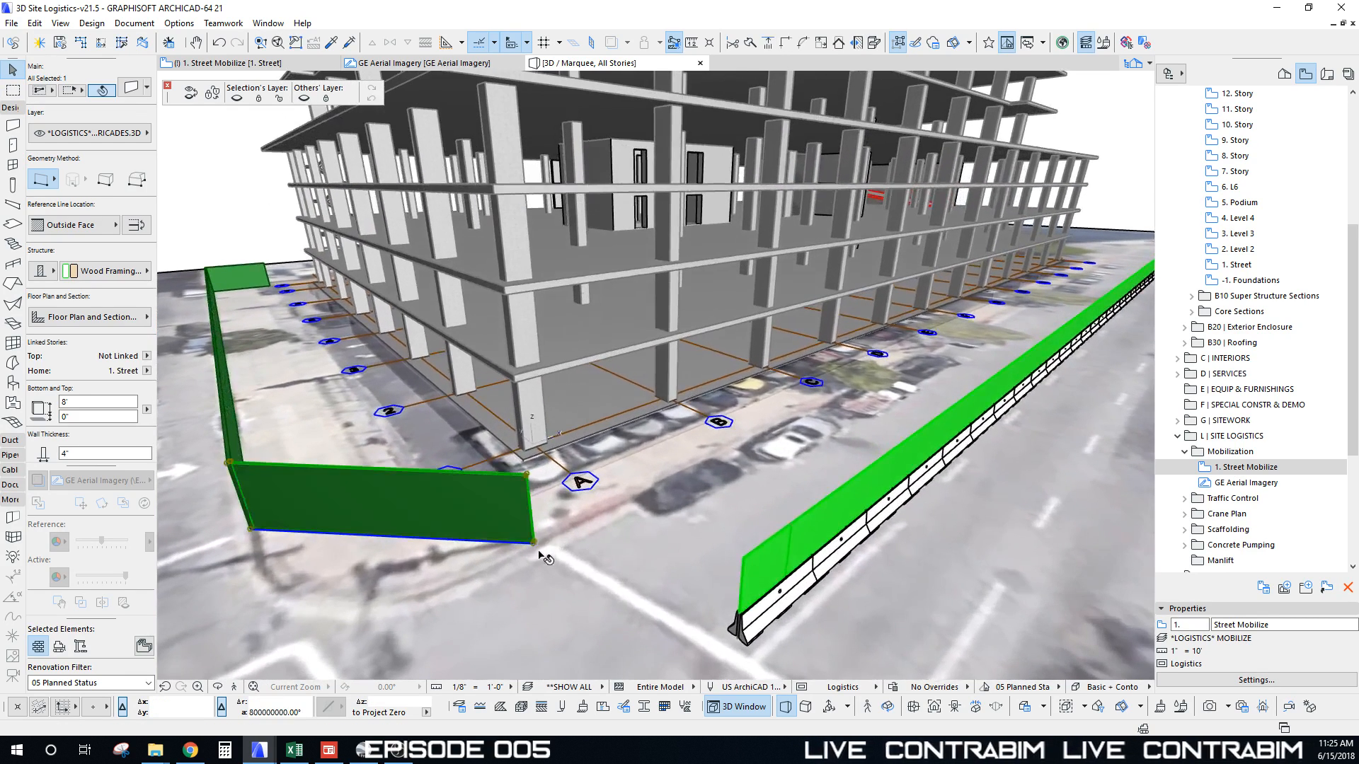
left_click(534, 544)
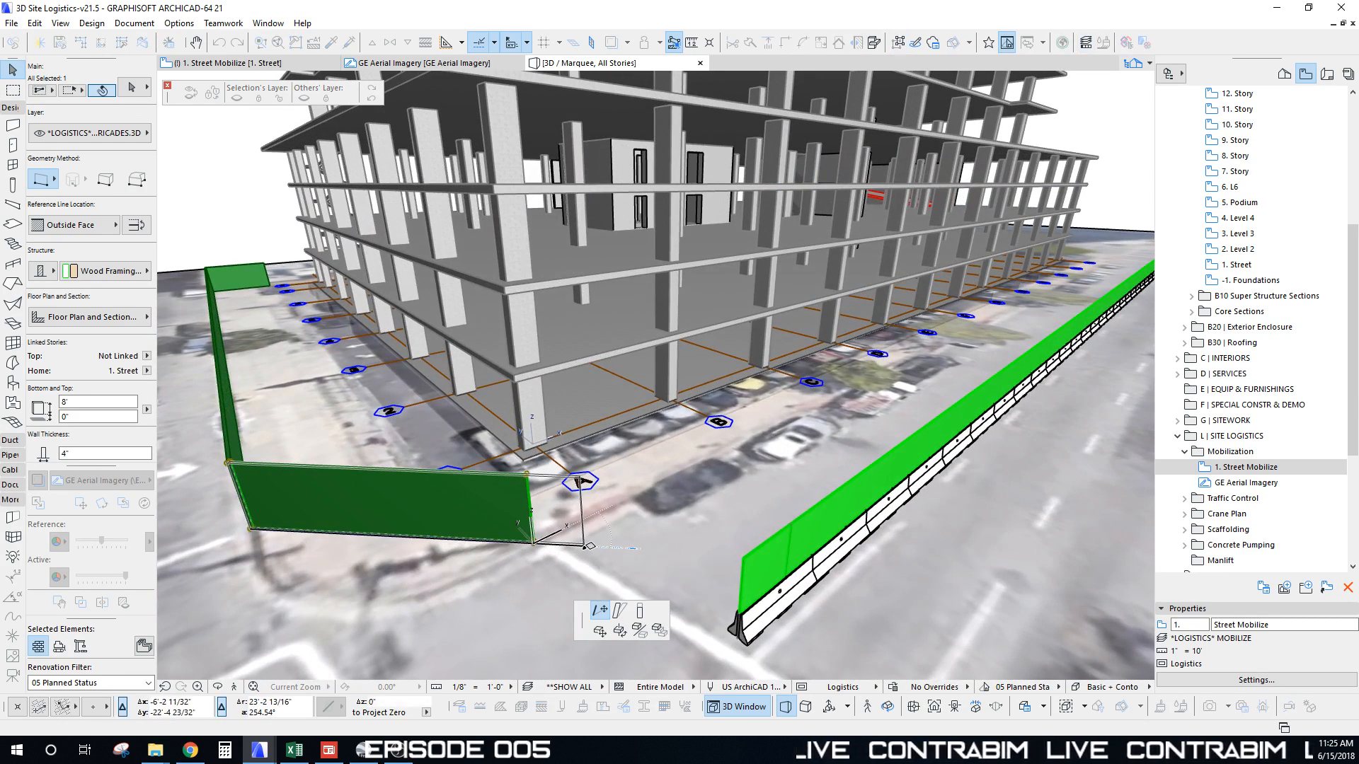
left_click(584, 545)
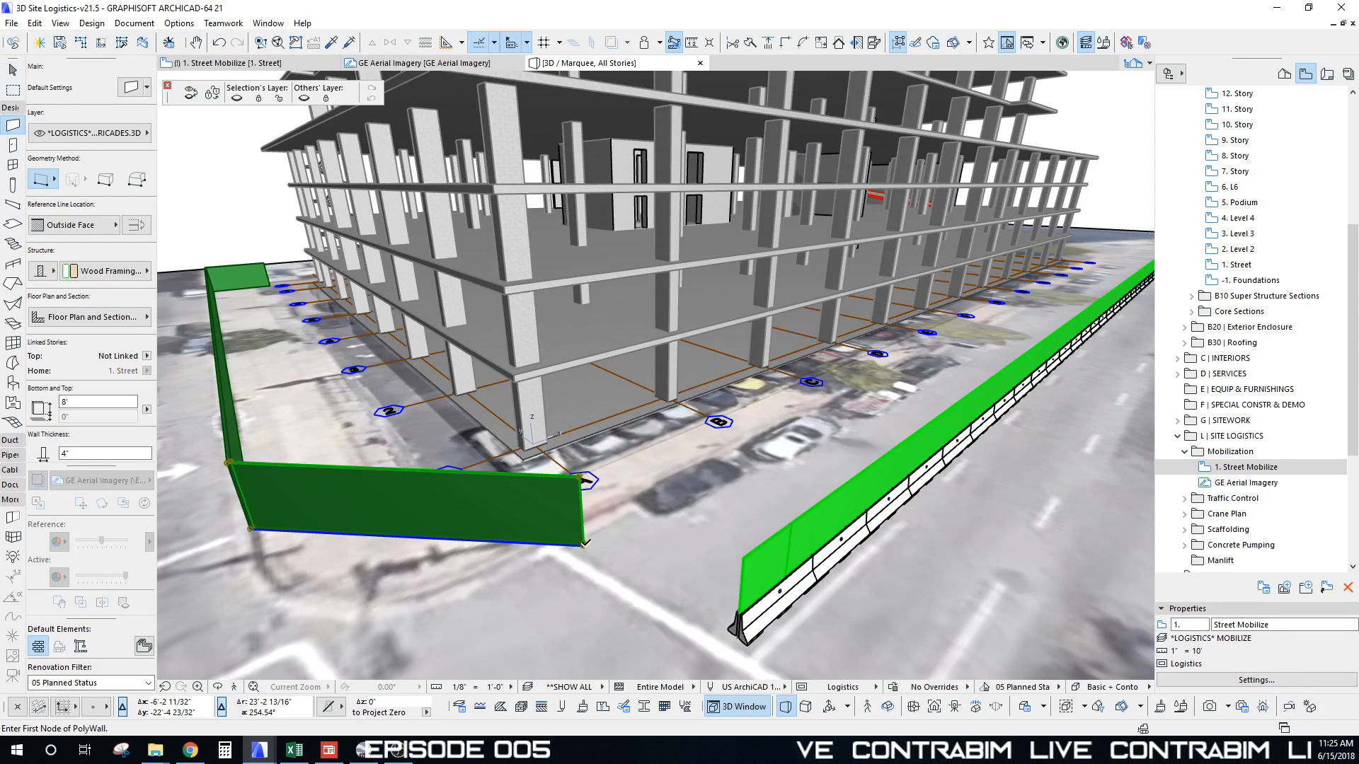
left_click(729, 467)
Step: Orbit to a low street-level view with the barricade running across the front
scroll(729, 468, "down", 6)
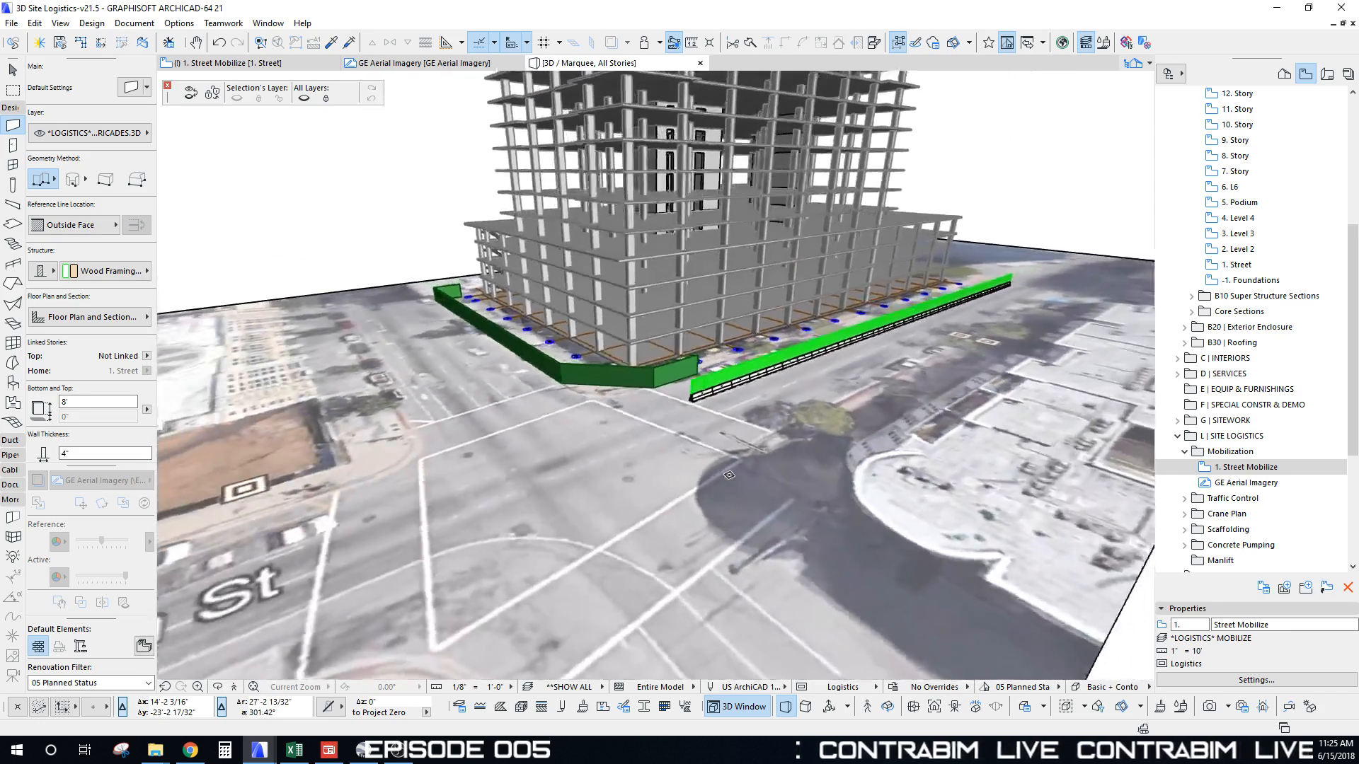
middle_click_drag(708, 460, 277, 422, "shift")
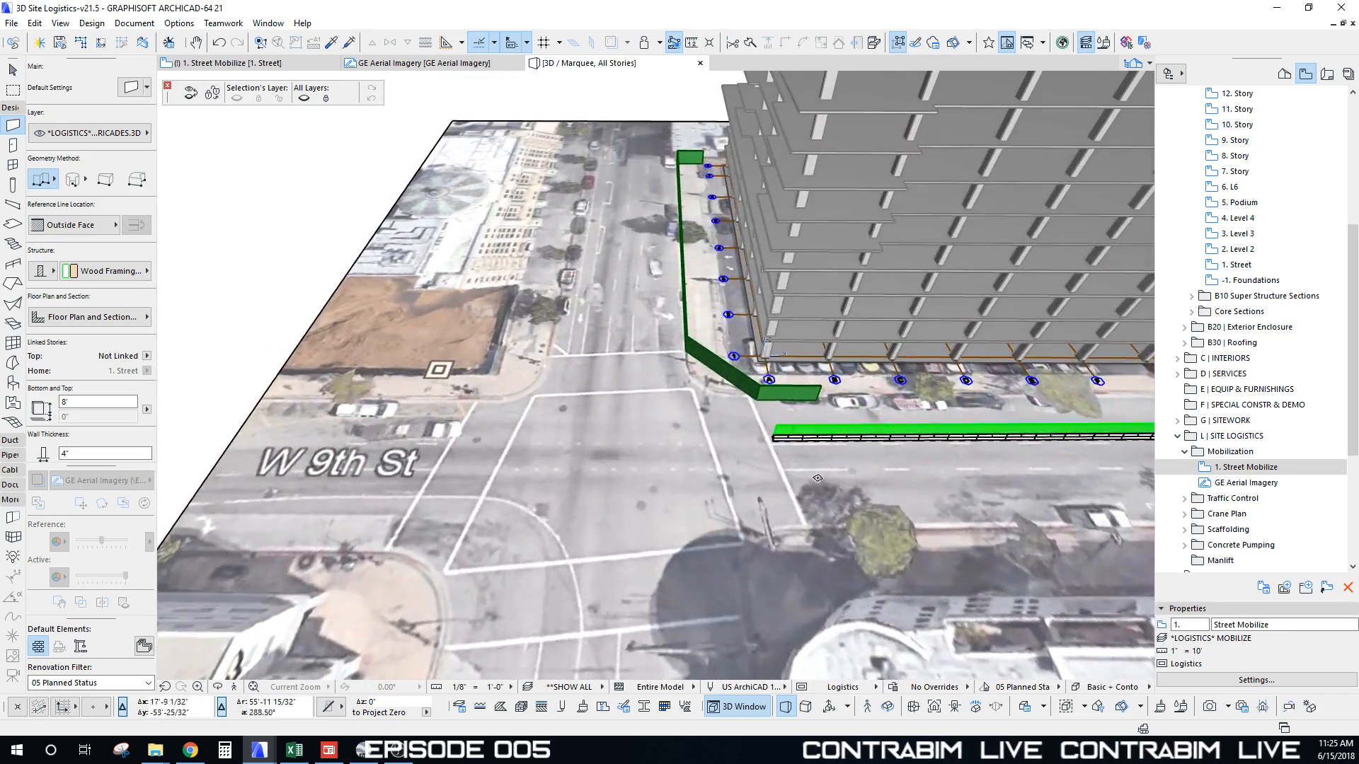
middle_click_drag(817, 477, 792, 465, "shift")
scroll(651, 488, "up", 8)
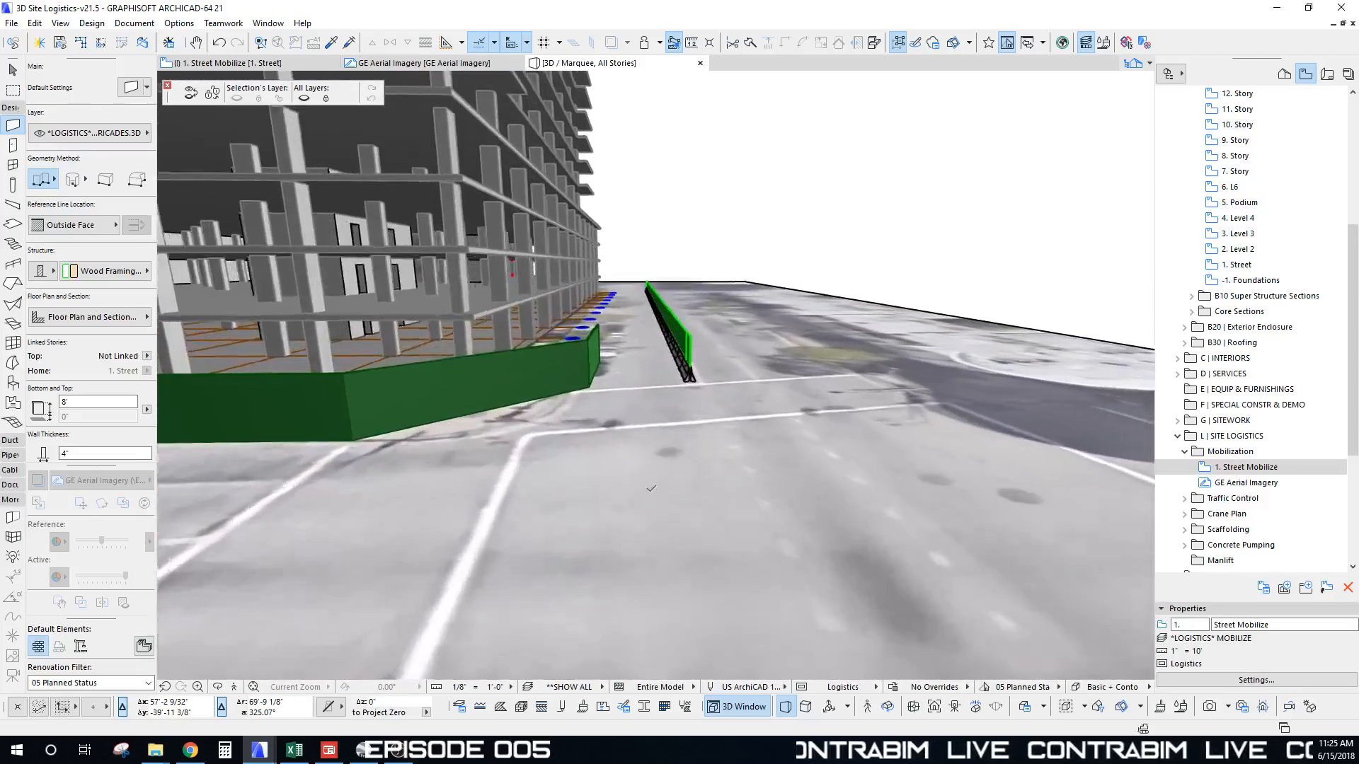
scroll(640, 407, "up", 5)
middle_click_drag(613, 392, 695, 252, "shift")
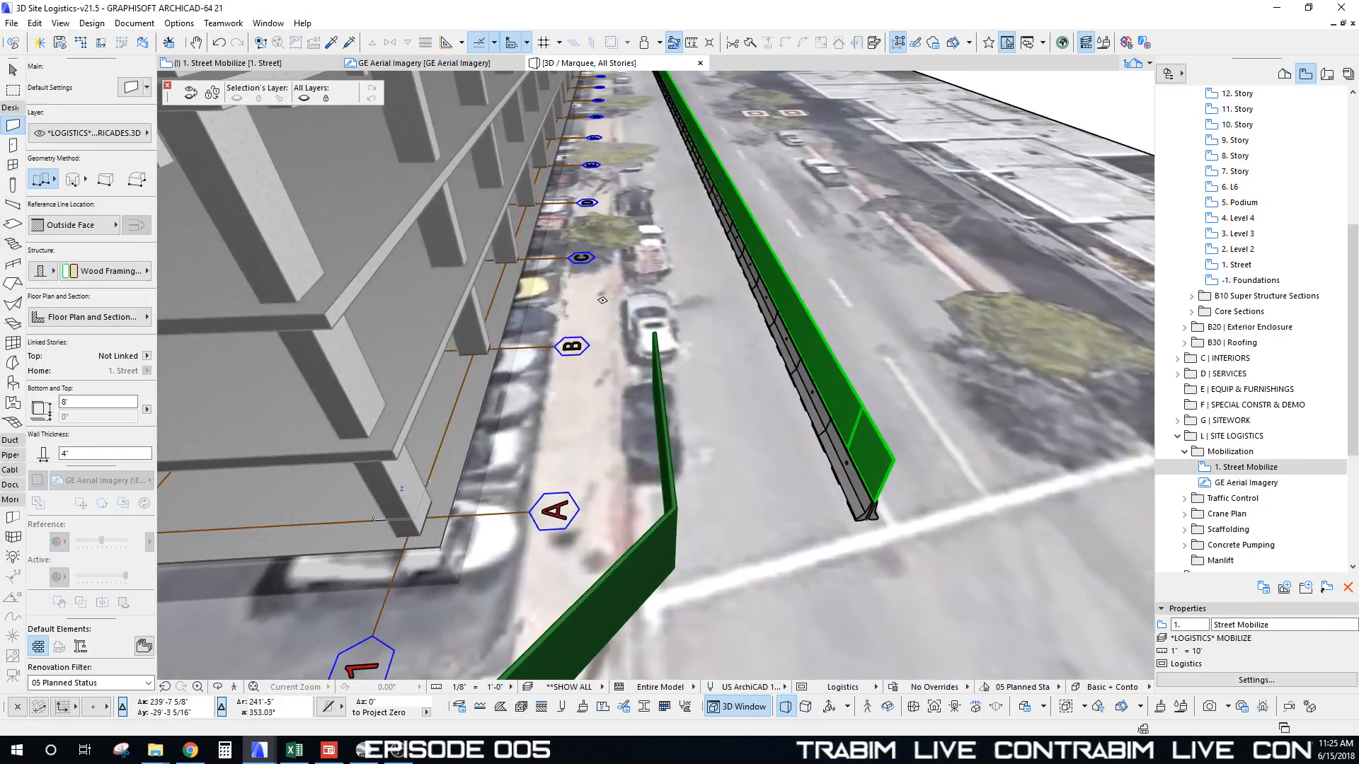
scroll(602, 300, "down", 3)
middle_click_drag(602, 300, 602, 459, "shift")
scroll(791, 331, "down", 2)
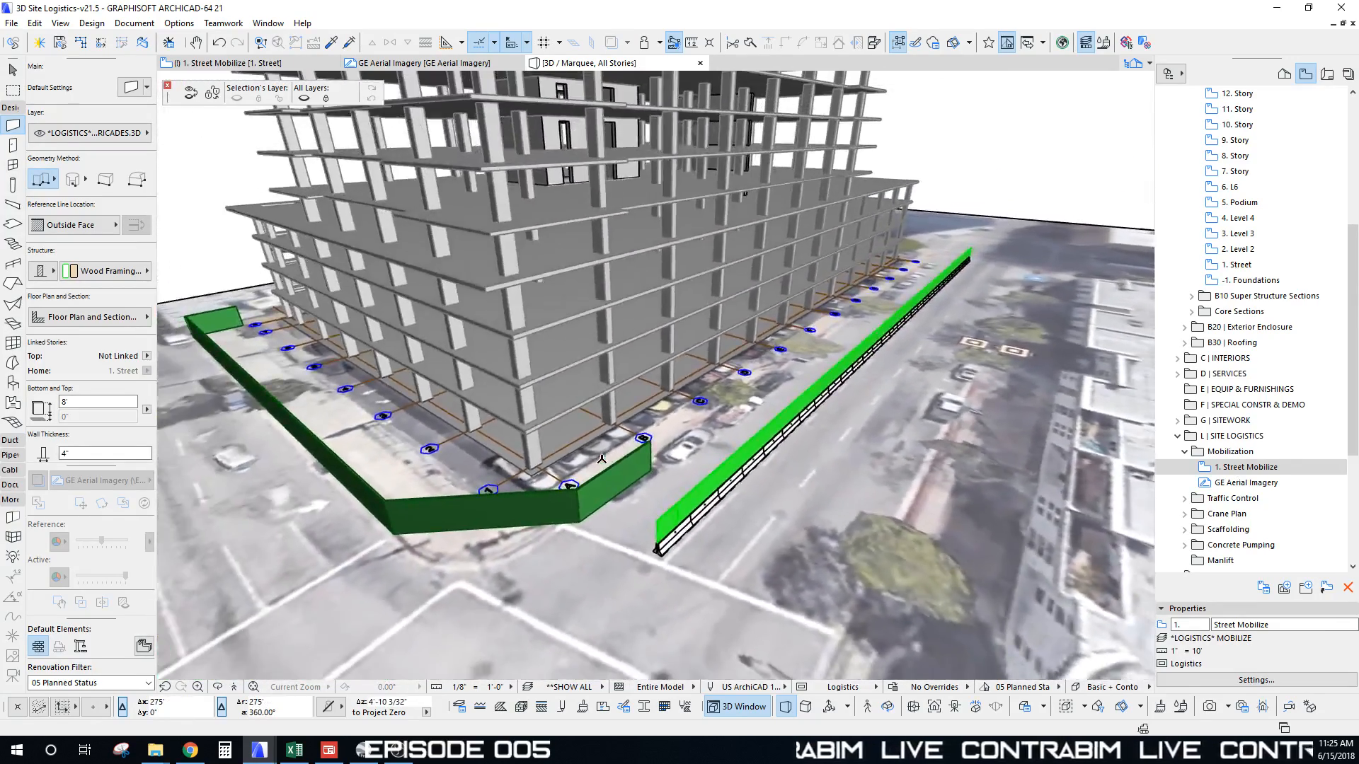
middle_click_drag(773, 411, 564, 529, "shift")
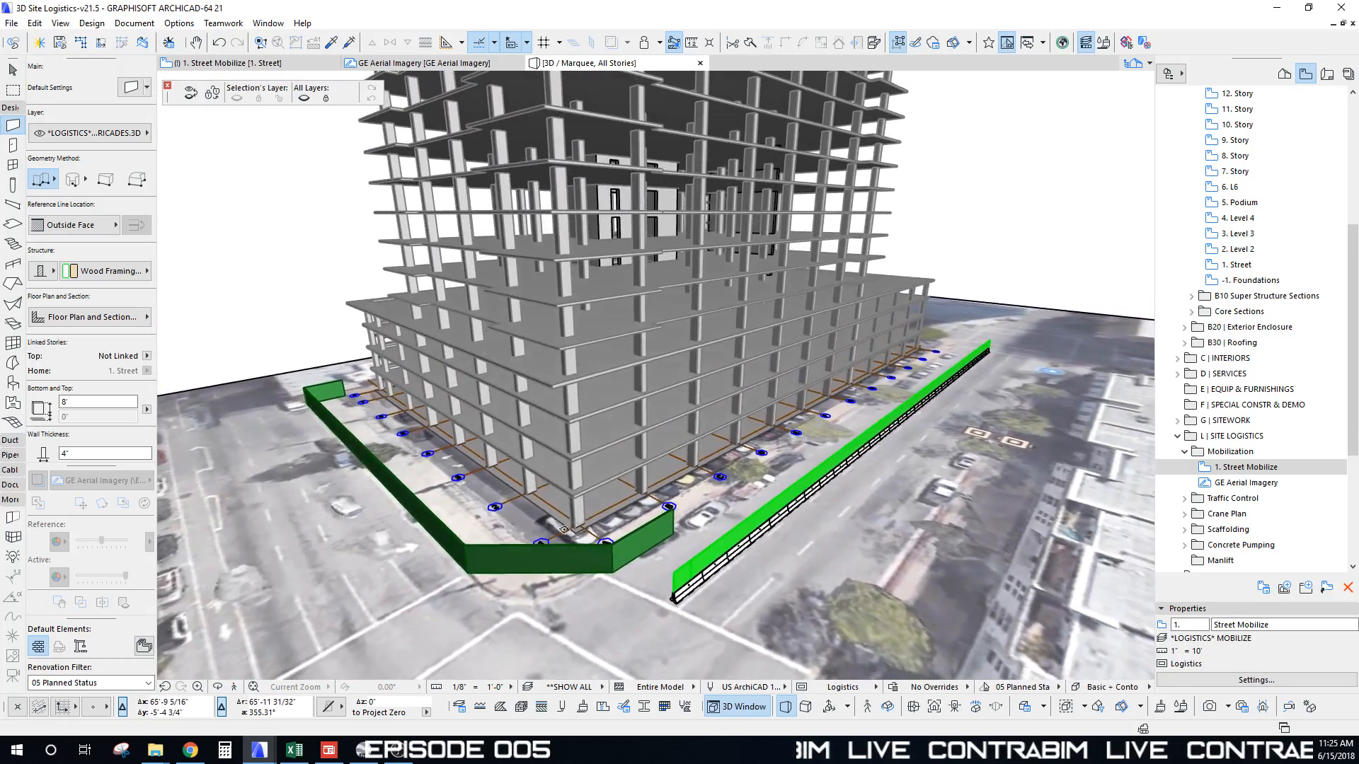
middle_click_drag(603, 377, 326, 327, "shift")
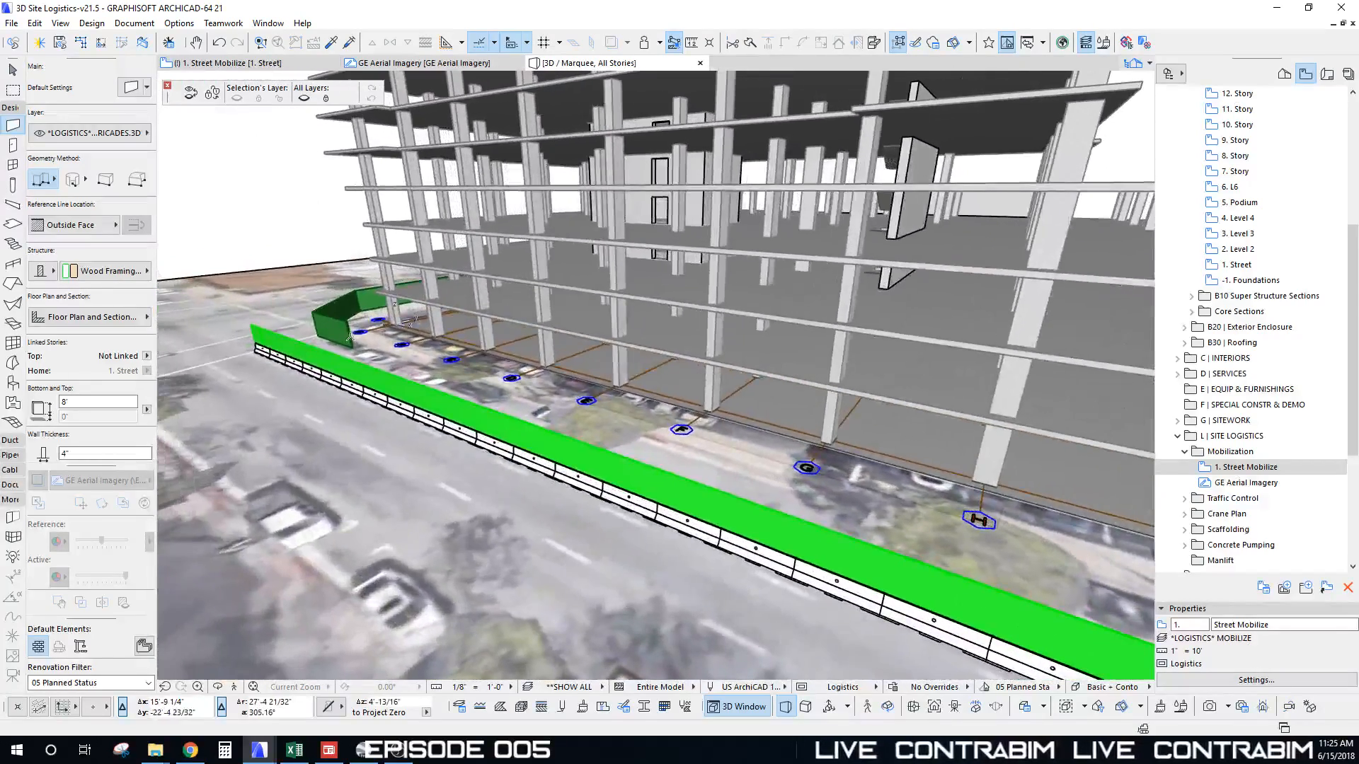
scroll(346, 327, "down", 6)
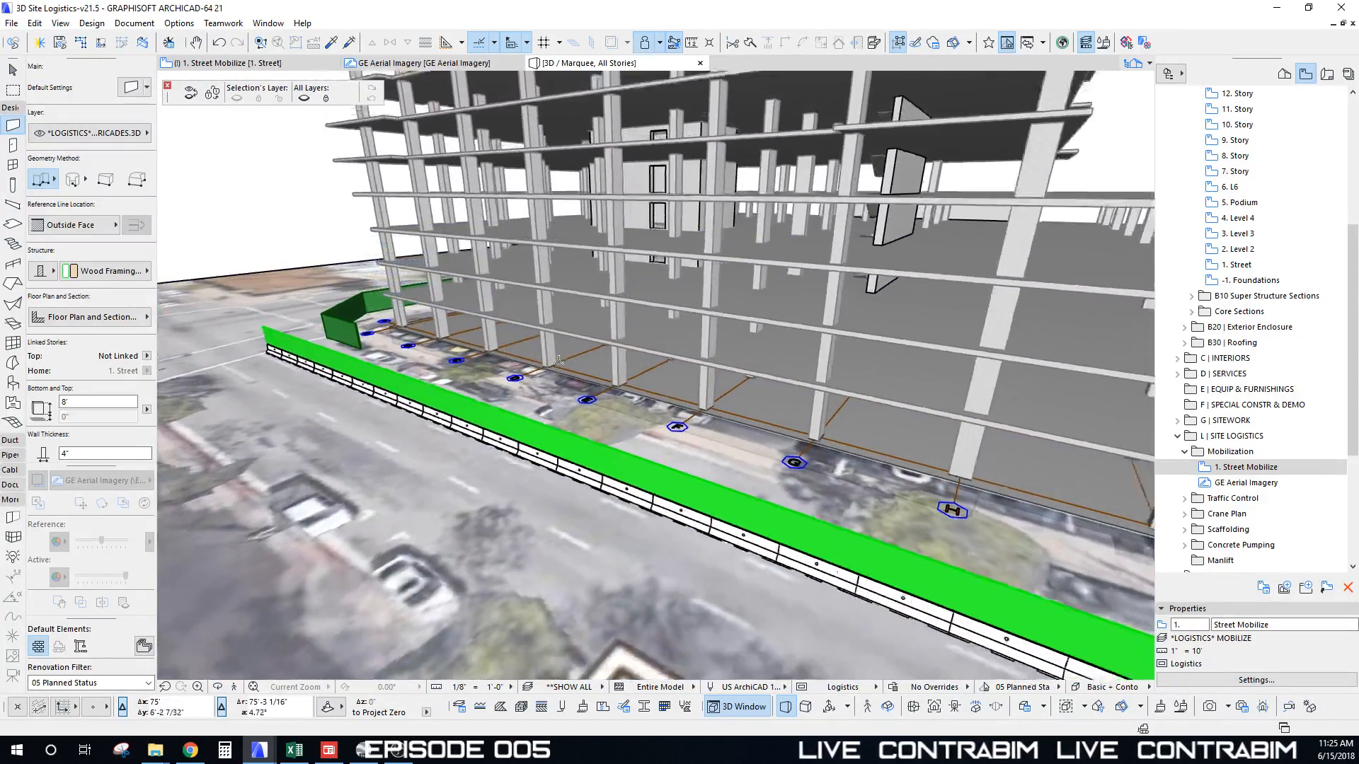
middle_click_drag(970, 445, 592, 423)
scroll(639, 408, "up", 3)
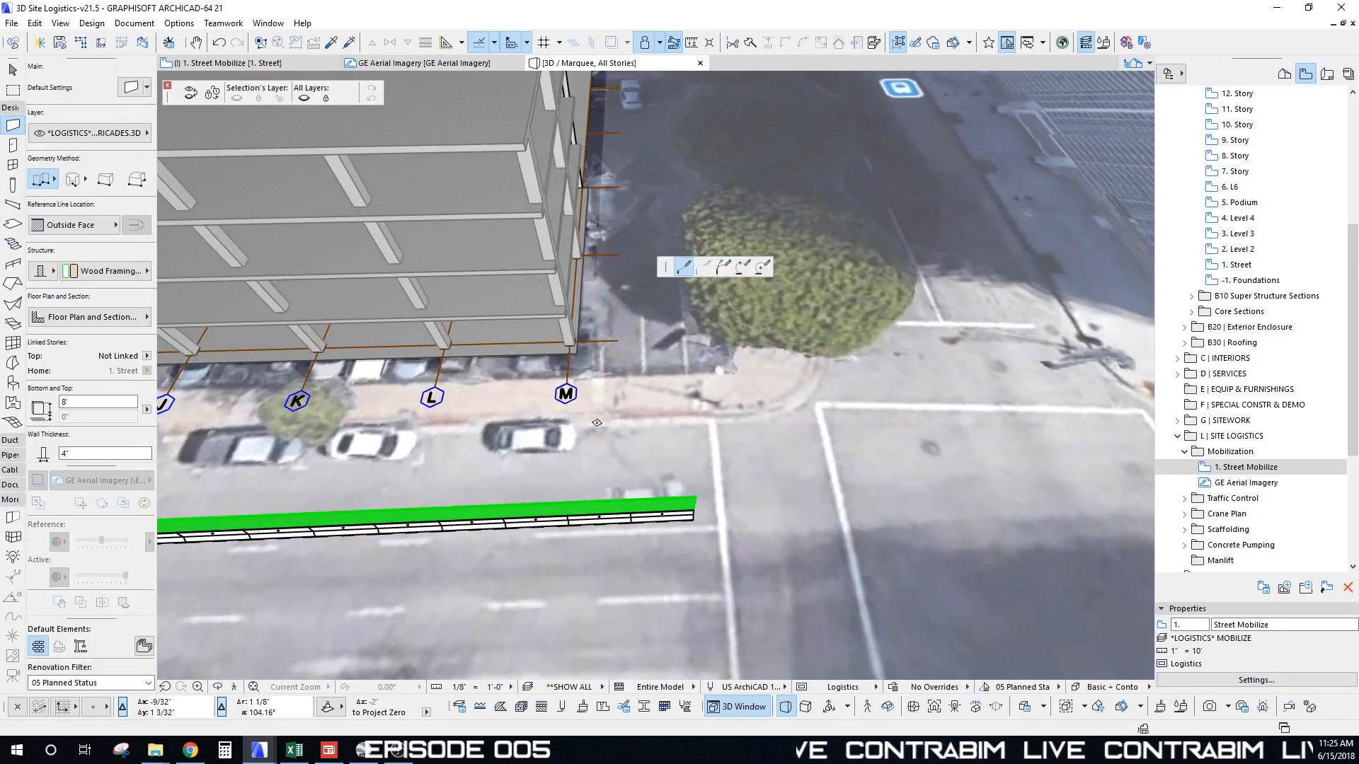
Step: Draw the barricade wall from the sidewalk corner to its final corner beside the building's right side
left_click(588, 423)
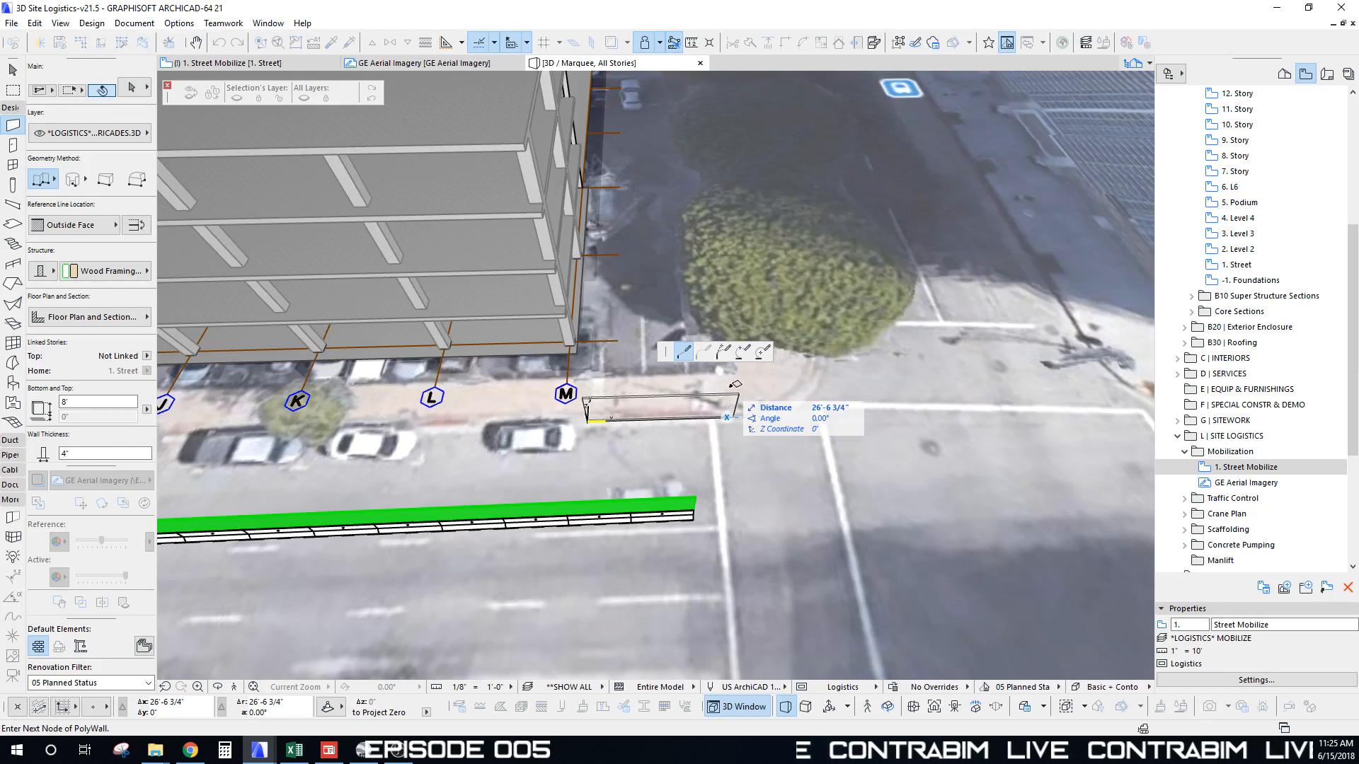
middle_click_drag(710, 417, 591, 426, "shift")
scroll(591, 427, "up", 3)
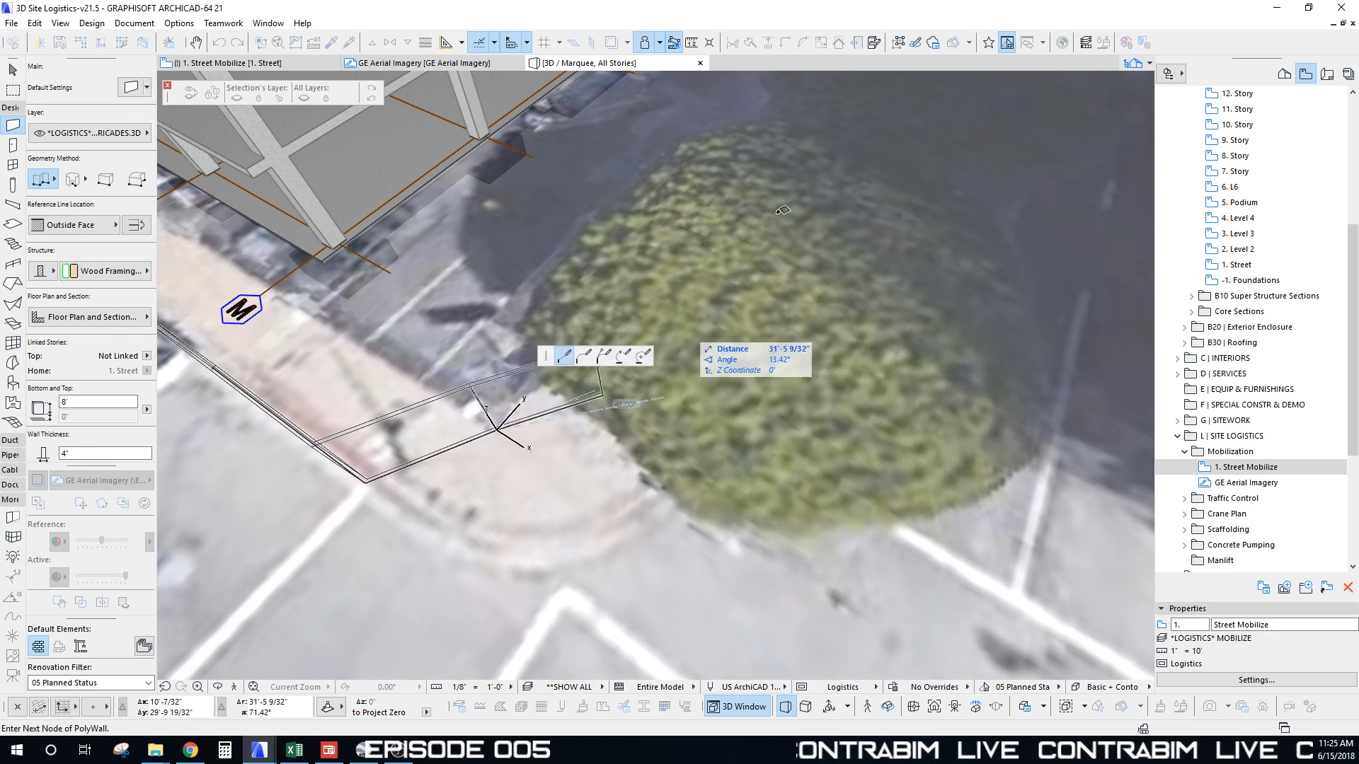
scroll(782, 210, "down", 5)
scroll(700, 422, "up", 2)
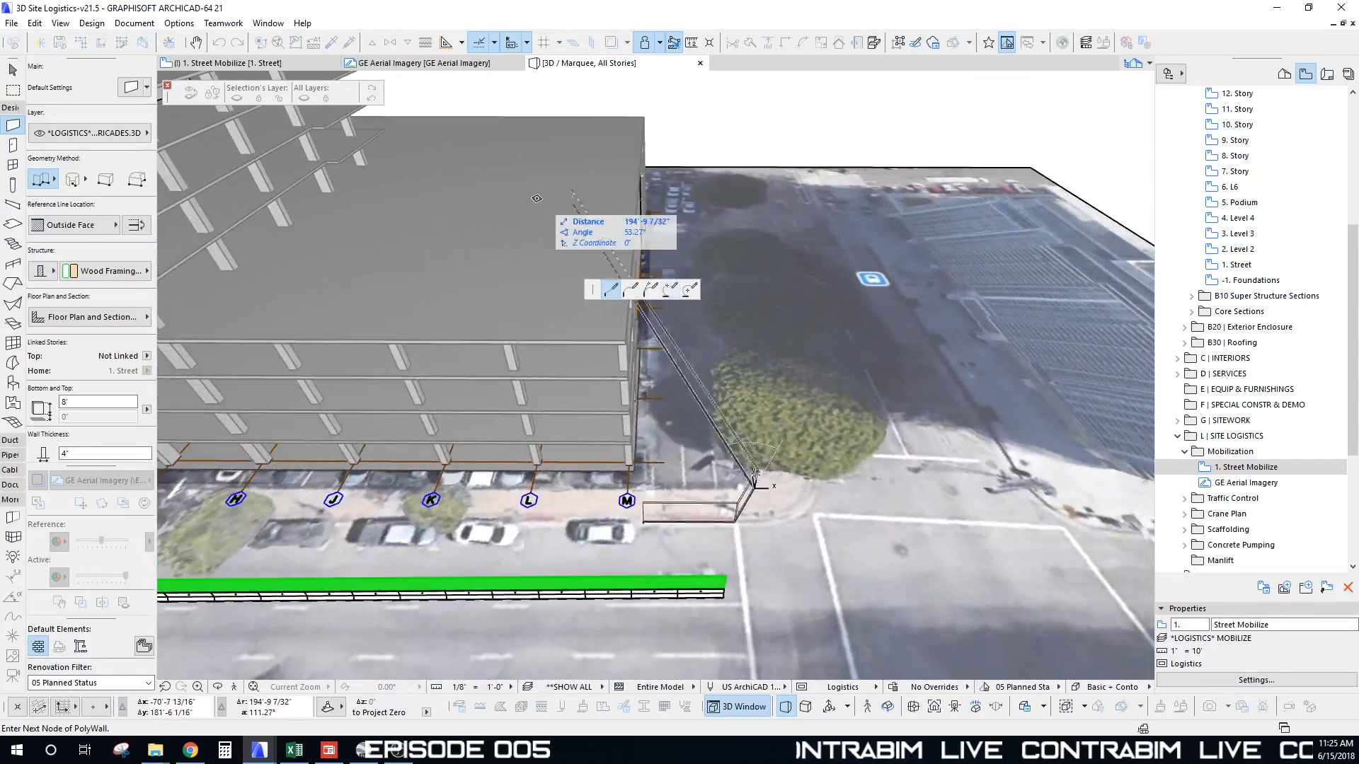
middle_click_drag(871, 227, 694, 424, "shift")
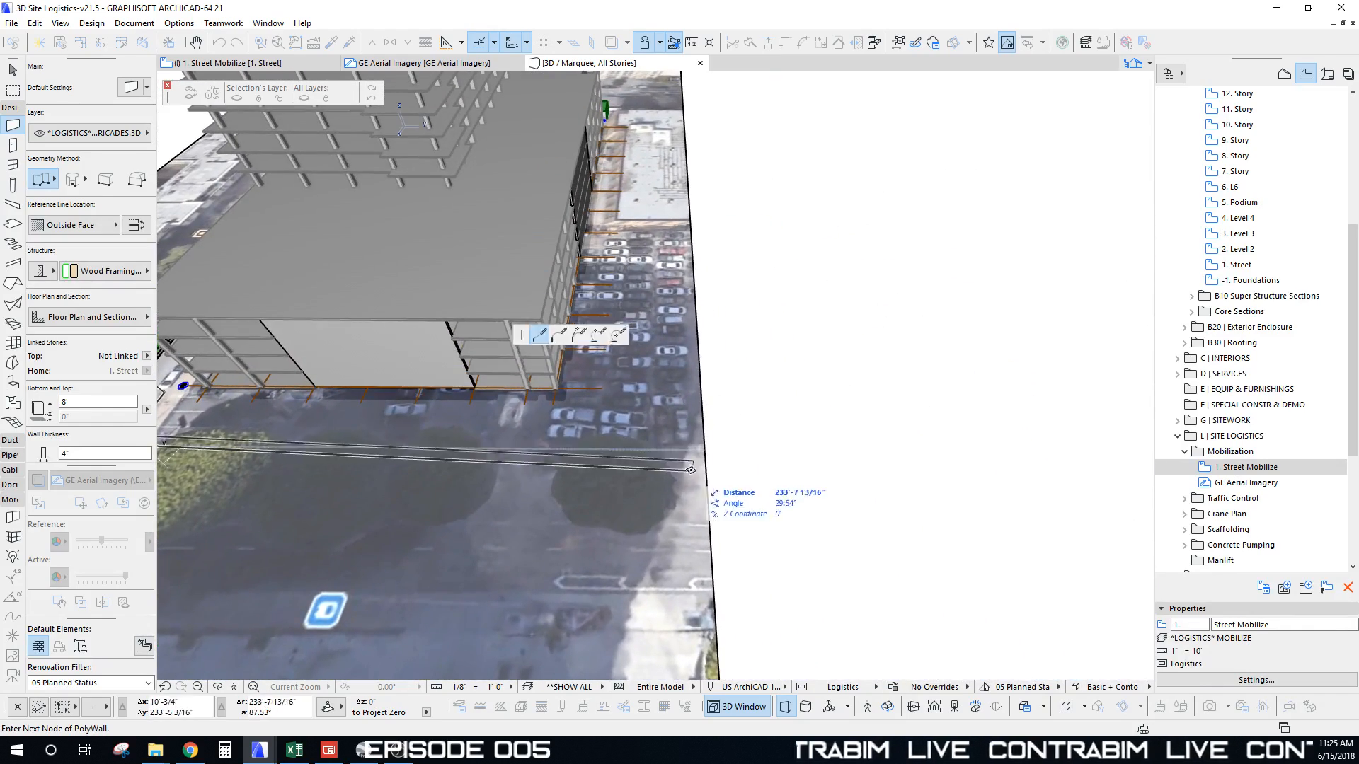
left_click(693, 450)
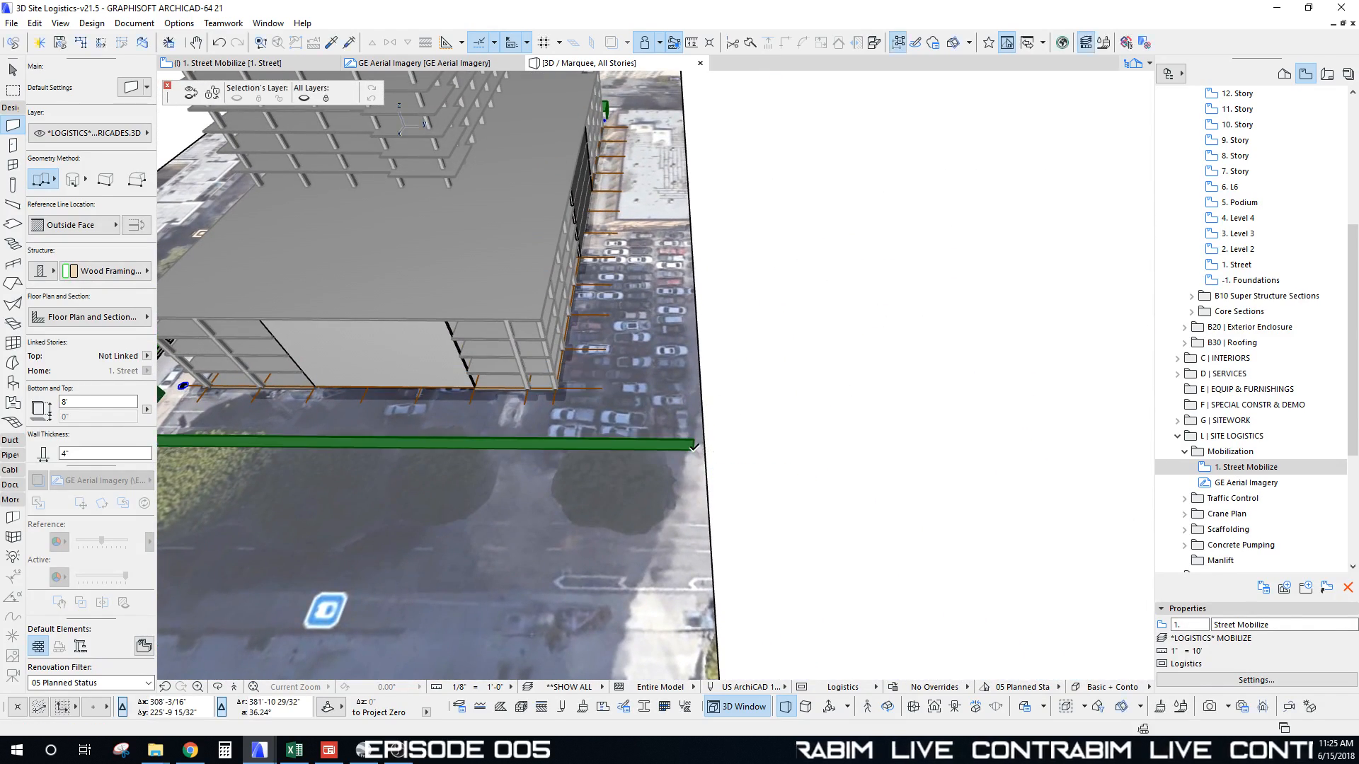
Step: Finish the barricade wall, return to selection, and select the new green wall
key("Escape")
key("ctrl+F5")
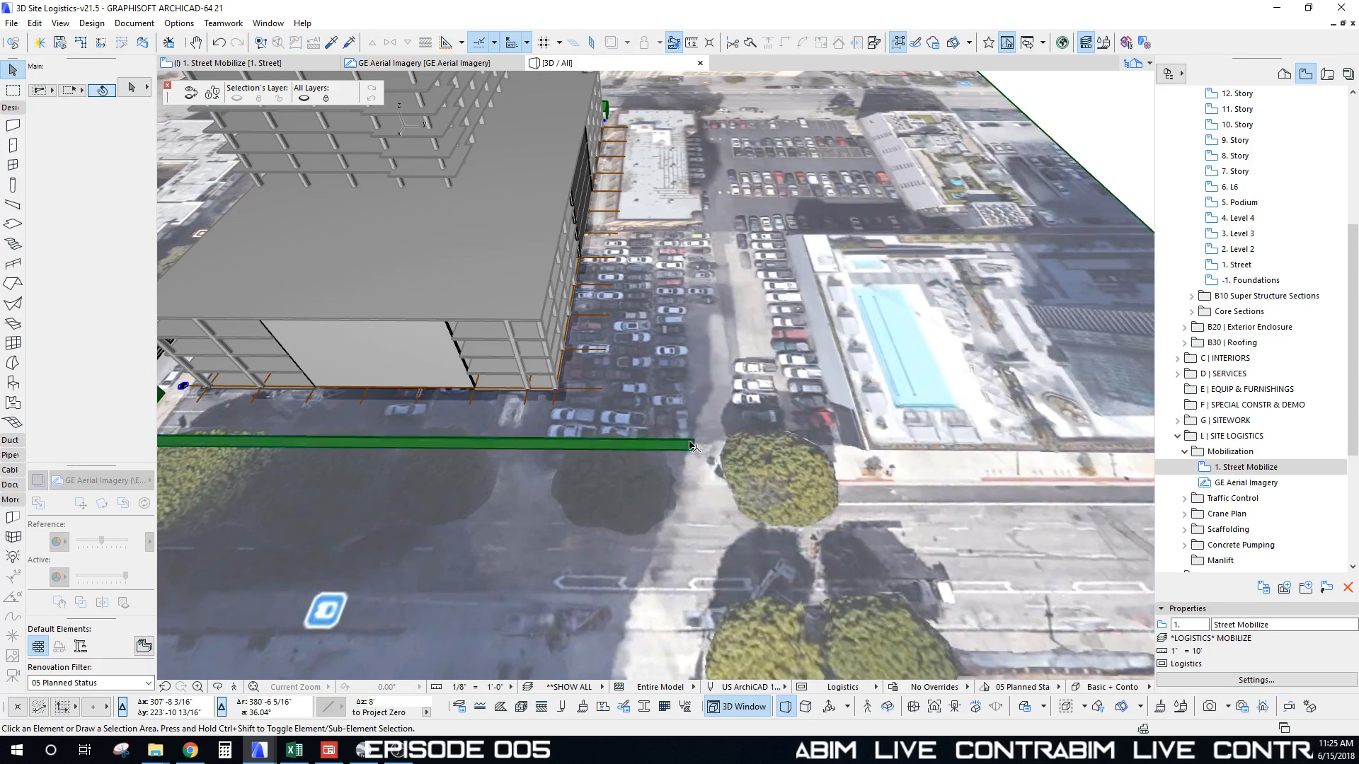
left_click(692, 446)
middle_click_drag(852, 443, 763, 561, "shift")
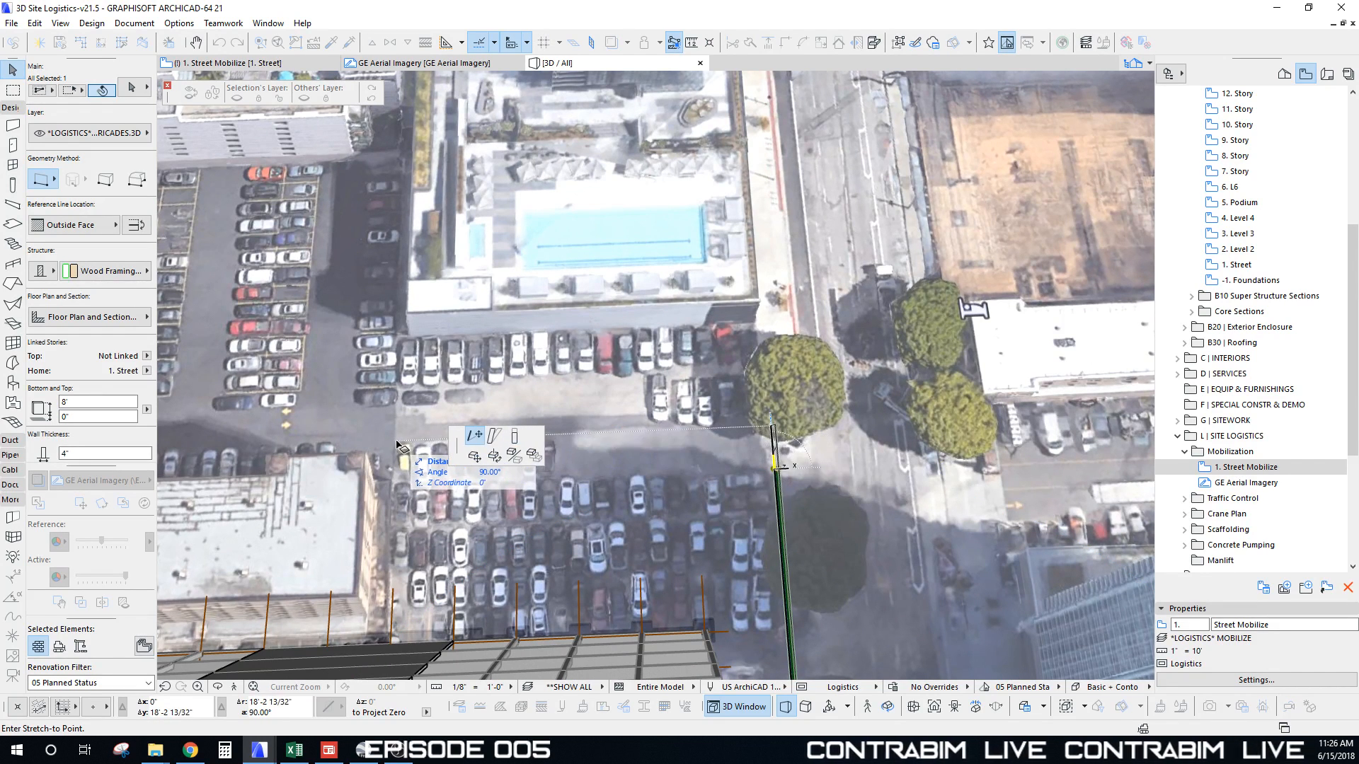
Step: Draw a green barricade PolyWall from the existing wall's end around the north parking lot
key("Escape")
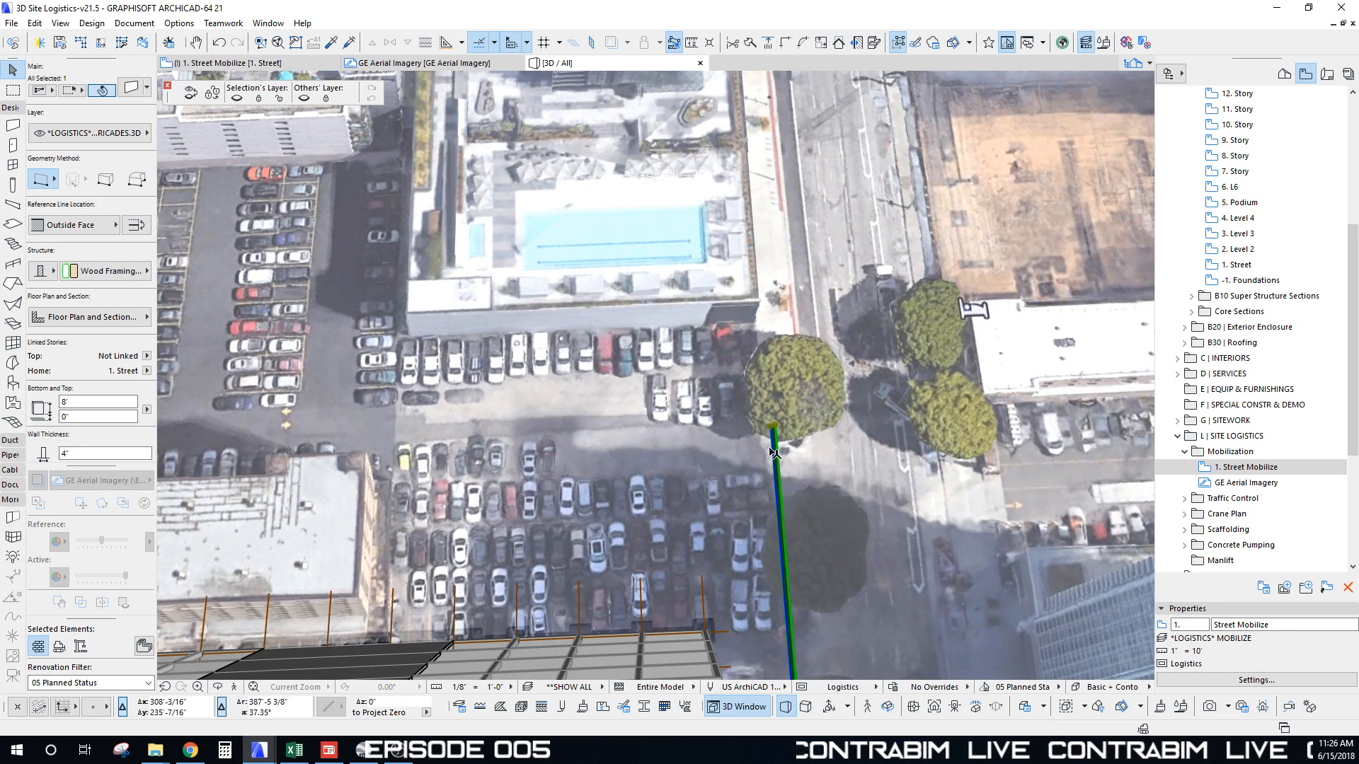
key("Escape")
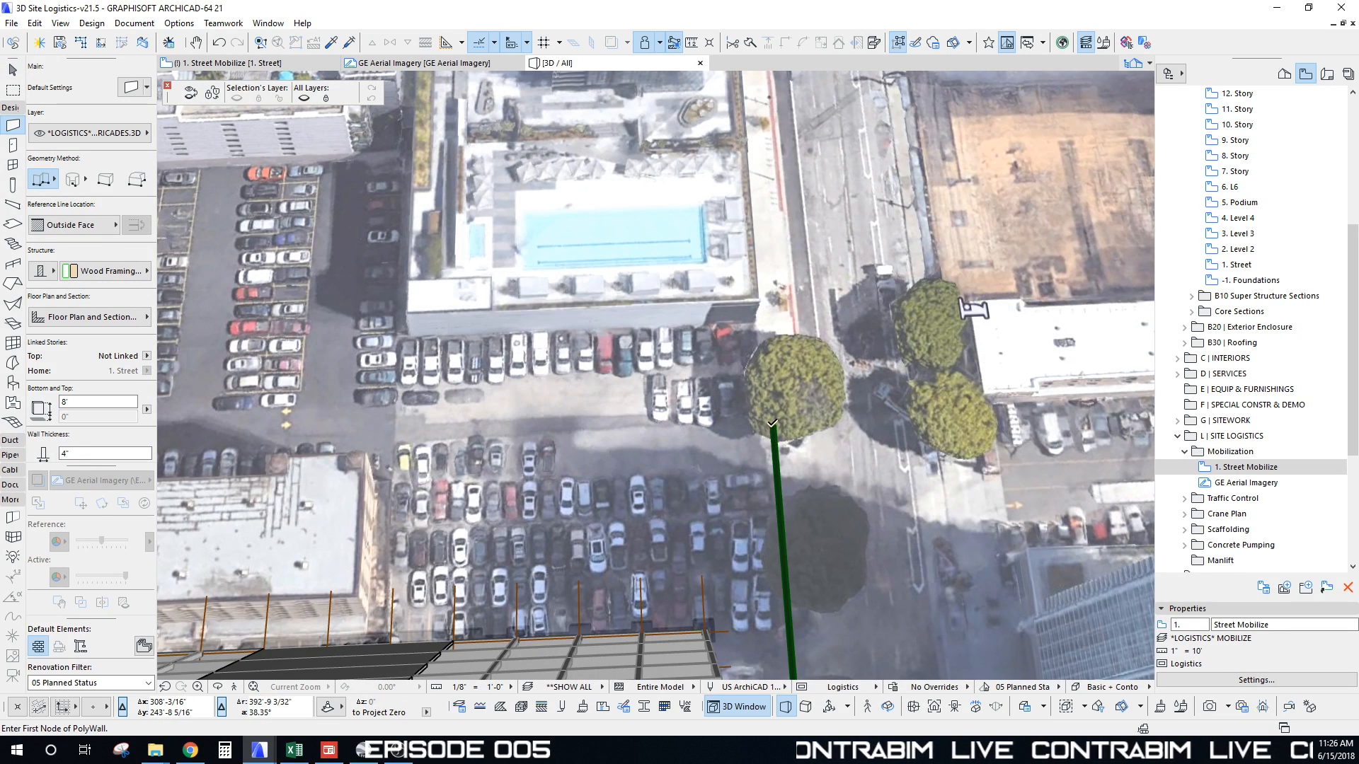
scroll(777, 421, "up", 5)
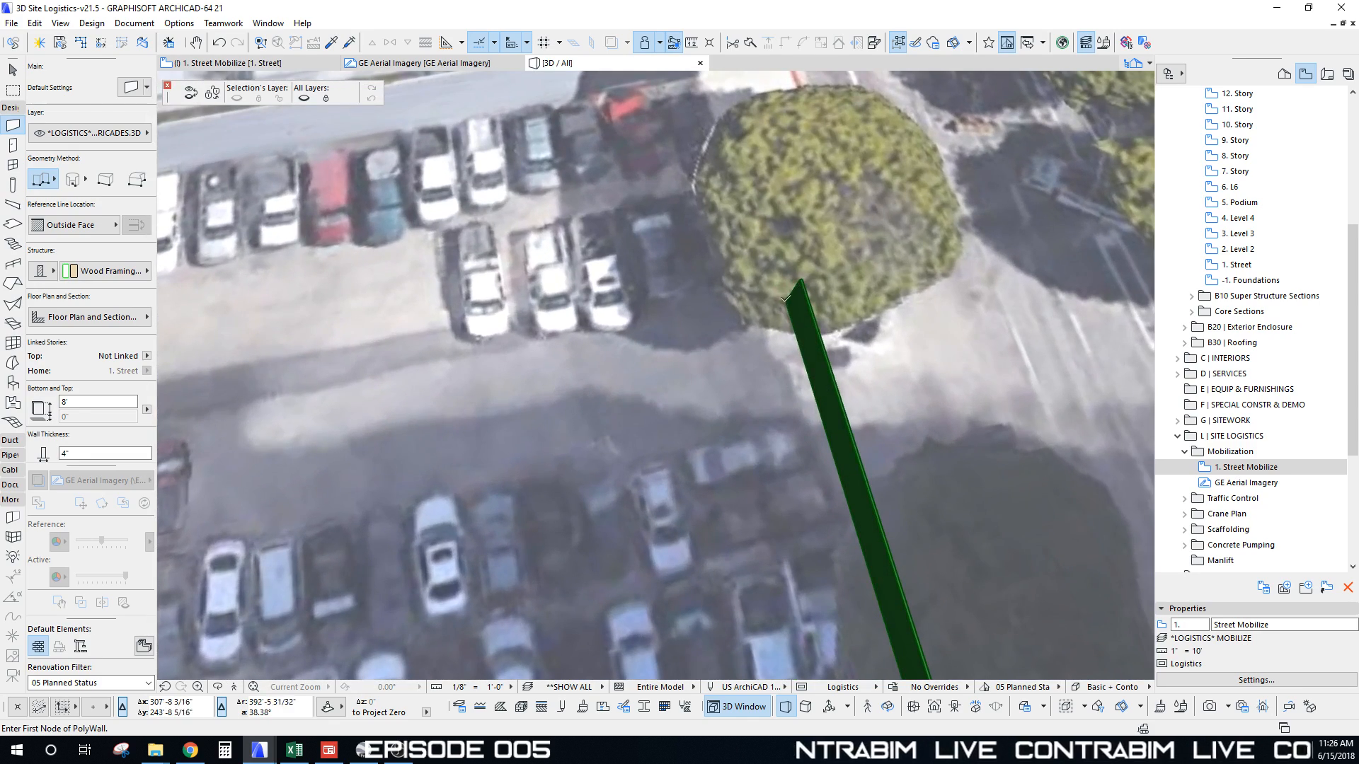
left_click(786, 297)
scroll(570, 321, "down", 5)
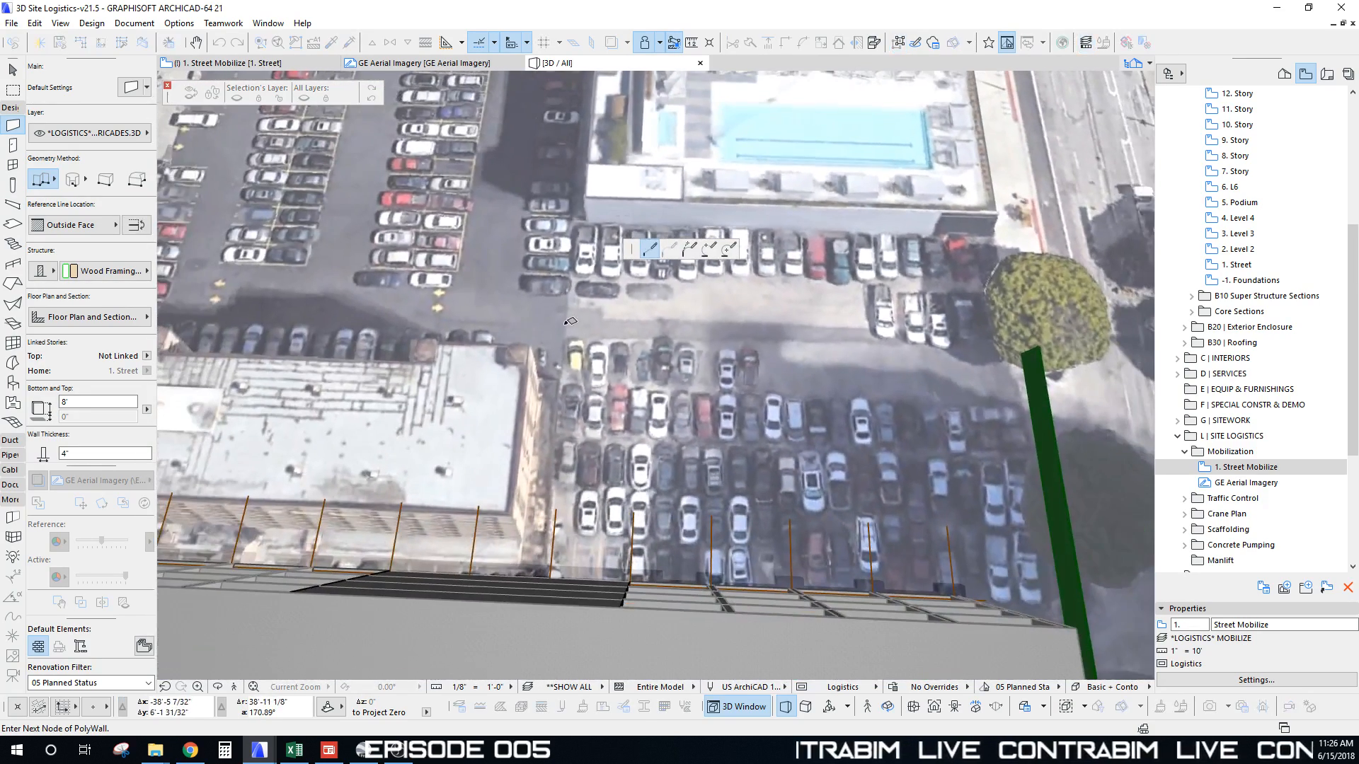
left_click(562, 338)
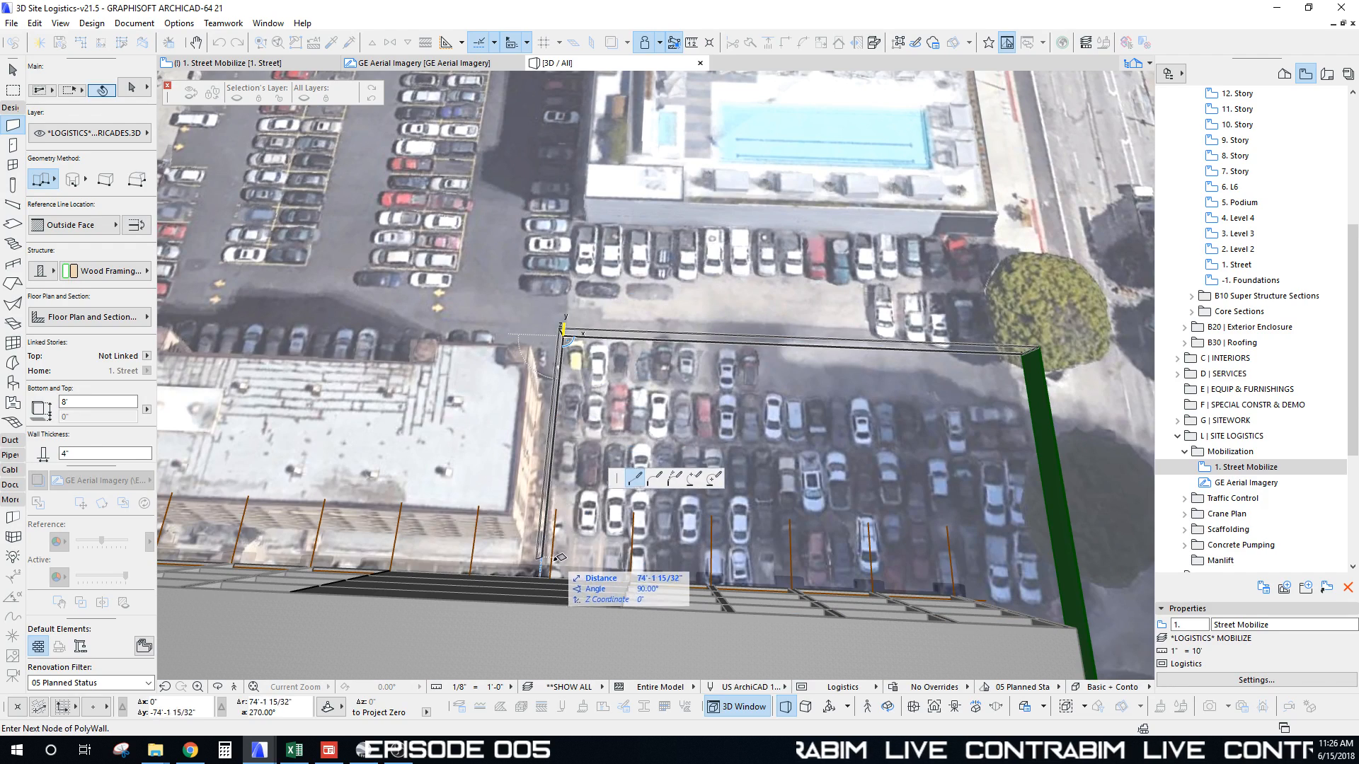
middle_click_drag(570, 499, 472, 336, "shift")
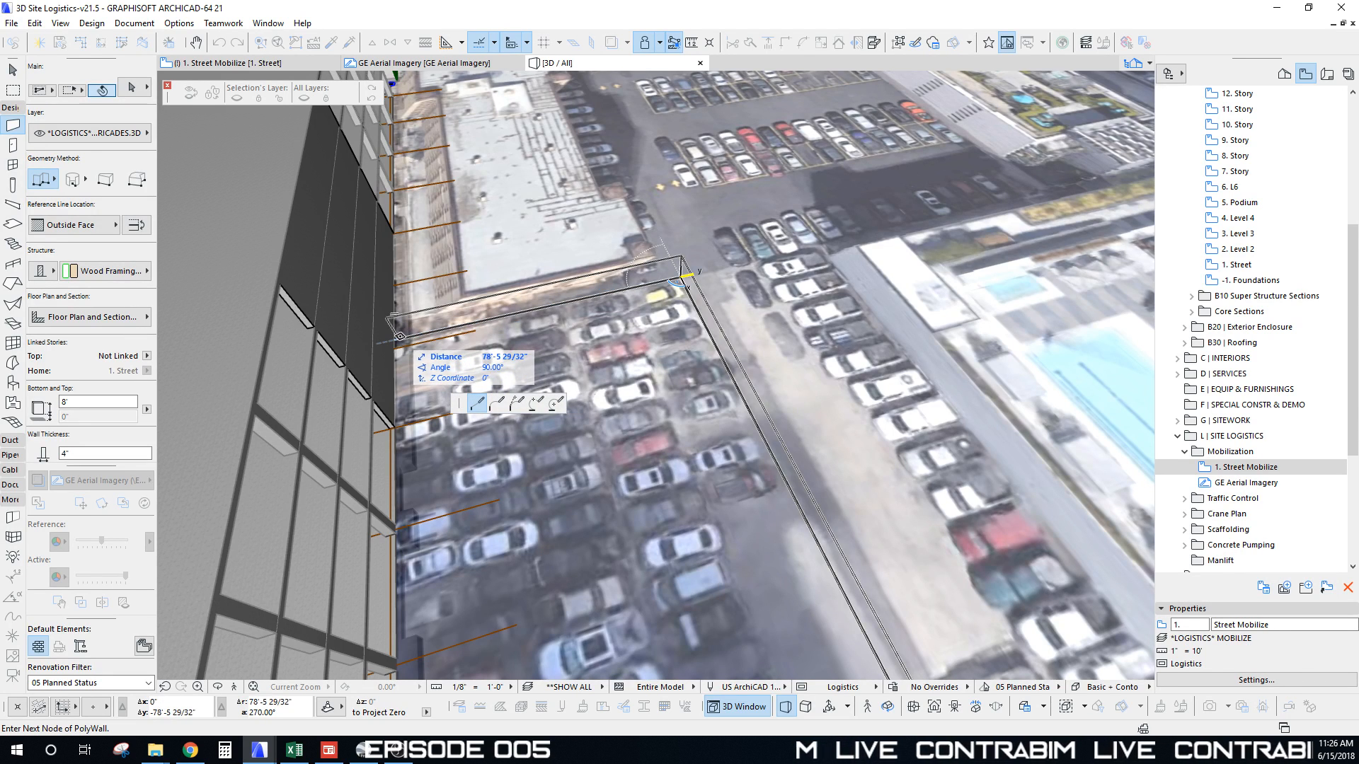
double_click(400, 339)
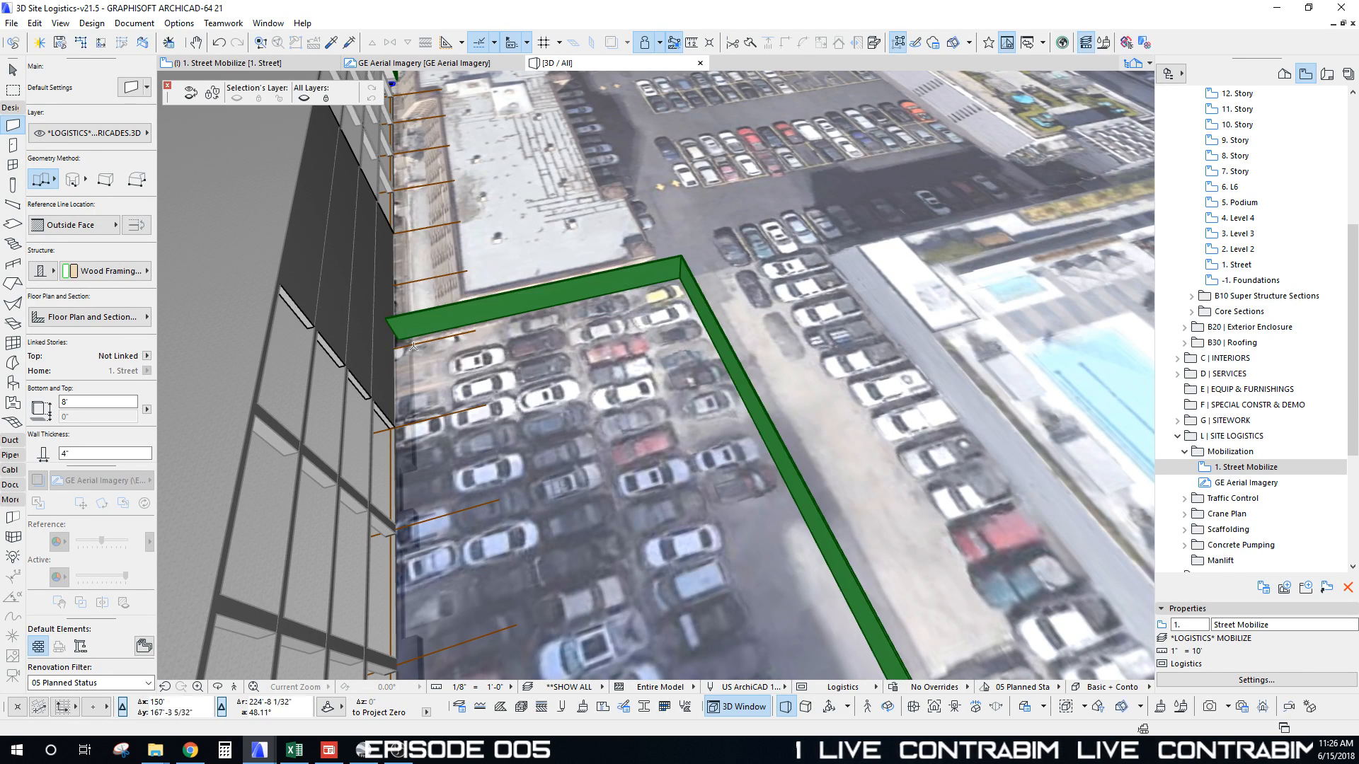
Step: Orbit to review the new barricade, then go back to the 2D floor plan
middle_click_drag(732, 520, 598, 404, "shift")
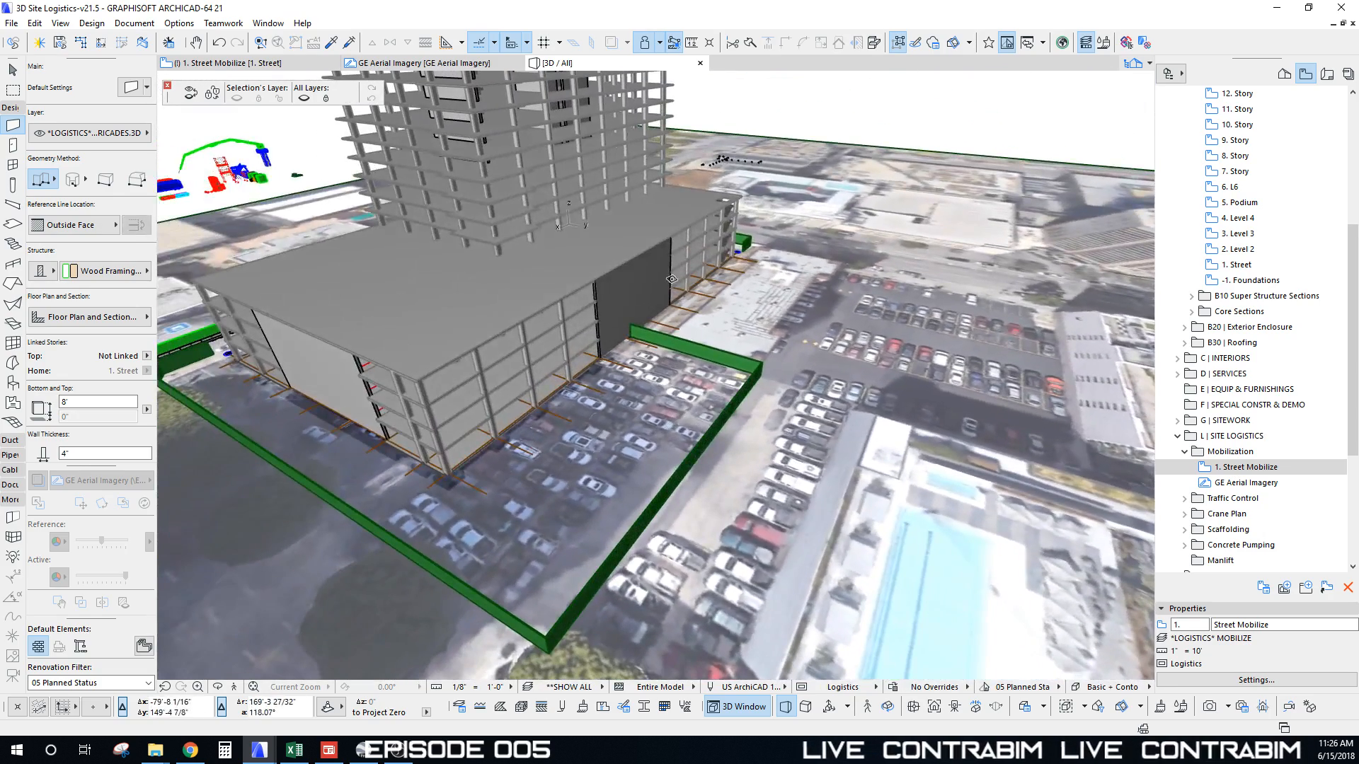
middle_click_drag(671, 279, 689, 348, "shift")
key("F2")
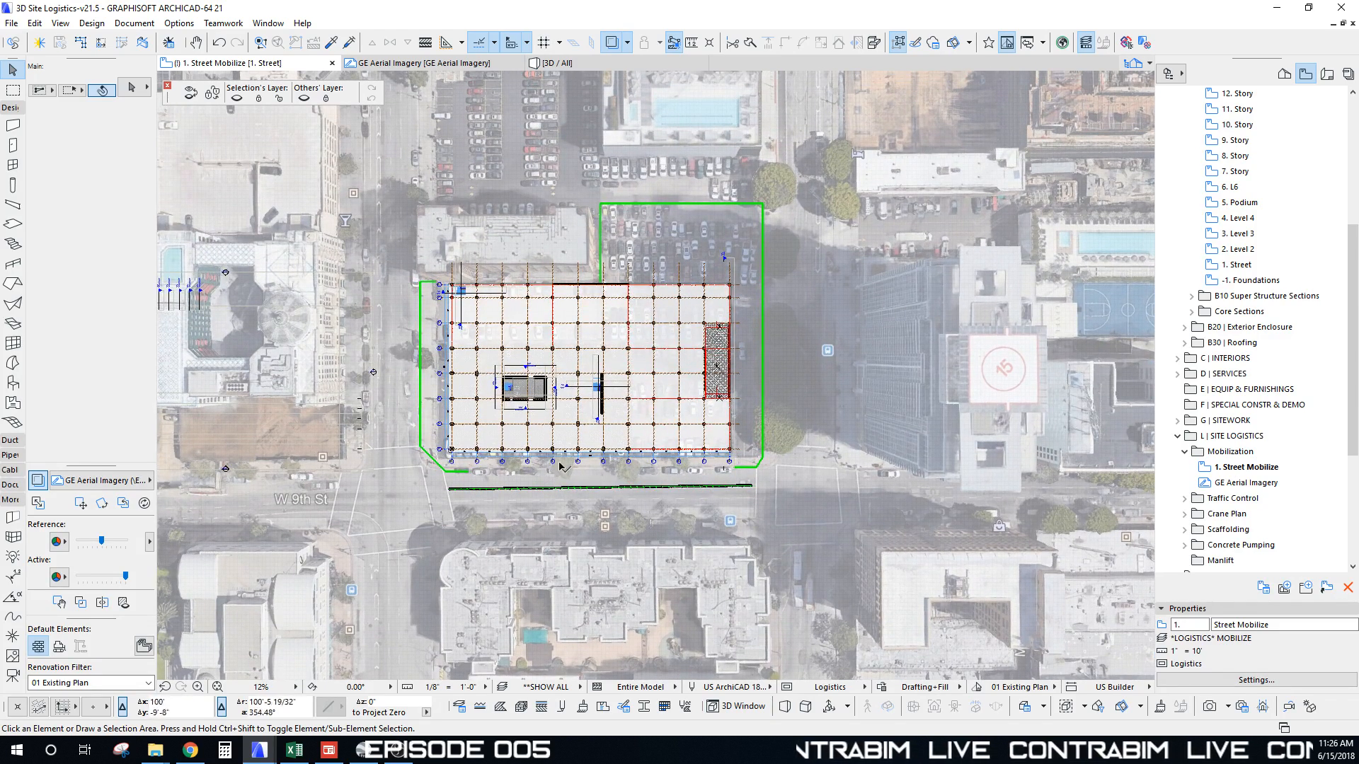
Step: Split the east barricade beside the tree and pull the lower piece's end down to open a gap
middle_click_drag(737, 467, 700, 501)
scroll(734, 245, "up", 10)
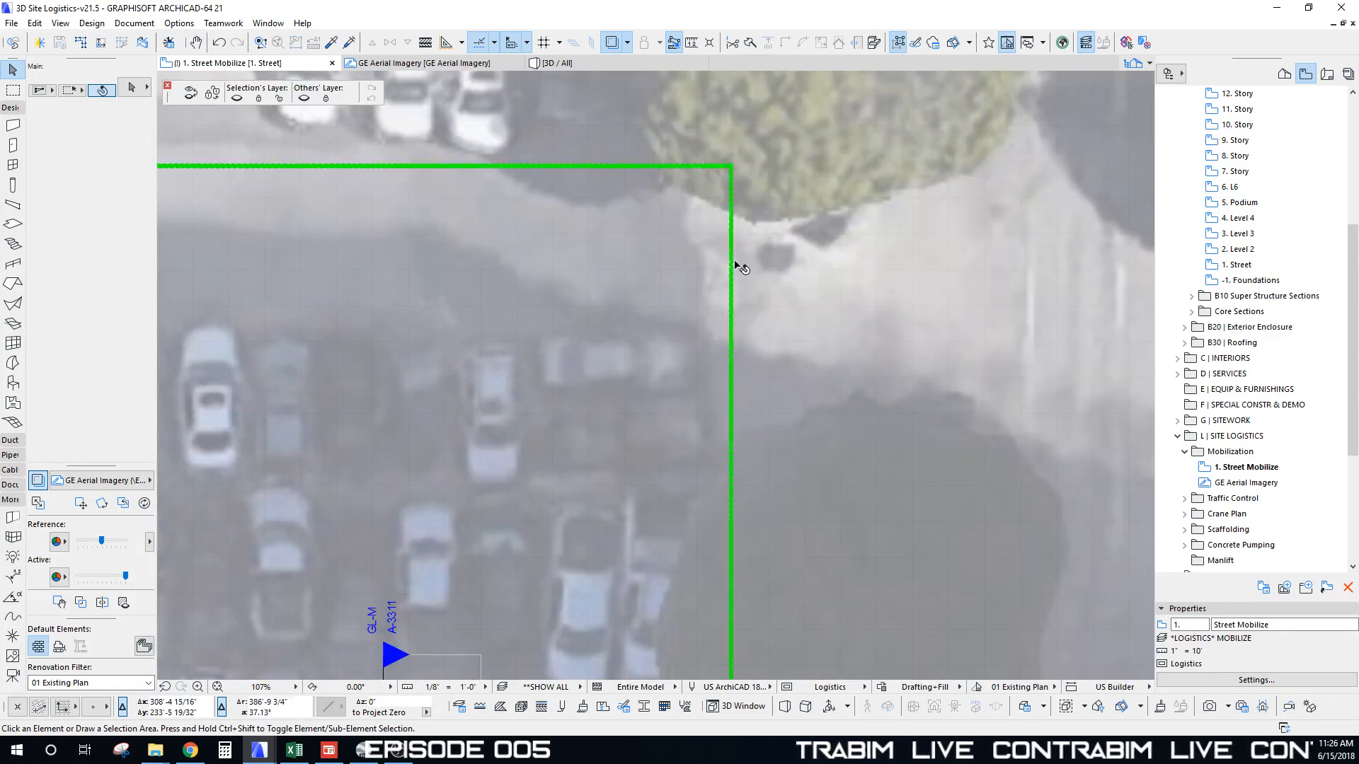
left_click(751, 298)
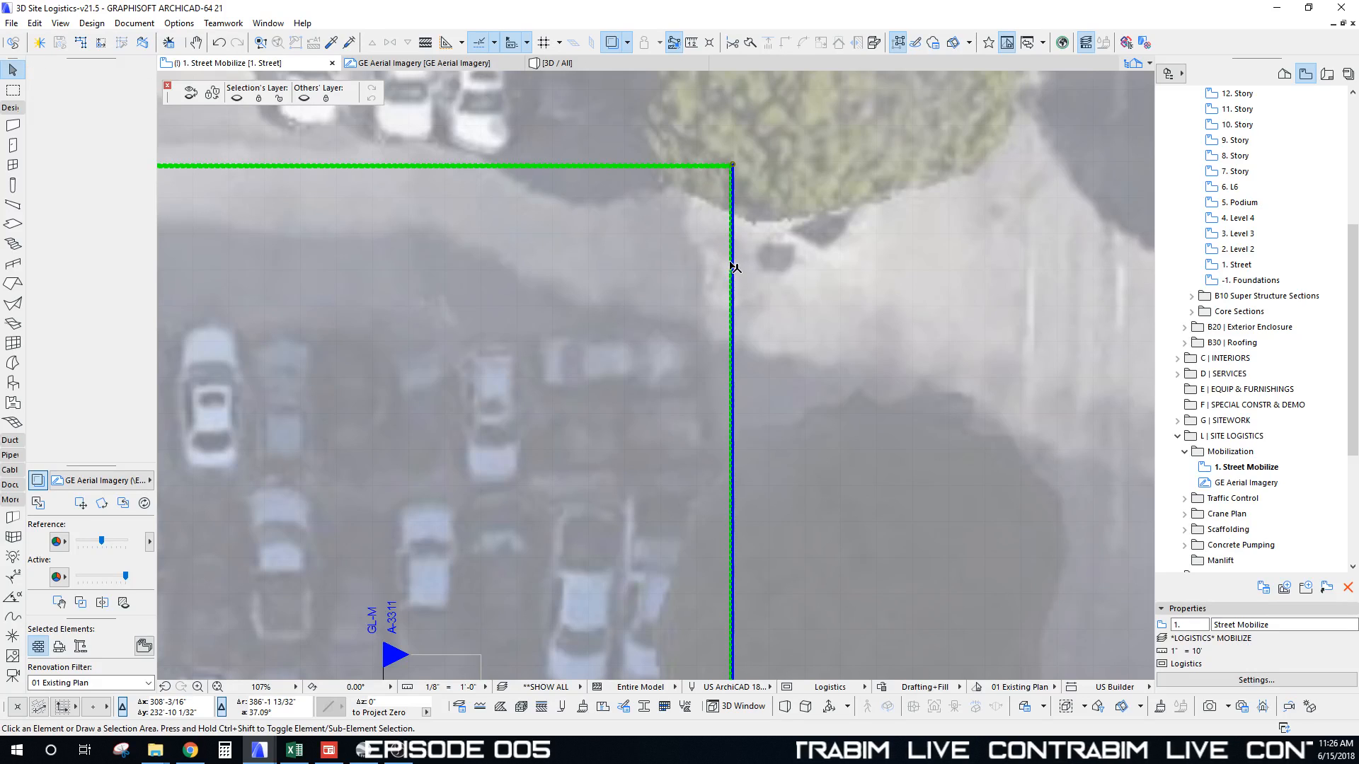
left_click(751, 44)
left_click(780, 233)
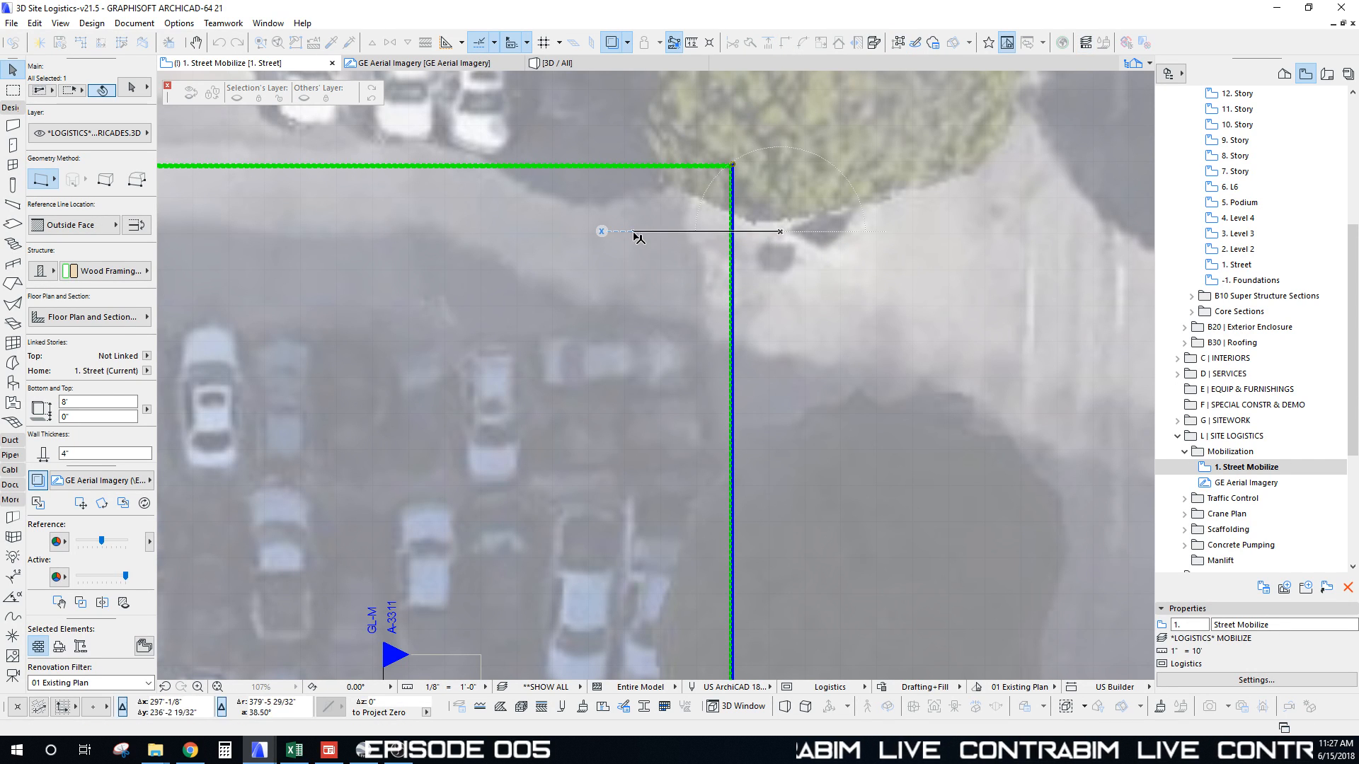
left_click(692, 286)
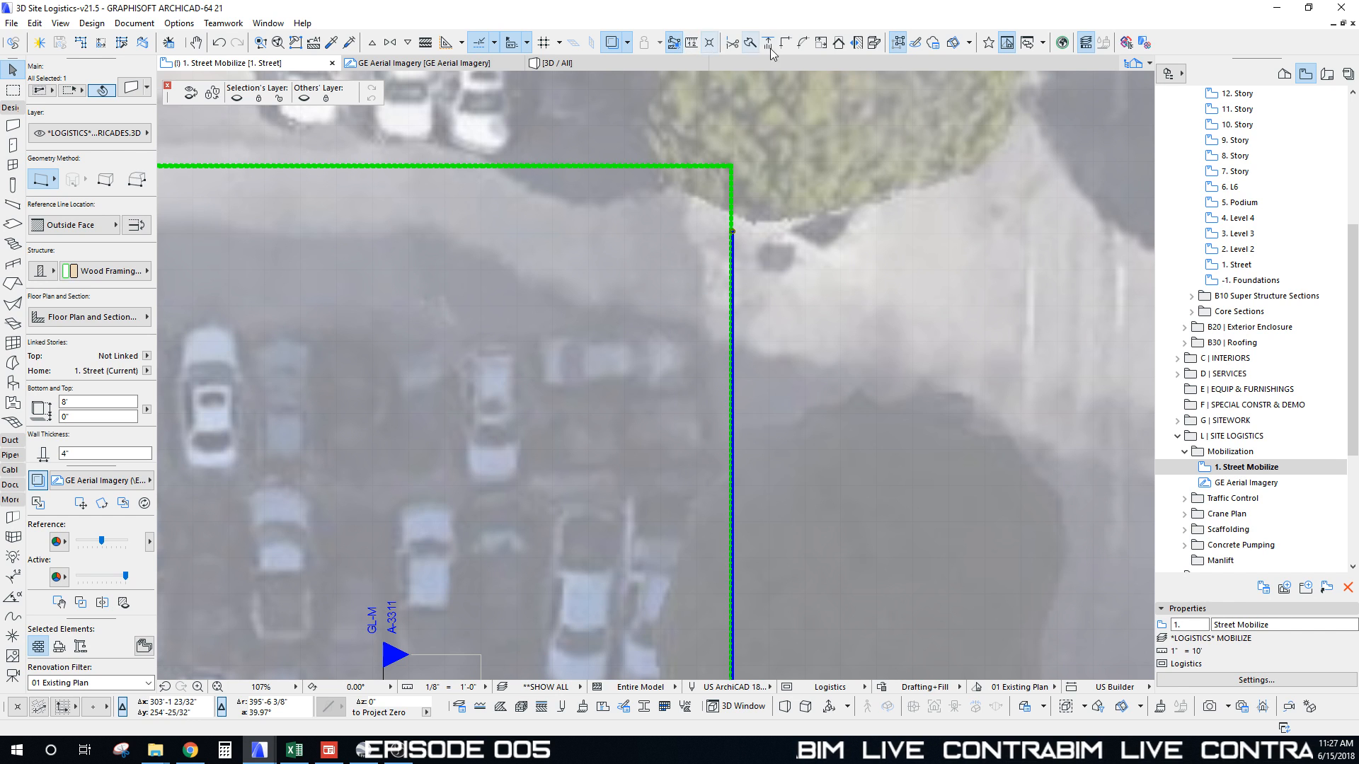
left_click(732, 233)
left_click(732, 419)
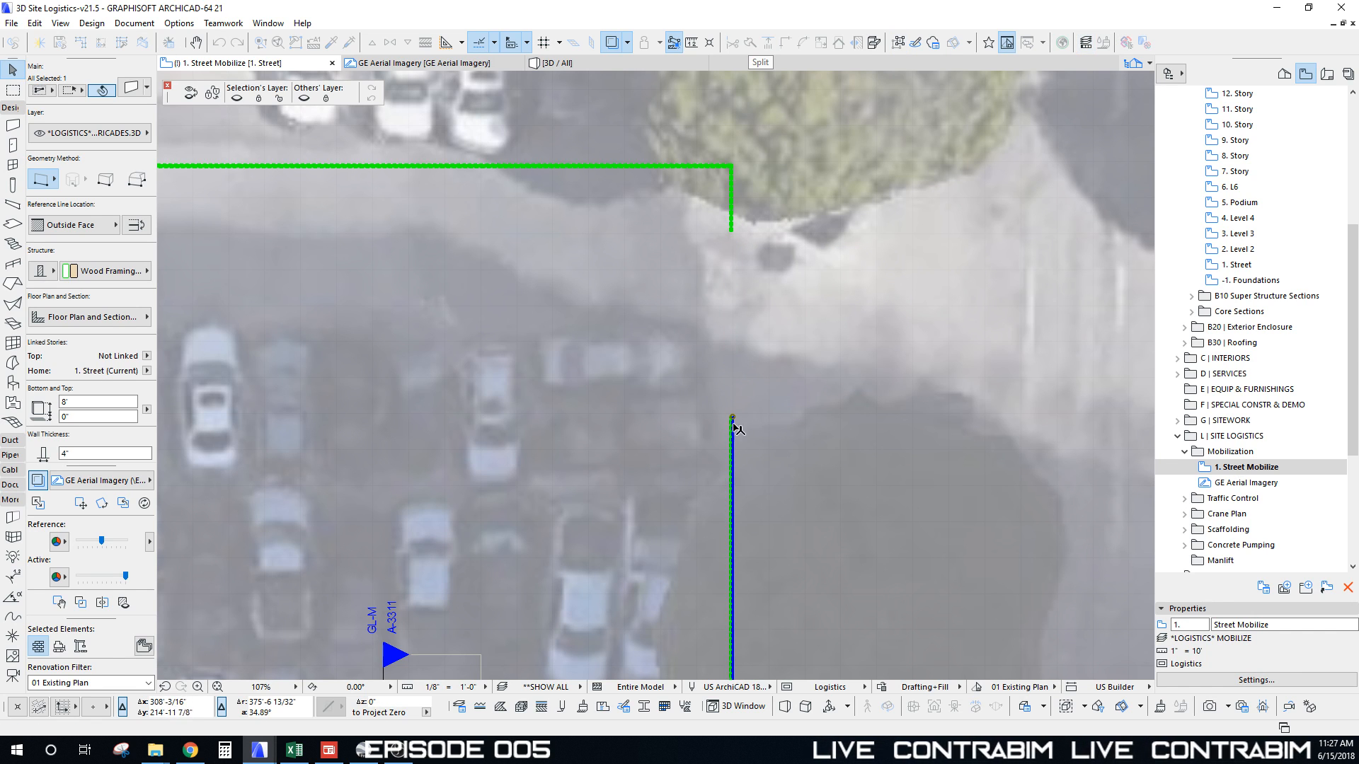
key("Escape")
Step: Draw short westward return walls at both ends of the gap
key("w")
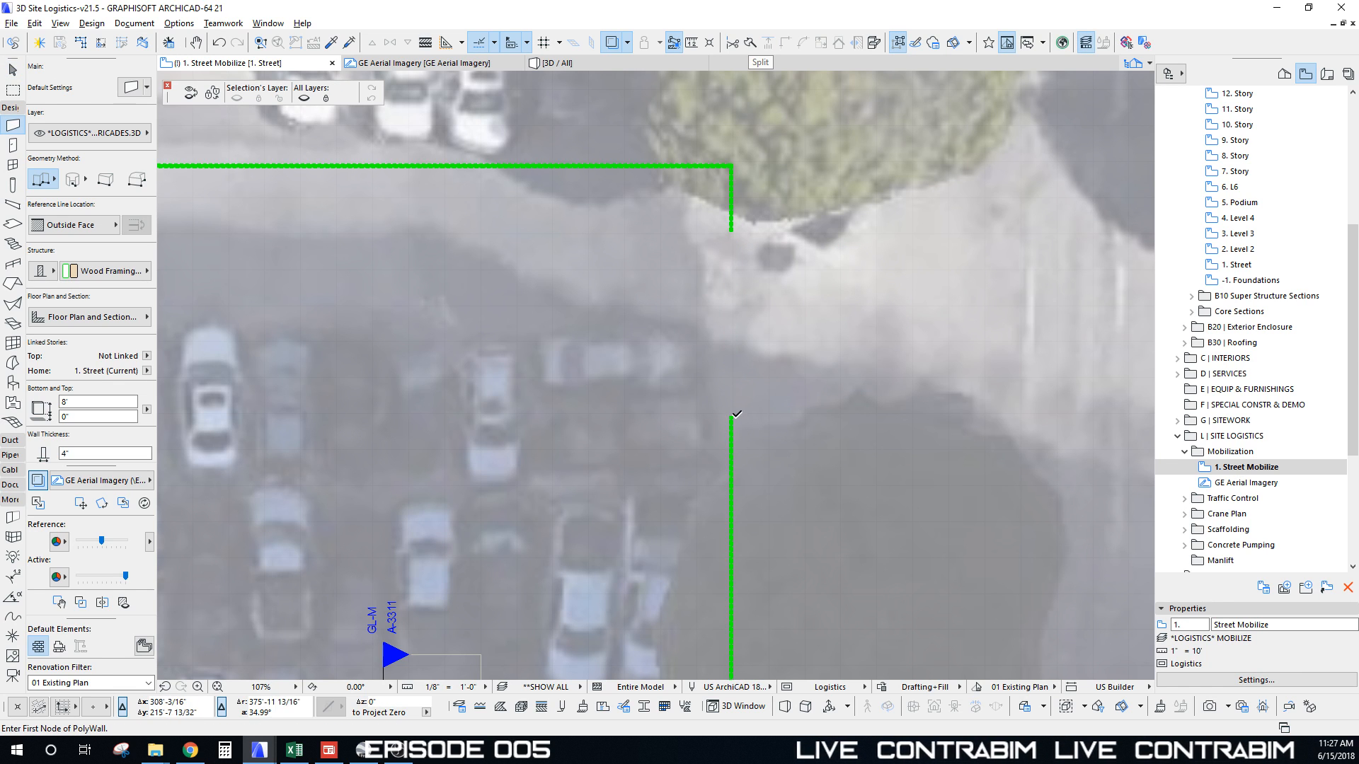
left_click(733, 417)
double_click(622, 416)
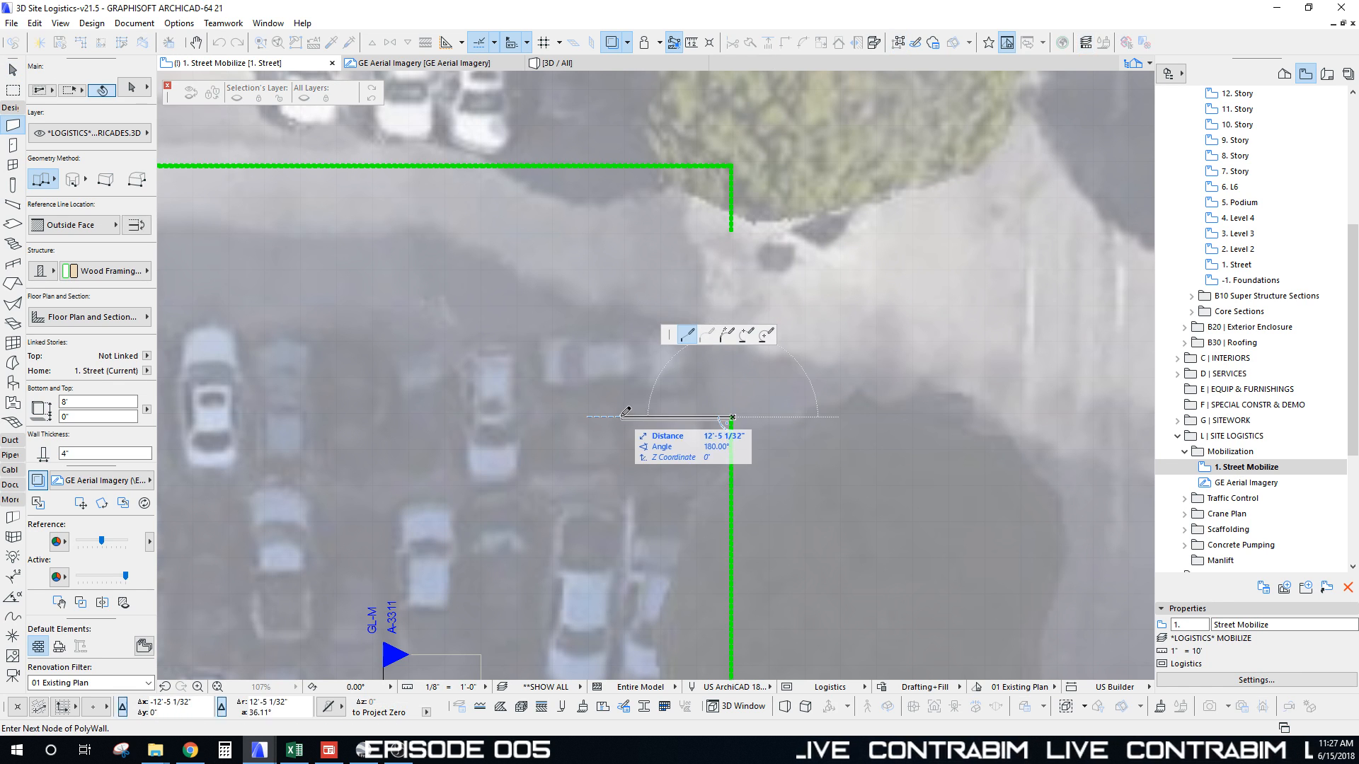
left_click(732, 230)
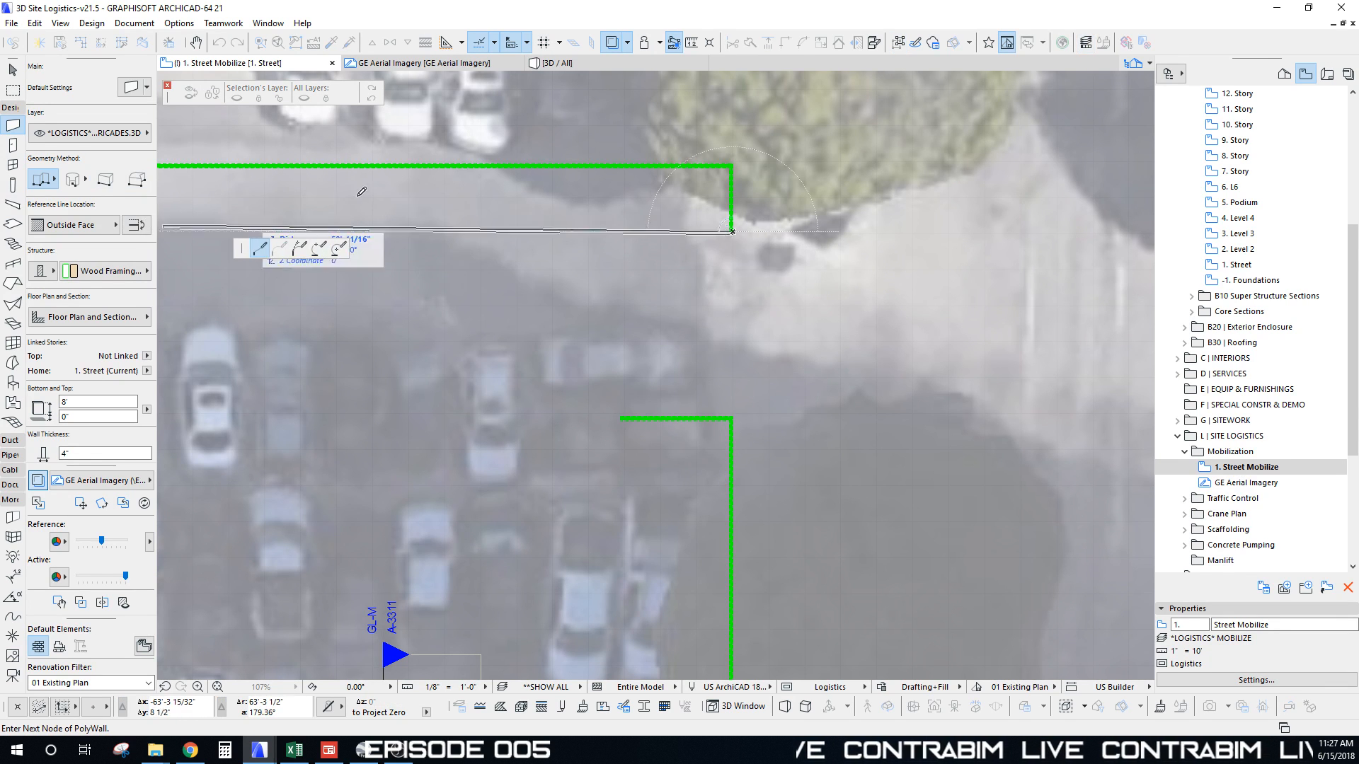
left_click(621, 231)
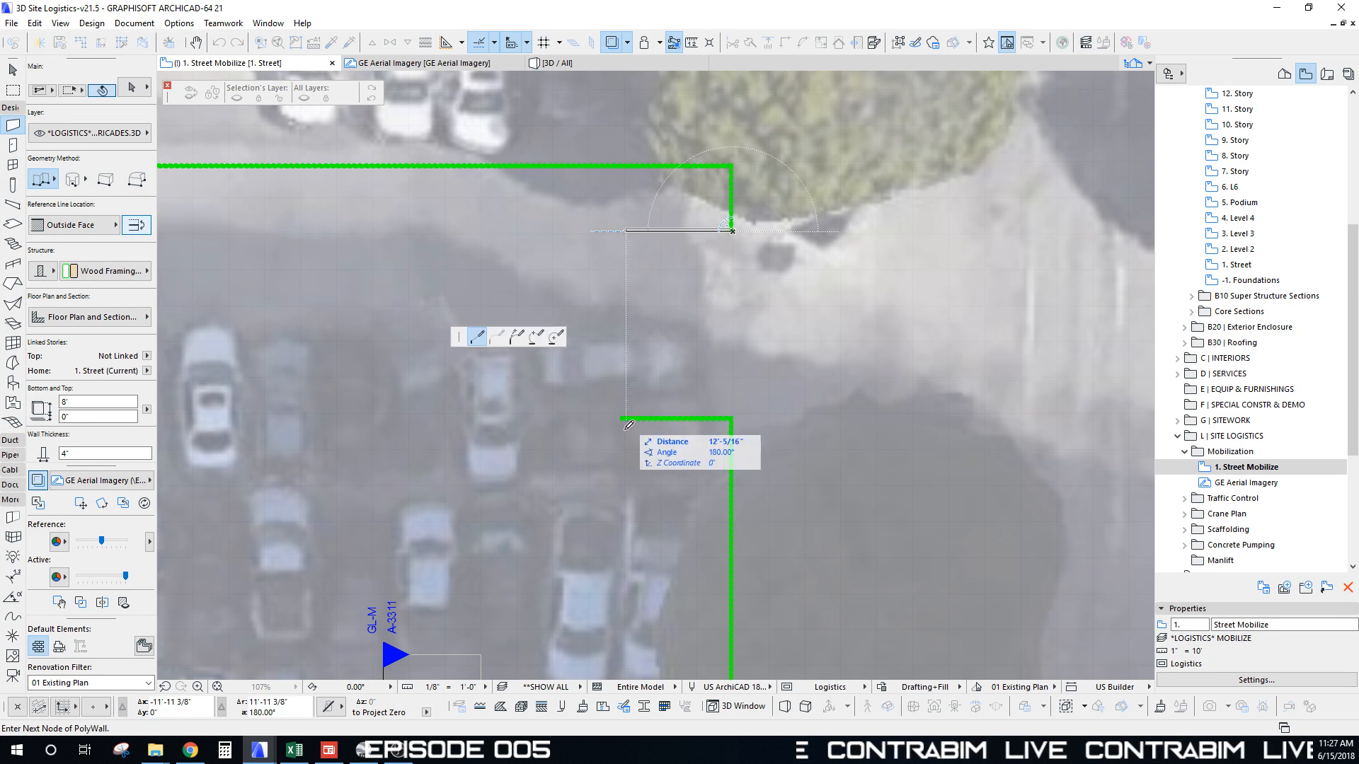
double_click(624, 226)
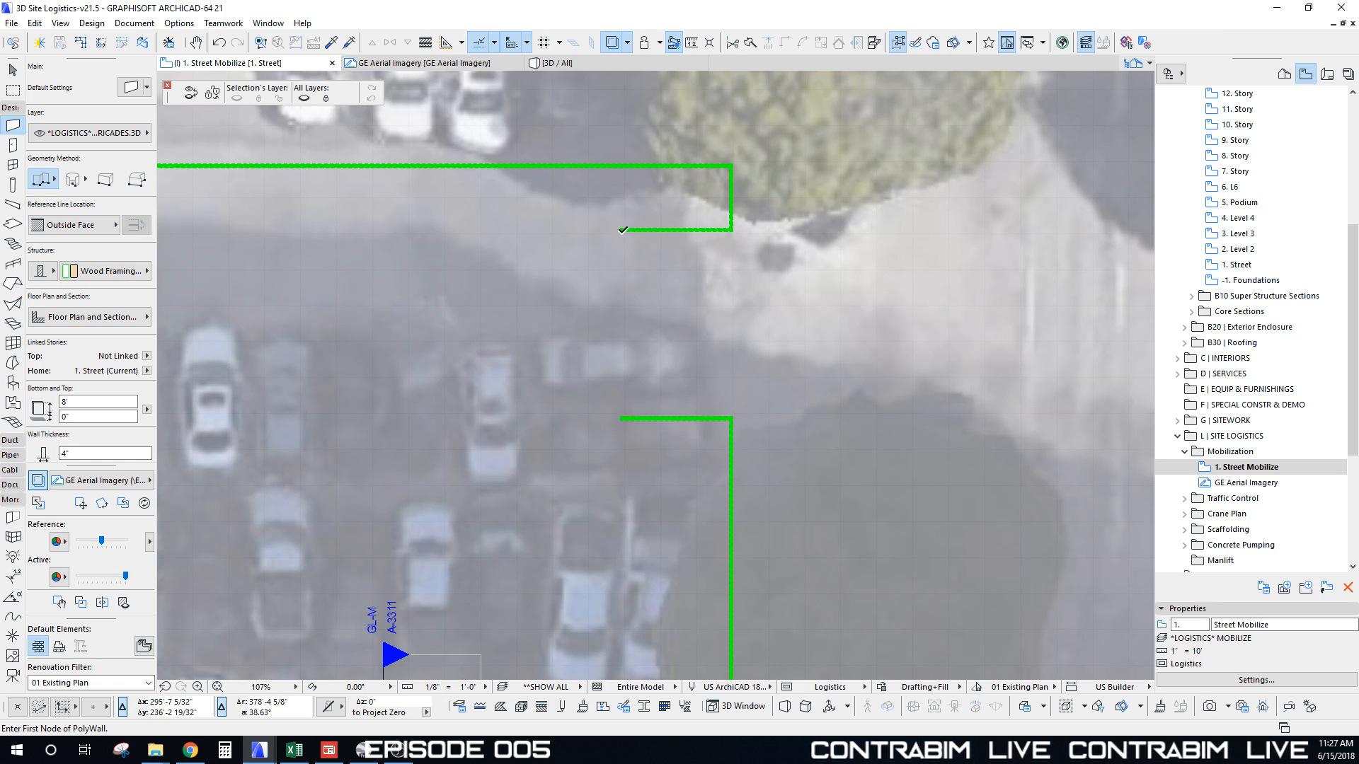
Step: Pan the plan south to bring the Logistics Module Builder table into view
scroll(742, 228, "down", 5)
scroll(742, 228, "down", 3)
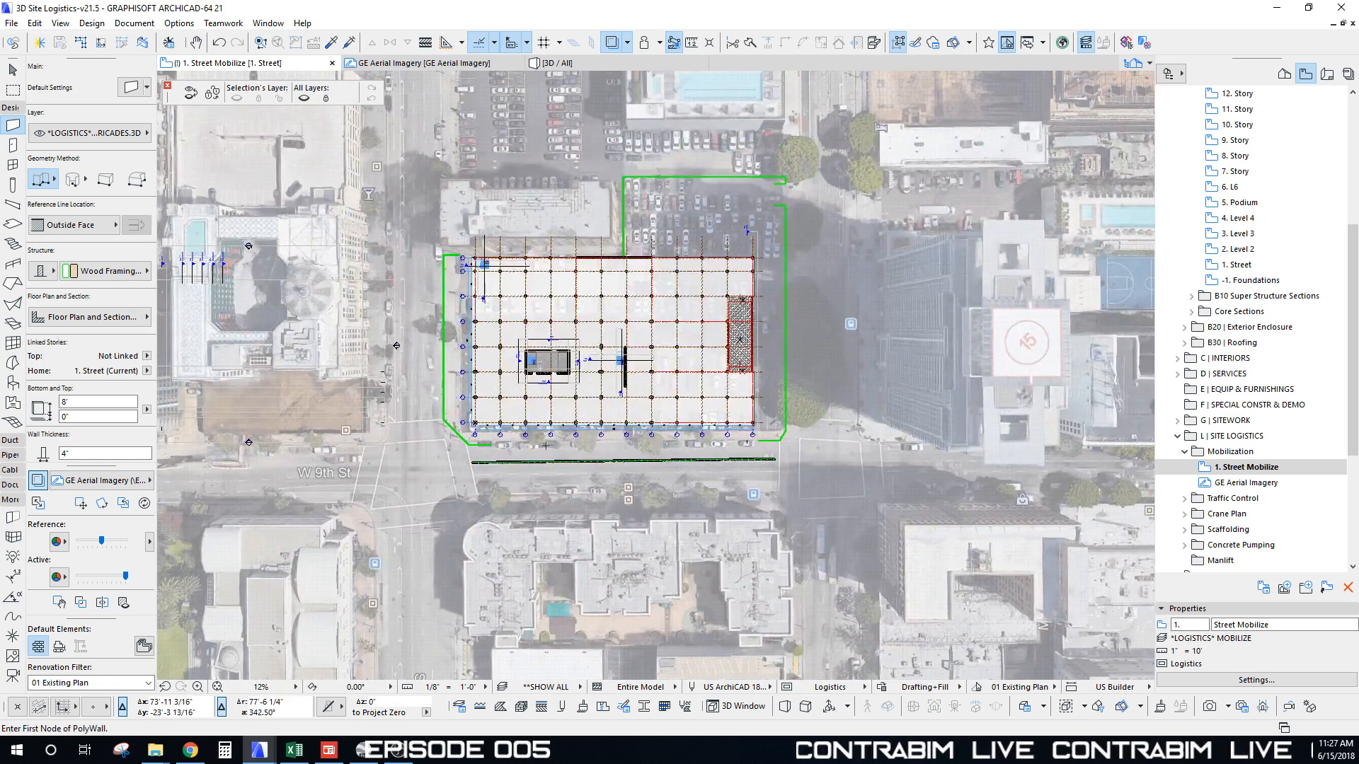
scroll(443, 455, "up", 2)
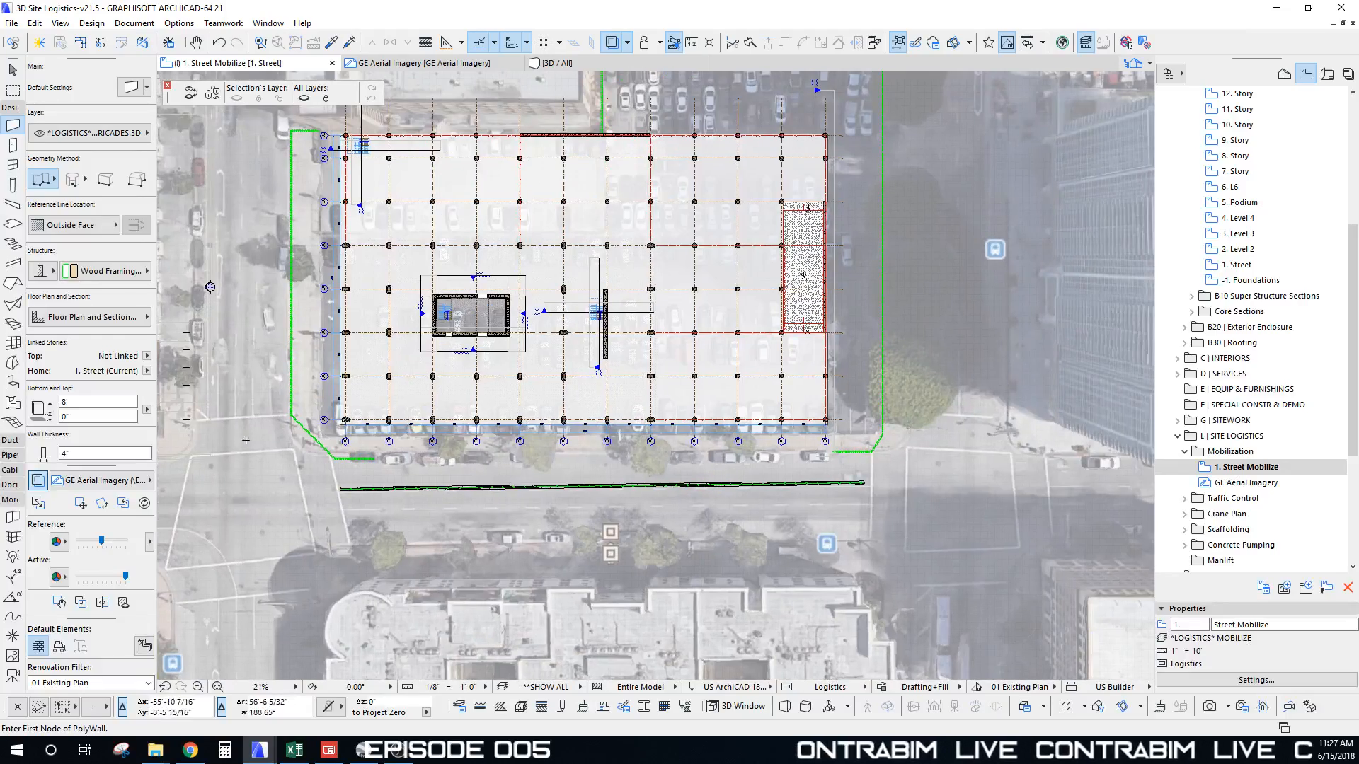
middle_click_drag(909, 463, 720, 539)
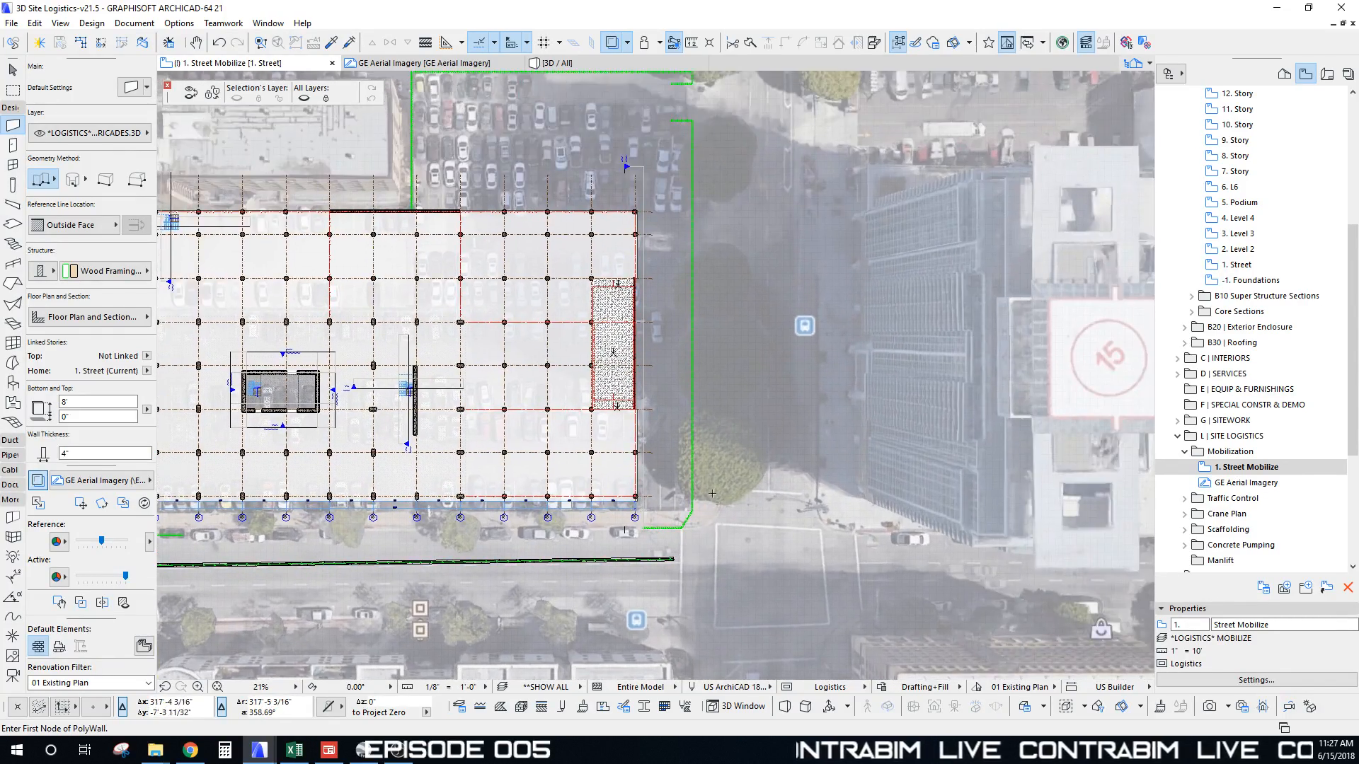
middle_click_drag(732, 201, 689, 458)
scroll(689, 457, "down", 2)
middle_click_drag(770, 547, 722, 240)
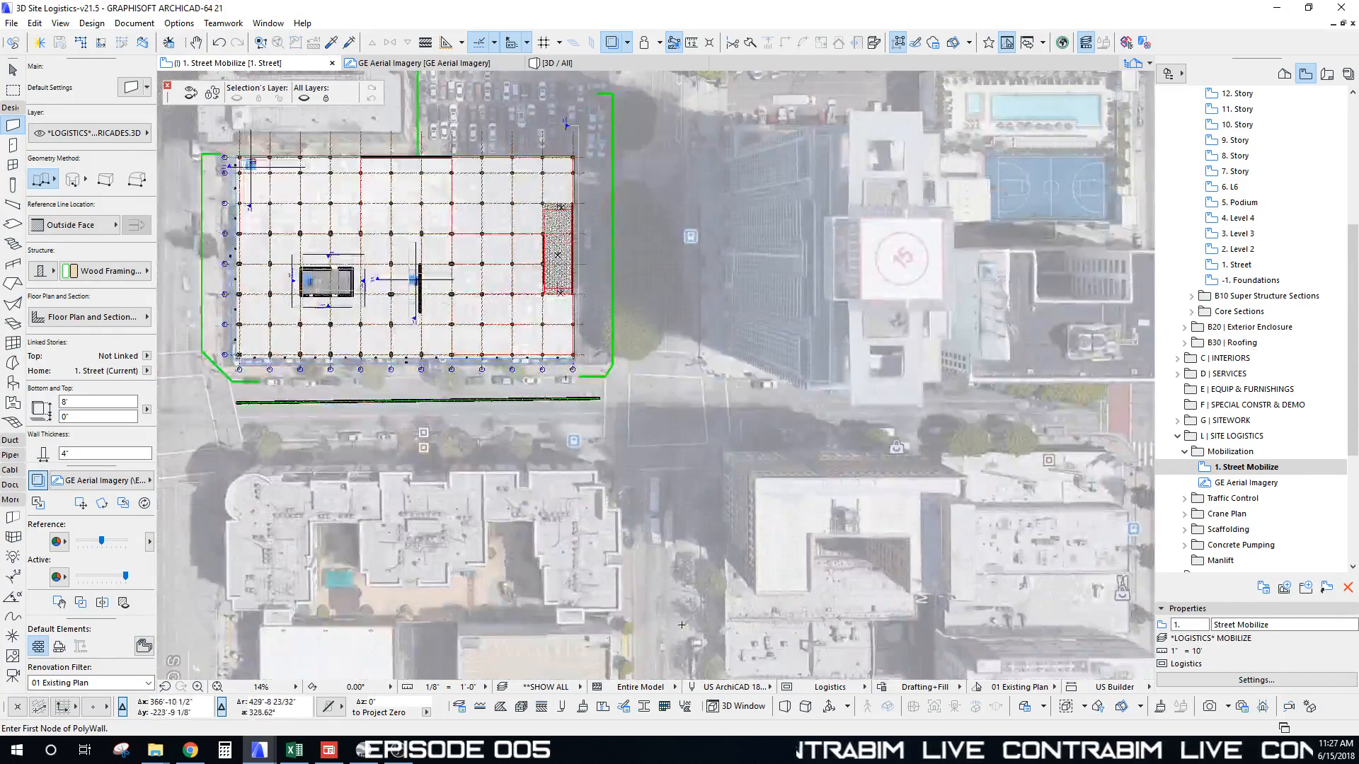
scroll(681, 625, "up", 2)
scroll(670, 592, "down", 2)
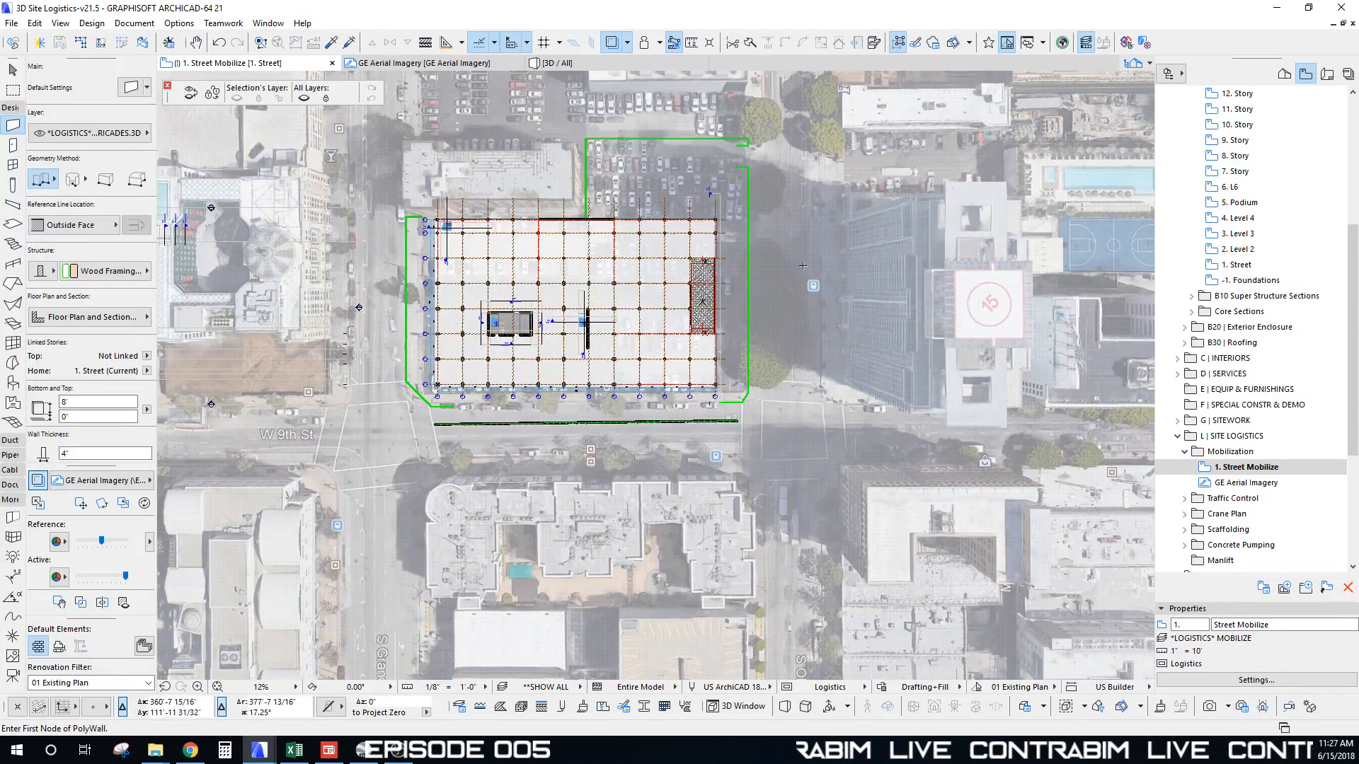
scroll(806, 128, "up", 1)
scroll(768, 207, "up", 3)
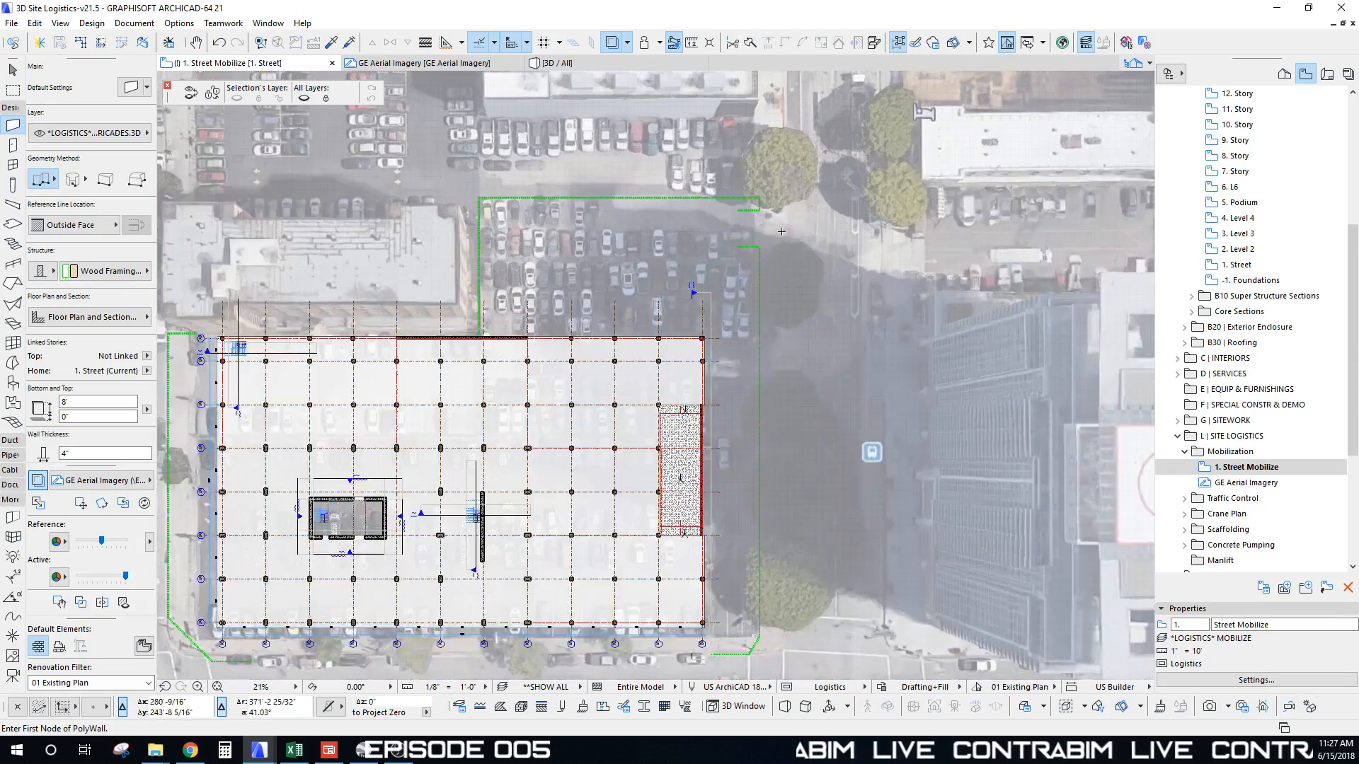
scroll(748, 205, "down", 3)
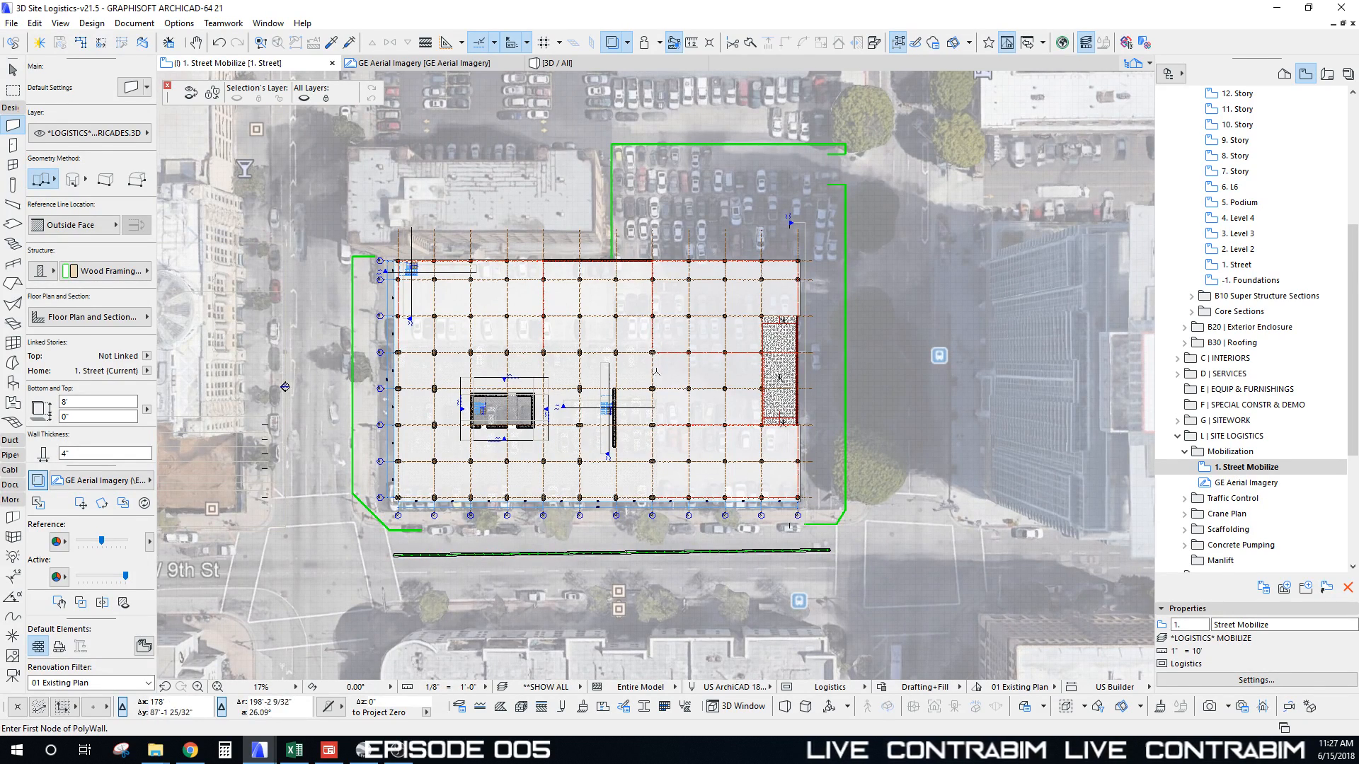
scroll(656, 372, "down", 1)
middle_click_drag(656, 371, 642, 166)
middle_click_drag(606, 623, 641, 363)
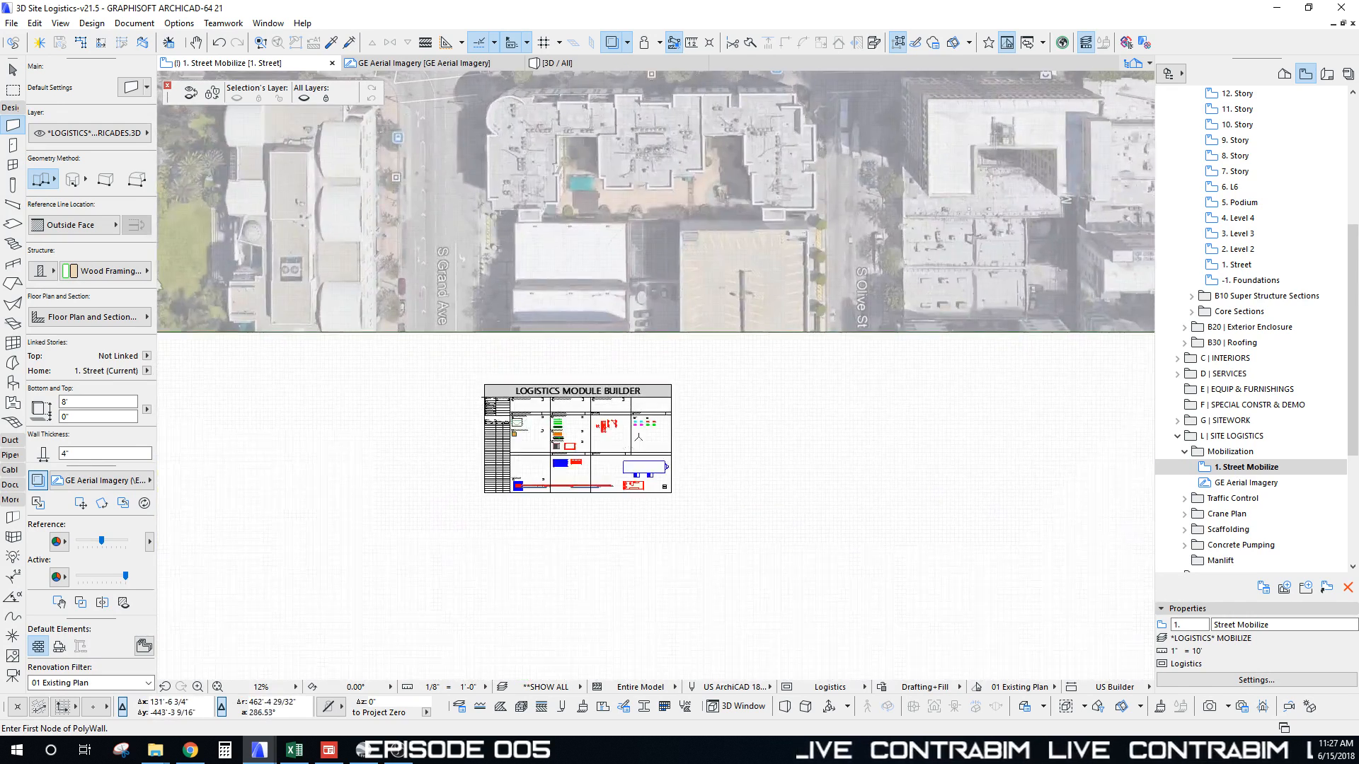
Step: Copy the Site Trailer from the Logistics Module Builder into the fenced lot
scroll(653, 458, "up", 7)
middle_click_drag(481, 523, 479, 491)
left_click(474, 448)
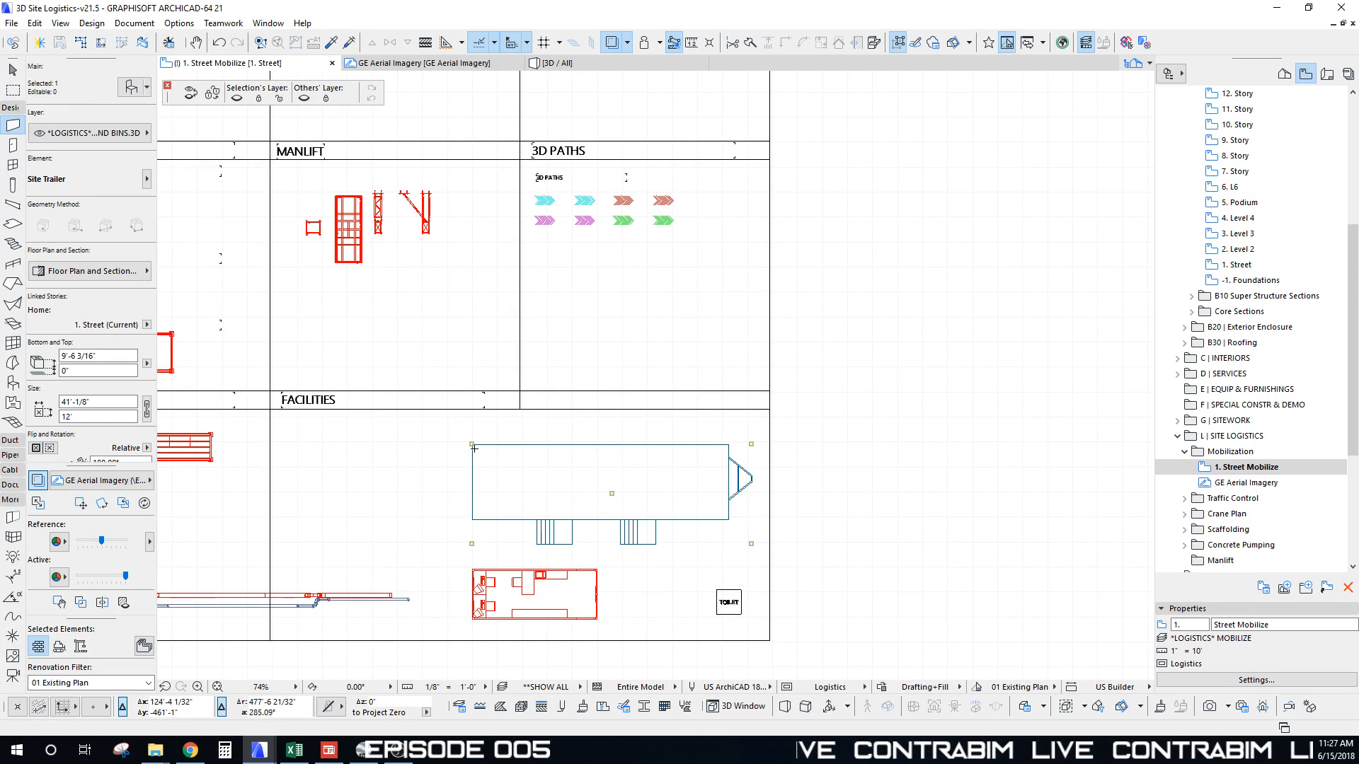
key("ctrl+shift+d")
left_click(472, 445)
scroll(506, 512, "down", 14)
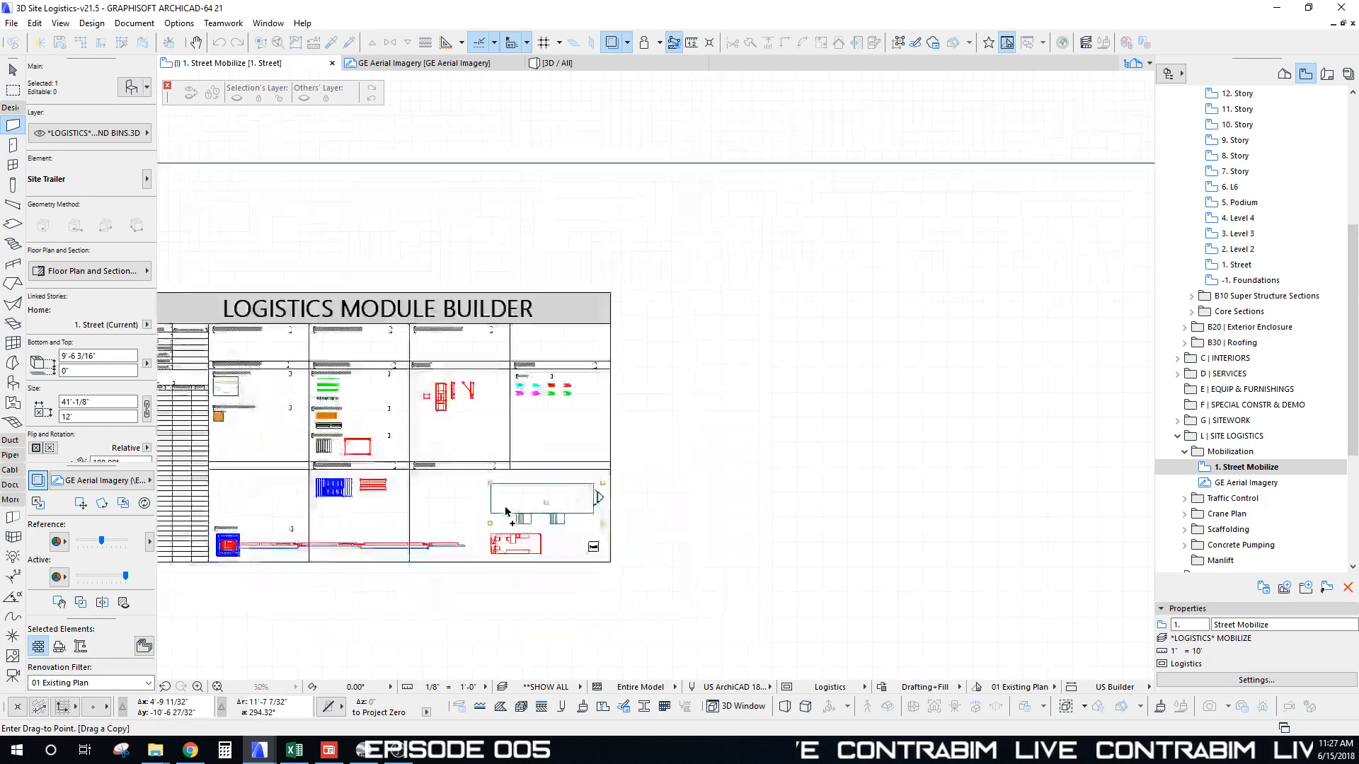
middle_click_drag(569, 136, 527, 432)
scroll(499, 438, "up", 12)
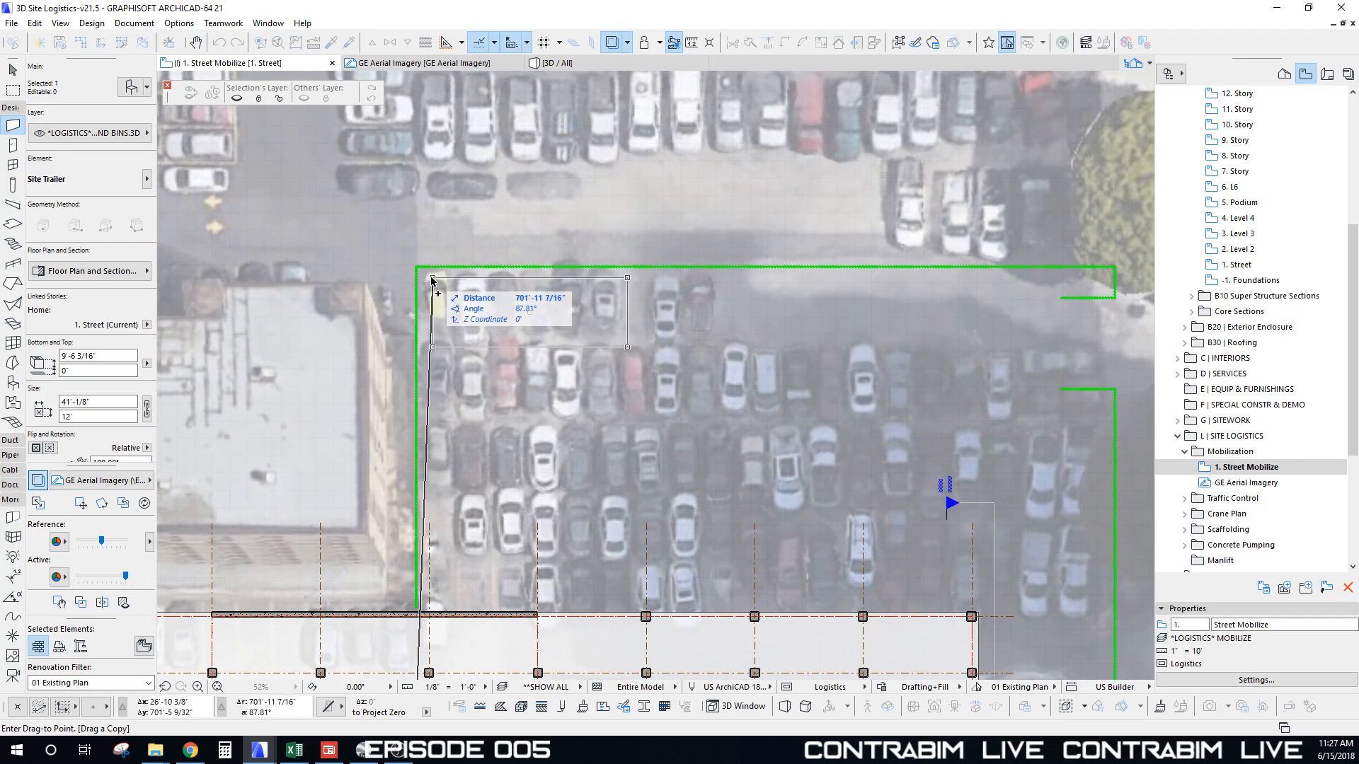
left_click(430, 277)
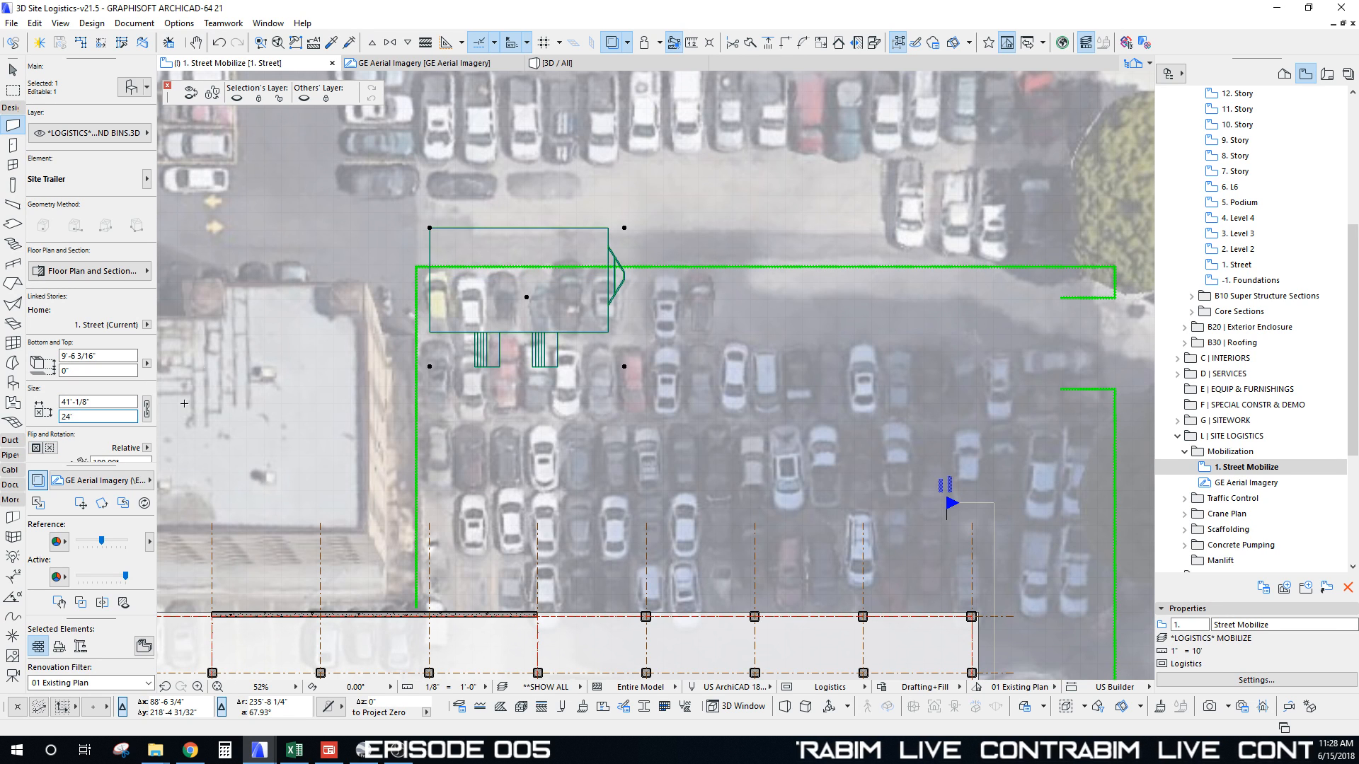
left_click_drag(624, 228, 643, 276, "shift")
middle_click_drag(564, 379, 575, 307)
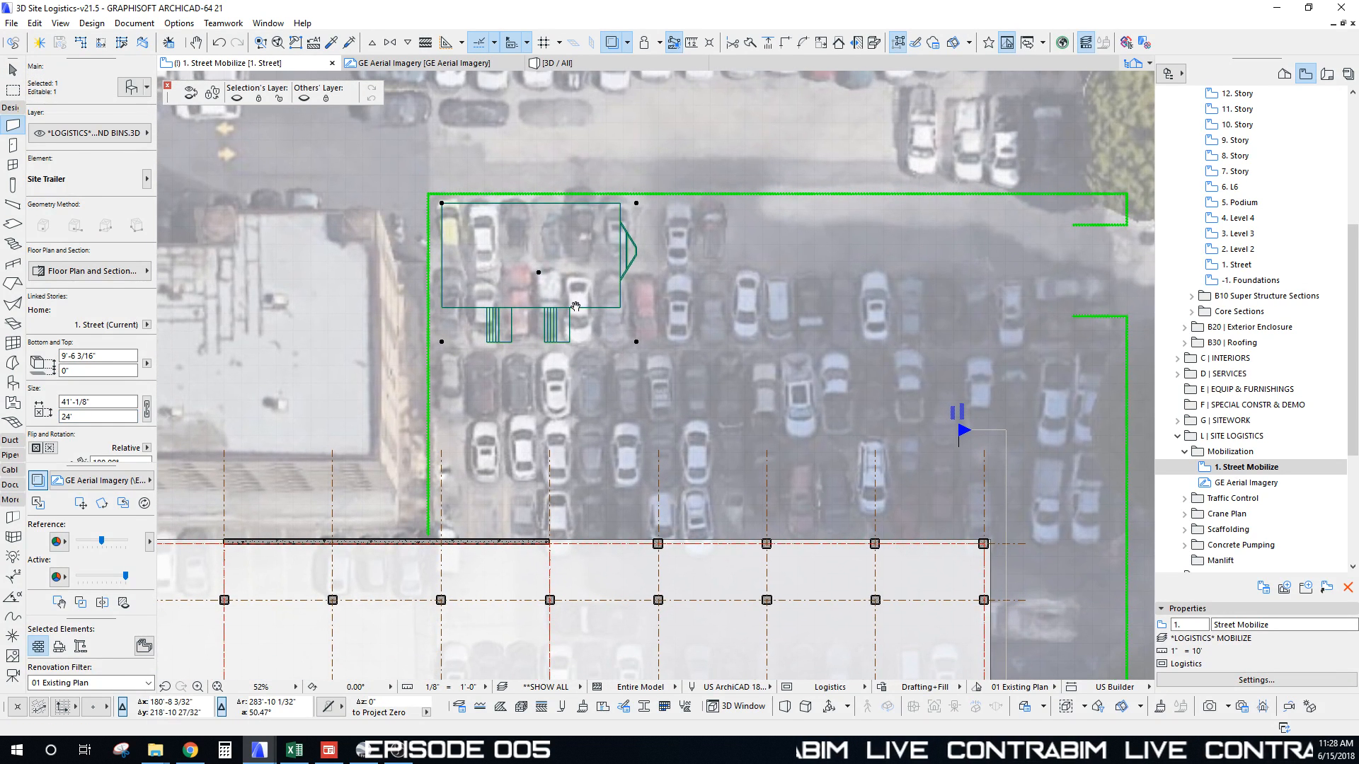
Step: Rotate the trailer 90° and move it into the fence's top-left corner
key("ctrl+e")
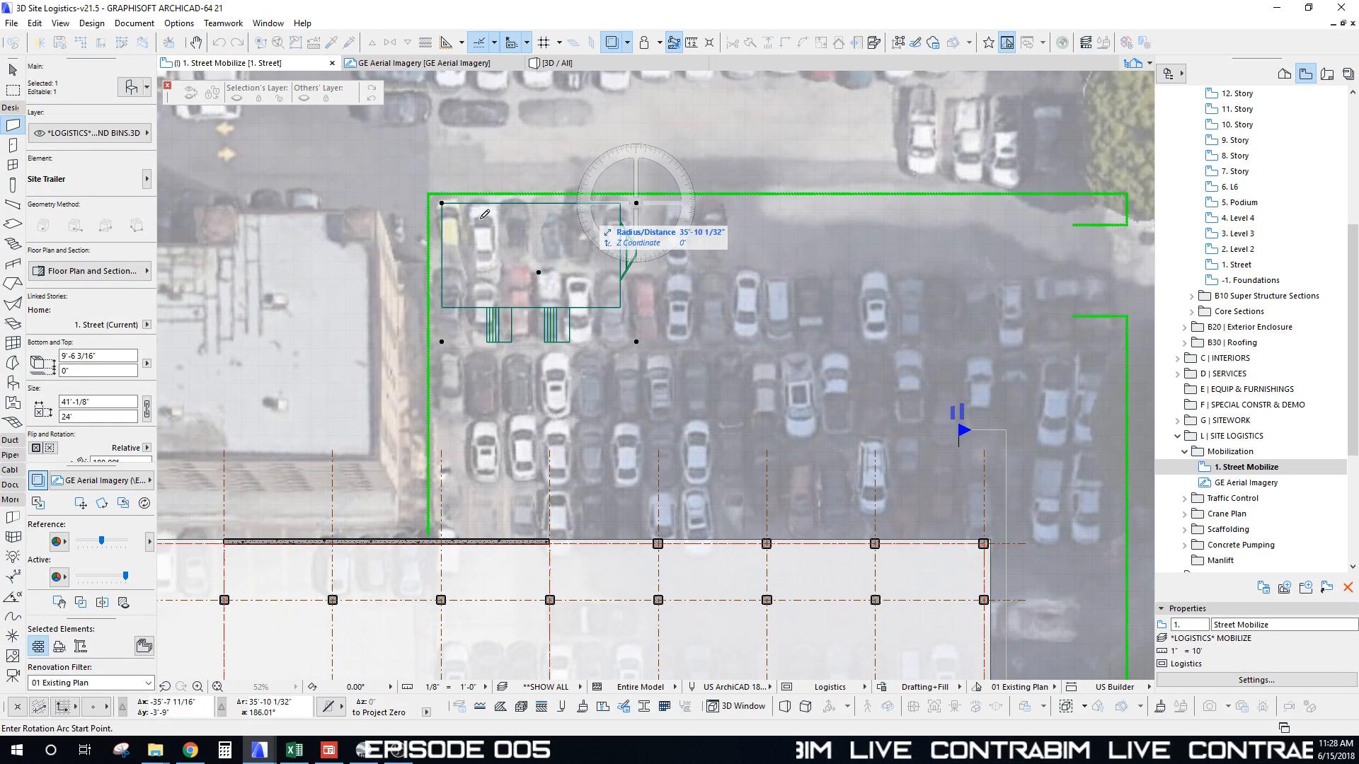
left_click(637, 203)
left_click(442, 203, "shift")
left_click(627, 411, "shift")
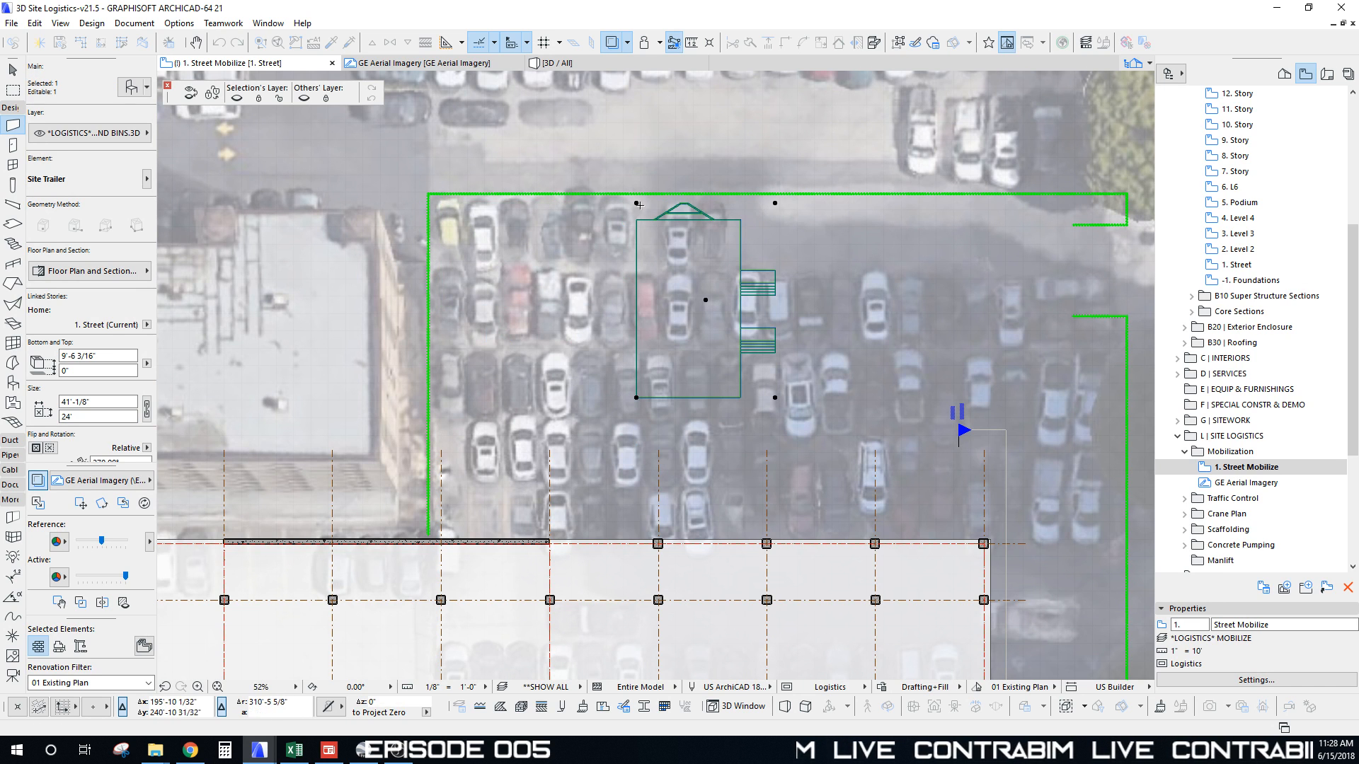
left_click_drag(636, 203, 440, 204)
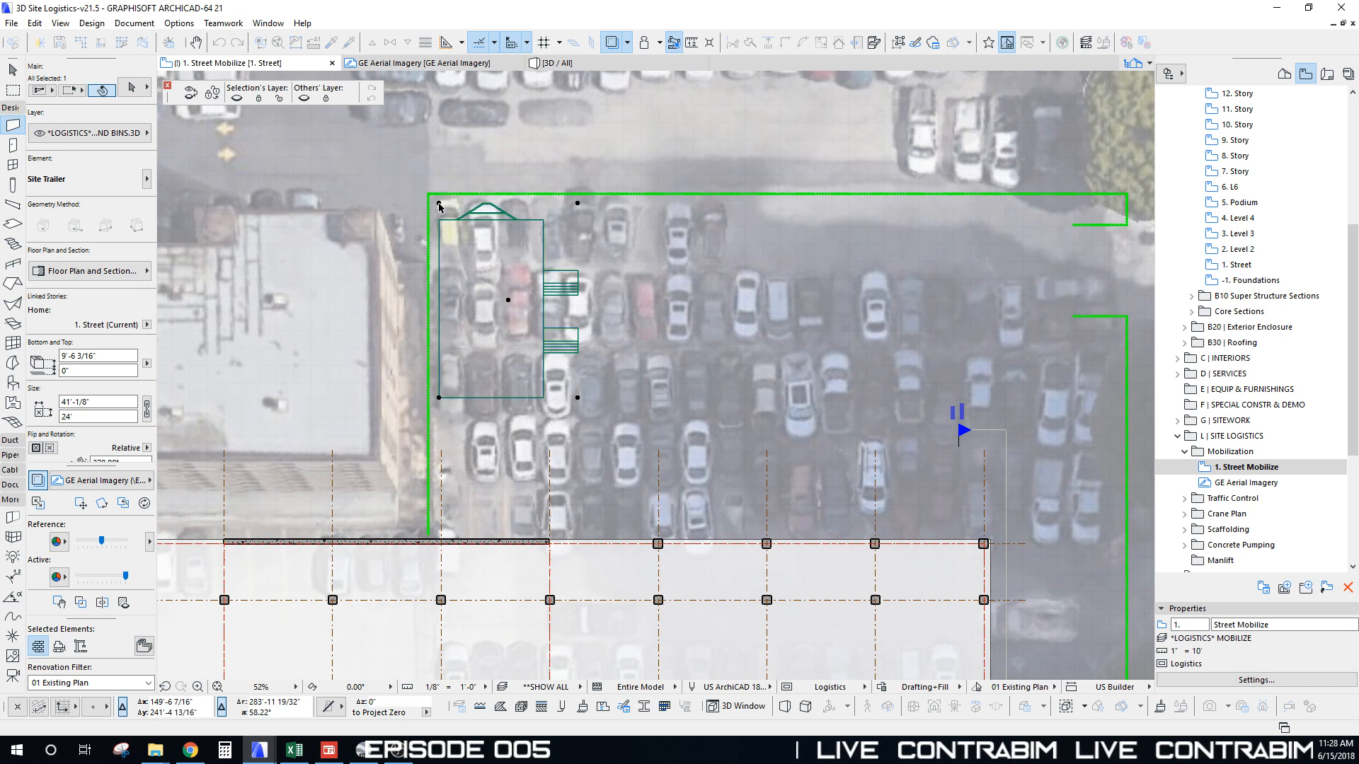
key("Escape")
Step: Copy two Office Containers from the module table, stacked below the trailer
scroll(609, 344, "down", 4)
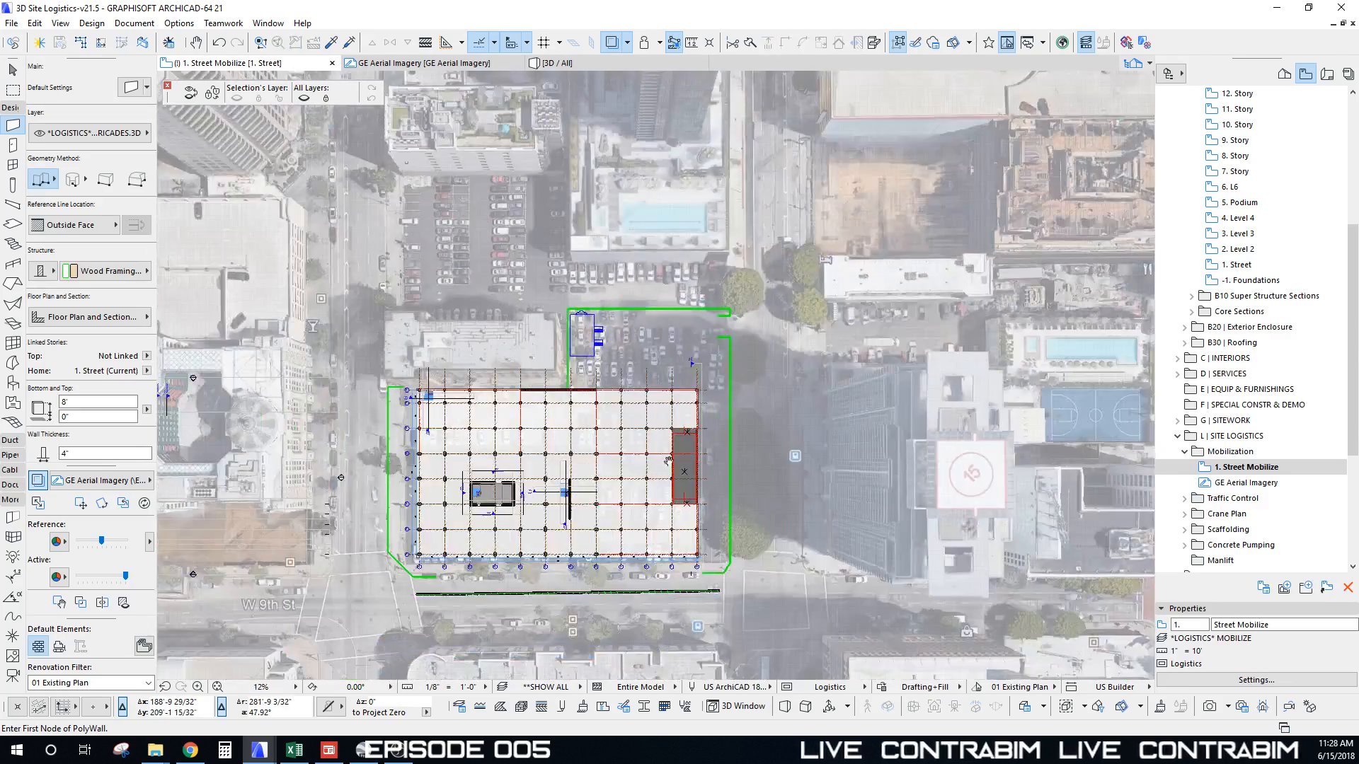
middle_click_drag(669, 461, 678, 172)
middle_click_drag(653, 388, 670, 99)
scroll(581, 421, "up", 2)
scroll(560, 517, "up", 2)
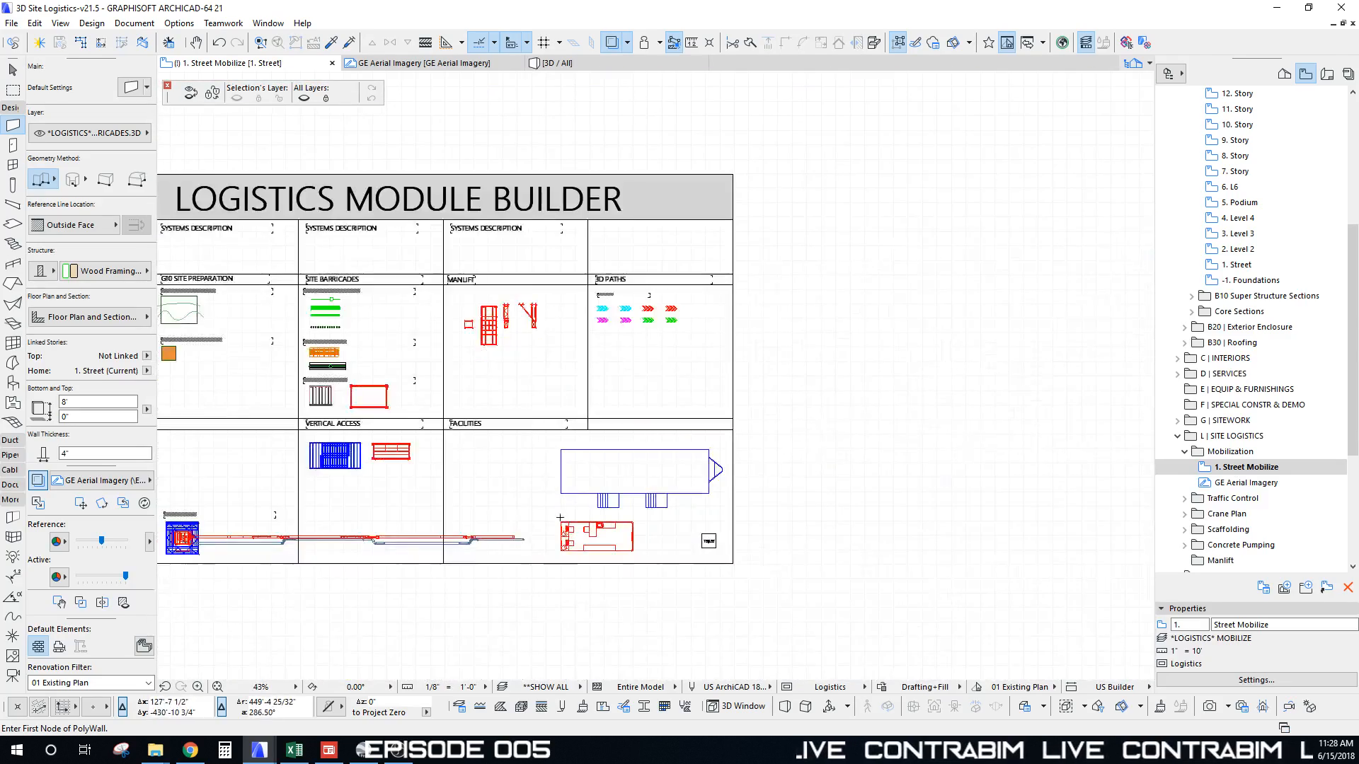
left_click(563, 526, "shift")
scroll(532, 540, "down", 10)
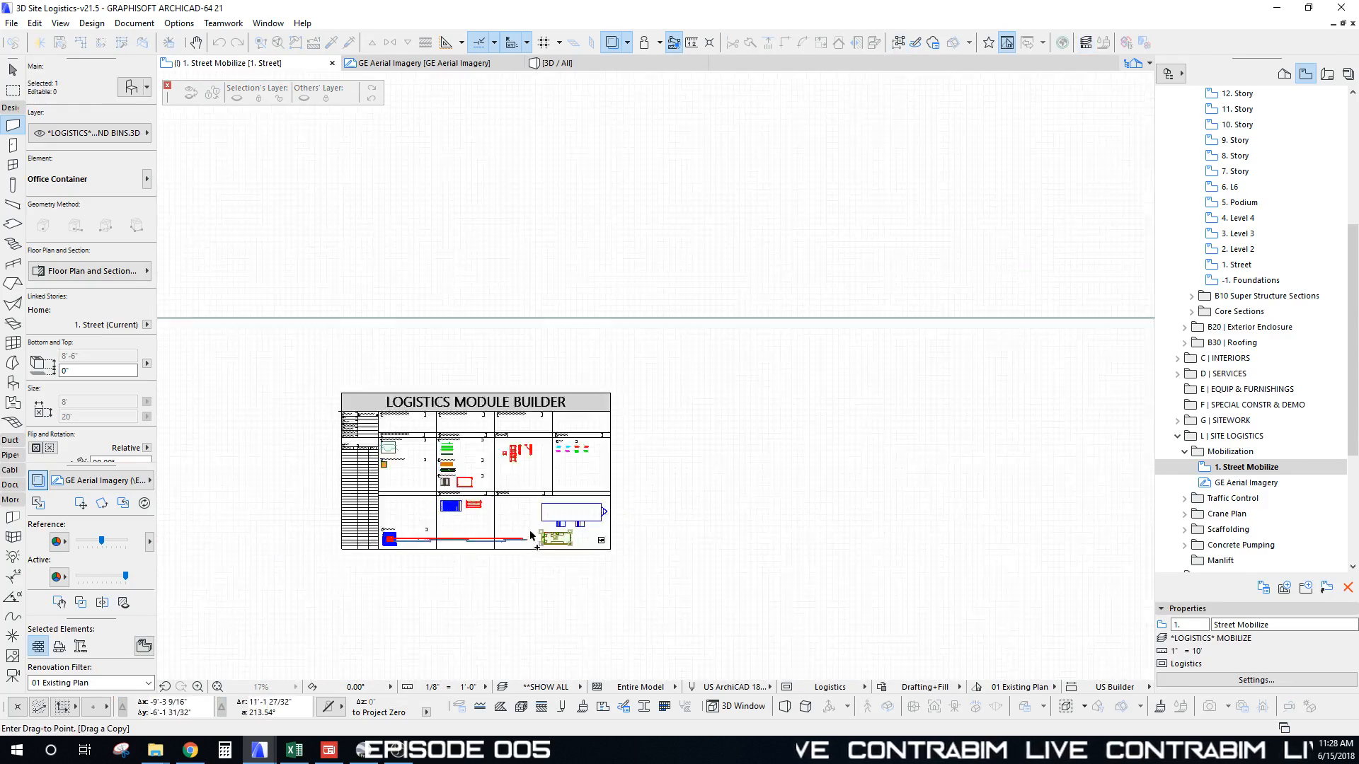
middle_click_drag(598, 249, 564, 508)
scroll(523, 370, "up", 11)
middle_click_drag(490, 403, 425, 275)
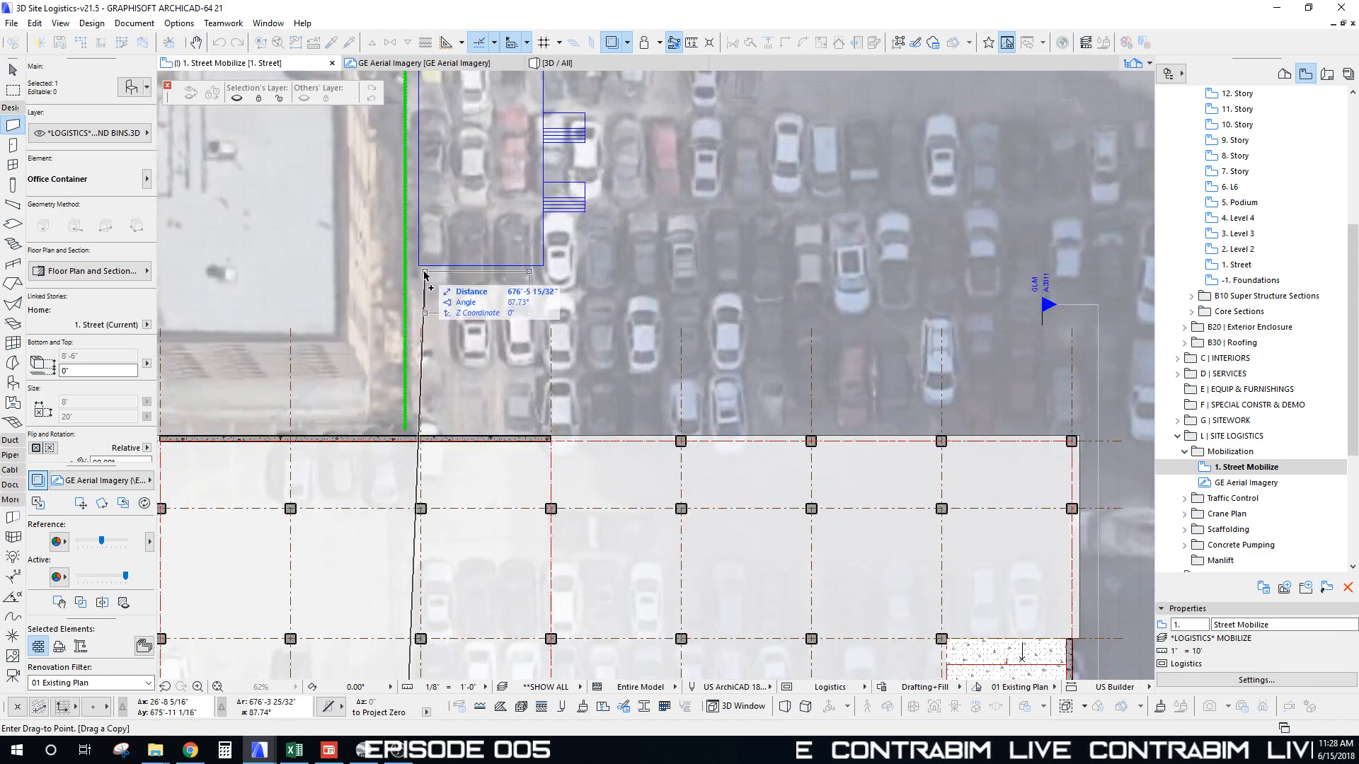
left_click(420, 286)
key("ctrl+shift+d")
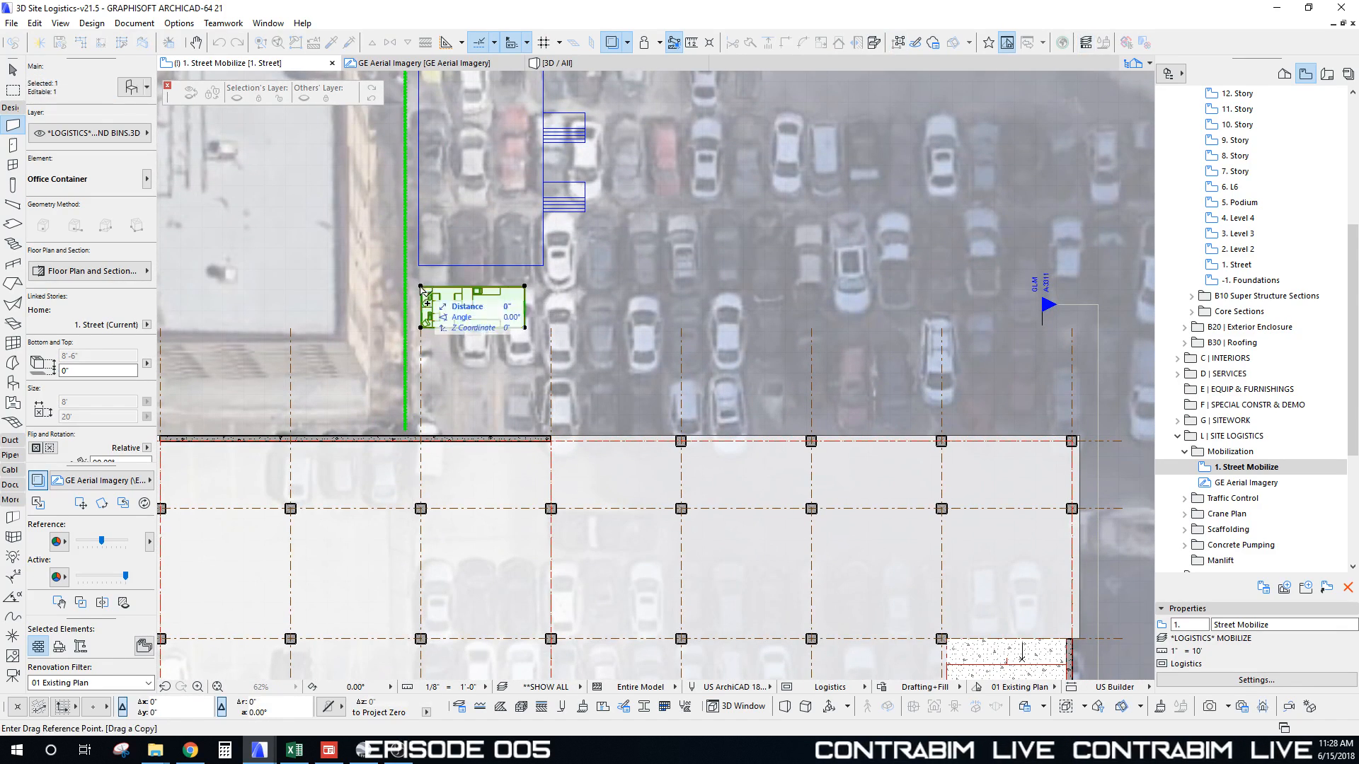
left_click(420, 286)
left_click(421, 335)
Step: Copy a third container near the top fence and rotate it upright
key("ctrl+shift+d")
left_click(420, 335)
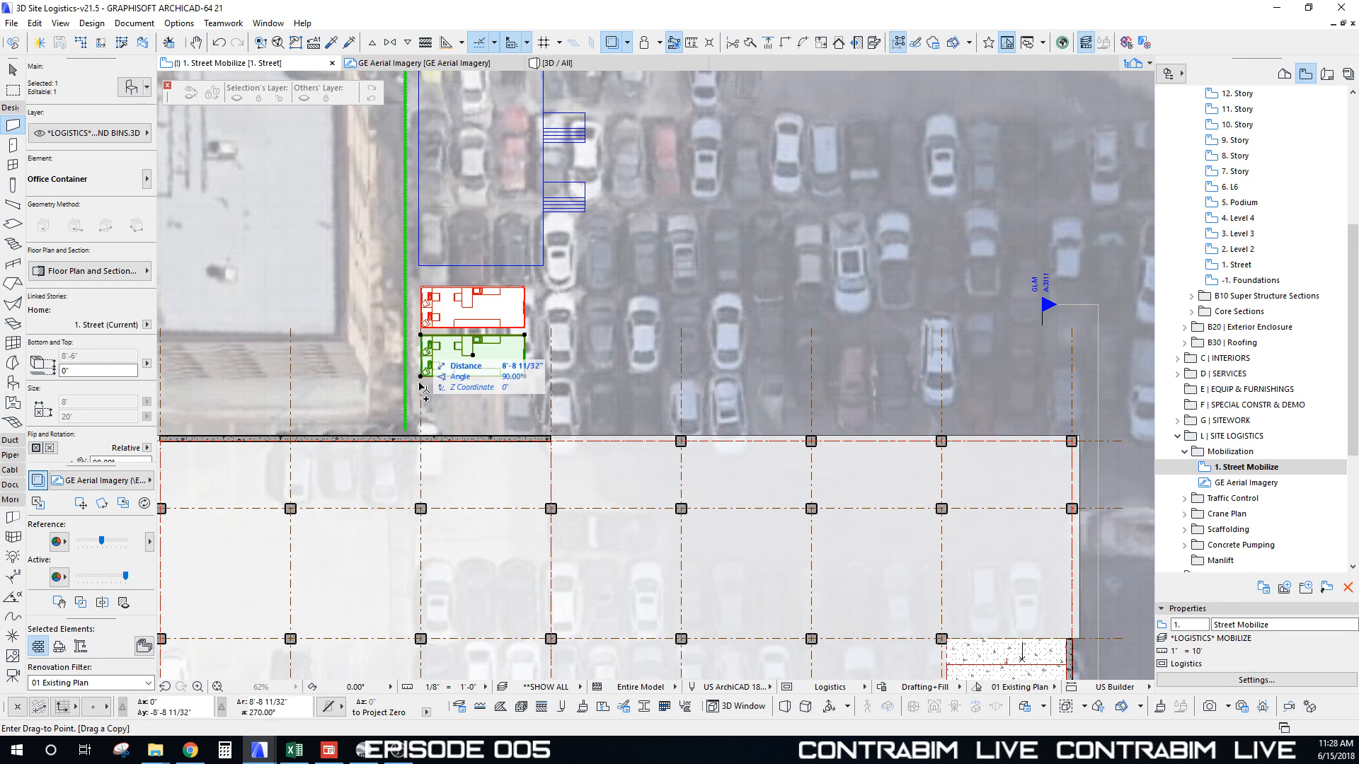
scroll(601, 333, "down", 3)
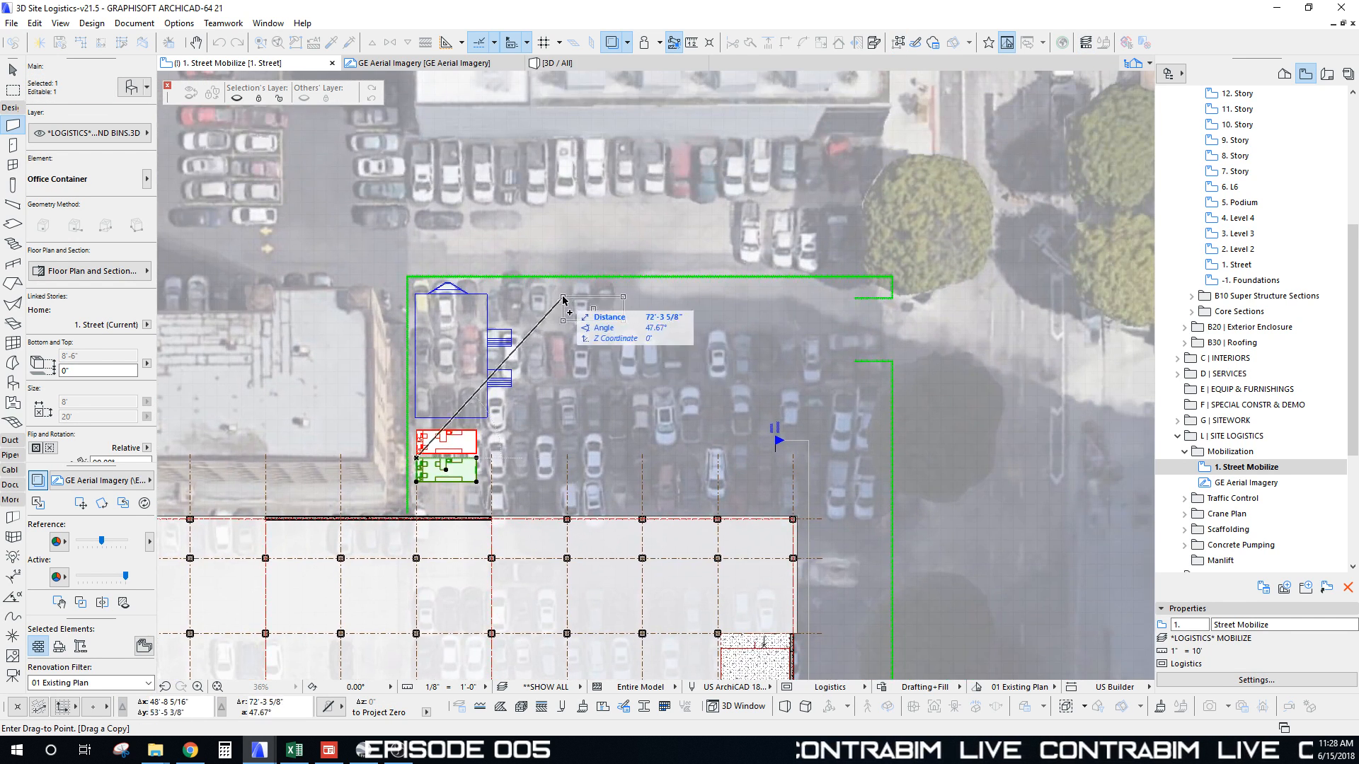
scroll(552, 291, "up", 4)
left_click(620, 292)
key("ctrl+e")
left_click(620, 292)
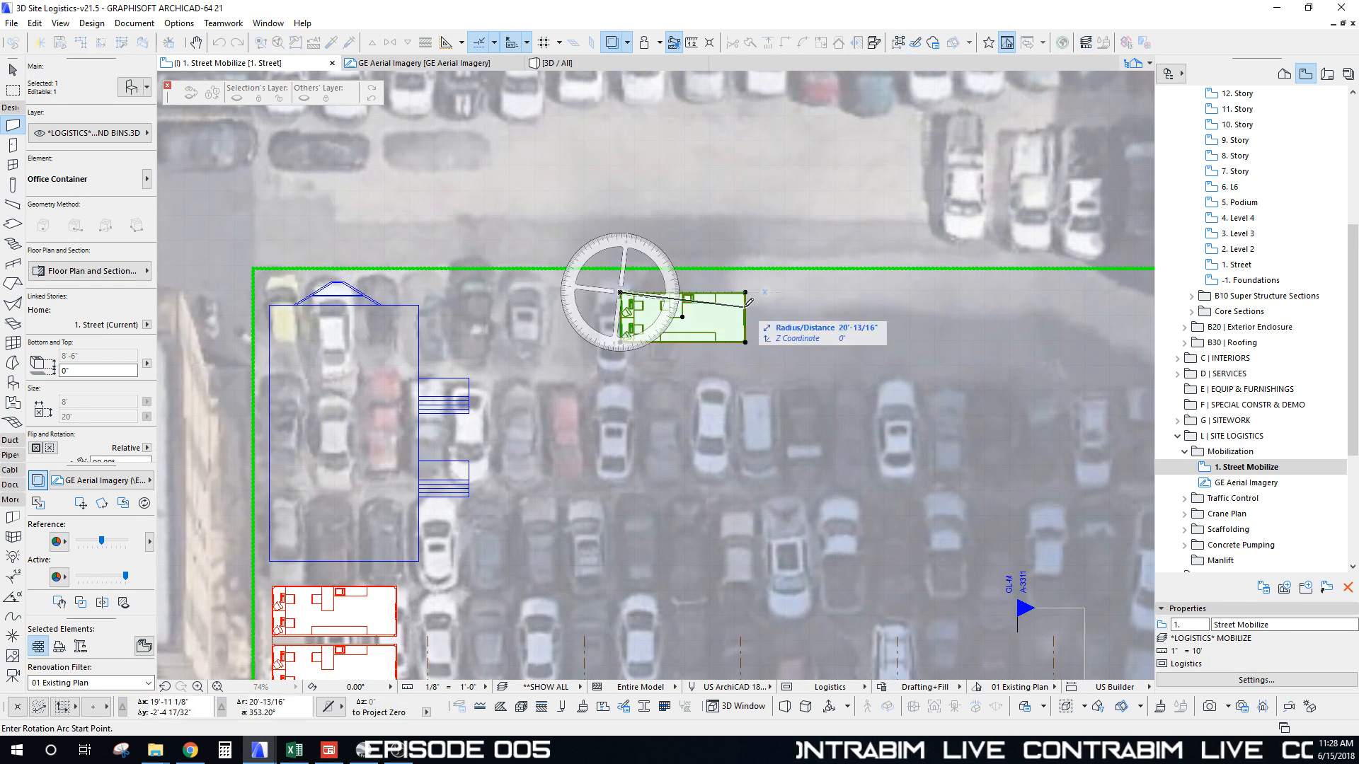
left_click(745, 292)
left_click(622, 458)
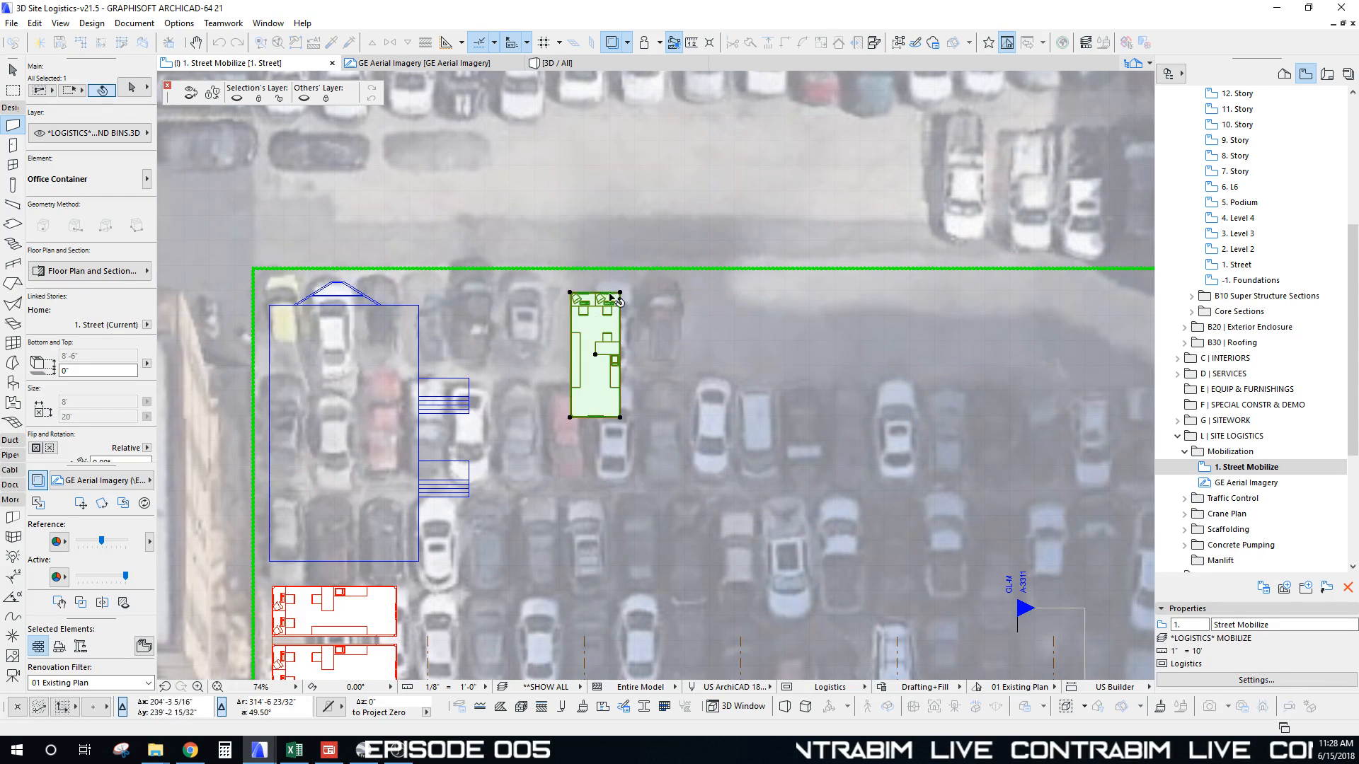
left_click(571, 293)
scroll(559, 297, "down", 4)
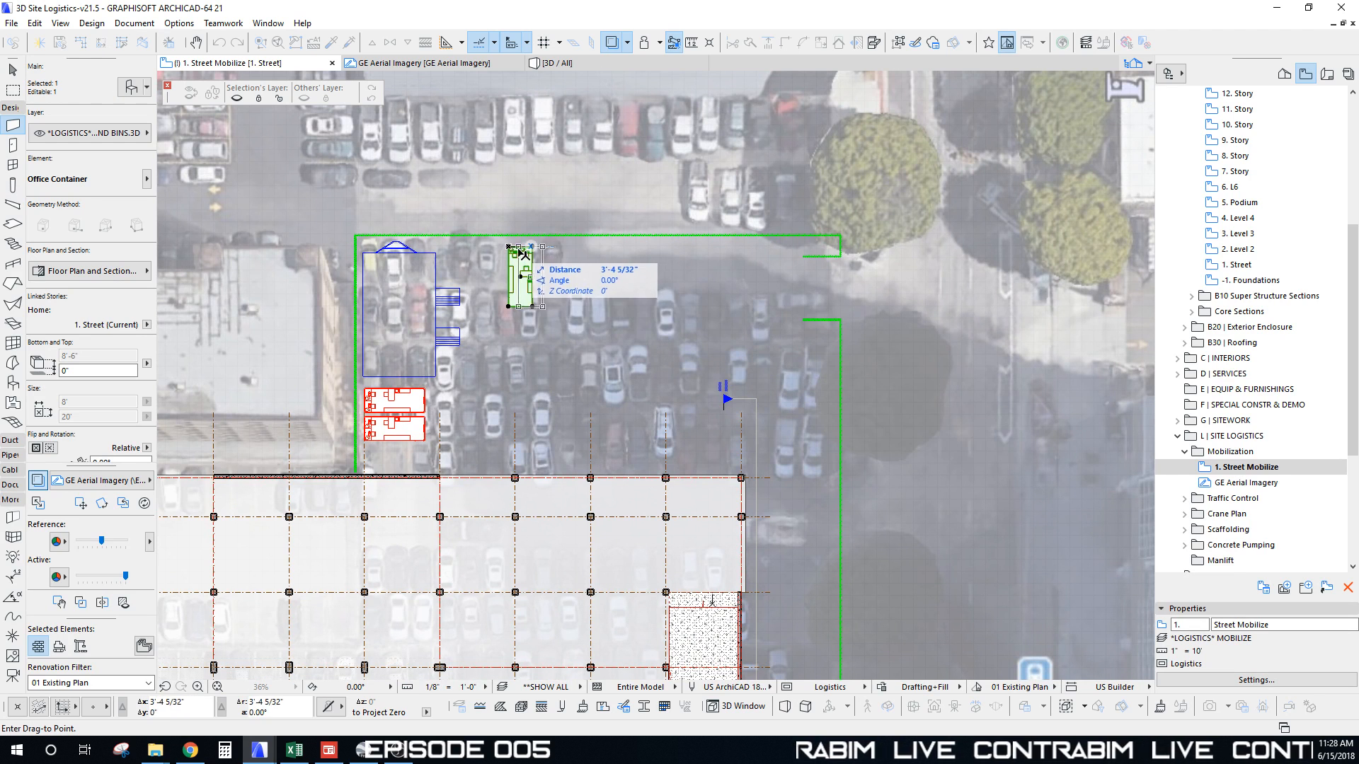
scroll(523, 254, "up", 4)
Step: Turn that container back to horizontal against the north fence and add another copy beside it
key("ctrl+e")
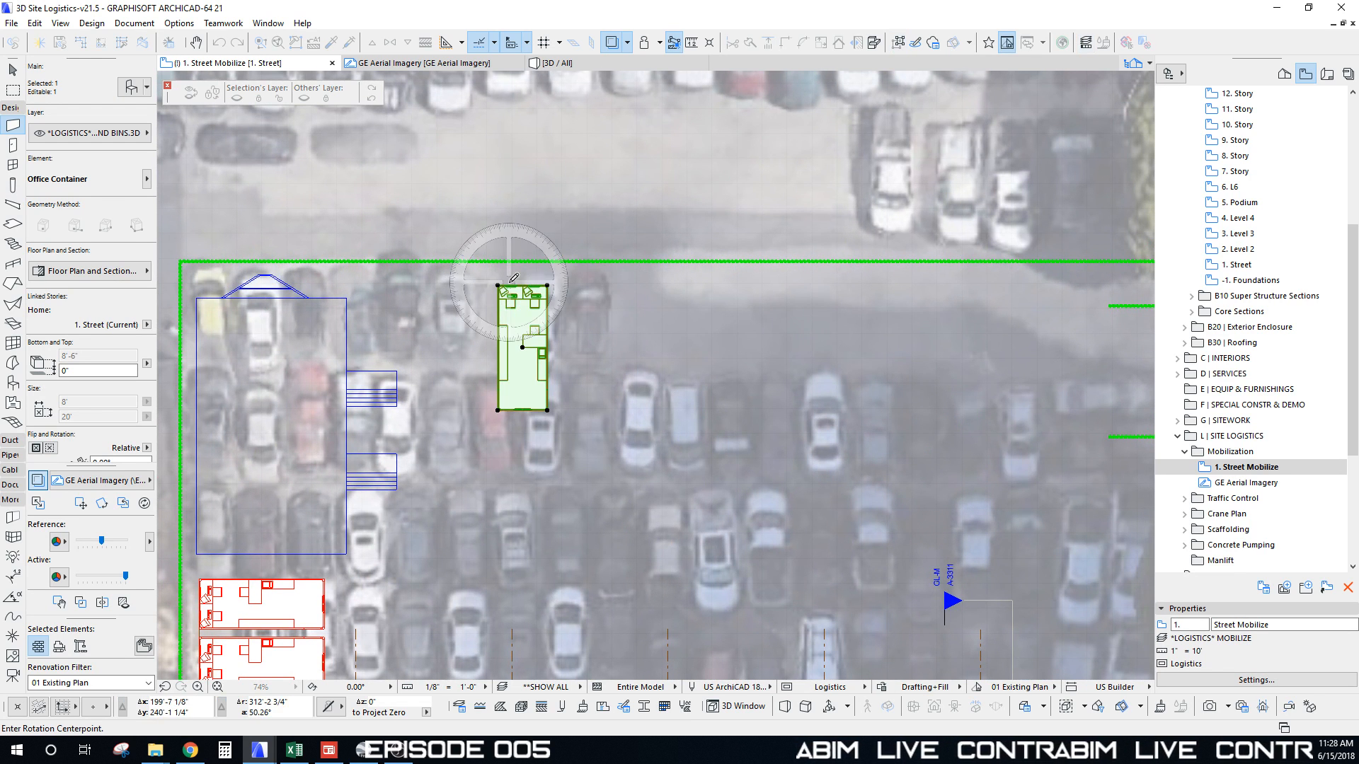
left_click(497, 285)
left_click(497, 394)
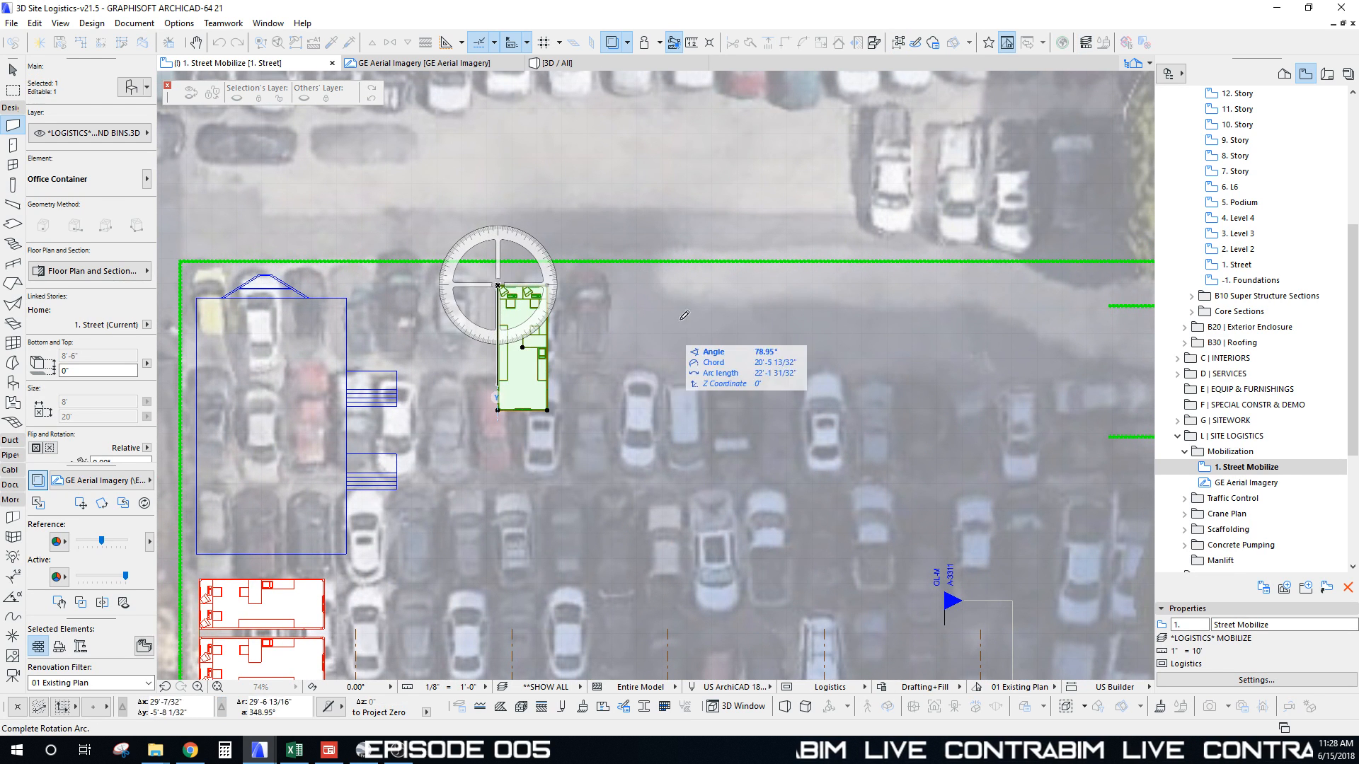
left_click(711, 284)
left_click(498, 236)
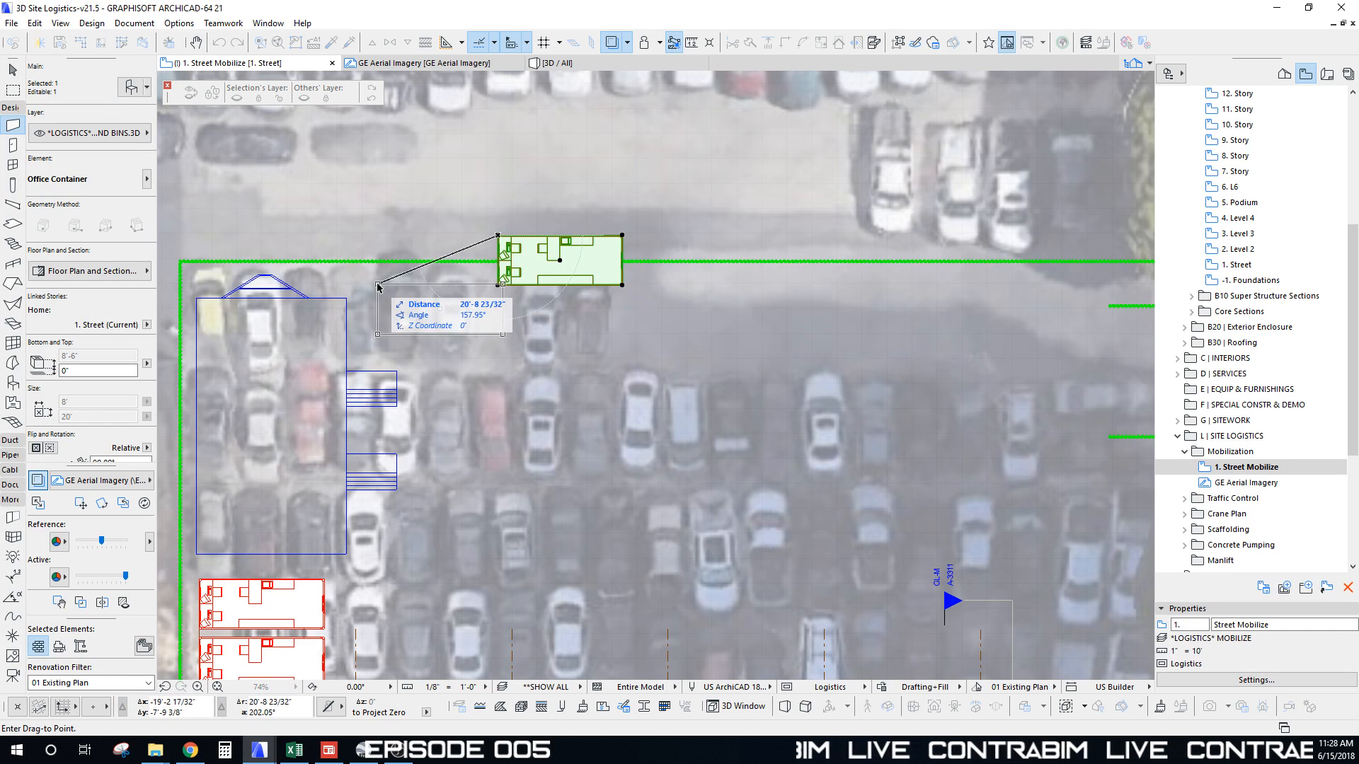
left_click(458, 271)
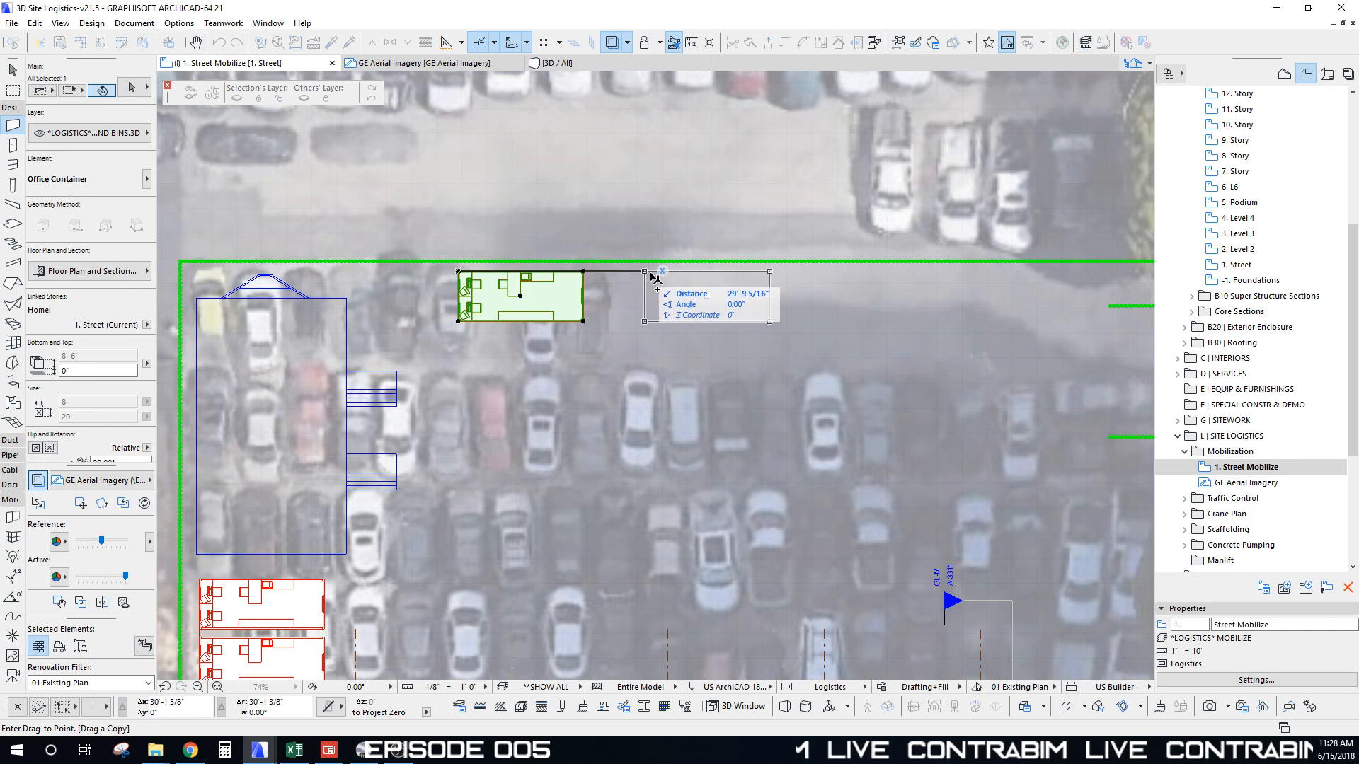
left_click(675, 272)
scroll(648, 301, "down", 3)
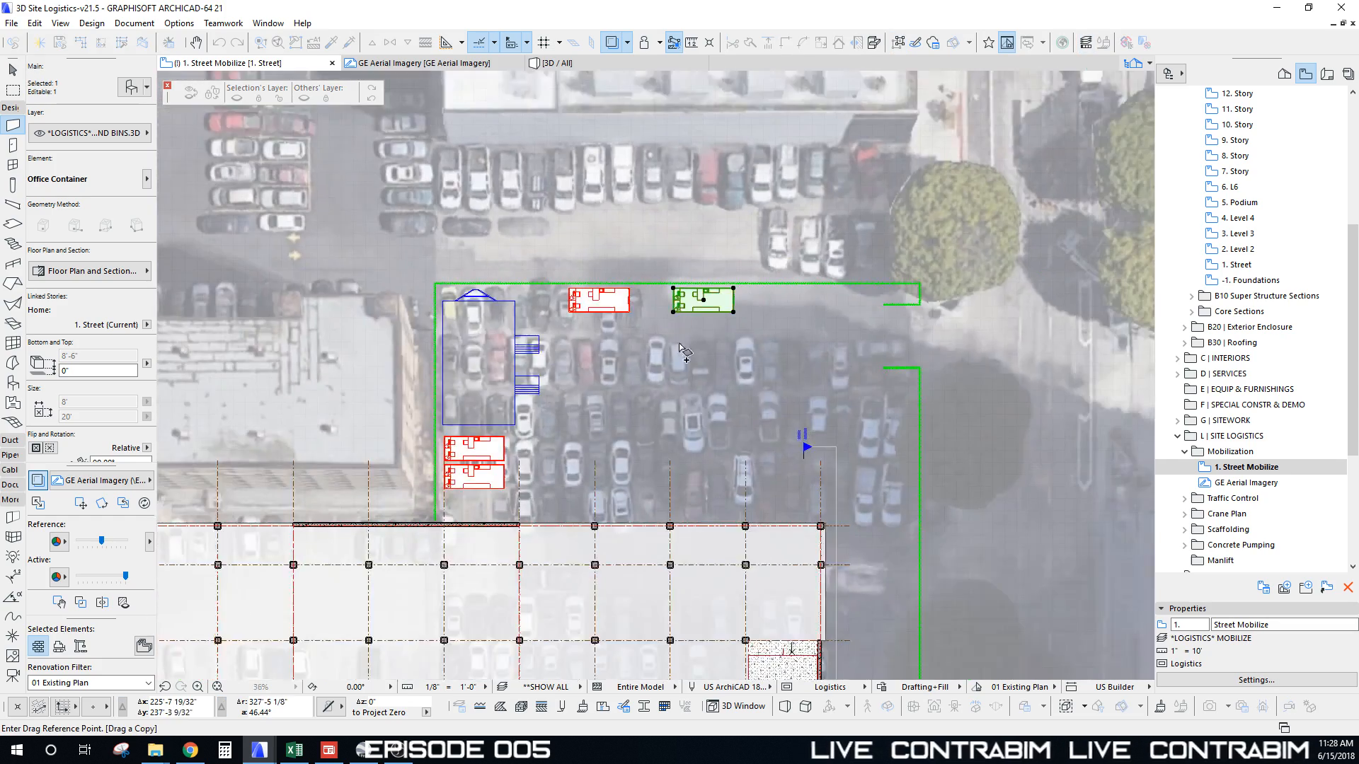
key("Escape")
key("Escape")
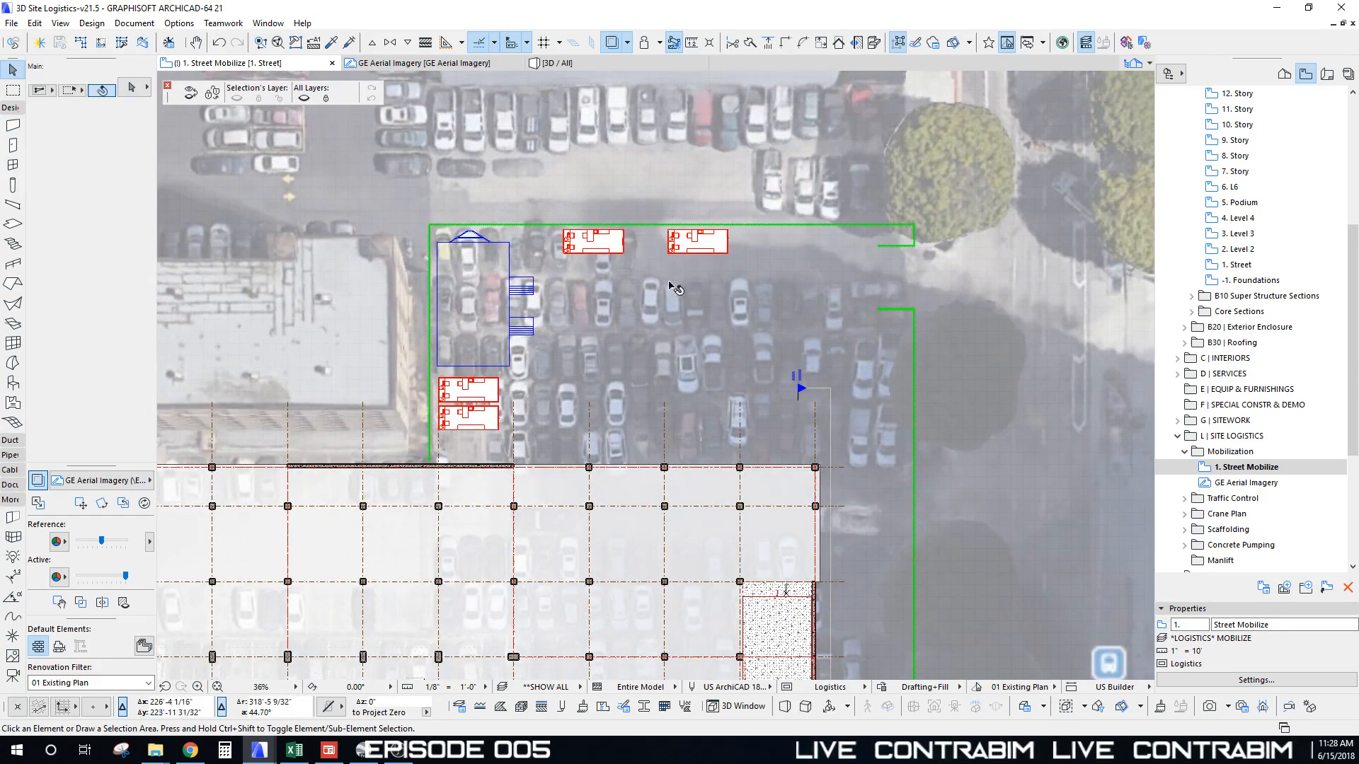
scroll(664, 292, "down", 5)
key("F3")
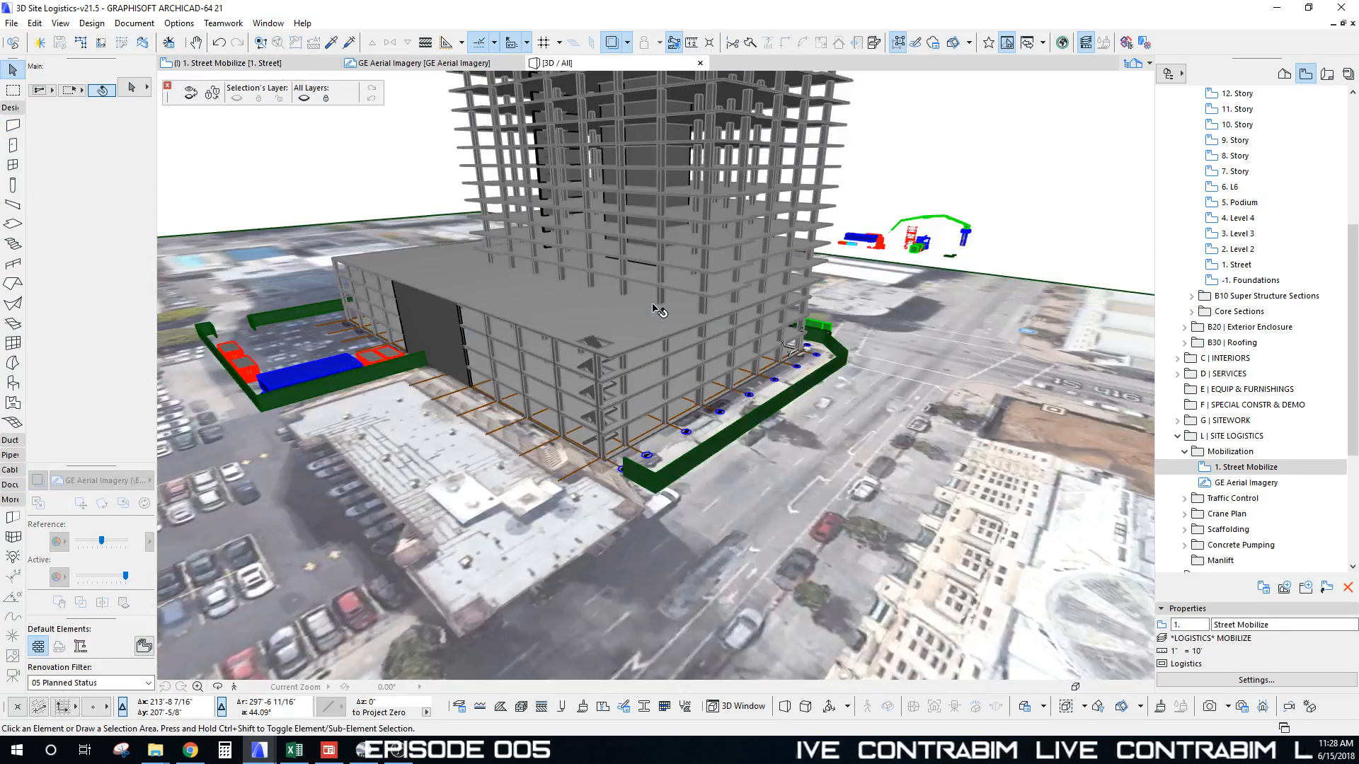
scroll(658, 310, "up", 5)
mouse_move(659, 310)
middle_mouse_down("shift")
mouse_move(690, 364)
mouse_move(636, 322)
middle_mouse_up("shift")
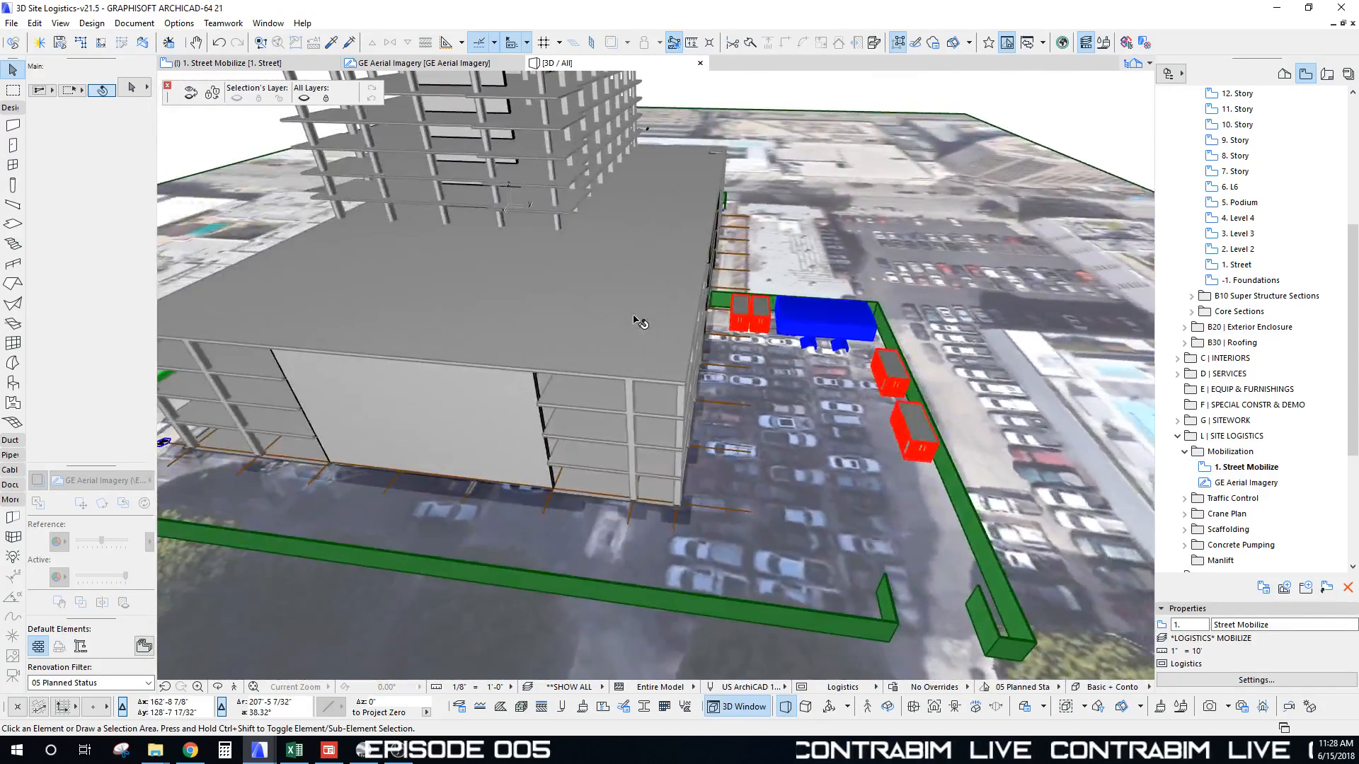
key("F2")
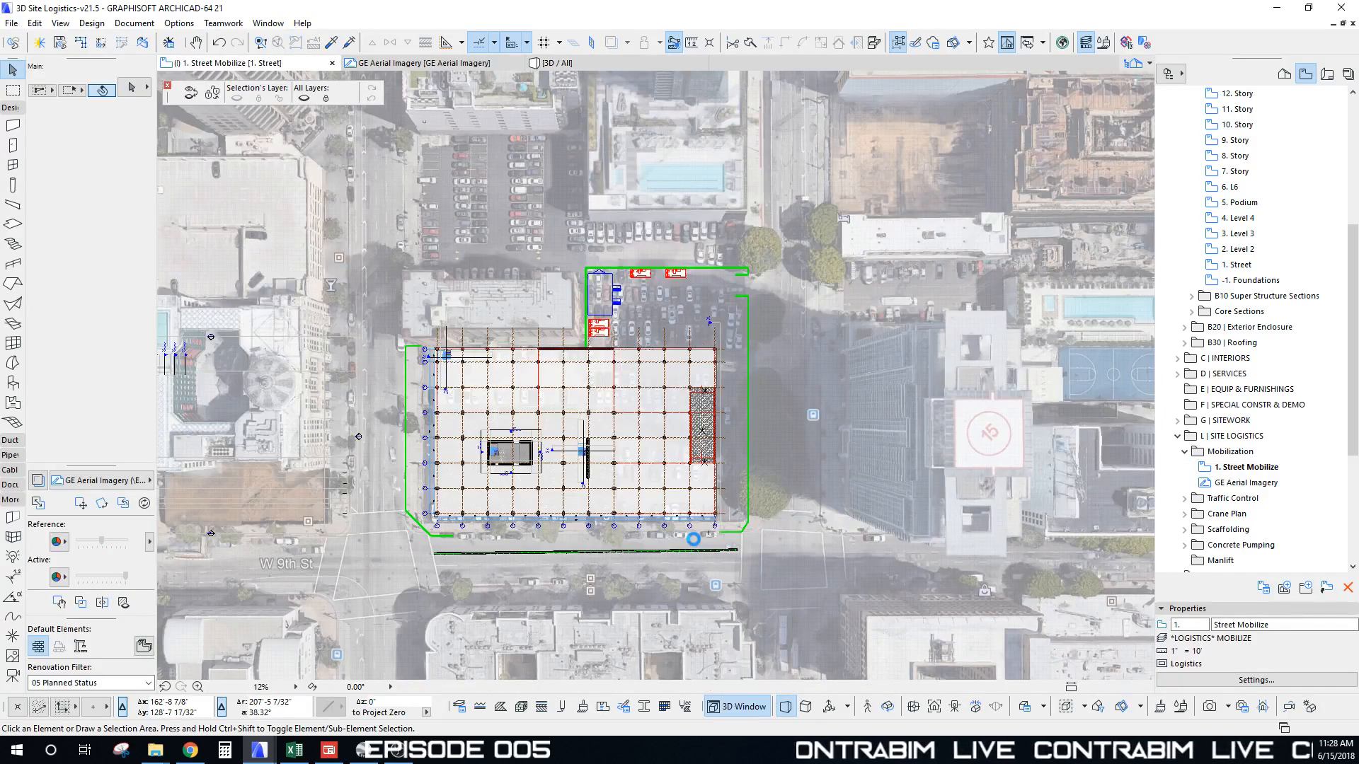
Step: Pick the Port-A-John from the module table and place a copy beside the north trailers
middle_click_drag(683, 484, 643, 126)
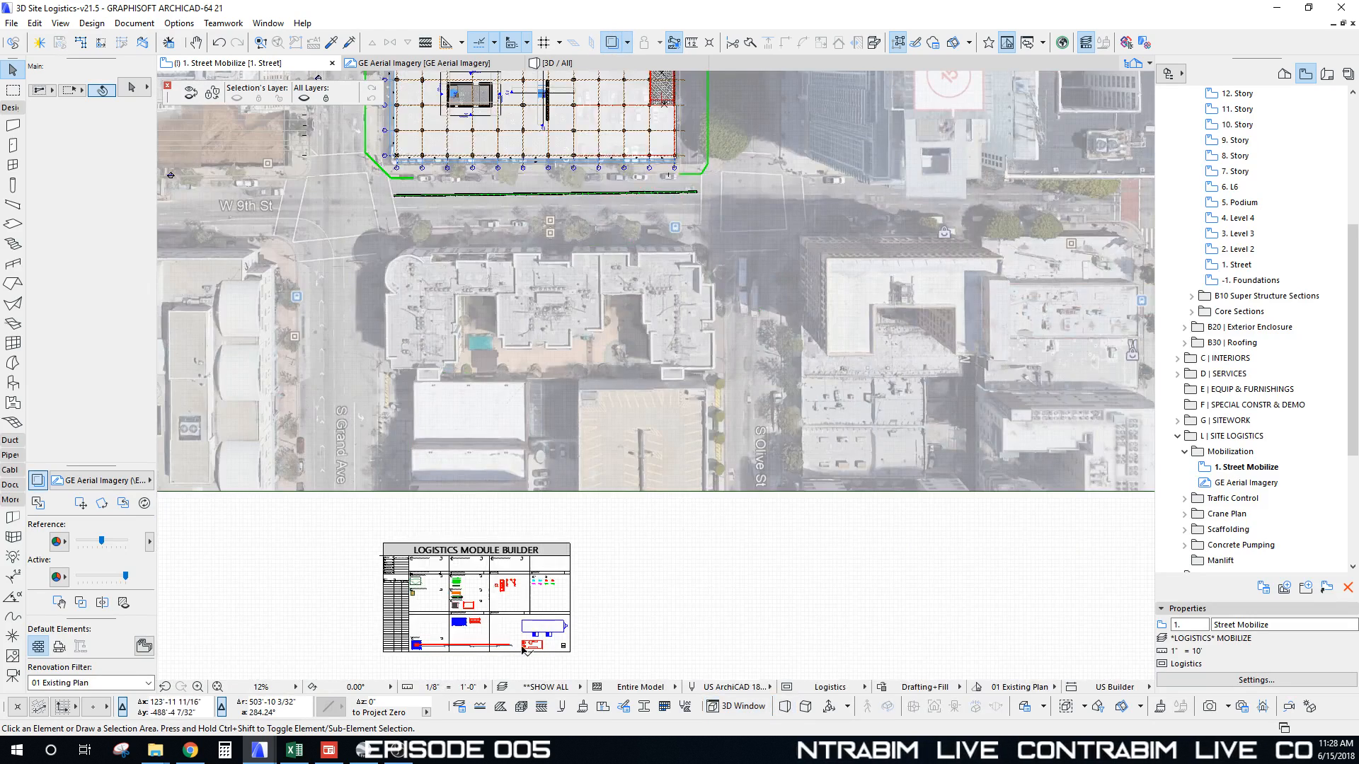
scroll(524, 650, "up", 10)
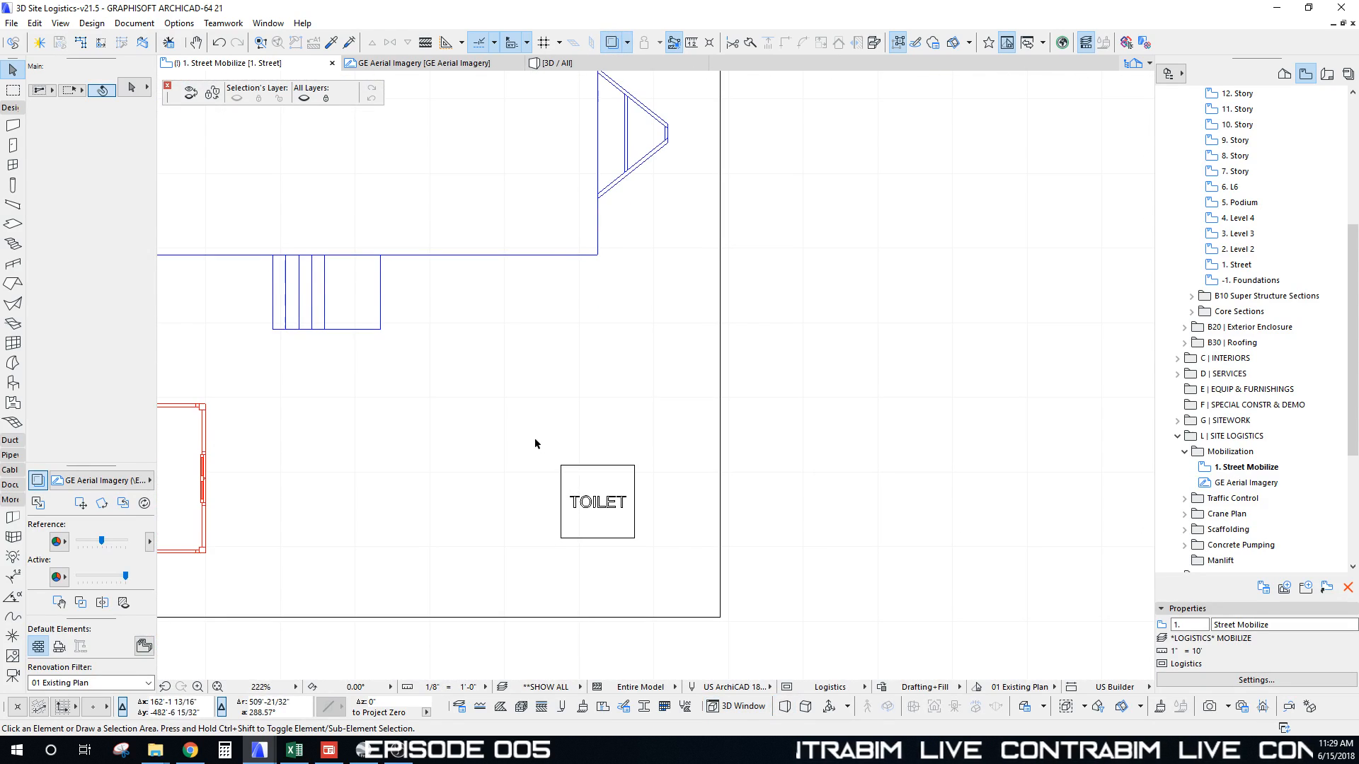
left_click(672, 589)
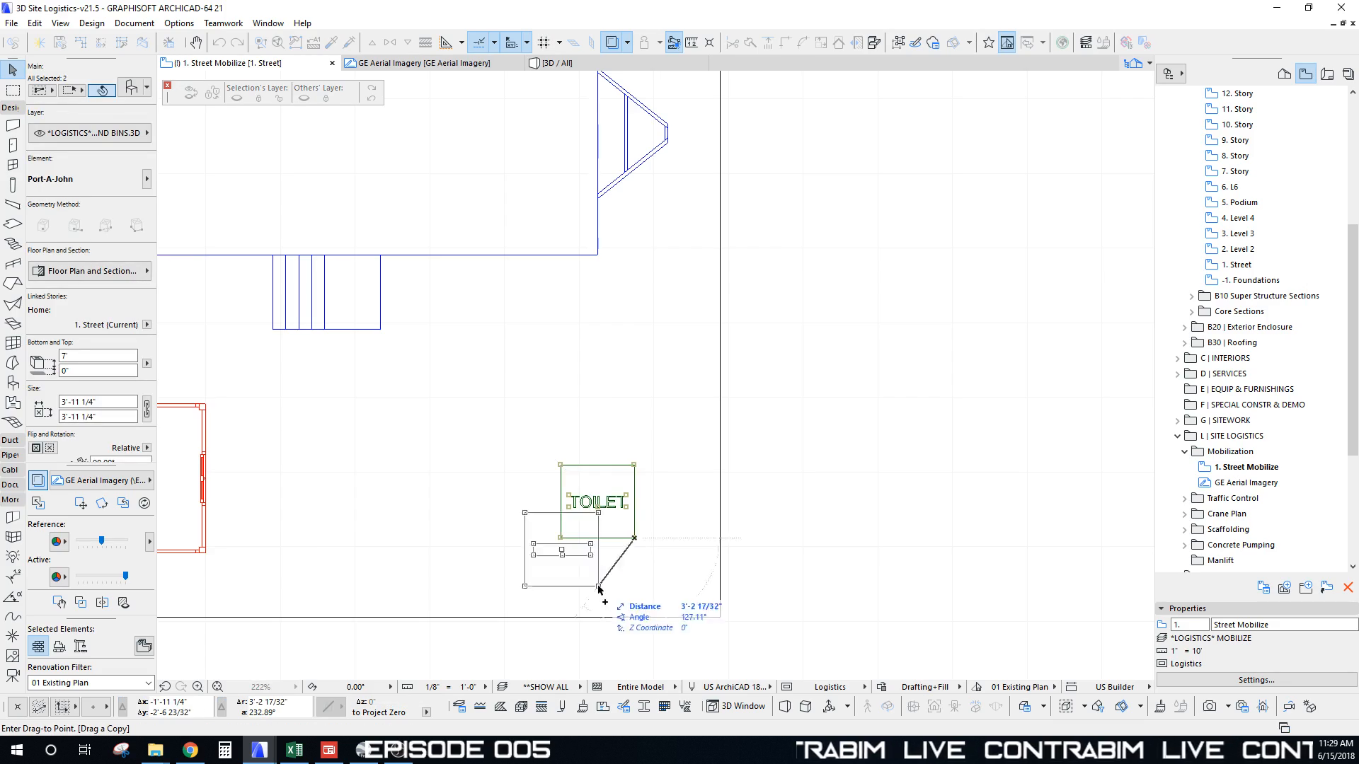
scroll(599, 589, "down", 10)
scroll(520, 203, "up", 5)
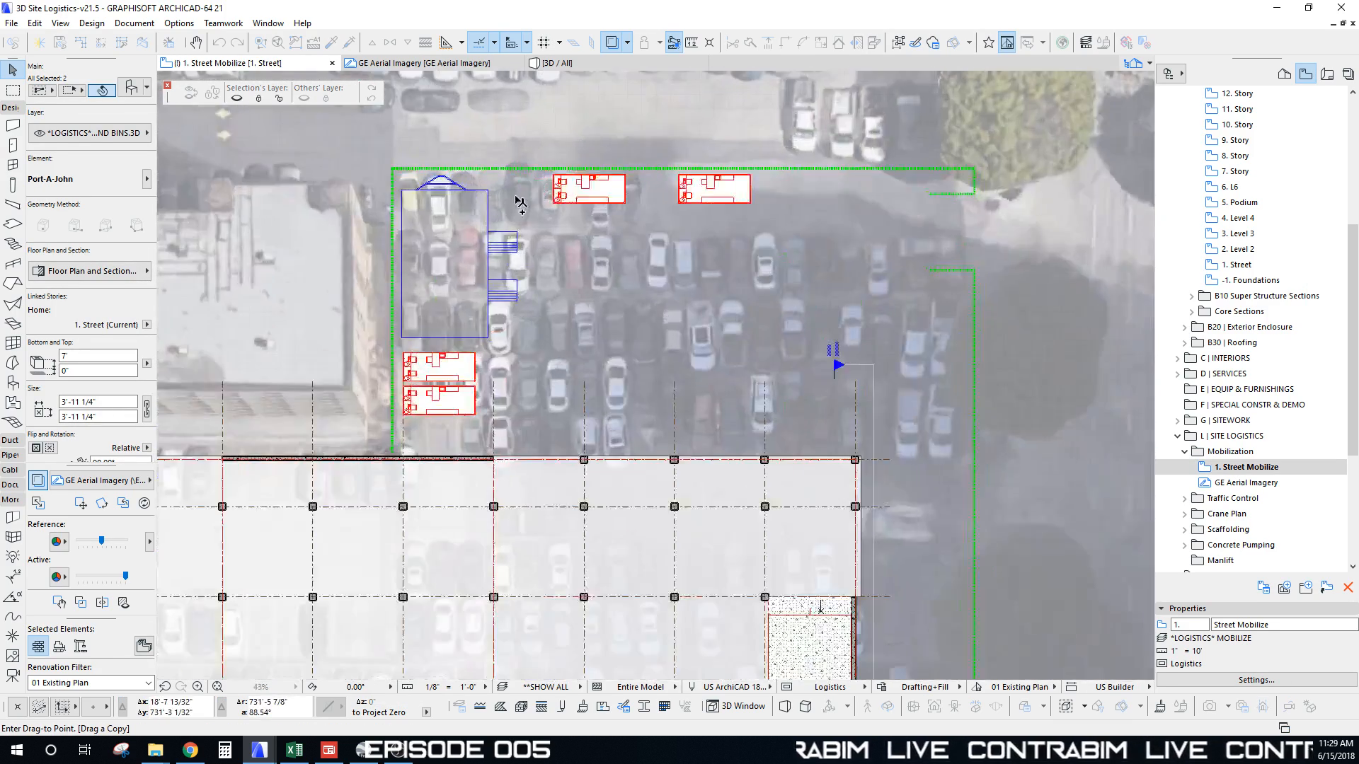
scroll(520, 204, "up", 3)
left_click(476, 267)
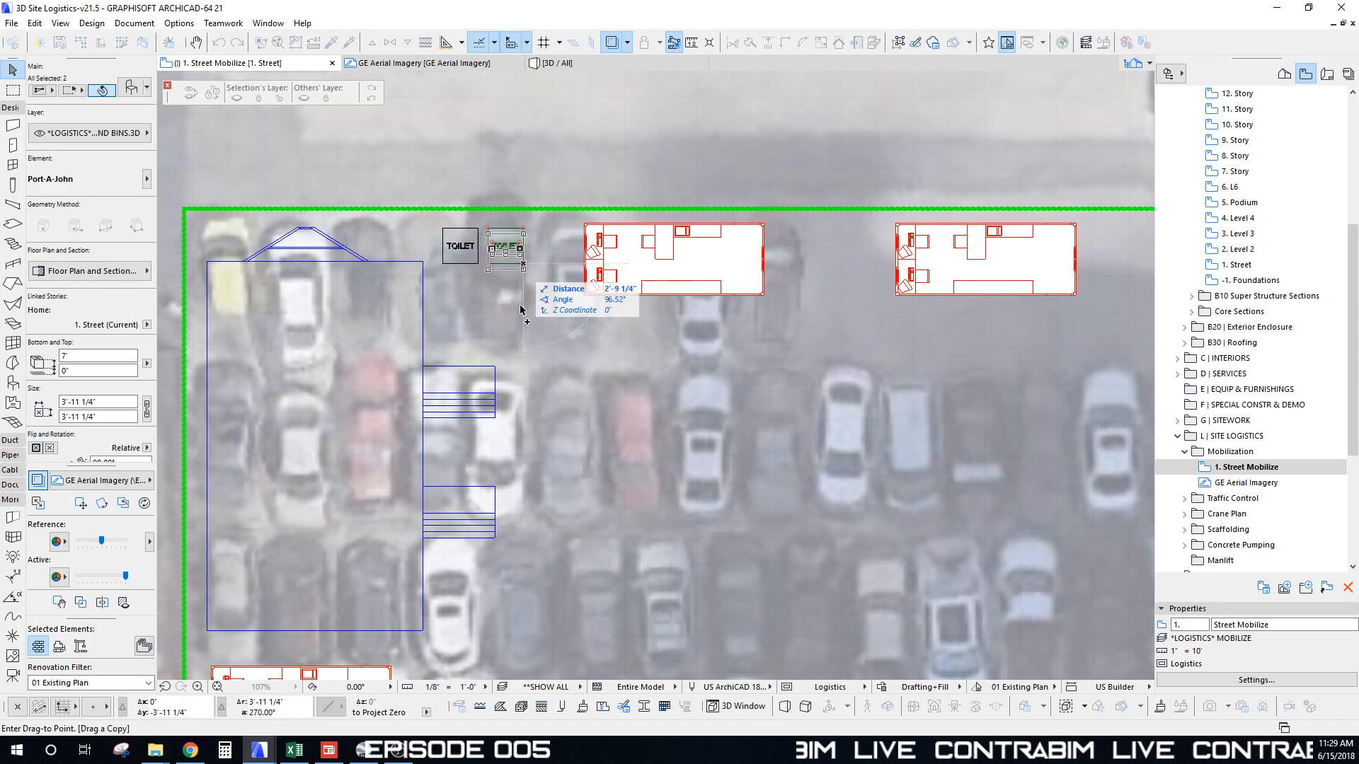
Step: Place another Port-A-John copy next to grid line 2 on the west side
scroll(637, 226, "down", 5)
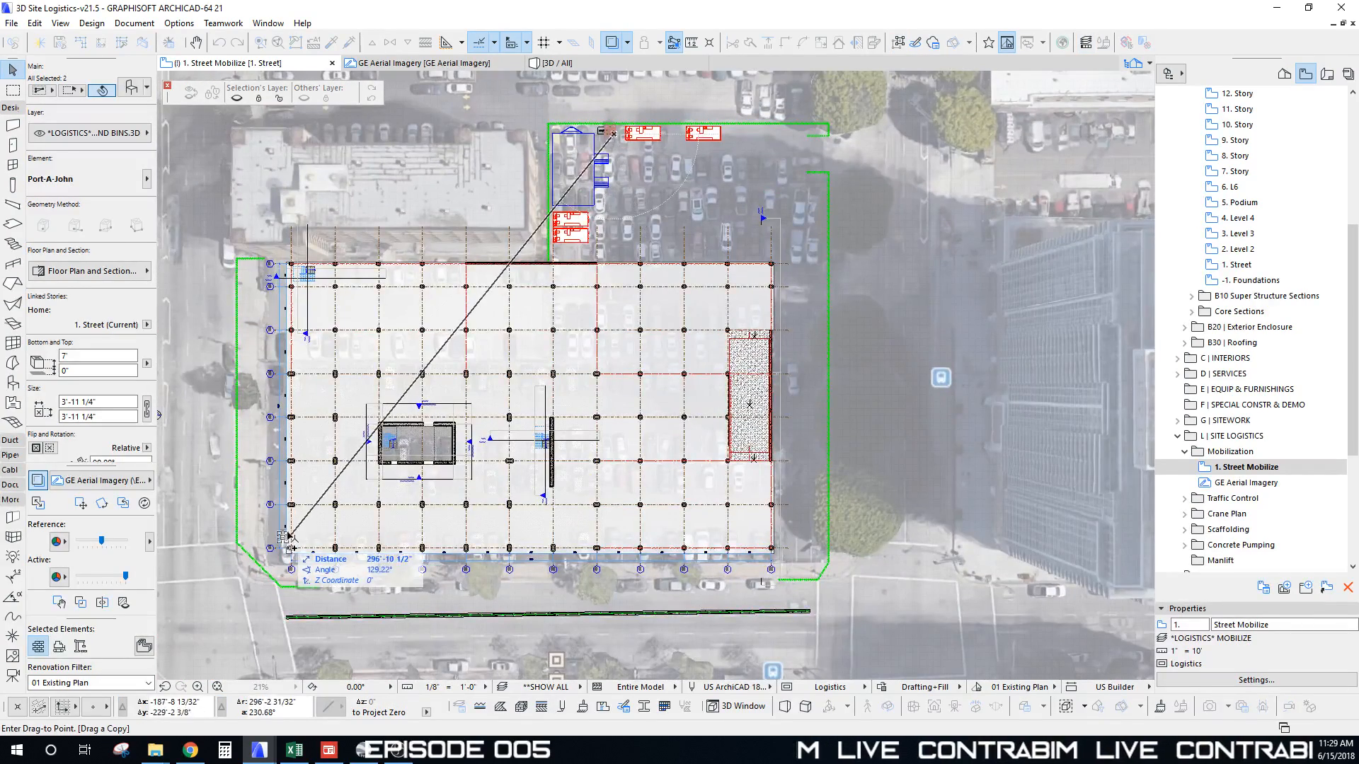
middle_click_drag(235, 632, 362, 489)
scroll(398, 378, "up", 2)
scroll(400, 376, "up", 4)
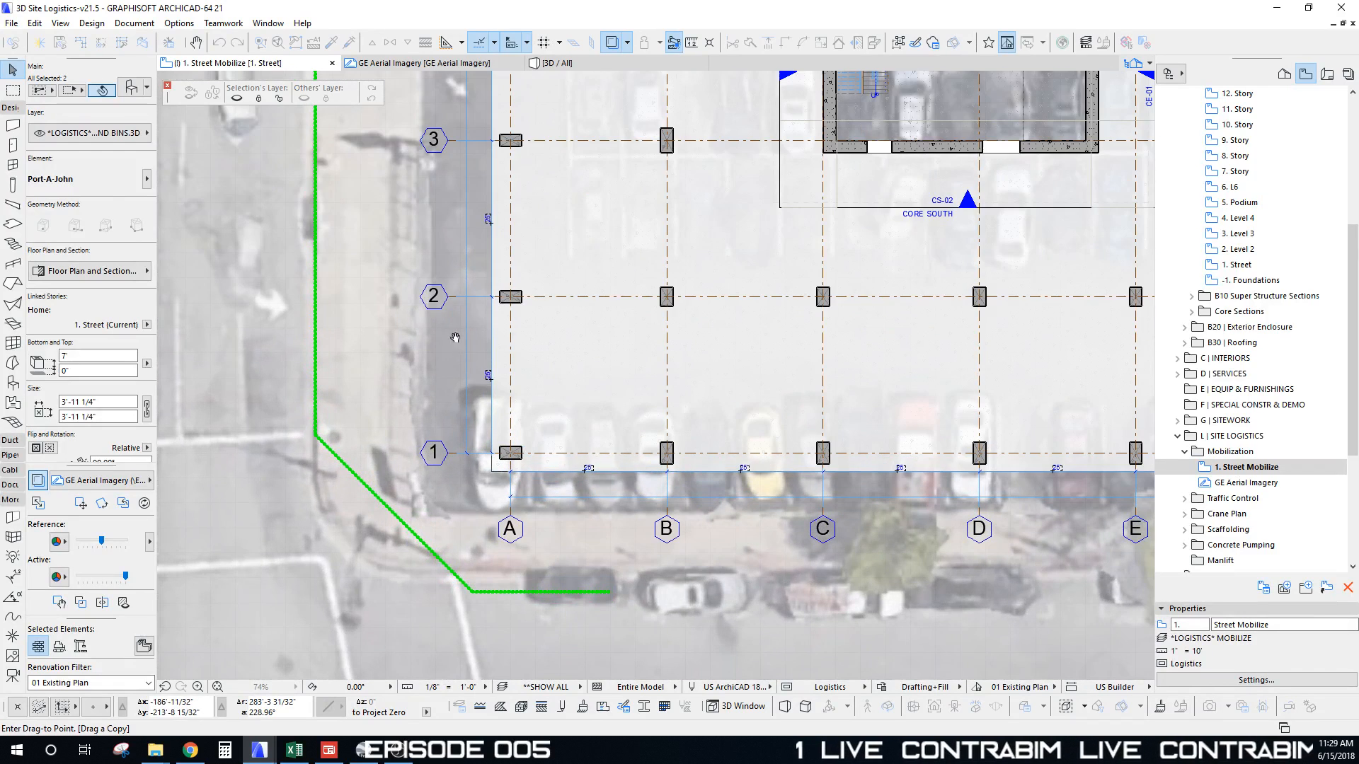
middle_click_drag(471, 324, 504, 371)
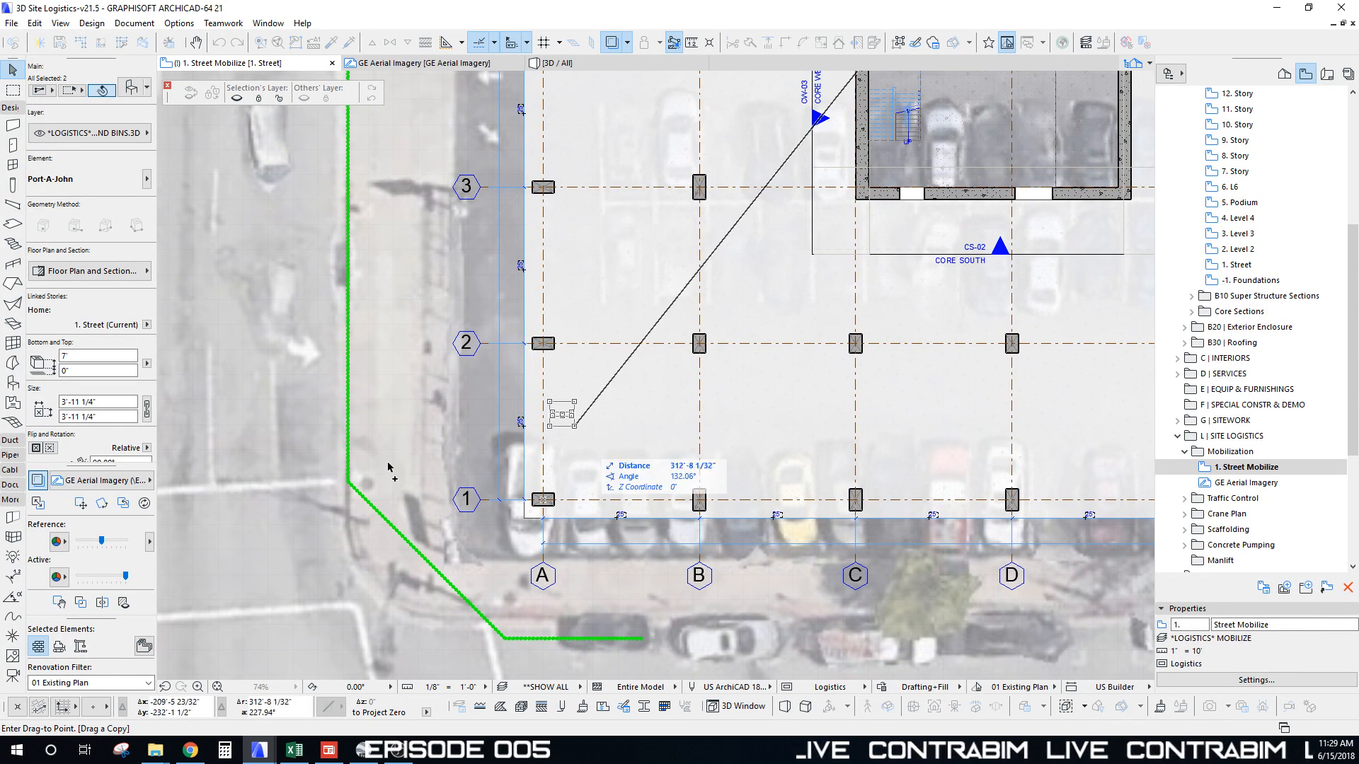
left_click(521, 382)
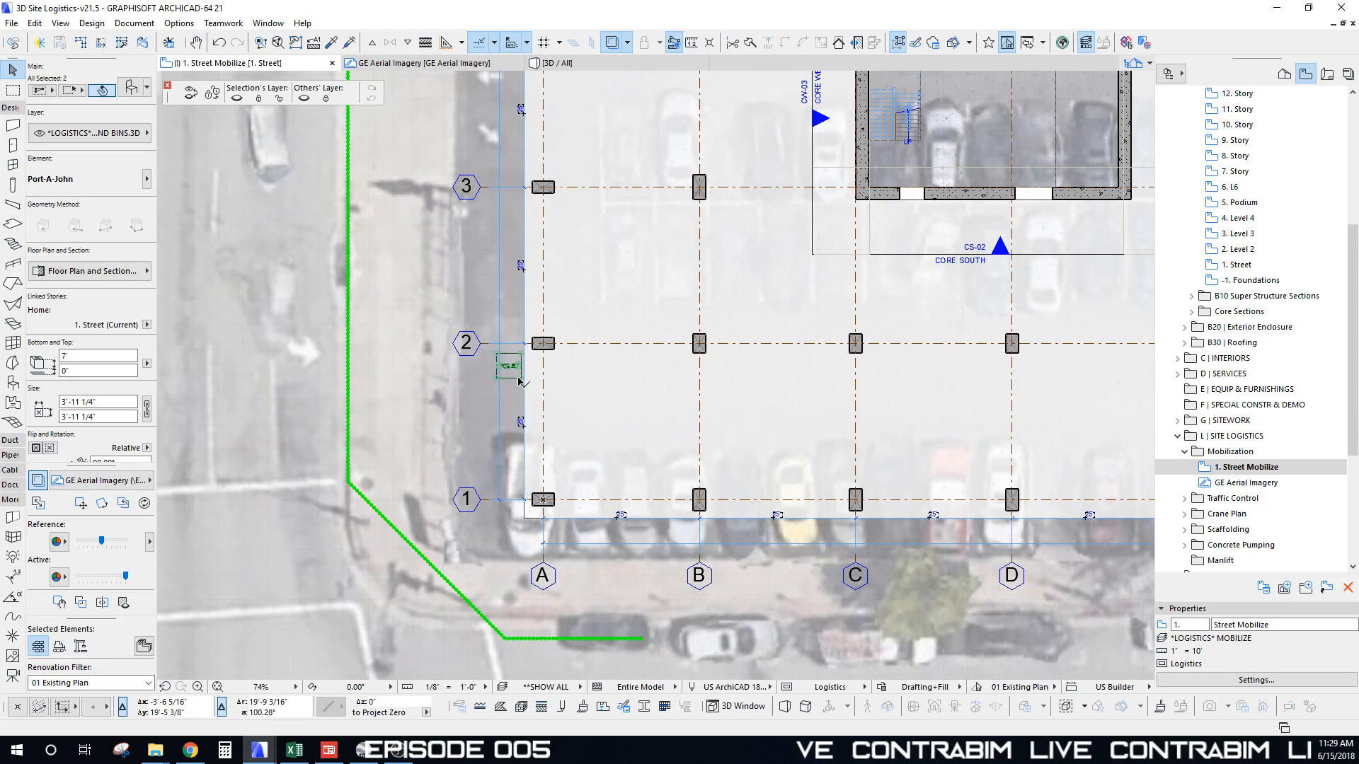
scroll(516, 394, "down", 6)
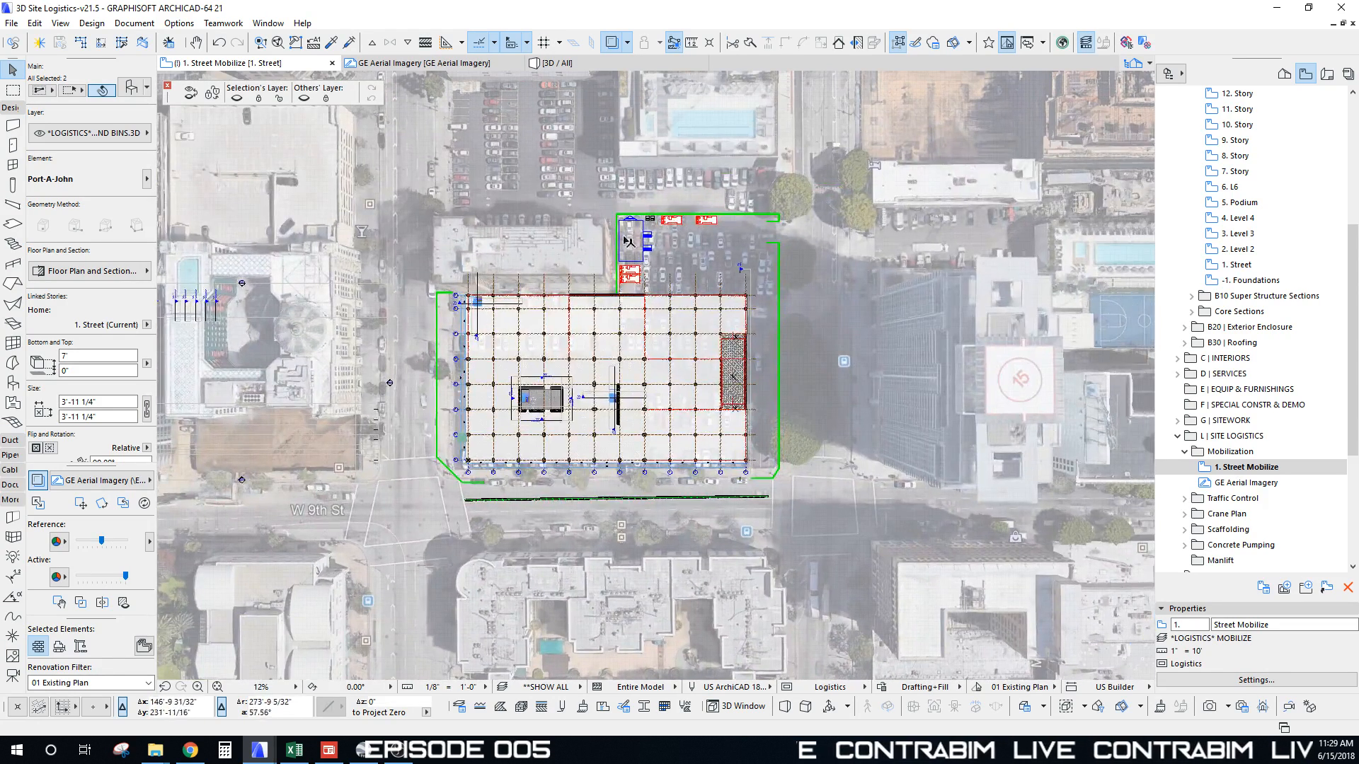
scroll(456, 441, "up", 4)
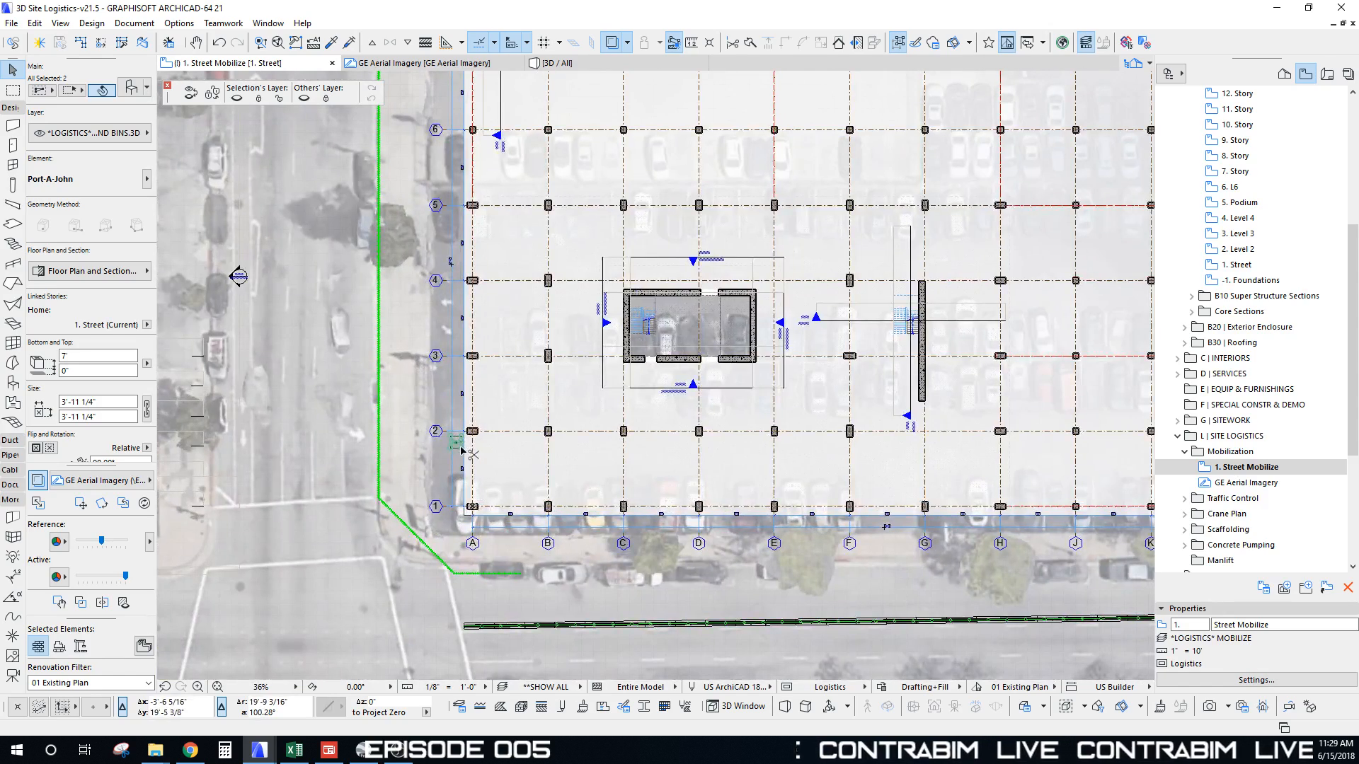
Step: Drag a copy of the toilet to beside grid M at the east end
key("ctrl+shift+d")
left_click(460, 448)
scroll(694, 434, "down", 3)
middle_click_drag(693, 433, 275, 439)
scroll(581, 442, "up", 5)
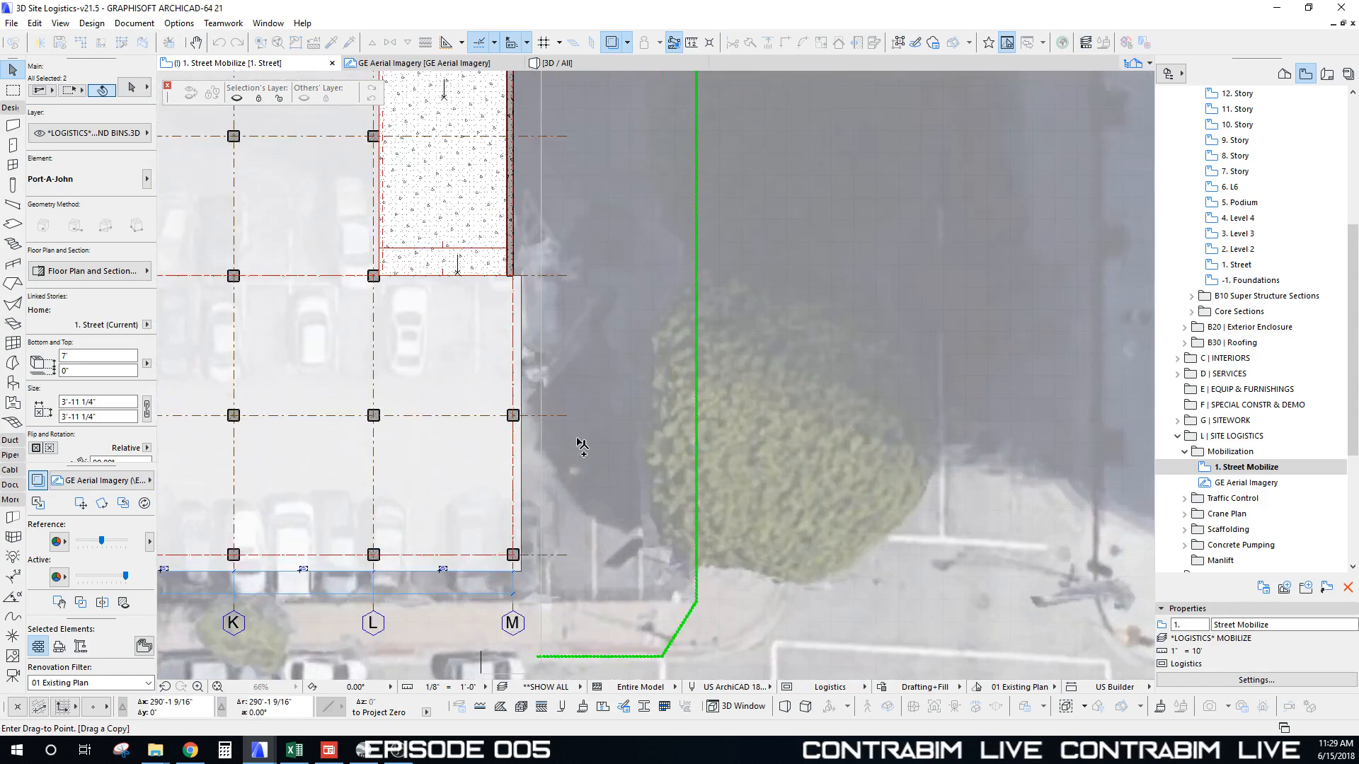
left_click(565, 478)
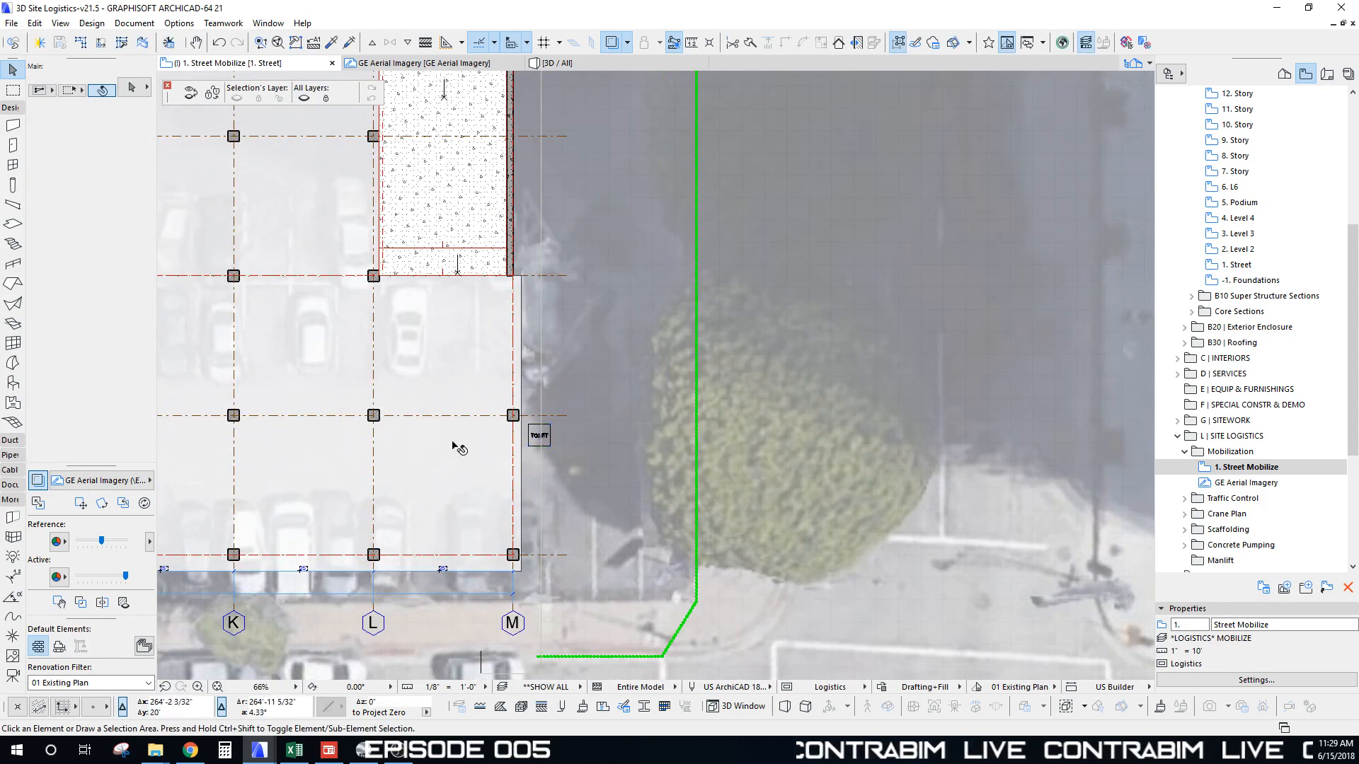
scroll(454, 444, "down", 6)
middle_click_drag(340, 322, 612, 353)
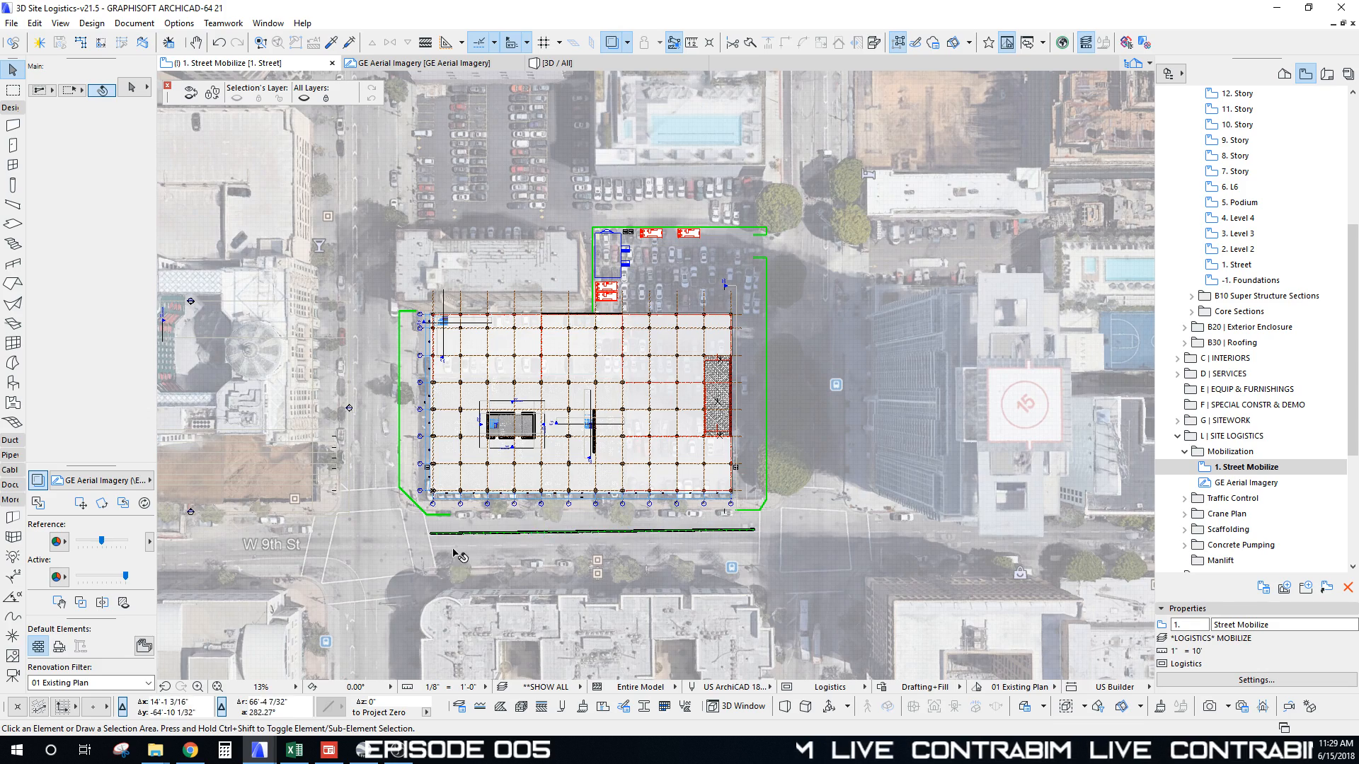
Step: Zoom out and pan up until the Logistics Module Builder table of sample objects shows
scroll(456, 554, "down", 3)
middle_click_drag(472, 590, 513, 346)
scroll(485, 310, "up", 10)
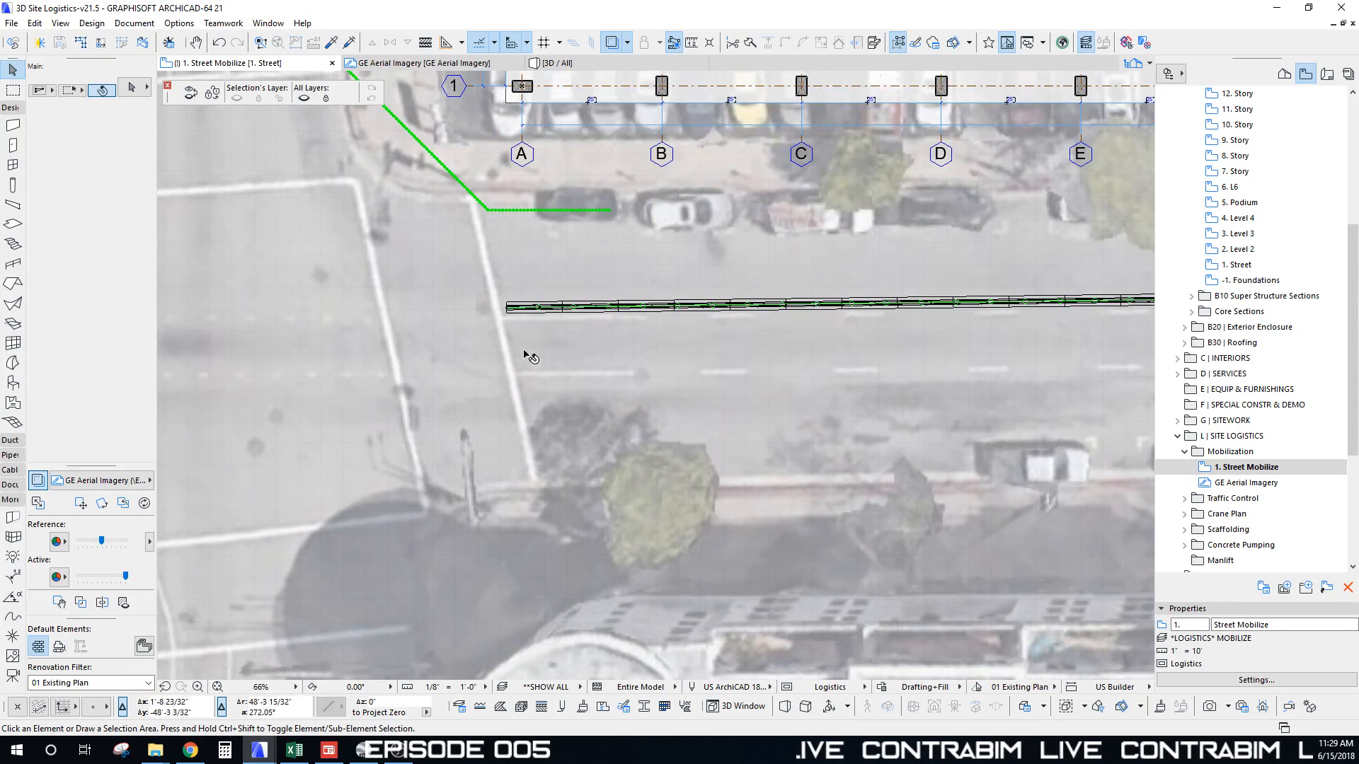
scroll(526, 346, "down", 9)
middle_click_drag(625, 609, 559, 248)
Step: Copy the sample traffic barrier from the module table to the street along the site
scroll(606, 419, "up", 8)
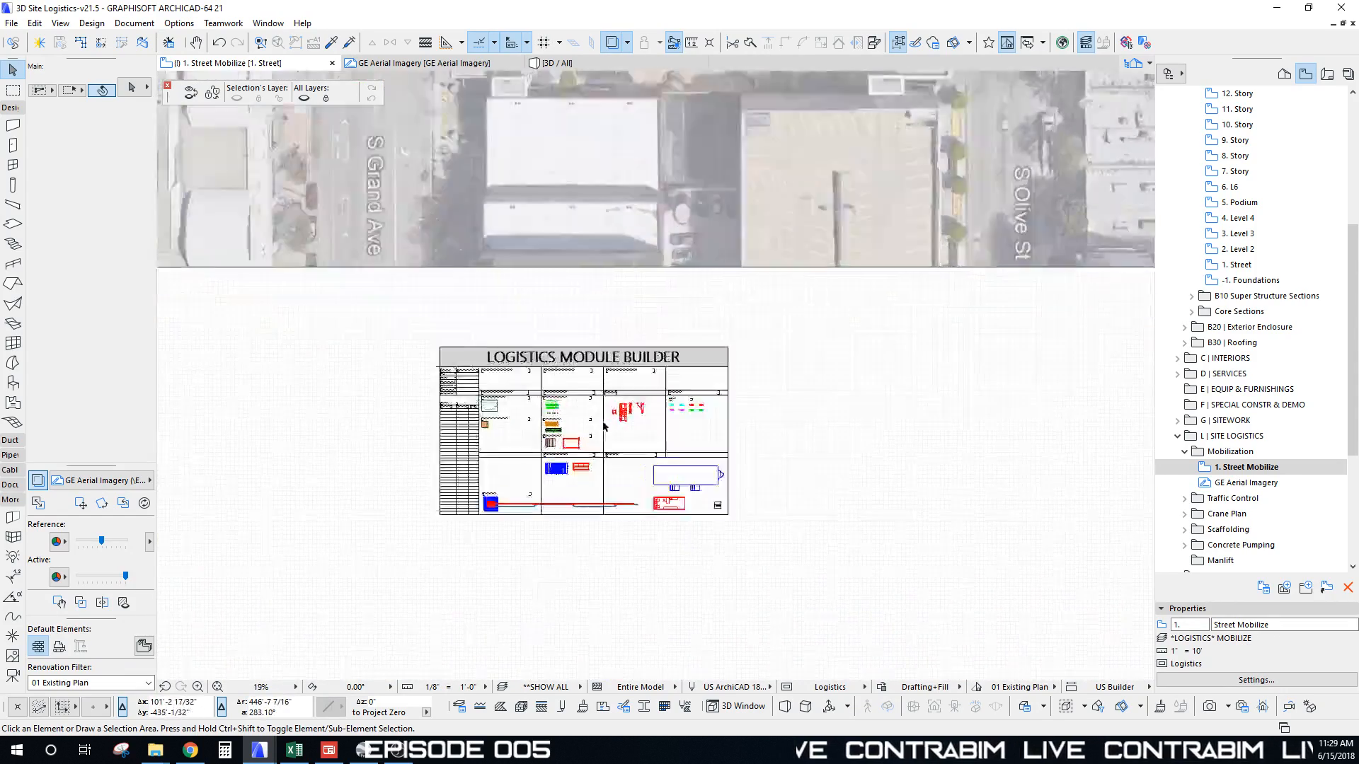
scroll(504, 430, "up", 9)
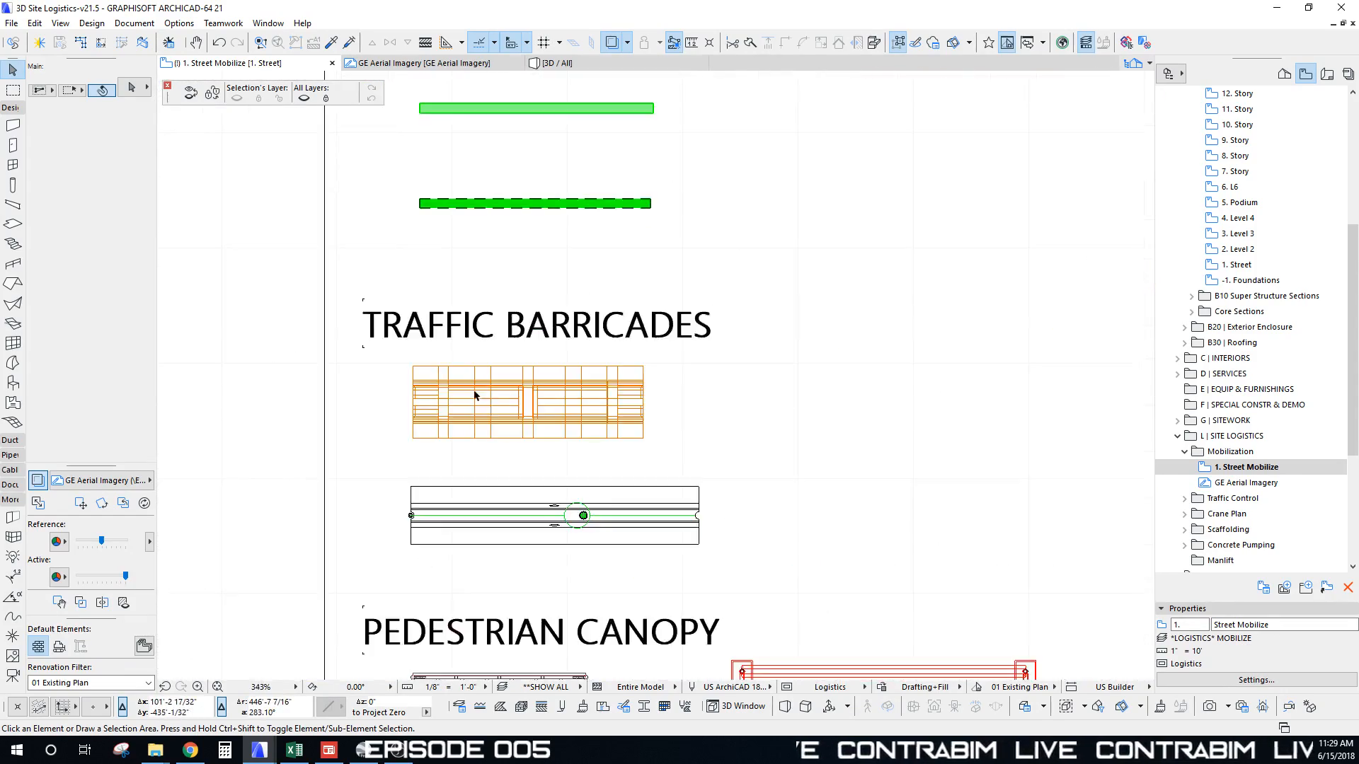
left_click(408, 378)
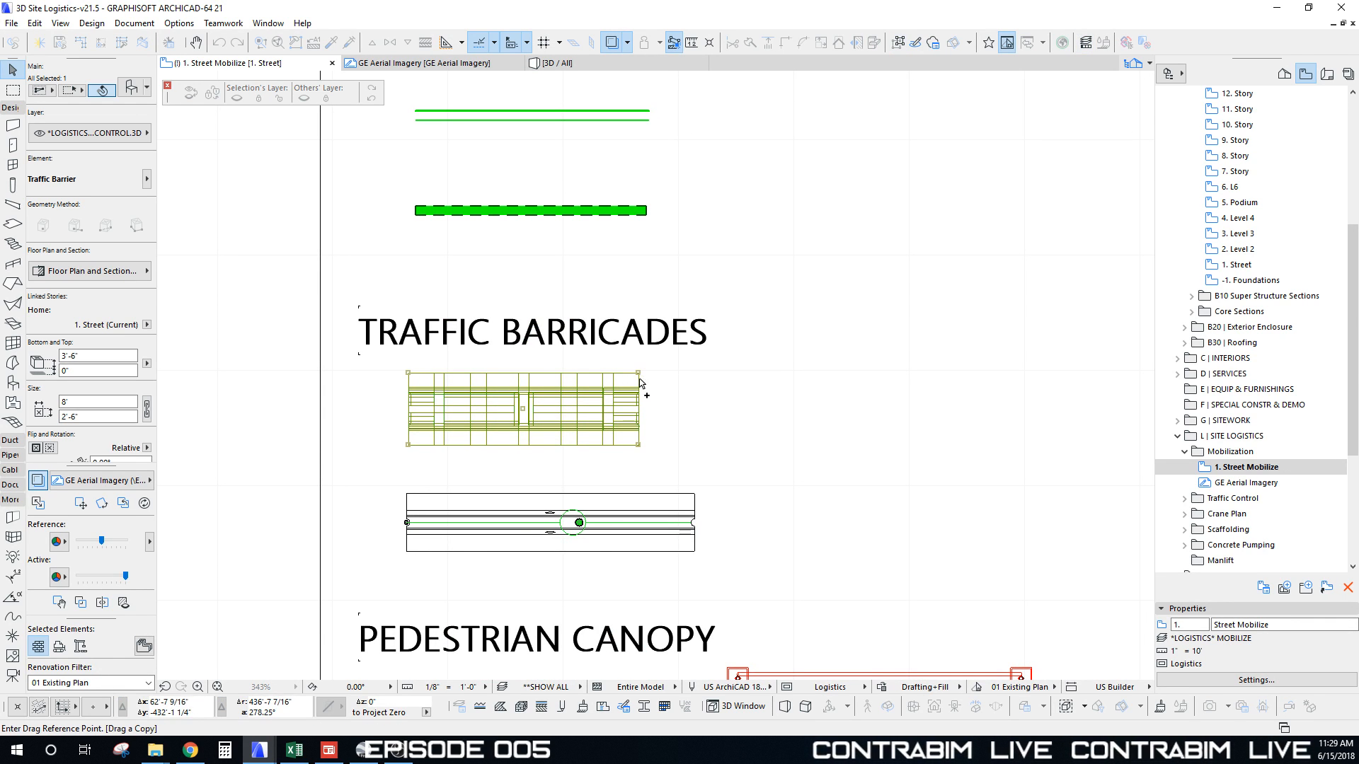
scroll(549, 433, "down", 14)
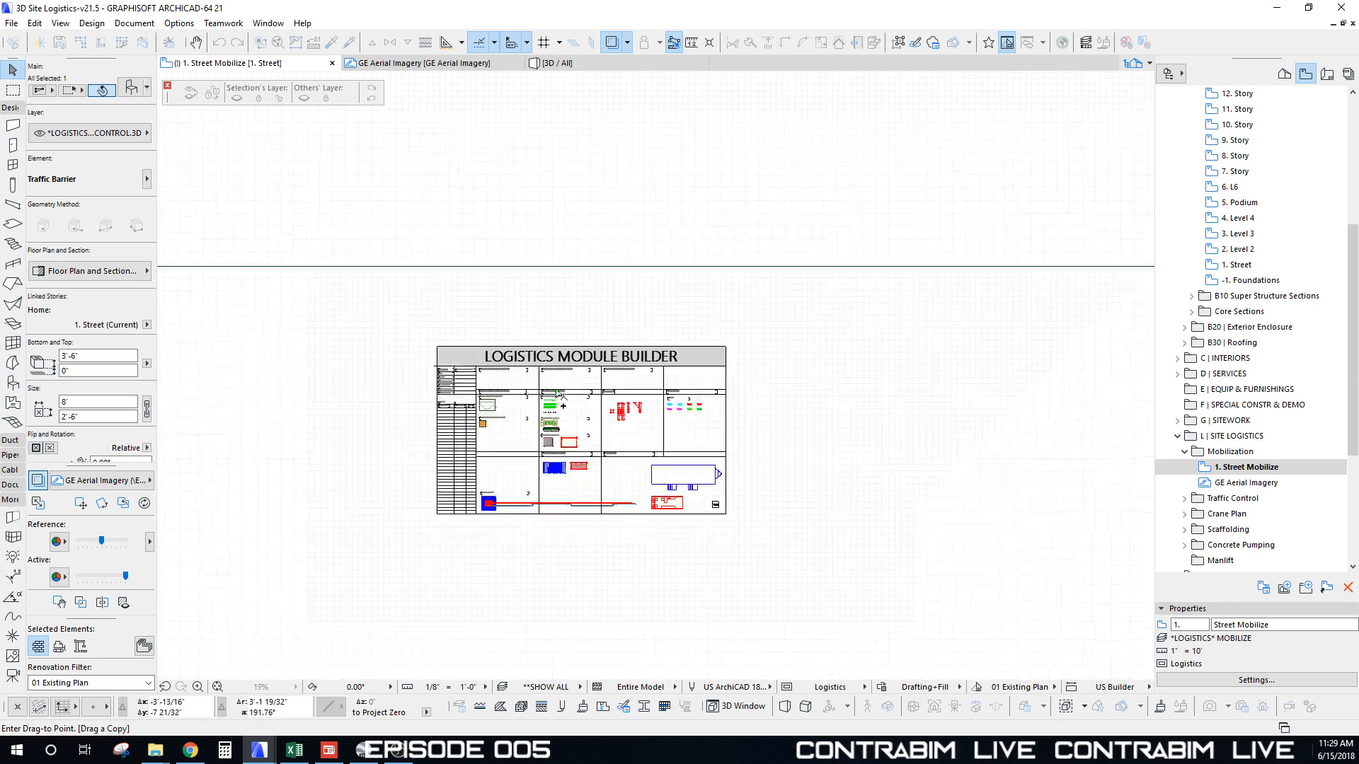
middle_click_drag(531, 84, 515, 524)
scroll(451, 225, "up", 4)
scroll(433, 263, "up", 12)
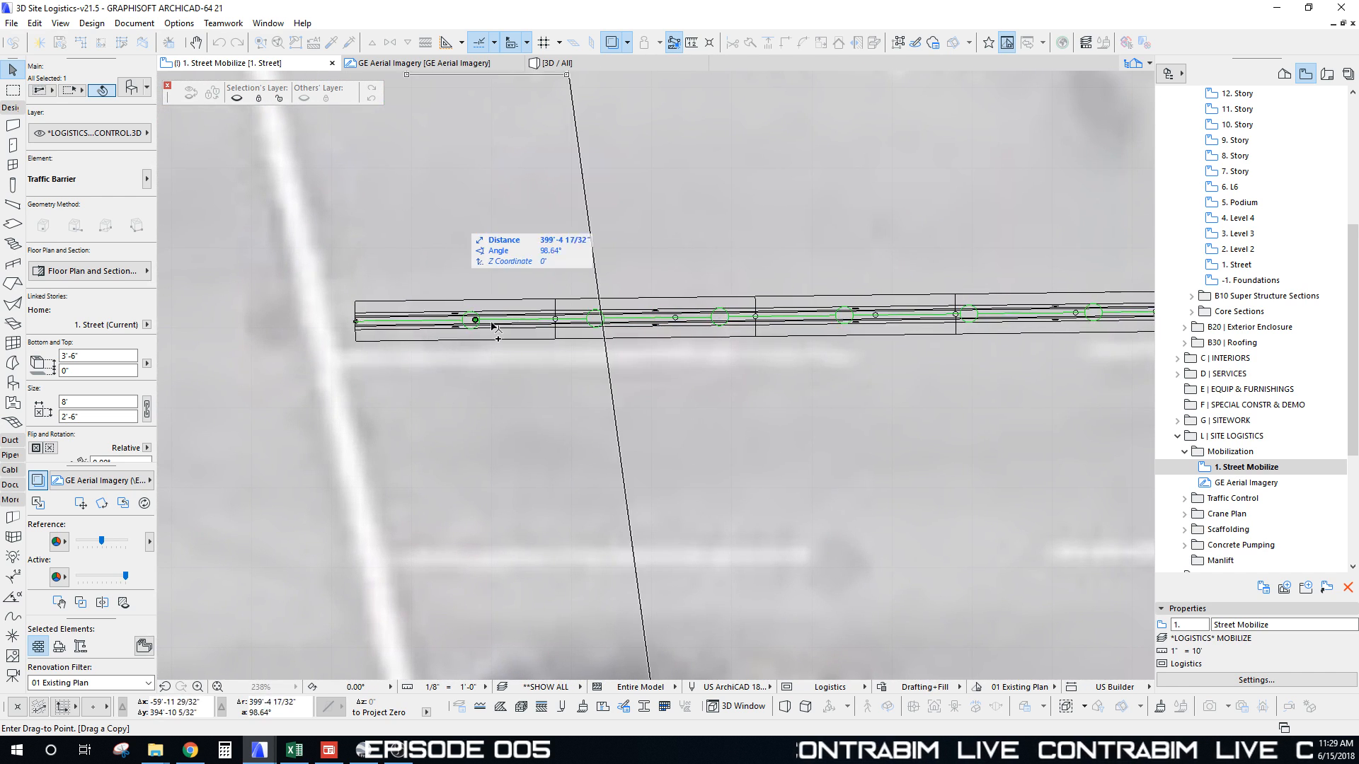
left_click(555, 386)
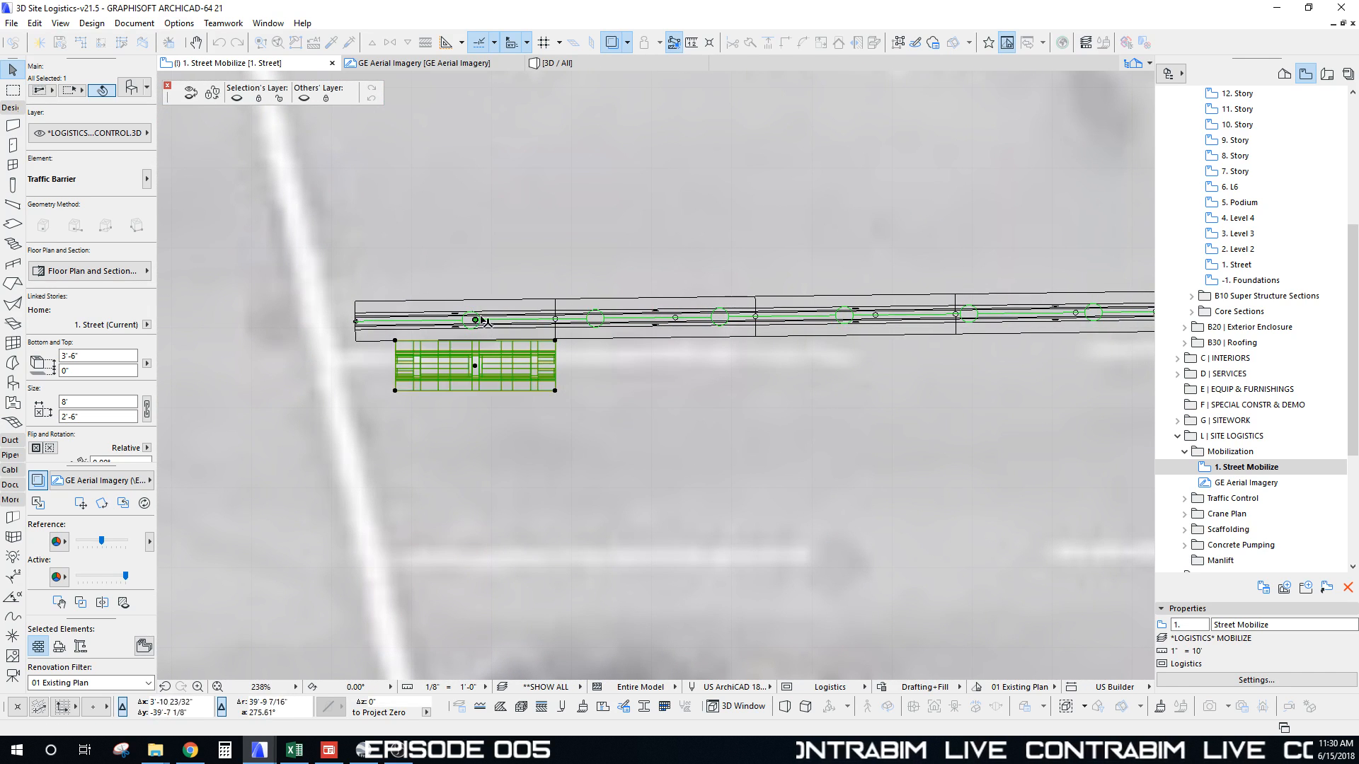
Step: Delete the two leftmost canopy sections along the street
left_click(373, 317)
key("Delete")
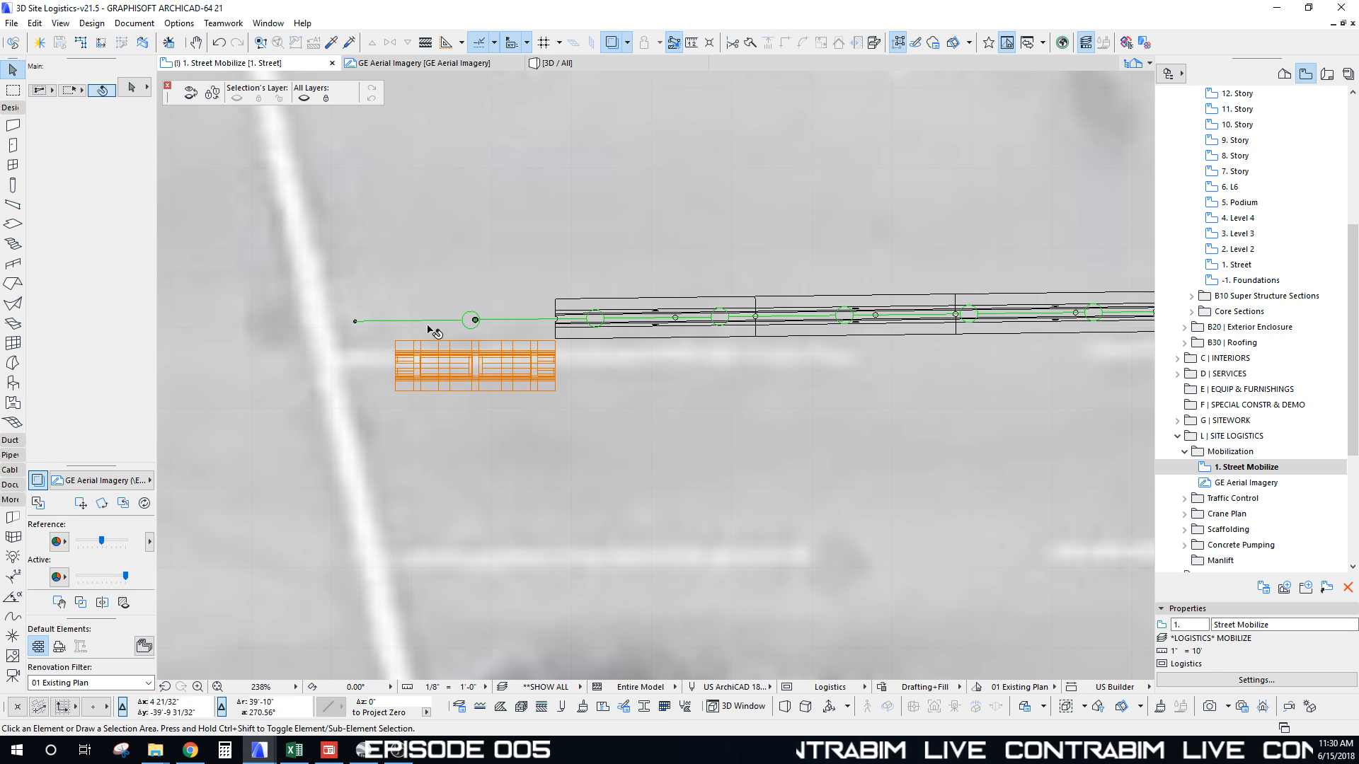
left_click(555, 370)
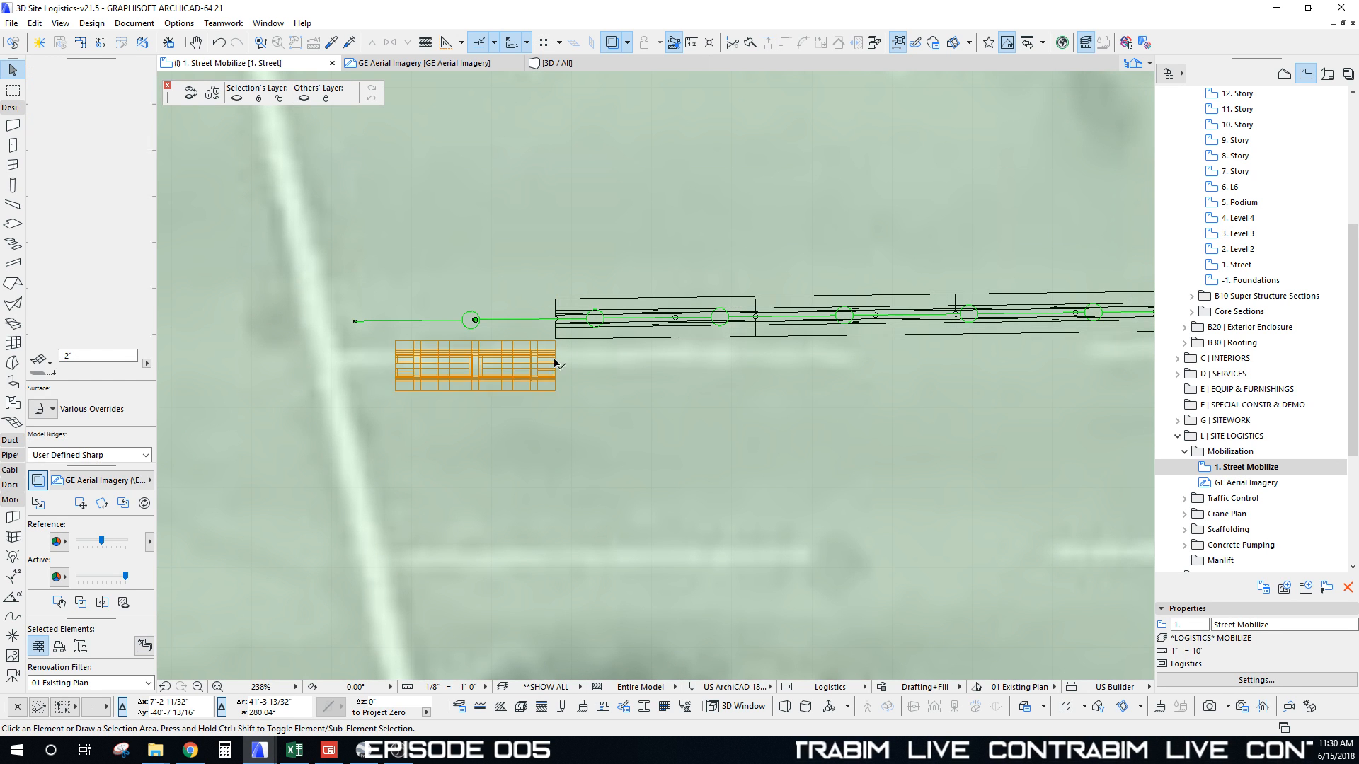
left_click(555, 344)
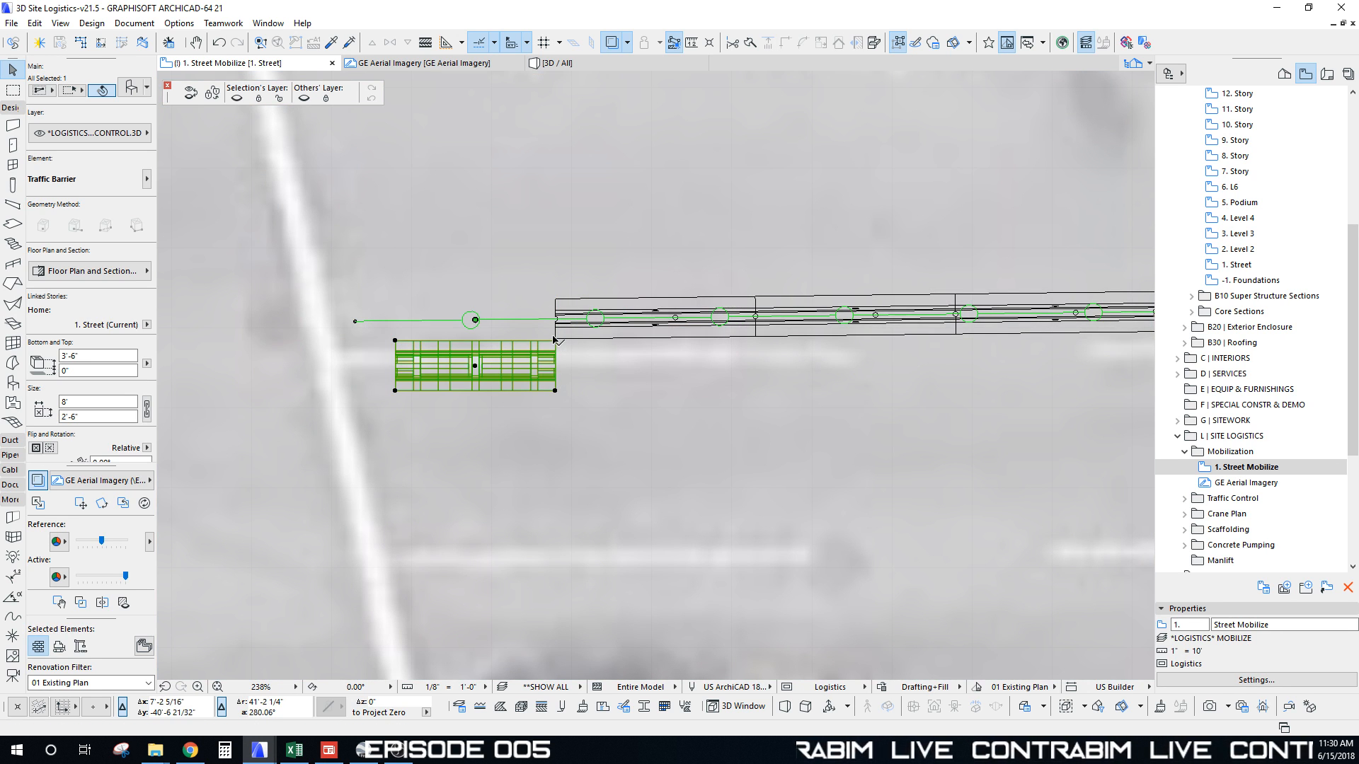
scroll(554, 340, "up", 4)
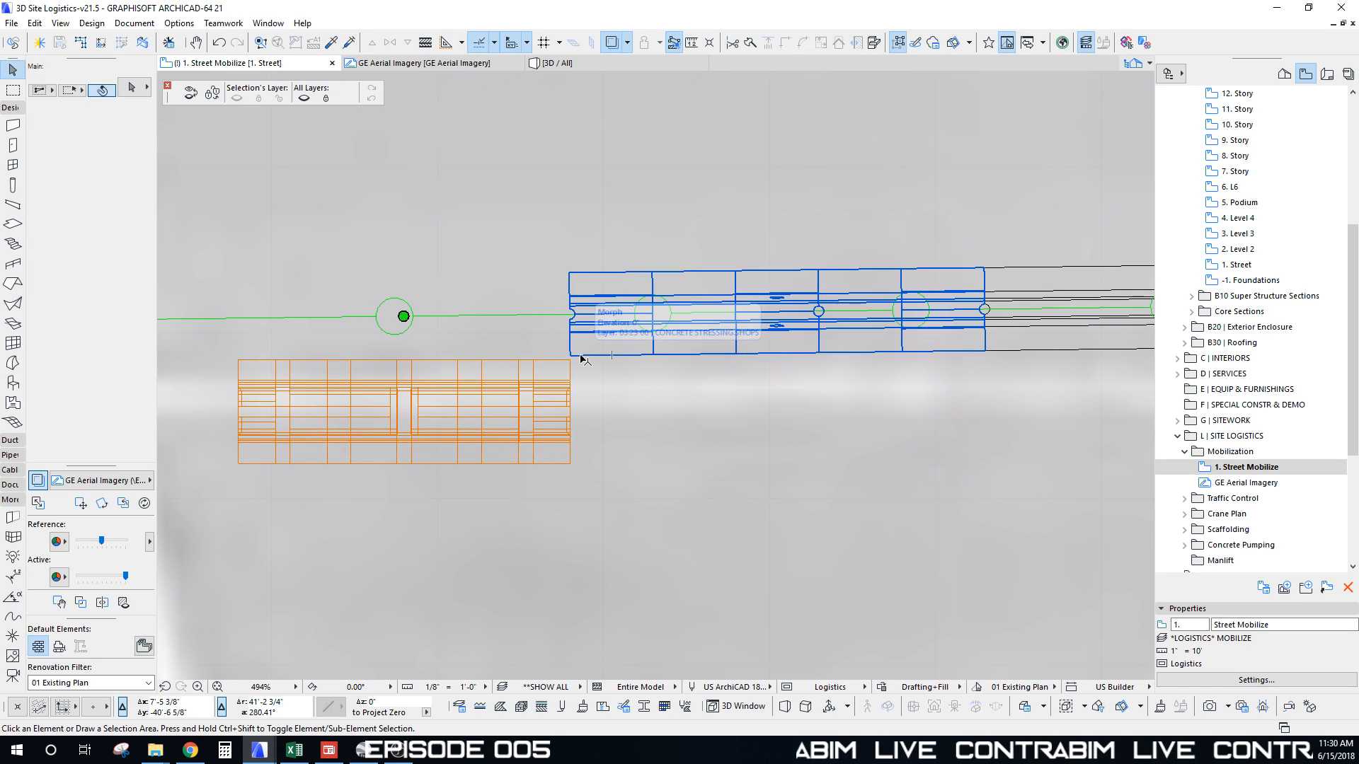
left_click(581, 358)
key("Delete")
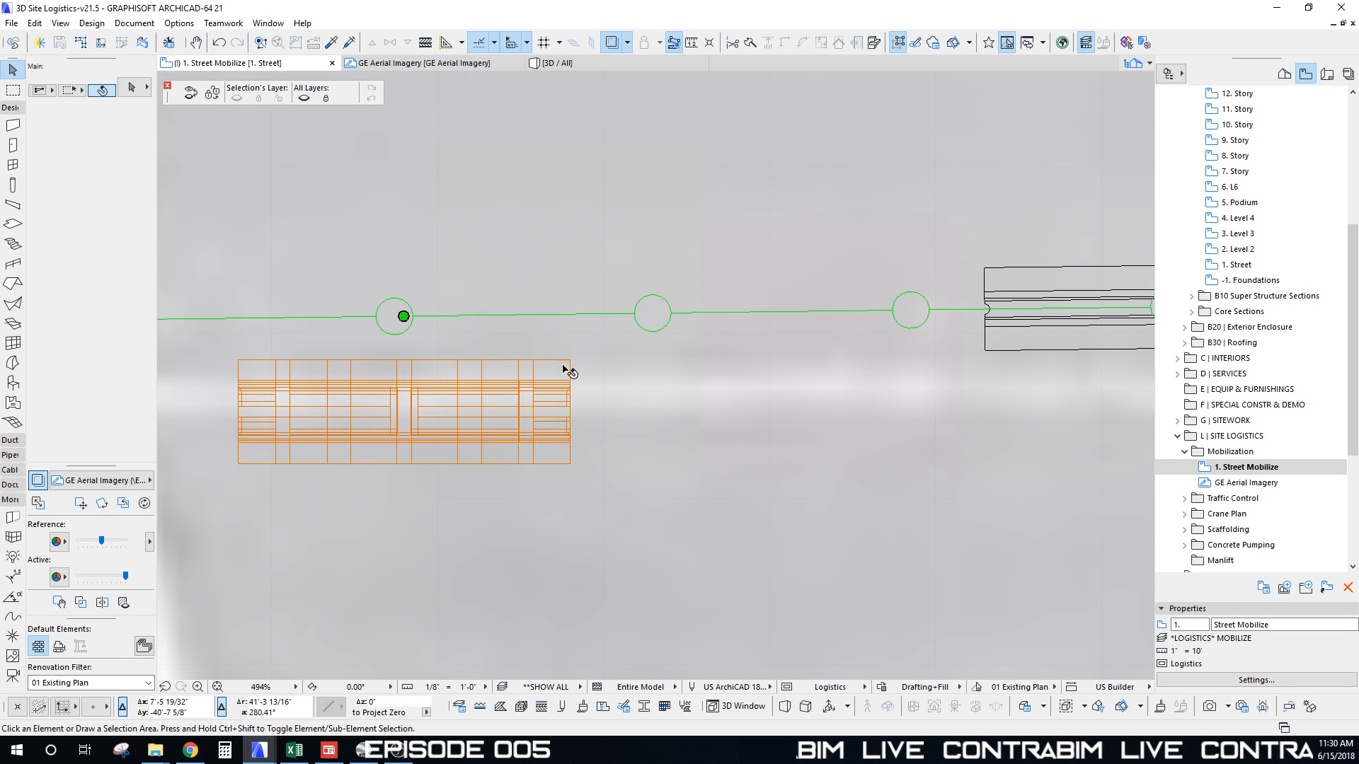
Step: Move the barrier into the street gap and copy it twice further left, 8' apart
left_click(569, 464)
left_click(570, 464)
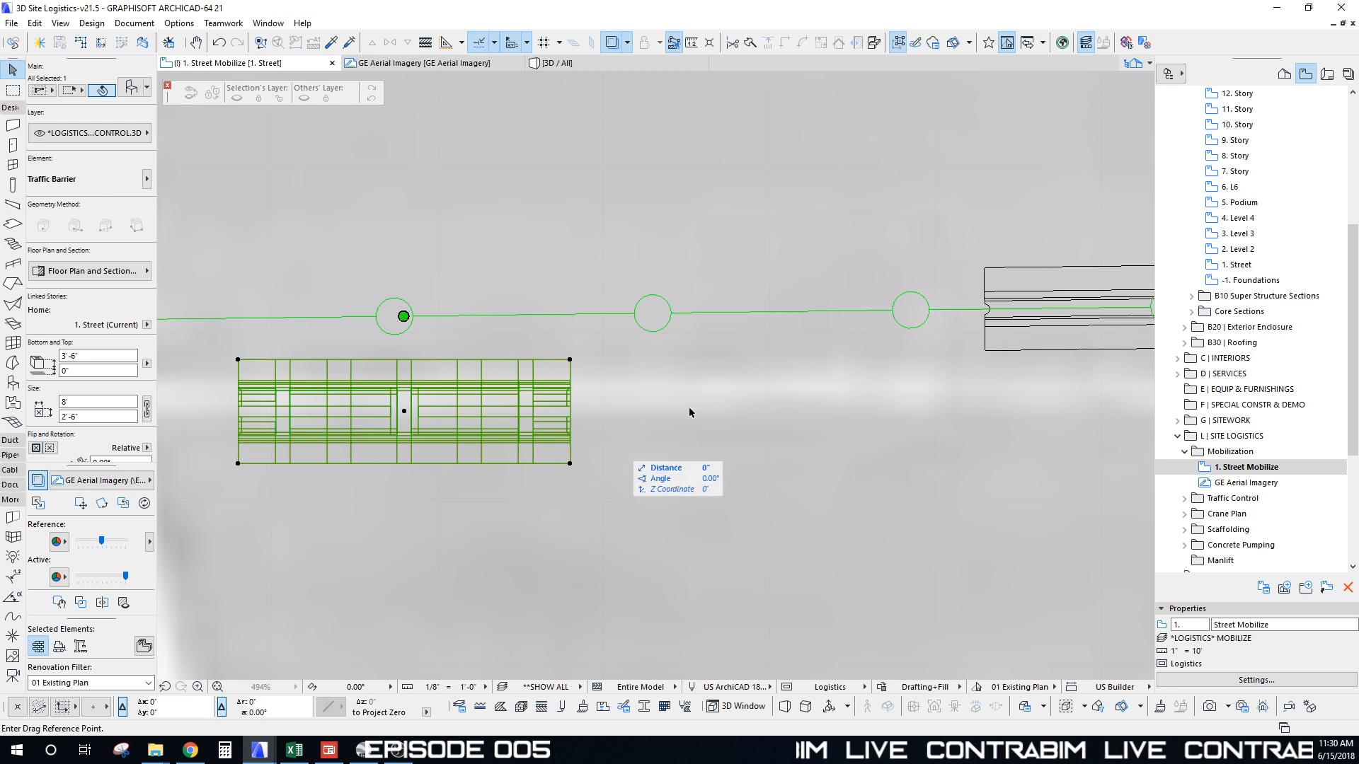
left_click(984, 350)
key("ctrl+shift+d")
left_click(985, 350)
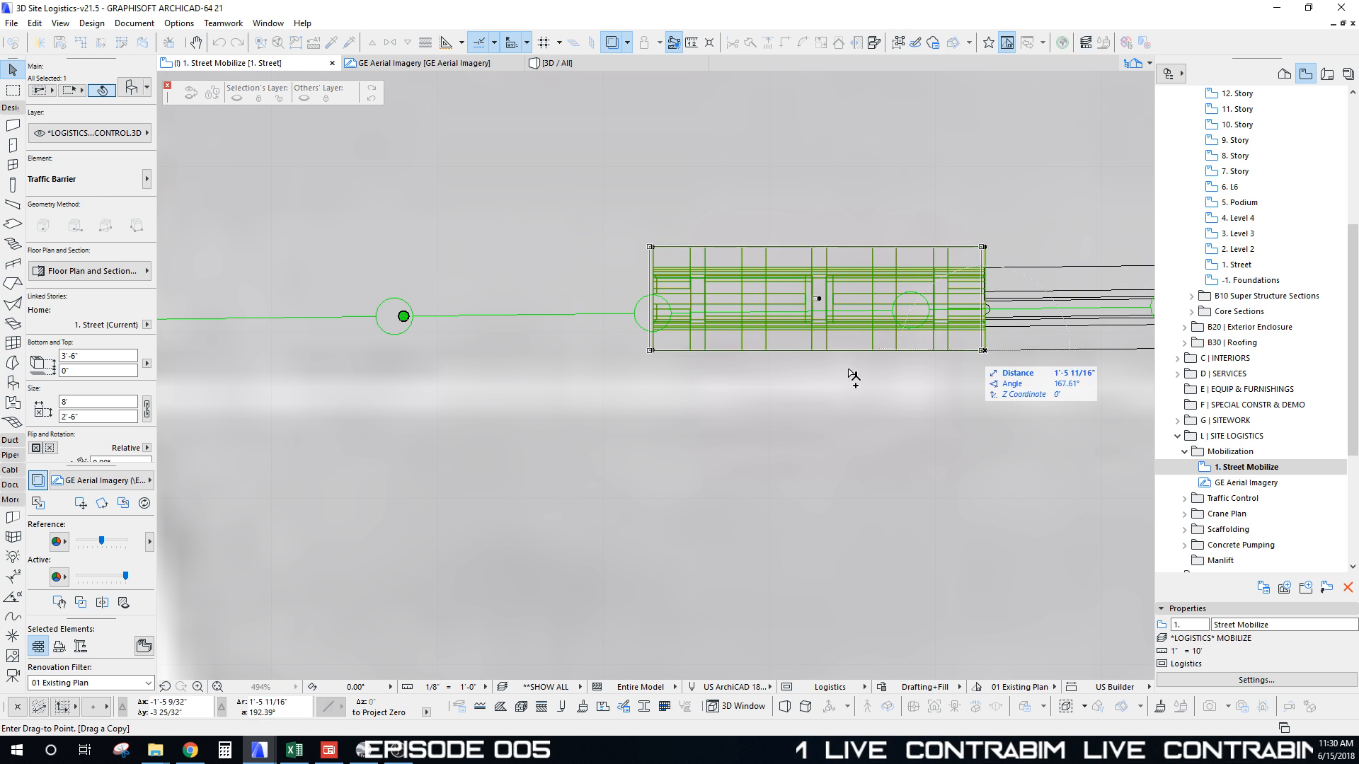
left_click(653, 350)
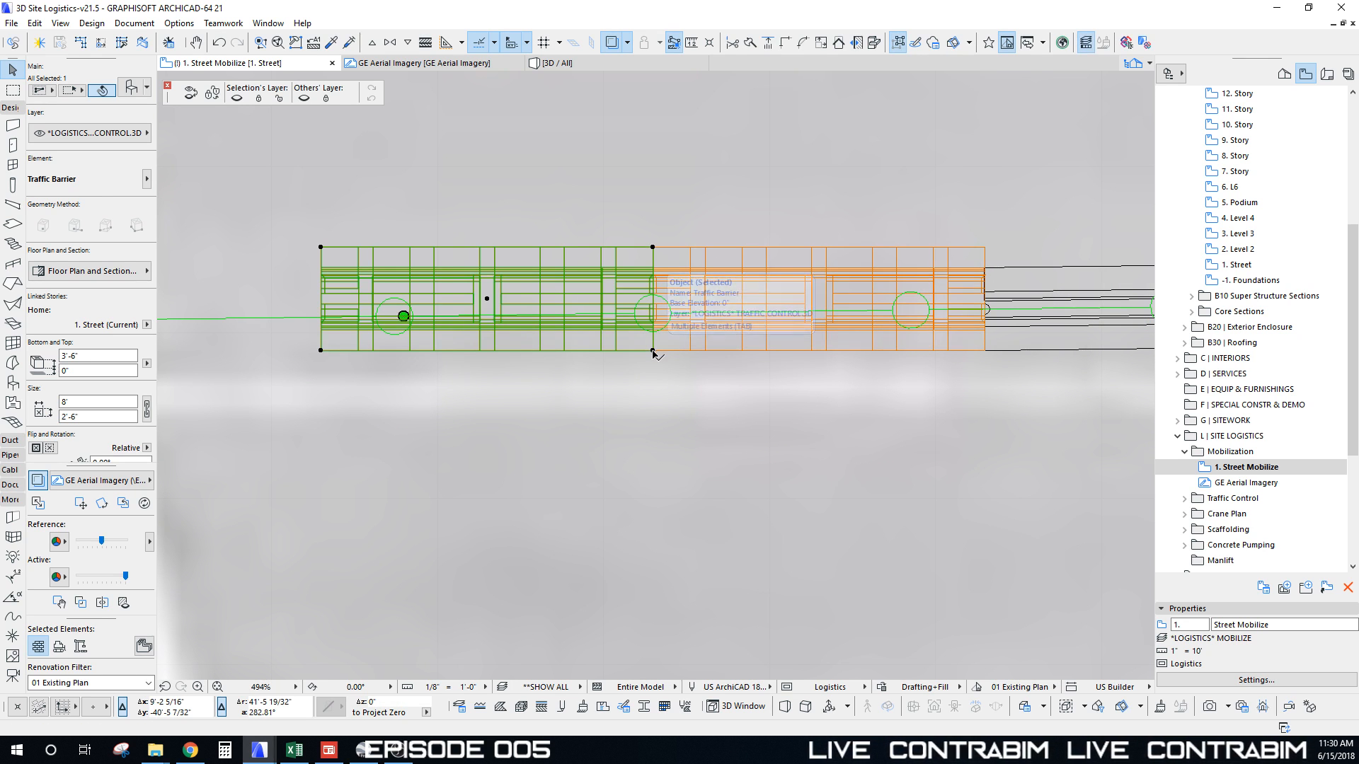
scroll(655, 352, "down", 3)
left_click(658, 352)
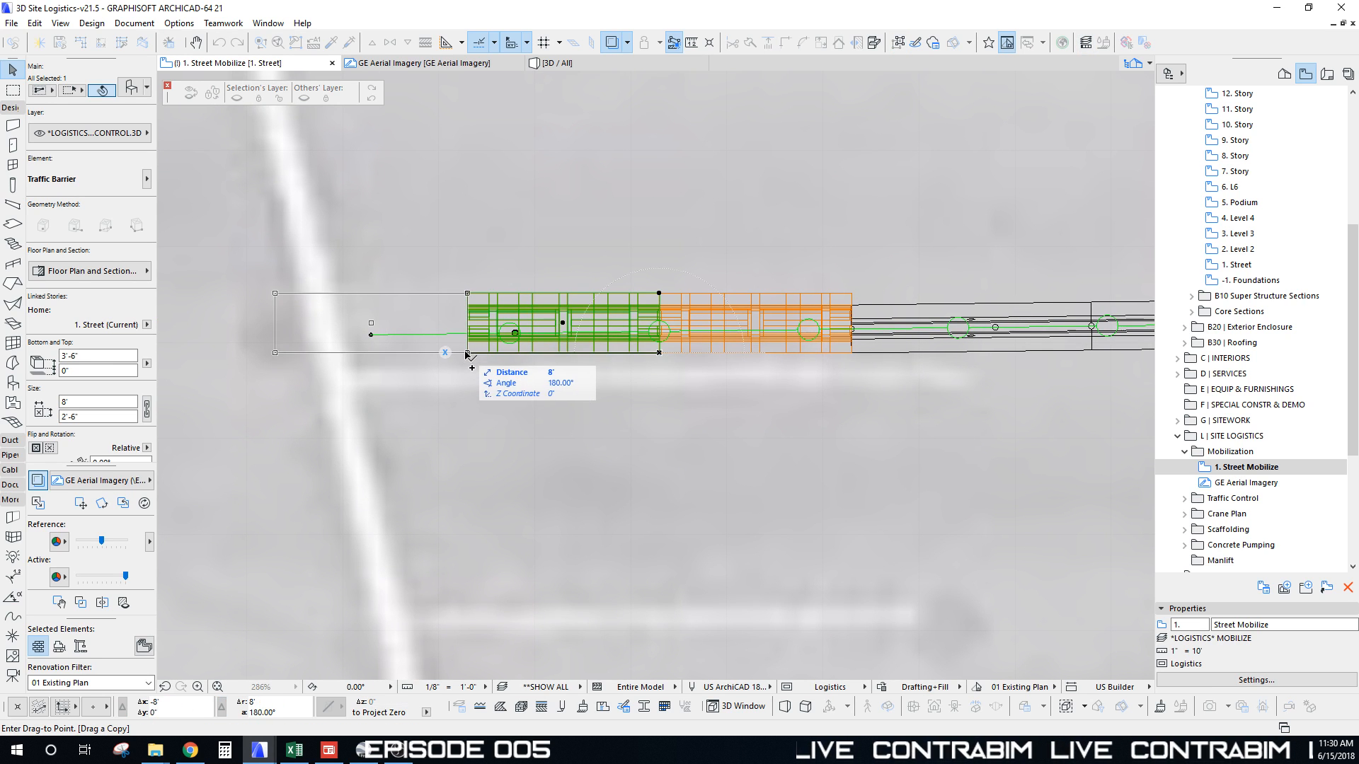
left_click(467, 352)
Step: Select the three barriers and rotate them slightly together
left_click(626, 356, "shift")
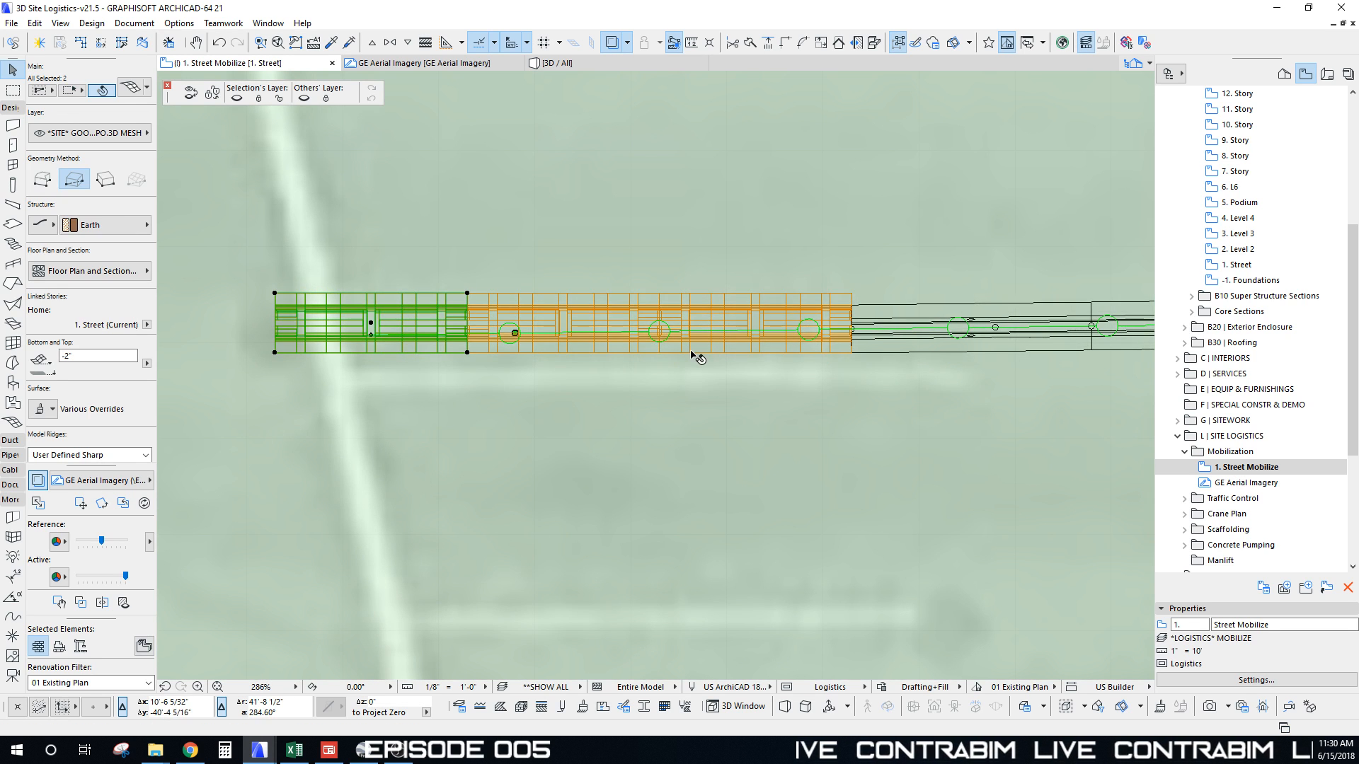
key("Escape")
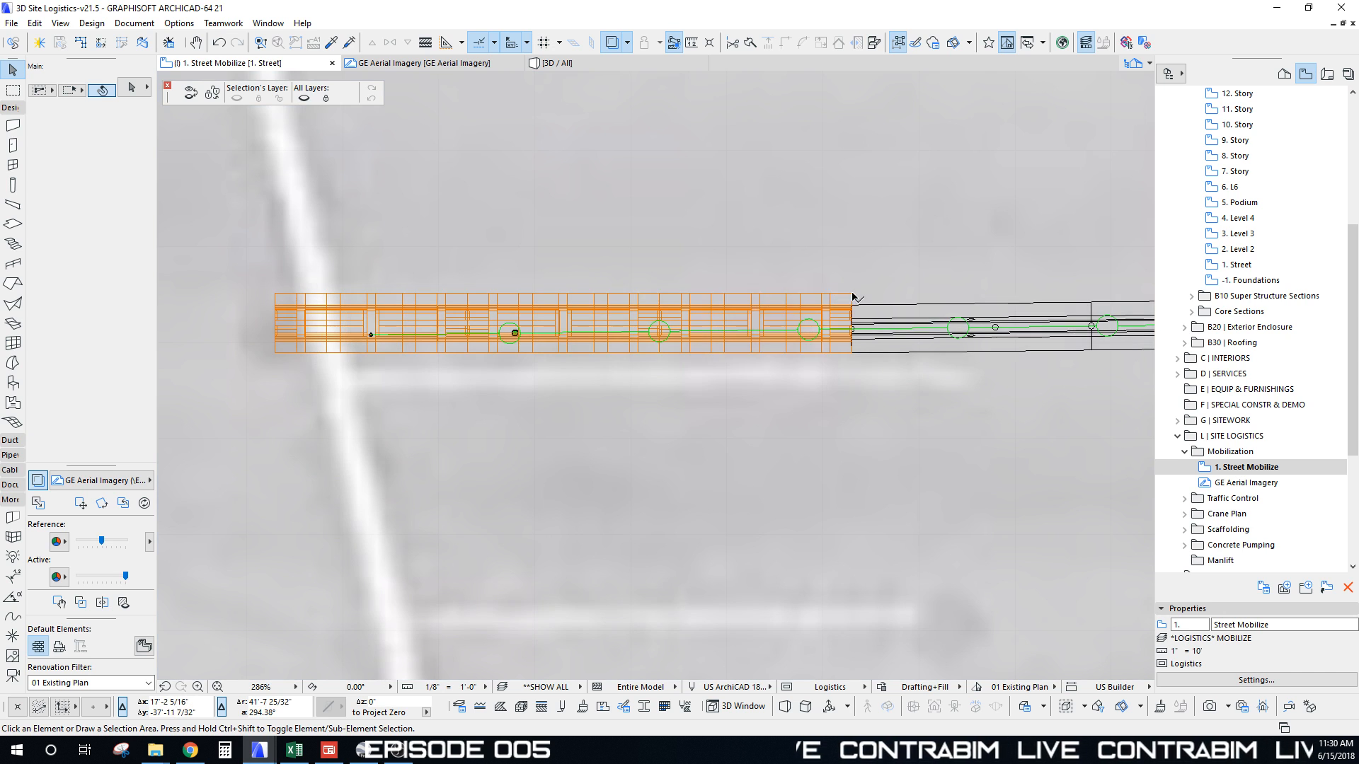
left_click(850, 294)
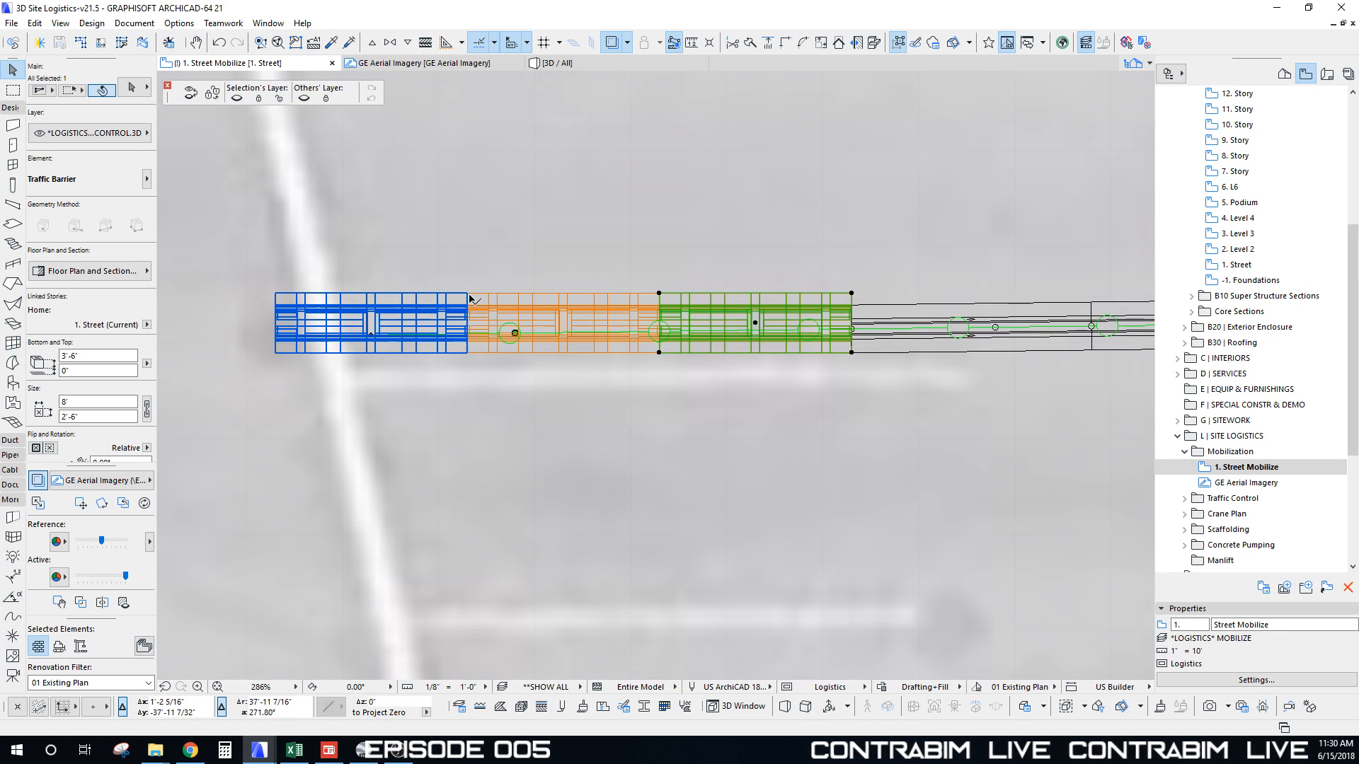
left_click(469, 298, "shift")
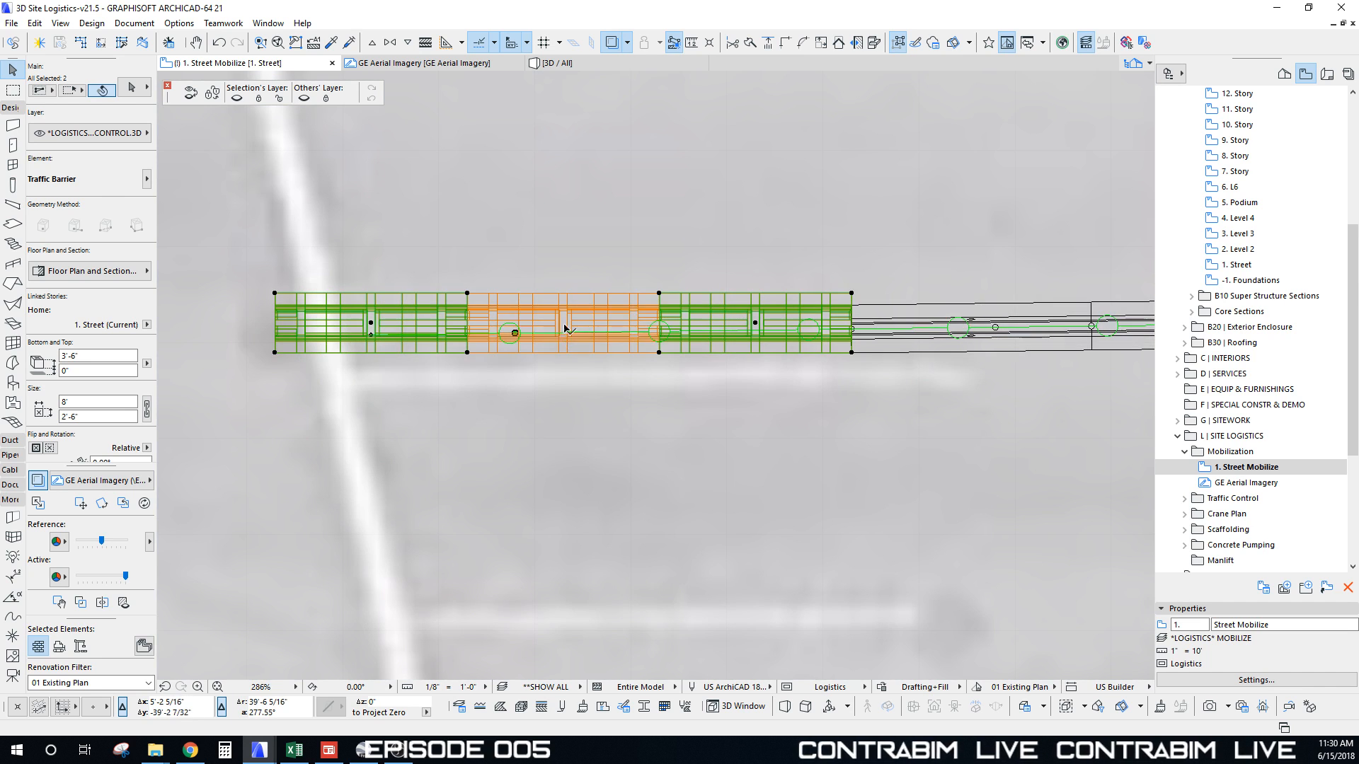
left_click(565, 328, "shift")
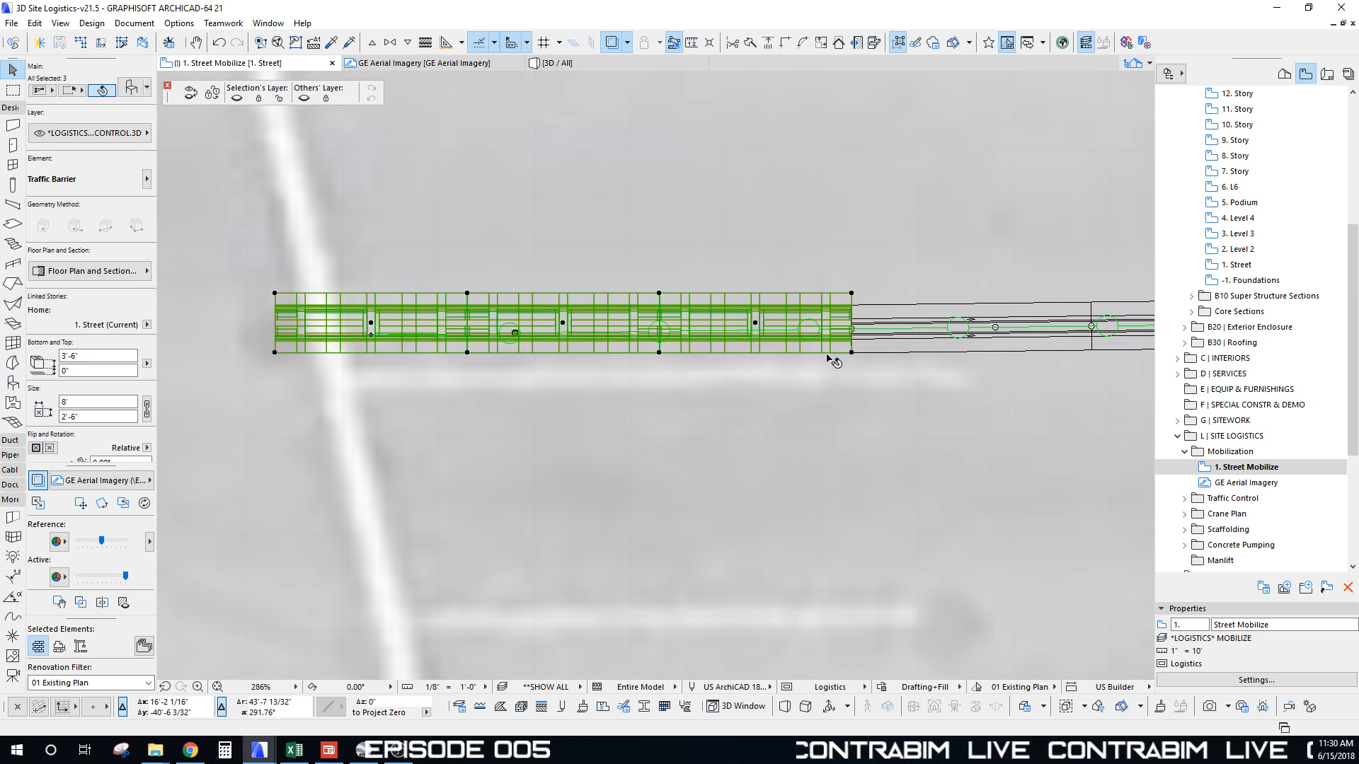
key("ctrl+e")
left_click(852, 352)
left_click(275, 352)
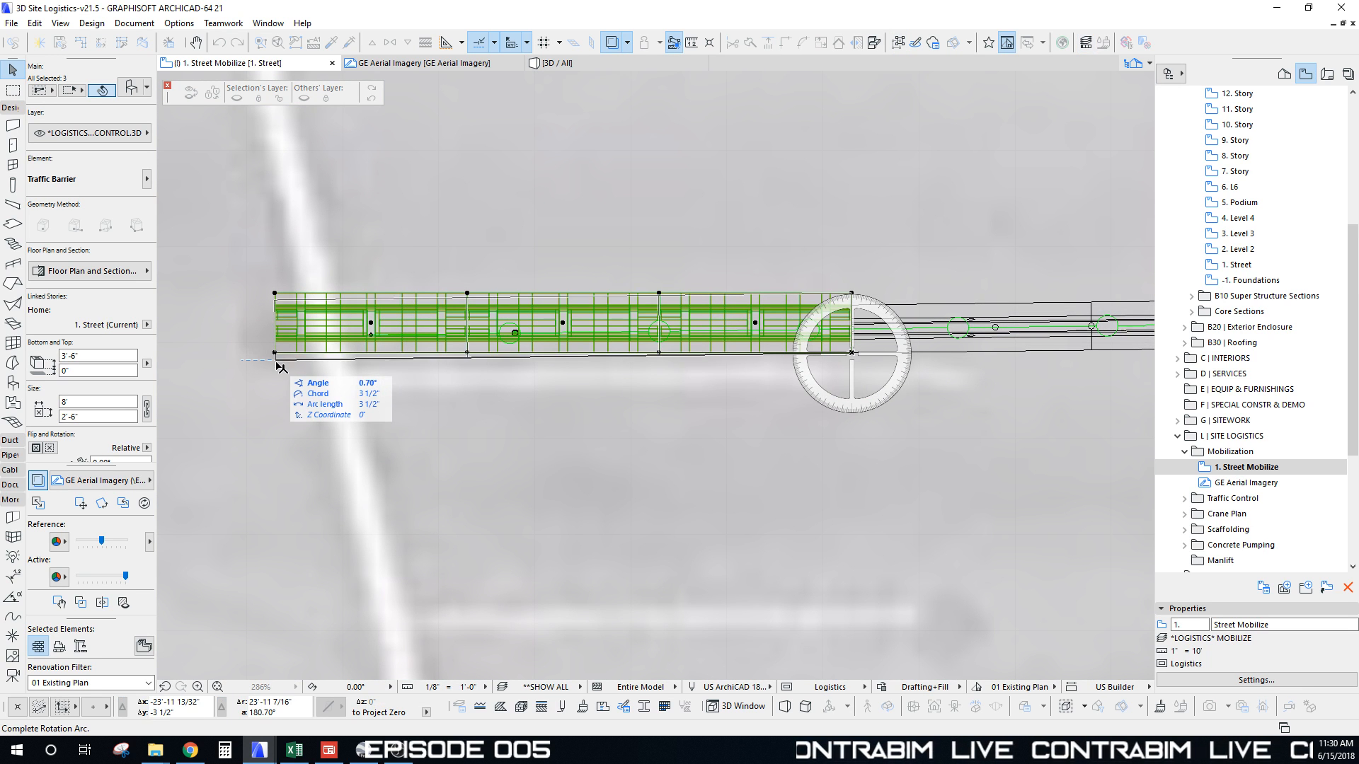
left_click(276, 366)
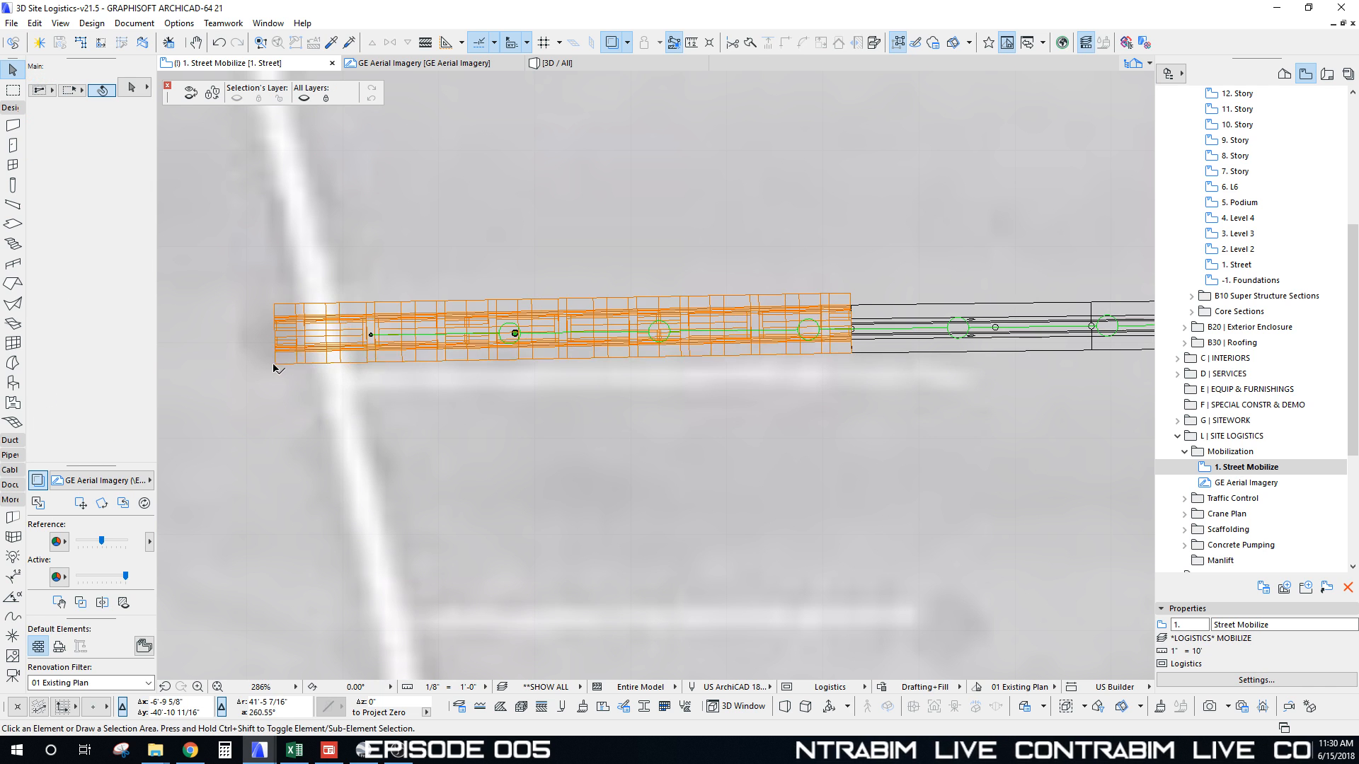
Step: Shorten the left barrier by pulling its end inward, then switch to the 3D view
left_click(279, 368)
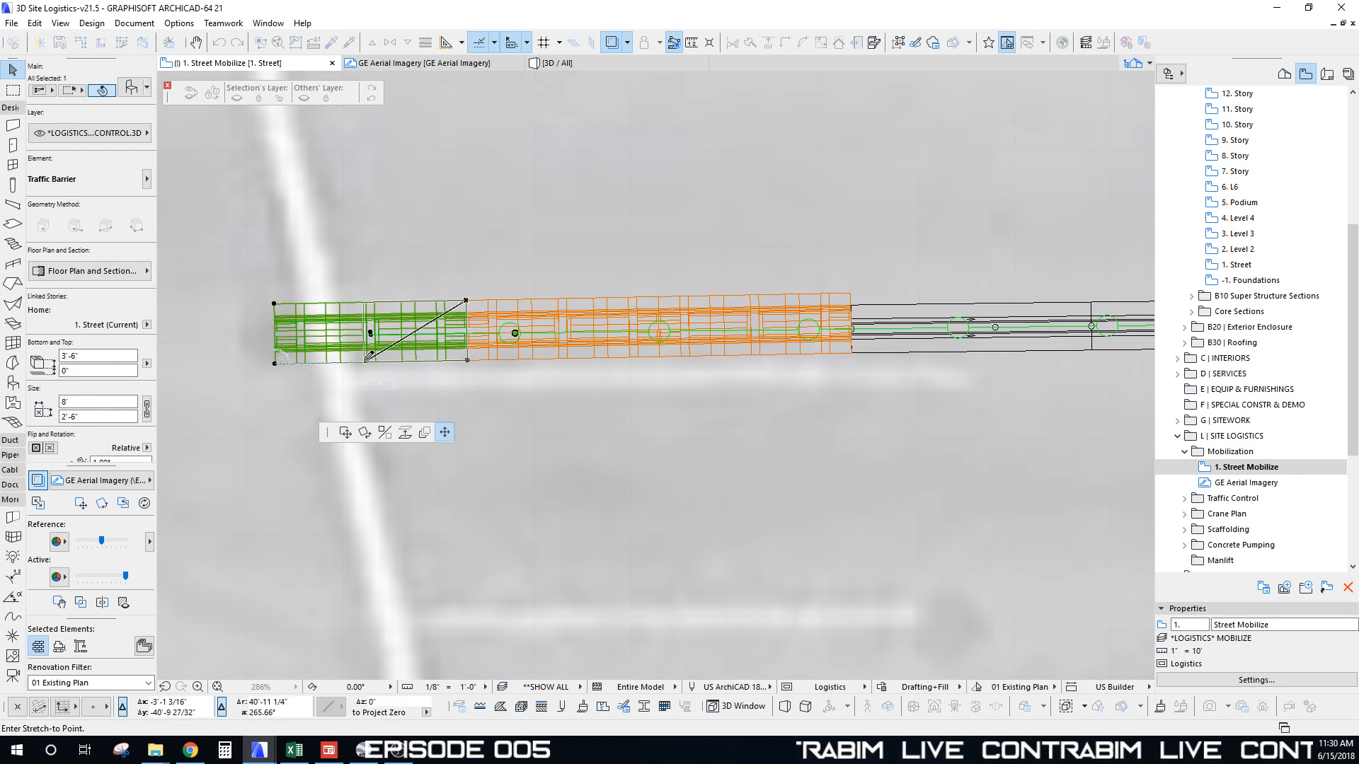
left_click(365, 358)
key("Escape")
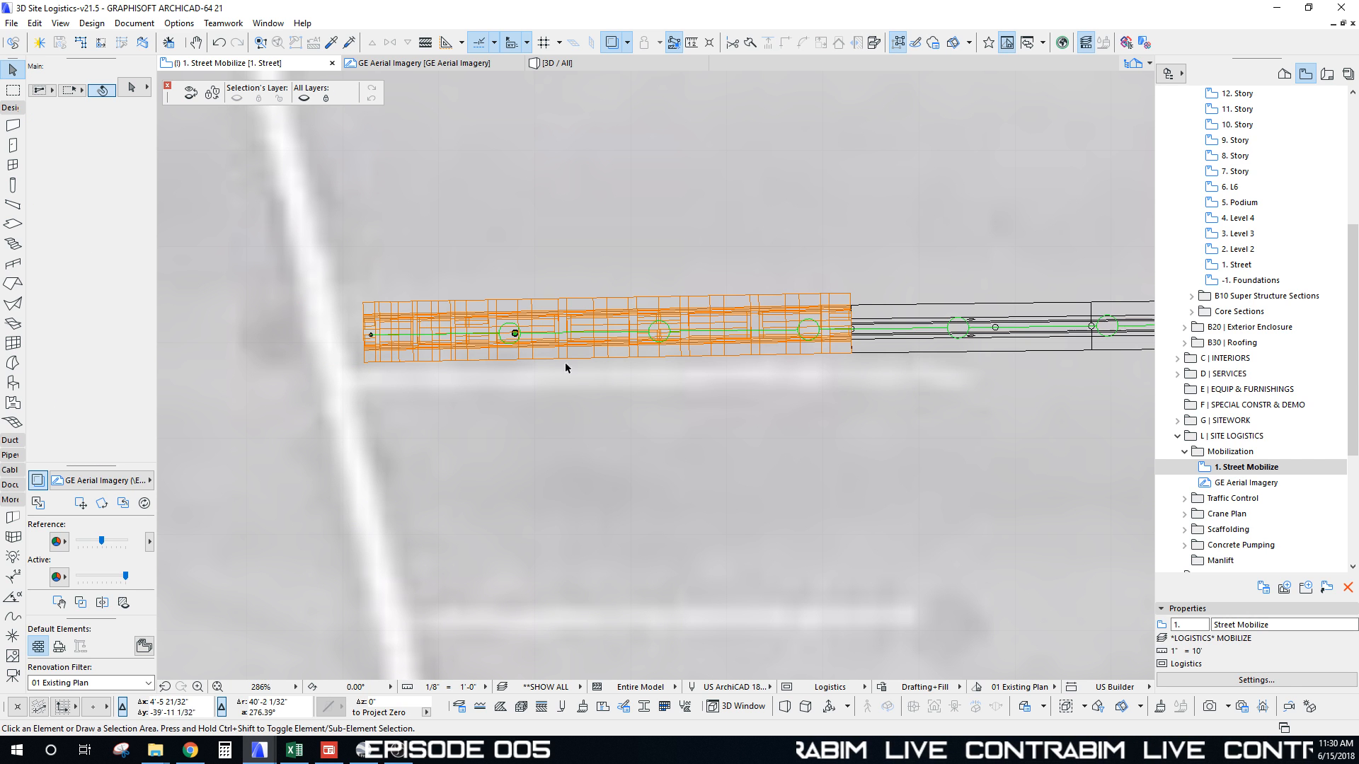
key("F3")
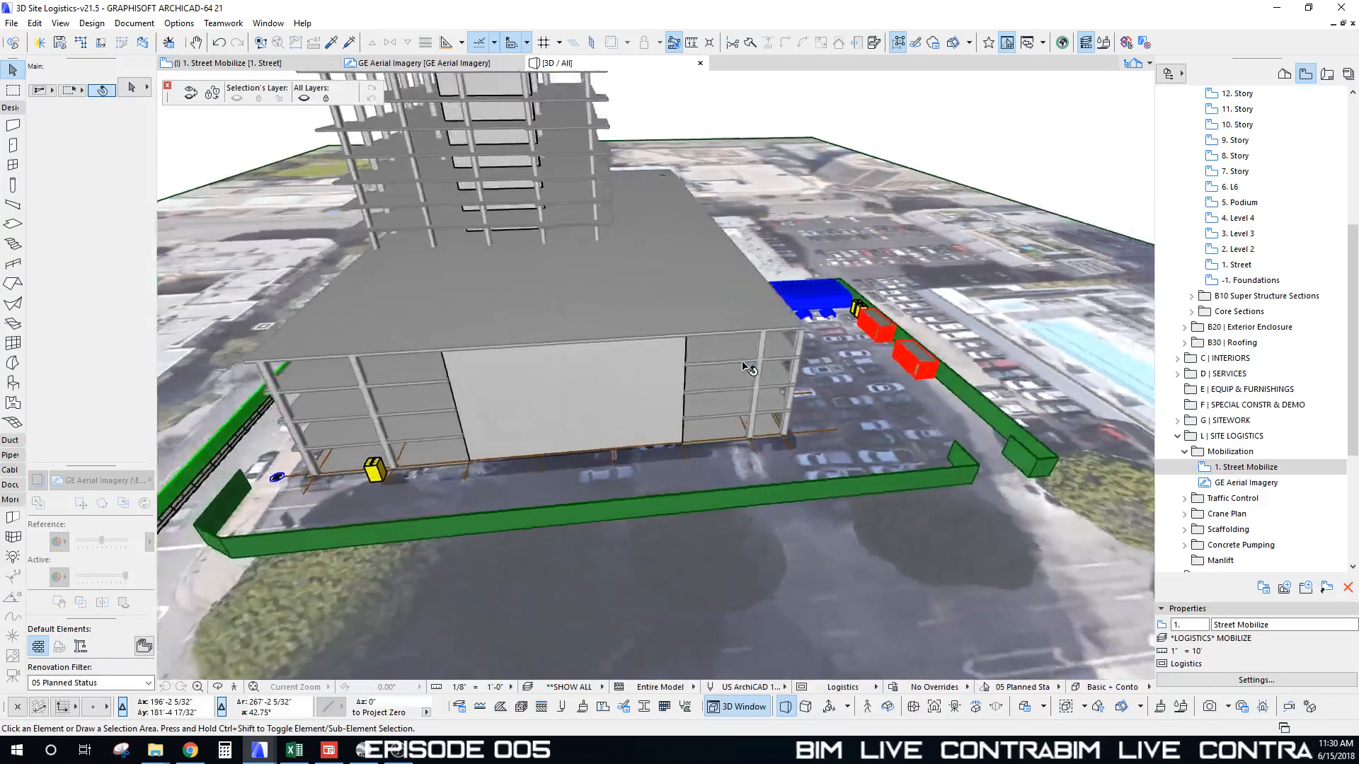
Step: Orbit the 3D model to inspect the orange barrier from the street side
middle_click_drag(743, 367, 743, 367, "shift")
scroll(440, 385, "up", 2)
middle_click_drag(479, 391, 928, 312, "shift")
middle_click_drag(796, 431, 798, 434, "shift")
Step: Return to the floor plan and pan up to the Logistics Module Builder sheet
key("F2")
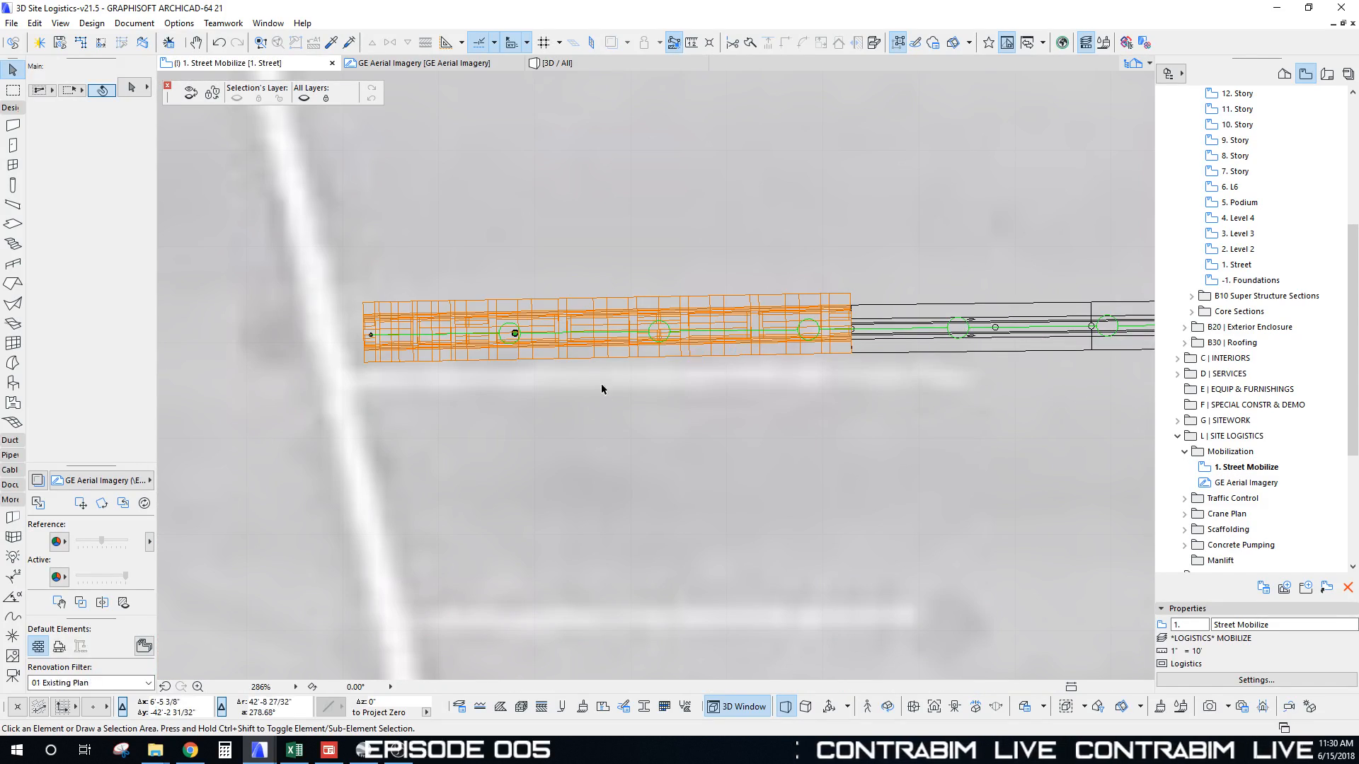
scroll(593, 394, "down", 10)
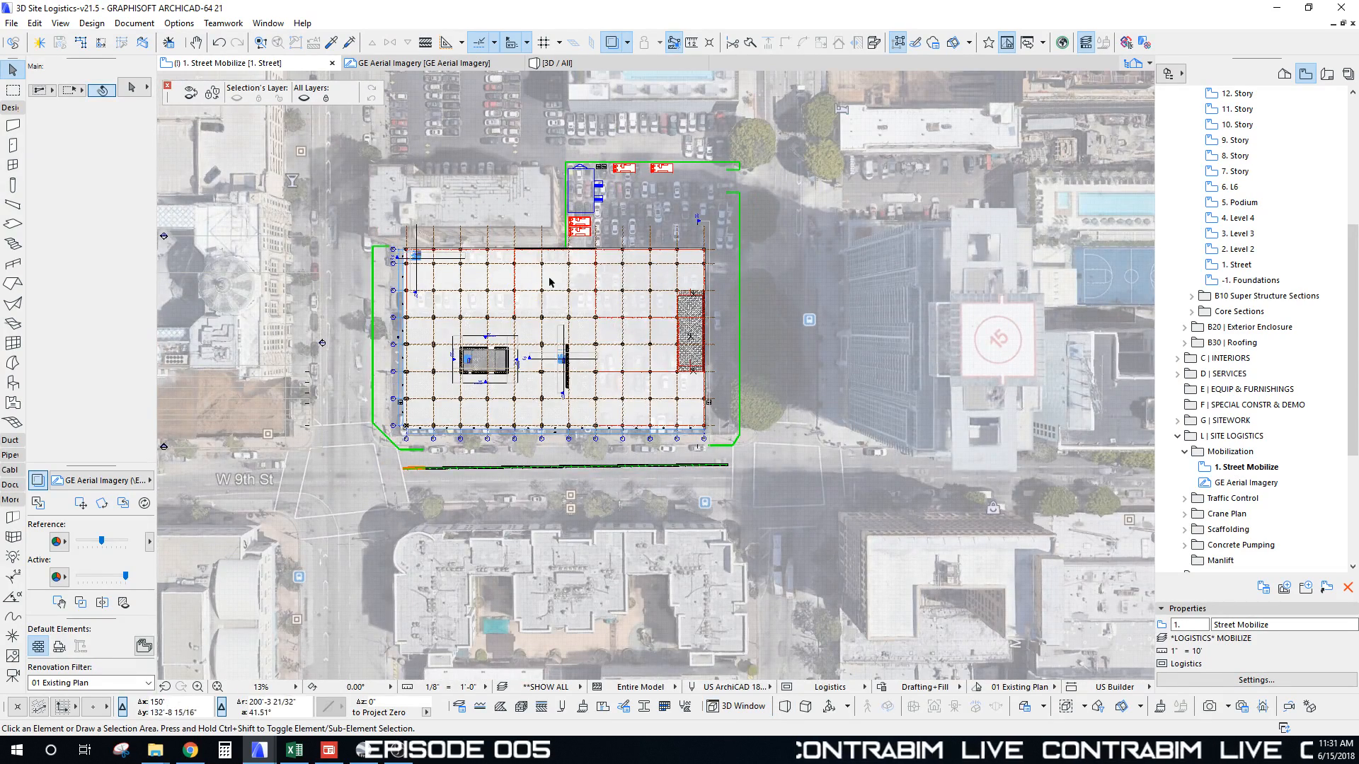
middle_click_drag(538, 331, 601, 353)
scroll(541, 324, "up", 1)
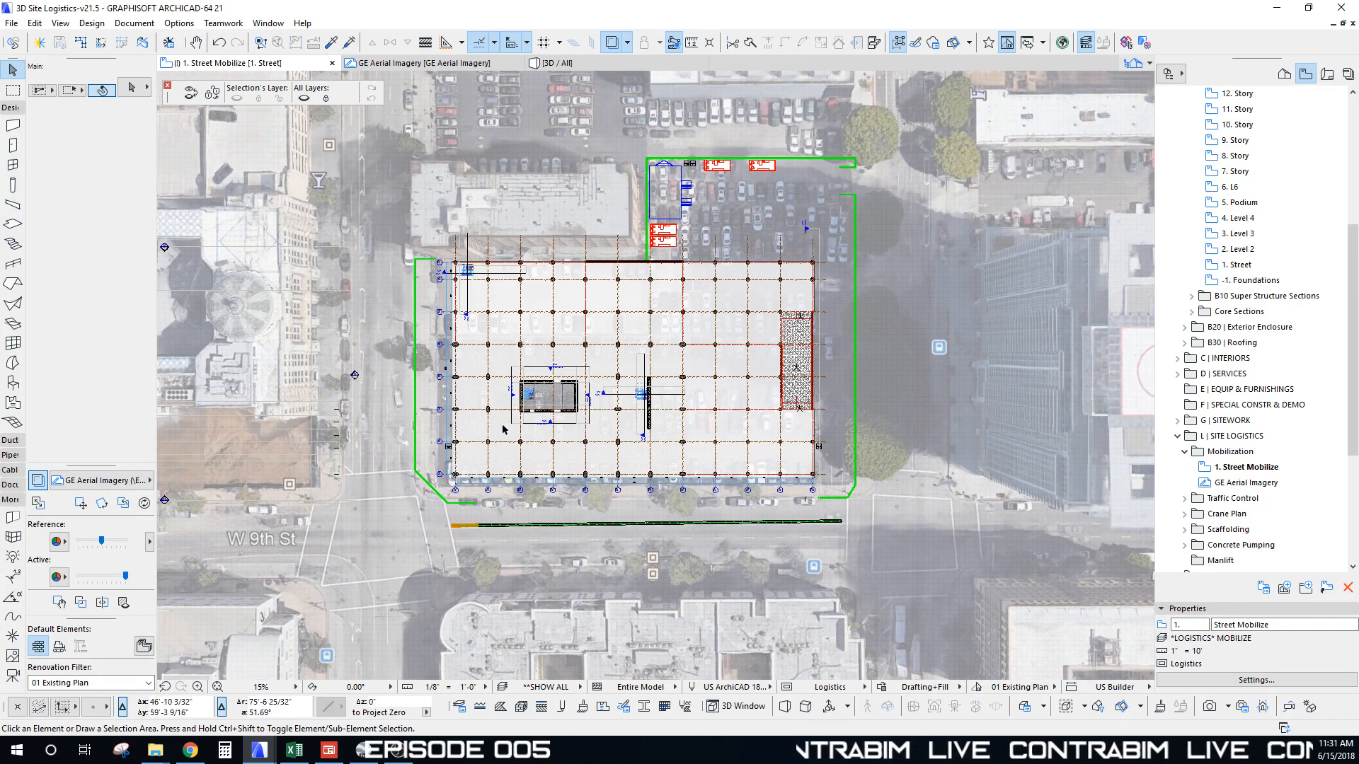
middle_click_drag(479, 497, 493, 403)
middle_click_drag(536, 569, 519, 258)
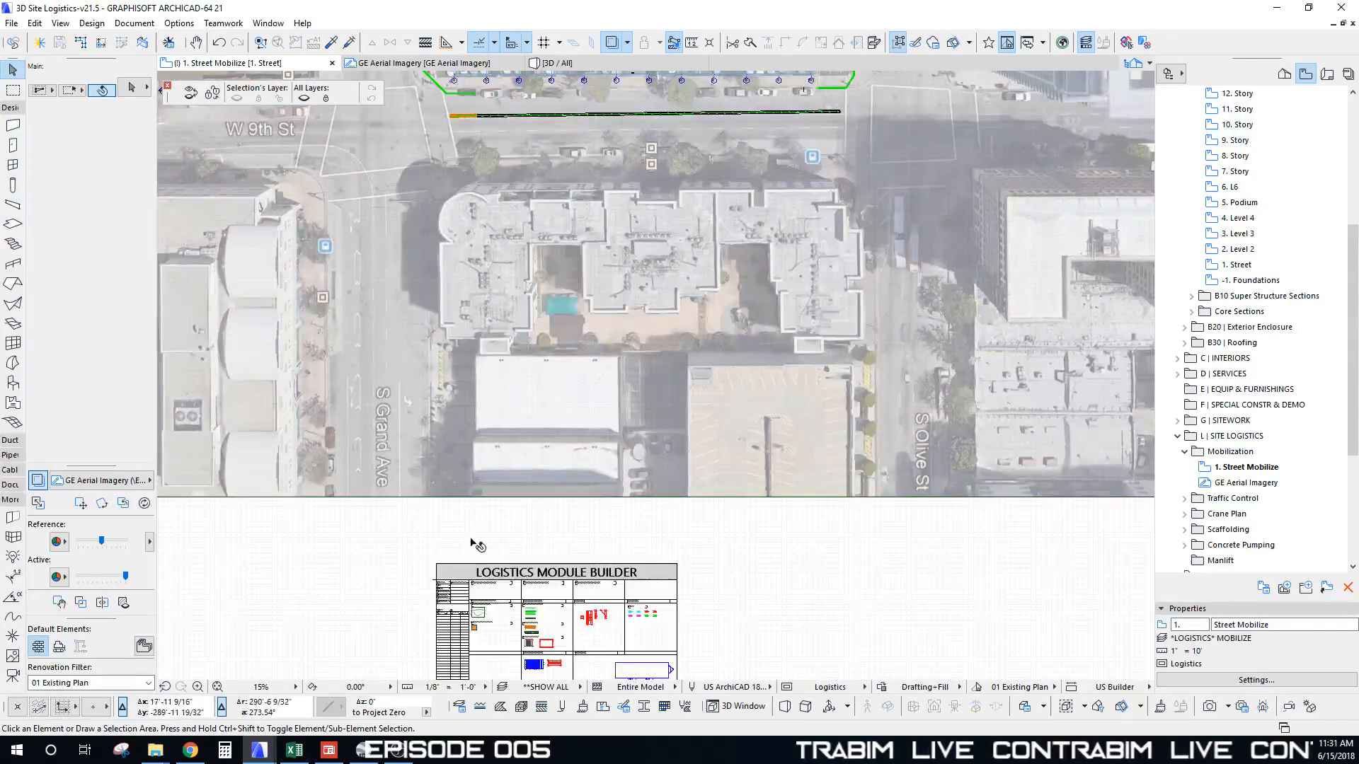
Step: Pick up the orange Site Clearing mesh settings and draw a rectangular mesh between opposite fence corners
middle_click_drag(475, 545, 492, 320)
scroll(490, 400, "up", 6)
scroll(471, 413, "up", 6)
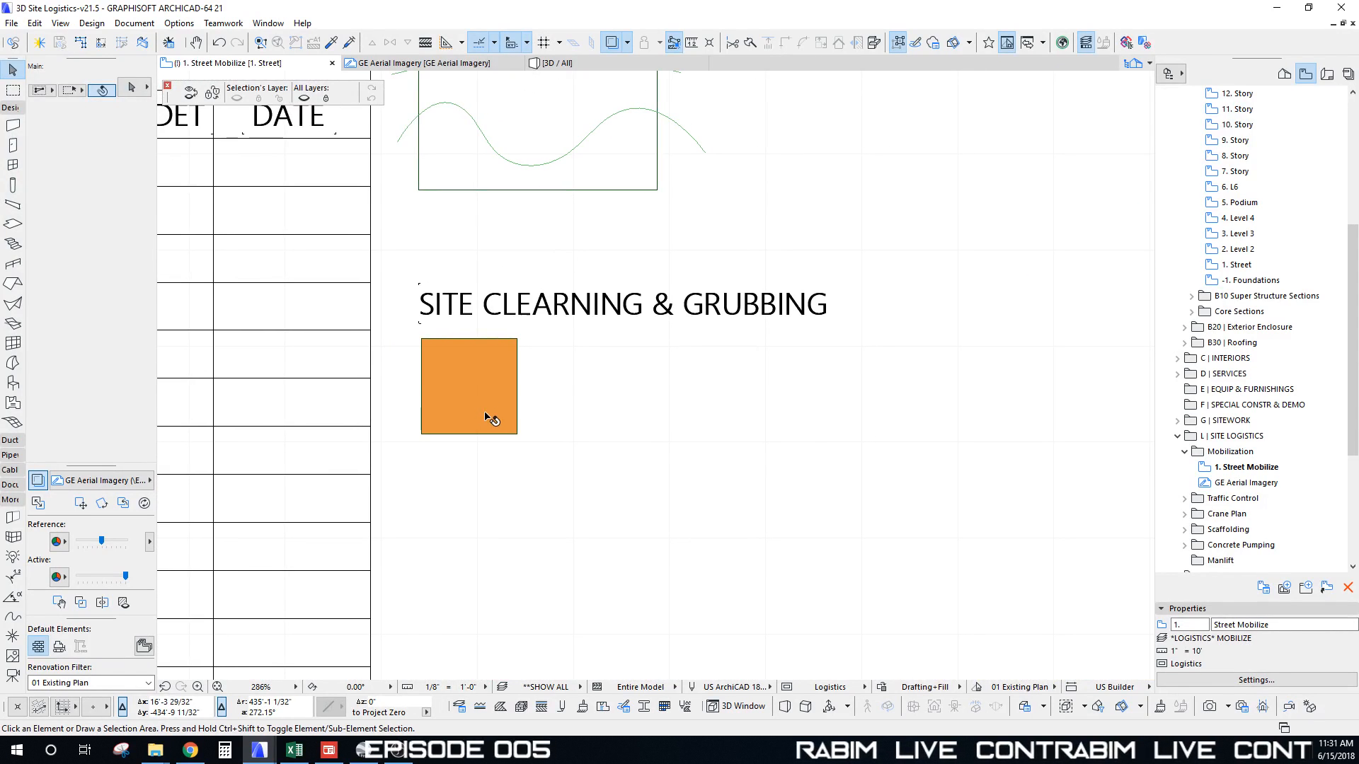
left_click(507, 432, "alt")
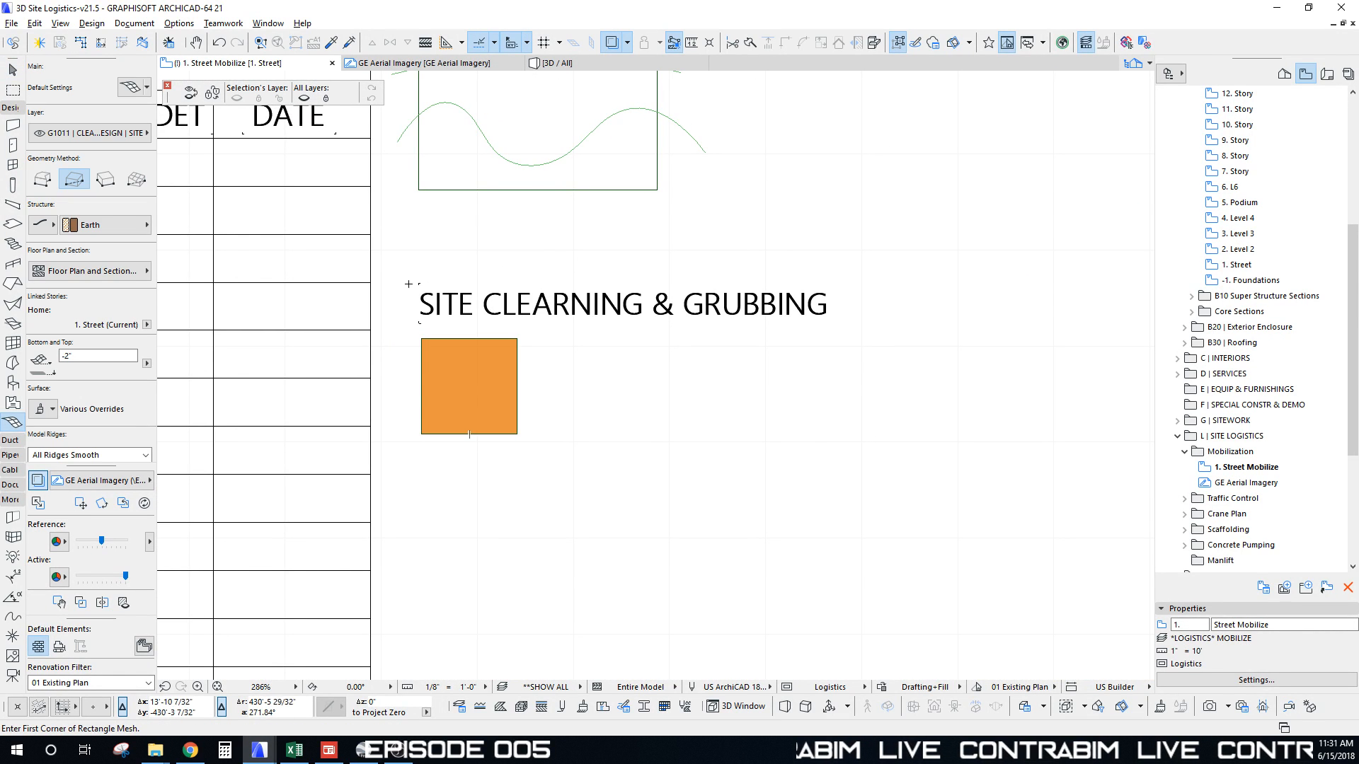
scroll(469, 408, "down", 10)
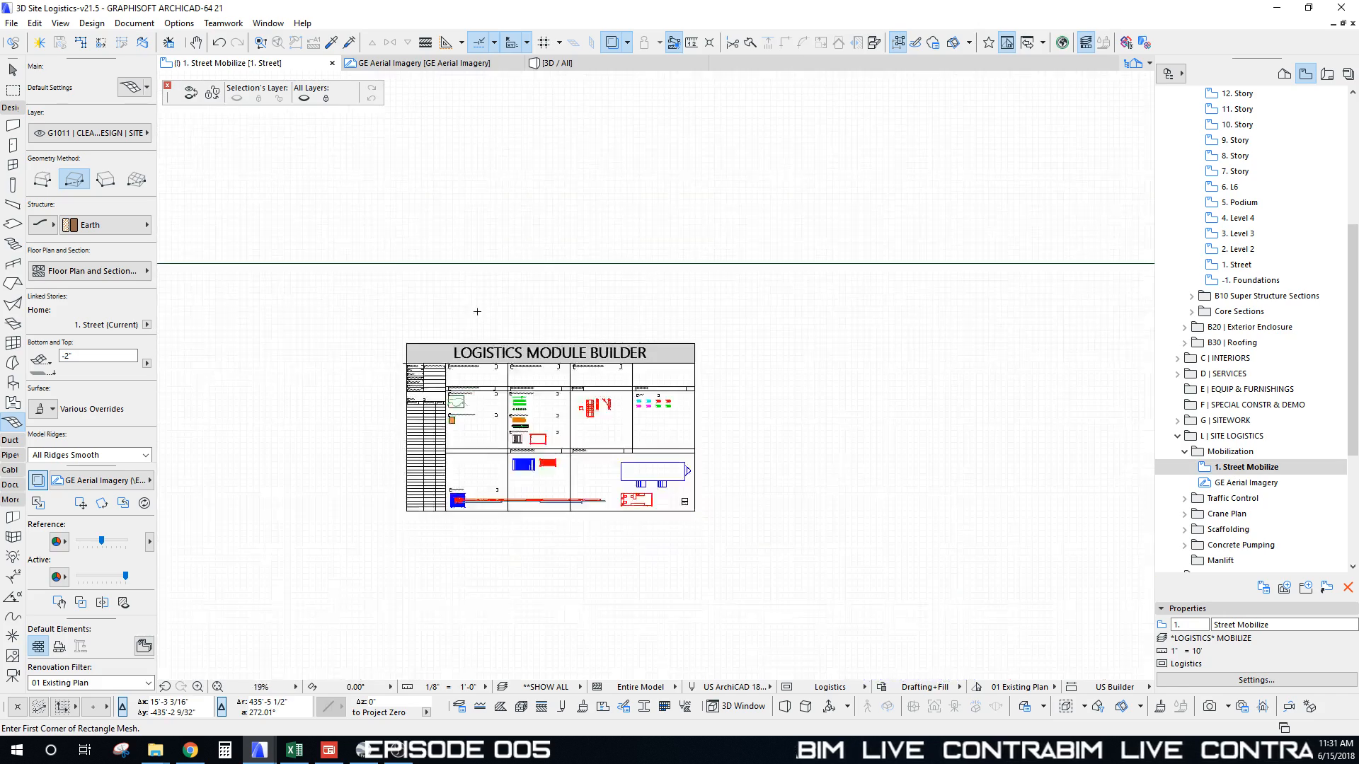
middle_click_drag(429, 142, 422, 694)
scroll(470, 519, "down", 3)
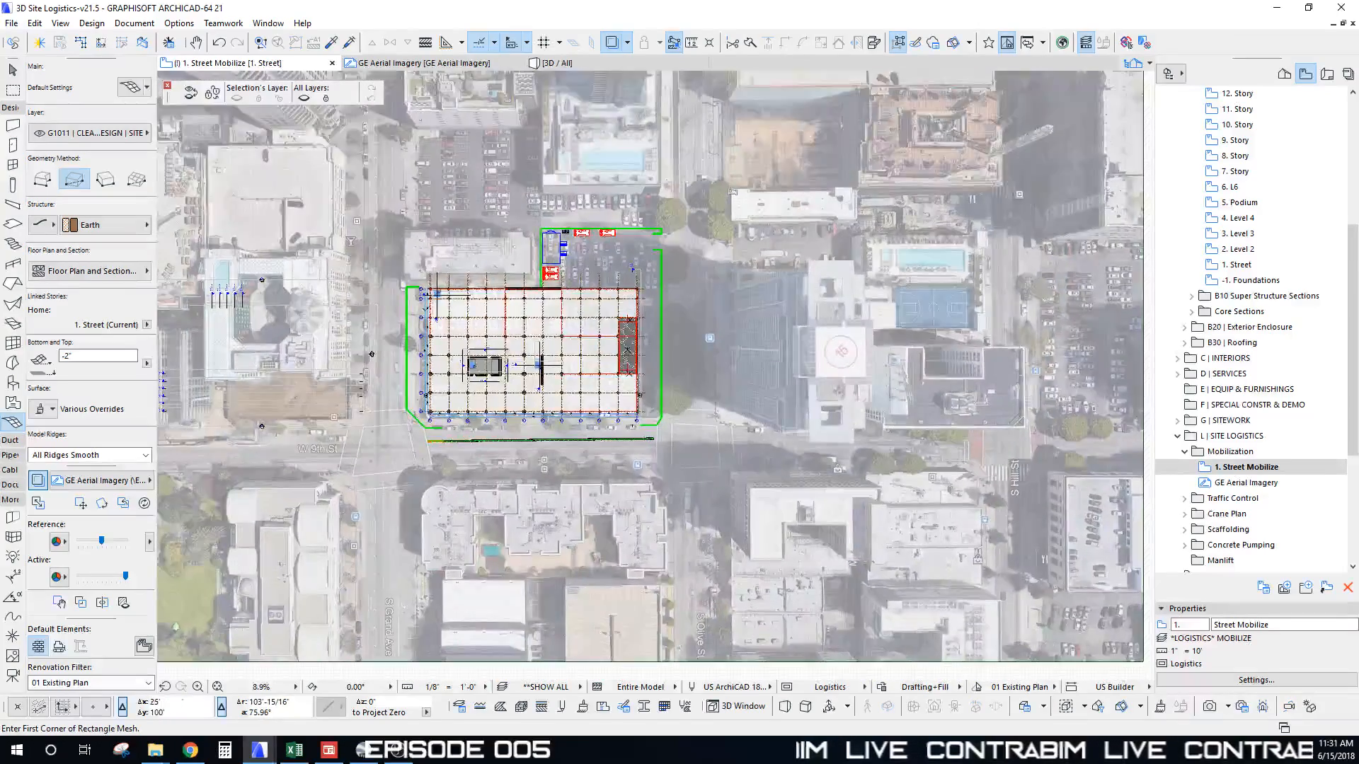
scroll(424, 283, "up", 8)
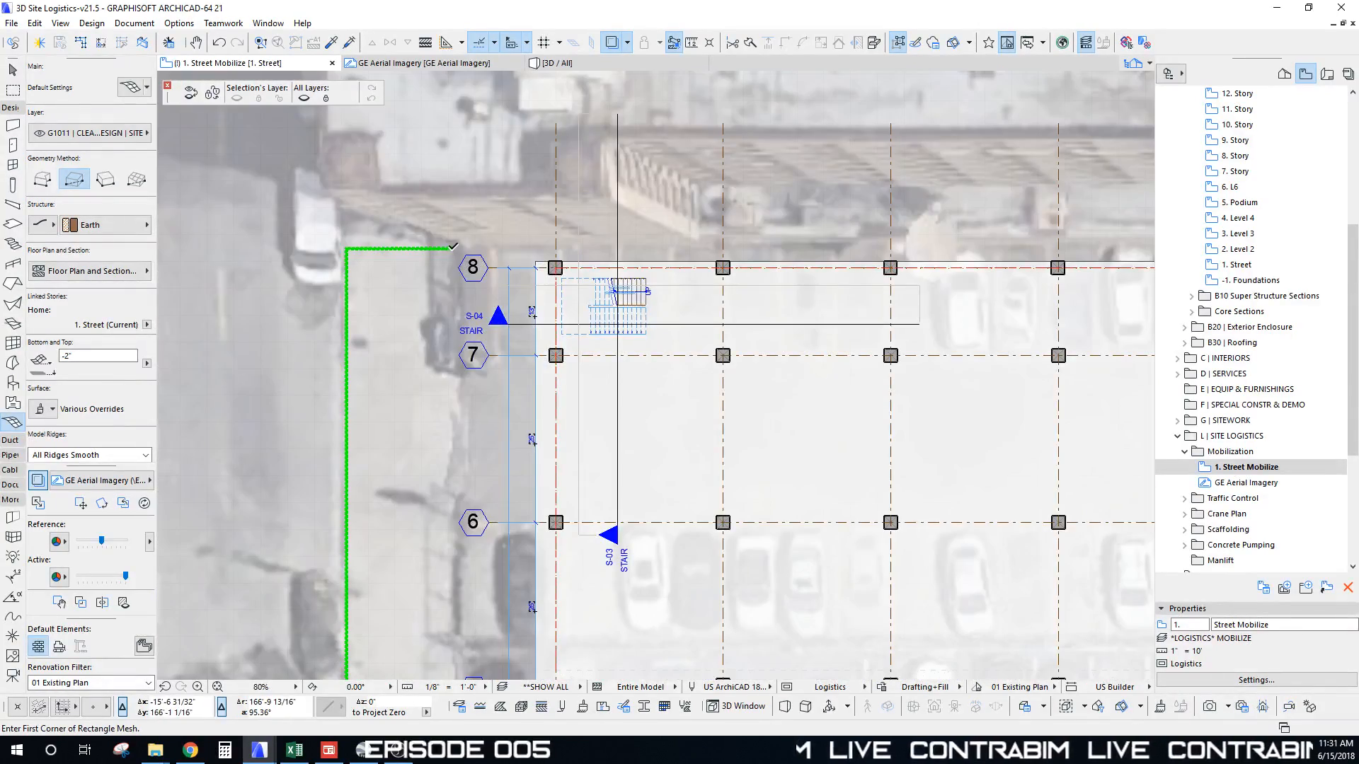
left_click(453, 246)
scroll(615, 376, "down", 6)
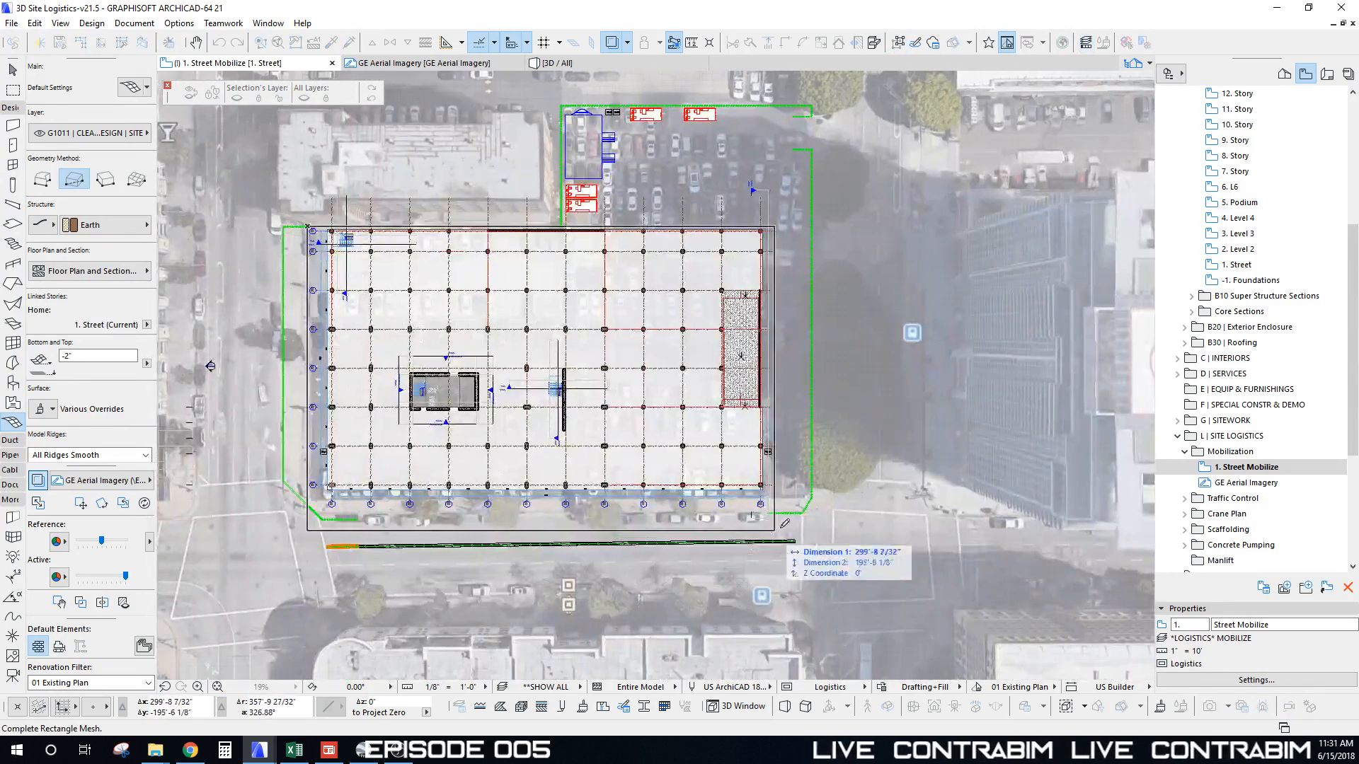
scroll(784, 524, "up", 10)
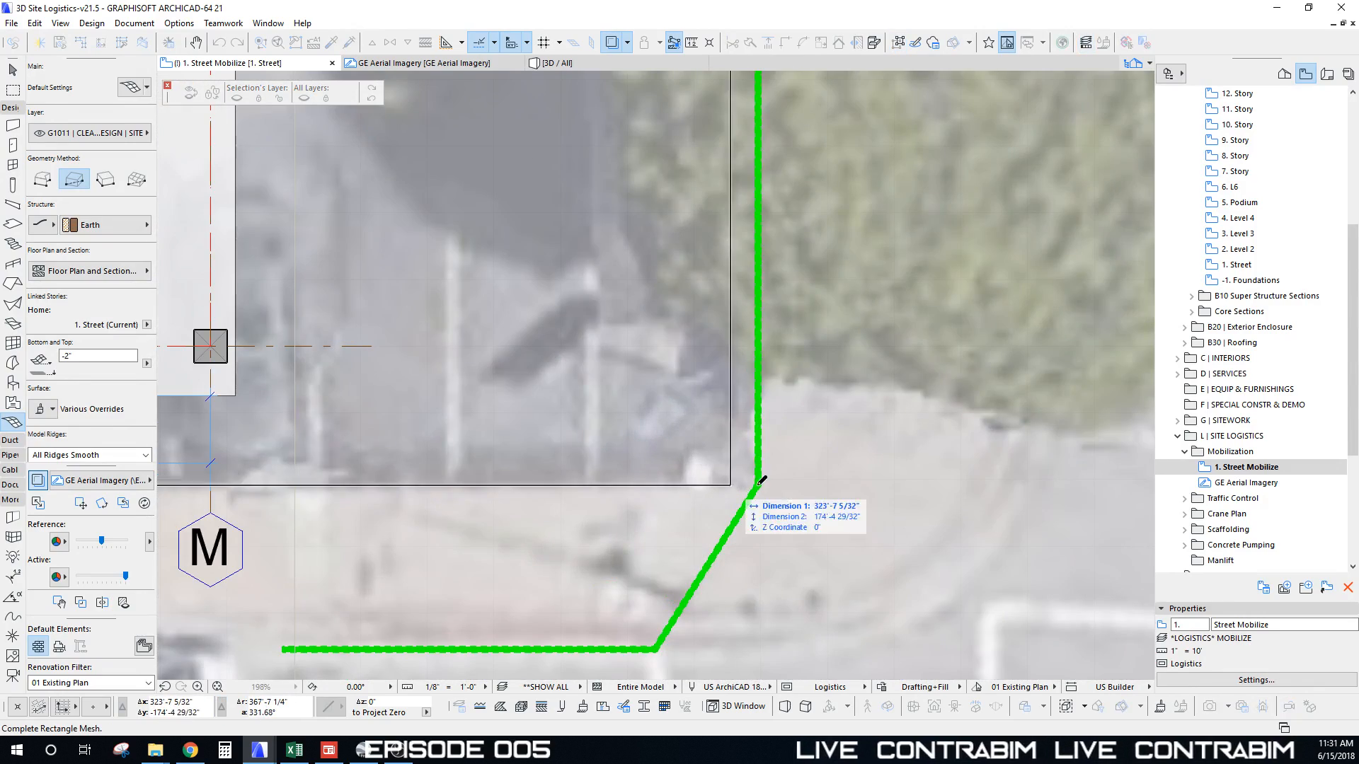
left_click(754, 484)
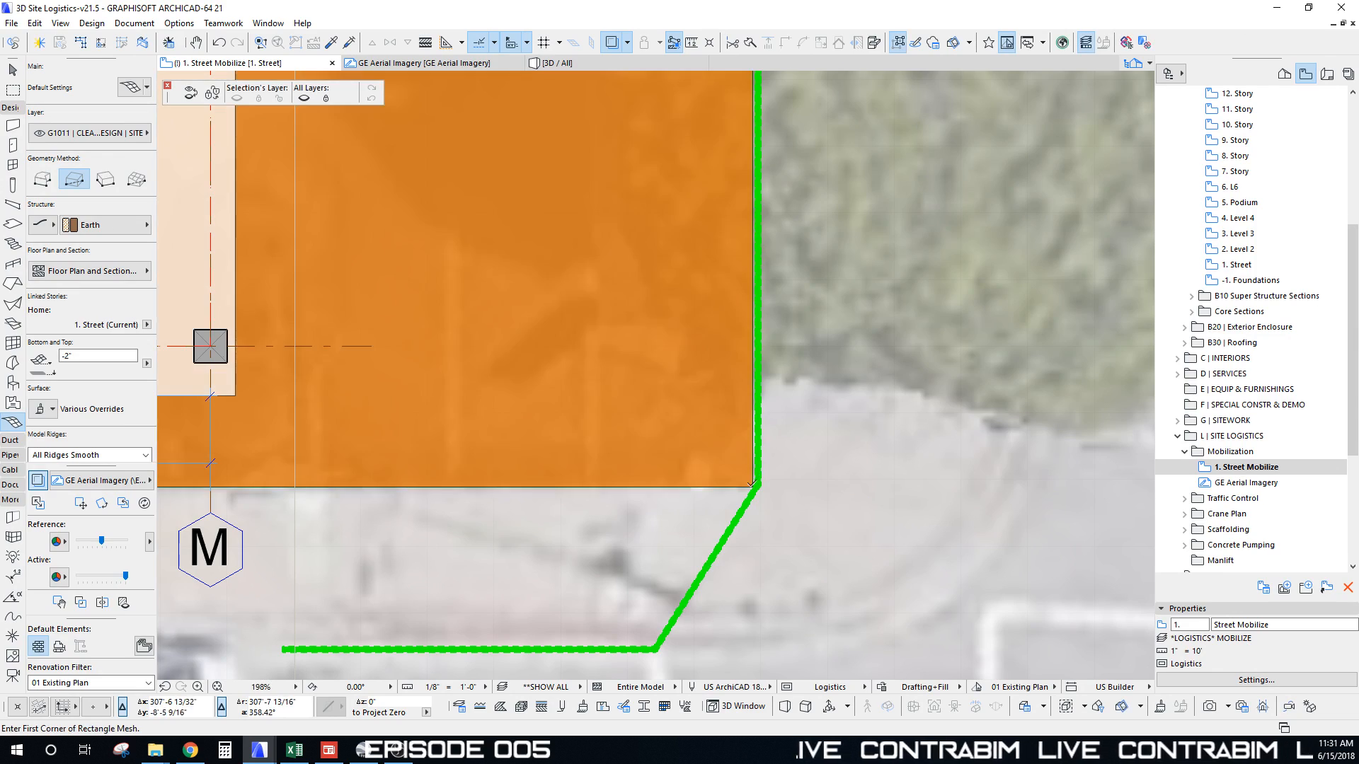
Step: Insert a new point on the site mesh's top edge
scroll(753, 484, "down", 10)
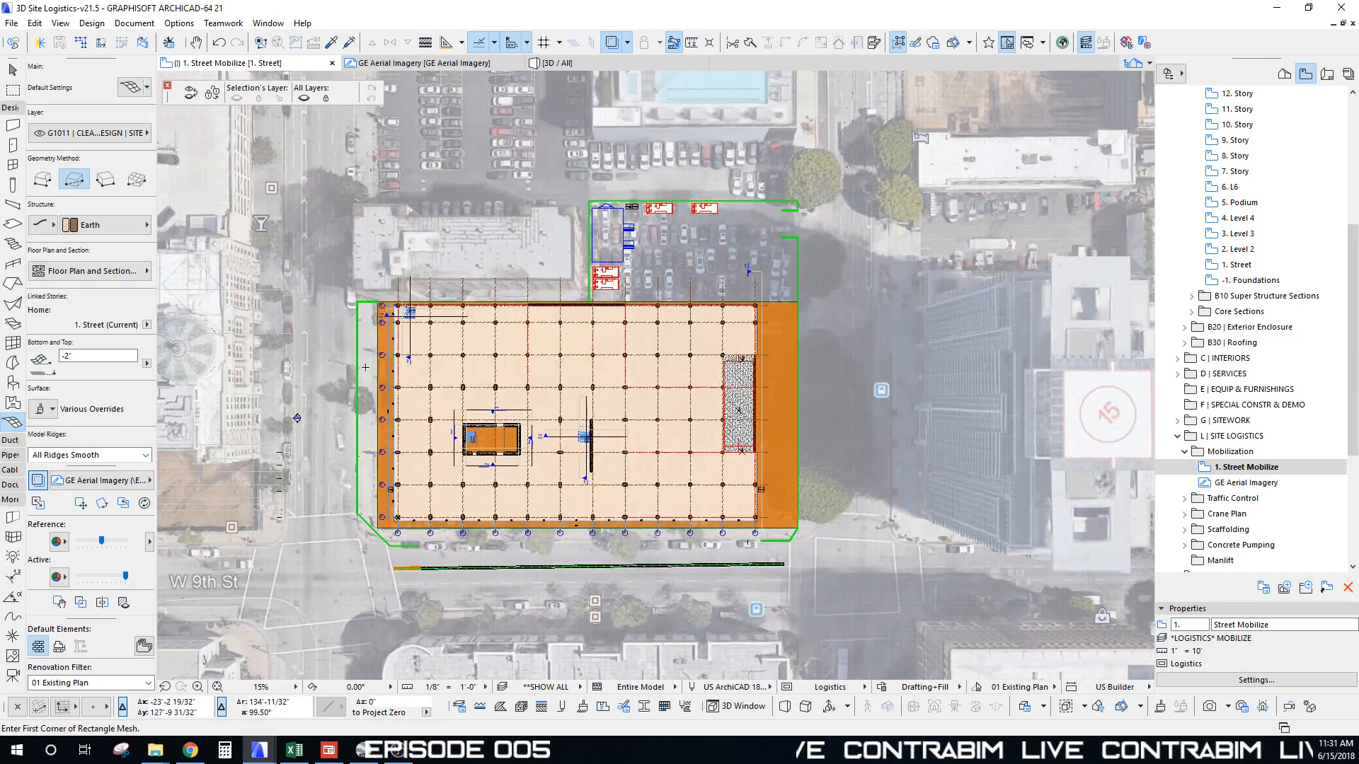
scroll(775, 281, "up", 7)
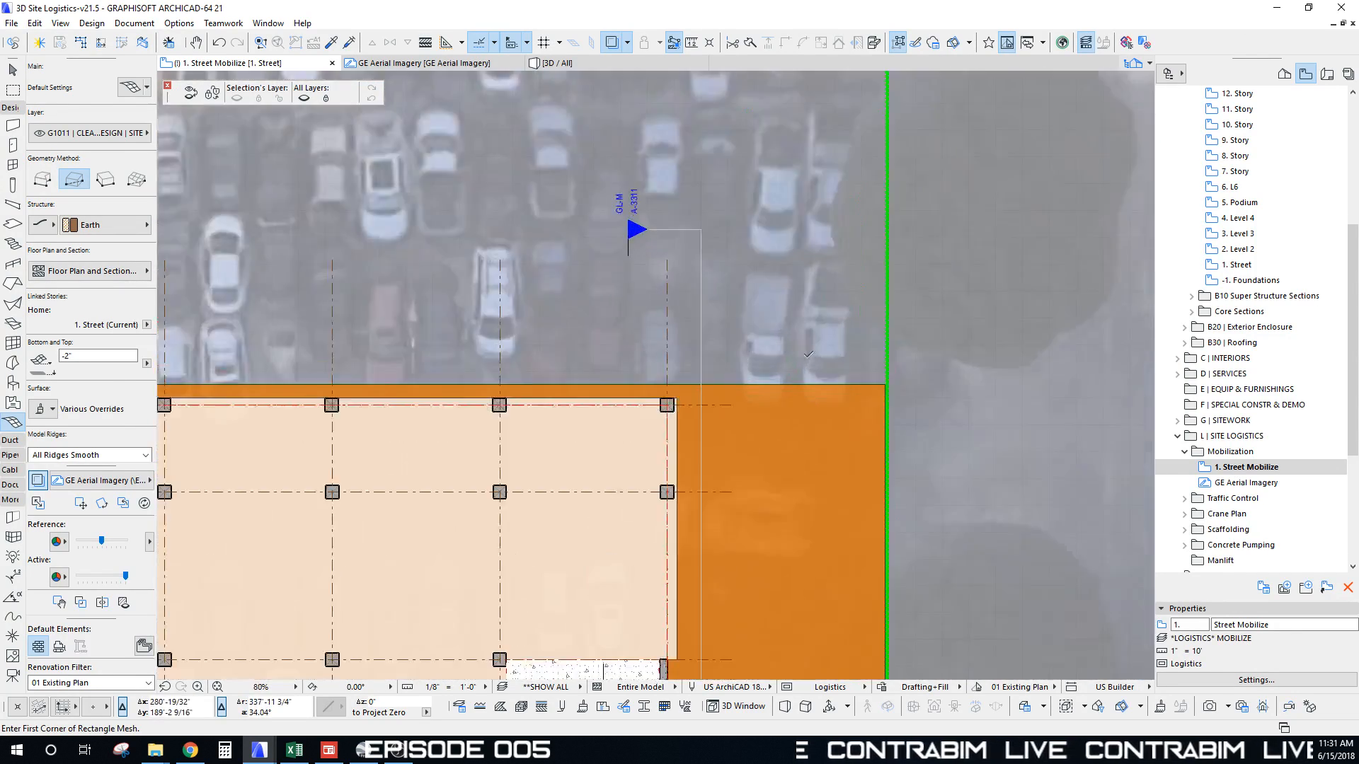
left_click(804, 408, "shift")
left_click(773, 391)
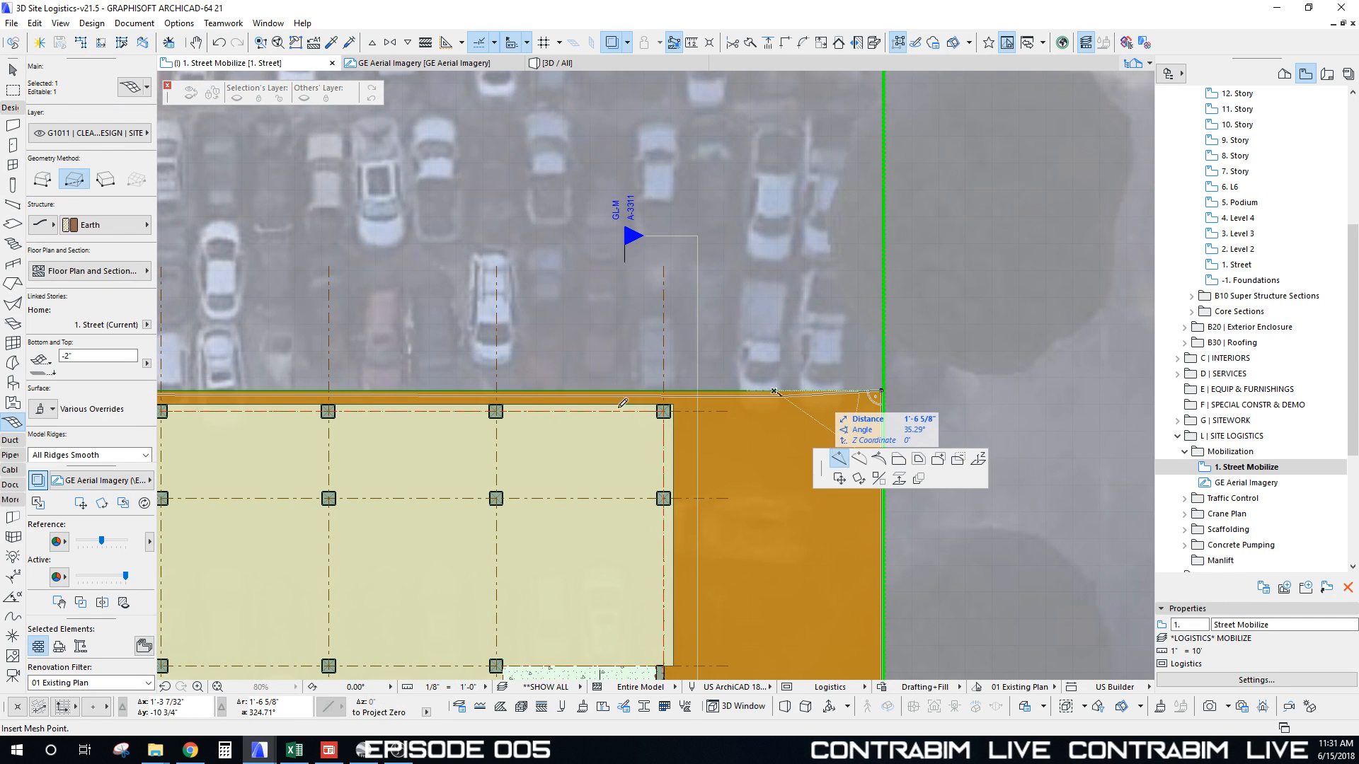
scroll(774, 391, "down", 3)
scroll(576, 373, "up", 7)
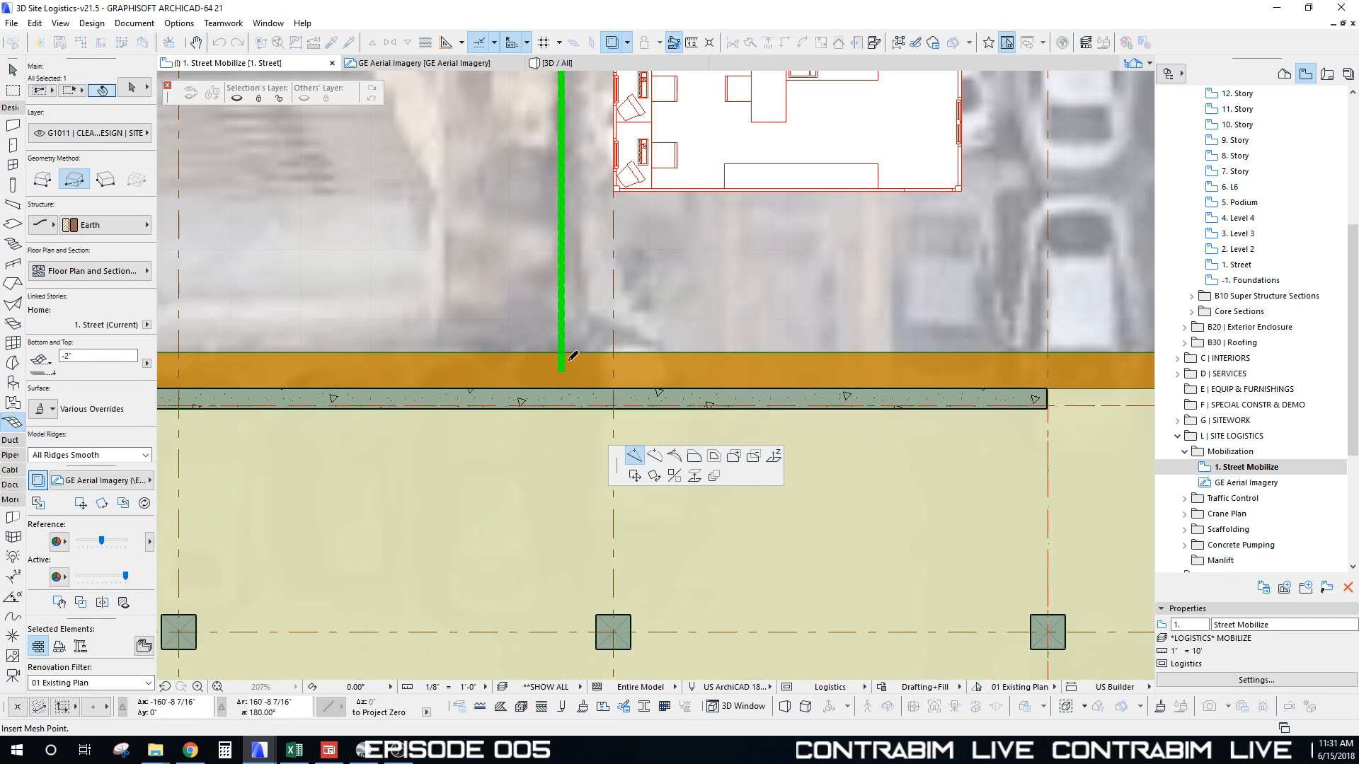
left_click(563, 352)
Step: Push part of the mesh's top edge out to cover the northern trailer yard
left_click(649, 352)
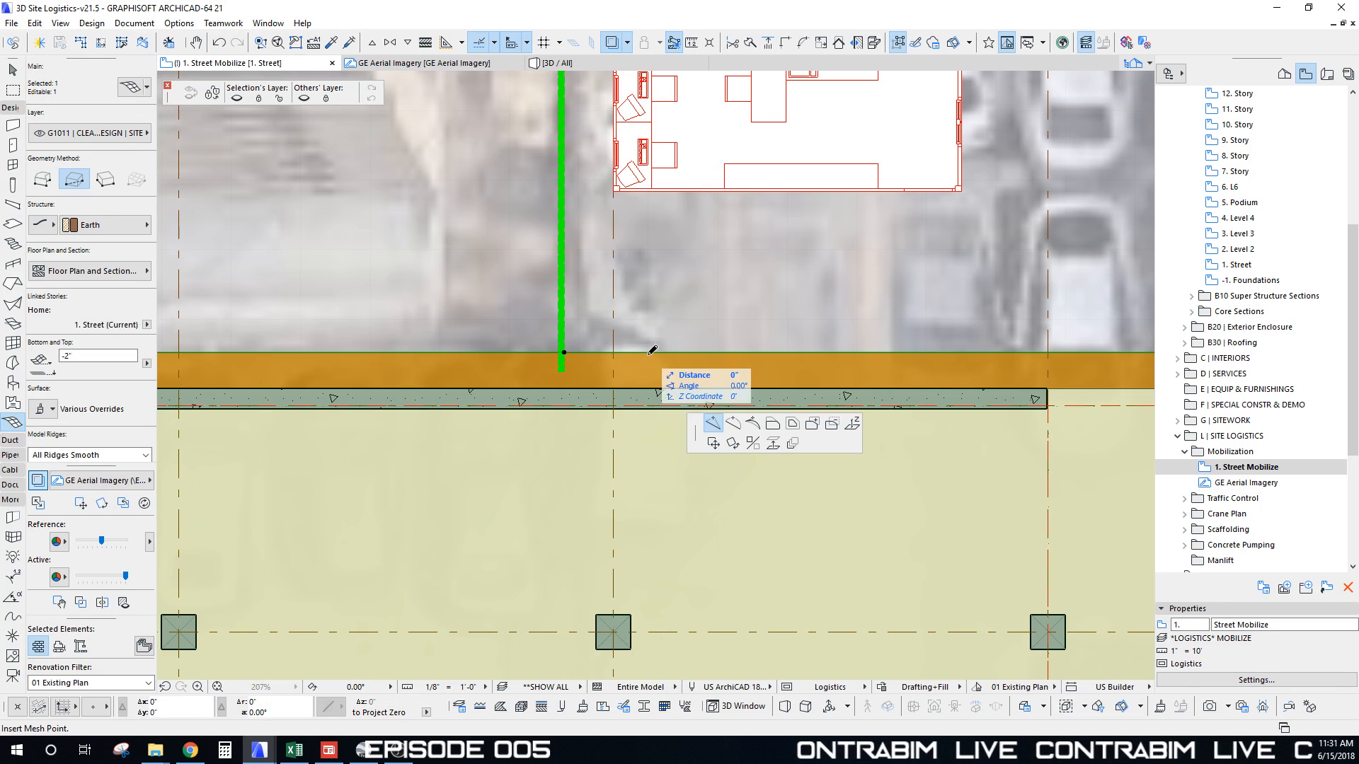
left_click(777, 422)
scroll(641, 291, "down", 6)
middle_click_drag(792, 145, 620, 294)
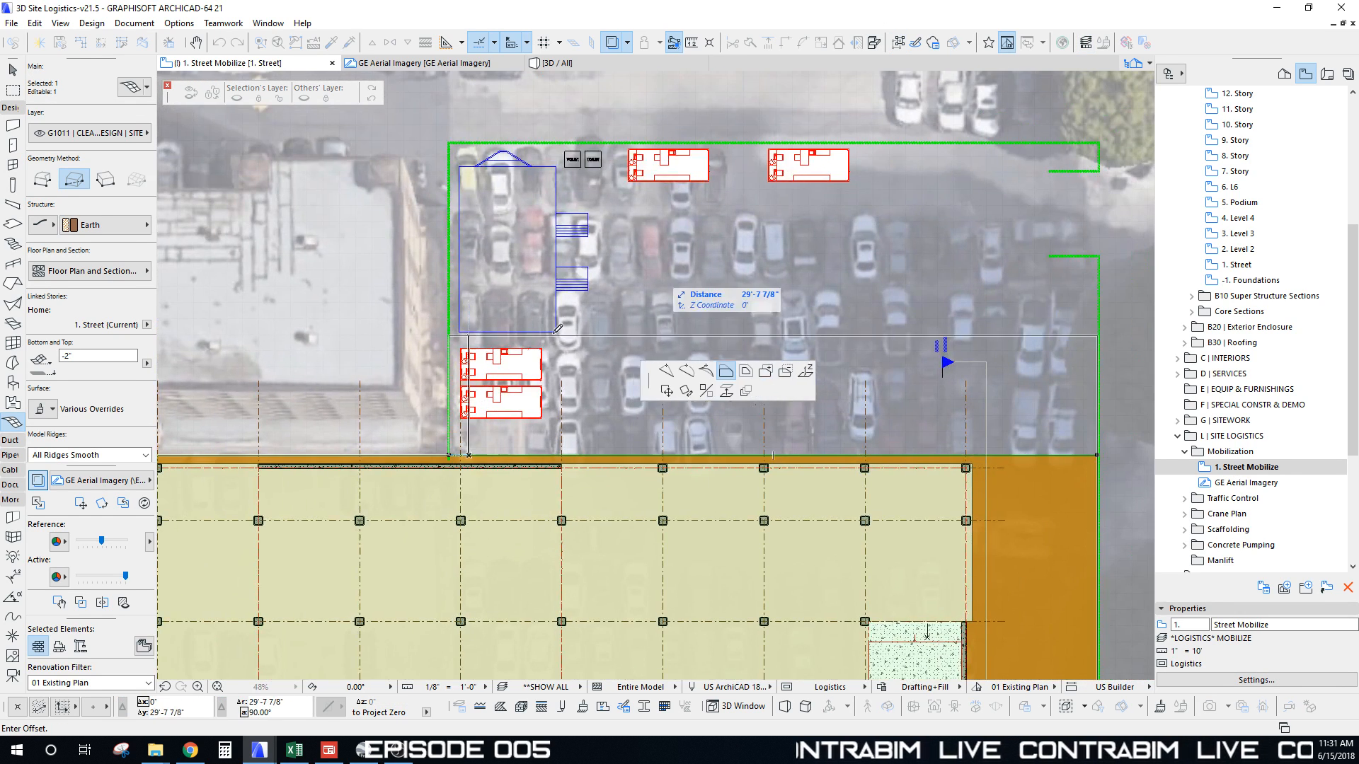
scroll(463, 139, "up", 6)
left_click(433, 140)
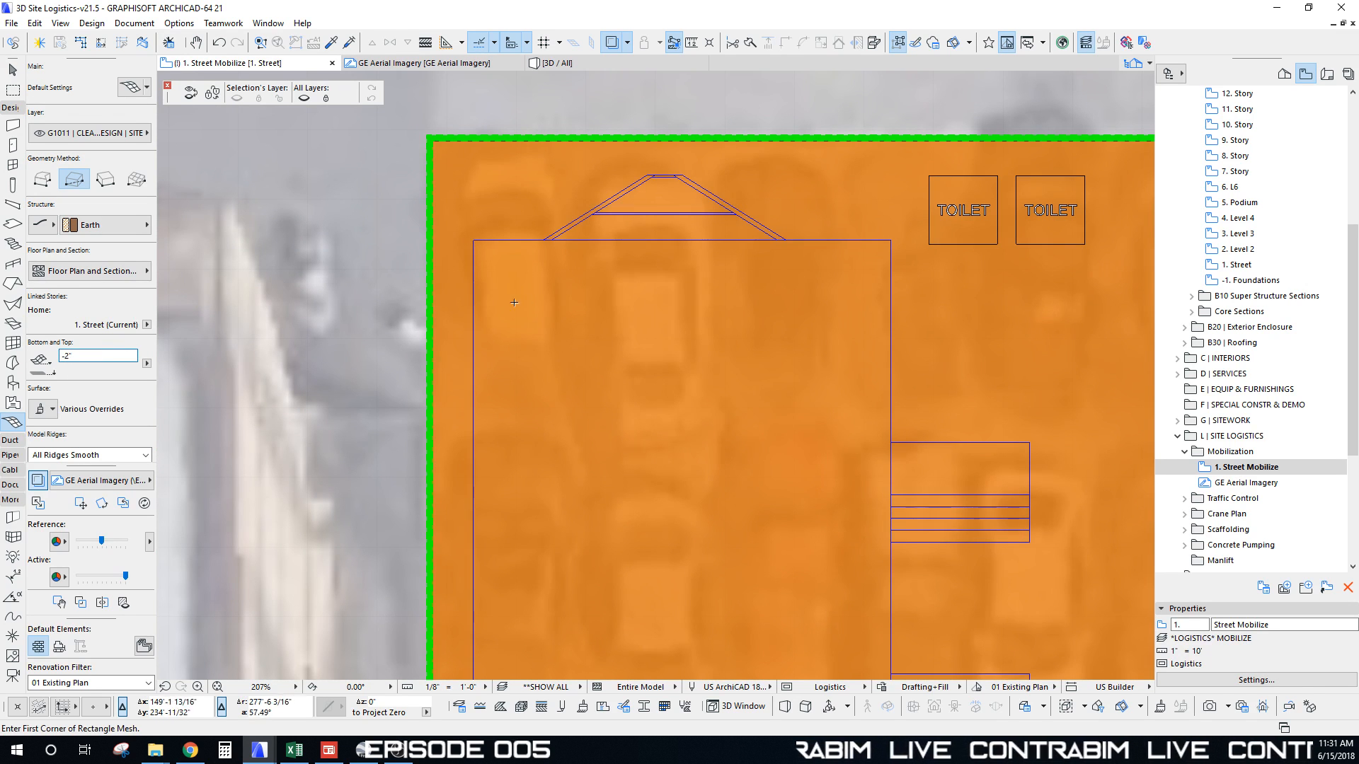
scroll(514, 302, "down", 10)
middle_click_drag(598, 306, 693, 139)
Step: Select the finished site mesh to check that it spans the whole fenced site
key("Escape")
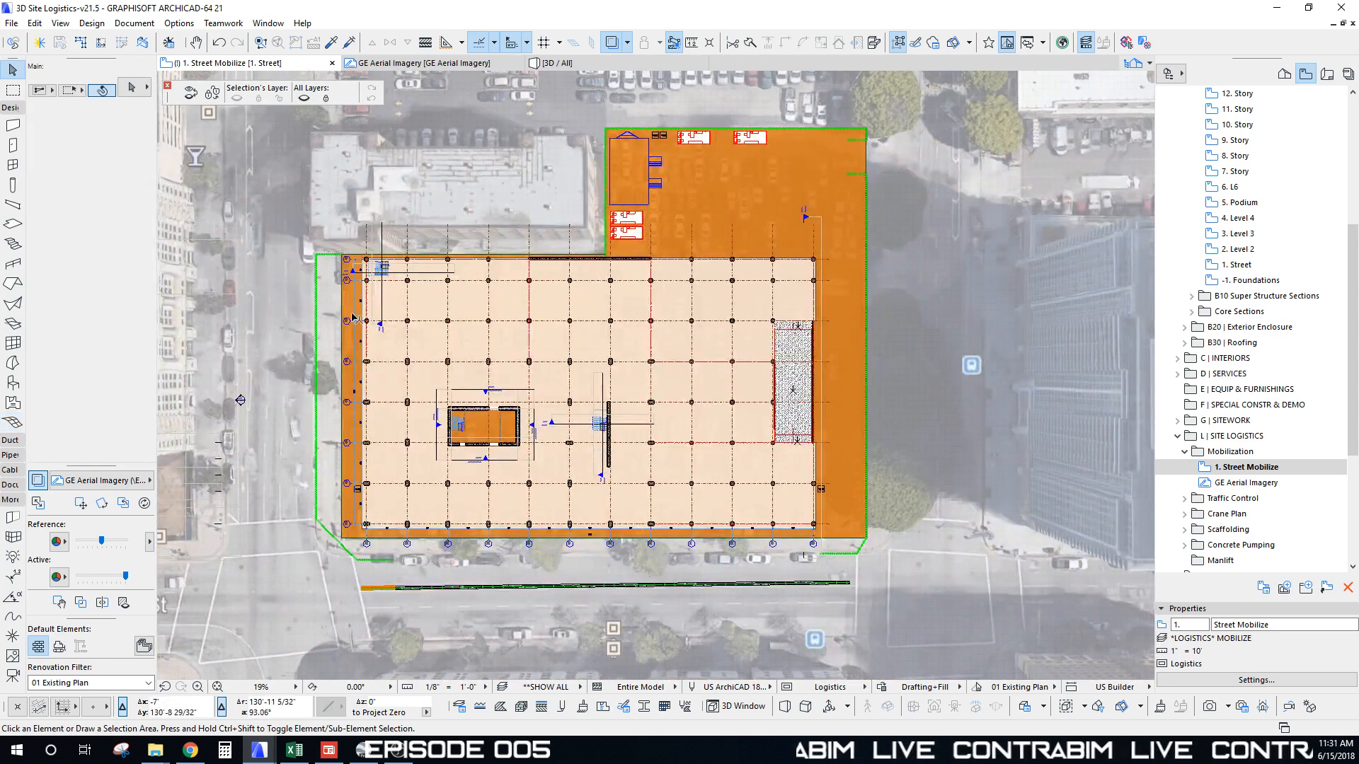
left_click(259, 326)
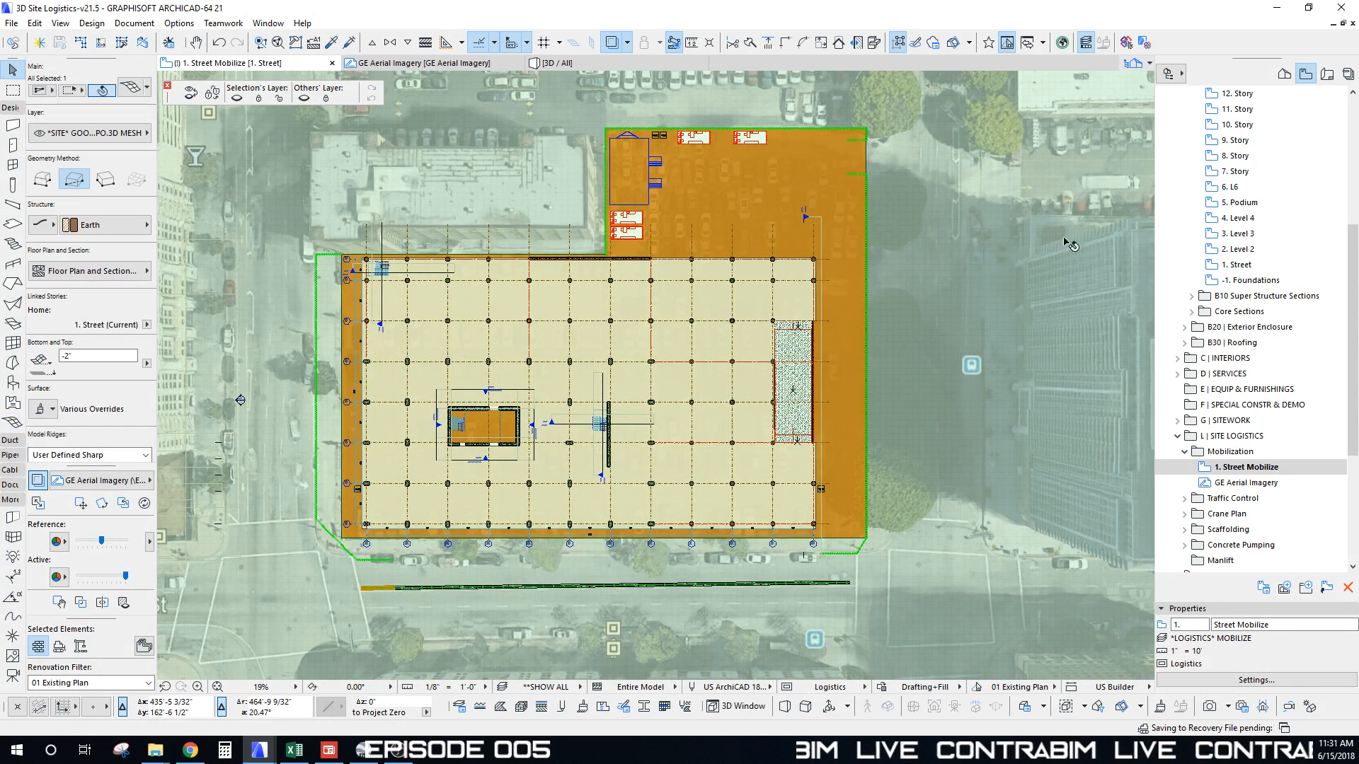
middle_click_drag(595, 269, 603, 250)
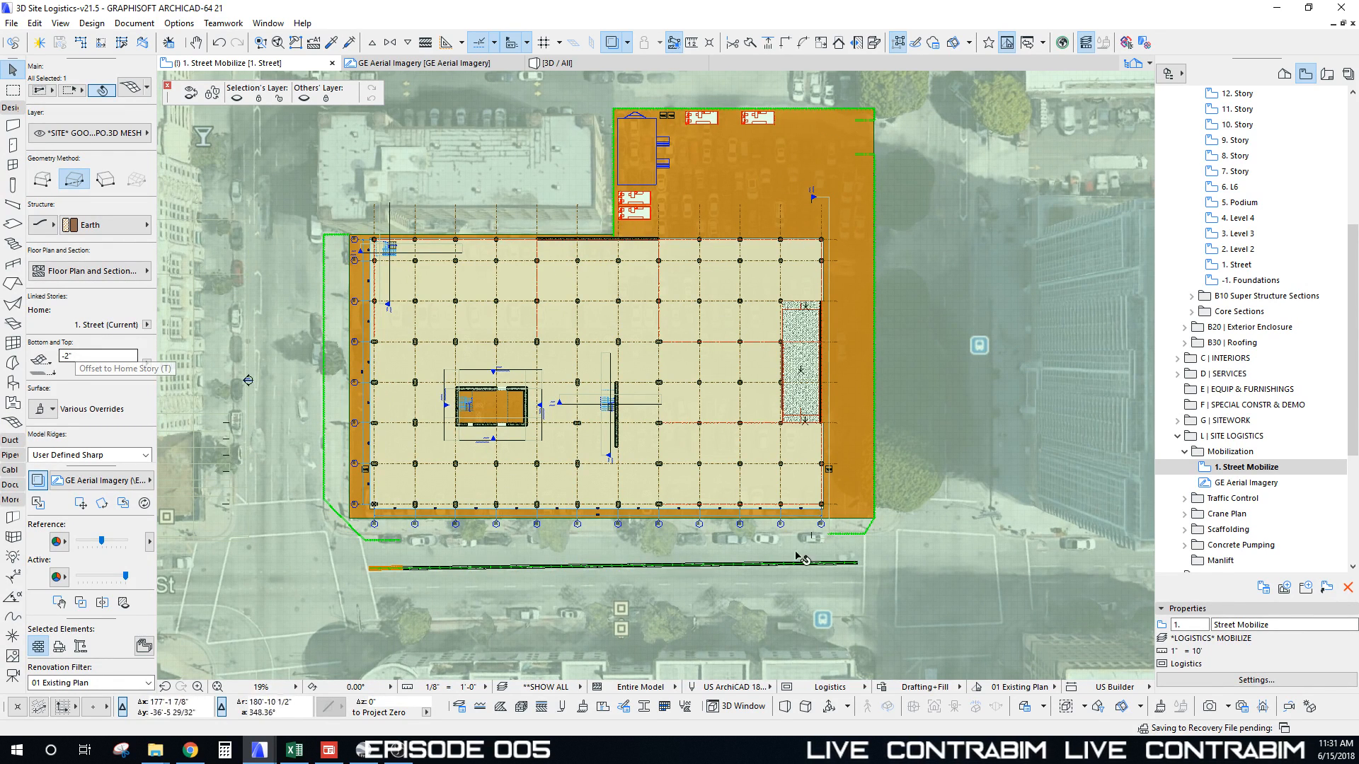
middle_click_drag(752, 243, 747, 259)
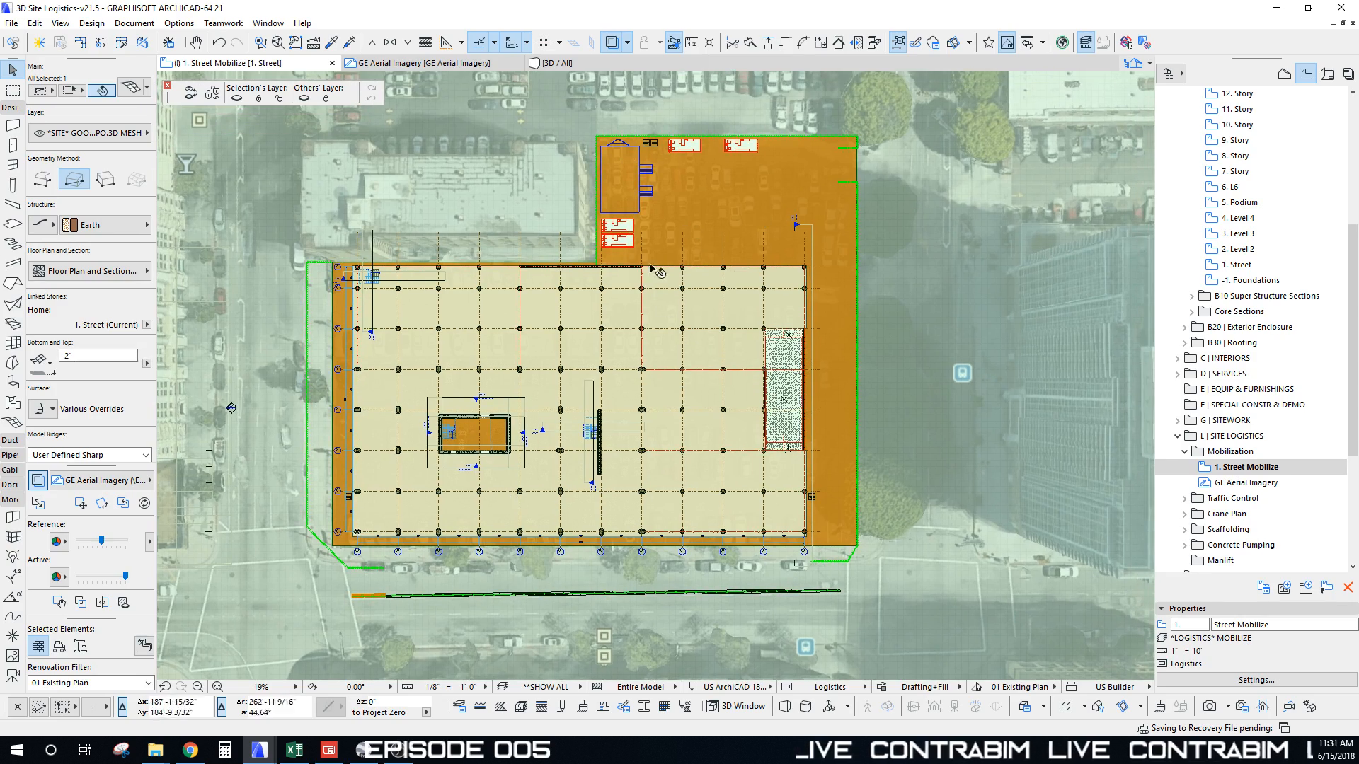
key("Escape")
key("F3")
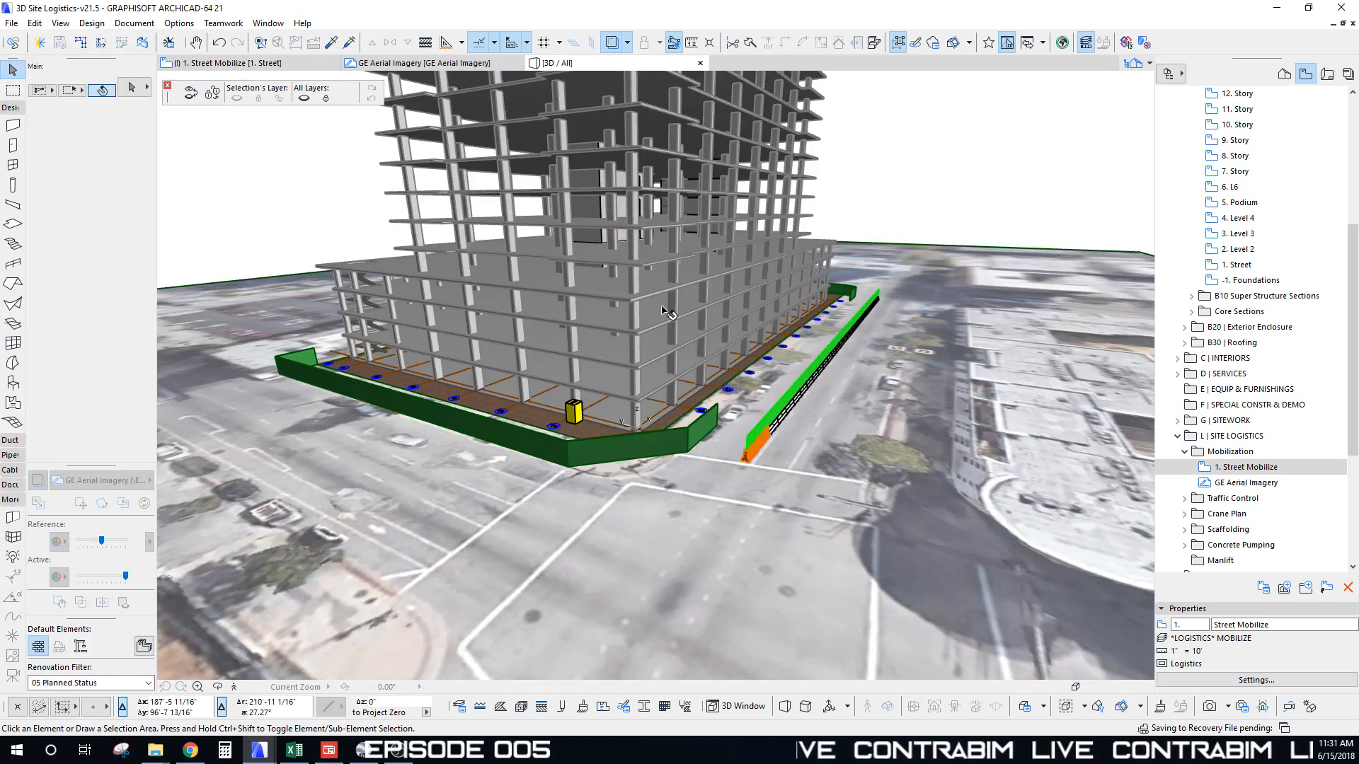
Step: In 3D, select the brown site slab and split it along a line past the building's edge
scroll(668, 312, "up", 3)
middle_click_drag(661, 307, 575, 466, "shift")
middle_click_drag(543, 525, 421, 273, "shift")
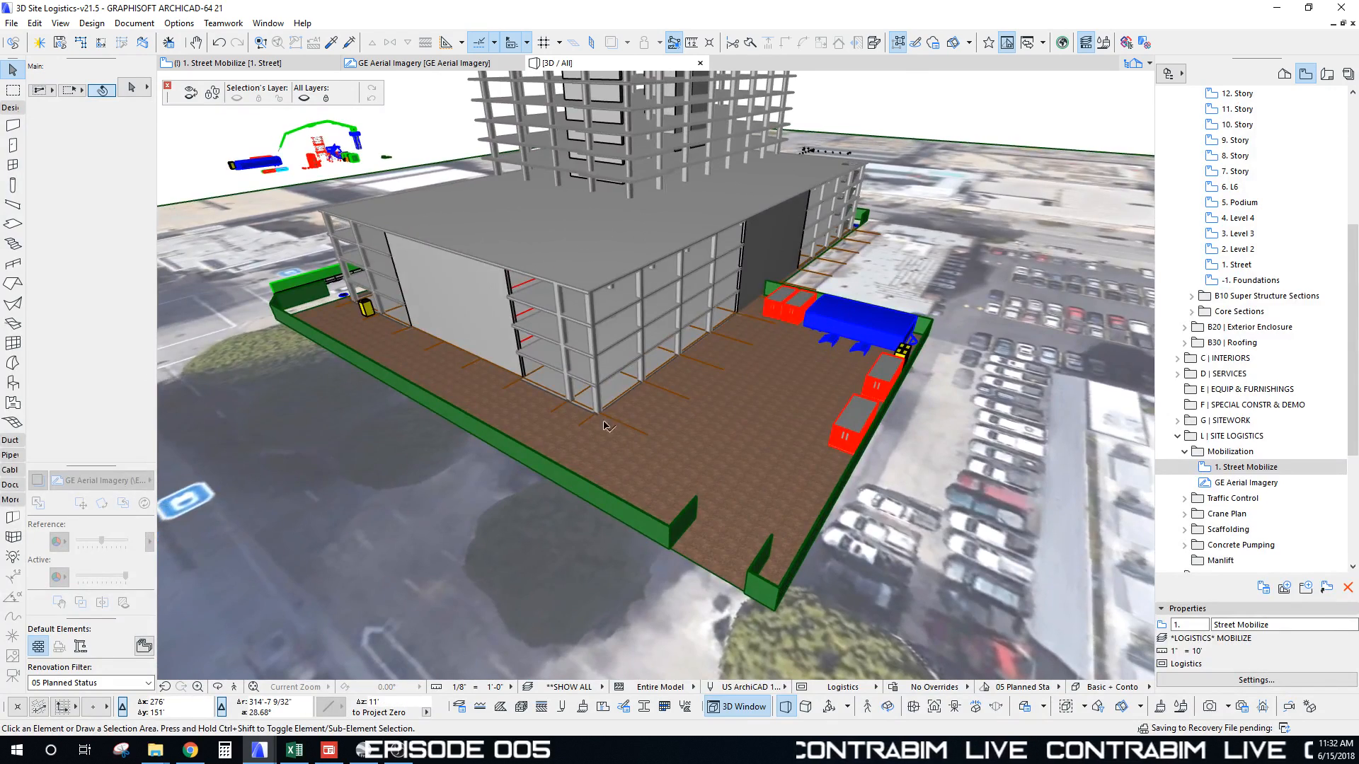
middle_click_drag(603, 425, 797, 347, "shift")
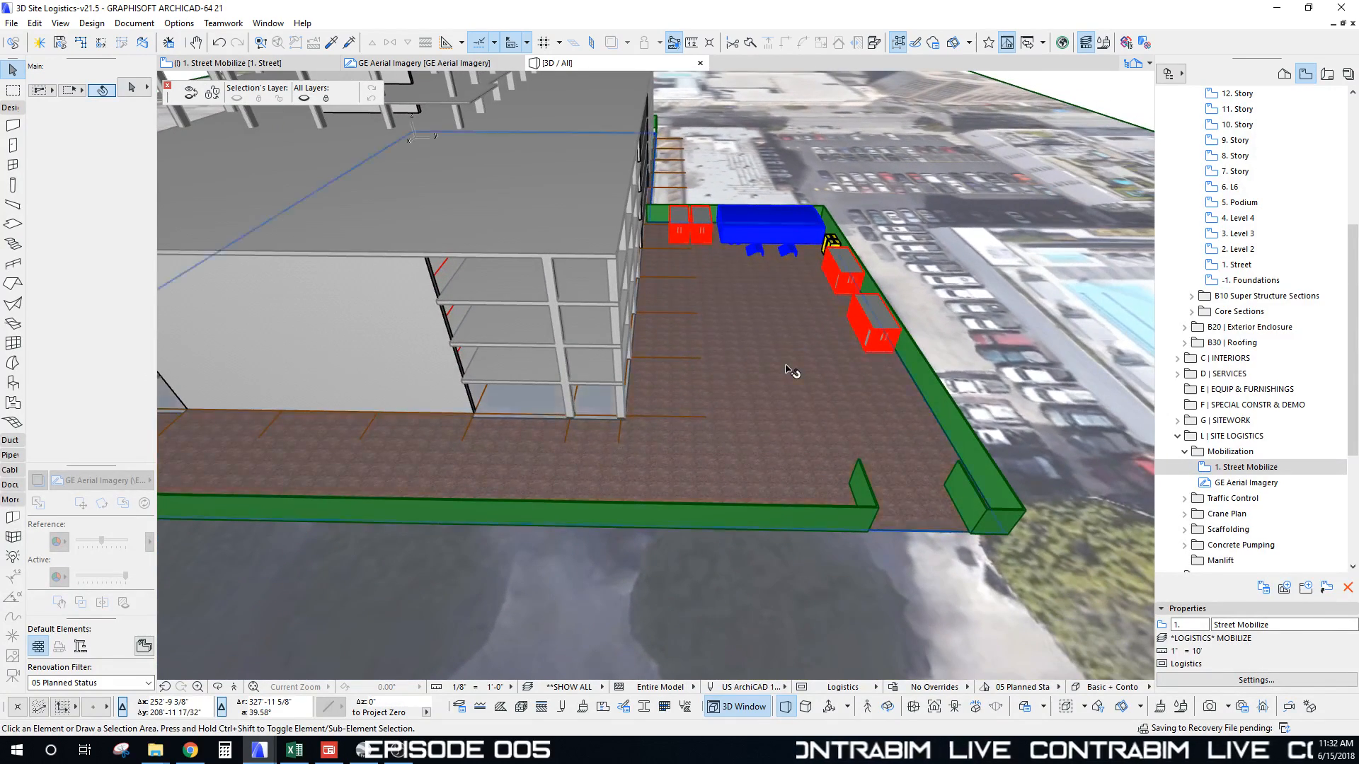
left_click(791, 370)
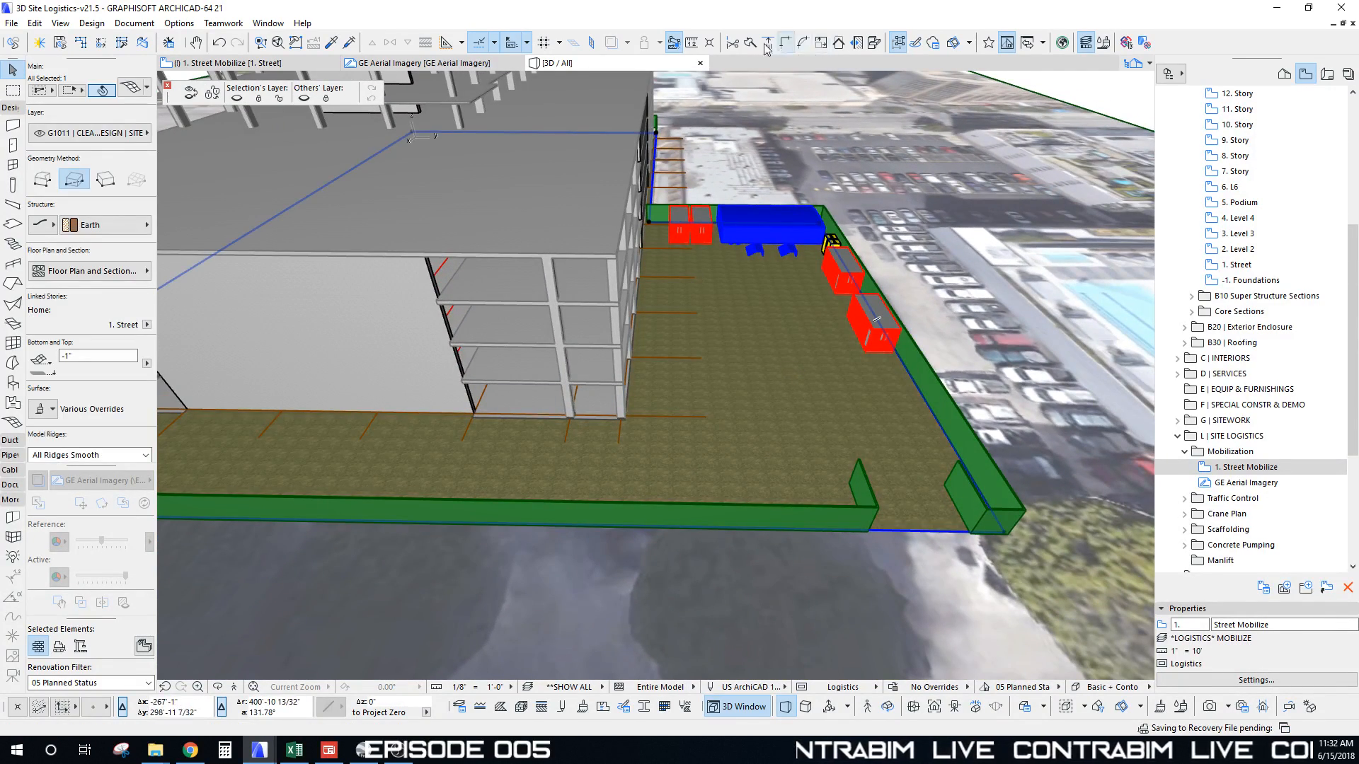
left_click(649, 223)
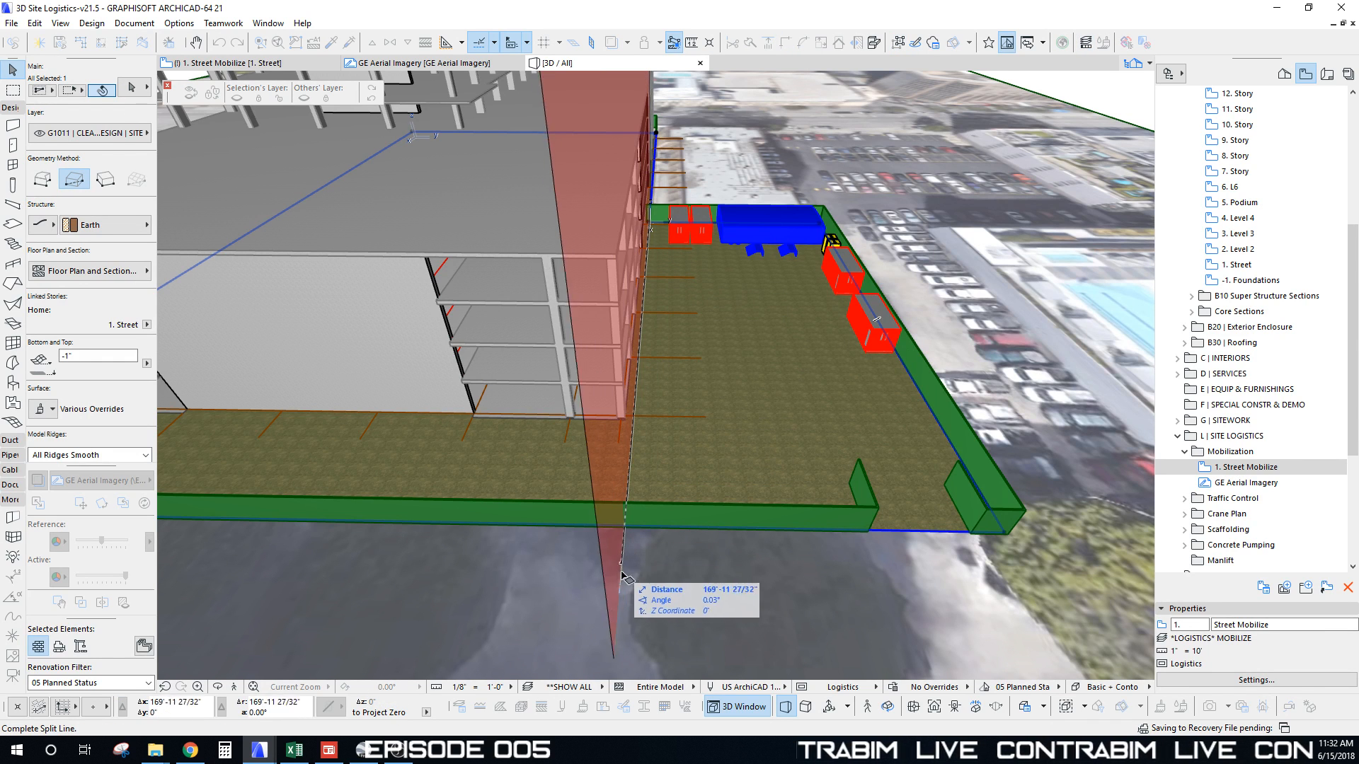
left_click(677, 581)
left_click(800, 371)
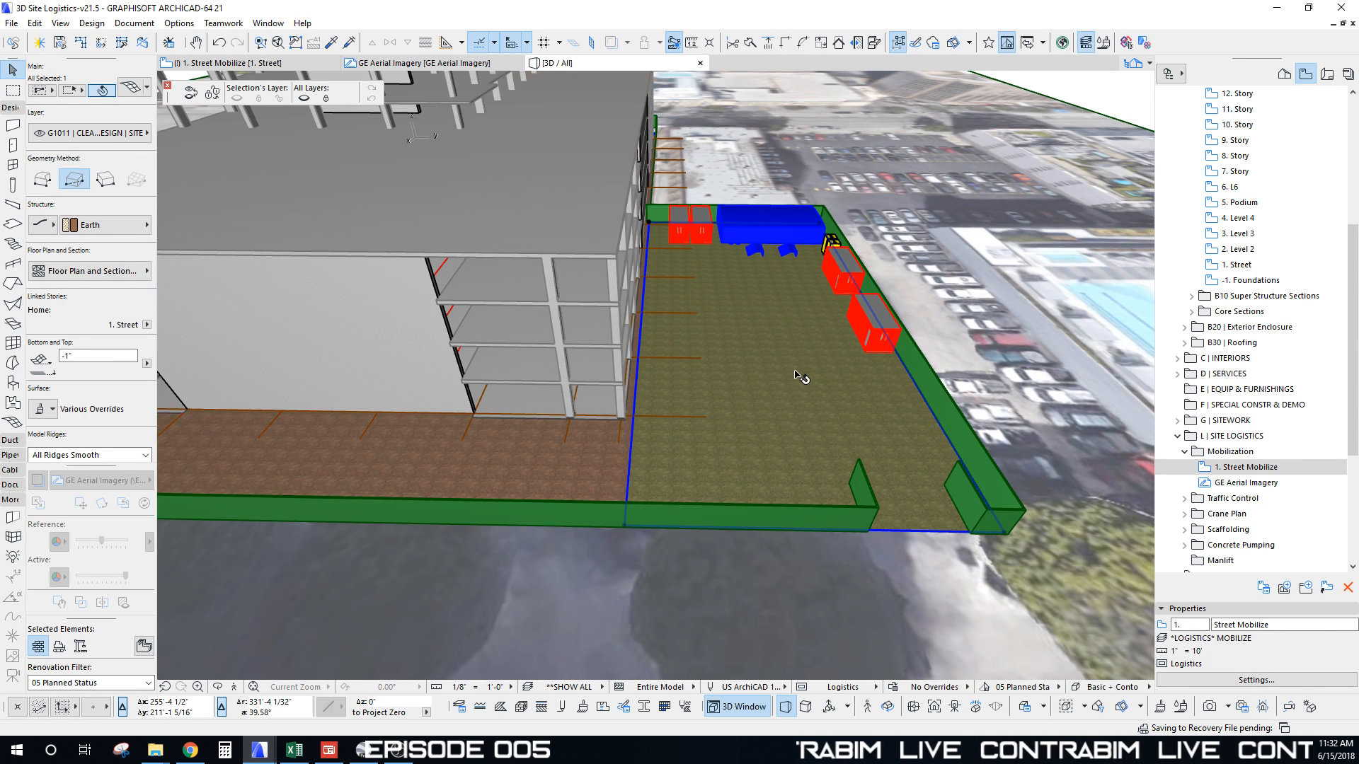
middle_click_drag(798, 376, 701, 310, "shift")
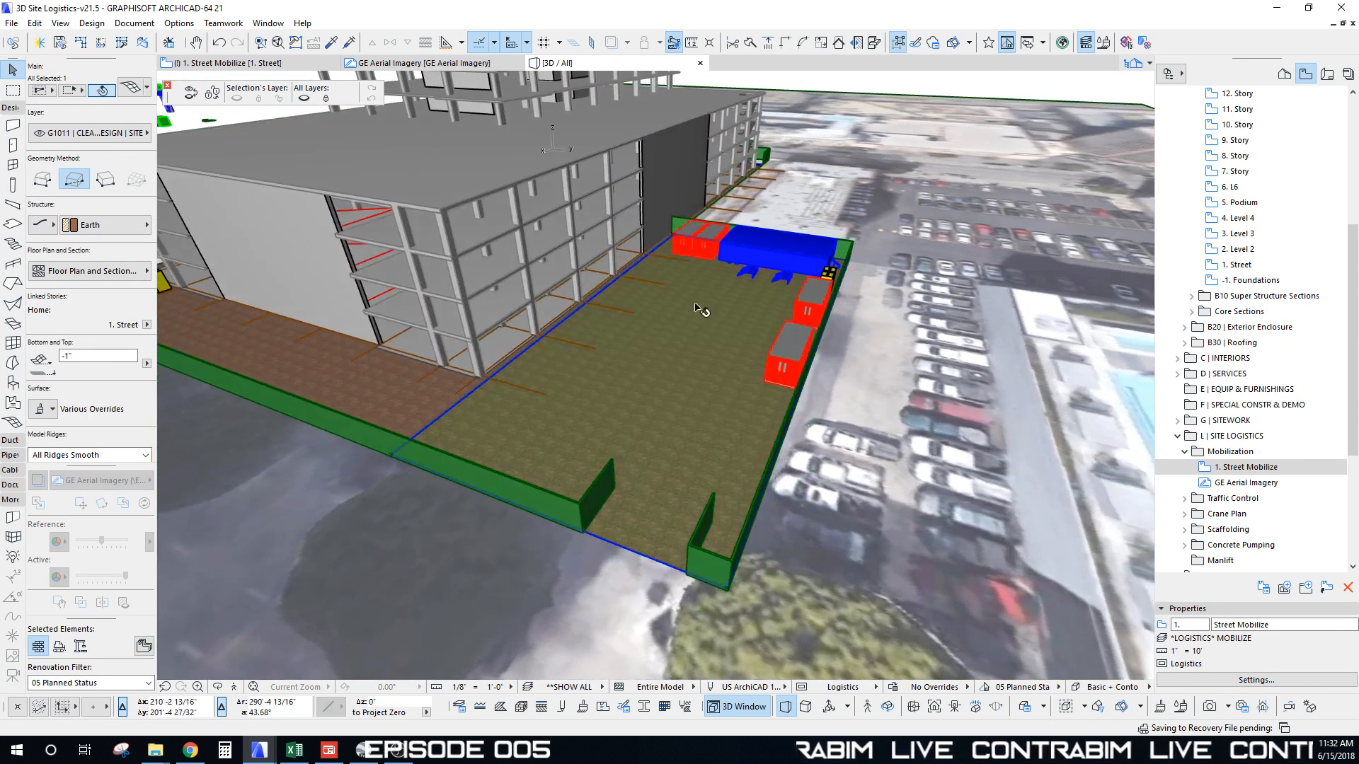
Step: Give the split slab part an Asphalt Paving structure with a Pavement | Asphalt surface override
left_click(139, 227)
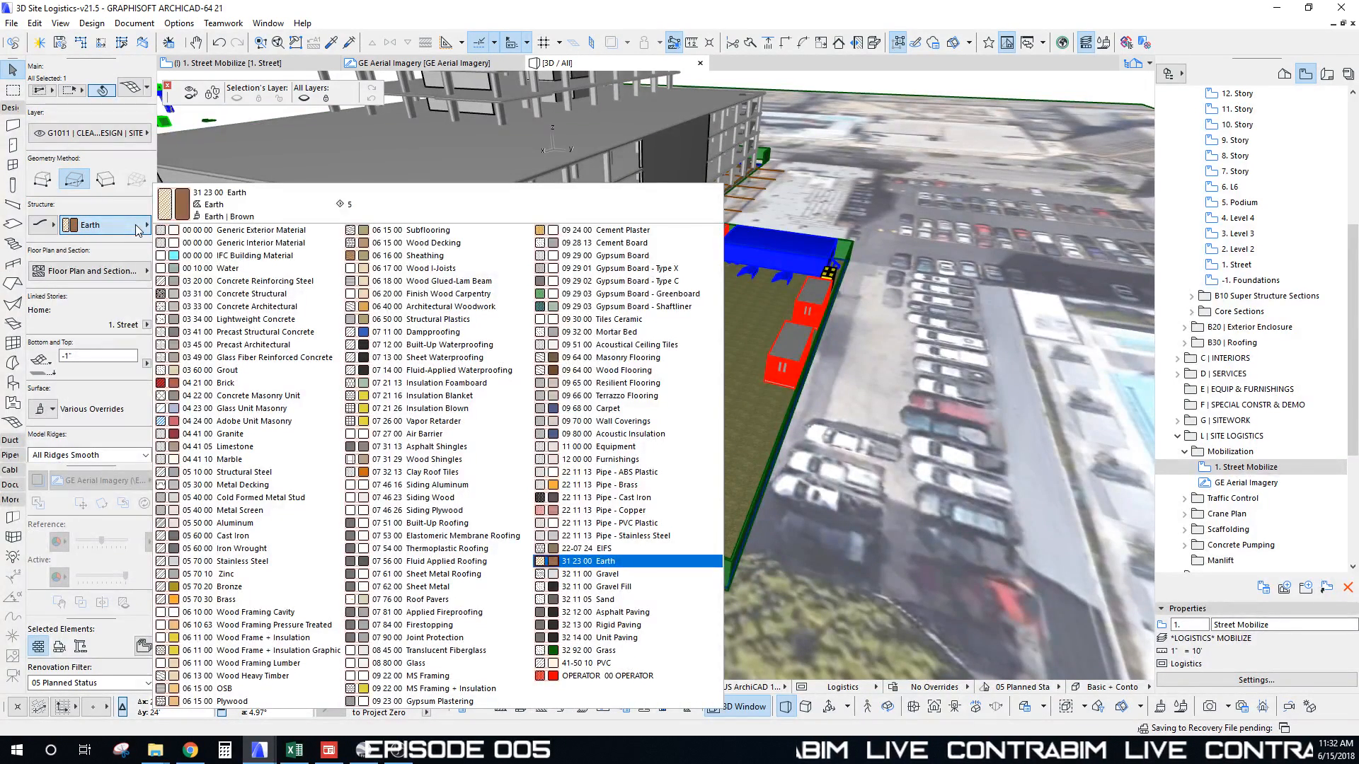
left_click(605, 612)
middle_click_drag(284, 362, 347, 345)
scroll(119, 302, "down", 5)
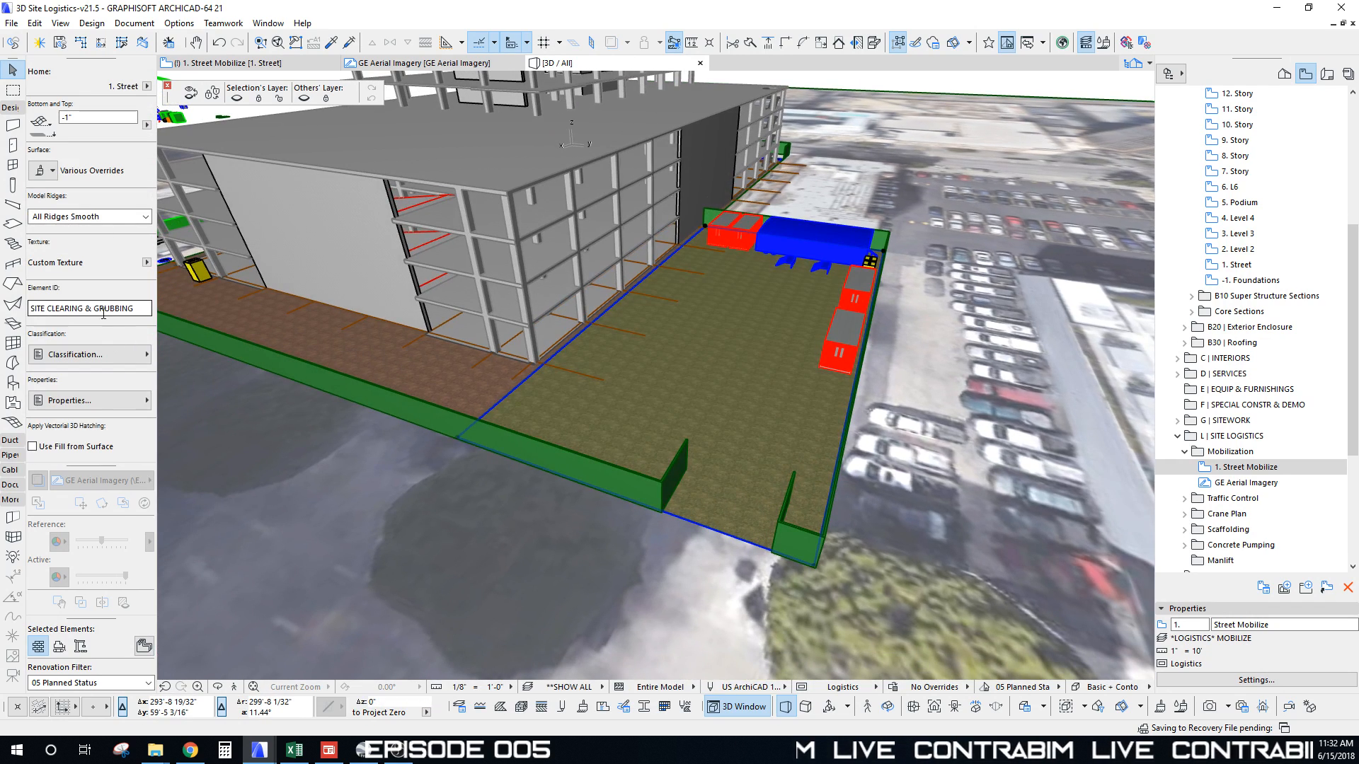
left_click(42, 171)
left_click(197, 211)
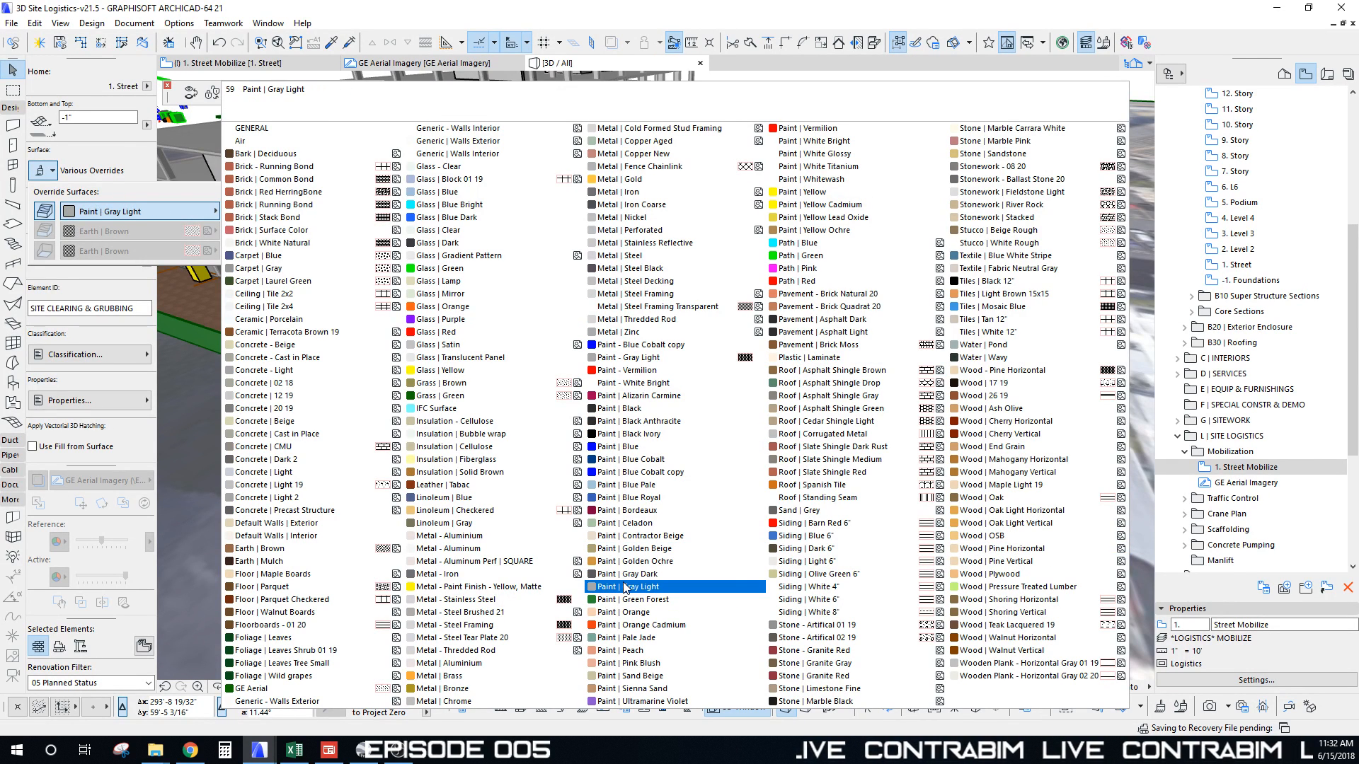
left_click(820, 332)
scroll(689, 351, "down", 2)
Step: Orbit to review the paved area, then return to the Street Mobilize floor plan
middle_click_drag(688, 352, 852, 400)
middle_click_drag(691, 440, 790, 384, "shift")
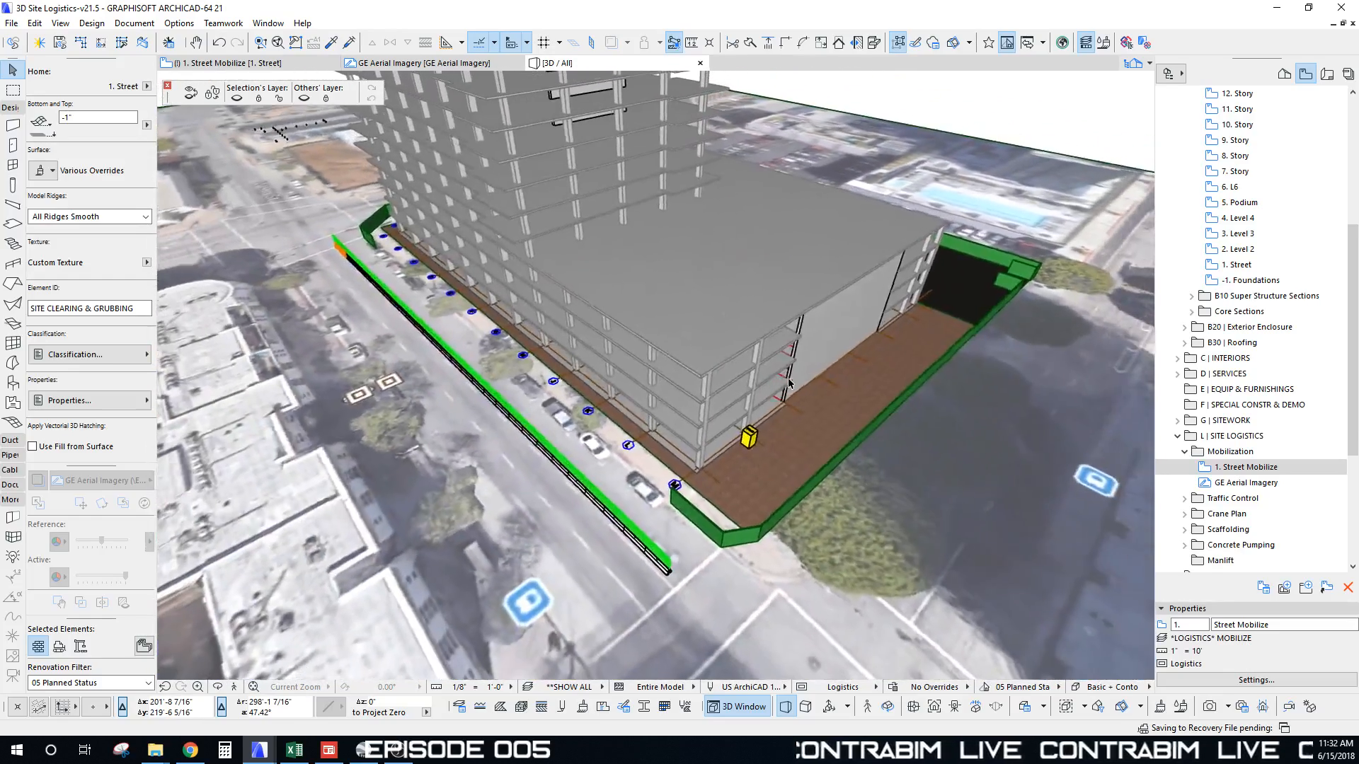
middle_click_drag(864, 328, 864, 328, "shift")
key("Escape")
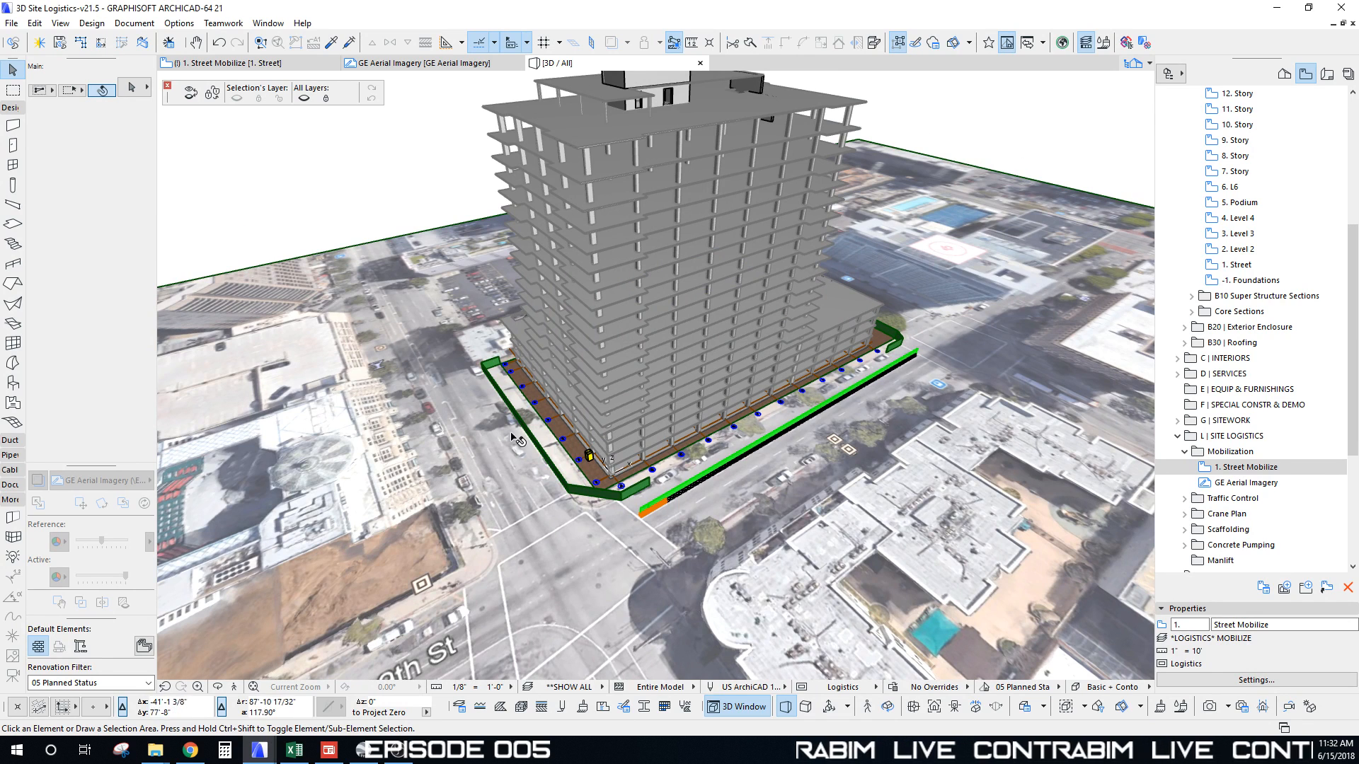
key("F2")
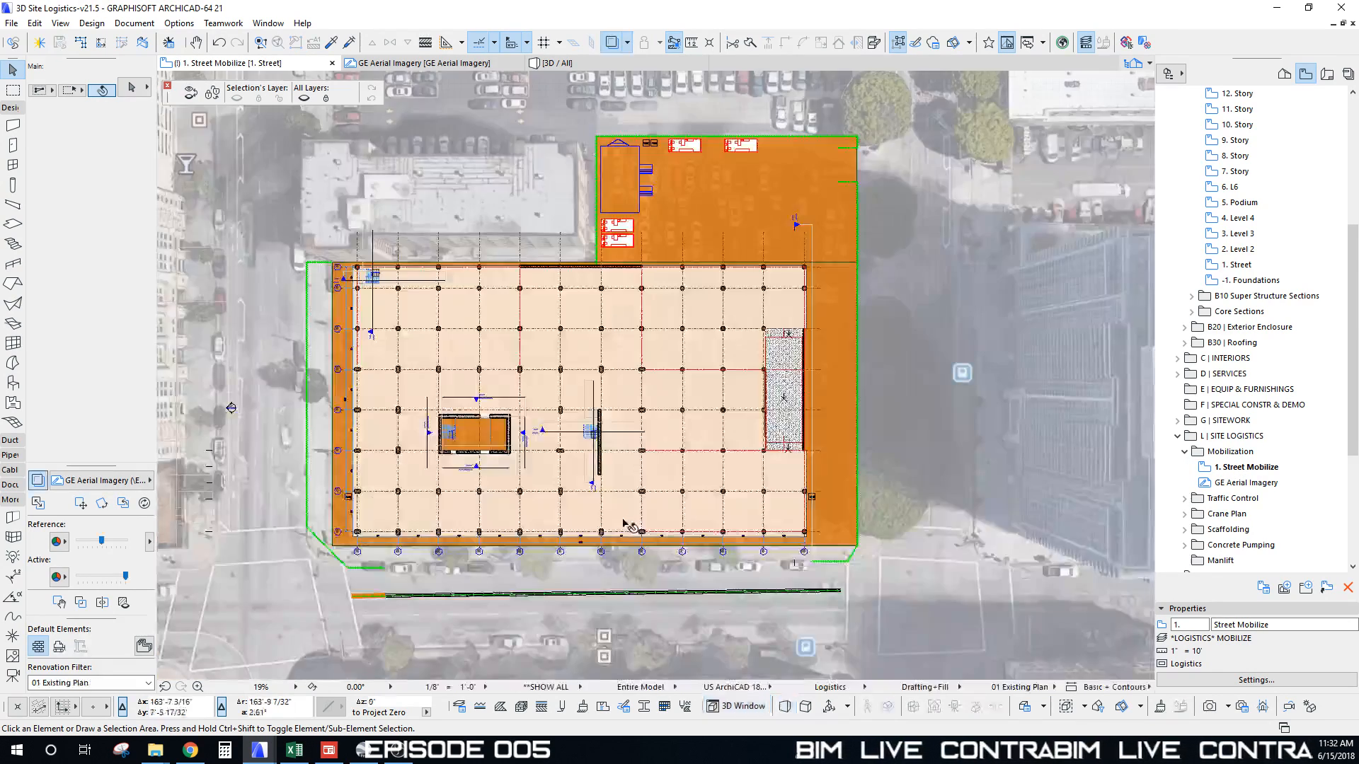
scroll(574, 549, "down", 10)
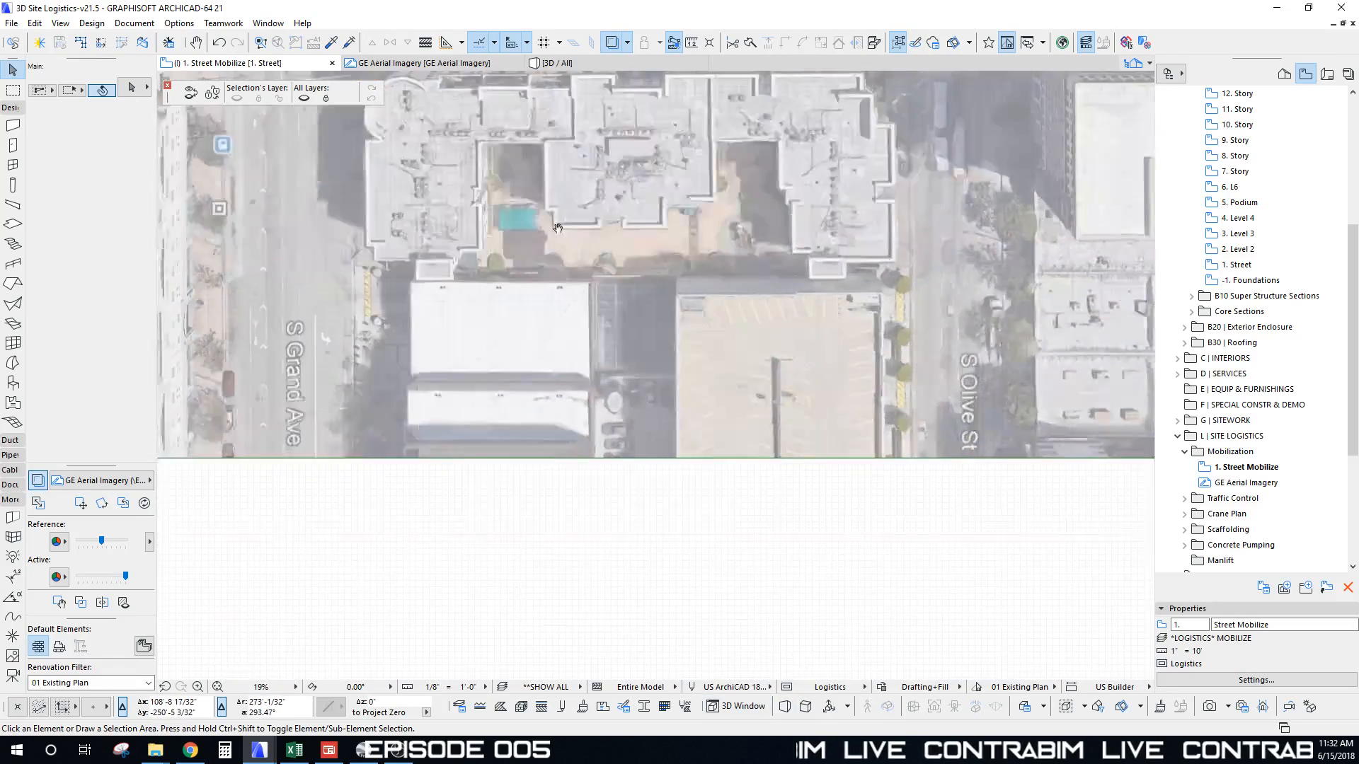
scroll(527, 554, "up", 6)
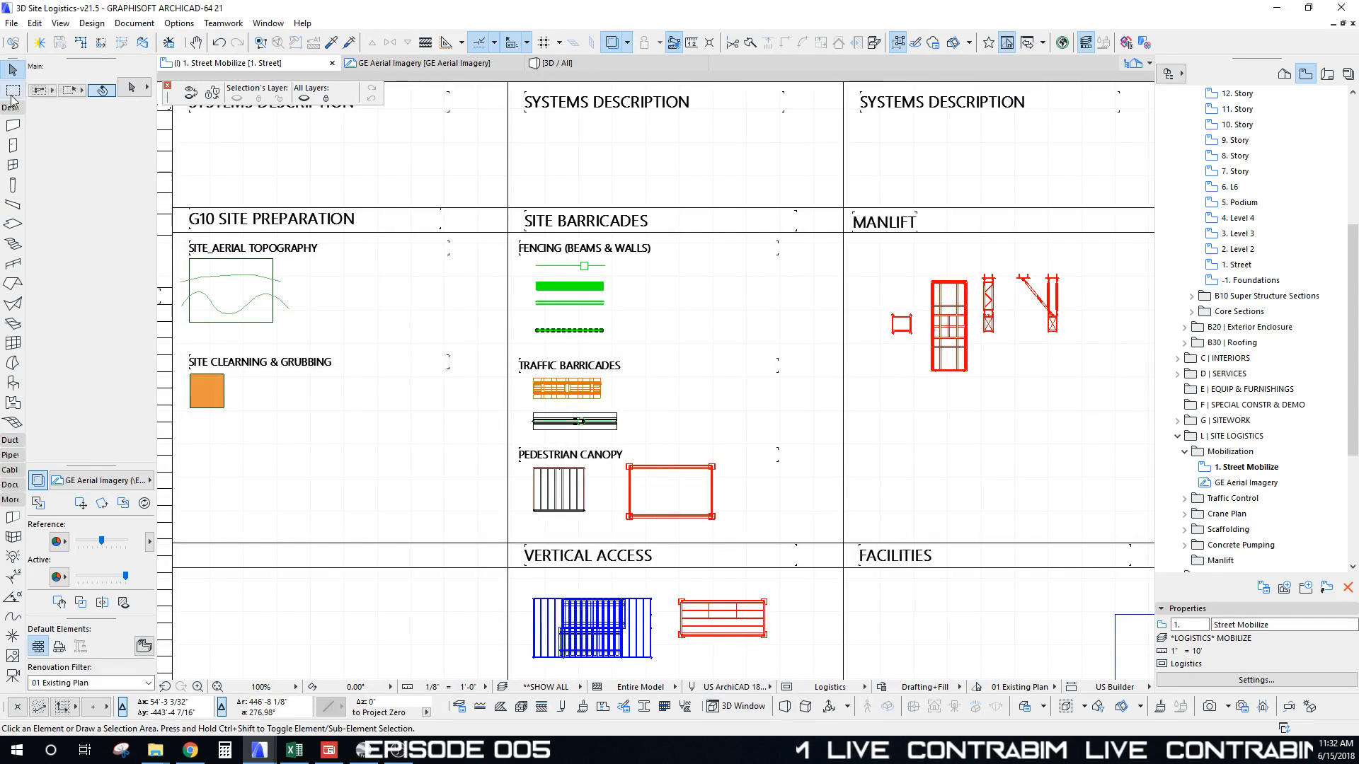
Step: Marquee the traffic barricades and pedestrian canopy and show only them in 3D
left_click(13, 91)
left_click(489, 346)
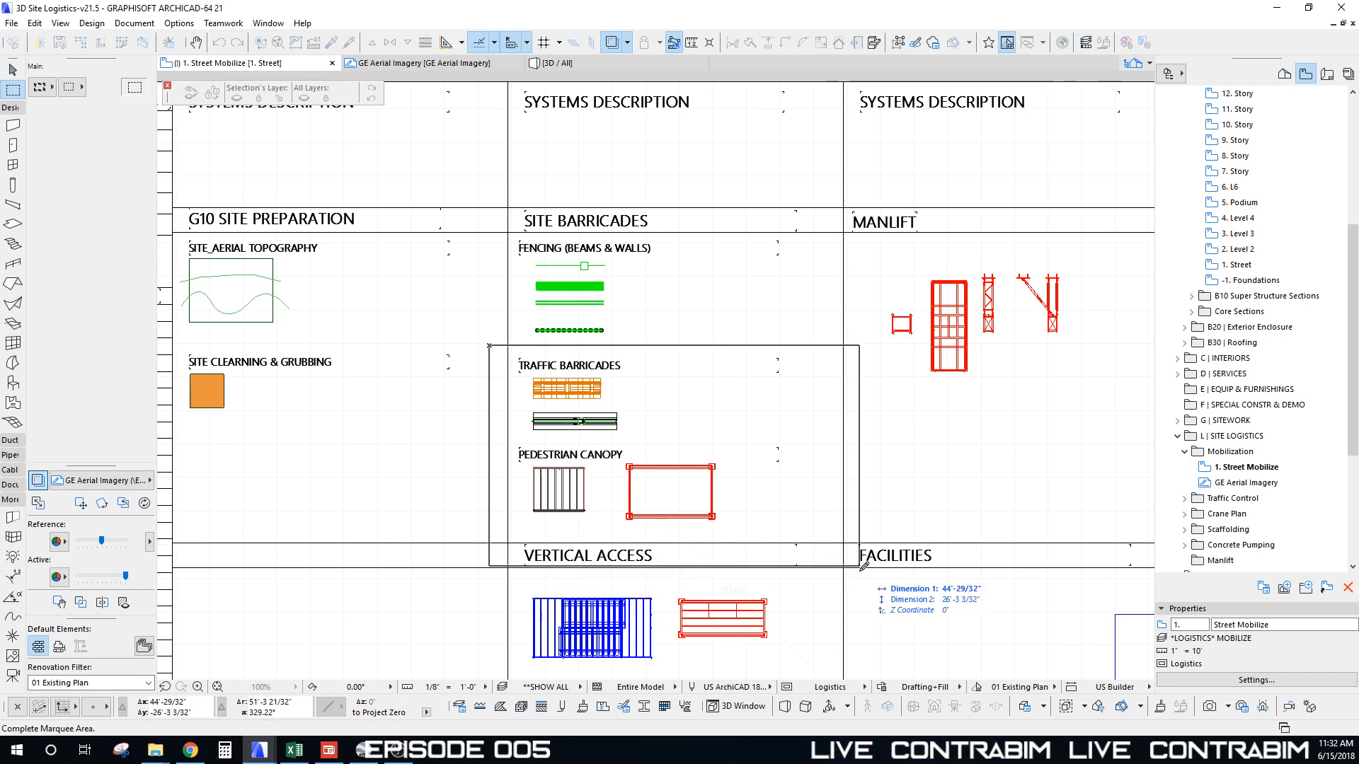
left_click(868, 597)
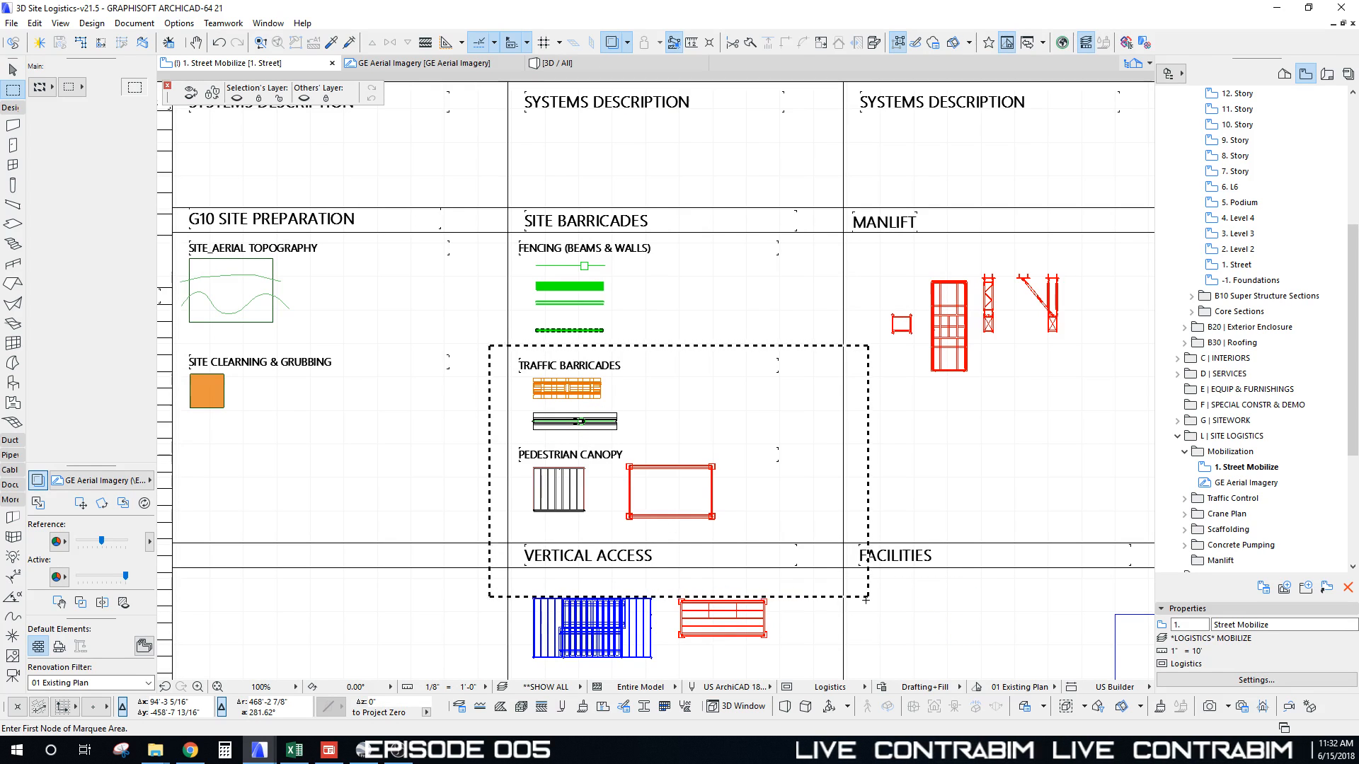
key("F5")
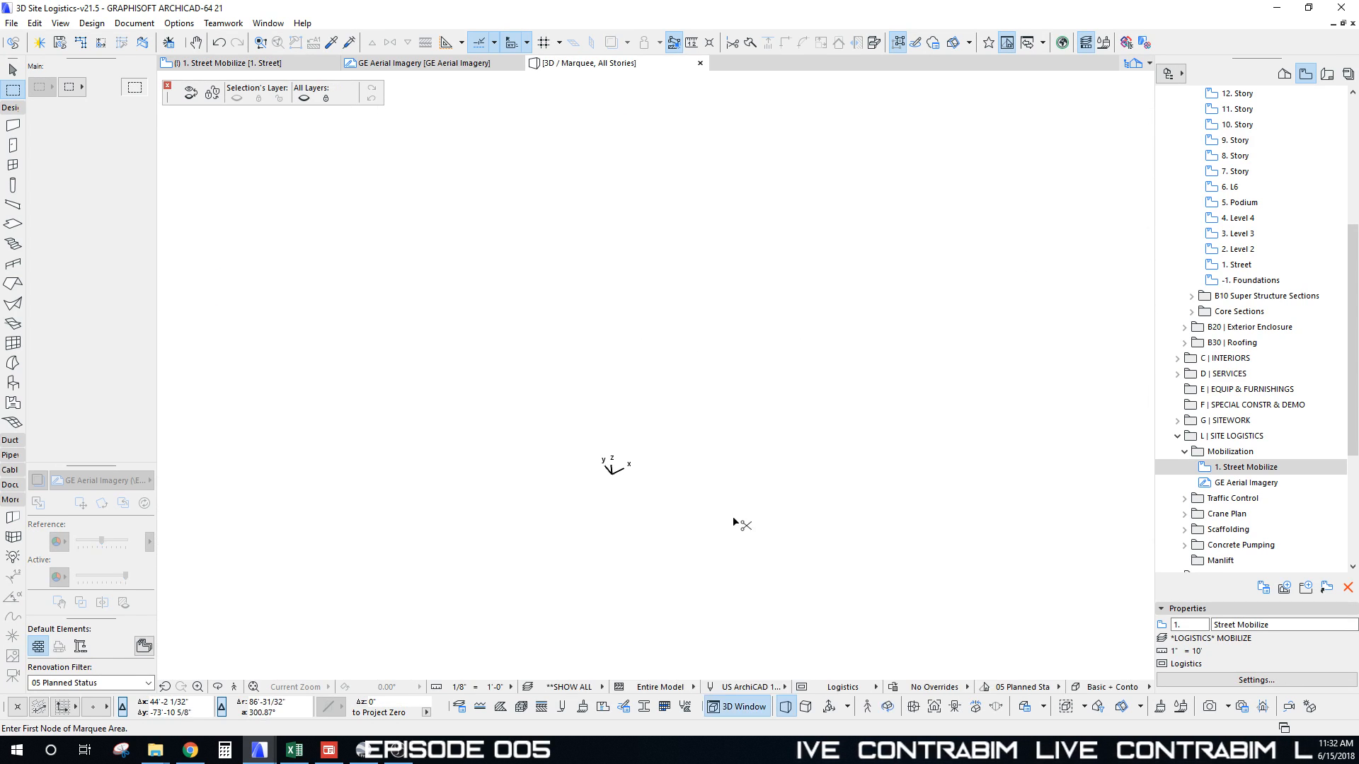
middle_click_drag(724, 493, 715, 251, "shift")
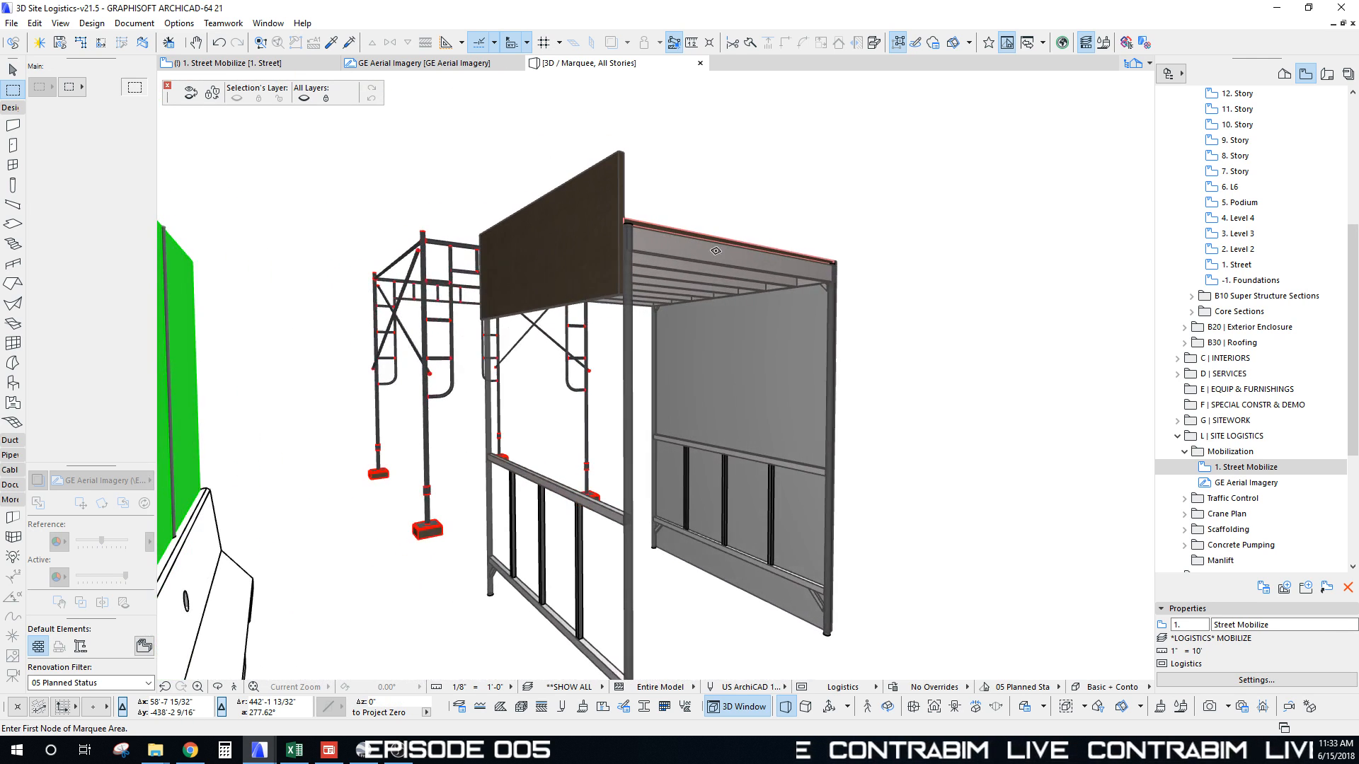
Step: Inspect the canopy from below and the scaffold frame from the side in 3D
left_click(836, 266)
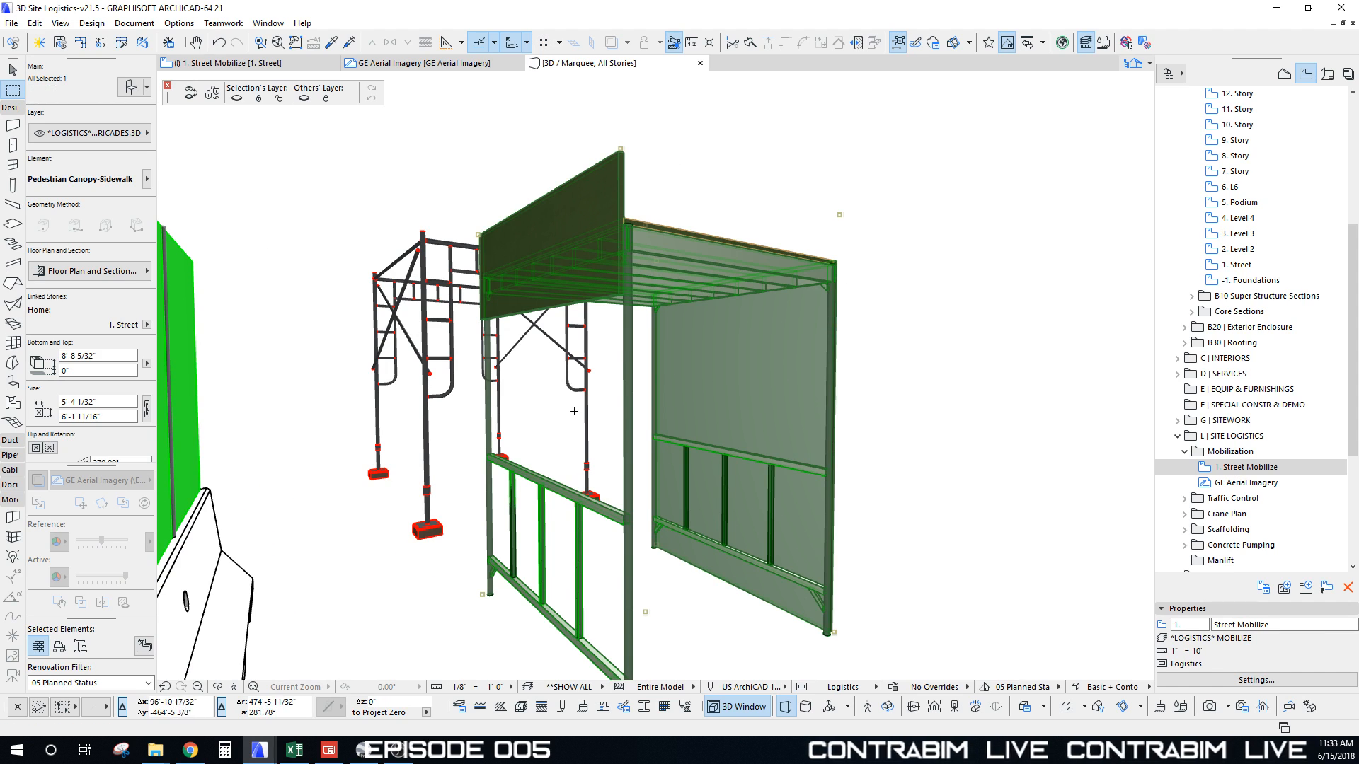
key("Escape")
key("Escape")
middle_click_drag(574, 421, 555, 482, "shift")
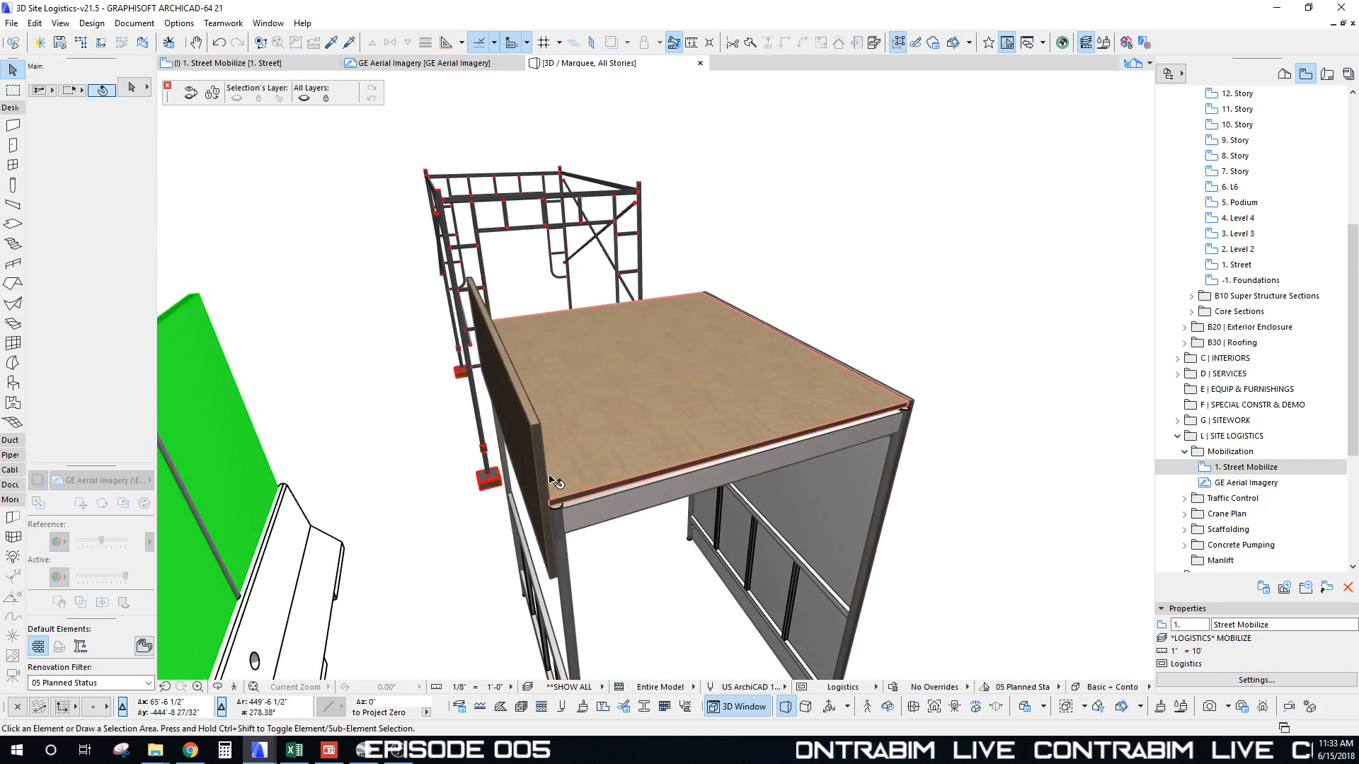
middle_click_drag(518, 262, 524, 161, "shift")
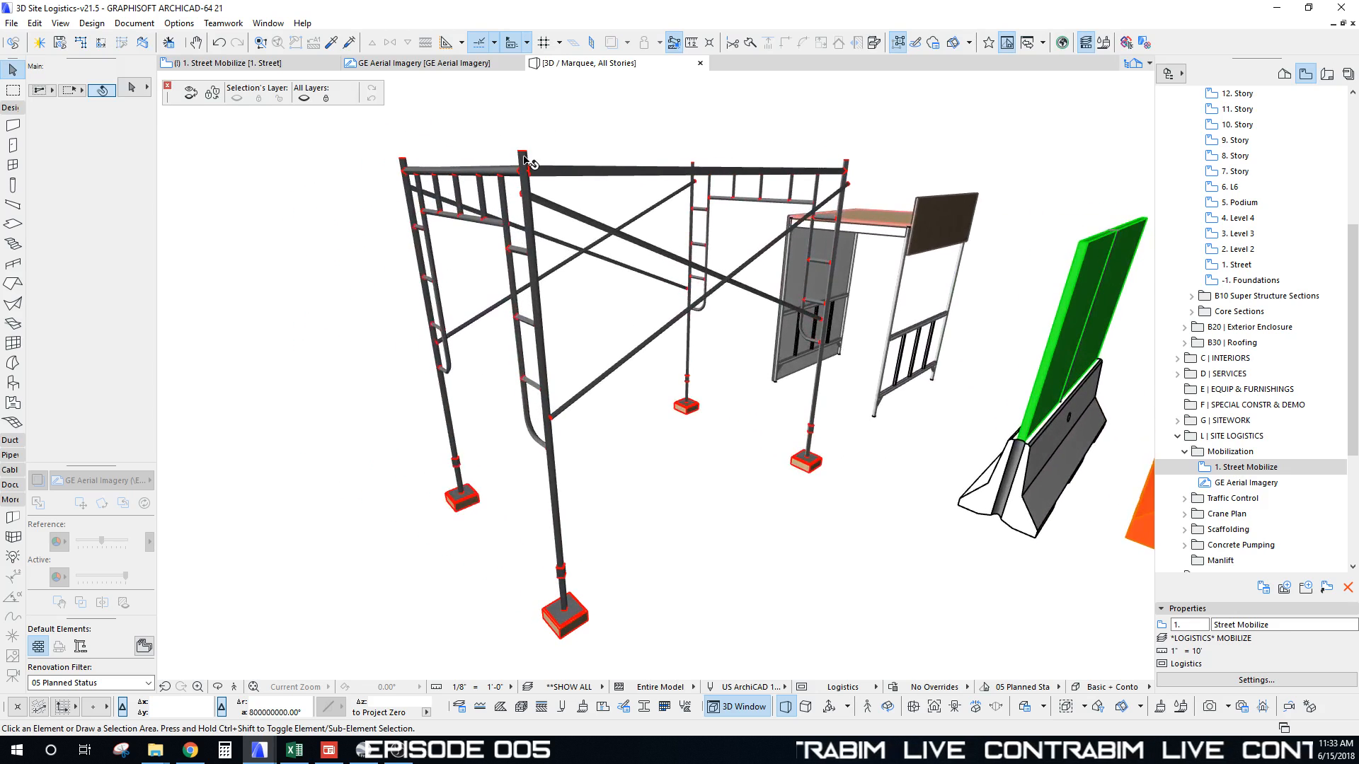
left_click(525, 161)
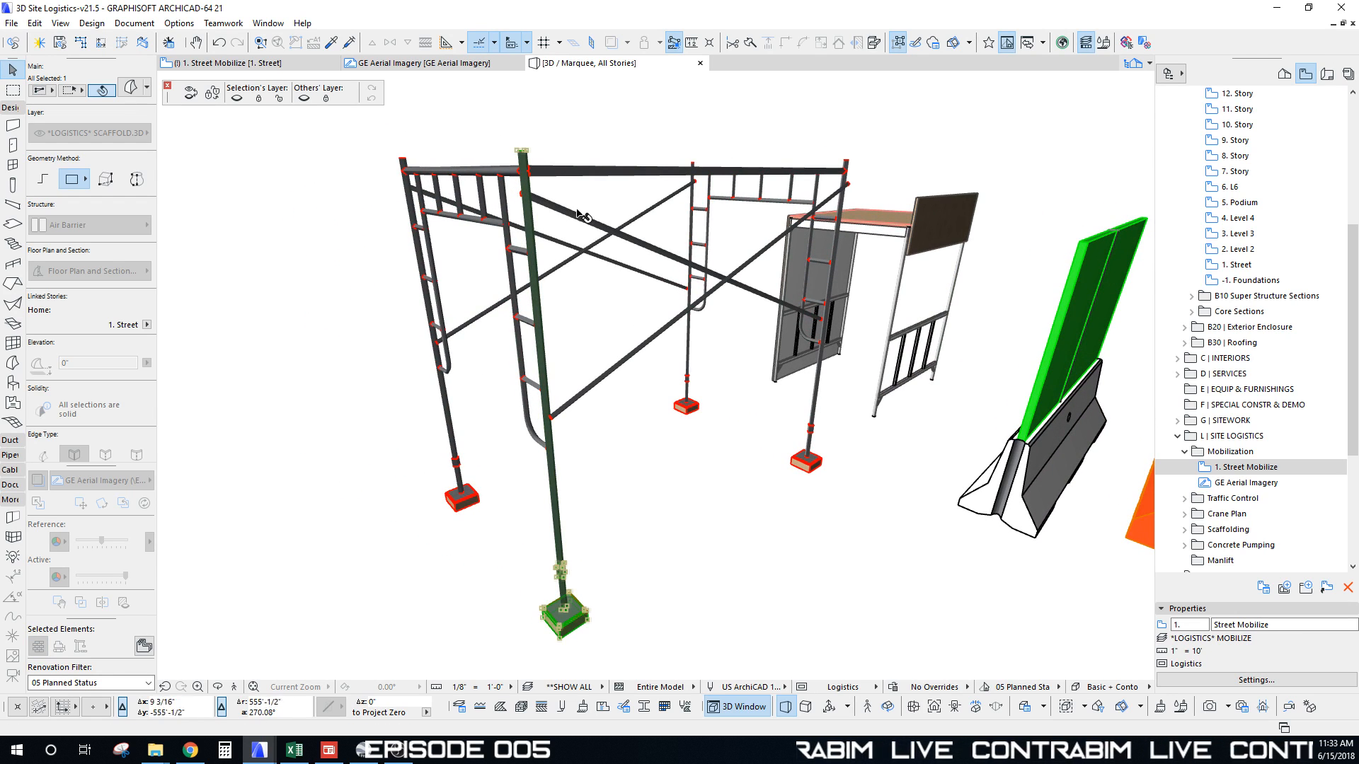
left_click(572, 293)
middle_click_drag(576, 272, 743, 200, "shift")
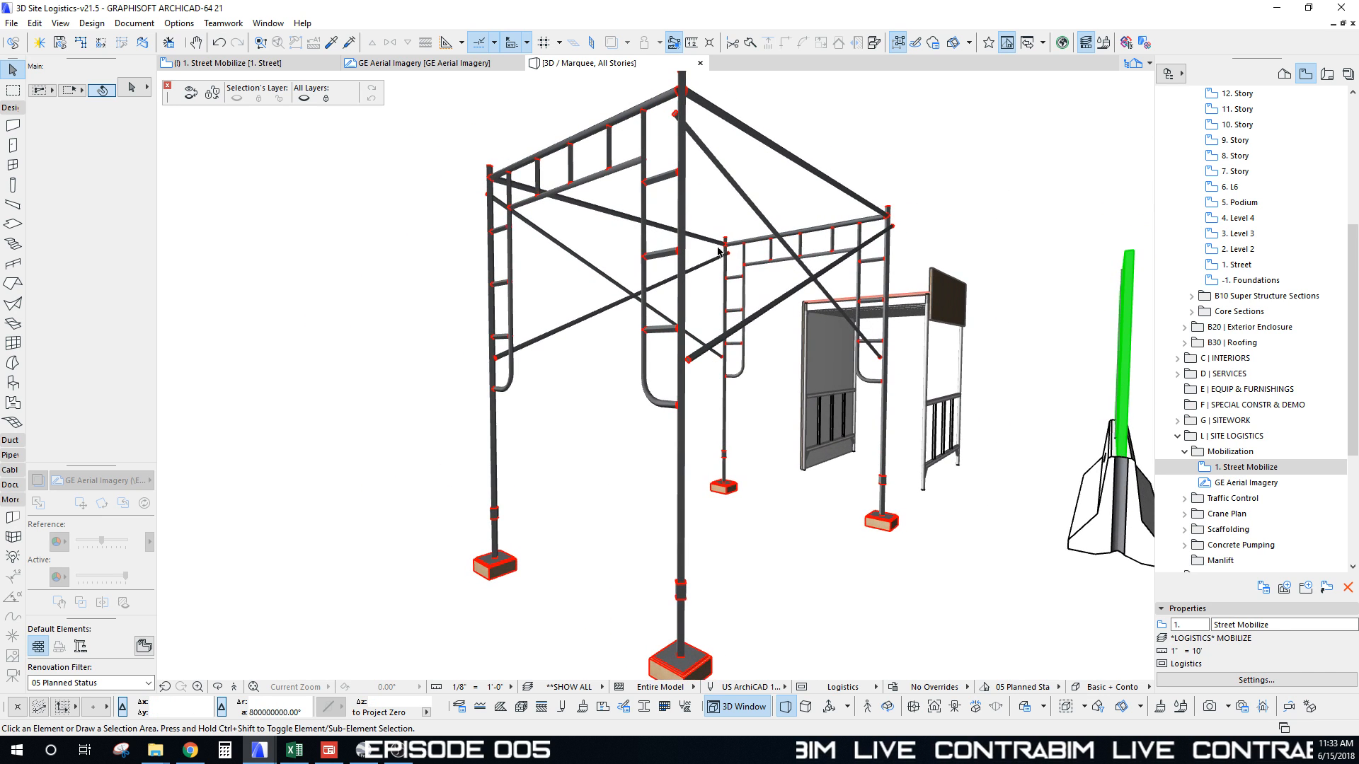
mouse_move(656, 239)
middle_mouse_down()
mouse_move(659, 217)
mouse_move(659, 232)
middle_mouse_up()
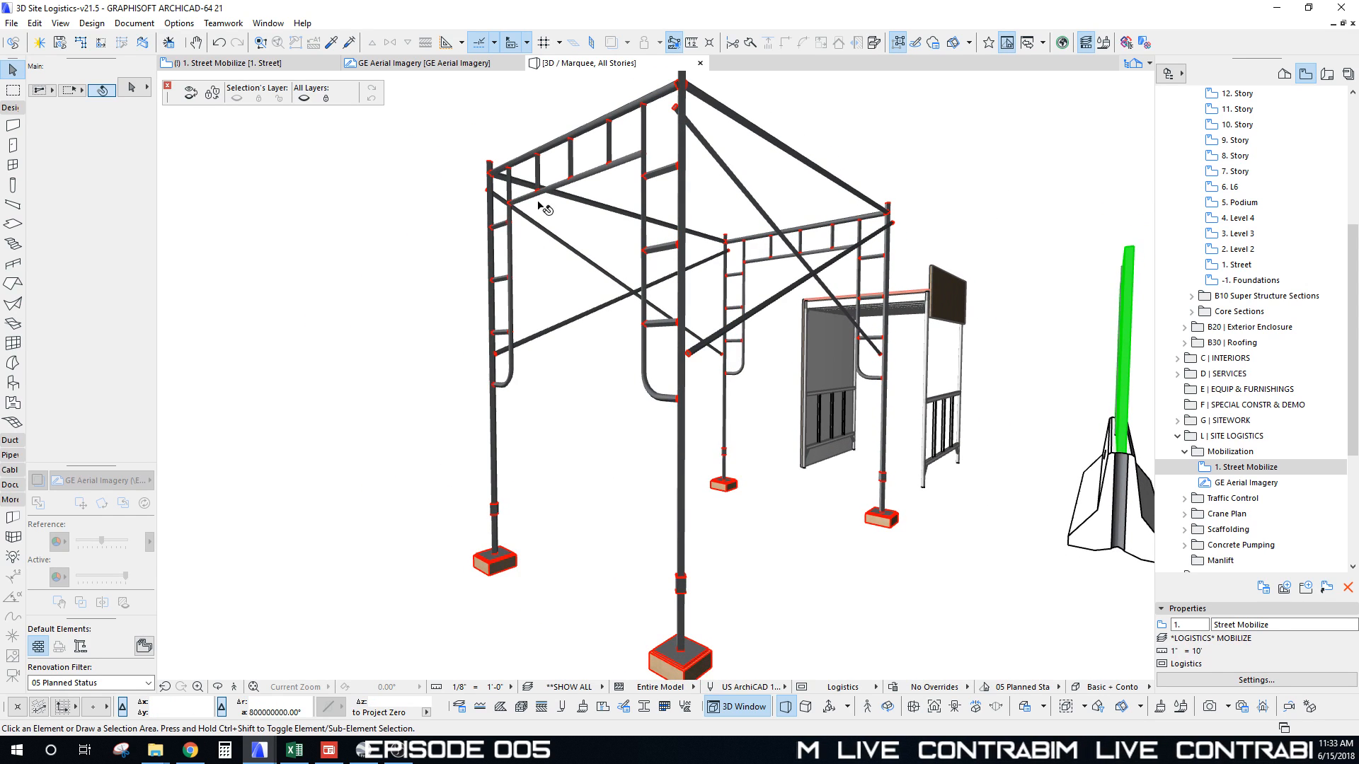
Step: Select the pedestrian canopy and go back to the 1. Street floor plan
middle_click_drag(545, 207, 638, 291, "shift")
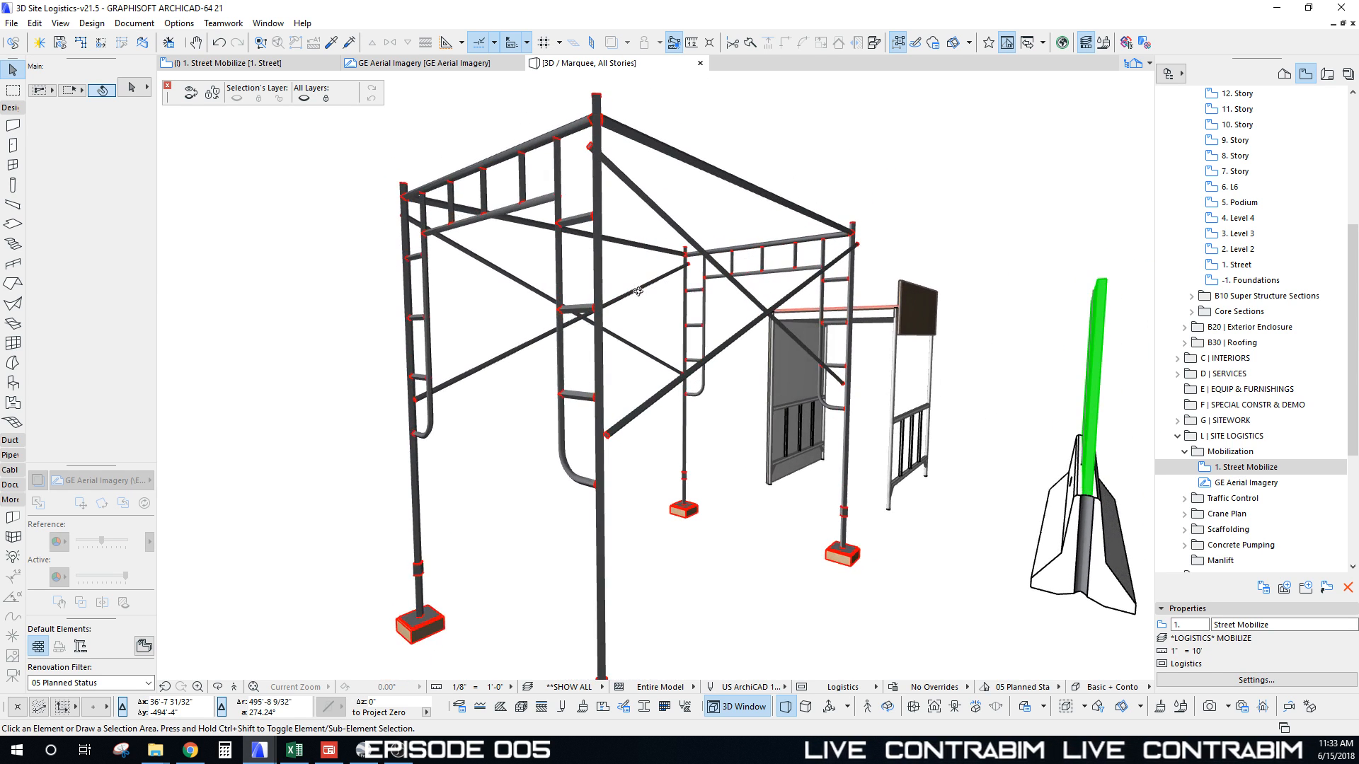
scroll(498, 267, "down", 5)
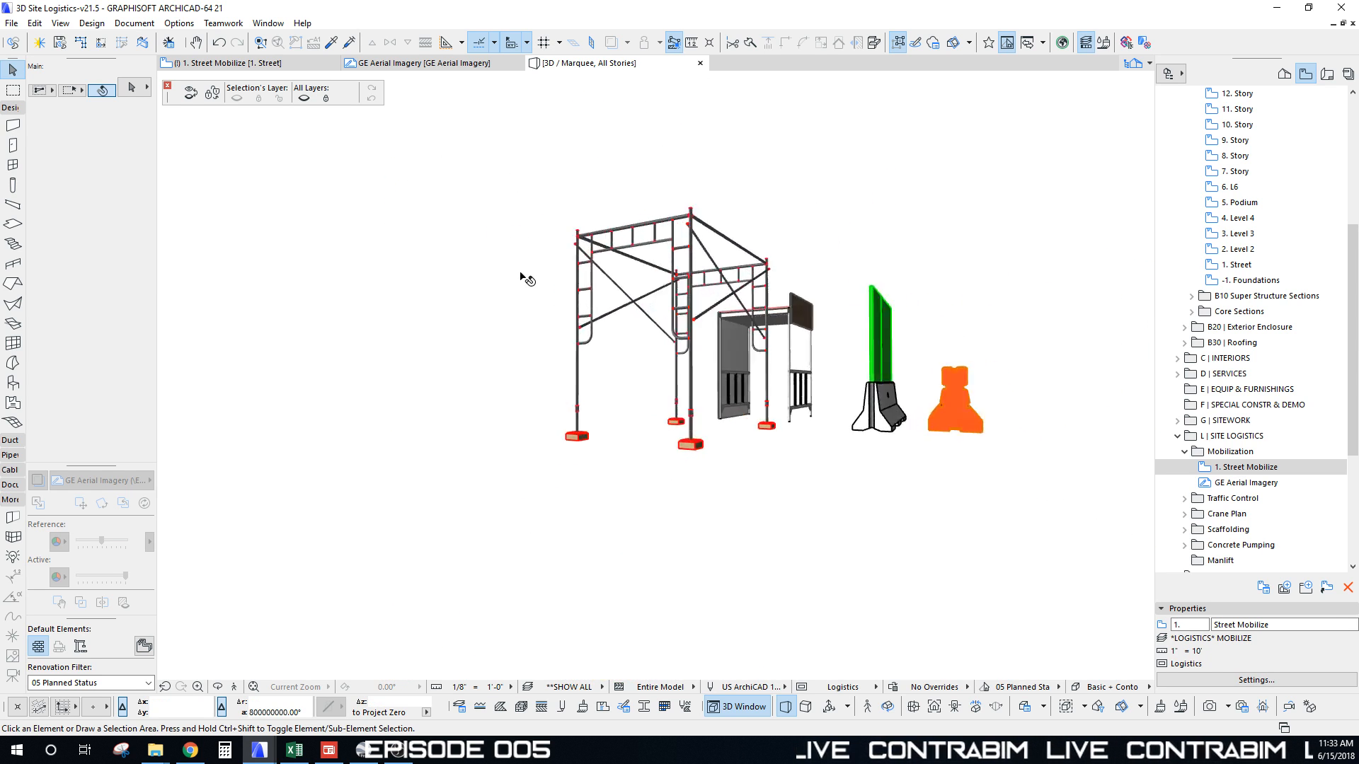
mouse_move(521, 276)
middle_mouse_down("shift")
mouse_move(623, 272)
mouse_move(540, 260)
middle_mouse_up("shift")
scroll(545, 265, "up", 3)
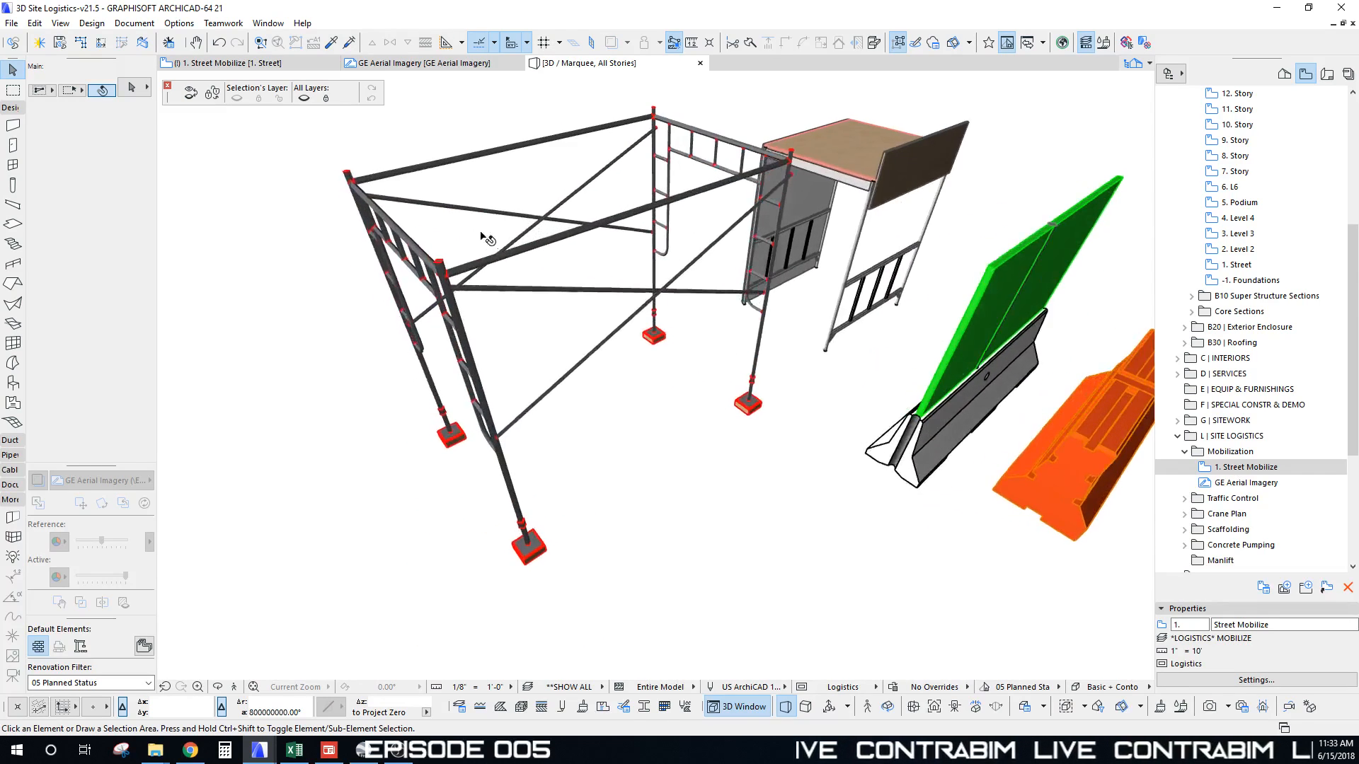
left_click(446, 278)
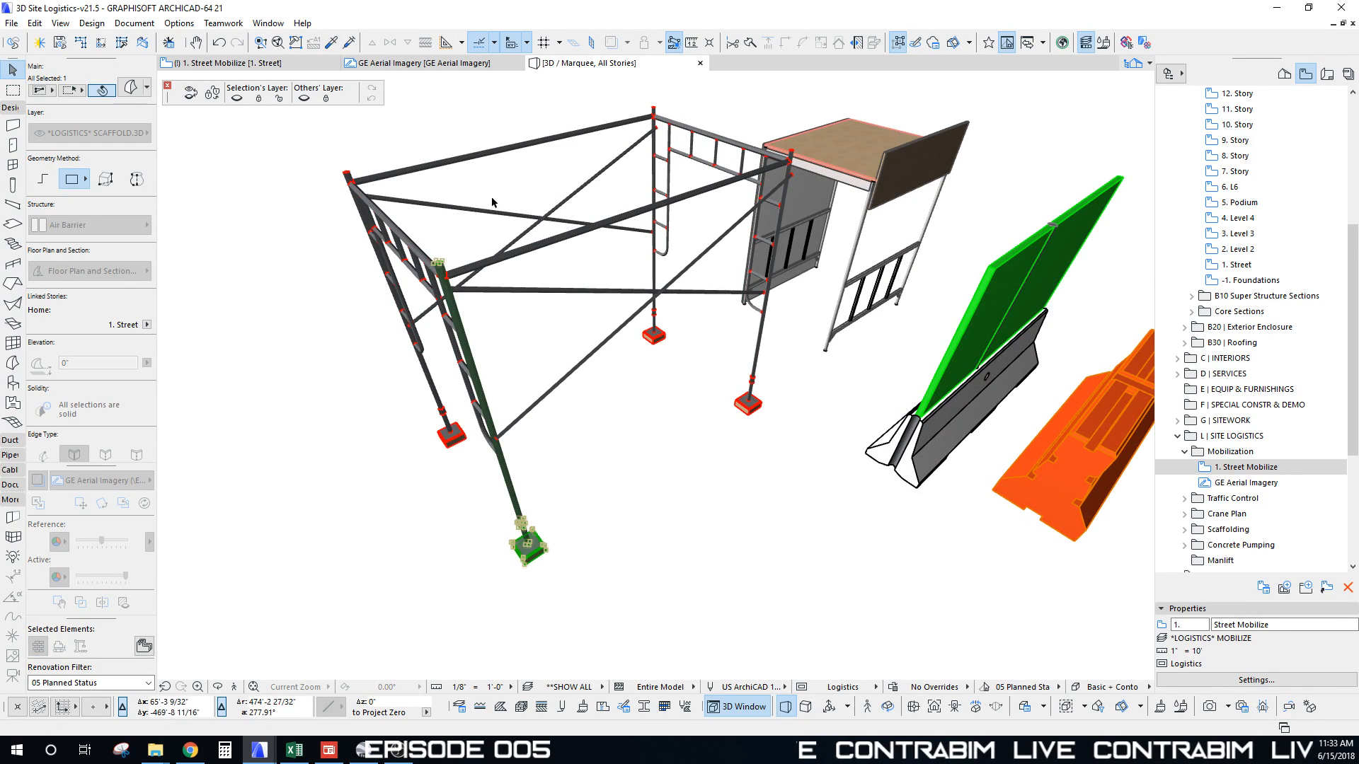
middle_click_drag(492, 202, 704, 354, "shift")
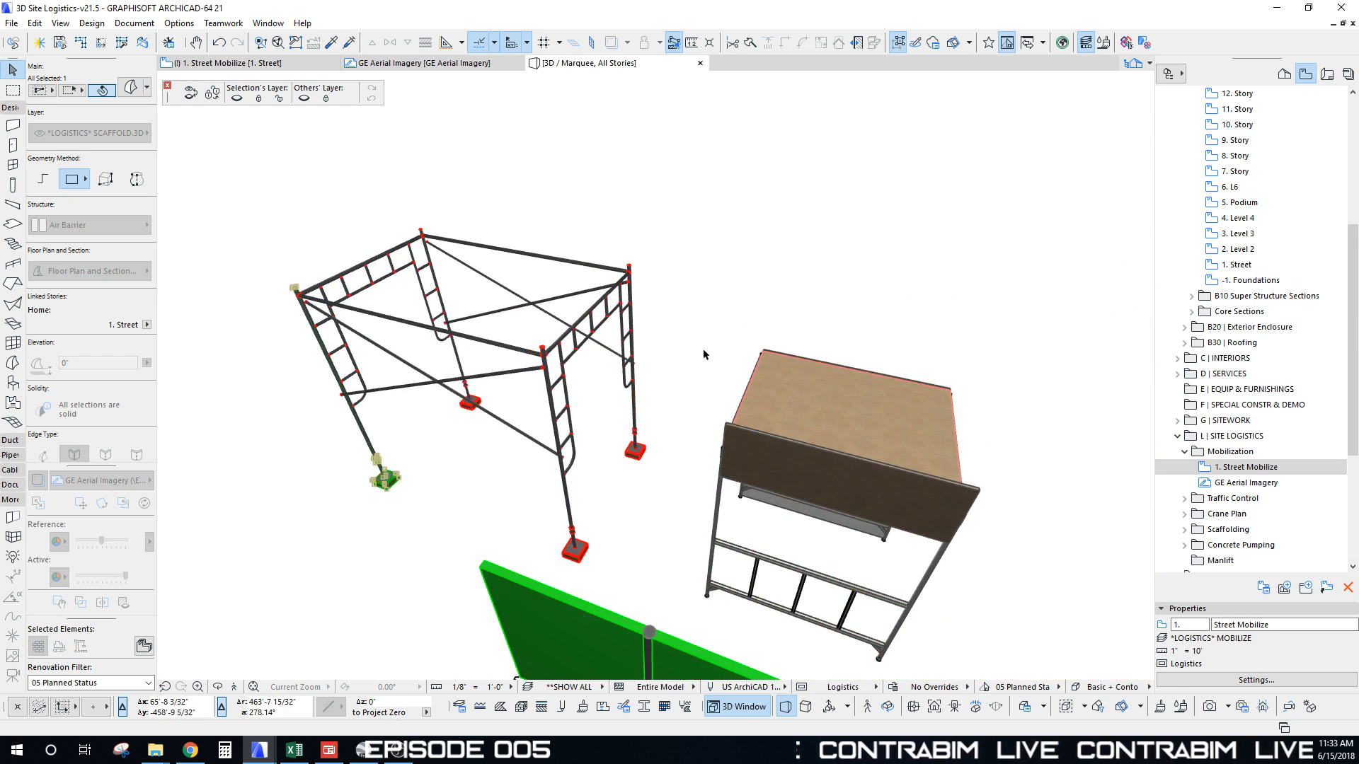
left_click(825, 440)
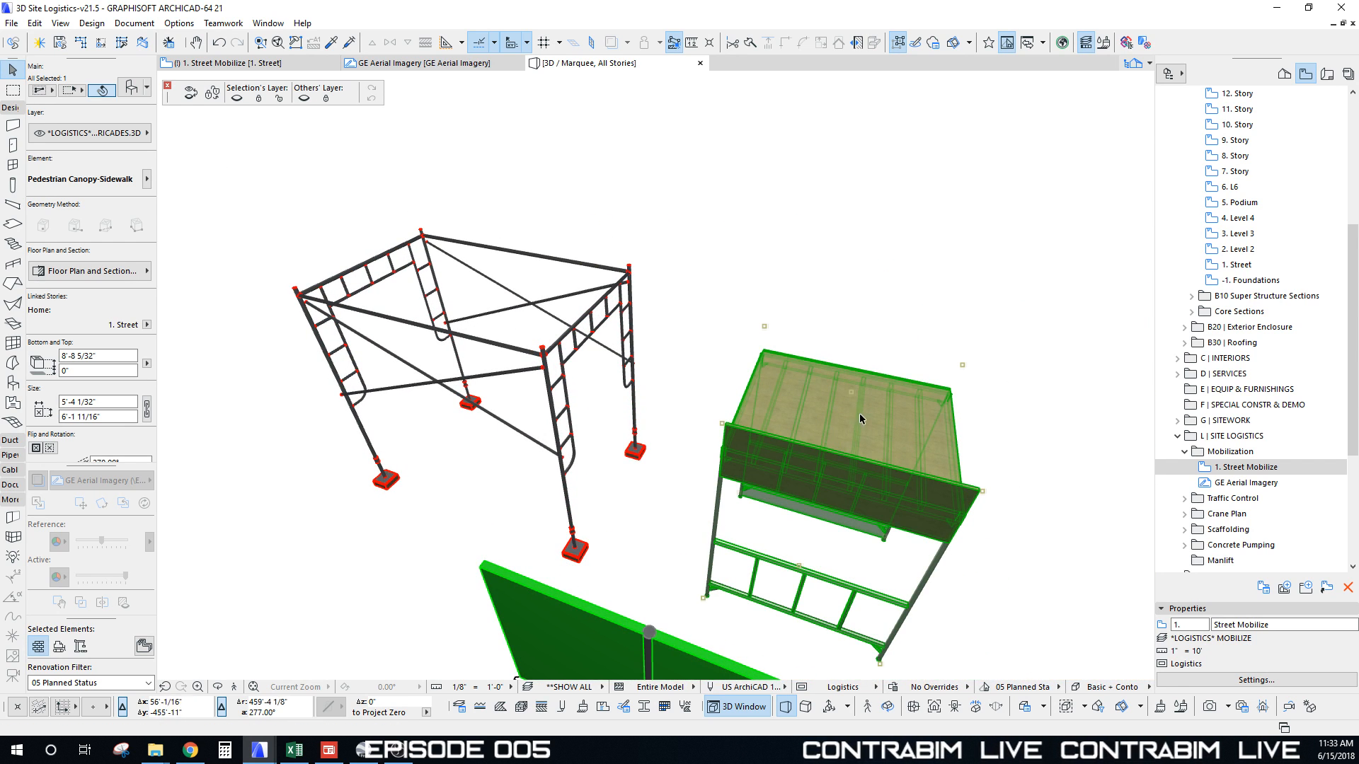
key("F2")
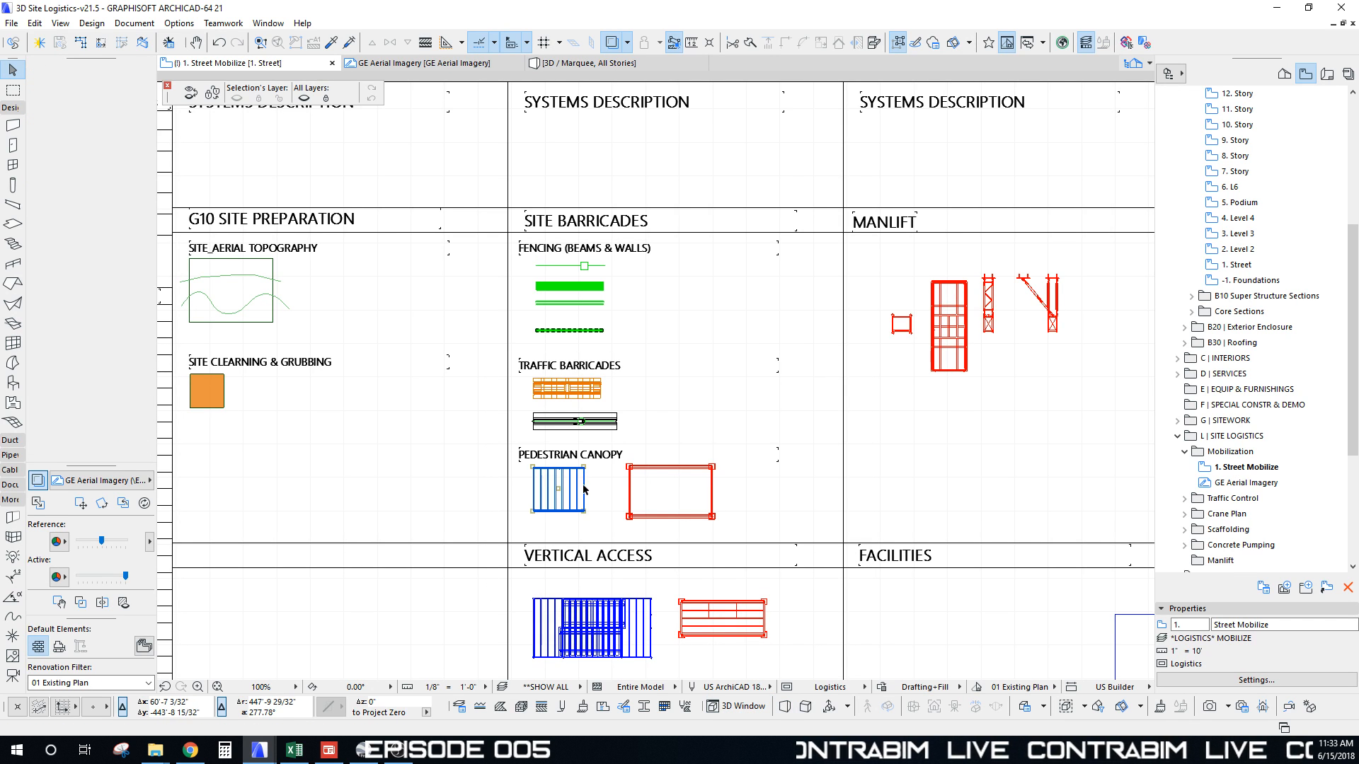
Step: Copy the pedestrian canopy to the site fence corner on the aerial plan
key("ctrl+d")
scroll(548, 482, "down", 10)
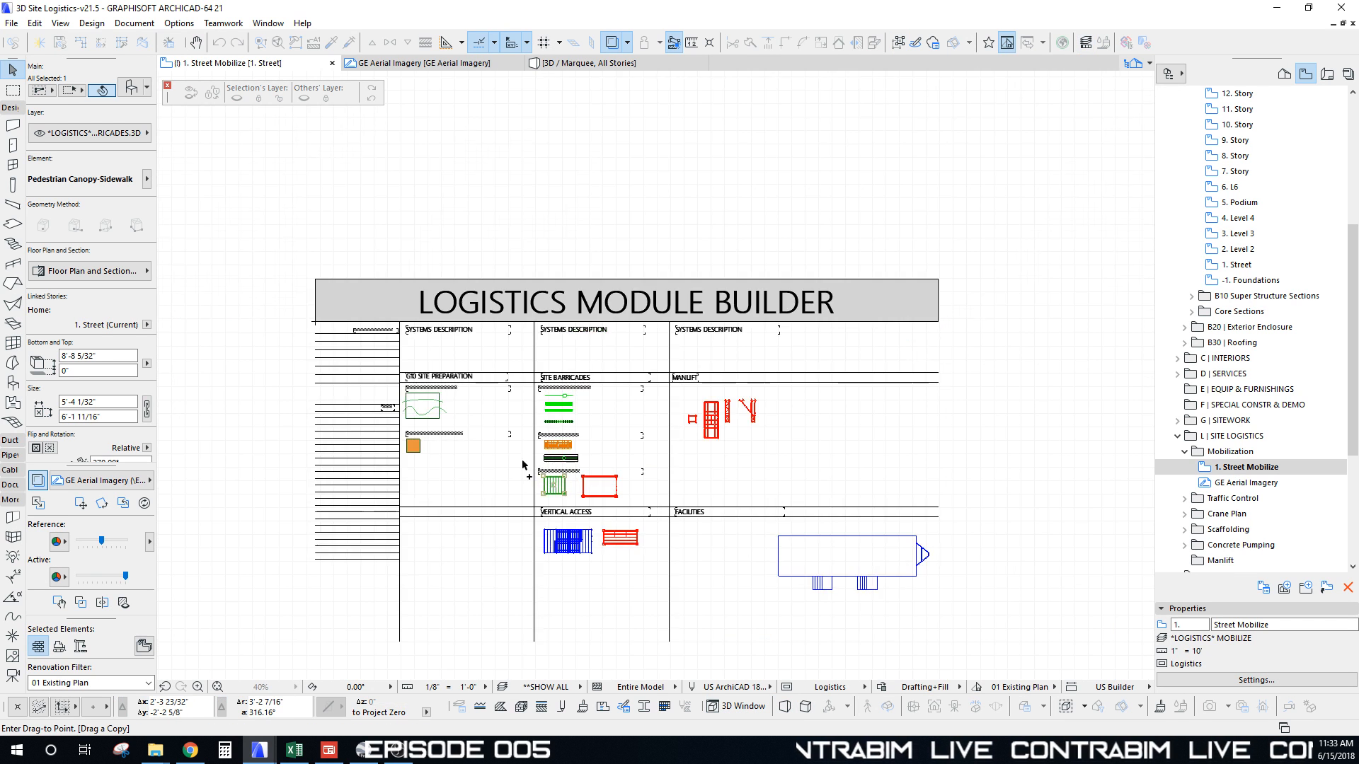
middle_click_drag(527, 238, 567, 476)
scroll(534, 469, "up", 12)
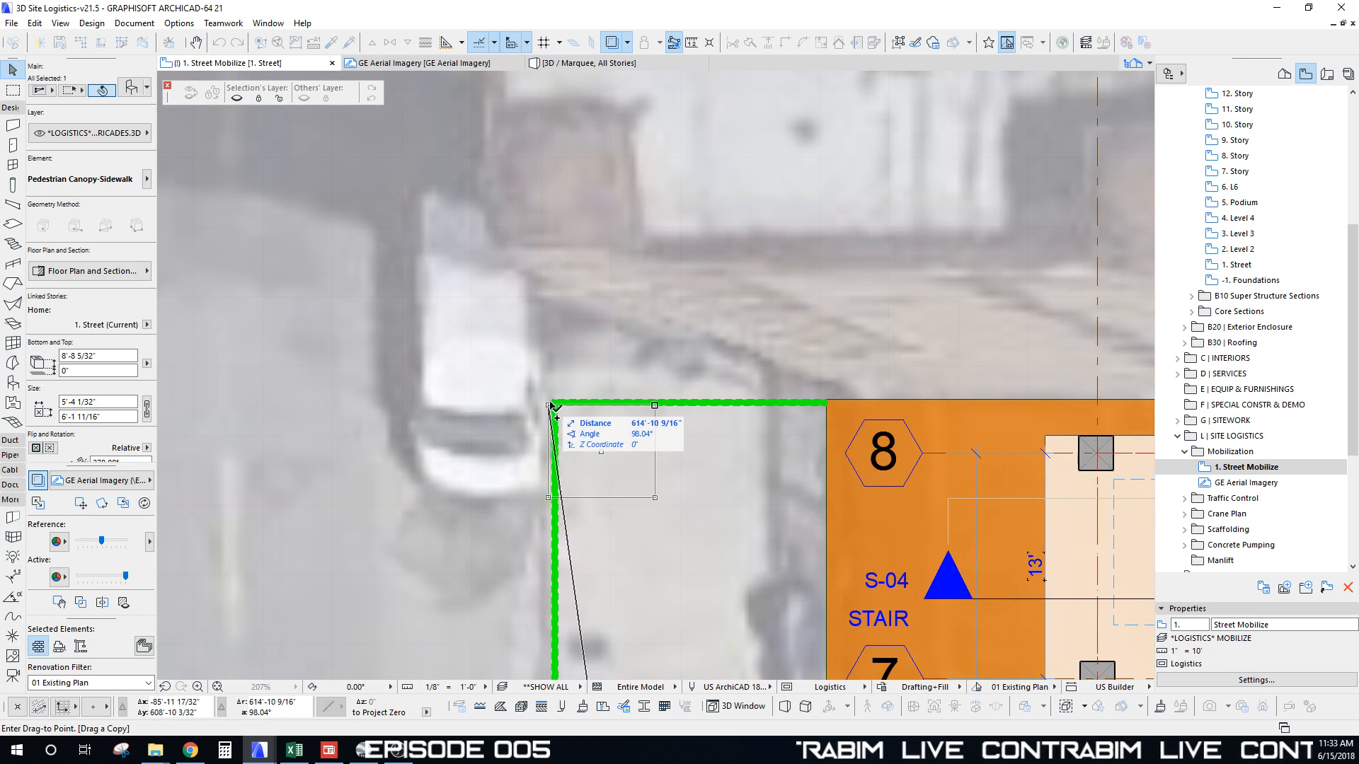
left_click(551, 400)
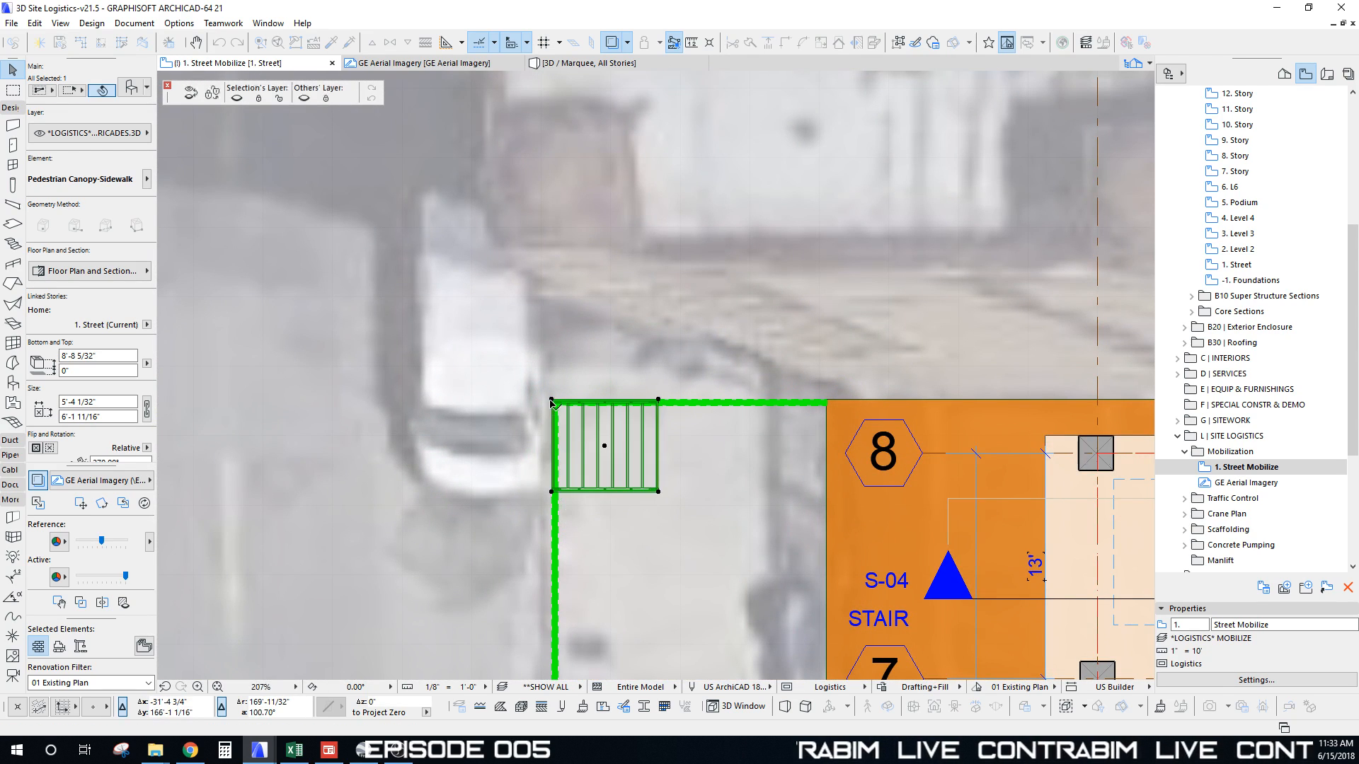
Step: Rotate the canopy copy -90° about the fence corner
key("ctrl+e")
left_click(551, 400)
left_click(671, 401)
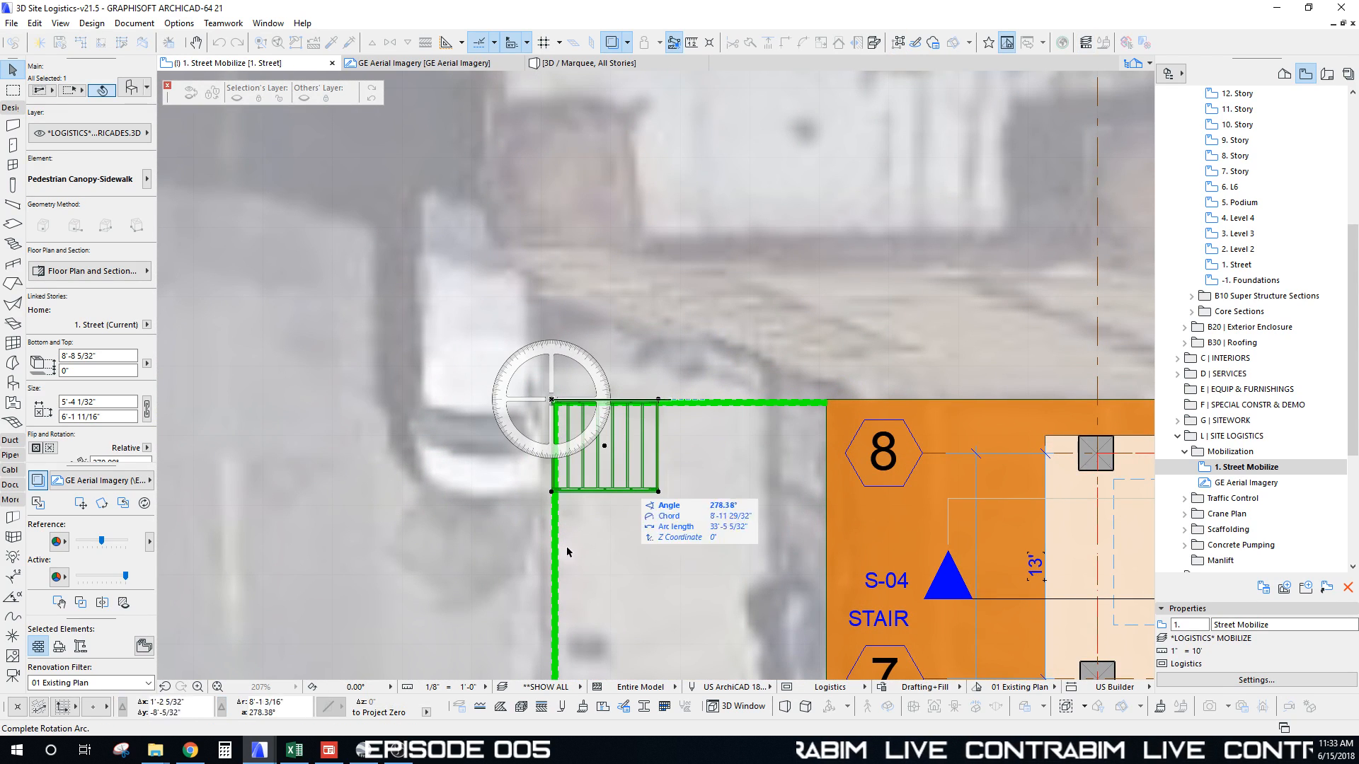
left_click(556, 587)
scroll(518, 411, "up", 3)
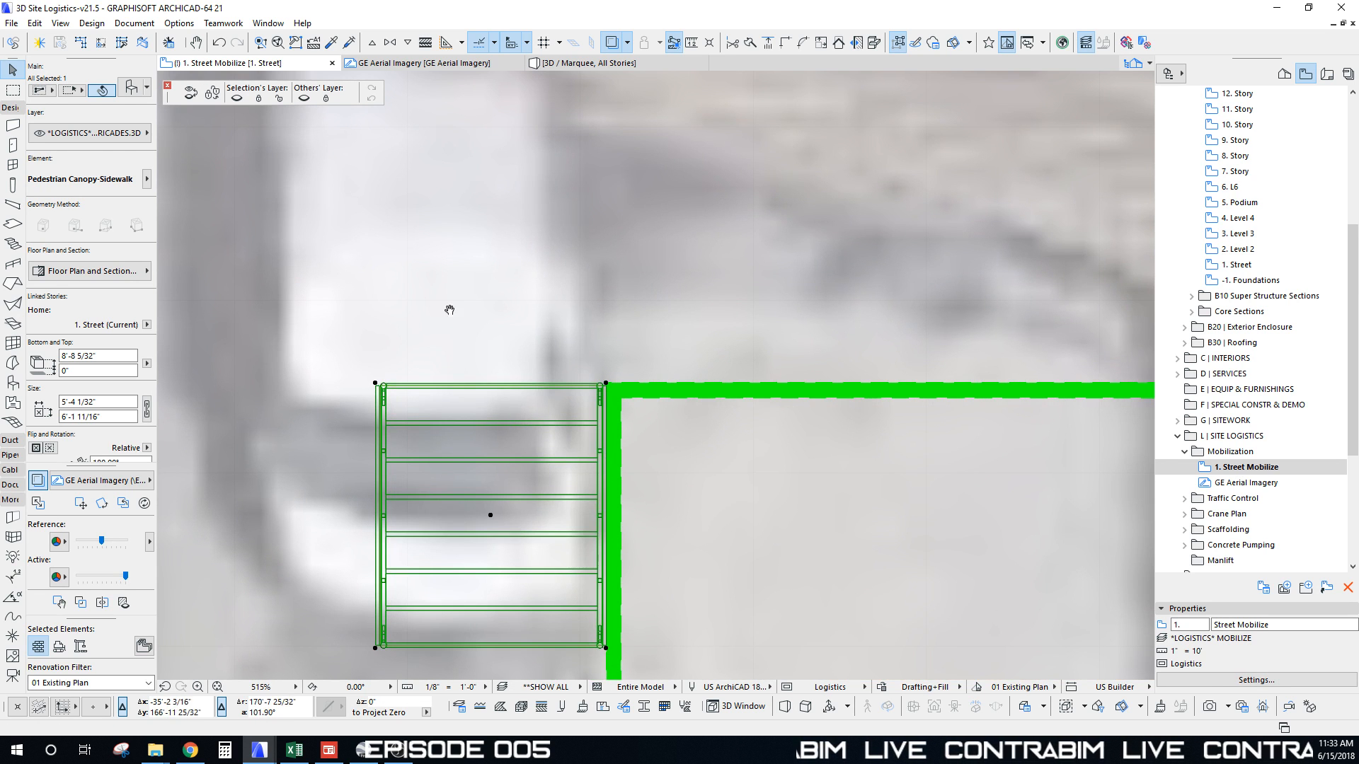
scroll(439, 297, "up", 2)
middle_click_drag(525, 324, 530, 282)
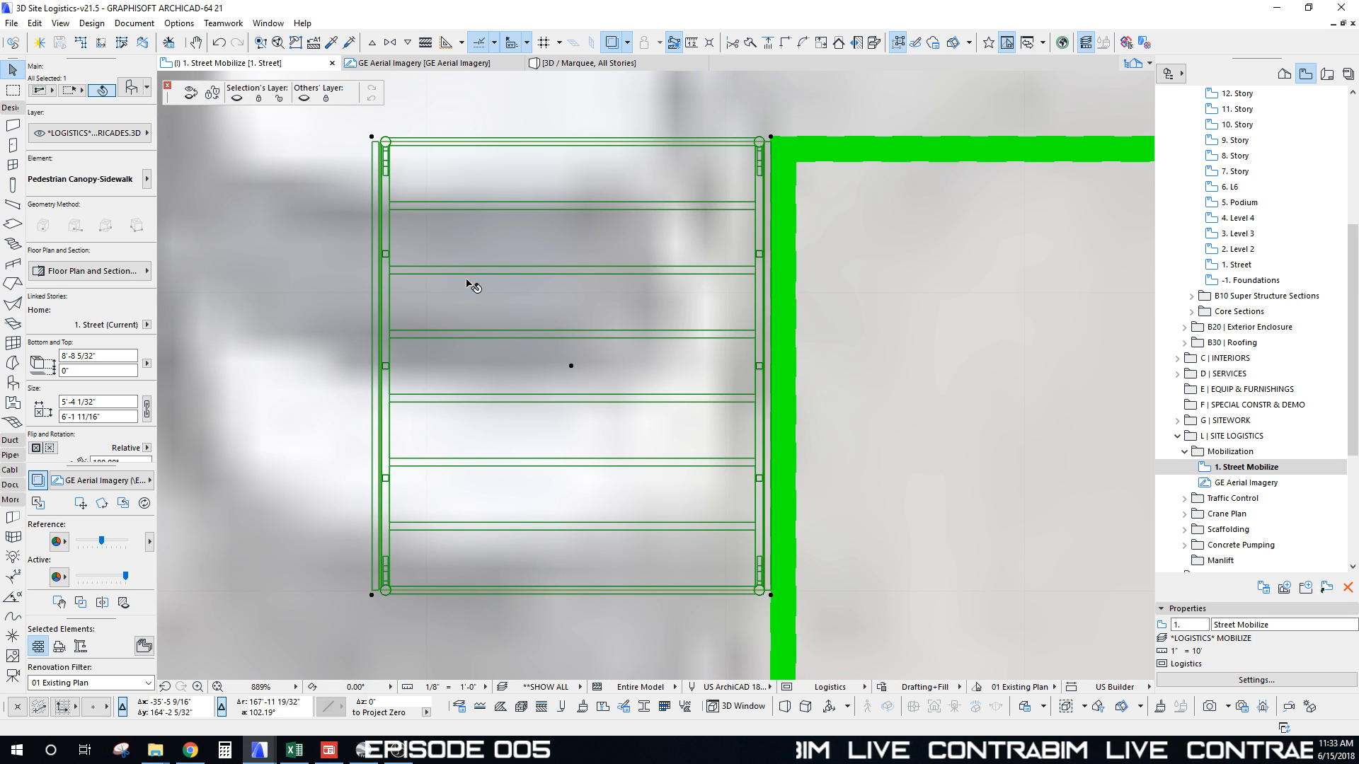
scroll(467, 284, "down", 6)
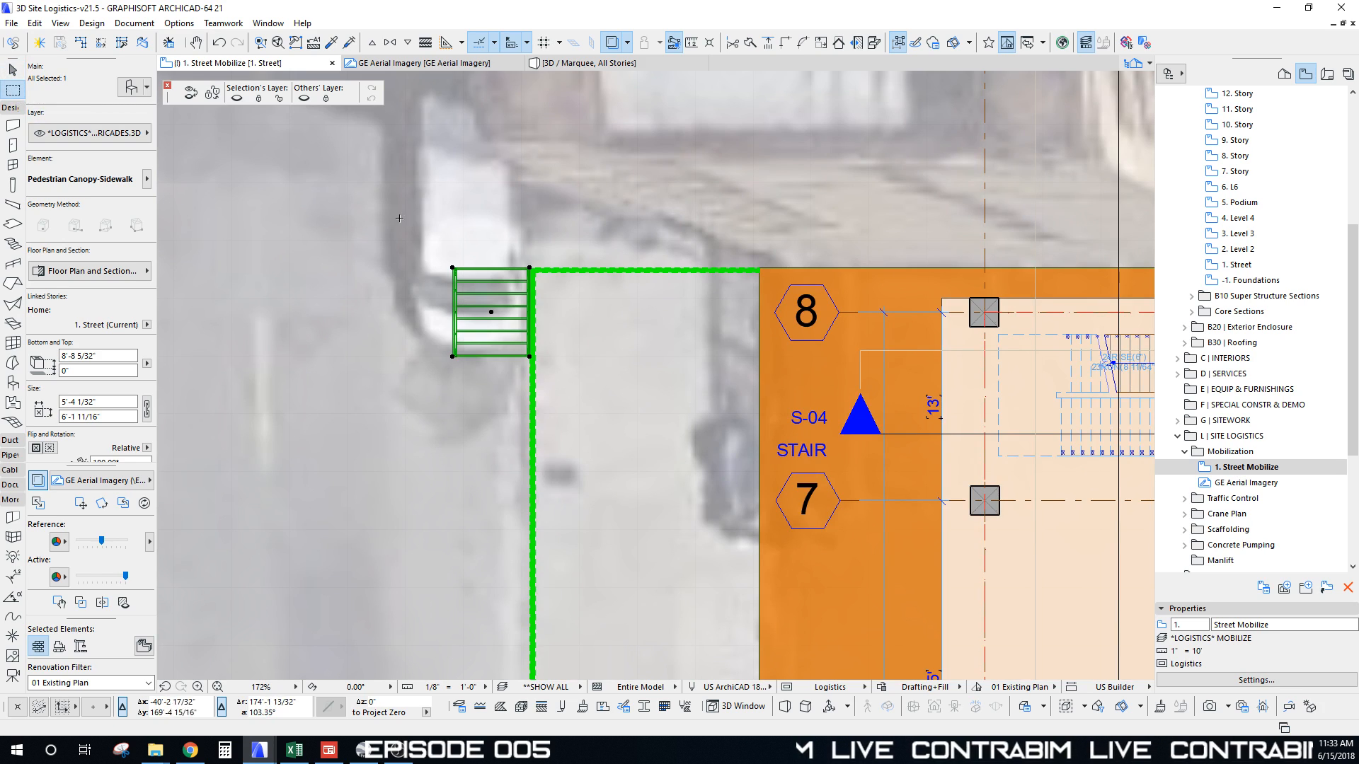
Step: Marquee the west sidewalk side of the site and view it in 3D
left_click(343, 167)
scroll(750, 559, "down", 3)
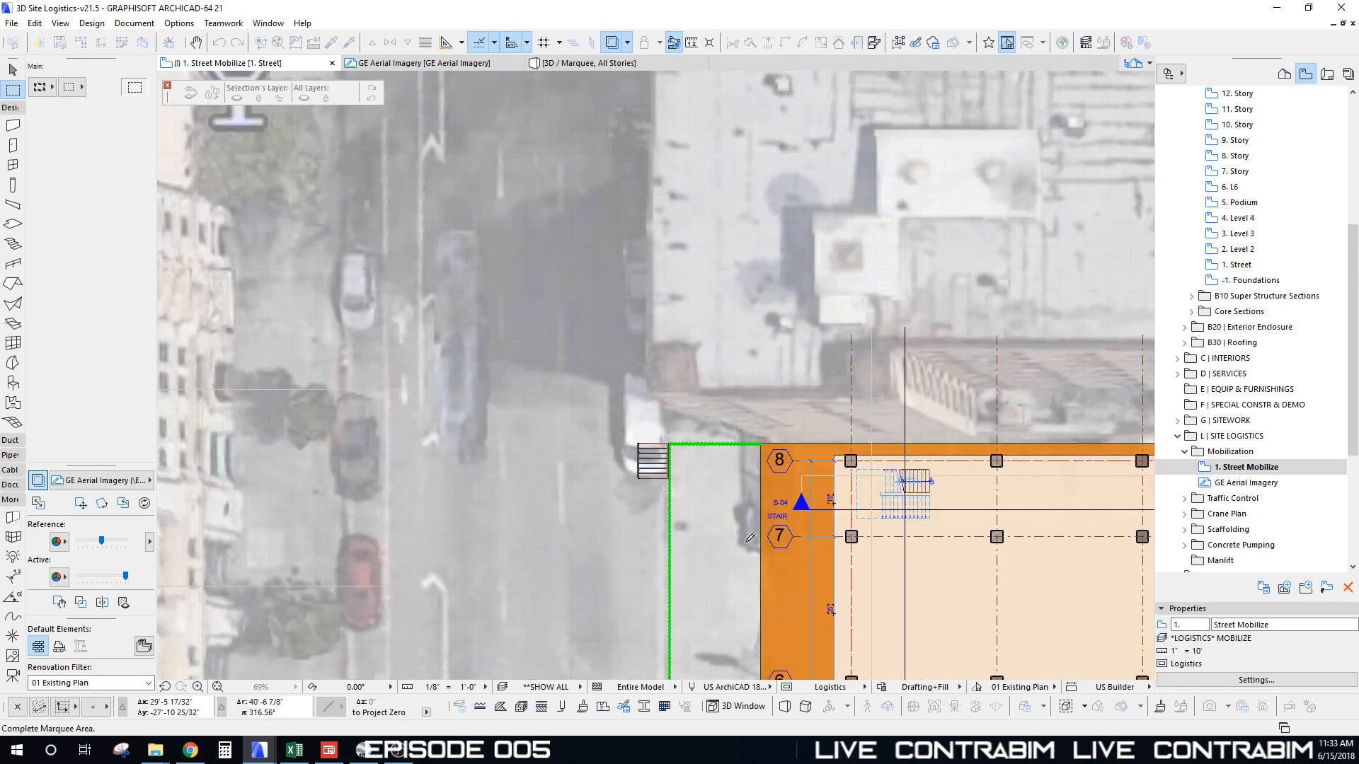
scroll(750, 537, "down", 3)
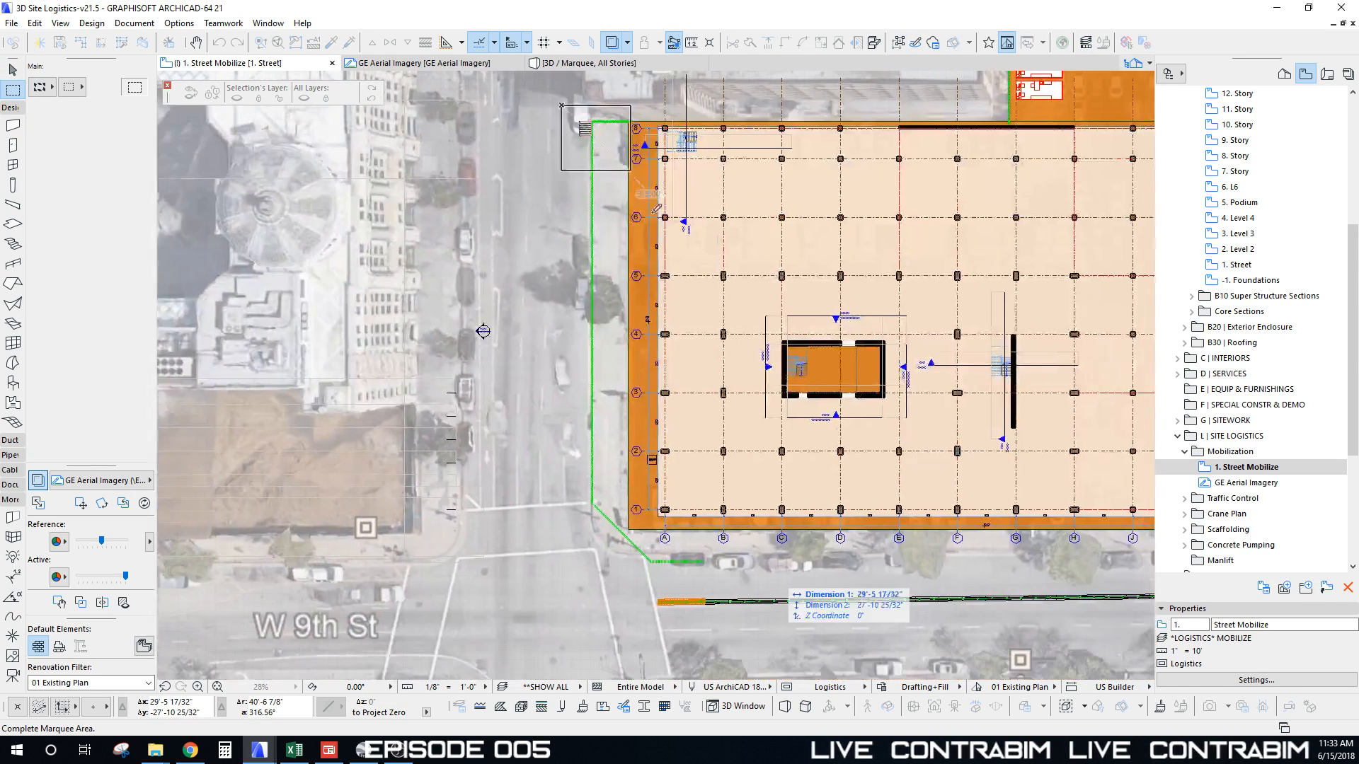
left_click(736, 624)
key("F5")
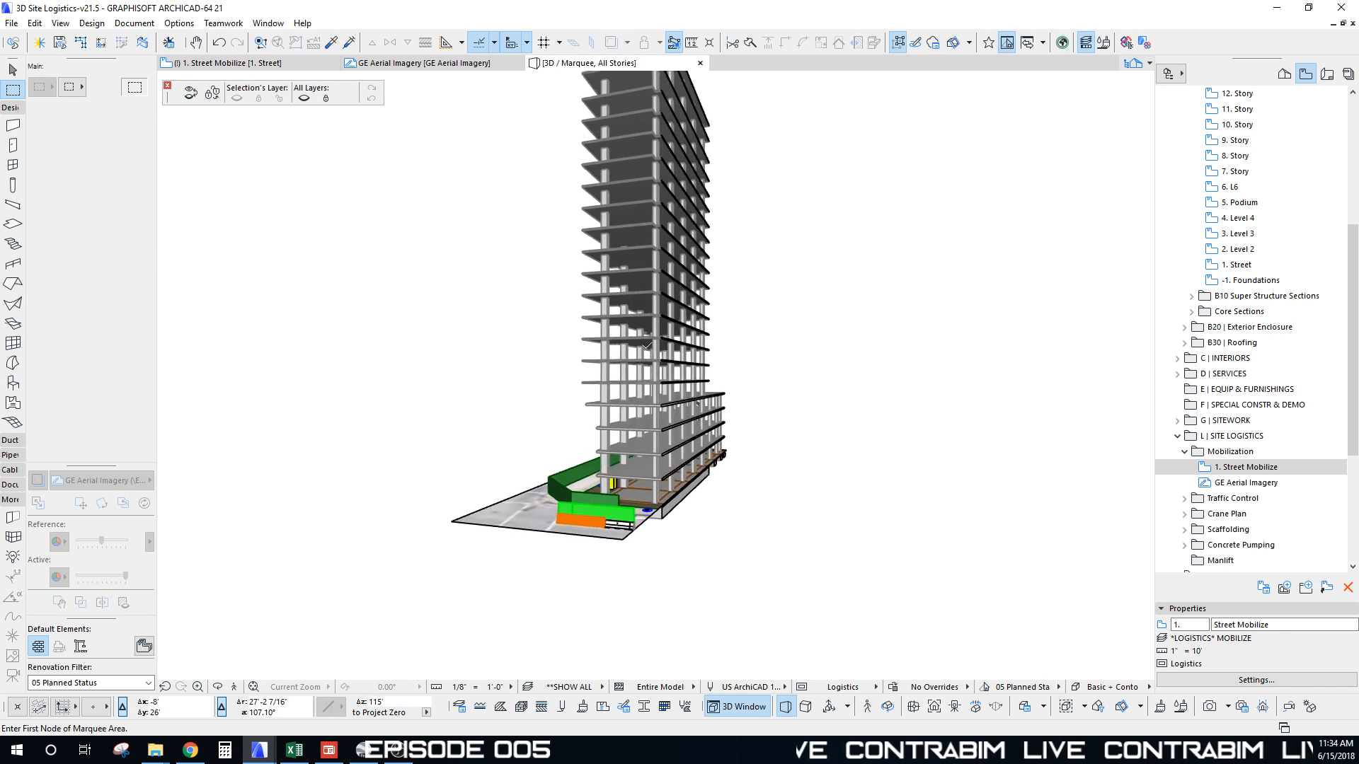
Step: Mirror the corner pedestrian canopy so it faces the sidewalk
scroll(646, 345, "up", 10)
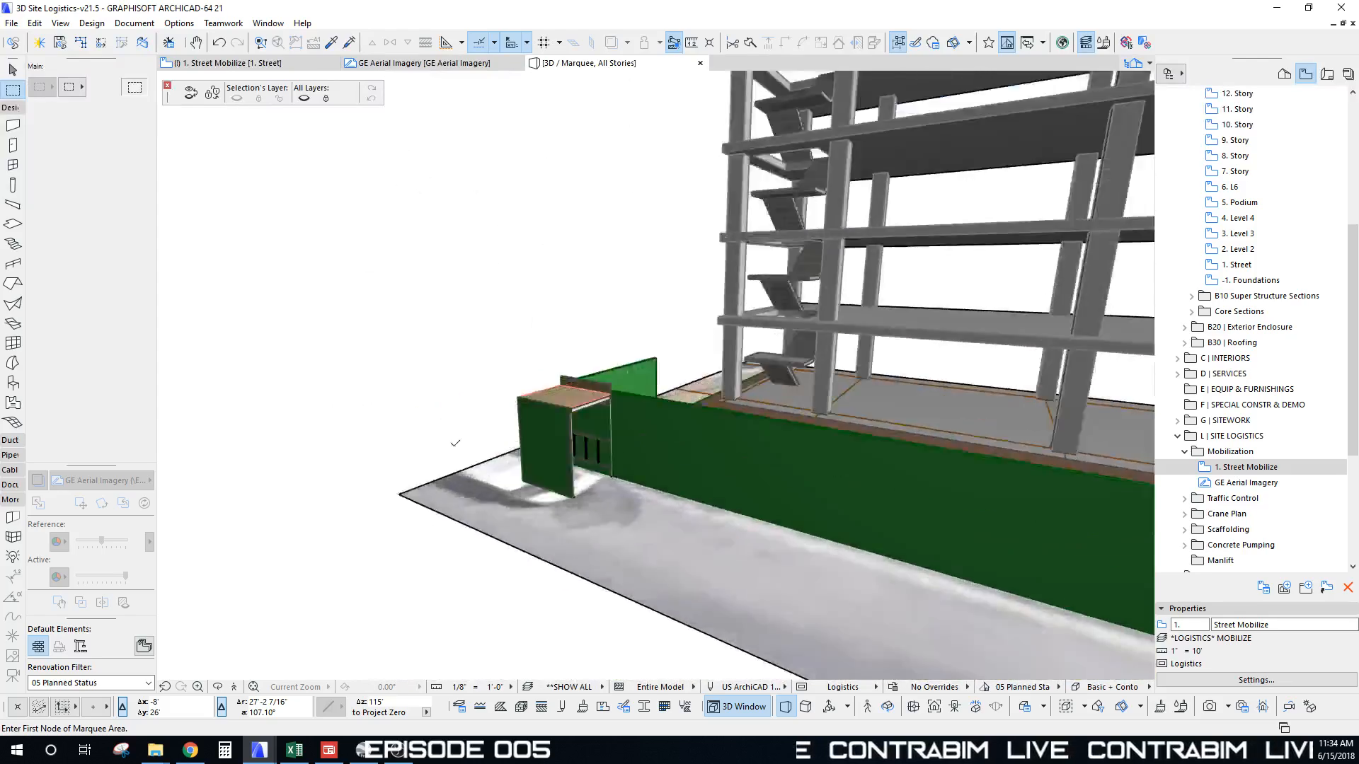
scroll(455, 443, "up", 6)
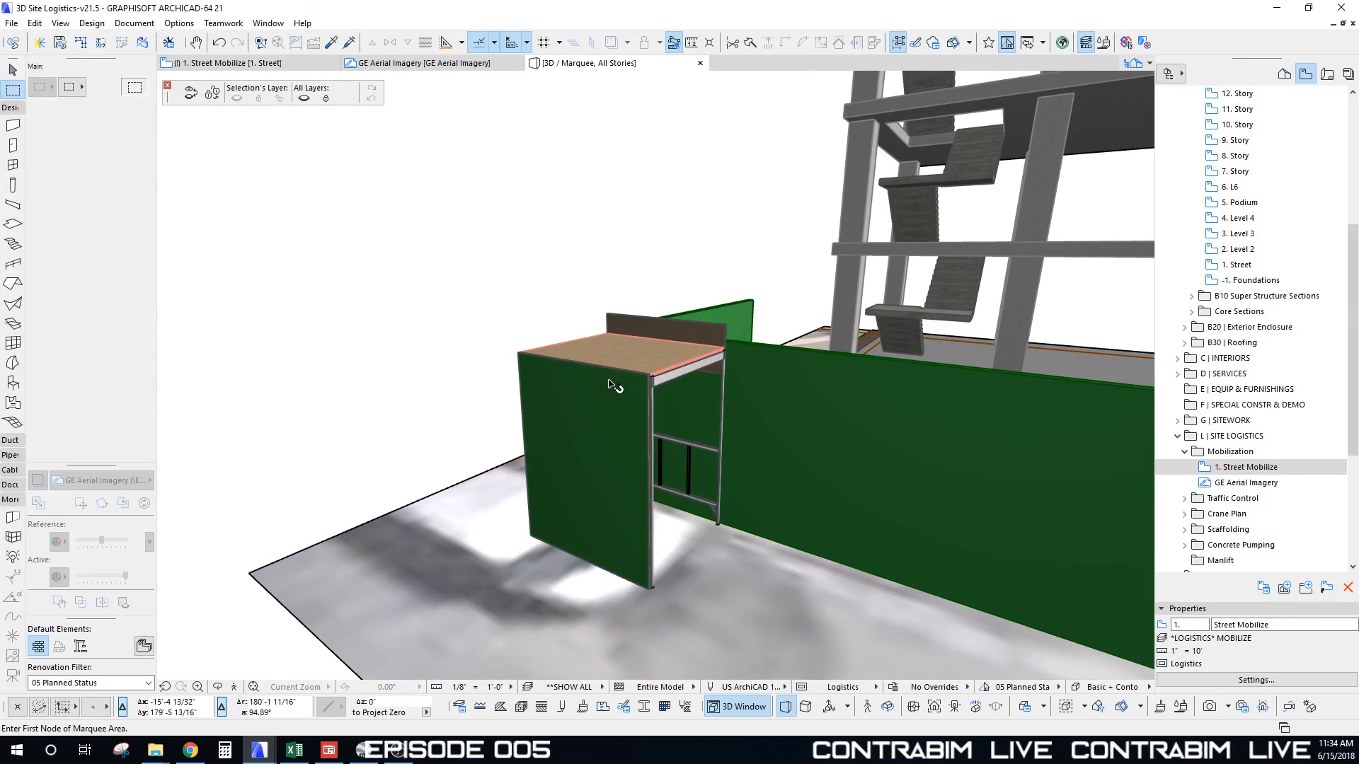
left_click(609, 384)
middle_click_drag(731, 390, 638, 354, "shift")
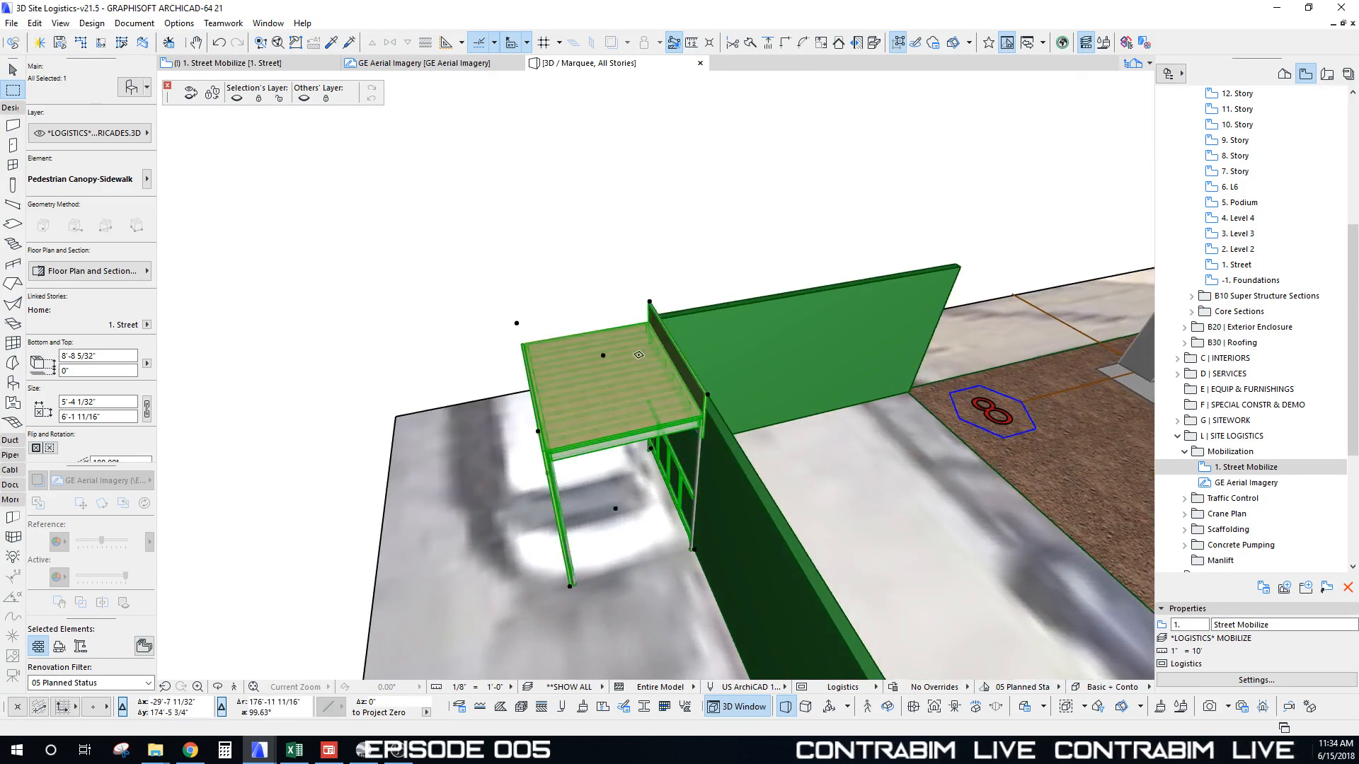
key("ctrl+m")
left_click(603, 355)
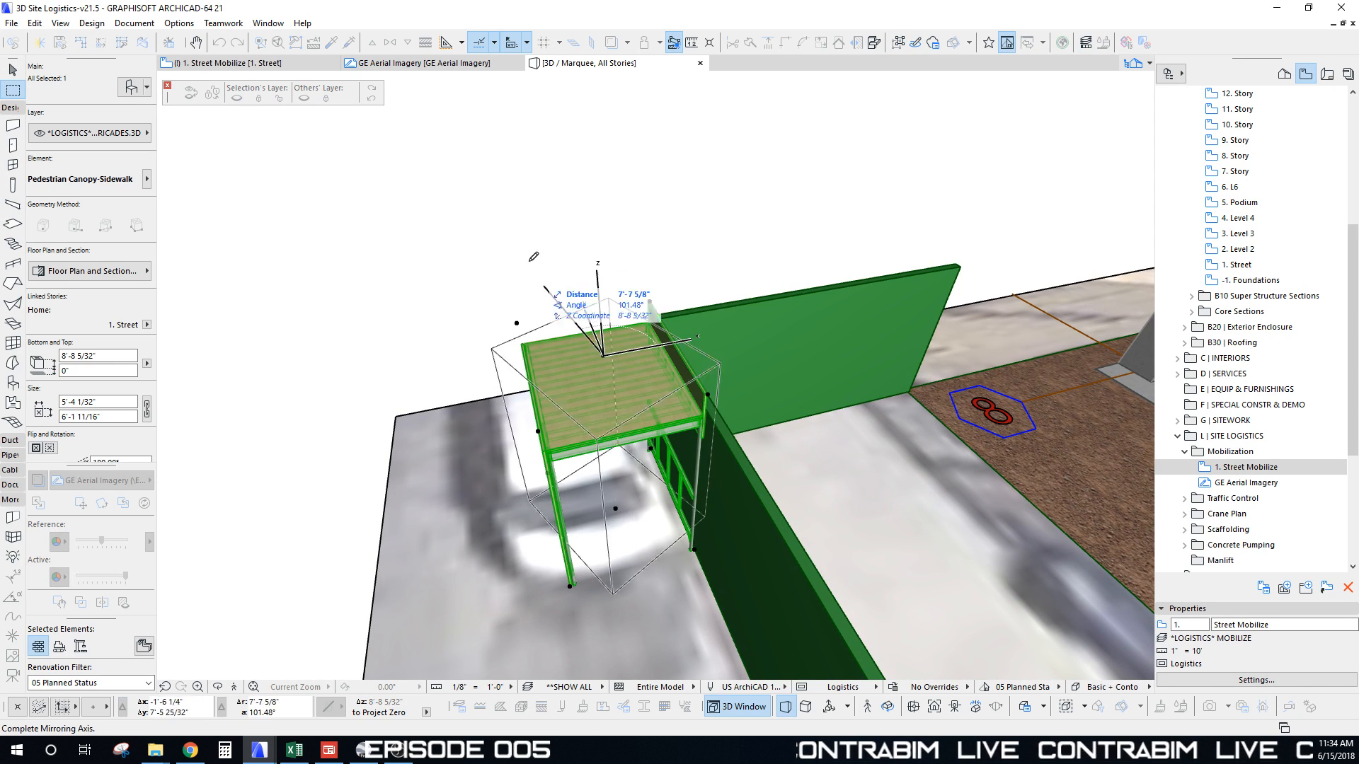
left_click(542, 198)
middle_click_drag(545, 212, 697, 304, "shift")
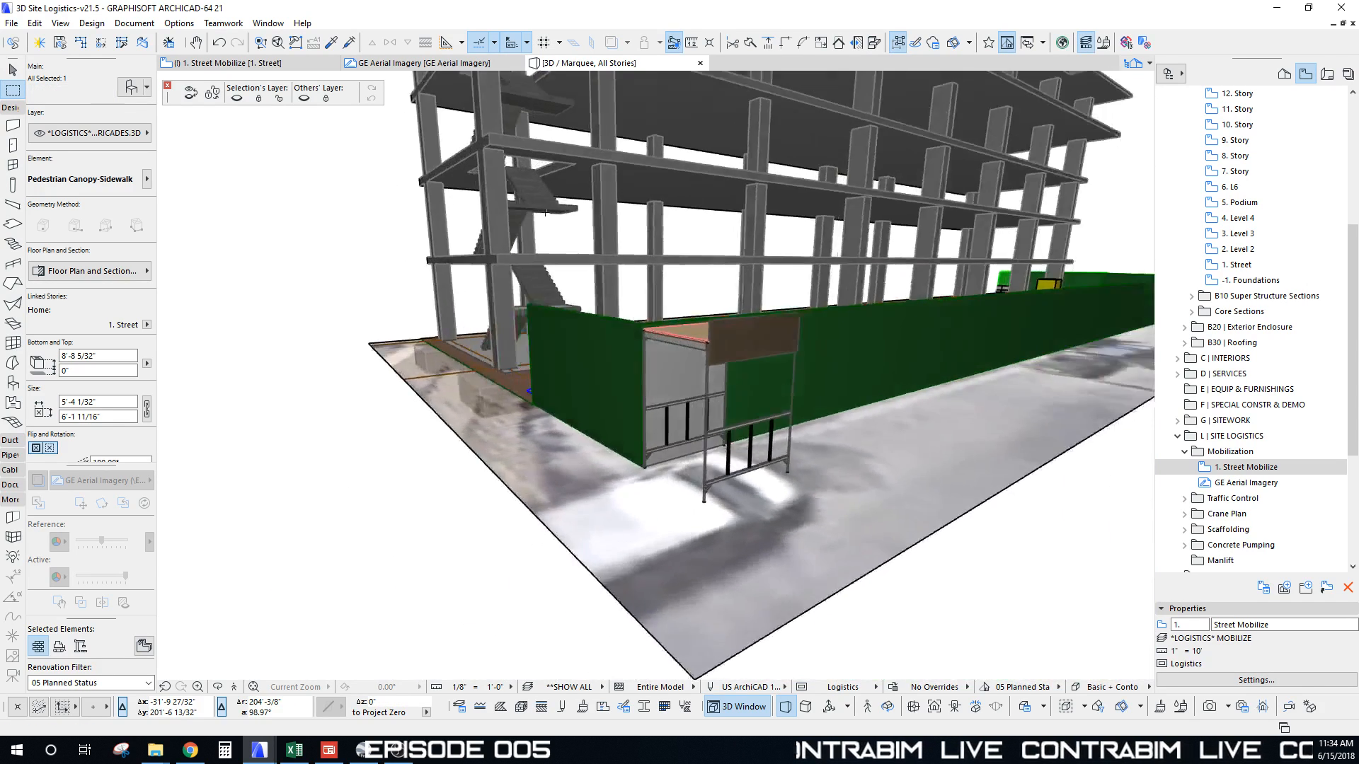
scroll(657, 524, "up", 5)
middle_click_drag(587, 545, 453, 332, "shift")
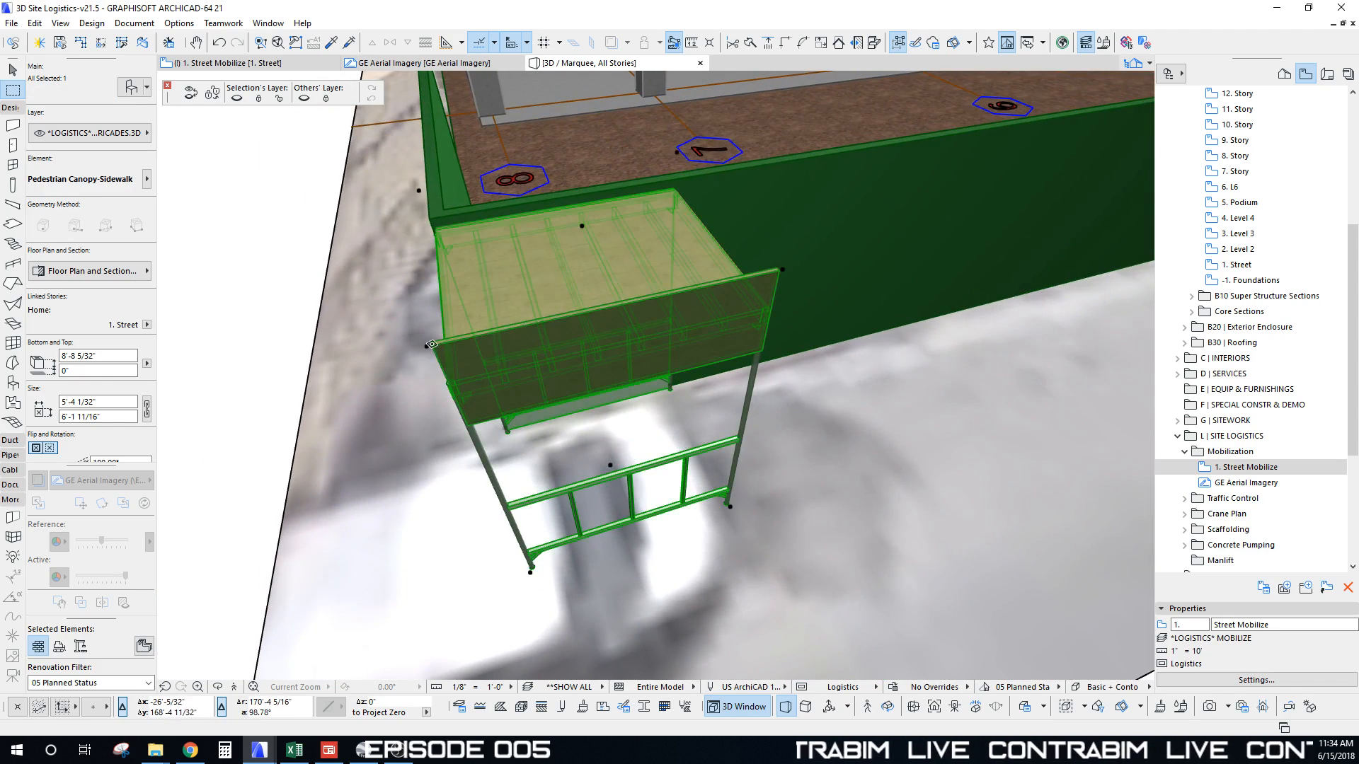
Step: Try a canopy copy beside the original, then undo it
key("ctrl+d")
left_click(427, 345)
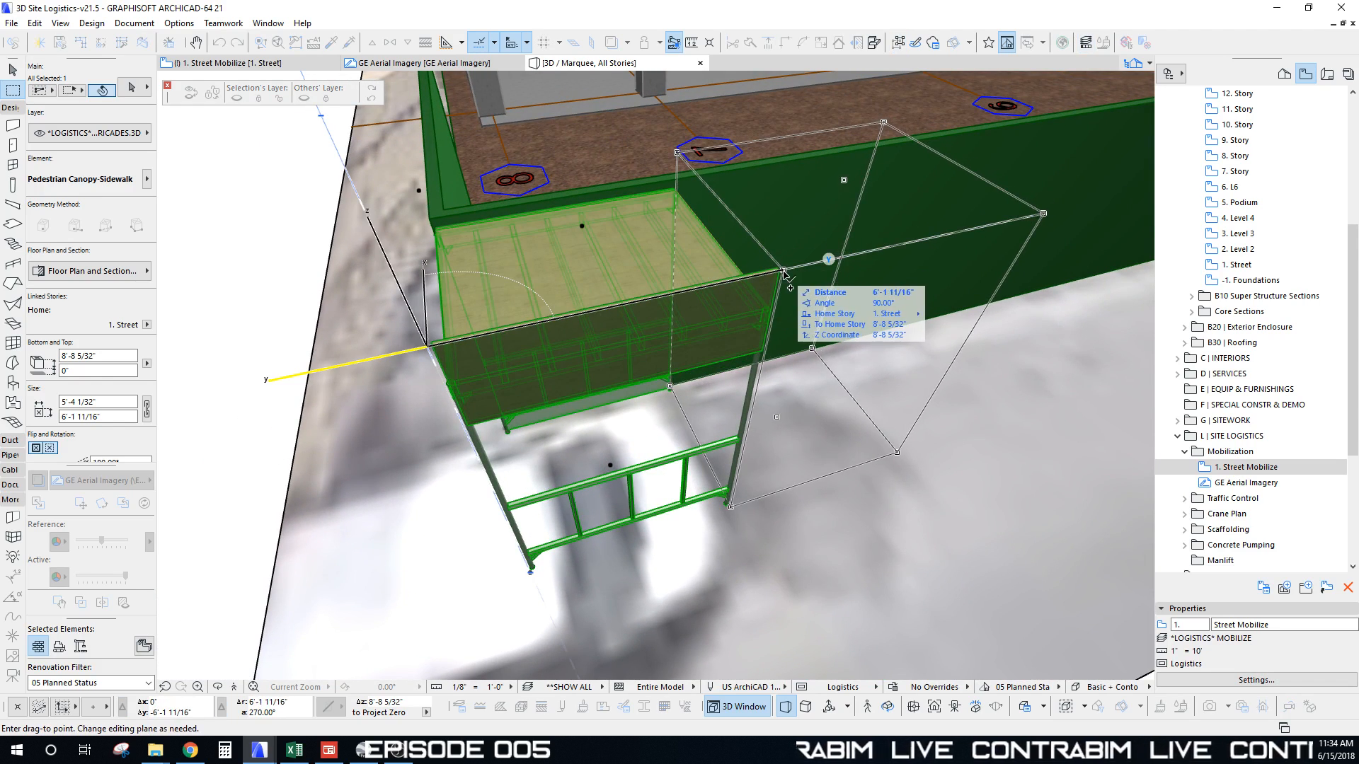
left_click(783, 271)
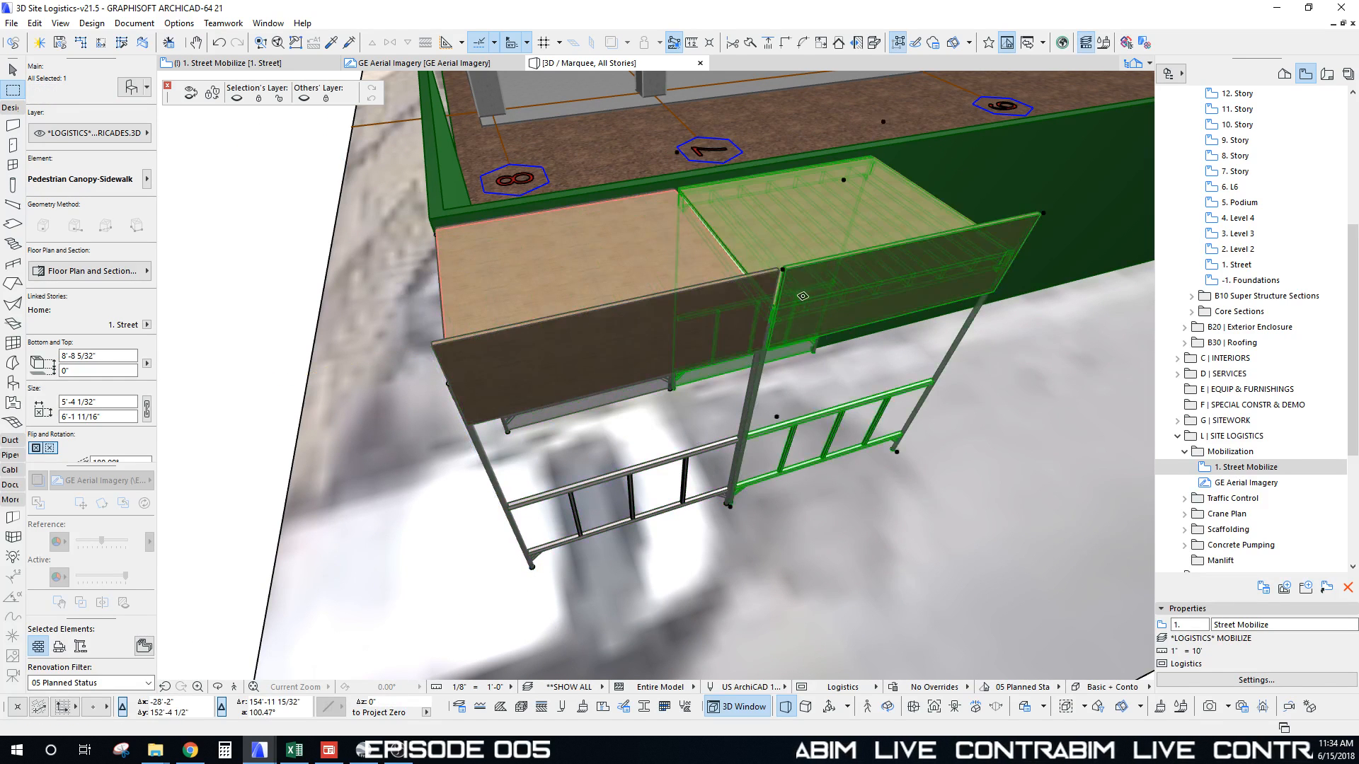
key("Escape")
middle_click_drag(810, 234, 759, 266, "shift")
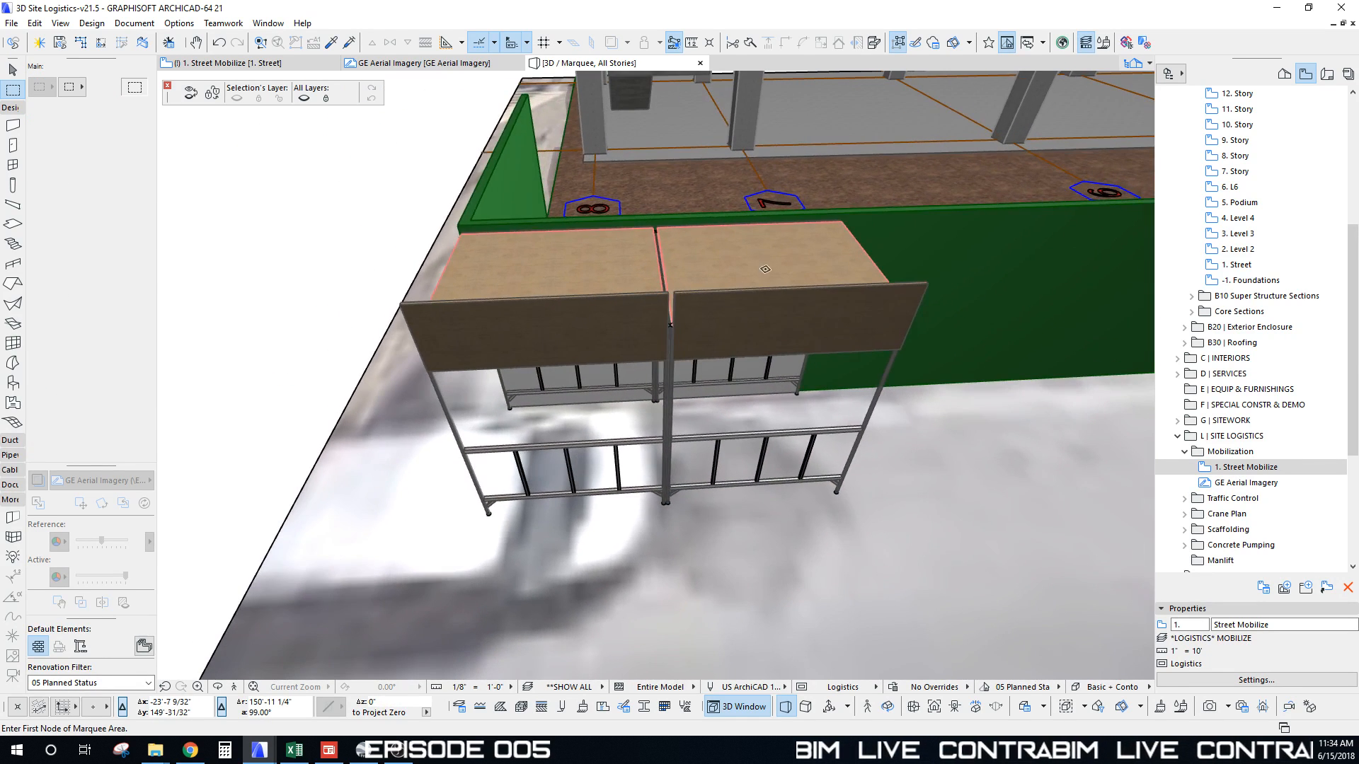
left_click(758, 265)
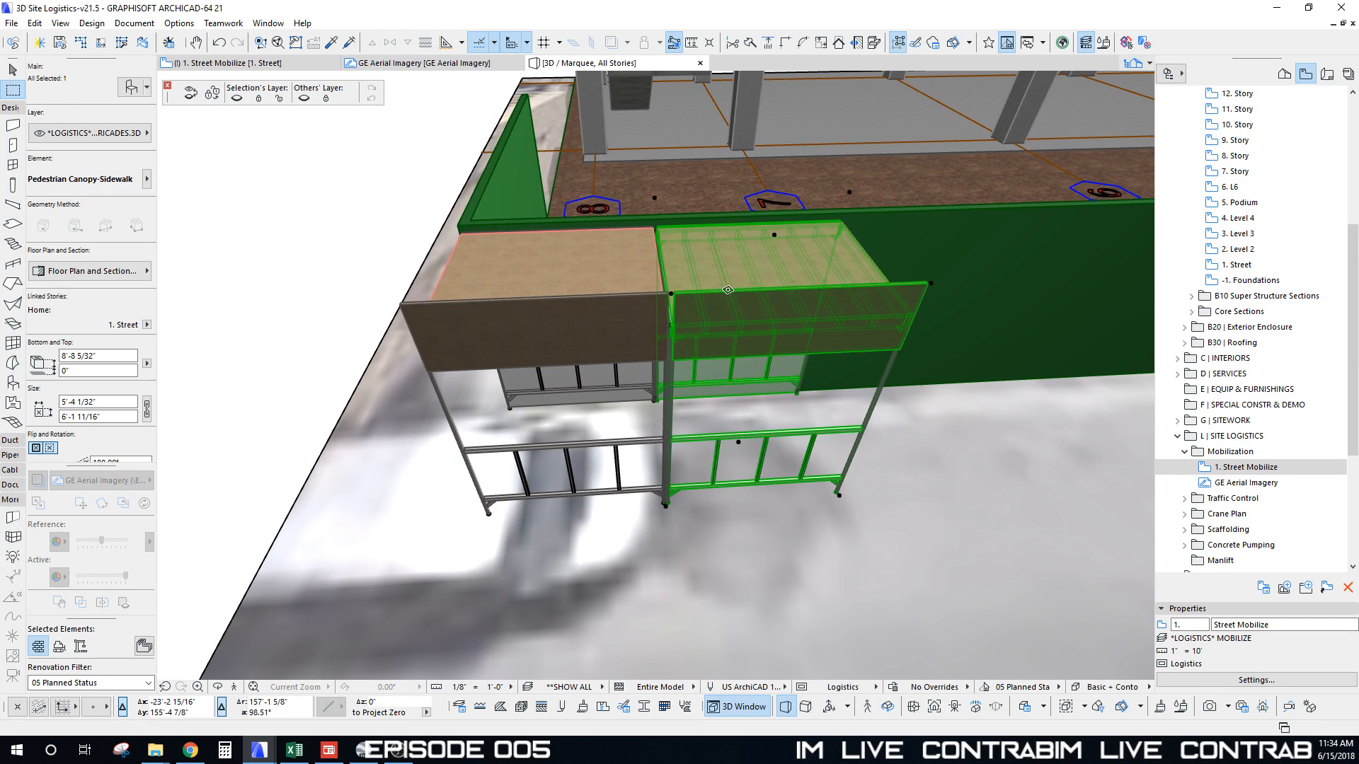
key("ctrl+z")
Step: Set the canopy's Multiply dialog to Drag with Increment and Spread input
key("ctrl+u")
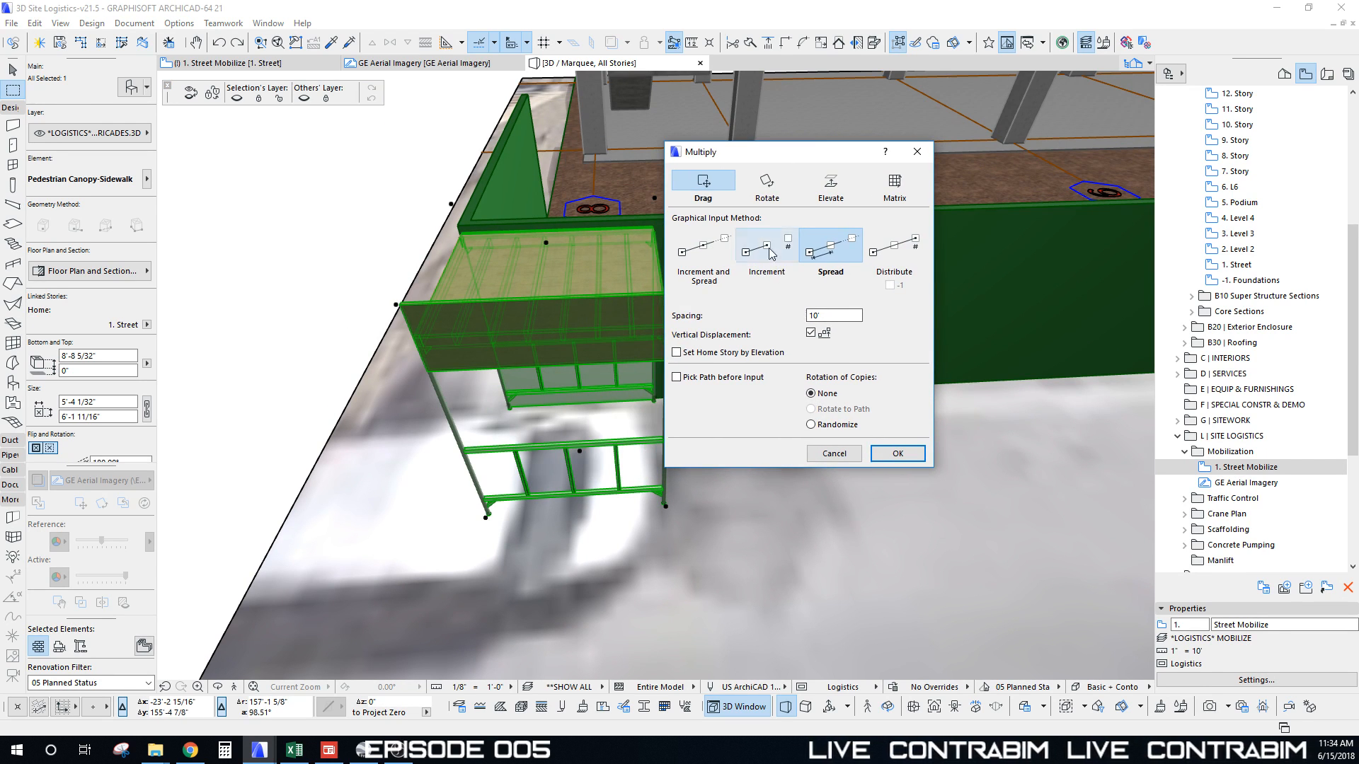
left_click(767, 249)
left_click(708, 253)
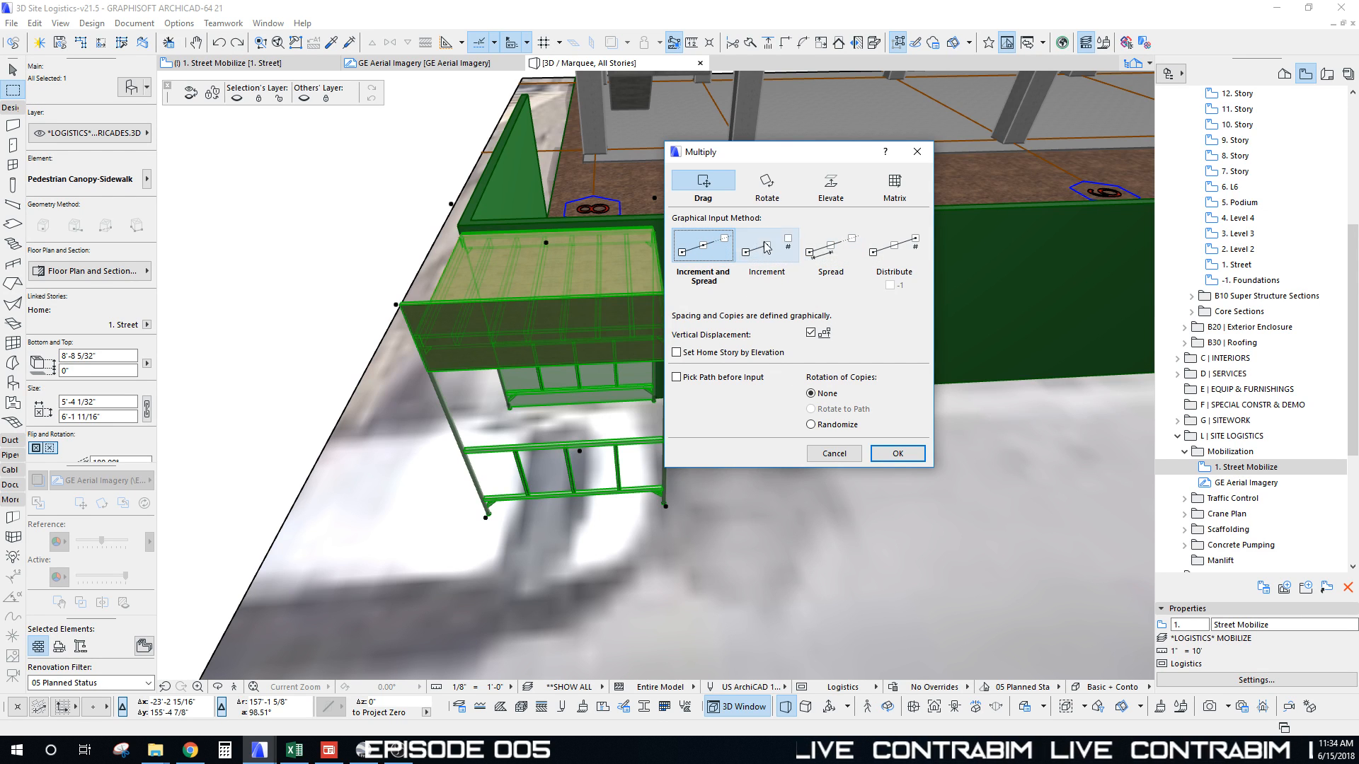
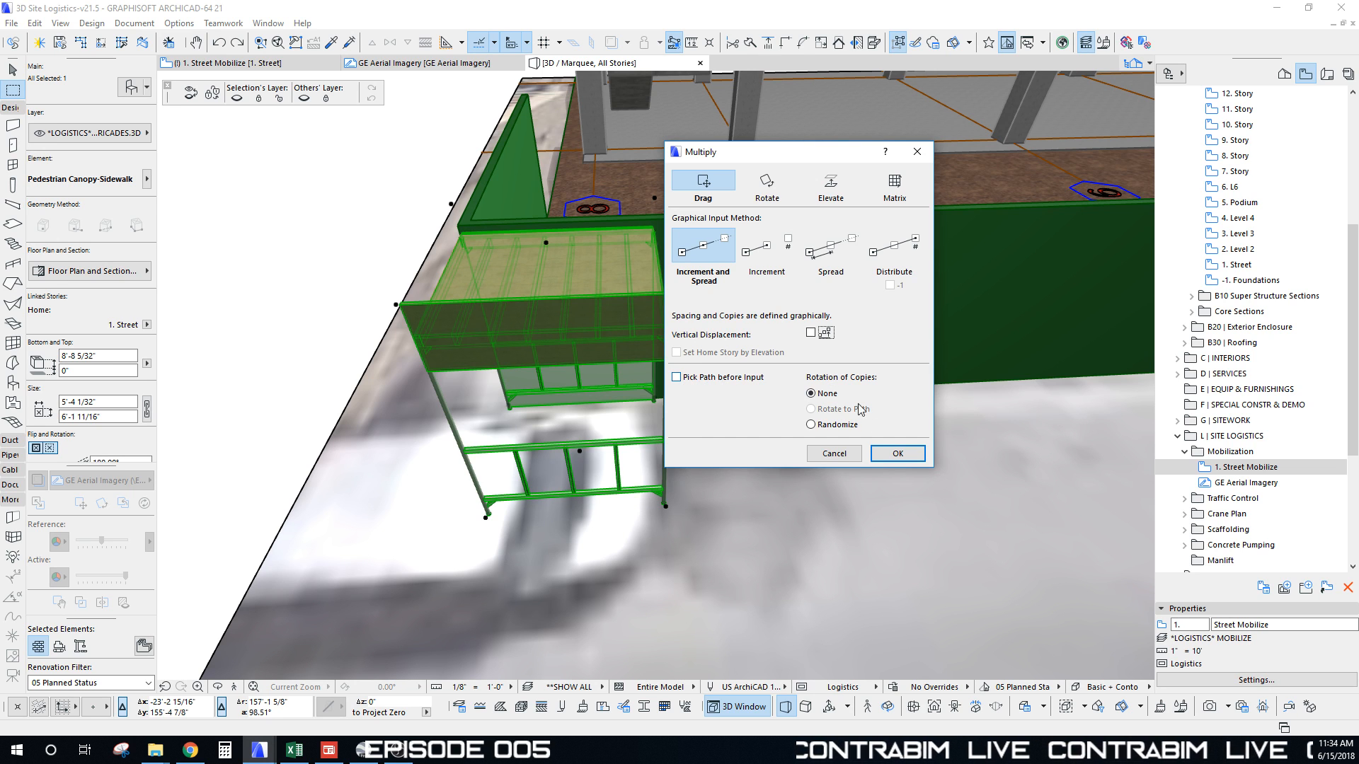
Step: Copy the canopy-sidewalk unit from the canopy corner to the far end of the street
left_click(897, 453)
left_click(398, 304)
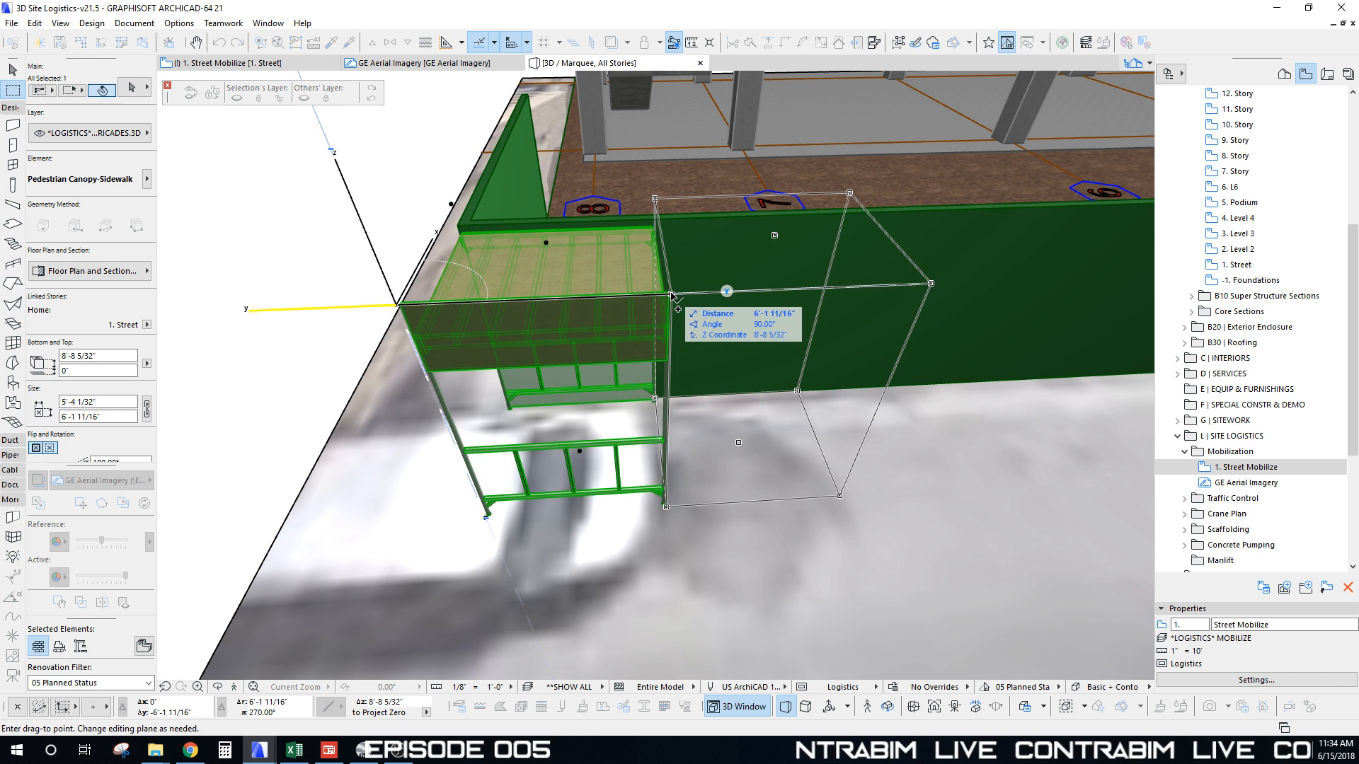
scroll(844, 353, "down", 6)
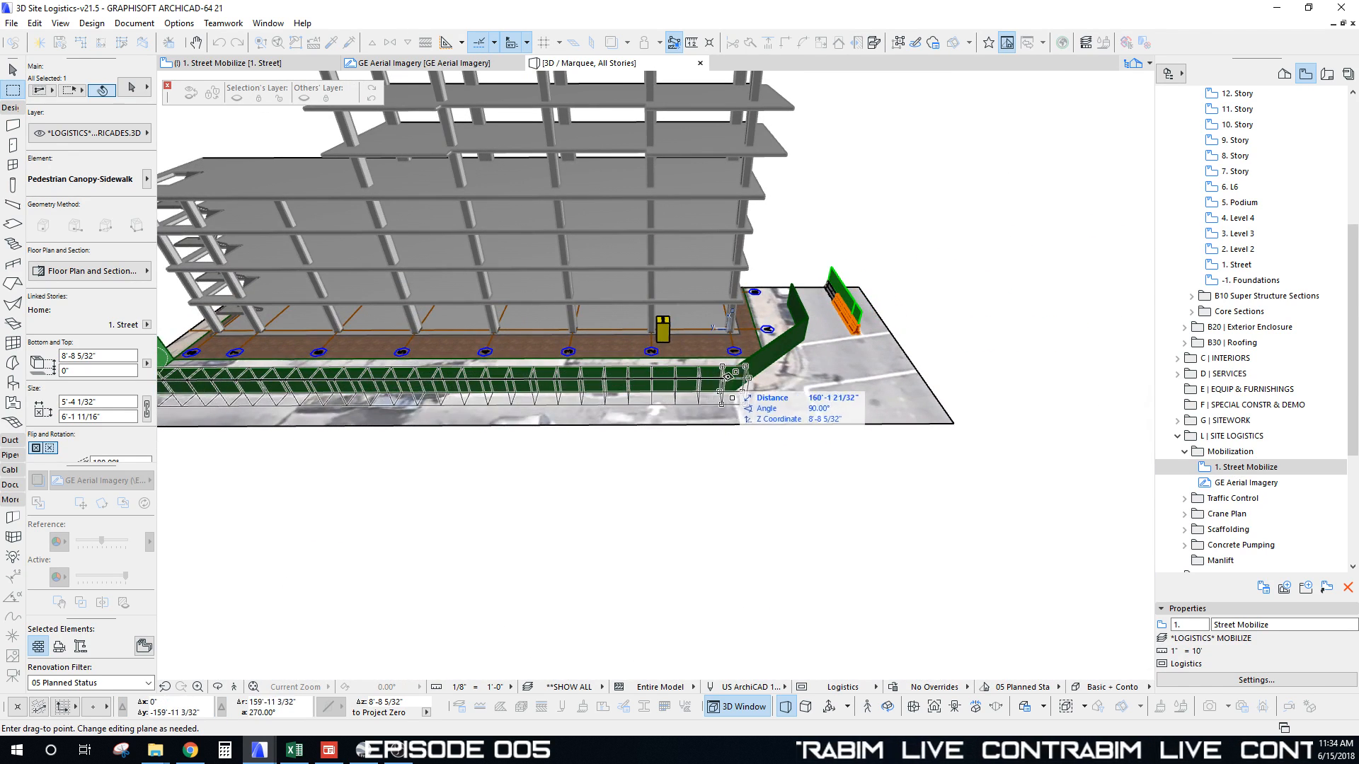
left_click(737, 376)
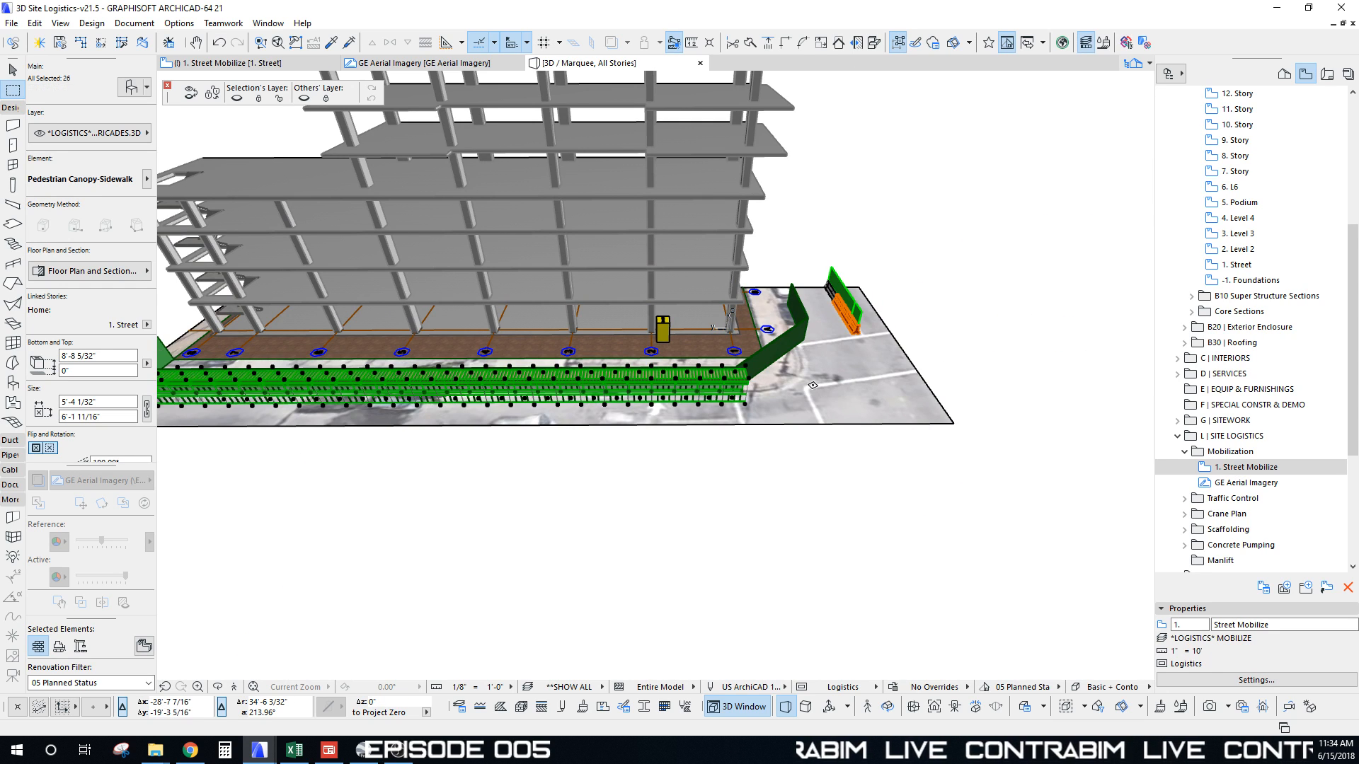
key("Escape")
middle_click_drag(812, 385, 797, 379, "shift")
Step: Orbit to a raised view along the new canopy walkway and return to element selection
scroll(796, 379, "up", 5)
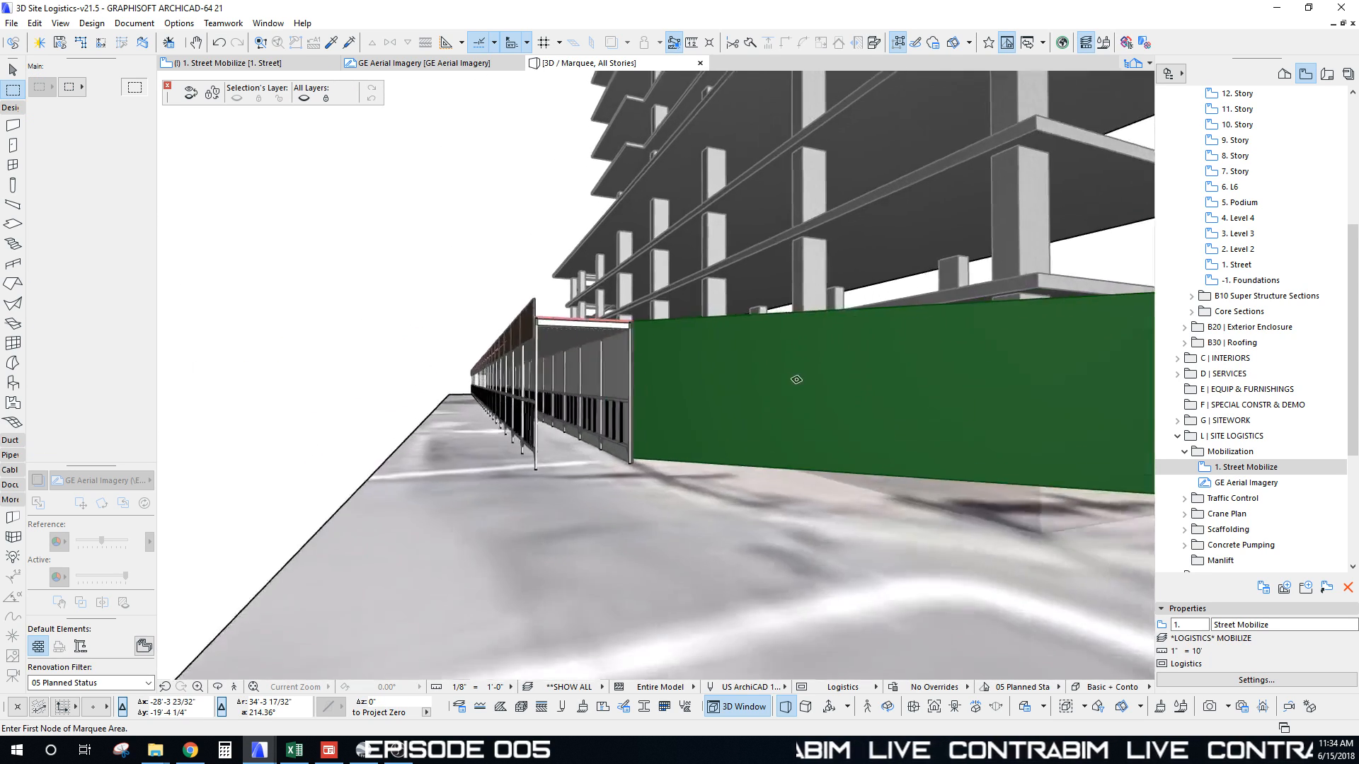
scroll(796, 379, "up", 2)
middle_click_drag(531, 311, 663, 371, "shift")
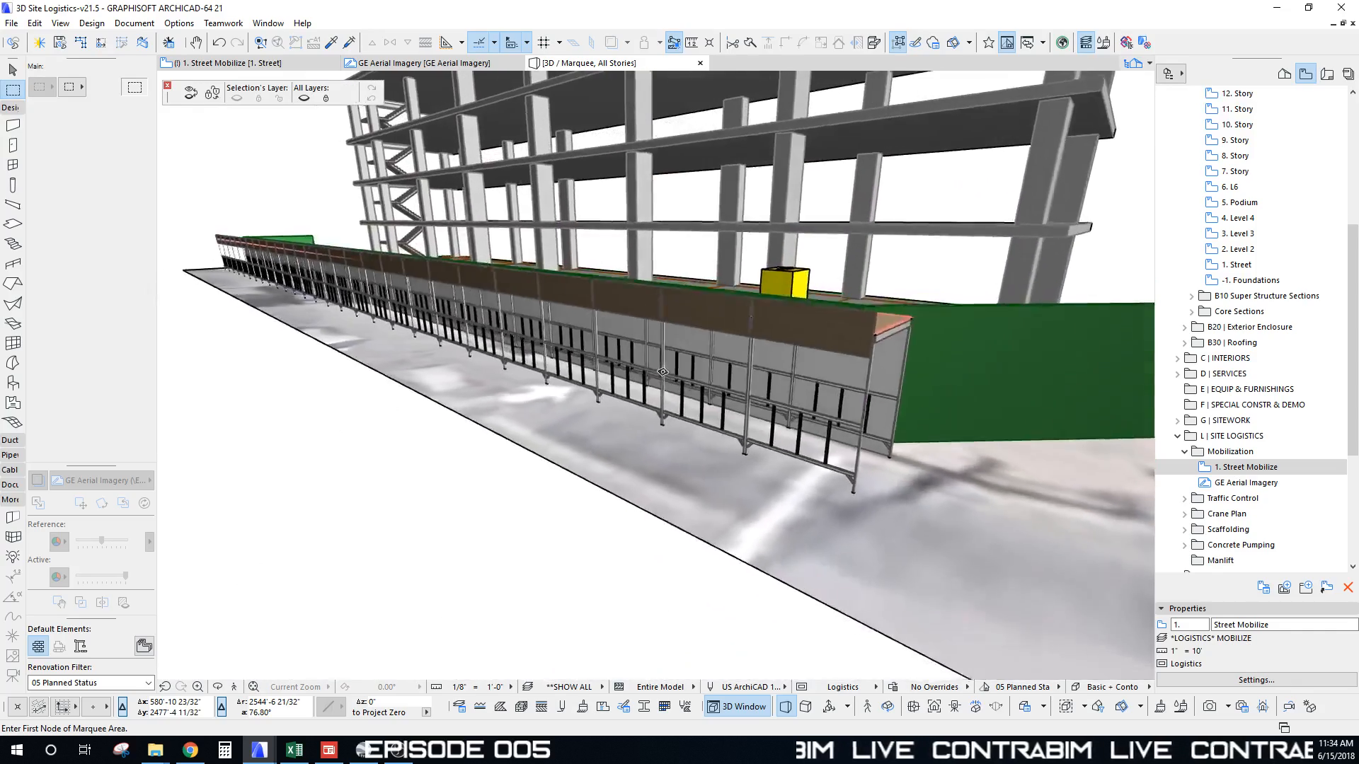
scroll(662, 371, "down", 5)
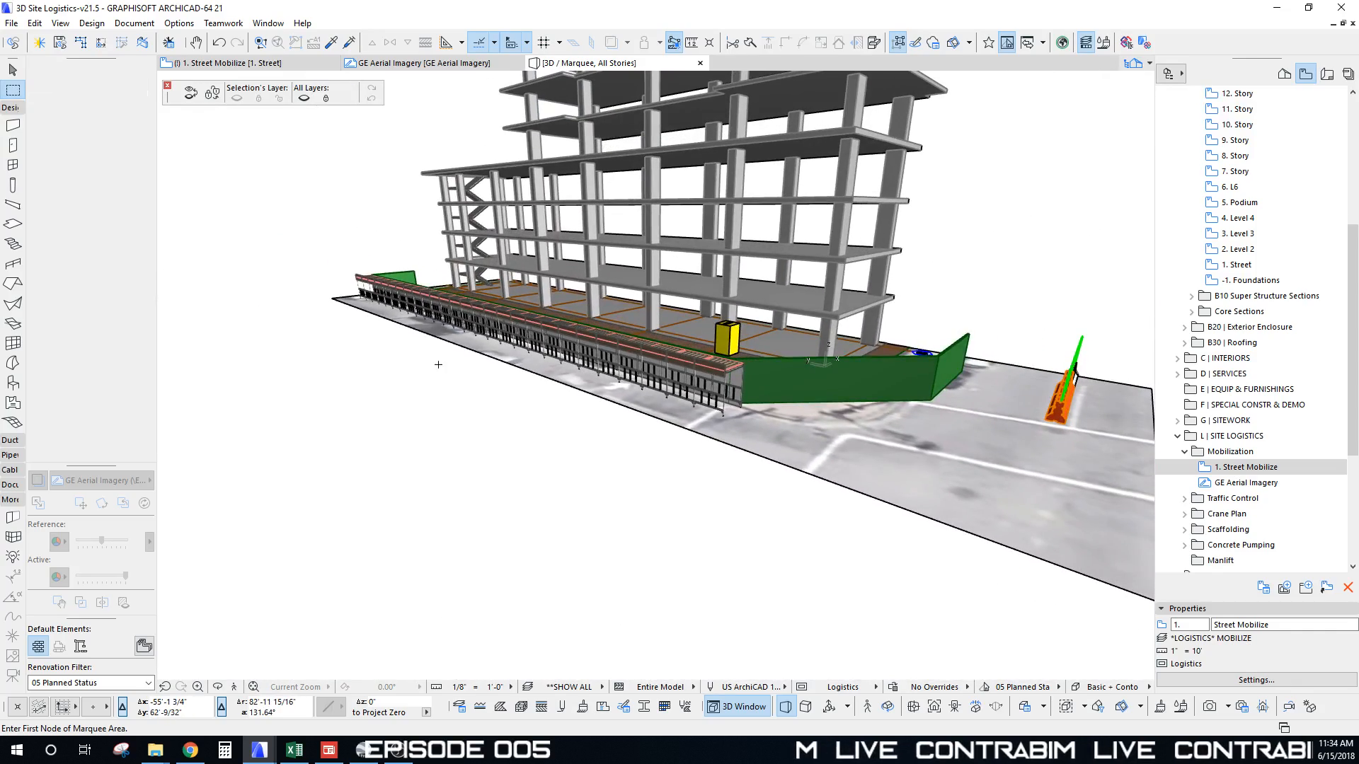
key("Escape")
key("ctrl+F5")
Step: Orbit around the building corner, fence and tower, then return to the 1. Street Mobilize plan
scroll(670, 312, "down", 5)
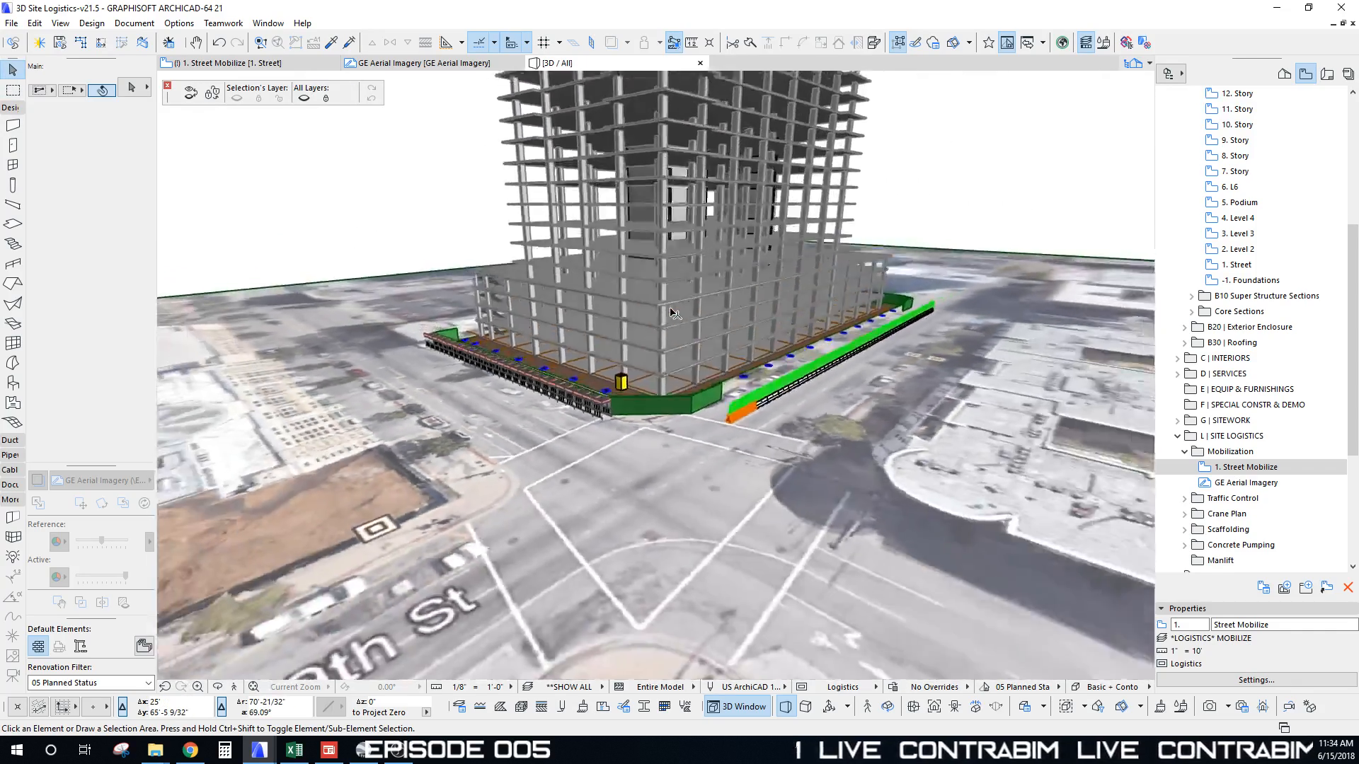
middle_click_drag(670, 313, 904, 220, "shift")
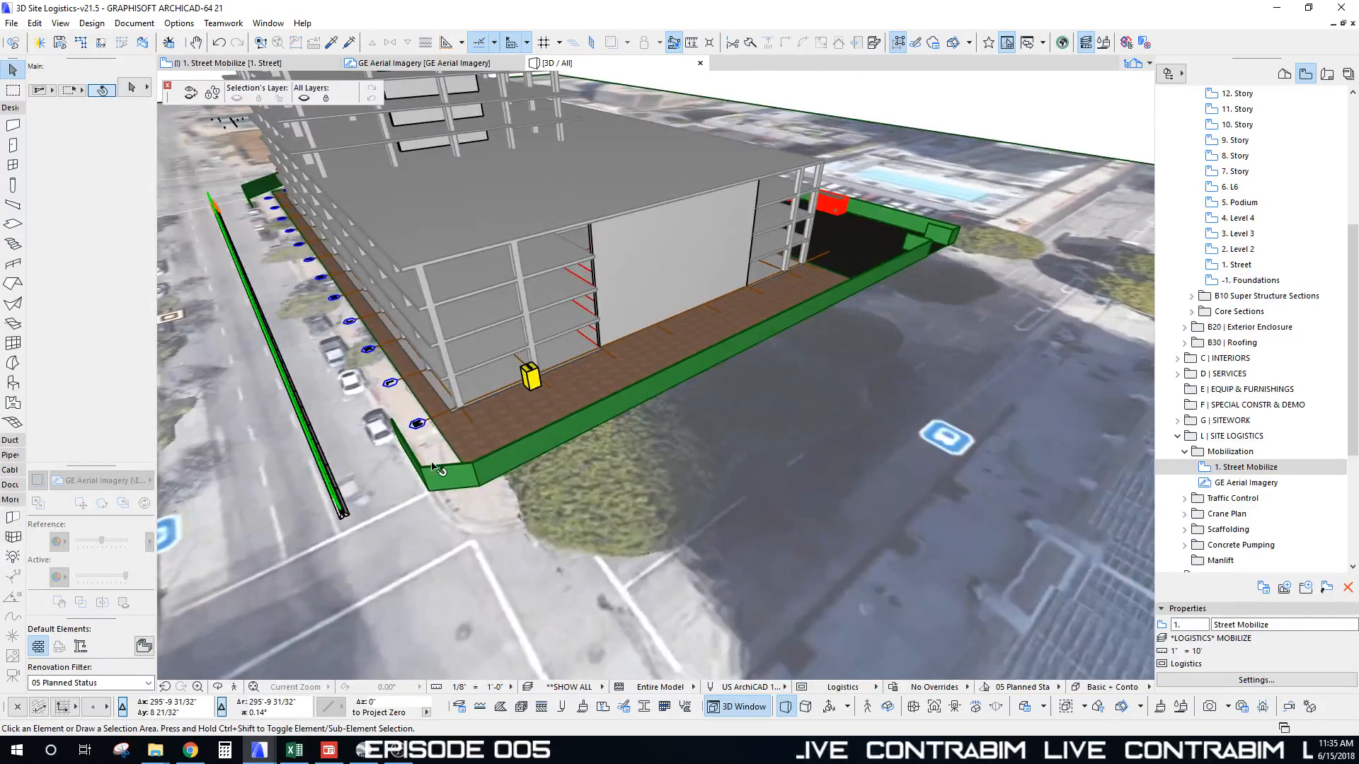
middle_click_drag(432, 466, 645, 387, "shift")
middle_click_drag(516, 303, 593, 349, "shift")
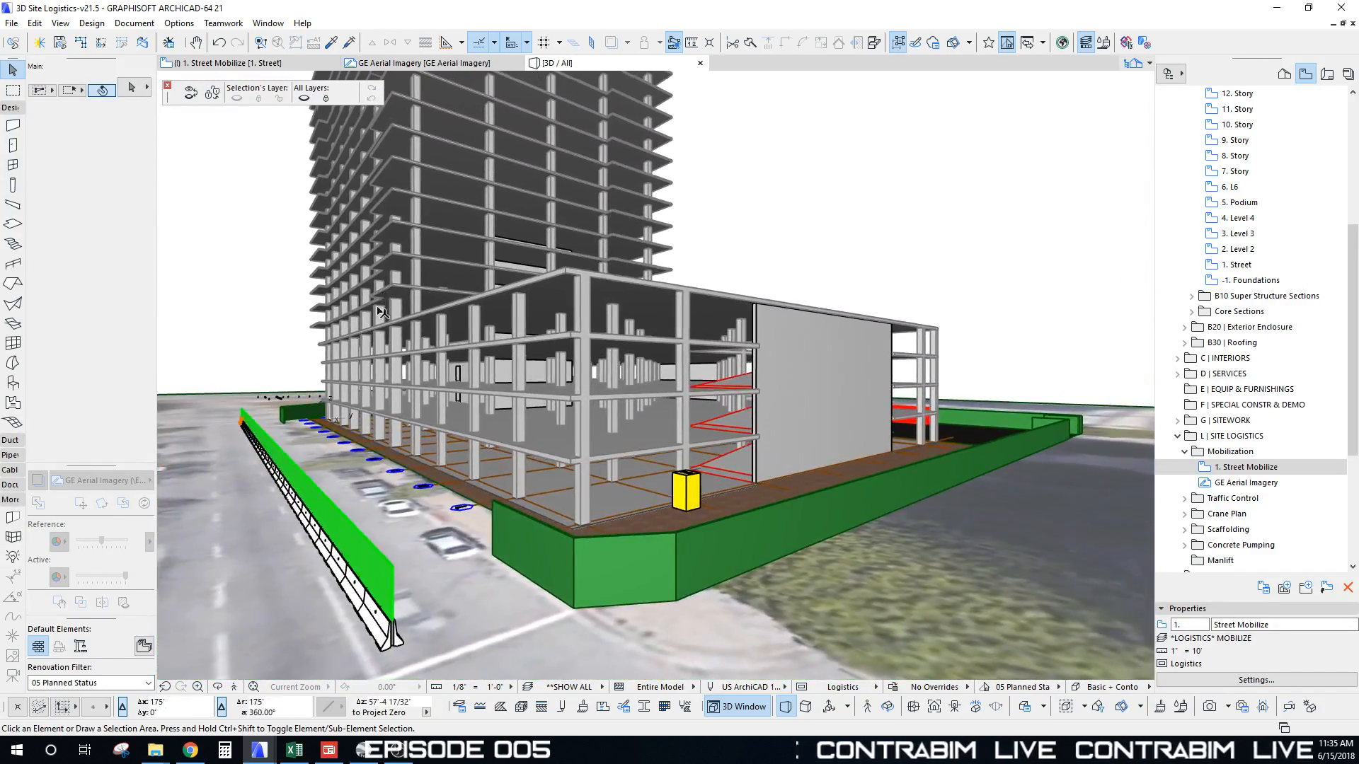
middle_click_drag(382, 313, 406, 312, "shift")
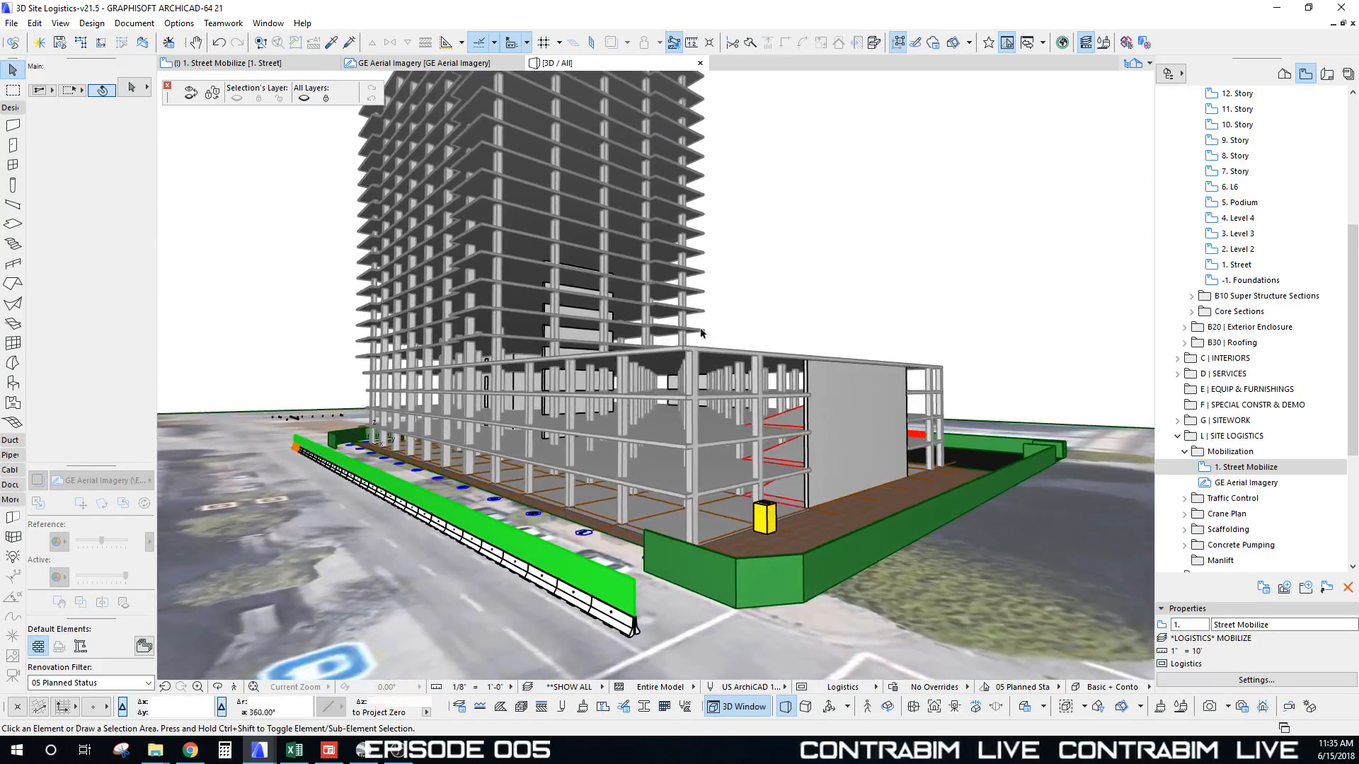
scroll(582, 414, "down", 10)
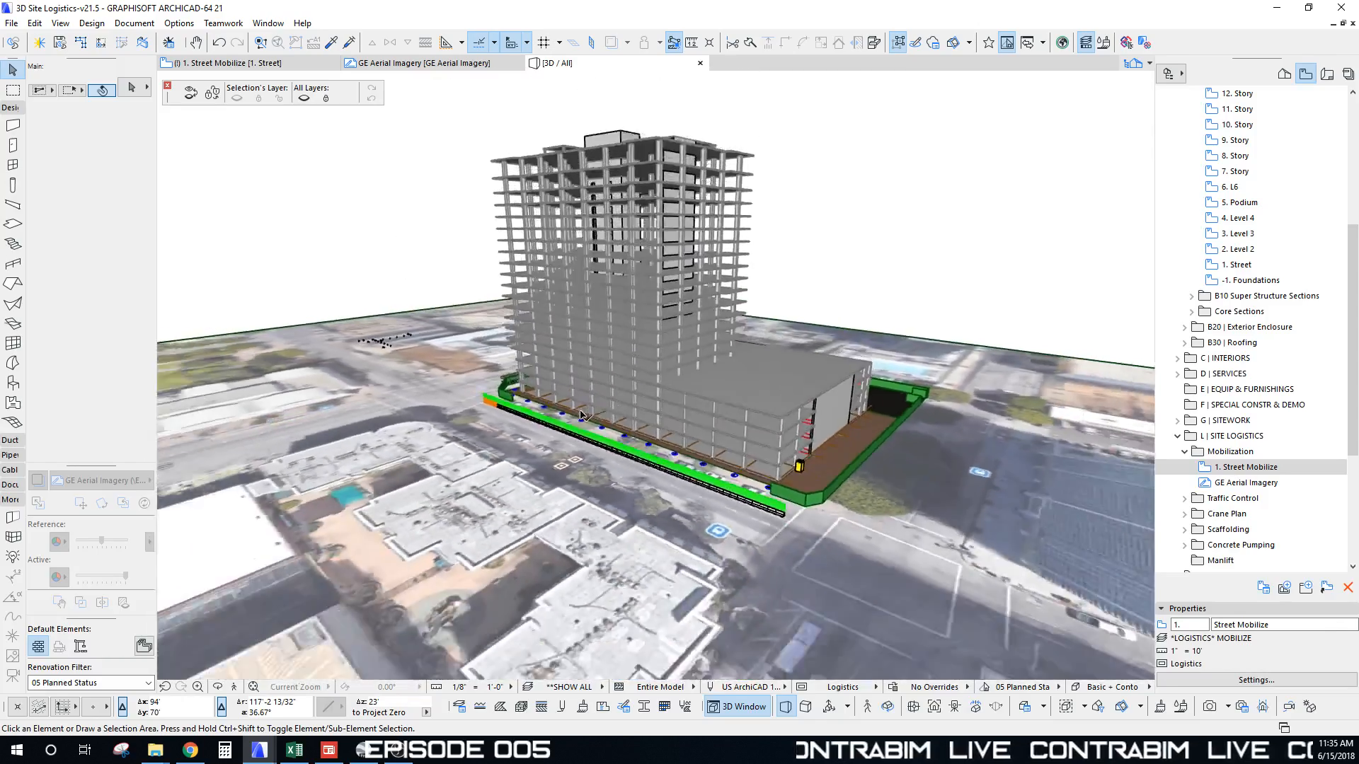
middle_click_drag(580, 416, 610, 449, "shift")
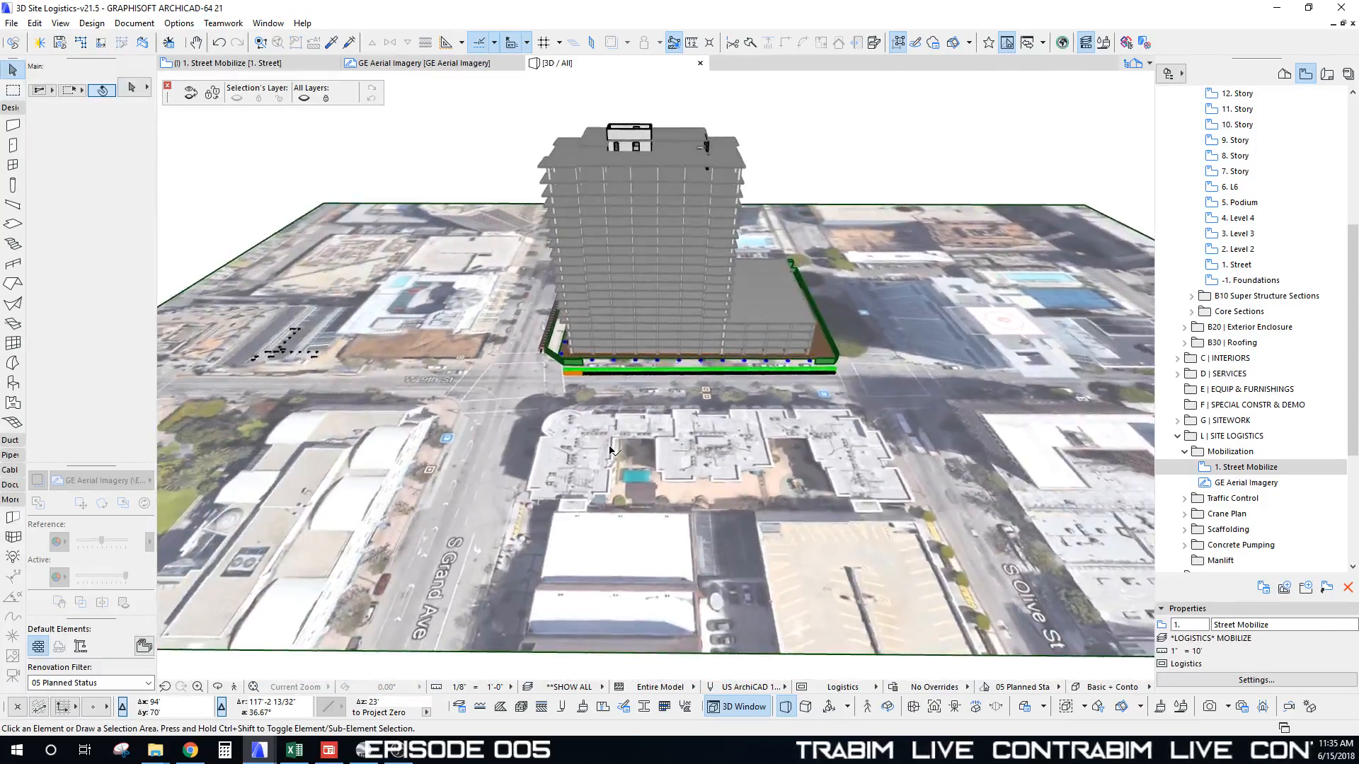
key("F2")
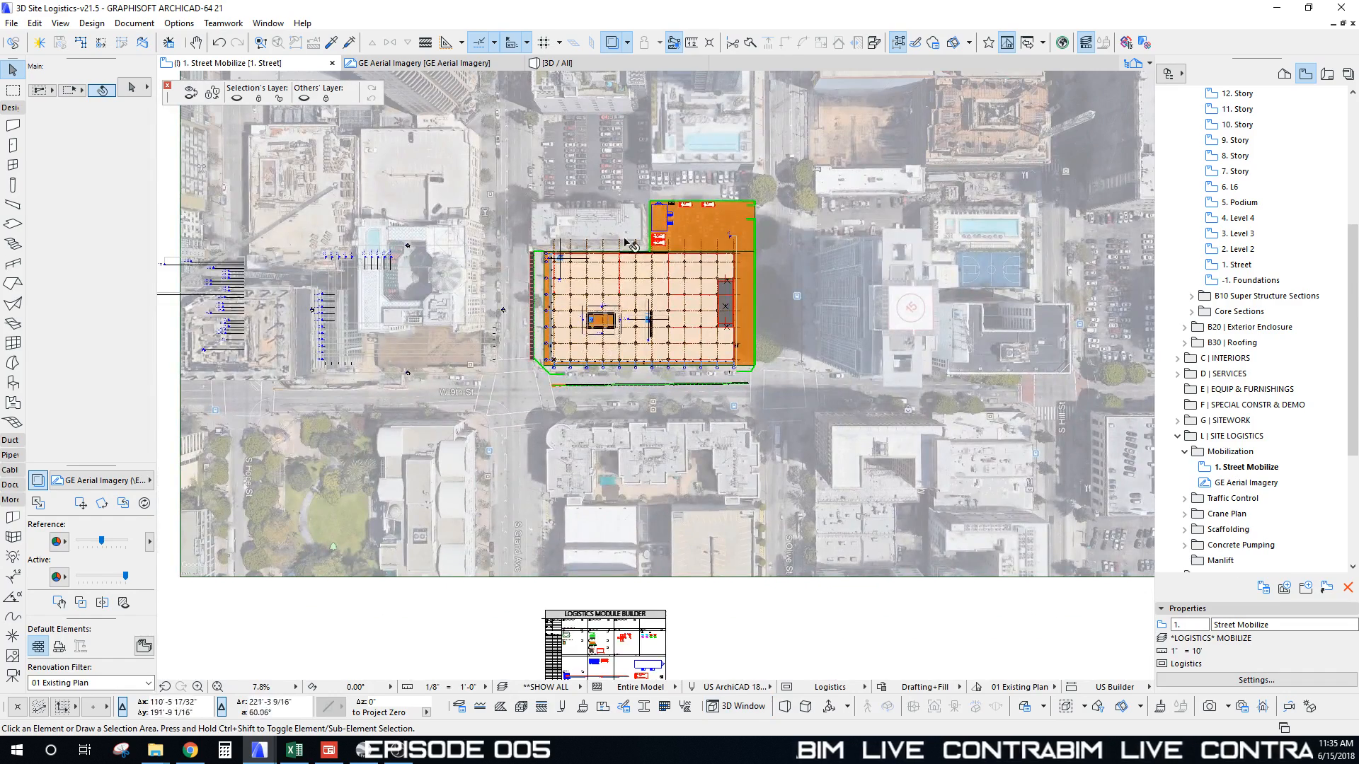
scroll(669, 377, "up", 3)
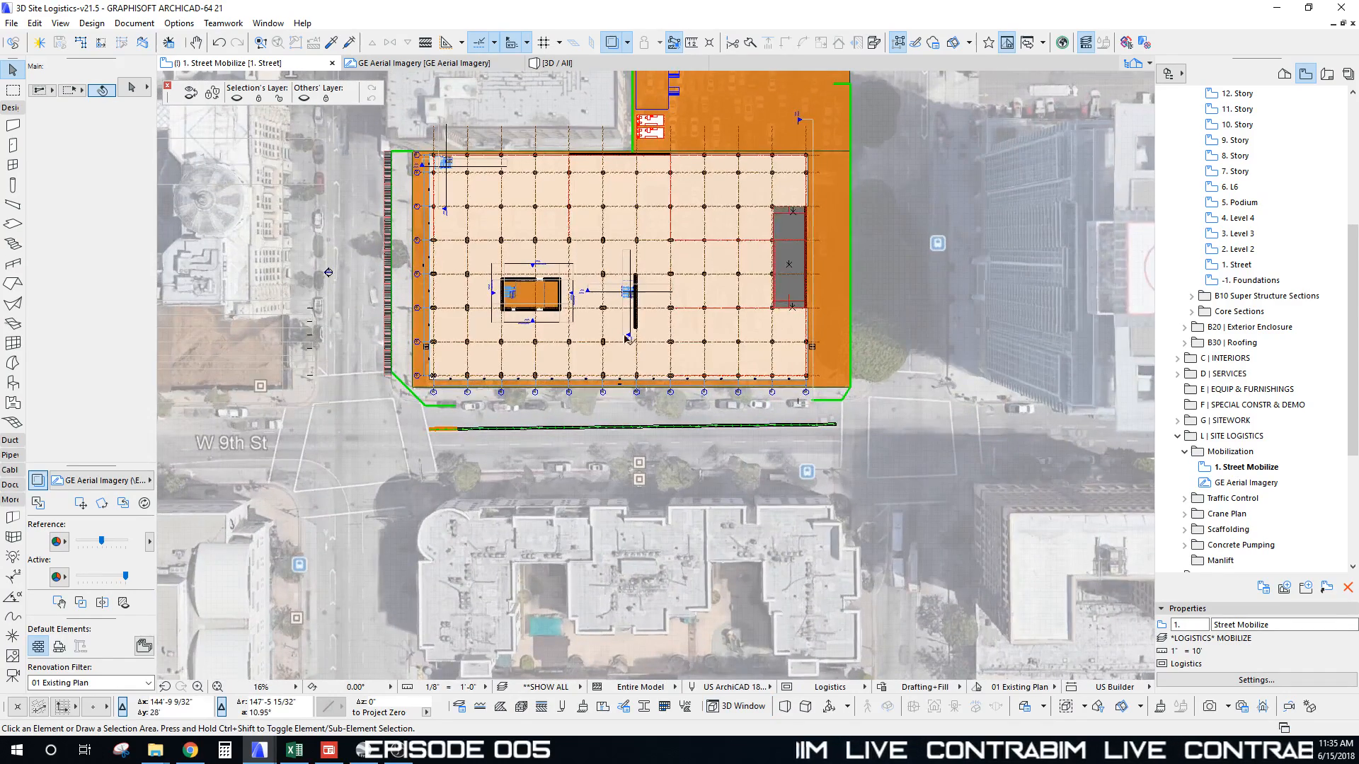
scroll(559, 309, "up", 2)
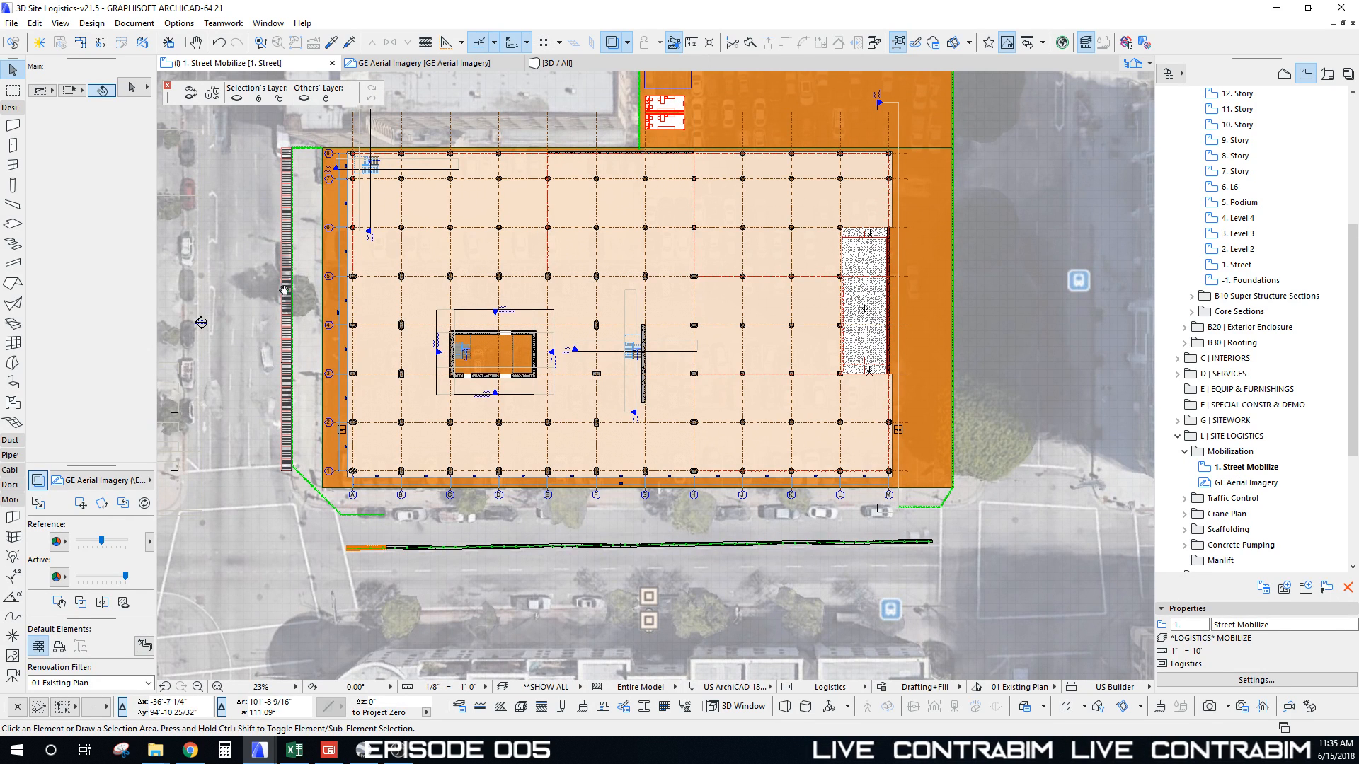
middle_click_drag(284, 291, 287, 314)
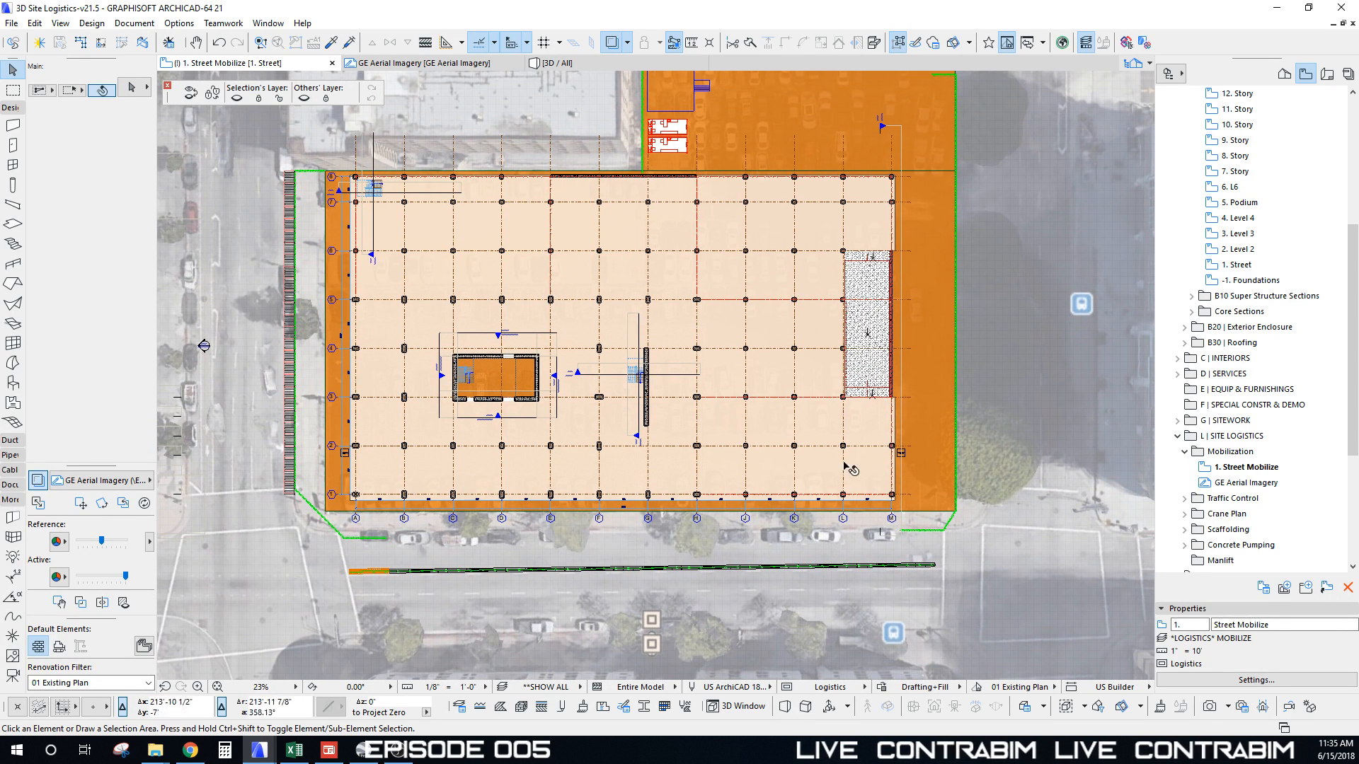
key("F3")
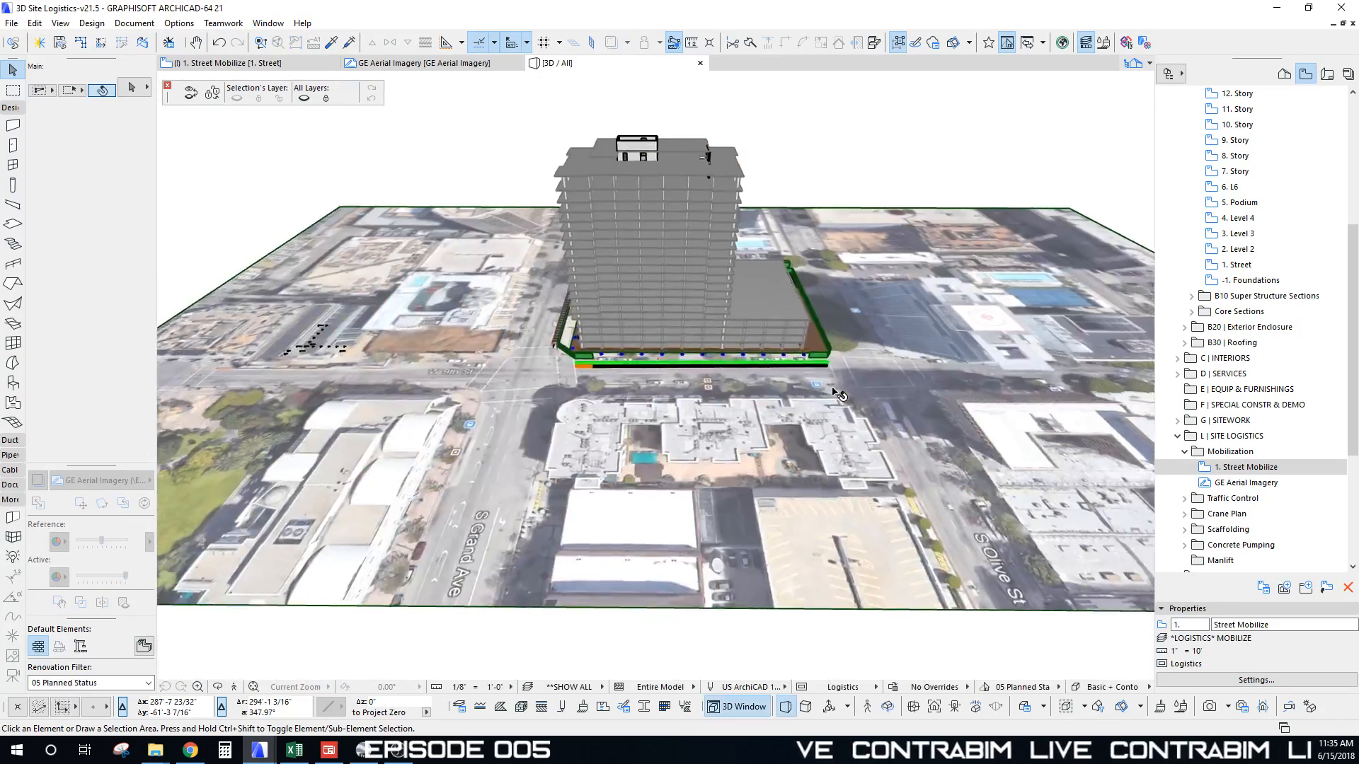
middle_click_drag(640, 237, 673, 170, "shift")
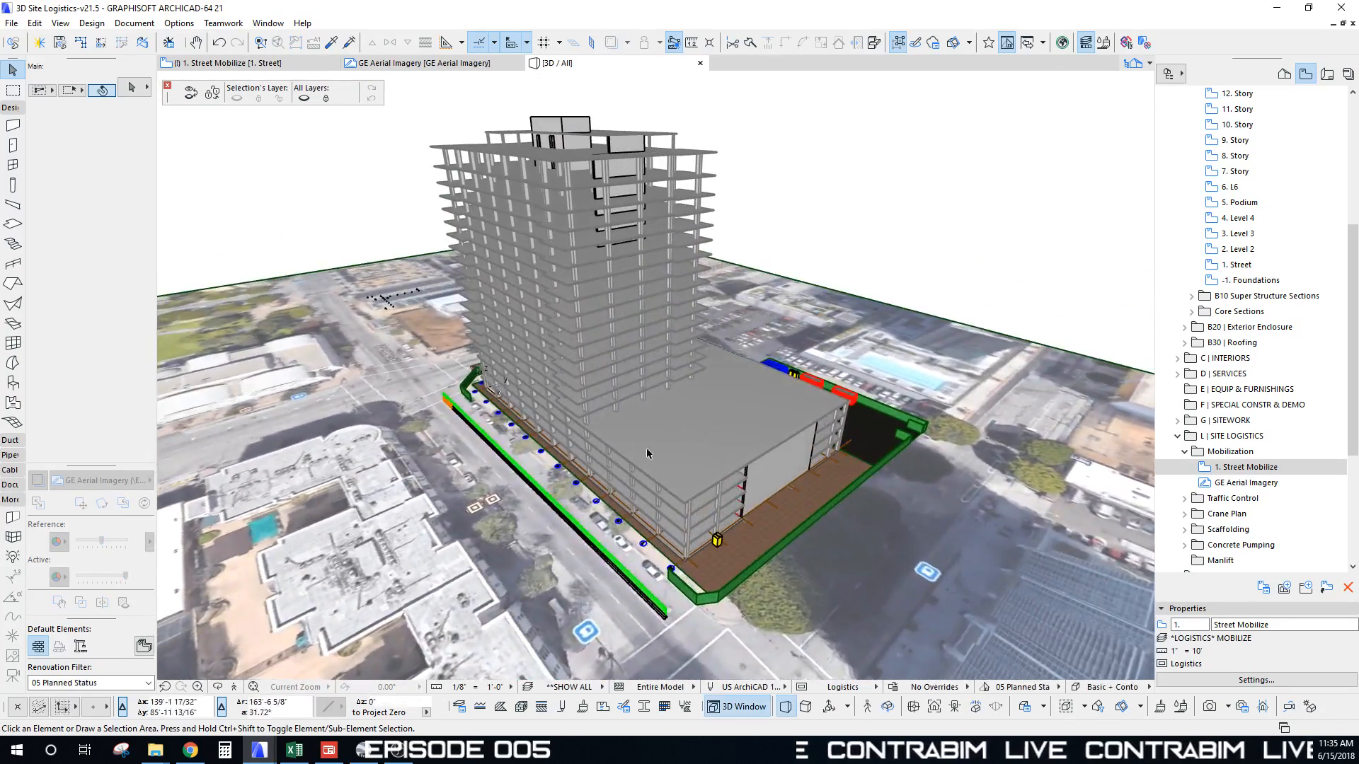
middle_click_drag(647, 447, 626, 473, "shift")
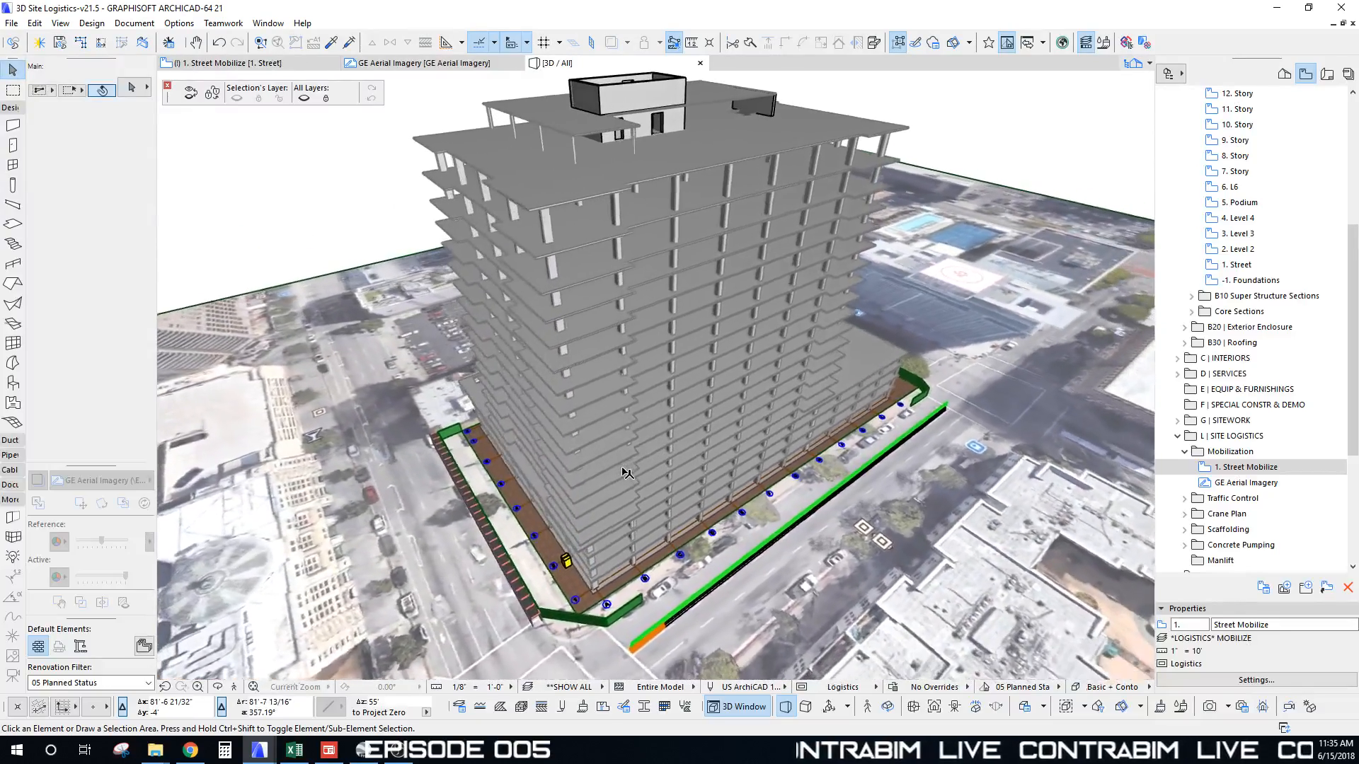
middle_click_drag(781, 83, 737, 153, "shift")
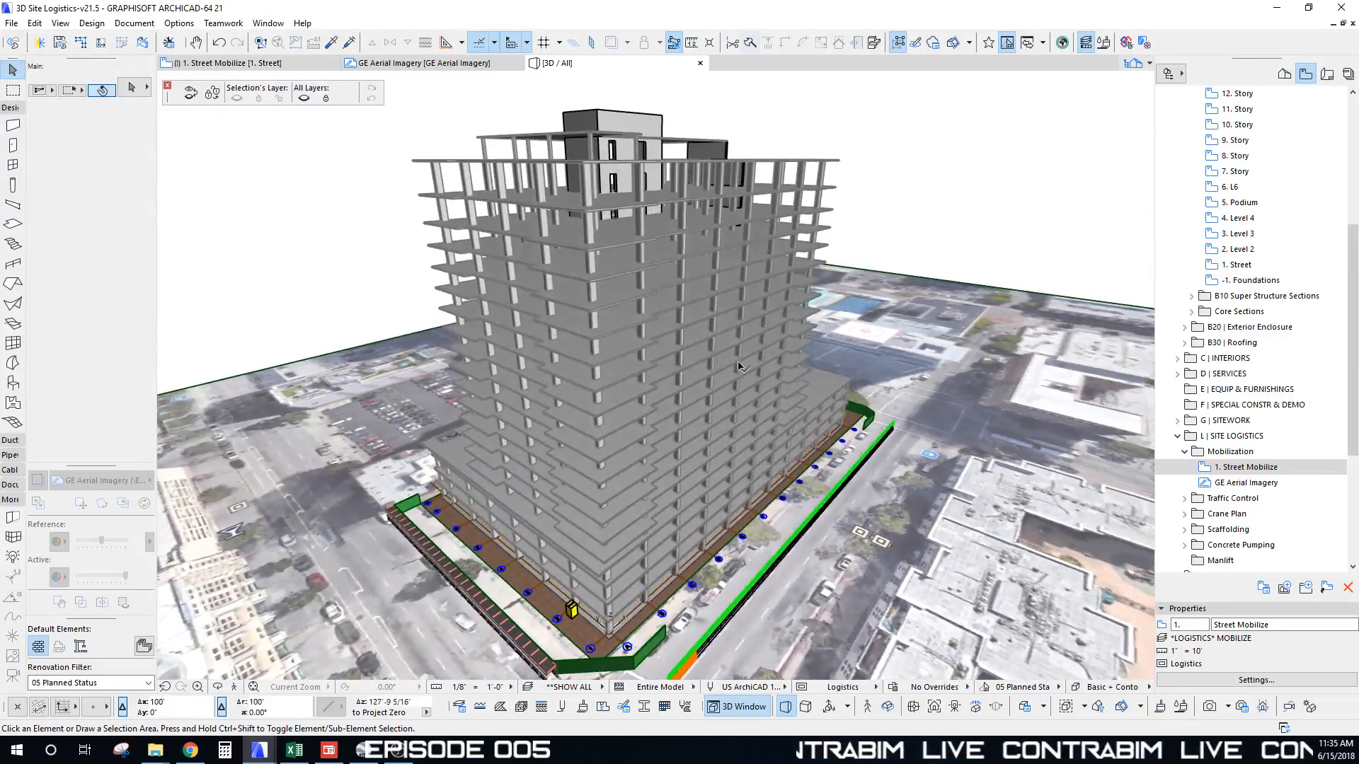
middle_click_drag(738, 367, 580, 140, "shift")
middle_click_drag(566, 79, 618, 463, "shift")
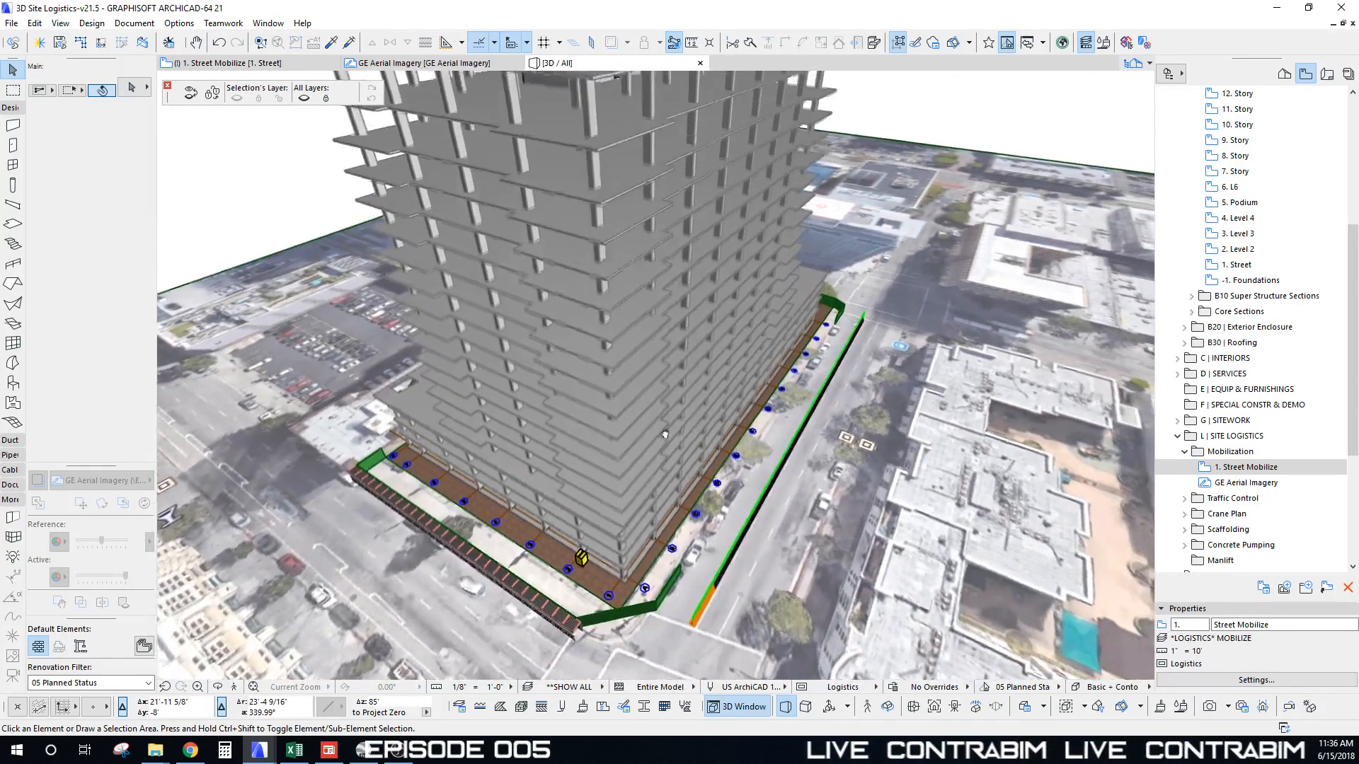
key("F2")
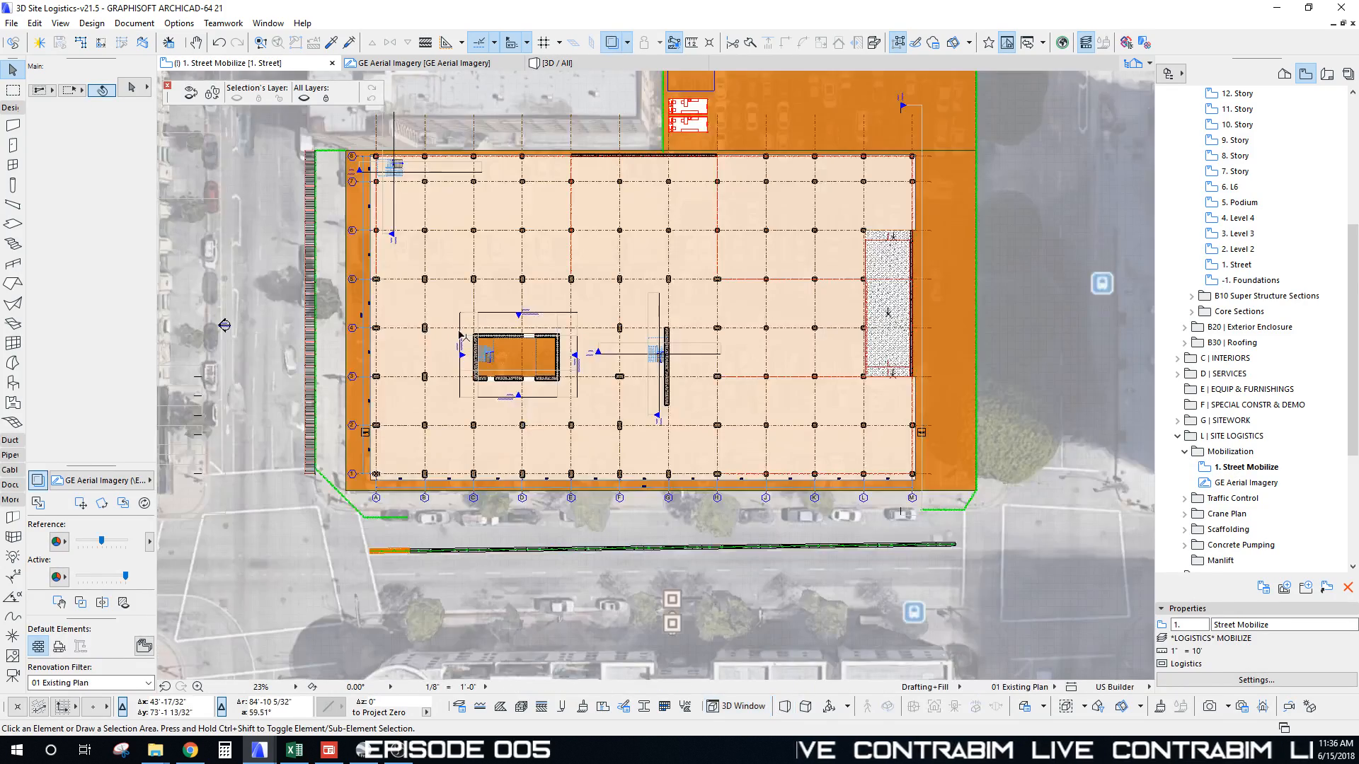
Step: Select the manlift tie and cab objects in the builder's MANLIFT section
scroll(492, 375, "down", 5)
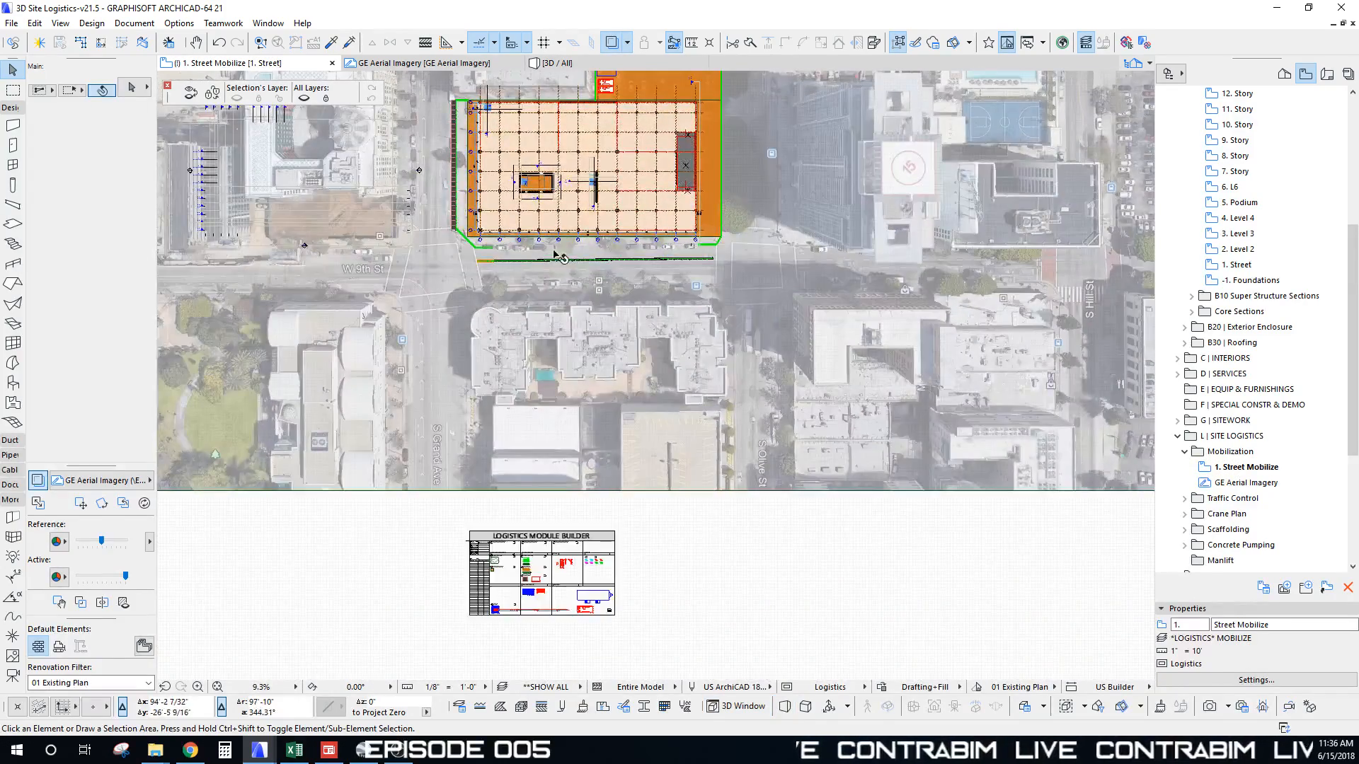
scroll(580, 607, "up", 12)
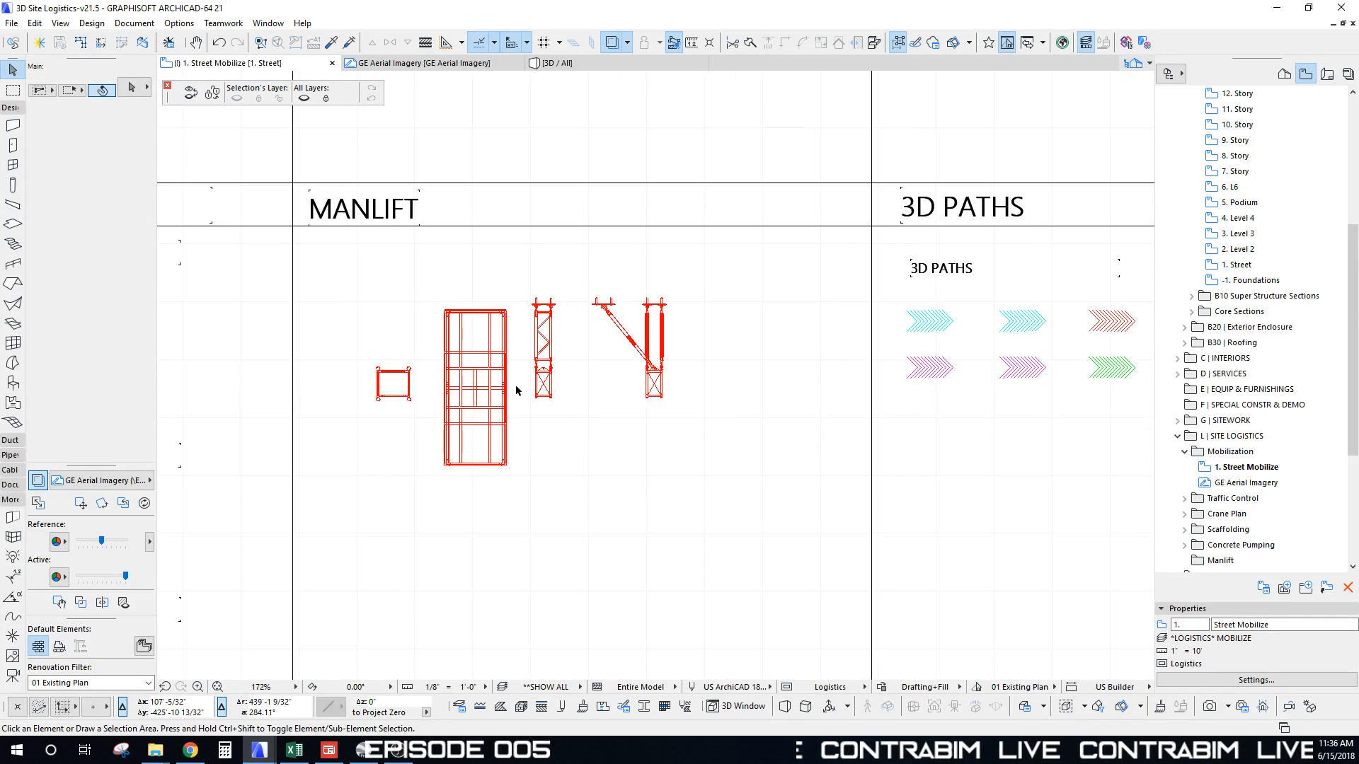
middle_click_drag(561, 384, 565, 383)
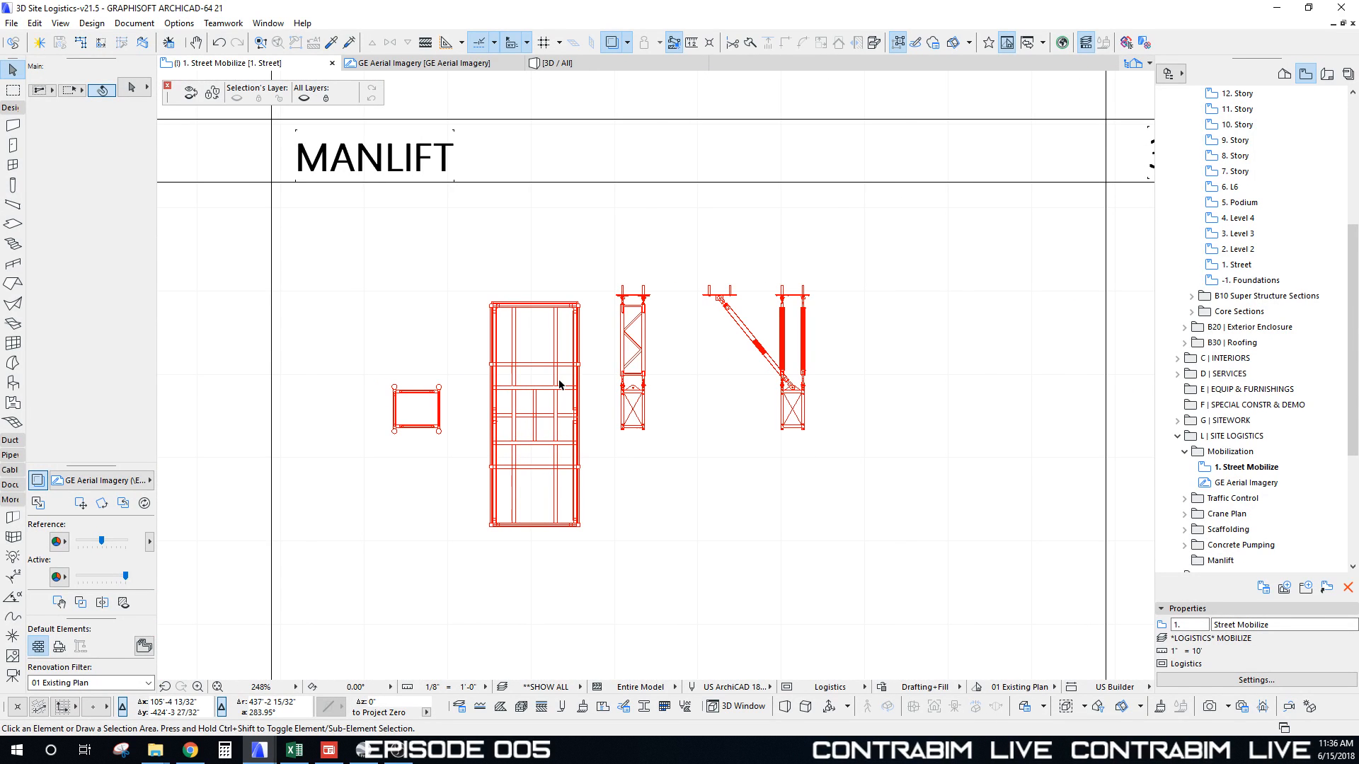
left_click(492, 305)
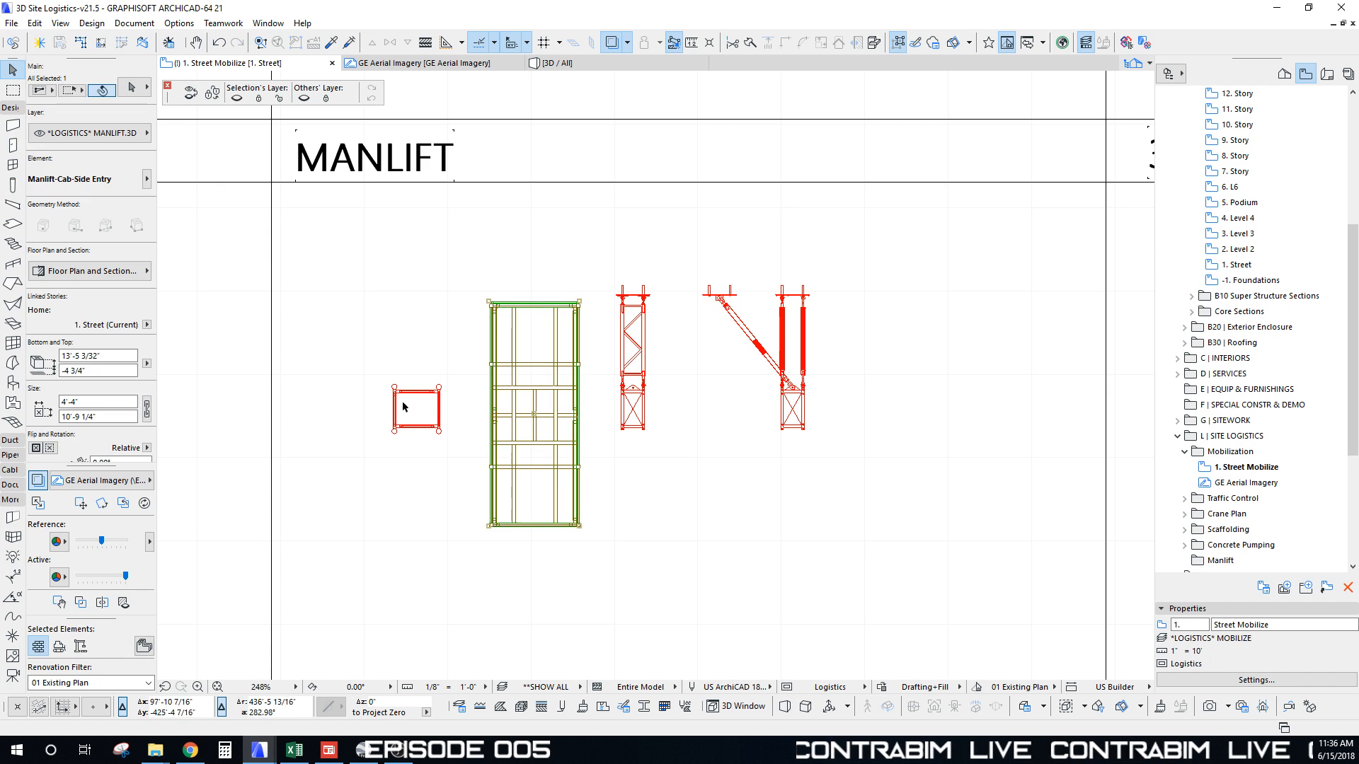
left_click(443, 341)
left_click(492, 305)
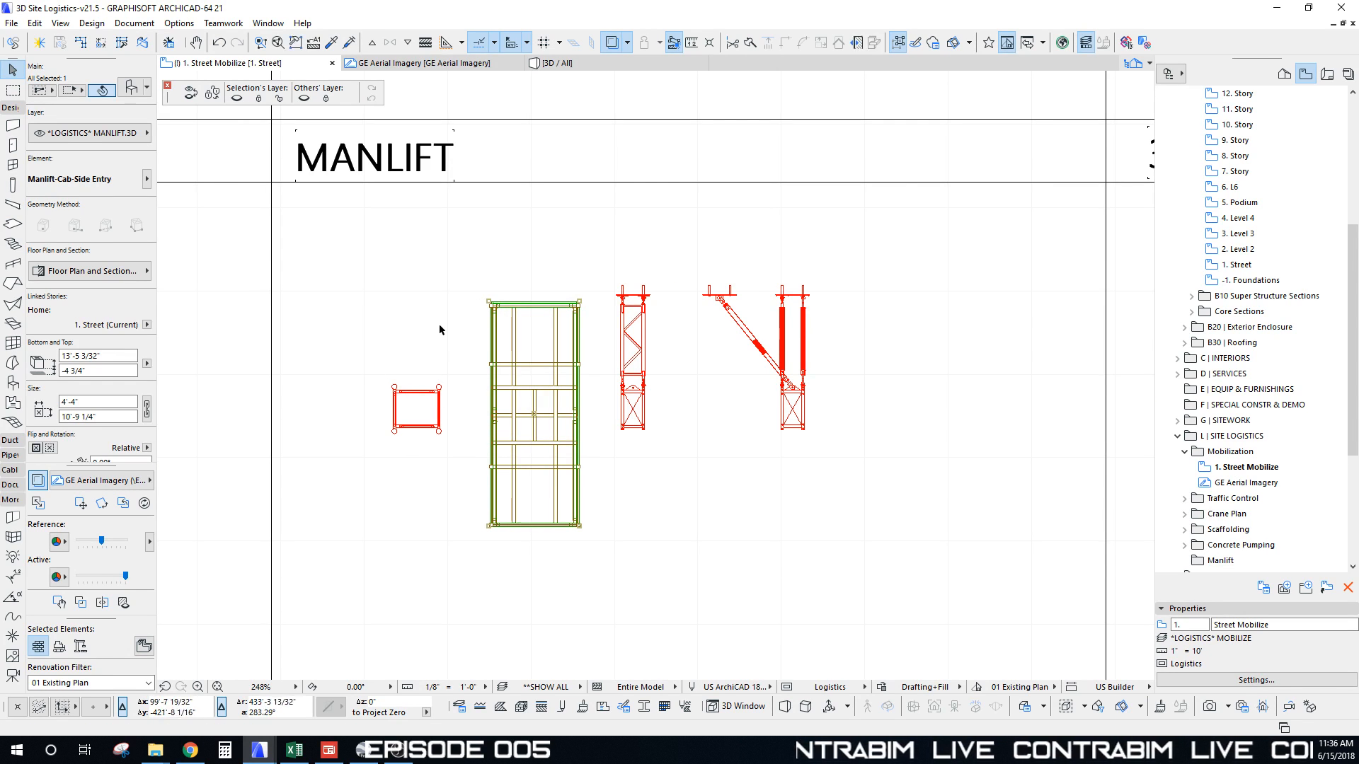
left_click(600, 433)
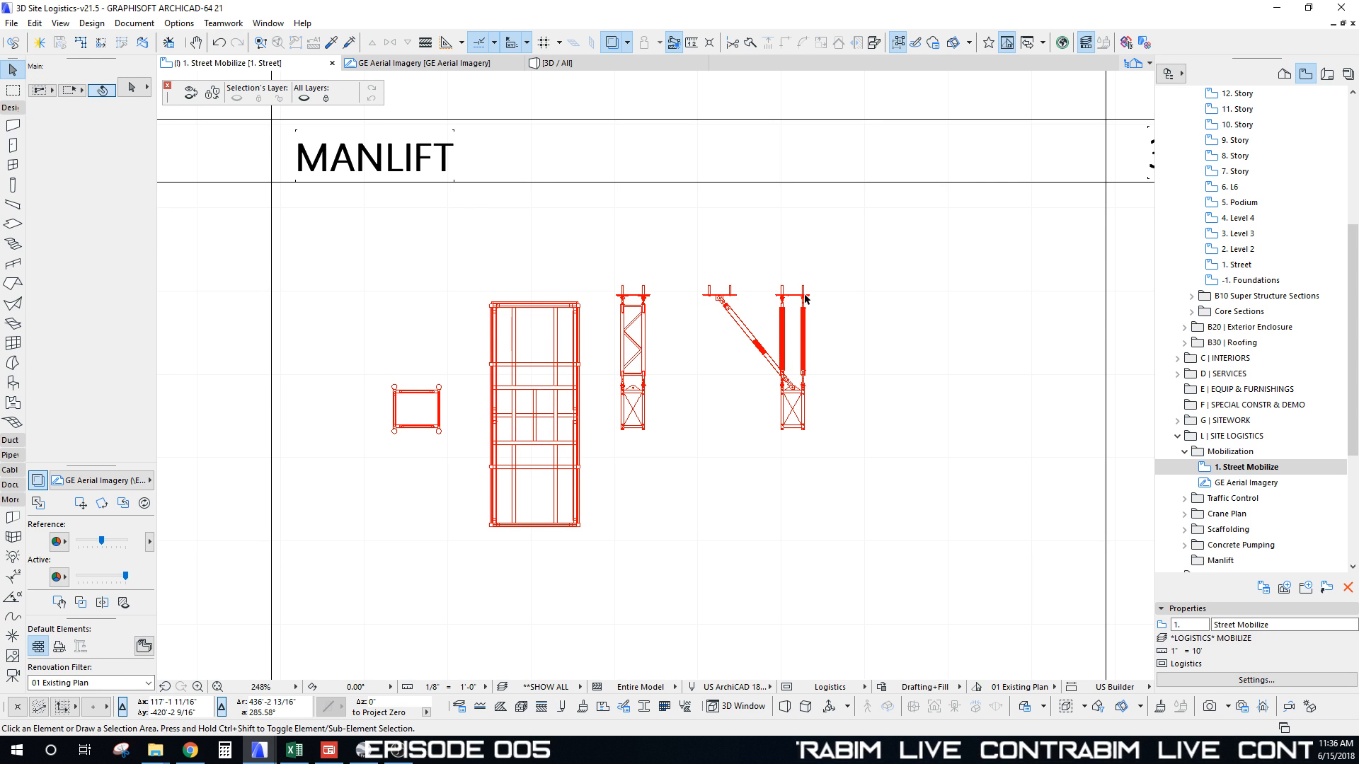
left_click(646, 287)
left_click(579, 306, "shift")
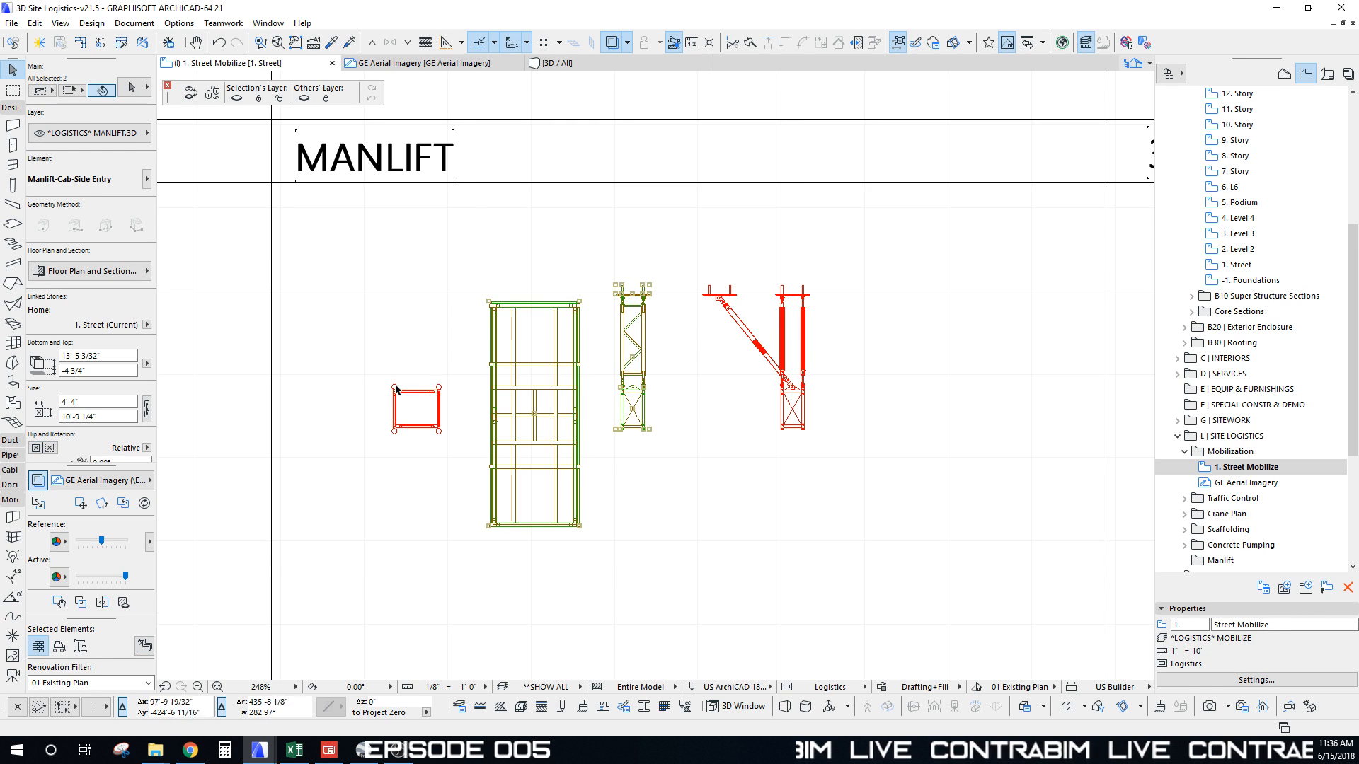
middle_click_drag(450, 381, 462, 385)
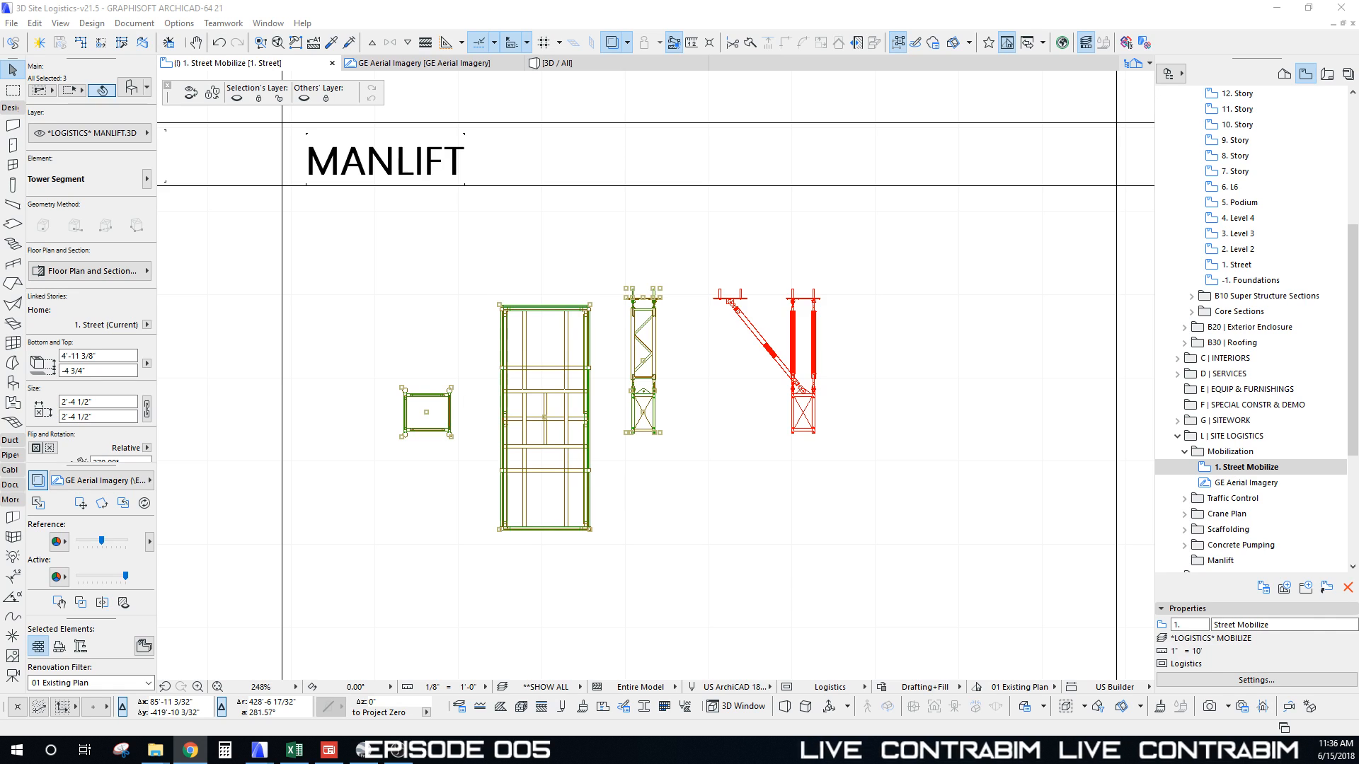
Step: Drag a copy of the manlift elements to the building's street edge near grid E
key("ctrl+shift+d")
left_click(590, 308)
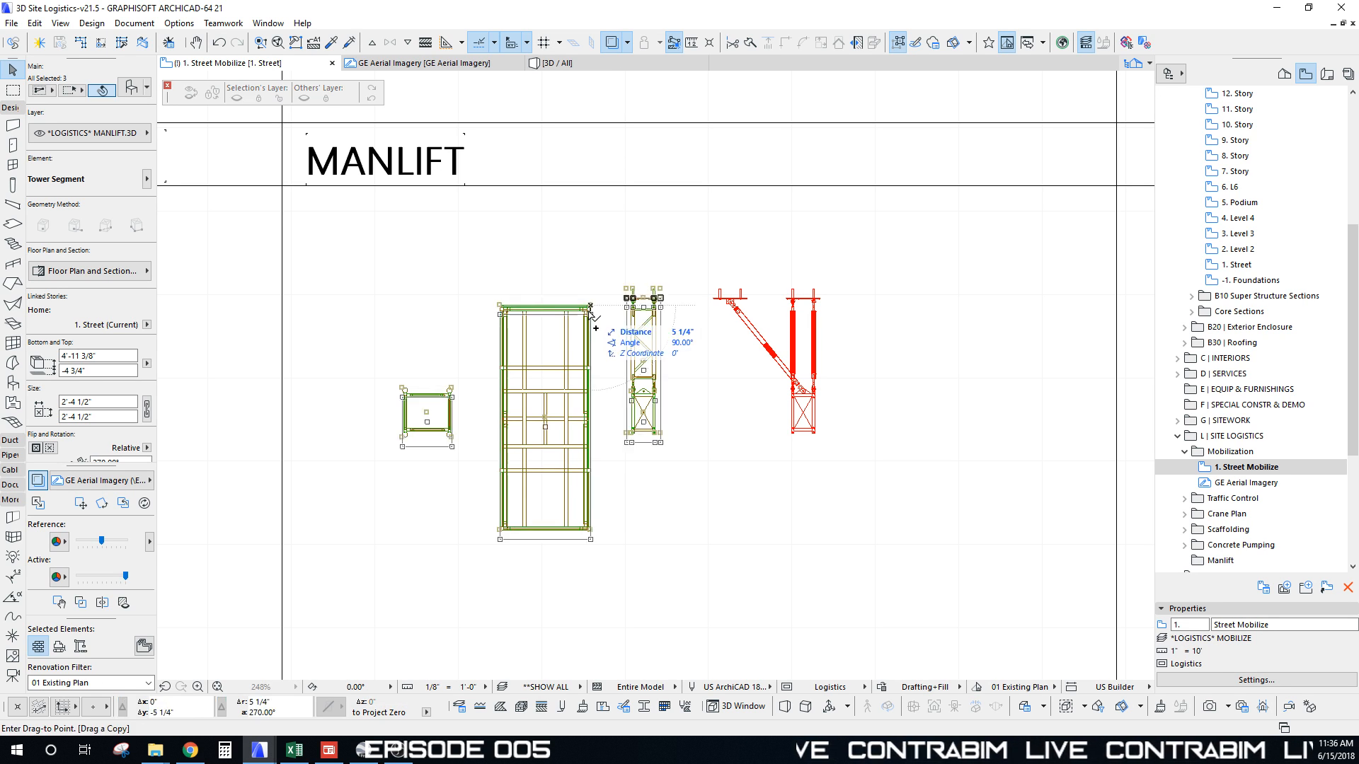
scroll(472, 417, "down", 12)
middle_click_drag(501, 202, 504, 508)
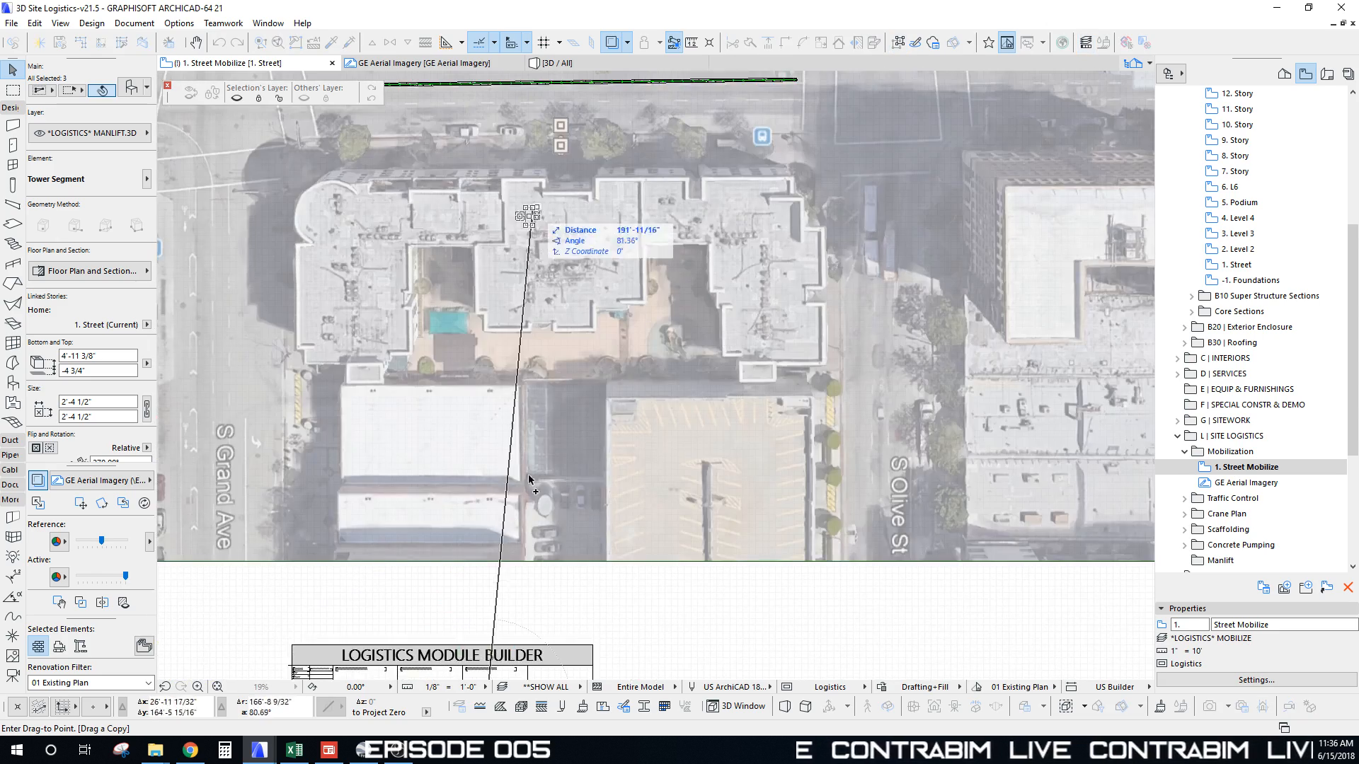
scroll(505, 508, "up", 6)
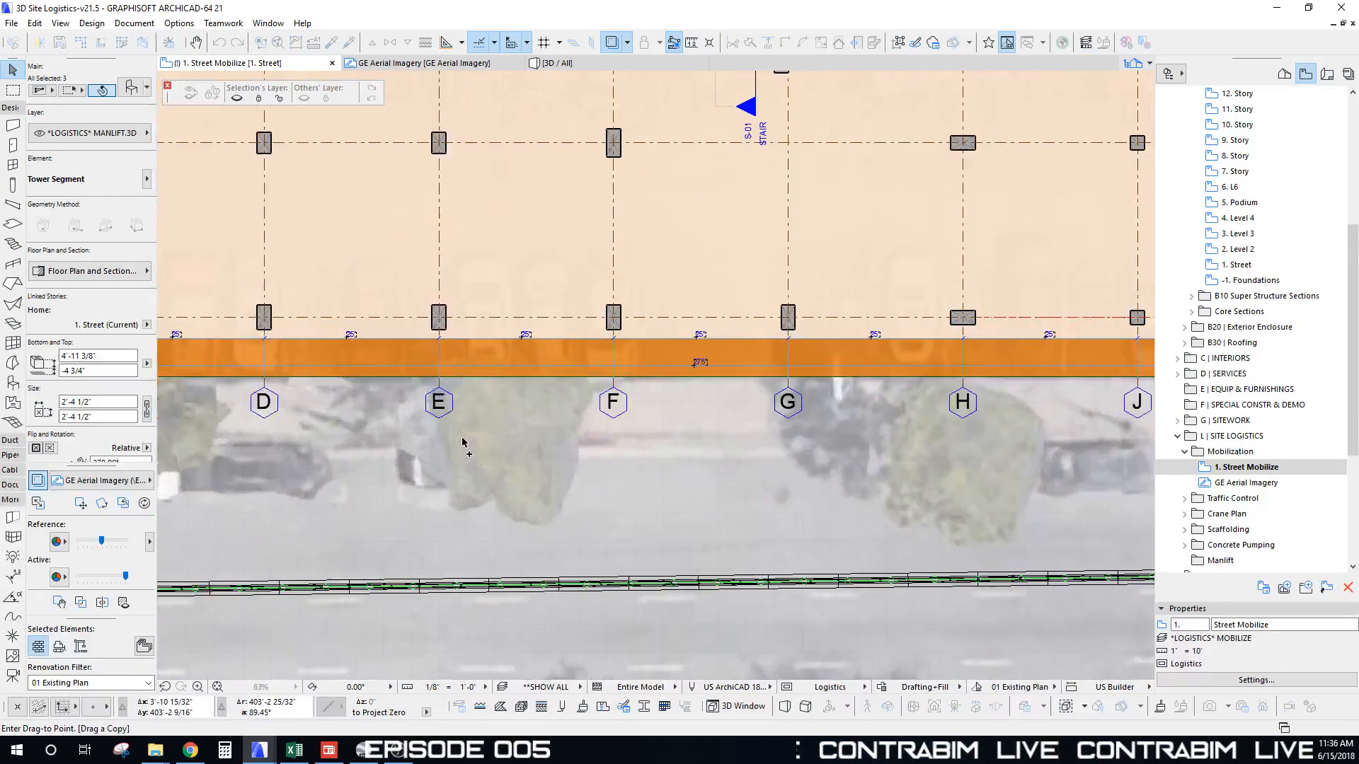
middle_click_drag(463, 442, 616, 389)
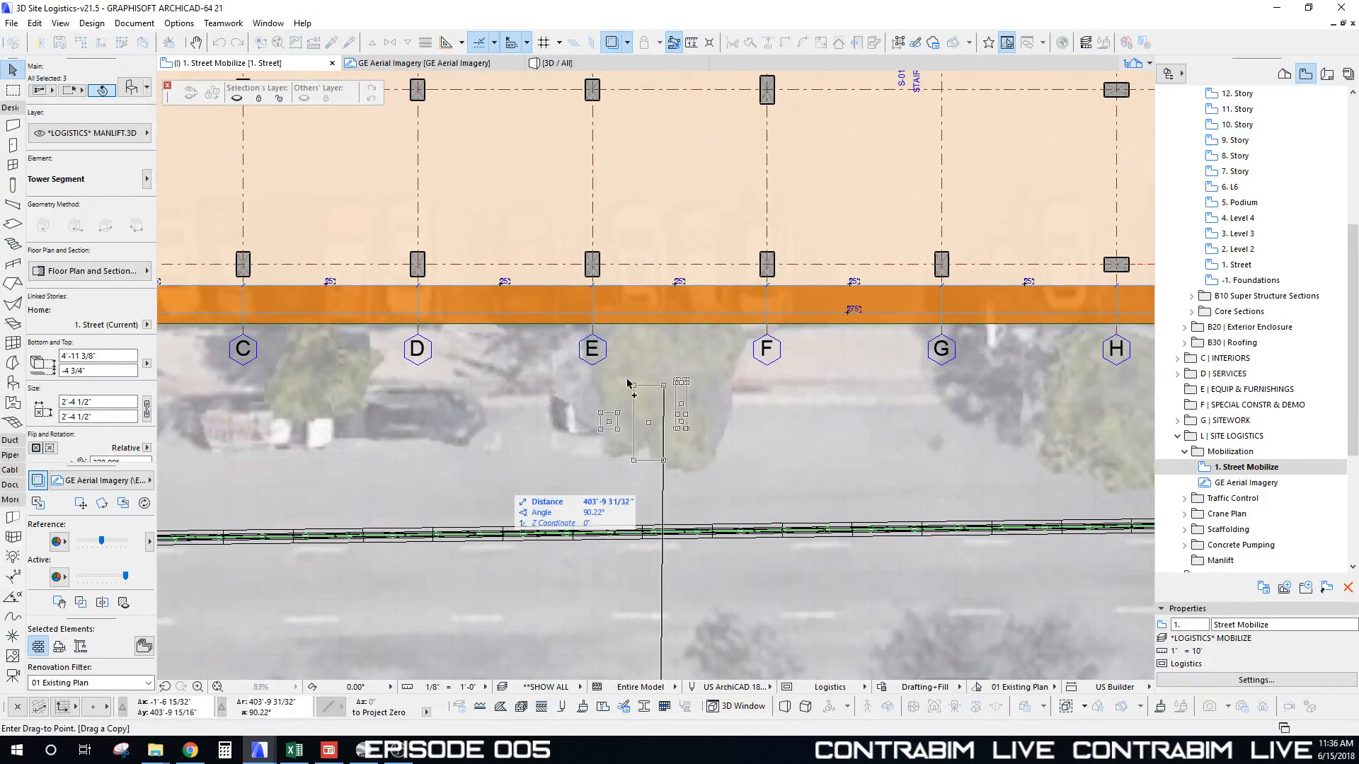
scroll(672, 304, "down", 2)
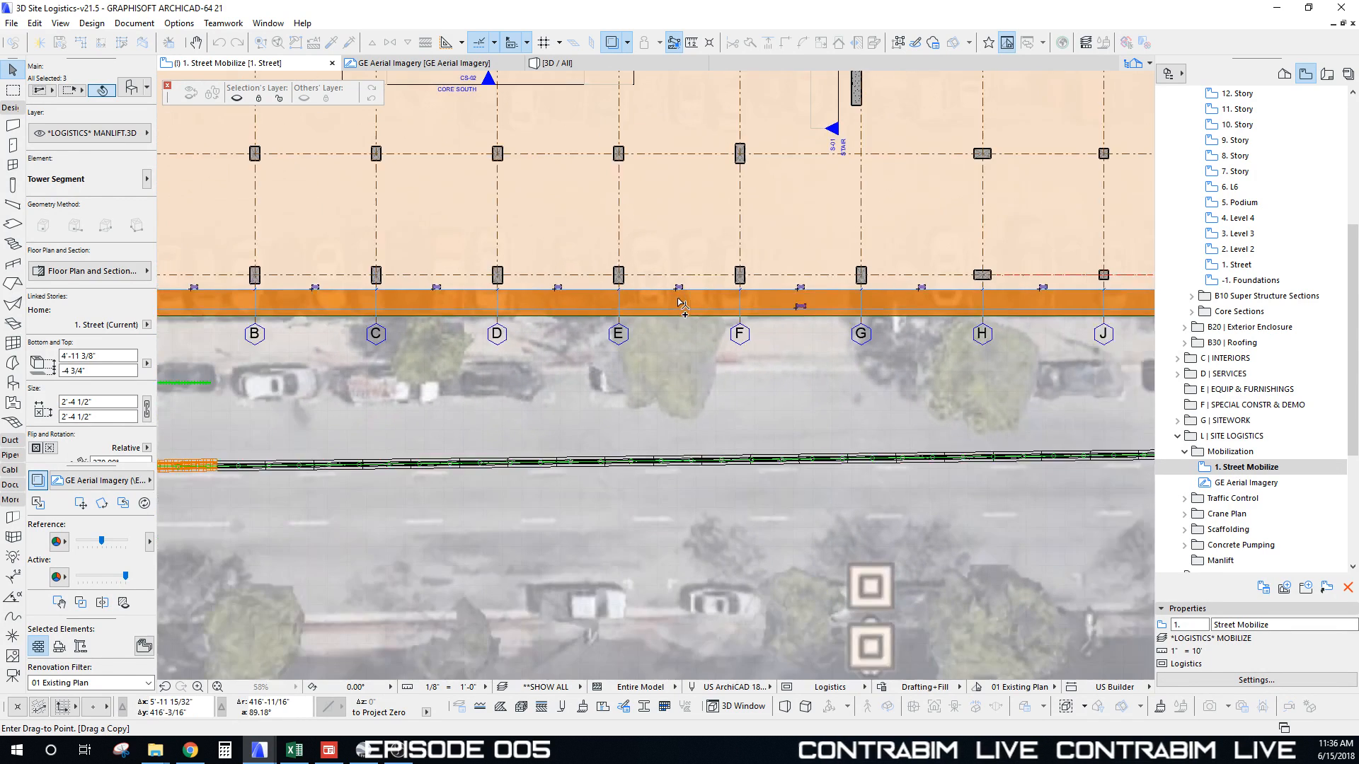
middle_click_drag(672, 306, 740, 311)
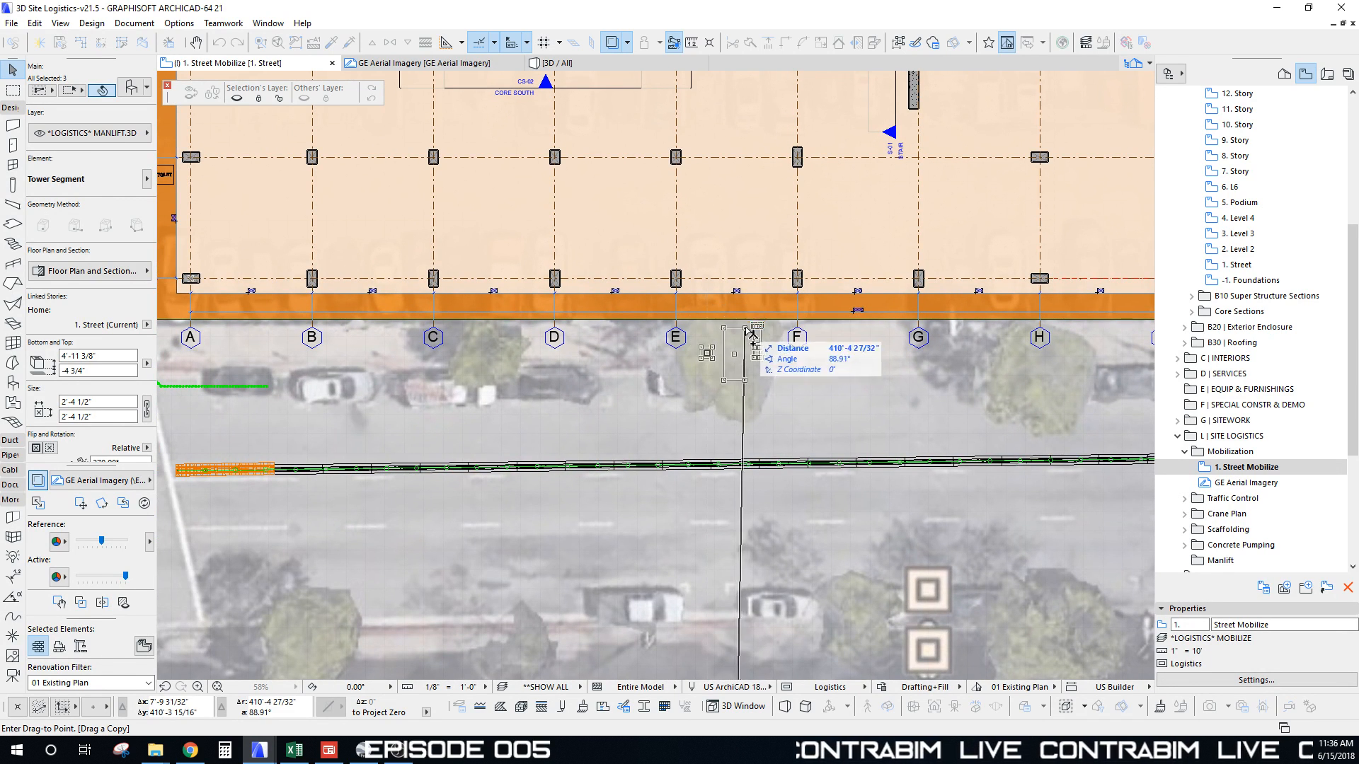
scroll(713, 344, "down", 2)
scroll(620, 344, "down", 3)
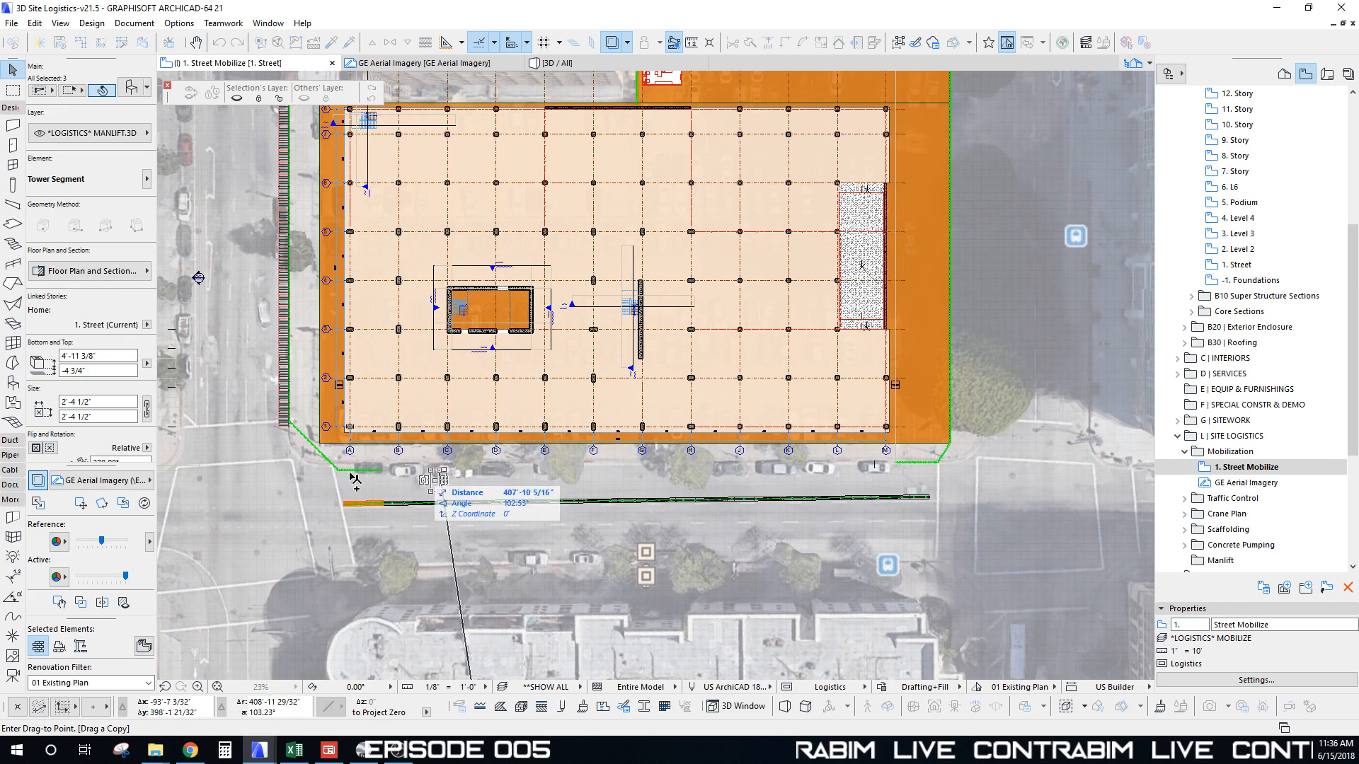
scroll(499, 459, "up", 8)
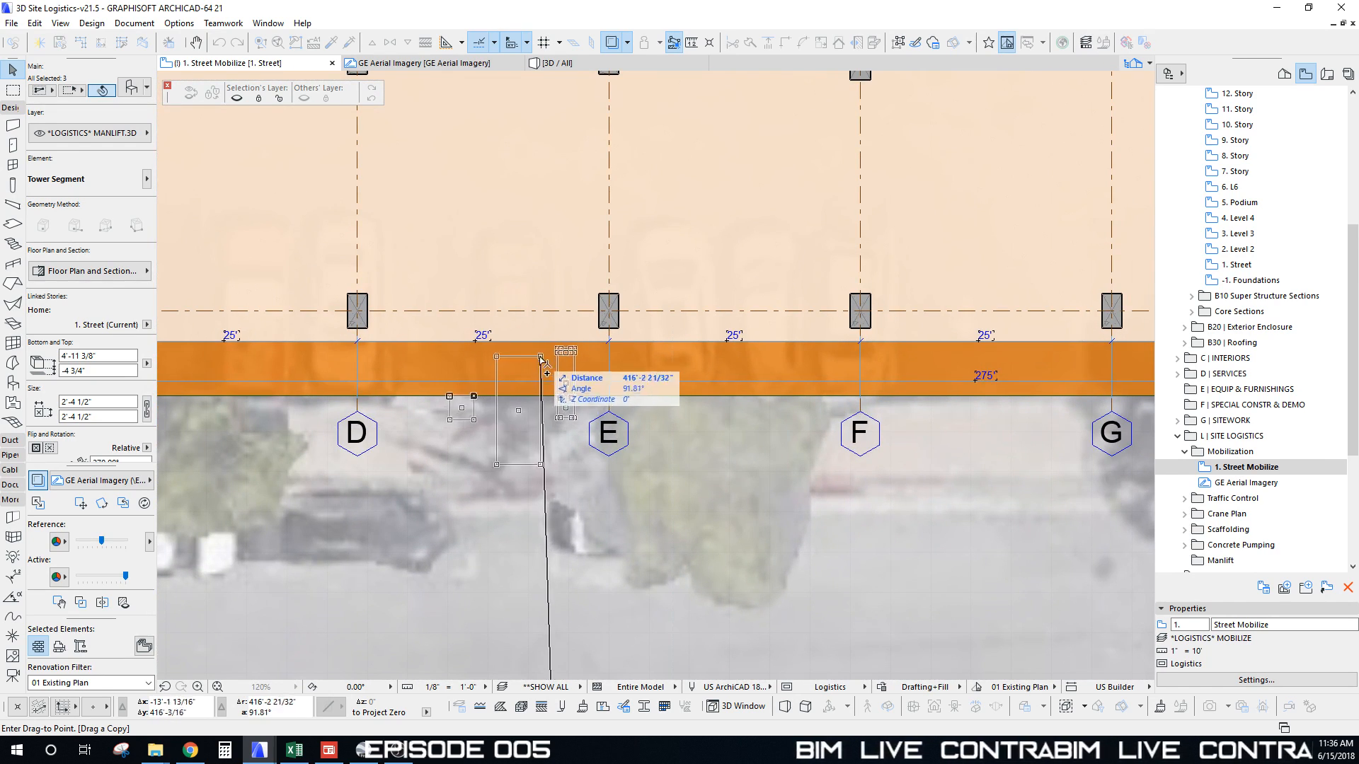
left_click(541, 358)
scroll(504, 362, "up", 4)
key("Escape")
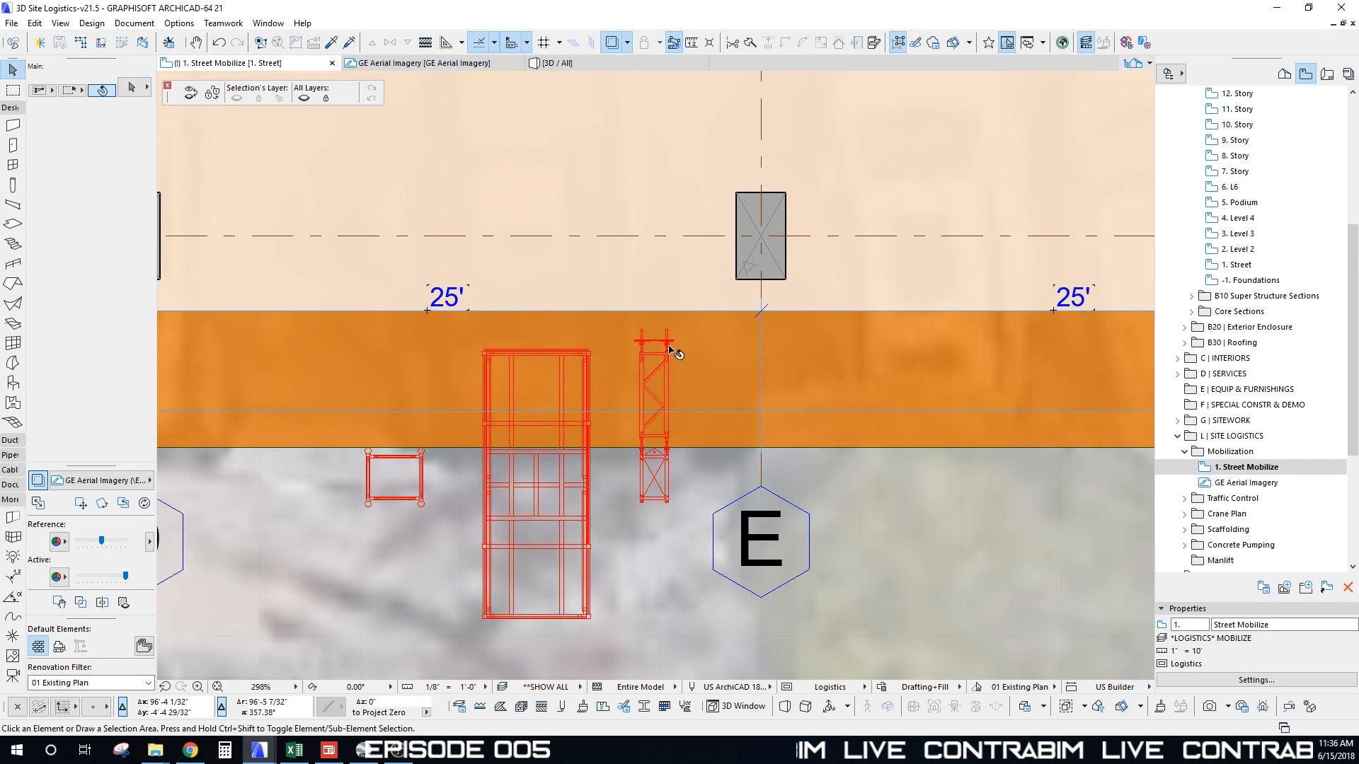
Step: Move the Manlift-Tie piece to the left of the cab
left_click(667, 344)
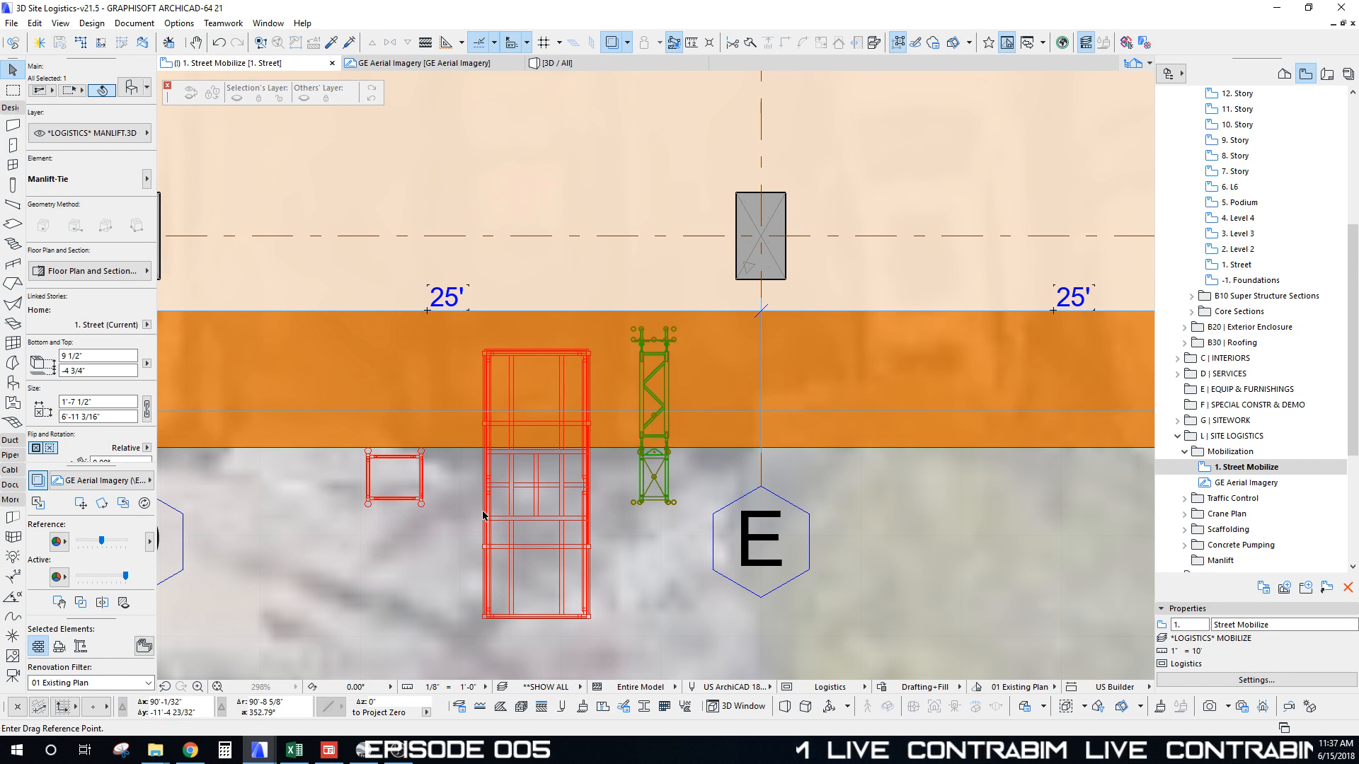
left_click(654, 477)
left_click(395, 478)
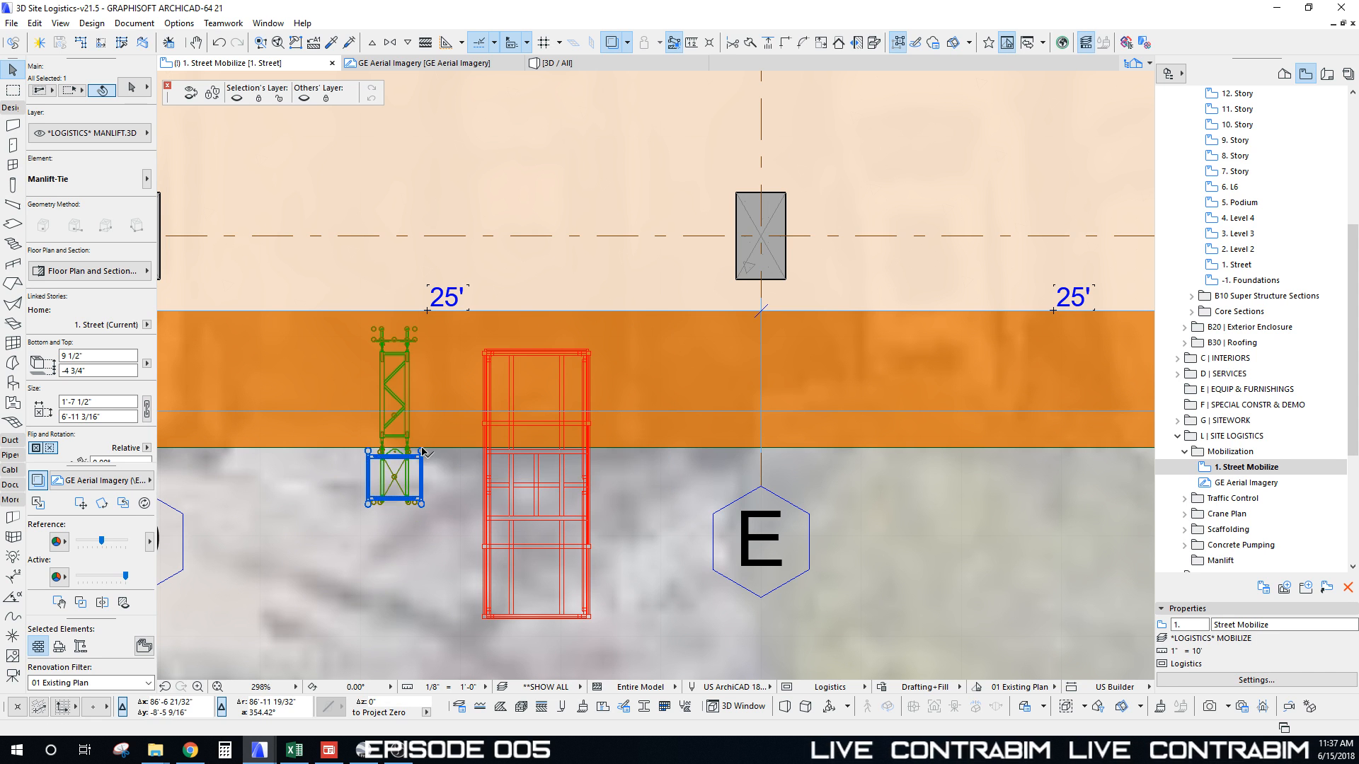
scroll(416, 335, "up", 8)
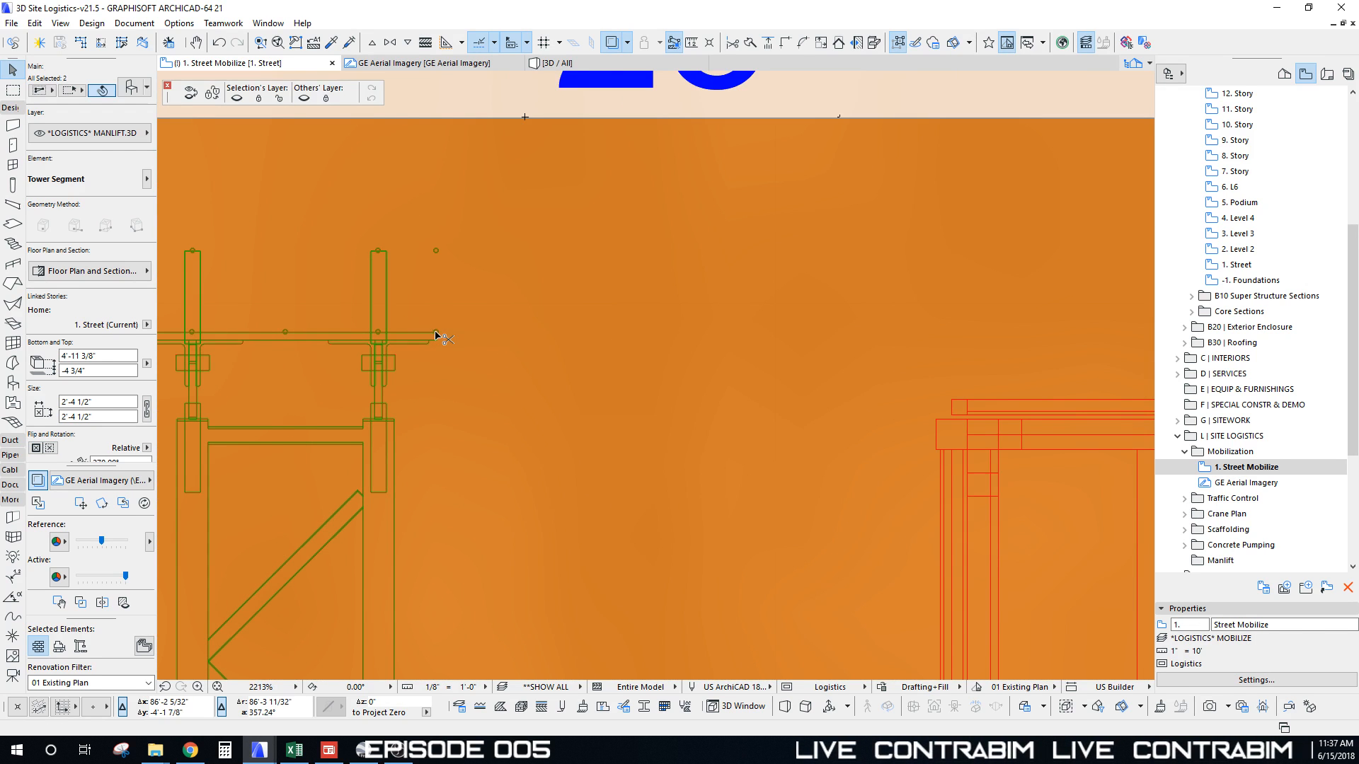
scroll(453, 199, "down", 5)
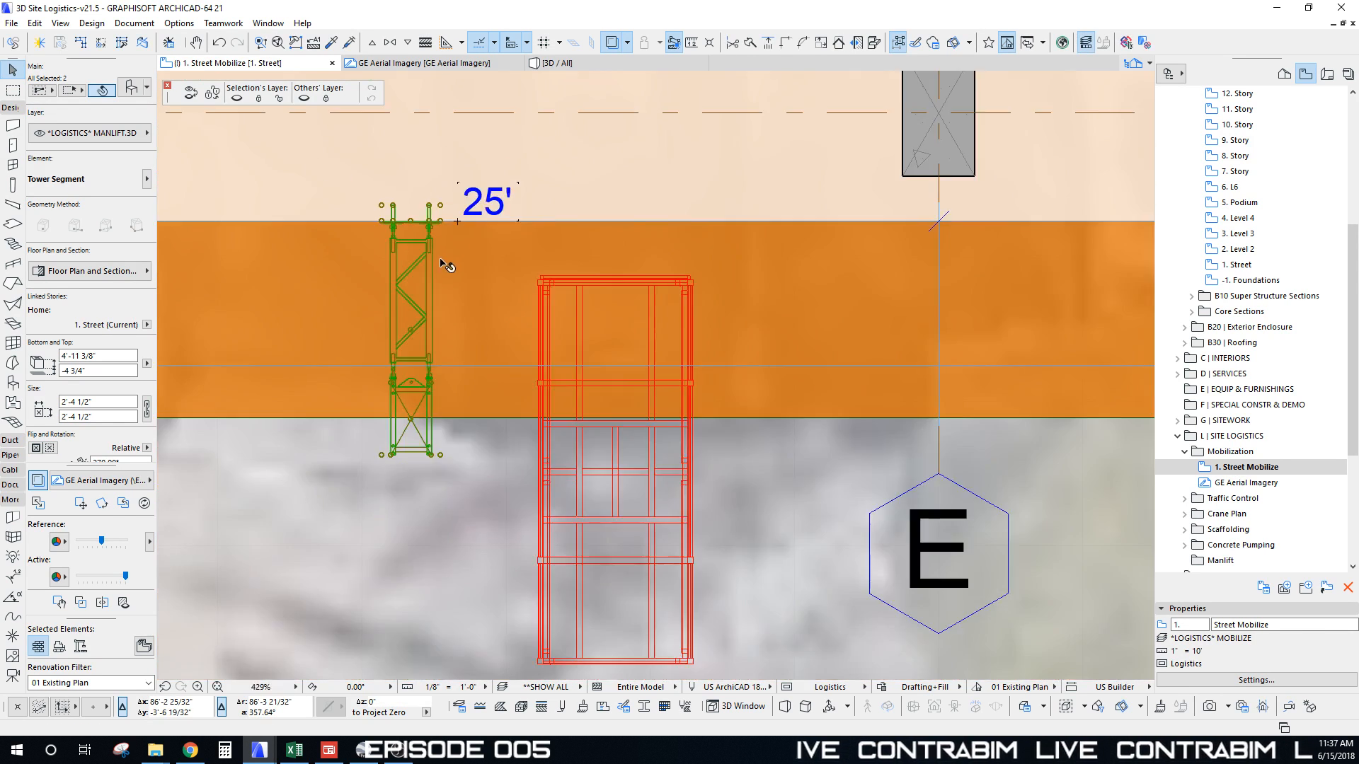
scroll(445, 264, "down", 2)
scroll(428, 320, "down", 4)
mouse_move(457, 340)
middle_mouse_down()
mouse_move(459, 357)
mouse_move(479, 354)
middle_mouse_up()
Step: Move the Manlift-Cab-Side Entry piece left so it sits right beside the tie
key("Escape")
scroll(459, 357, "up", 8)
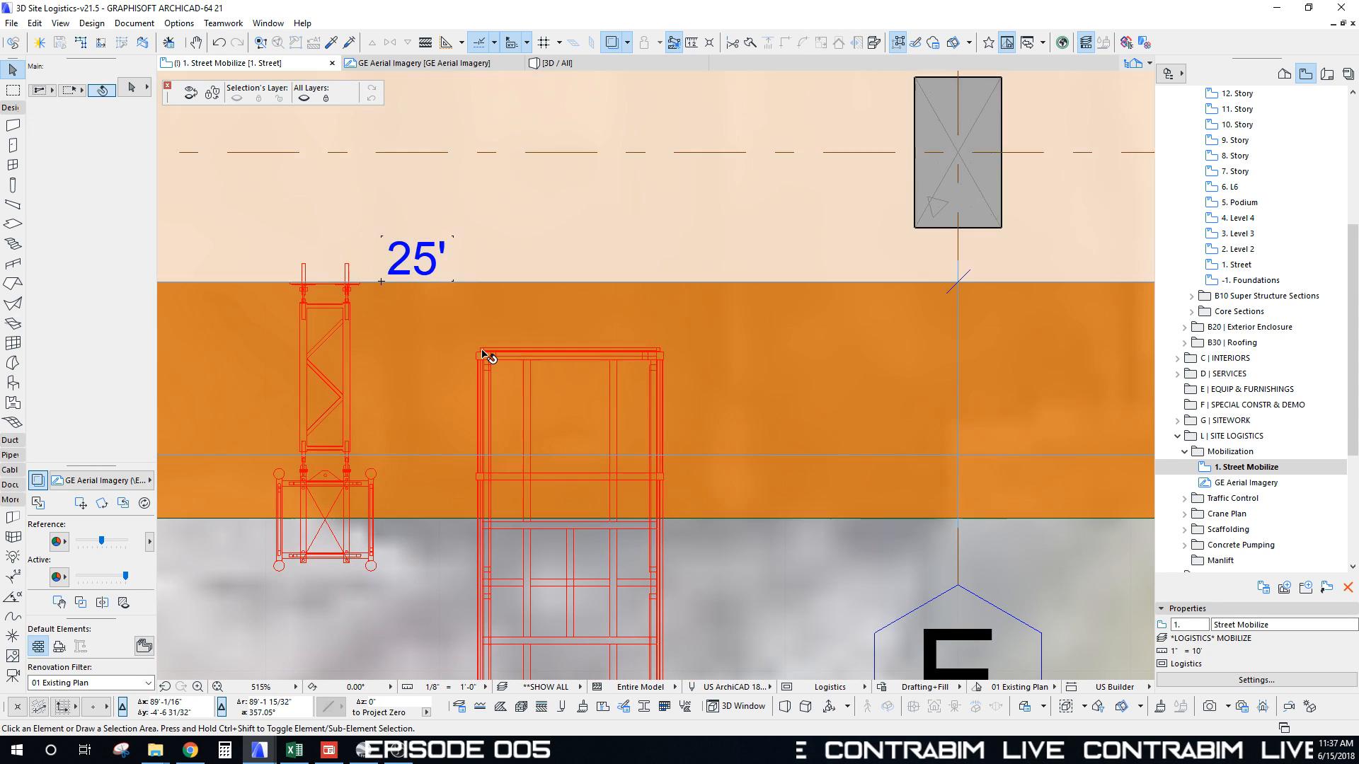
left_click(486, 357)
left_click(477, 351)
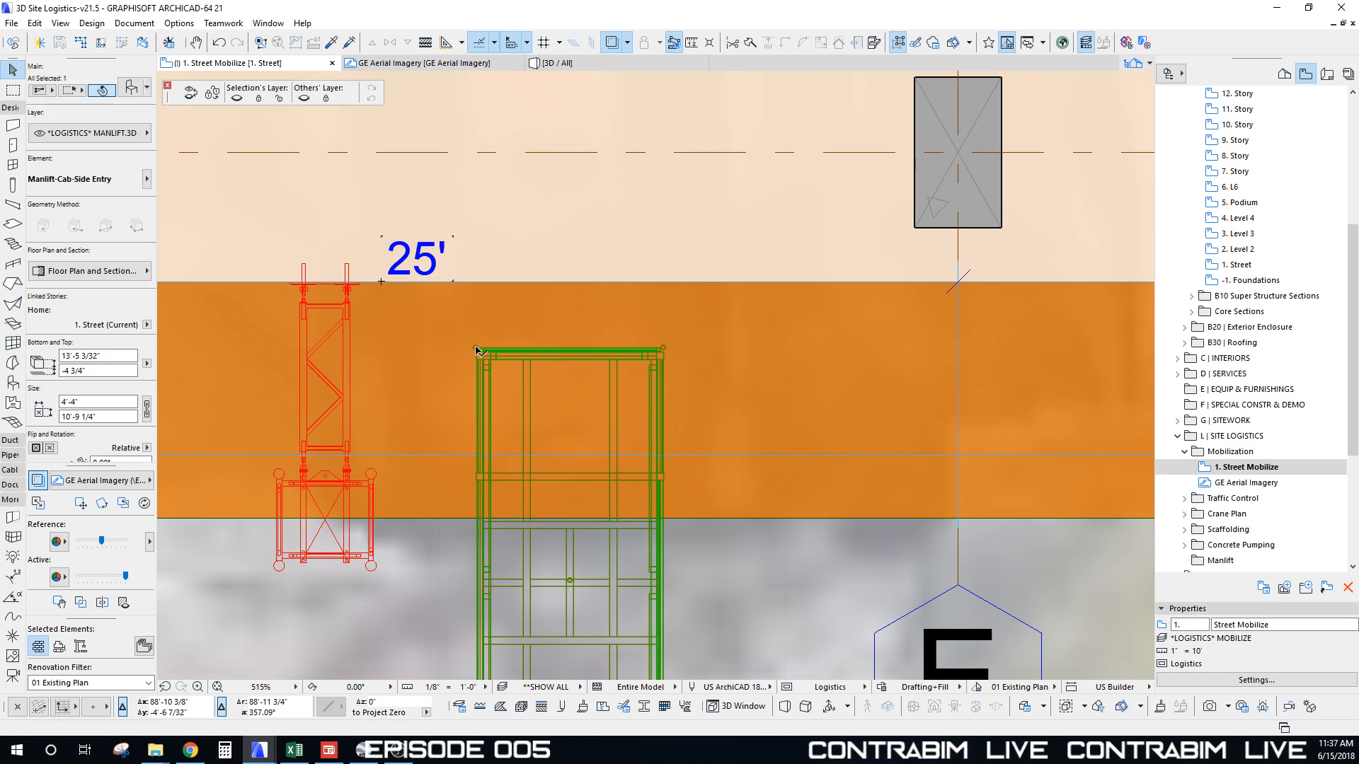
left_click_drag(475, 349, 402, 300)
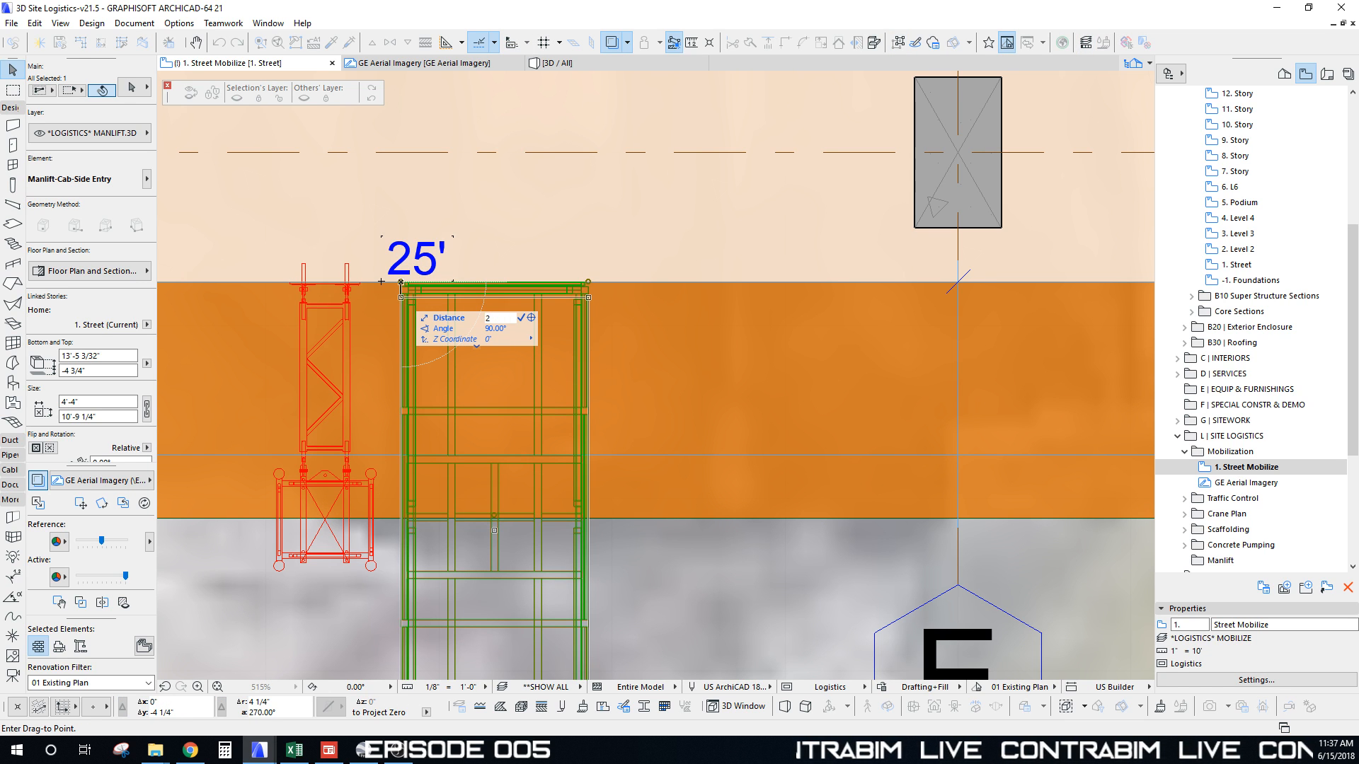
left_click_drag(400, 296, 400, 295)
scroll(400, 296, "down", 3)
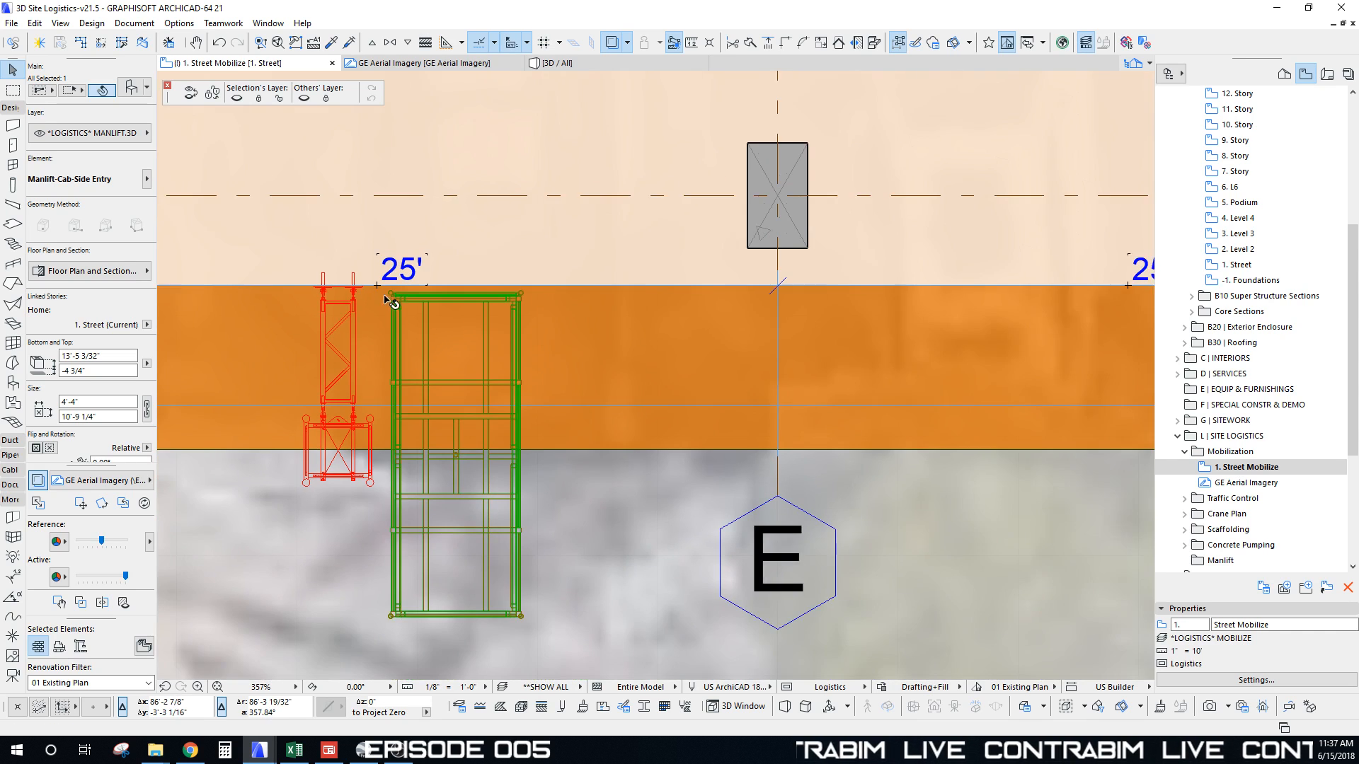
Step: Mirror a copy of the cab to the opposite side of the mast
key("ctrl+alt+m")
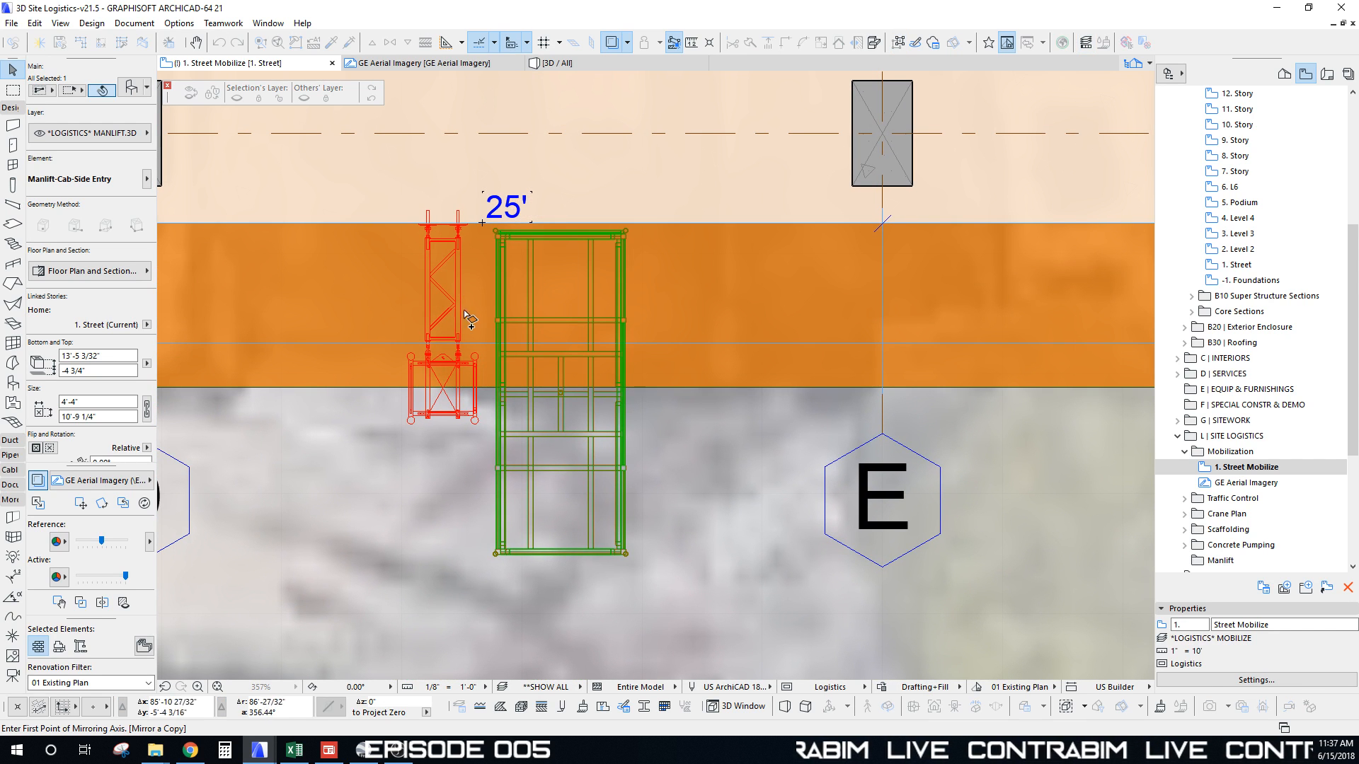
left_click(446, 393)
left_click(448, 152)
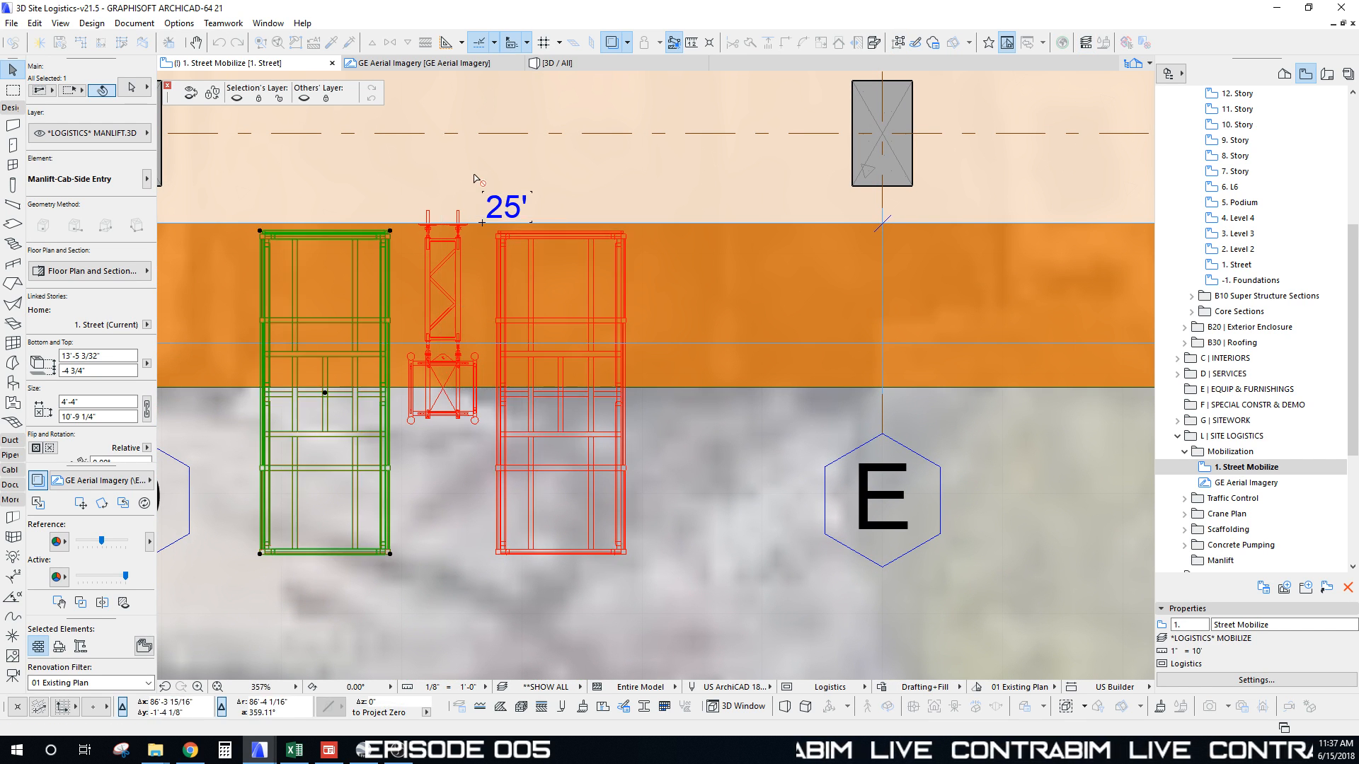
scroll(505, 321, "down", 5)
scroll(504, 321, "down", 2)
key("Escape")
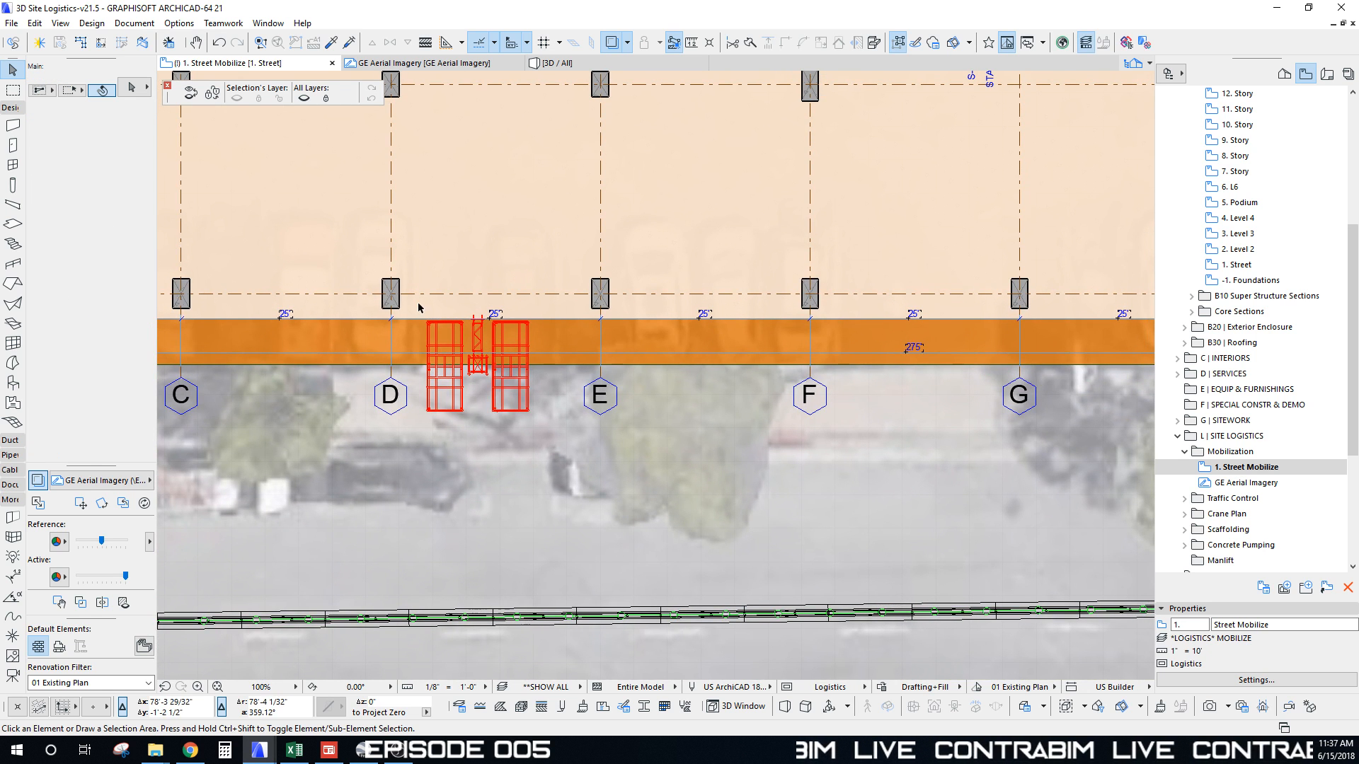
Step: Move the five-element manlift assembly next to grid D, then 12.5' to the right
left_click_drag(418, 308, 545, 439)
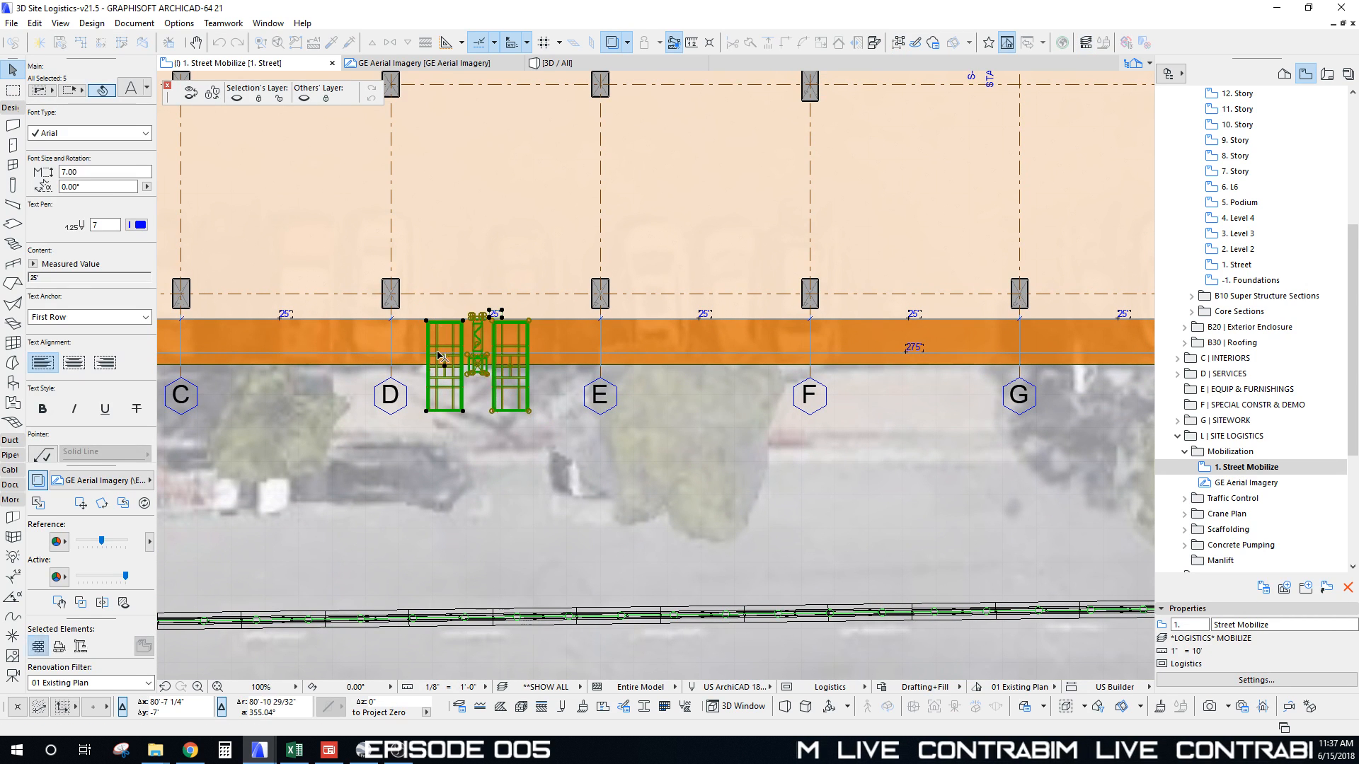
scroll(481, 369, "up", 4)
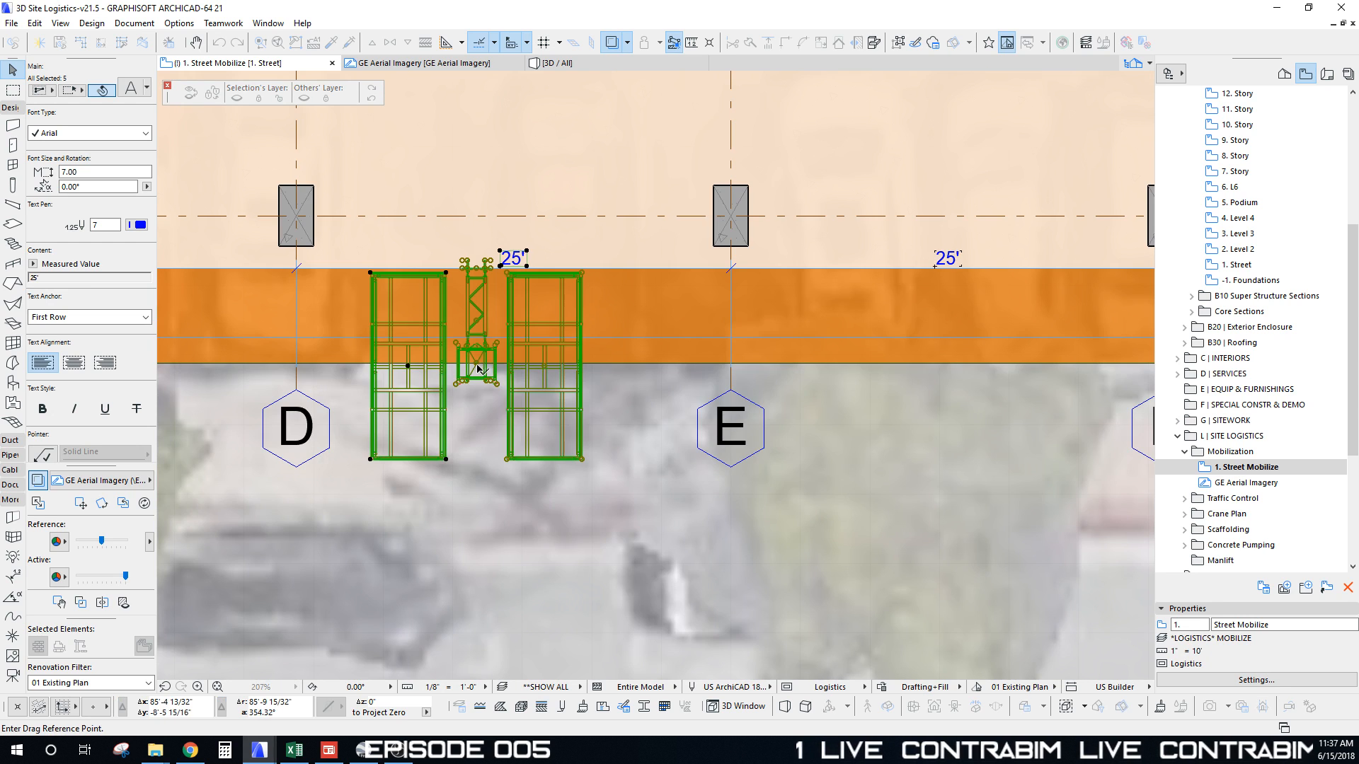
left_click(477, 365)
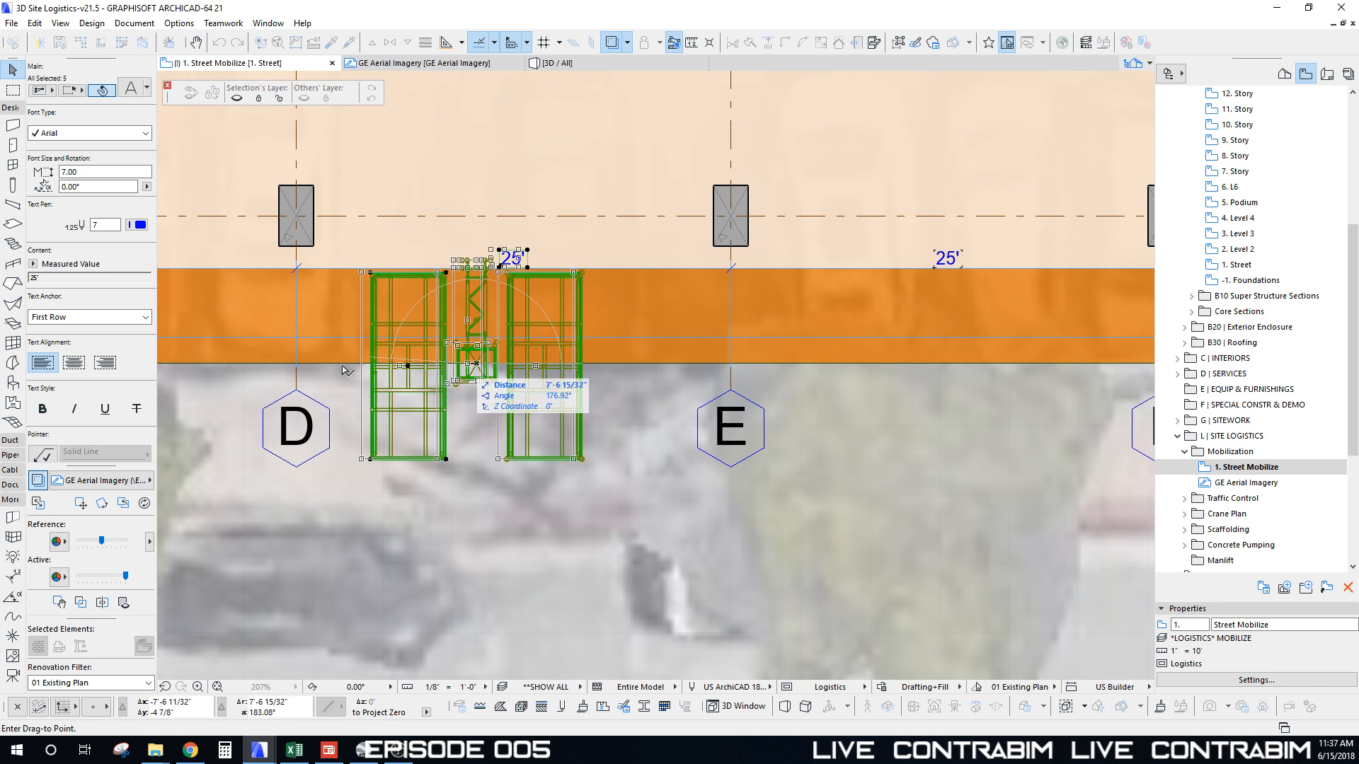
left_click(297, 365)
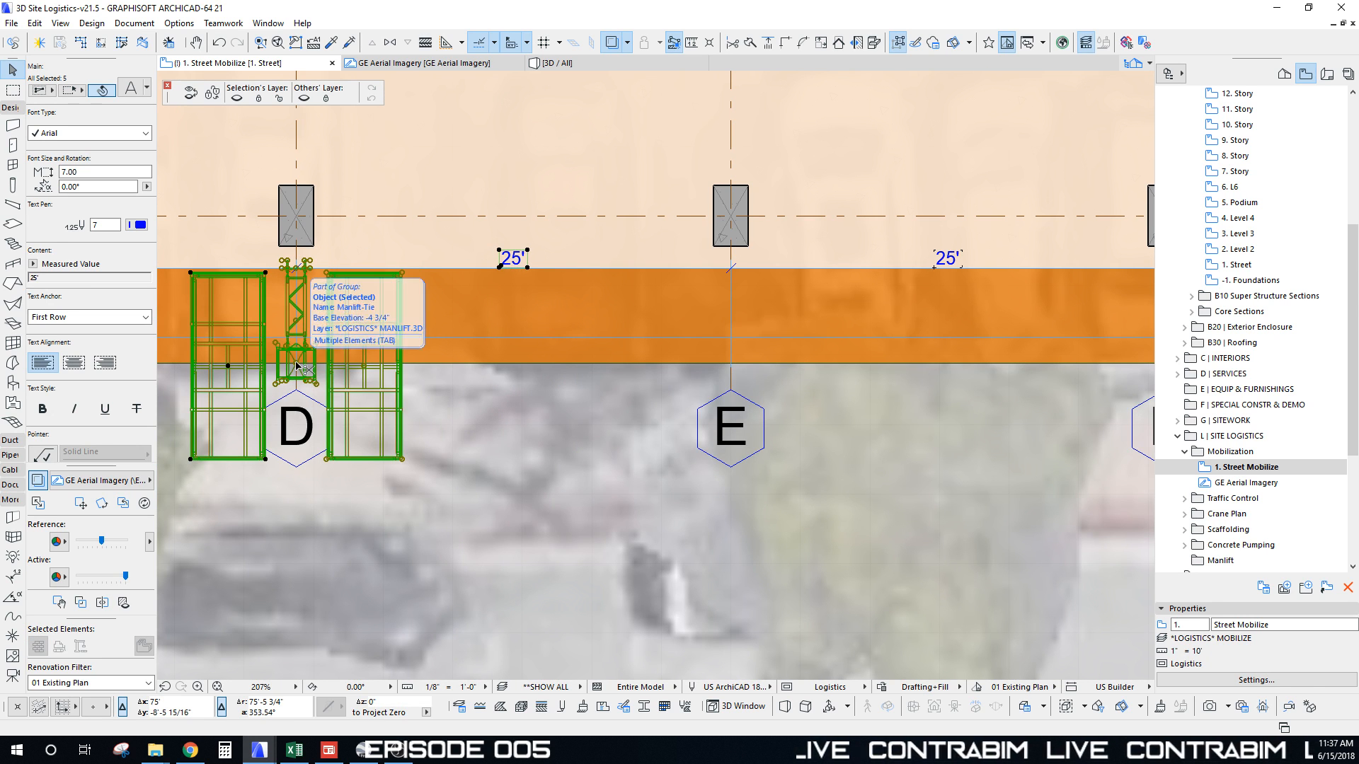
key("ctrl+d")
left_click(295, 365)
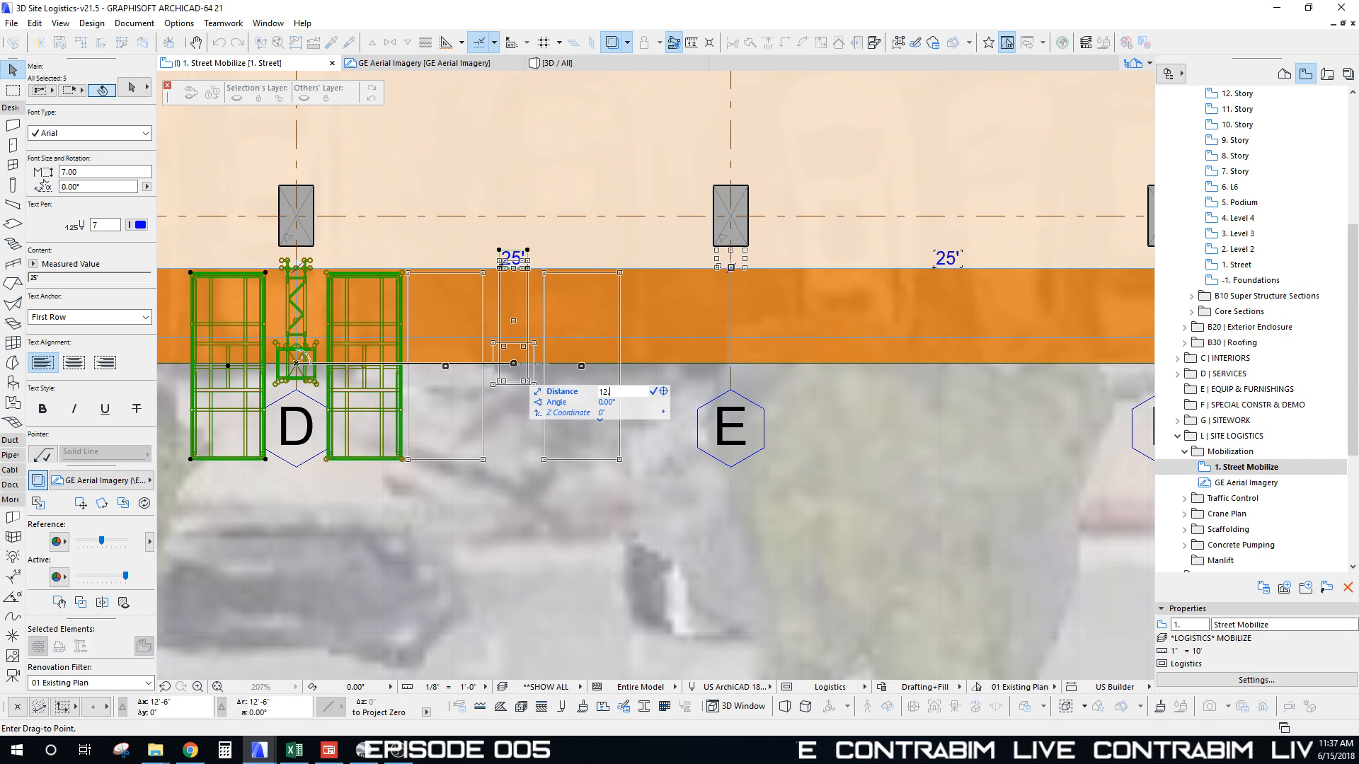
type("12.5'")
key("Return")
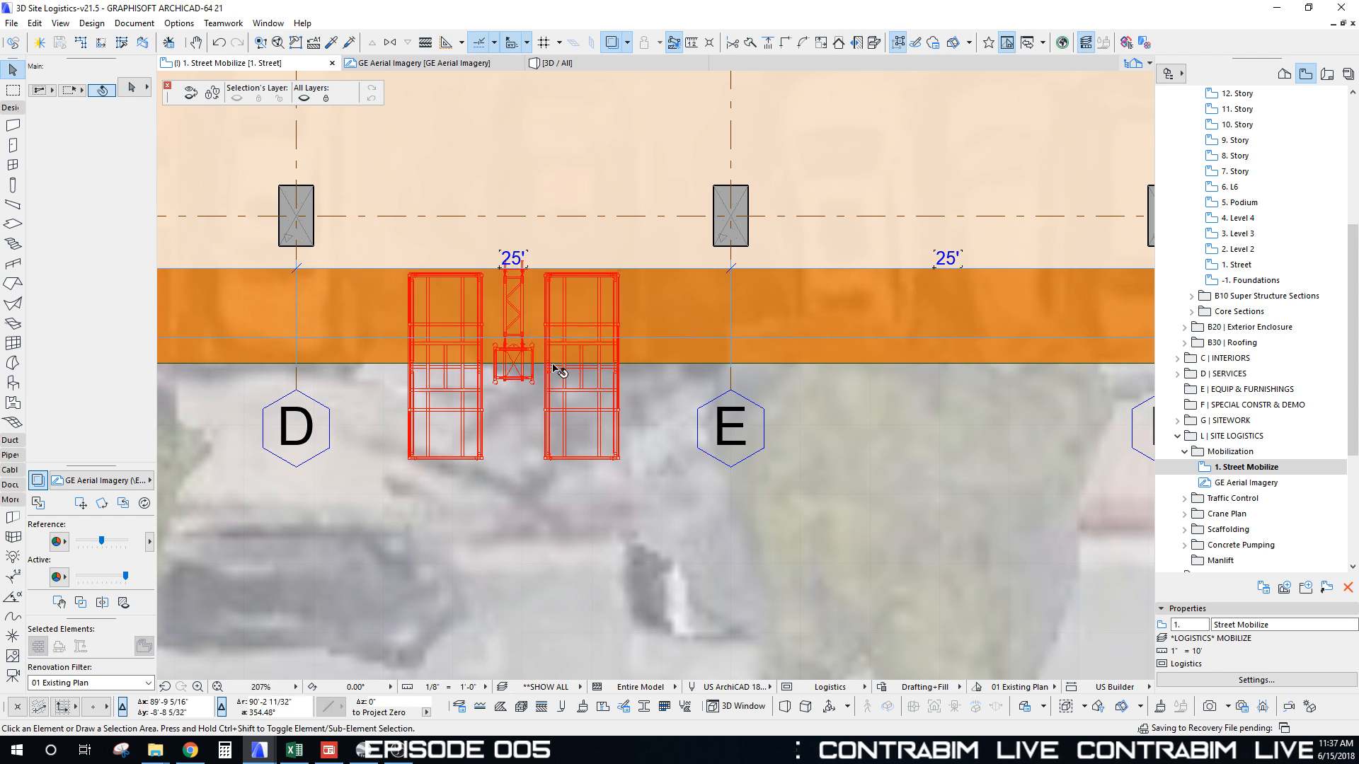
scroll(459, 326, "down", 4)
scroll(459, 326, "down", 5)
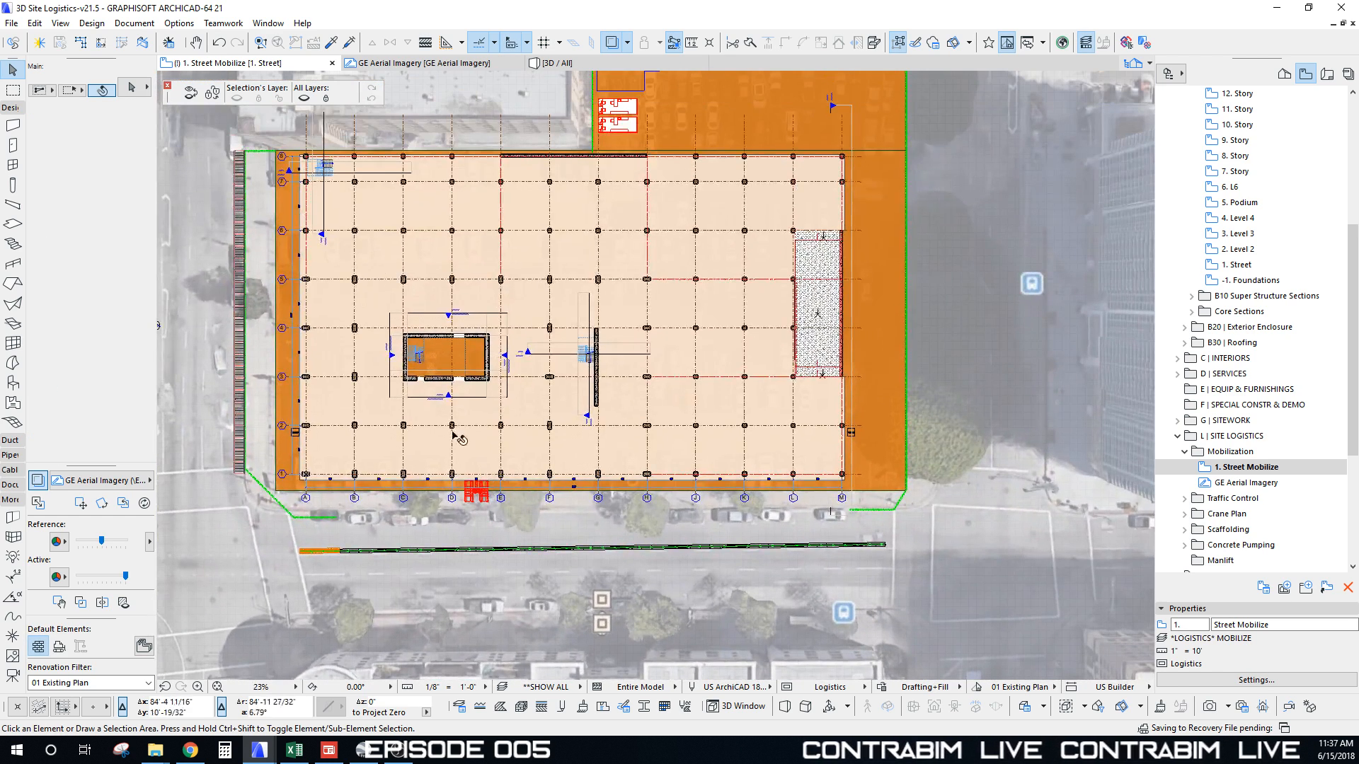
Step: Draw a marquee around the street-side area containing the new manlift
left_click(14, 91)
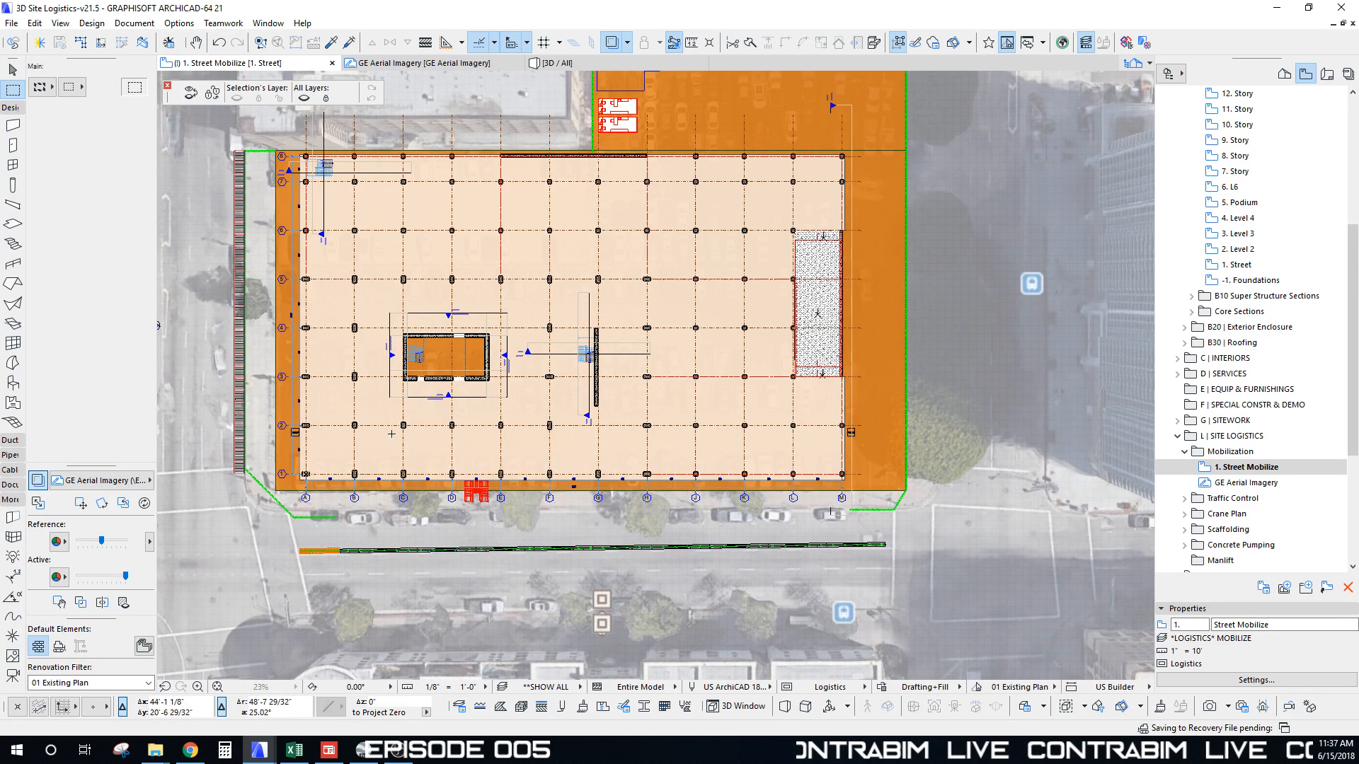
mouse_move(391, 434)
left_mouse_down()
mouse_move(541, 532)
mouse_move(567, 534)
left_mouse_up()
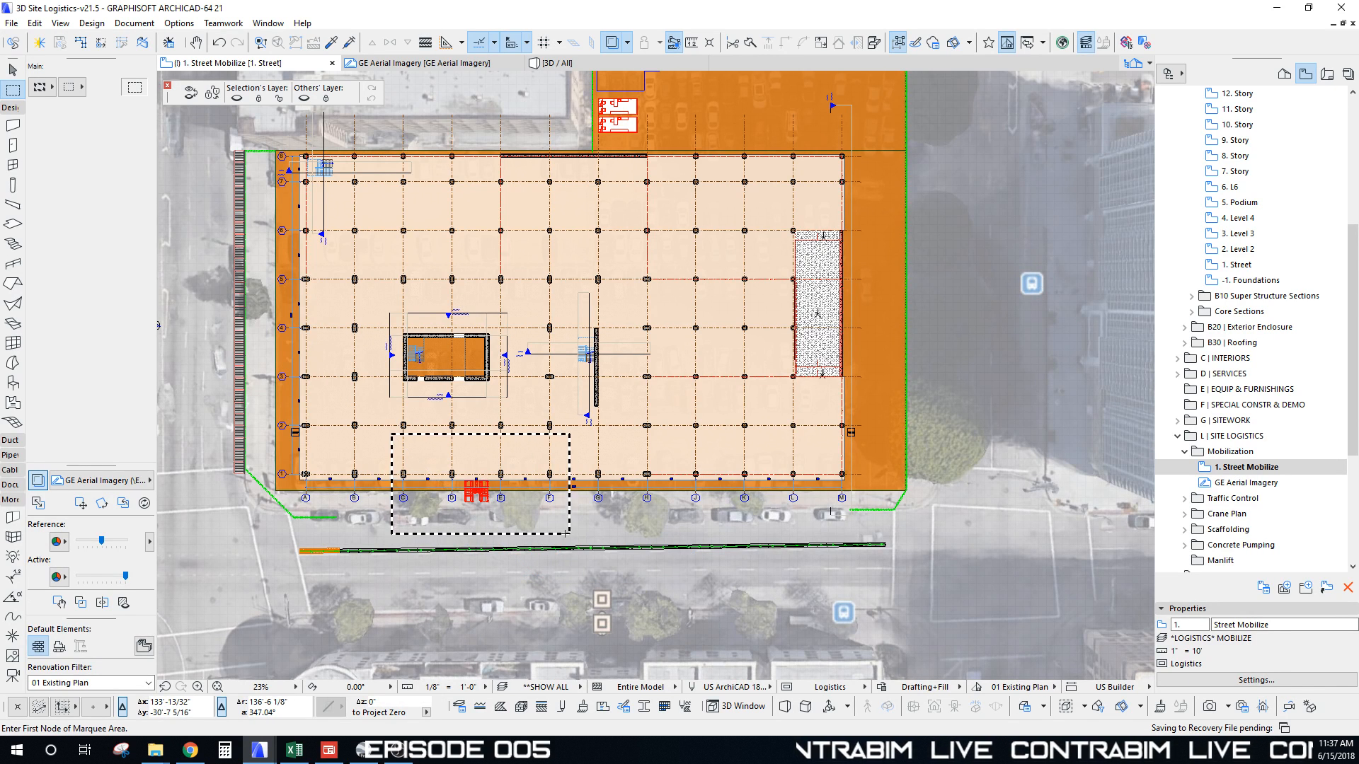
scroll(488, 499, "up", 5)
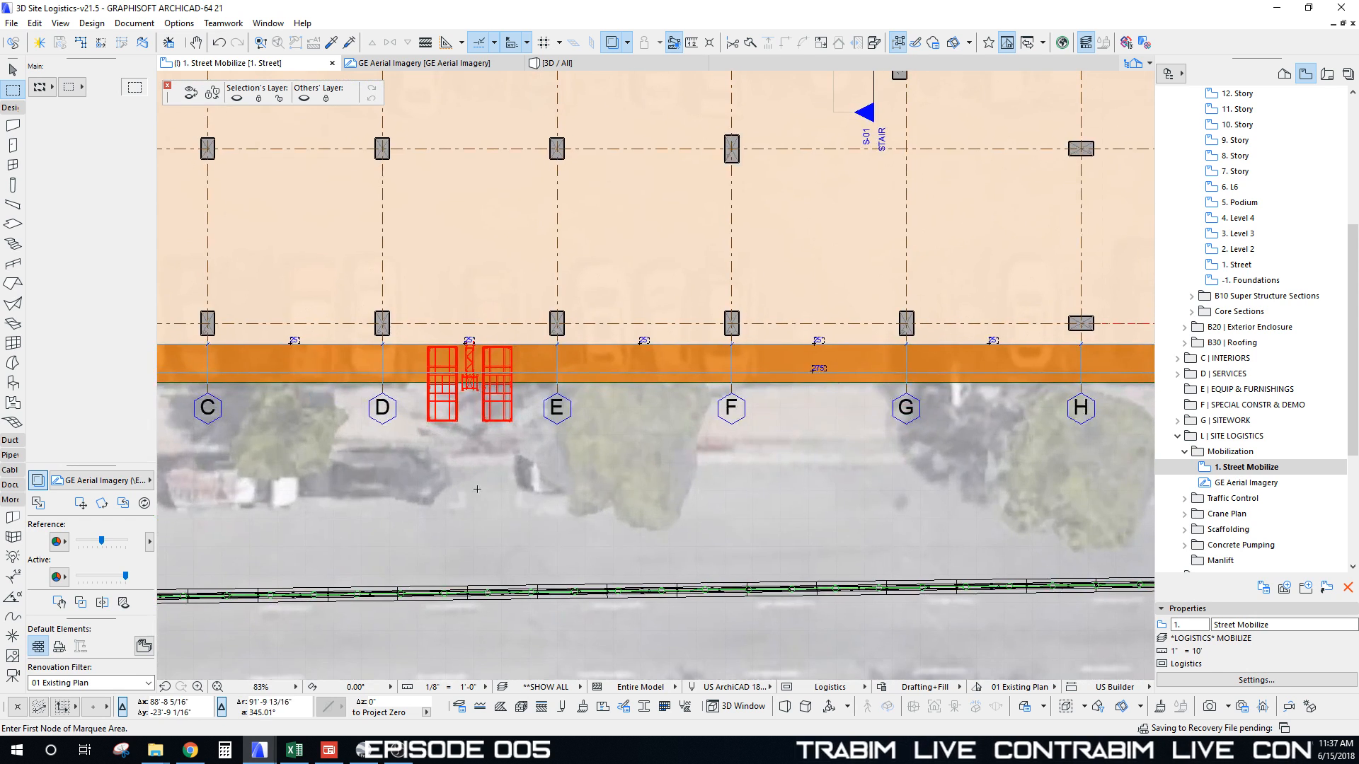
Step: Measure down from the manlift's corner, then view the marquee area in 3D
key("m")
left_click(511, 421)
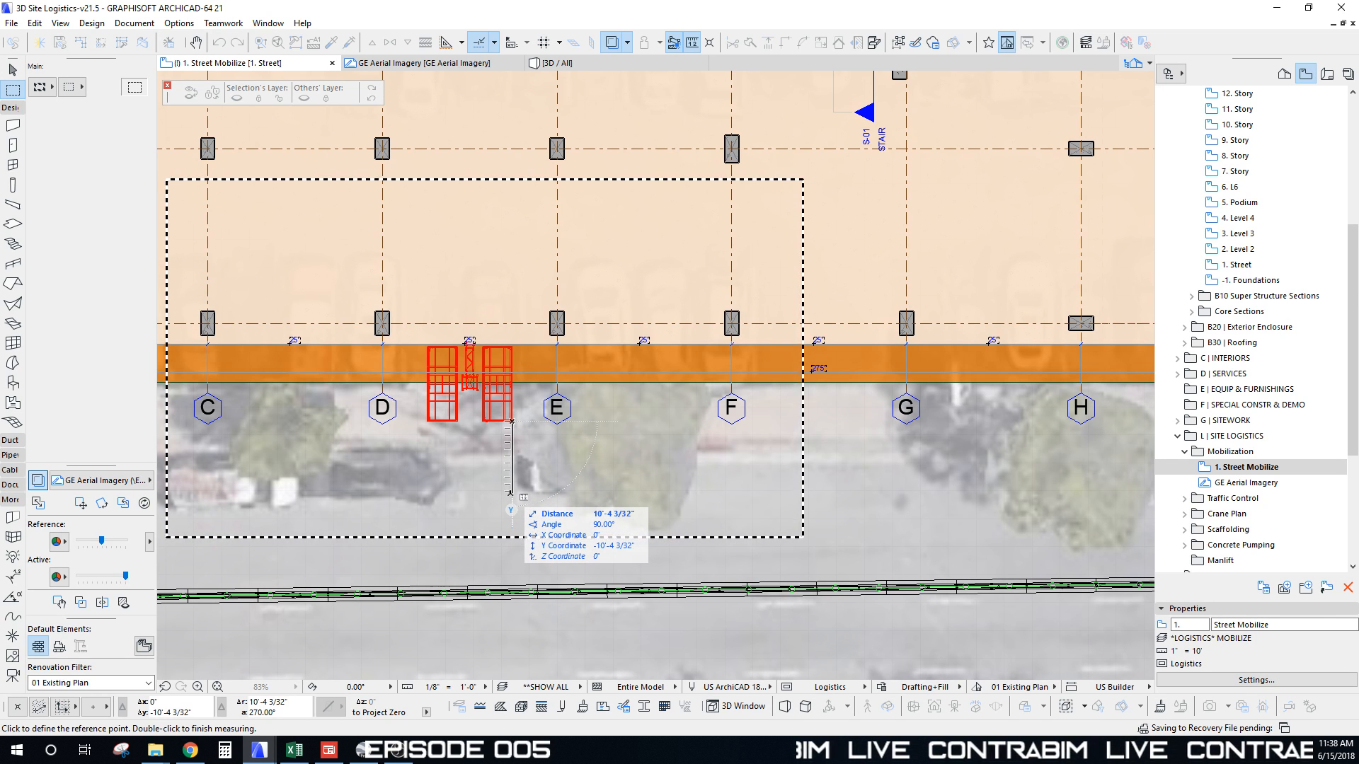
key("Escape")
scroll(511, 493, "down", 5)
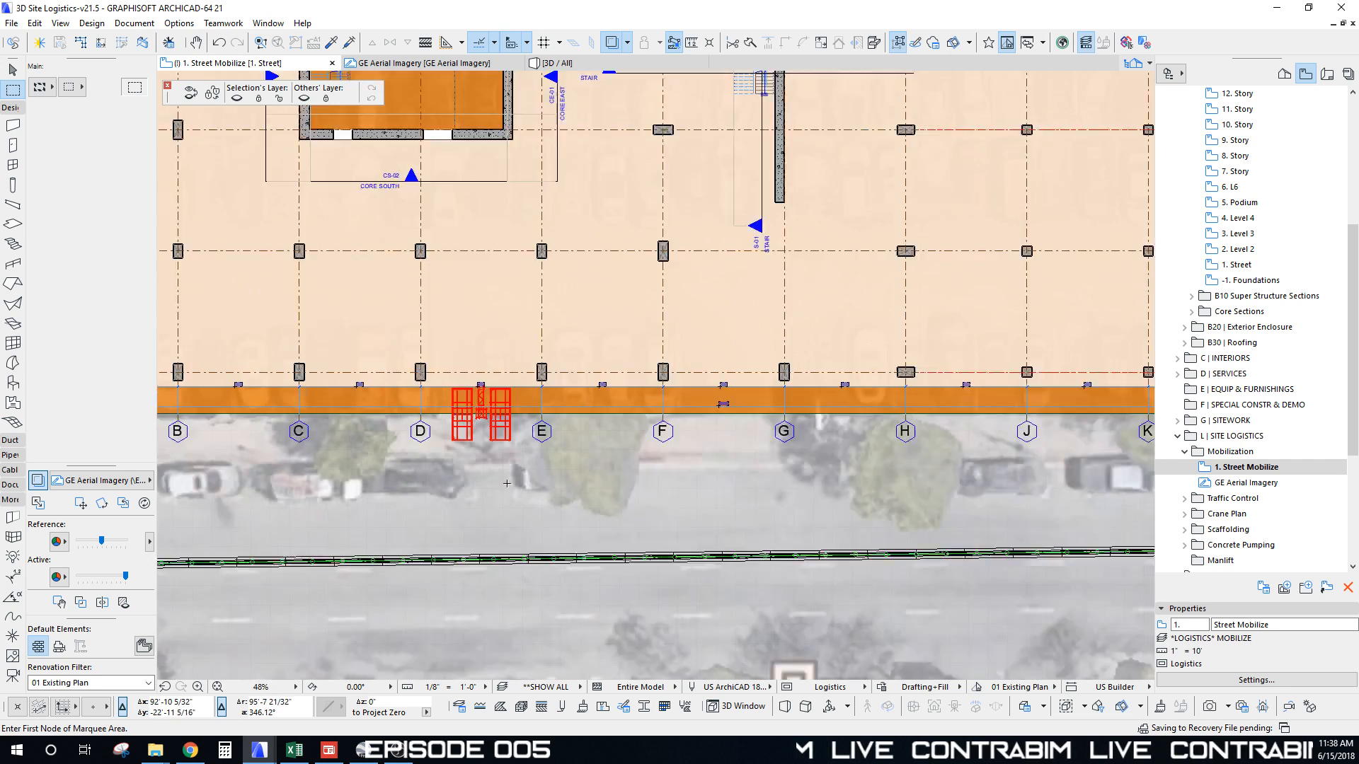
key("F3")
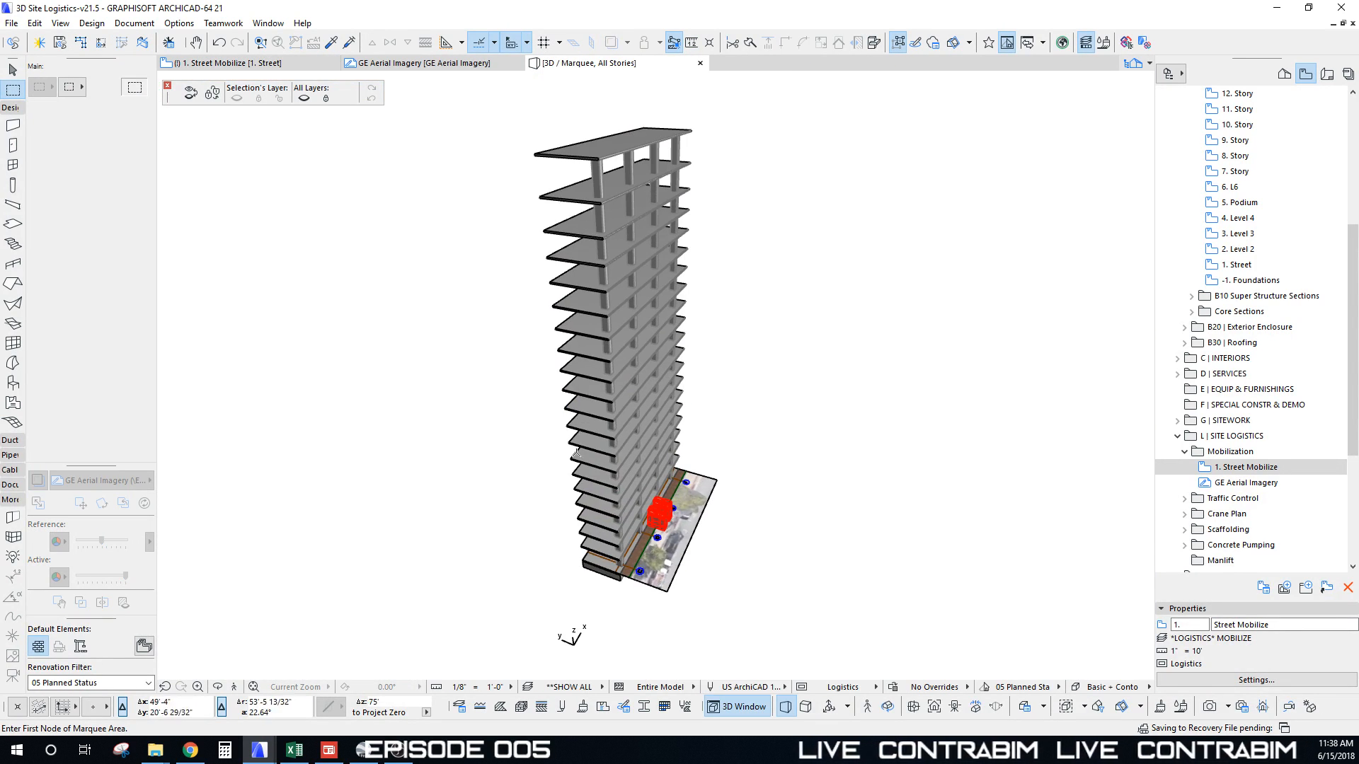
Step: Raise both manlift cabs 1' upward with Drag
scroll(577, 453, "up", 10)
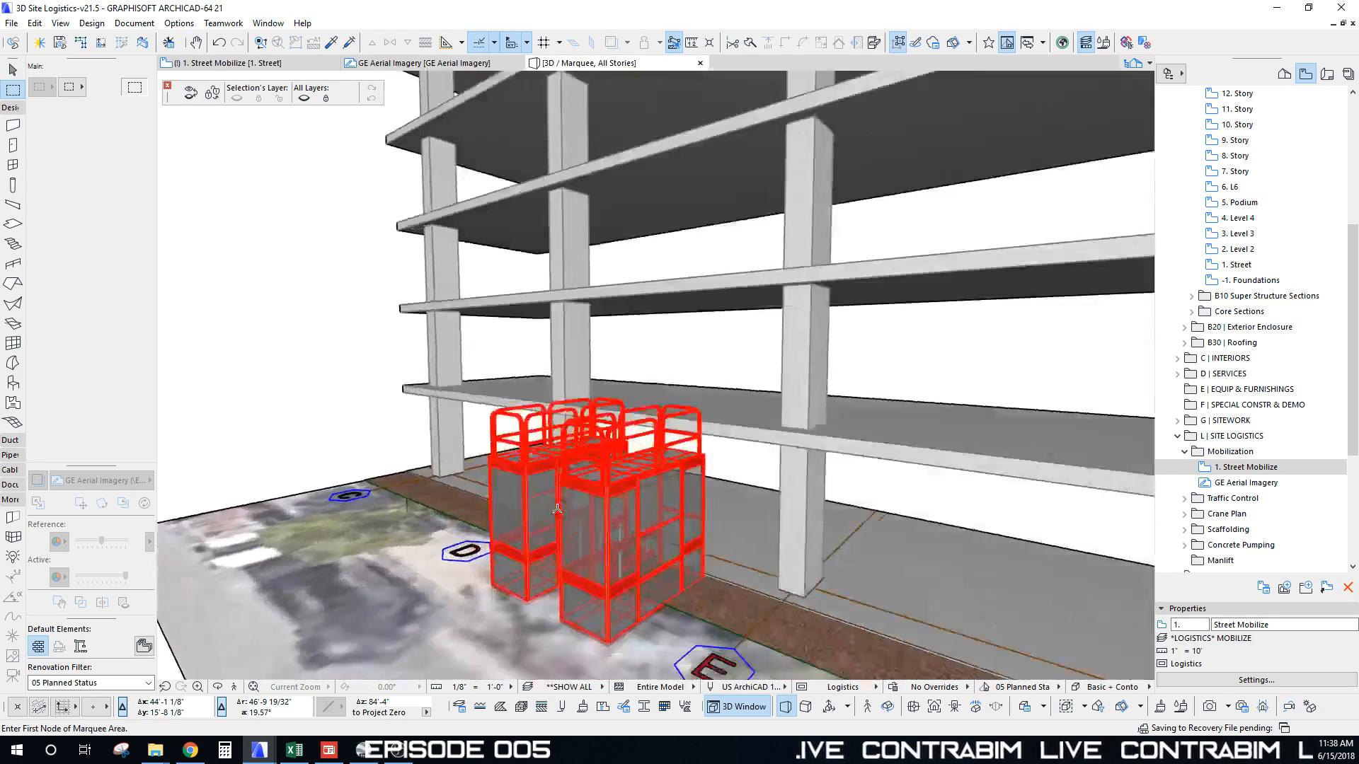
middle_click_drag(558, 508, 684, 432, "shift")
left_click(681, 419, "shift")
left_click(561, 420, "shift")
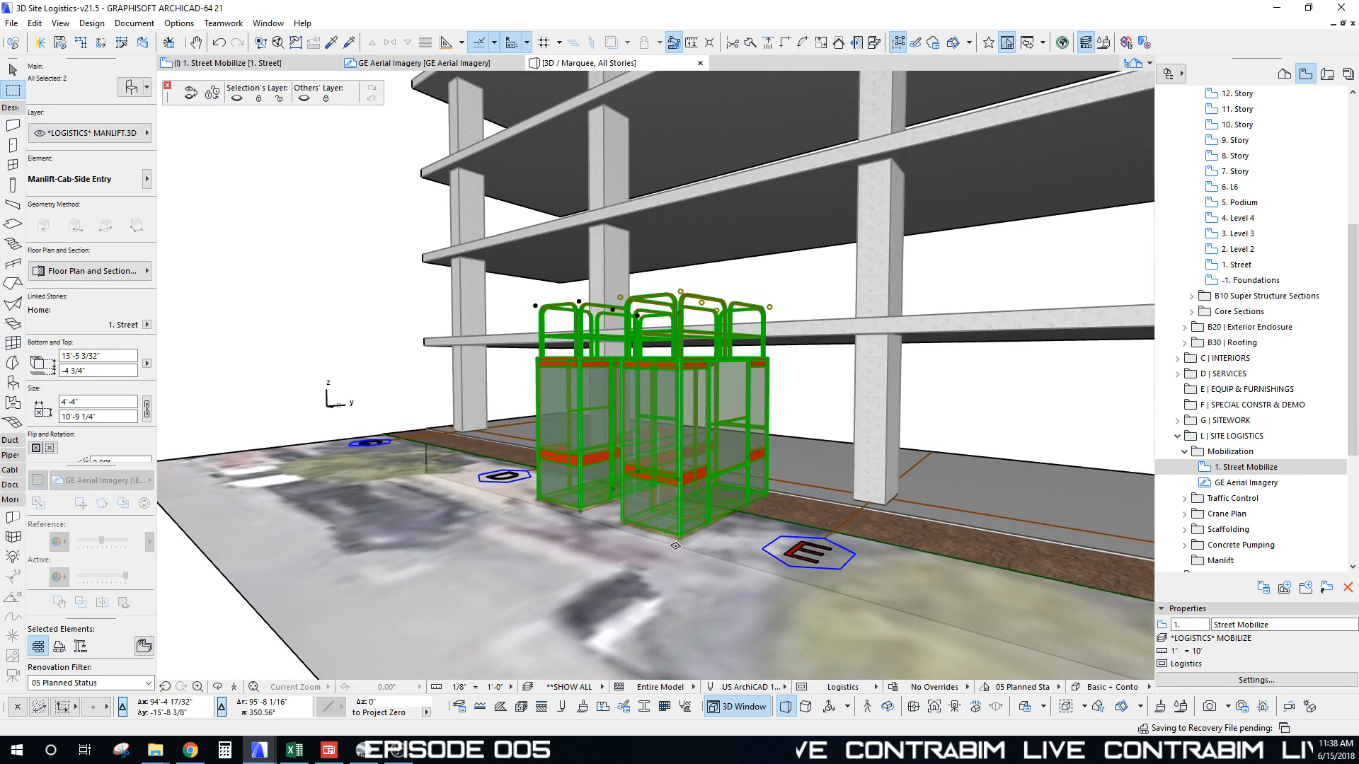
key("ctrl+d")
left_click(681, 536)
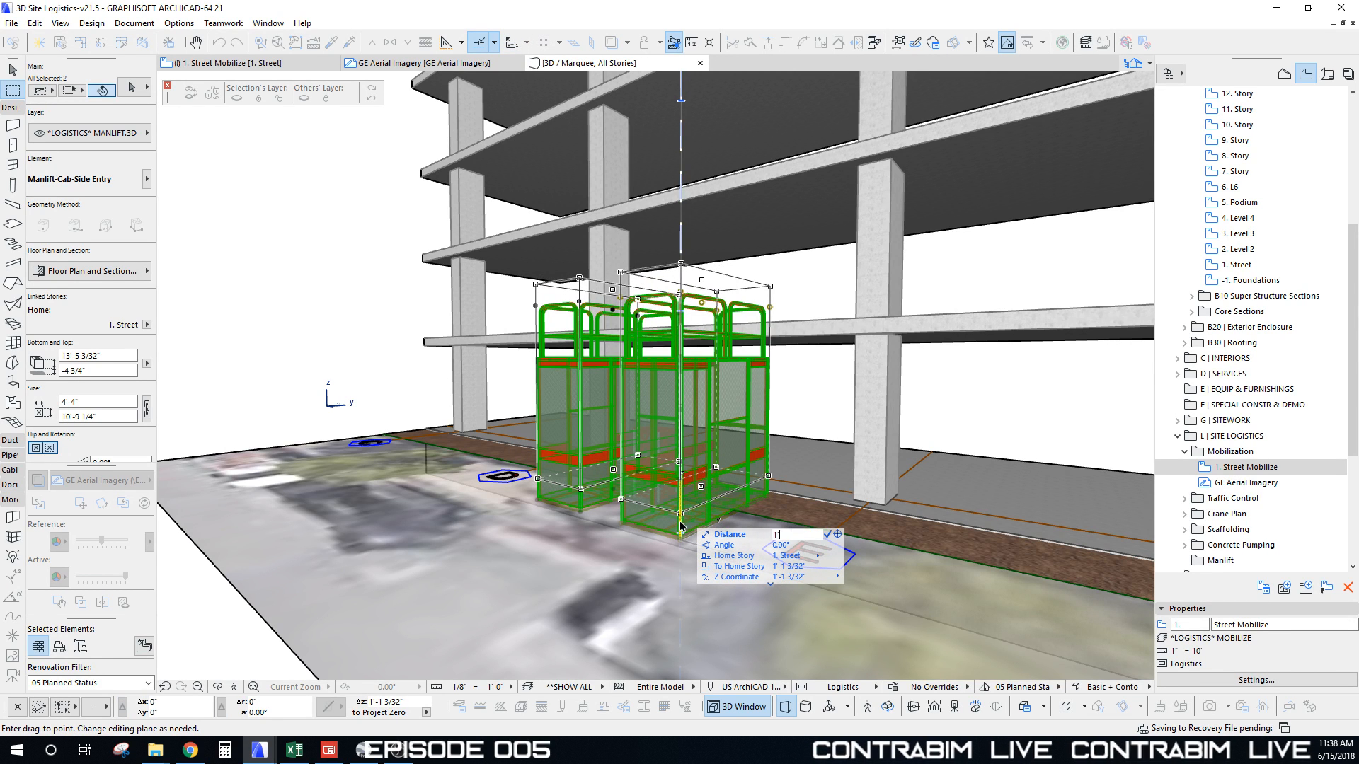
key("Return")
key("Escape")
Step: Orbit around the cabs to check them from frontal and side views
middle_click_drag(706, 463, 678, 441, "shift")
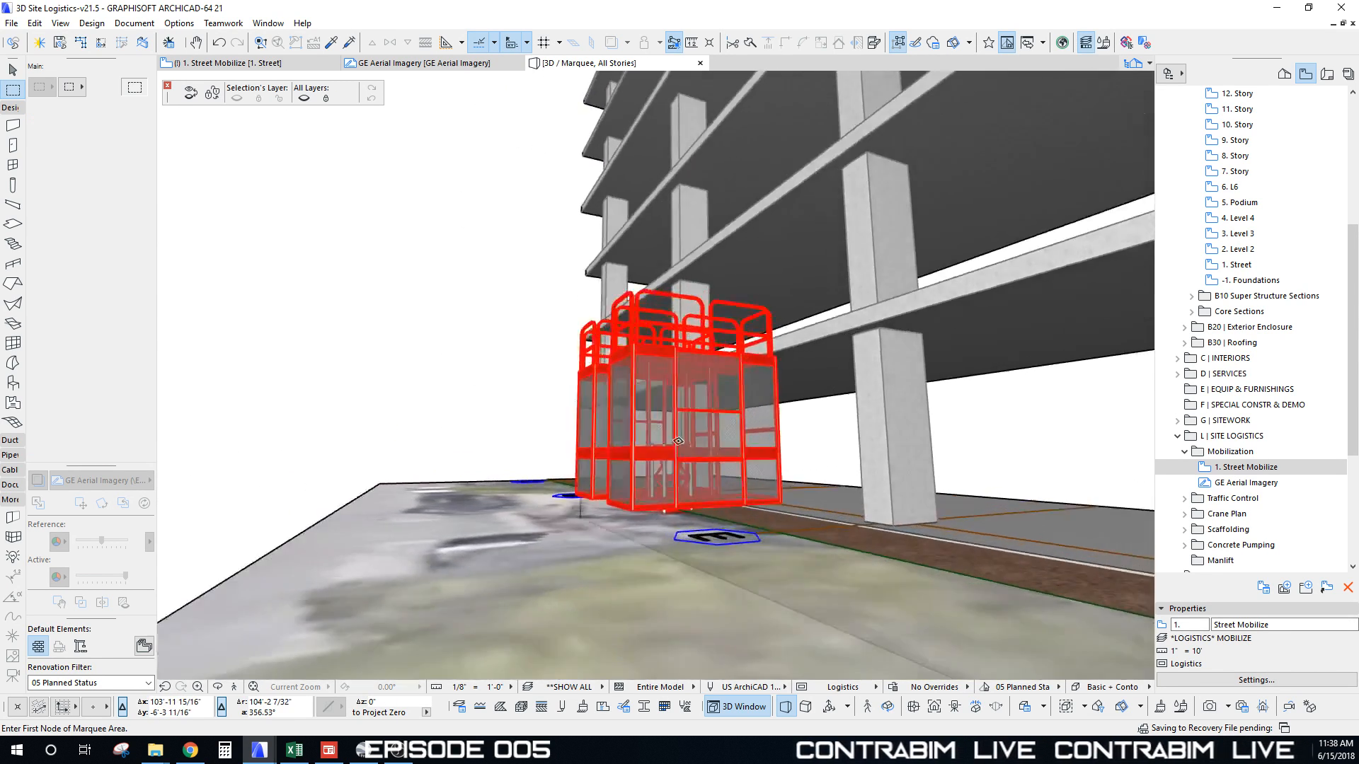
middle_click_drag(768, 338, 552, 402, "shift")
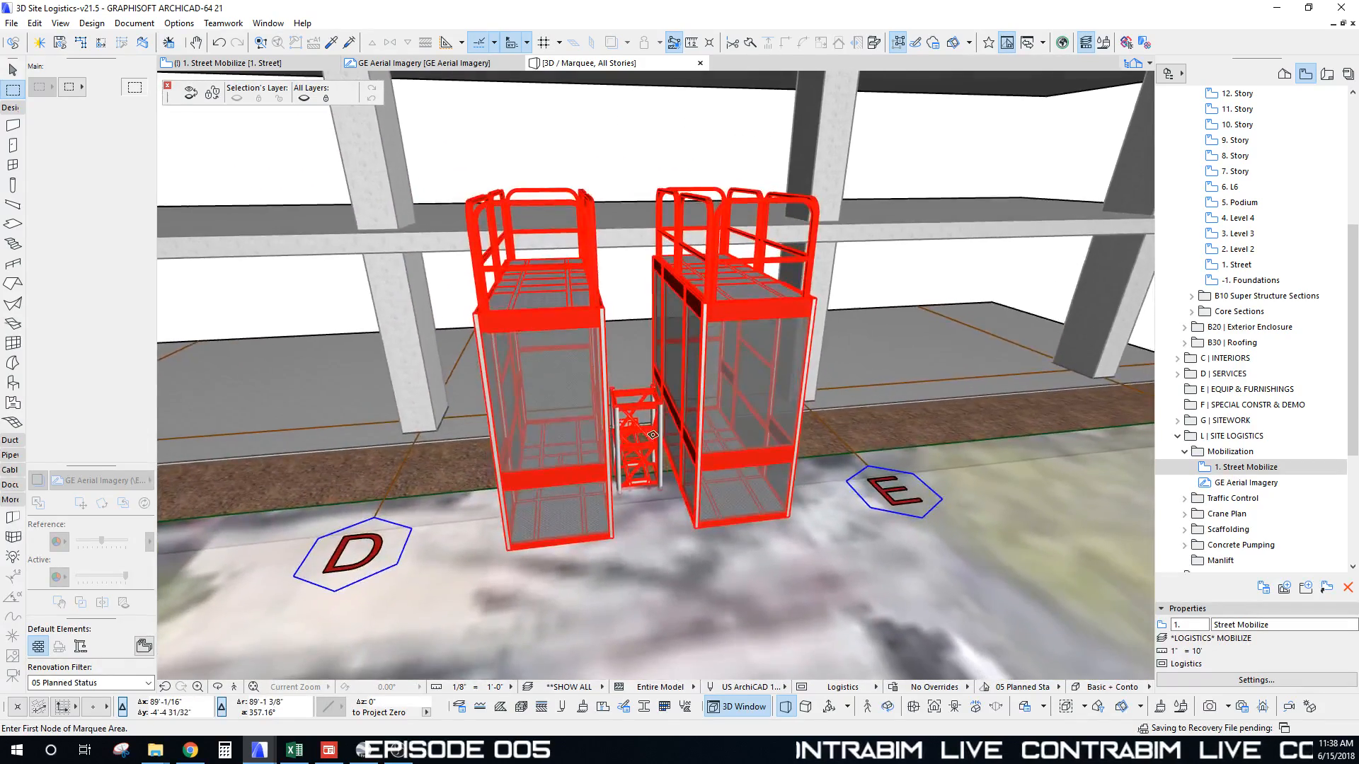
middle_click_drag(652, 435, 578, 624, "shift")
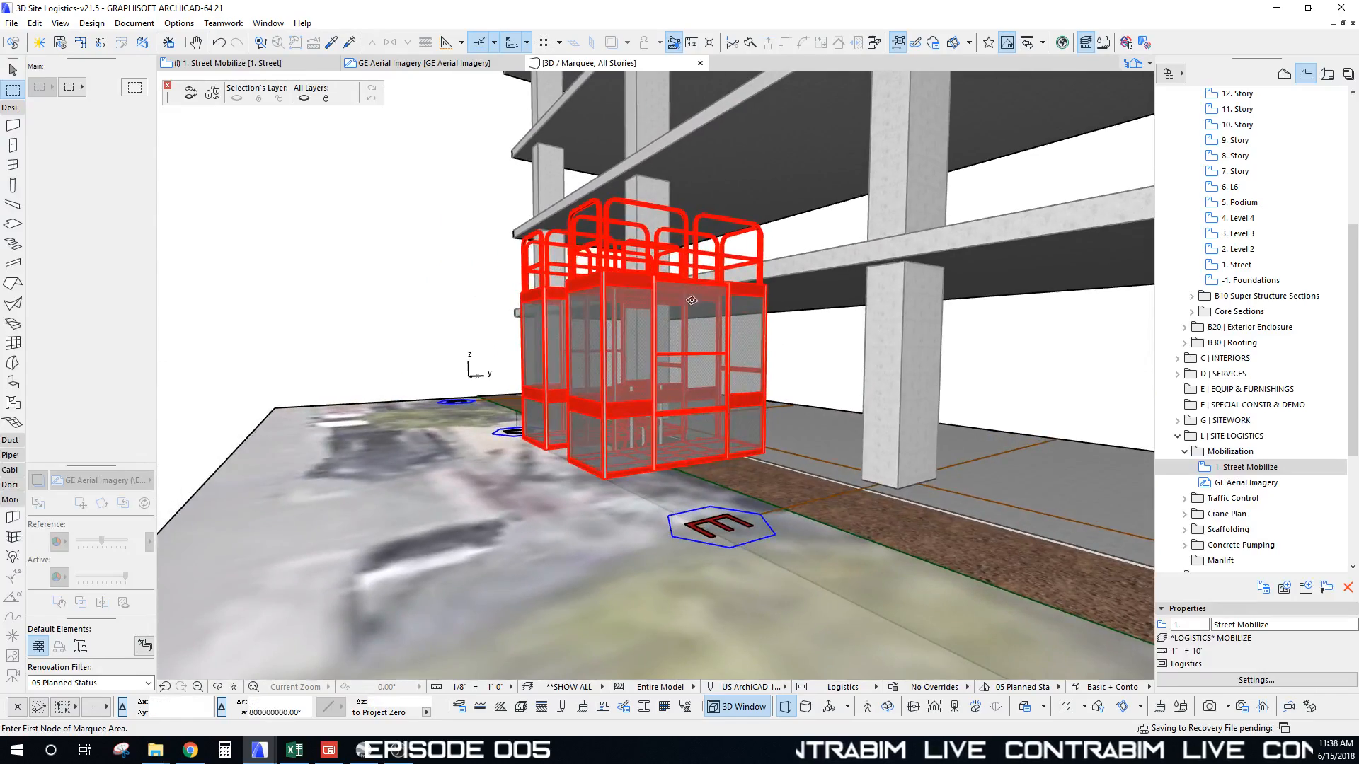
middle_click_drag(678, 329, 459, 419, "shift")
middle_click_drag(538, 375, 668, 385, "shift")
Step: Lift the middle tower segment up level with the cabs, to a 4'-8 5/8" bottom
left_click(678, 383)
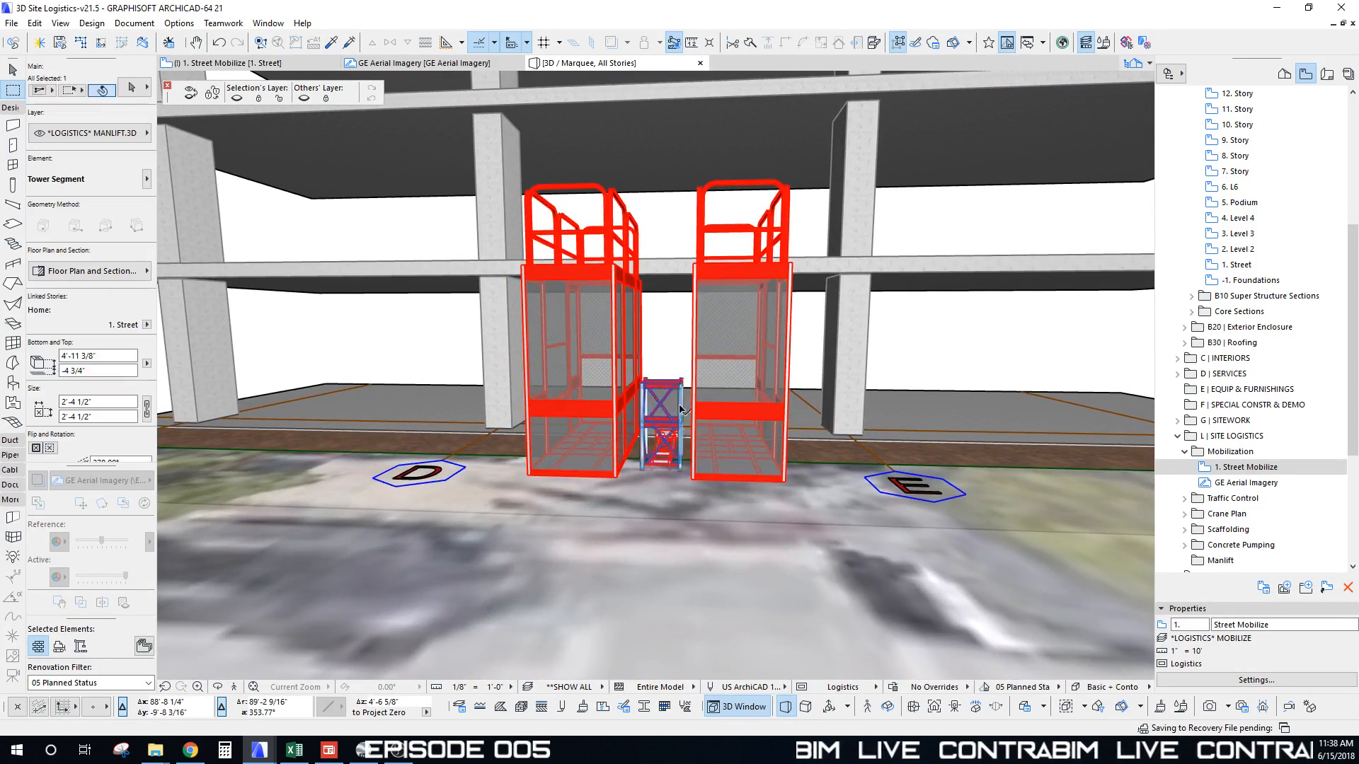
scroll(665, 439, "up", 5)
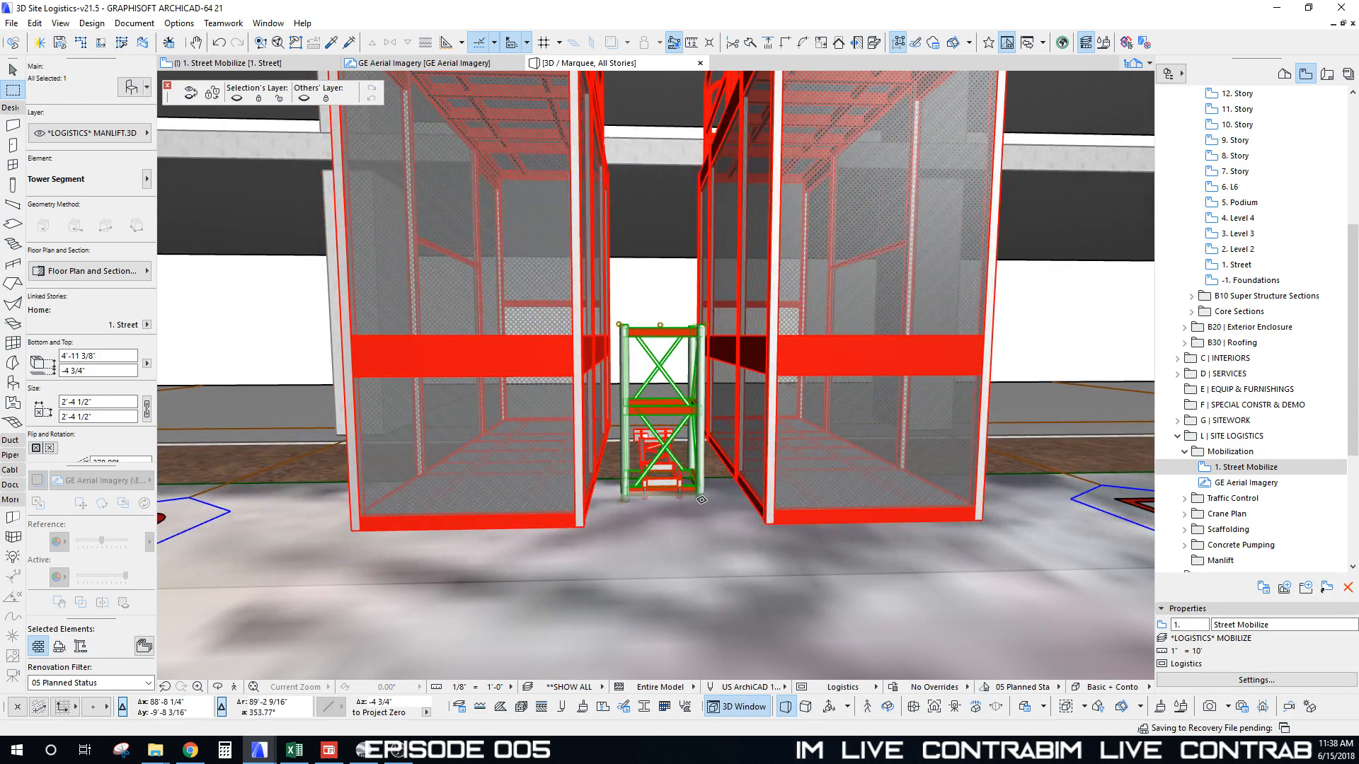
left_click(702, 498)
left_click(703, 492)
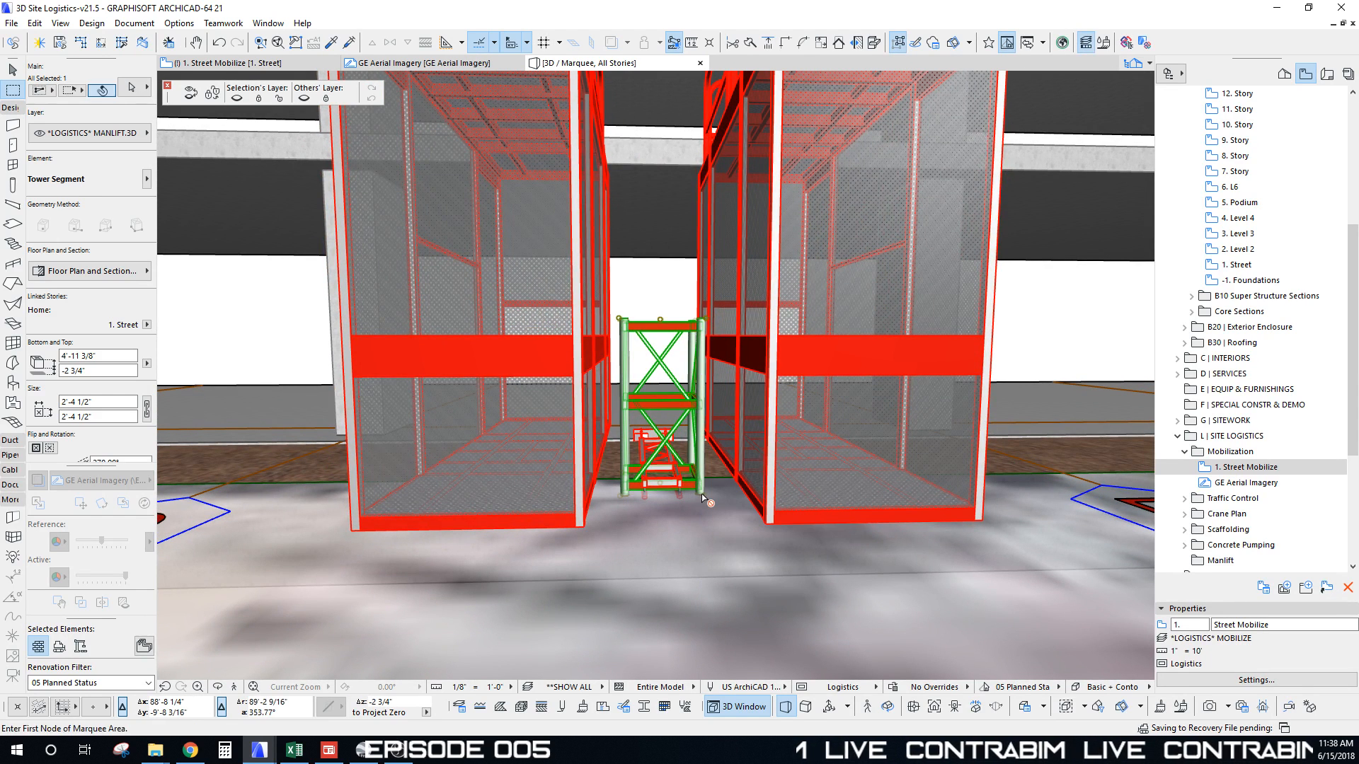
left_click(702, 498)
left_click(705, 322)
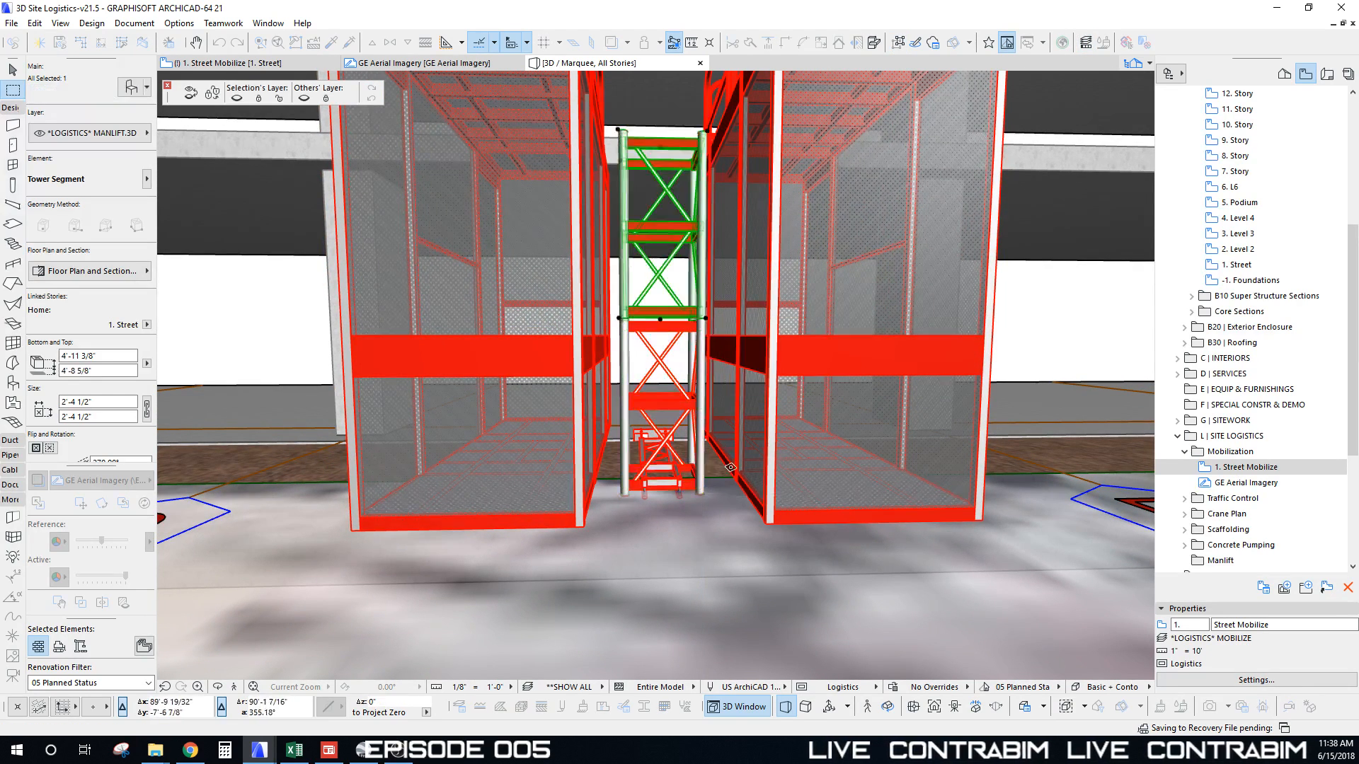
Step: Orbit around the tower segment and cabs to inspect its position
middle_click_drag(709, 319, 748, 296, "shift")
middle_click_drag(606, 362, 665, 276, "shift")
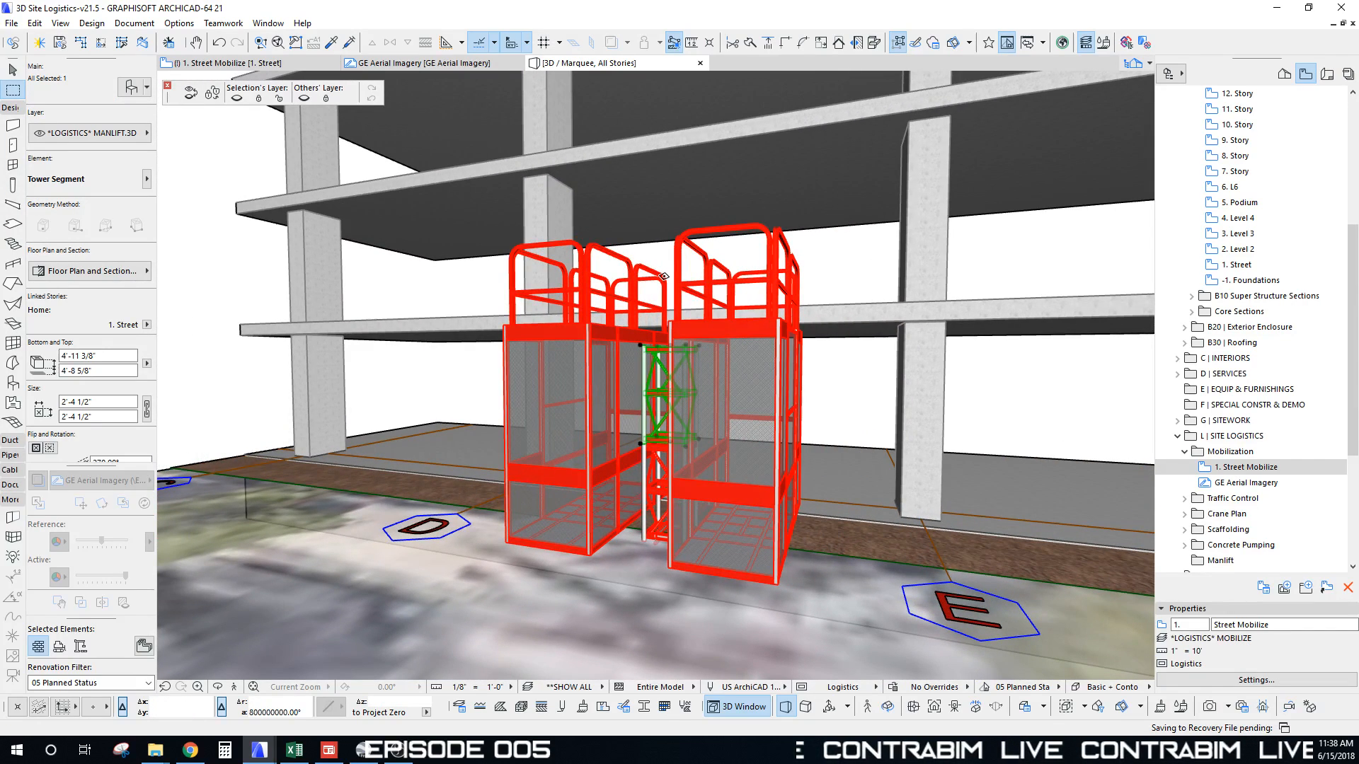
middle_click_drag(671, 324, 706, 351, "shift")
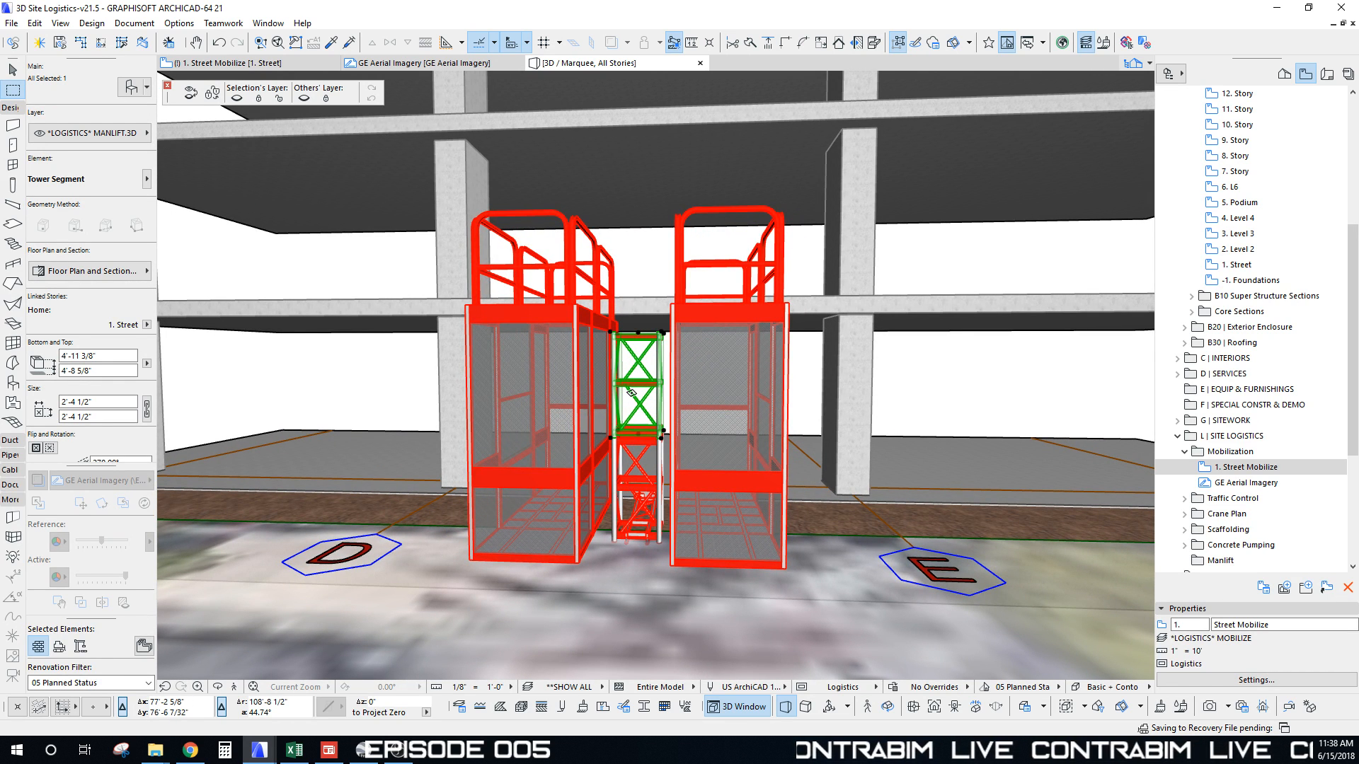
middle_click_drag(631, 393, 632, 393, "shift")
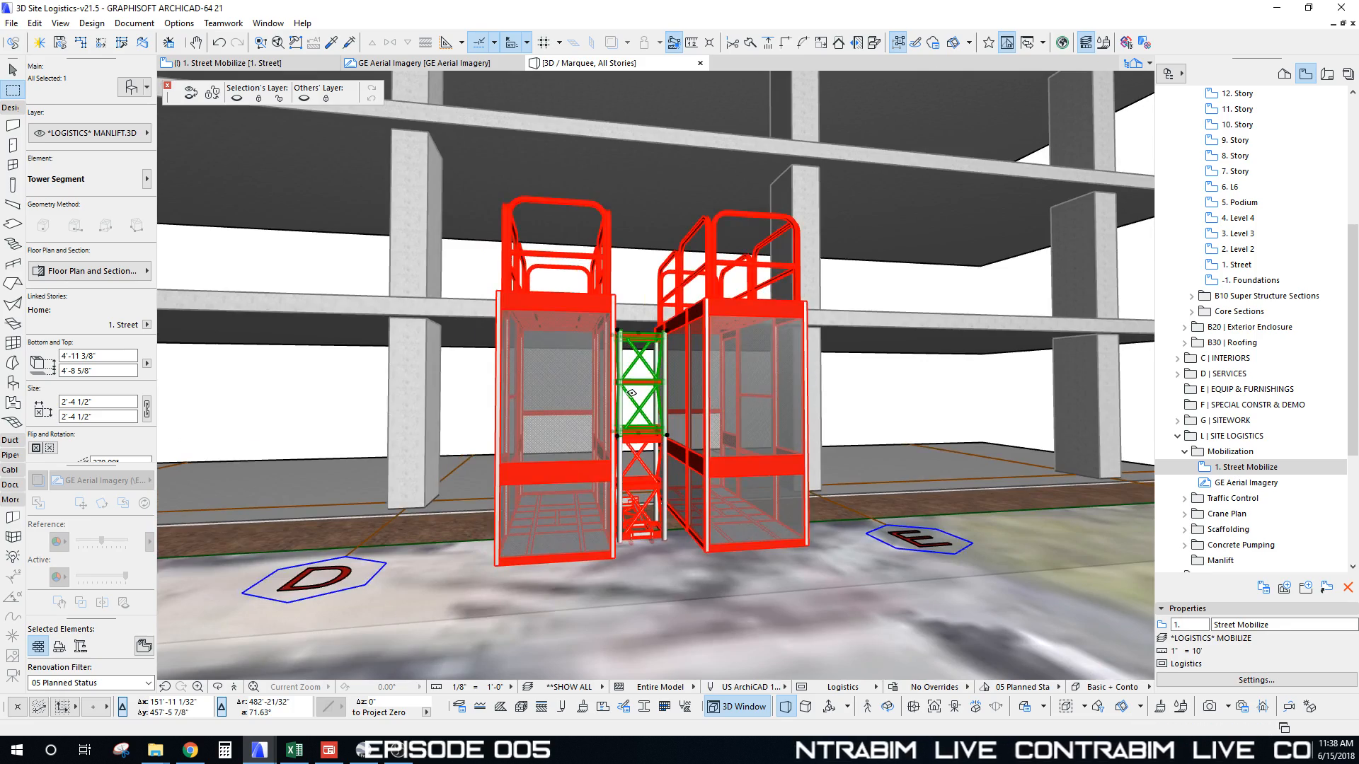
scroll(631, 393, "up", 10)
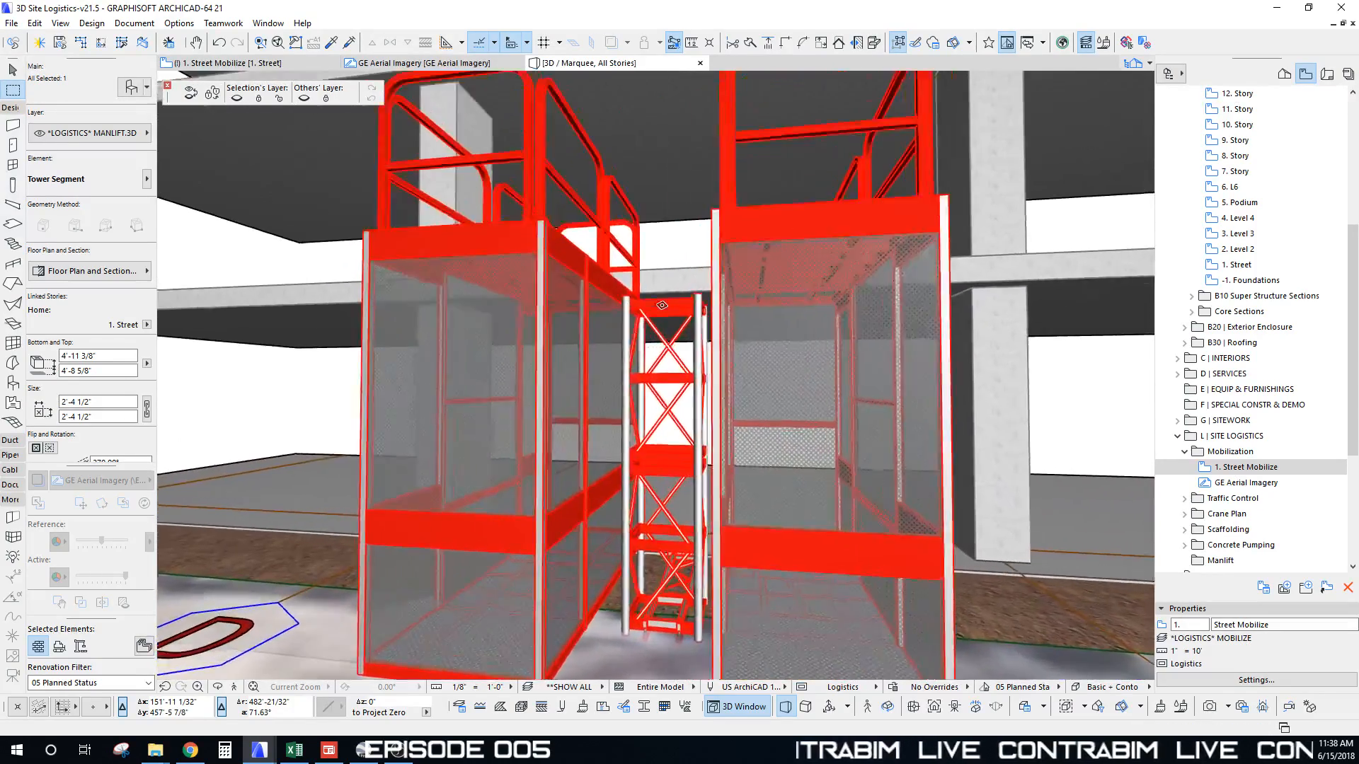
middle_click_drag(661, 306, 672, 363, "shift")
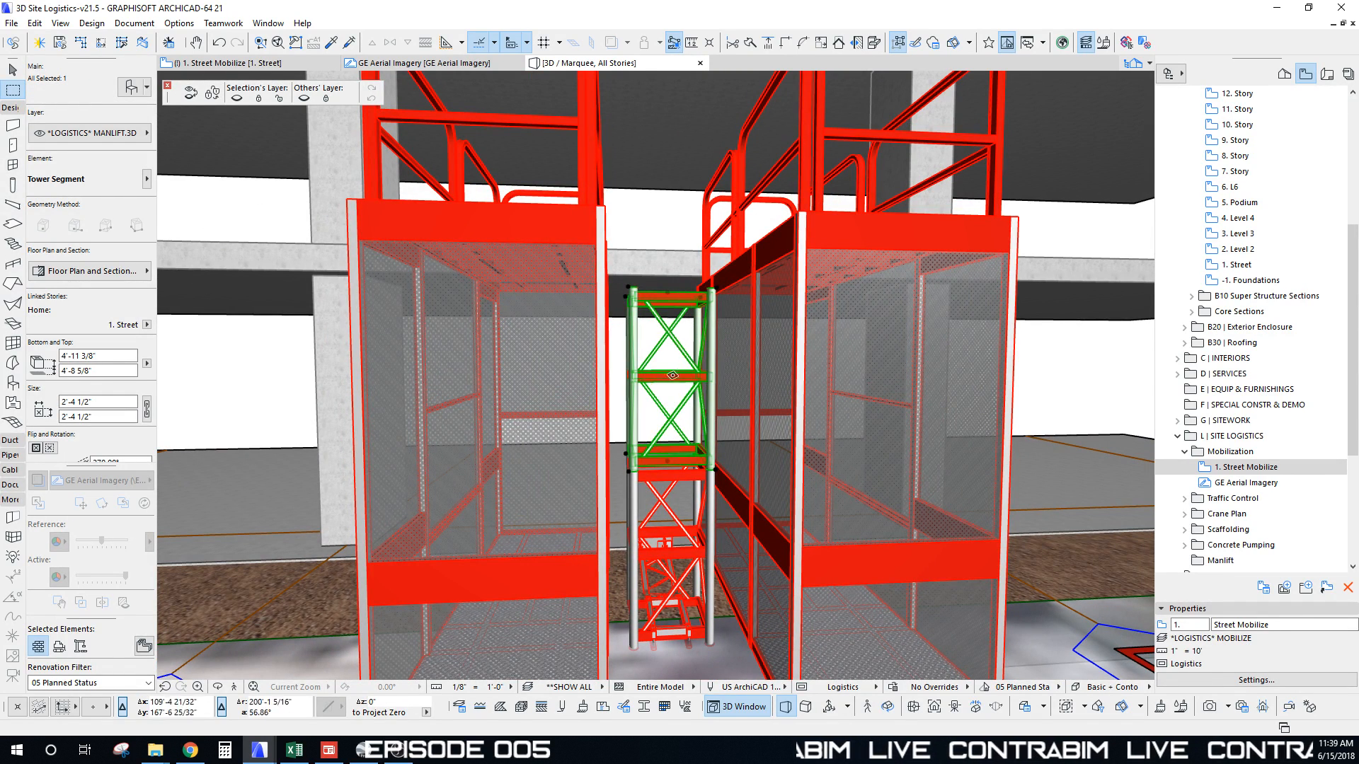
scroll(674, 377, "down", 12)
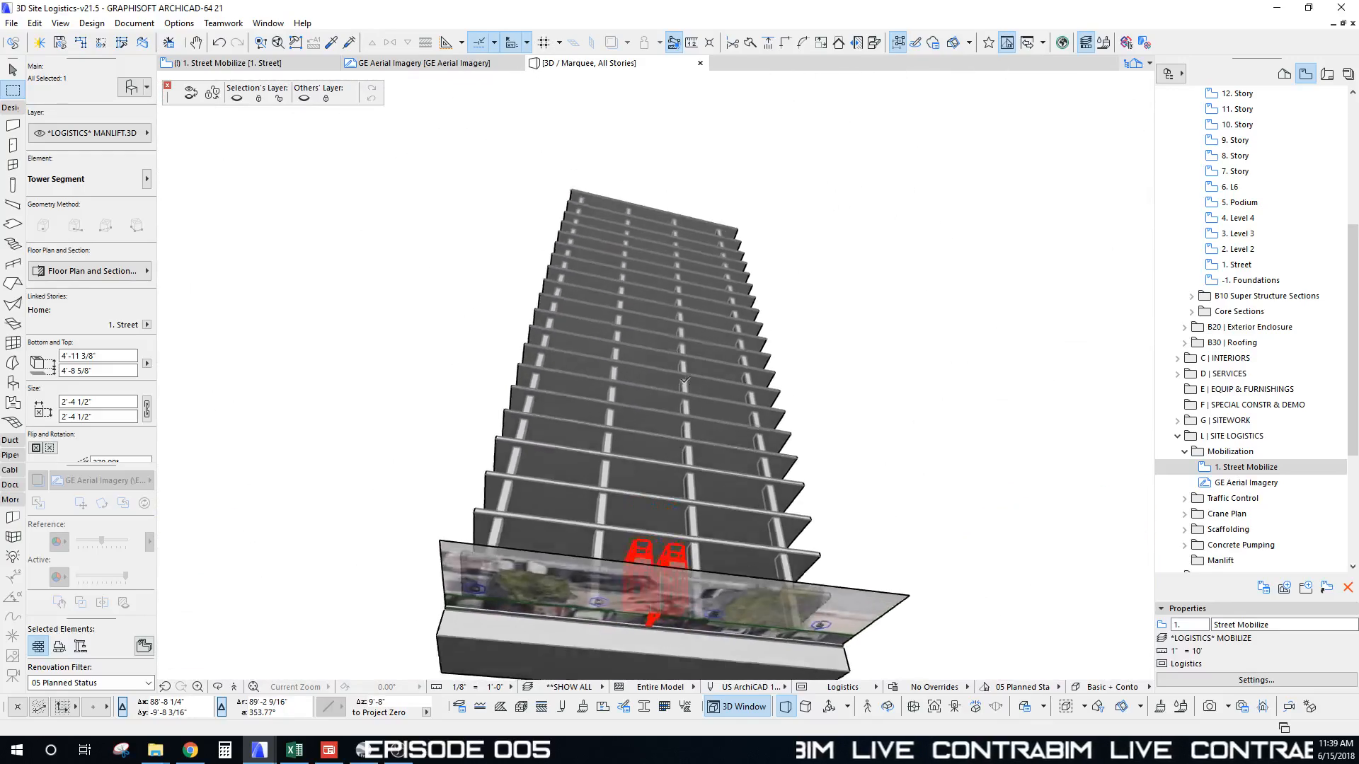
middle_click_drag(684, 381, 669, 701, "shift")
scroll(669, 566, "up", 8)
middle_click_drag(672, 581, 616, 398, "shift")
scroll(602, 371, "up", 4)
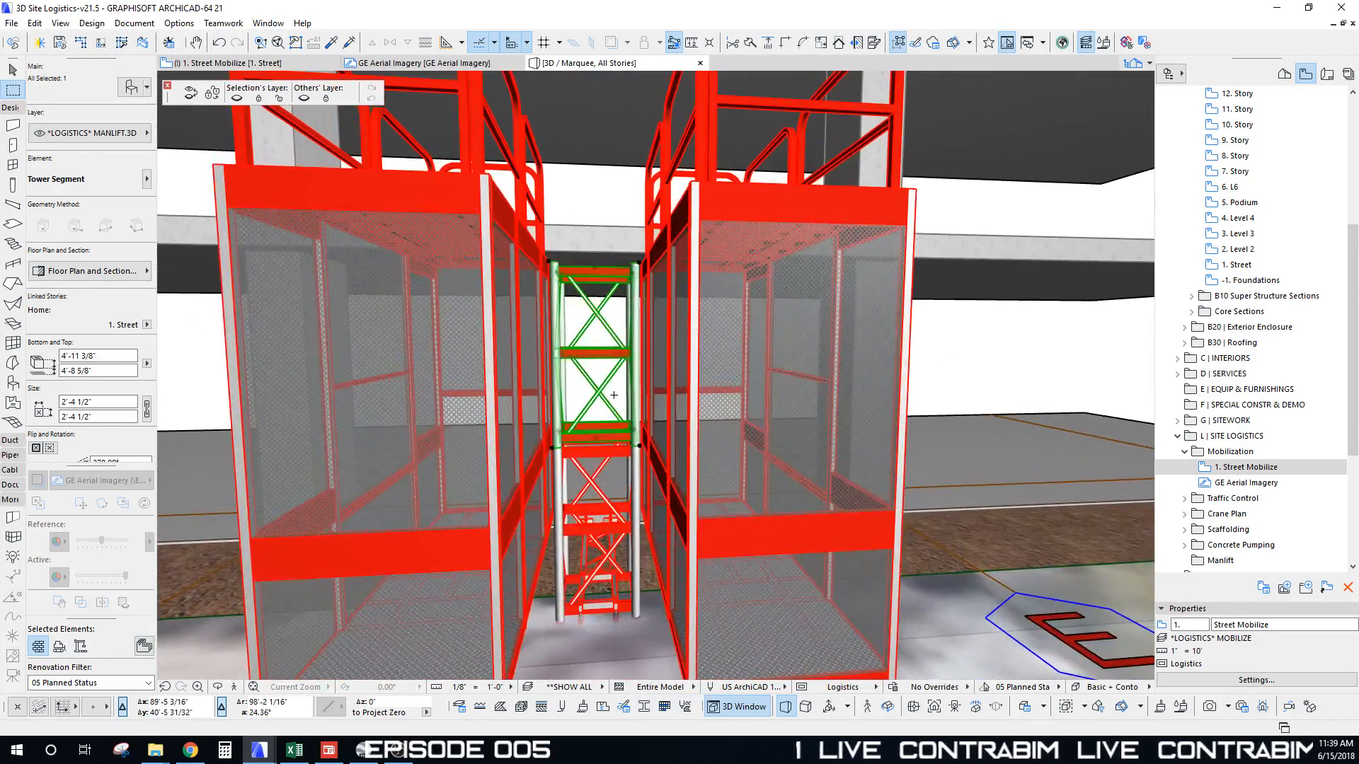
Step: Set Multiply to Elevate for the tower segment and pick its reference corner
key("ctrl+u")
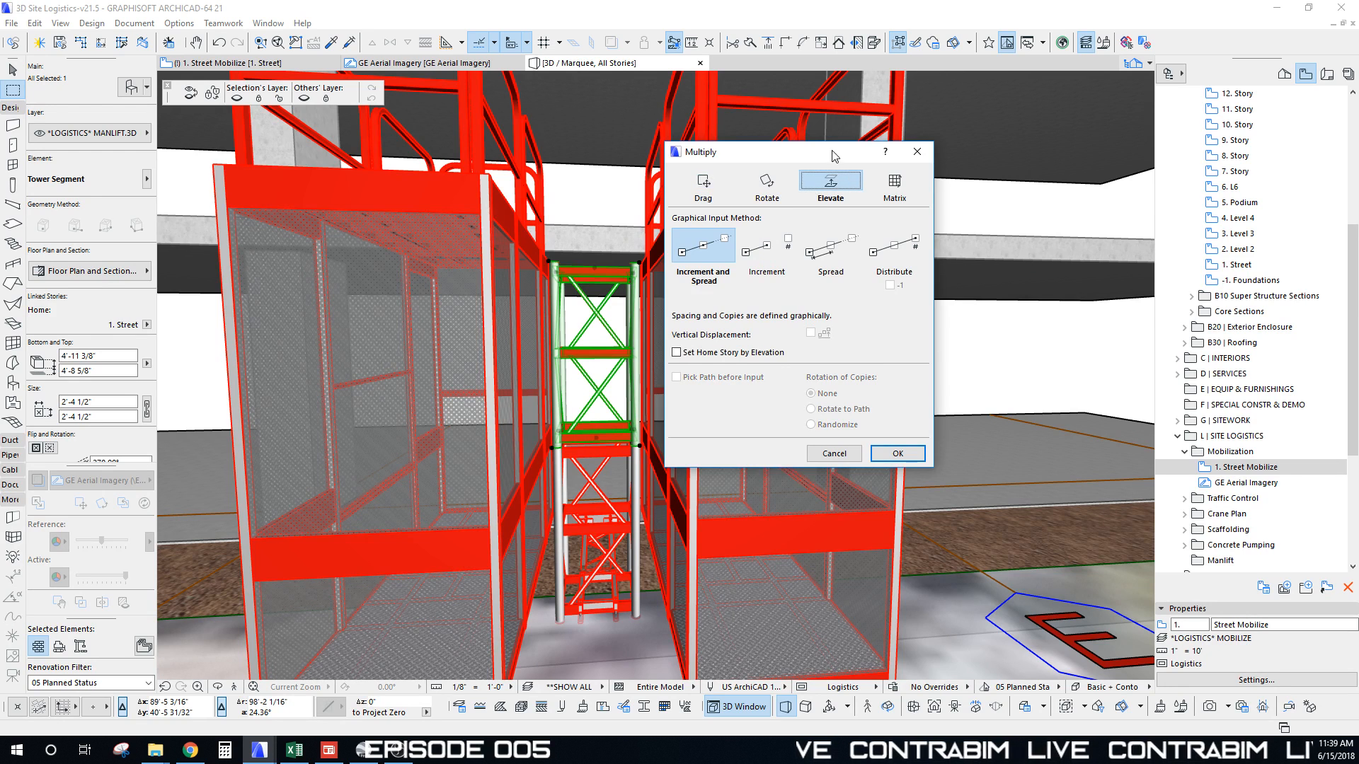
left_click_drag(832, 155, 876, 136)
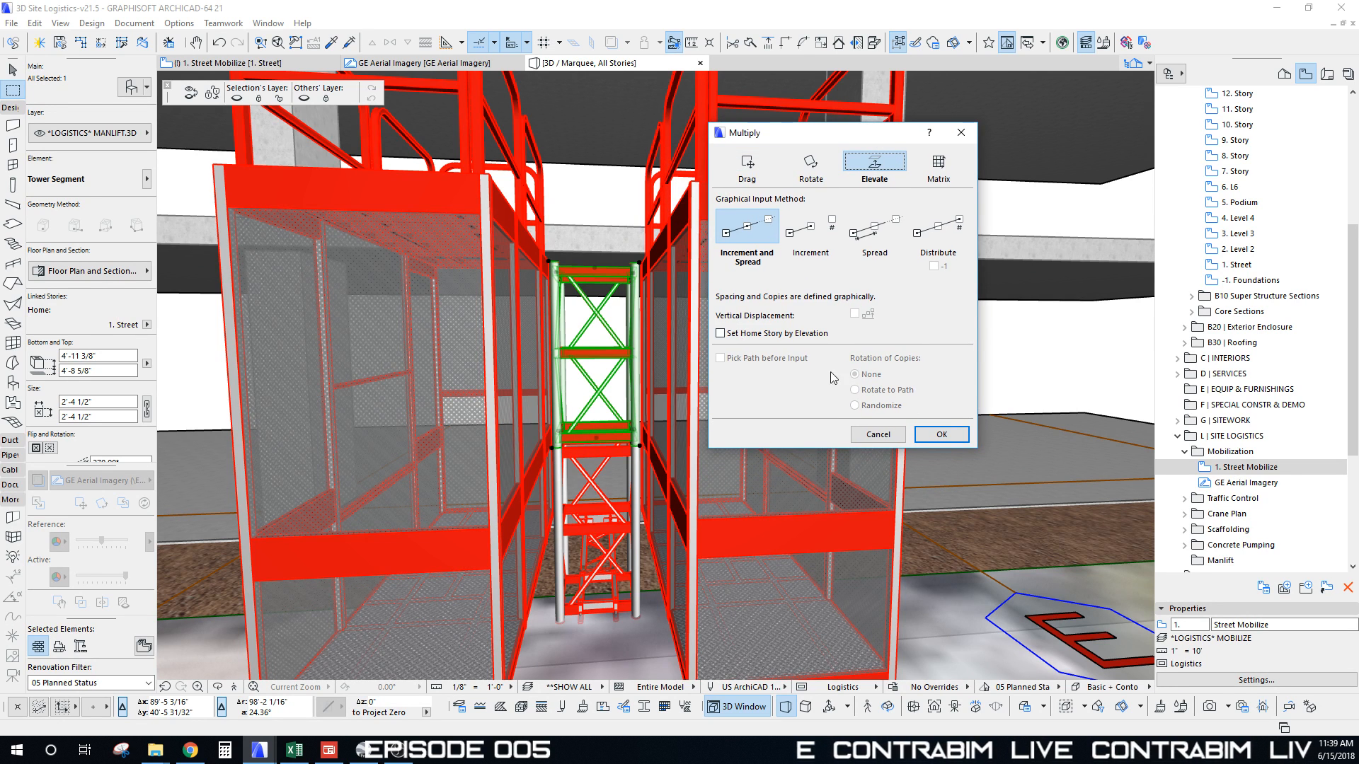
left_click(941, 435)
left_click(641, 444)
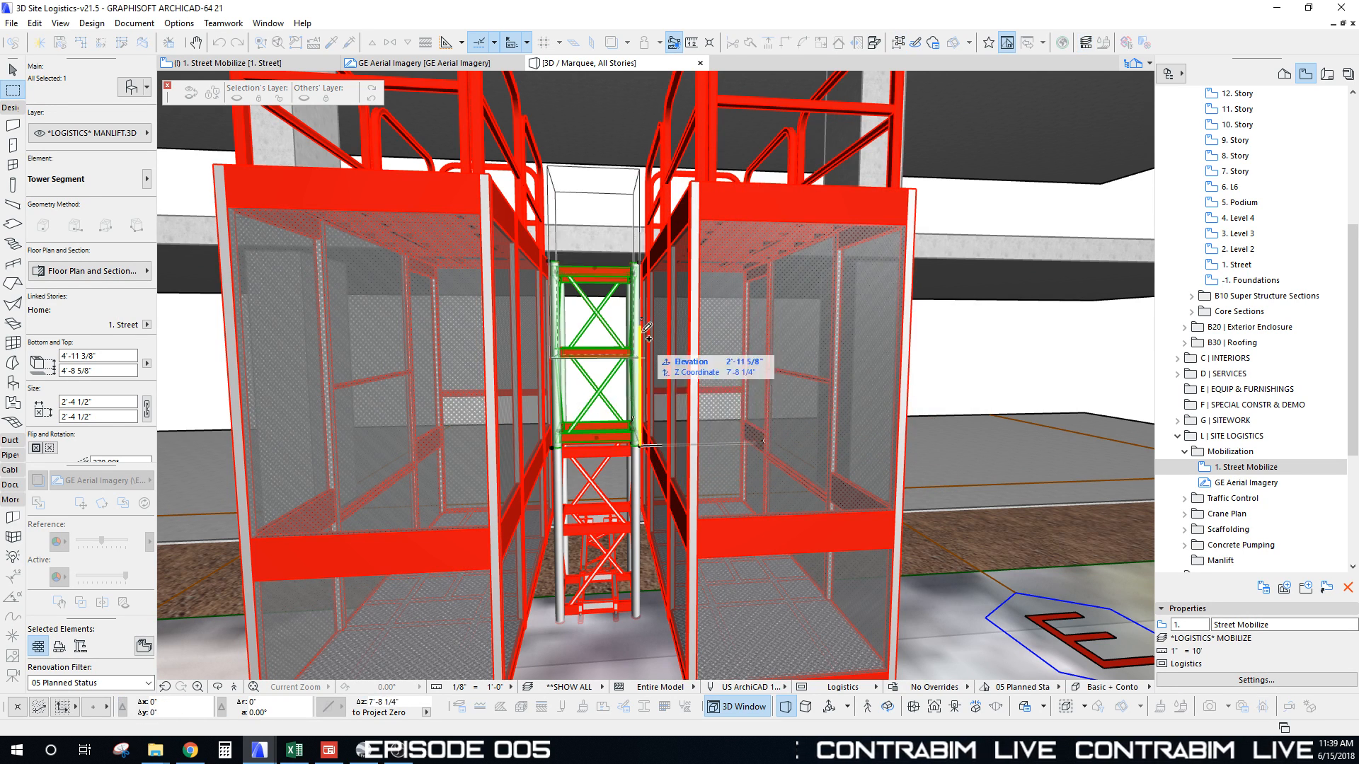
Step: Stack tower segment copies, spaced by the segment height, up to the roof
left_click(640, 262)
scroll(711, 186, "down", 10)
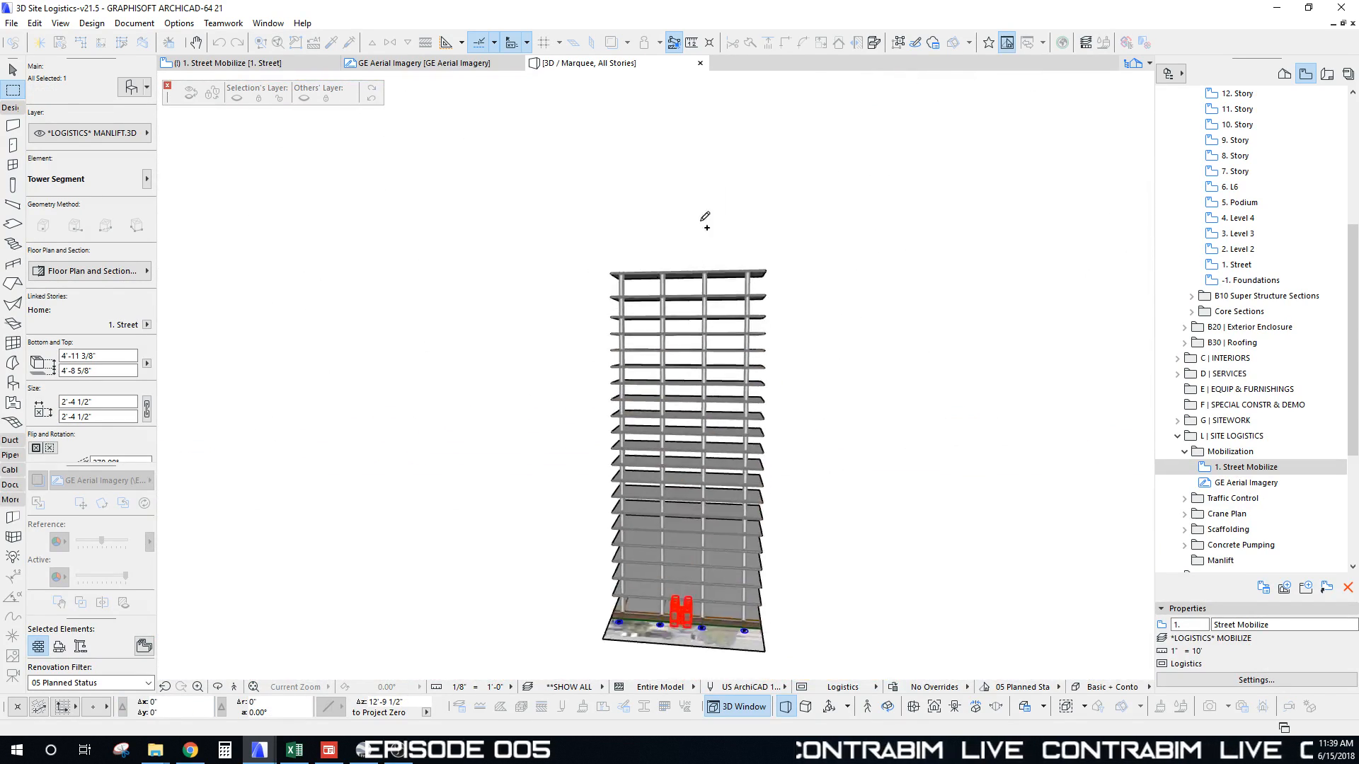
scroll(605, 309, "up", 5)
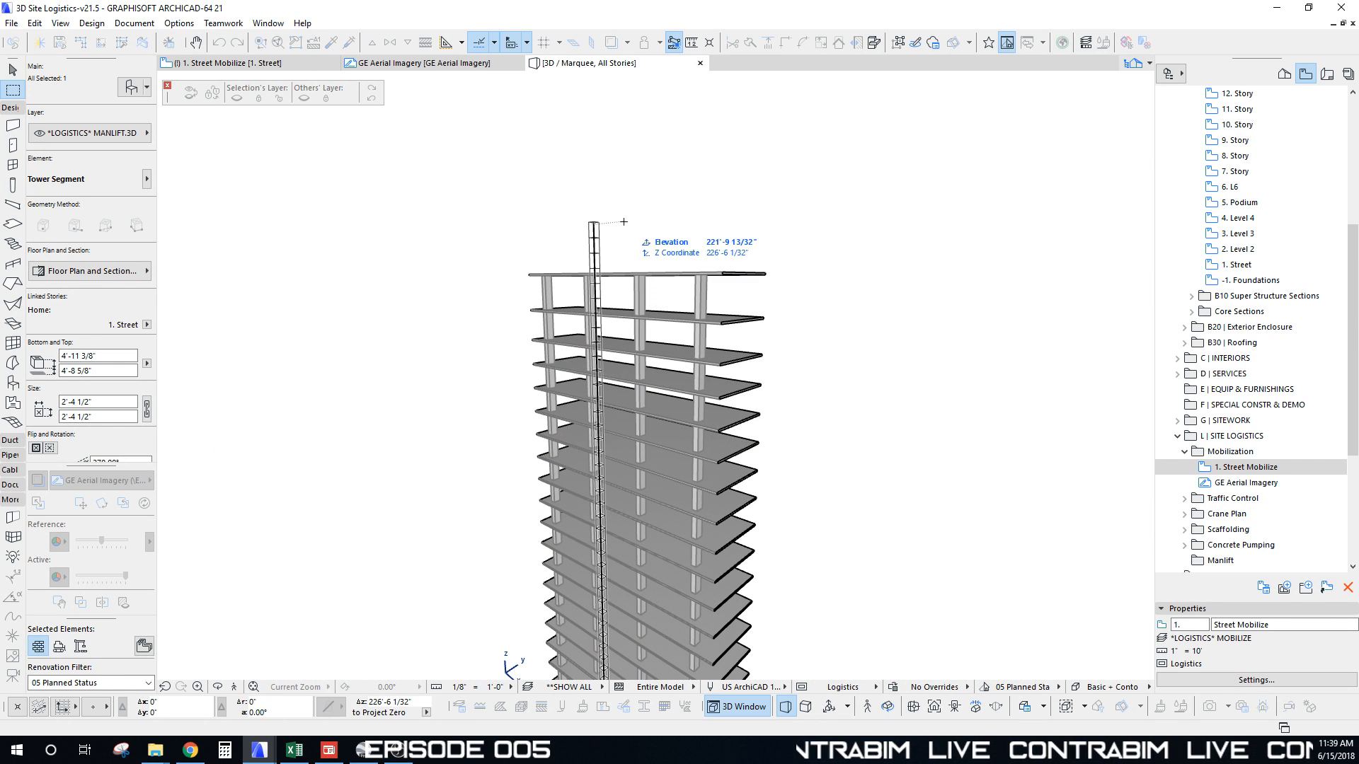
left_click(623, 222)
scroll(571, 288, "down", 4)
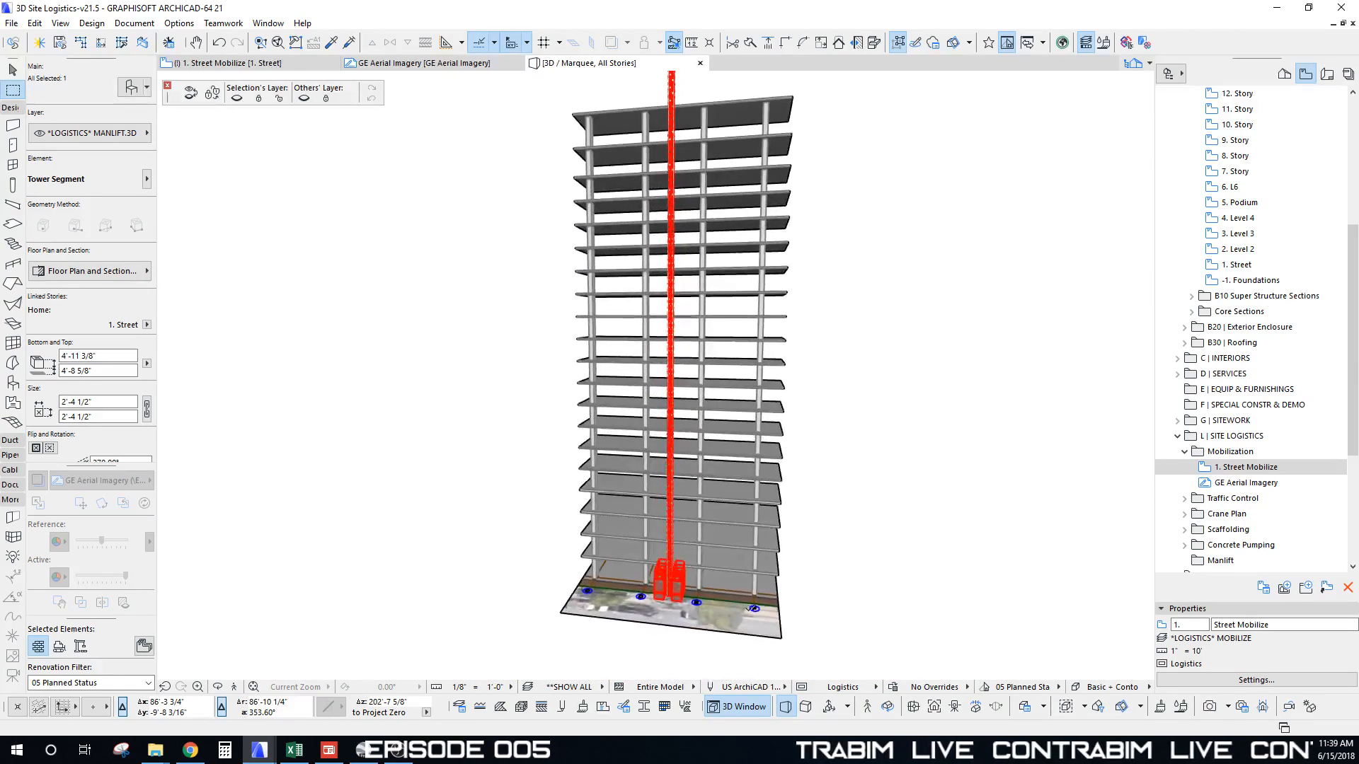
key("Escape")
key("Escape")
Step: Move the right manlift cab up to the top of the mast
left_click(680, 586)
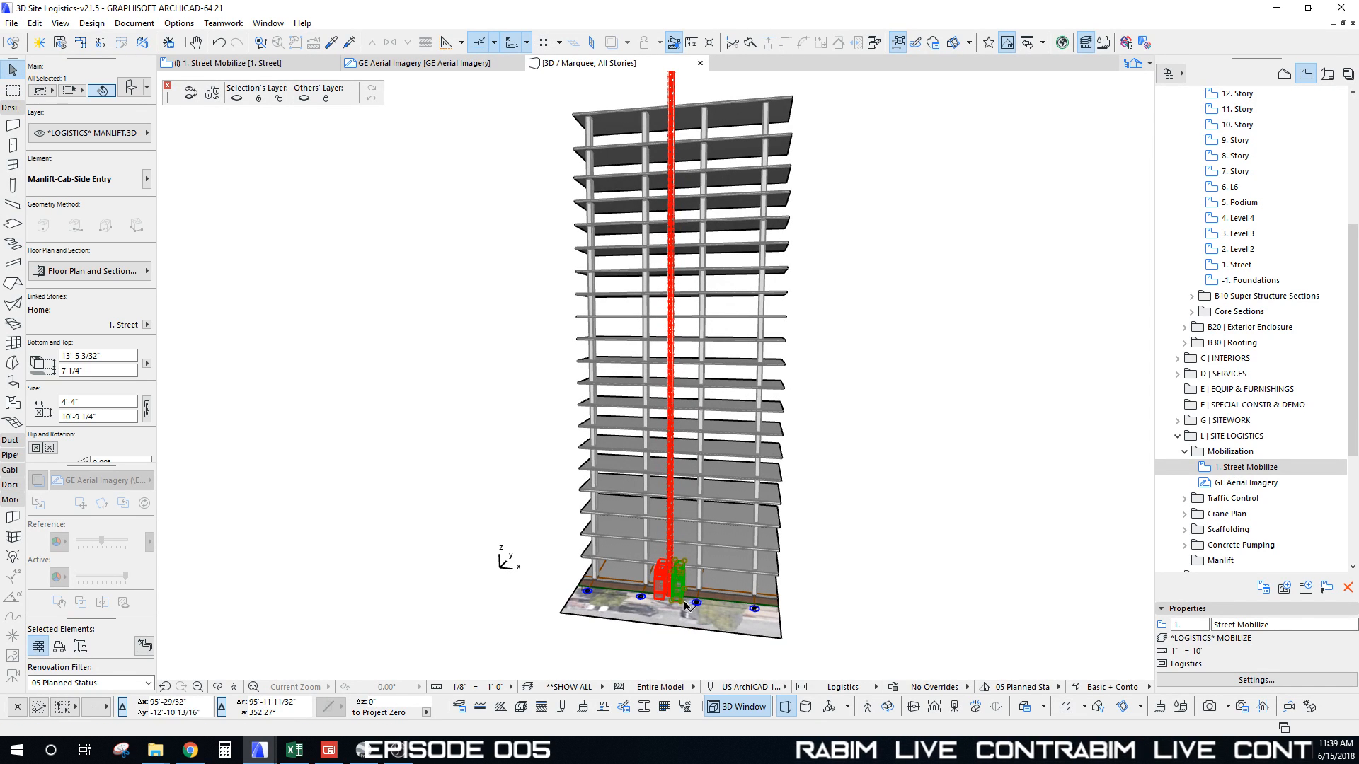
key("ctrl+d")
left_click(681, 603)
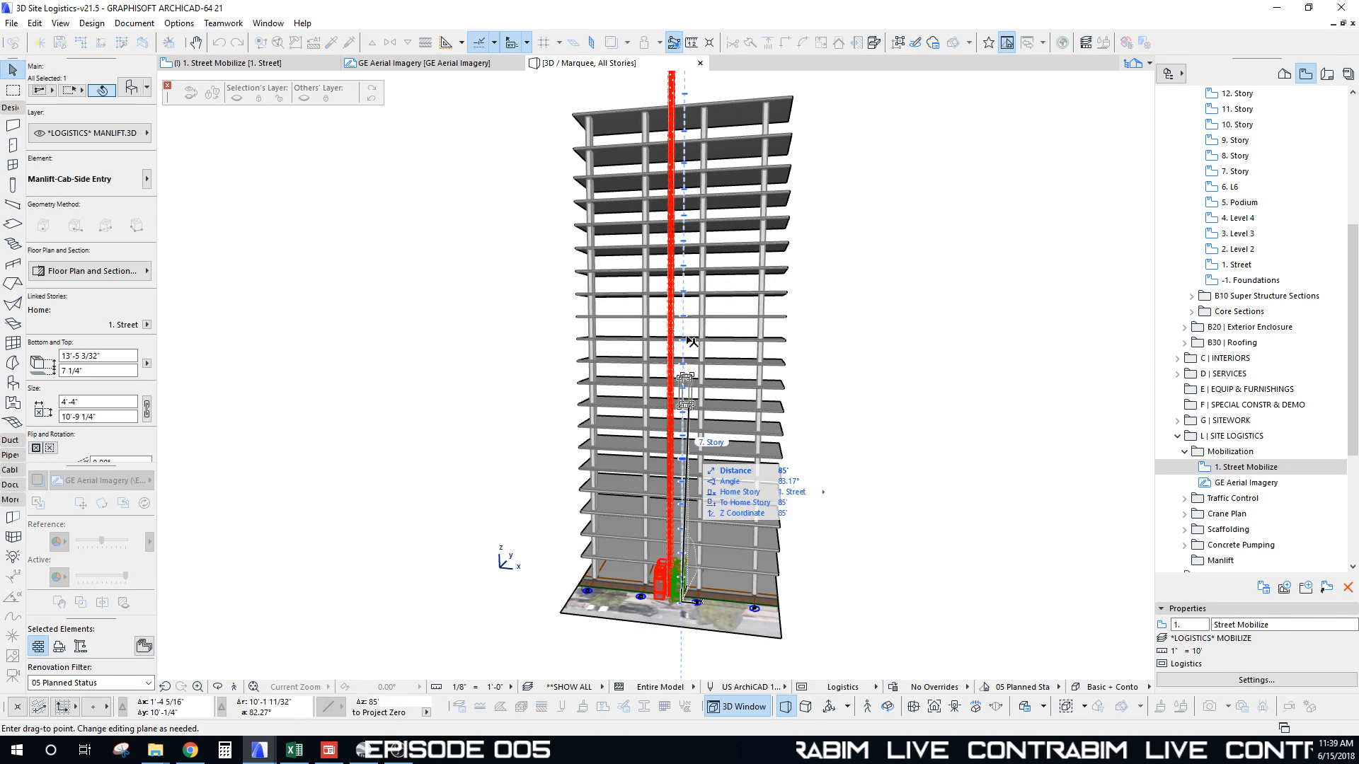
left_click(715, 95)
scroll(620, 297, "up", 5)
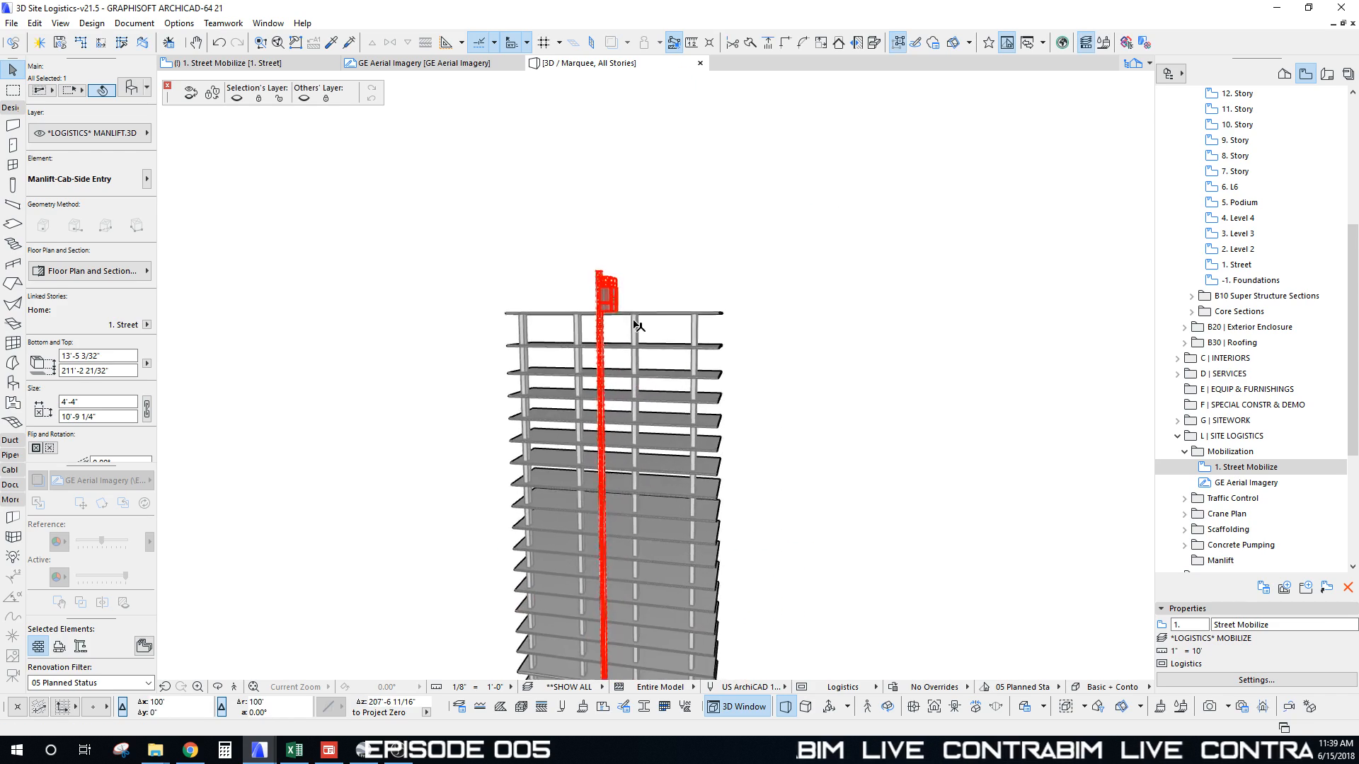
middle_click_drag(628, 306, 625, 300, "shift")
middle_click_drag(658, 601, 634, 425)
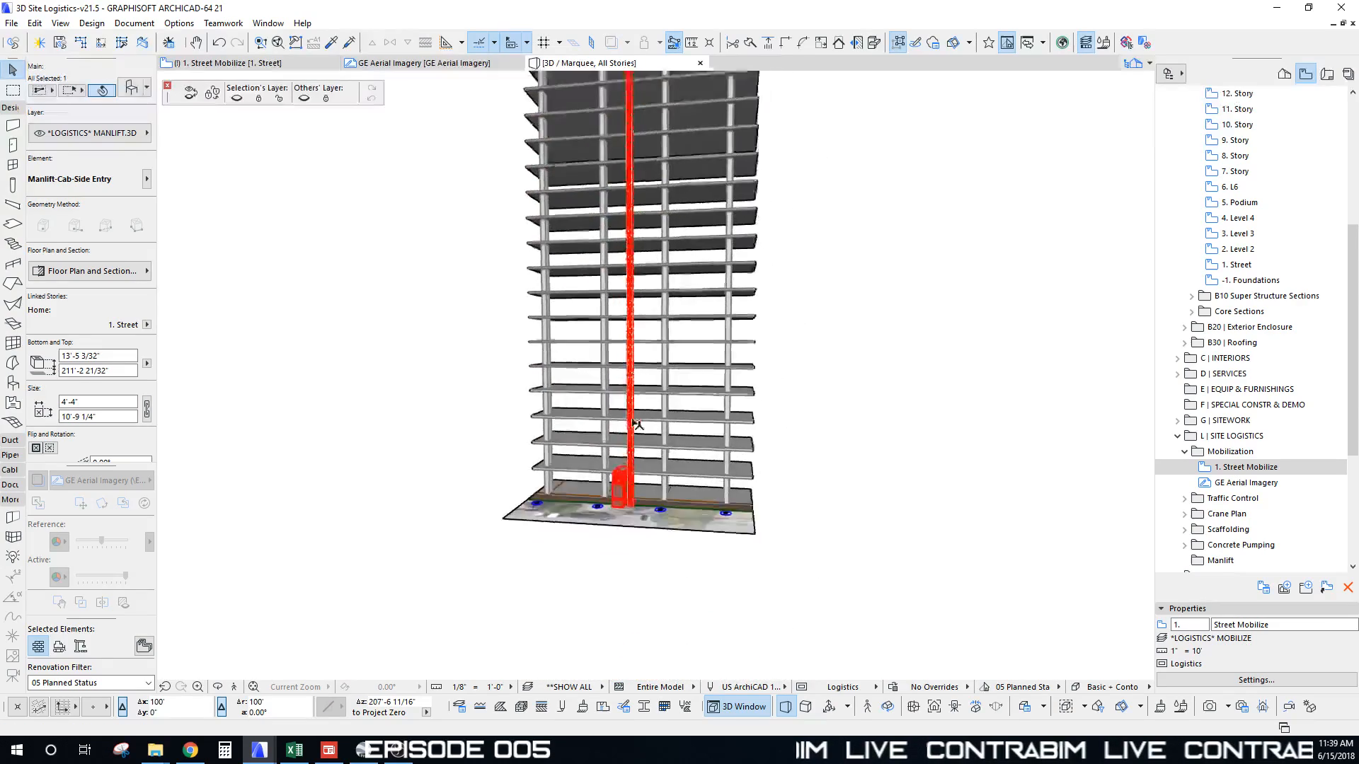
scroll(708, 460, "up", 8)
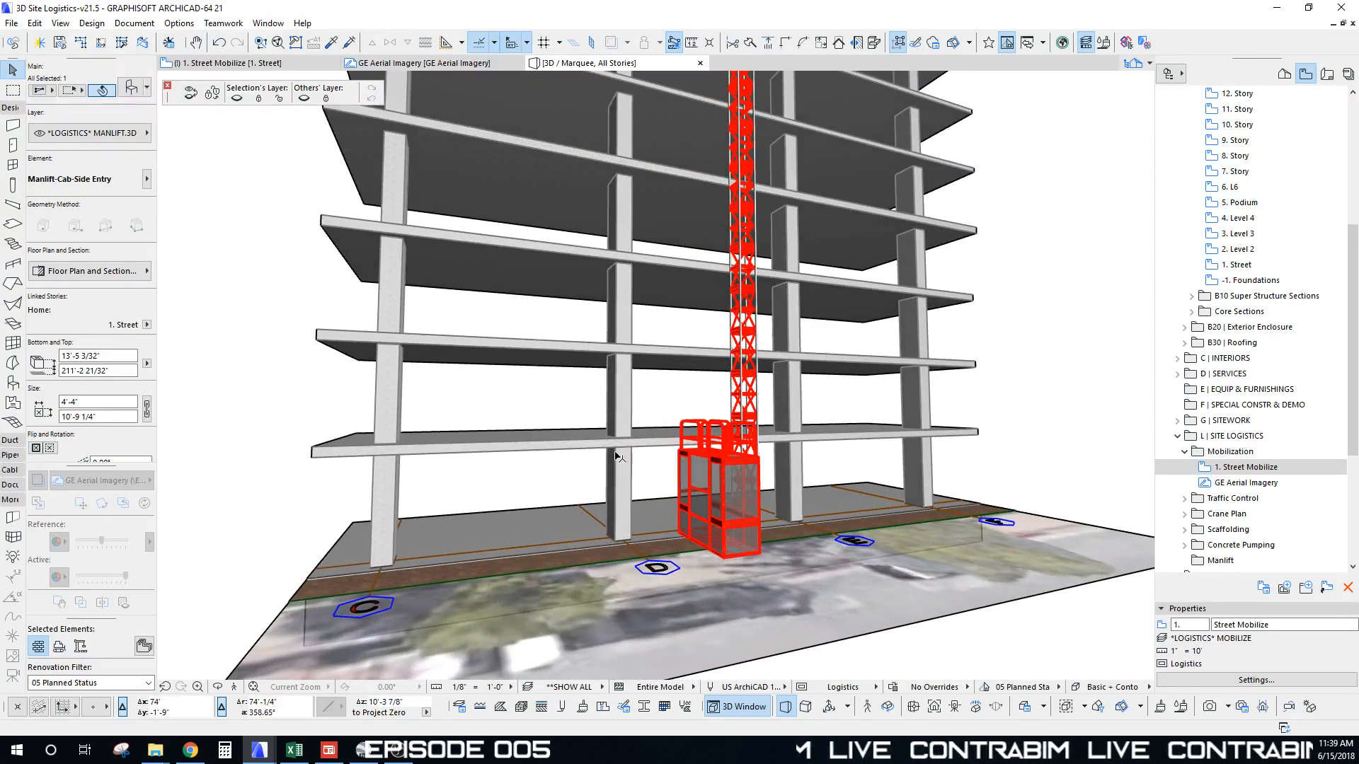
scroll(616, 457, "down", 10)
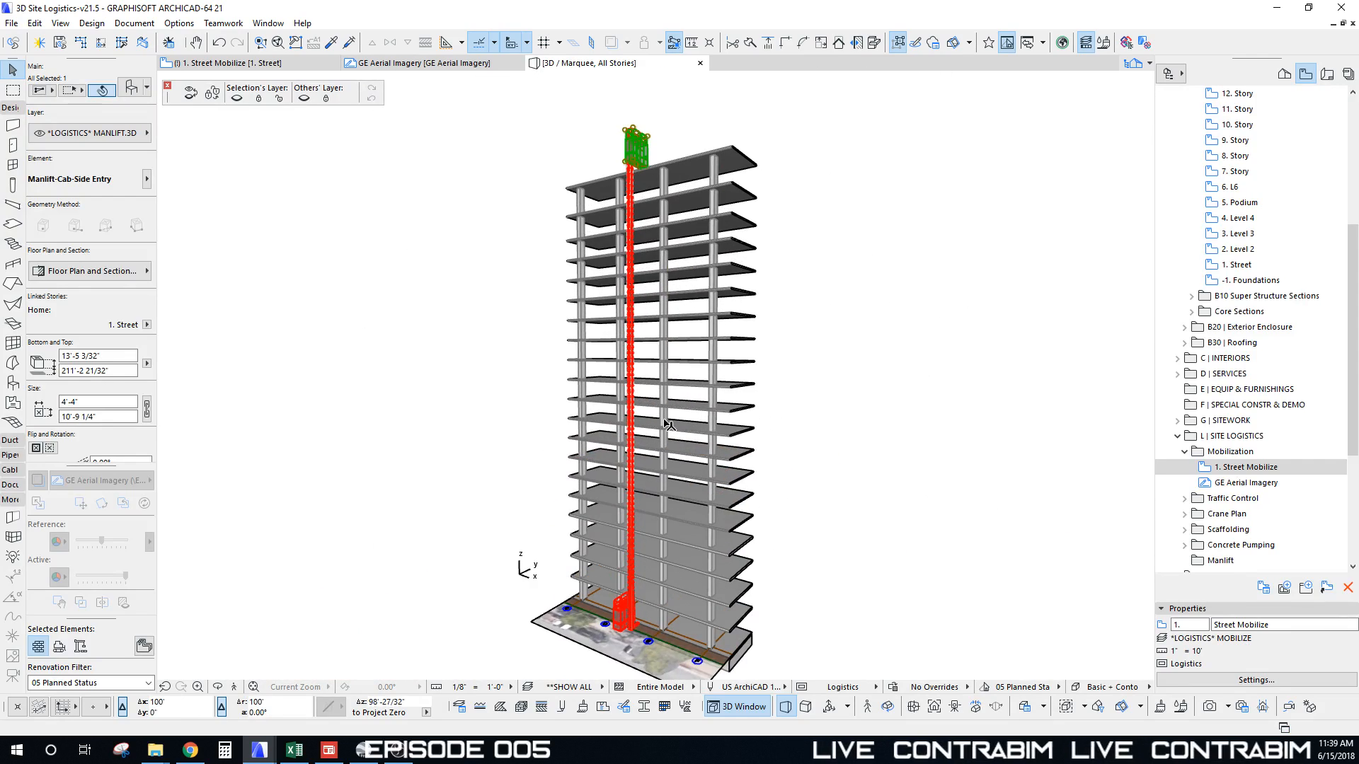
key("Escape")
Step: Select the Manlift-Tie beside the cab and start dragging it up the mast, referencing its end
scroll(658, 409, "up", 10)
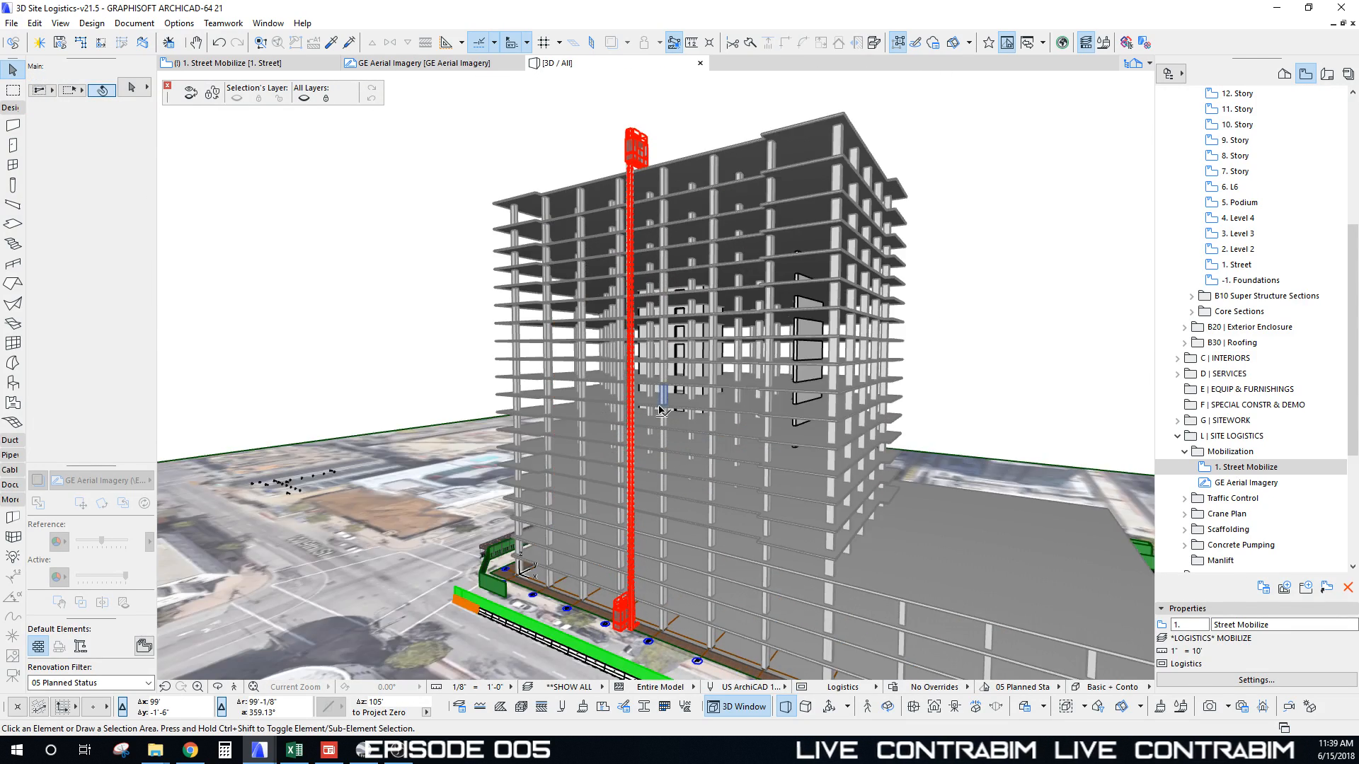
scroll(670, 501, "up", 5)
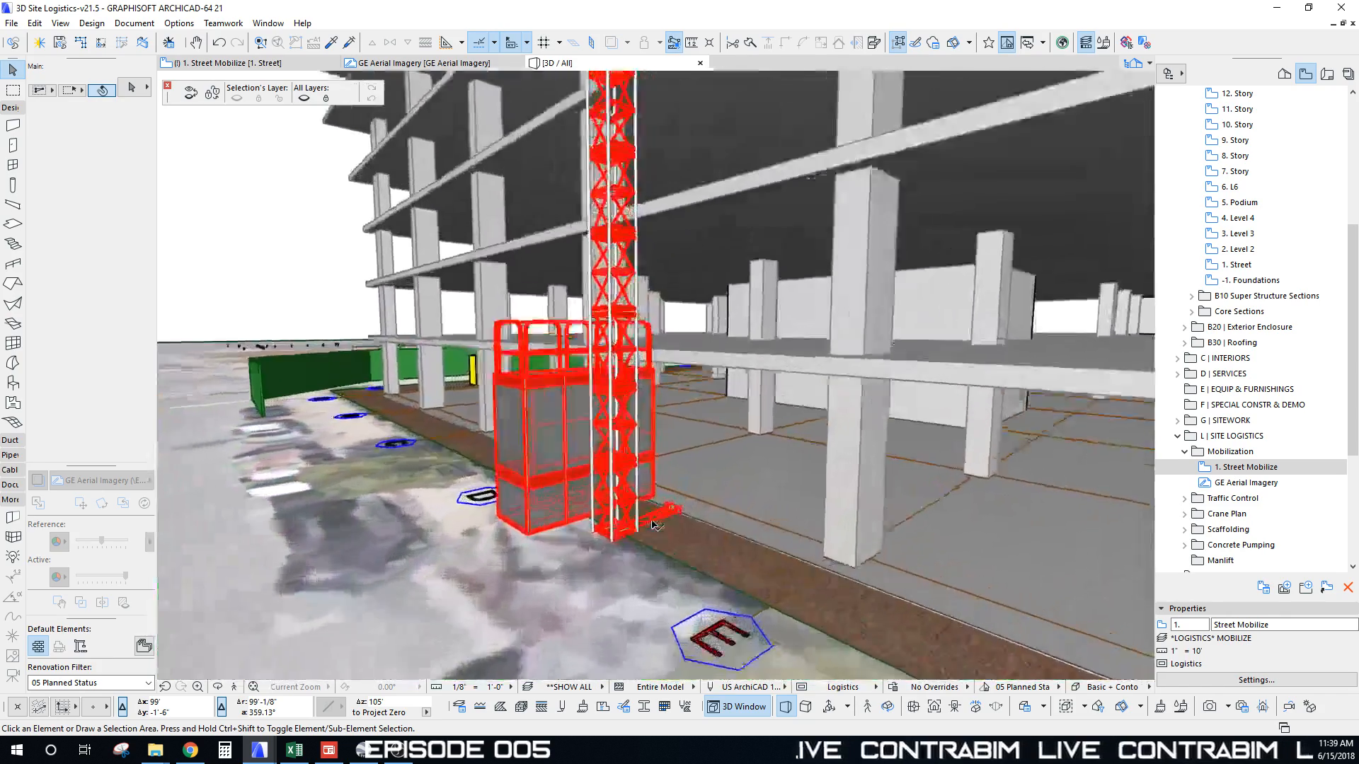
left_click(678, 524)
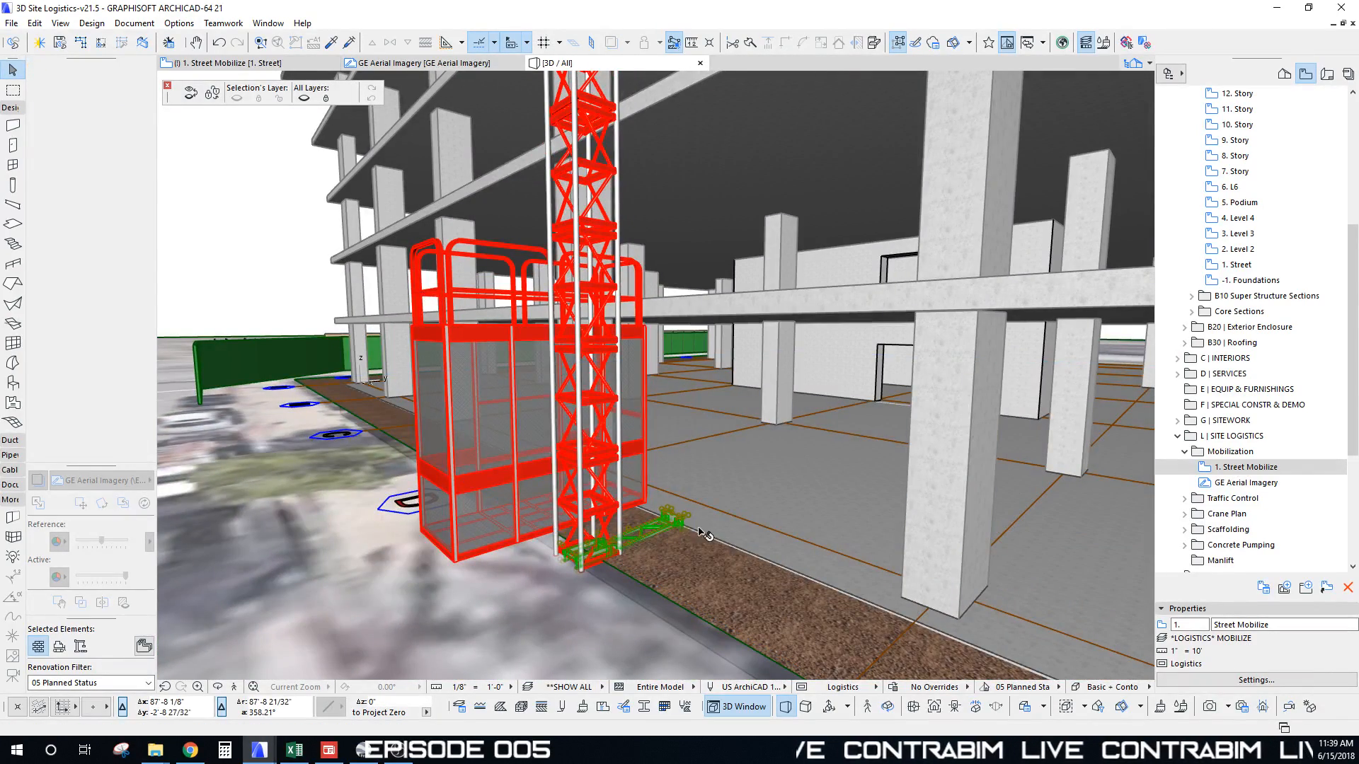
key("ctrl+d")
left_click(684, 522)
scroll(690, 292, "down", 5)
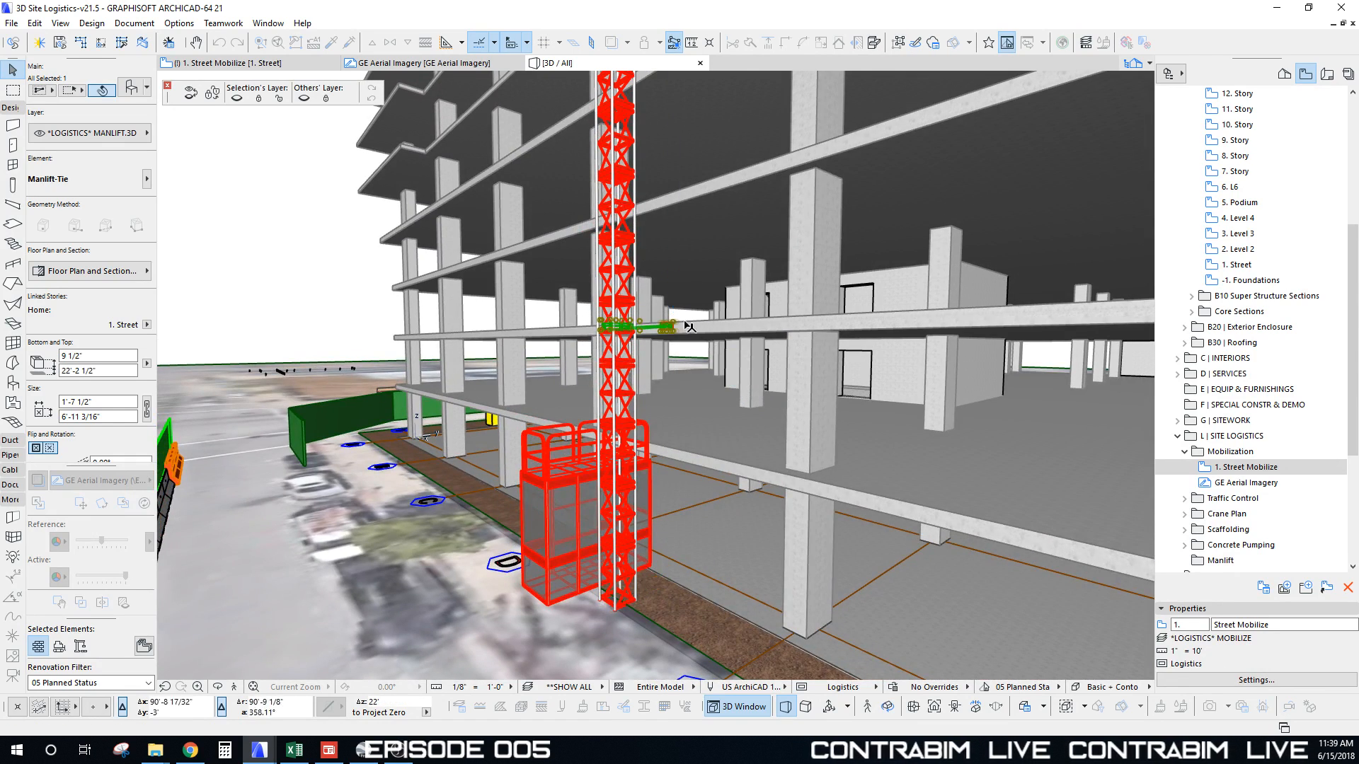
middle_click_drag(685, 322, 606, 629)
left_click(603, 624)
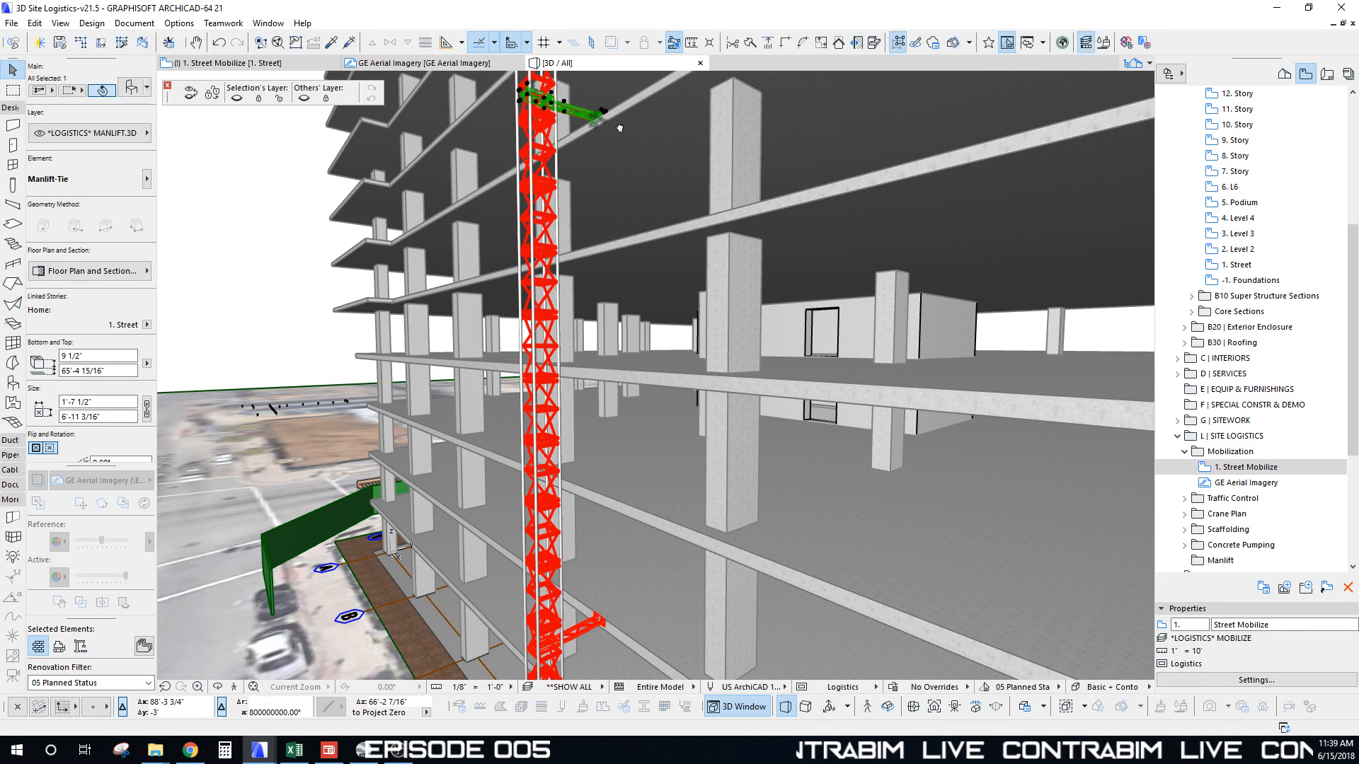
Step: Drop the Manlift-Tie 64' up the mast
scroll(619, 320, "up", 6)
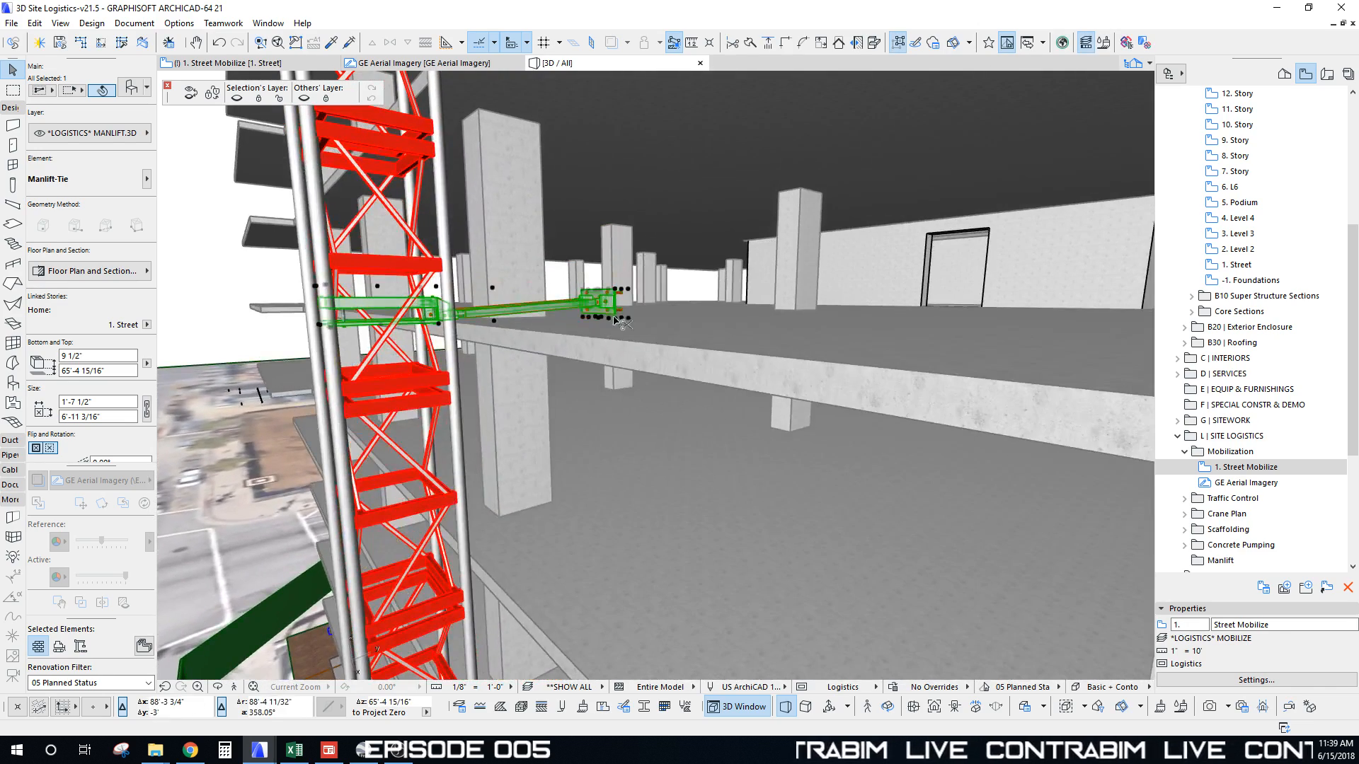
key("ctrl+d")
left_click(623, 370)
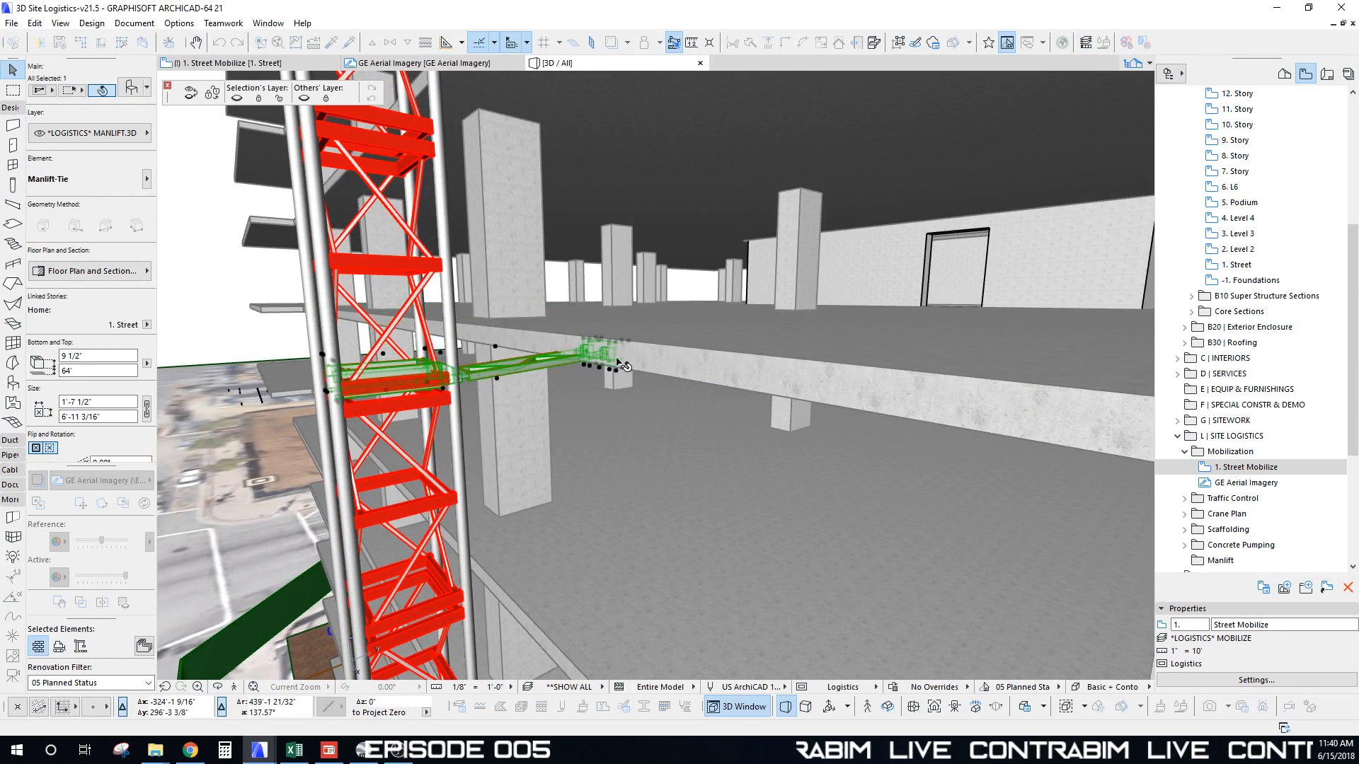
scroll(623, 304, "down", 10)
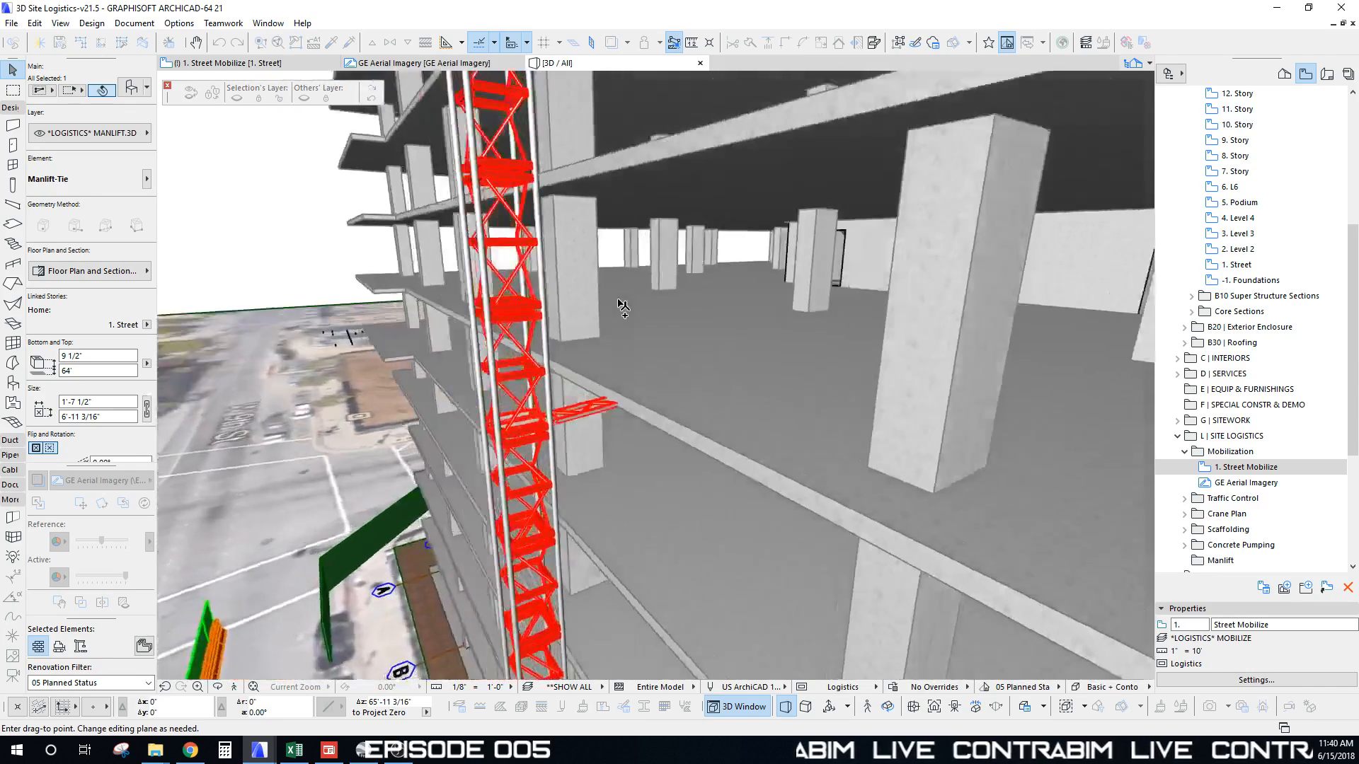
scroll(623, 520, "up", 10)
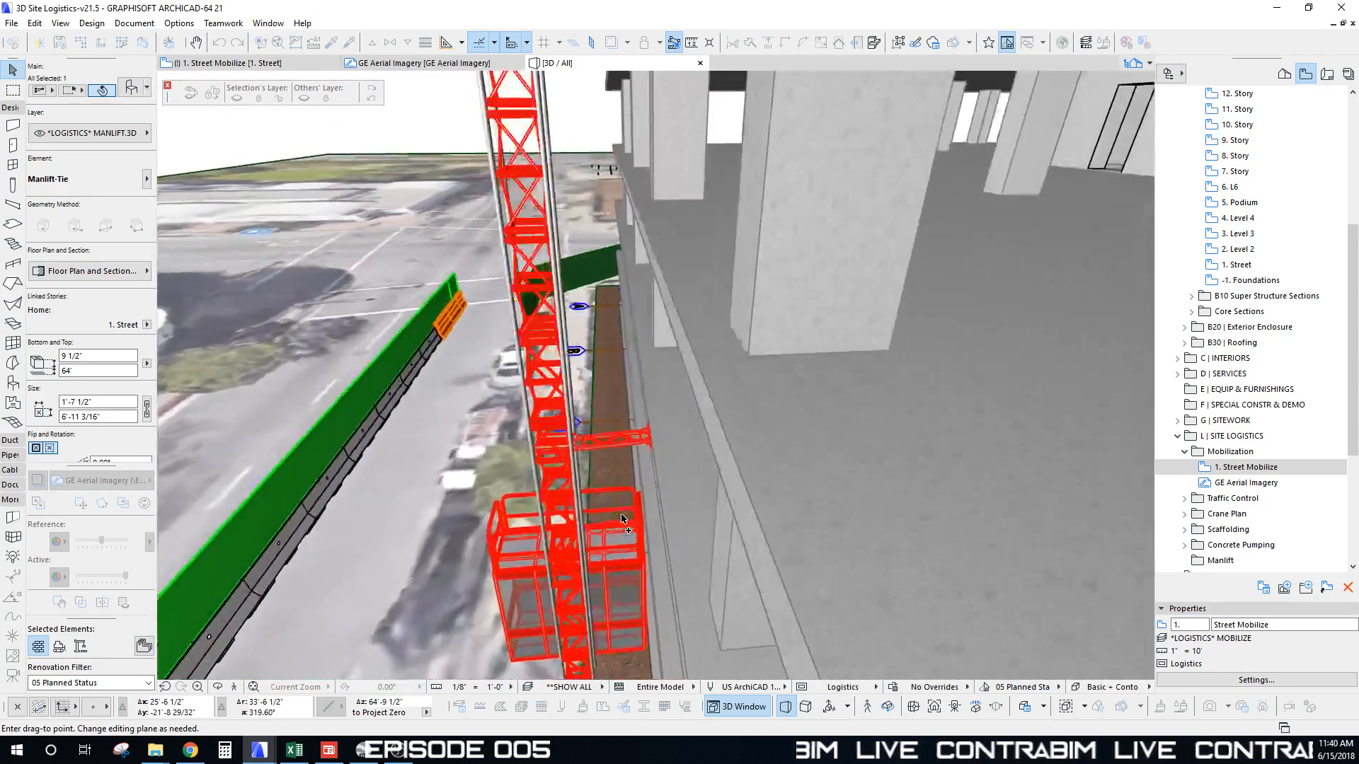
scroll(623, 516, "up", 10)
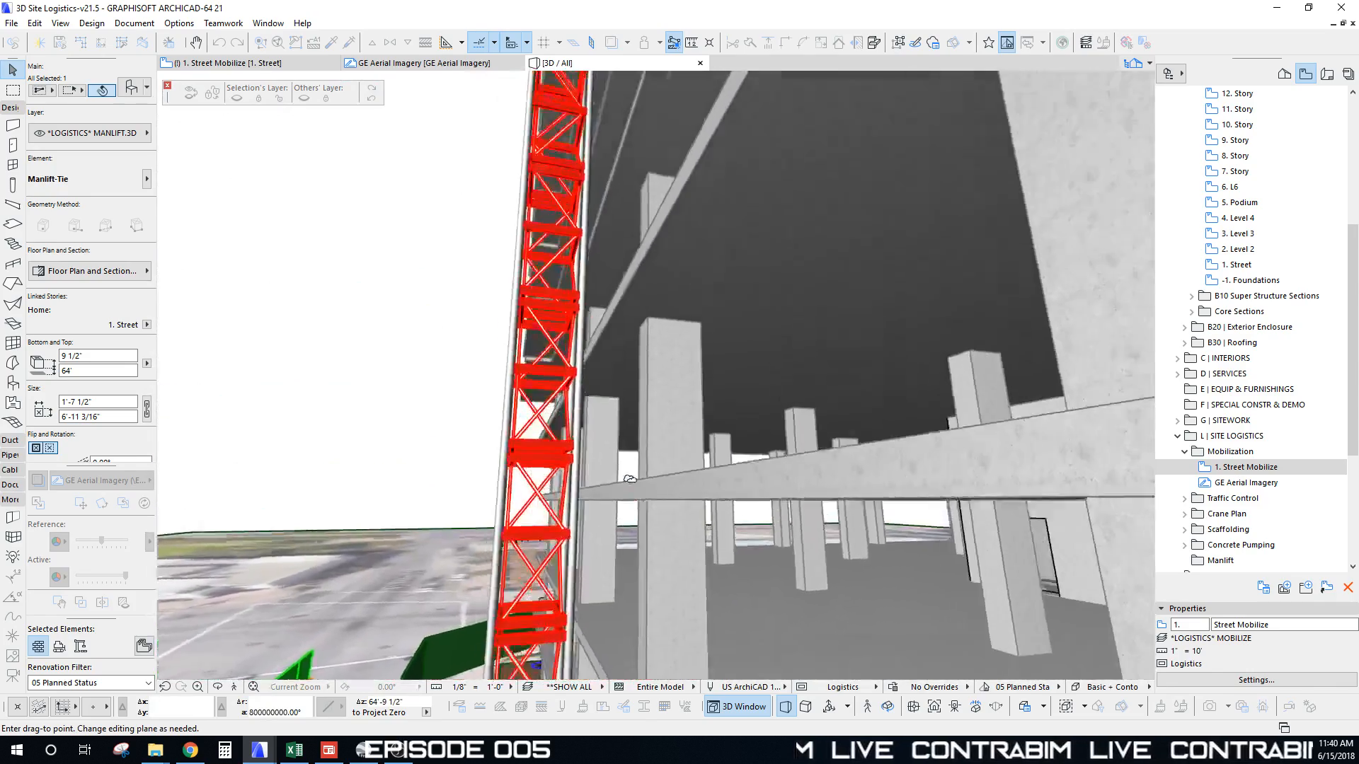
Step: Stretch the tie's end out toward the building's slab edge
middle_click_drag(629, 479, 658, 177, "shift")
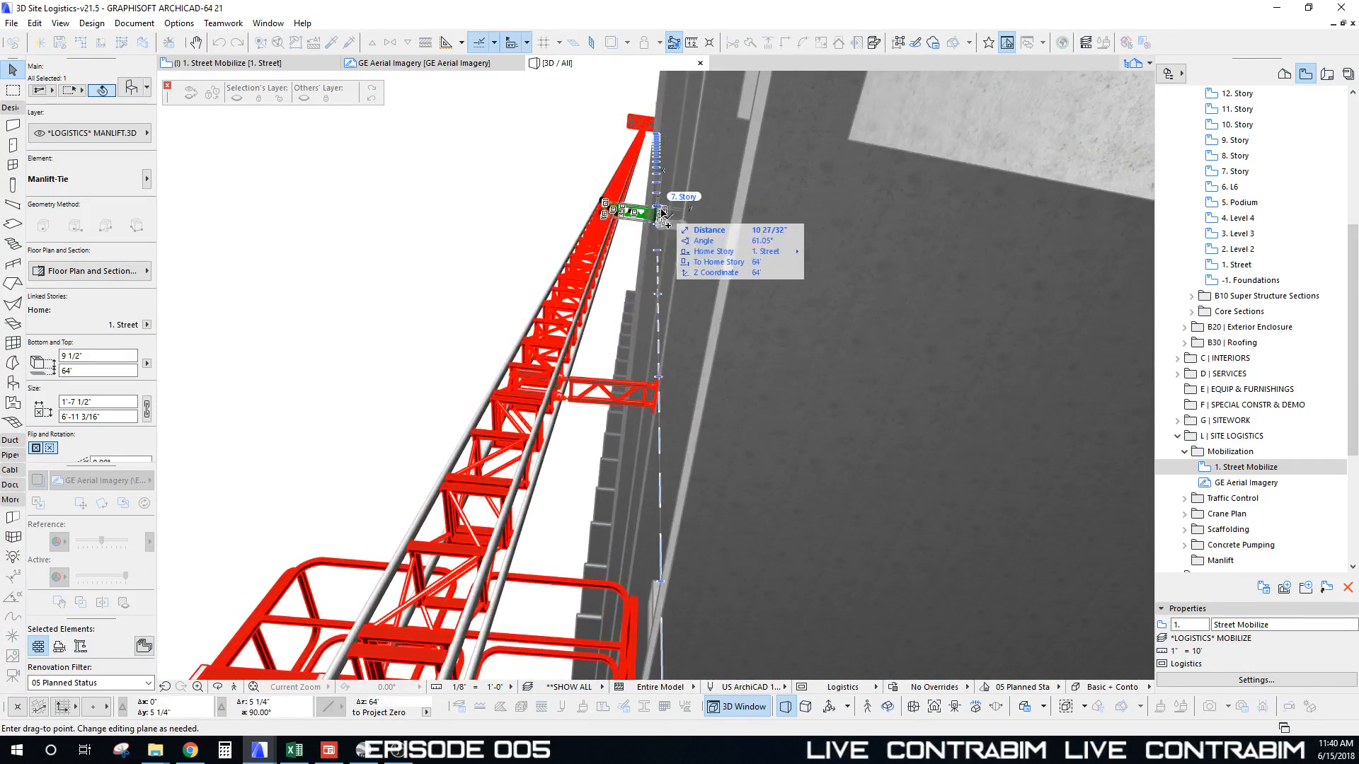
scroll(661, 212, "up", 3)
scroll(646, 204, "up", 4)
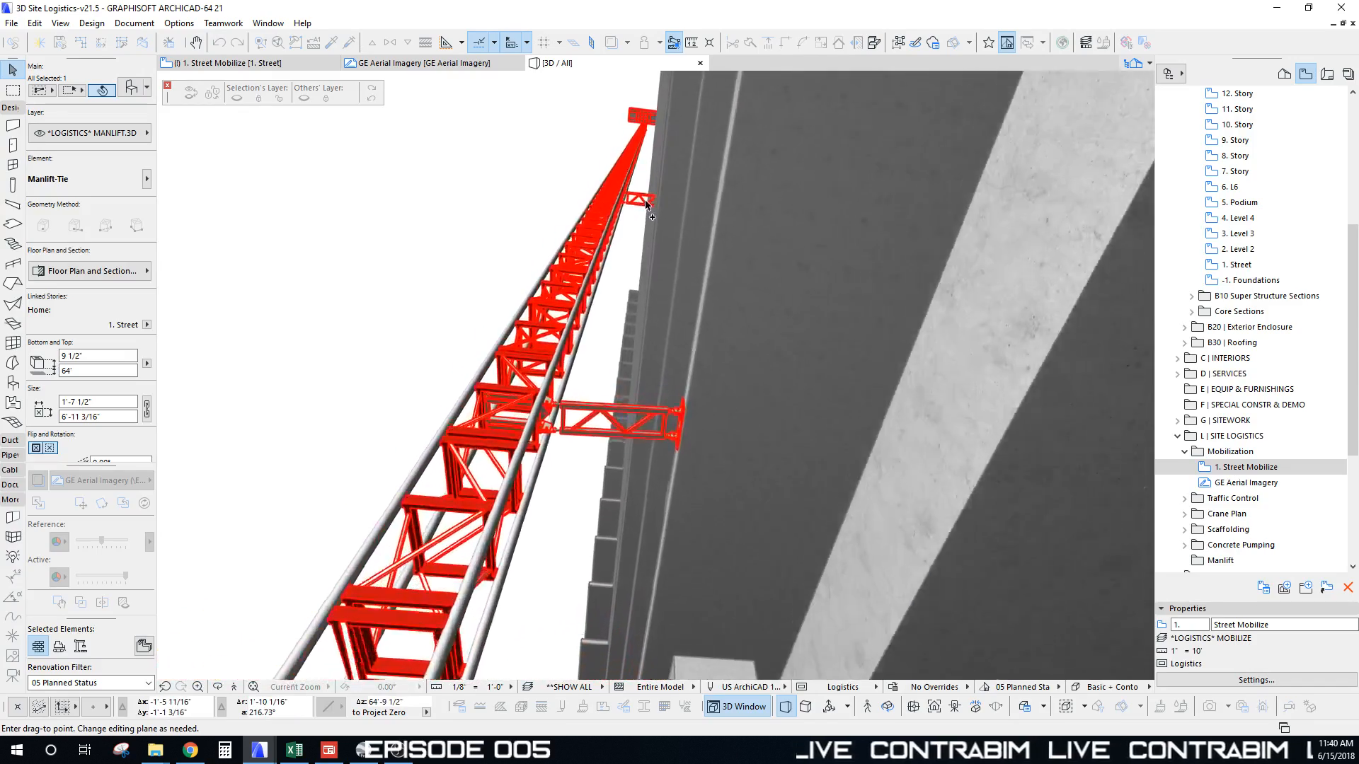
scroll(646, 204, "up", 3)
middle_click_drag(654, 214, 658, 244, "shift")
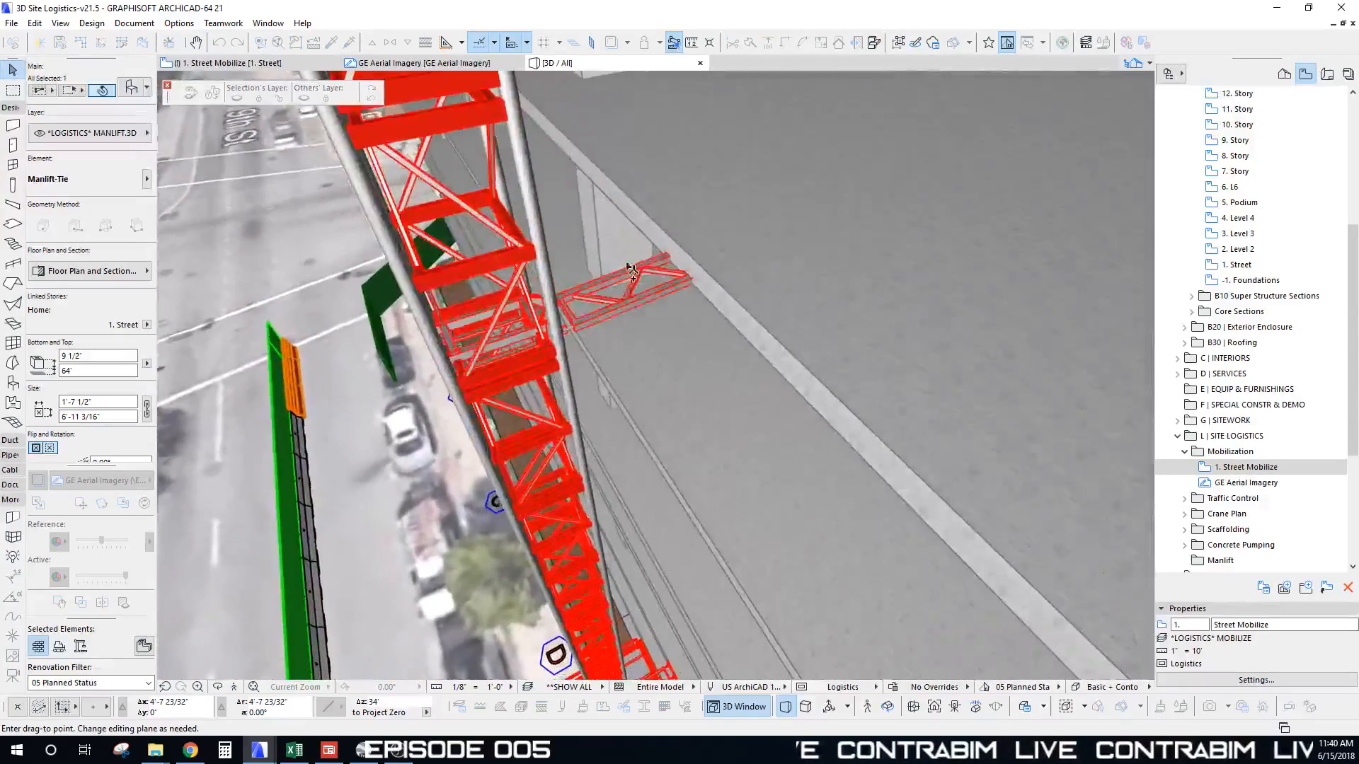
left_click(751, 257)
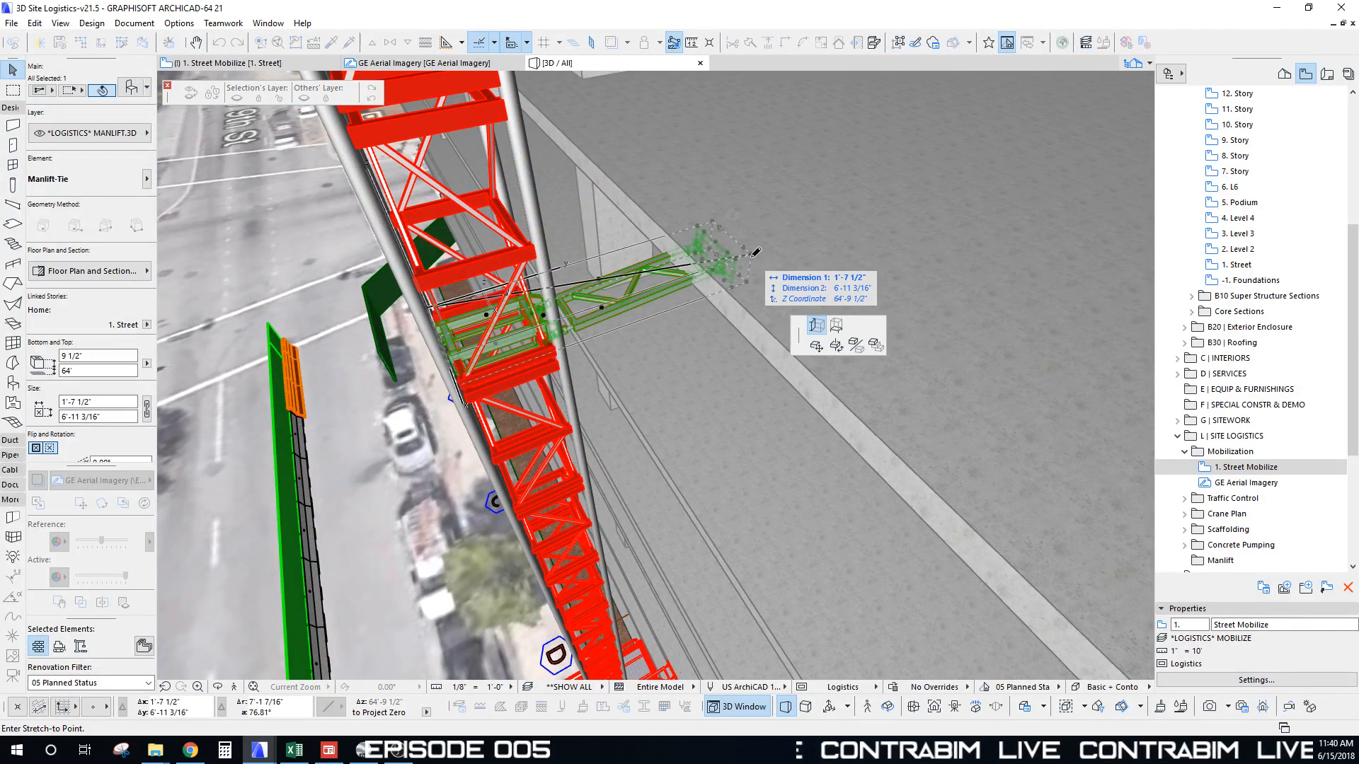
left_click(713, 271)
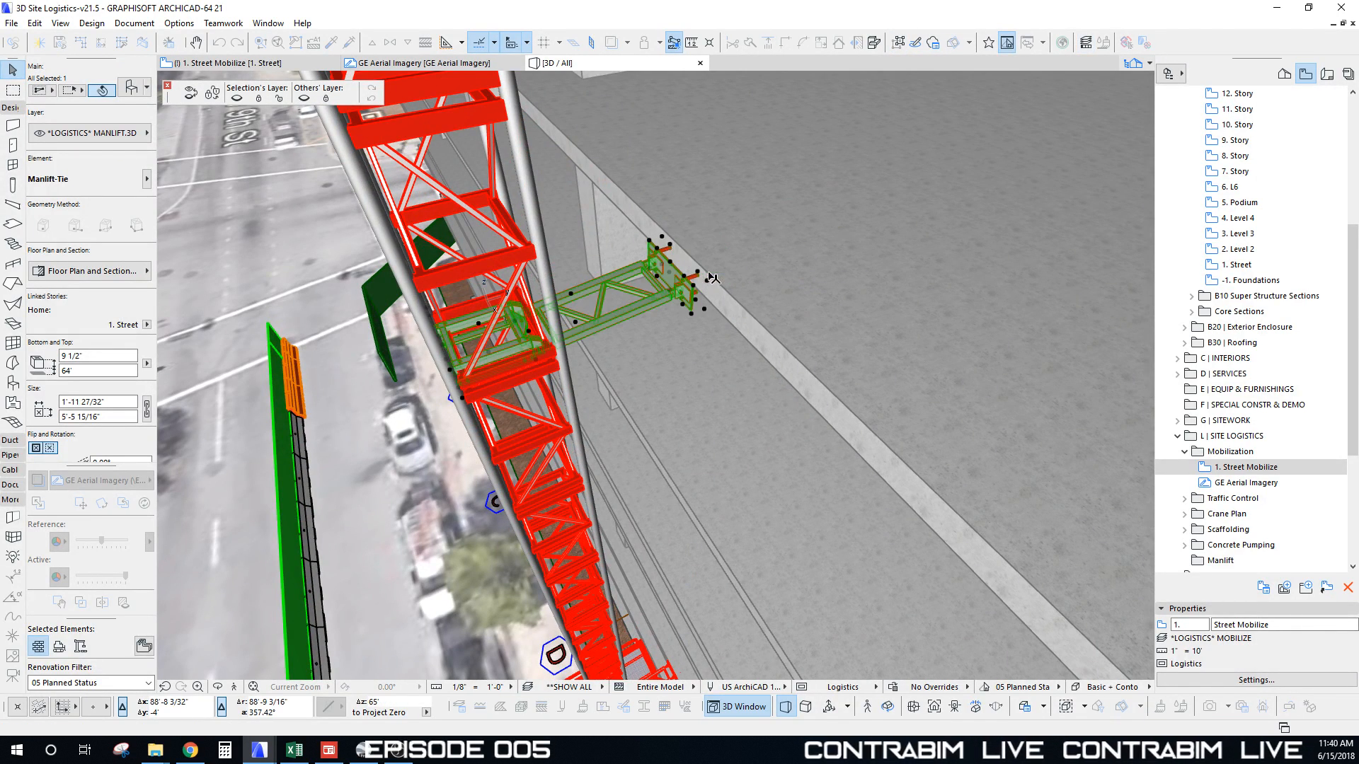
Step: Fine-tune the tie length from 5'-11 7/16" to 5'-10 1/2" to meet the slab, then deselect
middle_click_drag(717, 280, 652, 345, "shift")
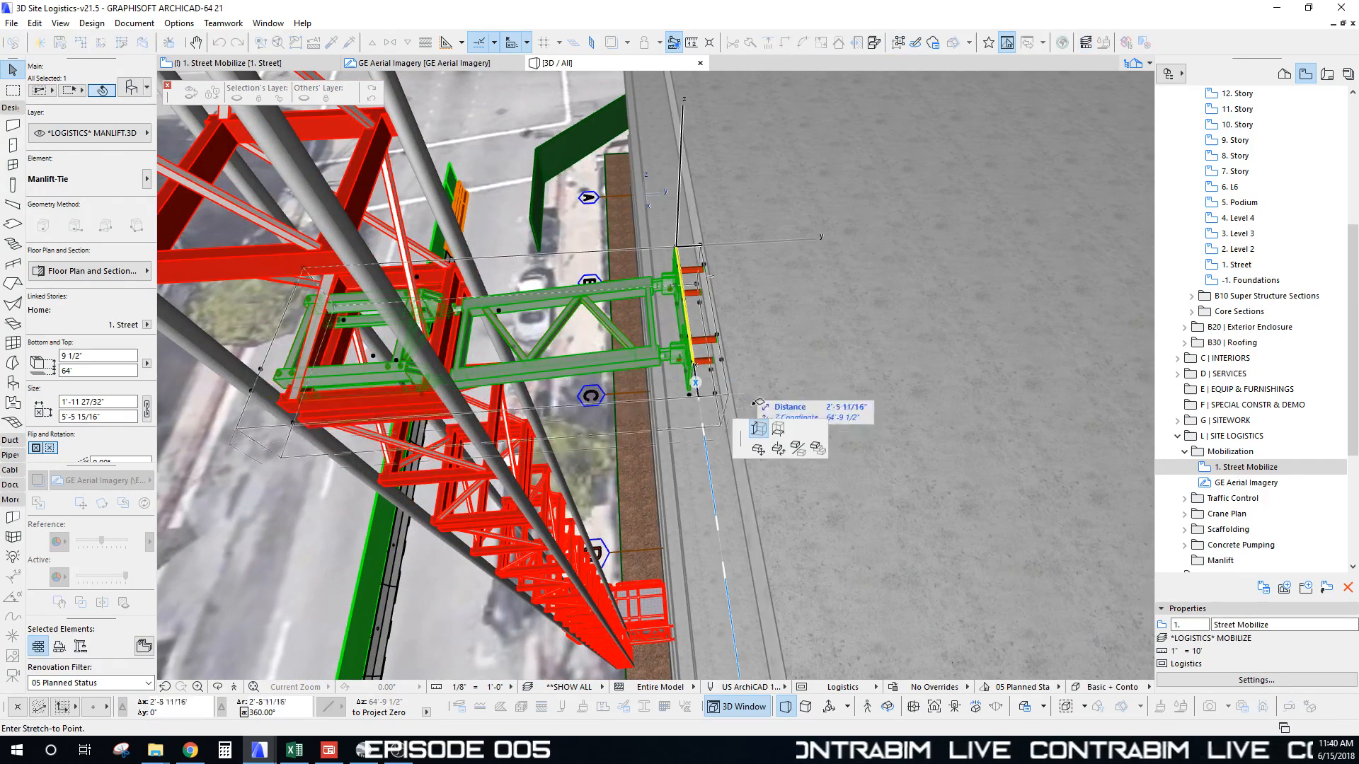
left_click(721, 363)
left_click(720, 362)
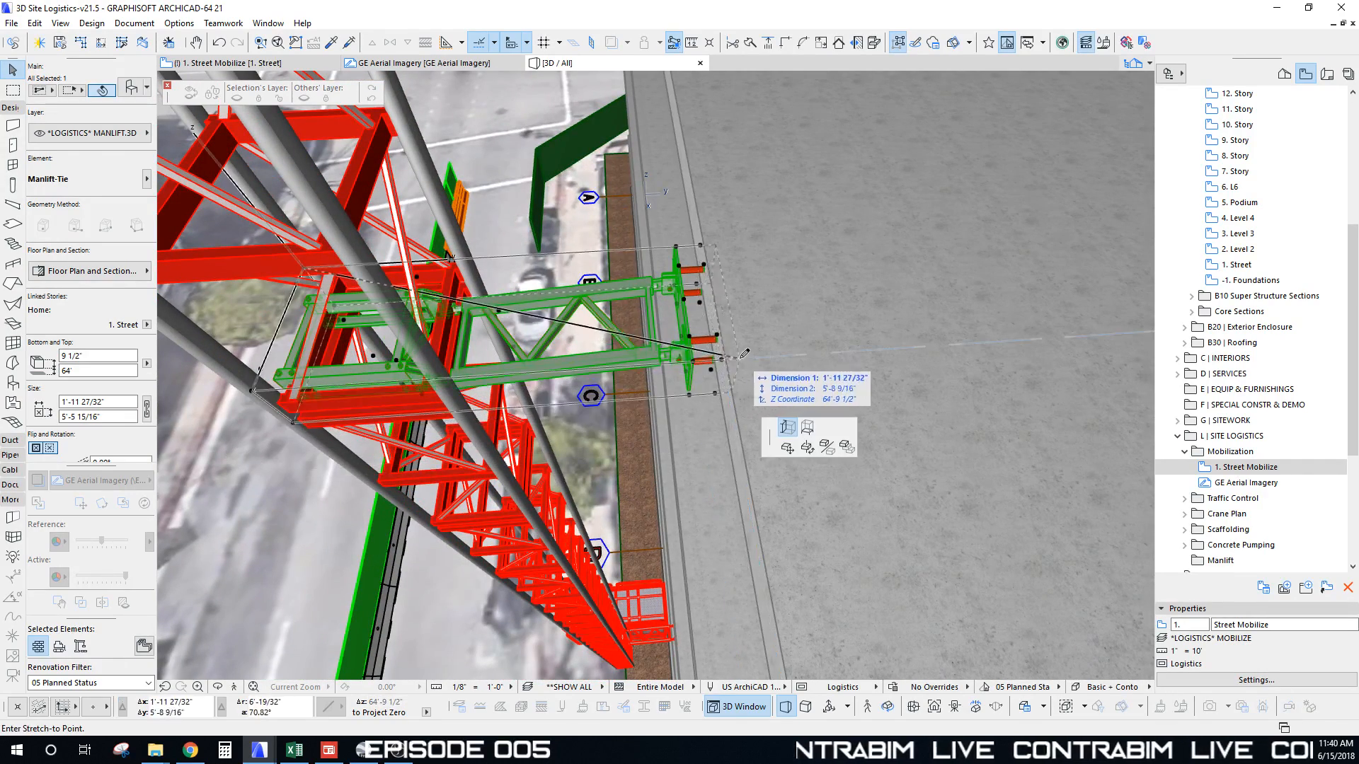
left_click(764, 354)
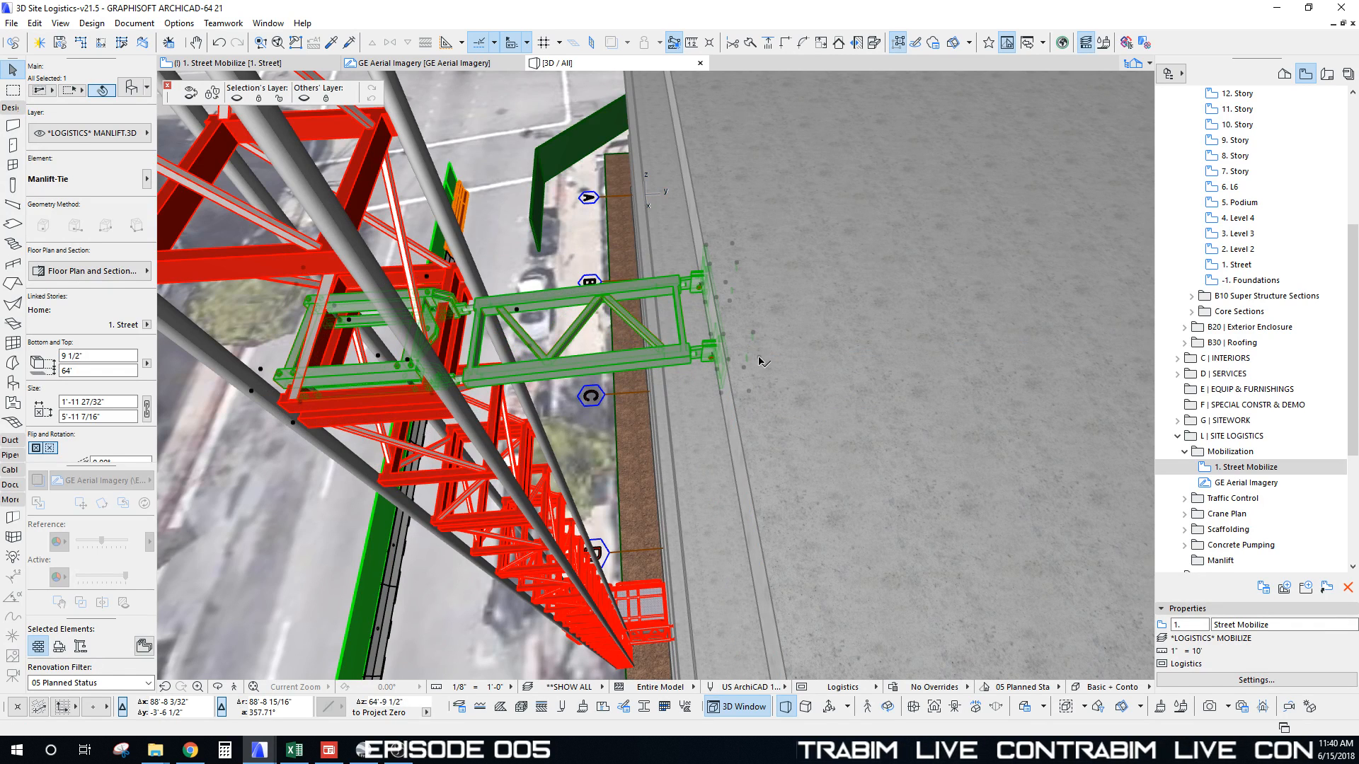
left_click(759, 359)
left_click(757, 355)
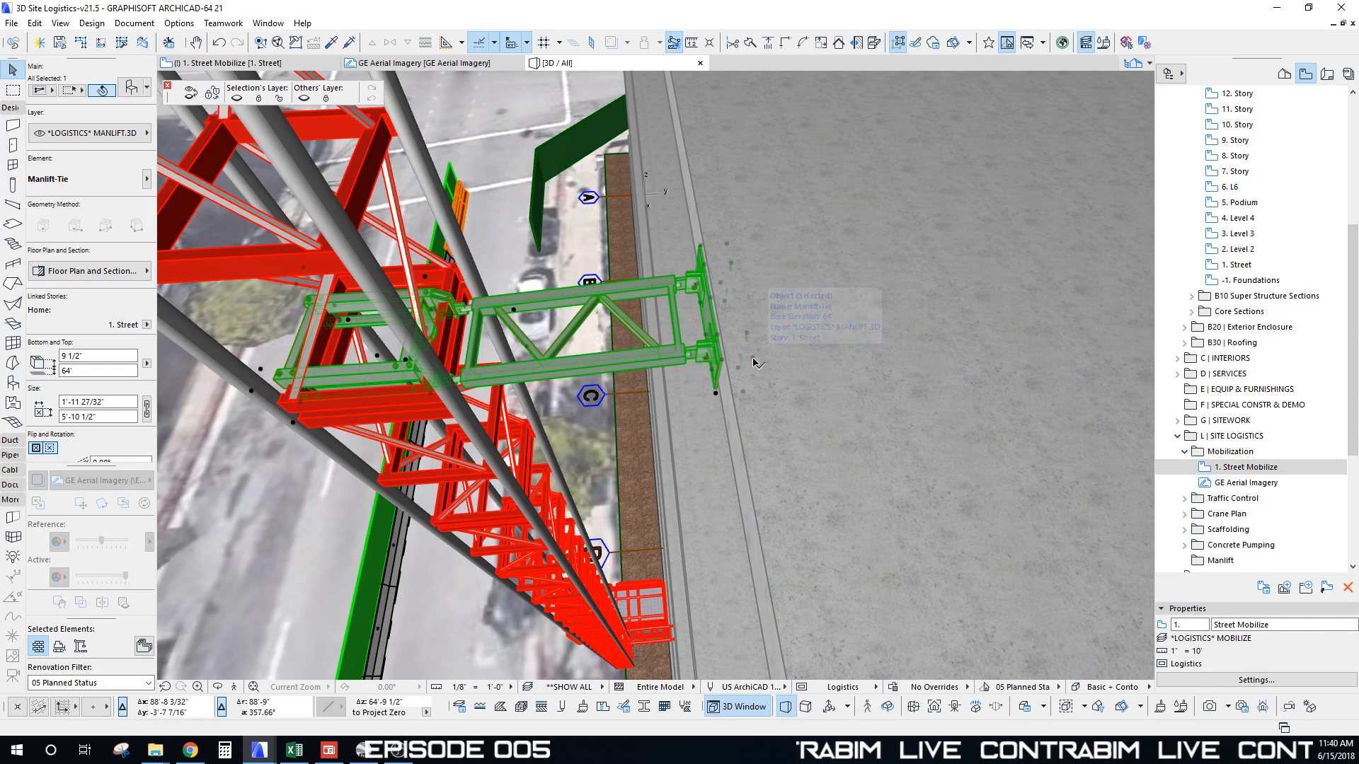
key("Escape")
scroll(685, 312, "down", 2)
Step: Select the Manlift-Cab-Side Entry together with a second hoist element
middle_click_drag(687, 314, 572, 377, "shift")
scroll(828, 235, "down", 4)
left_click(638, 137)
scroll(575, 378, "up", 3)
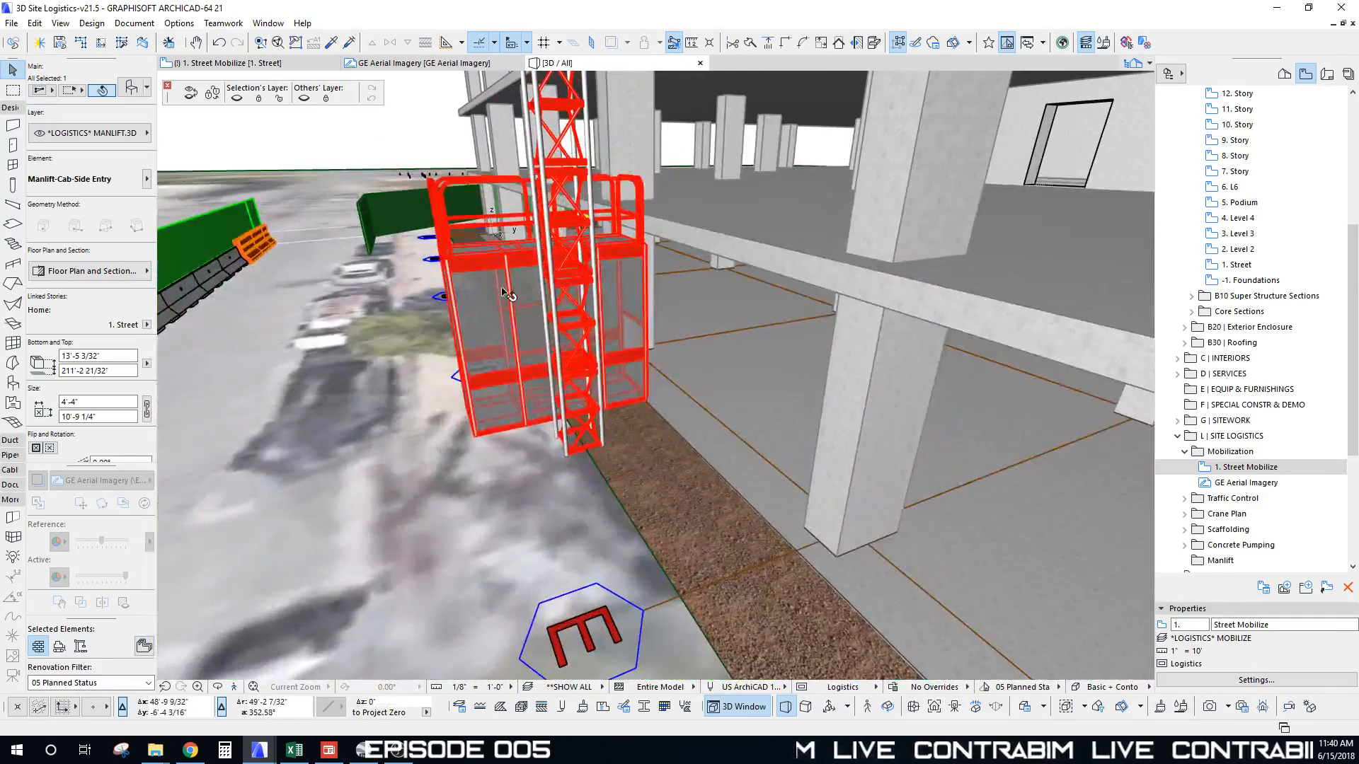
left_click(564, 325, "shift")
middle_click_drag(564, 326, 564, 363, "shift")
scroll(677, 491, "up", 3)
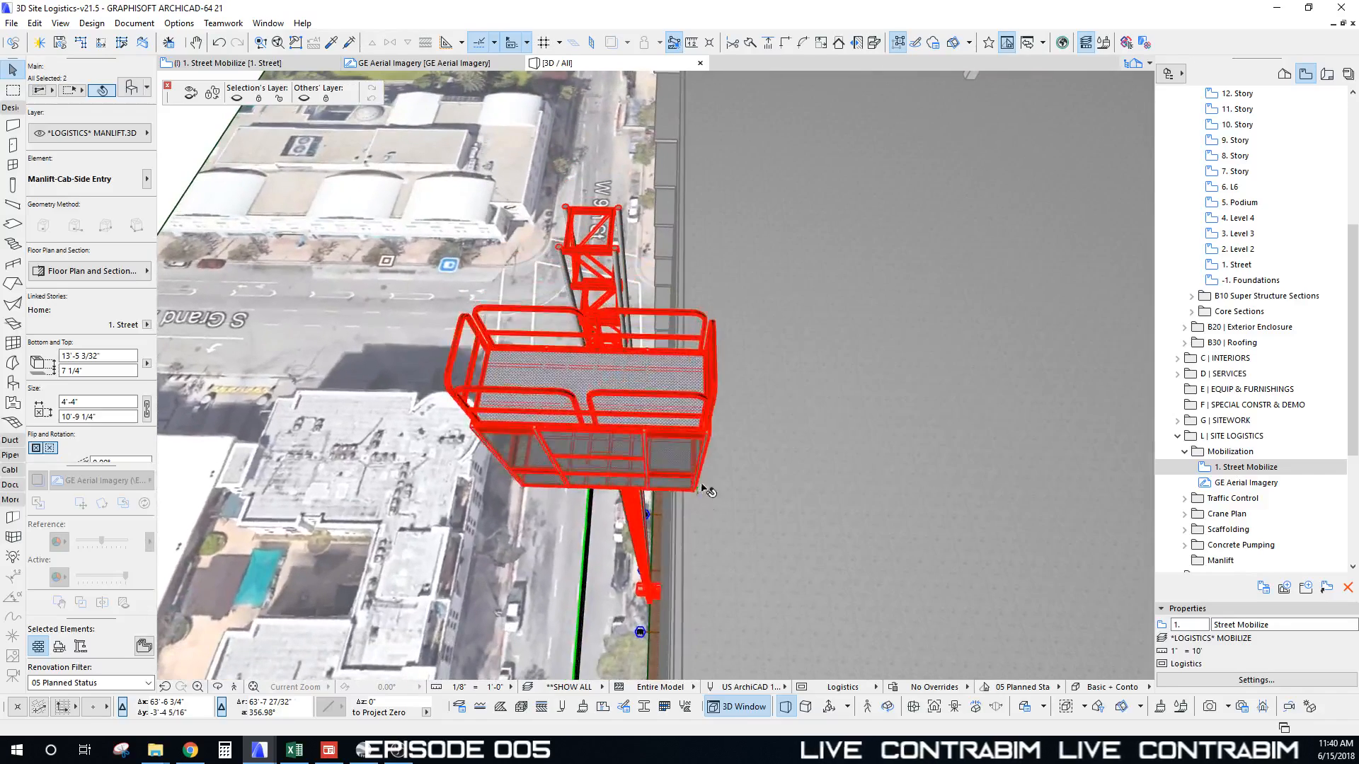
middle_click_drag(706, 487, 707, 504)
Step: Move the cab up to the roof deck, then lower it to mid-mast, top at 144'-5 5/16"
key("ctrl+d")
left_click(705, 503)
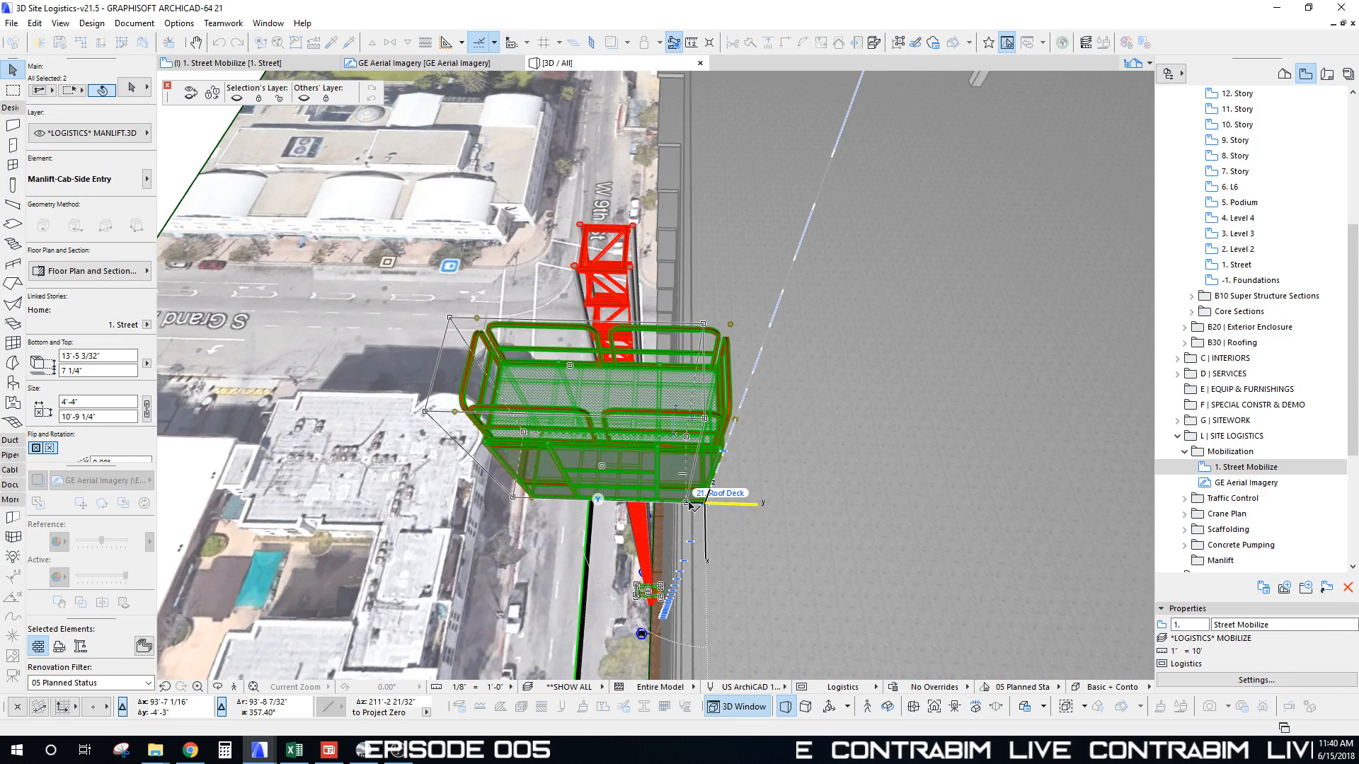
left_click(689, 503)
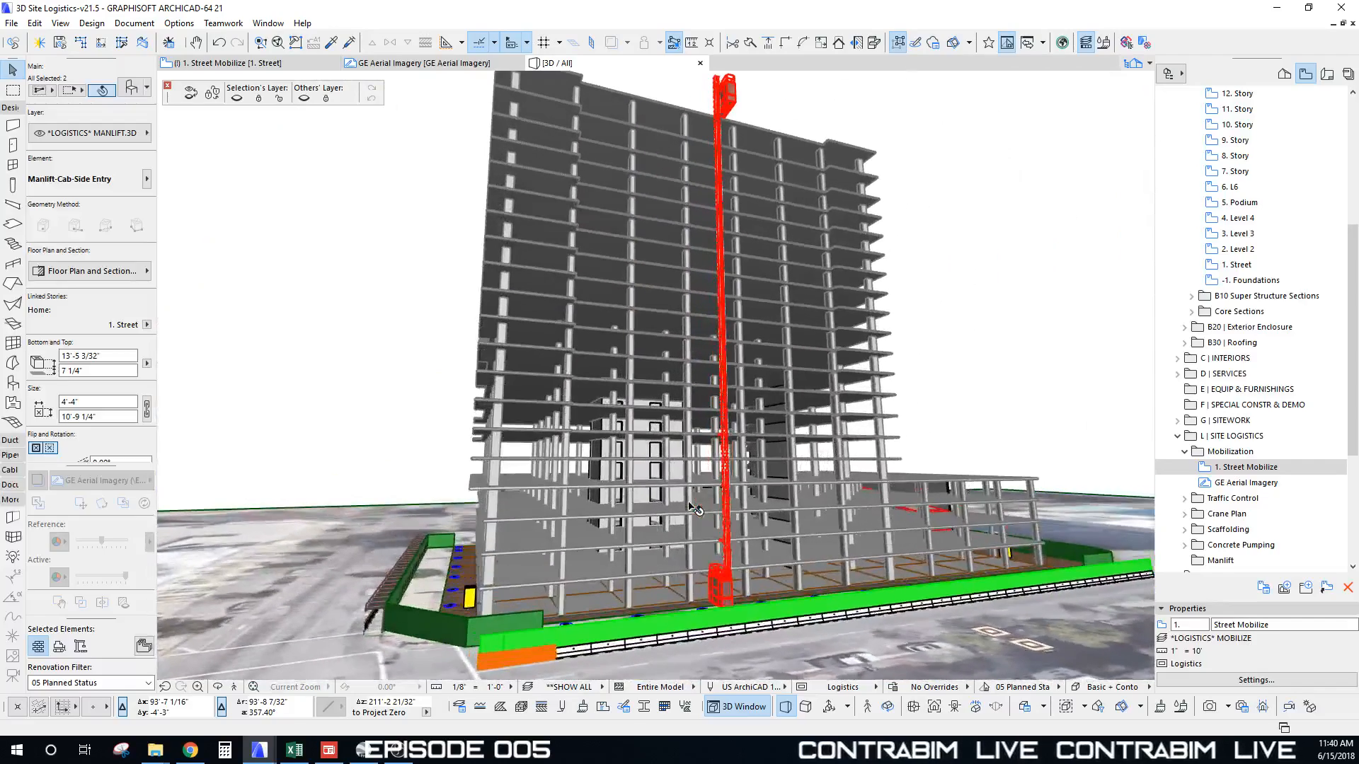
left_click(731, 105)
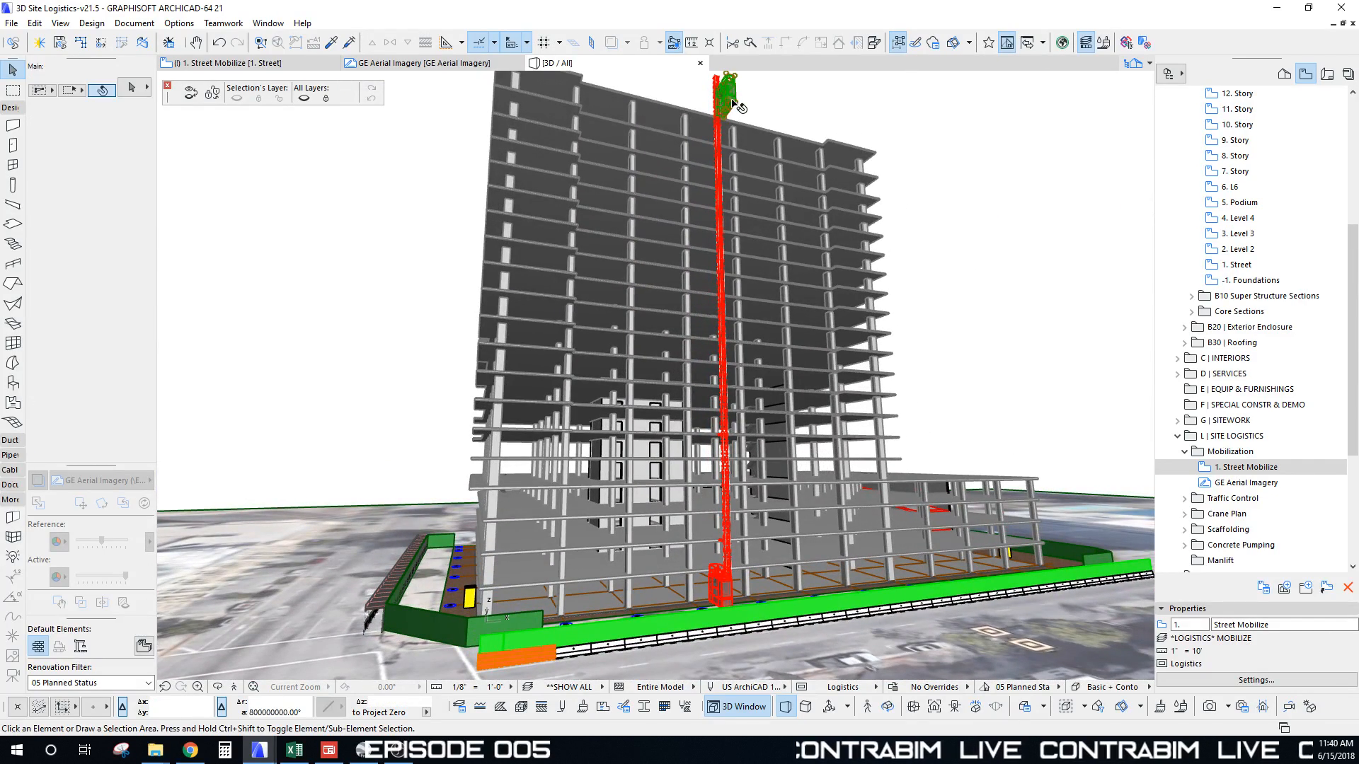
left_click_drag(732, 107, 810, 266)
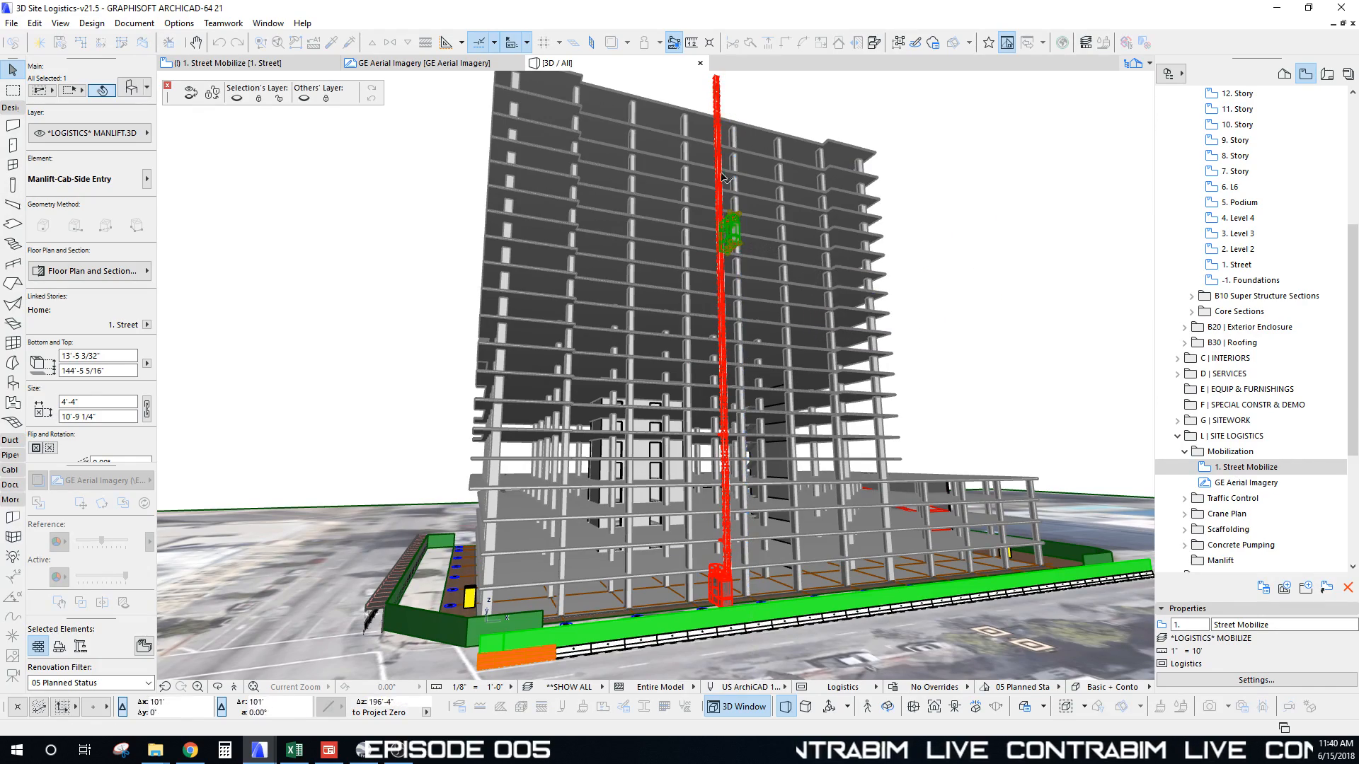
key("Escape")
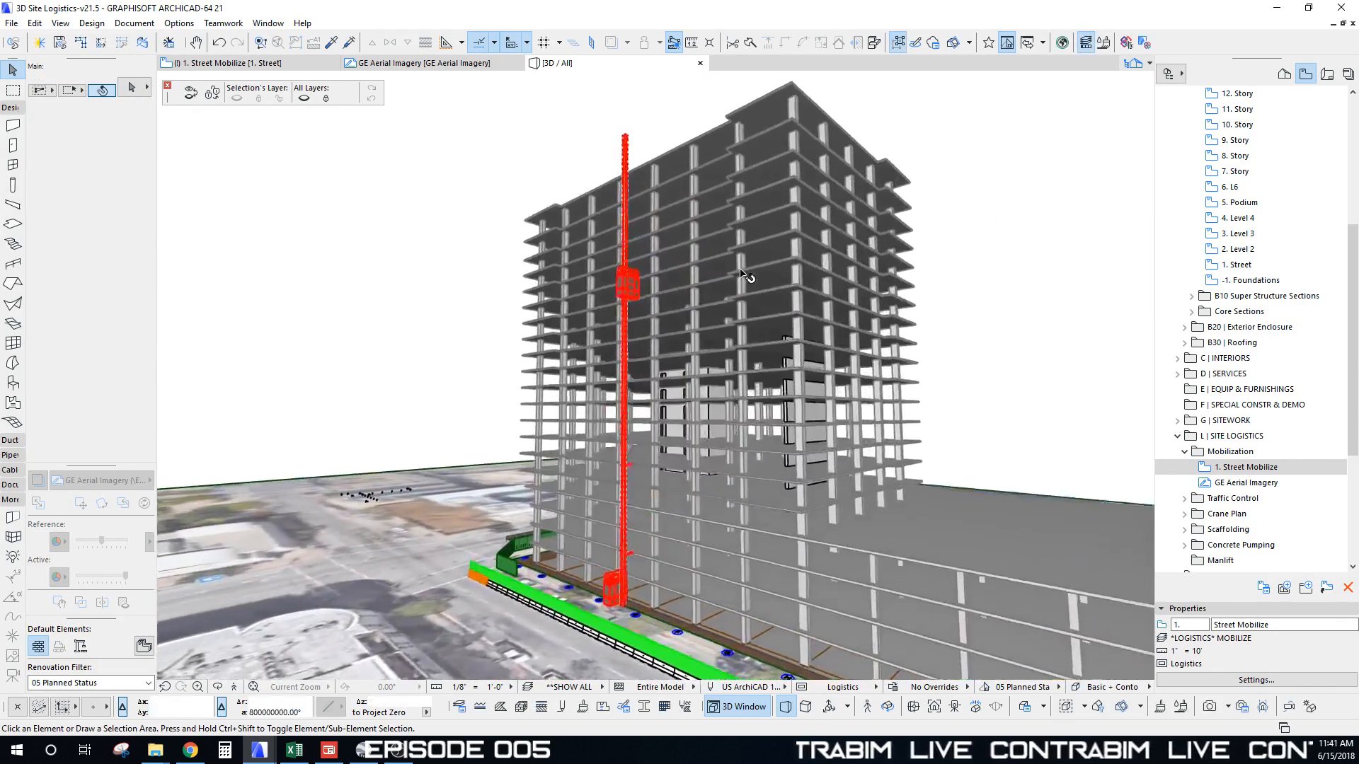
Step: Drag-copy the Manlift-Tie to the 12. Story, a higher floor and the Roof Deck
middle_click_drag(741, 270, 729, 411, "shift")
scroll(714, 304, "up", 3)
left_click(727, 389)
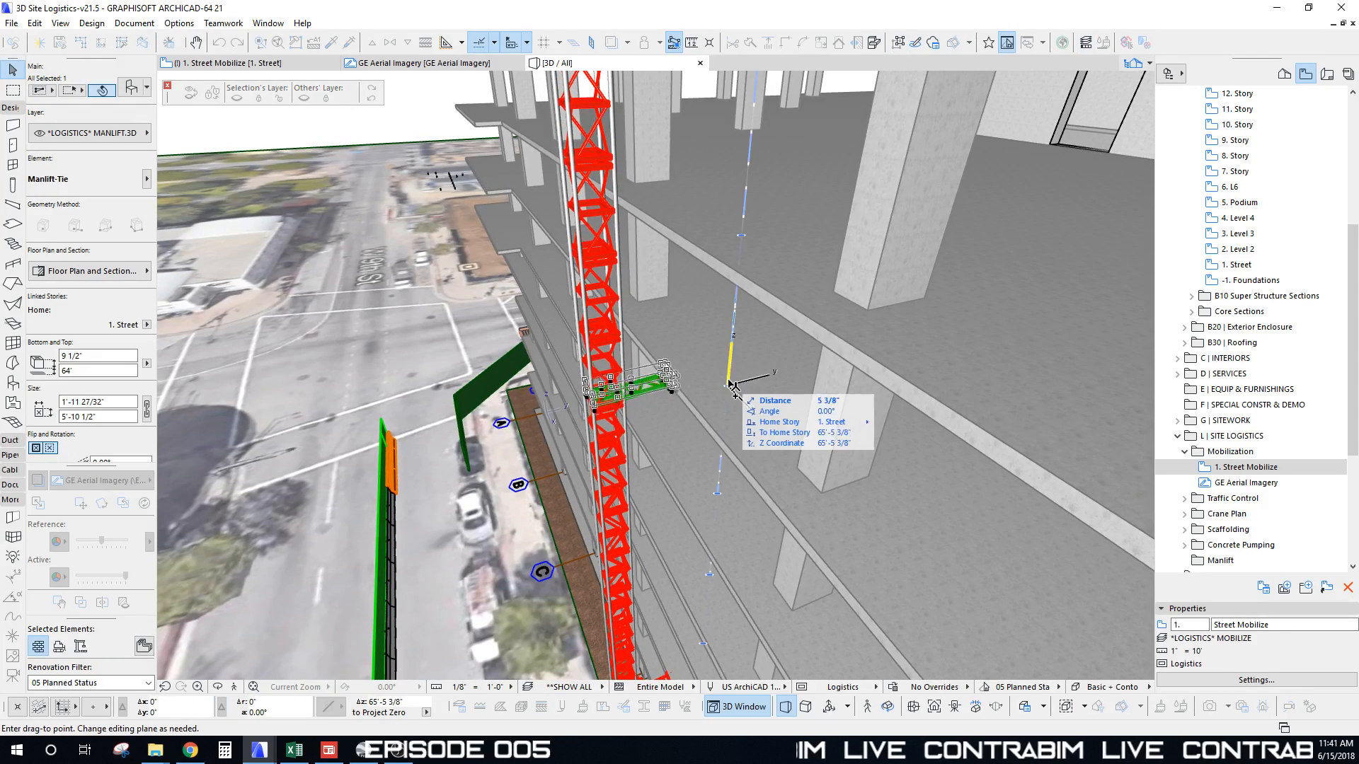
scroll(735, 380, "down", 5)
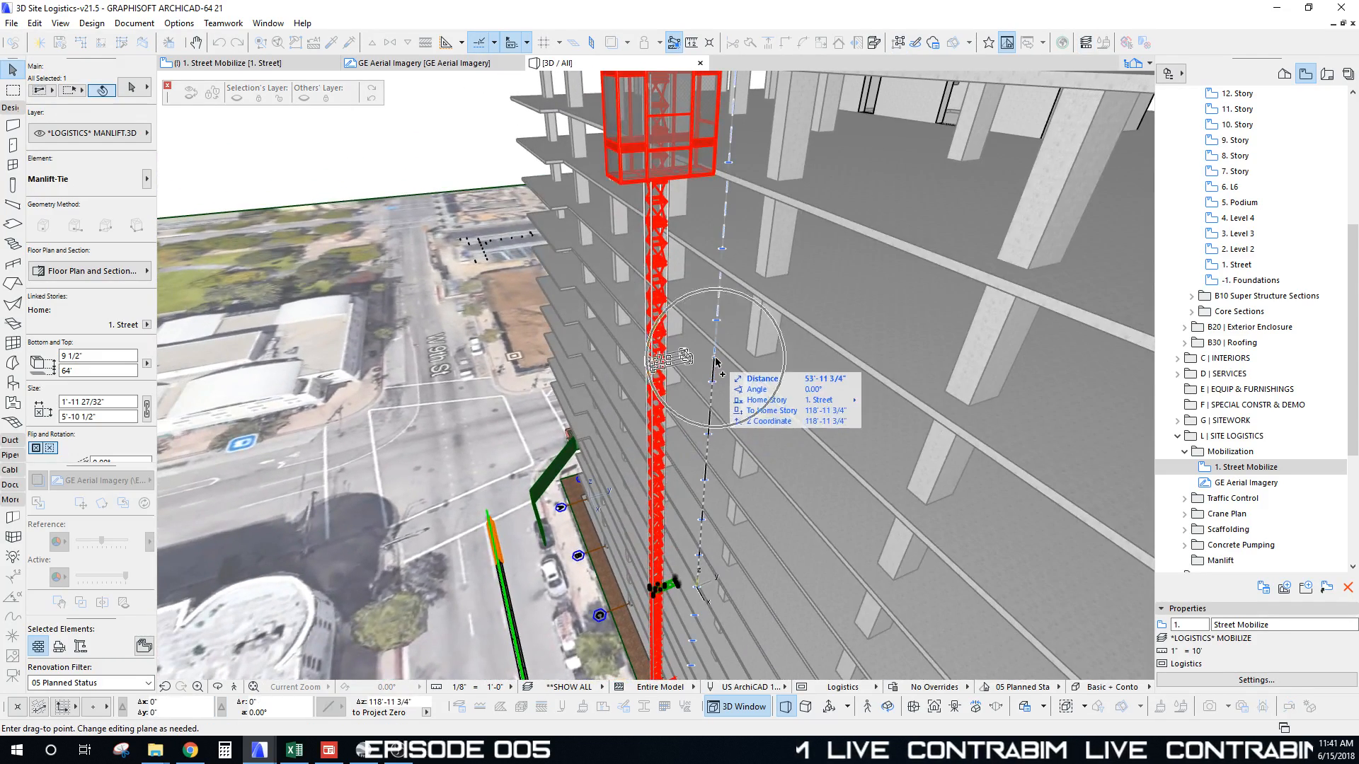
left_click(713, 382)
key("ctrl+shift+d")
left_click(712, 382)
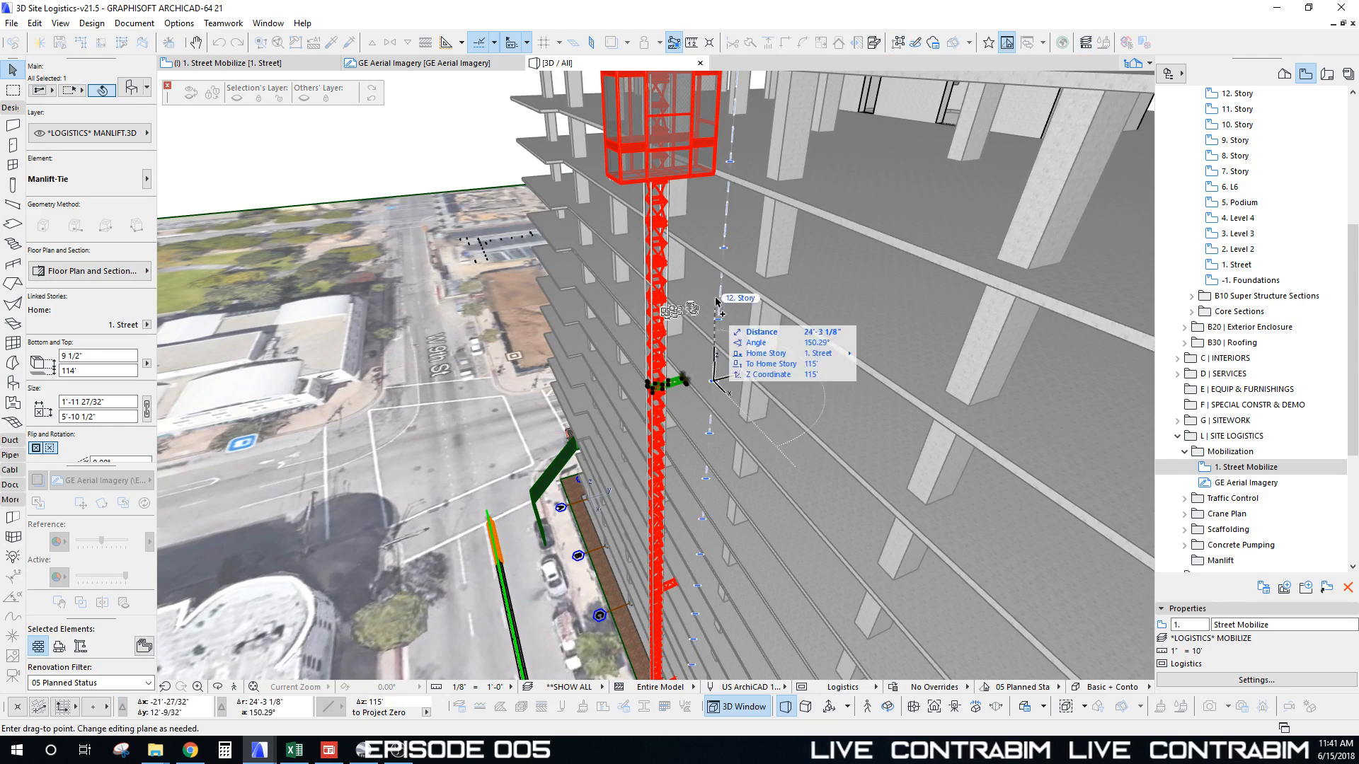
middle_click_drag(719, 304, 713, 403)
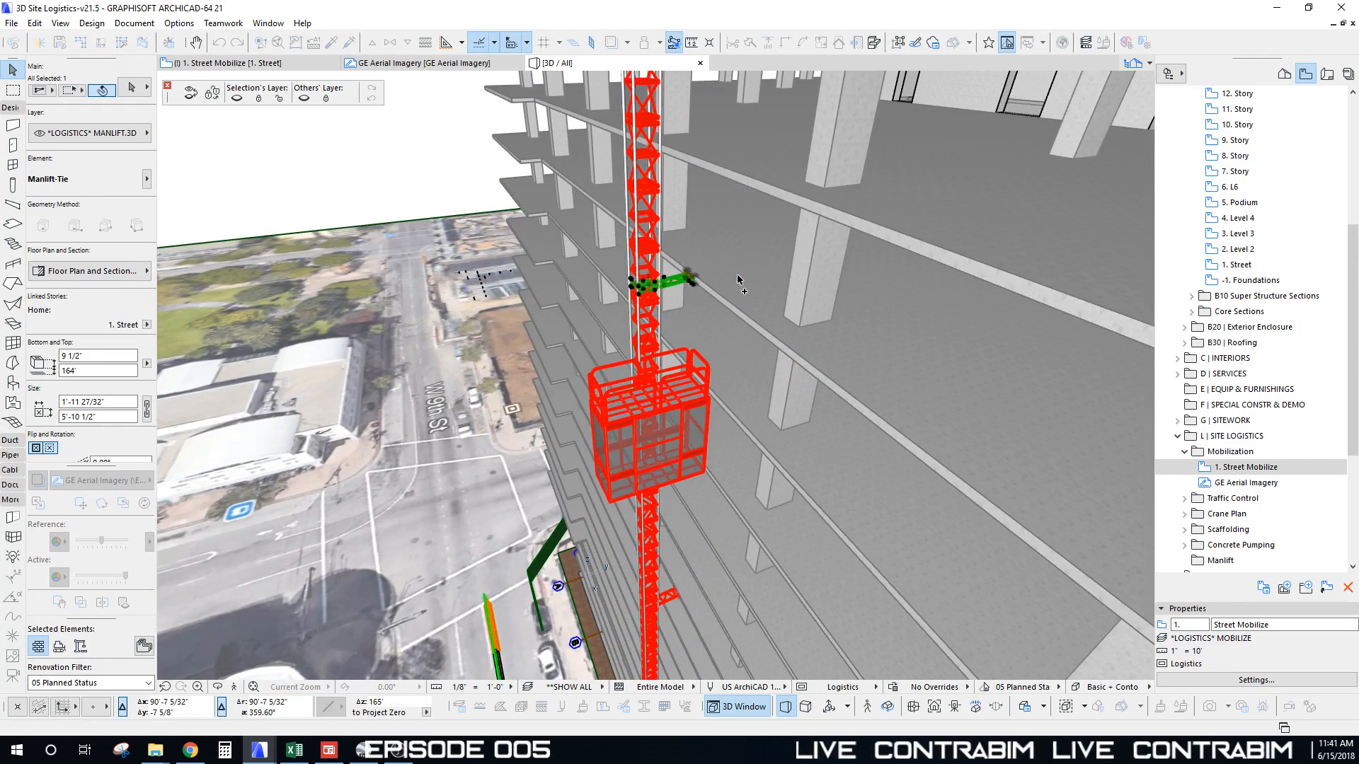
left_click(738, 280)
scroll(721, 304, "down", 3)
key("ctrl+shift+d")
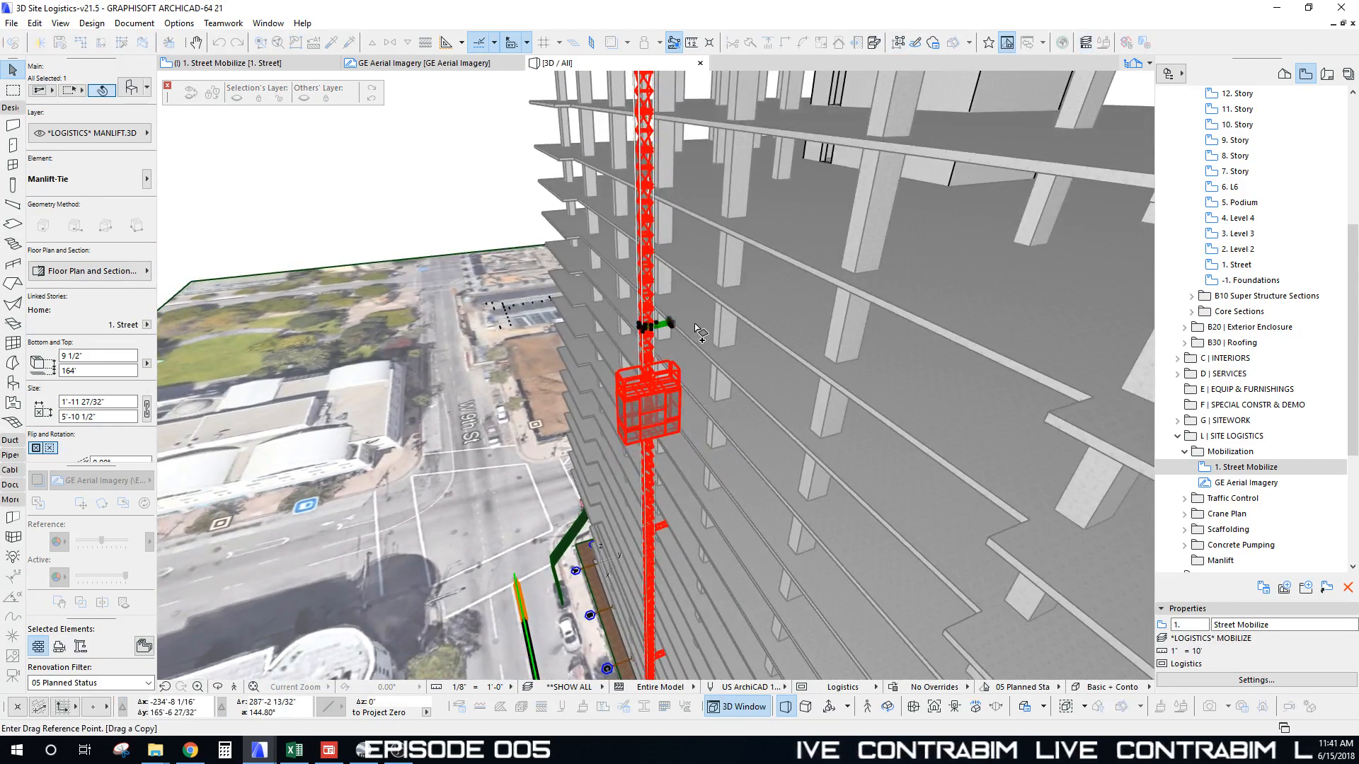
left_click(697, 328)
middle_click_drag(700, 254, 733, 249)
left_click(729, 271)
key("Escape")
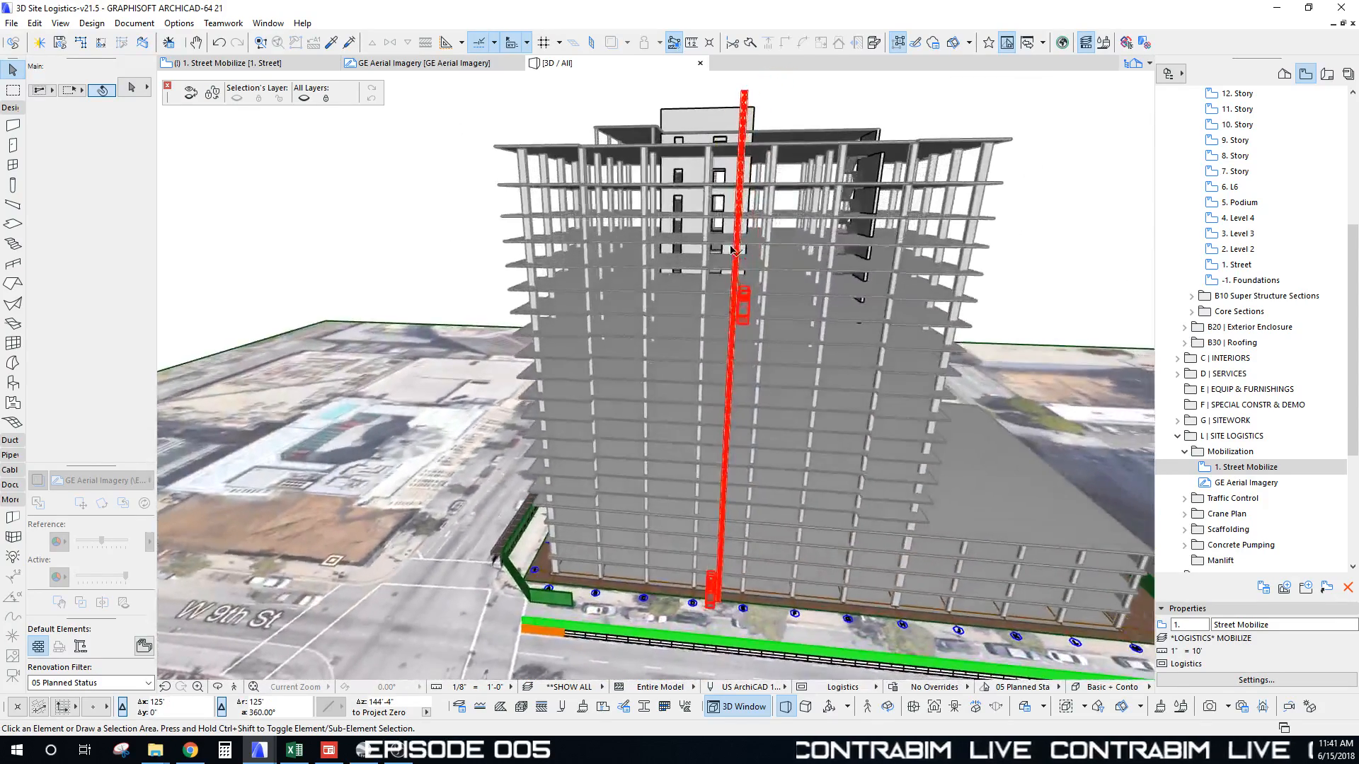
Step: Switch to the 1. Street Mobilize plan and select the red manlift assembly between grids D and E
key("F2")
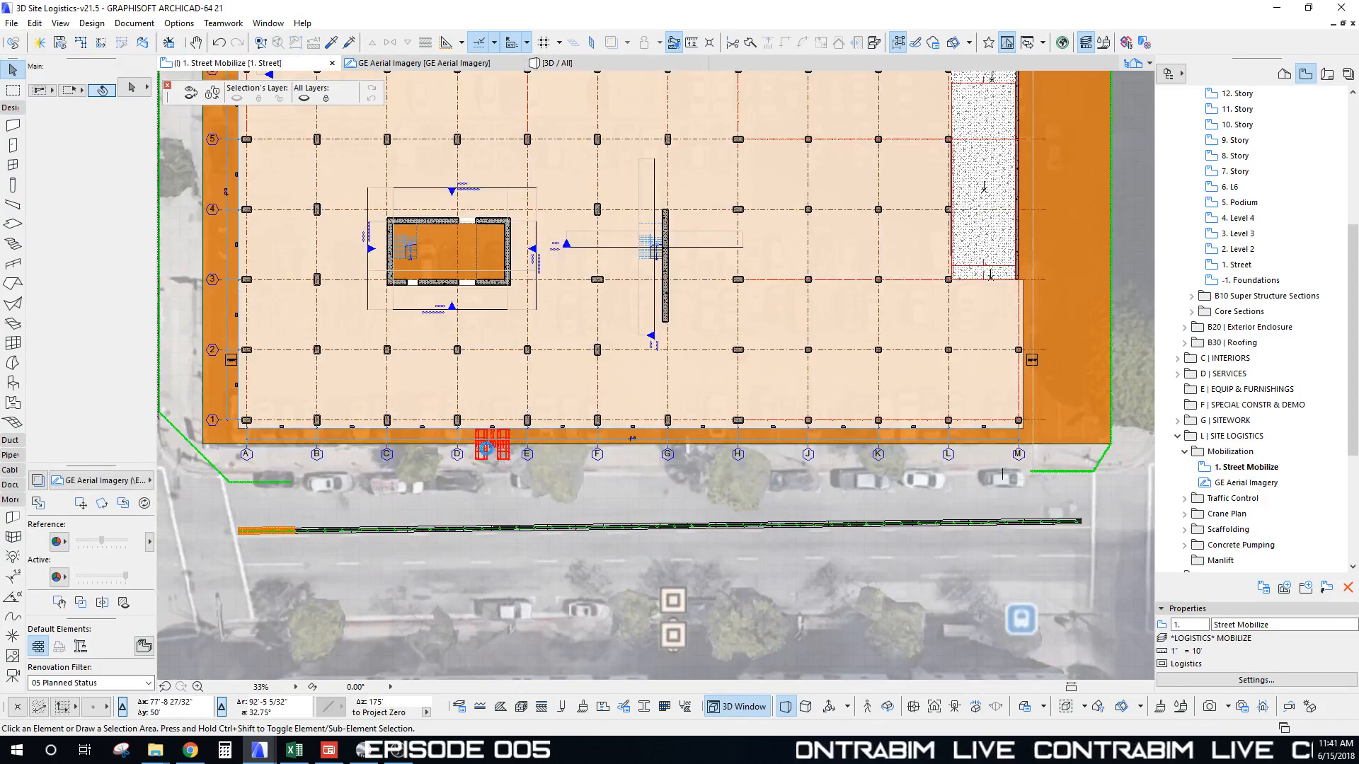
scroll(488, 442, "up", 6)
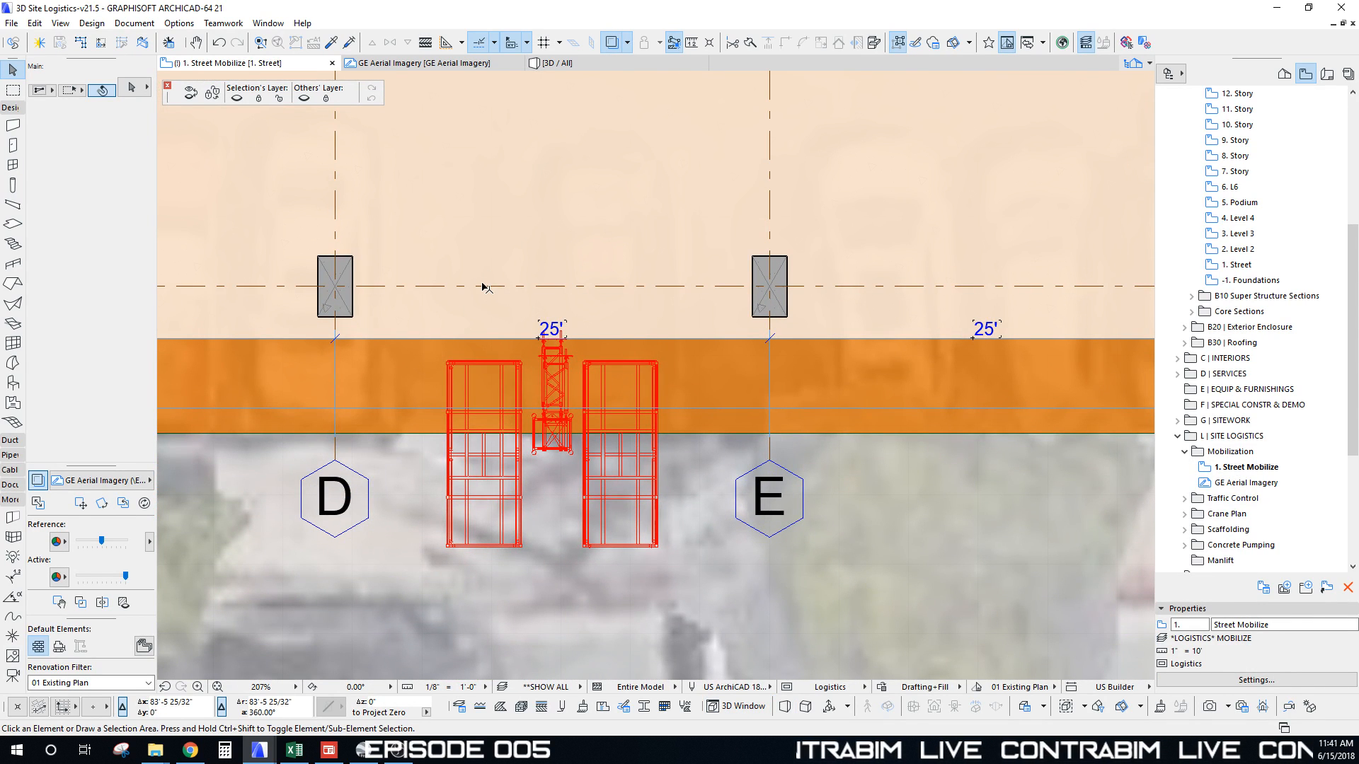
scroll(520, 401, "up", 4)
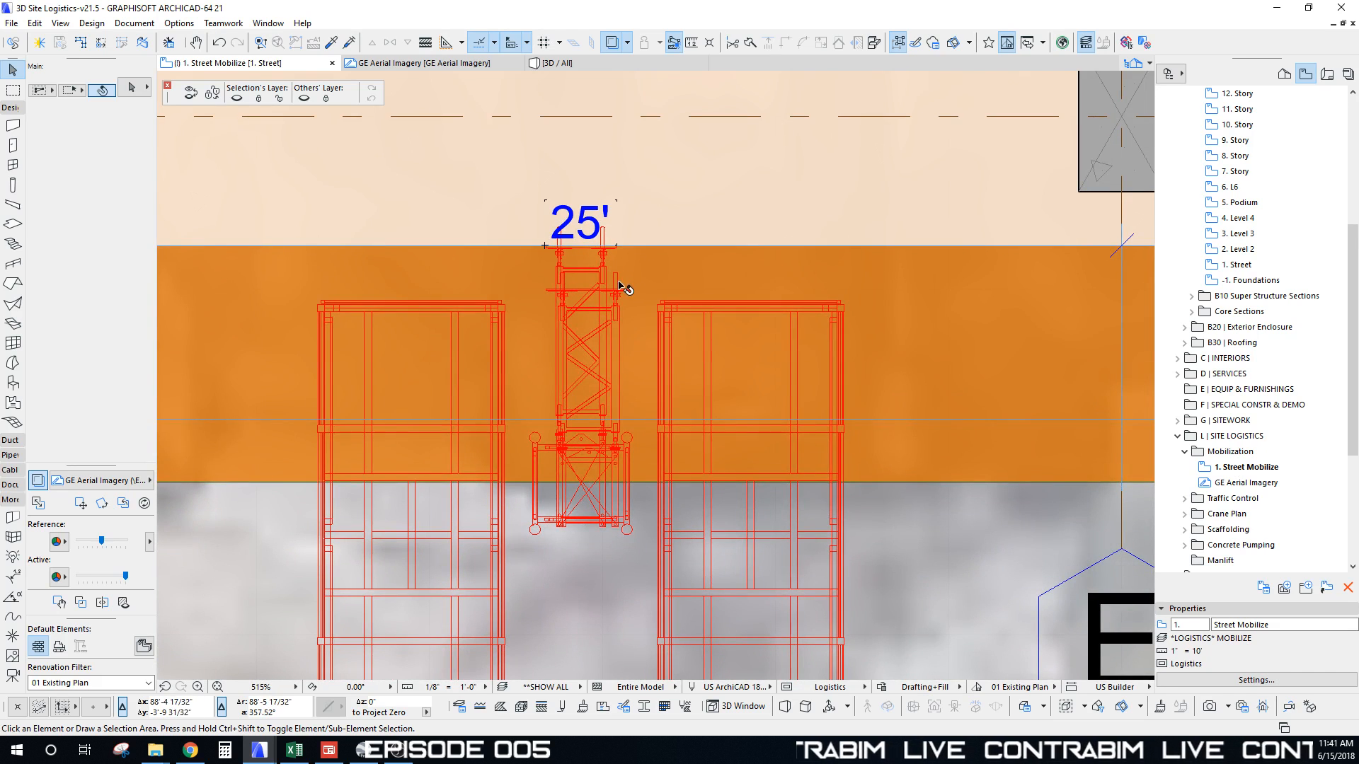
left_click(645, 553)
key("Escape")
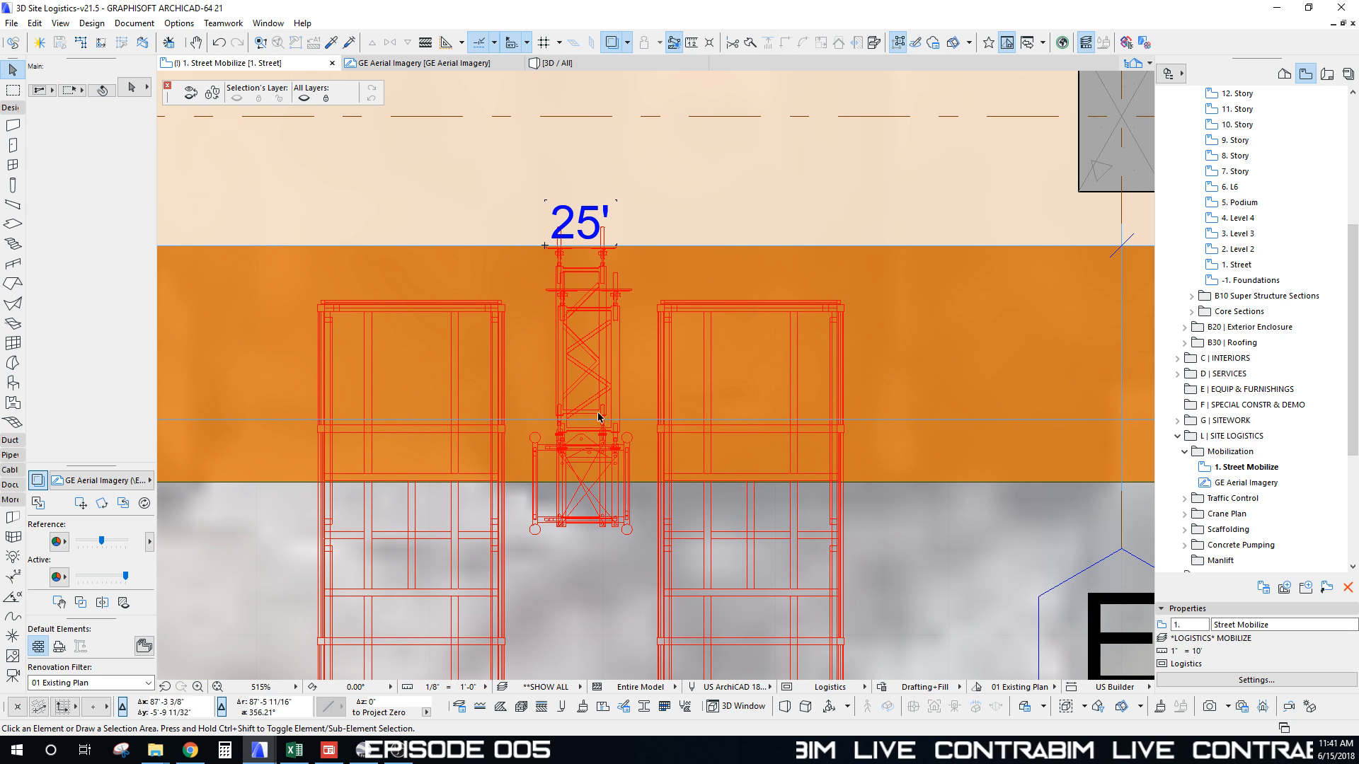
left_click(648, 563)
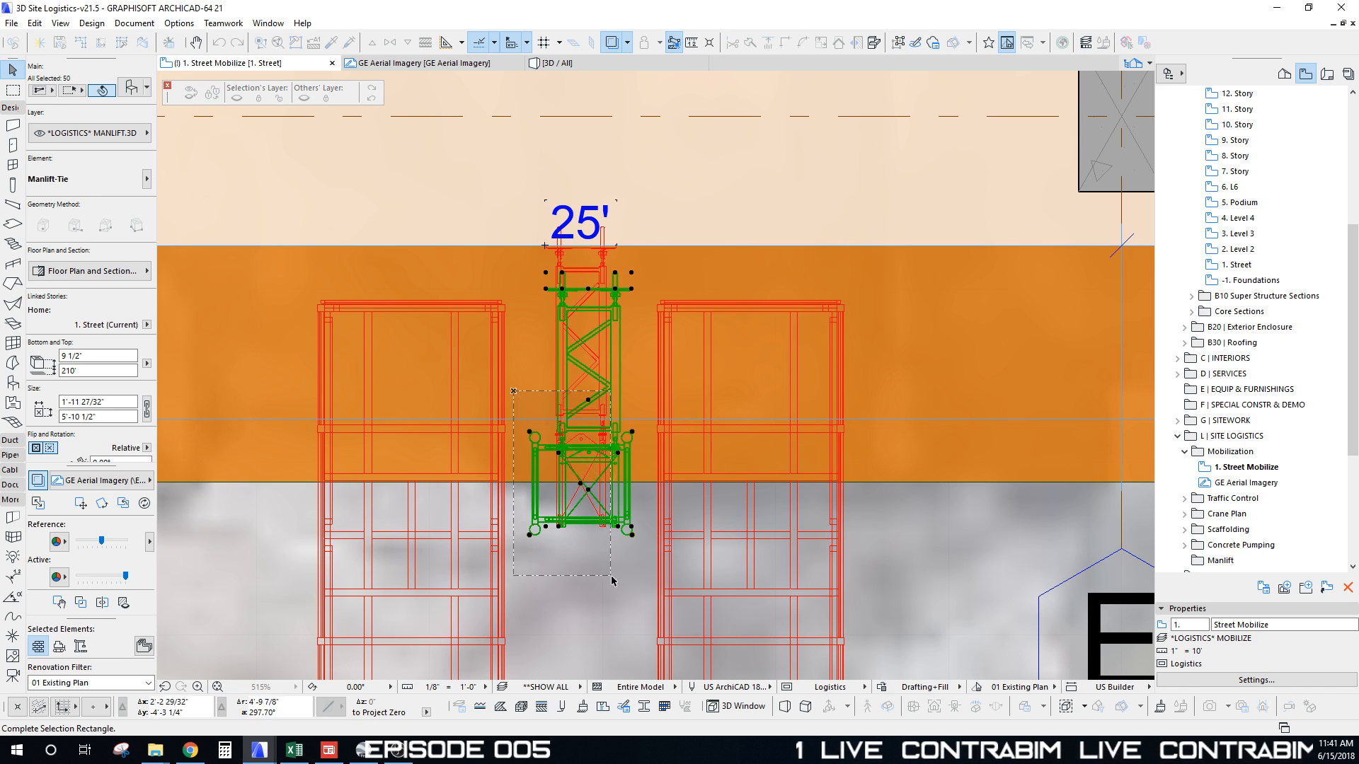
Step: Narrow the selection and recentre the Street Mobilize plan around the hoist and building
left_click(647, 564)
scroll(585, 552, "up", 3)
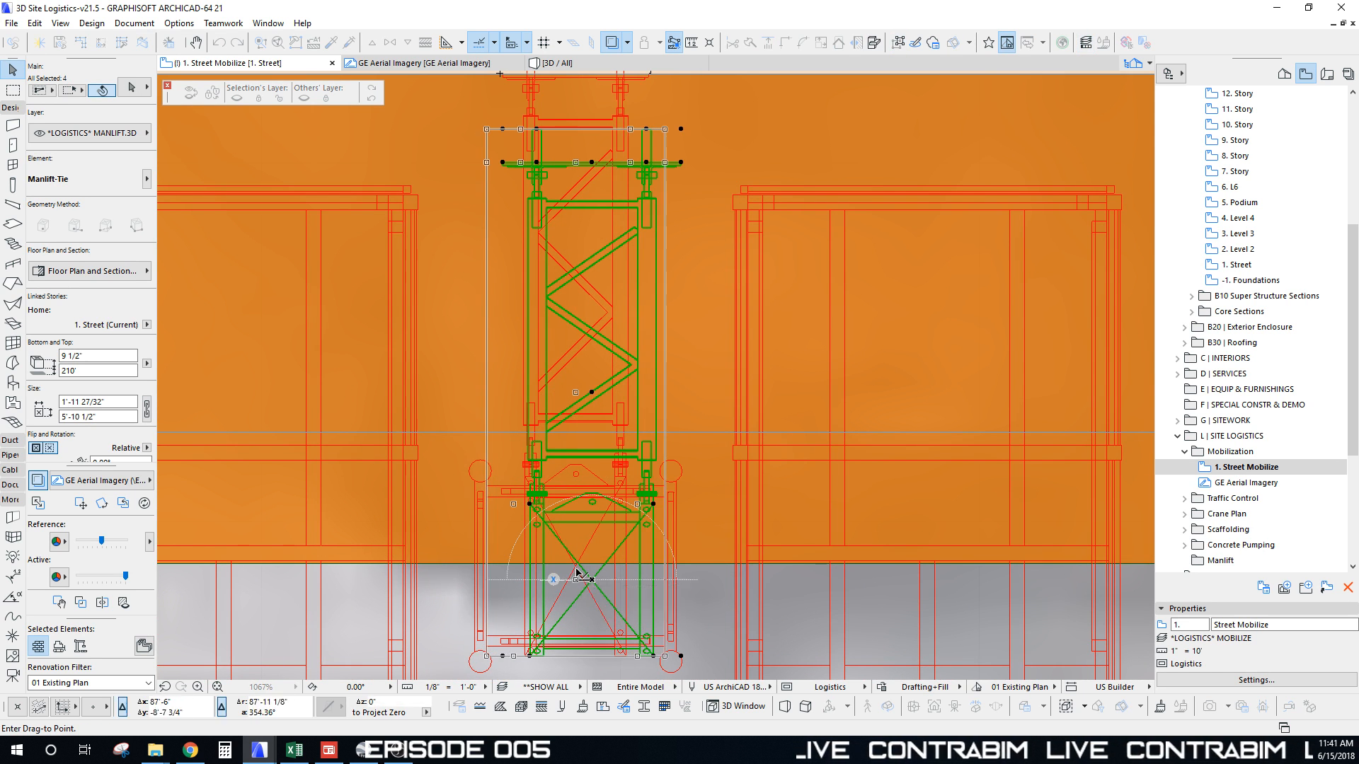
scroll(575, 570, "down", 2)
scroll(574, 571, "down", 2)
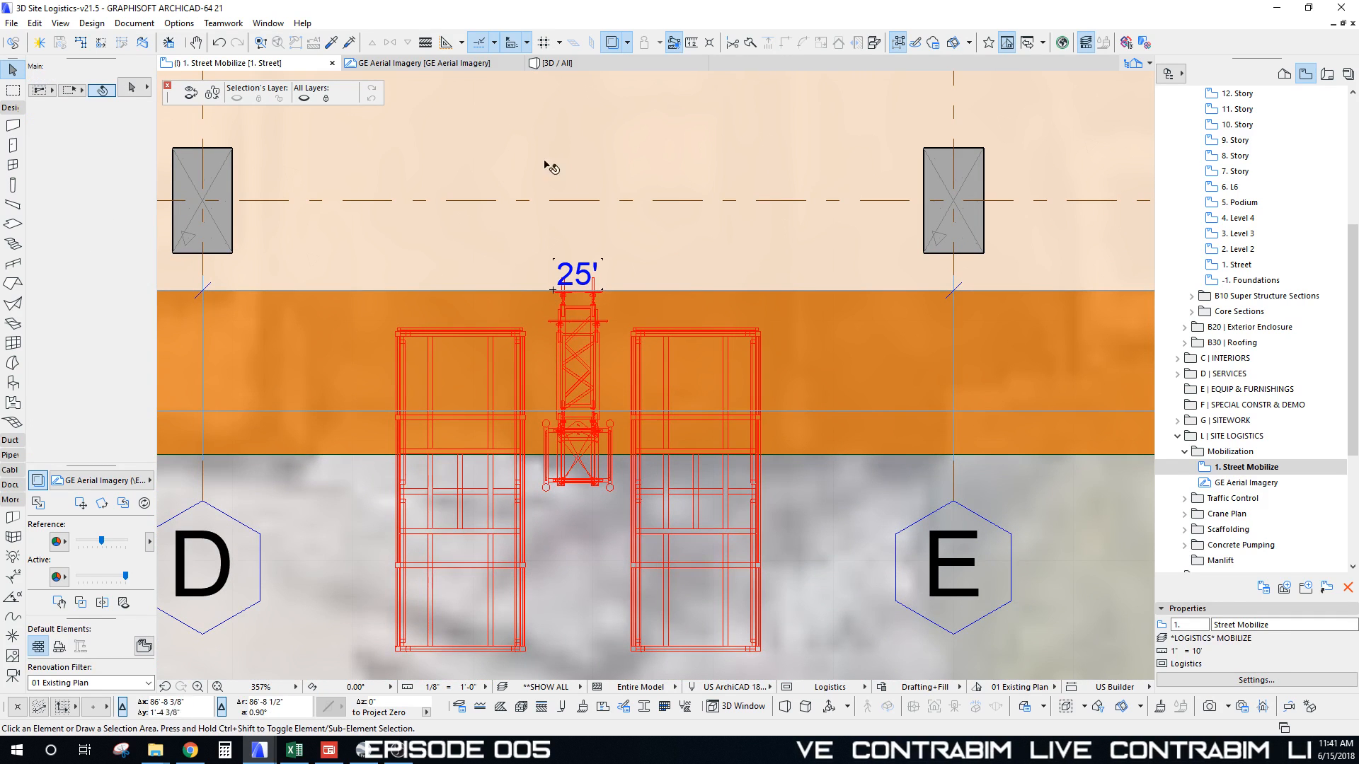
scroll(550, 314, "down", 2)
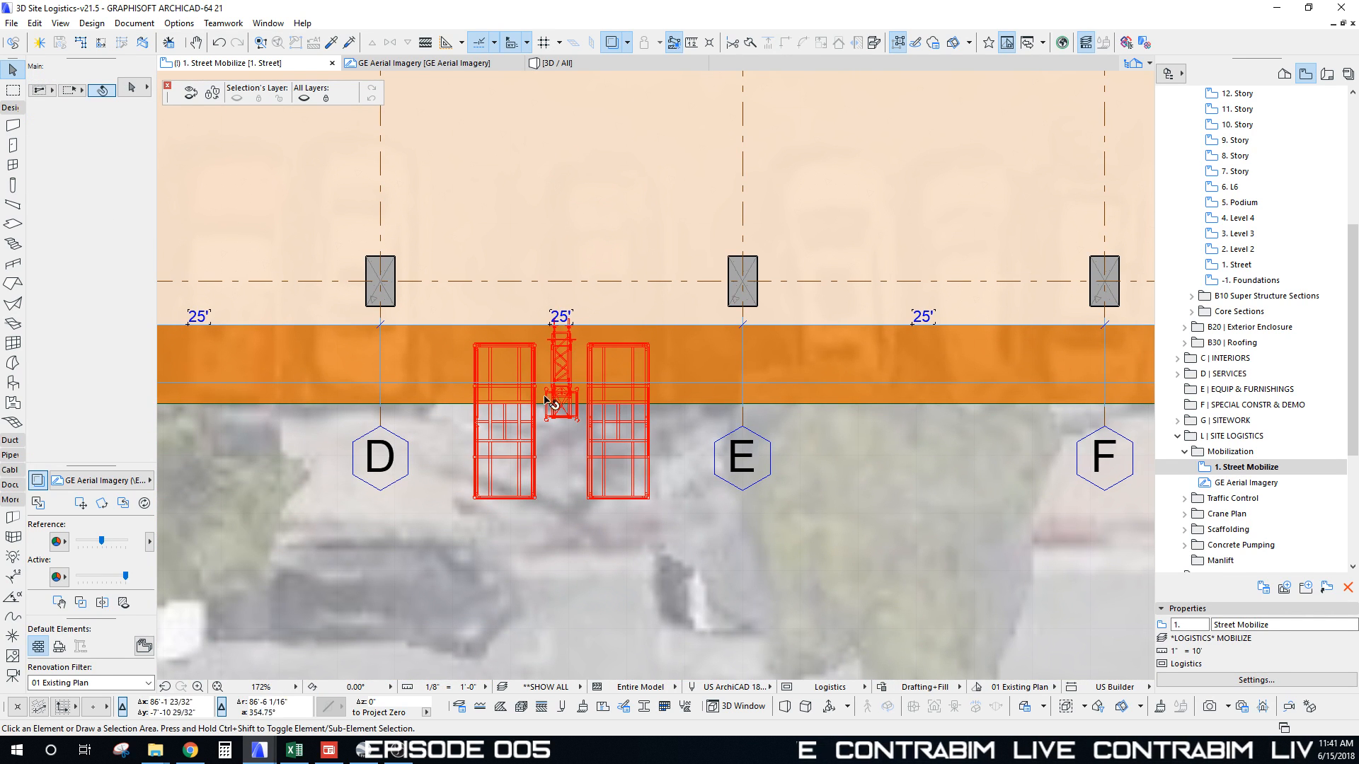
middle_click_drag(532, 309, 538, 341)
scroll(557, 248, "down", 2)
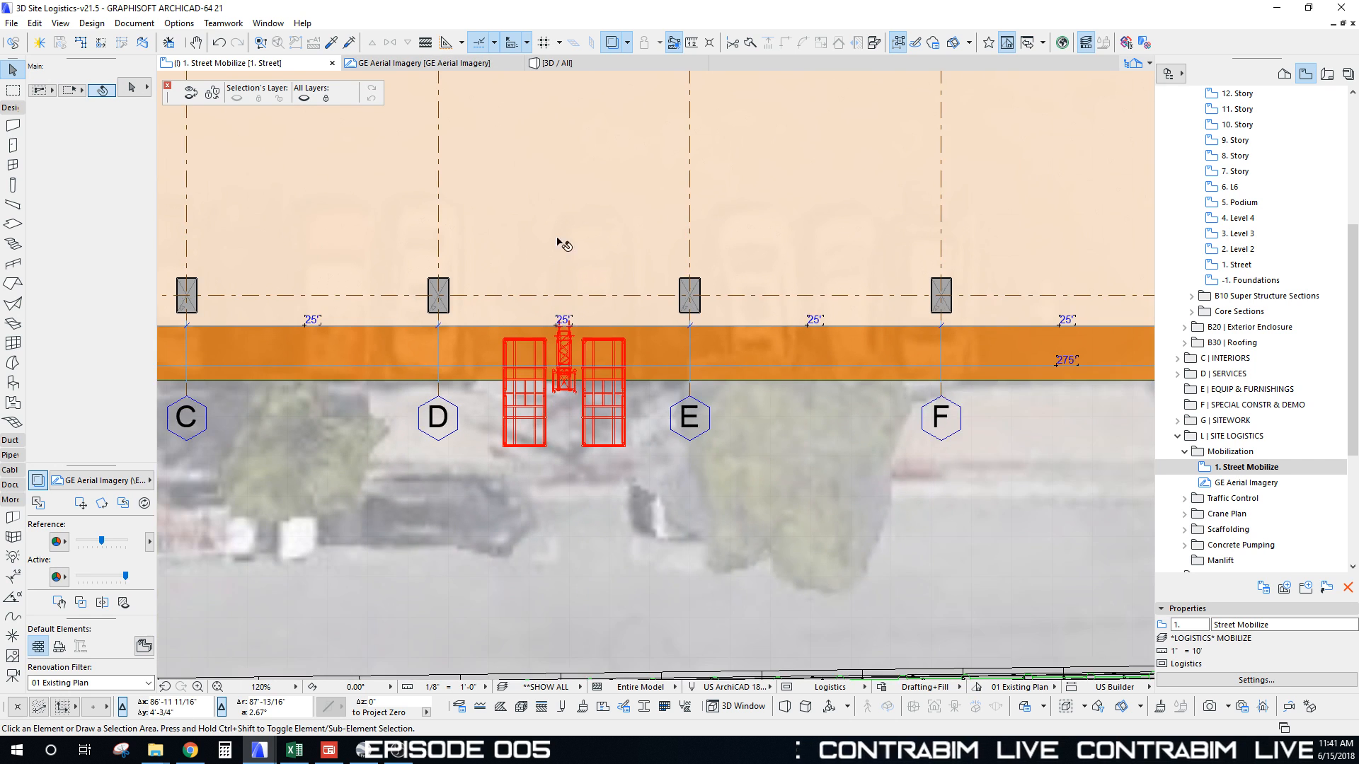
mouse_move(557, 242)
middle_mouse_down()
mouse_move(554, 394)
mouse_move(564, 263)
middle_mouse_up()
scroll(564, 415, "down", 3)
middle_click_drag(514, 213, 514, 332)
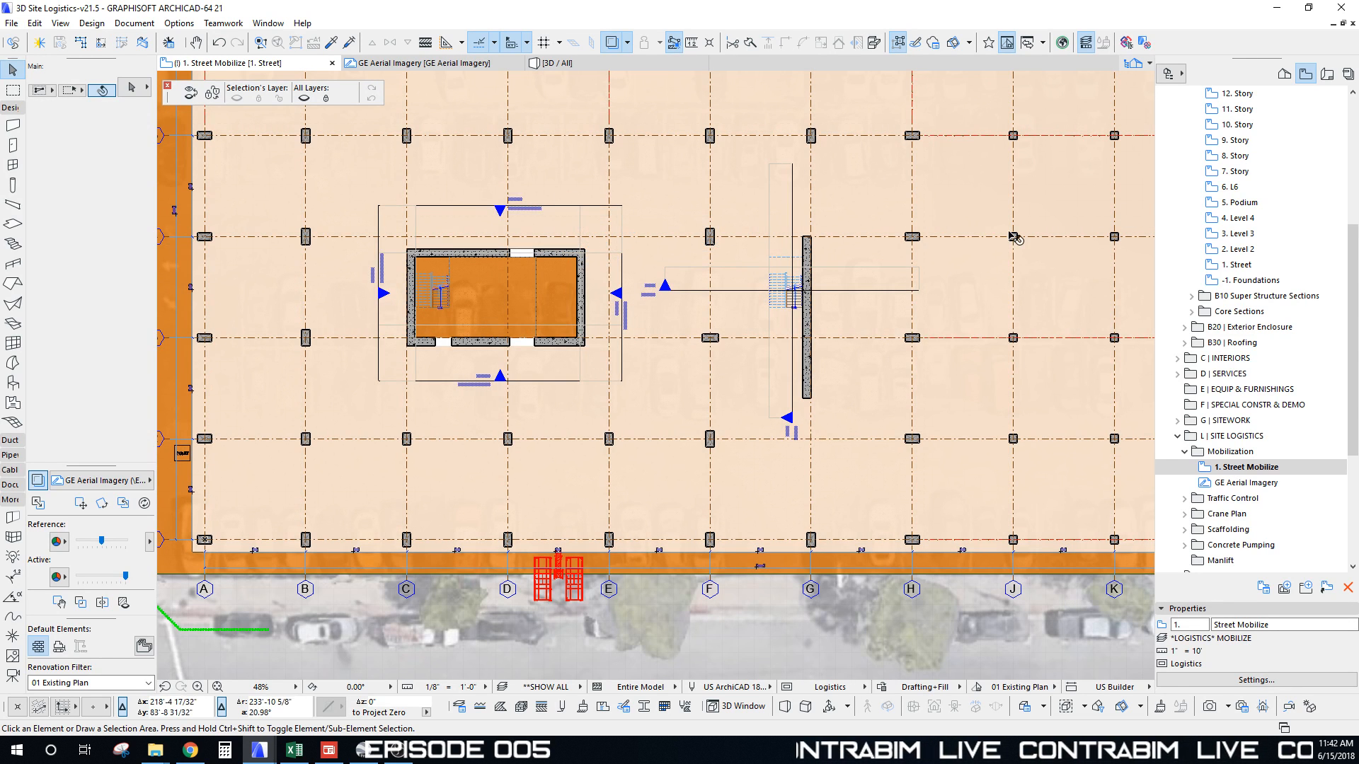
middle_click_drag(607, 403, 621, 338)
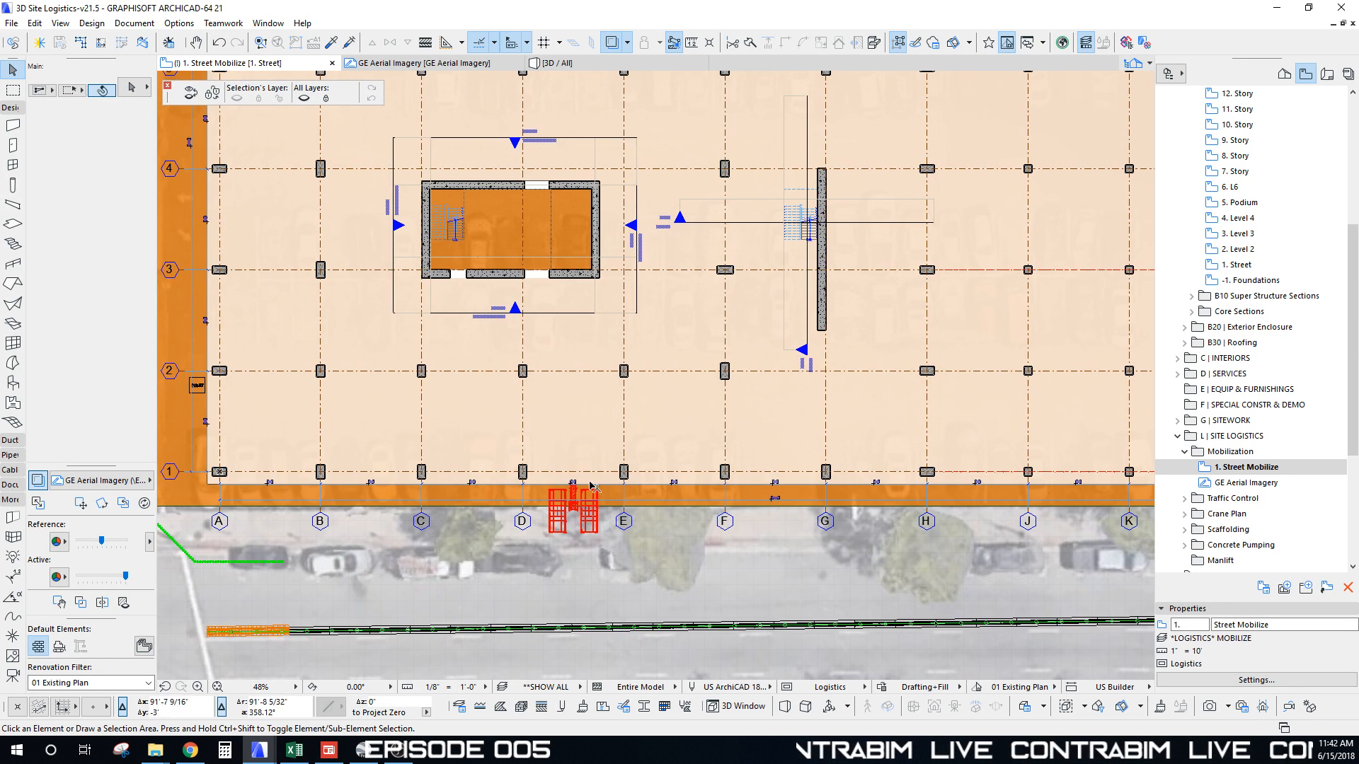
scroll(590, 486, "up", 8)
Step: Marquee-select the hoist and both scaffold frames and start a copy from grid D
left_click_drag(408, 238, 752, 540)
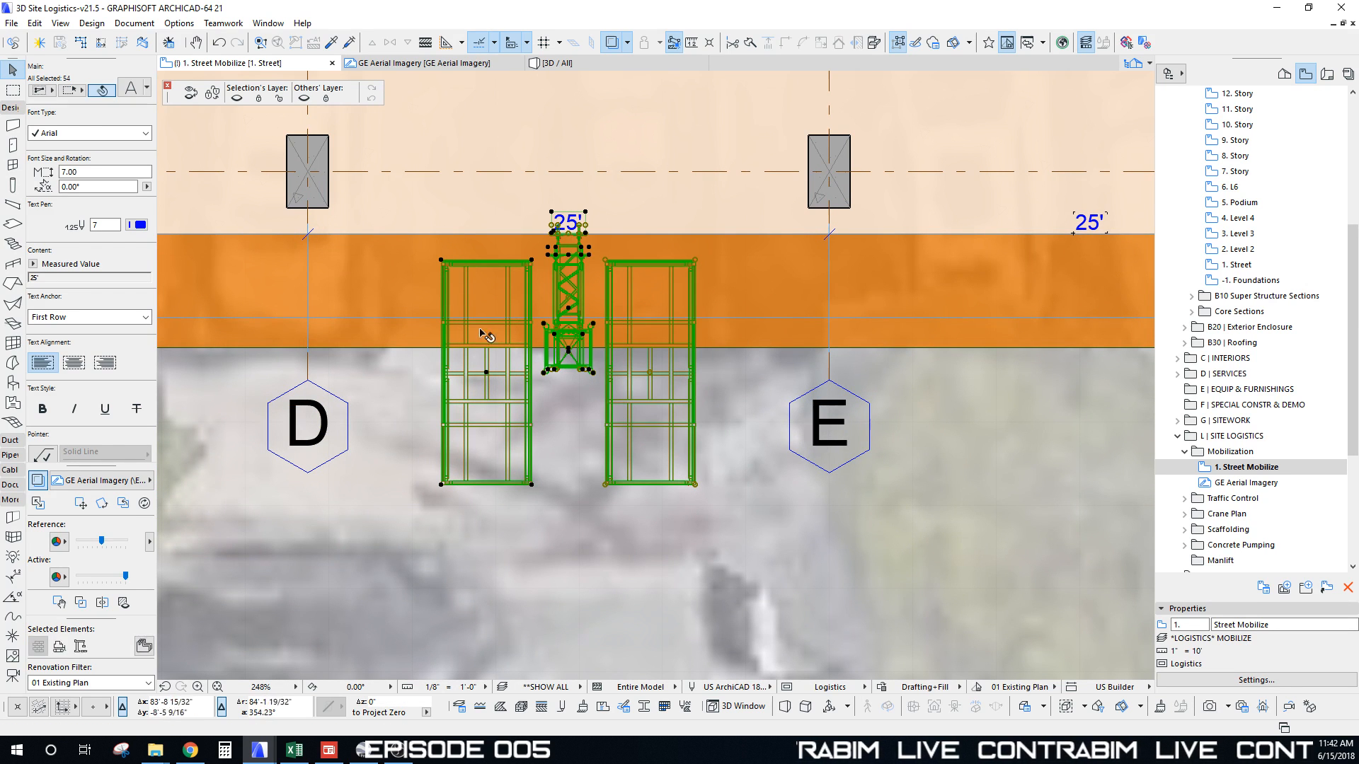
scroll(377, 363, "down", 10)
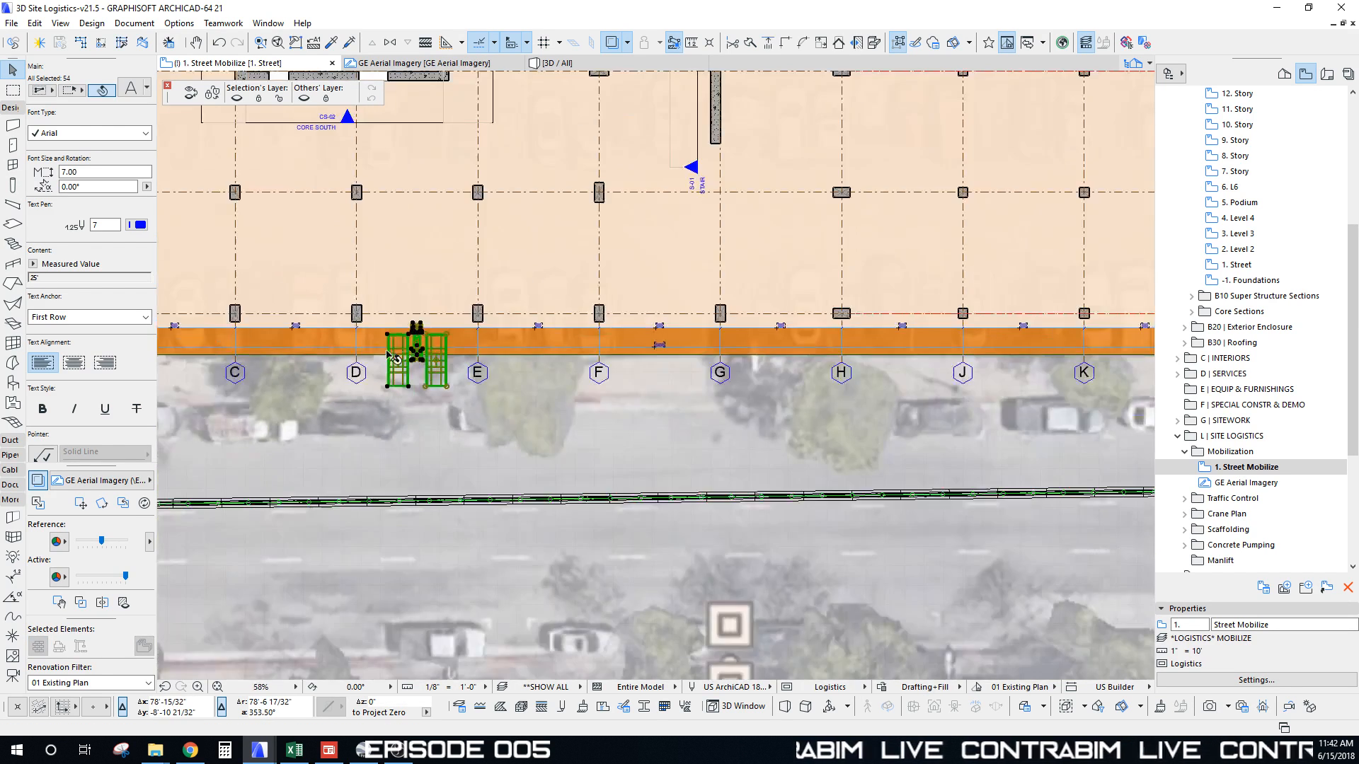
scroll(409, 387, "up", 6)
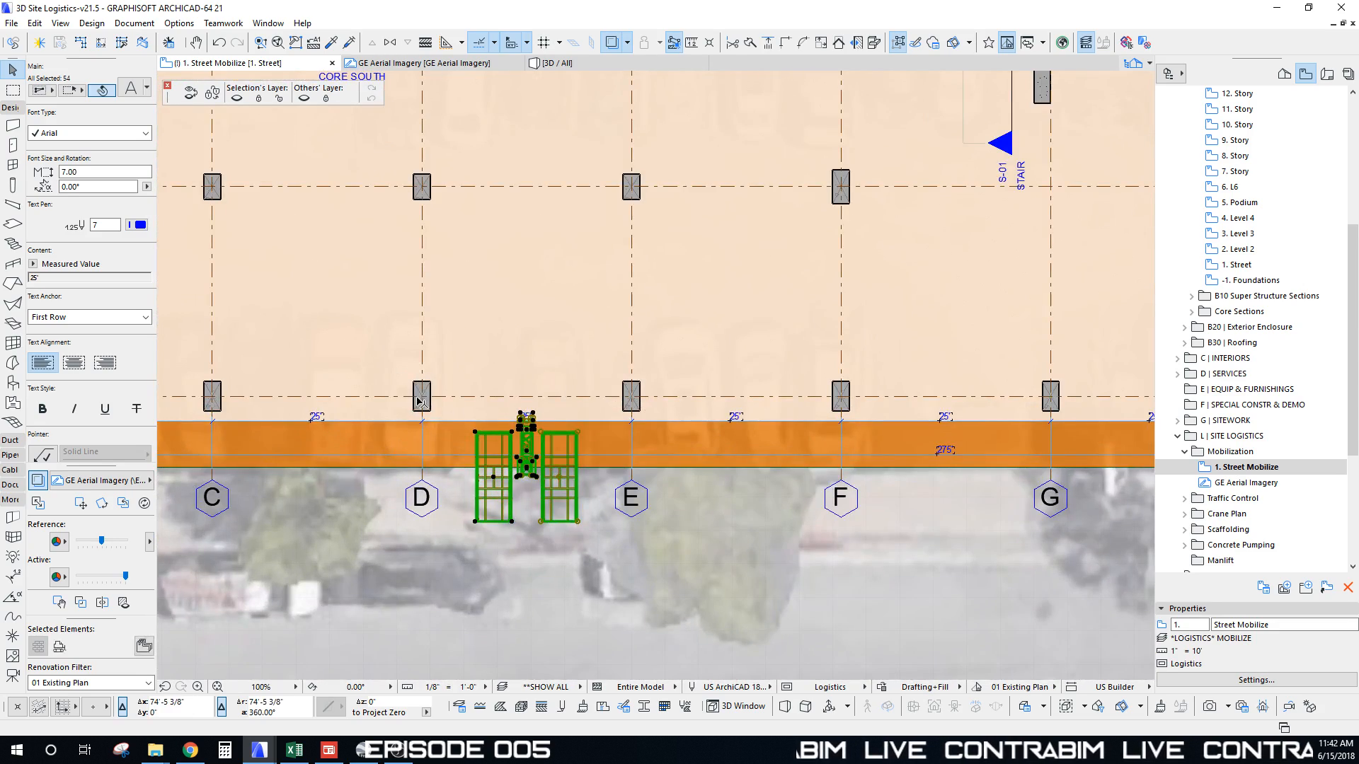
left_click(421, 402)
scroll(460, 375, "down", 6)
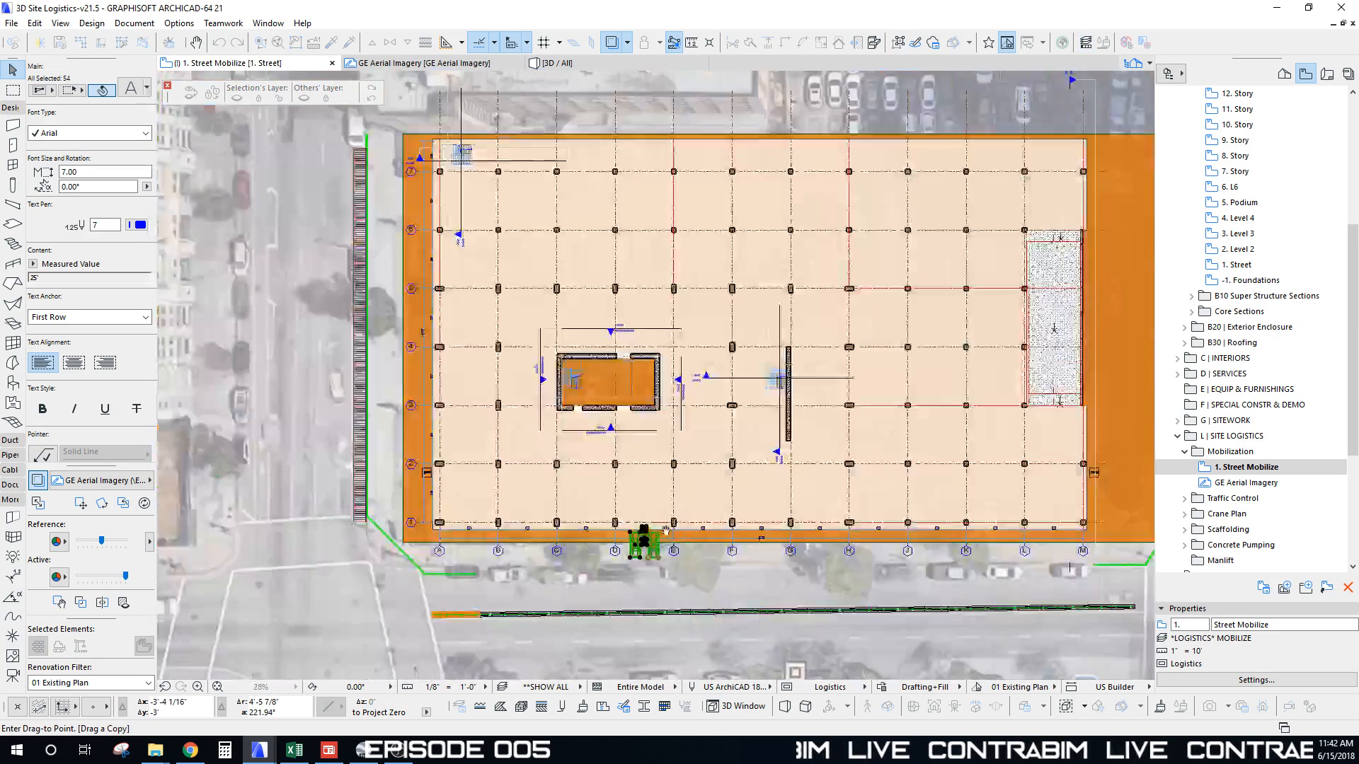
Step: Place the assembly copy near grid 4 and rotate it 90° about the column along the left edge
scroll(512, 400, "up", 9)
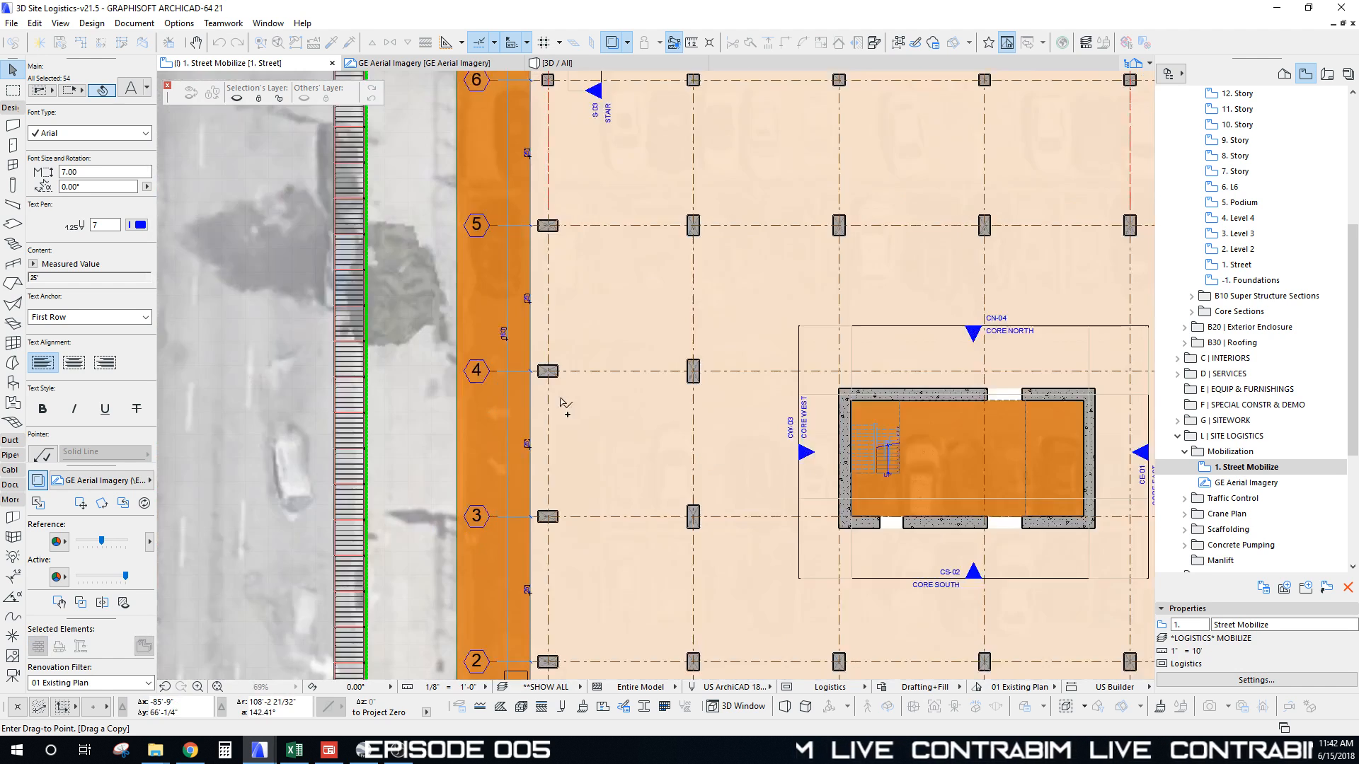
left_click(522, 337)
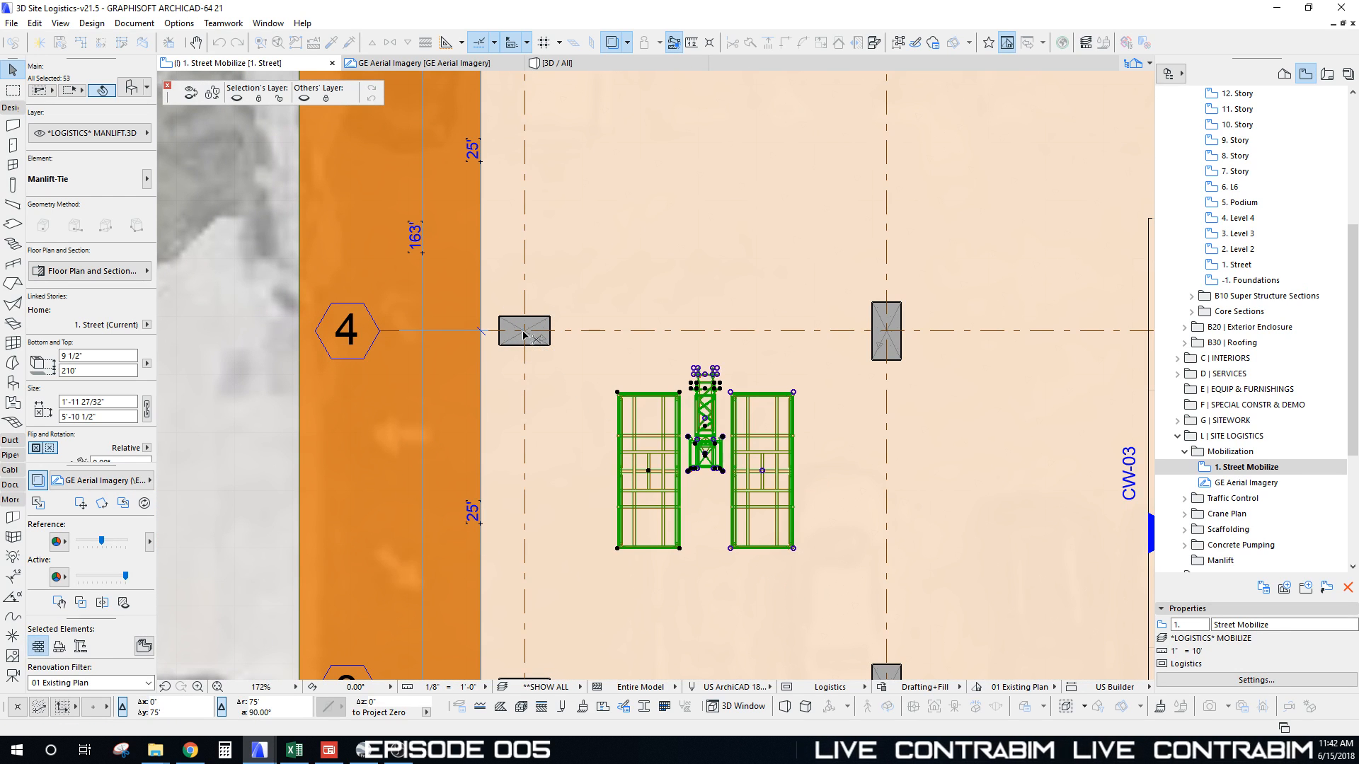
key("ctrl+e")
left_click(524, 331)
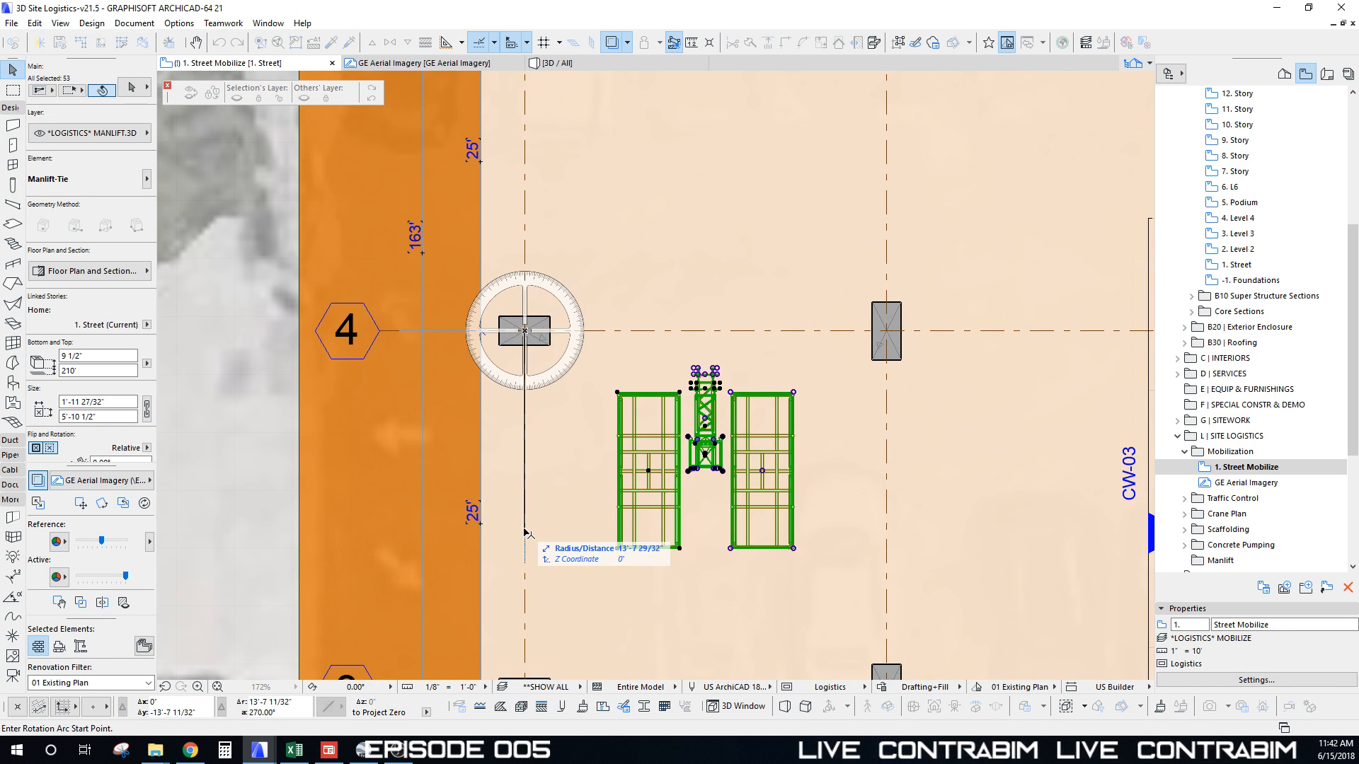
left_click(455, 354)
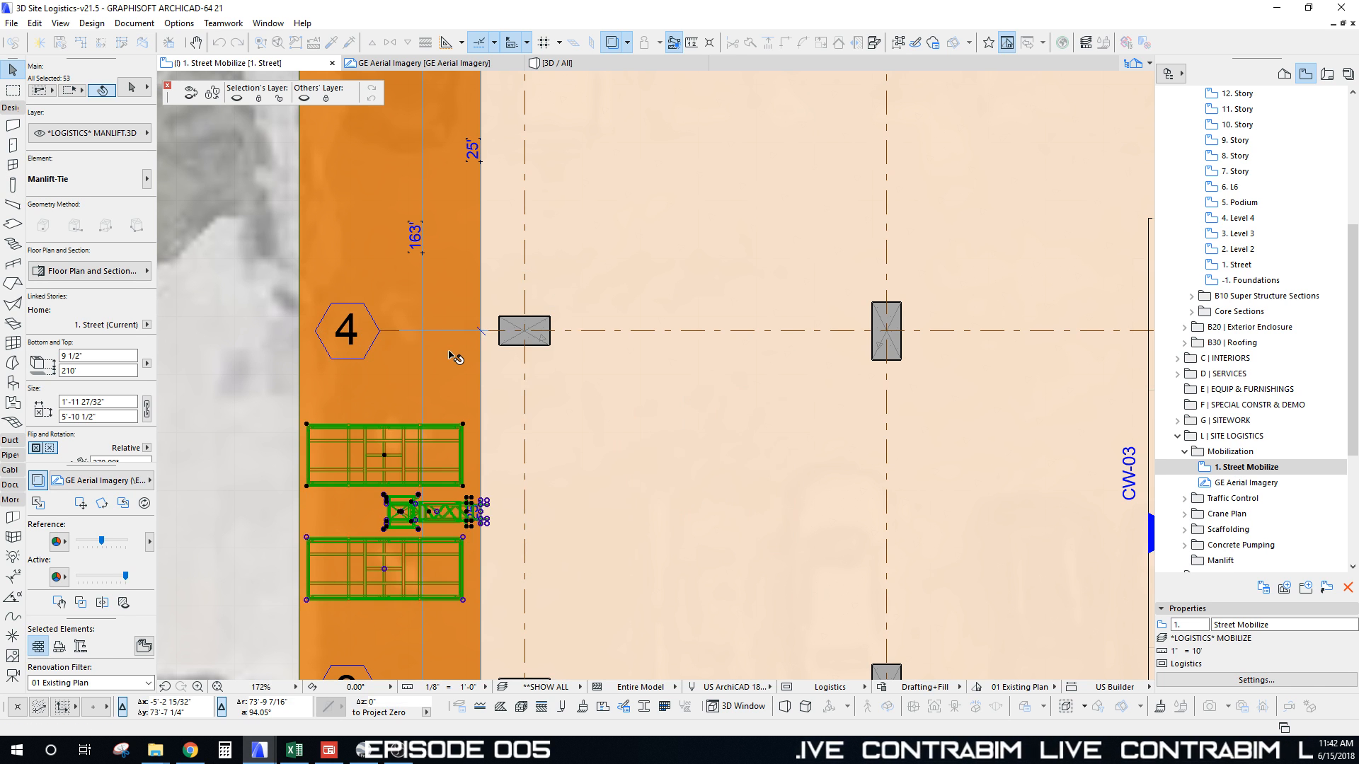
Step: Deselect the rotated copy and switch to the 3D window with F3
scroll(458, 370, "down", 2)
scroll(510, 373, "up", 8)
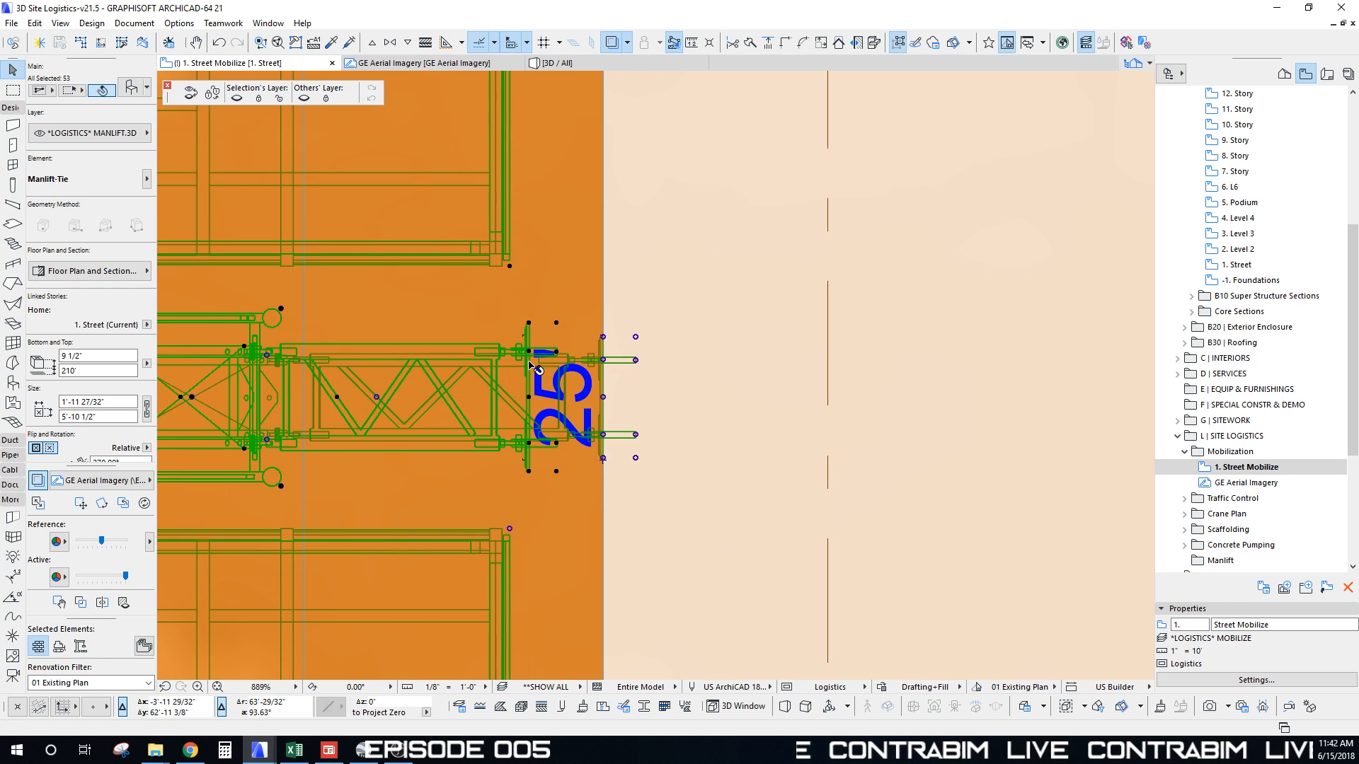
scroll(533, 400, "down", 8)
middle_click_drag(532, 398, 535, 389)
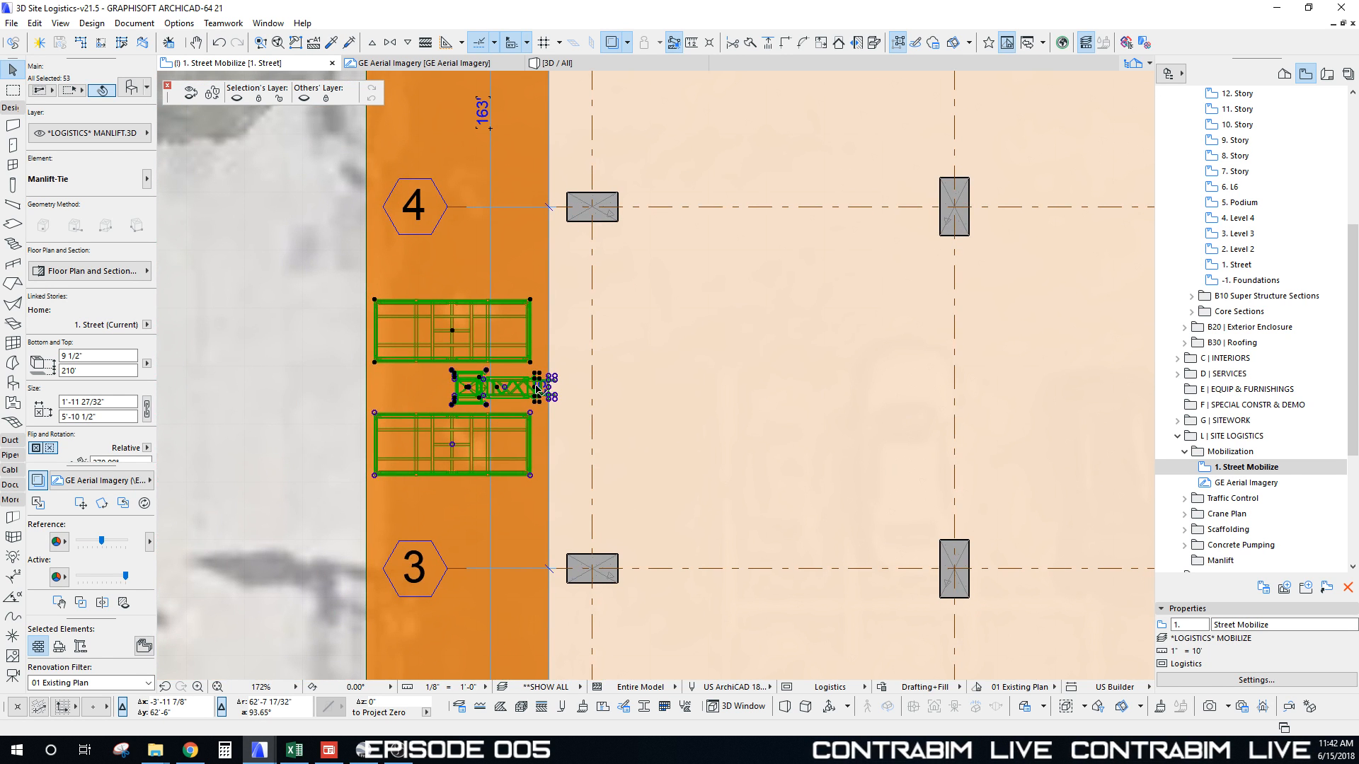
key("Escape")
key("F3")
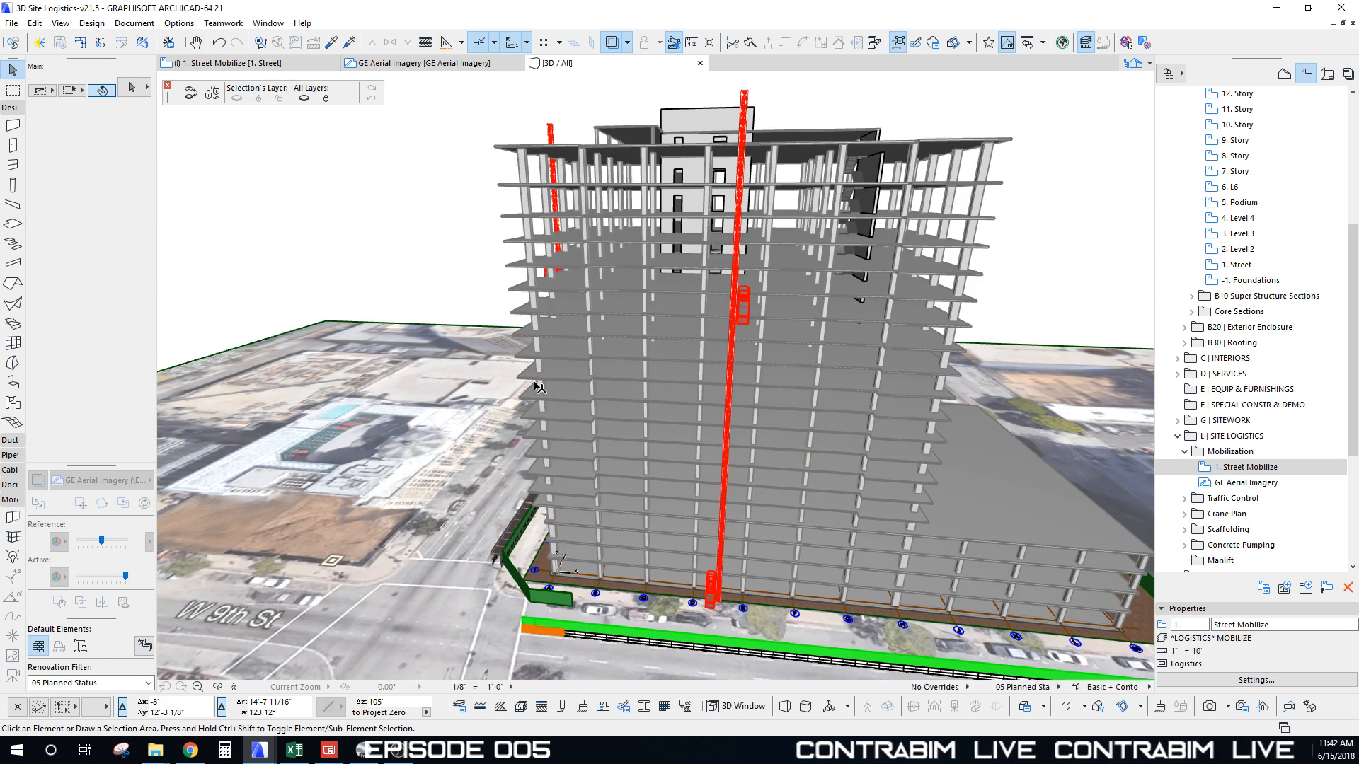
Step: Zoom out and offset the edge of the floor slab next to the hoist
scroll(539, 387, "up", 5)
scroll(539, 387, "up", 8)
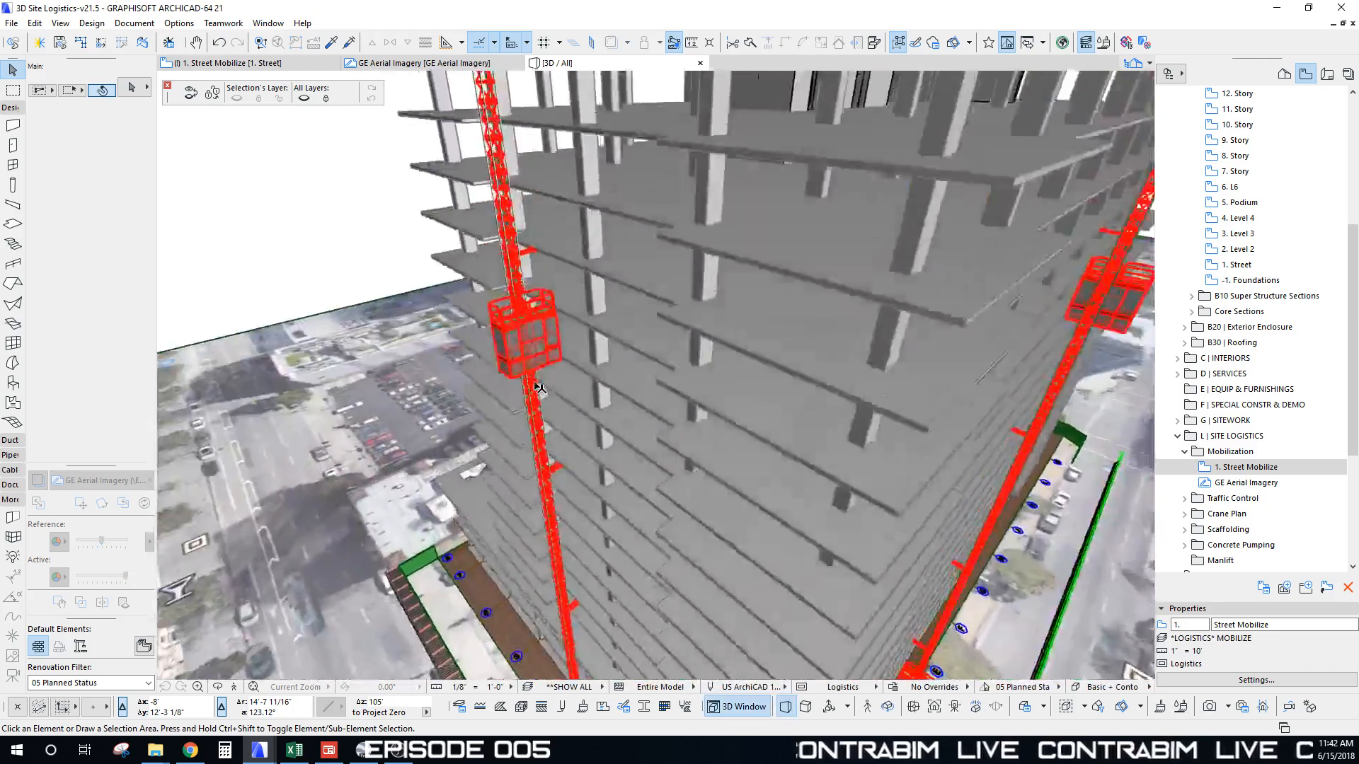
scroll(539, 387, "up", 8)
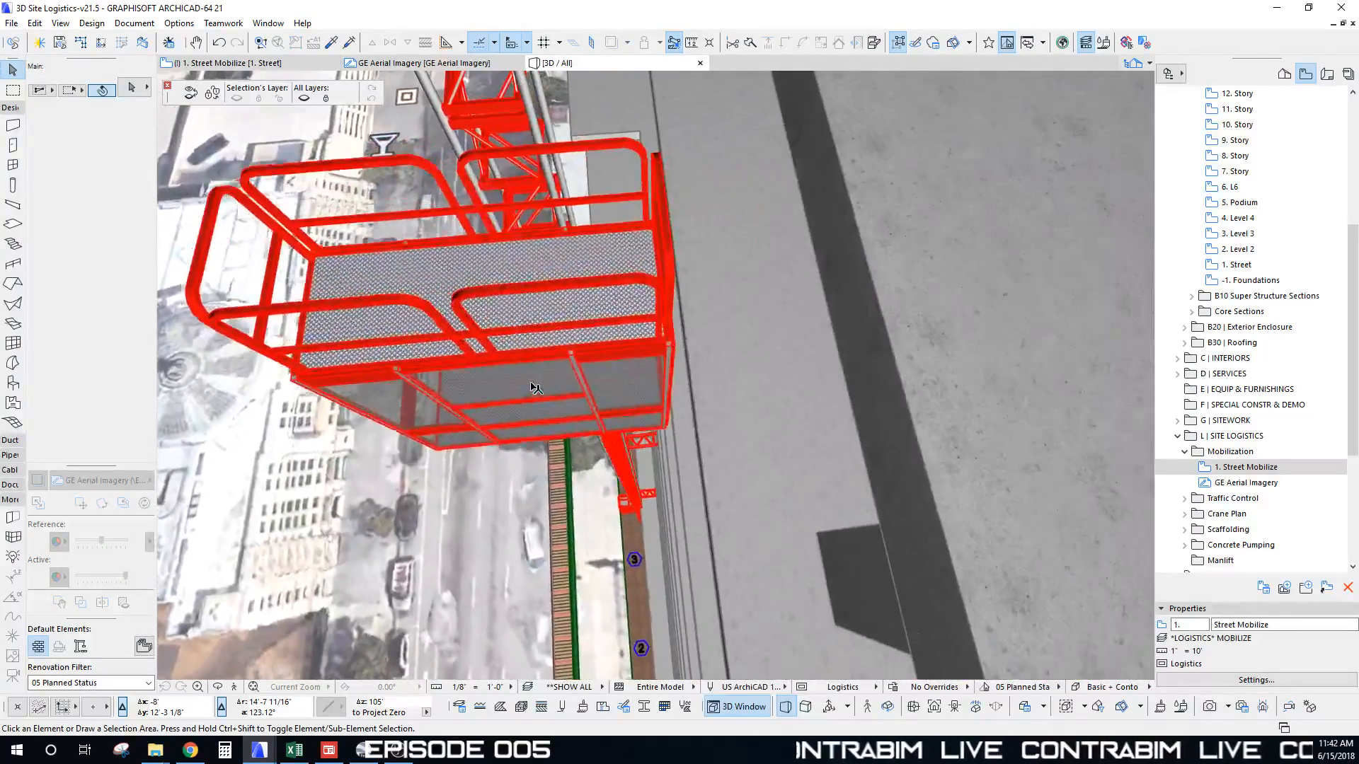
scroll(640, 379, "down", 10)
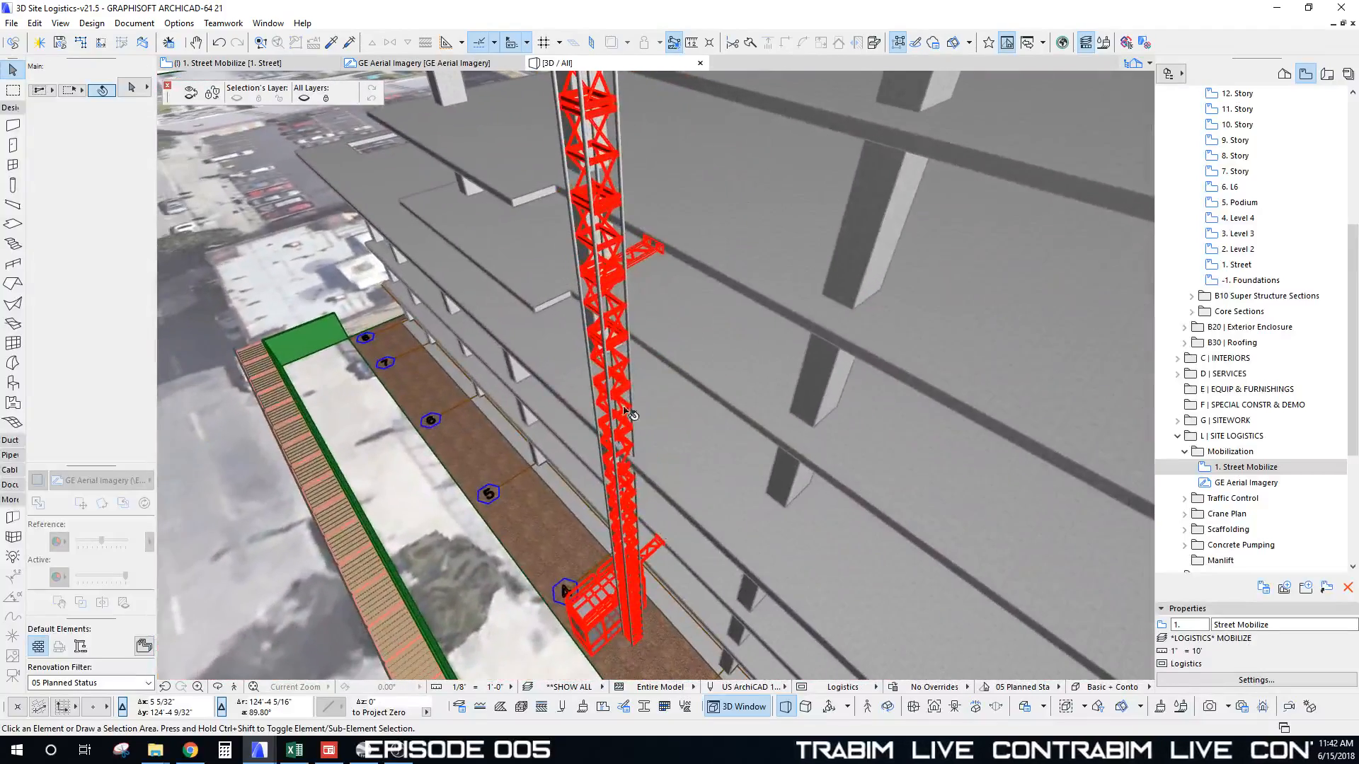
middle_click_drag(692, 496, 630, 319, "shift")
left_click(502, 487)
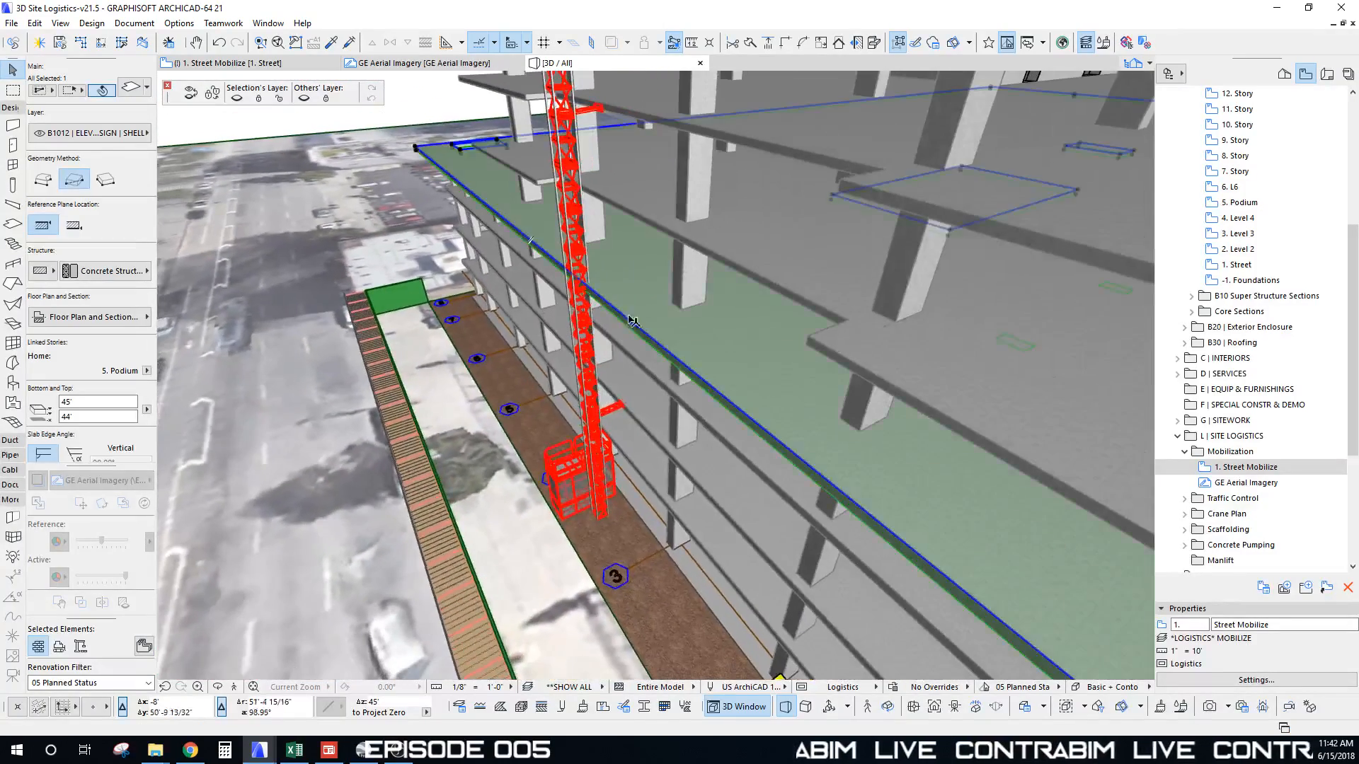
left_click(635, 324)
left_click(756, 387)
middle_click_drag(545, 159, 660, 359, "shift")
left_click(665, 361)
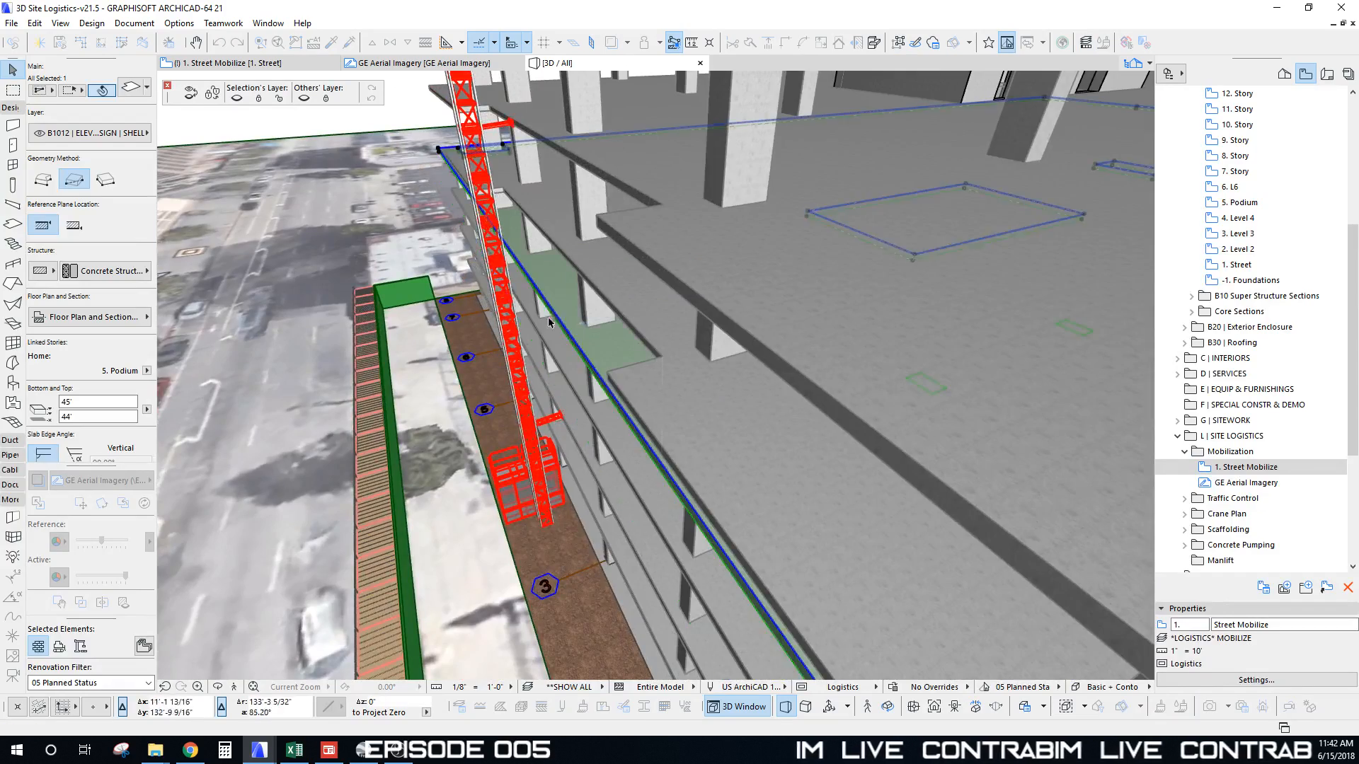
Step: Orbit and zoom to view the whole tower with both red hoists, clearing the slab selection
scroll(564, 297, "down", 3)
middle_click_drag(453, 453, 566, 550, "shift")
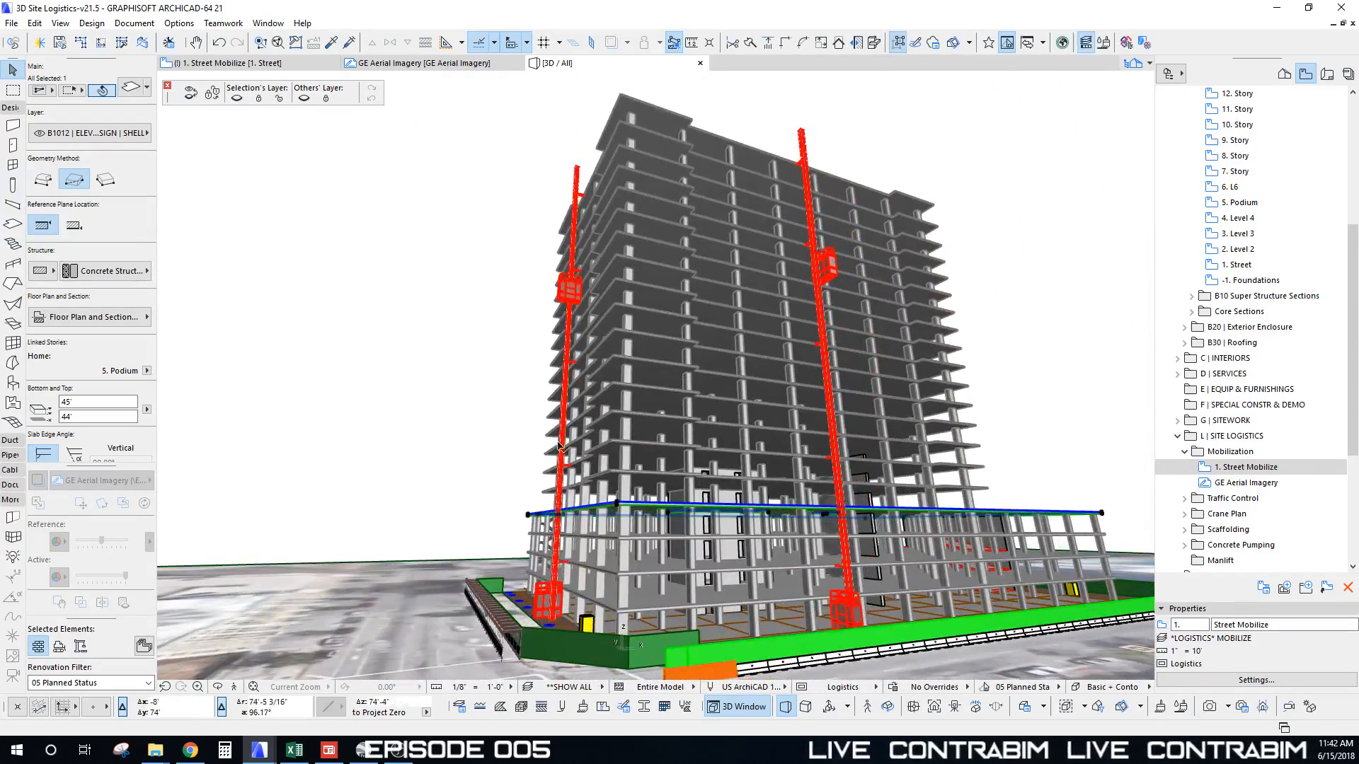
scroll(559, 446, "up", 5)
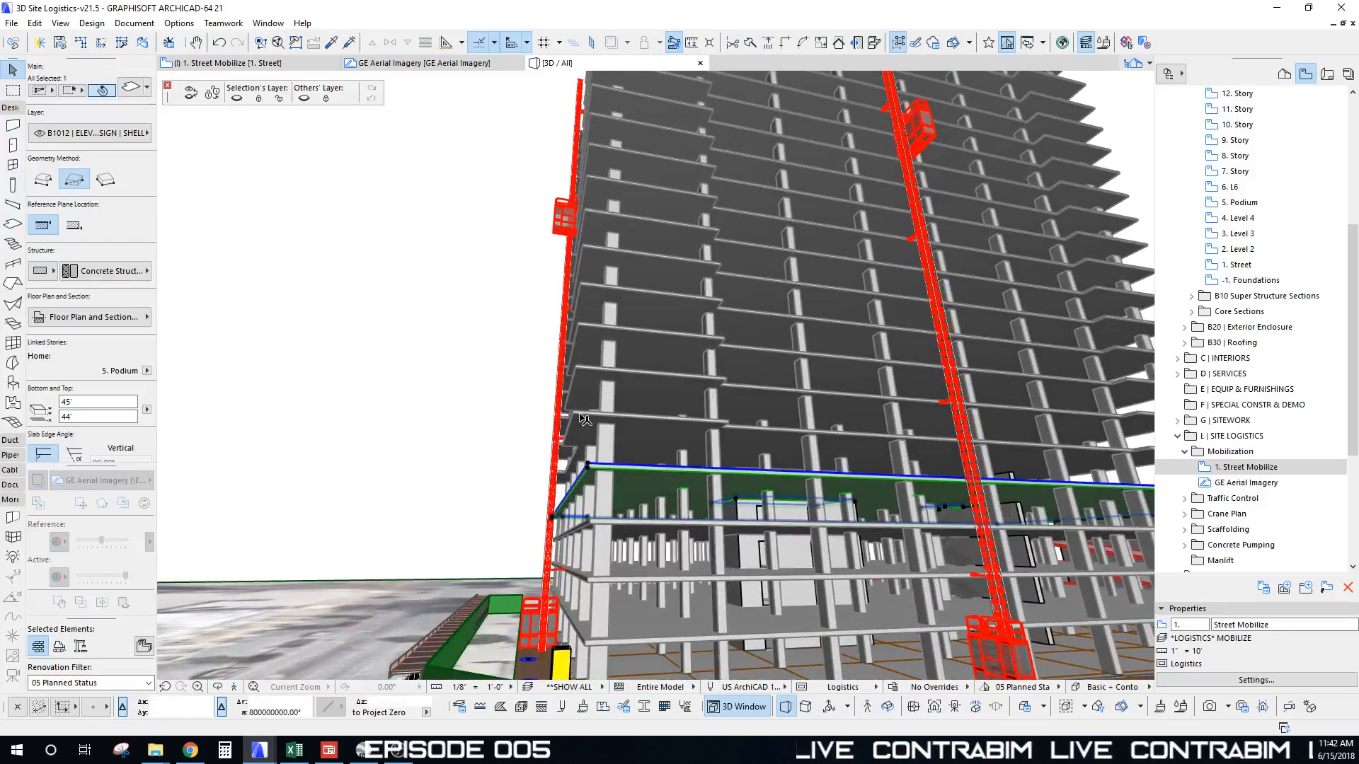
middle_click_drag(584, 420, 642, 543, "shift")
middle_click_drag(651, 241, 597, 210, "shift")
key("Escape")
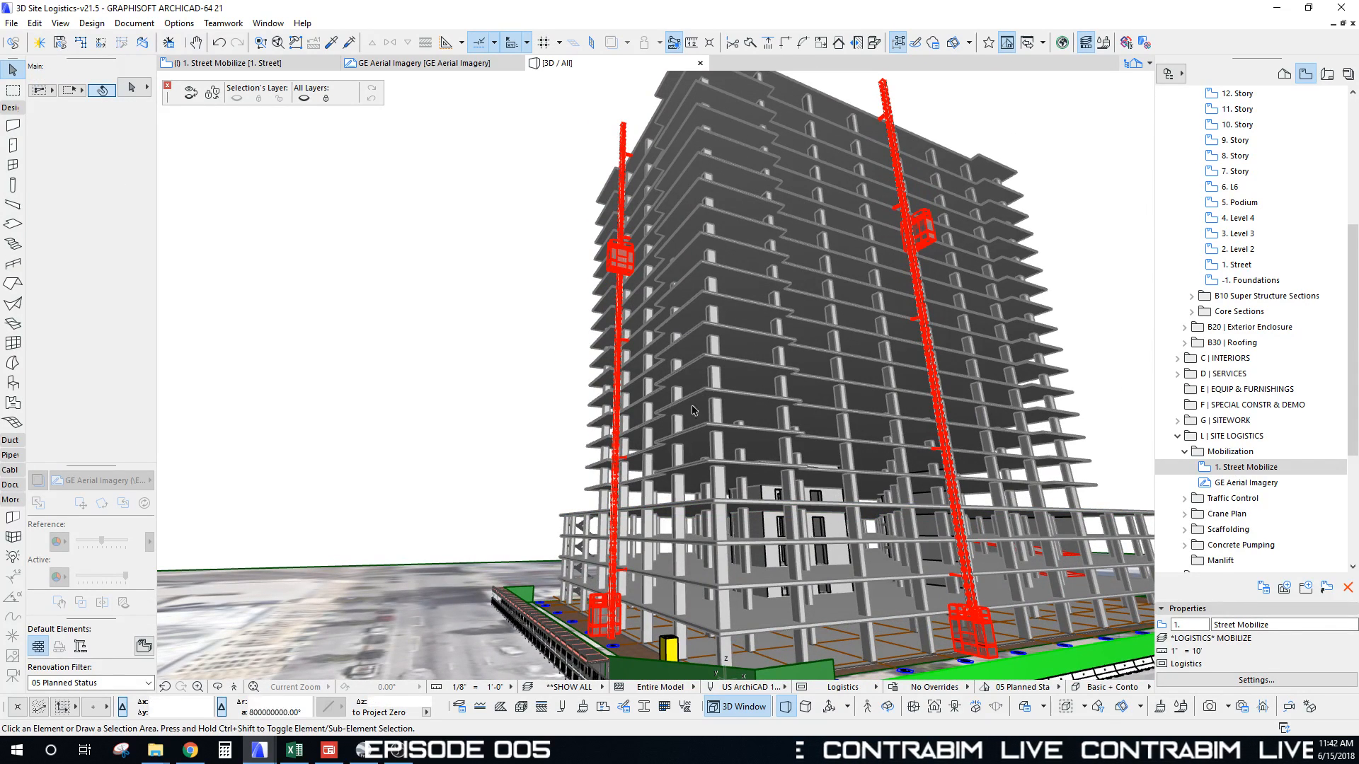
scroll(620, 263, "up", 6)
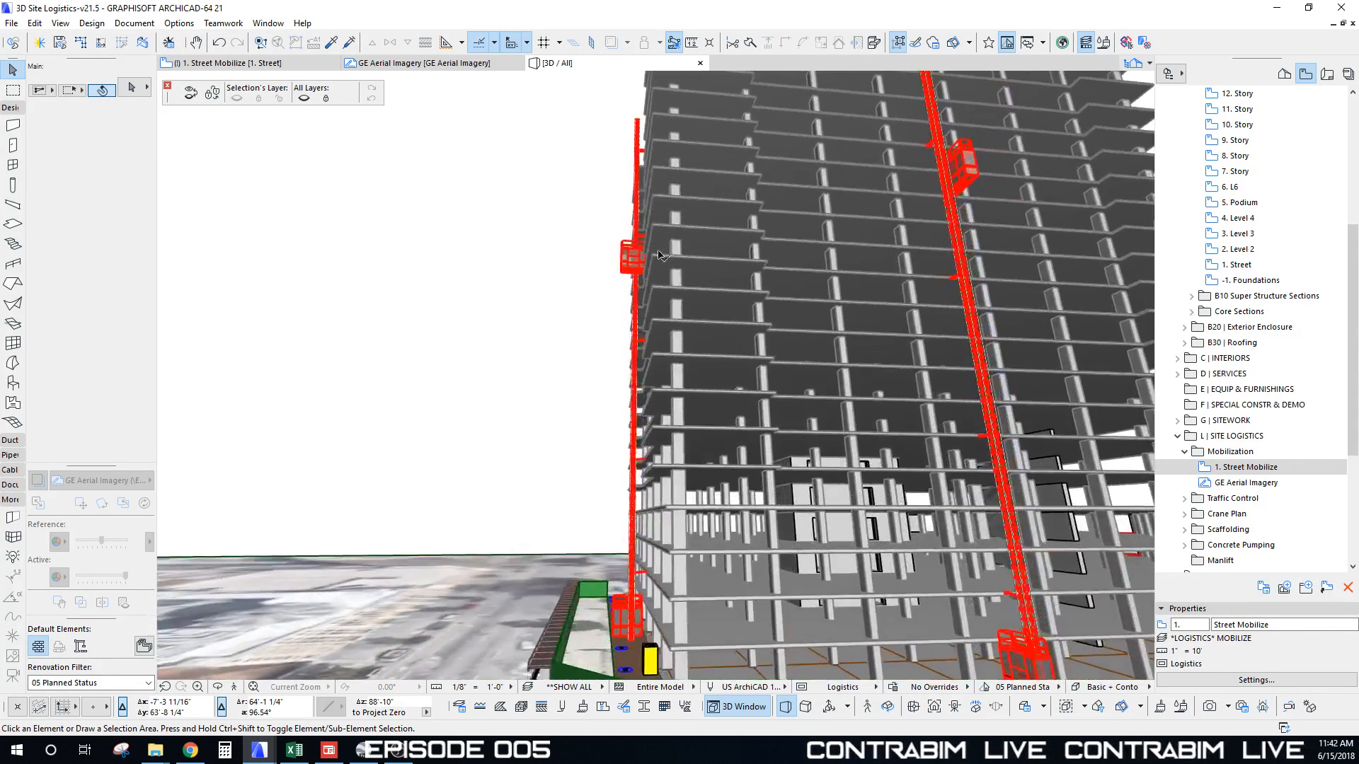
scroll(670, 300, "up", 5)
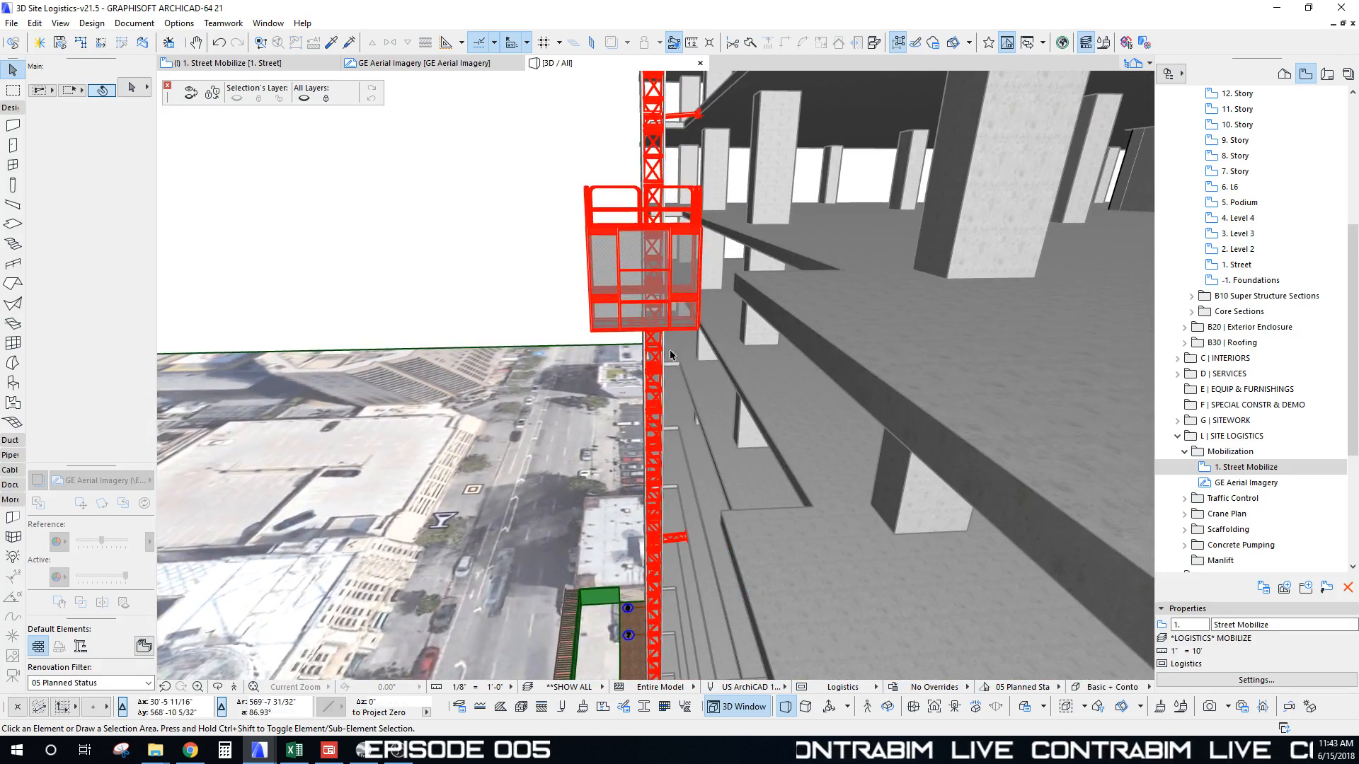
scroll(670, 354, "down", 6)
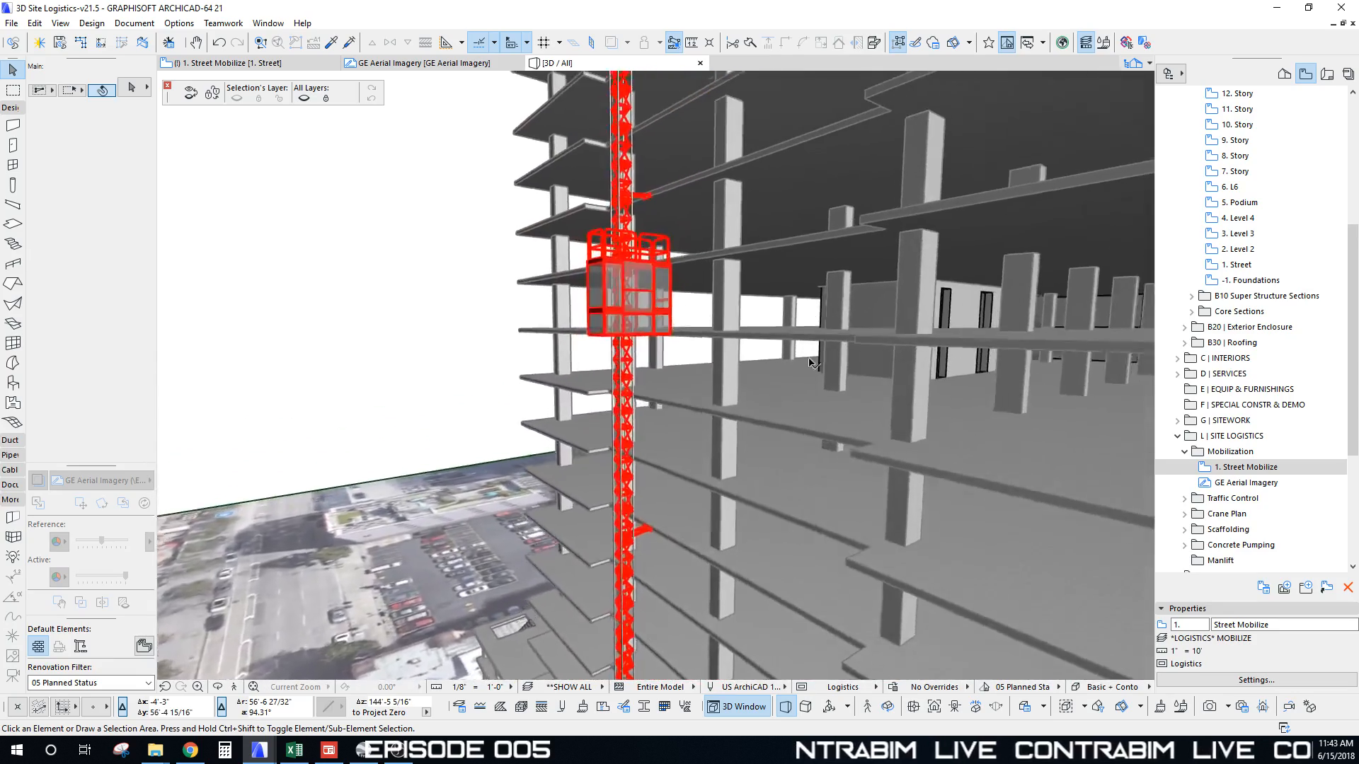
scroll(812, 363, "down", 8)
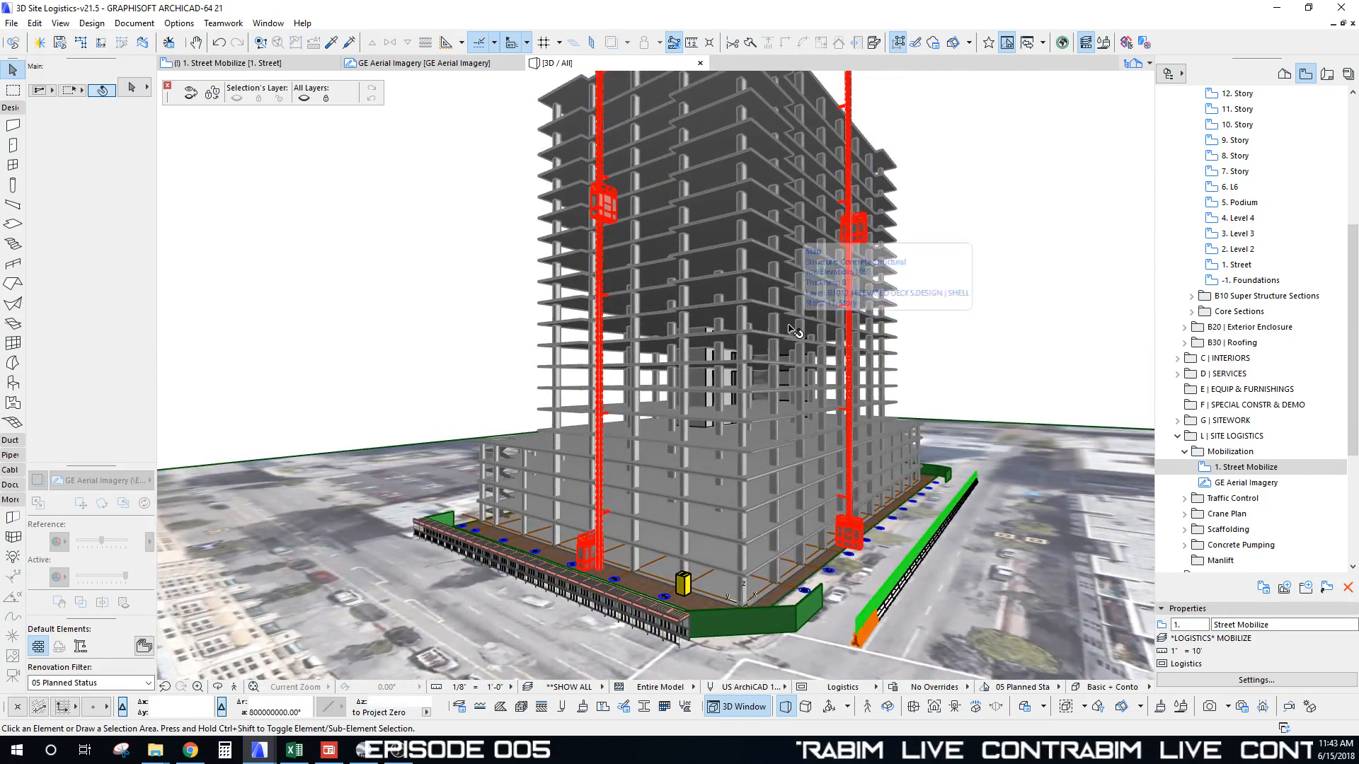
Step: Orbit around the building to view both red hoists and the street frontage from higher angles
middle_click_drag(793, 329, 677, 320, "shift")
middle_click_drag(799, 377, 752, 137, "shift")
middle_click_drag(721, 374, 501, 265, "shift")
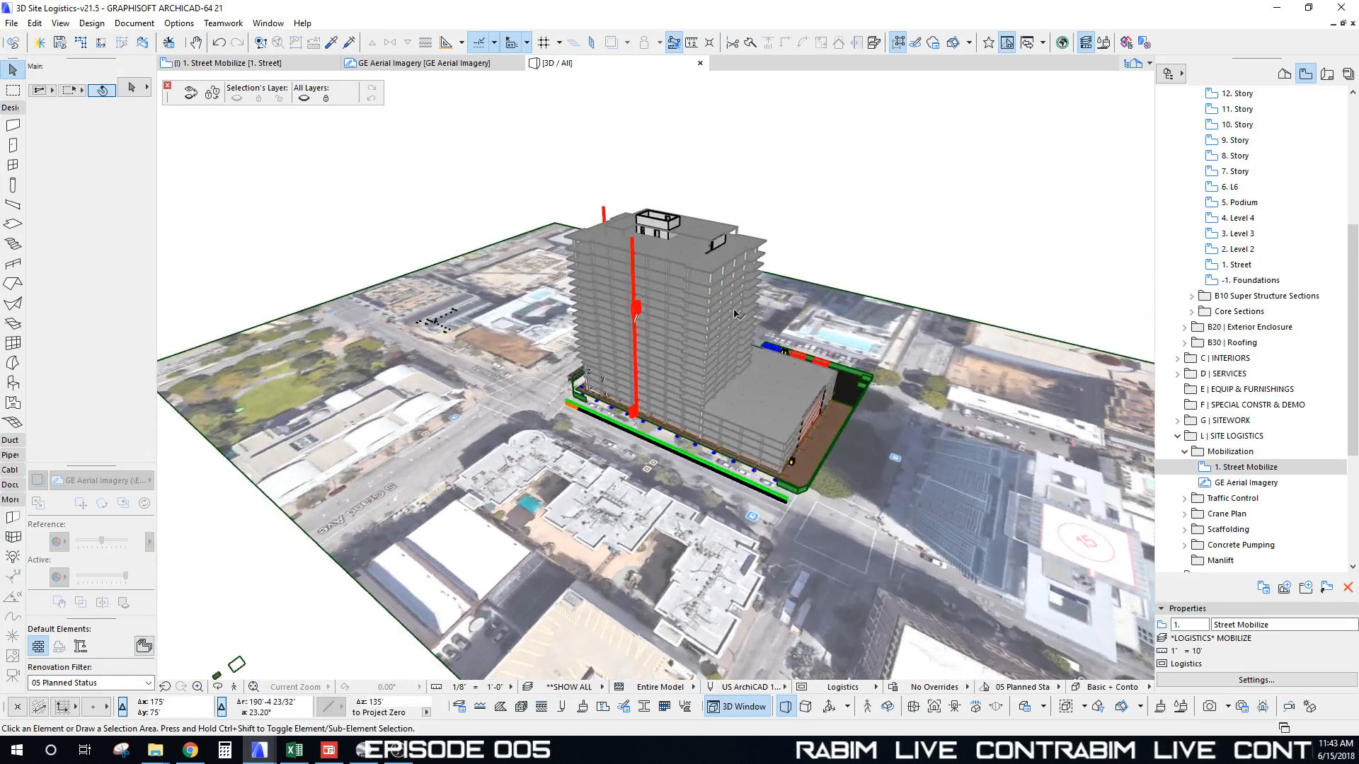
middle_click_drag(734, 314, 755, 439, "shift")
mouse_move(258, 755)
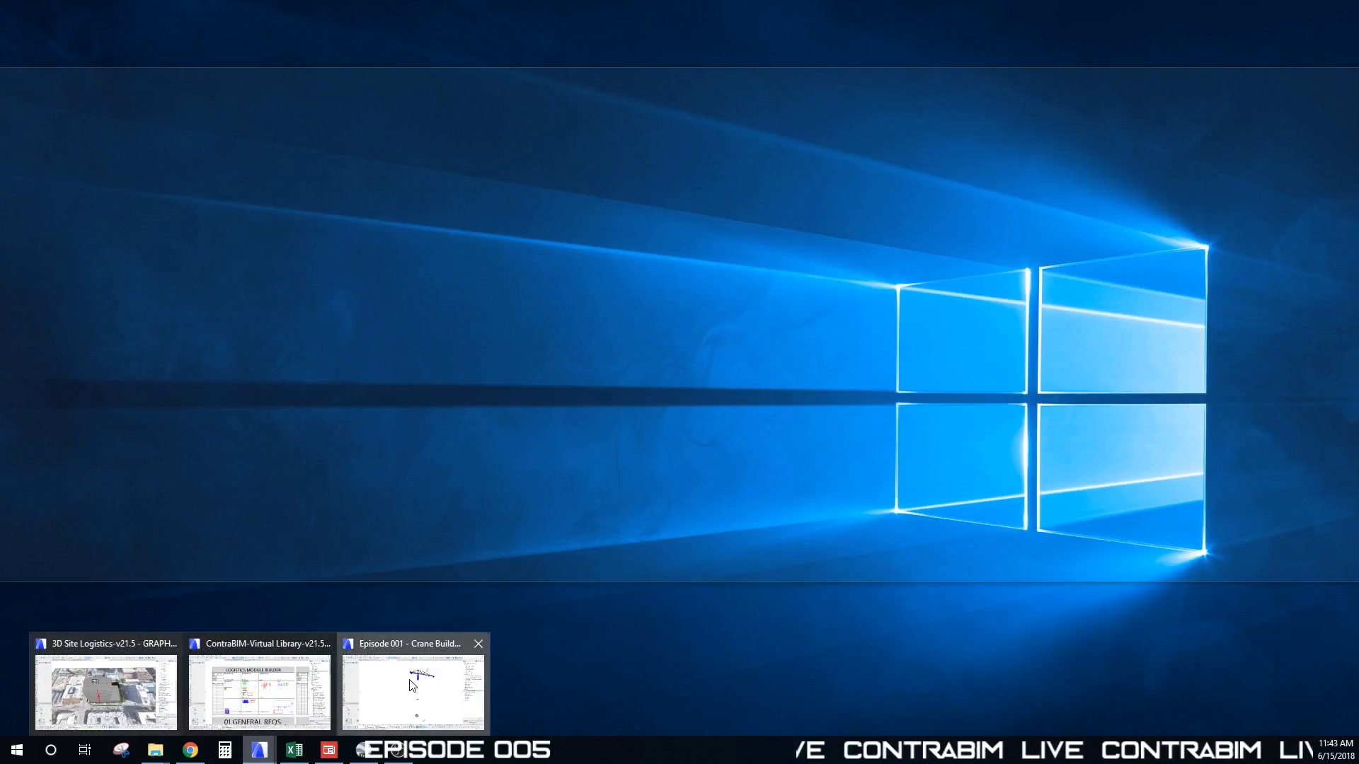
Step: Bring the Crane Builder project forward, maximize it, and orbit around the assembled tower crane
left_click(106, 690)
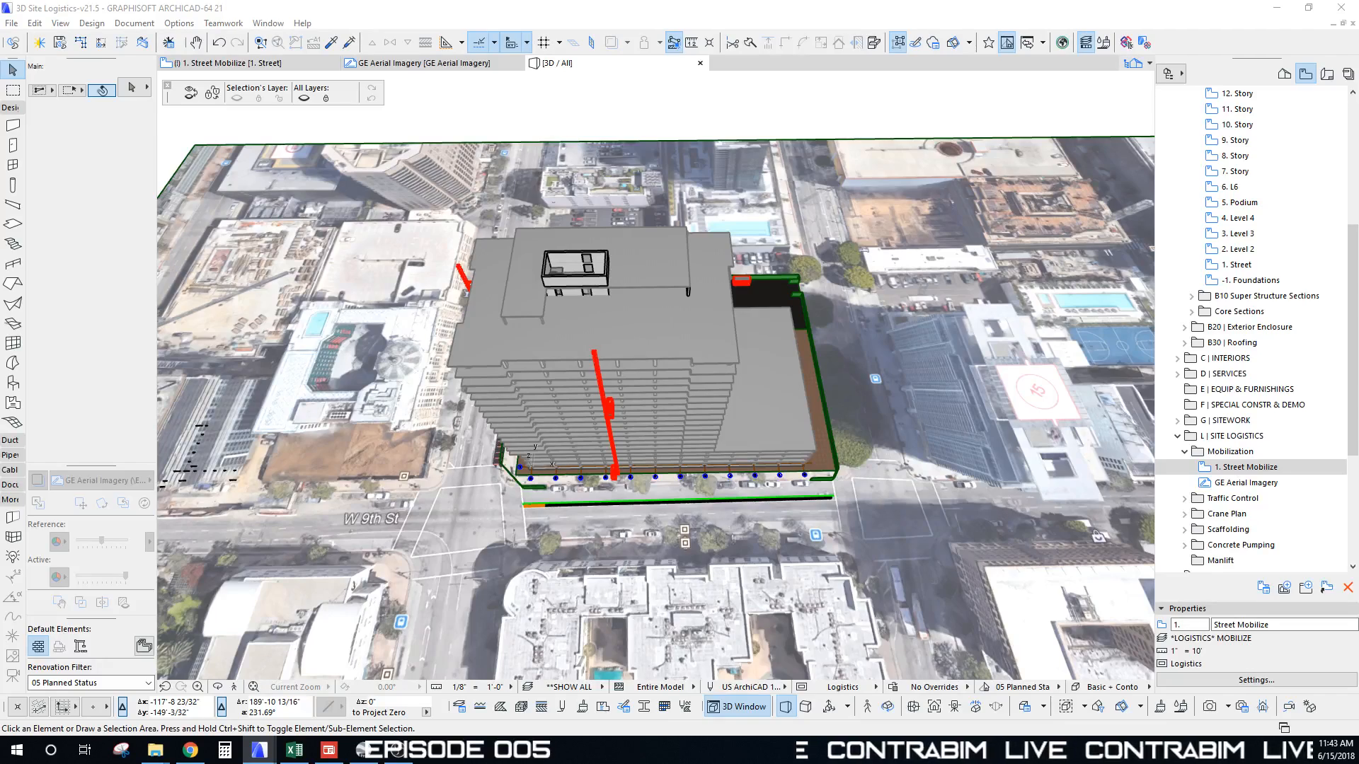
left_click_drag(0, 130, 691, 131)
left_click(1084, 127)
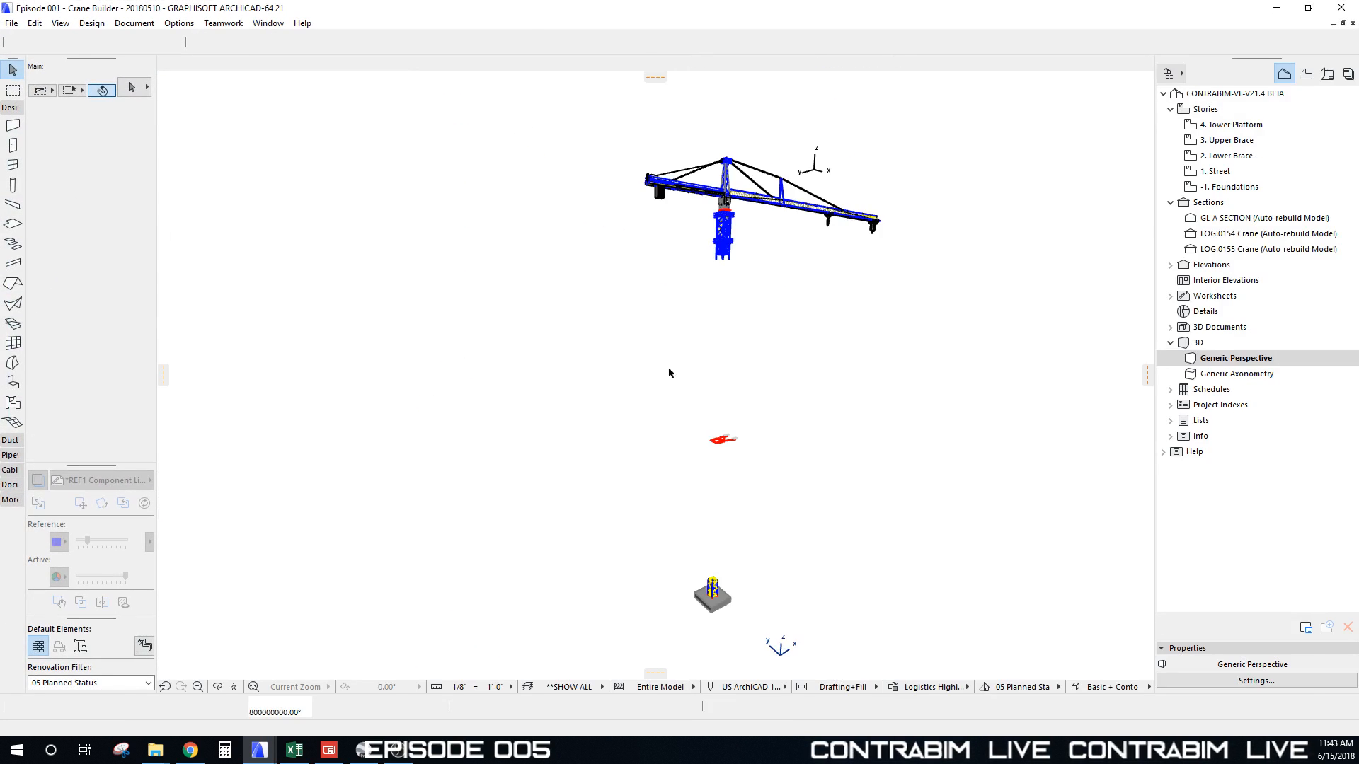
middle_click_drag(730, 264, 778, 540, "shift")
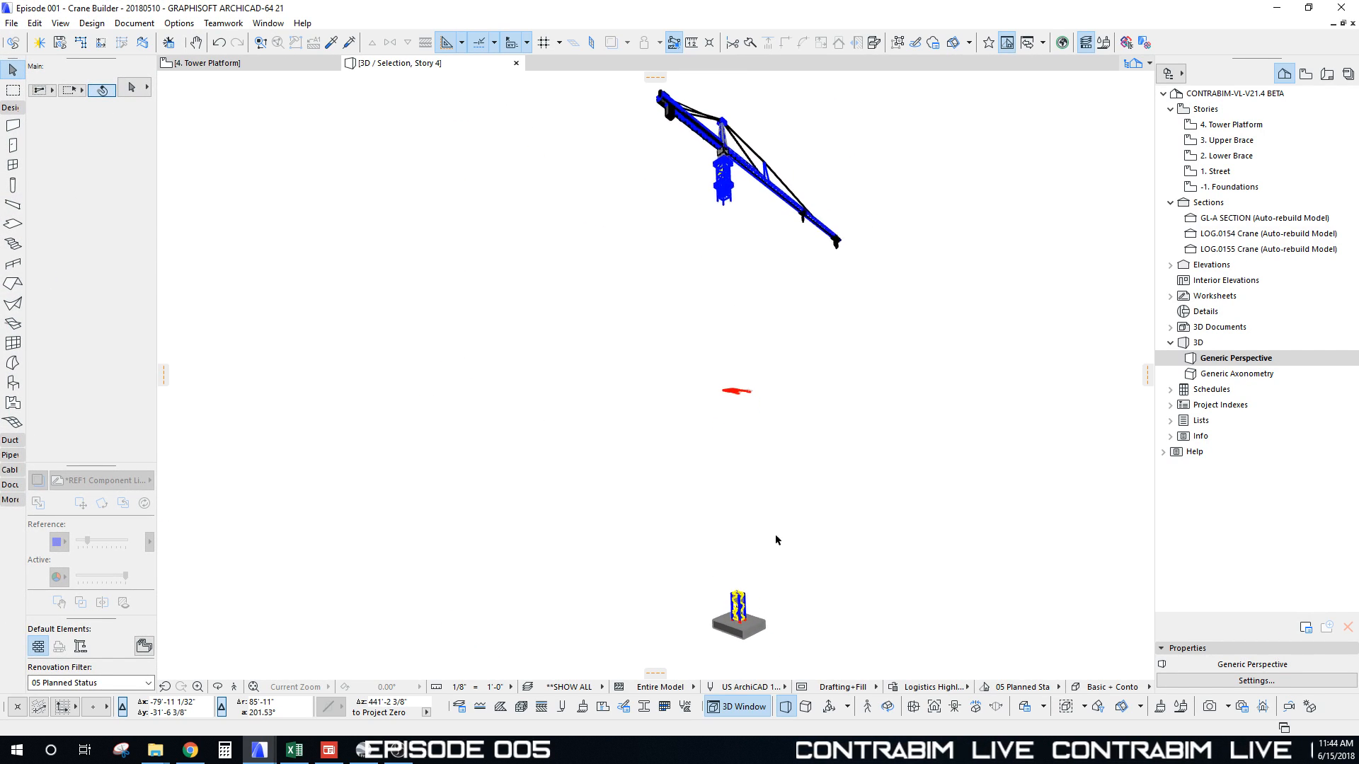
middle_click_drag(756, 138, 952, 189, "shift")
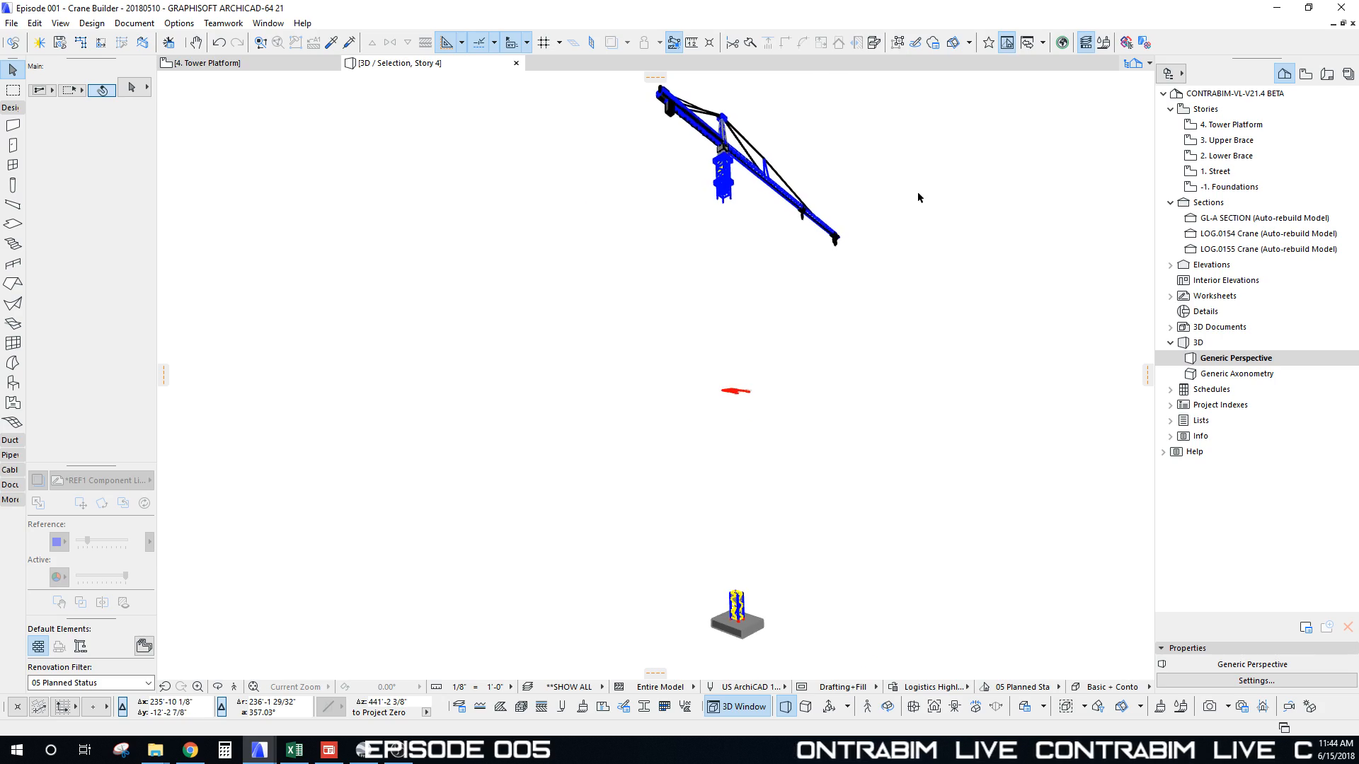
scroll(917, 197, "up", 10)
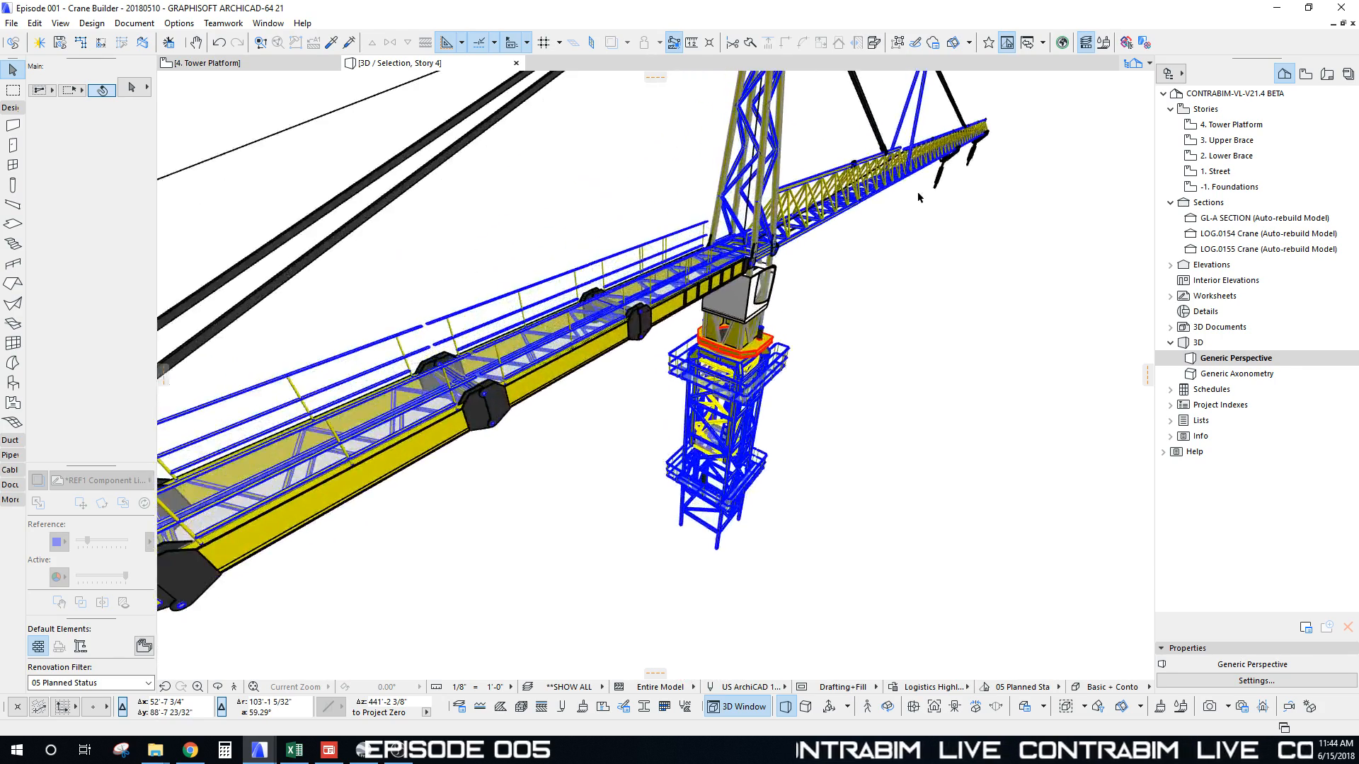
scroll(918, 198, "down", 10)
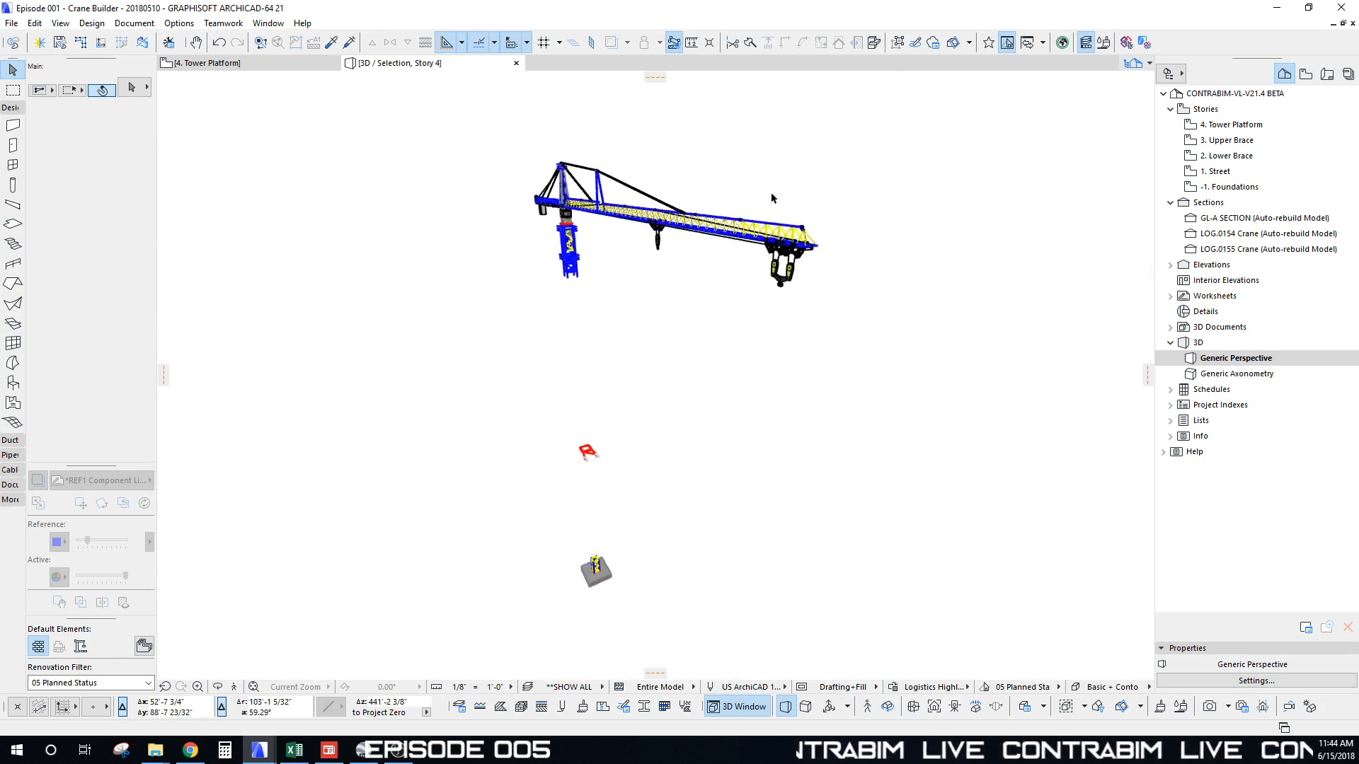
middle_click_drag(771, 198, 507, 155, "shift")
Step: Select all crane elements, browse File > External Content, then dismiss the menu and orbit again
key("ctrl+a")
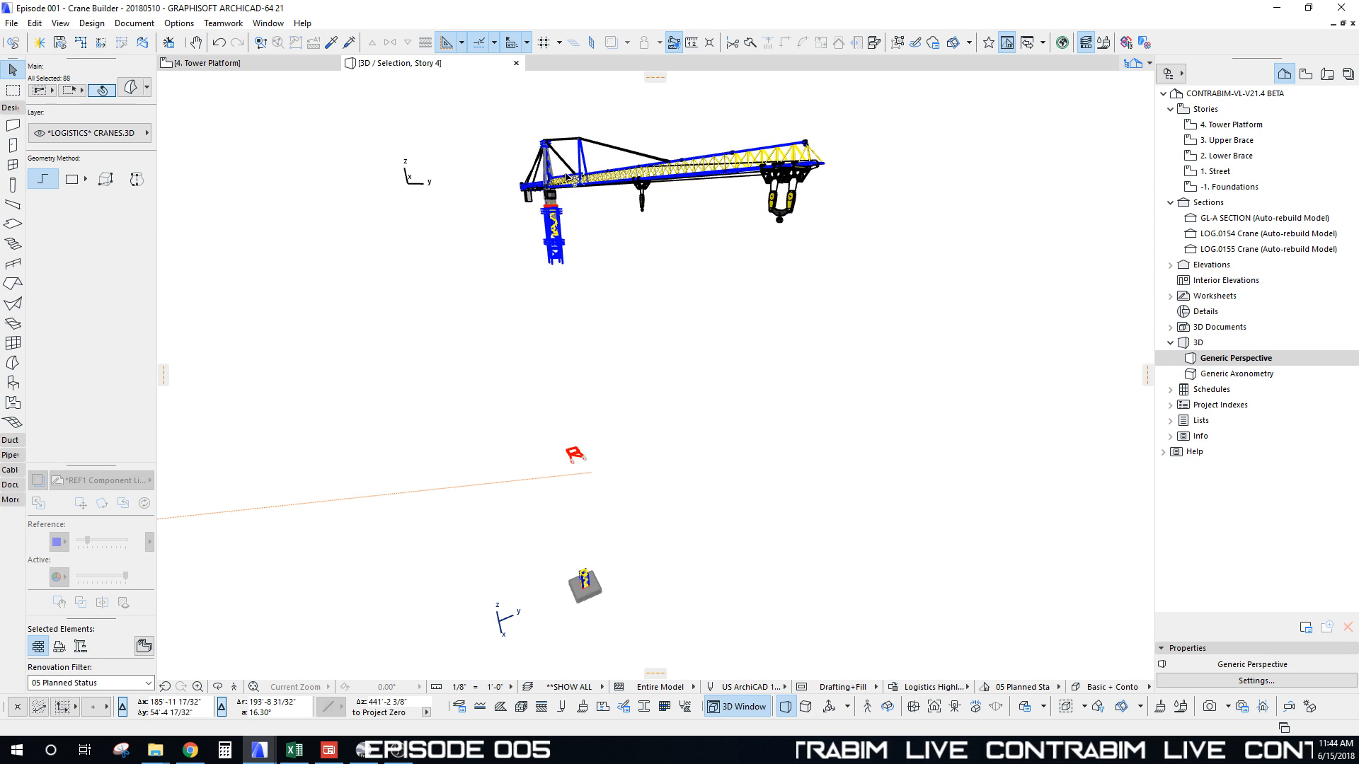
left_click(10, 24)
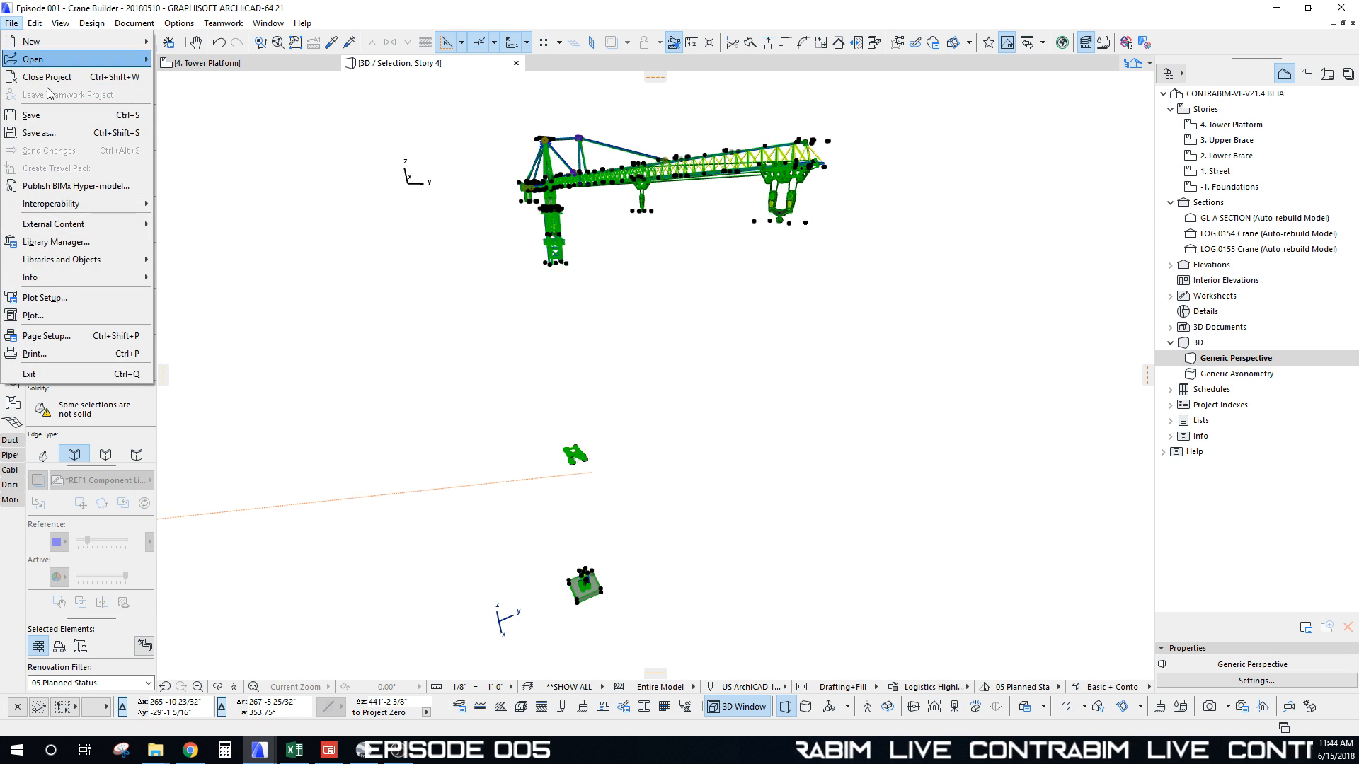
mouse_move(97, 264)
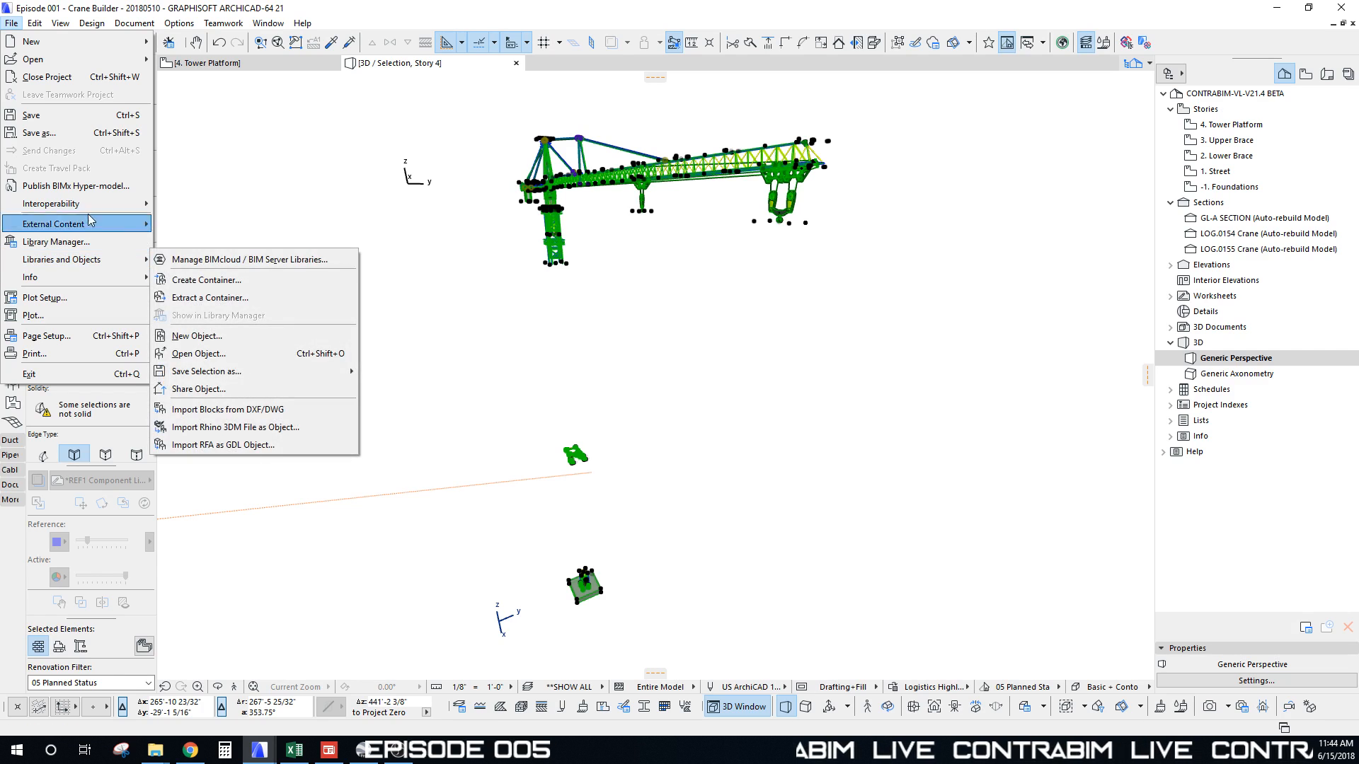
mouse_move(89, 223)
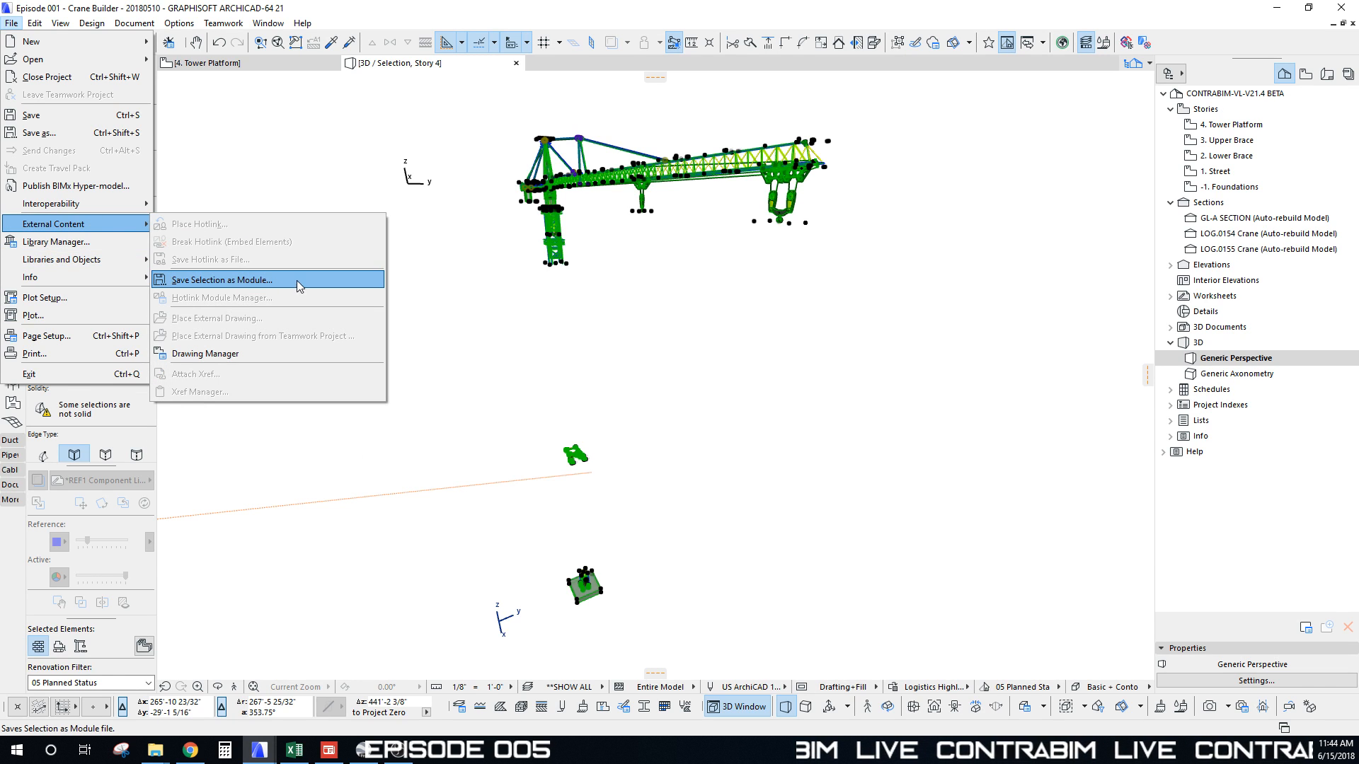
left_click(323, 151)
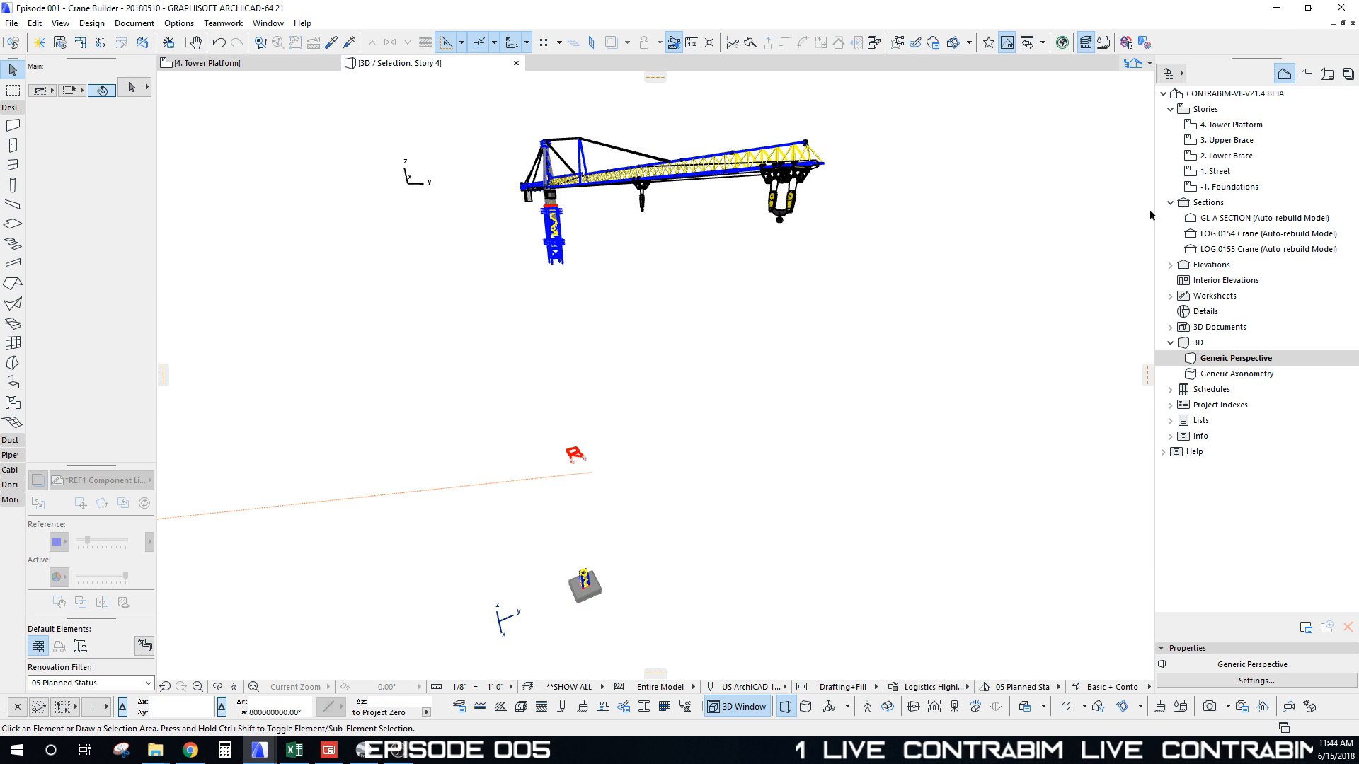
middle_click_drag(692, 178, 1019, 142, "shift")
Step: Return to the 1. Street Mobilize plan and drag Tower Crane Module.mod from Logistics Modules onto it
left_click(1278, 9)
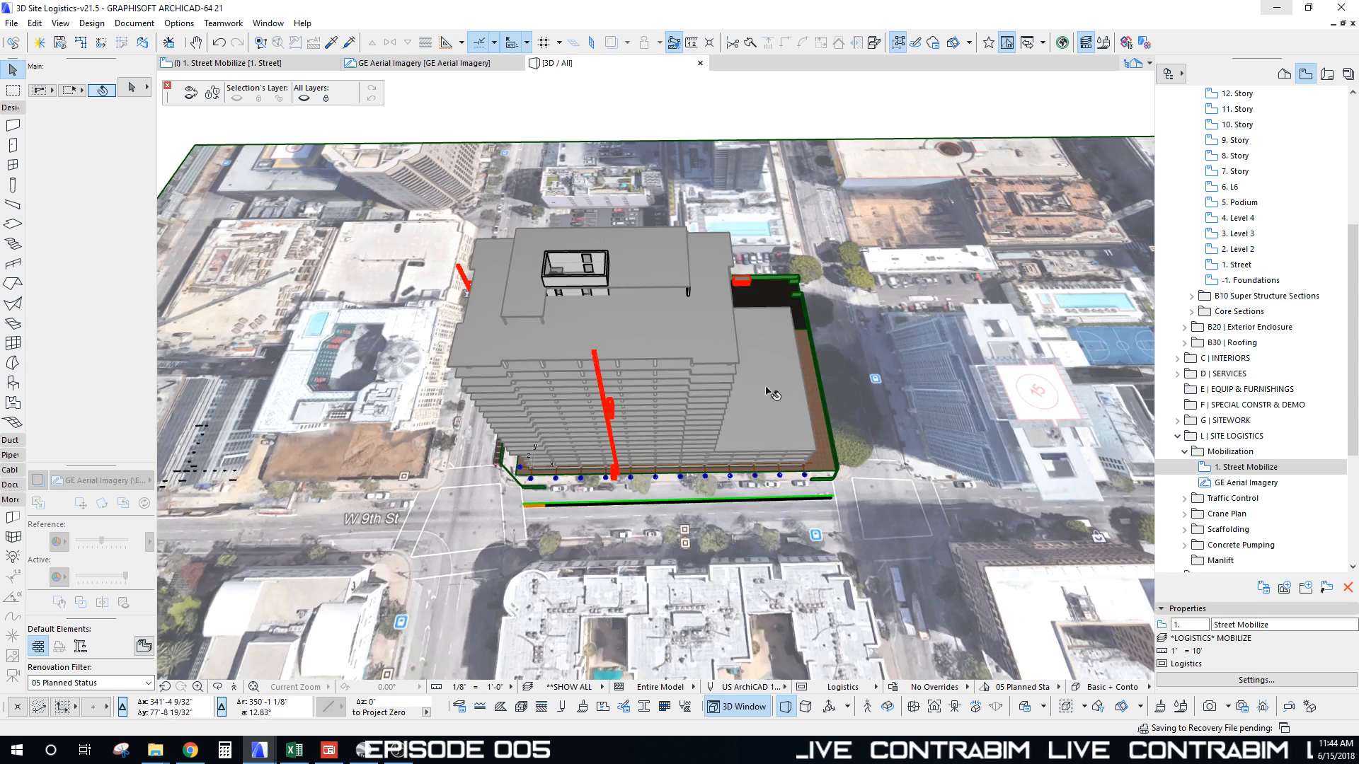
key("F2")
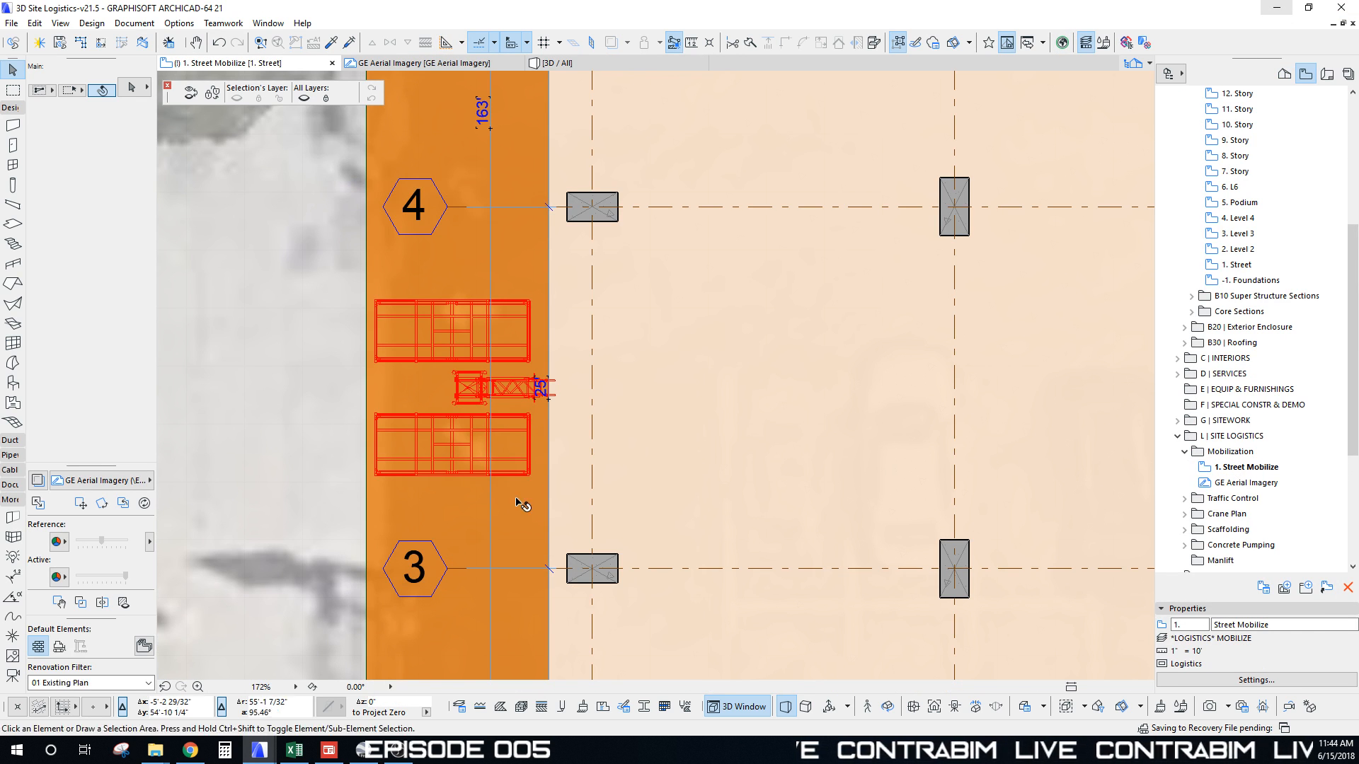
scroll(522, 505, "down", 15)
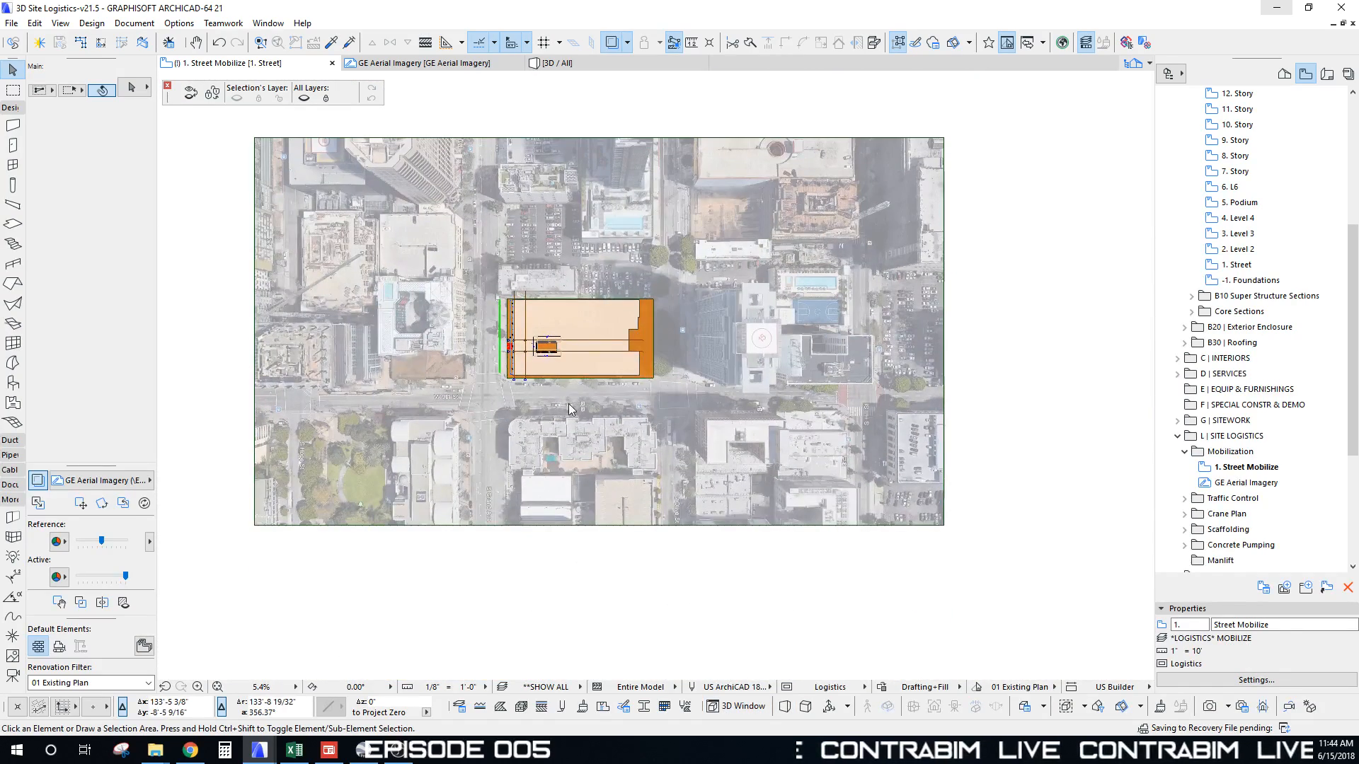
mouse_move(151, 758)
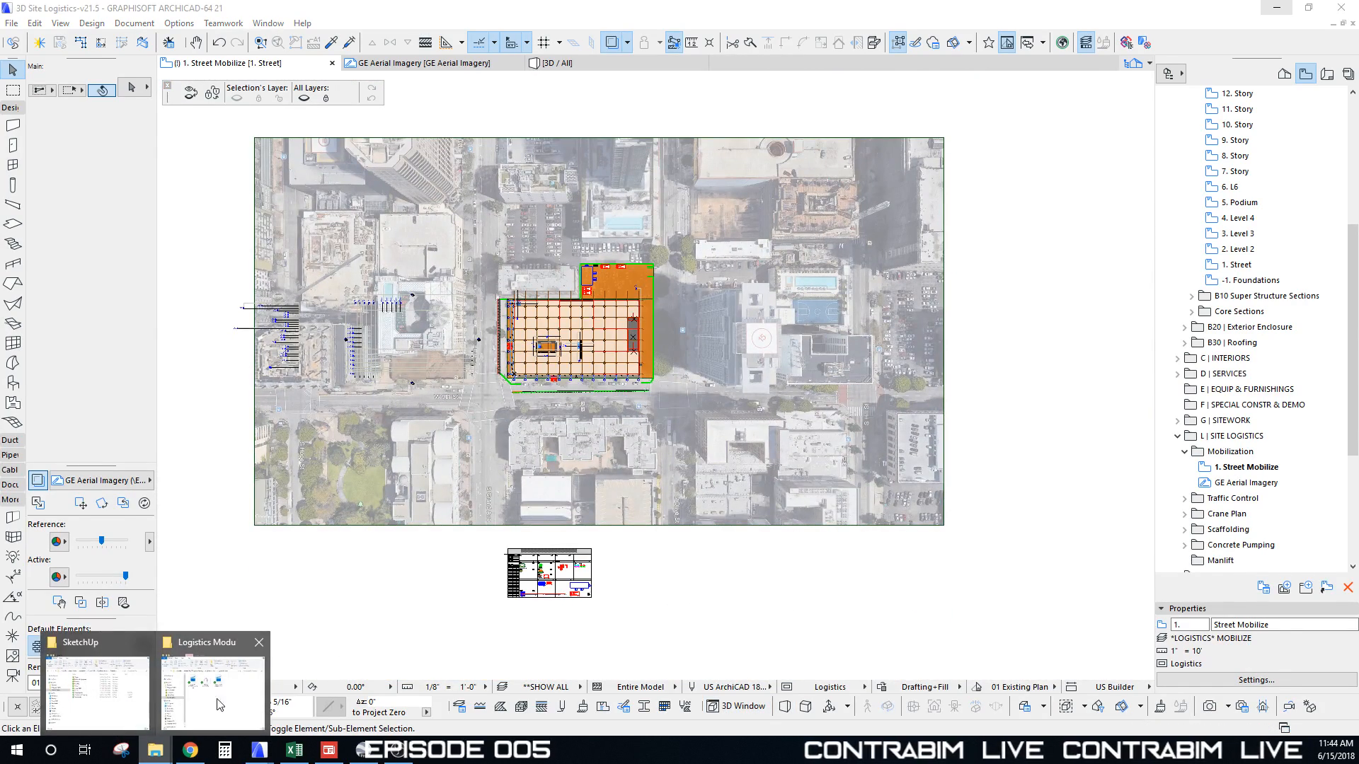
left_click(219, 685)
left_click_drag(1187, 92, 1070, 104)
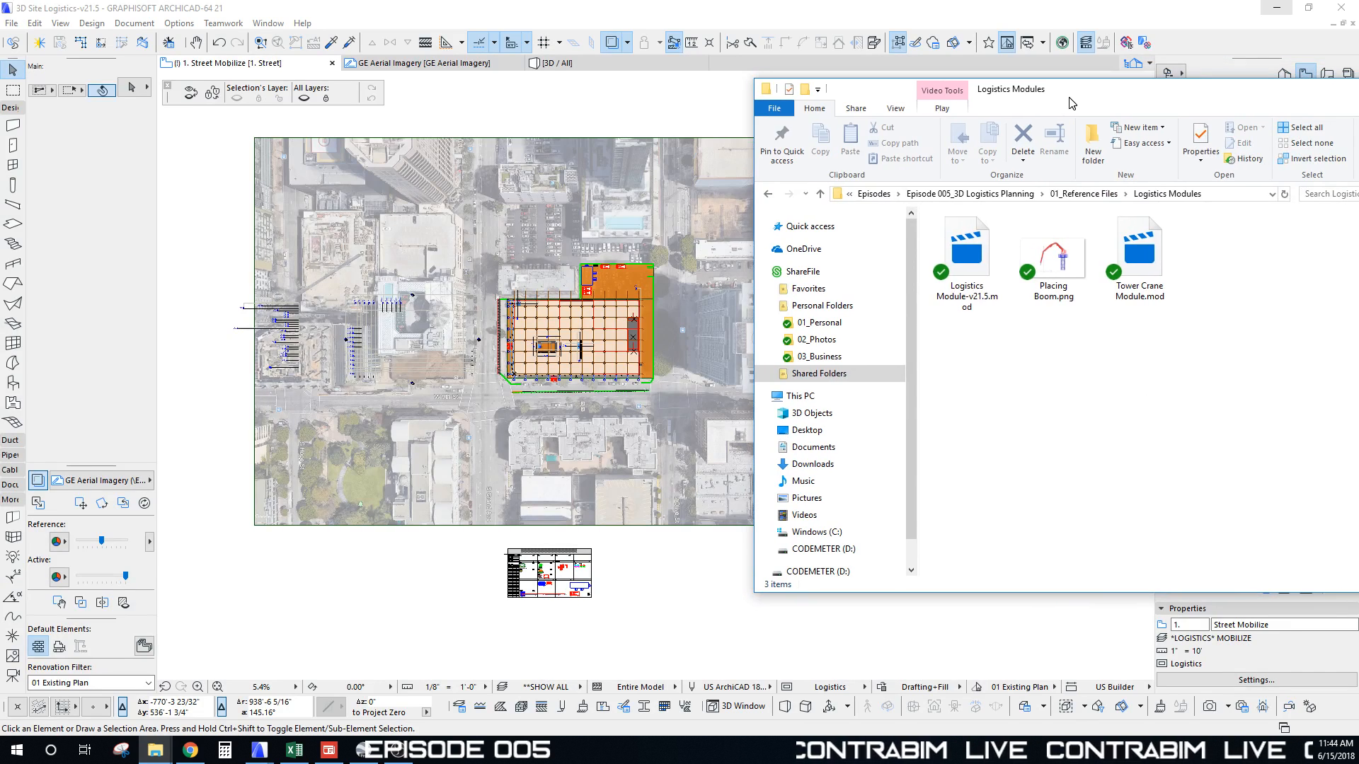
left_click(1120, 232)
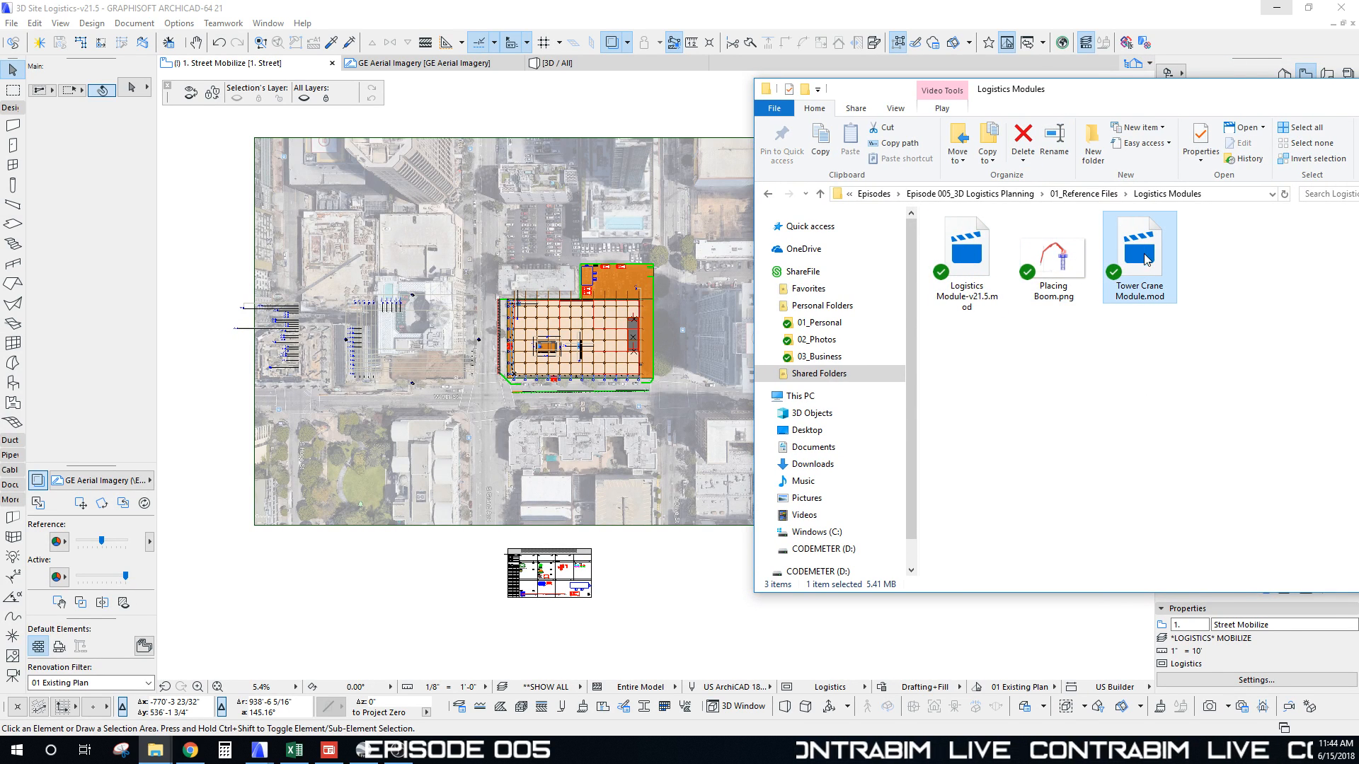
left_click_drag(1170, 340, 1135, 323)
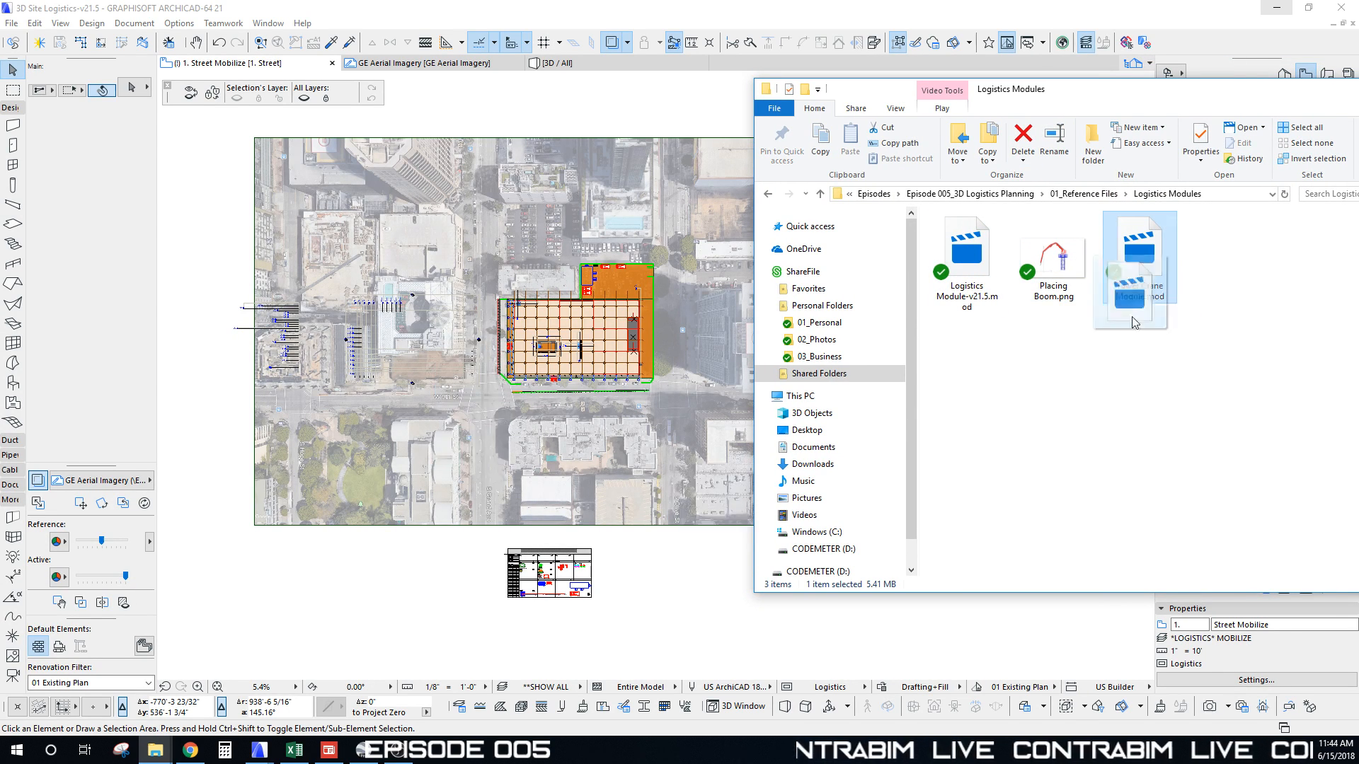
left_click_drag(498, 473, 498, 475)
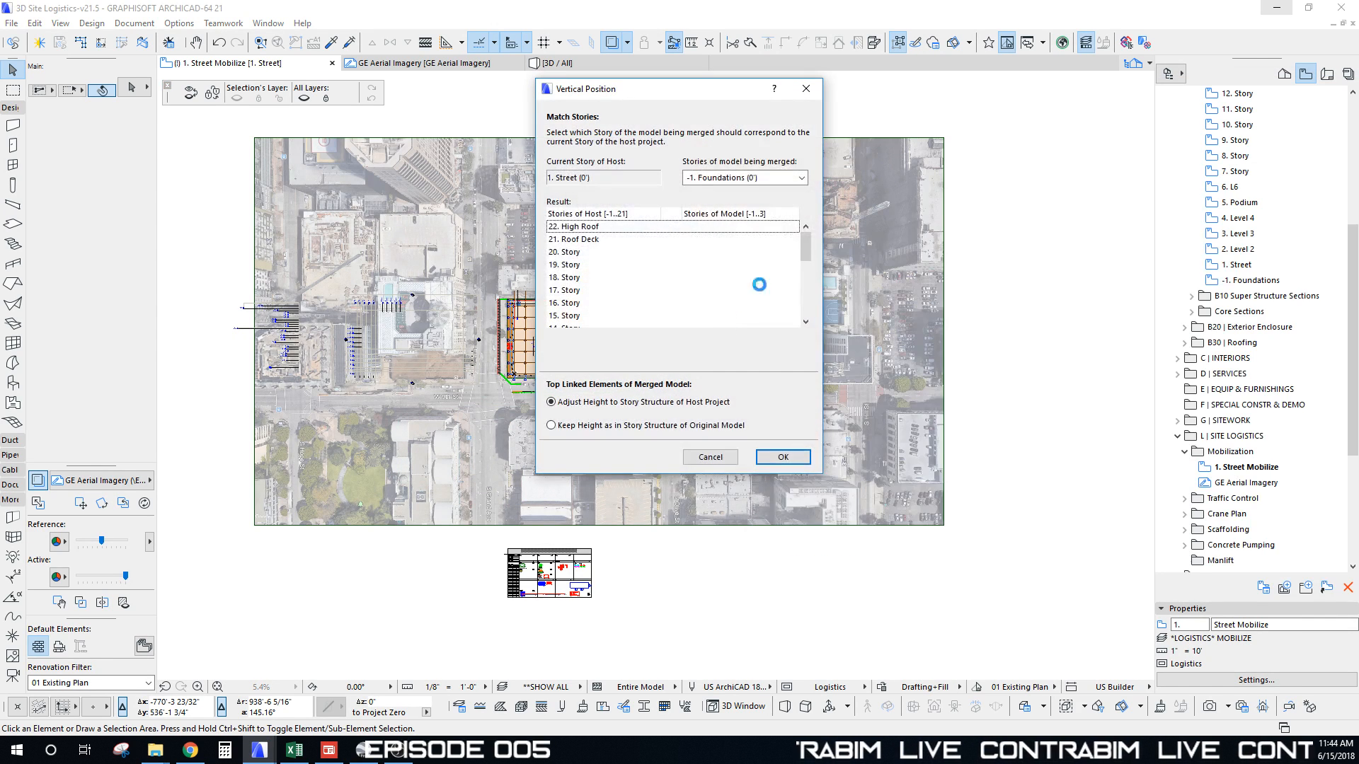
Step: Merge the crane module with its stories matched to 1. Street (0'), dismissing the Library Loading Report
left_click_drag(664, 97, 546, 113)
left_click(684, 194)
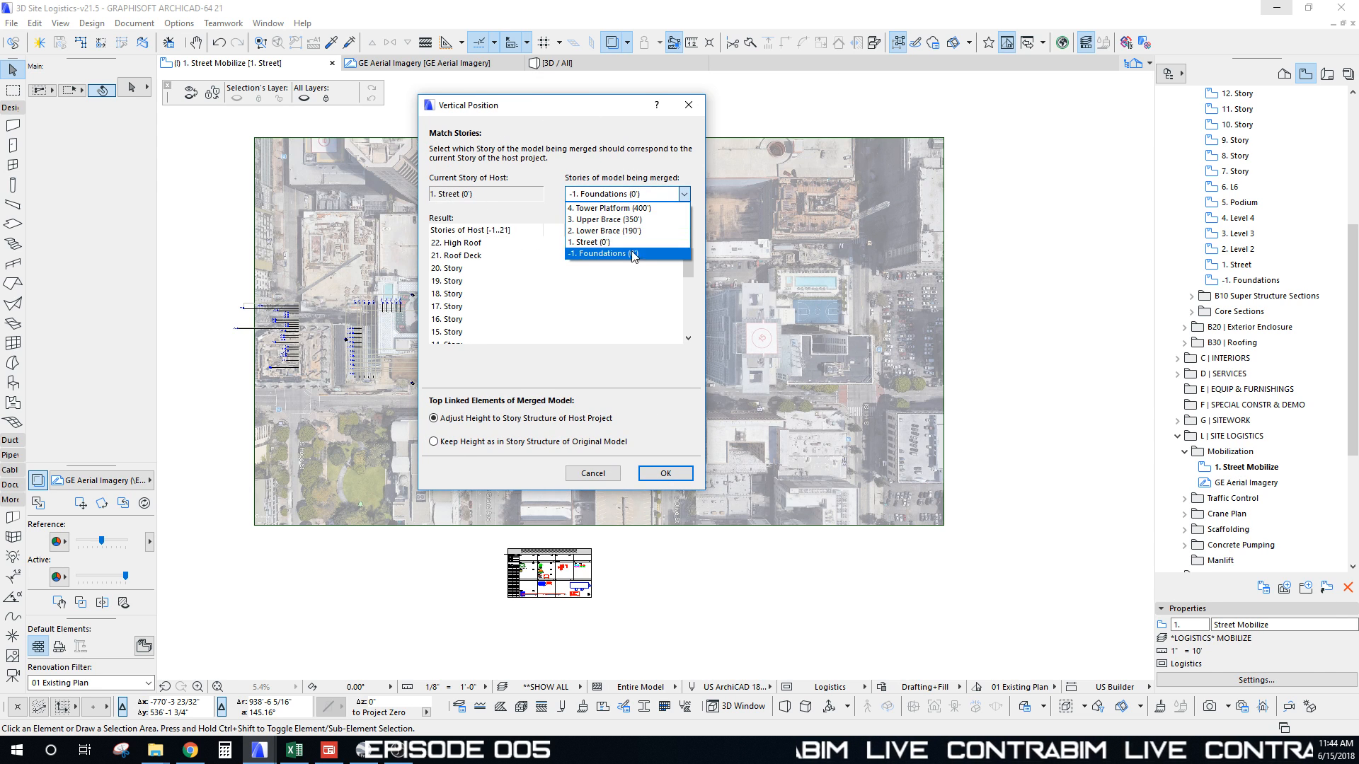
left_click(626, 242)
left_click_drag(582, 105, 526, 107)
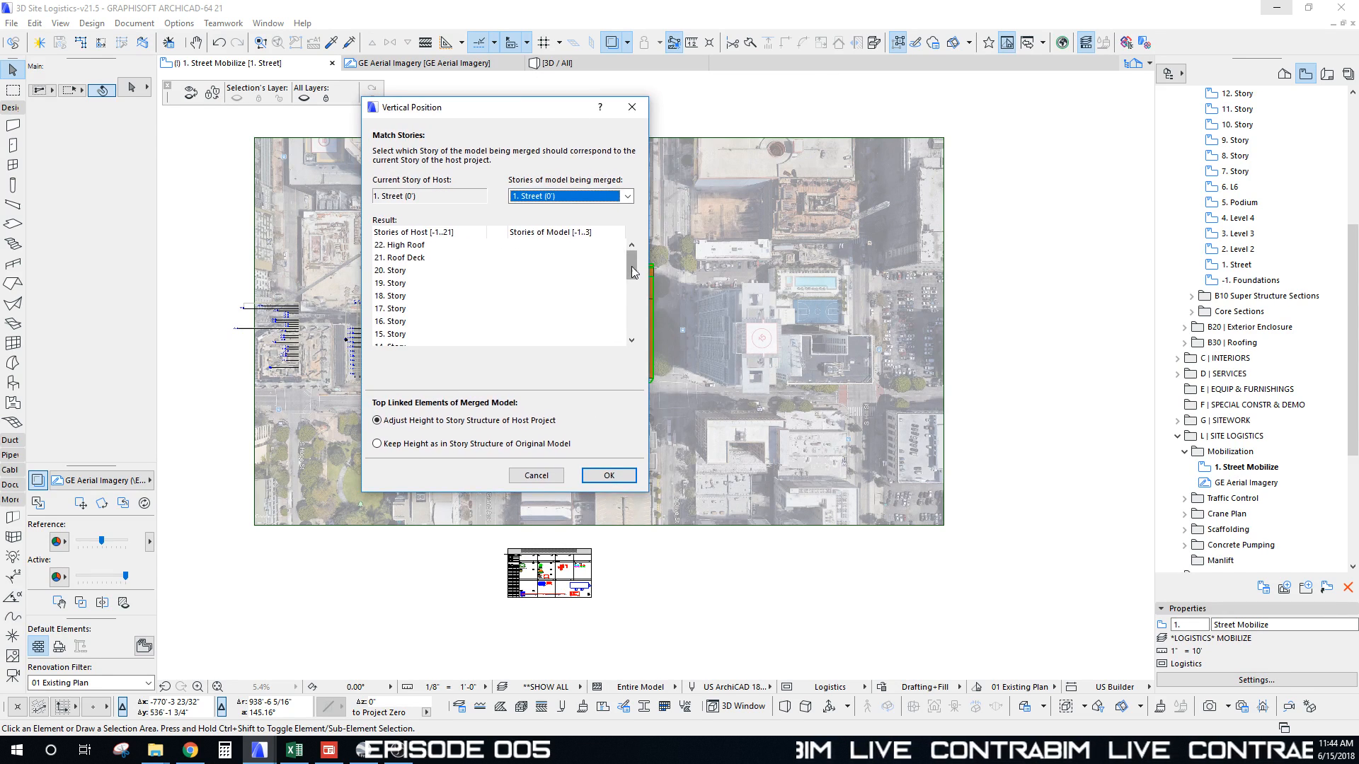
left_click_drag(631, 273, 627, 315)
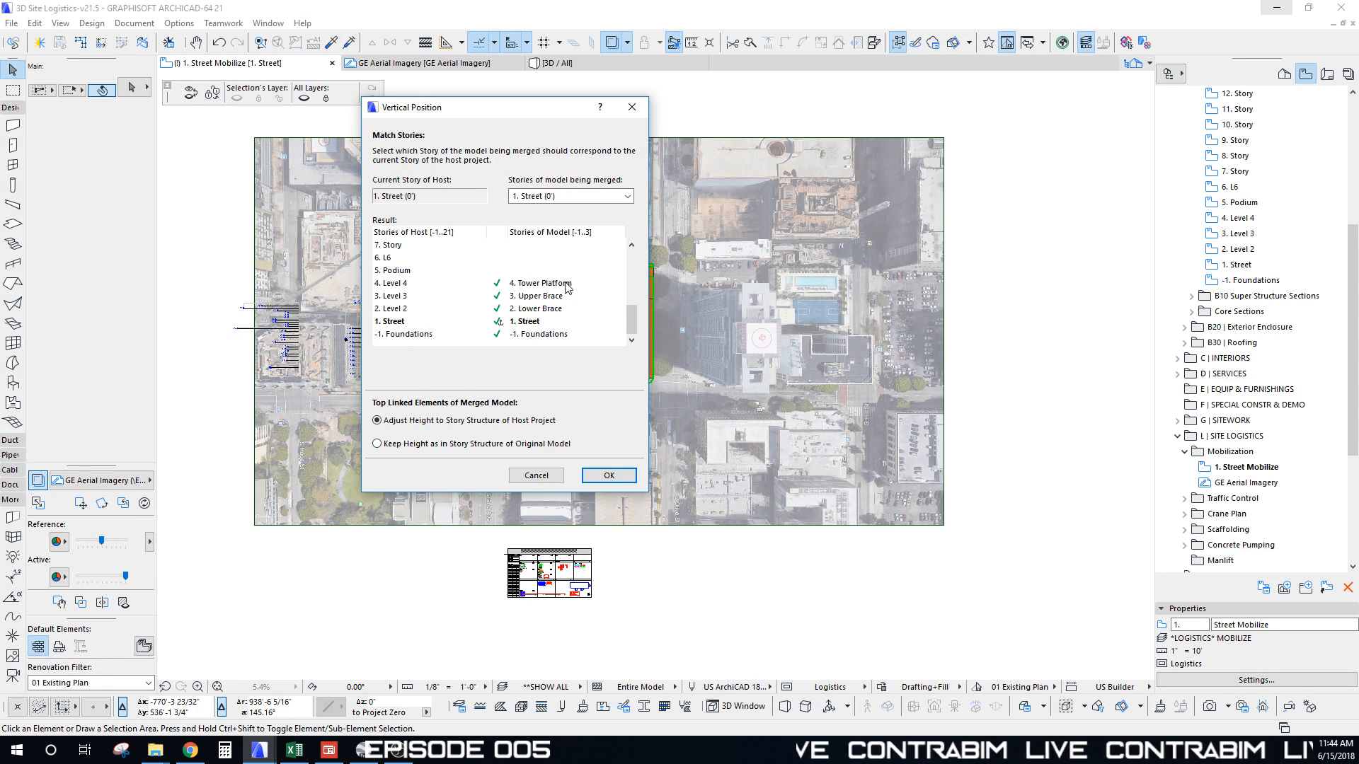
left_click_drag(528, 113, 536, 110)
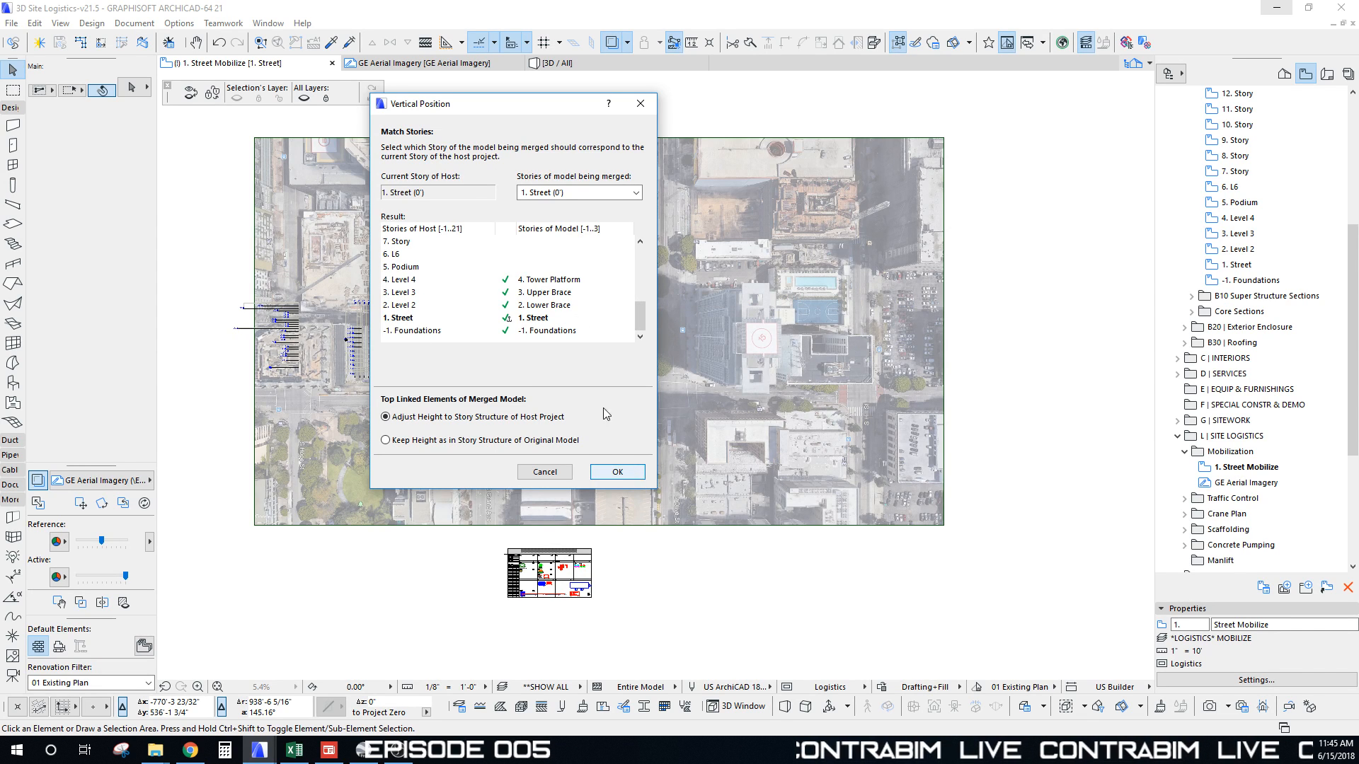
left_click_drag(524, 114, 505, 126)
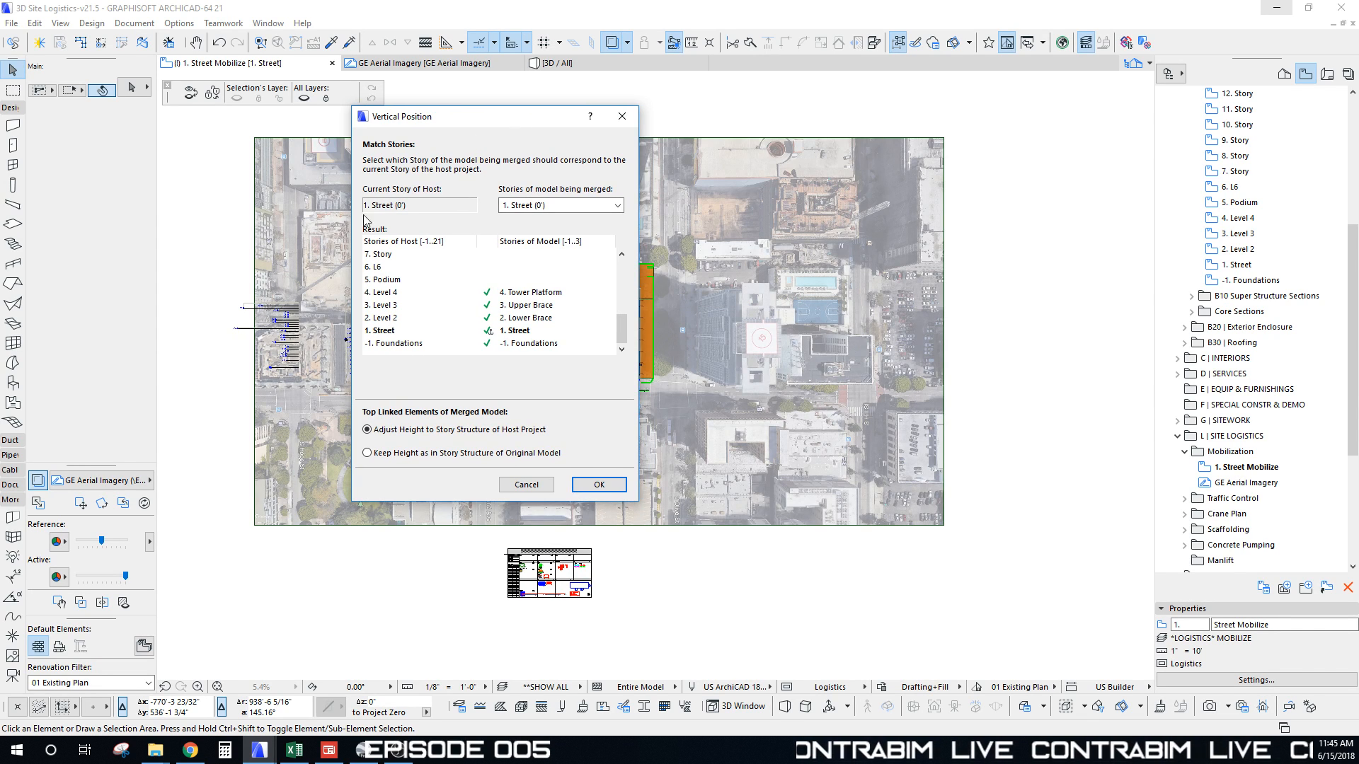
left_click(599, 485)
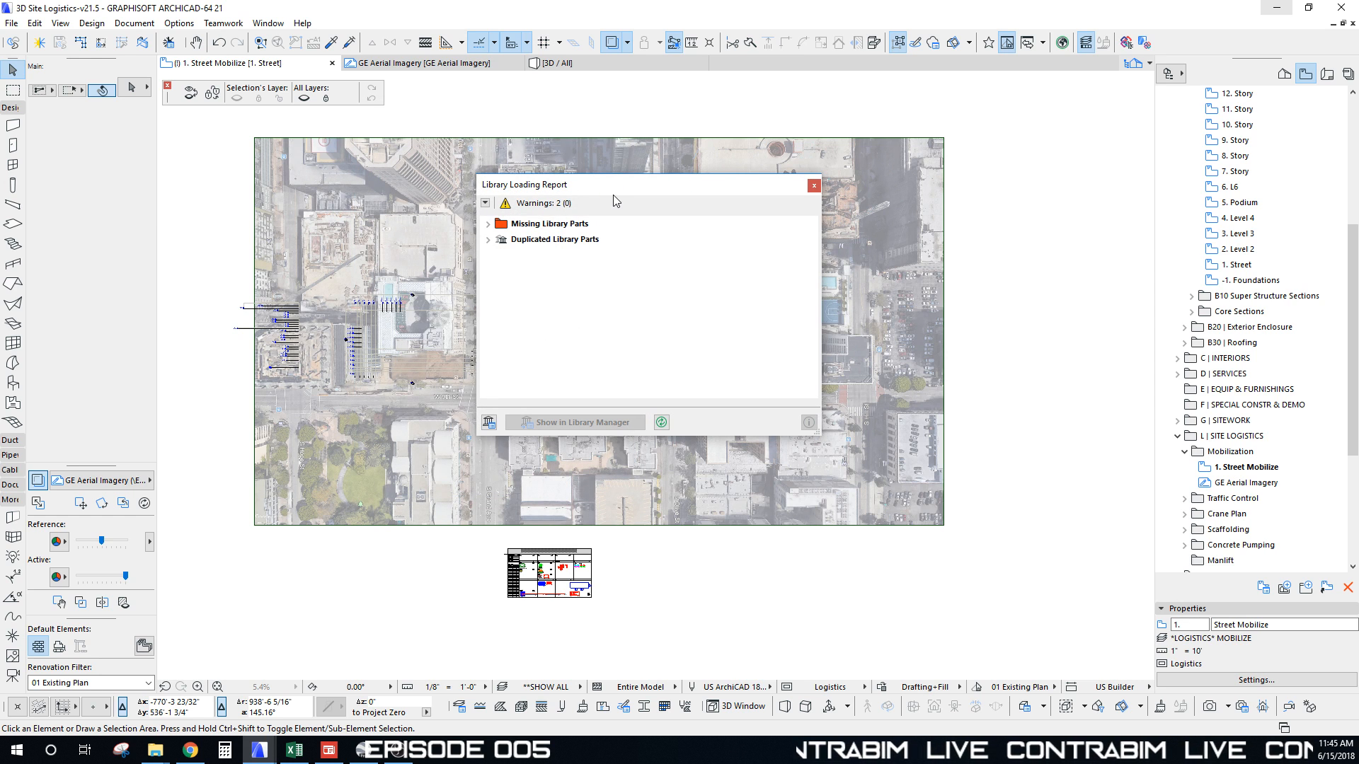
left_click(814, 185)
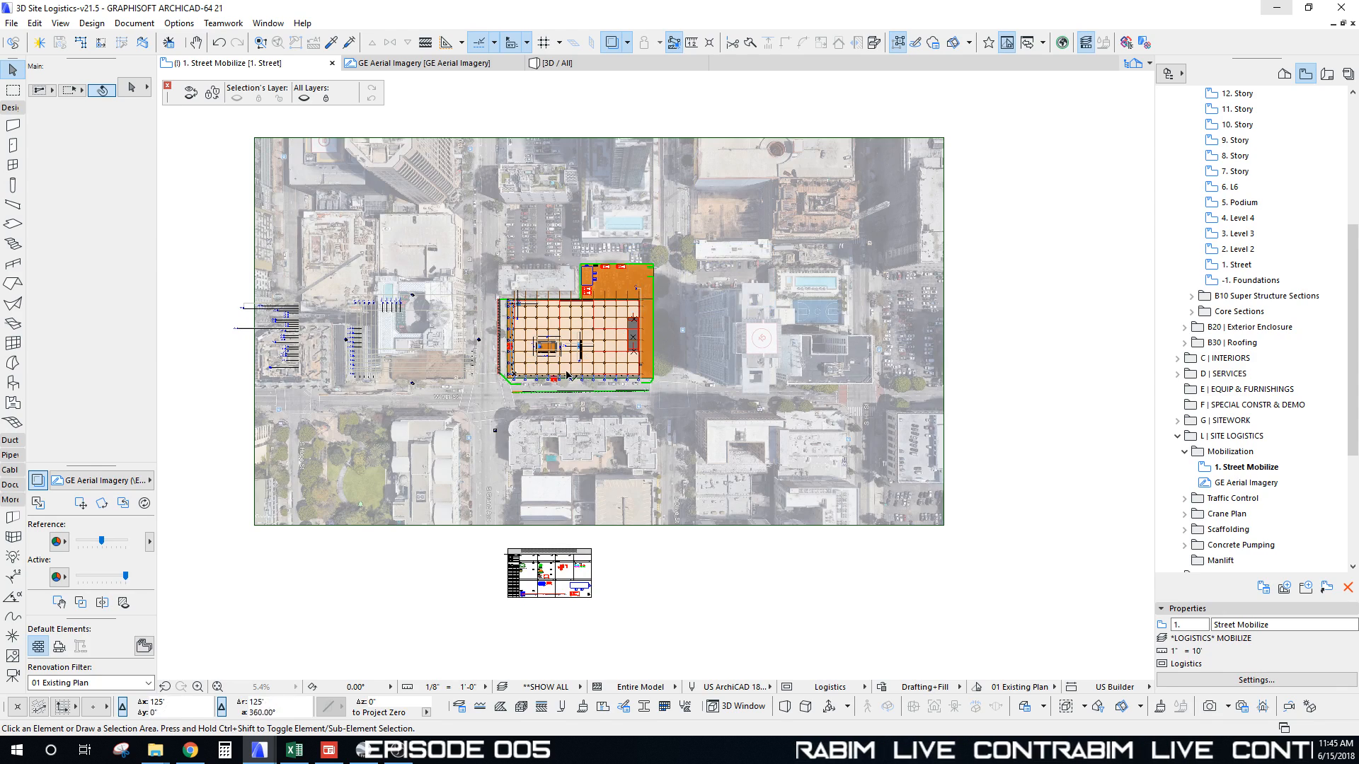
Step: Inspect the merged crane on the plan, then switch to the 3D / All view
middle_click_drag(420, 388, 448, 345)
scroll(438, 326, "up", 9)
scroll(451, 330, "down", 5)
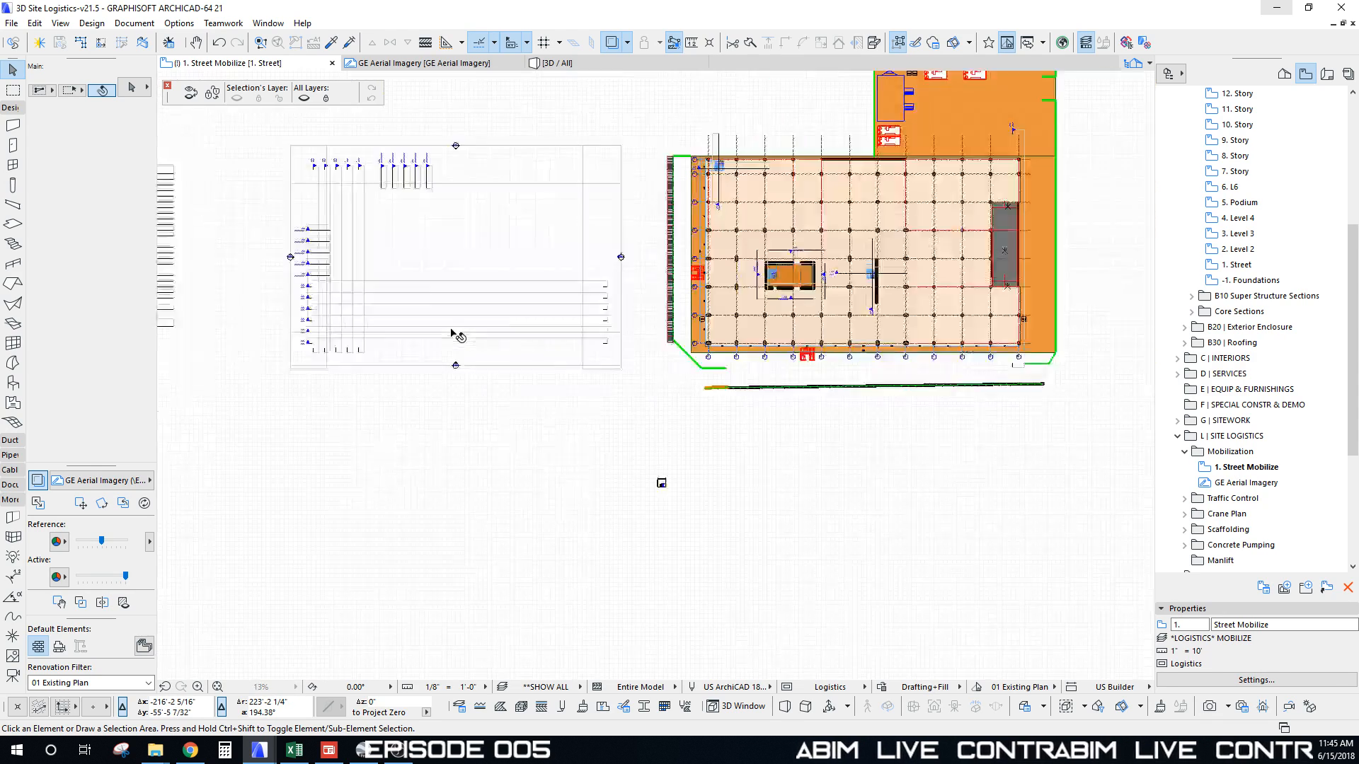
middle_click_drag(742, 459, 701, 467)
key("F3")
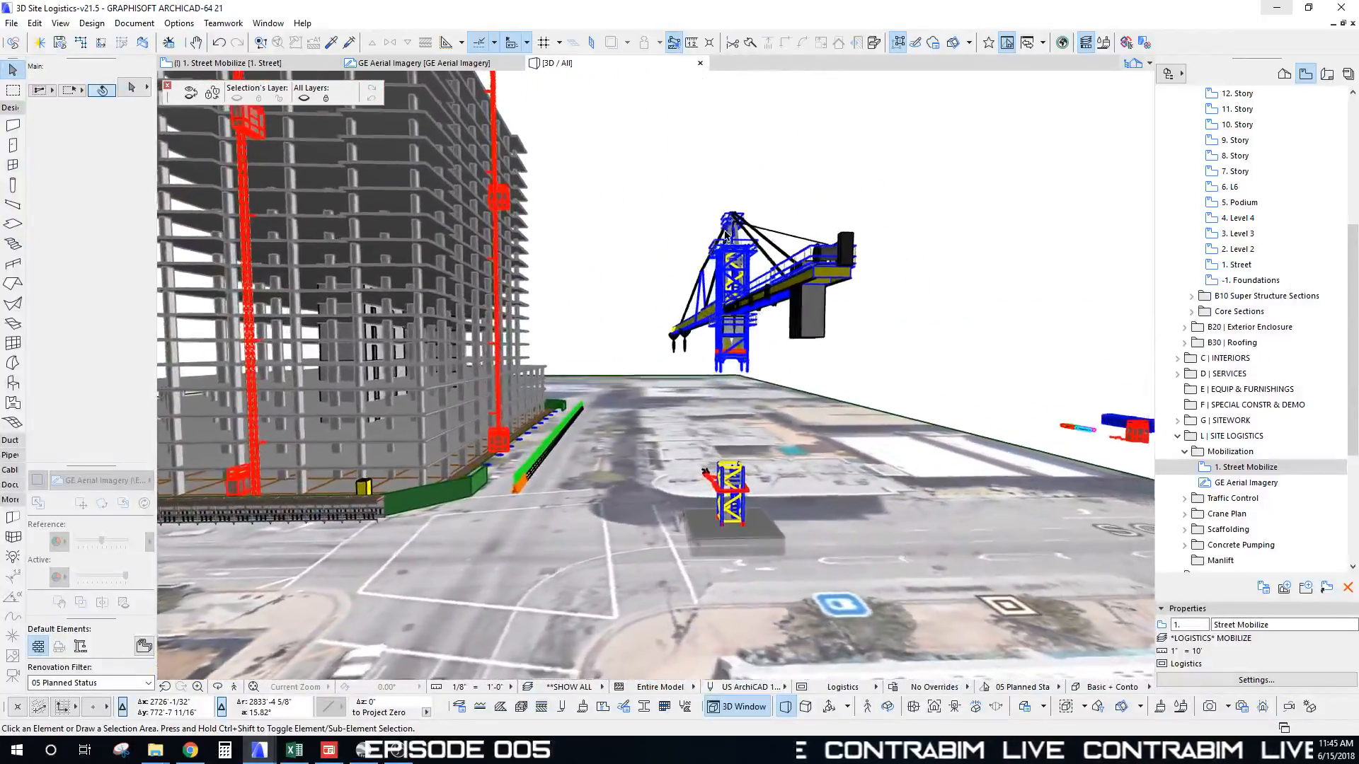
Step: Marquee-select the 38 crane-top elements, then clear the selection
left_click(607, 136)
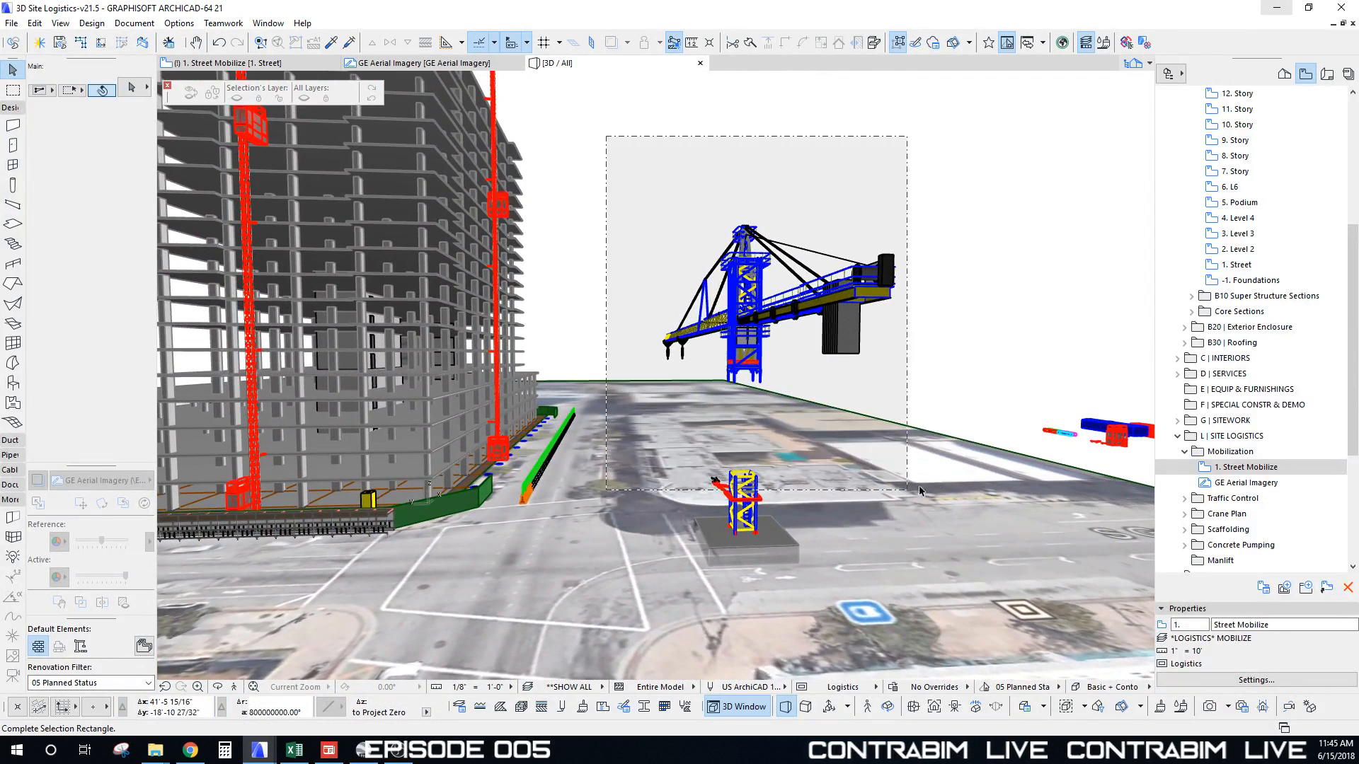
left_click(944, 409)
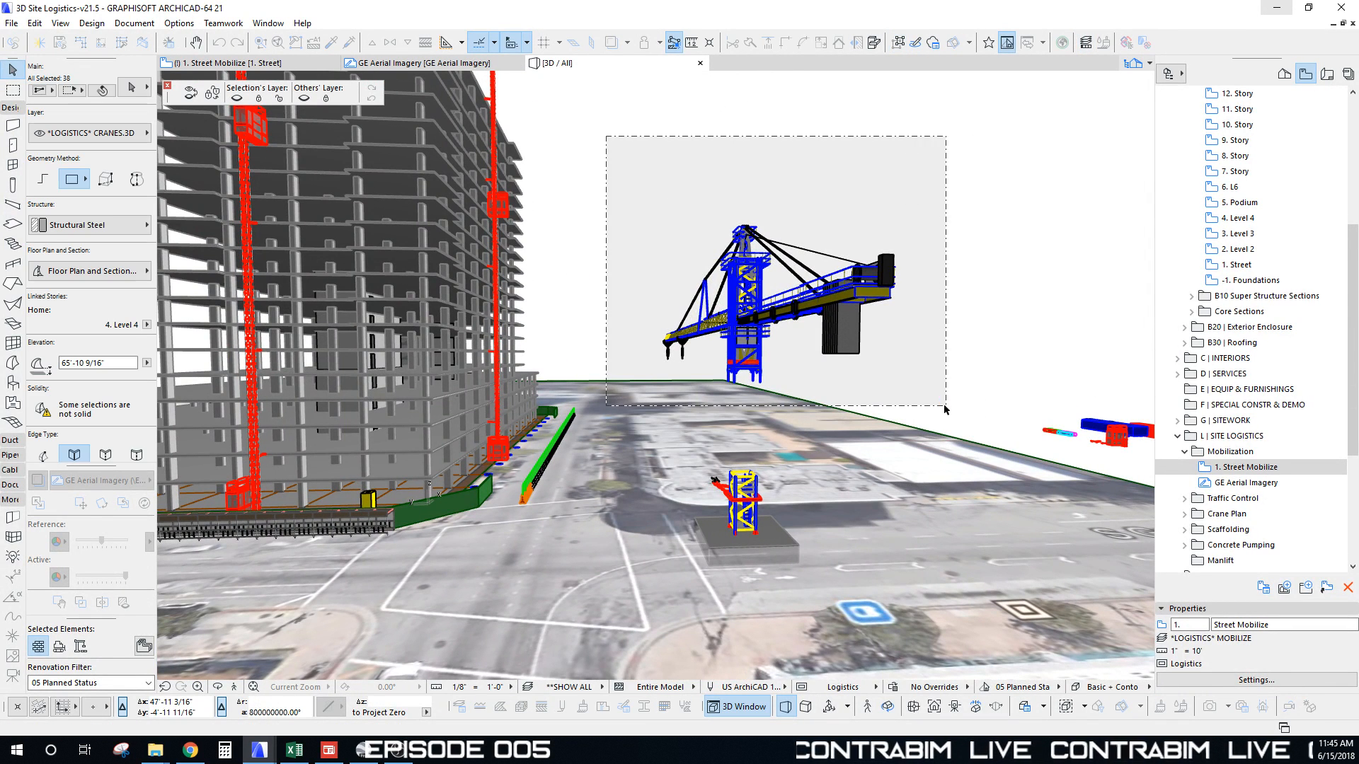
middle_click_drag(847, 318, 862, 401)
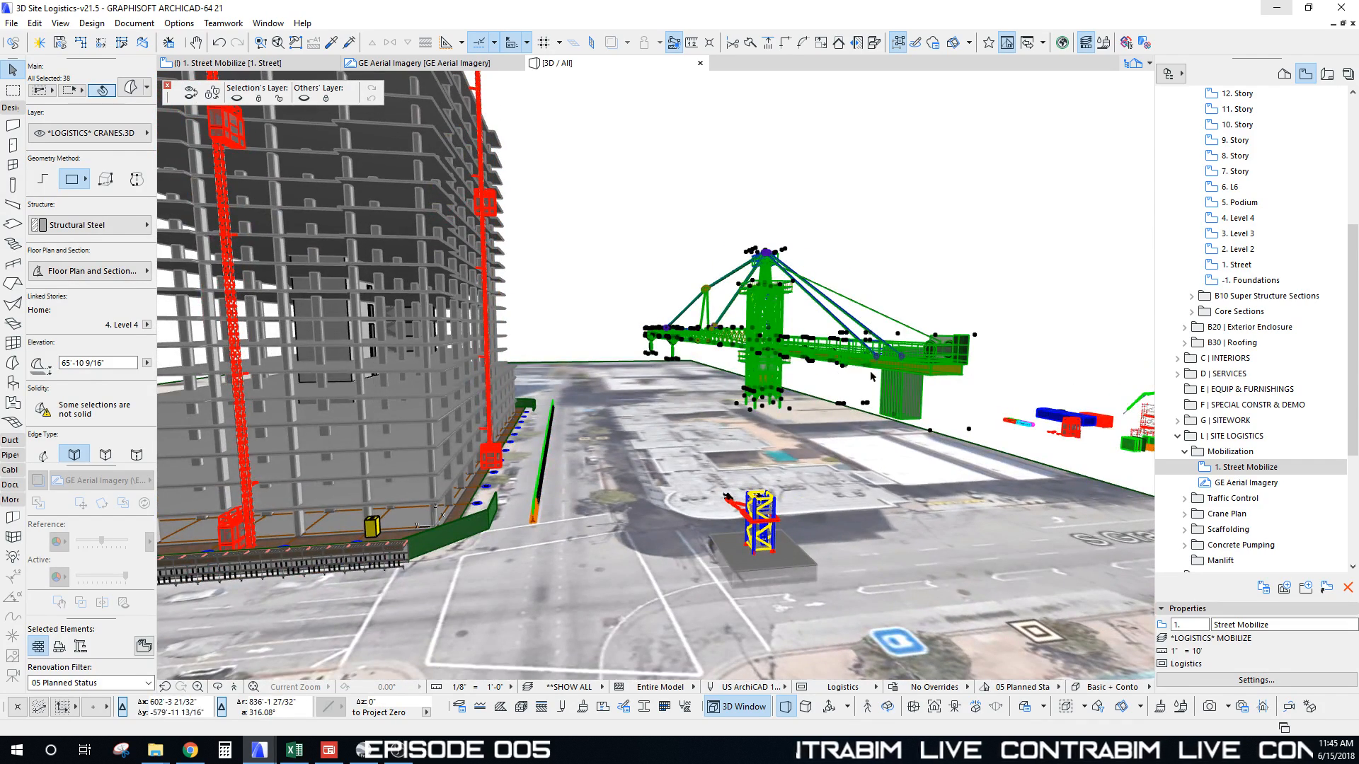
scroll(757, 287, "up", 5)
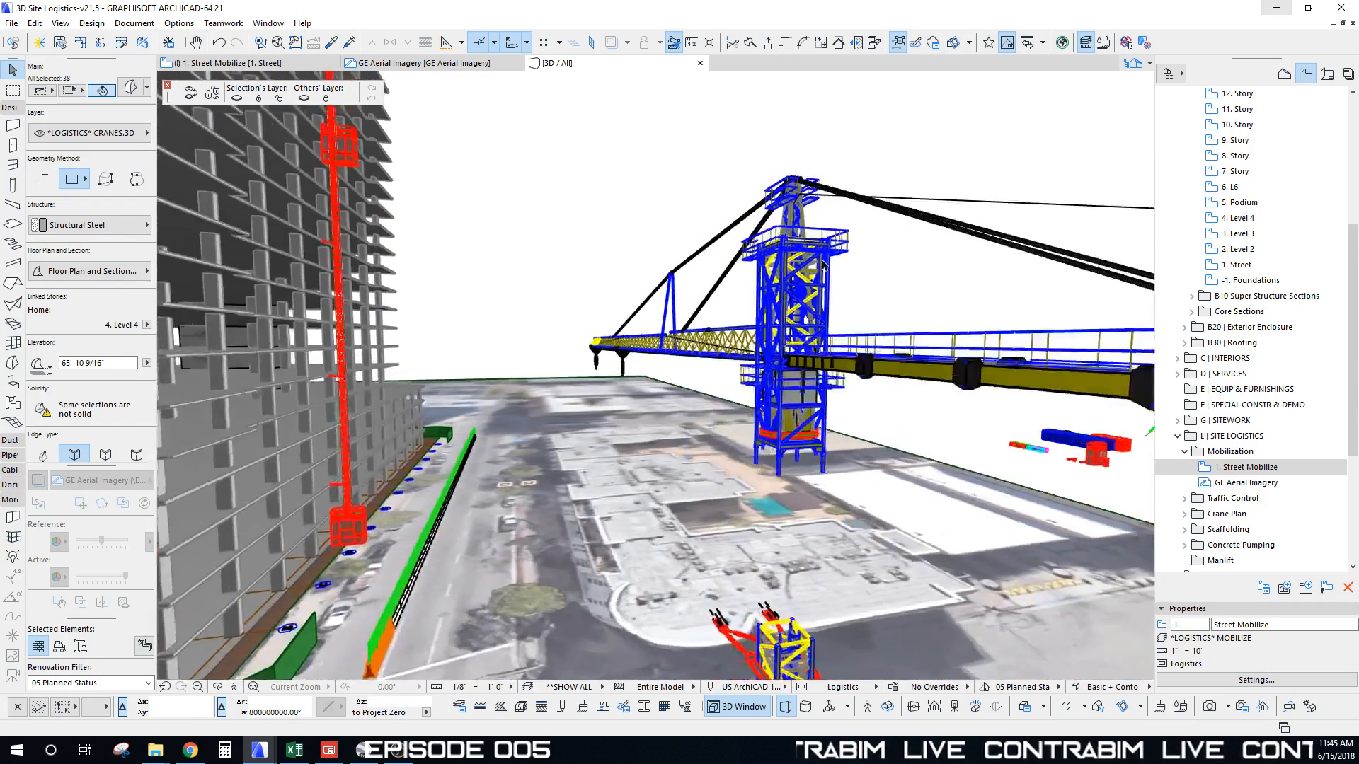
scroll(798, 171, "down", 1)
key("Escape")
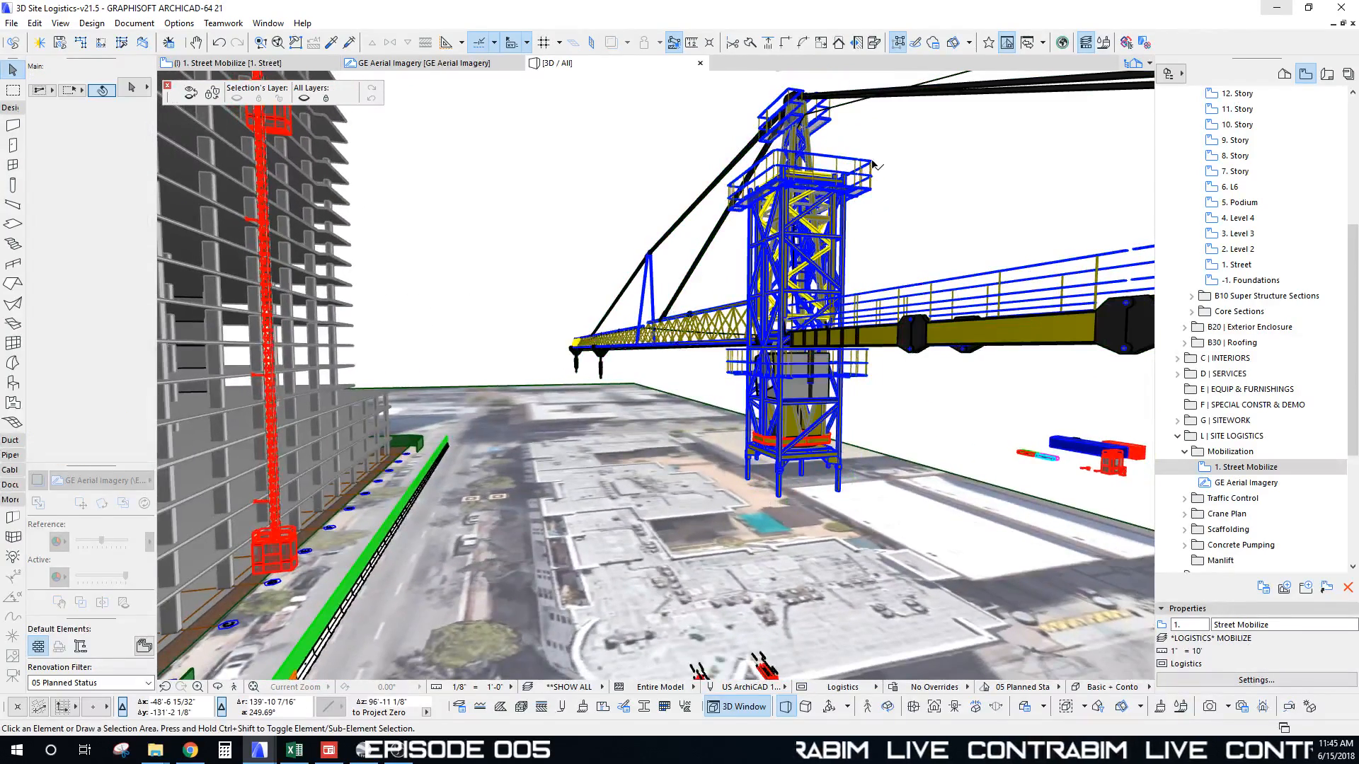
Step: Move the Climbing Unit - Top lower down the mast with Ctrl+D
left_click(873, 162)
key("ctrl+d")
left_click(875, 163)
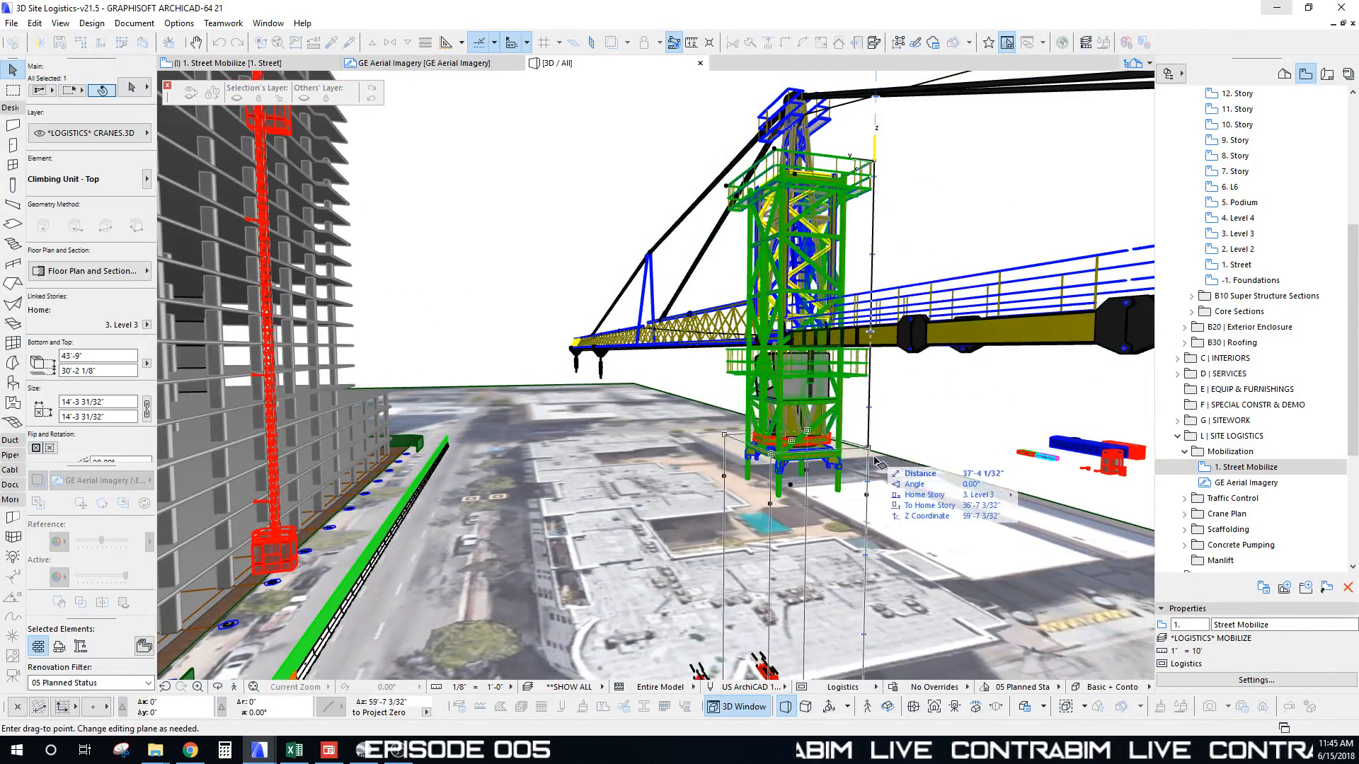
left_click(878, 485)
key("Escape")
Step: Start moving the upper tower segment, cancel with Esc, and orbit to a lower angle
left_click(838, 183)
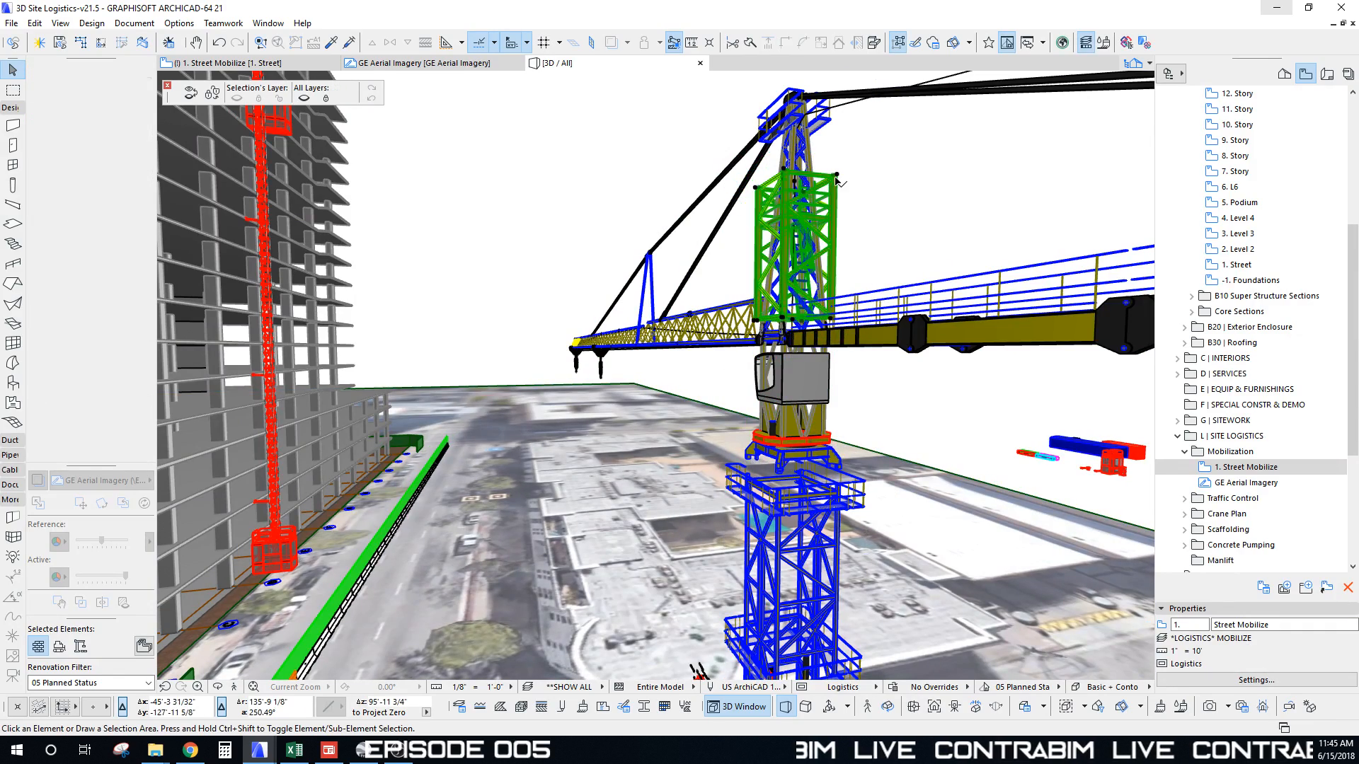
key("ctrl+d")
left_click(839, 177)
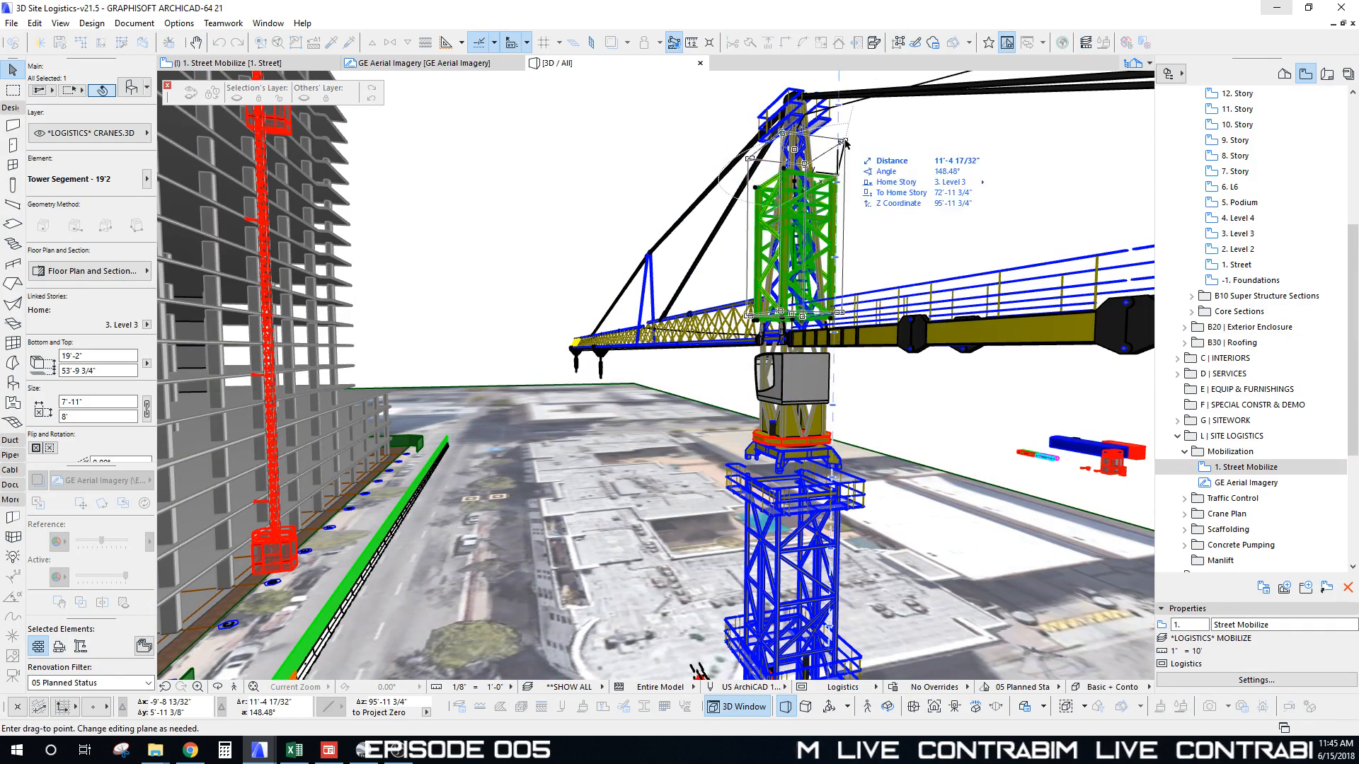
scroll(814, 205, "down", 5)
scroll(811, 209, "up", 4)
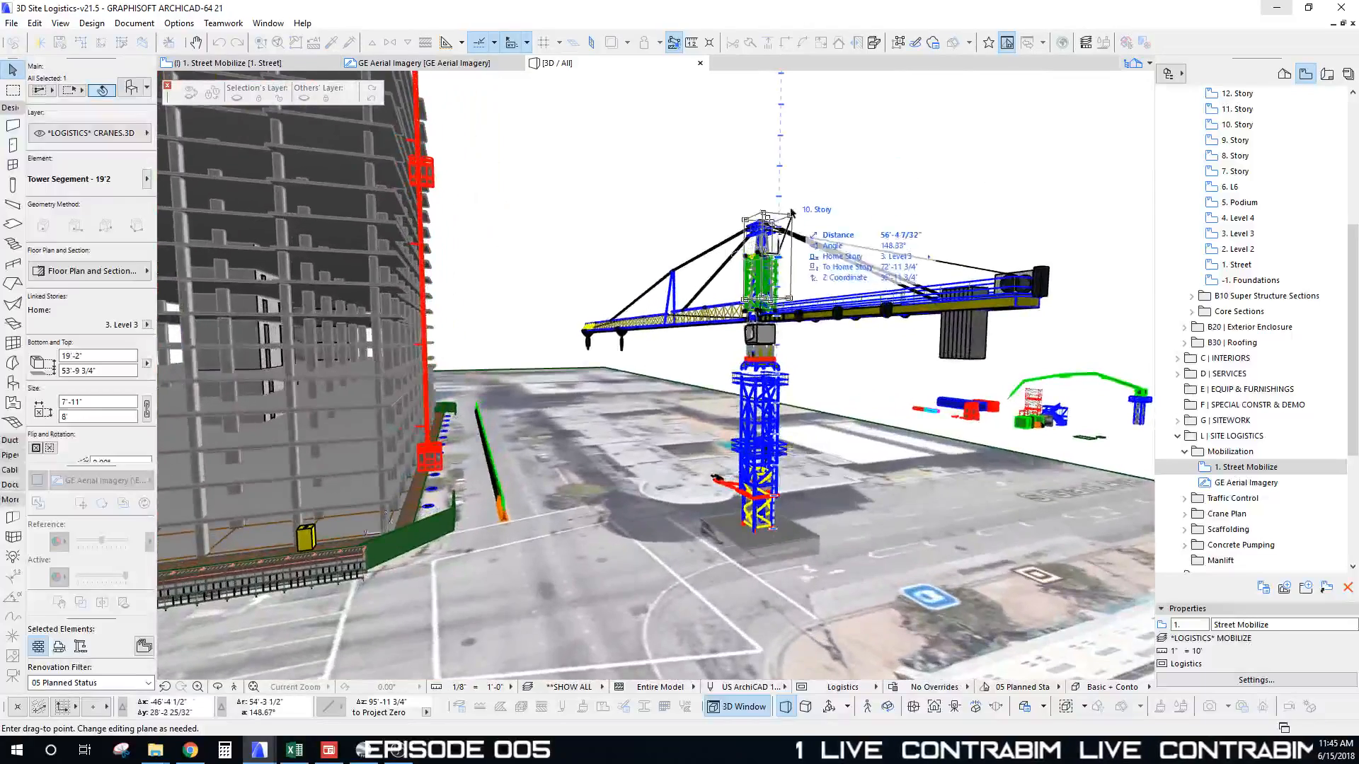
key("Escape")
key("Delete")
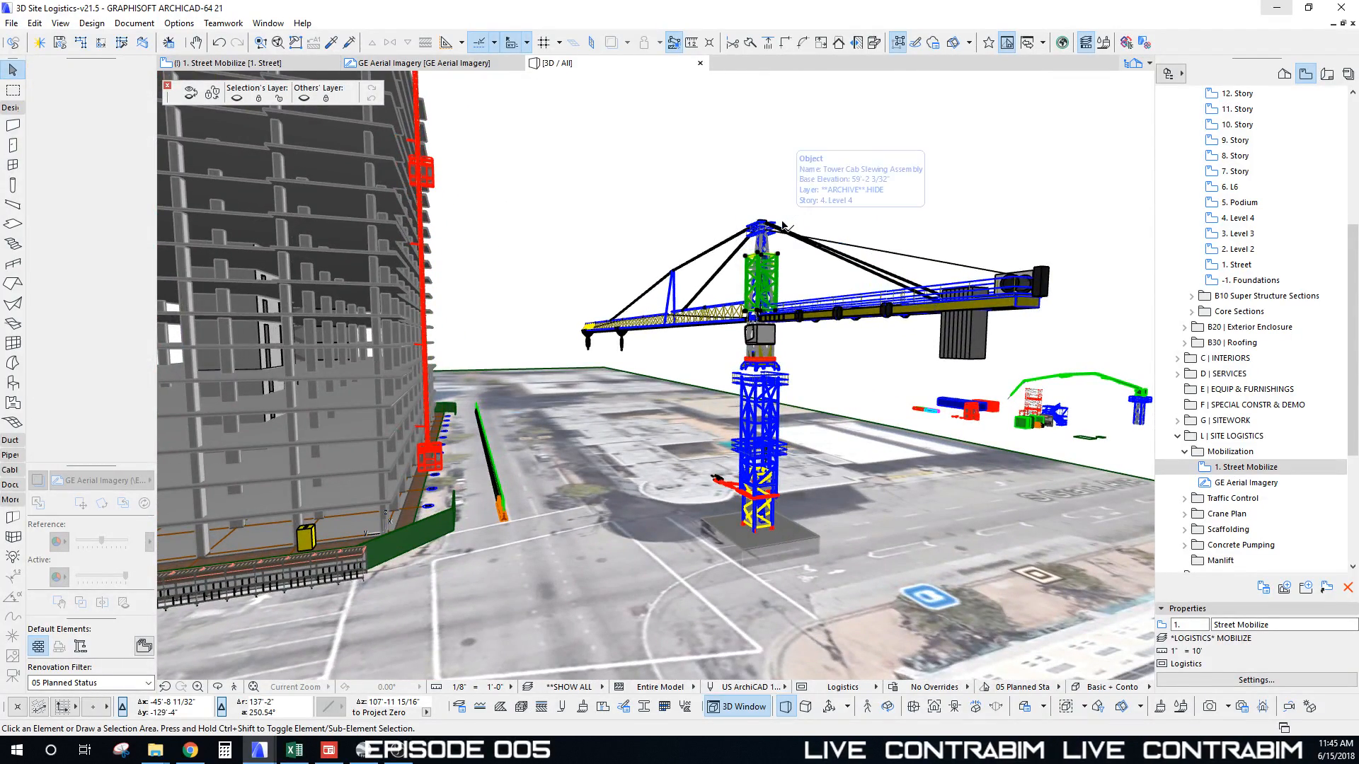
middle_click_drag(763, 356, 598, 276, "shift")
Step: Select the 36 crane-top elements and lift them 231' with Ctrl+D
left_click(538, 172)
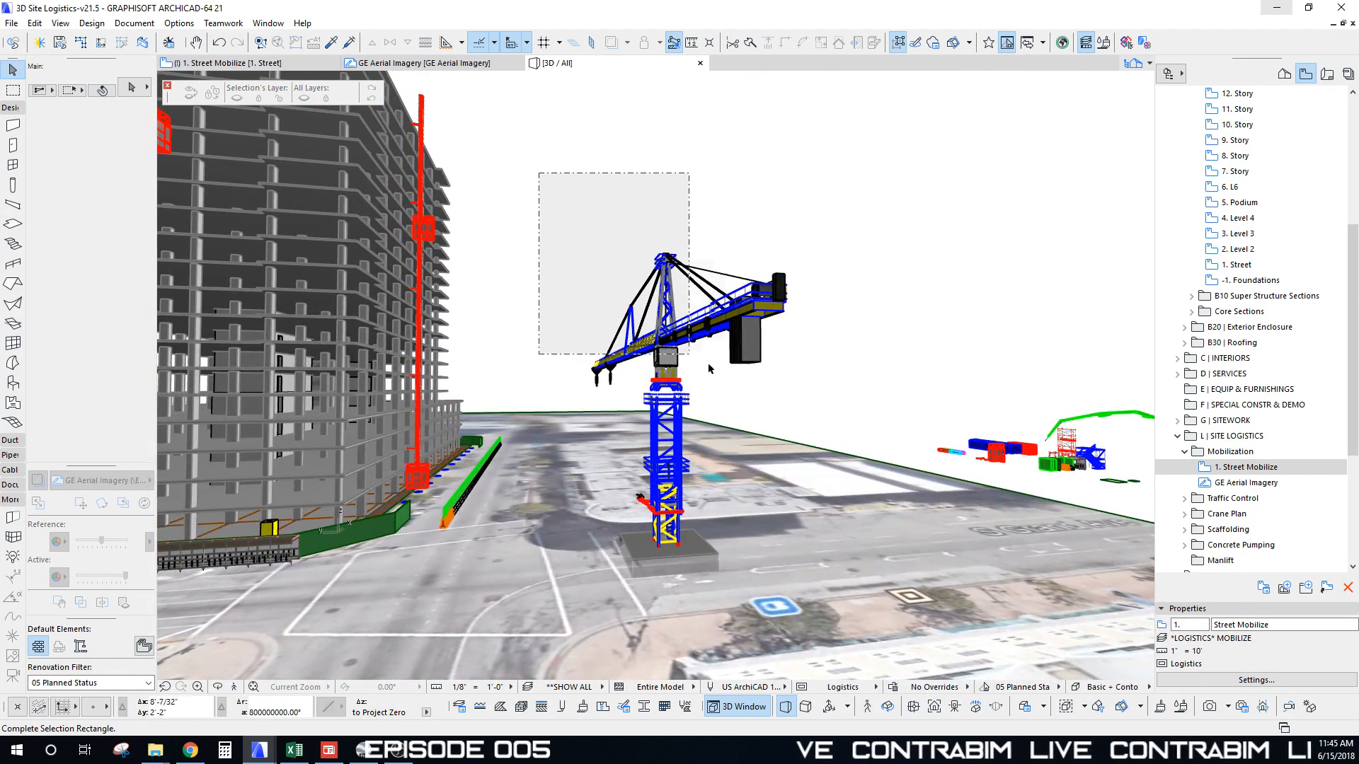
left_click(825, 402)
middle_click_drag(825, 402, 626, 378, "shift")
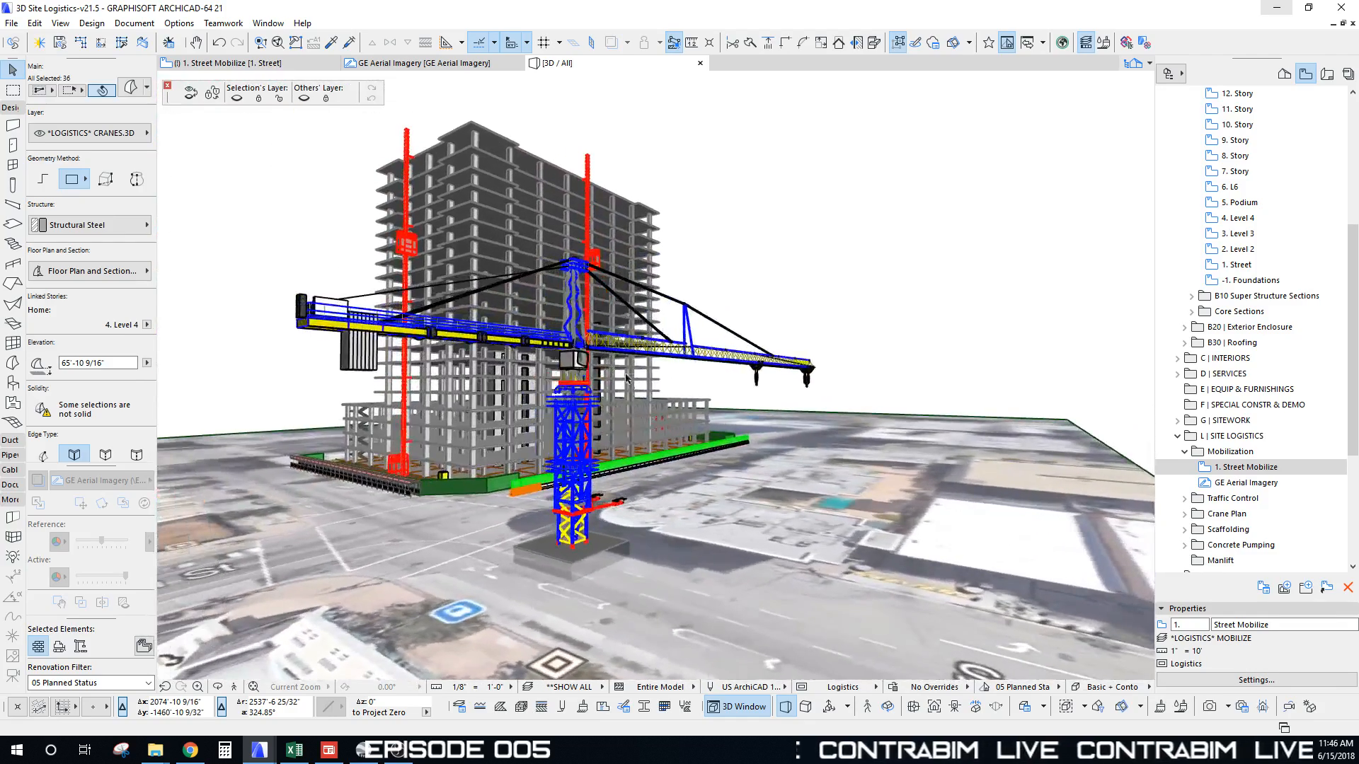
middle_click_drag(705, 358, 743, 422, "shift")
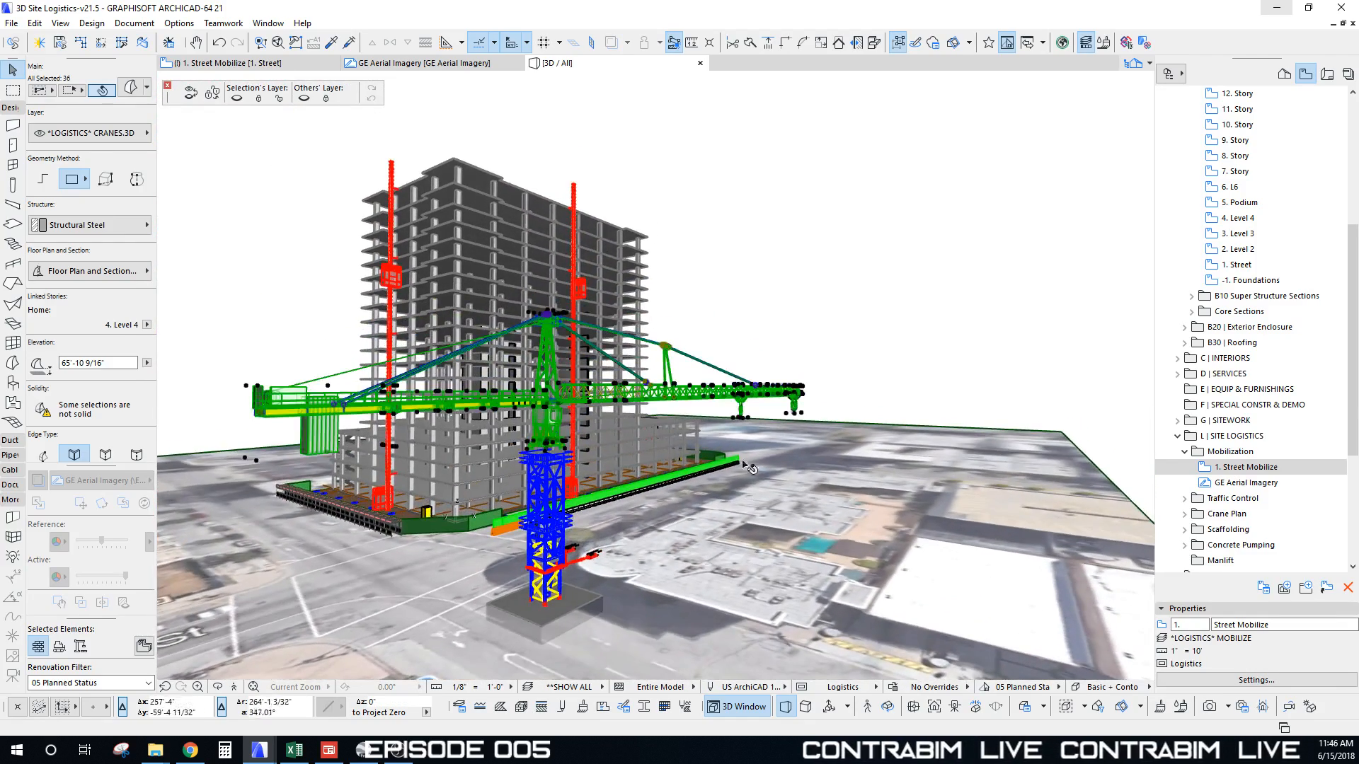
key("ctrl+d")
left_click(743, 422)
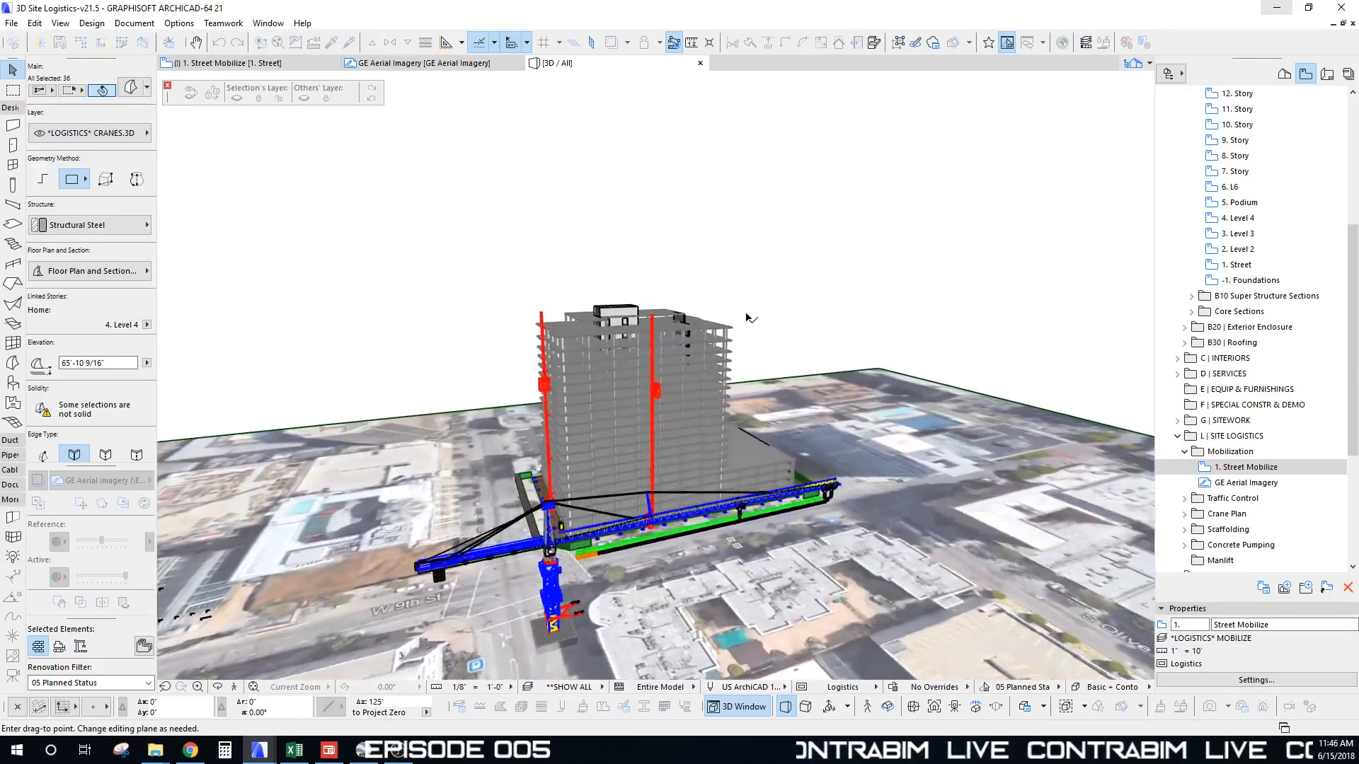
left_click(639, 310)
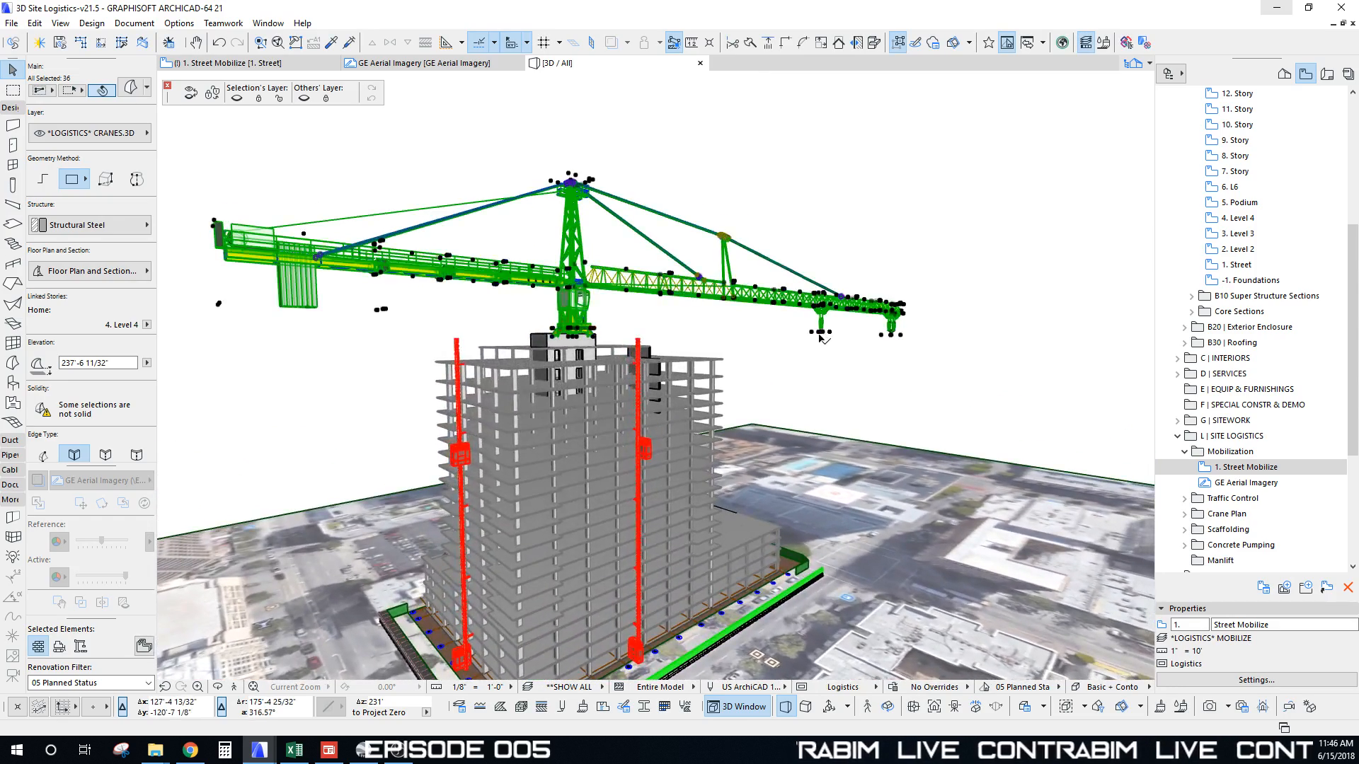
Step: Raise the crane top a further 20' with Elevate (Ctrl+9), then deselect
middle_click_drag(743, 344, 689, 344, "shift")
key("ctrl+9")
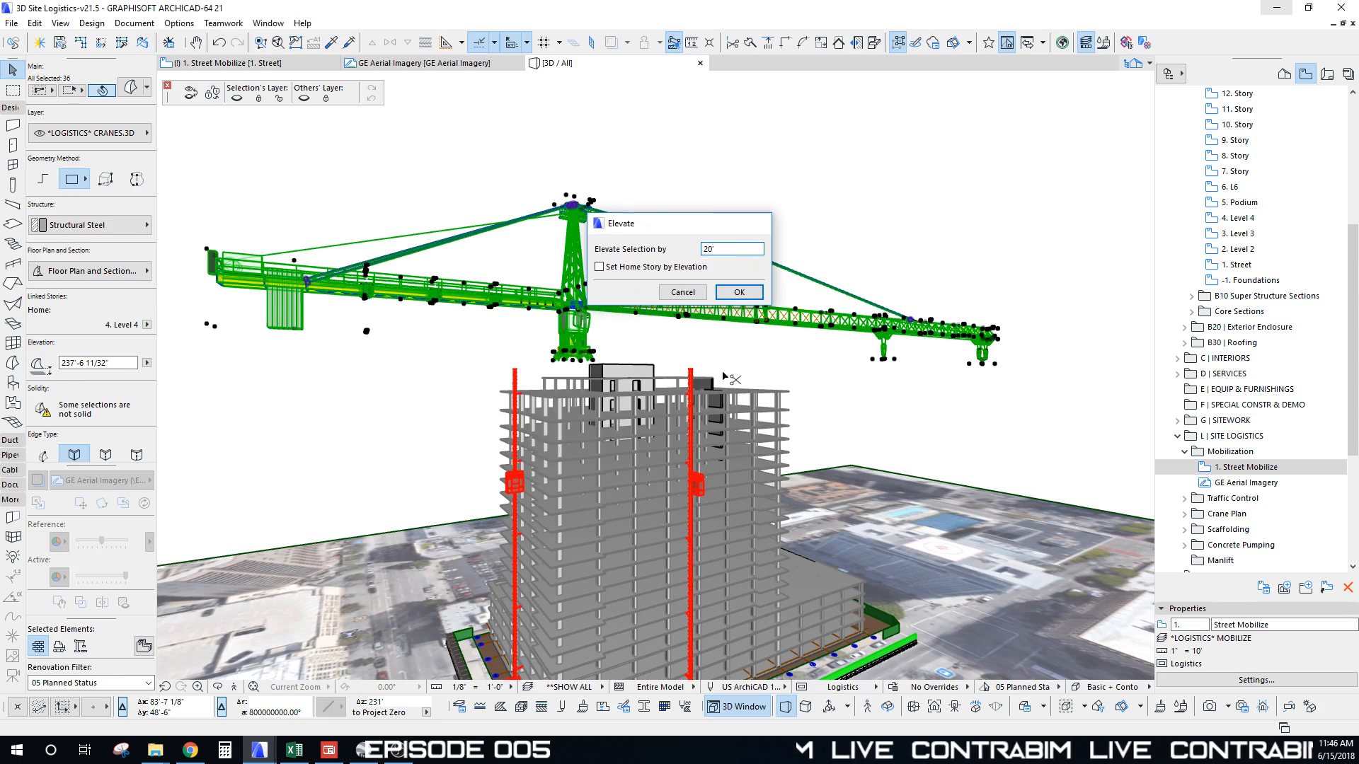
key("Return")
scroll(724, 378, "down", 5)
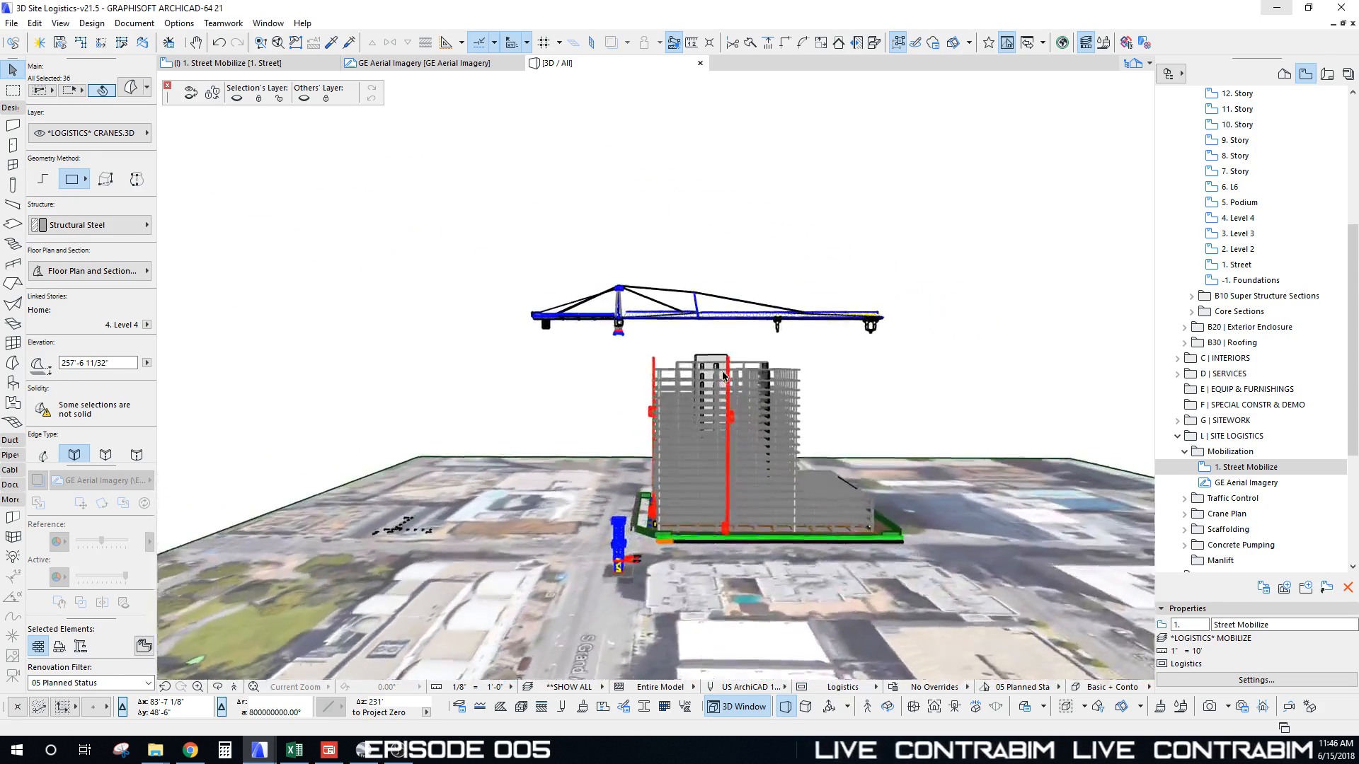
middle_click_drag(723, 373, 722, 375, "shift")
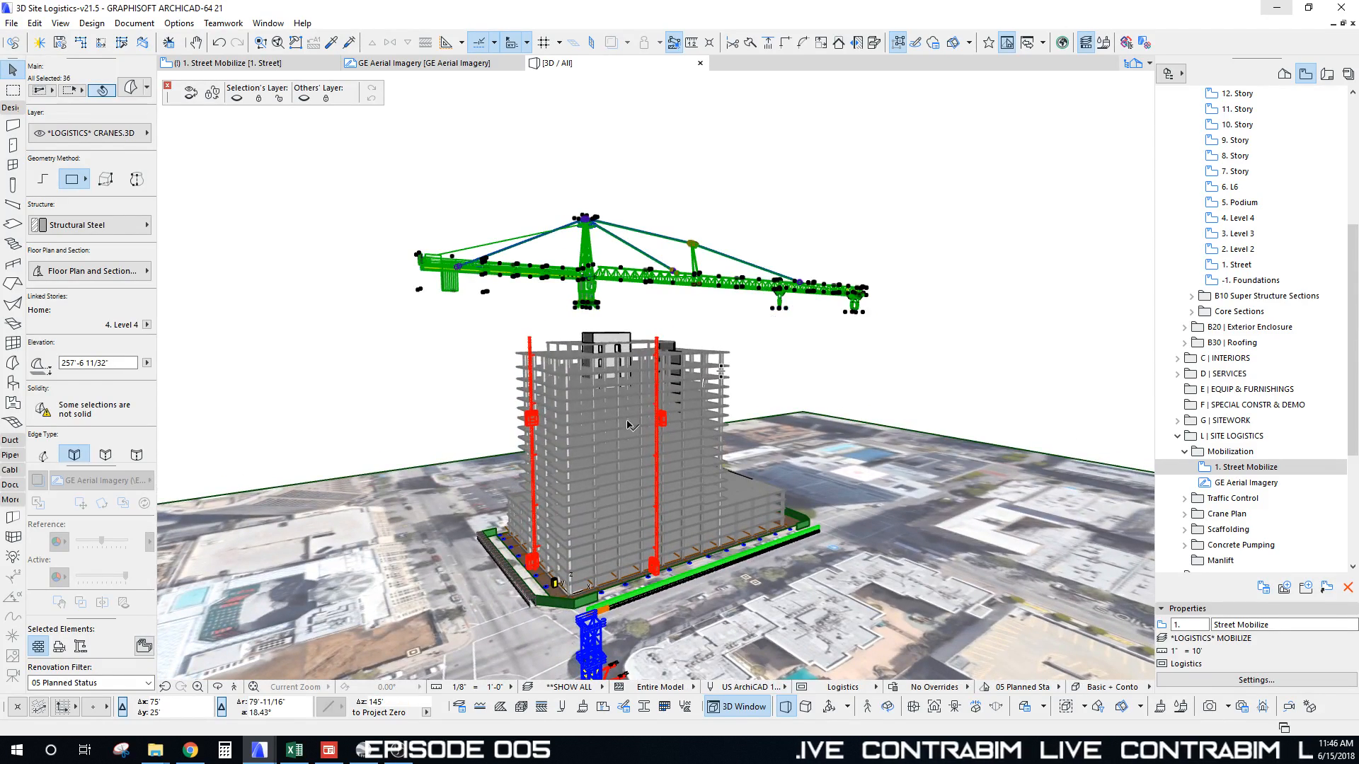
middle_click_drag(627, 425, 699, 355, "shift")
key("Escape")
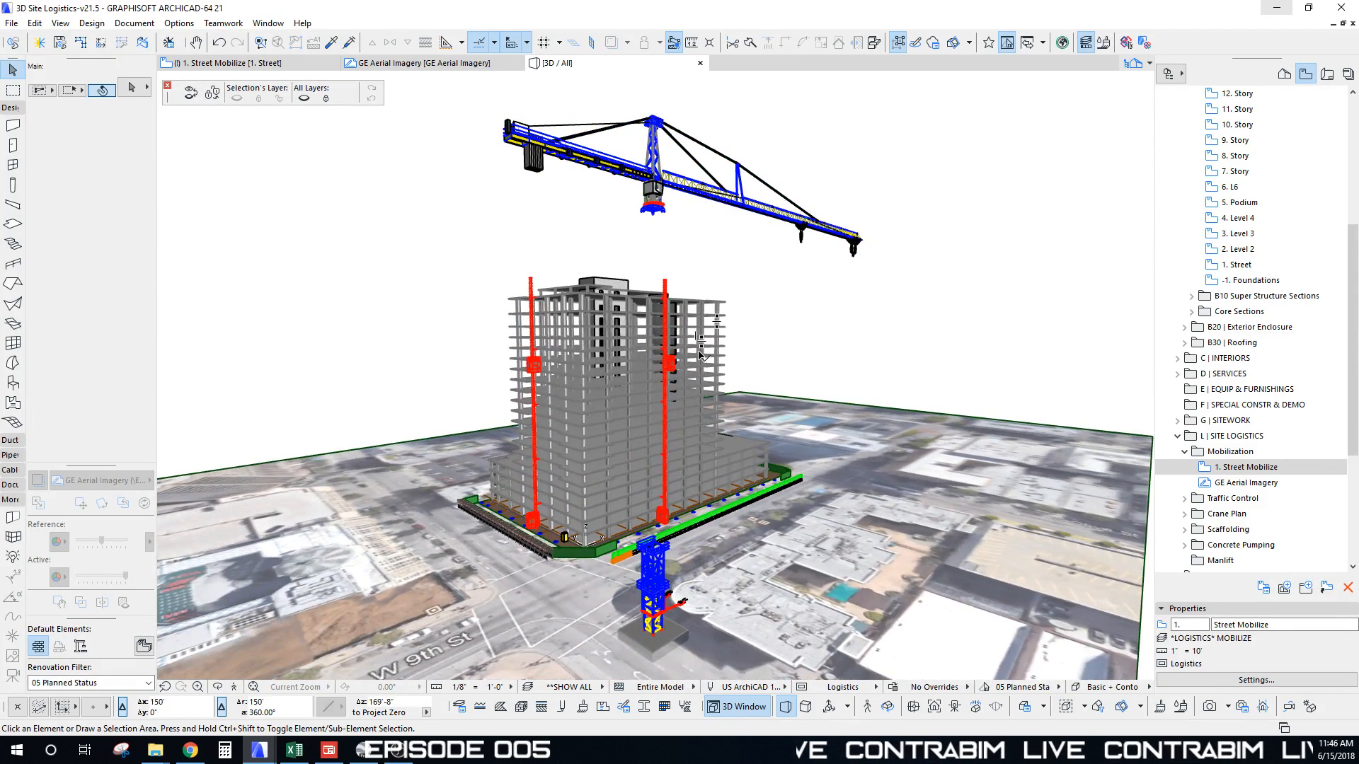
Step: Select the climbing unit on the ground mast and start moving it with Ctrl+D
middle_click_drag(659, 605, 964, 560, "shift")
mouse_move(571, 388)
middle_mouse_down("shift")
mouse_move(580, 527)
mouse_move(595, 398)
middle_mouse_up("shift")
scroll(594, 397, "up", 10)
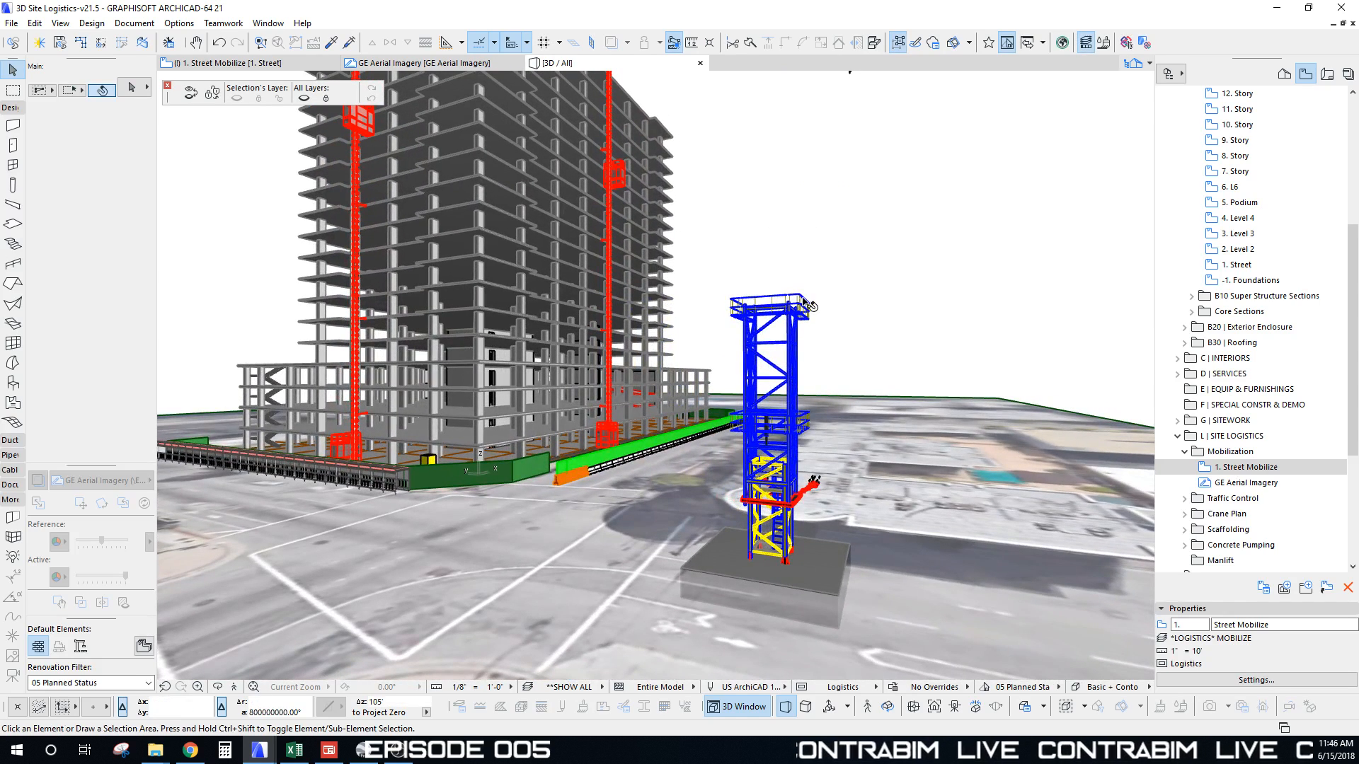
left_click(800, 300)
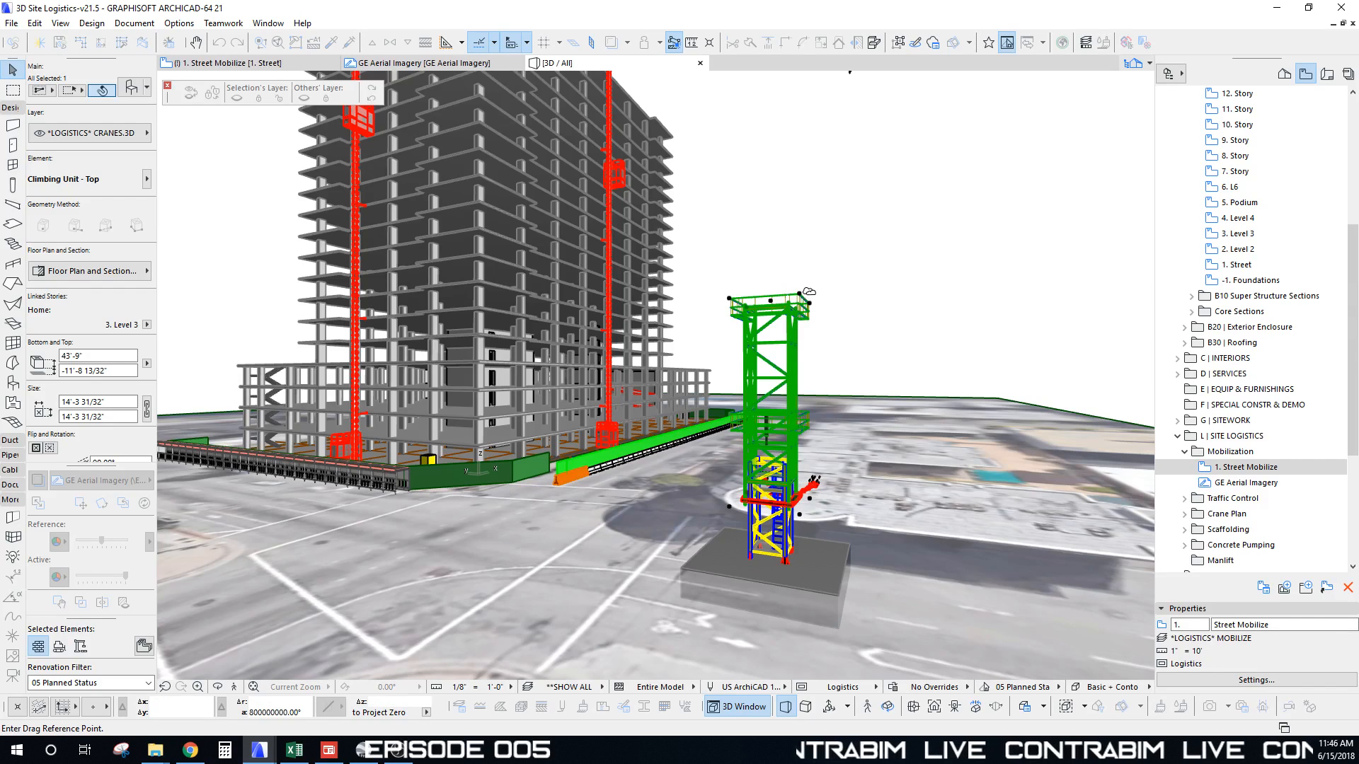
key("ctrl+d")
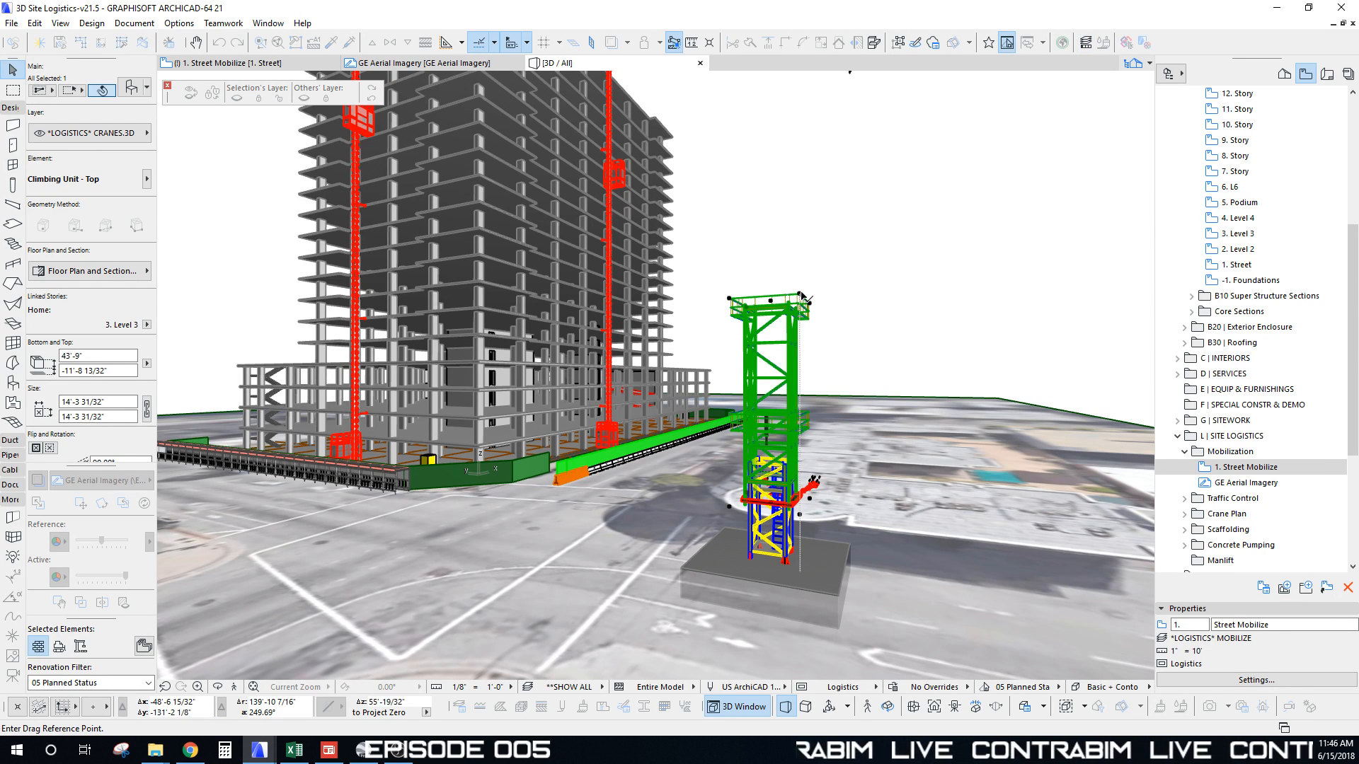
left_click(801, 300)
scroll(786, 227, "down", 5)
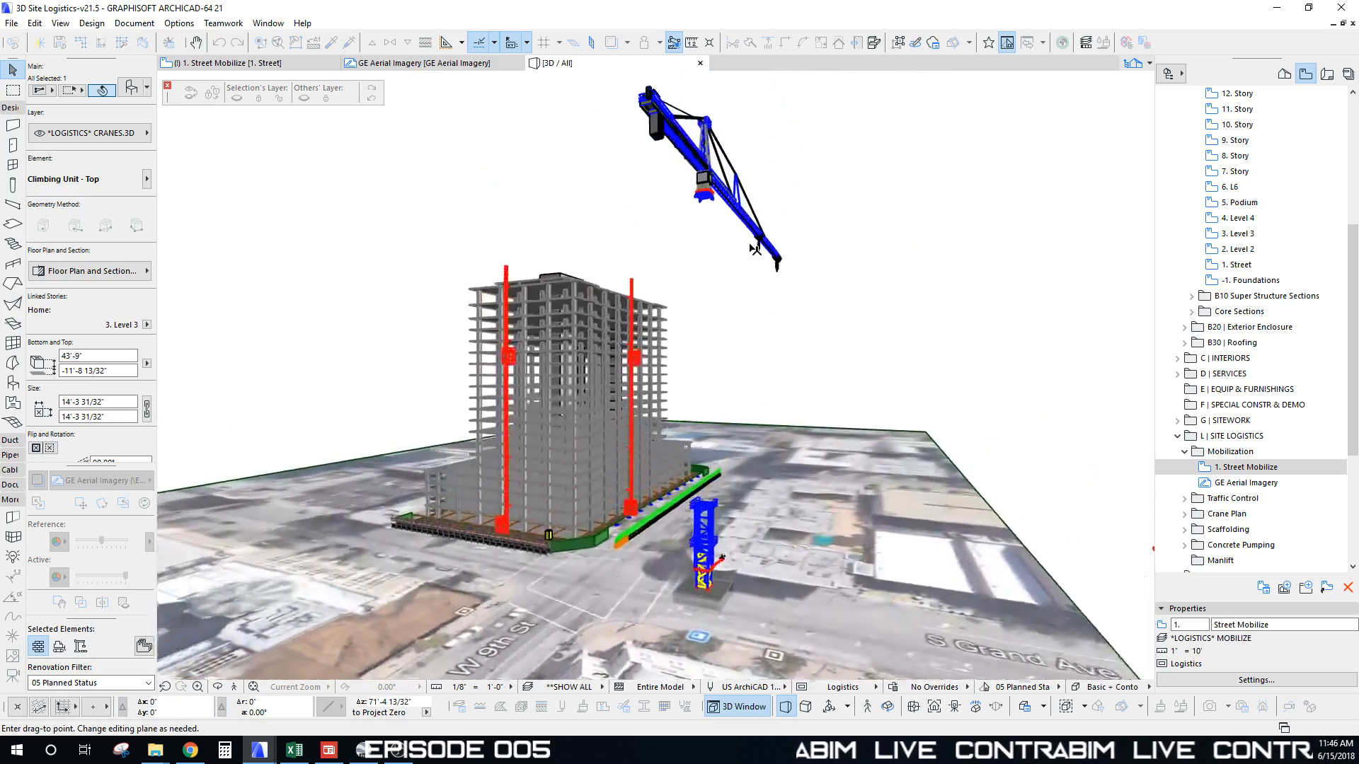
scroll(729, 242, "up", 3)
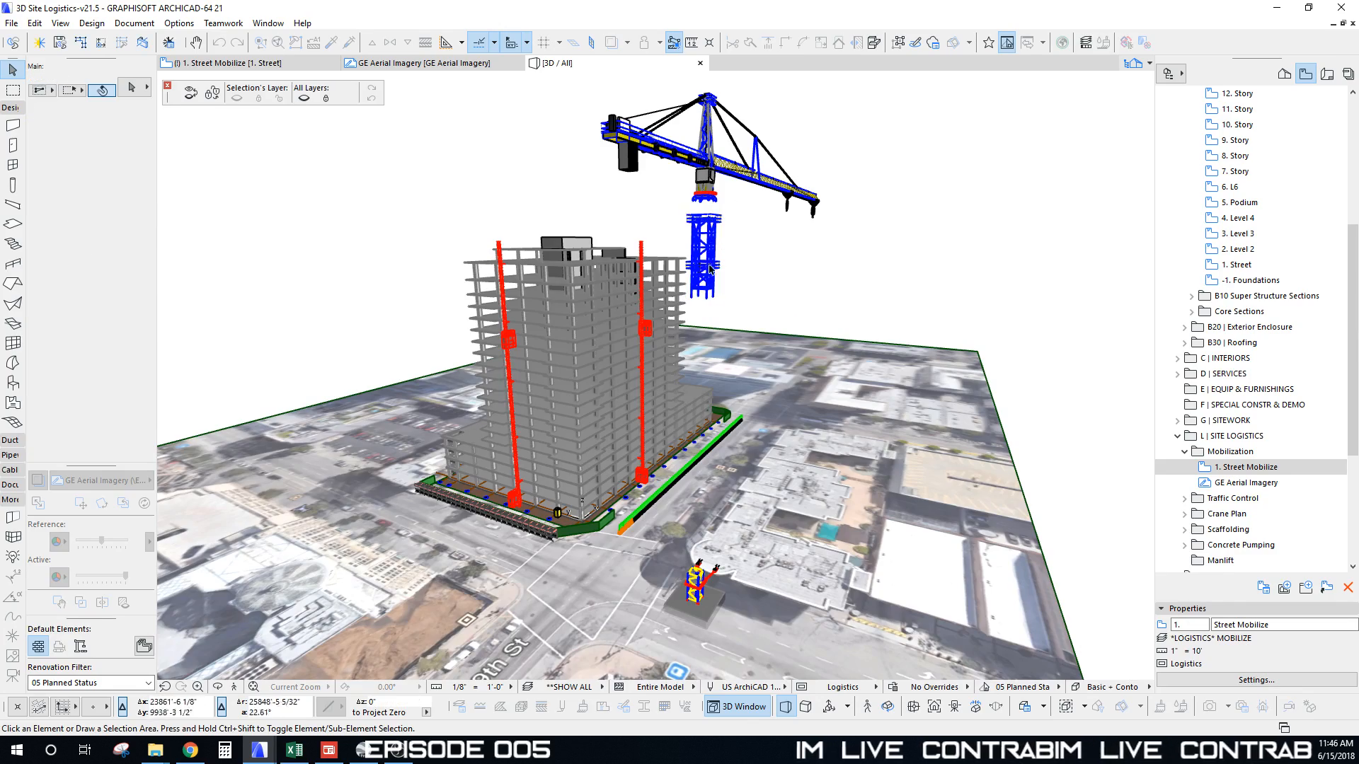
scroll(701, 587, "up", 8)
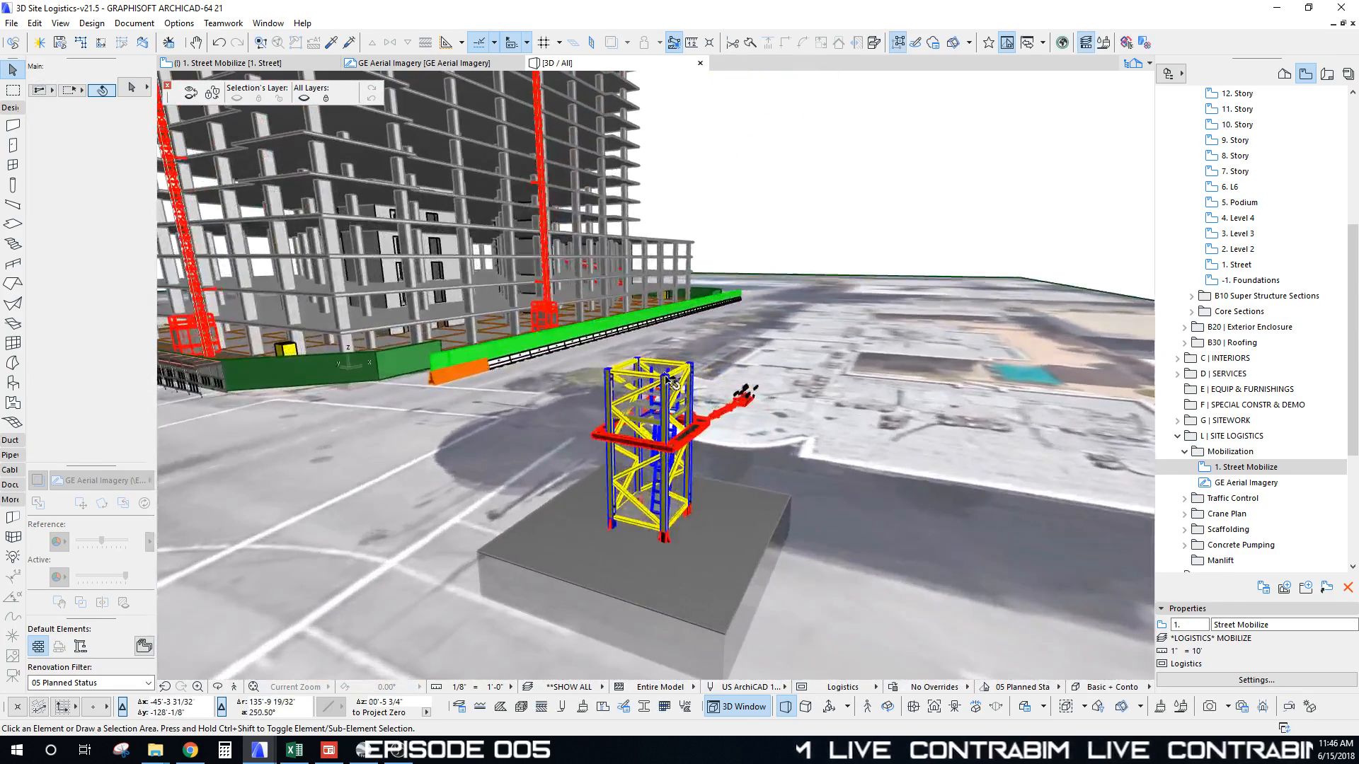
Step: Place a raised copy of the base tower segment with Multiply (Ctrl+U) to extend the mast
left_click(668, 380)
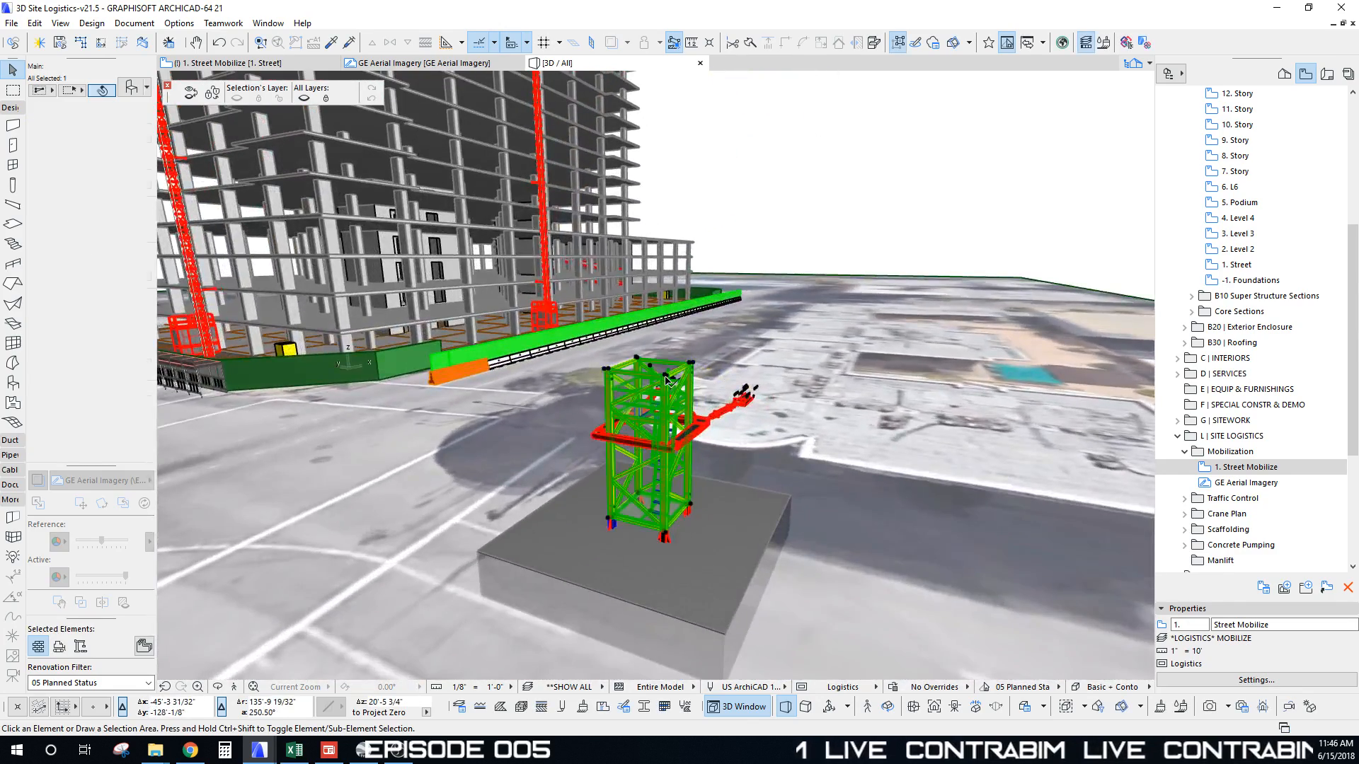
scroll(686, 481, "up", 8)
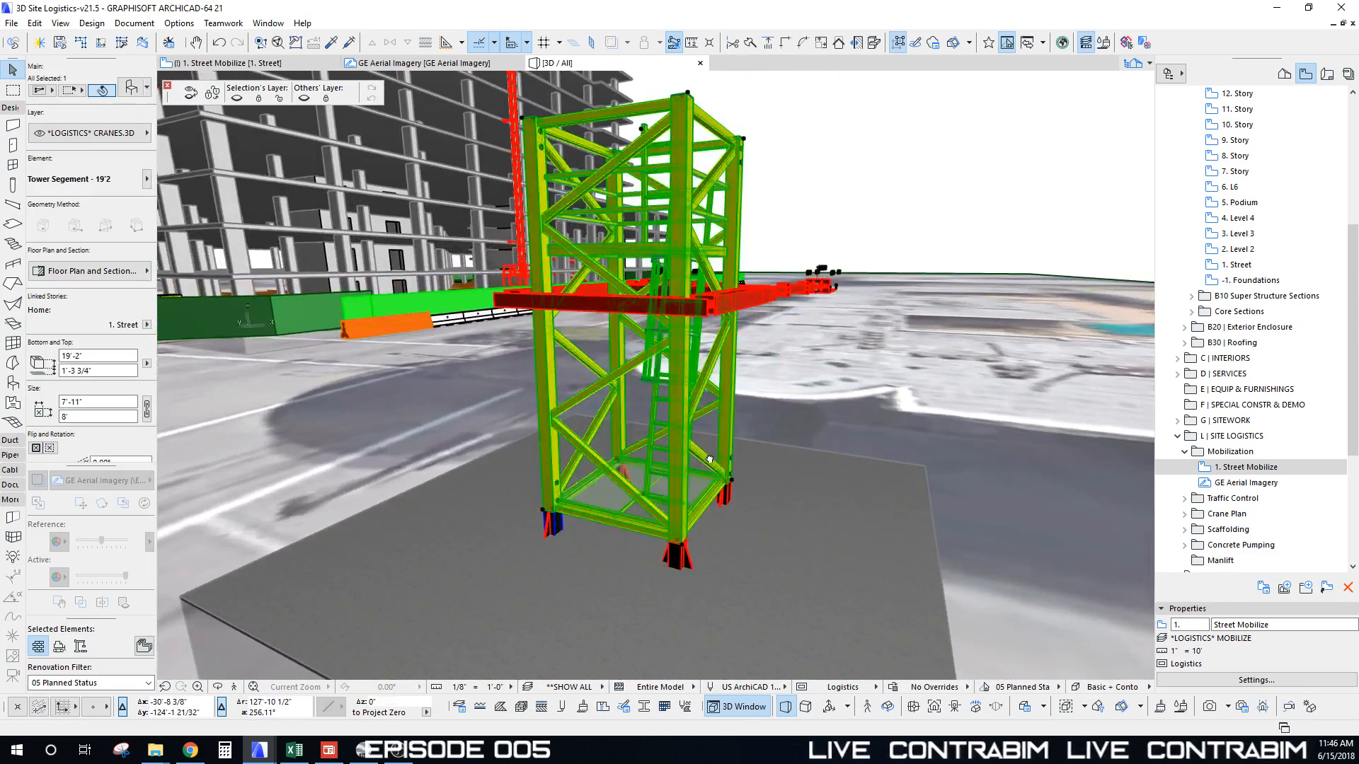
middle_click_drag(709, 460, 735, 513, "shift")
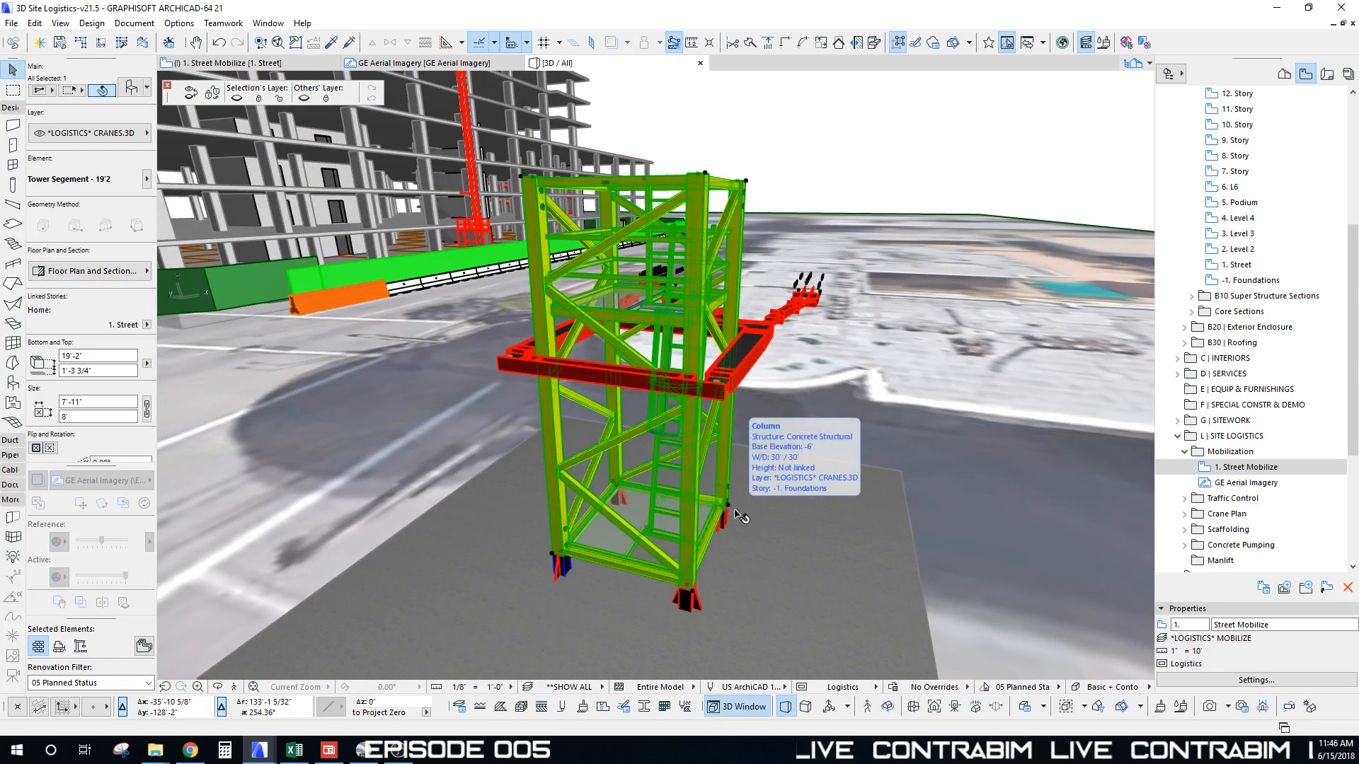
key("ctrl+u")
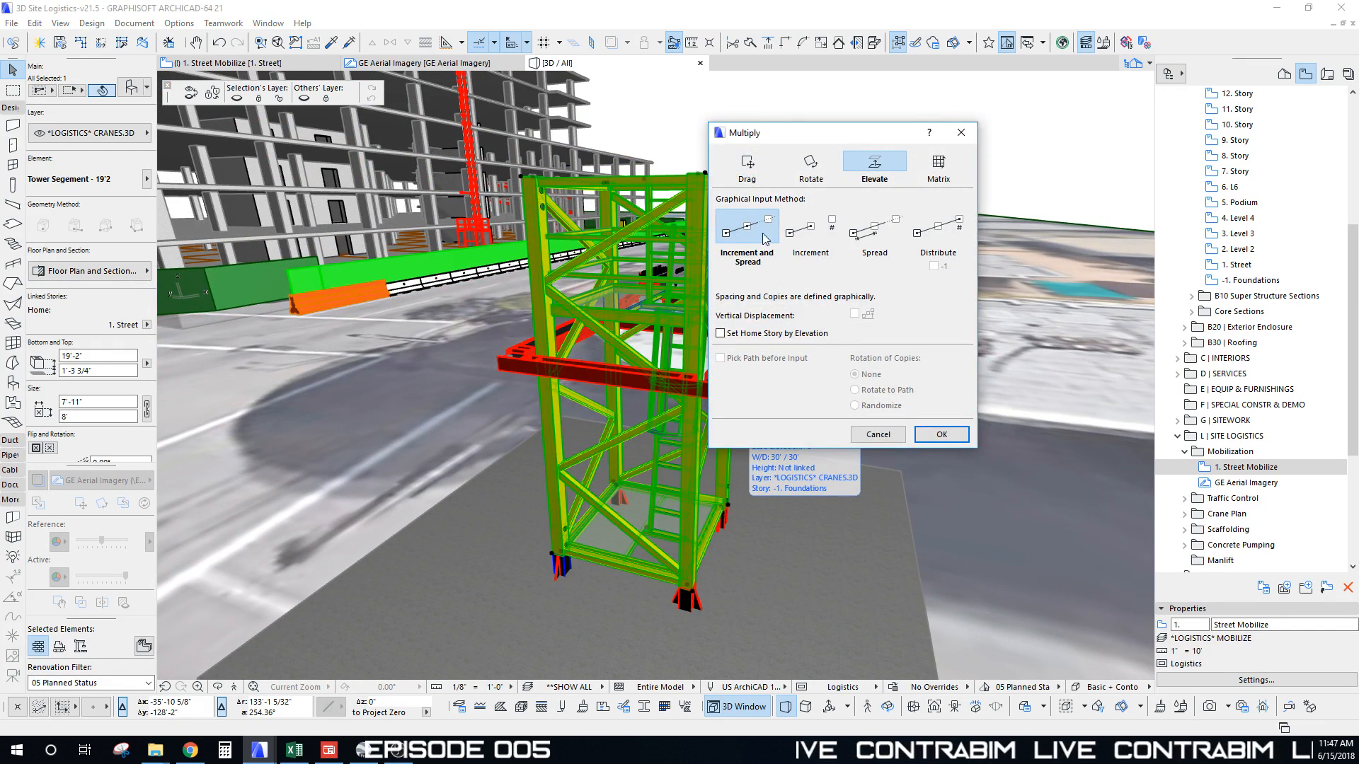
left_click(963, 435)
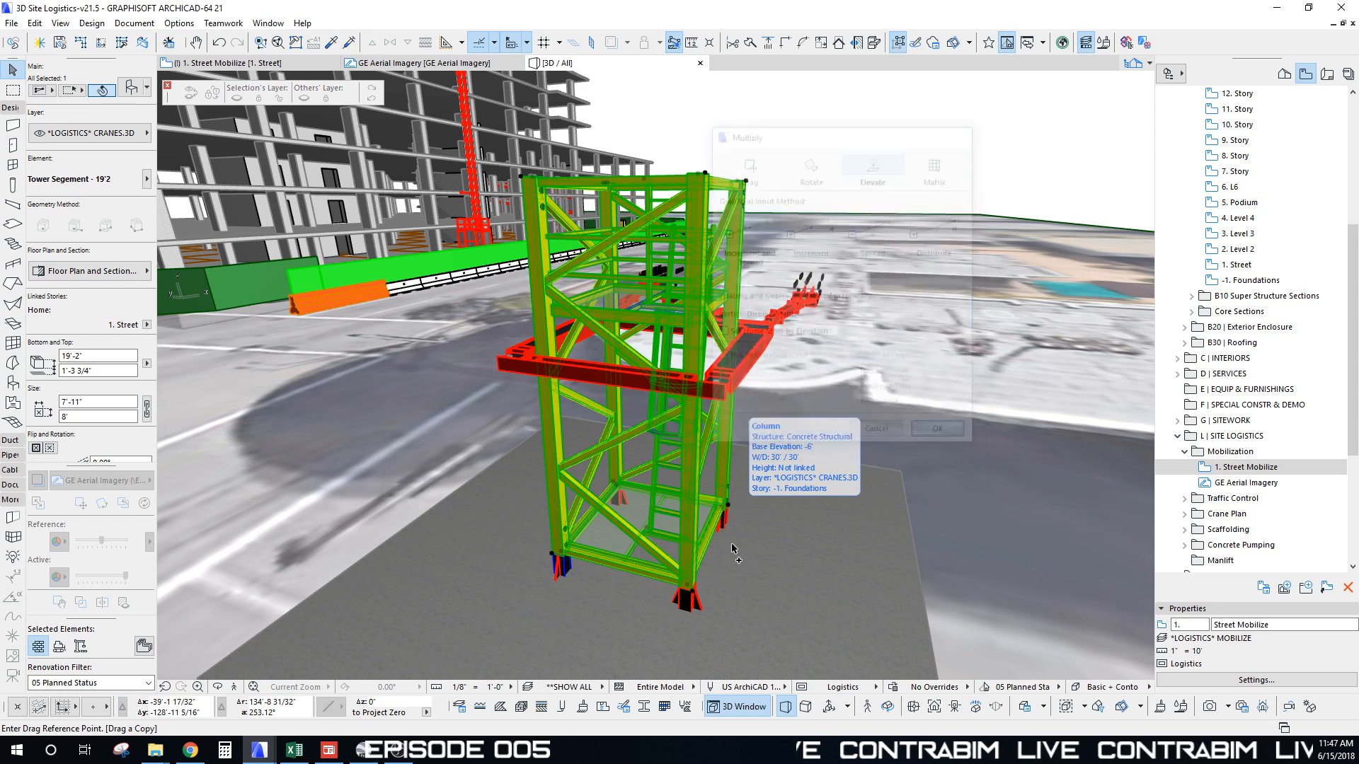
left_click(693, 598)
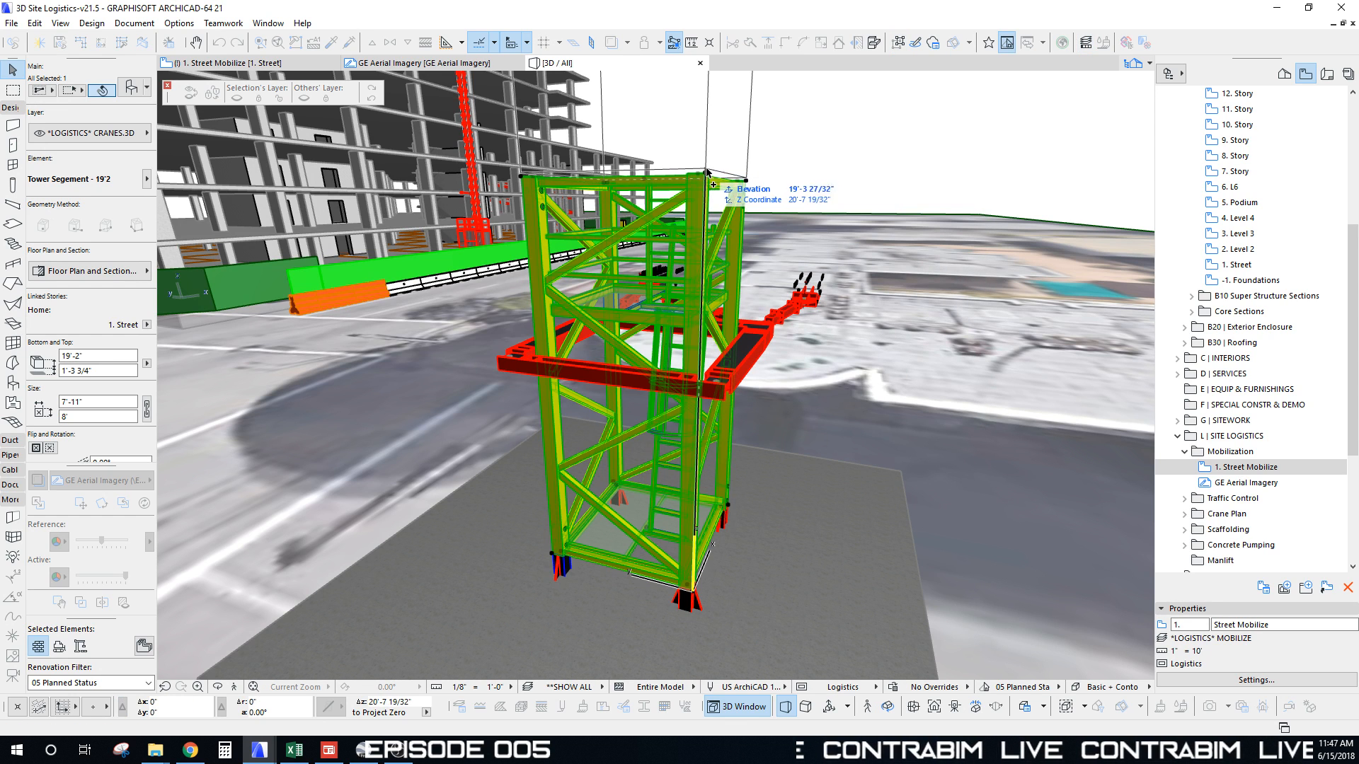
left_click(723, 123)
scroll(745, 338, "down", 10)
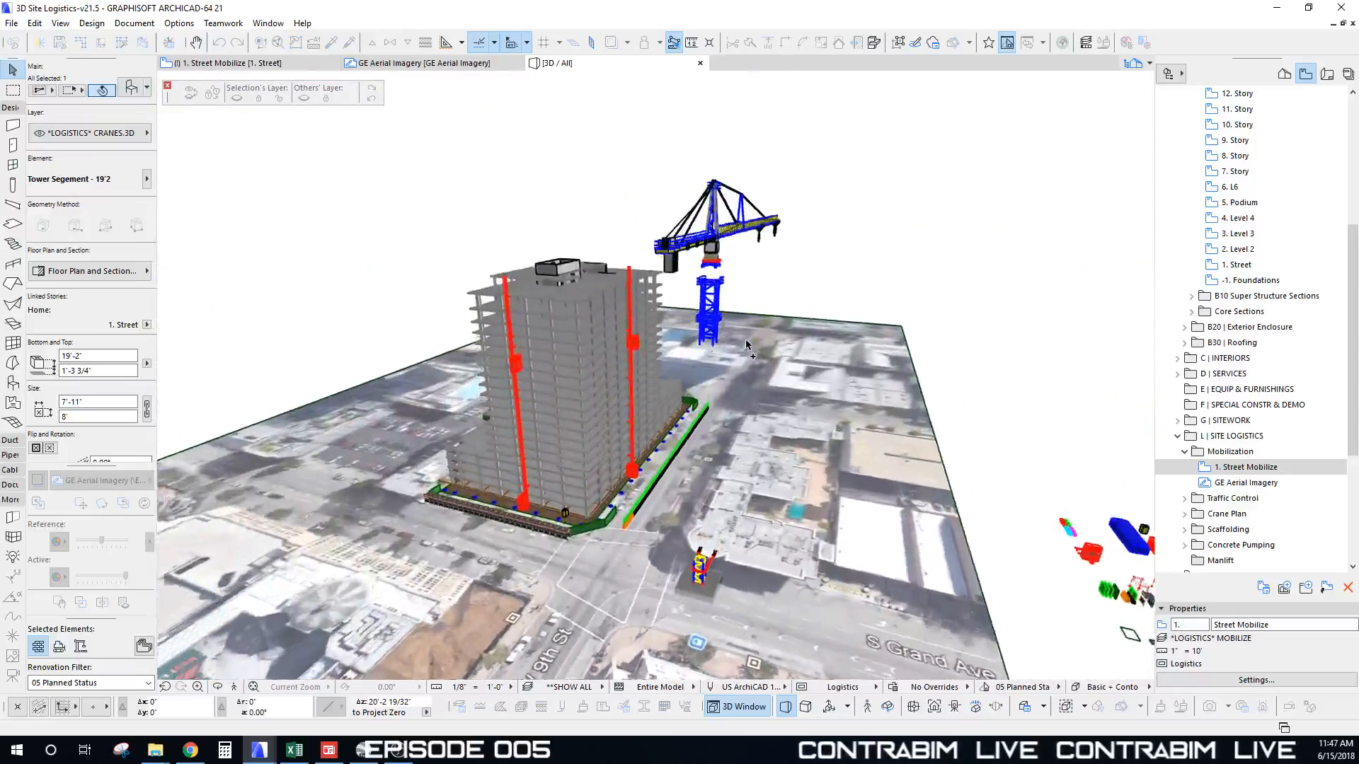
Step: Orbit to view the slewing ring, deselect, and marquee-select the crane's top assembly
middle_click_drag(745, 339, 665, 274, "shift")
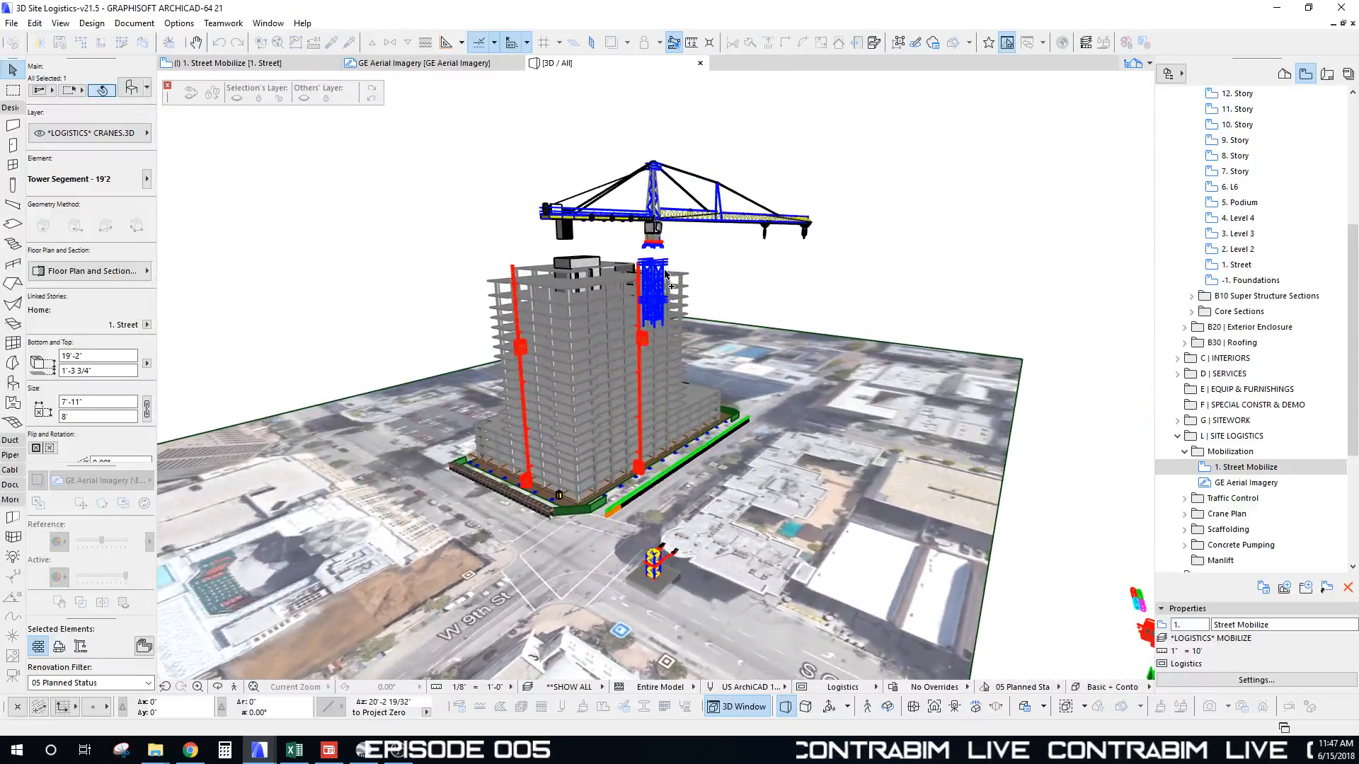
scroll(666, 265, "up", 8)
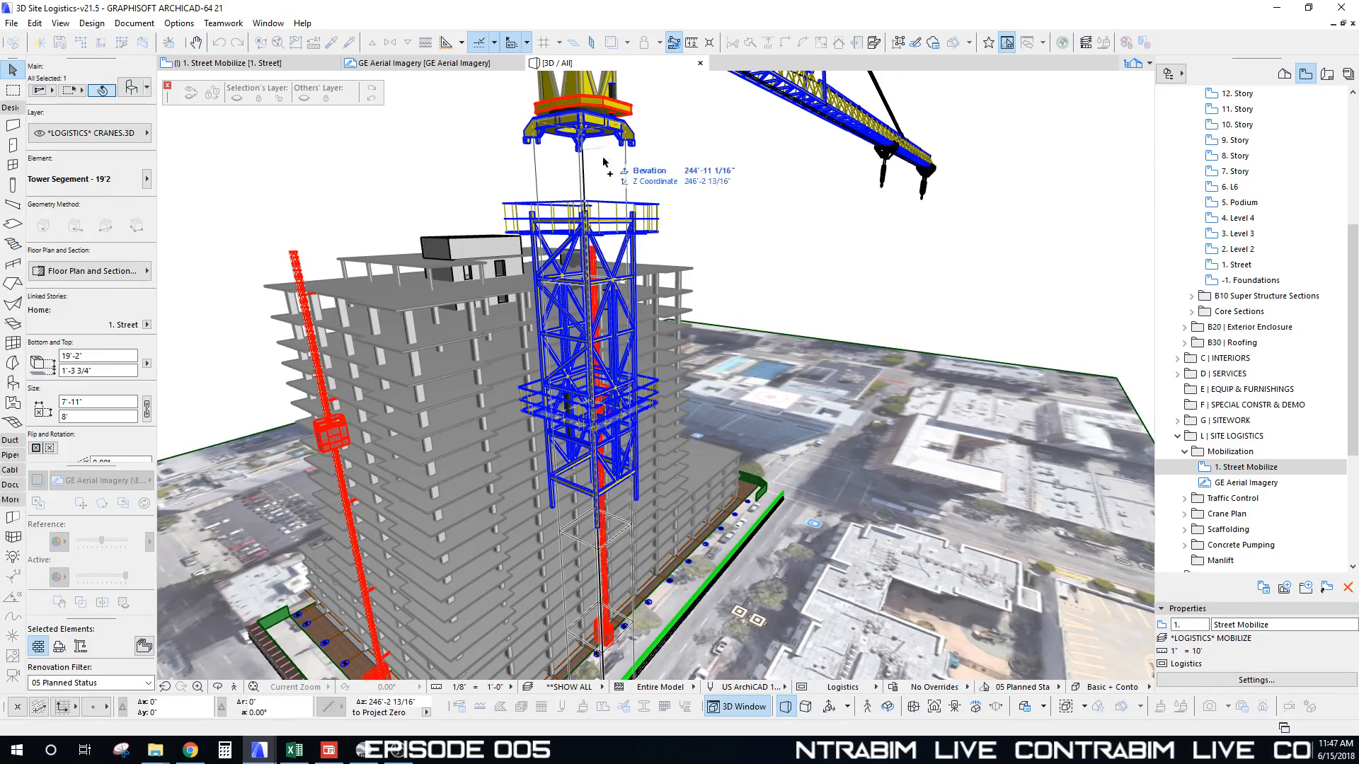
scroll(623, 156, "up", 6)
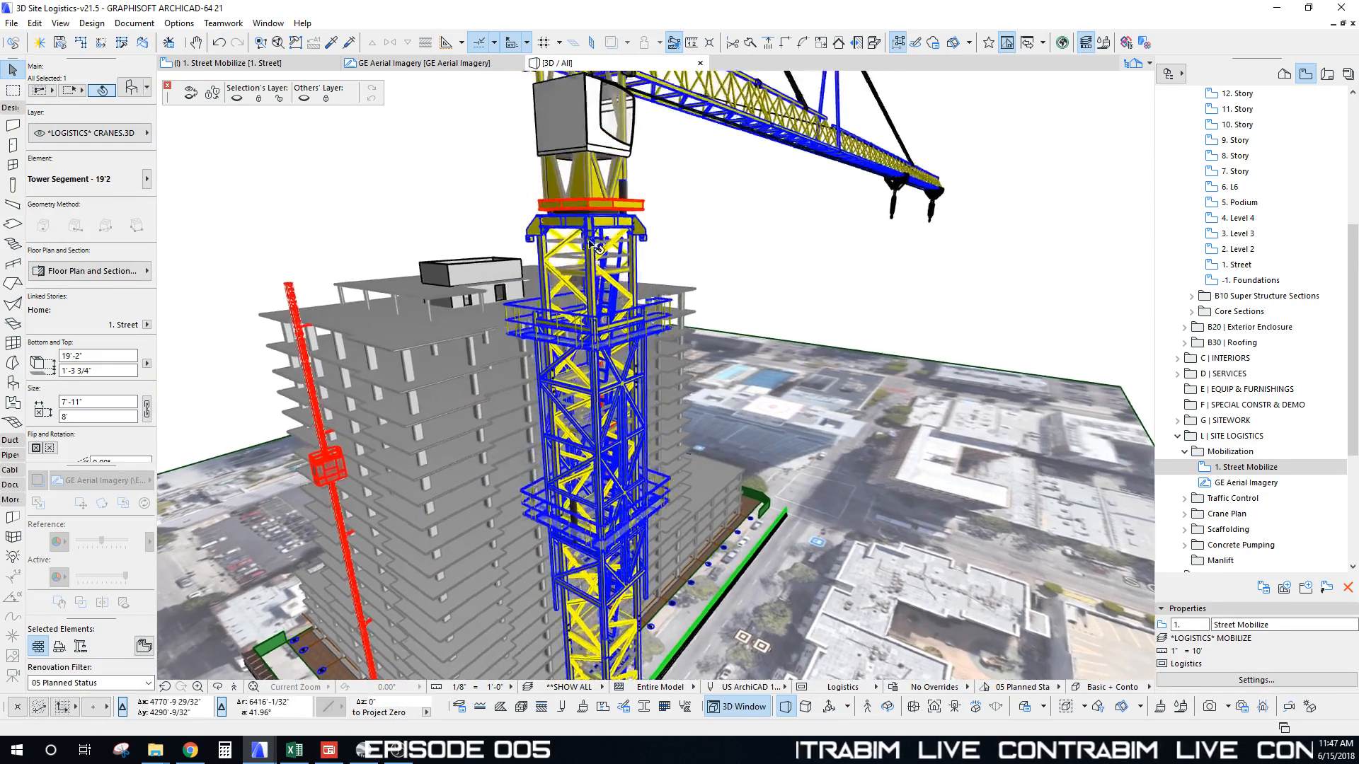
middle_click_drag(632, 210, 673, 314)
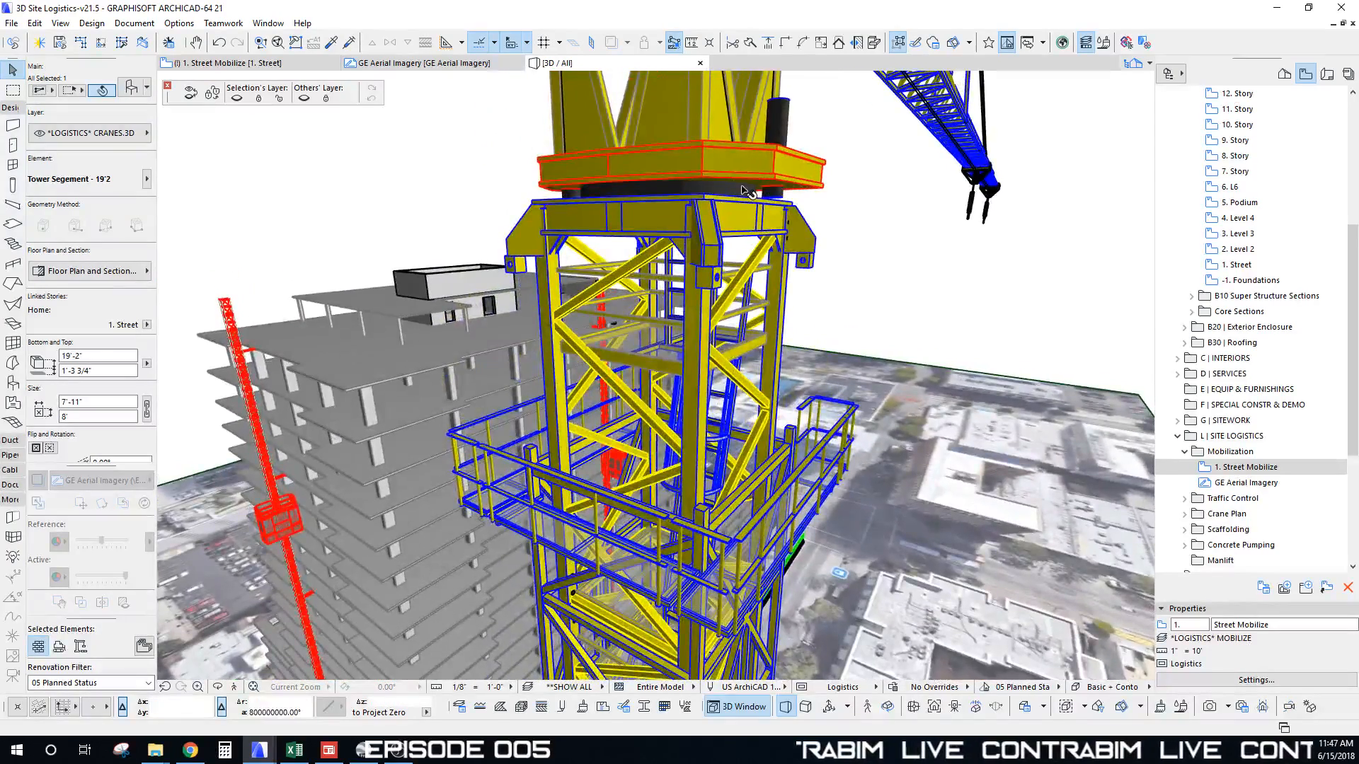
scroll(747, 191, "down", 10)
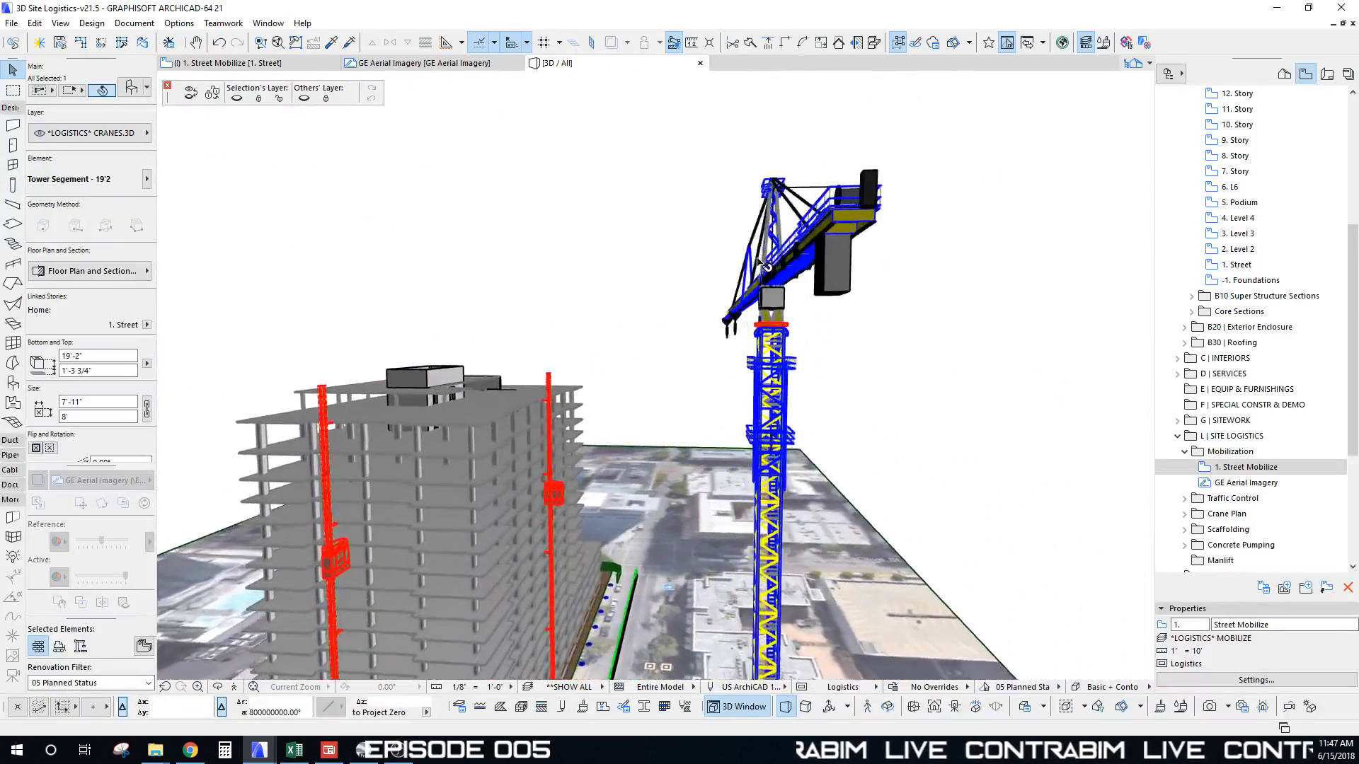
middle_click_drag(759, 262, 736, 279, "shift")
key("Escape")
left_click_drag(487, 157, 910, 399)
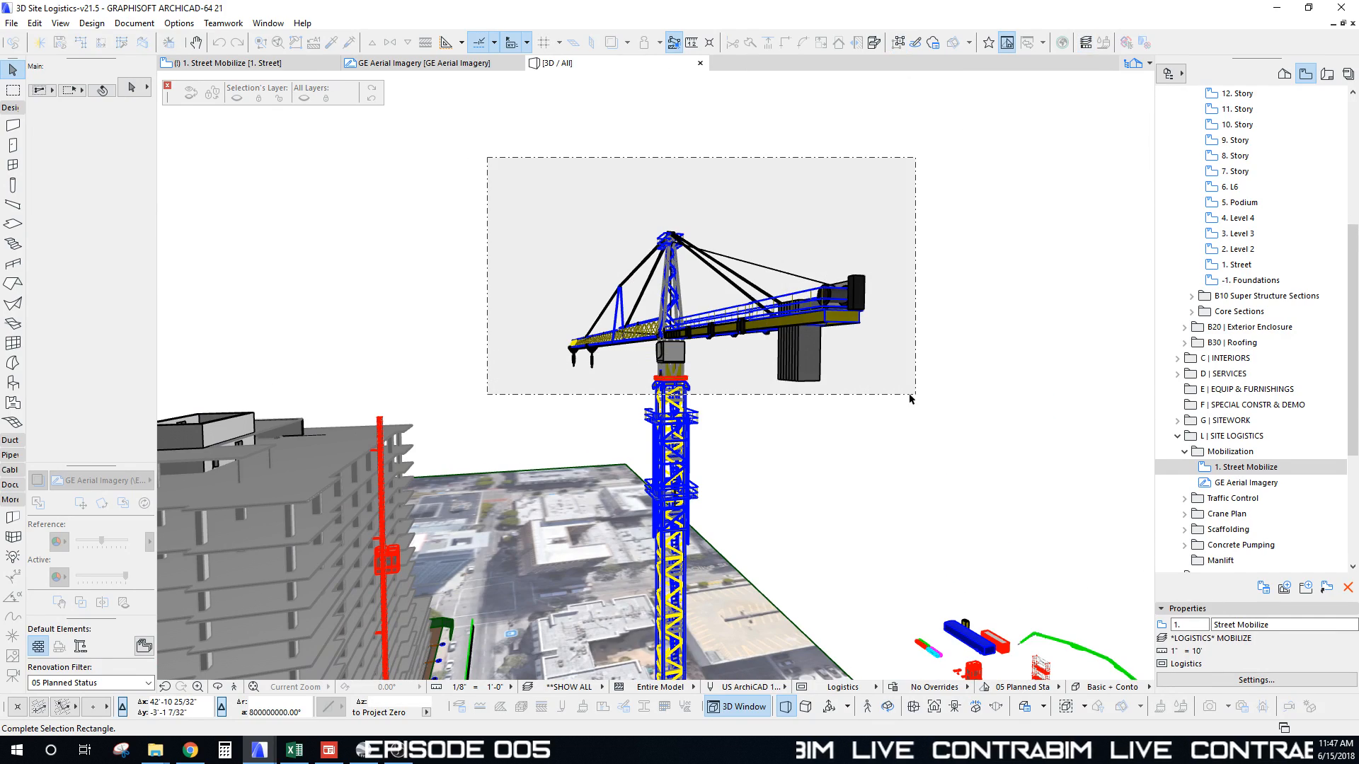
Step: Drag the 36 crane-top elements upward above the lengthened mast
scroll(821, 356, "up", 10)
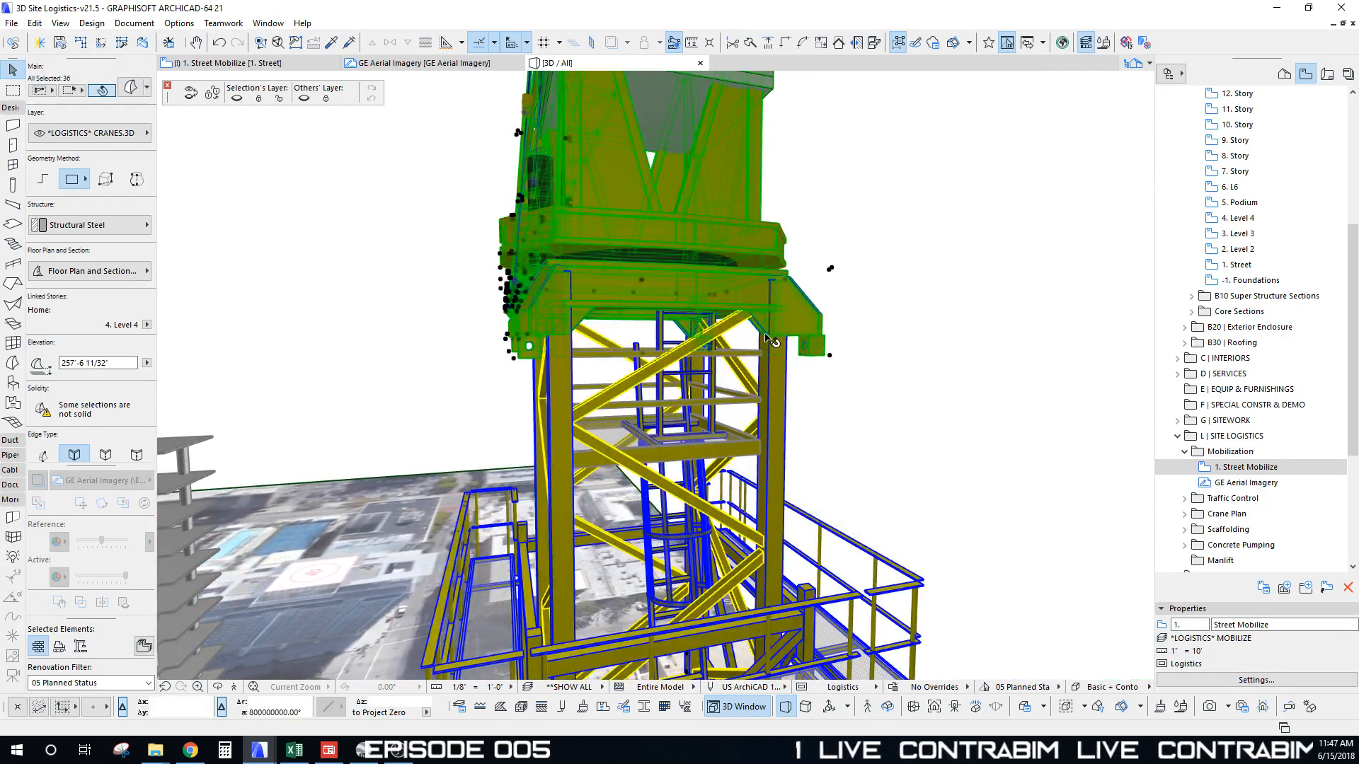
scroll(800, 344, "up", 8)
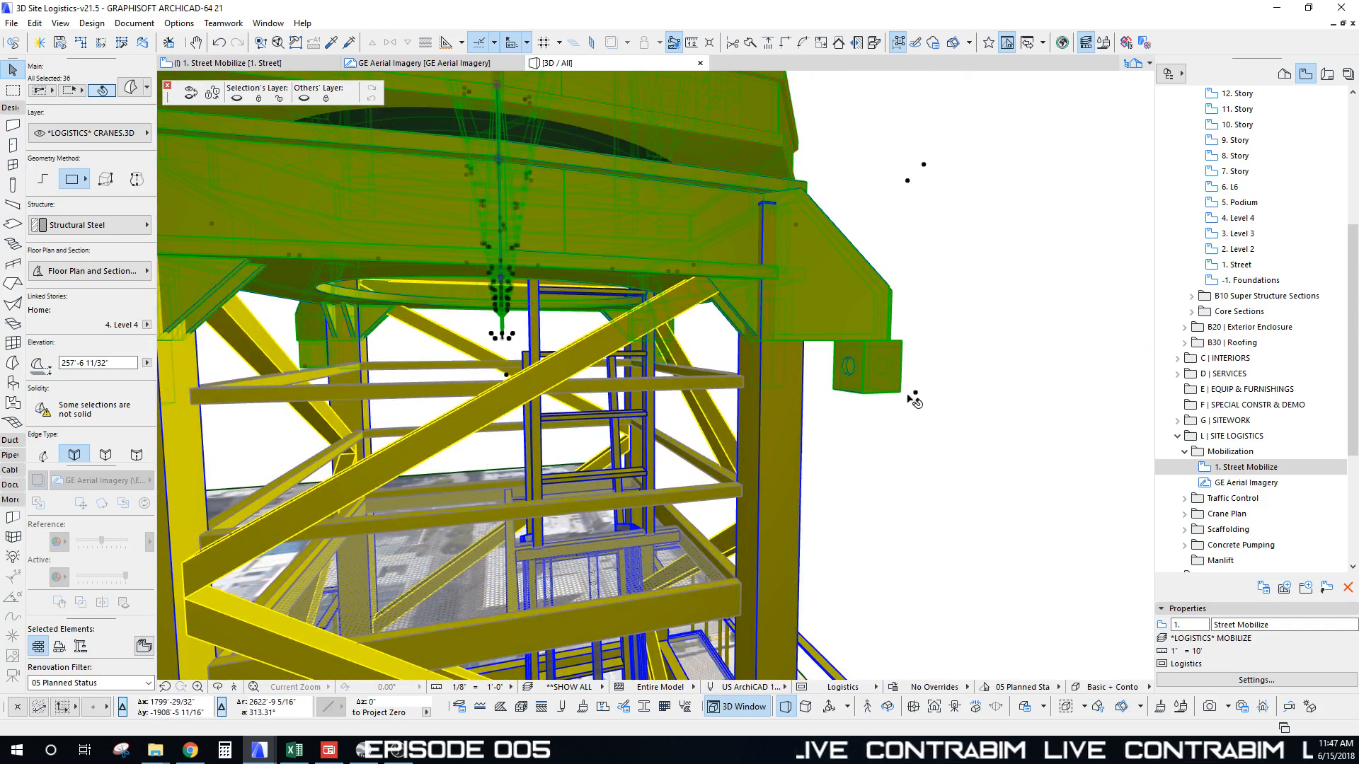
left_click(915, 394)
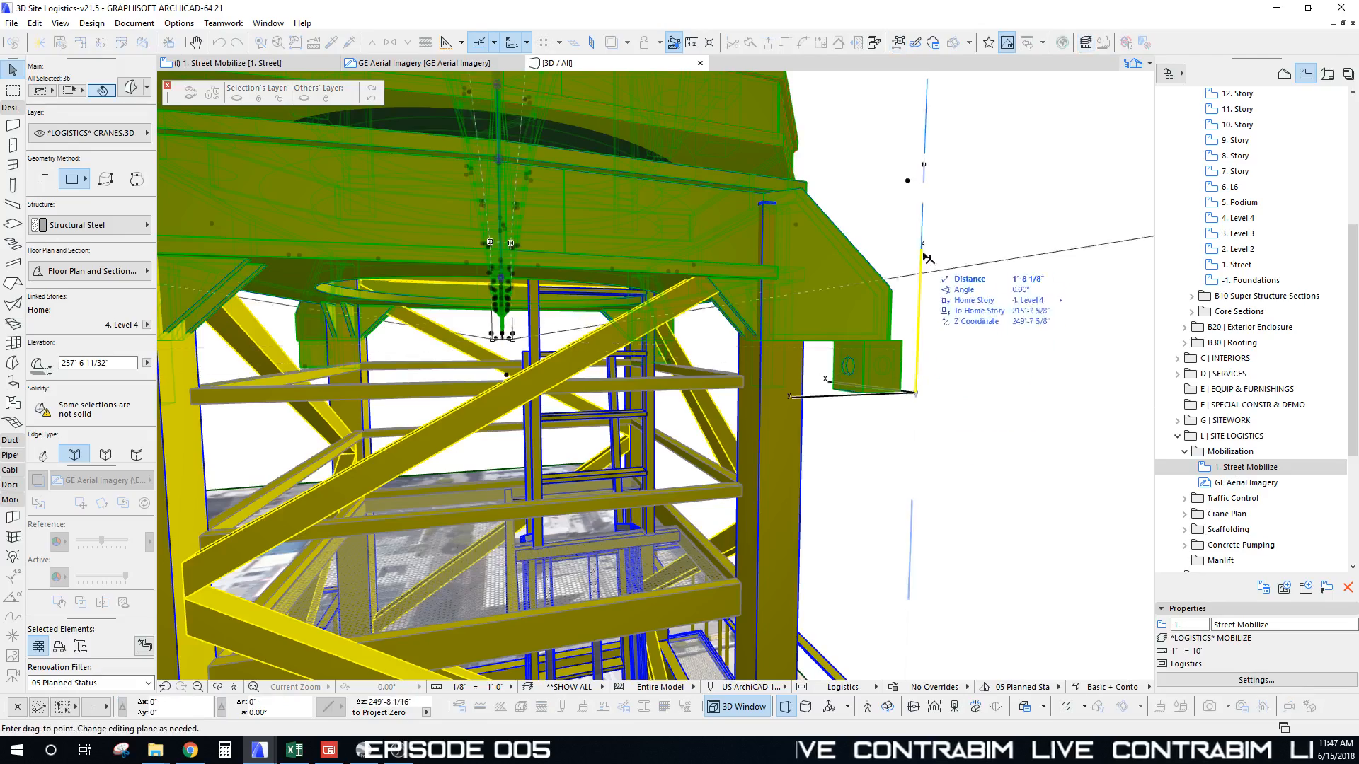
left_click(926, 104)
mouse_move(879, 137)
middle_mouse_down()
mouse_move(884, 179)
mouse_move(883, 153)
middle_mouse_up()
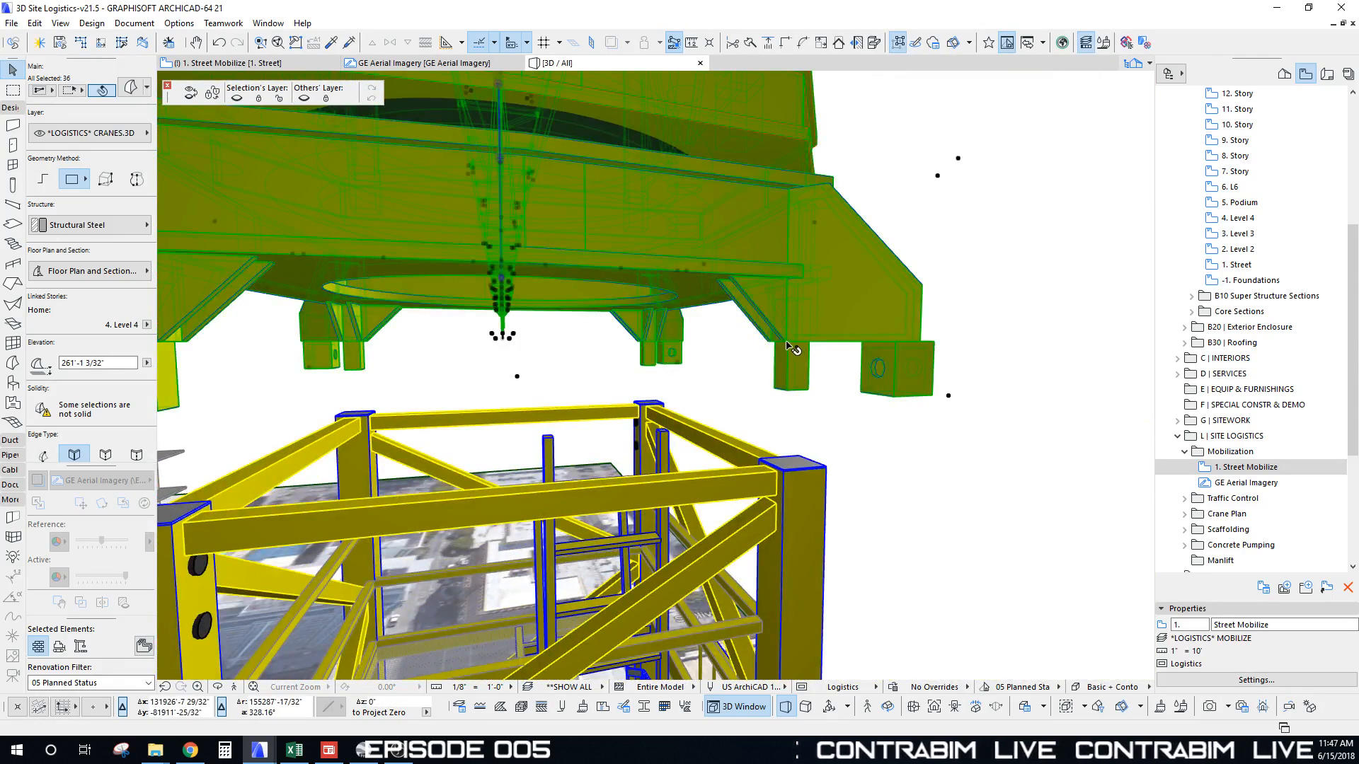
middle_click_drag(776, 350, 792, 269)
scroll(794, 264, "up", 1)
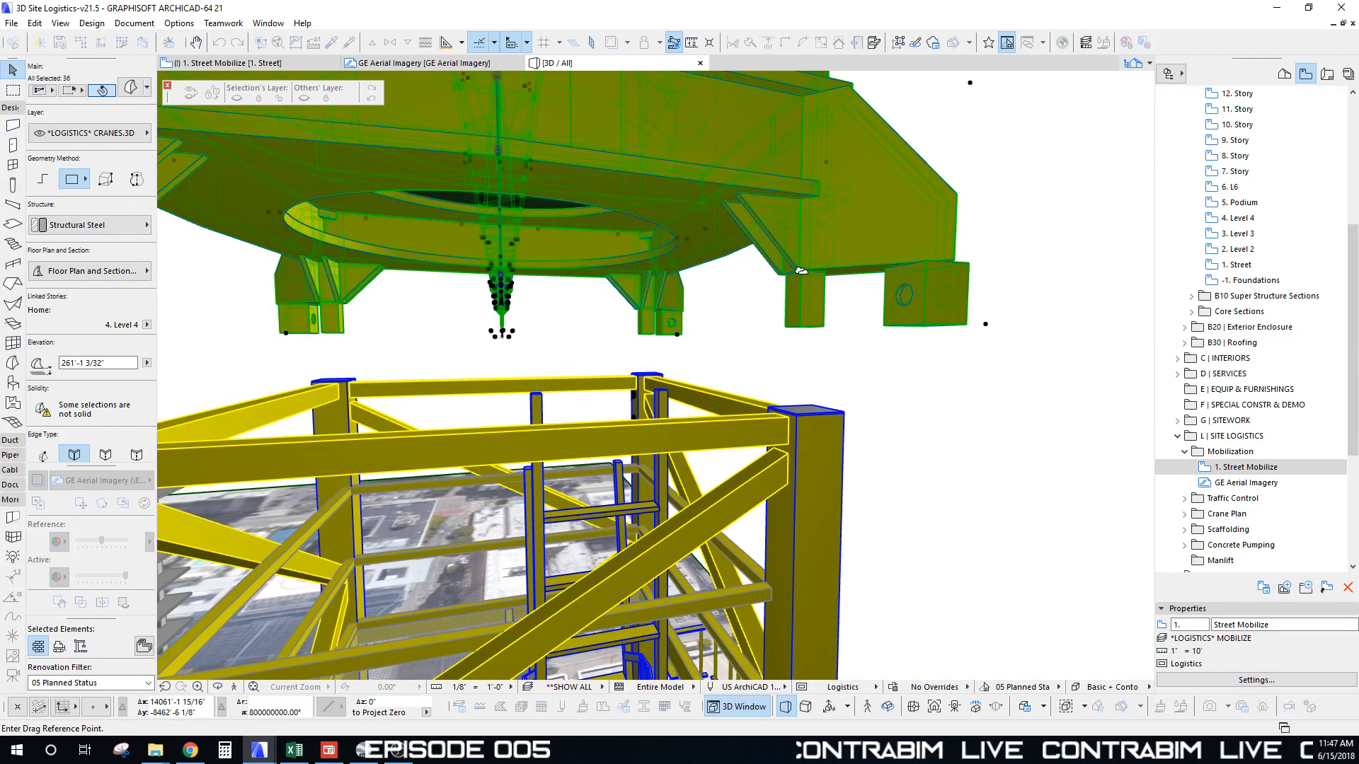
middle_click_drag(807, 259, 805, 292)
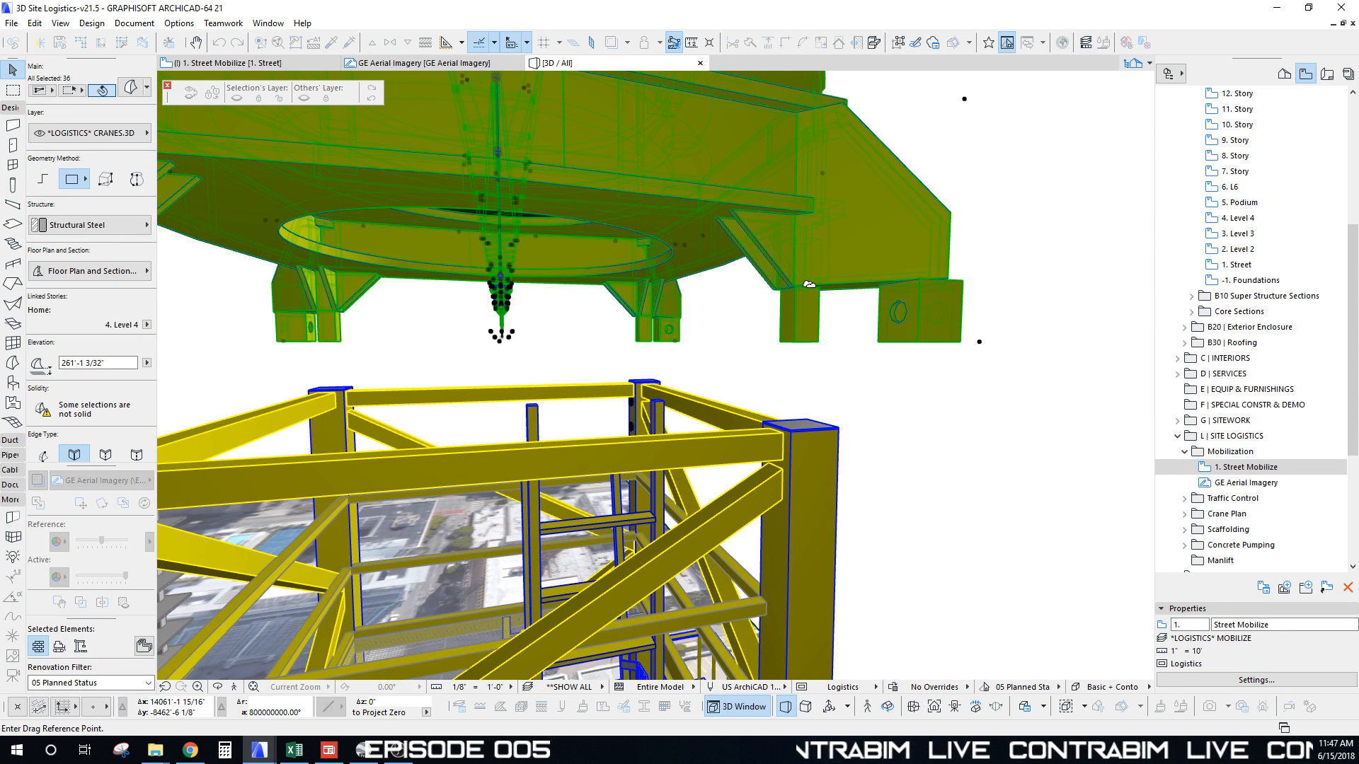
middle_click_drag(977, 339, 795, 298, "shift")
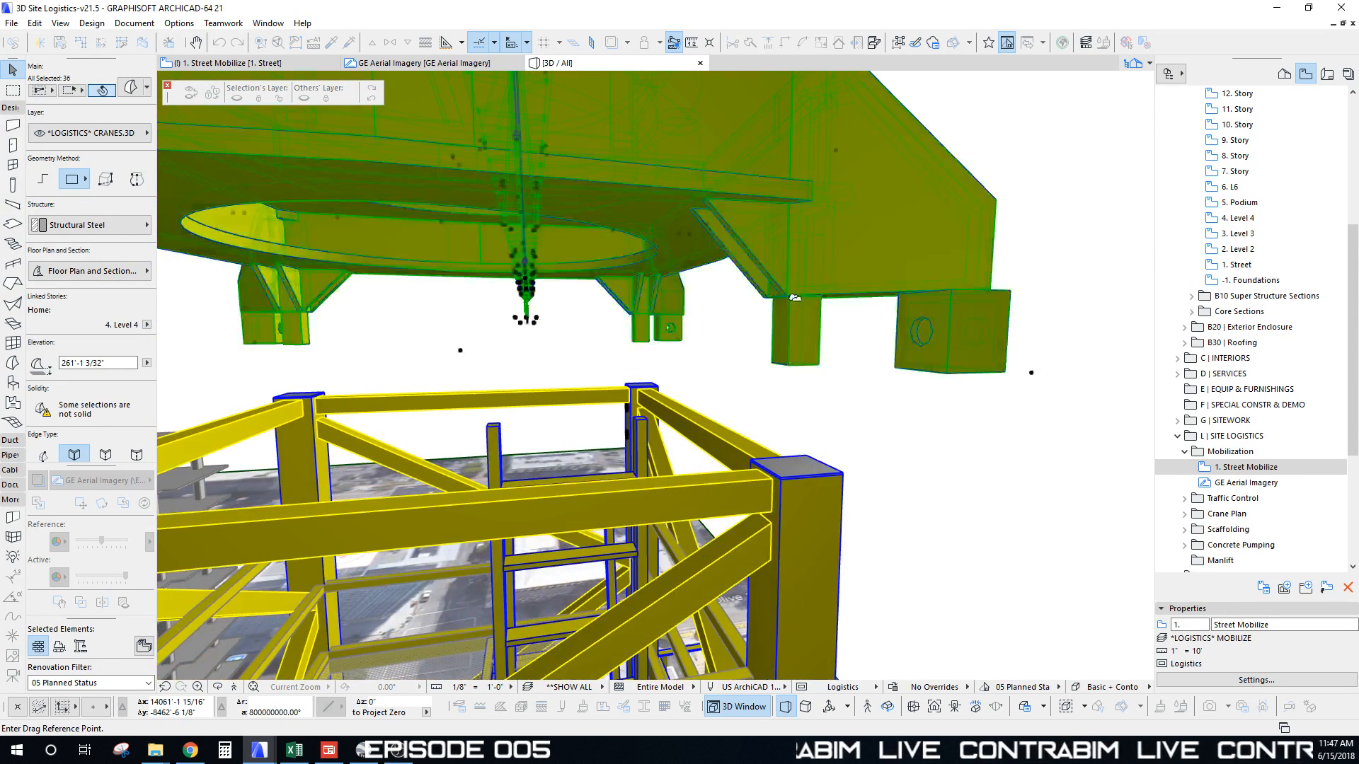
Step: Lower the crane top 8" with Elevate onto the mast at 259'-4 9/16", then deselect
left_click(1032, 375)
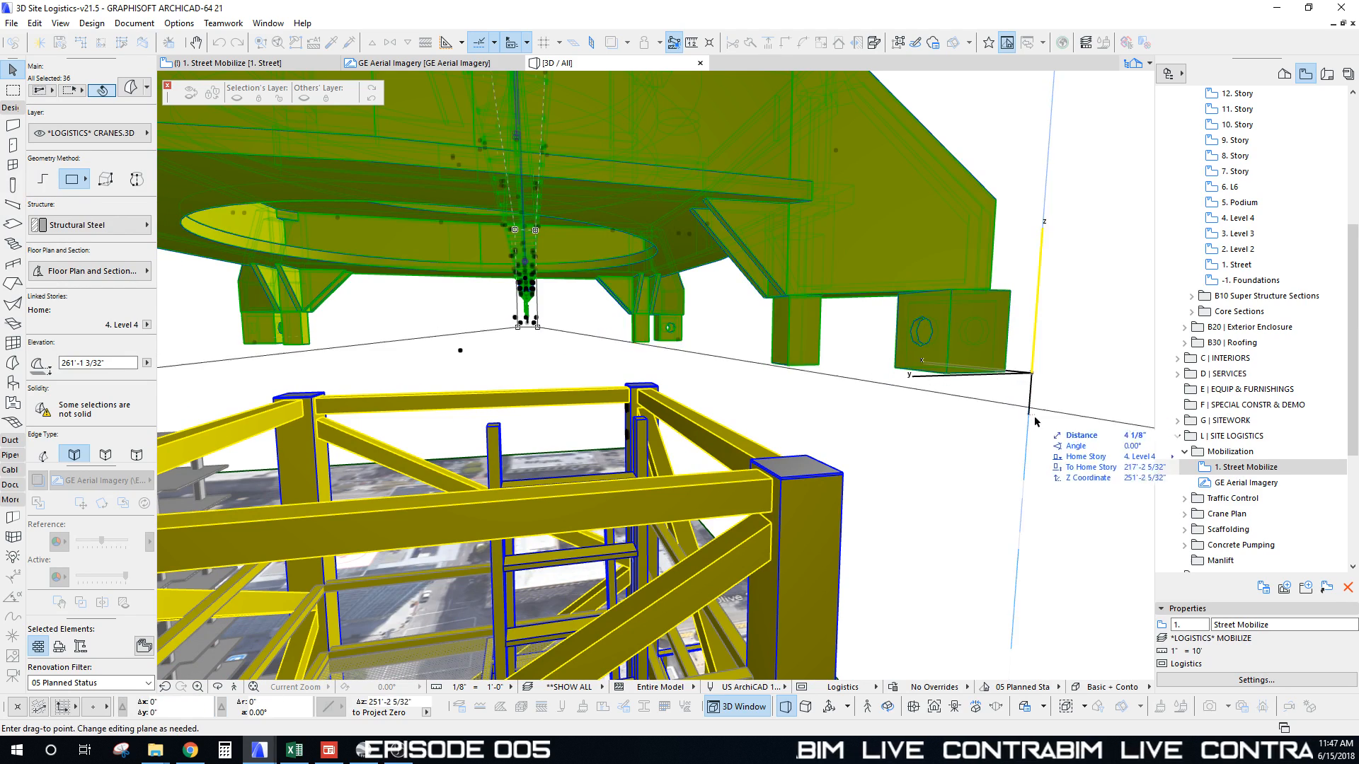
middle_click_drag(847, 476, 927, 347, "shift")
key("ctrl+9")
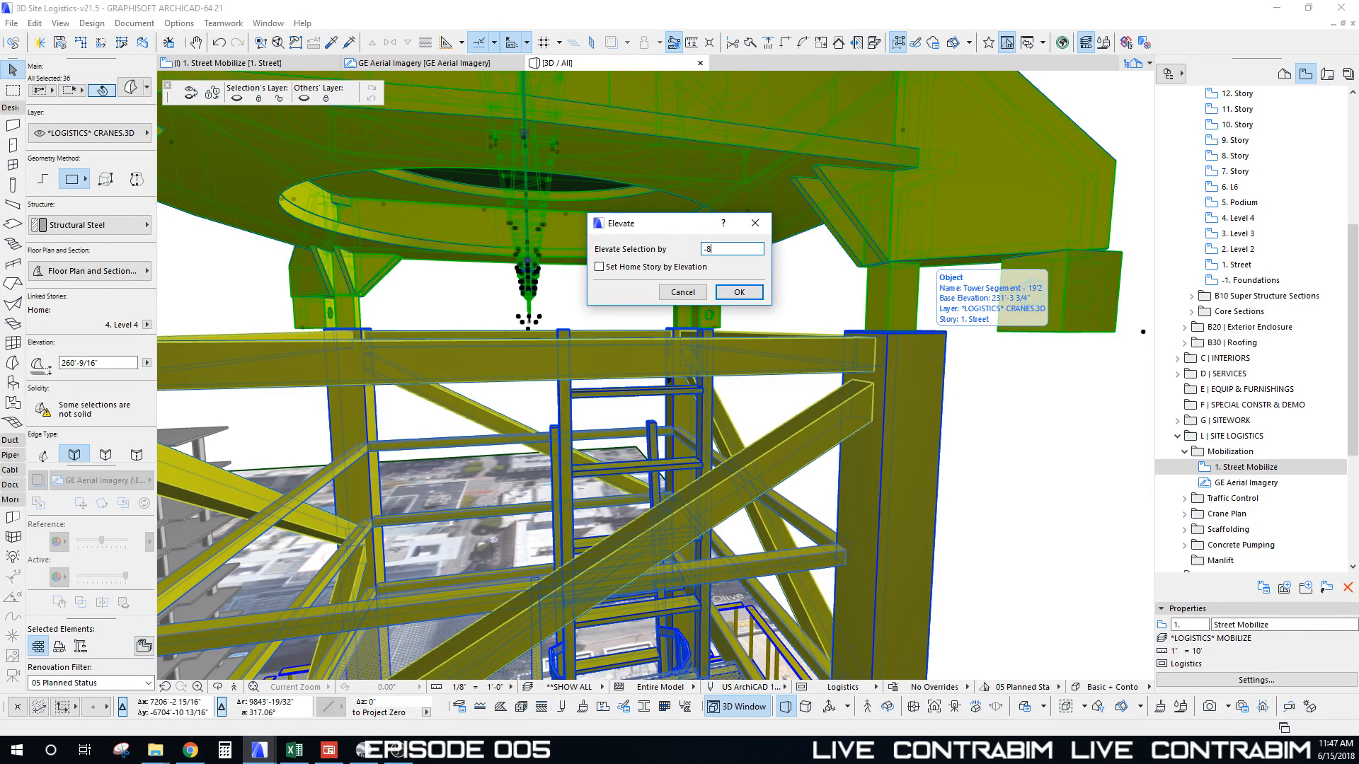
key("Return")
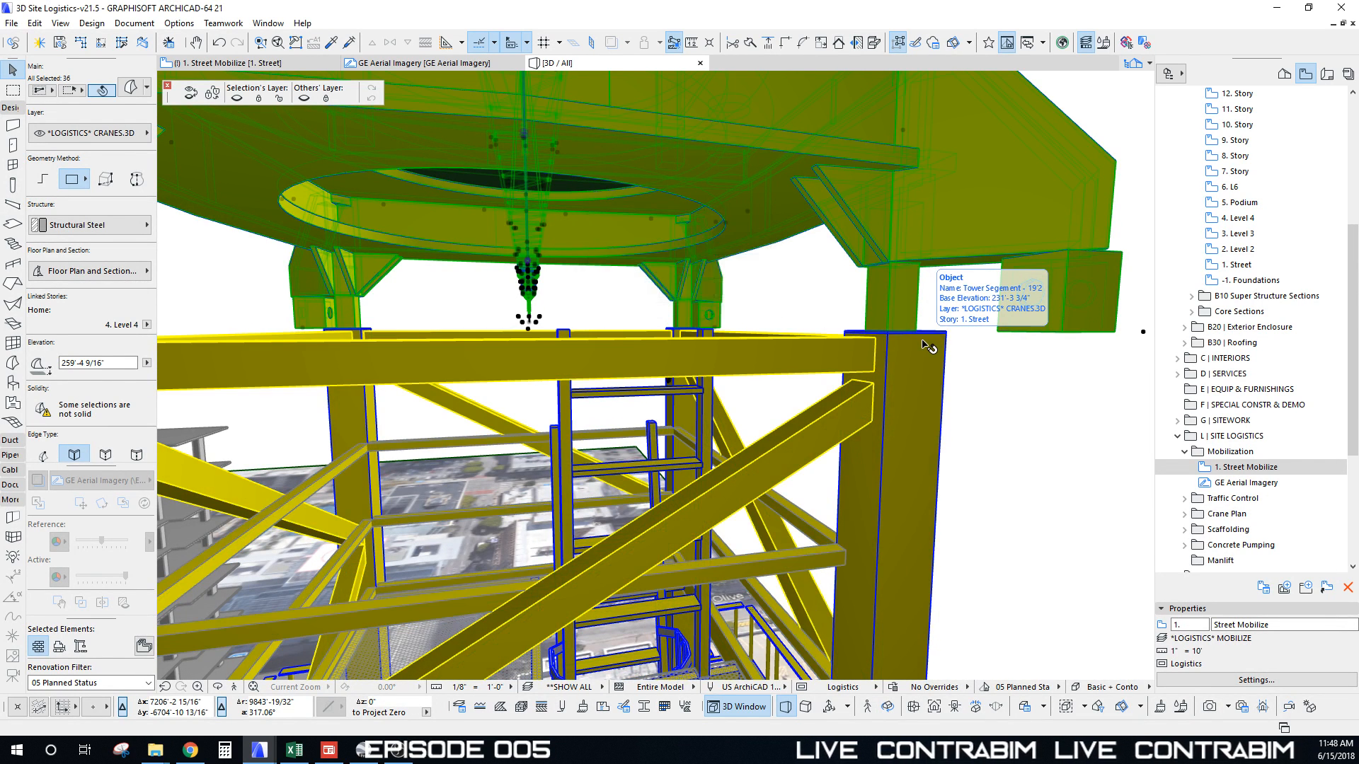
scroll(847, 345, "down", 1)
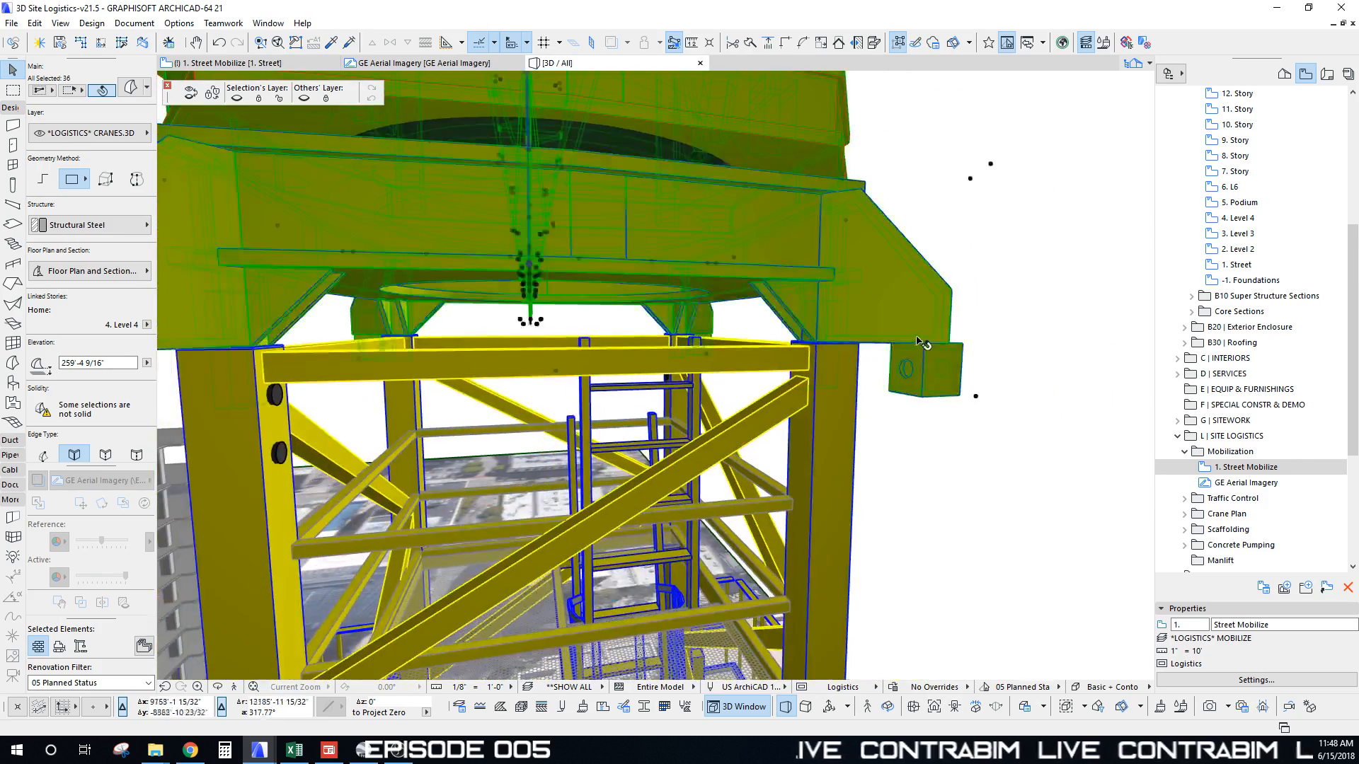
scroll(875, 301, "up", 3)
middle_click_drag(931, 367, 717, 294)
scroll(727, 382, "down", 3)
scroll(726, 382, "down", 5)
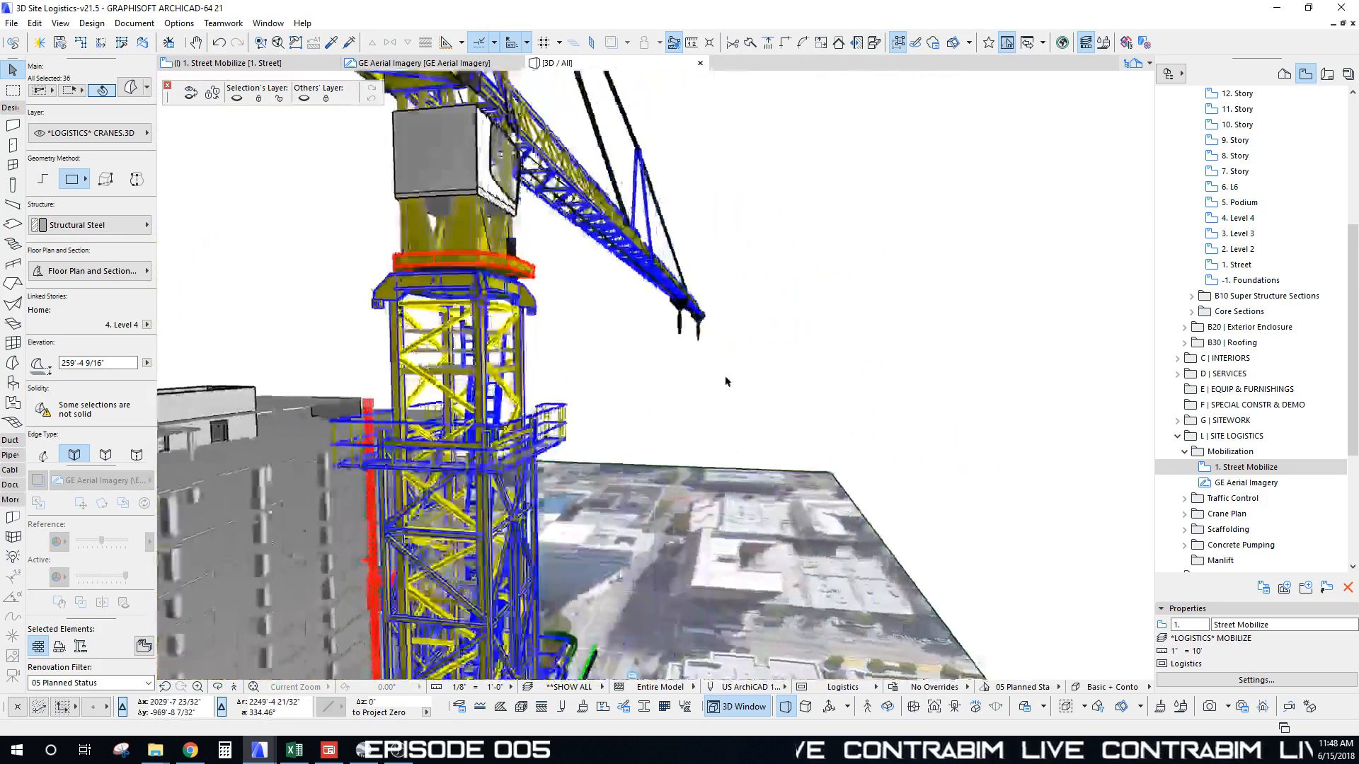
scroll(726, 382, "down", 2)
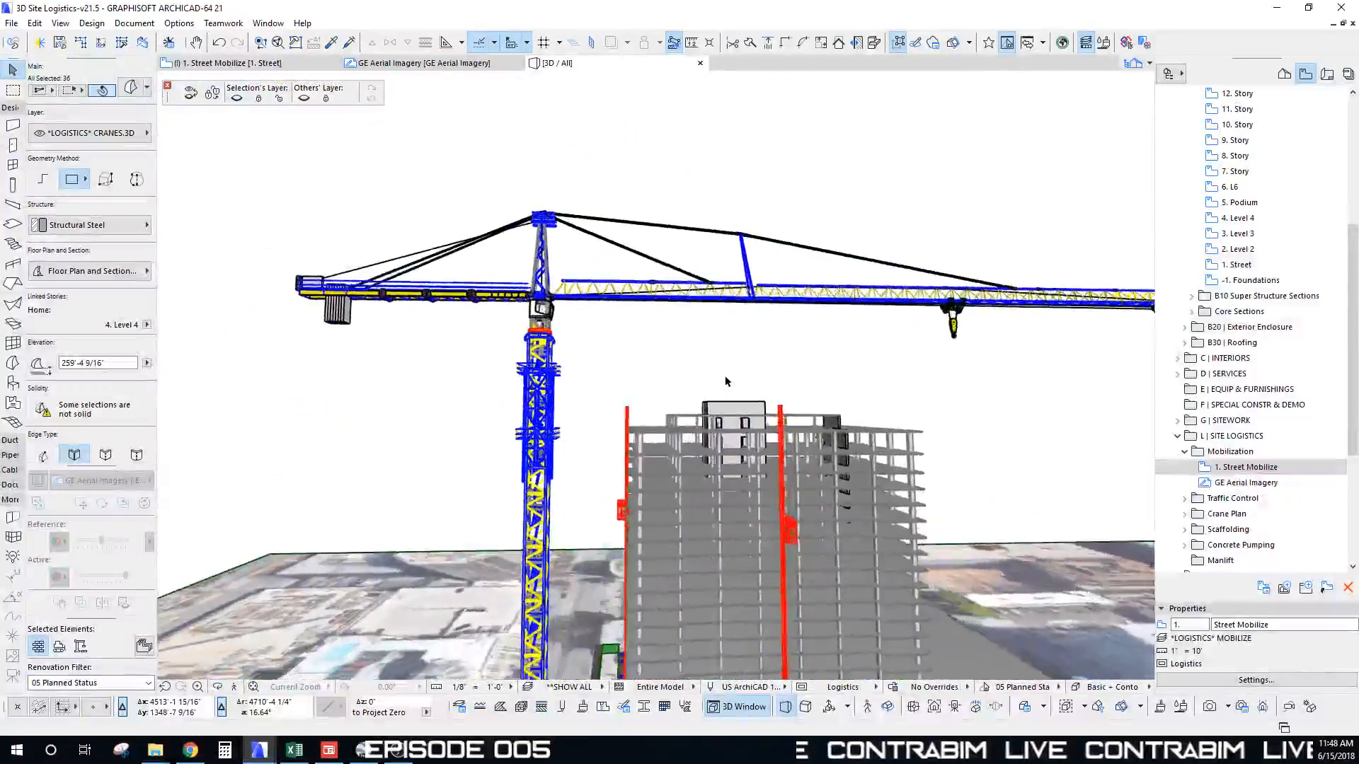
scroll(733, 375, "up", 8)
left_click(741, 365)
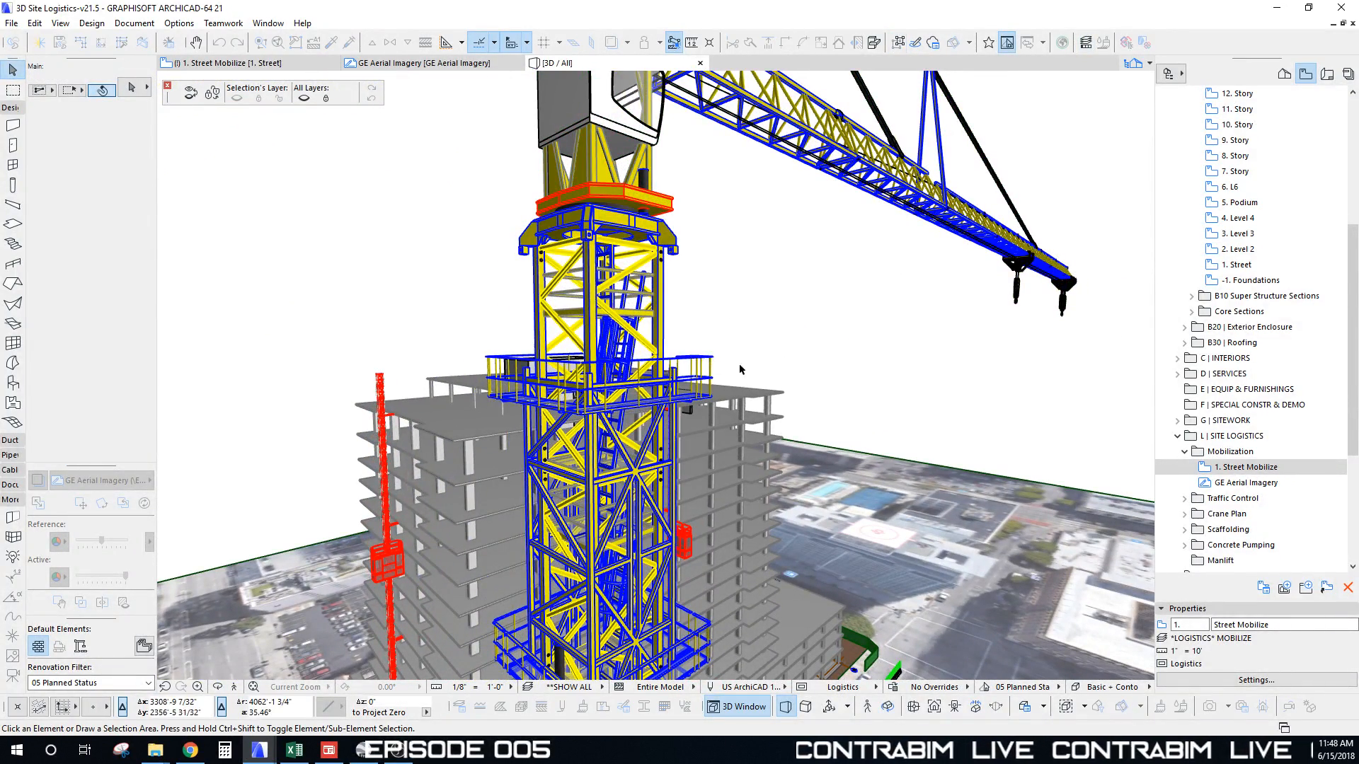
Step: Move the top climbing unit up just below the slewing section, then select a mast-base tie arm
middle_click_drag(721, 363, 840, 325, "shift")
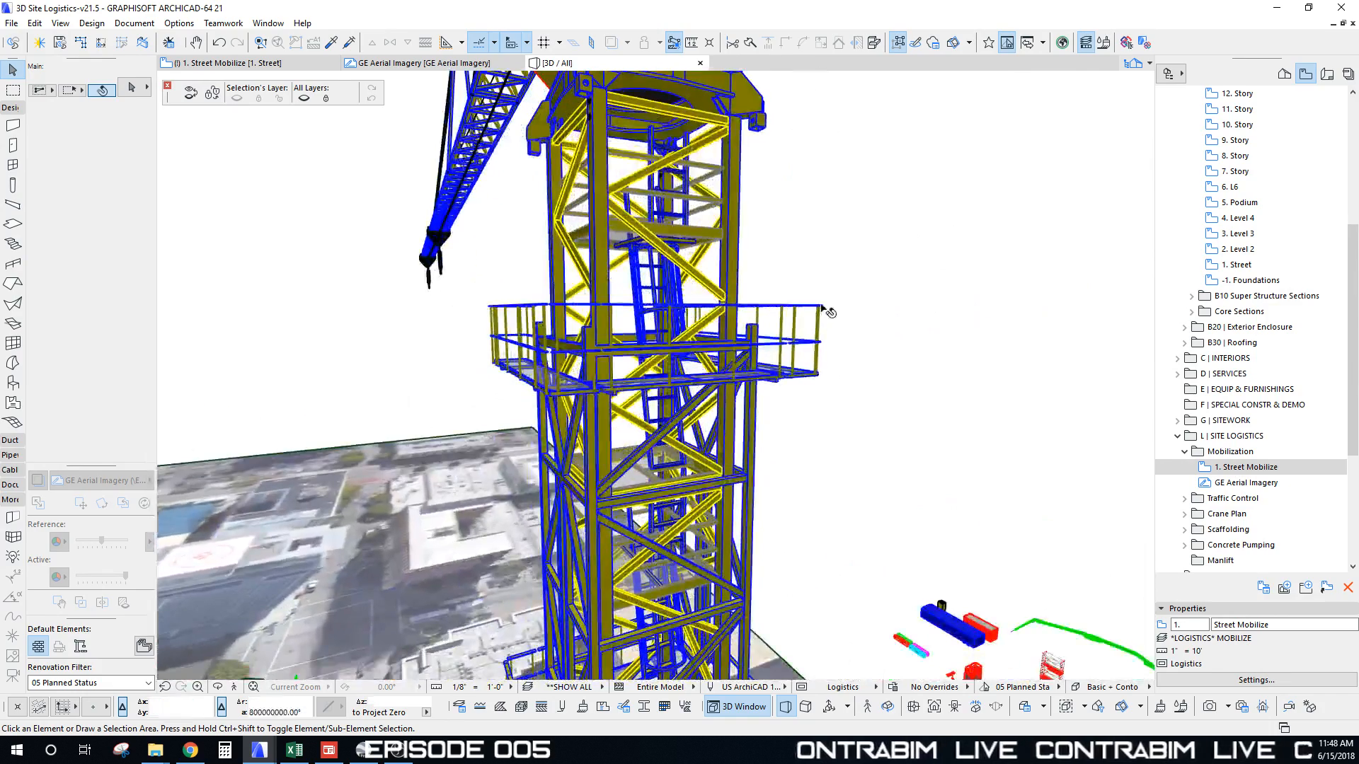
left_click(823, 309)
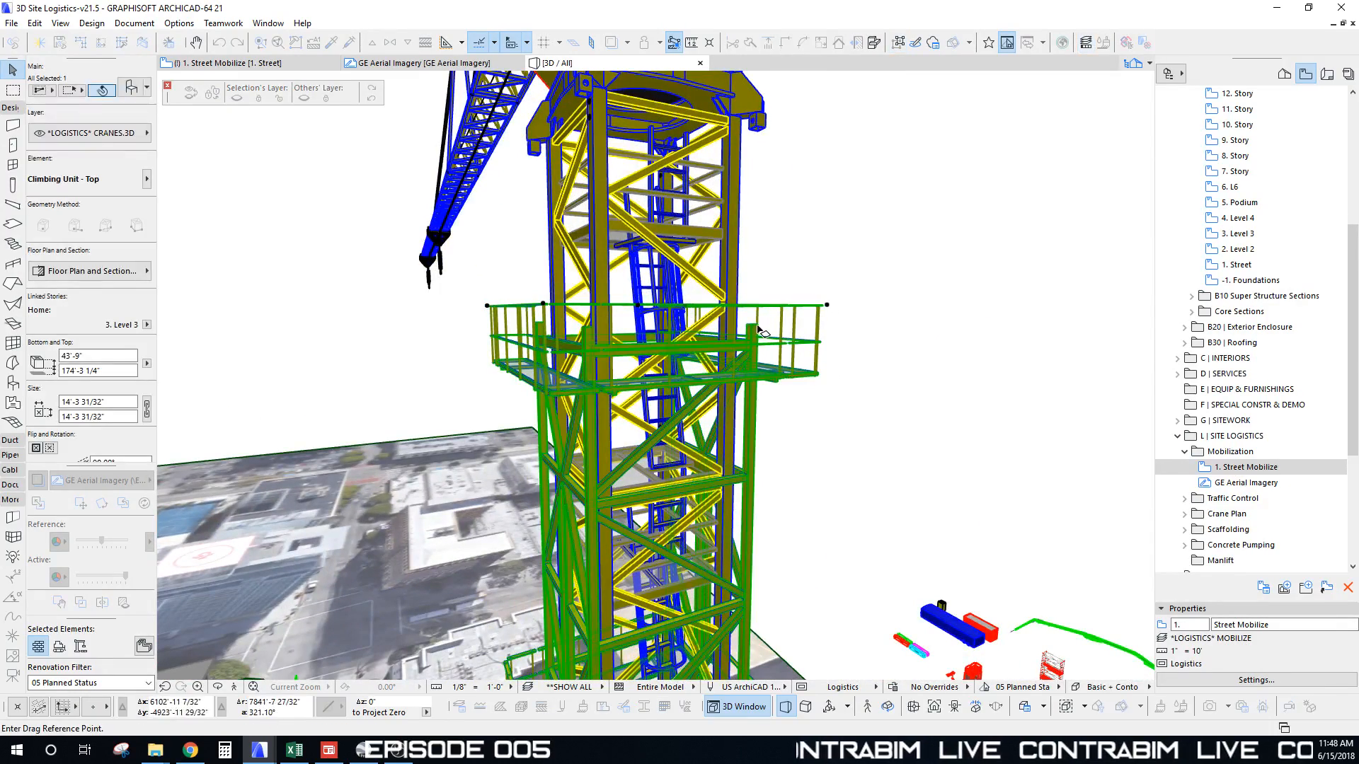
left_click(757, 327)
scroll(765, 273, "up", 4)
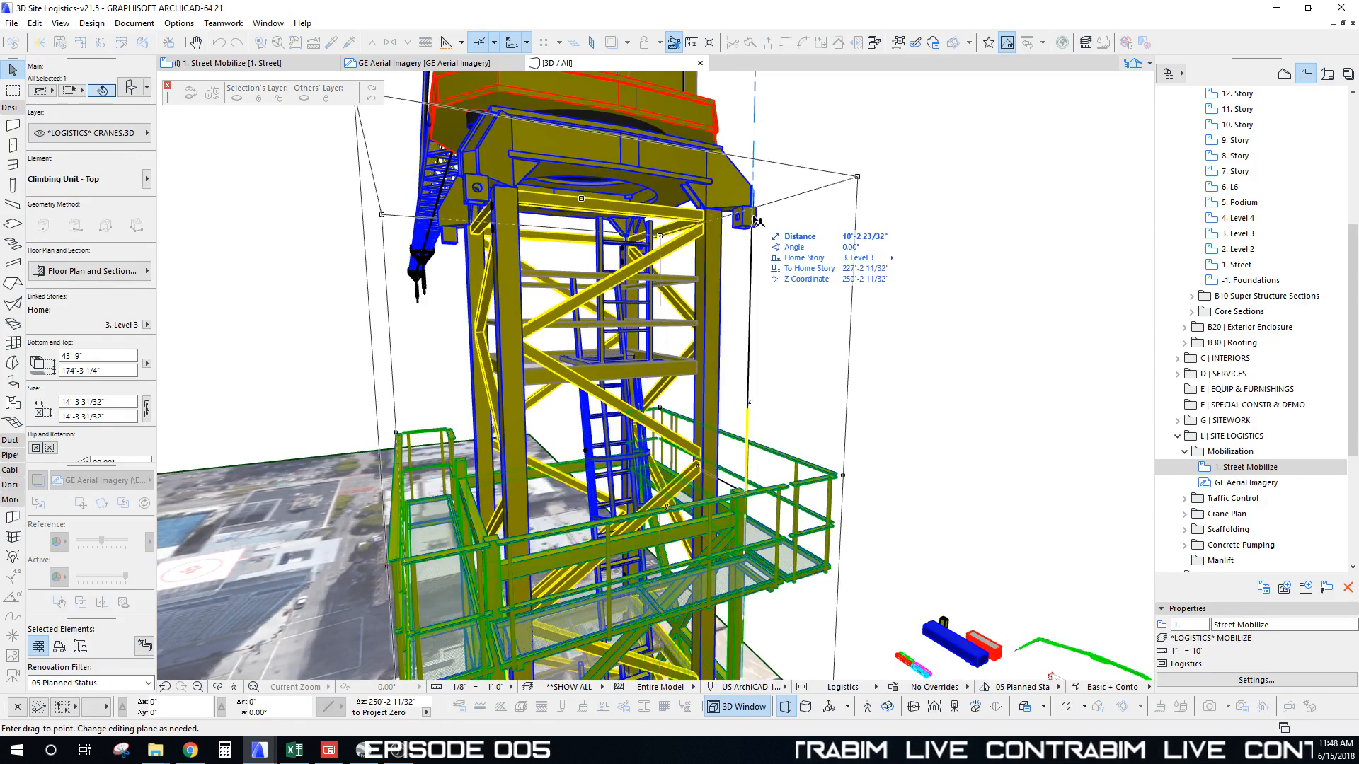
left_click(753, 218)
left_click(813, 310)
scroll(812, 310, "down", 6)
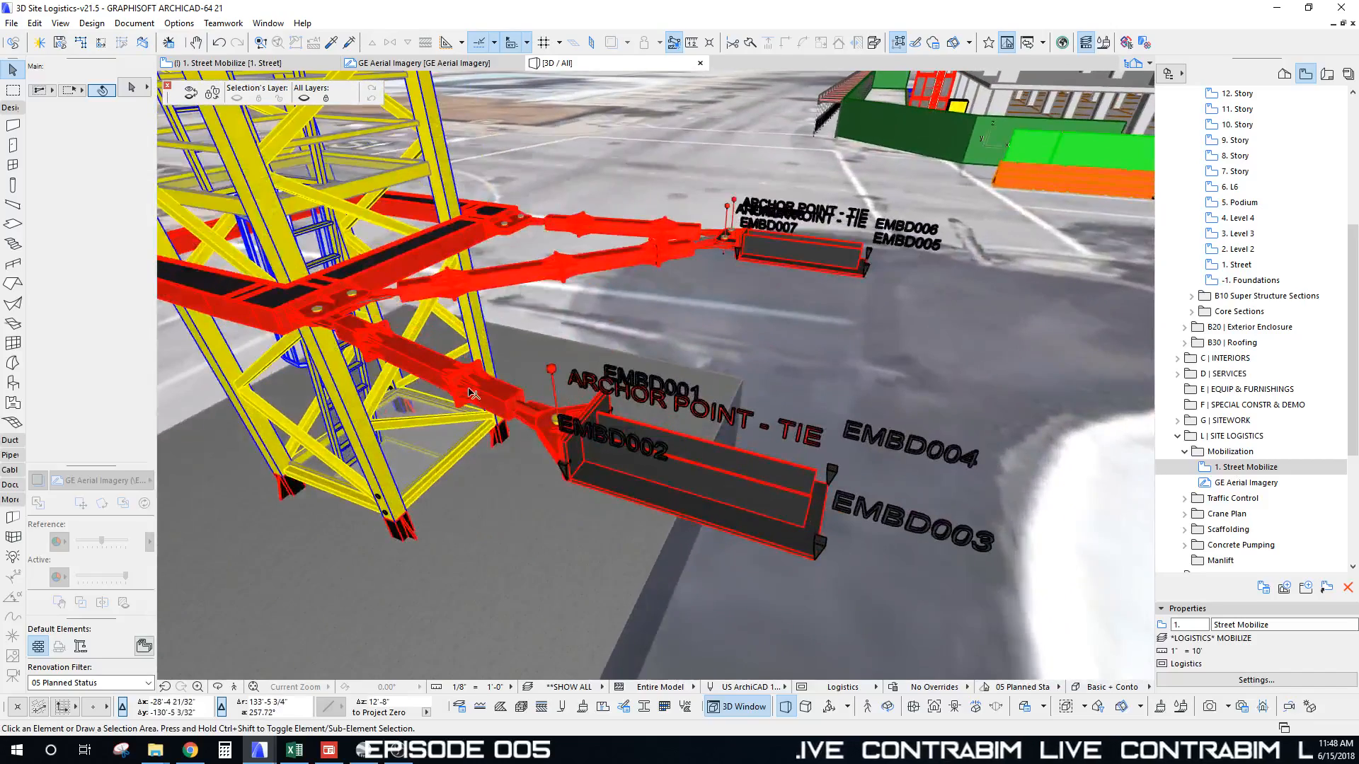
left_click(497, 394)
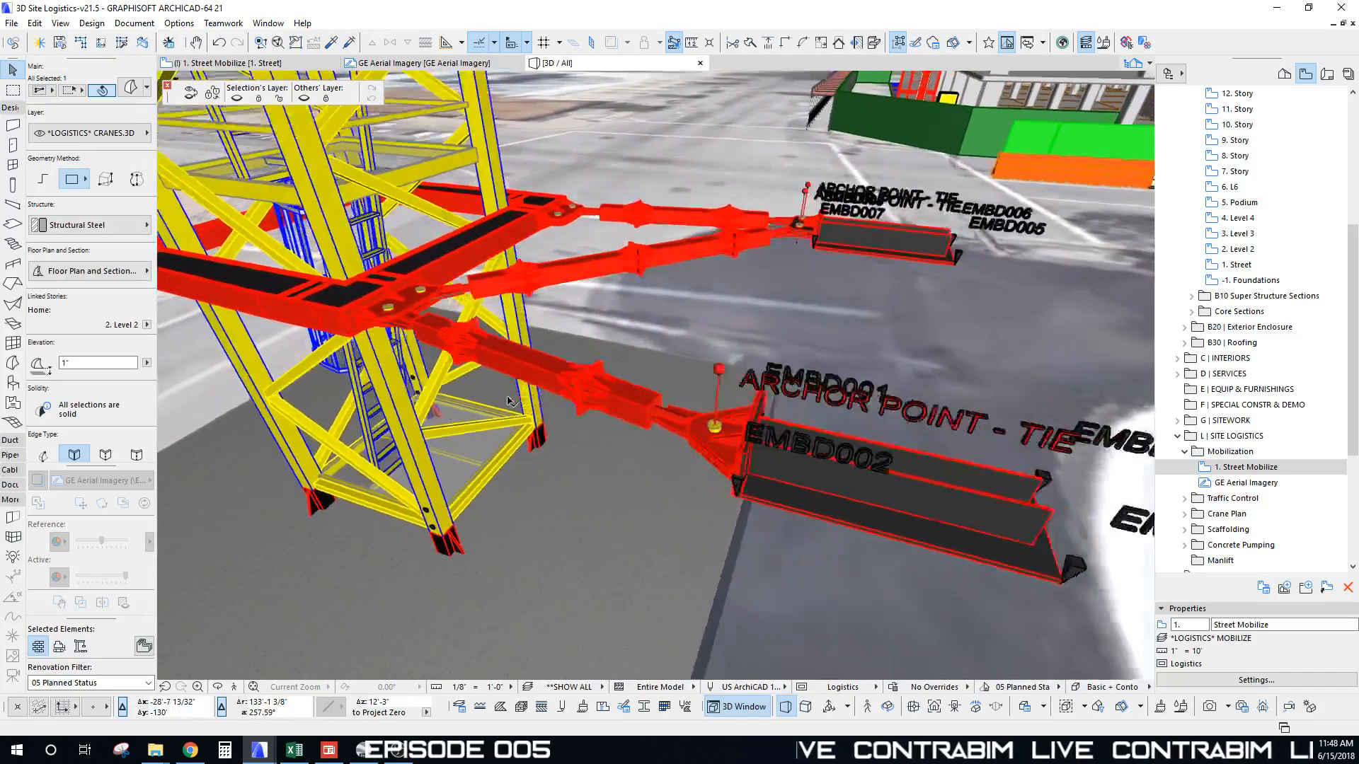
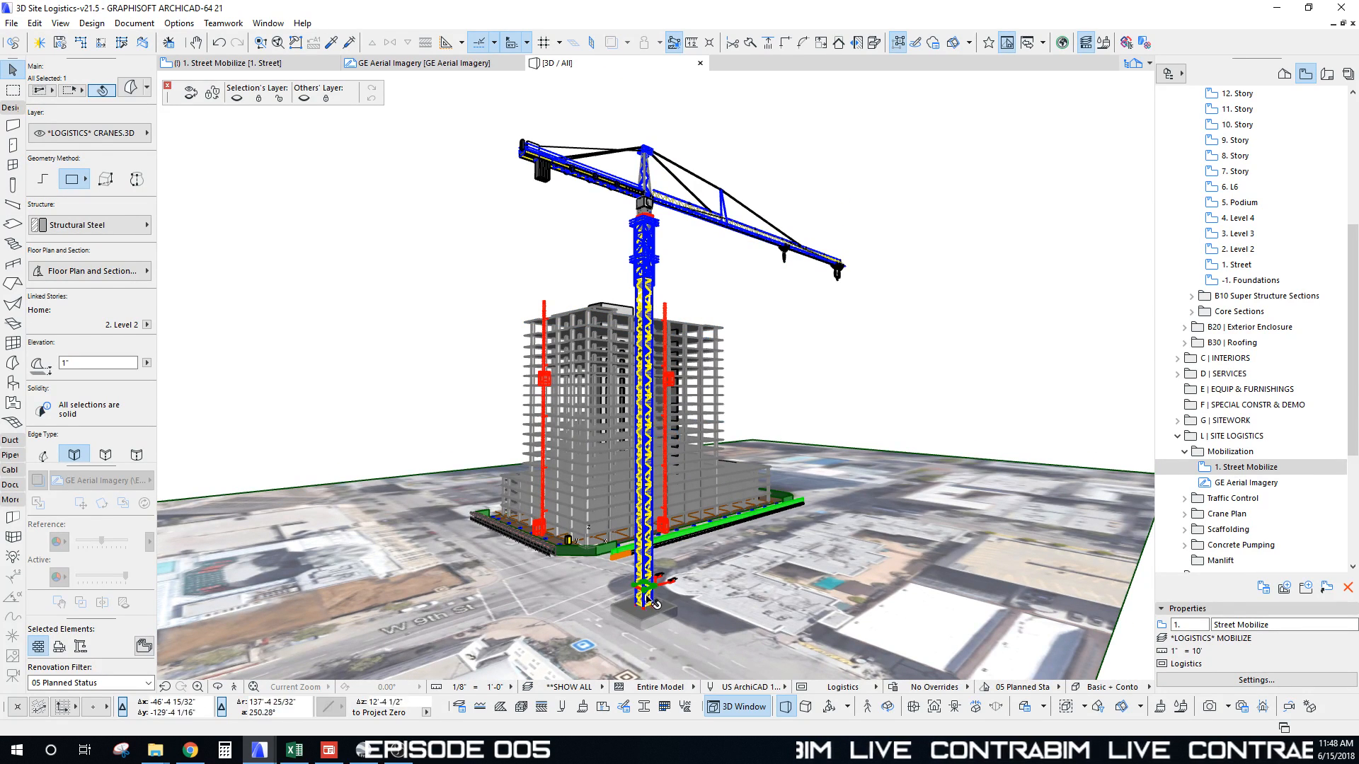
Step: Orbit around the tower crane and marquee-select its 44 elements in 3D
middle_click_drag(684, 418, 668, 433, "shift")
scroll(677, 430, "up", 4)
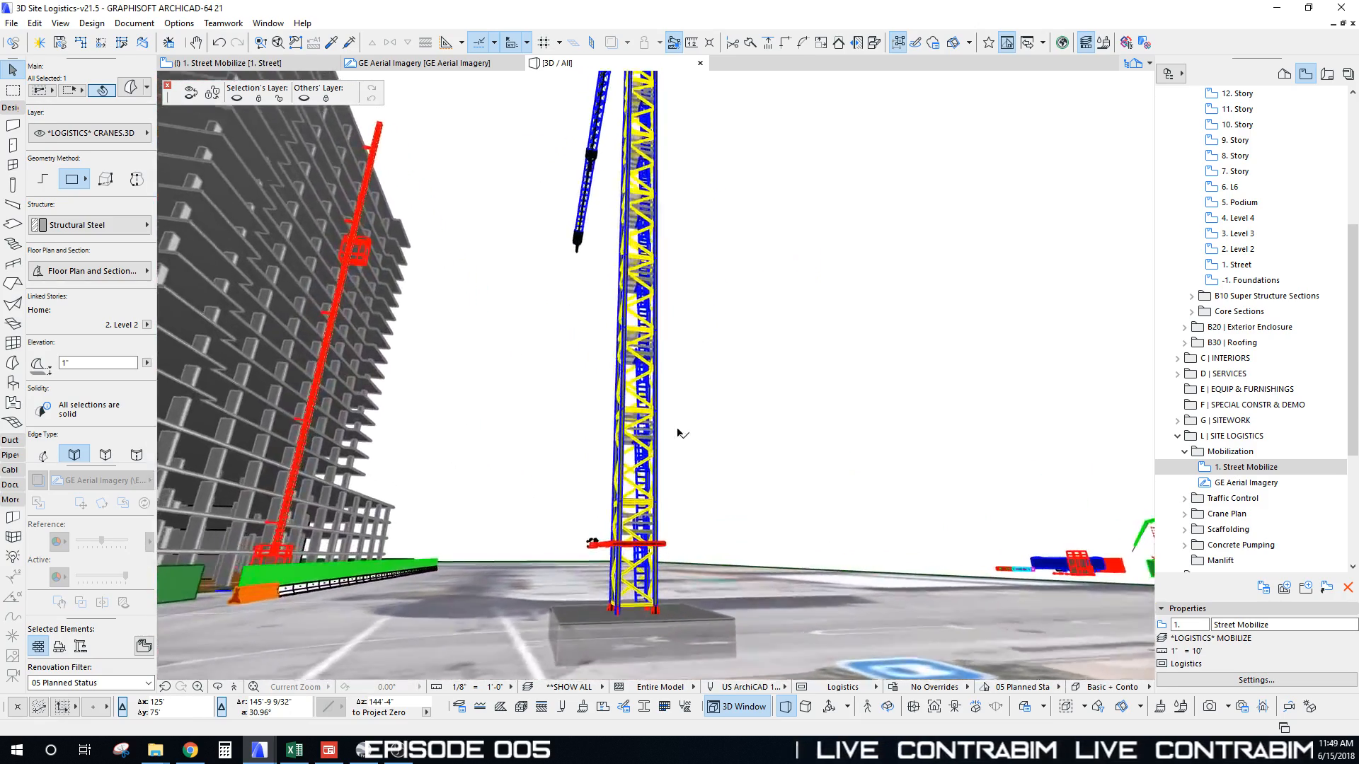
scroll(668, 433, "up", 5)
scroll(572, 482, "down", 5)
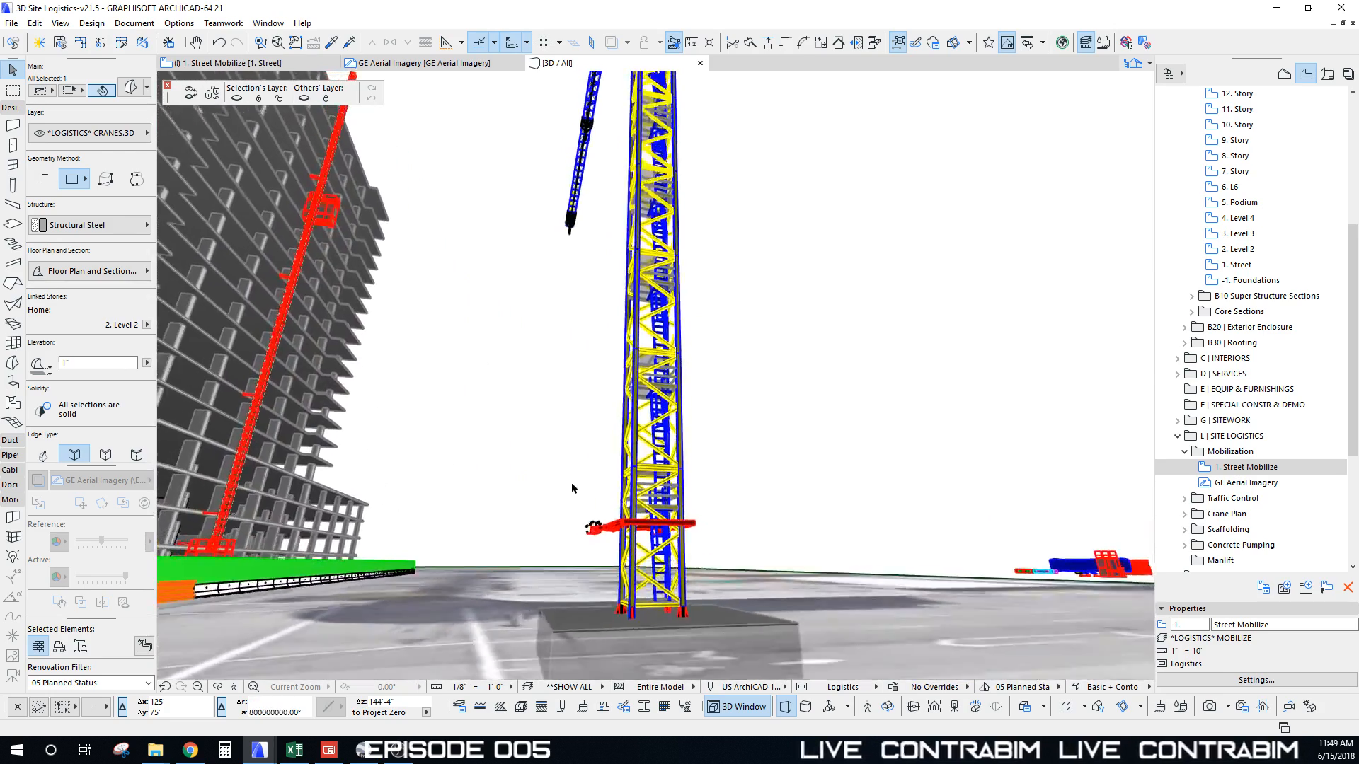
middle_click_drag(573, 488, 569, 488, "shift")
left_click(584, 519)
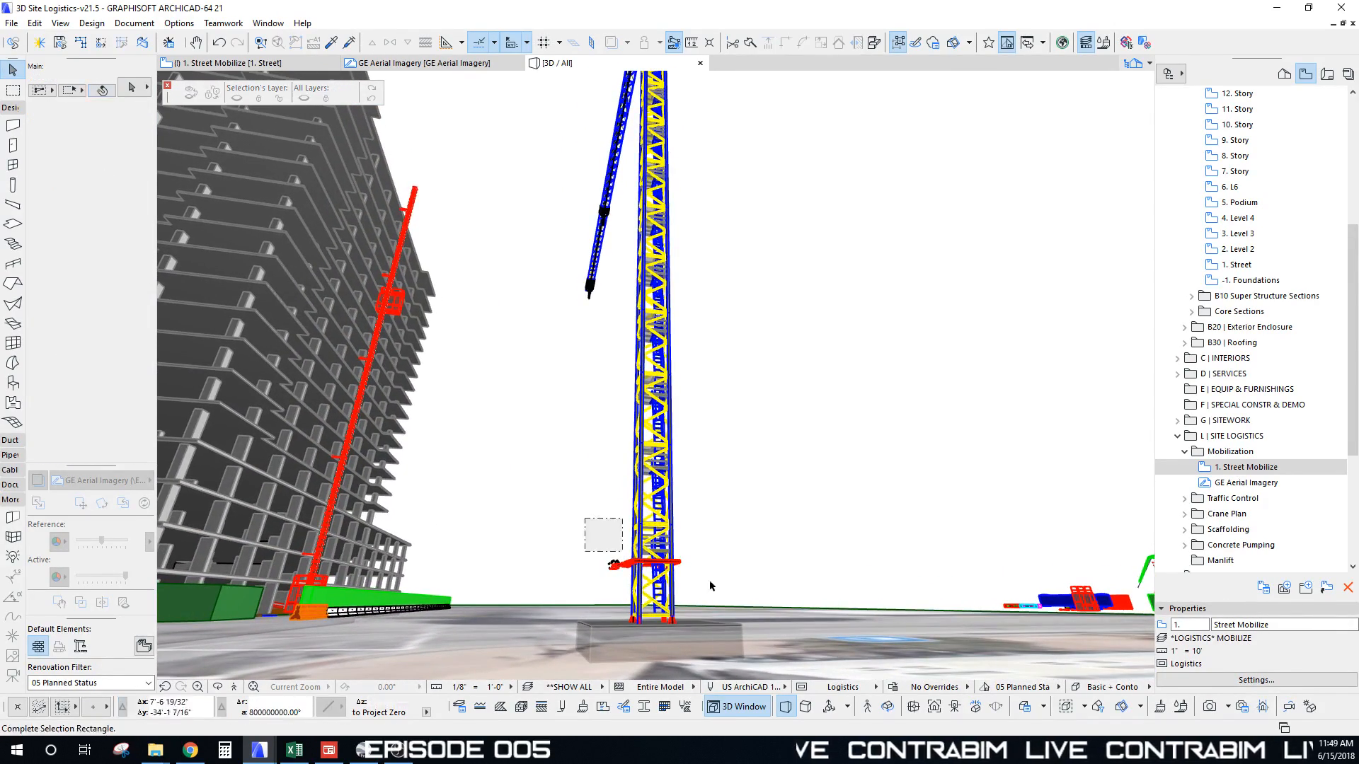
left_click(730, 581)
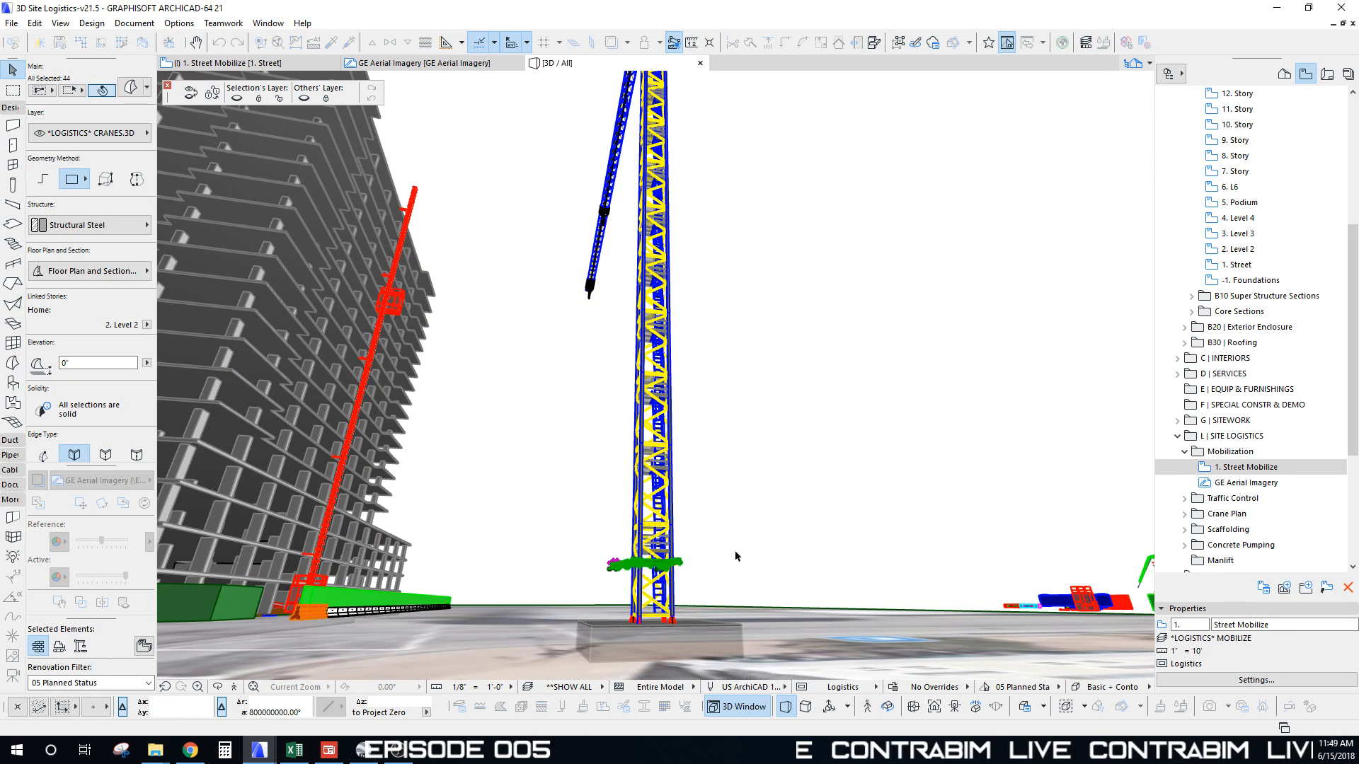
middle_click_drag(685, 471, 691, 441, "shift")
scroll(685, 470, "down", 2)
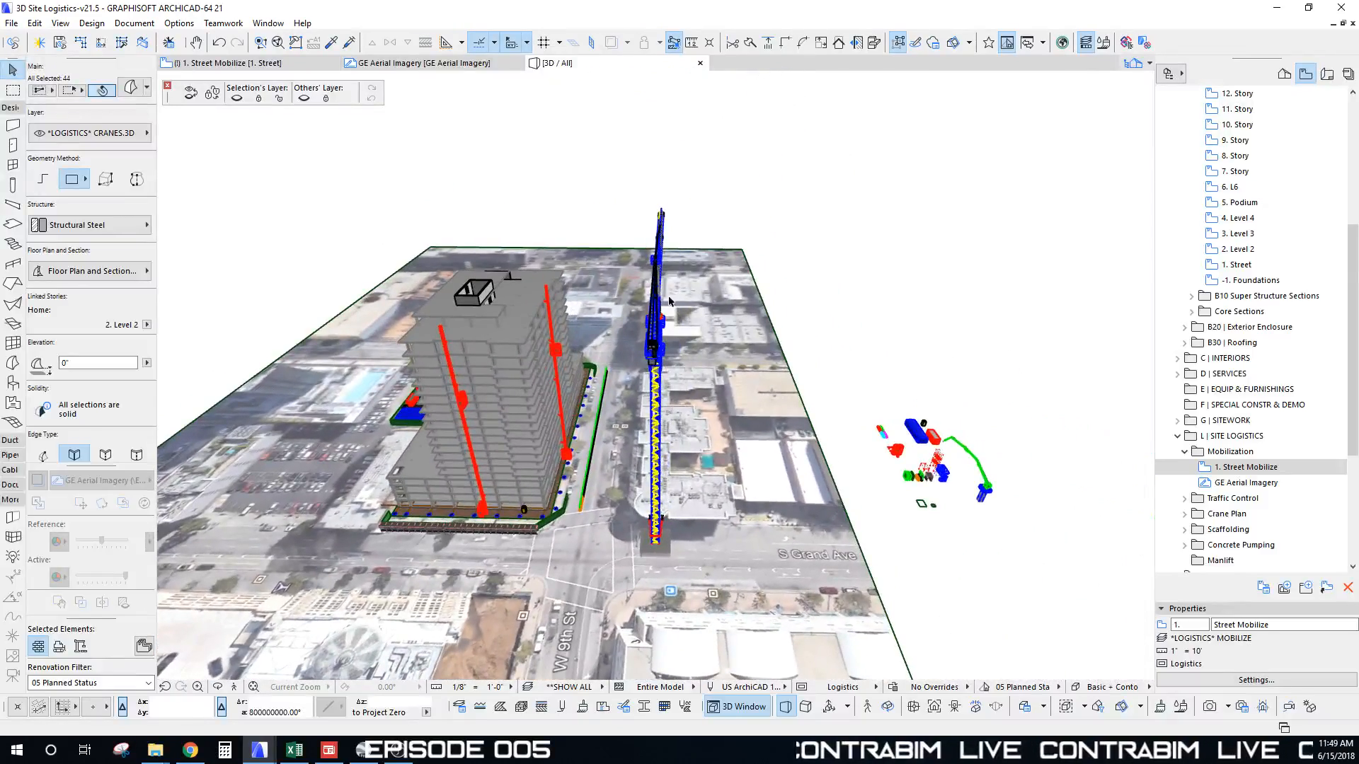
Step: Clear the 44-element selection and marquee-select the entire 99-element crane
key("Escape")
middle_click_drag(639, 202, 666, 179)
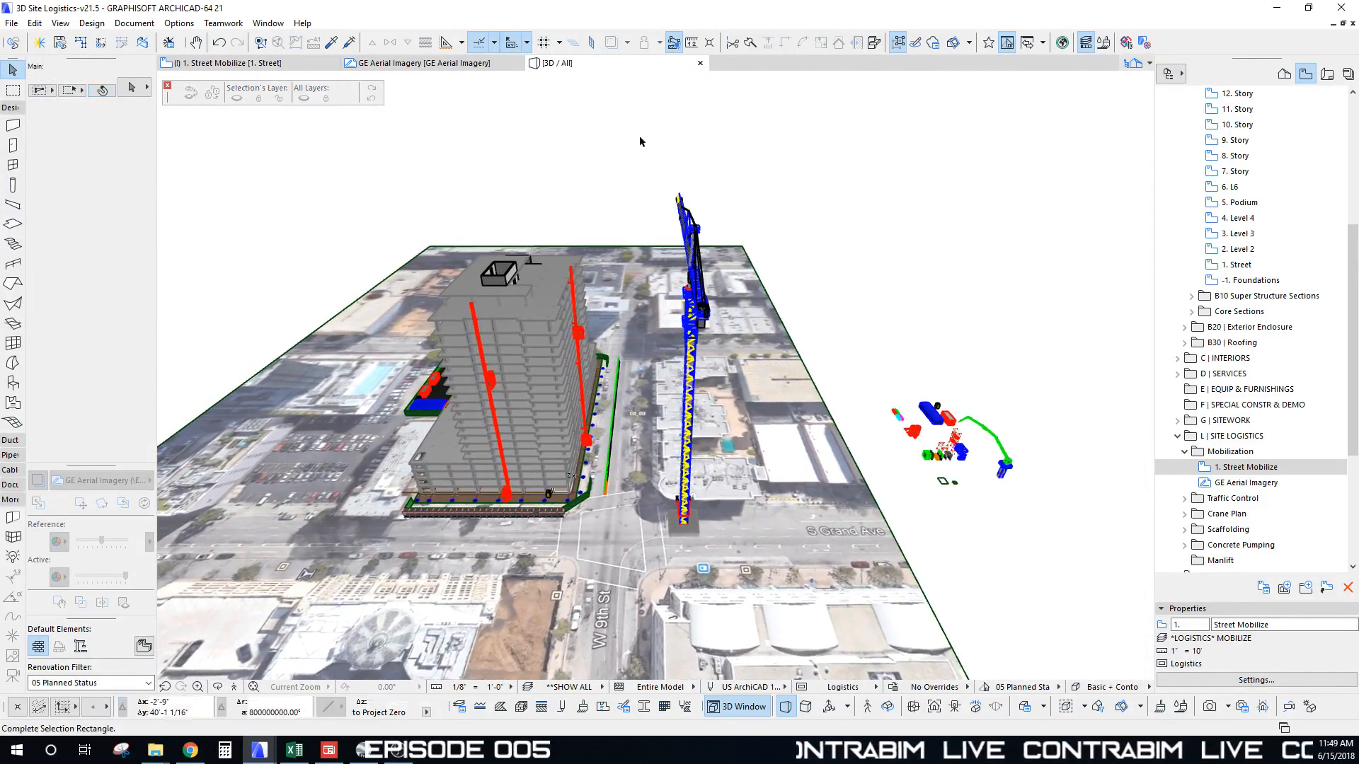
left_click(754, 564)
Step: Inspect the selected crane over the street from several angles, then open the 1. Street Mobilize plan
middle_click_drag(658, 354, 608, 276, "shift")
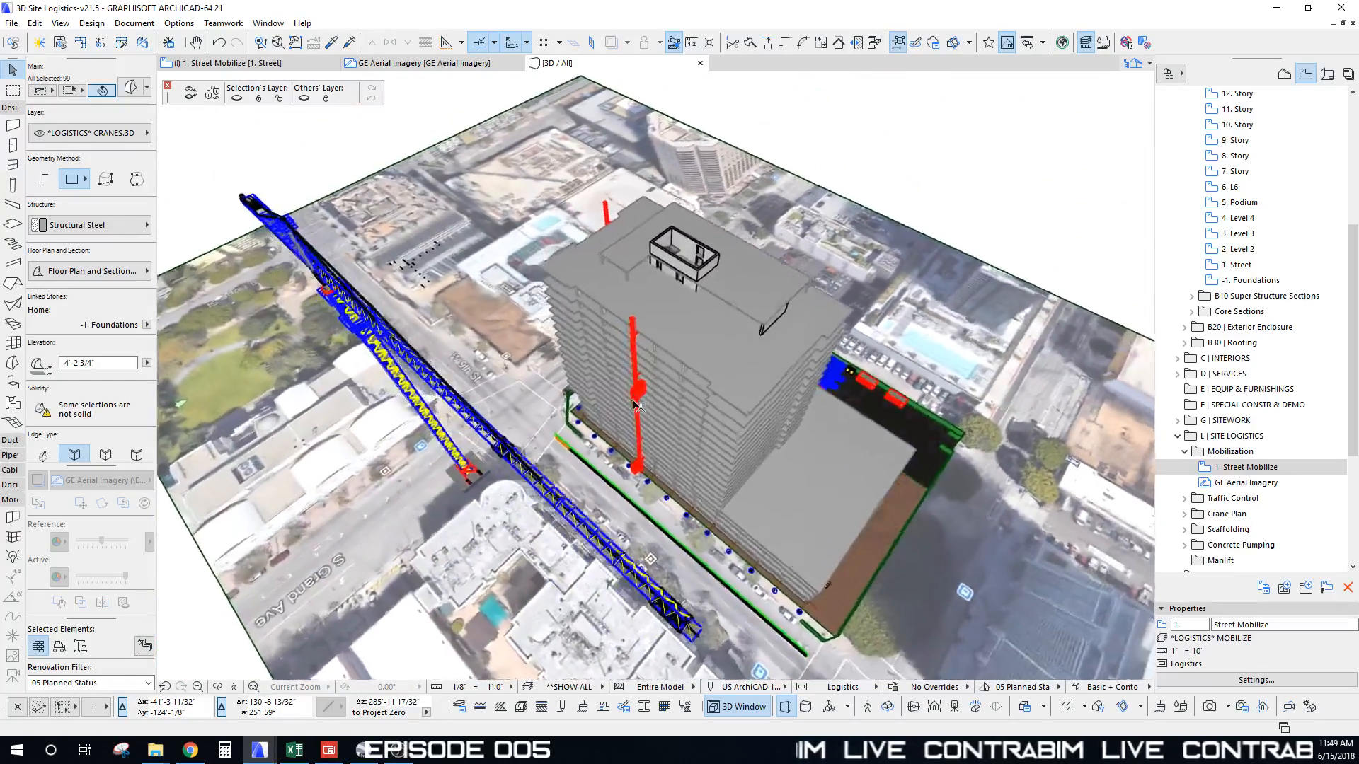
middle_click_drag(636, 405, 629, 414, "shift")
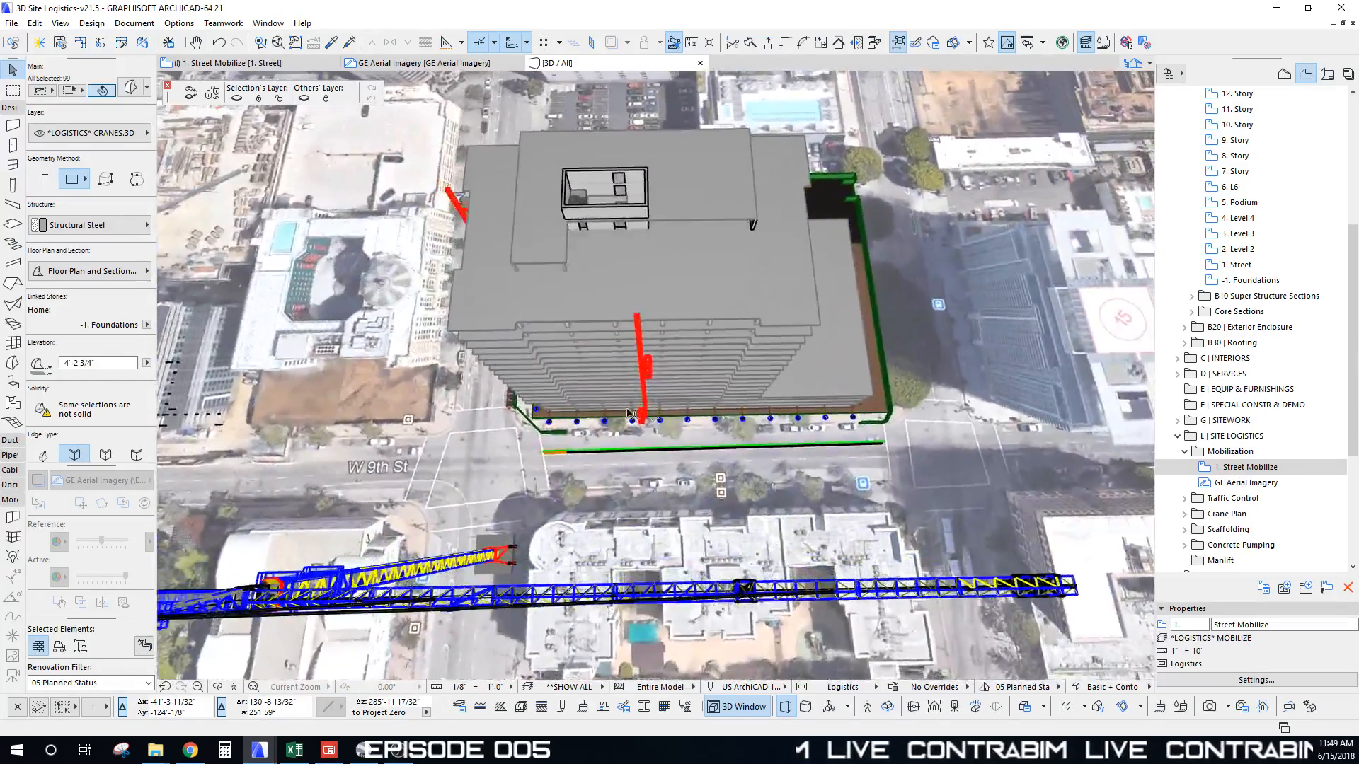
middle_click_drag(635, 329, 658, 435, "shift")
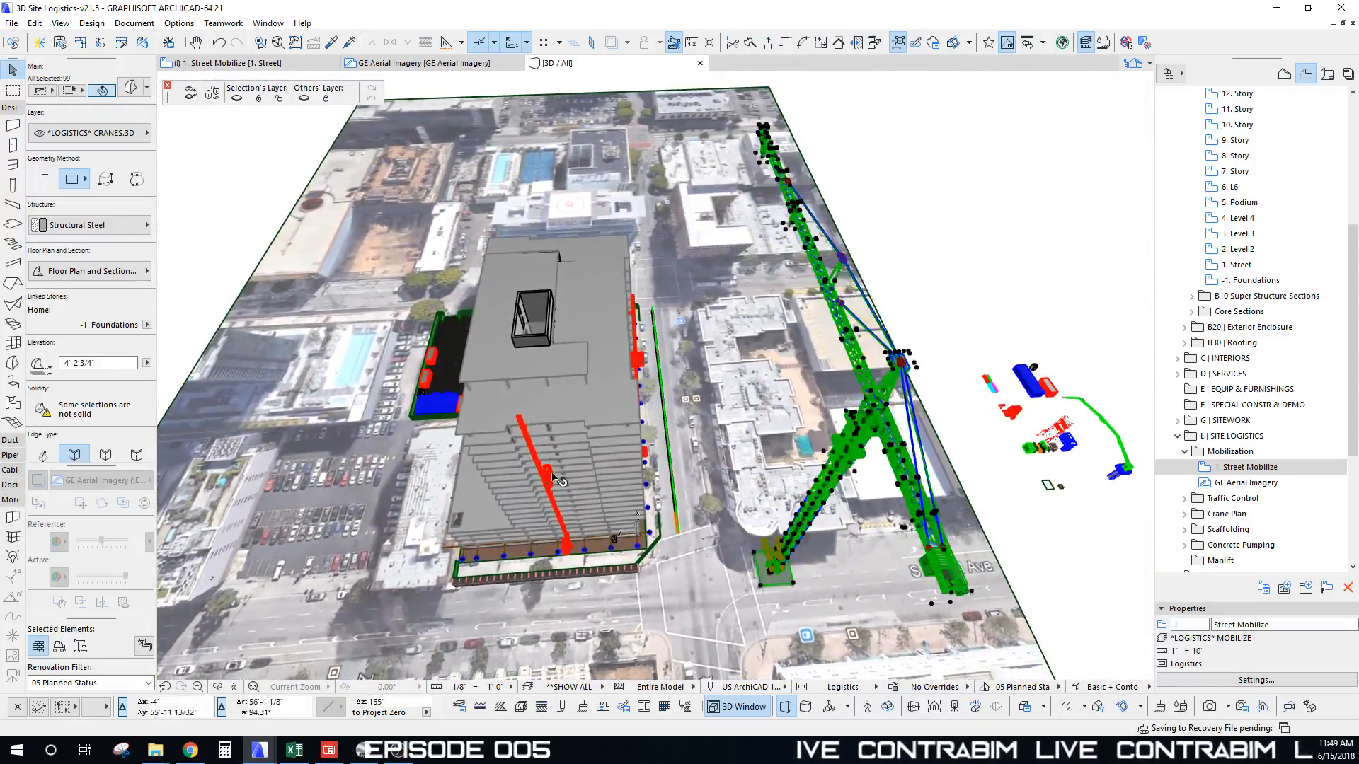
middle_click_drag(635, 488, 754, 175, "shift")
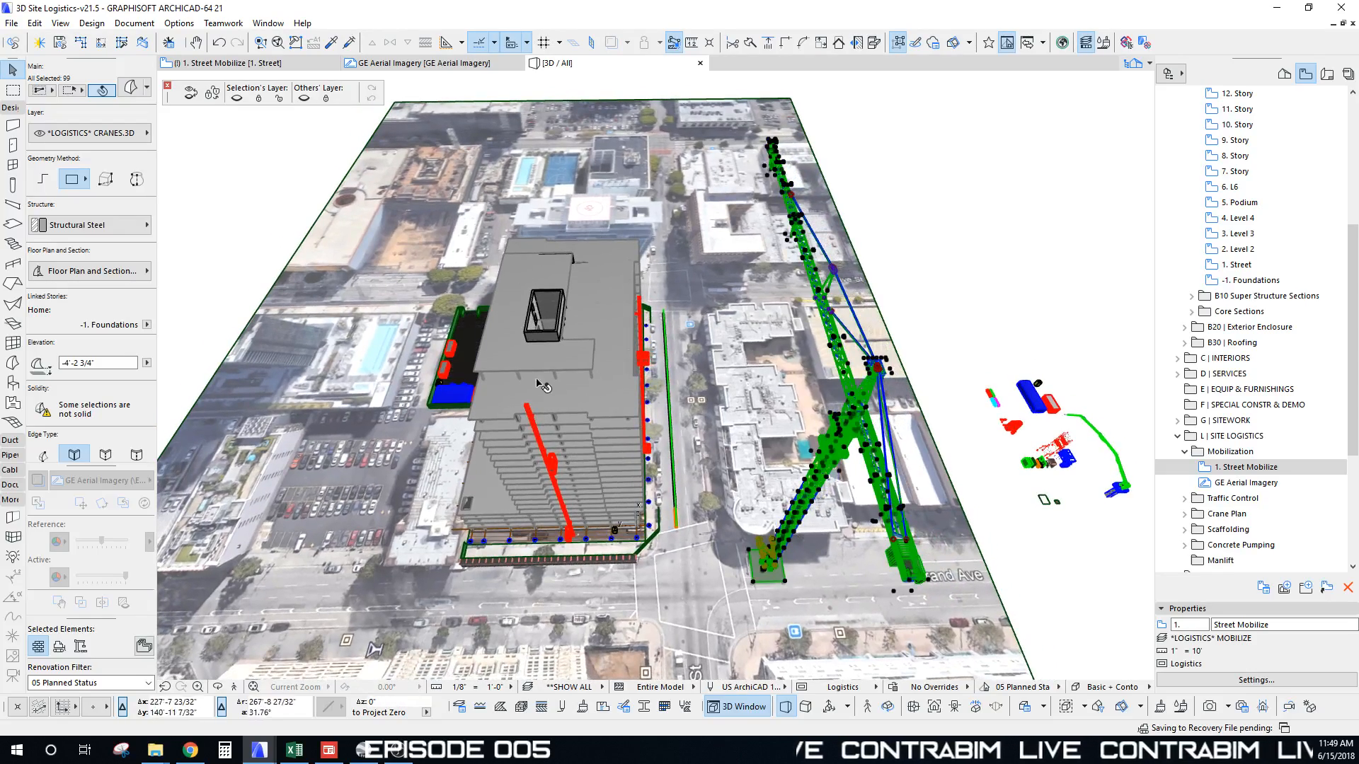
middle_click_drag(722, 419, 696, 461, "shift")
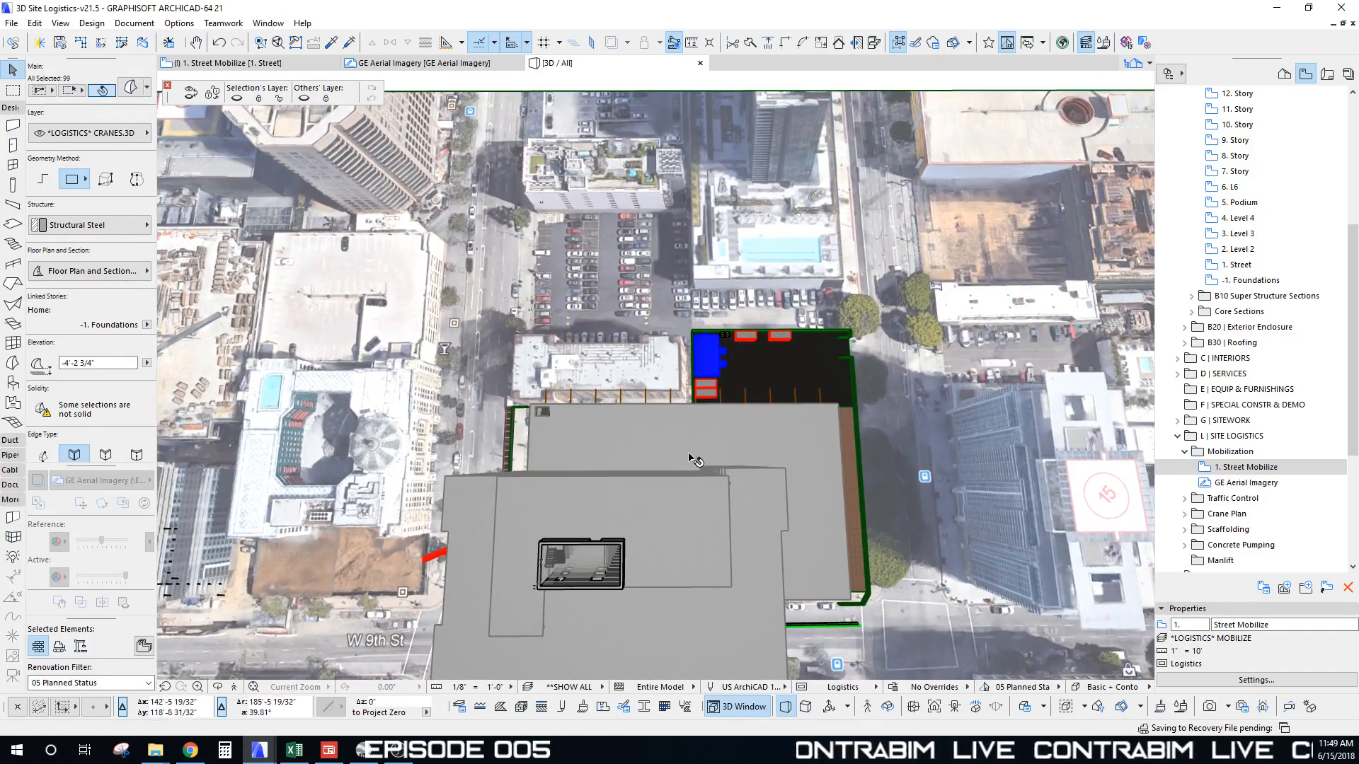
middle_click_drag(698, 453, 668, 461, "shift")
scroll(682, 456, "down", 6)
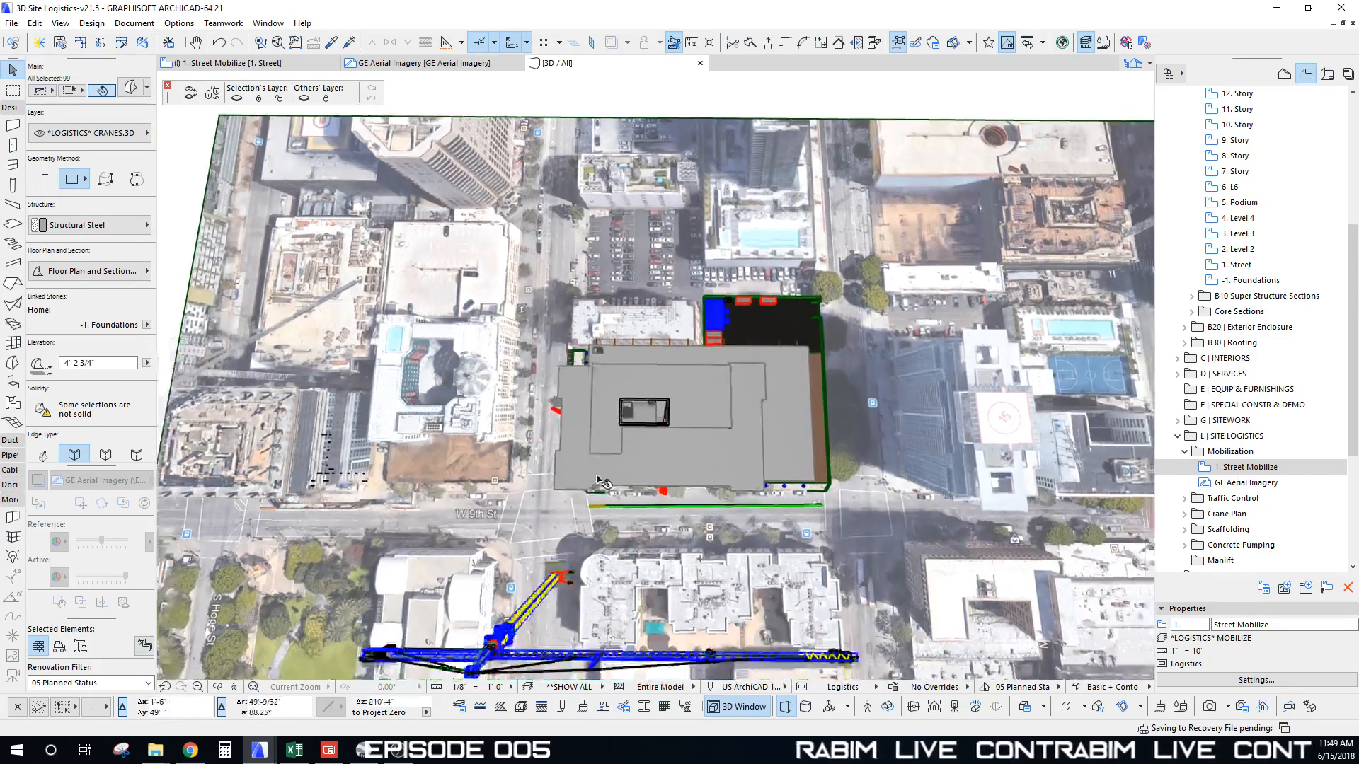
scroll(598, 478, "down", 2)
middle_click_drag(598, 478, 618, 370, "shift")
scroll(615, 460, "up", 5)
scroll(632, 467, "down", 3)
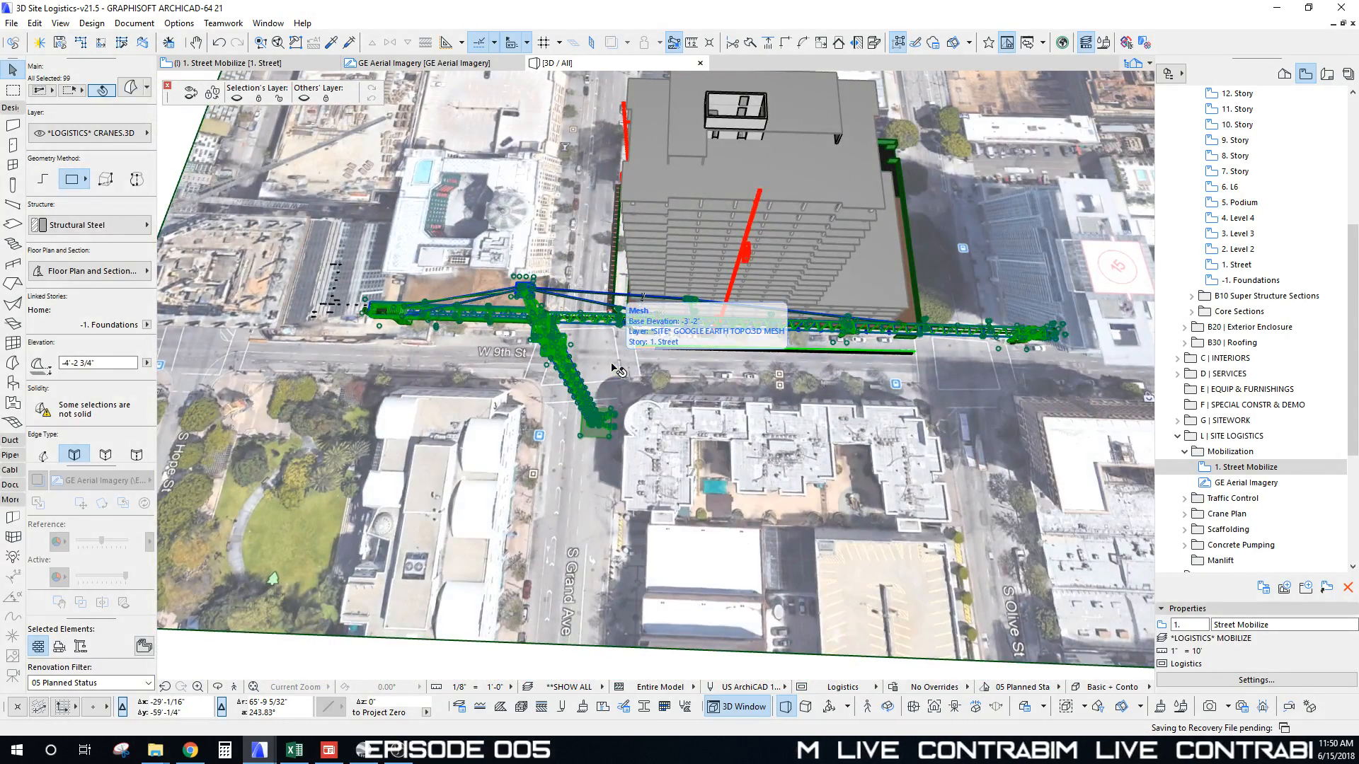
middle_click_drag(669, 361, 674, 375)
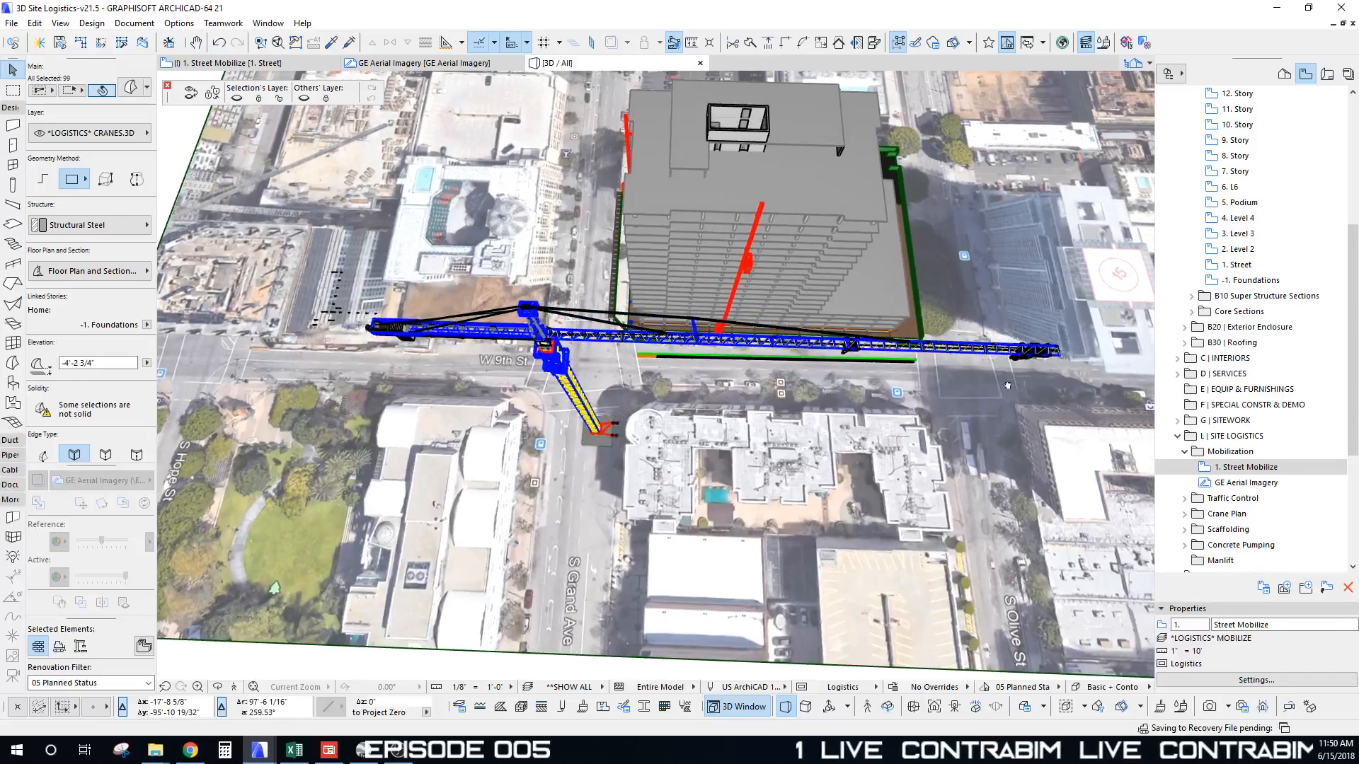
middle_click_drag(640, 275, 582, 339)
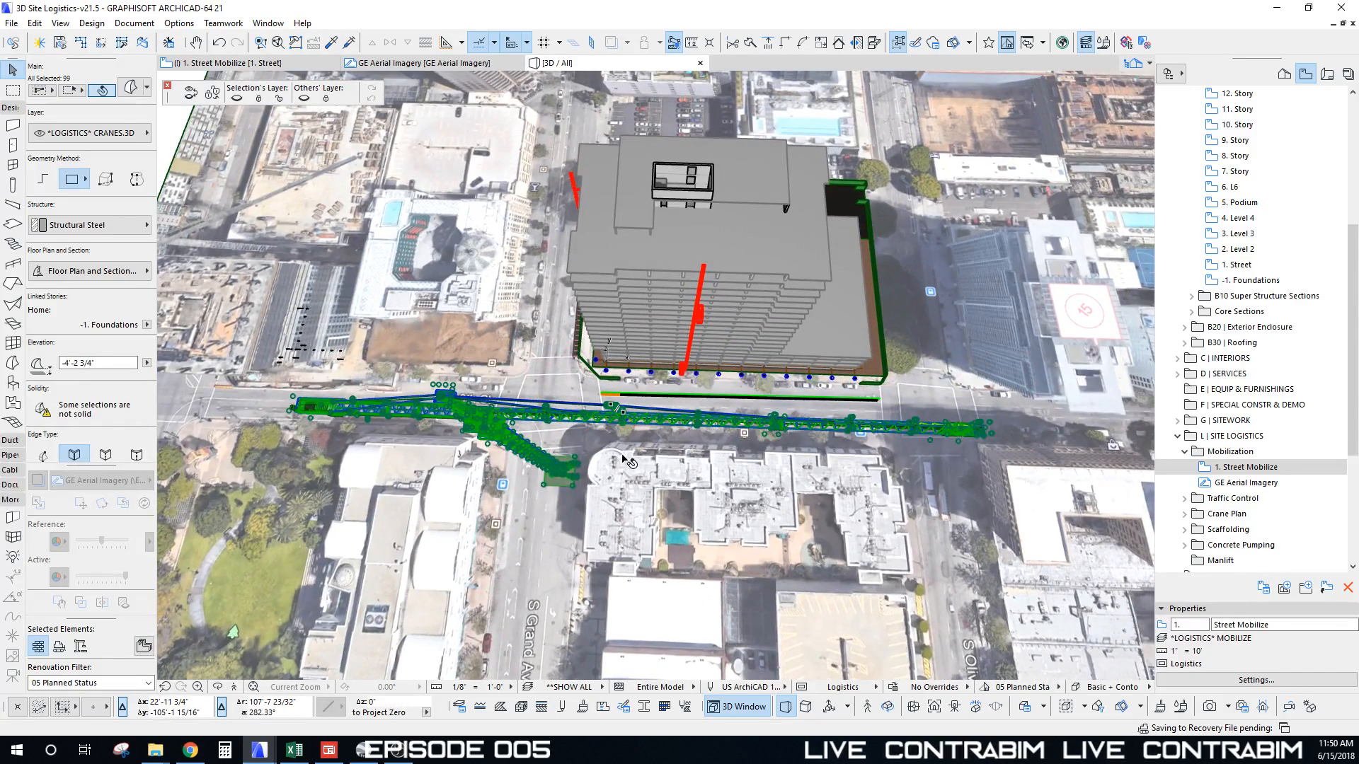
key("F2")
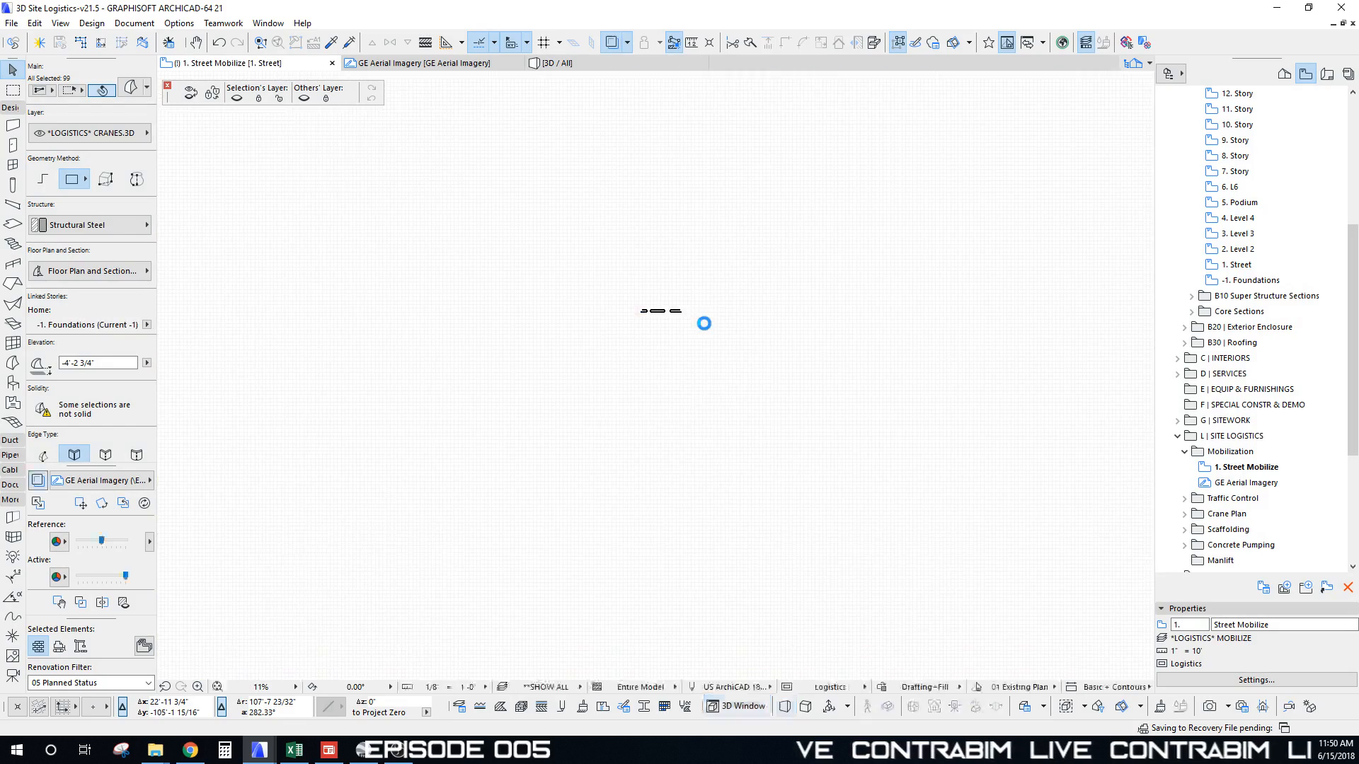
Step: Show 15. Story as a trace reference on the Street Mobilize plan
scroll(557, 467, "up", 2)
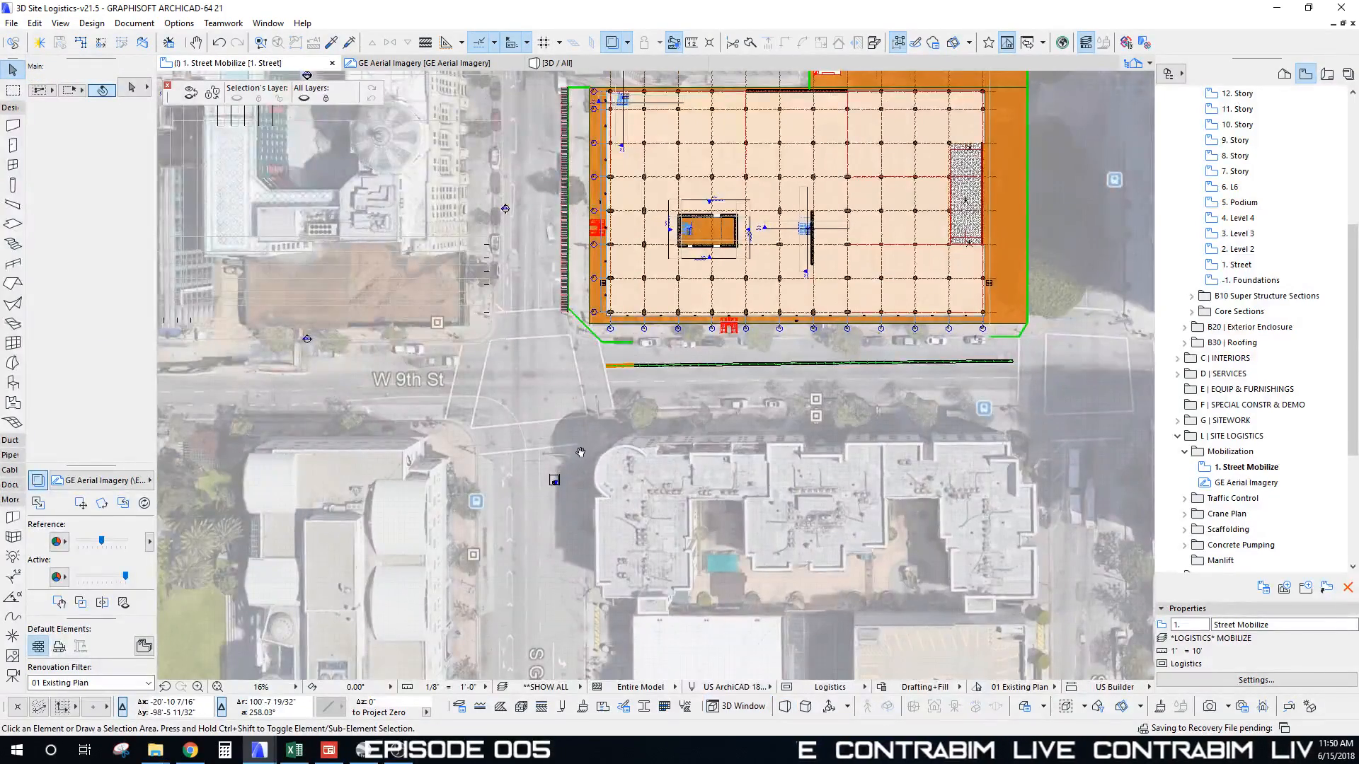
middle_click_drag(579, 453, 574, 471)
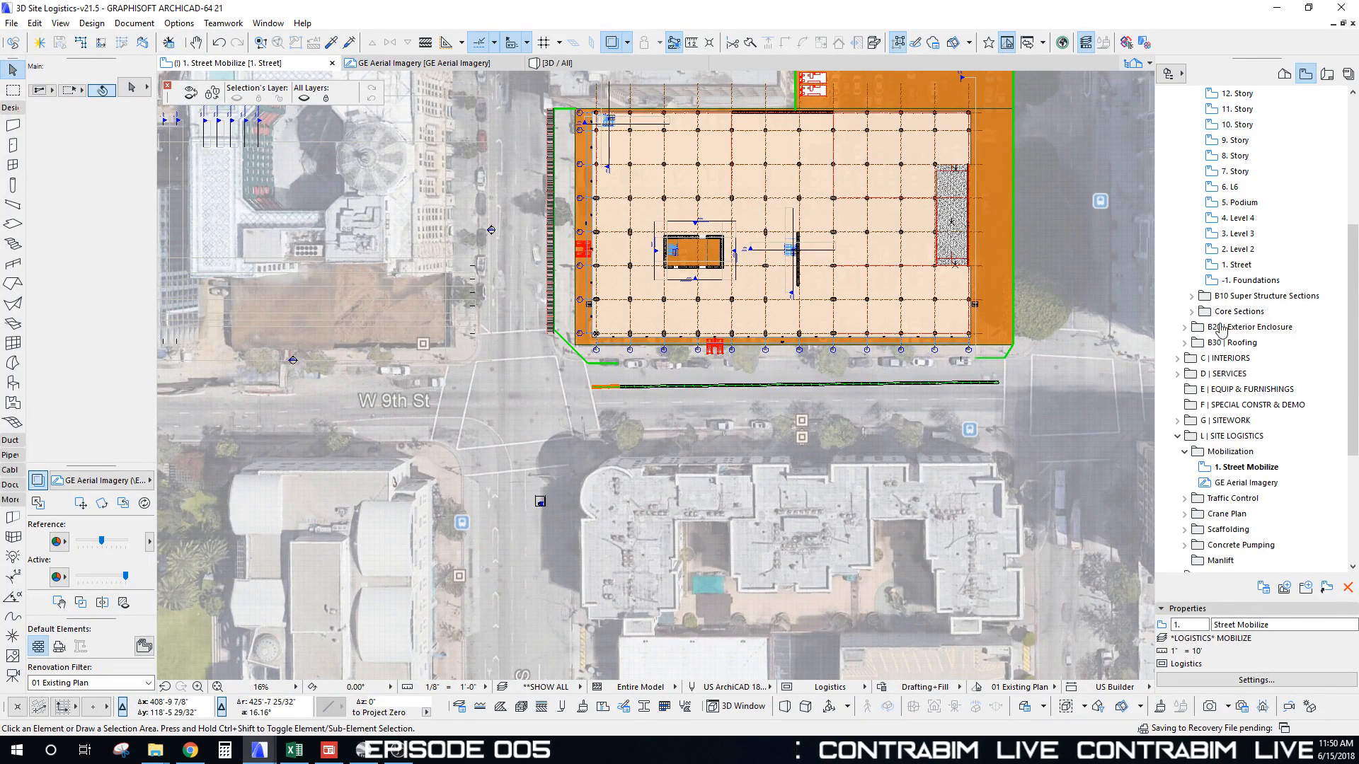
scroll(1224, 141, "up", 1)
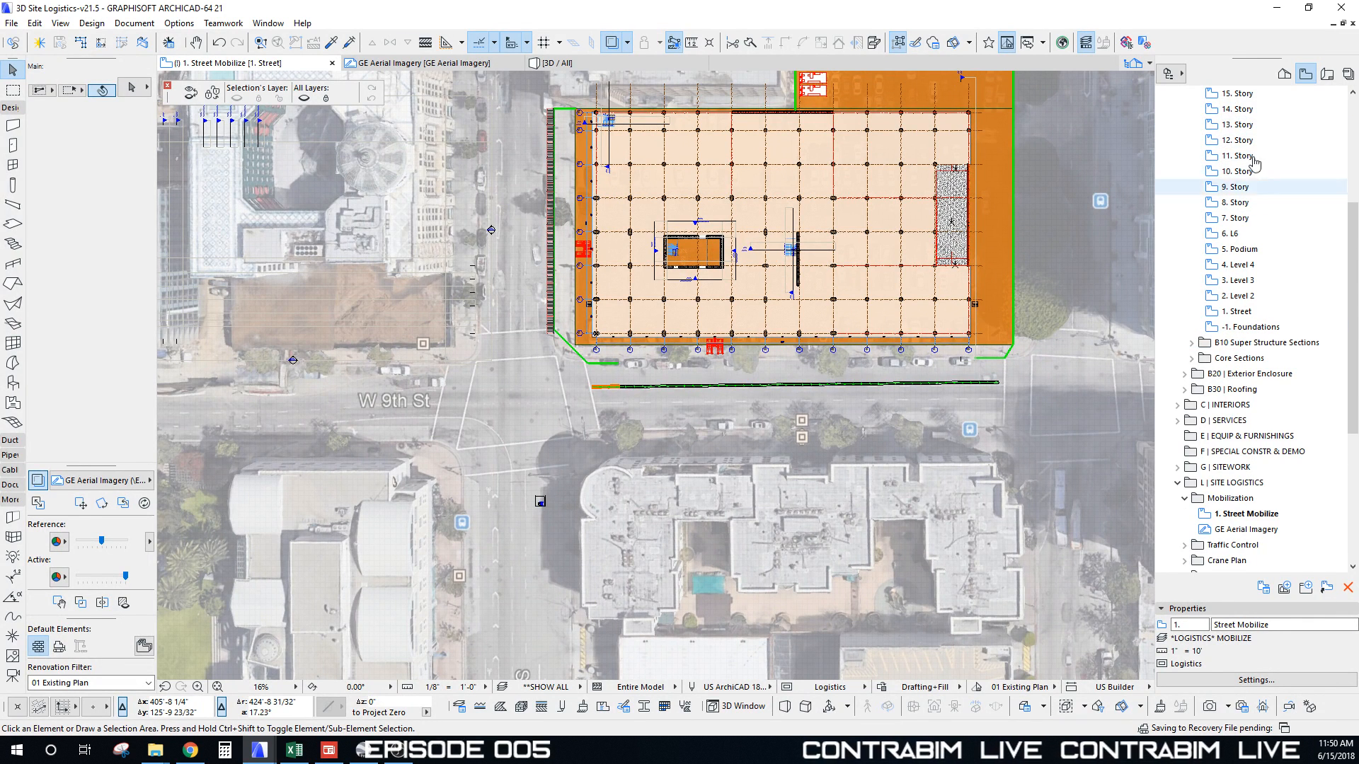
right_click(1237, 93)
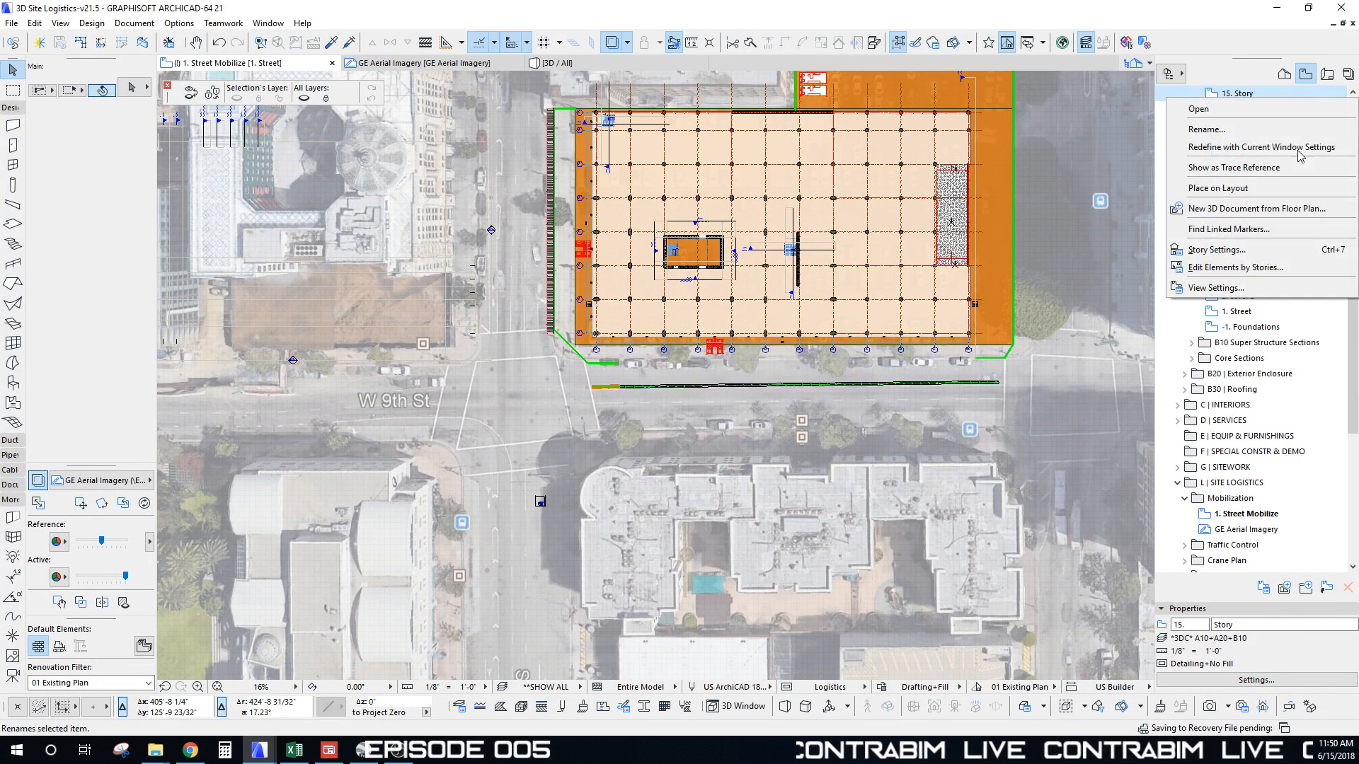
left_click(1246, 167)
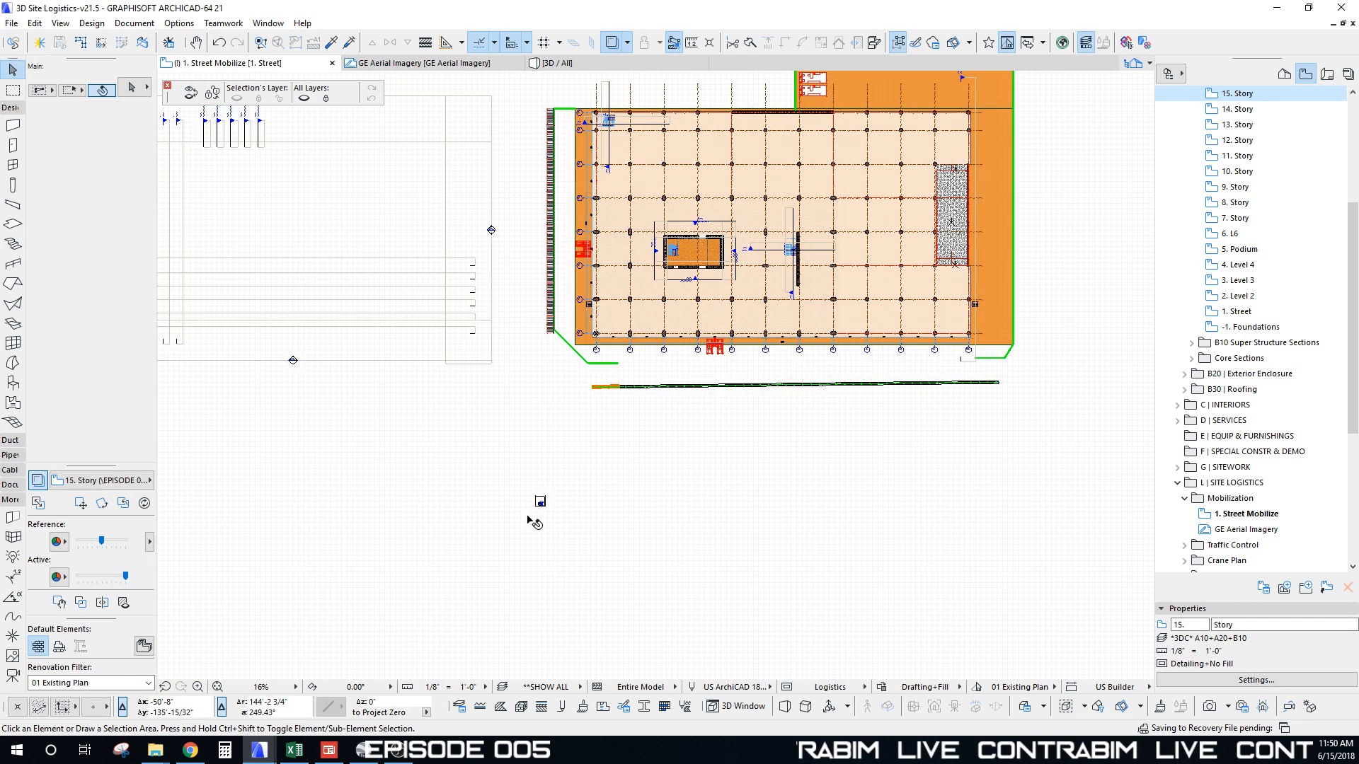
Step: Make fills transparent and select the crane's tower segment near the street
left_click(123, 602)
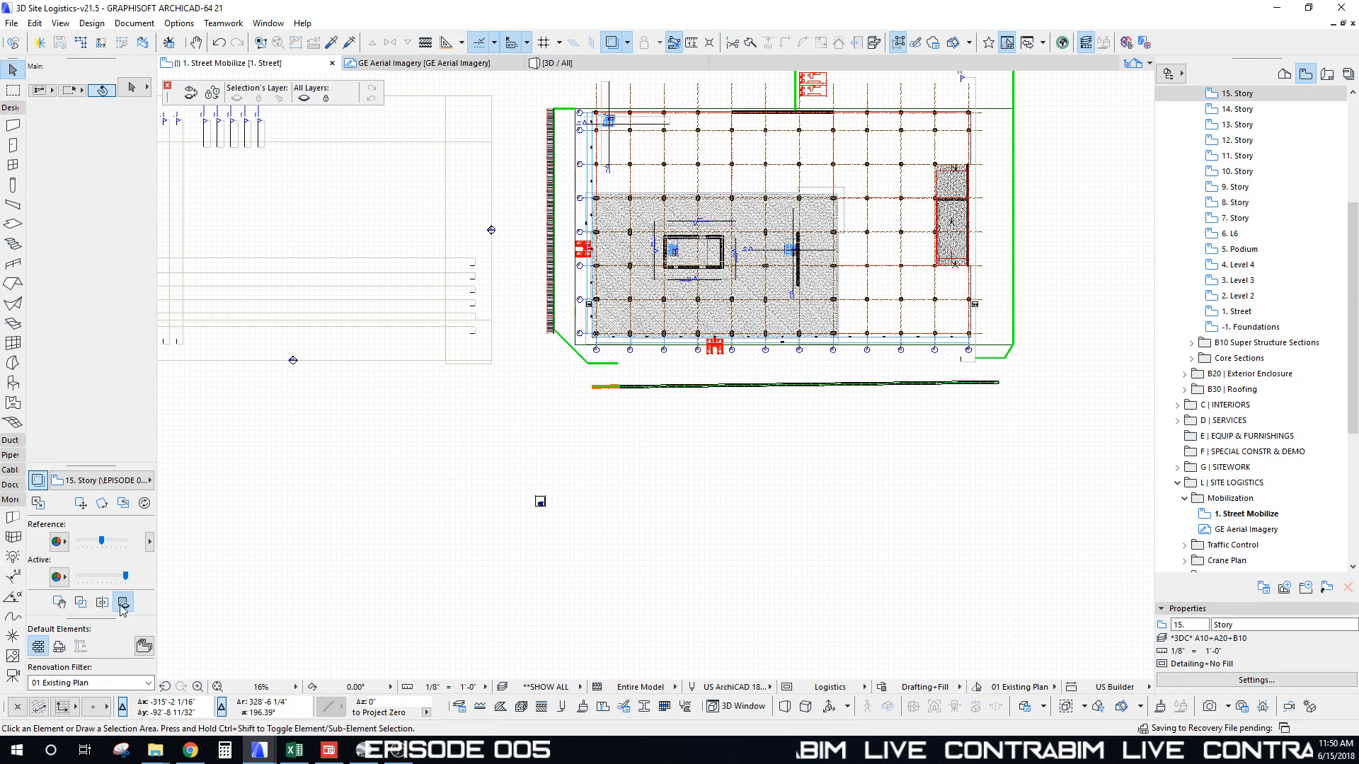
middle_click_drag(475, 560, 500, 559)
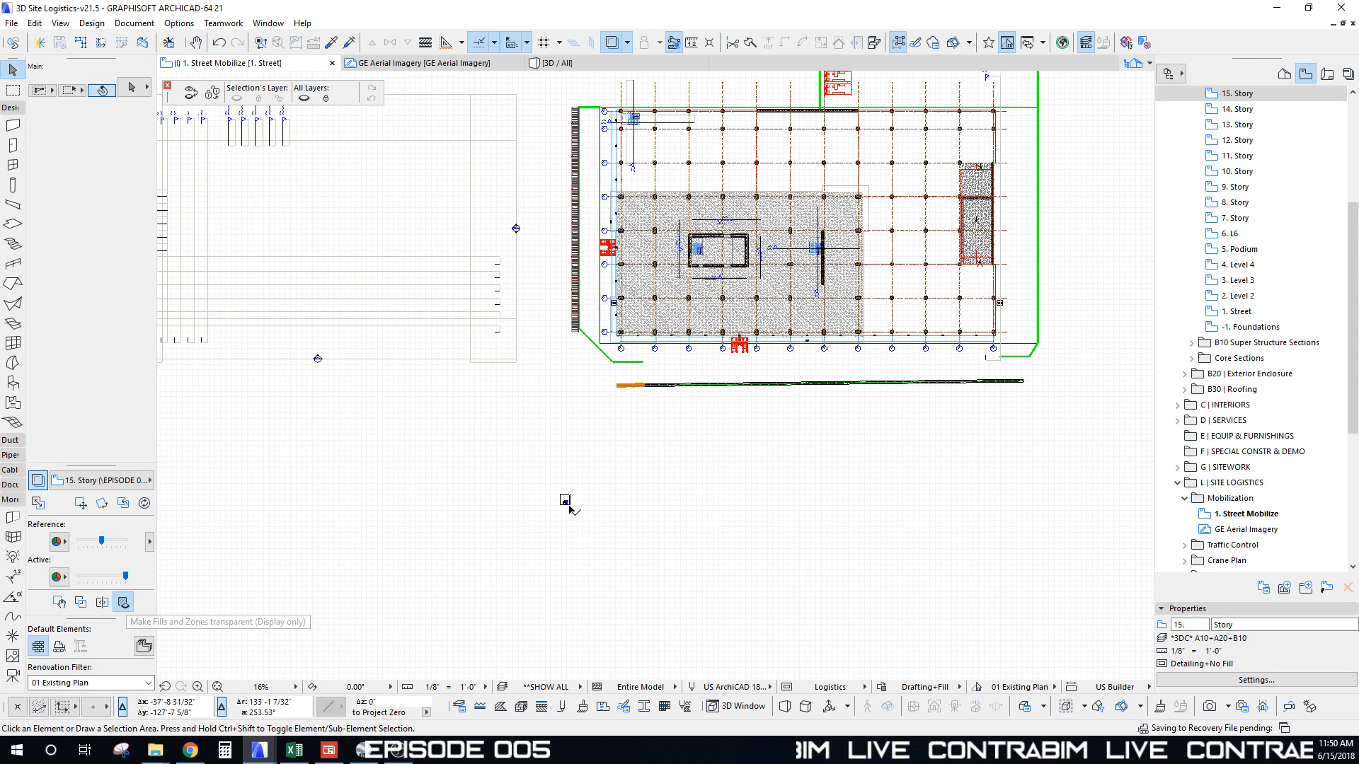
left_click(566, 501)
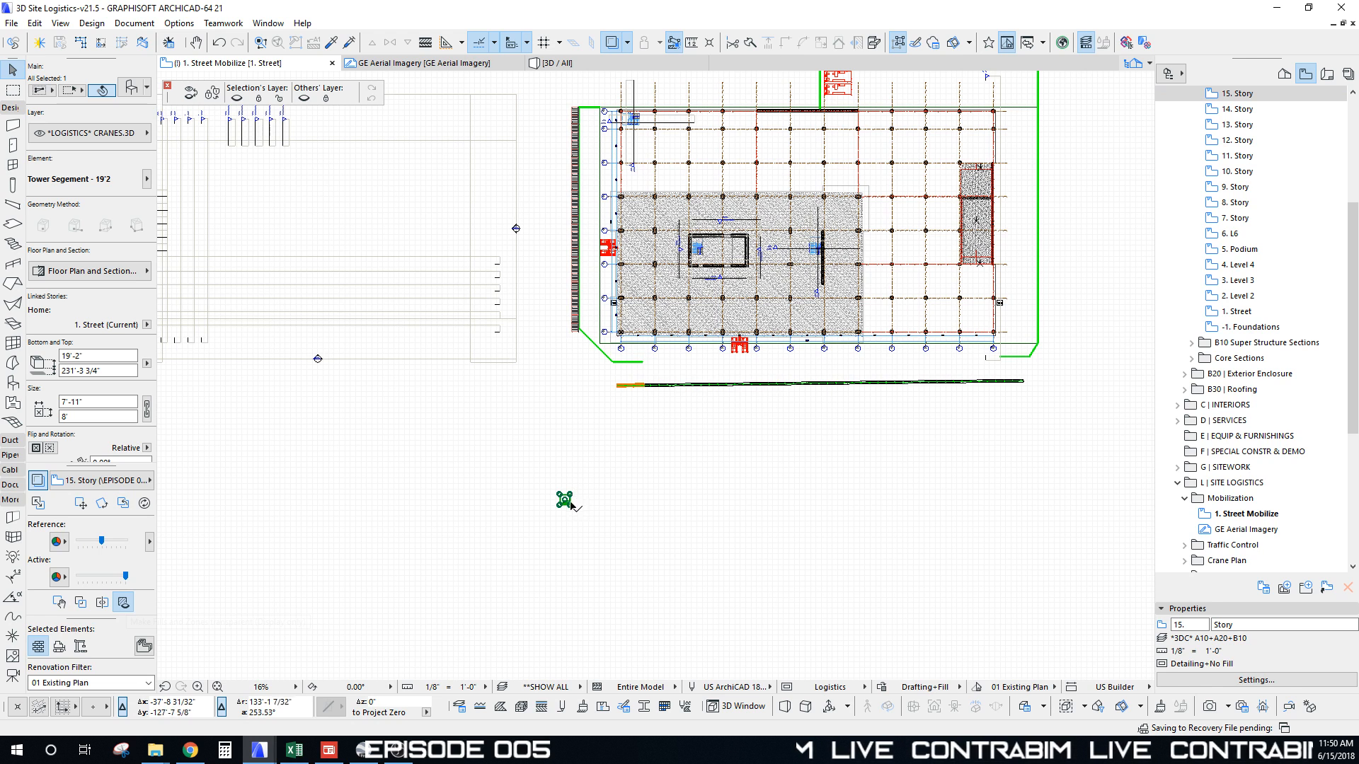
scroll(564, 501, "up", 3)
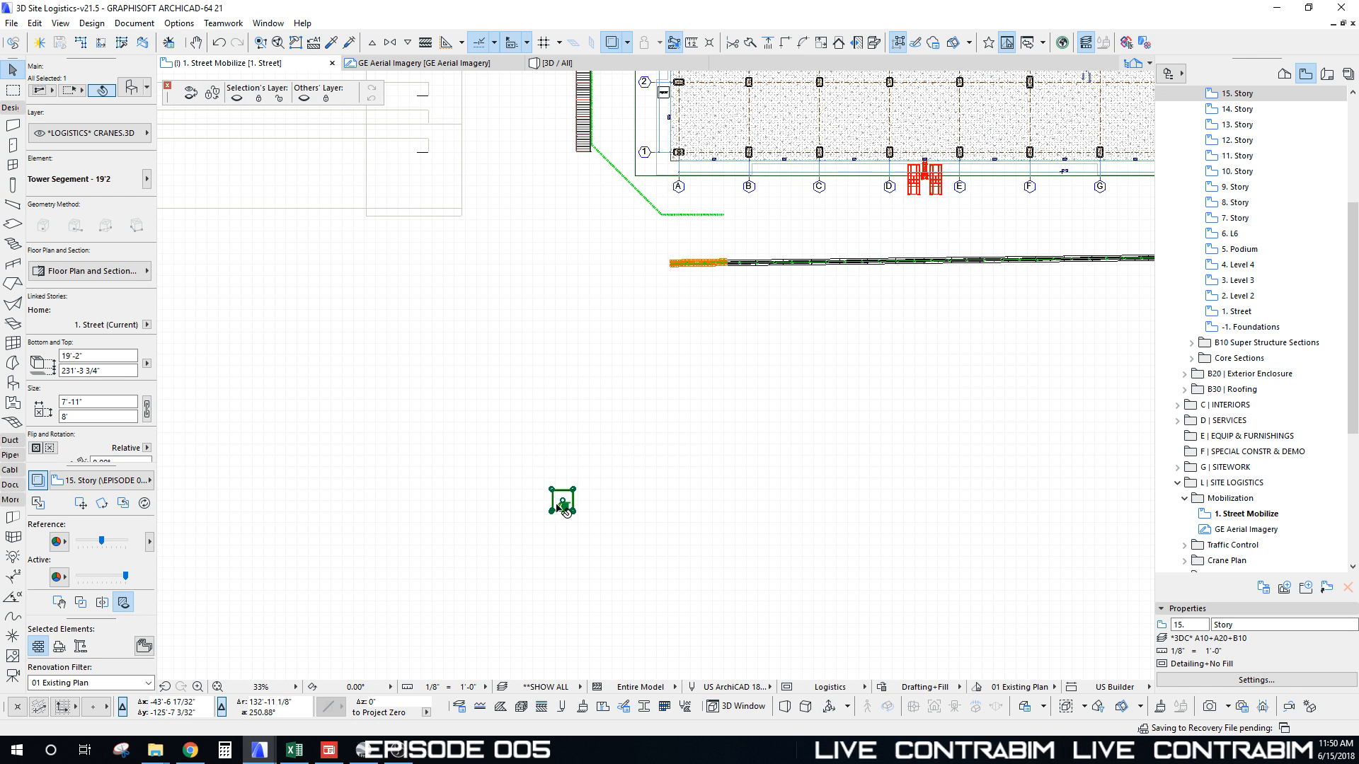
Step: Drag the selected crane tower segment to its new spot on the plan
key("ctrl+f")
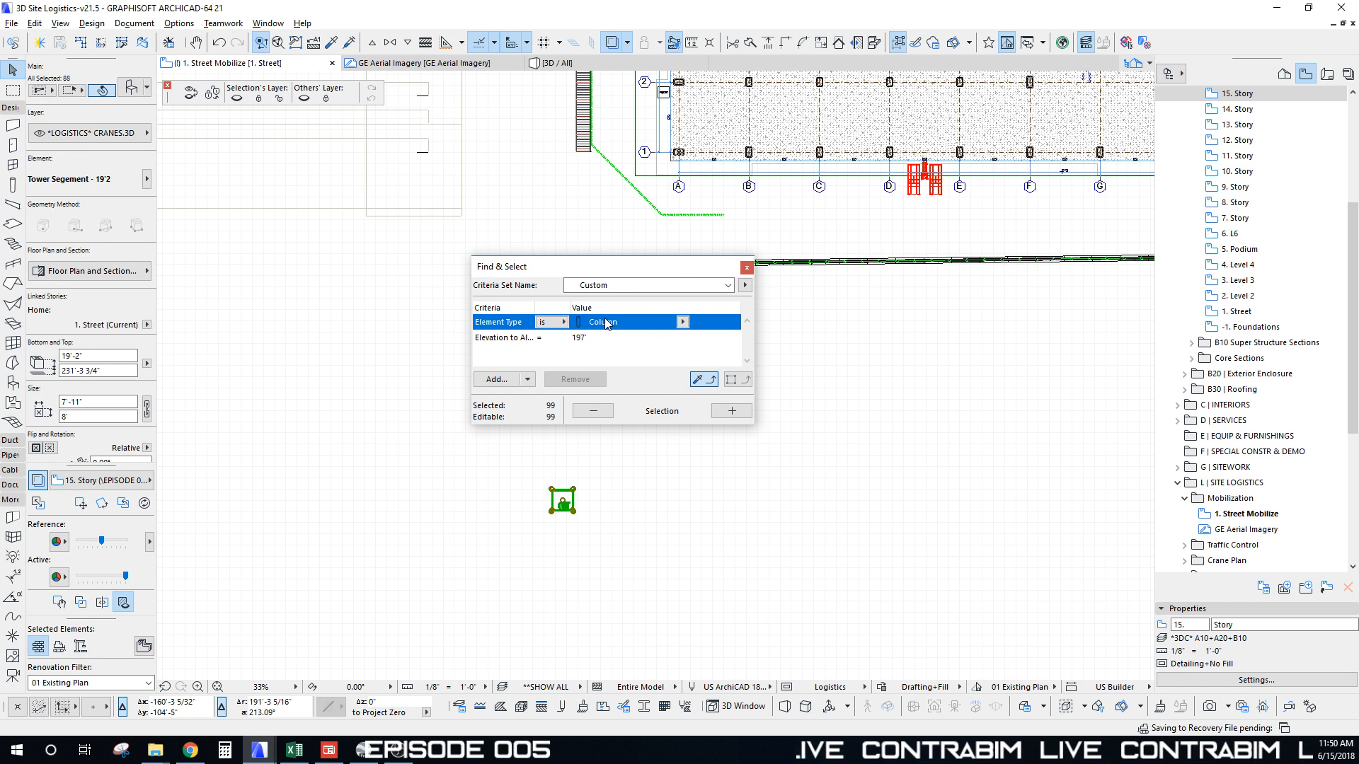
left_click_drag(668, 273, 406, 225)
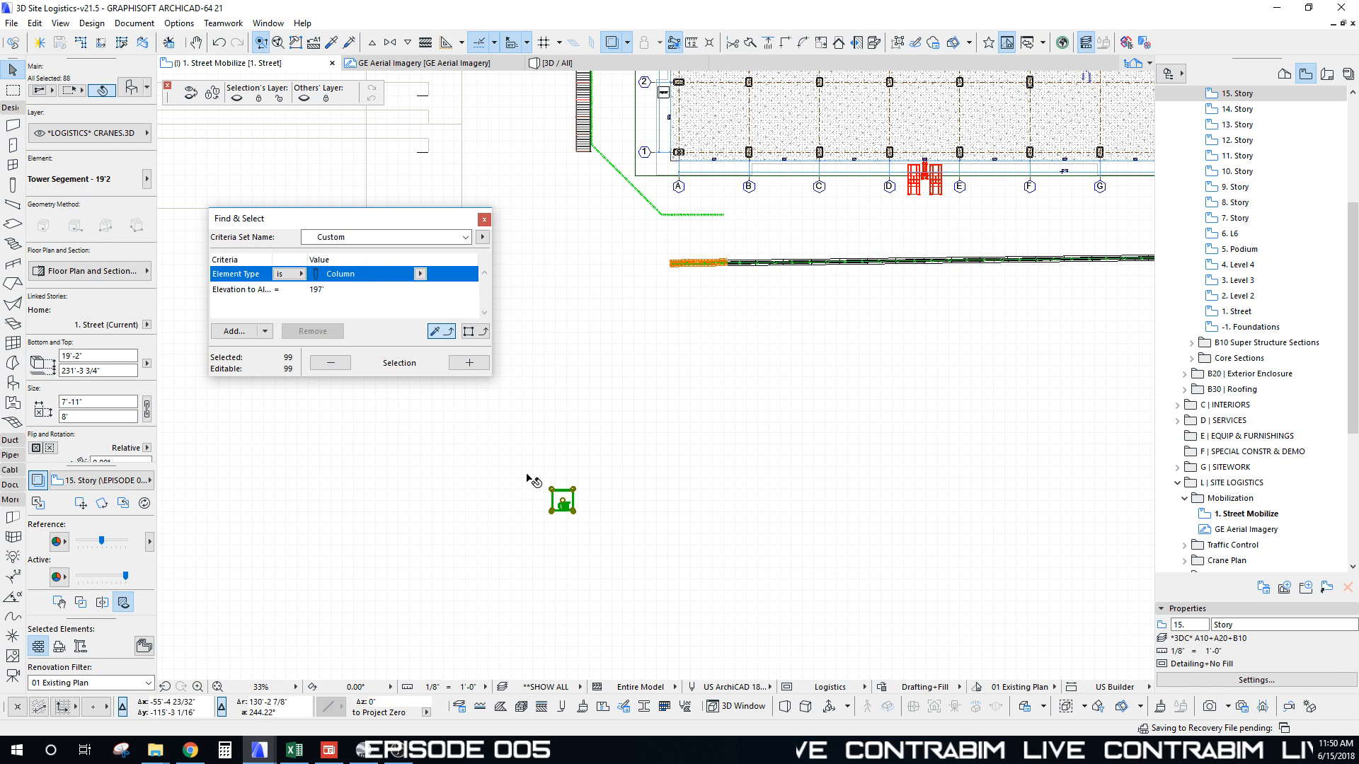
key("ctrl+d")
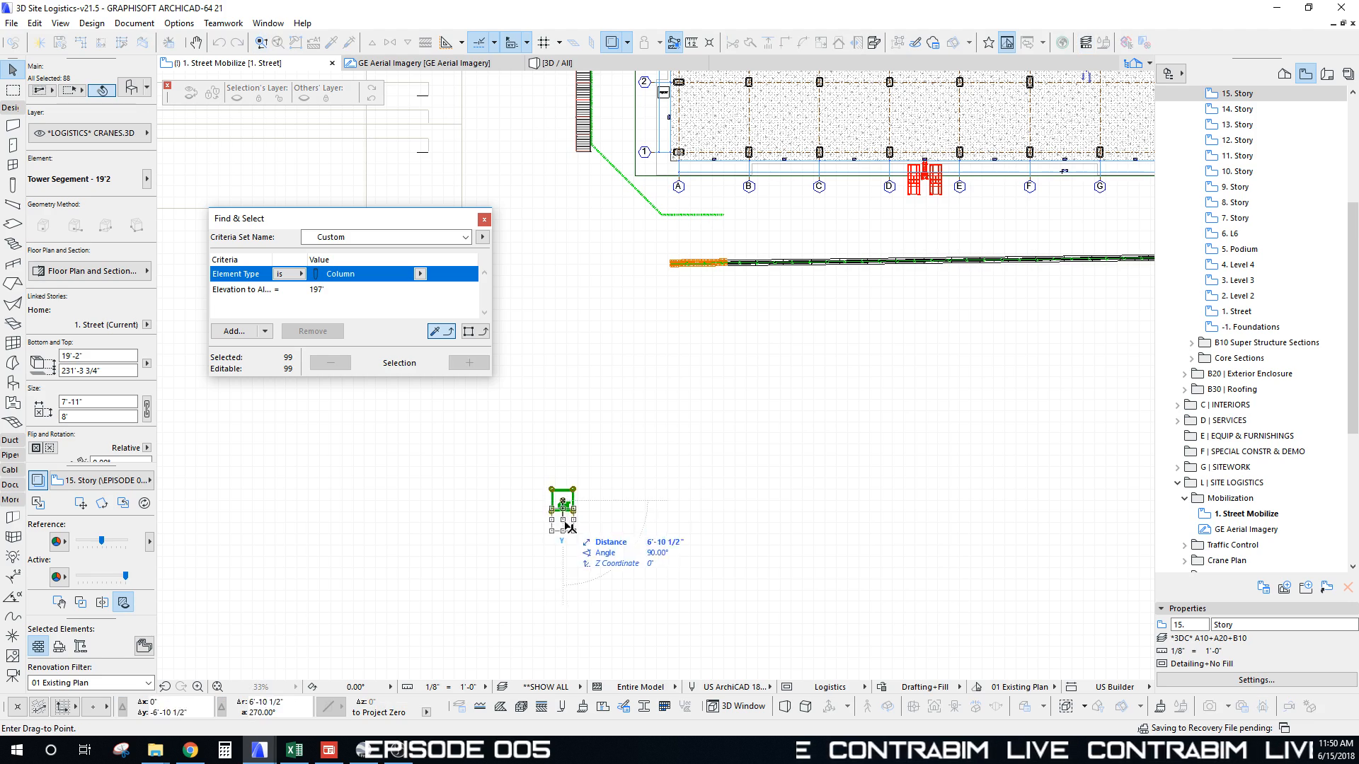
scroll(569, 527, "down", 6)
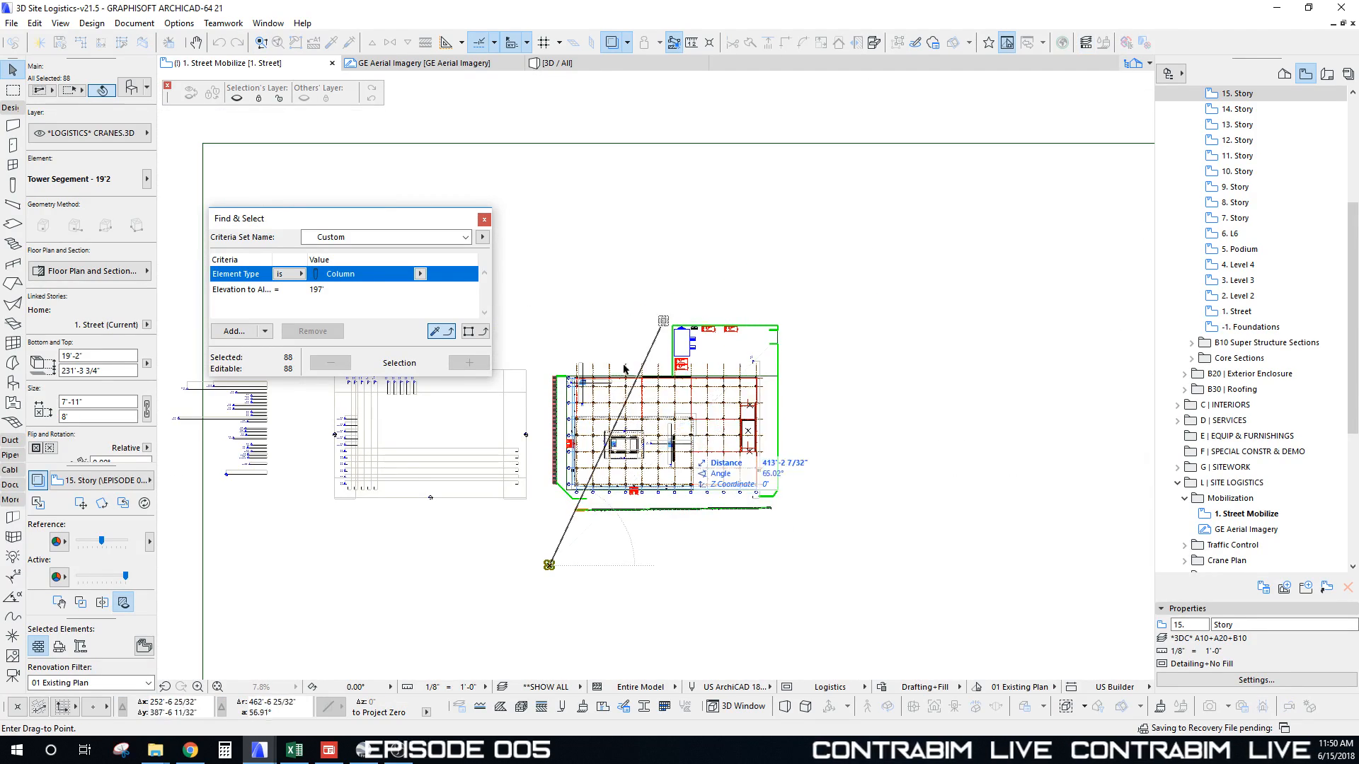
scroll(652, 400, "up", 8)
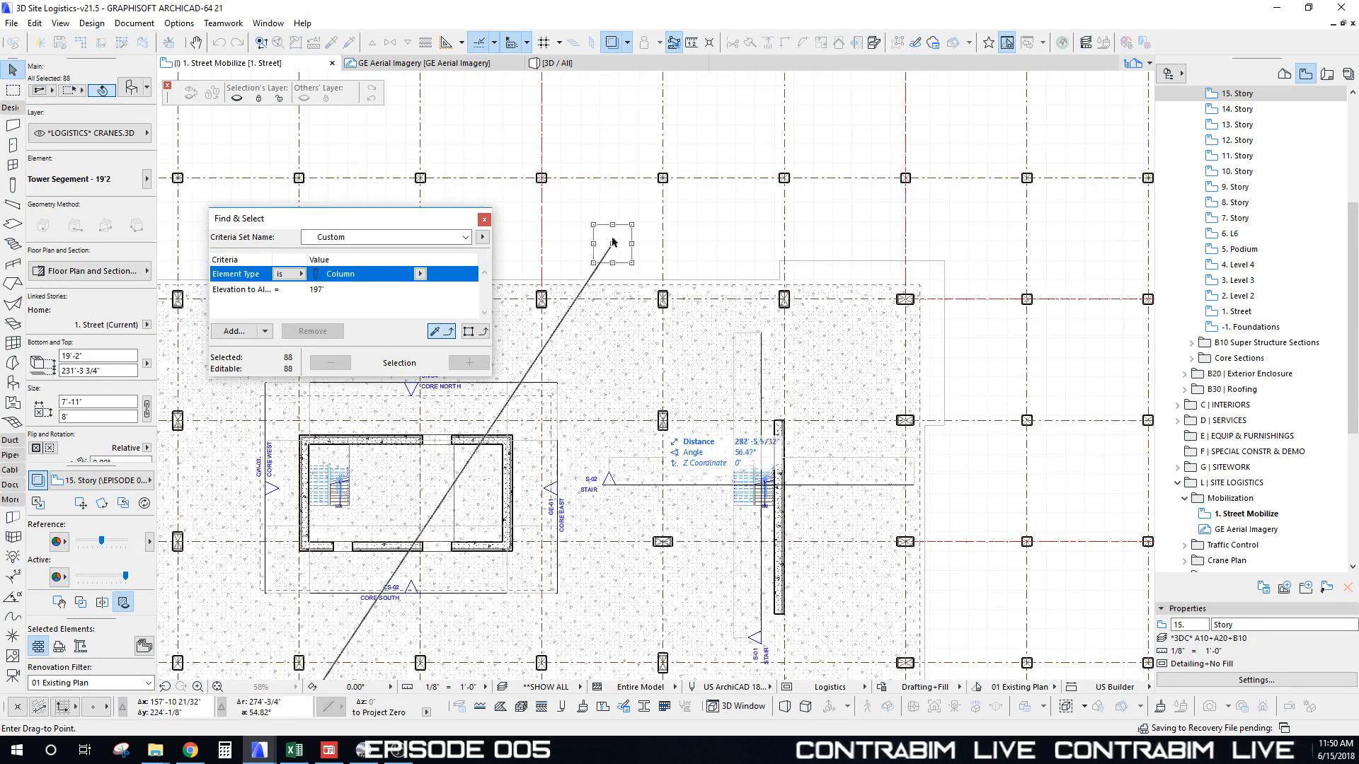
scroll(619, 230, "down", 2)
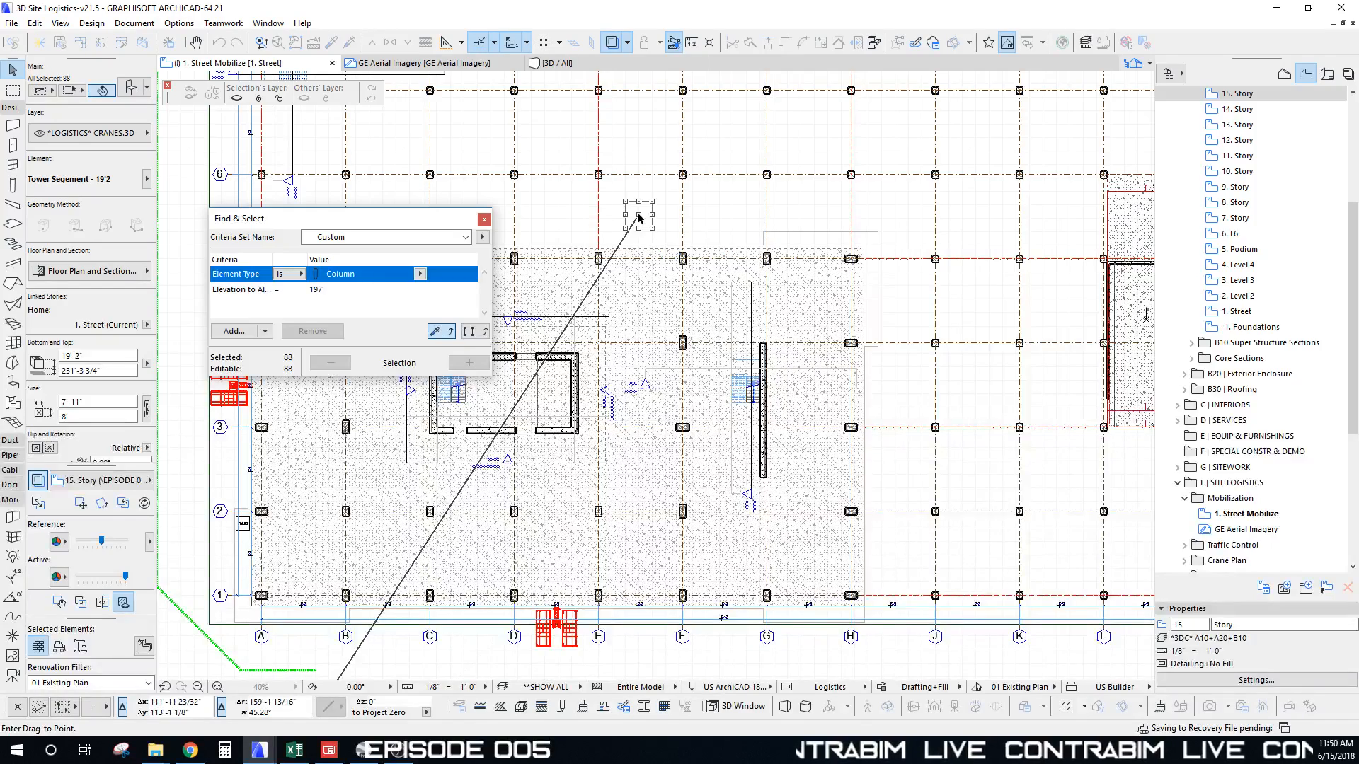
left_click(639, 217)
scroll(662, 226, "down", 3)
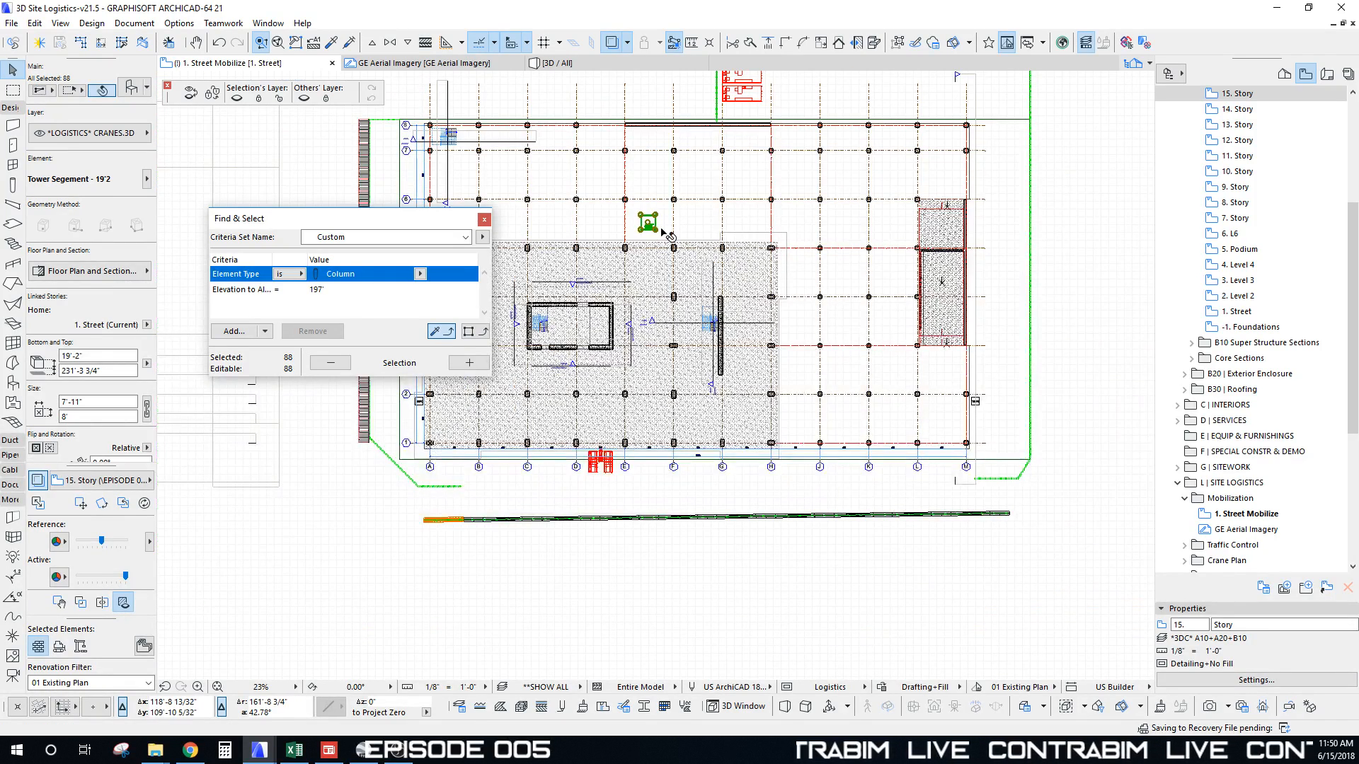
Step: Switch to the 2. Level 2 plan and select the whole crane base
key("ctrl+Up")
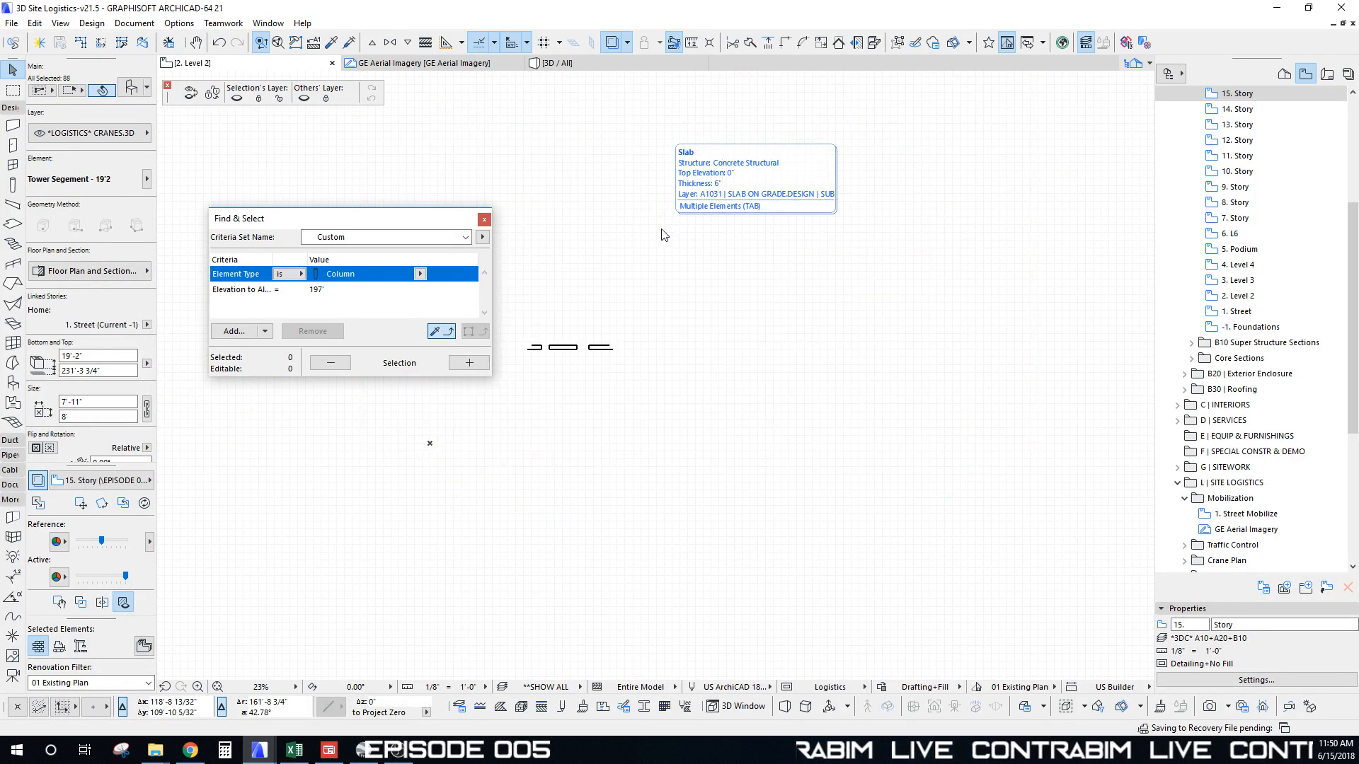
scroll(667, 218, "up", 6)
scroll(699, 218, "up", 2)
middle_click_drag(702, 214, 704, 288)
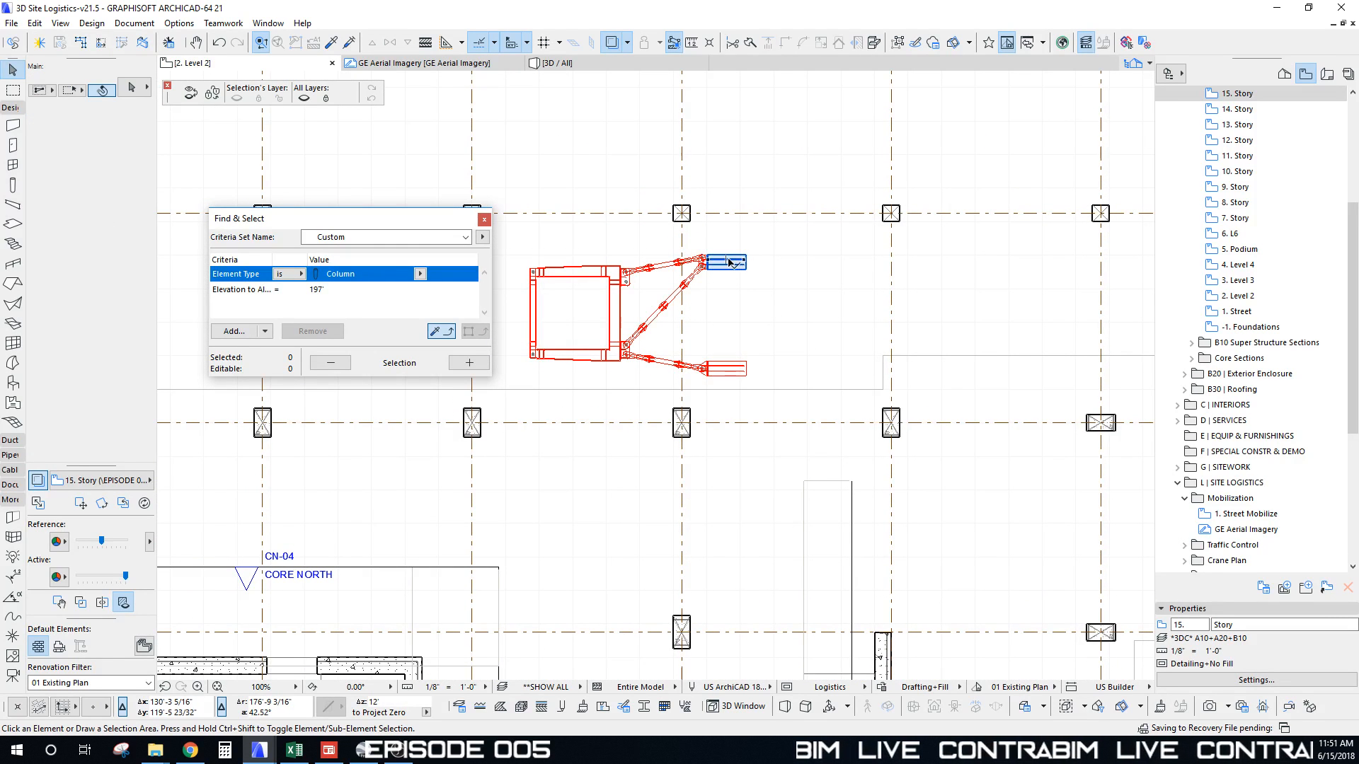
left_click(728, 263)
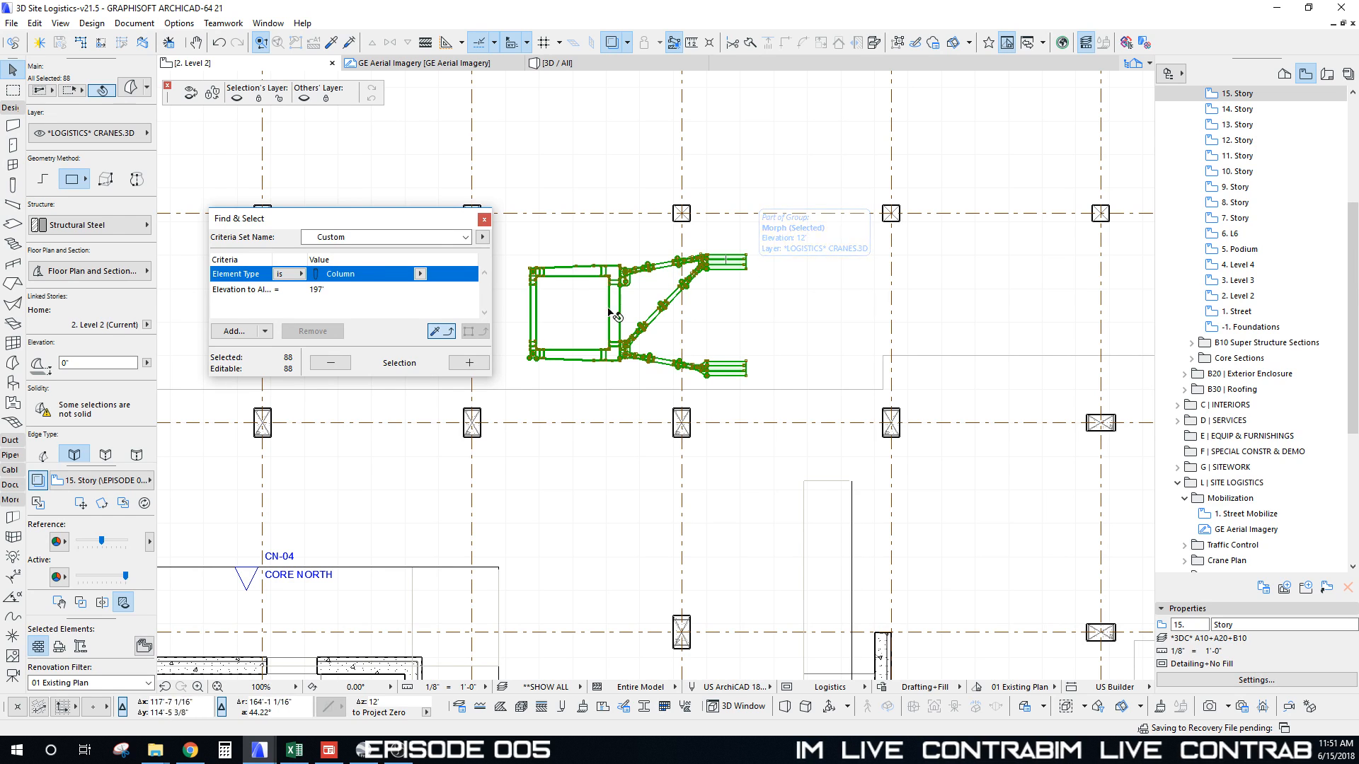
scroll(716, 257, "up", 8)
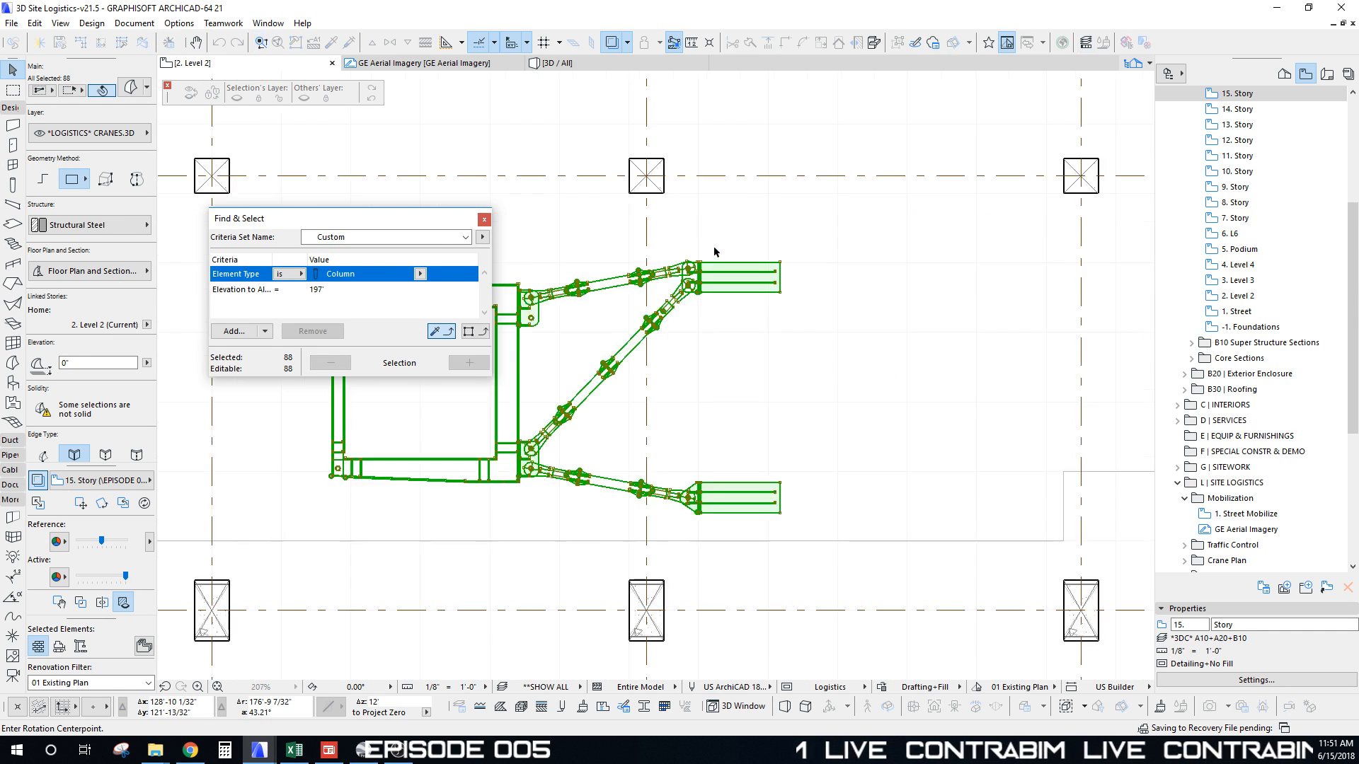
Step: Rotate the selected crane 90° around its hub
key("ctrl+e")
scroll(663, 283, "down", 5)
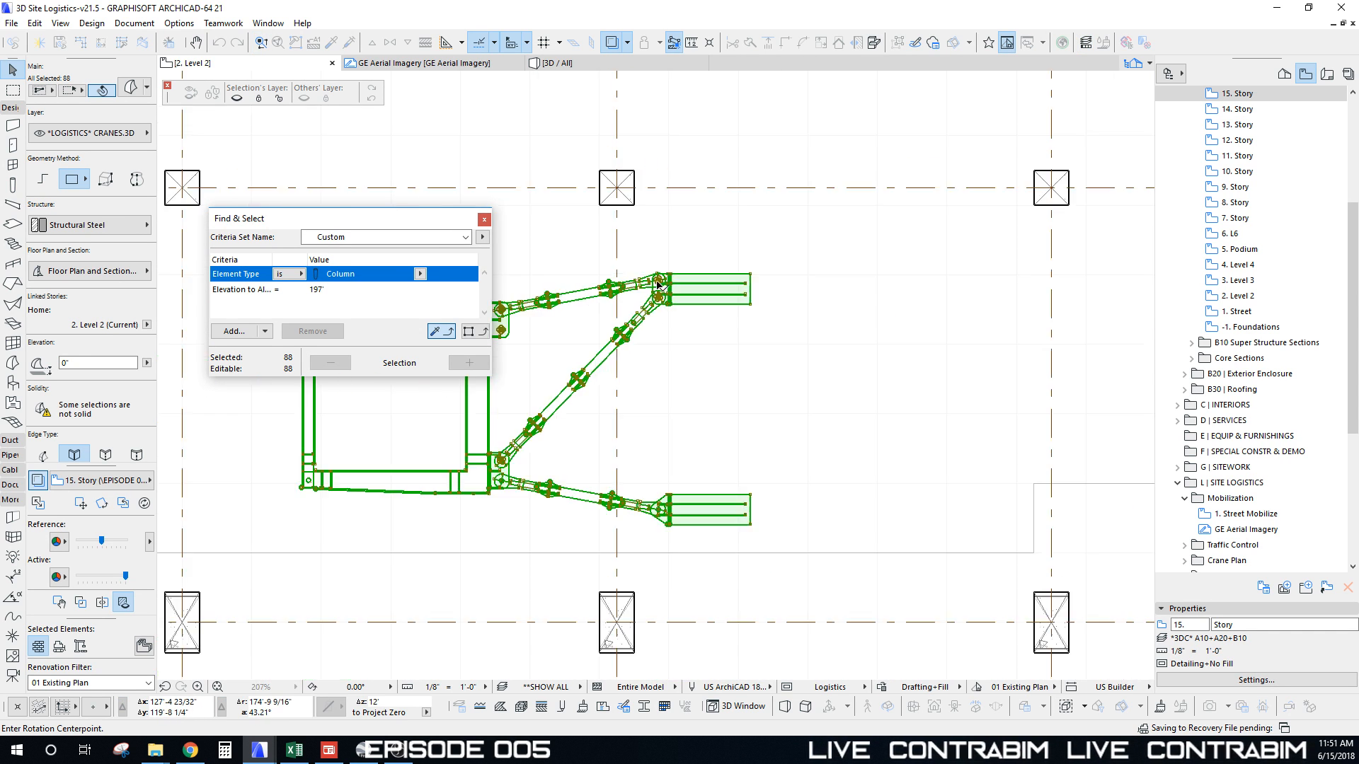
scroll(764, 301, "up", 1)
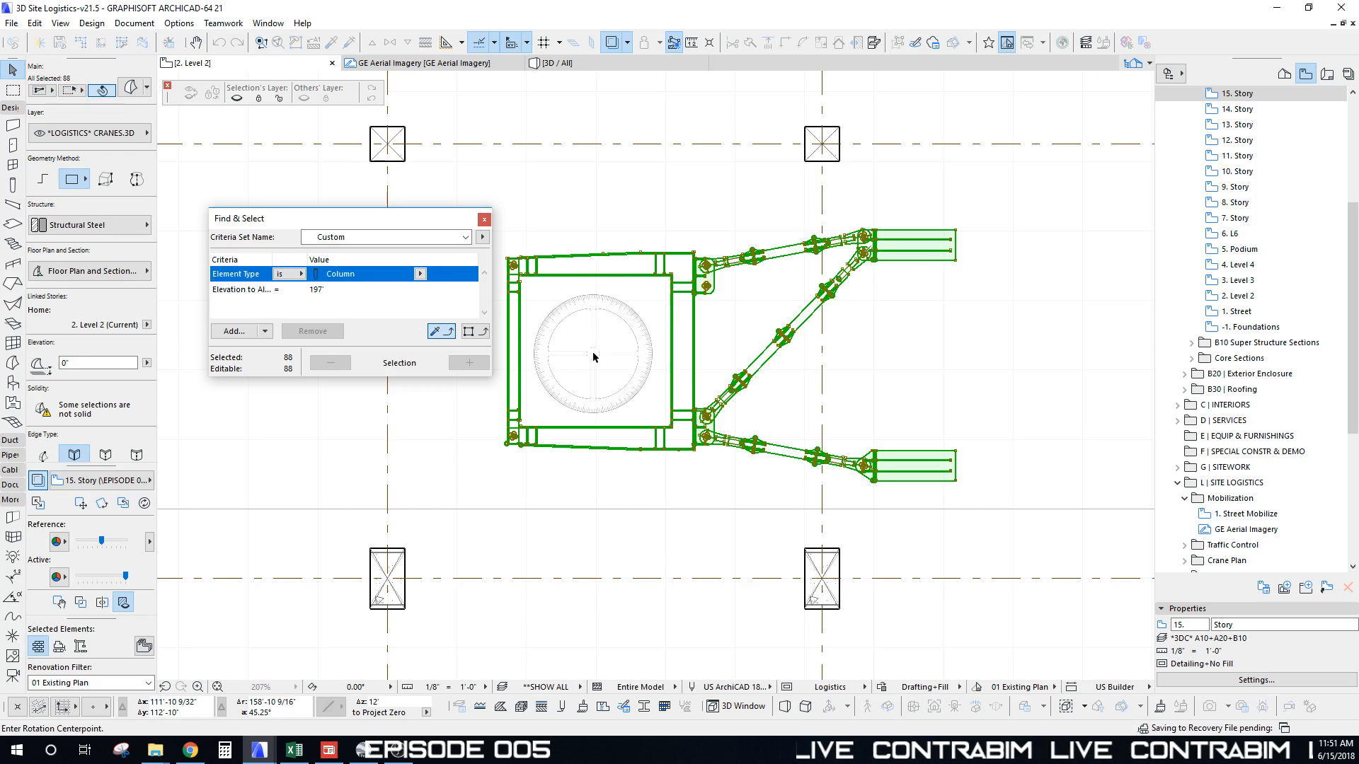
left_click(596, 356)
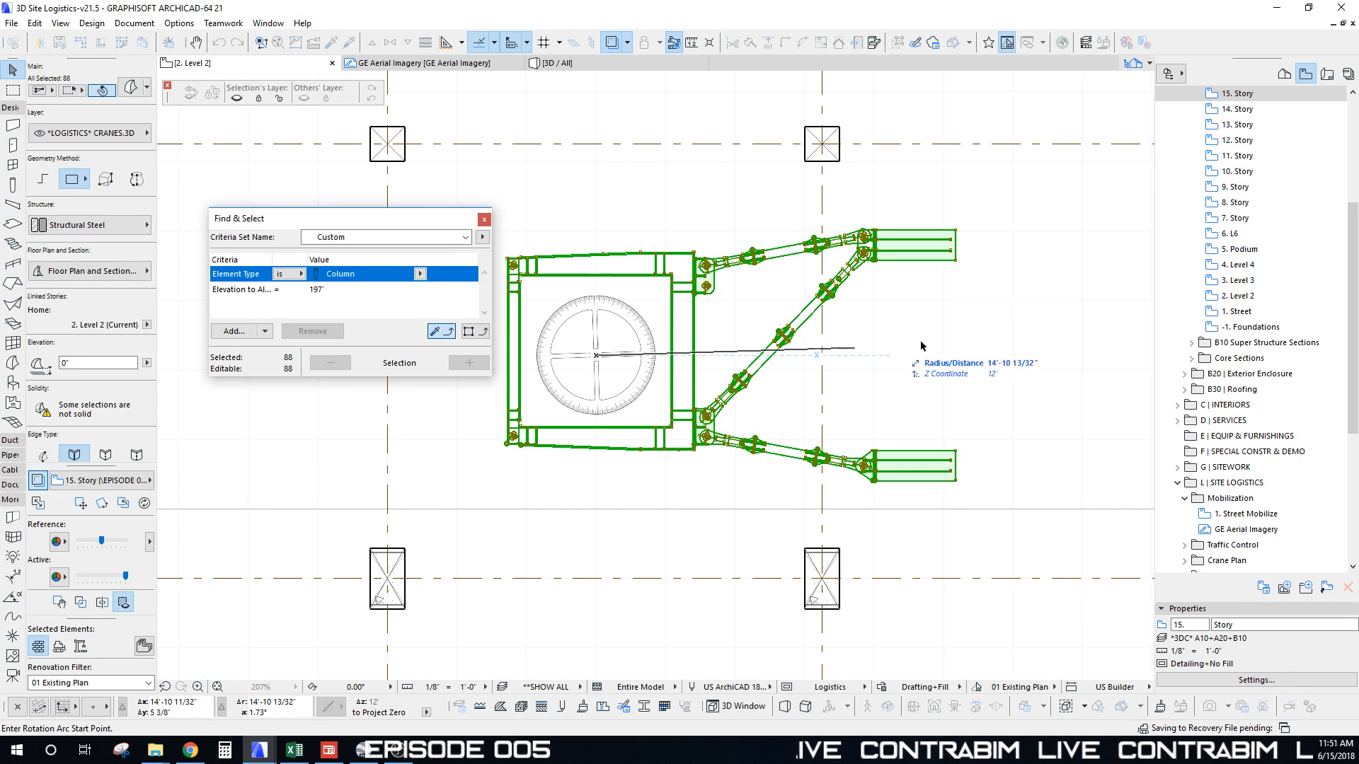
left_click(970, 355)
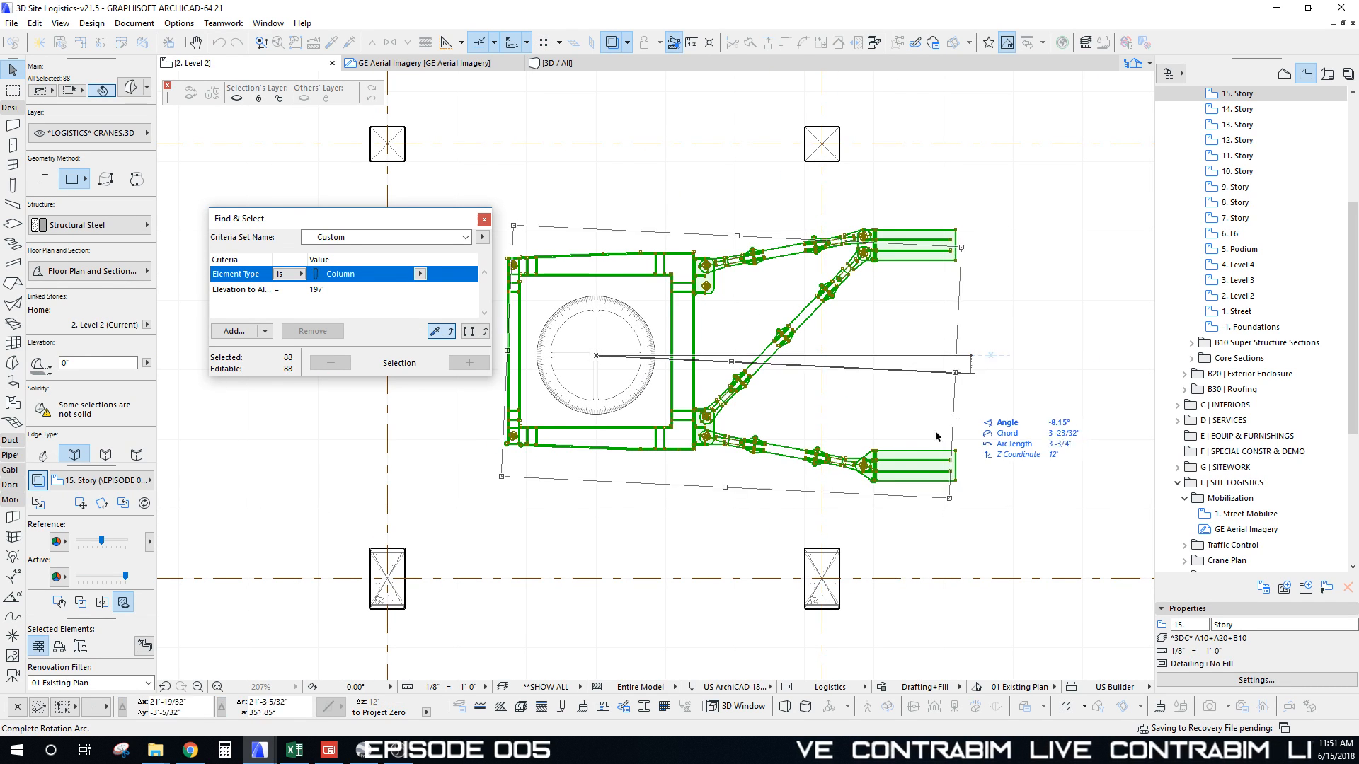
left_click(618, 584)
scroll(650, 501, "down", 3)
middle_click_drag(650, 501, 678, 387)
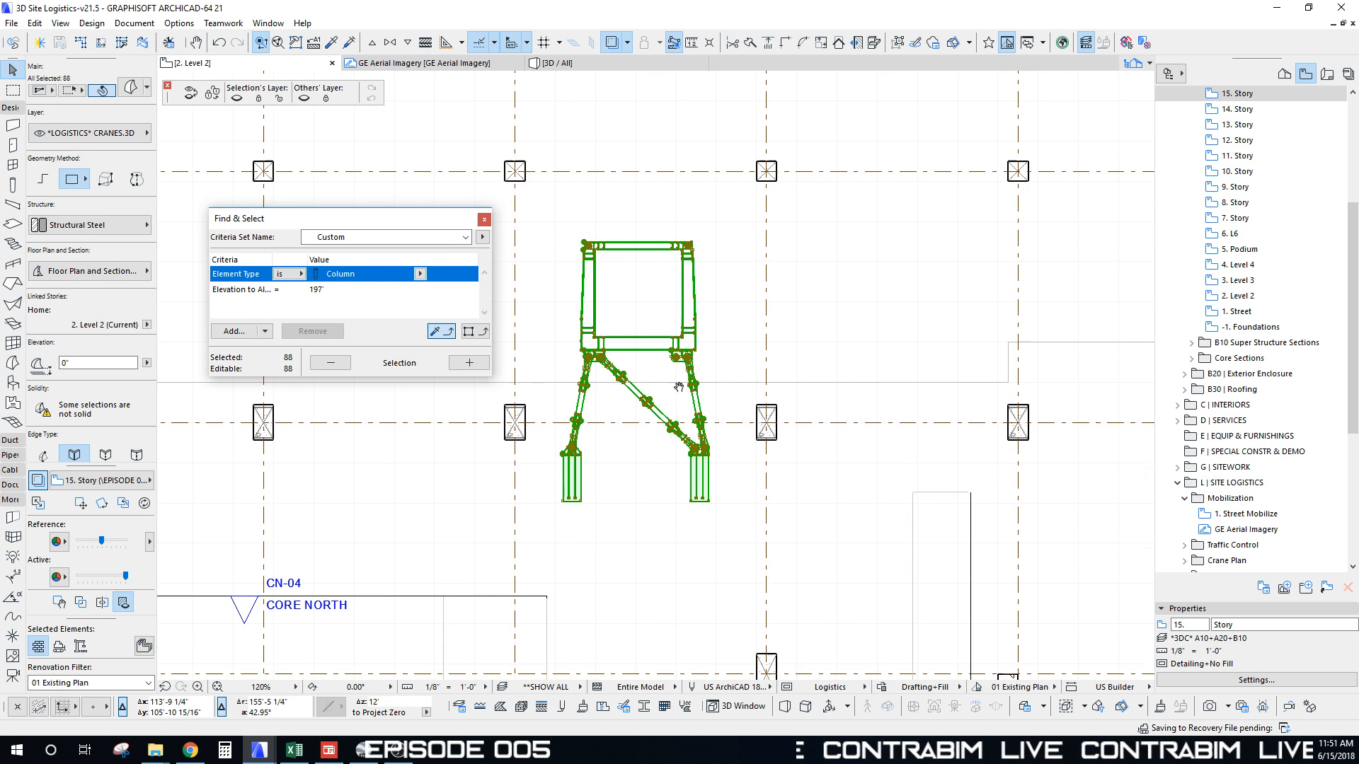
scroll(730, 490, "up", 4)
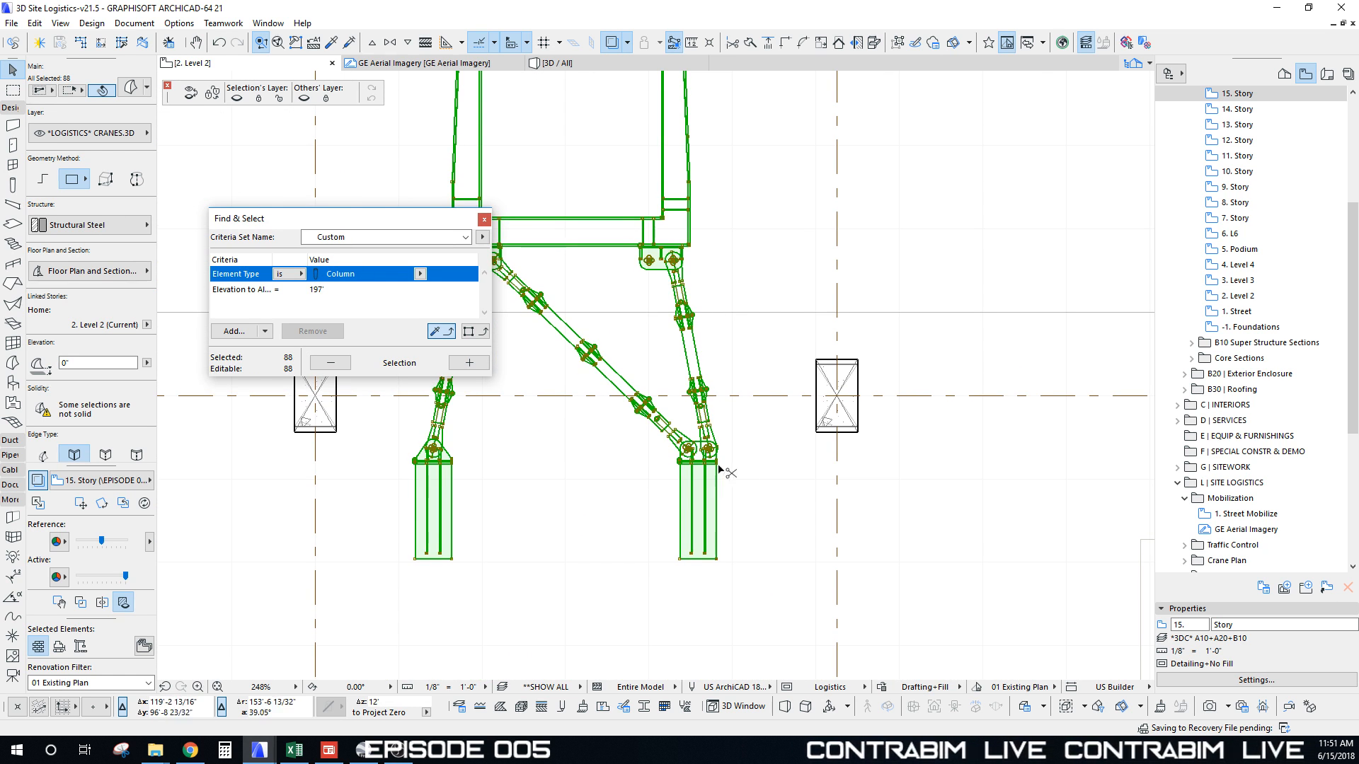
Step: Drag the crane upward on the plan, between the grid columns
key("ctrl+d")
left_click(716, 463)
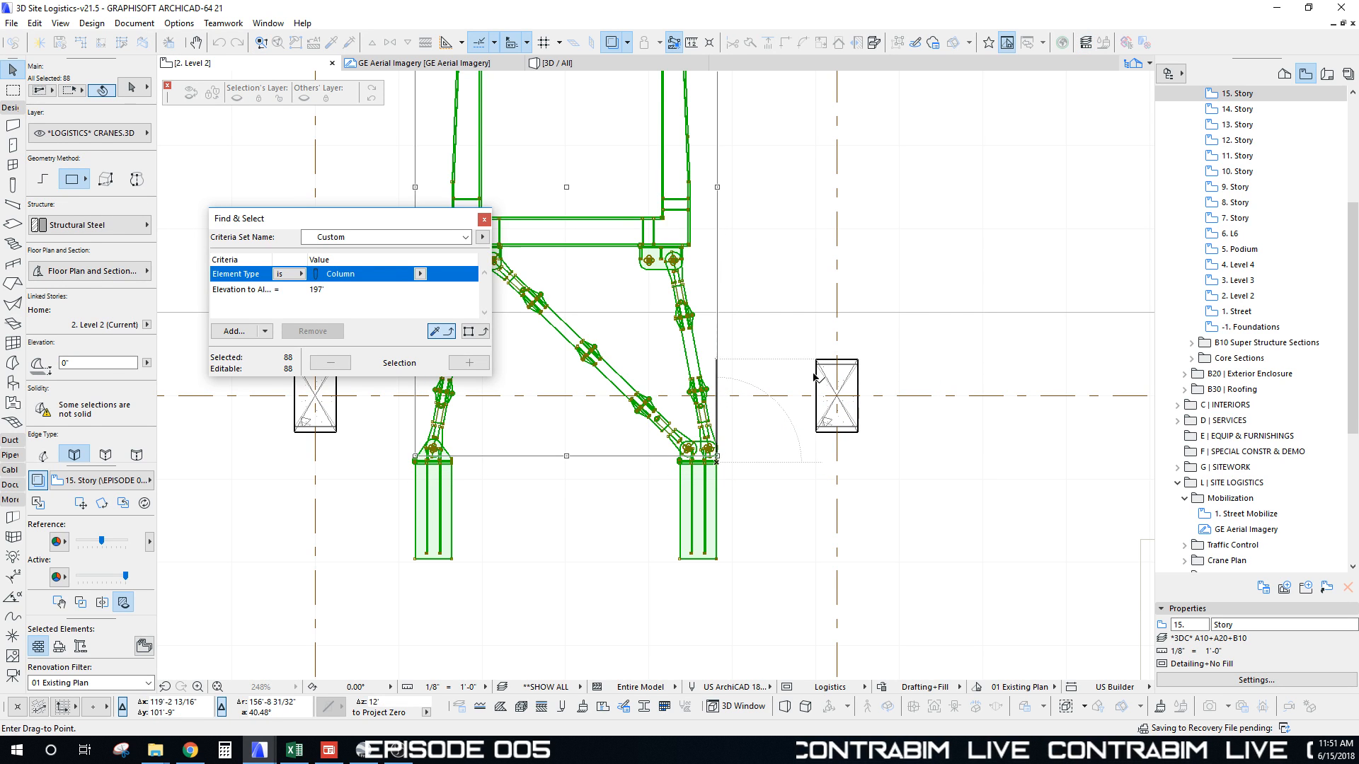
left_click(814, 375, "shift")
scroll(758, 381, "down", 8)
middle_click_drag(710, 366, 617, 376)
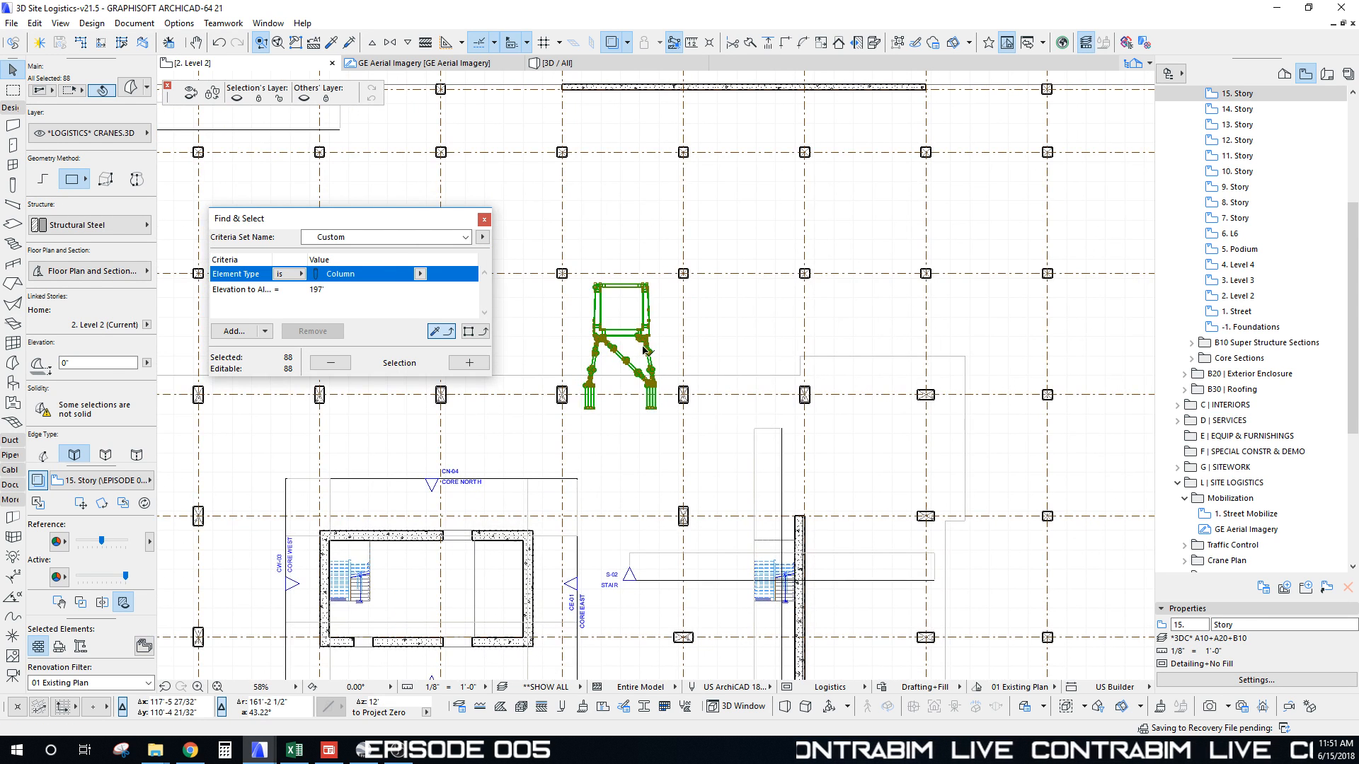
scroll(613, 336, "down", 4)
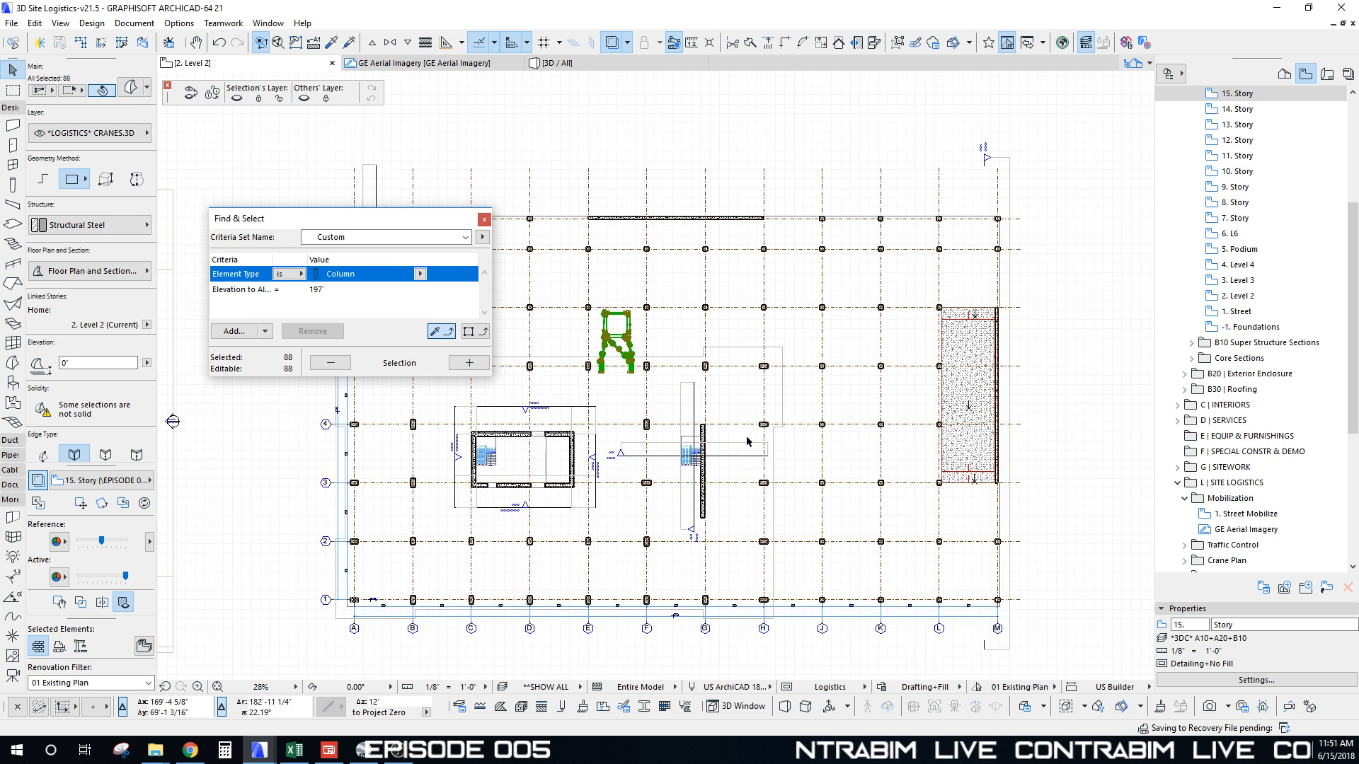
scroll(747, 442, "down", 2)
Step: Deselect, switch to the 3D view and zoom to a low side view of the crane base
key("Escape")
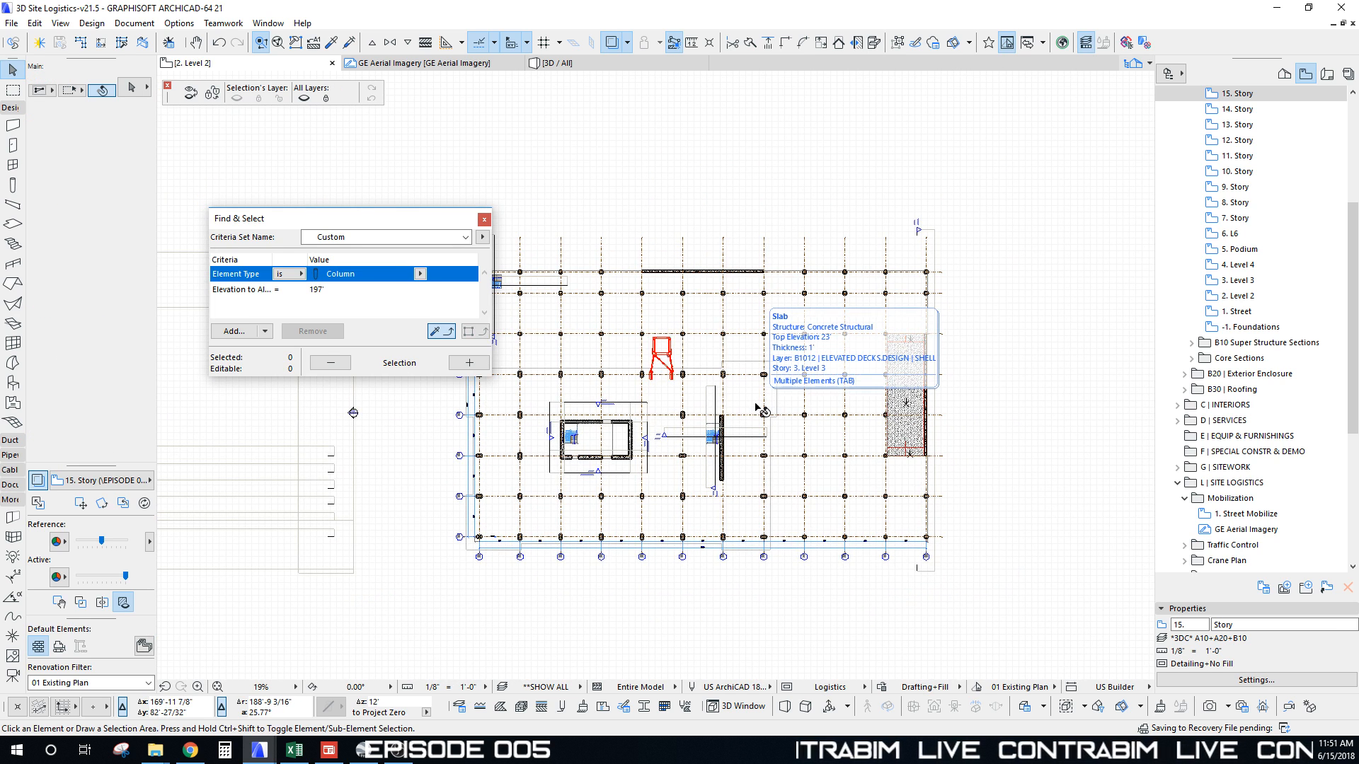
scroll(654, 352, "up", 3)
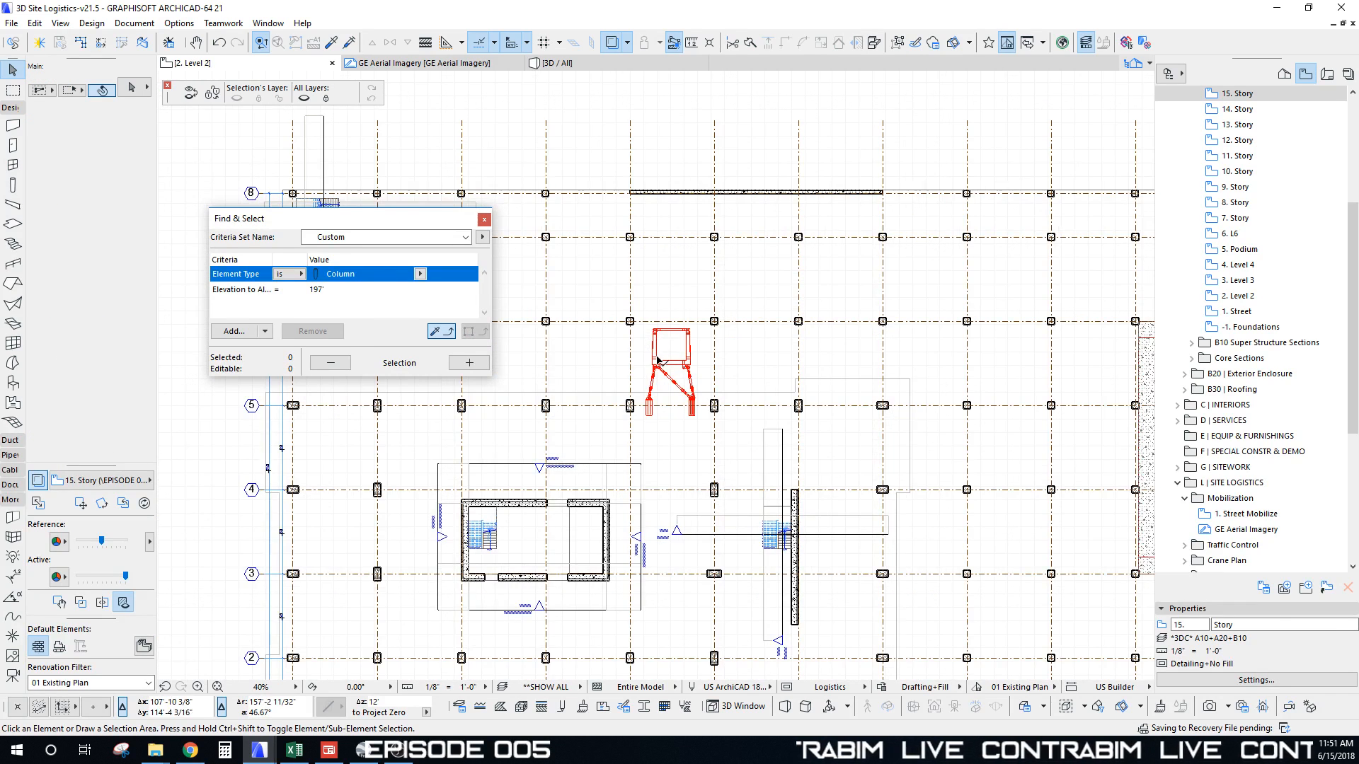
scroll(658, 360, "down", 3)
key("F3")
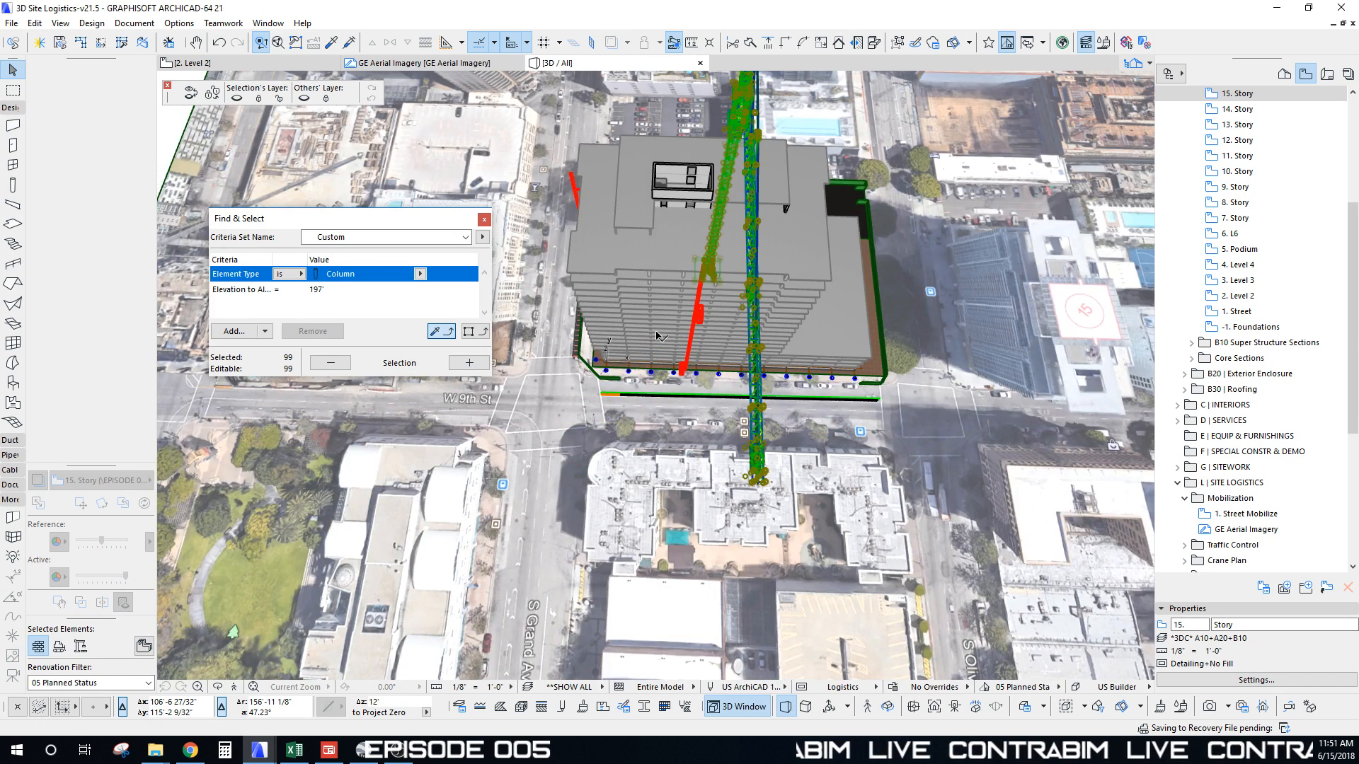
middle_click_drag(828, 291, 632, 220, "shift")
scroll(635, 223, "up", 10)
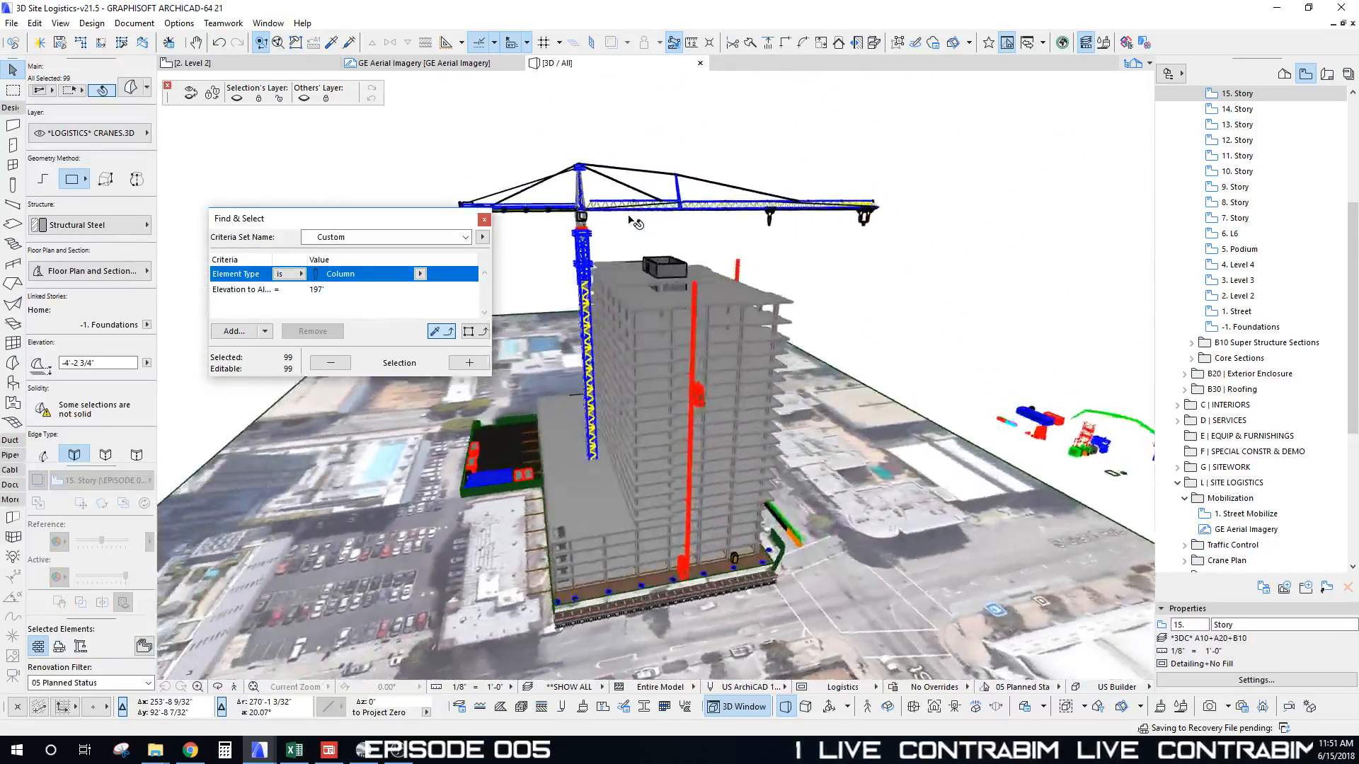
scroll(643, 400, "up", 10)
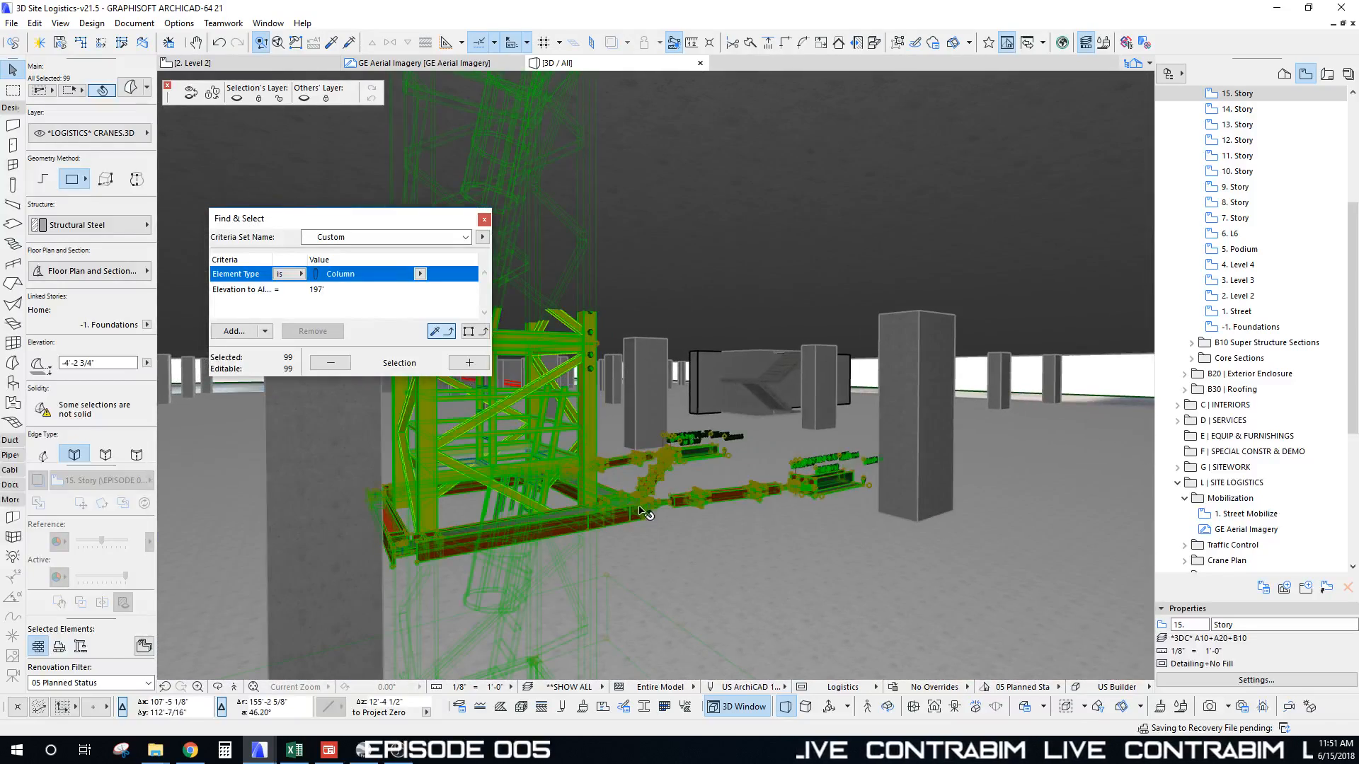
Step: Pick a single crane-base morph and turn on Suspend Groups (Alt+G)
left_click(636, 504)
key("Escape")
key("Escape")
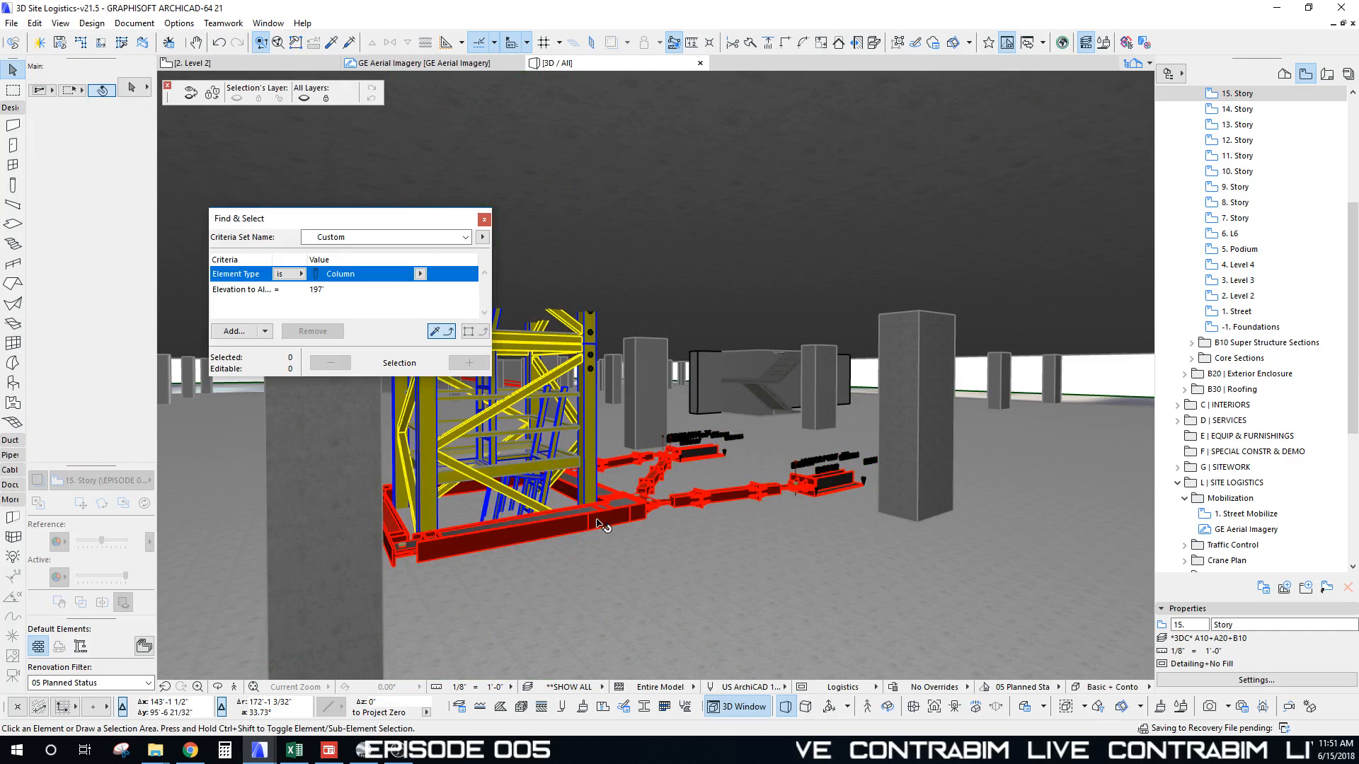
left_click(647, 515)
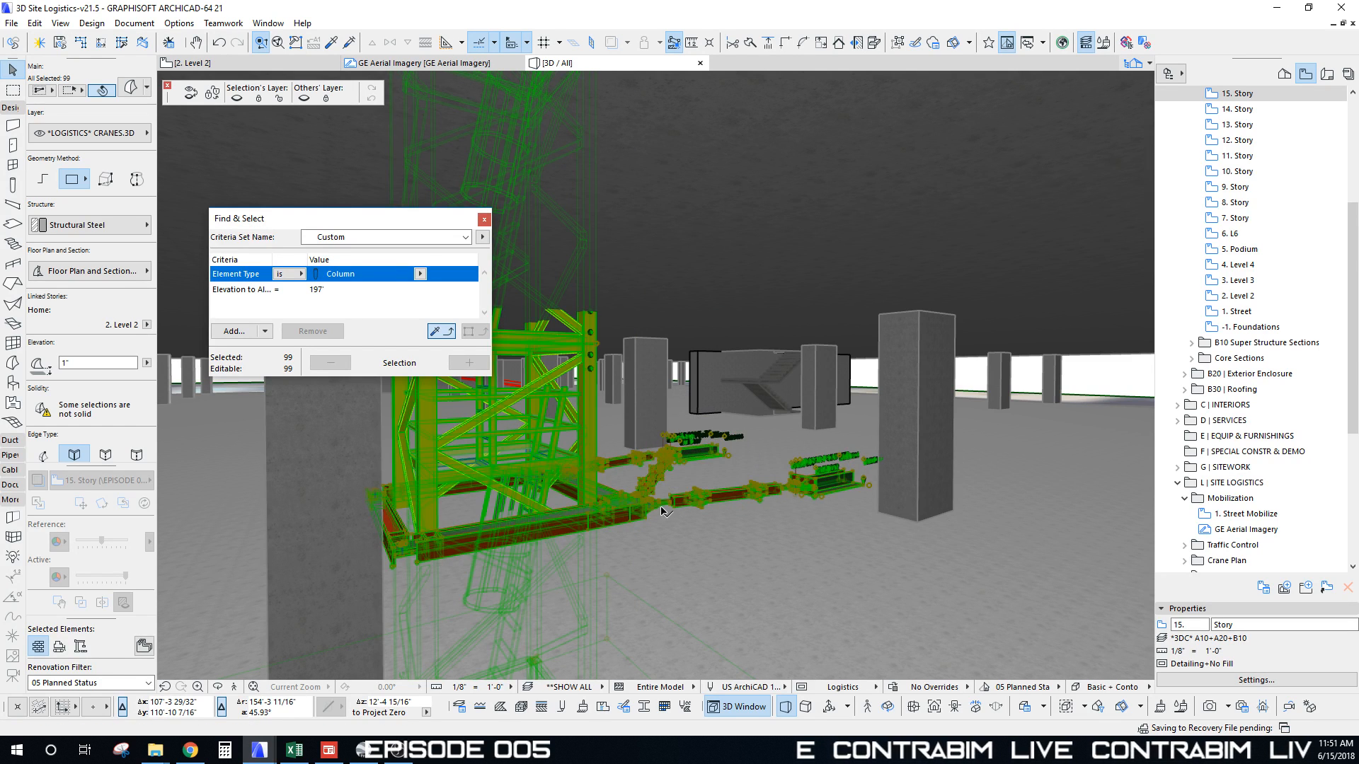
key("Escape")
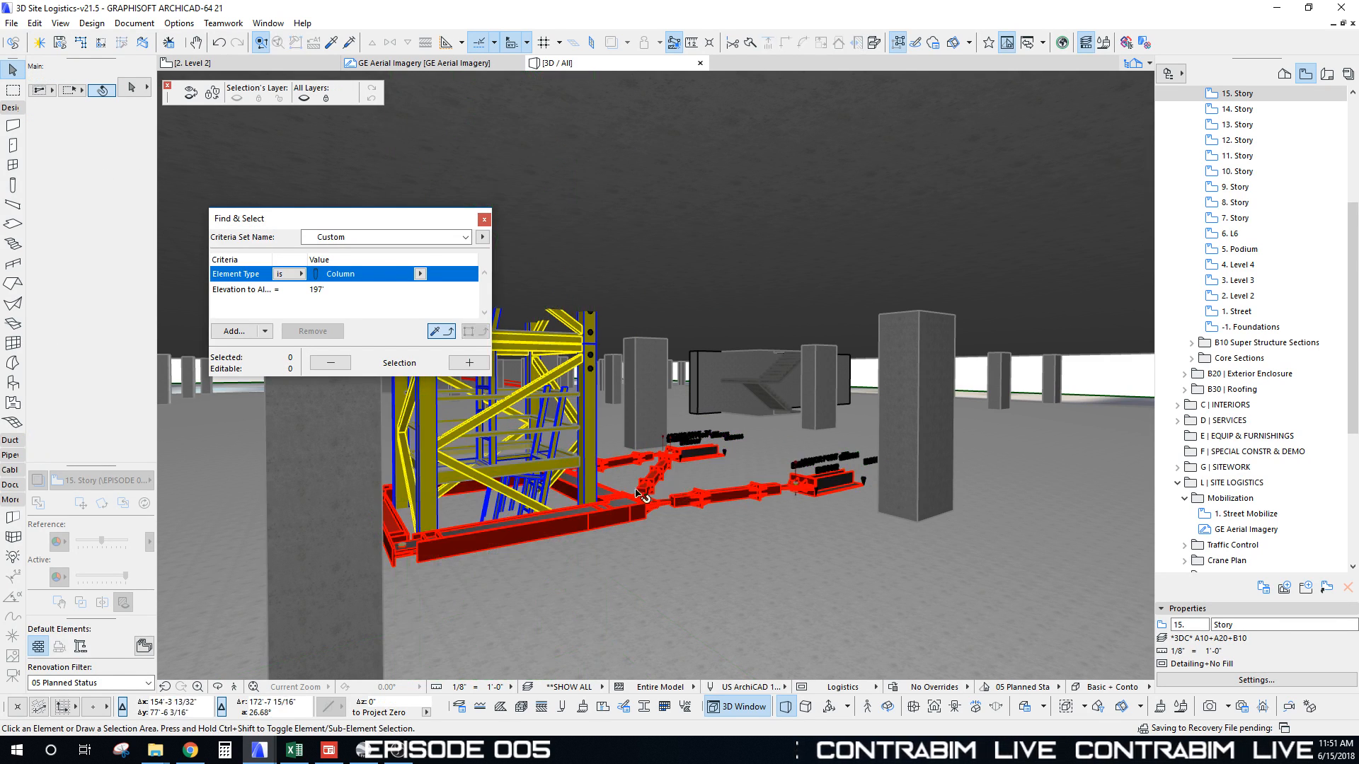
scroll(656, 490, "down", 2)
left_click(647, 488)
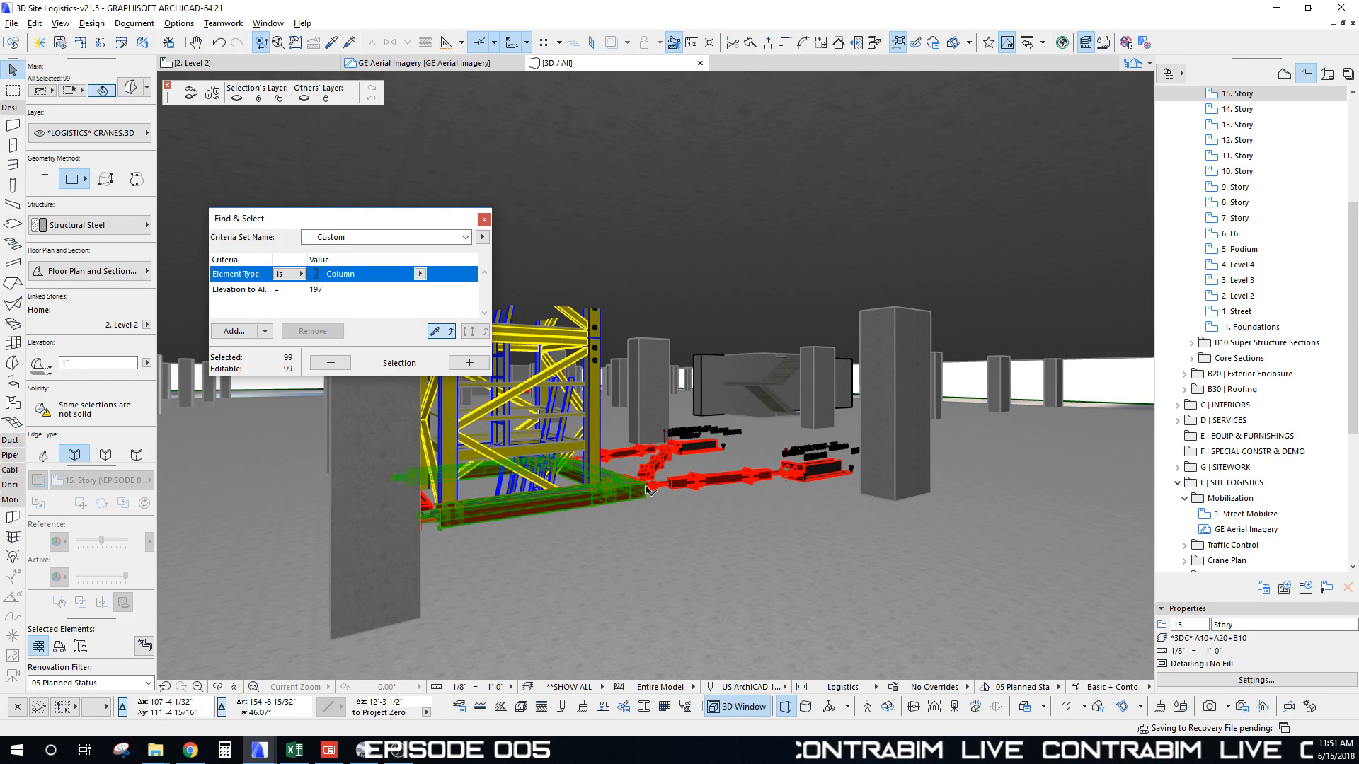
left_click(583, 298, "shift")
left_click(651, 489, "shift")
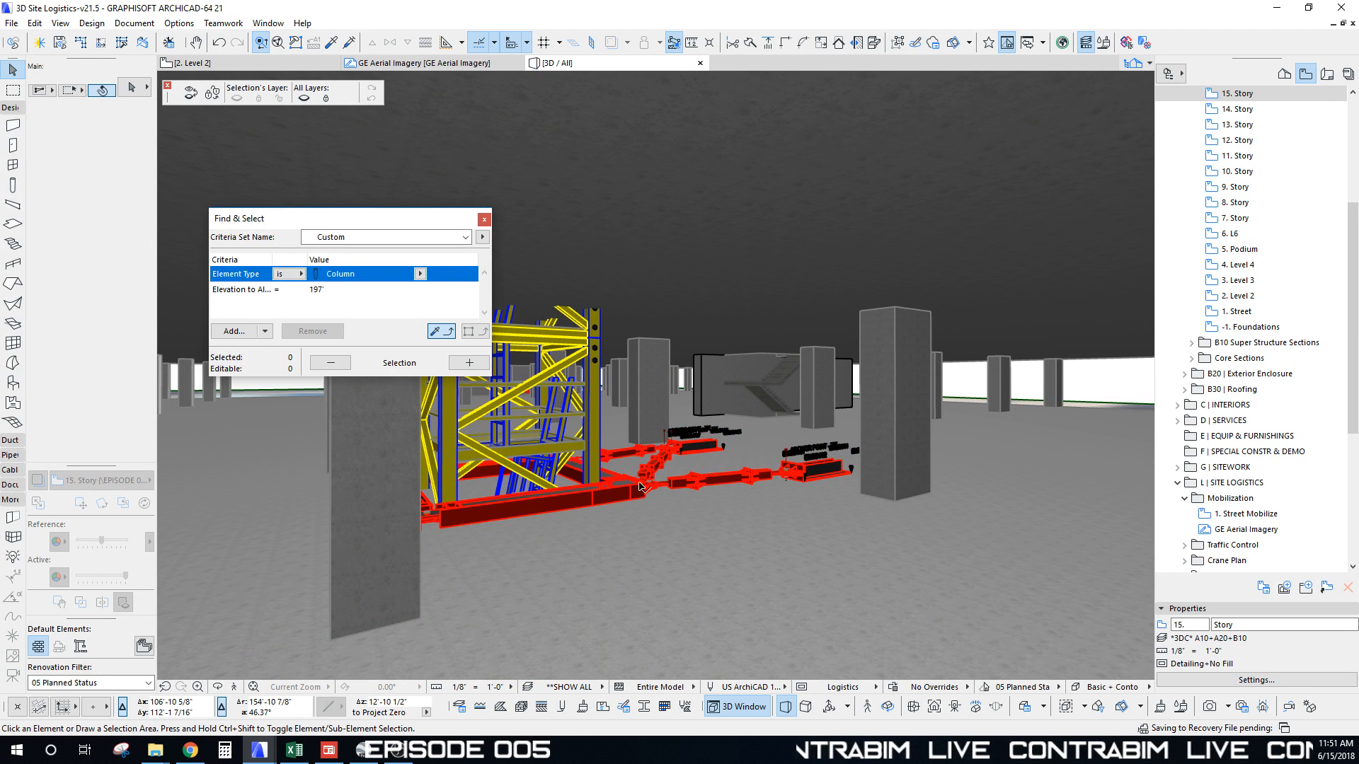
left_click(639, 487)
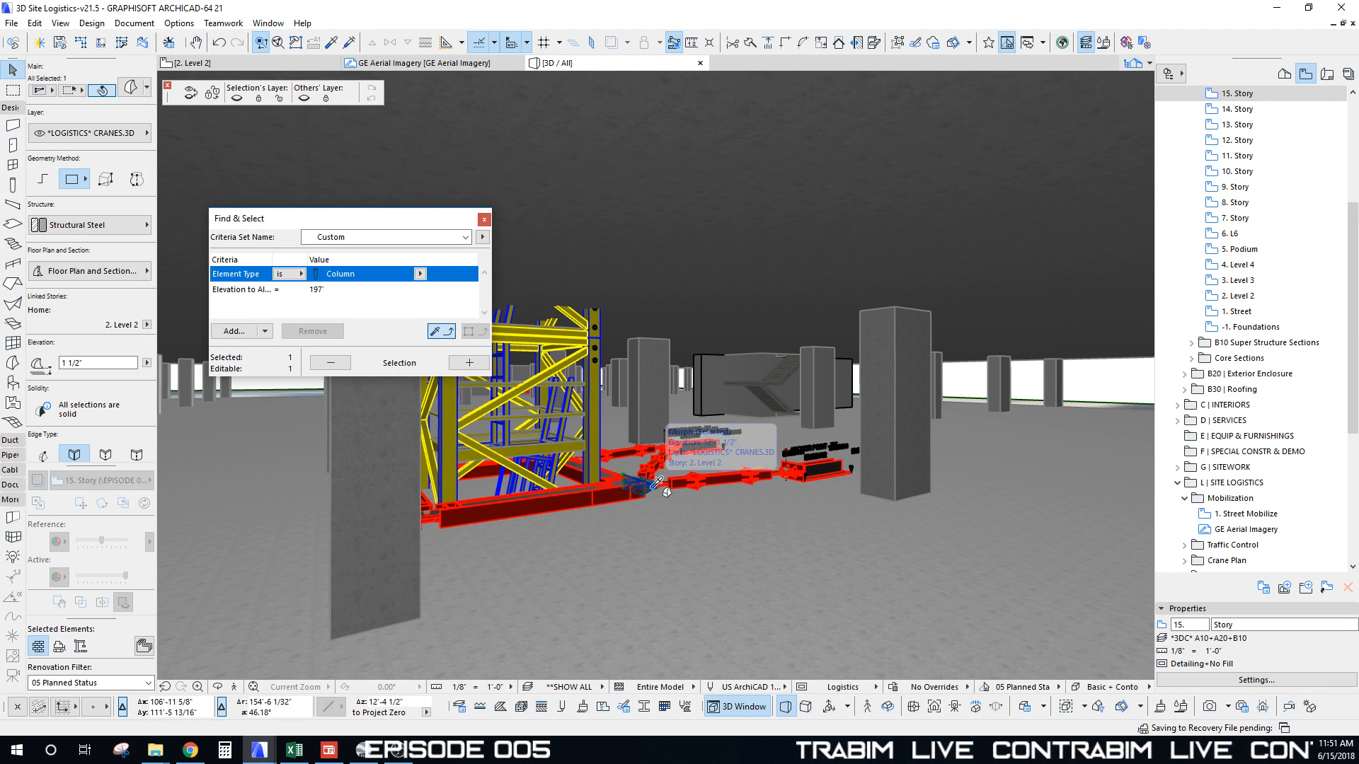
key("alt+g")
scroll(651, 489, "down", 3)
middle_click_drag(651, 489, 640, 456, "shift")
Step: Marquee-select the 44 tie-in bracing elements at the crane base
left_click(497, 437)
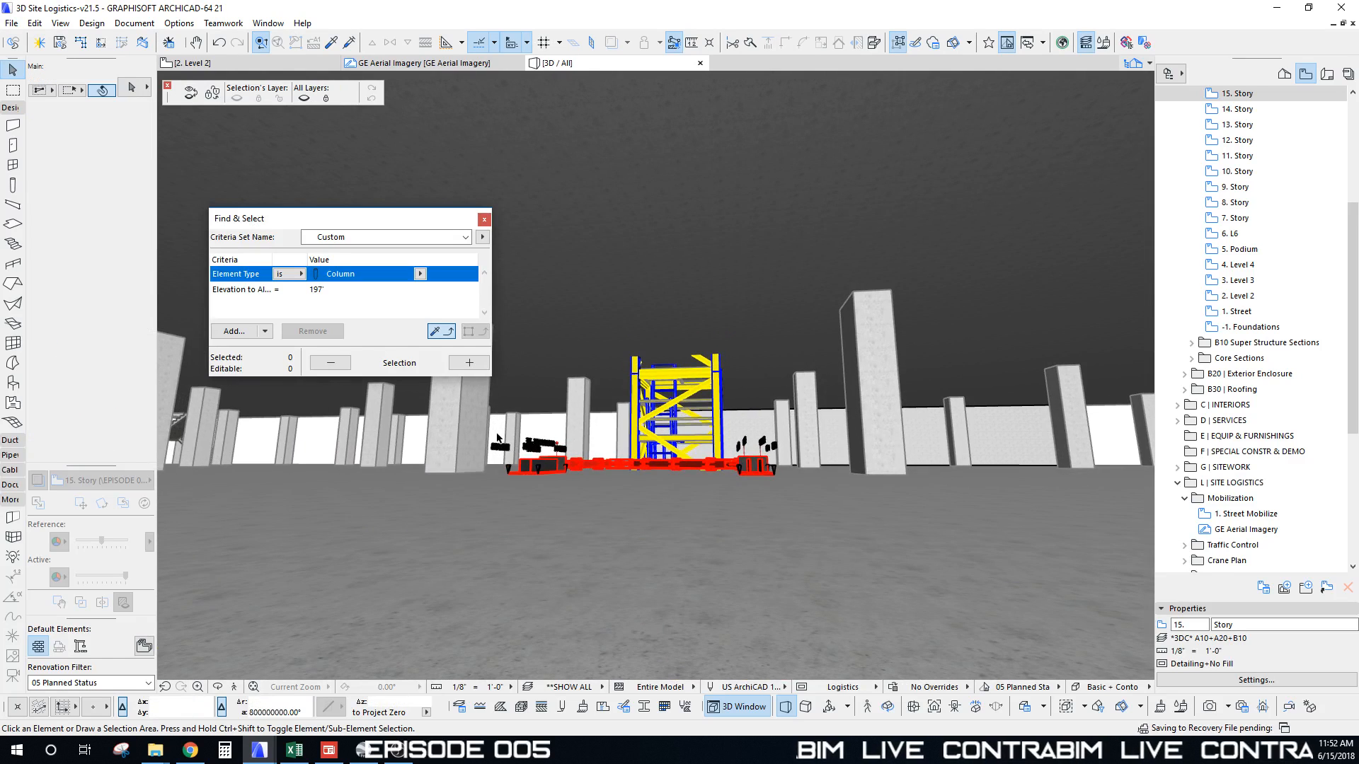
left_click_drag(415, 435, 835, 504)
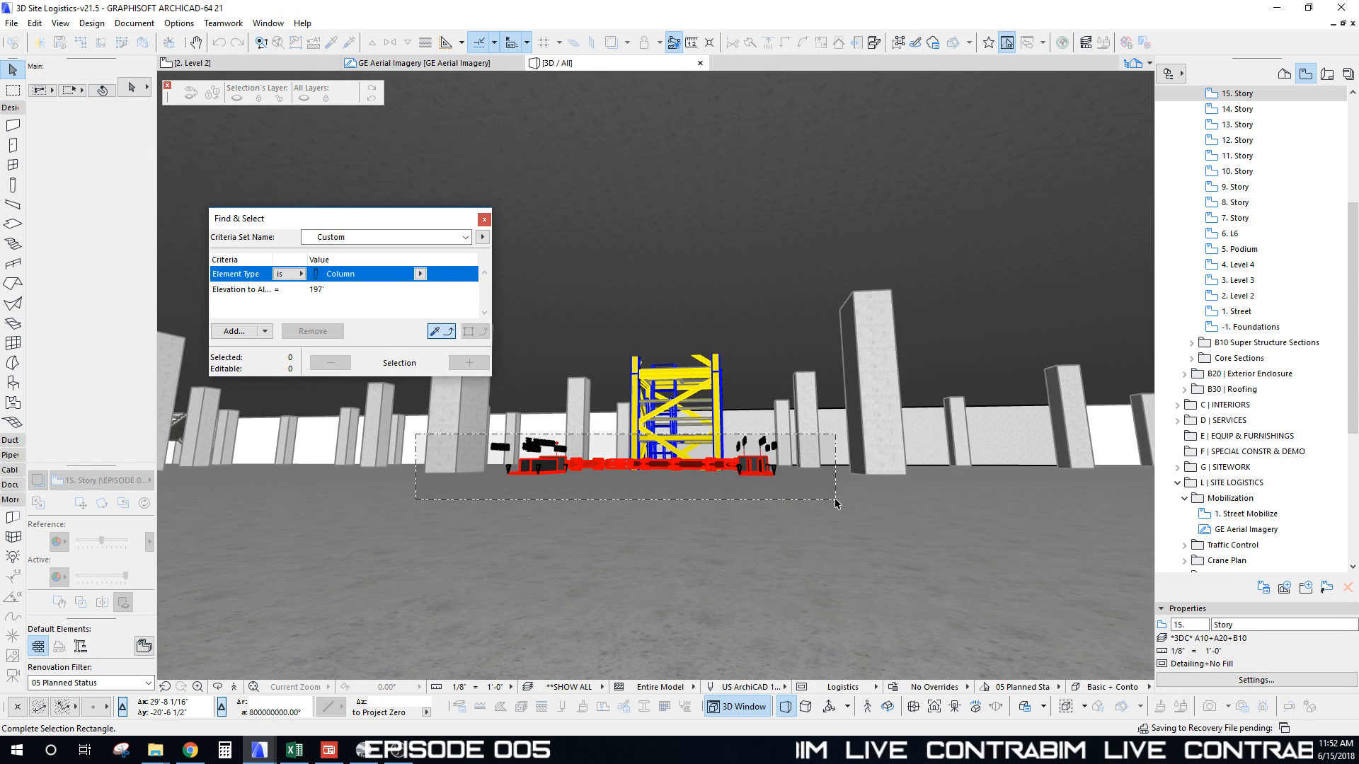
left_click(831, 501)
scroll(831, 501, "up", 3)
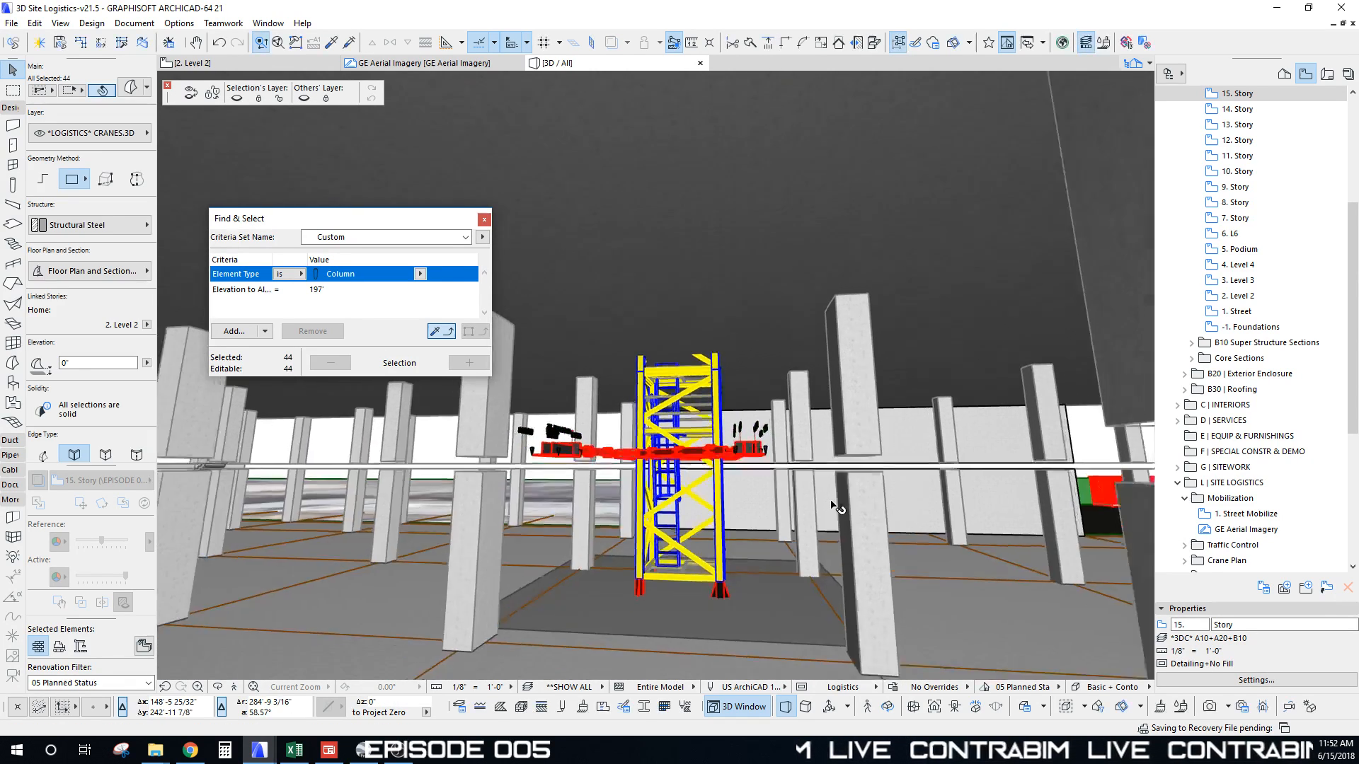
middle_click_drag(831, 501, 831, 501, "shift")
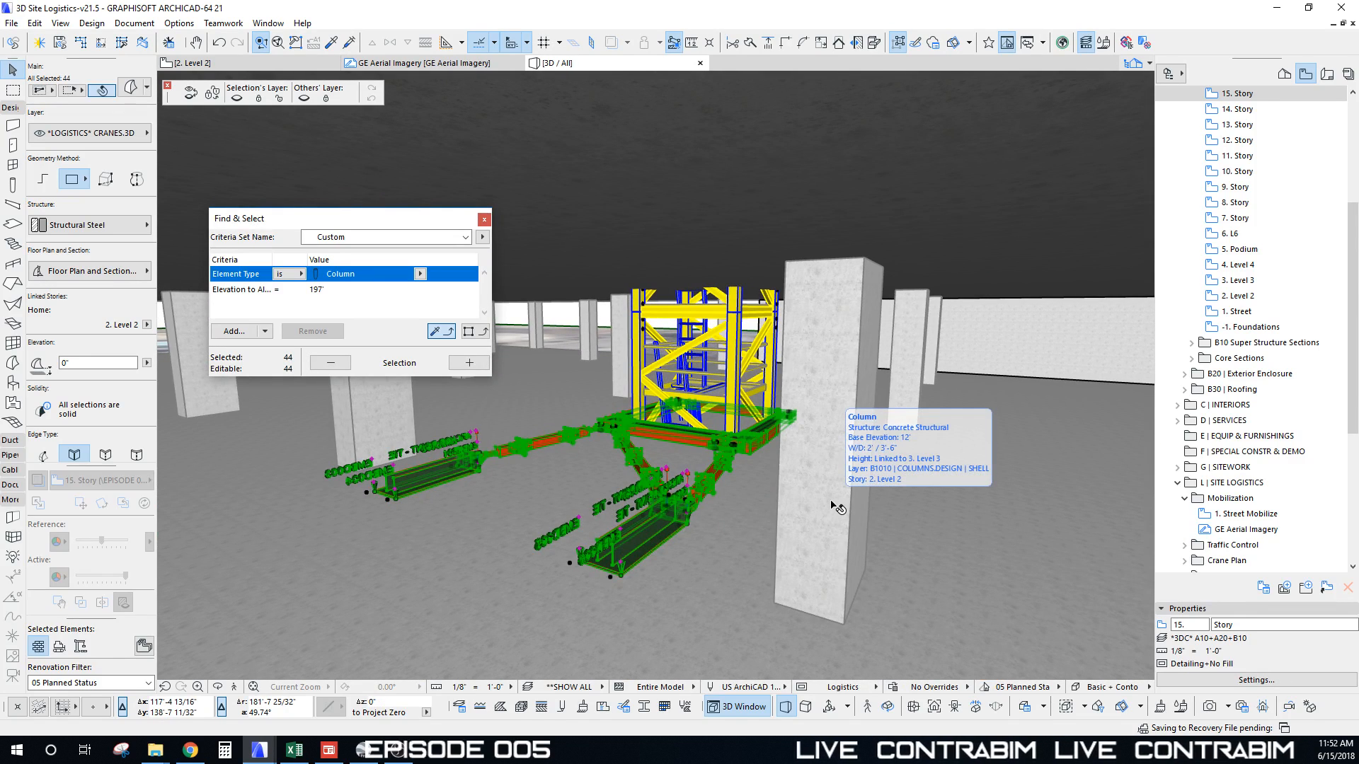
middle_click_drag(719, 446, 761, 473)
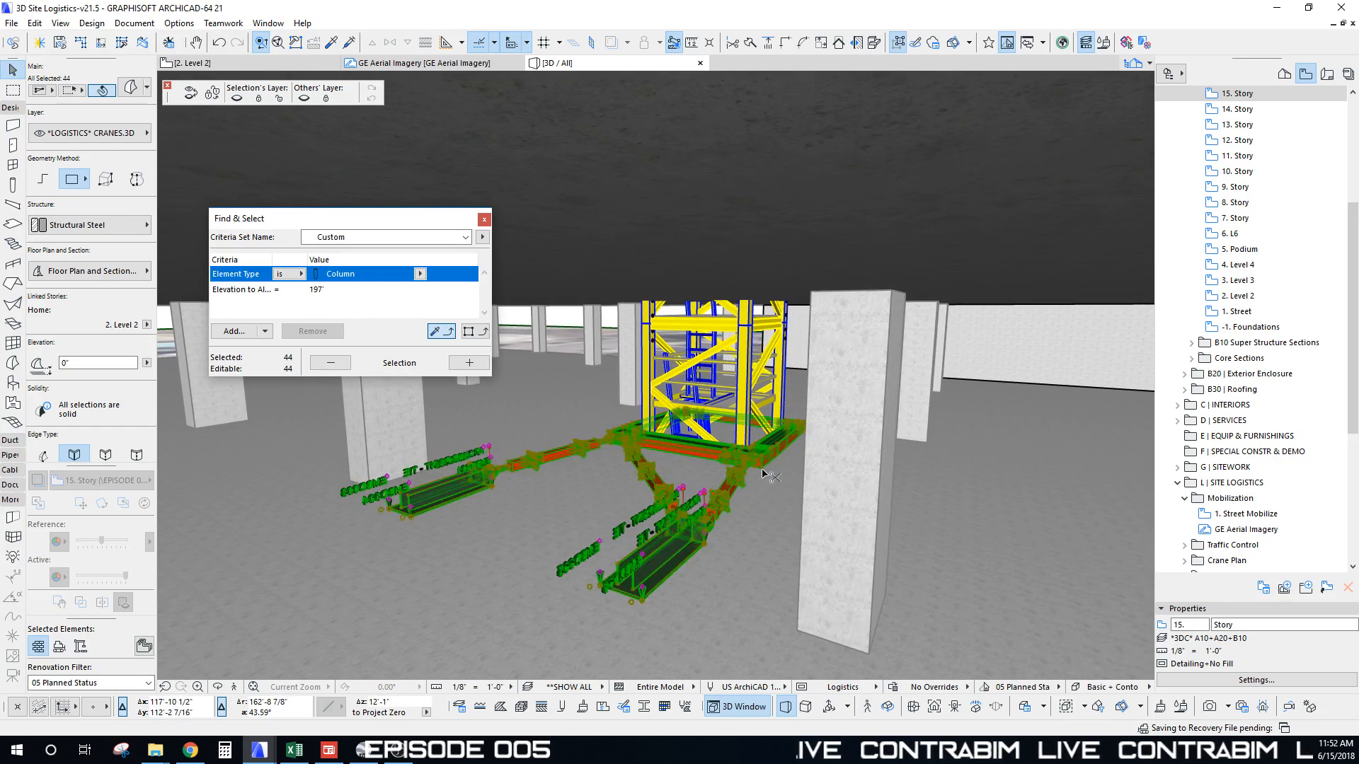
Step: Start dragging the bracing with Ctrl+D from a base point at the crane base
key("ctrl+d")
left_click(765, 470)
scroll(769, 411, "down", 3)
scroll(769, 410, "down", 6)
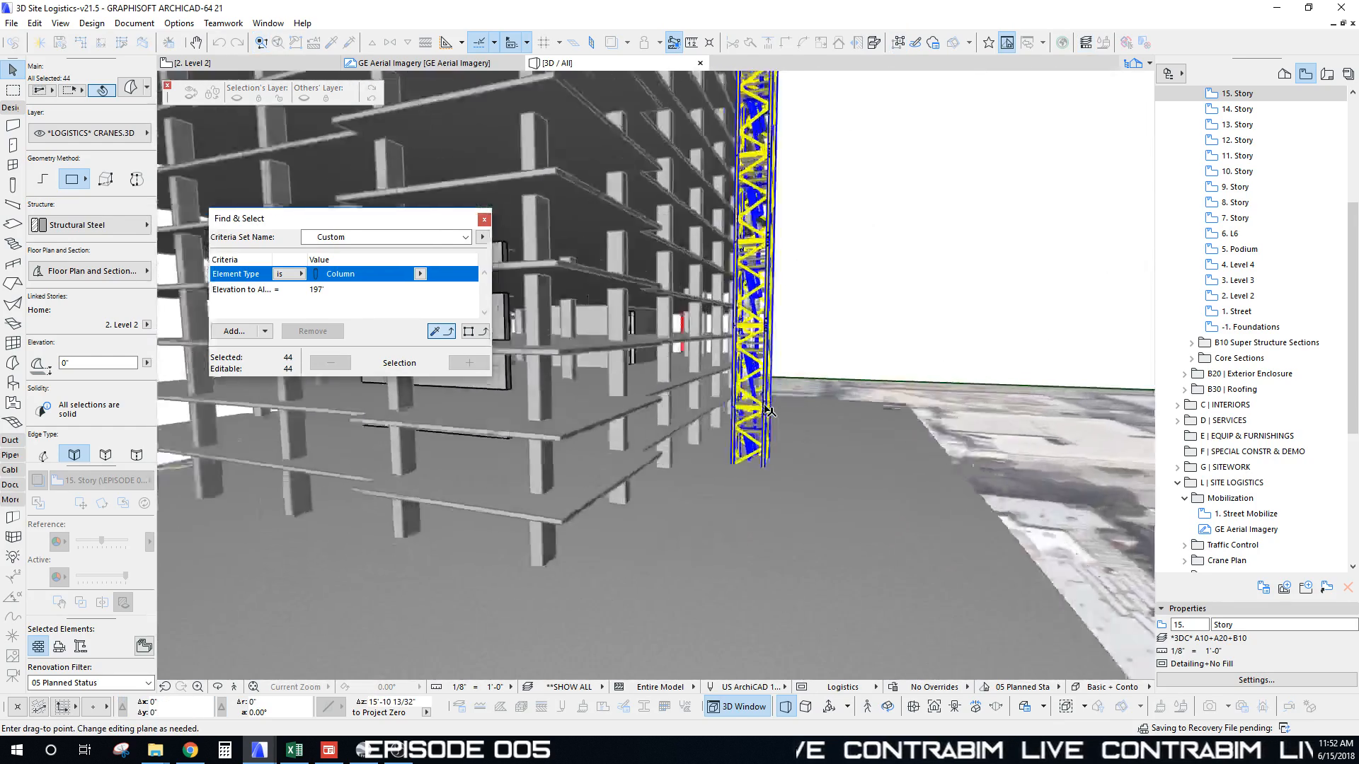
scroll(753, 402, "down", 5)
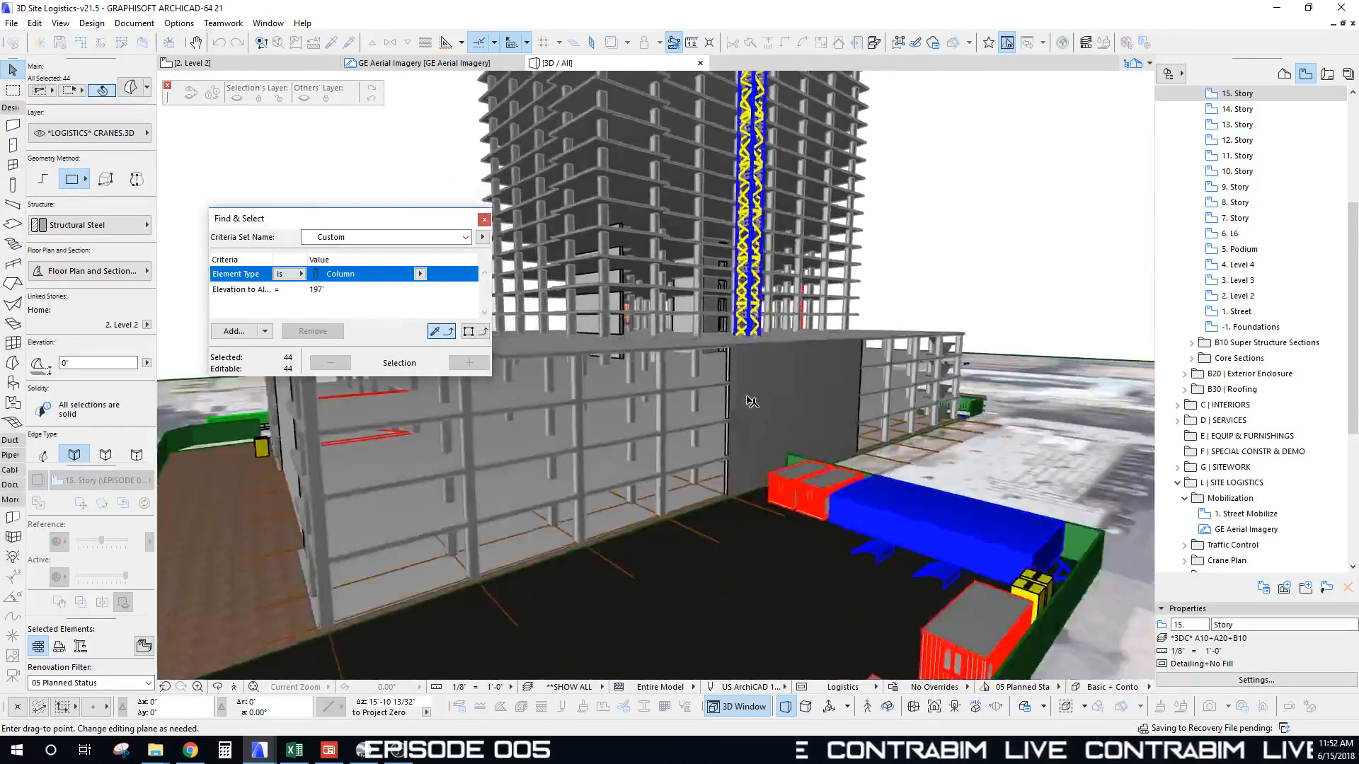
scroll(748, 398, "up", 8)
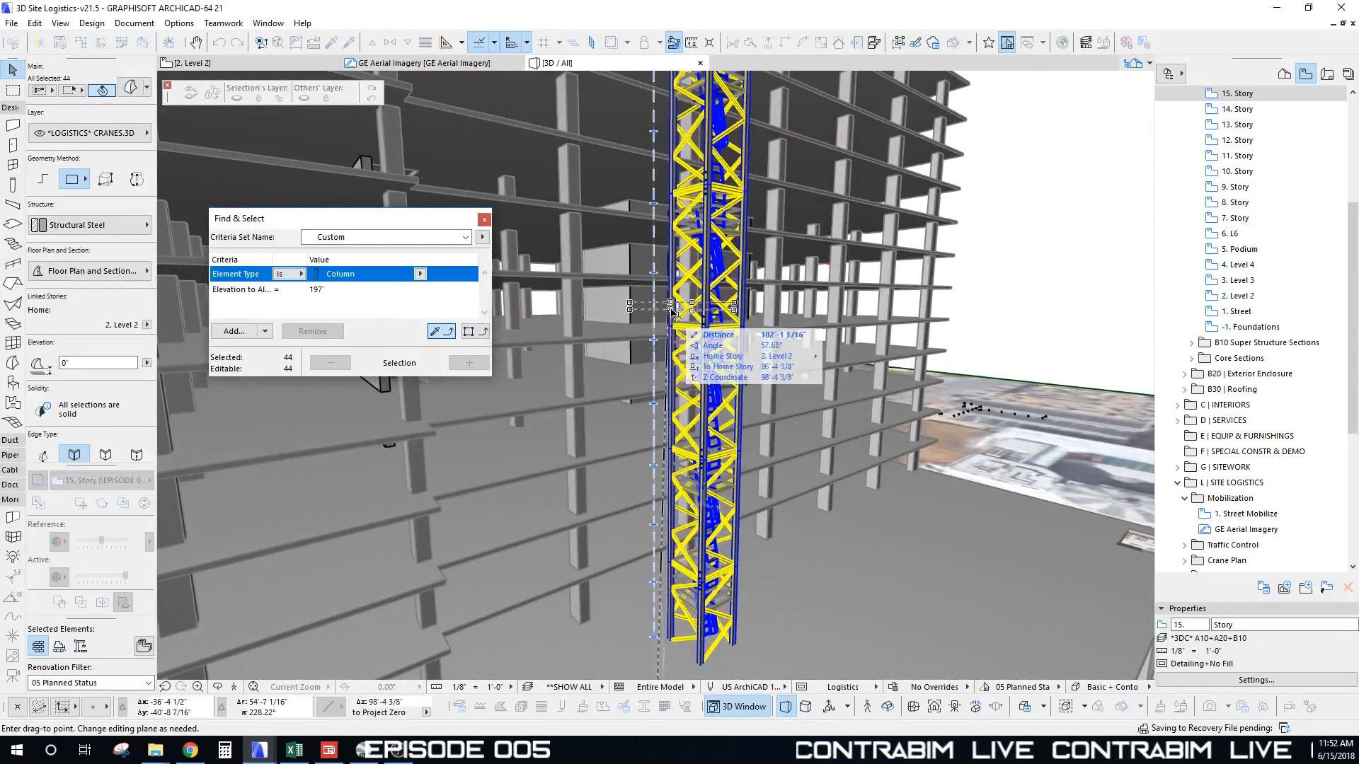
Step: Drop the tie-in bracing 82'-11" up the crane mast
left_click(657, 344)
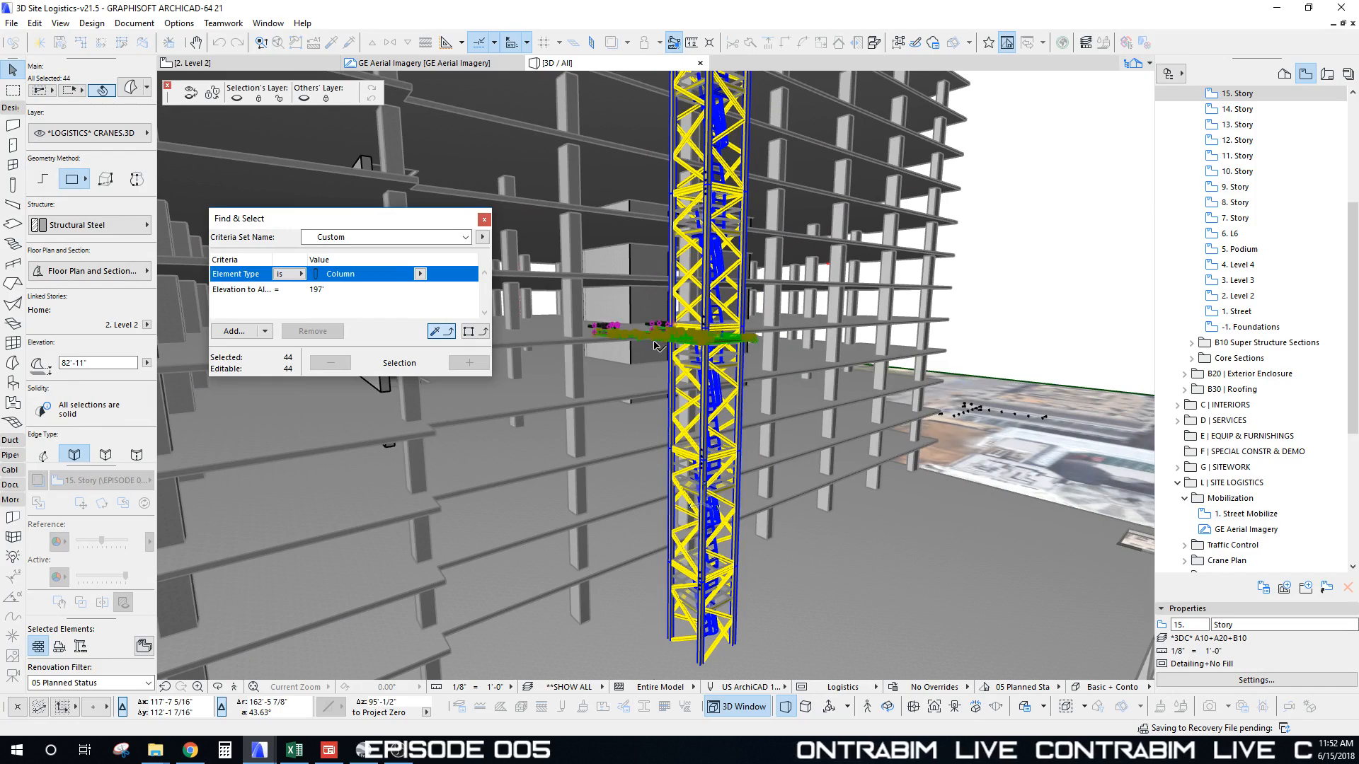
scroll(656, 345, "up", 3)
middle_click_drag(654, 343, 649, 374, "shift")
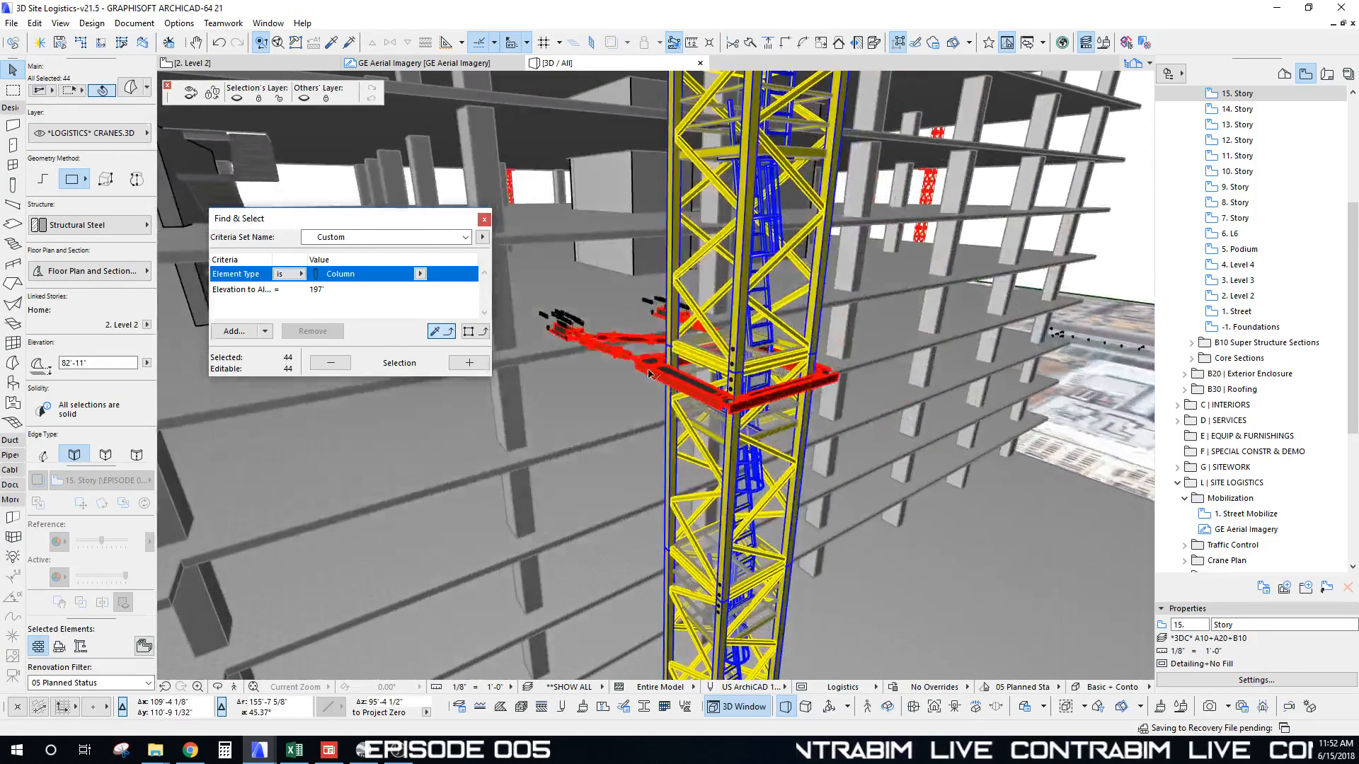
Step: Set the bracing's home story to 10. Story, then deselect
left_click(146, 325)
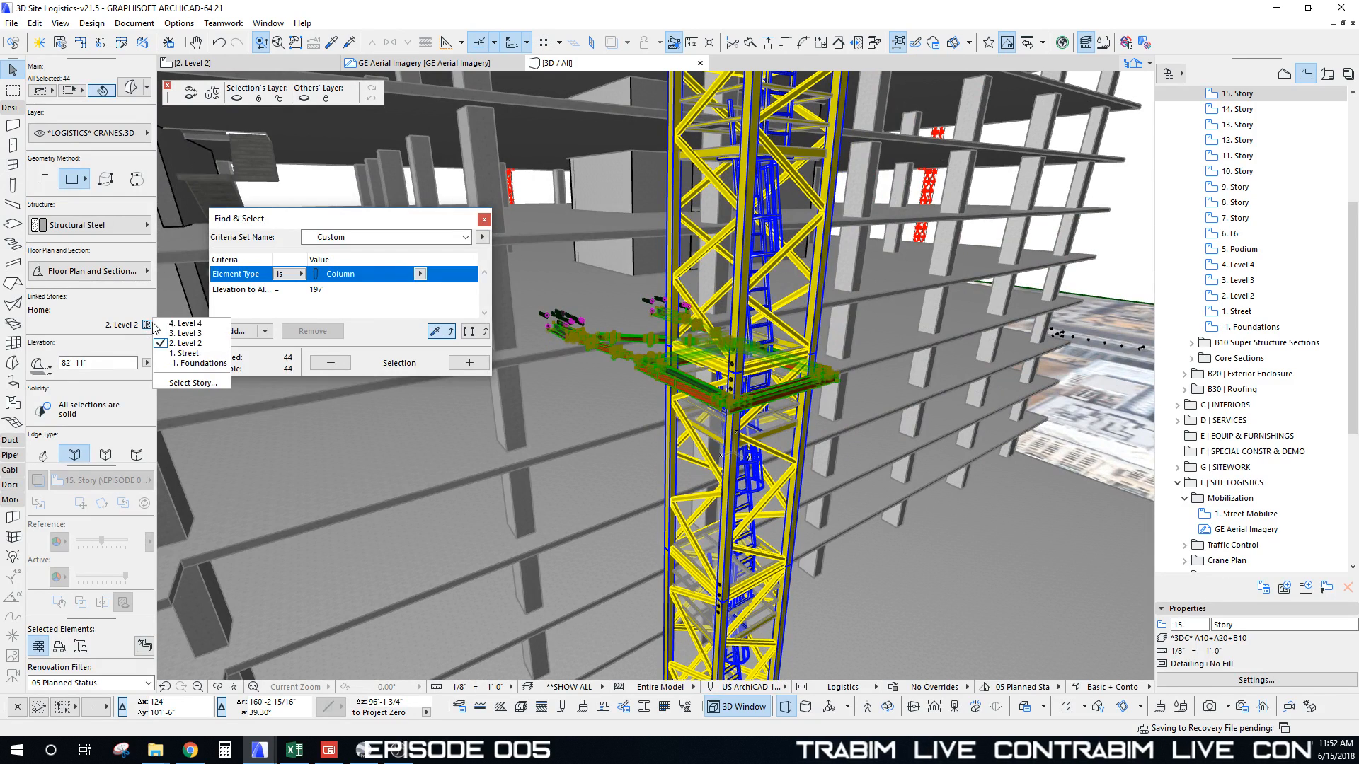
left_click(192, 383)
scroll(665, 297, "up", 2)
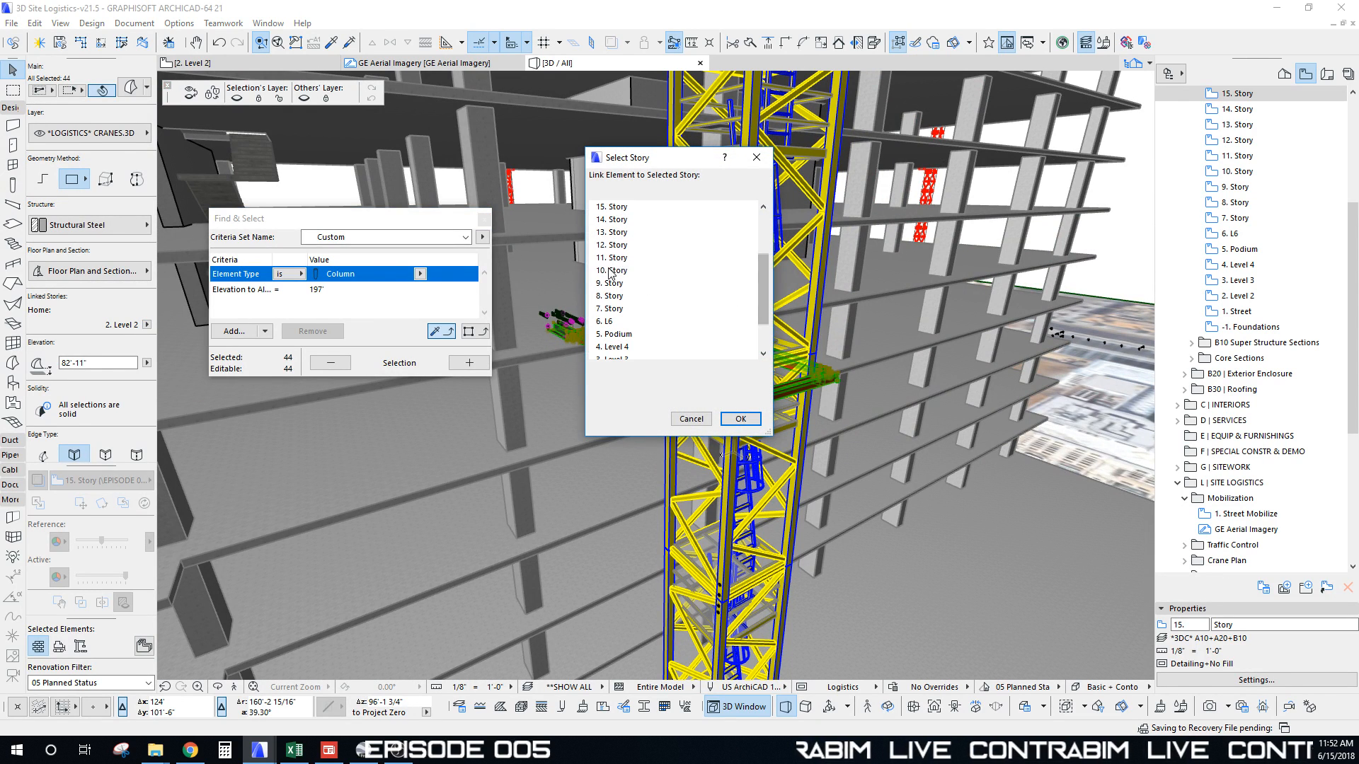
left_click(740, 419)
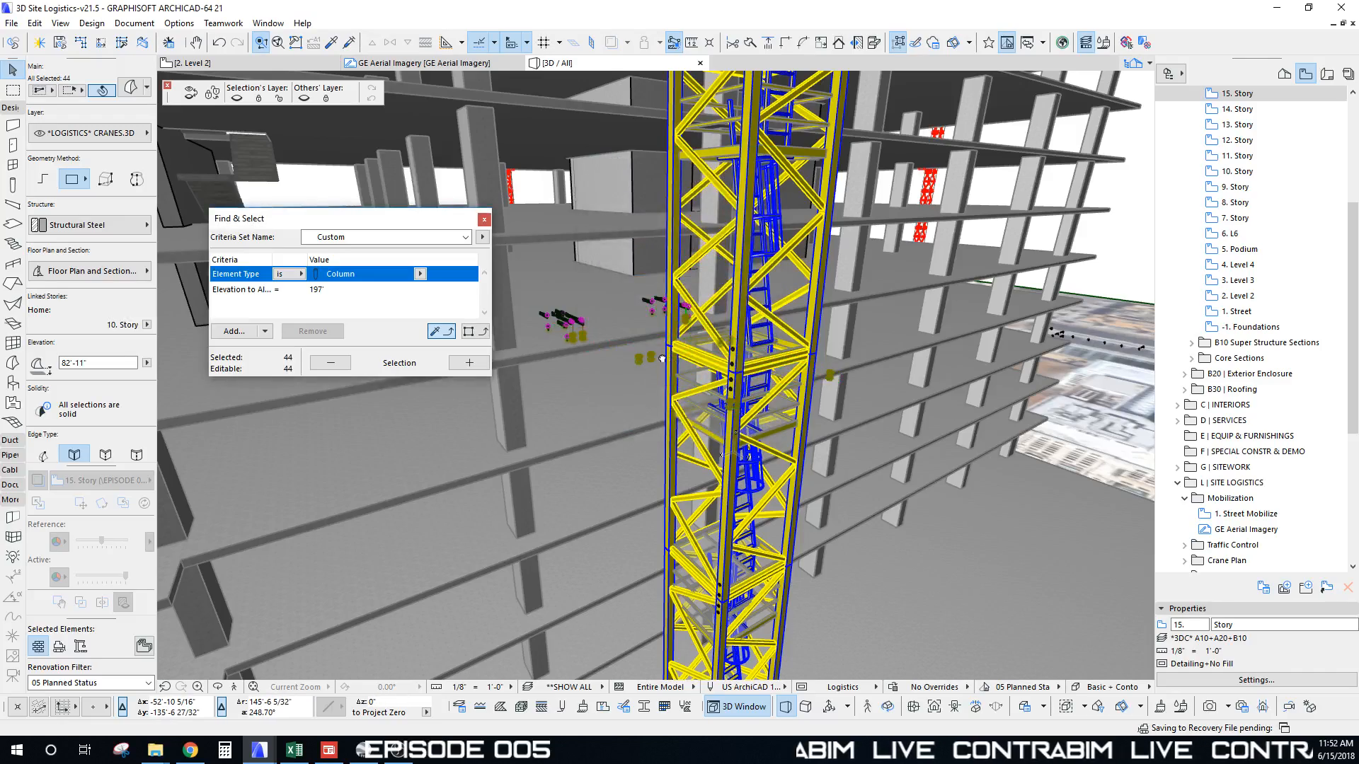
scroll(679, 353, "down", 5)
scroll(665, 360, "up", 10)
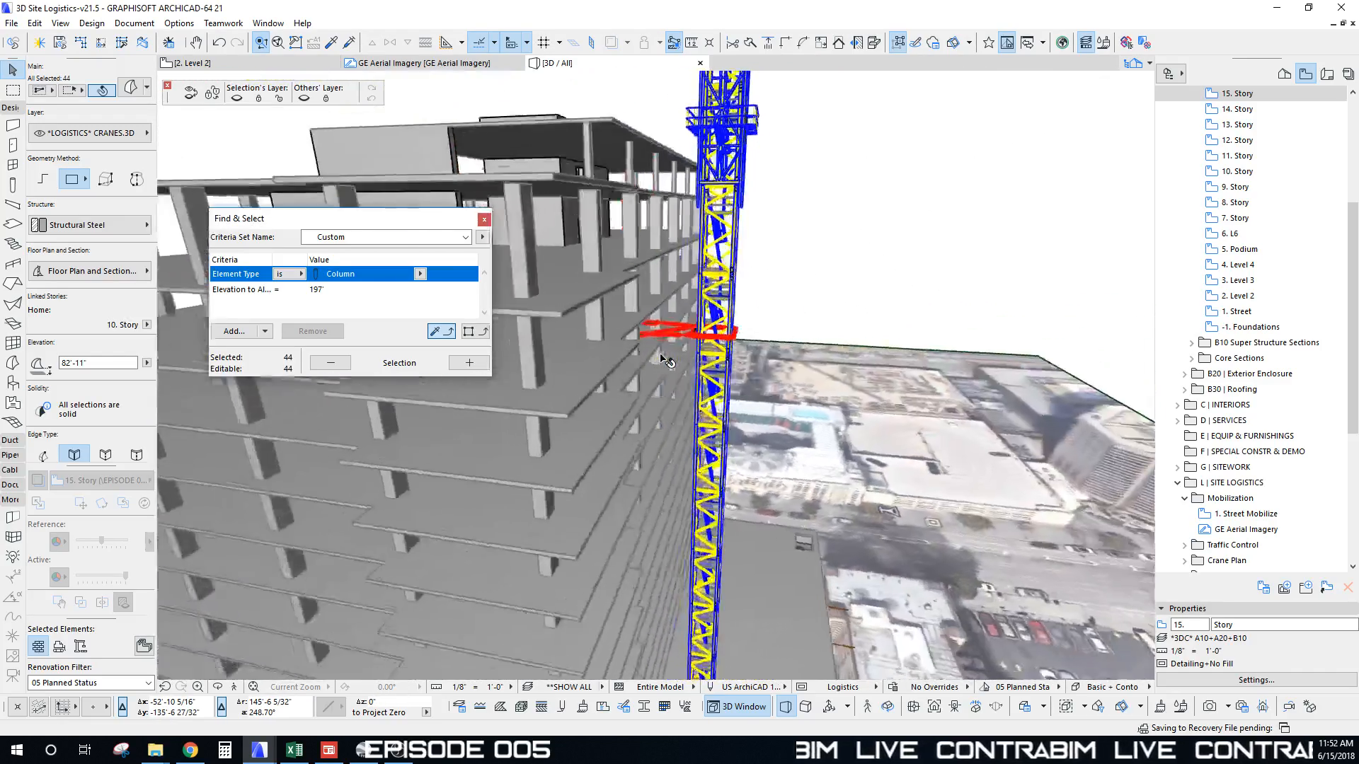
scroll(661, 354, "up", 3)
scroll(662, 356, "down", 4)
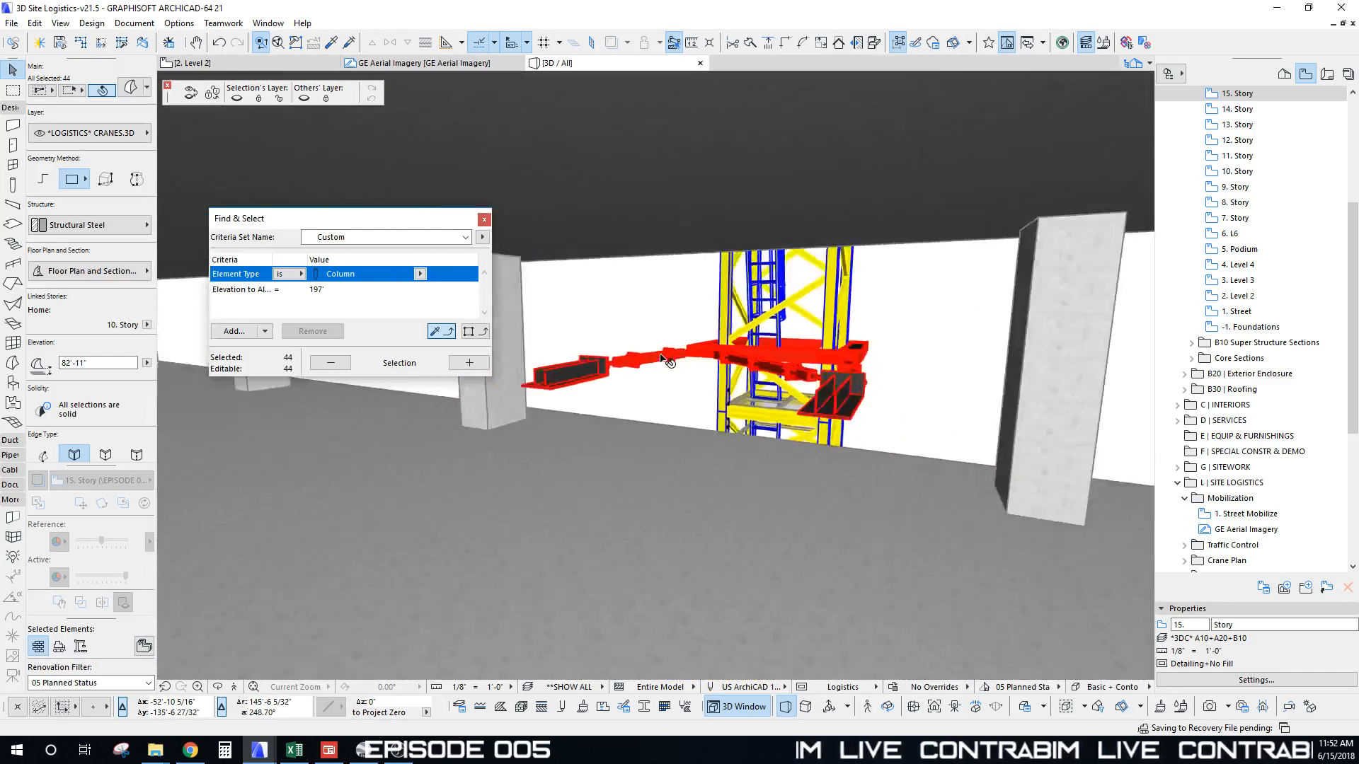
left_click(639, 335)
middle_click_drag(638, 335, 675, 327)
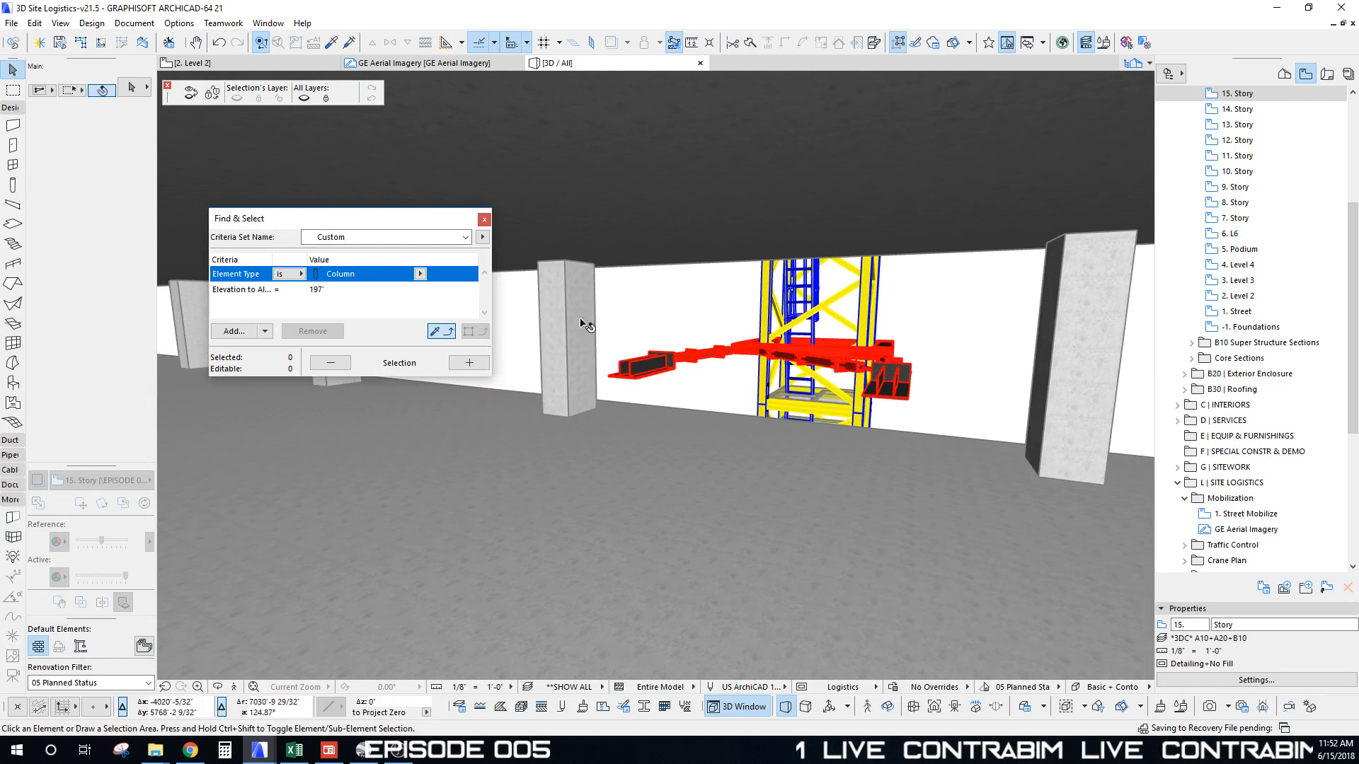
Step: Marquee-select the 24 red tie-in bracing elements
left_click_drag(513, 296, 958, 438)
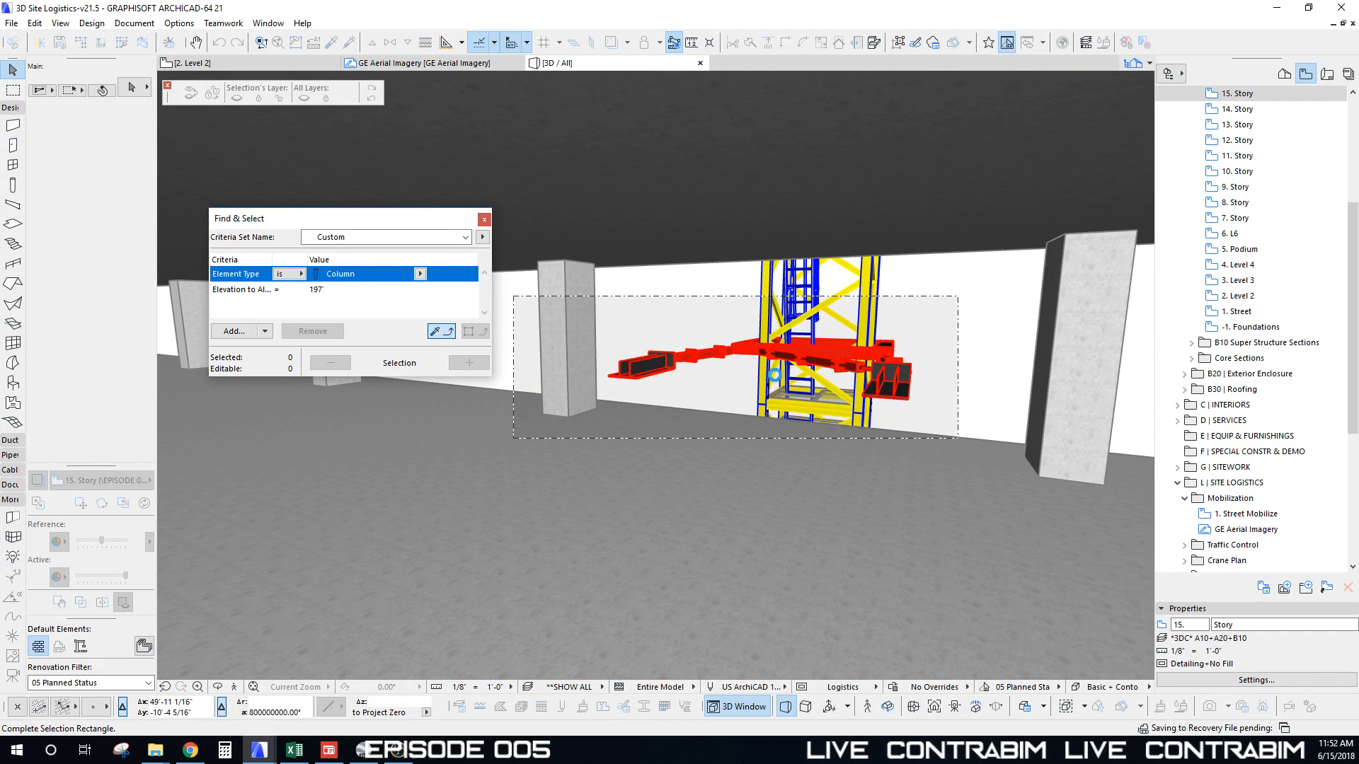
left_click(957, 438)
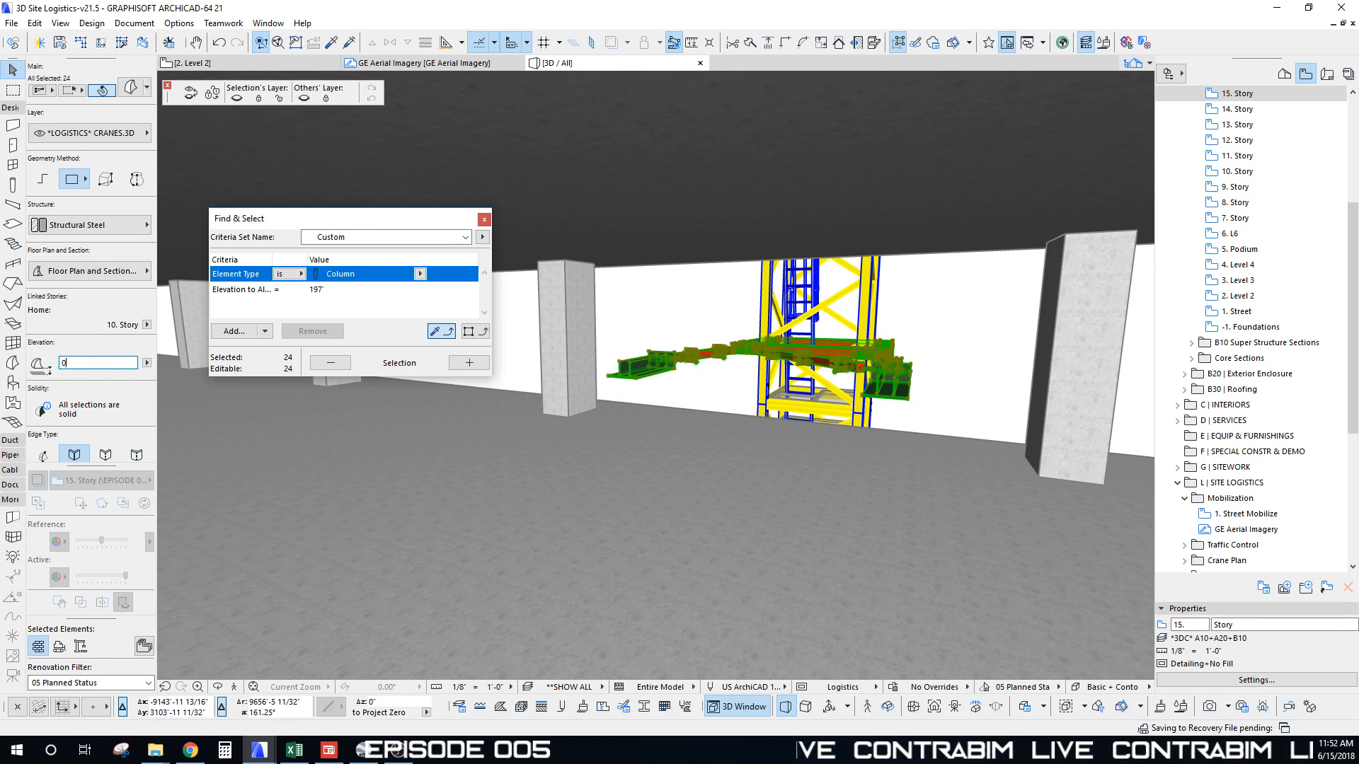
scroll(897, 380, "down", 4)
Step: Drag a copy of the brace one floor up, using its corner as reference
middle_click_drag(894, 382, 870, 379, "shift")
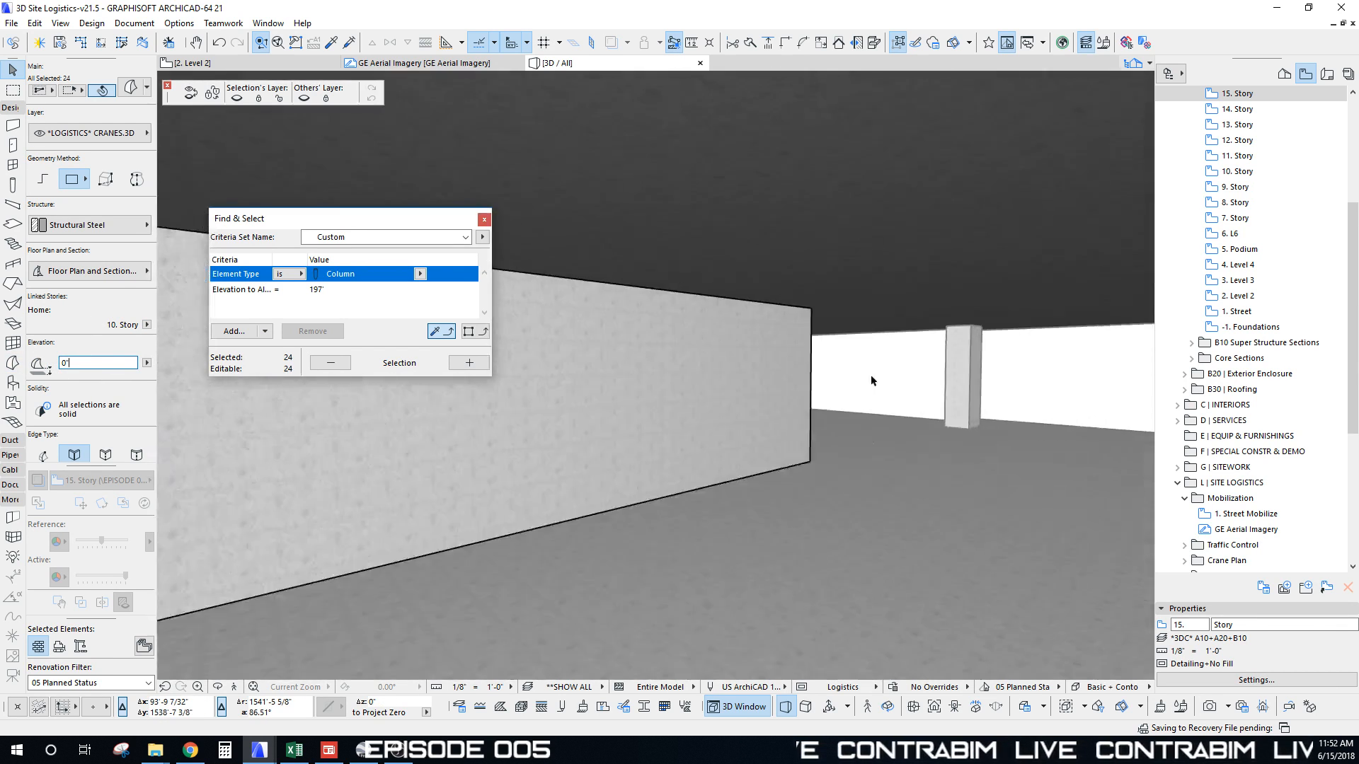
scroll(858, 380, "up", 4)
scroll(843, 374, "up", 5)
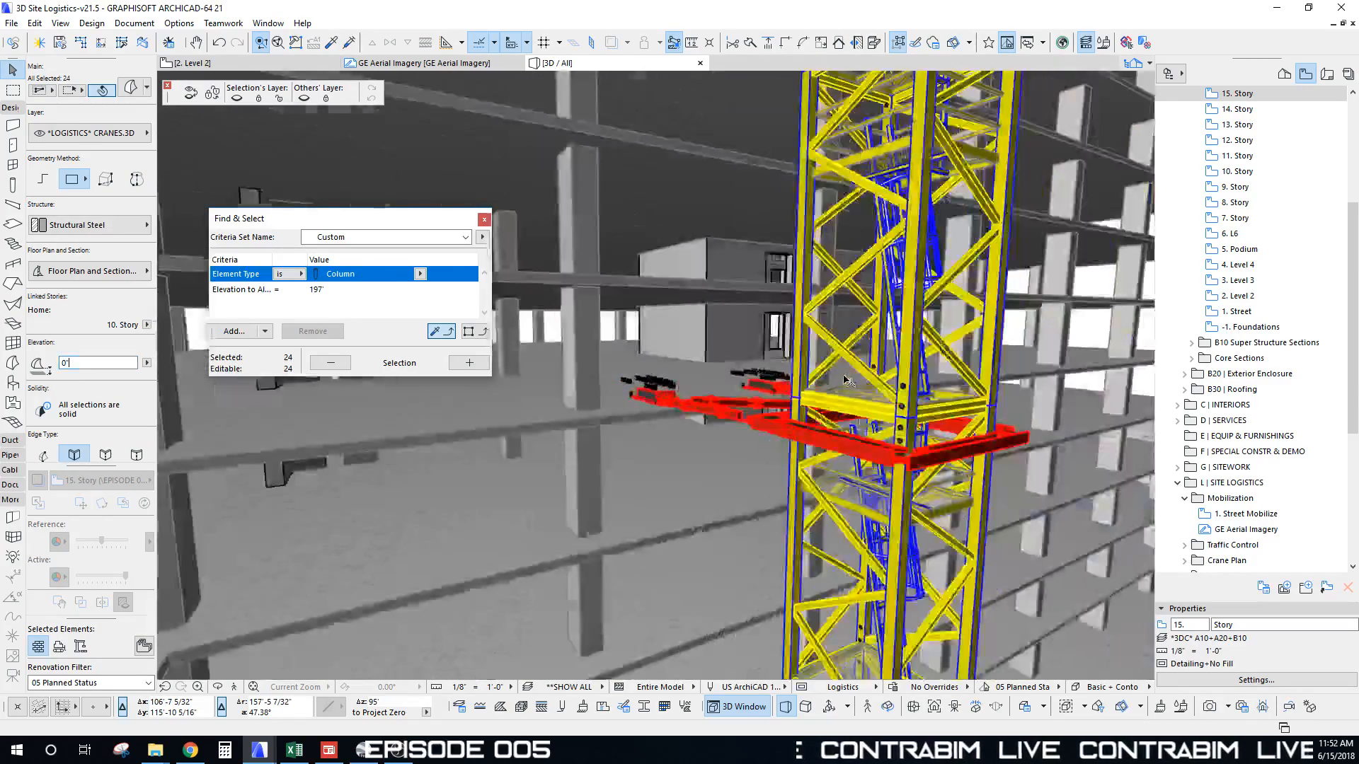
middle_click_drag(843, 381, 837, 481, "shift")
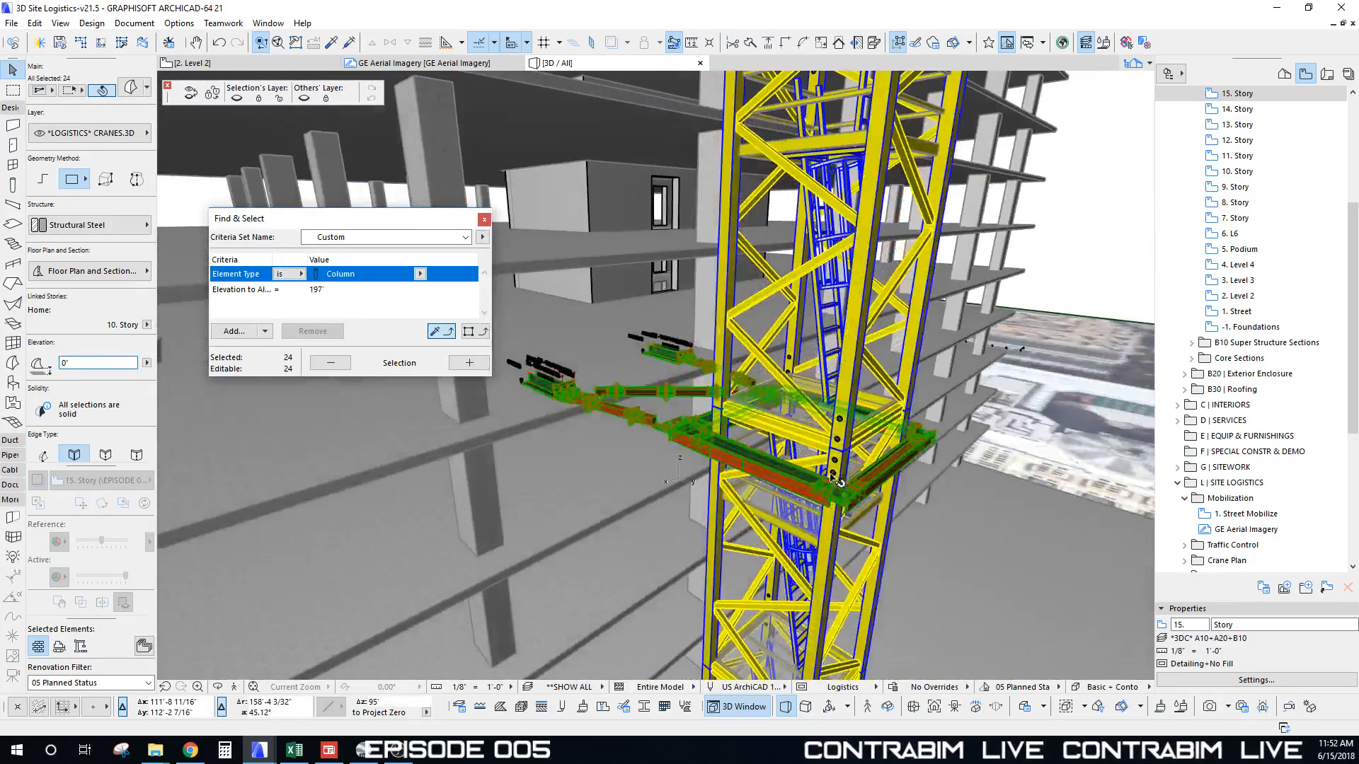
left_click(832, 508)
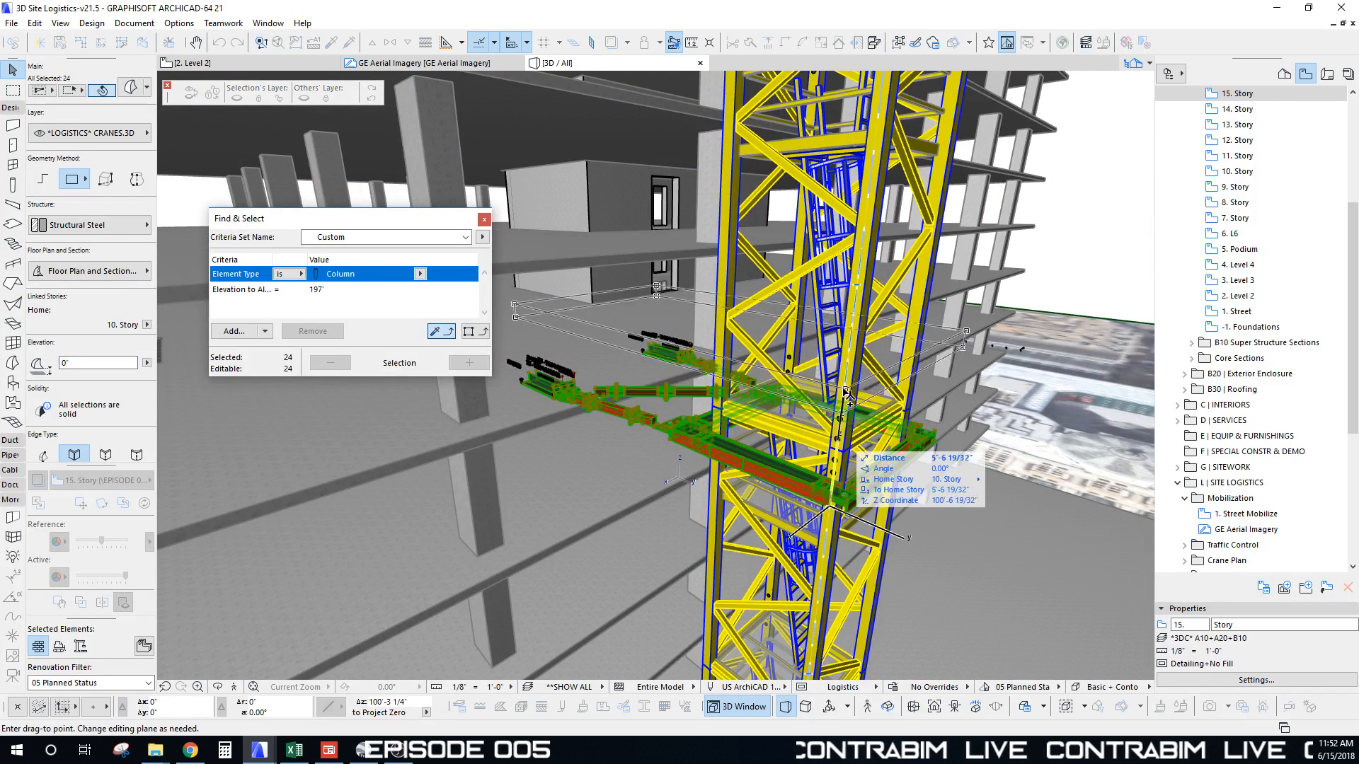
left_click(859, 287)
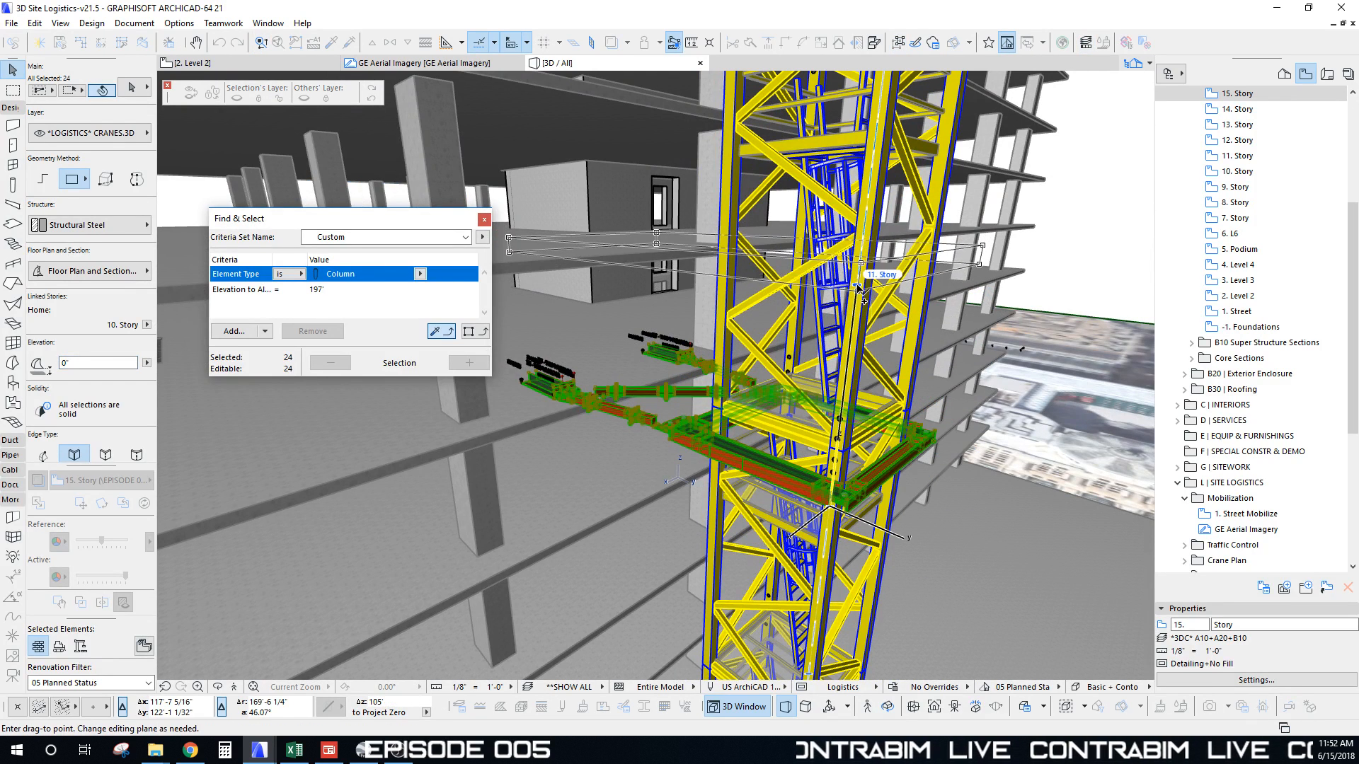
Step: Relink the copied brace's home story to 11. Story, then to 20. Story
left_click(146, 324)
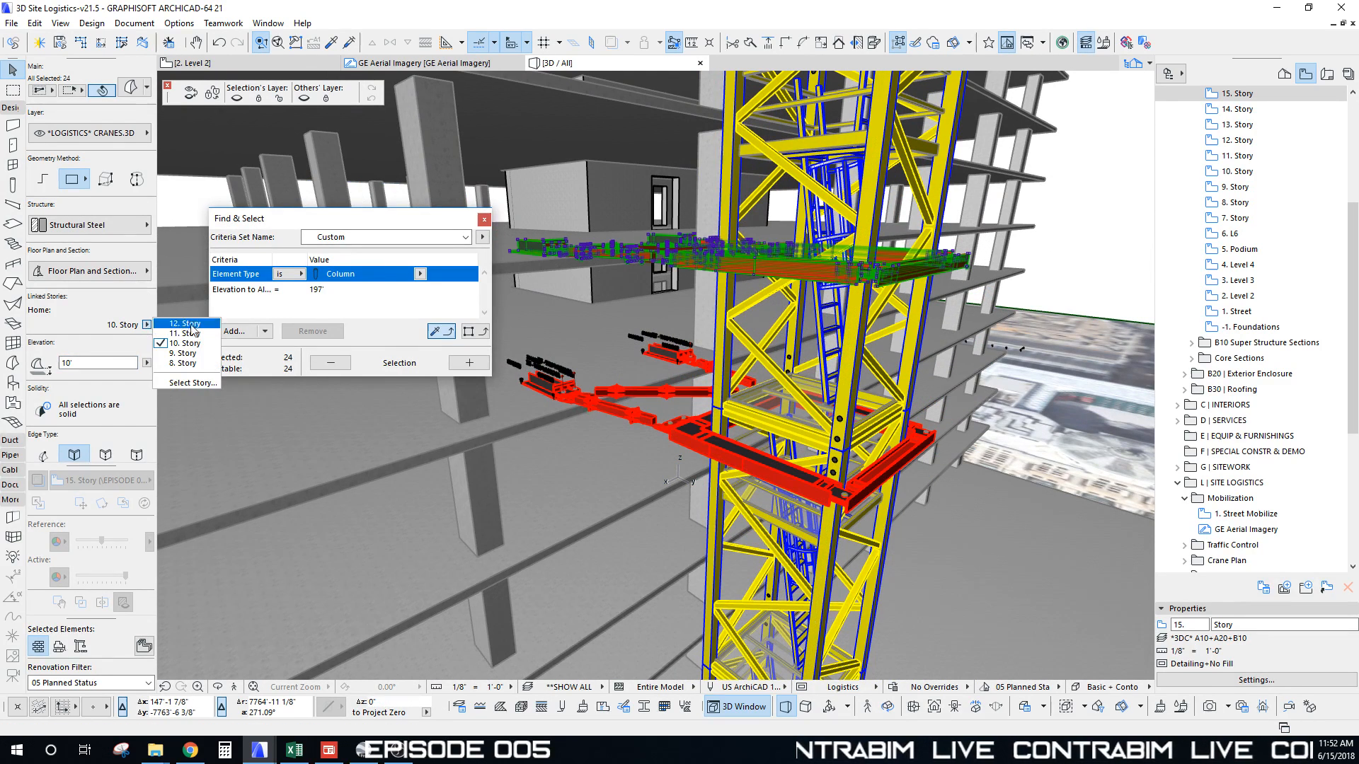
left_click(177, 339)
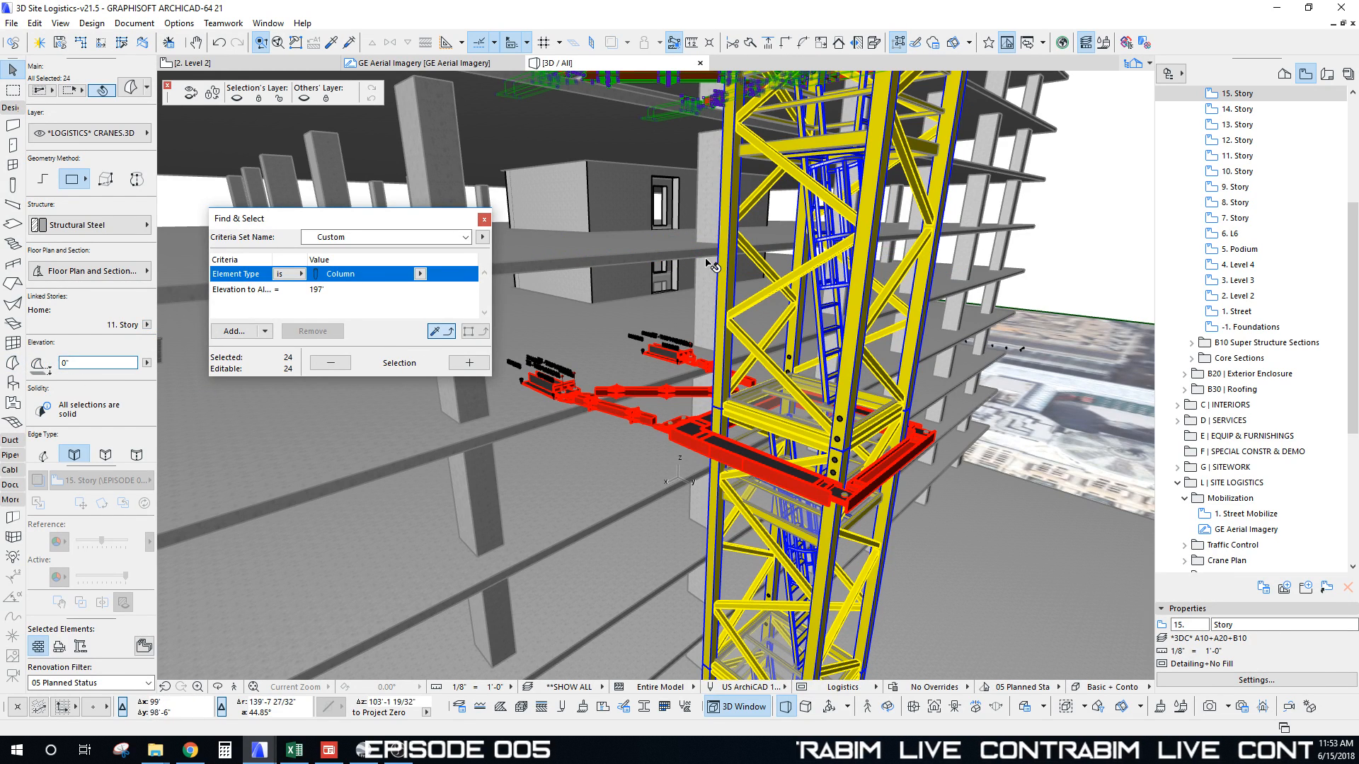
middle_click_drag(708, 266, 690, 354)
middle_click_drag(660, 219, 655, 283)
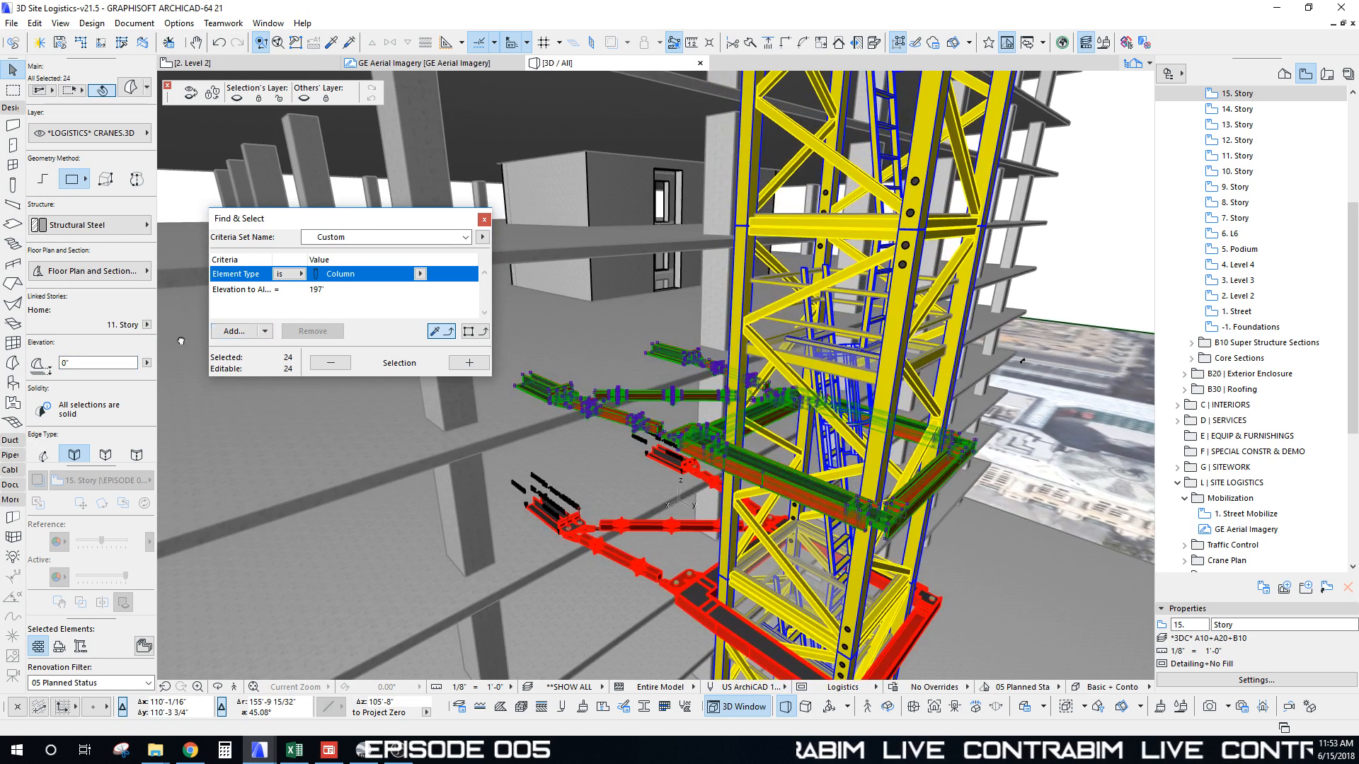
left_click(146, 325)
left_click(202, 382)
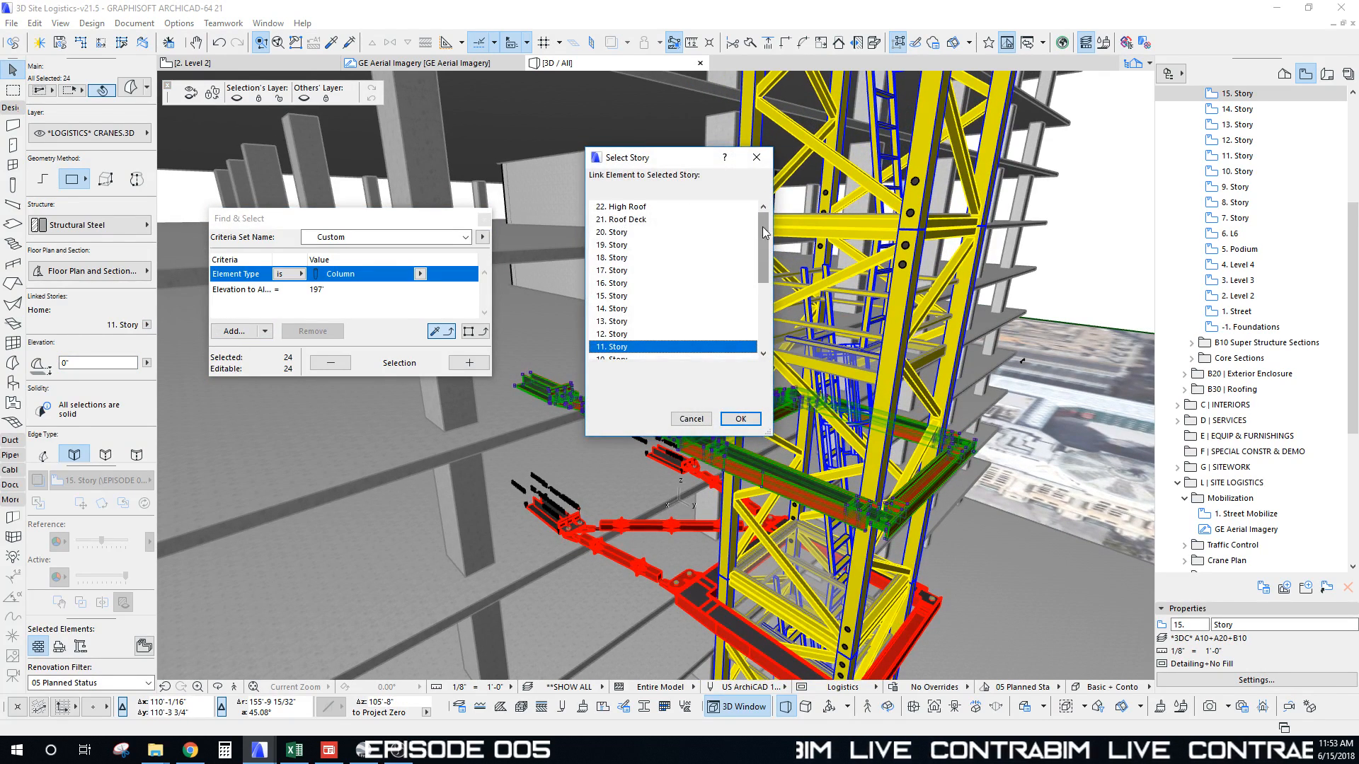
left_click(609, 232)
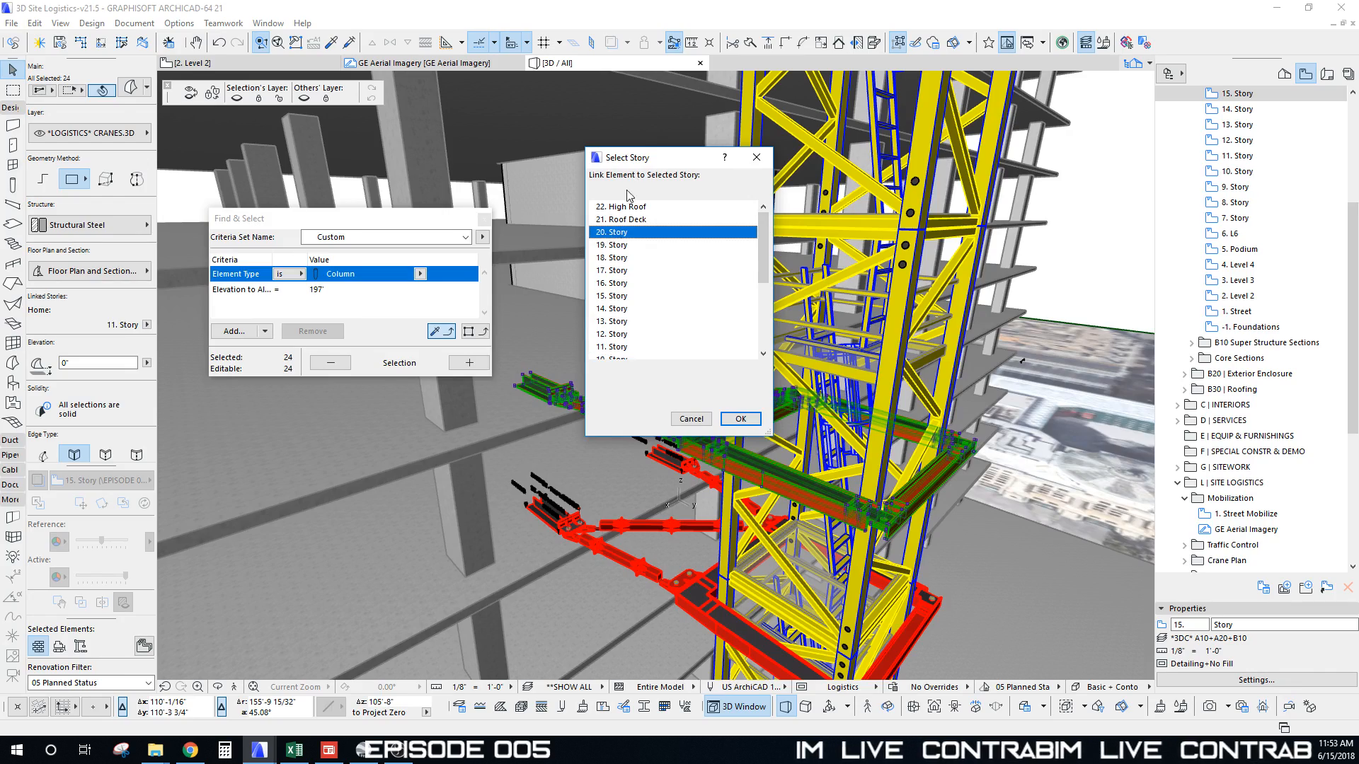
left_click(741, 418)
scroll(706, 307, "down", 5)
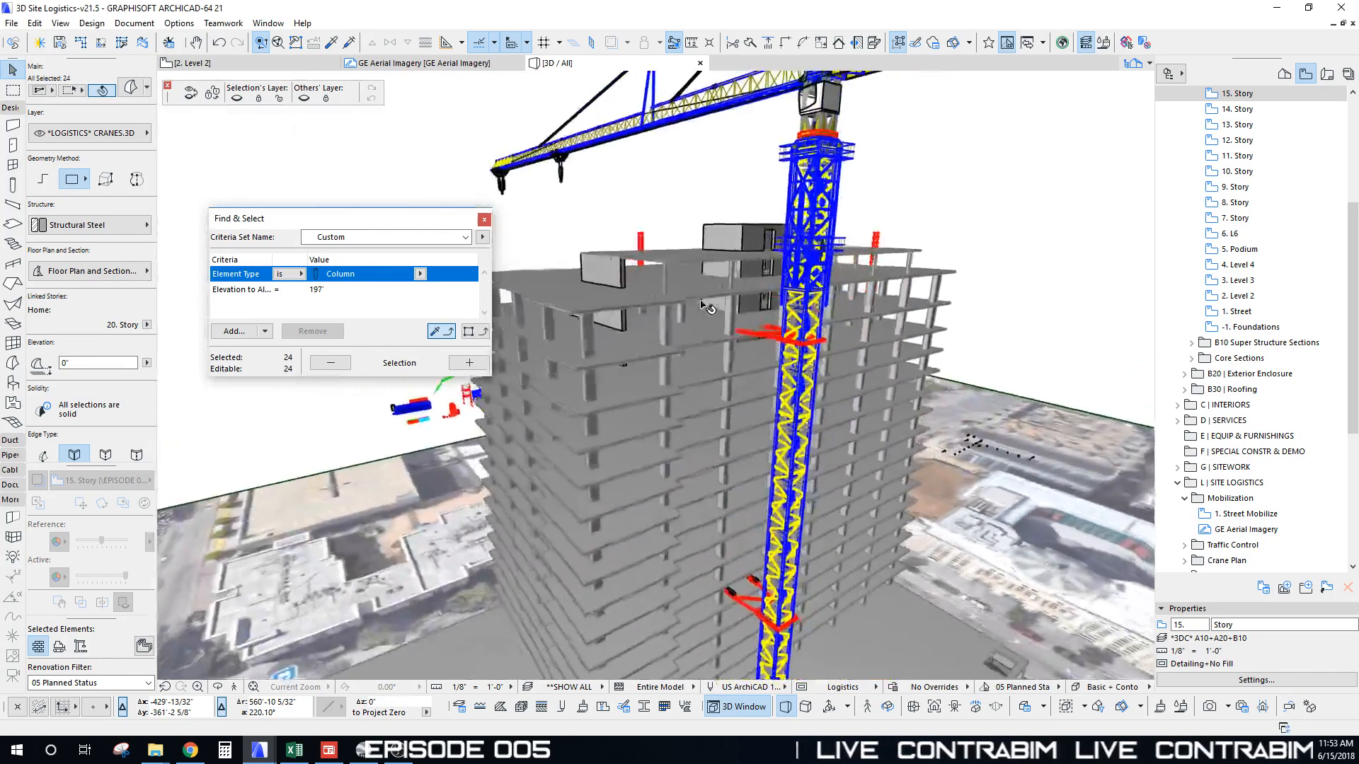
scroll(705, 307, "down", 6)
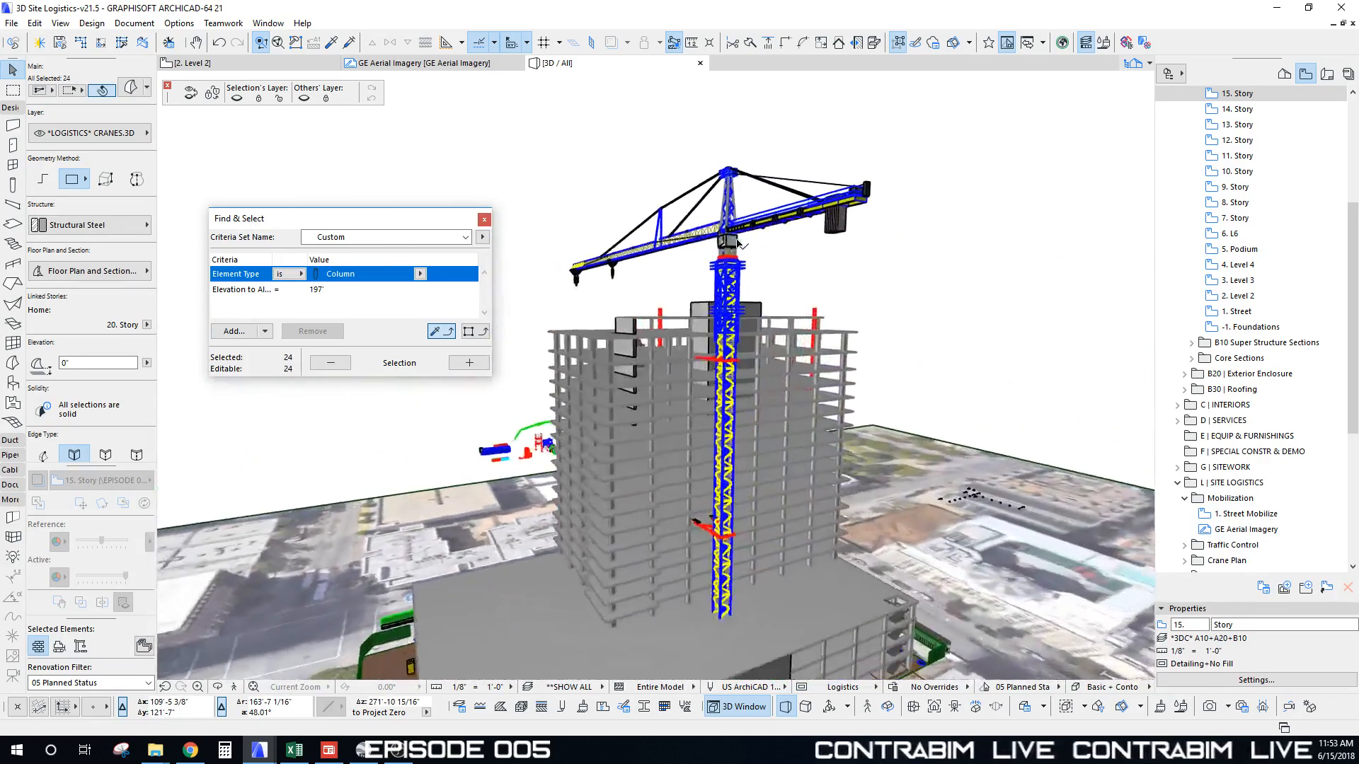
Step: Marquee-select the crane in 3D, adding the counter jib section and the Tower Cab Slewing Assembly
key("Escape")
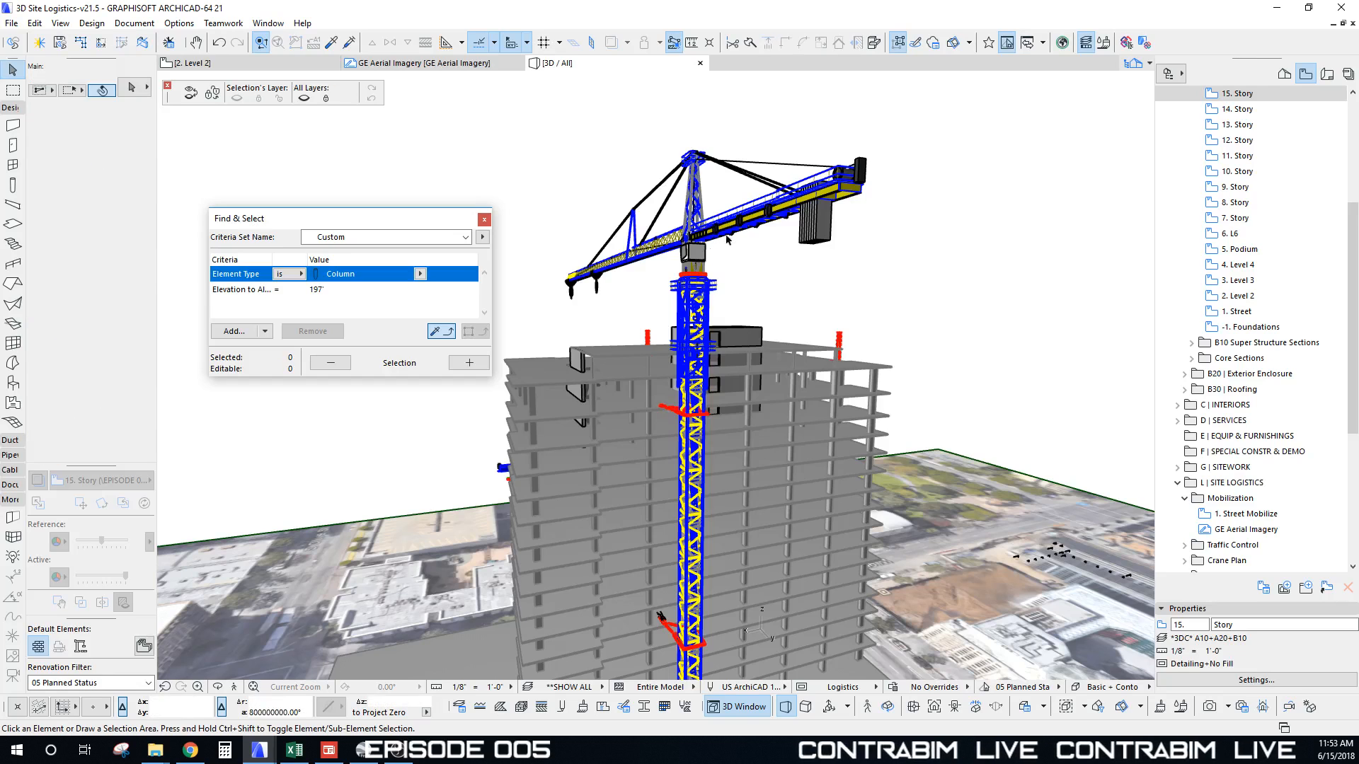
mouse_move(540, 168)
left_mouse_down()
mouse_move(815, 339)
mouse_move(916, 341)
mouse_move(920, 355)
left_mouse_up()
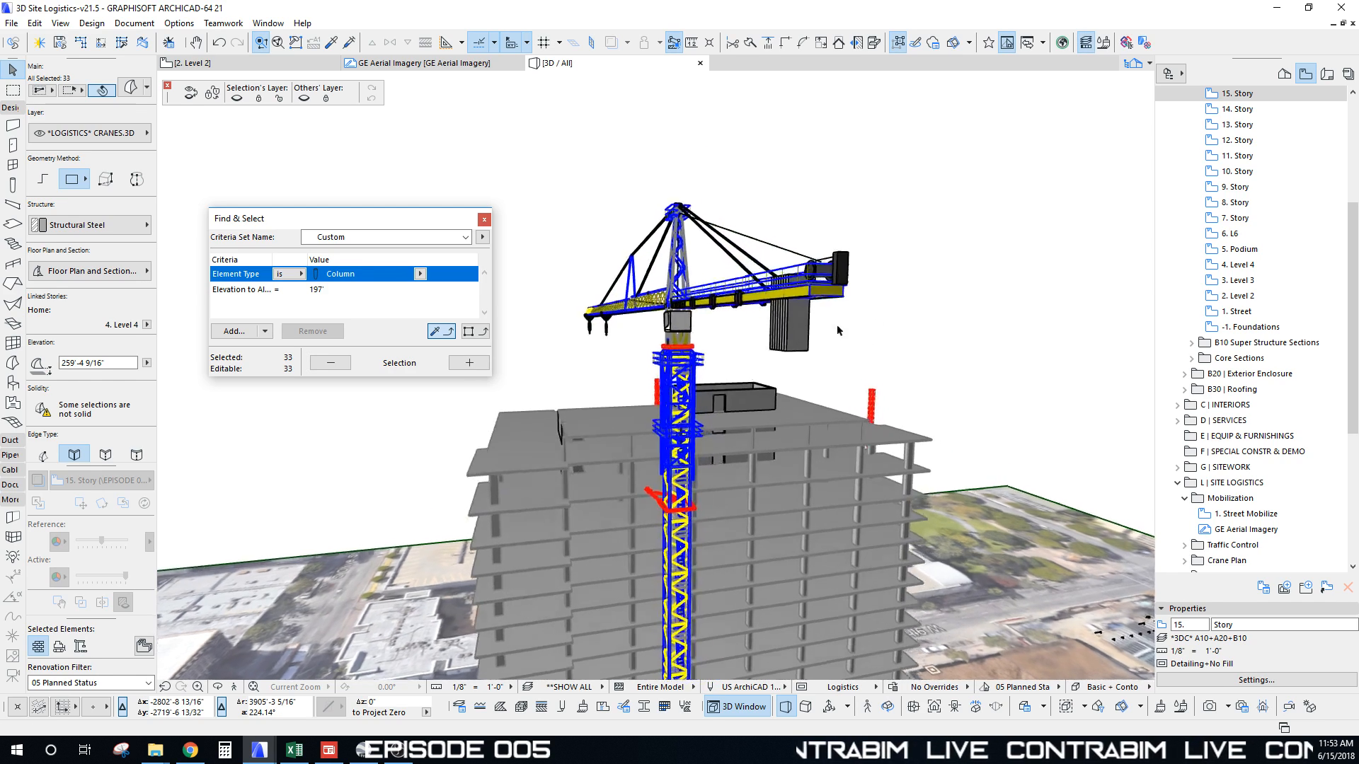
left_click(927, 334, "shift")
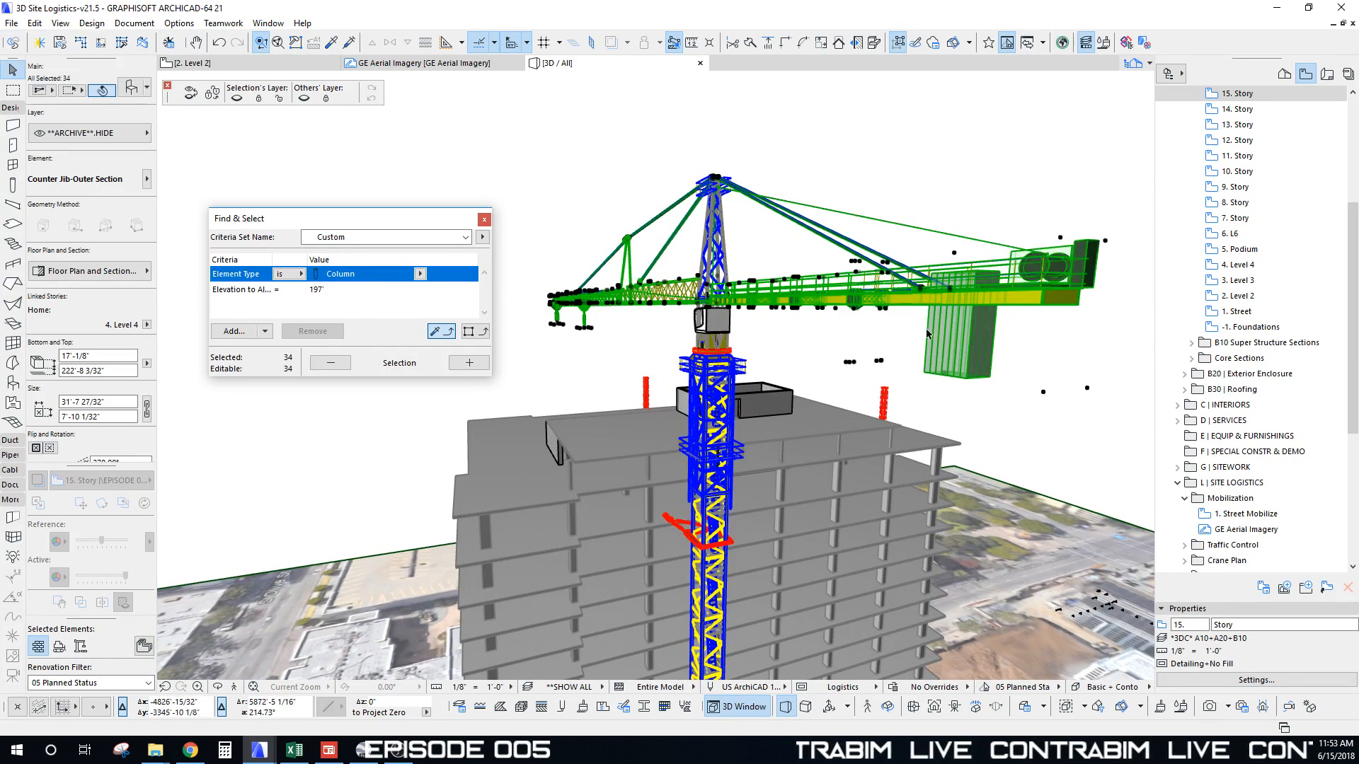
scroll(804, 323, "up", 5)
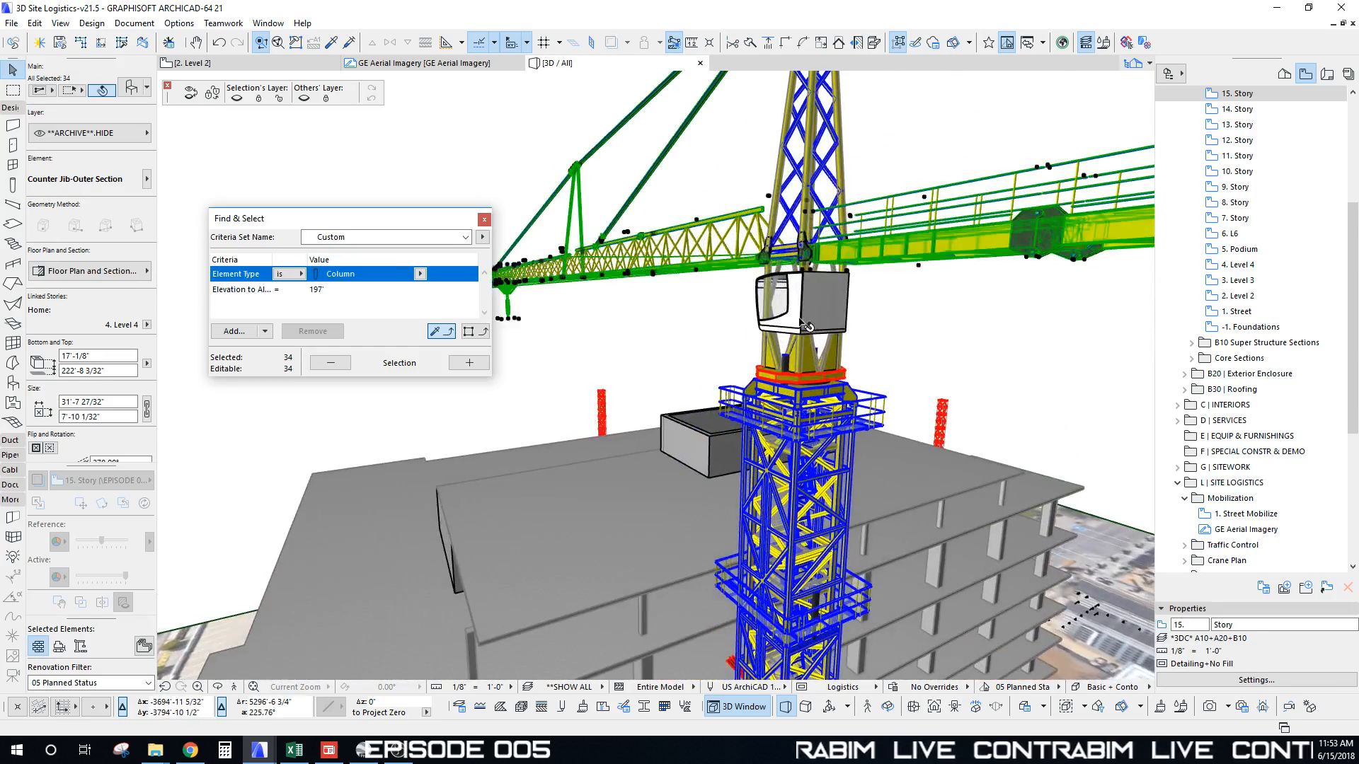
left_click(804, 324, "shift")
scroll(869, 350, "down", 5)
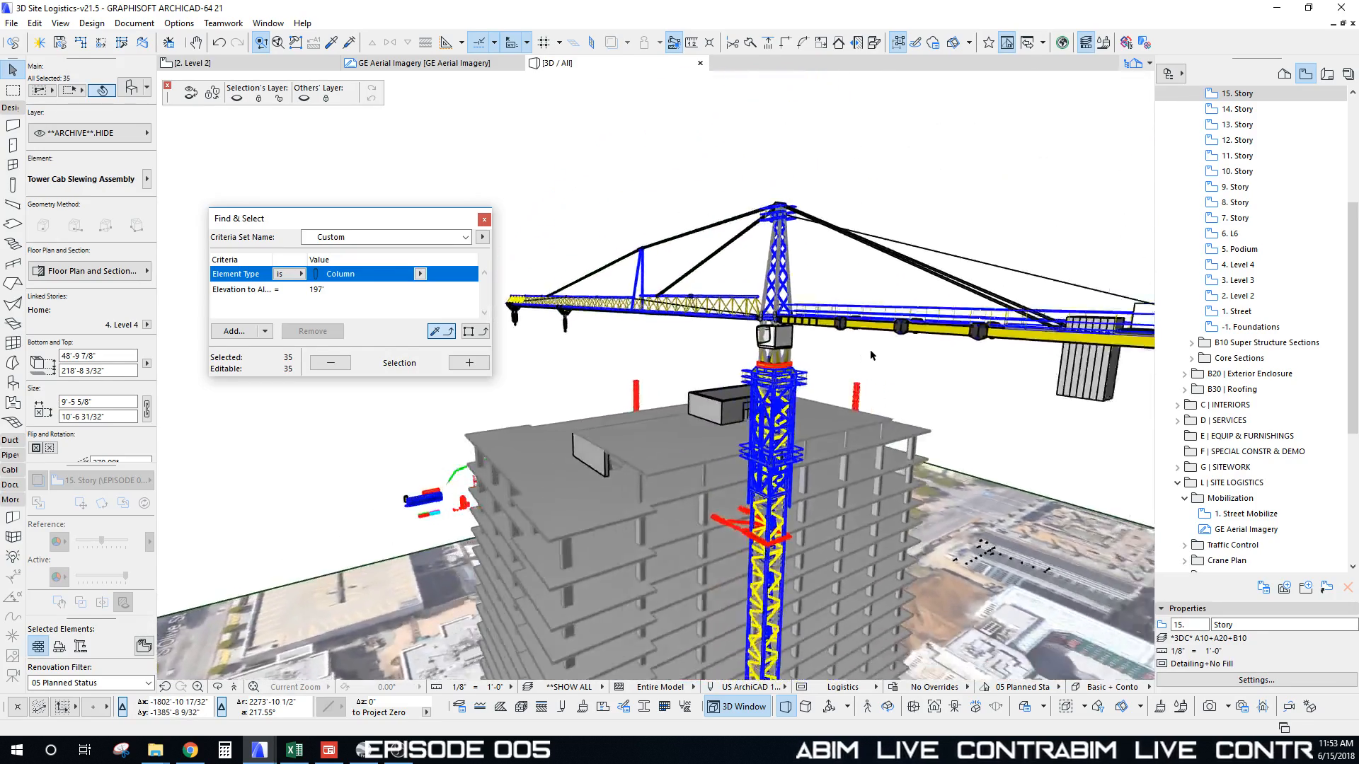
scroll(870, 352, "down", 3)
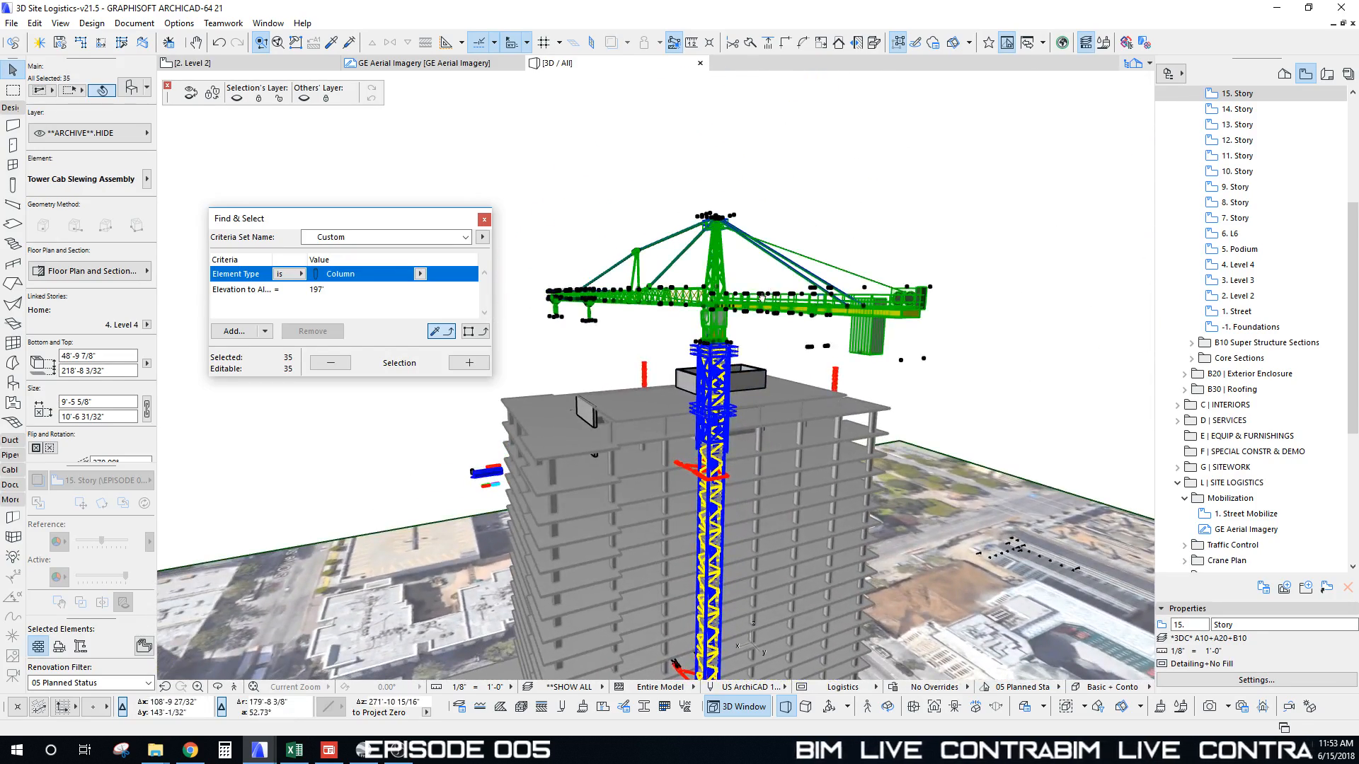
Step: Set the selected crane elements to show on All Stories, then open the 1. Street floor plan
middle_click_drag(762, 298, 841, 338, "shift")
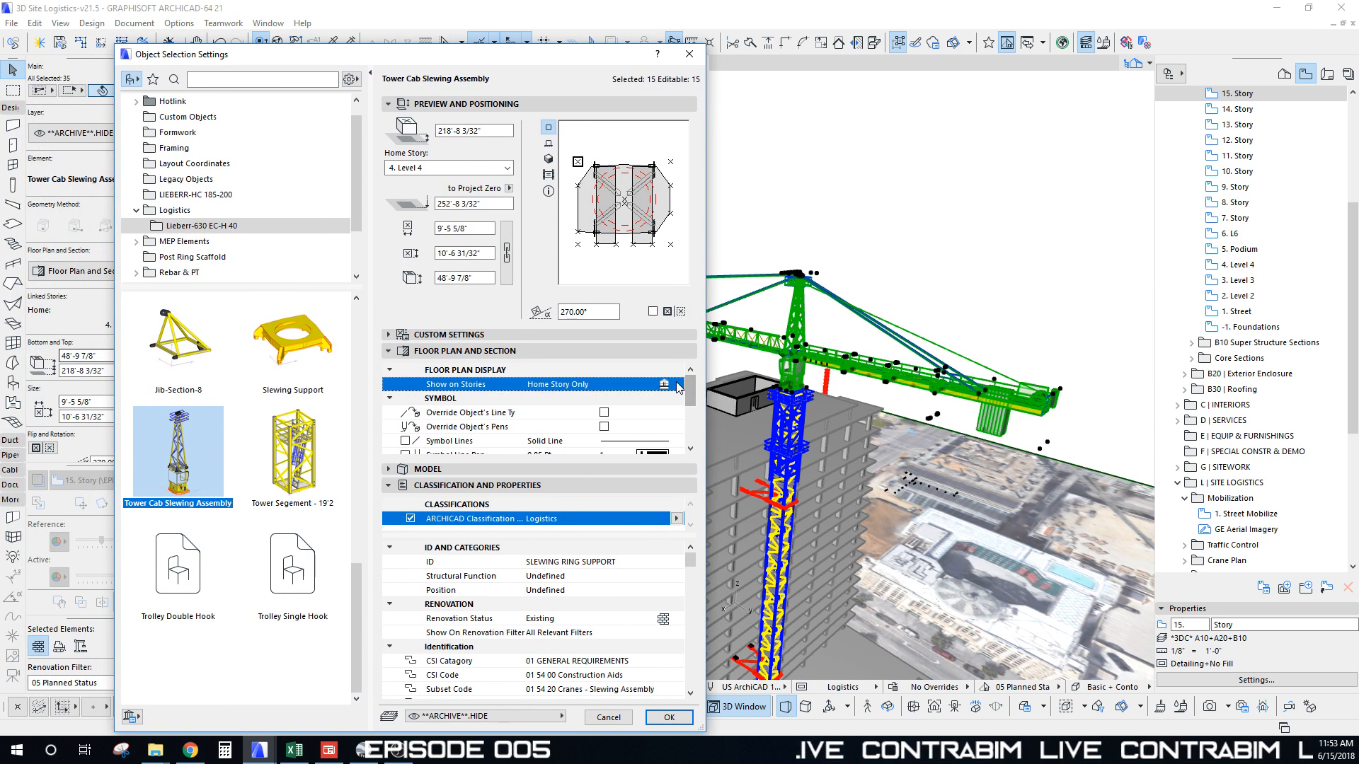
left_click(677, 385)
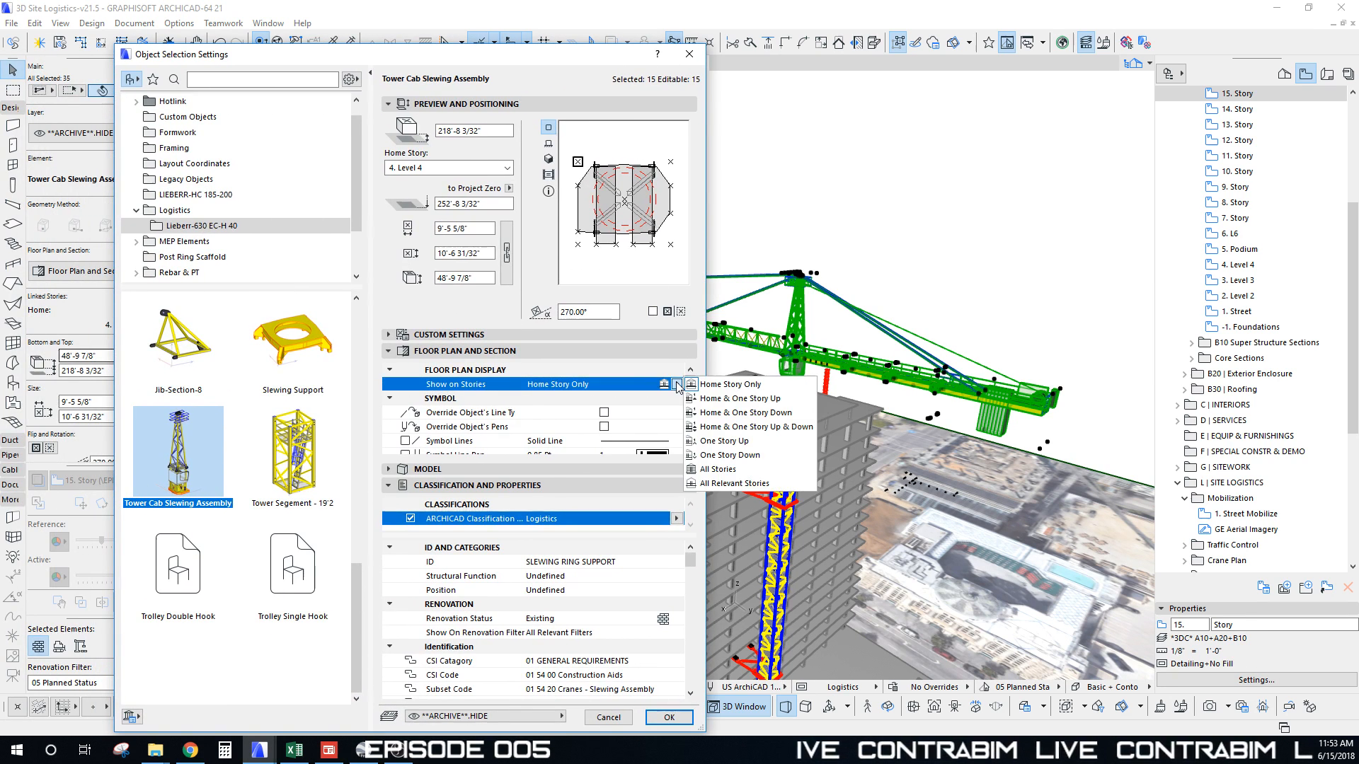
left_click(720, 470)
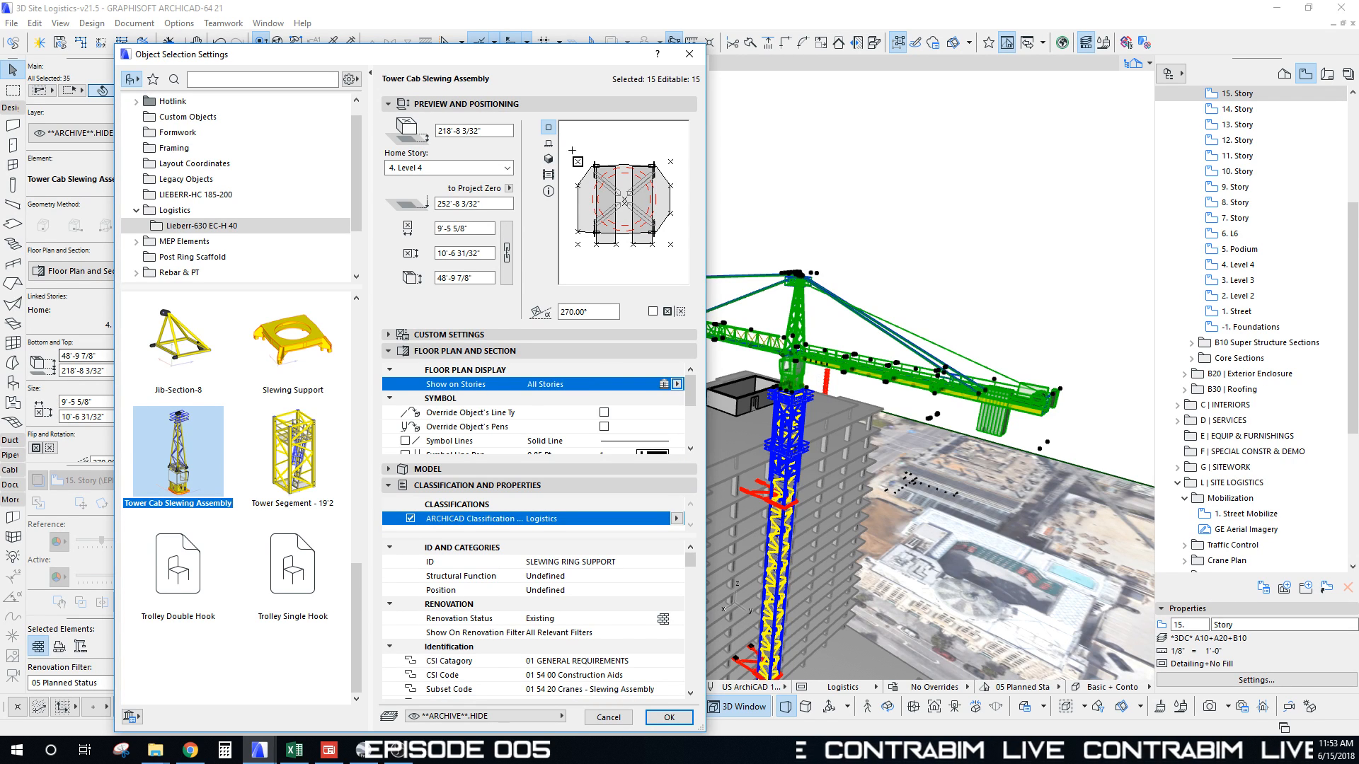
left_click_drag(555, 60, 560, 59)
left_click(671, 715)
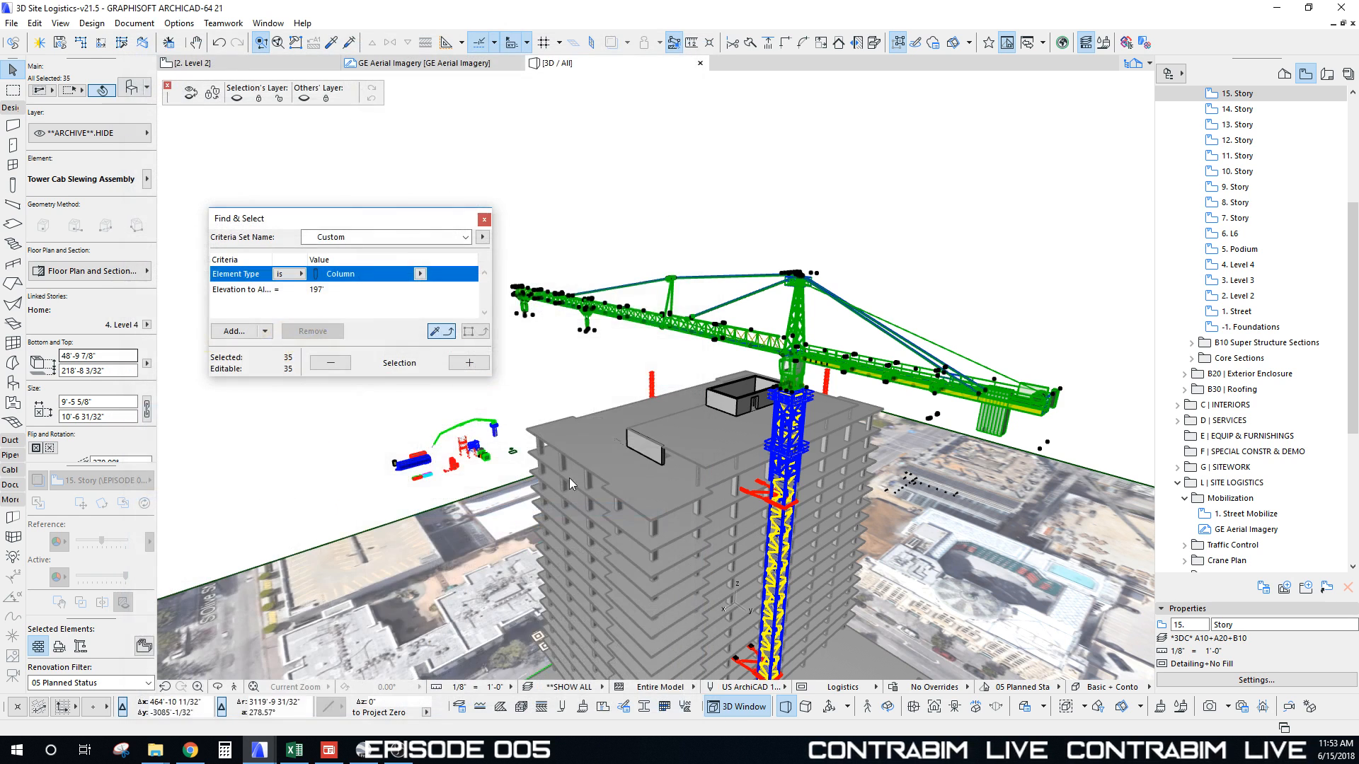
key("Escape")
key("F2")
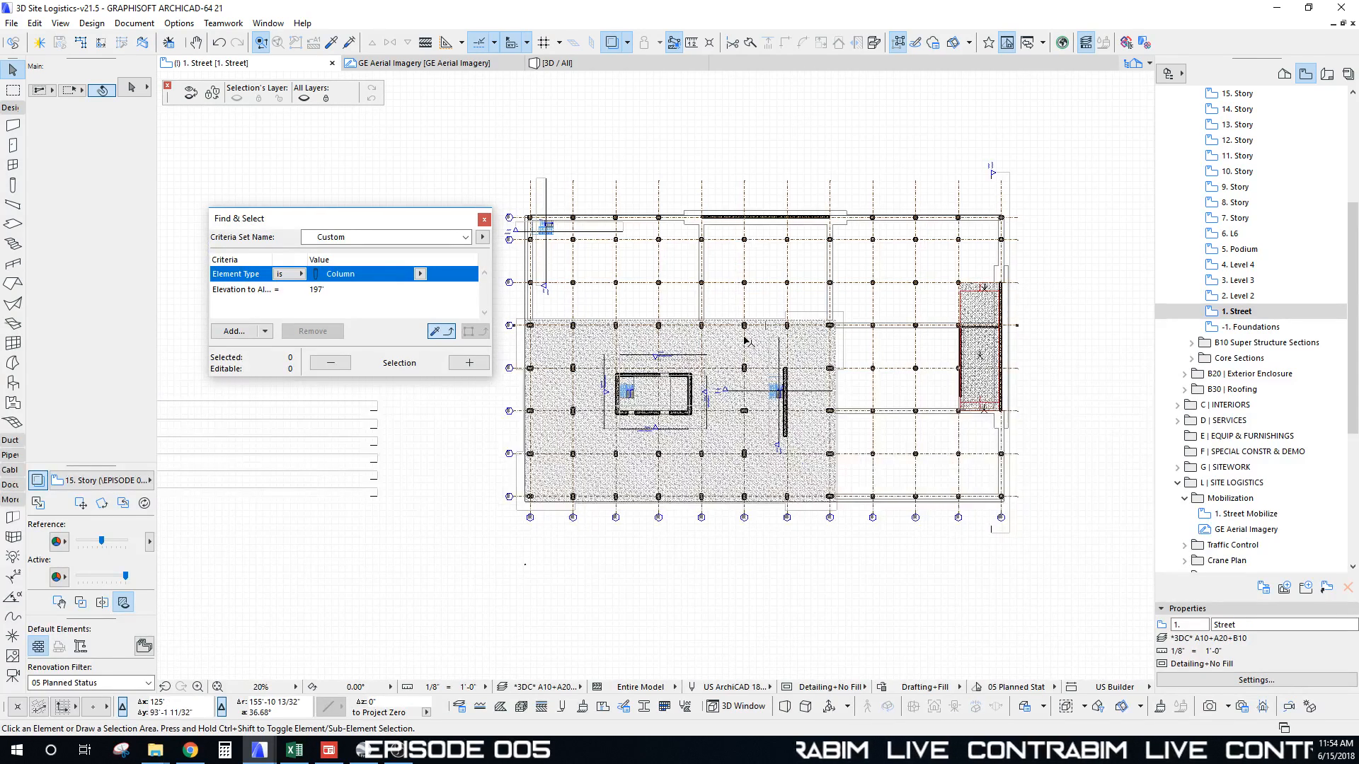
Step: Apply the *LOGISTICS* CRANE layer combination to the floor plan
left_click(551, 688)
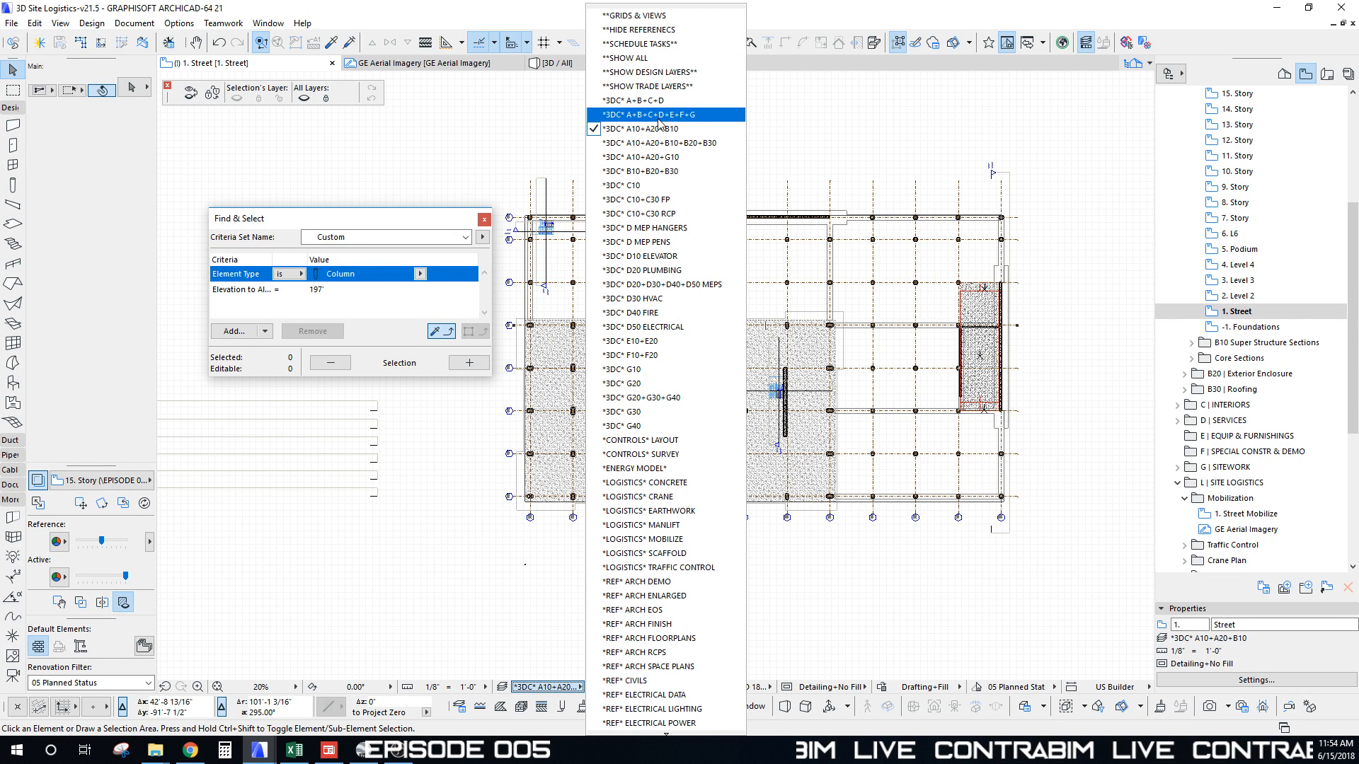
left_click(672, 496)
middle_click_drag(737, 389, 705, 414)
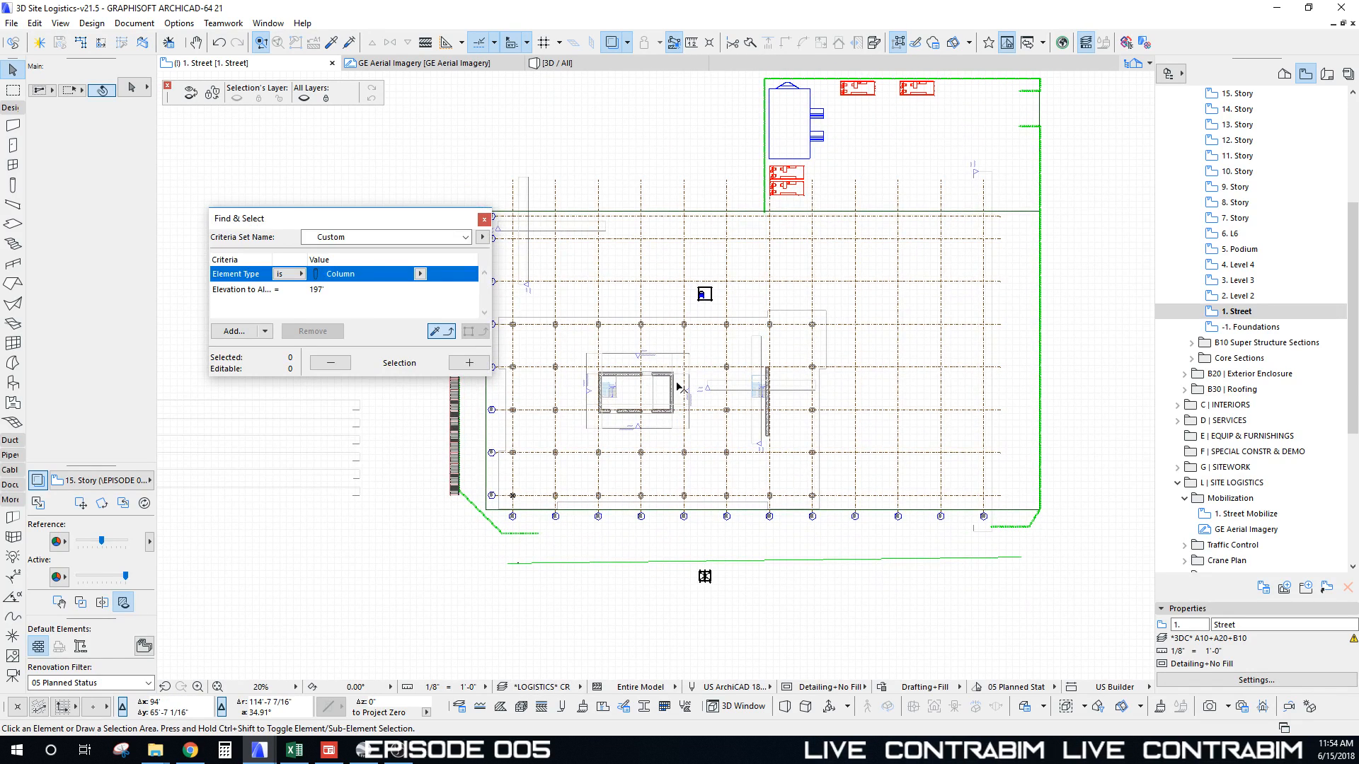
Step: Back in 3D, select two of the crane's jib sections, including the outer one
key("F3")
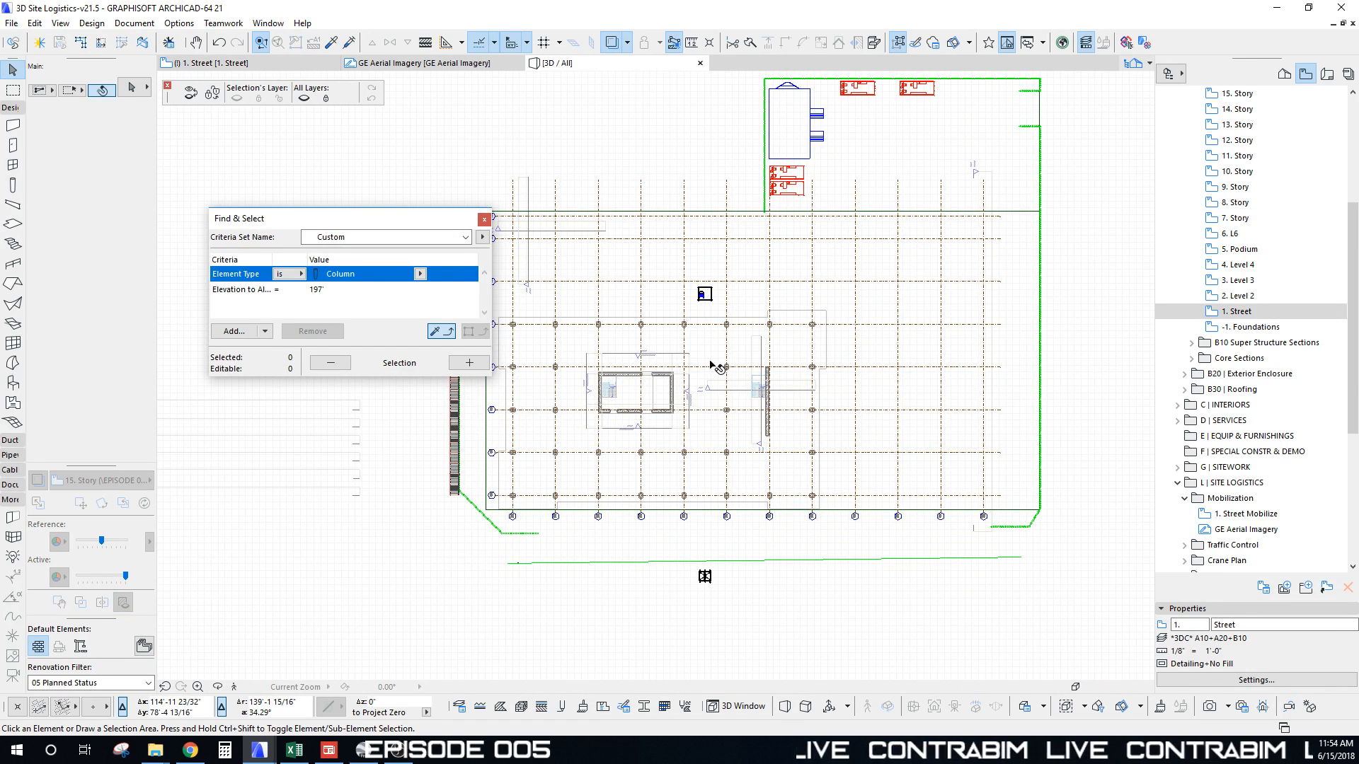
middle_click_drag(710, 361, 703, 306, "shift")
left_click(632, 339)
left_click(699, 303, "shift")
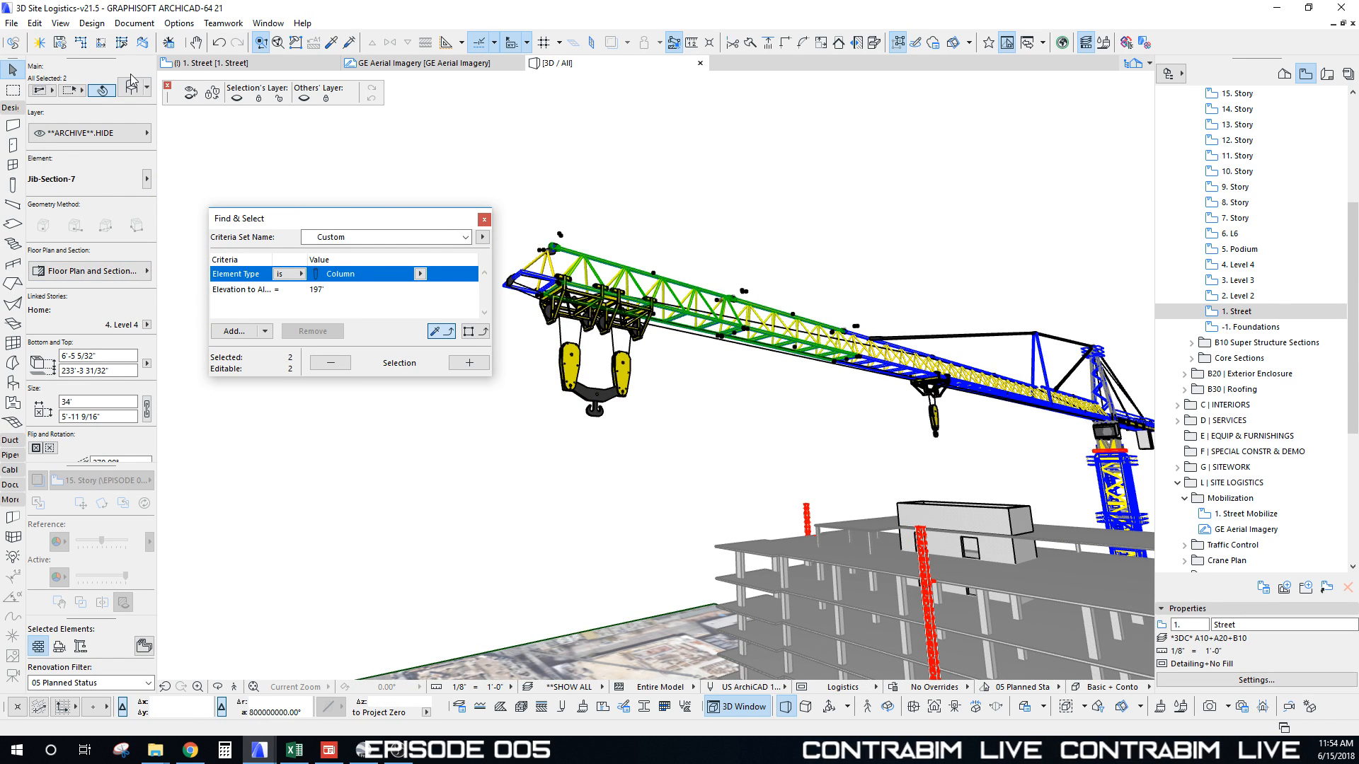
Step: Check the jib sections' settings without changes and try a marquee around the crane's upper parts
left_click(131, 87)
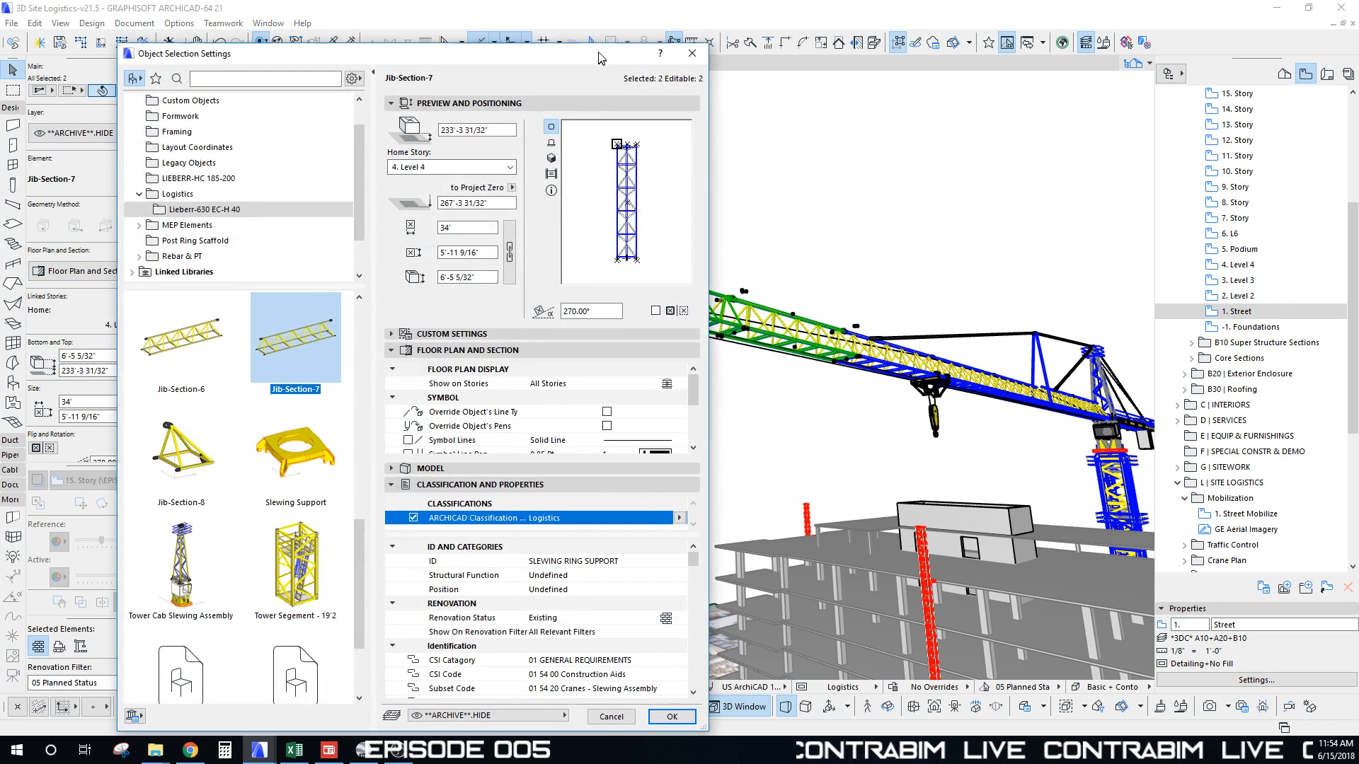
left_click(697, 56)
left_click(857, 291)
scroll(846, 335, "down", 5)
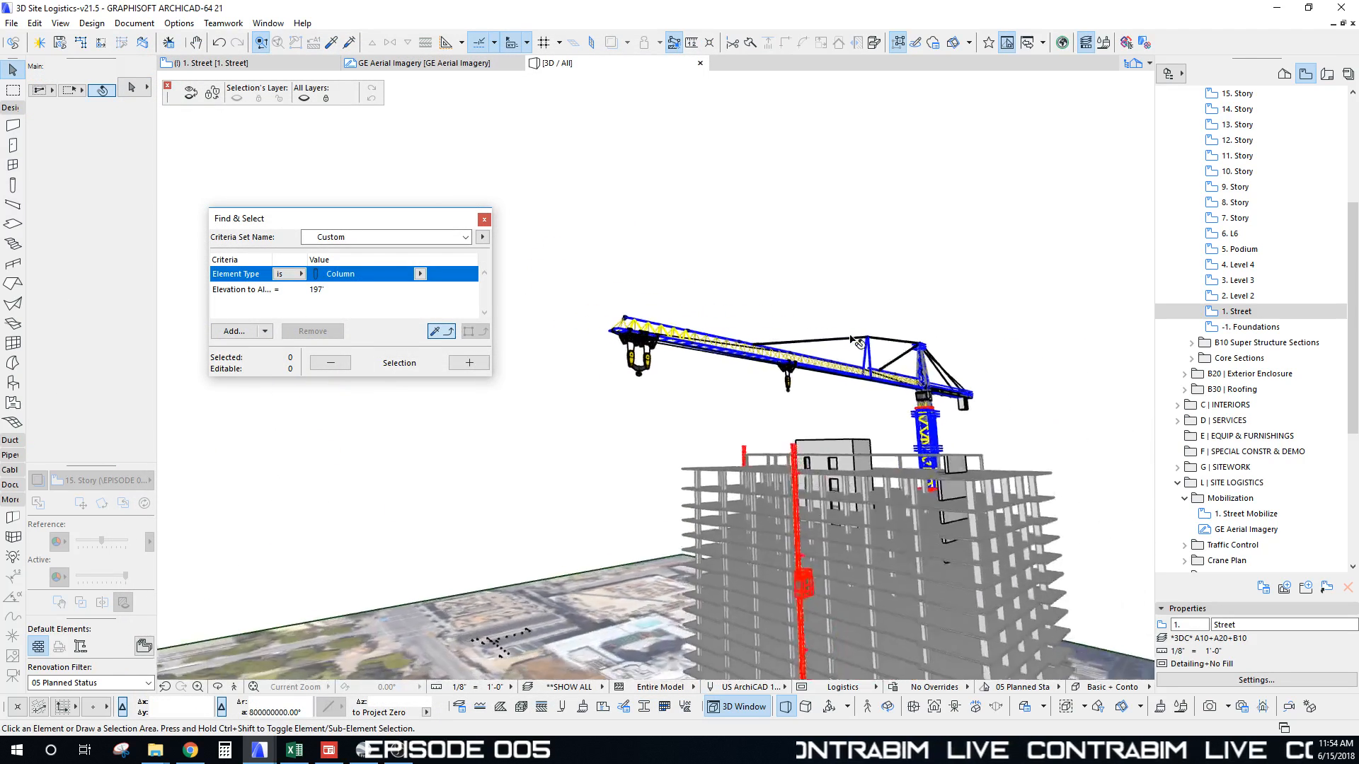
left_click_drag(565, 198, 1015, 393)
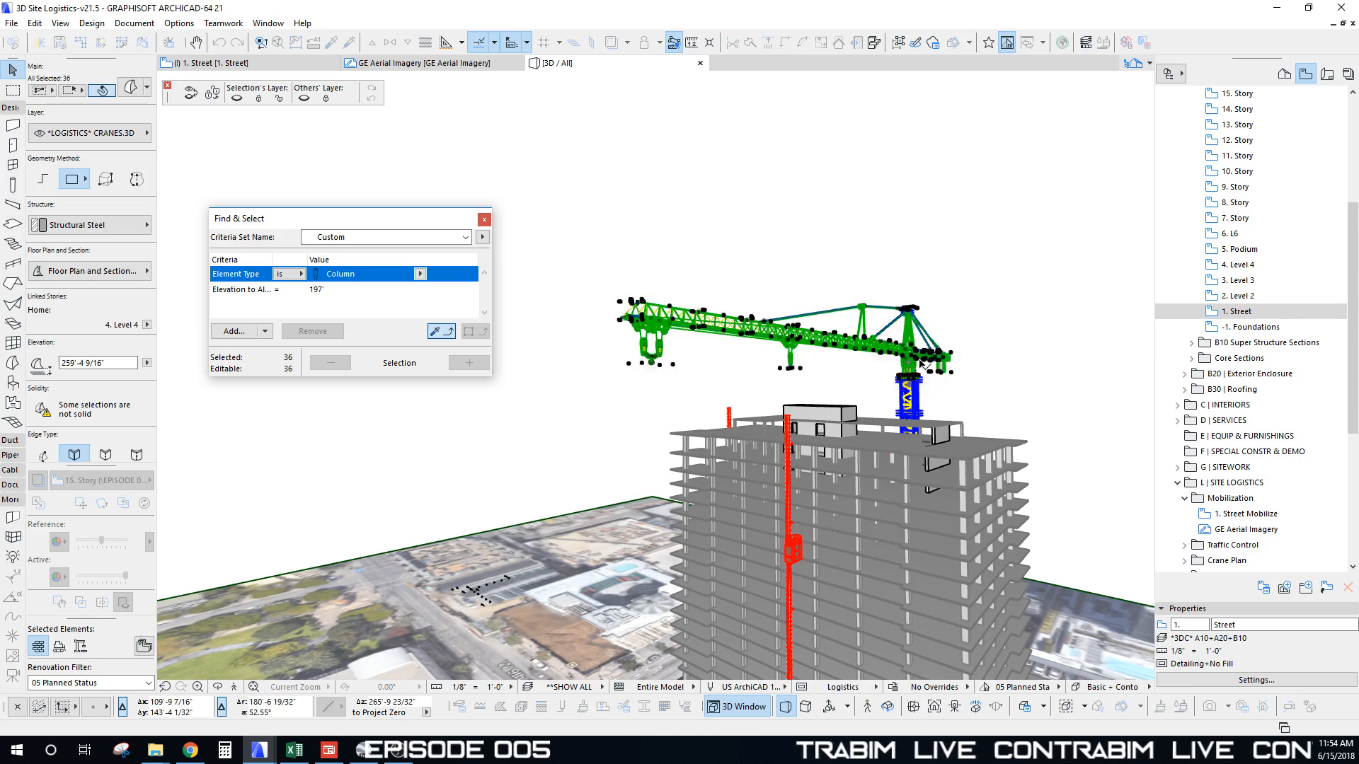
middle_click_drag(921, 361, 737, 276, "shift")
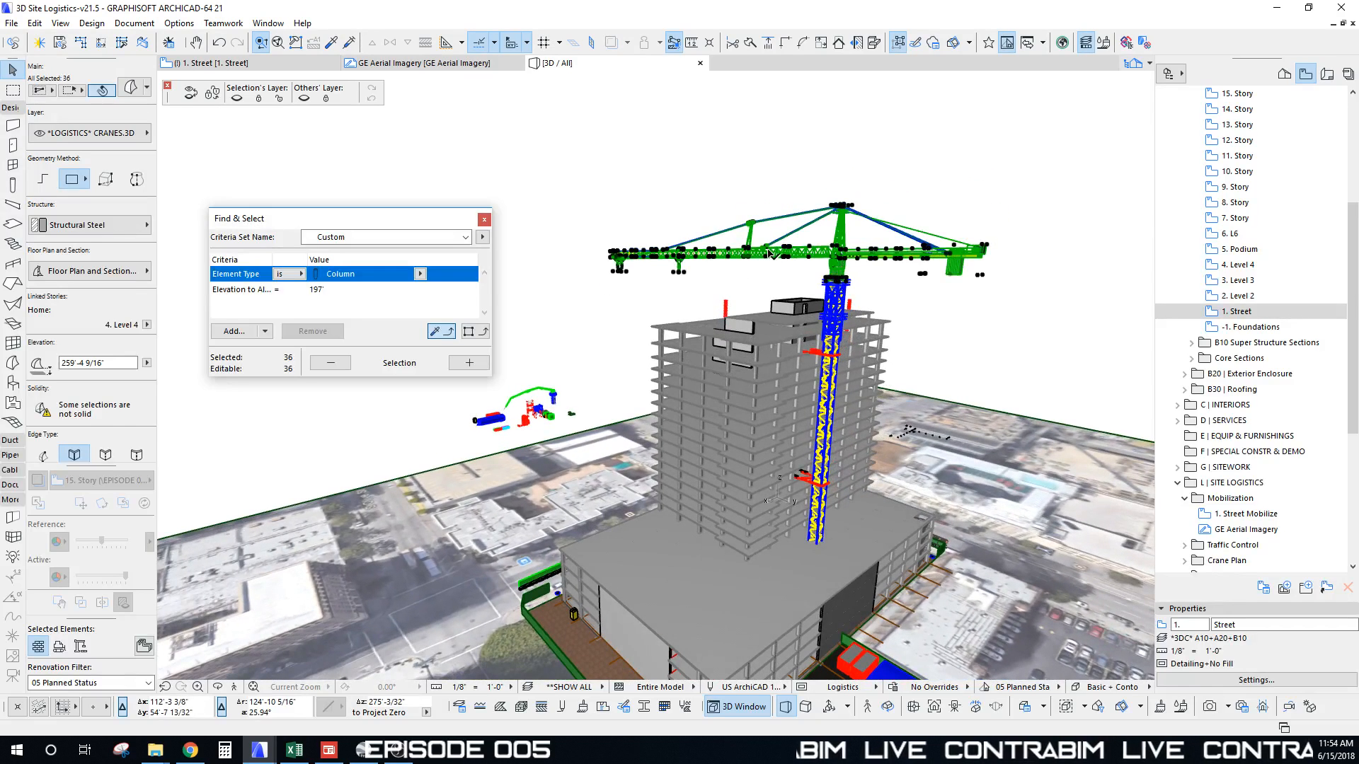
key("Escape")
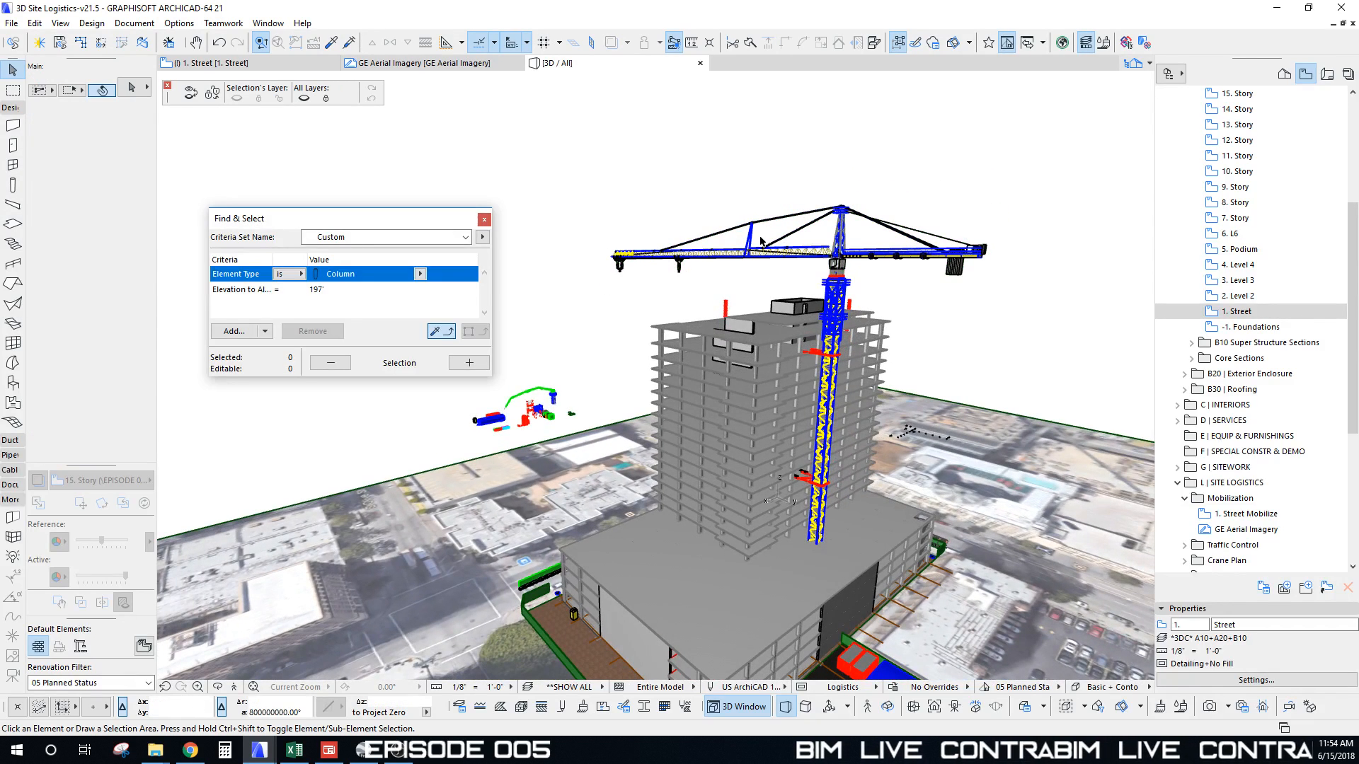
Step: Select Jib-Section-5 and hide all other layers so only the jib remains visible
left_click(671, 259)
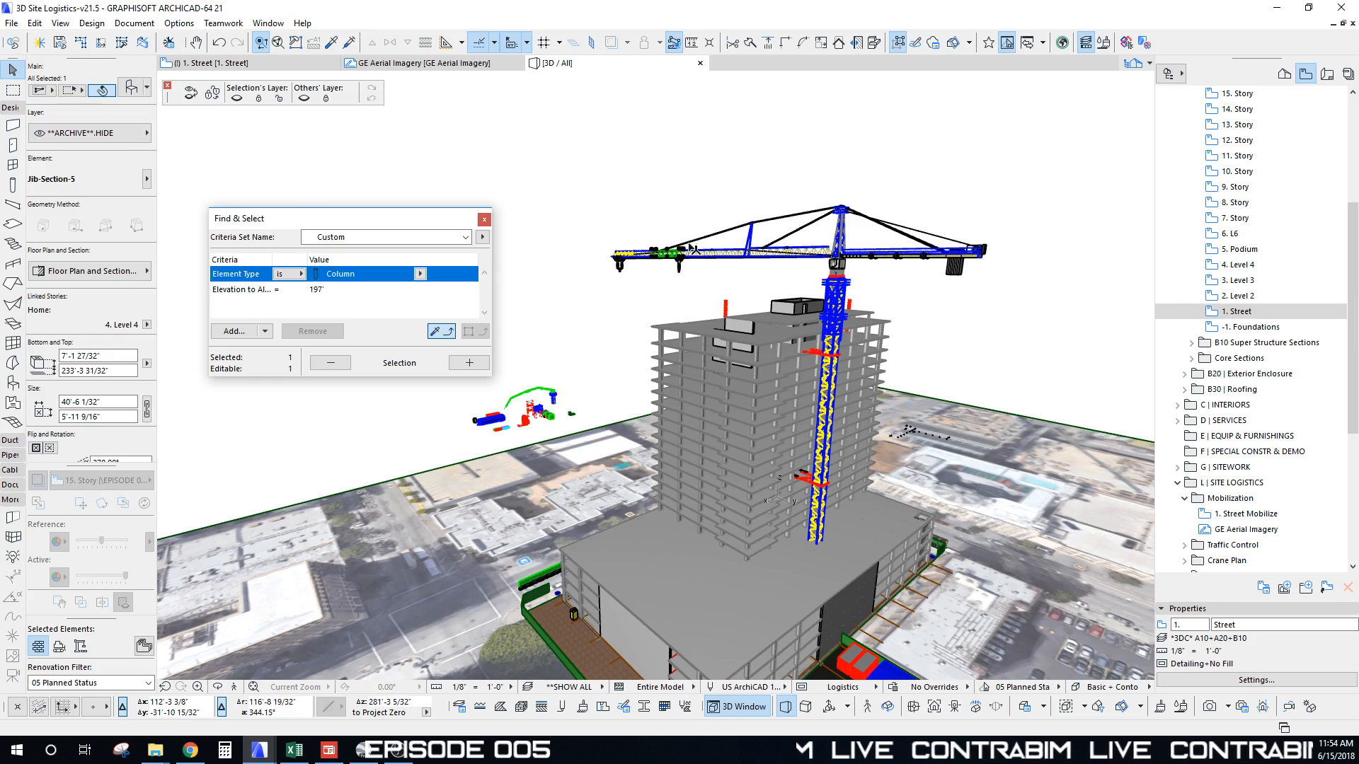
scroll(692, 248, "up", 6)
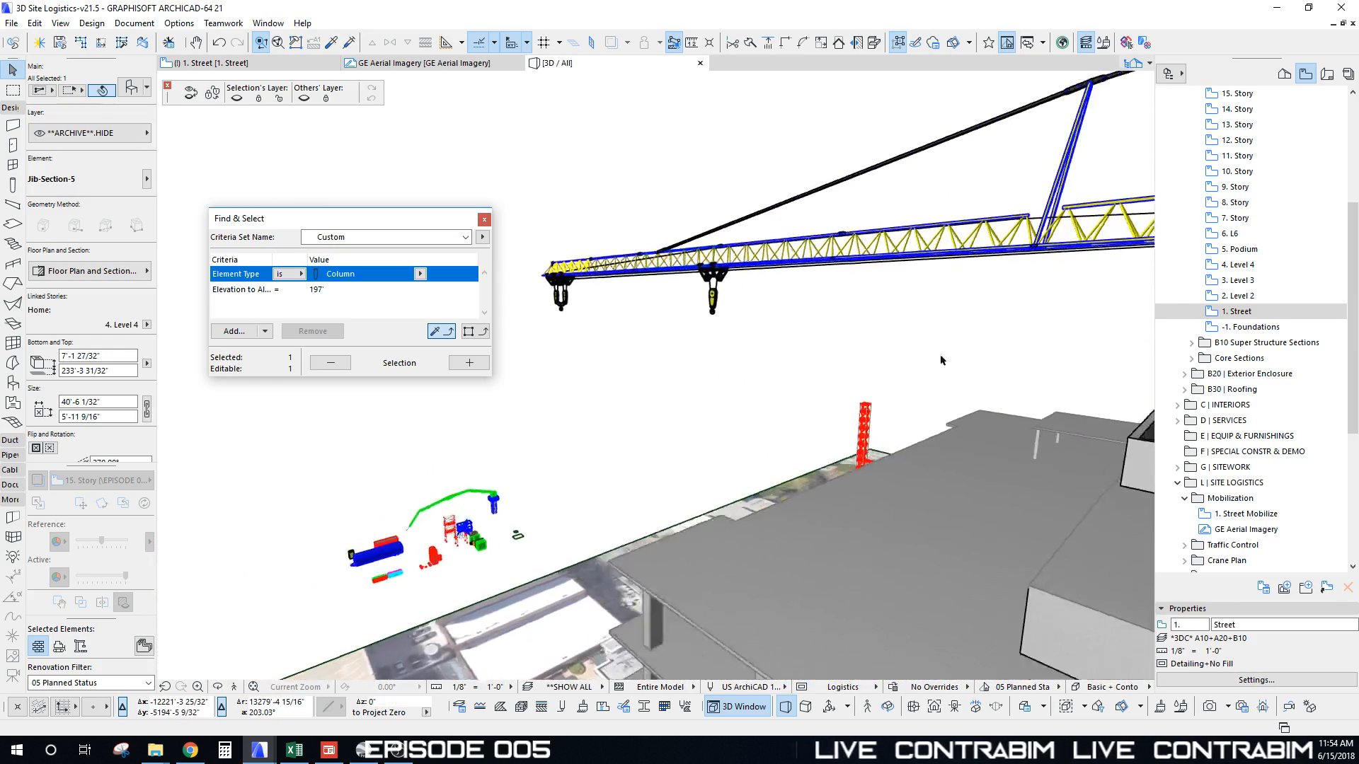
middle_click_drag(942, 361, 842, 335, "shift")
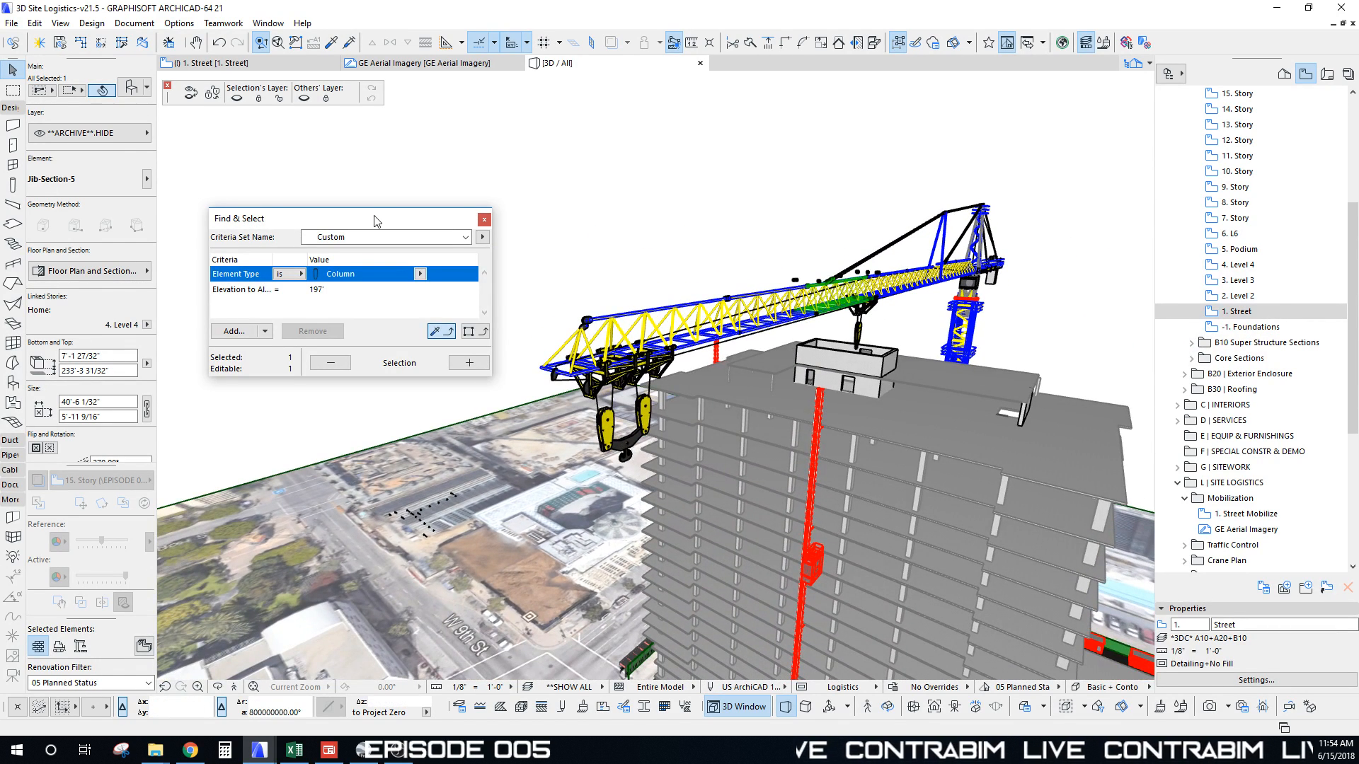
left_click_drag(374, 217, 316, 143)
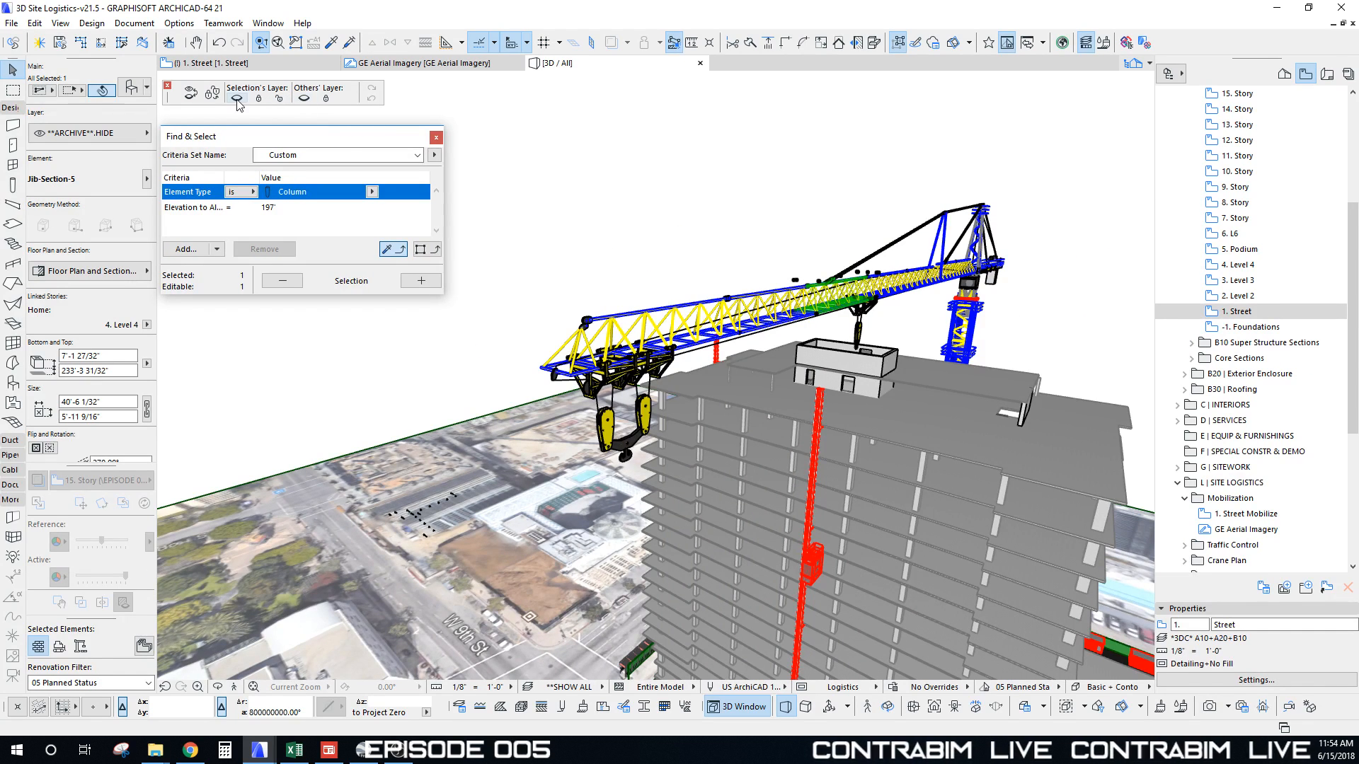
middle_click_drag(754, 212, 805, 250, "shift")
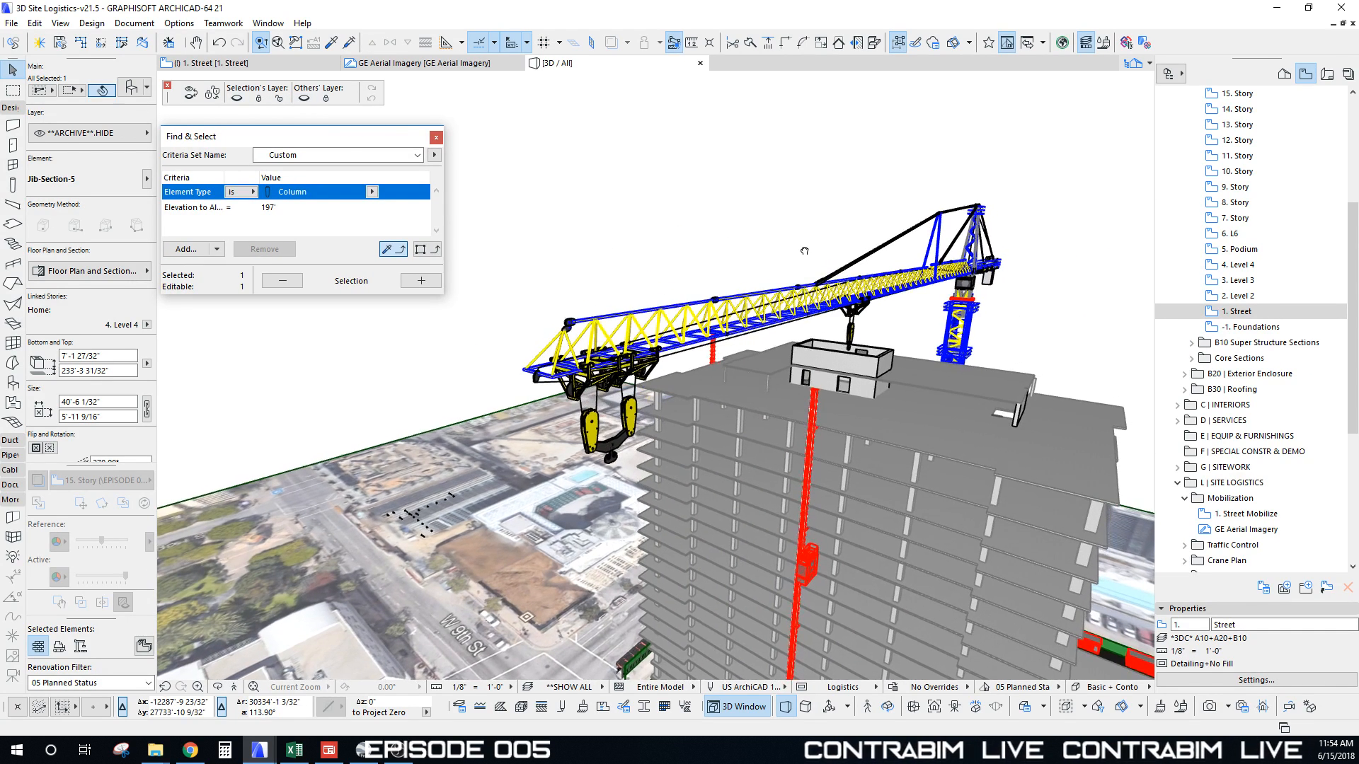
left_click(304, 99)
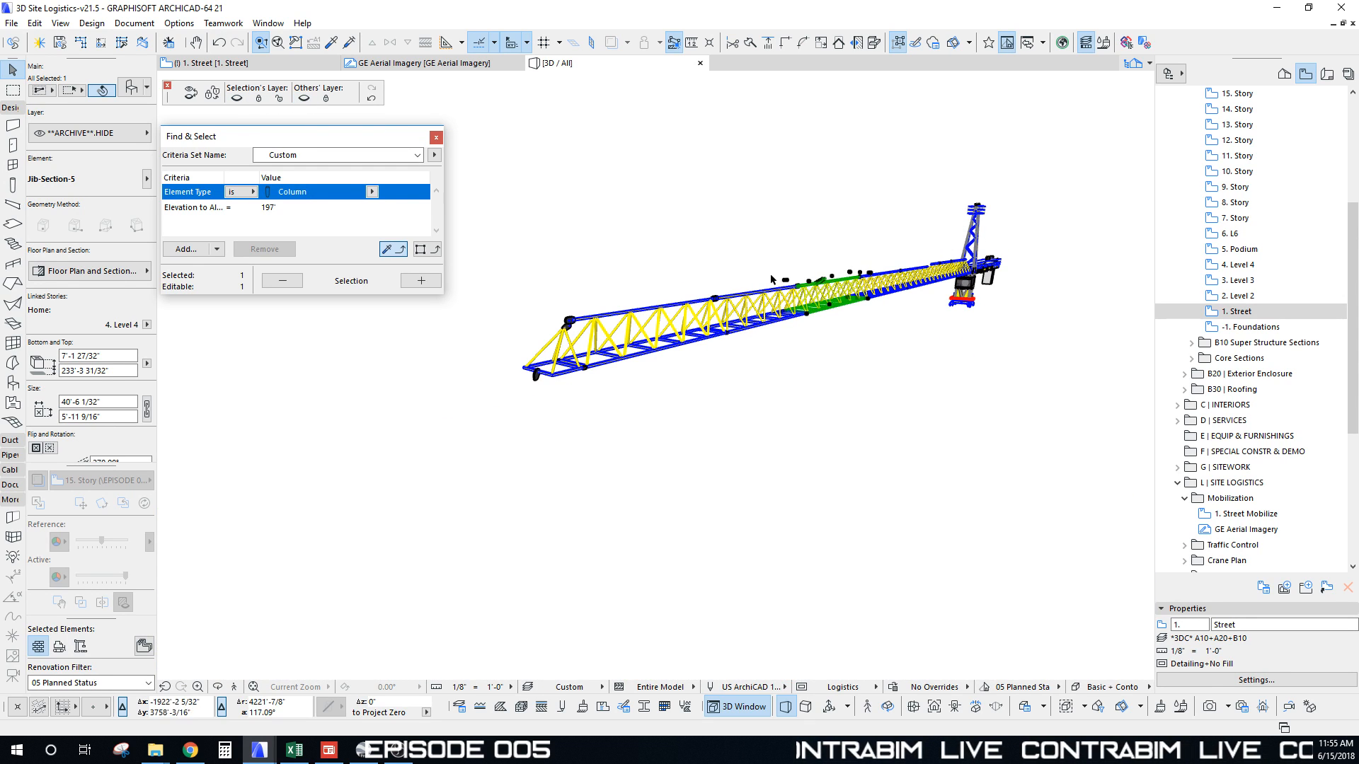
Step: Select all 14 visible crane elements, move them to layer *LOGISTICS* CRANES.3D, and return to the 1. Street plan
key("Escape")
scroll(835, 265, "down", 3)
middle_click_drag(814, 287, 861, 330, "shift")
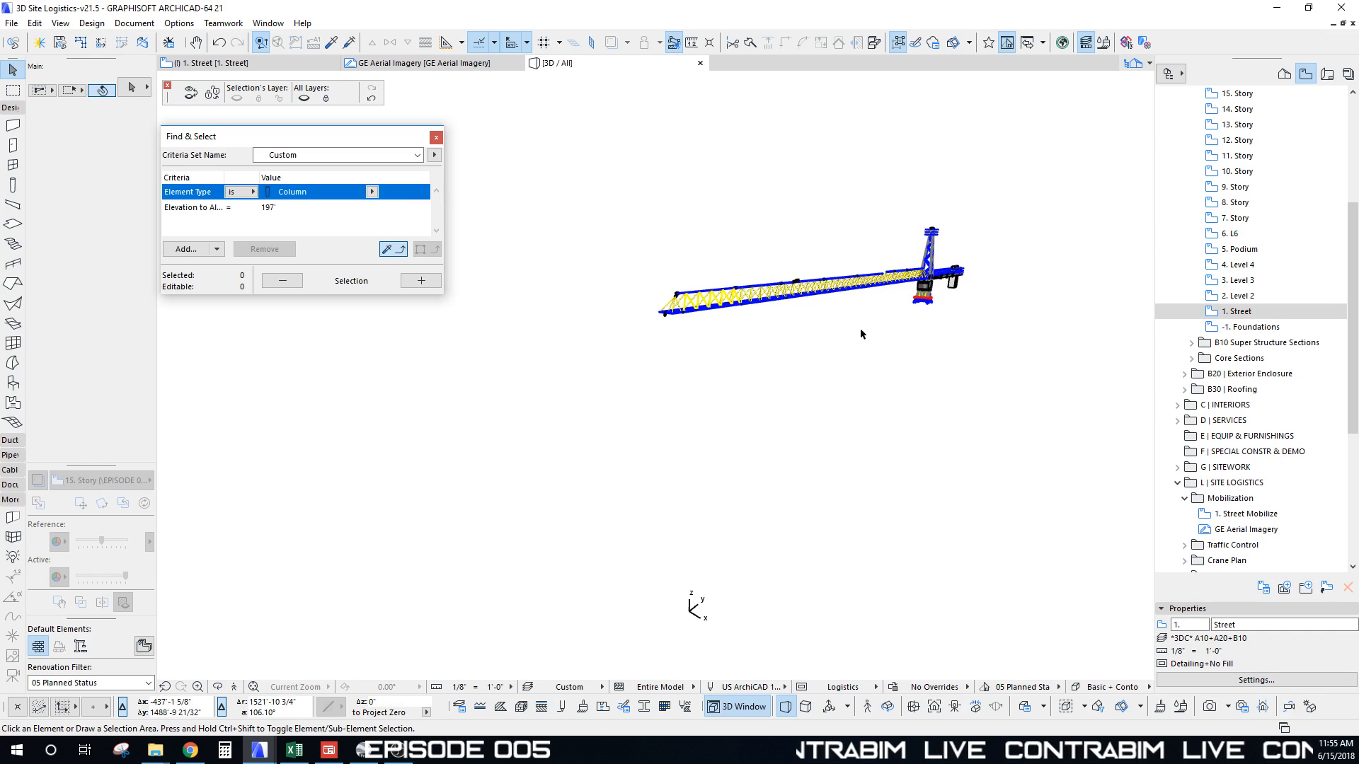
key("ctrl+a")
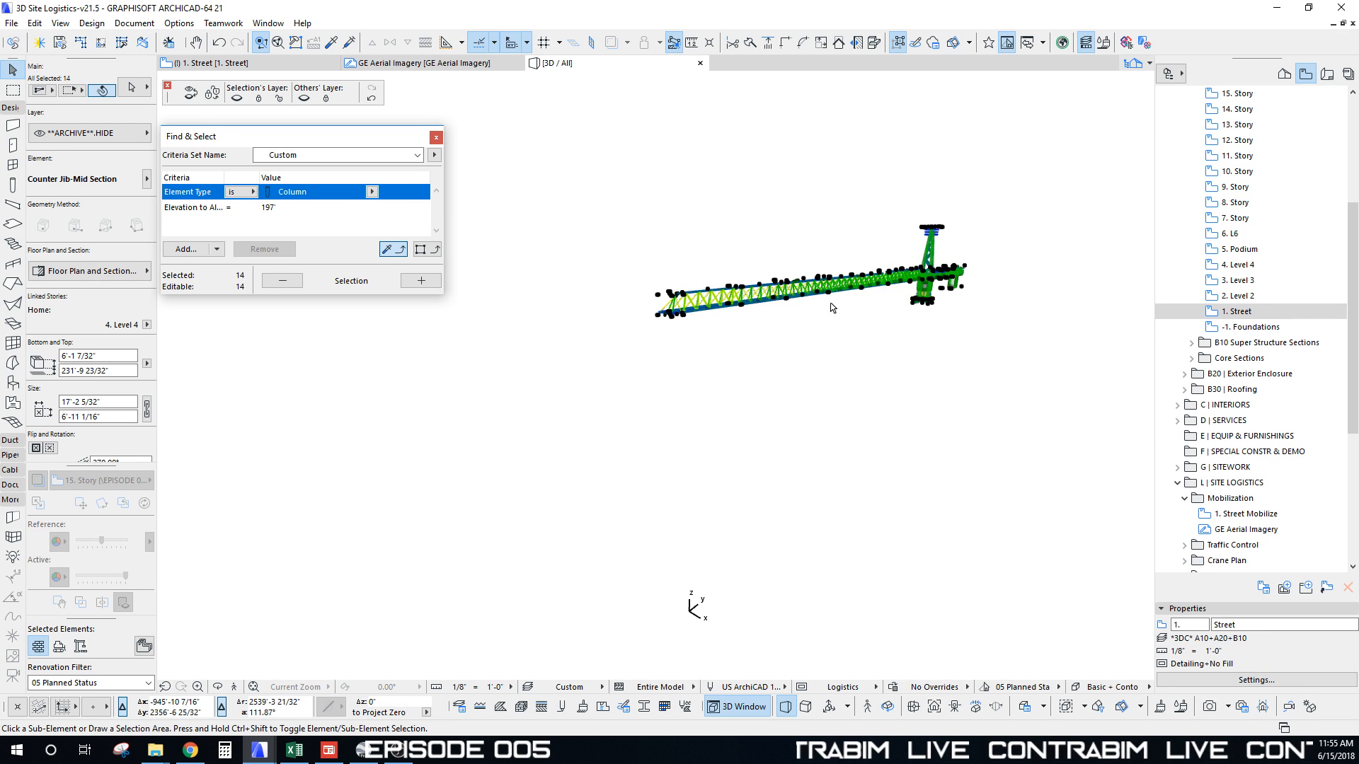
key("ctrl+t")
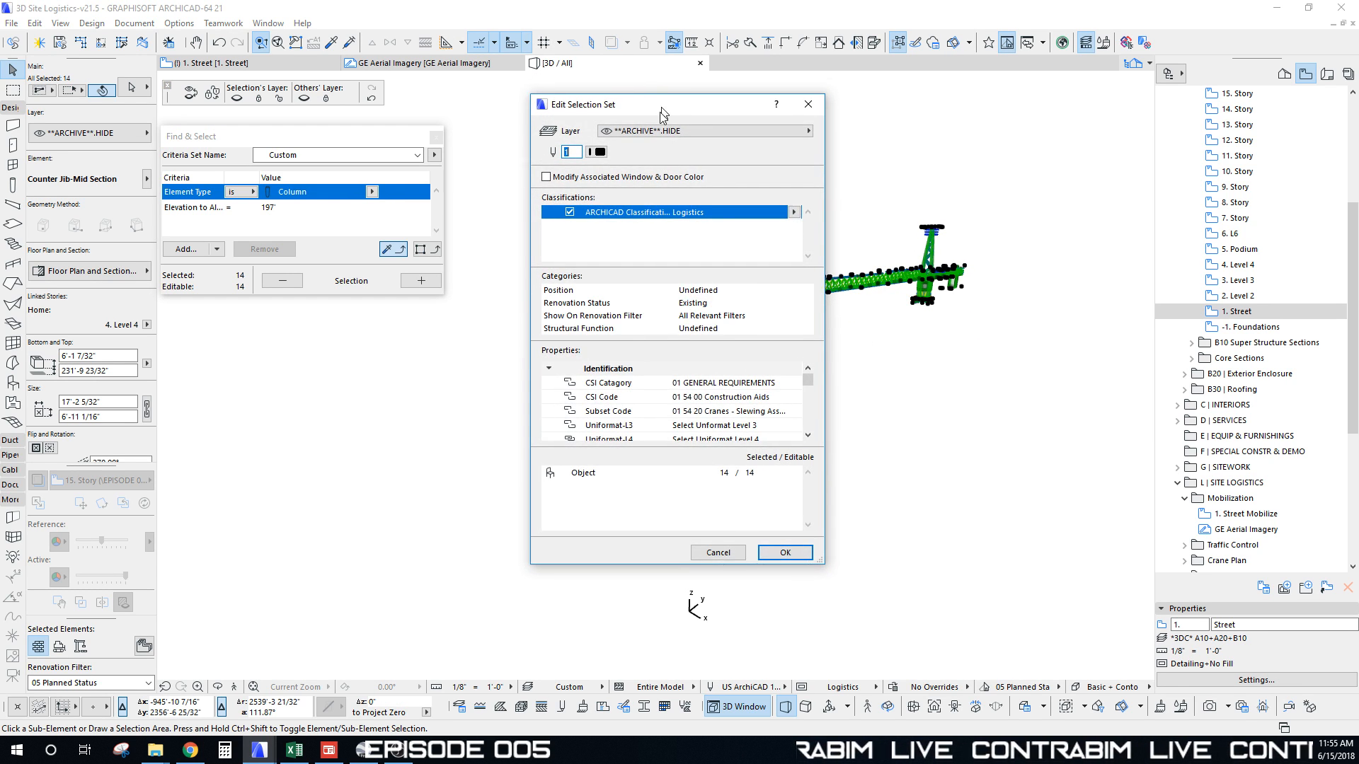
left_click(748, 140)
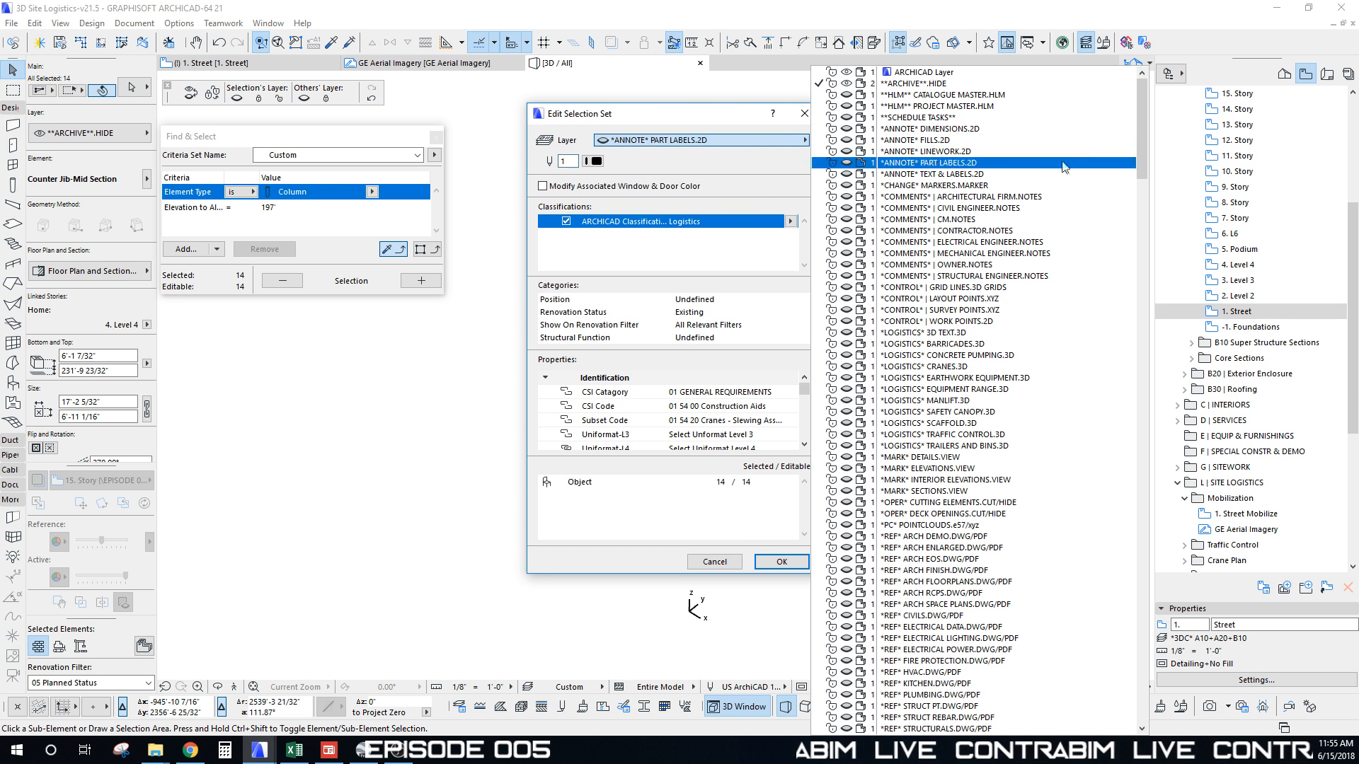
scroll(972, 337, "down", 5)
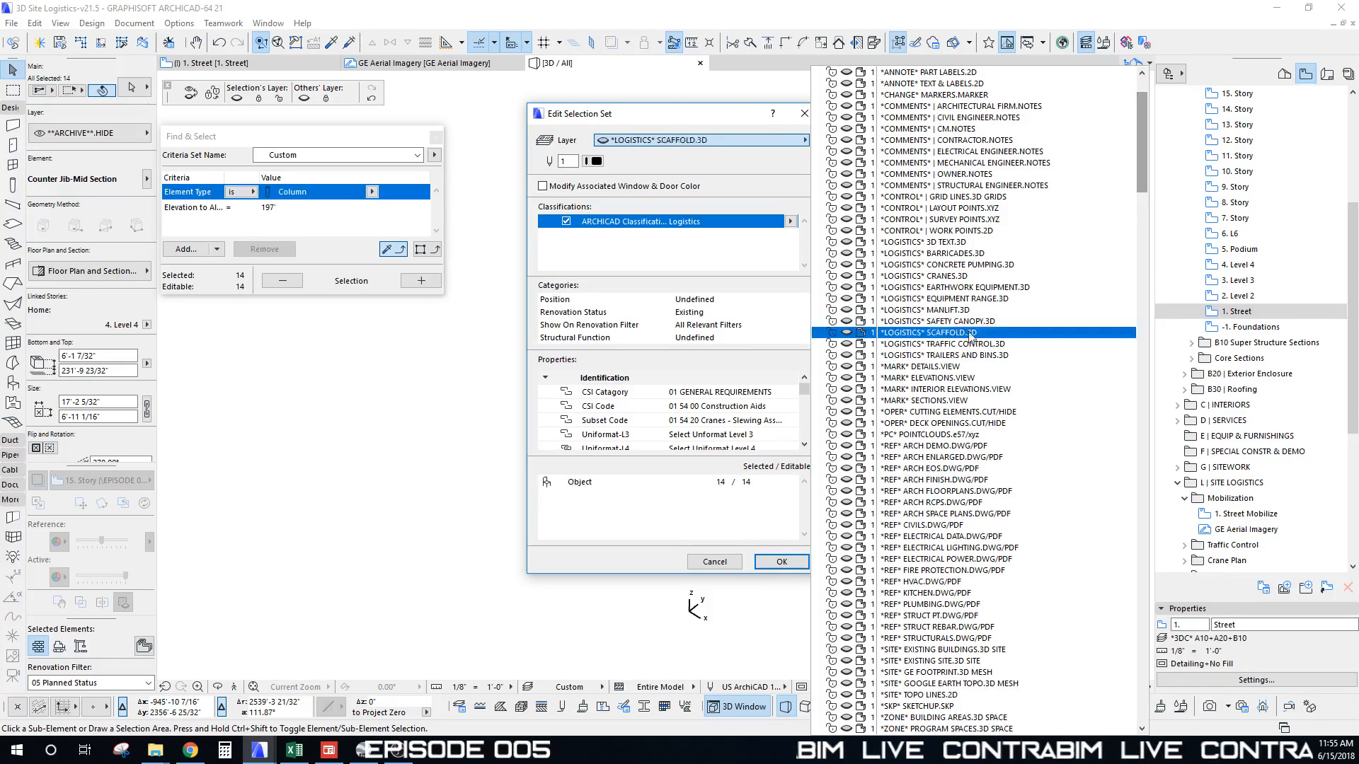
left_click(956, 277)
left_click_drag(685, 121, 635, 107)
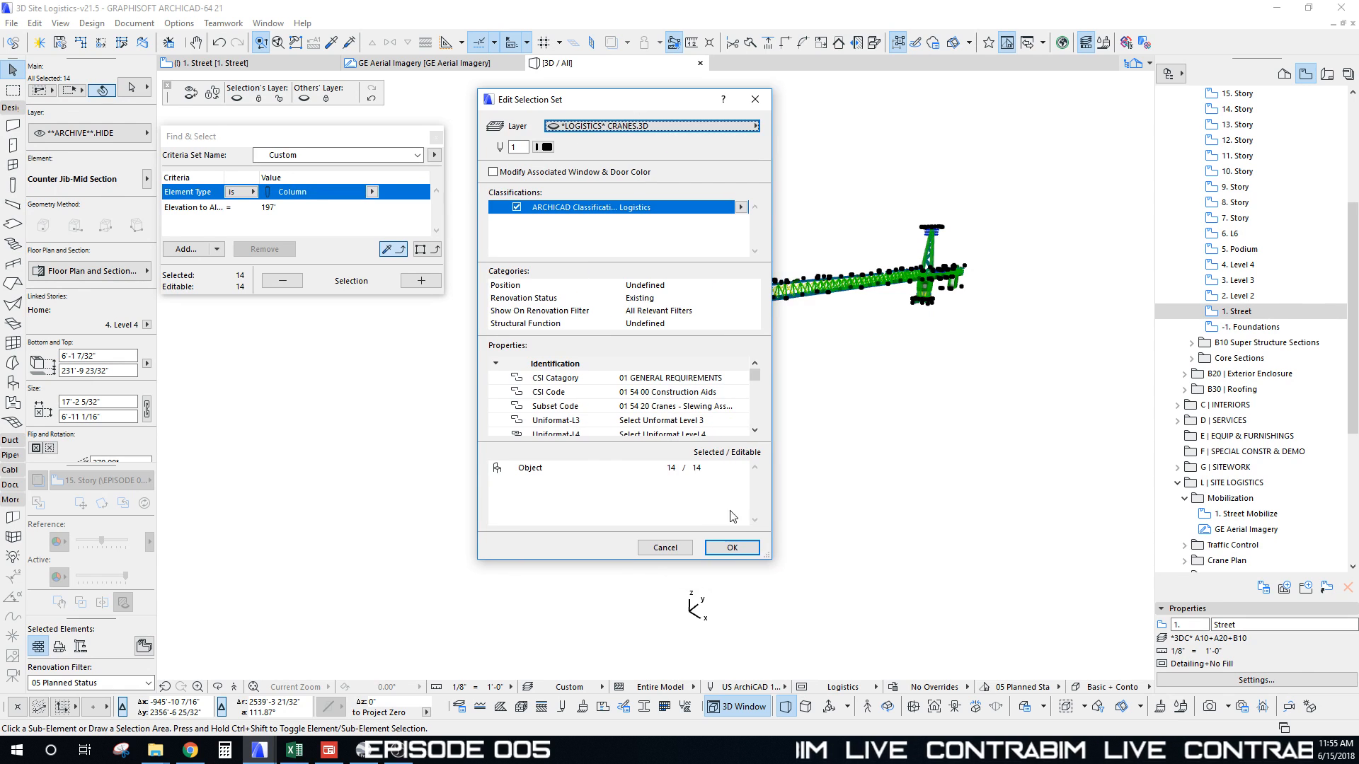
left_click(735, 550)
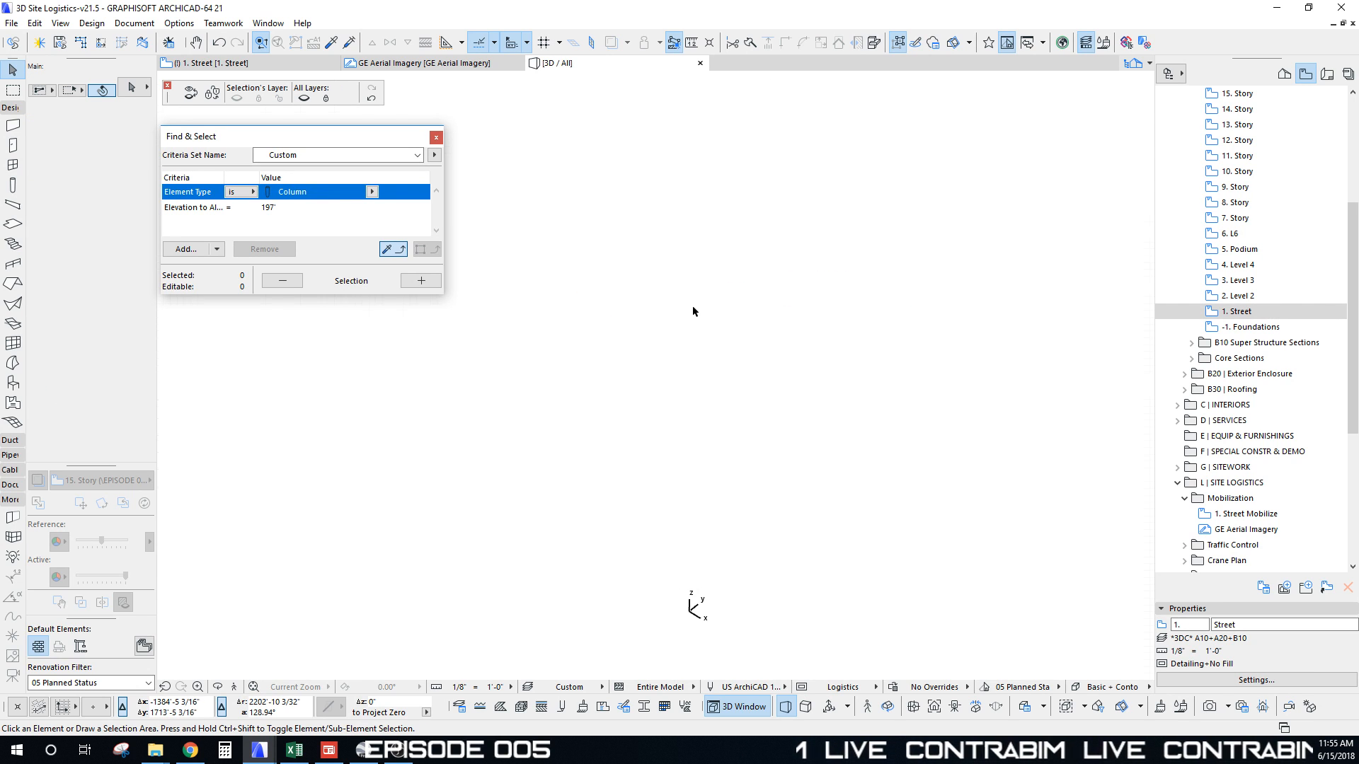
key("F2")
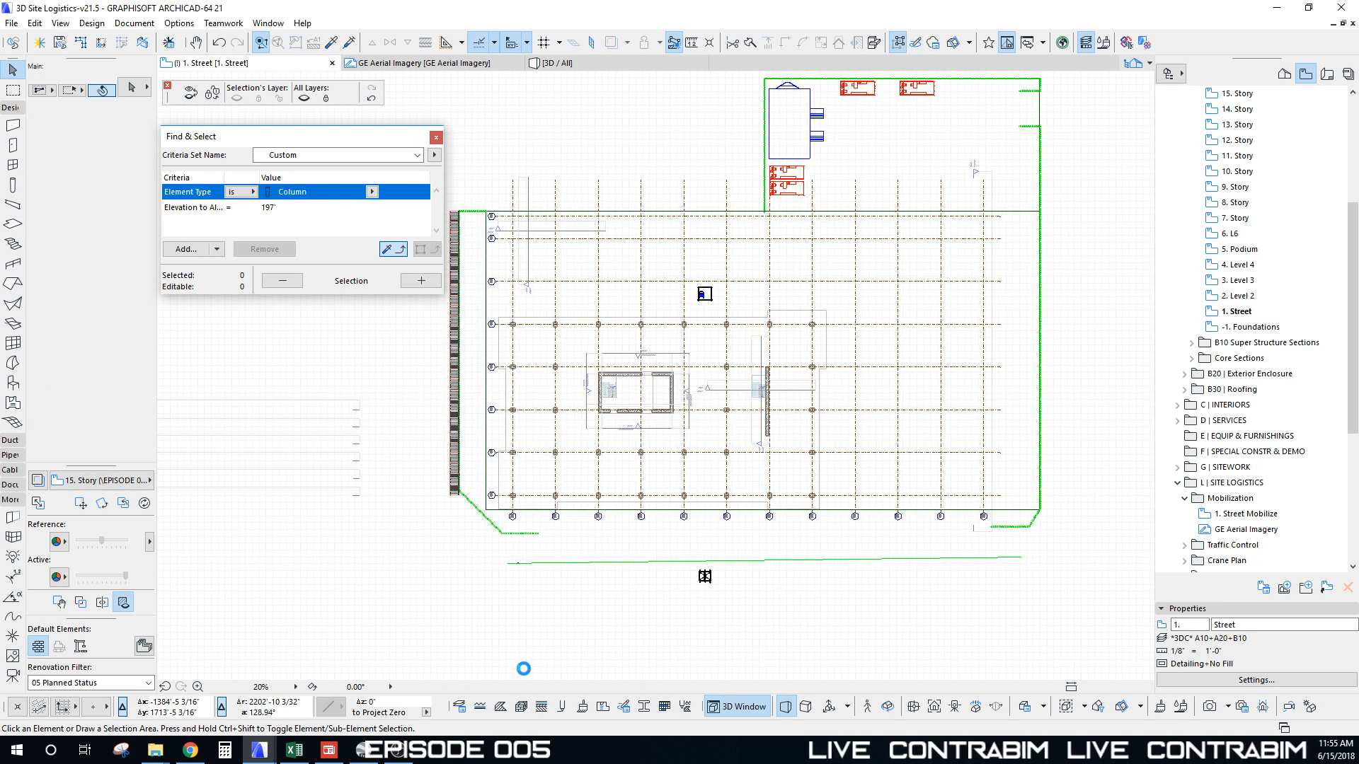
Step: Recentre the site and pick the Arc/Circle tool, closing its default settings unchanged
scroll(620, 488, "down", 3)
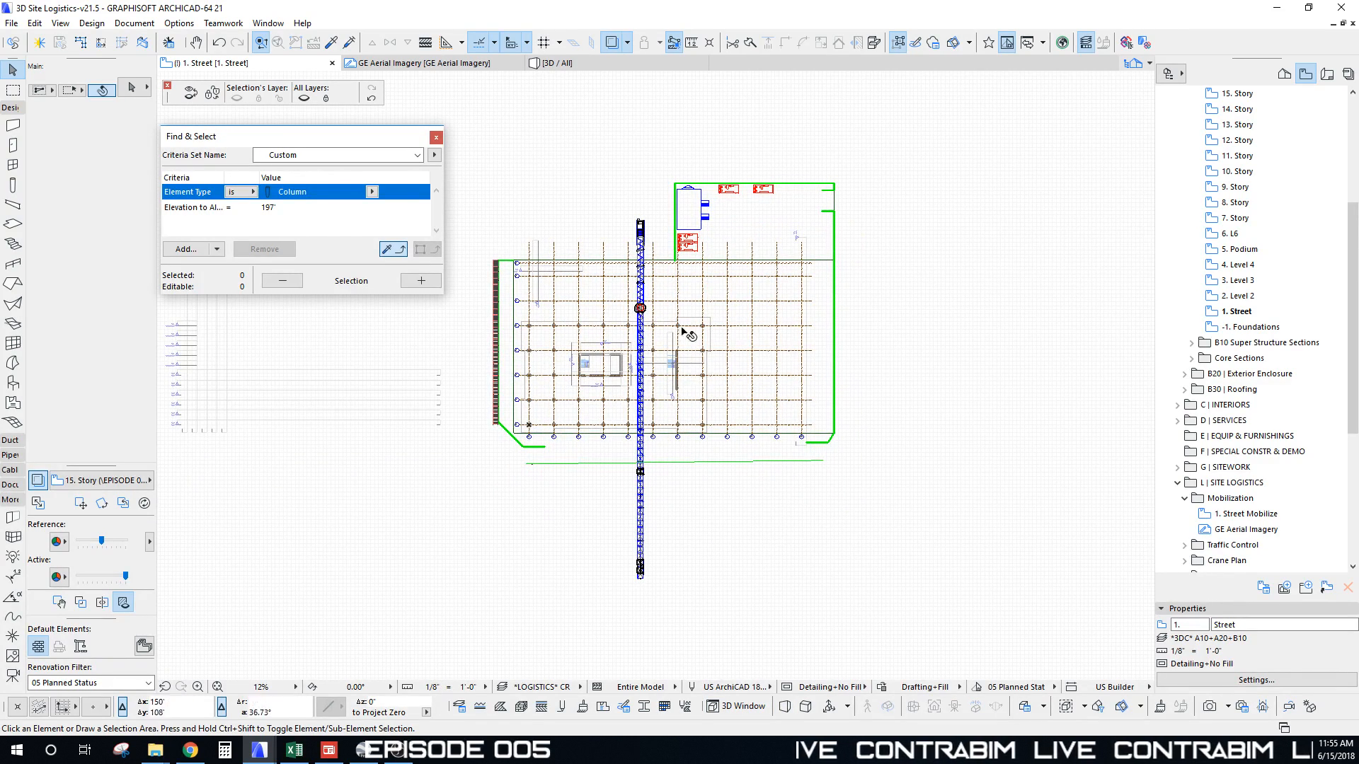
middle_click_drag(741, 380, 740, 384)
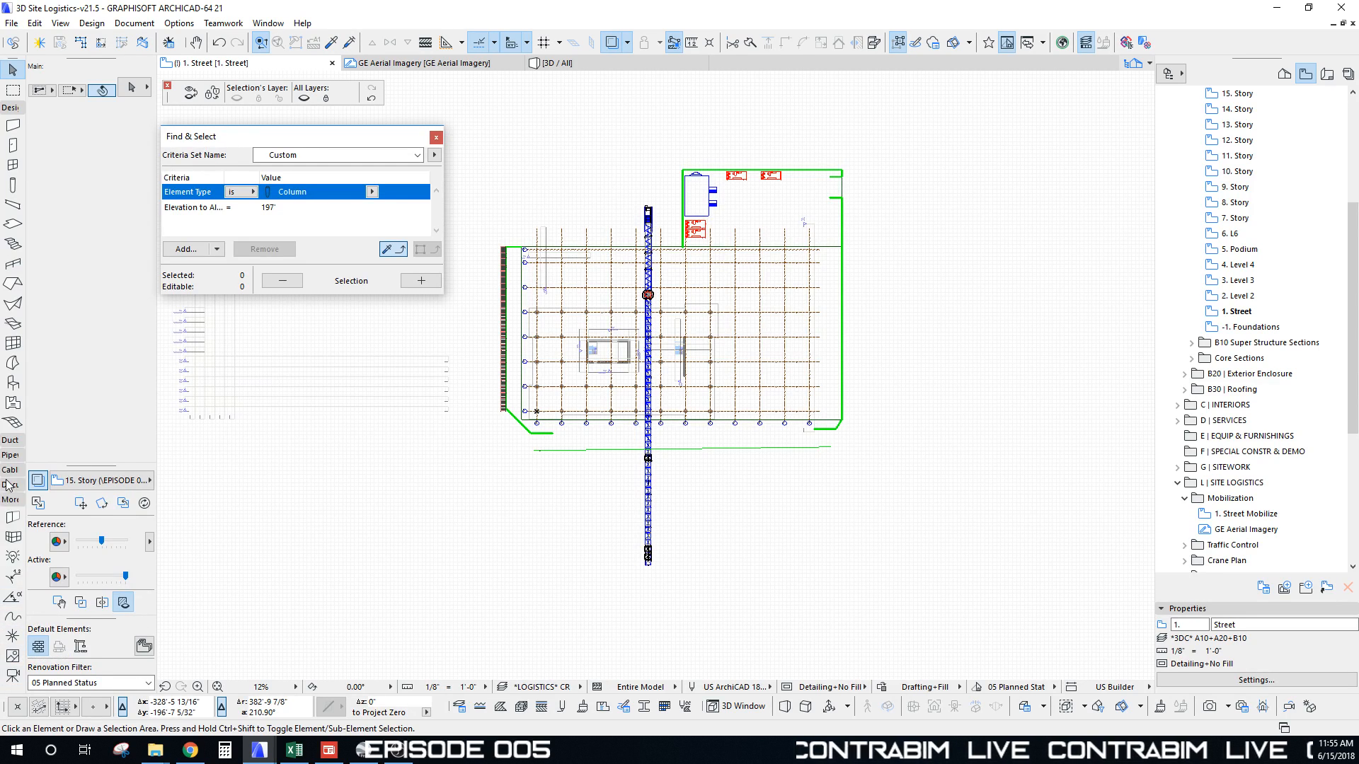
left_click(13, 562)
scroll(612, 338, "up", 15)
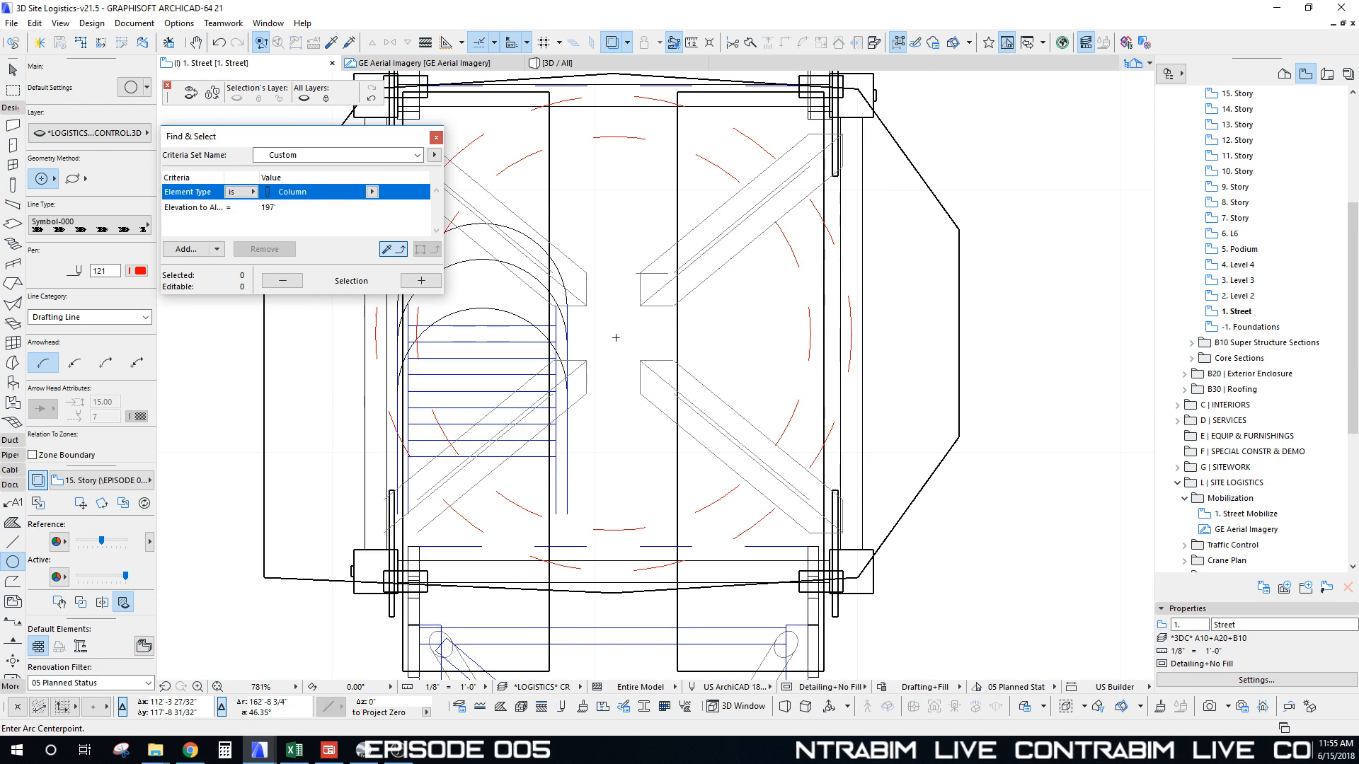
left_click(614, 334)
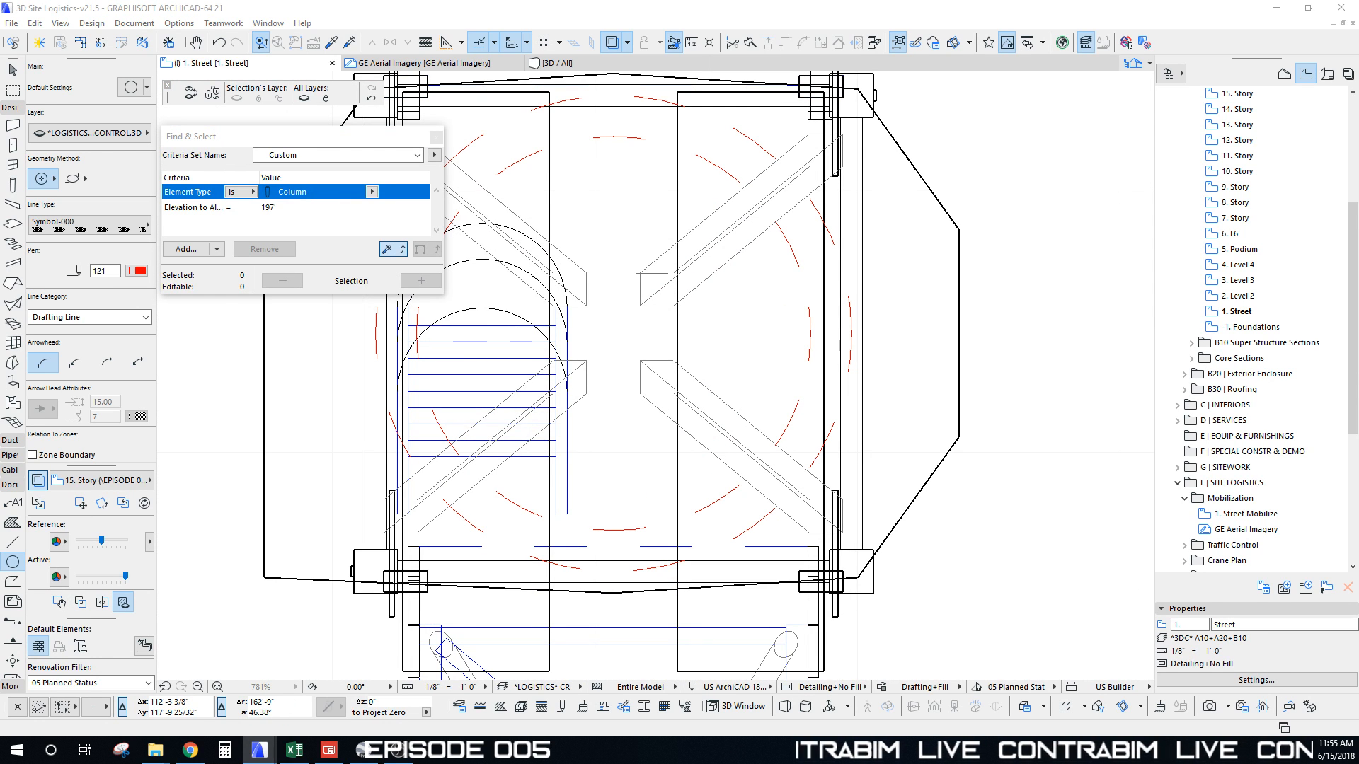
left_click(43, 161)
Step: Put the circle on *LOGISTICS* CRANES.3D with Sheet Module line type and centre it on the crane mast
left_click(130, 138)
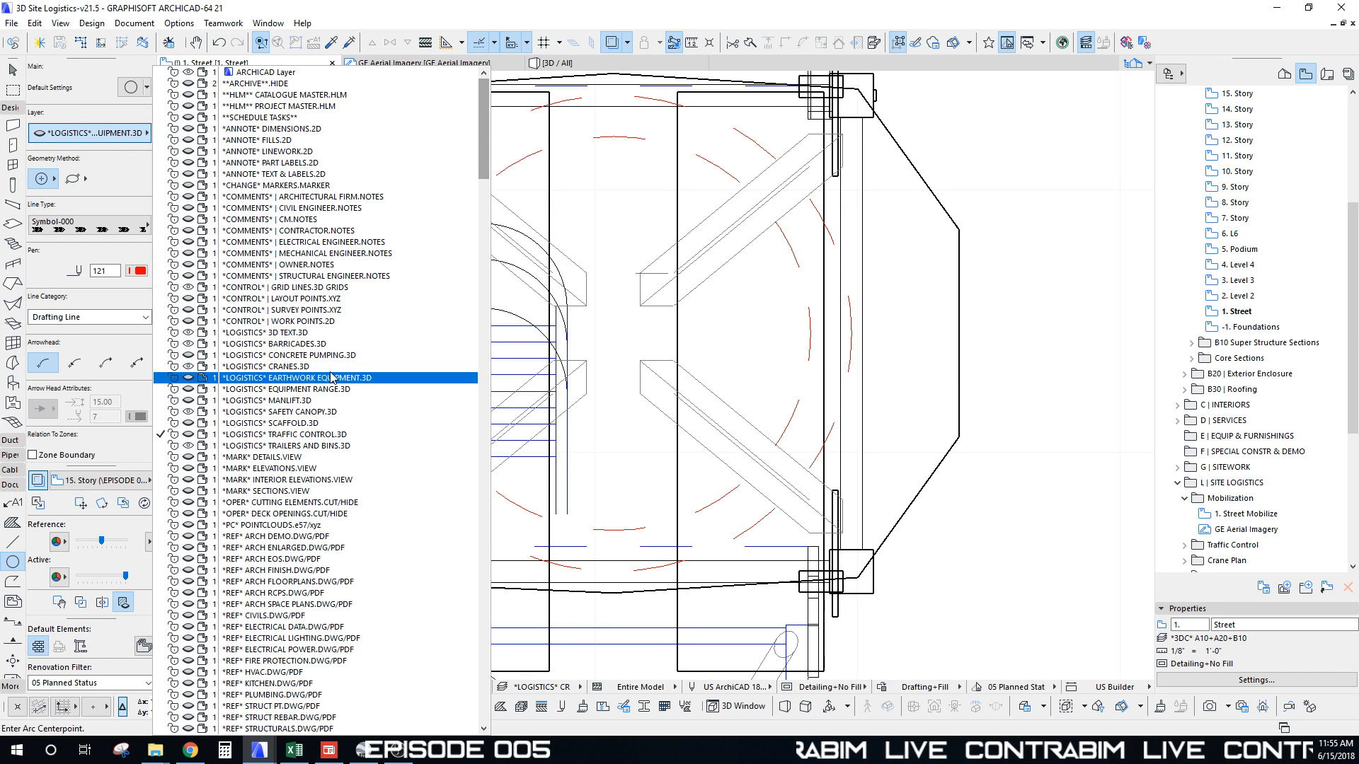
left_click(353, 366)
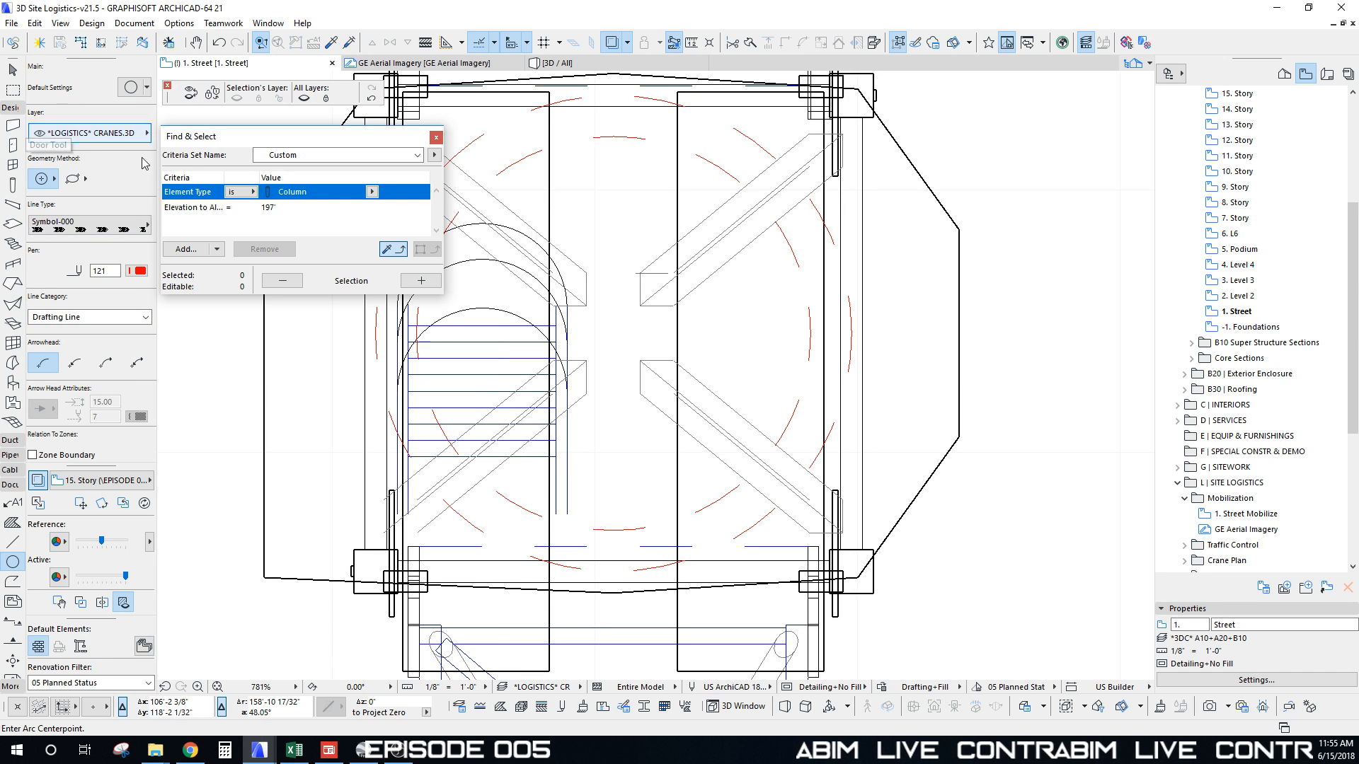
left_click(106, 233)
left_click(249, 24)
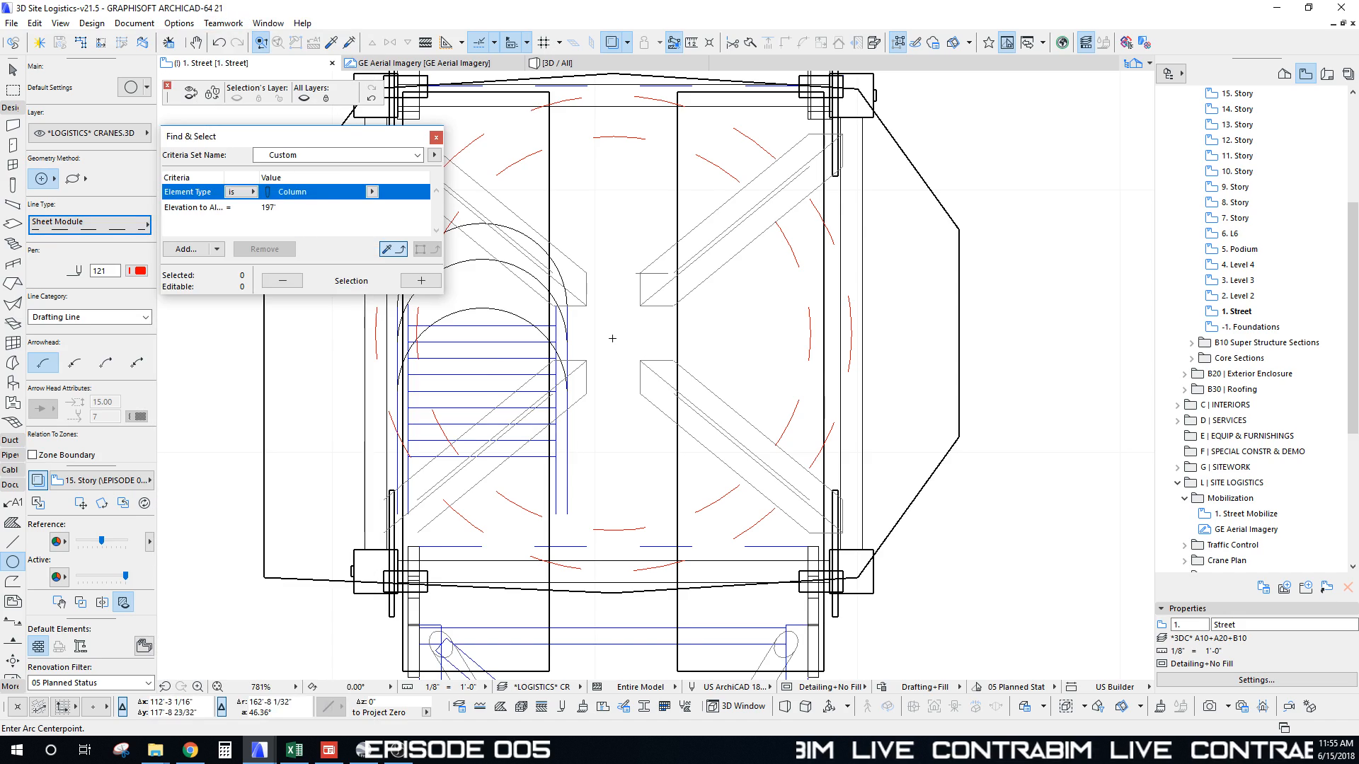
left_click(615, 332)
scroll(605, 351, "down", 10)
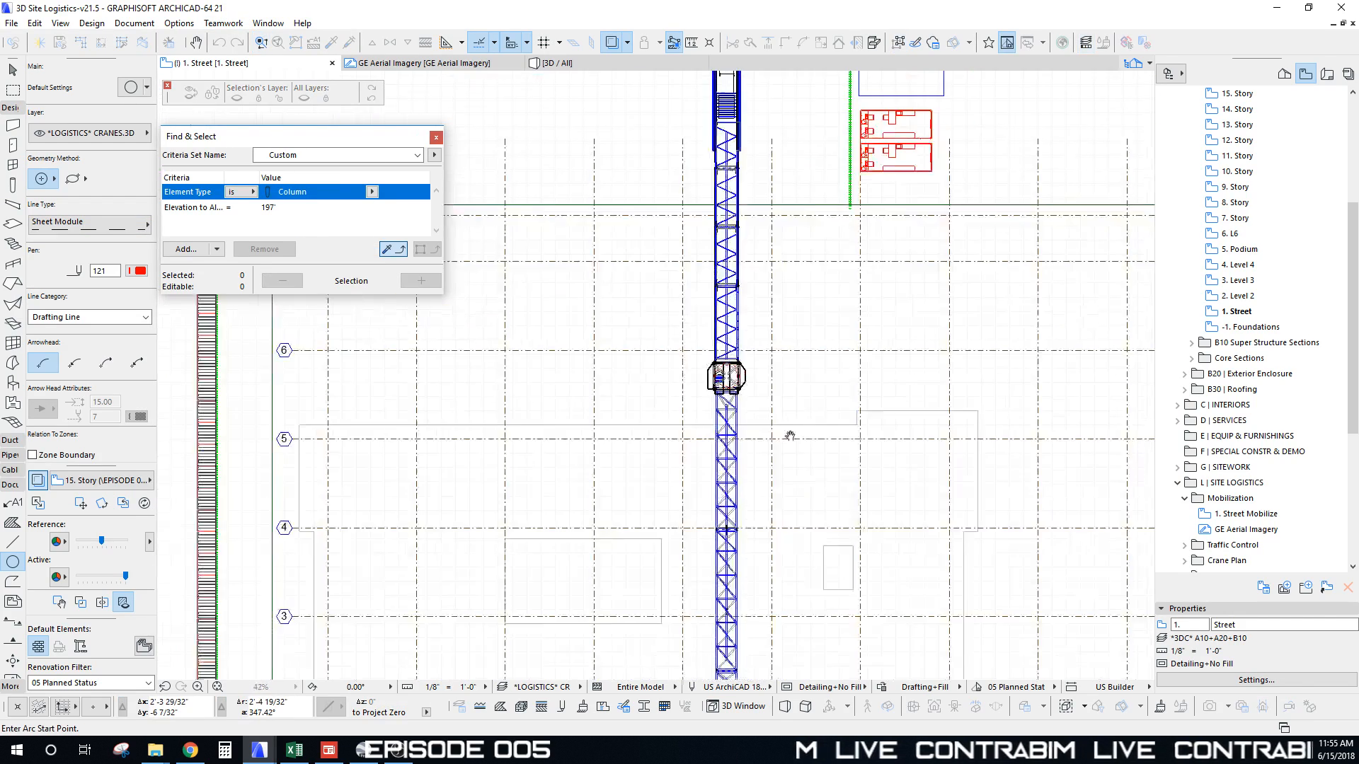
scroll(597, 364, "down", 5)
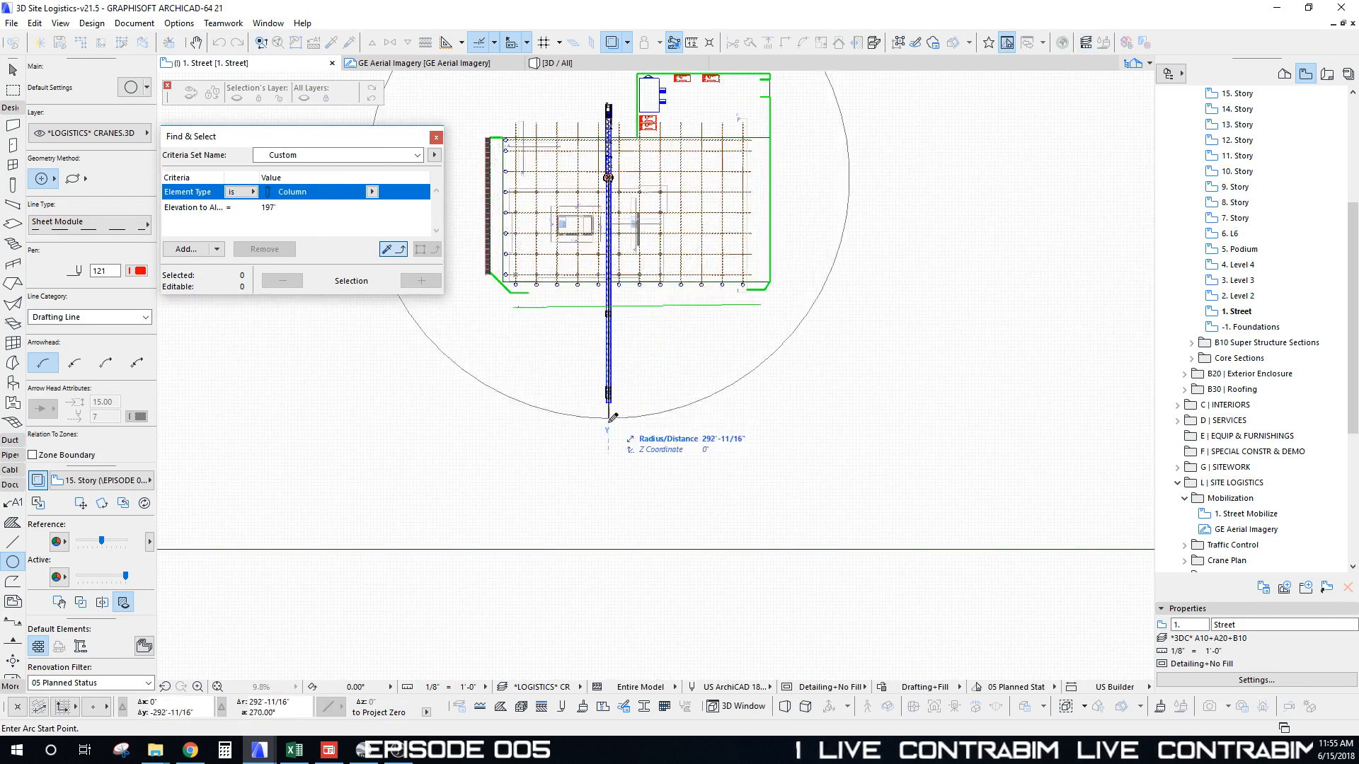
Step: Complete the crane swing circle with a 215' radius around the mast
scroll(610, 390, "up", 3)
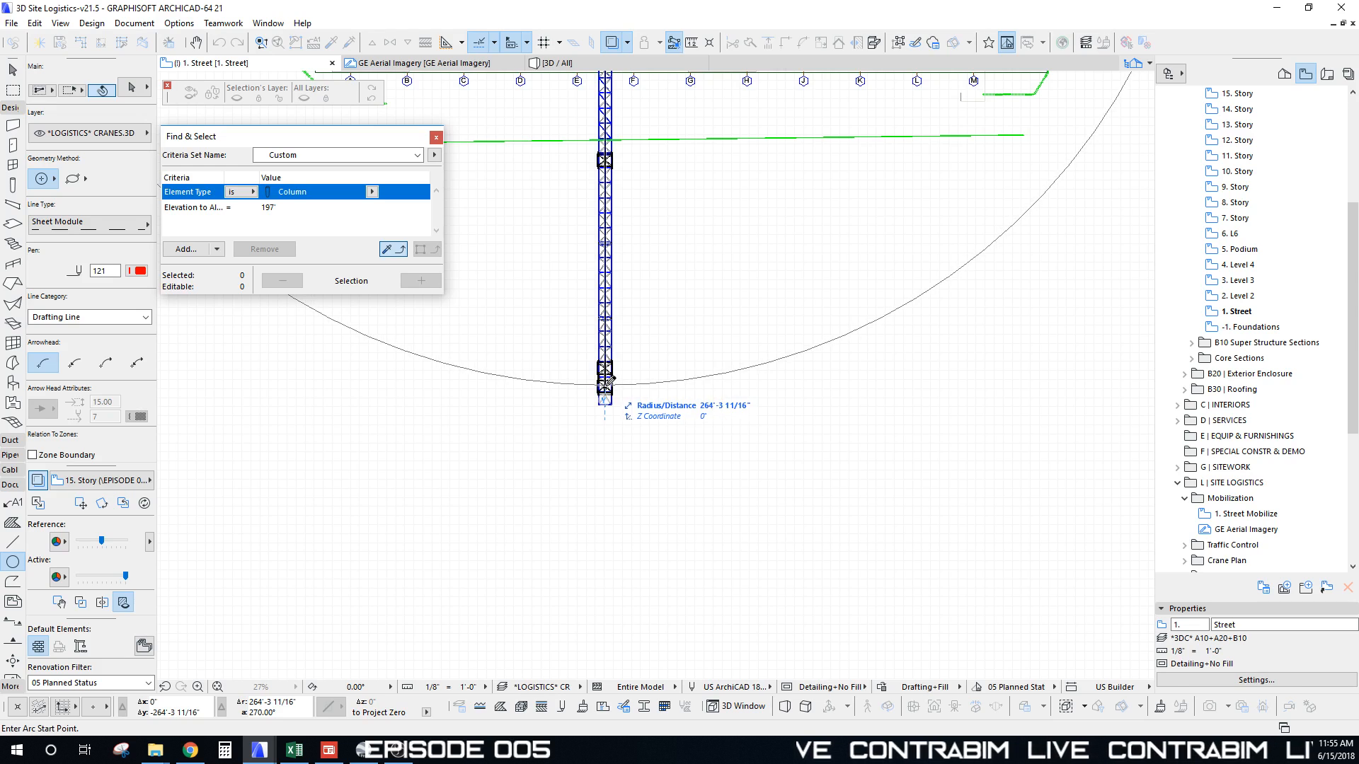
scroll(607, 380, "down", 5)
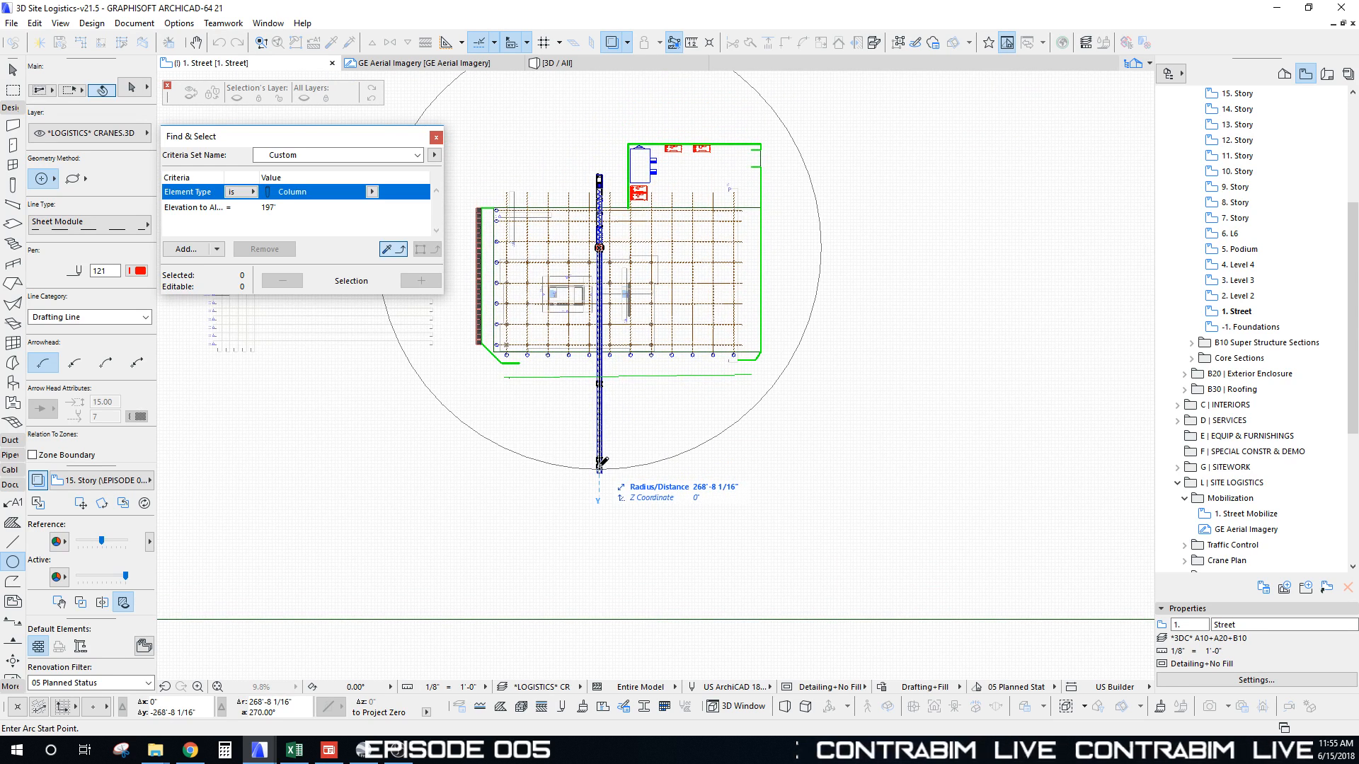
scroll(591, 248, "up", 3)
middle_click_drag(591, 247, 618, 351)
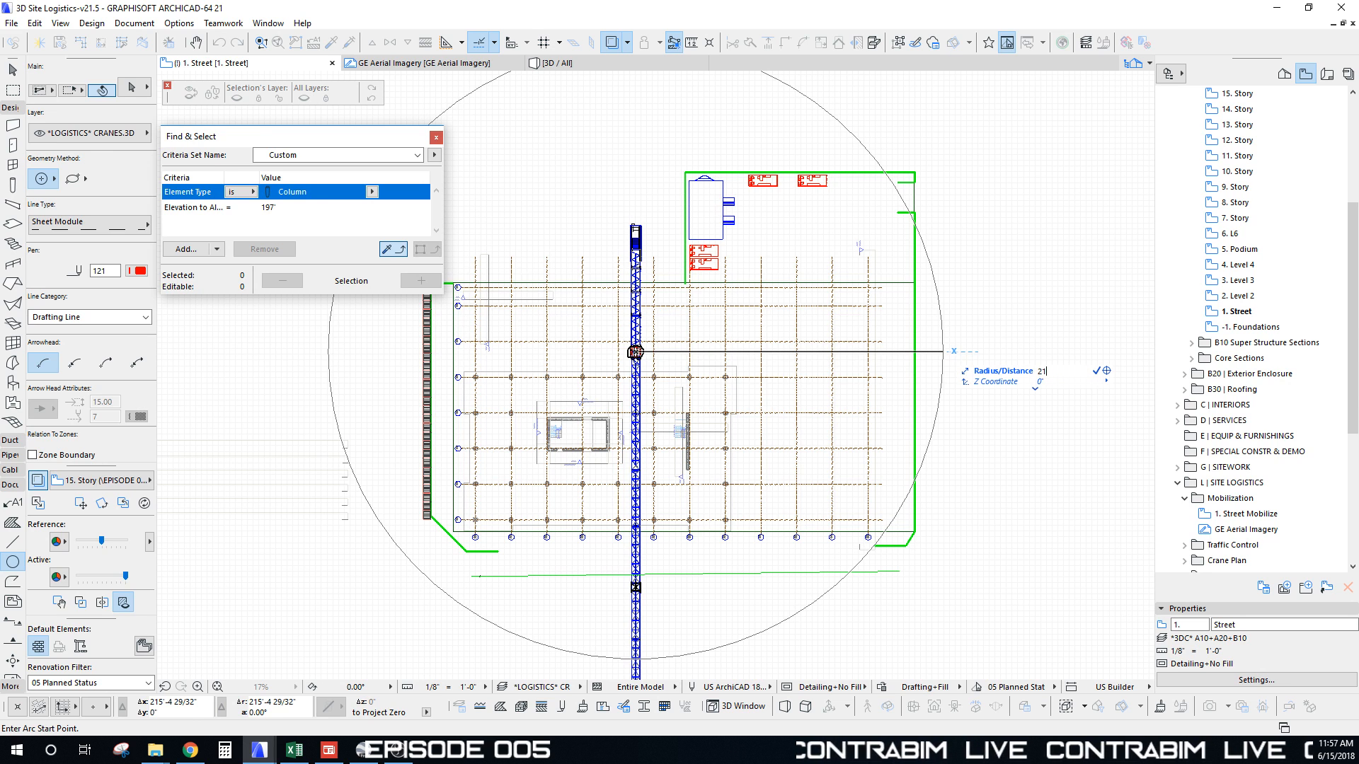
key("Return")
left_click(944, 351)
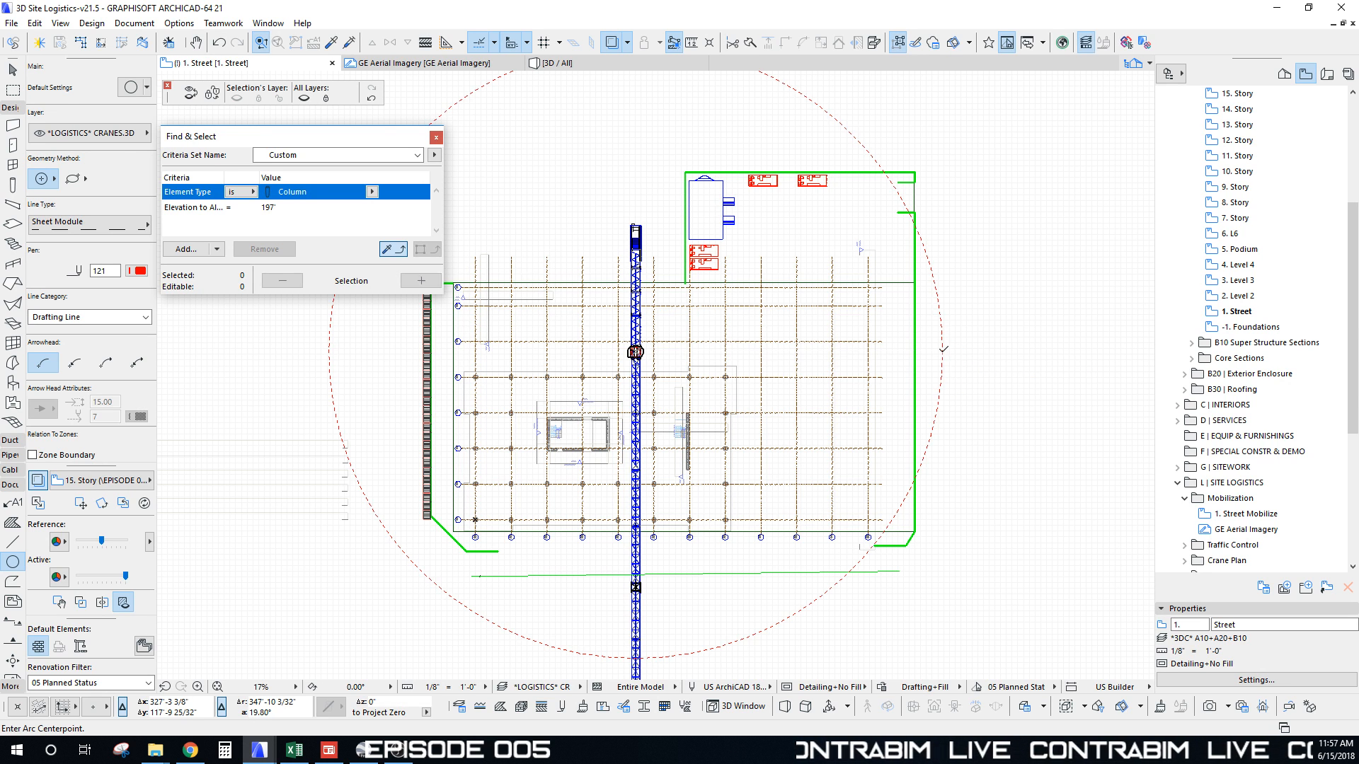
Step: Centre the view on the finished circle and crane tower, then switch to the Marquee tool
scroll(945, 351, "down", 4)
middle_click_drag(944, 351, 871, 278)
scroll(719, 239, "up", 3)
middle_click_drag(719, 240, 717, 245)
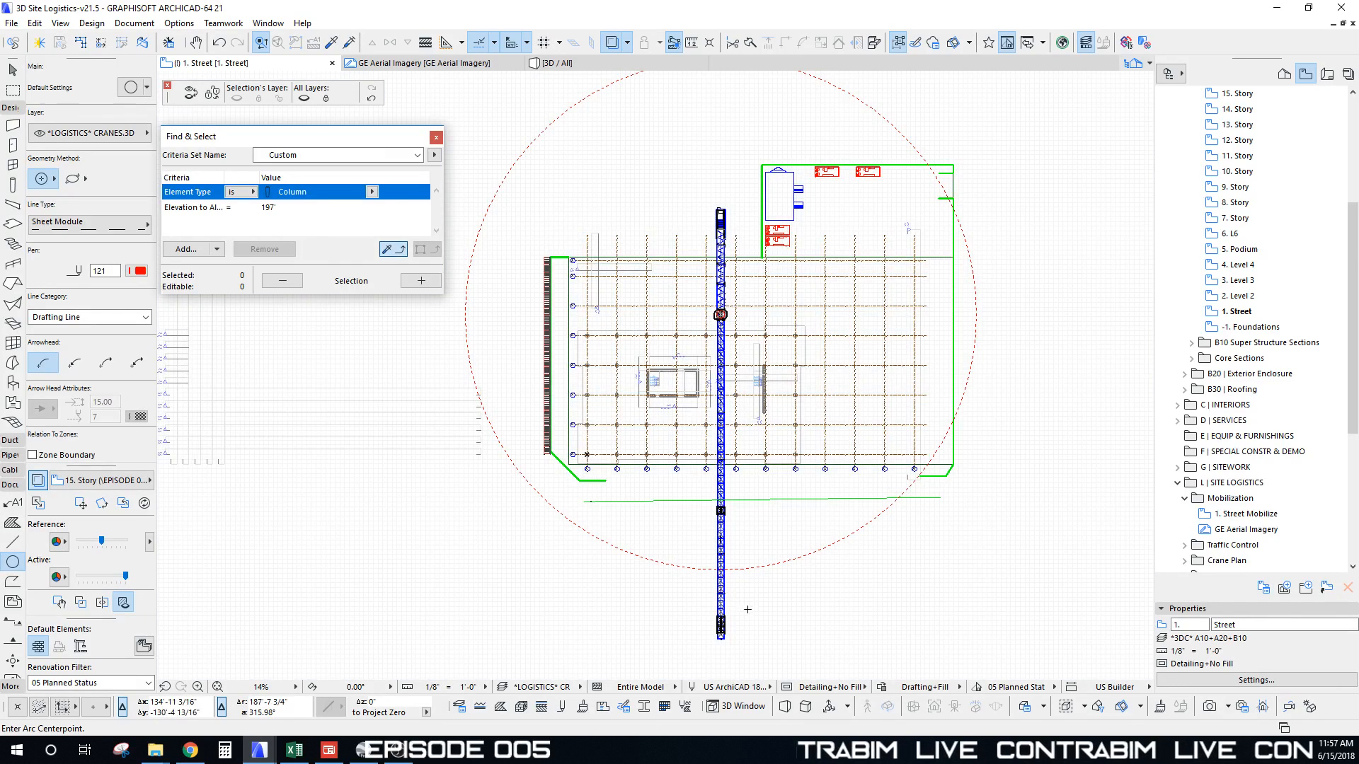
scroll(743, 608, "up", 4)
middle_click_drag(698, 605, 676, 489)
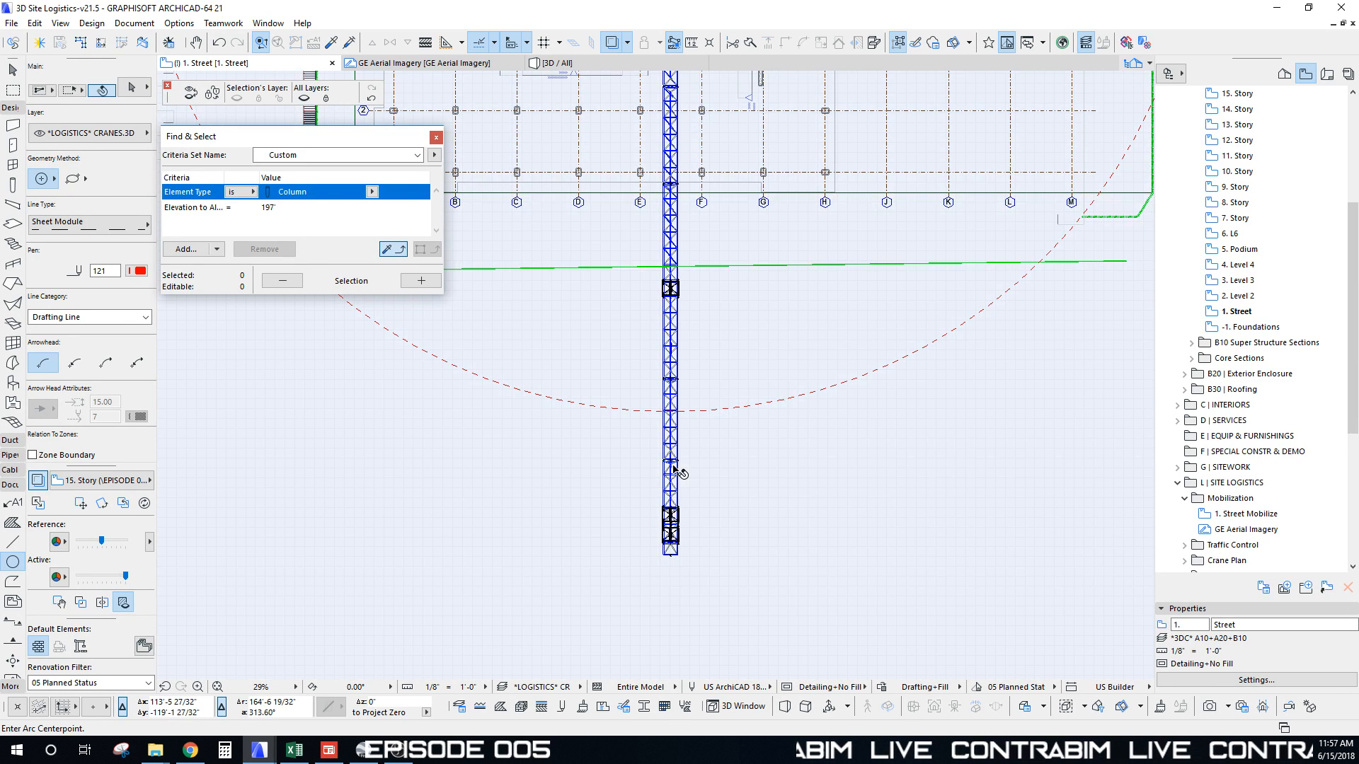
left_click(676, 470)
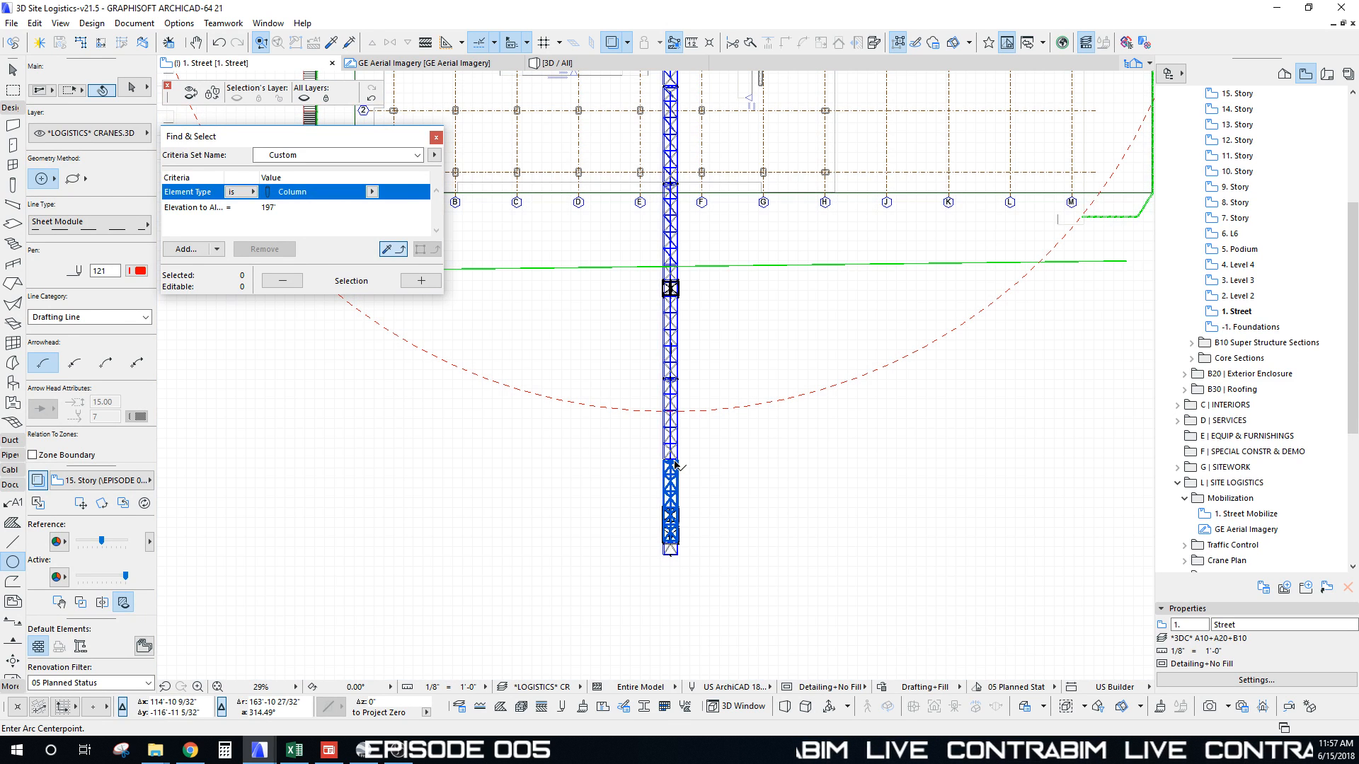
scroll(701, 396, "down", 4)
key("Escape")
key("Escape")
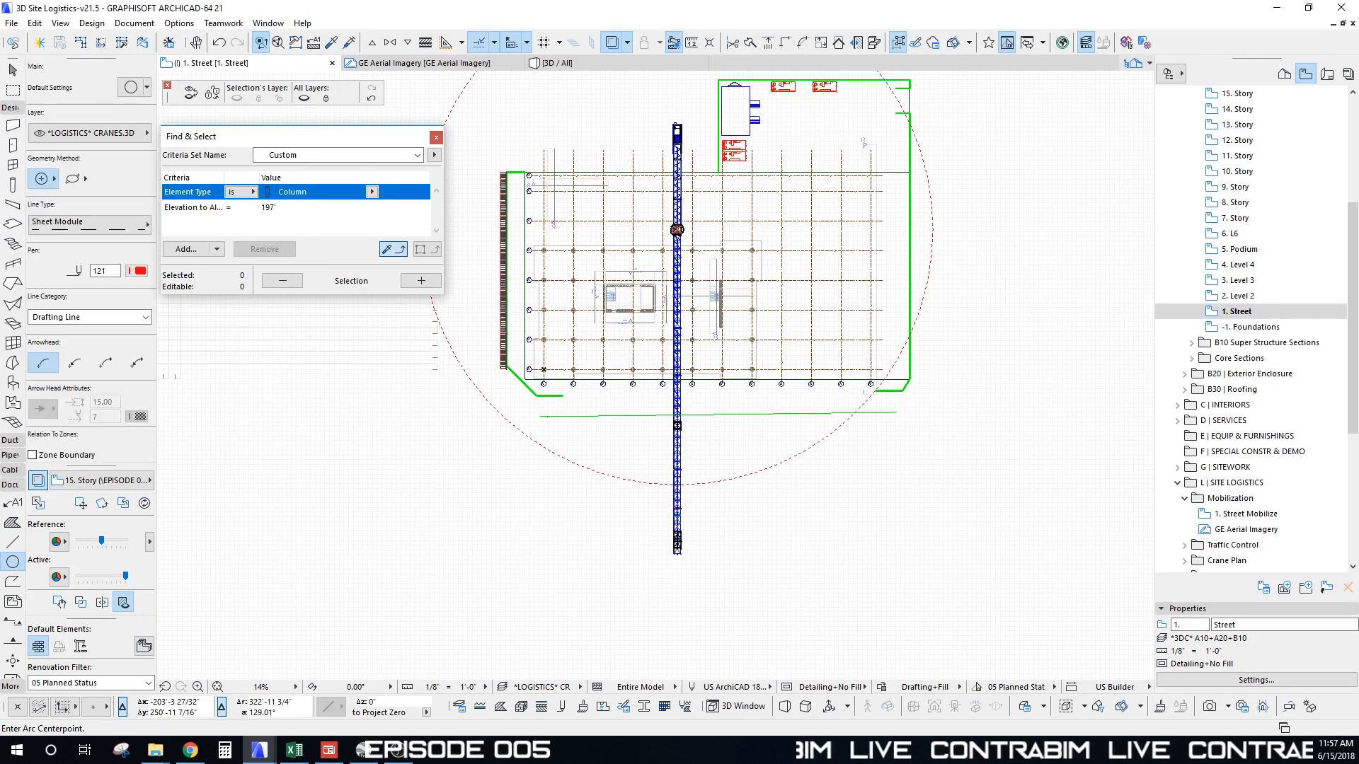
left_click(13, 90)
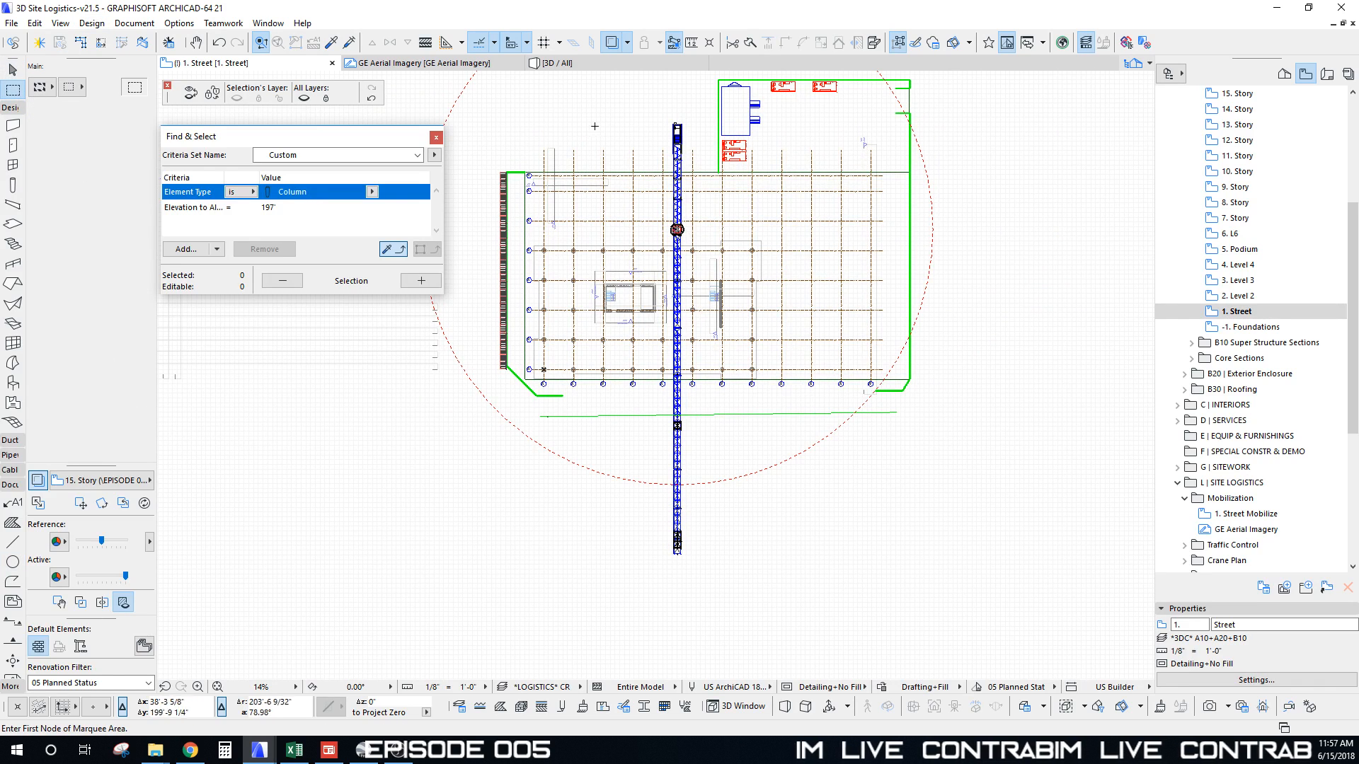
Step: Draw a marquee area around the crane, then cancel it
left_click(634, 96)
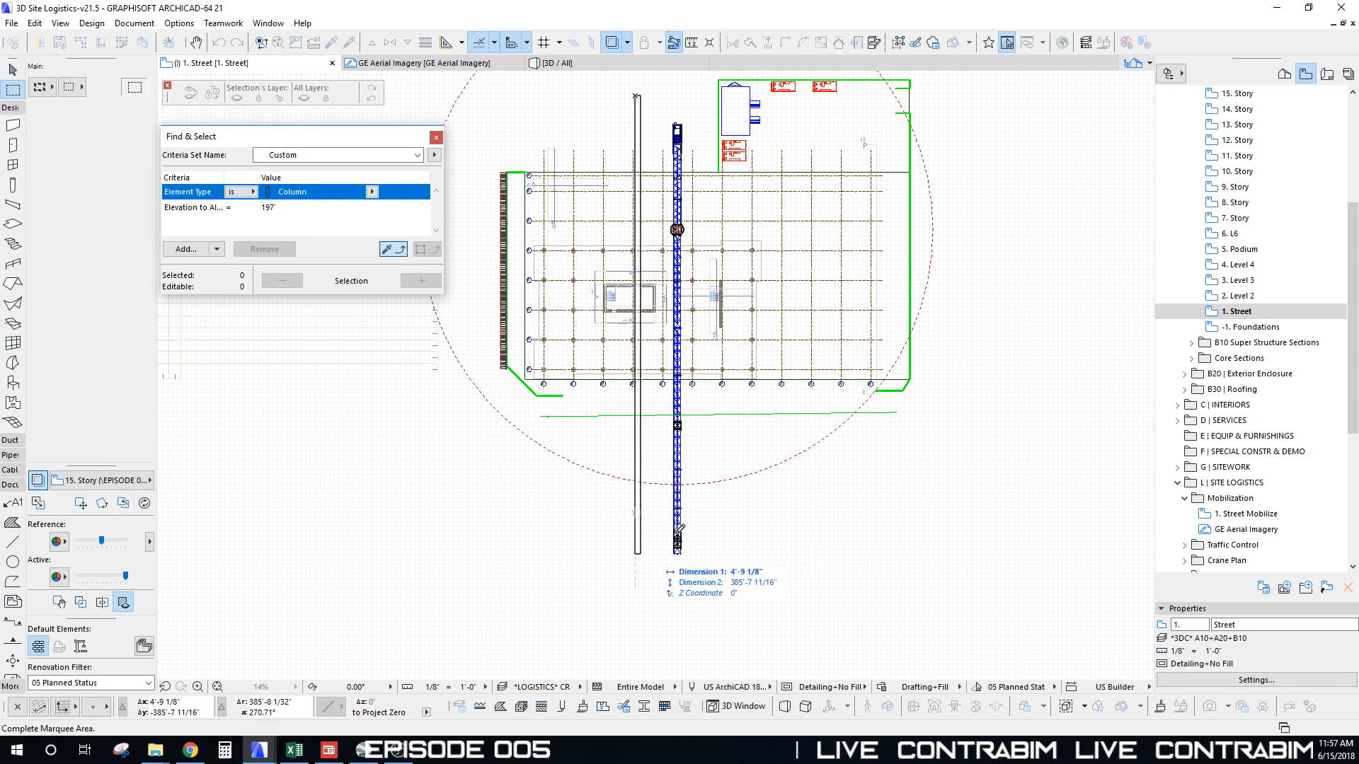
left_click(678, 543)
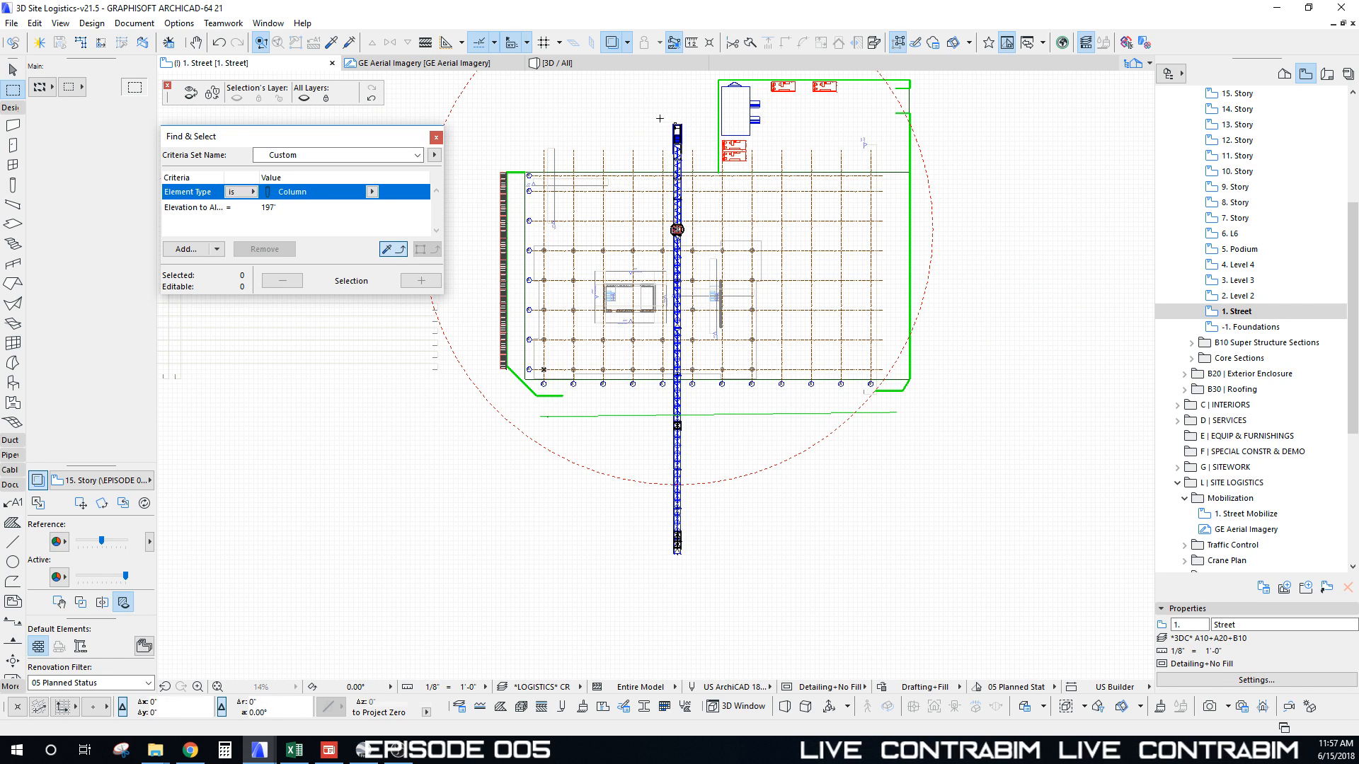
left_click(645, 98)
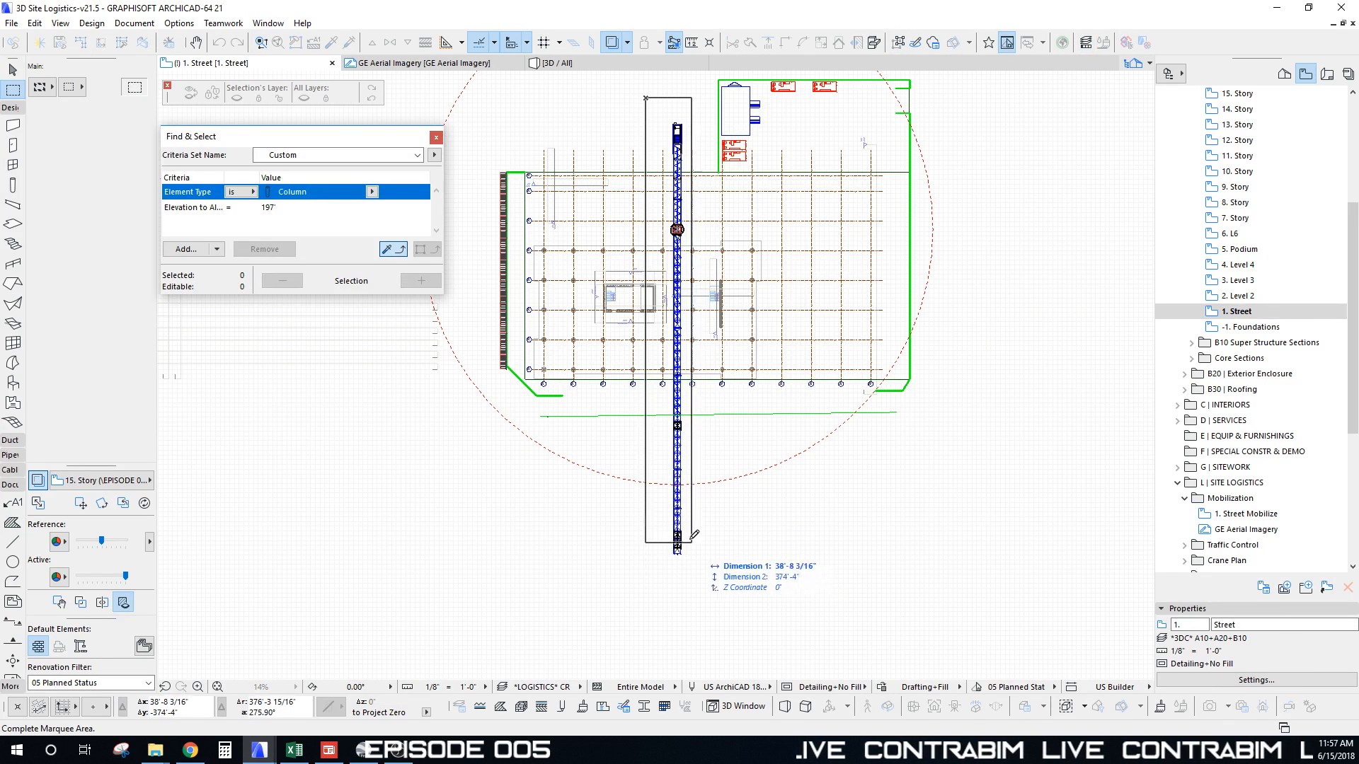
key("Escape")
Step: Select Jib-Section-7, clear the selection, and open the 3D view
scroll(694, 538, "up", 8)
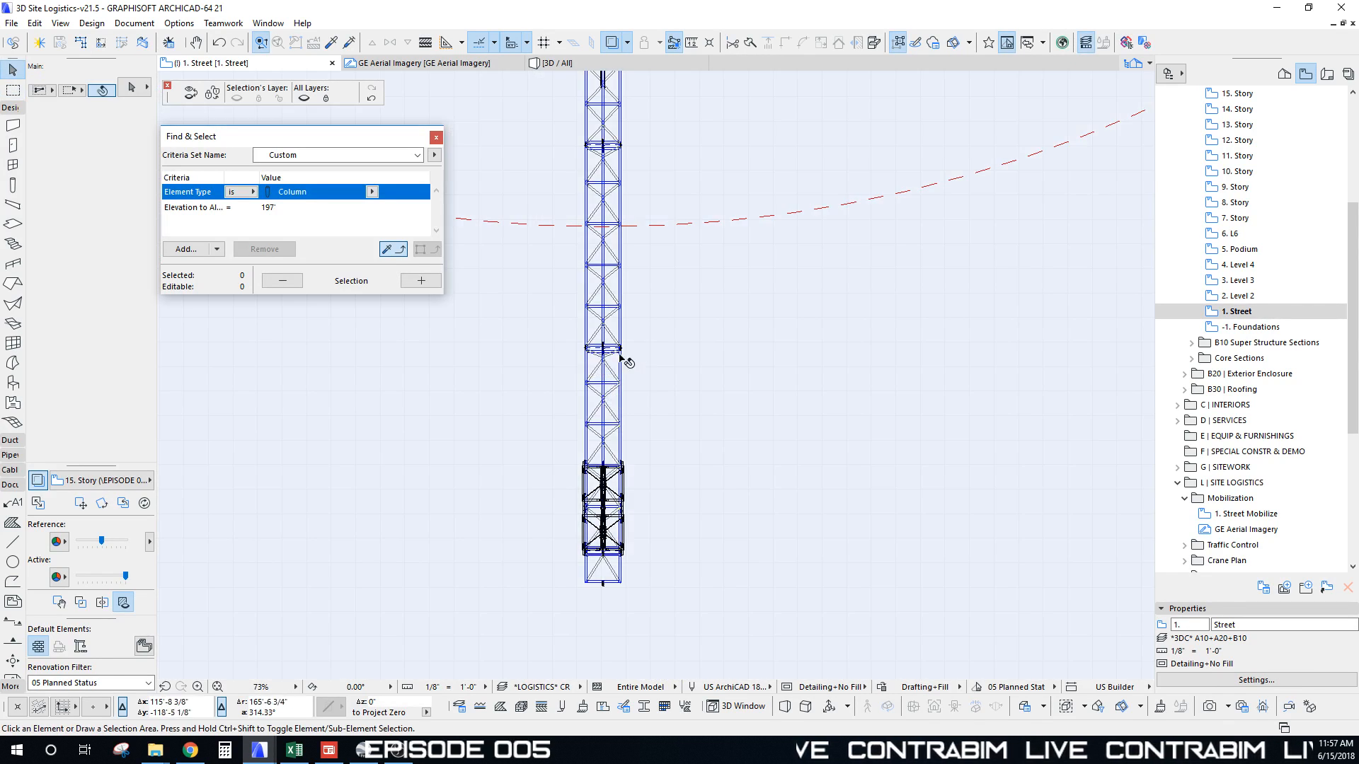
left_click(623, 358)
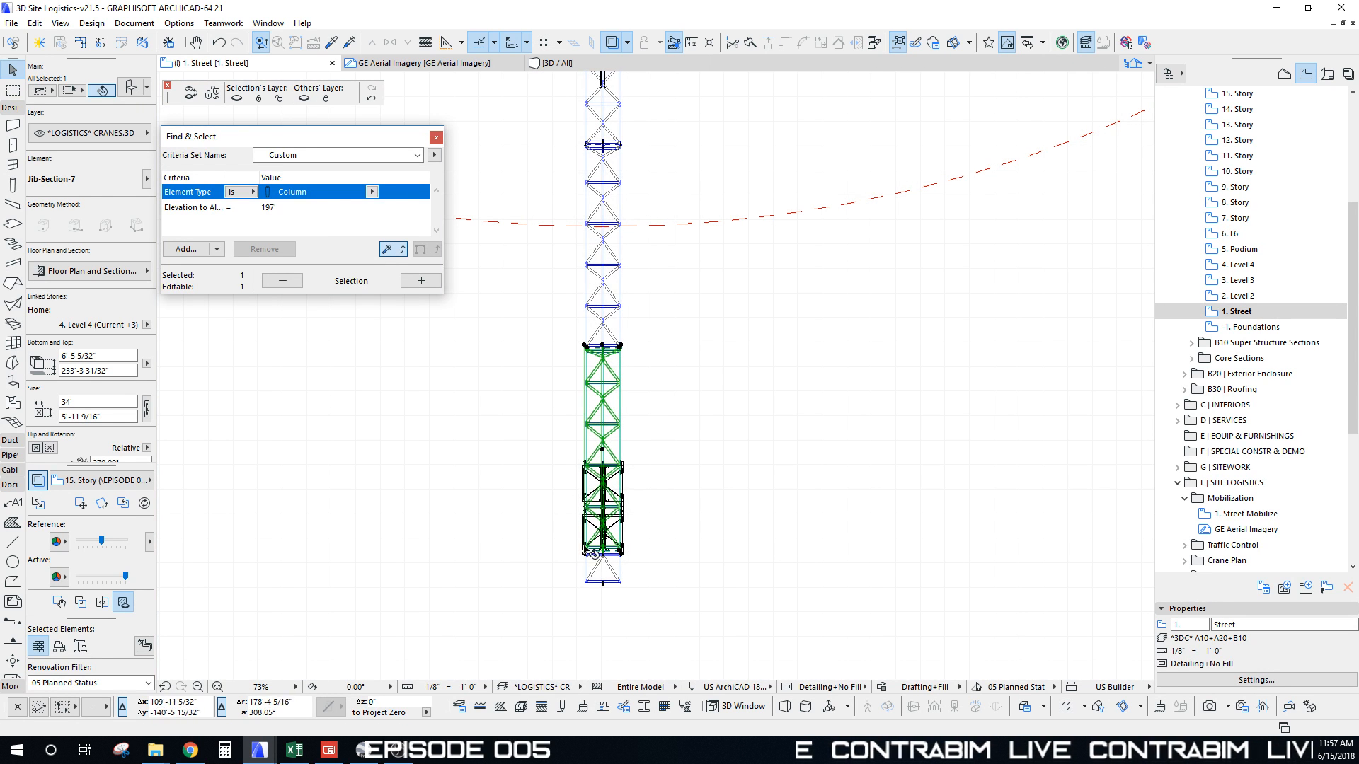
key("shift")
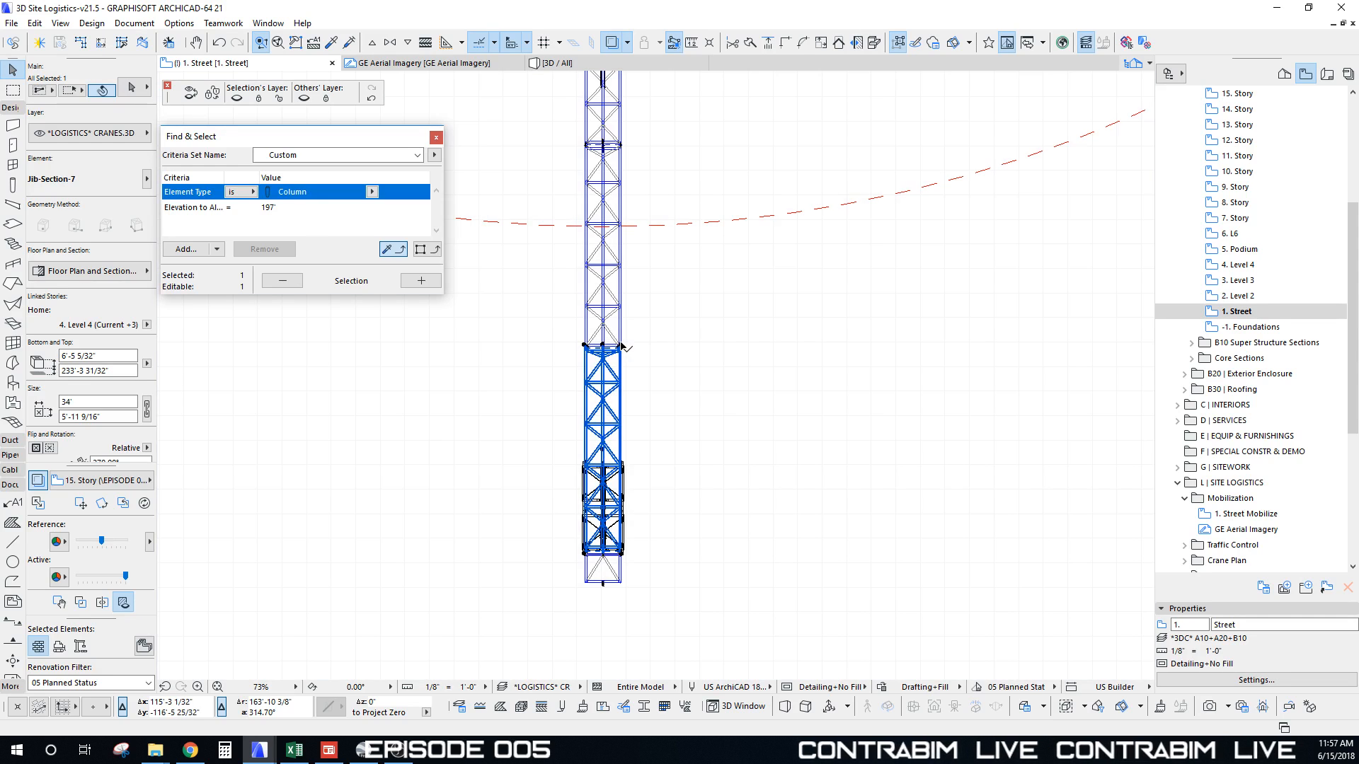
key("shift")
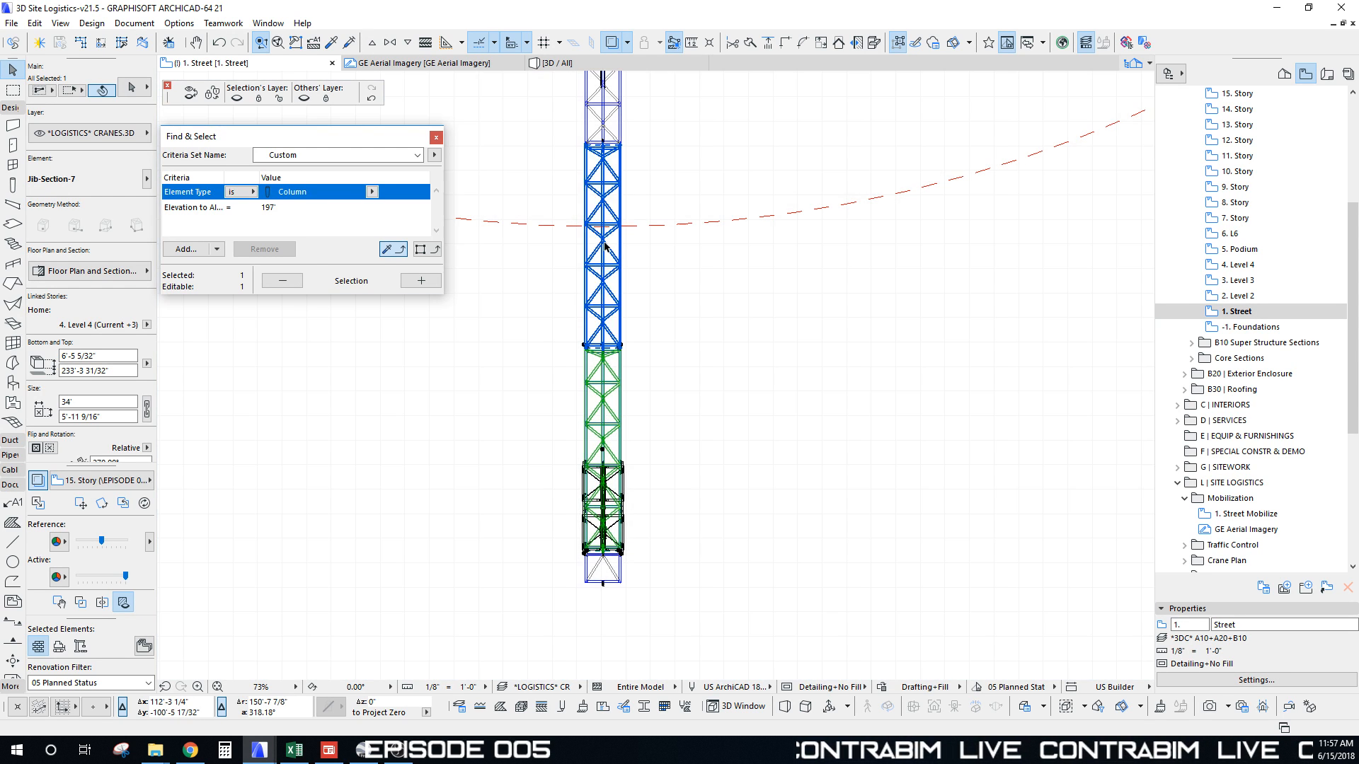
left_click(603, 245, "shift")
key("Escape")
key("F3")
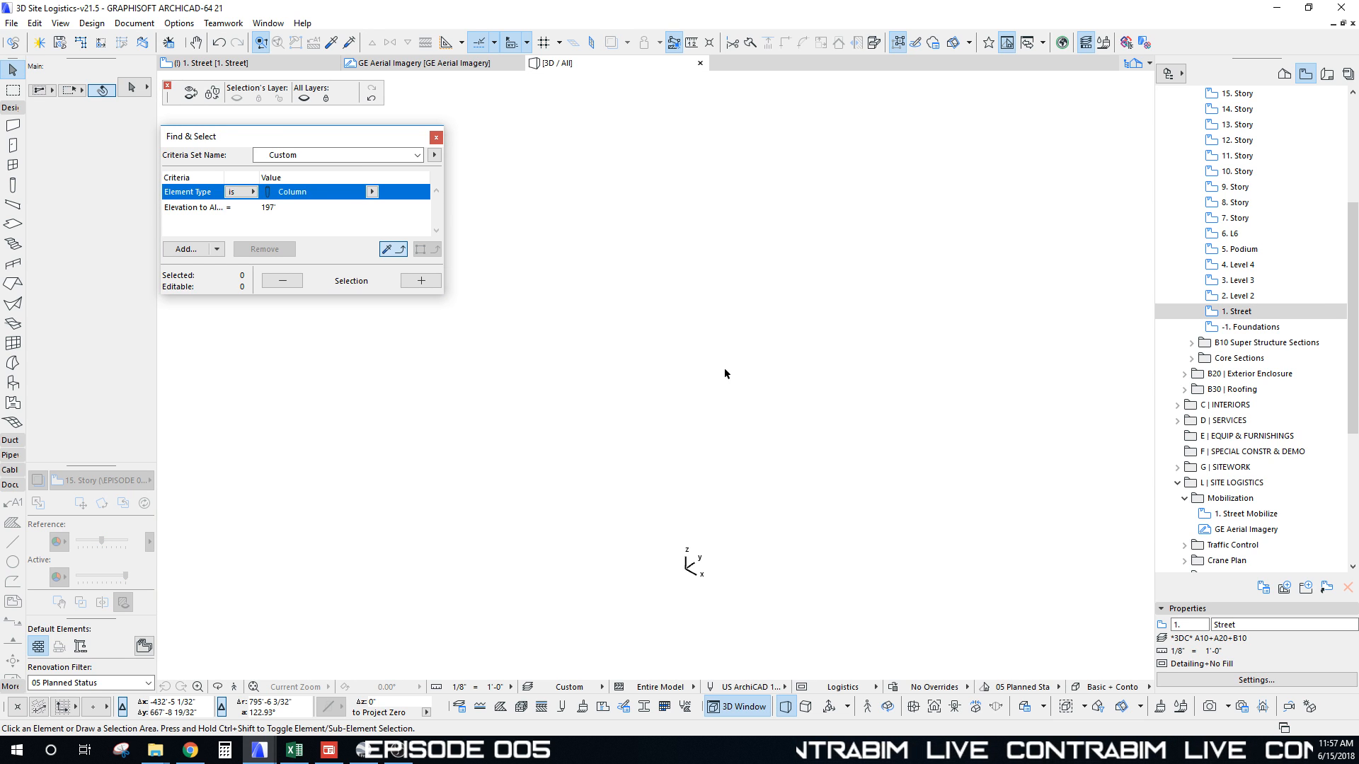
Step: Apply the SHOW ALL layer combination in the 3D view
left_click(582, 687)
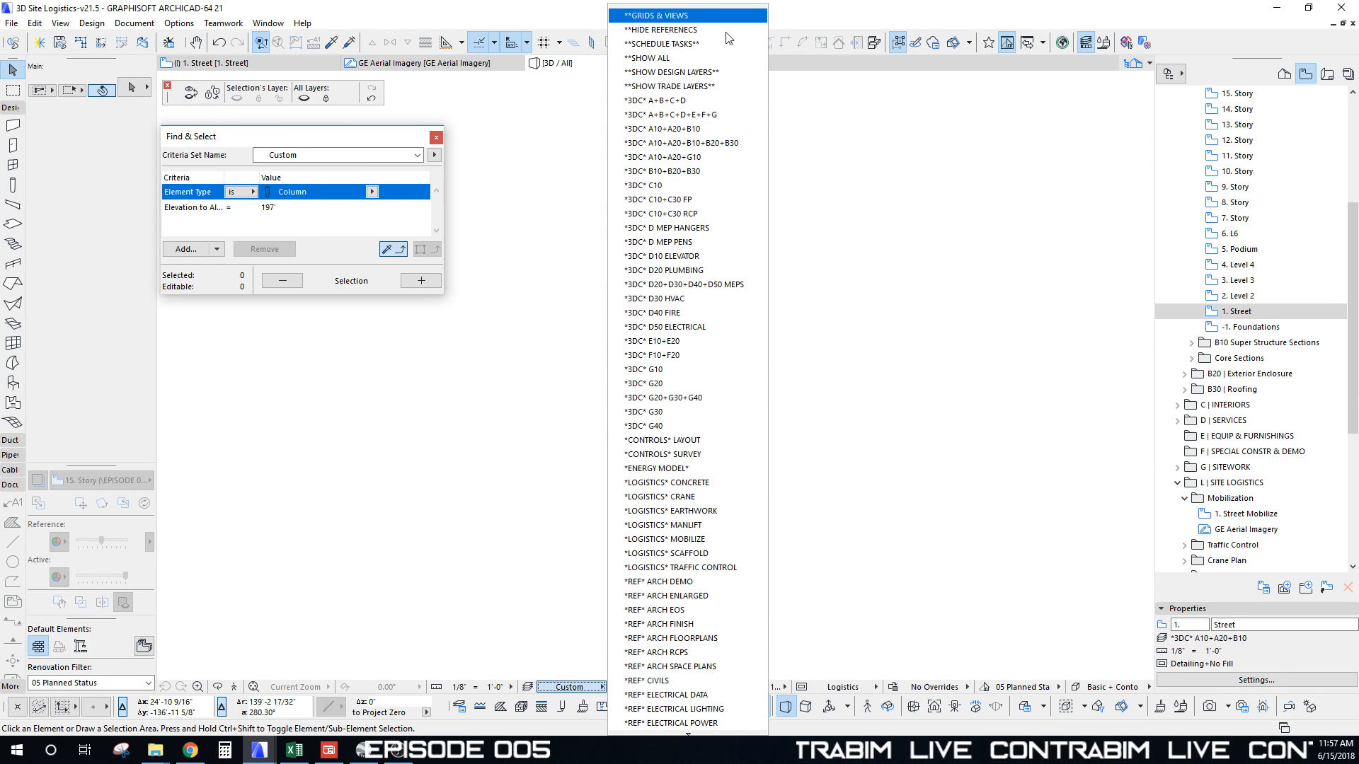
left_click(710, 56)
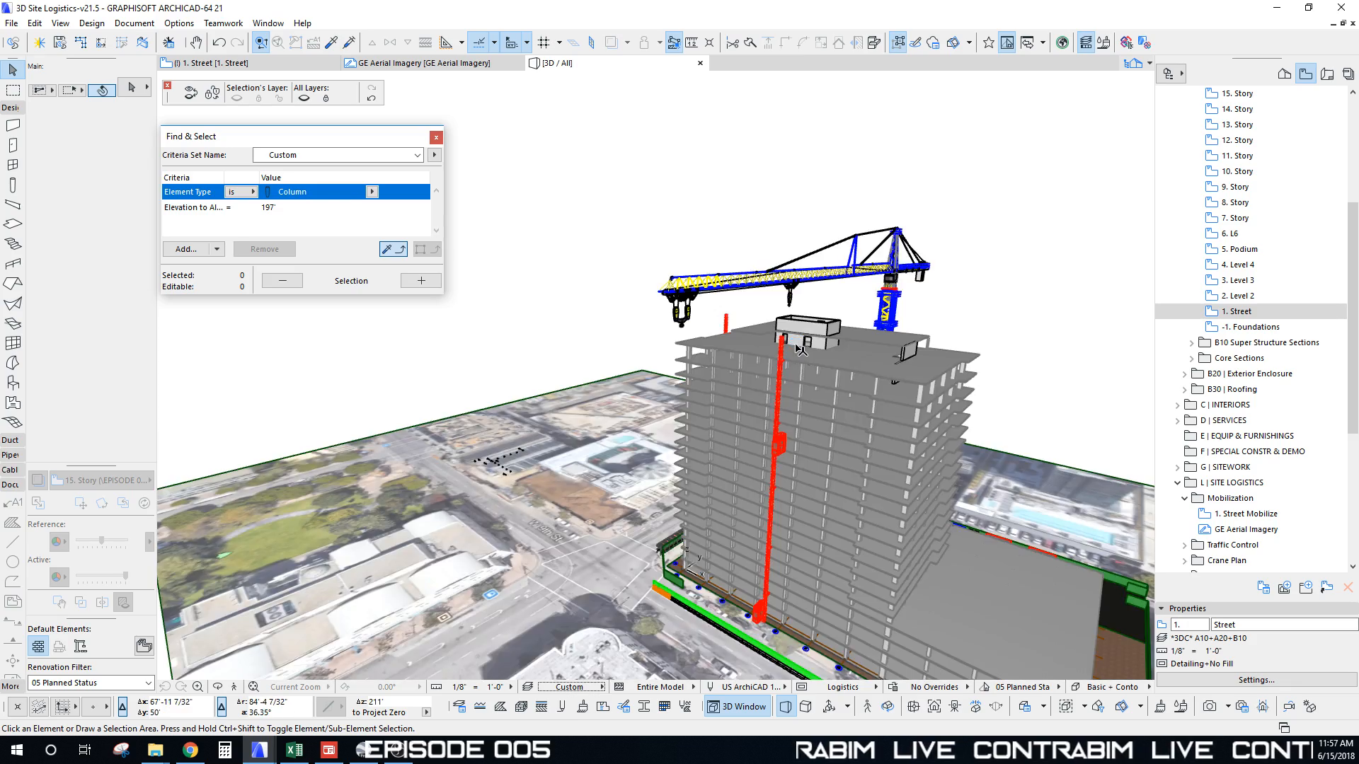
middle_click_drag(796, 346, 645, 308, "shift")
Step: Delete two of the crane's jib sections
scroll(749, 347, "up", 2)
scroll(655, 386, "up", 2)
left_click(651, 317)
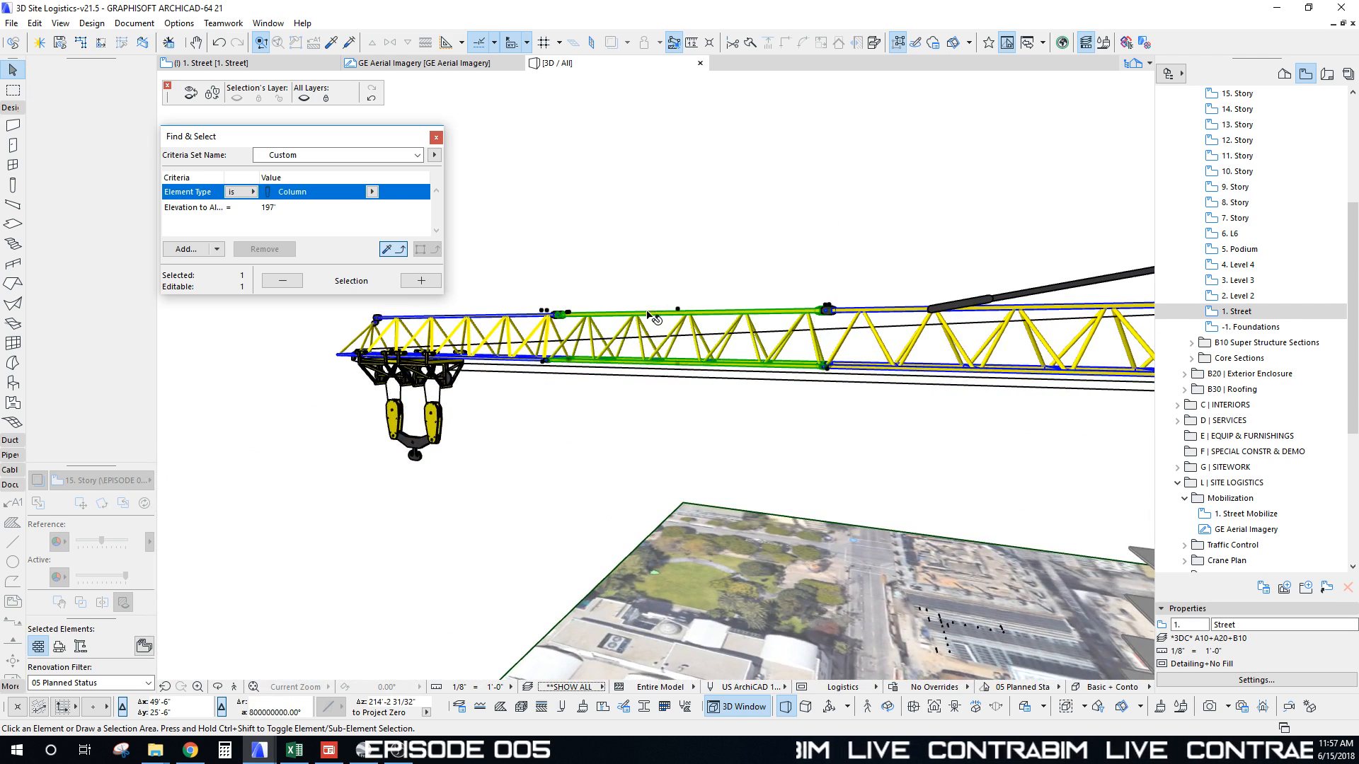
left_click(507, 318, "shift")
middle_click_drag(508, 320, 635, 313, "shift")
scroll(702, 204, "up", 3)
key("Delete")
Step: Inspect the remaining jib from the side and return to the 1. Street floor plan
left_click(649, 307)
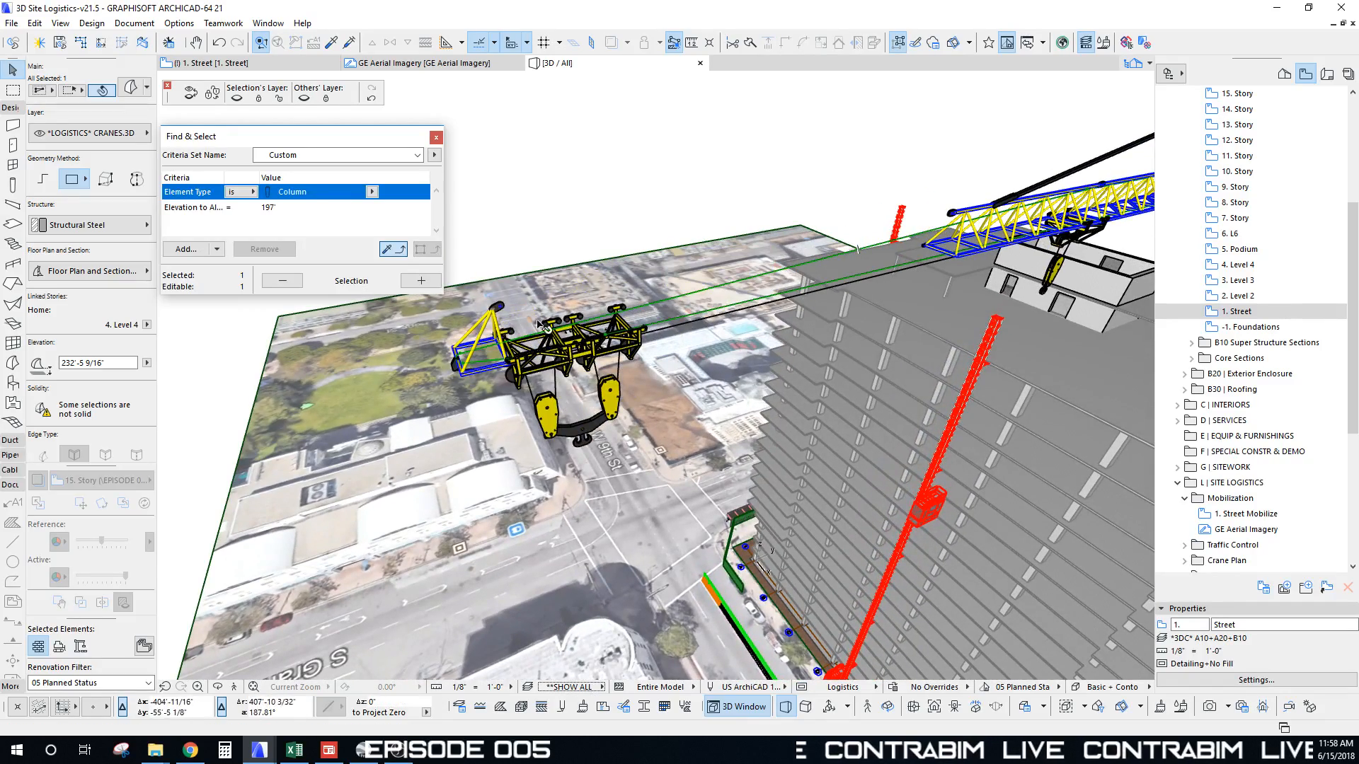
middle_click_drag(756, 277, 814, 338, "shift")
middle_click_drag(863, 376, 1009, 300, "shift")
key("Escape")
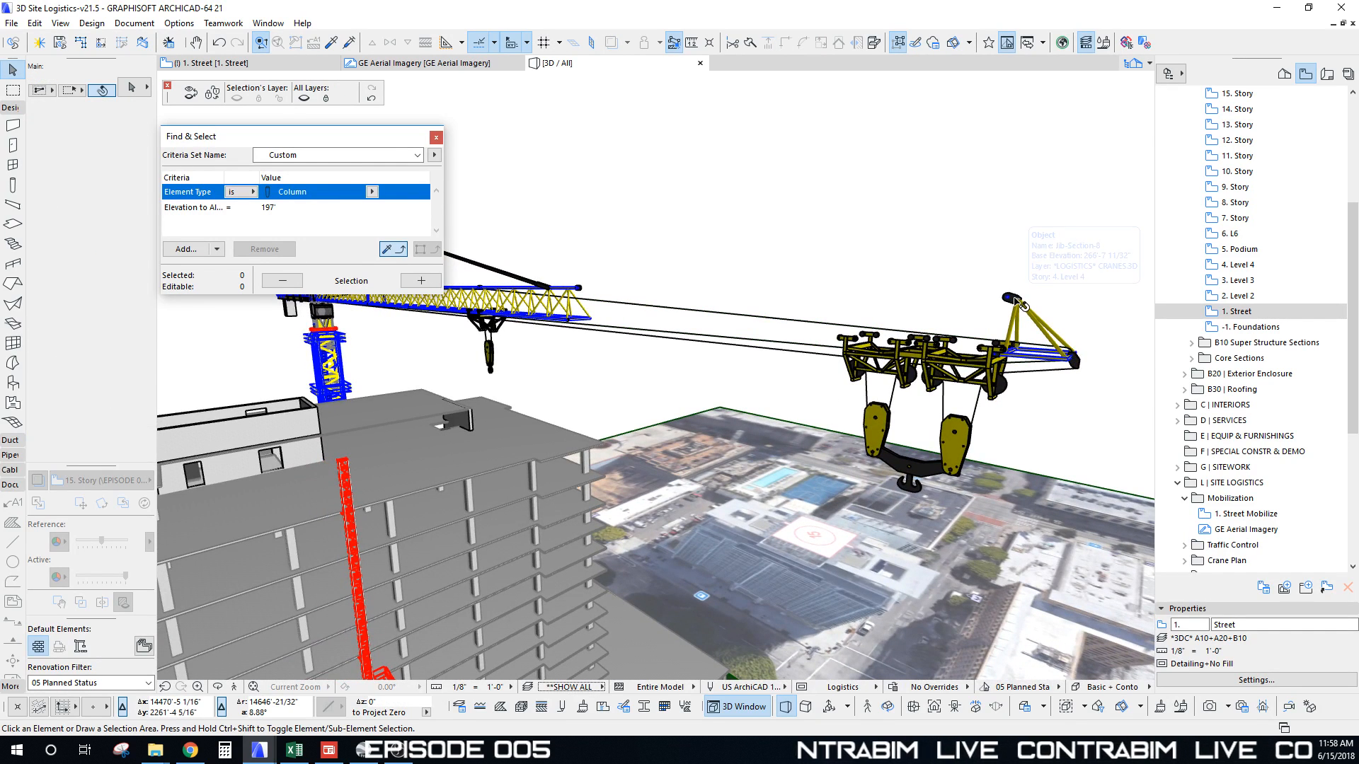
key("F2")
key("F2")
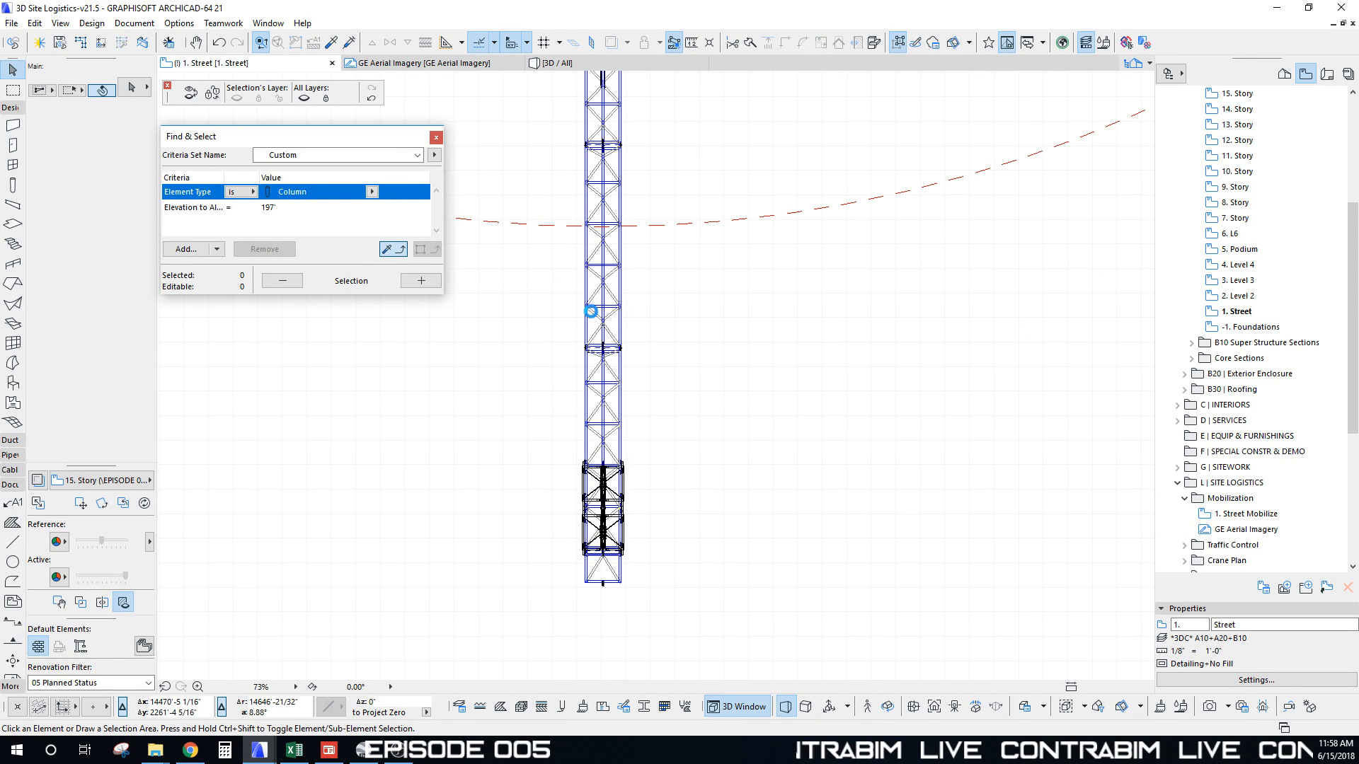
Step: Restore the deleted jib sections in 3D and go back to the floor plan
scroll(640, 428, "up", 3)
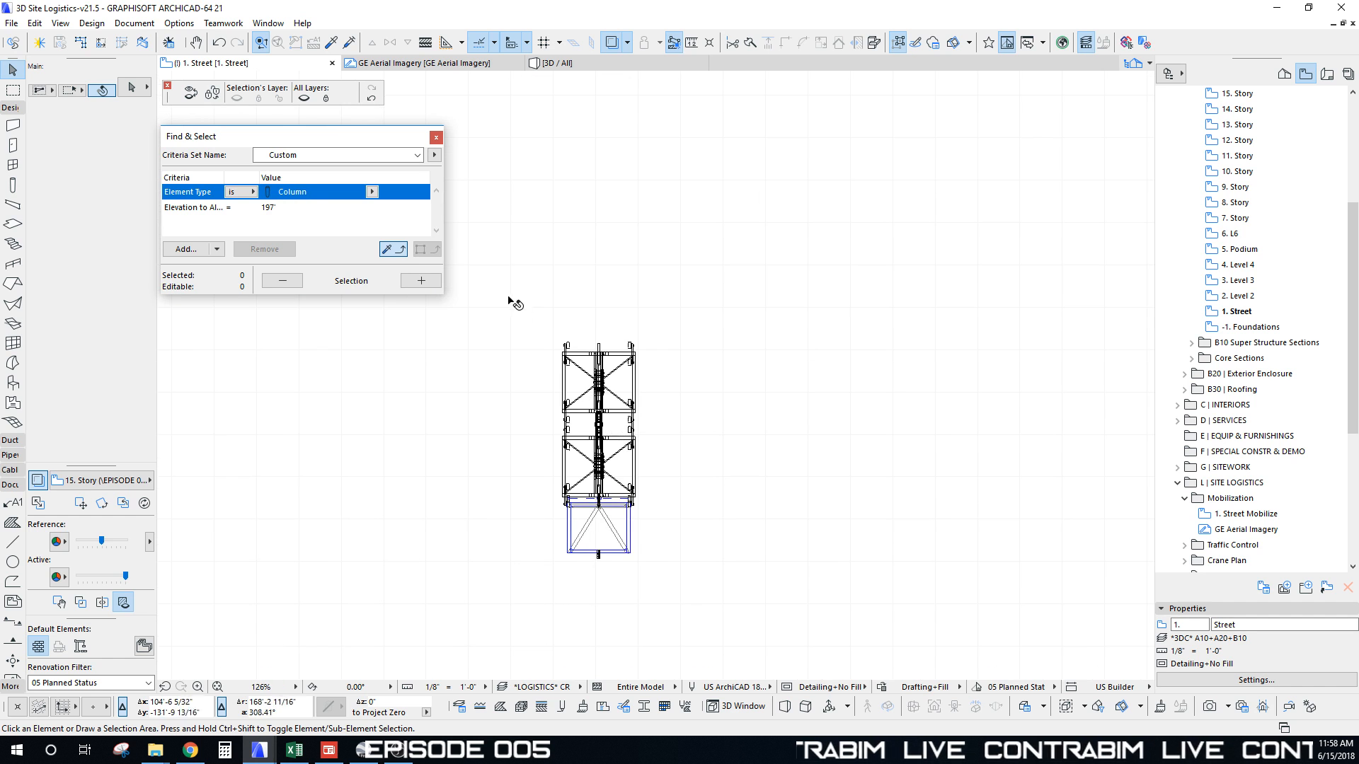
scroll(635, 558, "down", 5)
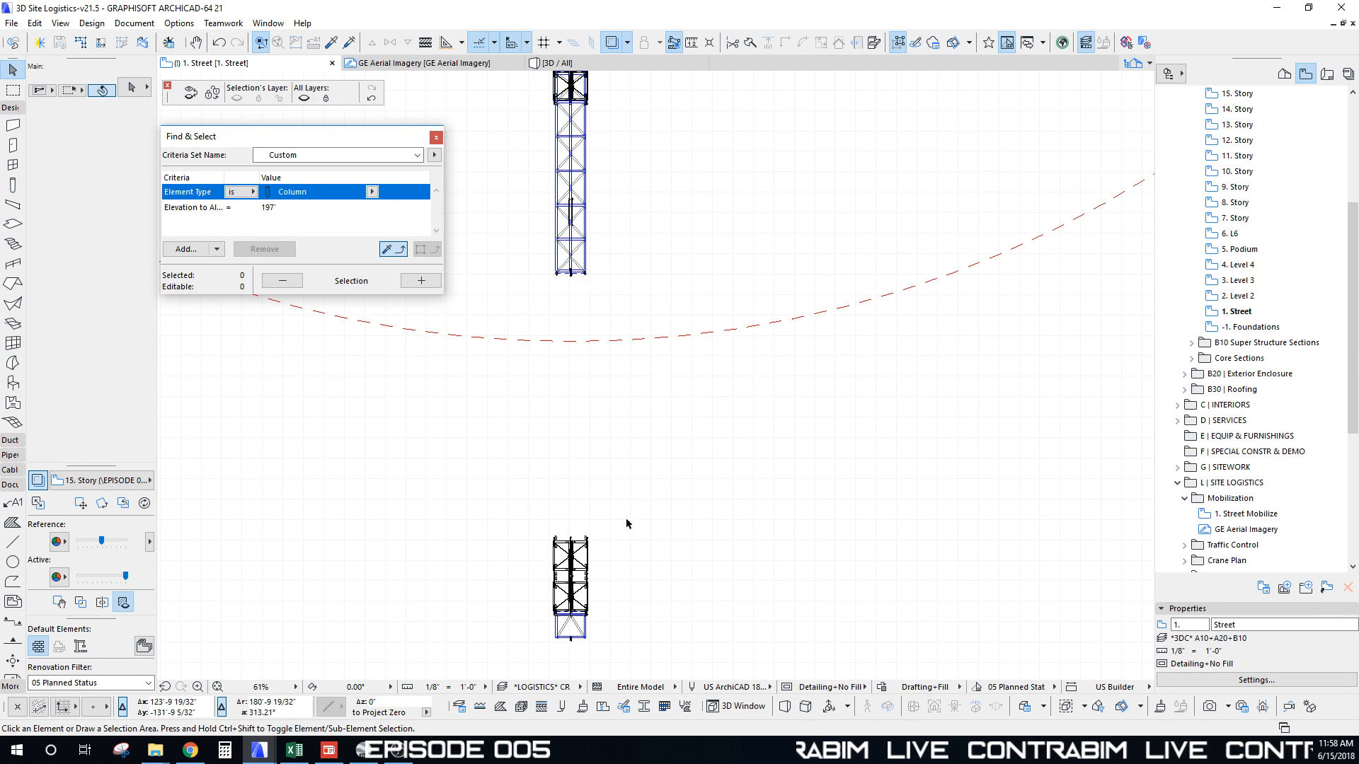
scroll(637, 453, "down", 2)
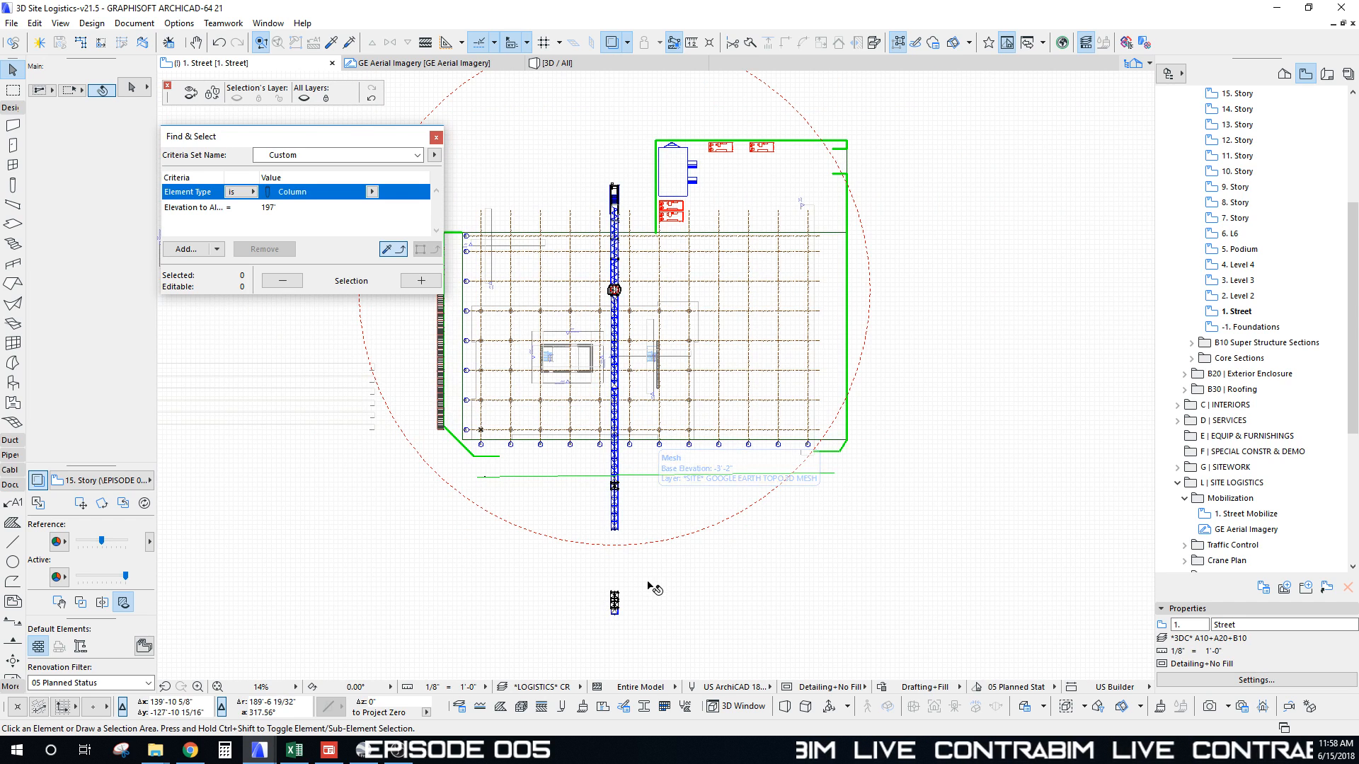
key("F3")
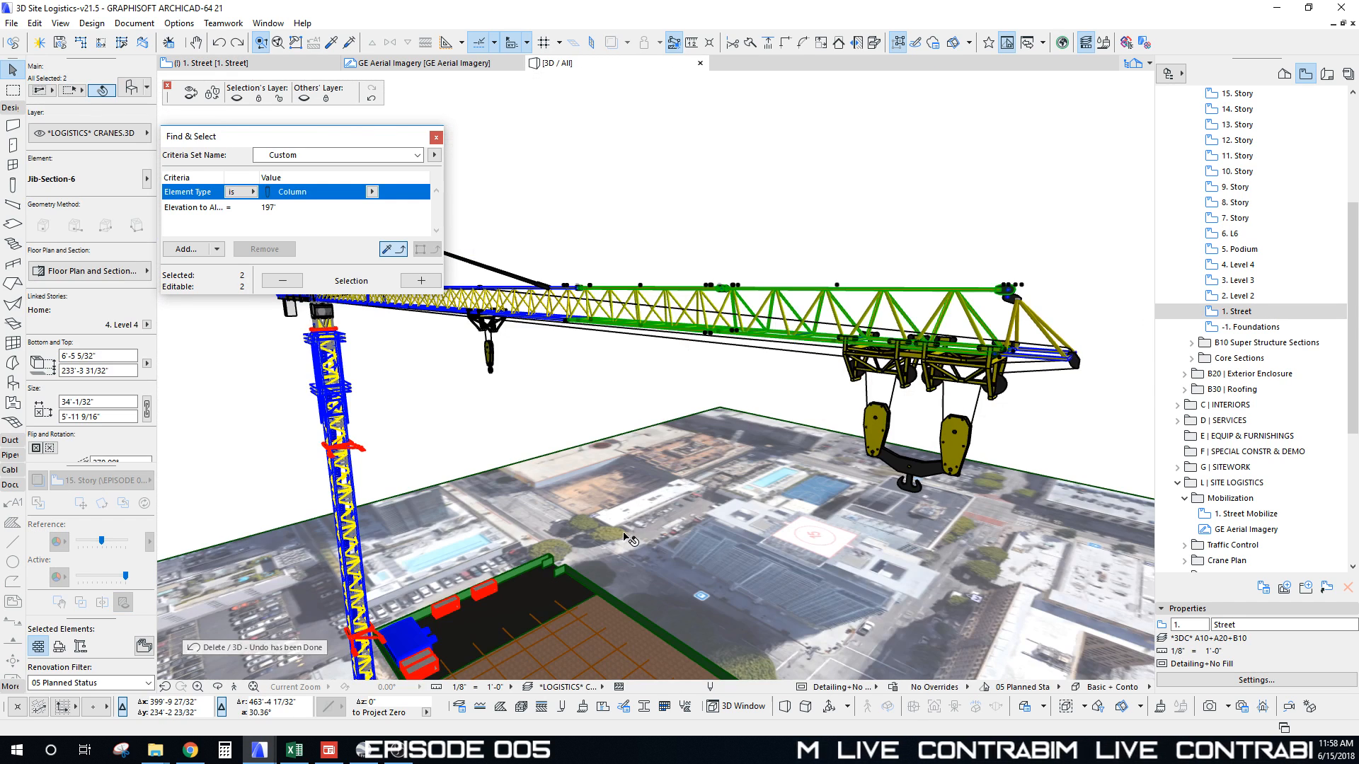
key("F2")
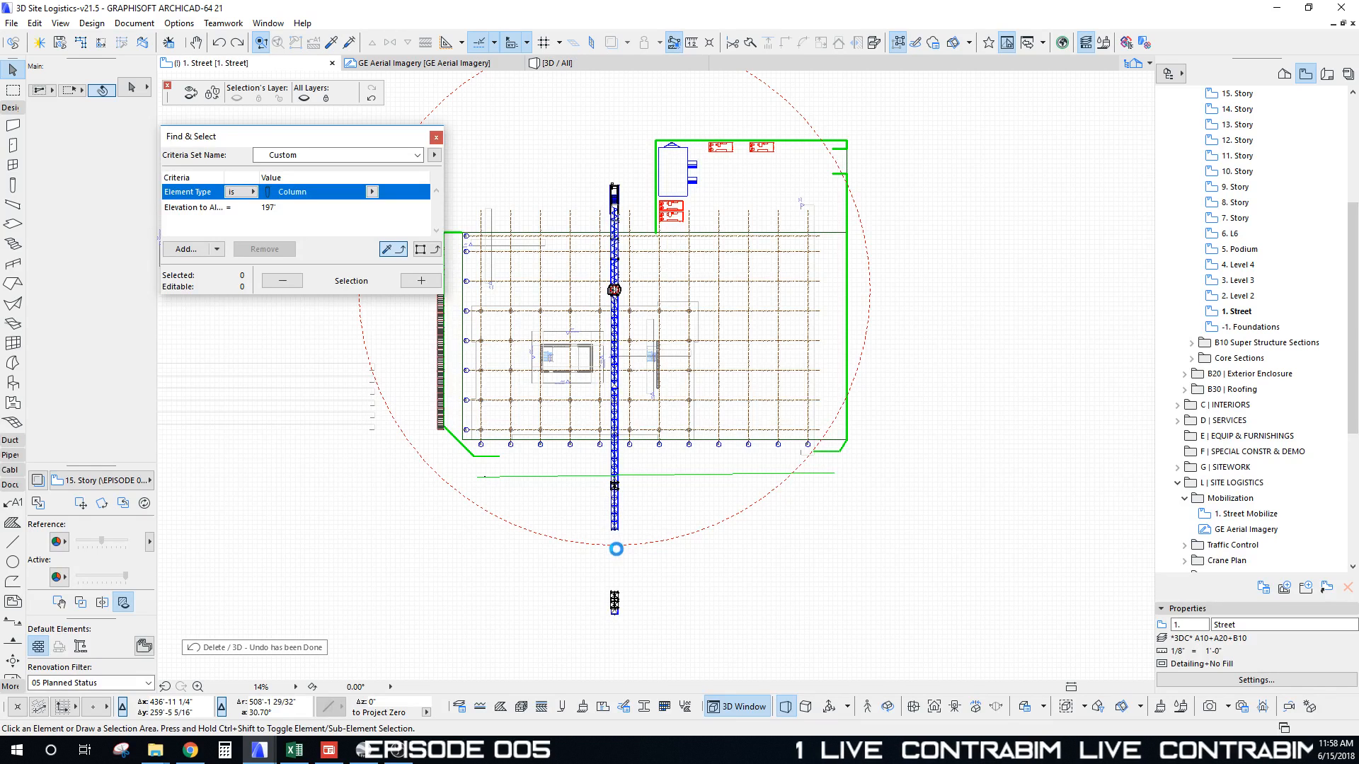
scroll(625, 586, "up", 4)
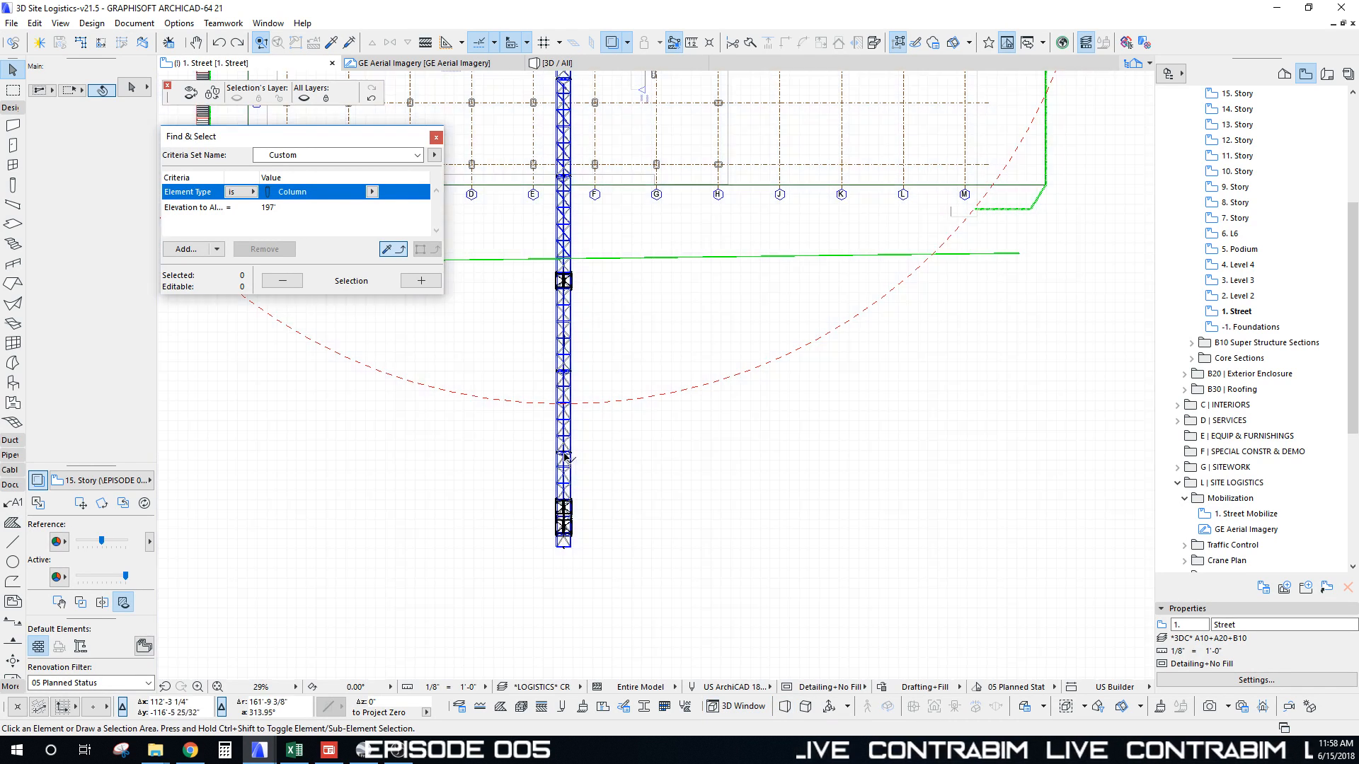
left_click(565, 455)
key("Delete")
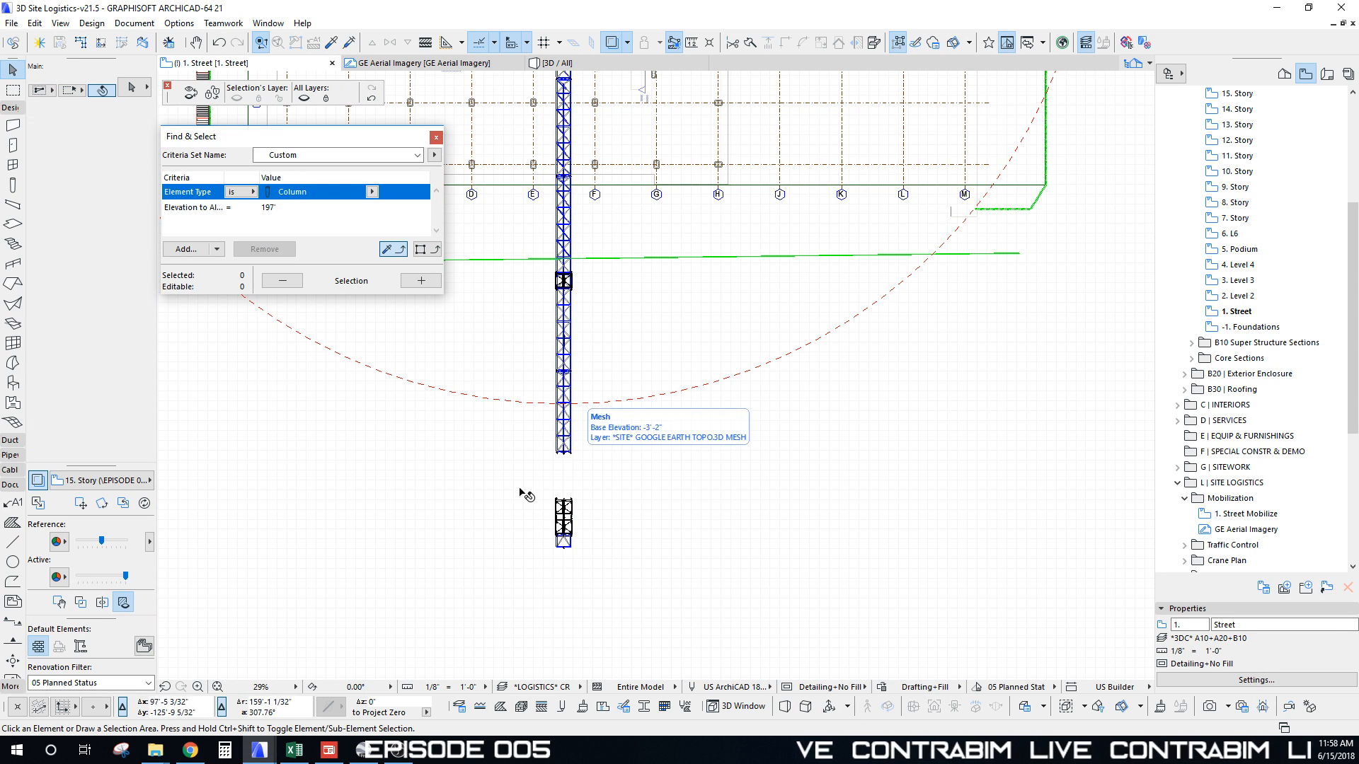
Step: Move the trolley double hook 33'-1 17/32" along the jib
scroll(542, 527, "up", 7)
scroll(467, 440, "up", 1)
left_click_drag(443, 339, 630, 640)
scroll(556, 543, "up", 12)
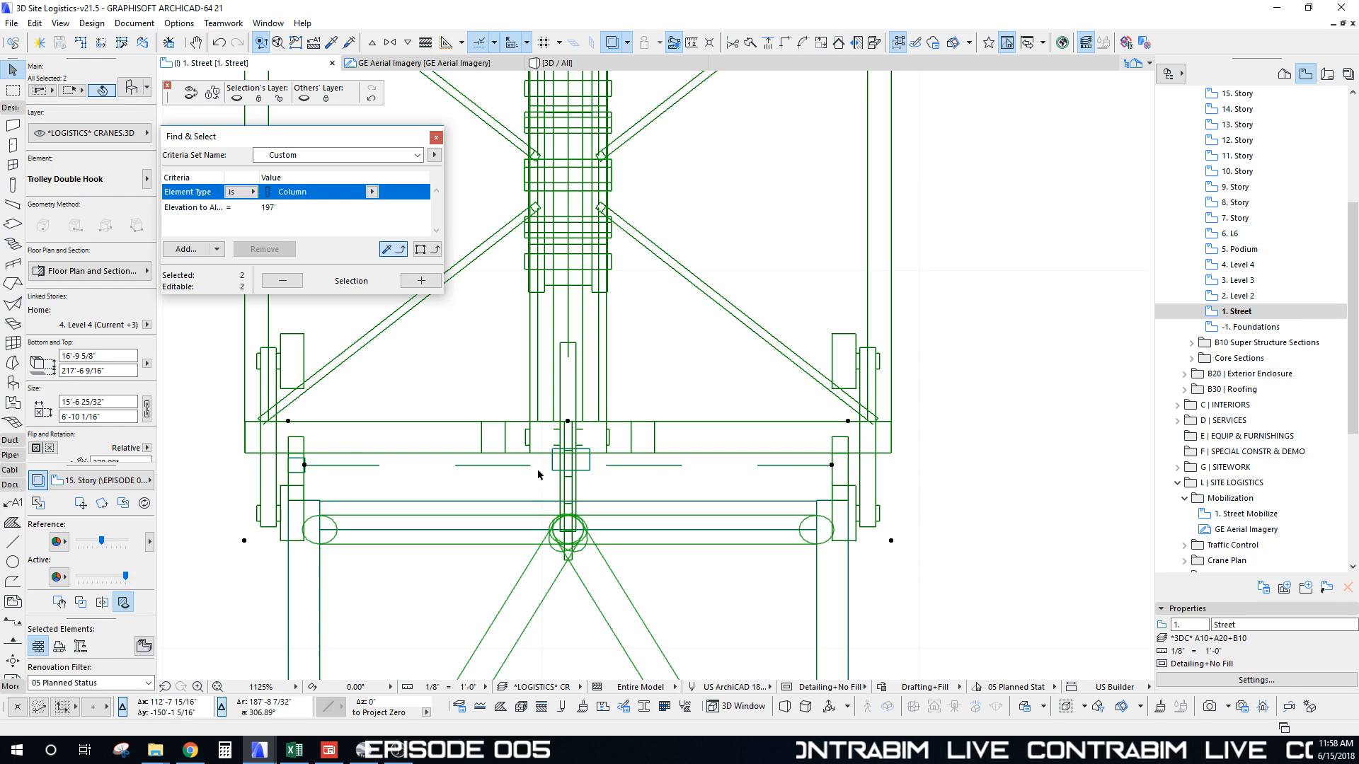
key("ctrl+d")
left_click(831, 465)
scroll(820, 542, "down", 10)
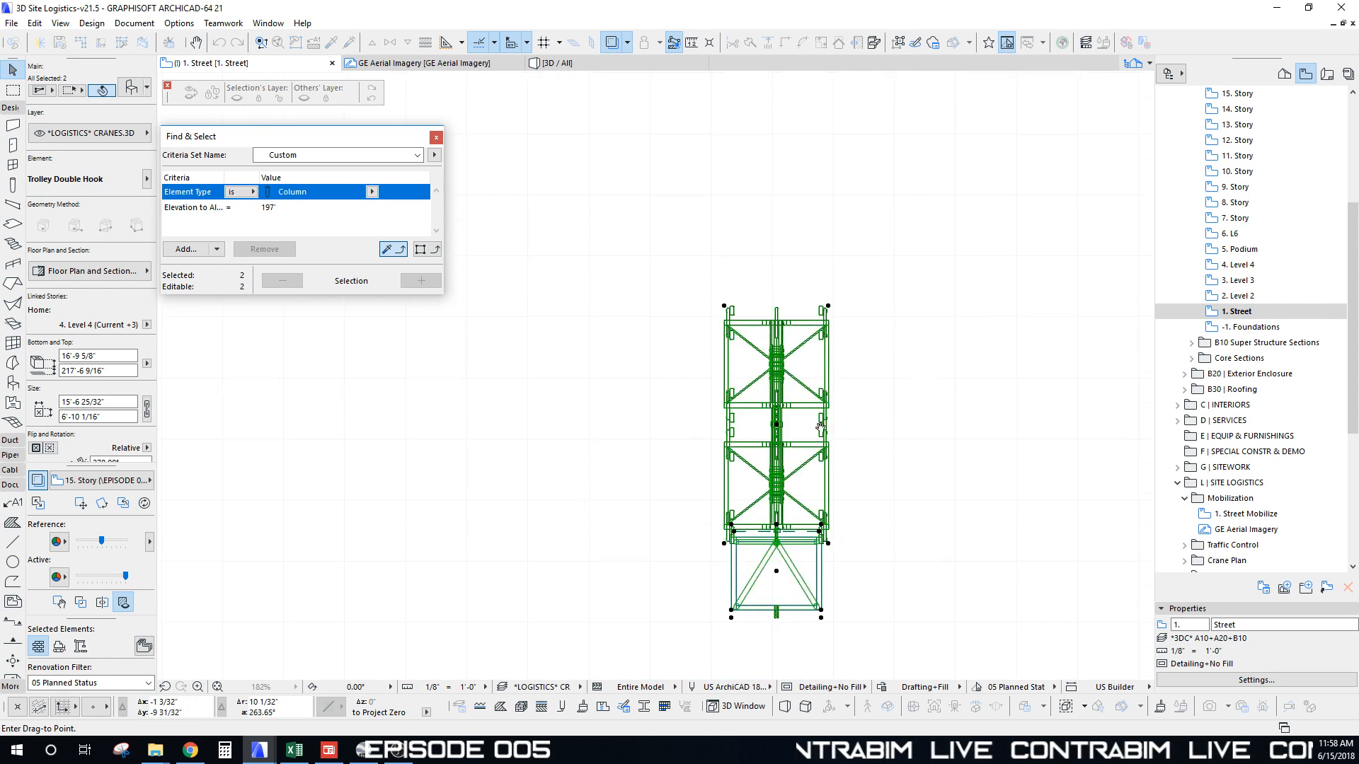
middle_click_drag(818, 309, 777, 526)
scroll(770, 350, "up", 10)
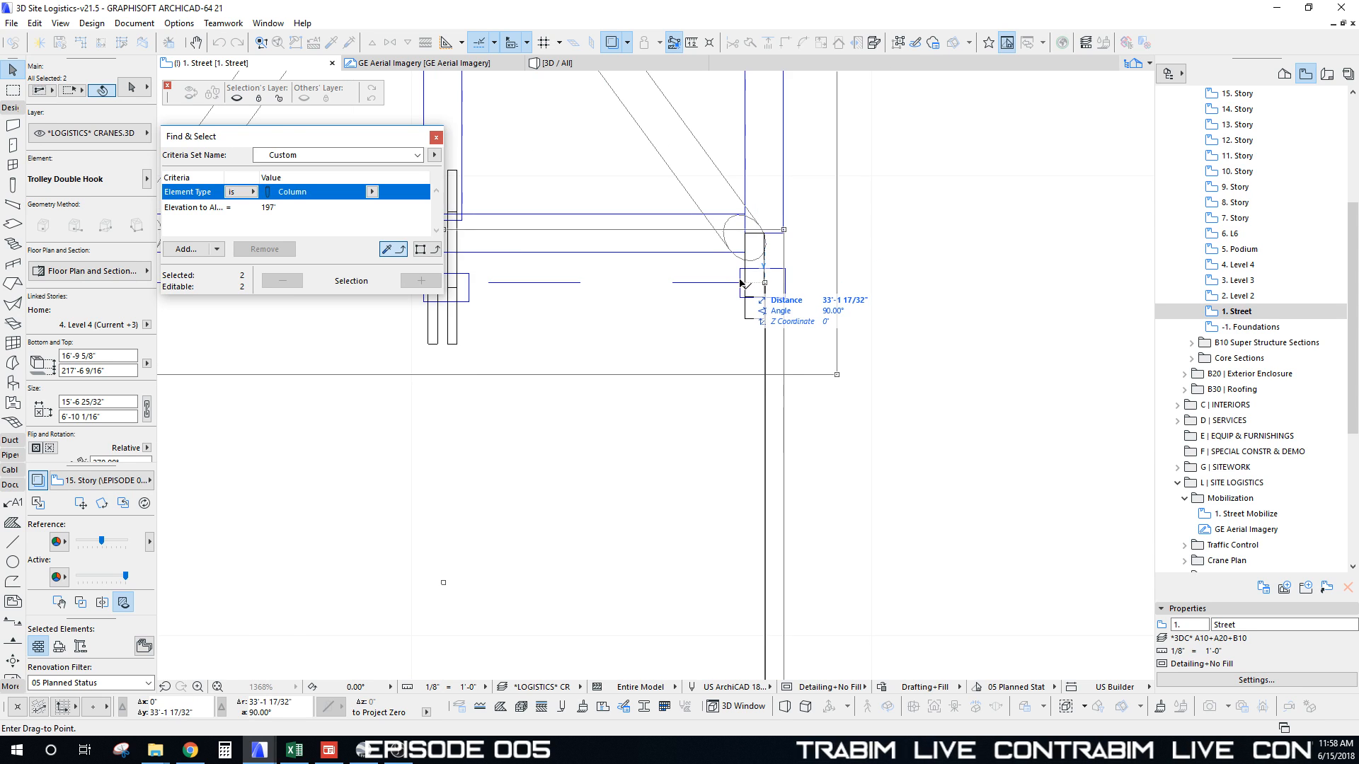
left_click(740, 288)
scroll(739, 286, "down", 10)
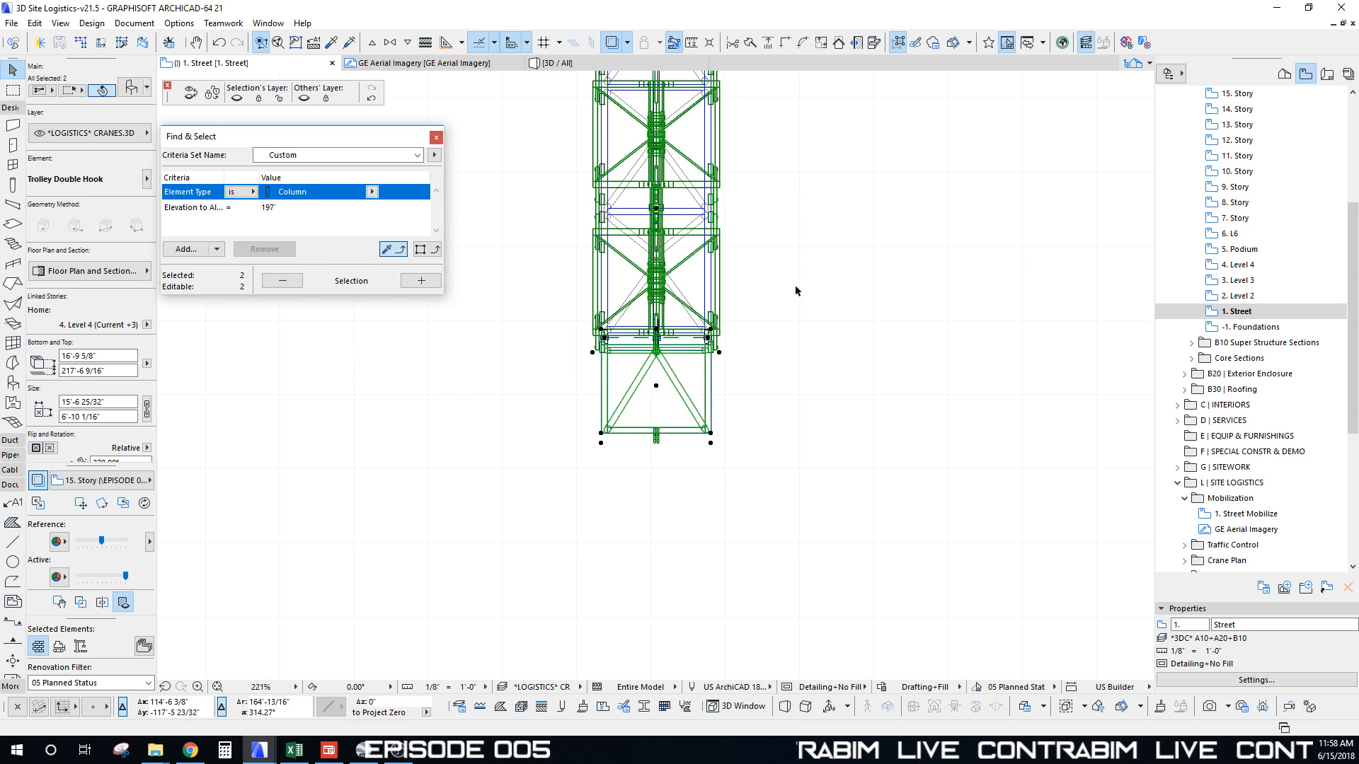
scroll(657, 301, "down", 6)
middle_click_drag(657, 300, 667, 429)
left_click(679, 321)
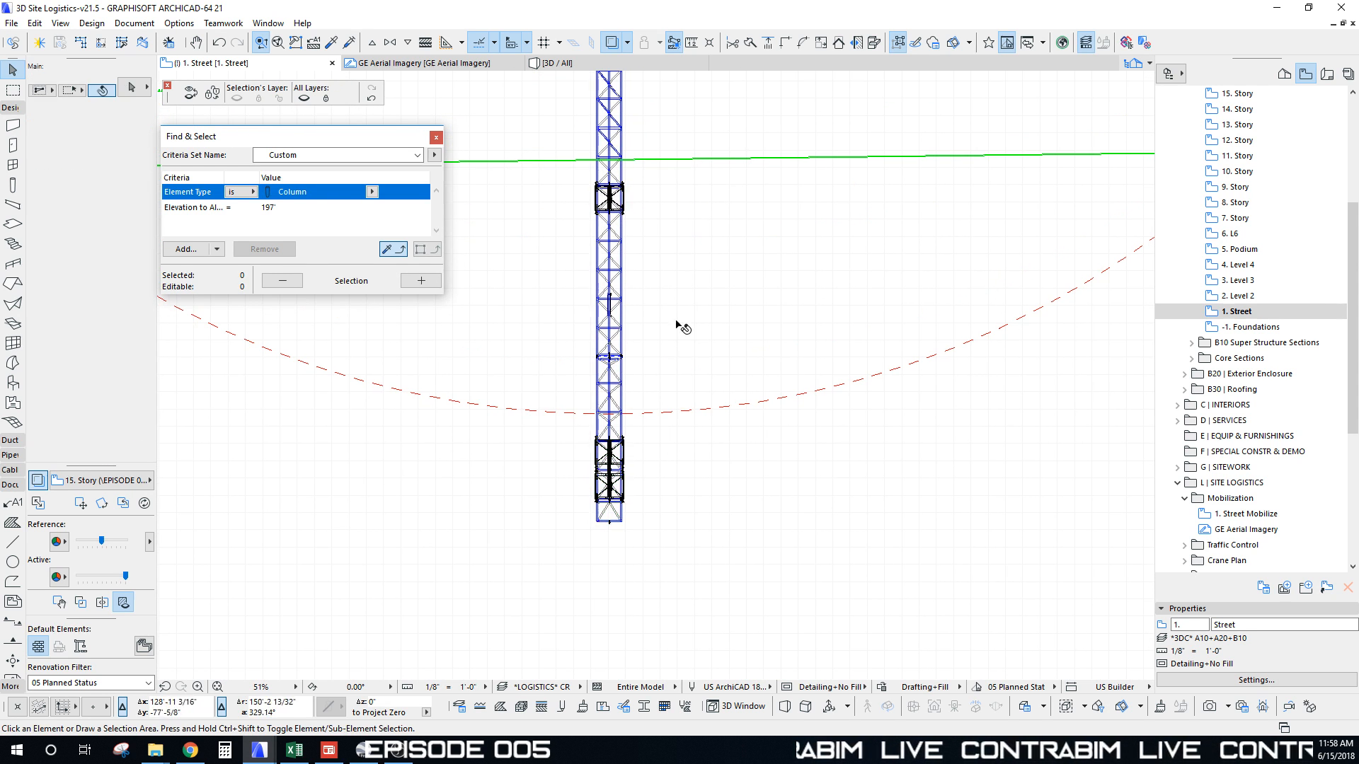
Step: Delete the dashed red crane swing-radius circle
scroll(673, 342, "down", 3)
scroll(722, 379, "down", 3)
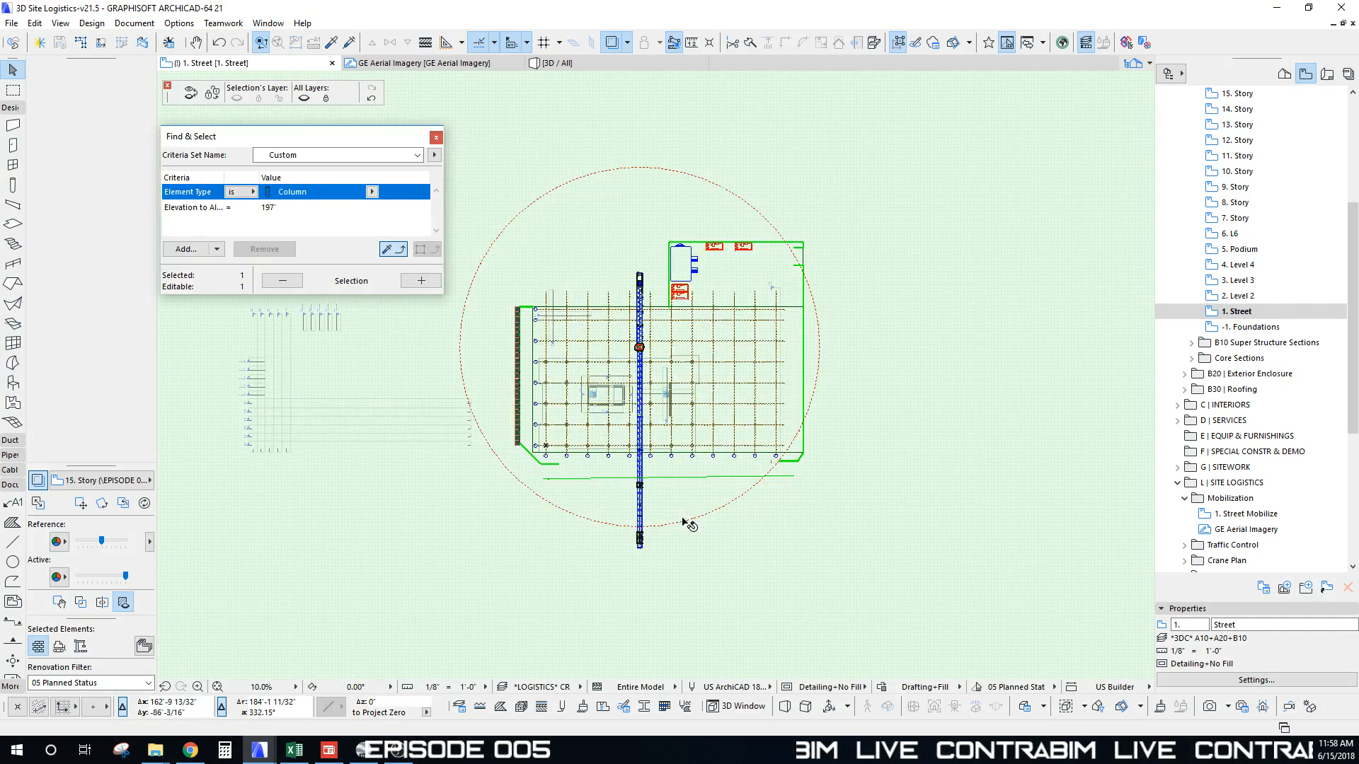
left_click(684, 525)
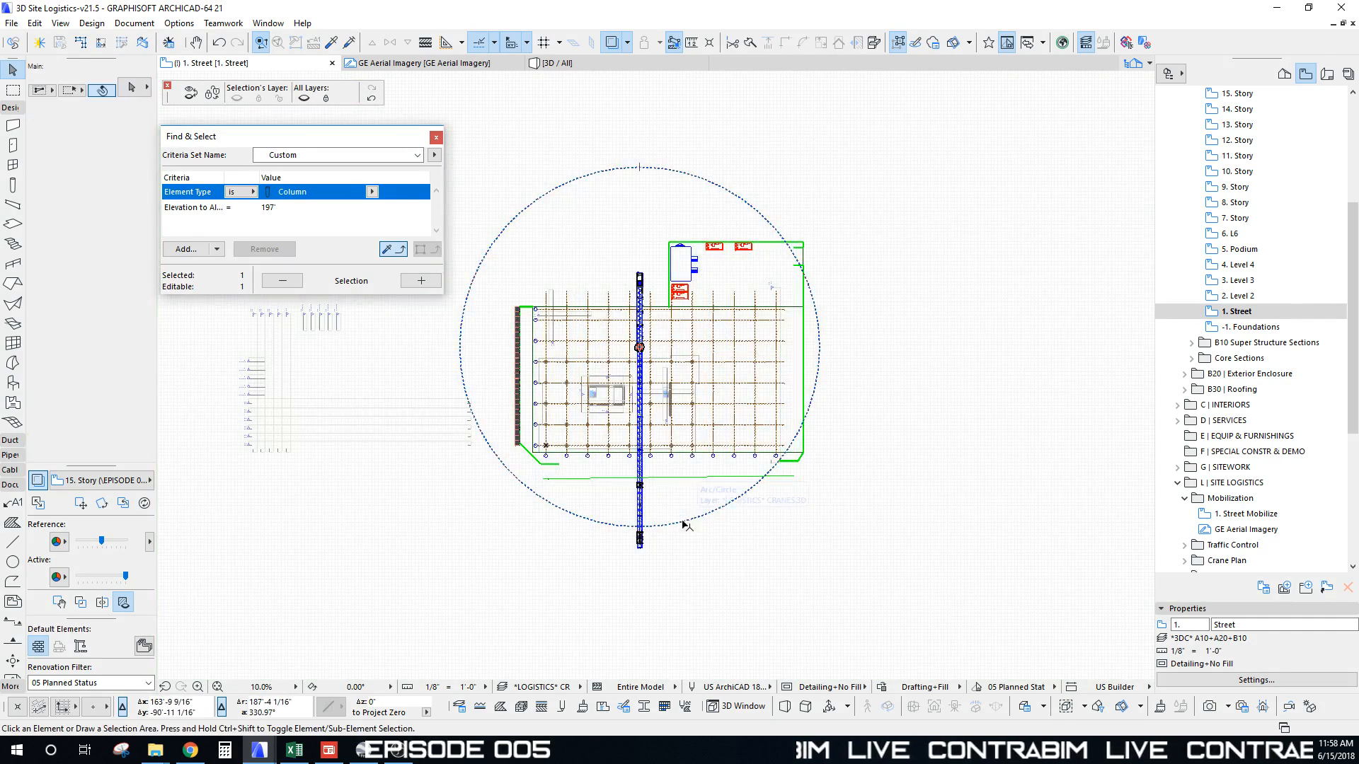
left_click(821, 348)
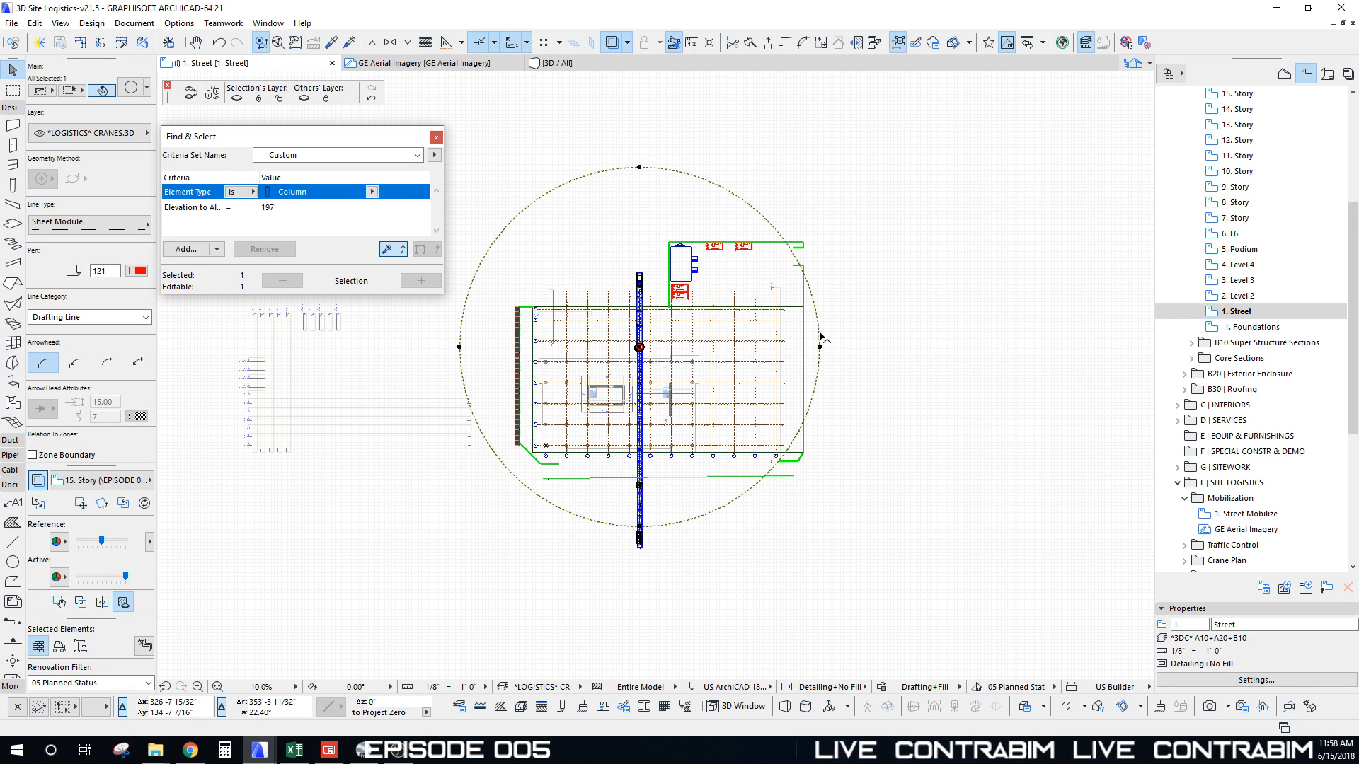
left_click(820, 332, "alt")
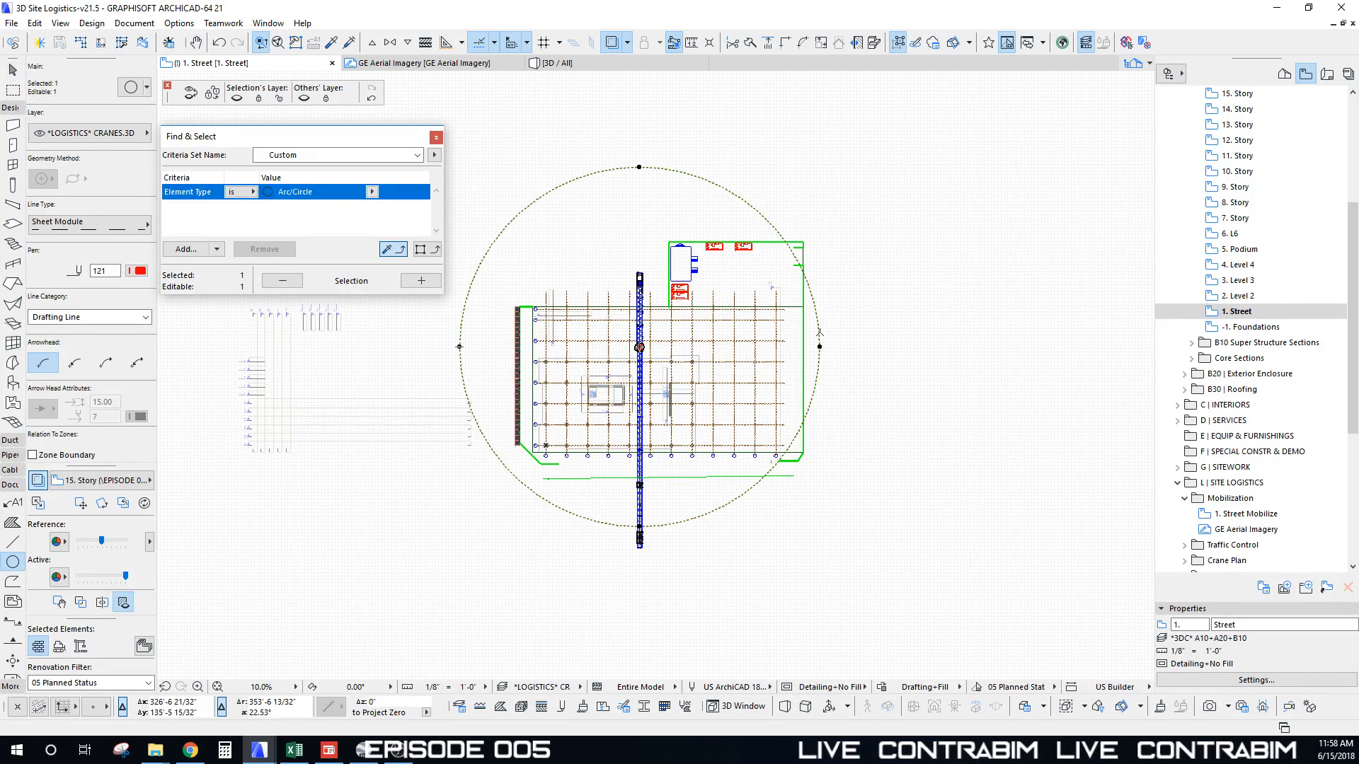
key("Delete")
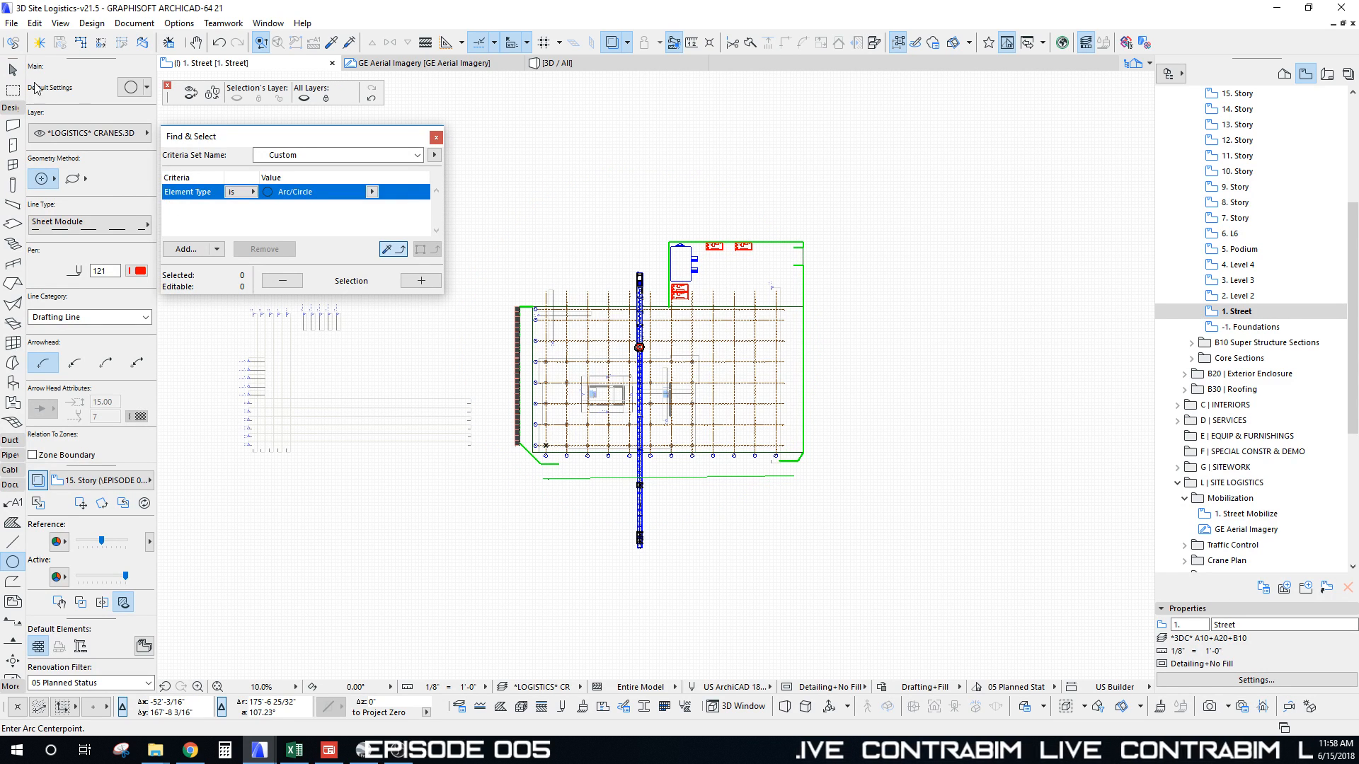
Step: Set up an arc wall on the *LOGISTICS* EQUIPMENT RANGE.3D layer
left_click(13, 125)
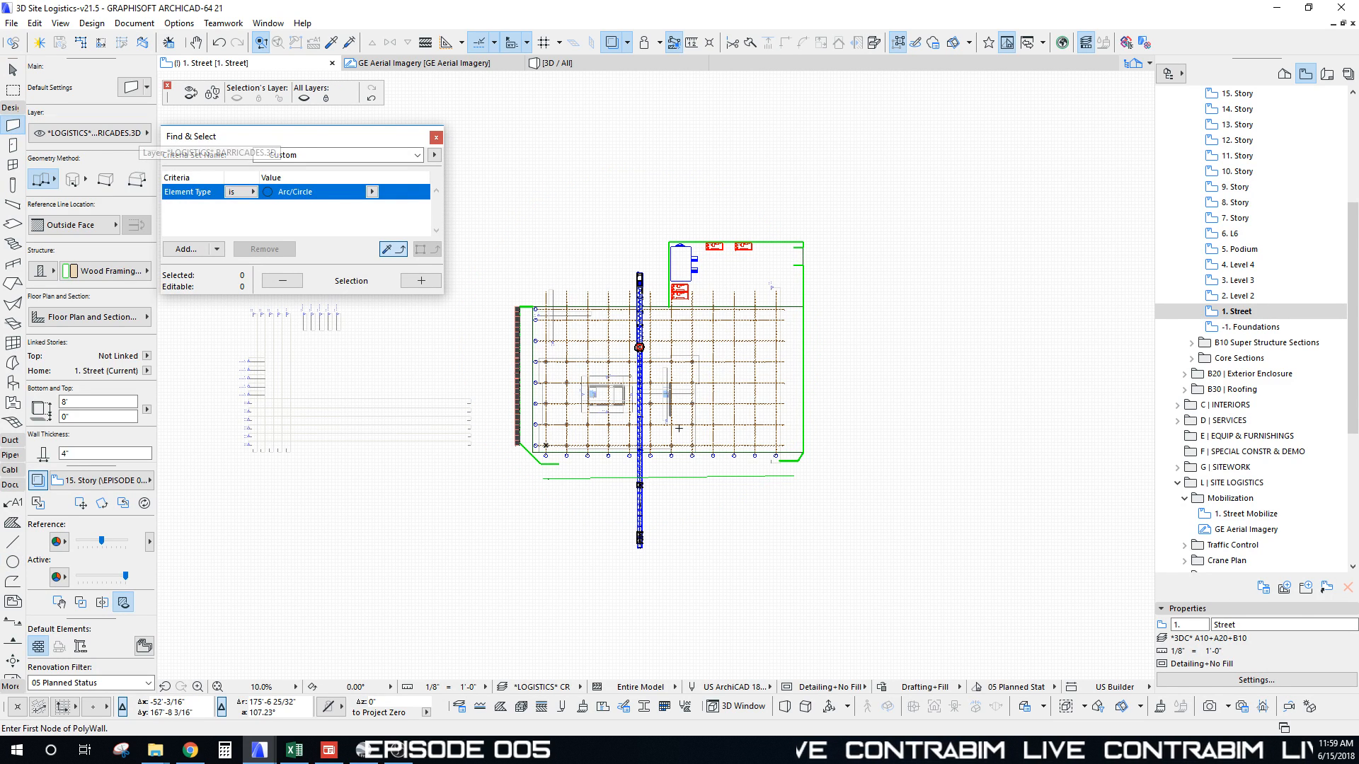
left_click(131, 135)
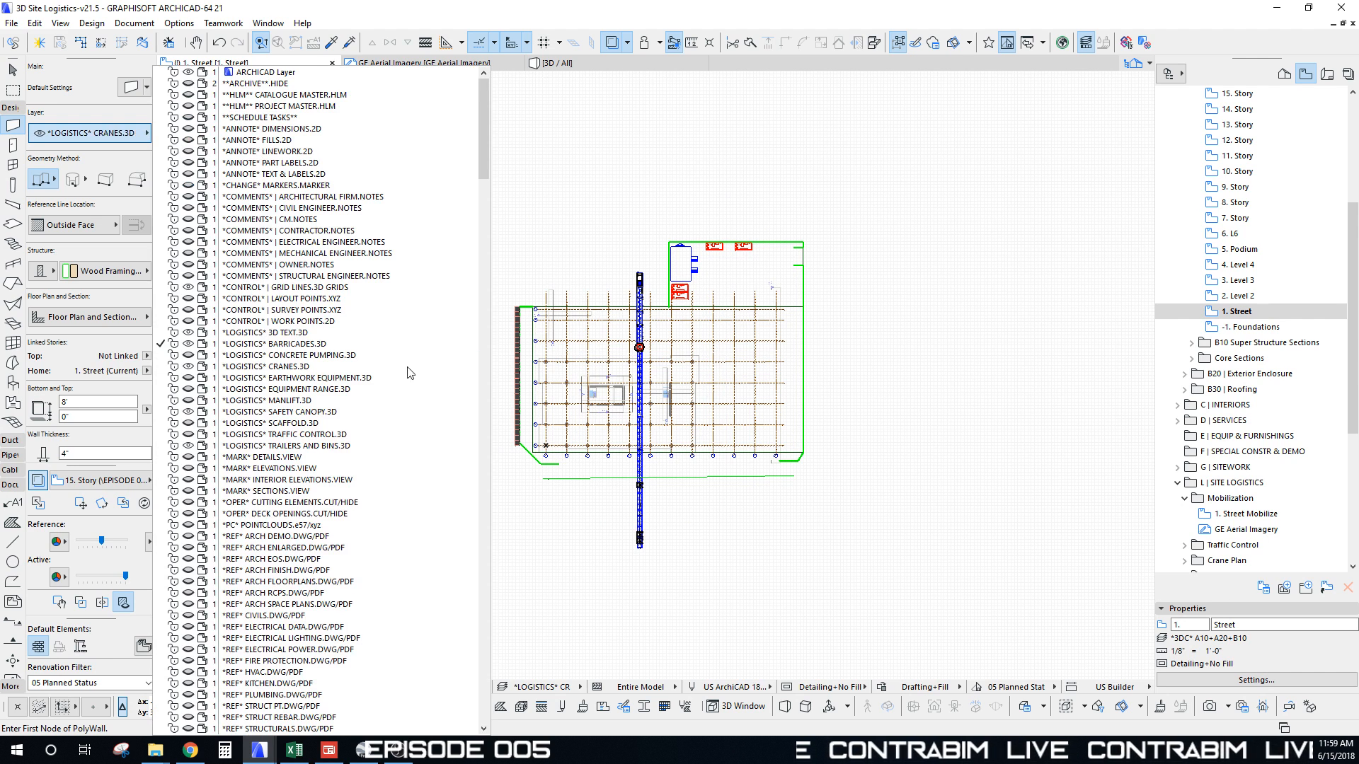
left_click(305, 389)
middle_click_drag(596, 403, 593, 393)
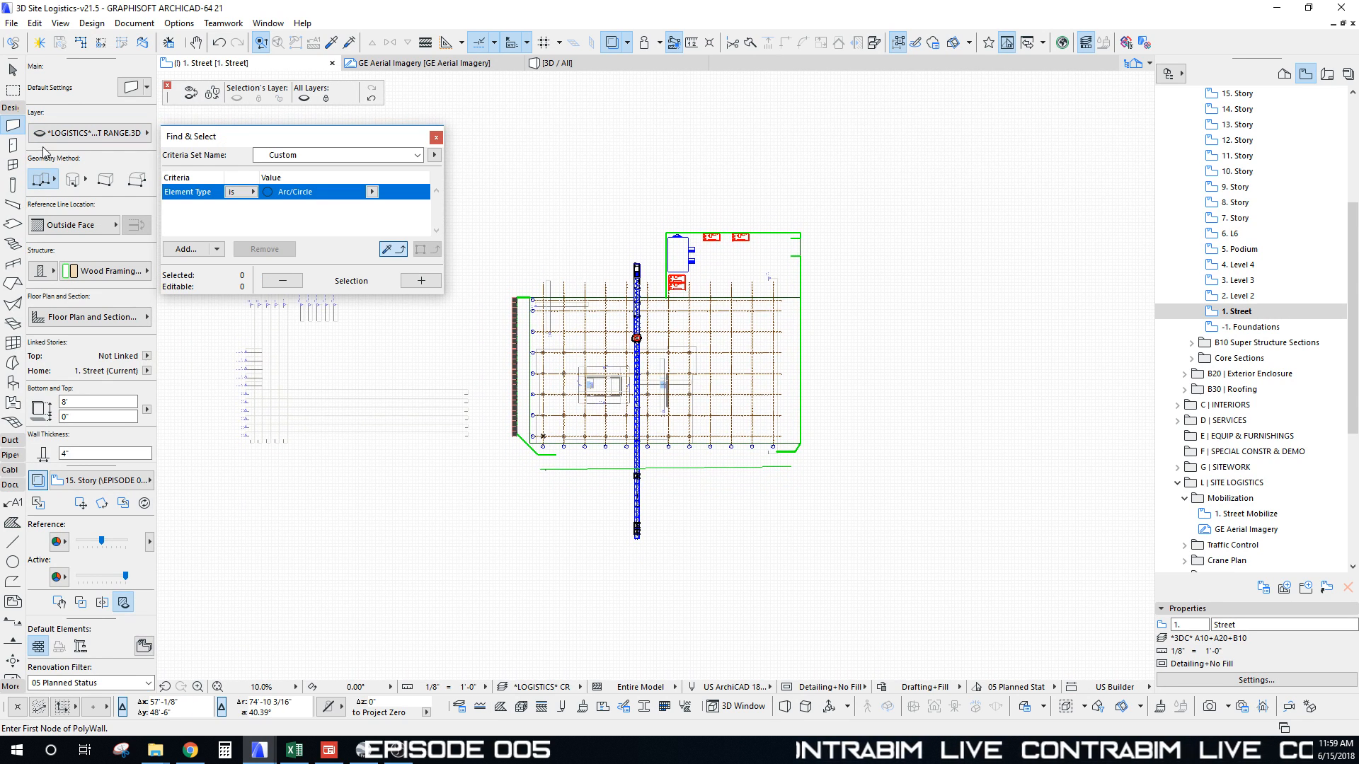
left_click(78, 184)
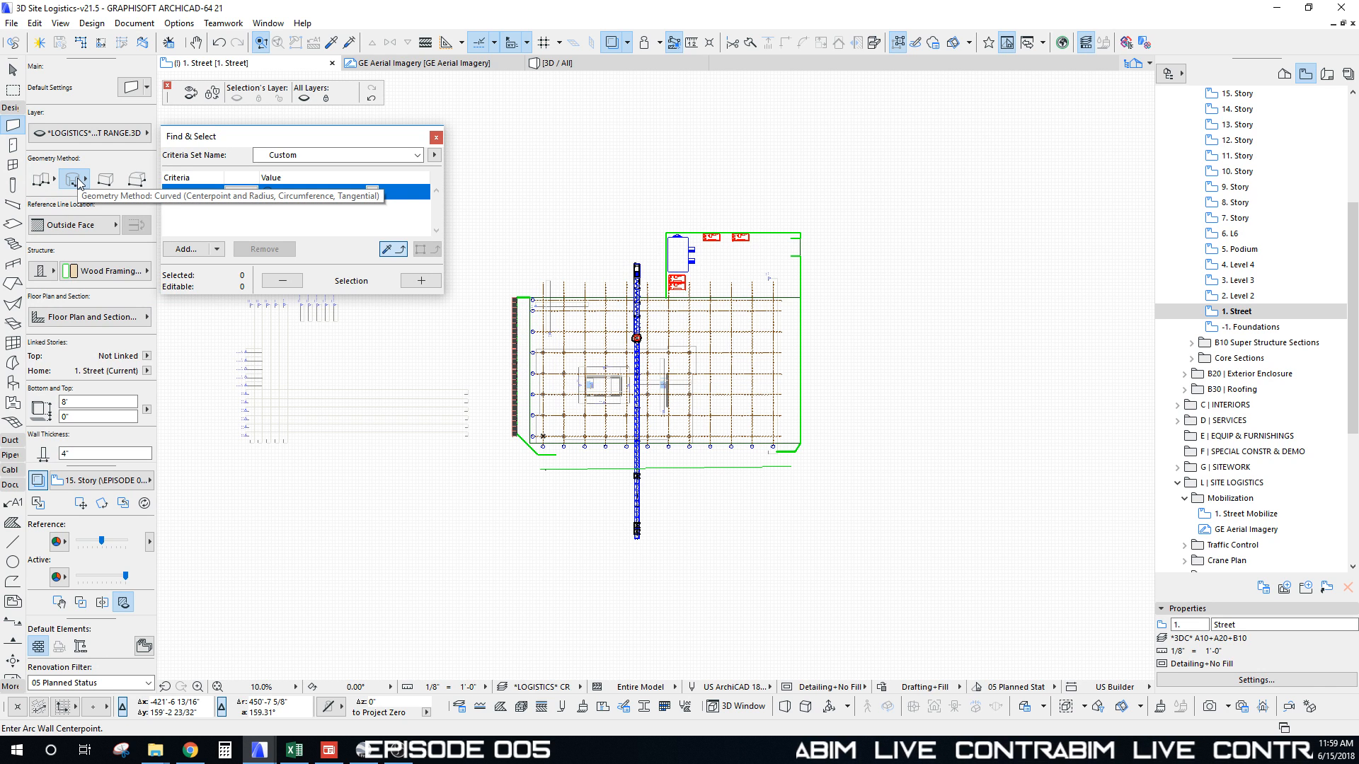
scroll(636, 342, "up", 10)
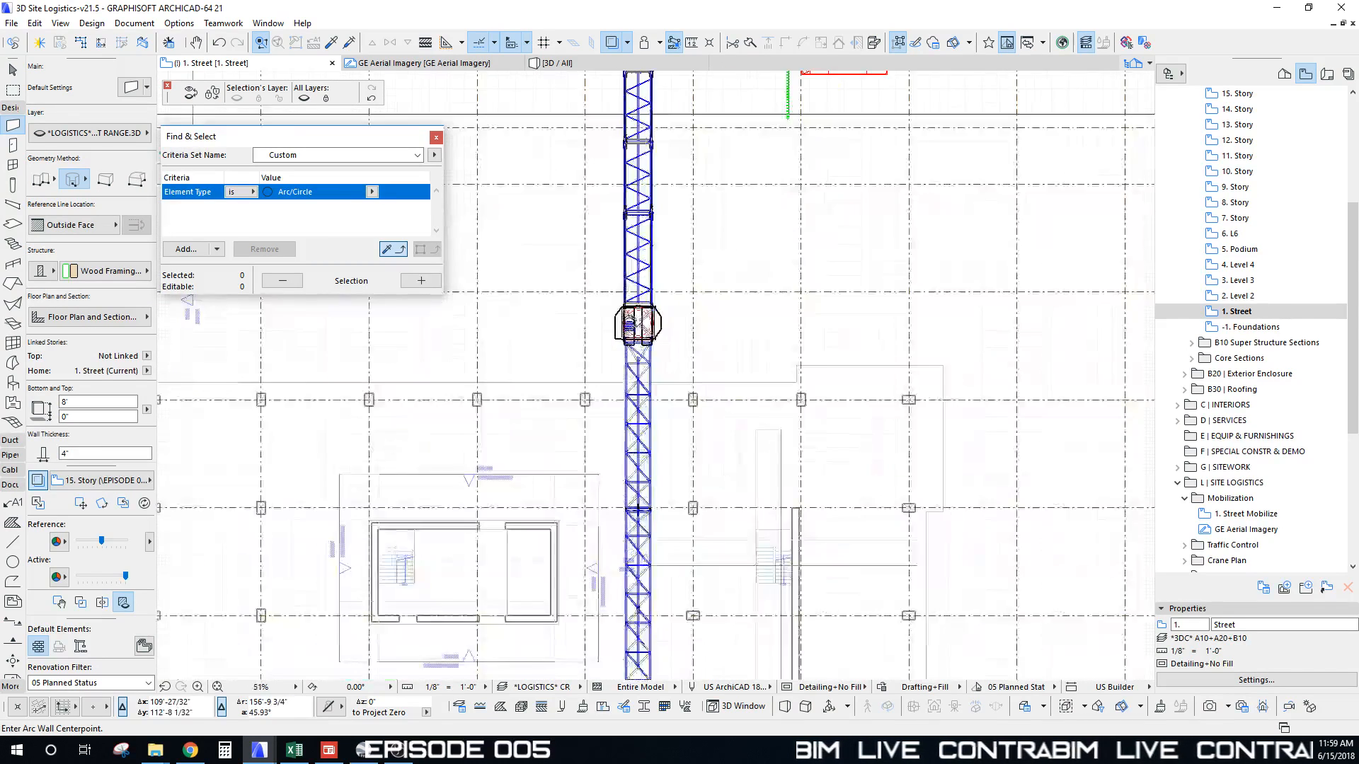
Step: Draw a full circular wall of 235' radius at the crane, in two halves
key("ctrl+t")
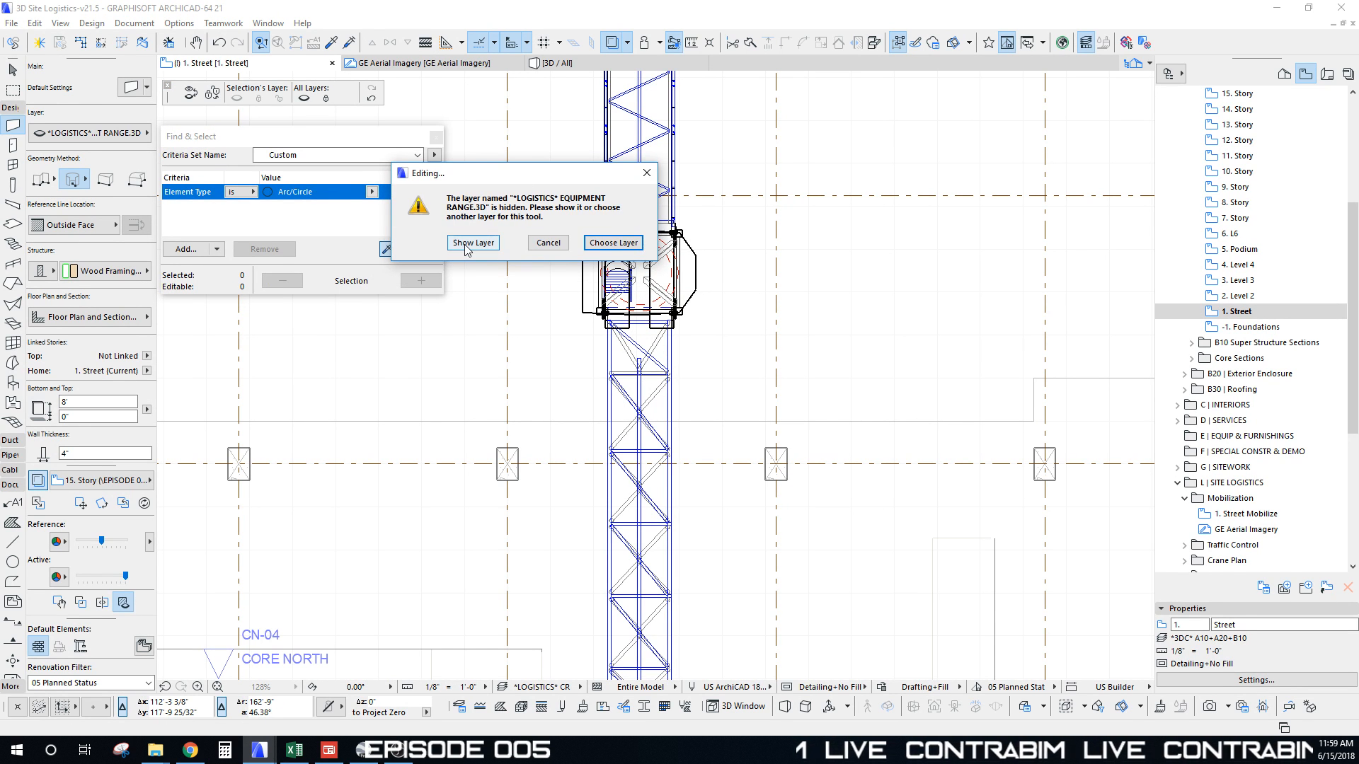
left_click(466, 246)
scroll(644, 404, "down", 6)
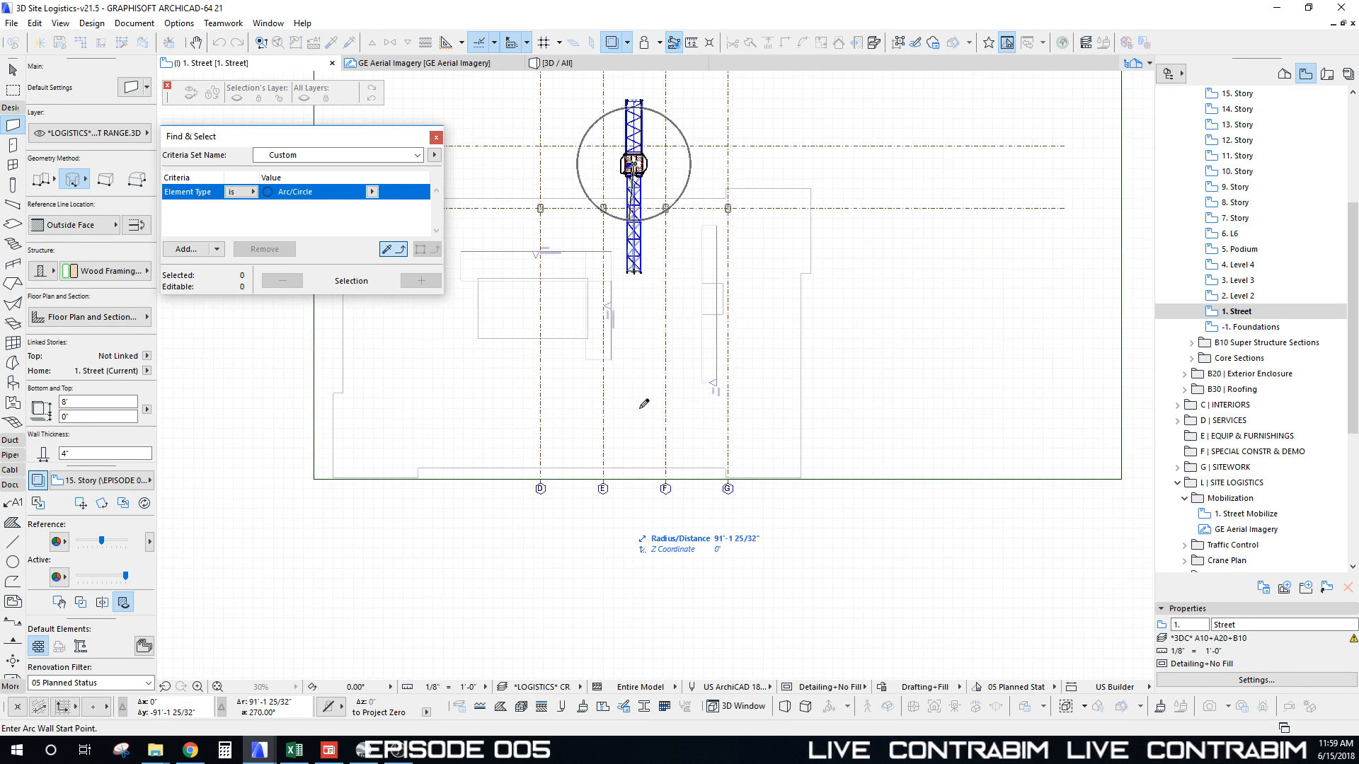
scroll(644, 404, "up", 6)
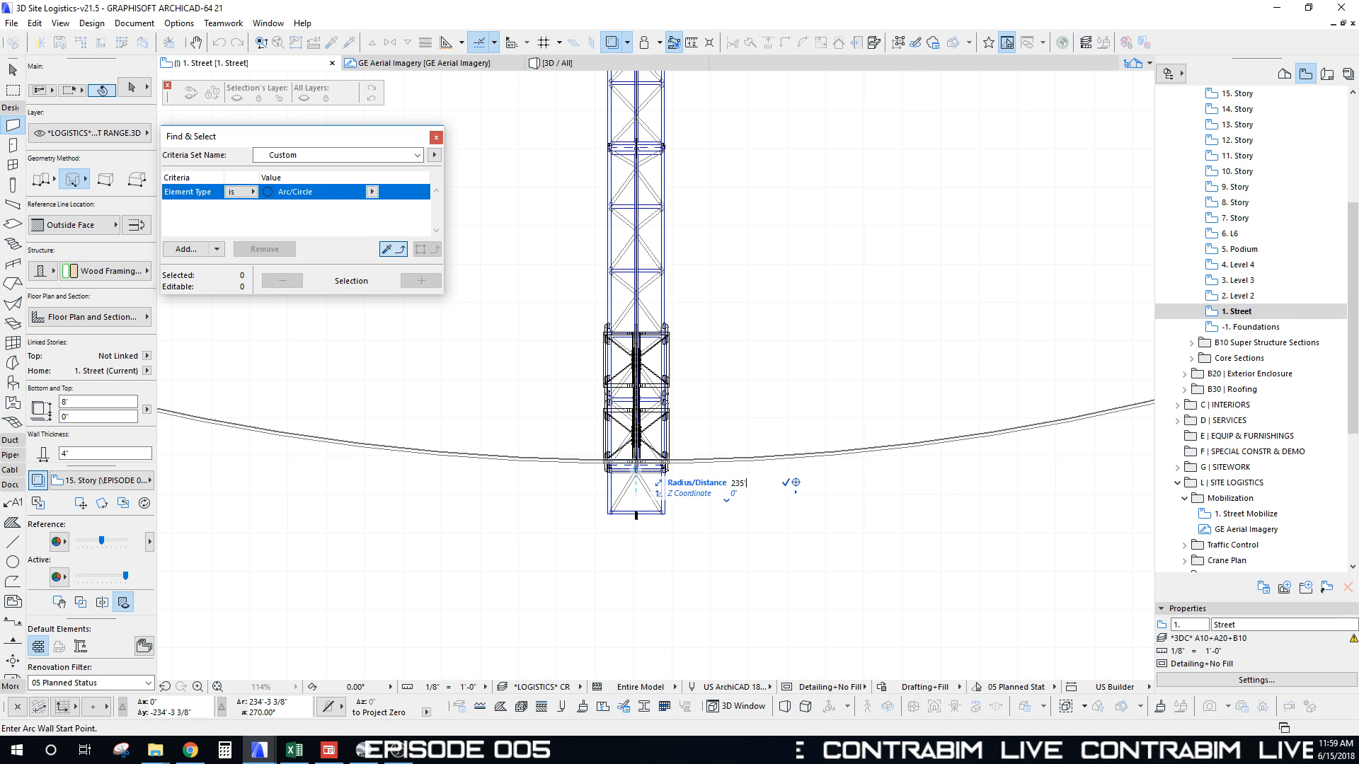
key("Return")
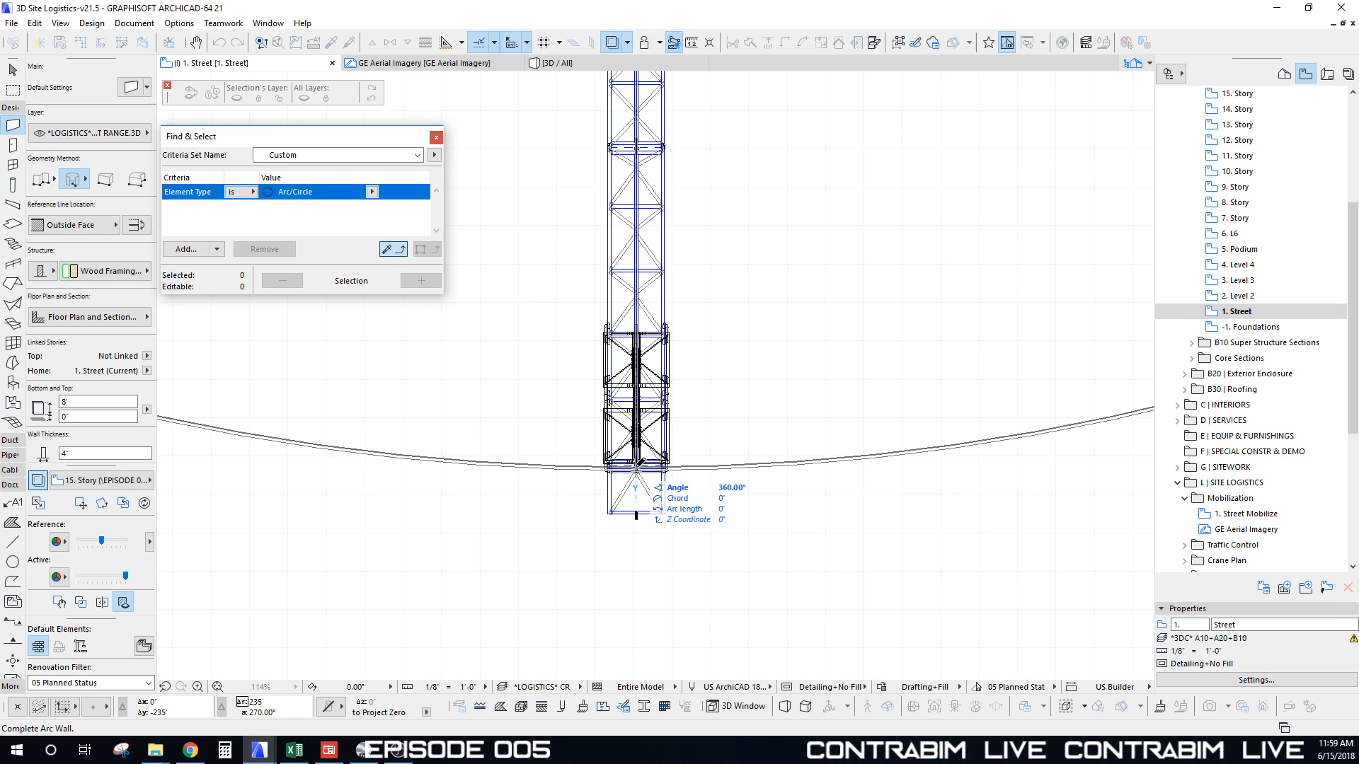
left_click(635, 468)
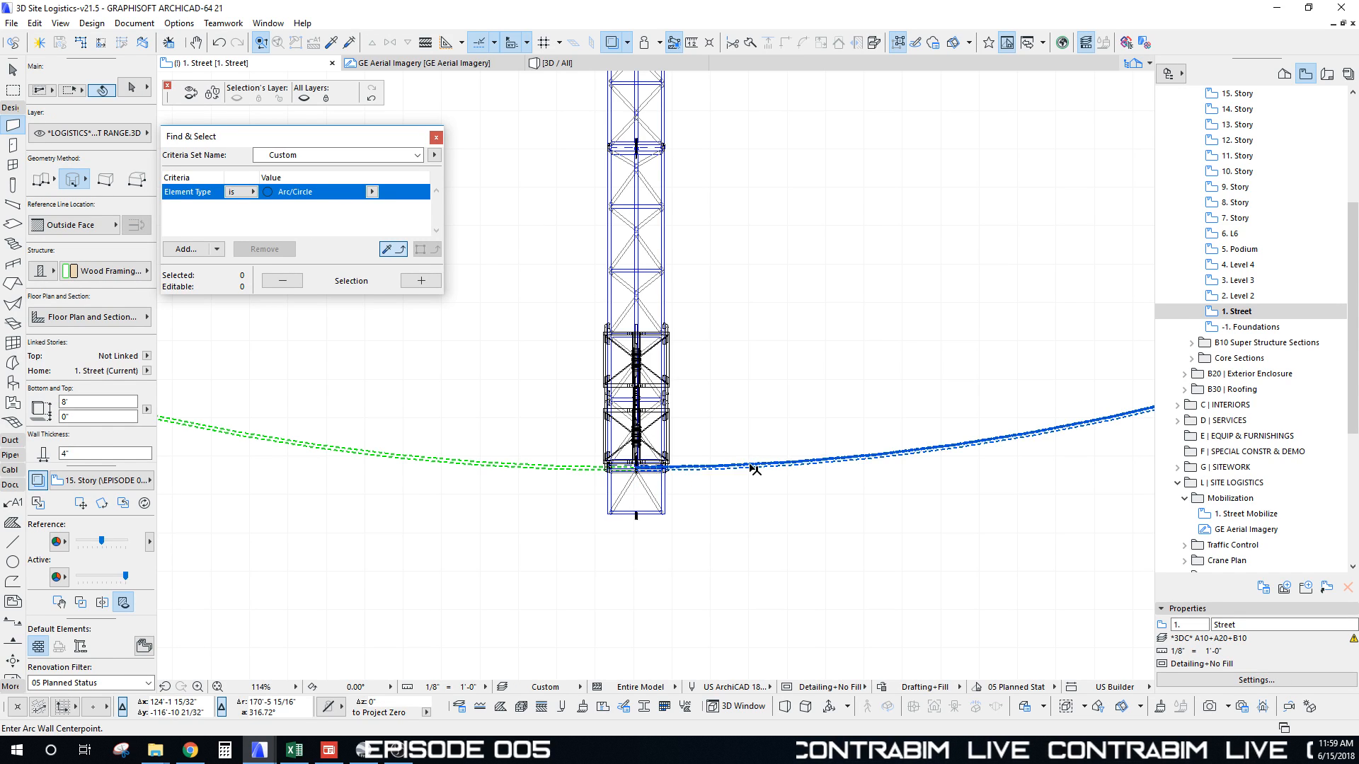
scroll(636, 468, "down", 10)
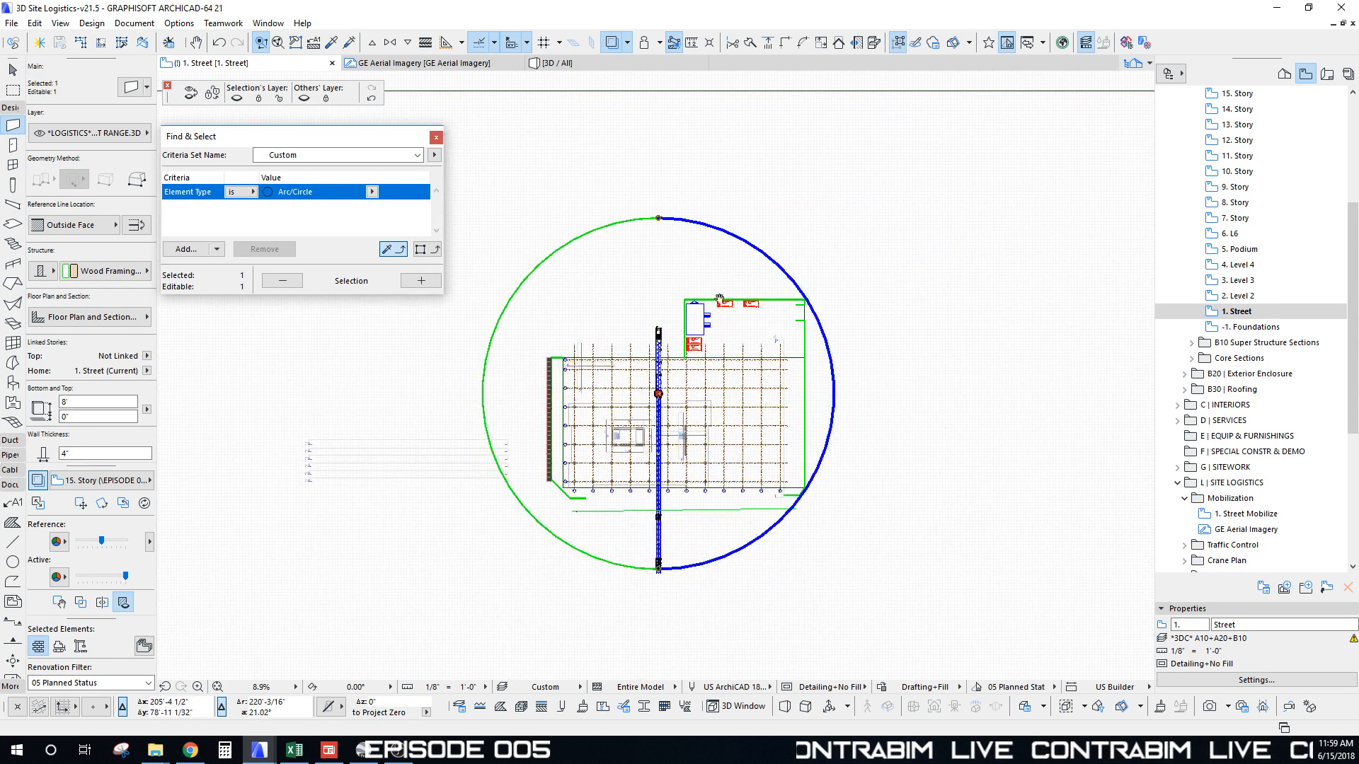
left_click(629, 223, "shift")
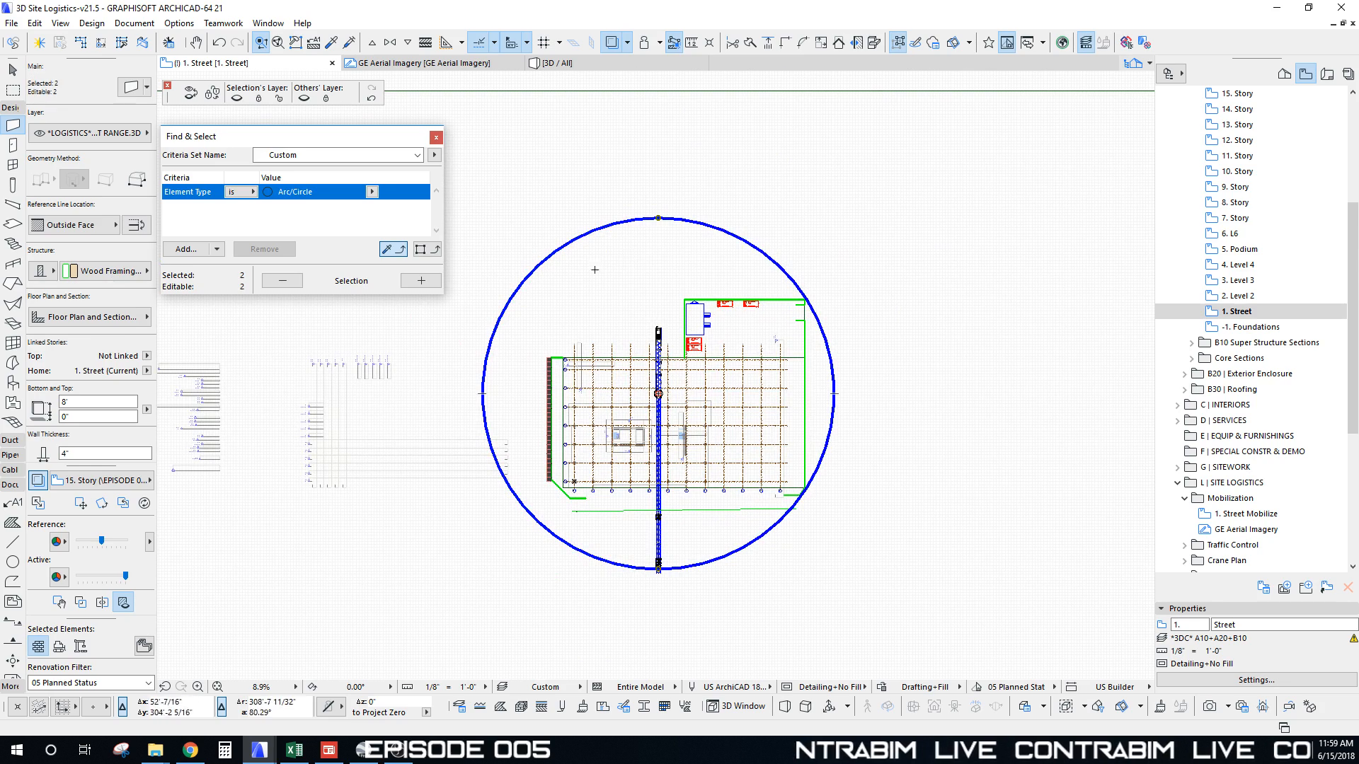
scroll(728, 434, "up", 3)
Step: Give both halves of the circular wall the Glass | Orange surface
mouse_move(728, 434)
middle_mouse_down()
mouse_move(753, 426)
mouse_move(742, 437)
middle_mouse_up()
scroll(753, 426, "down", 1)
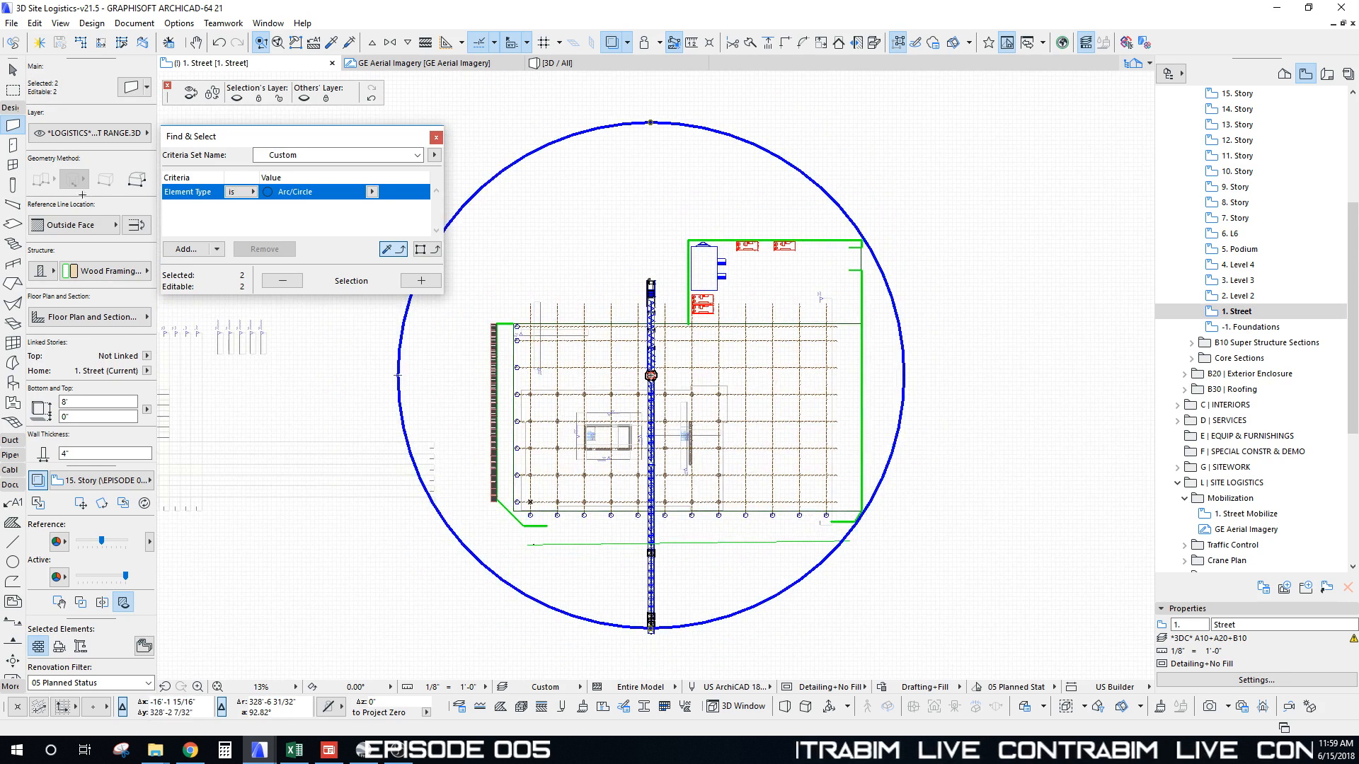
scroll(110, 362, "down", 5)
left_click(99, 279)
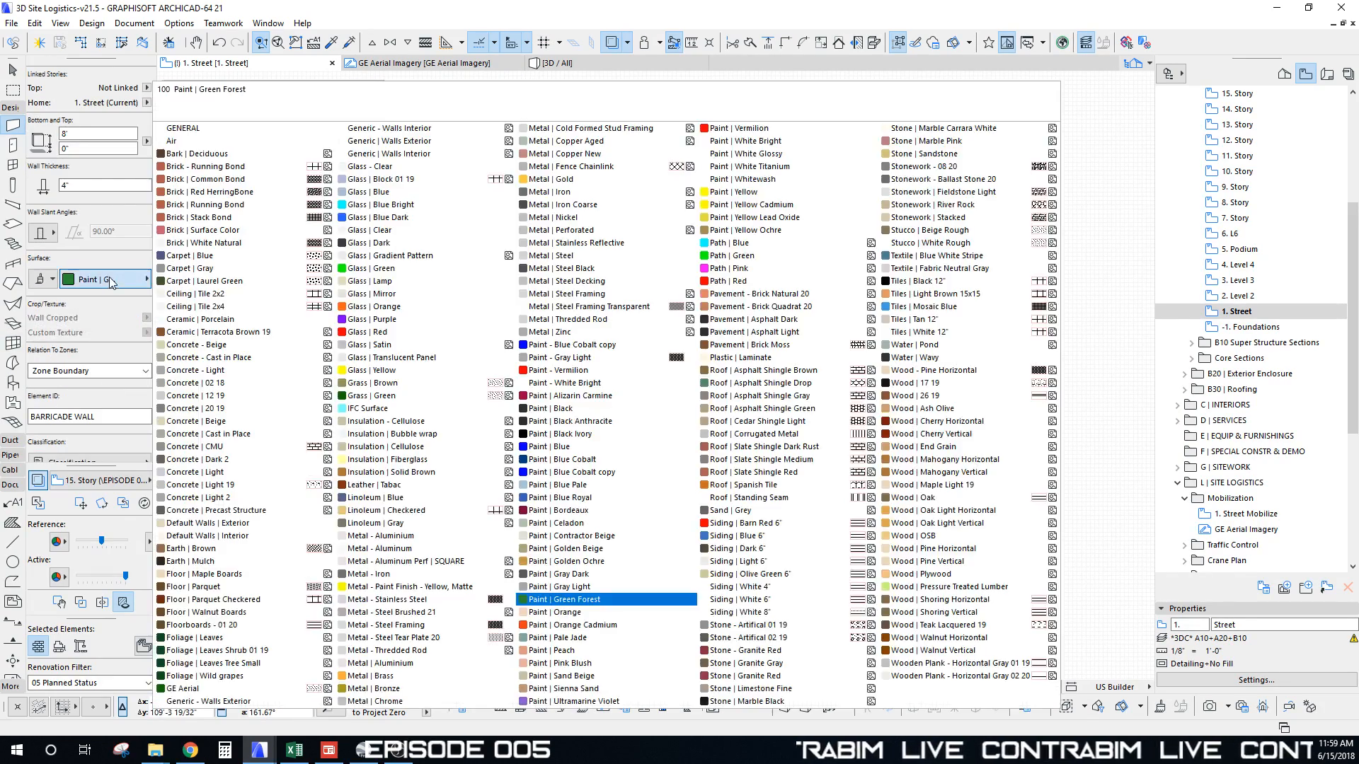
left_click(433, 306)
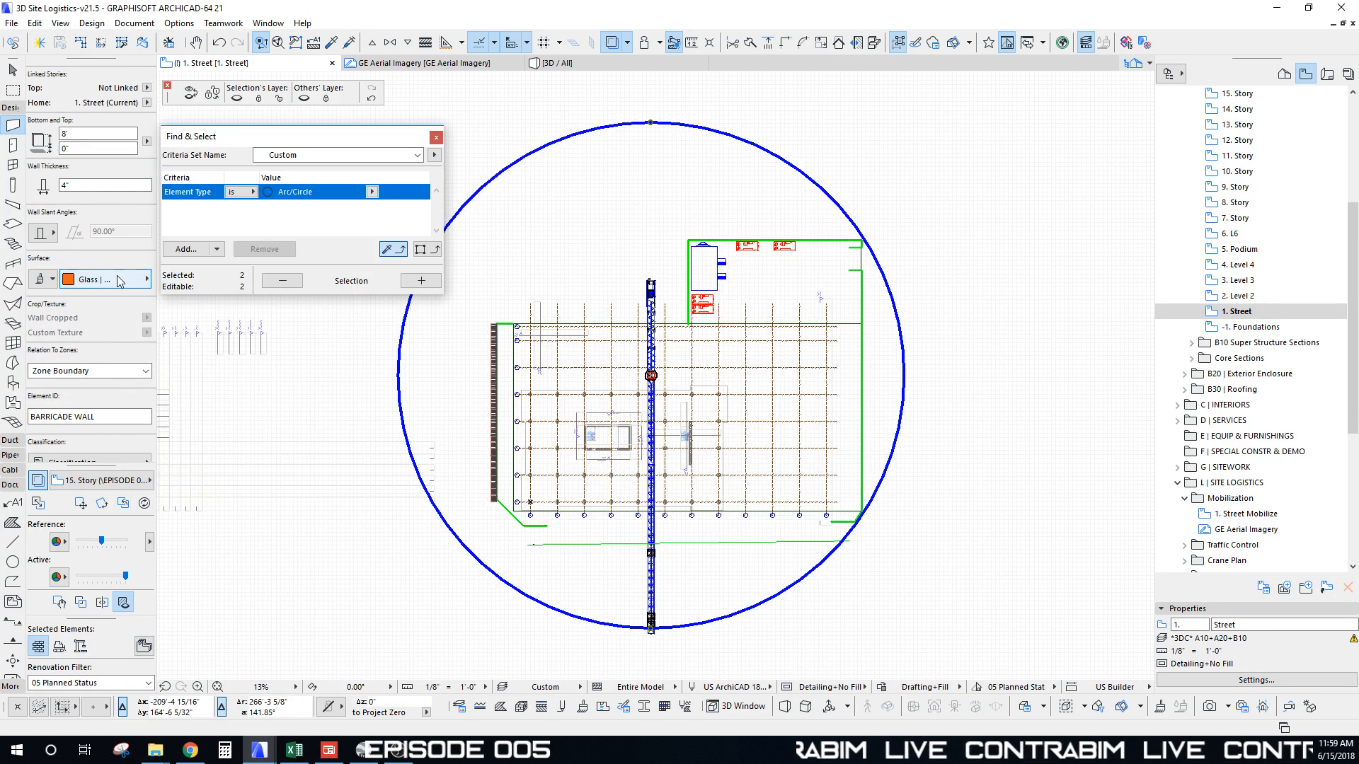
Step: Make the circular wall 2' thick and 2' high, then view it in 3D
scroll(151, 315, "up", 5)
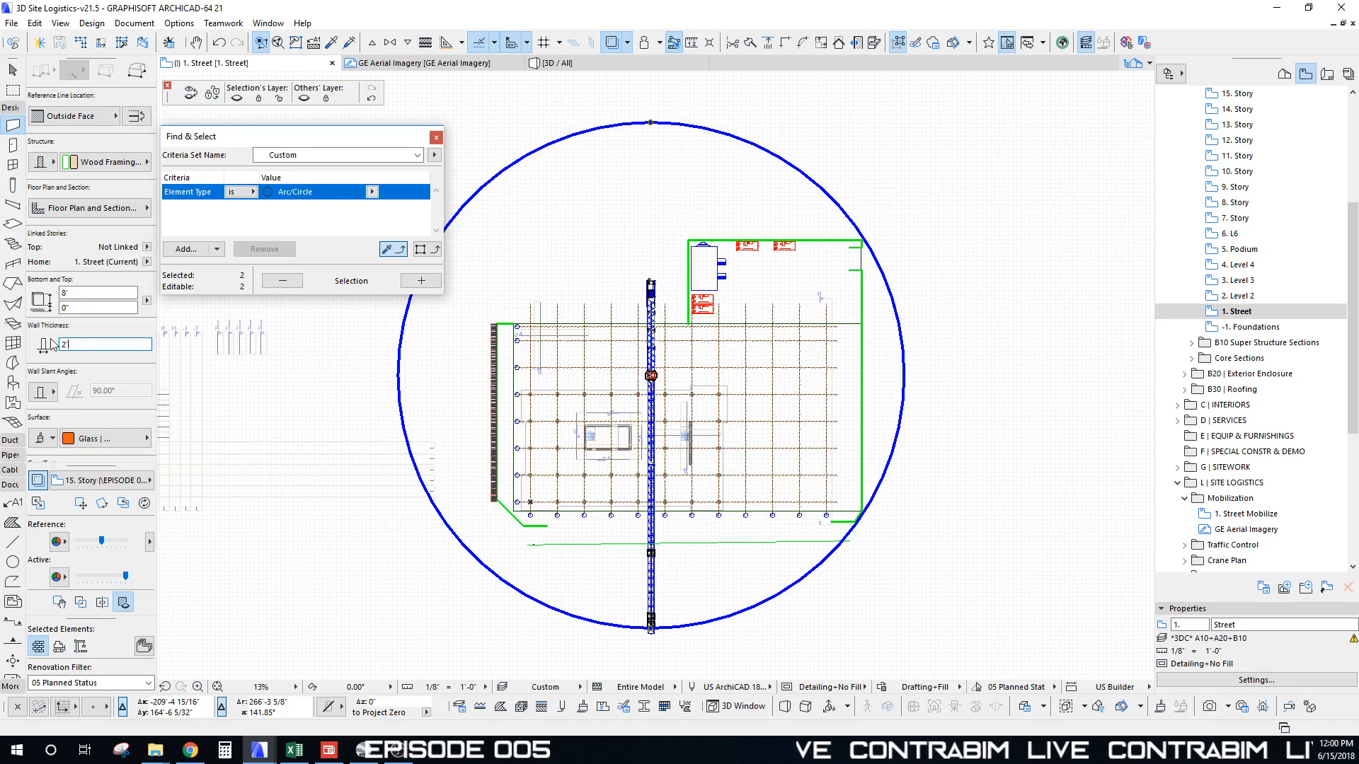
left_click(86, 294)
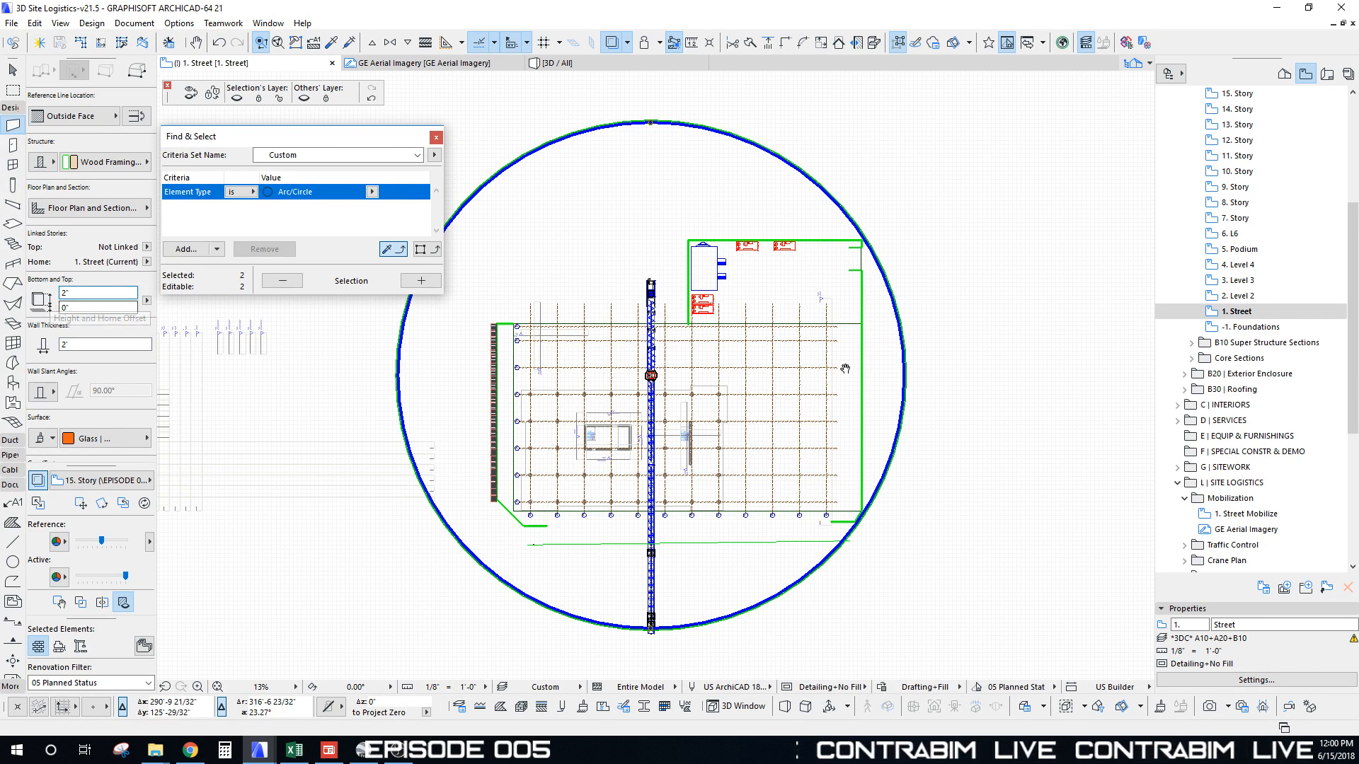
scroll(800, 378, "down", 3)
scroll(767, 412, "up", 3)
middle_click_drag(767, 412, 758, 390)
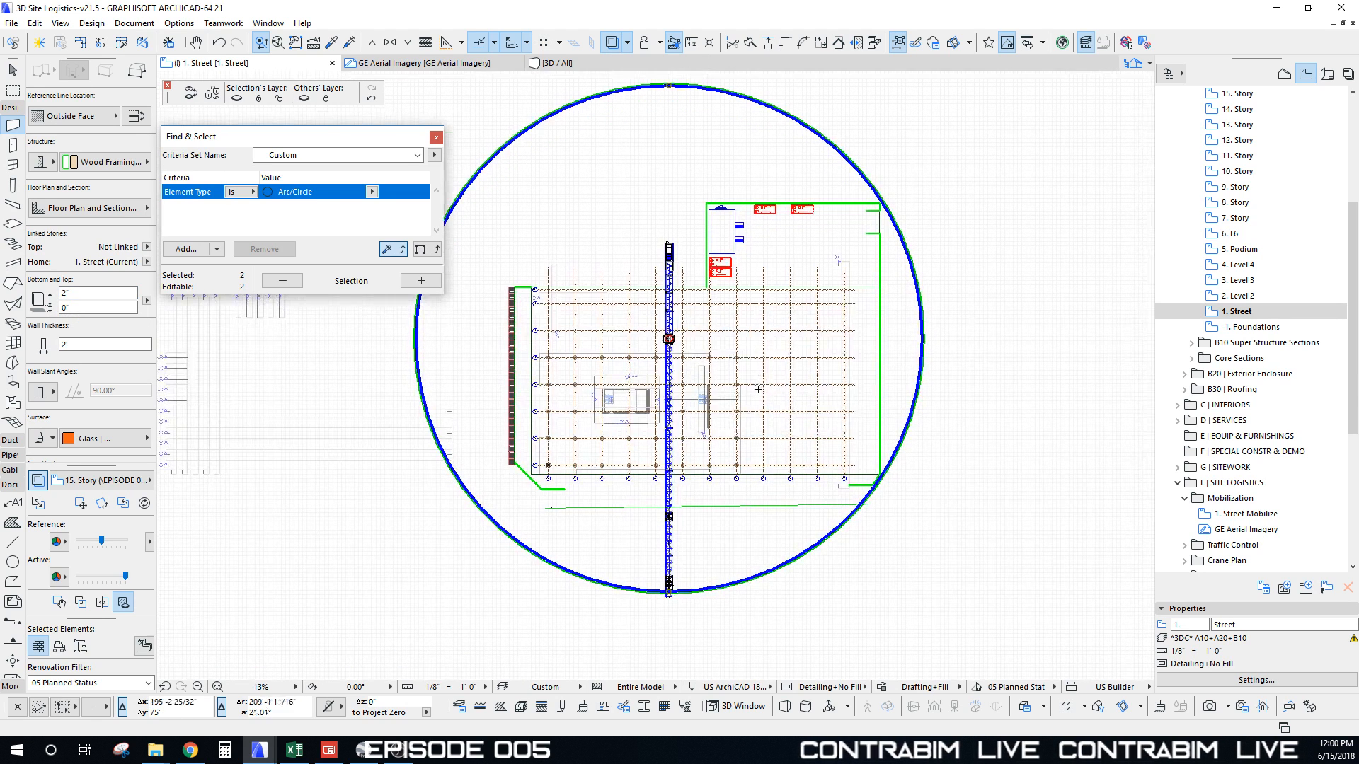
key("F3")
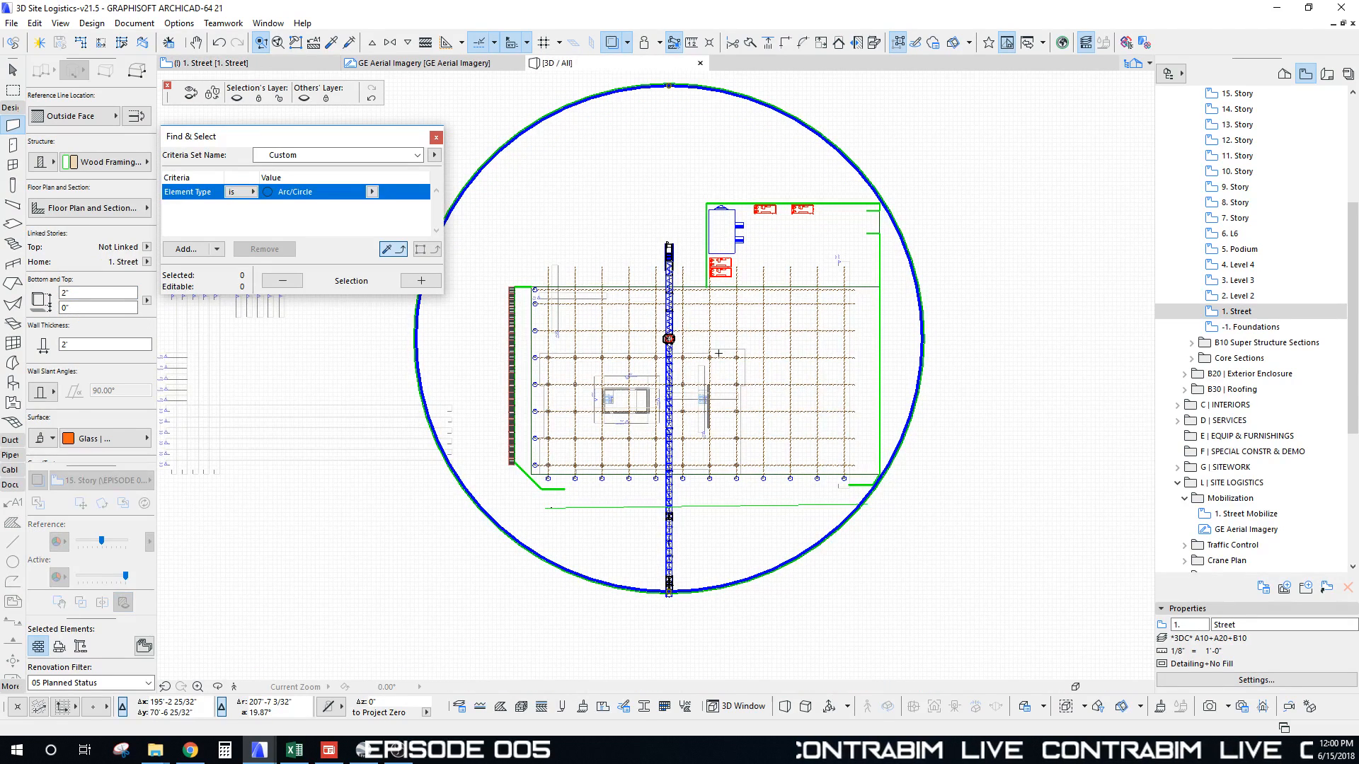
scroll(694, 362, "down", 5)
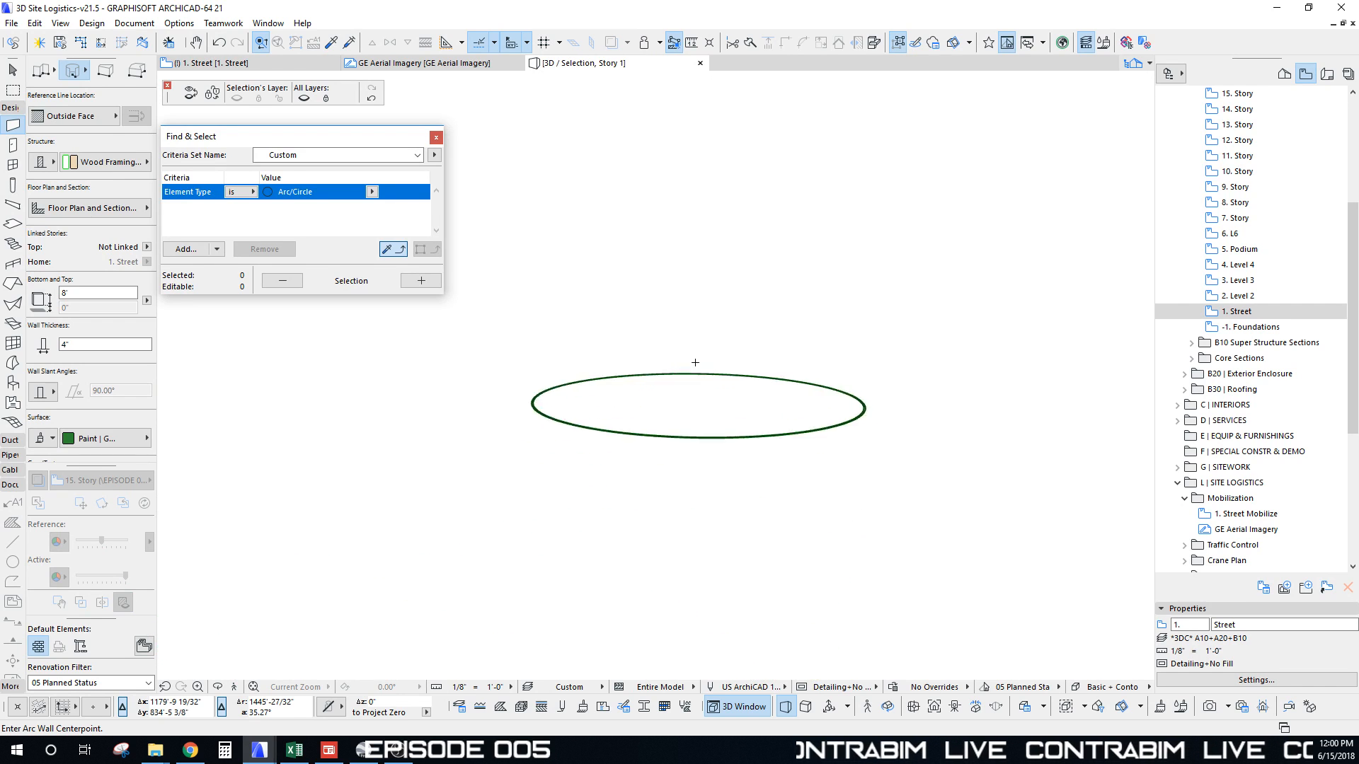
Step: Raise the ring wall vertically to the crane jib height of about 251'-6 9/16"
middle_click_drag(694, 362, 775, 449, "shift")
key("Escape")
left_click(781, 450)
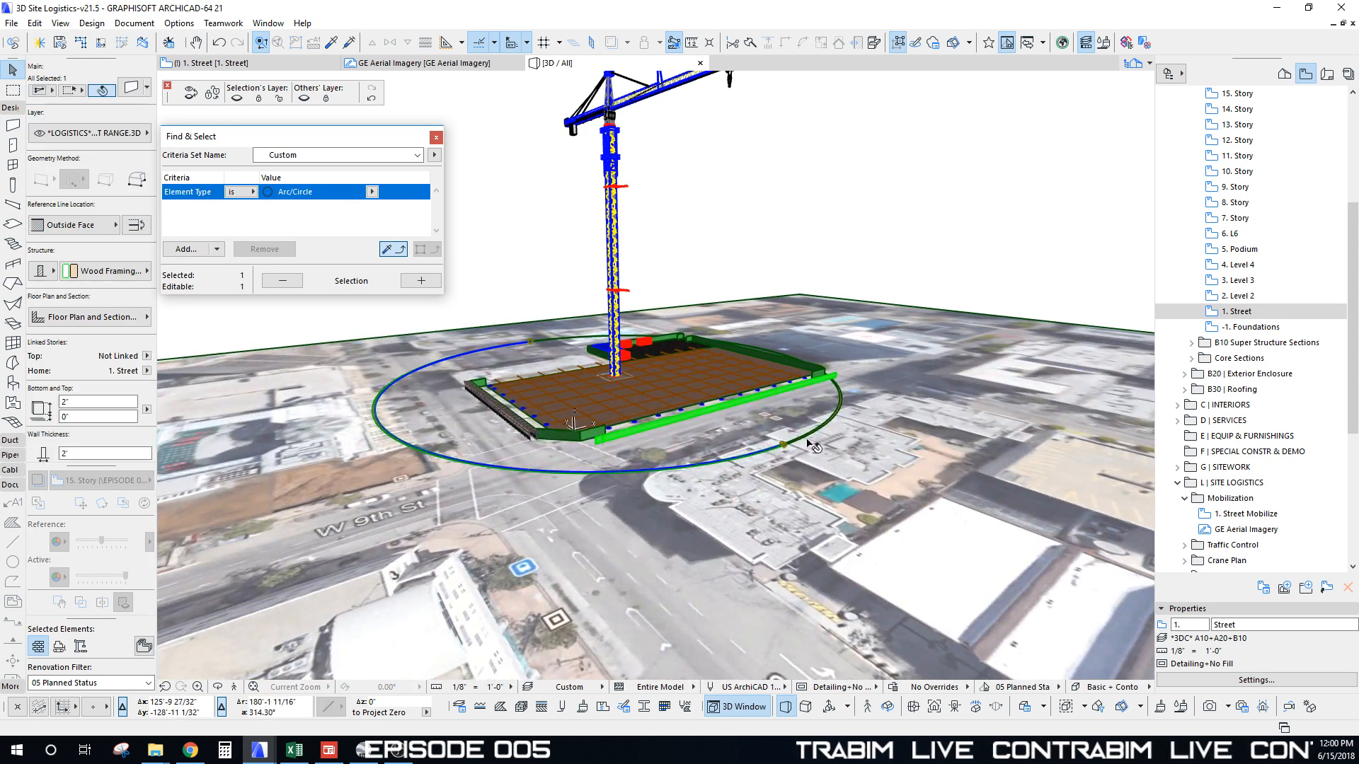
key("ctrl+d")
left_click(784, 445)
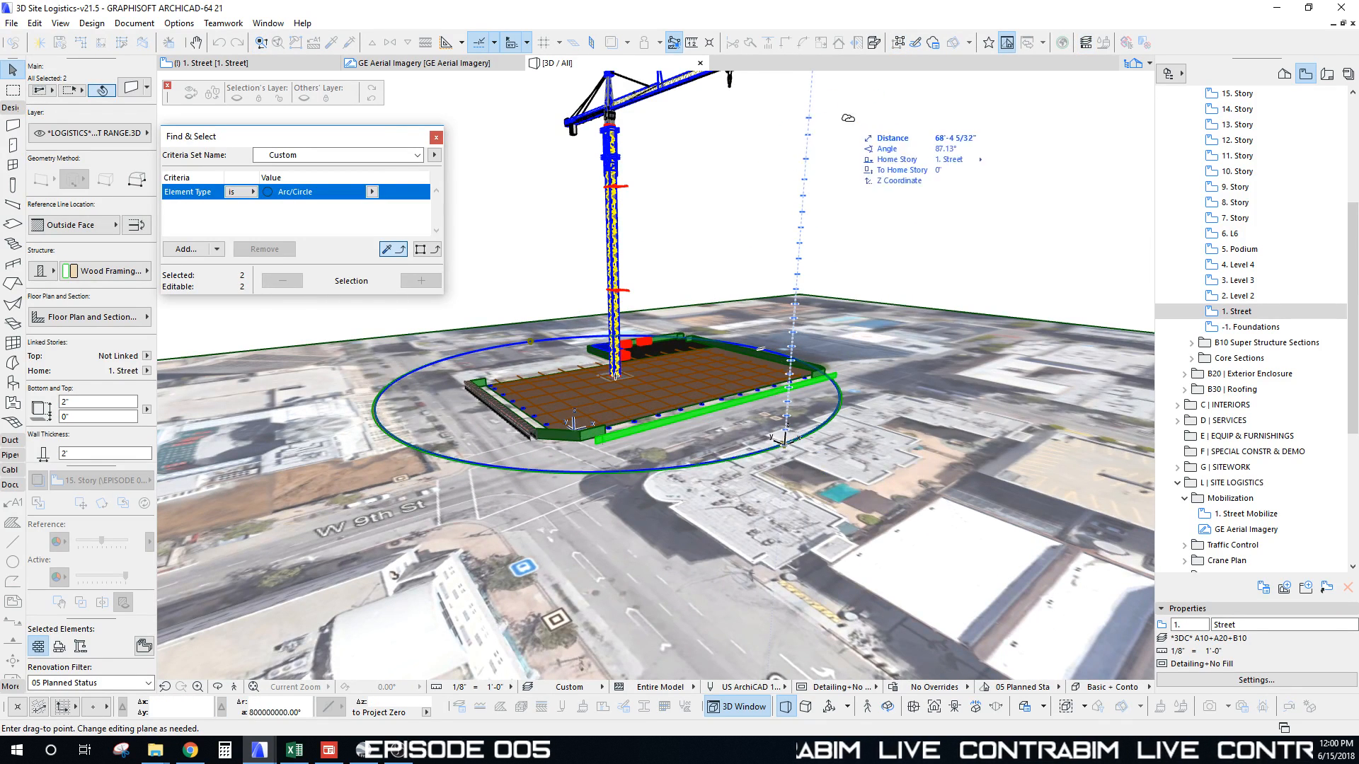
left_click_drag(847, 119, 852, 214, "shift")
left_click(811, 242)
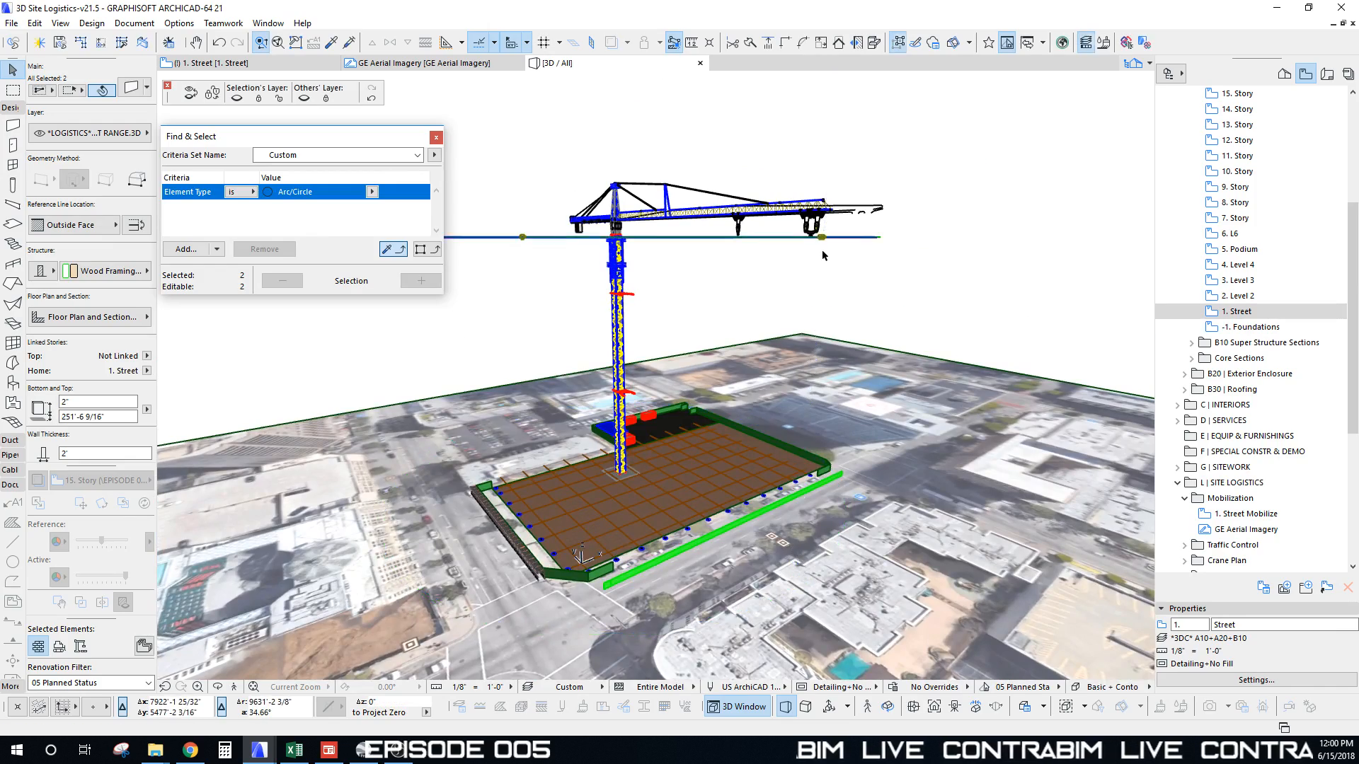
middle_click_drag(823, 252, 778, 477, "shift")
key("Escape")
Step: Apply the SHOW ALL layer combination and give the ring wall an orange uncut line pen
left_click(572, 687)
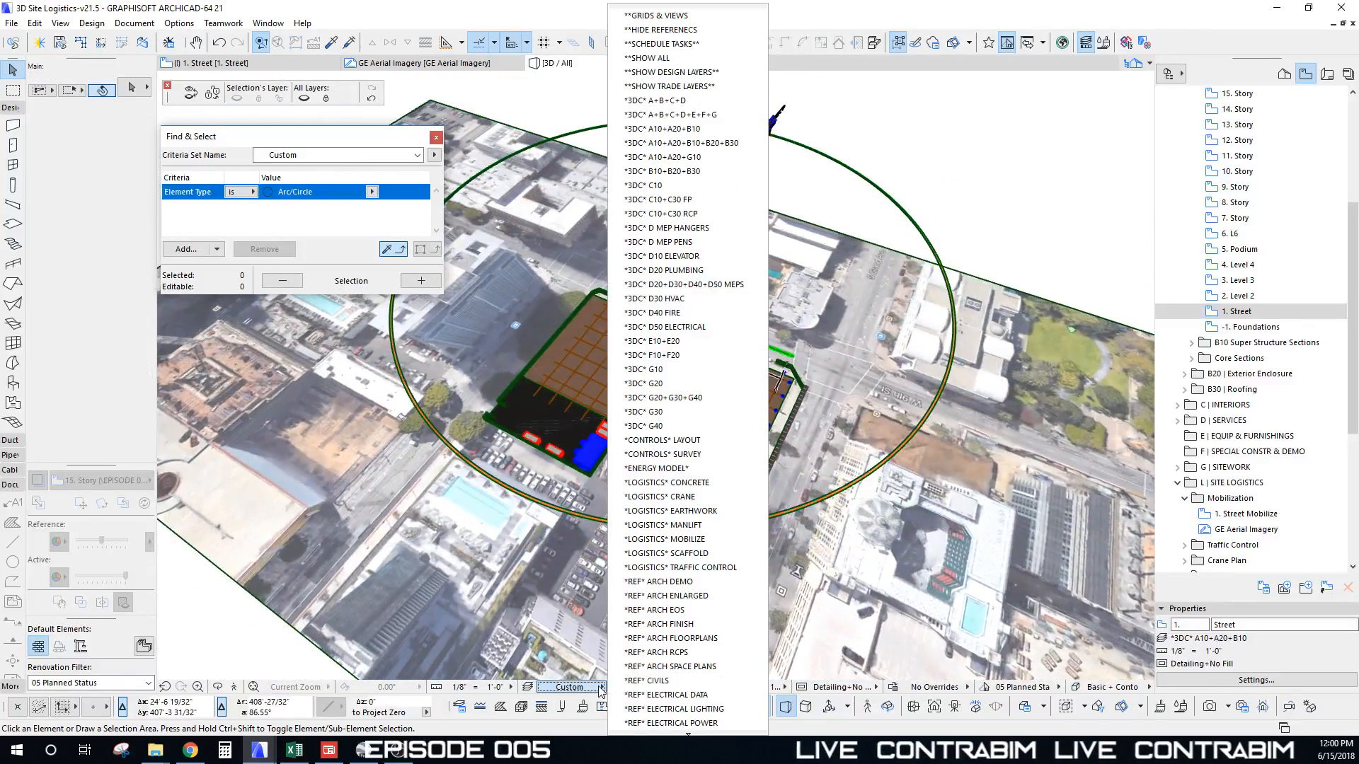
left_click(663, 58)
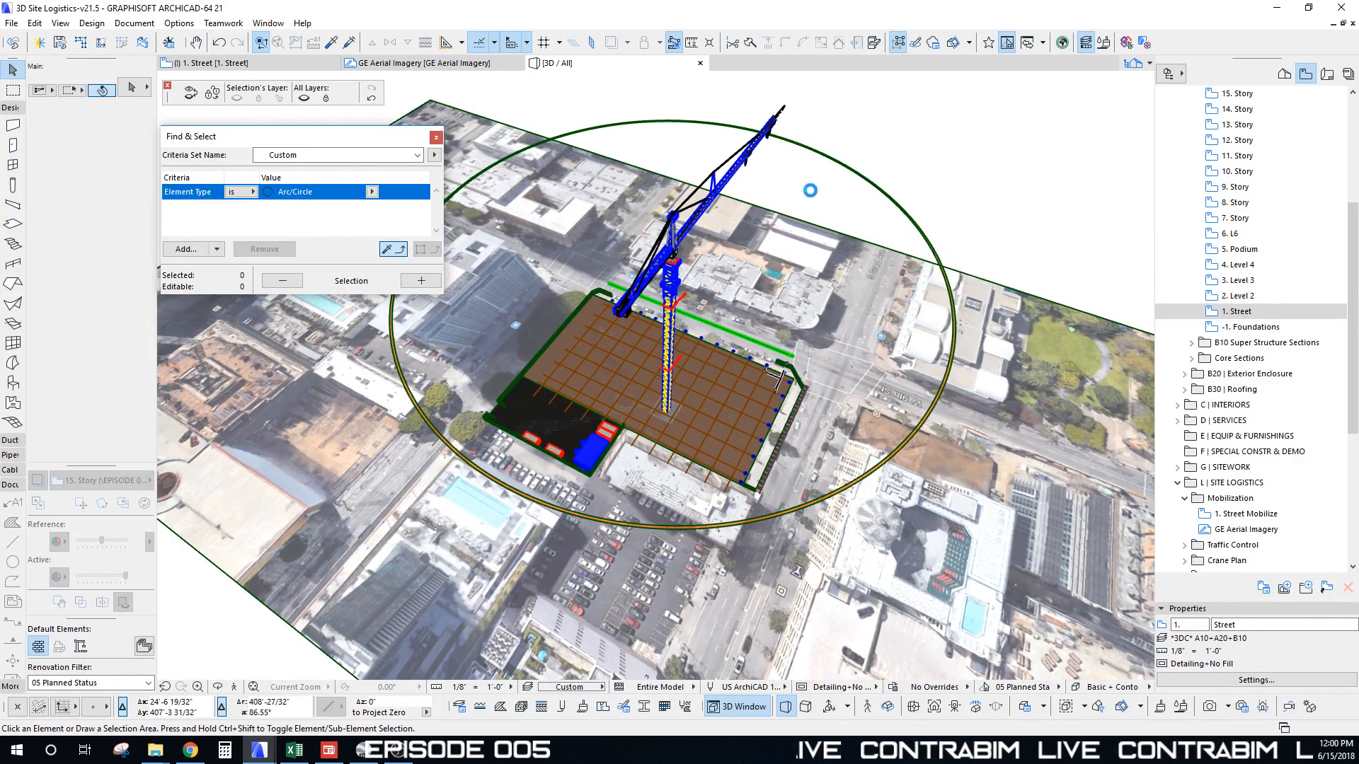
left_click(903, 219)
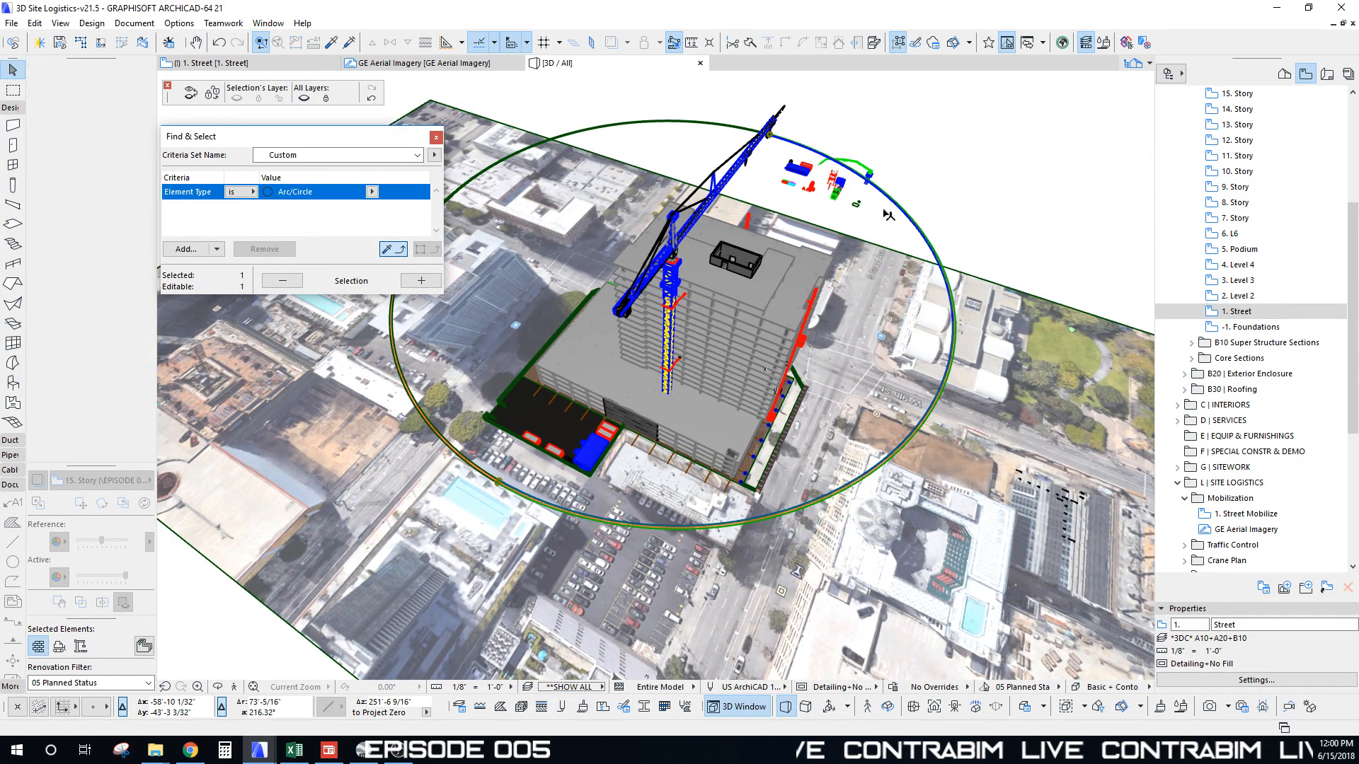
left_click(112, 318)
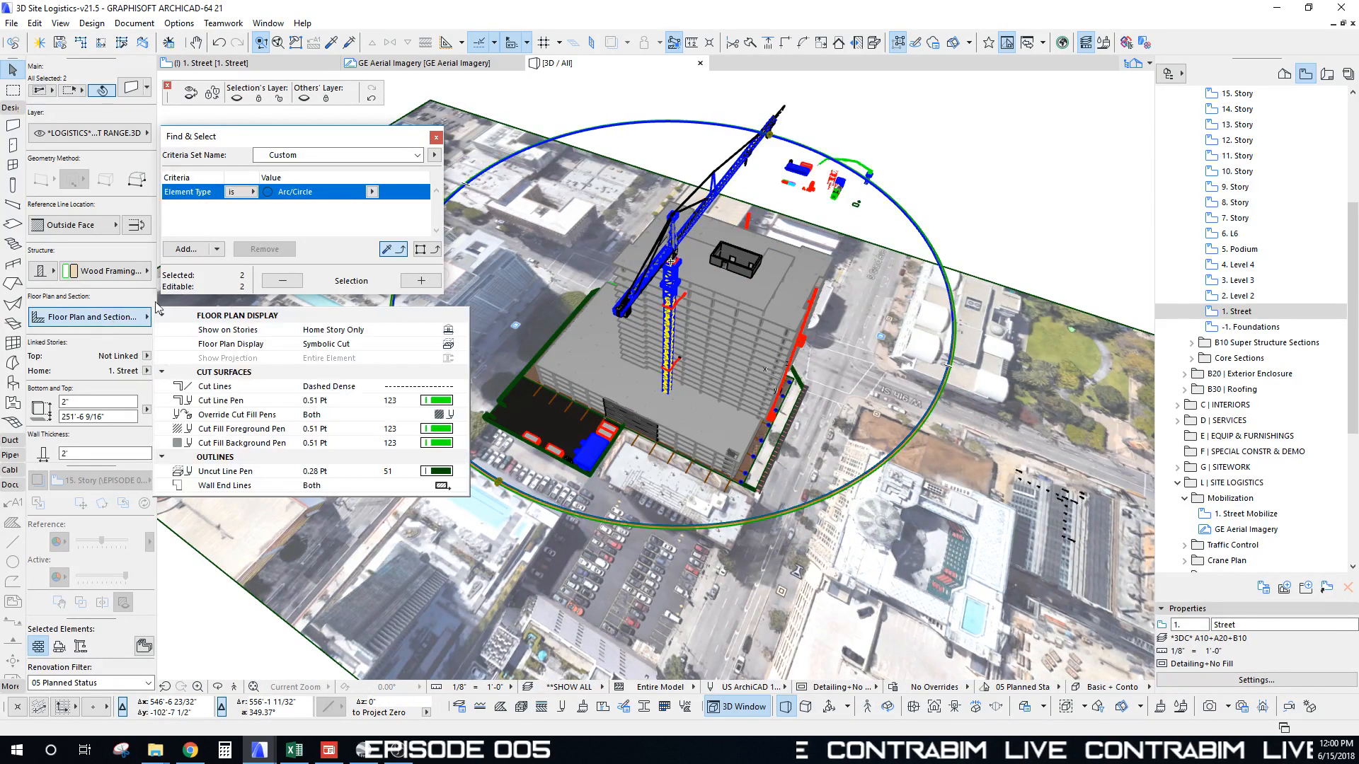
left_click(462, 473)
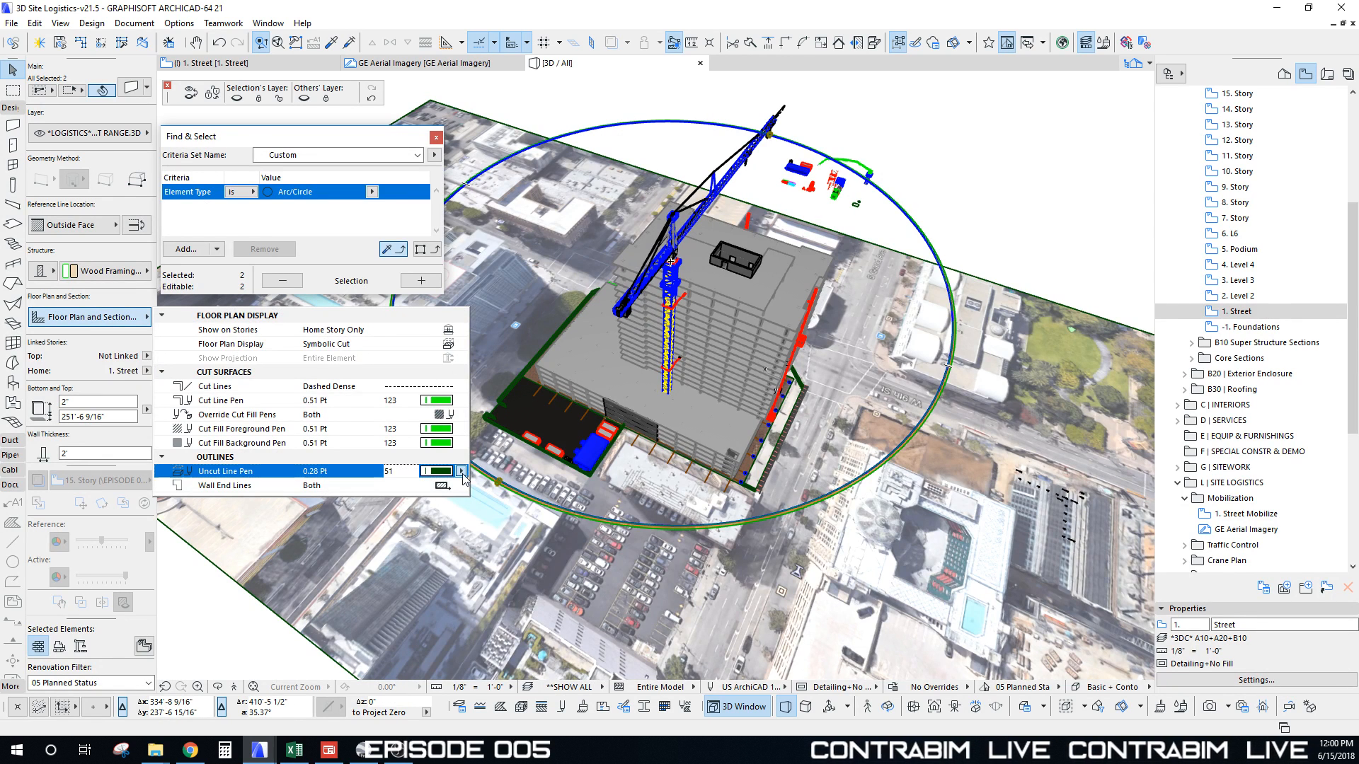
left_click(489, 419)
middle_click_drag(677, 296, 434, 356, "shift")
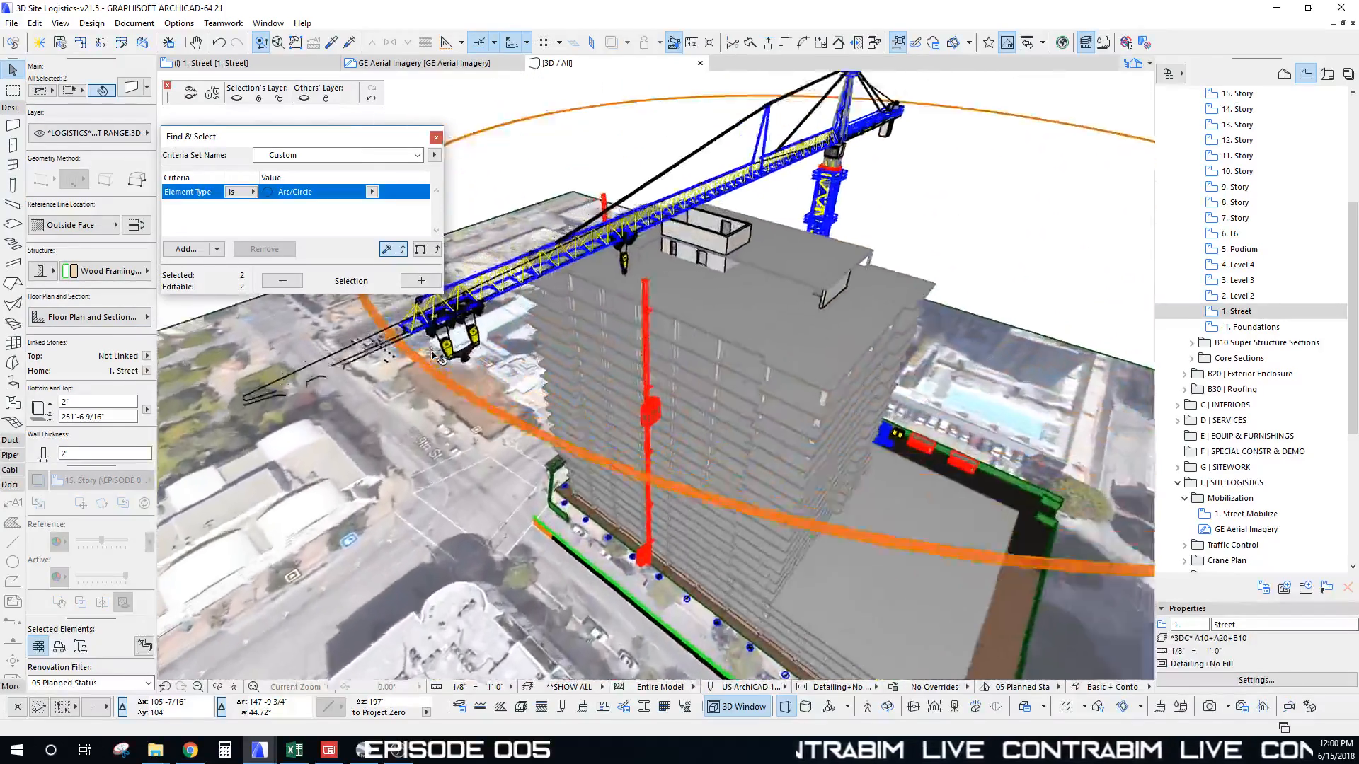
Step: Inspect the crane from a lower view and select the orange crane-range circle
scroll(354, 431, "up", 3)
key("Escape")
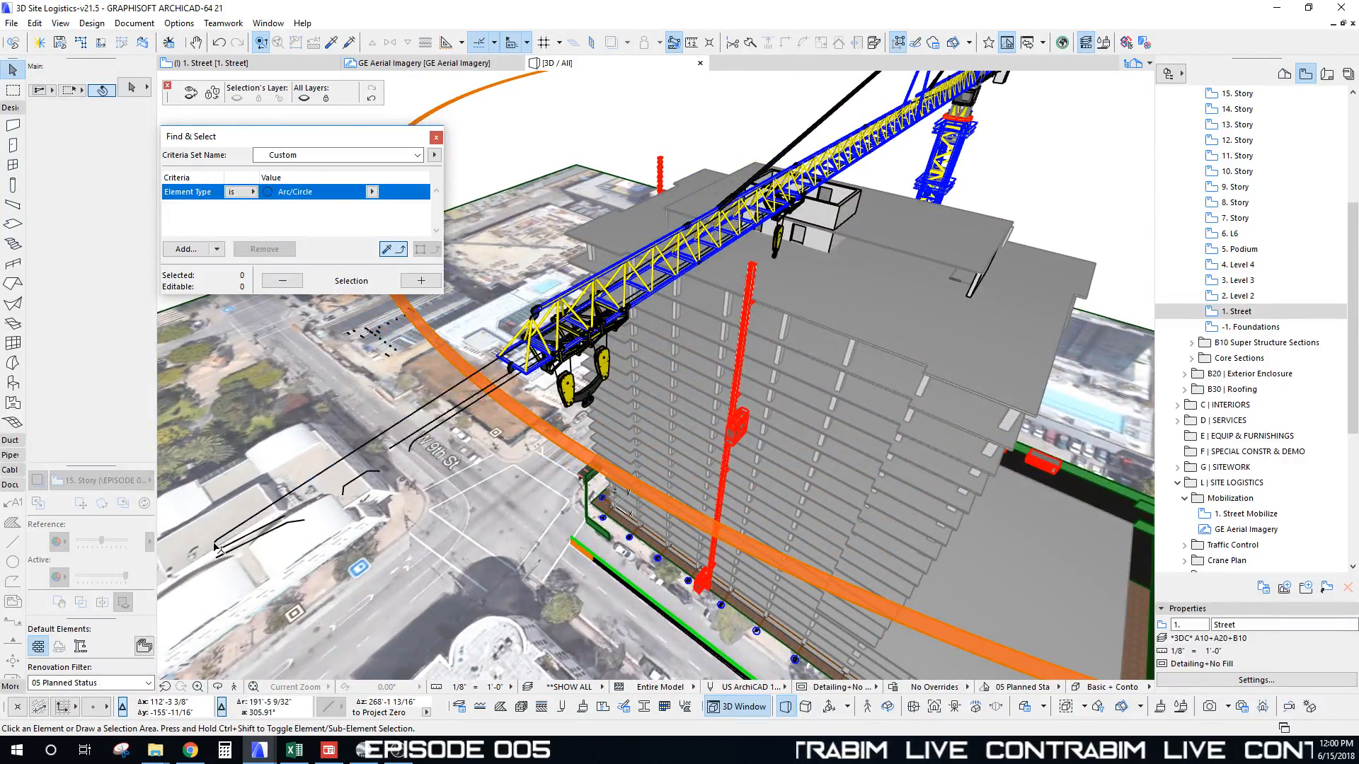
left_click(217, 546)
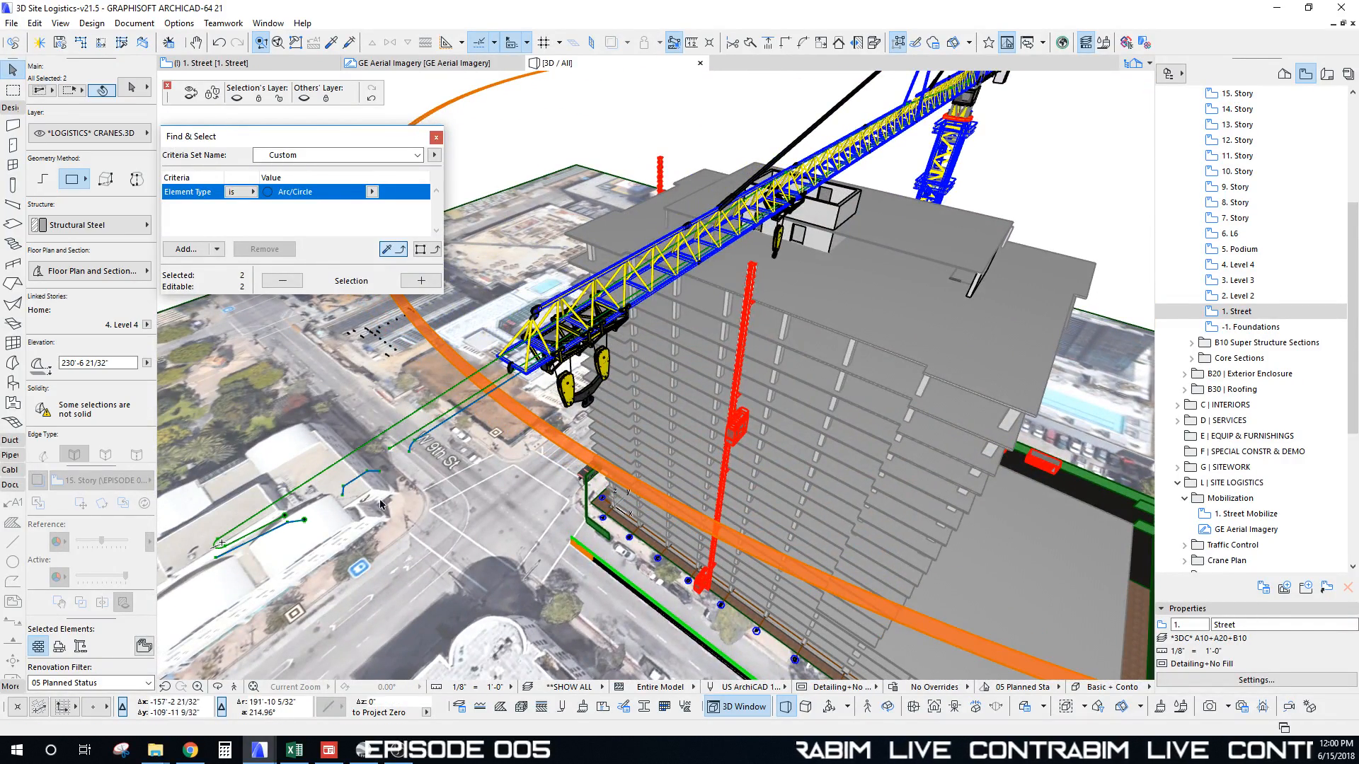
middle_click_drag(567, 504, 807, 396, "shift")
left_click(942, 296)
left_click(804, 398)
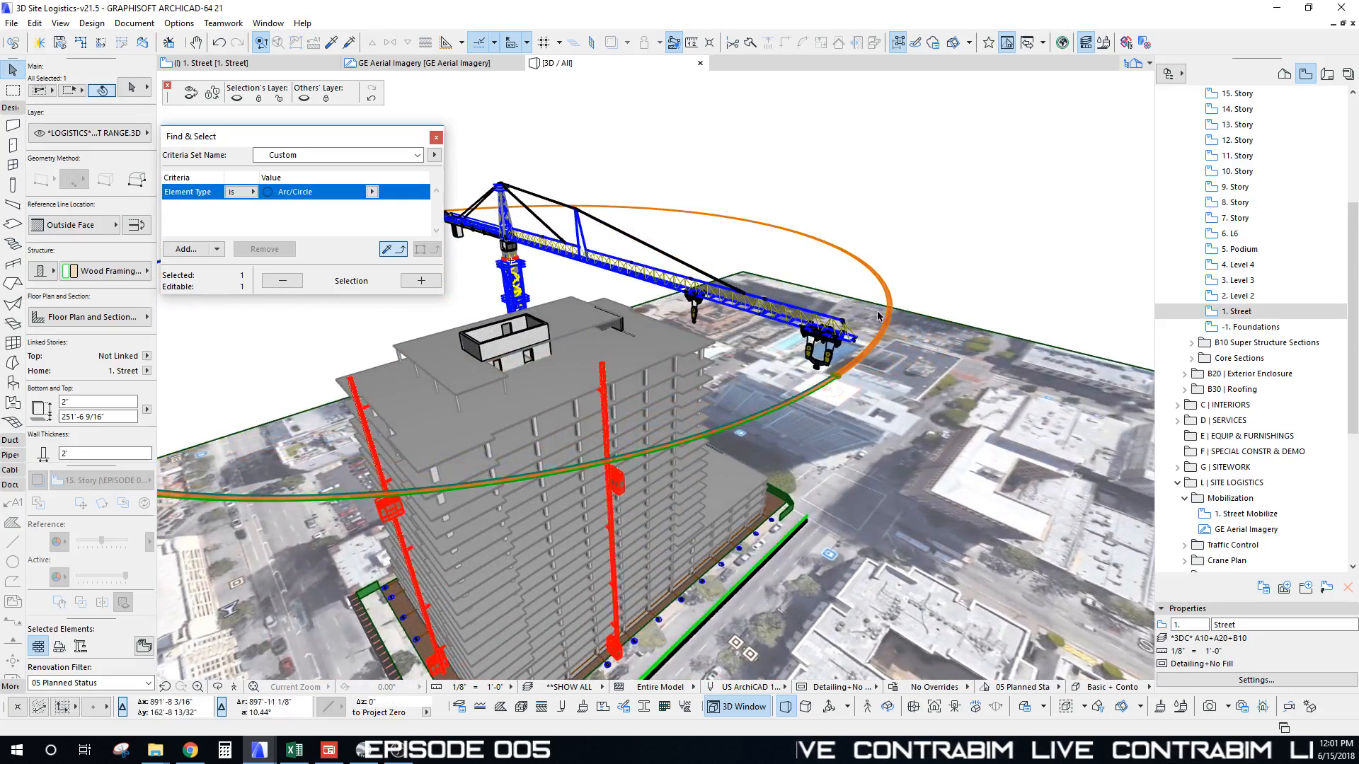
left_click(835, 378)
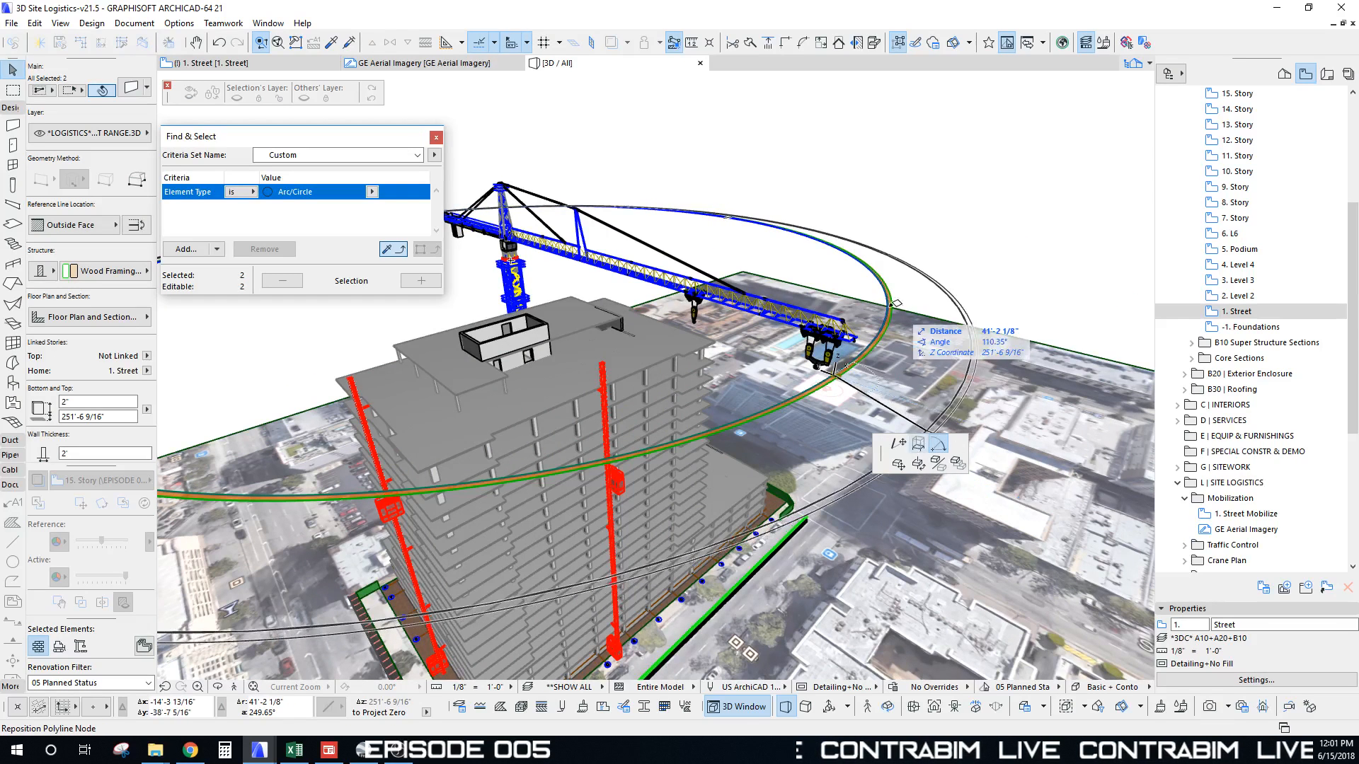
key("Escape")
Step: Offset the ring's edge by 200 to create a second concentric ring
left_click(891, 294)
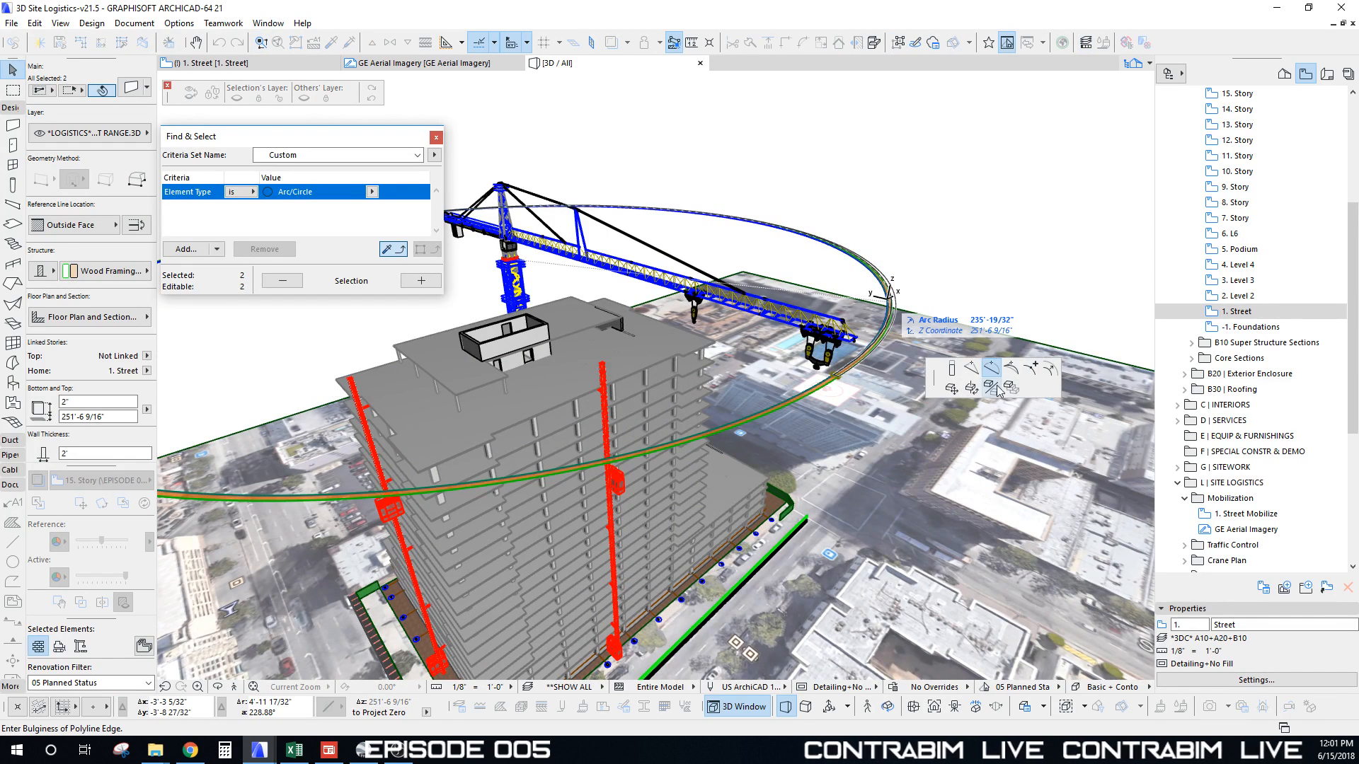
left_click(1052, 376)
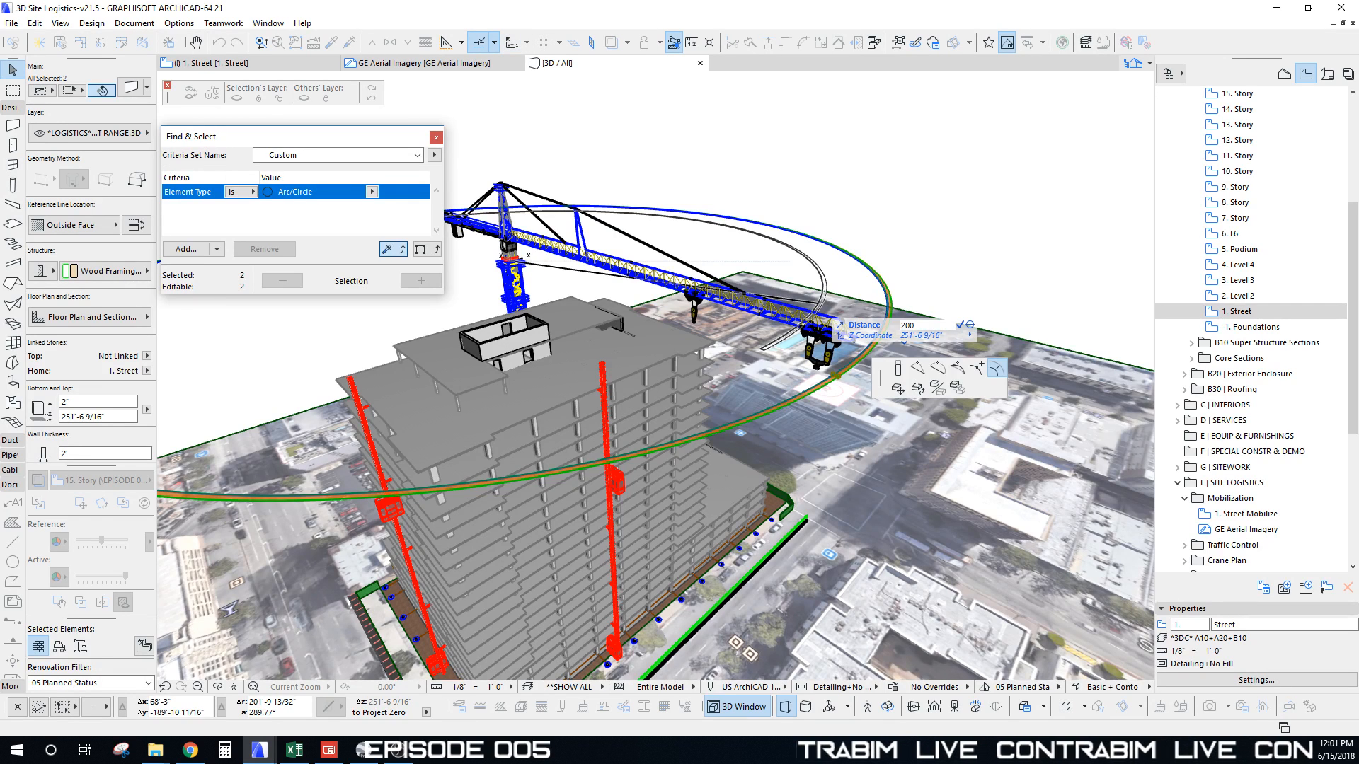
left_click(821, 304)
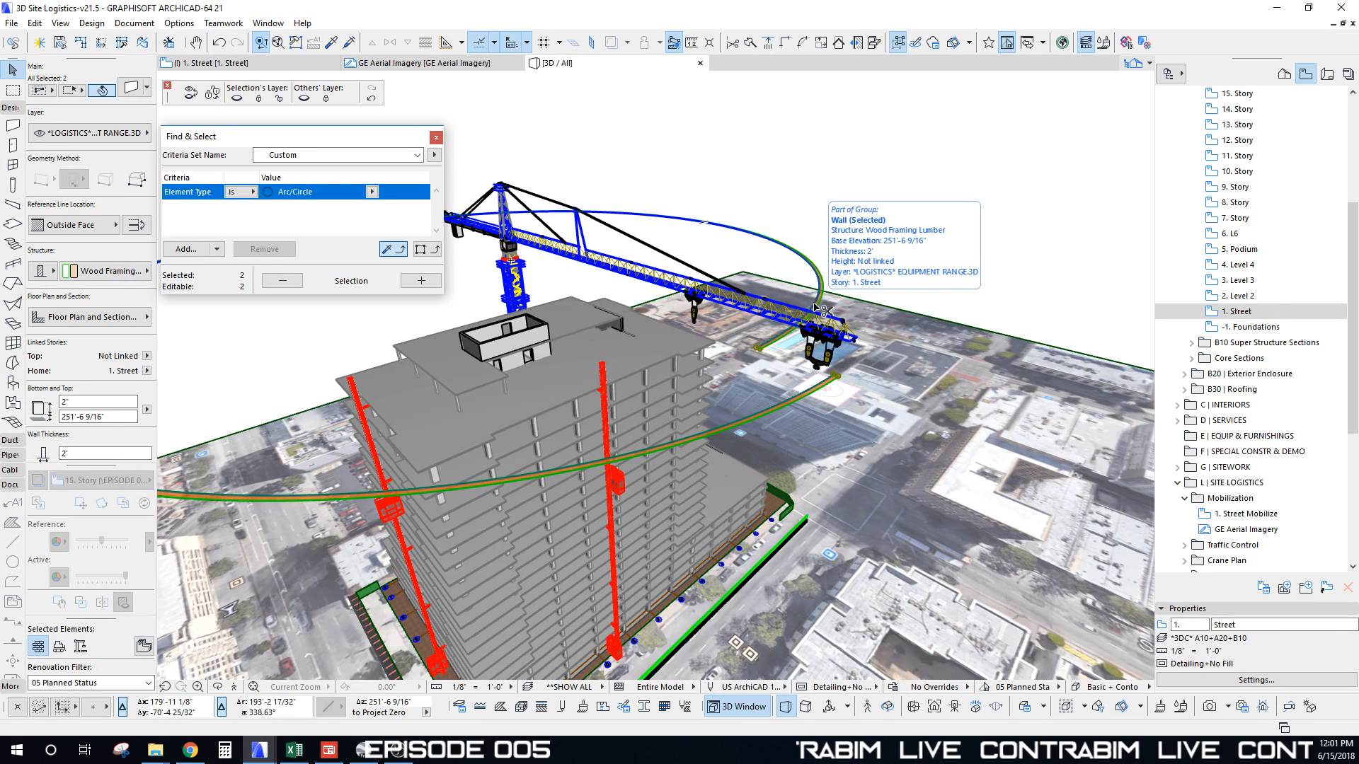
key("ctrl+z")
left_click(888, 291)
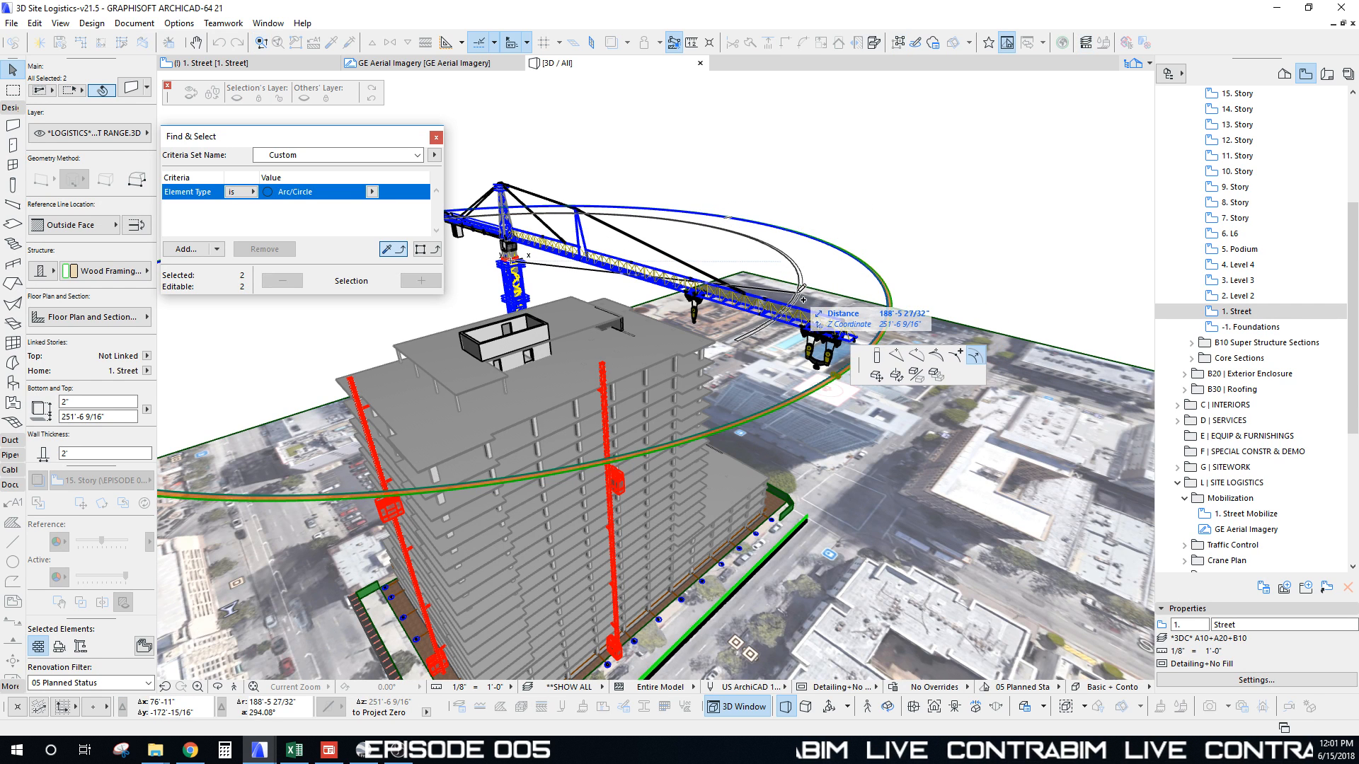
key("Return")
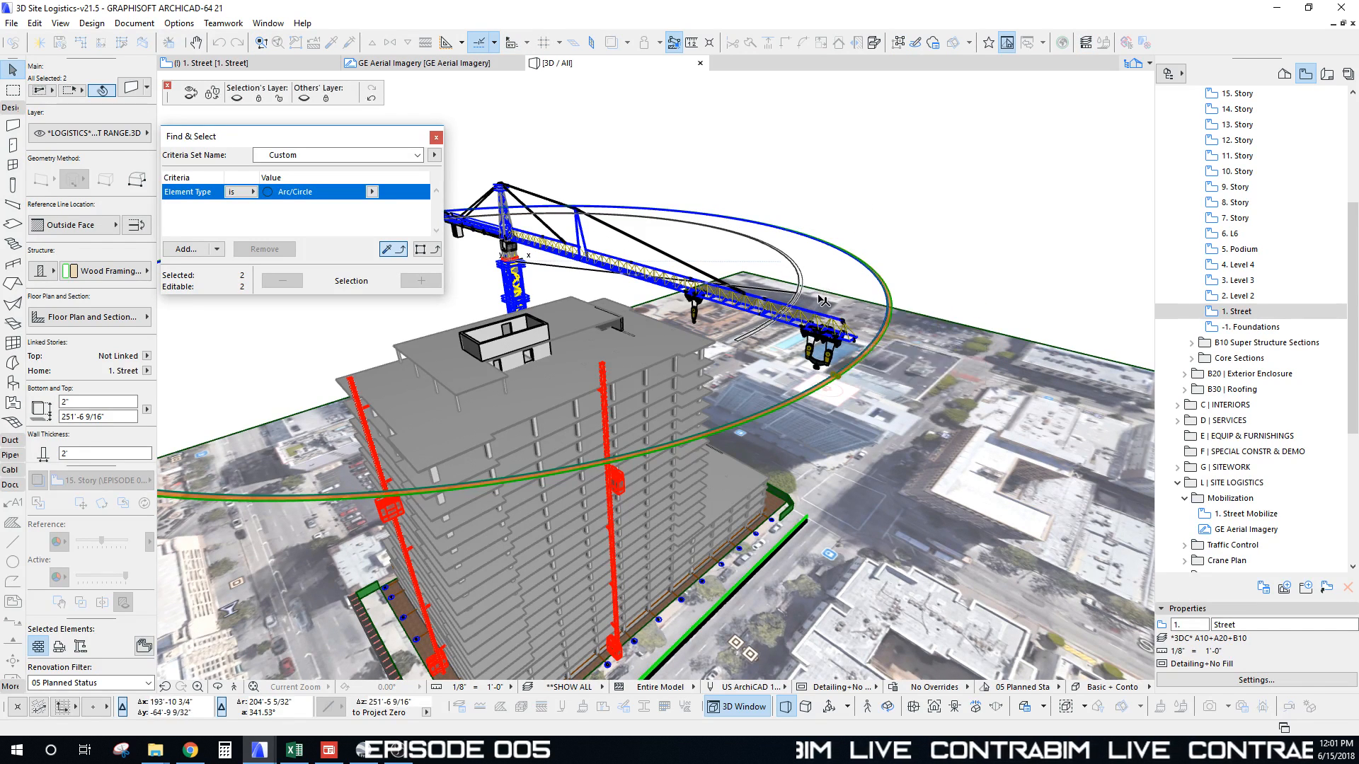
middle_click_drag(769, 353, 829, 373)
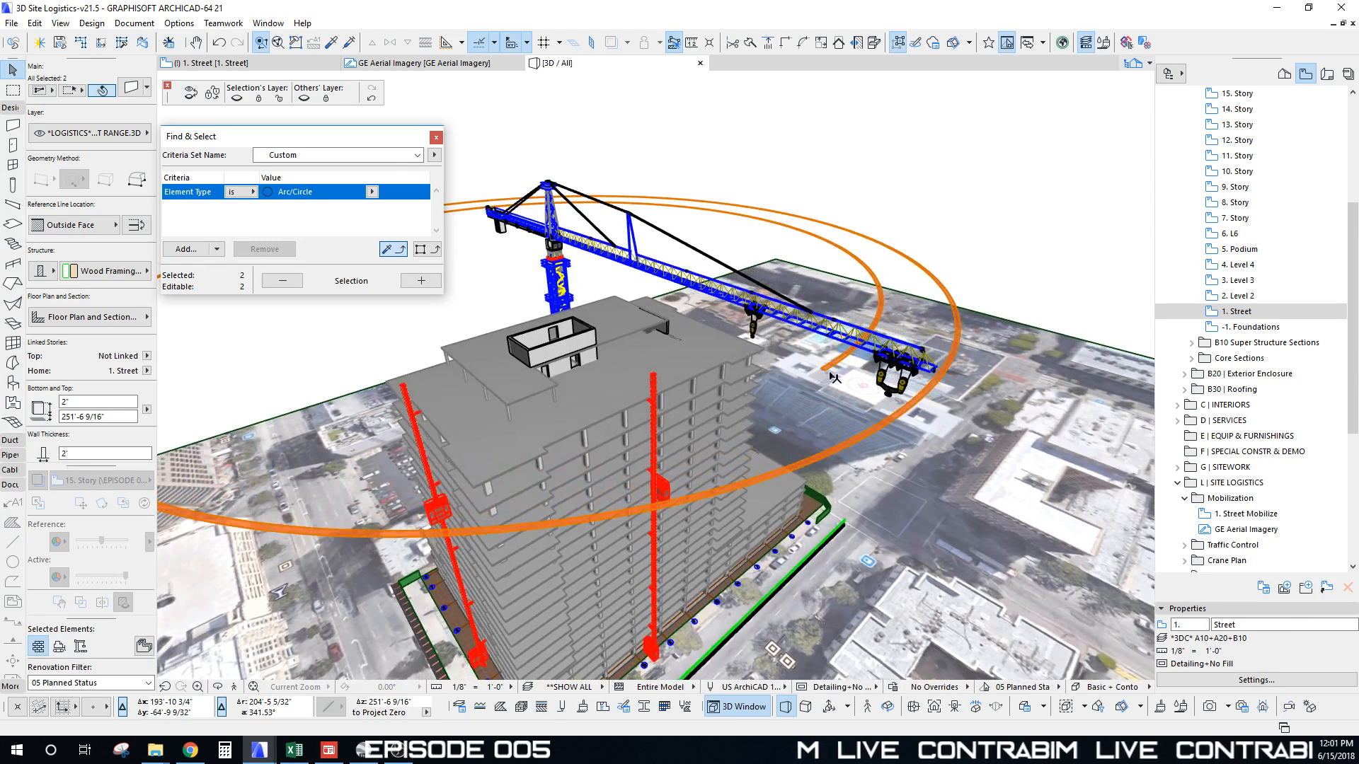
Step: Snap the outer curved wall's end and node onto the inner ring
left_click(841, 451)
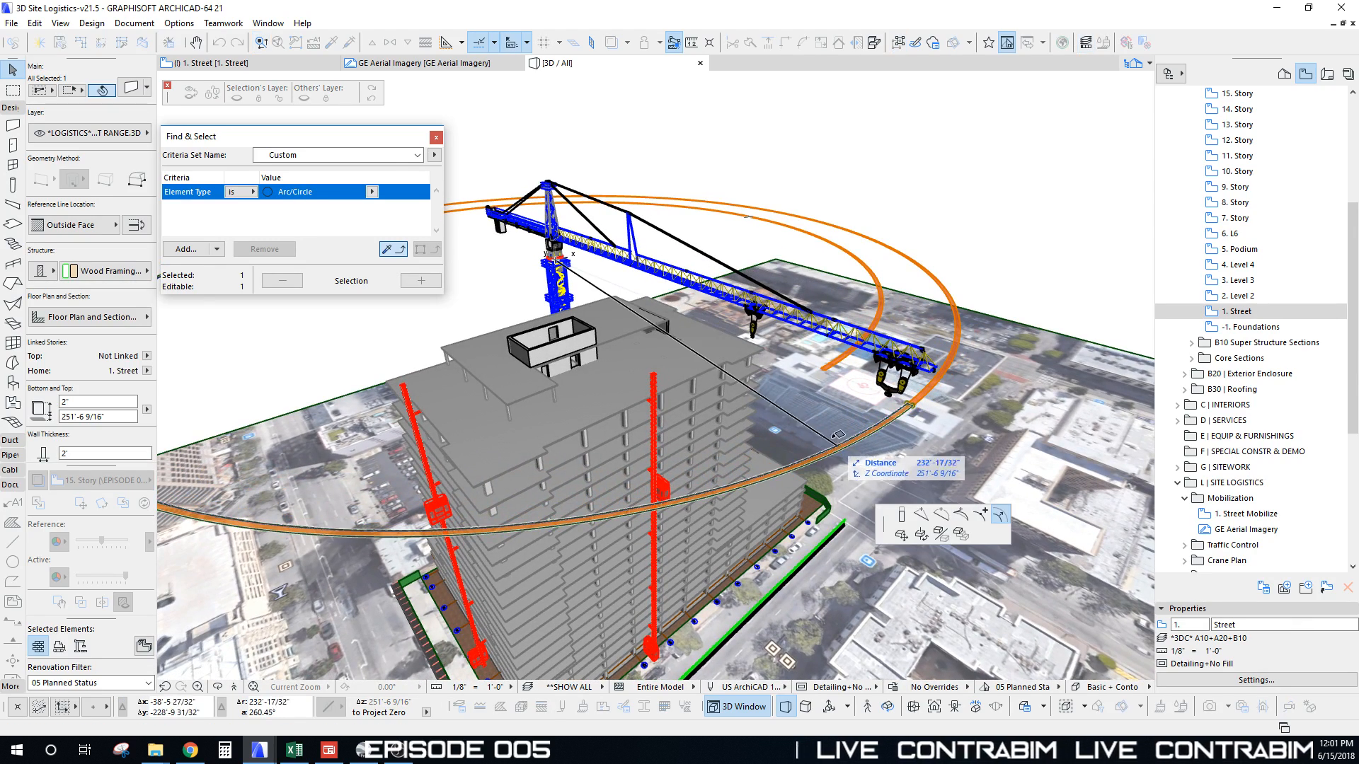
left_click(825, 369)
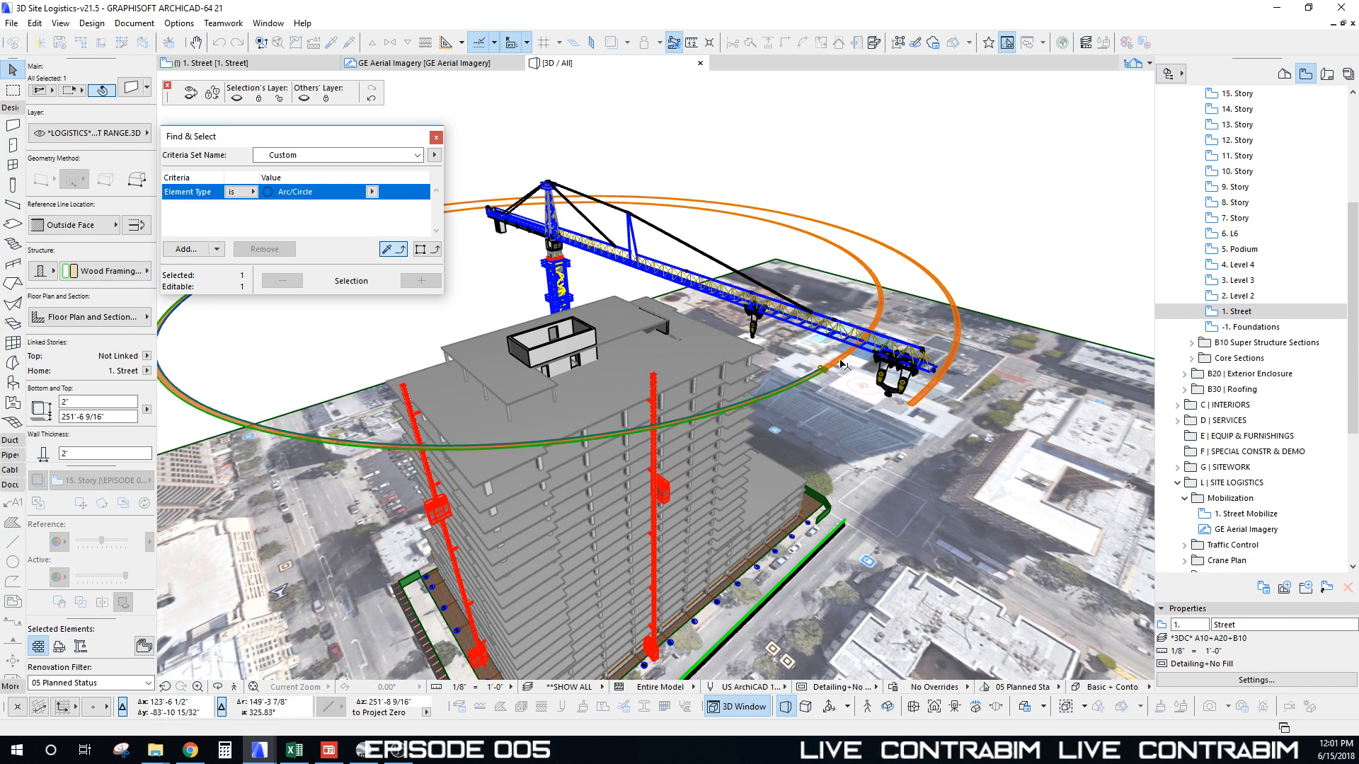
left_click(840, 361, "shift")
key("ctrl+z")
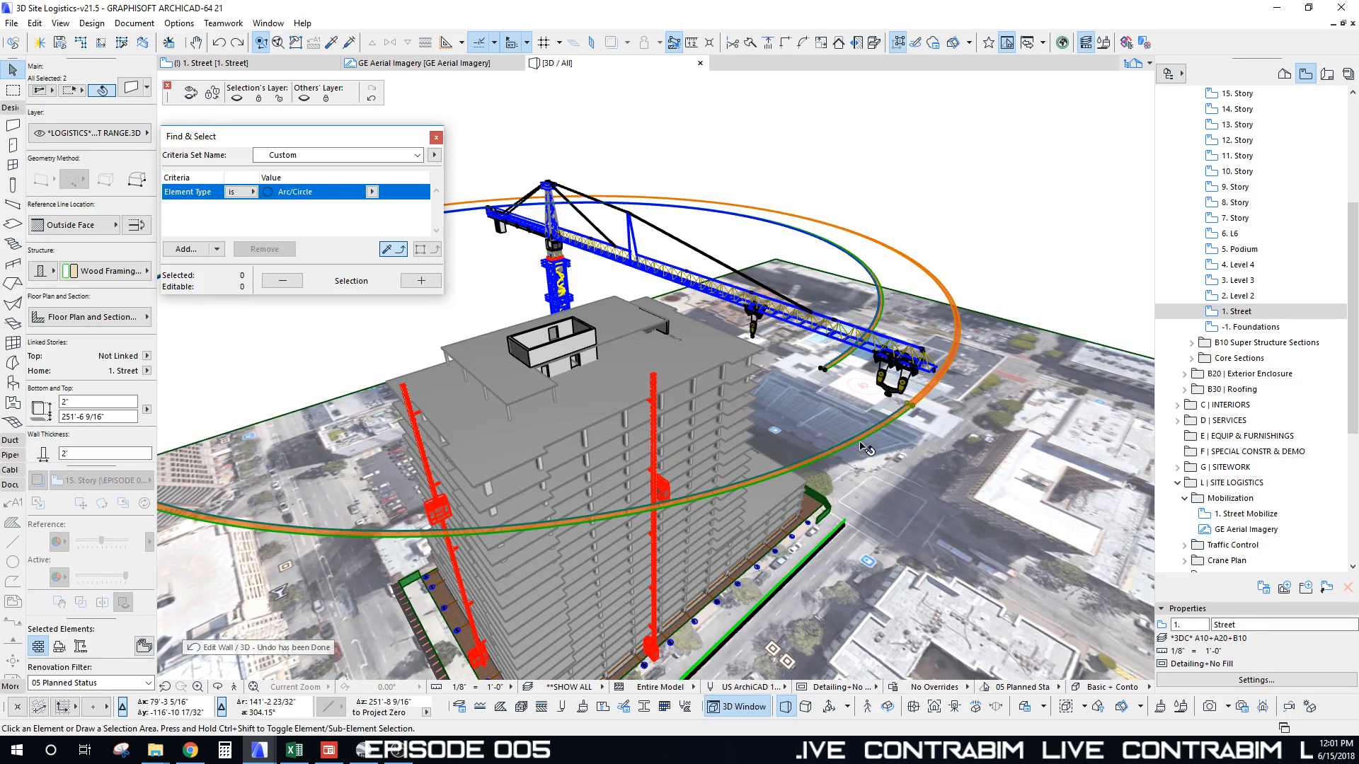
left_click(859, 440)
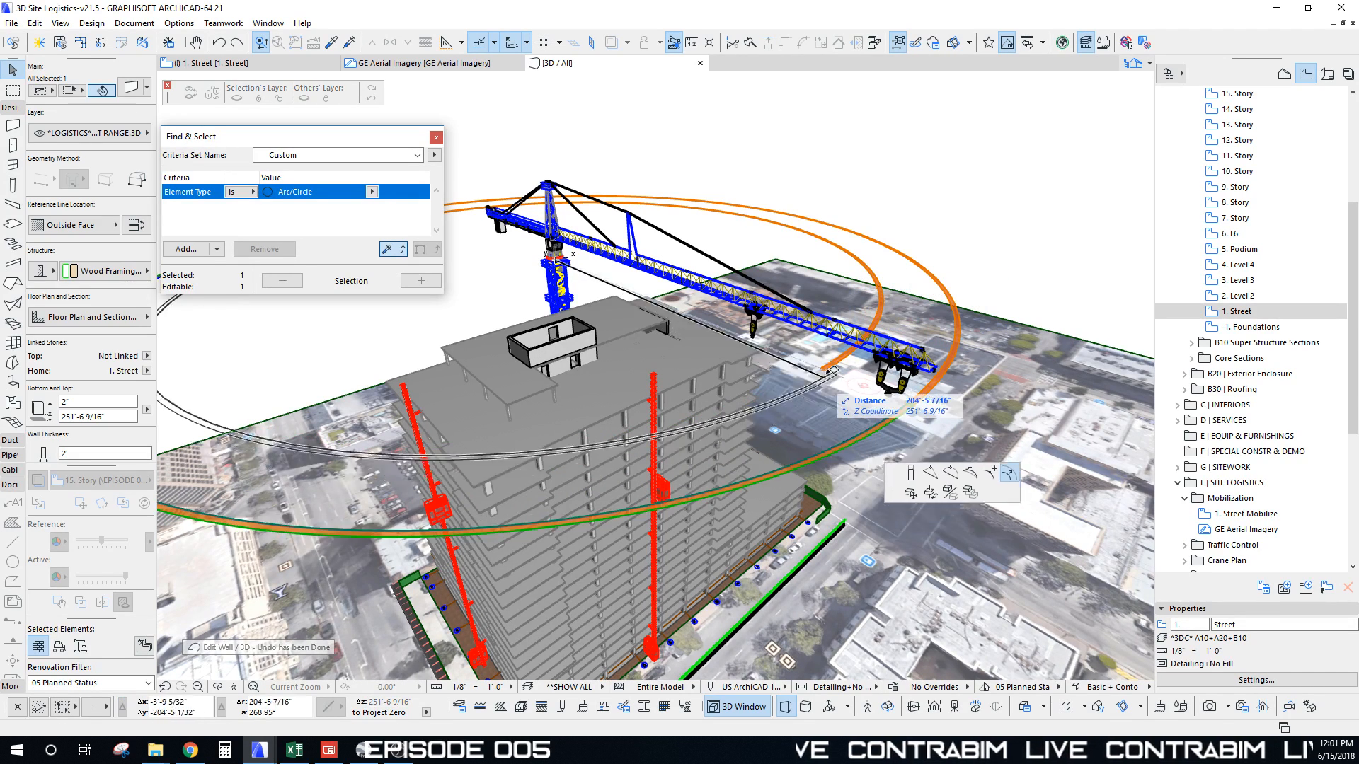
left_click(844, 363)
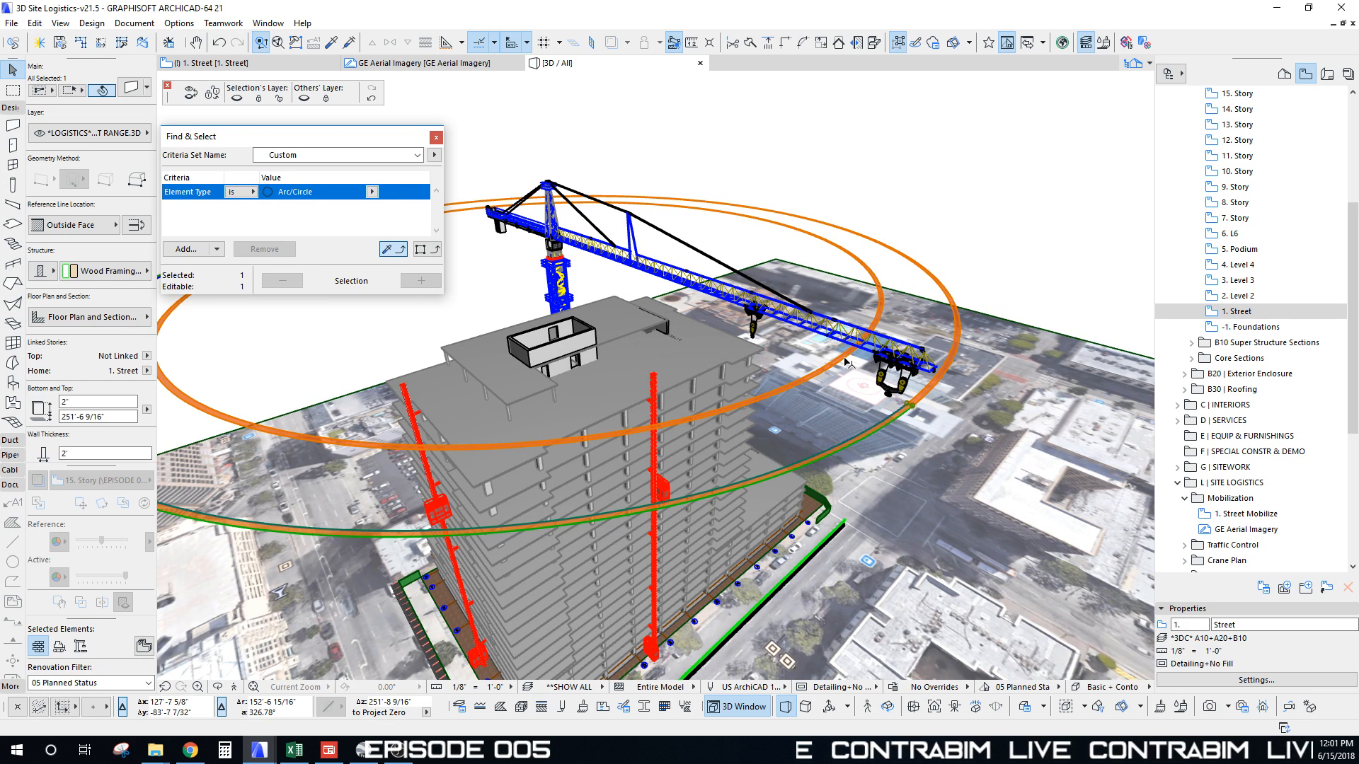
left_click(821, 367, "shift")
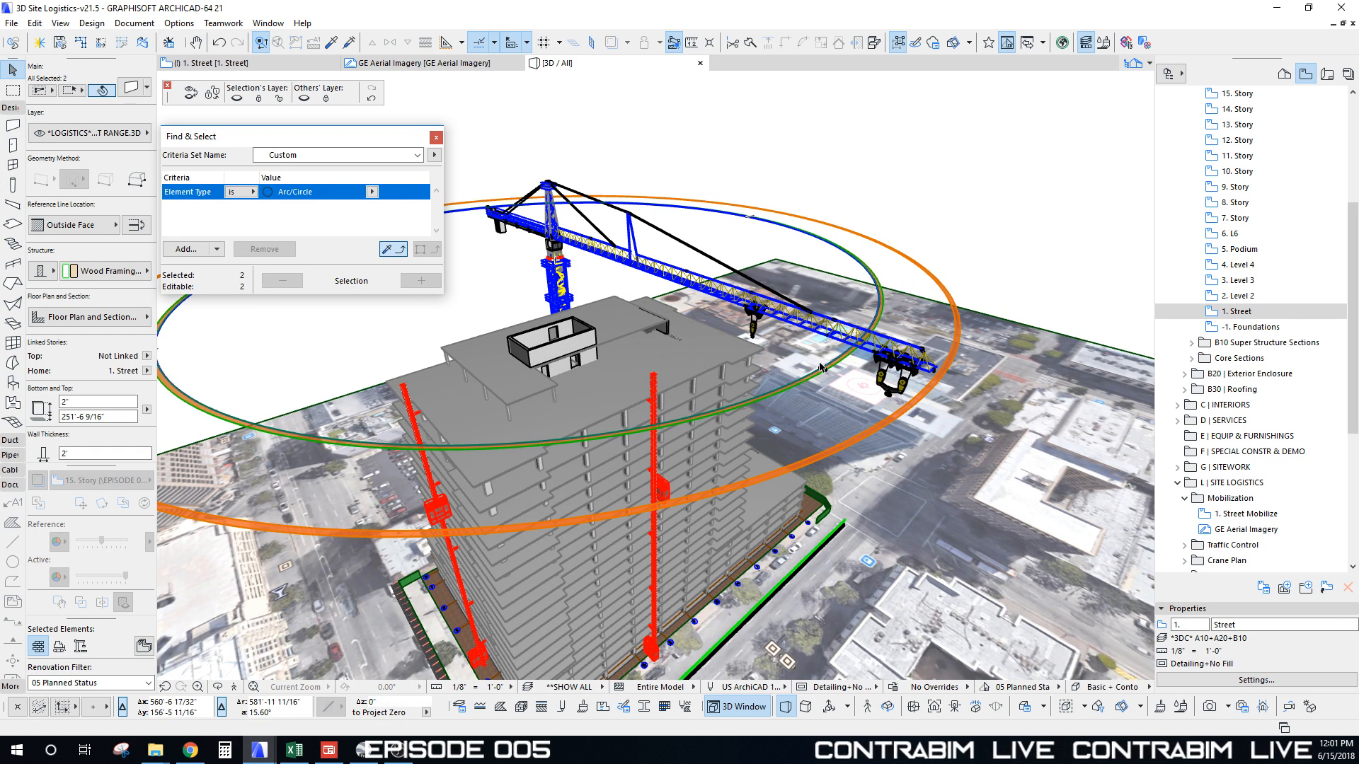
left_click(821, 368)
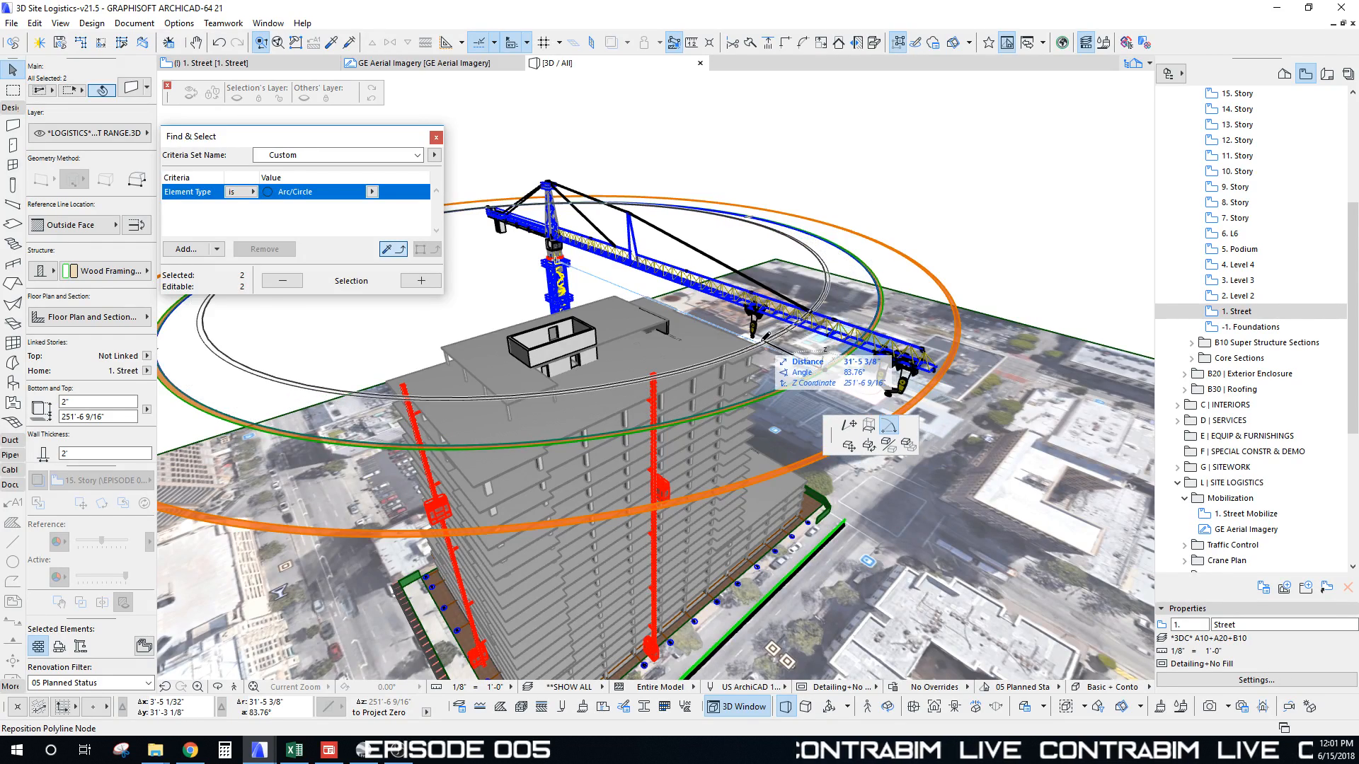
middle_click_drag(762, 343, 765, 346, "shift")
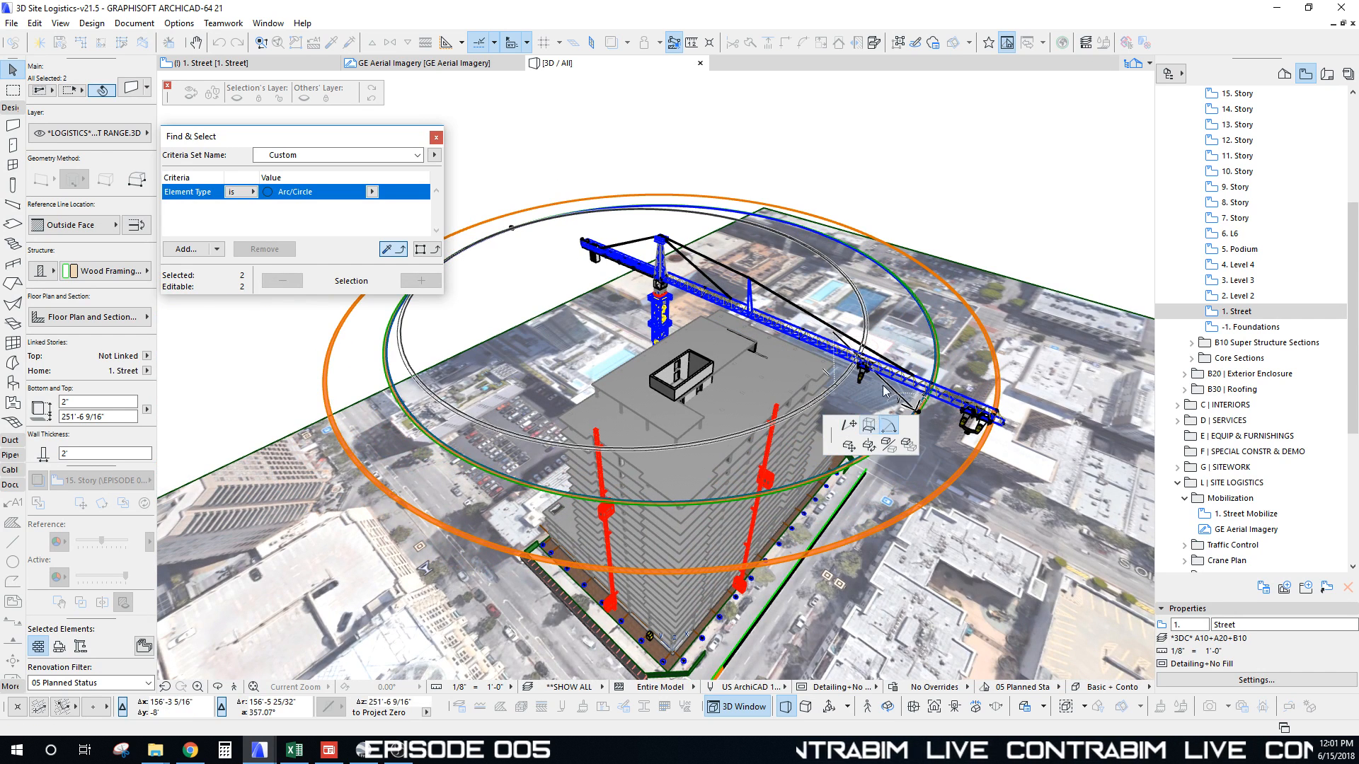
left_click(929, 368)
Step: Offset the selected ring's edge by a distance of 150
left_click(938, 365)
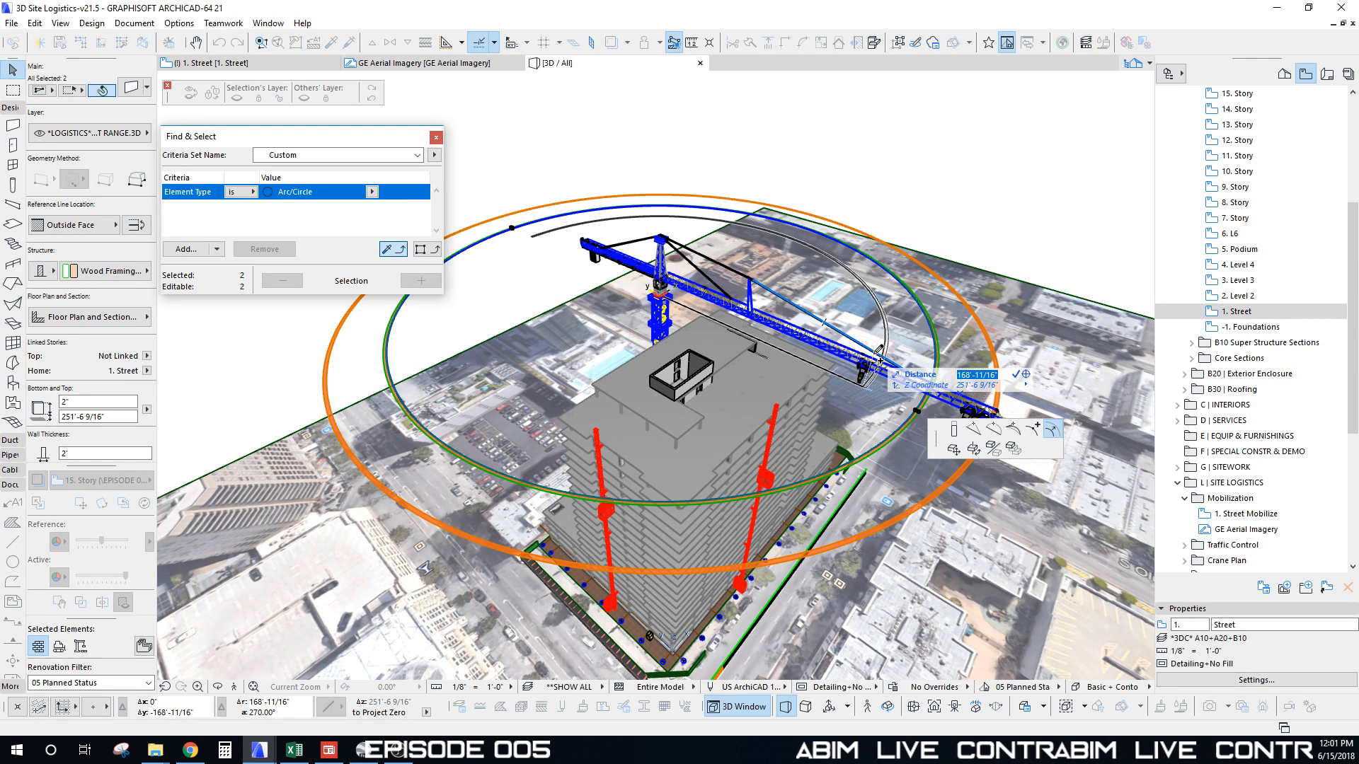
type("150")
key("Return")
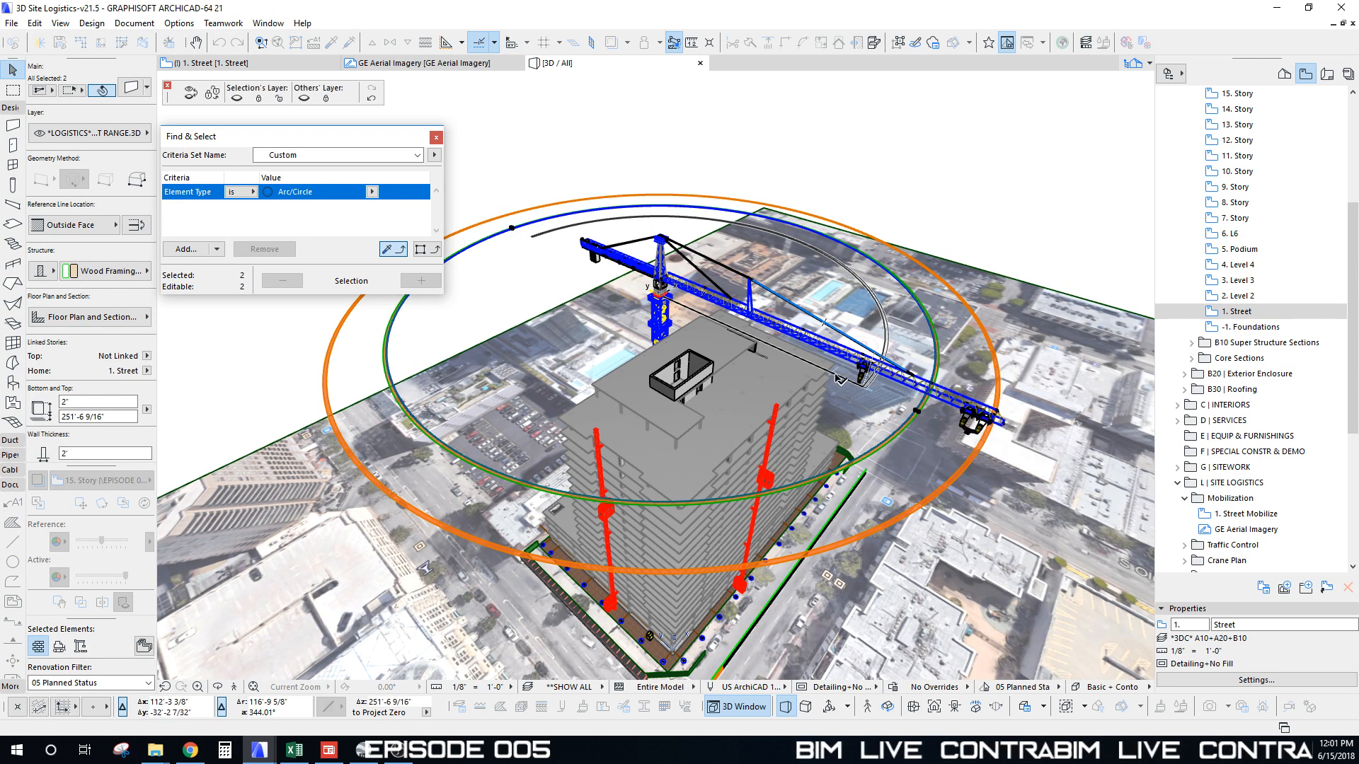
key("Escape")
Step: Offset the inner orange ring again to place a concentric ring inside it
left_click(881, 451)
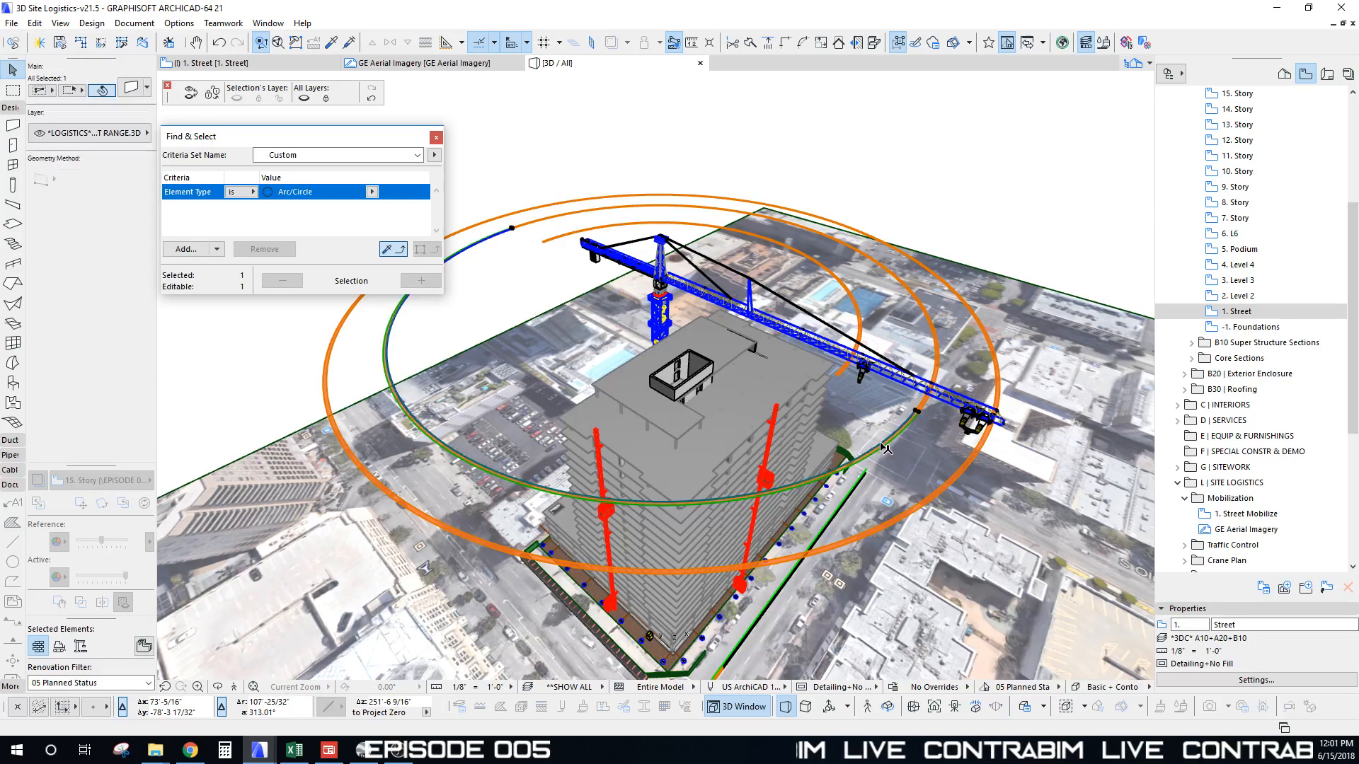
left_click(905, 432)
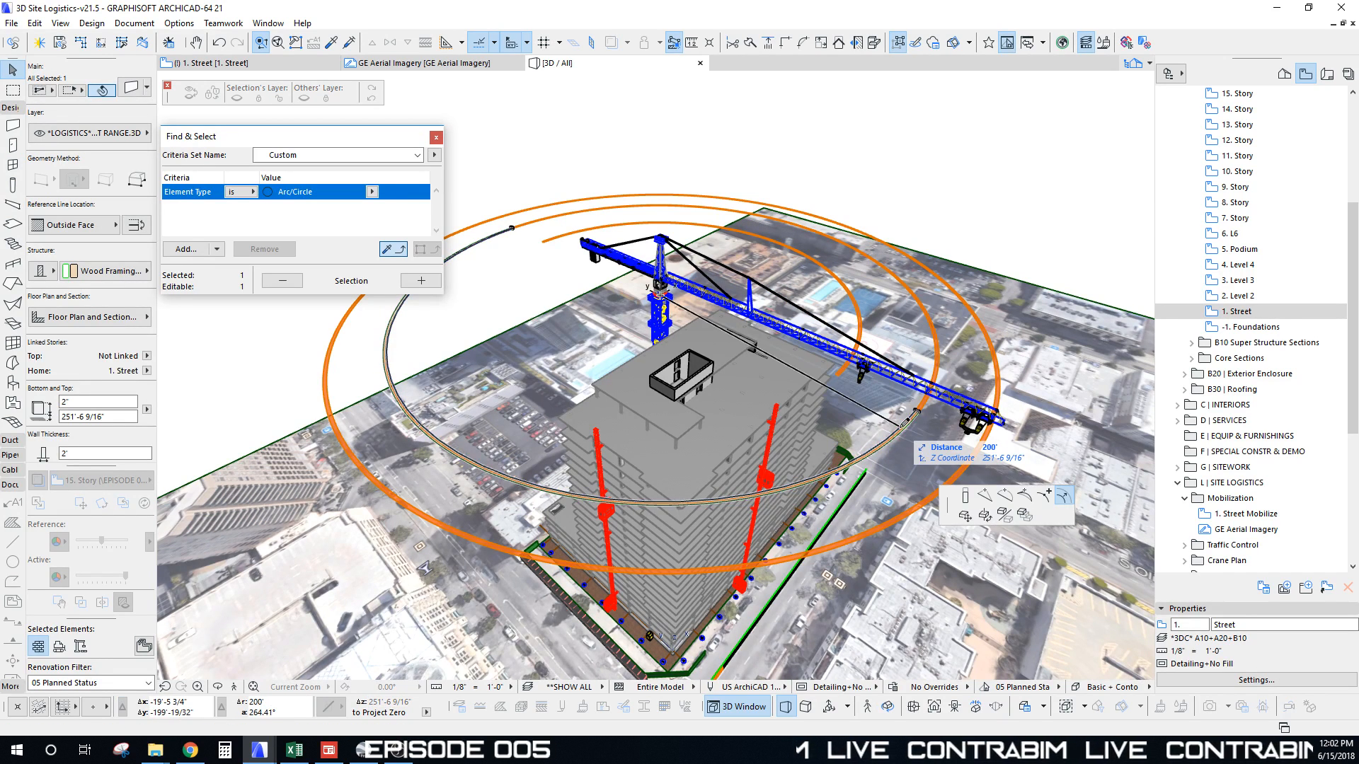
left_click(1016, 454)
left_click(885, 386)
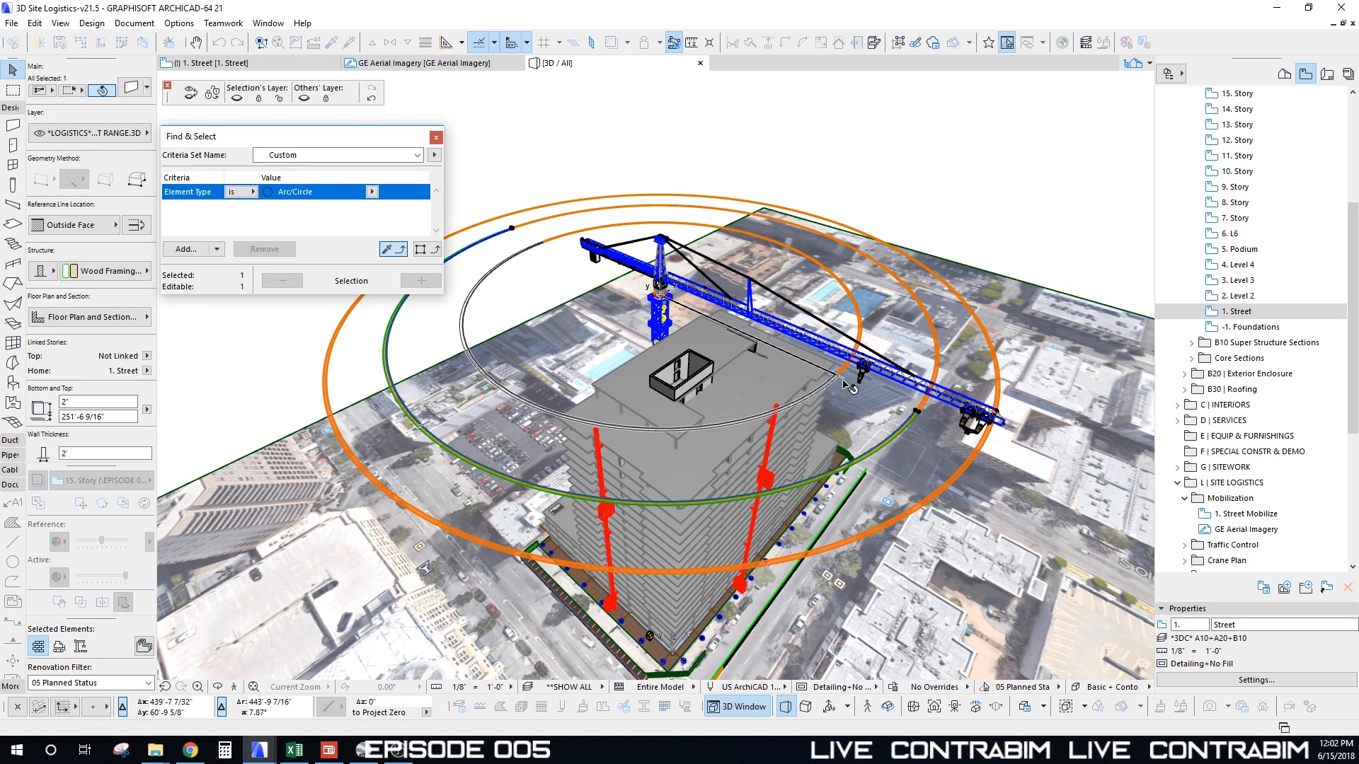
key("ctrl+z")
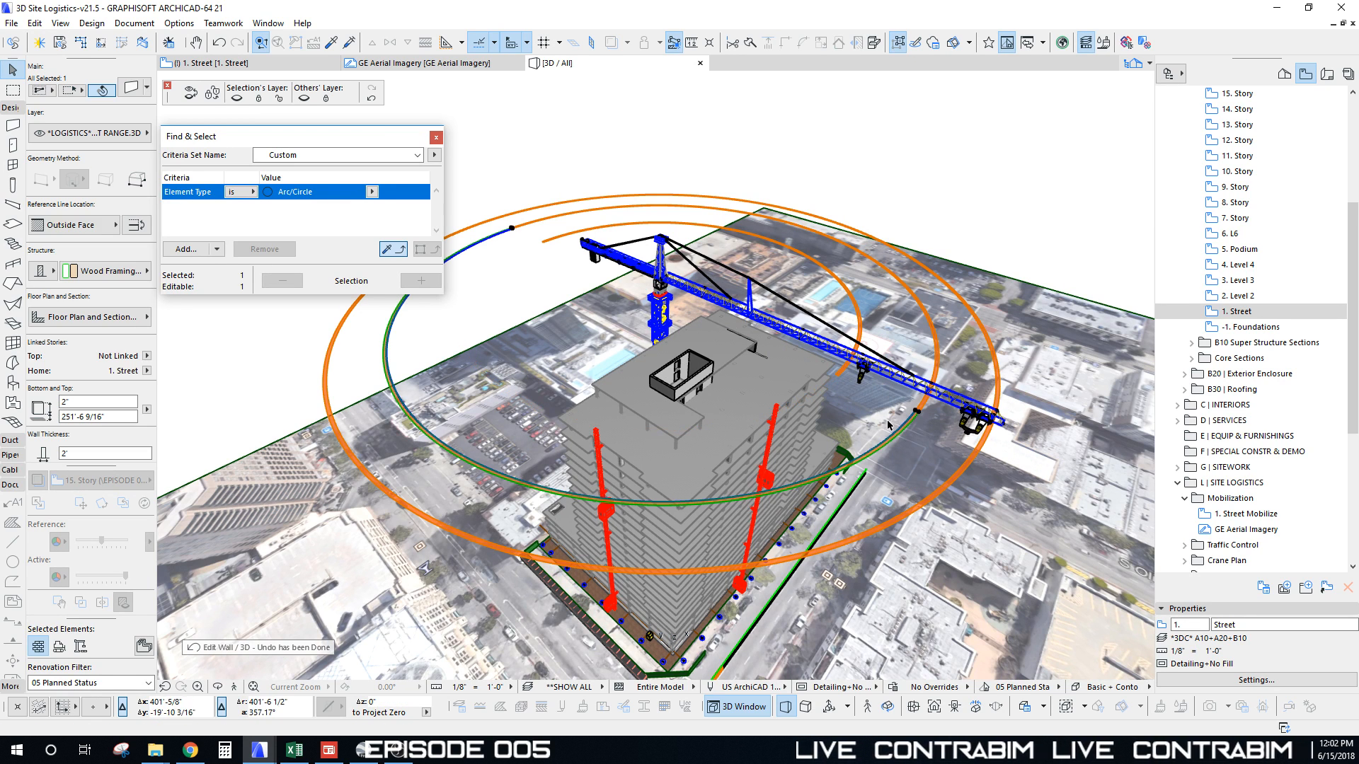
left_click(900, 434)
left_click(1020, 463)
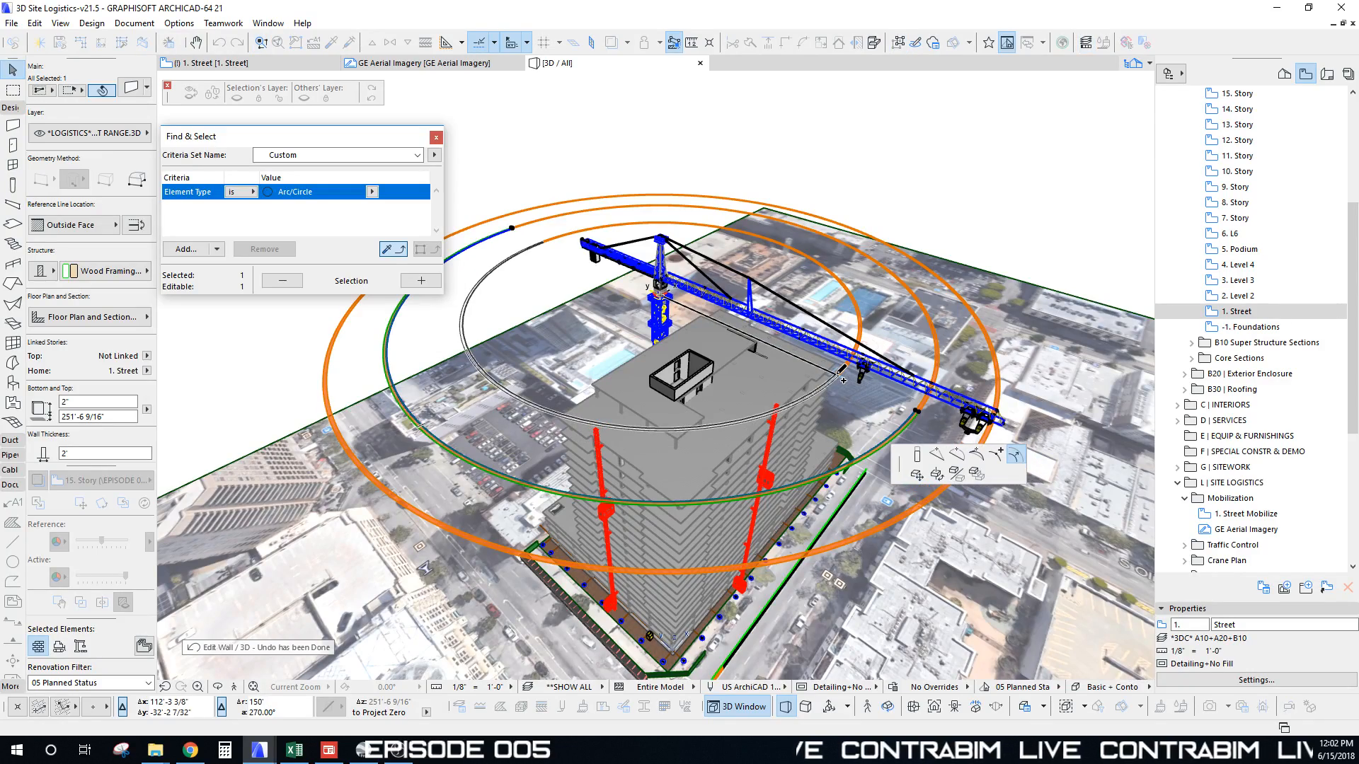
left_click(840, 372)
middle_click_drag(680, 481, 837, 289, "shift")
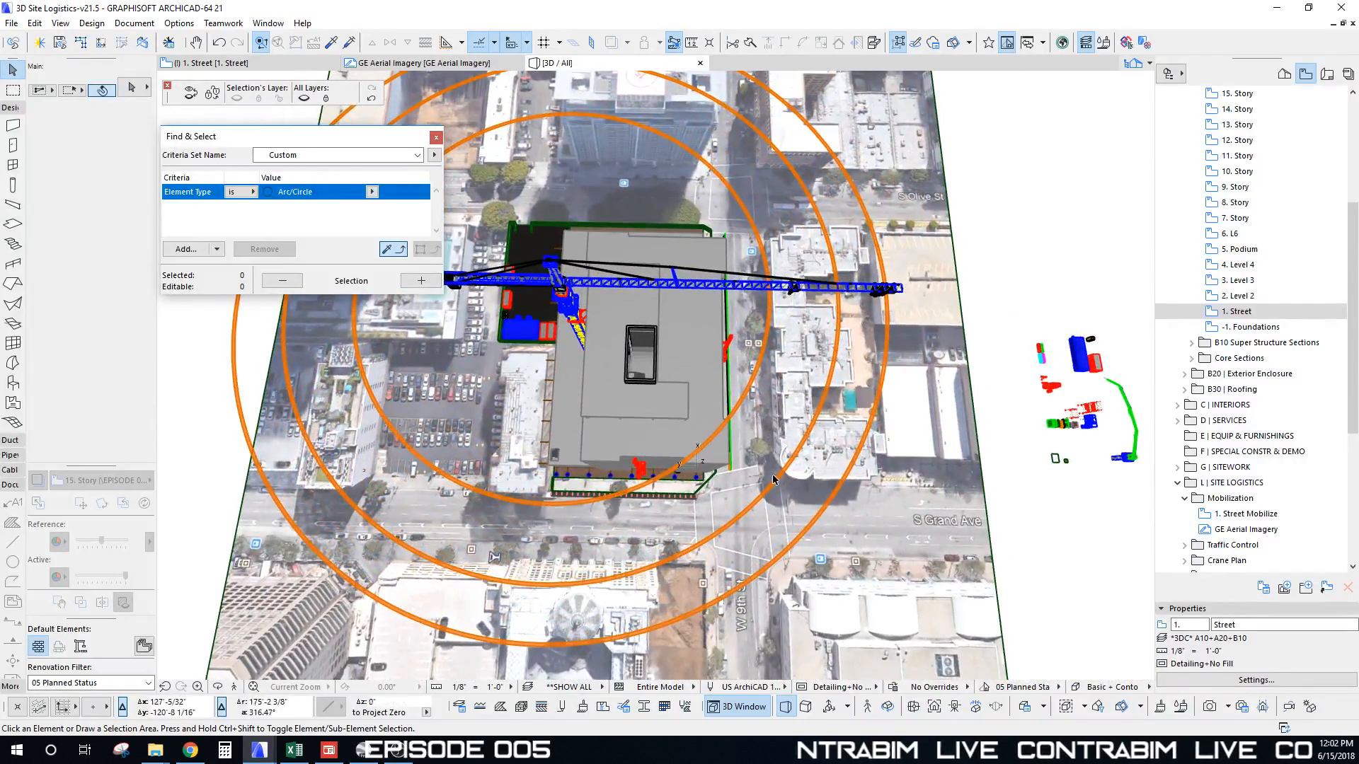
Step: Select the Placing Boom among the staged equipment and begin moving it
middle_click_drag(773, 481, 660, 497, "shift")
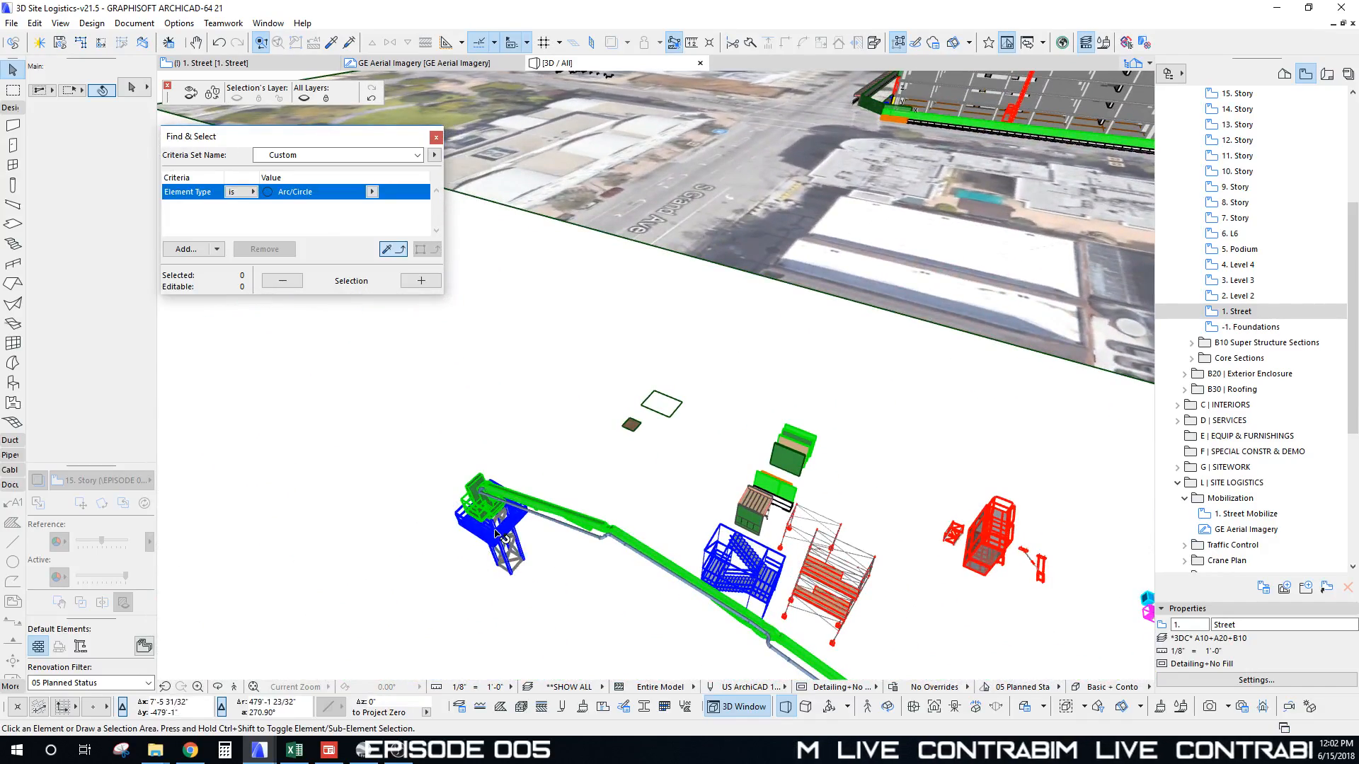
left_click(503, 531)
key("ctrl+d")
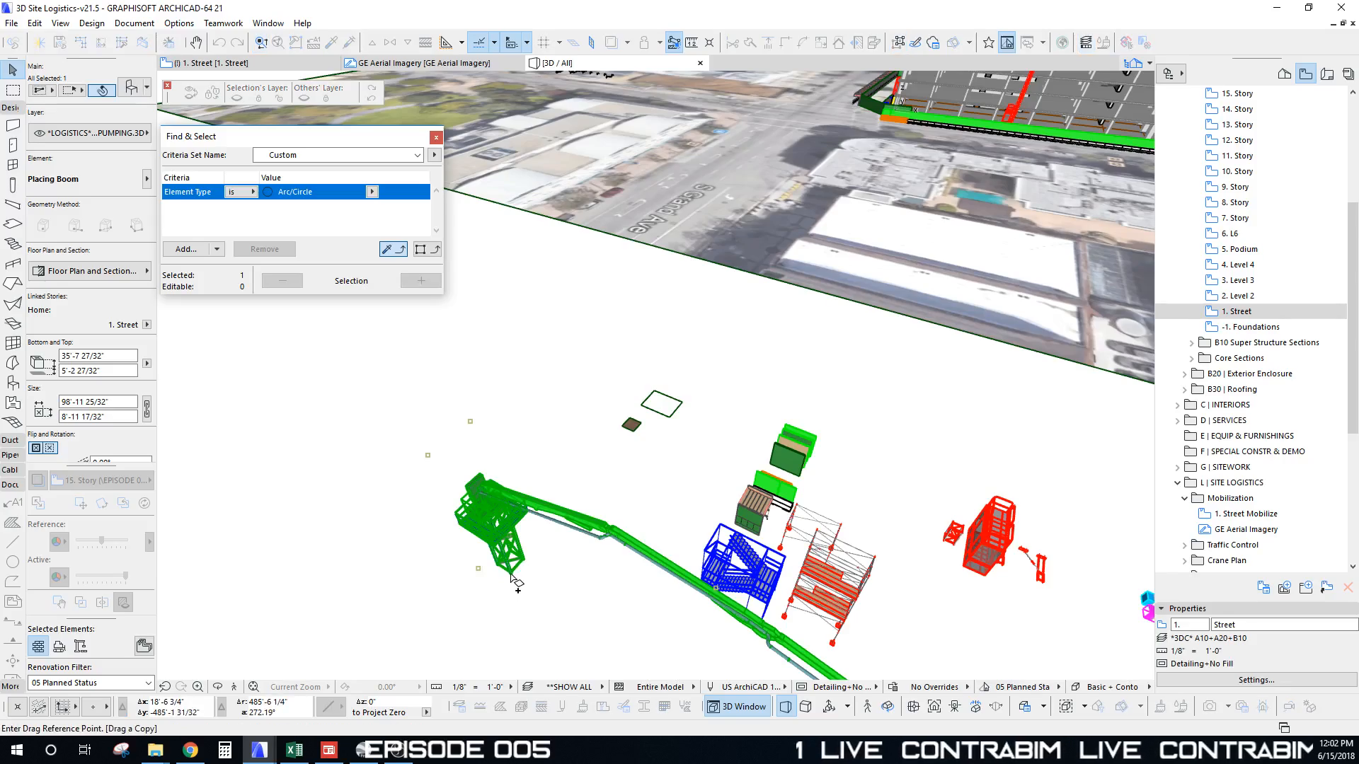
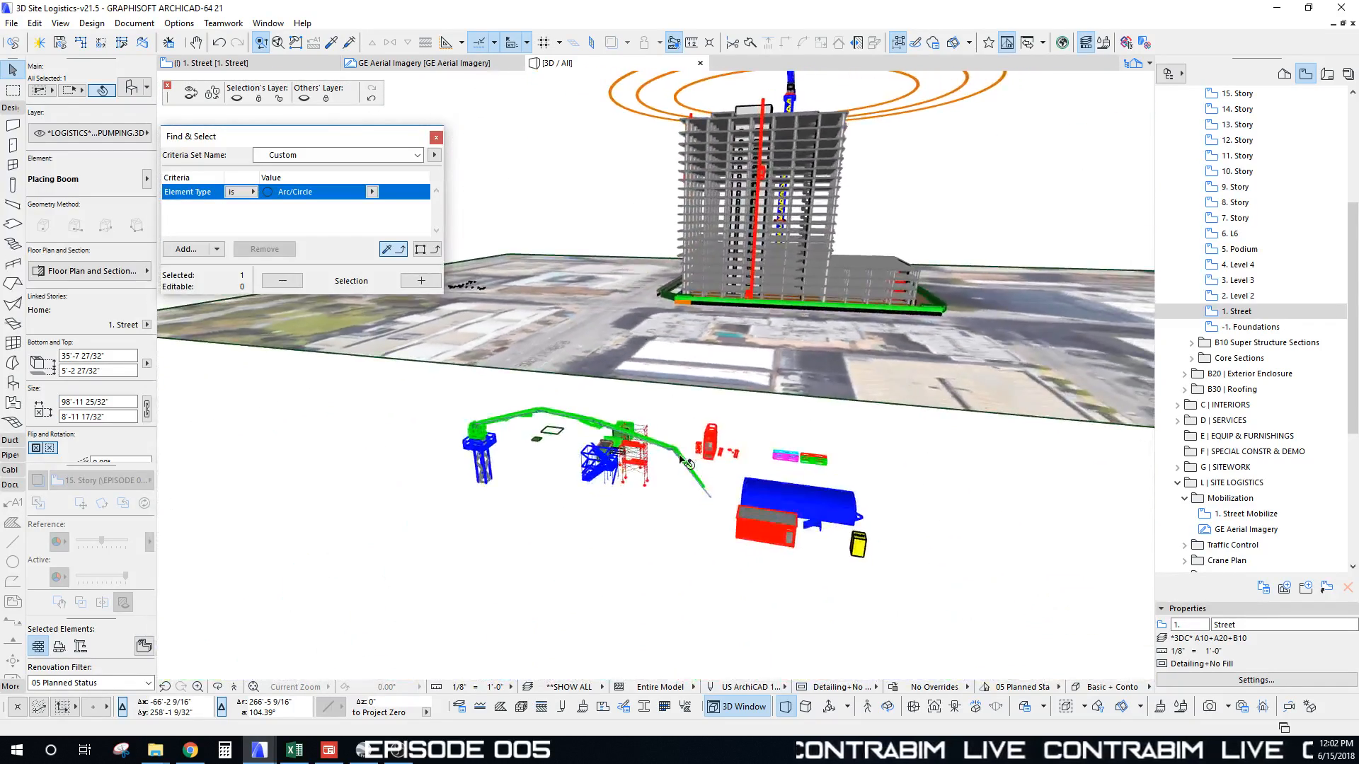
Step: Deselect the boom and return to the 1. Street floor plan with nothing selected
left_click(512, 458)
key("F2")
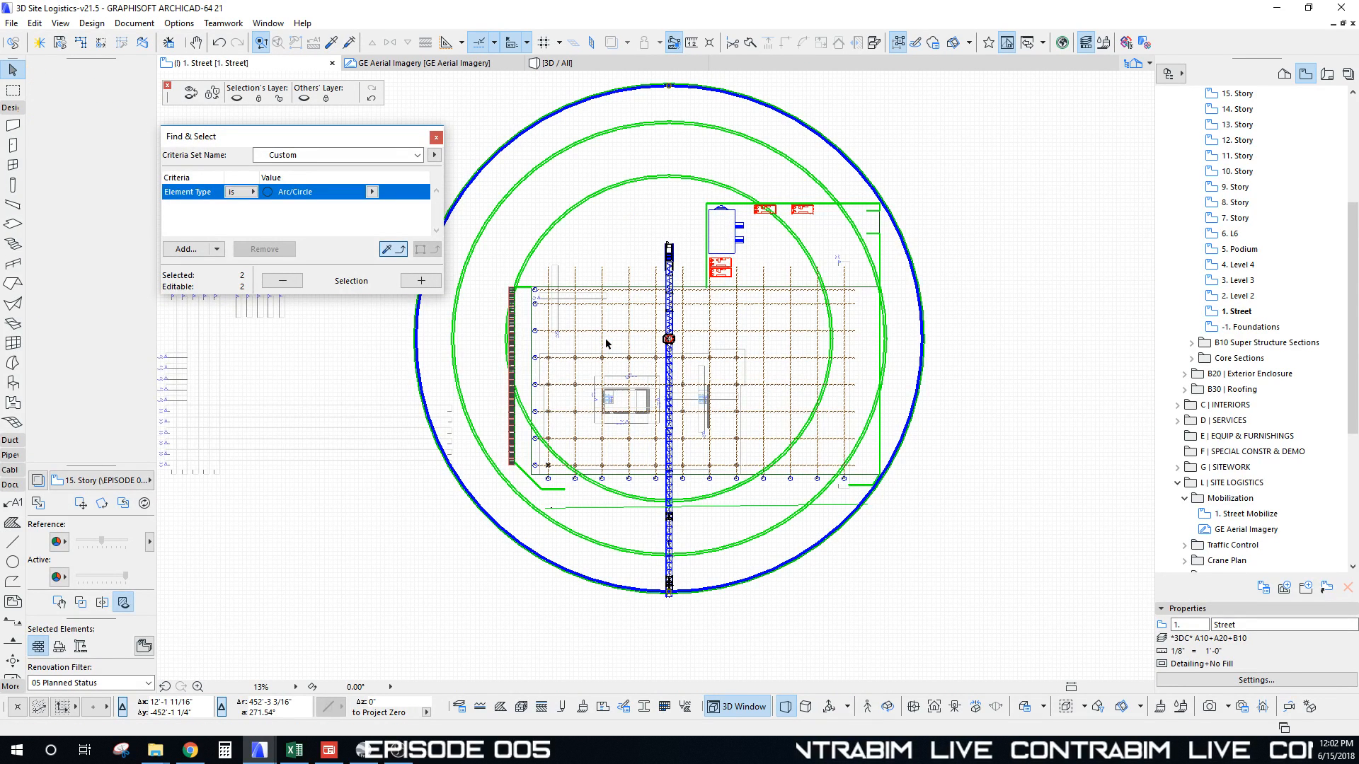
left_click(835, 246)
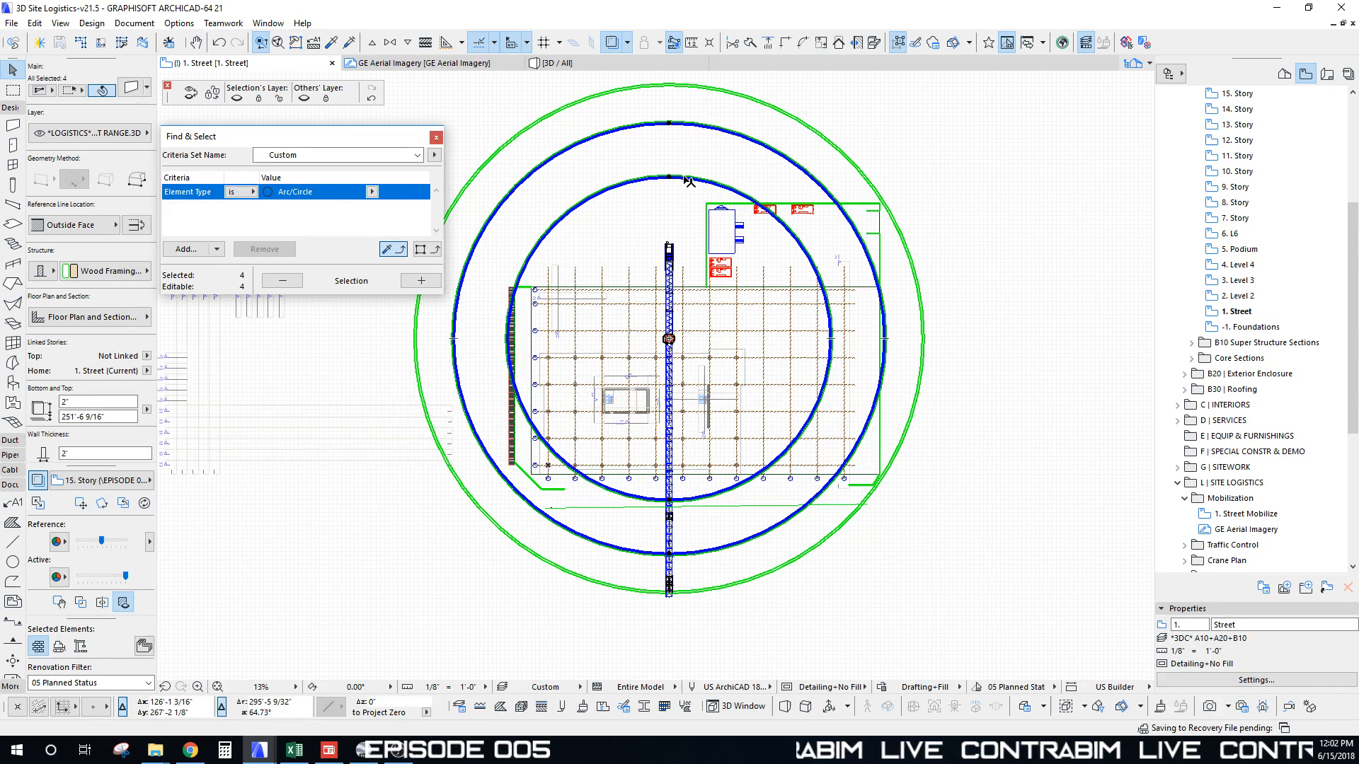
Step: Delete the four inner crane ring arcs, keeping only the outer ring
key("Delete")
left_click(771, 111)
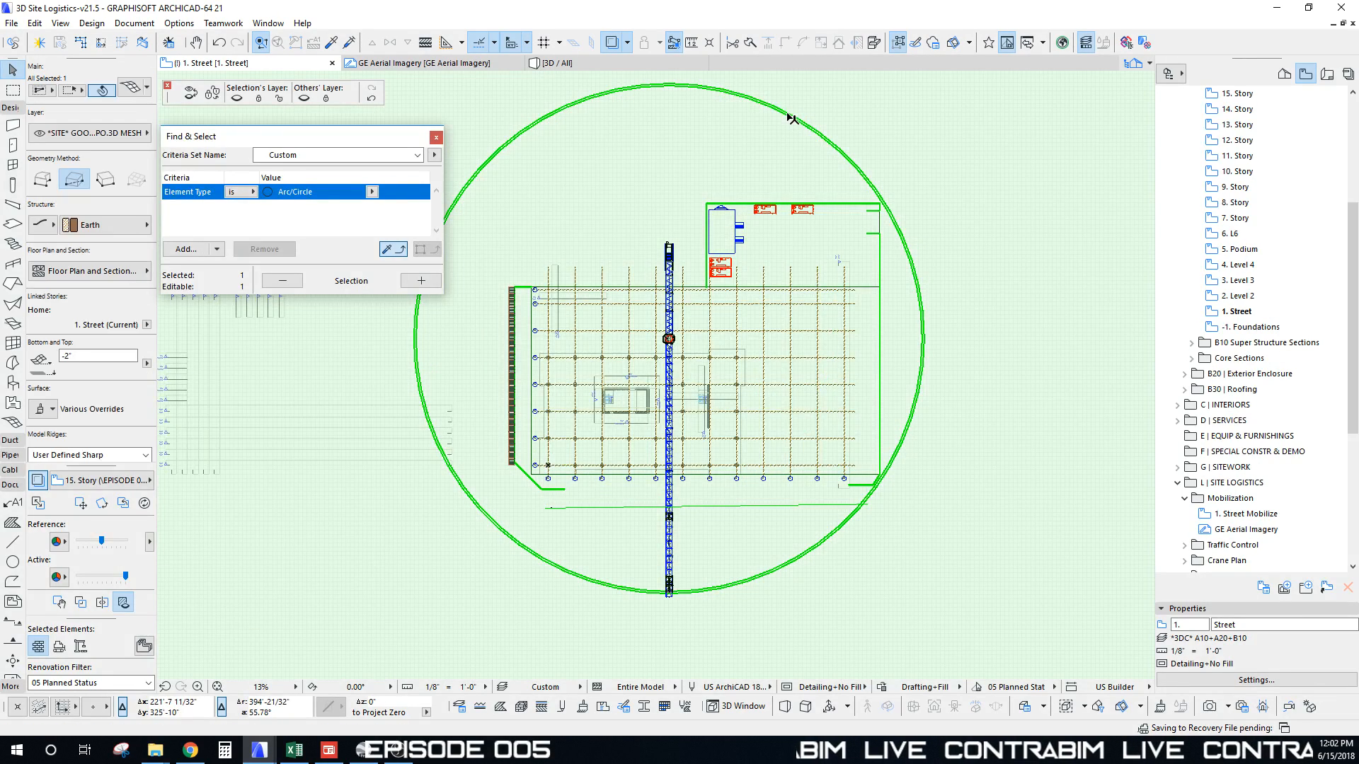
key("Escape")
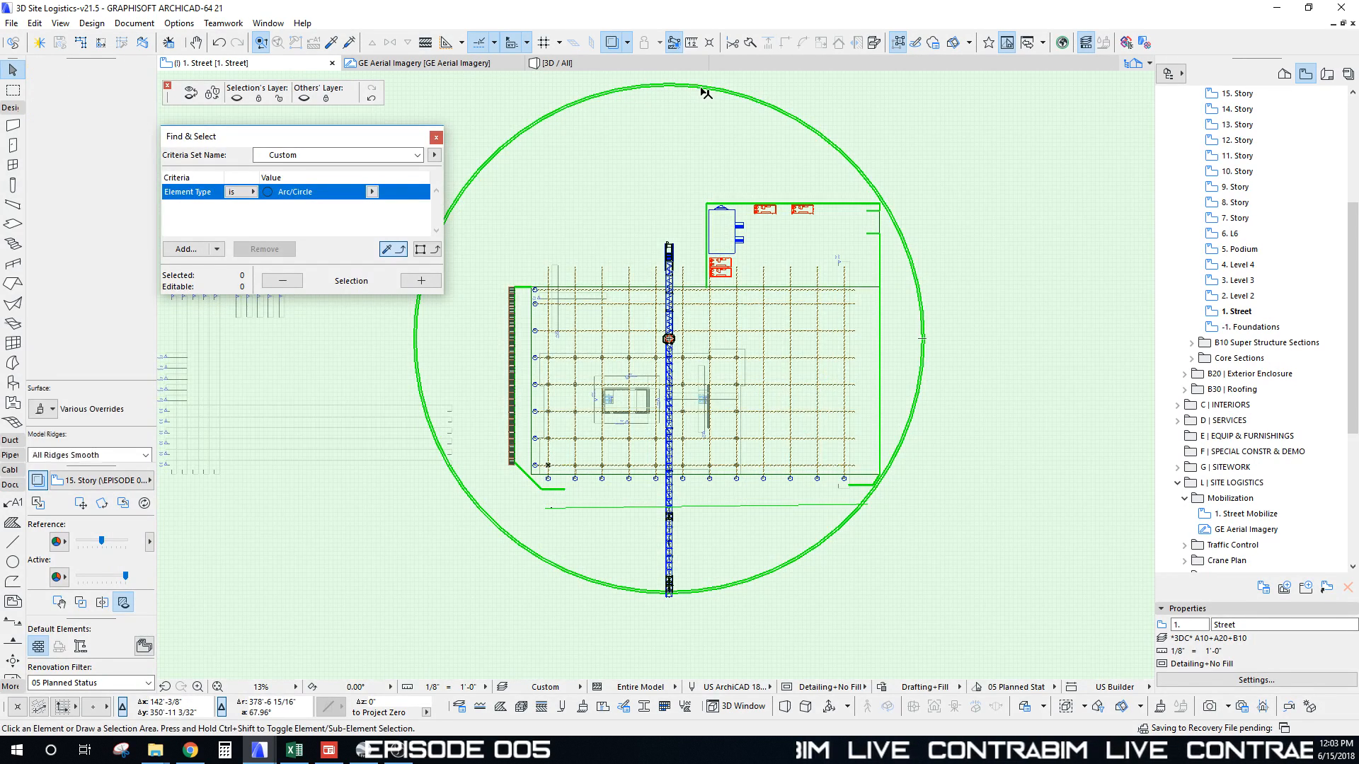
Step: Set both outer ring halves' Floor Plan Display to Overhead All so they show as a thin outline
left_click(674, 87)
left_click(679, 87)
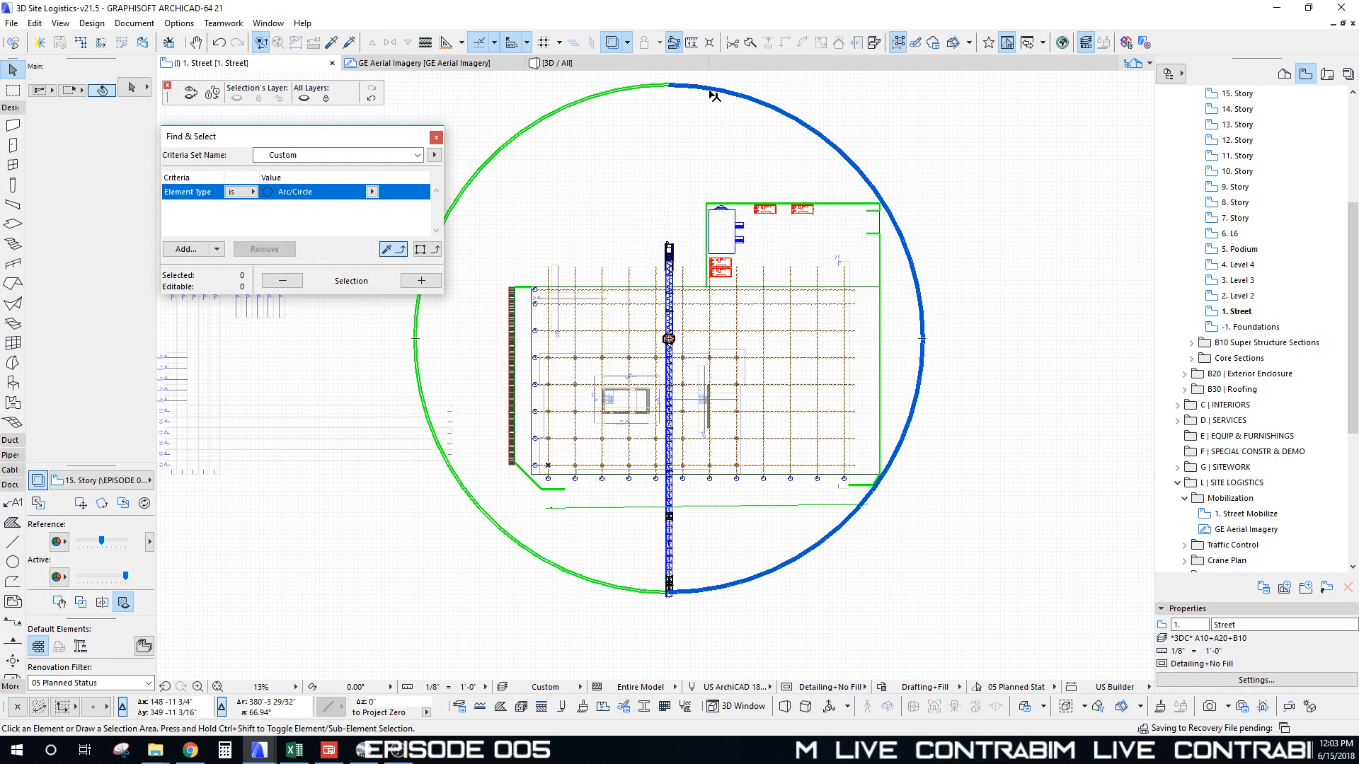
left_click(652, 93, "shift")
left_click(120, 319)
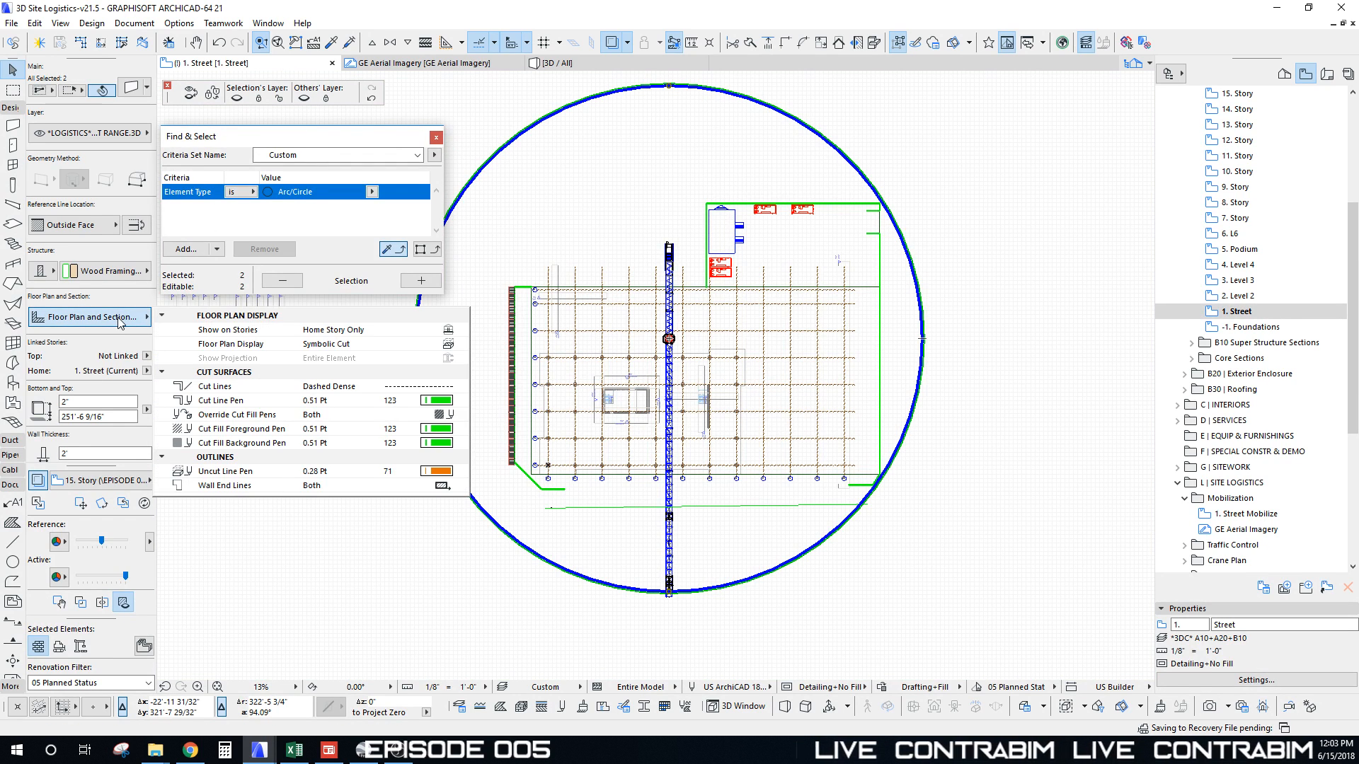
left_click(453, 346)
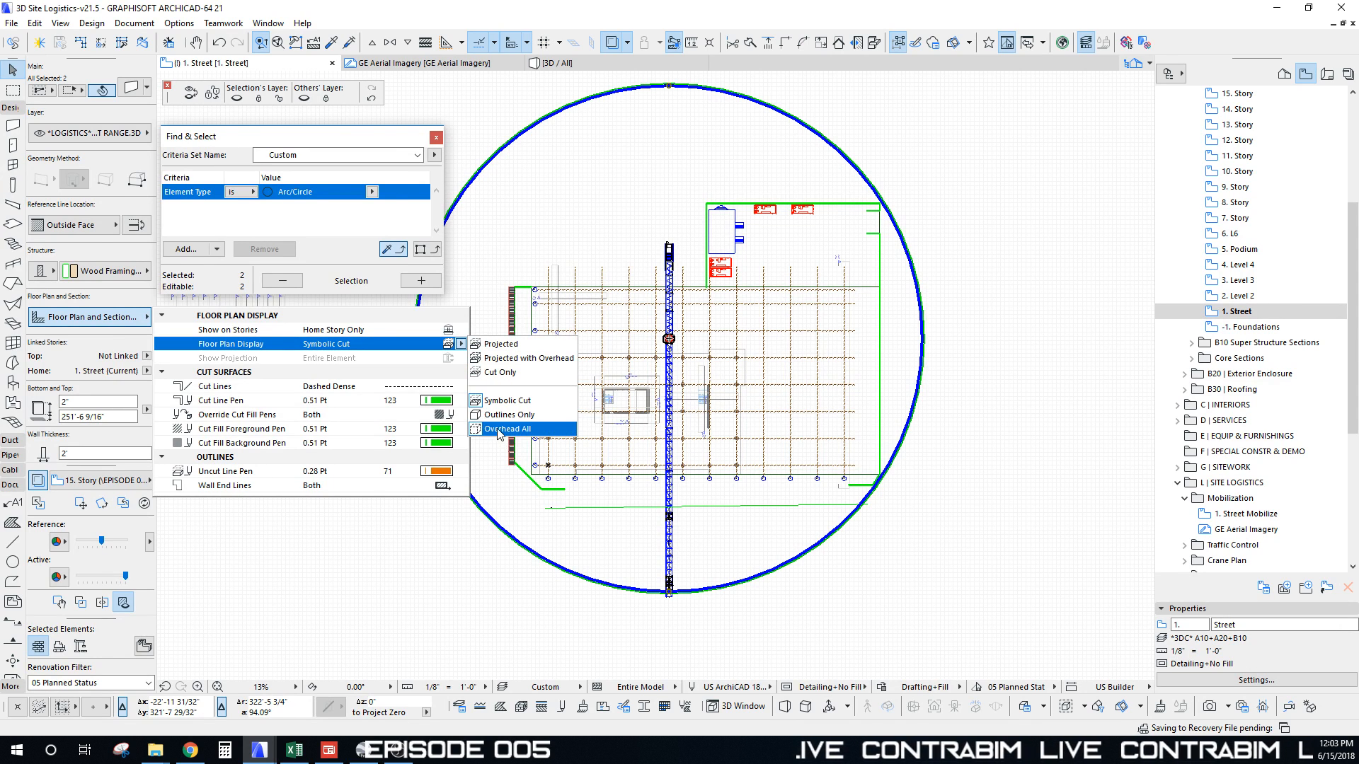
left_click(500, 416)
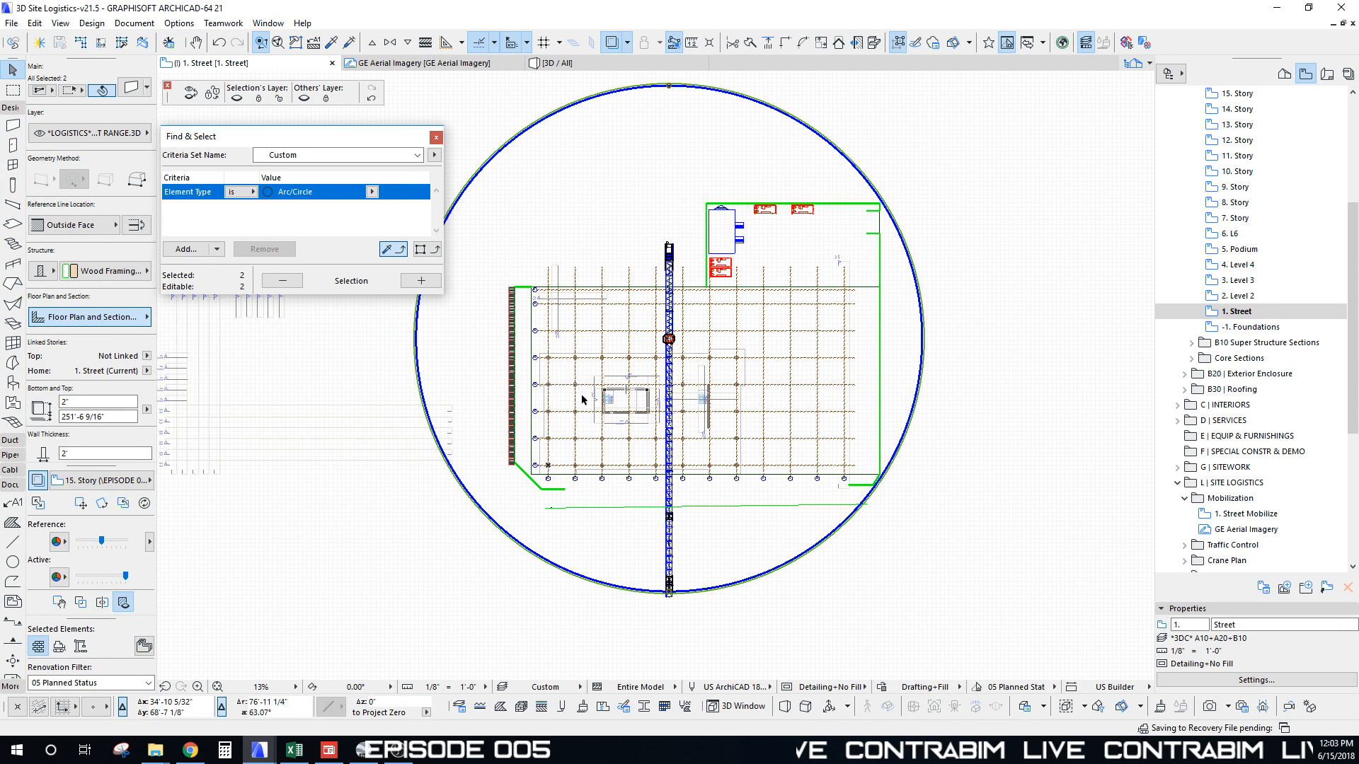
middle_click_drag(575, 410, 539, 414)
key("Escape")
left_click(673, 92)
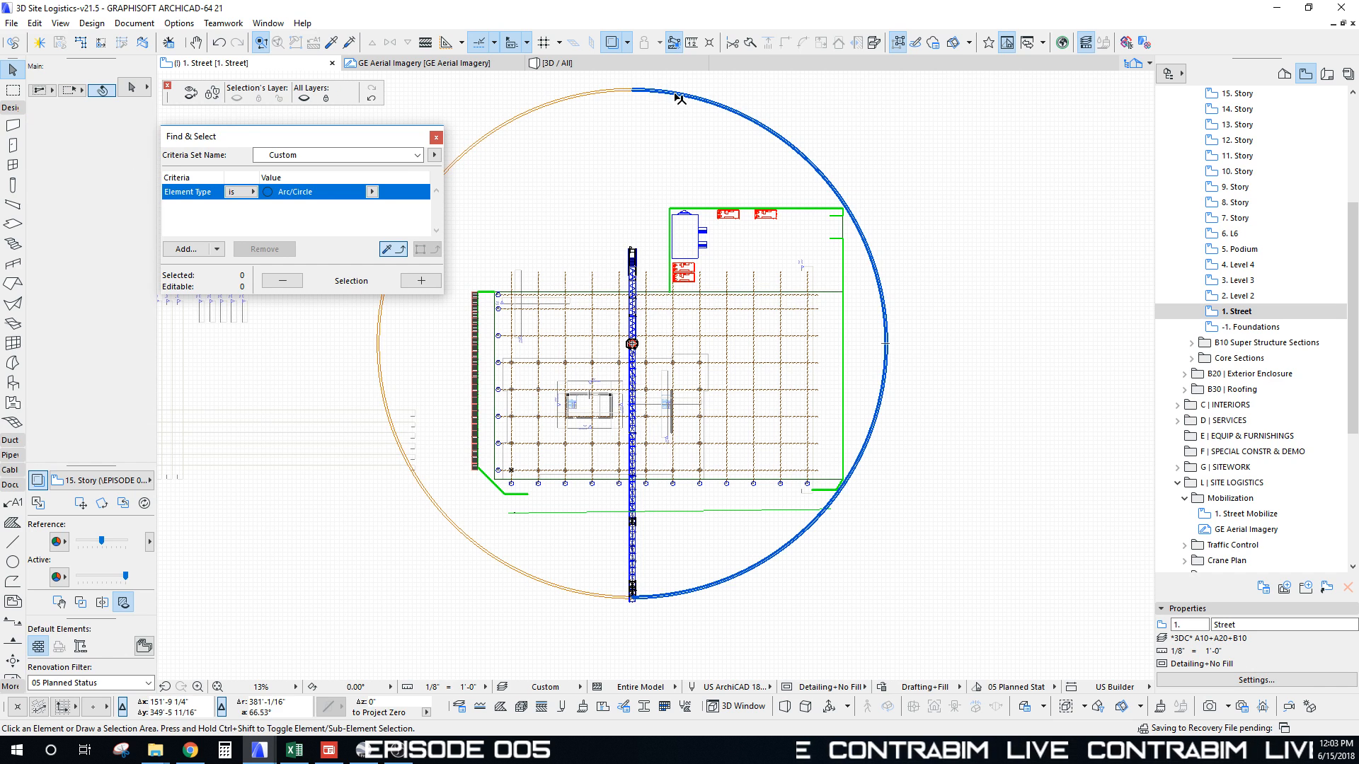
key("Escape")
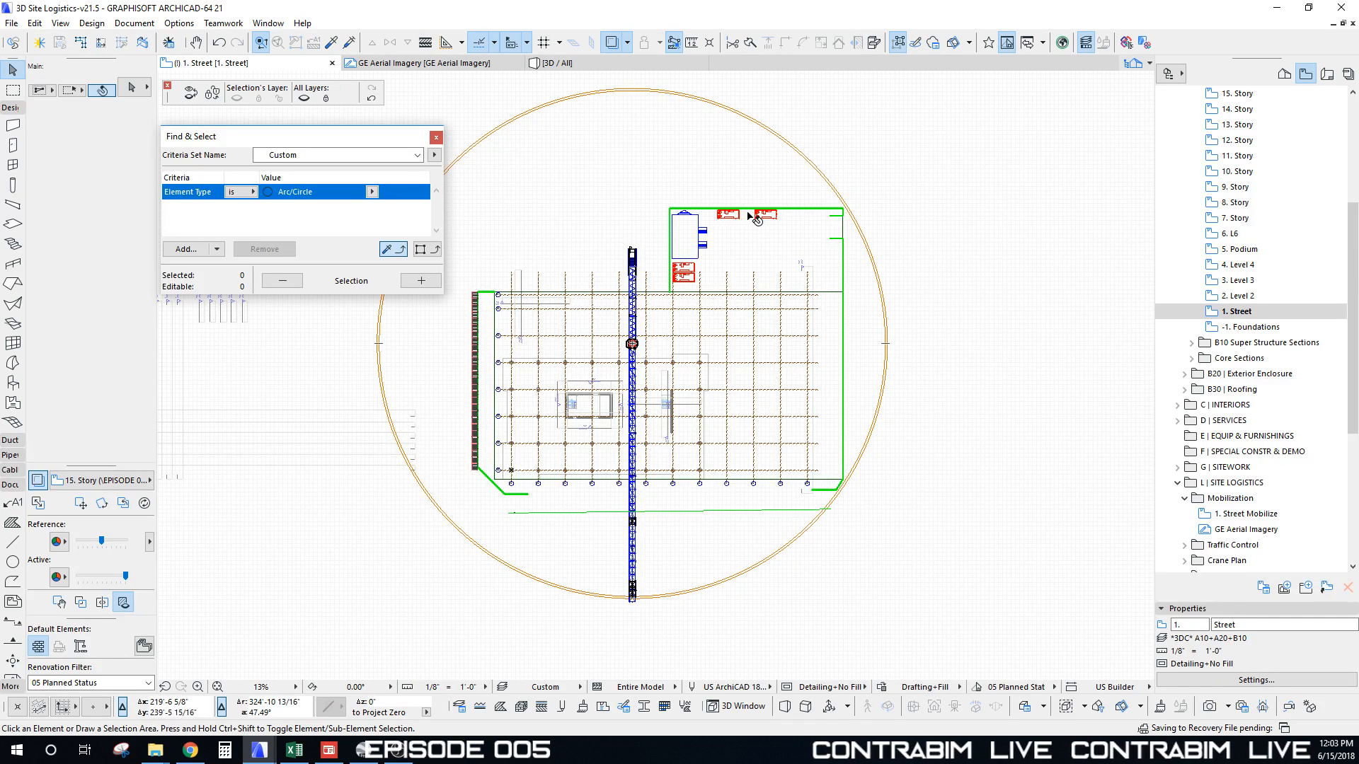
Step: Apply the SHOW ALL layer combination and select the Placing Boom in the Logistics Module Builder table
scroll(697, 313, "down", 4)
mouse_move(700, 405)
middle_mouse_down()
mouse_move(681, 172)
mouse_move(667, 325)
middle_mouse_up()
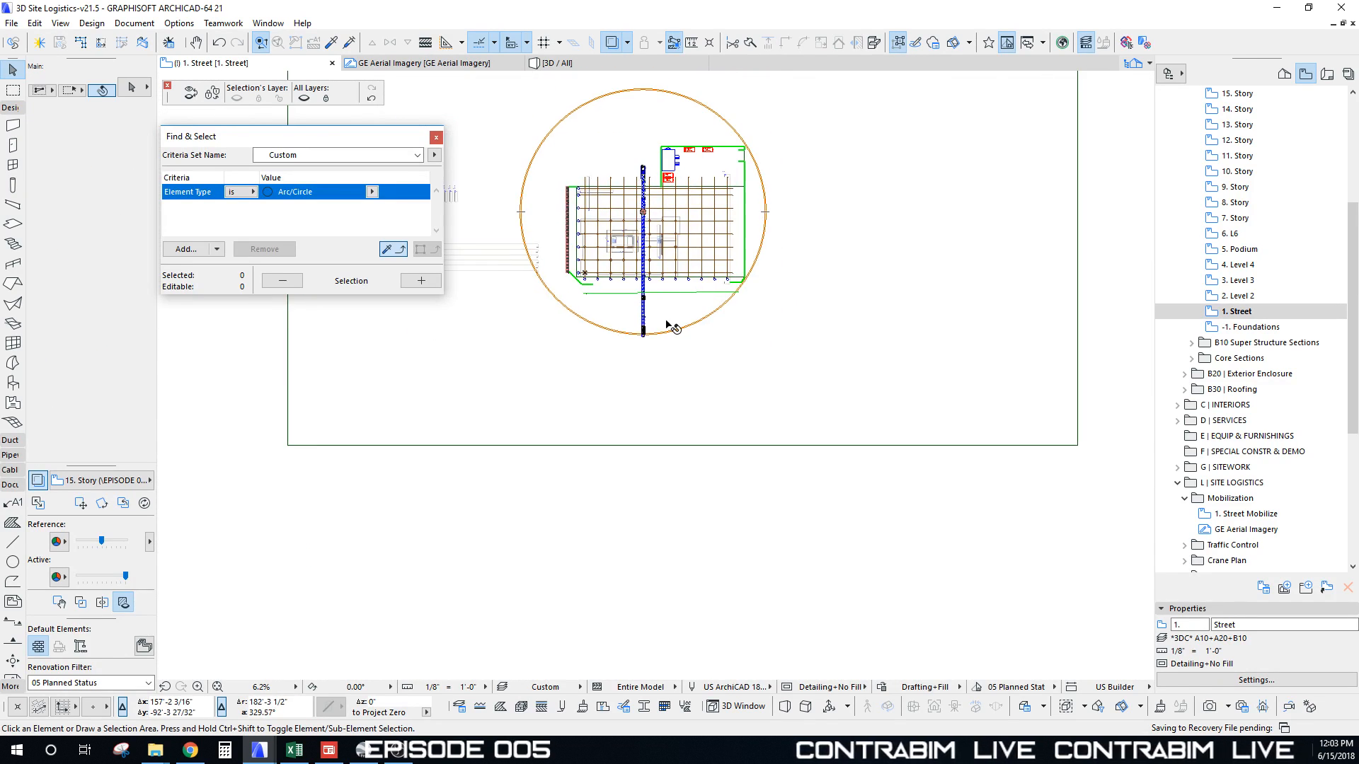
scroll(647, 429, "down", 4)
middle_click_drag(647, 429, 635, 371)
left_click(545, 687)
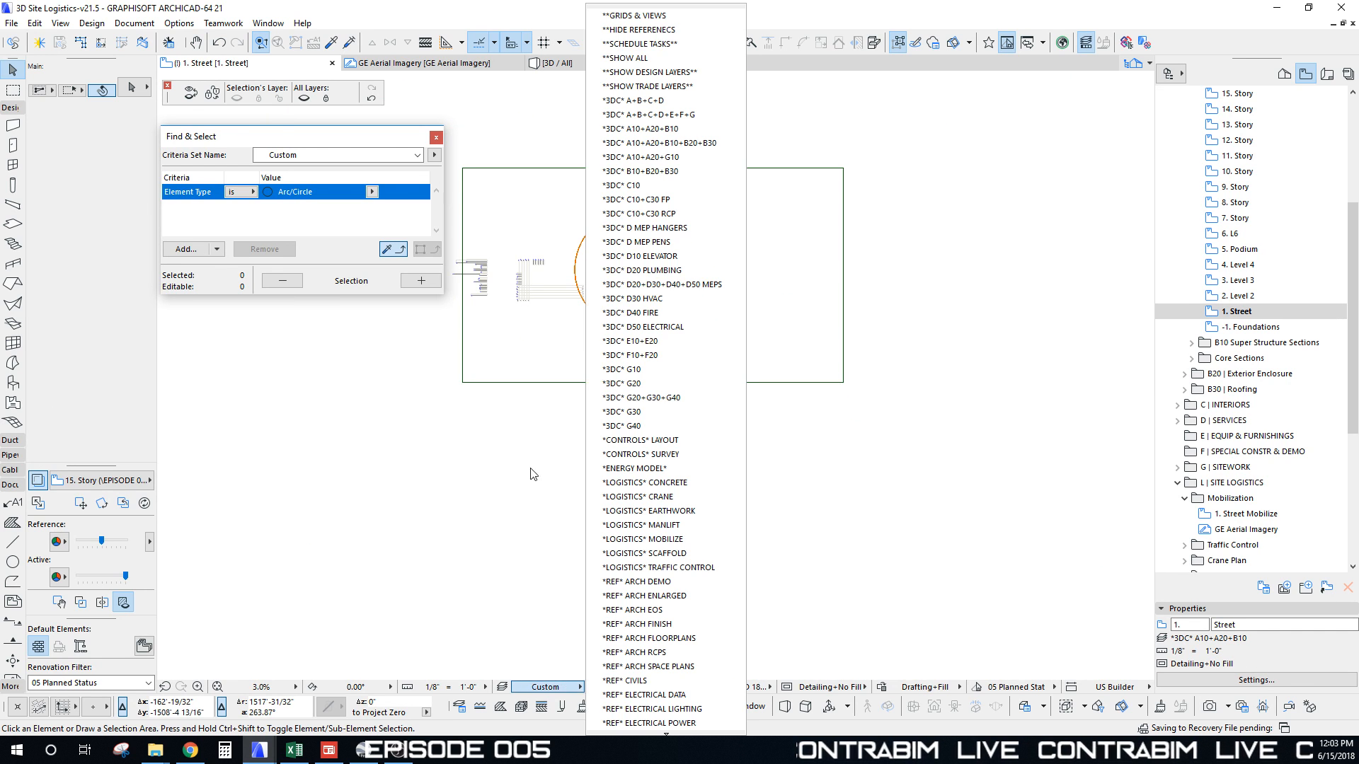
left_click(639, 58)
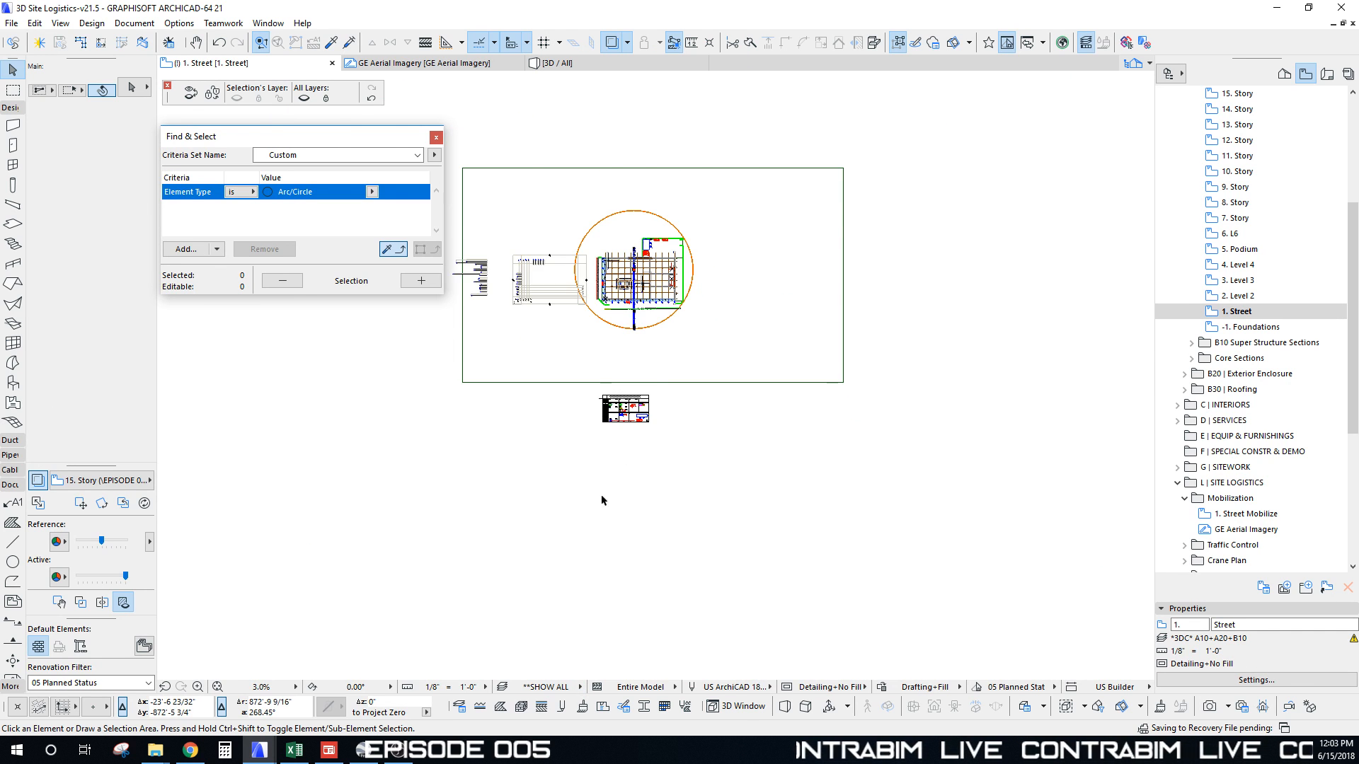
scroll(625, 416, "up", 4)
scroll(625, 416, "up", 10)
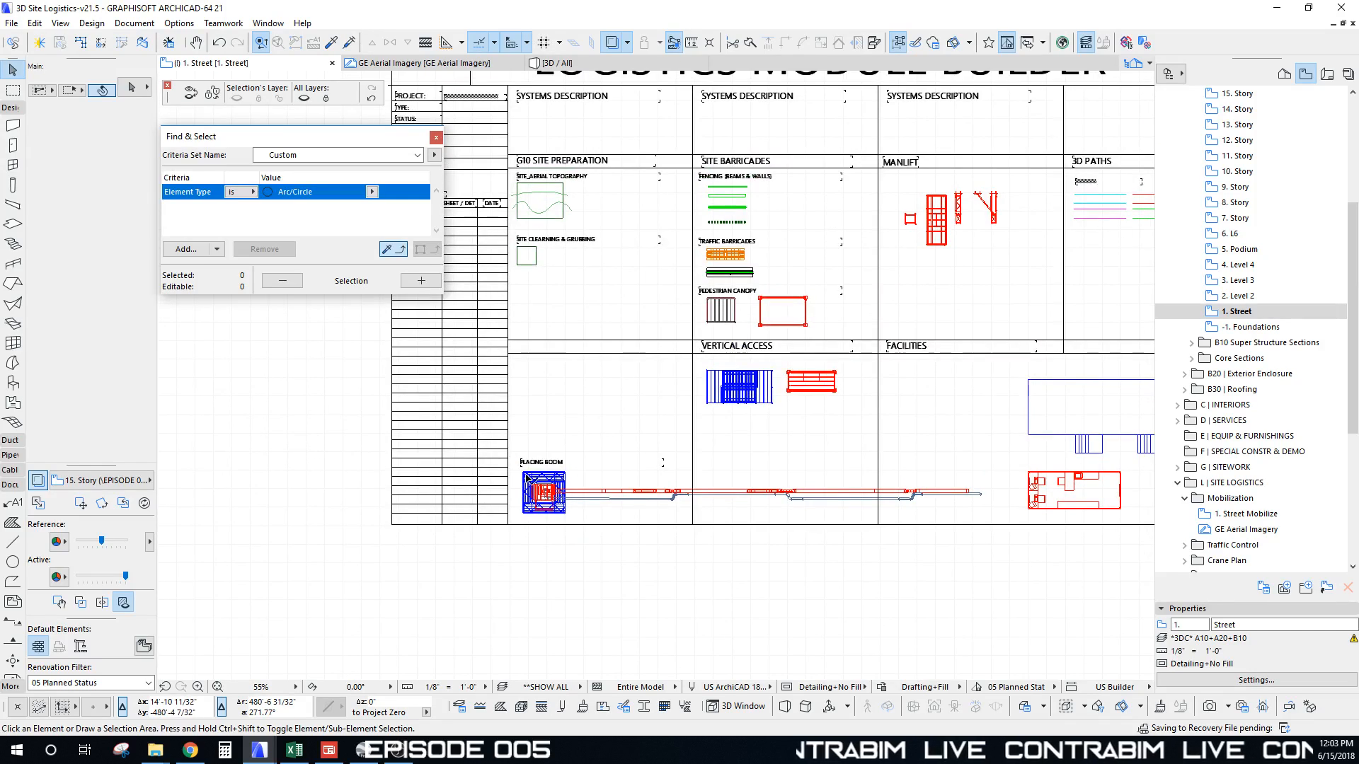
left_click(527, 479)
Step: Drag a copy of the Placing Boom to sit beside the tower crane mast at Core East
key("ctrl+shift+d")
left_click(522, 472)
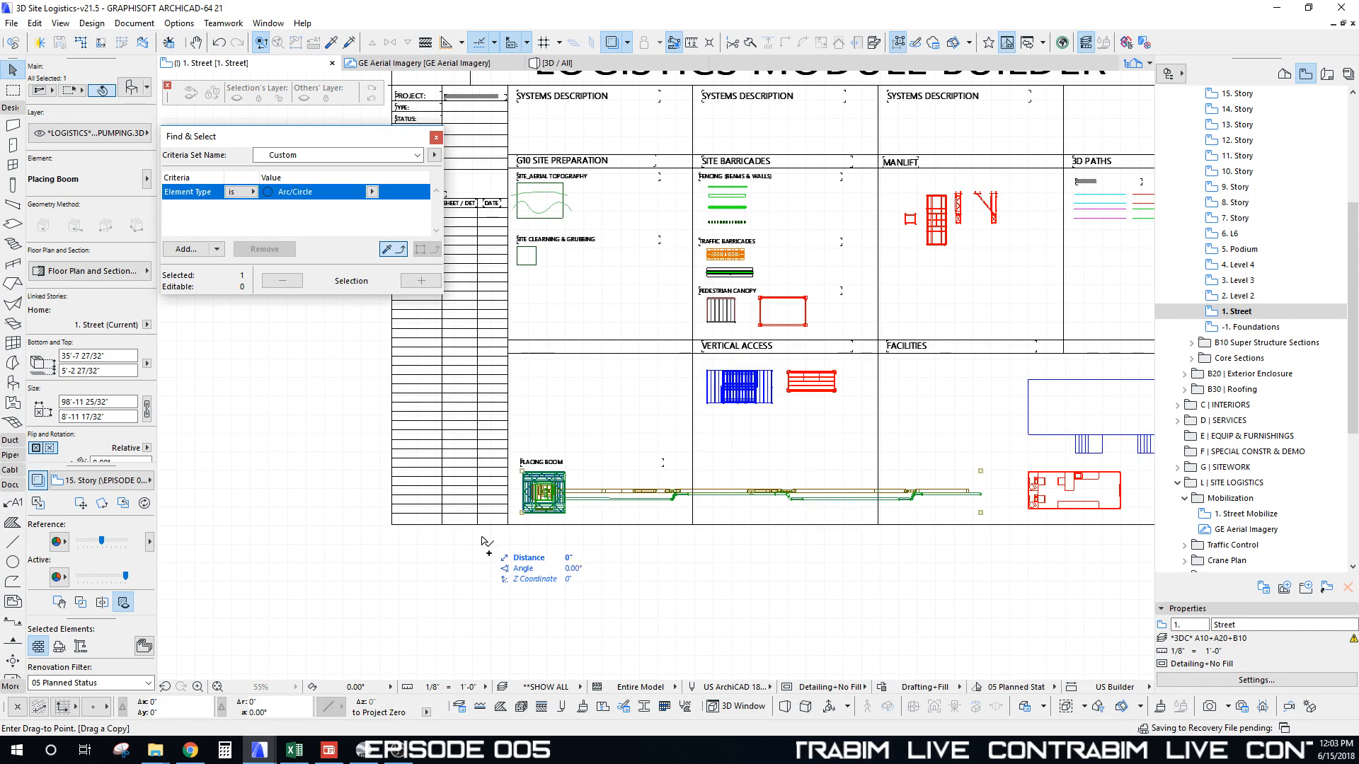
scroll(566, 537, "down", 8)
middle_click_drag(676, 274, 591, 545)
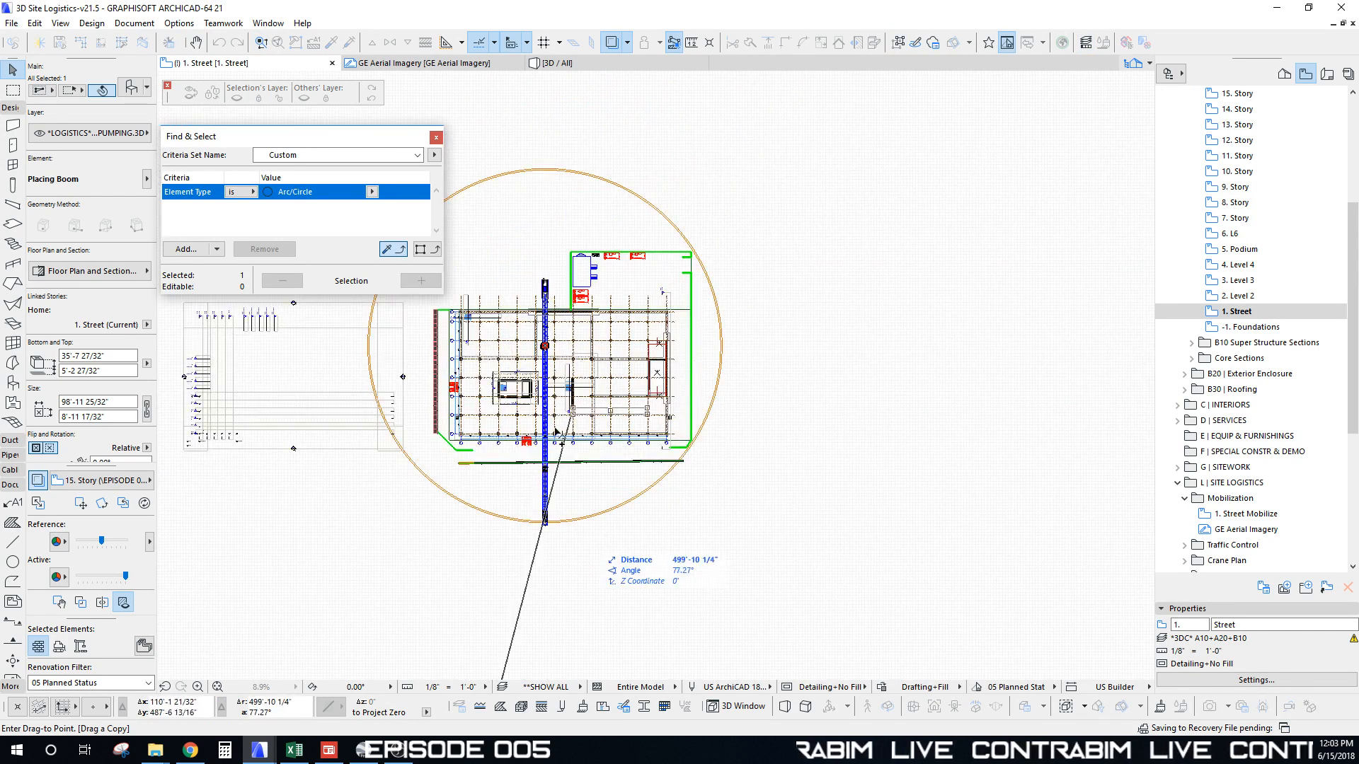
scroll(575, 447, "up", 4)
middle_click_drag(577, 451, 591, 560)
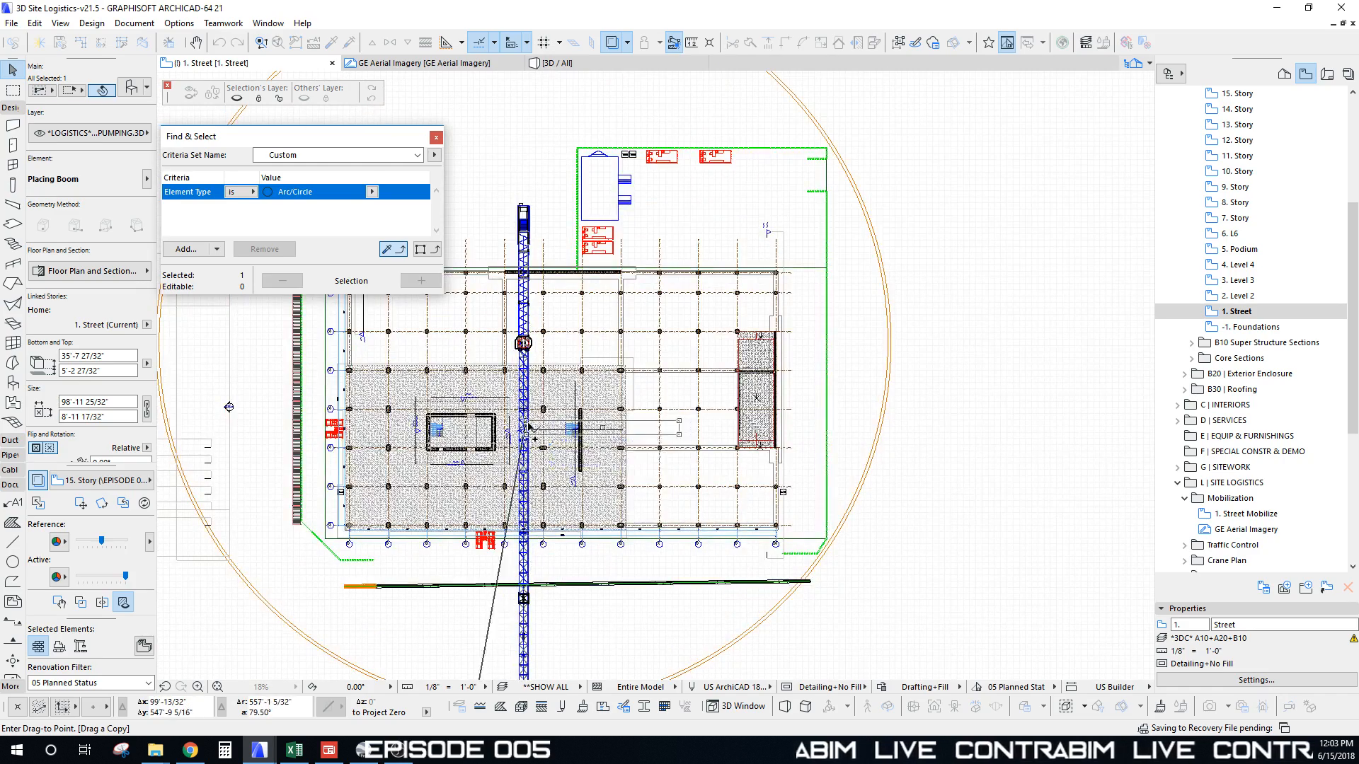
scroll(545, 438, "up", 6)
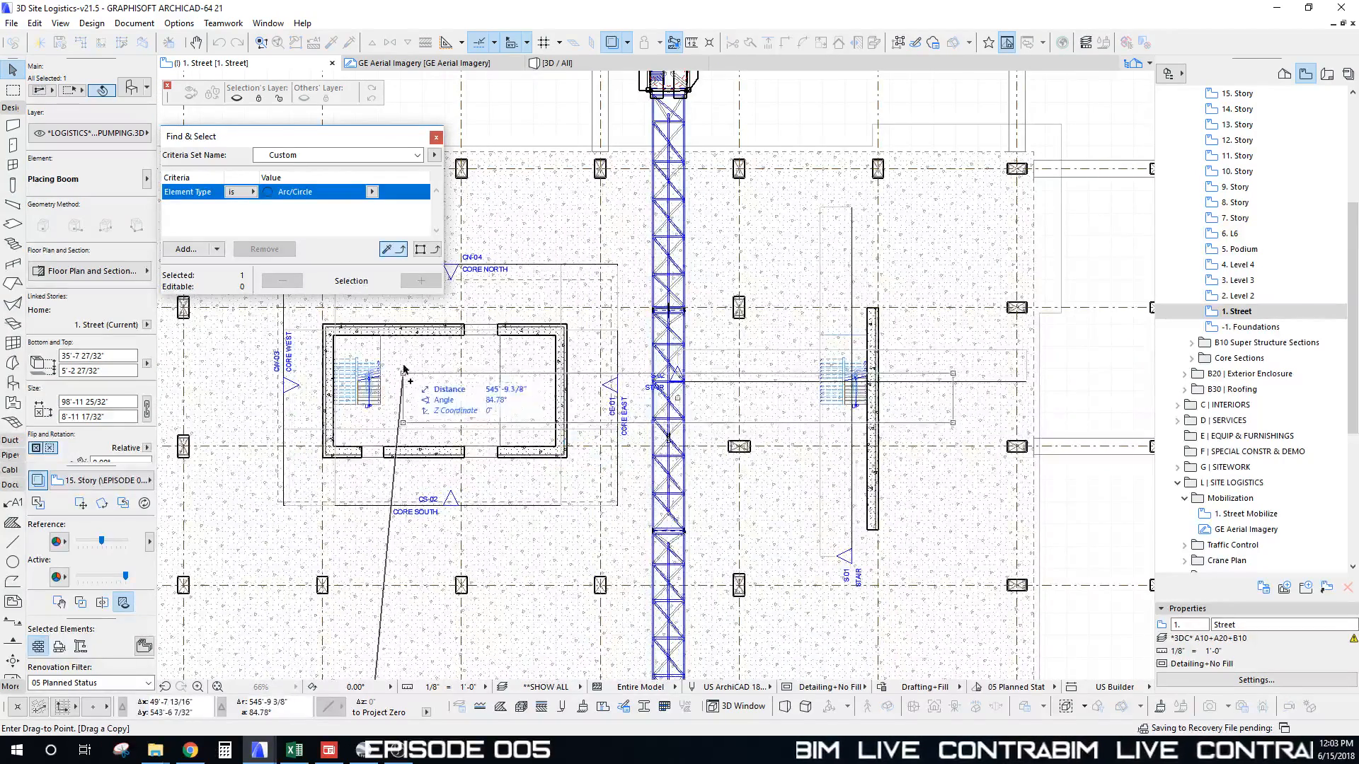
middle_click_drag(423, 354, 562, 359)
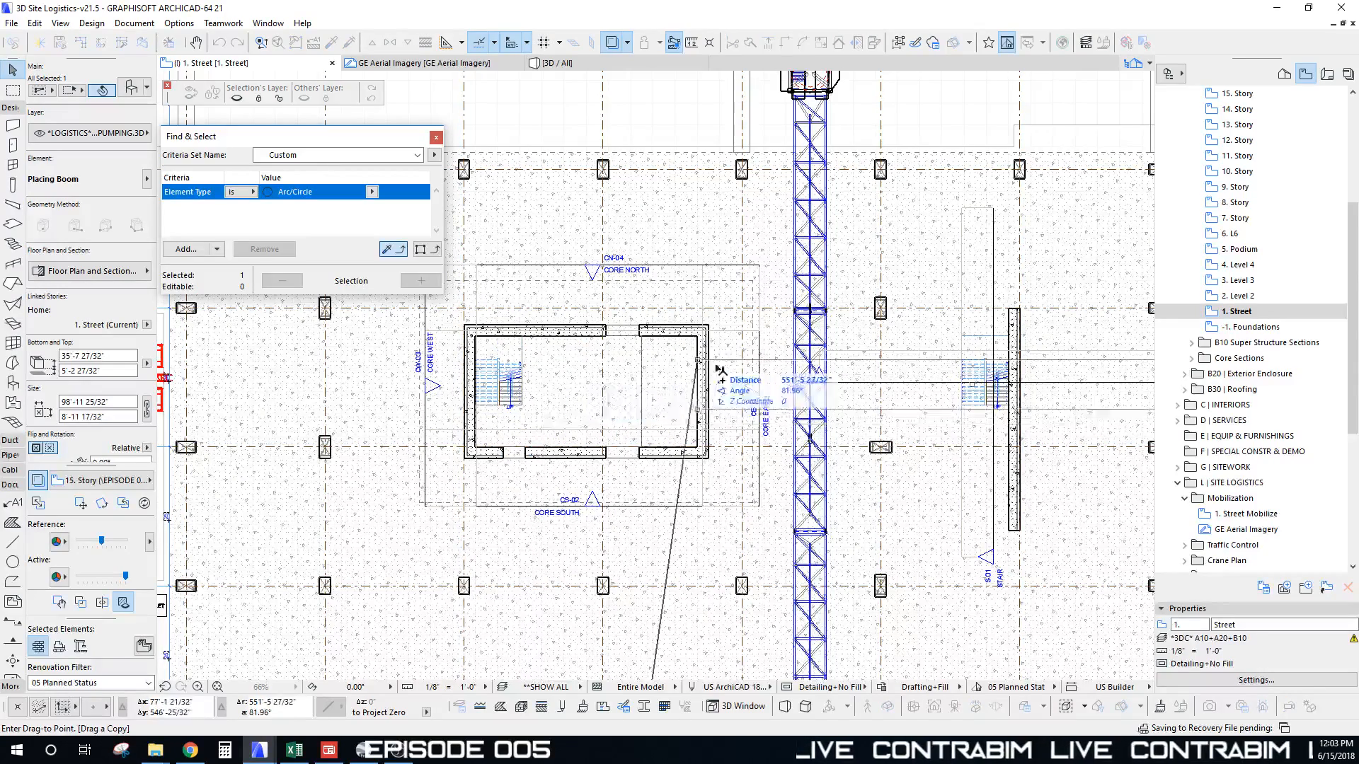
left_click(743, 363)
scroll(743, 362, "down", 4)
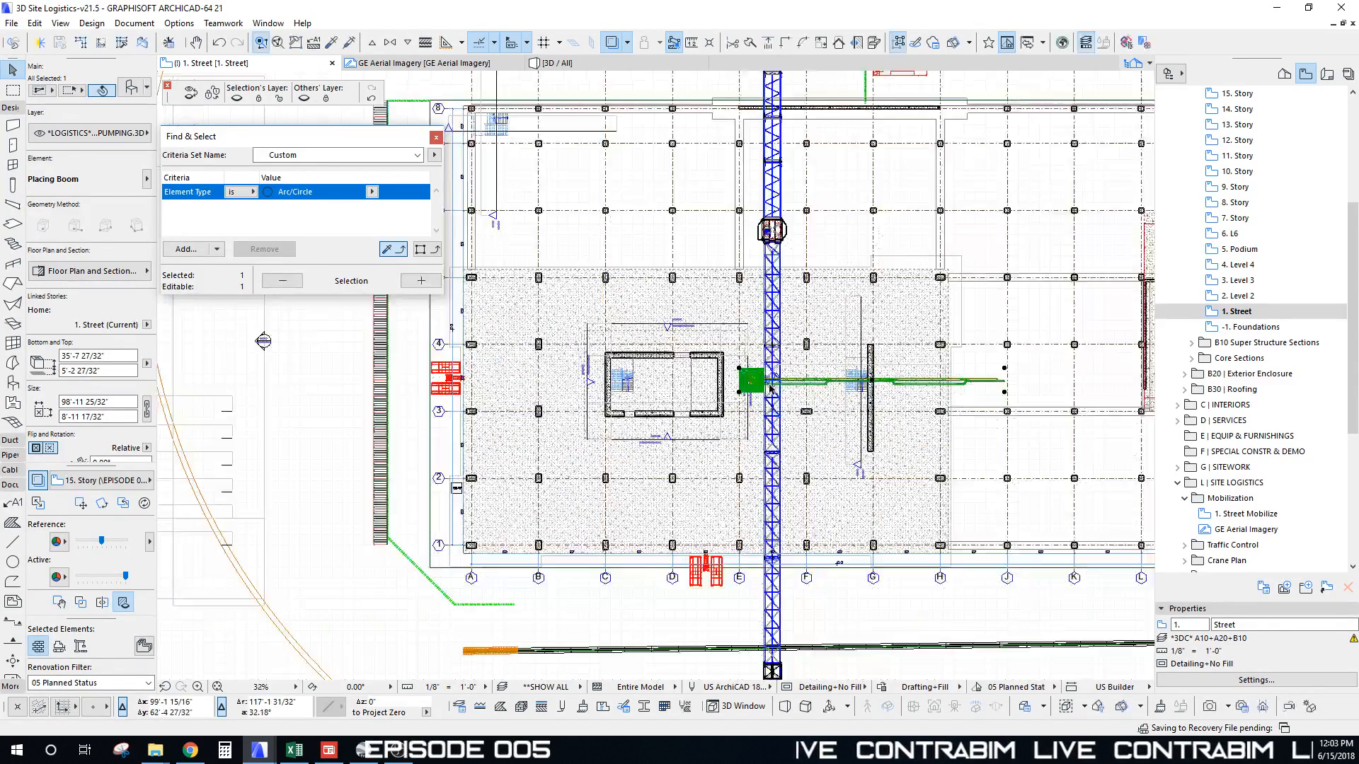
middle_click_drag(765, 367, 801, 402)
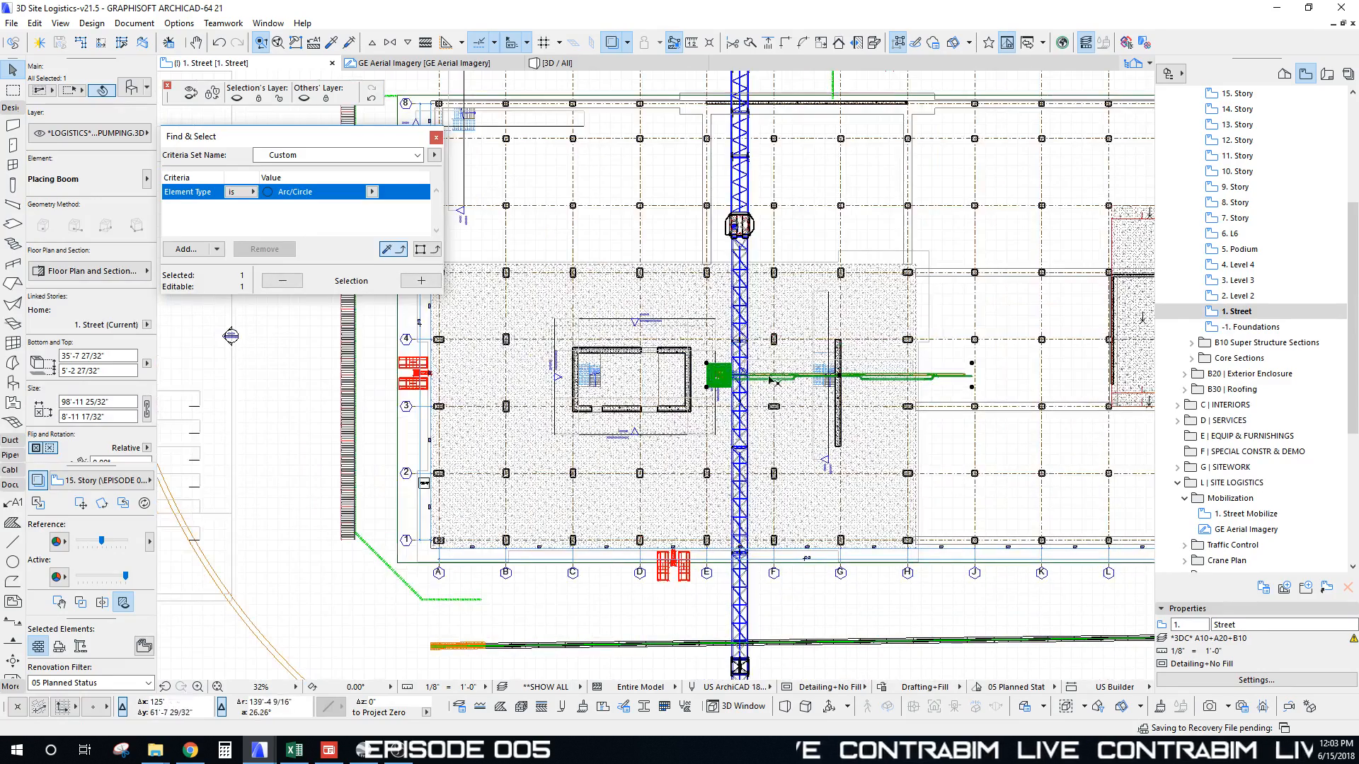
scroll(720, 384, "up", 4)
middle_click_drag(721, 384, 748, 392)
Step: Draw a dashed circle of radius 95 centred on the boom copy, then select it with the boom
key("Escape")
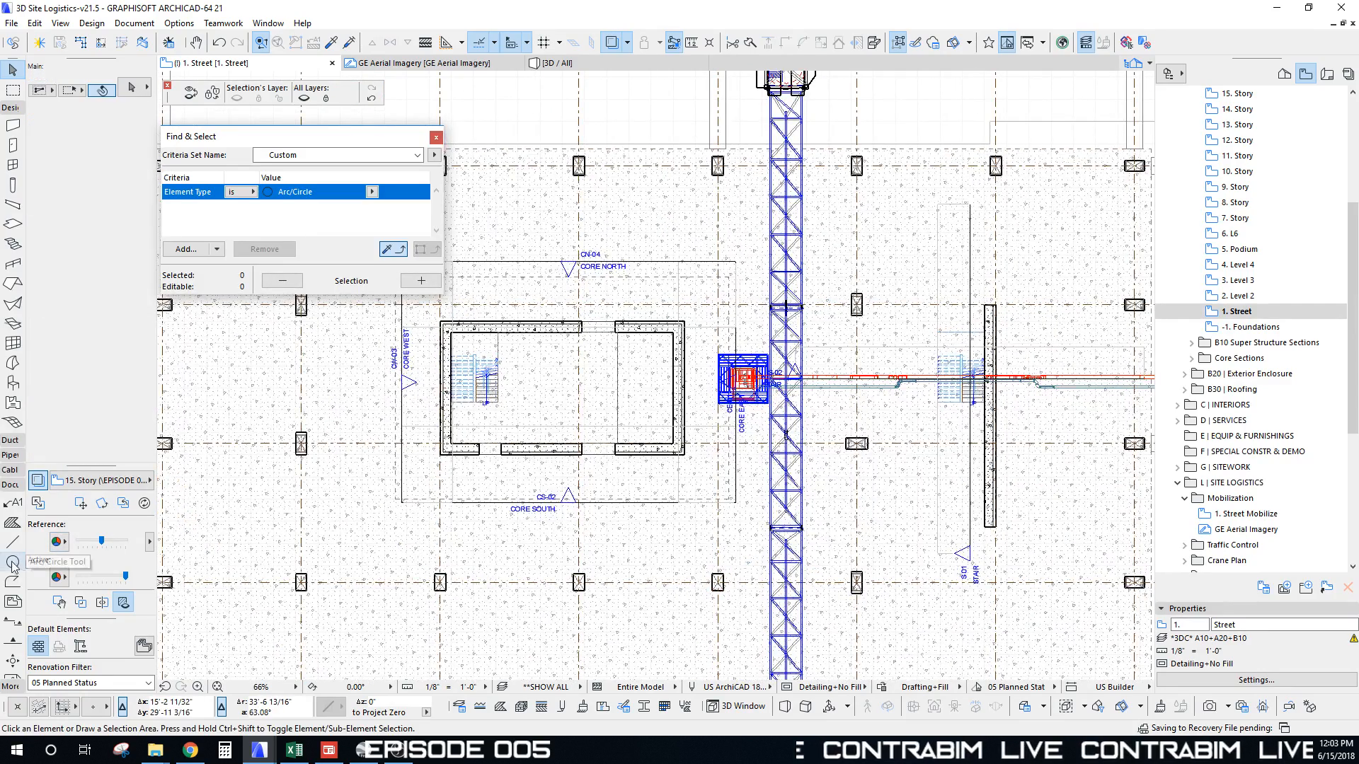
left_click(13, 562)
scroll(743, 380, "up", 9)
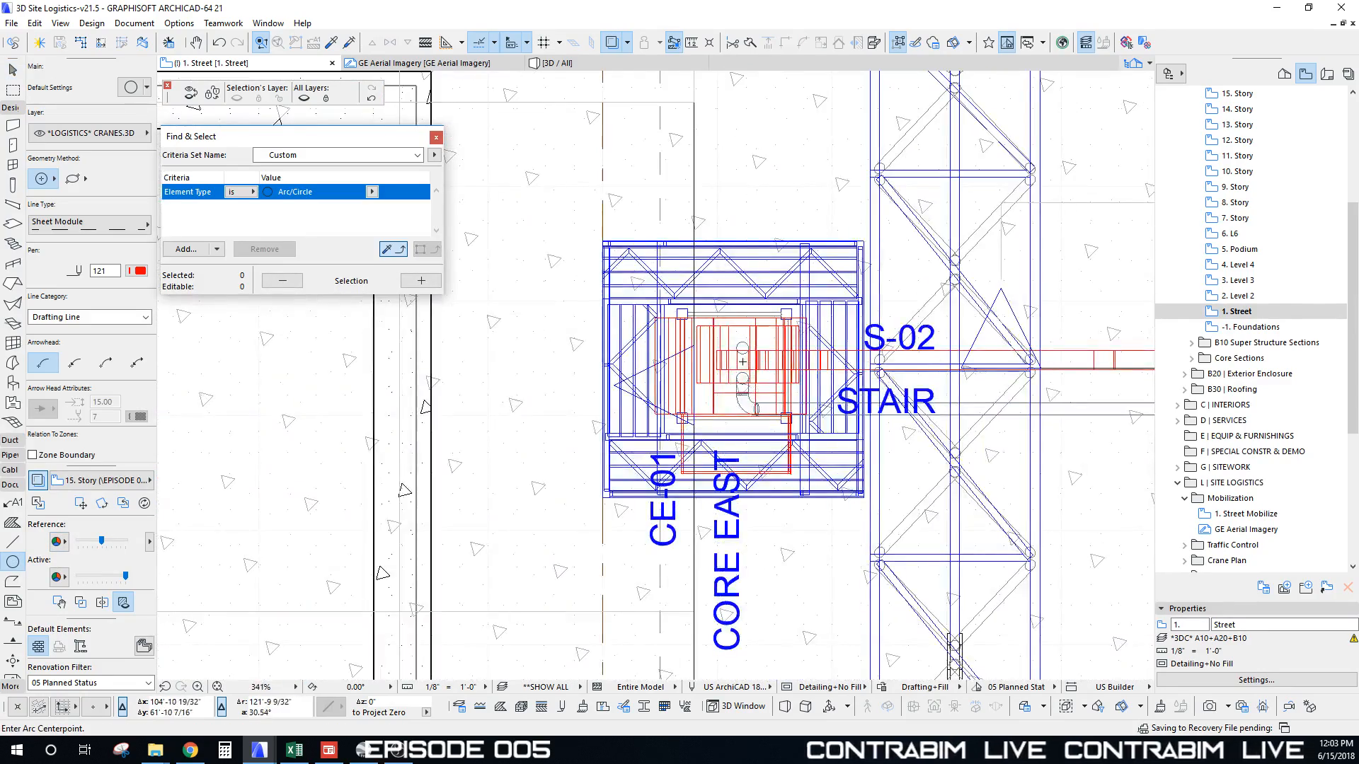
left_click(741, 361)
scroll(860, 531, "down", 9)
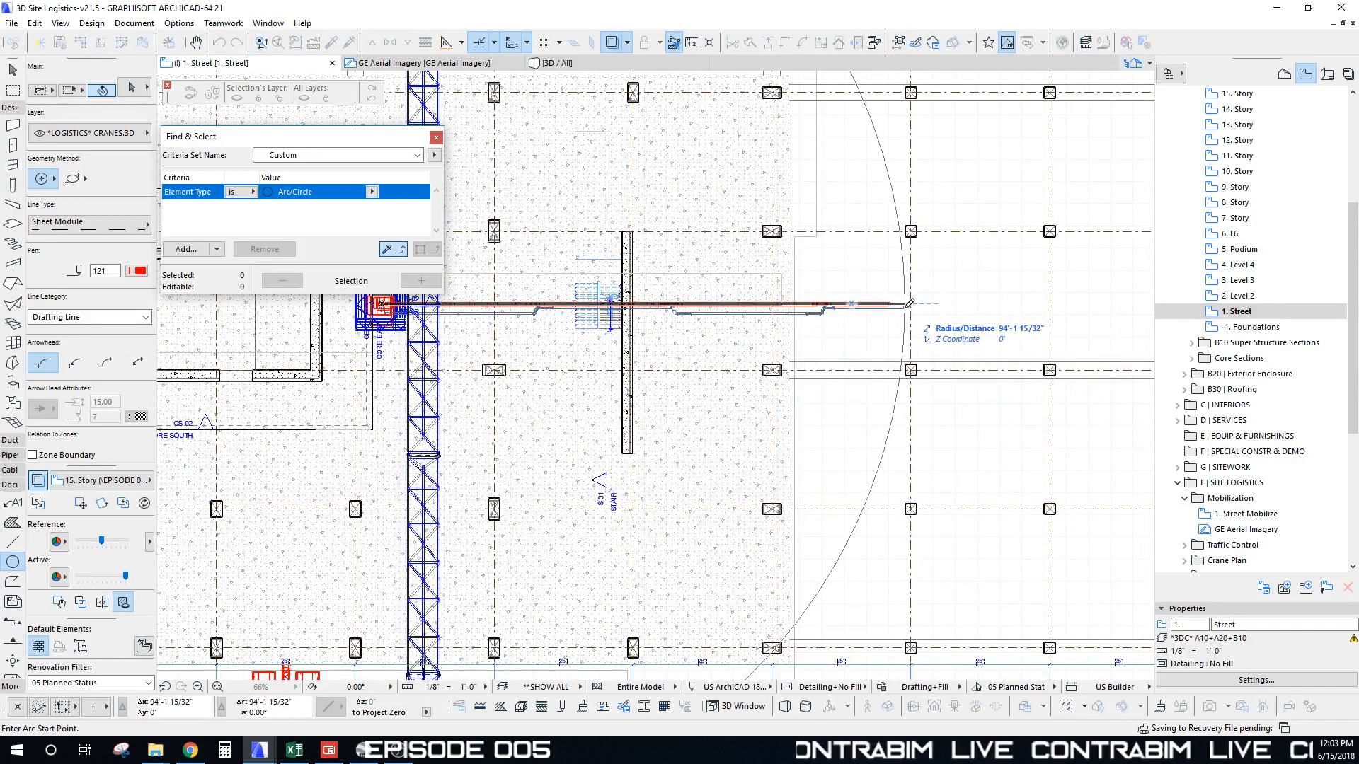
scroll(909, 302, "down", 4)
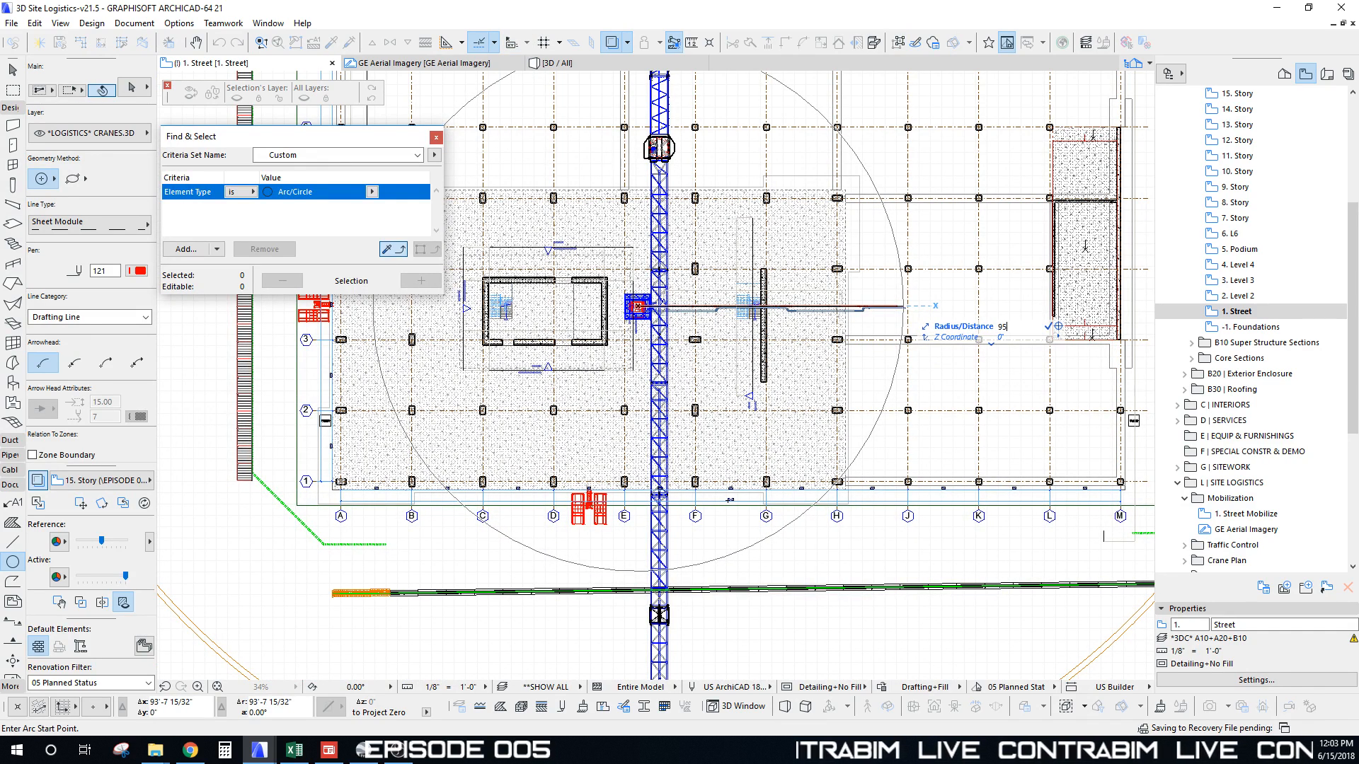
left_click(910, 307)
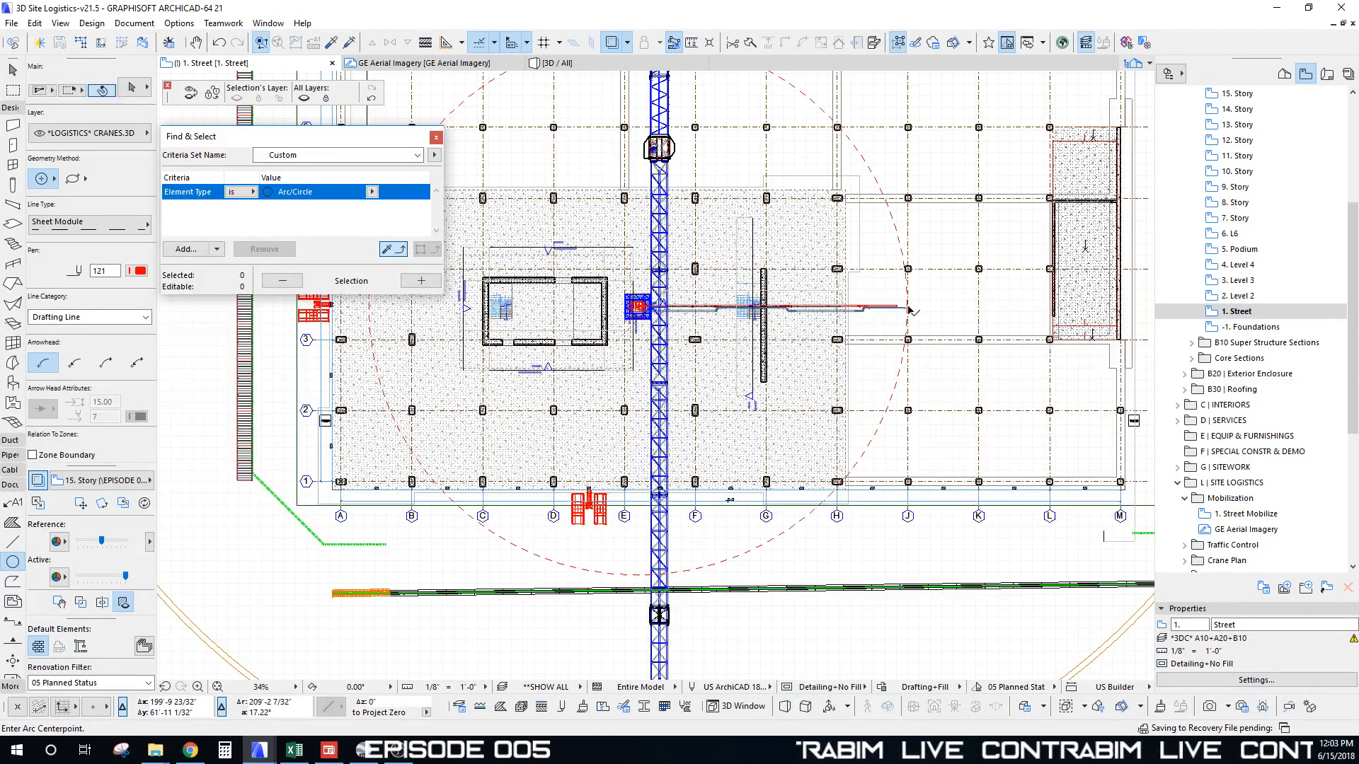
left_click(889, 309, "shift")
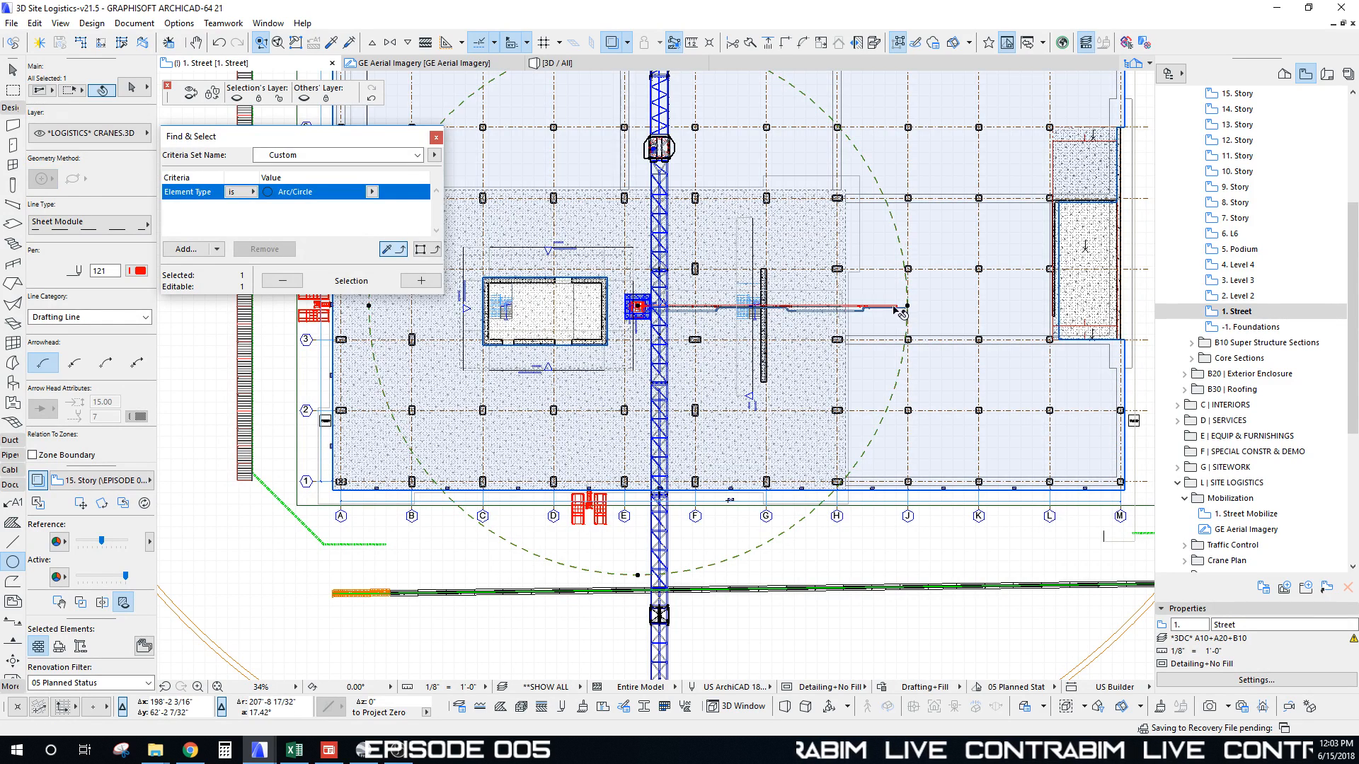
left_click(628, 298, "shift")
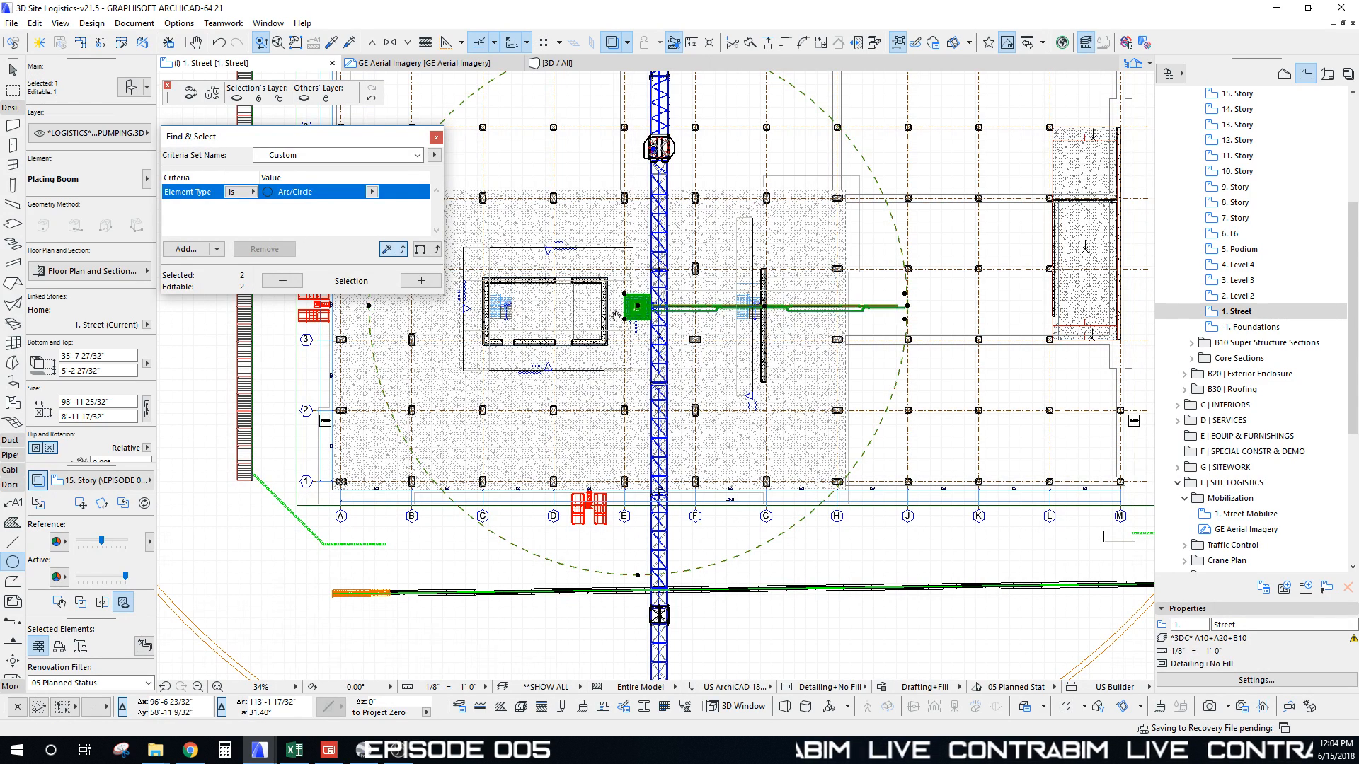
Step: Move the placing boom and its 95 reach circle into the building core
scroll(623, 312, "down", 2)
scroll(365, 307, "up", 1)
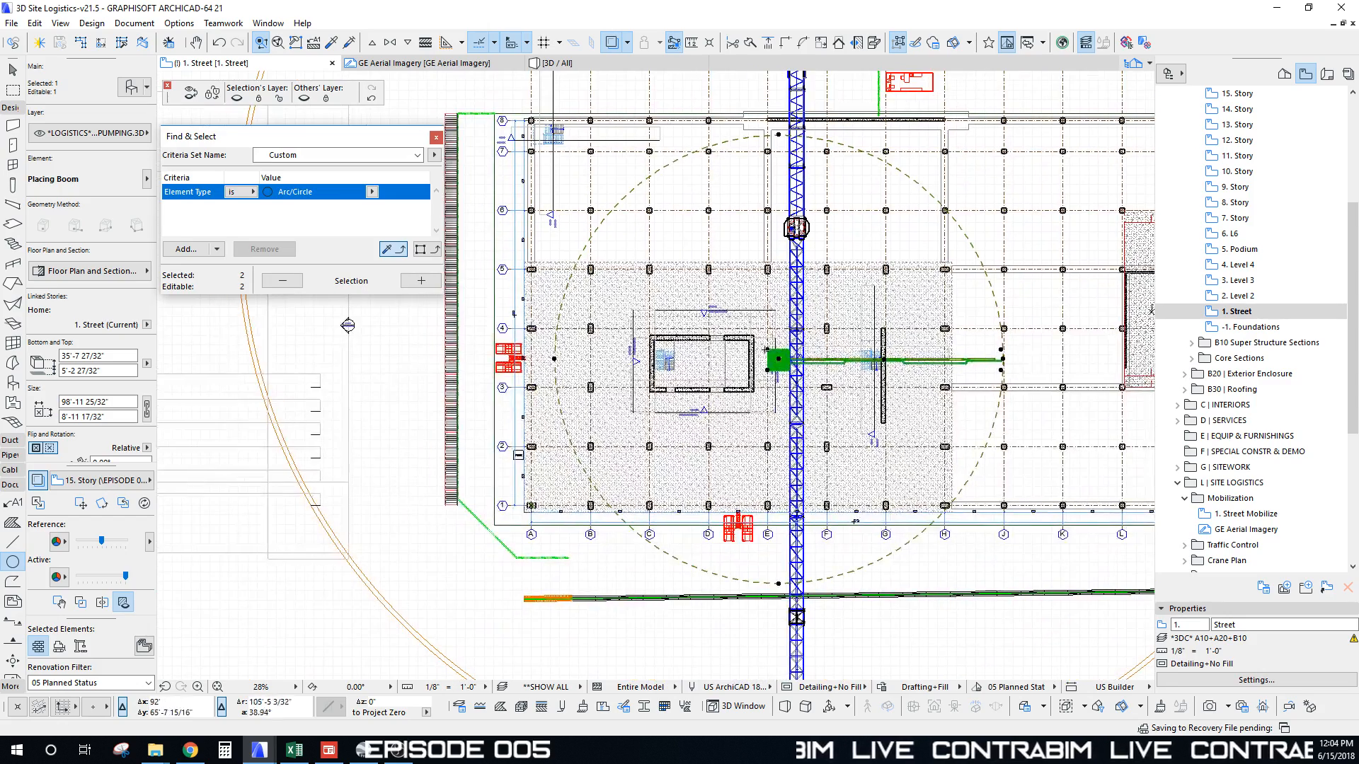
scroll(216, 505, "down", 2)
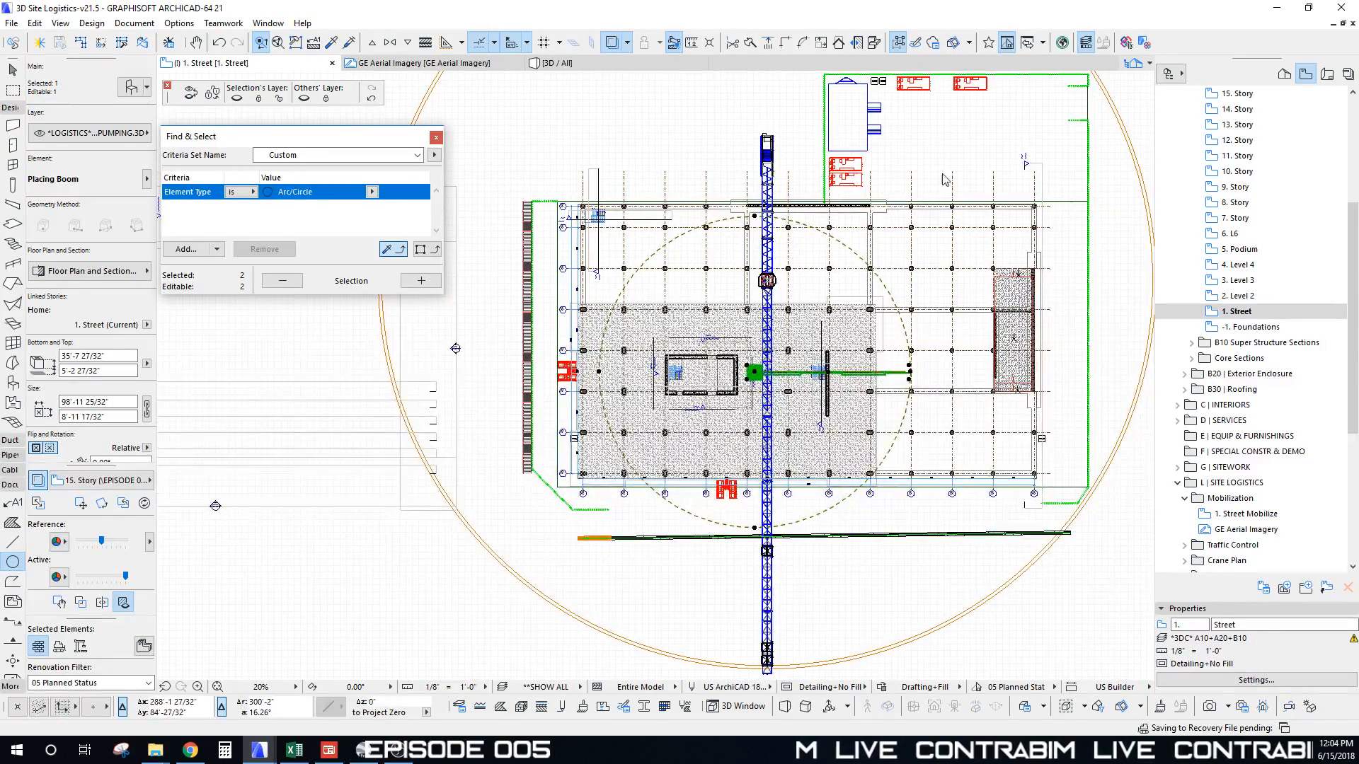
scroll(718, 348, "up", 1)
middle_click_drag(719, 349, 652, 369)
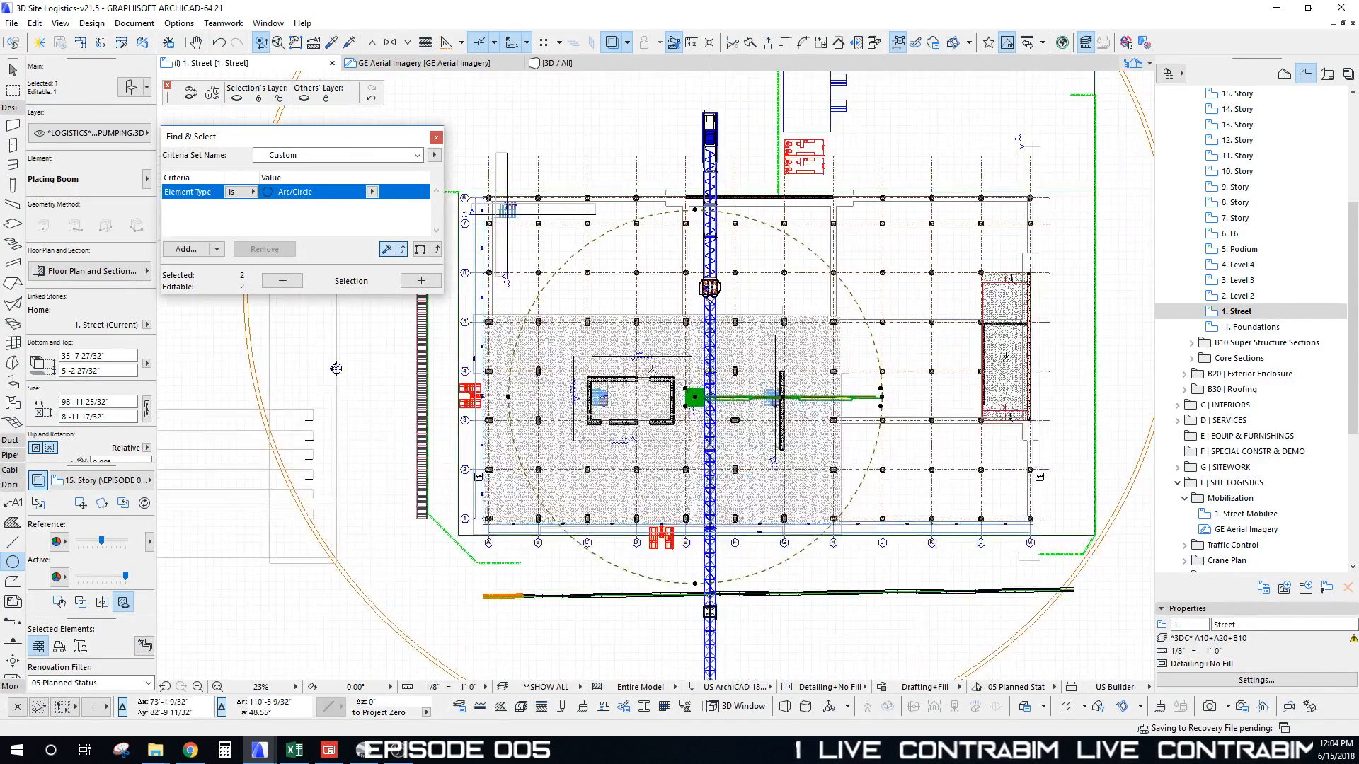
left_click(697, 396)
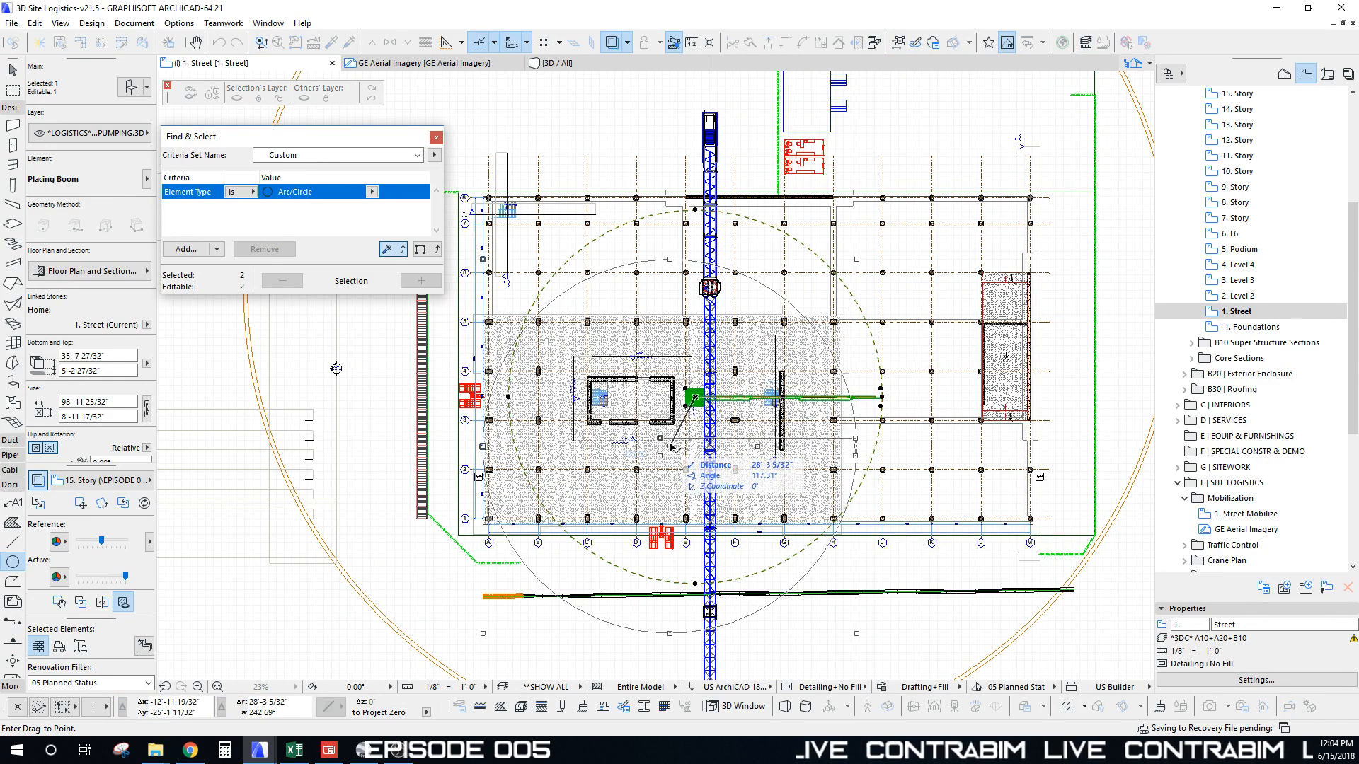
scroll(685, 440, "up", 4)
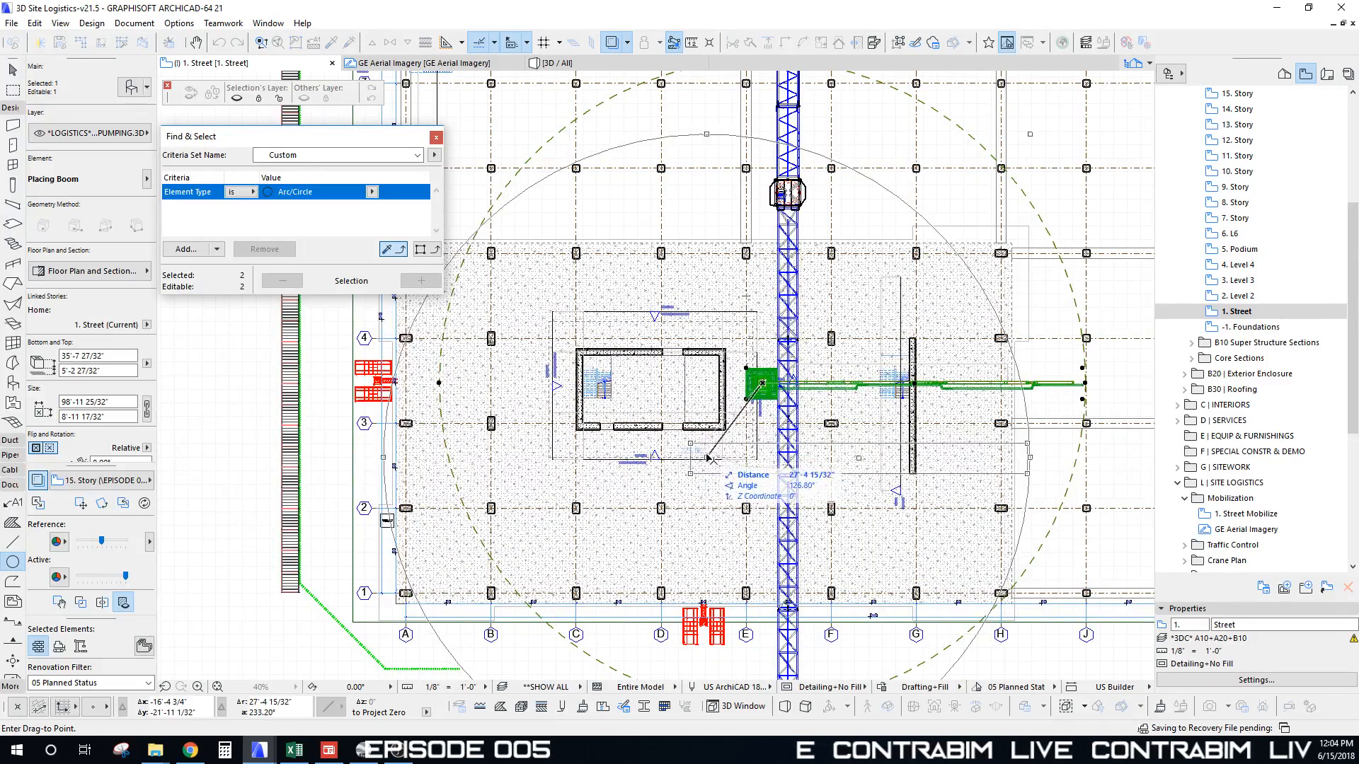
scroll(706, 452, "down", 1)
middle_click_drag(706, 451, 704, 460)
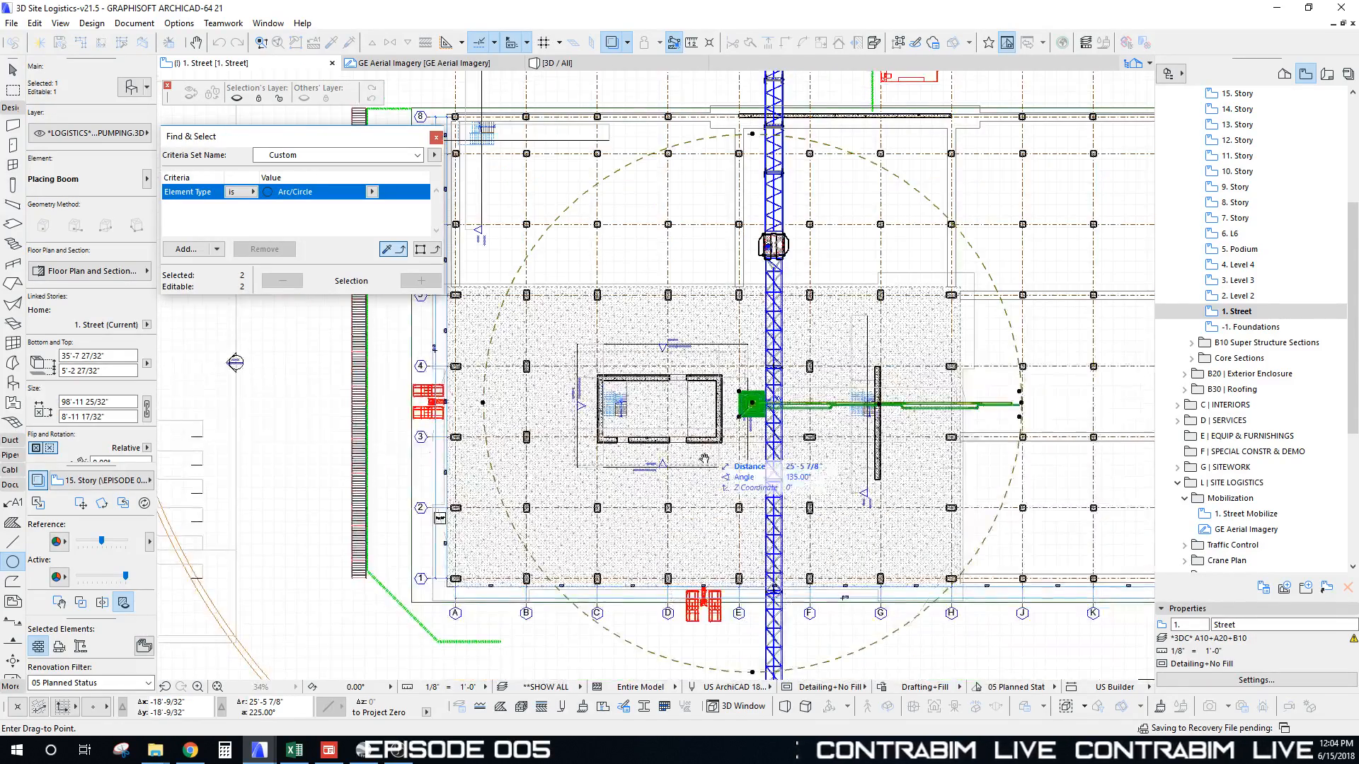
left_click(705, 456)
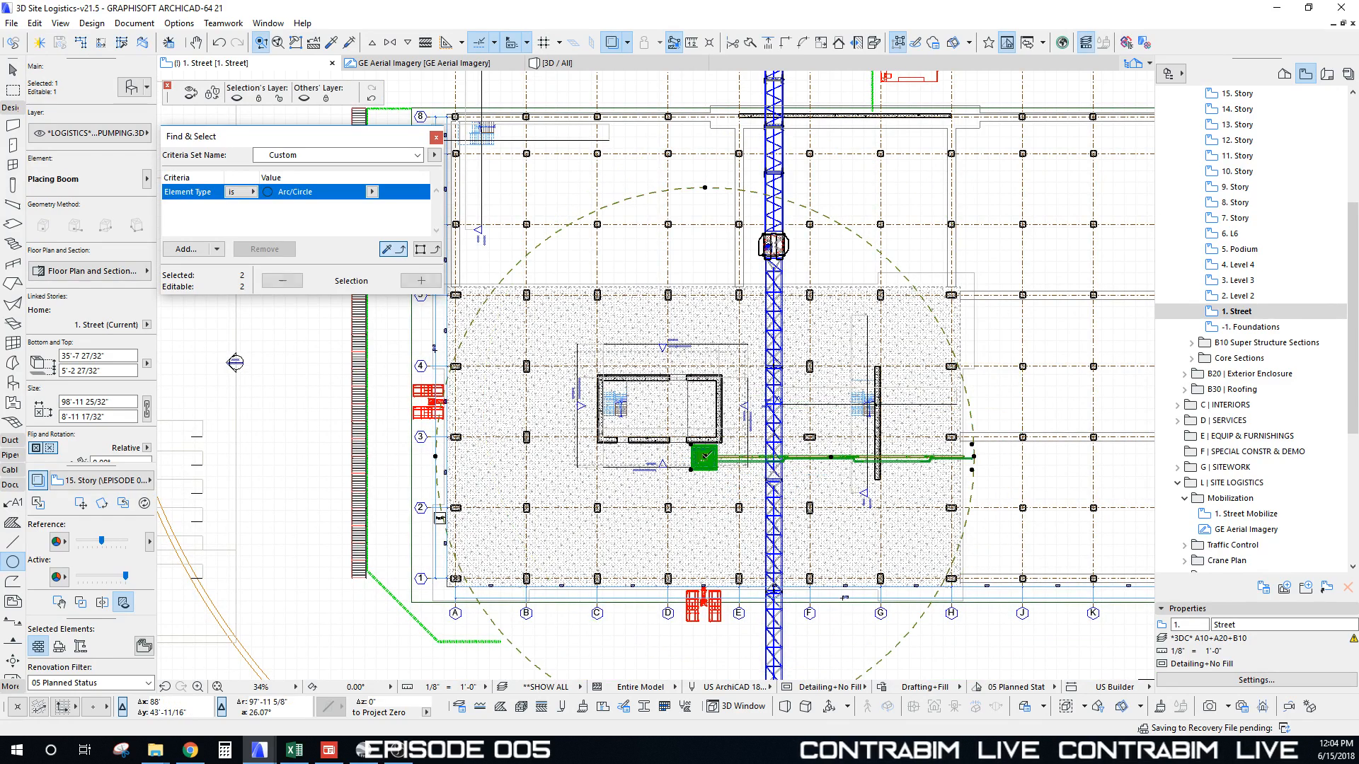
middle_click_drag(753, 444, 724, 439)
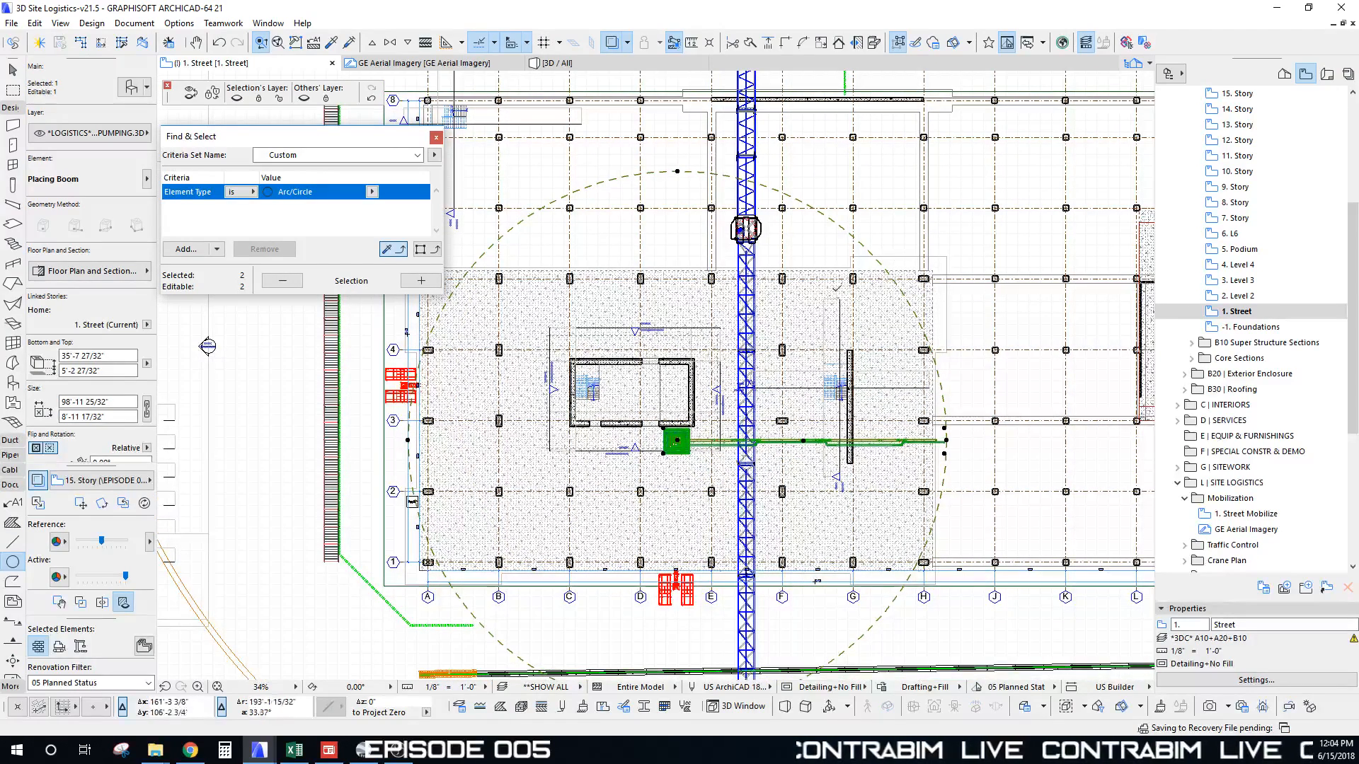
Step: Fine-tune the boom and circle position inside the core with two further small moves
key("ctrl+d")
left_click(677, 440)
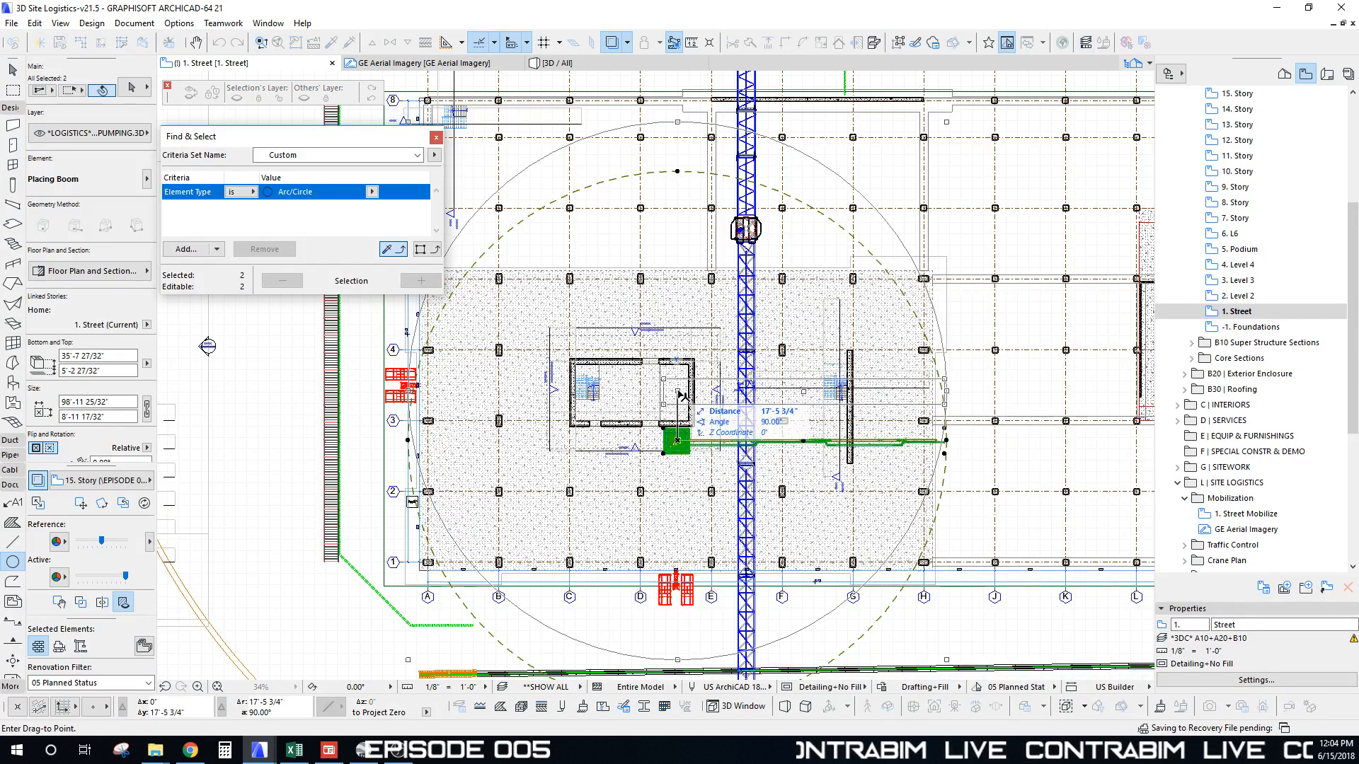
left_click(681, 395)
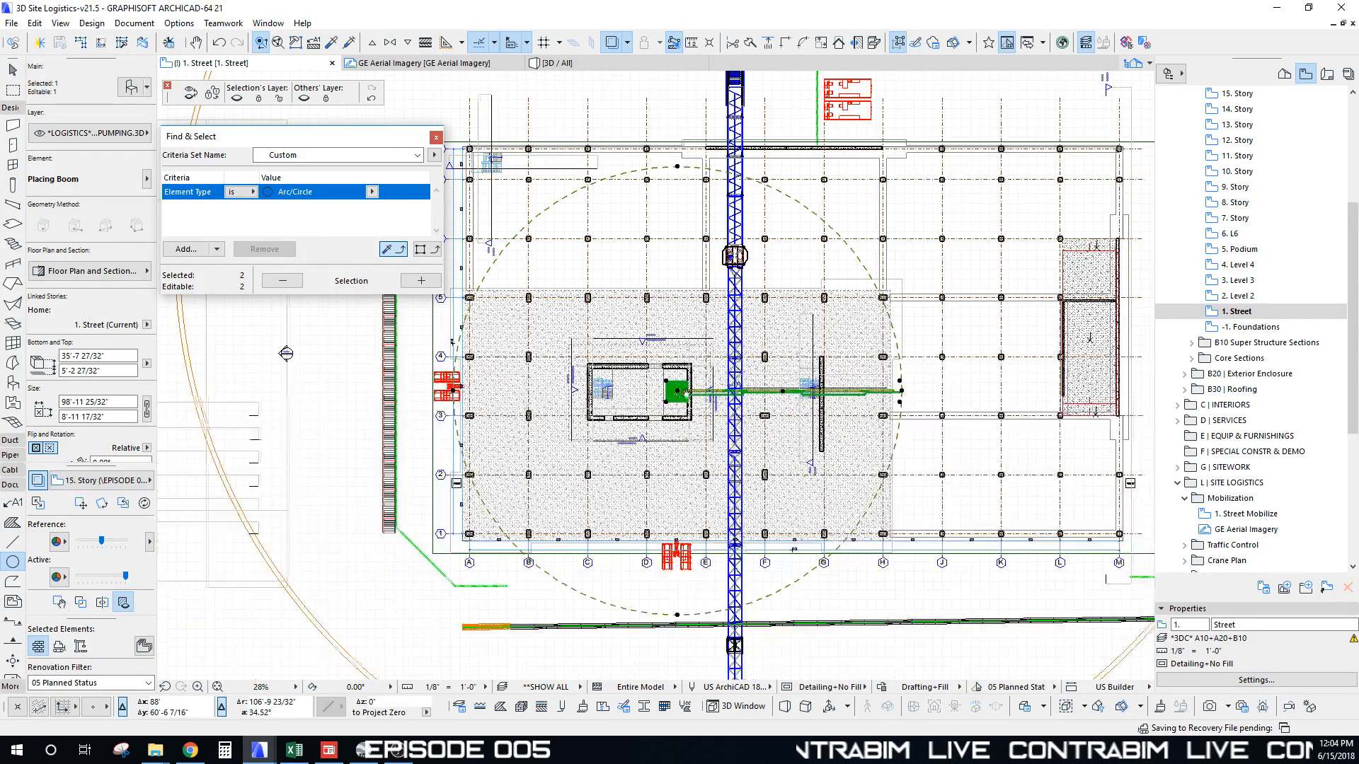
middle_click_drag(681, 395, 723, 400)
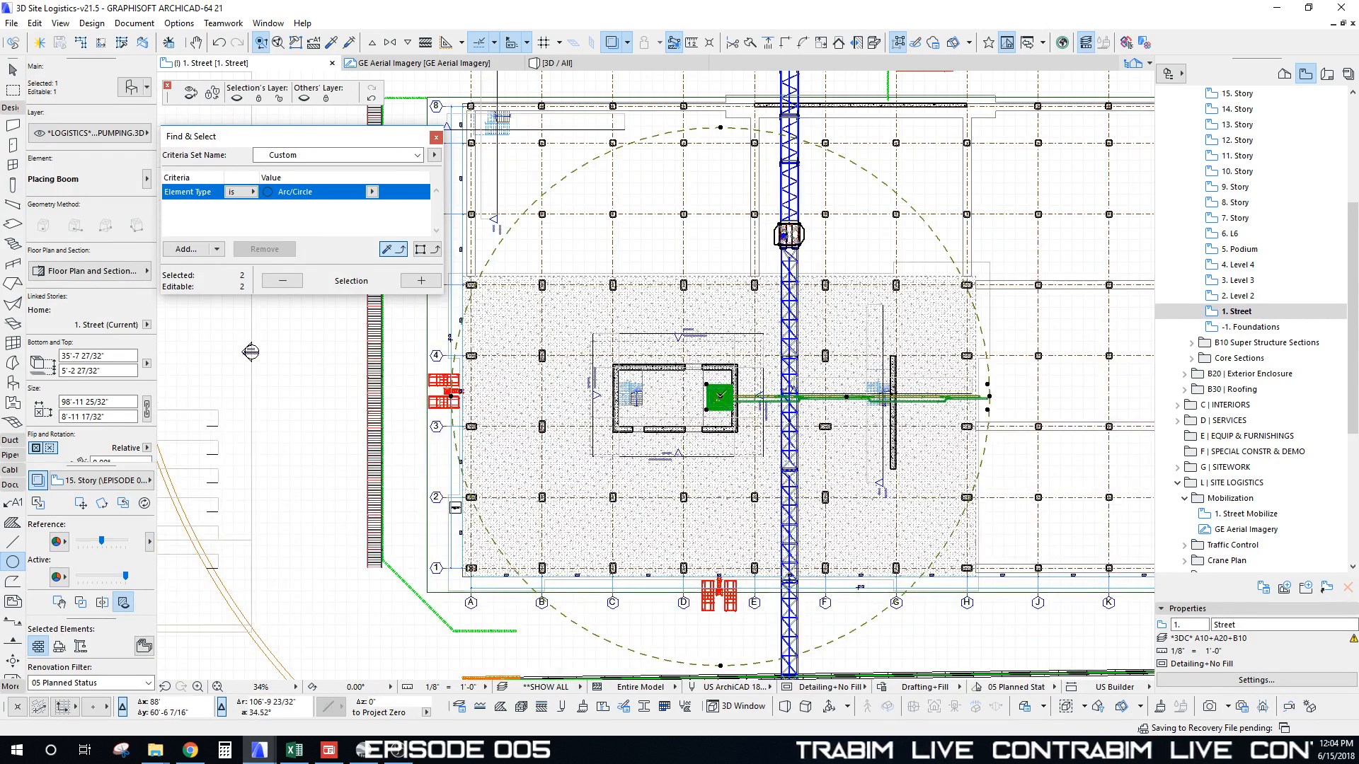
key("ctrl+d")
left_click(721, 396)
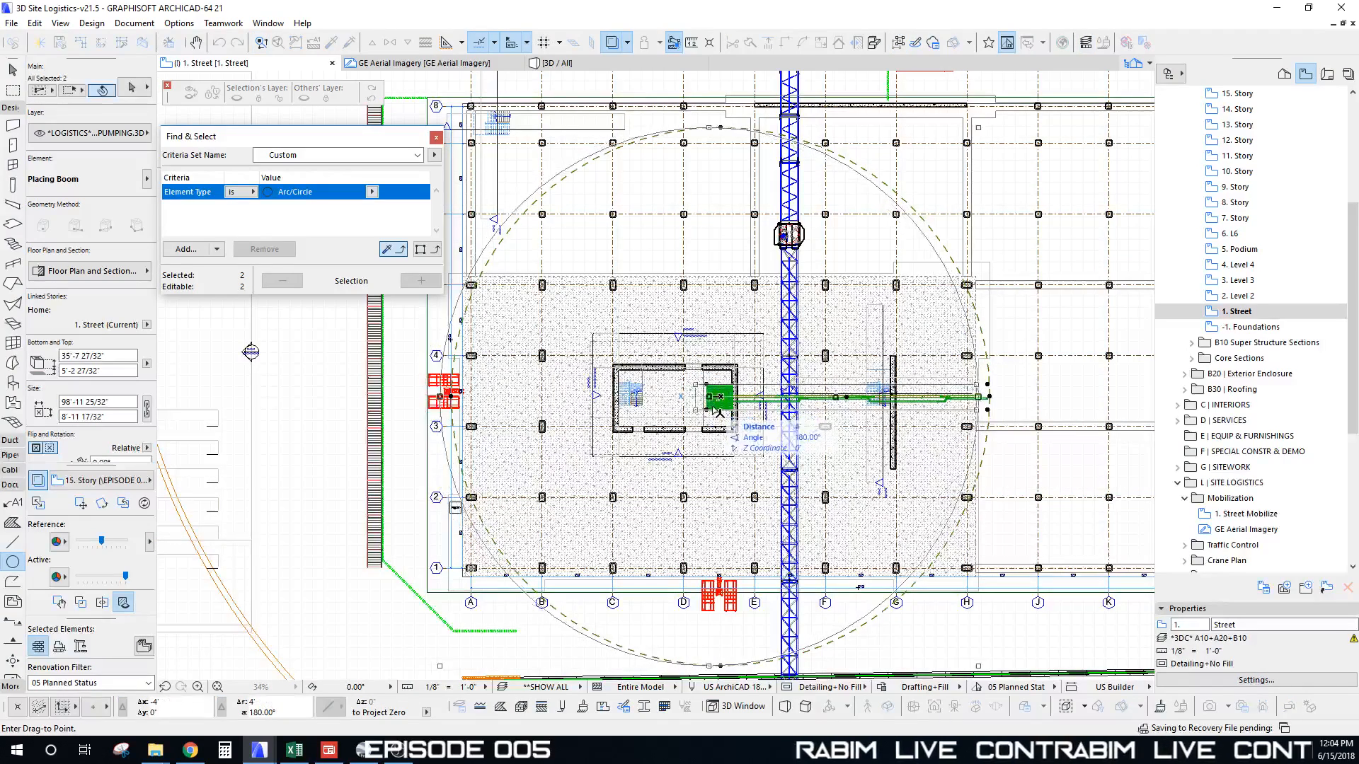
left_click(715, 398)
key("Escape")
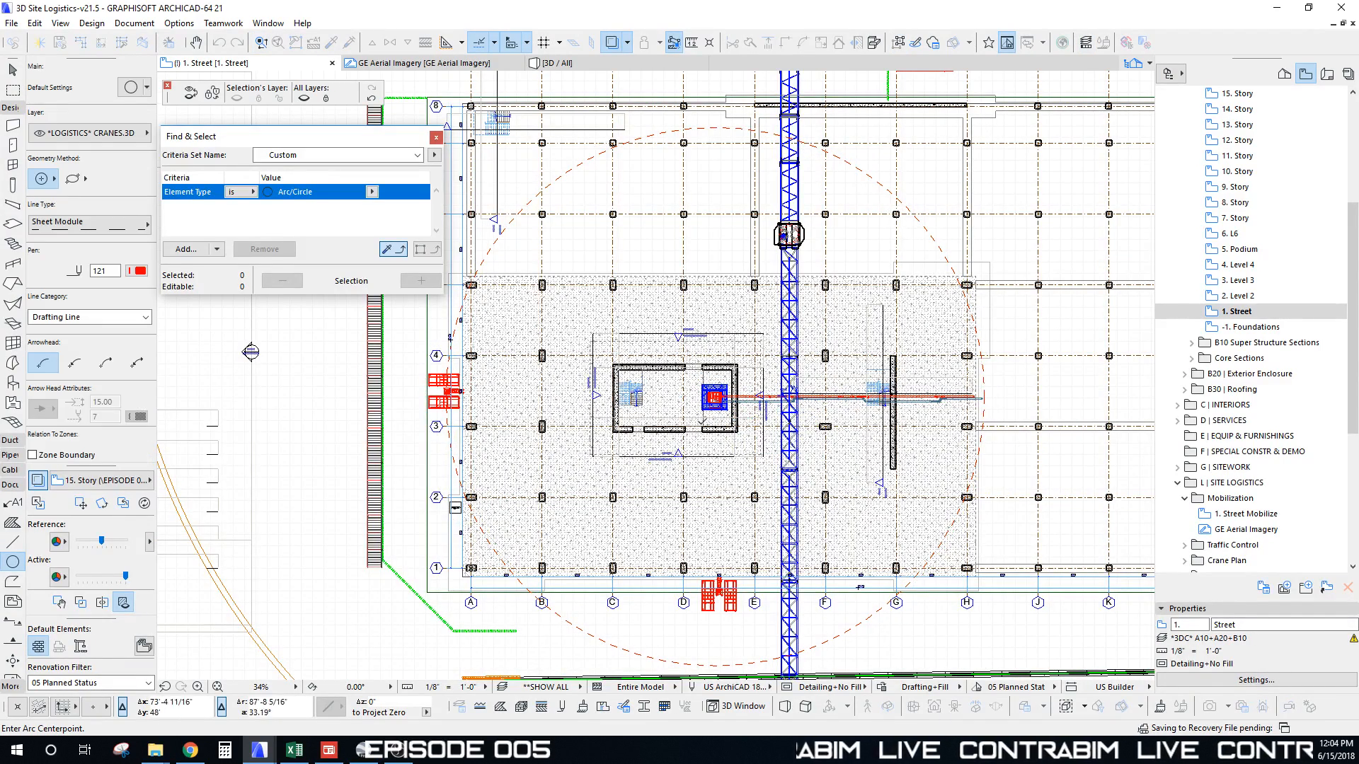
key("Escape")
scroll(720, 384, "down", 3)
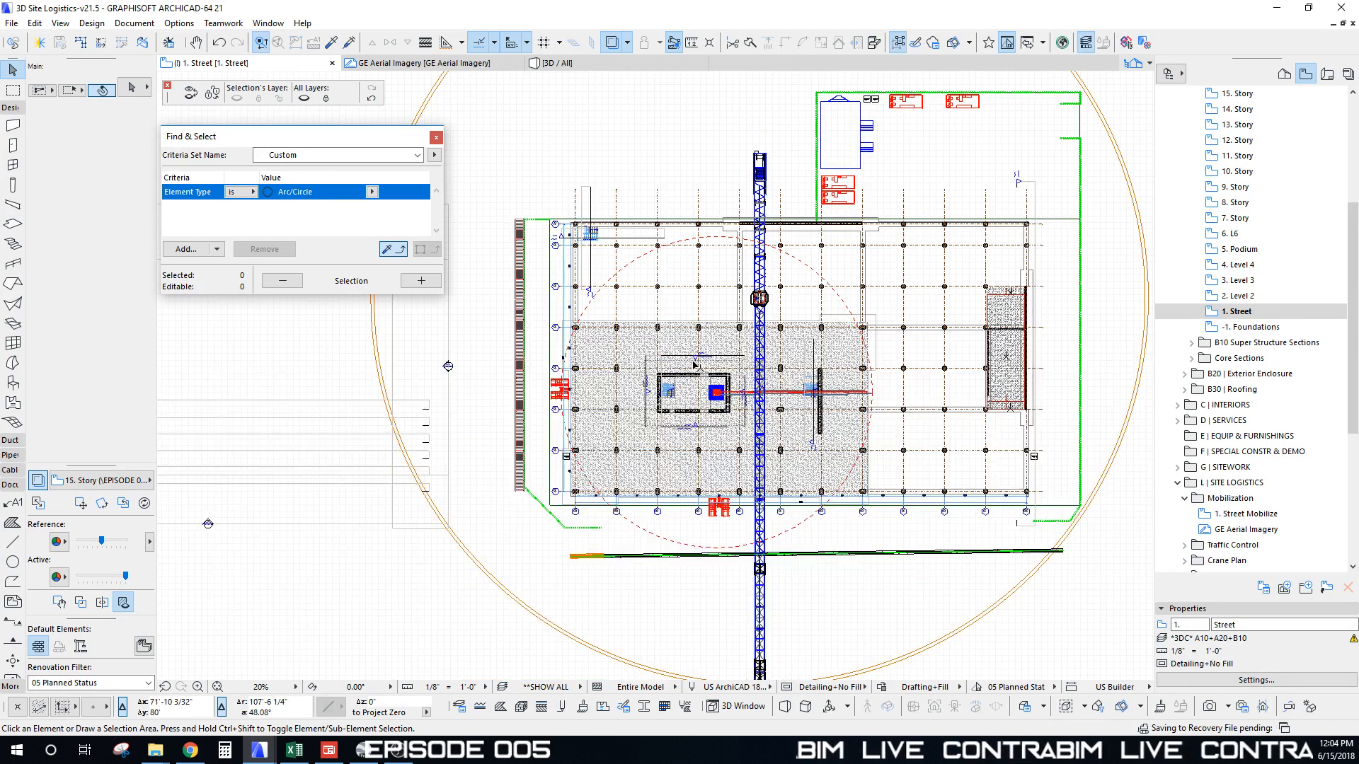
Step: Switch to the 3D window and zoom in on the tower's lower floors around the core
scroll(694, 365, "up", 2)
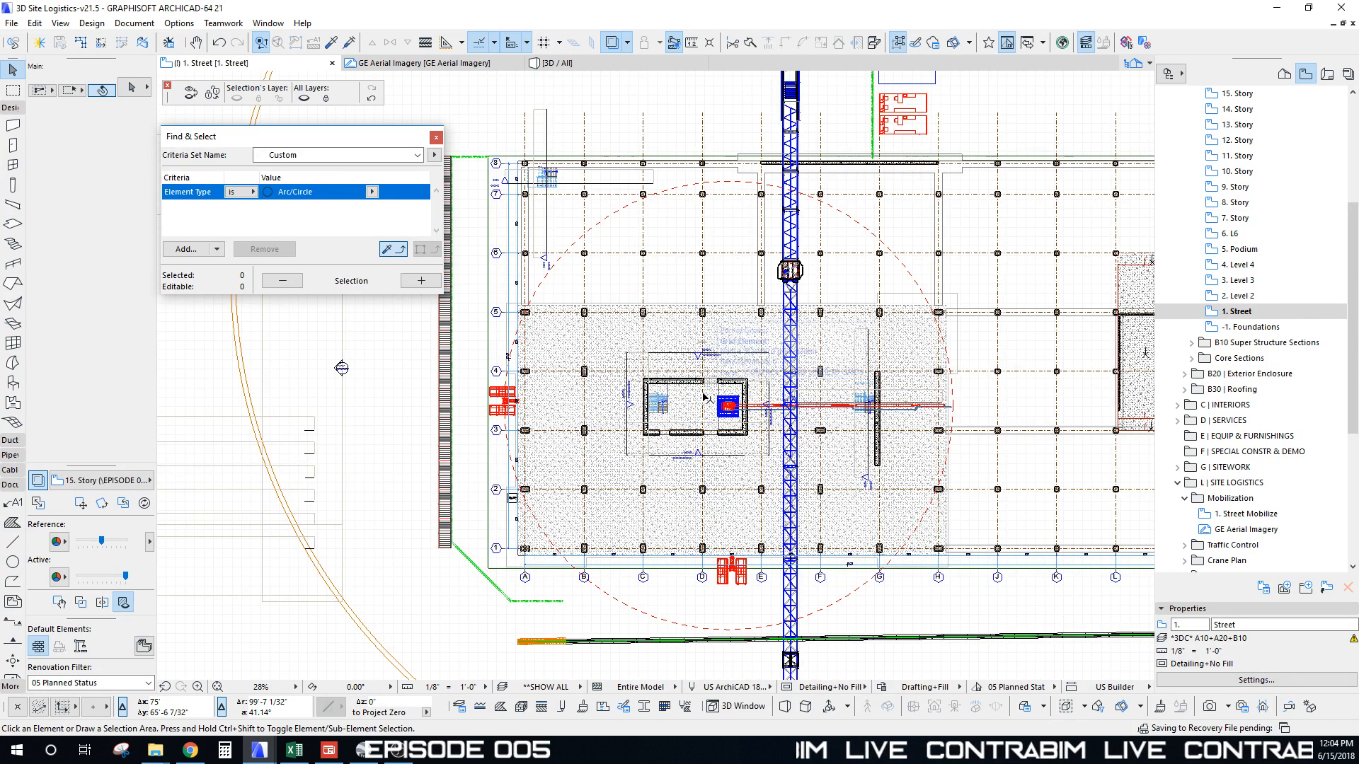
key("F3")
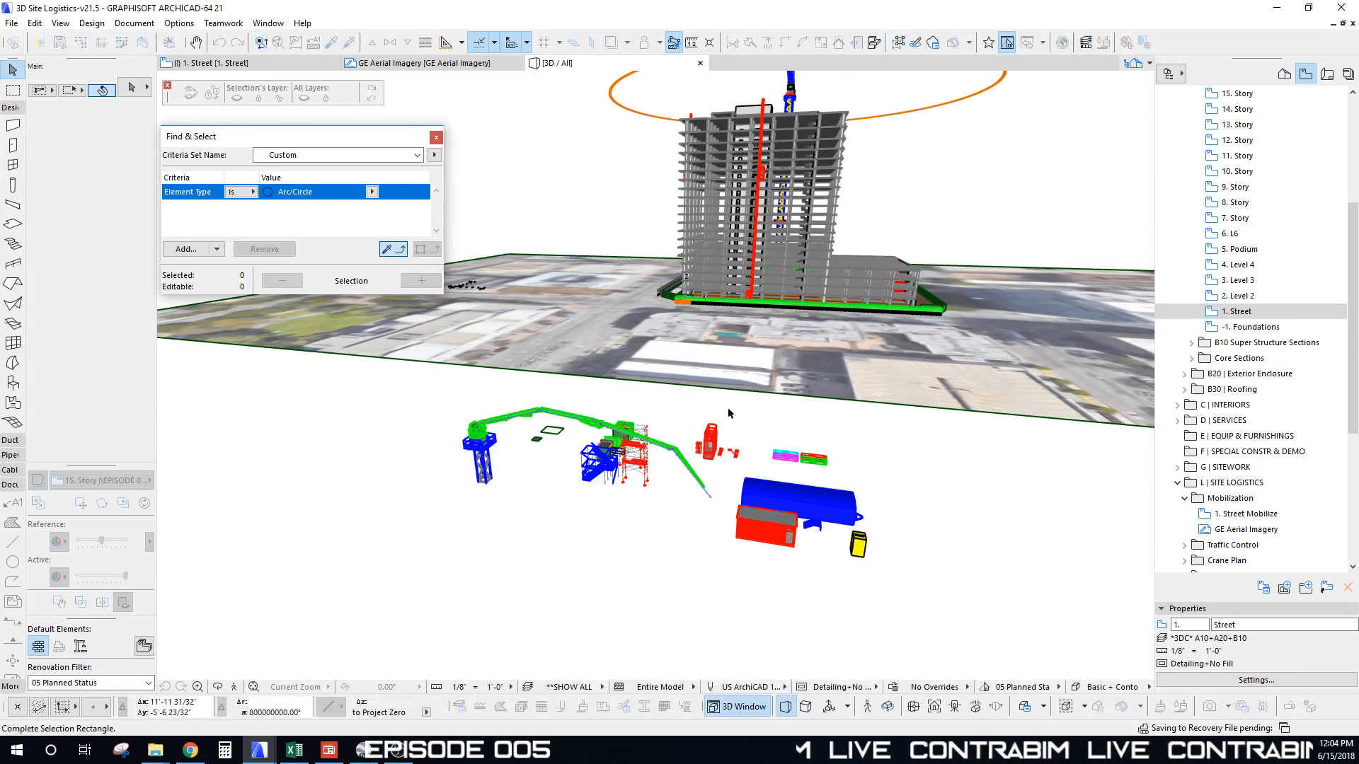
left_click(749, 246)
scroll(787, 334, "up", 5)
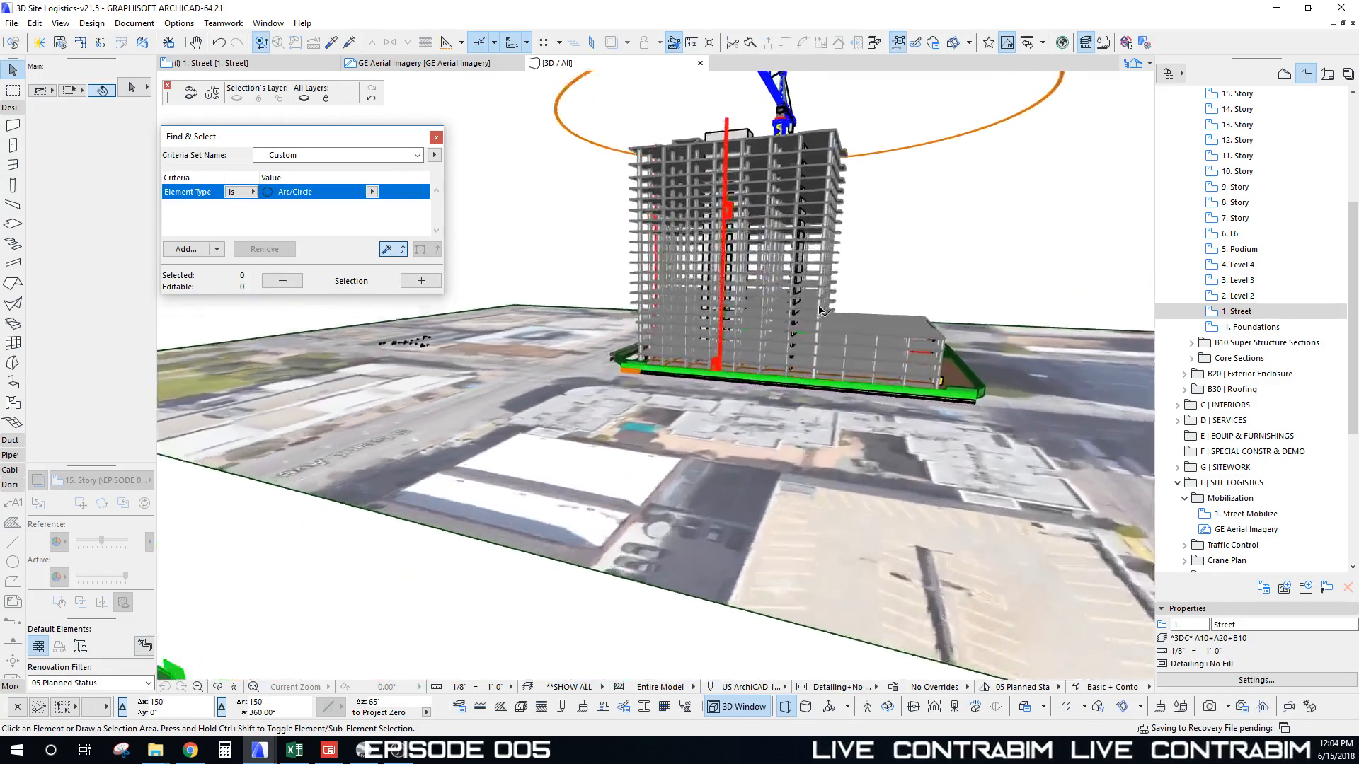
scroll(787, 334, "up", 5)
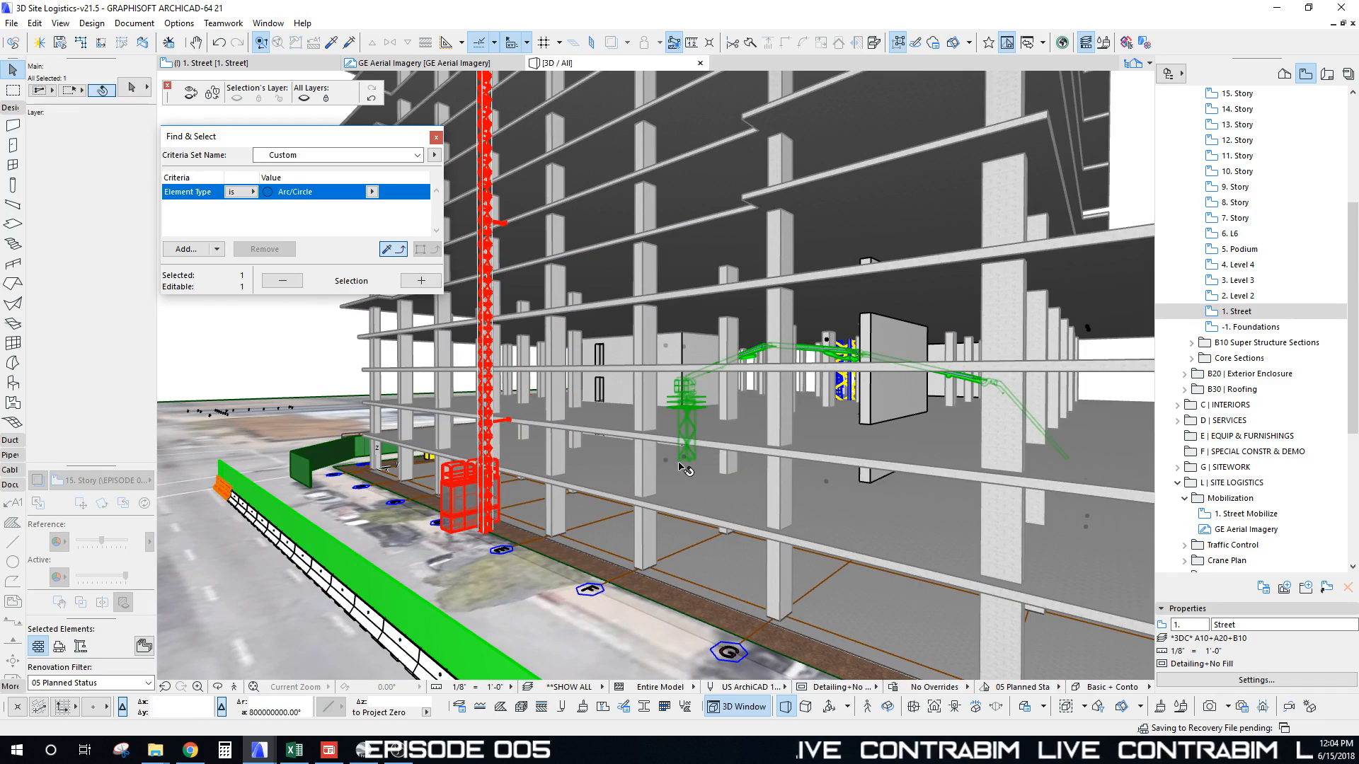
Step: Lift the green placing boom onto the tower roof slab beside the blue tower crane
key("ctrl+d")
left_click(679, 464)
middle_click_drag(687, 436, 693, 424, "shift")
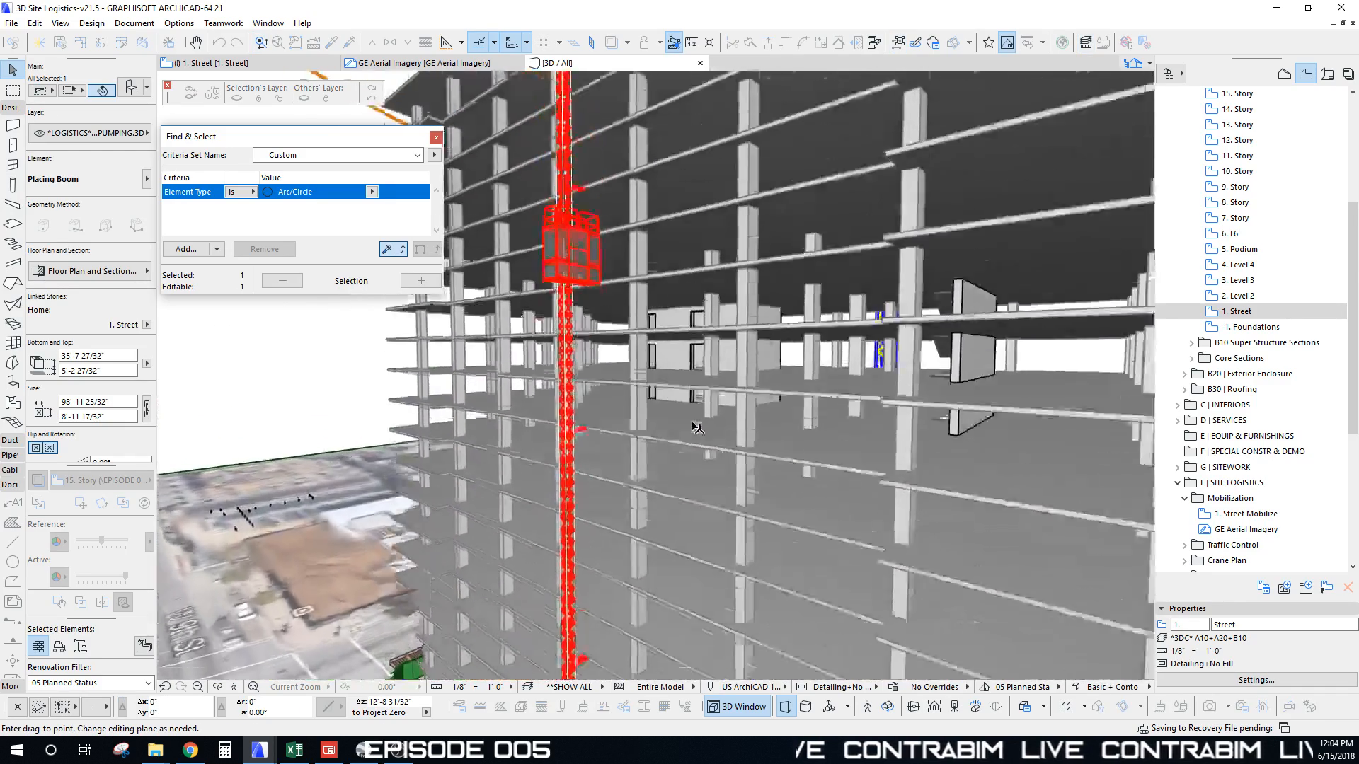
scroll(697, 428, "down", 10)
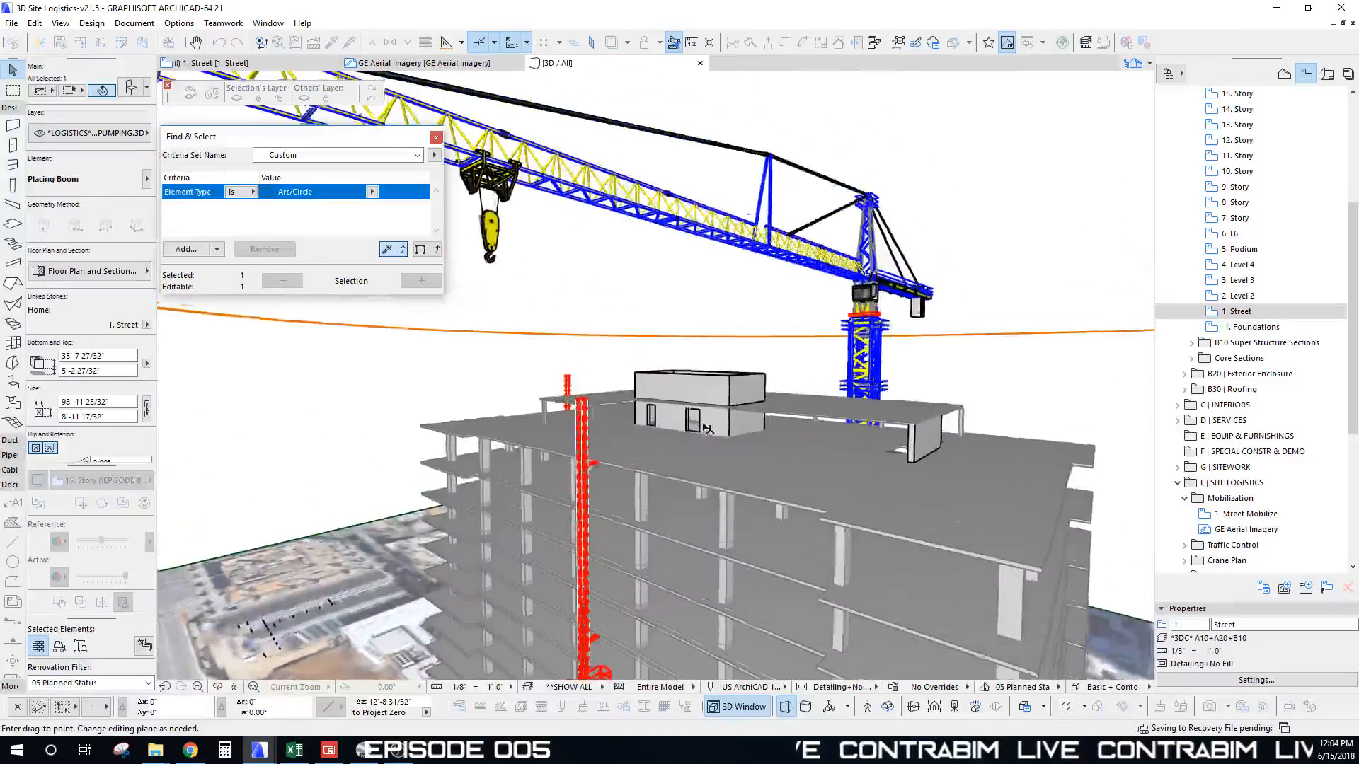
left_click(767, 382)
key("ctrl+d")
left_click(711, 374)
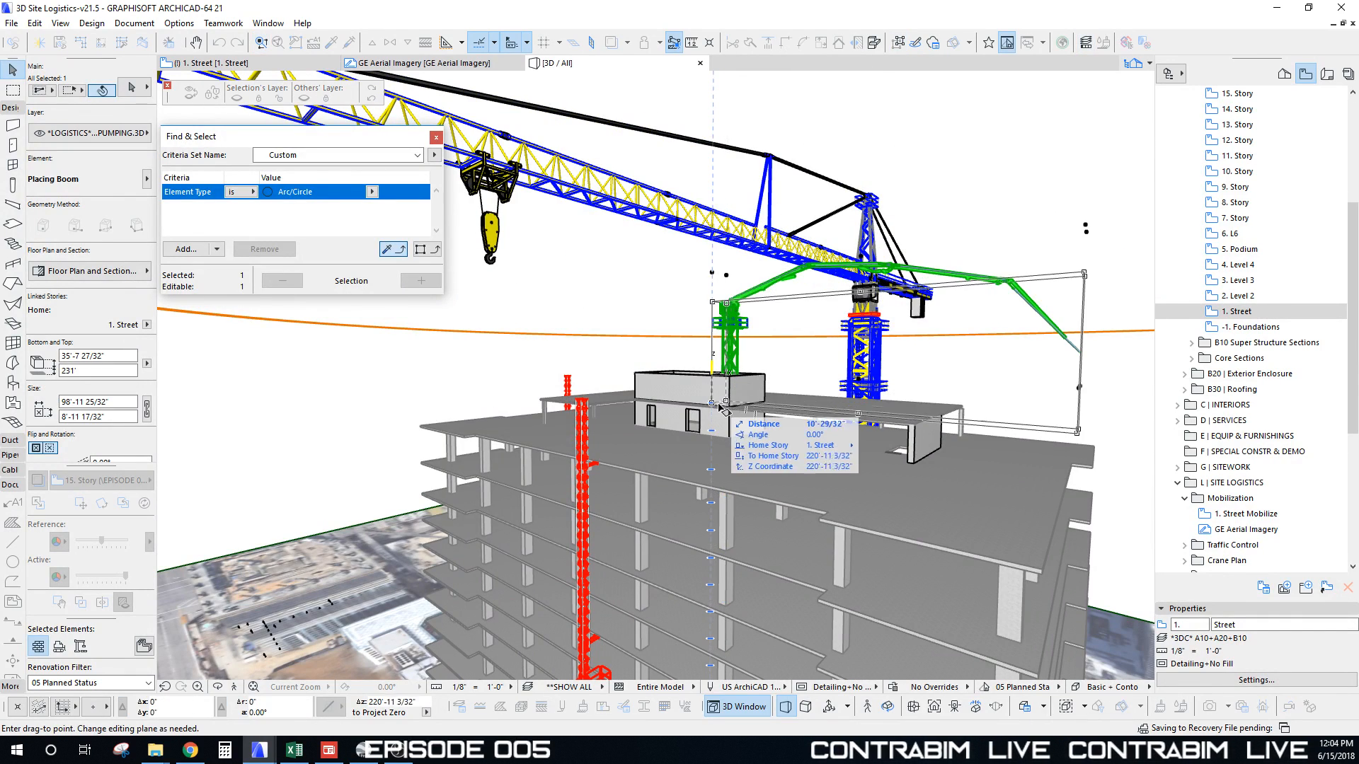
left_click(711, 405)
left_click(919, 341)
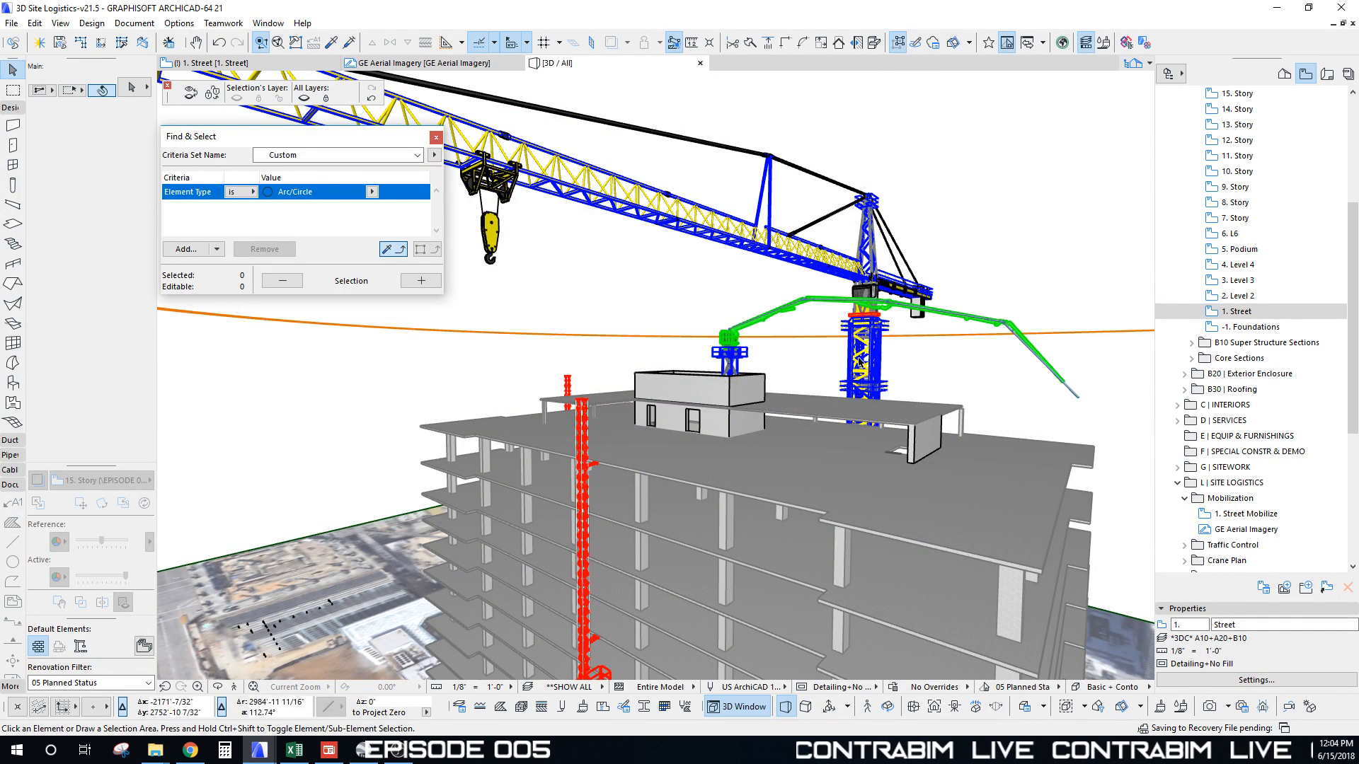
scroll(919, 341, "down", 3)
middle_click_drag(919, 341, 743, 291, "shift")
middle_click_drag(1016, 273, 856, 322, "shift")
key("alt+Tab")
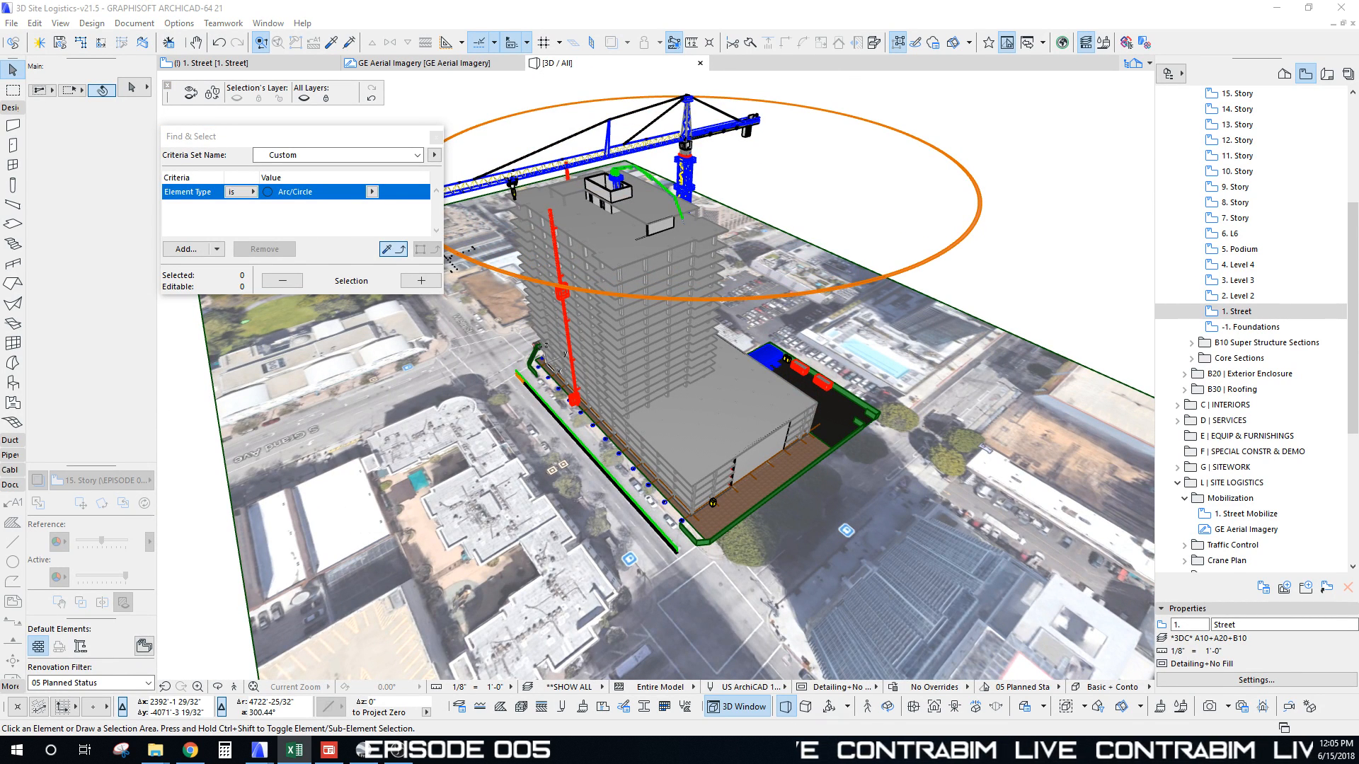
middle_click_drag(685, 520, 825, 488, "shift")
key("alt+Tab")
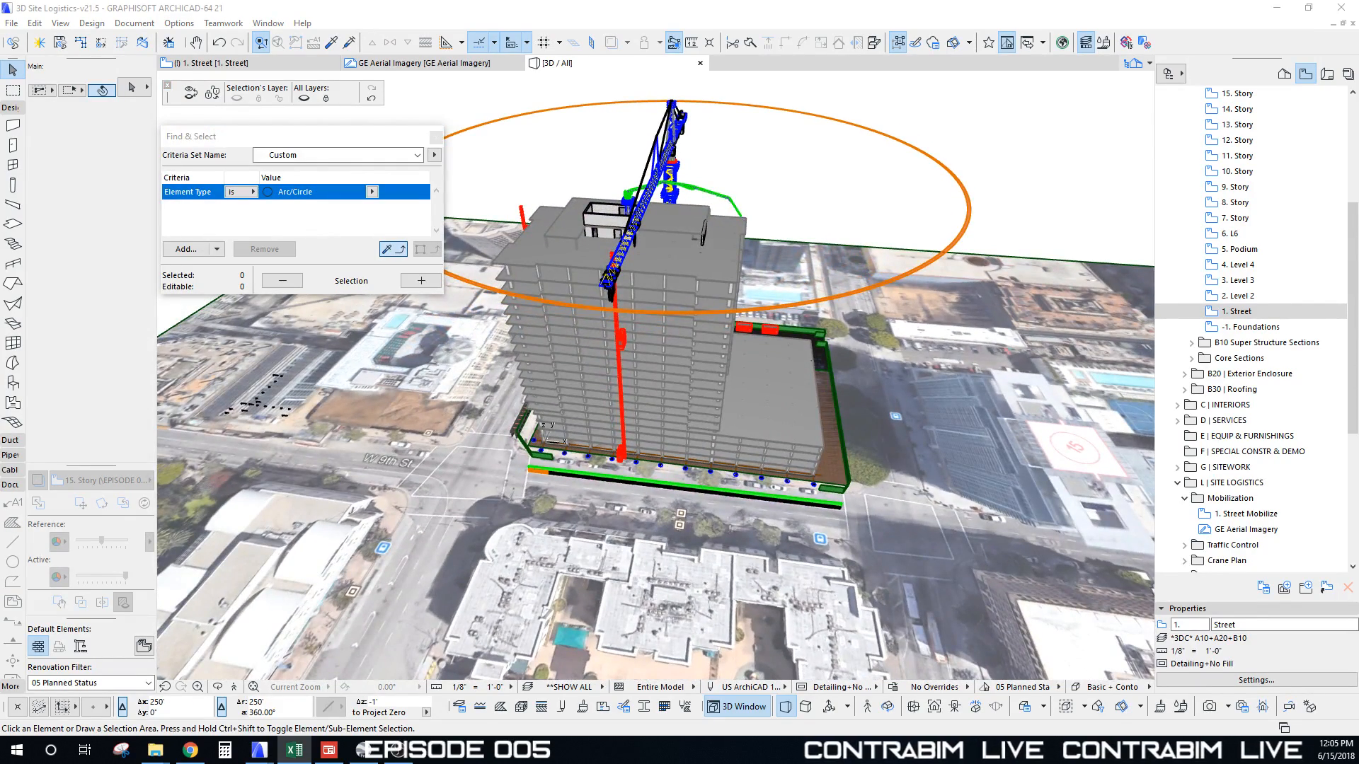
middle_click_drag(828, 455, 829, 465)
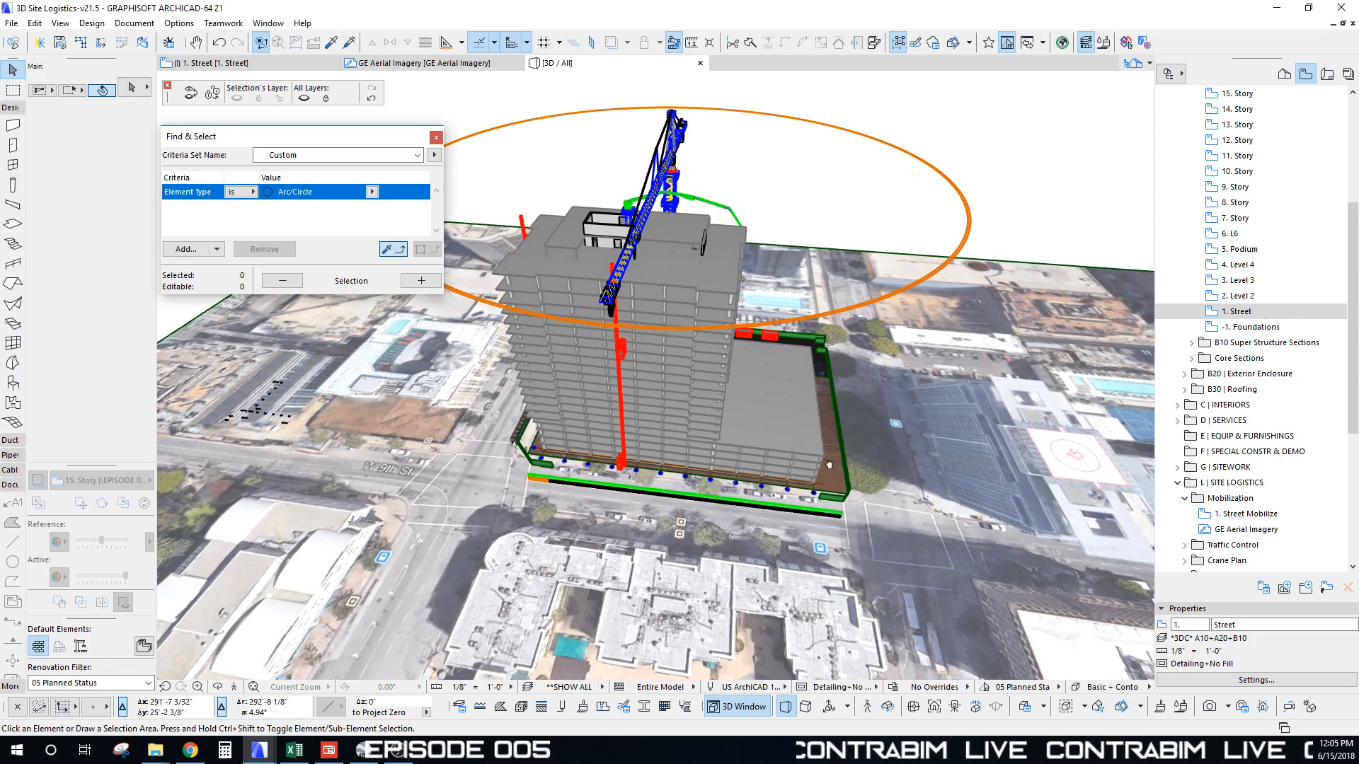
key("alt+Tab")
key("alt+Tab")
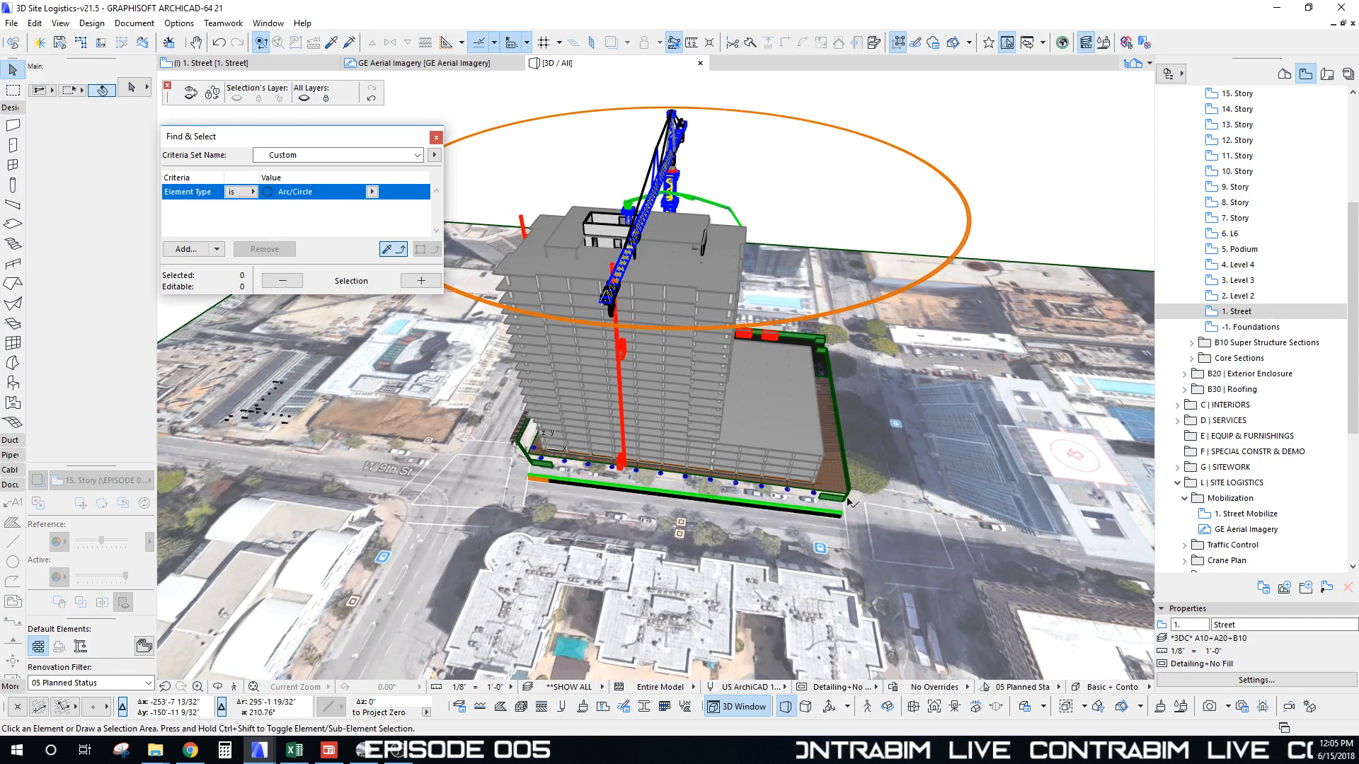
middle_click_drag(820, 368, 485, 511, "shift")
scroll(537, 504, "up", 5)
scroll(537, 504, "up", 4)
key("alt+Tab")
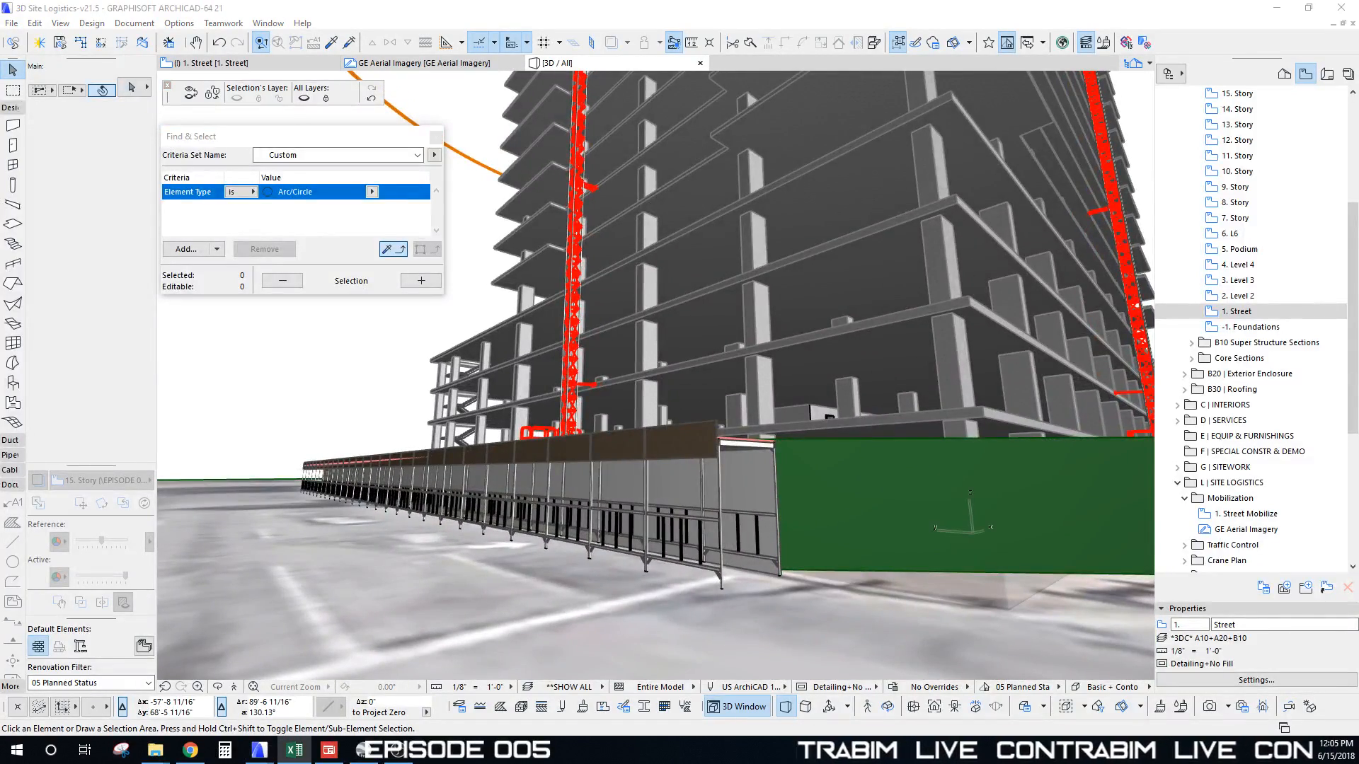
left_click(1017, 495)
scroll(849, 470, "down", 4)
mouse_move(849, 470)
middle_mouse_down("shift")
mouse_move(567, 551)
mouse_move(801, 471)
middle_mouse_up("shift")
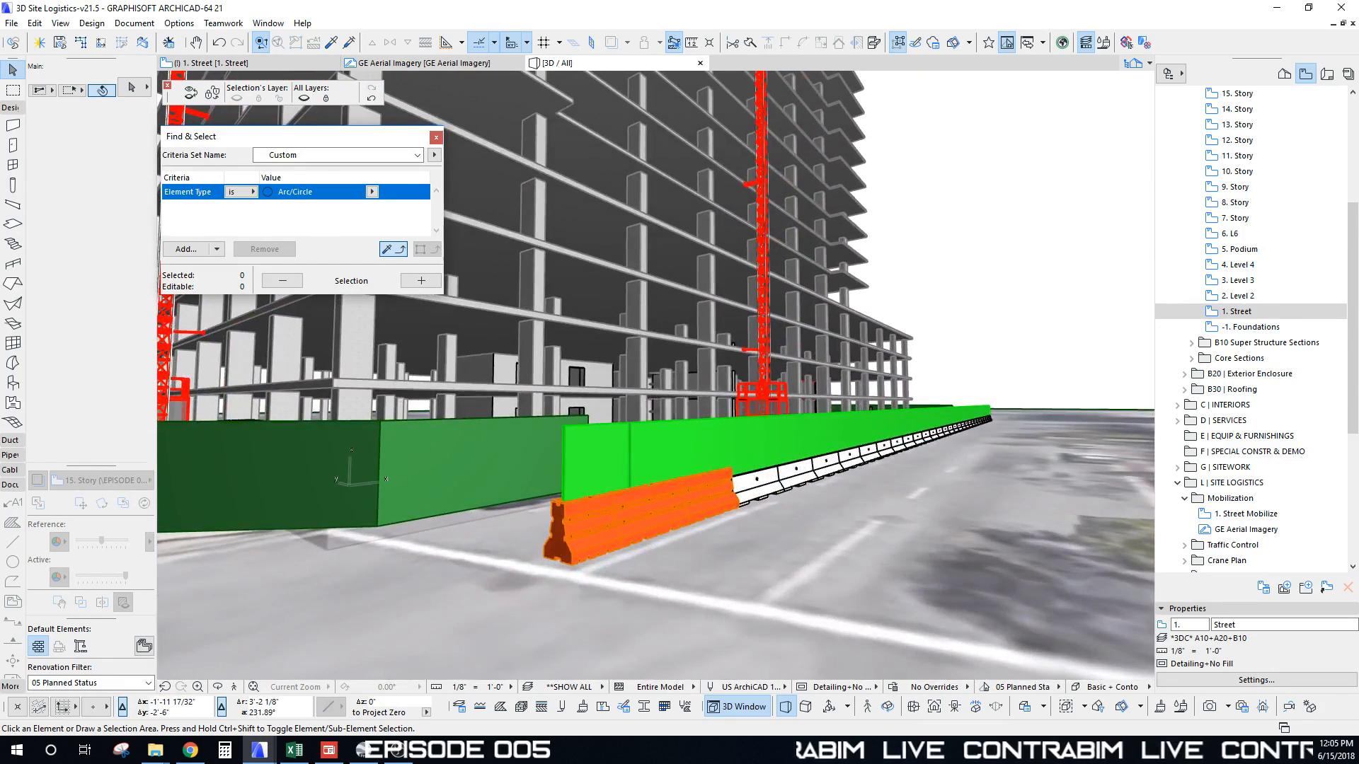
left_click(596, 344)
scroll(591, 347, "down", 6)
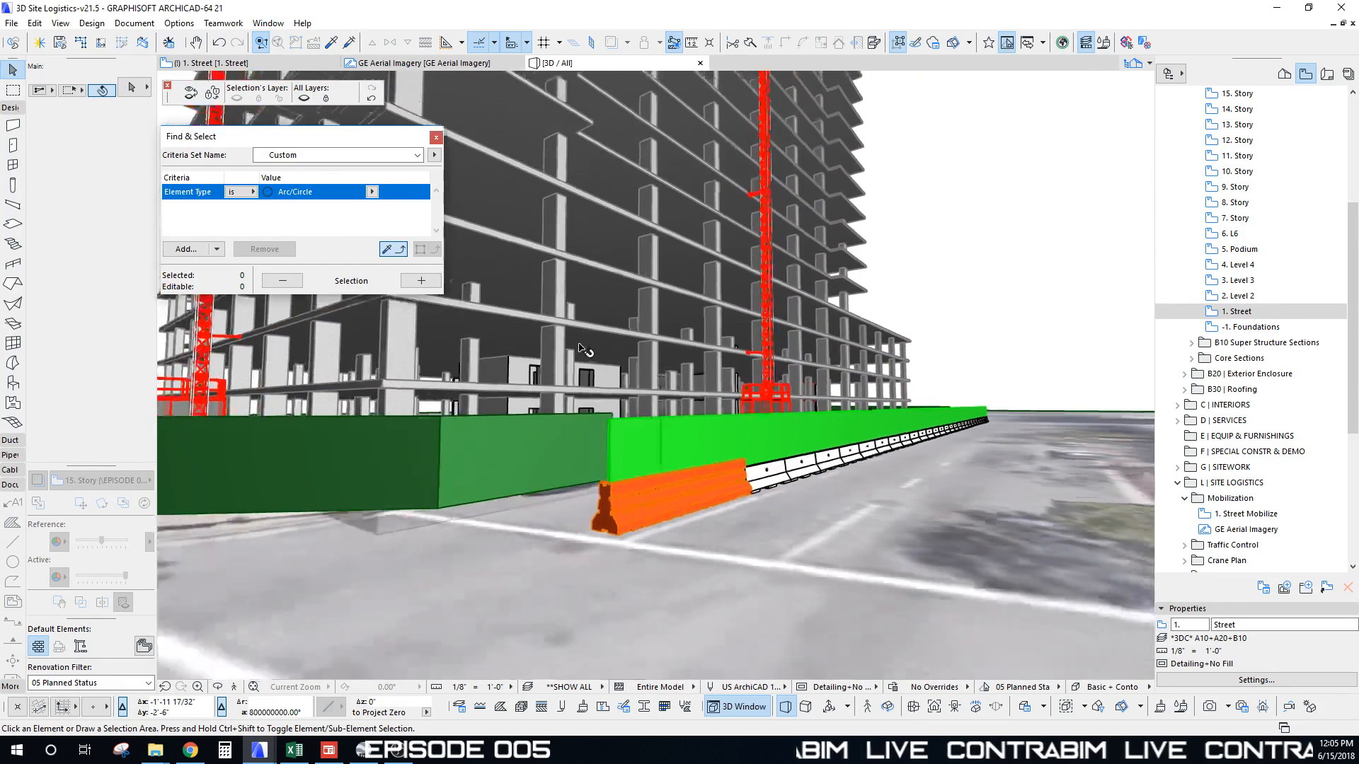
middle_click_drag(581, 344, 665, 515, "shift")
key("alt+Tab")
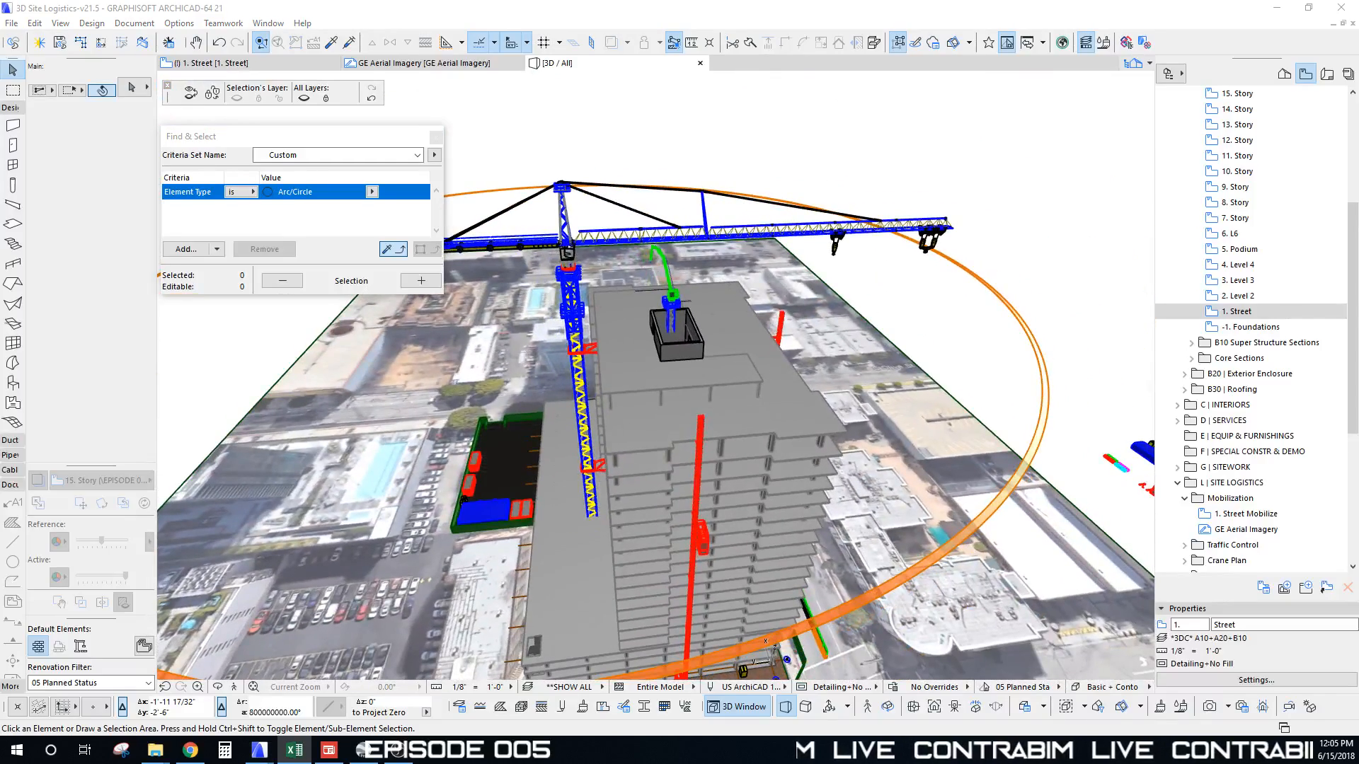
left_click(745, 473)
middle_click_drag(744, 473, 550, 495, "shift")
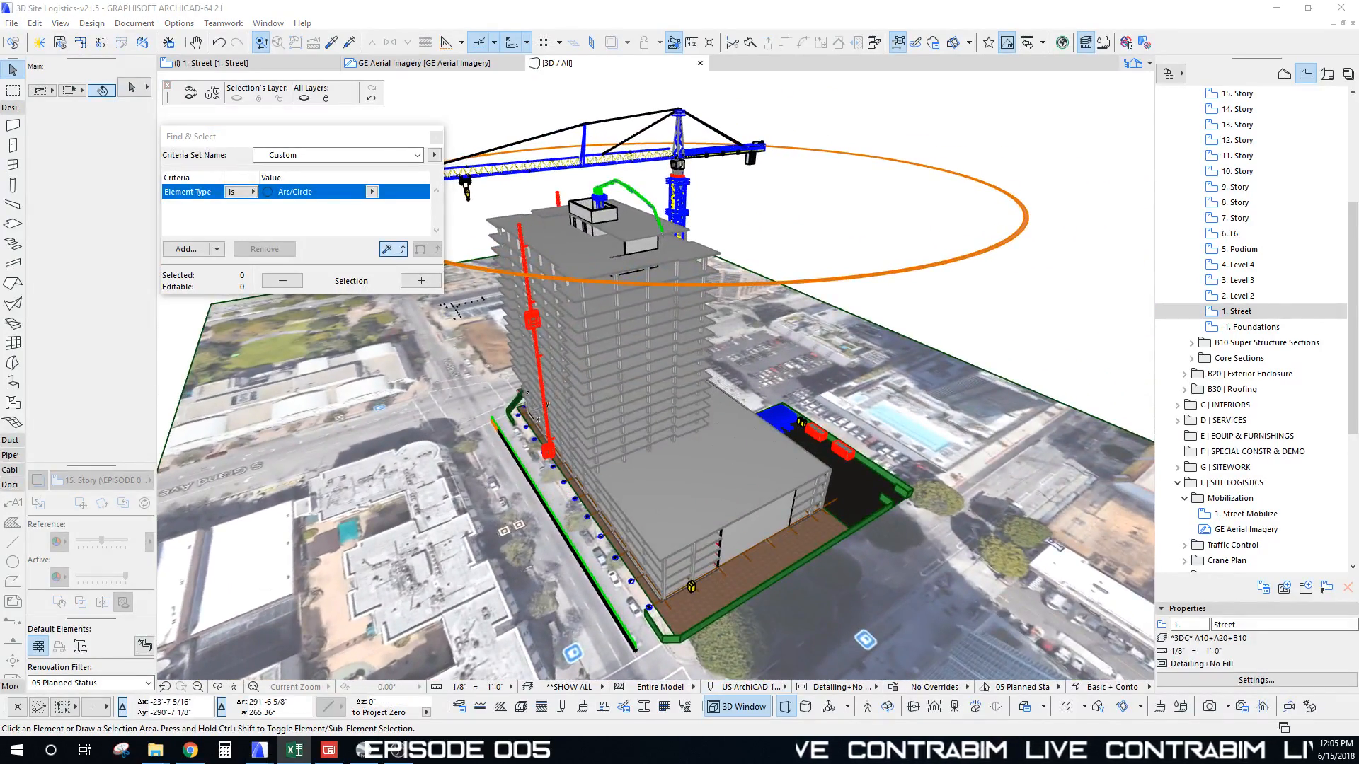
Step: Drag a copy of the red office container beside the original and open the copy's settings
left_click(1016, 481)
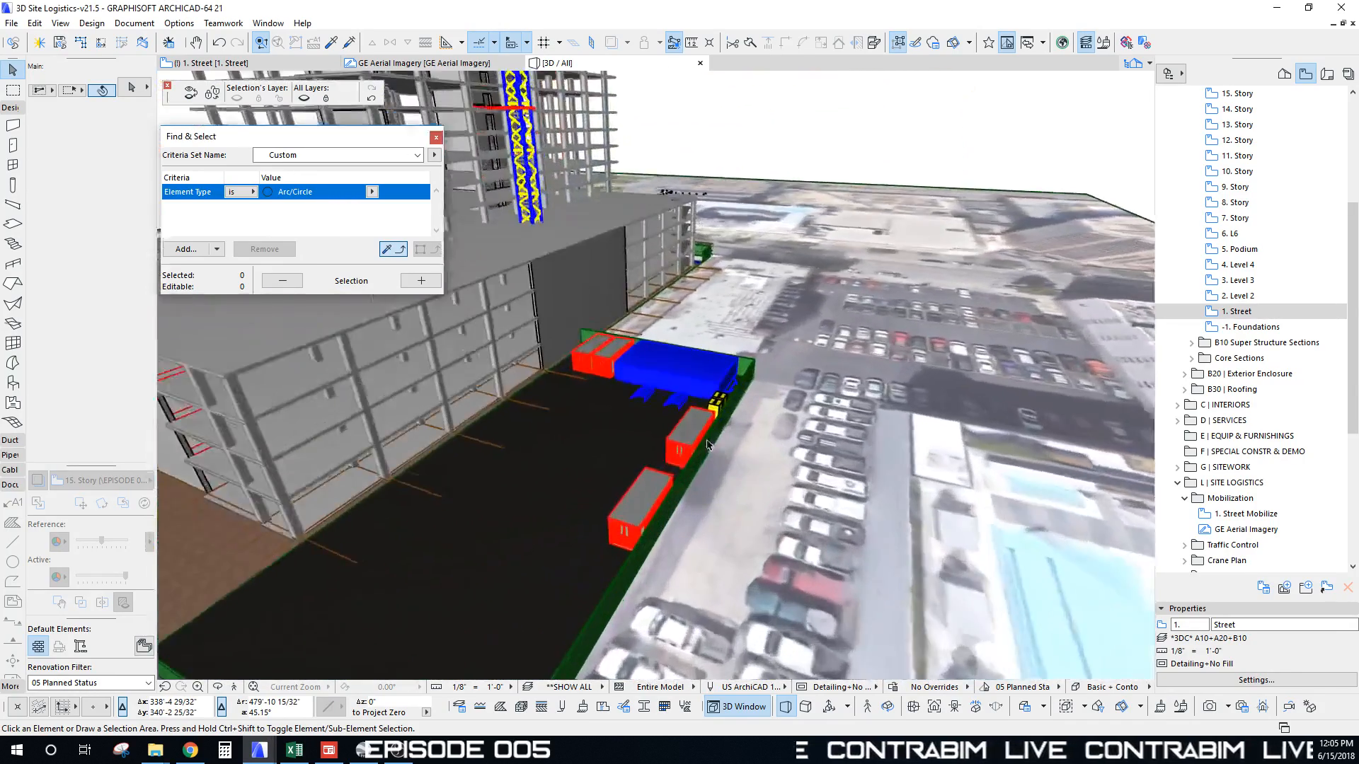
middle_click_drag(708, 444, 659, 453, "shift")
left_click(639, 529)
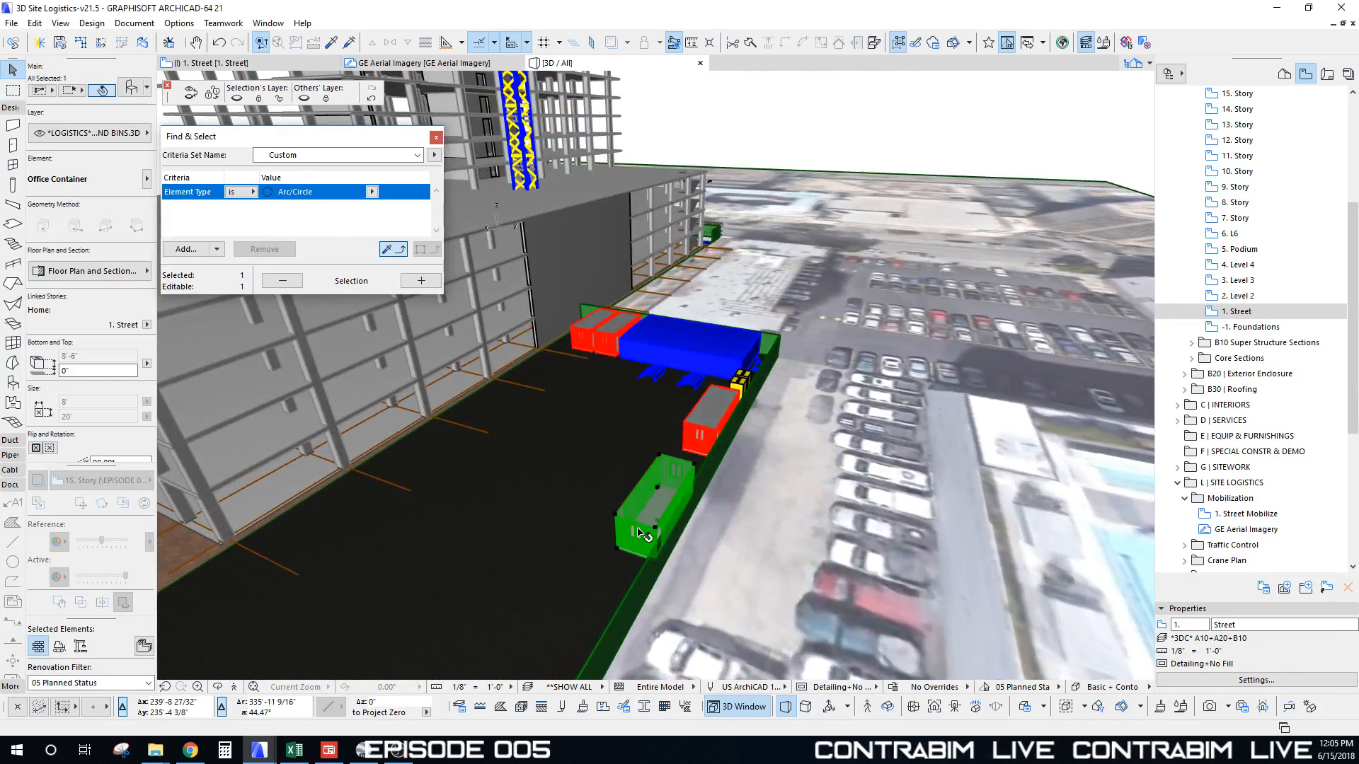
middle_click_drag(640, 529, 586, 460, "shift")
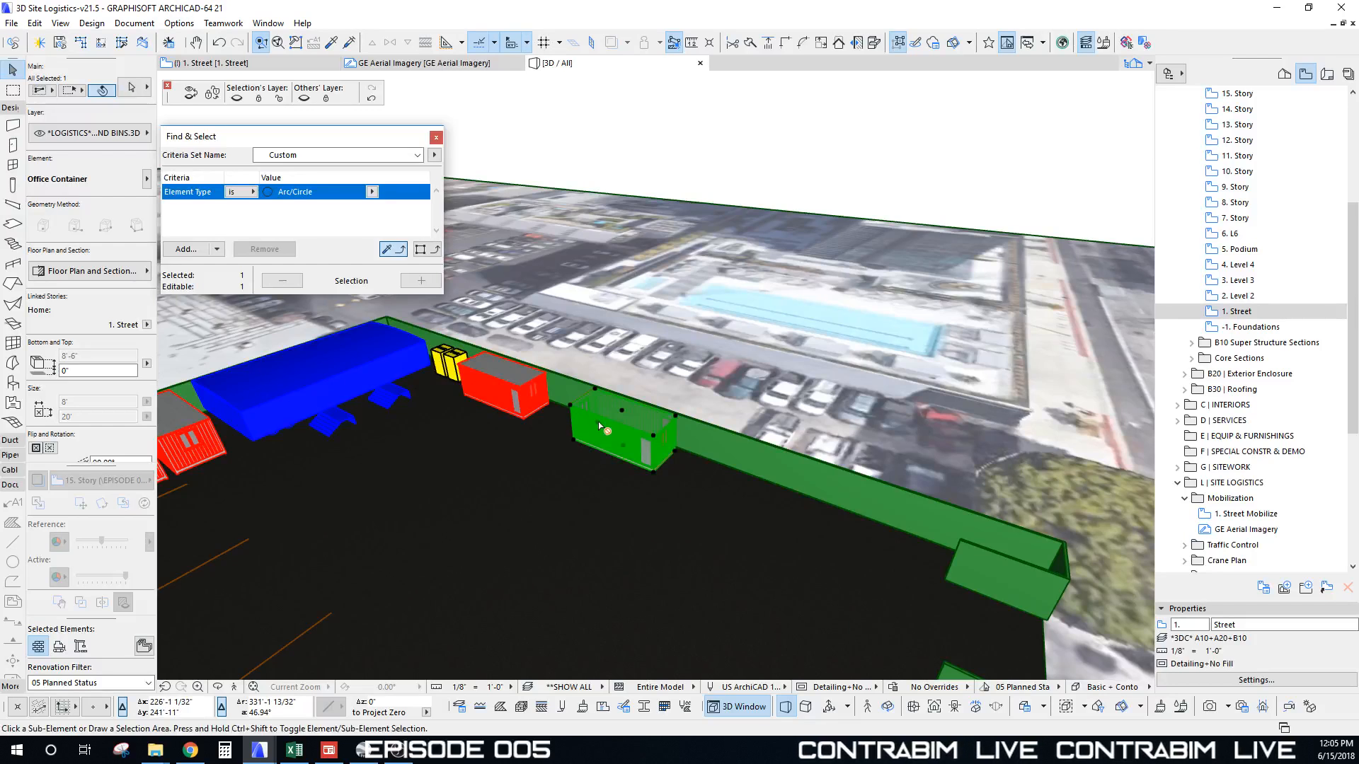
key("ctrl+shift+d")
left_click(598, 422)
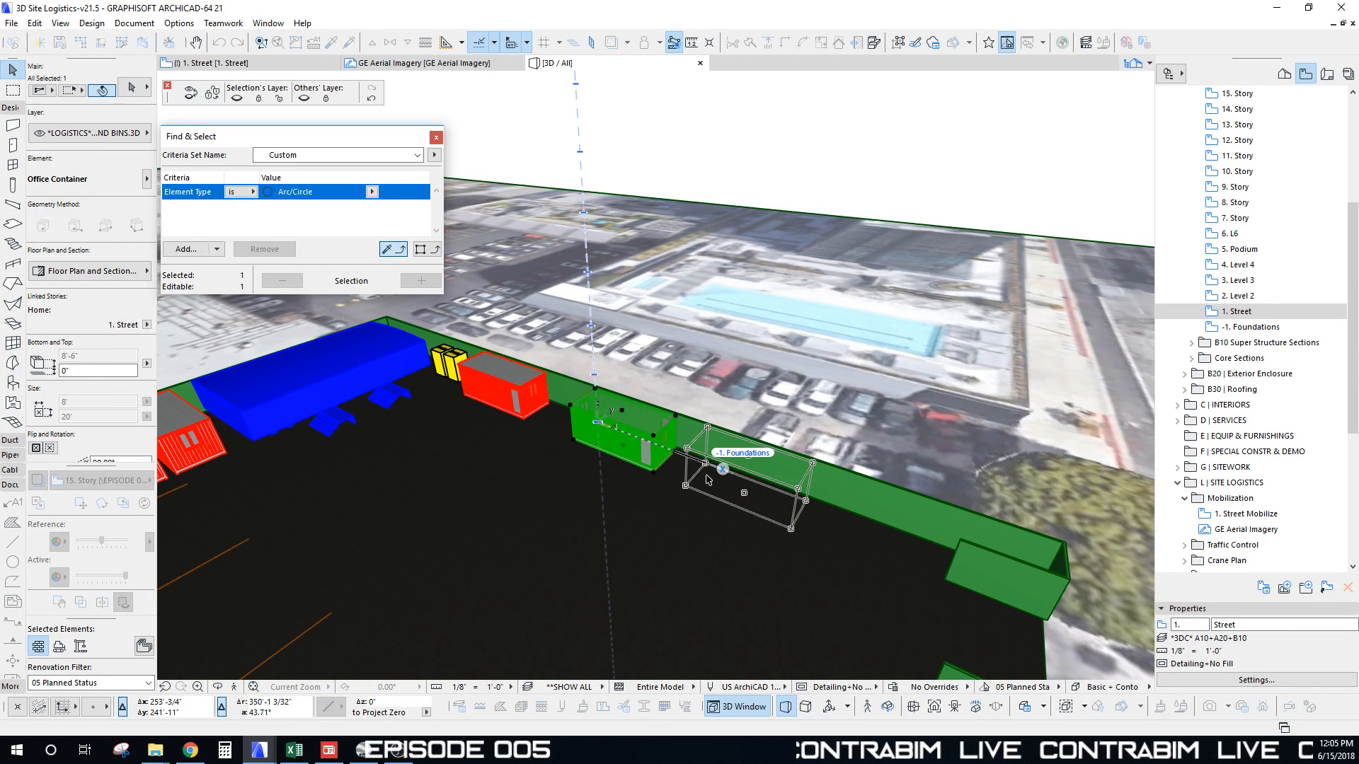
left_click(707, 479)
scroll(75, 384, "down", 5)
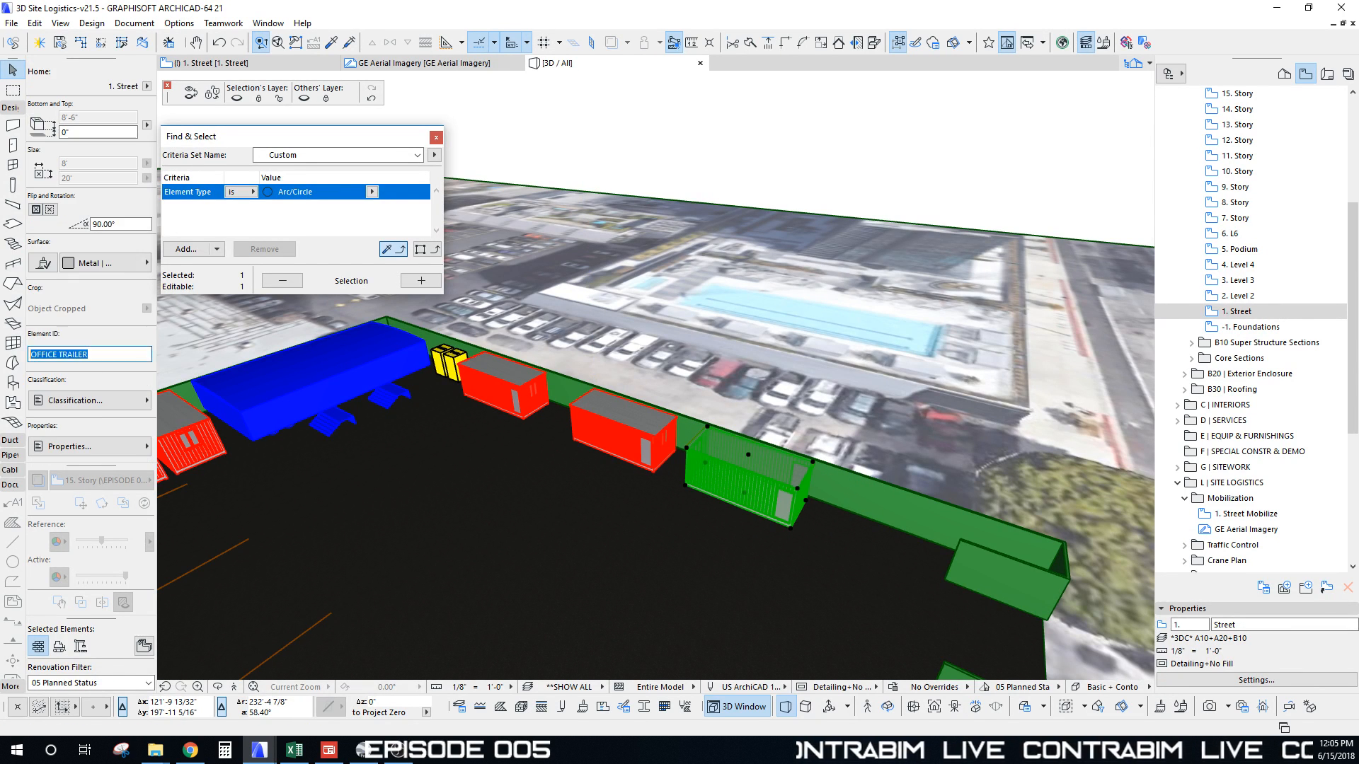
scroll(125, 142, "up", 5)
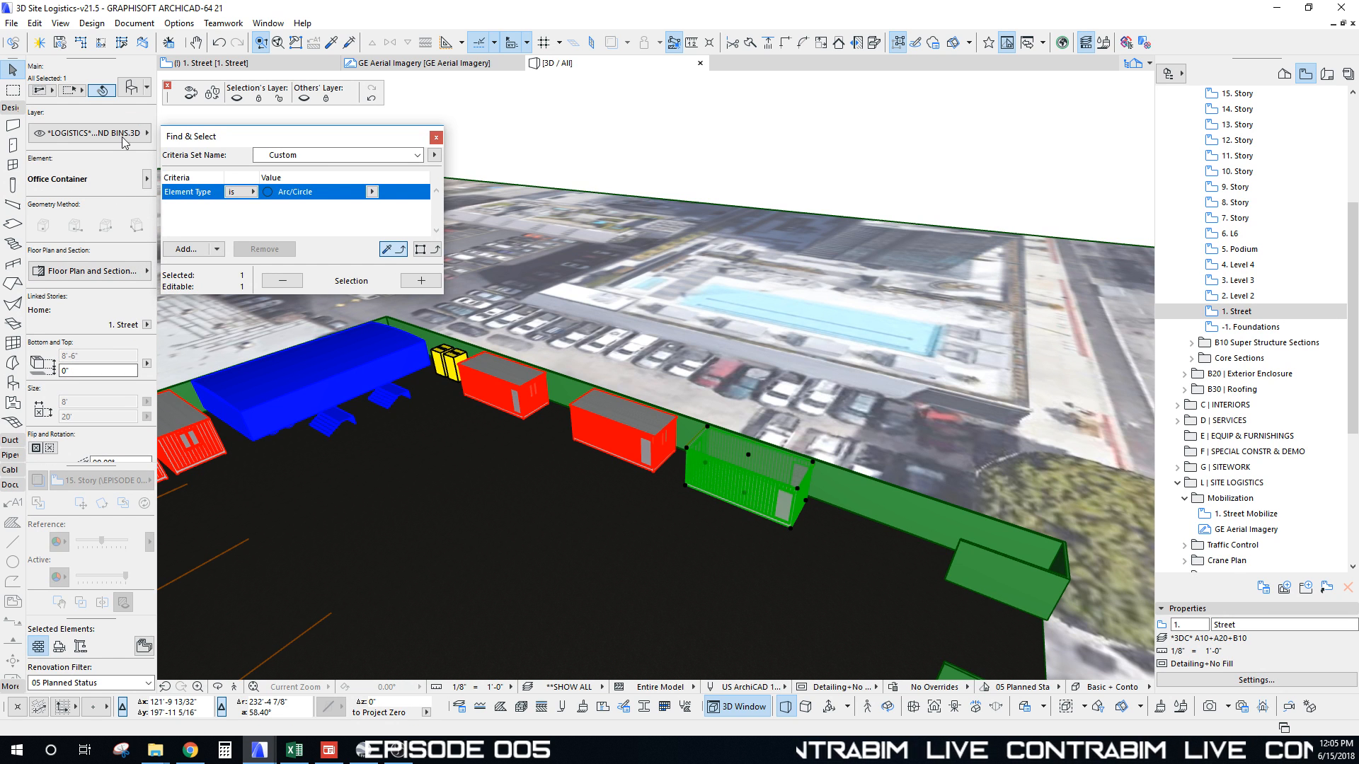
left_click(132, 88)
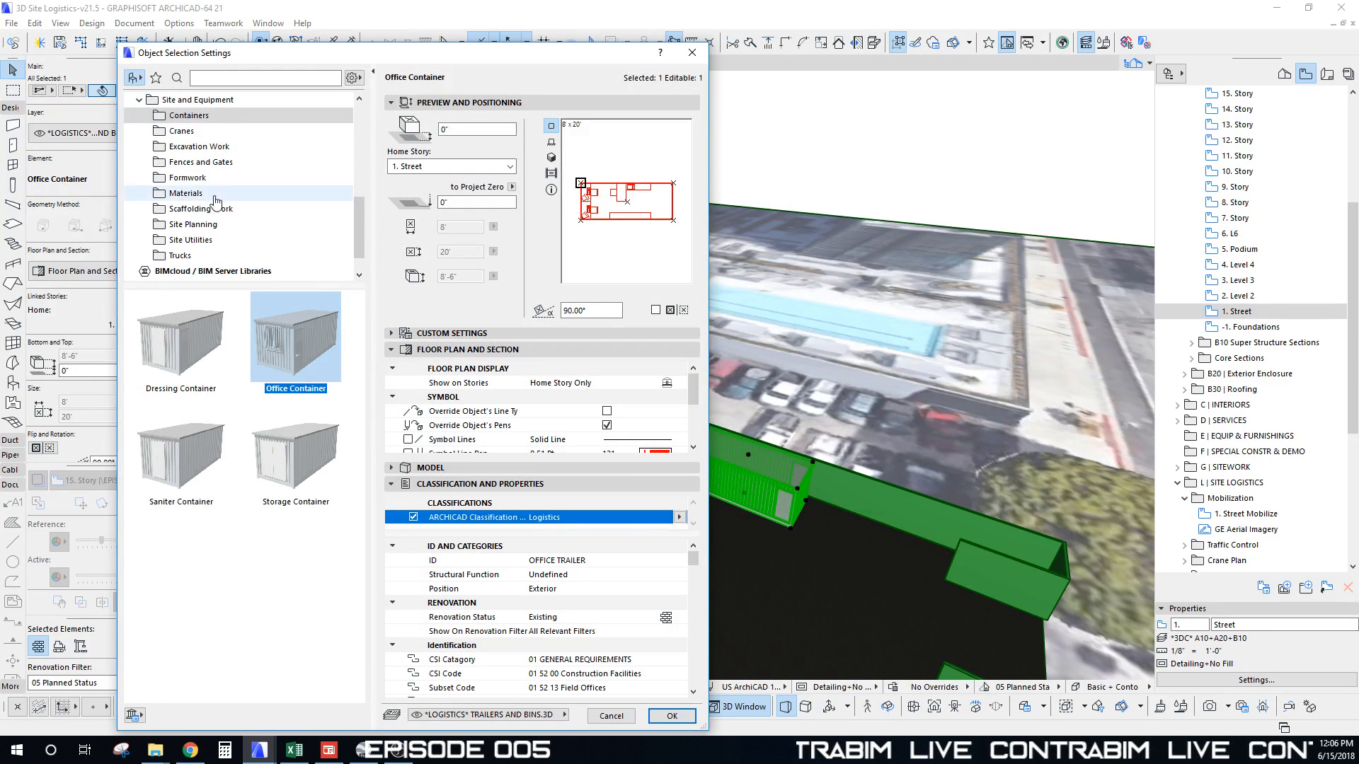
Step: Choose the Recycle Dumpster from Site and Equipment > Site Planning in the library
left_click_drag(281, 284, 280, 363)
left_click(197, 131)
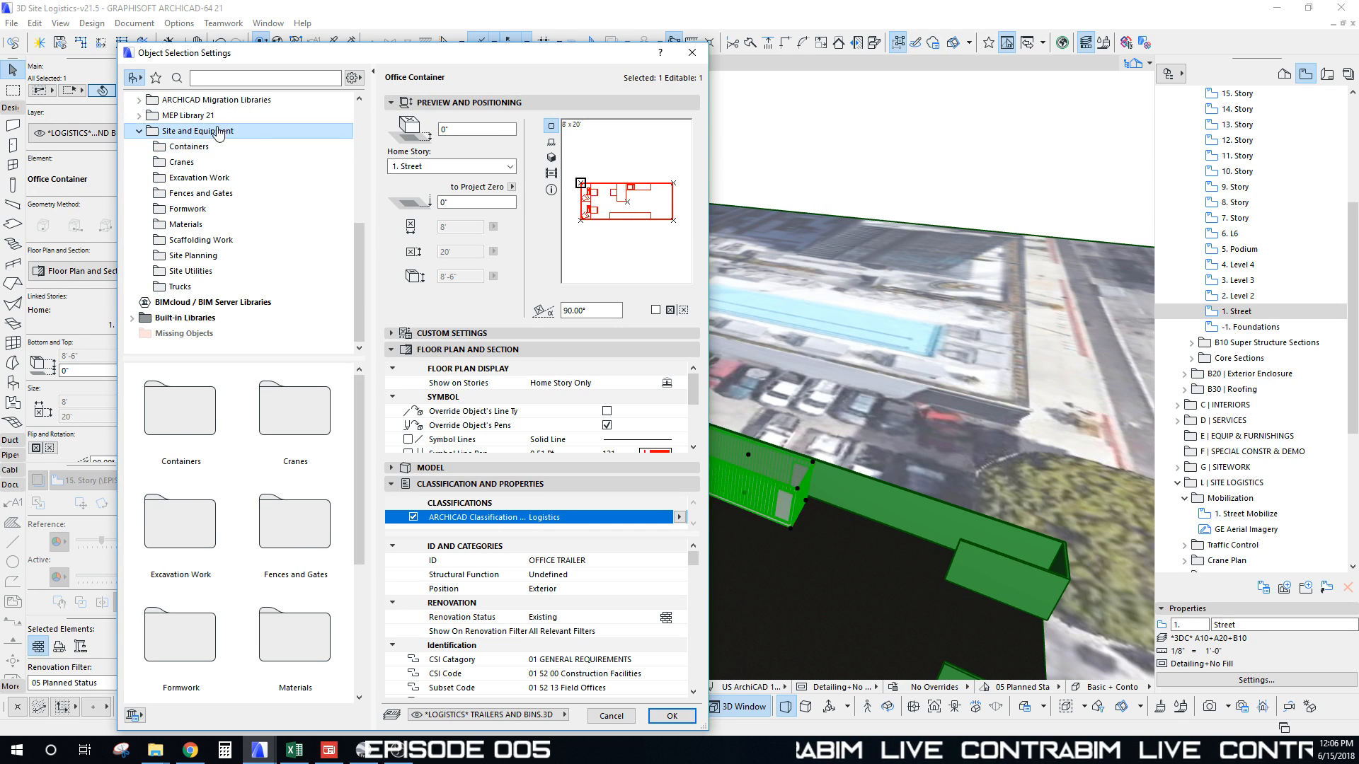
left_click(177, 149)
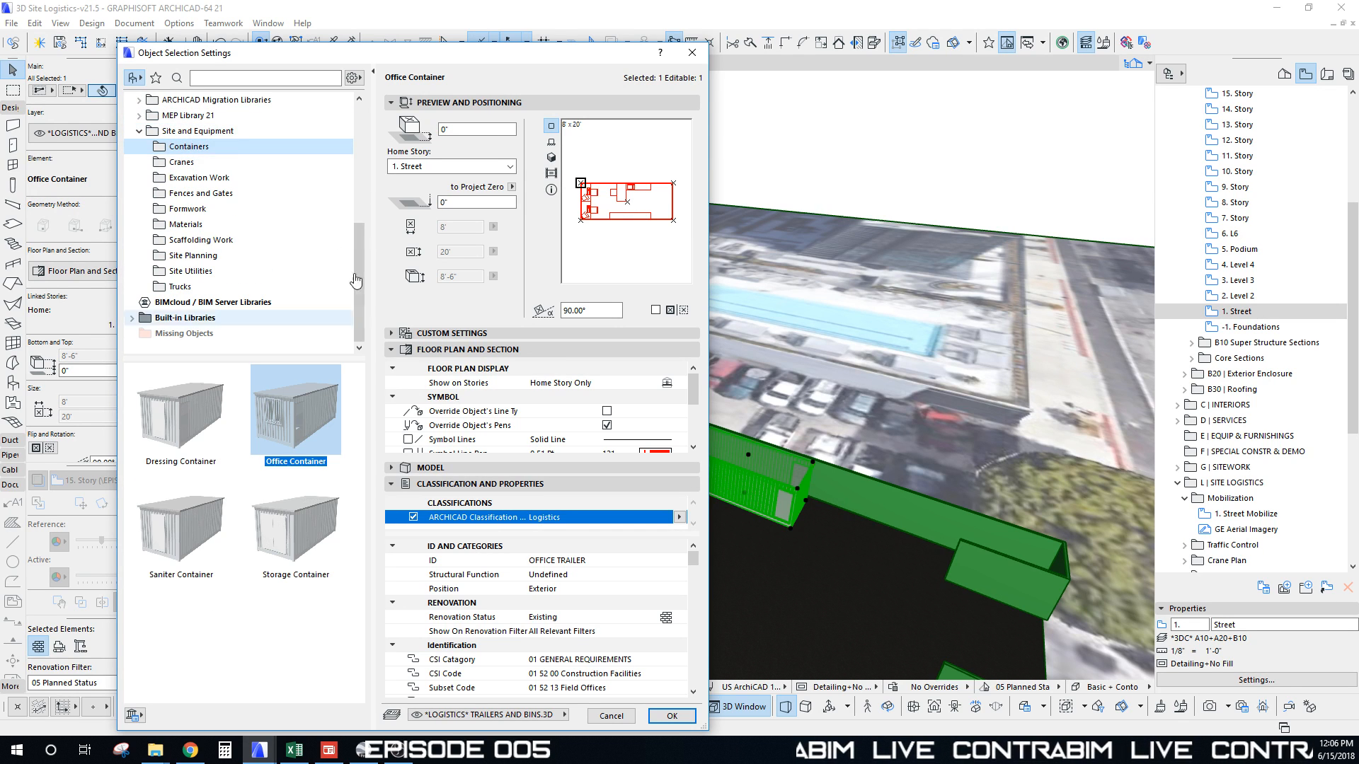
left_click(180, 163)
left_click_drag(356, 442, 362, 524)
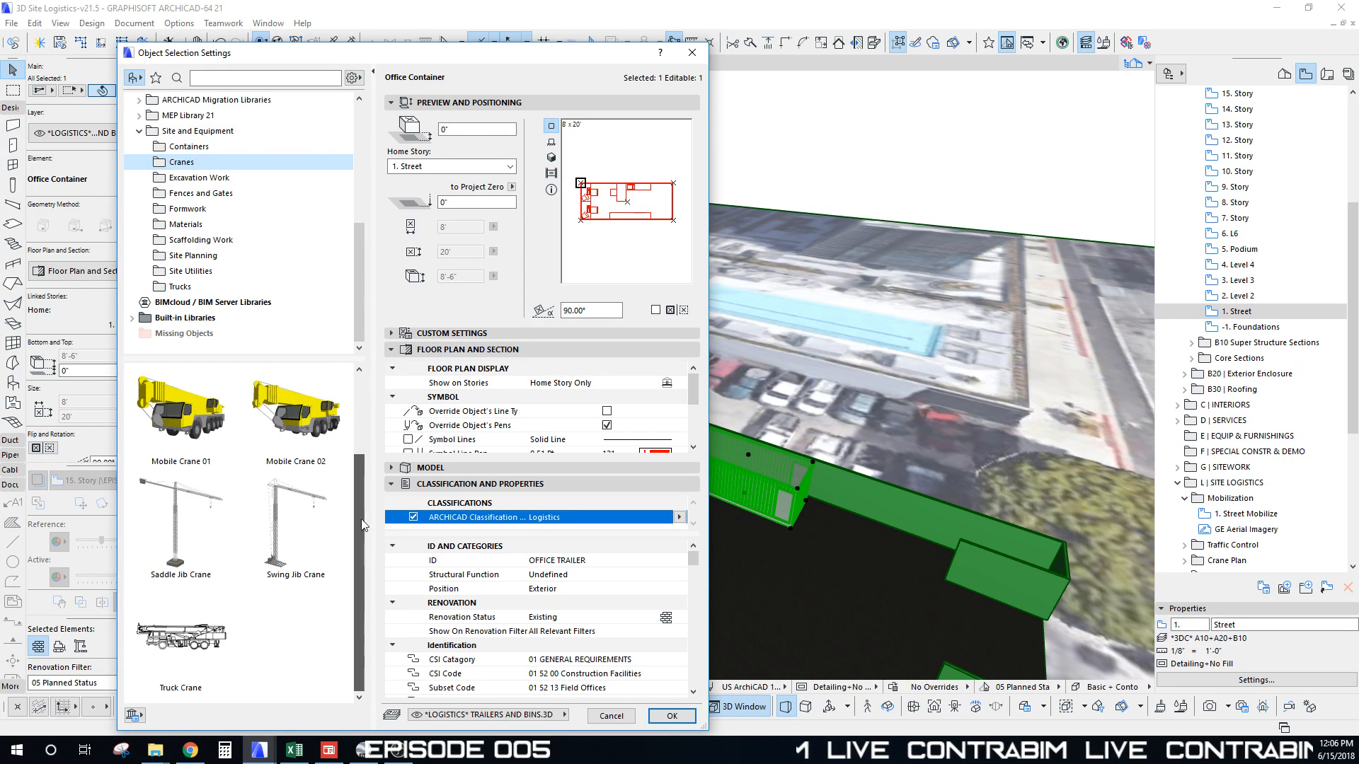
scroll(333, 509, "up", 3)
left_click(184, 181)
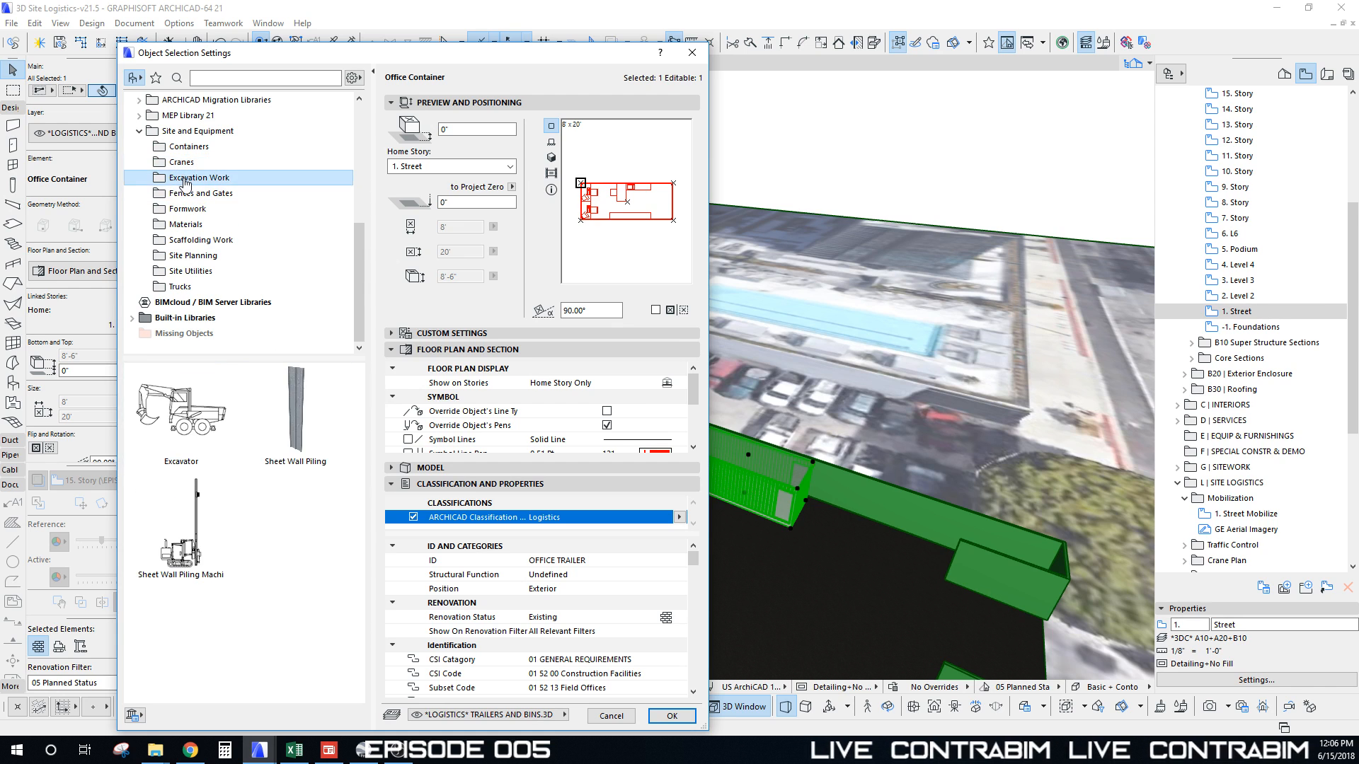
left_click(187, 195)
left_click(184, 209)
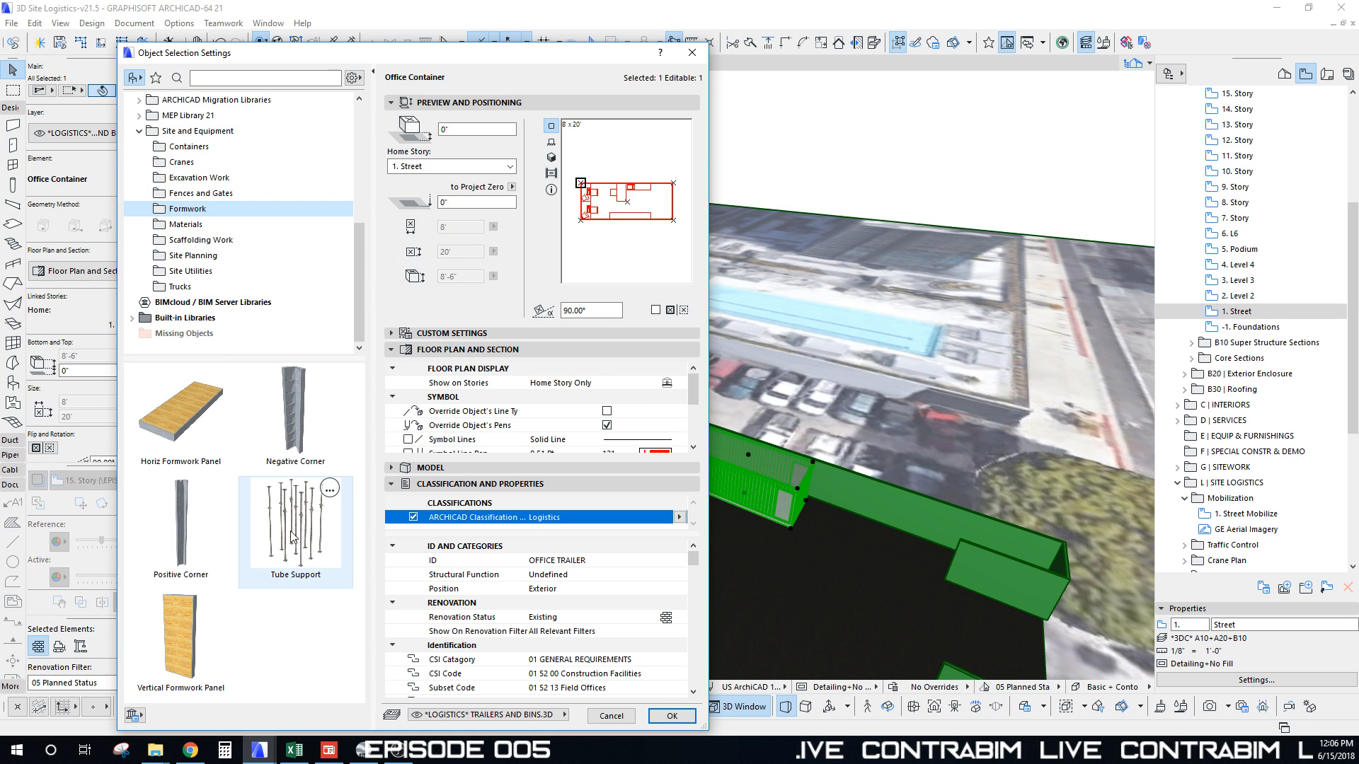
left_click(186, 226)
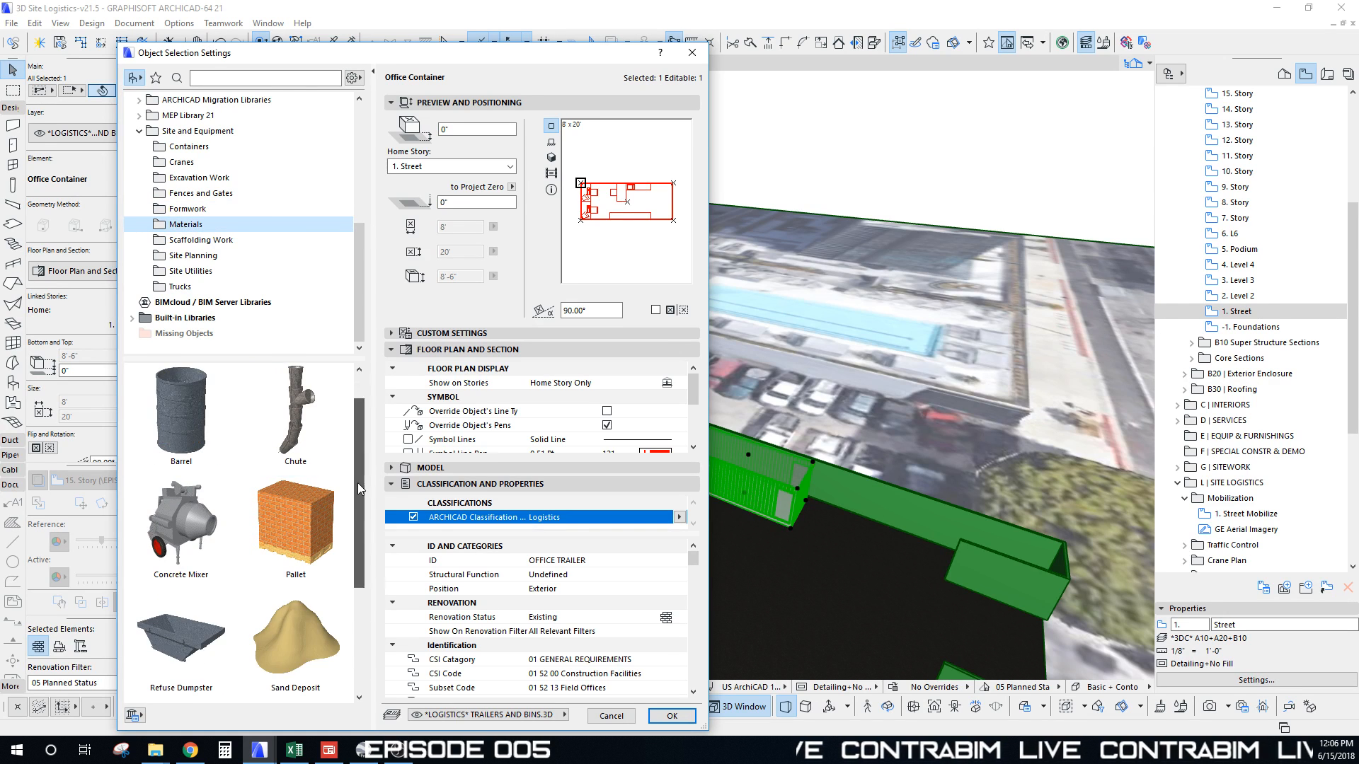
left_click_drag(358, 483, 355, 433)
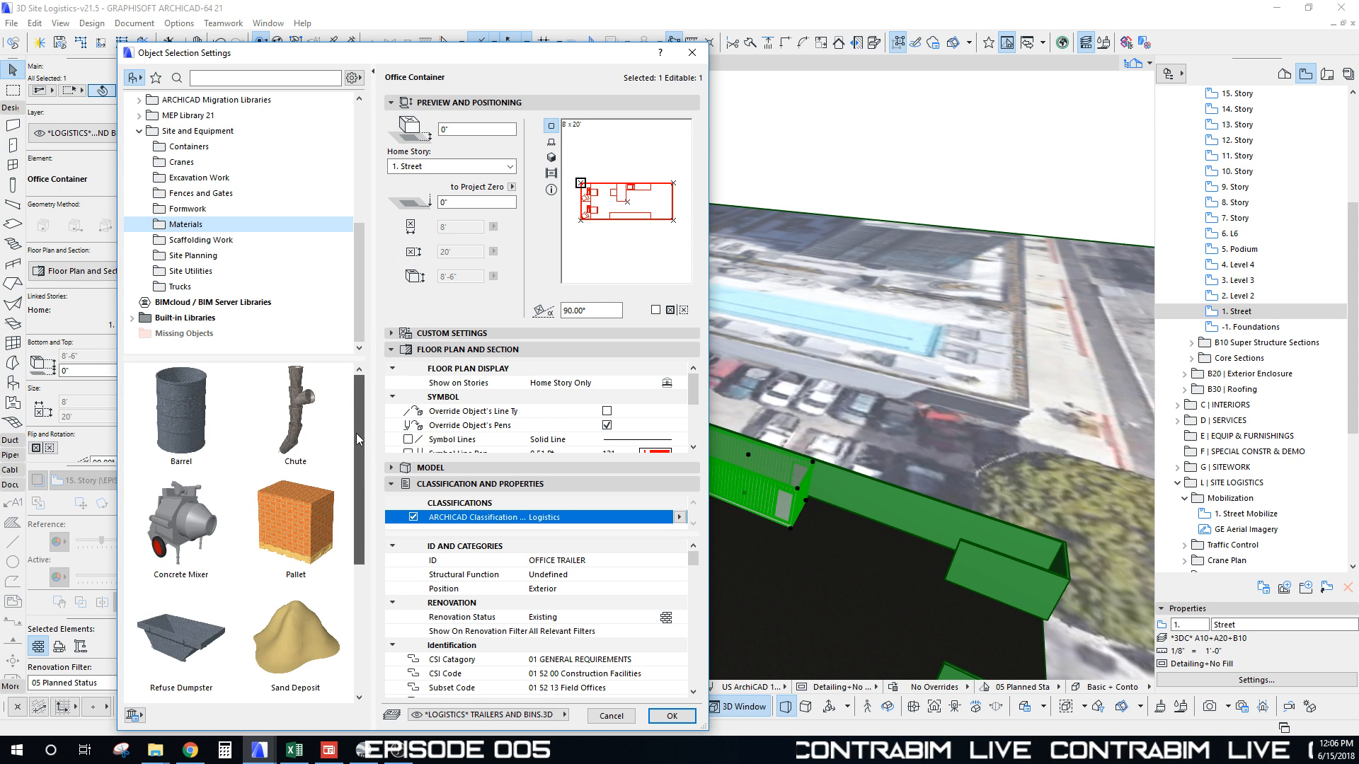
left_click(178, 242)
left_click(193, 255)
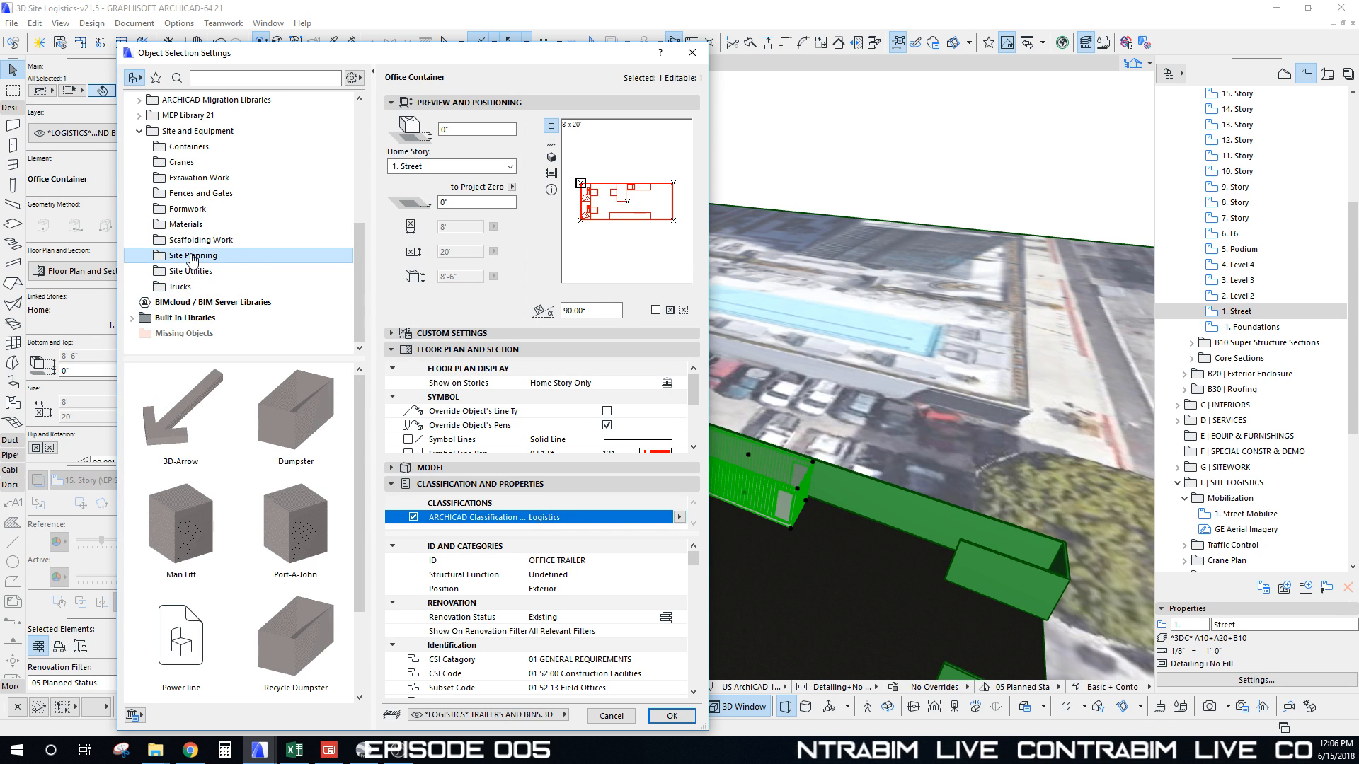
left_click(297, 647)
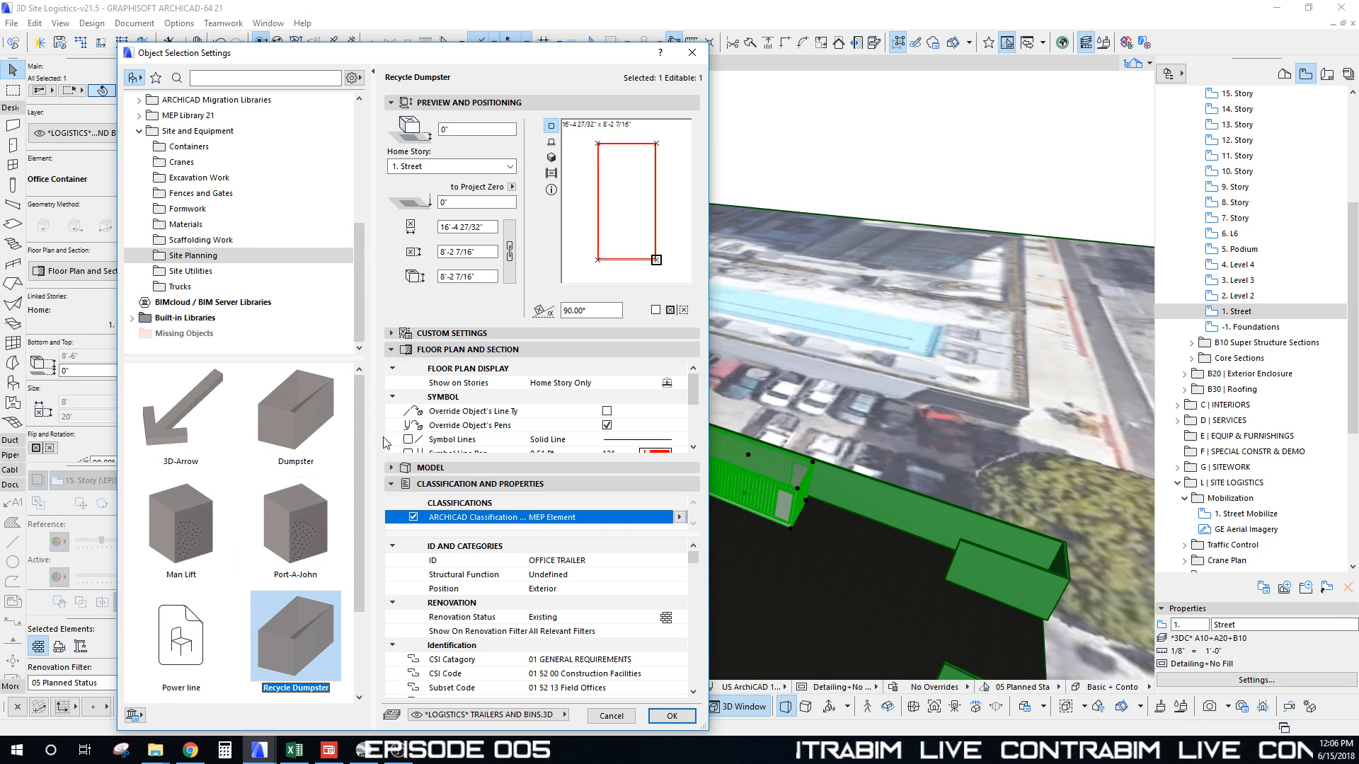
left_click(552, 157)
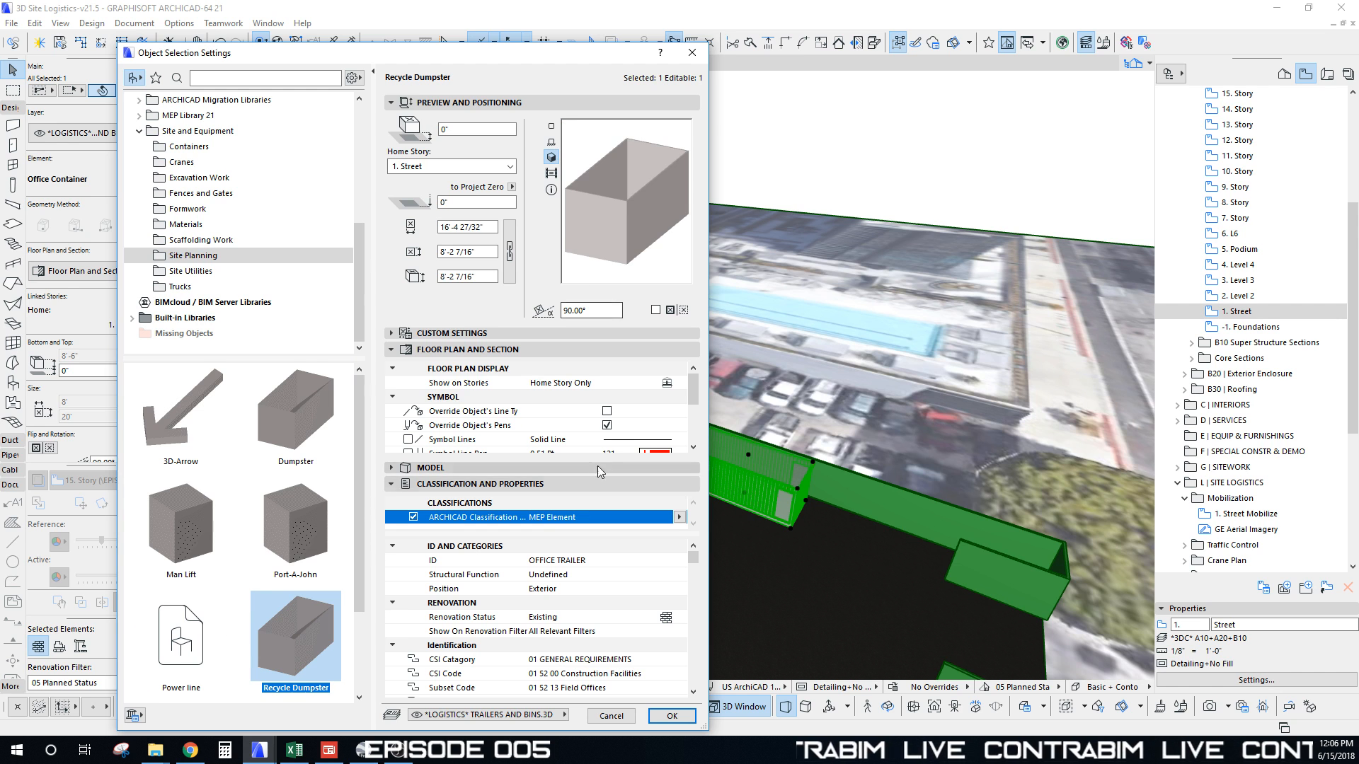
Step: Override the dumpster's surfaces with Glass | Green and confirm the settings
left_click(391, 468)
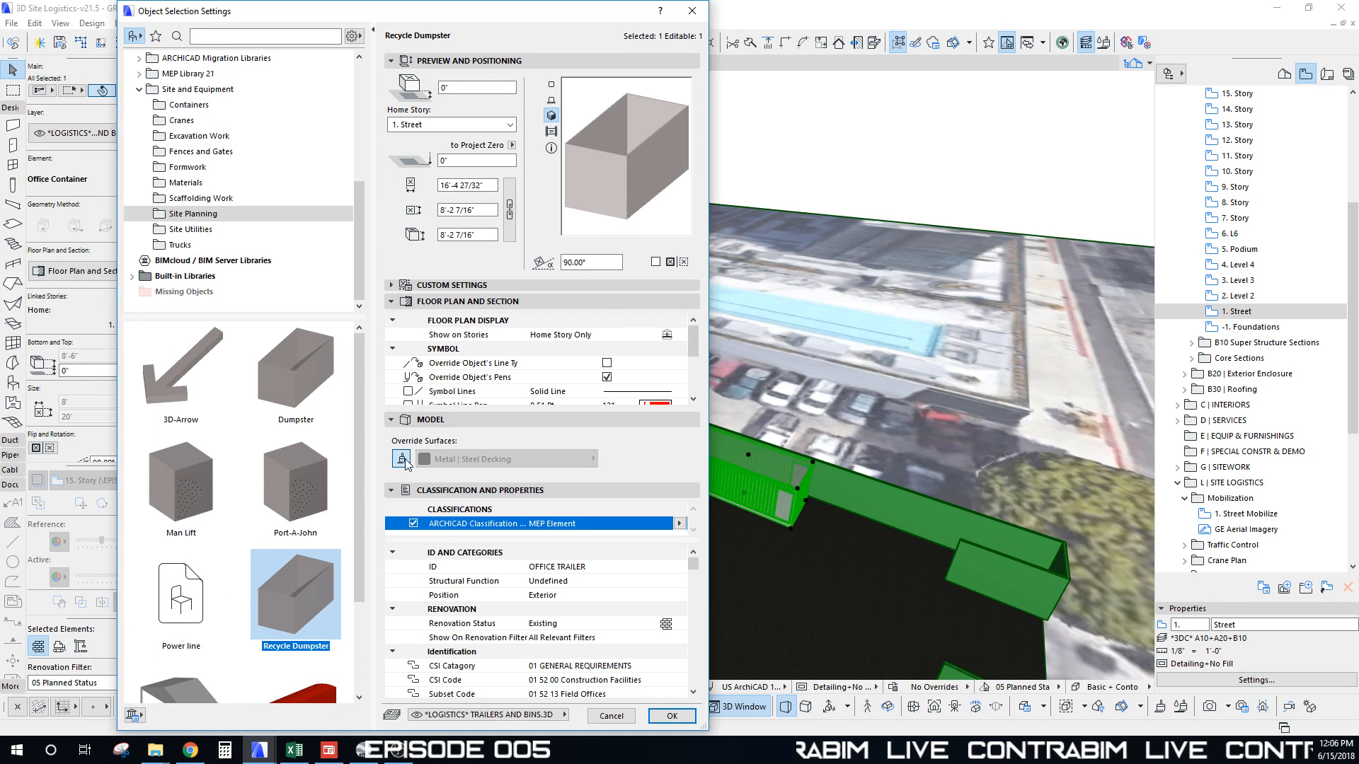
left_click(403, 460)
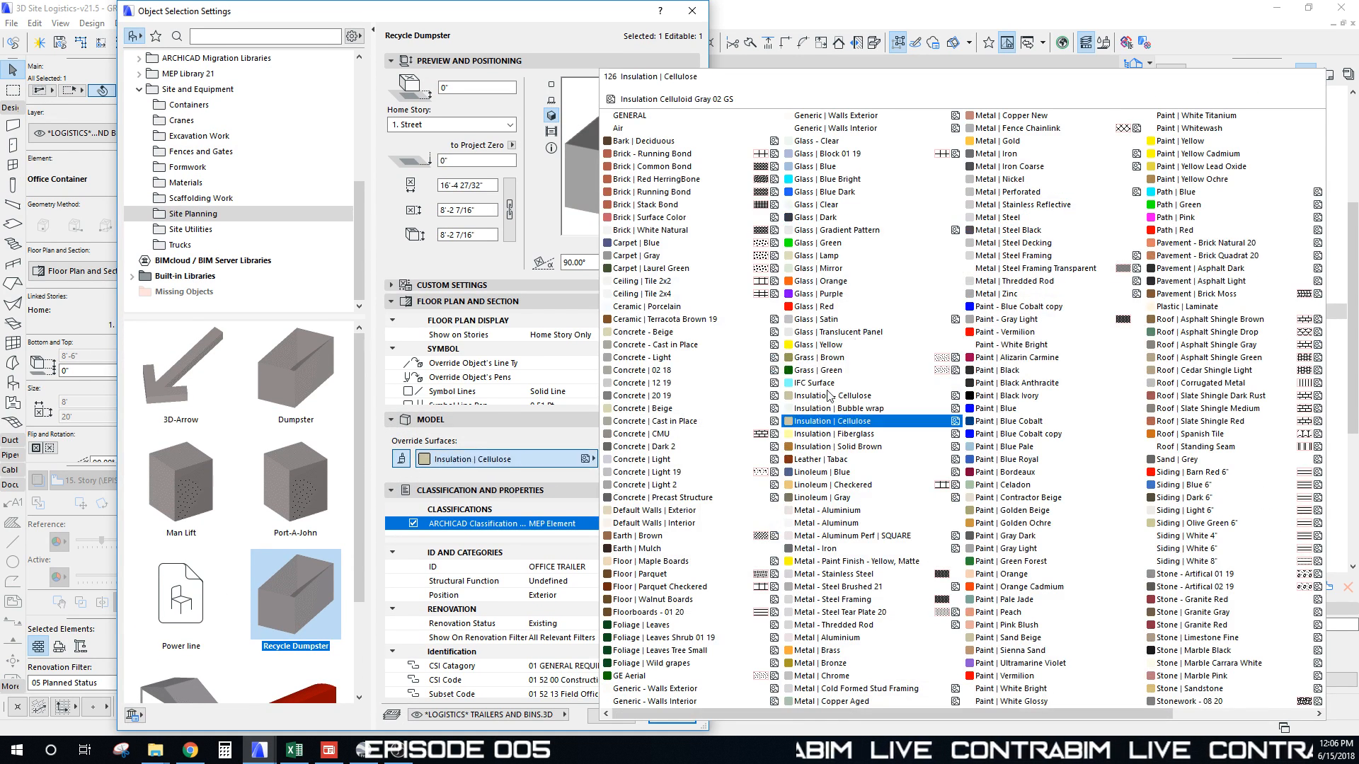
left_click(812, 243)
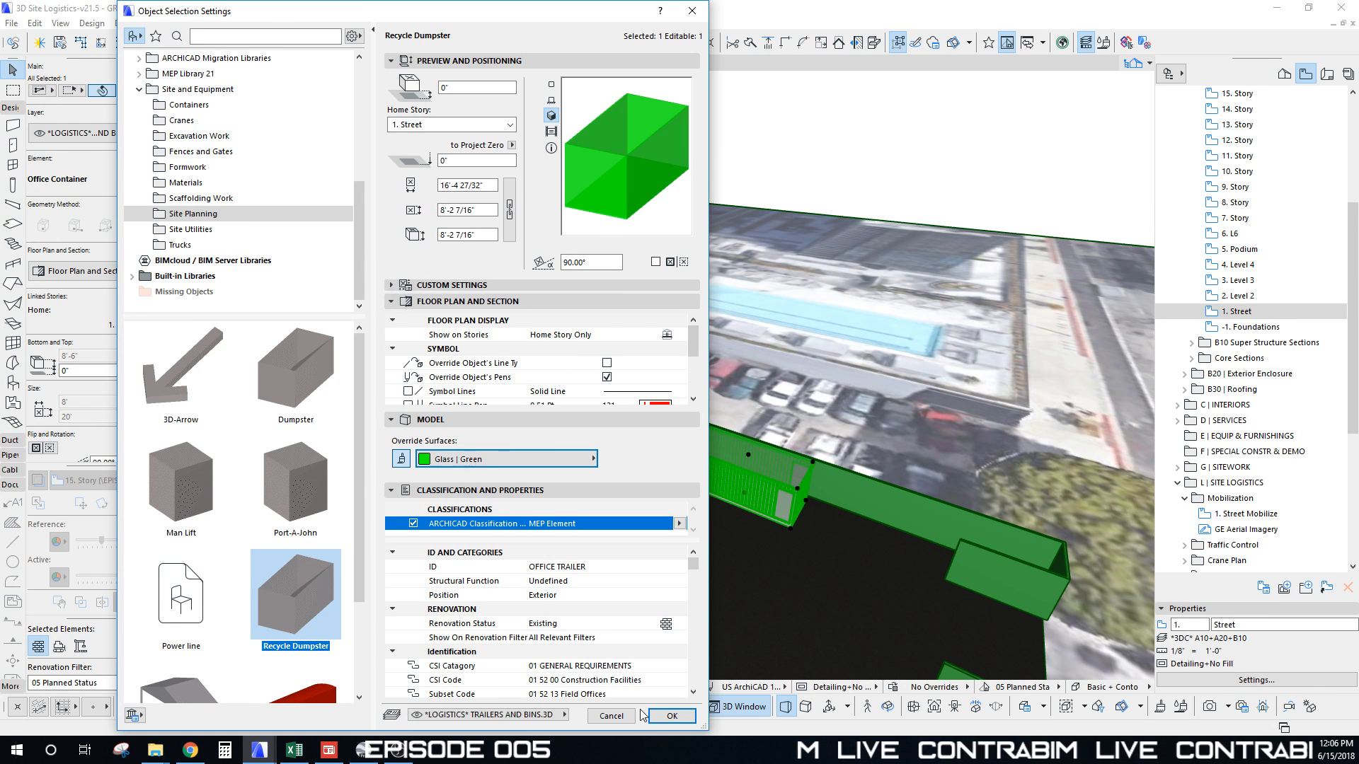
left_click(672, 716)
scroll(681, 484, "up", 3)
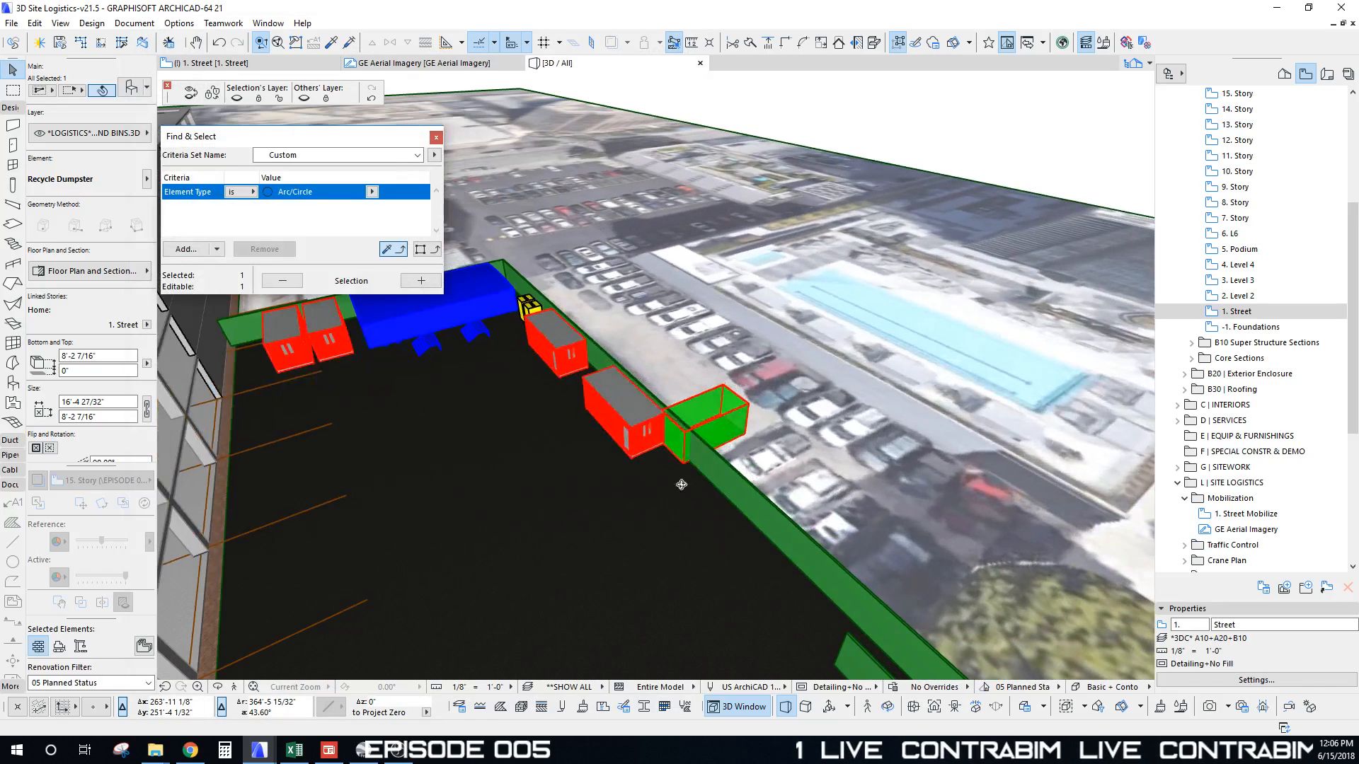
Step: Rotate the green dumpster about its corner so it lies along the fence
key("ctrl+e")
left_click(684, 465)
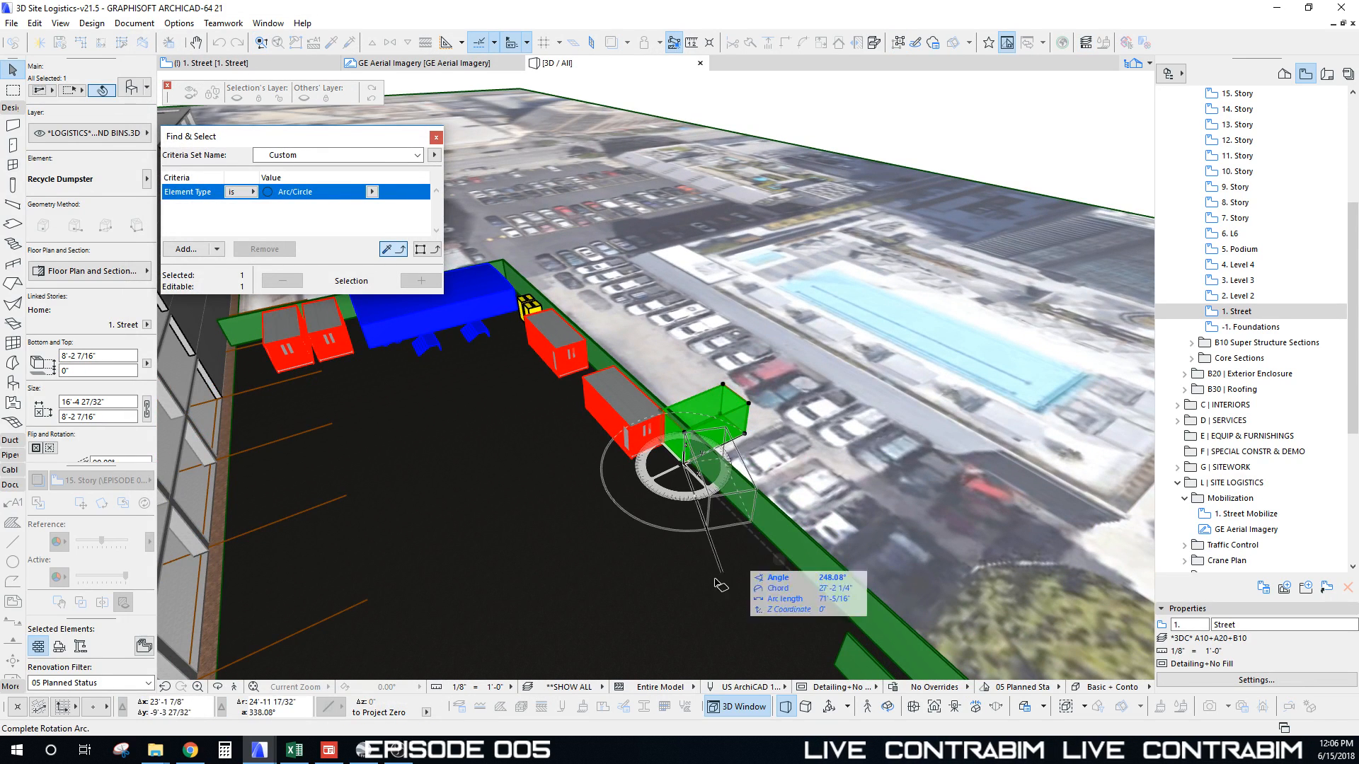
left_click(785, 566)
left_click(723, 543)
Step: Move the dumpster to sit beside the building
scroll(741, 545, "down", 1)
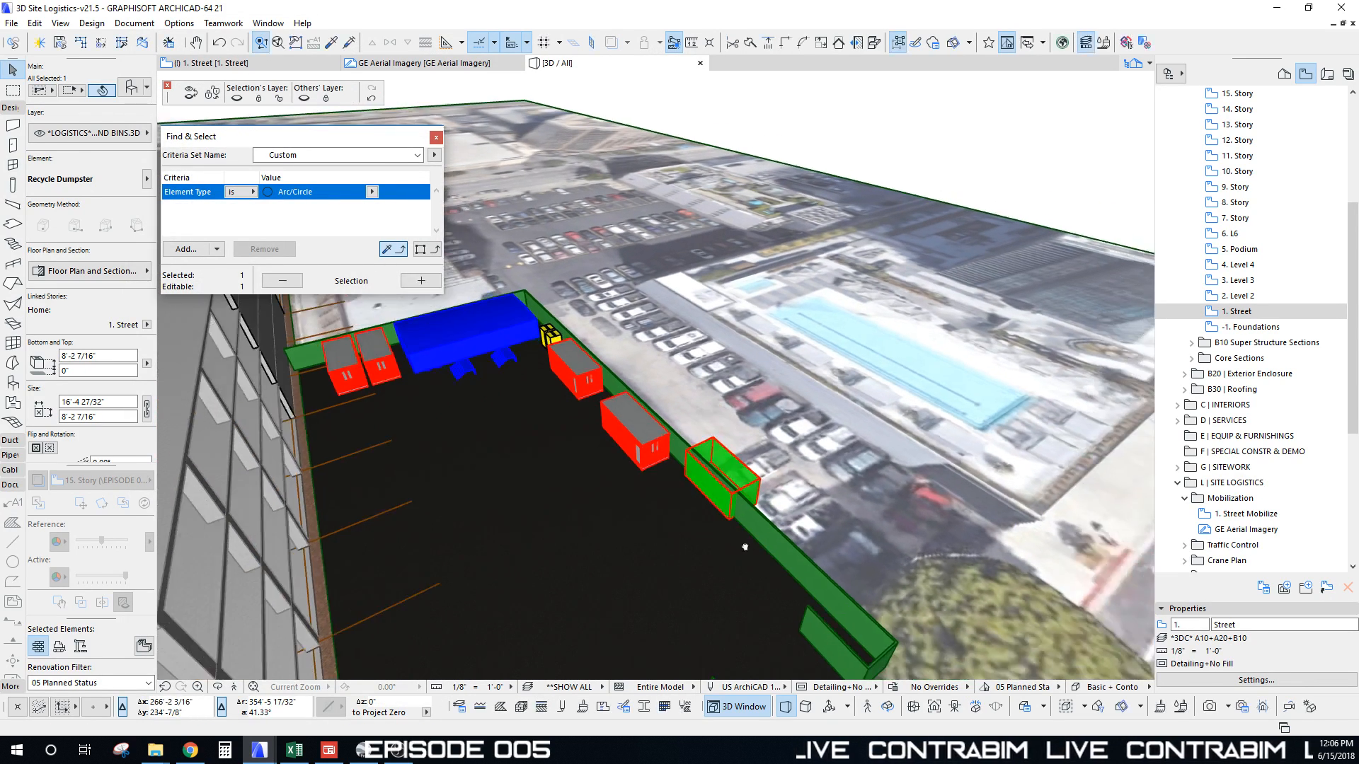
middle_click_drag(743, 545, 665, 367)
mouse_move(666, 367)
middle_mouse_down("shift")
mouse_move(576, 354)
mouse_move(663, 365)
middle_mouse_up("shift")
key("ctrl+d")
left_click(700, 297)
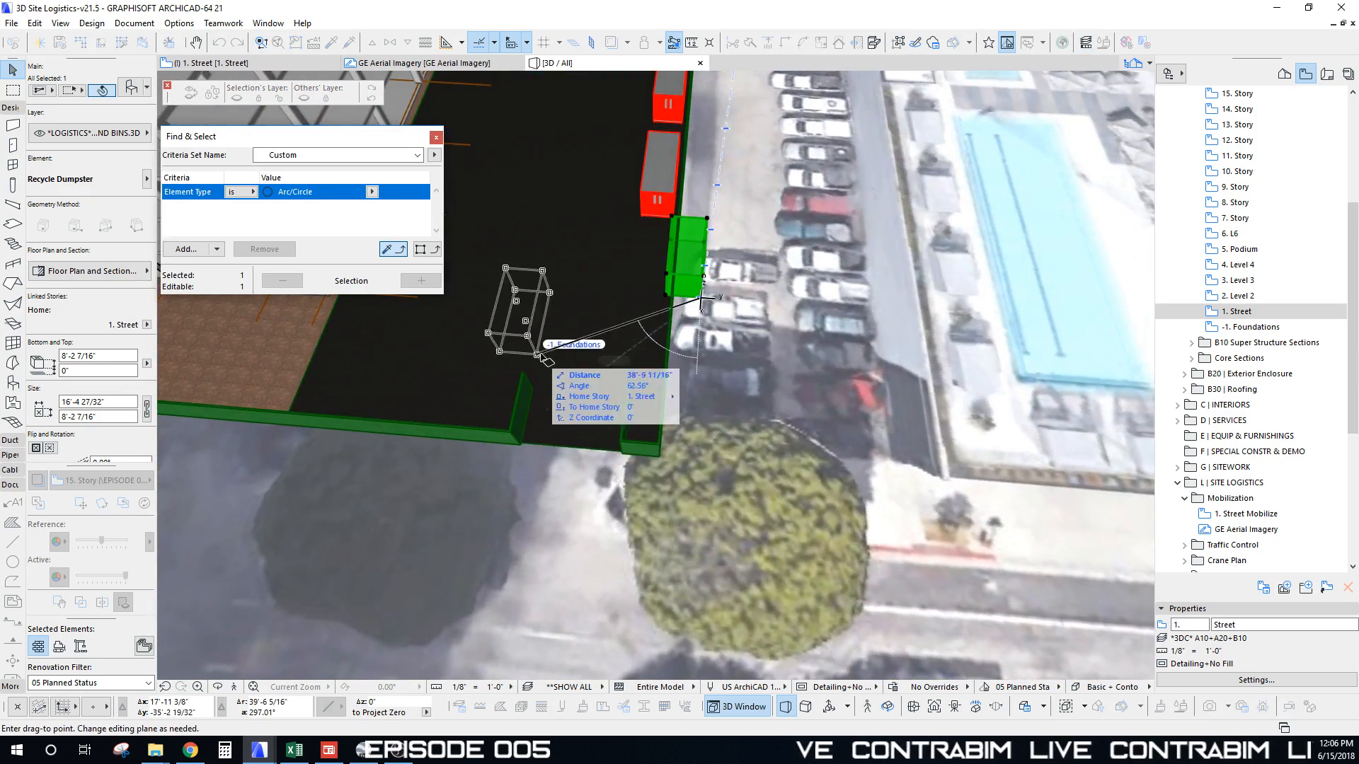
middle_click_drag(545, 349, 943, 422)
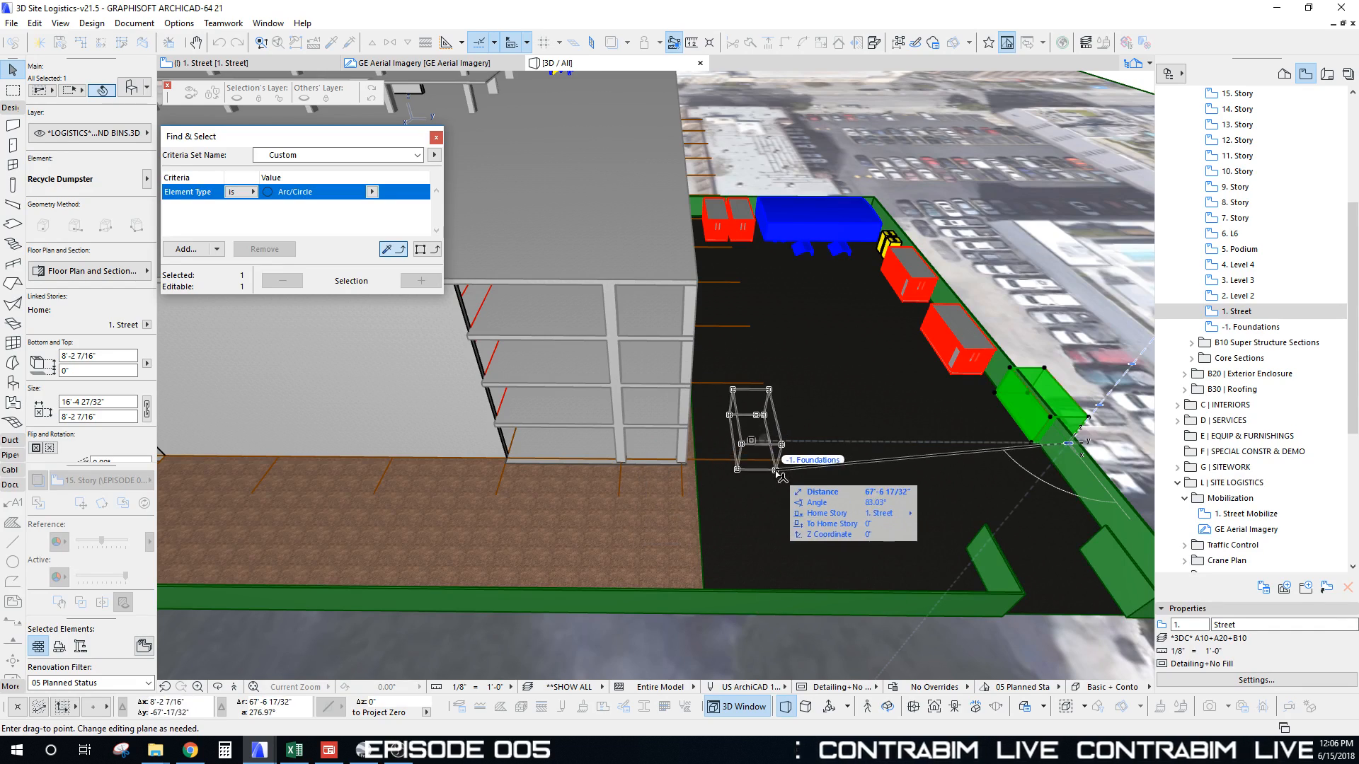
left_click(740, 461)
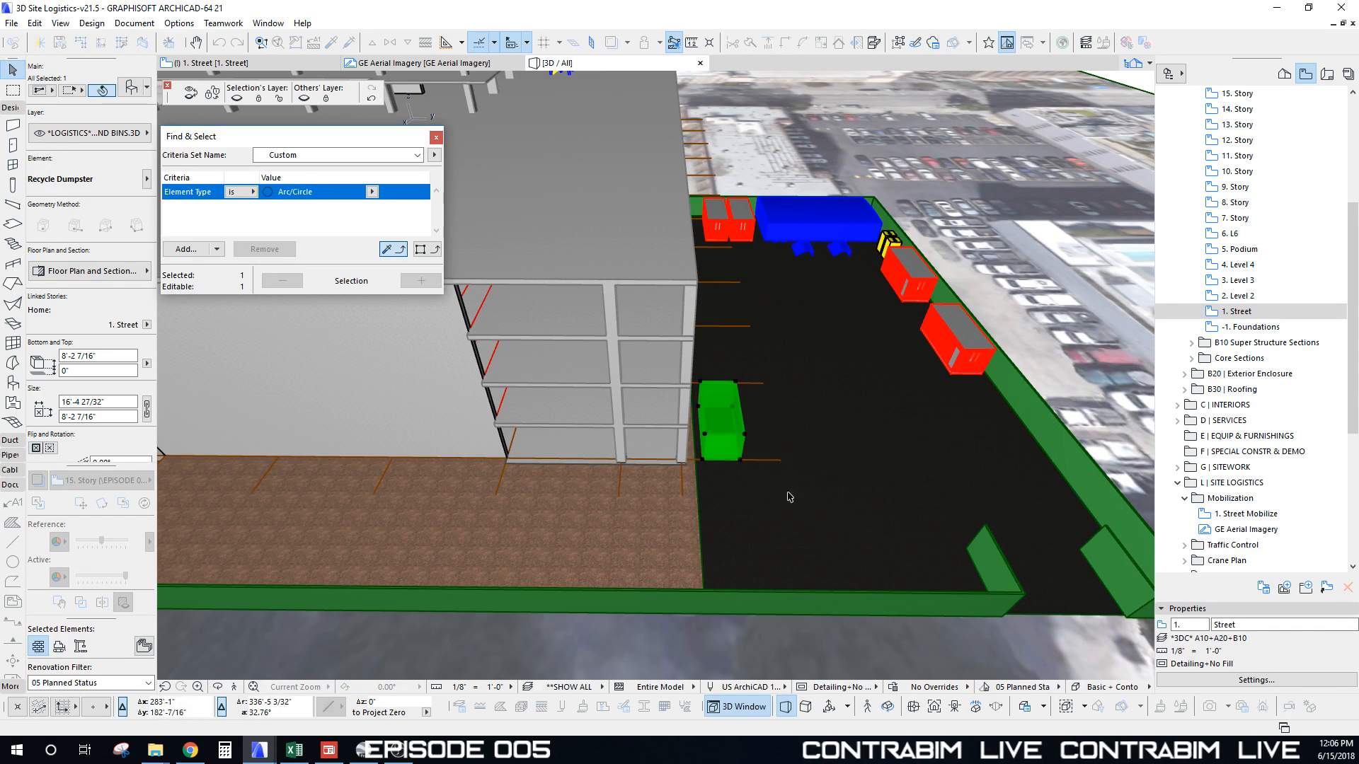
Step: Place a copy of the dumpster on the street side near markers A and B
middle_click_drag(788, 494, 770, 446, "shift")
scroll(648, 494, "down", 4)
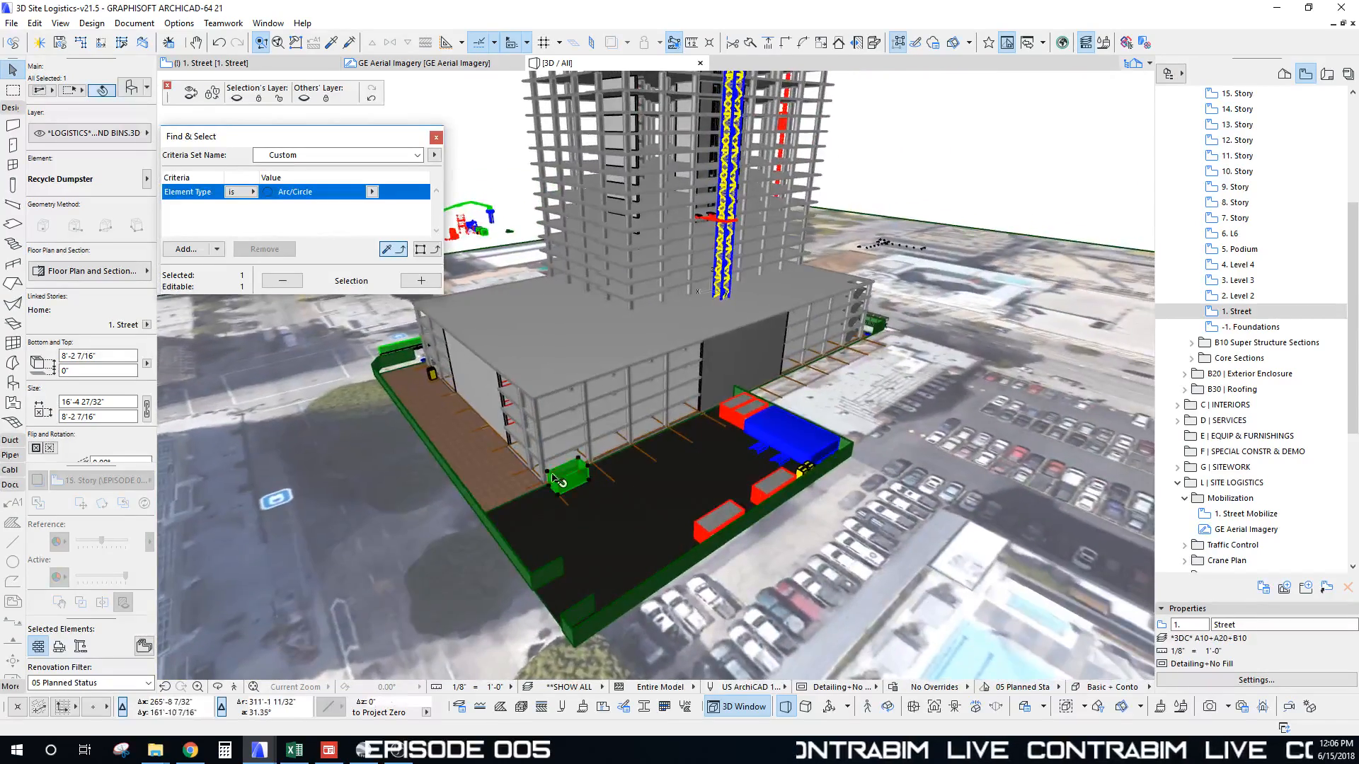
middle_click_drag(658, 467, 1179, 501, "shift")
middle_click_drag(736, 495, 941, 525, "shift")
key("ctrl+d")
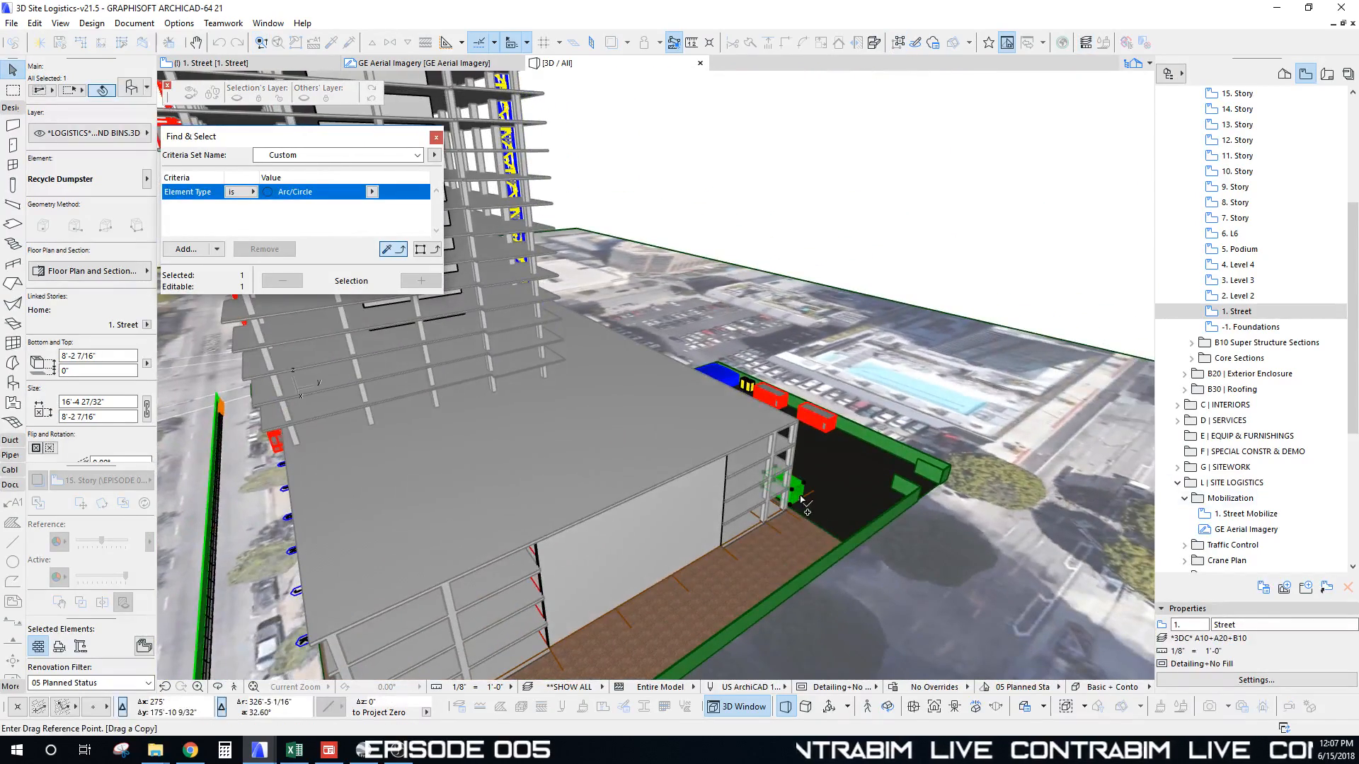
left_click(126, 272)
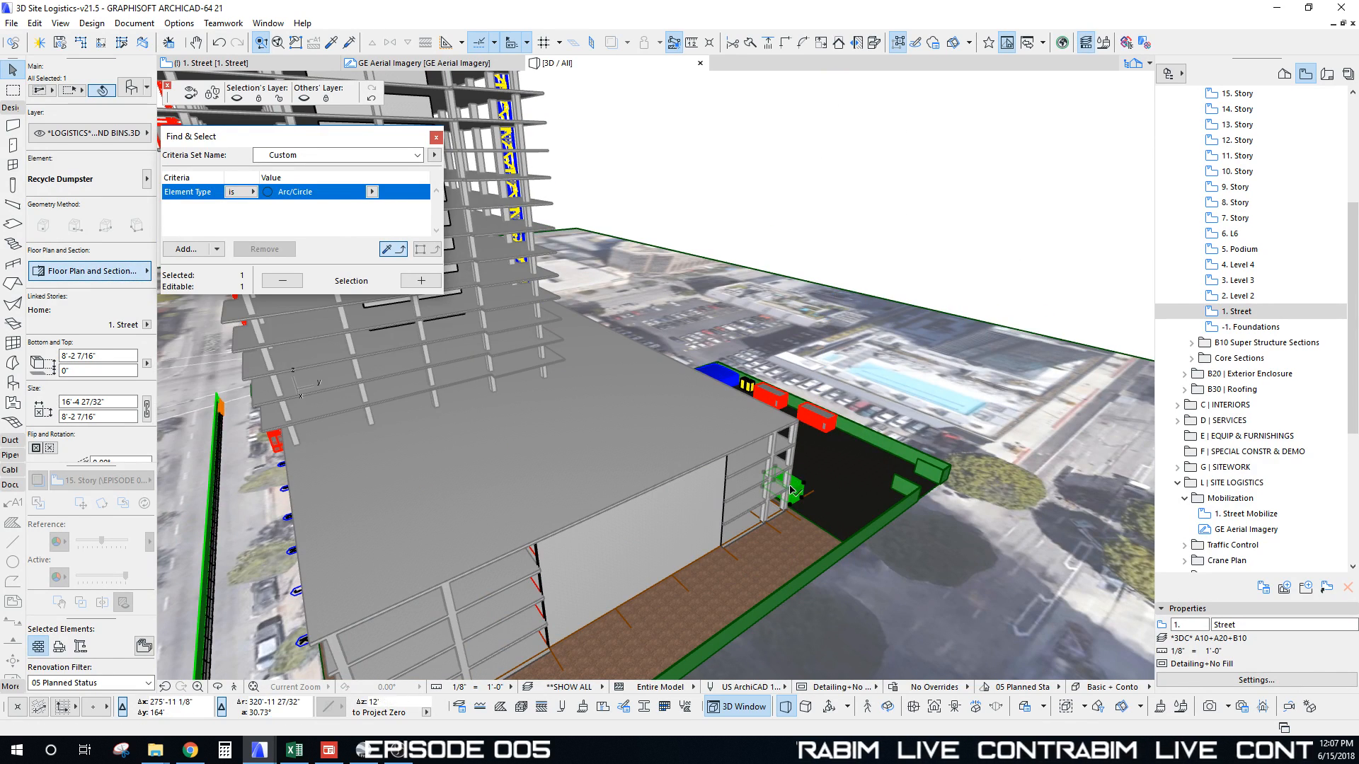
middle_click_drag(791, 489, 497, 467, "shift")
left_click(851, 472)
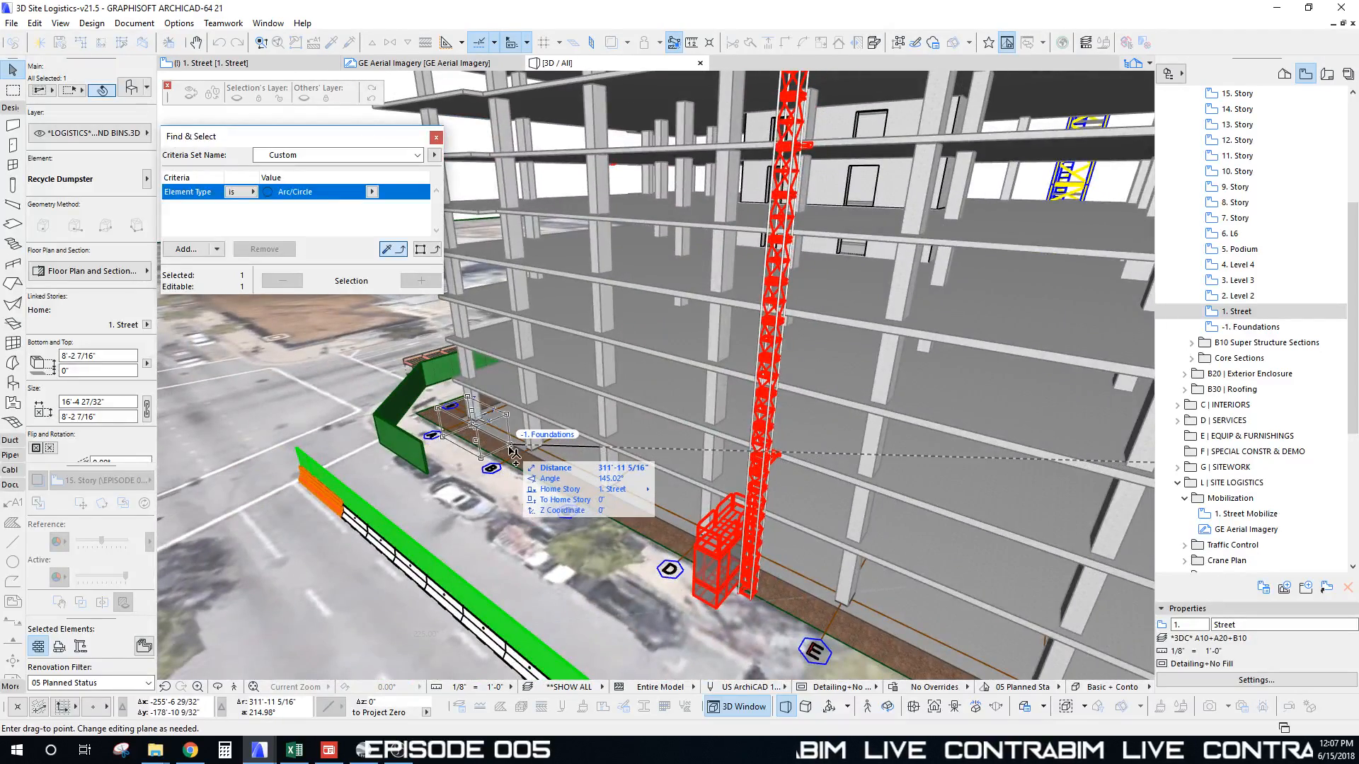
scroll(512, 453, "up", 5)
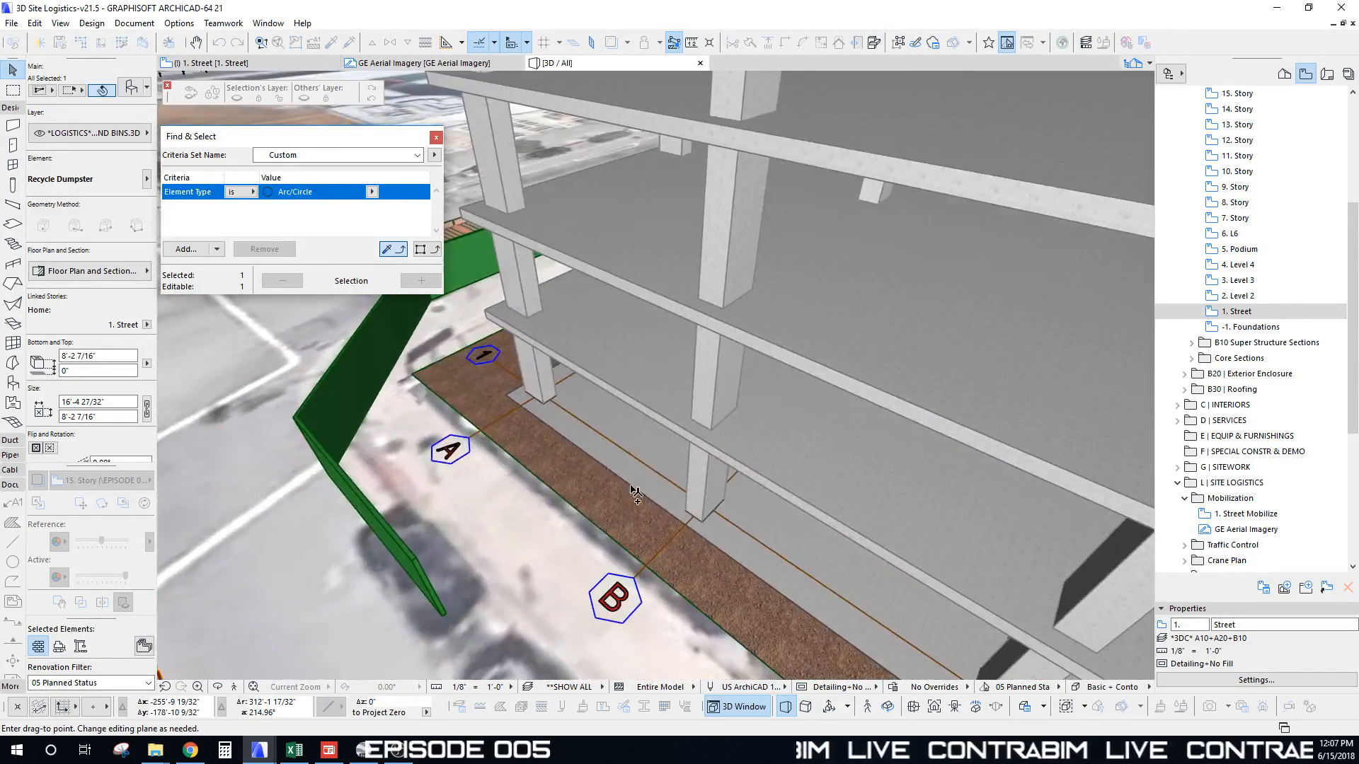
left_click(640, 494)
scroll(600, 542, "down", 5)
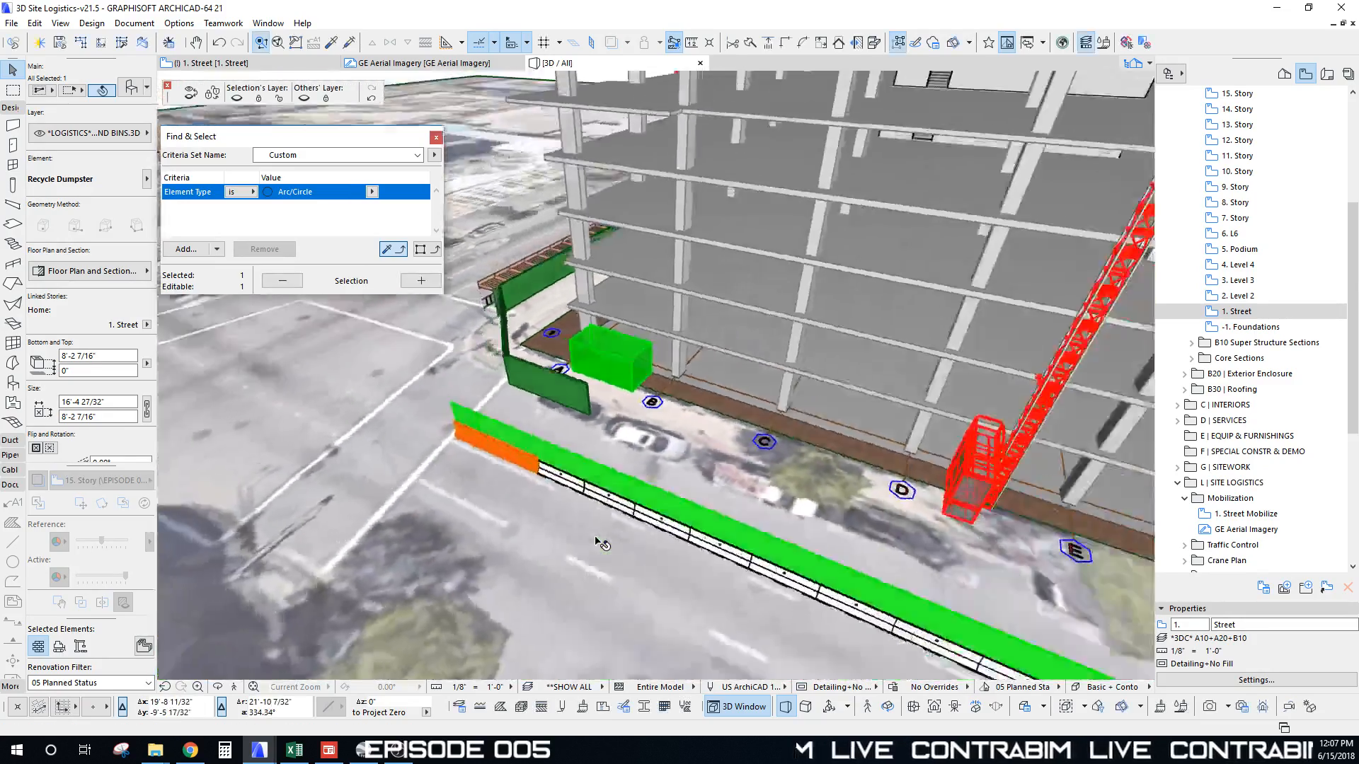
middle_click_drag(599, 544, 758, 458, "shift")
Step: Deselect the dumpster, orbit and zoom around the tower, then bring the SketchUp folder window over the model
key("Escape")
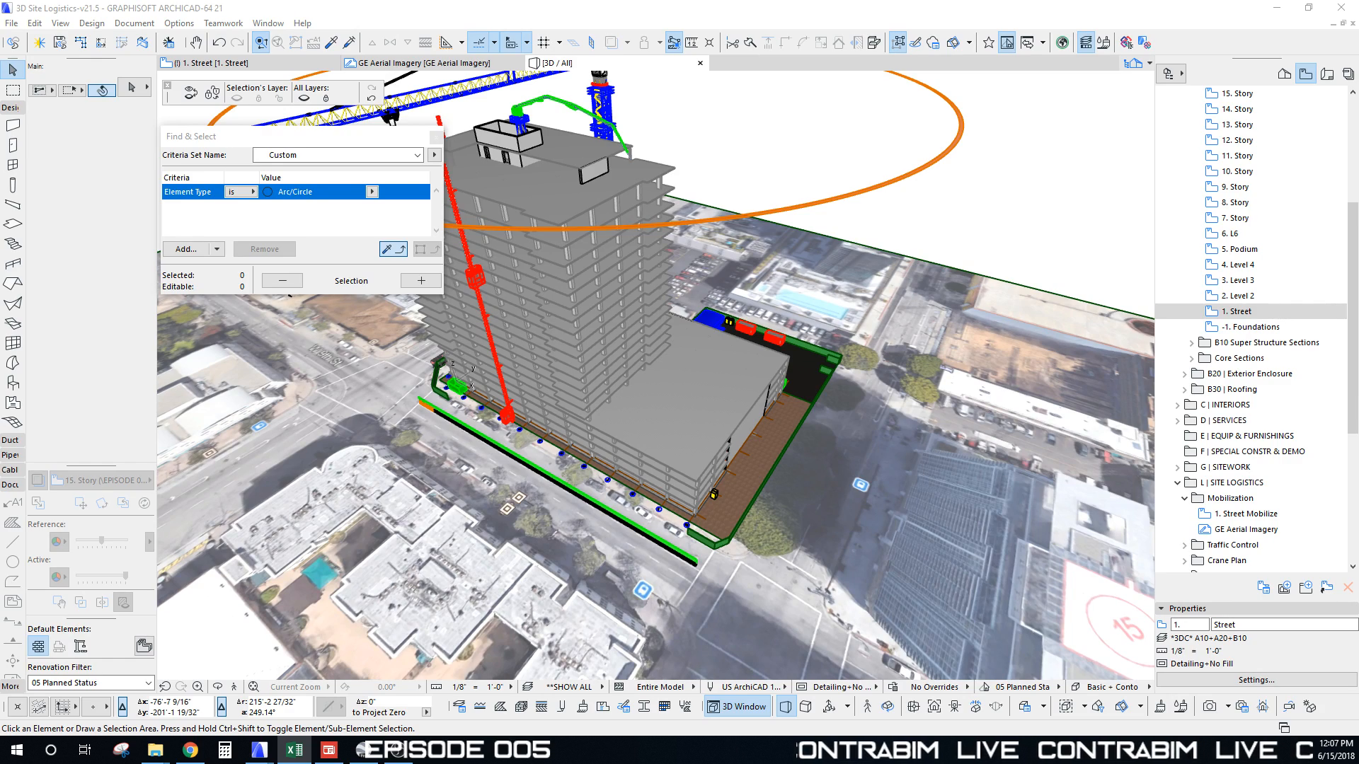
left_click(599, 297)
middle_click_drag(566, 344, 750, 372, "shift")
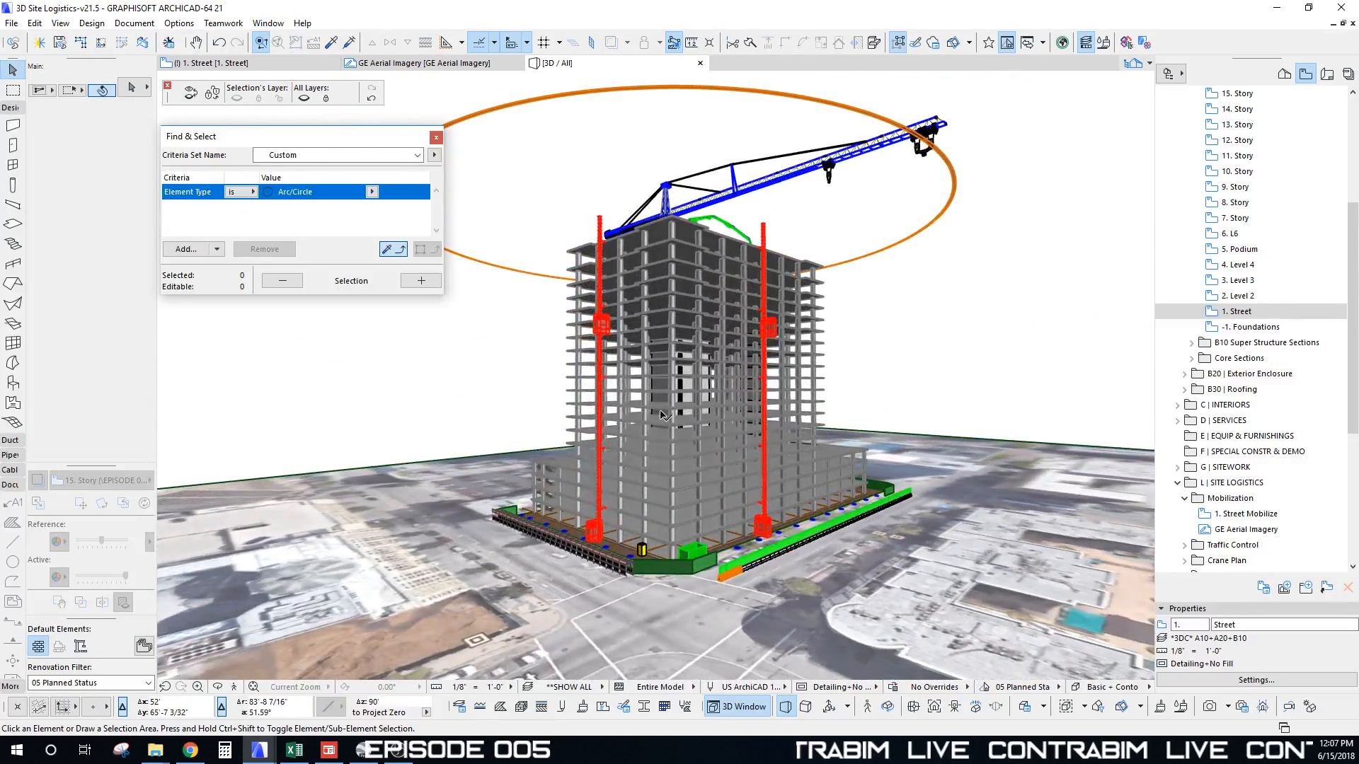
middle_click_drag(662, 416, 601, 471, "shift")
scroll(649, 408, "up", 3)
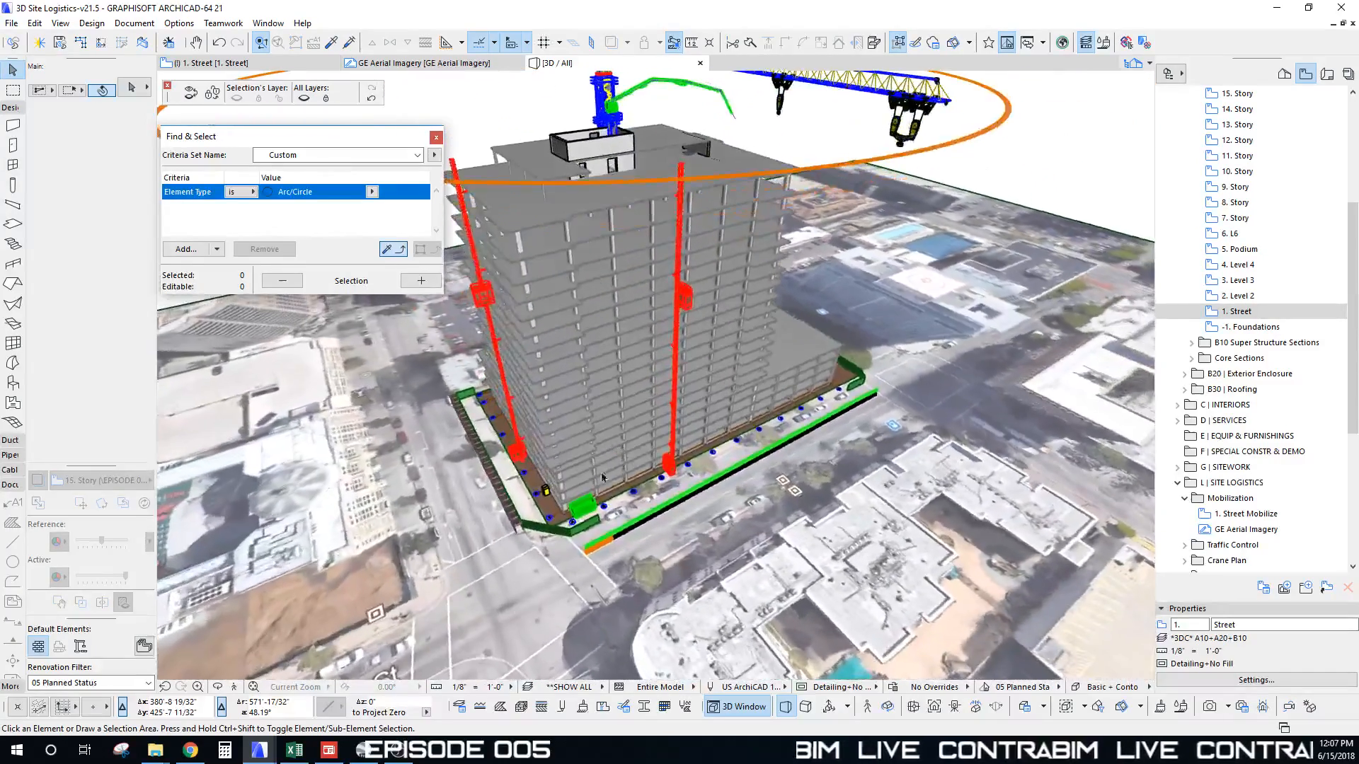
left_click(156, 754)
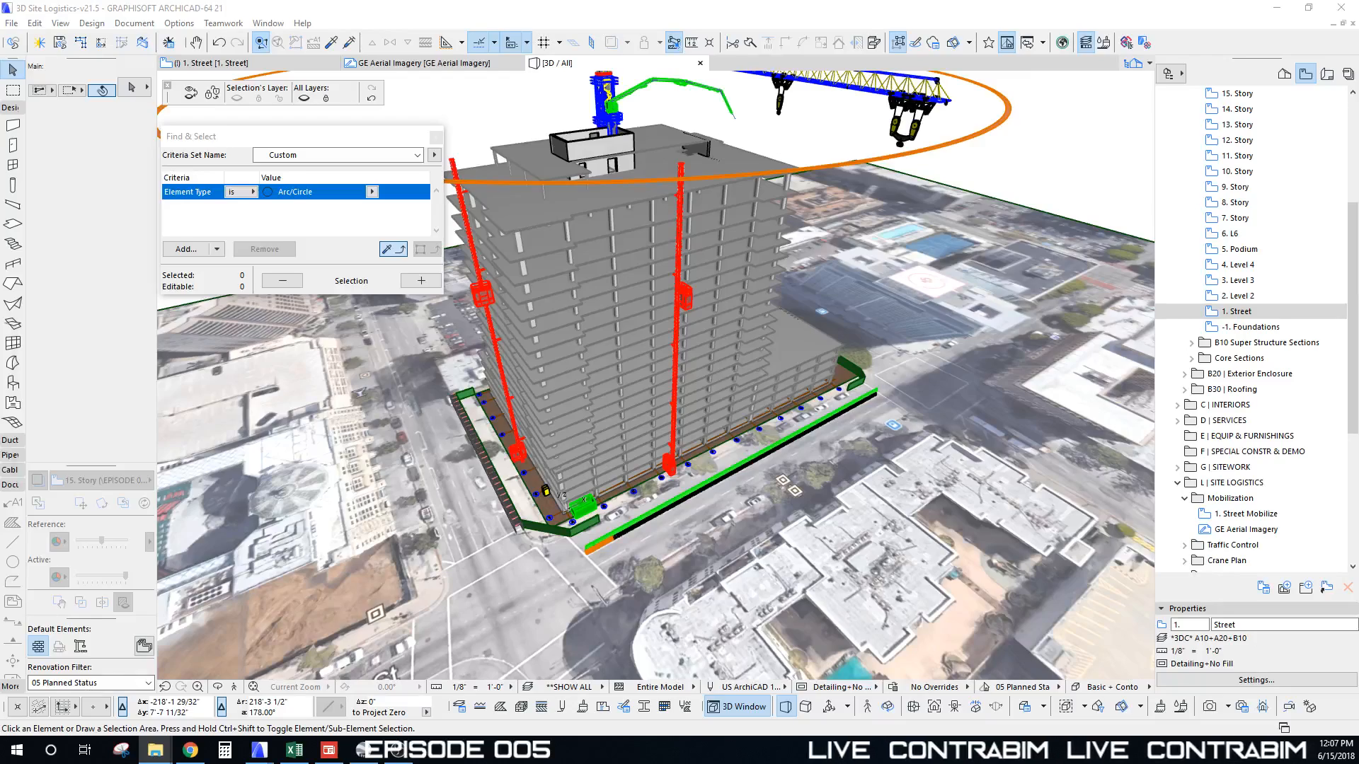
left_click_drag(0, 213, 1124, 94)
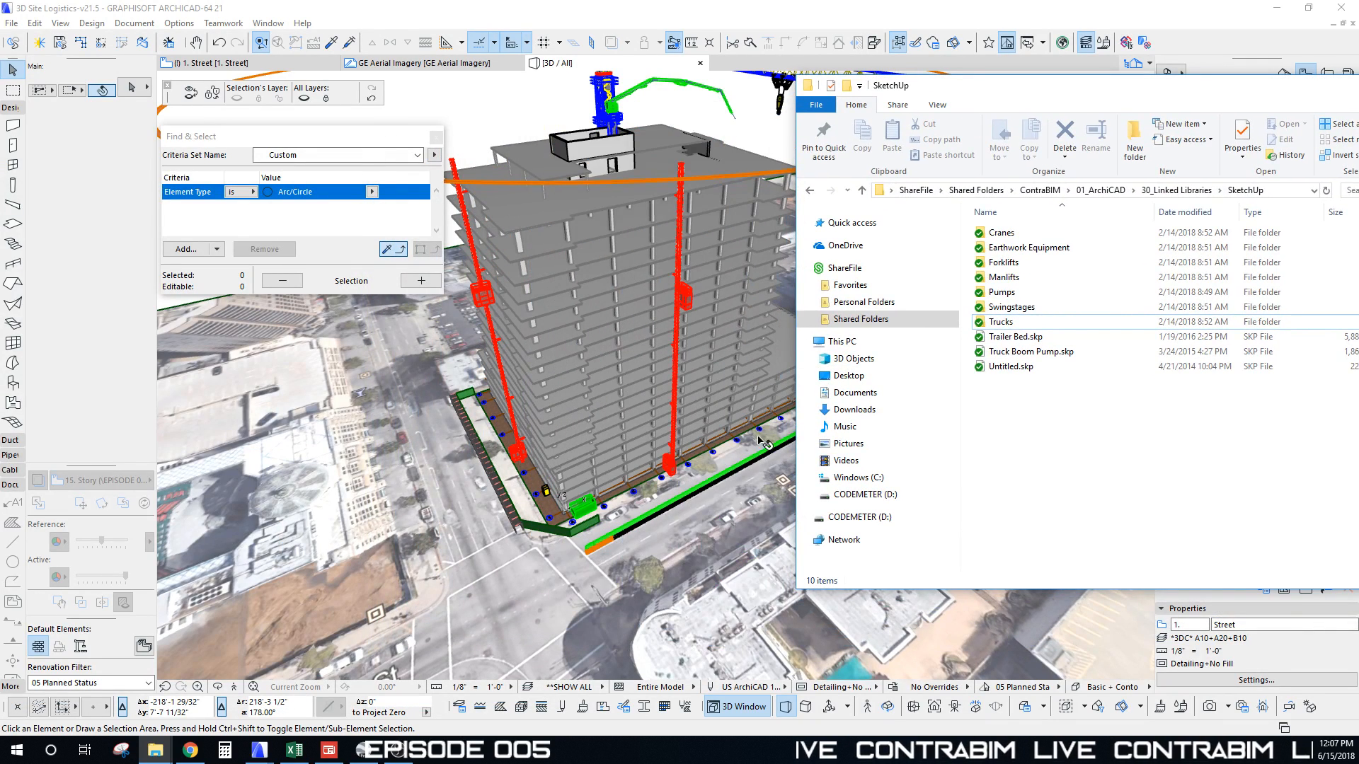
Step: Open the Trucks folder and select the 2004_Peterbilt_379_DC[1].skp file
mouse_move(1013, 101)
left_mouse_down()
mouse_move(1004, 237)
mouse_move(1104, 232)
mouse_move(1107, 154)
mouse_move(830, 143)
left_mouse_up()
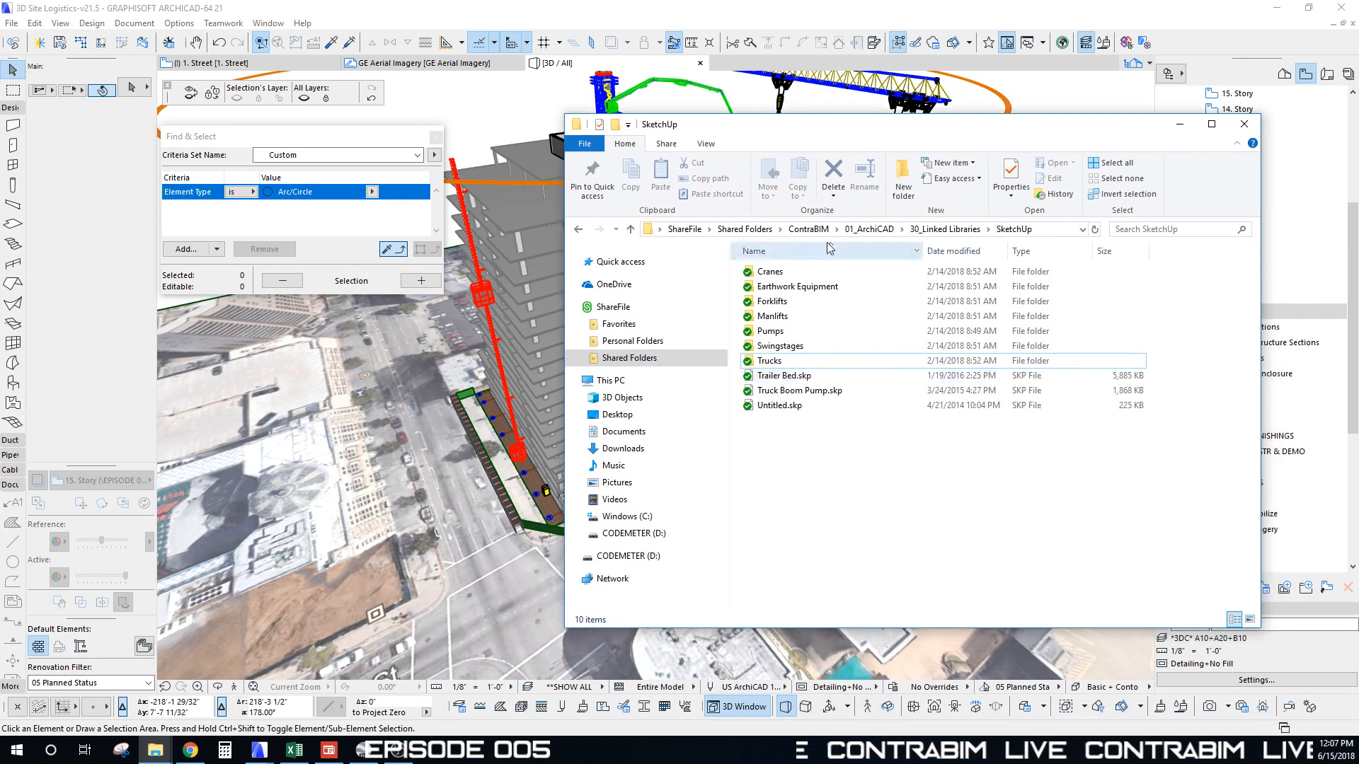
double_click(769, 361)
left_click(771, 275)
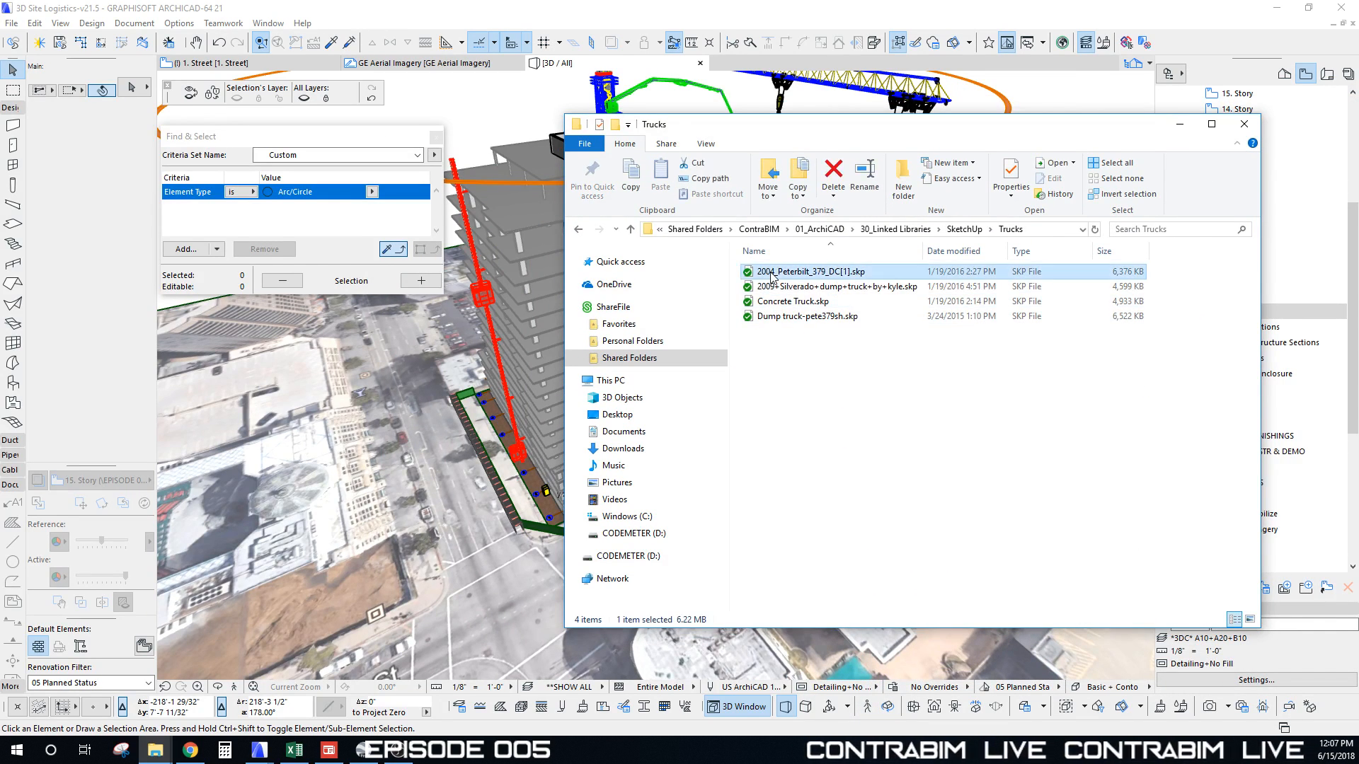
left_click(790, 363)
left_click(785, 272)
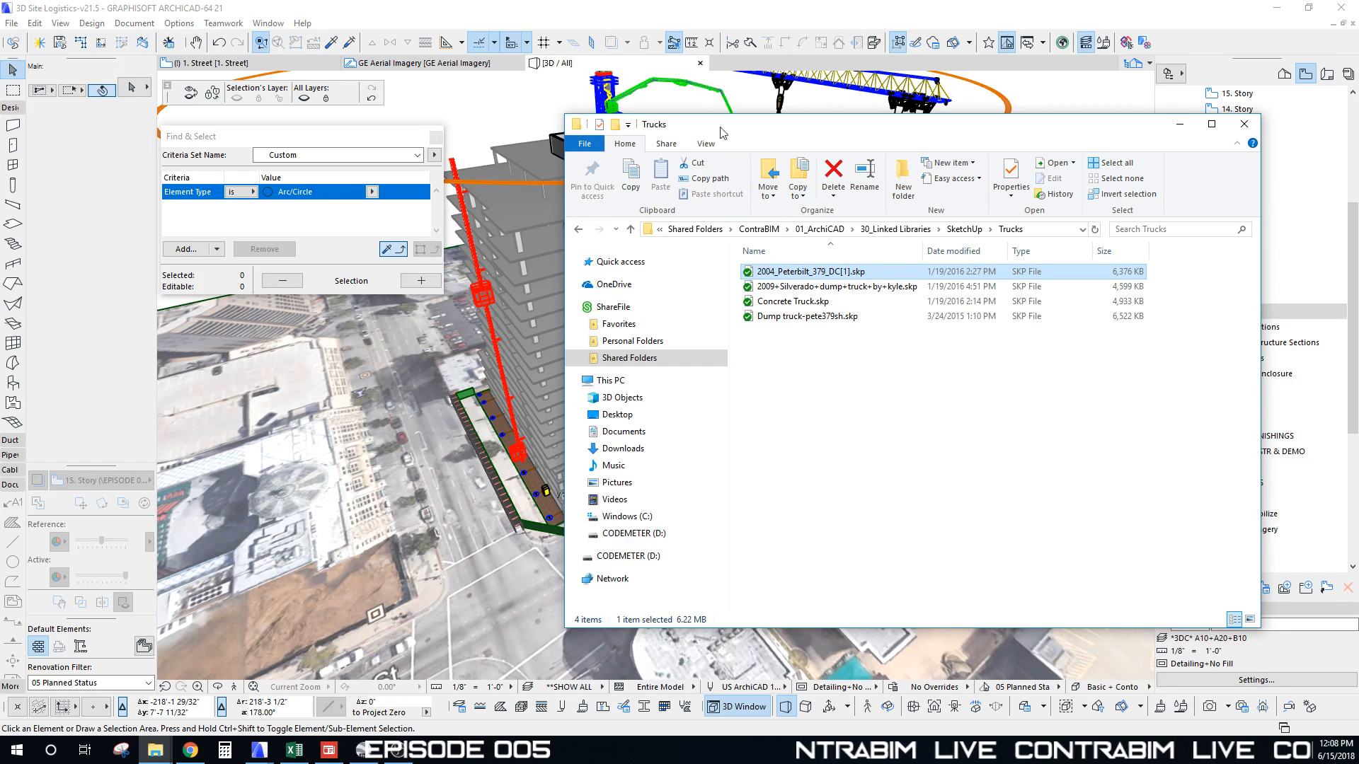
Step: Switch ARCHICAD to the 1. Street plan and drag the Peterbilt file onto it
left_click(207, 66)
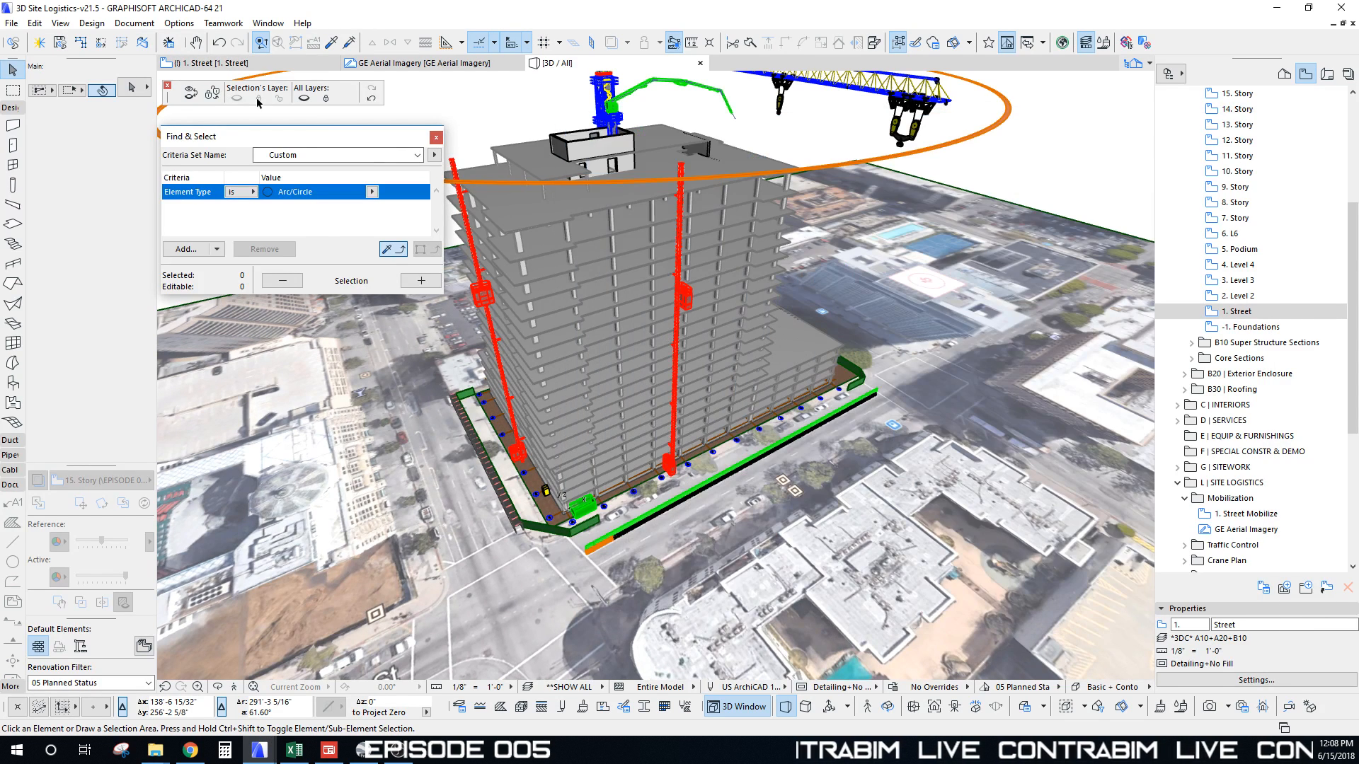
left_click(224, 65)
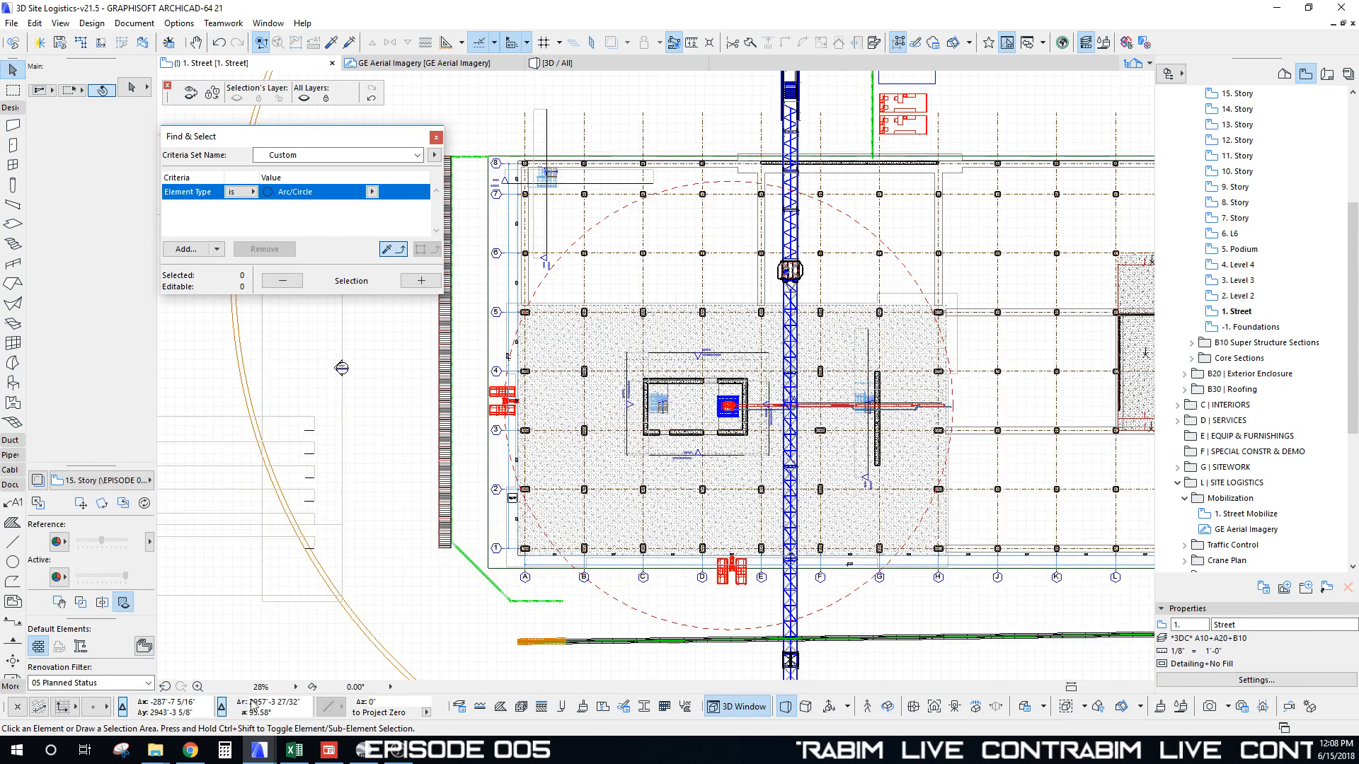
mouse_move(160, 756)
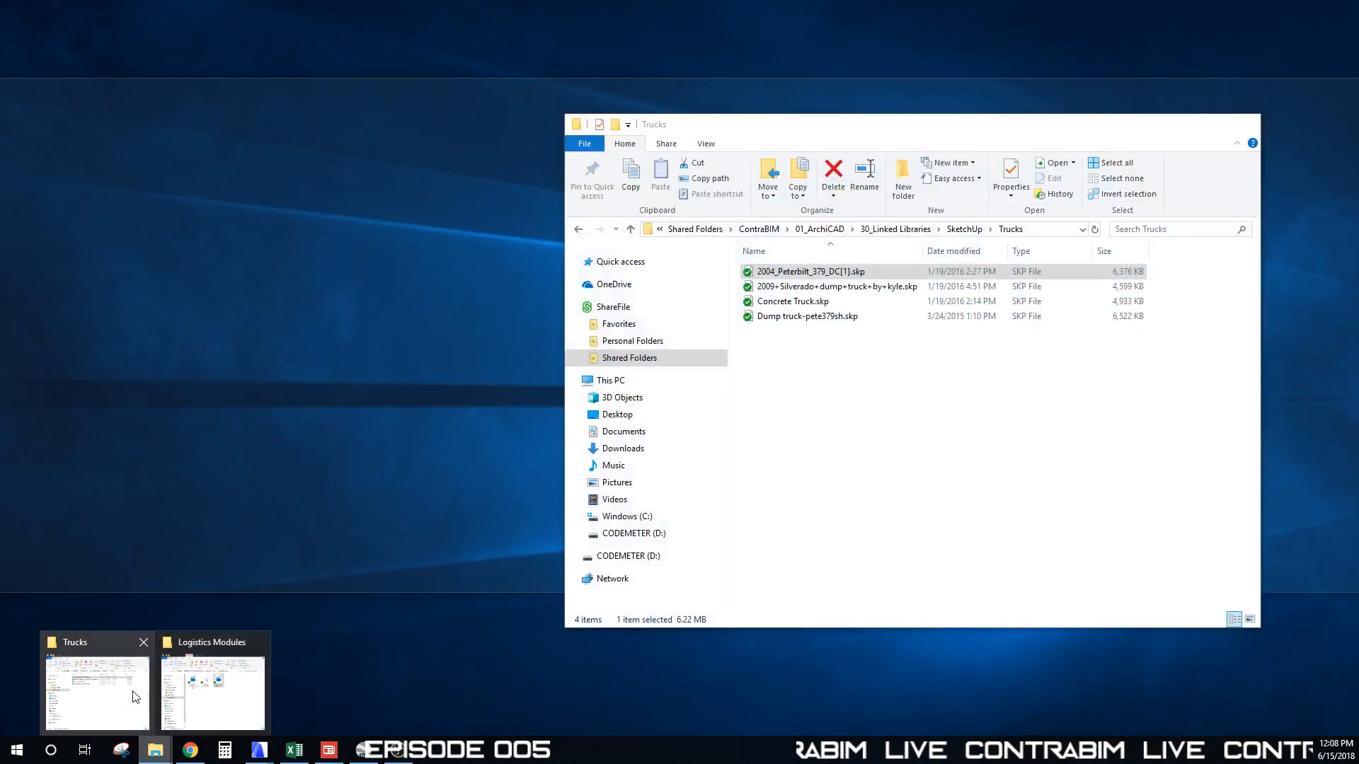
left_click(91, 685)
left_click(814, 408)
left_click_drag(807, 142, 1022, 108)
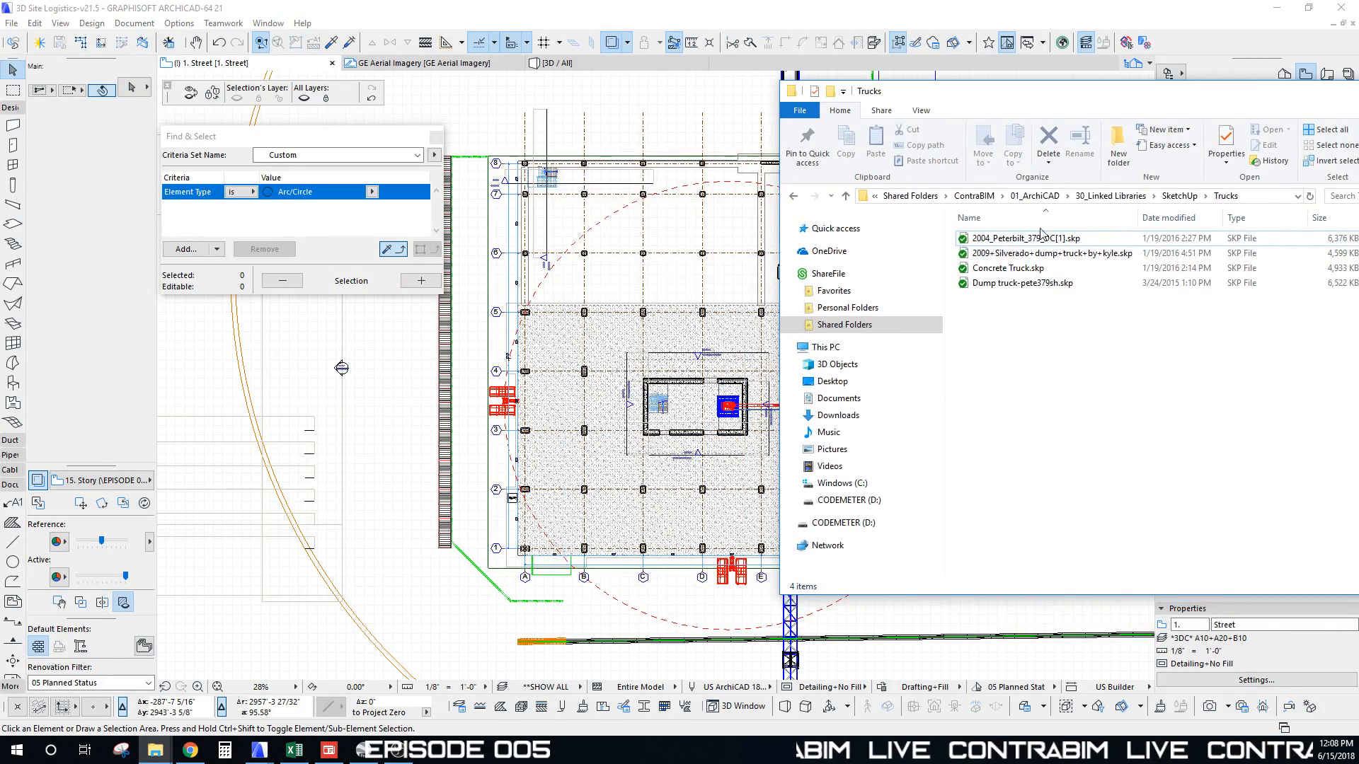
left_click_drag(1016, 243, 490, 622)
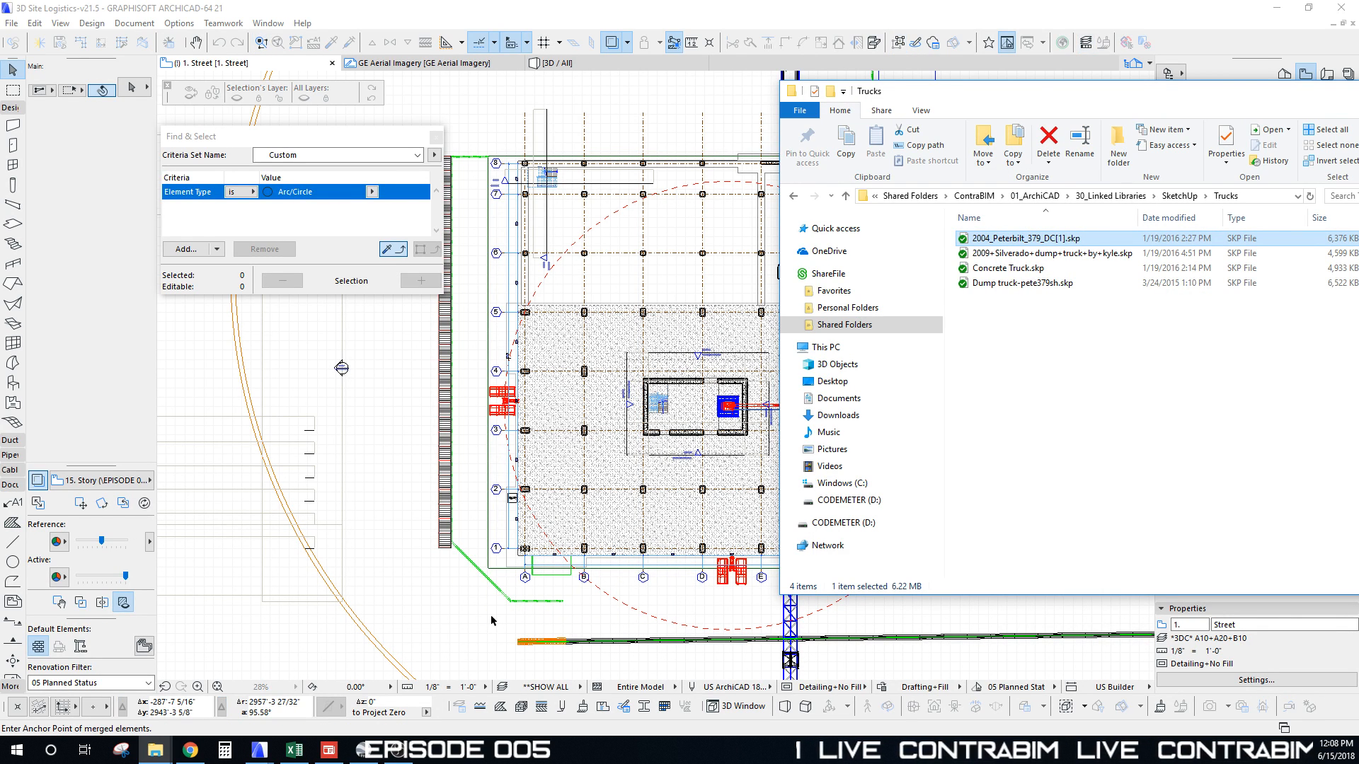
left_click_drag(1028, 101, 748, 114)
Step: Set the merged Peterbilt truck's anchor point below-left of the building and select the placed truck
left_click(1118, 106)
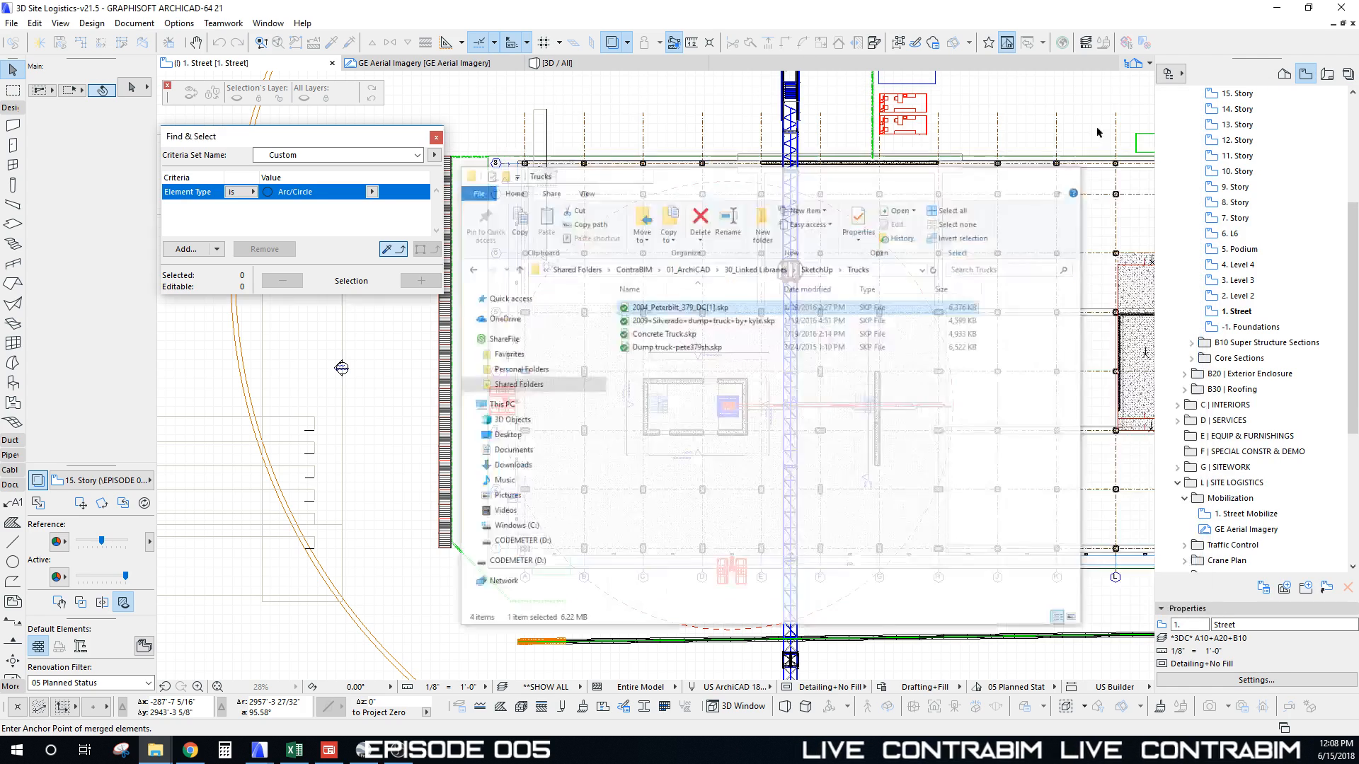
scroll(721, 434, "down", 3)
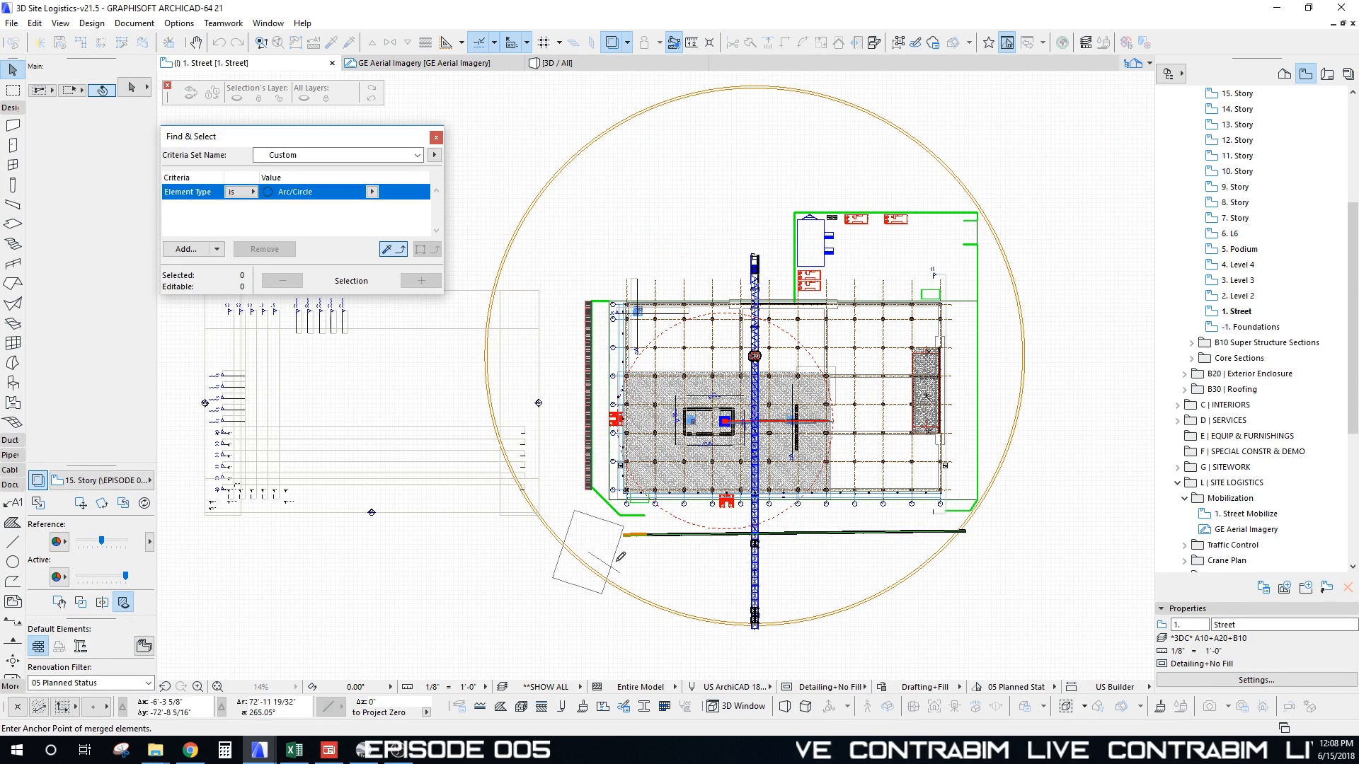
left_click(559, 607)
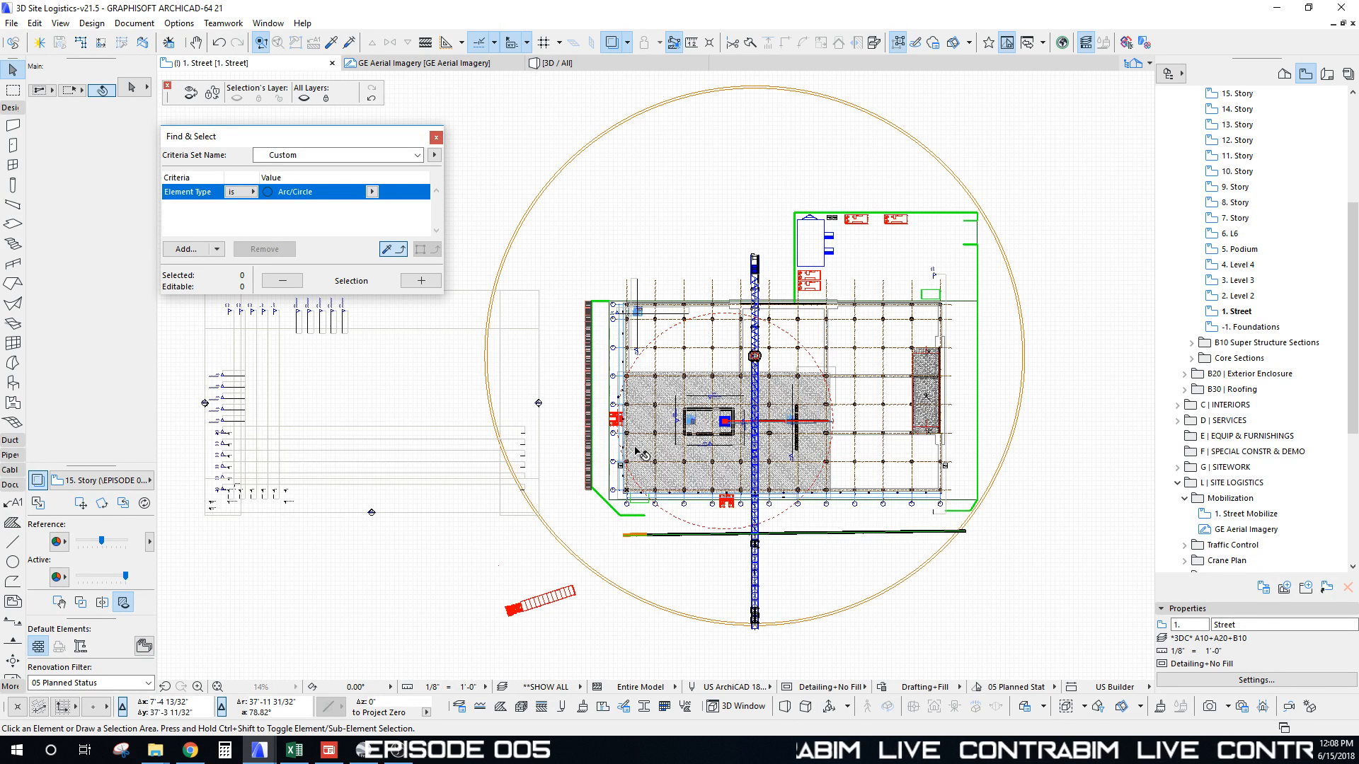
left_click(579, 596)
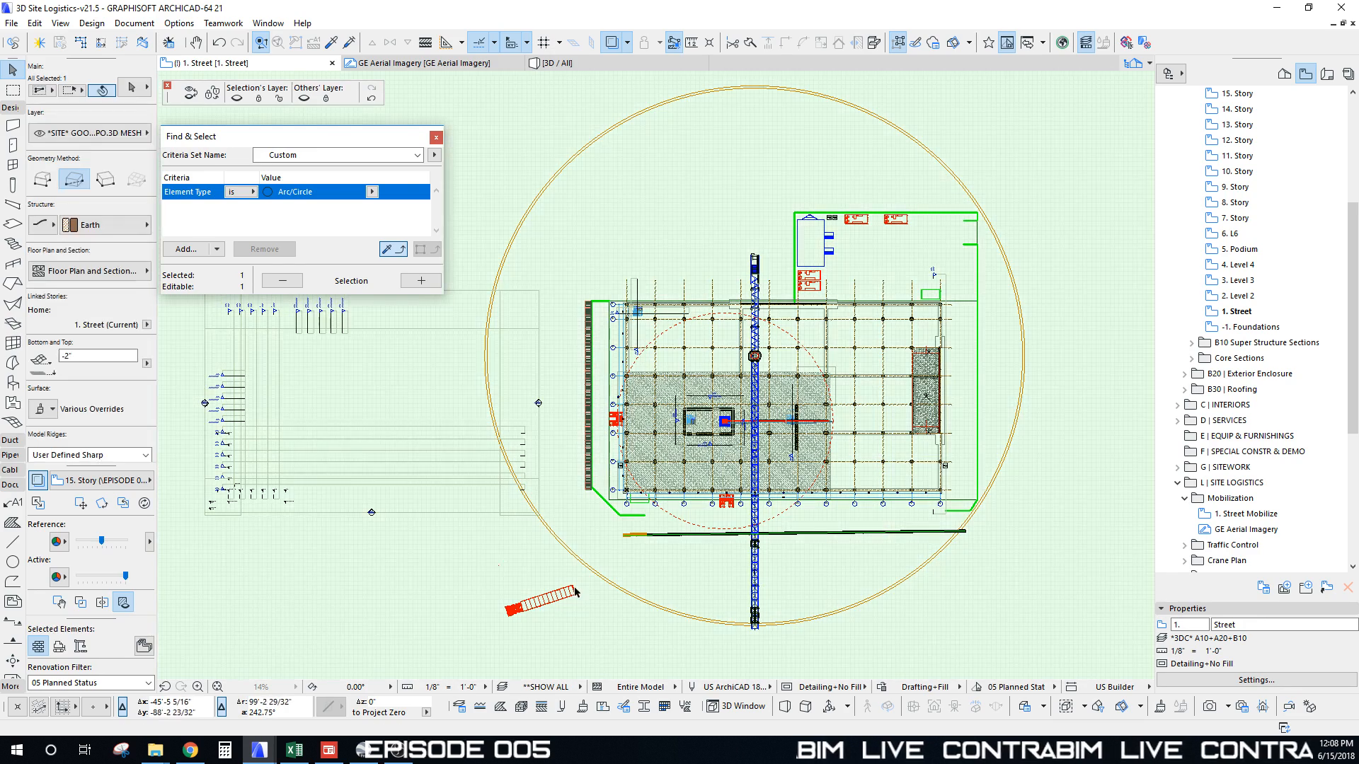
key("Escape")
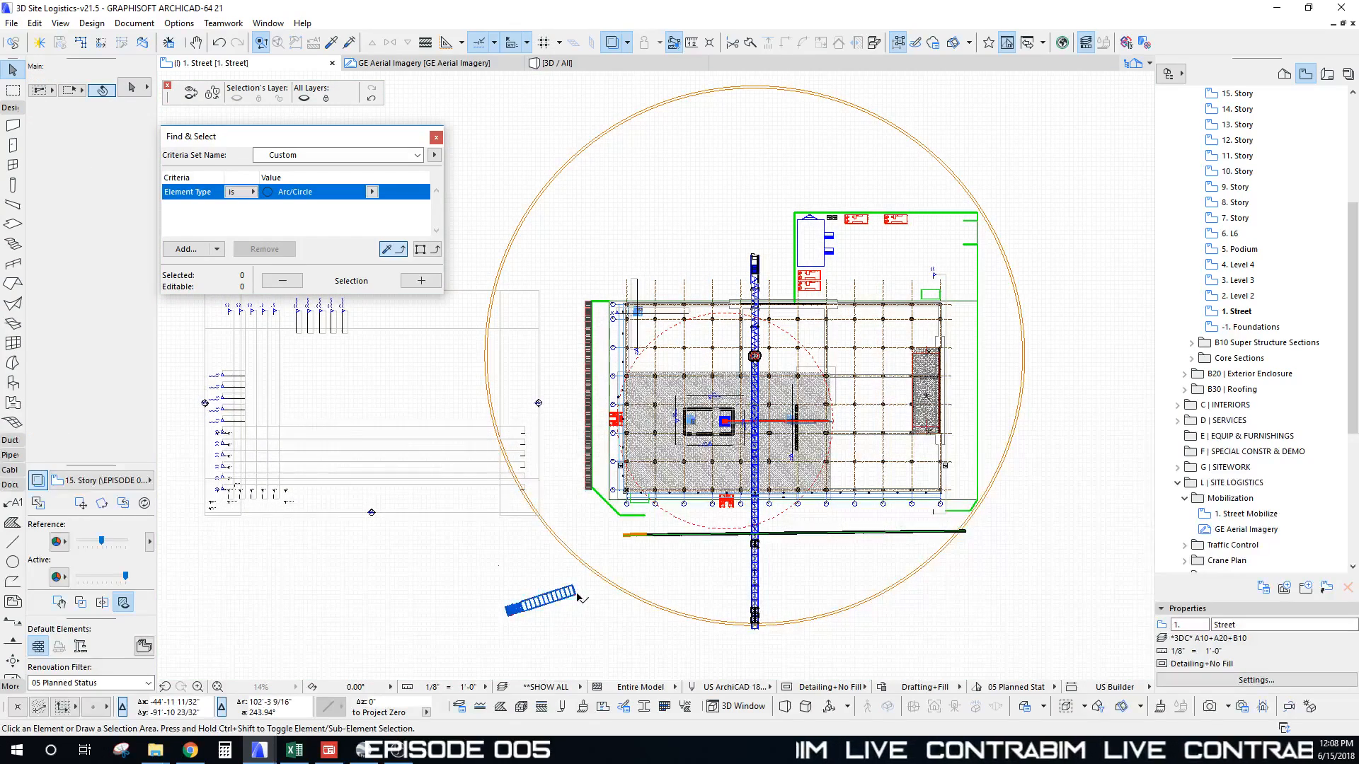
left_click(579, 598)
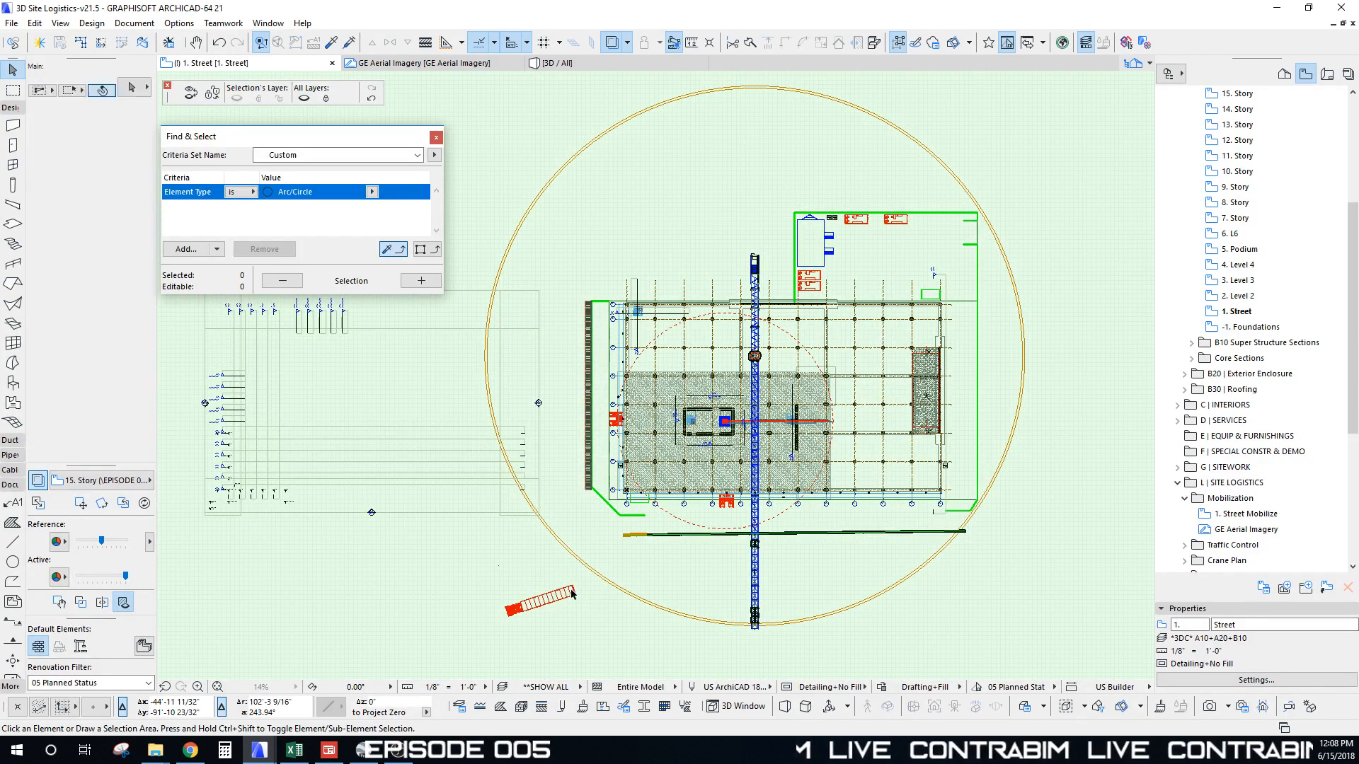
left_click(575, 599)
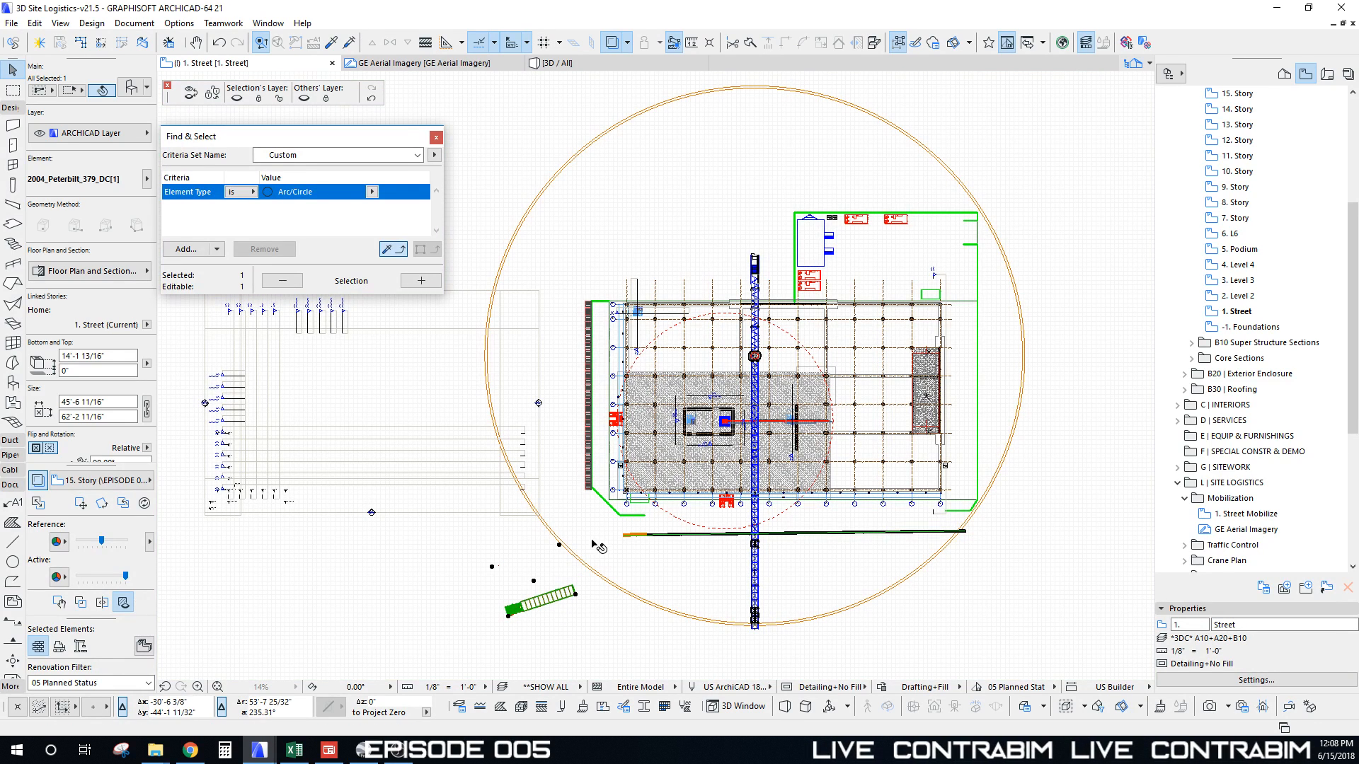
Step: Rotate the truck to lie horizontally and drop it just below grid line 1
scroll(578, 598, "up", 3)
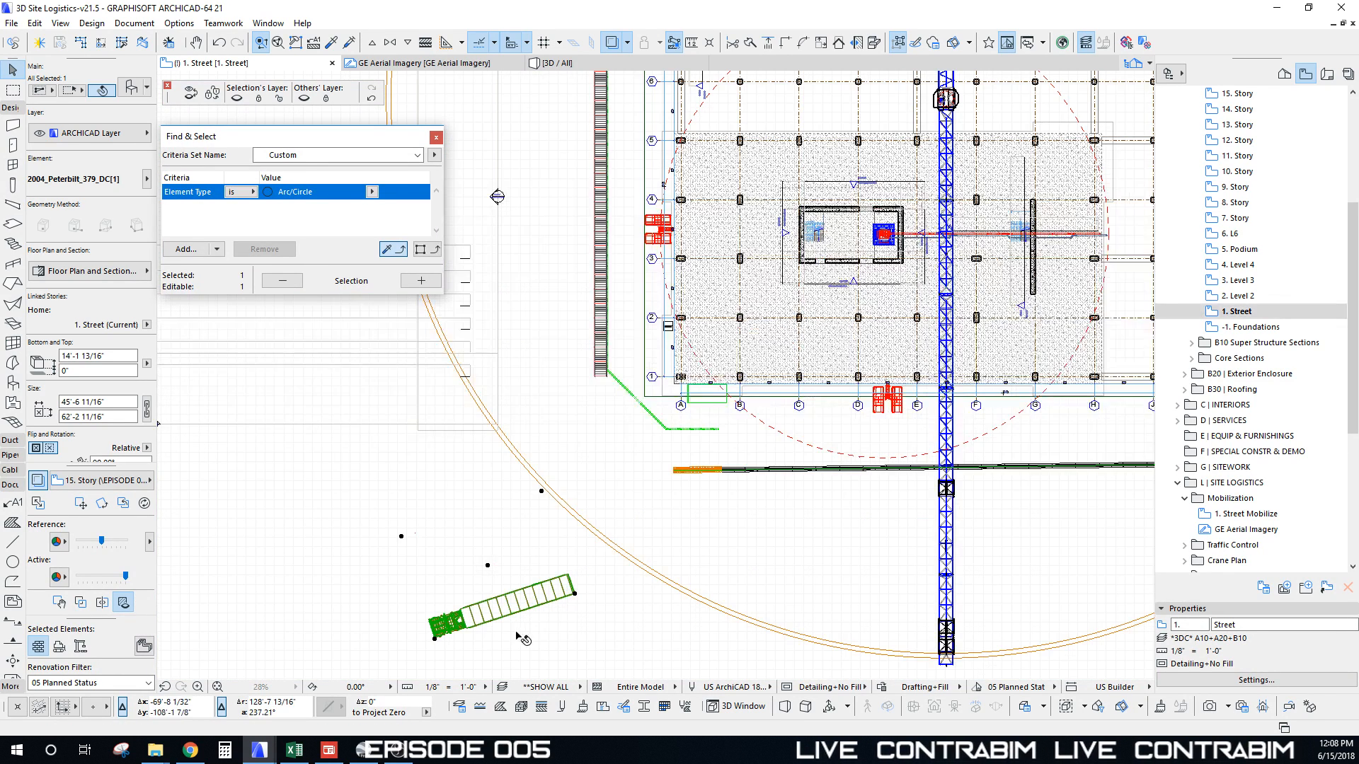
key("ctrl+e")
left_click(575, 595)
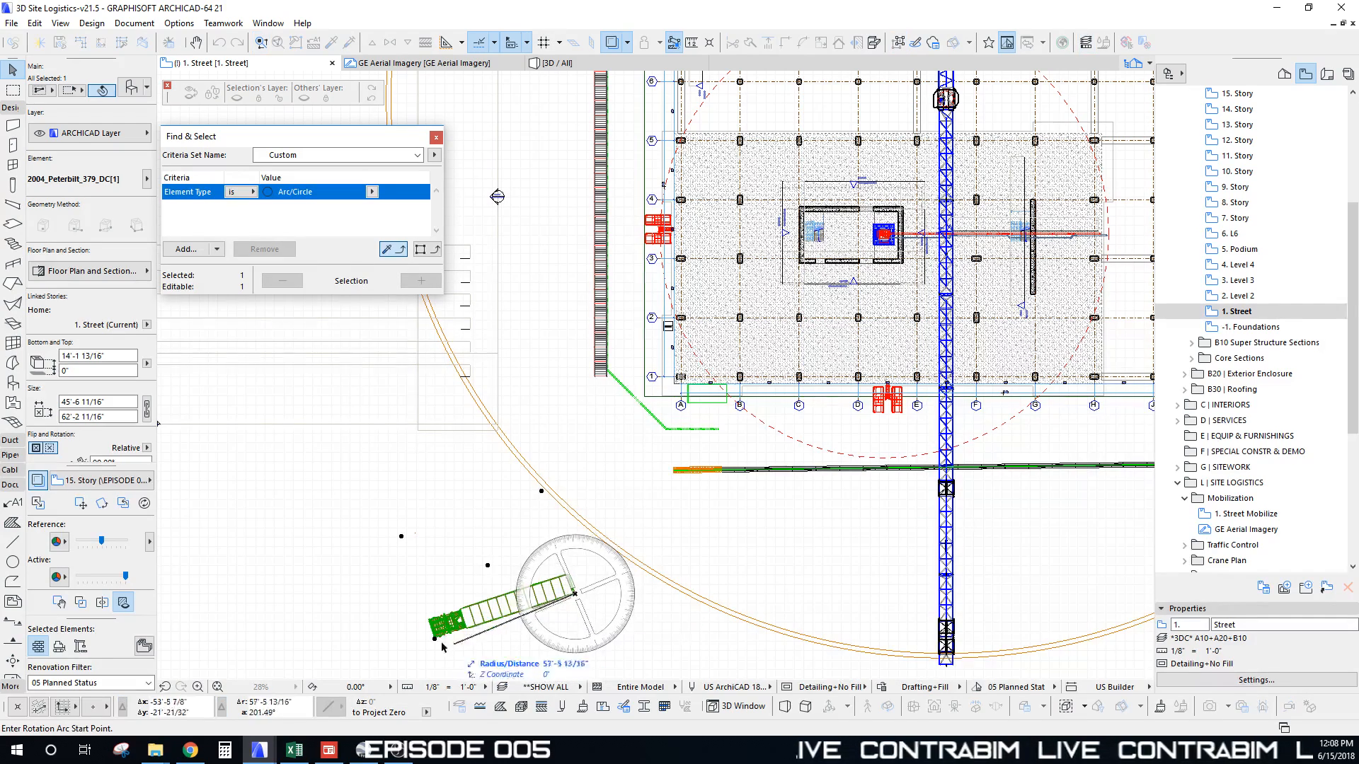
left_click(434, 638)
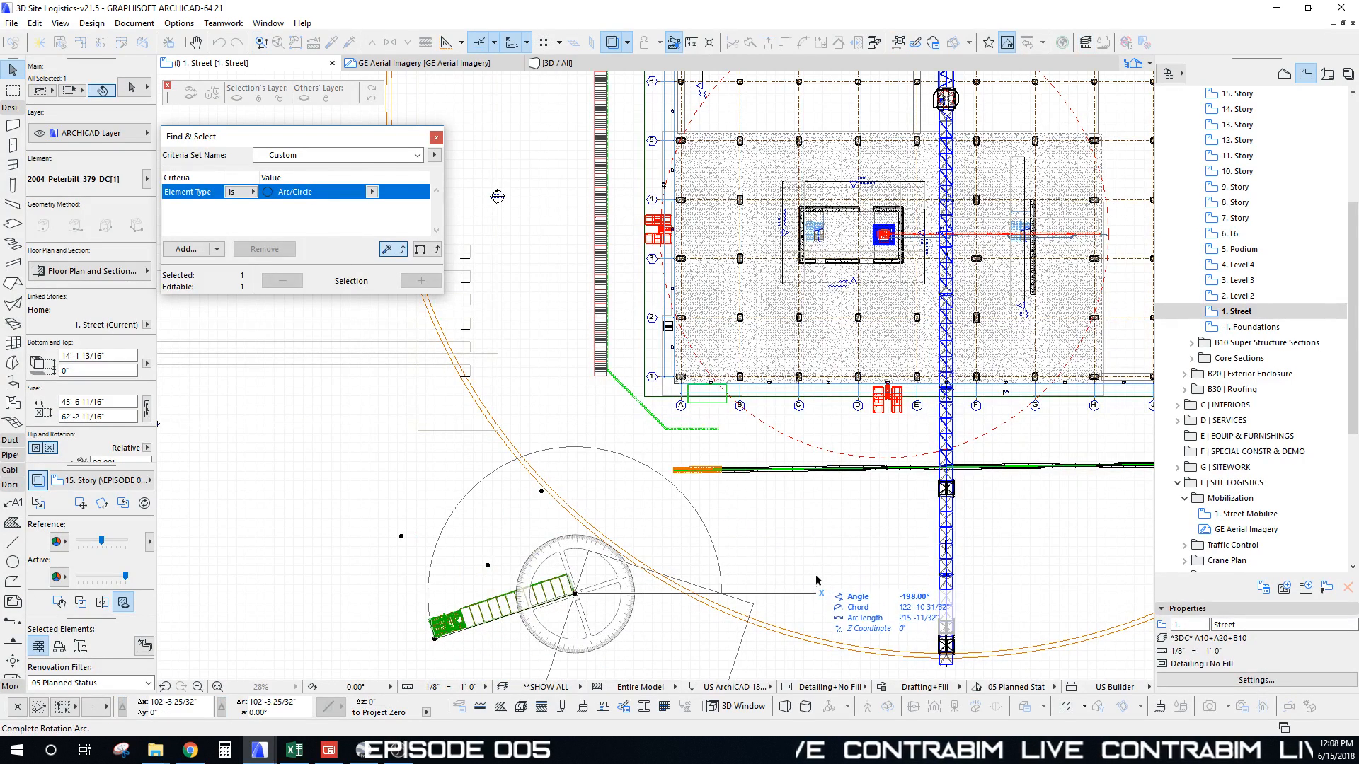
left_click(733, 613)
left_click(723, 600)
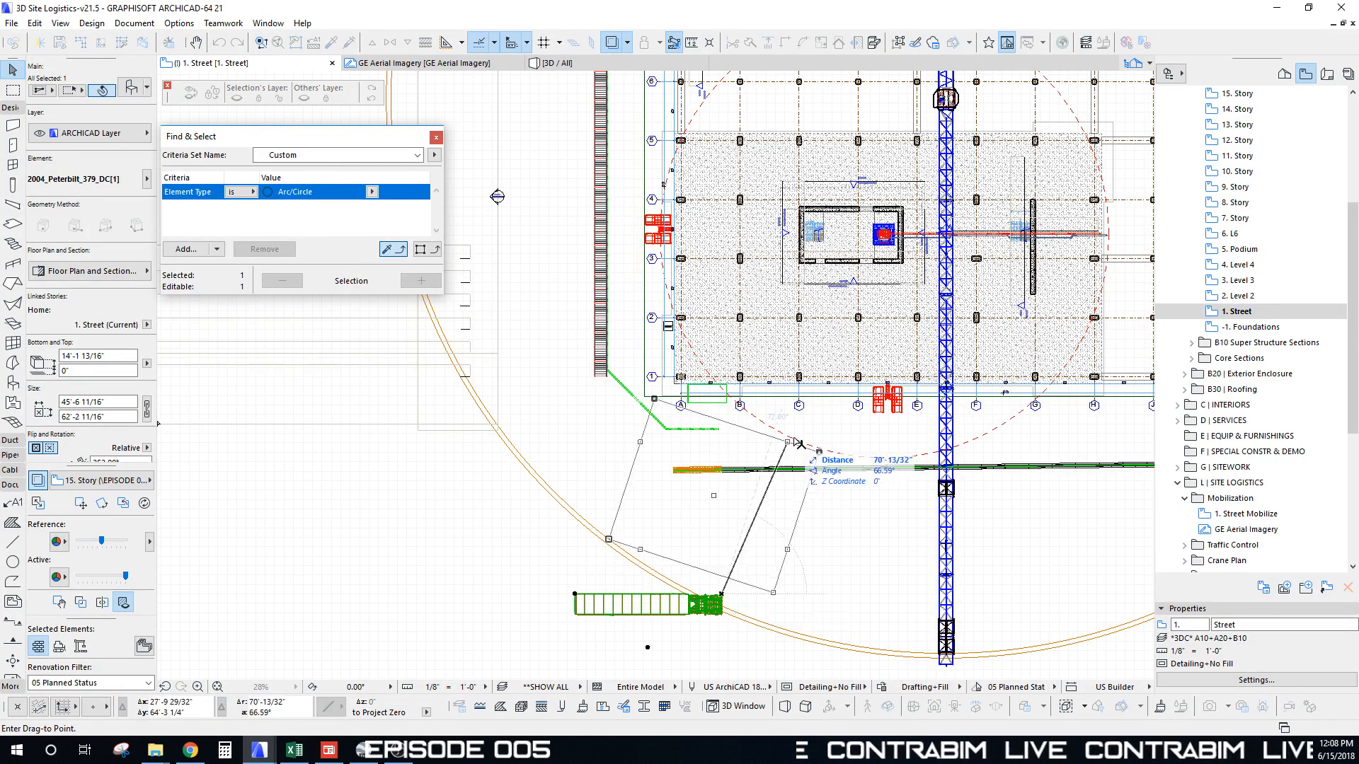
left_click(815, 441)
Step: Place a copy of the truck in the upper-right yard and shift it right and down
scroll(776, 451, "up", 3)
scroll(777, 451, "up", 1)
middle_click_drag(765, 453, 609, 464)
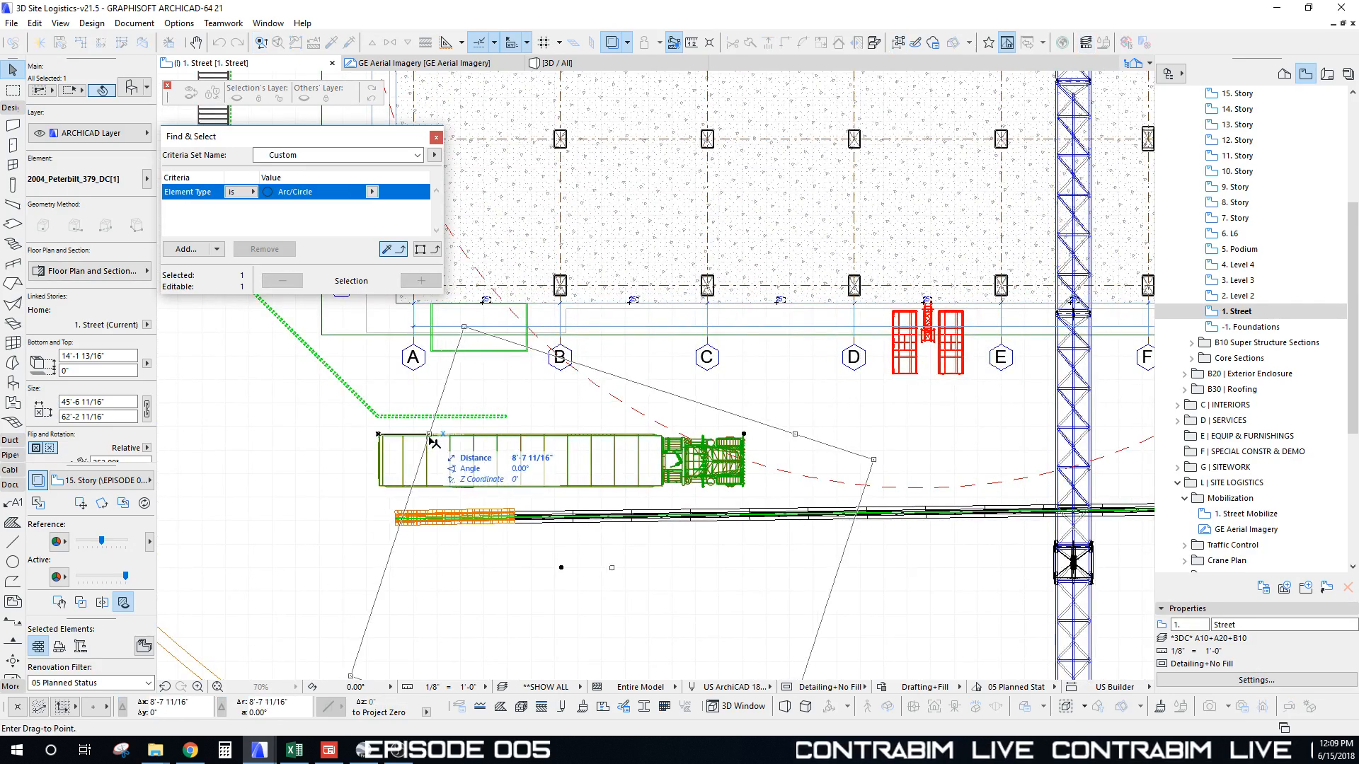
scroll(545, 466, "down", 6)
middle_click_drag(556, 469, 504, 486)
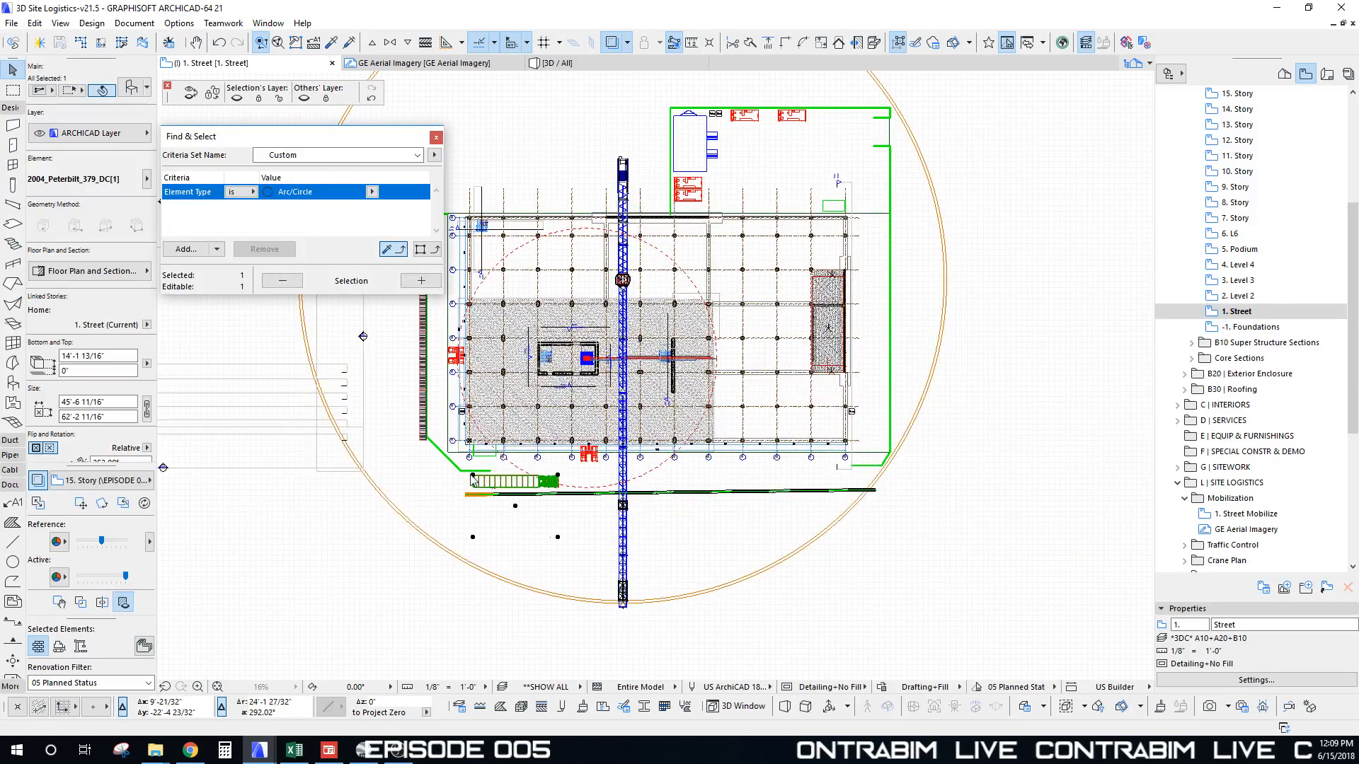
left_click(501, 481)
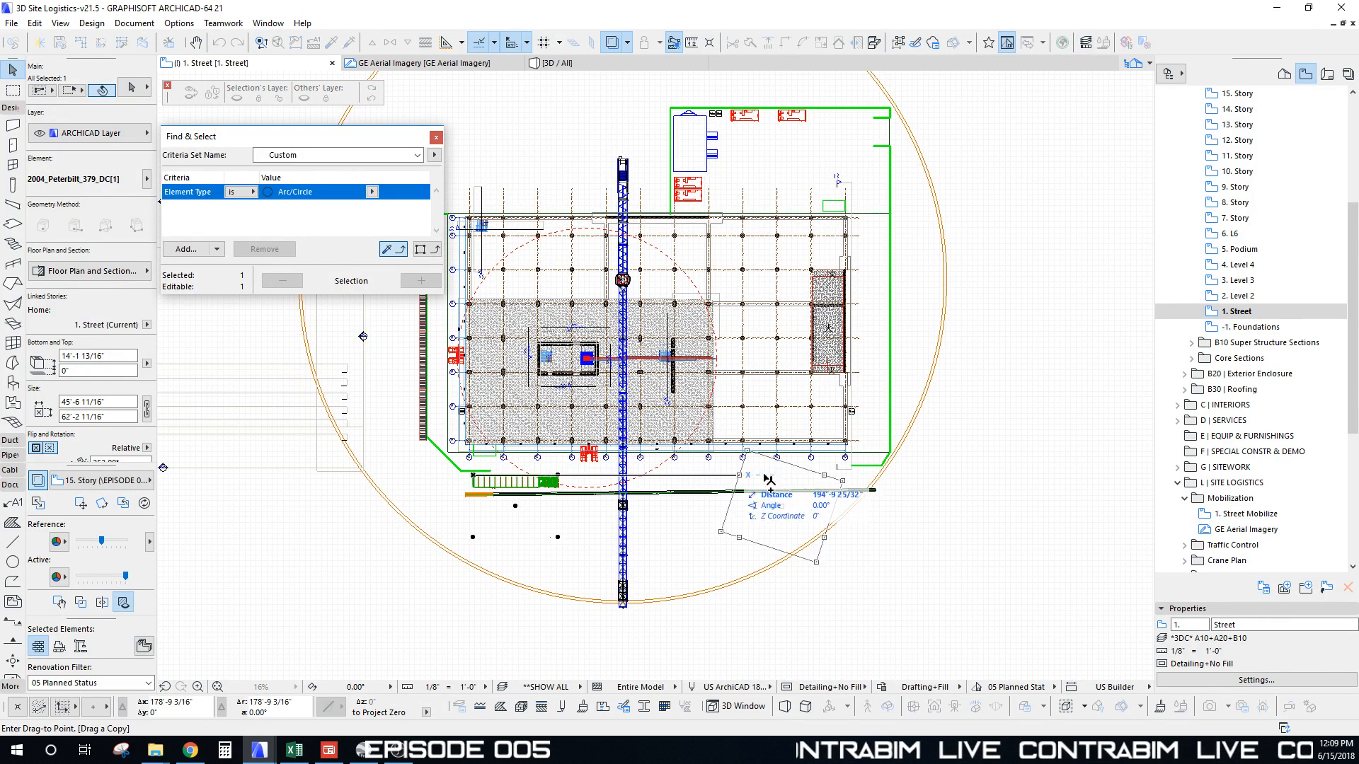
left_click(767, 143)
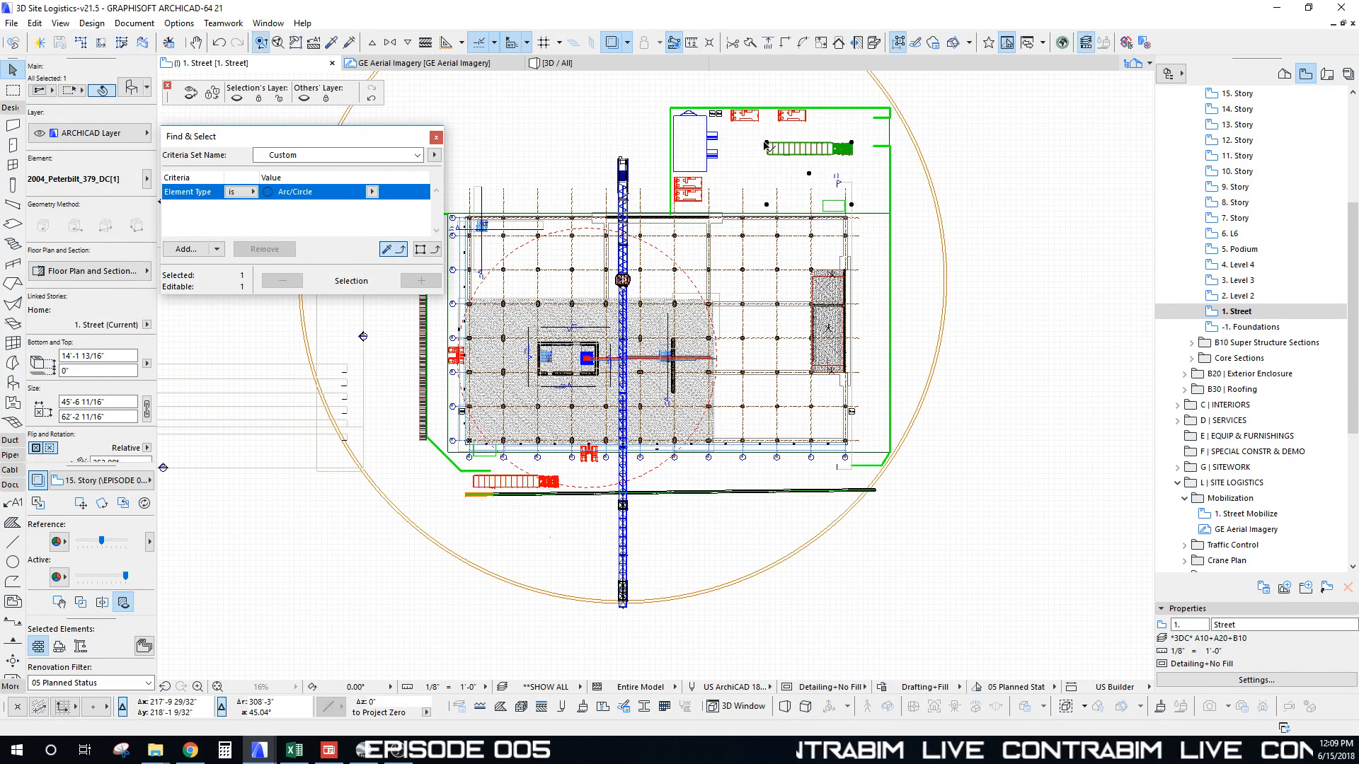
key("ctrl+e")
left_click(767, 144)
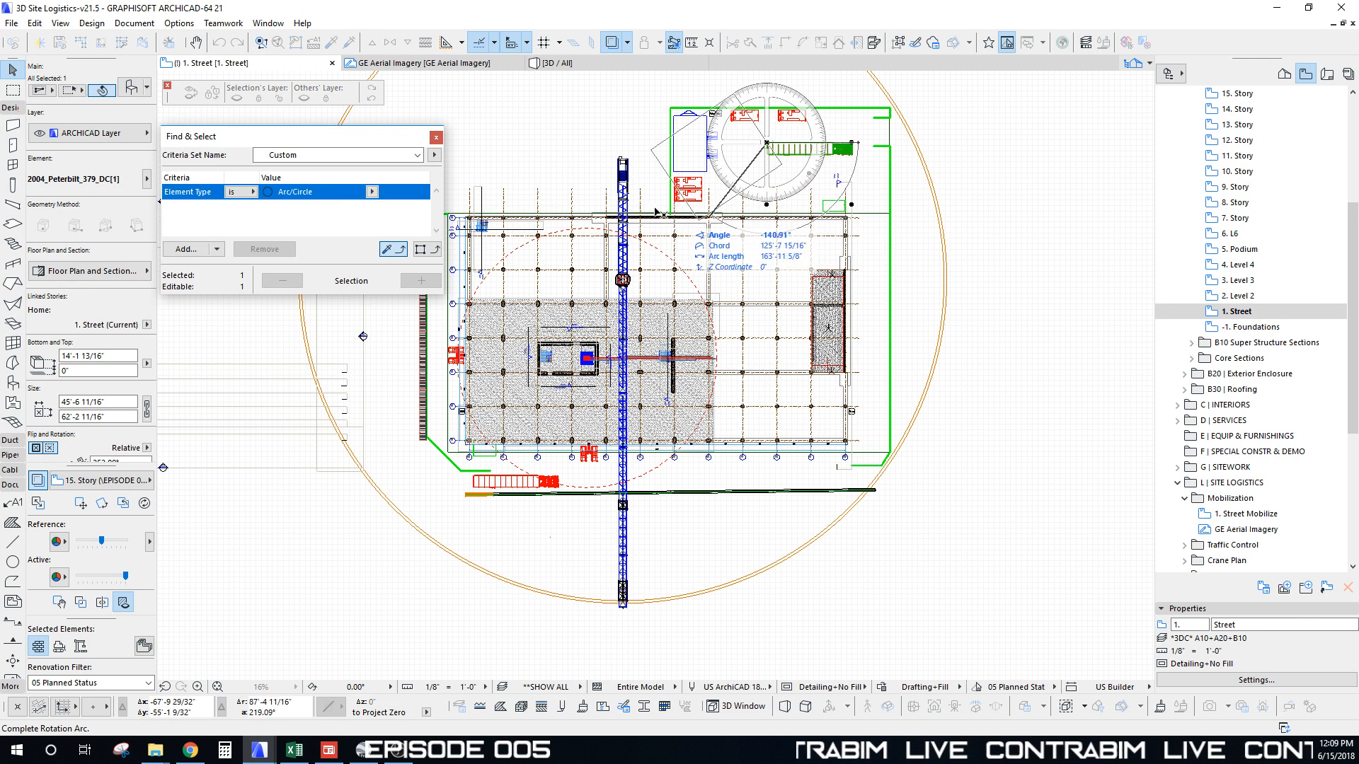
key("Escape")
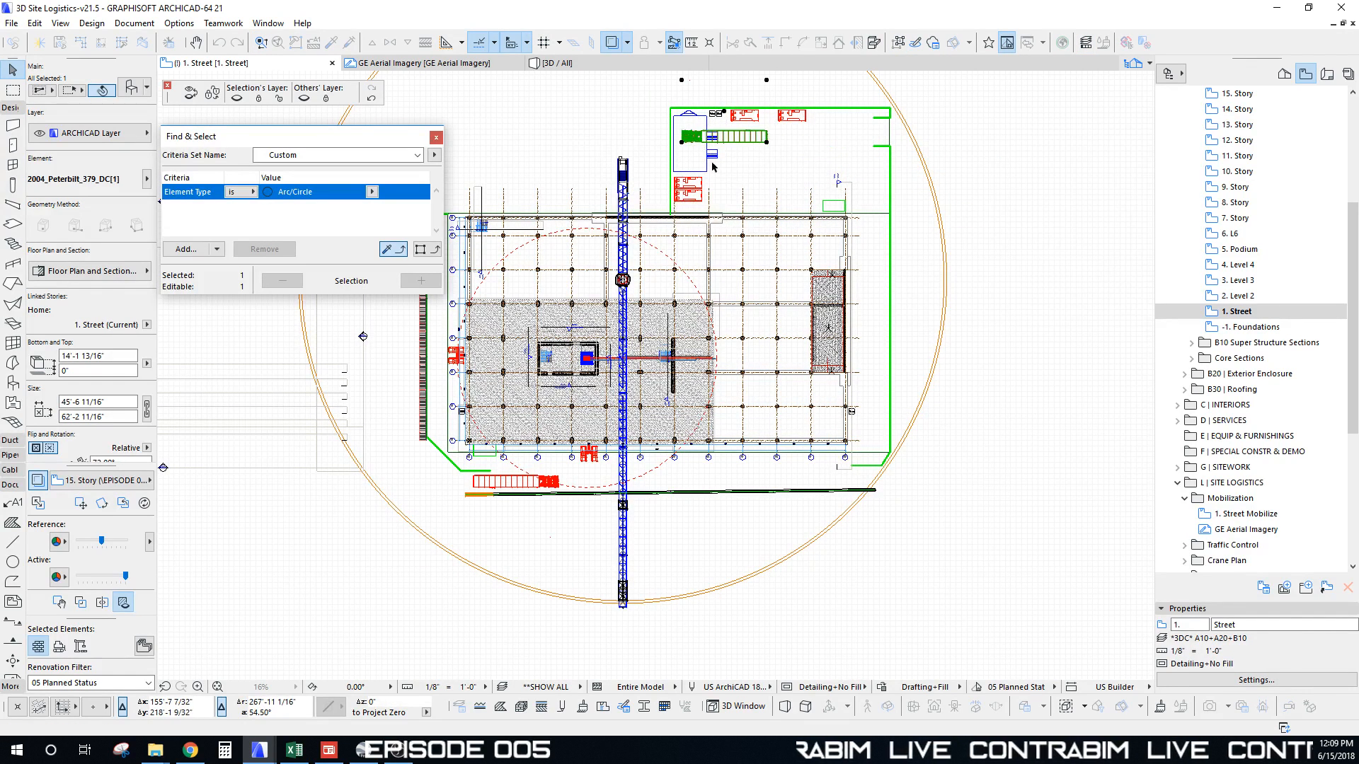
key("ctrl+d")
left_click(681, 142)
left_click(742, 162)
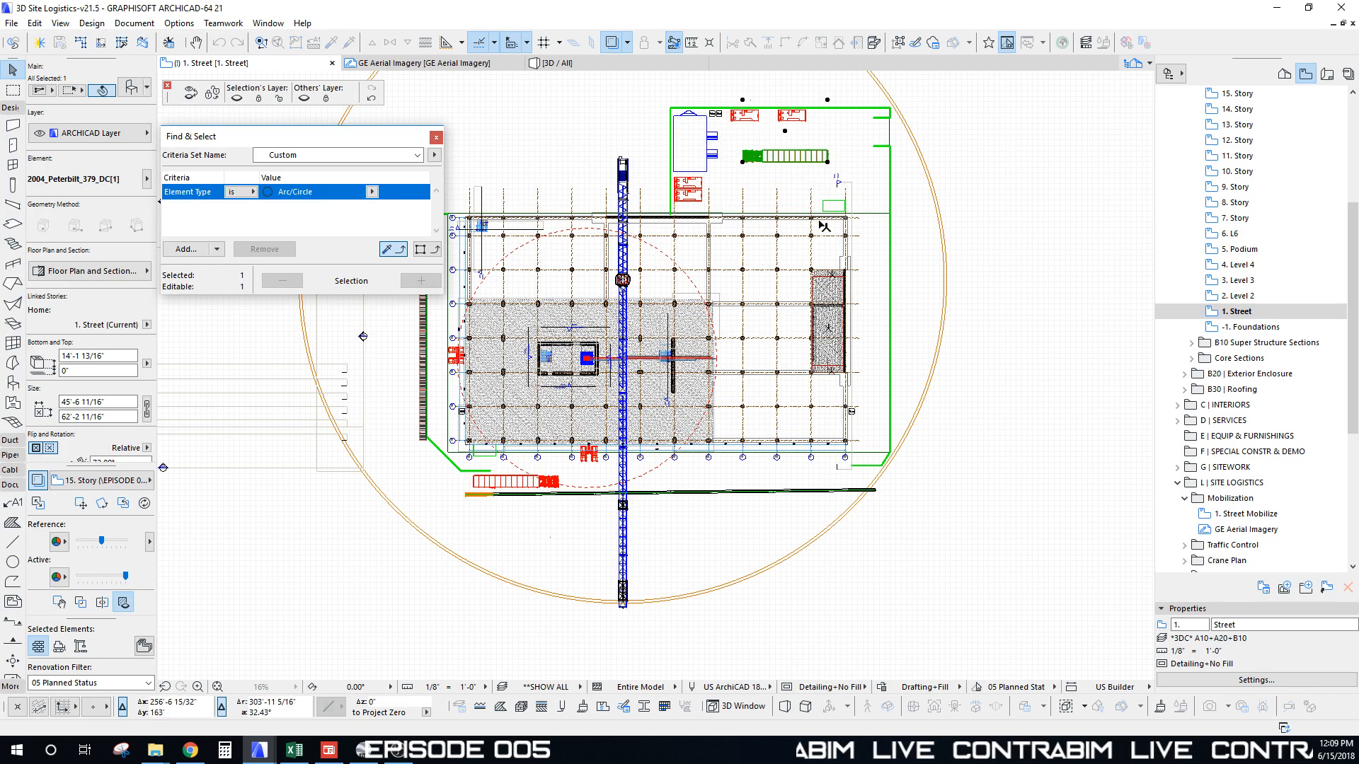
scroll(825, 162, "up", 4)
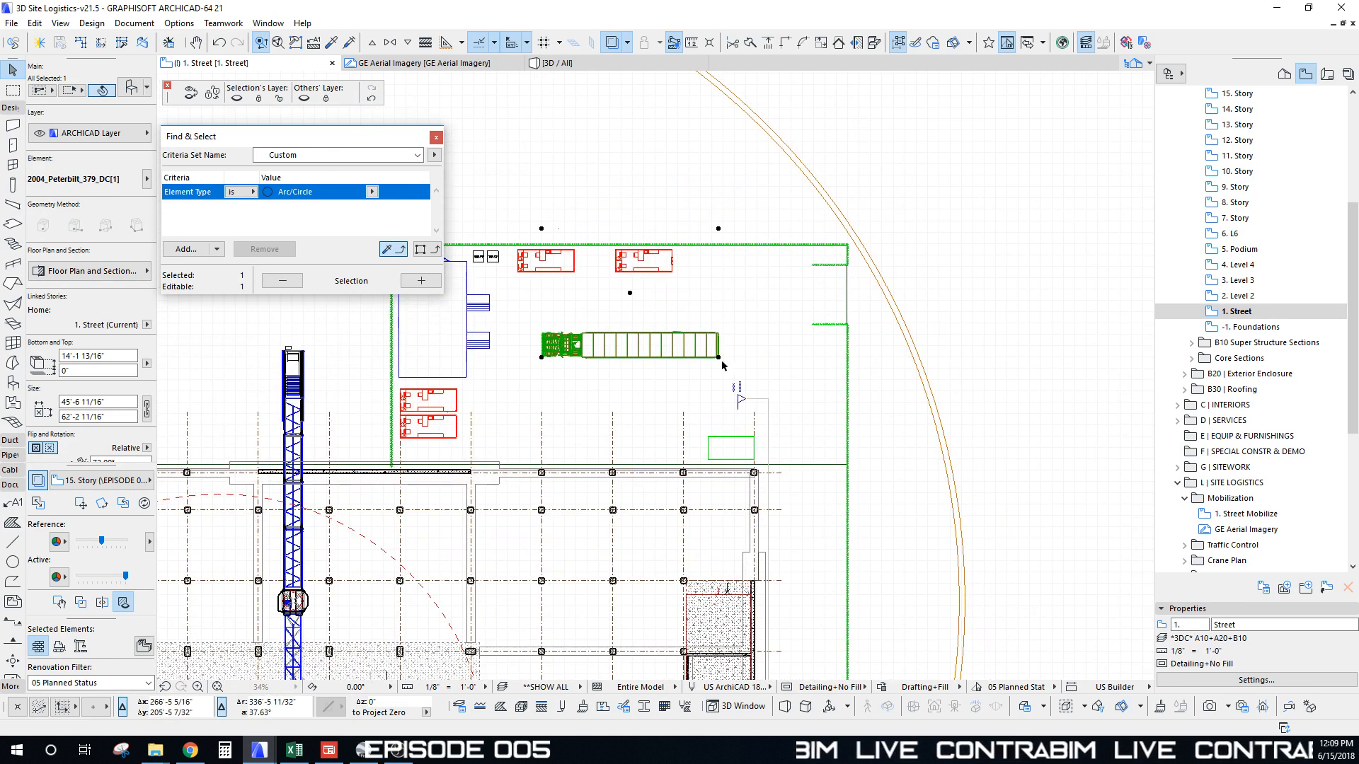
Step: Move the truck by its corner, rotate it about 16° counter-clockwise, and switch to 3D
key("ctrl+d")
left_click(718, 359)
left_click(776, 337)
key("ctrl+e")
left_click(775, 337)
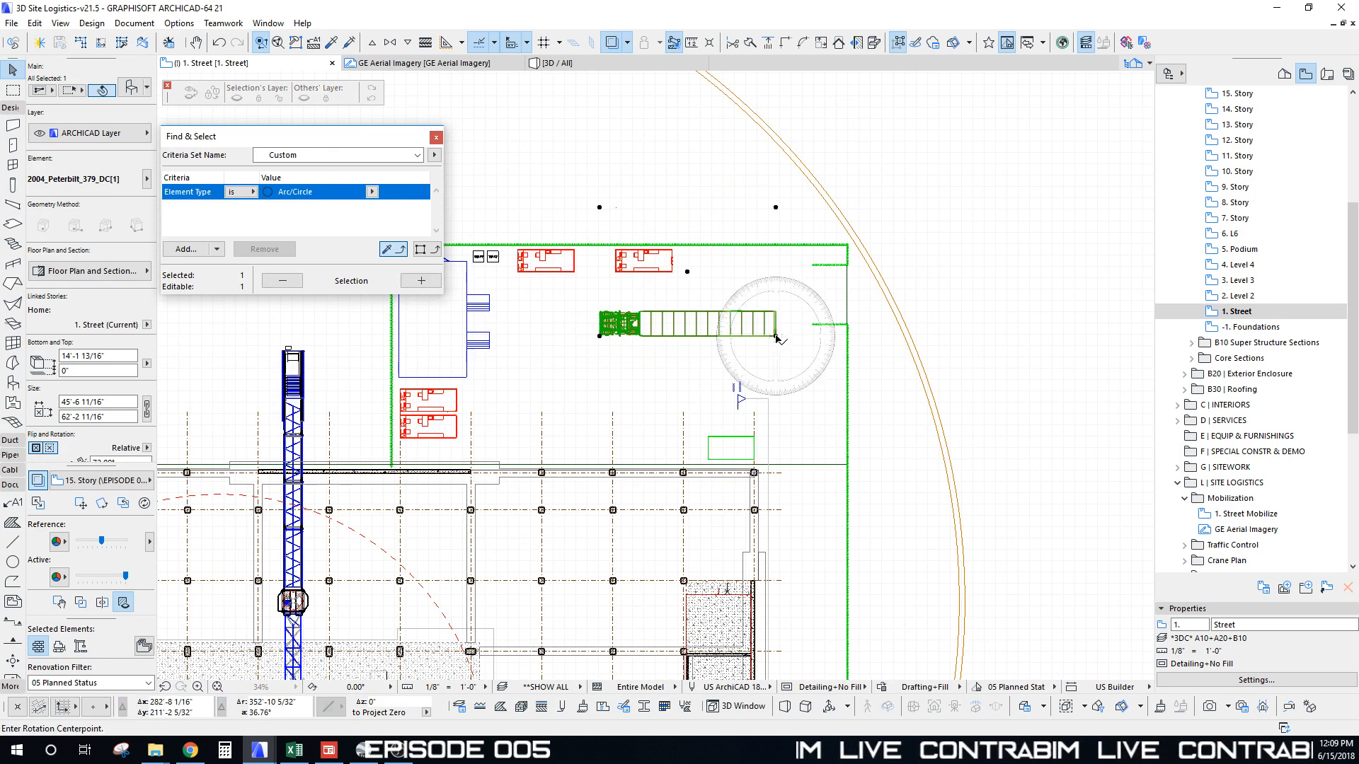
left_click(600, 337)
left_click(591, 393)
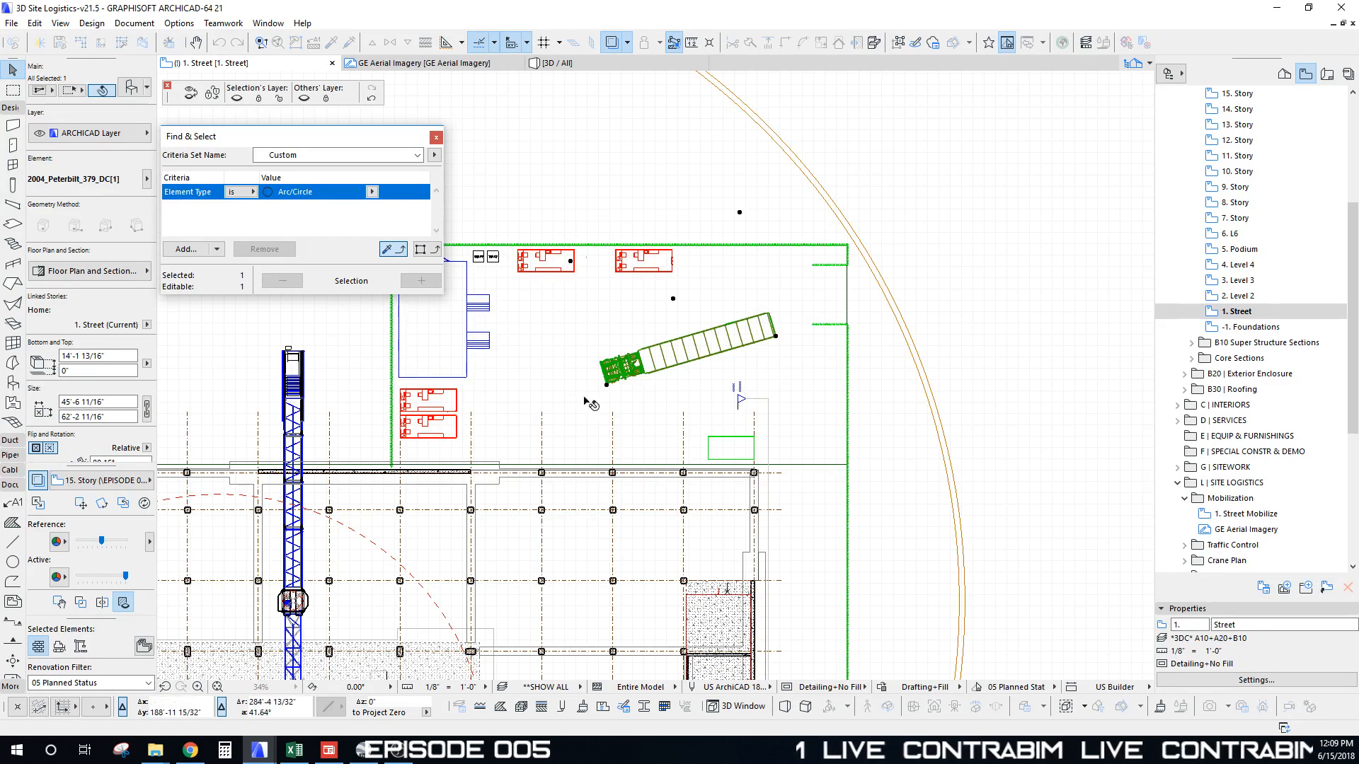
scroll(685, 312, "down", 5)
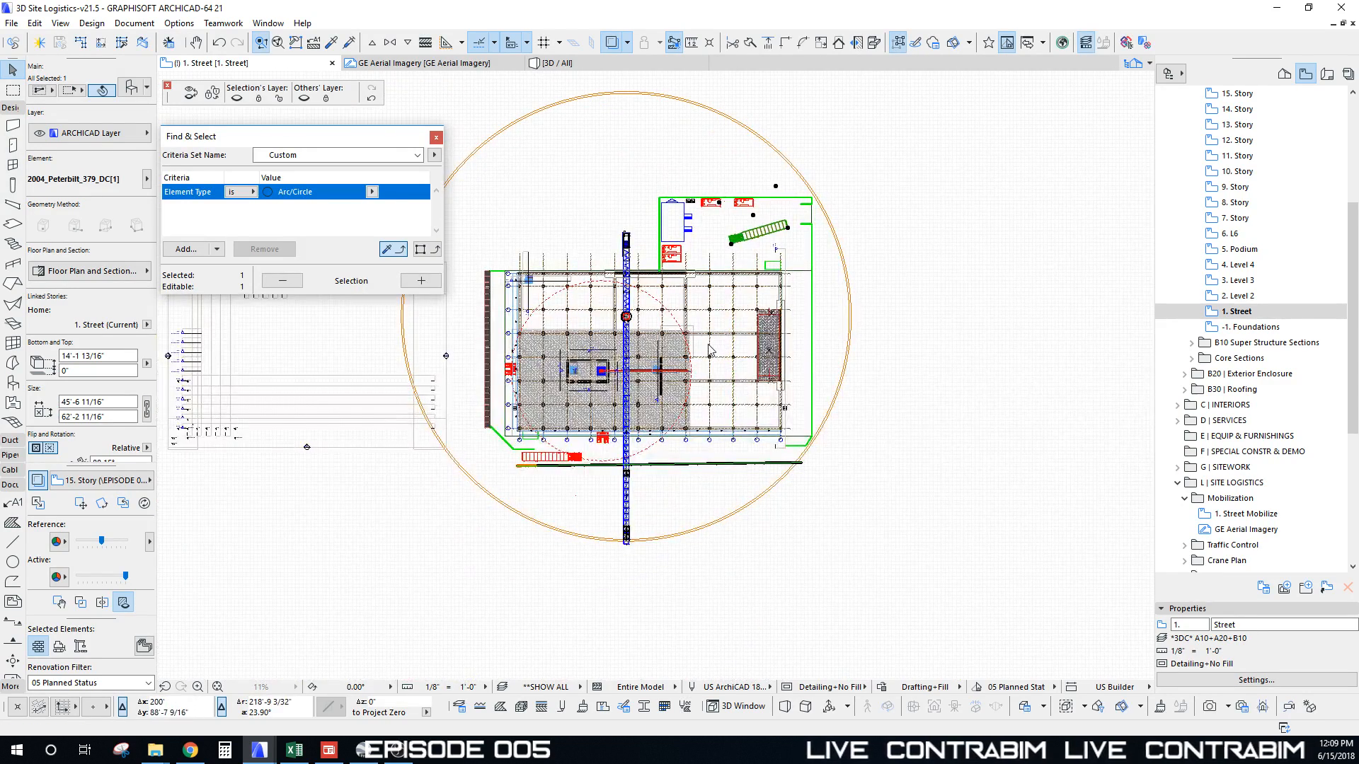
key("F3")
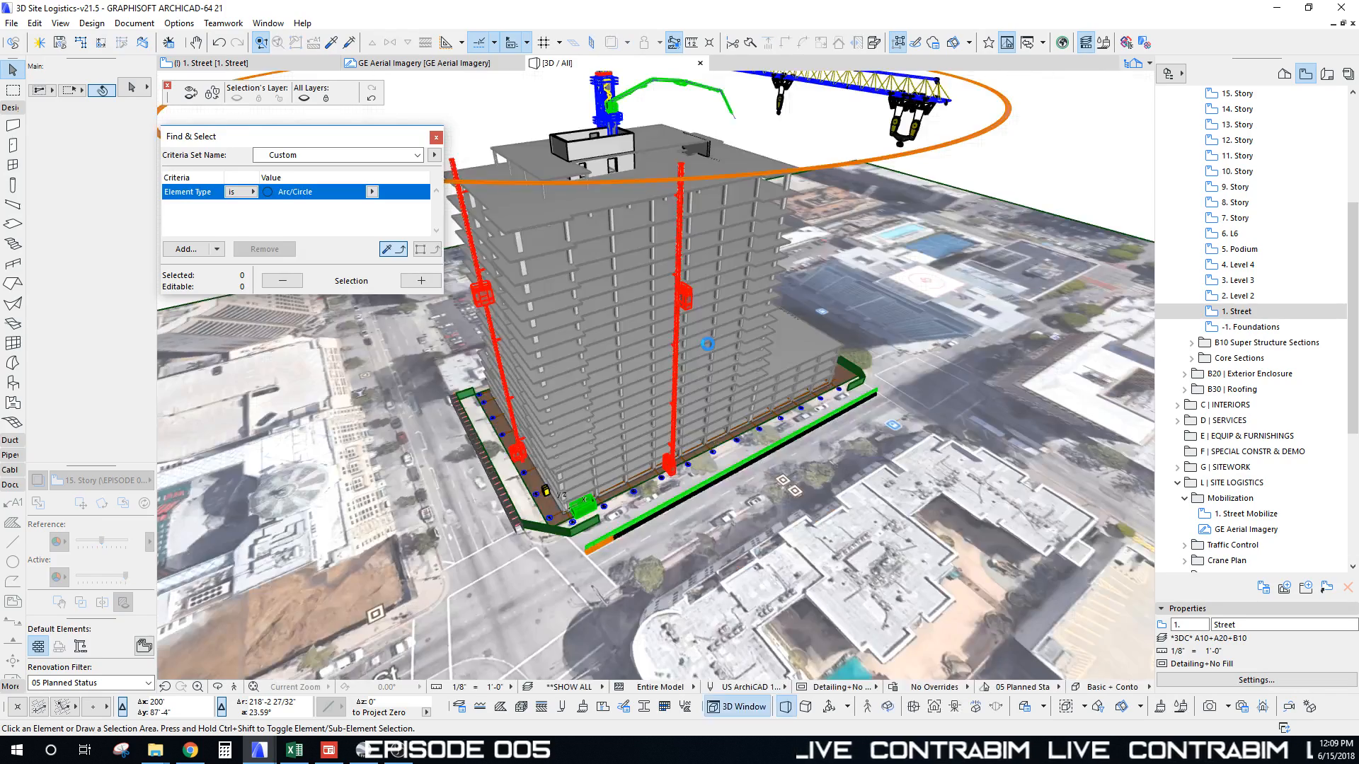
Step: Zoom in to a side view of the truck and select it in 3D
scroll(761, 512, "up", 10)
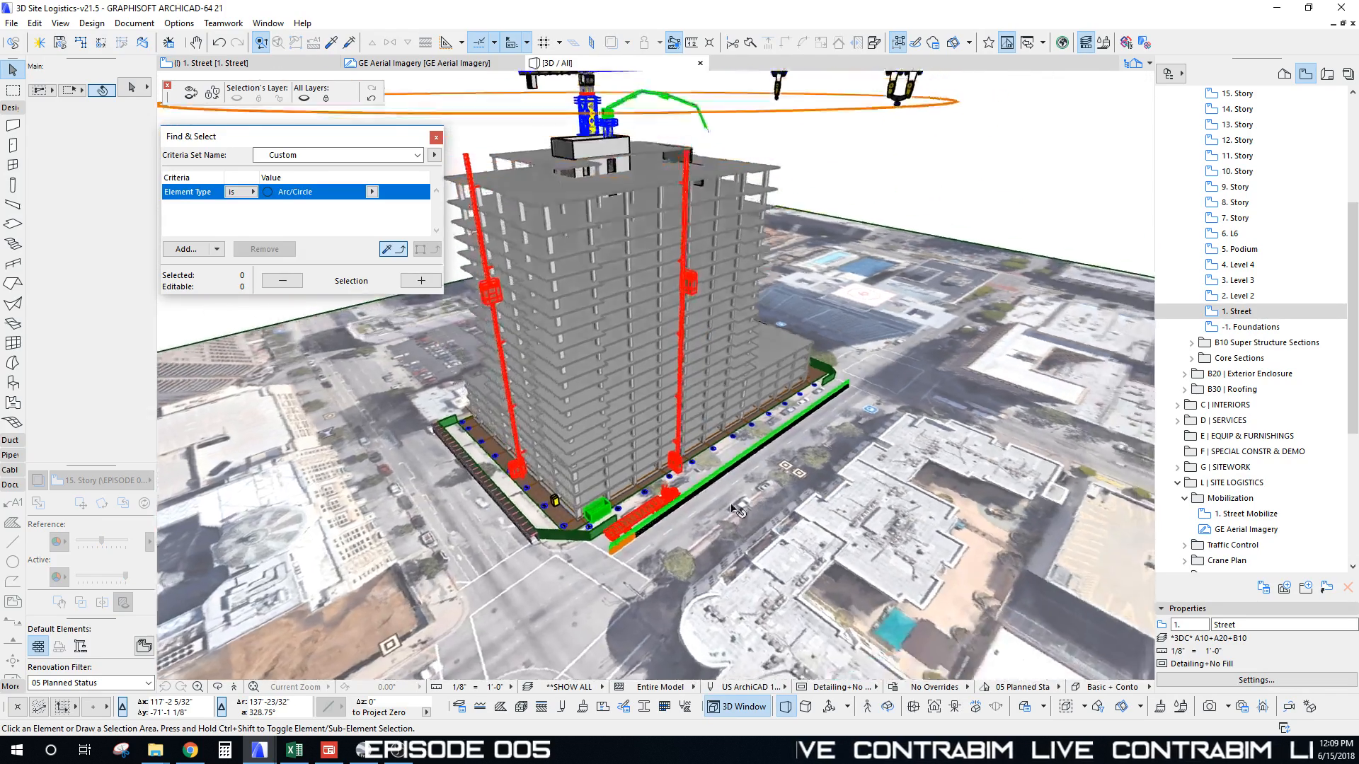
scroll(710, 468, "up", 10)
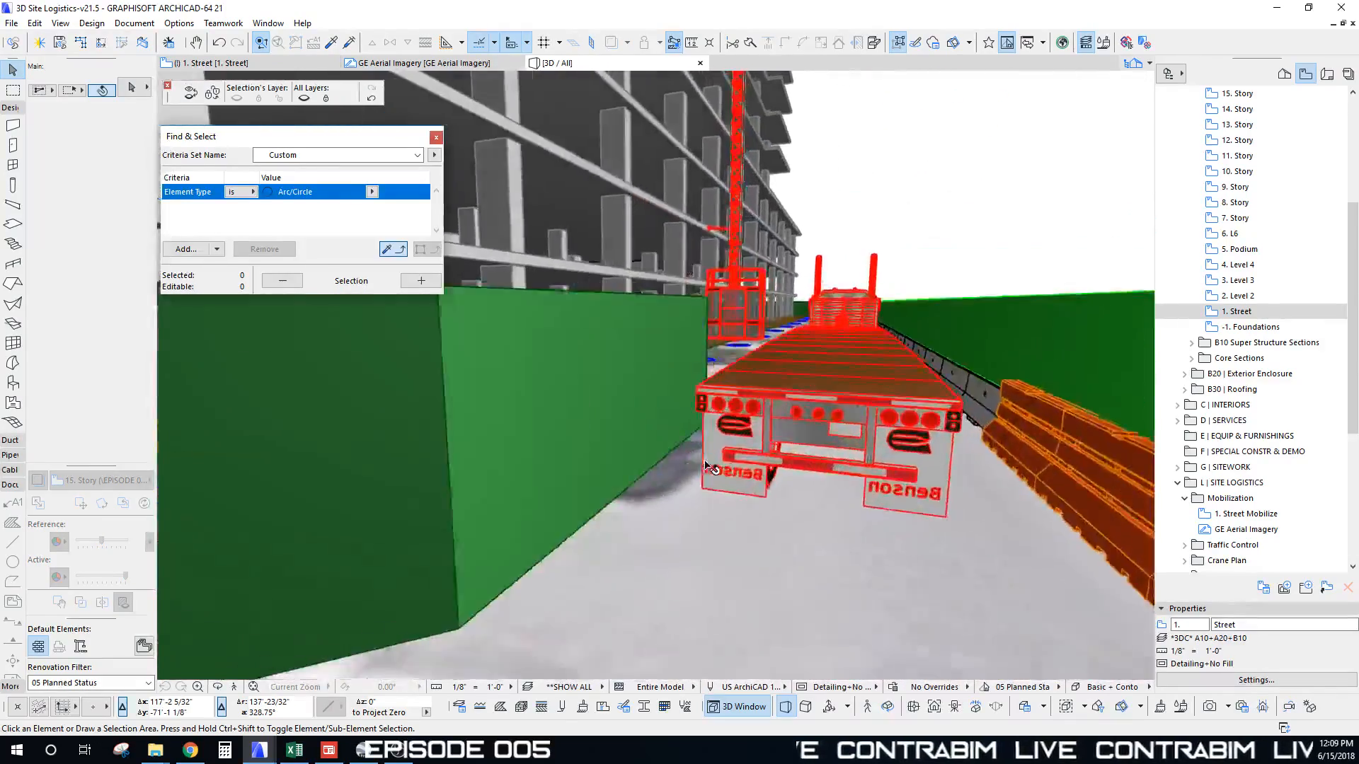
scroll(692, 439, "up", 10)
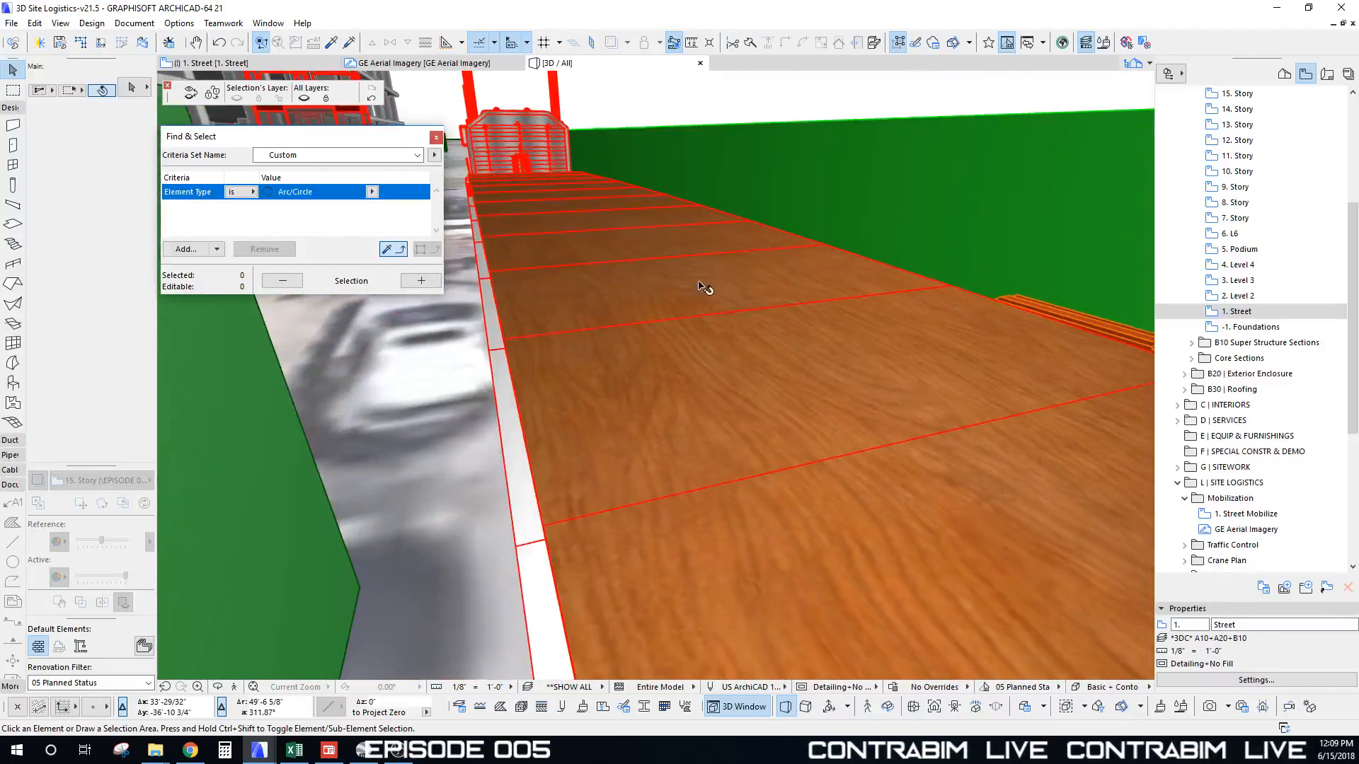
middle_click_drag(698, 286, 700, 240, "shift")
left_click(894, 320)
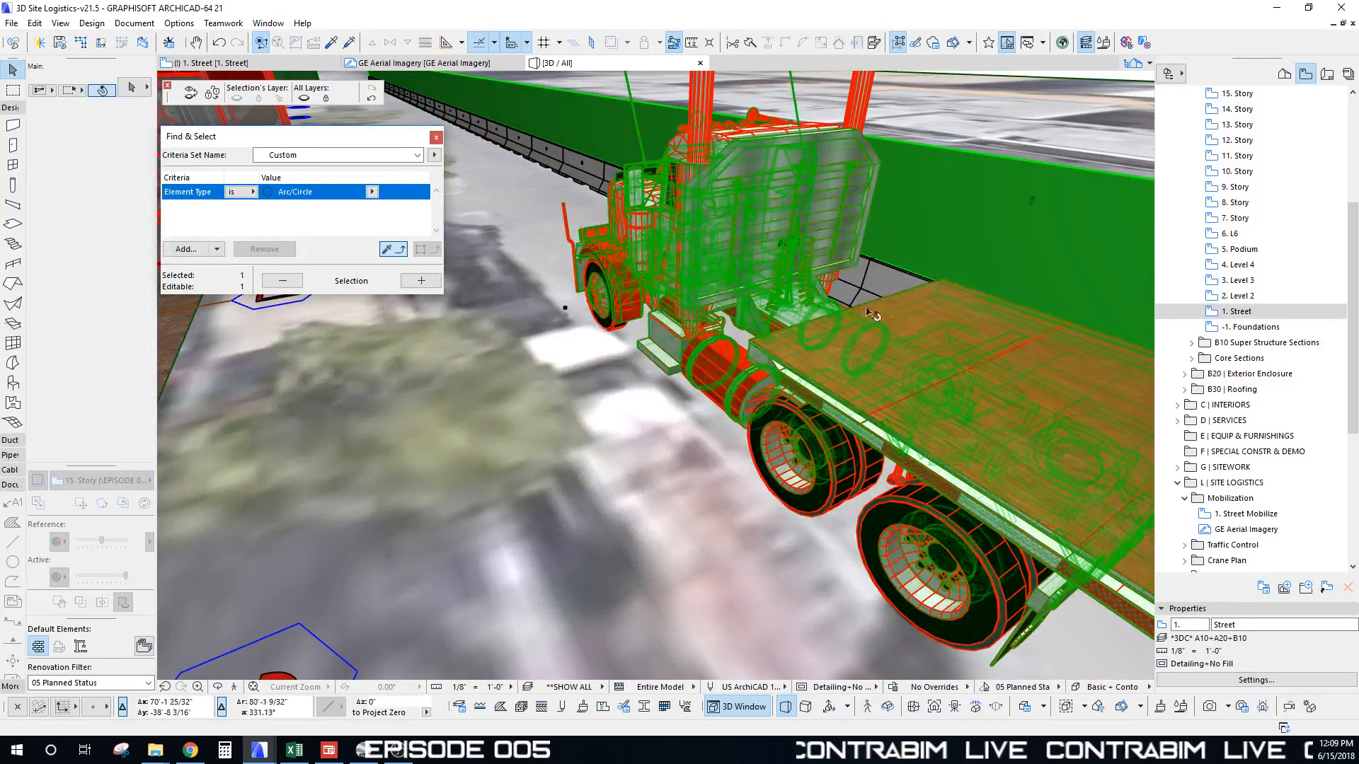
scroll(893, 318, "down", 5)
scroll(899, 323, "down", 5)
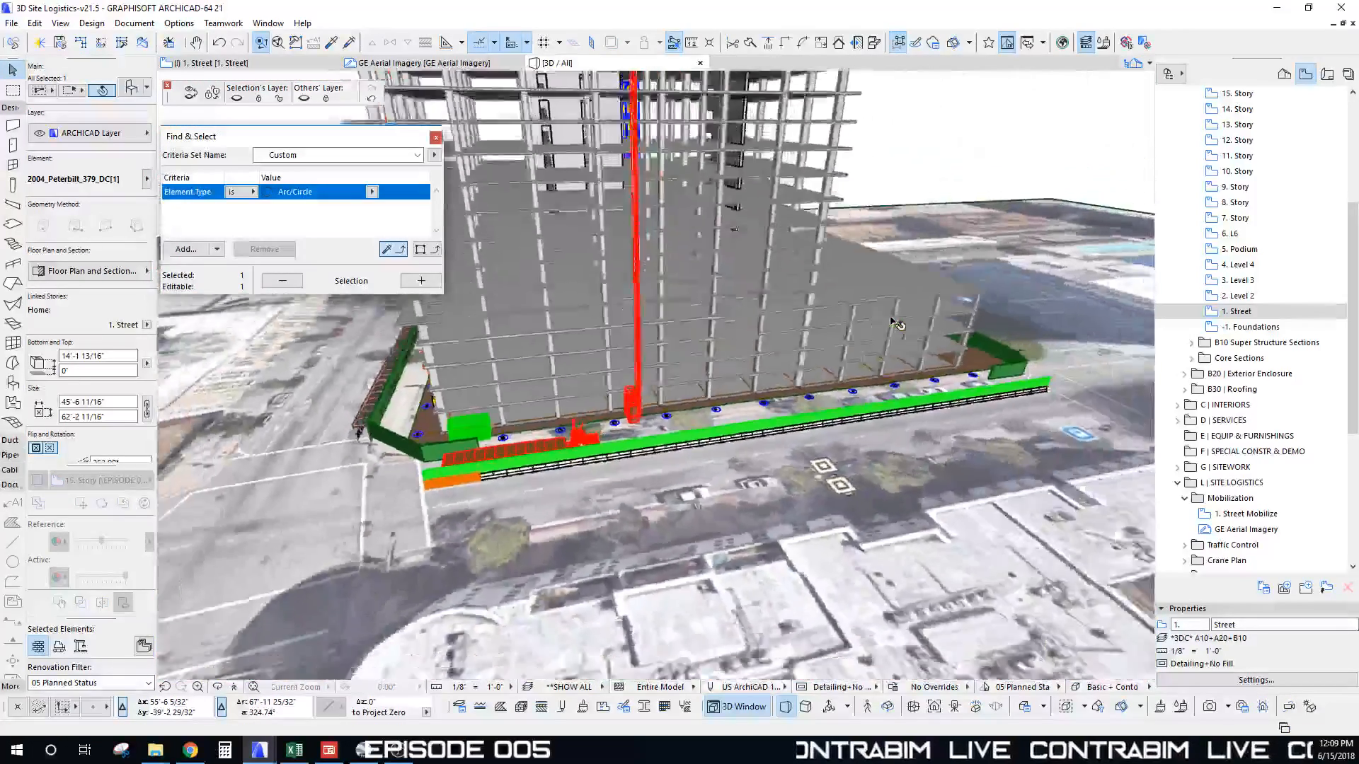
scroll(800, 377, "up", 4)
scroll(837, 387, "up", 3)
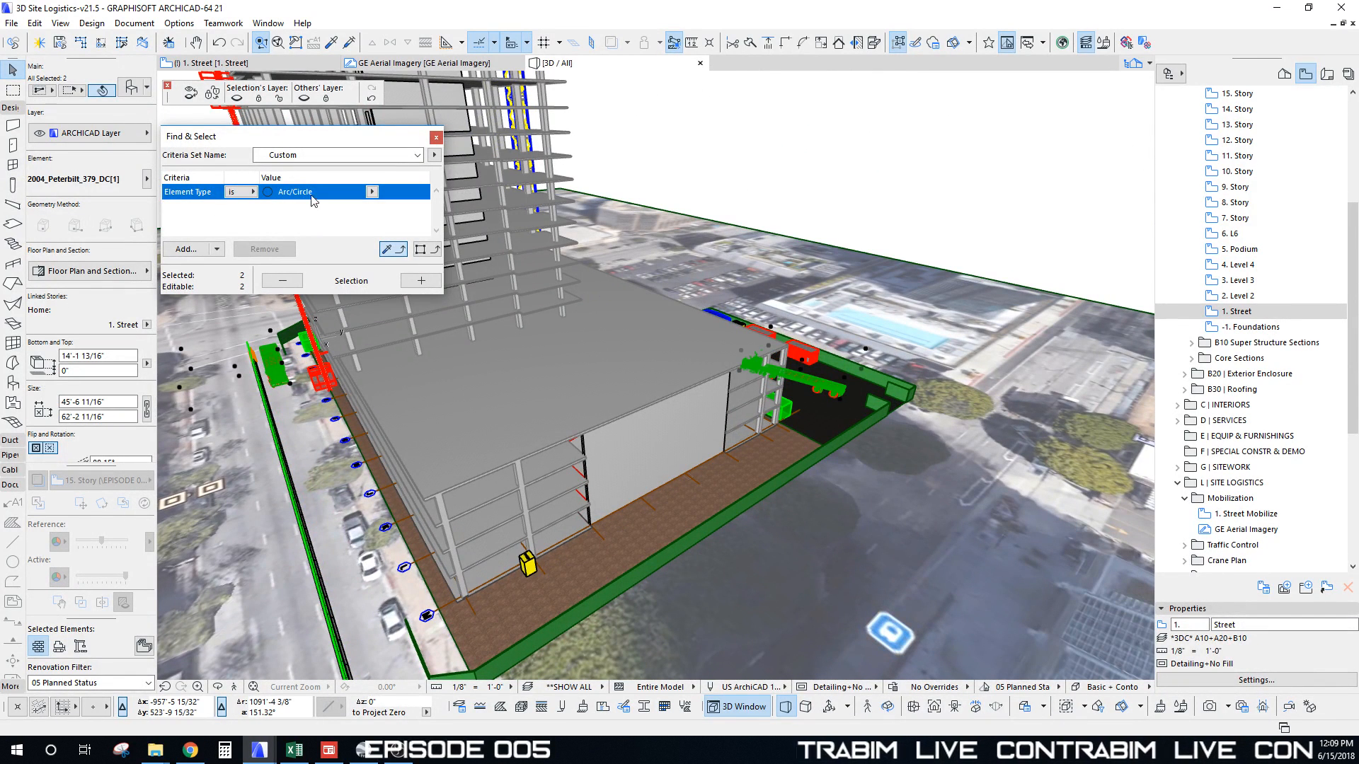
Step: Set the truck's floor plan Symbol Line Pen to 125, deselect, and orbit to its side
left_click(112, 272)
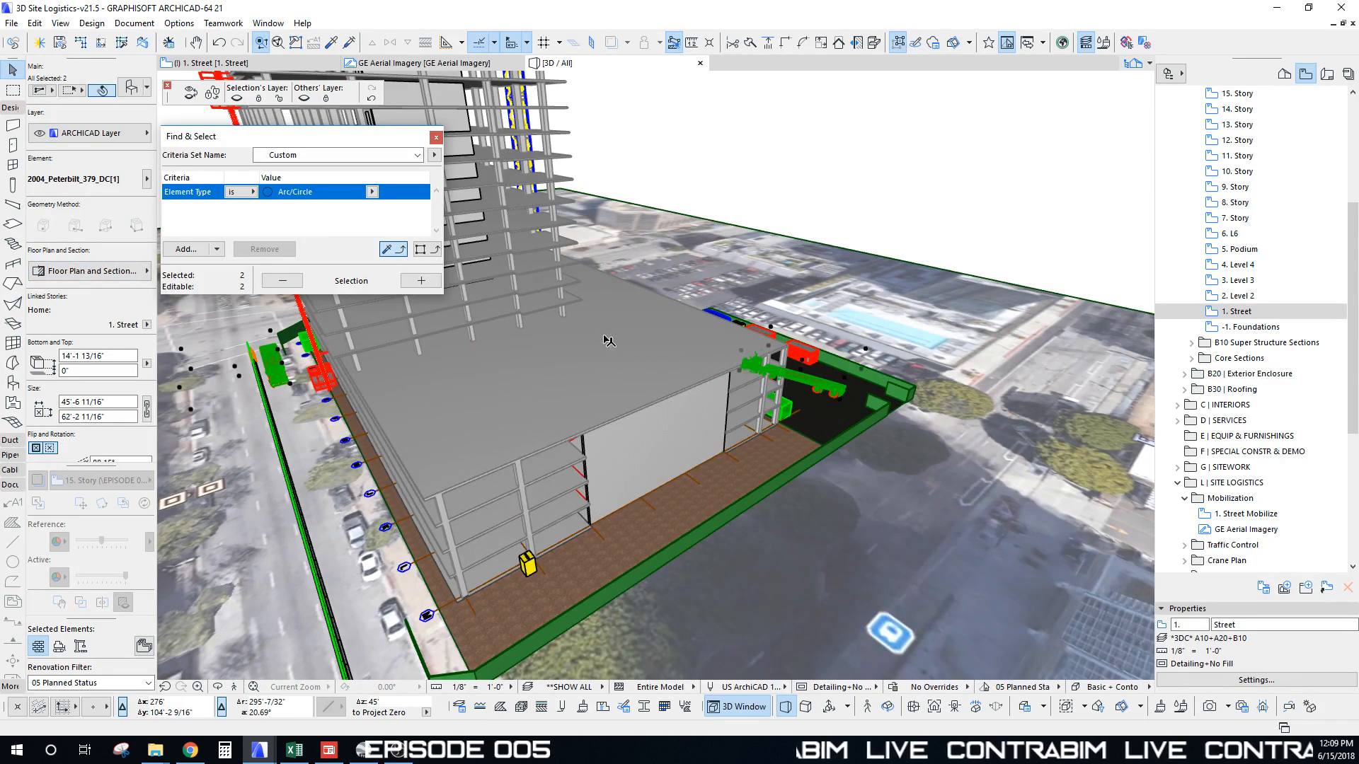
scroll(607, 340, "down", 2)
middle_click_drag(607, 339, 749, 346, "shift")
scroll(750, 345, "down", 2)
scroll(749, 347, "down", 3)
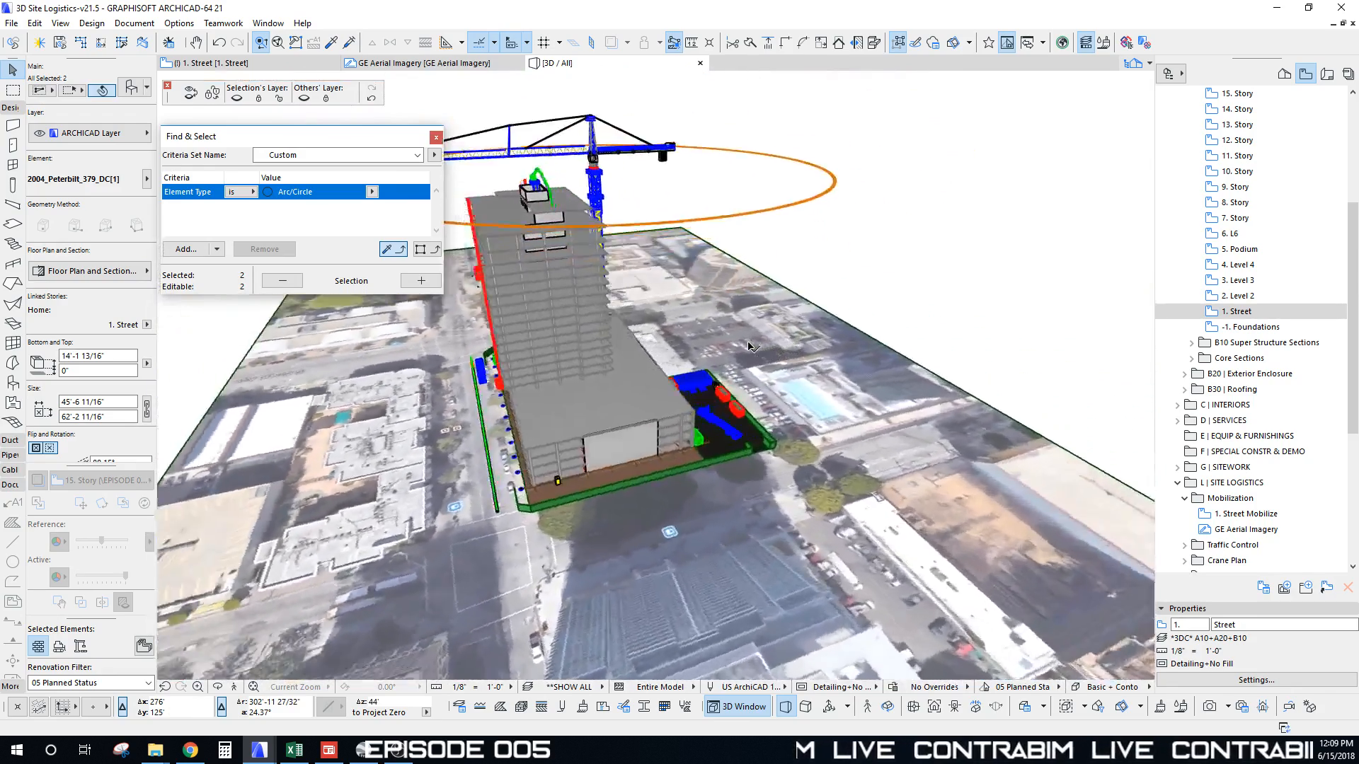
scroll(749, 346, "up", 12)
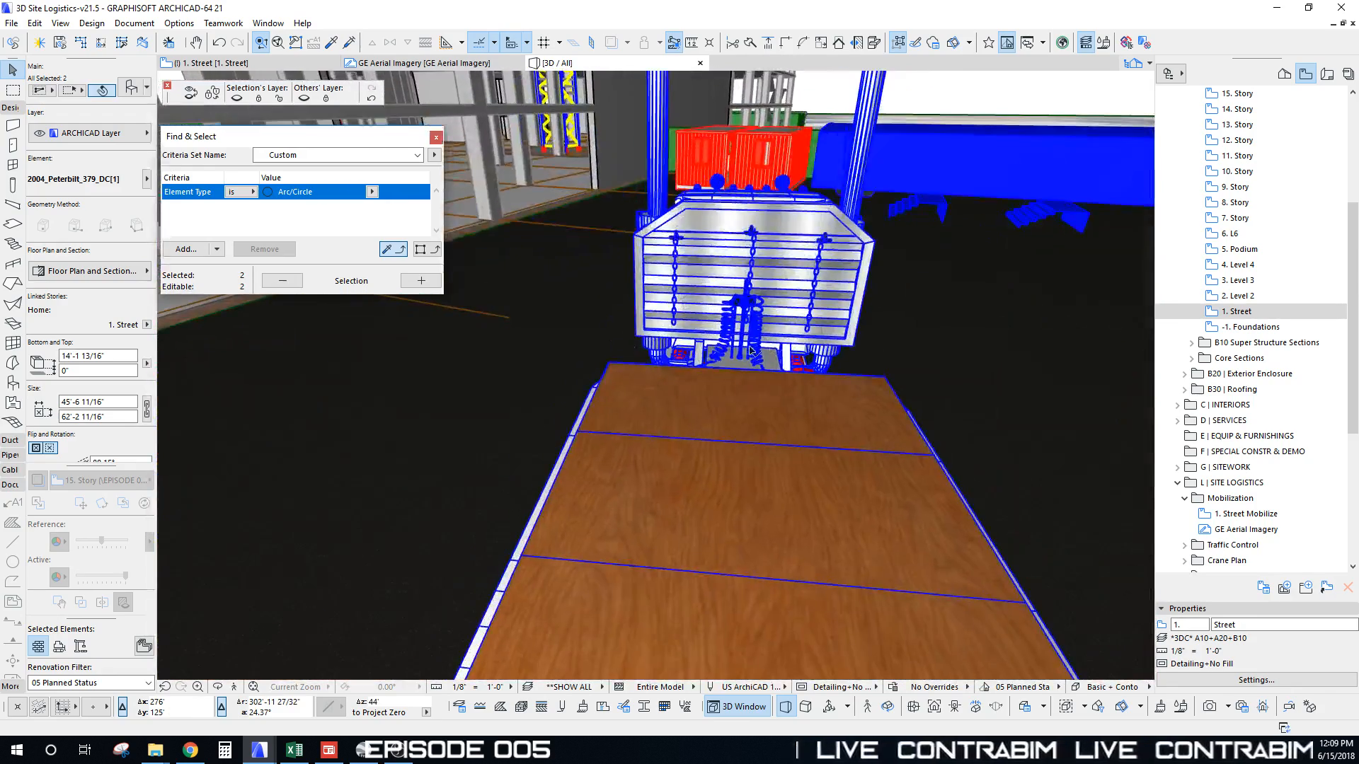
key("Escape")
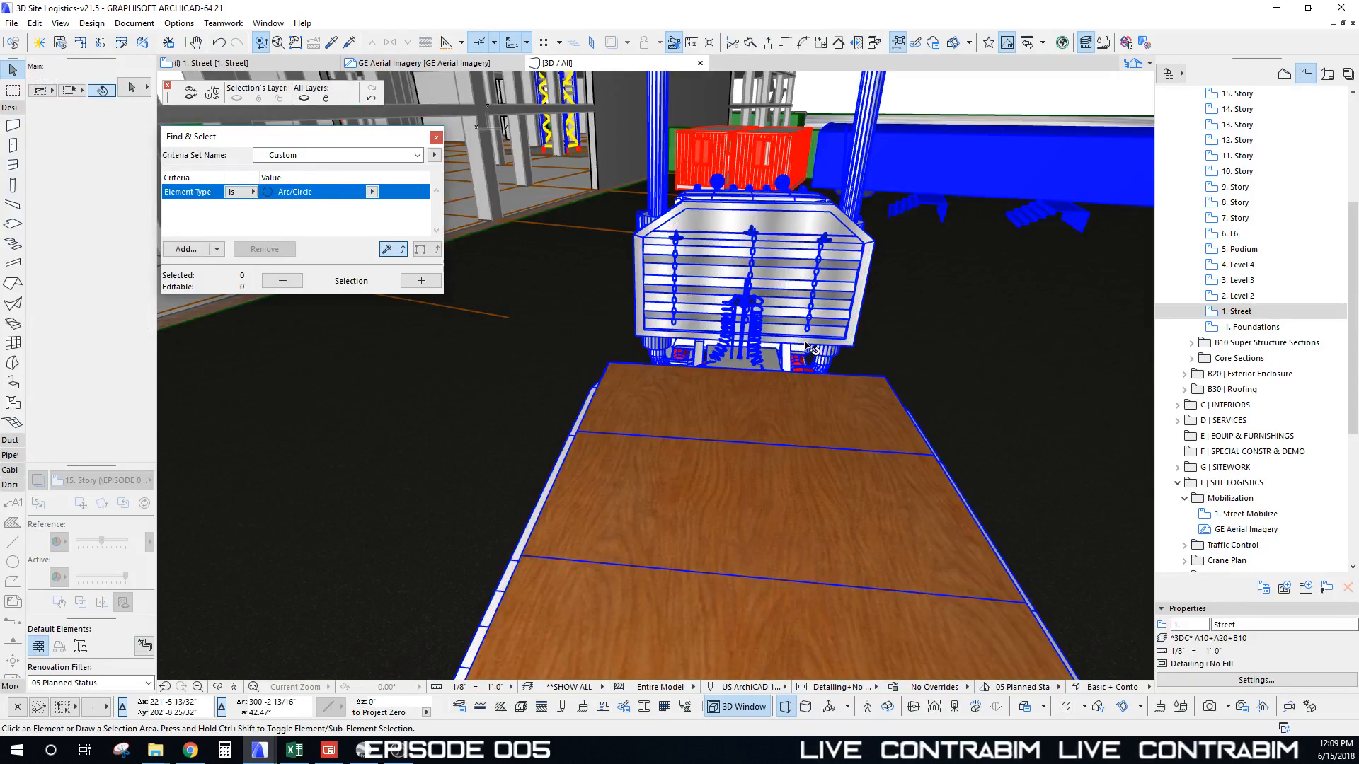
middle_click_drag(770, 327, 549, 121, "shift")
Step: Switch the 3D window to a shaded 3D style and orbit to face the truck
right_click(527, 111)
mouse_move(620, 126)
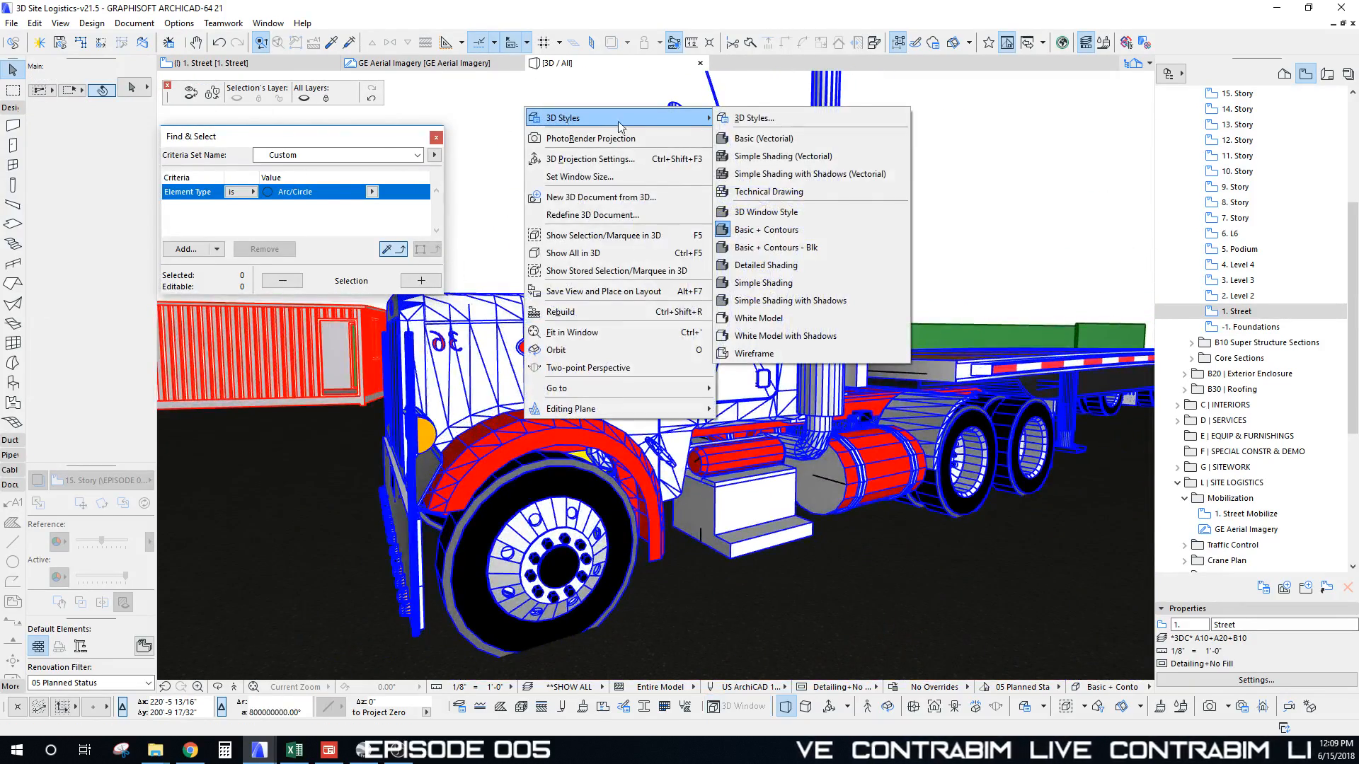
left_click(771, 213)
middle_click_drag(771, 234, 757, 330, "shift")
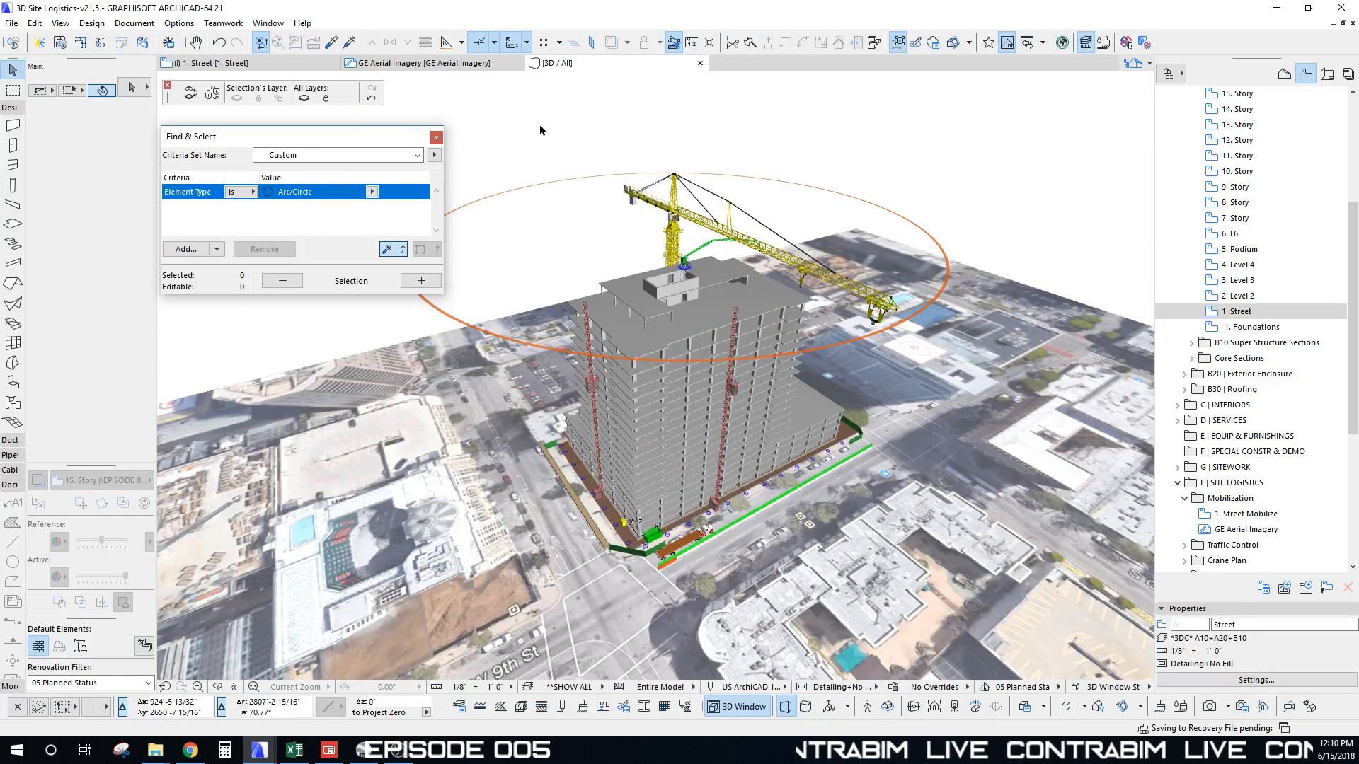
Step: Try the contoured presets from the 3D Styles list
right_click(540, 128)
mouse_move(573, 137)
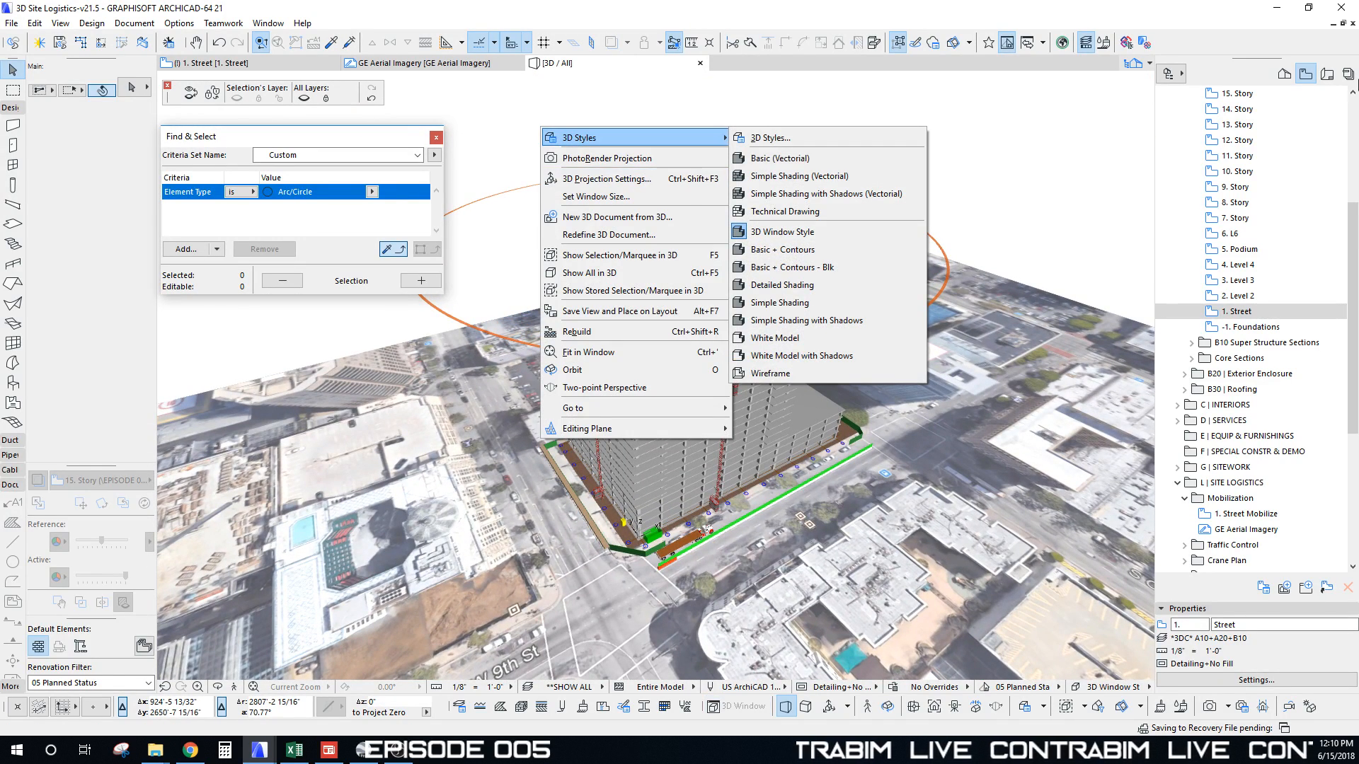
key("Escape")
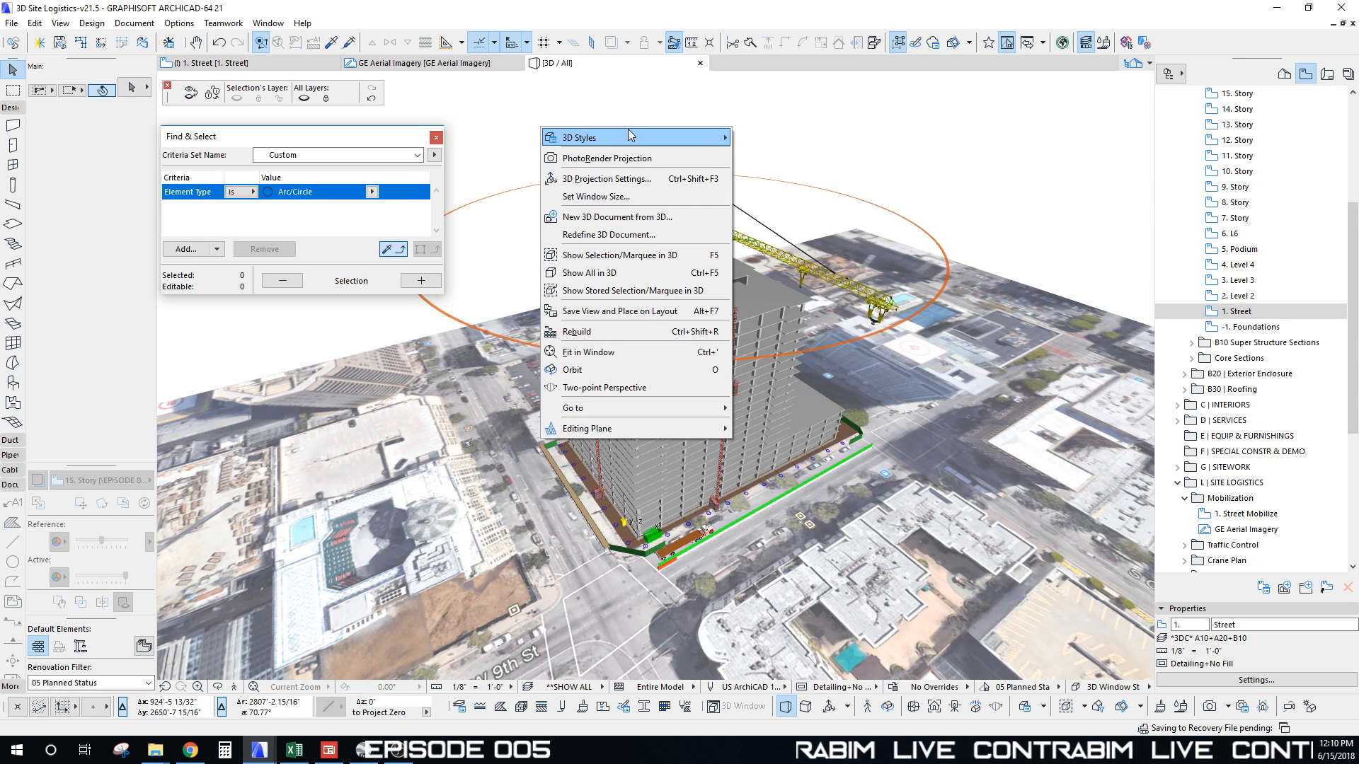
mouse_move(658, 136)
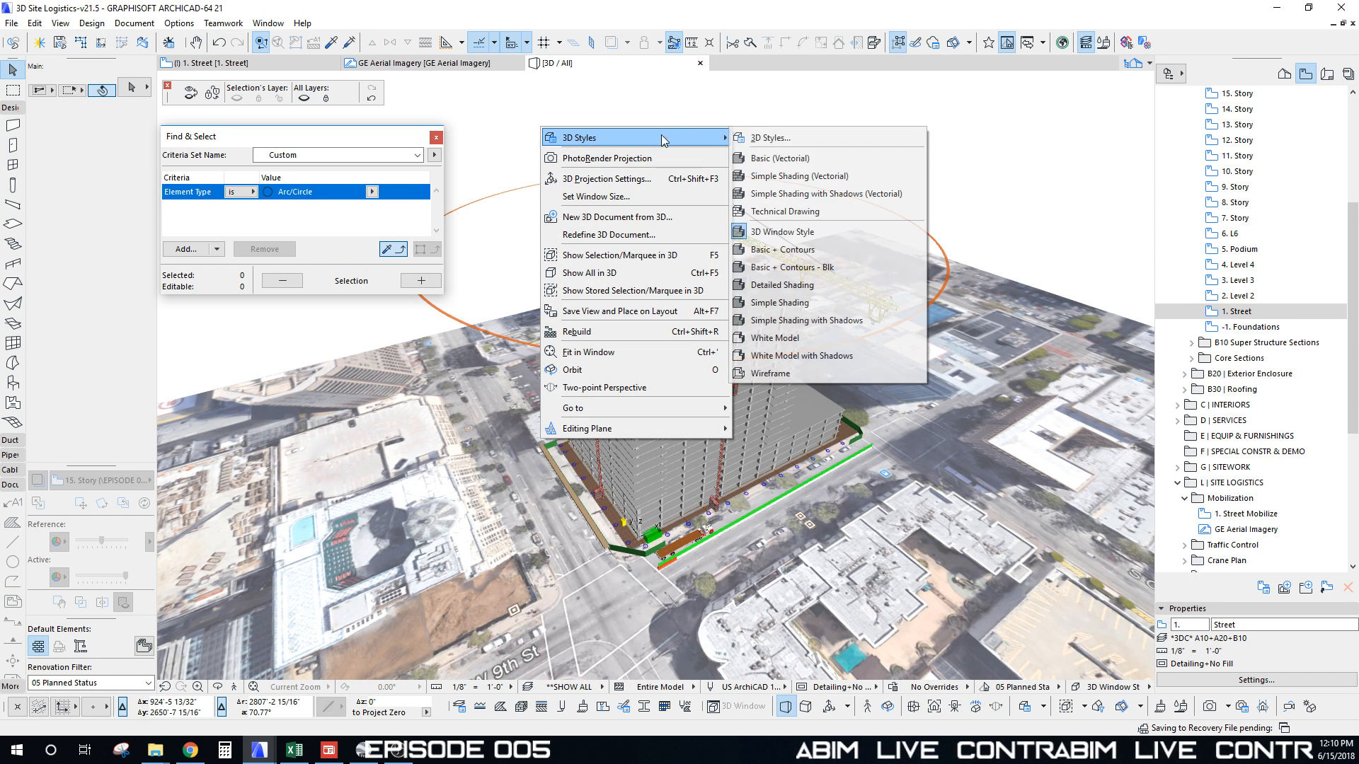
left_click(811, 255)
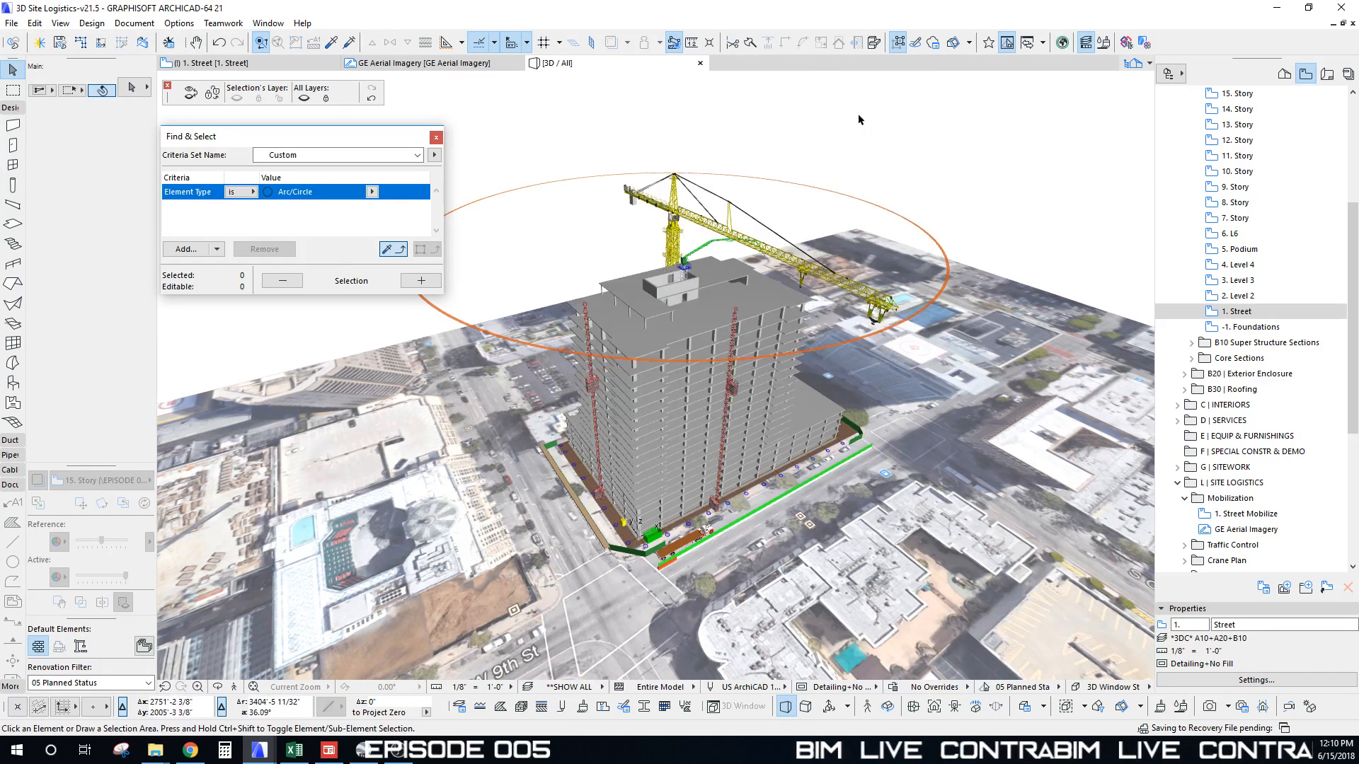
right_click(860, 118)
mouse_move(1005, 129)
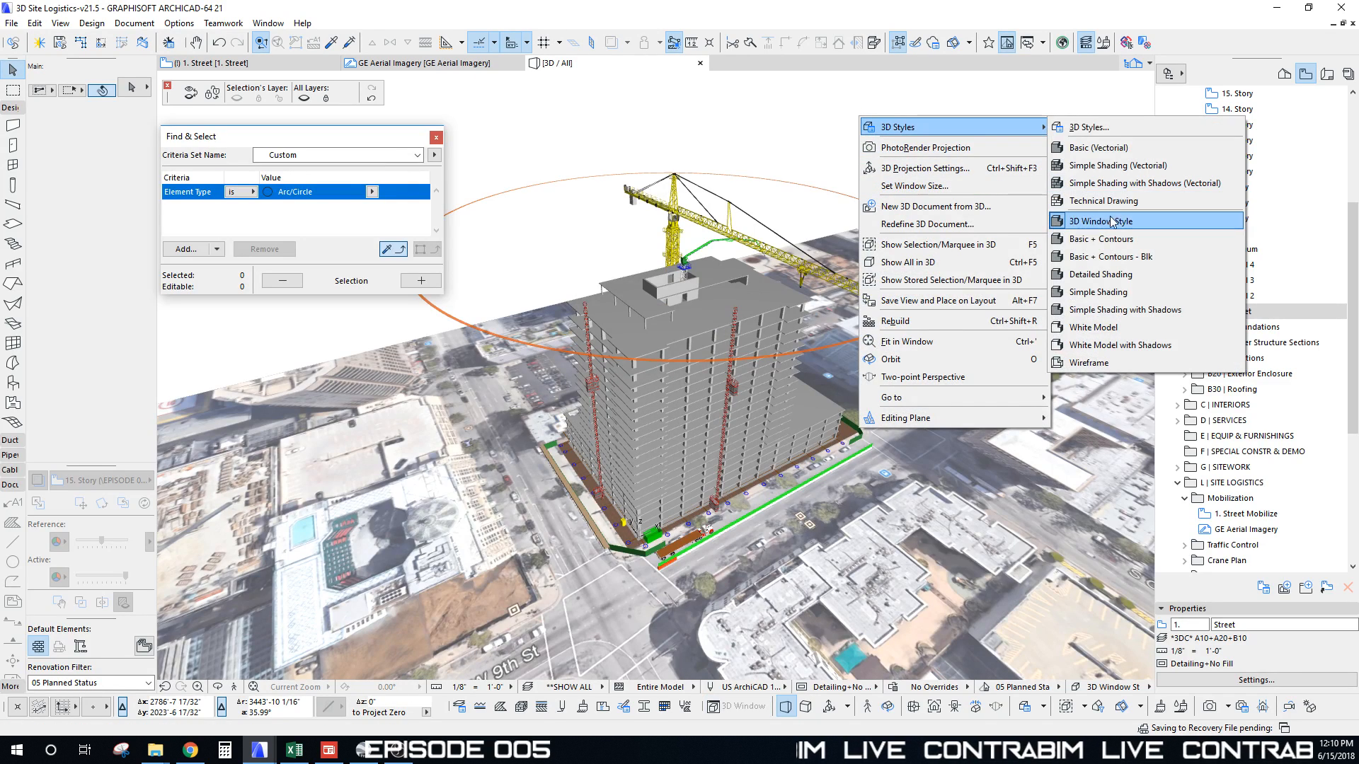
left_click(1117, 240)
Step: Apply the Basic + Contours - Blk style and orbit to a lower frontal angle
scroll(977, 188, "up", 3)
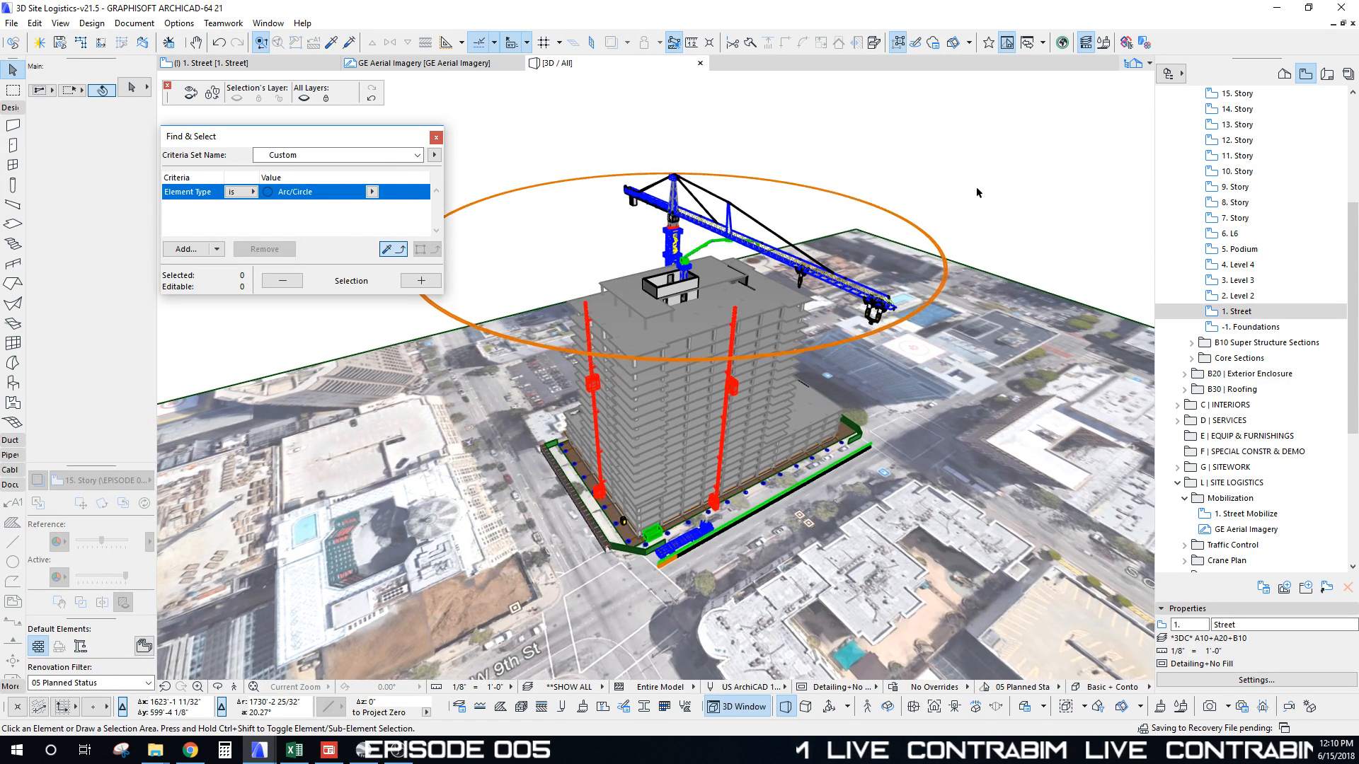
right_click(916, 107)
mouse_move(991, 118)
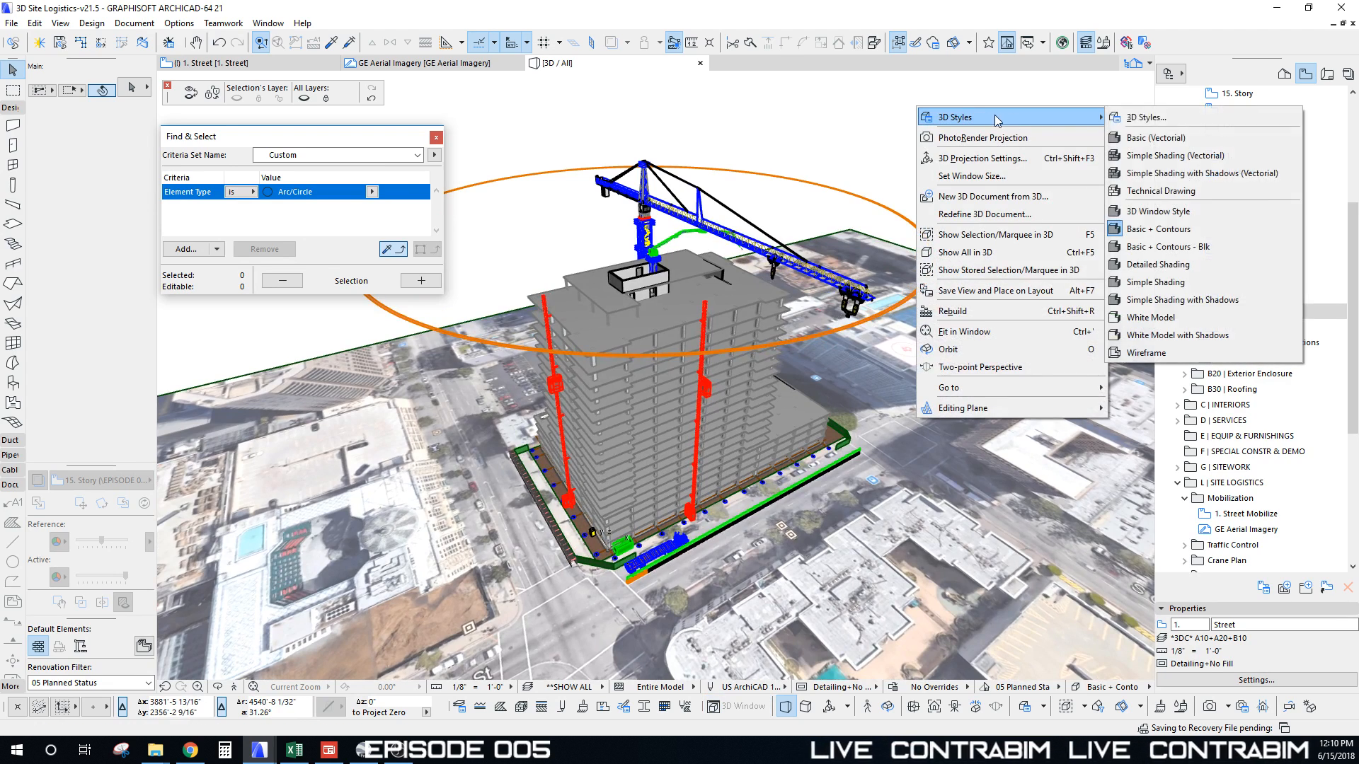
left_click(1194, 251)
middle_click_drag(932, 260, 717, 472, "shift")
scroll(930, 263, "up", 10)
scroll(638, 454, "up", 6)
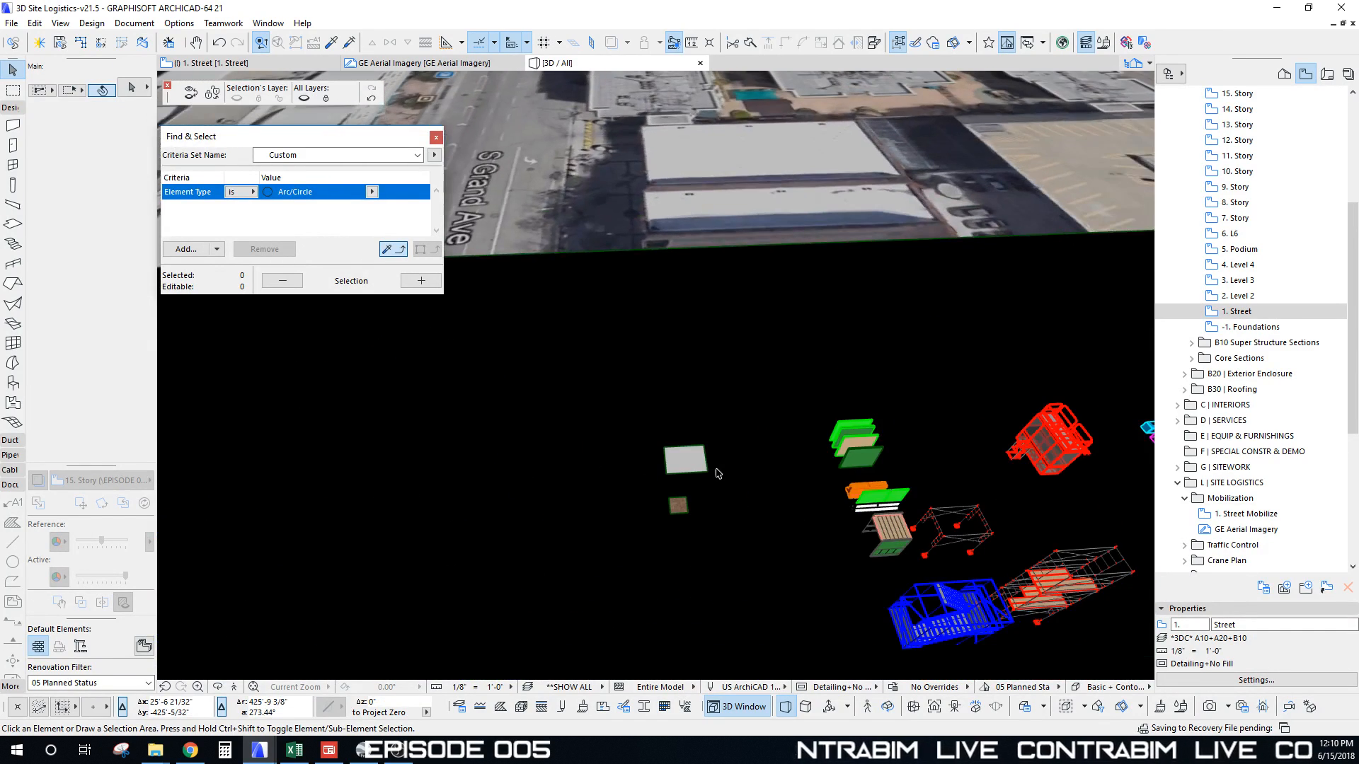
Step: Return to the 1. Street plan and bring the Logistics Module Builder sheet into view
key("F2")
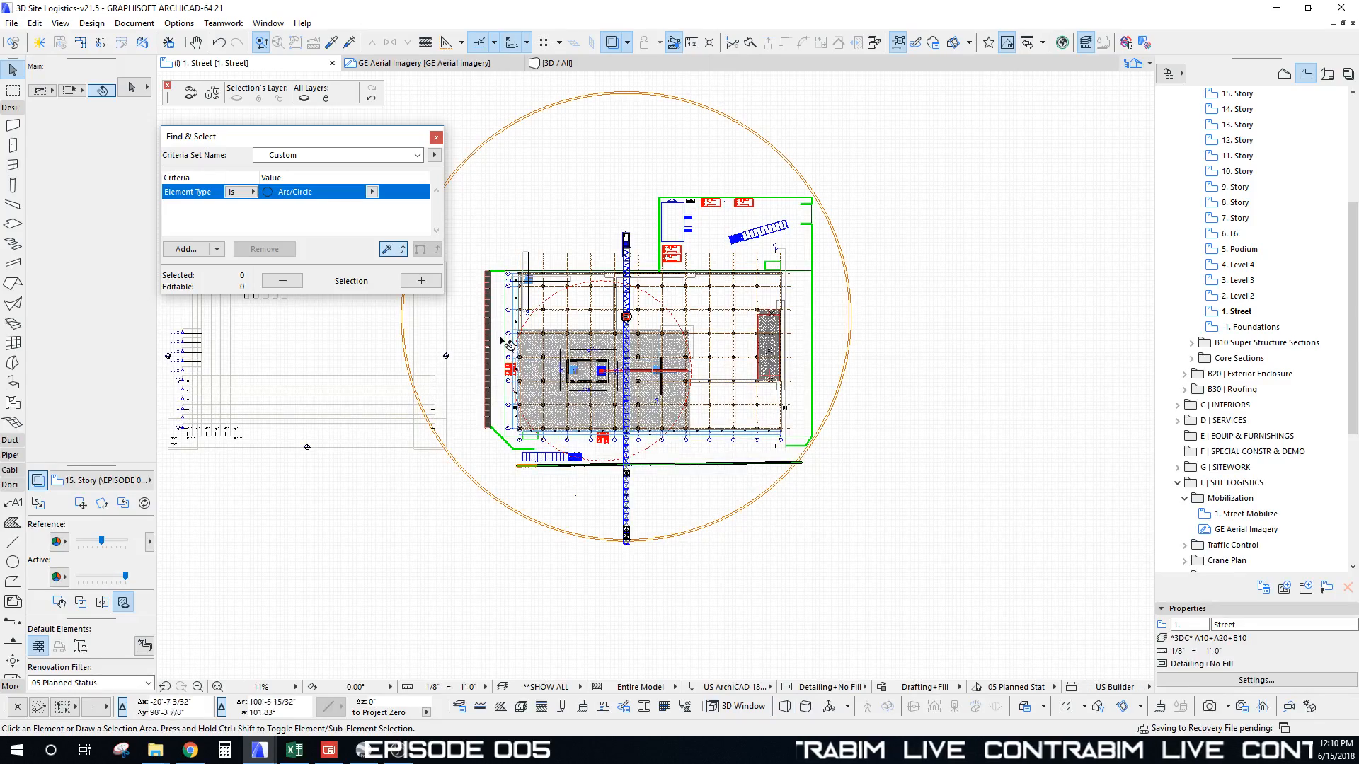
scroll(549, 459, "up", 4)
middle_click_drag(571, 479, 572, 76)
scroll(642, 322, "down", 5)
middle_click_drag(667, 331, 672, 63)
scroll(643, 368, "up", 10)
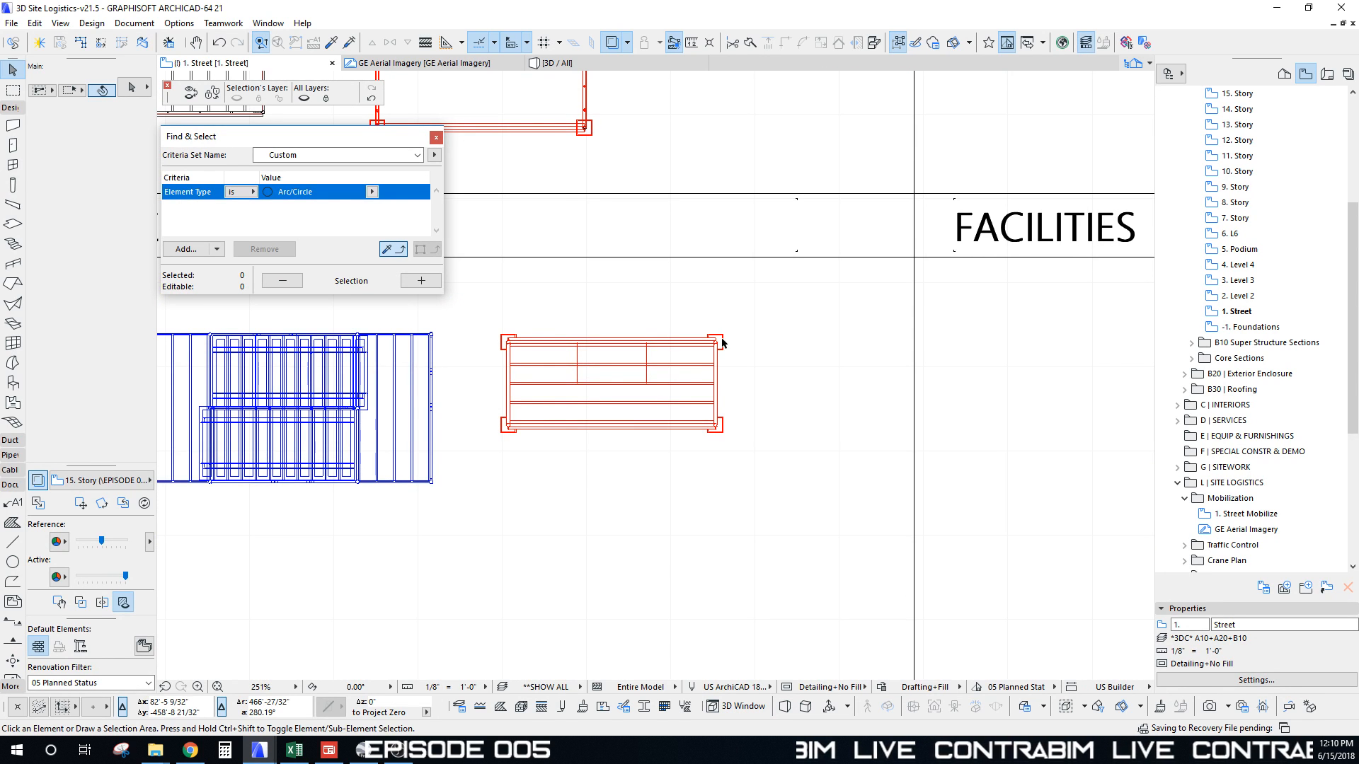
Step: Select the Tubular Scaffold, review its settings unchanged, and add the Stair Tower to the selection
left_click(723, 341)
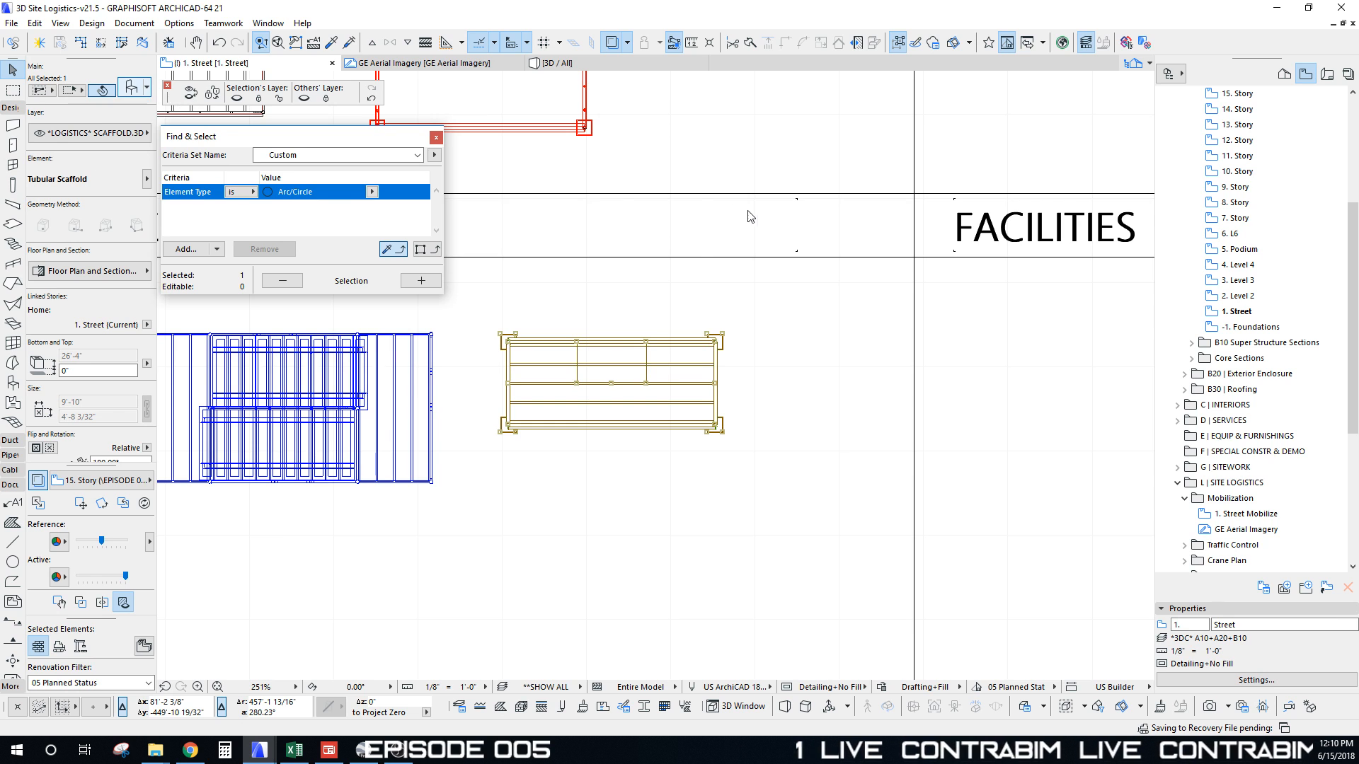
key("ctrl+t")
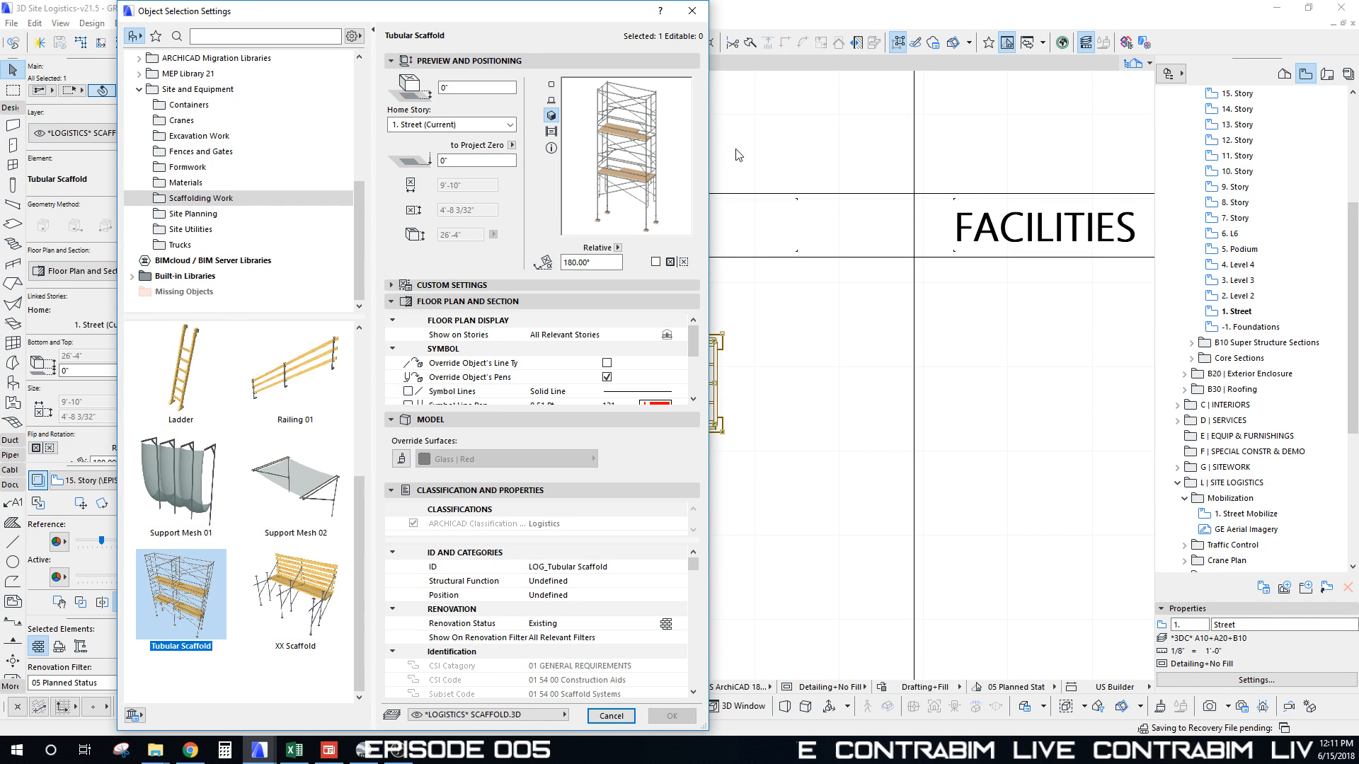
left_click(690, 13)
left_click(433, 336, "shift")
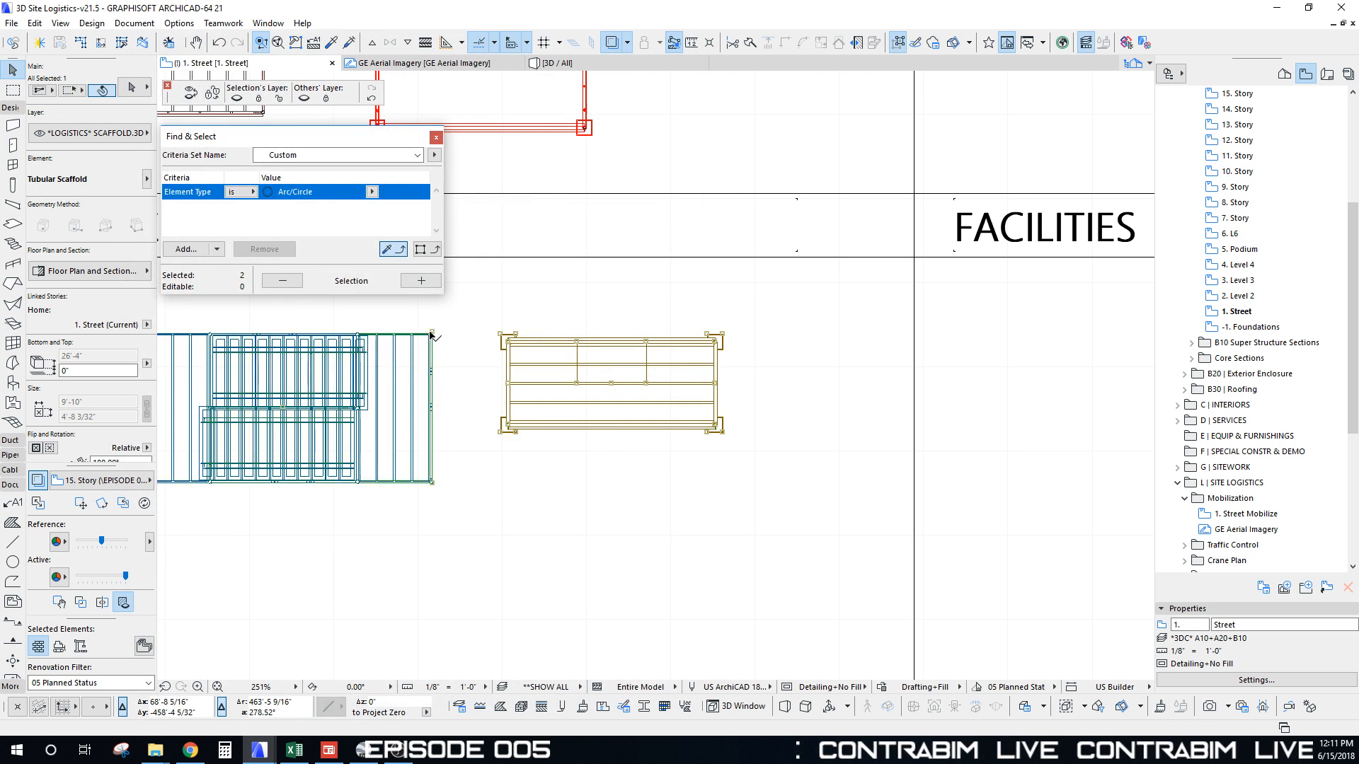
scroll(418, 347, "down", 3)
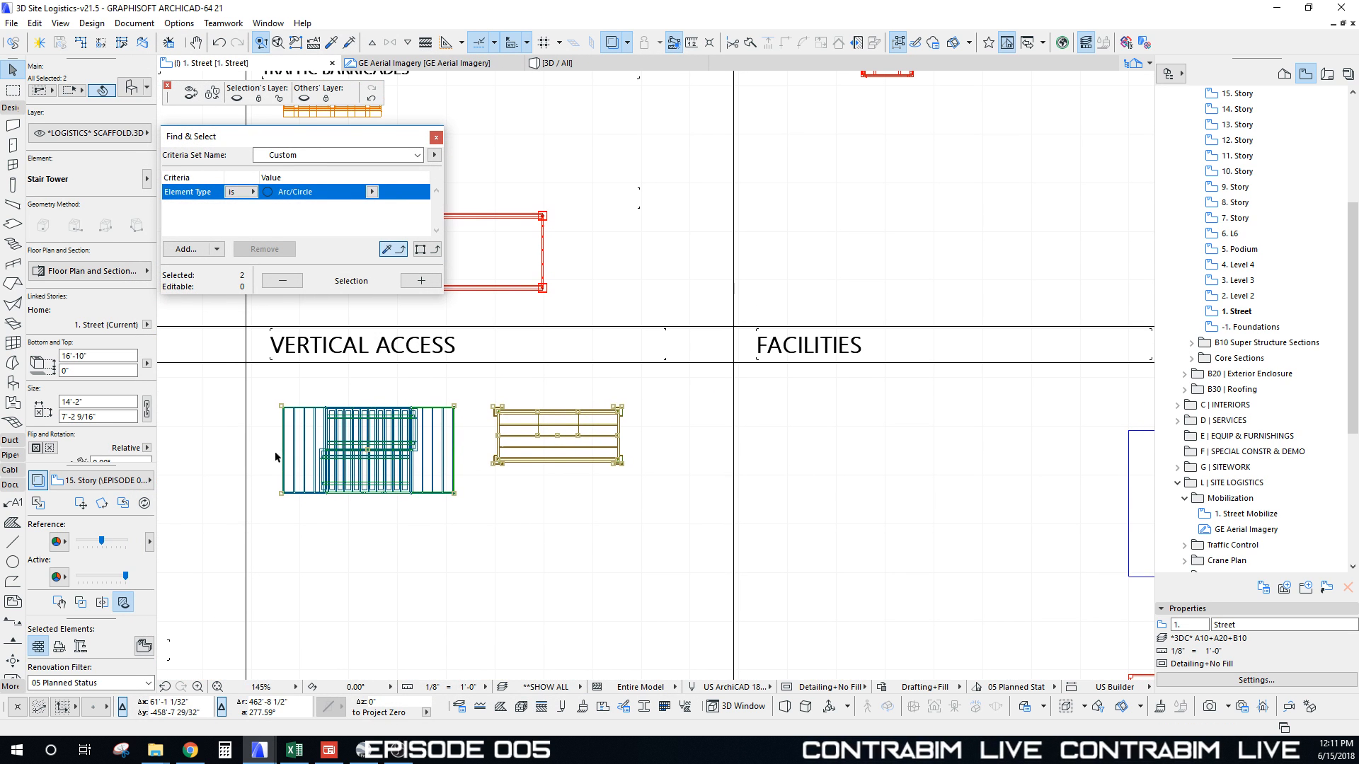
Step: Copy the stair tower and tubular scaffold to the building's top-right grid corner
key("ctrl+shift+d")
left_click(622, 407)
scroll(587, 474, "down", 10)
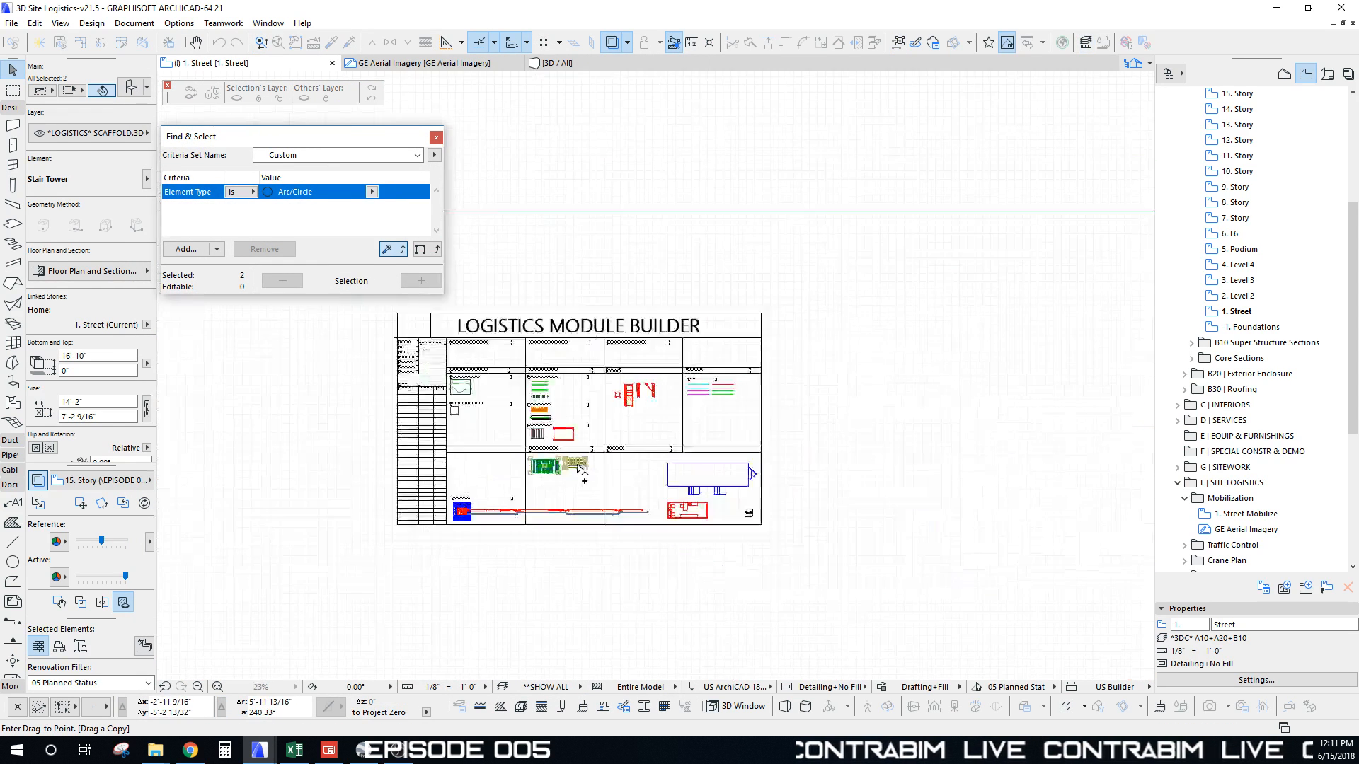
middle_click_drag(690, 272, 591, 537)
scroll(704, 213, "up", 10)
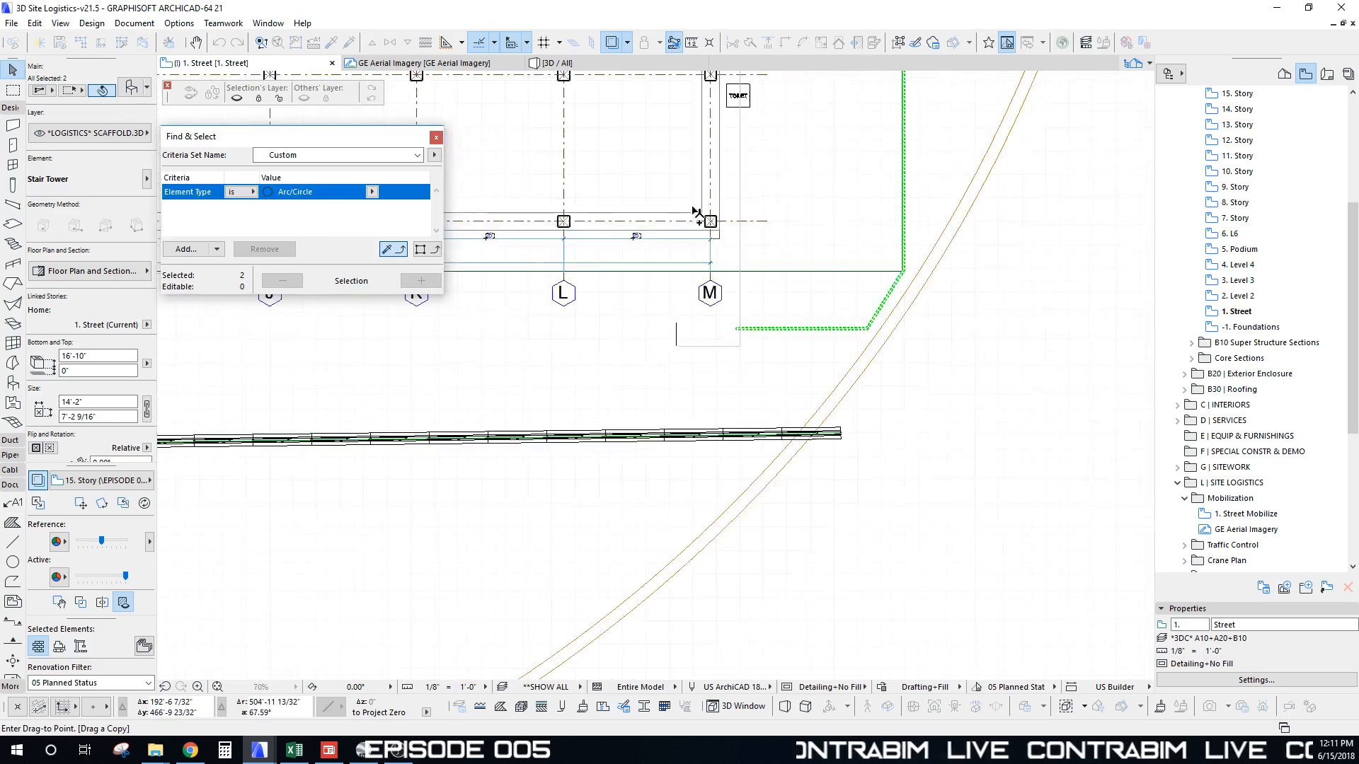
scroll(665, 485, "down", 6)
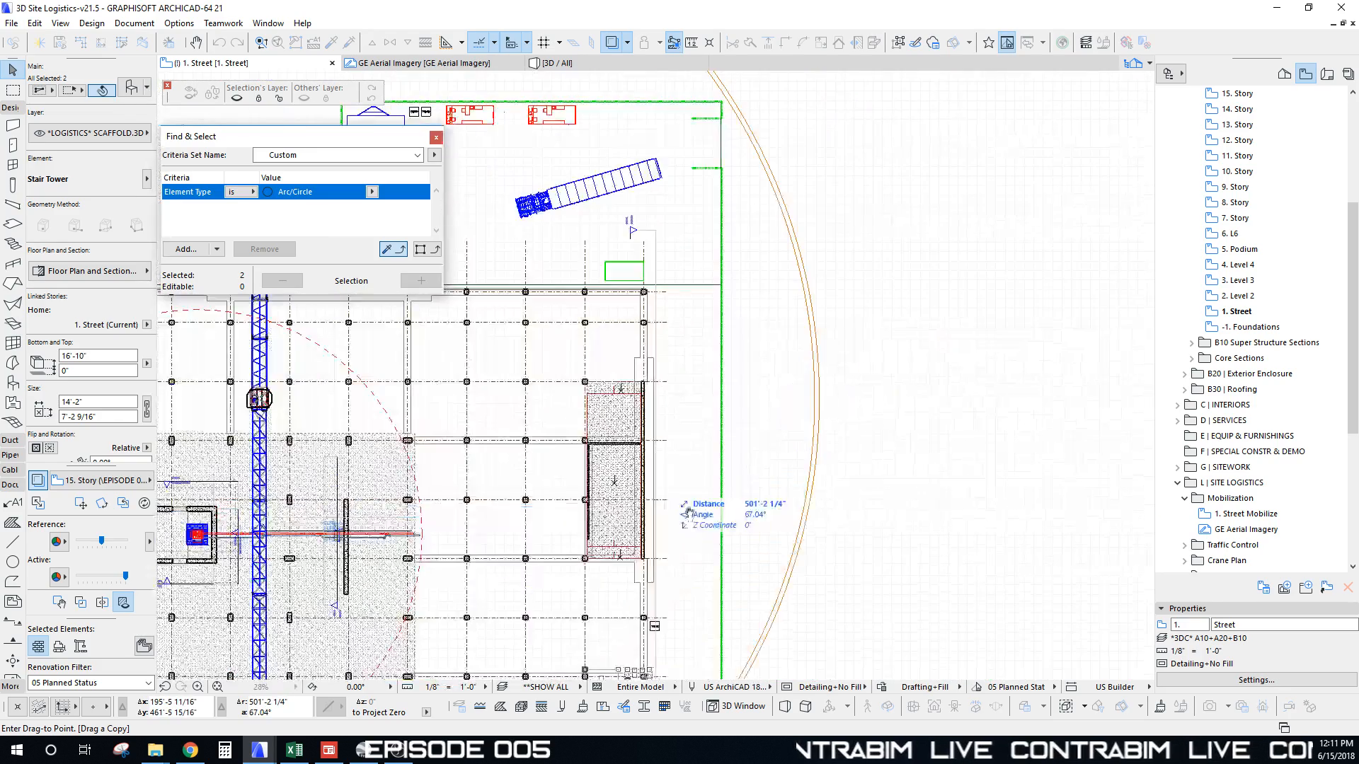
middle_click_drag(497, 376, 766, 402)
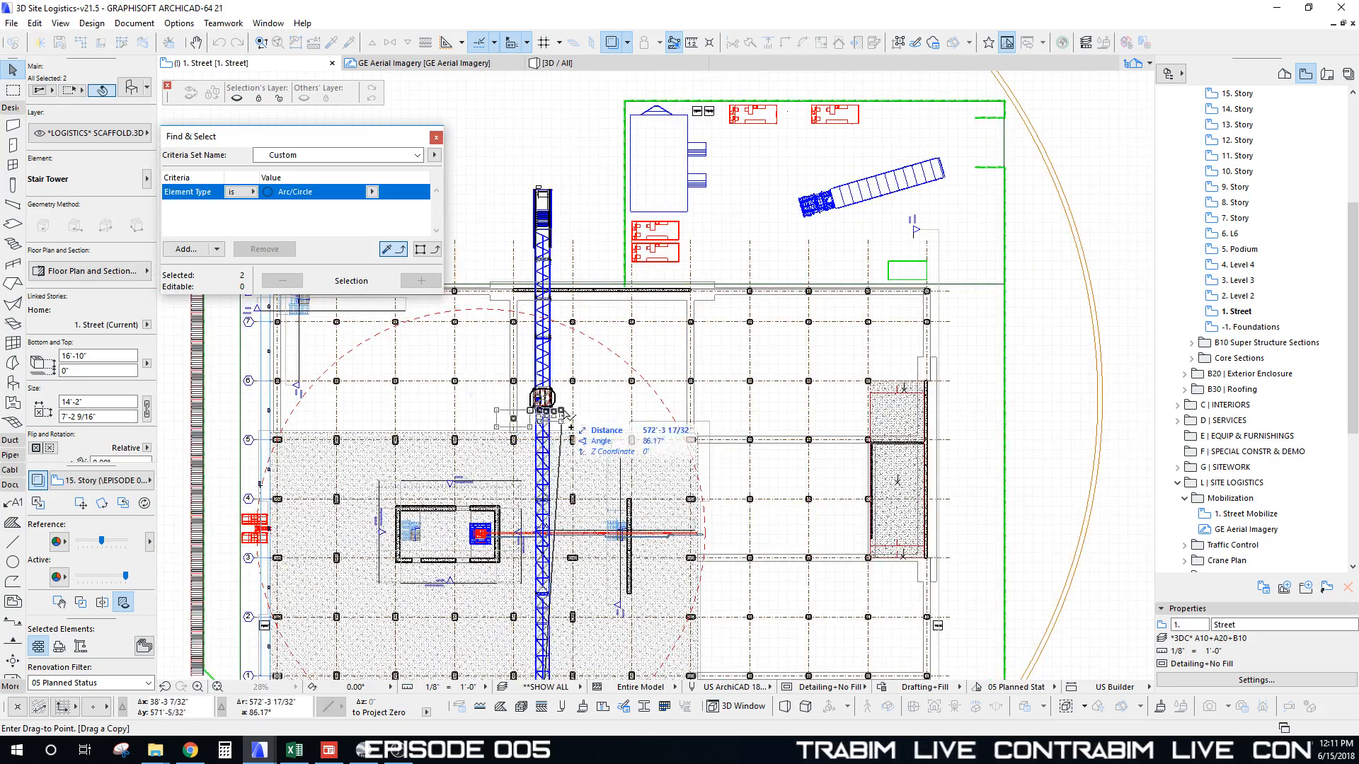
middle_click_drag(583, 451, 538, 444)
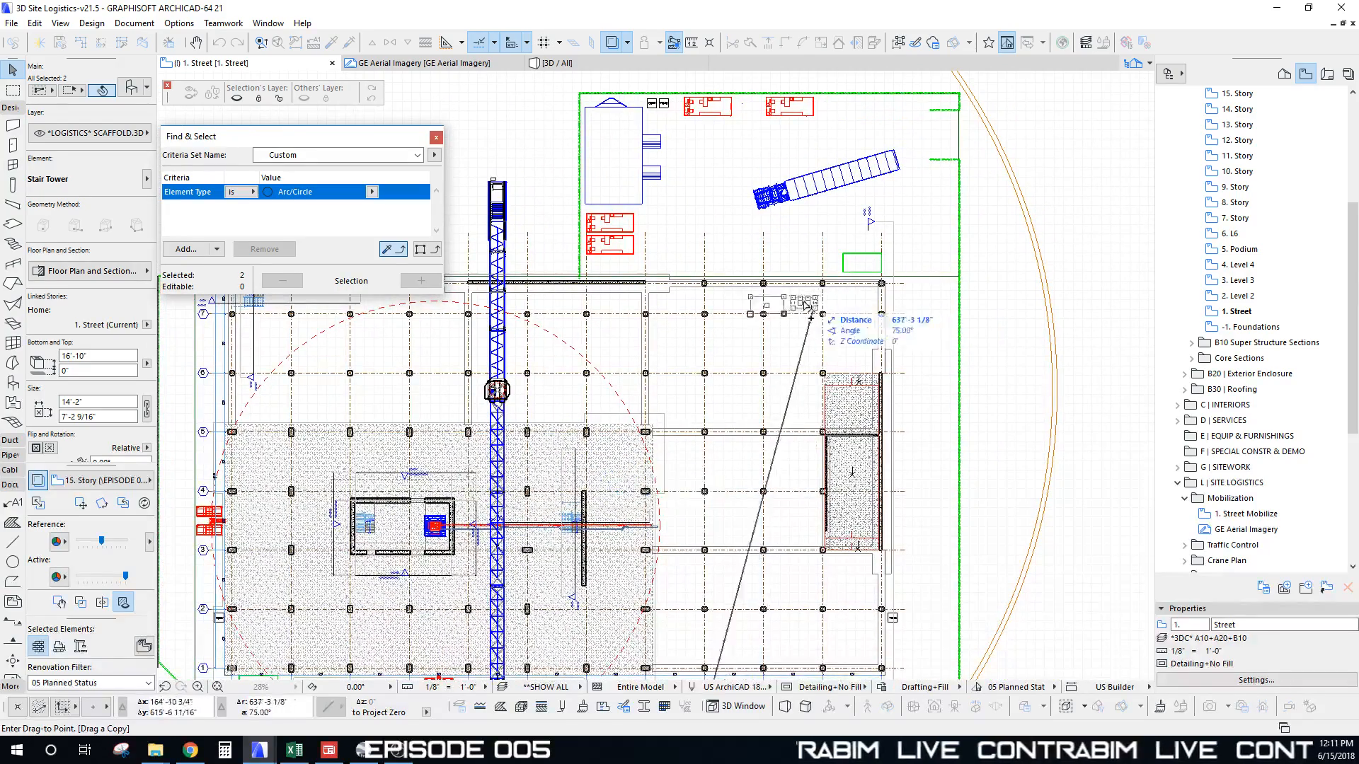
scroll(718, 173, "down", 2)
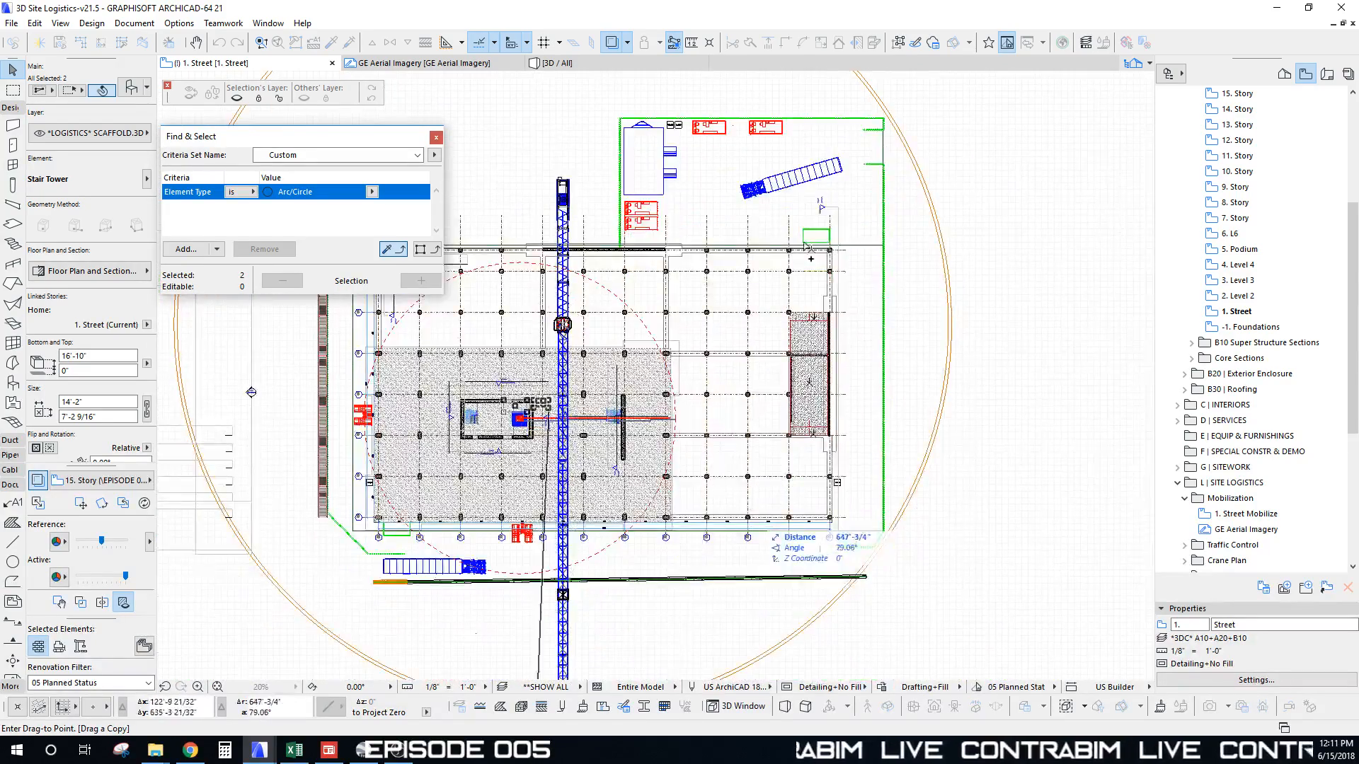
scroll(844, 258, "up", 8)
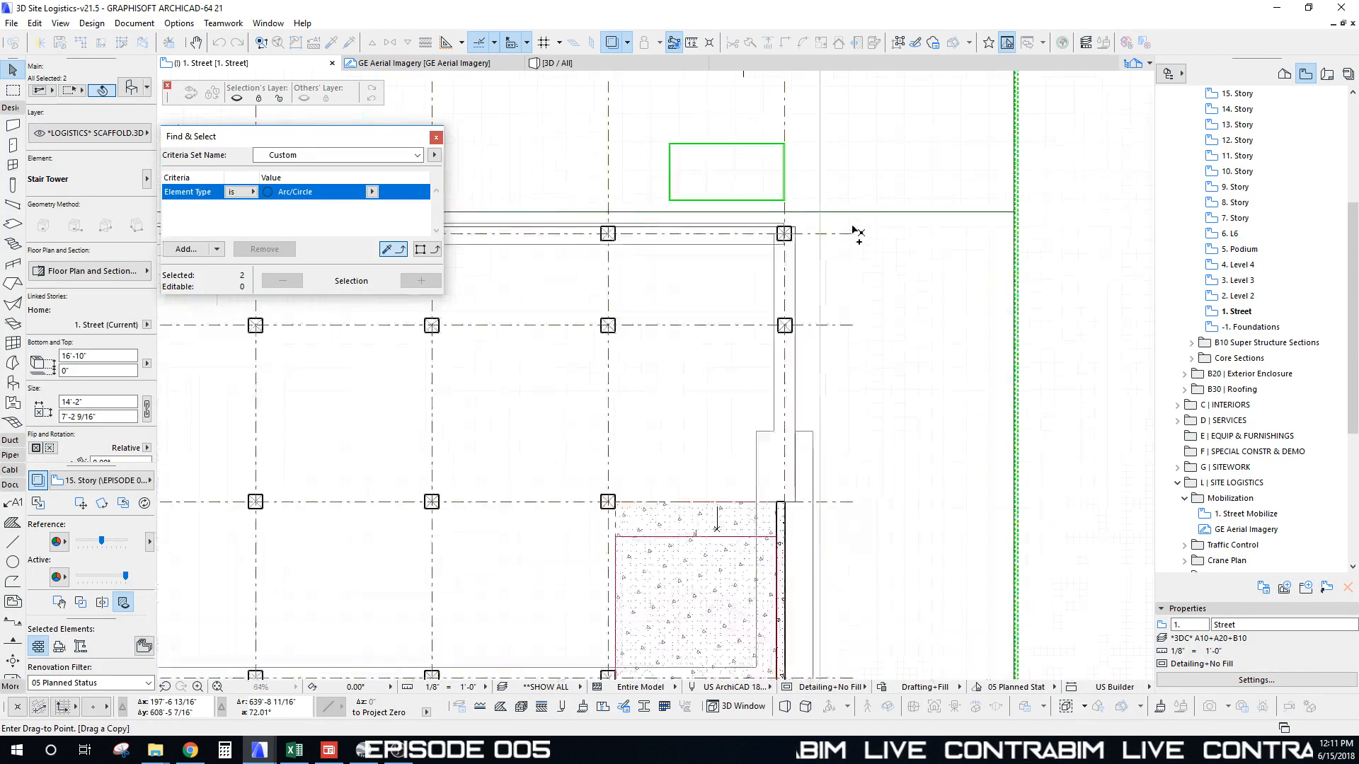
middle_click_drag(785, 296, 668, 377)
left_click(666, 328)
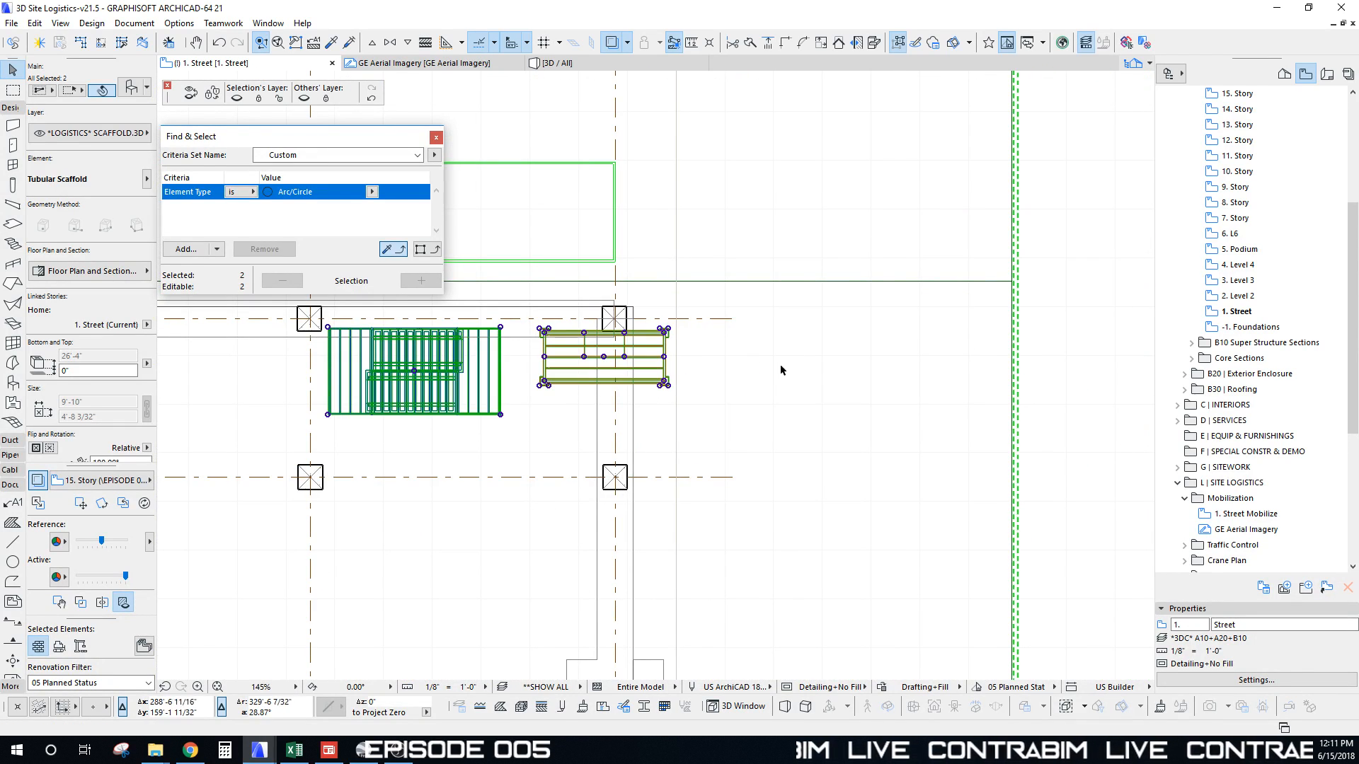
Step: Rotate the copied Tubular Scaffold 90° and move it beside the grid column
left_click(781, 376)
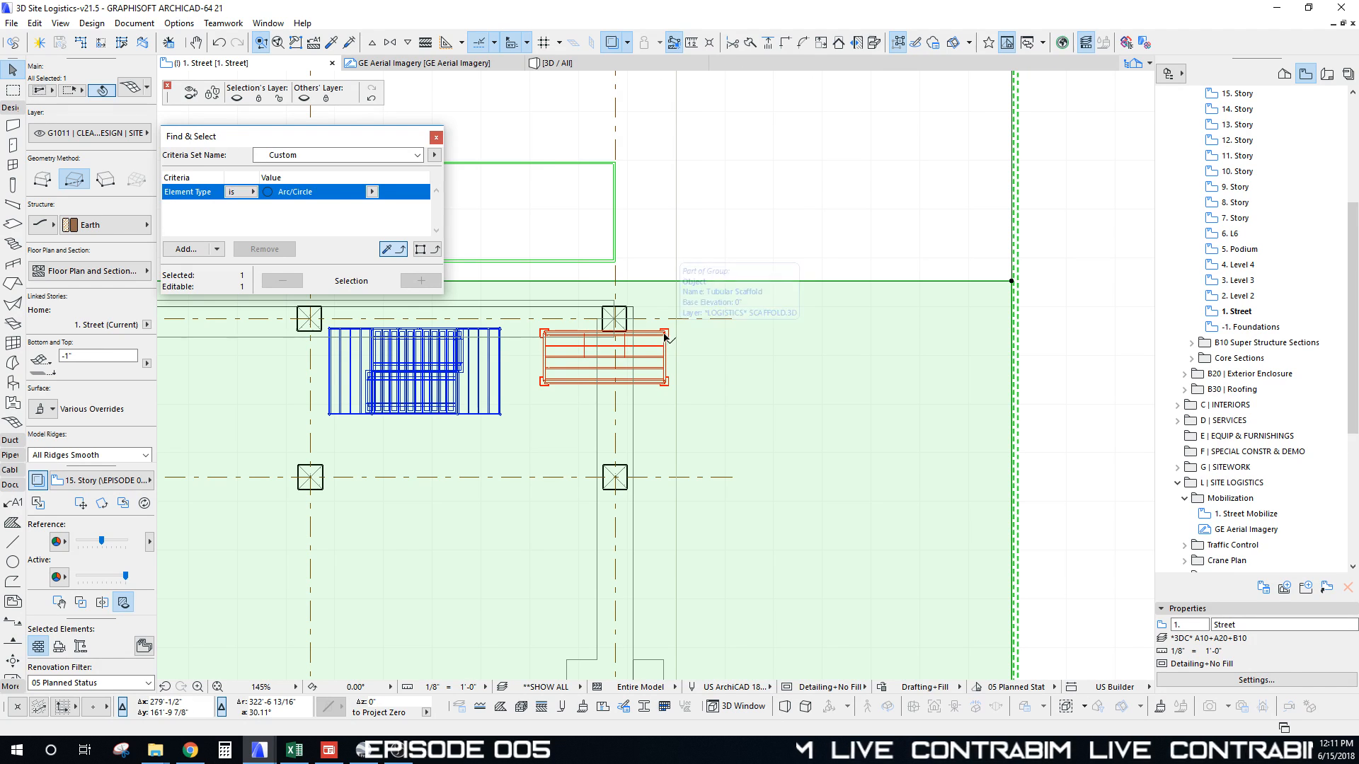
left_click(666, 338)
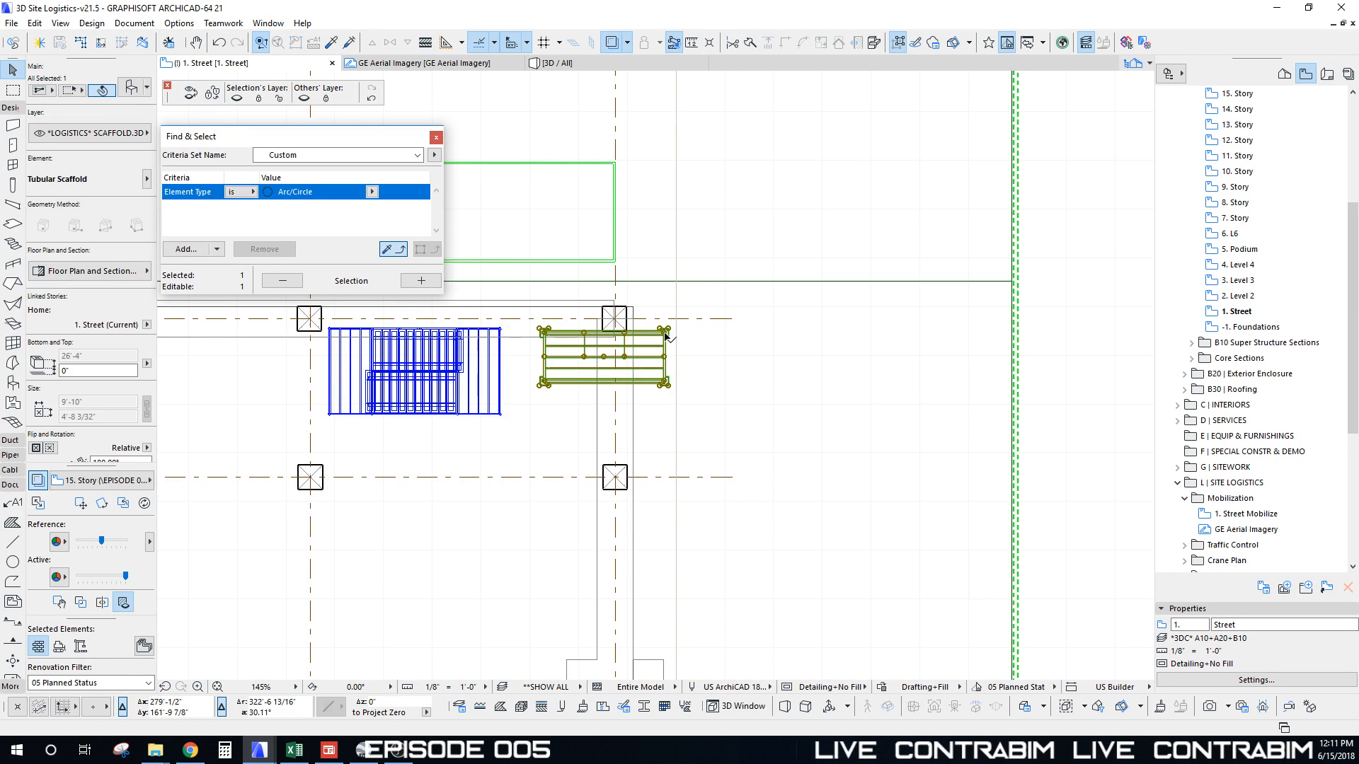
key("ctrl+e")
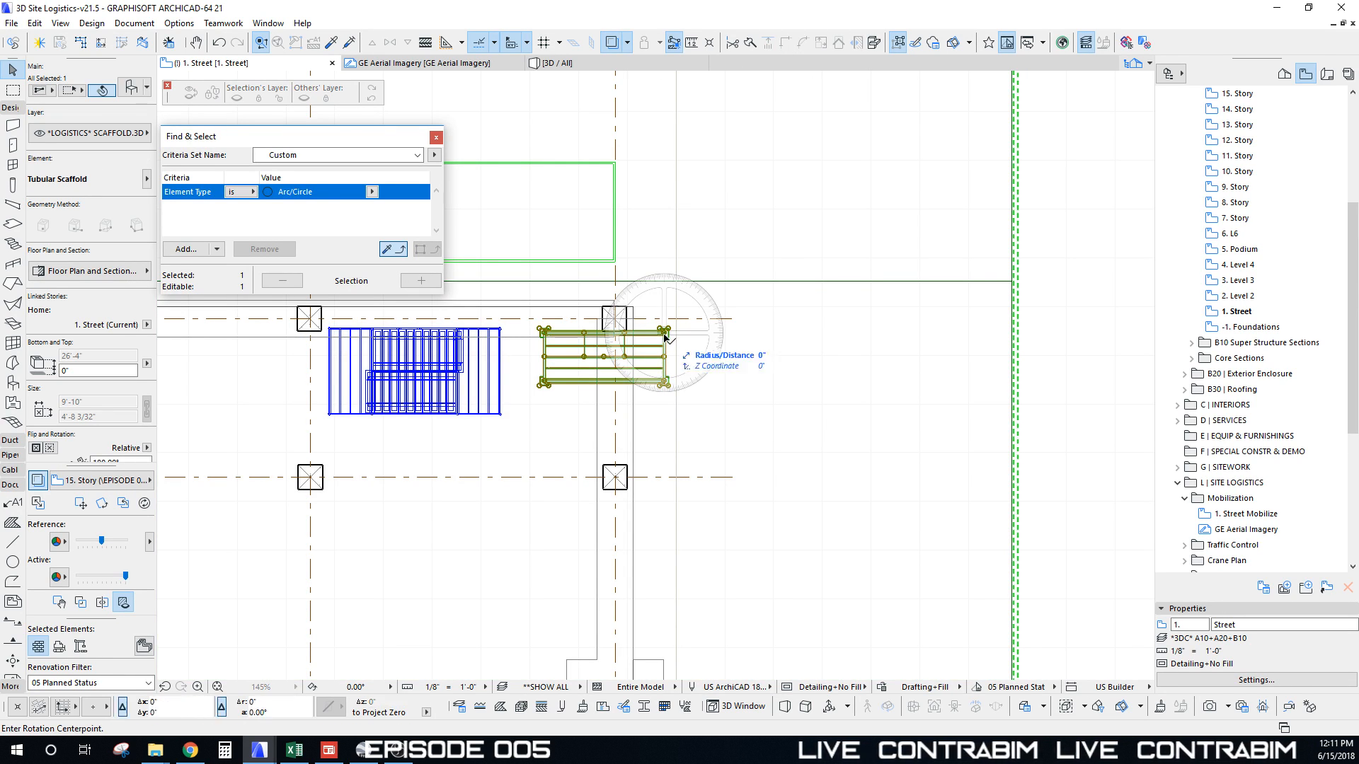
left_click(663, 333)
left_click(486, 333)
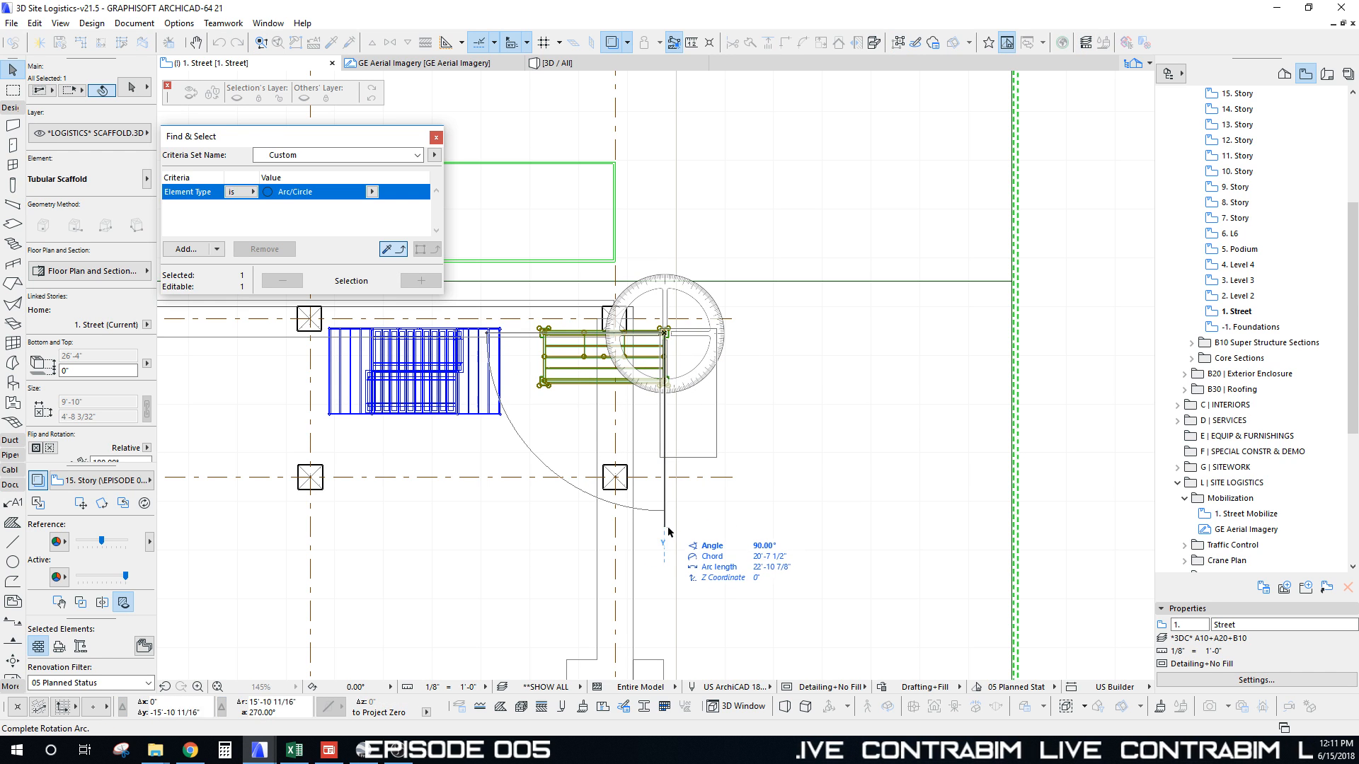
left_click(666, 523)
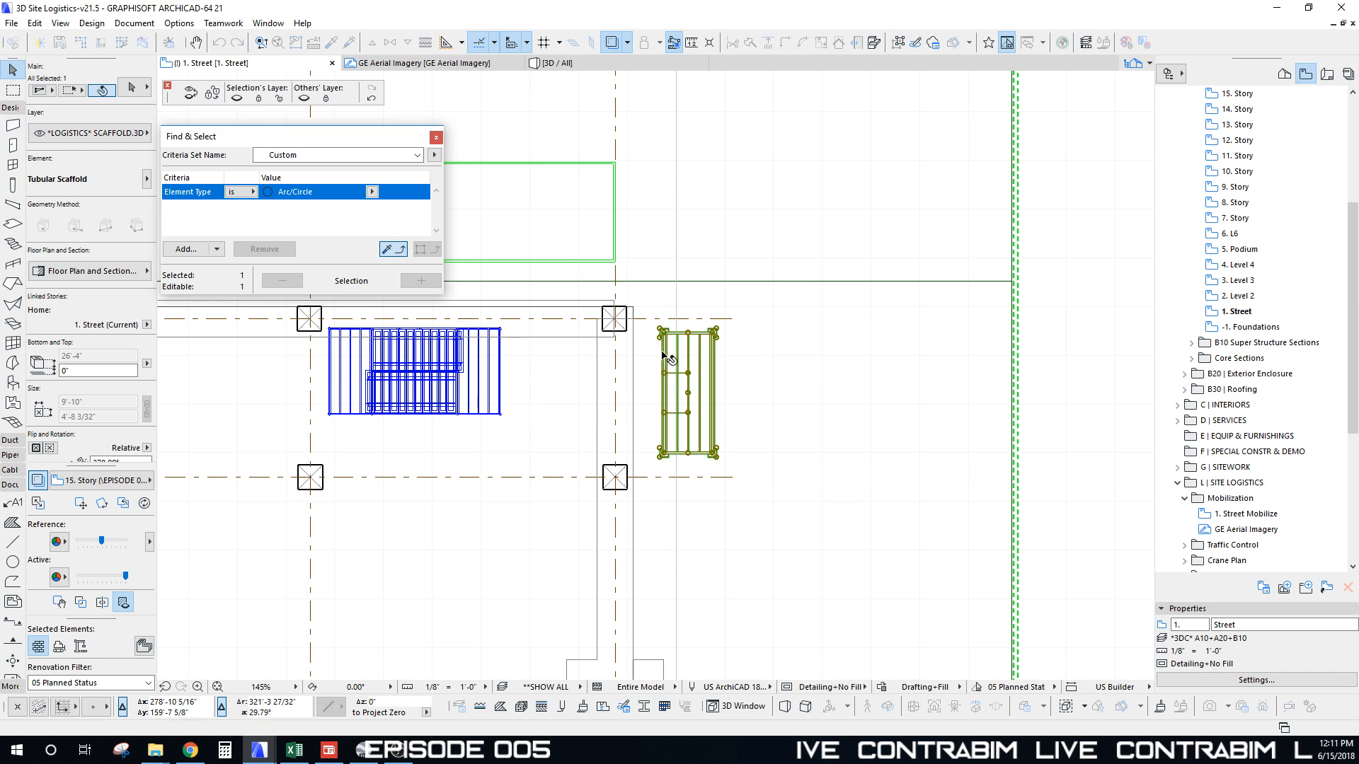
left_click(642, 311)
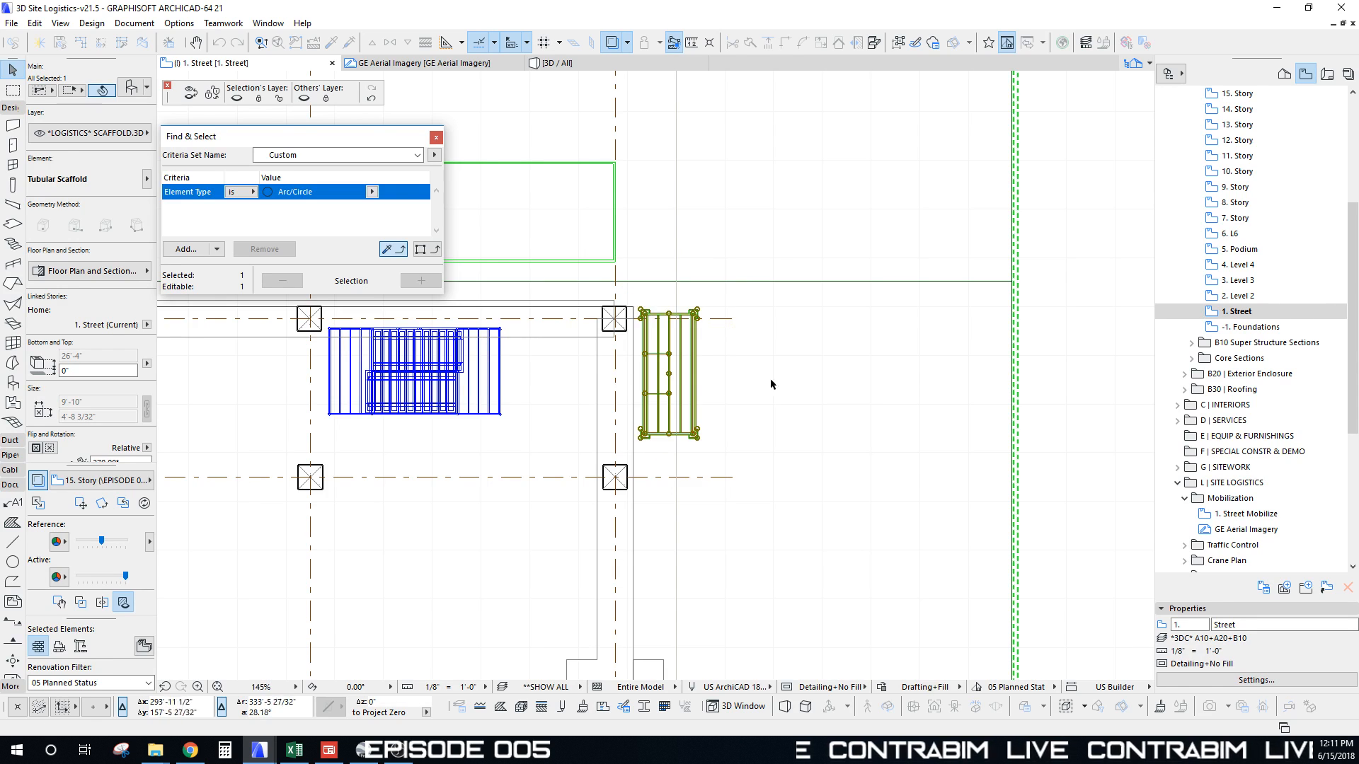
middle_click_drag(699, 382, 712, 364)
left_click(547, 348)
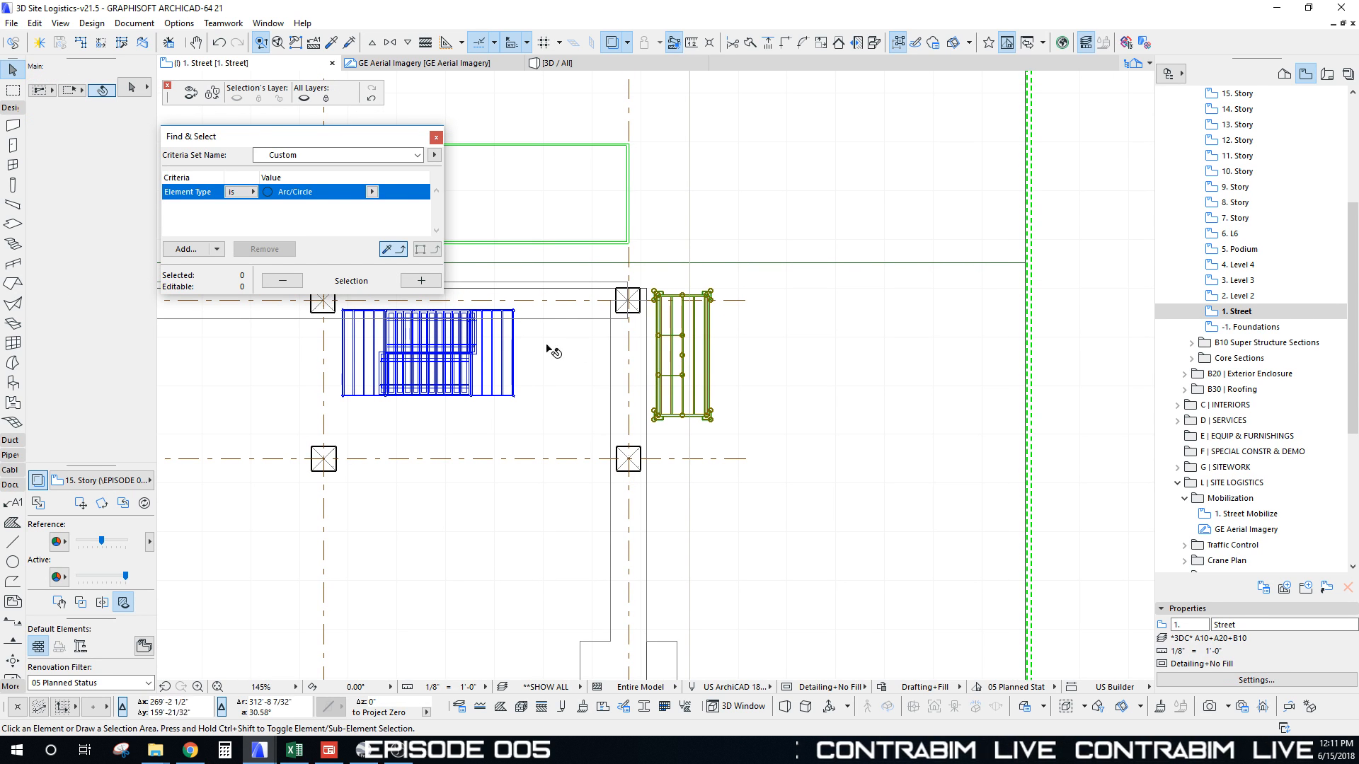
Step: Snap the stair tower to the scaffold's corner, rotate it 90°, and align its top with the scaffold
left_click(514, 312)
left_click(515, 310)
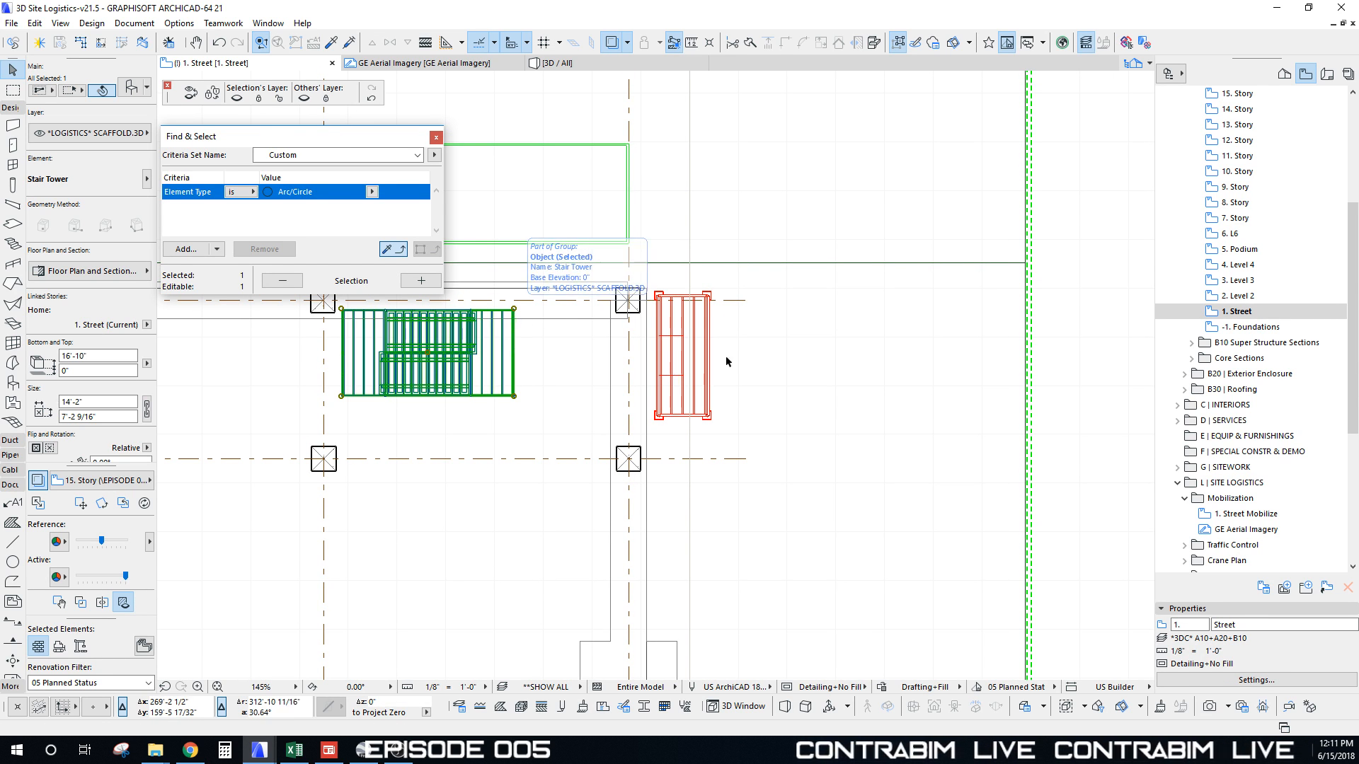
left_click(710, 300)
key("ctrl+e")
left_click(710, 300)
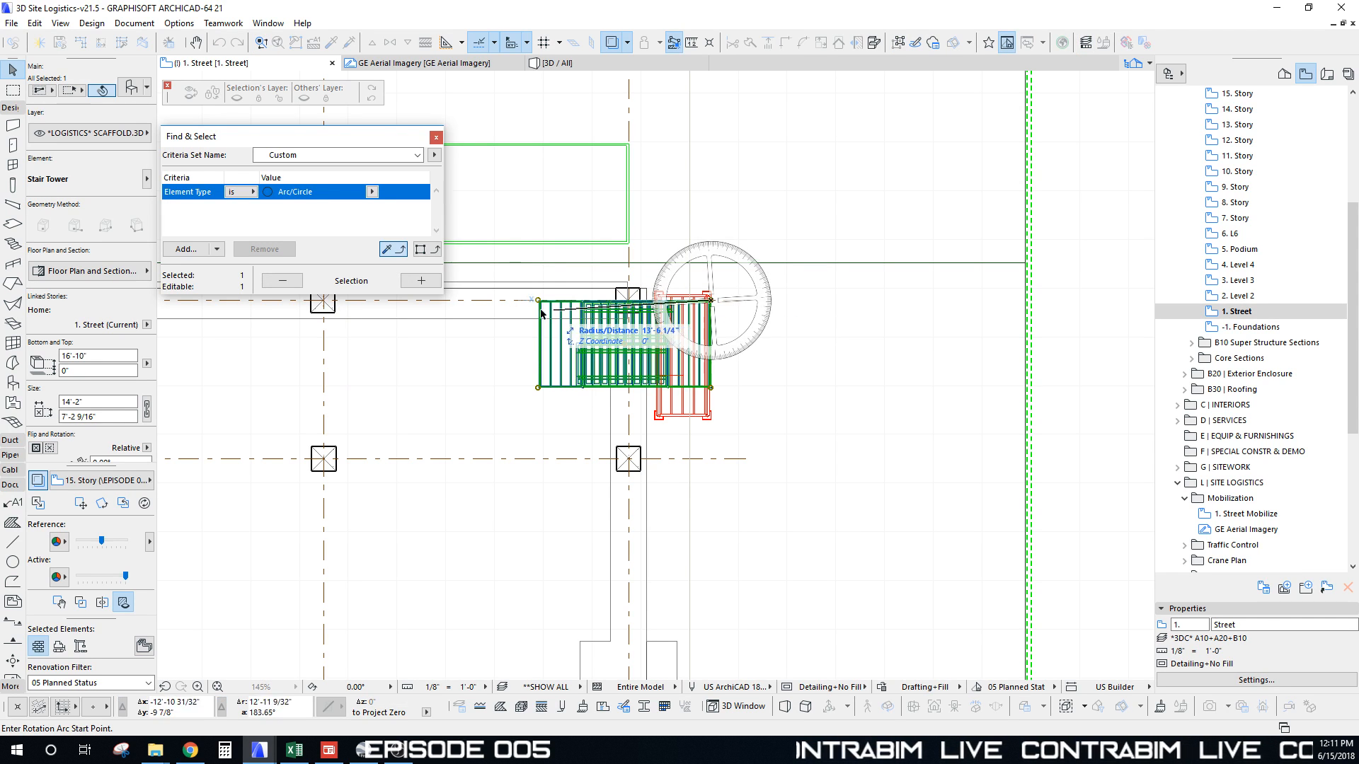
left_click(519, 300)
left_click(722, 524)
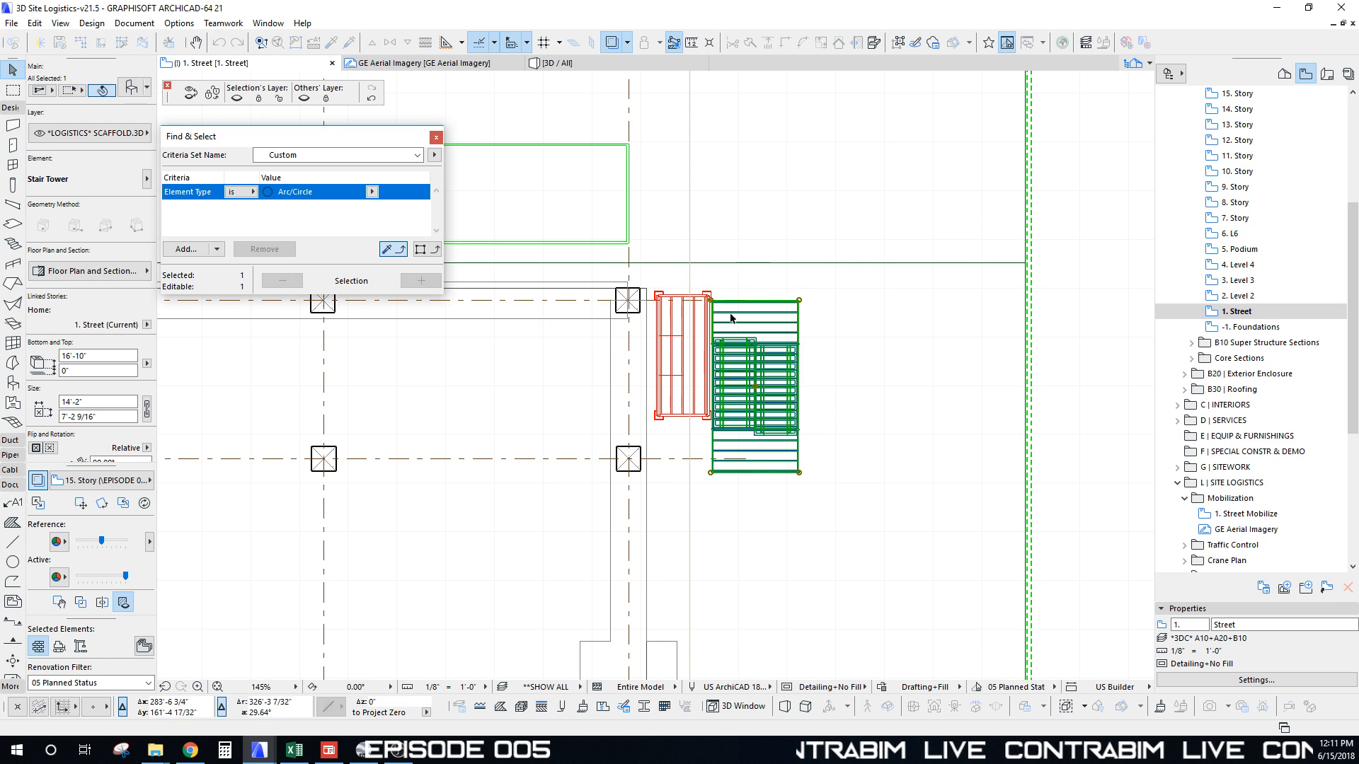
key("ctrl+d")
left_click(710, 300)
left_click(711, 291)
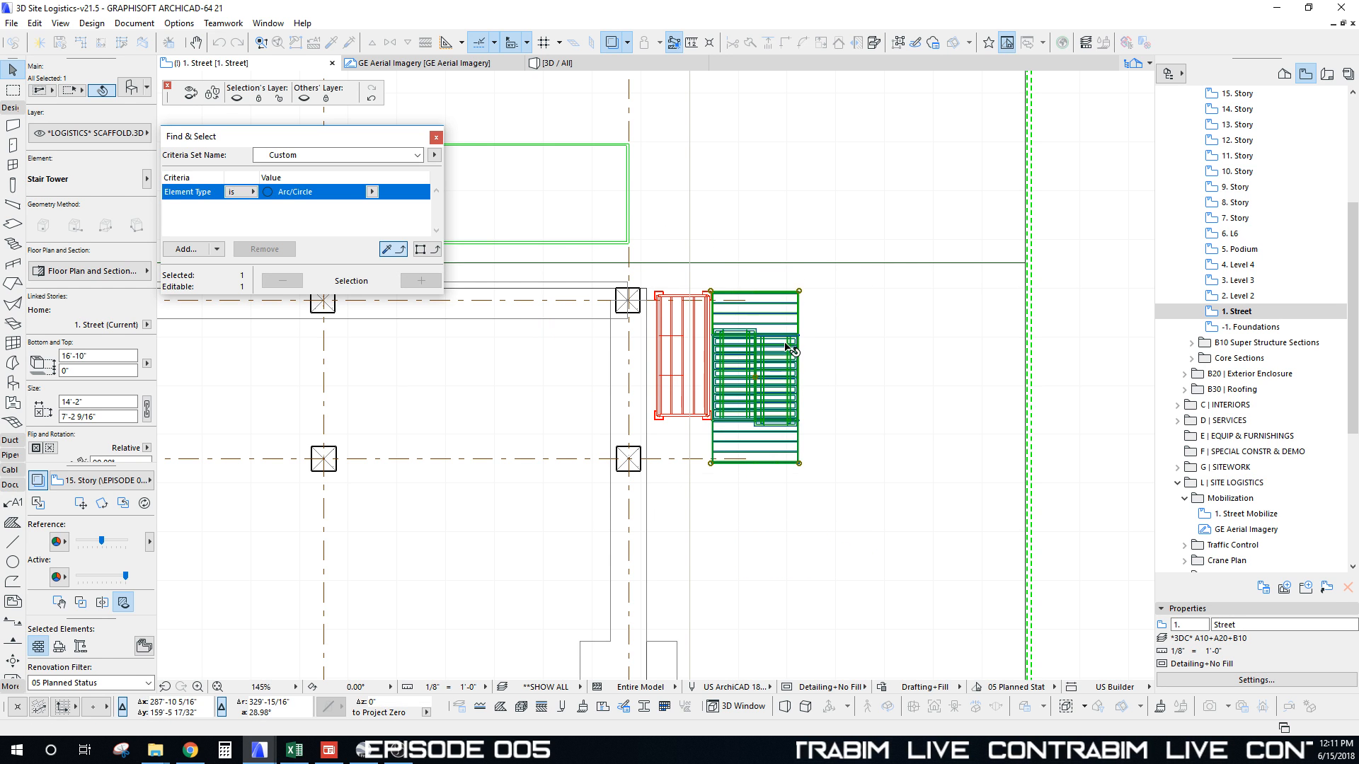
key("Escape")
key("Escape")
scroll(642, 350, "down", 5)
Step: Marquee the stair tower and scaffold corner and show it in 3D with Basic + Contours style
middle_click_drag(639, 347, 699, 259)
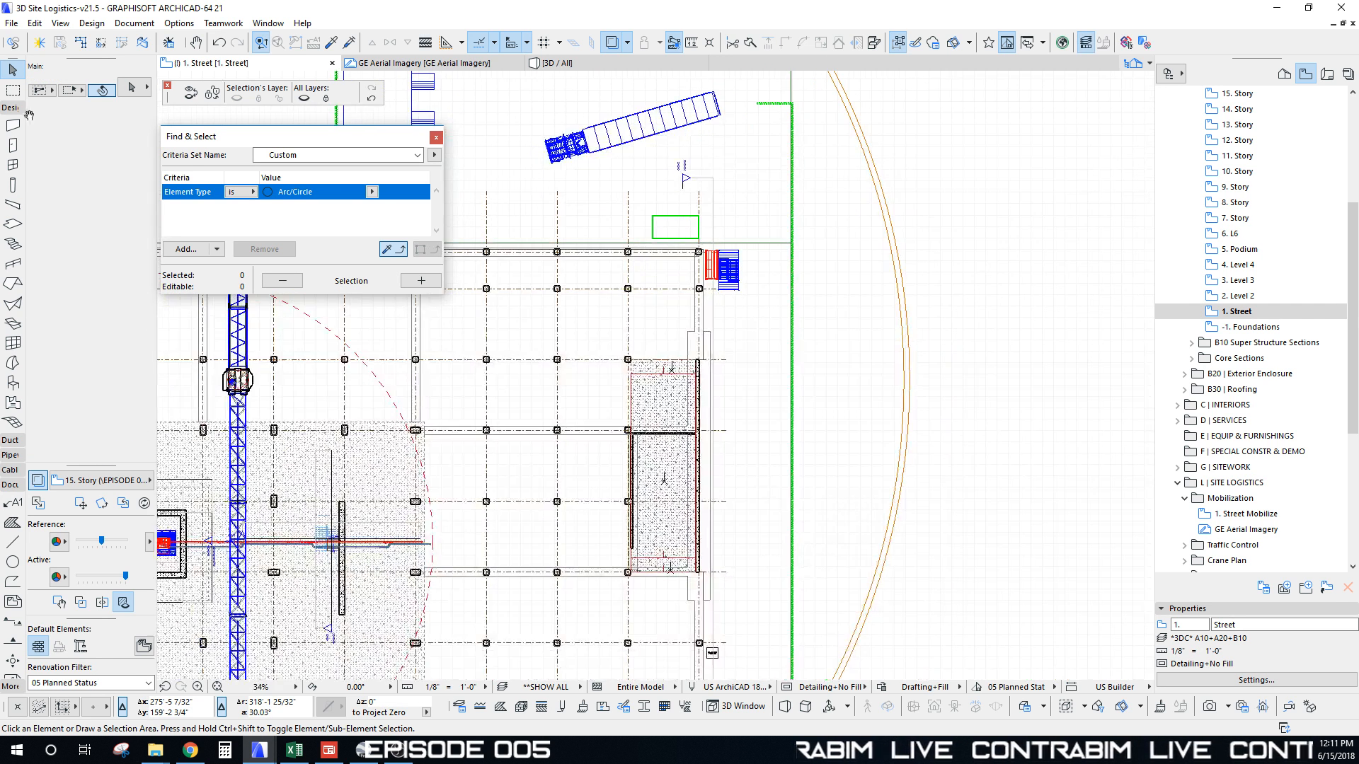
left_click(20, 97)
left_click(640, 189)
middle_click_drag(740, 602, 732, 303)
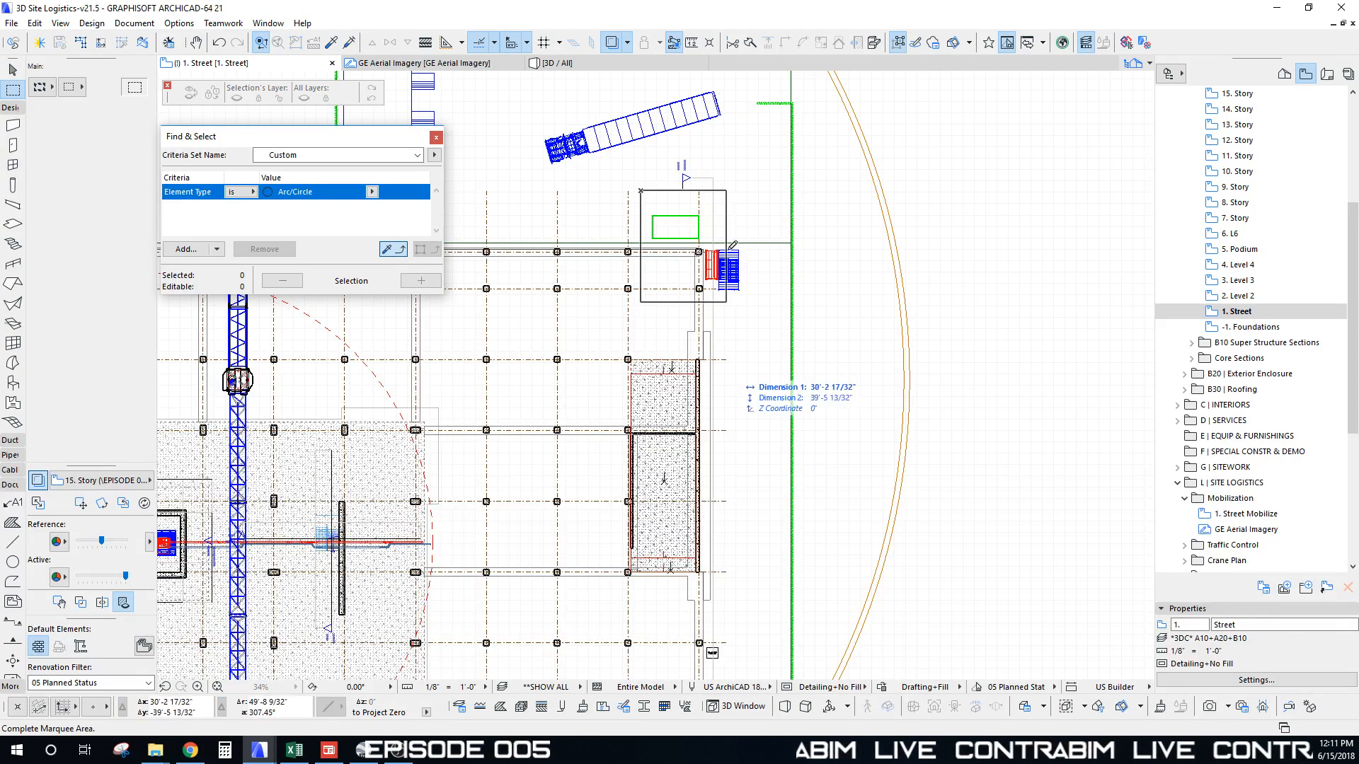
left_click(819, 556)
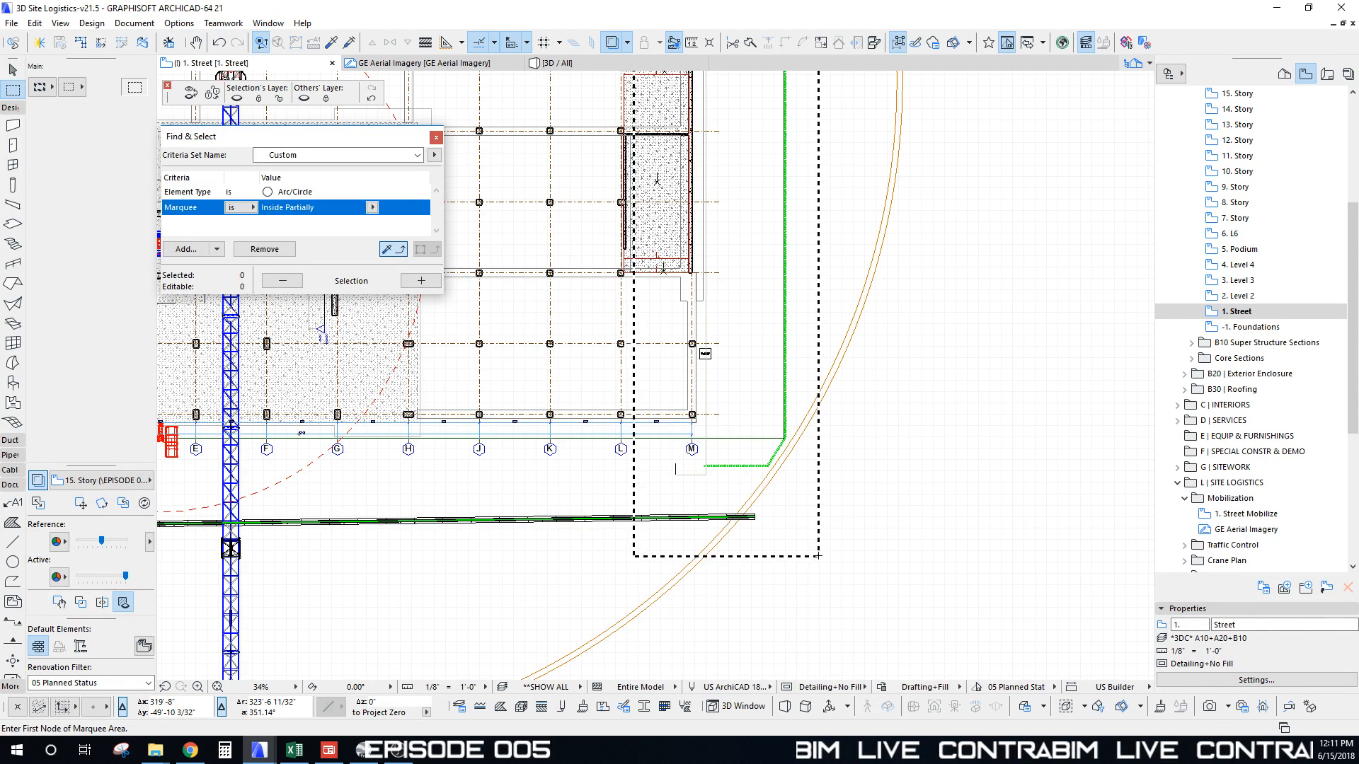
key("F5")
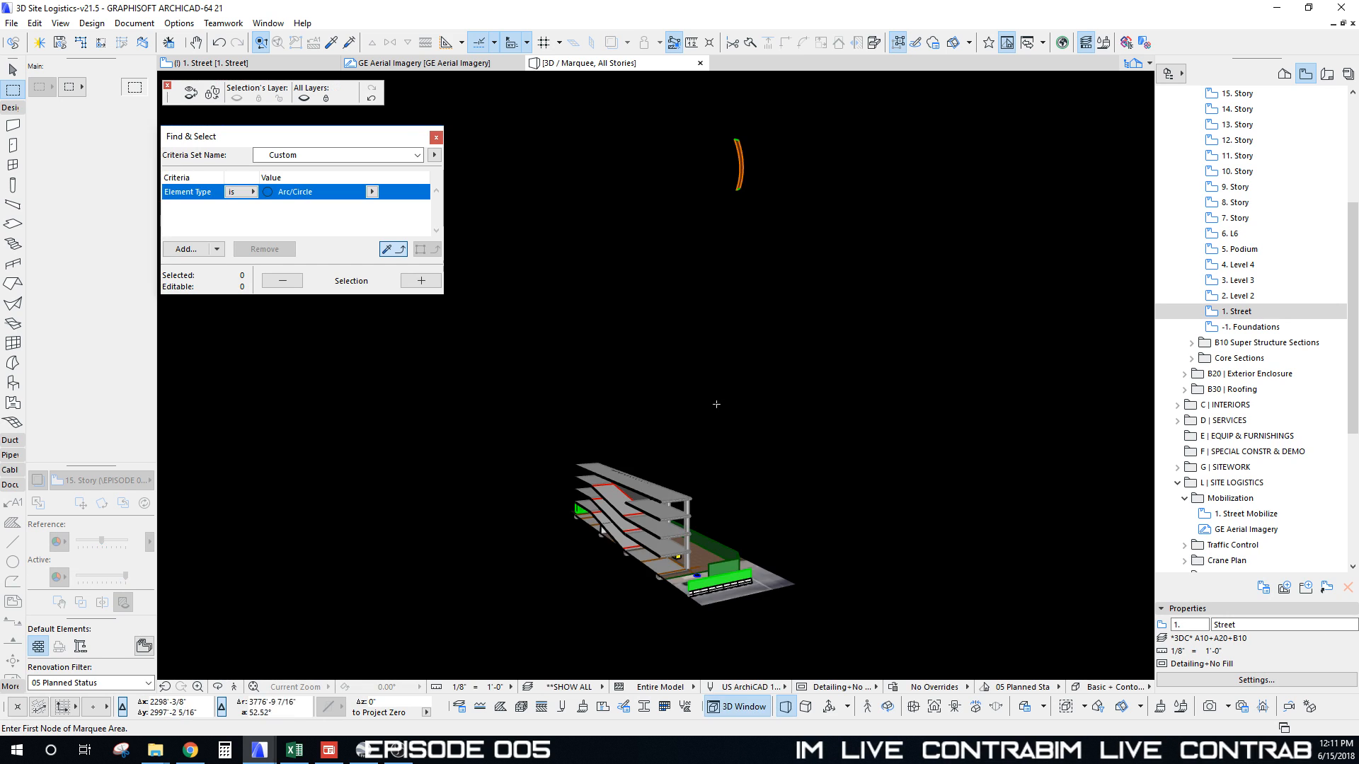
right_click(592, 305)
mouse_move(698, 312)
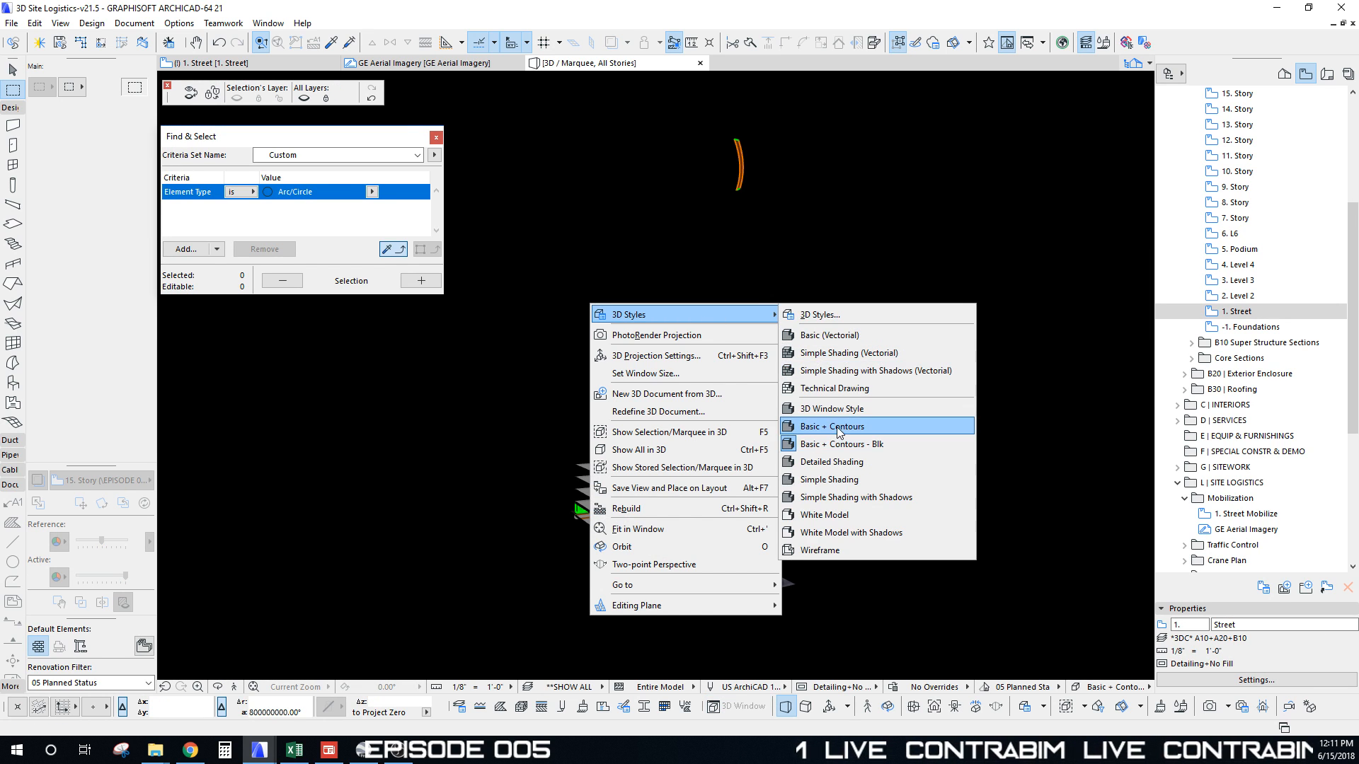
left_click(877, 431)
Step: Select the Tubular Scaffold in 3D and open its Object Selection Settings
scroll(600, 479, "up", 15)
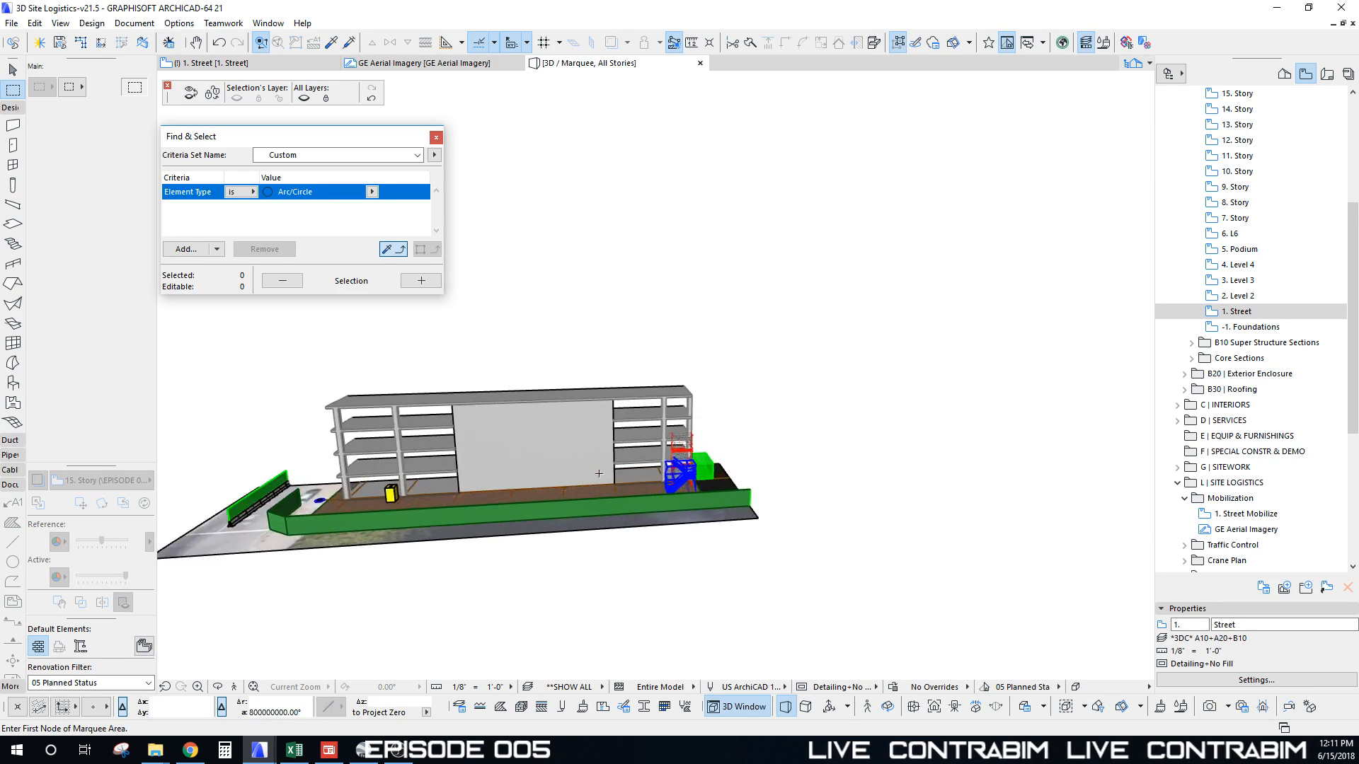
scroll(662, 454, "down", 12)
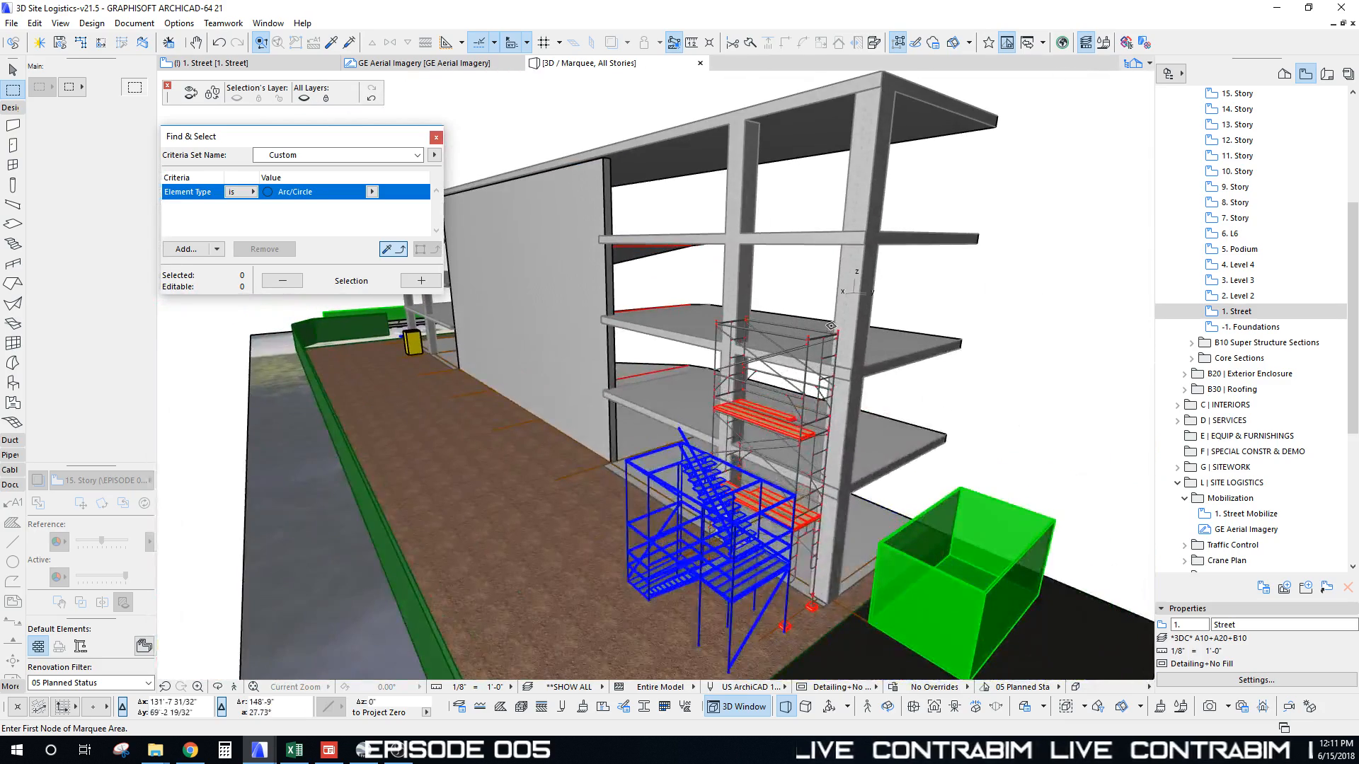
left_click(841, 335)
middle_click_drag(799, 417, 971, 422, "shift")
scroll(716, 301, "down", 2)
middle_click_drag(715, 305, 706, 327, "shift")
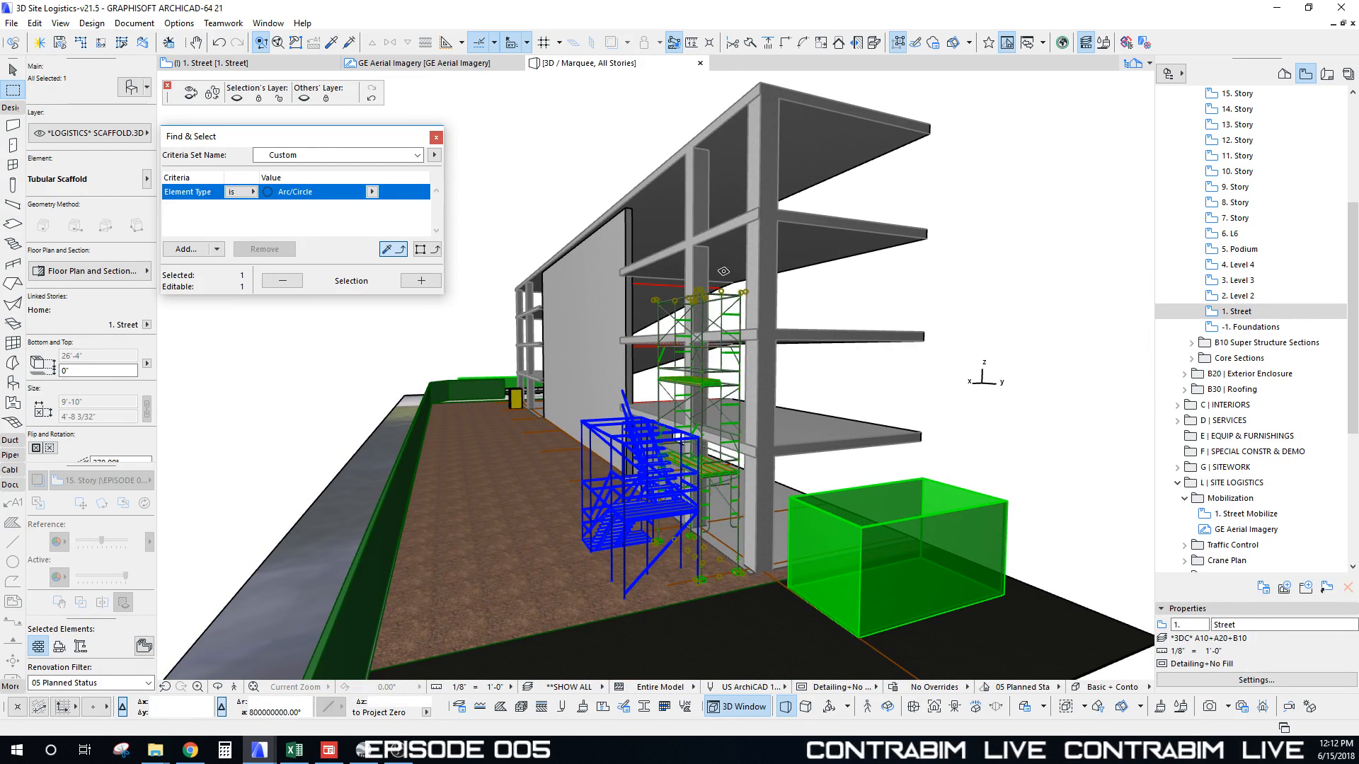
middle_click_drag(683, 390, 697, 294, "shift")
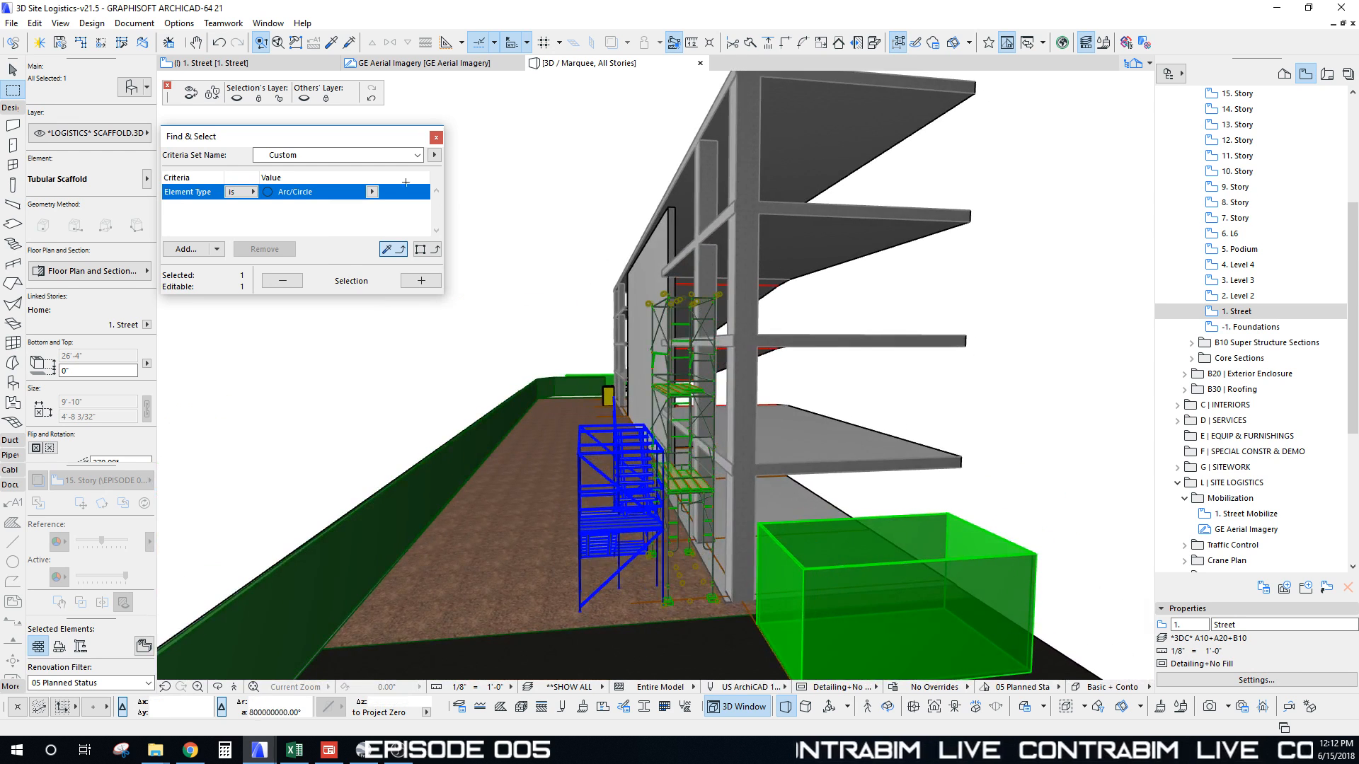
left_click(132, 88)
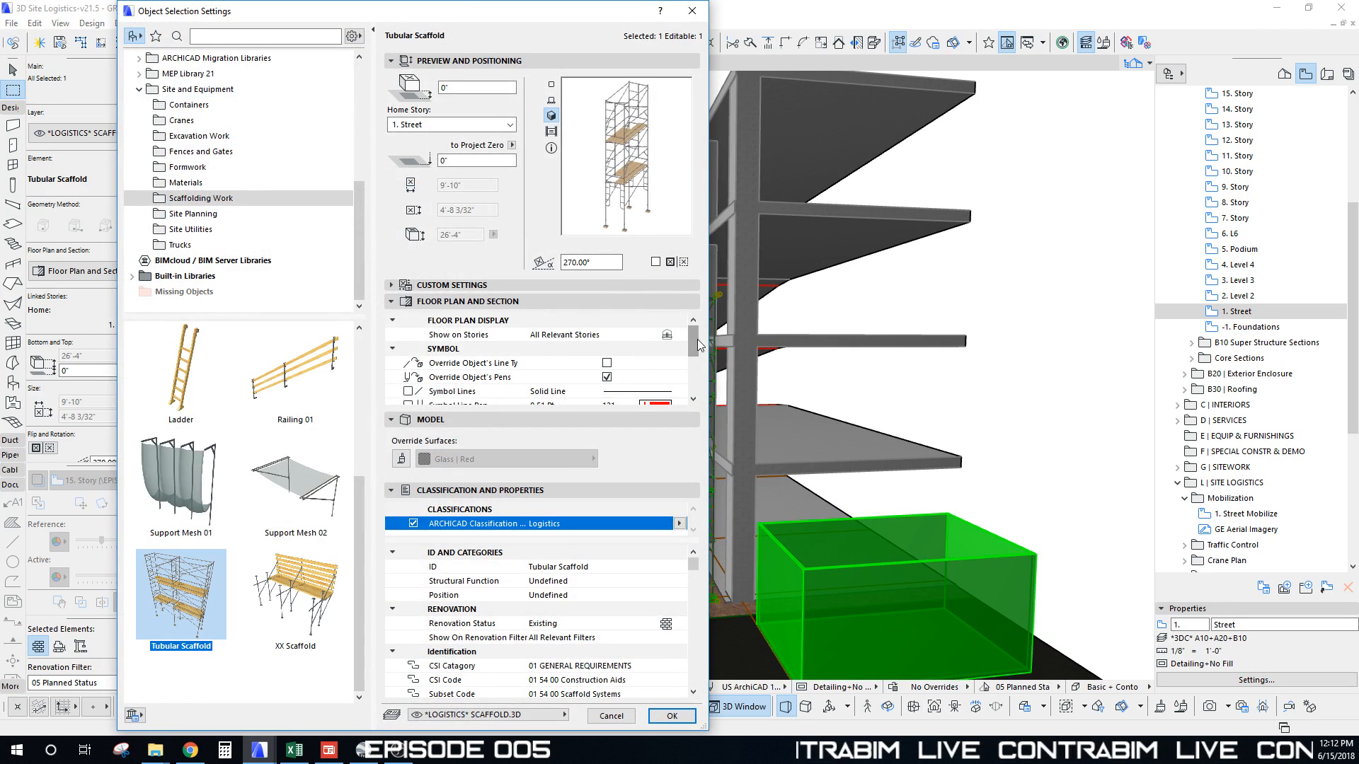
left_click_drag(698, 345, 698, 355)
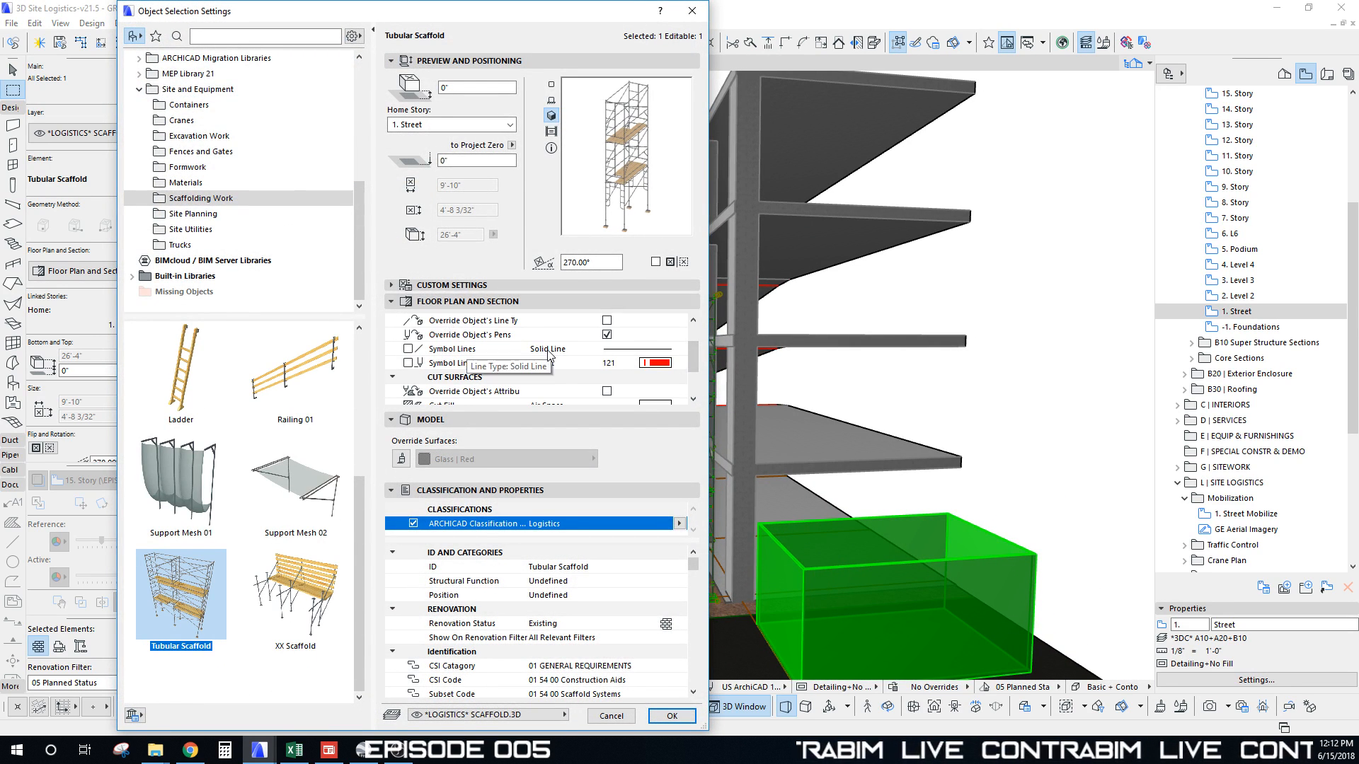
left_click(392, 420)
Step: Expand the scaffold's custom settings and turn off End Element
left_click(392, 436)
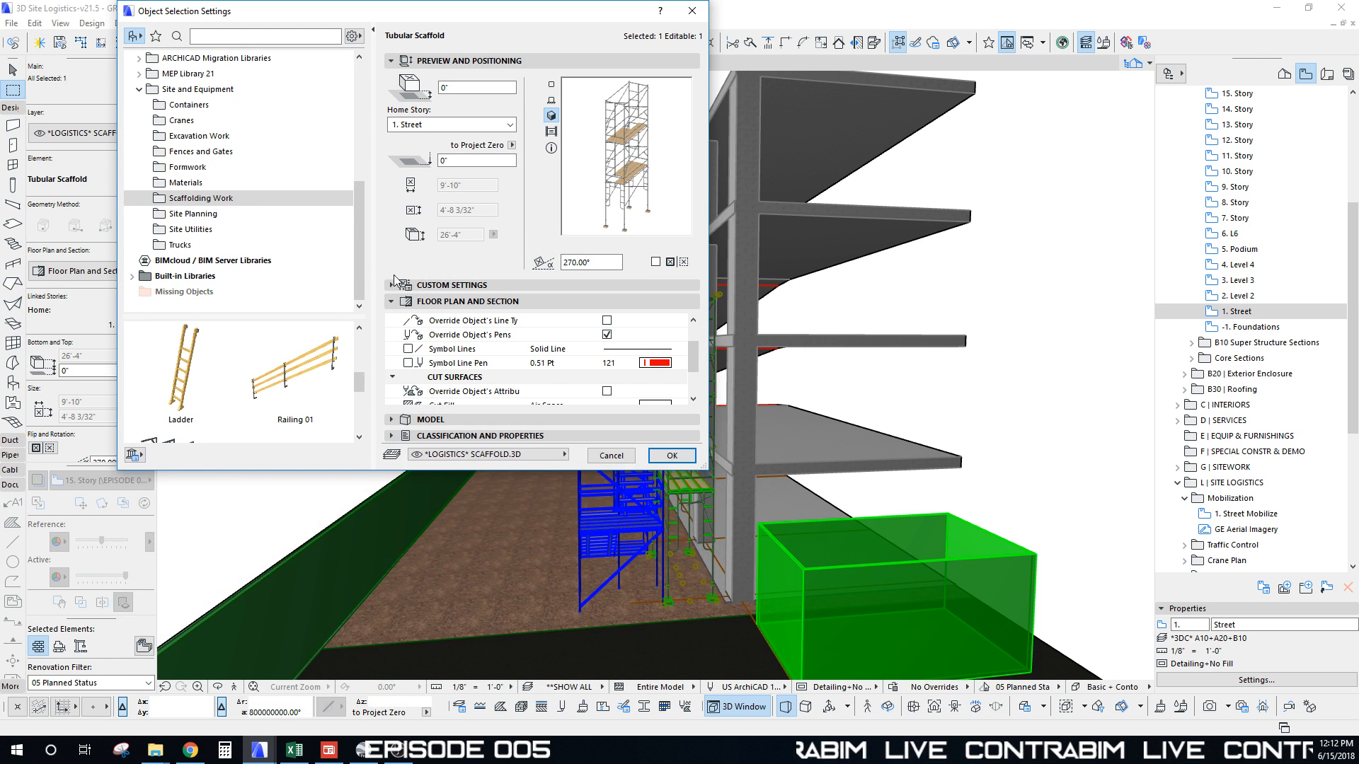
left_click(392, 284)
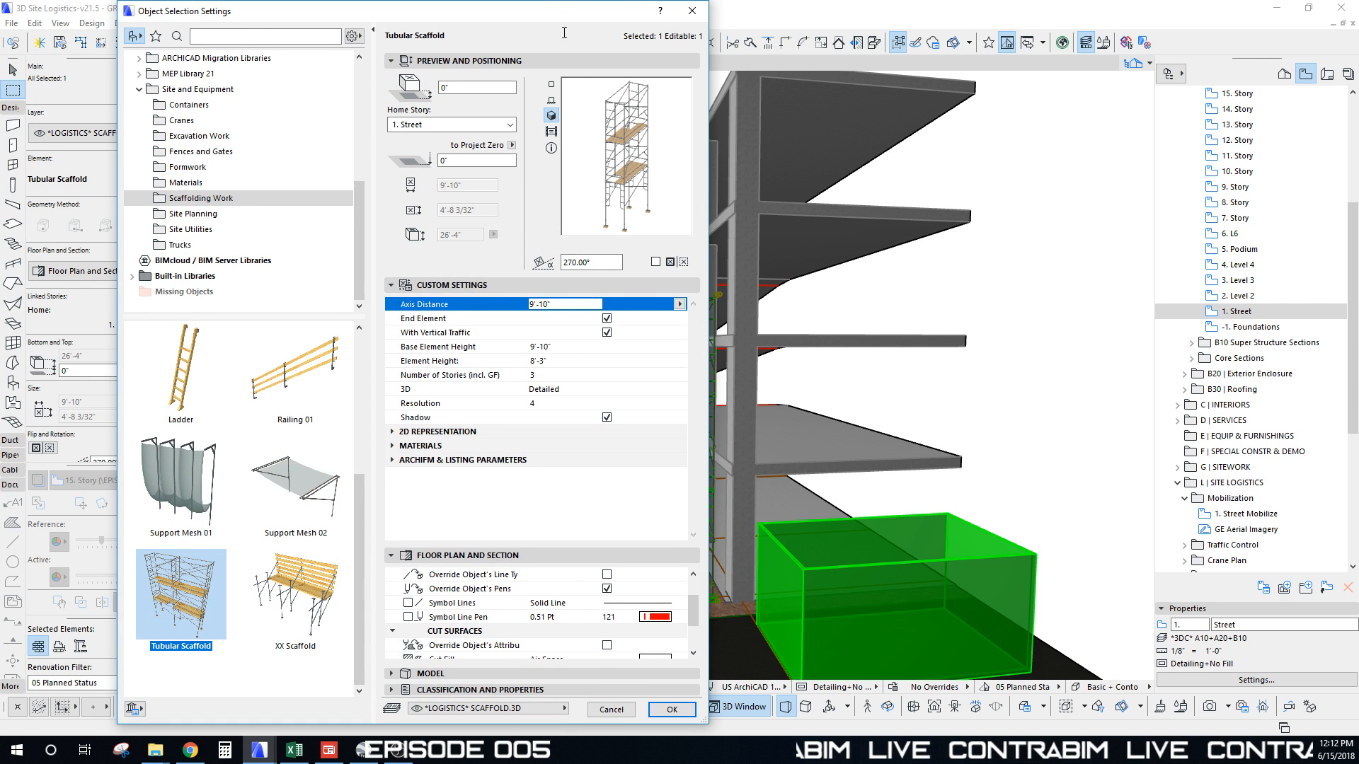
left_click_drag(563, 11, 525, 19)
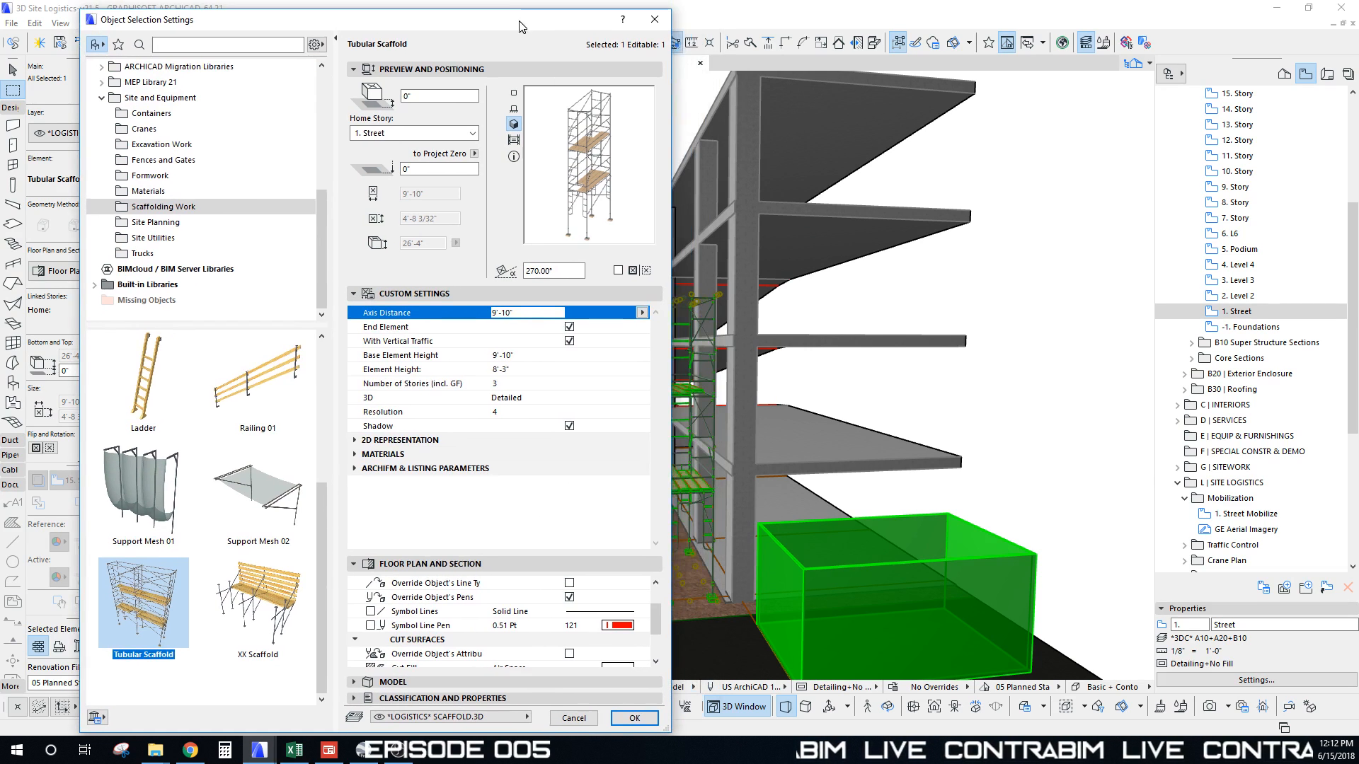
left_click(569, 328)
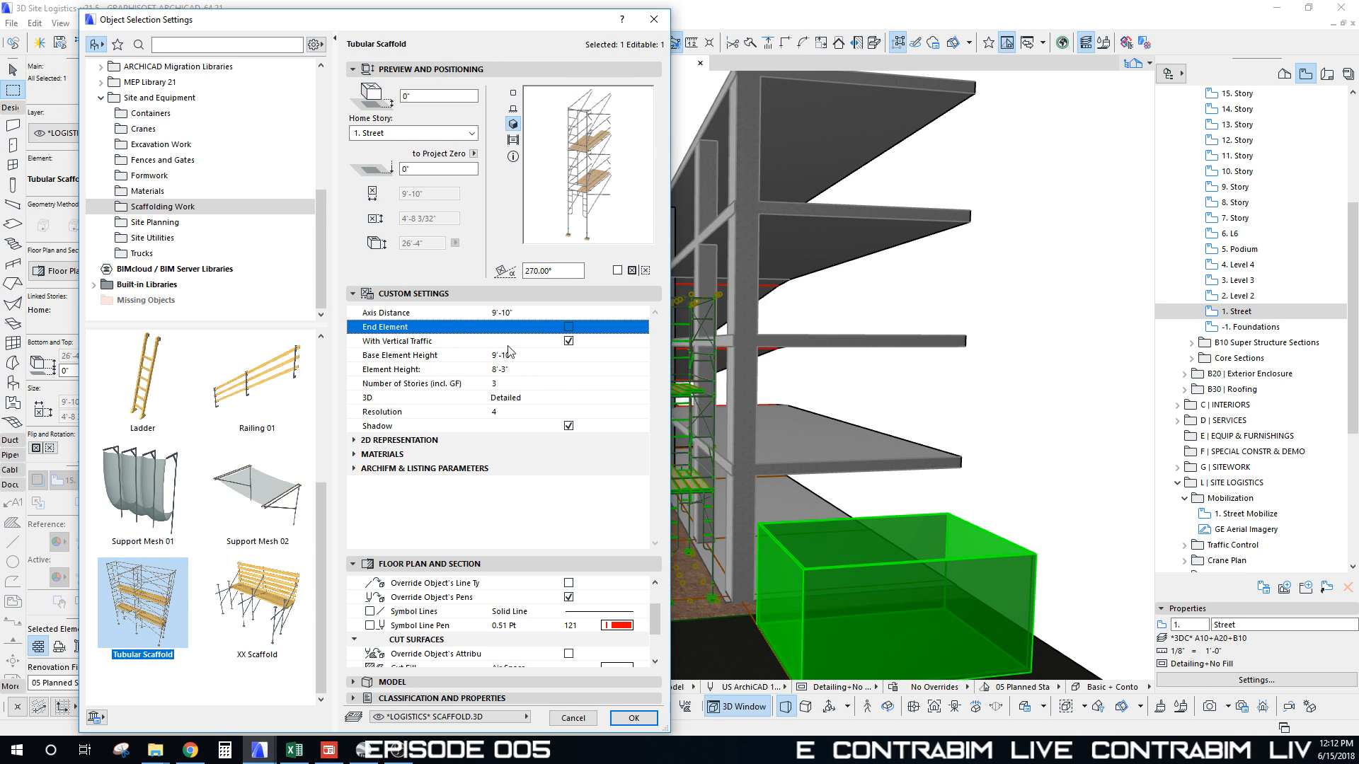
Step: Set base element height 10', element height 8', and 6 stories, then apply
left_click(528, 356)
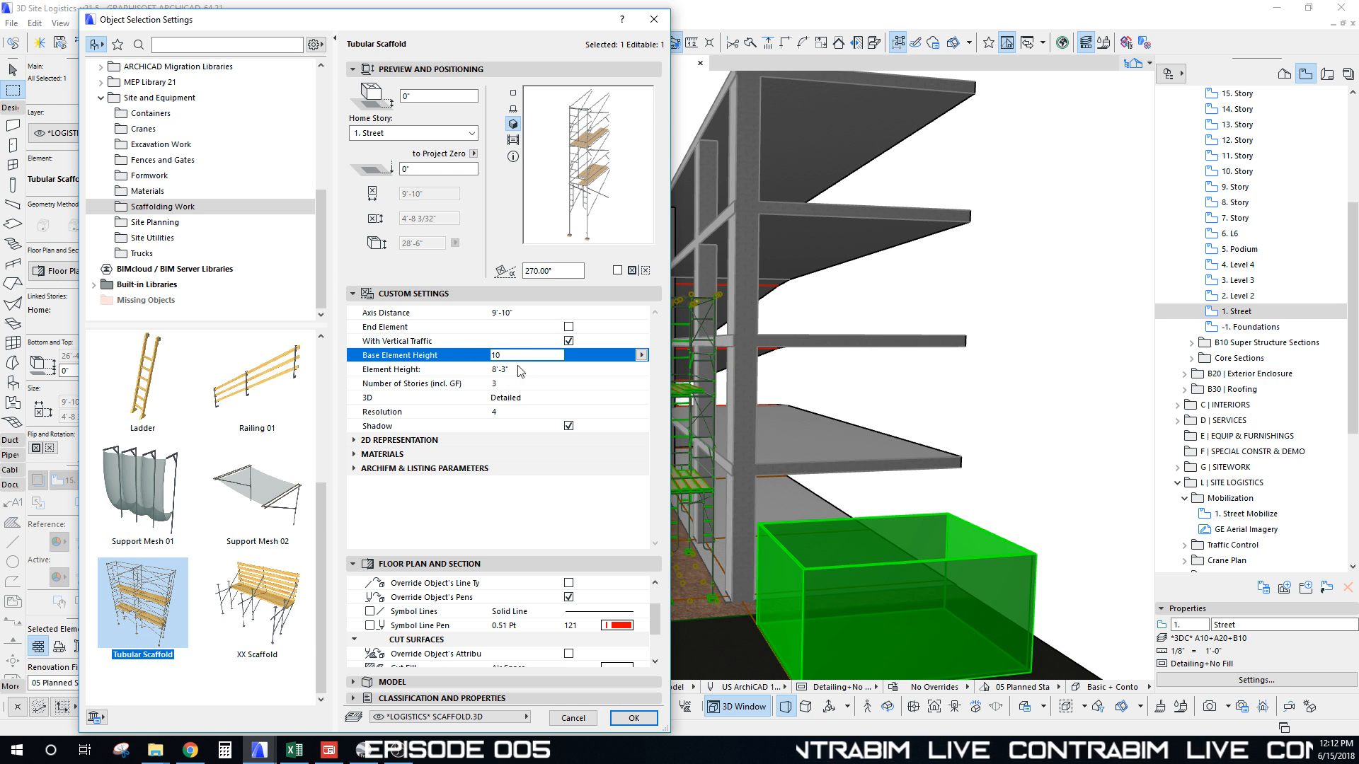
key("Tab")
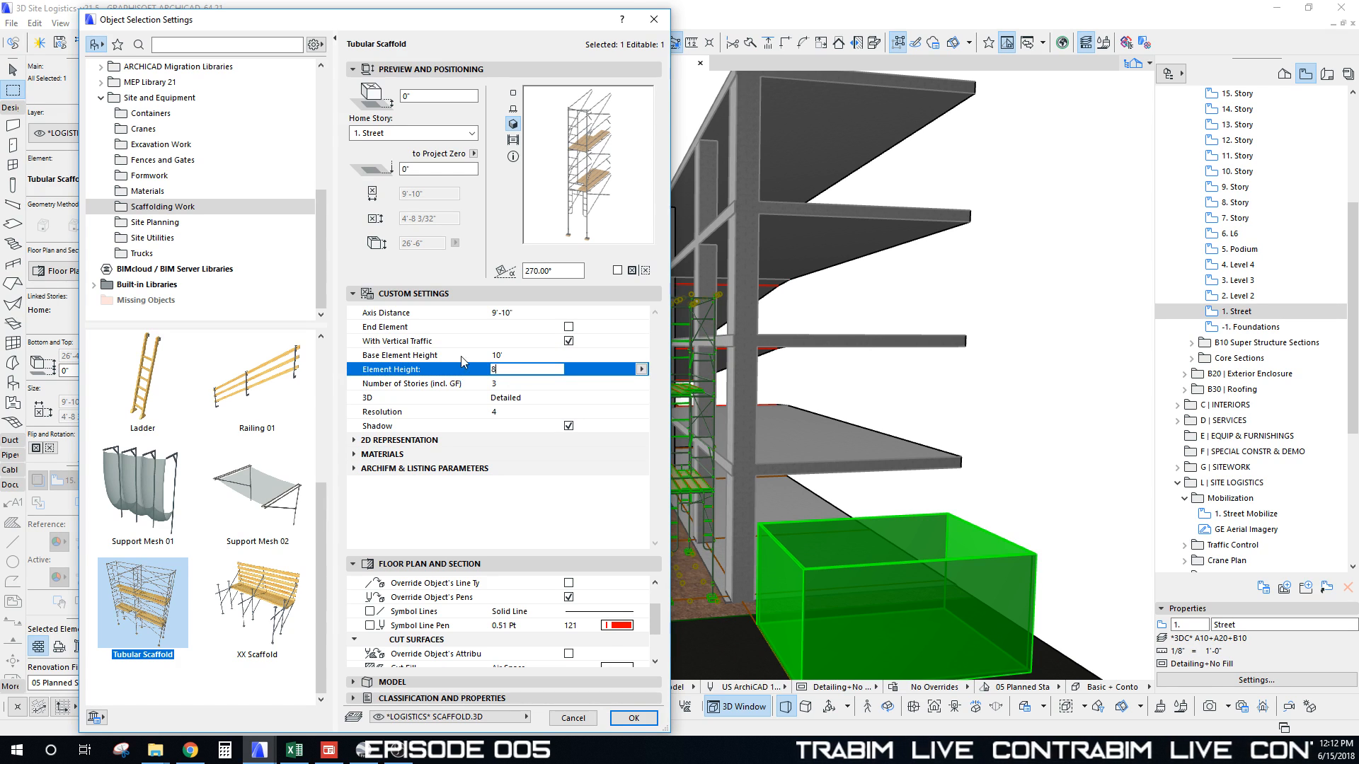
type("8")
left_click(514, 384)
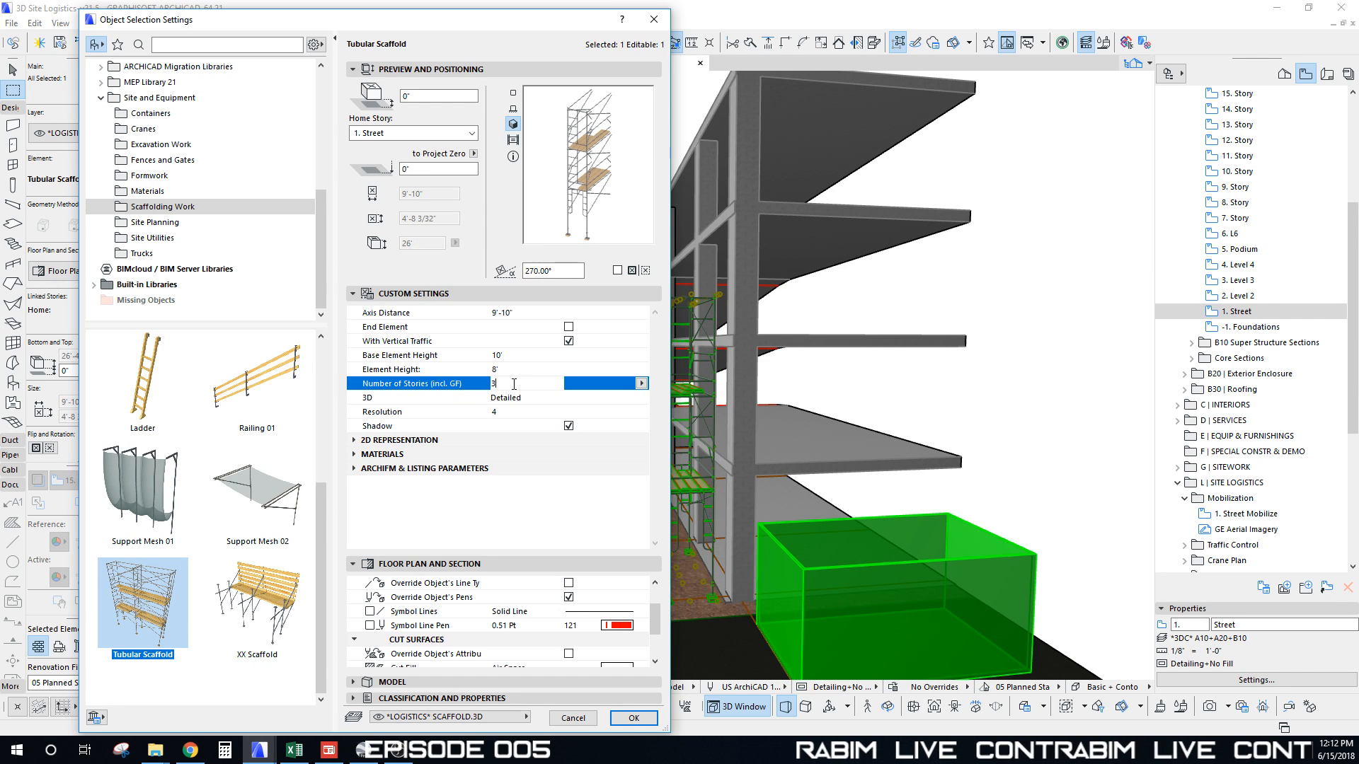
left_click(515, 369)
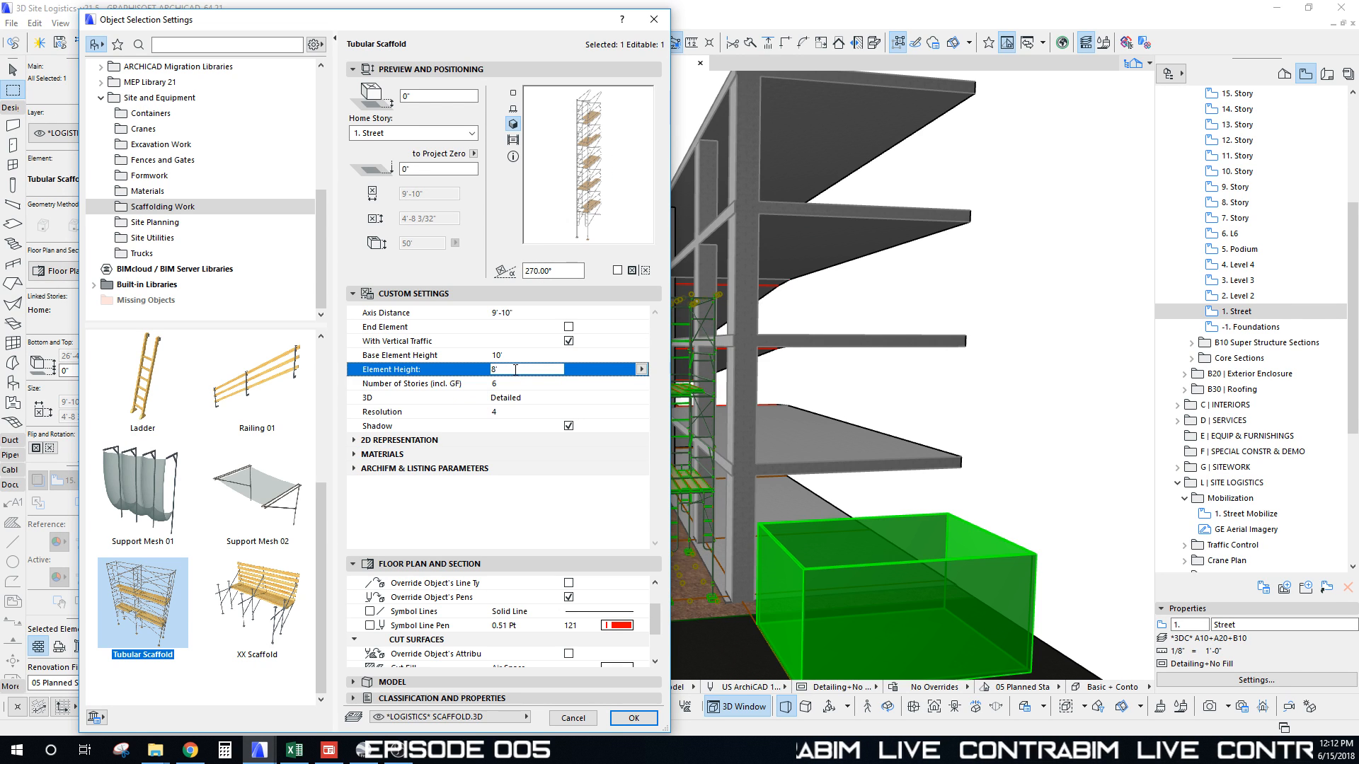
left_click_drag(570, 26, 516, 25)
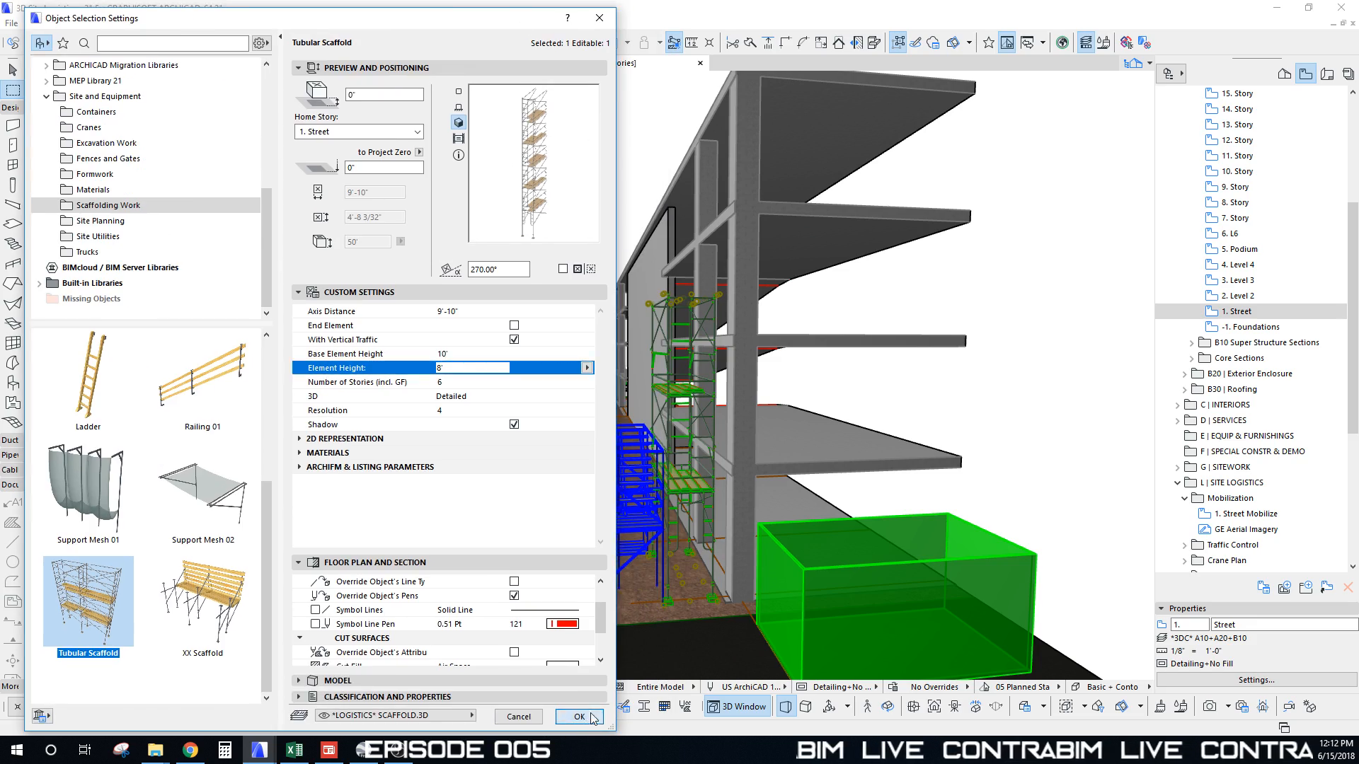
left_click(594, 718)
middle_click_drag(593, 598, 585, 704)
scroll(580, 616, "down", 3)
middle_click_drag(577, 566, 566, 481, "shift")
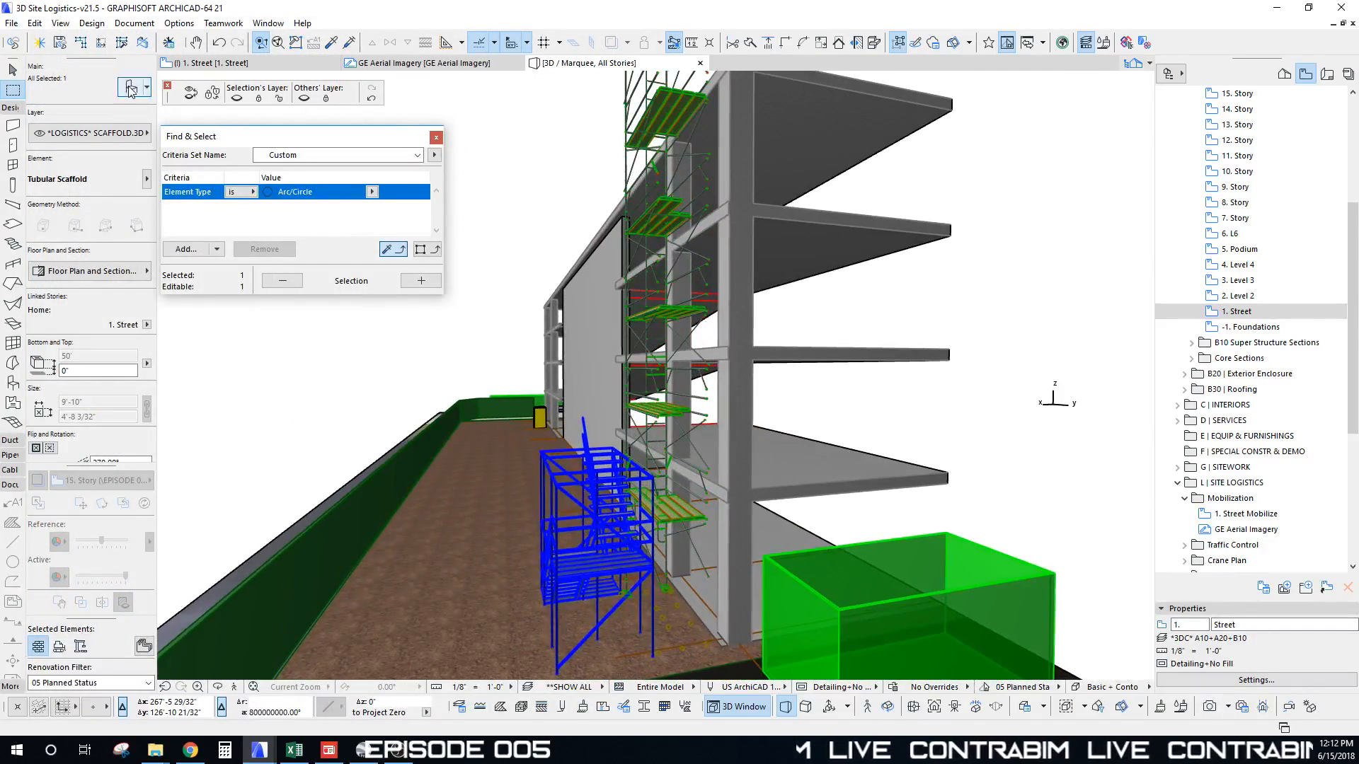
Step: Try a 12' base element height on the tubular scaffold
left_click(131, 88)
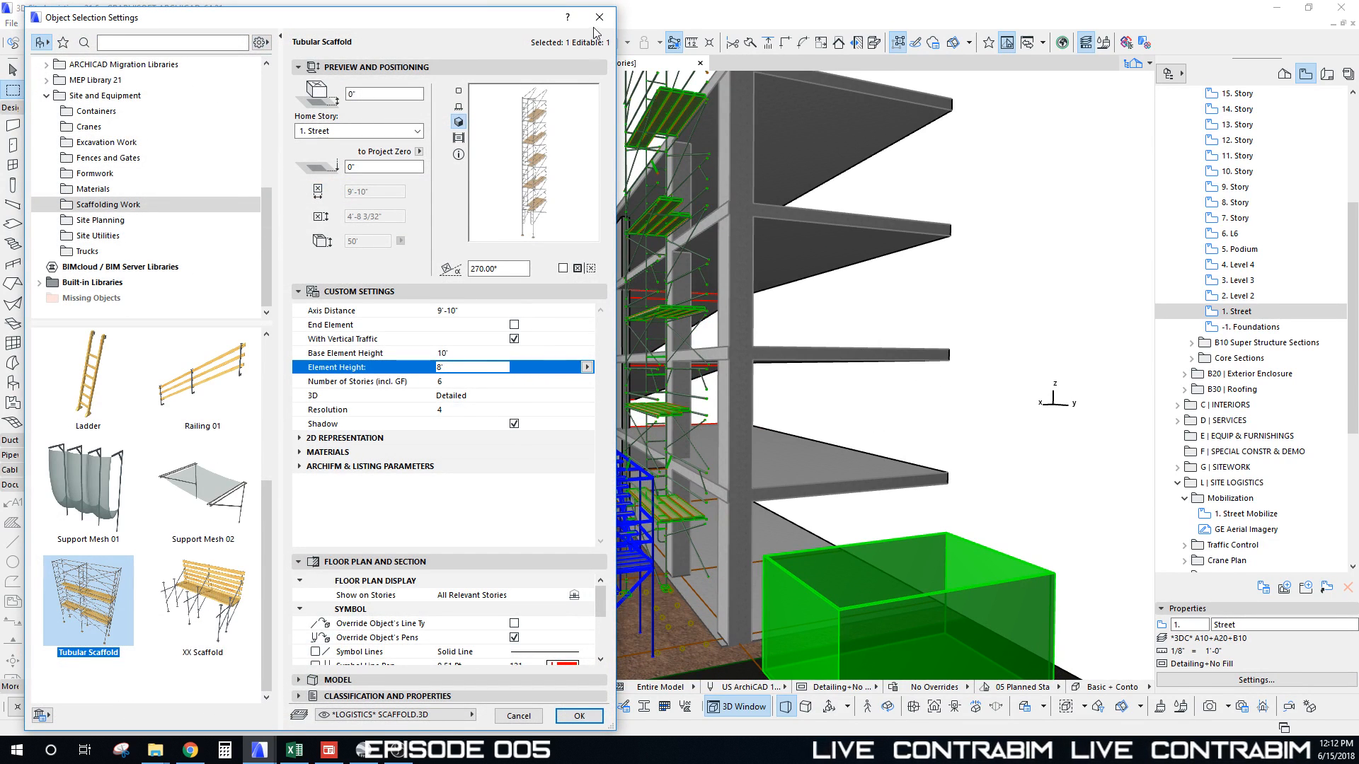
left_click(458, 354)
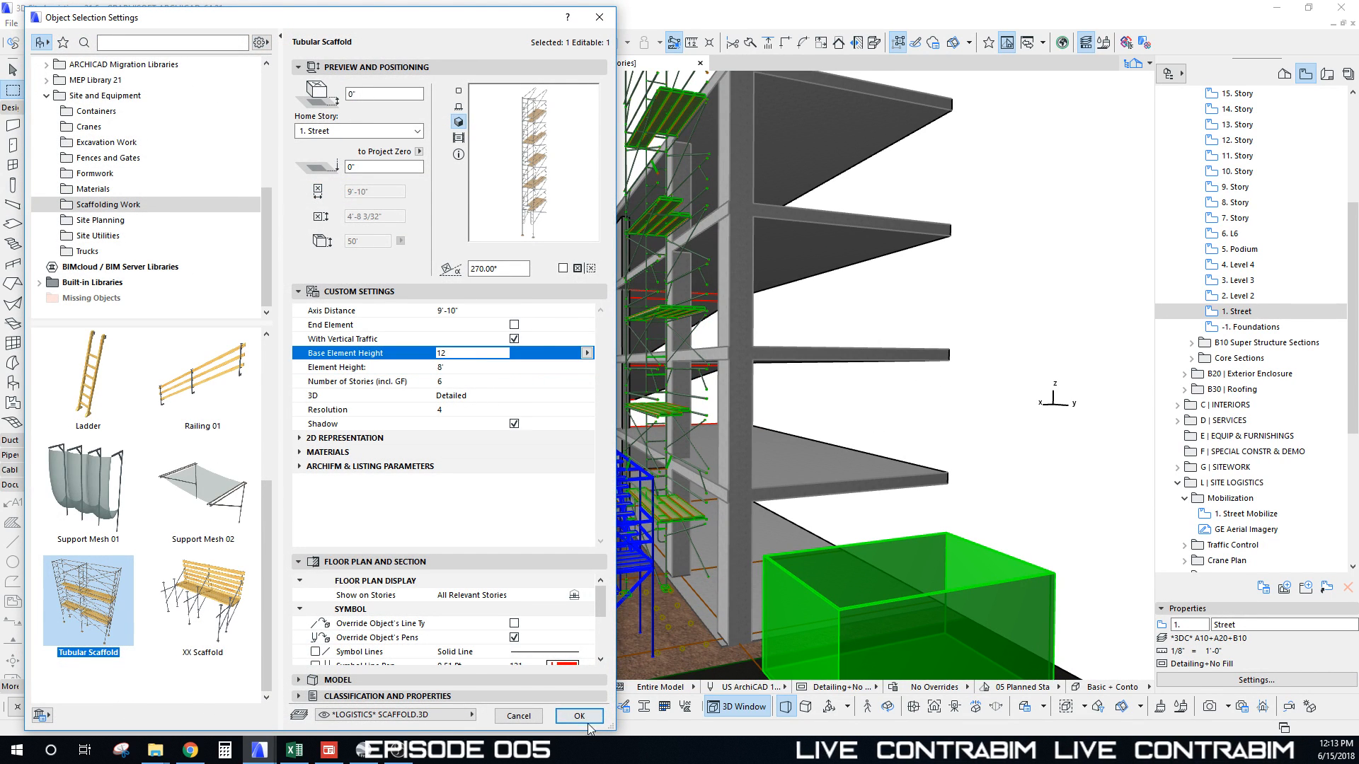
left_click(587, 721)
middle_click_drag(733, 364, 685, 263, "shift")
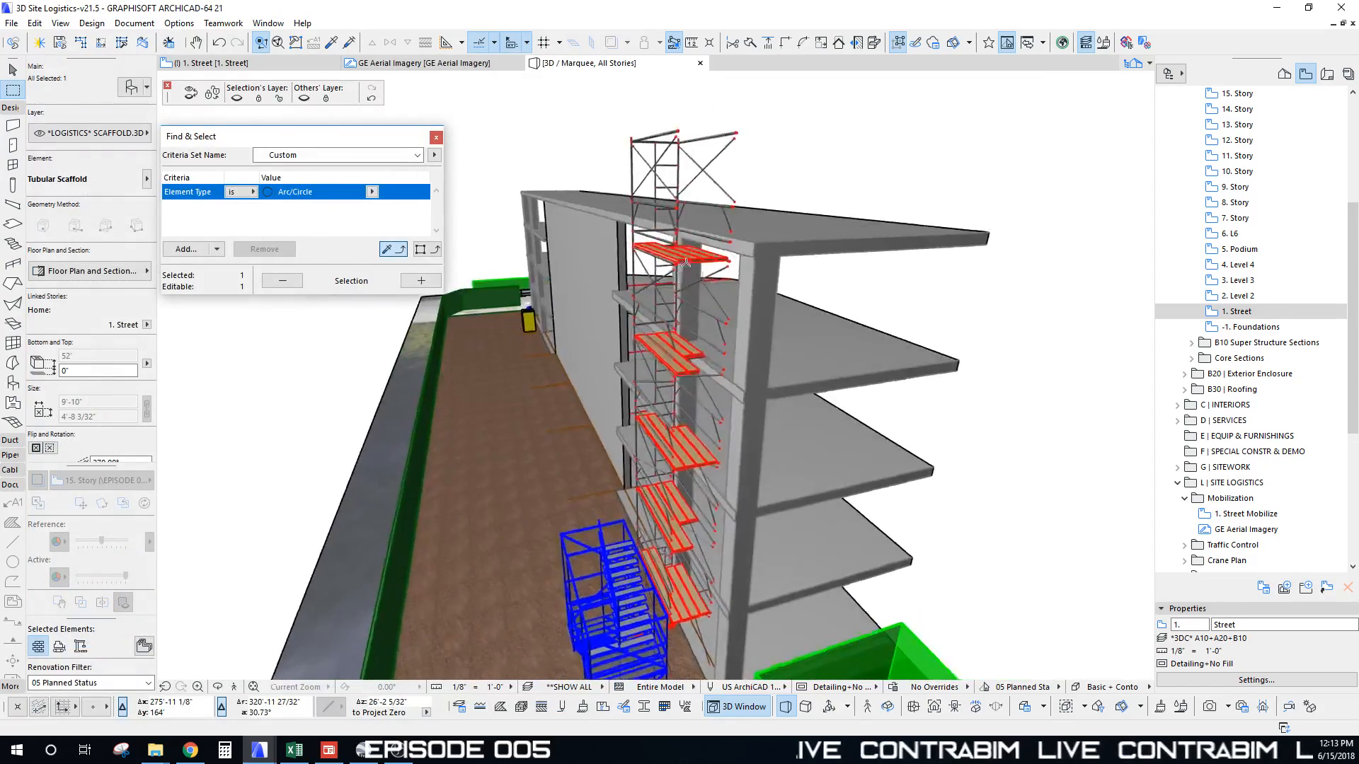
left_click_drag(685, 262, 655, 185, "shift")
scroll(647, 173, "down", 2)
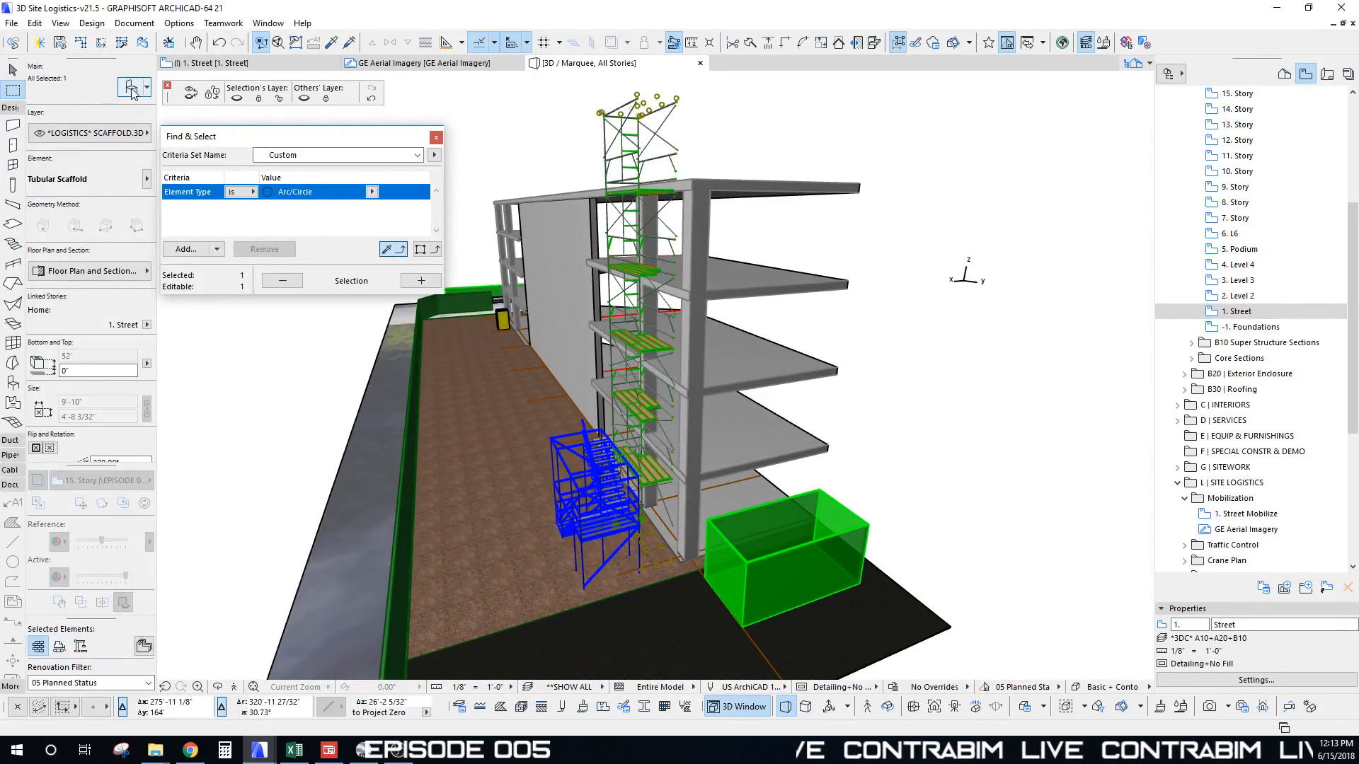
Step: Change the scaffold's element height to 8'-6"
key("ctrl+t")
left_click(462, 368)
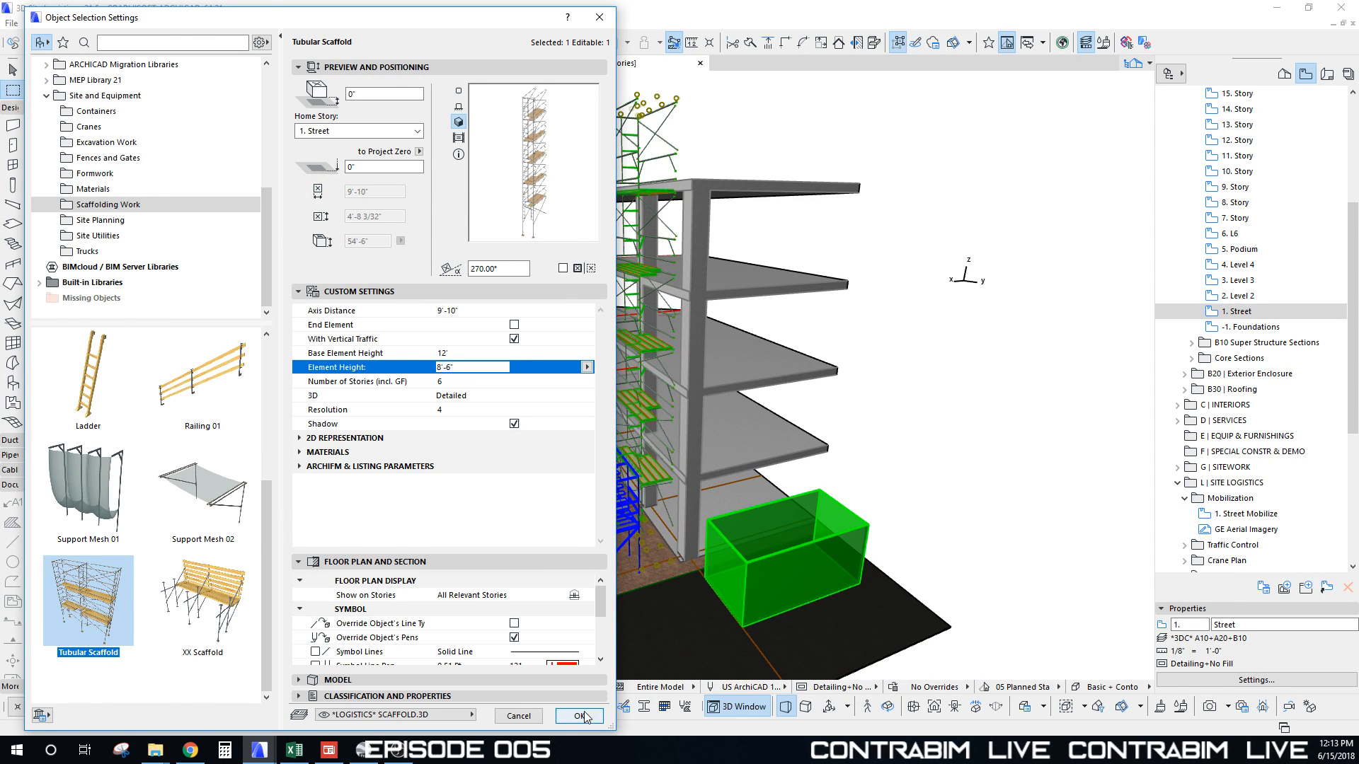
left_click(580, 717)
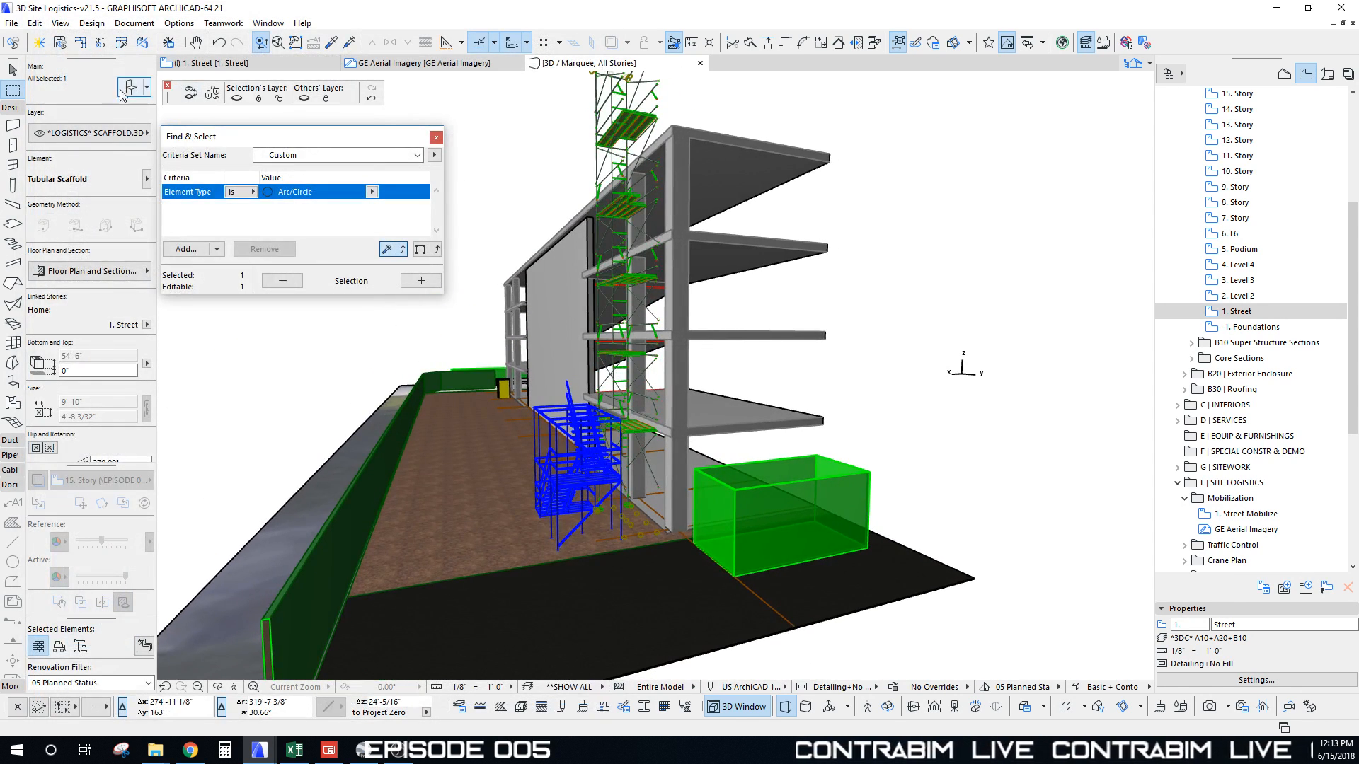
Step: Return the scaffold's base element height to 10'
key("ctrl+t")
left_click(427, 354)
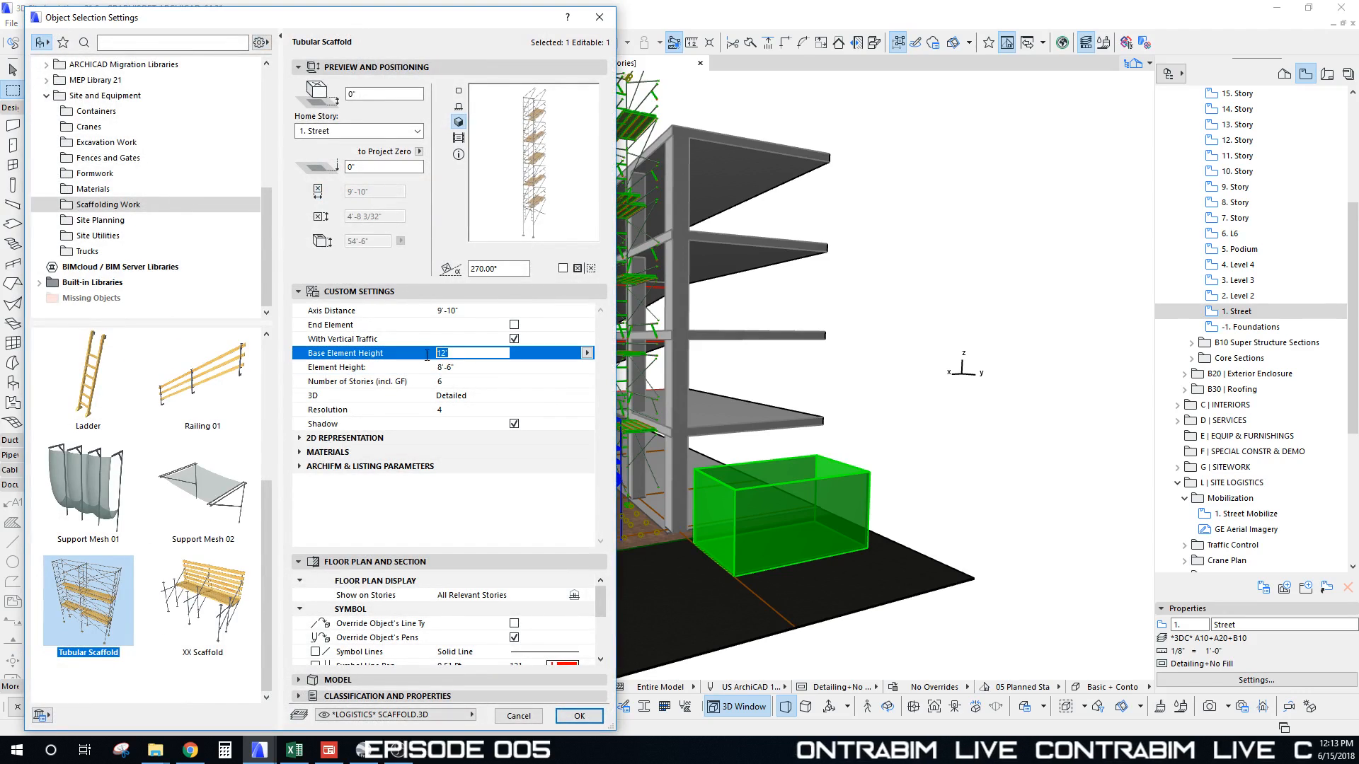
type("10'")
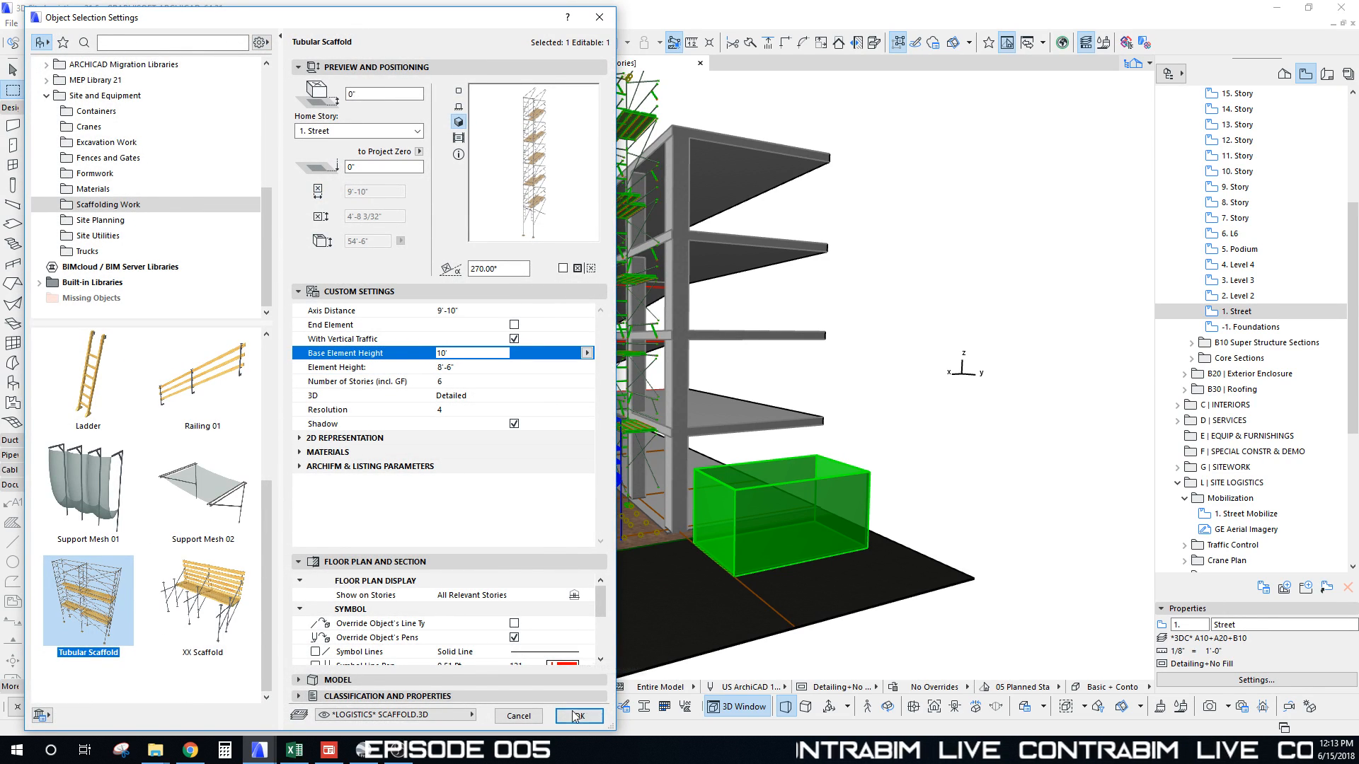
left_click(579, 716)
scroll(548, 525, "up", 10)
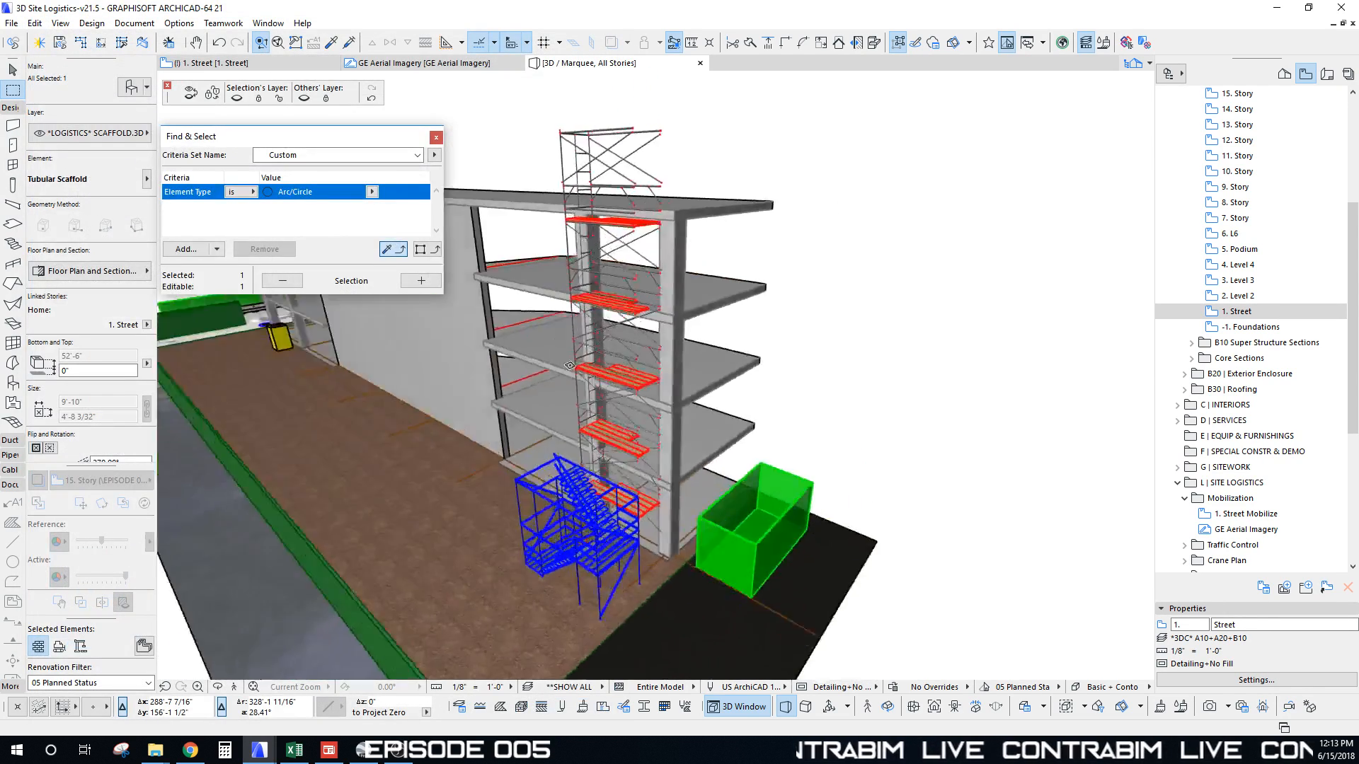
Step: Mirror the tubular scaffold about a vertical axis
middle_click_drag(631, 438, 647, 438, "shift")
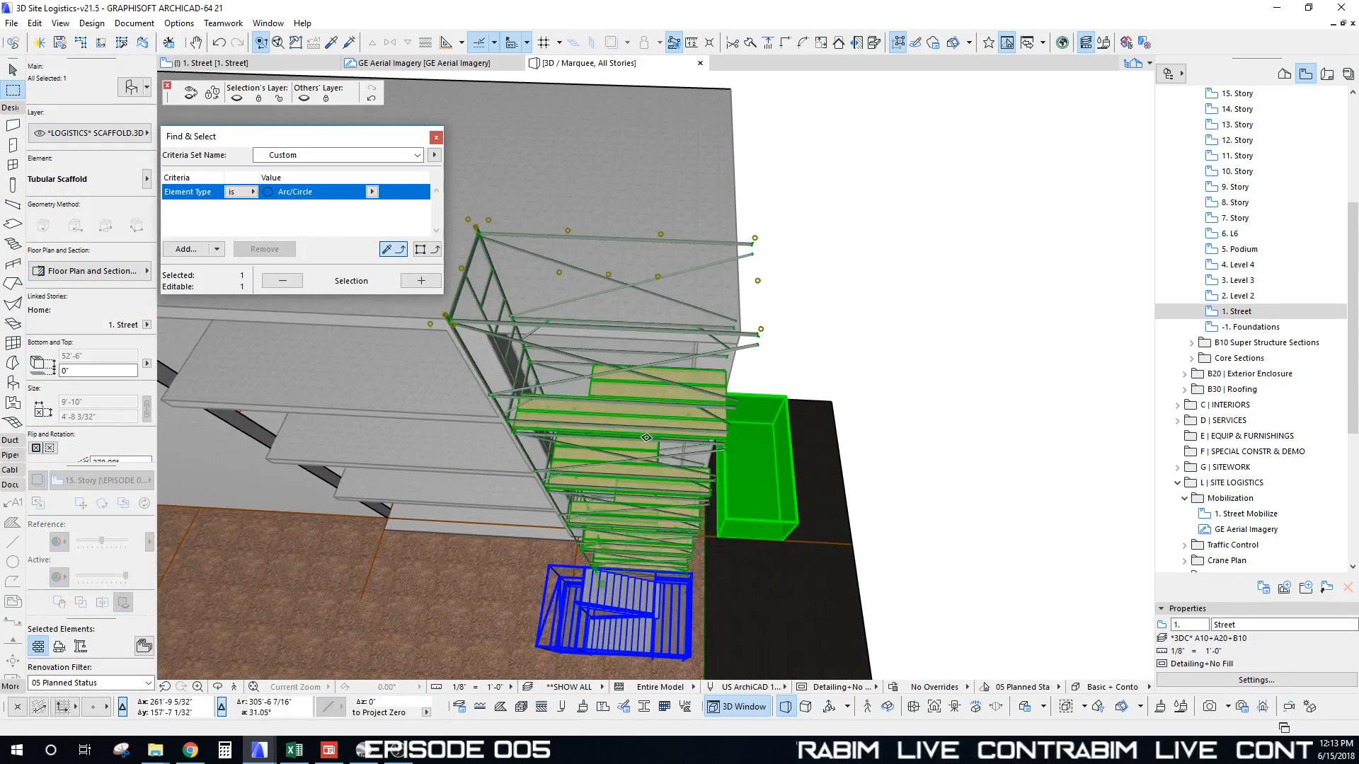
key("ctrl+m")
left_click(609, 274)
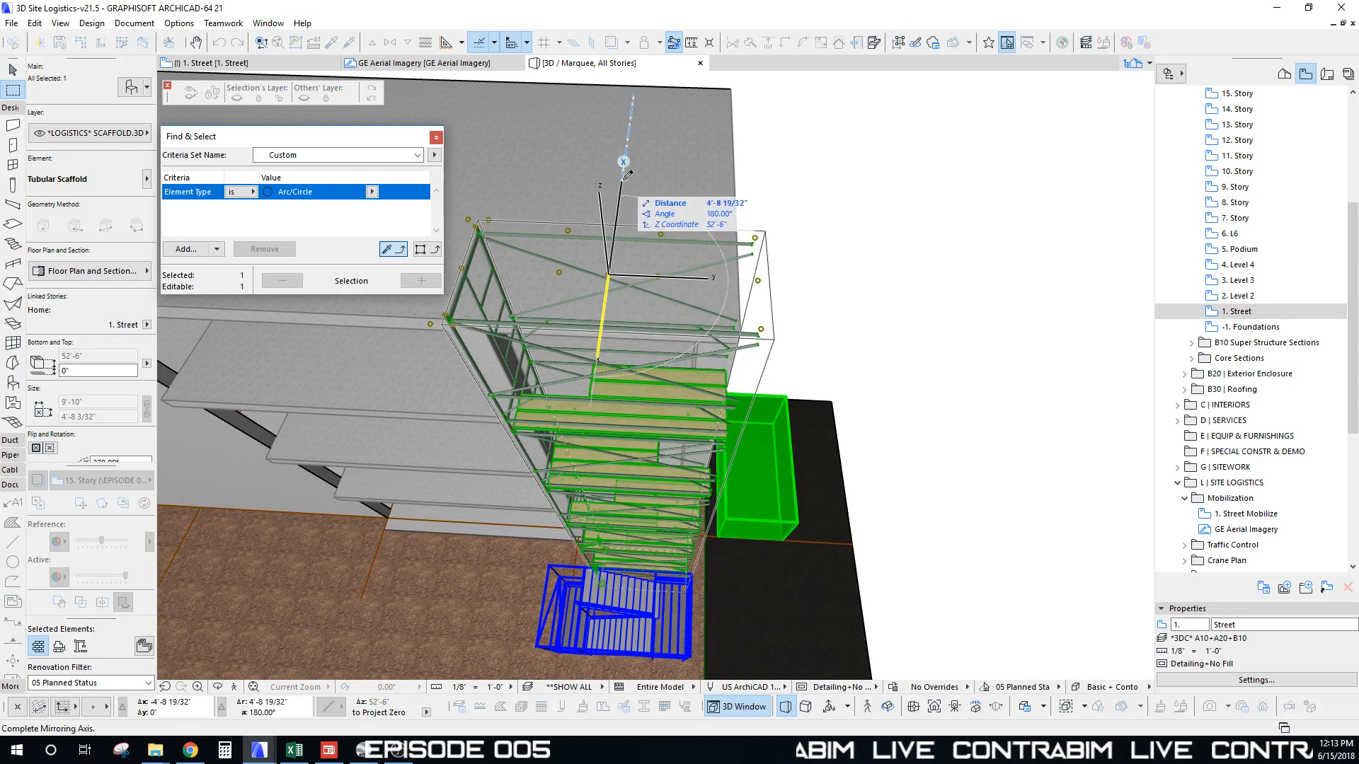
left_click(623, 157)
Step: Move the flipped scaffold tight against the stair tower and flush with the facade
middle_click_drag(735, 412, 855, 620, "shift")
key("ctrl+d")
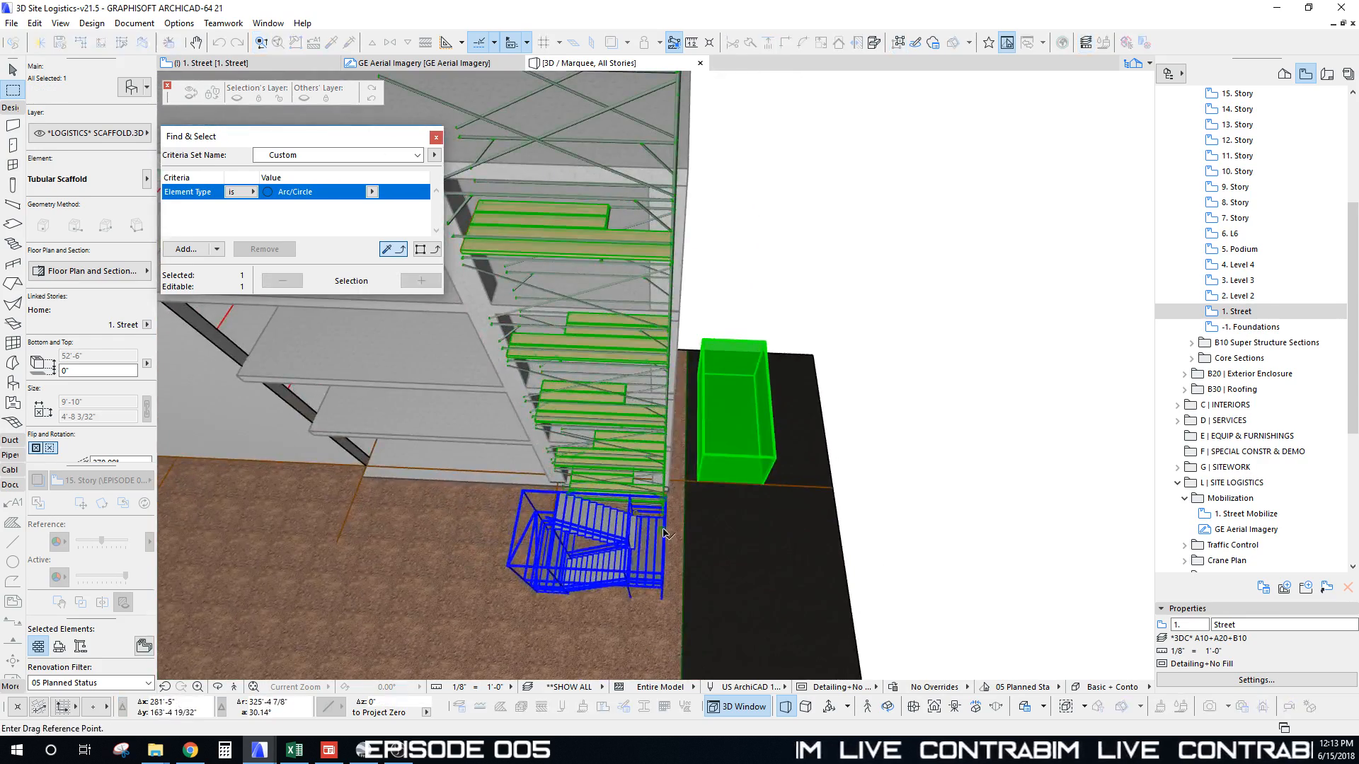
left_click(660, 531)
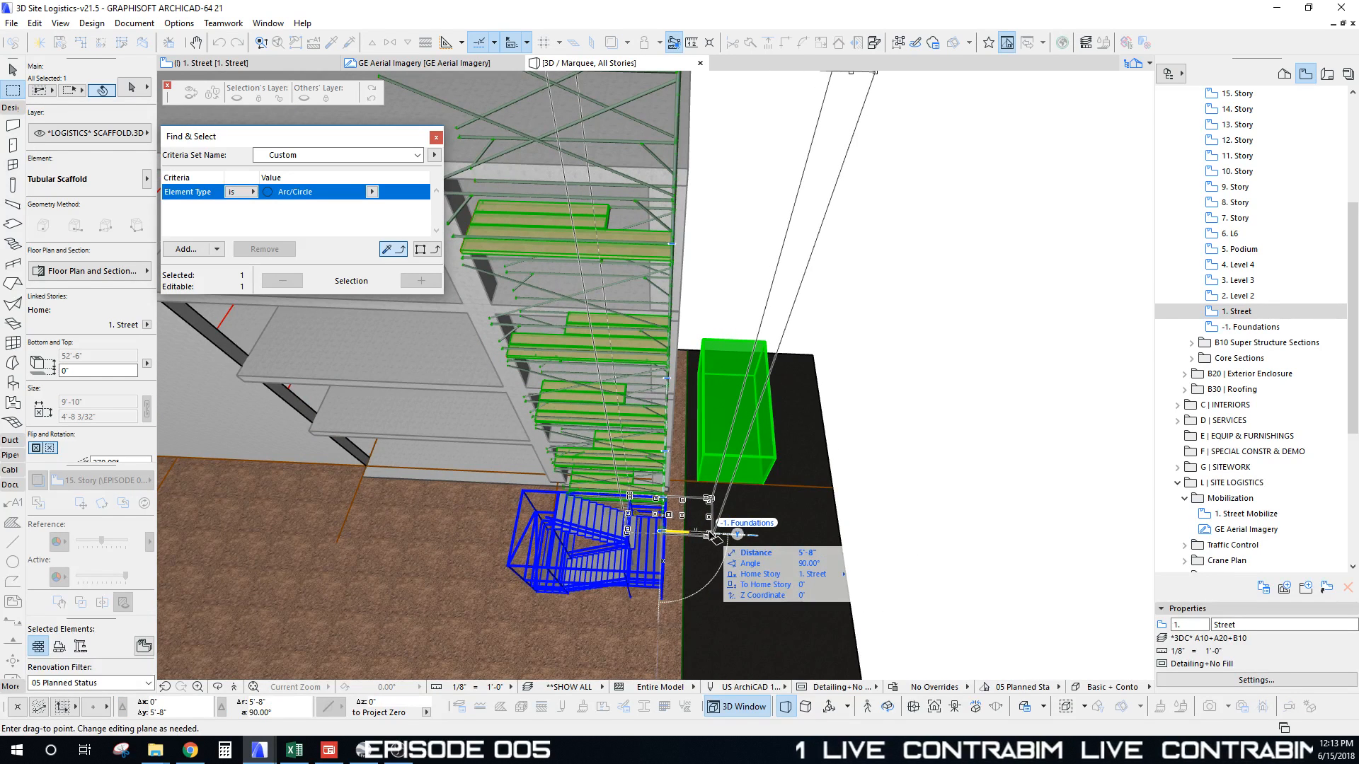
key("Escape")
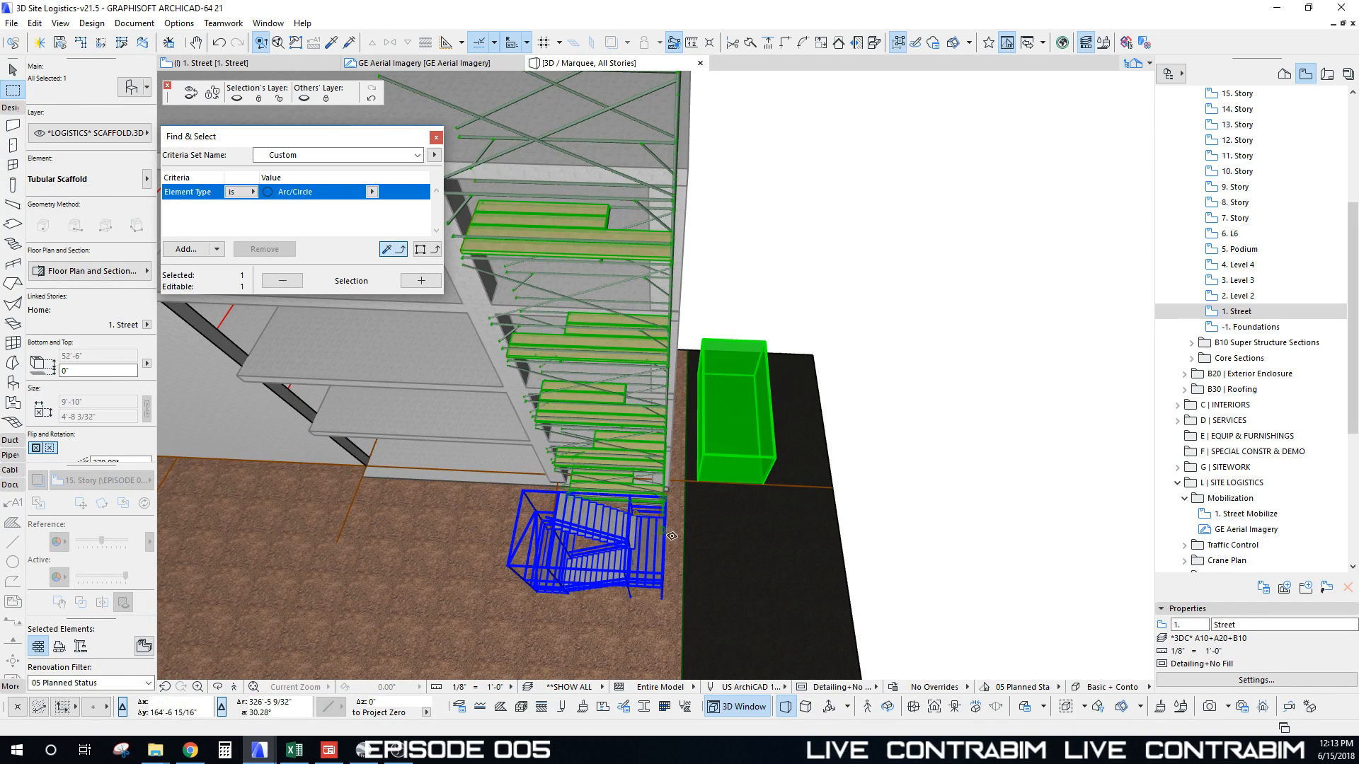
key("ctrl+d")
left_click(668, 533)
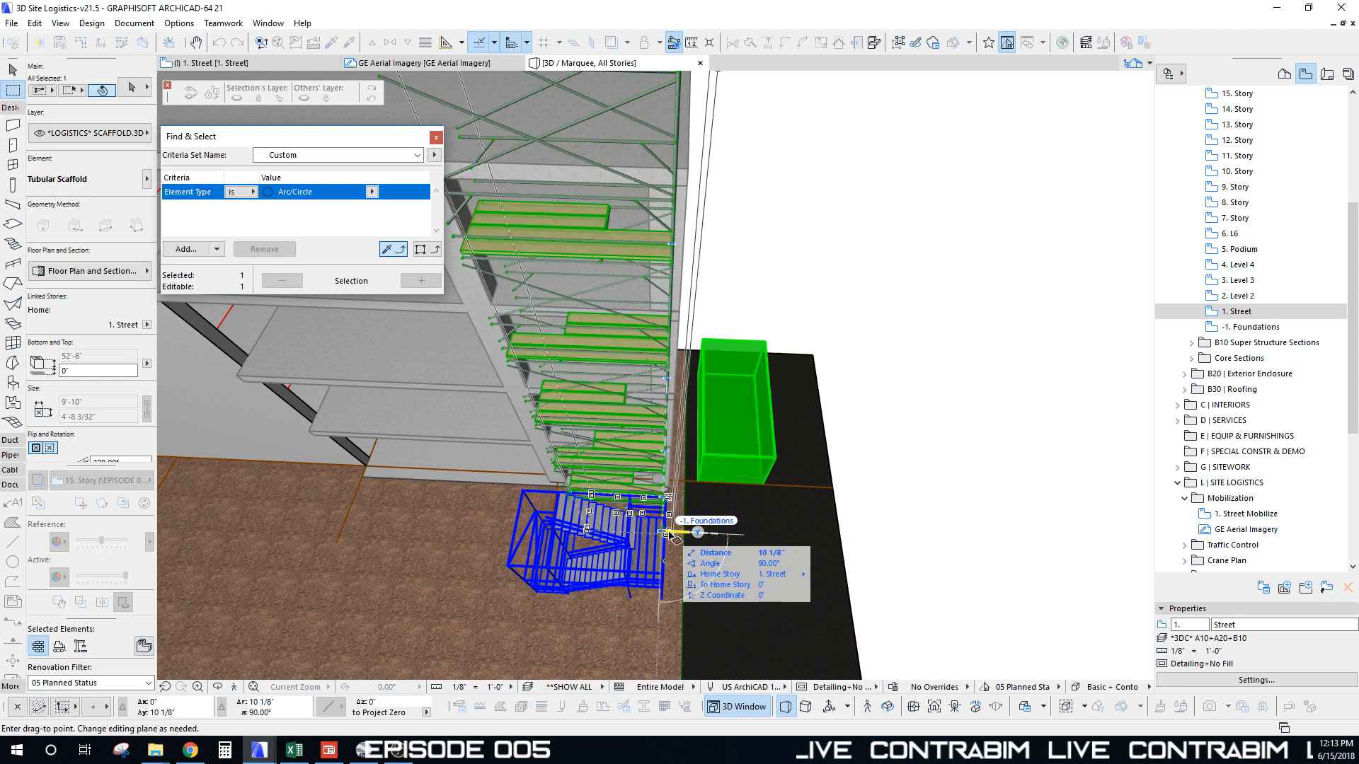
left_click(669, 535)
middle_click_drag(639, 539, 666, 626)
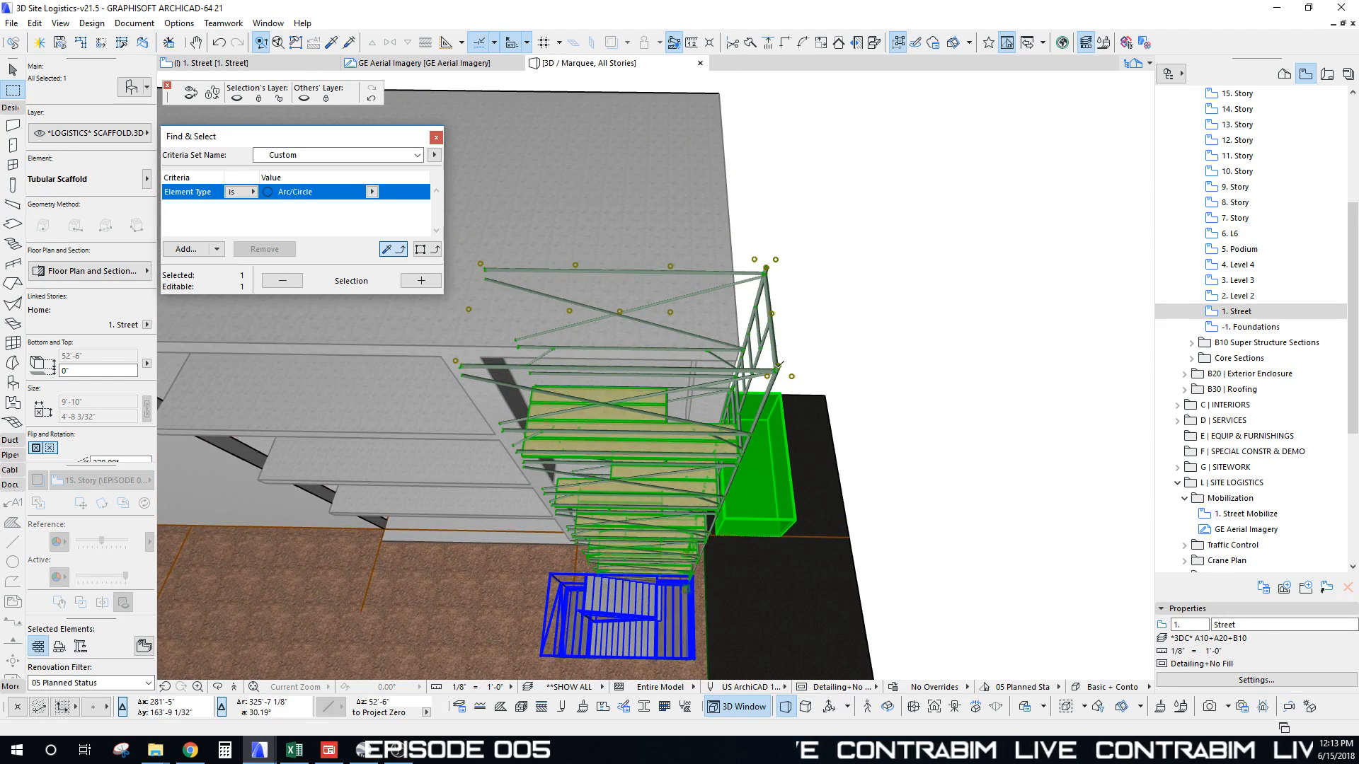
key("ctrl+d")
left_click(777, 365)
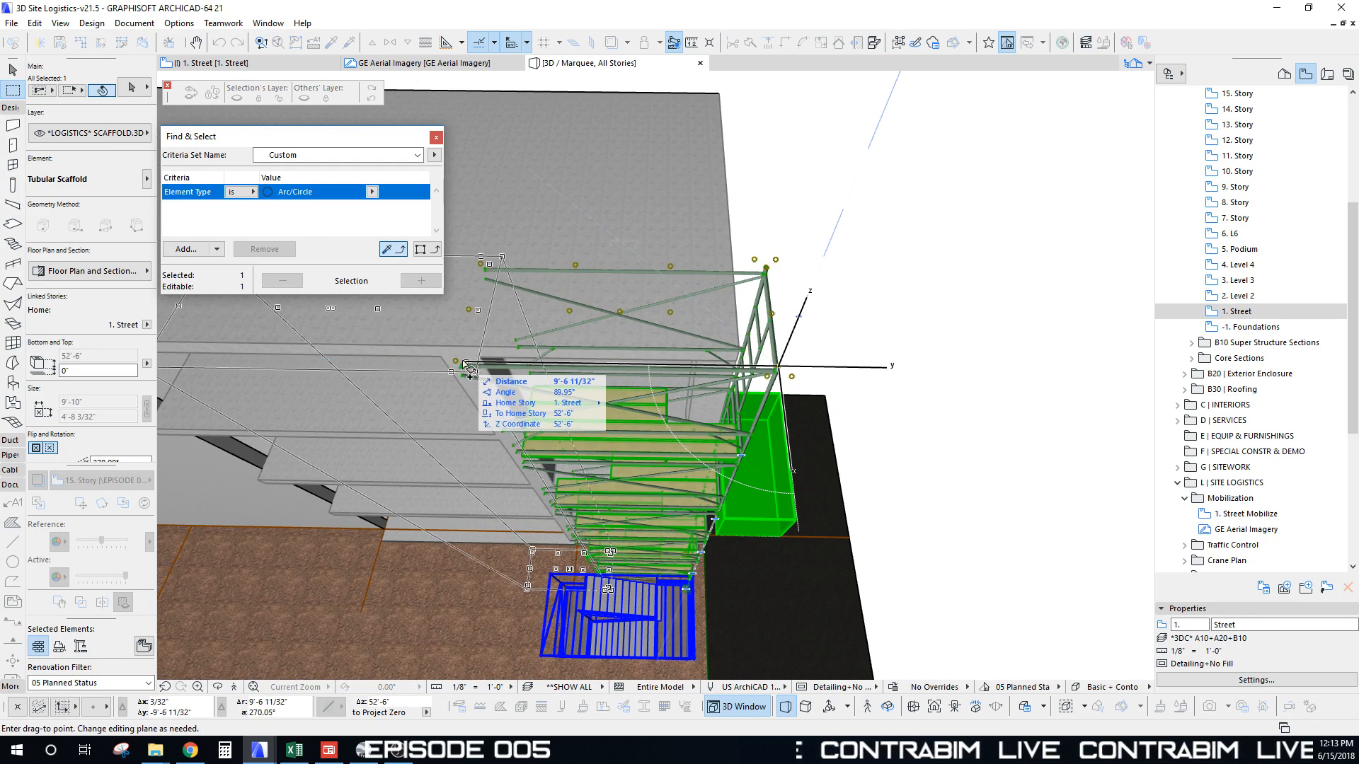
left_click(456, 362)
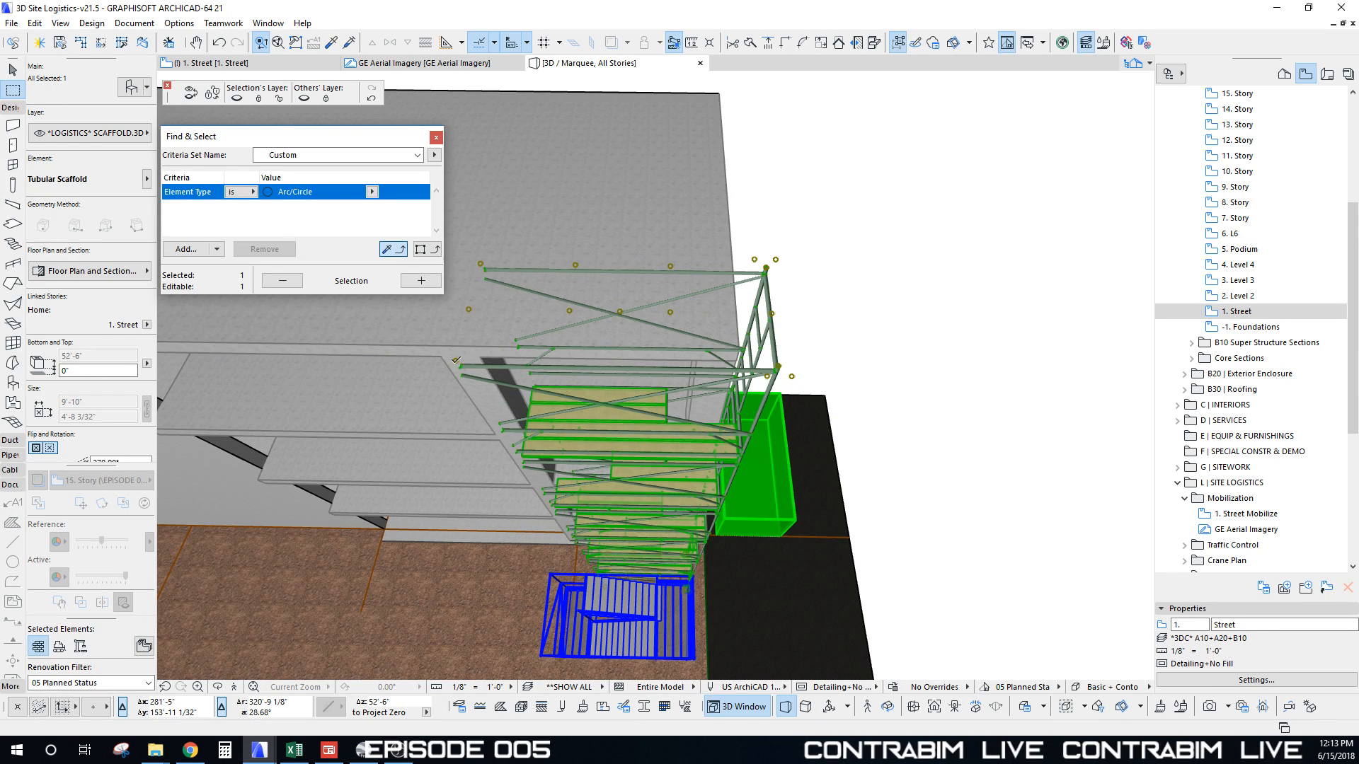
key("ctrl+u")
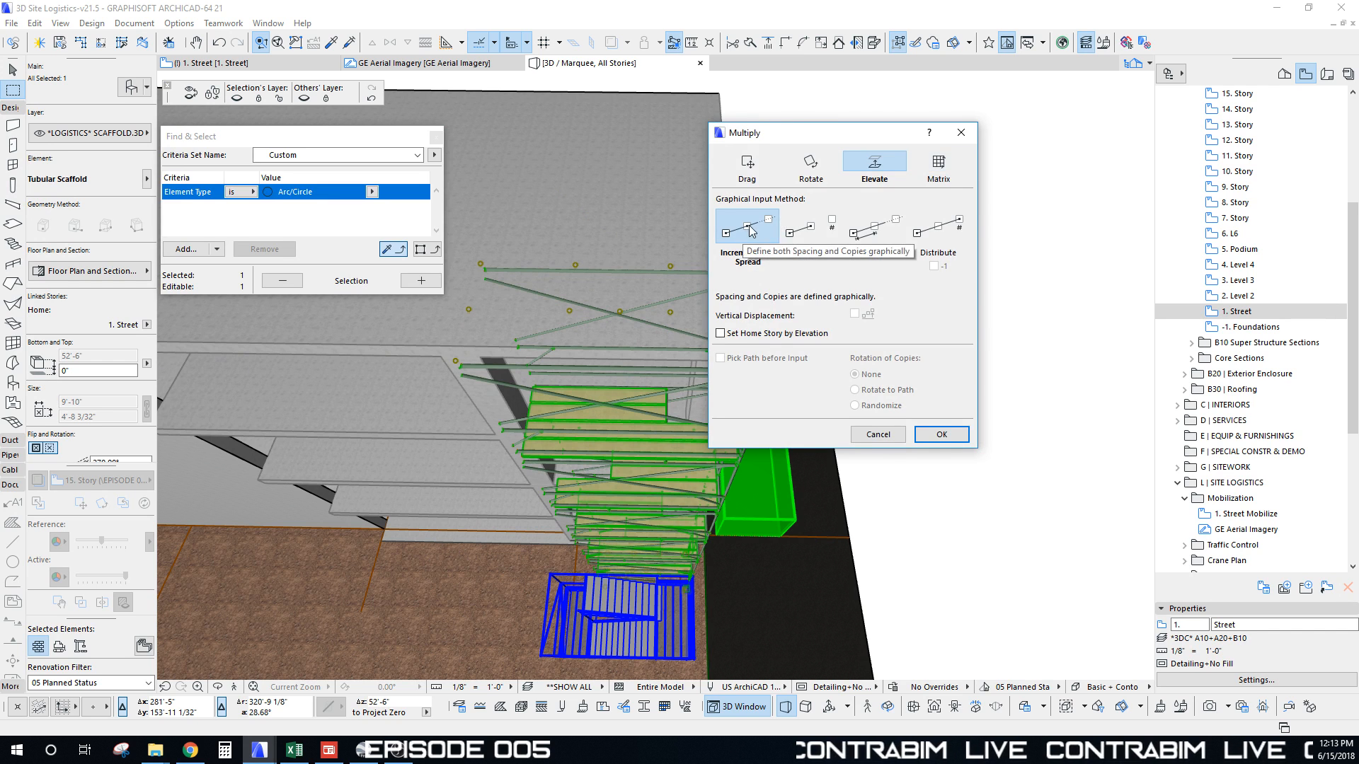
Step: Multiply the scaffold by moved copies out to the building's left end
left_click(757, 175)
left_click(942, 434)
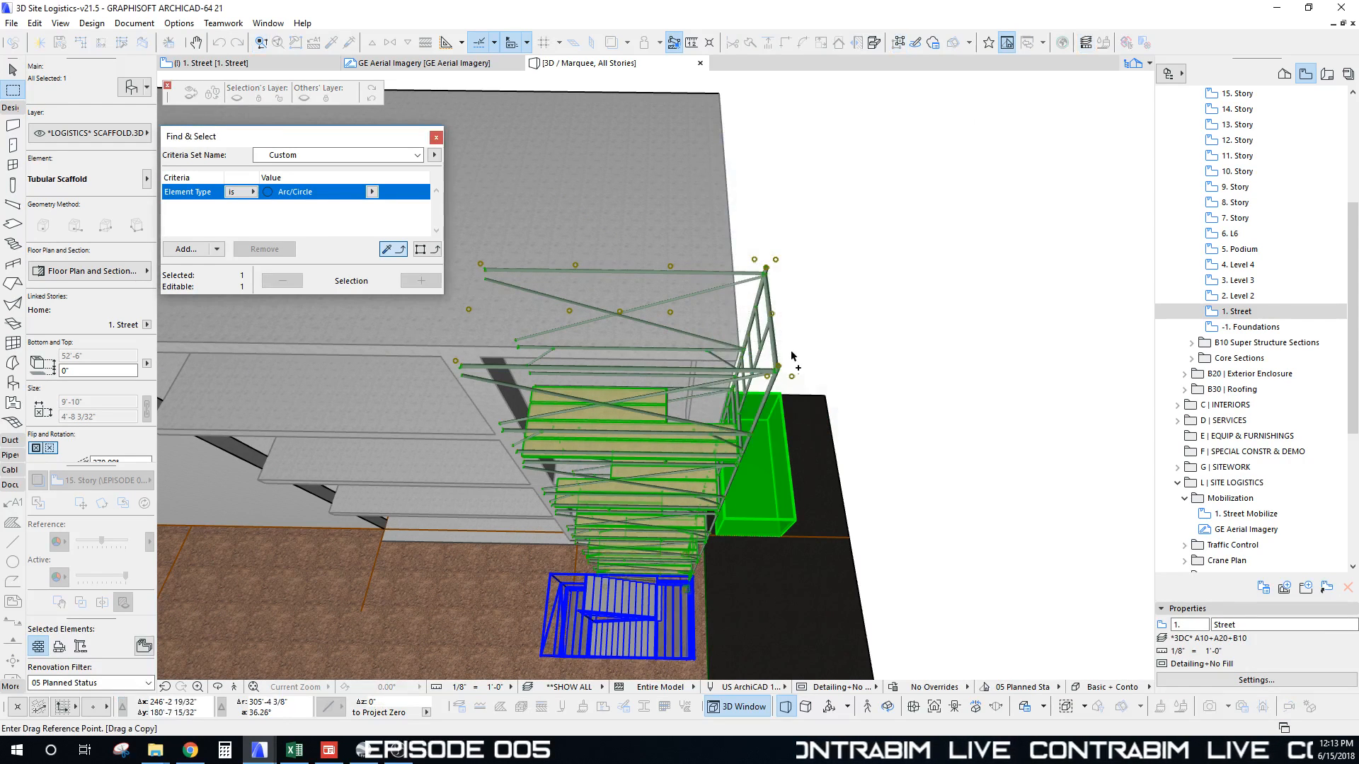
left_click(778, 368)
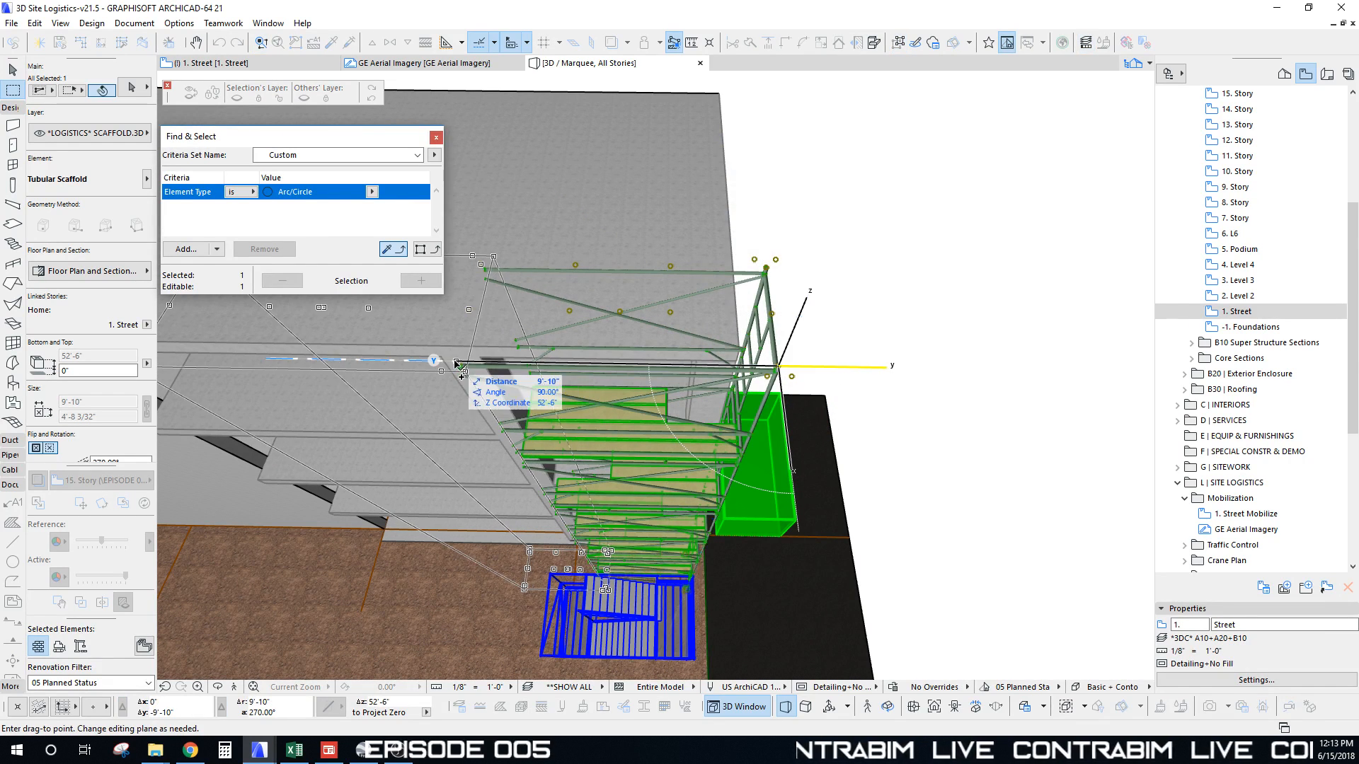
middle_click_drag(283, 368, 452, 346)
scroll(467, 368, "down", 5)
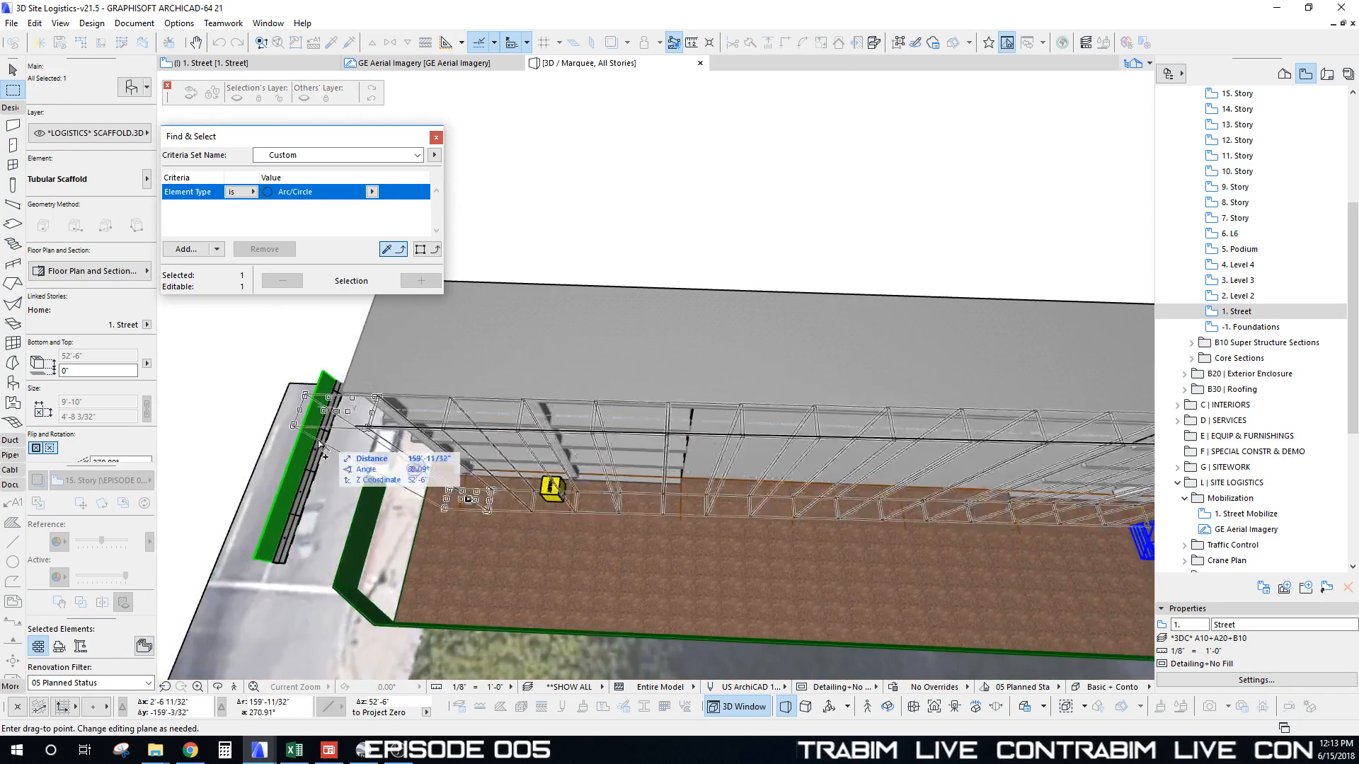
scroll(322, 447, "up", 3)
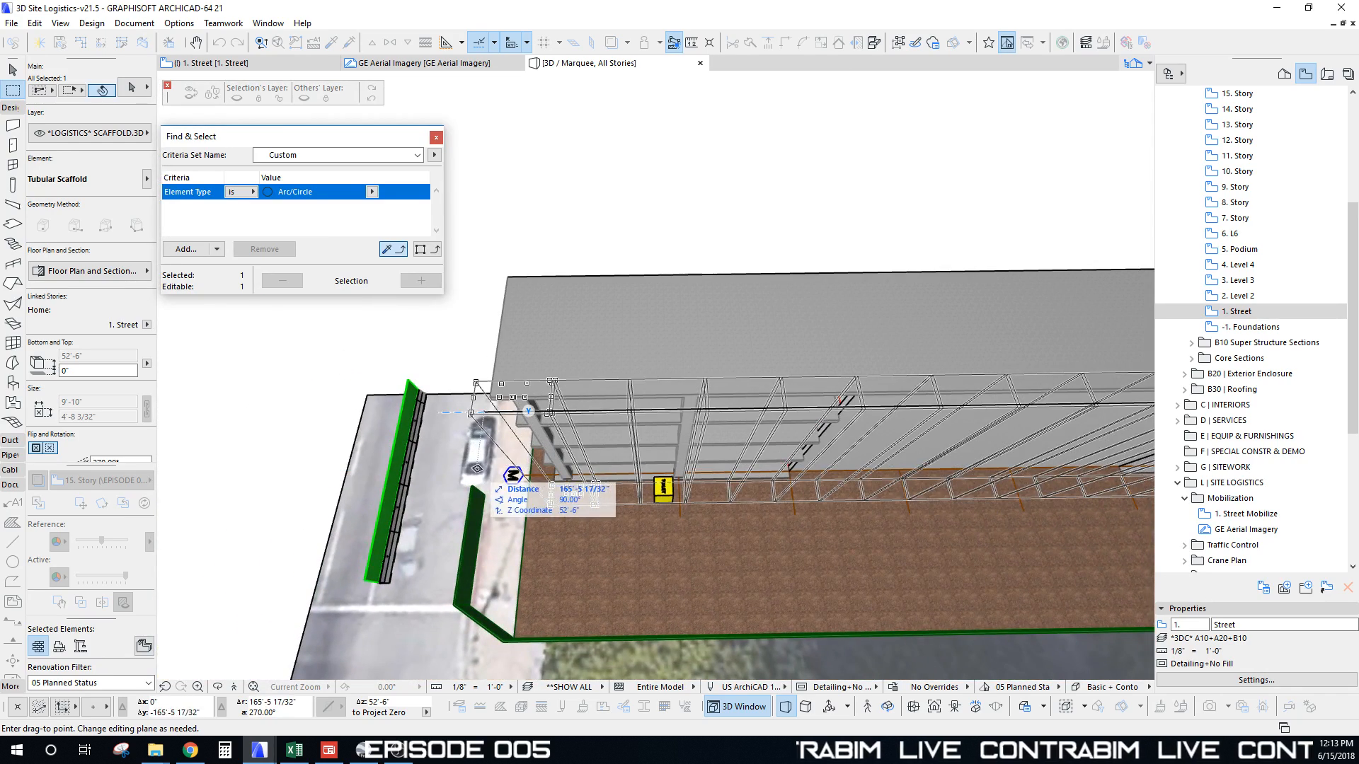
left_click(477, 468)
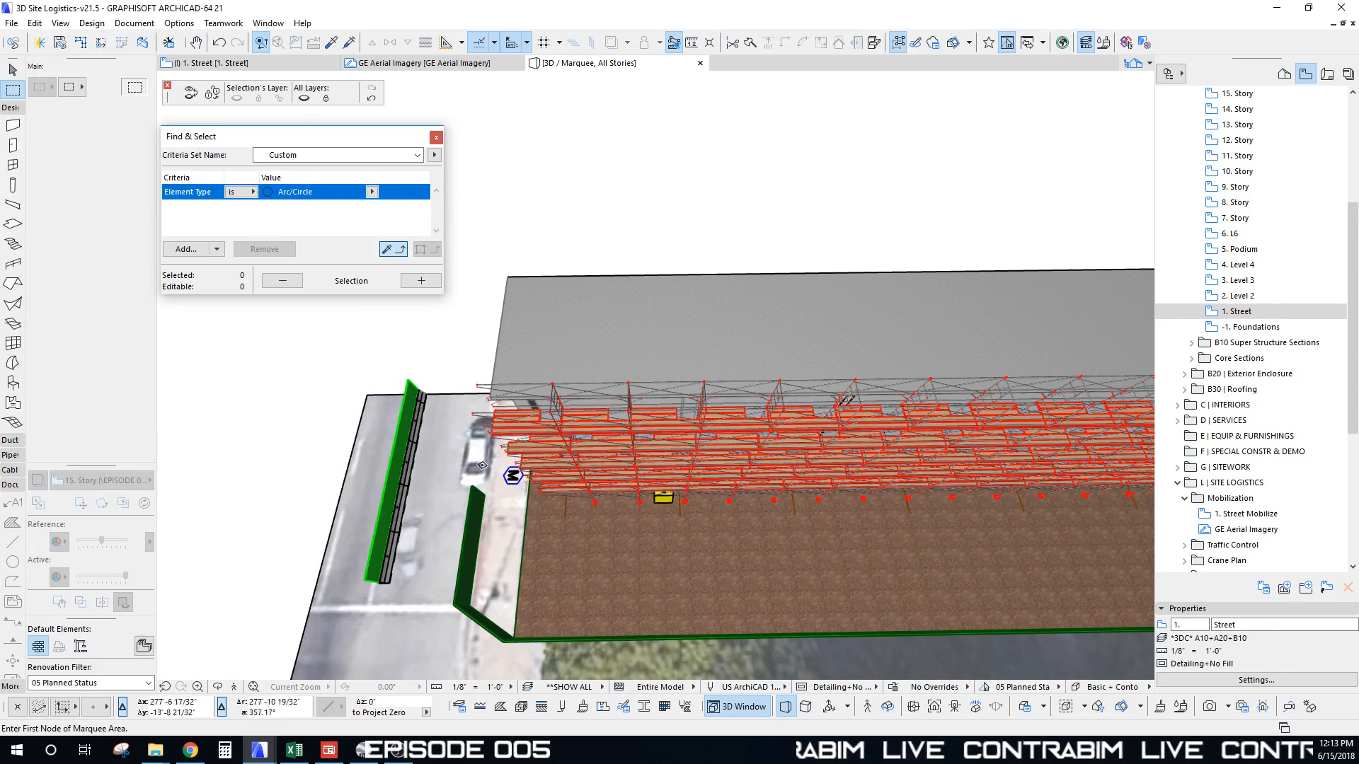
Step: Toggle End Element on the scaffold at the facade's left end
left_click(478, 387, "shift")
middle_click_drag(479, 389, 530, 375, "shift")
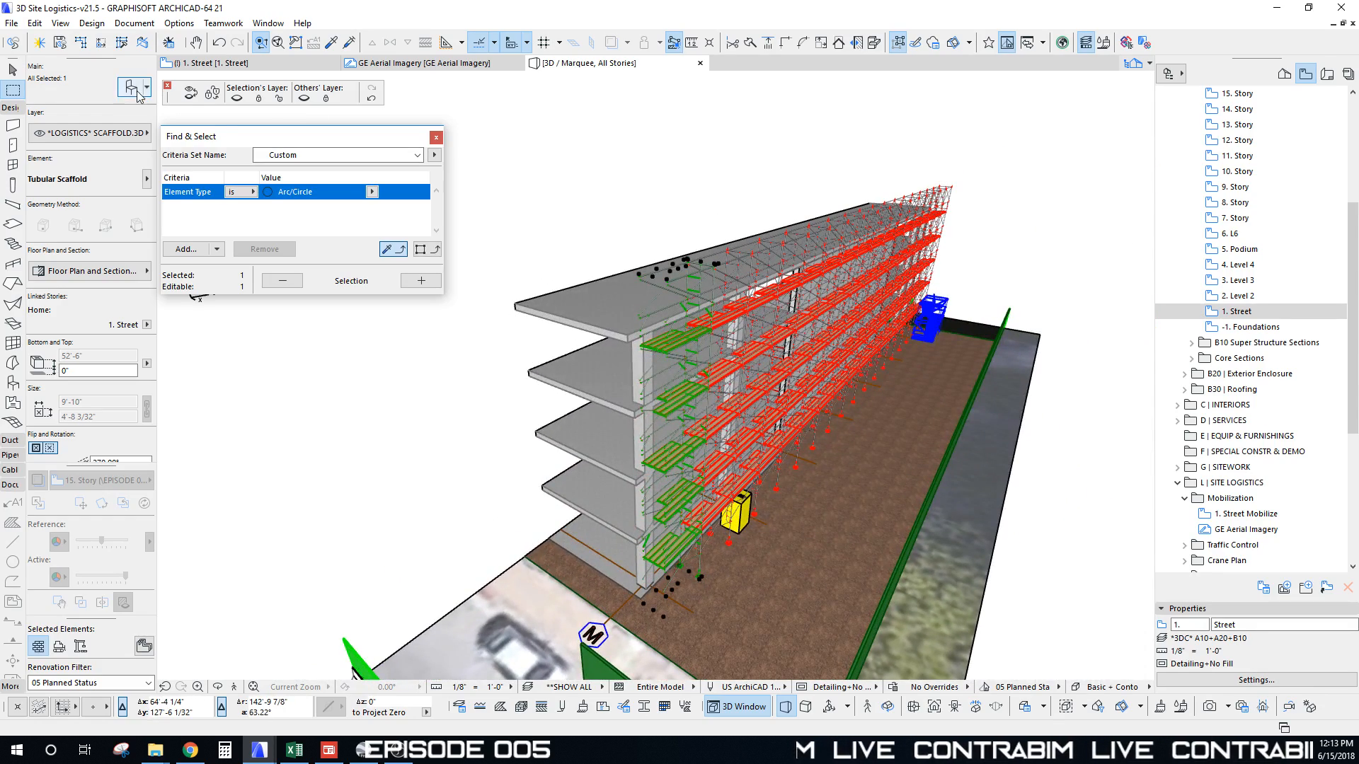
key("ctrl+t")
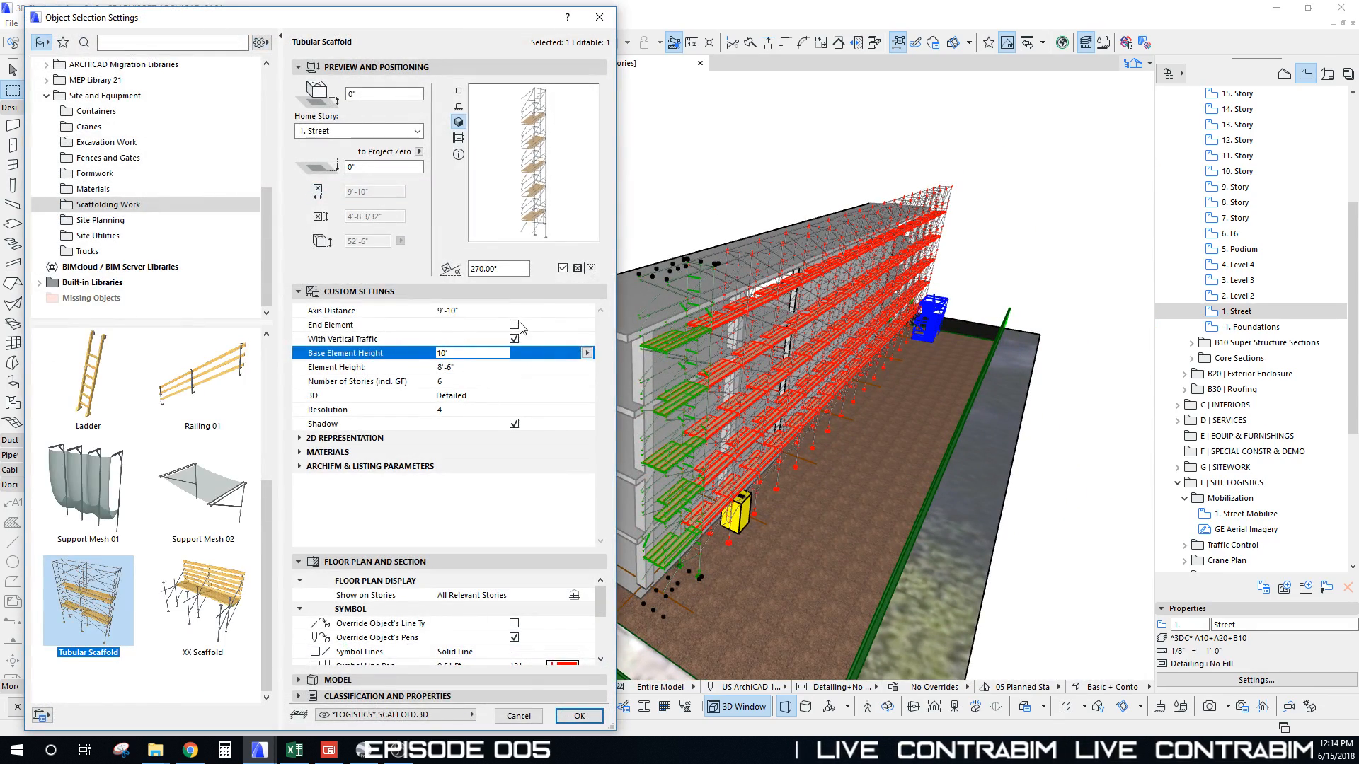
left_click(514, 325)
left_click(578, 716)
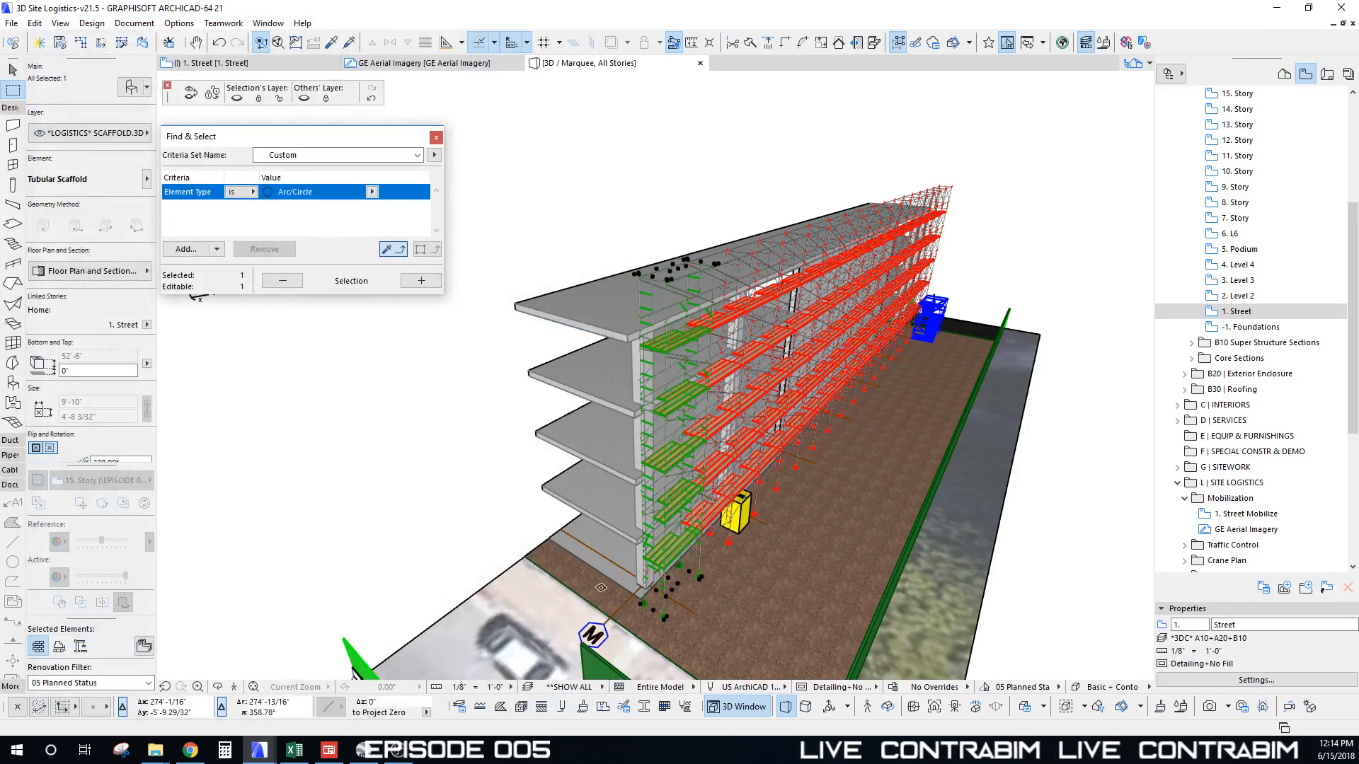
key("Escape")
scroll(577, 512, "up", 10)
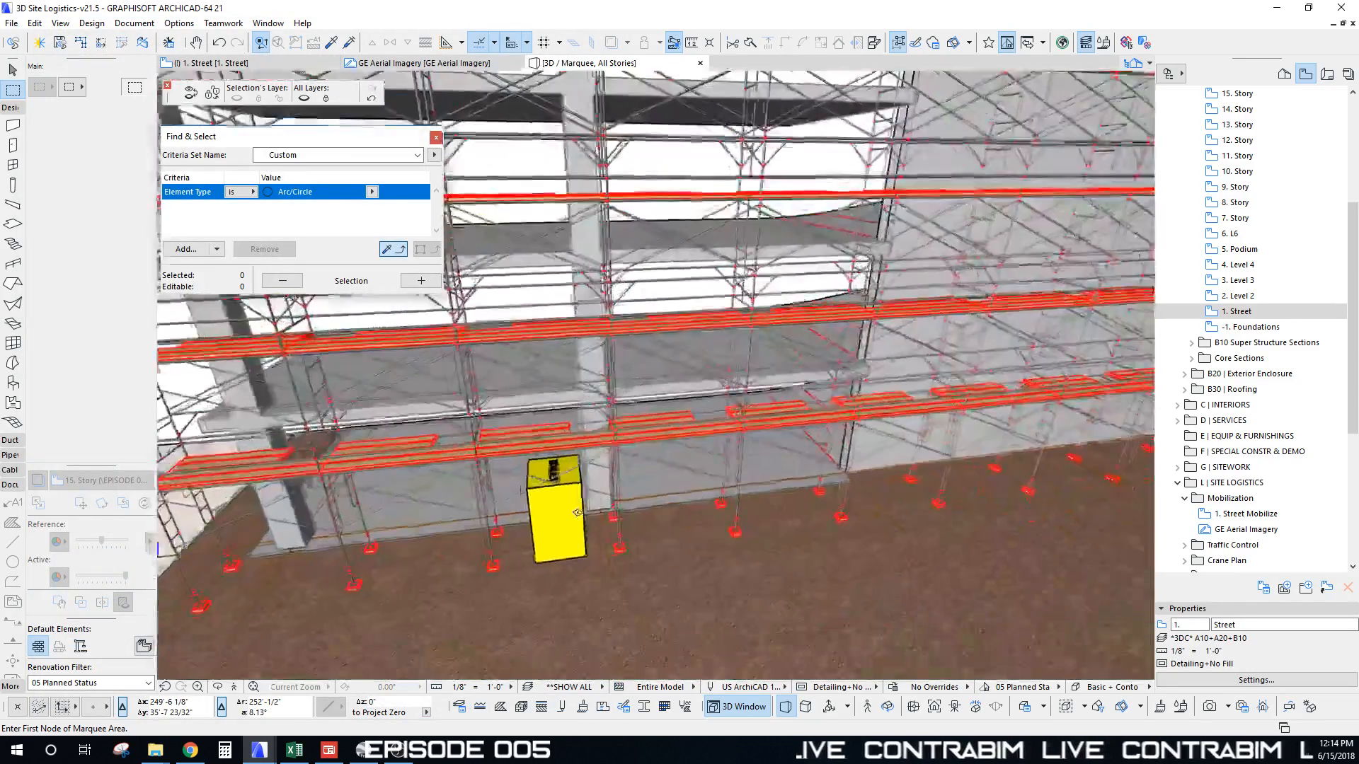
Step: Select the yellow portable toilet together with its TOILET text in 3D
middle_click_drag(577, 513, 567, 406, "shift")
left_click(564, 400, "shift")
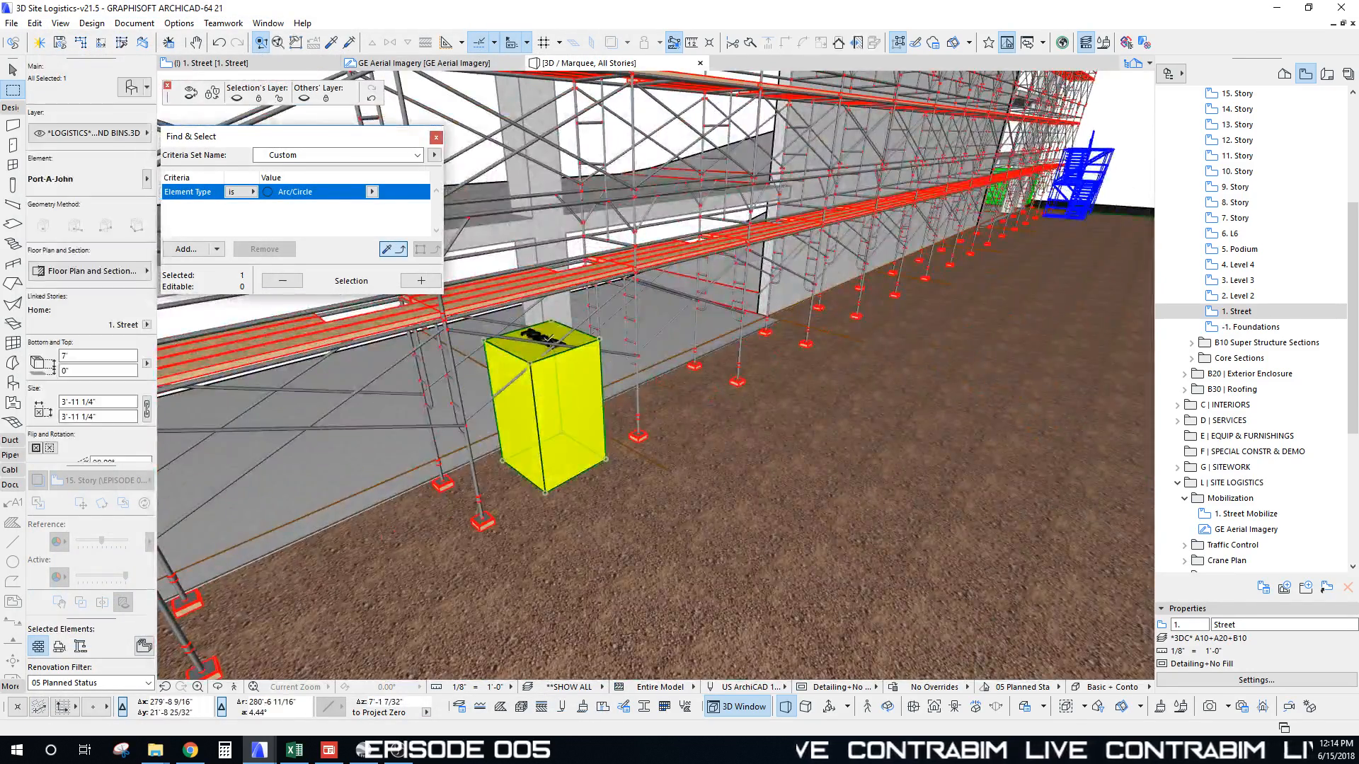
left_click(549, 343, "shift")
key("Escape")
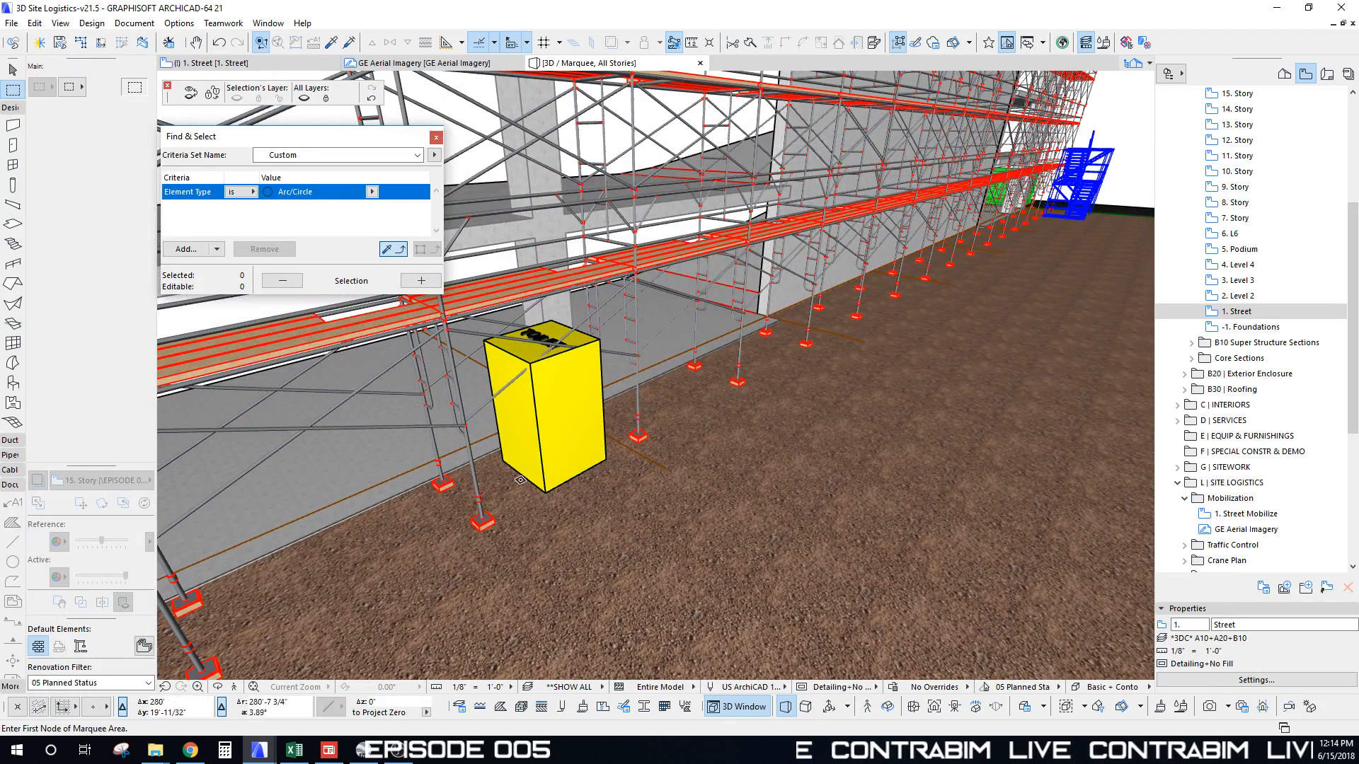
left_click(559, 464, "shift")
left_click(543, 339, "shift")
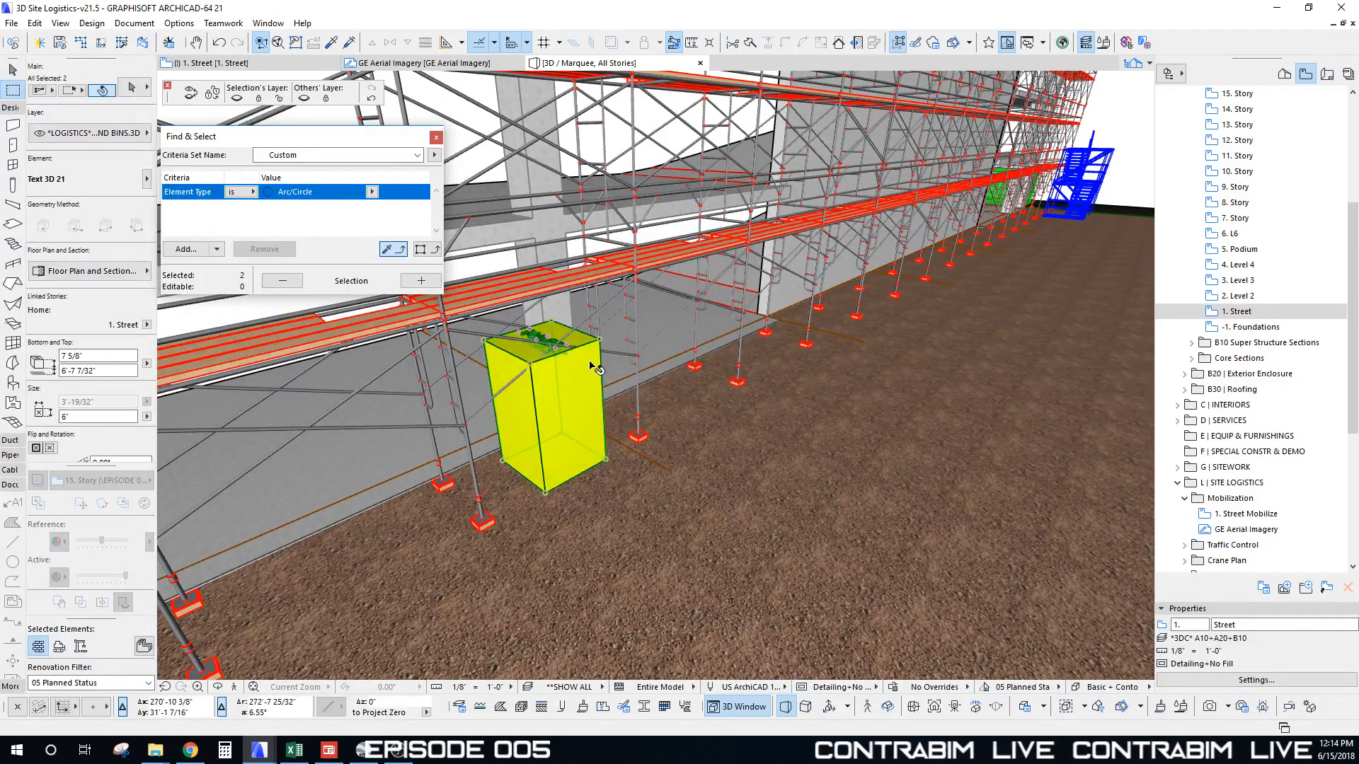
middle_click_drag(568, 464, 615, 429, "shift")
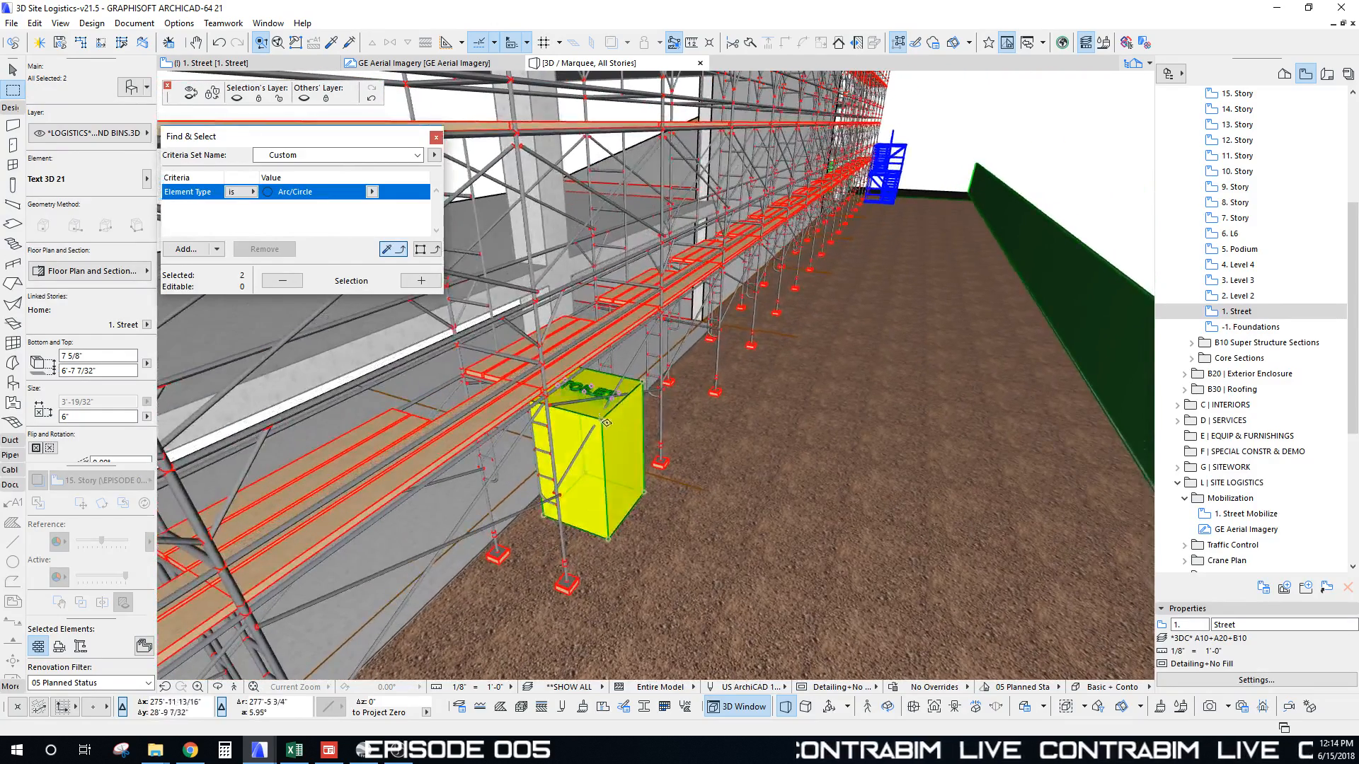
key("Escape")
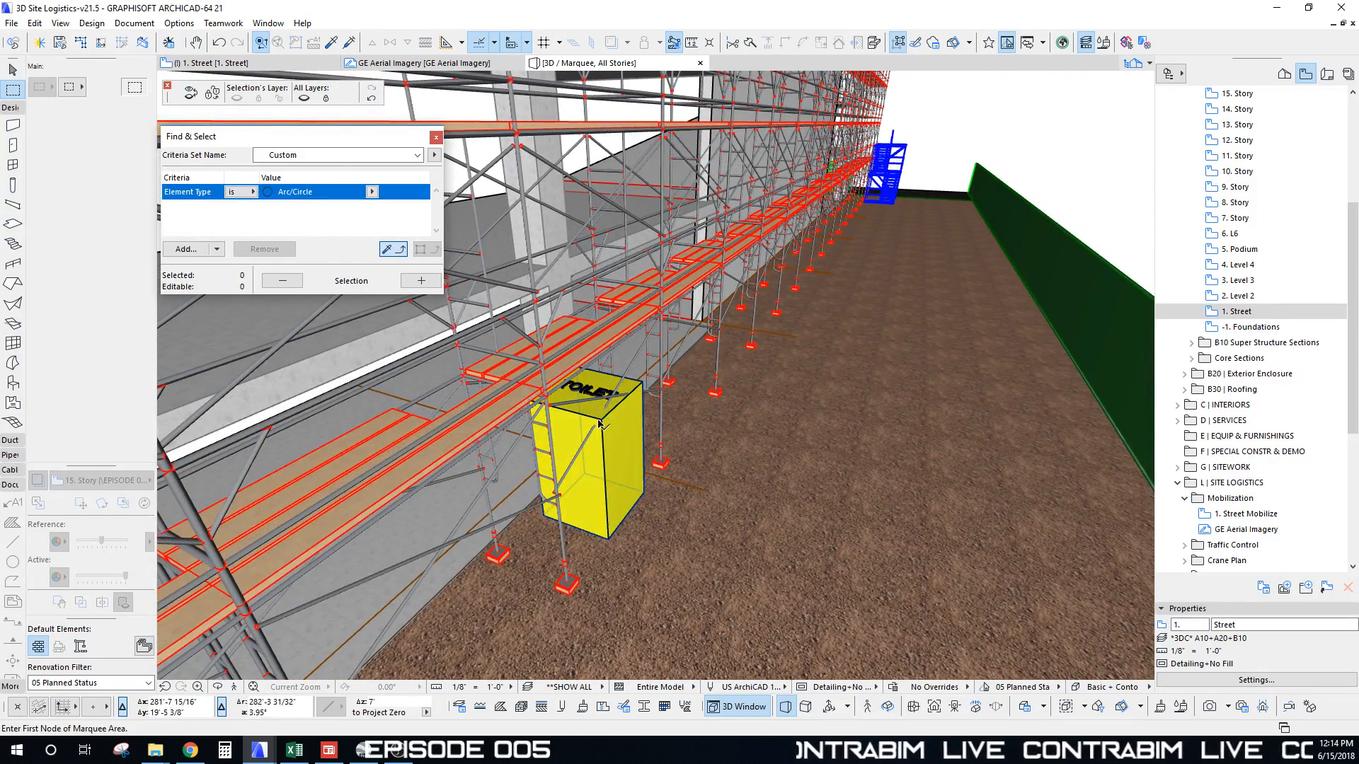
Step: Check the portable toilet's layer, then return to the 1. Street floor plan
left_click(603, 397)
key("Escape")
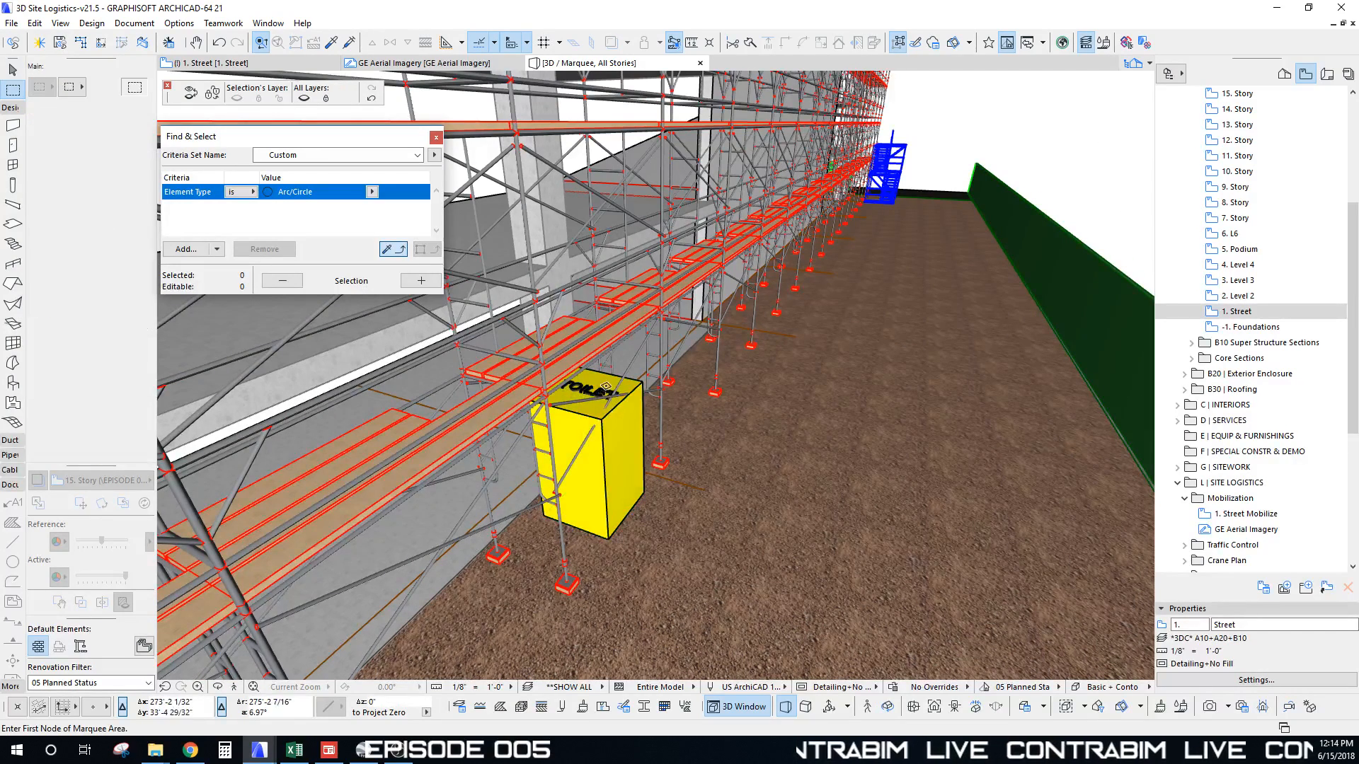
left_click(607, 391)
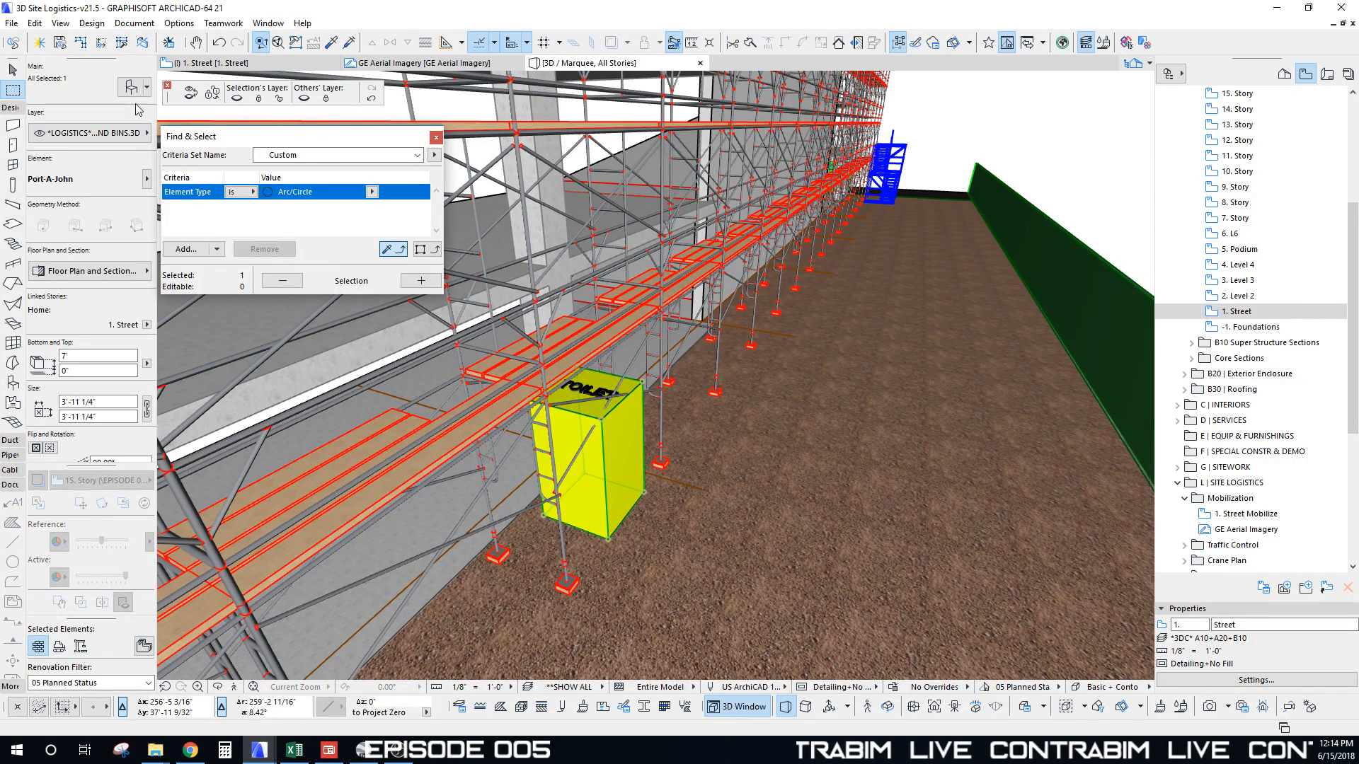
left_click(132, 139)
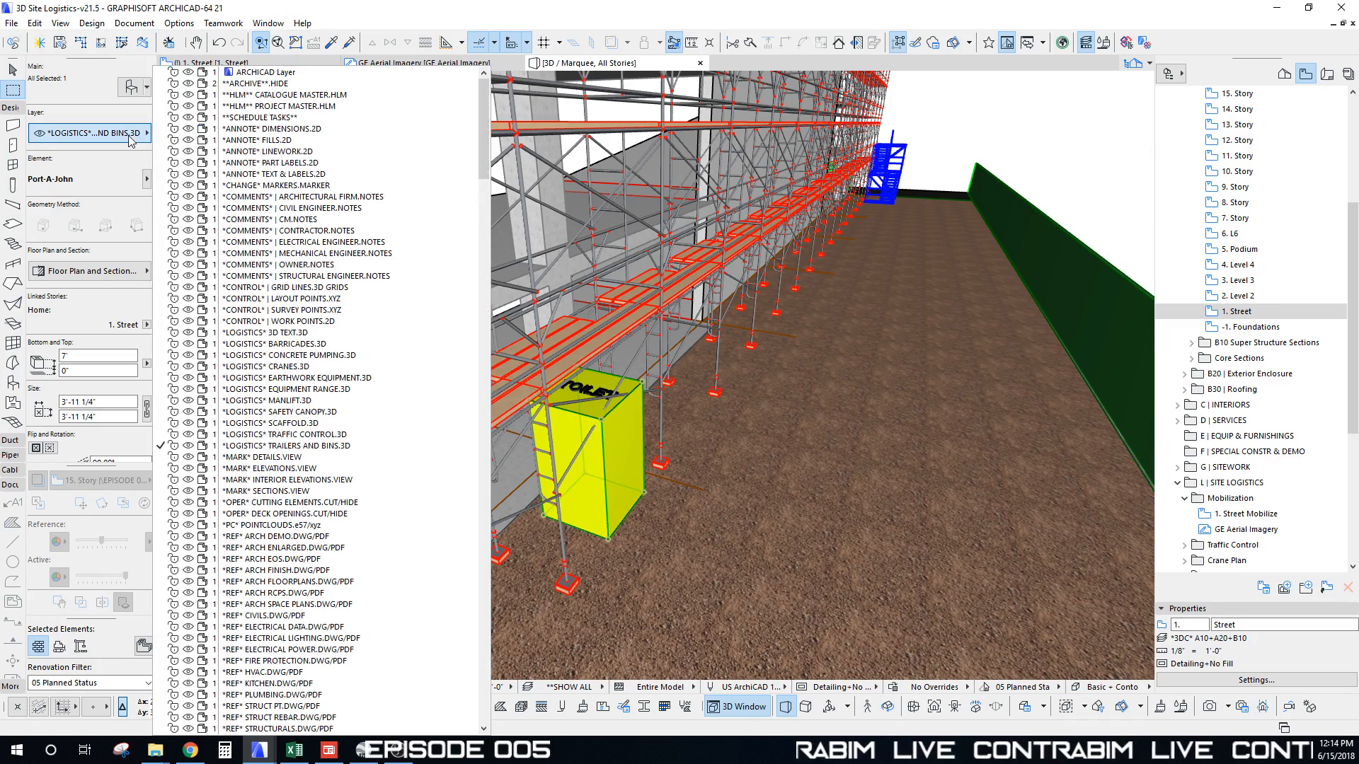
key("Escape")
key("Escape")
key("Escape")
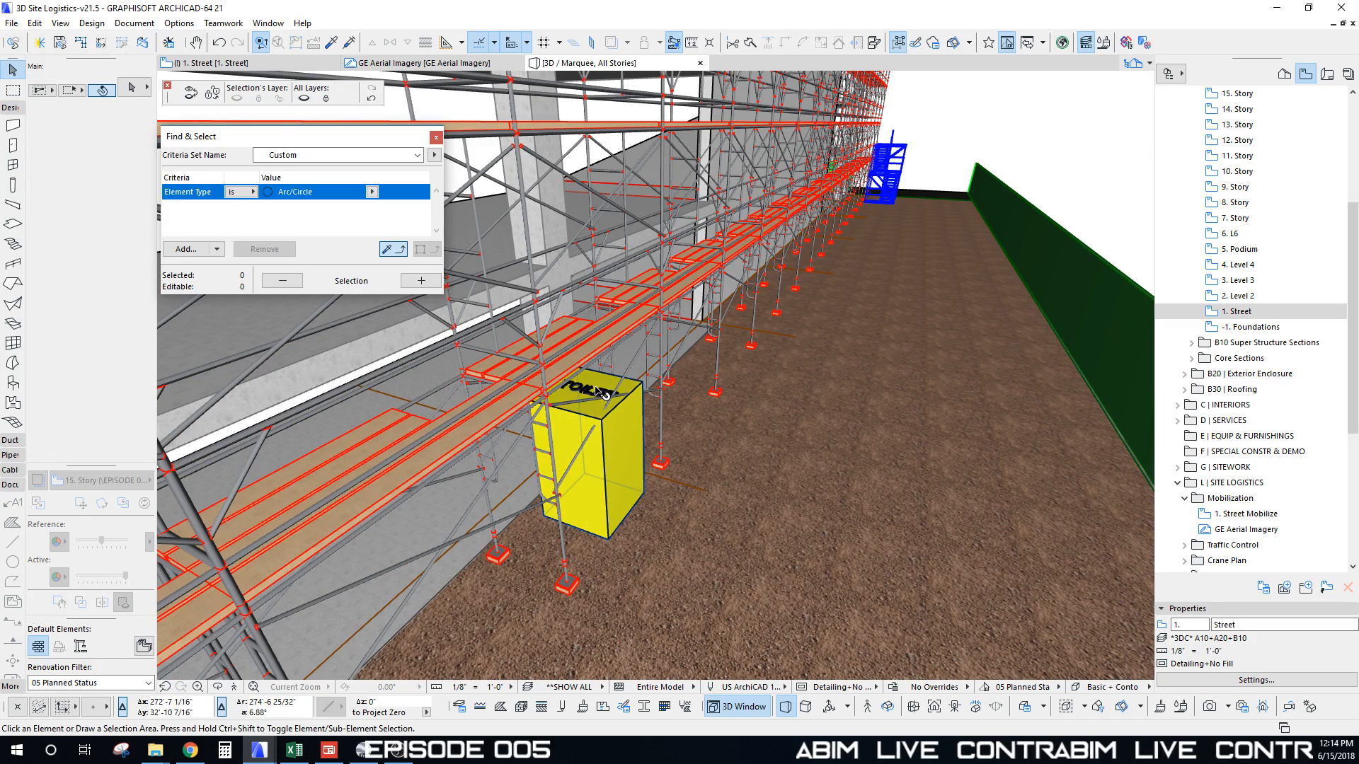
scroll(641, 447, "down", 2)
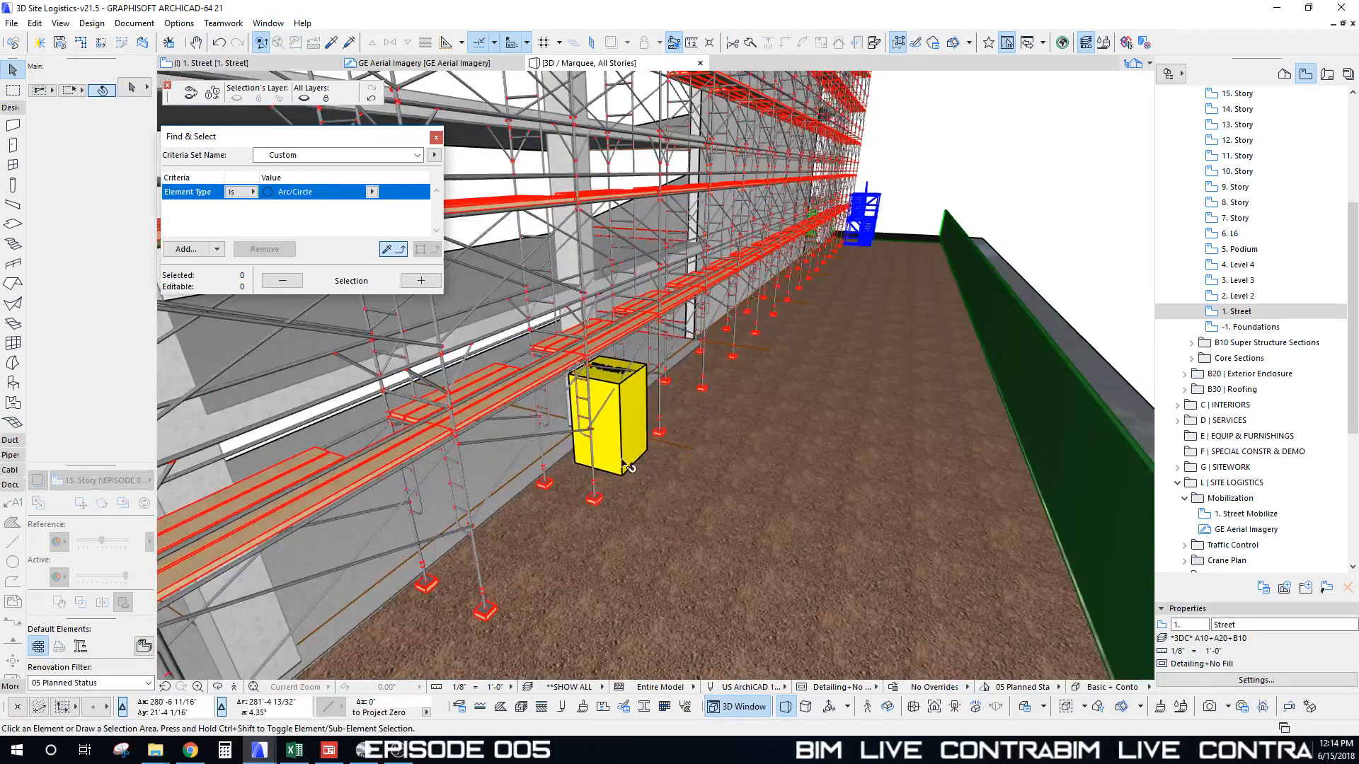
key("F2")
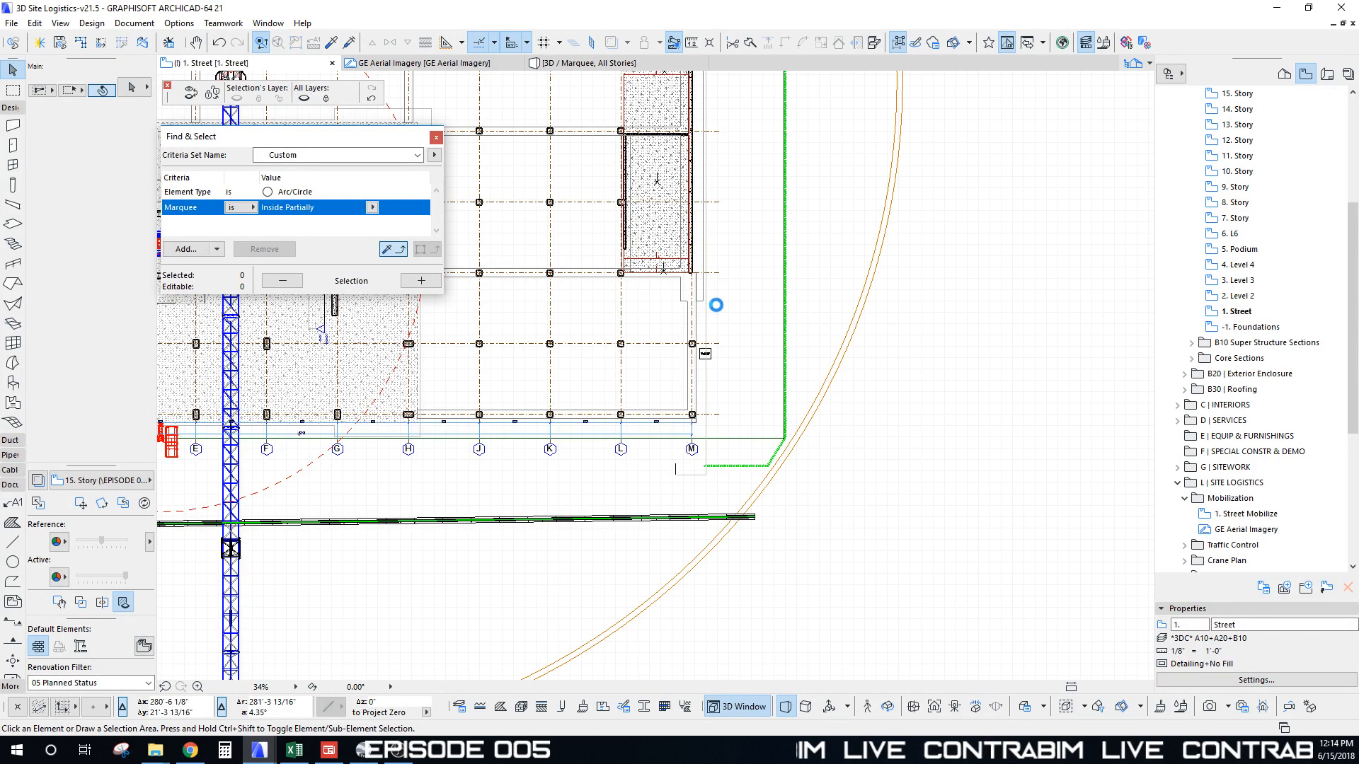
key("Escape")
scroll(716, 350, "up", 10)
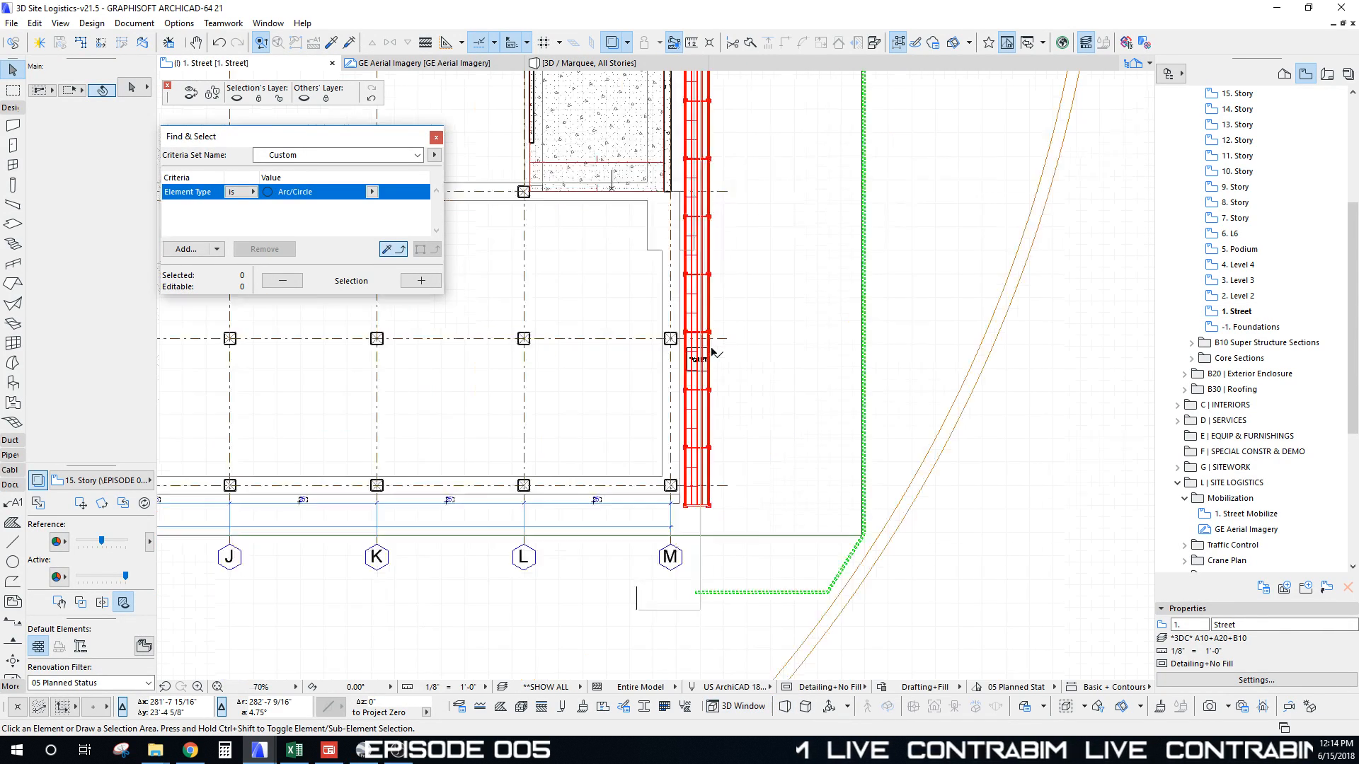
scroll(693, 322, "up", 1)
left_click(694, 324)
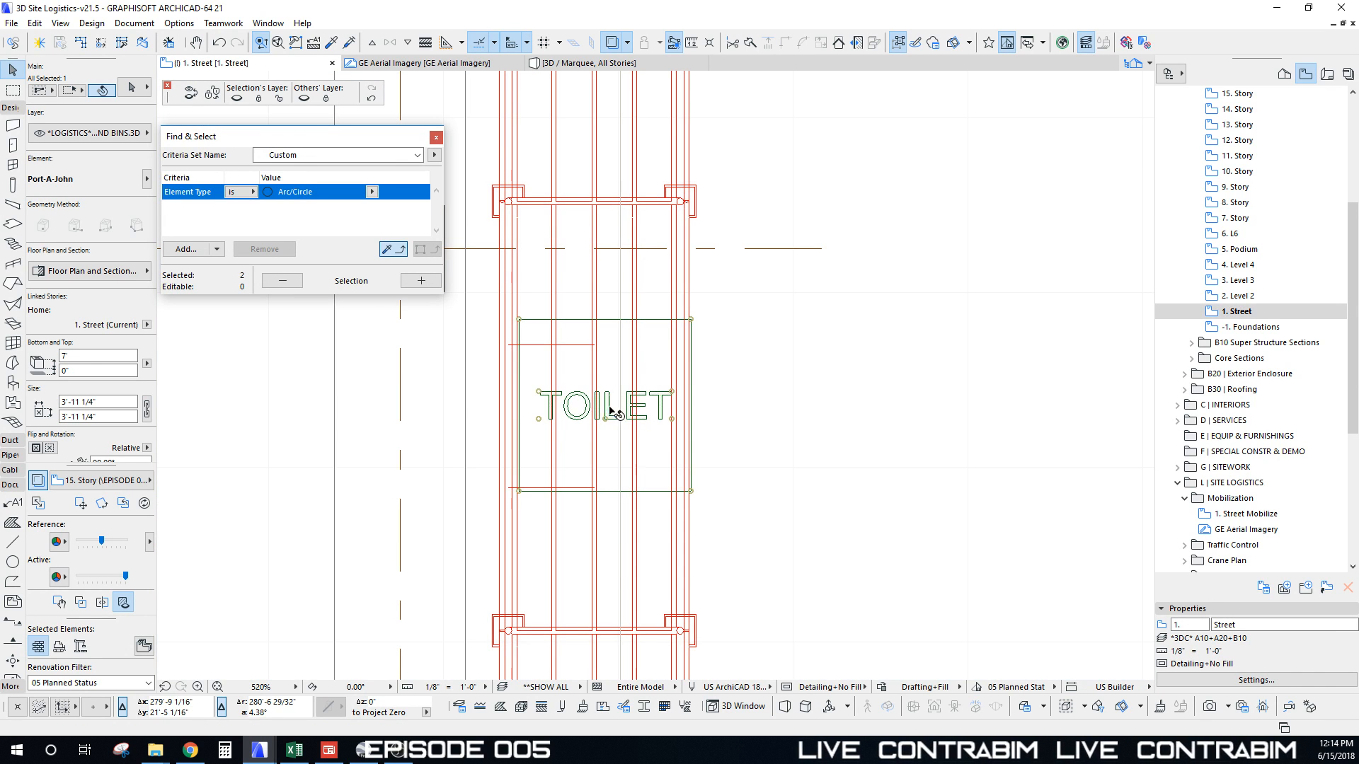
left_click(613, 411, "shift")
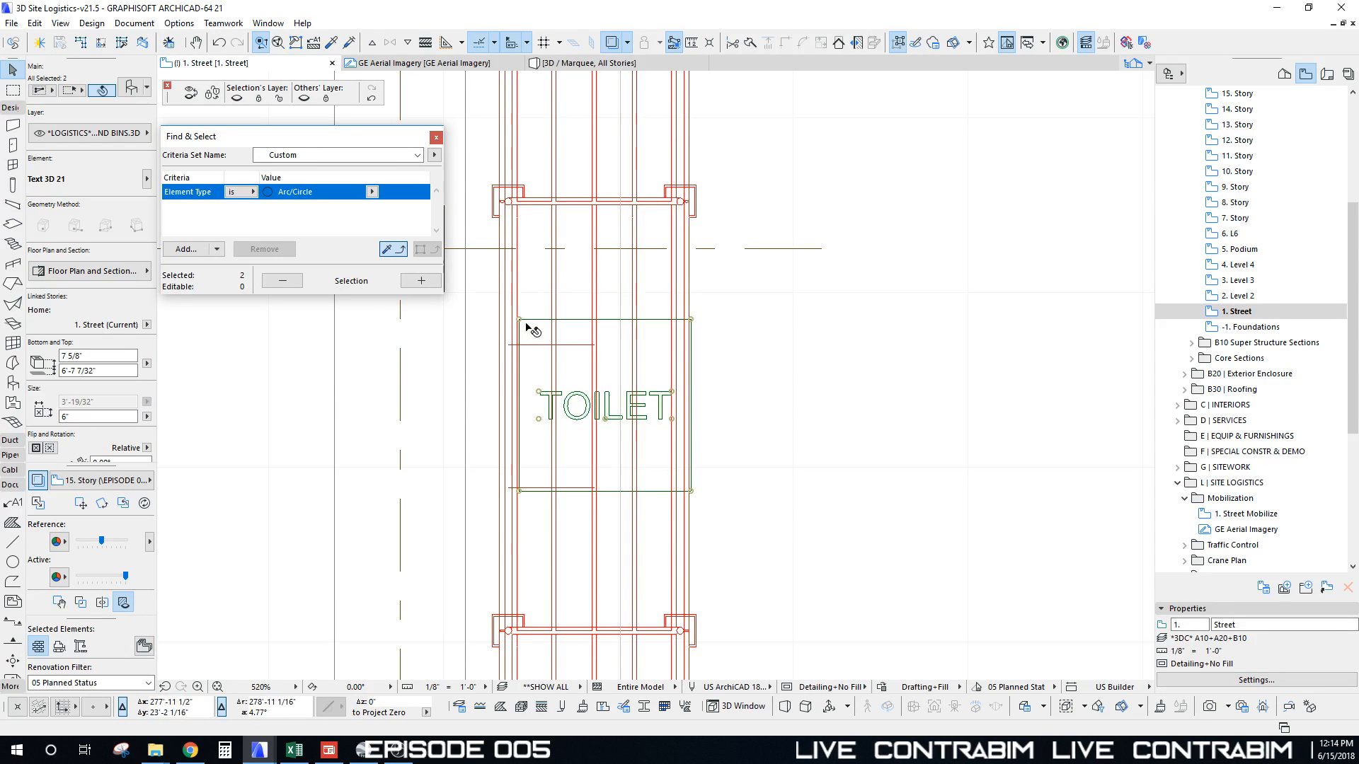
left_click(522, 323)
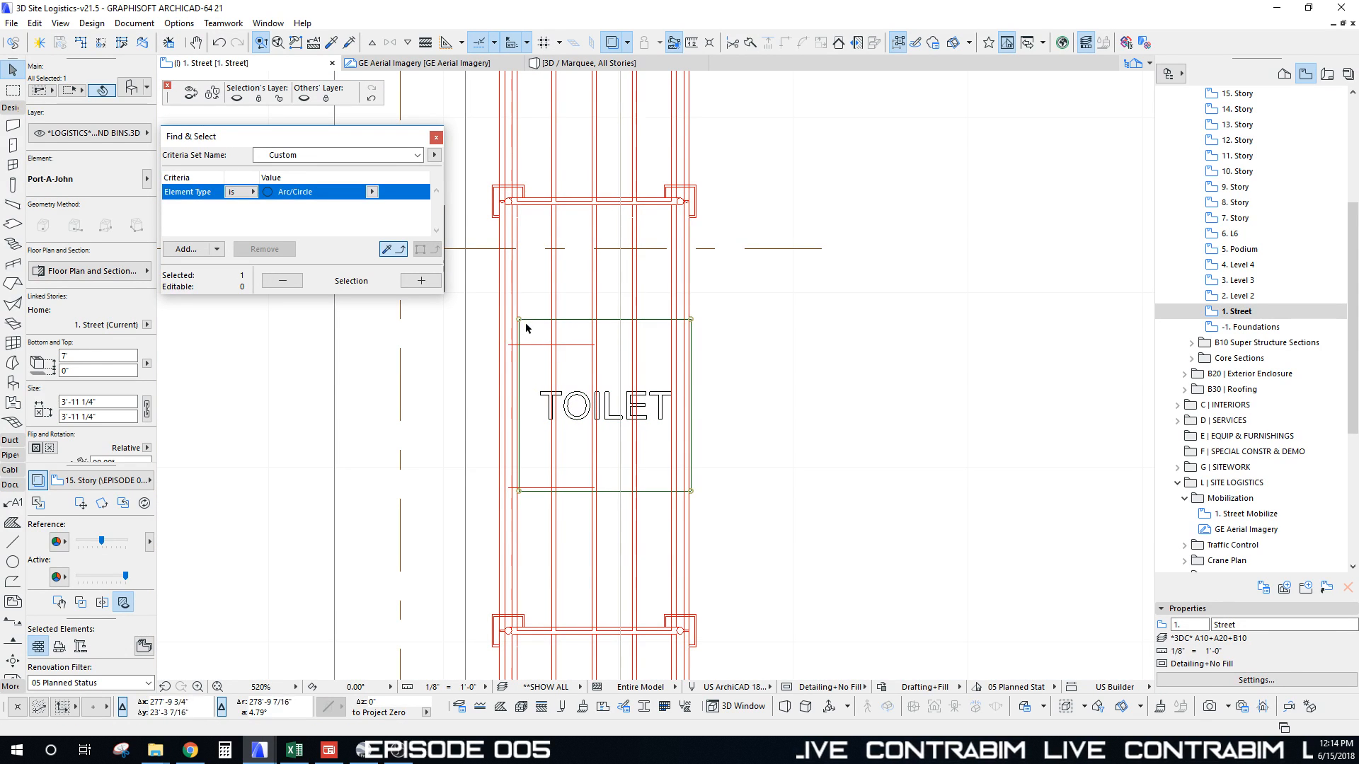
left_click(543, 396, "shift")
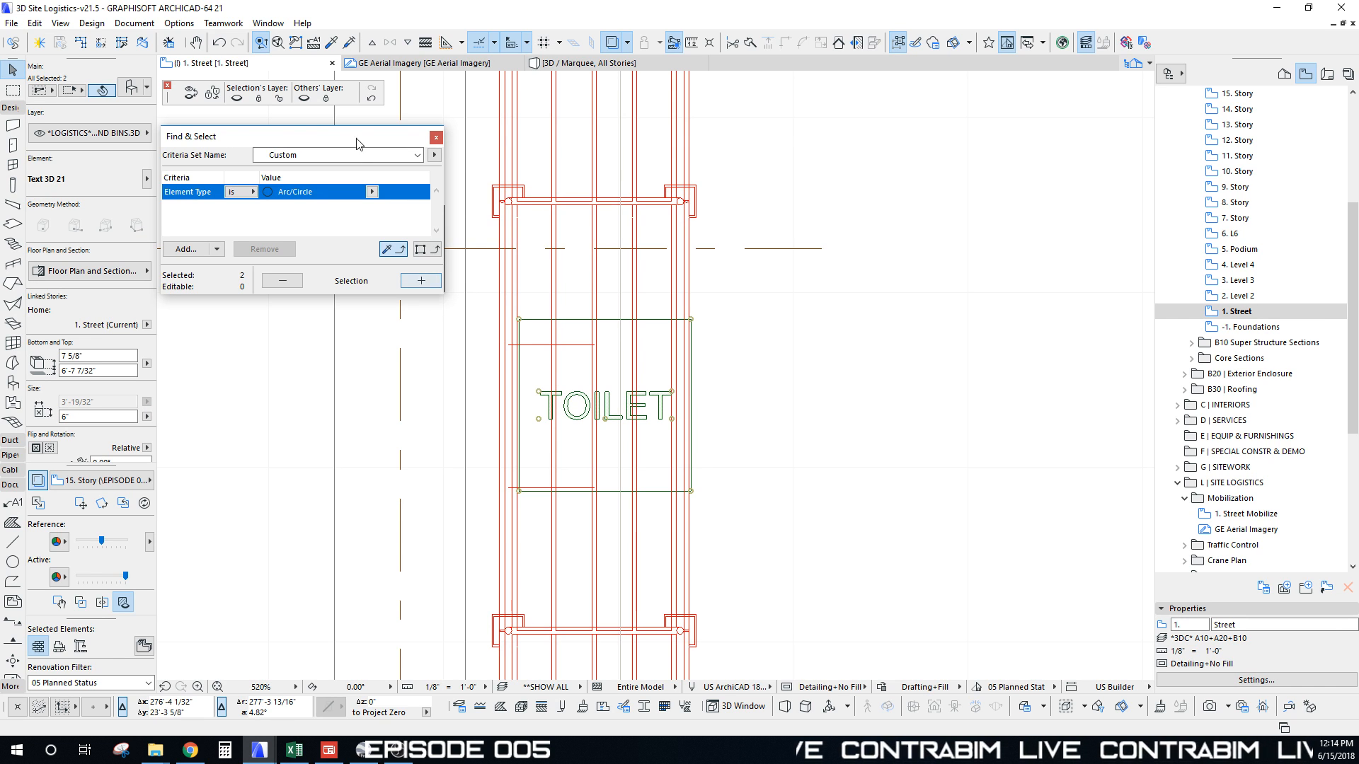
middle_click_drag(527, 320, 527, 317)
left_click(522, 323)
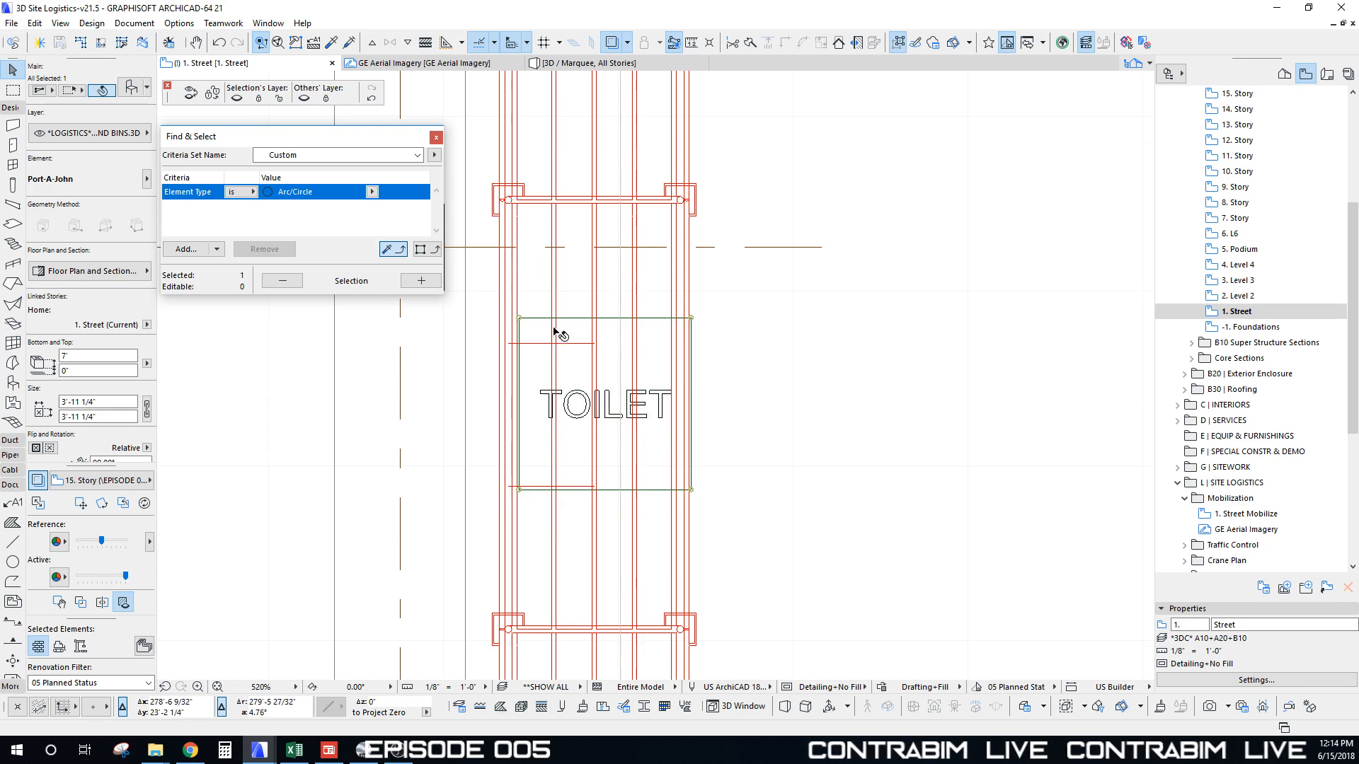
scroll(559, 332, "down", 10)
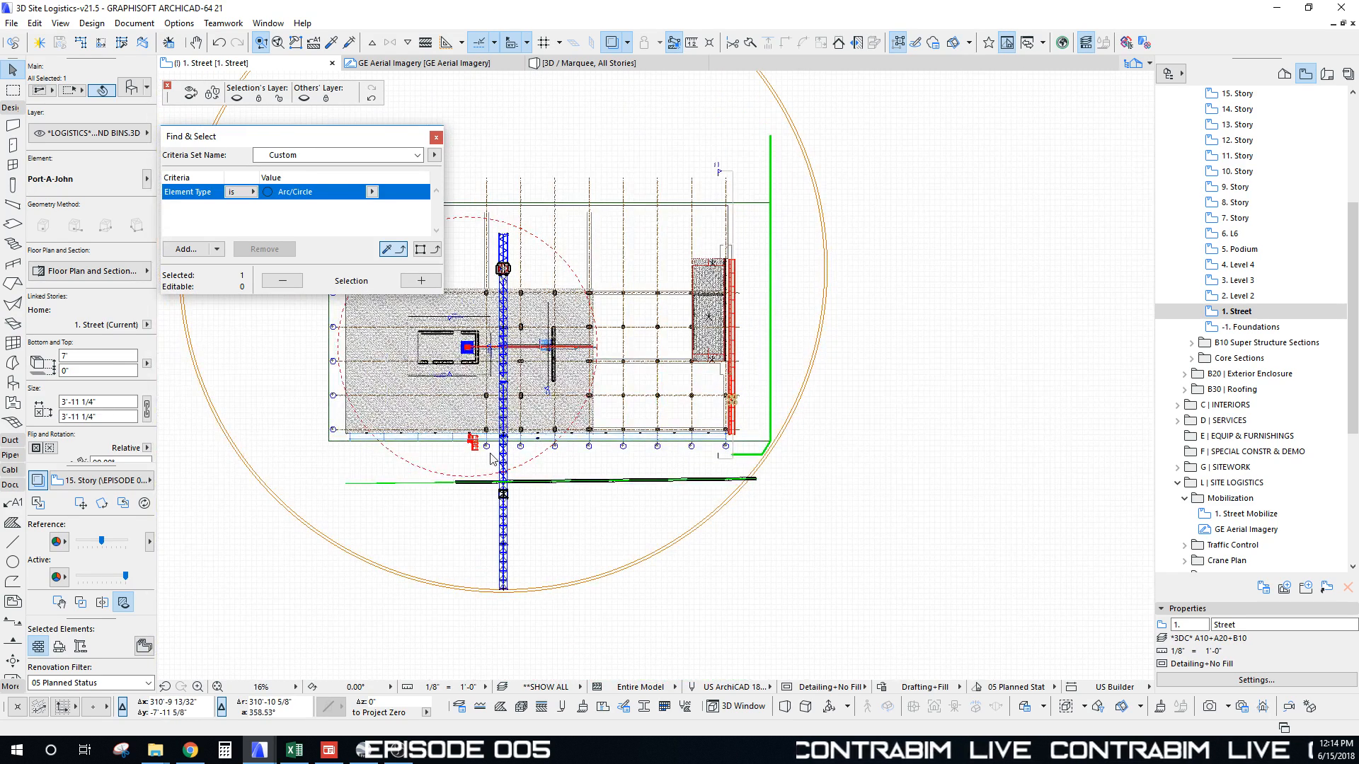
left_click(491, 459)
middle_click_drag(493, 538, 585, 490)
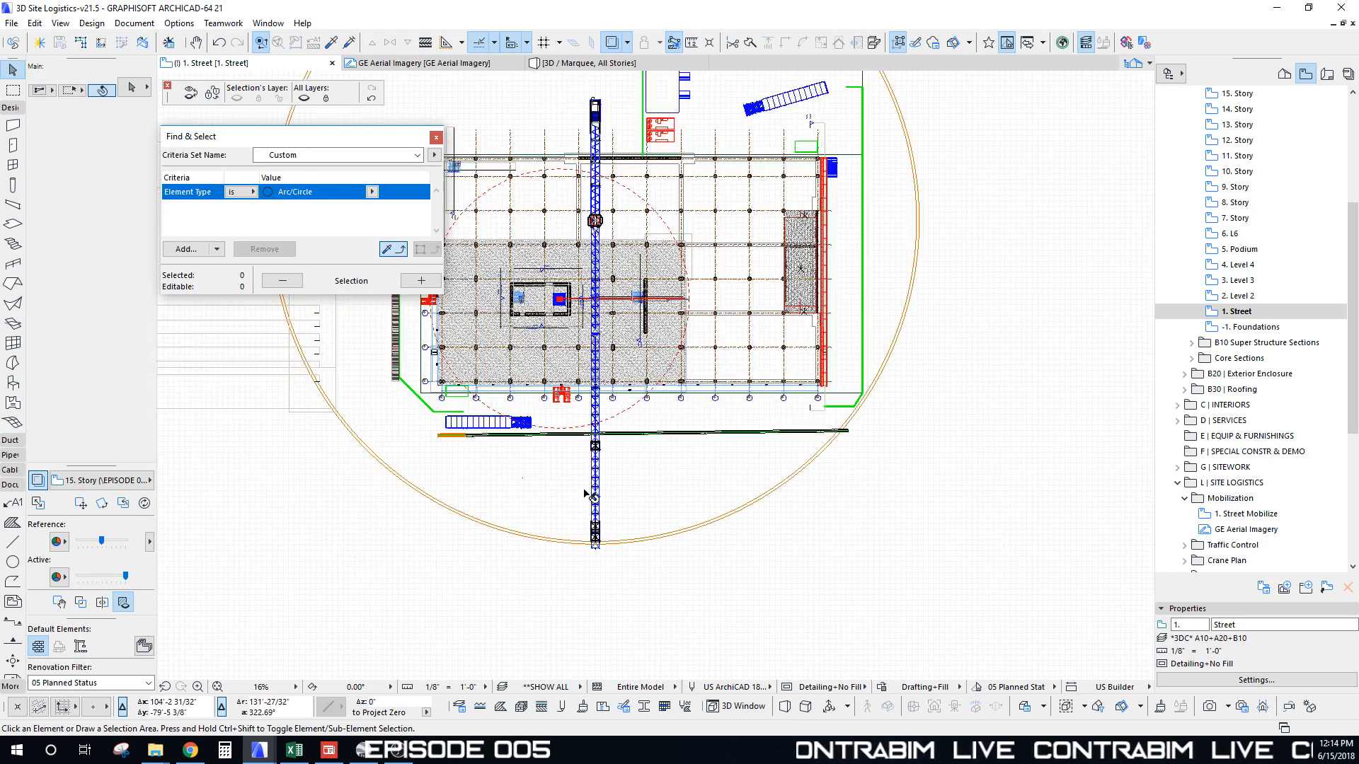
scroll(666, 134, "up", 10)
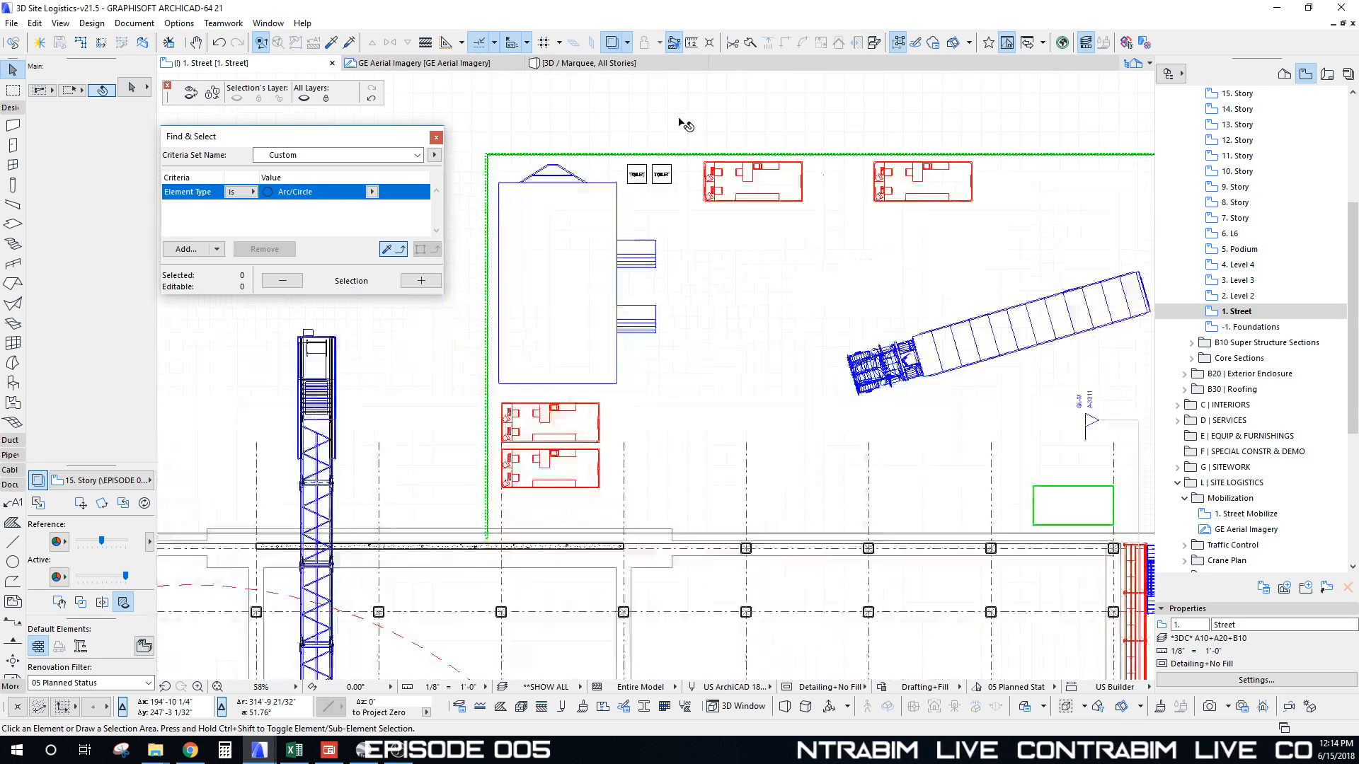
left_click(673, 222)
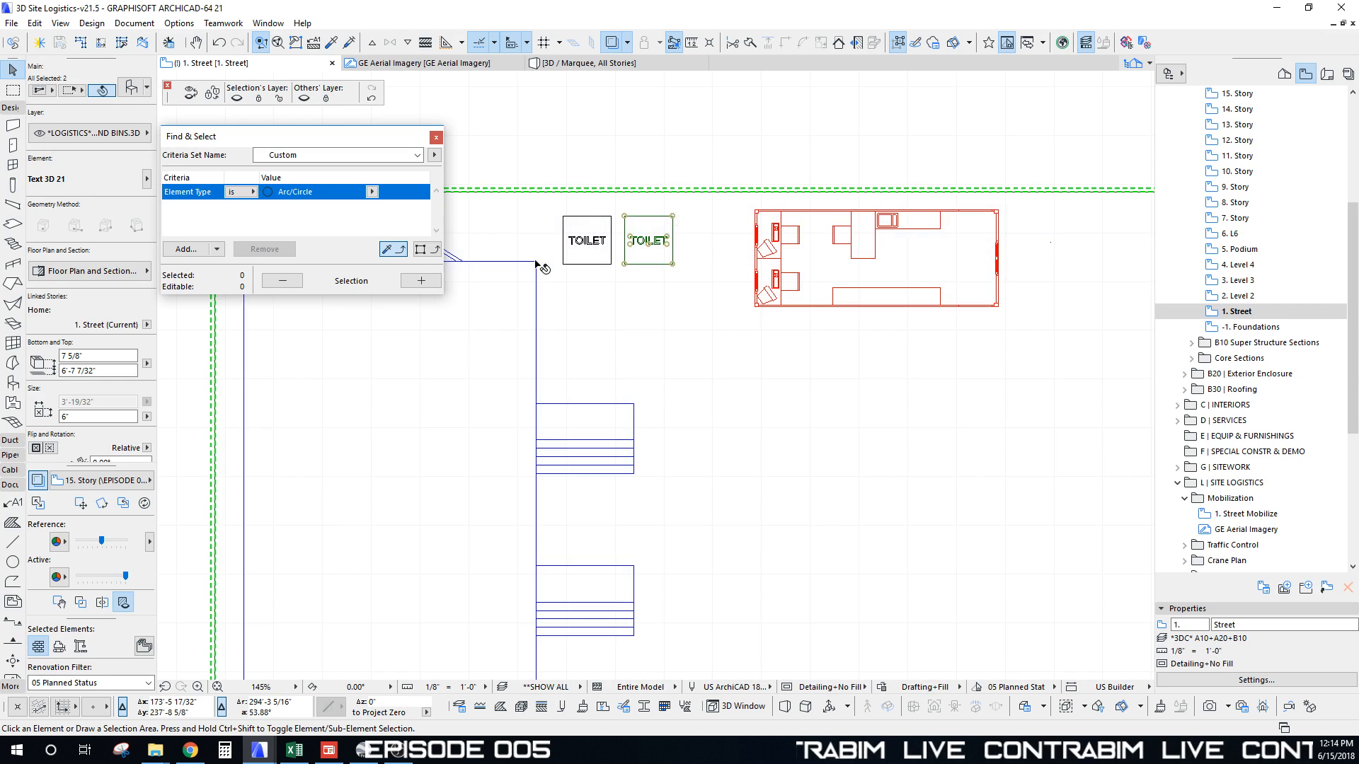
left_click(539, 261)
left_click(564, 222)
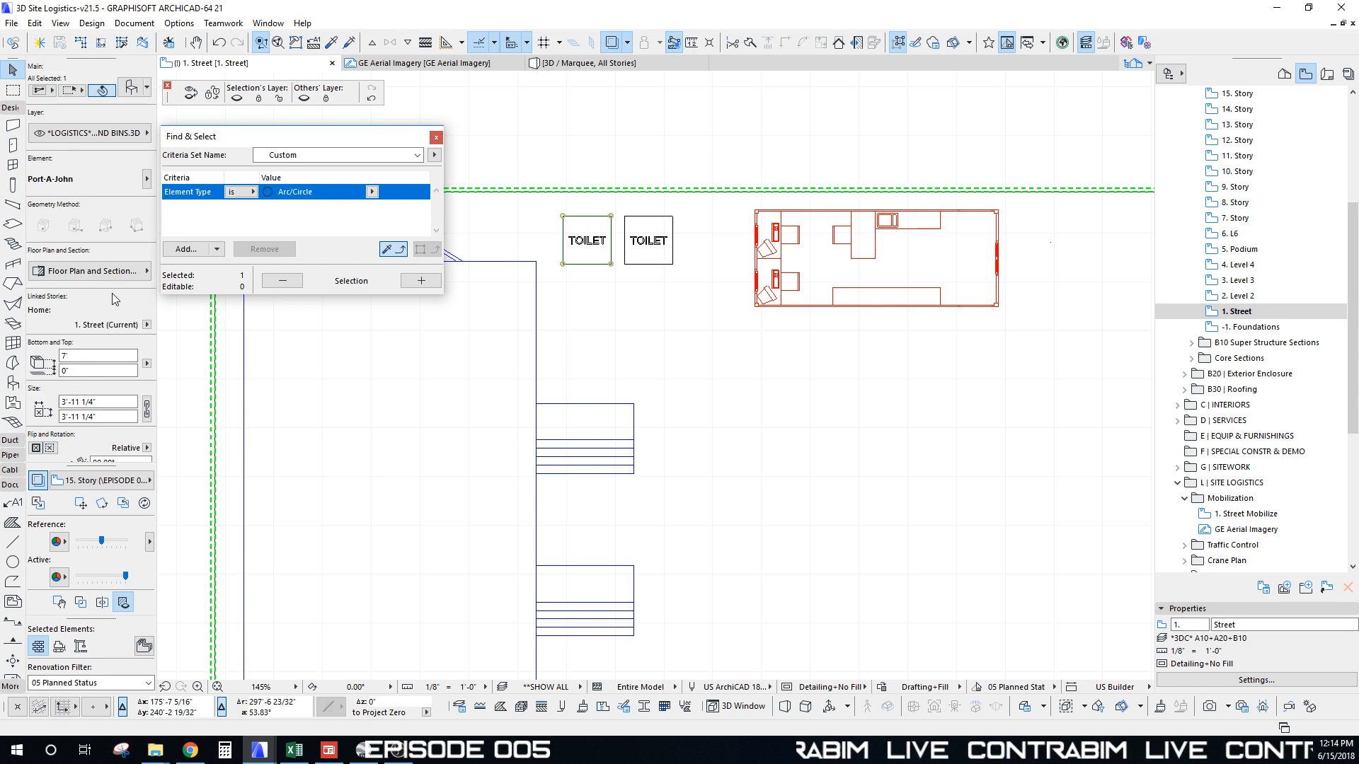
left_click(690, 255)
scroll(674, 305, "down", 4)
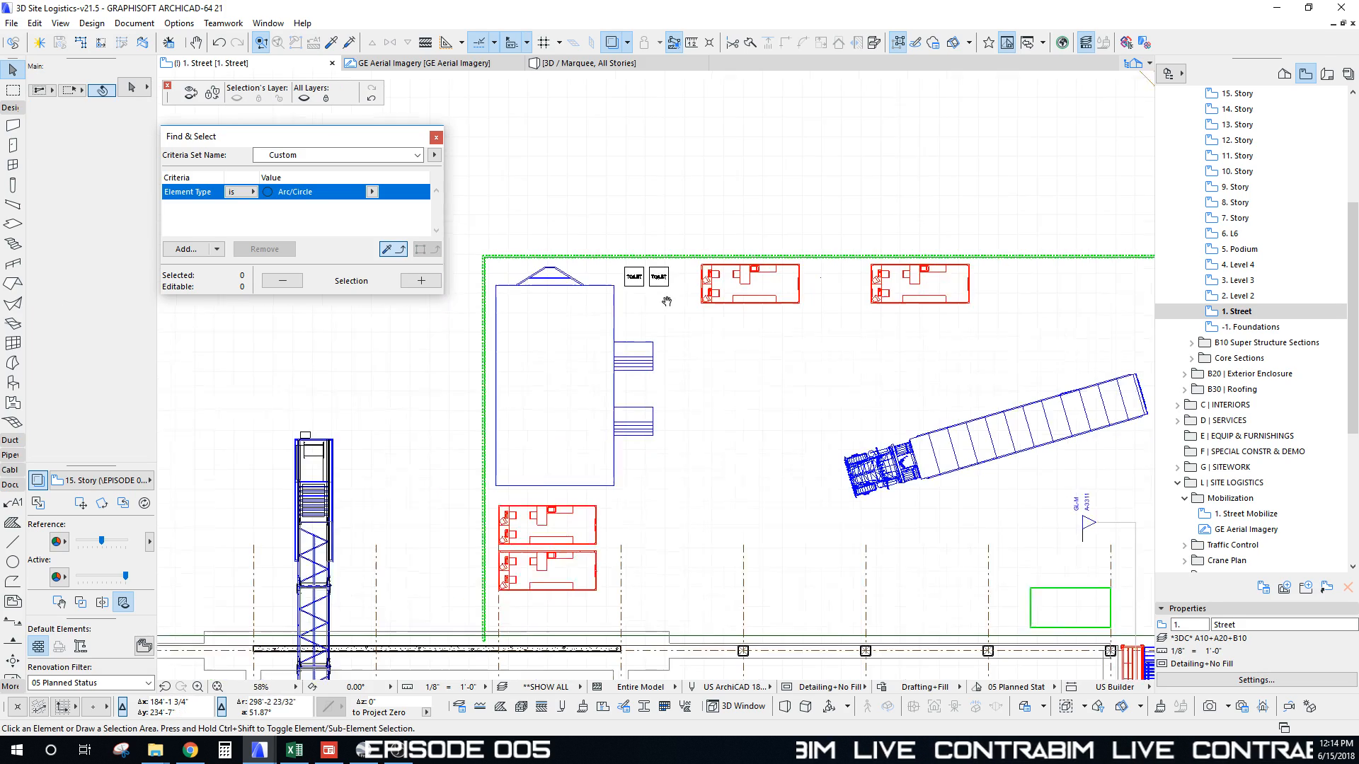
scroll(745, 431, "down", 5)
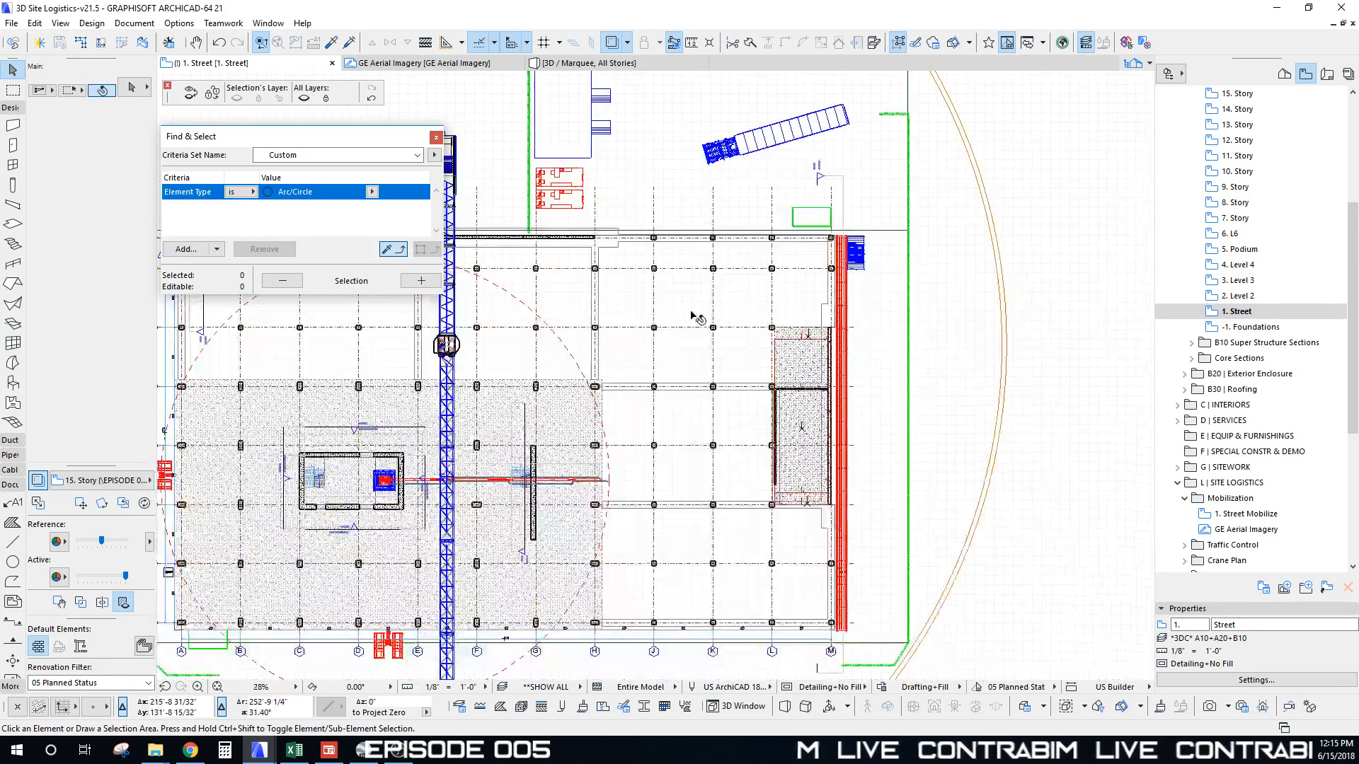
scroll(821, 537, "up", 10)
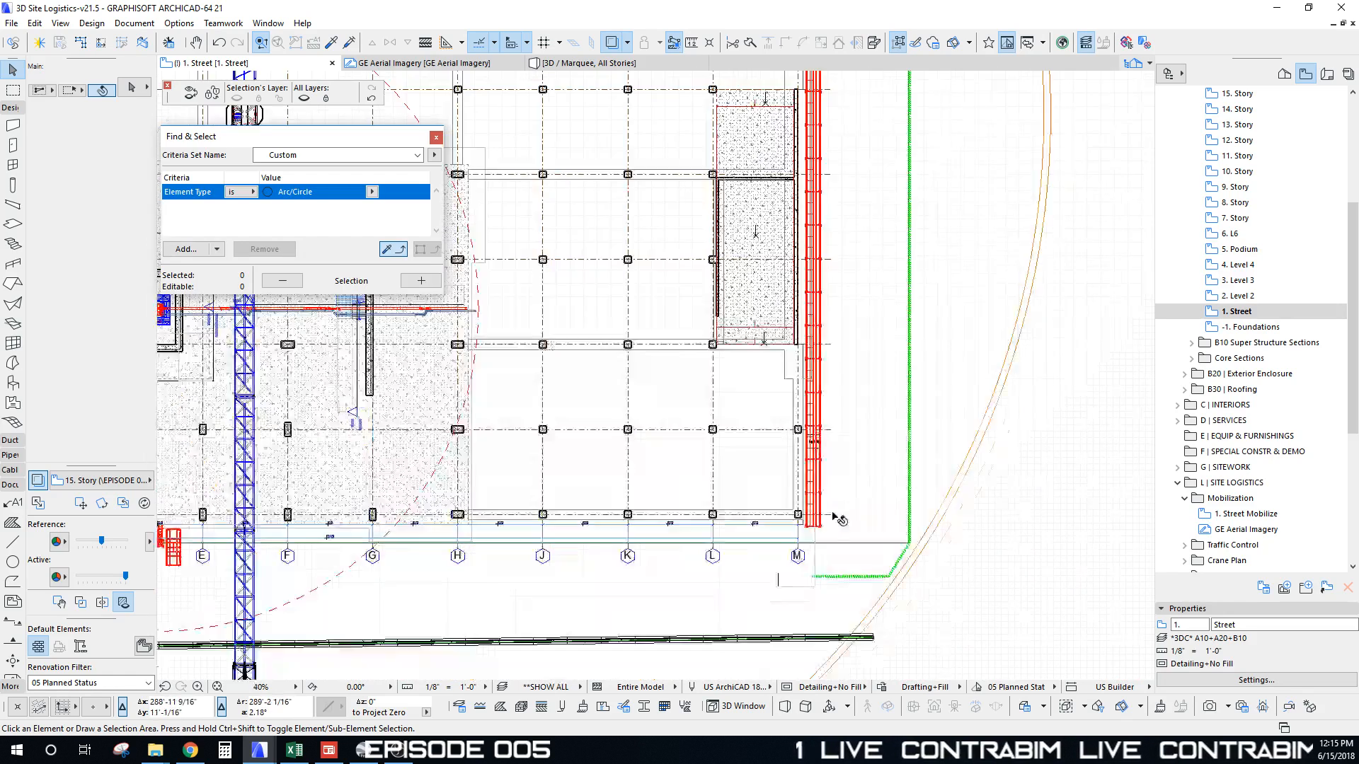
Step: Select the middle and lower Tubular Scaffold bays near grid line M
left_click(805, 536)
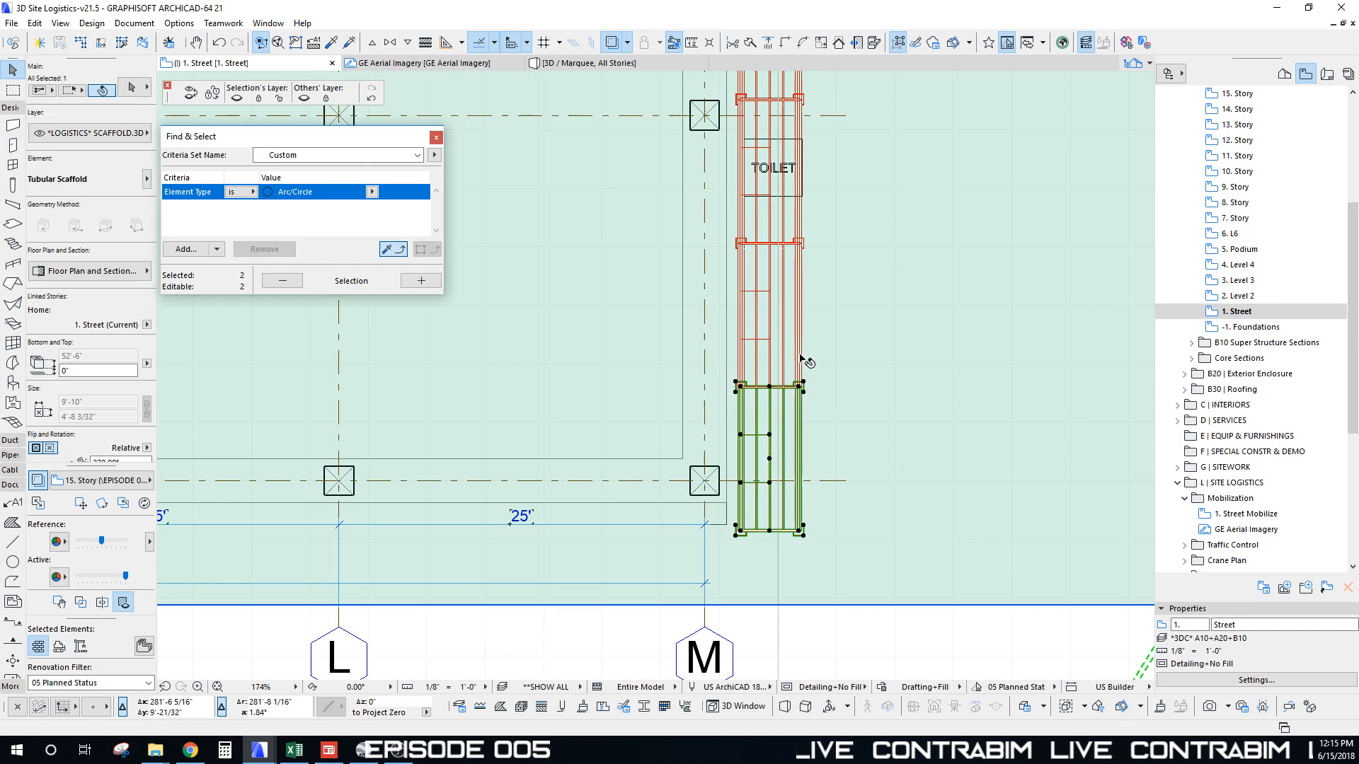
left_click(778, 322, "shift")
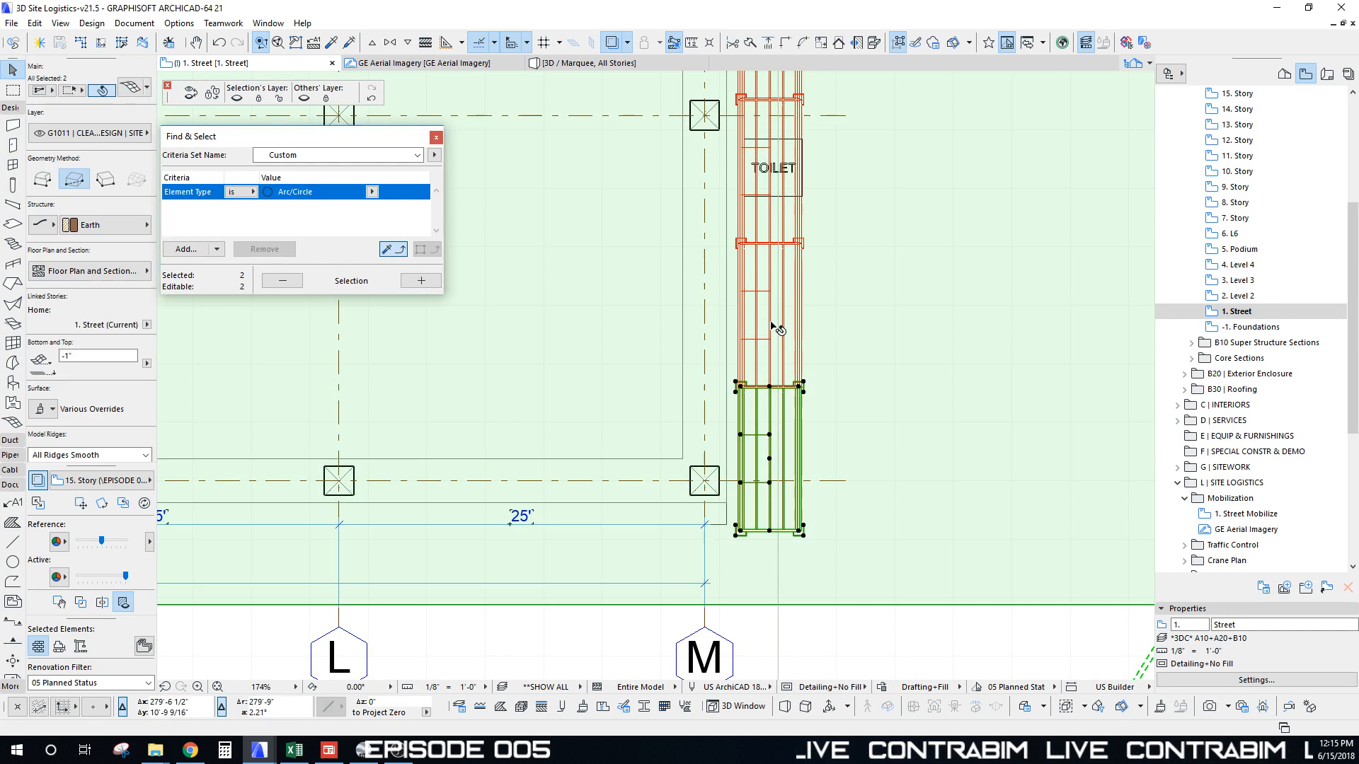
left_click(778, 319)
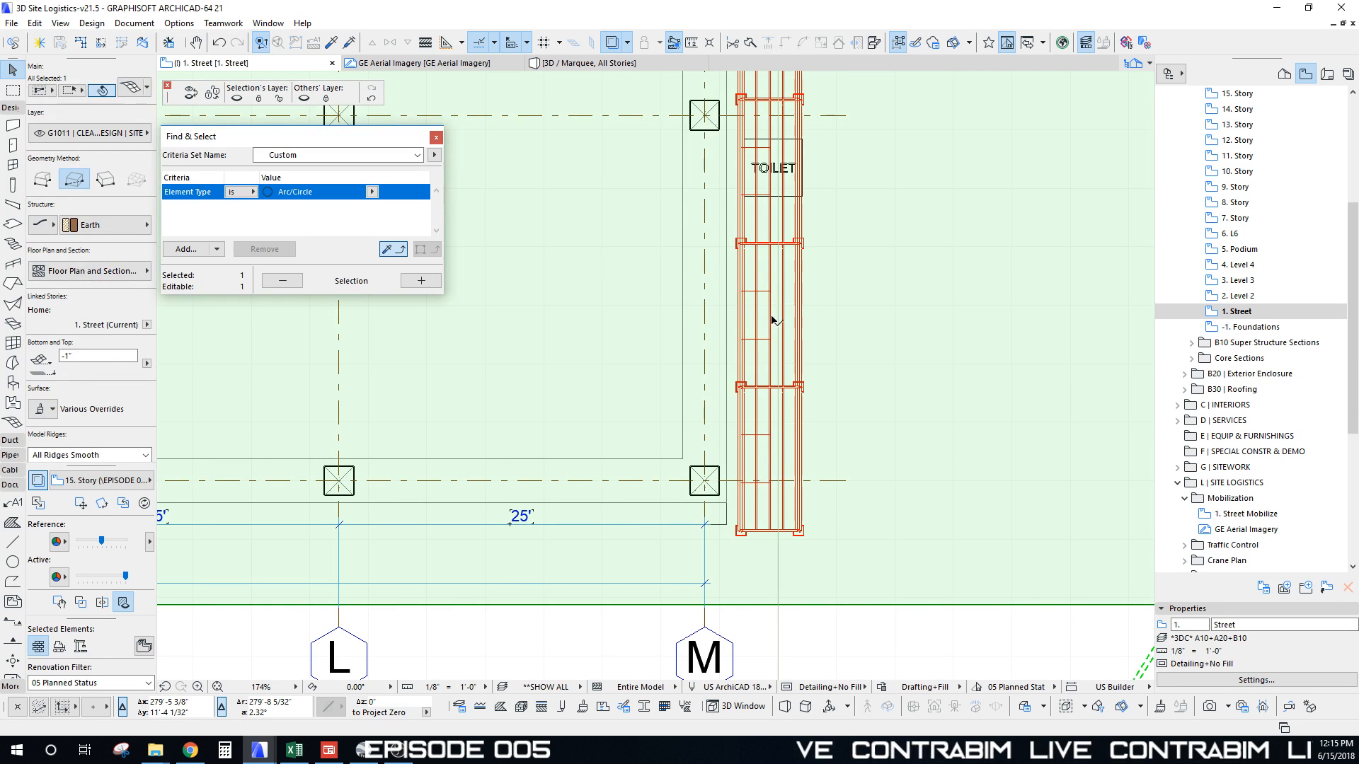
key("Escape")
left_click(771, 317)
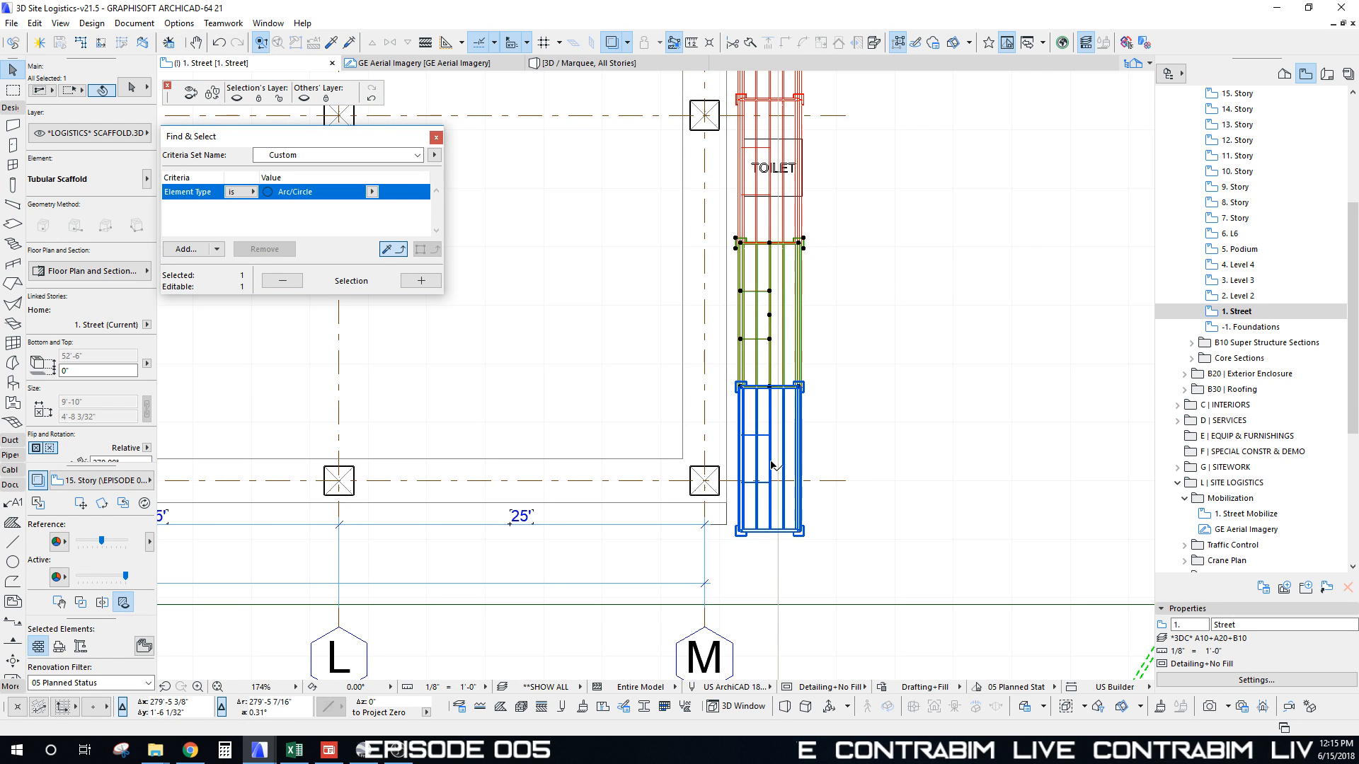
left_click(773, 465, "shift")
Step: Rotate both scaffold bays 90° about the corner so they lie horizontally
key("ctrl+e")
left_click(803, 535)
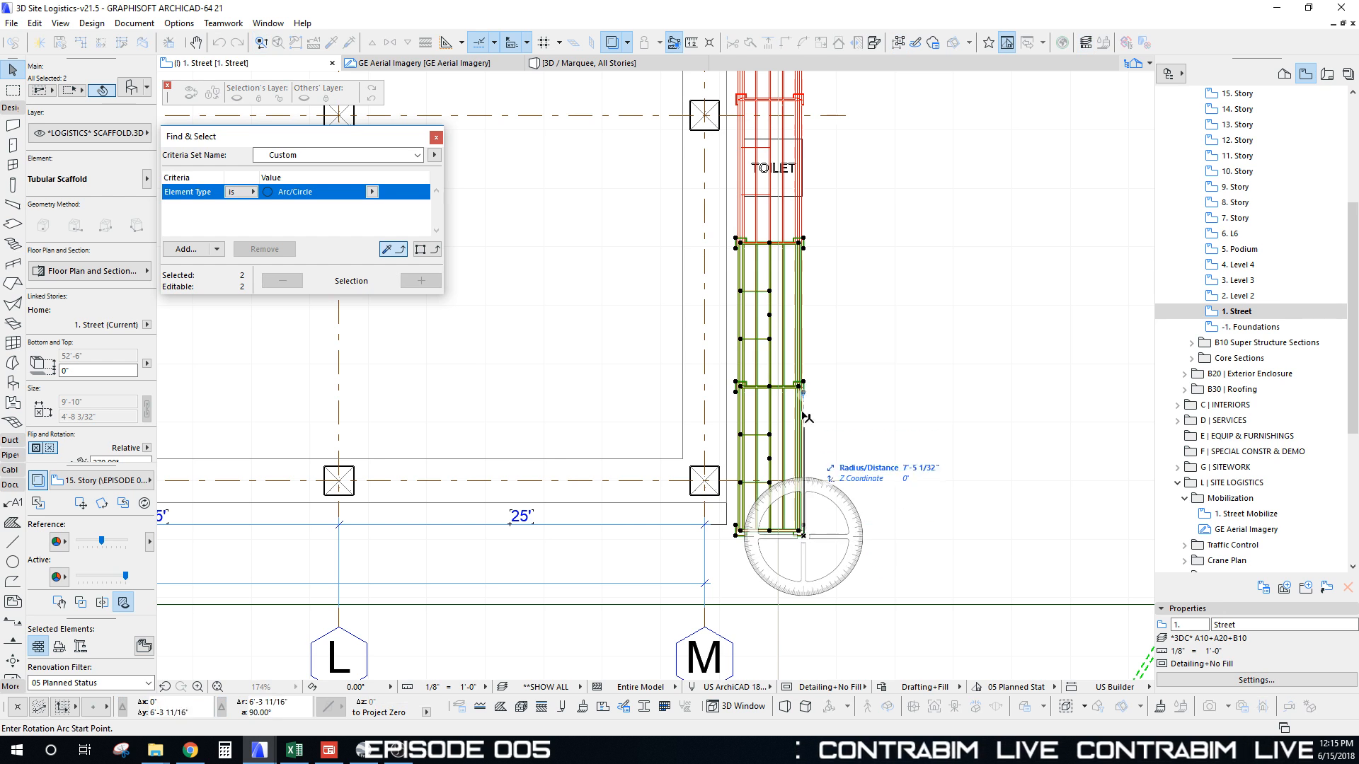
left_click(805, 382)
left_click(731, 541)
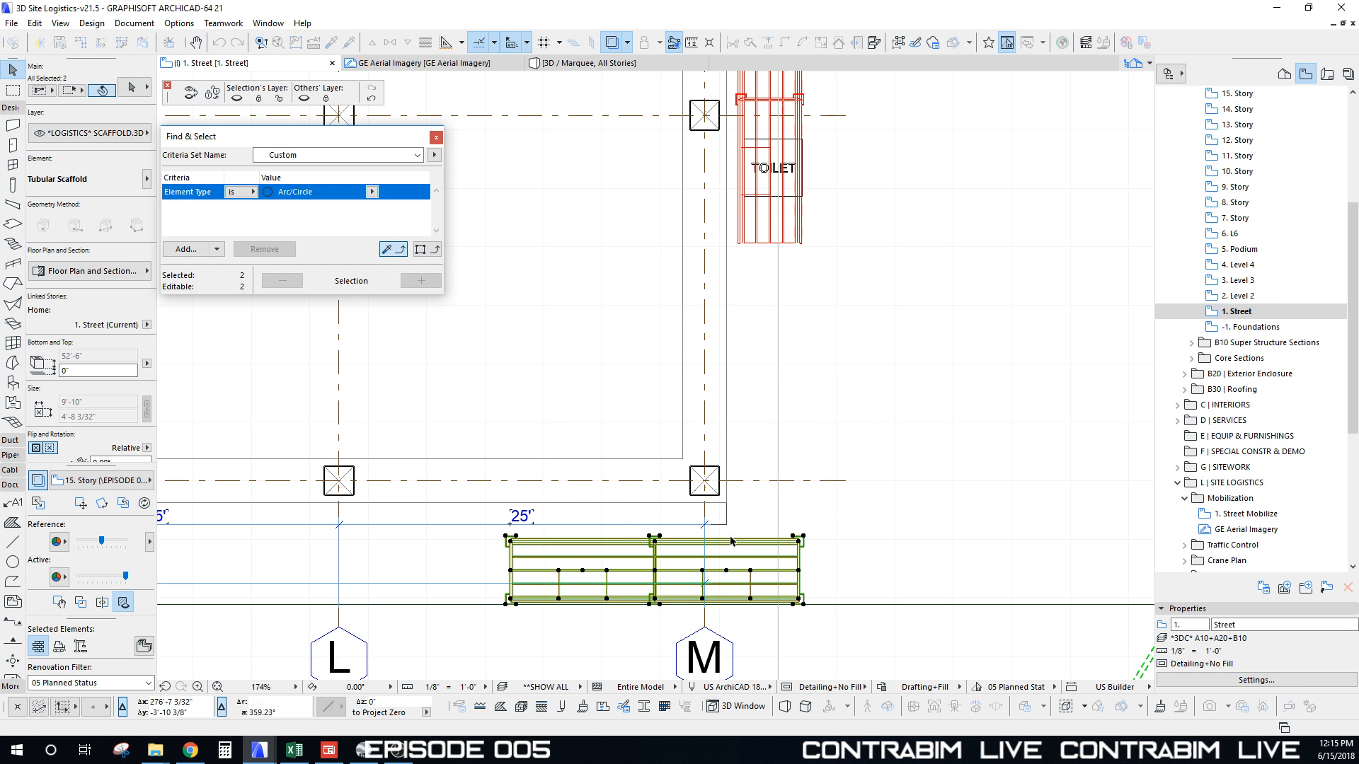
key("ctrl+z")
key("ctrl+e")
left_click(803, 536)
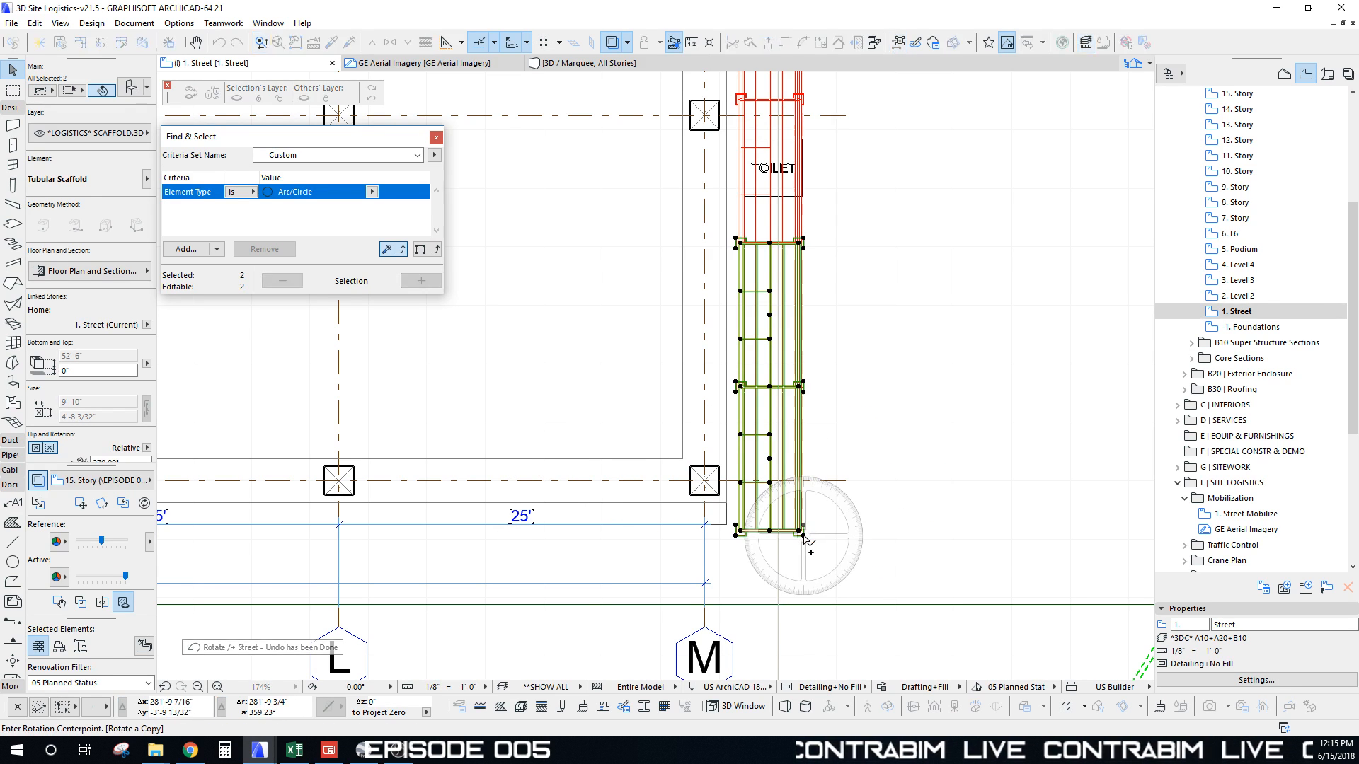
left_click(803, 288)
left_click(553, 497)
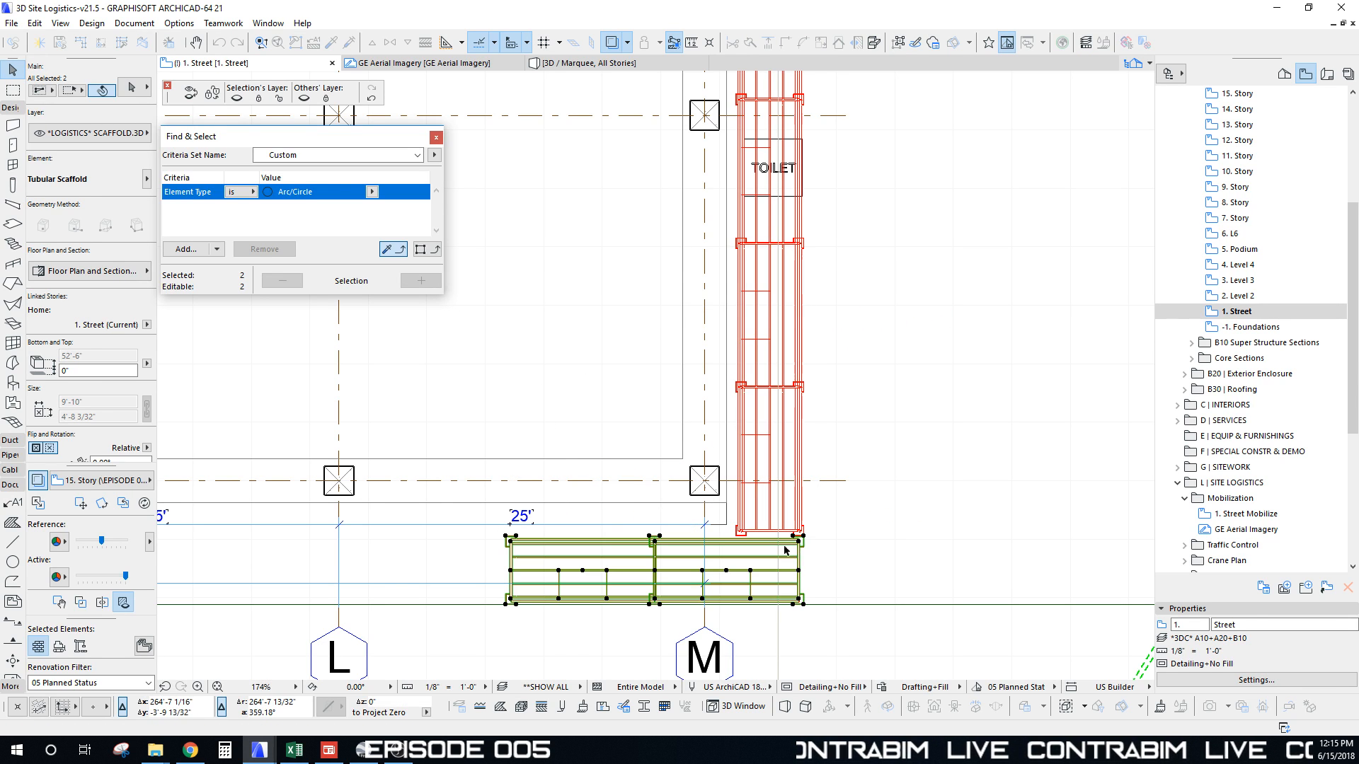
Step: Move the rotated bays against the facade corner near grid M
key("ctrl+d")
left_click(798, 542)
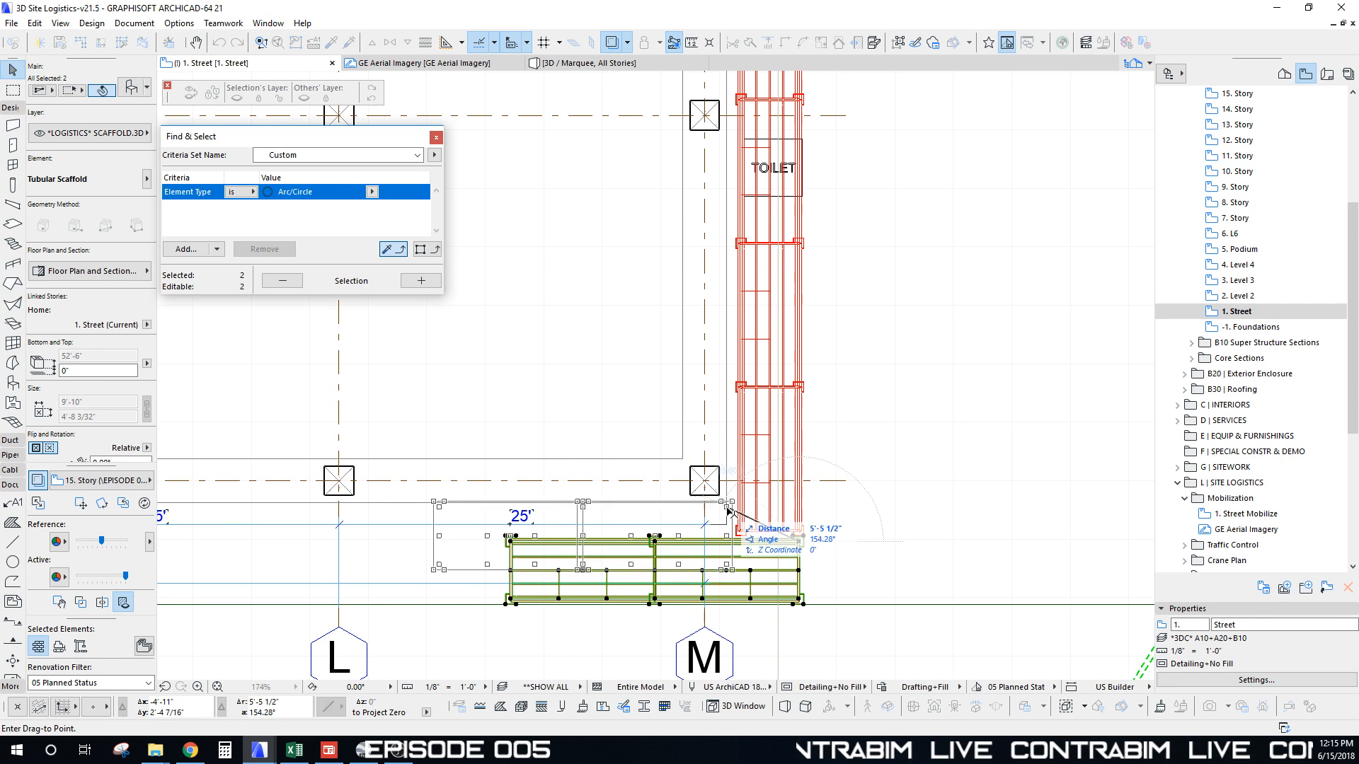
left_click(726, 509)
scroll(693, 491, "down", 6)
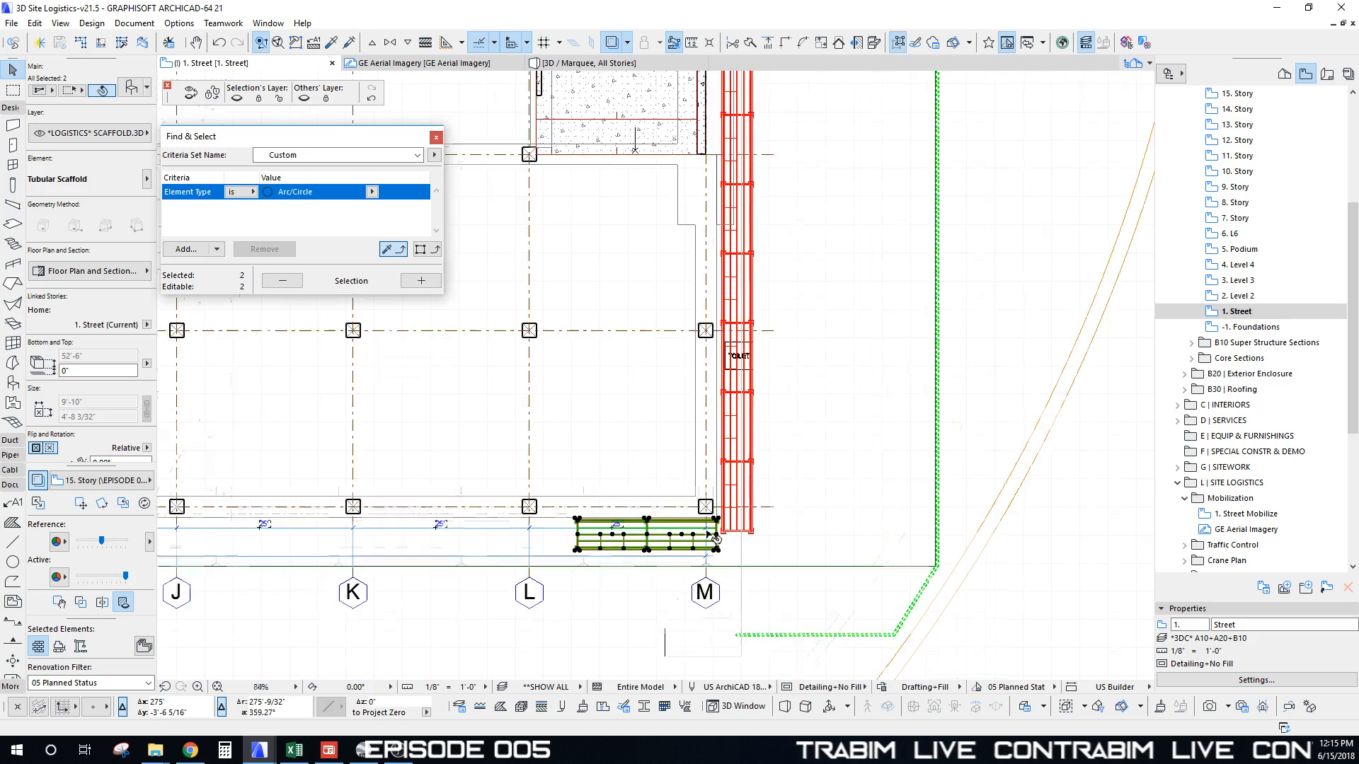
middle_click_drag(717, 473, 747, 226)
scroll(709, 465, "up", 8)
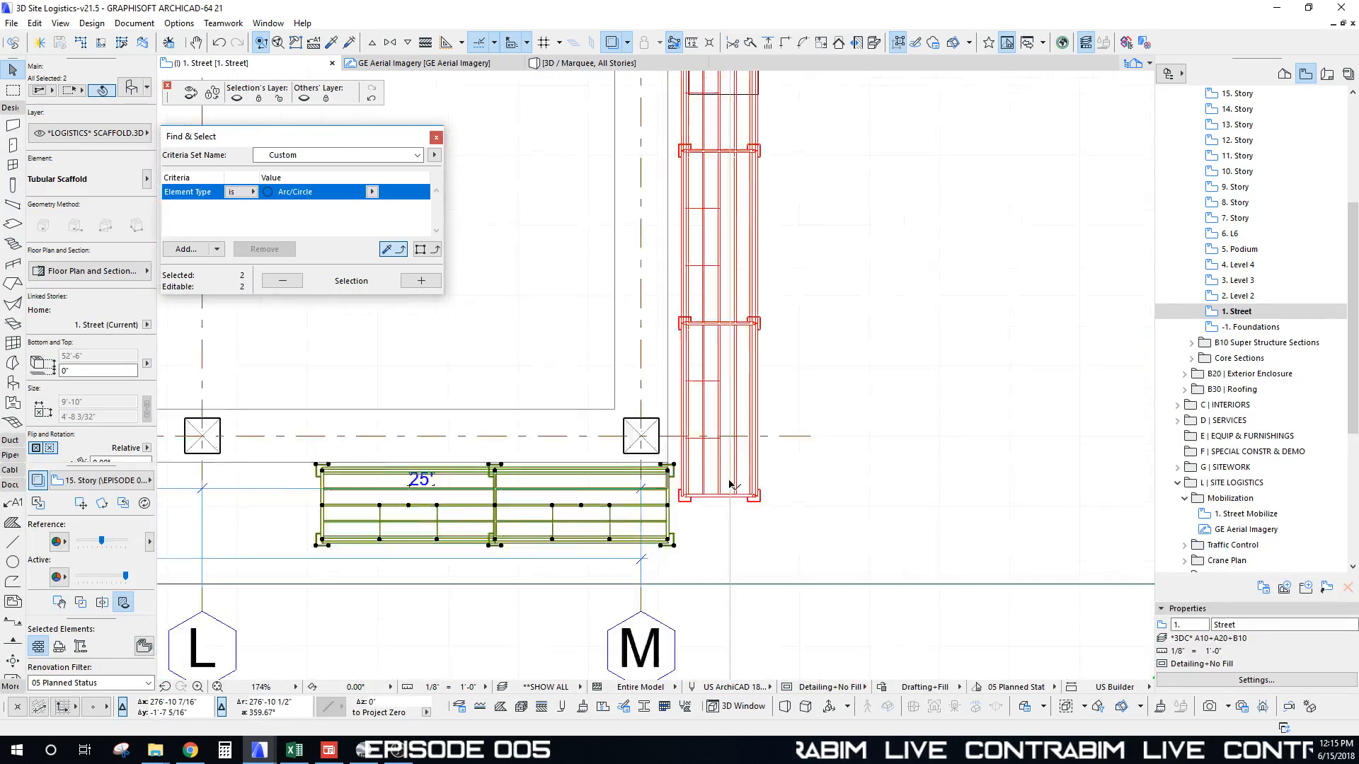
Step: Change the corner scaffold bay's Axis Distance from 9'-10" to 12'
key("Escape")
left_click(766, 505)
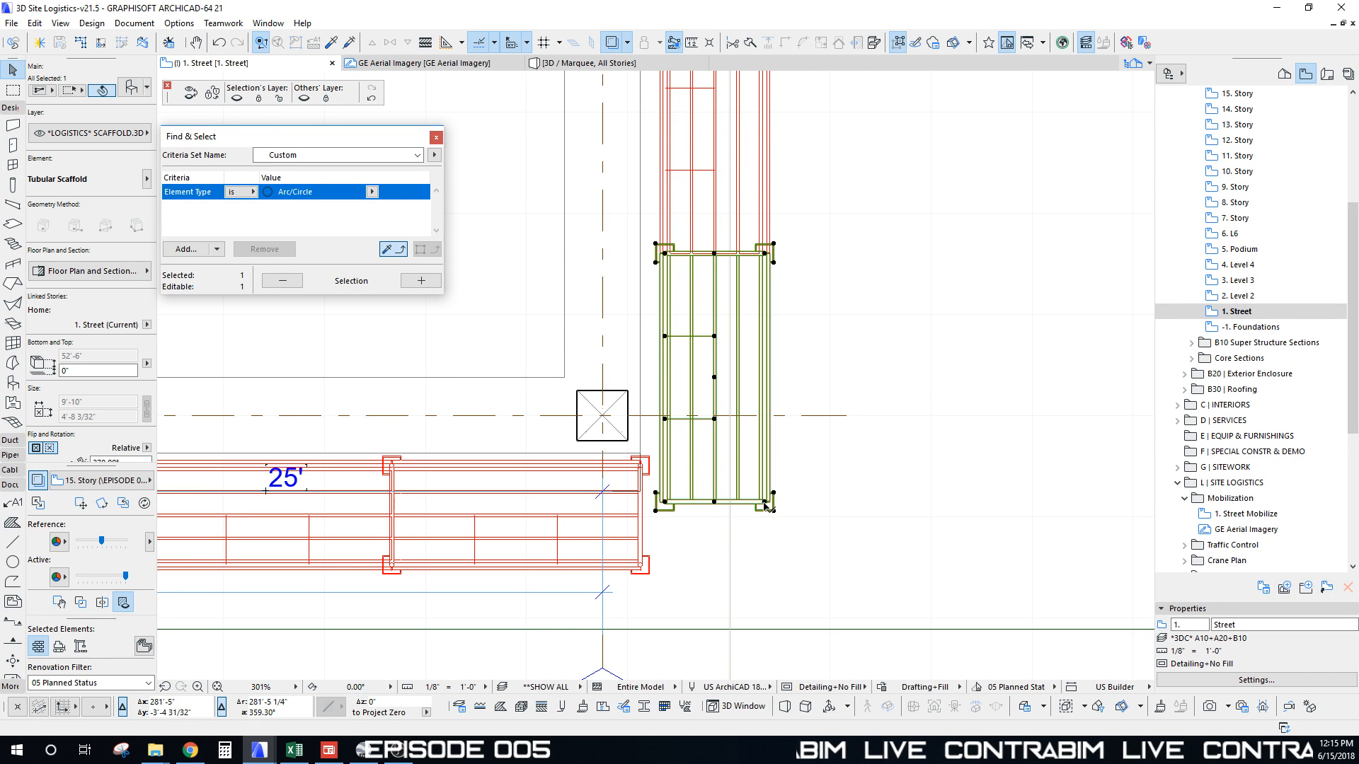
left_click(765, 504)
key("Escape")
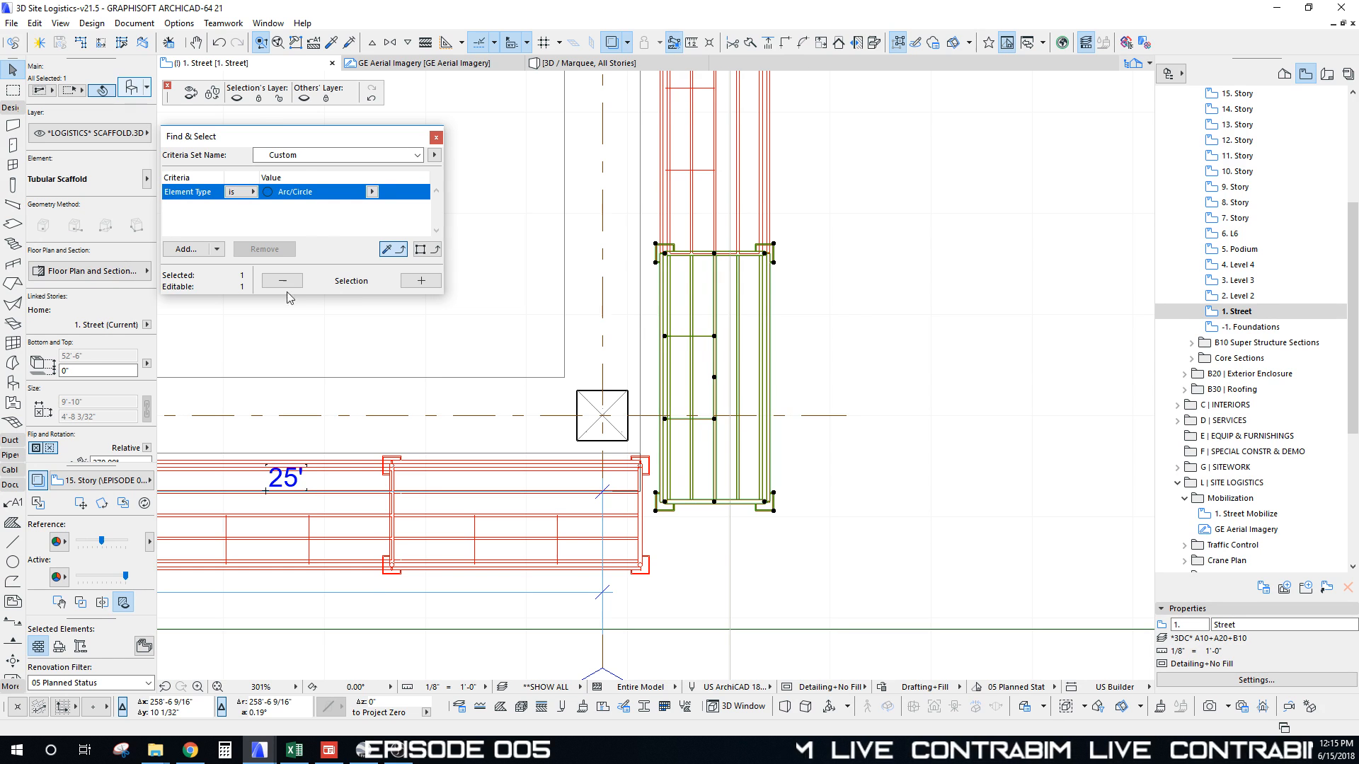
key("ctrl+t")
left_click(466, 358)
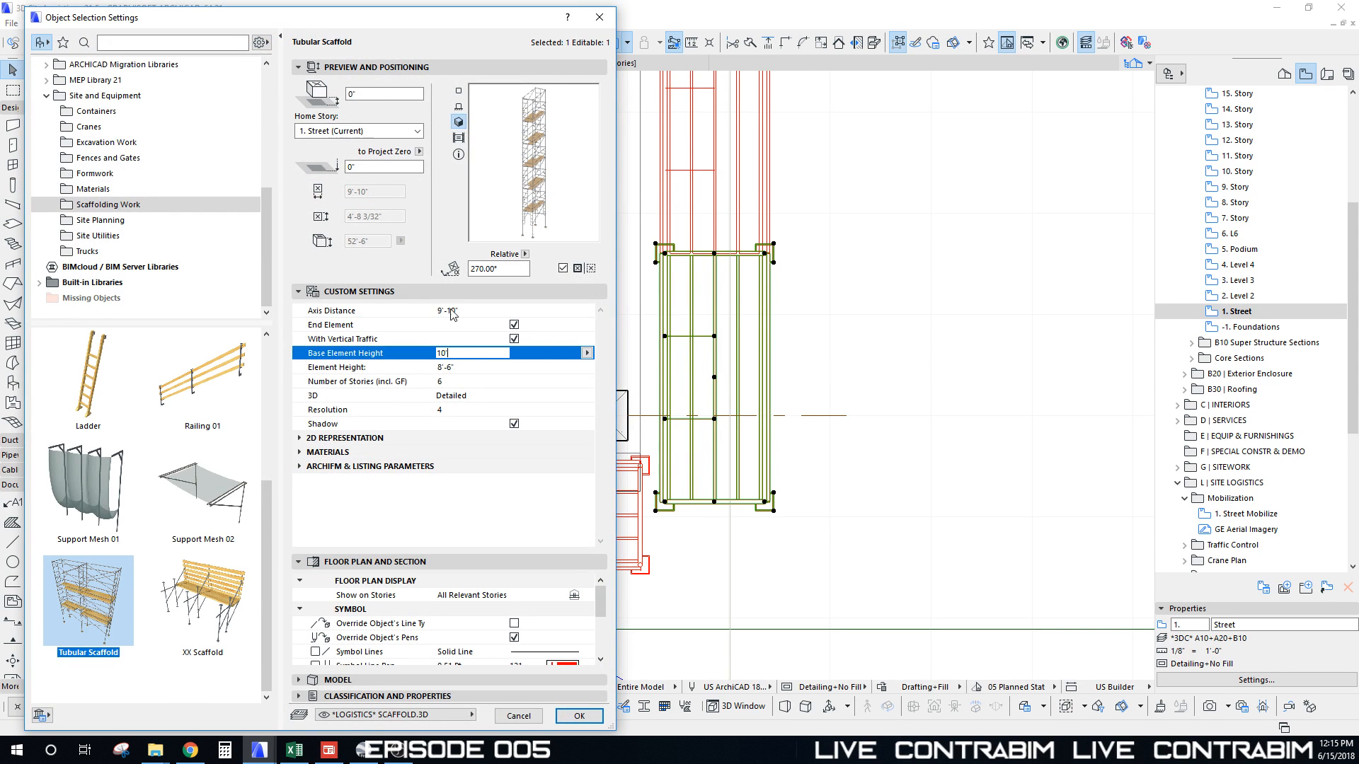
left_click(468, 310)
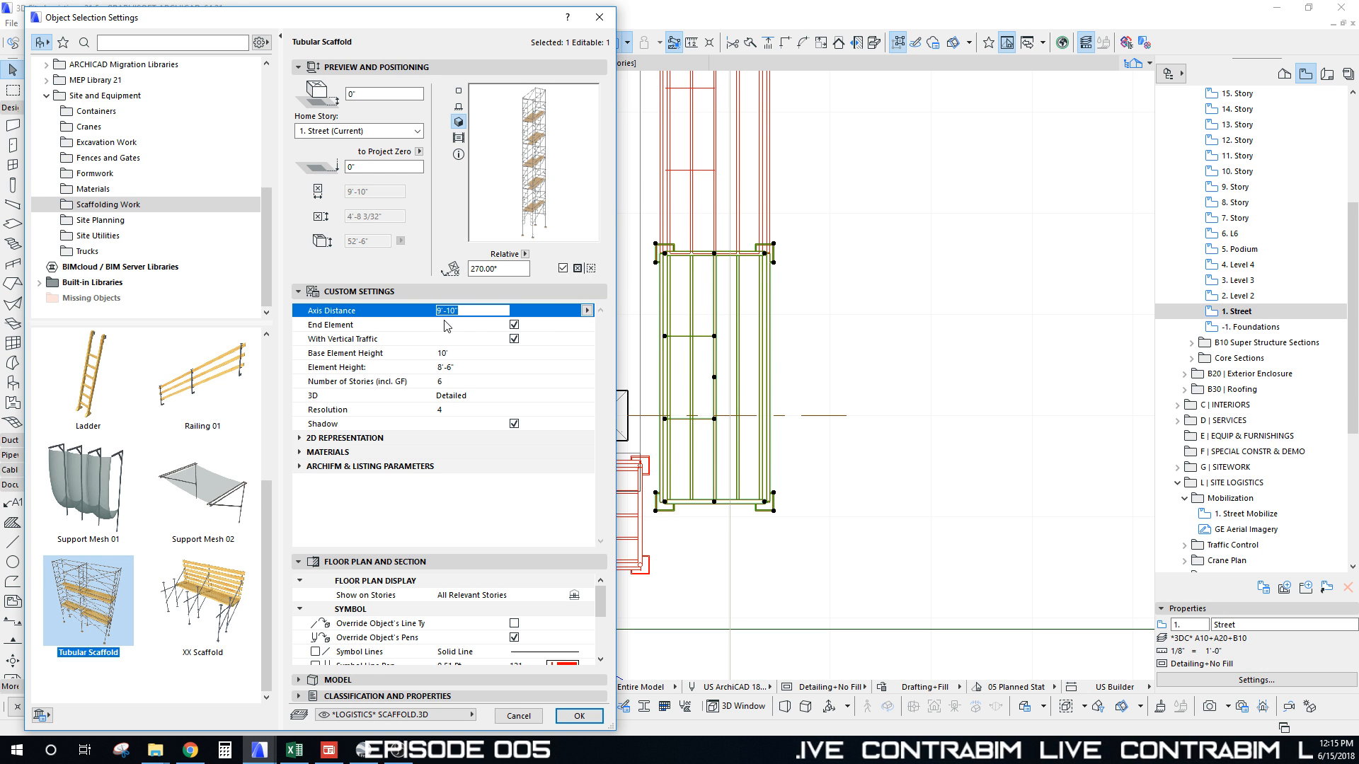
left_click(587, 717)
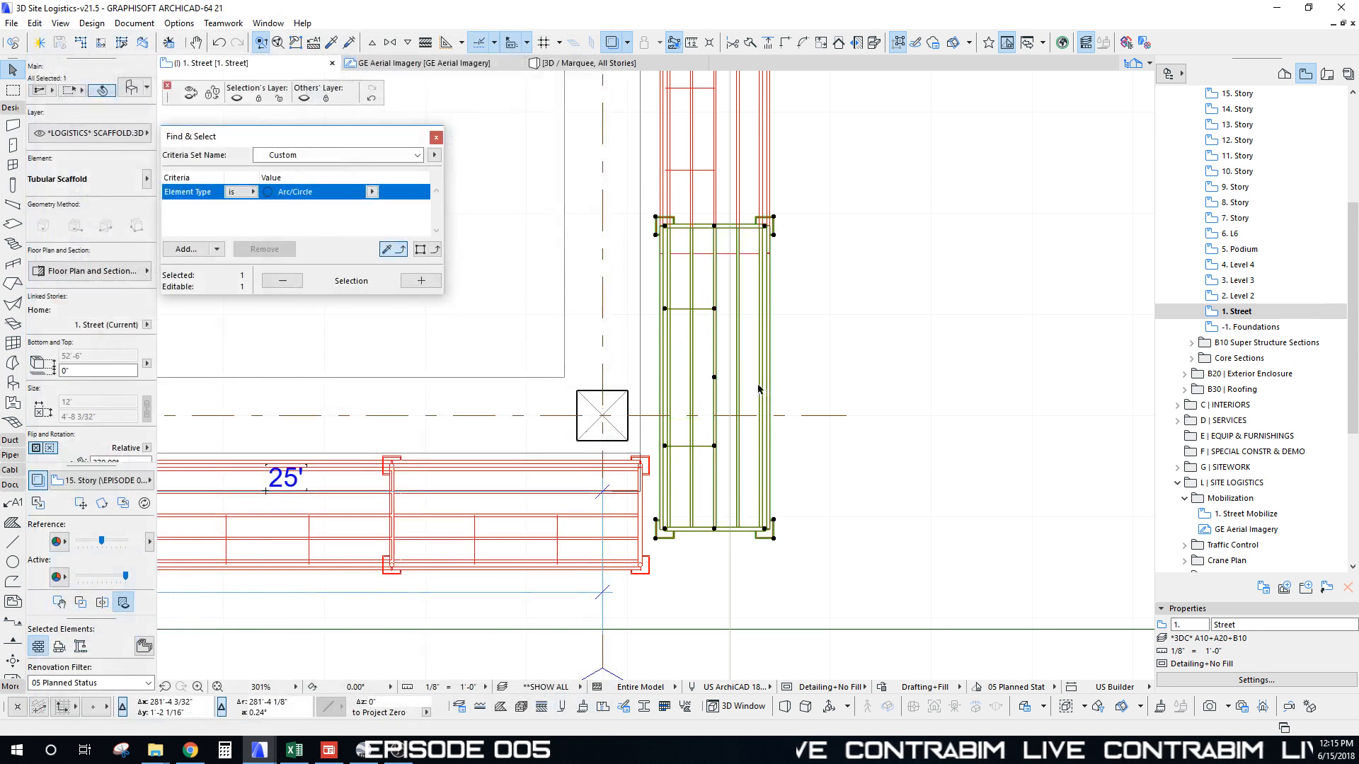
Step: Shift the lengthened bay down to align with the other scaffold
left_click(665, 226)
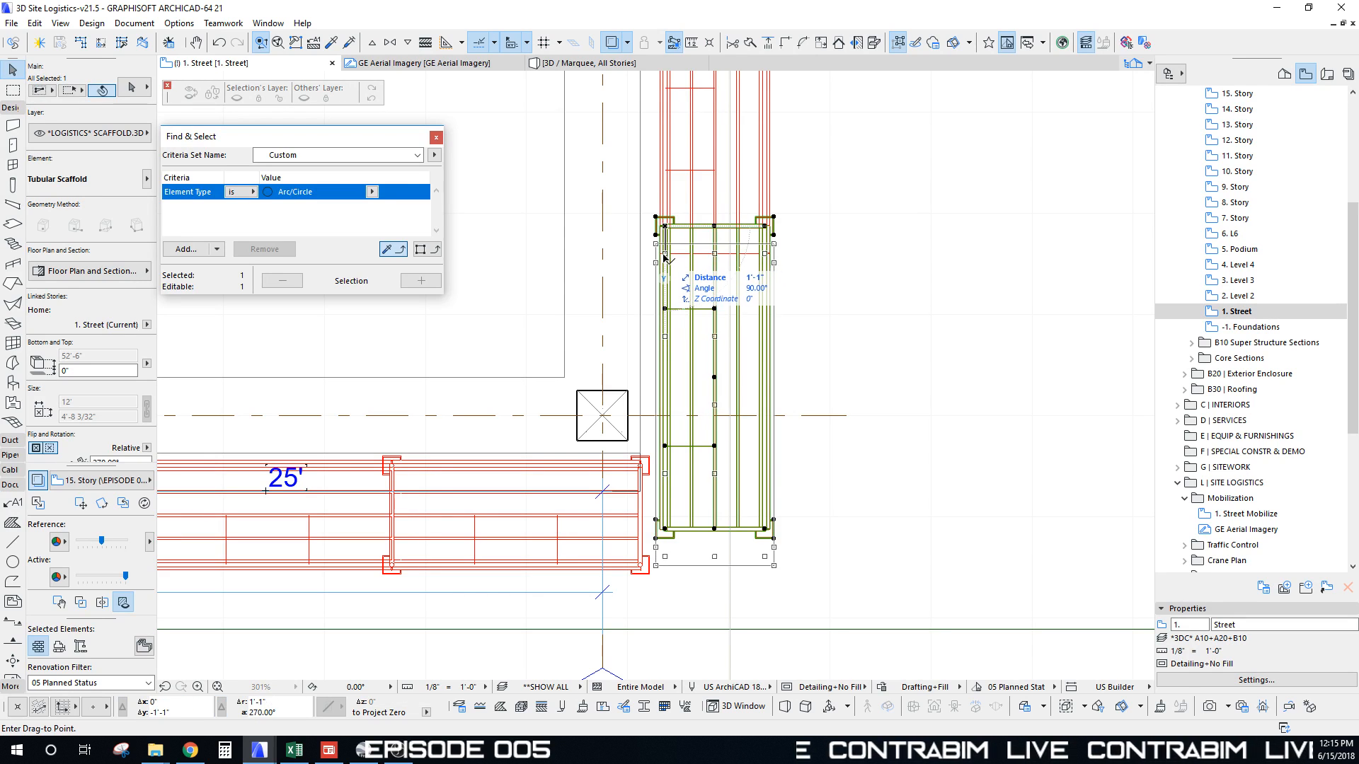
left_click(664, 254)
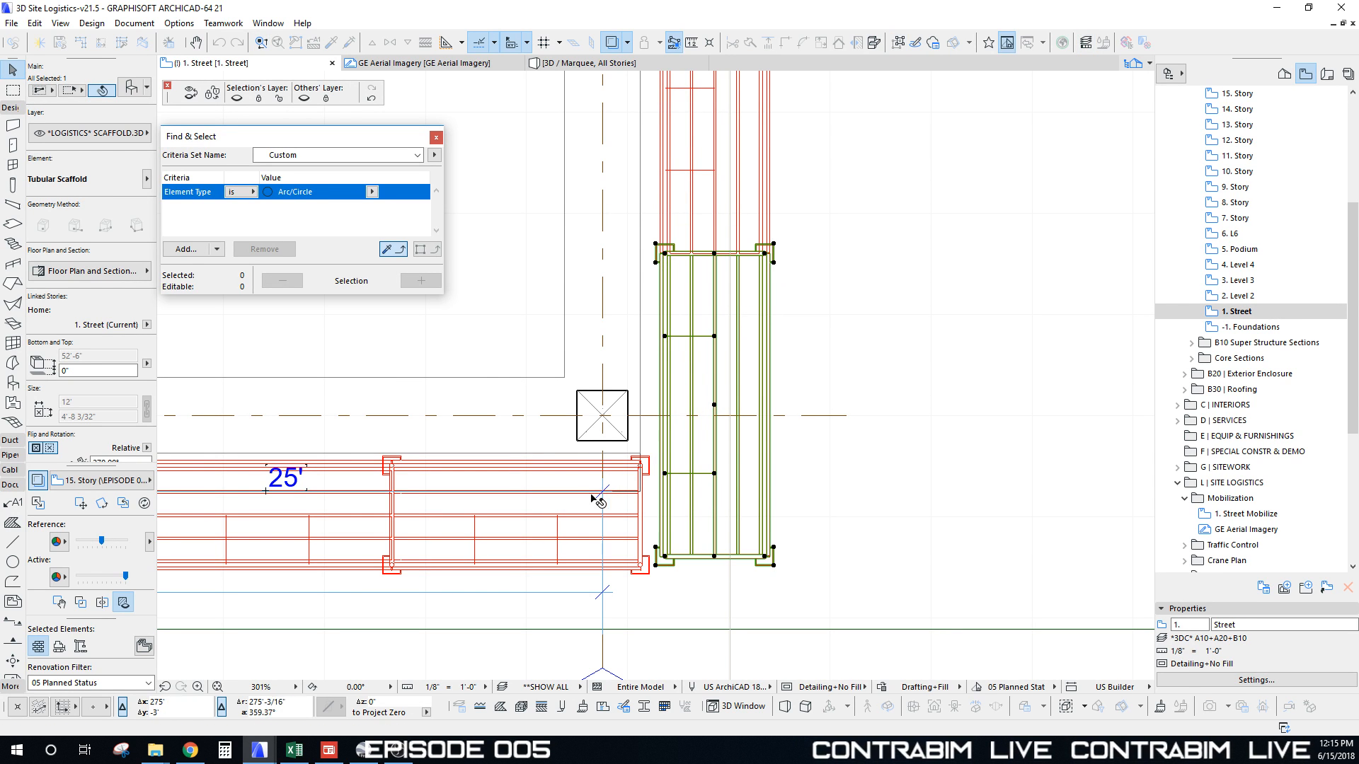
key("Escape")
scroll(534, 497, "down", 5)
Step: Multiply the horizontal scaffold bay along the bottom facade from grid M to grid H
middle_click_drag(513, 497, 675, 462)
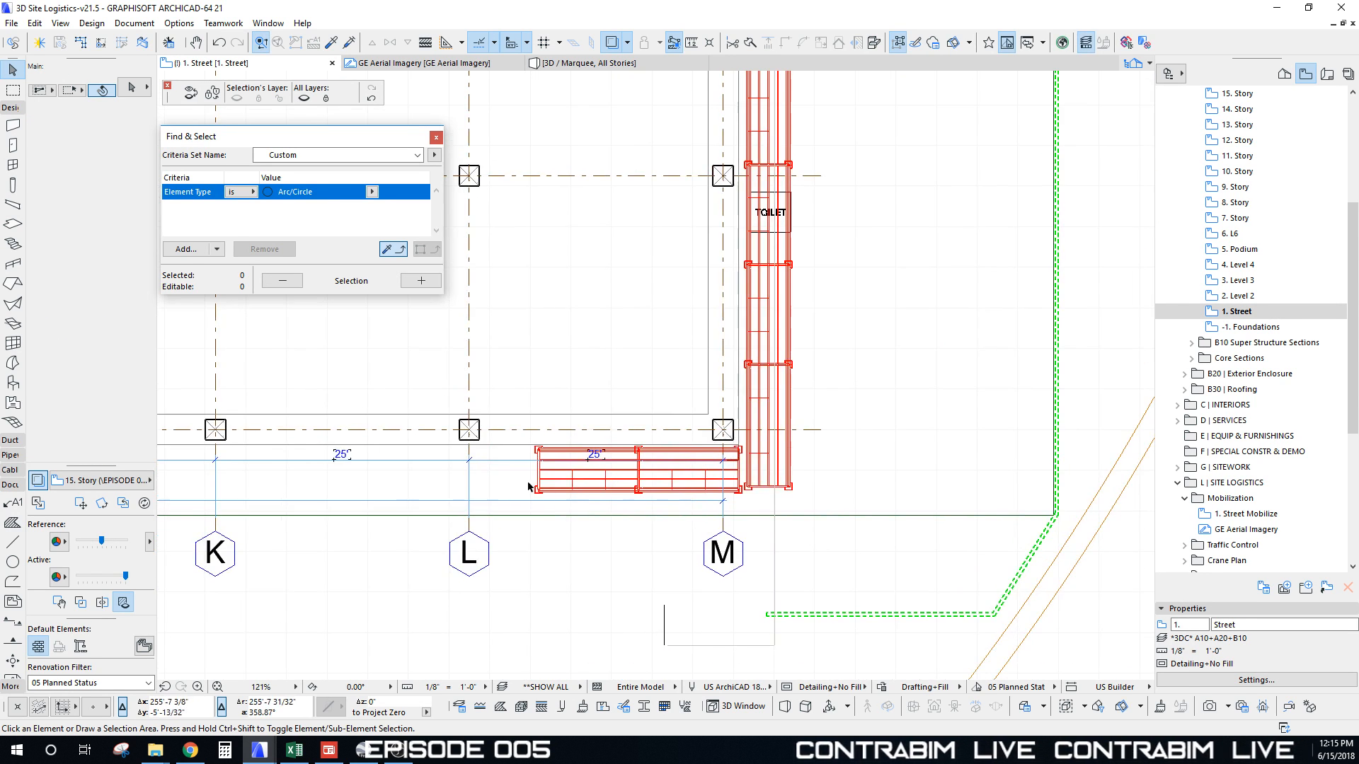
left_click(538, 491)
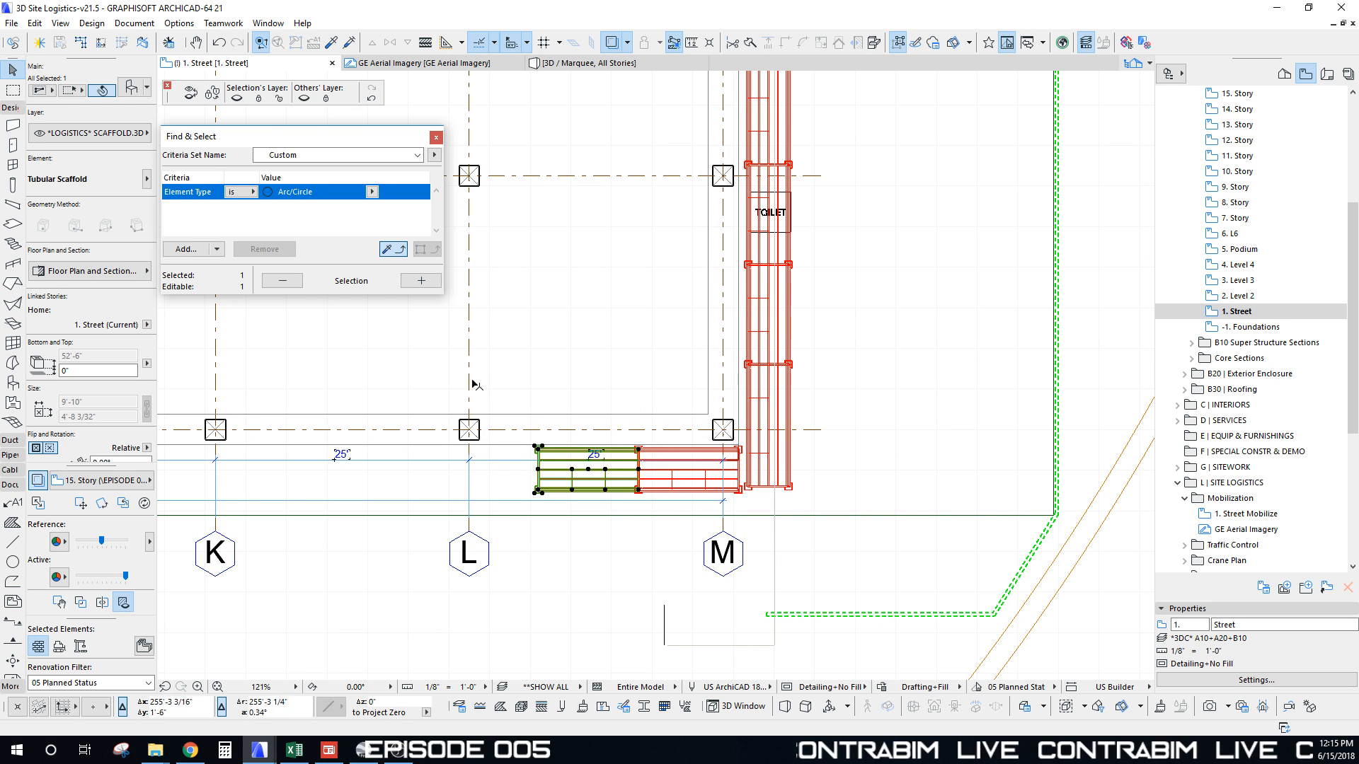
key("ctrl+u")
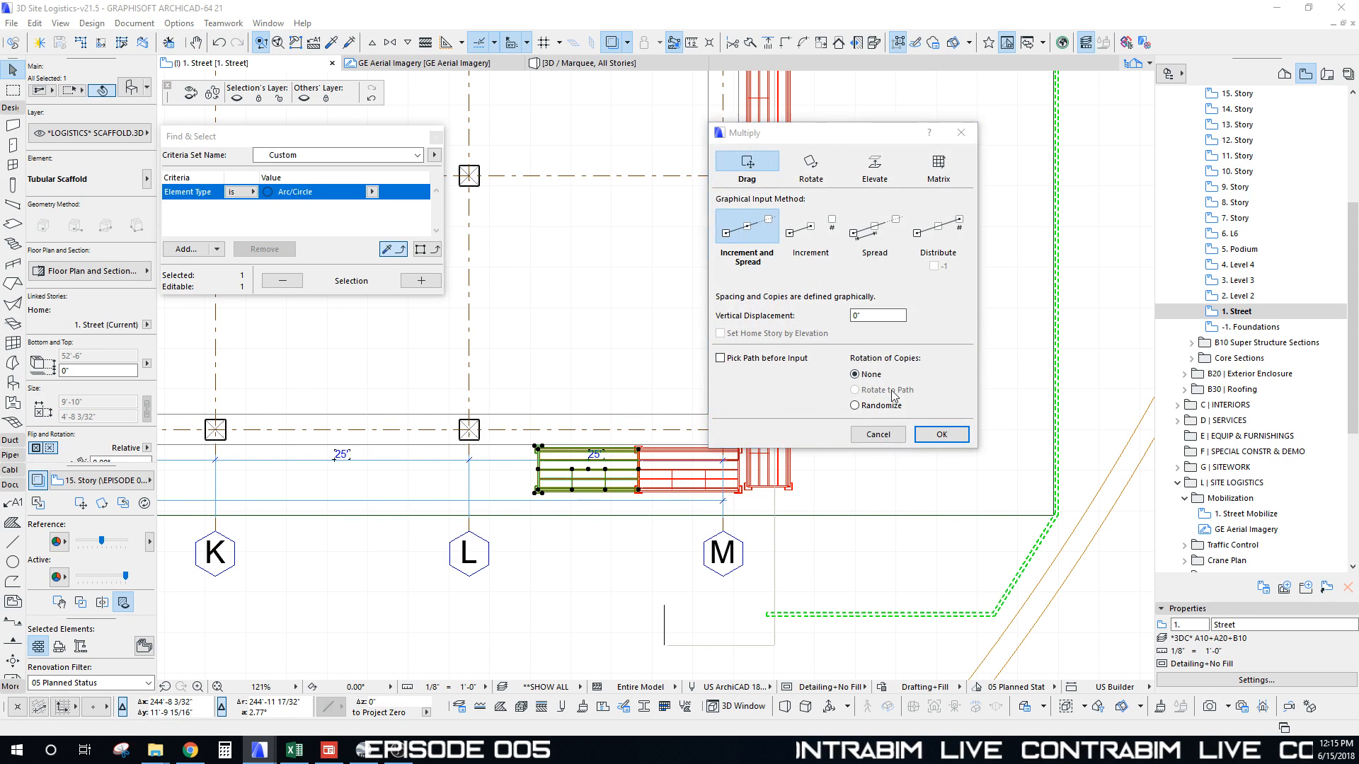
left_click(913, 439)
scroll(628, 489, "up", 4)
left_click(653, 498)
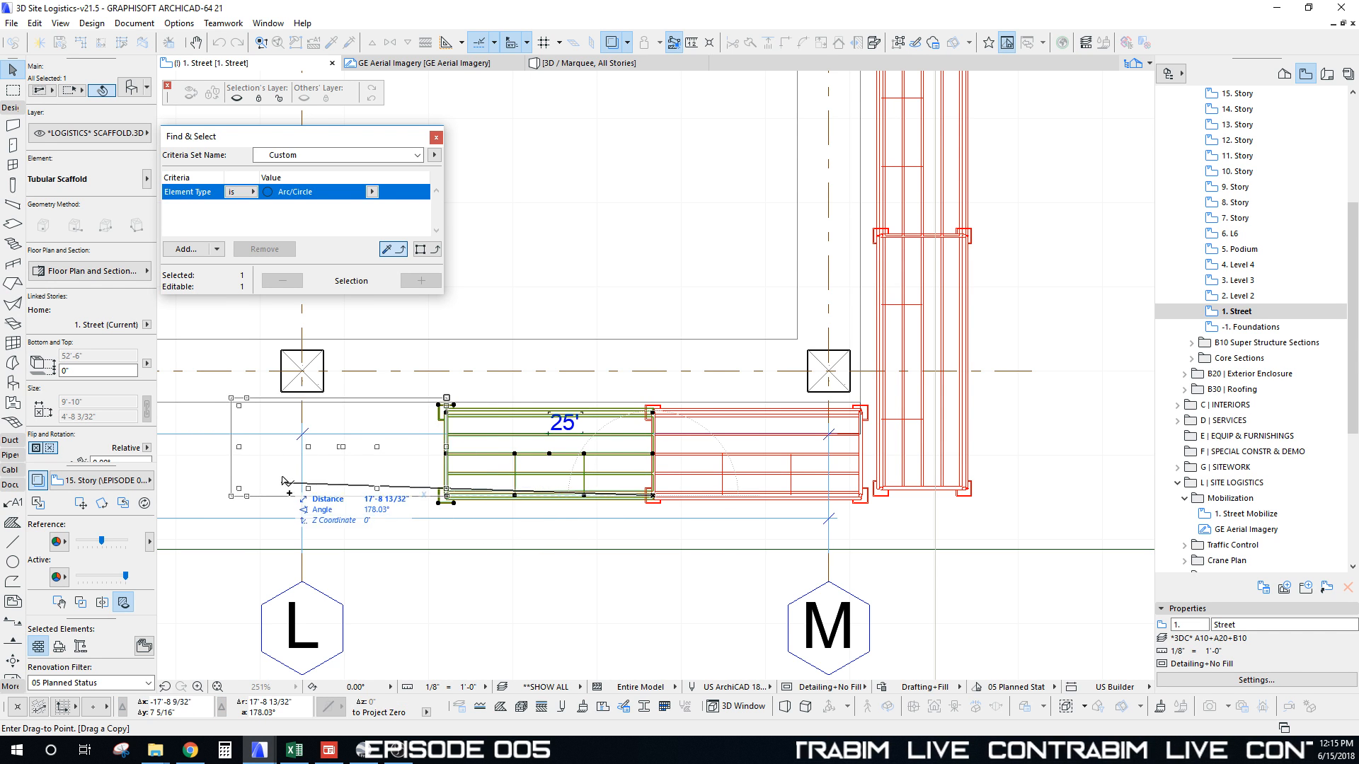
scroll(354, 403, "down", 4)
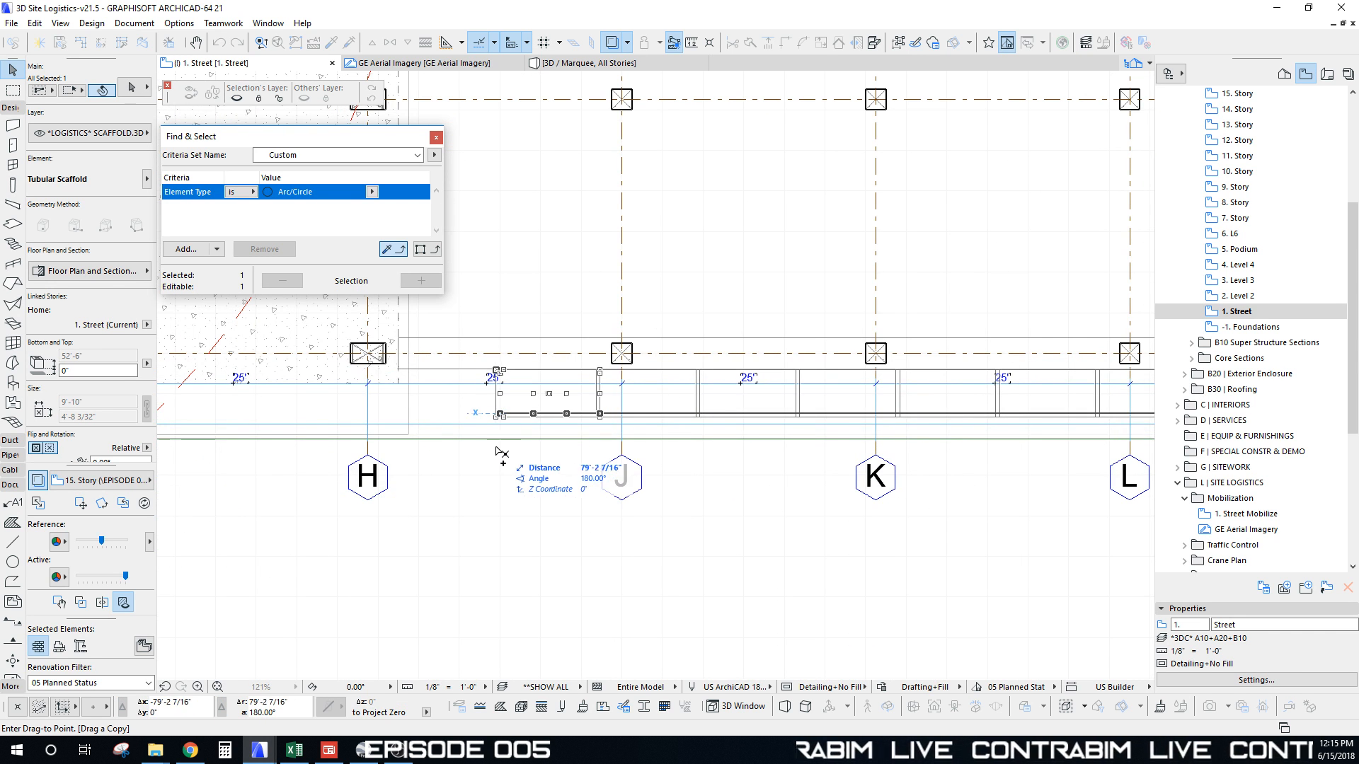
scroll(501, 461, "down", 4)
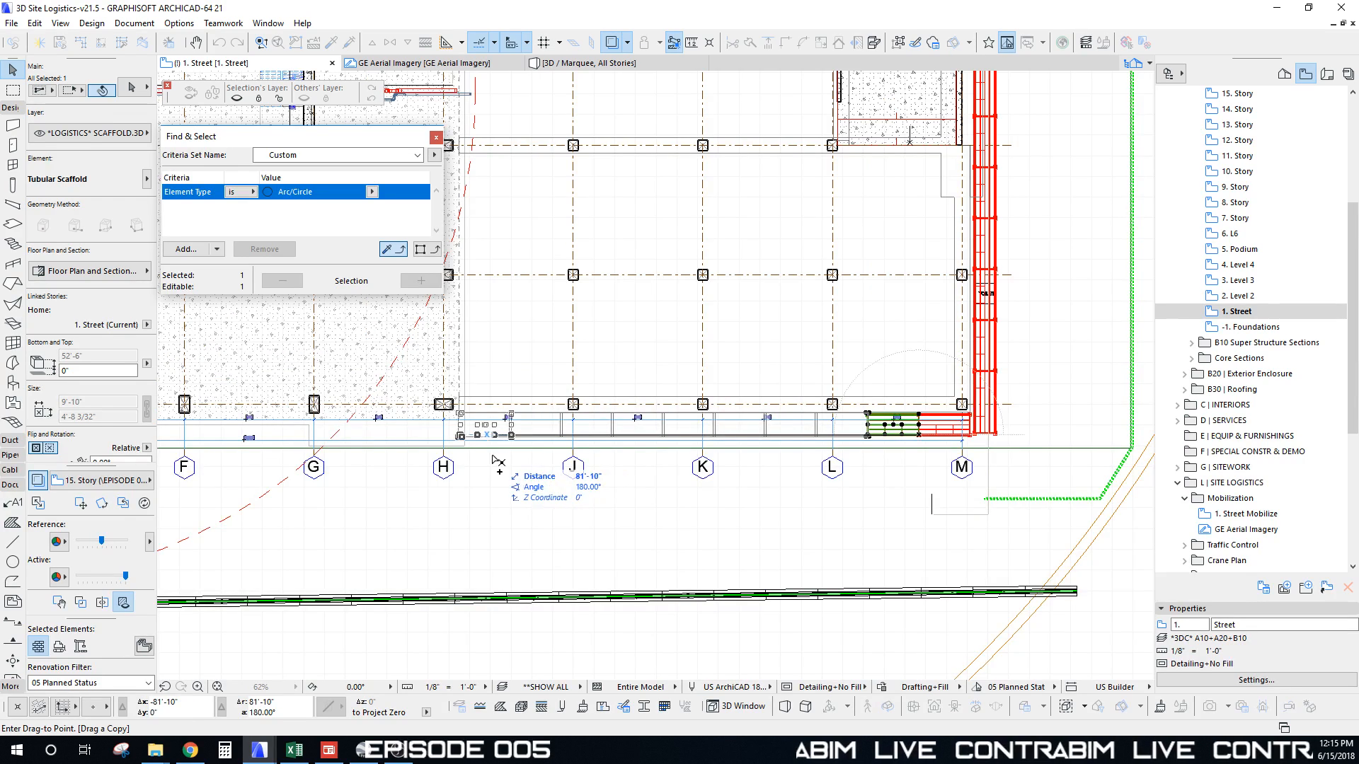
left_click(498, 461)
Step: Bring the whole site into view, including the crane, and display it in 3D
middle_click_drag(488, 433, 785, 487)
scroll(665, 473, "down", 4)
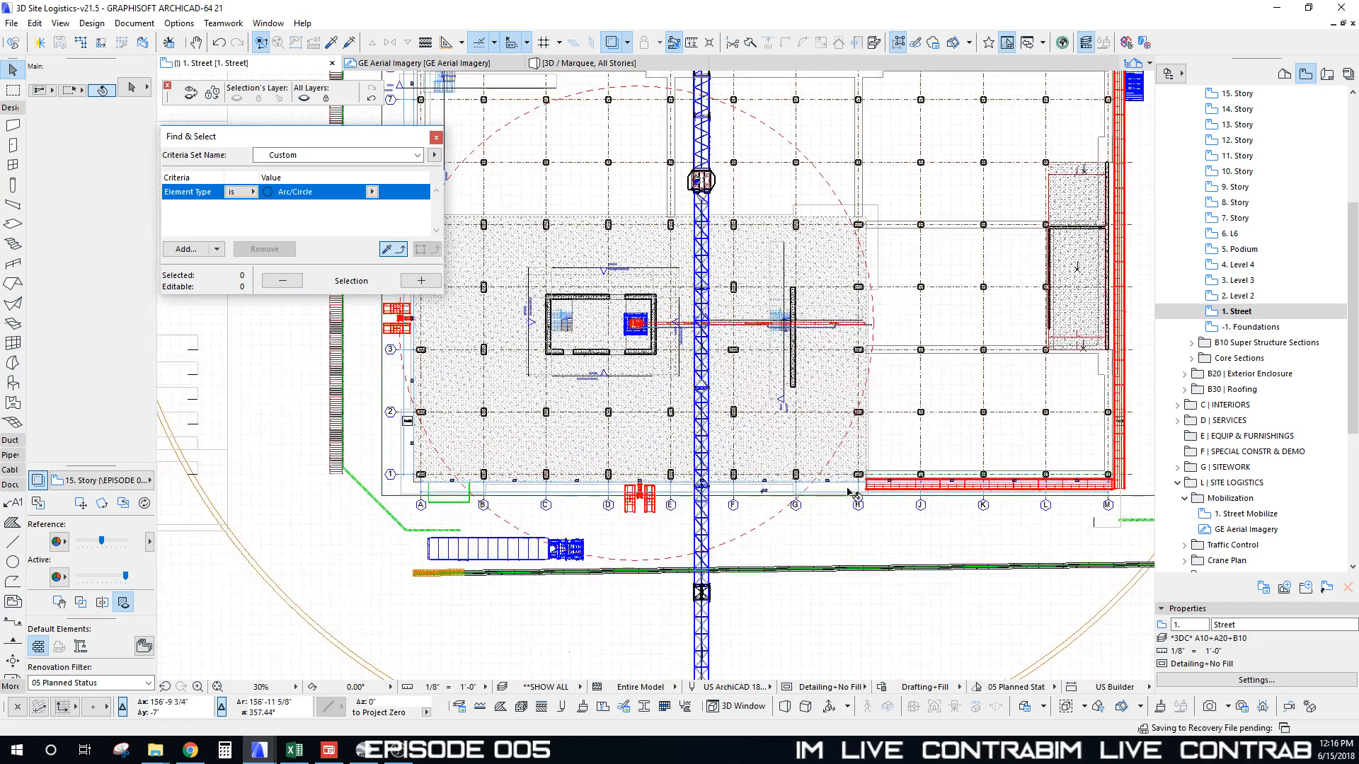
middle_click_drag(814, 492, 718, 492)
middle_click_drag(809, 504, 675, 507)
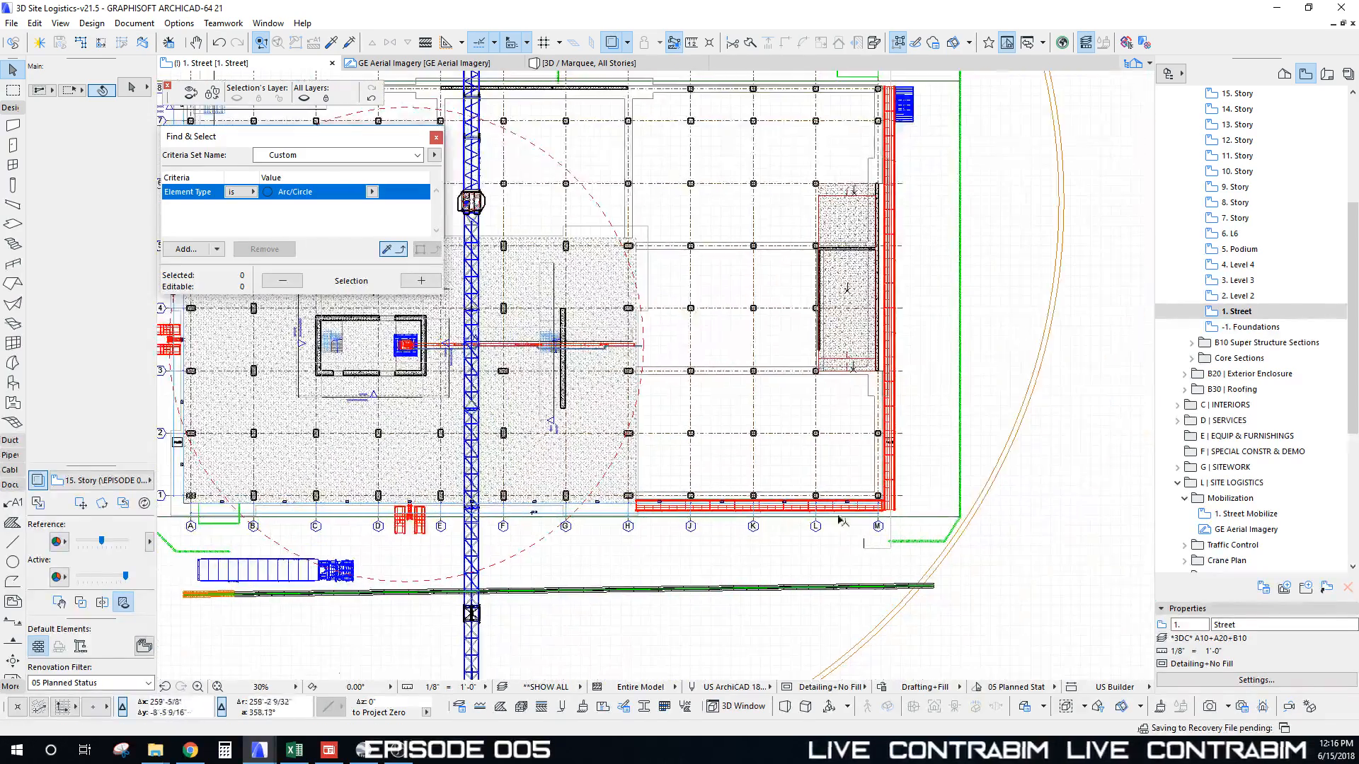
scroll(580, 520, "up", 4)
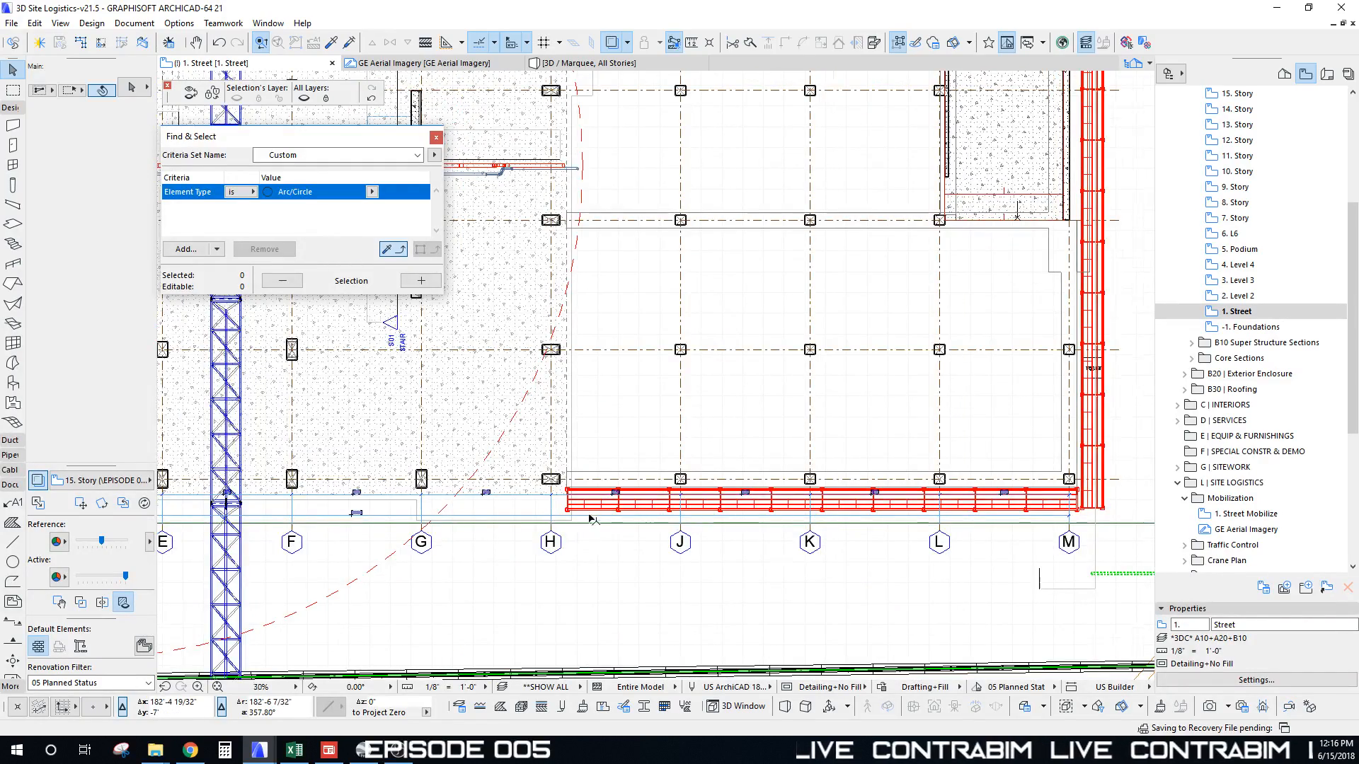
scroll(590, 519, "down", 7)
middle_click_drag(581, 508, 796, 532)
key("F3")
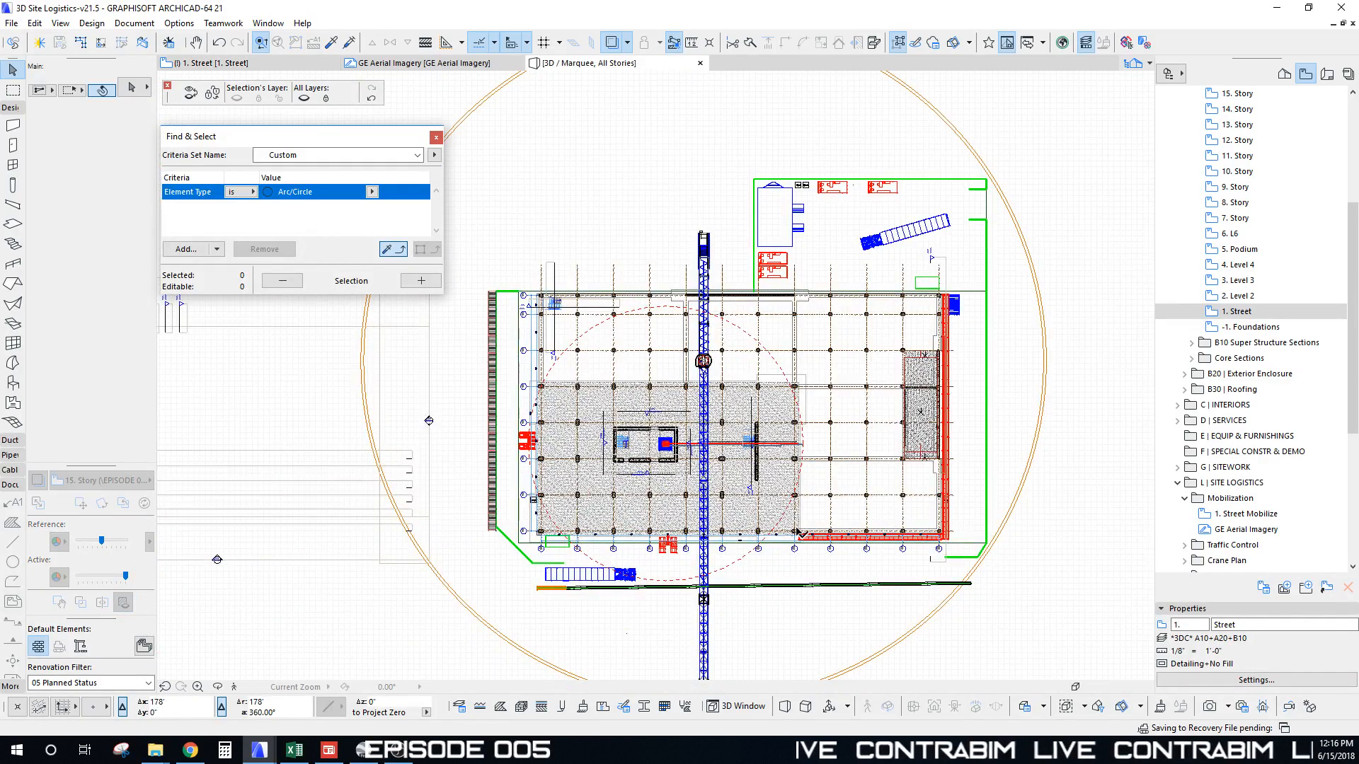
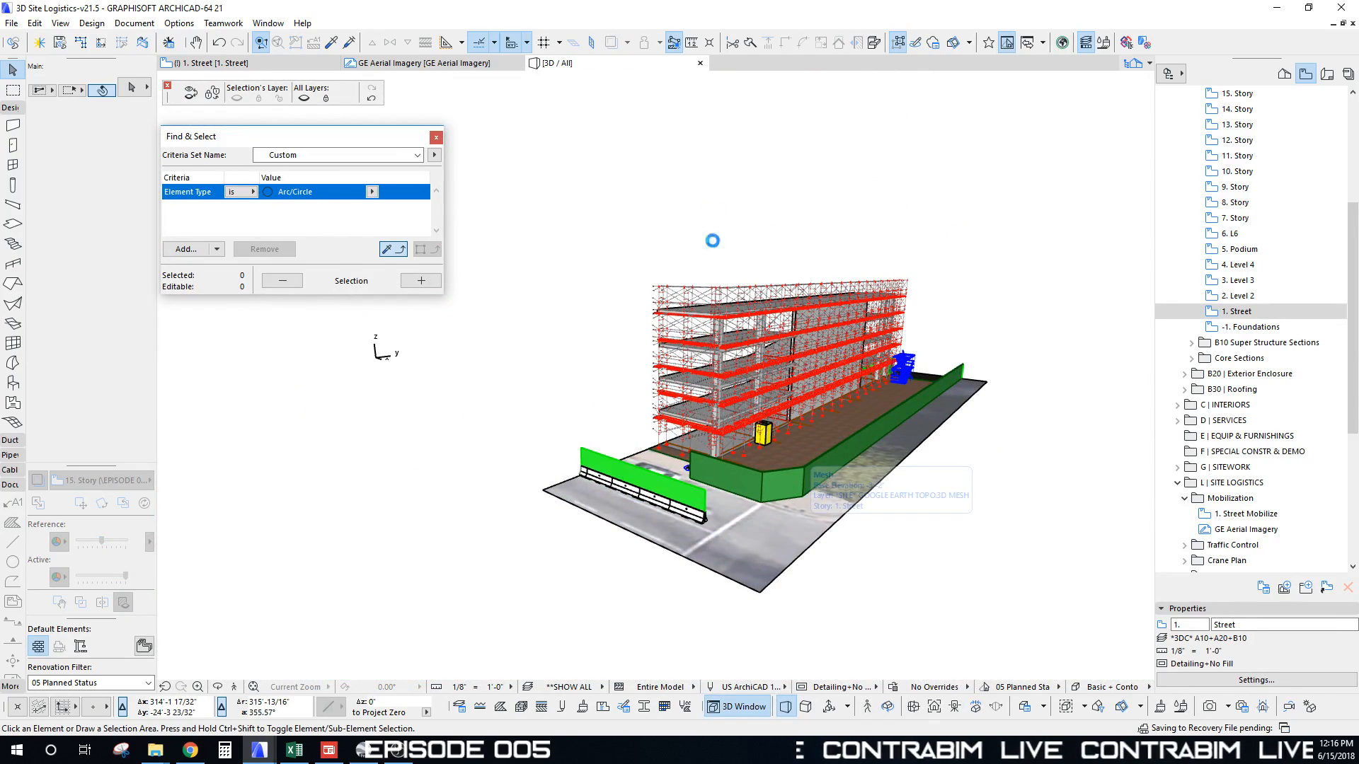
Step: Zoom out, orbit around, then zoom in close on the blue stair tower beside the podium scaffolding
scroll(721, 273, "down", 6)
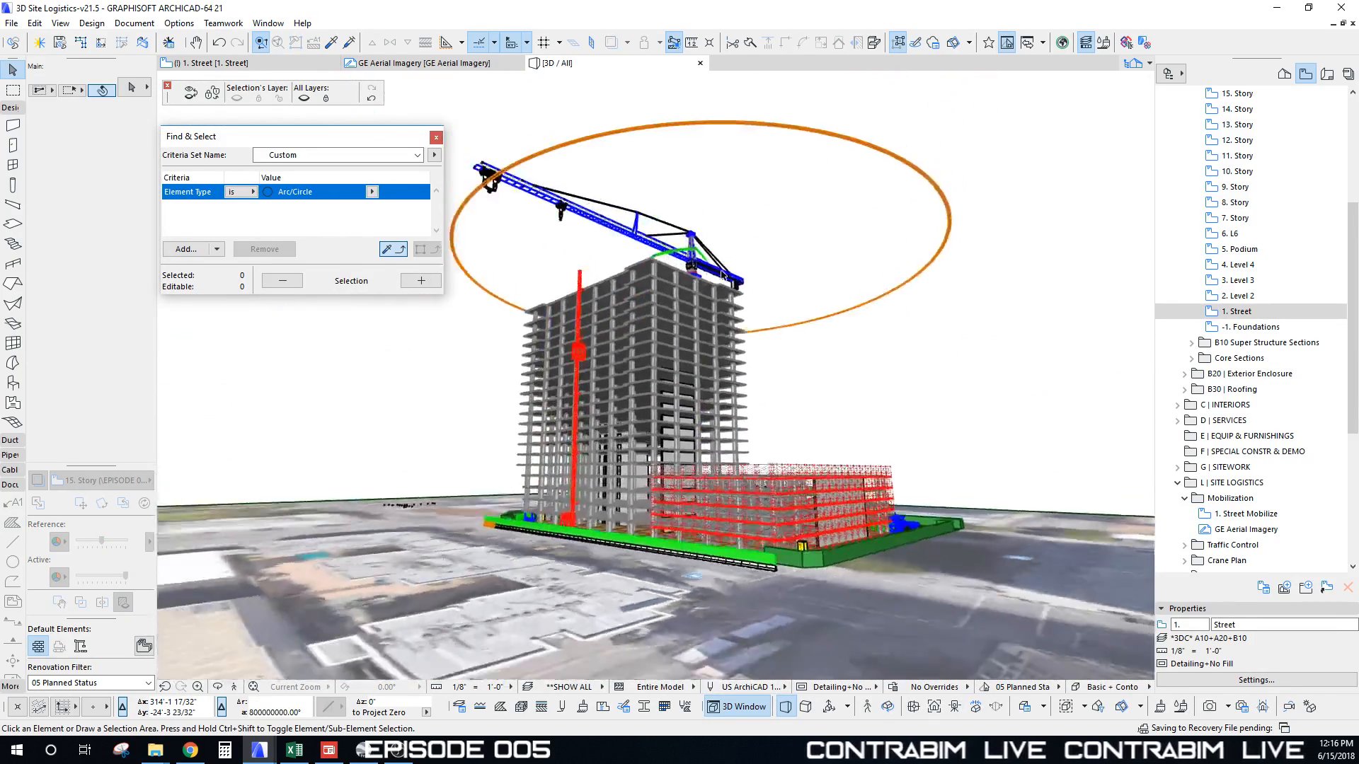
middle_click_drag(721, 275, 750, 285, "shift")
scroll(731, 321, "up", 10)
scroll(731, 321, "up", 4)
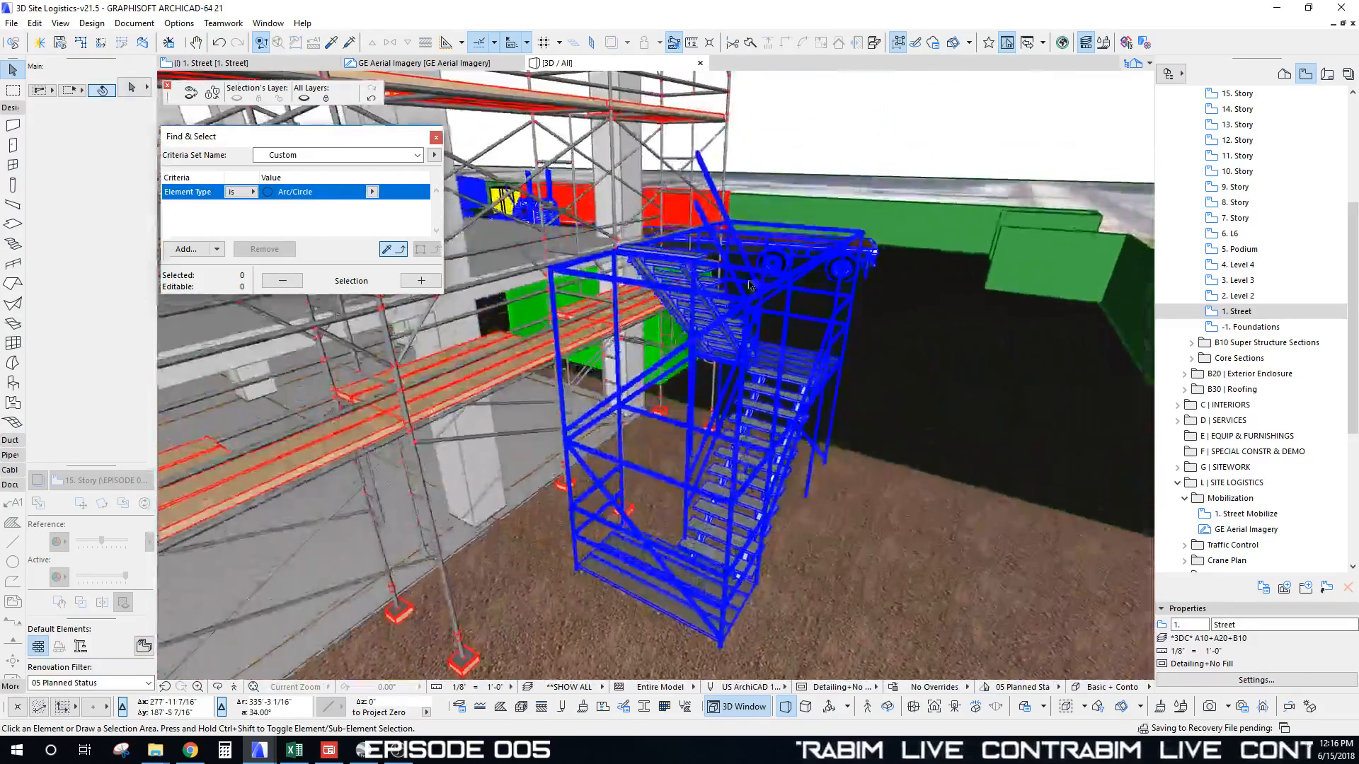
Step: Multiply the blue stair tower with Elevate copies stacked up to the podium scaffolding top
left_click(751, 306)
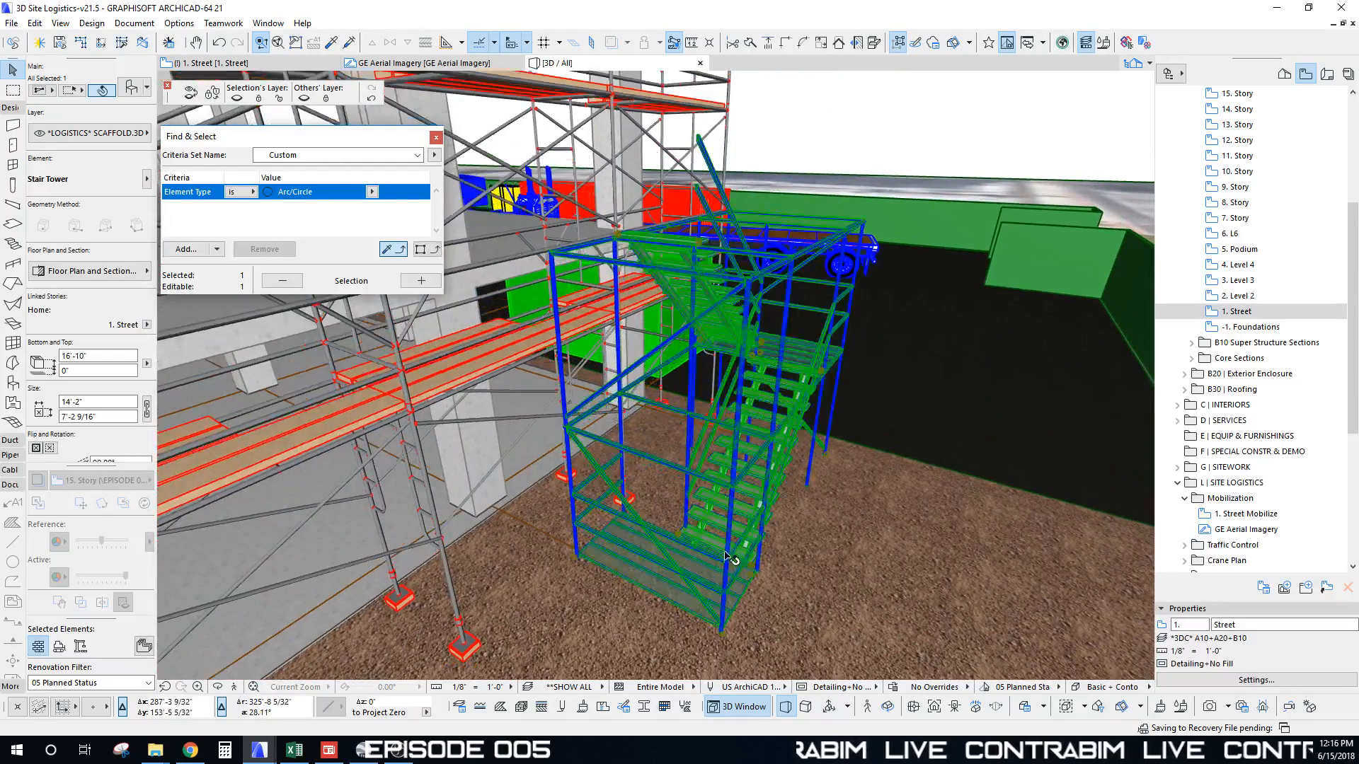
key("ctrl+u")
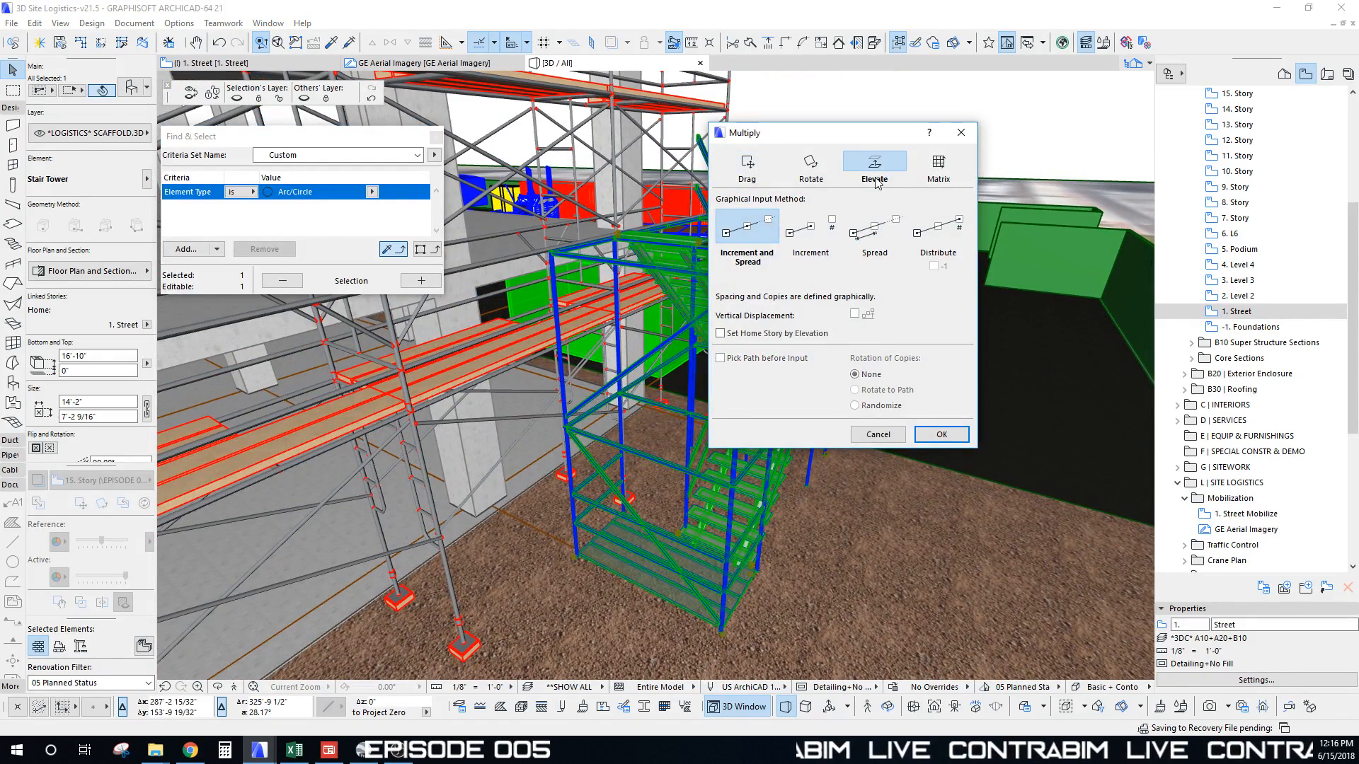
left_click(940, 434)
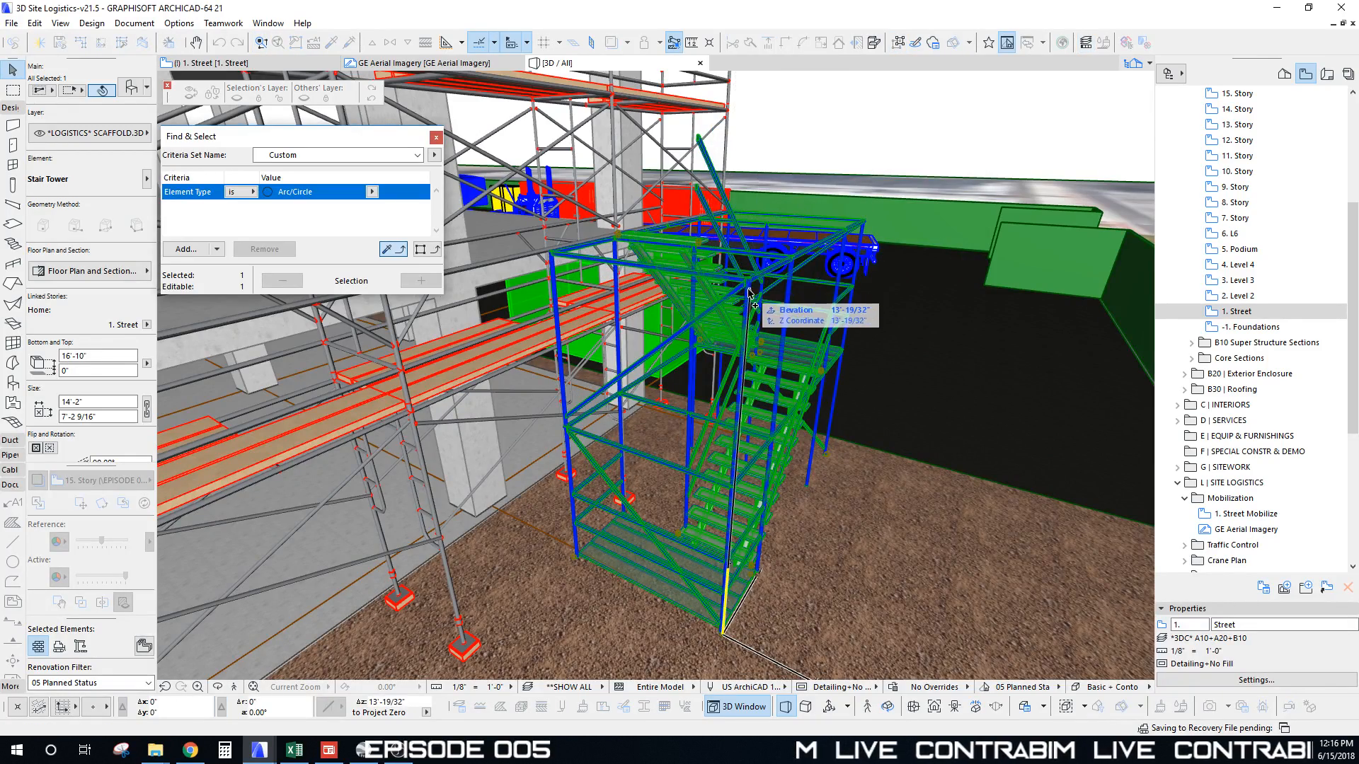
scroll(746, 176, "down", 6)
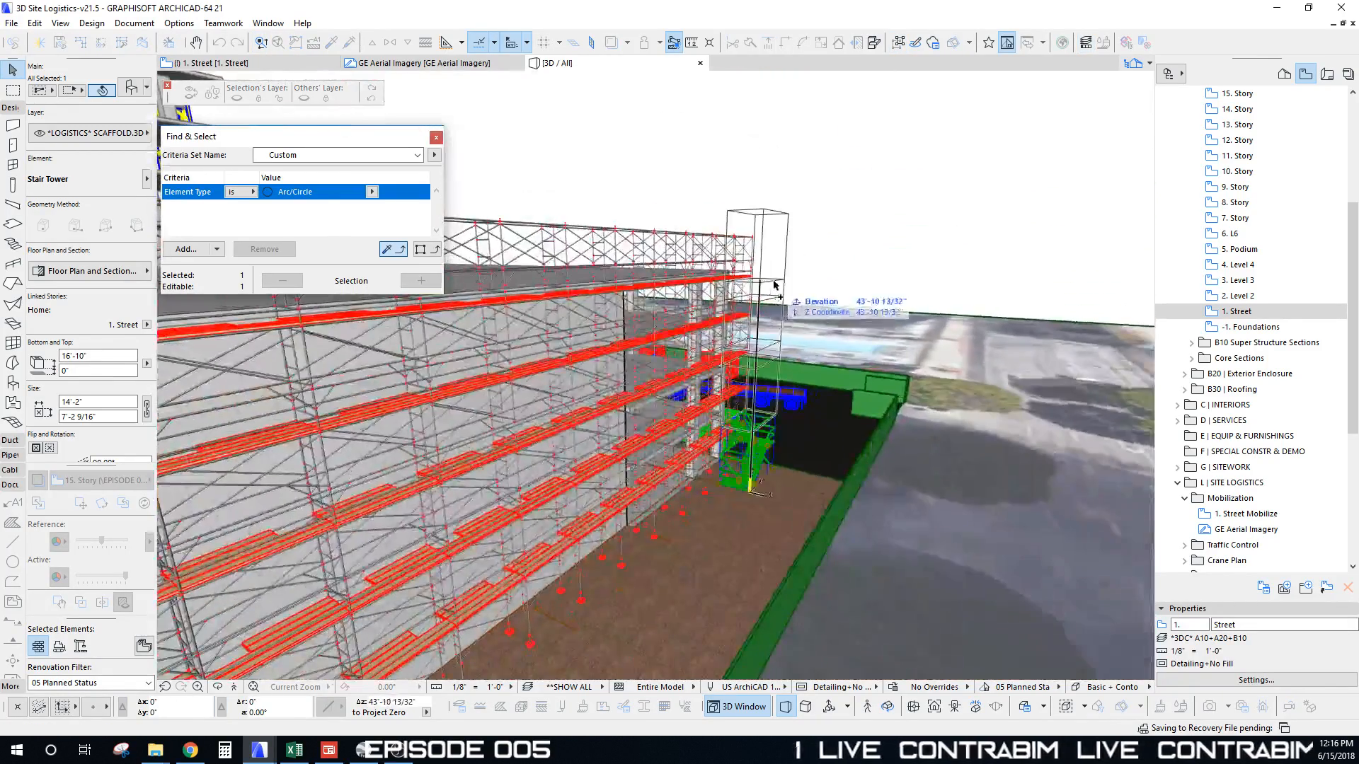
scroll(906, 294, "down", 10)
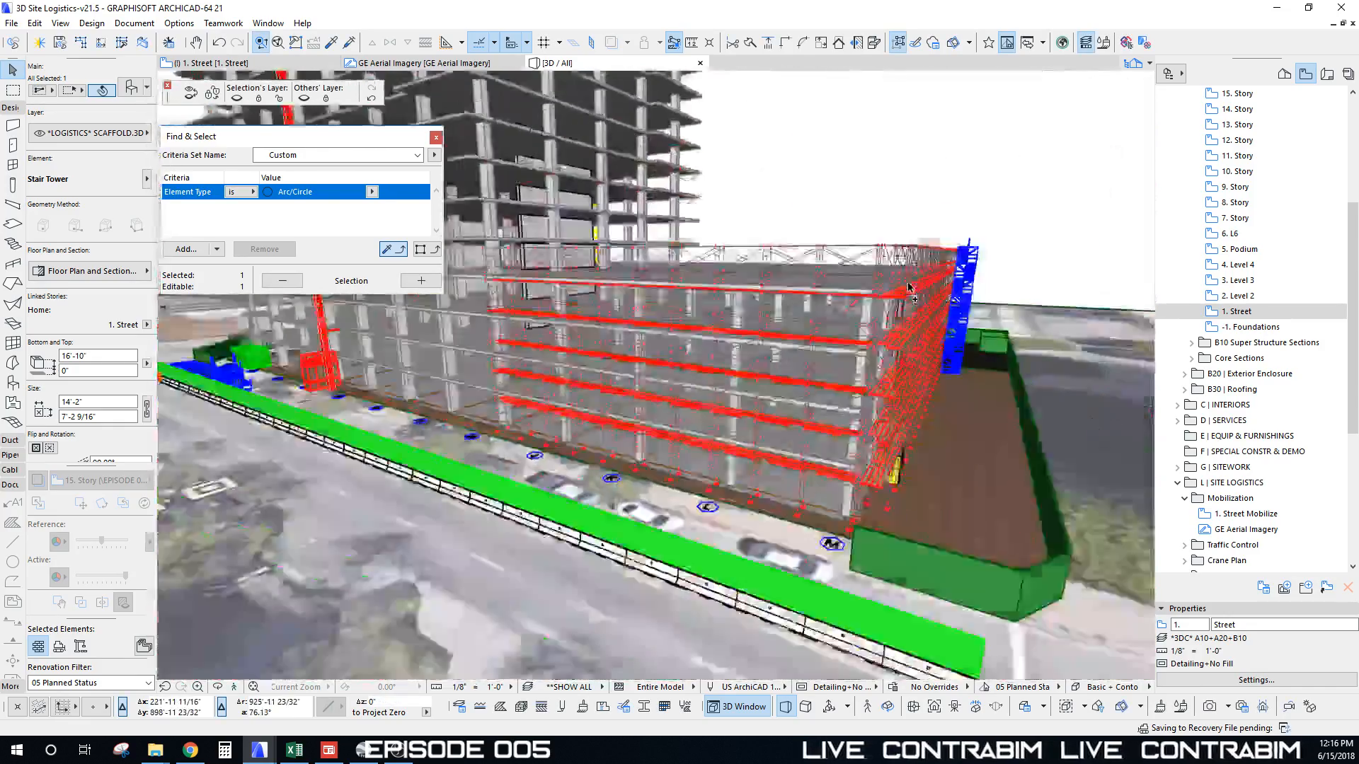
scroll(900, 291, "down", 8)
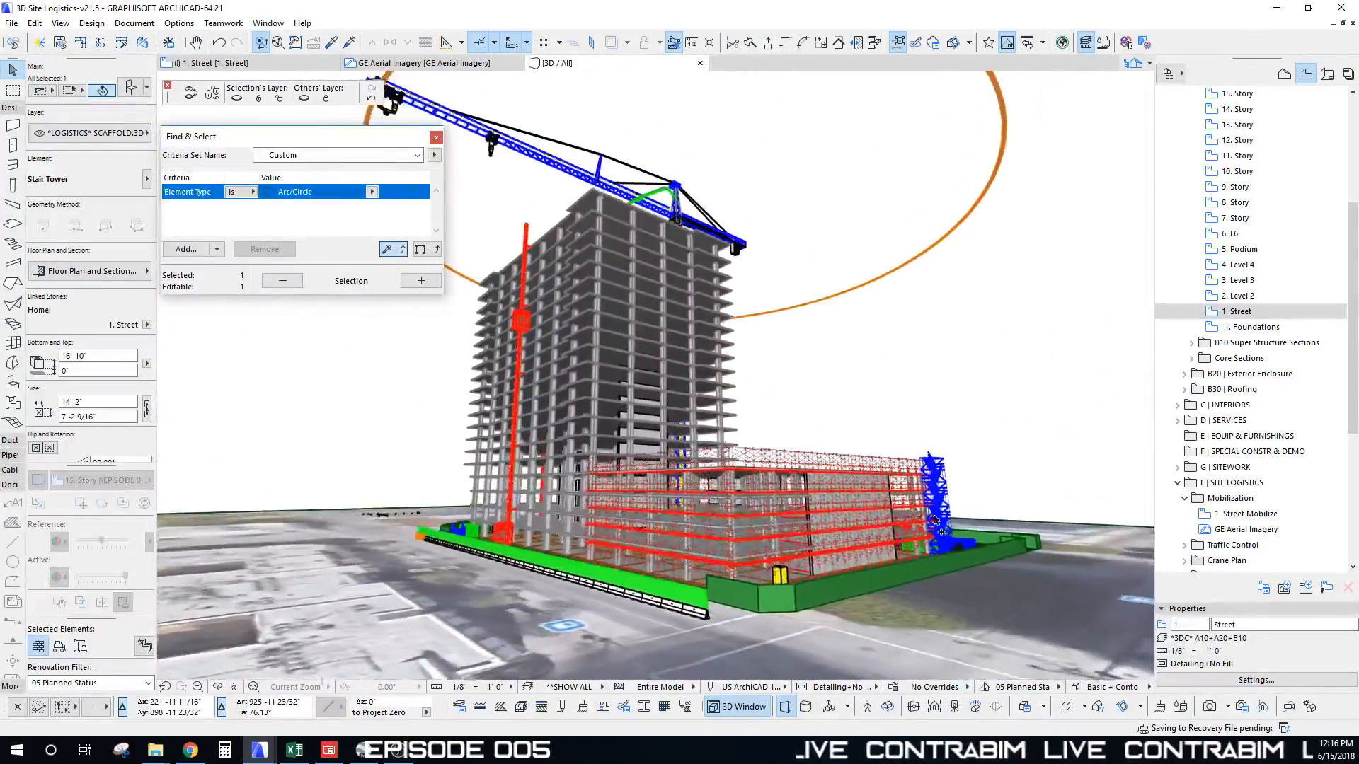
middle_click_drag(962, 419, 713, 346, "shift")
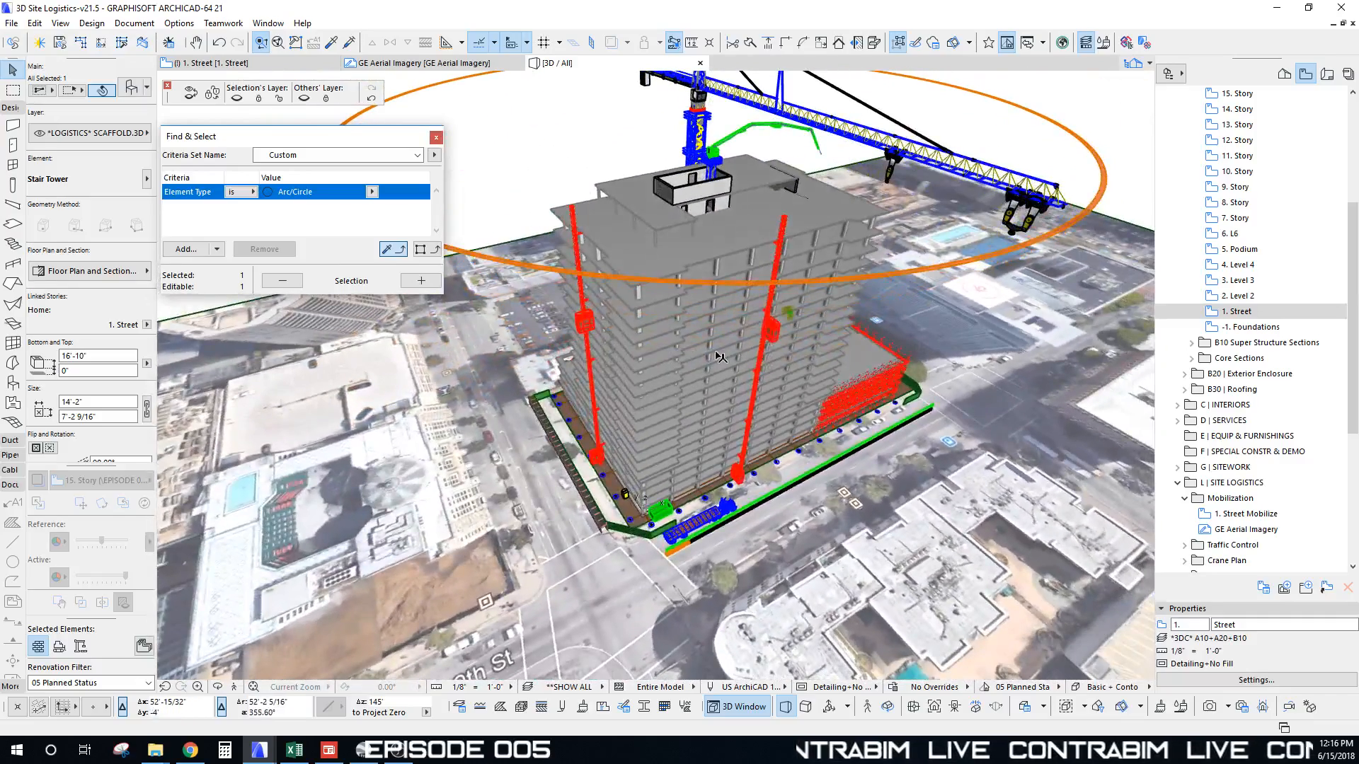
key("Escape")
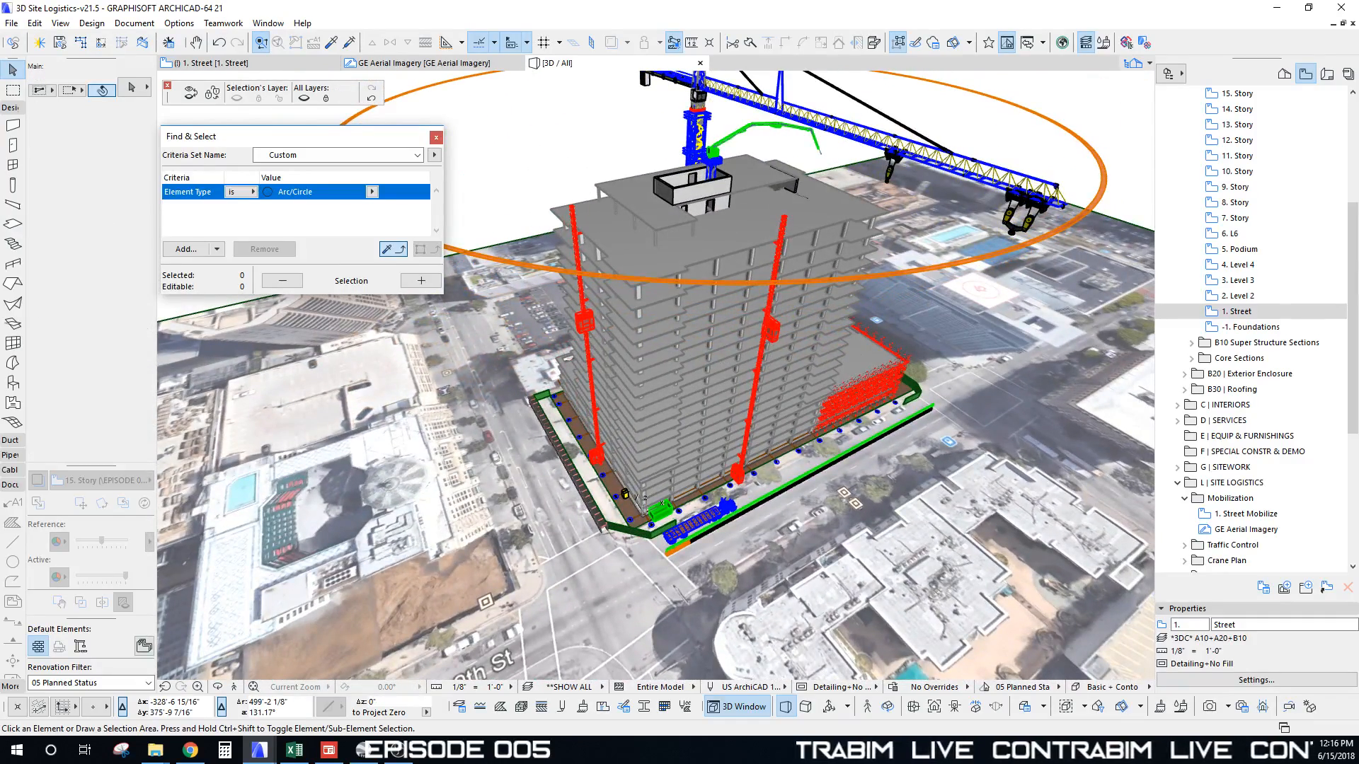
key("alt+Tab")
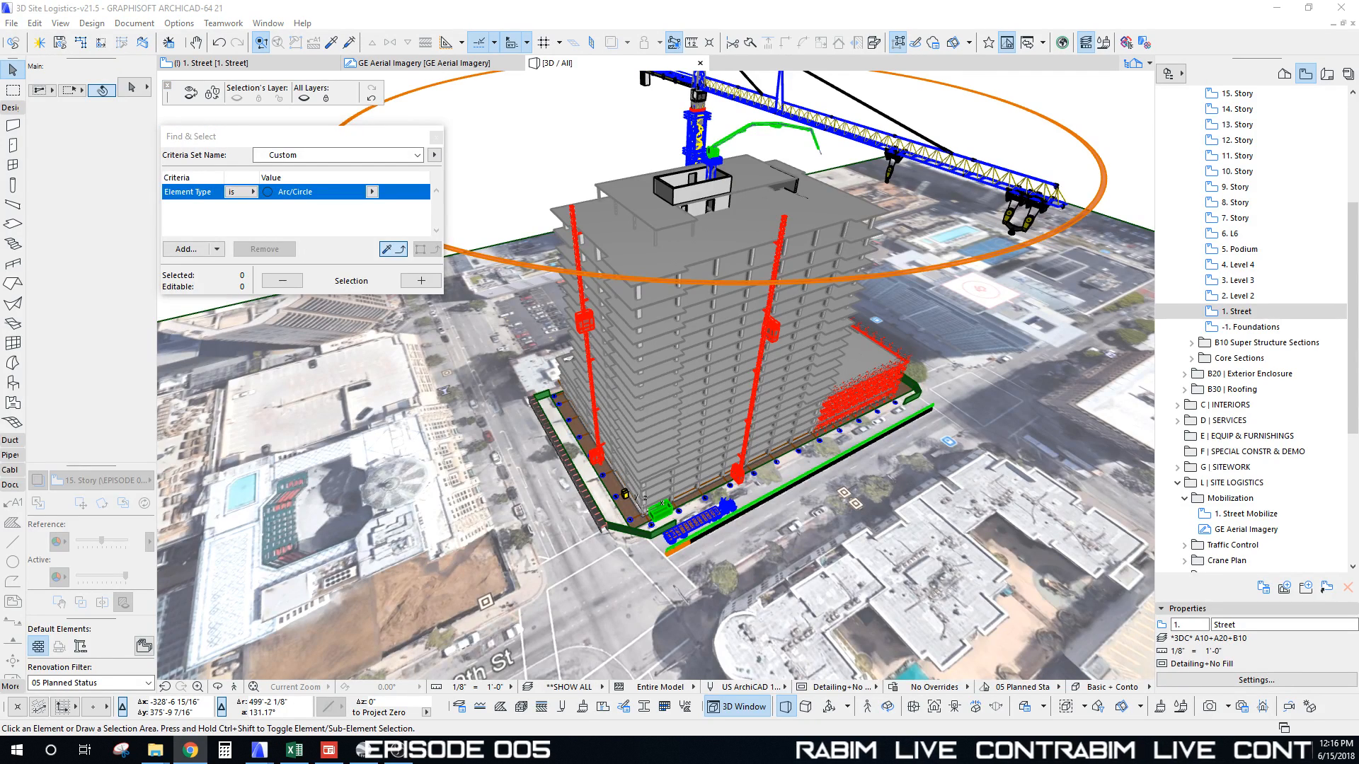
left_click(842, 256)
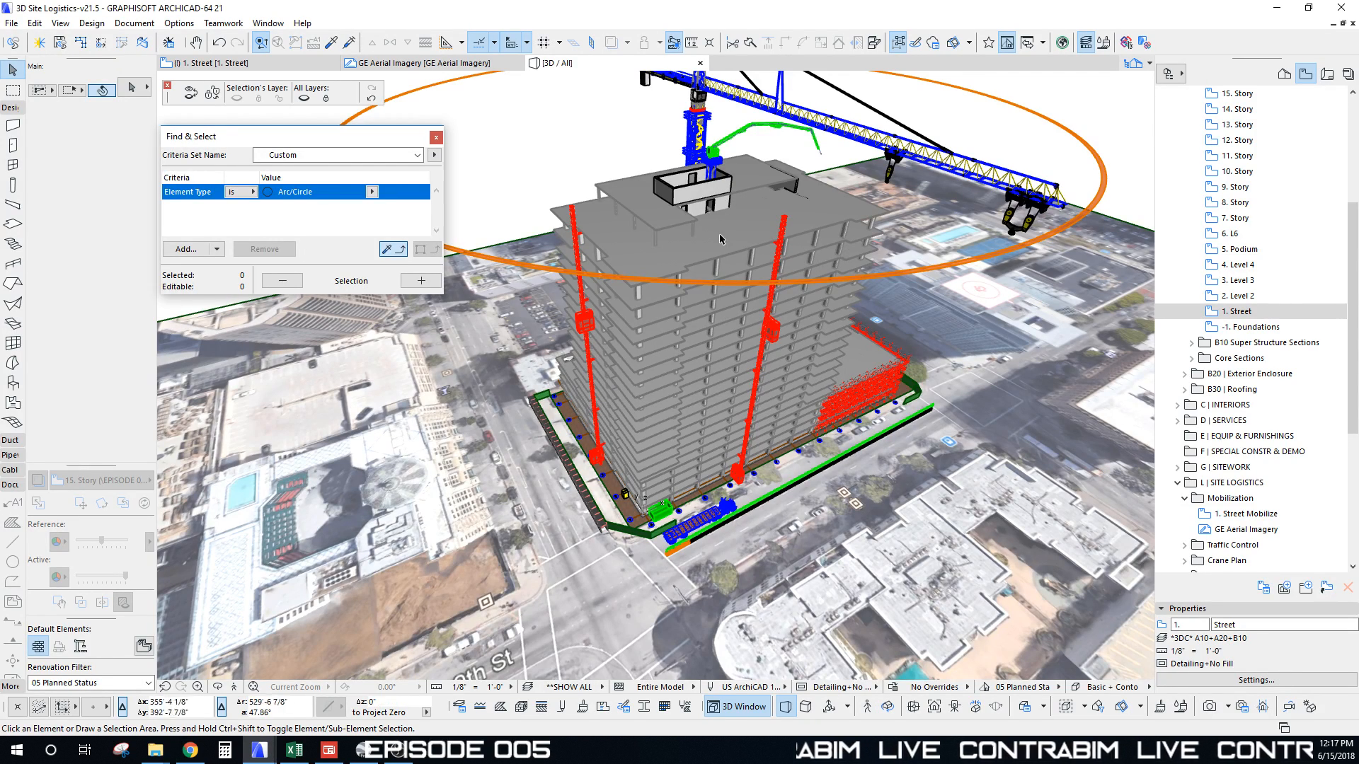
middle_click_drag(720, 239, 711, 266, "shift")
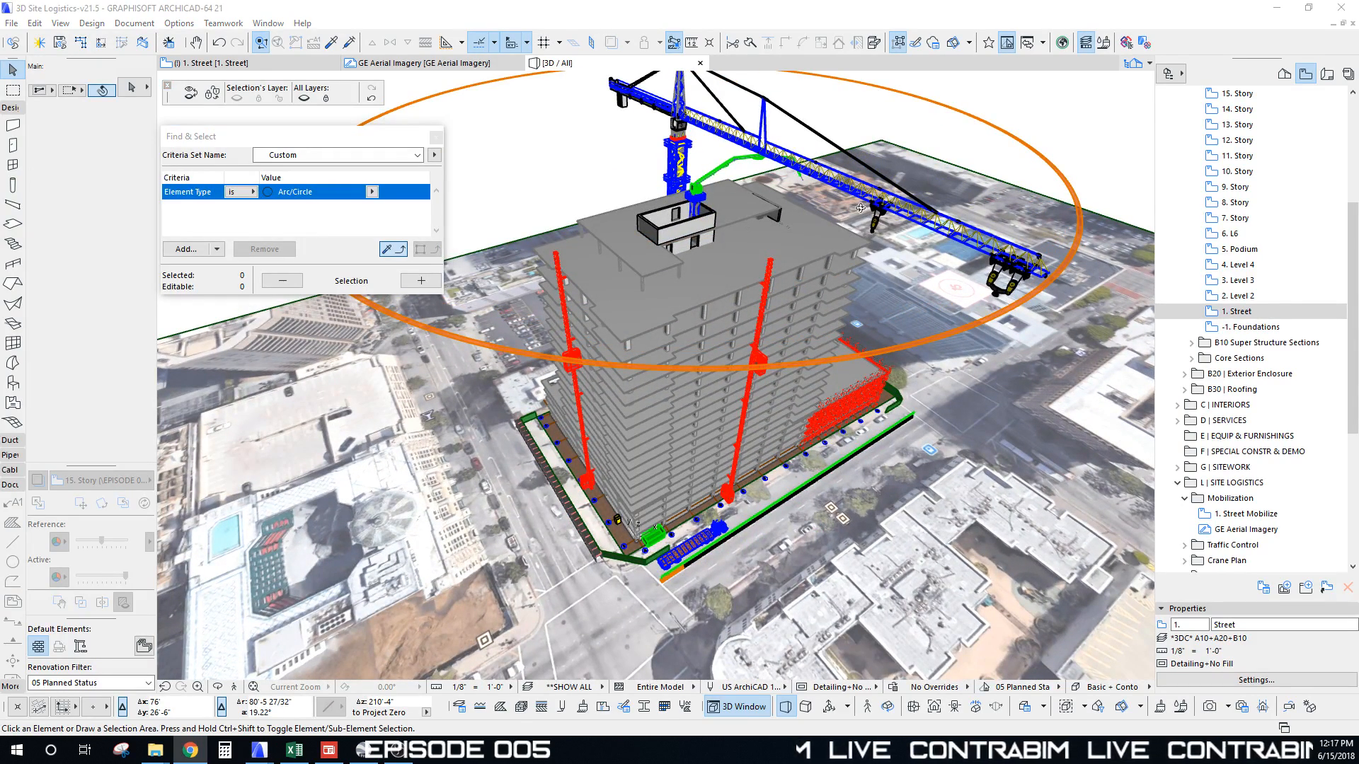
left_click(742, 287)
middle_click_drag(766, 271, 579, 352, "shift")
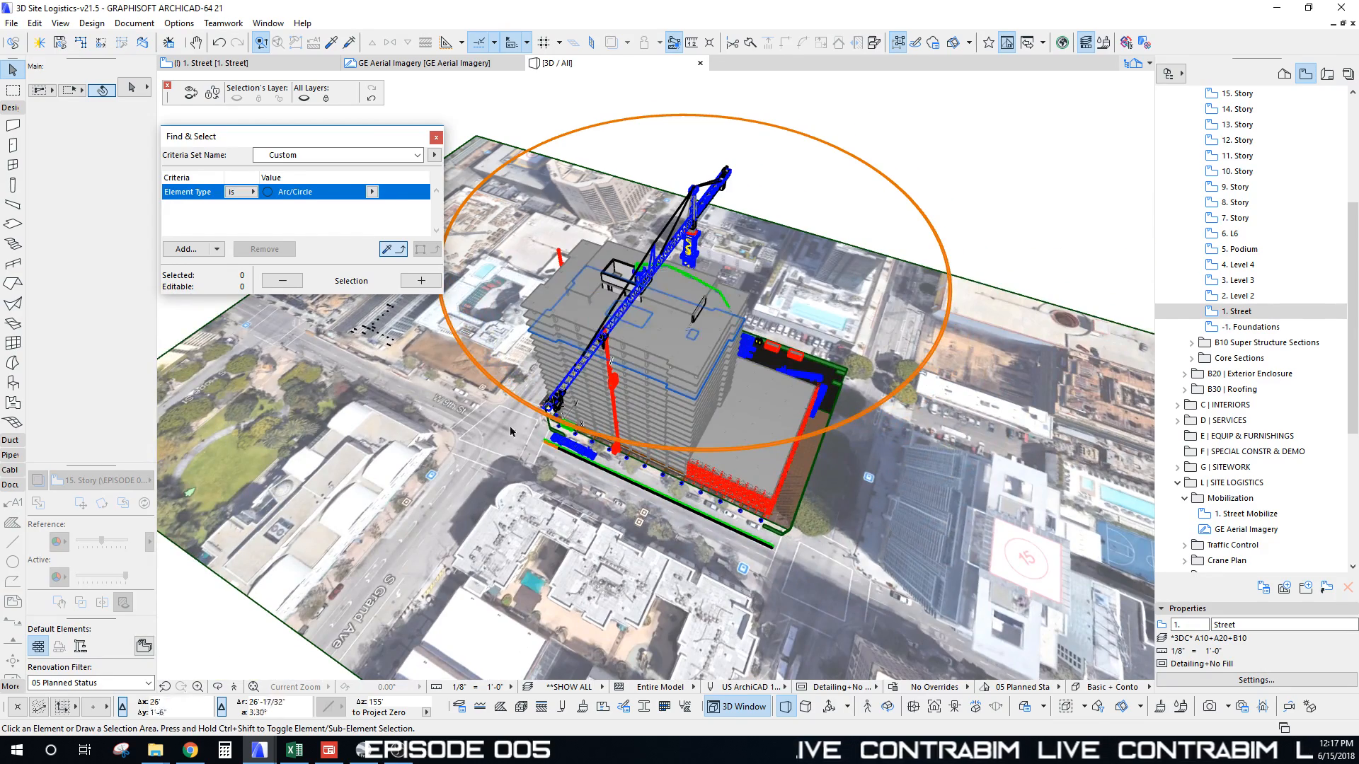
middle_click_drag(681, 346, 956, 218, "shift")
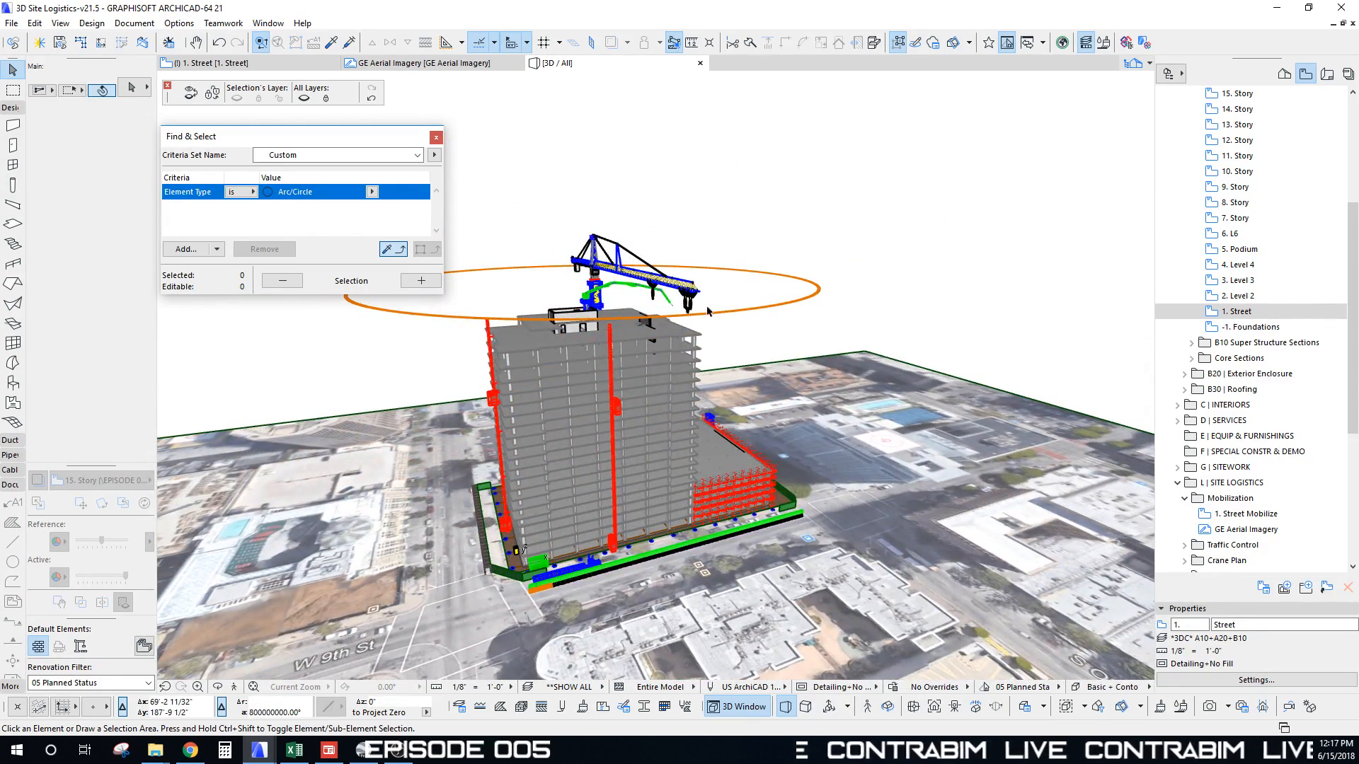
middle_click_drag(608, 362, 552, 212, "shift")
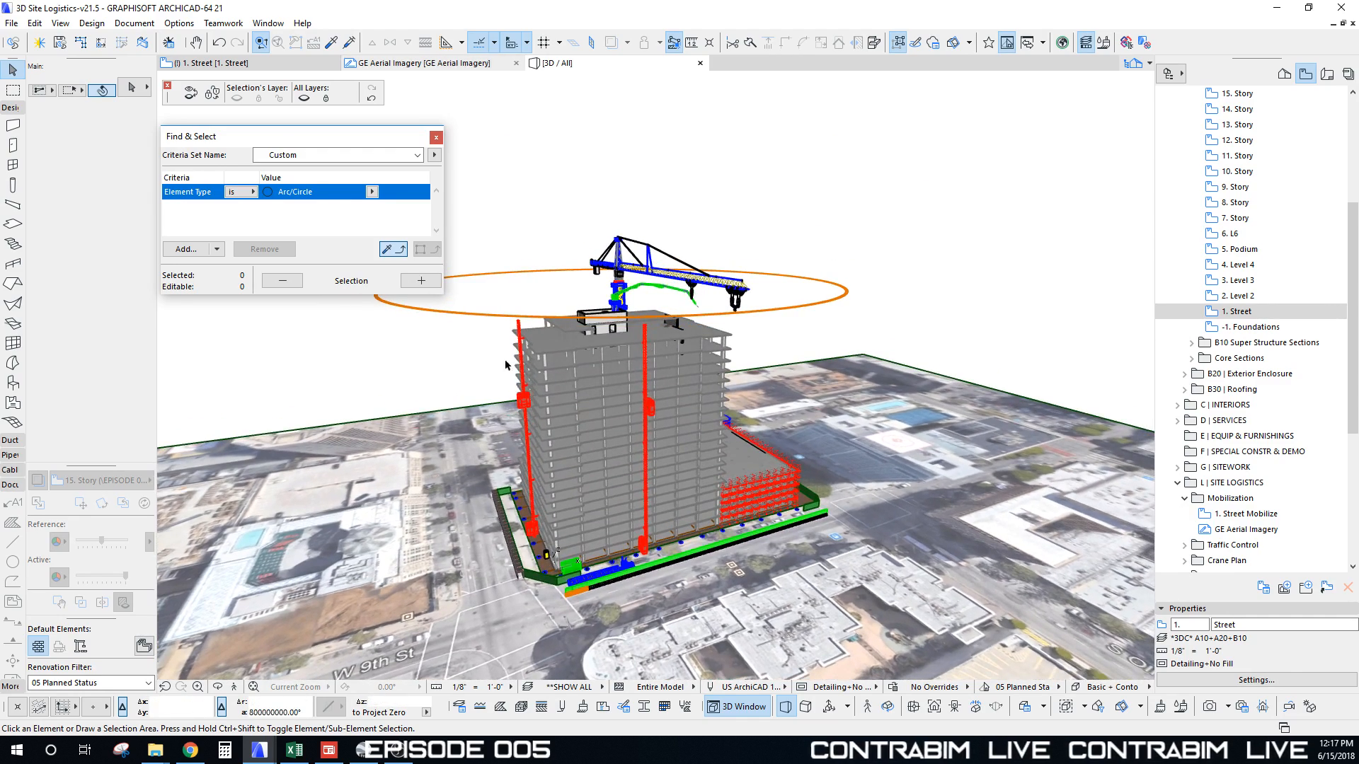
middle_click_drag(505, 364, 779, 401, "shift")
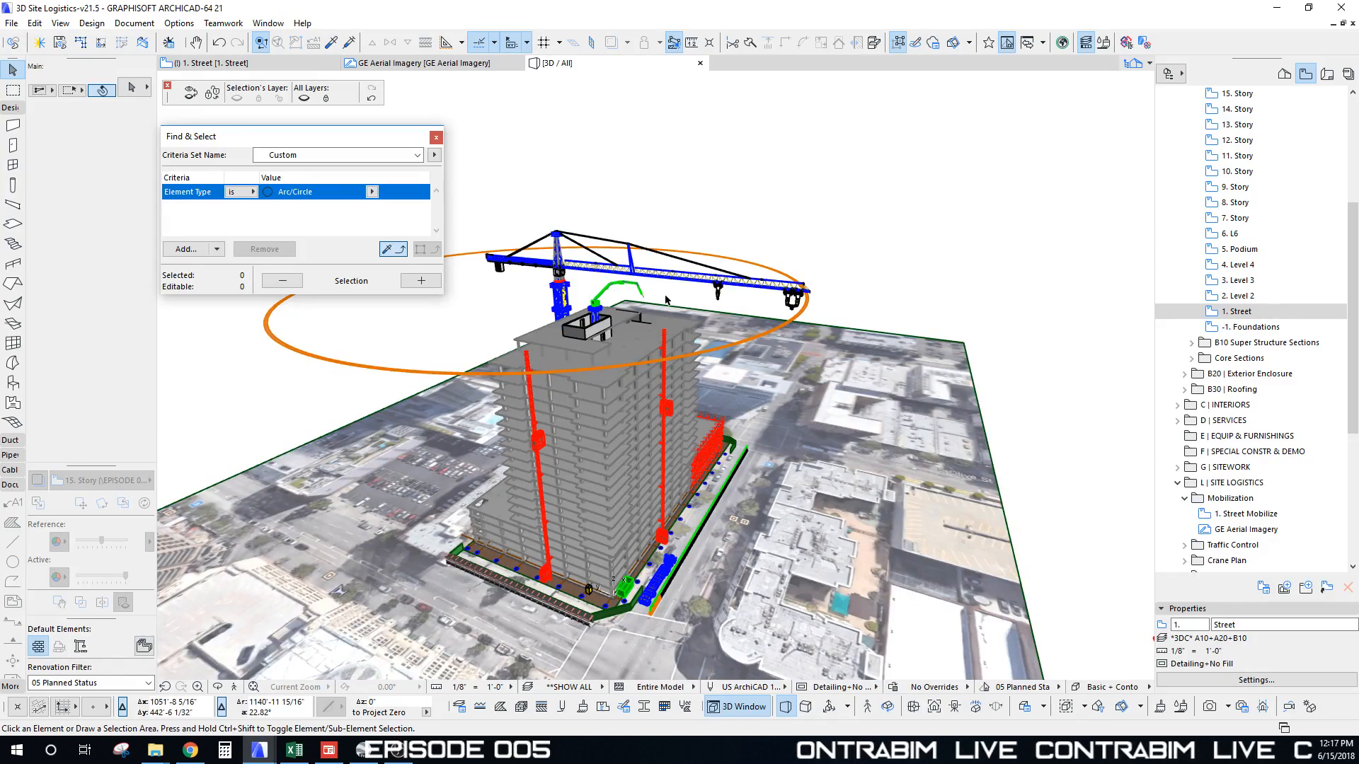
middle_click_drag(607, 306, 622, 369, "shift")
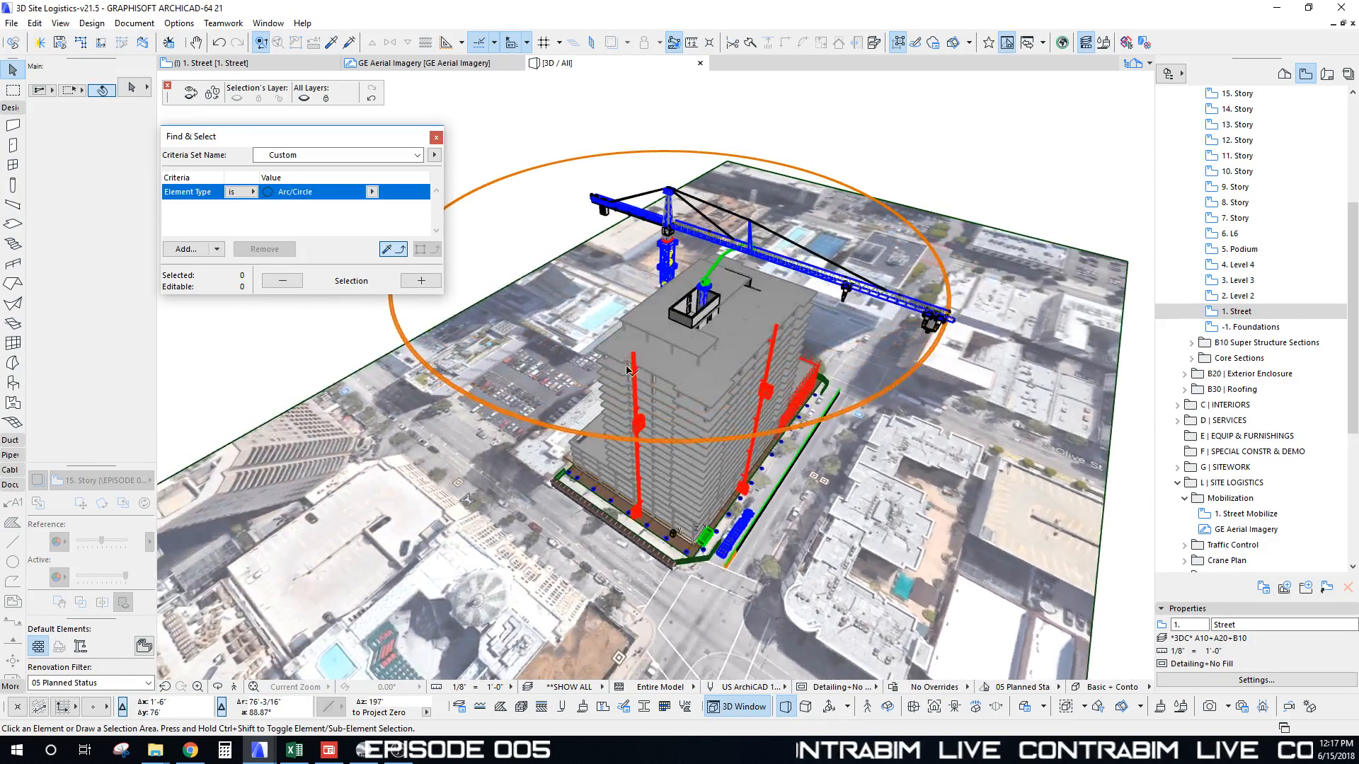
middle_click_drag(716, 368, 942, 573, "shift")
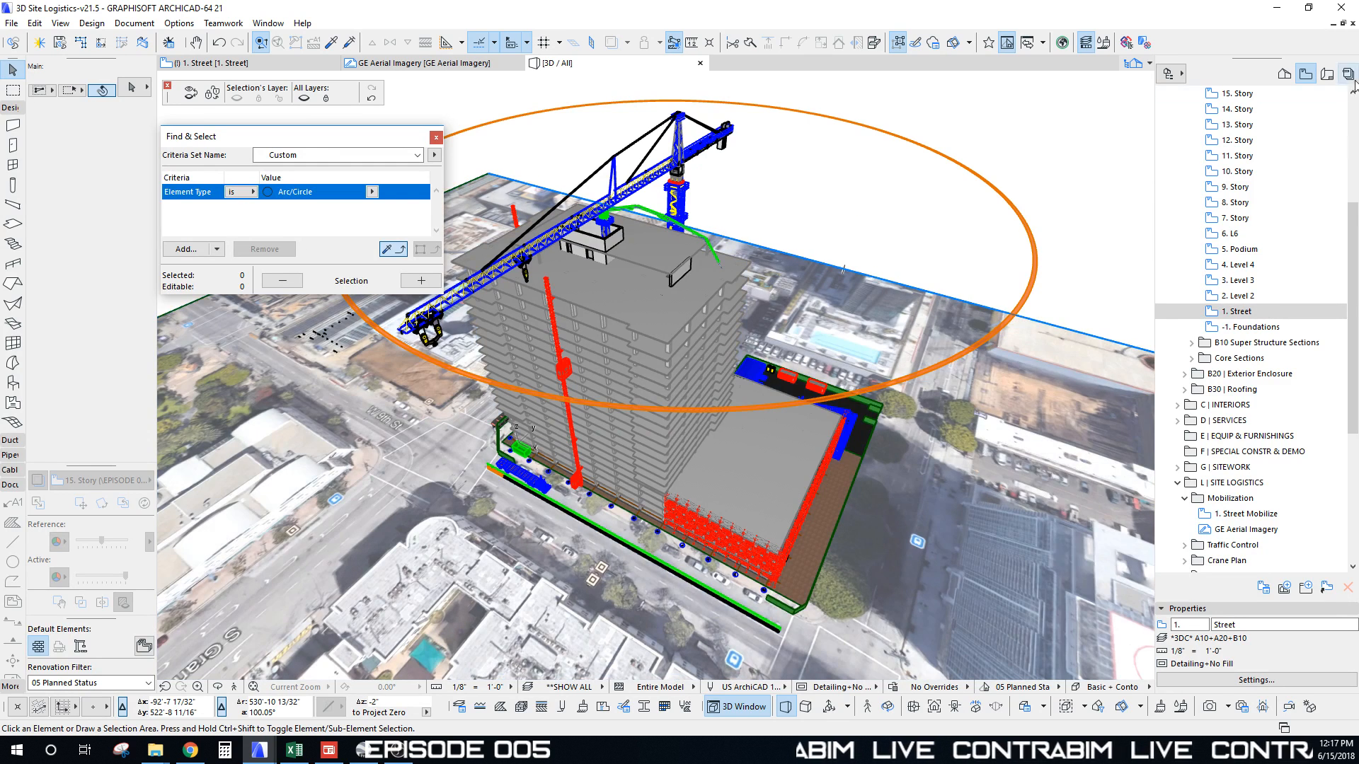
Step: Collapse the B10, B | SHELL, Mobilization, 02 | Modeling Views and 05 | Reports folders in the View Map
left_click_drag(1353, 229, 1352, 119)
left_click(1192, 187)
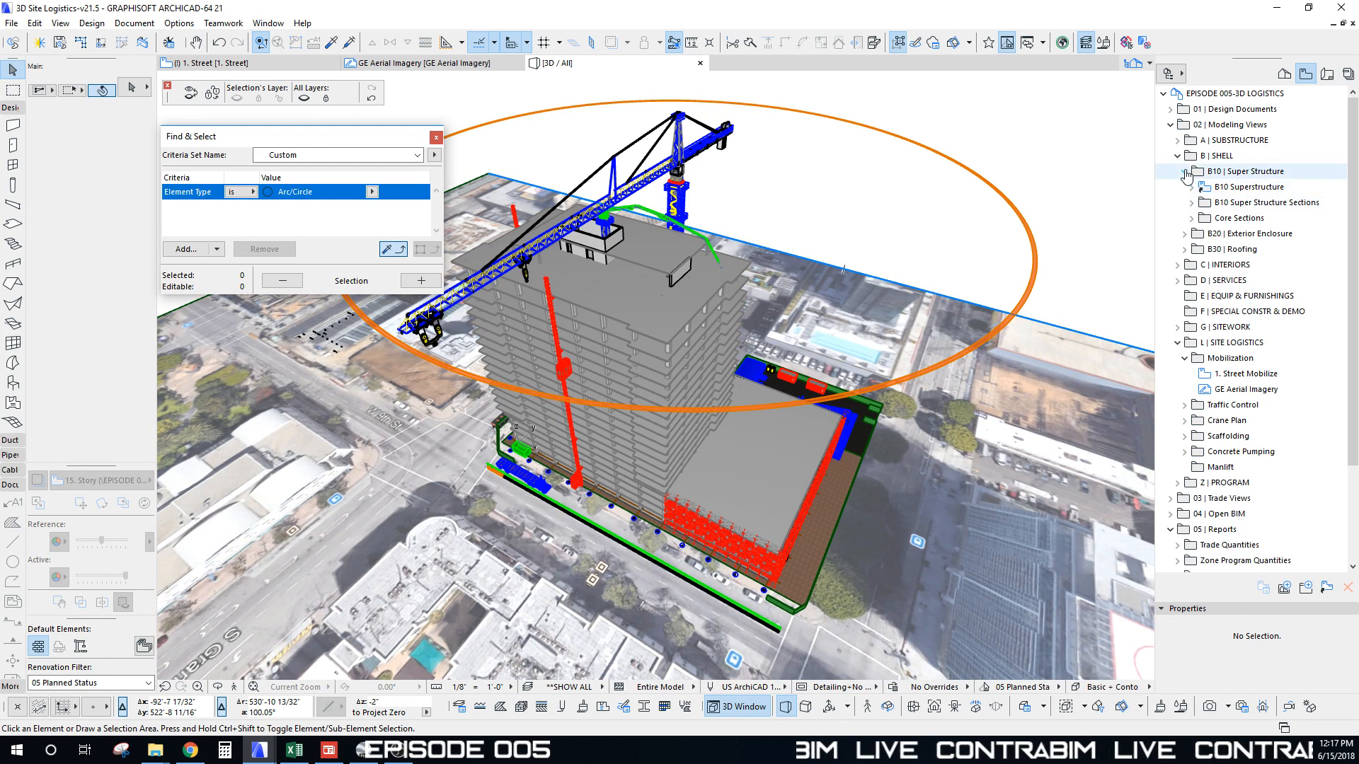
left_click(1184, 172)
left_click(1177, 157)
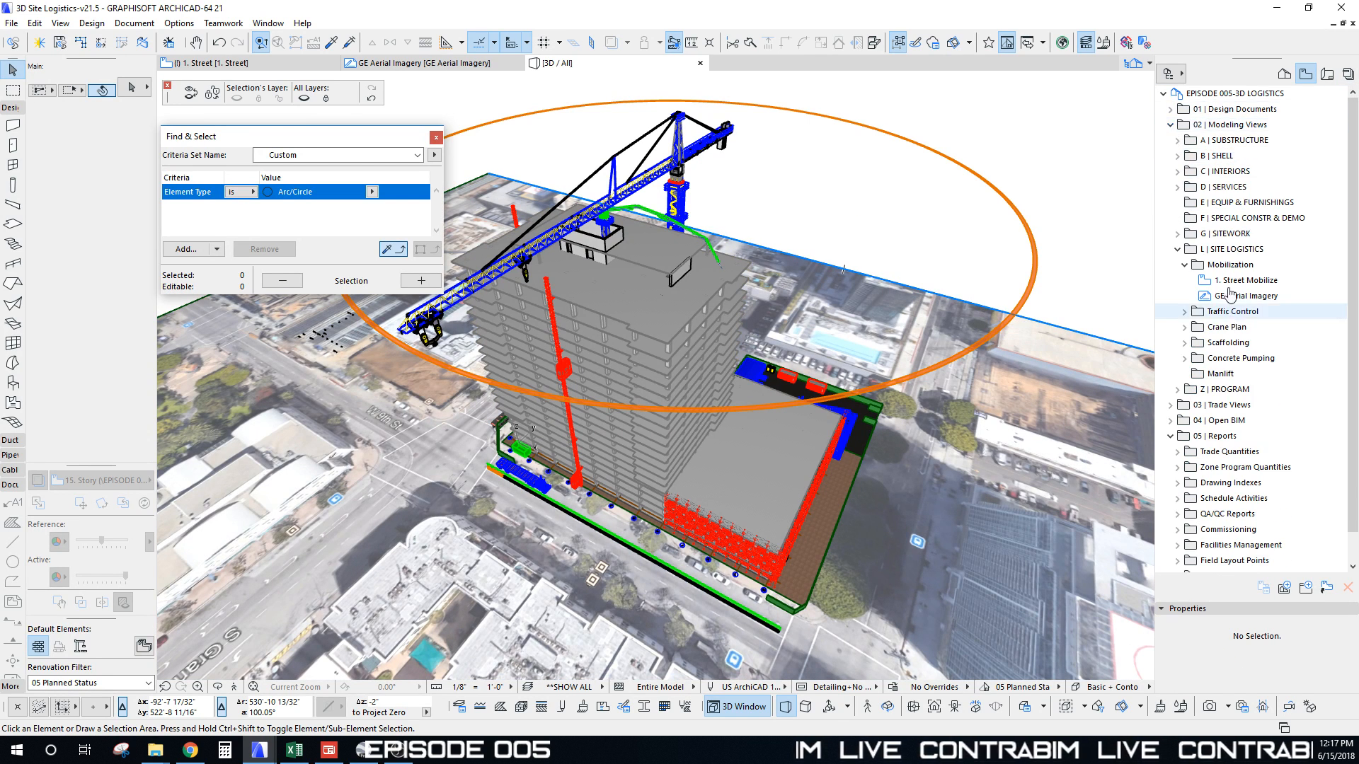
left_click(1185, 265)
left_click(1200, 251)
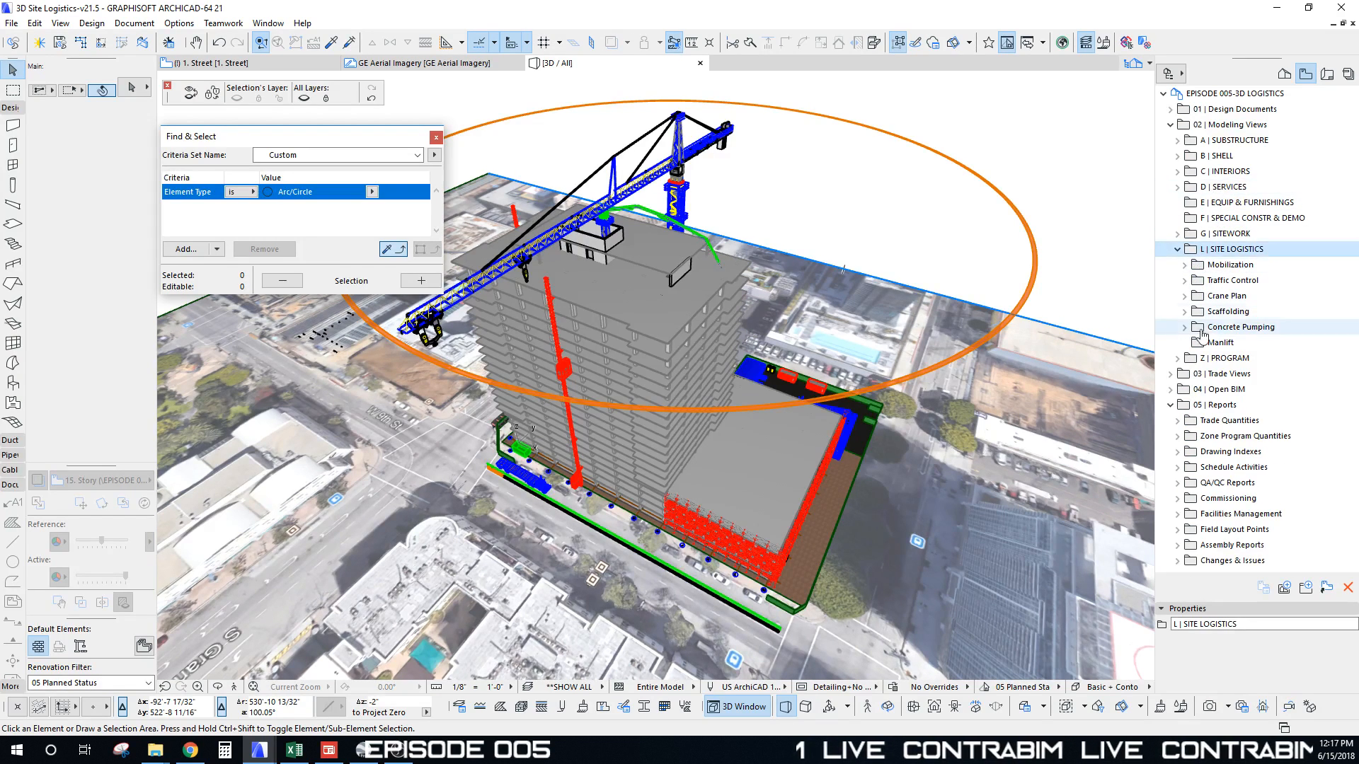
left_click(1186, 265)
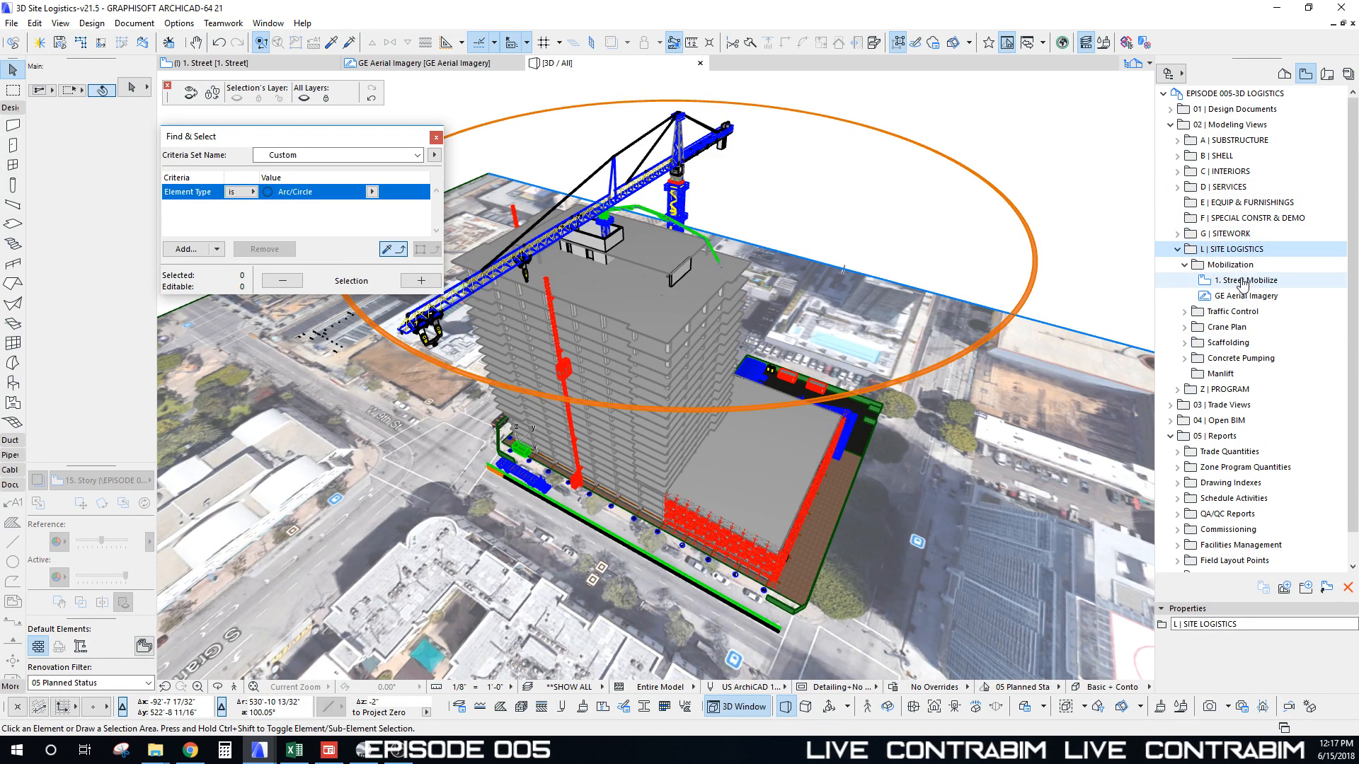
left_click(1184, 265)
left_click(1170, 124)
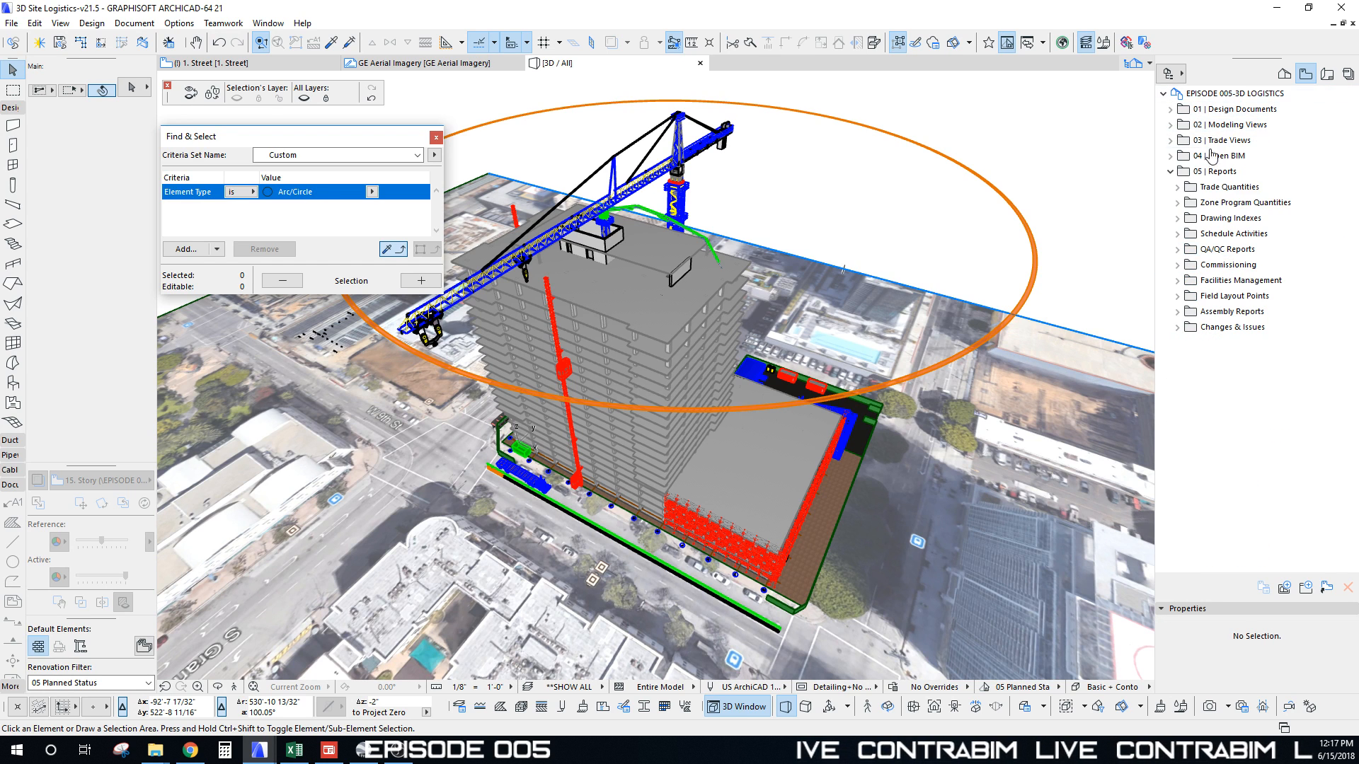
left_click(1178, 188)
left_click(1176, 98)
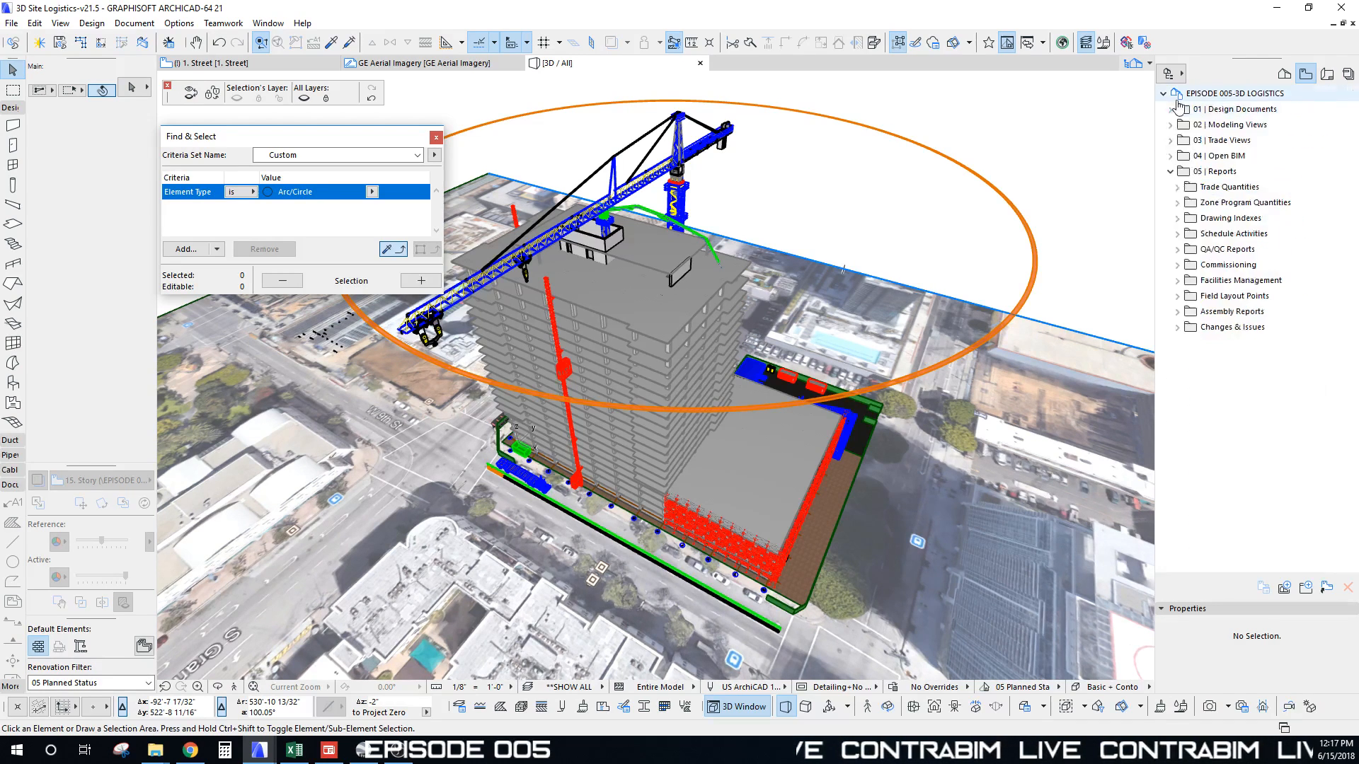
left_click(1170, 172)
Step: Orbit the 3D model of the building, crane and site, then switch to the 1. Street floor plan
middle_click_drag(768, 286, 646, 290, "shift")
middle_click_drag(567, 253, 944, 264, "shift")
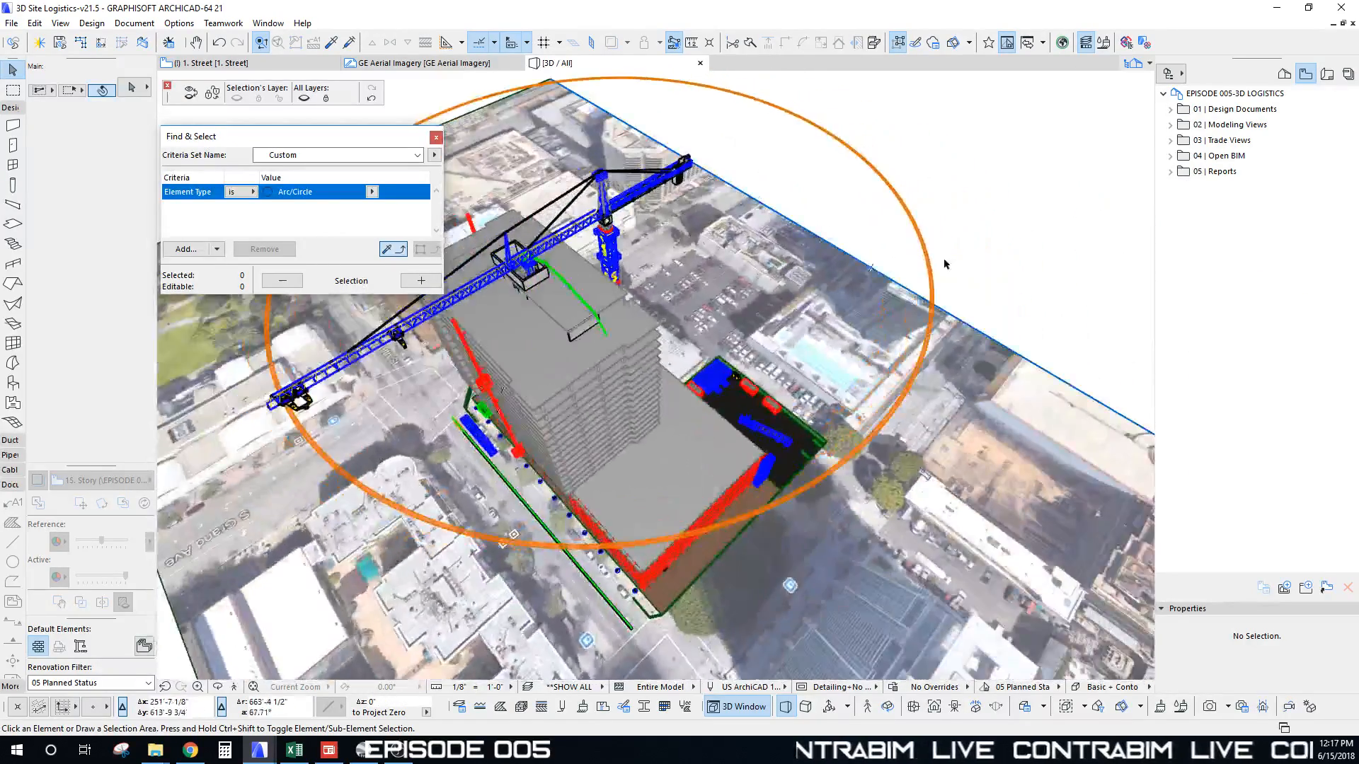
middle_click_drag(595, 283, 937, 234, "shift")
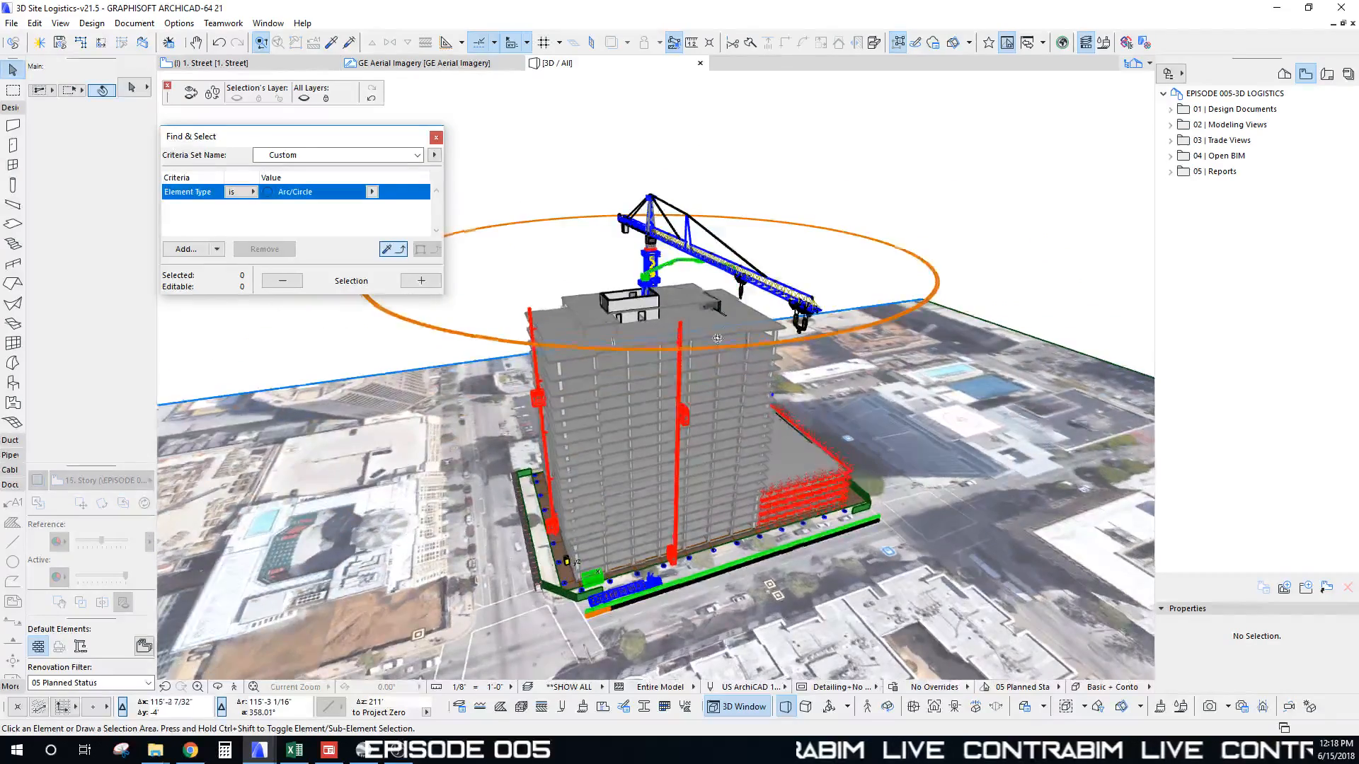
middle_click_drag(839, 283, 768, 363, "shift")
key("F2")
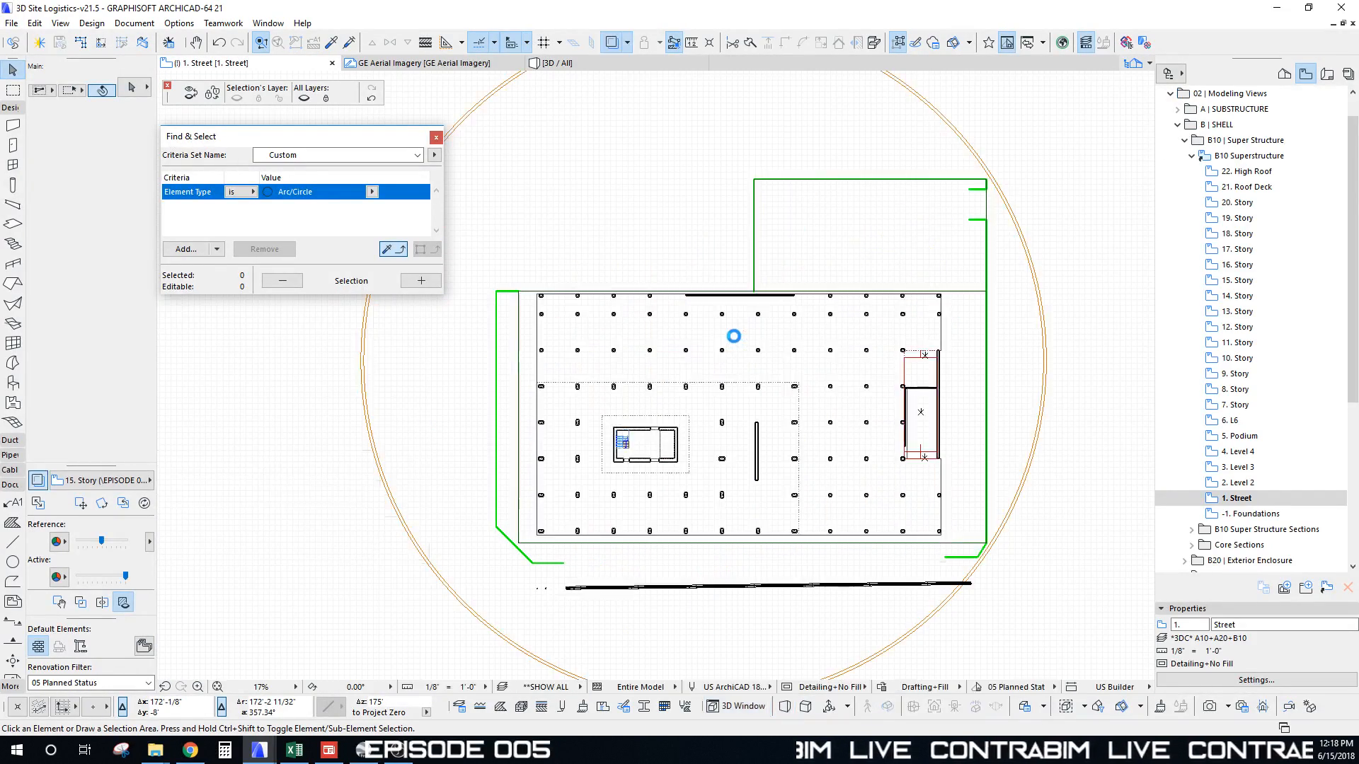
Step: Pan the 1. Street plan to centre the 3D PATHS samples of the Logistics Module Builder
scroll(635, 373, "down", 5)
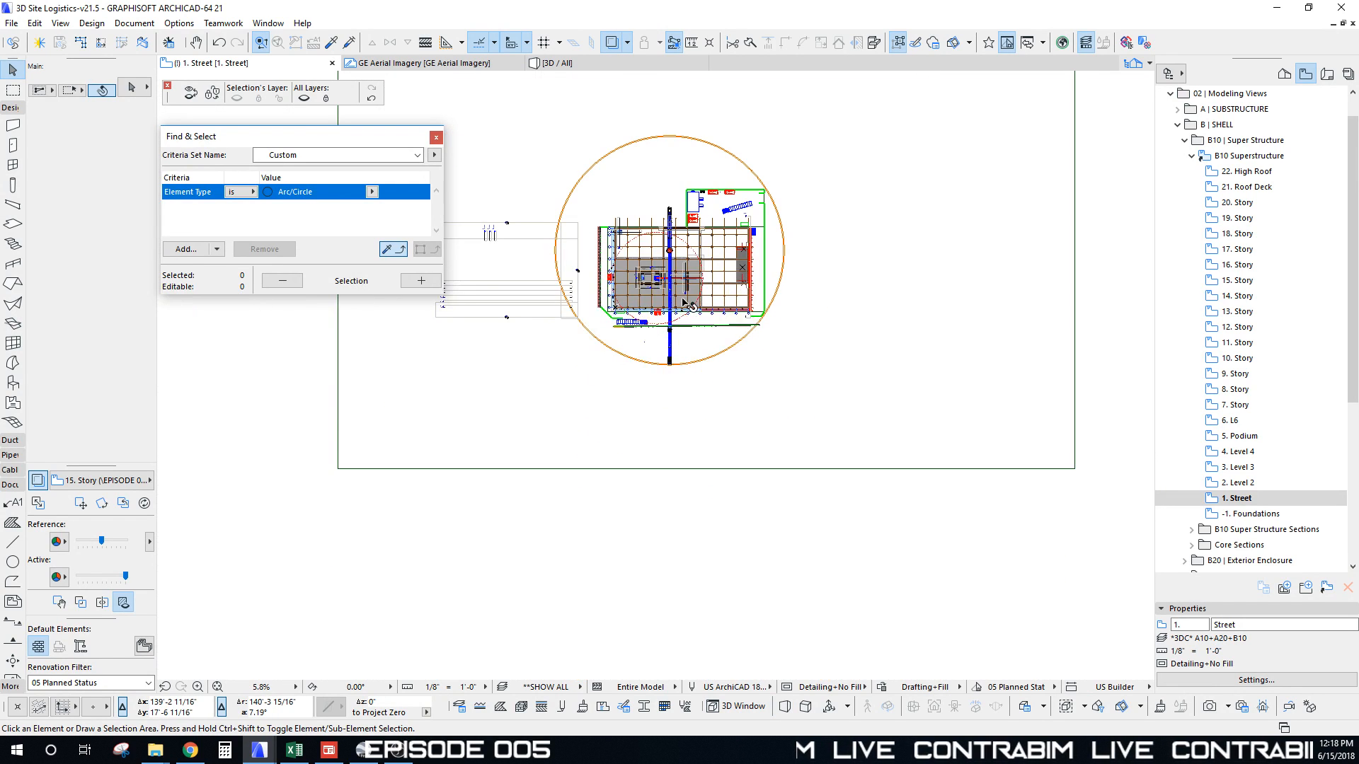
scroll(685, 389, "up", 12)
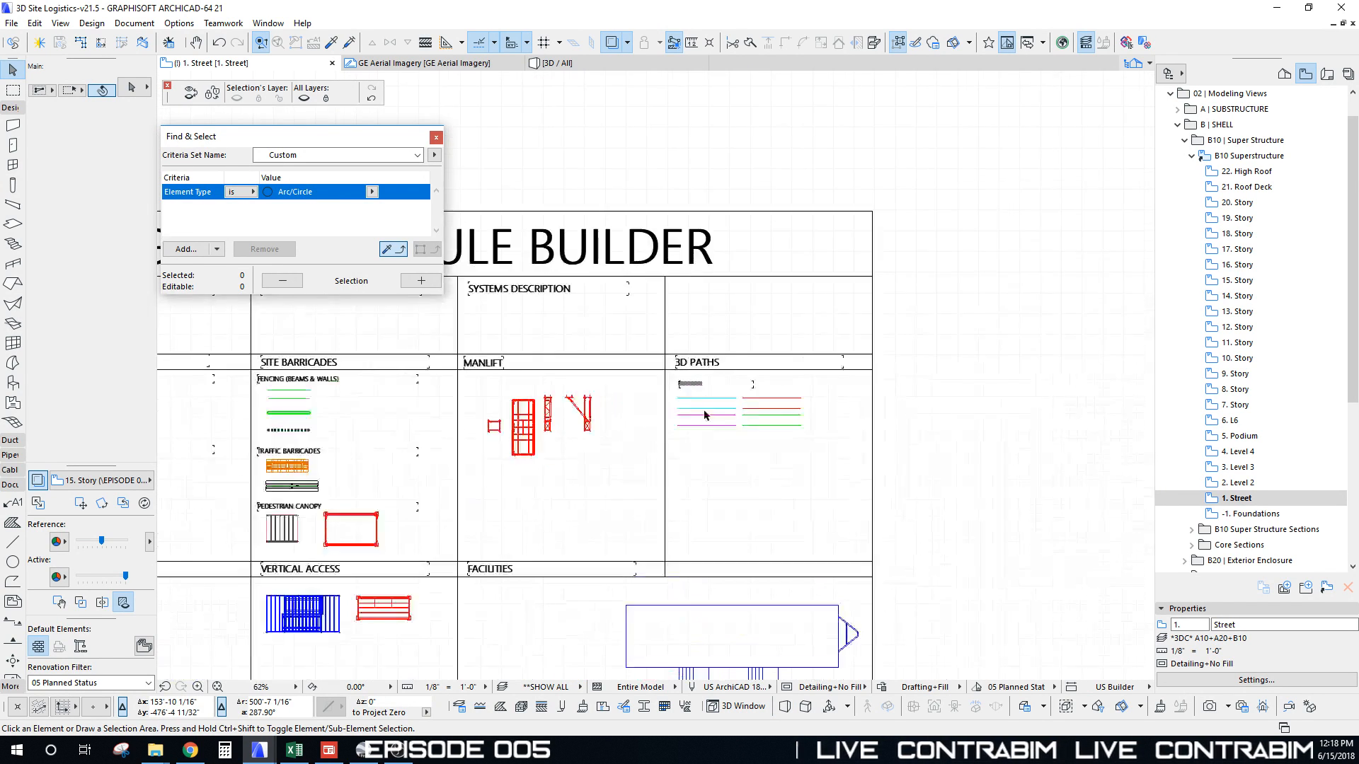
middle_click_drag(685, 389, 577, 340)
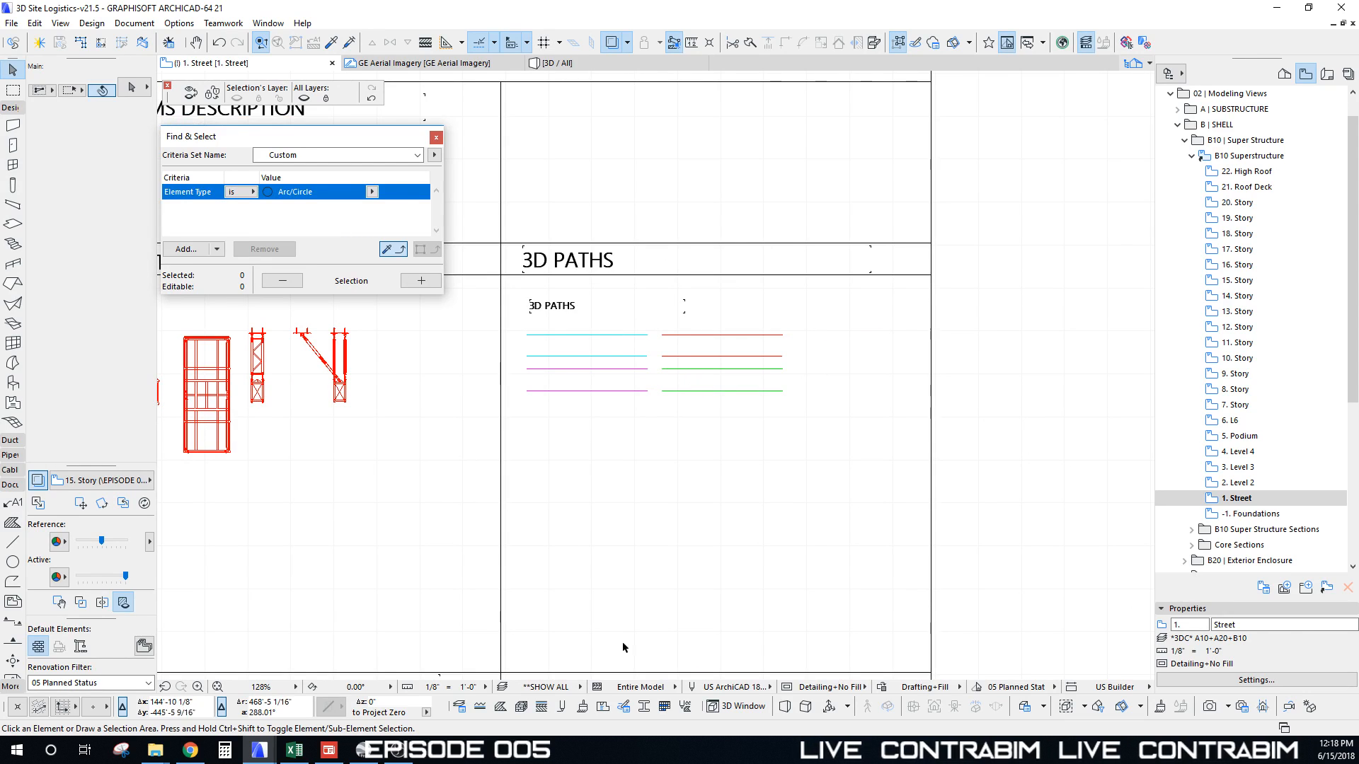
Step: Switch the Model View Options from Detailing+No Fill to Logistics so paths draw as coloured chevrons
left_click(641, 686)
left_click(736, 687)
left_click(736, 687)
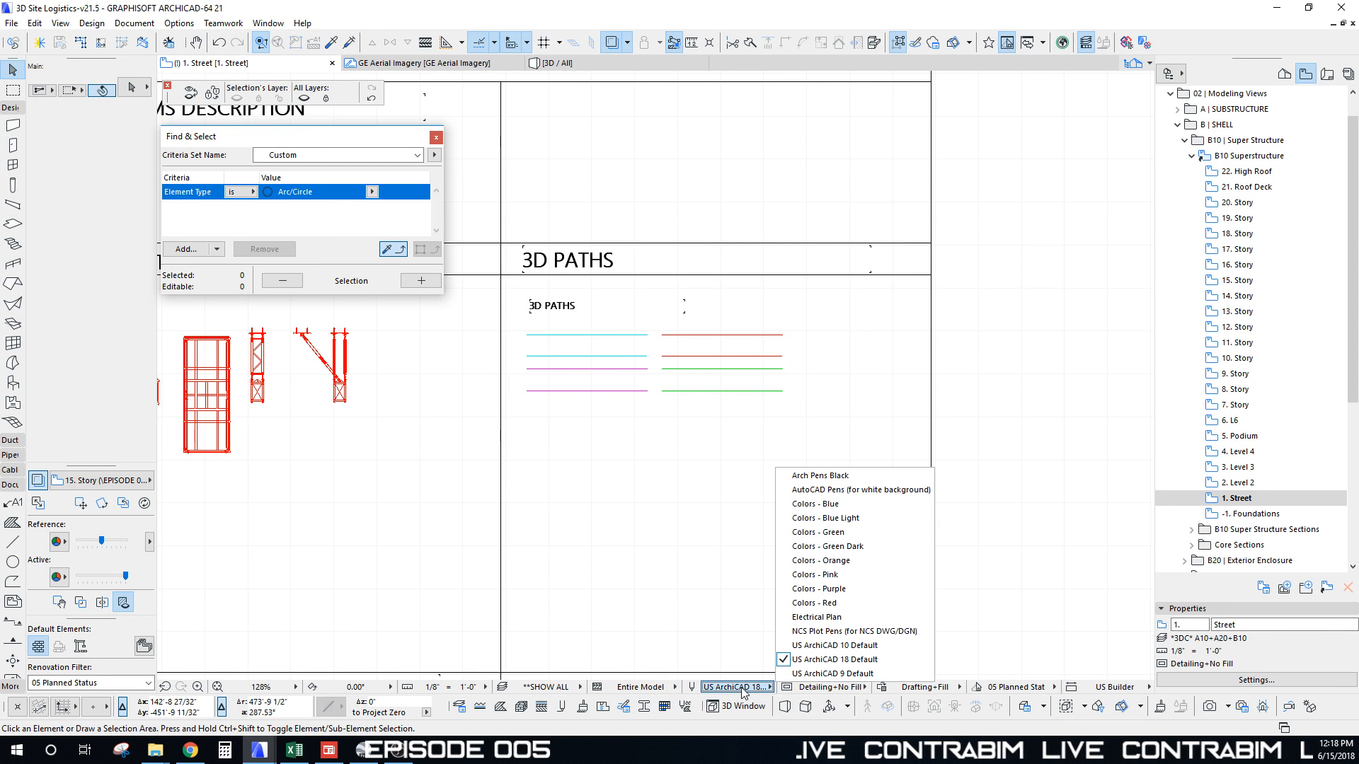
left_click(838, 688)
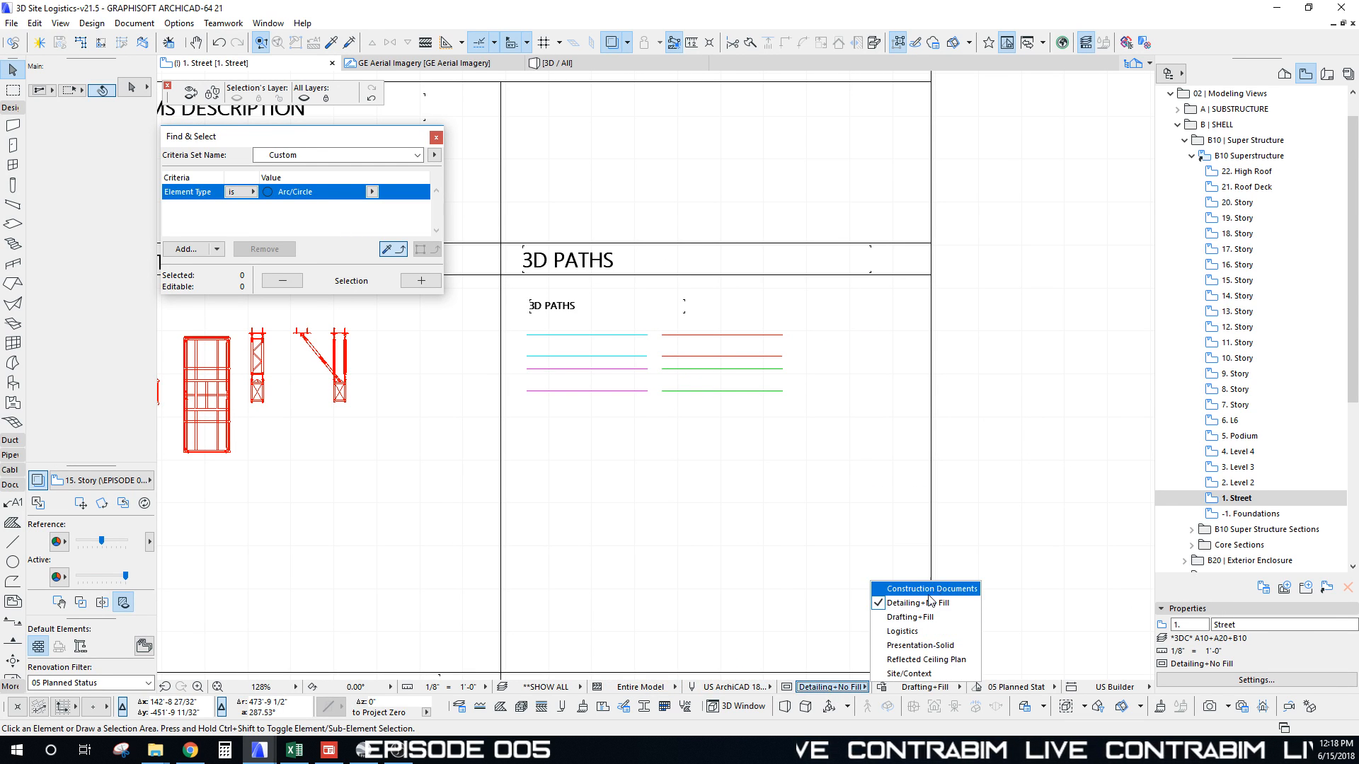
left_click(902, 631)
middle_click_drag(767, 443, 825, 434)
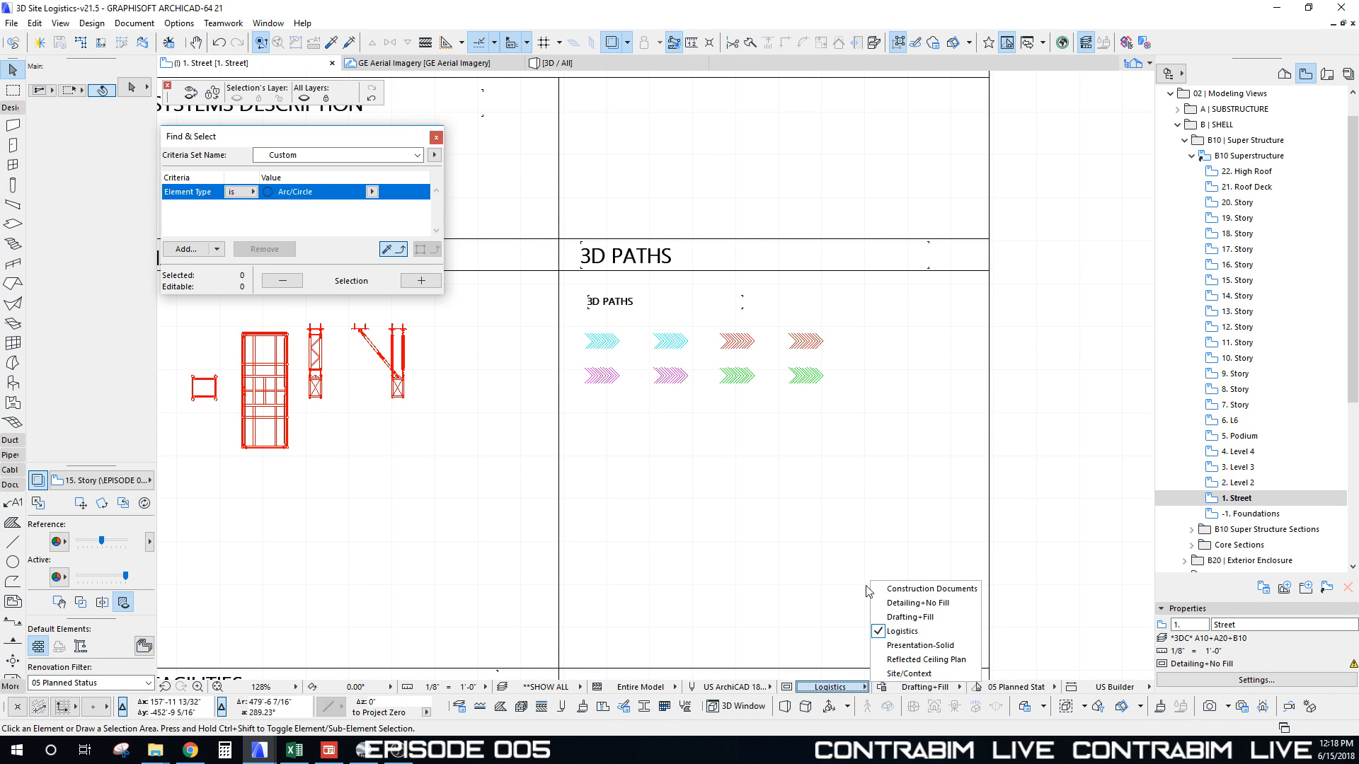
Step: Inspect the blue chevron path beam, then pick up its Beam settings on the LOGISTICS TRAFFIC CONTROL 3D layer
scroll(641, 368, "up", 5)
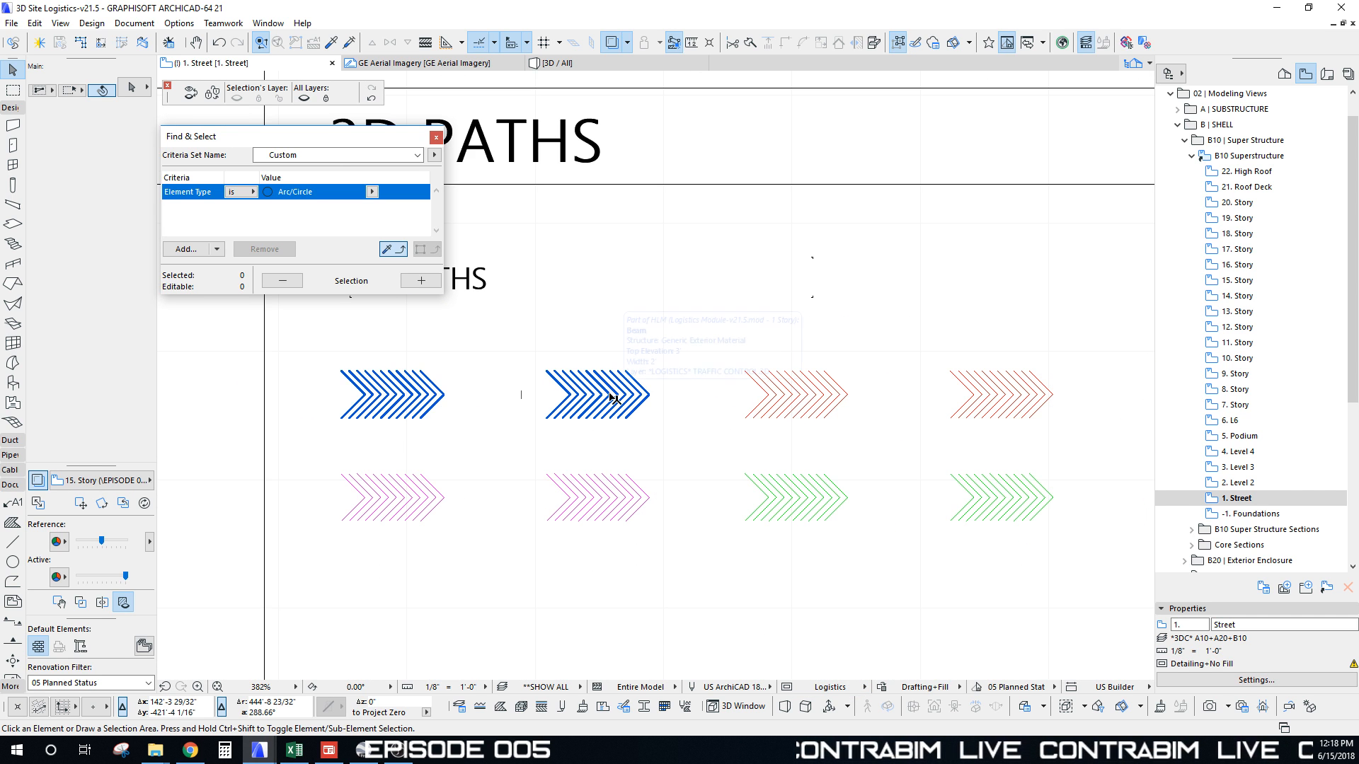
scroll(609, 489, "down", 3)
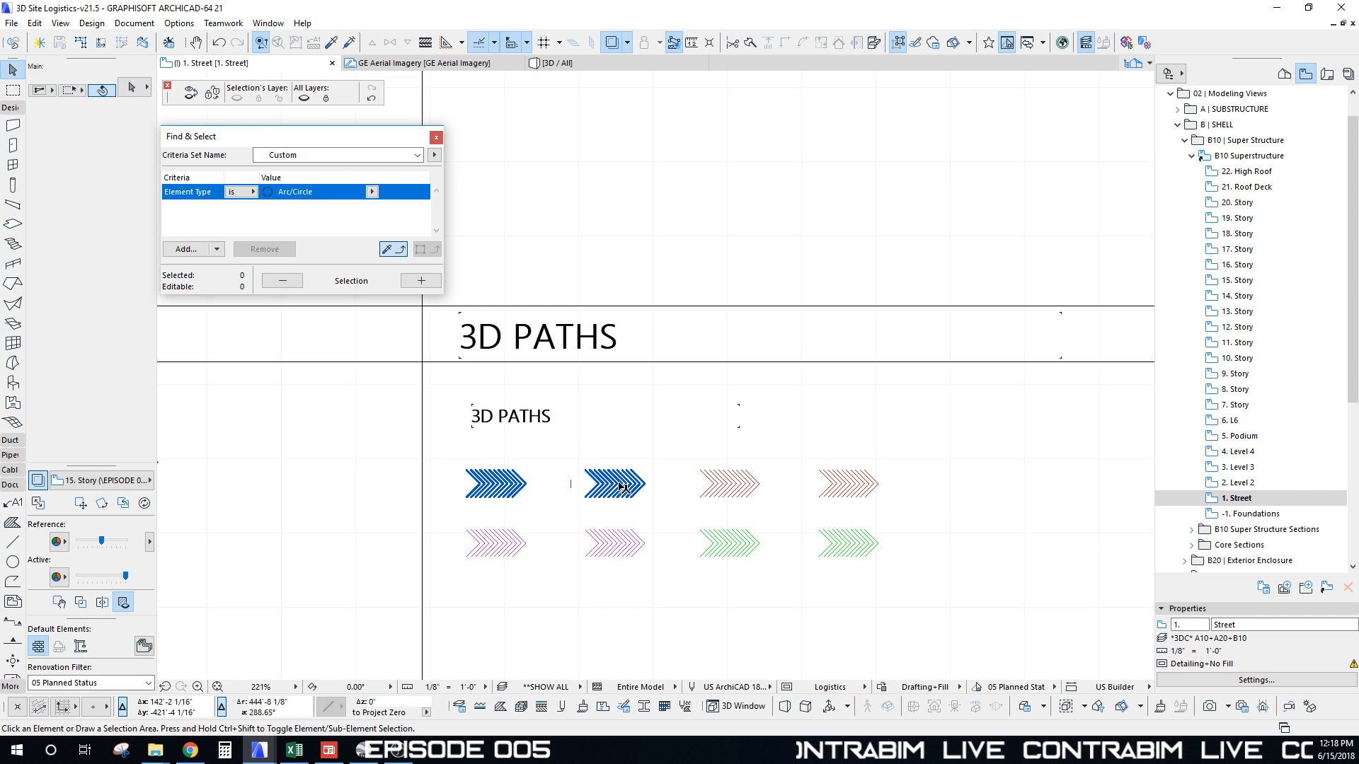
left_click(622, 486)
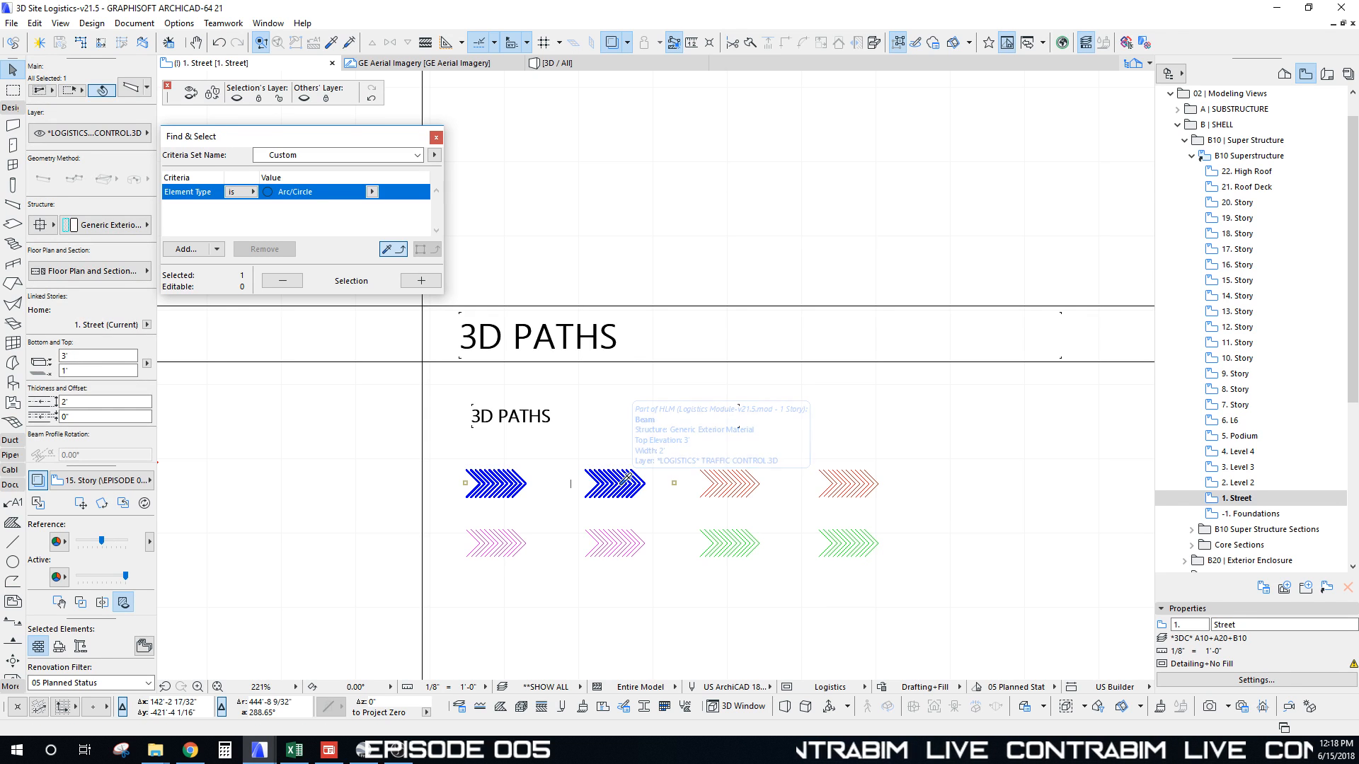
key("Escape")
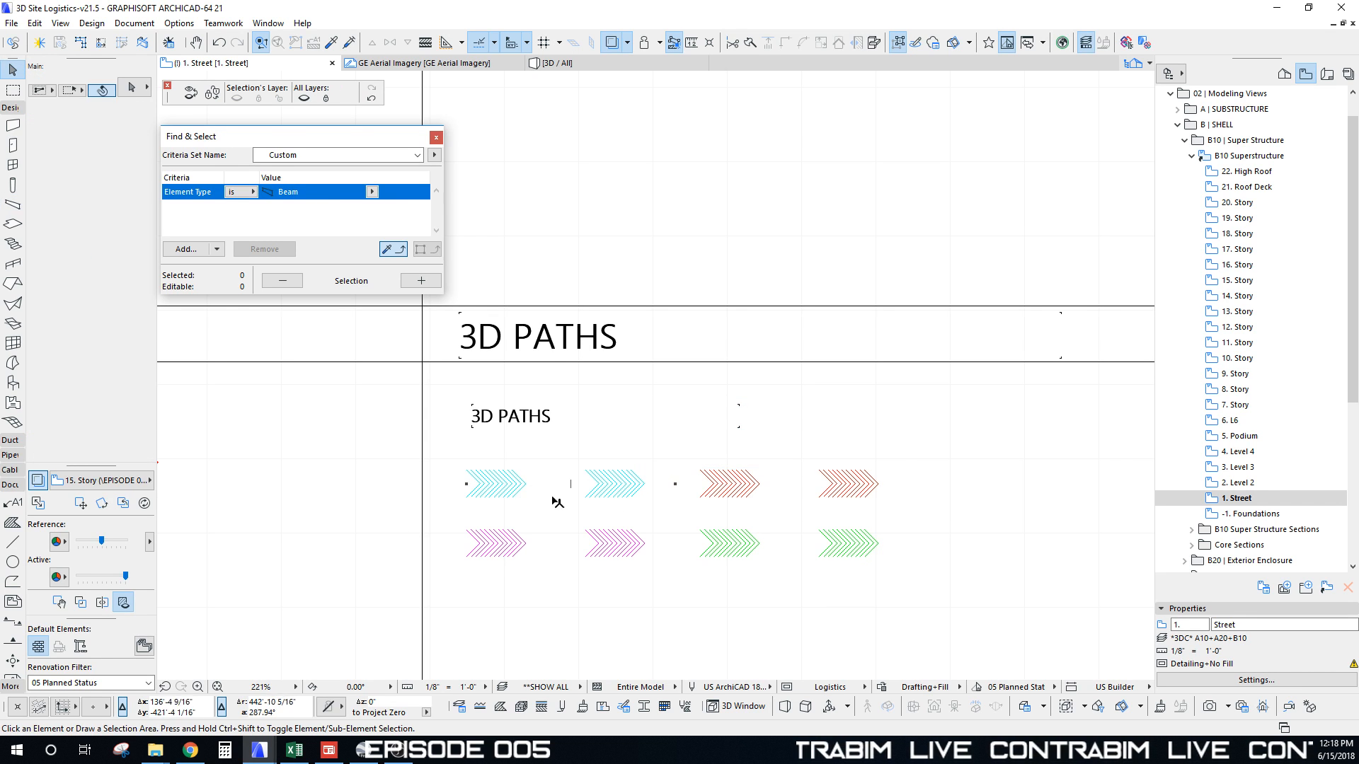
scroll(552, 500, "down", 8)
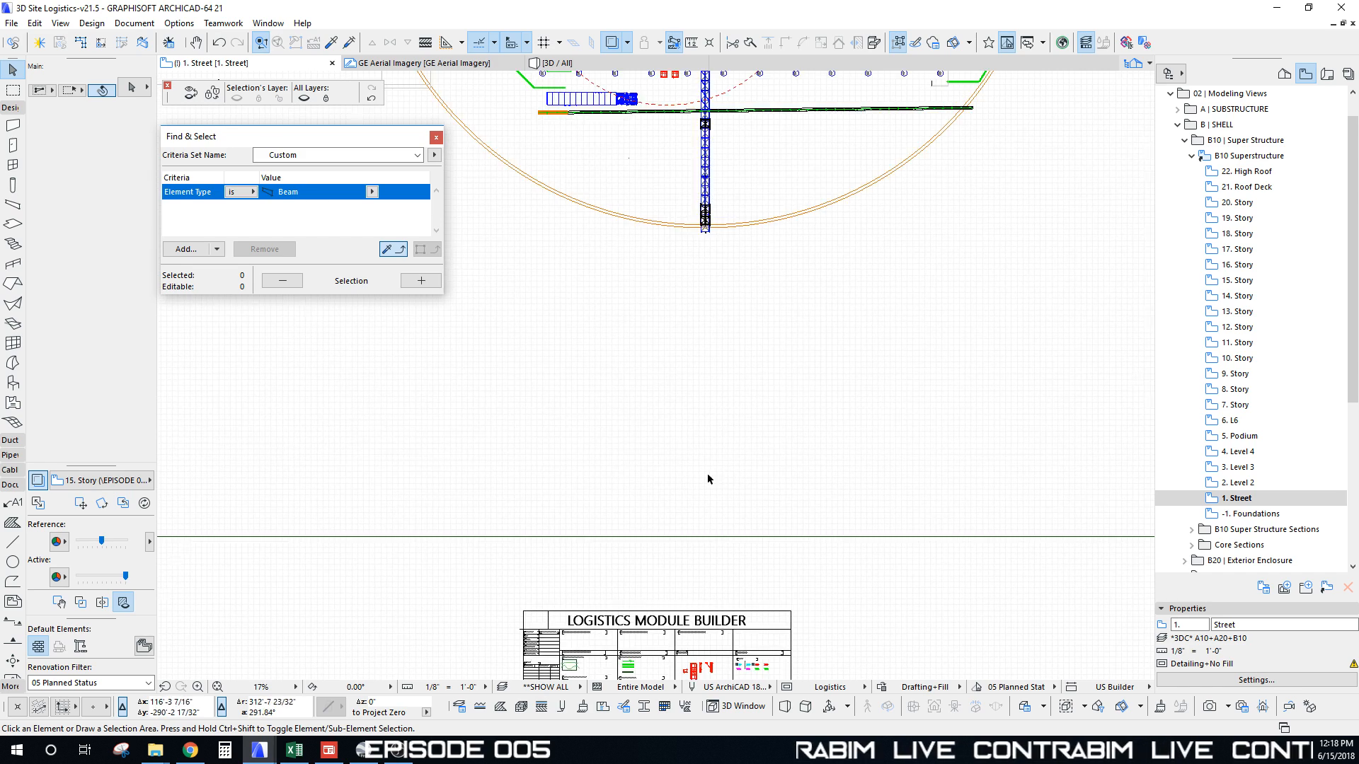
scroll(698, 453, "down", 3)
scroll(683, 661, "up", 10)
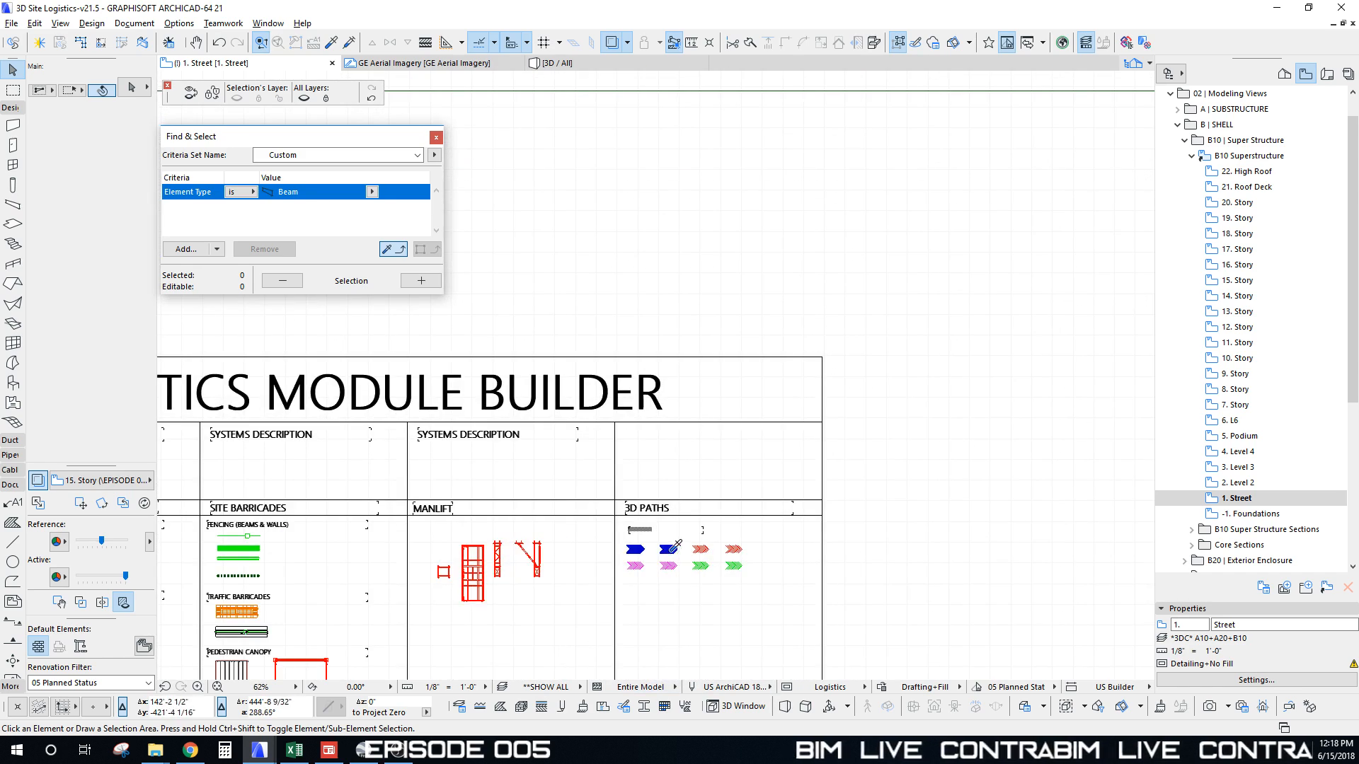
left_click(671, 549, "alt")
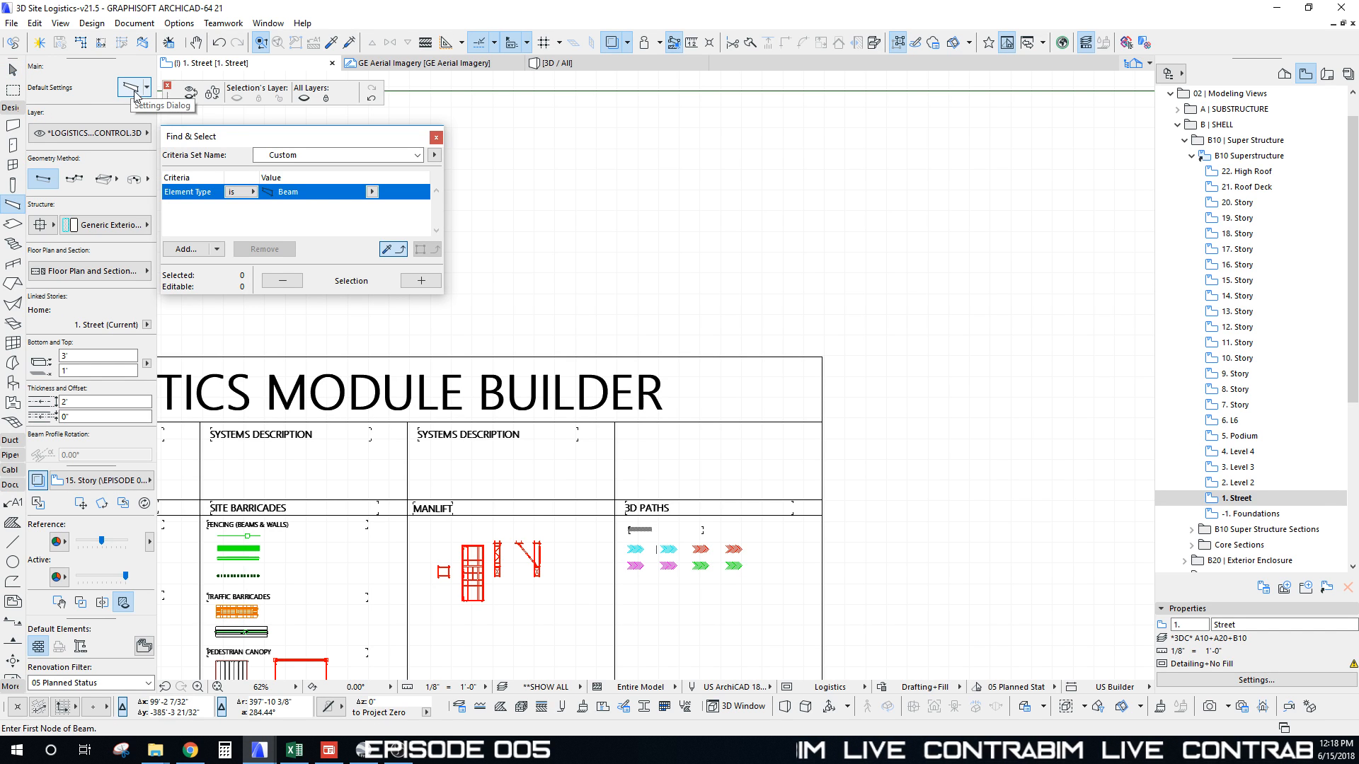
scroll(567, 493, "down", 8)
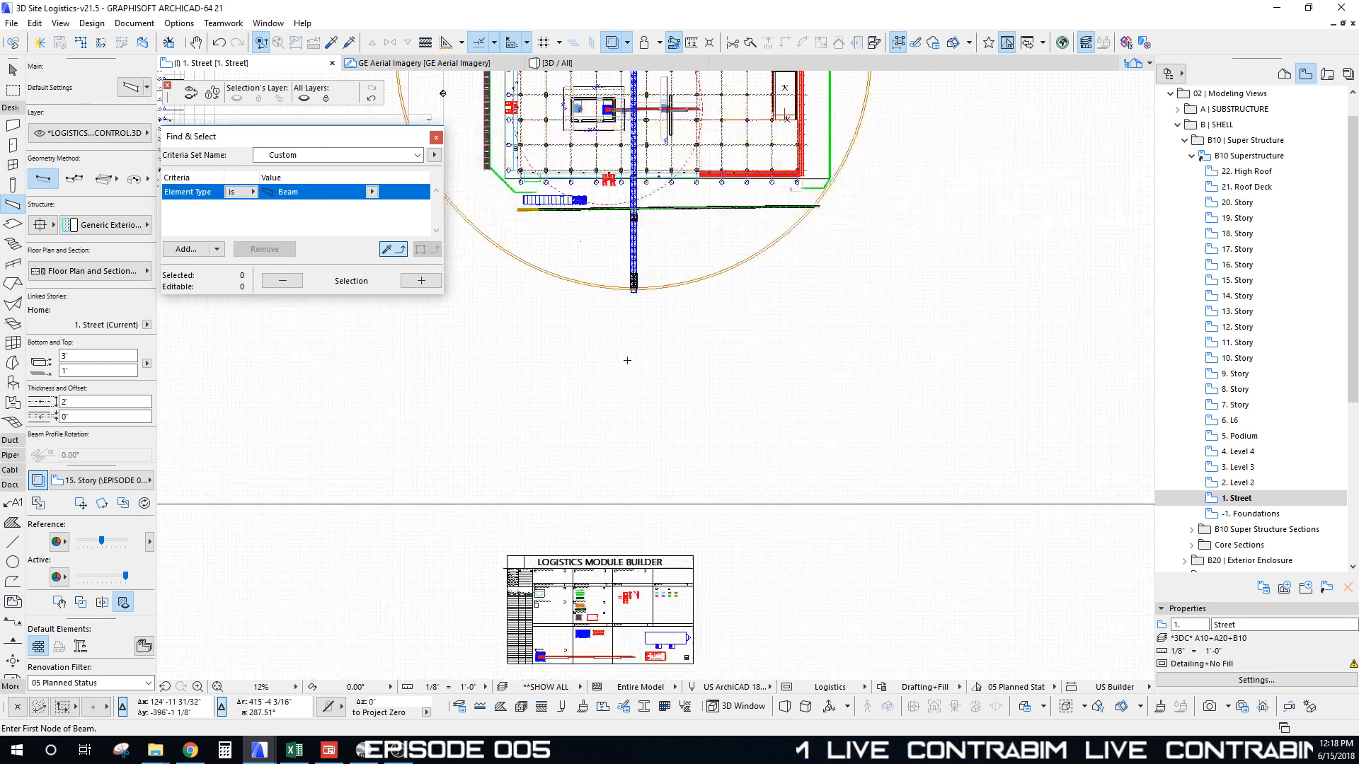
Step: Show GE Aerial Imagery as the trace reference beneath the street plan
scroll(513, 206, "up", 8)
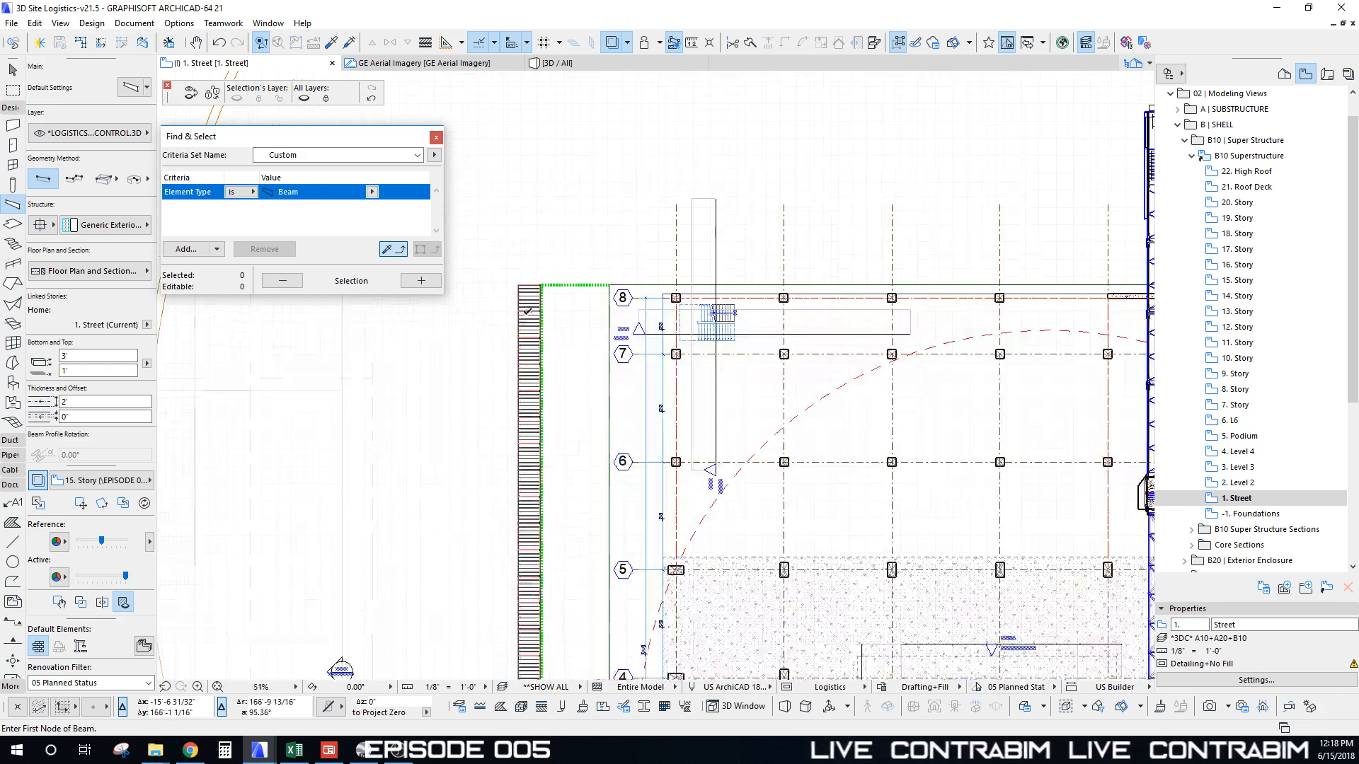
left_click(103, 481)
left_click(264, 64)
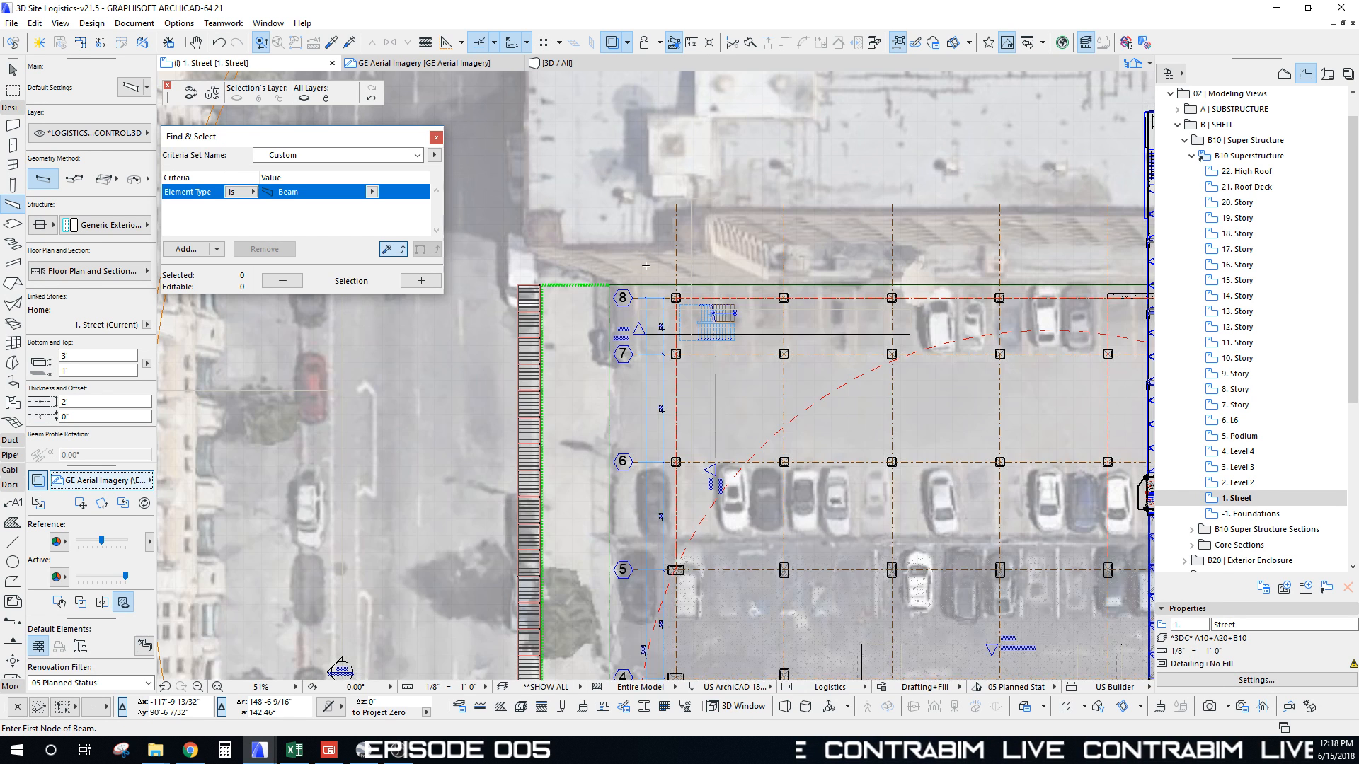
Step: Bring the streets north-west of the site into view and place the path beam's first node
scroll(626, 258, "down", 5)
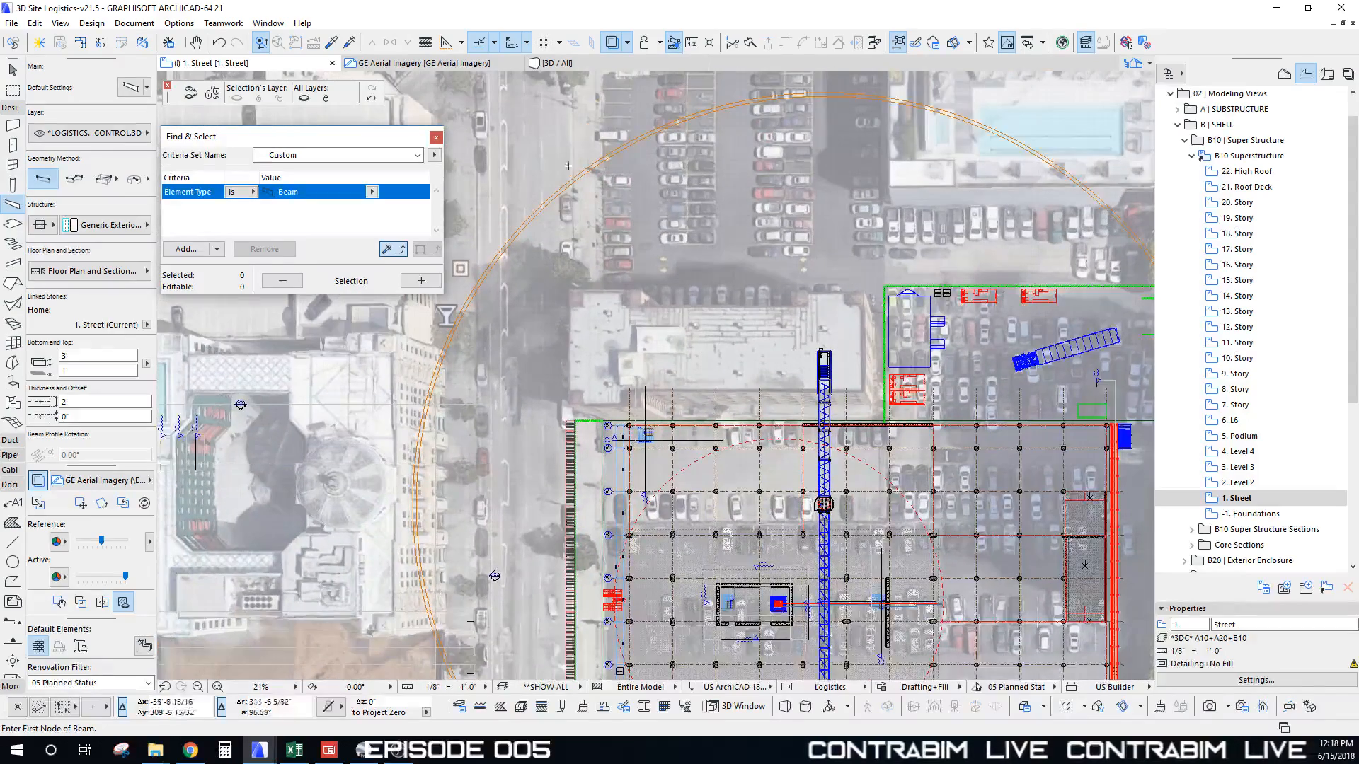
middle_click_drag(591, 149, 600, 186)
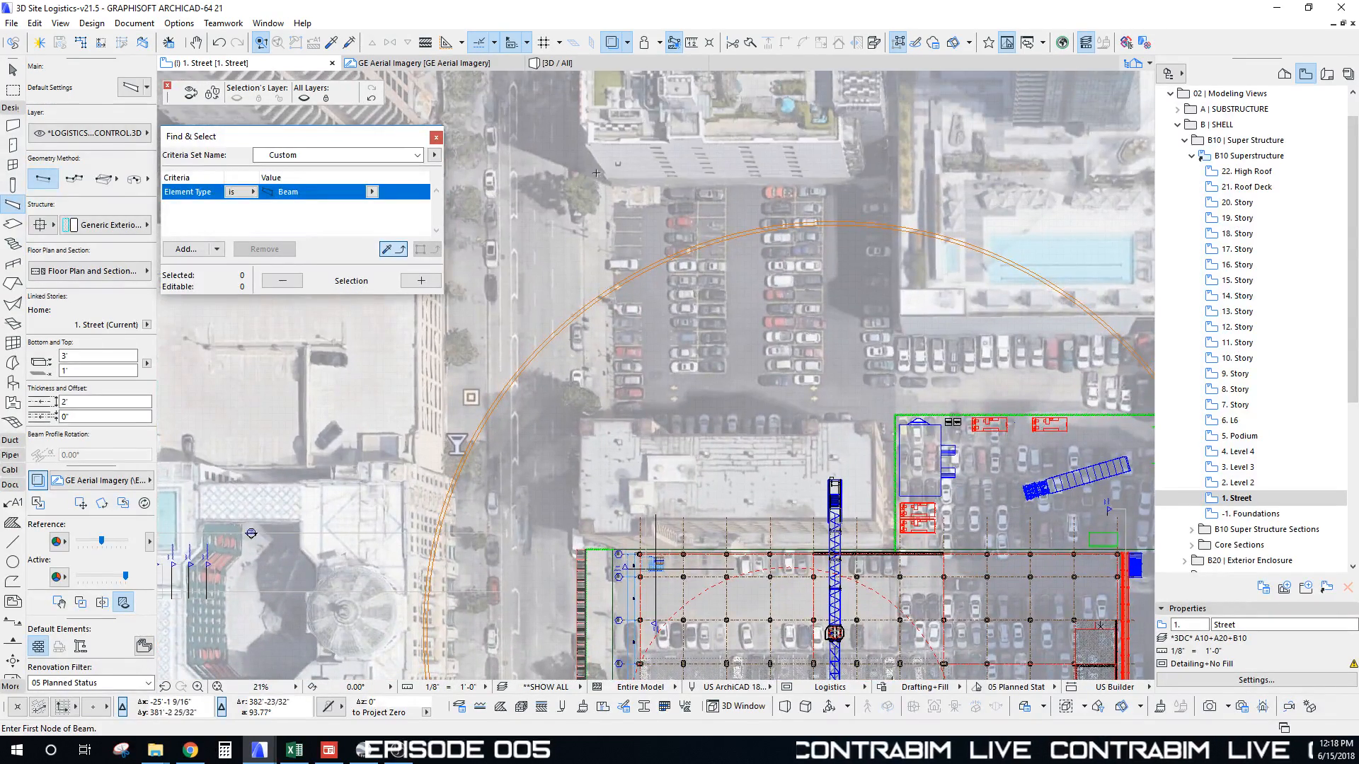
scroll(597, 173, "down", 2)
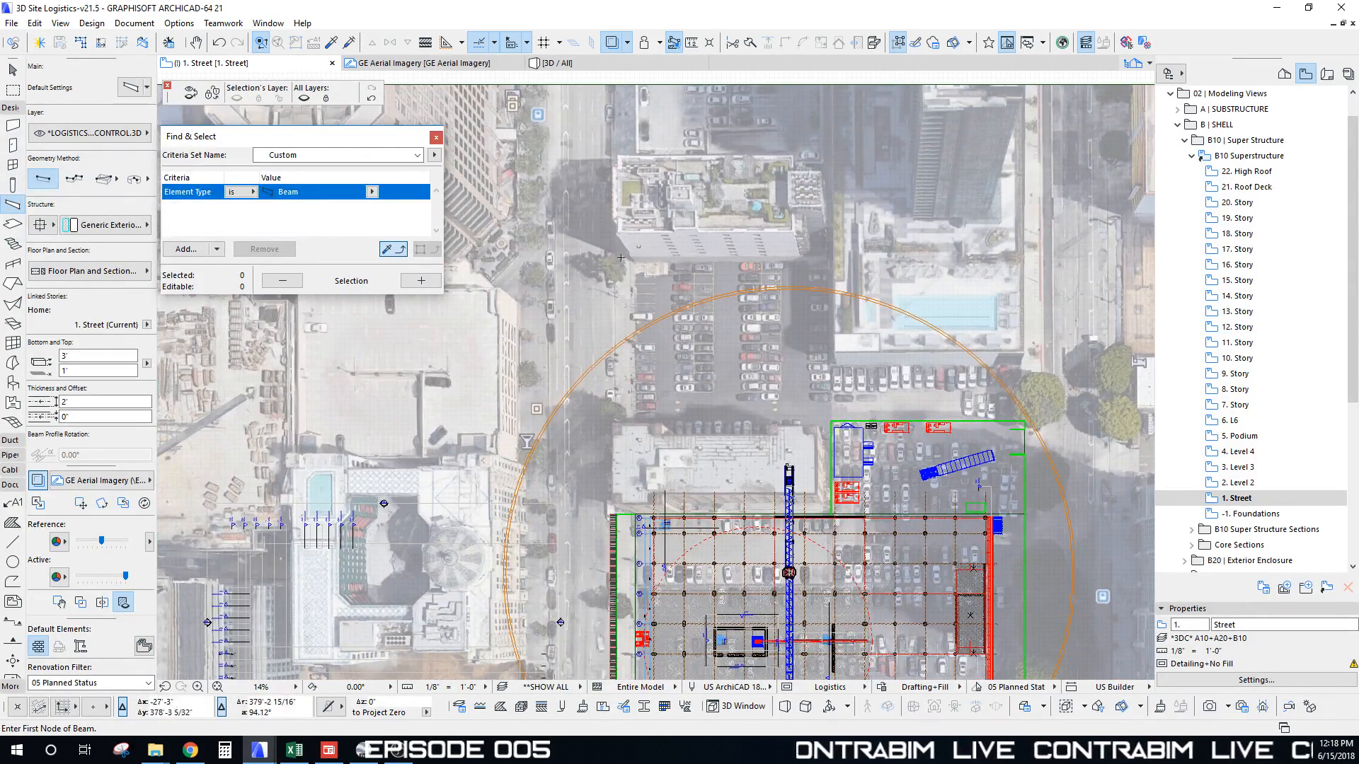
left_click(621, 258)
scroll(617, 523, "up", 6)
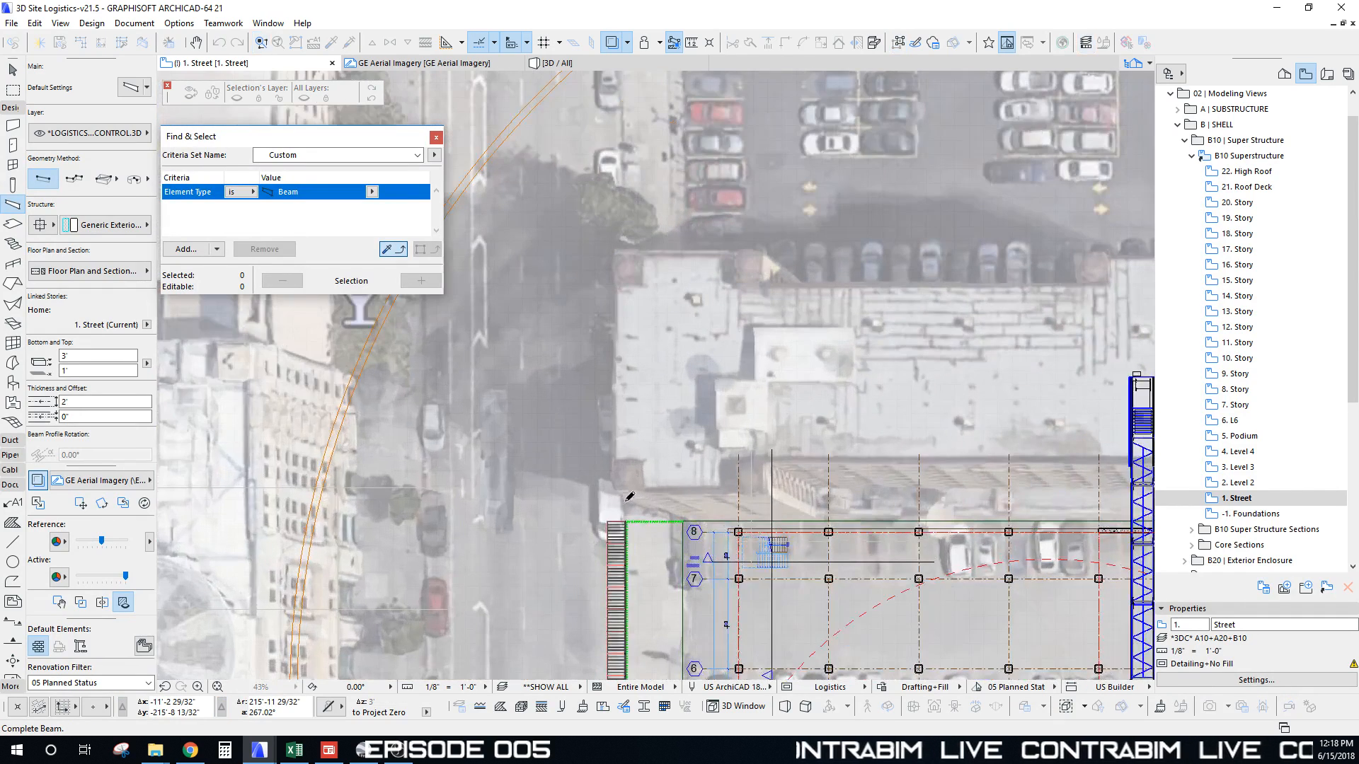
Step: Draw a Chained PolyBeam chevron path with corners along the site's west edge and across W 9th St
left_click(74, 179)
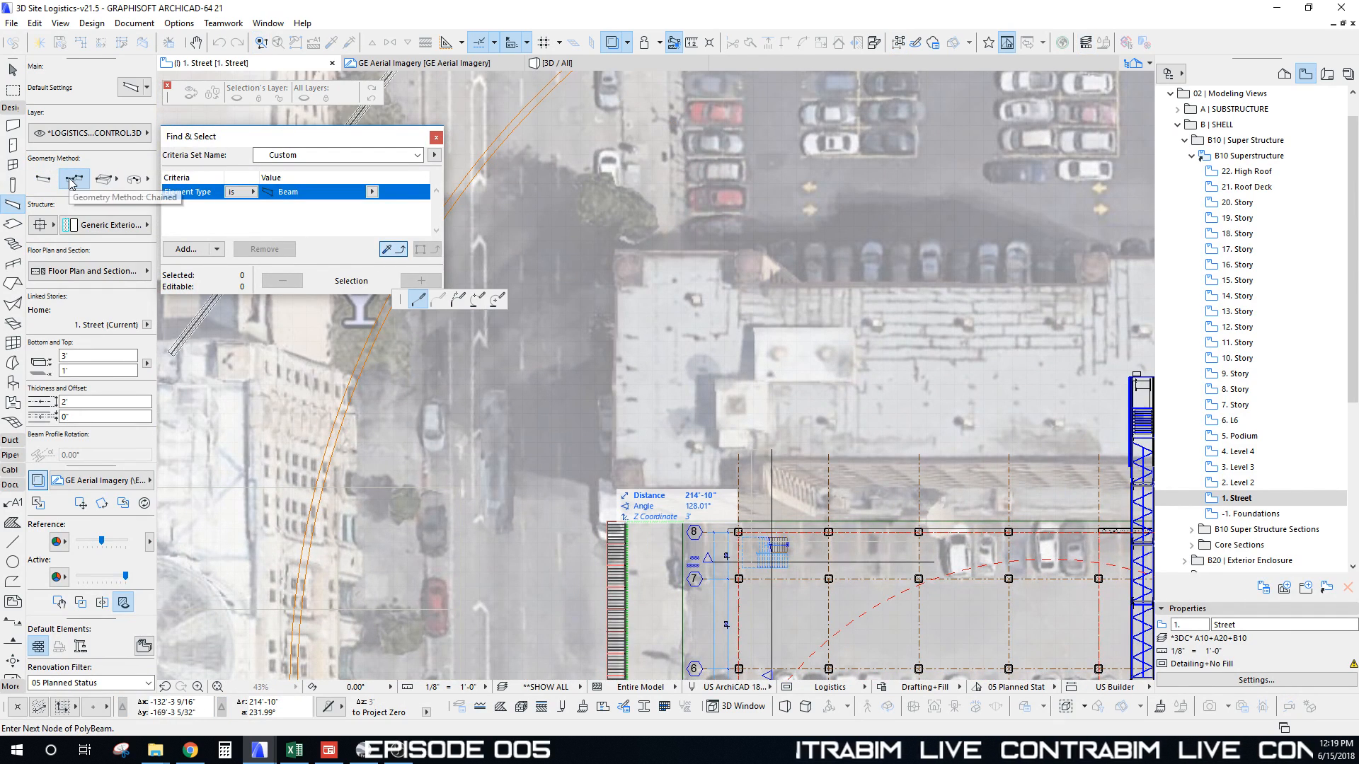
scroll(640, 515, "up", 4)
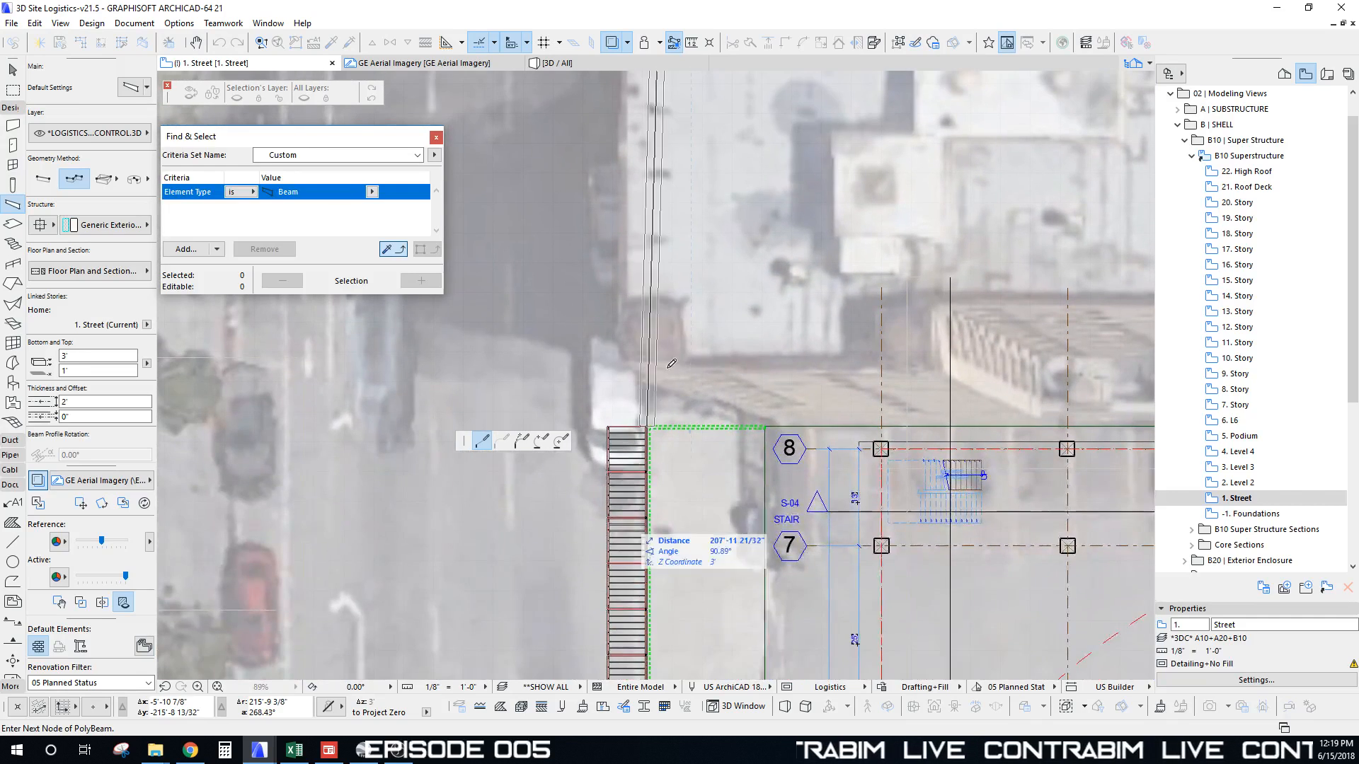
left_click(690, 398)
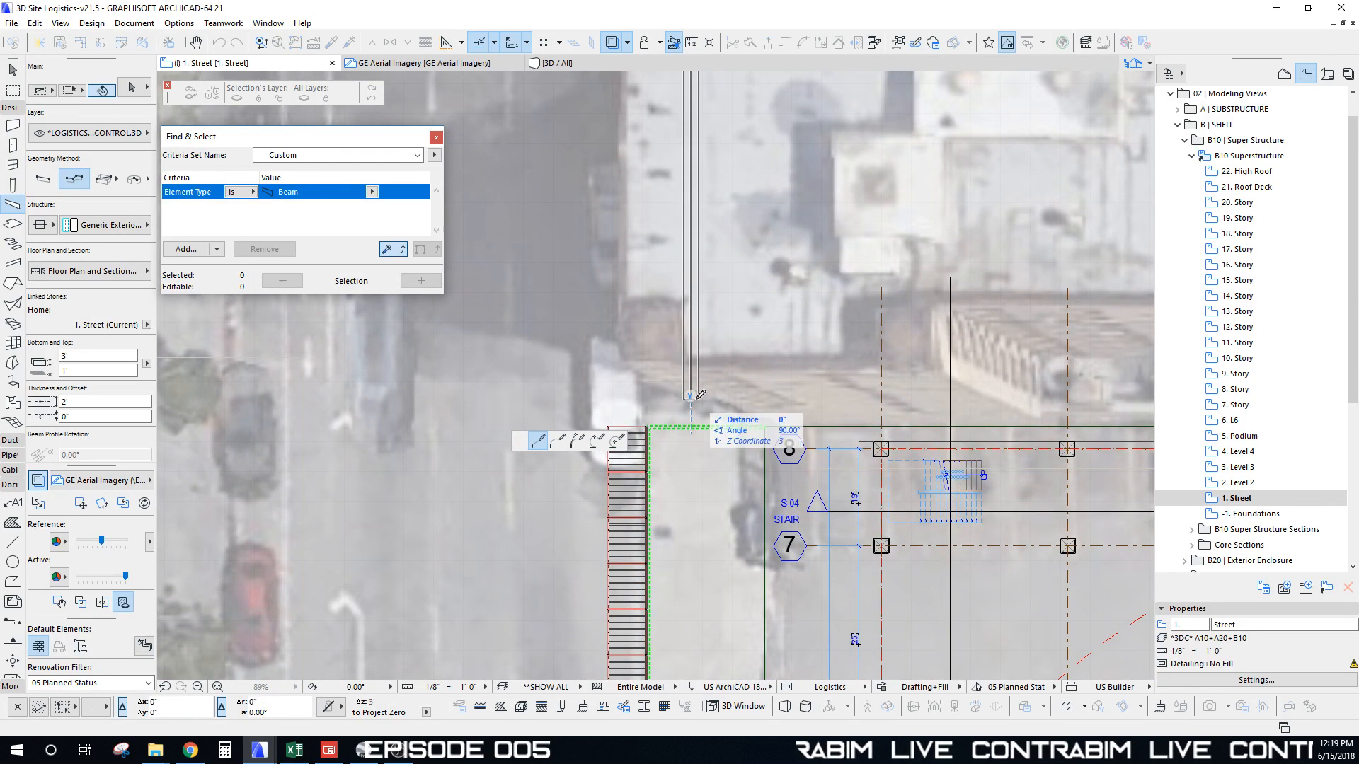
left_click(626, 419)
scroll(627, 425, "down", 6)
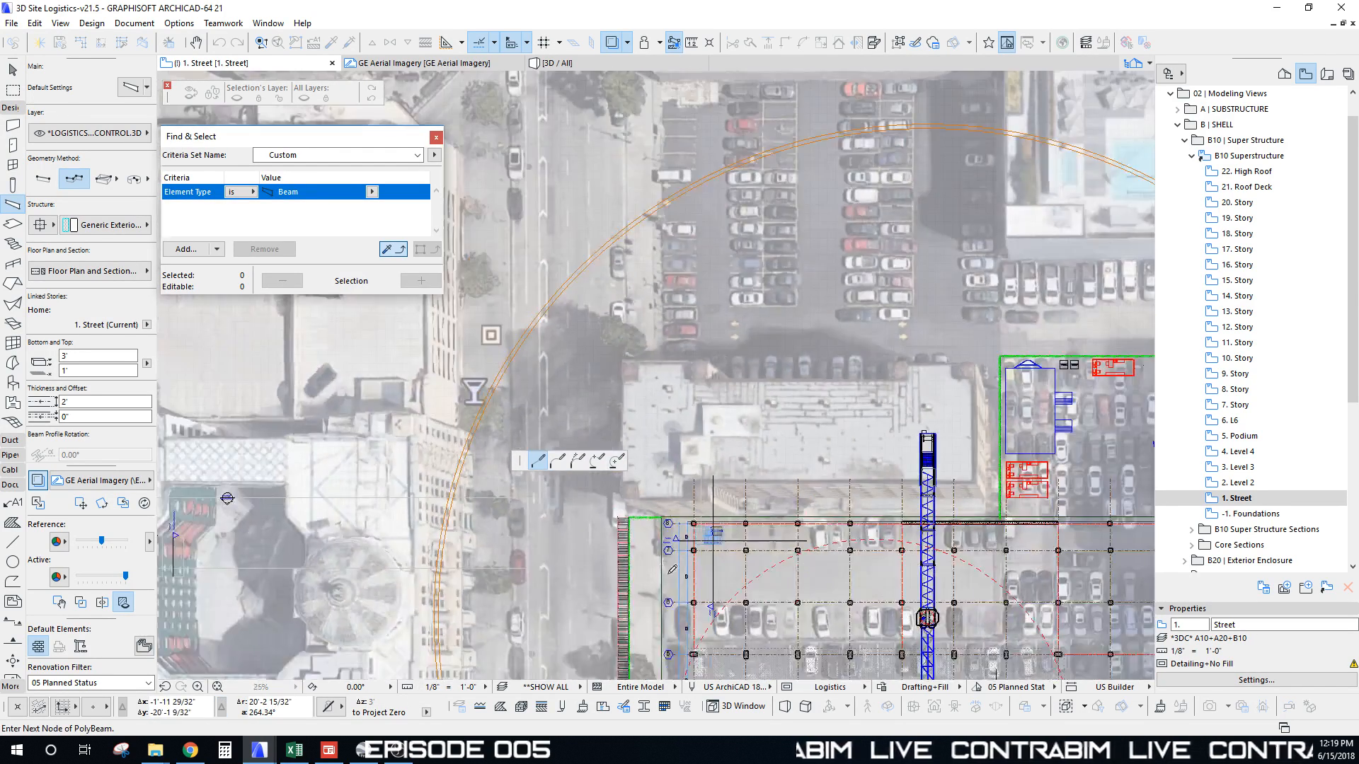
scroll(628, 536, "up", 5)
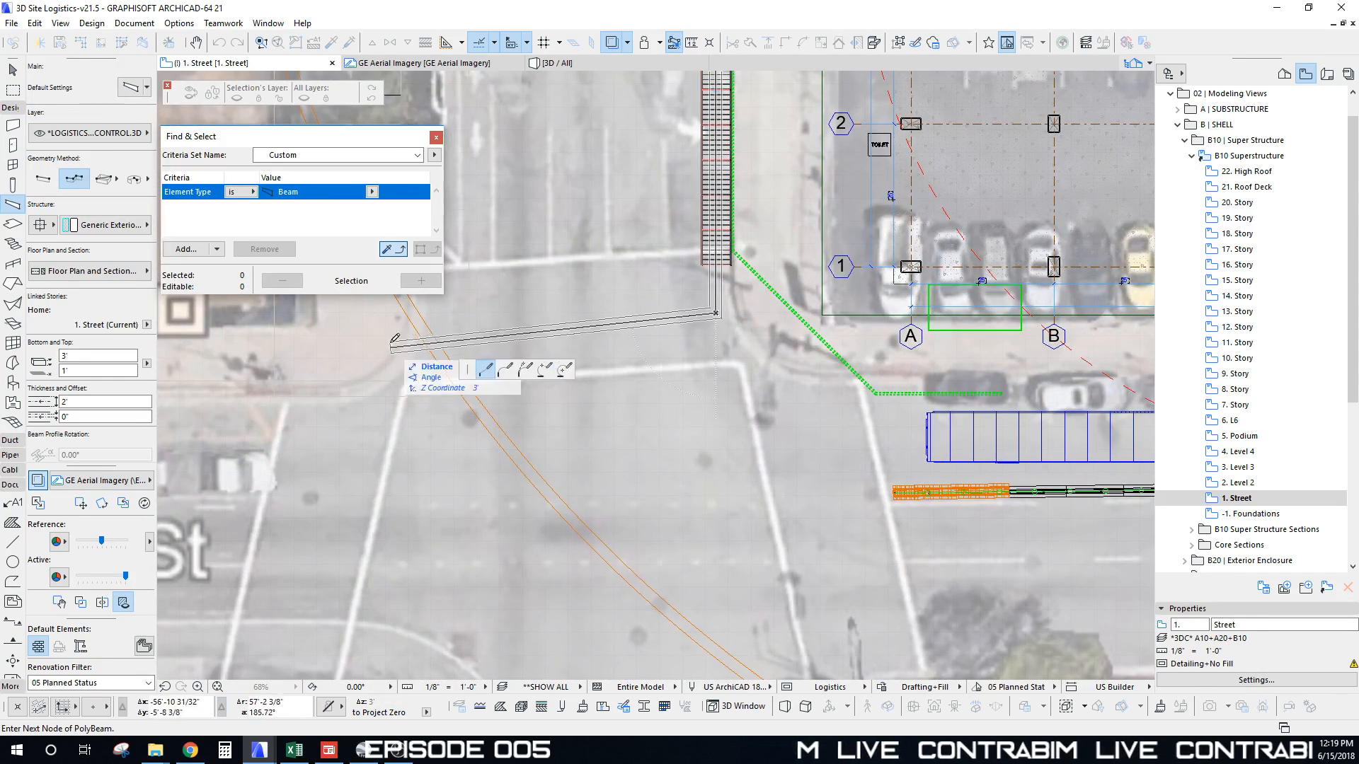
scroll(321, 518, "down", 3)
middle_click_drag(322, 517, 655, 237)
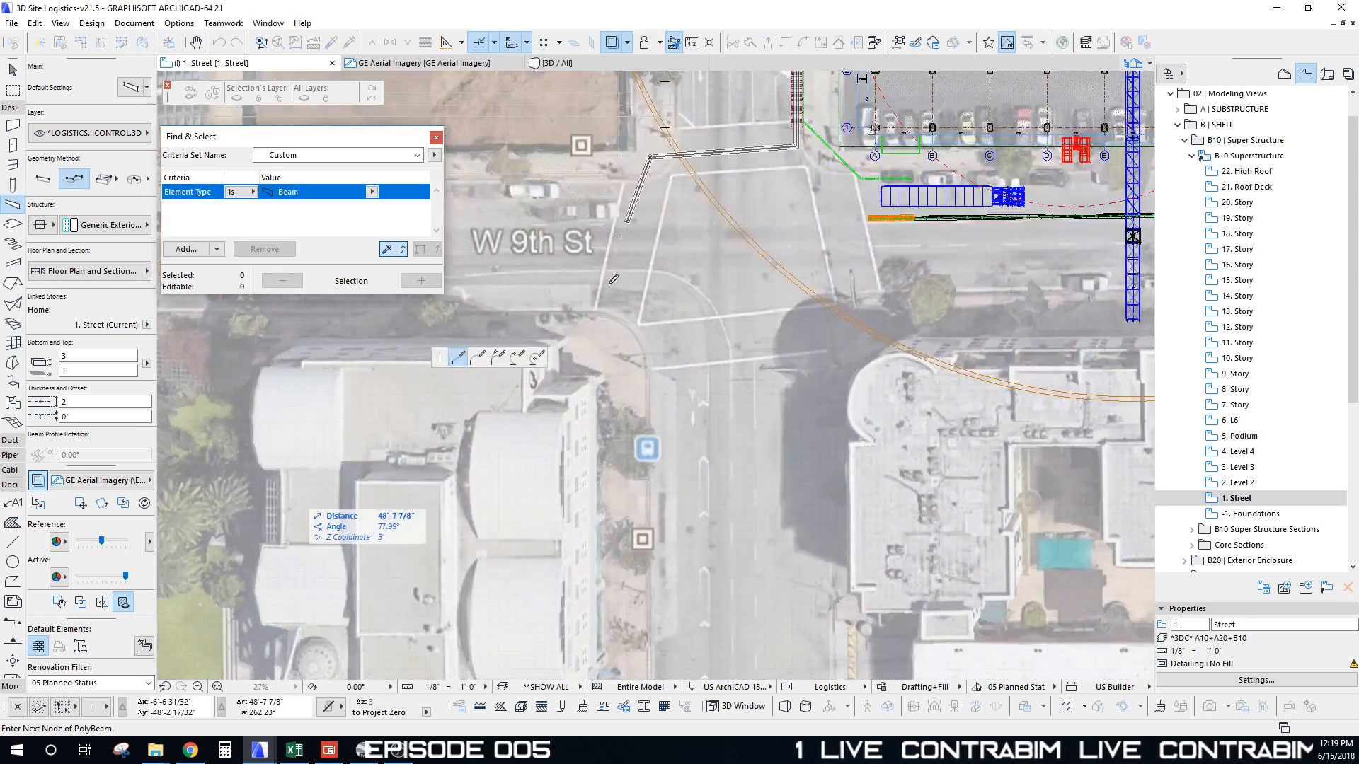
left_click(609, 349)
left_click(608, 349)
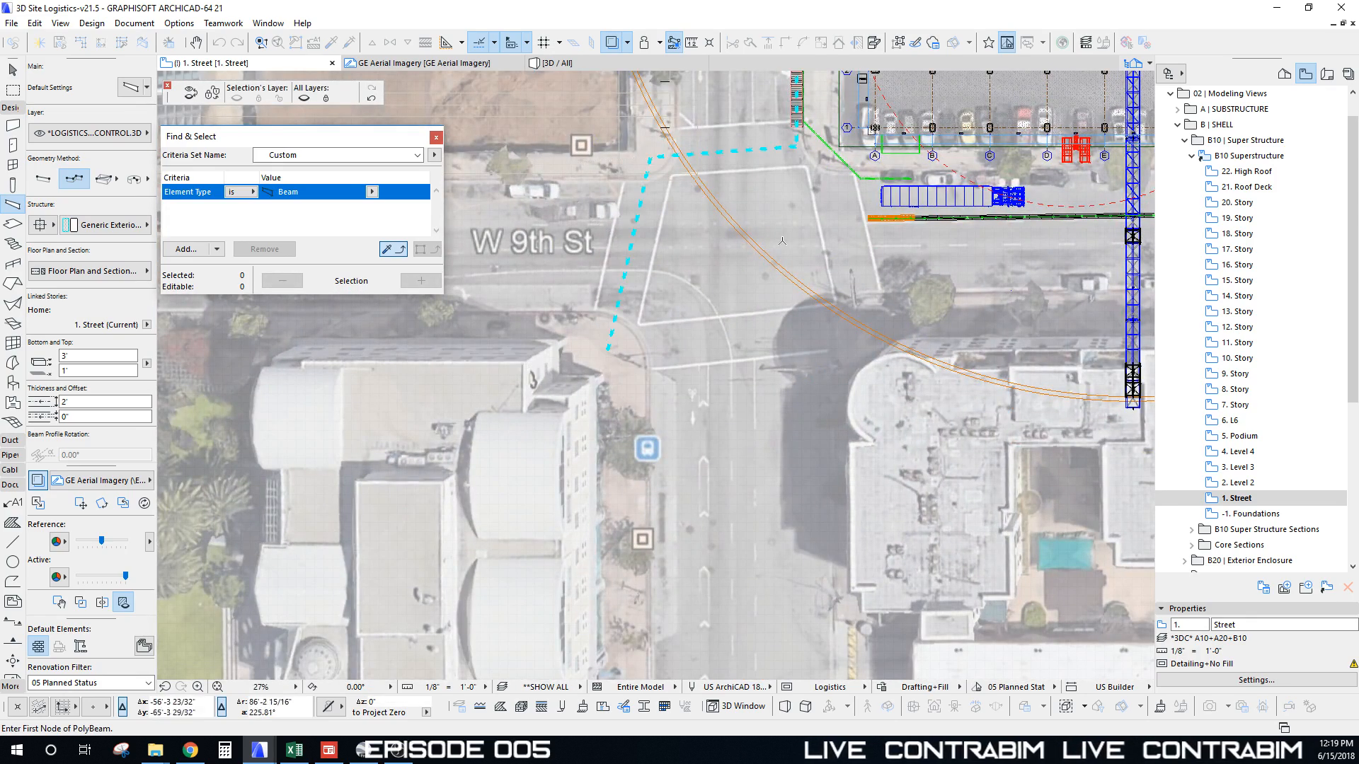
scroll(725, 196, "up", 6)
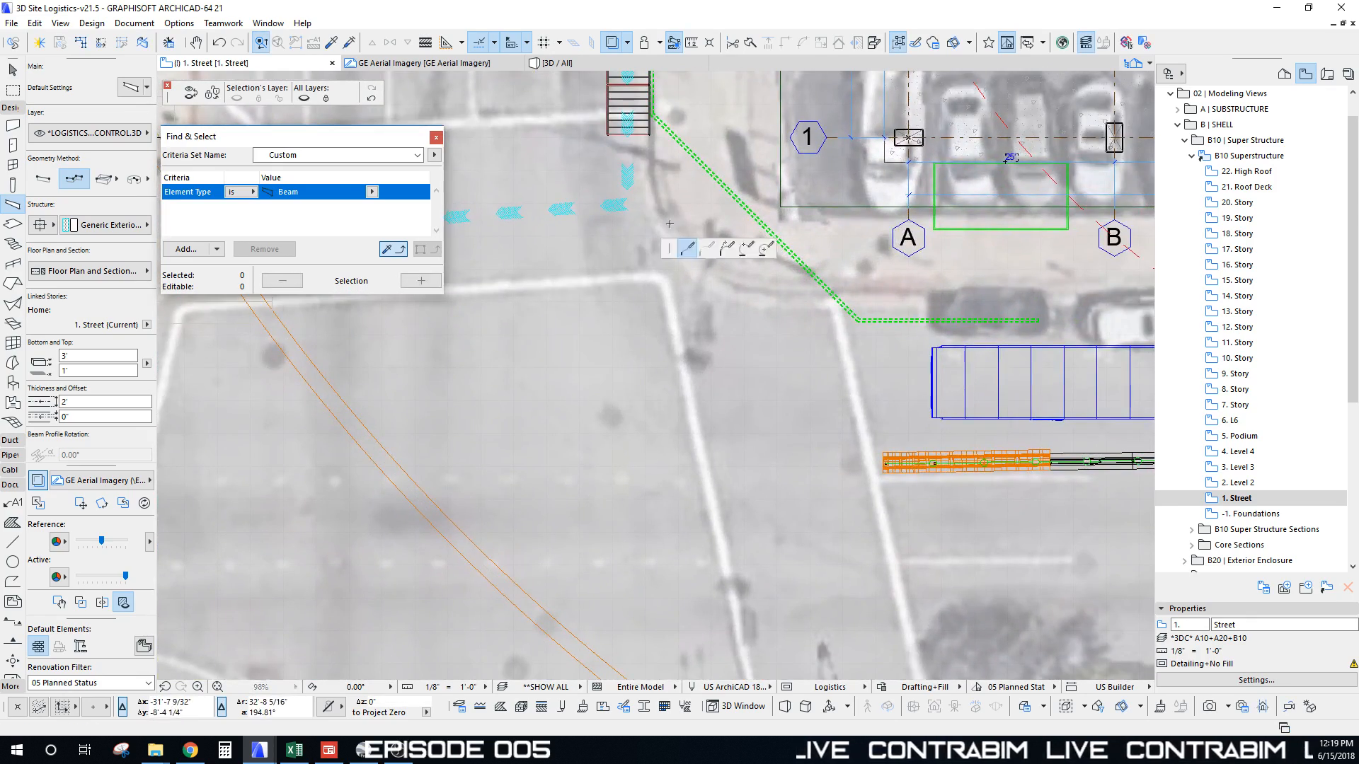
Step: Draw a second chained path beam along W 9th St past the site's south side
left_click(669, 224)
scroll(585, 227, "down", 3)
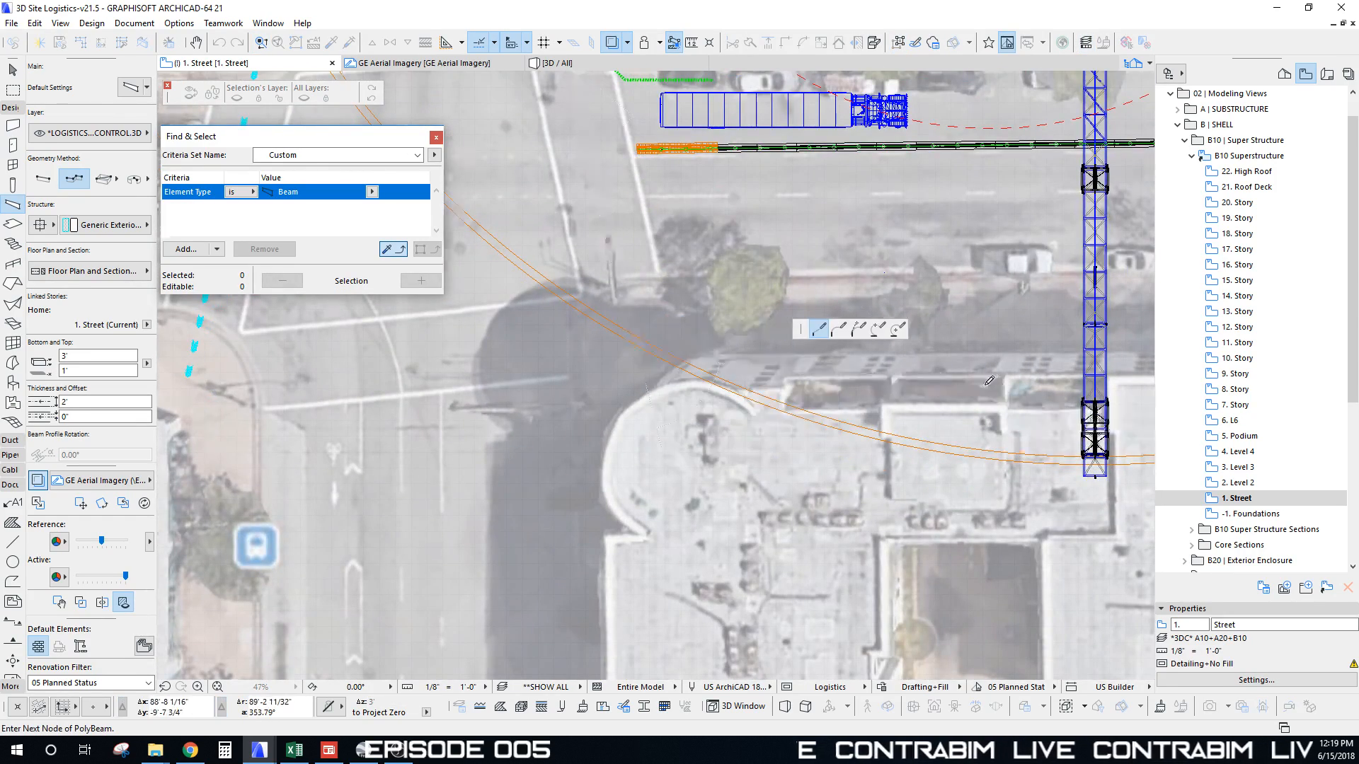
scroll(989, 381, "down", 4)
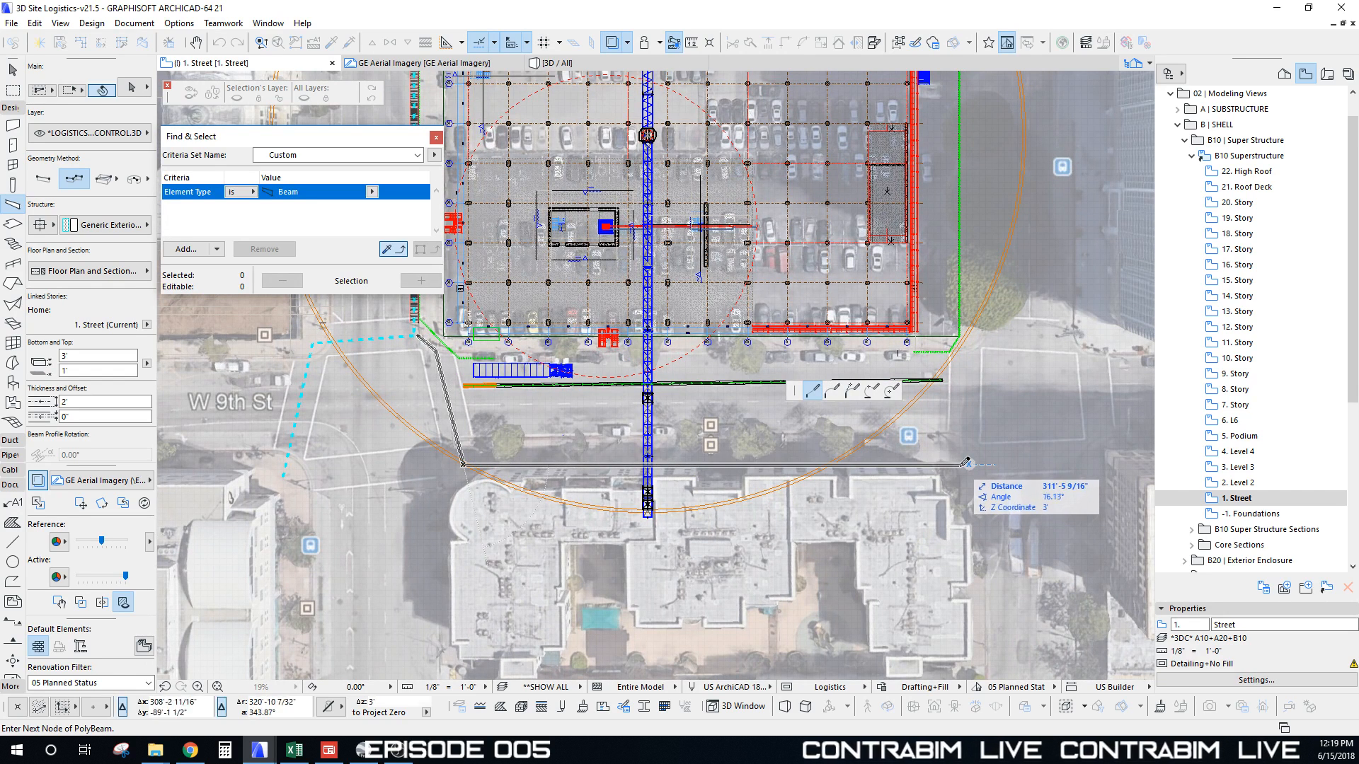
left_click(963, 464)
left_click(968, 335)
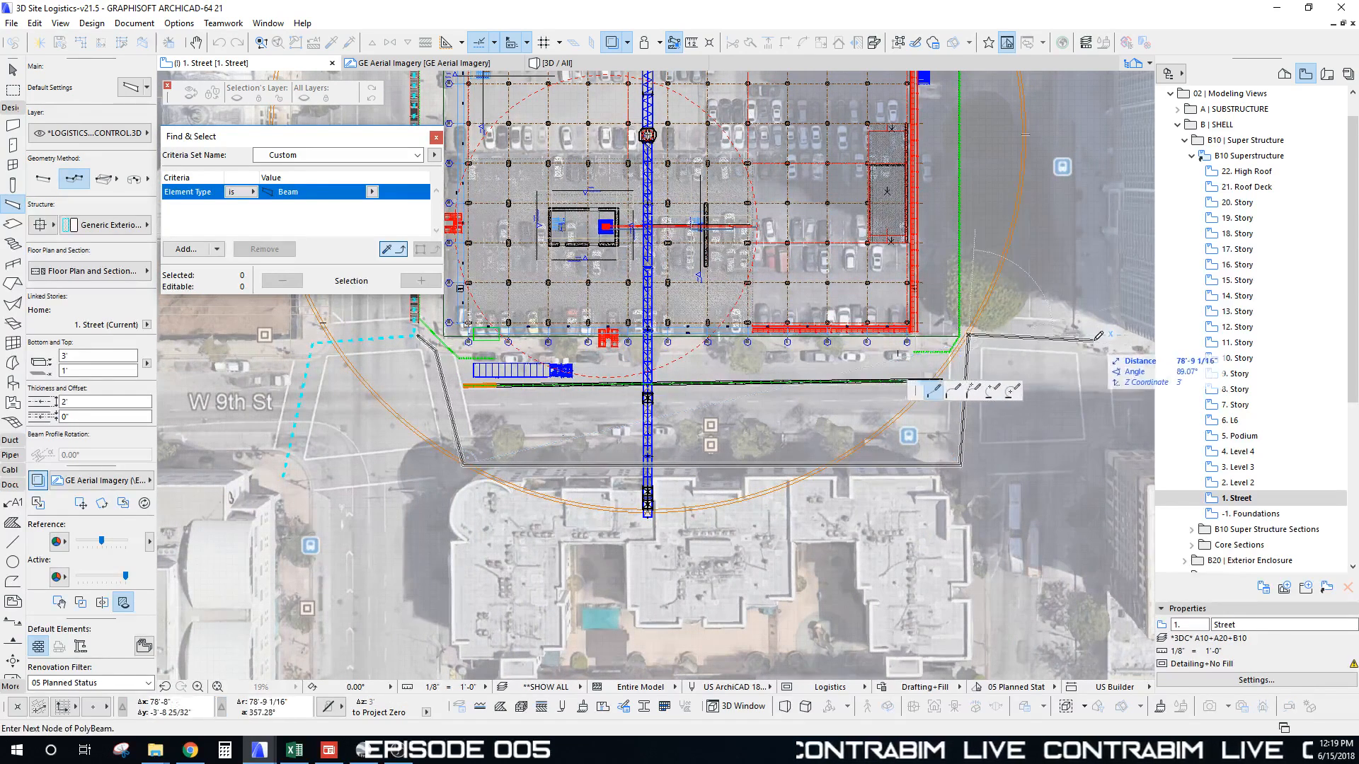
double_click(1094, 342)
Step: Review the finished paths and place the first point of another path beam near grid M
scroll(990, 212, "down", 2)
middle_click_drag(960, 158, 814, 376)
scroll(829, 543, "up", 7)
scroll(829, 542, "up", 3)
left_click(812, 490)
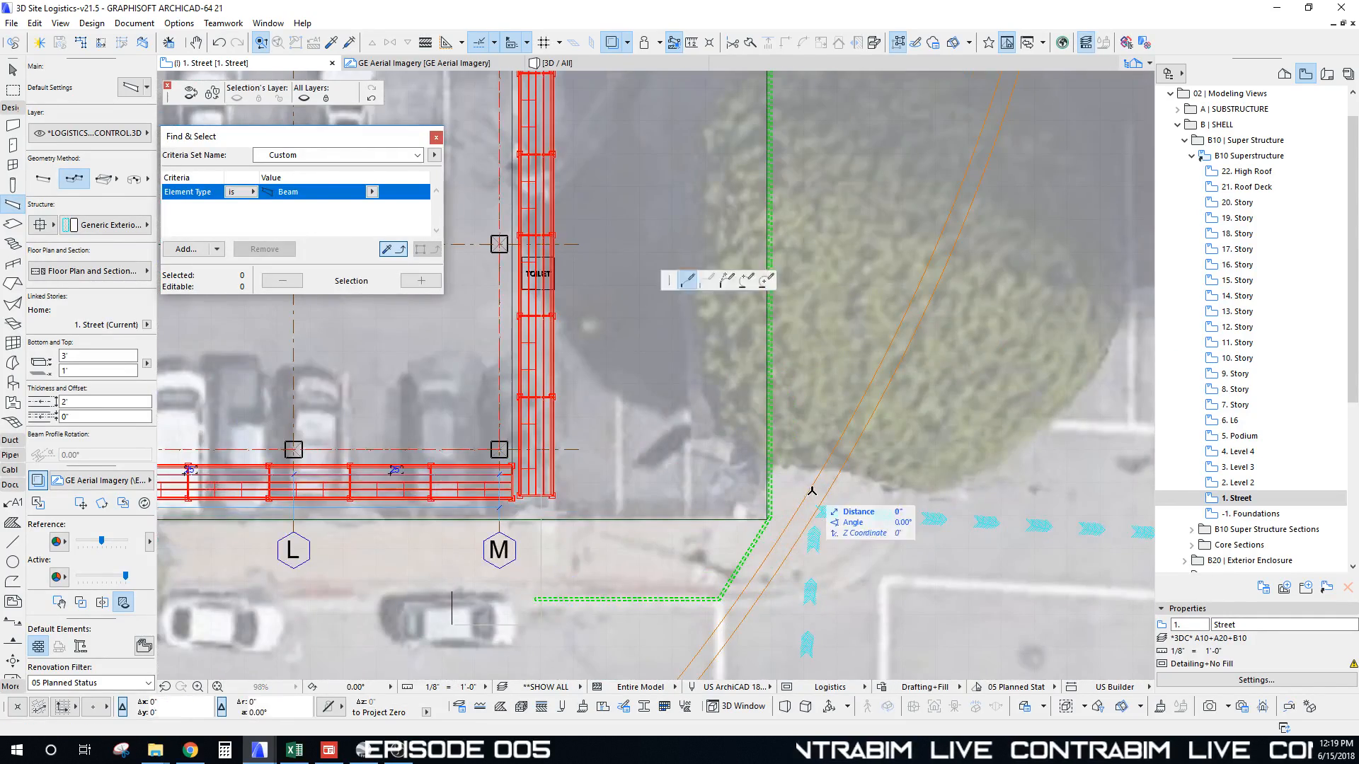
scroll(811, 341, "down", 8)
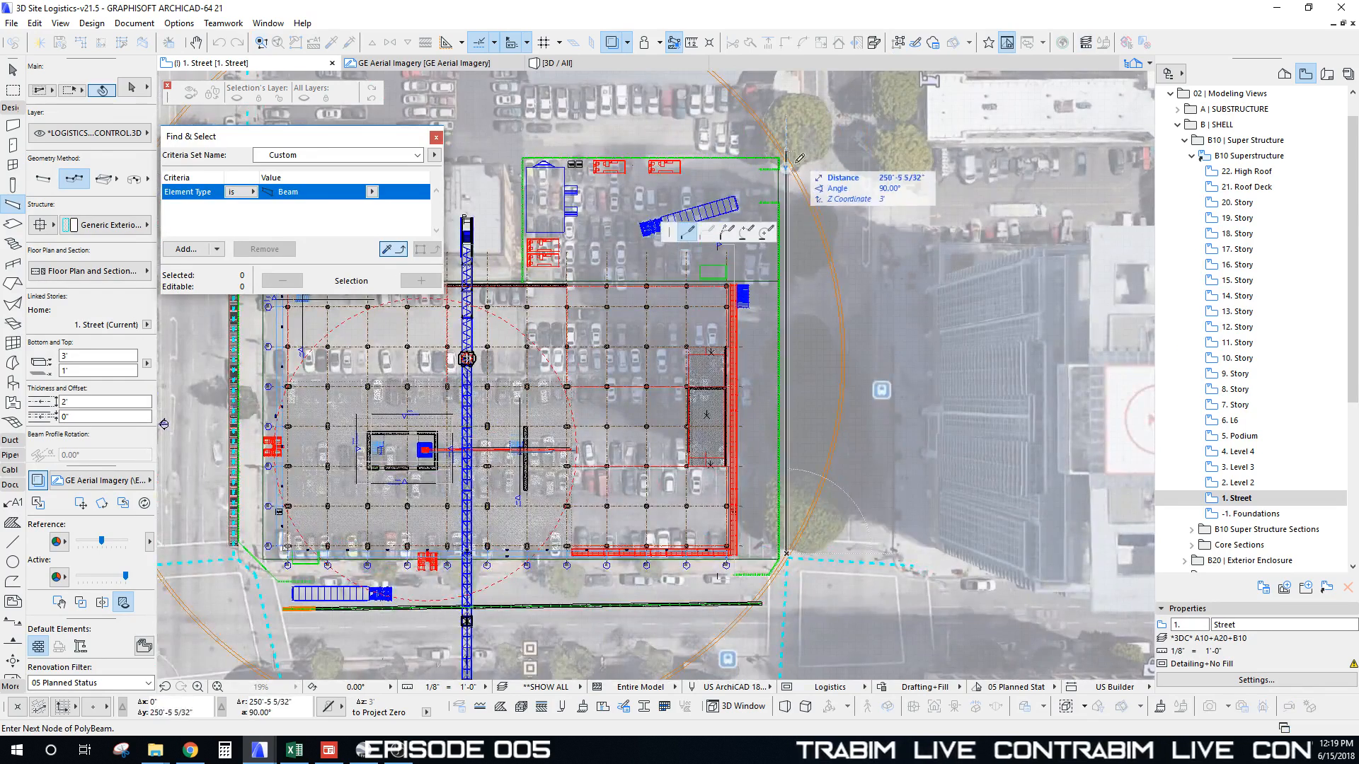
Step: Finish the cyan path beam at its last point above the site
middle_click_drag(798, 158, 795, 347)
double_click(784, 226)
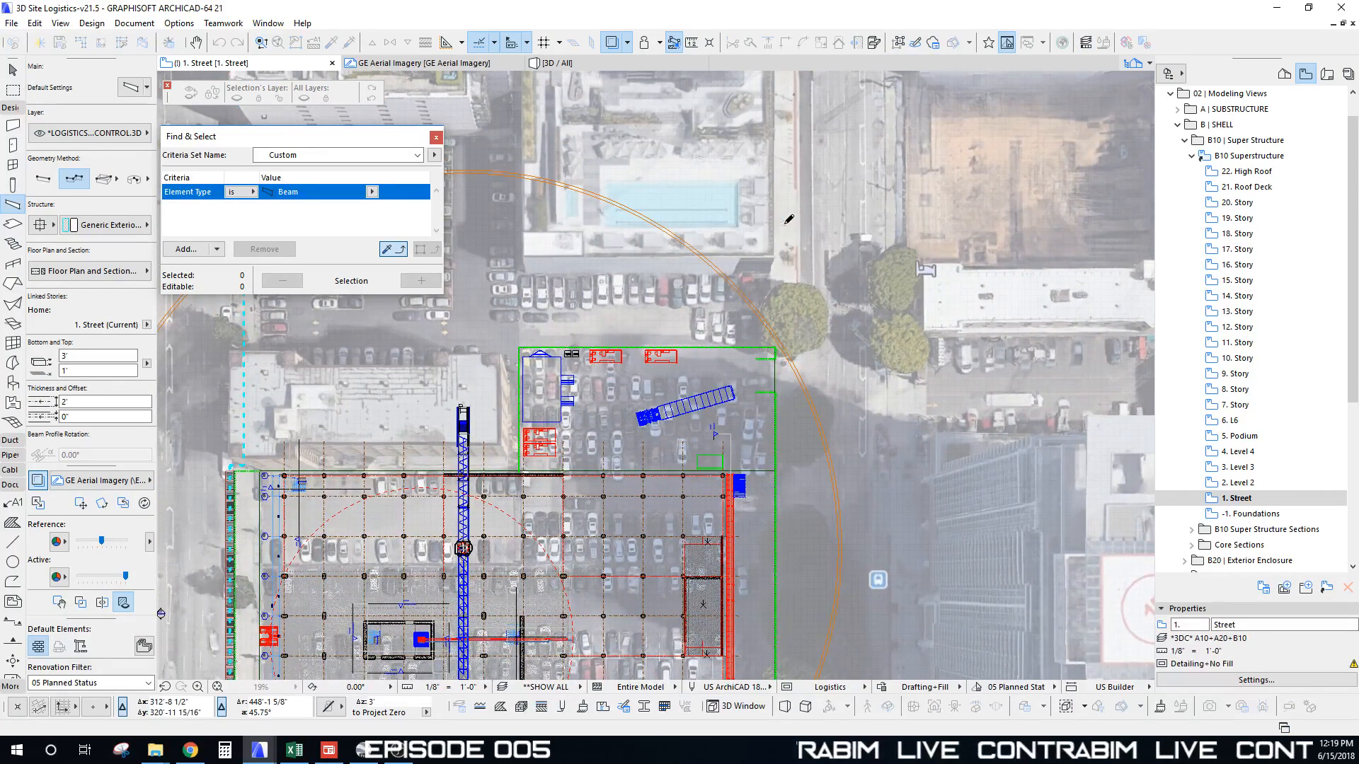
scroll(789, 234, "up", 10)
scroll(793, 267, "down", 4)
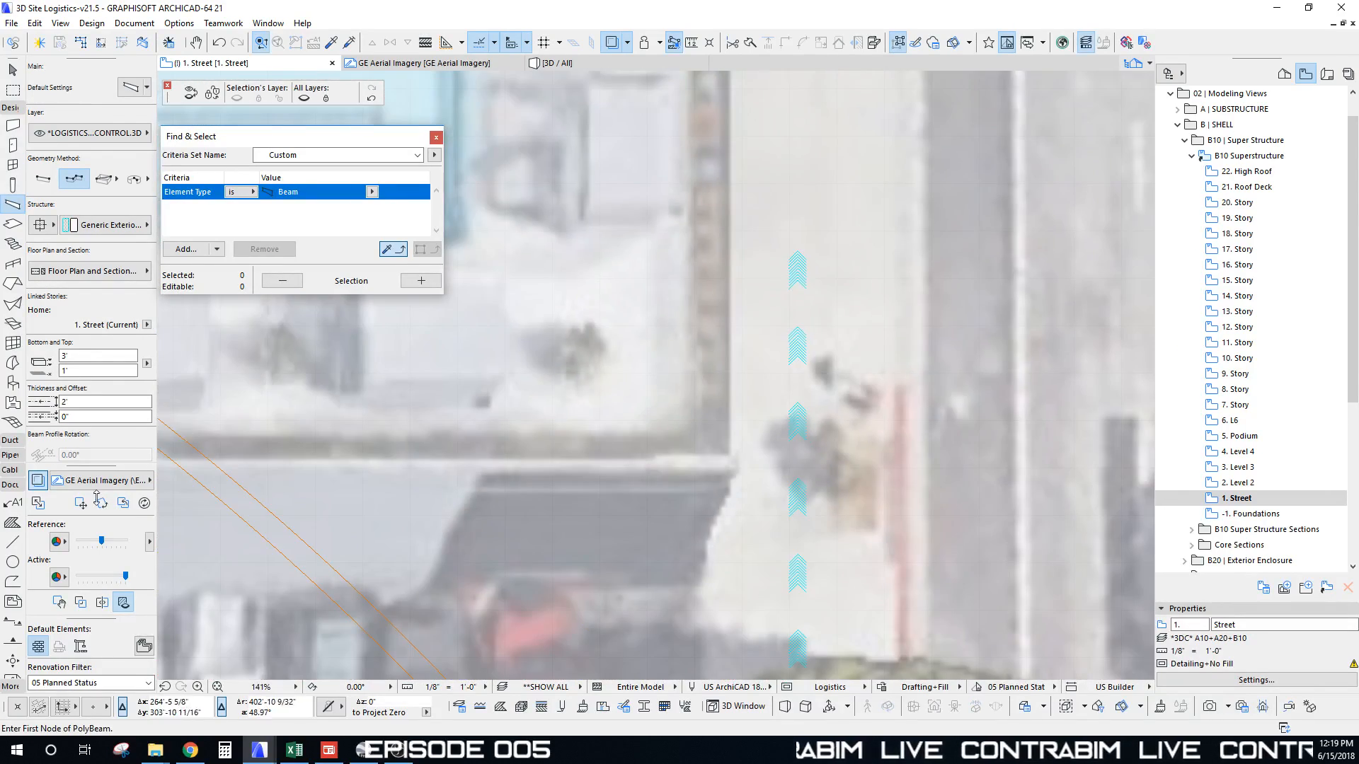
Step: Fade the aerial imagery out by setting the reference opacity to zero, and centre the site plan
left_click_drag(100, 544, 78, 542)
scroll(779, 304, "down", 3)
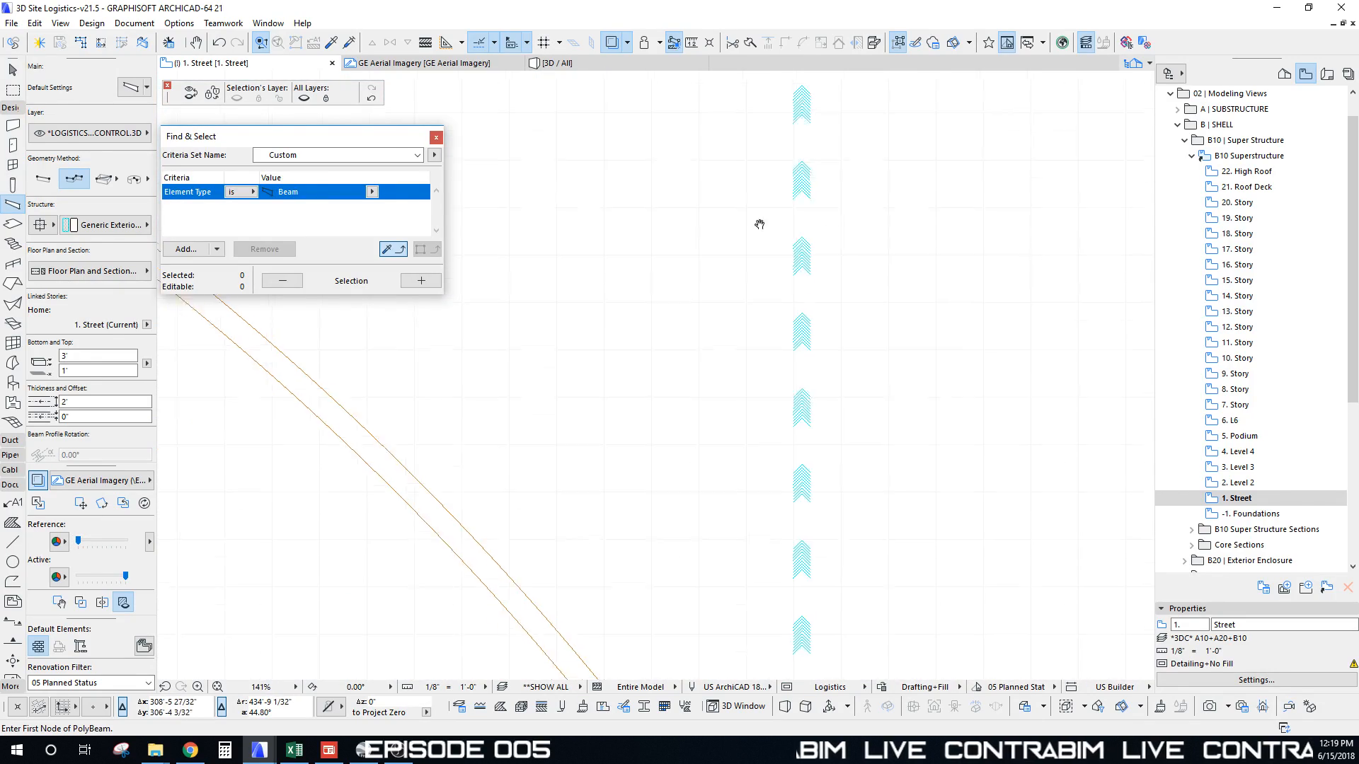
scroll(789, 531, "down", 6)
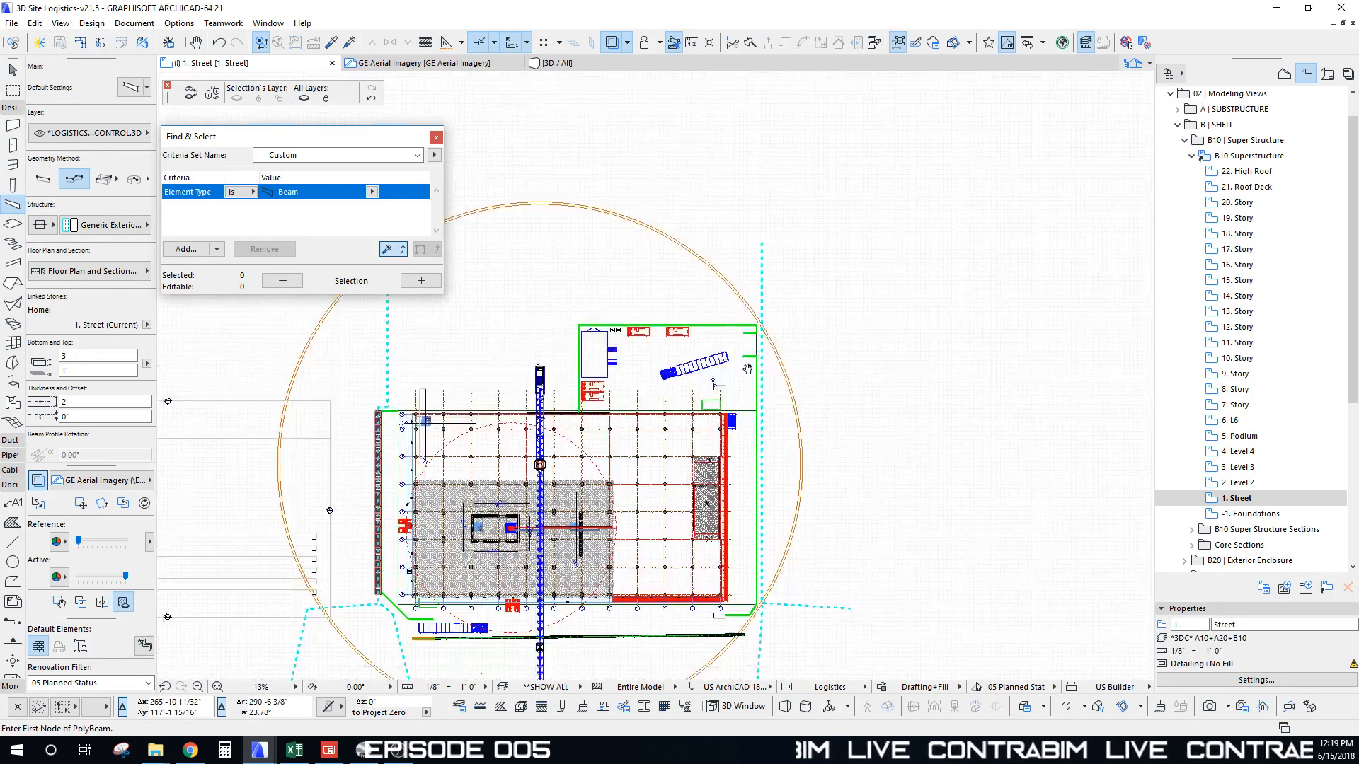
middle_click_drag(442, 416, 551, 427)
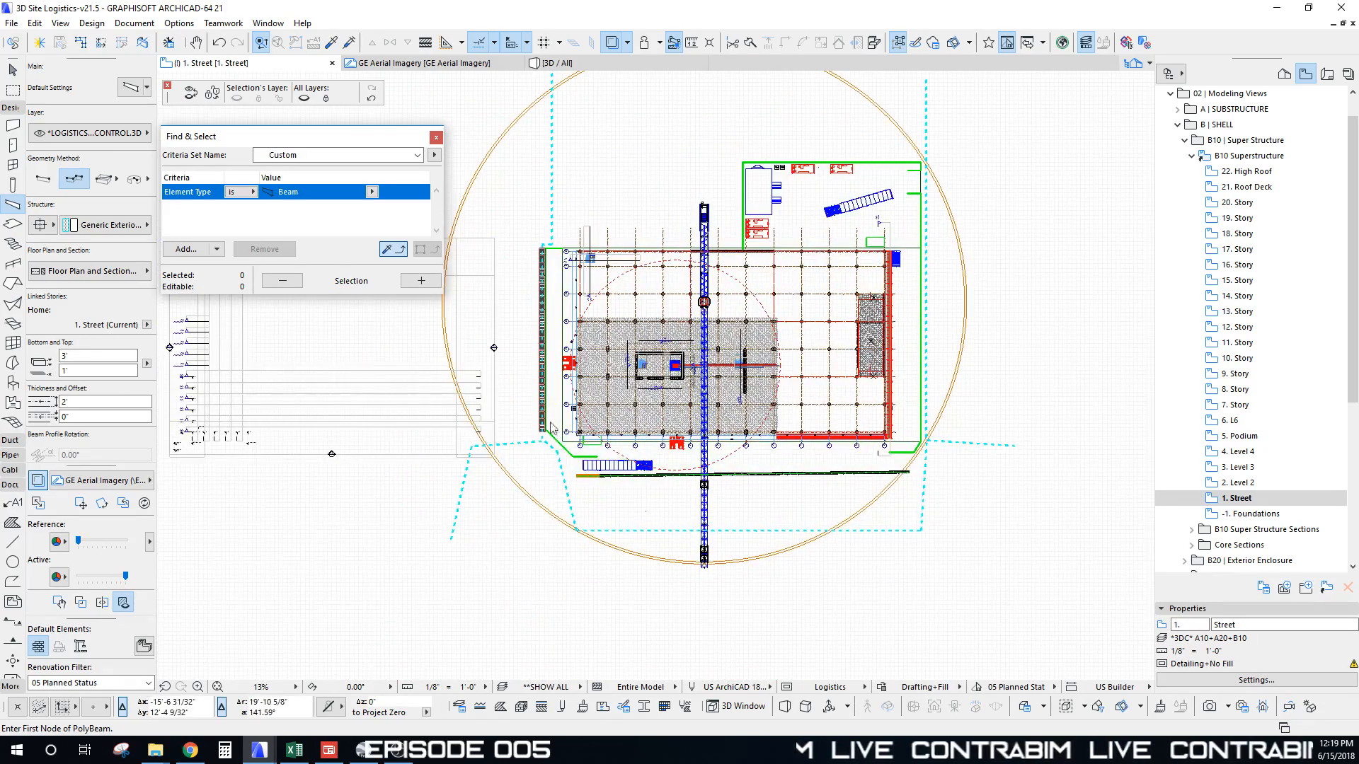
scroll(646, 489, "up", 2)
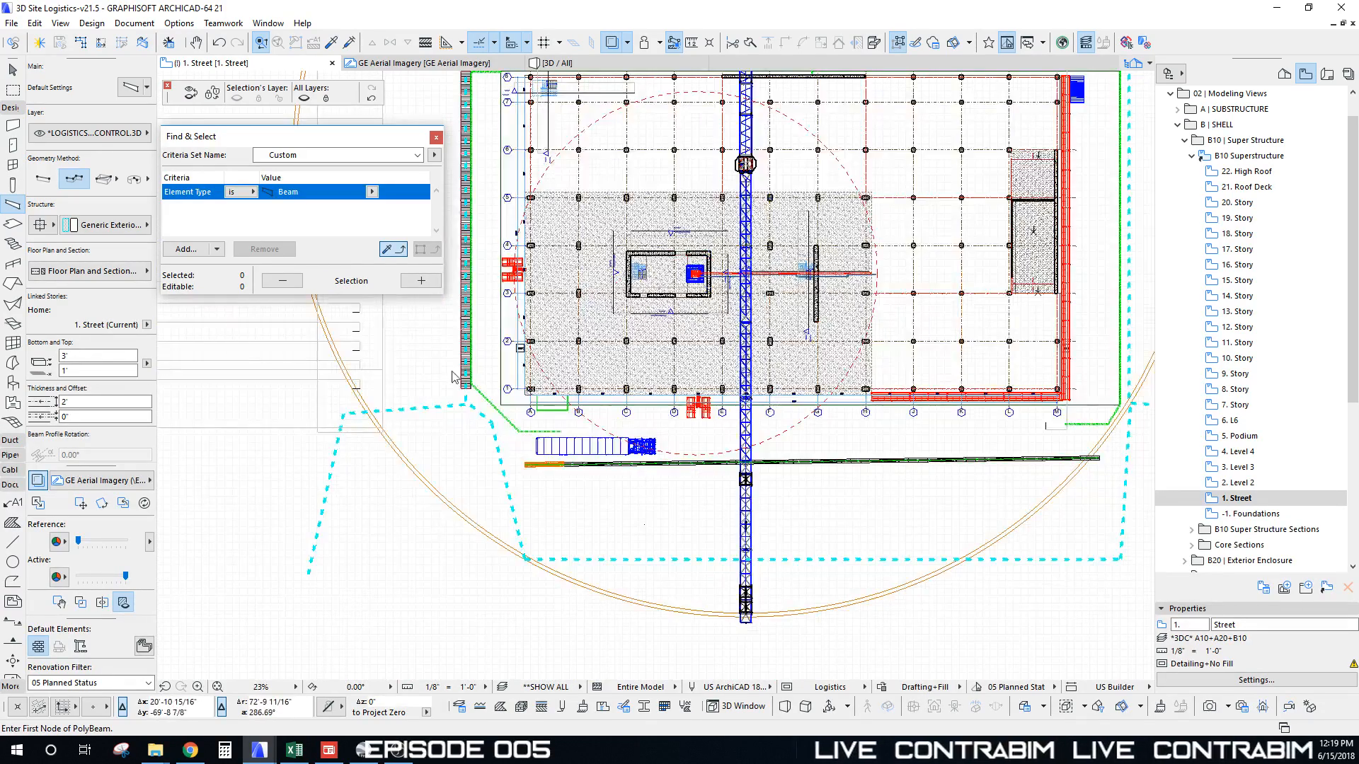
scroll(489, 428, "up", 2)
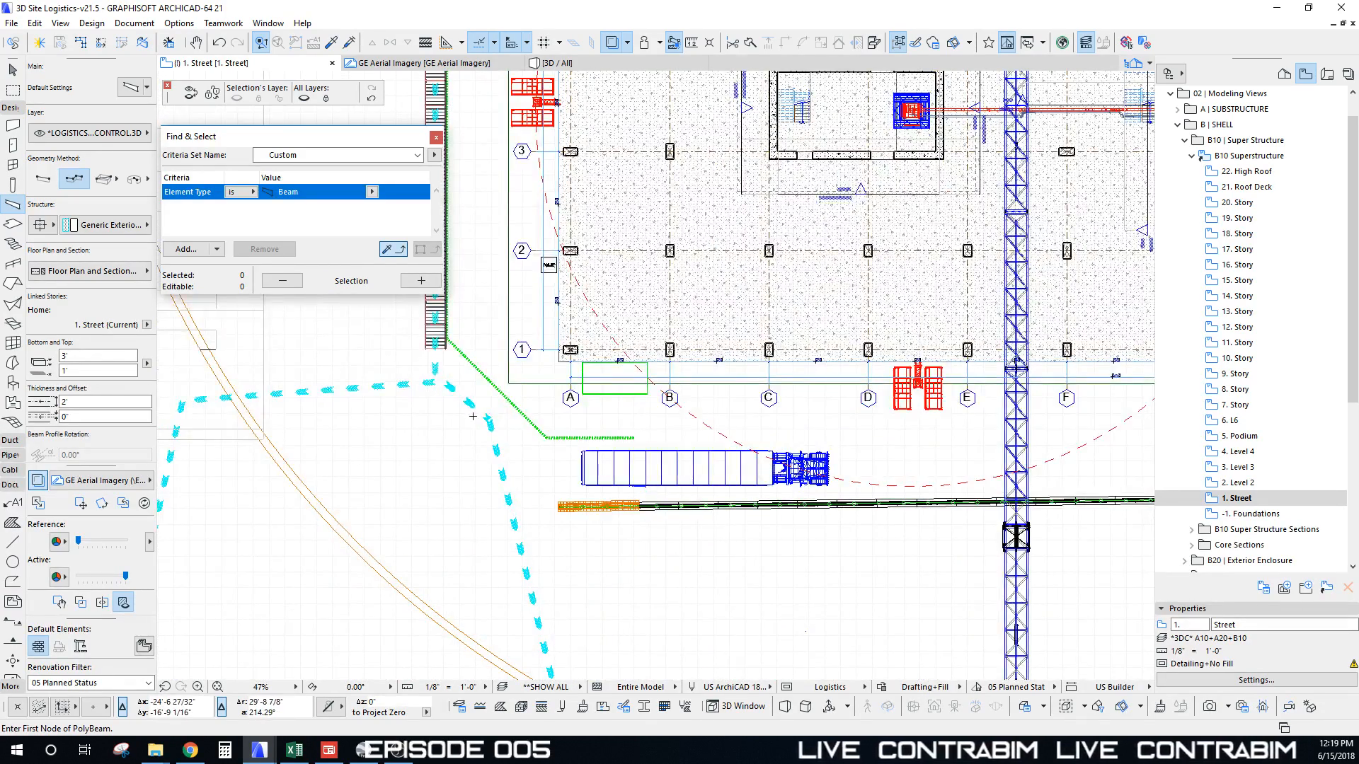
scroll(473, 416, "down", 2)
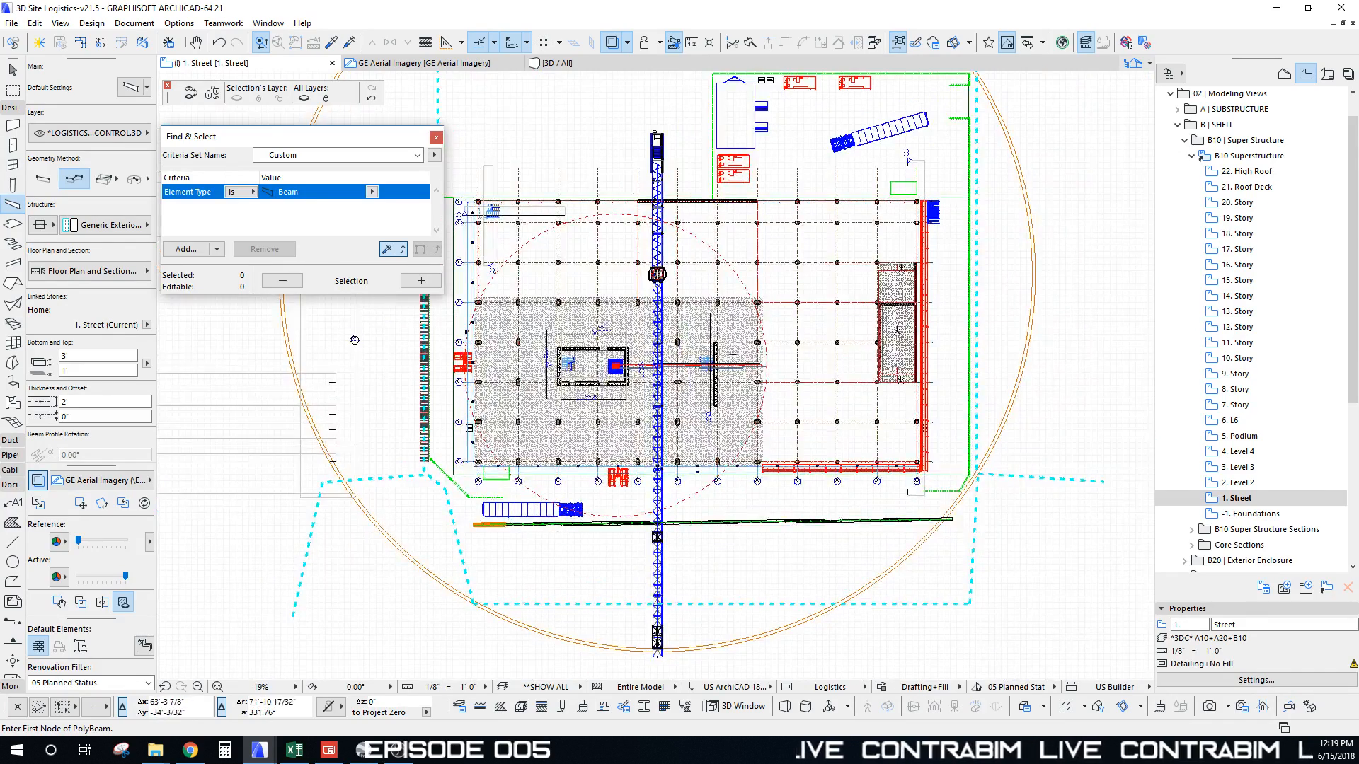
Step: Bring the 3D PATHS legend on the Logistics Module Builder sheet into view
mouse_move(779, 312)
middle_mouse_down()
mouse_move(785, 292)
mouse_move(780, 326)
middle_mouse_up()
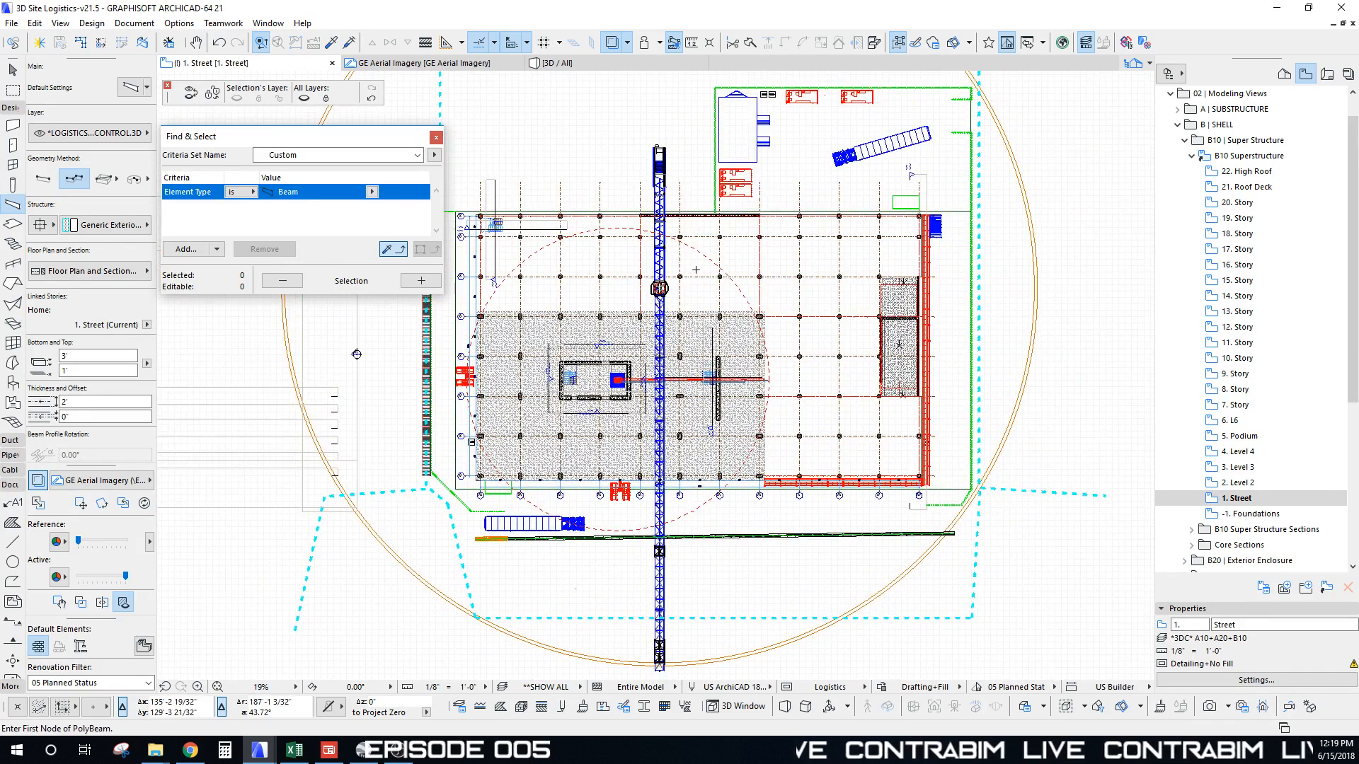
scroll(665, 326, "down", 3)
middle_click_drag(740, 441, 759, 266)
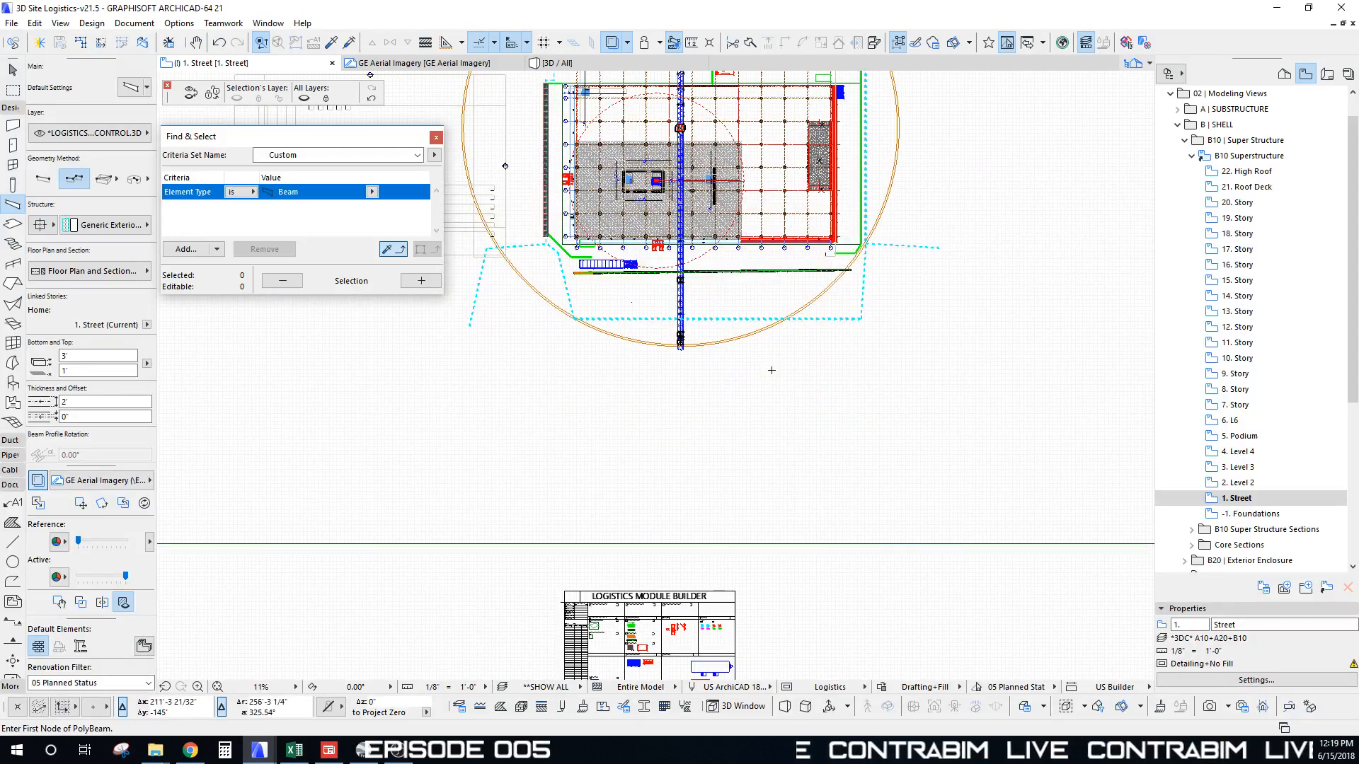
middle_click_drag(673, 230, 694, 372)
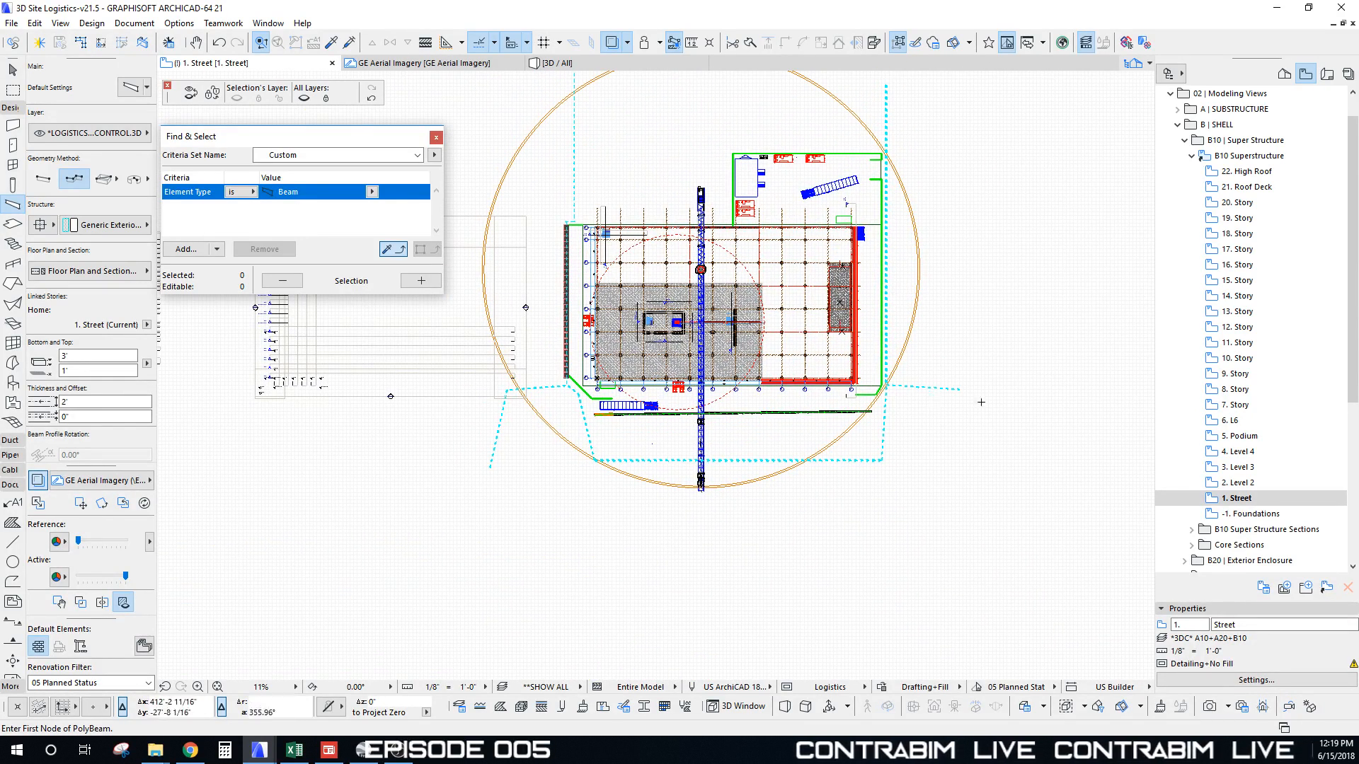
middle_click_drag(700, 539, 685, 268)
scroll(713, 499, "up", 16)
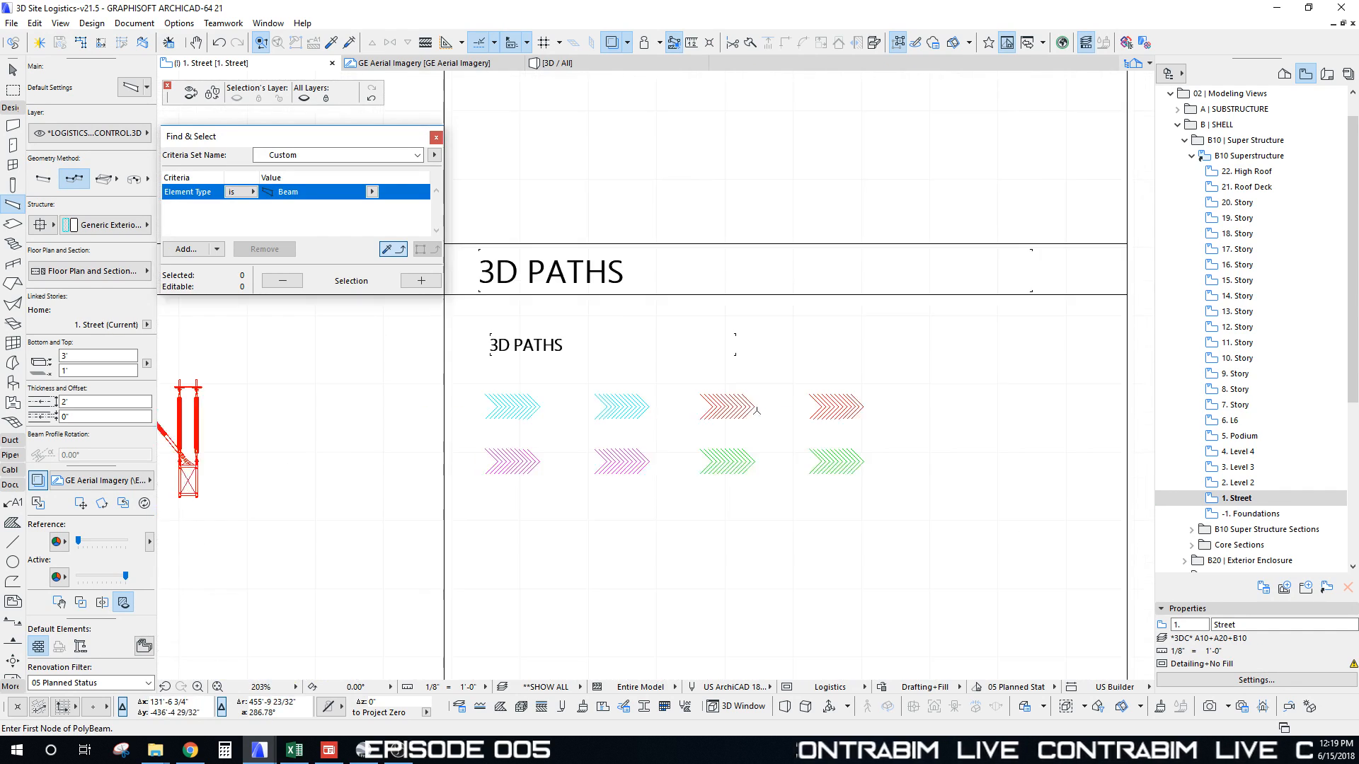
Step: Pick up the red path style's settings and fade the aerial imagery back in behind the plan
middle_click_drag(757, 410, 739, 434)
key("Escape")
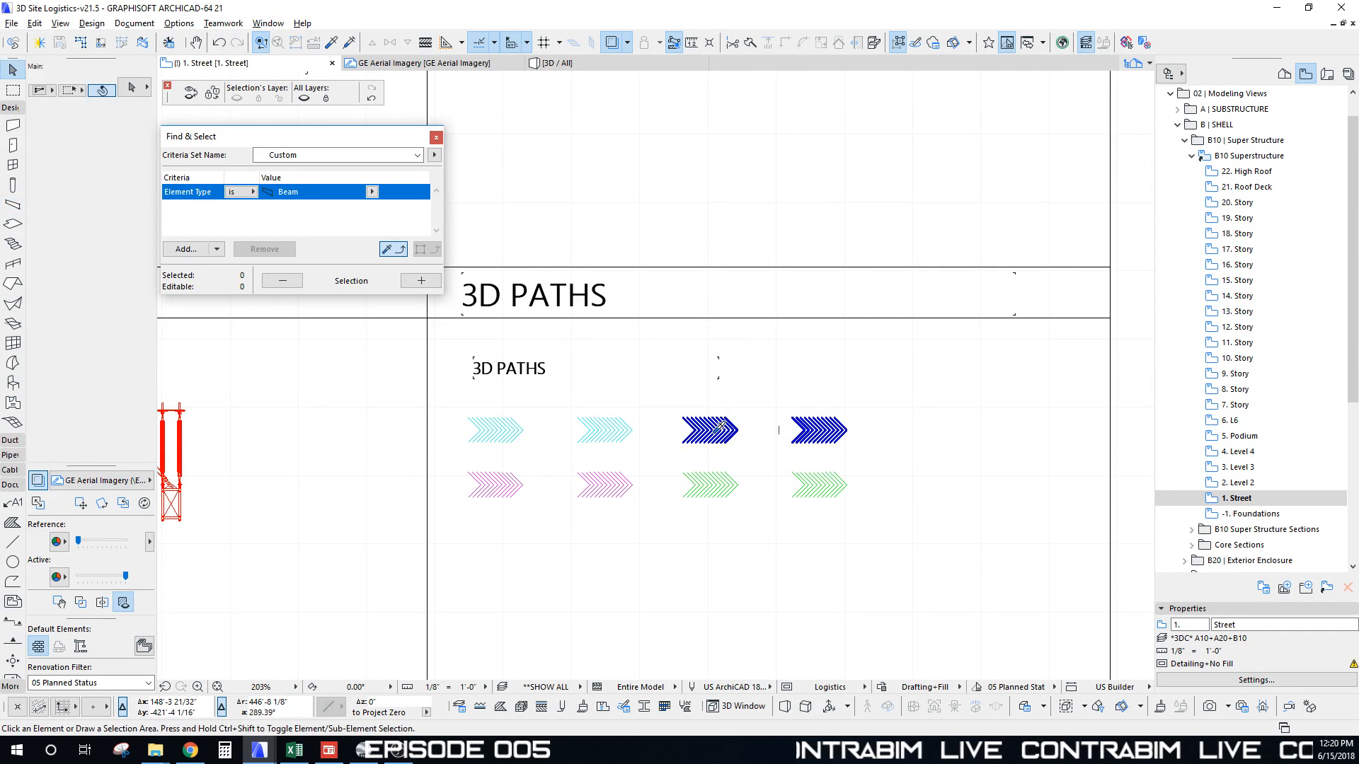
left_click(720, 426, "alt")
scroll(608, 355, "down", 14)
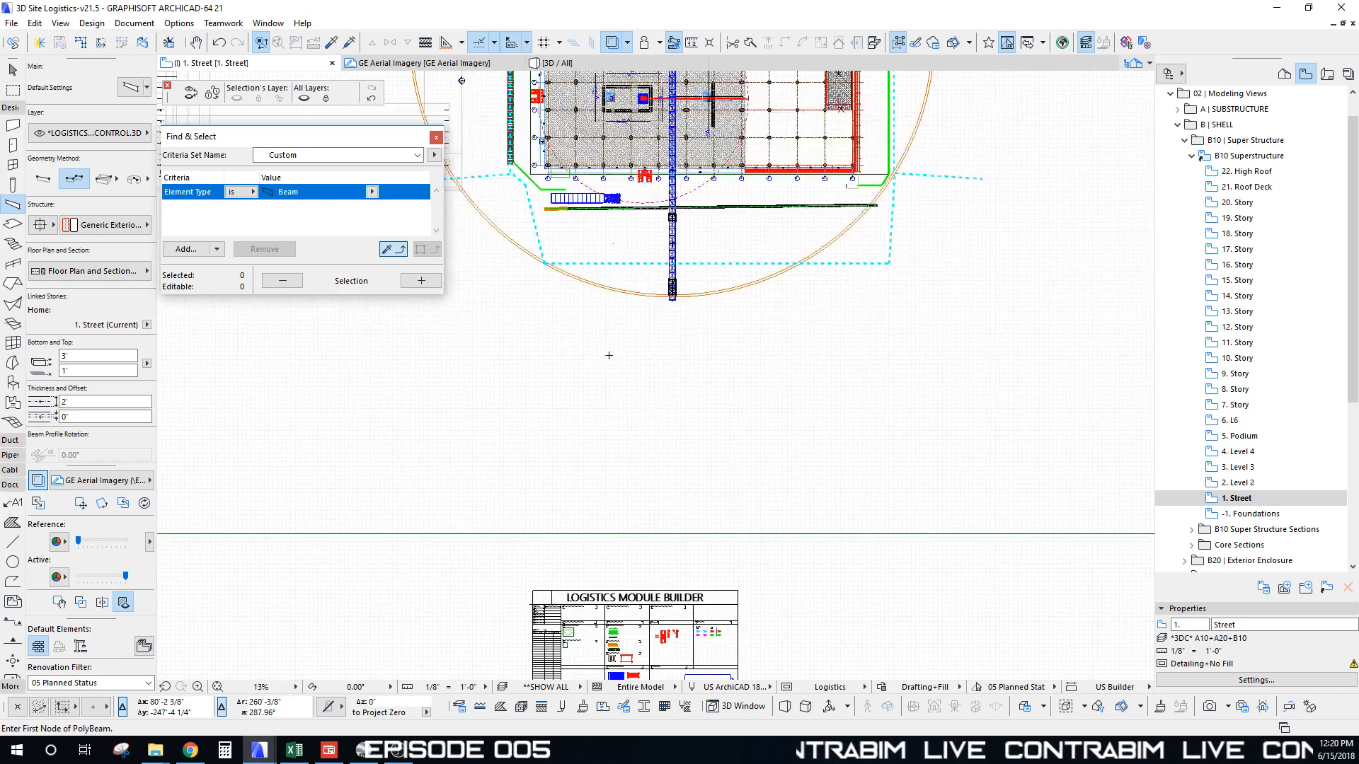
middle_click_drag(609, 356, 682, 463)
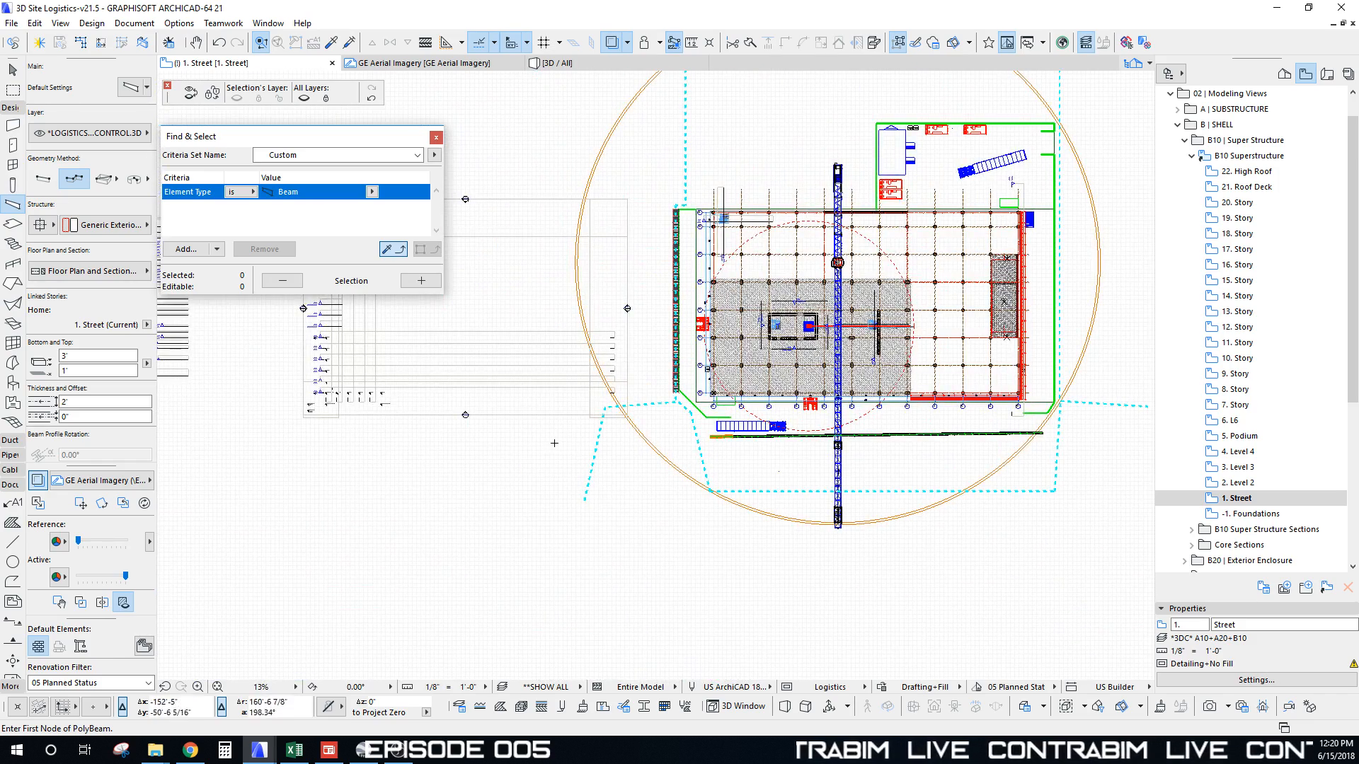
left_click_drag(86, 542, 98, 542)
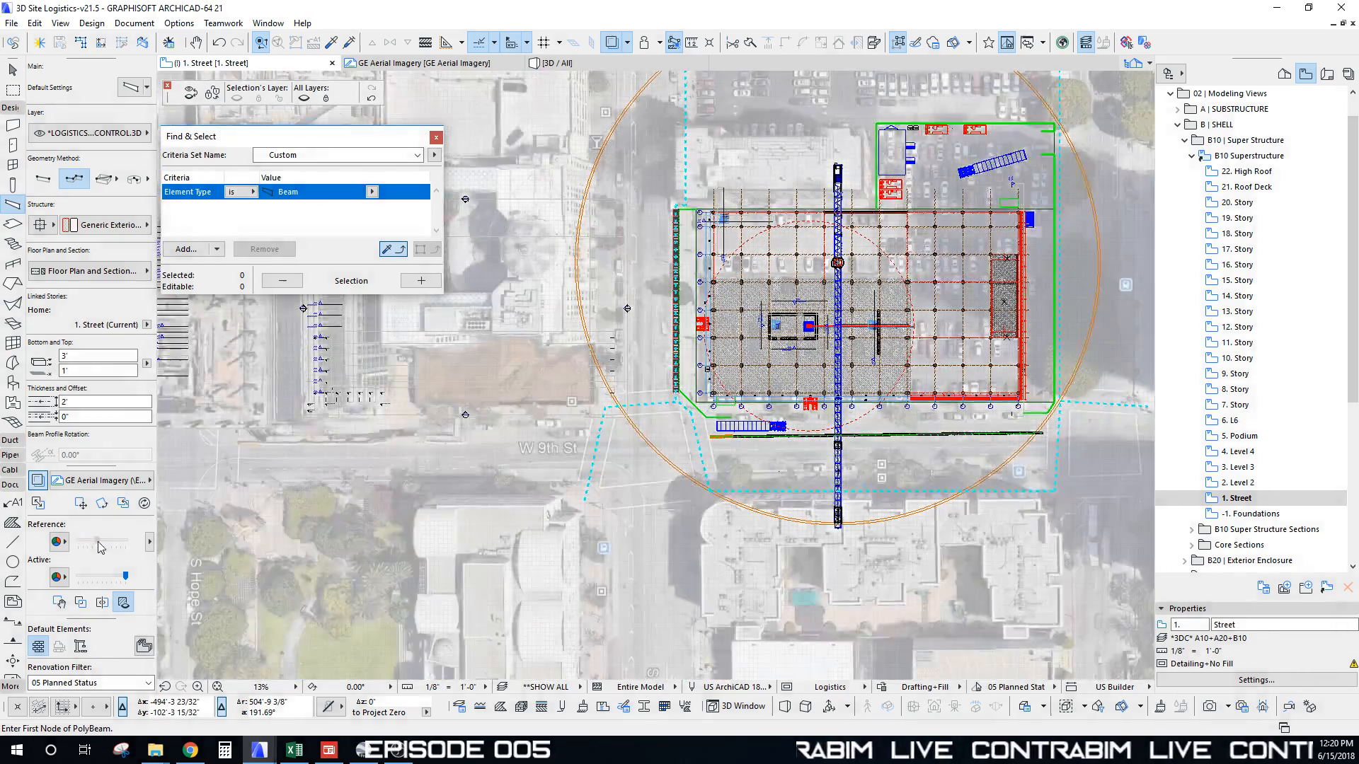
Step: Draw a red dashed path along W 9th St ending at the truck
left_click(260, 451)
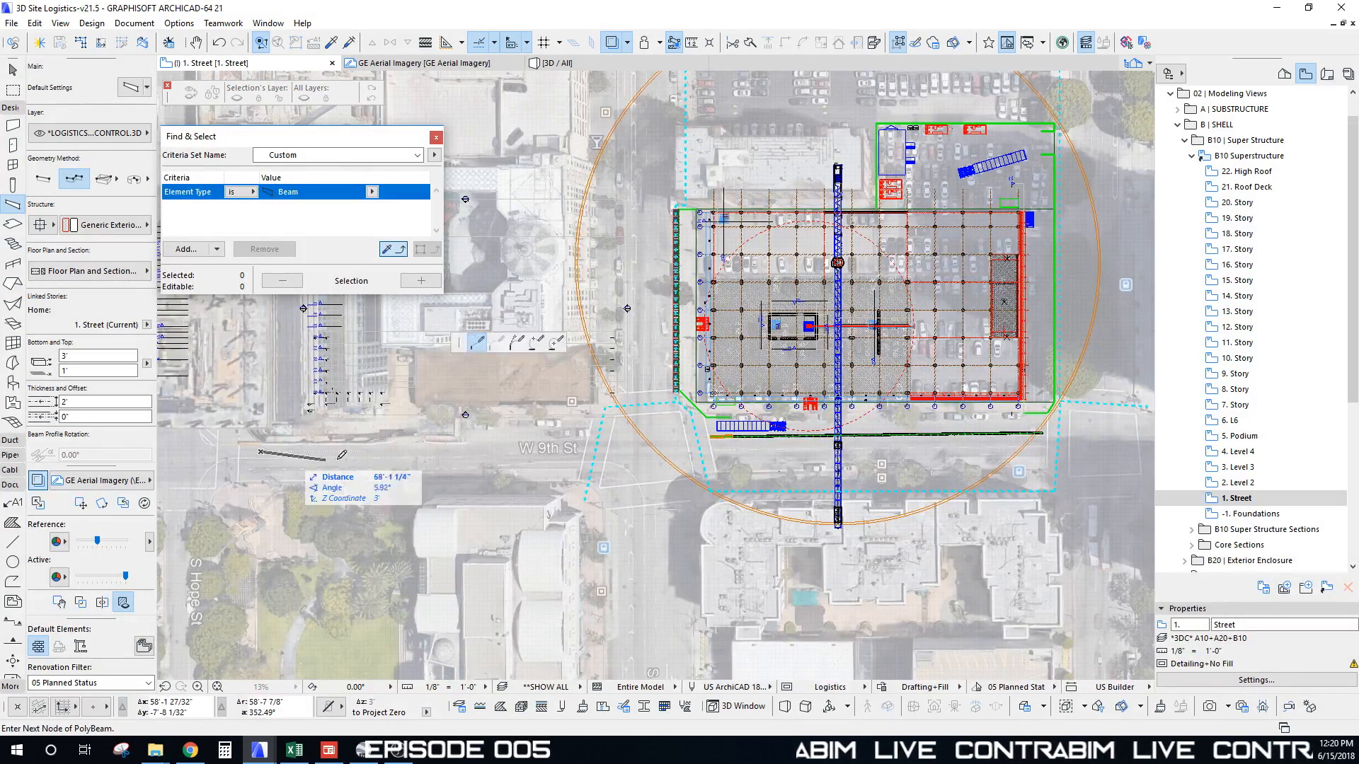
scroll(467, 451, "up", 5)
left_click(481, 451)
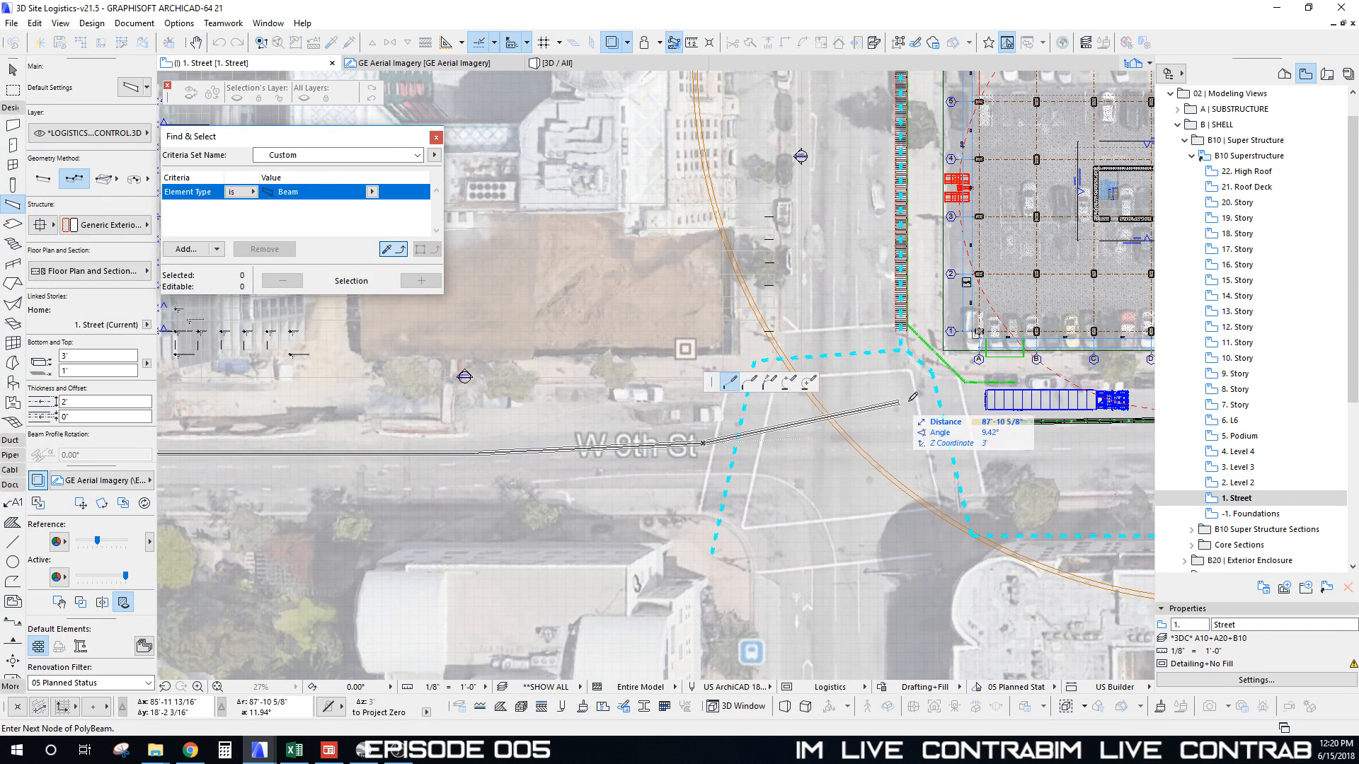
left_click(953, 401)
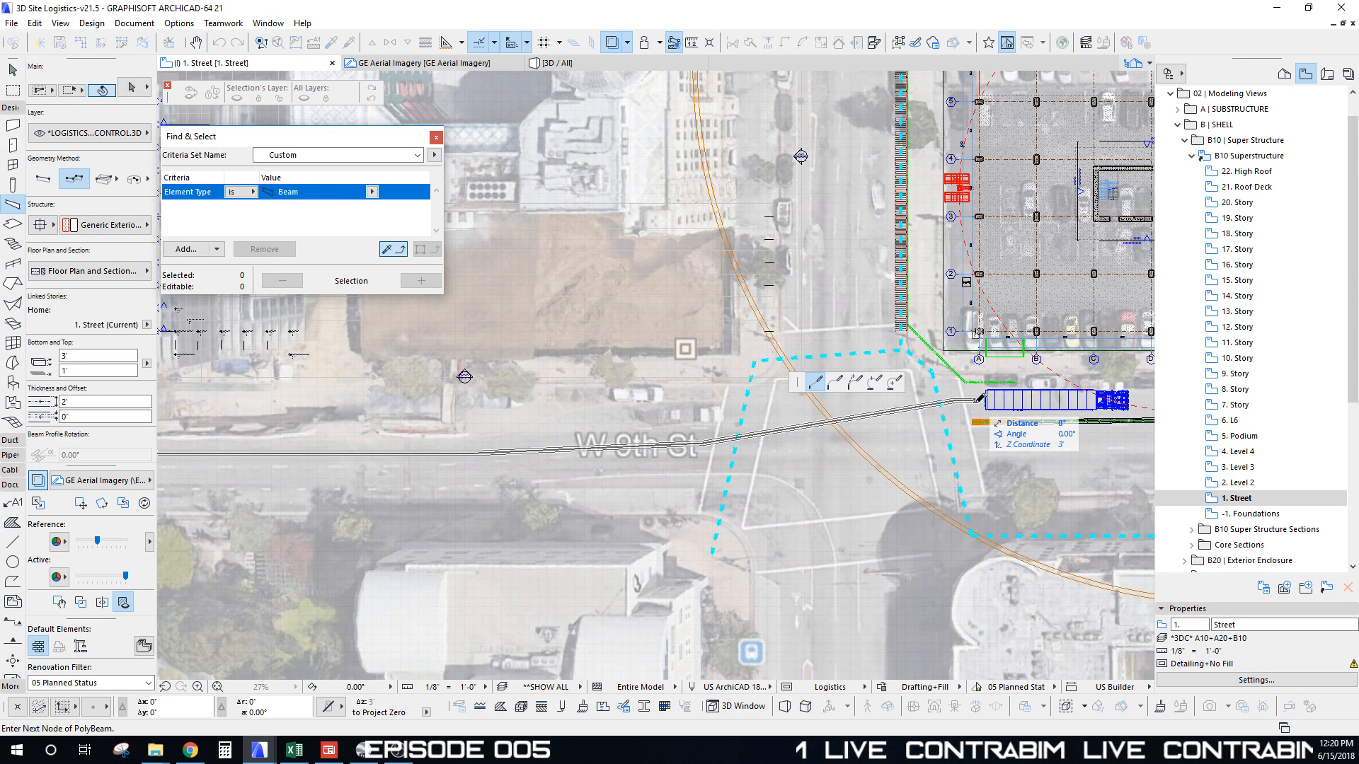
double_click(980, 399)
Step: Draw a path from the truck heading east along the street beside the site
middle_click_drag(1147, 409, 736, 443)
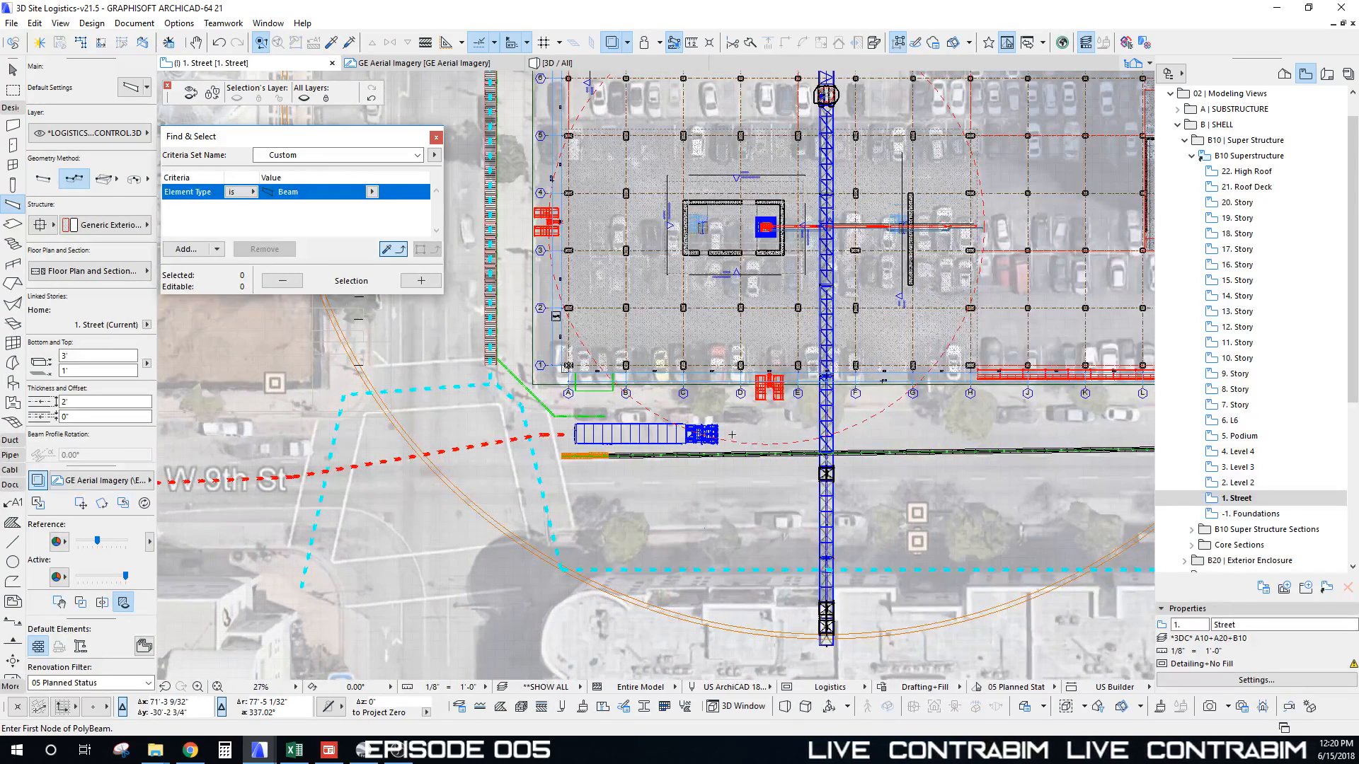
left_click(732, 435)
middle_click_drag(980, 433, 476, 426)
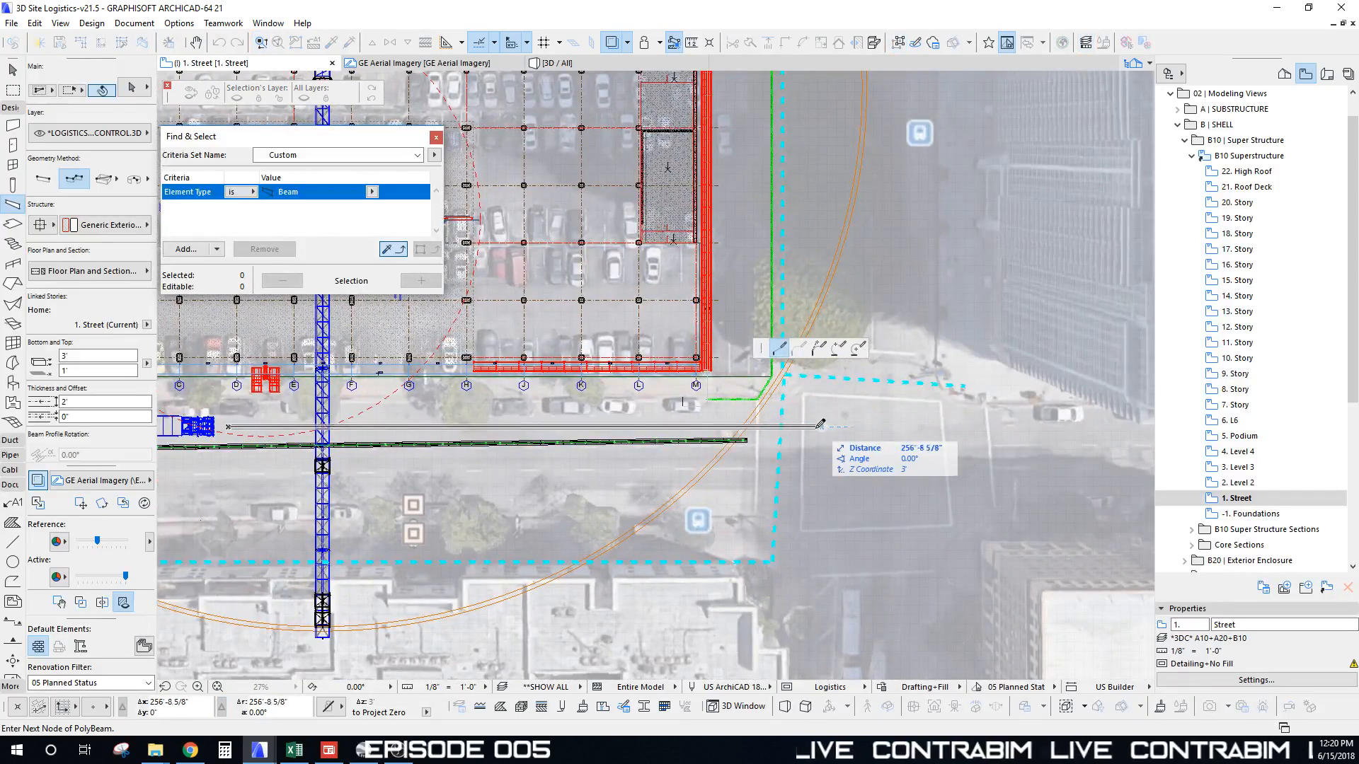
scroll(820, 424, "down", 4)
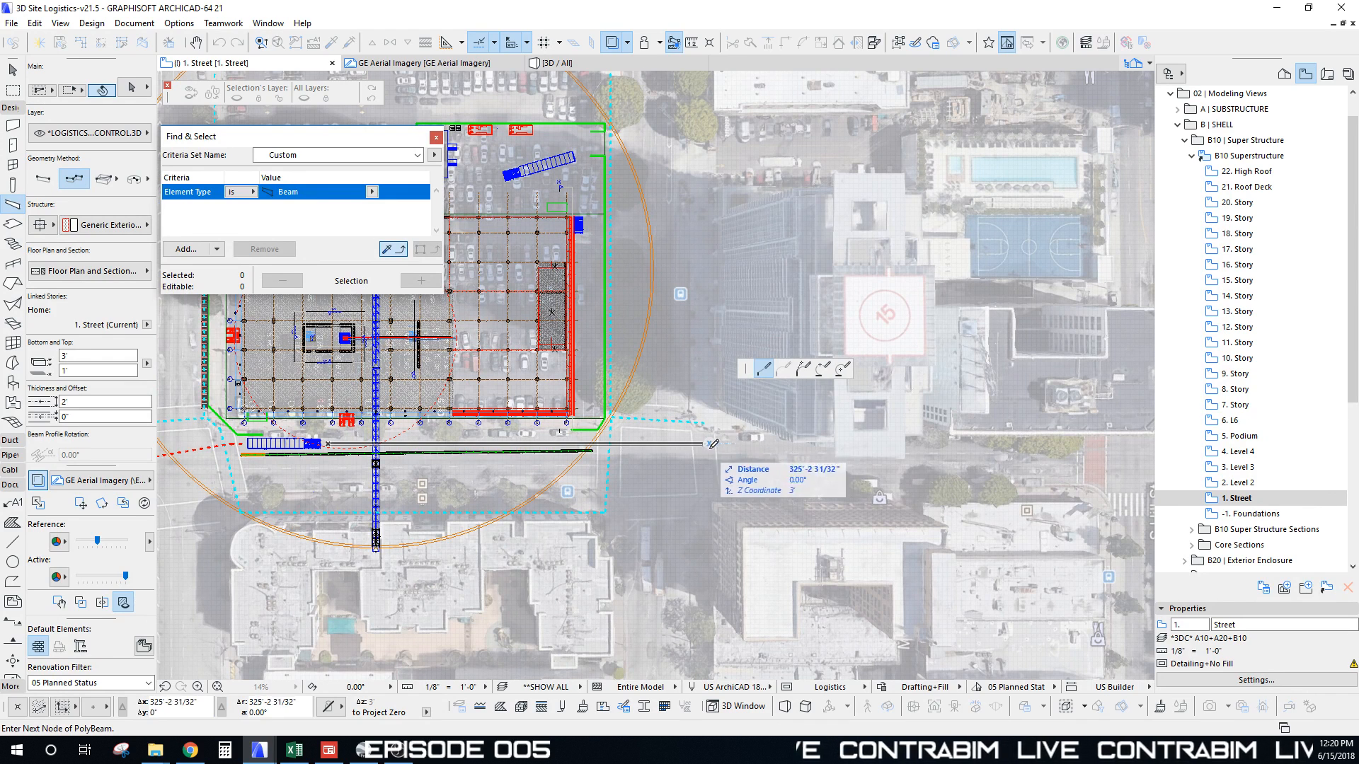
left_click(503, 445)
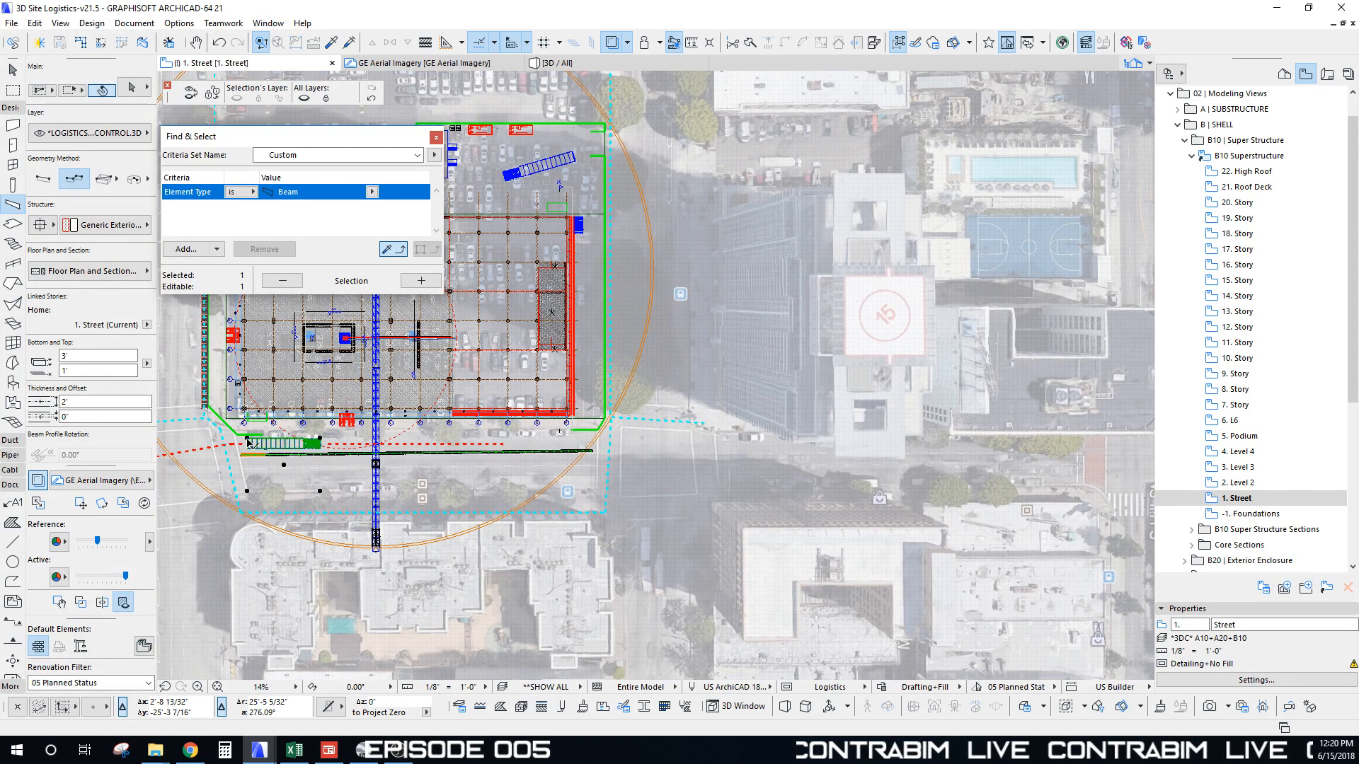
Step: Place a copy of the truck at the street corner, nudged slightly left
key("ctrl+shift+d")
left_click(249, 442)
scroll(550, 443, "up", 3)
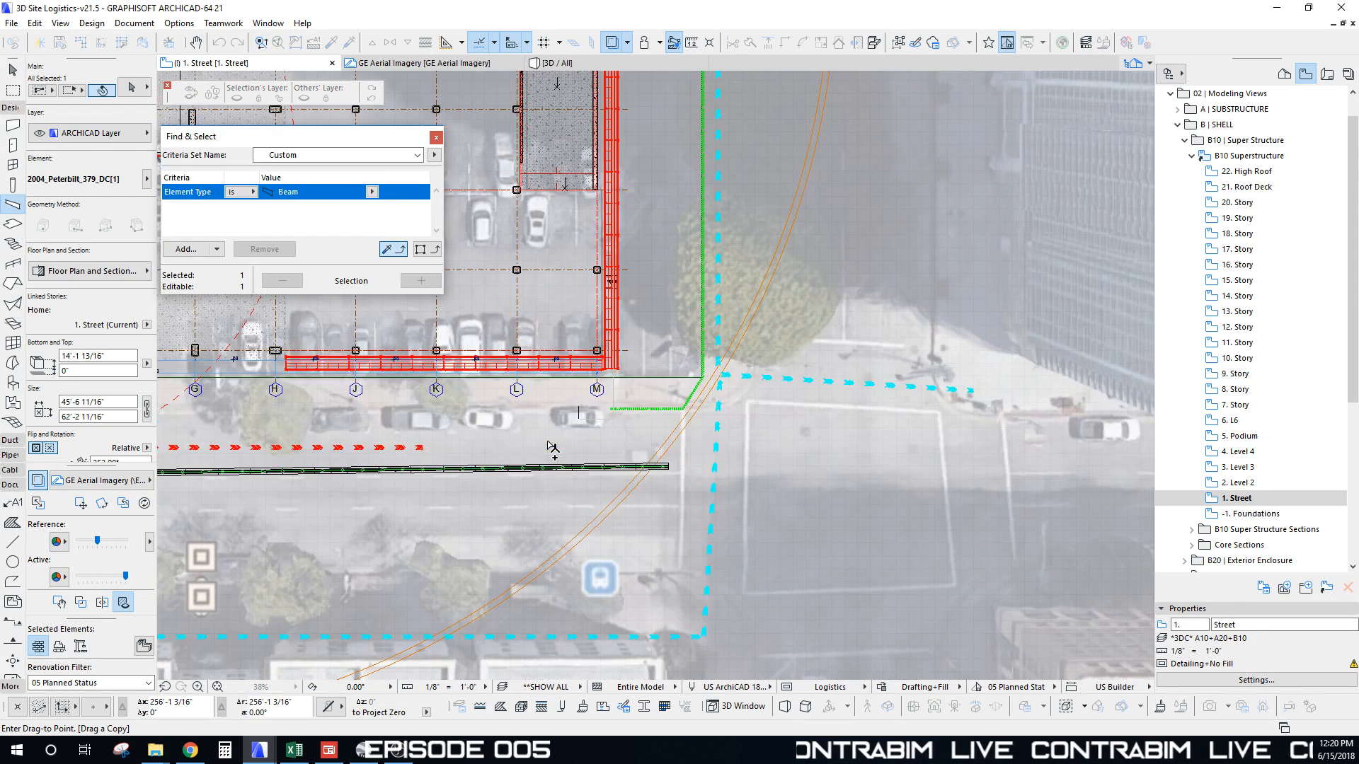
left_click(717, 429)
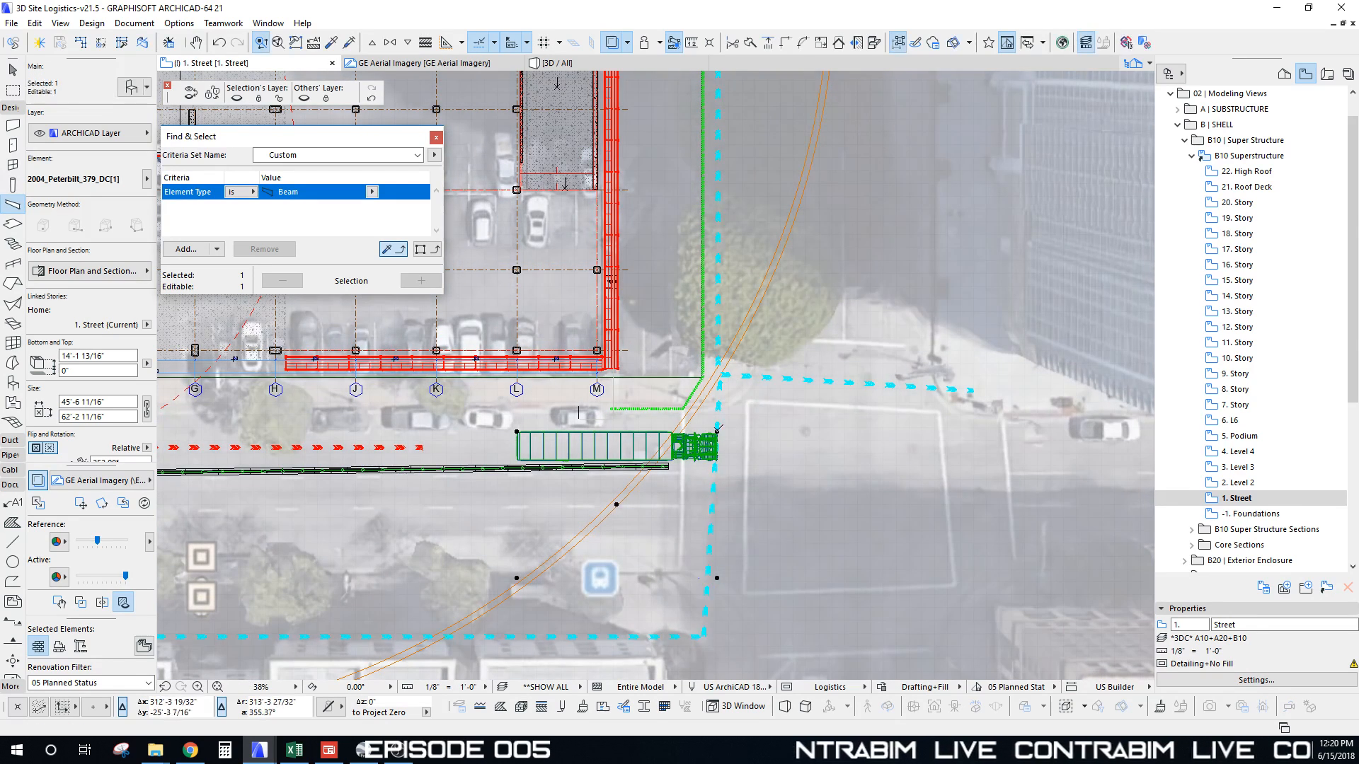
key("ctrl+d")
left_click(717, 431)
left_click(674, 432)
key("Escape")
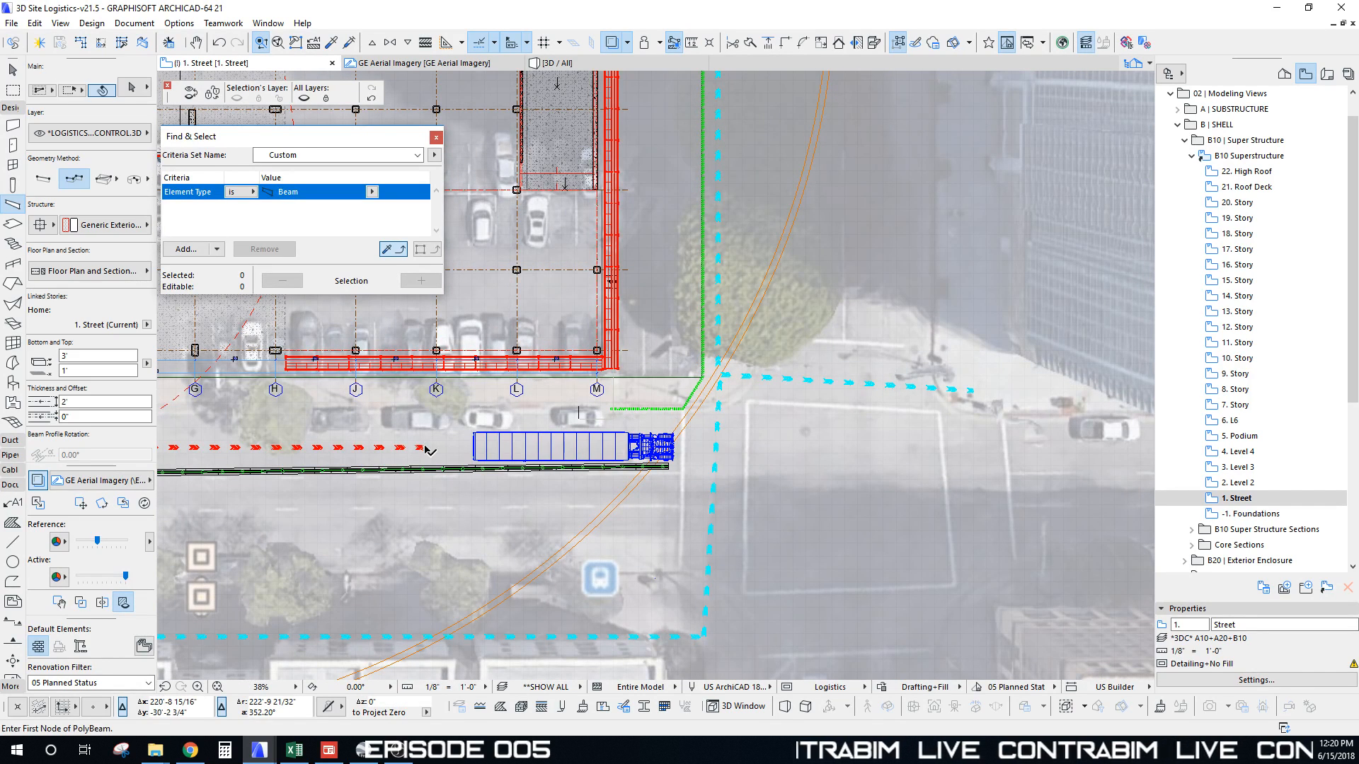
key("Escape")
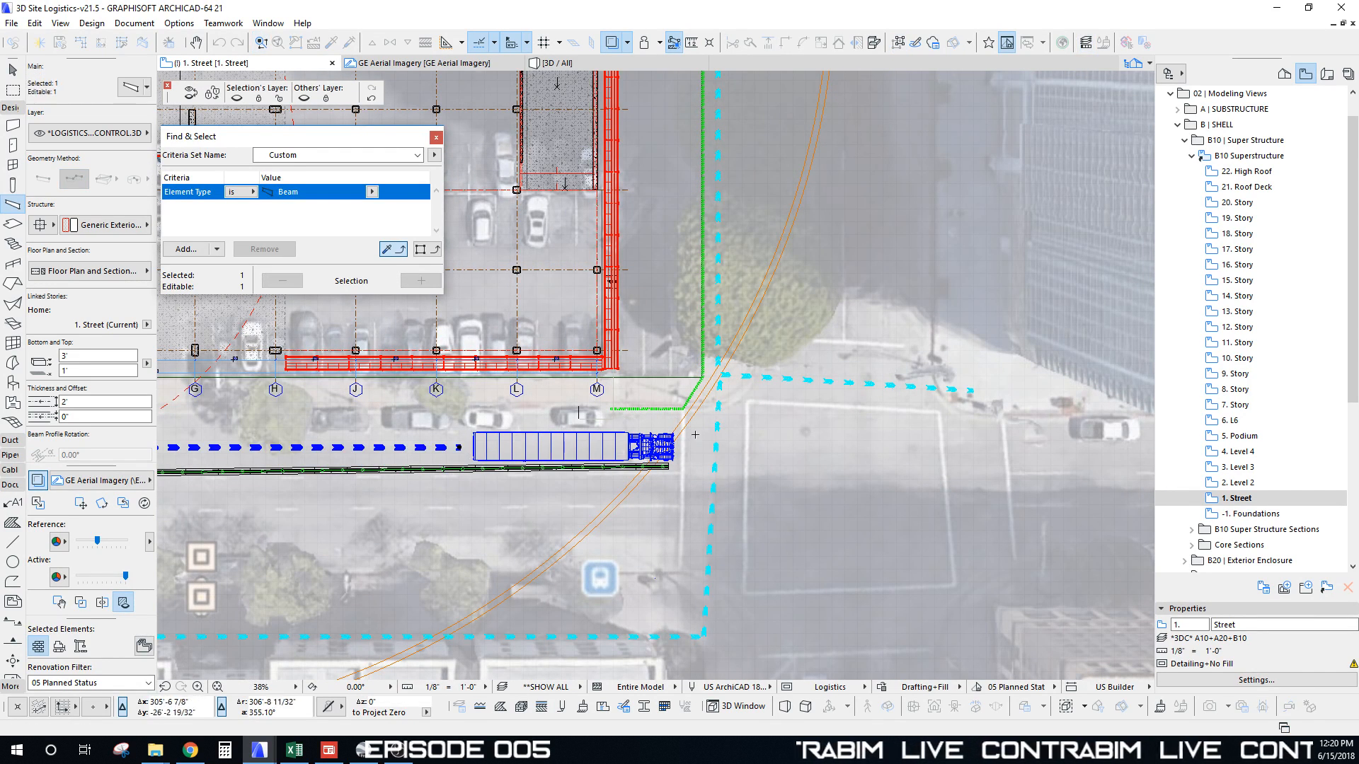
Step: Draw a new path beside the truck copy across the intersection to the east
left_click(684, 447)
scroll(803, 467, "down", 4)
middle_click_drag(803, 467, 557, 433)
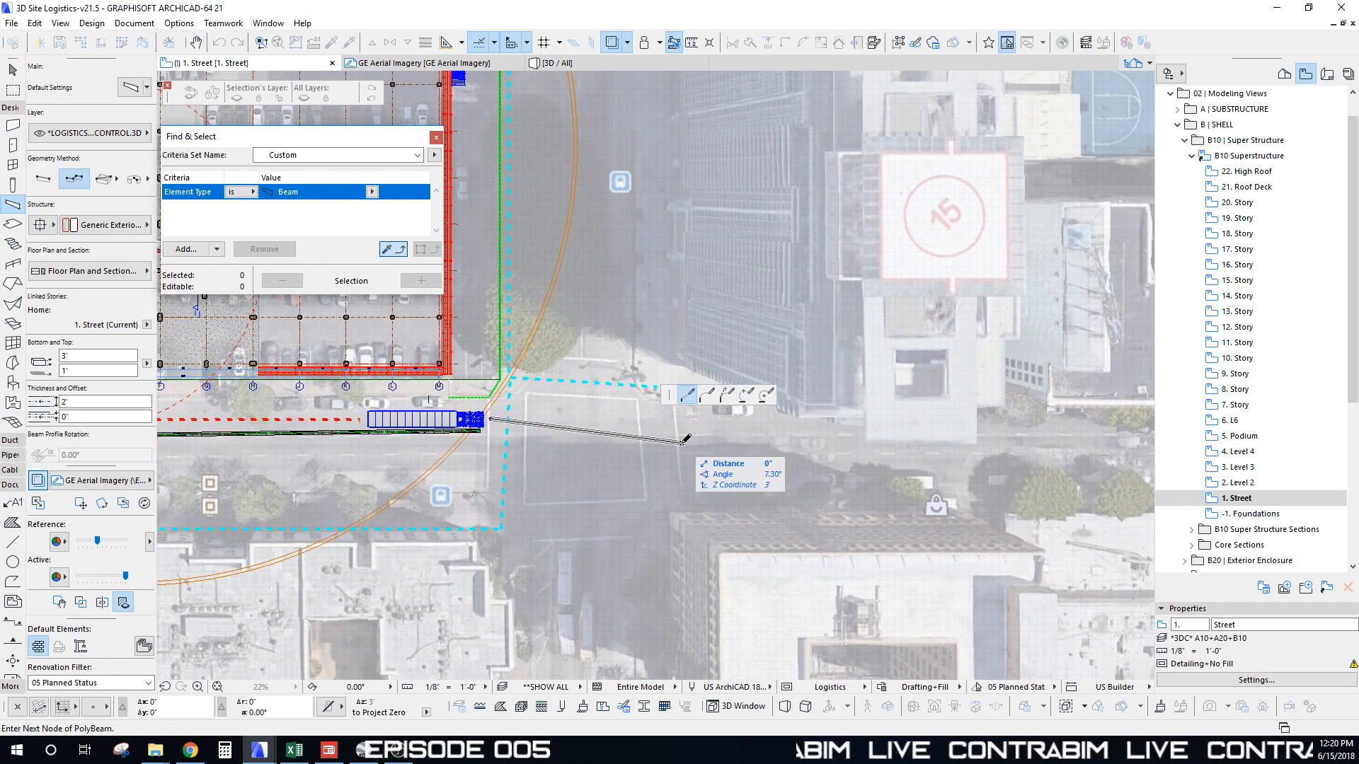
double_click(681, 442)
middle_click_drag(519, 424, 463, 472)
scroll(464, 473, "up", 5)
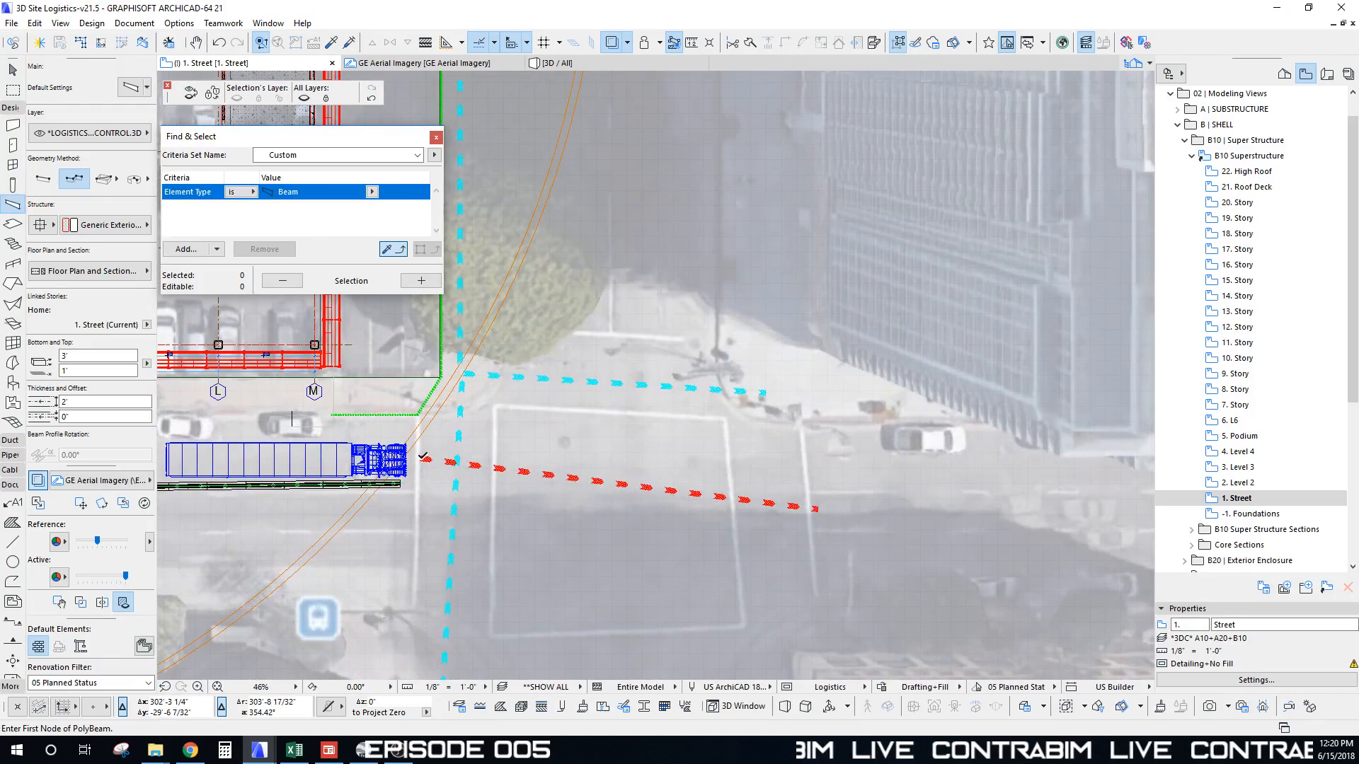
scroll(532, 430, "down", 5)
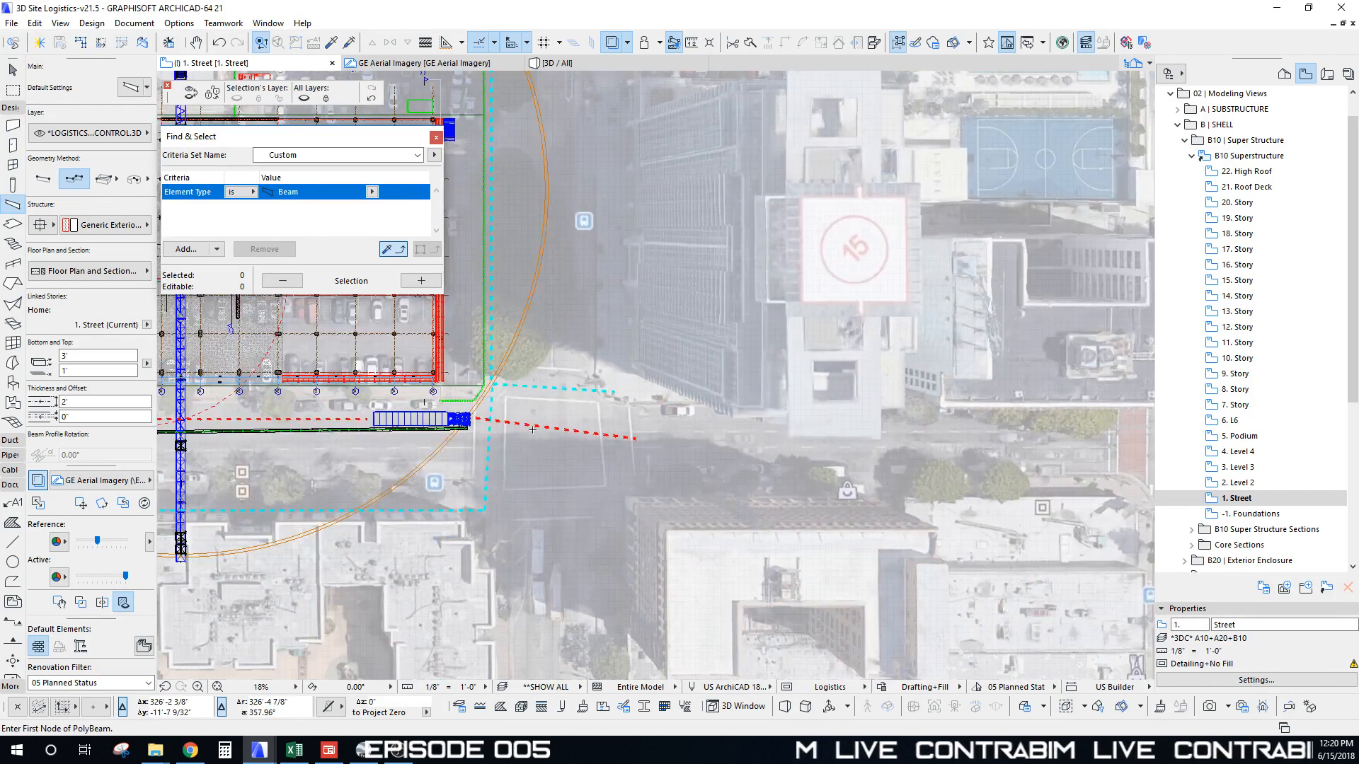
scroll(488, 421, "up", 7)
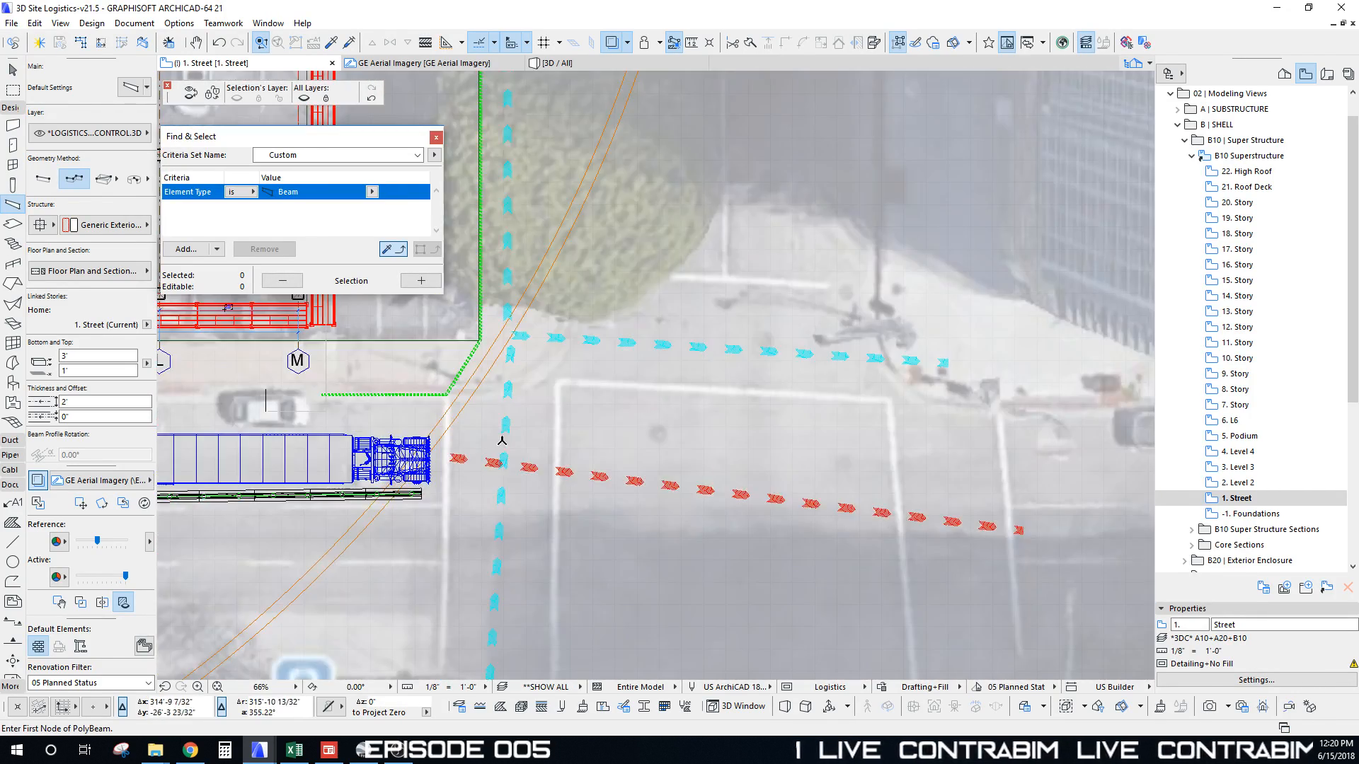
Step: Draw a polybeam from where the dashed beams cross, running further up the street
left_click(476, 444)
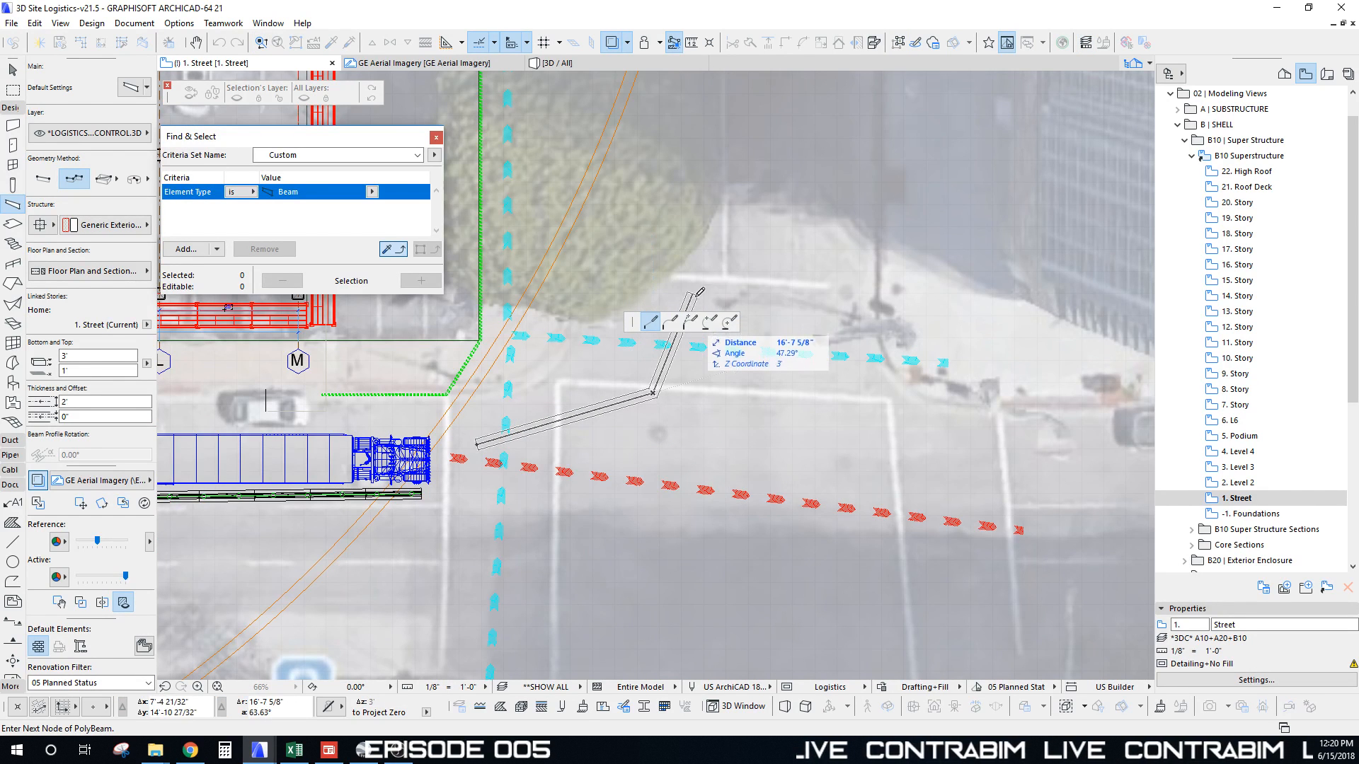
middle_click_drag(701, 302, 637, 179)
left_click(626, 199)
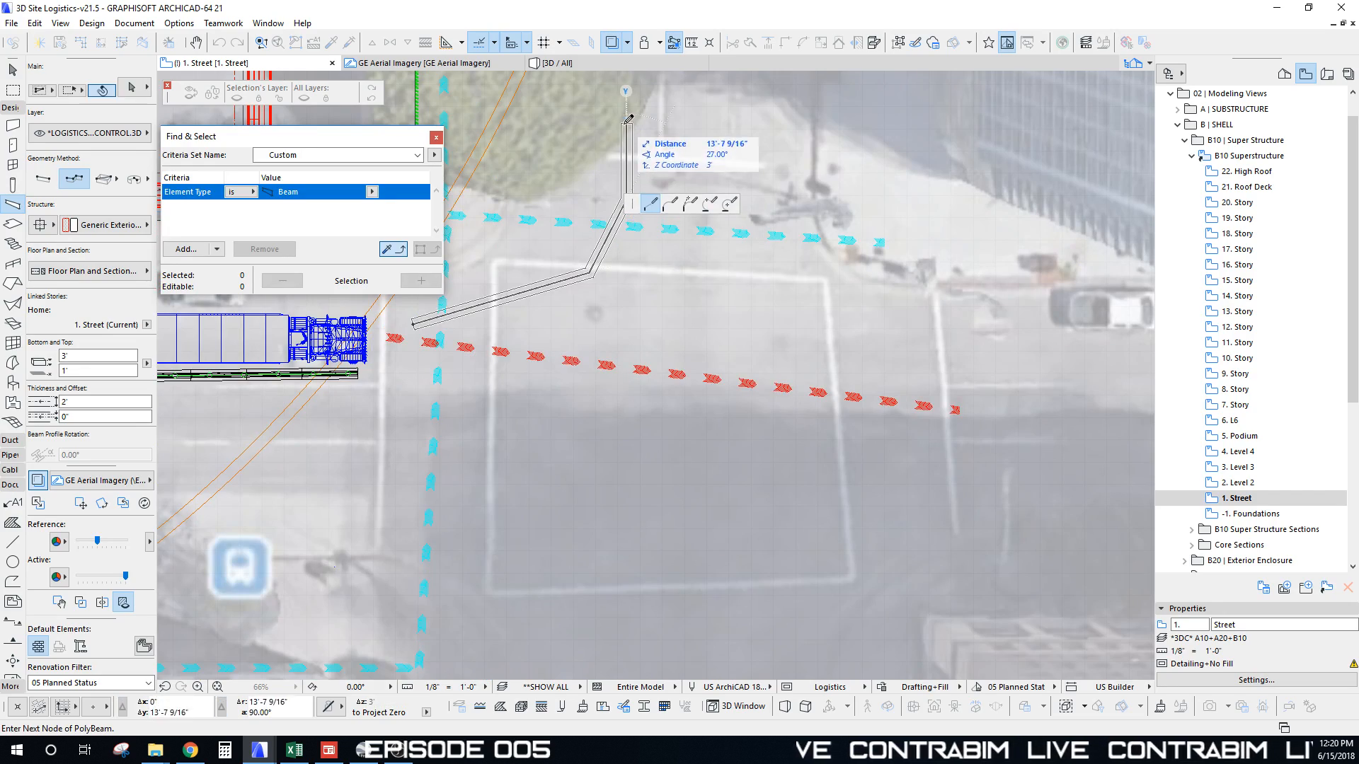
left_click(627, 123)
left_click(627, 123)
scroll(626, 184, "down", 6)
middle_click_drag(624, 237, 618, 473)
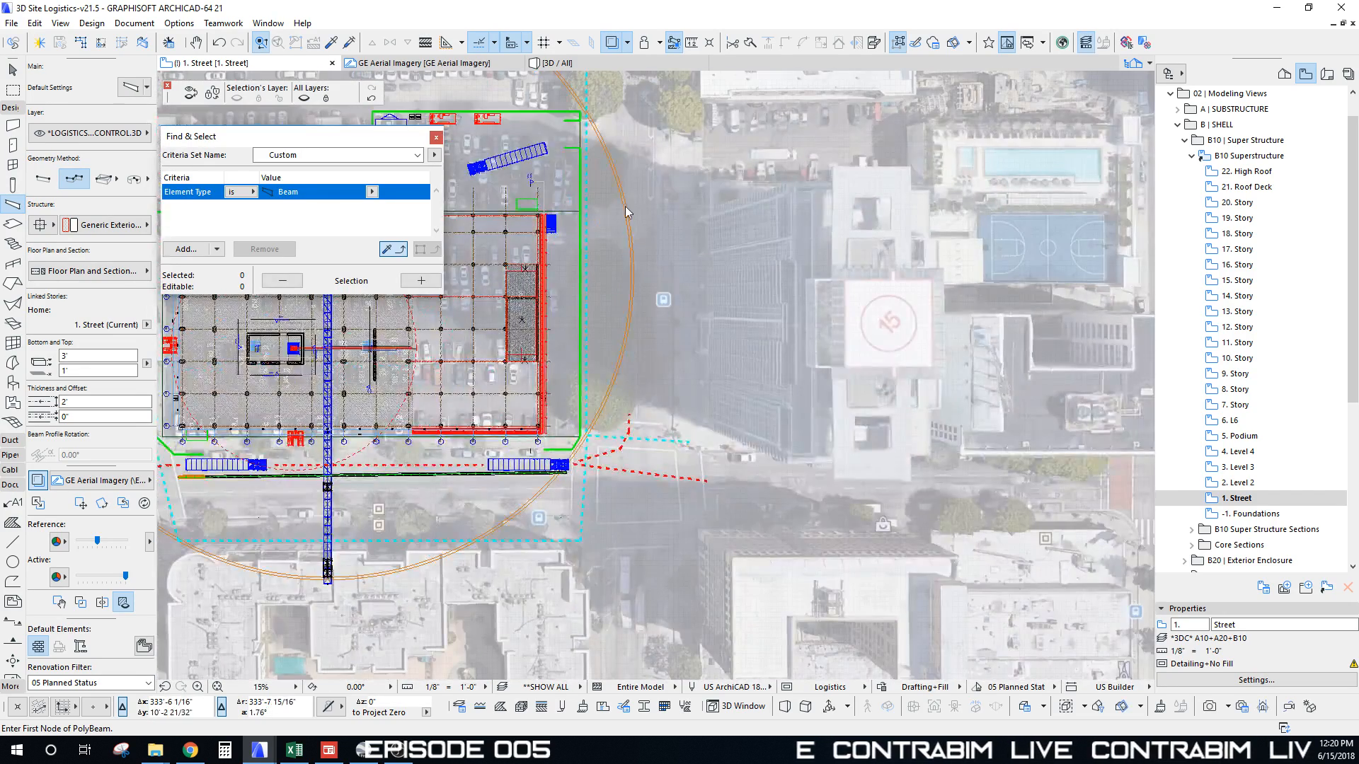
middle_click_drag(614, 187, 668, 348)
scroll(660, 281, "up", 4)
middle_click_drag(654, 222, 685, 275)
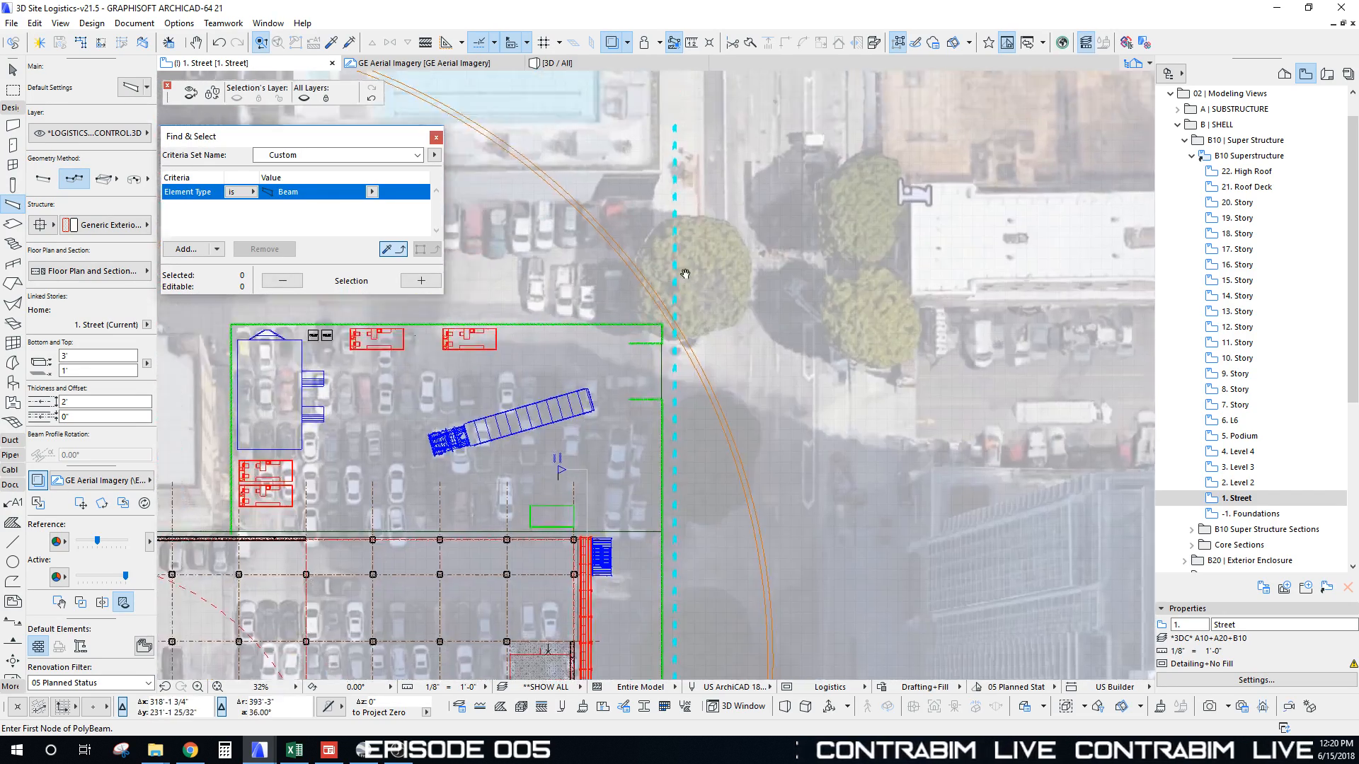
Step: Draw another traffic-route polybeam beside the cyan dashed line near the north-east corner
left_click(738, 492)
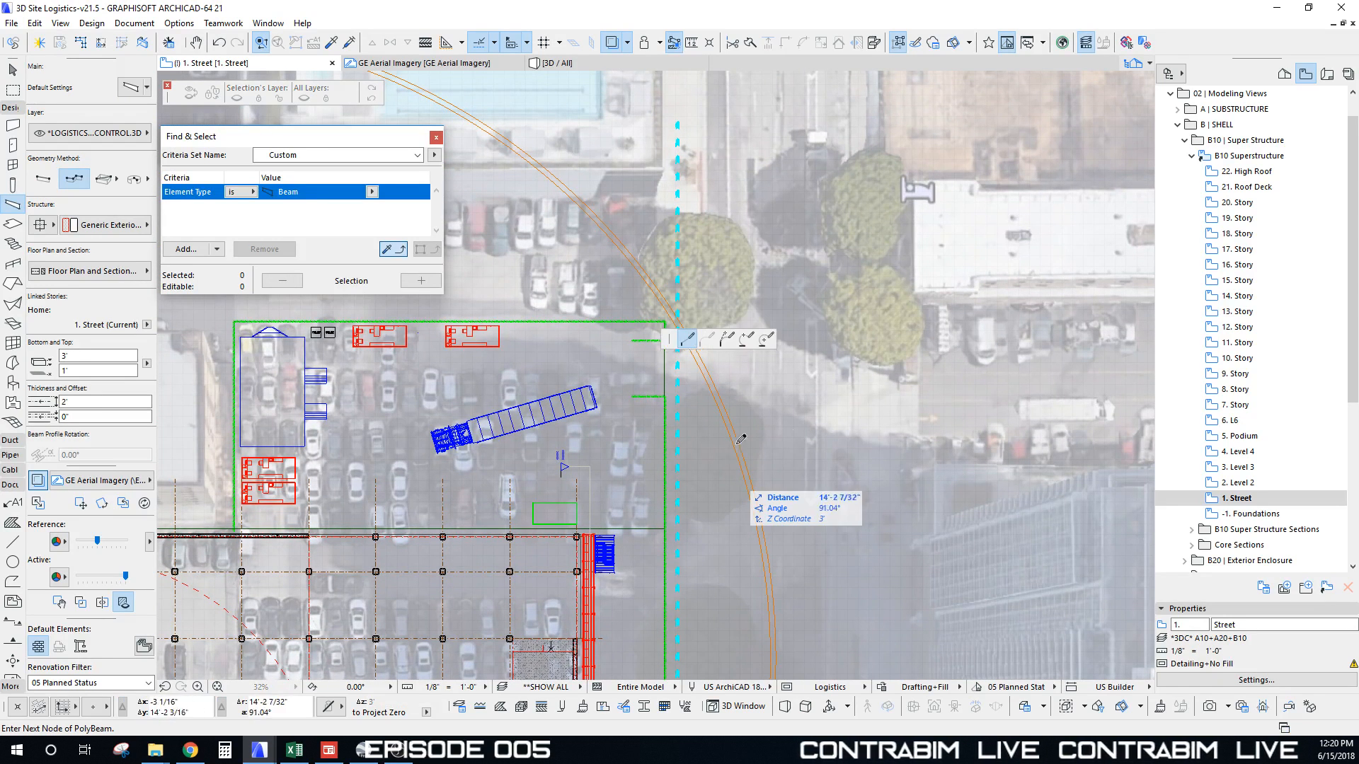
left_click(692, 370)
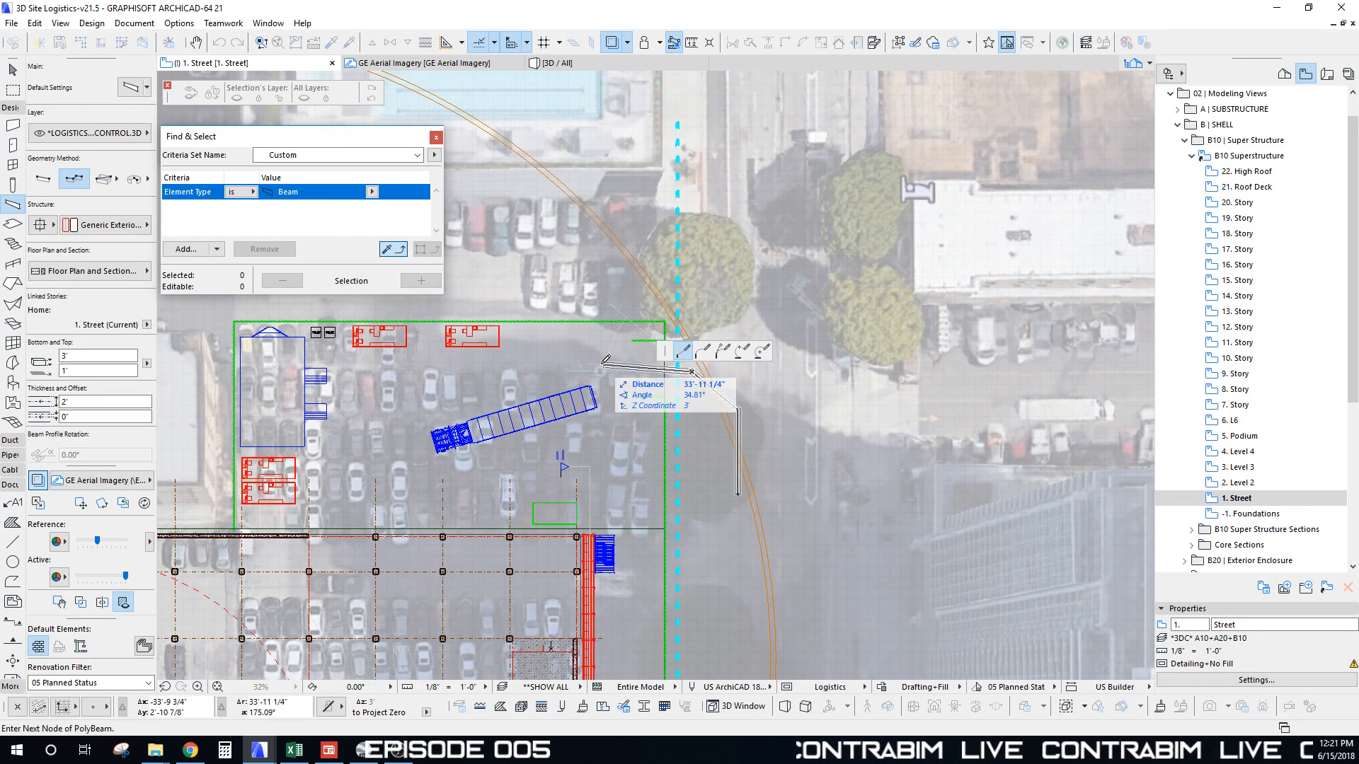
left_click(627, 369)
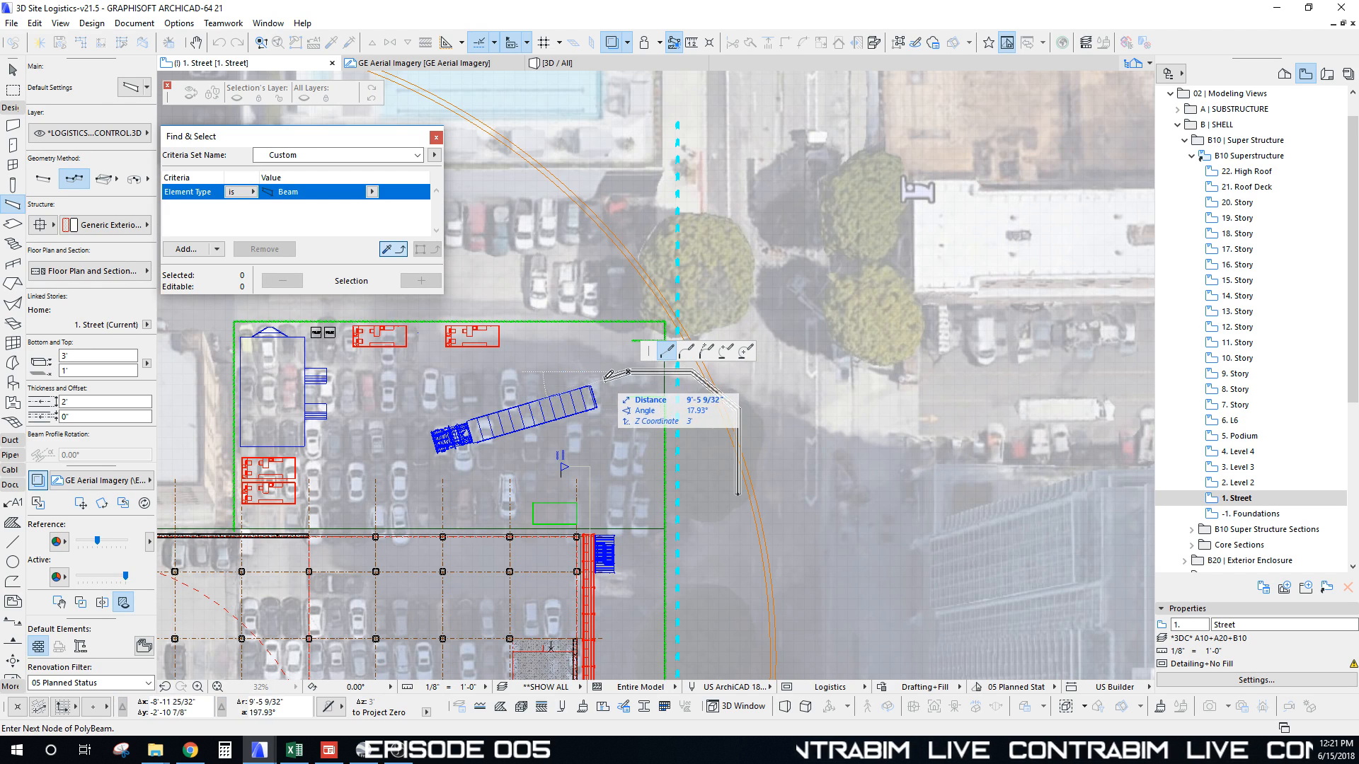
double_click(607, 375)
scroll(692, 389, "down", 4)
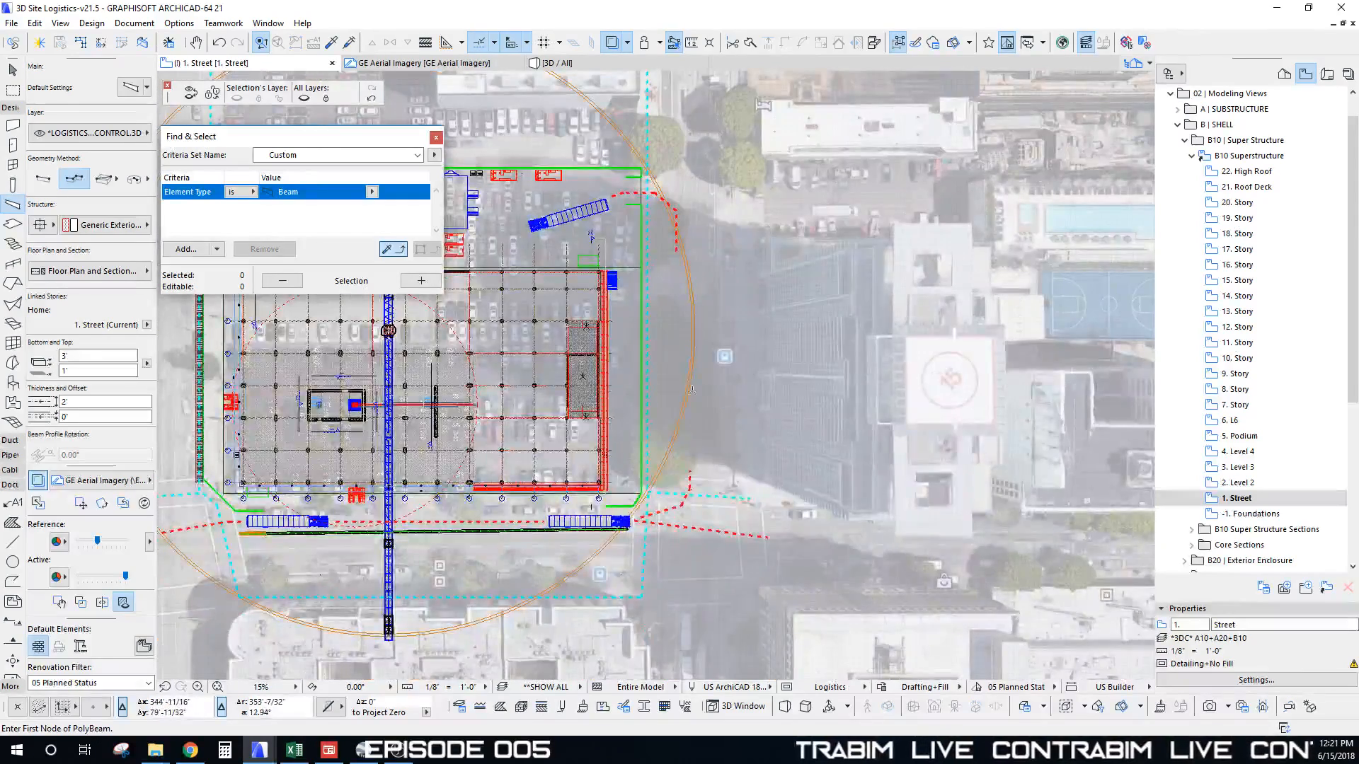
scroll(654, 381, "down", 3)
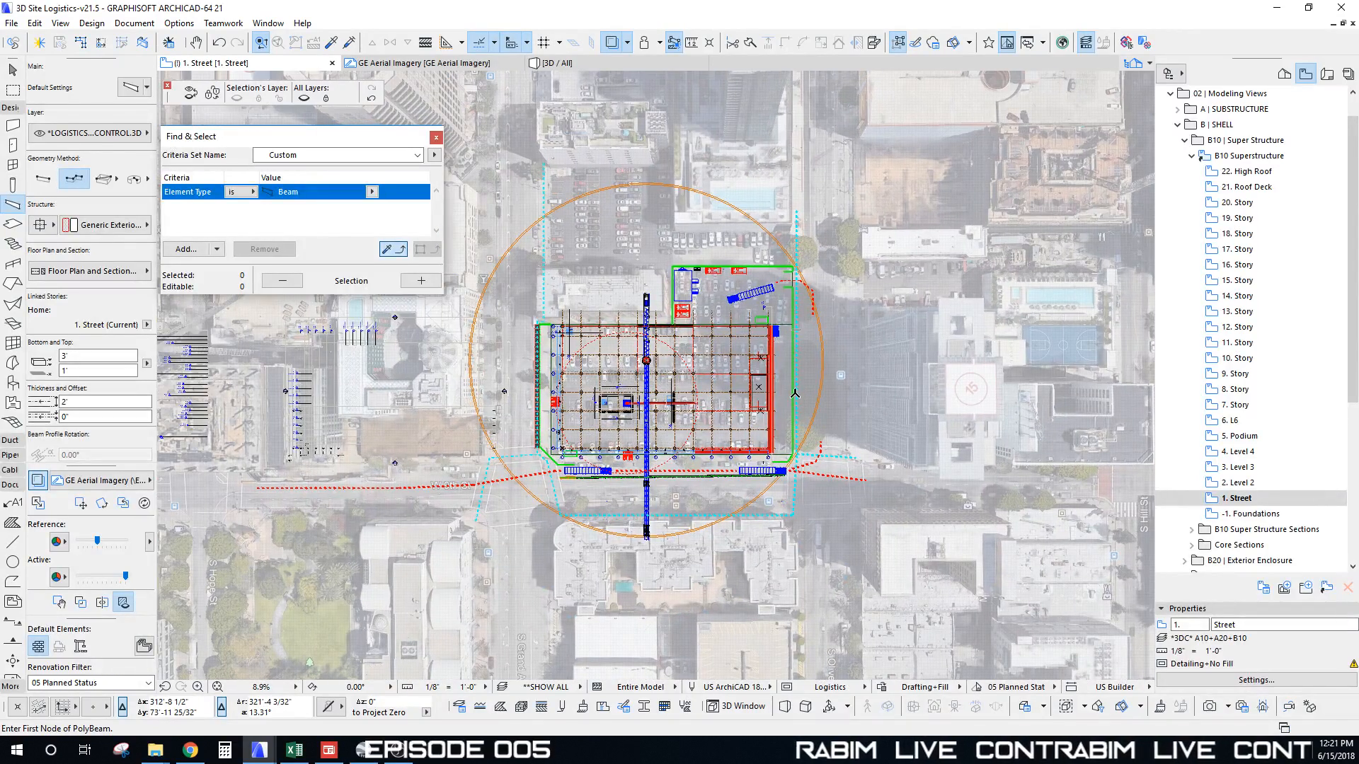
Step: Switch to the 3D view and orbit down to street level at the fence corner
middle_click_drag(756, 427, 738, 305)
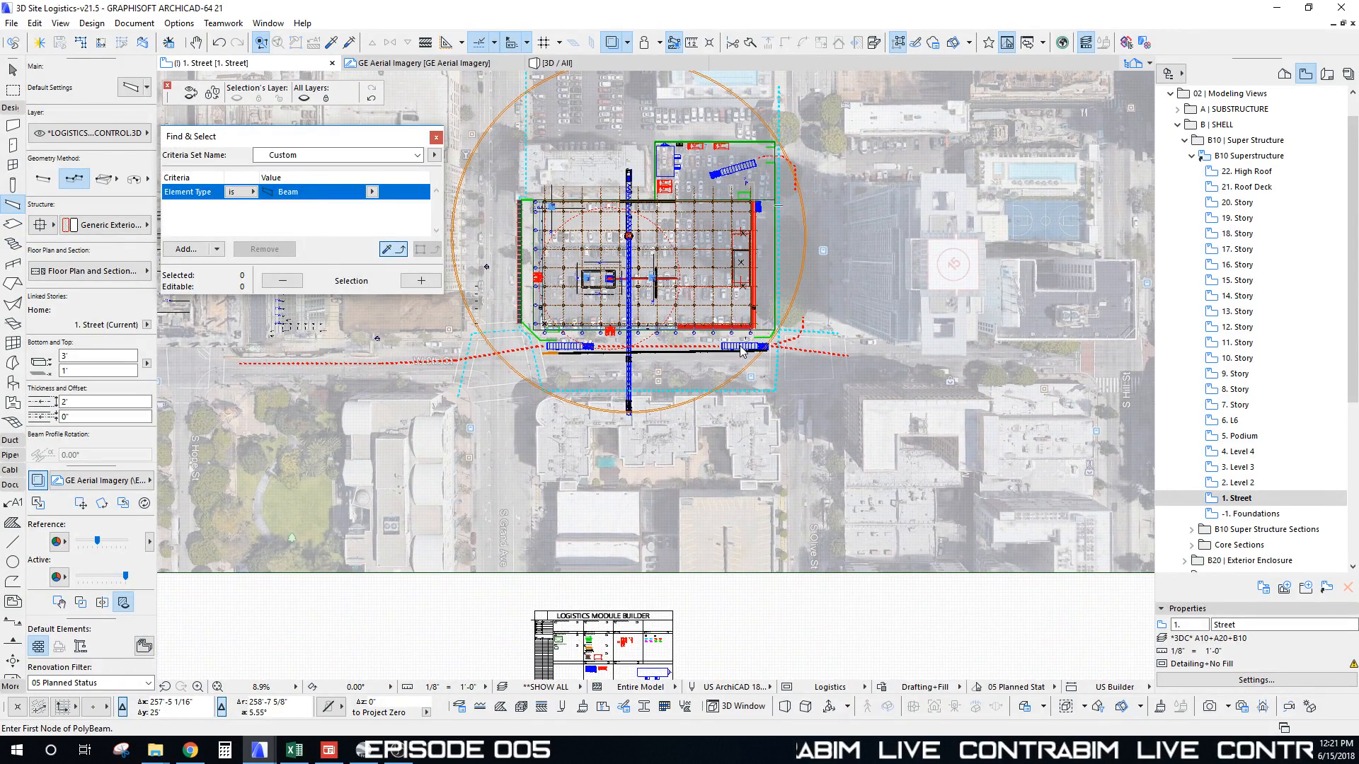
key("F3")
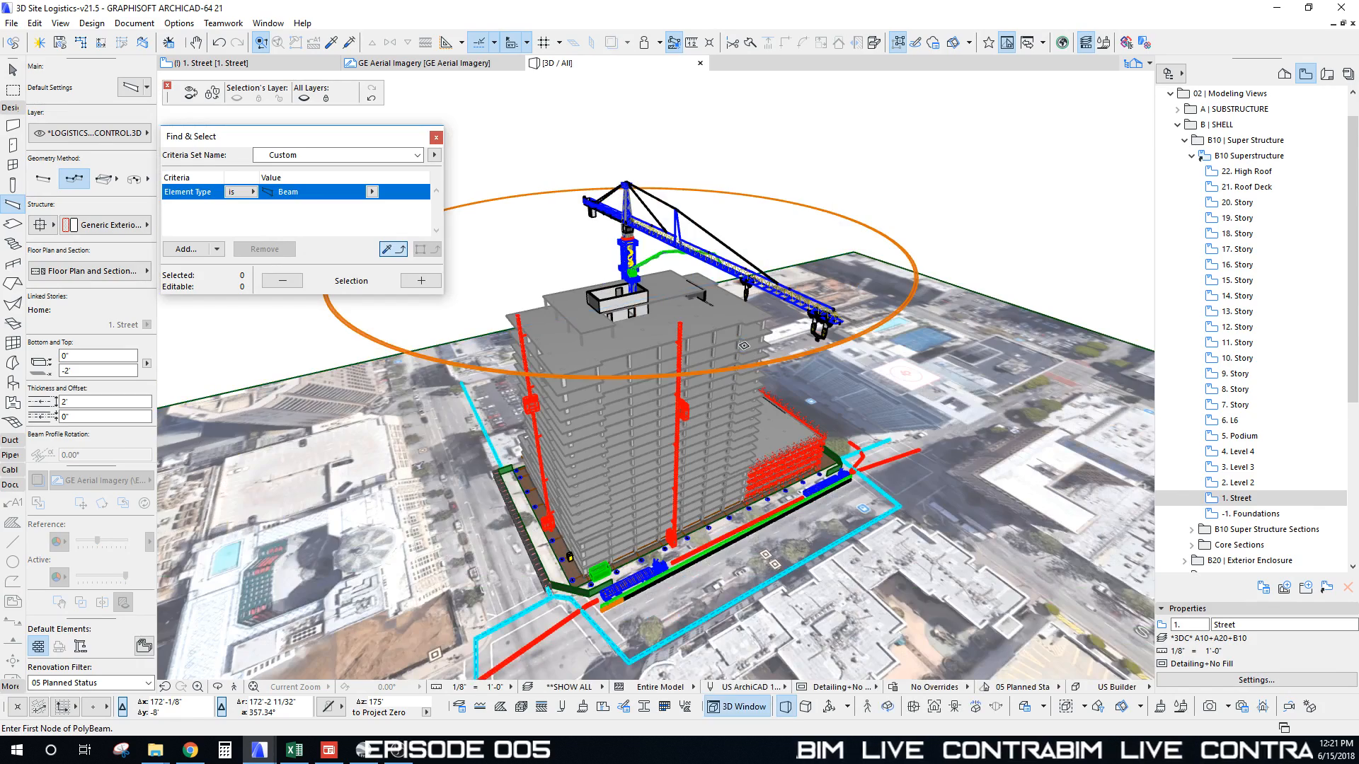
scroll(743, 345, "up", 10)
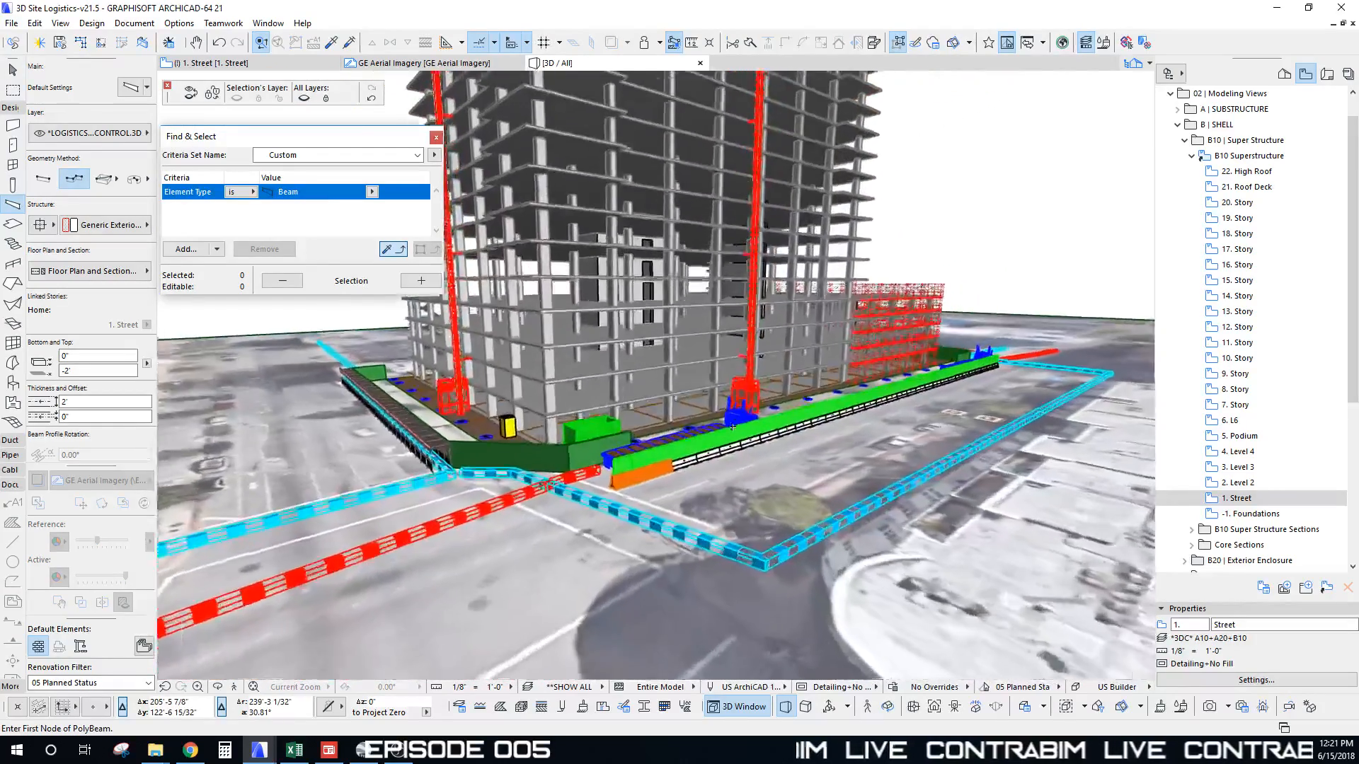
scroll(732, 427, "up", 6)
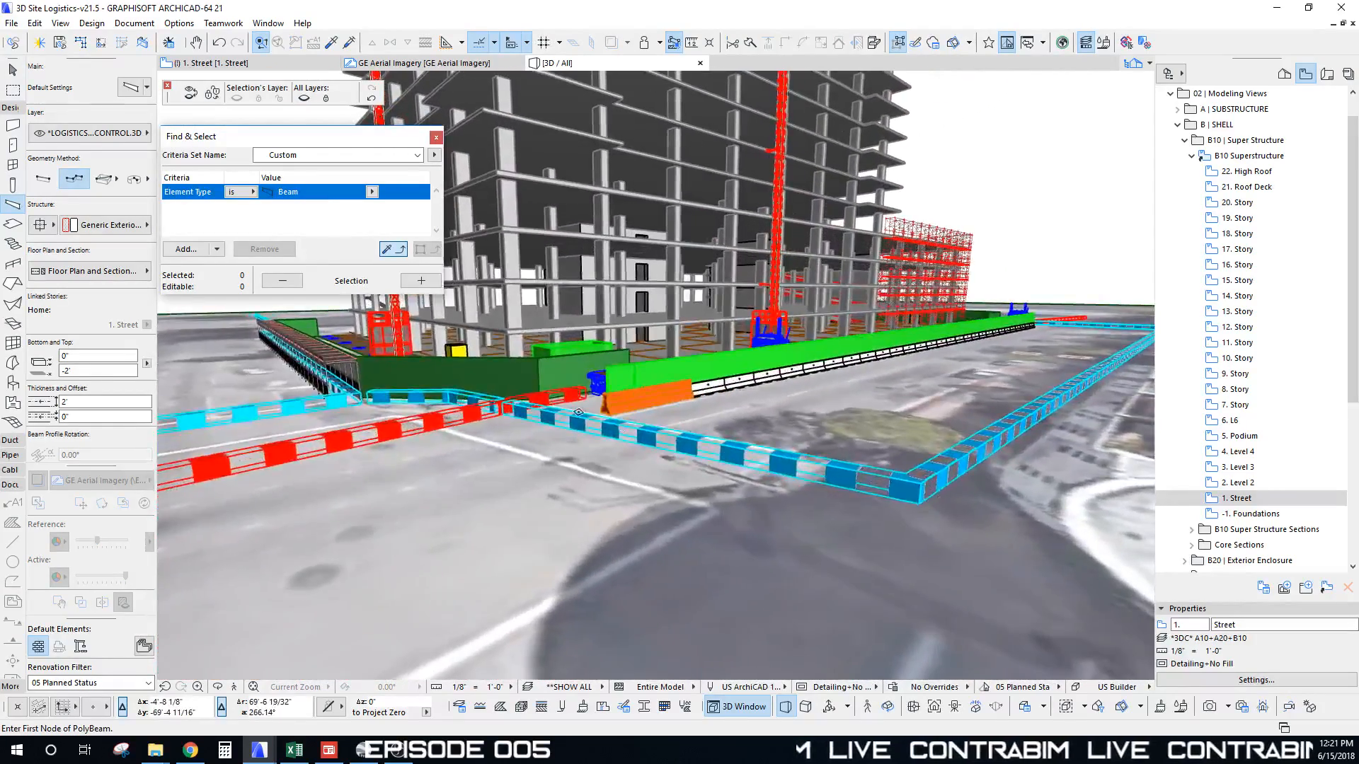
middle_click_drag(578, 412, 565, 319, "shift")
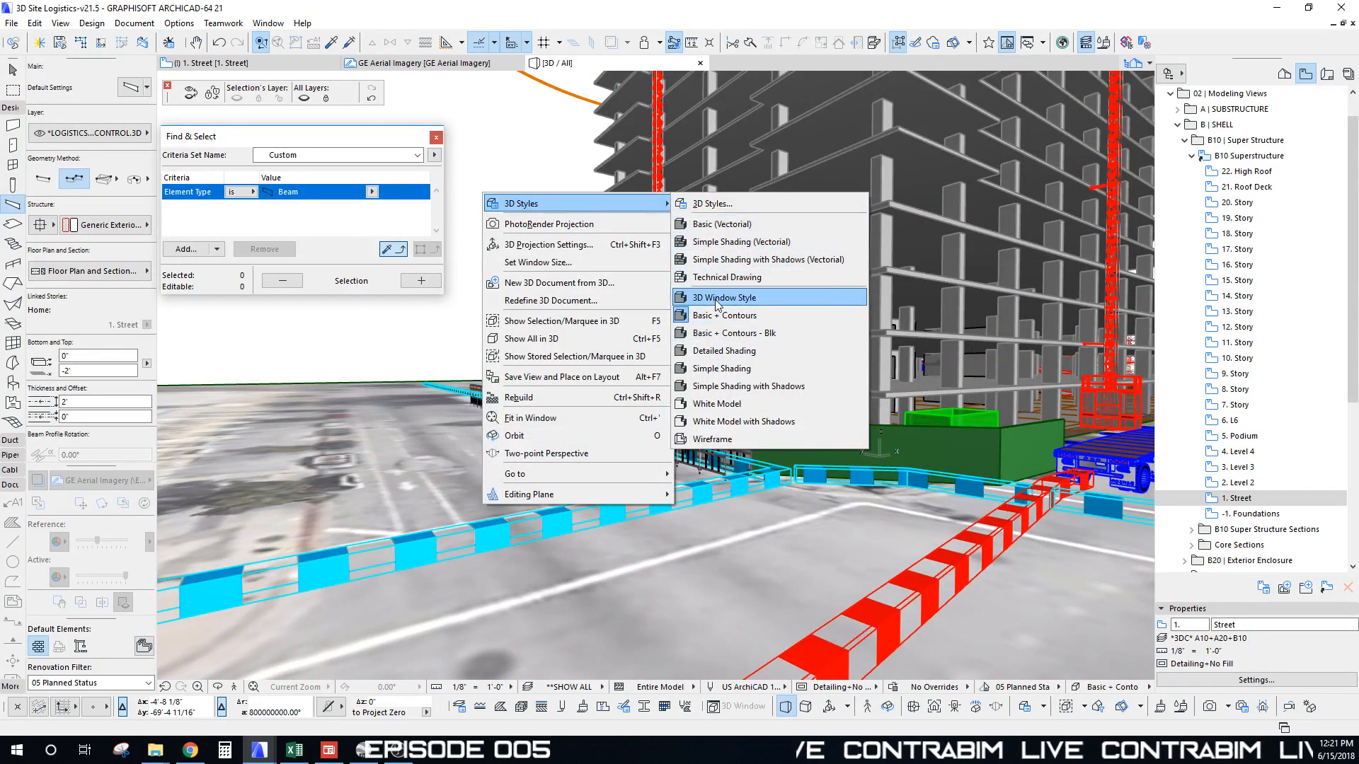
Step: Orbit the 3D model along the street barriers and around to the building's right side
middle_click_drag(759, 366, 727, 442, "shift")
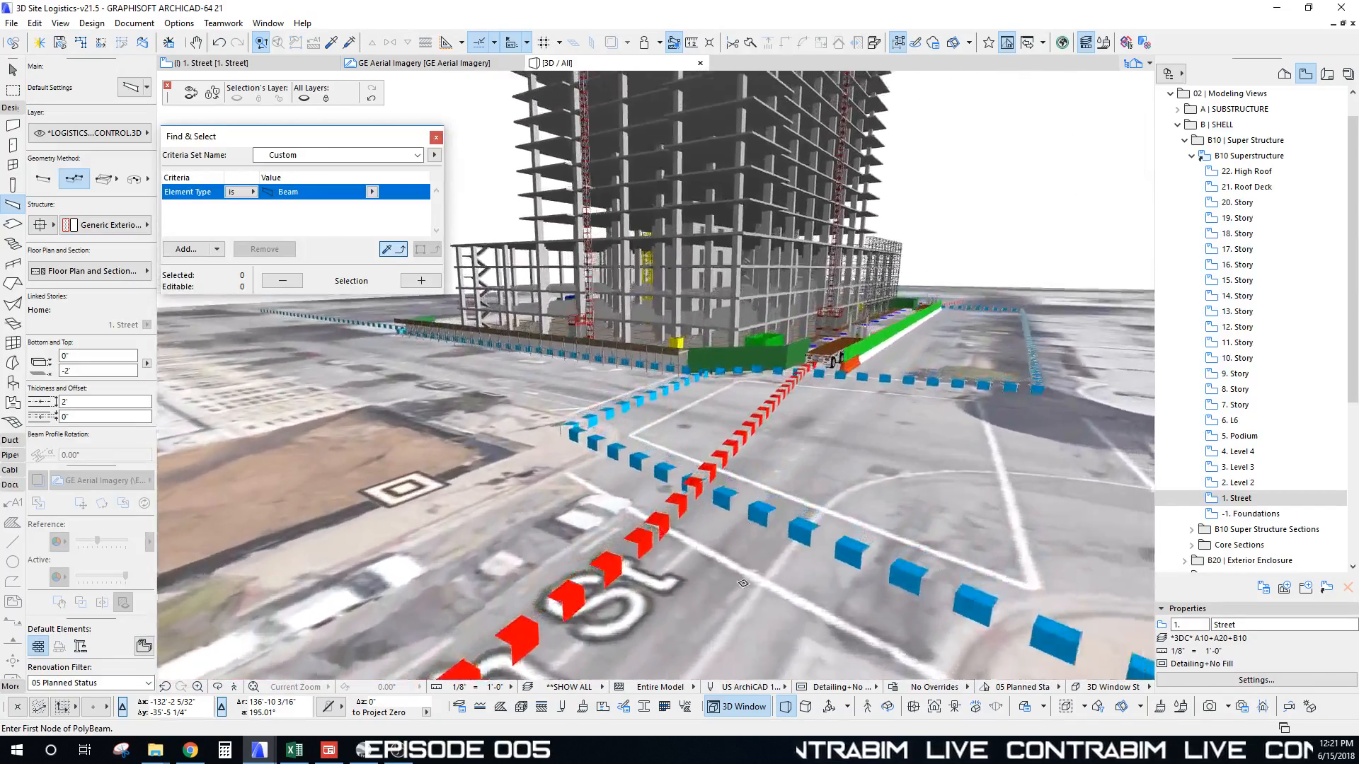
middle_click_drag(743, 584, 743, 368, "shift")
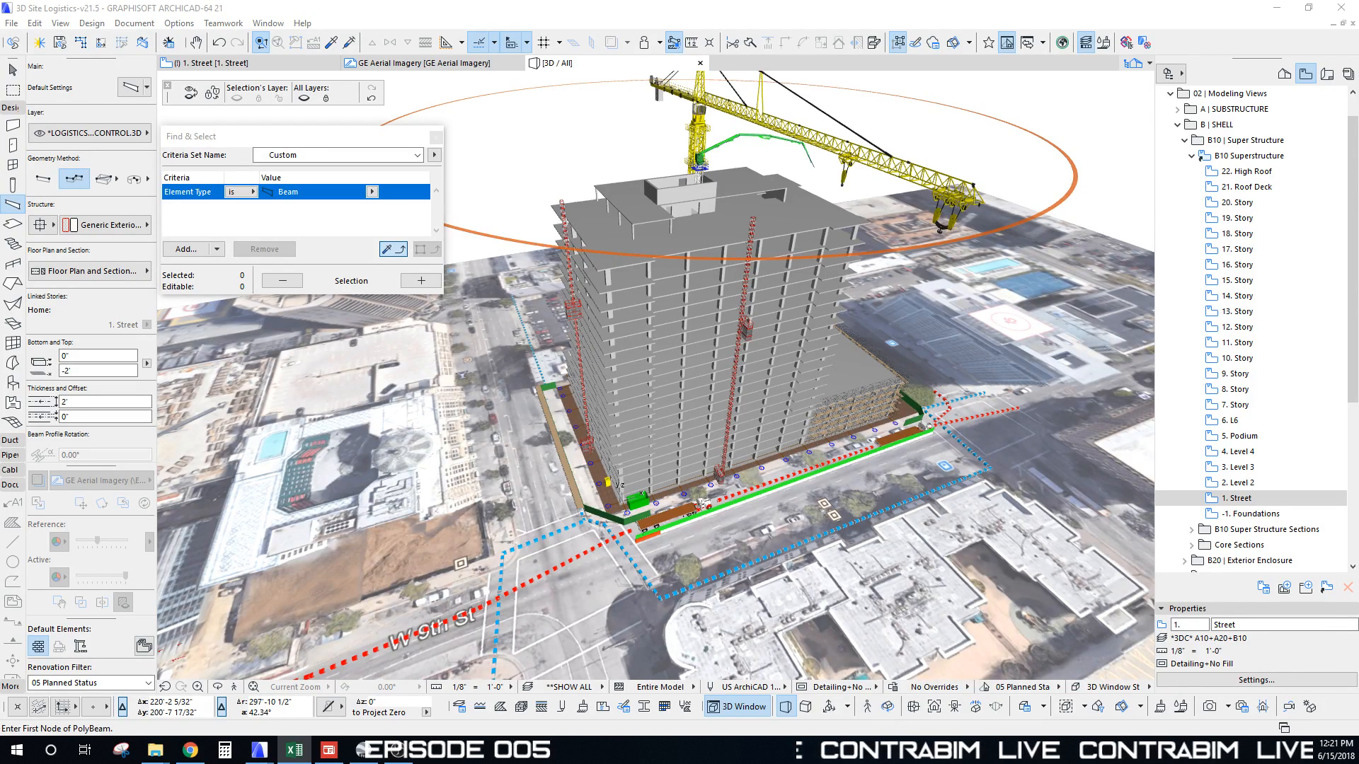
Step: Orbit to a near-overhead view of the site and select the aerial-imagery terrain mesh
scroll(807, 366, "up", 2)
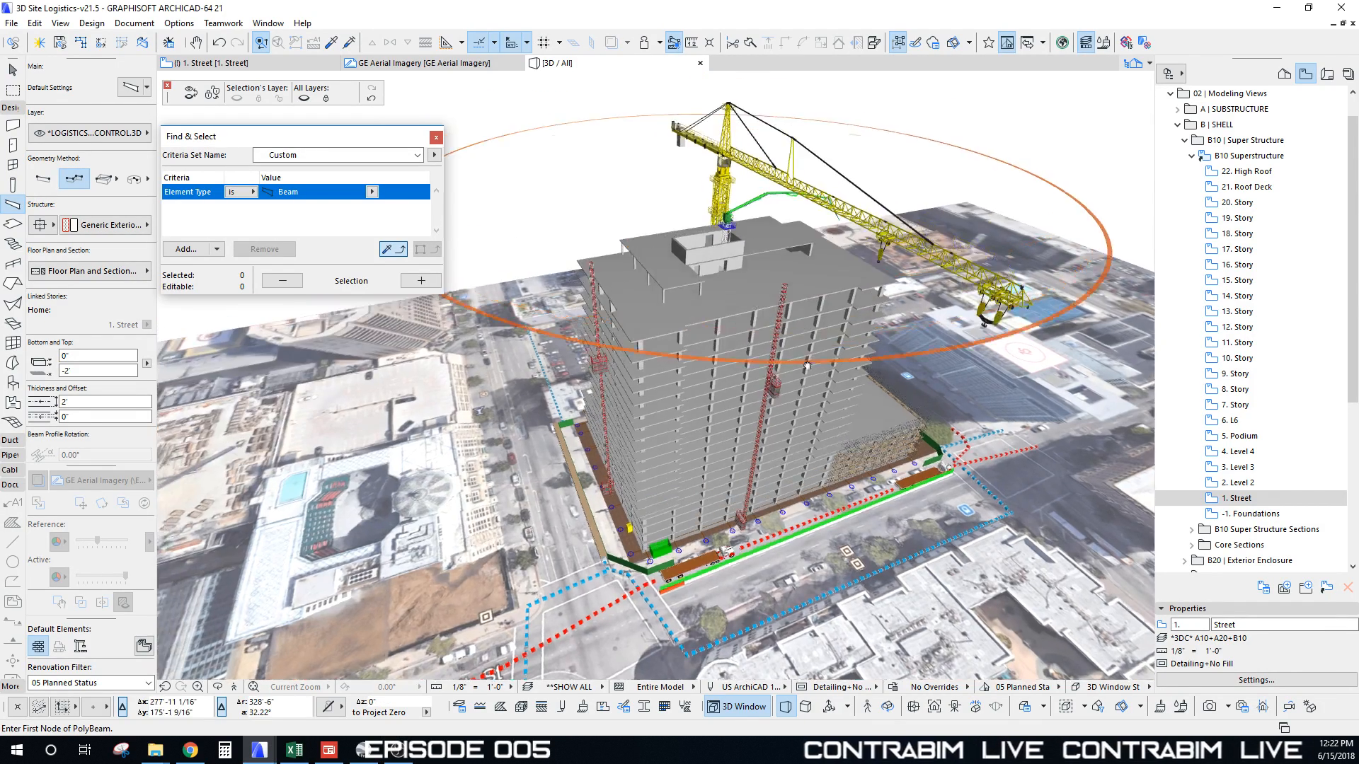
middle_click_drag(807, 366, 697, 441, "shift")
scroll(693, 404, "down", 4)
middle_click_drag(813, 418, 700, 357, "shift")
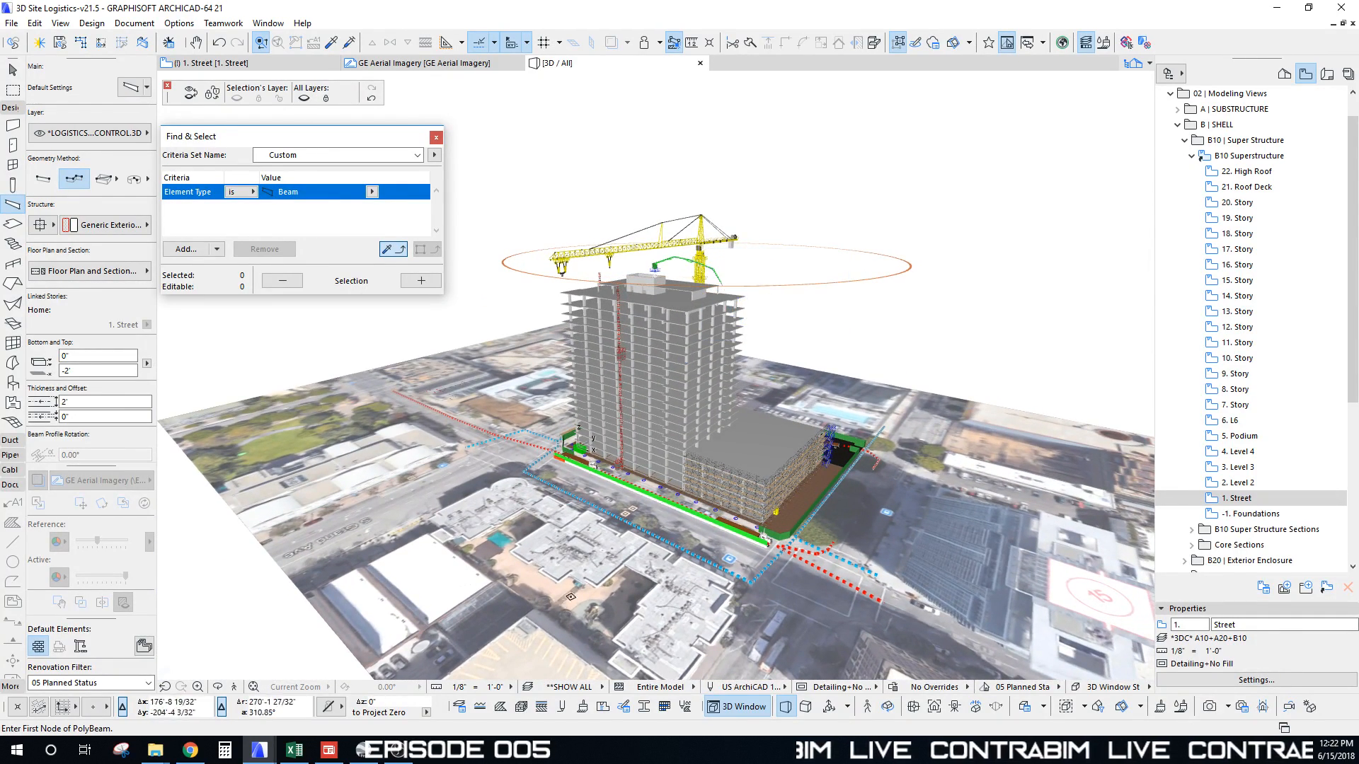
mouse_move(577, 414)
middle_mouse_down("shift")
mouse_move(568, 437)
mouse_move(711, 475)
mouse_move(566, 439)
middle_mouse_up("shift")
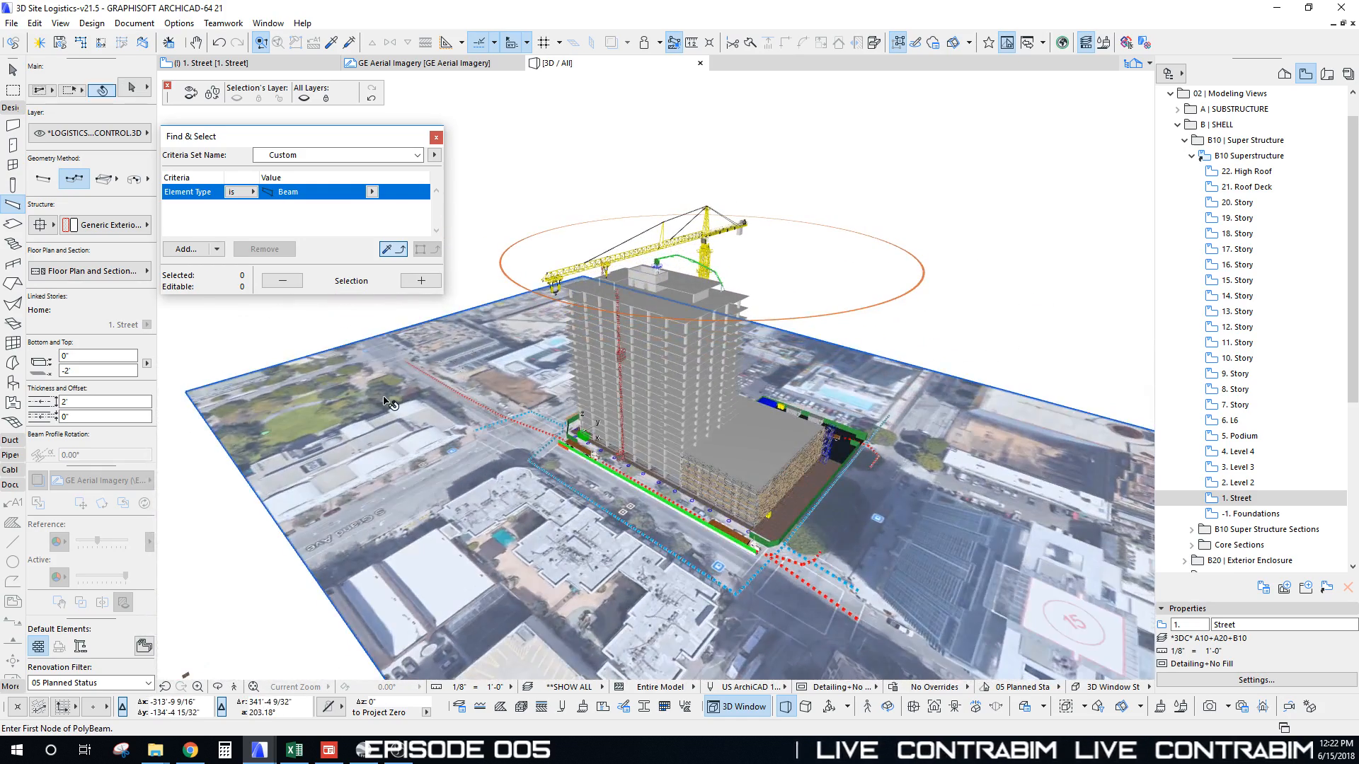
left_click(384, 397)
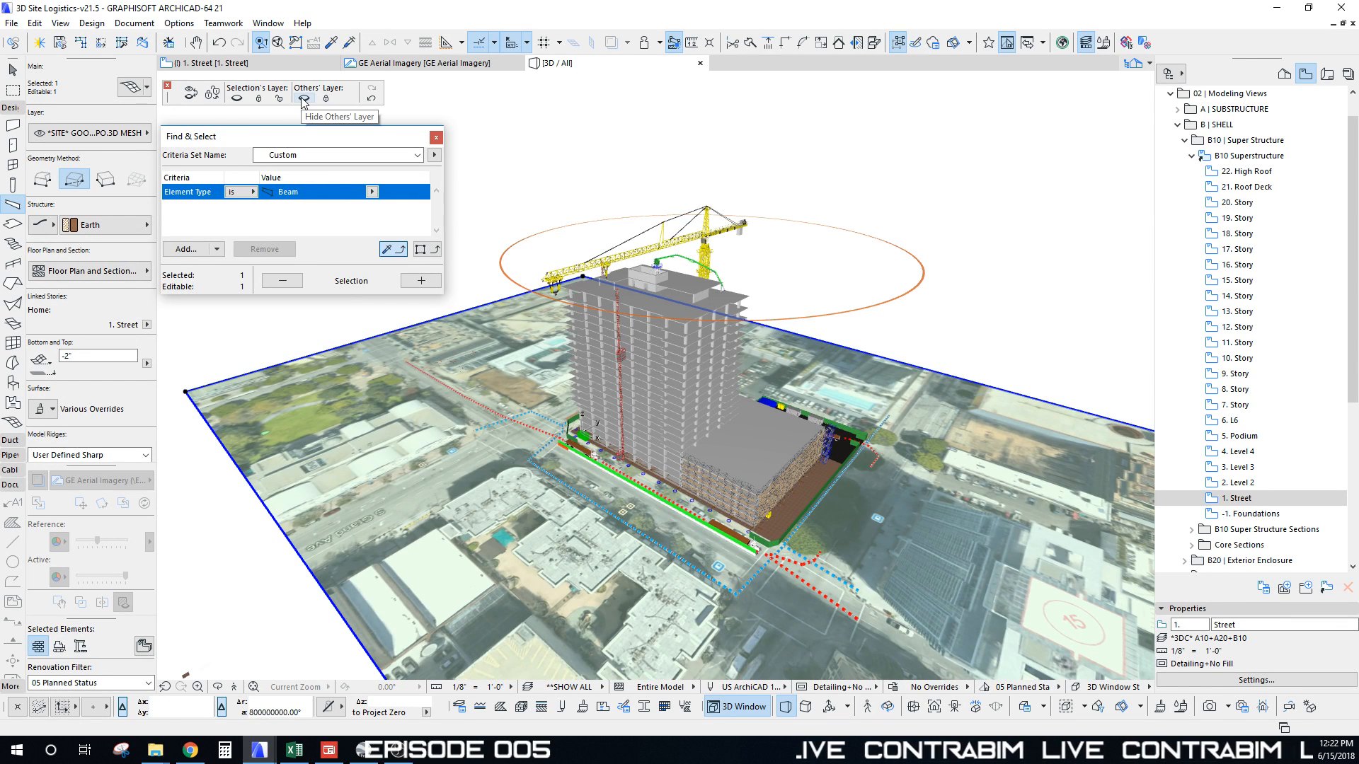
Step: Hide the terrain mesh's layer and apply the *LOGISTICS* CRANE layer combination
left_click(238, 100)
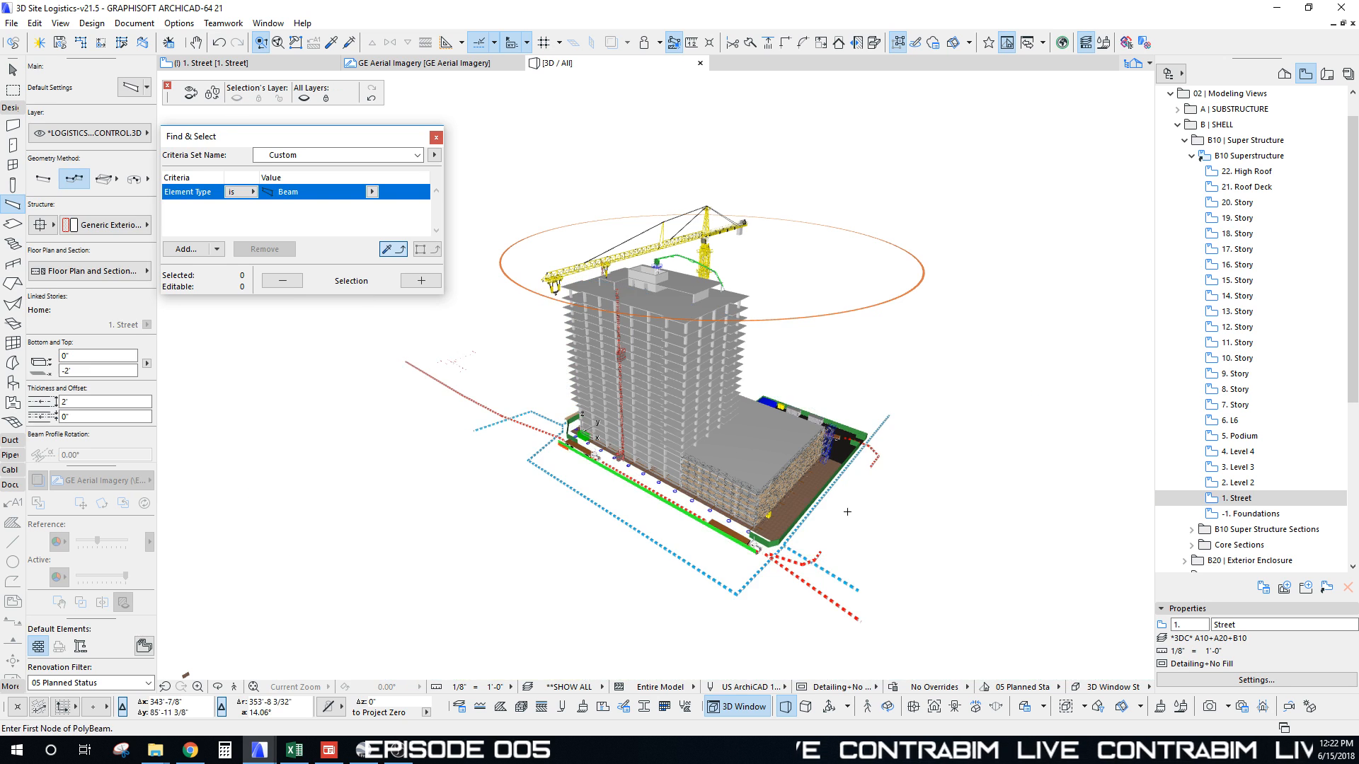
left_click(573, 686)
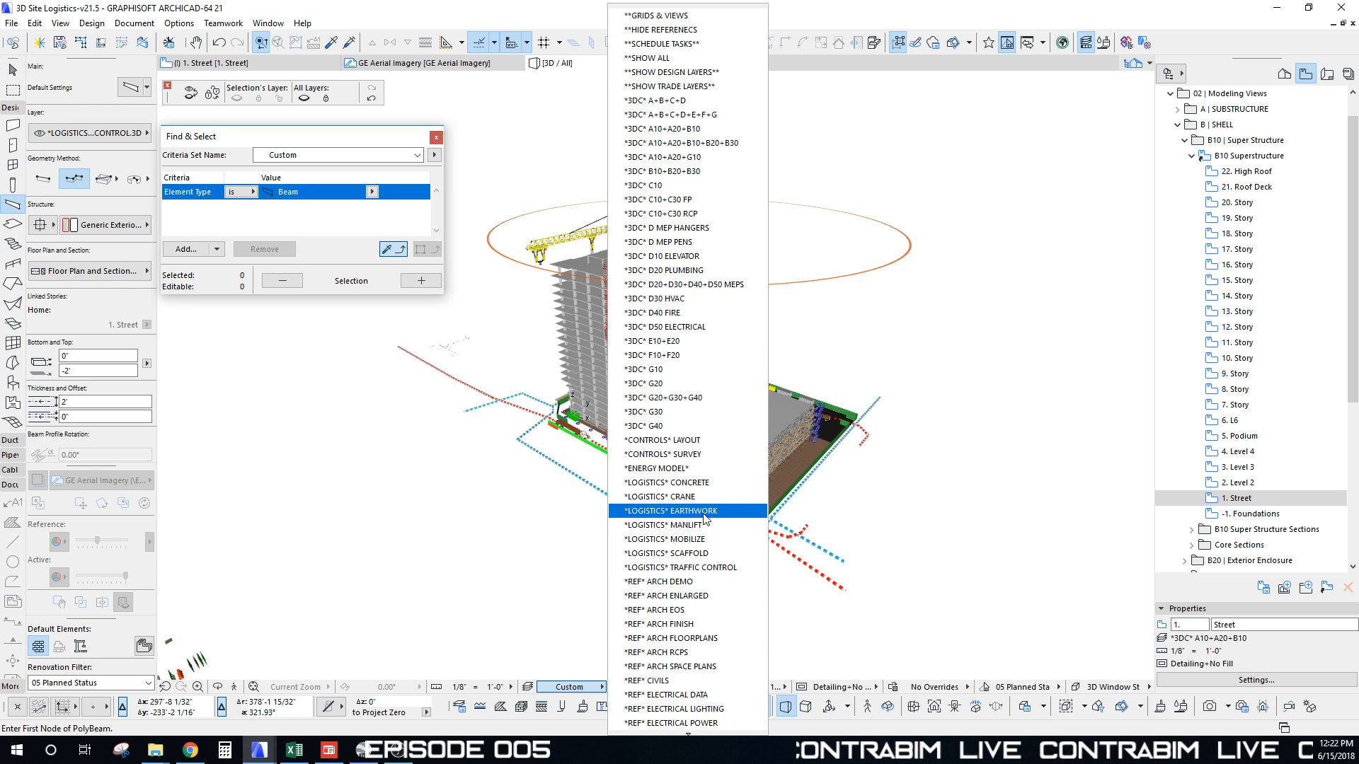
left_click(690, 498)
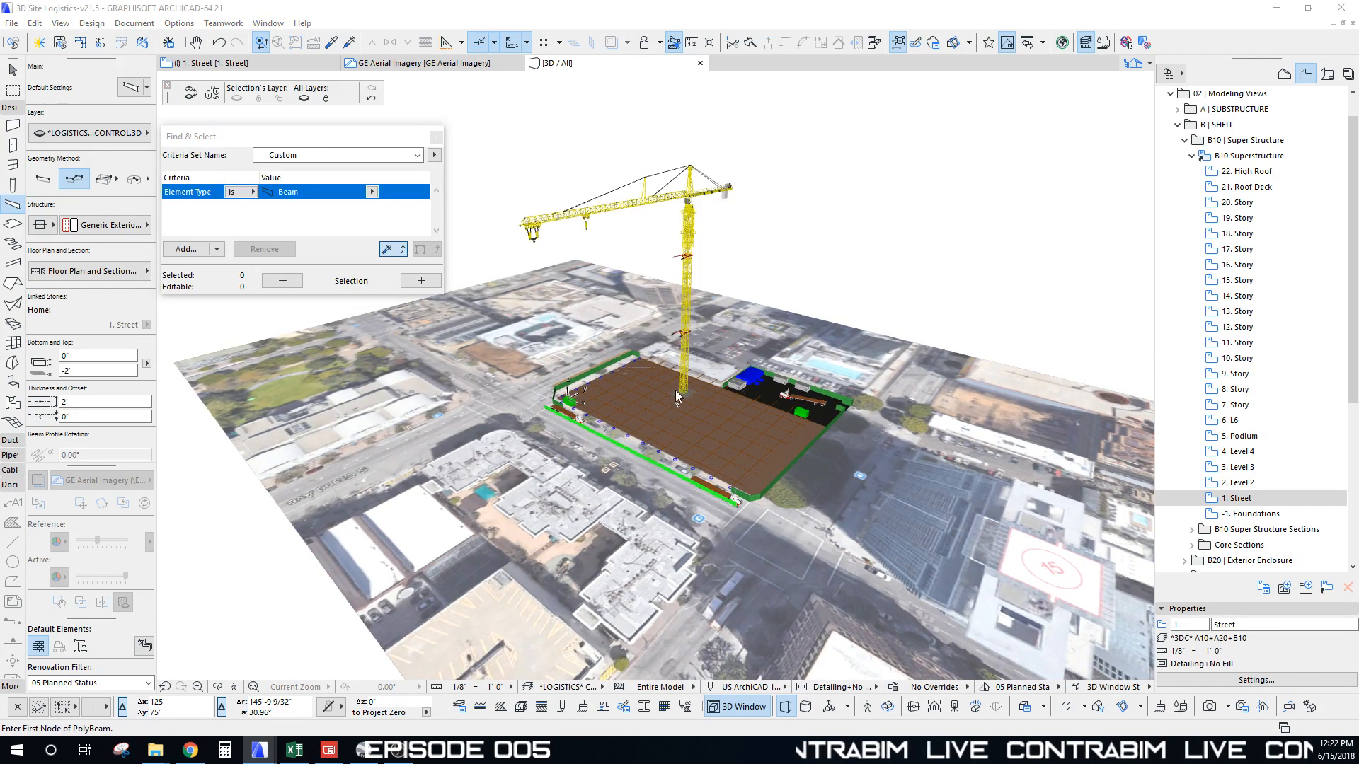
Step: Show the MANLIFT, EQUIPMENT RANGE, EARTHWORK EQUIPMENT, CONCRETE PUMPING, SCAFFOLD and TRAFFIC CONTROL layers, then confirm
key("ctrl+l")
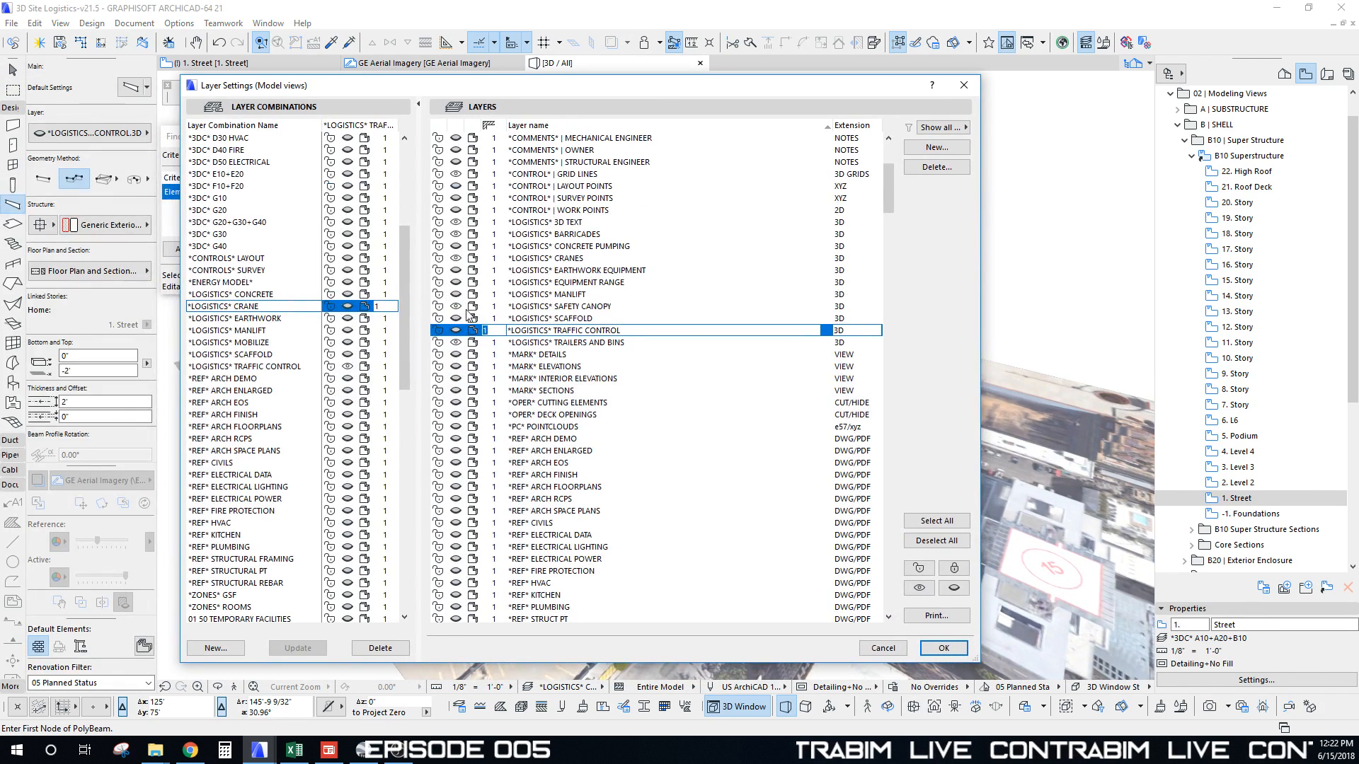
left_click(457, 294)
left_click(457, 282)
left_click(456, 269)
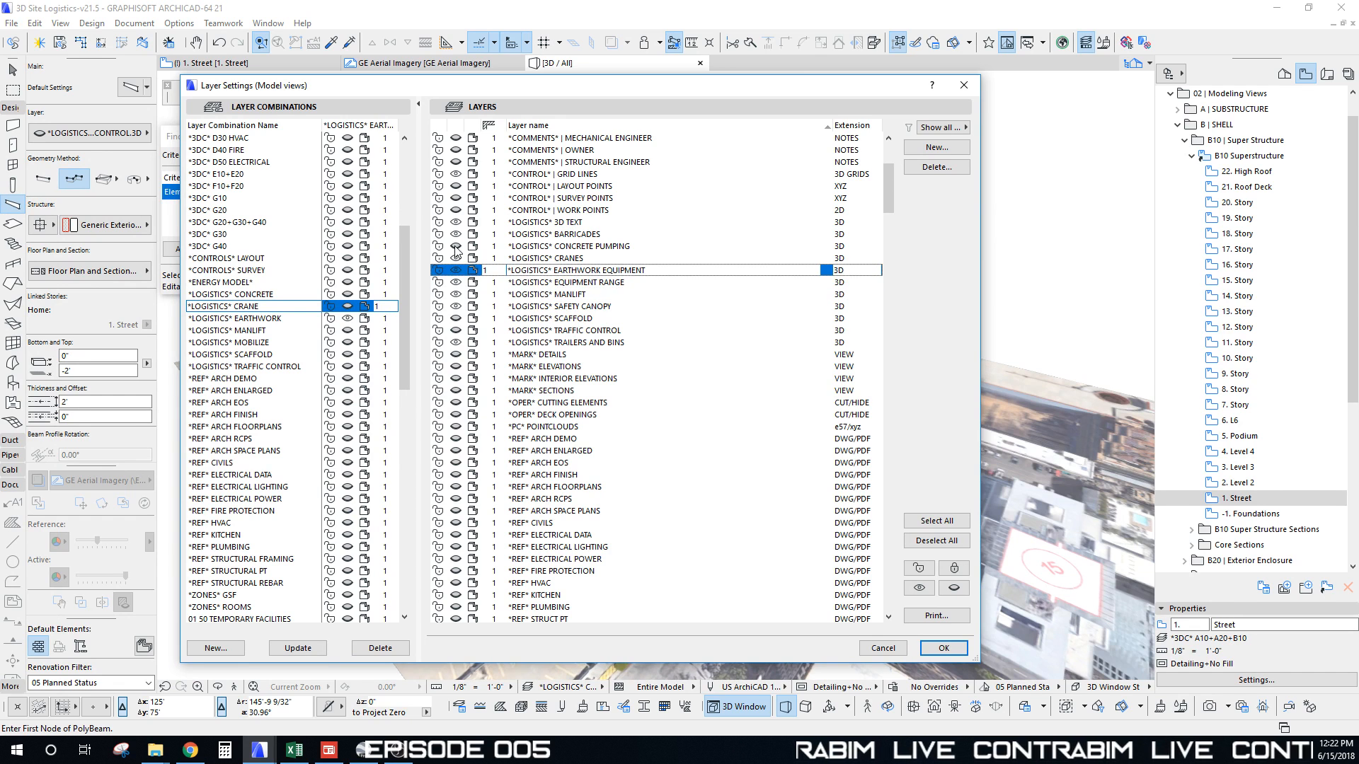
left_click(455, 246)
left_click(459, 318)
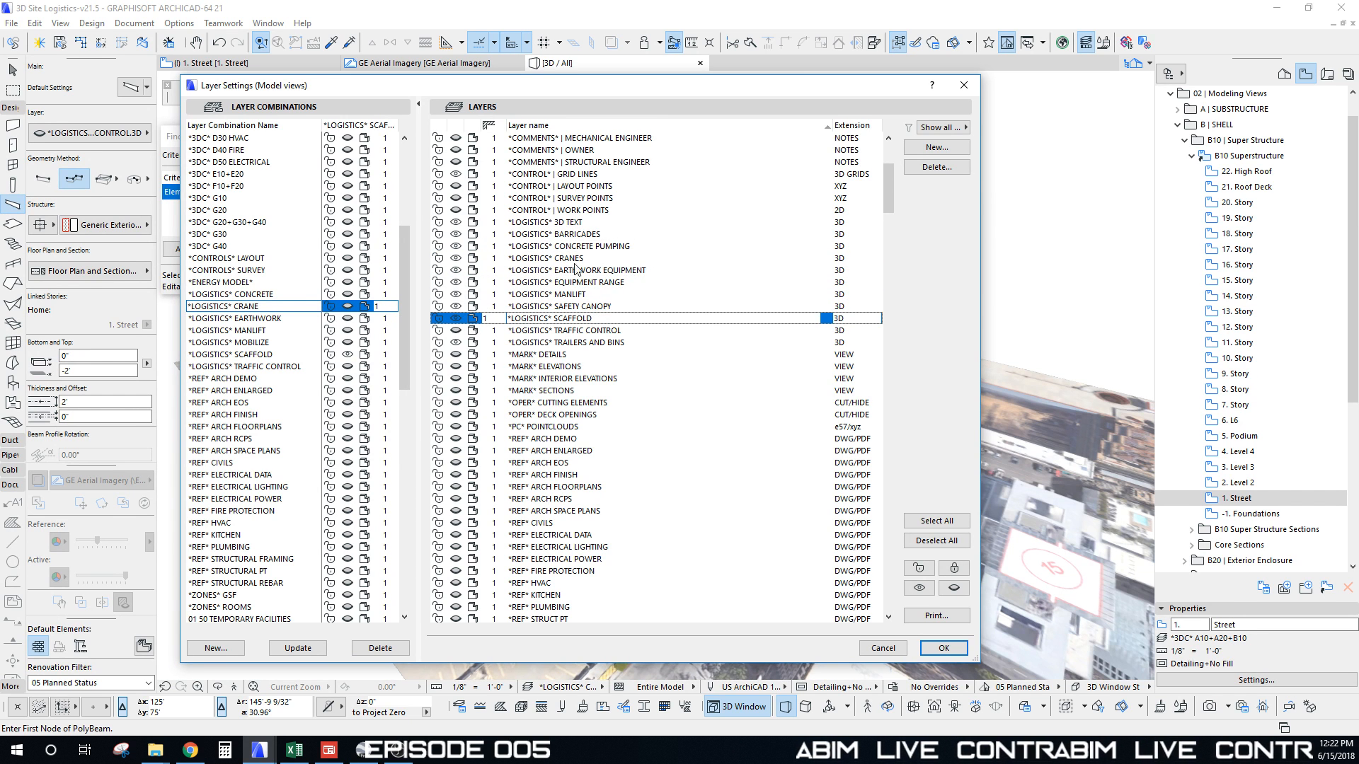
left_click_drag(709, 96, 824, 494)
left_click_drag(694, 504, 641, 552)
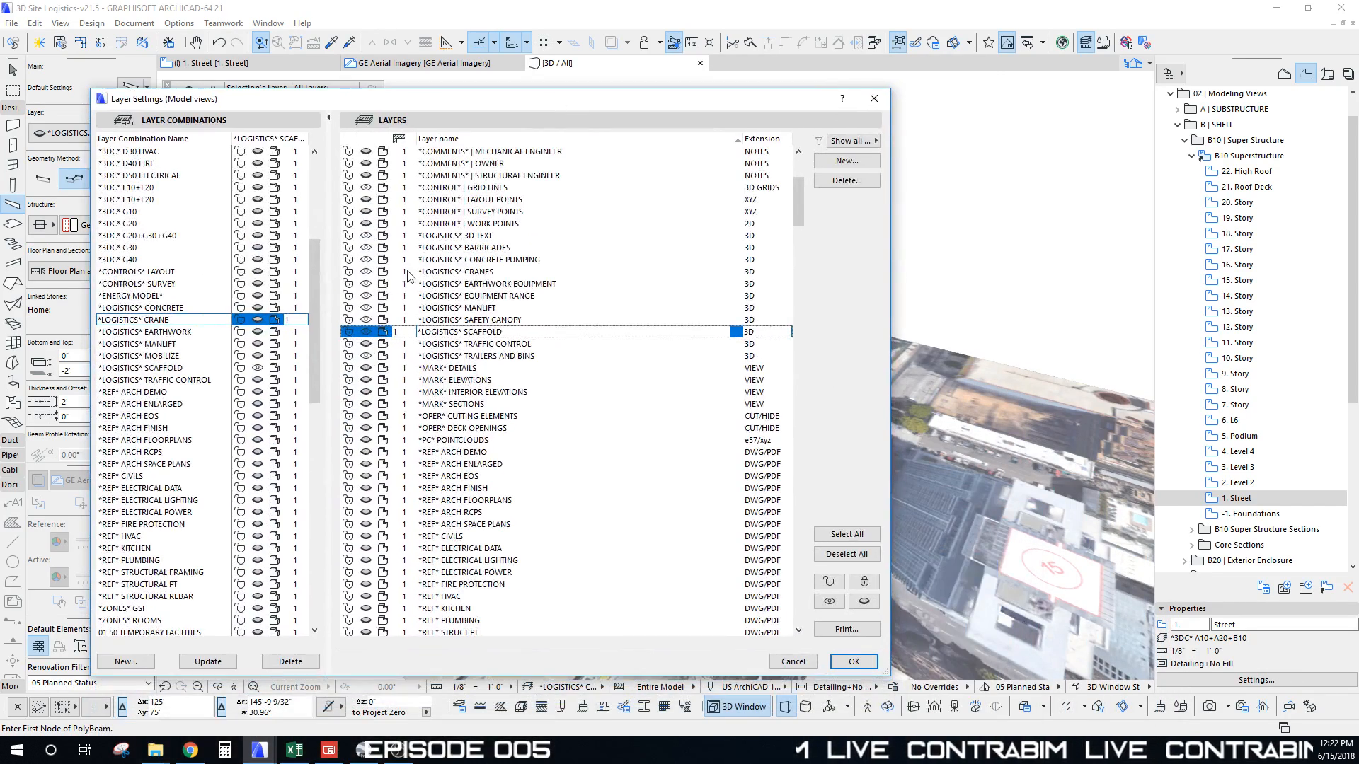
left_click(370, 345)
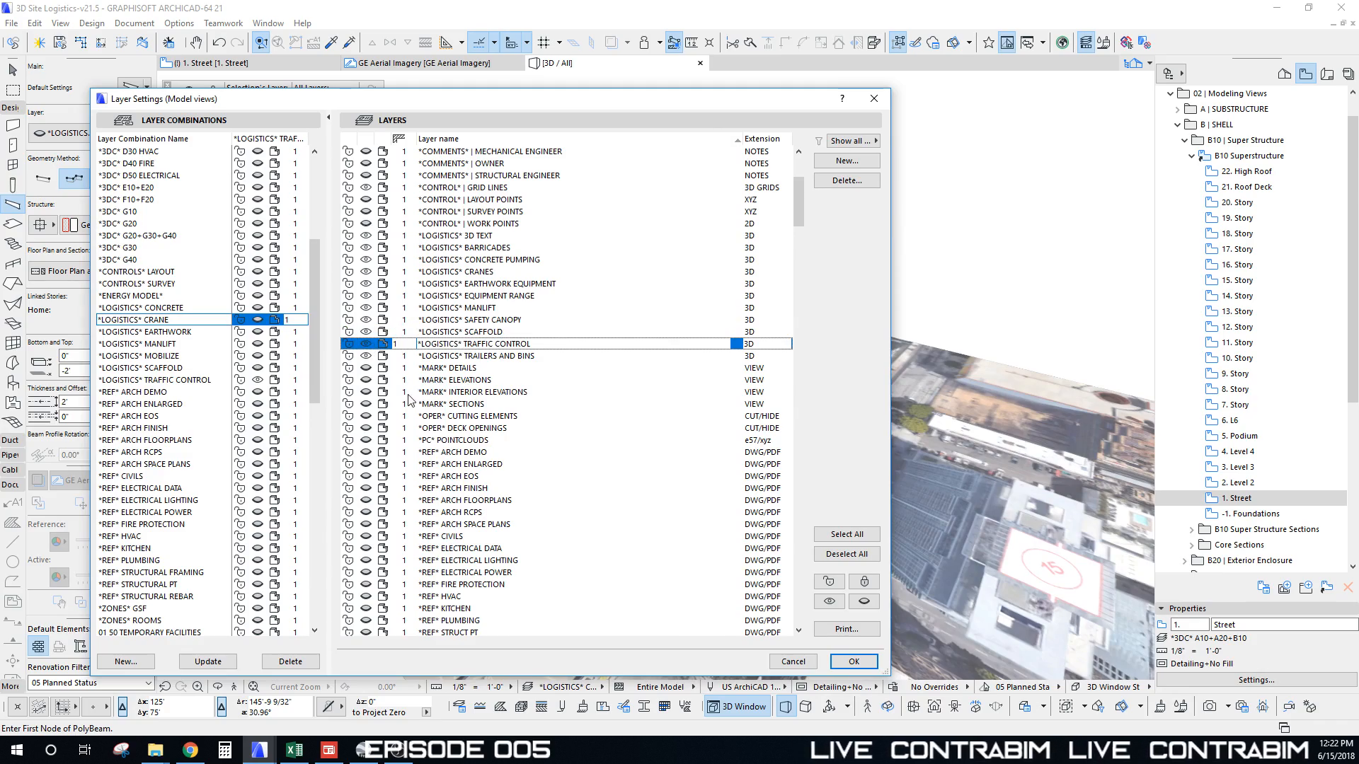
left_click(854, 661)
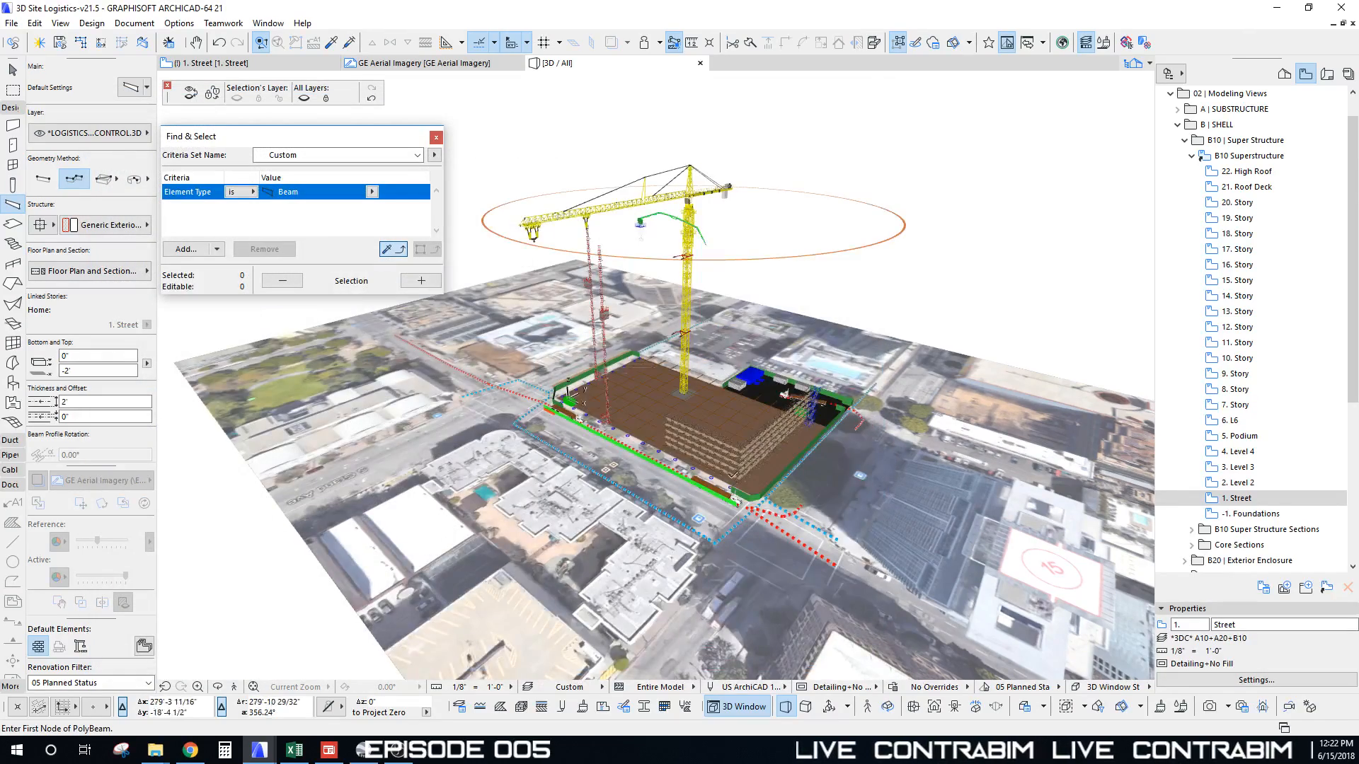
Step: Select the aerial imagery site mesh in 3D and hide its layer
middle_click_drag(637, 425, 785, 404, "shift")
scroll(830, 469, "down", 5)
middle_click_drag(827, 470, 770, 340, "shift")
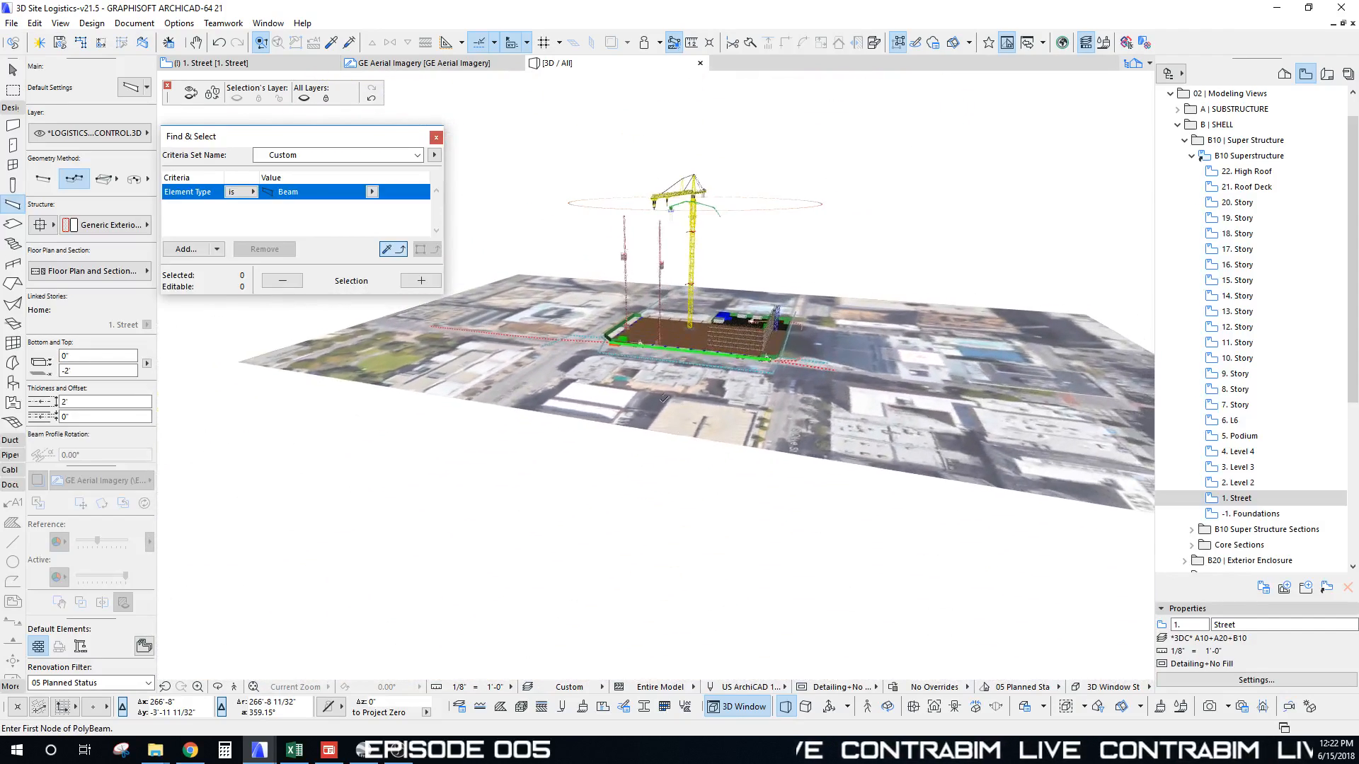
left_click(681, 412, "shift")
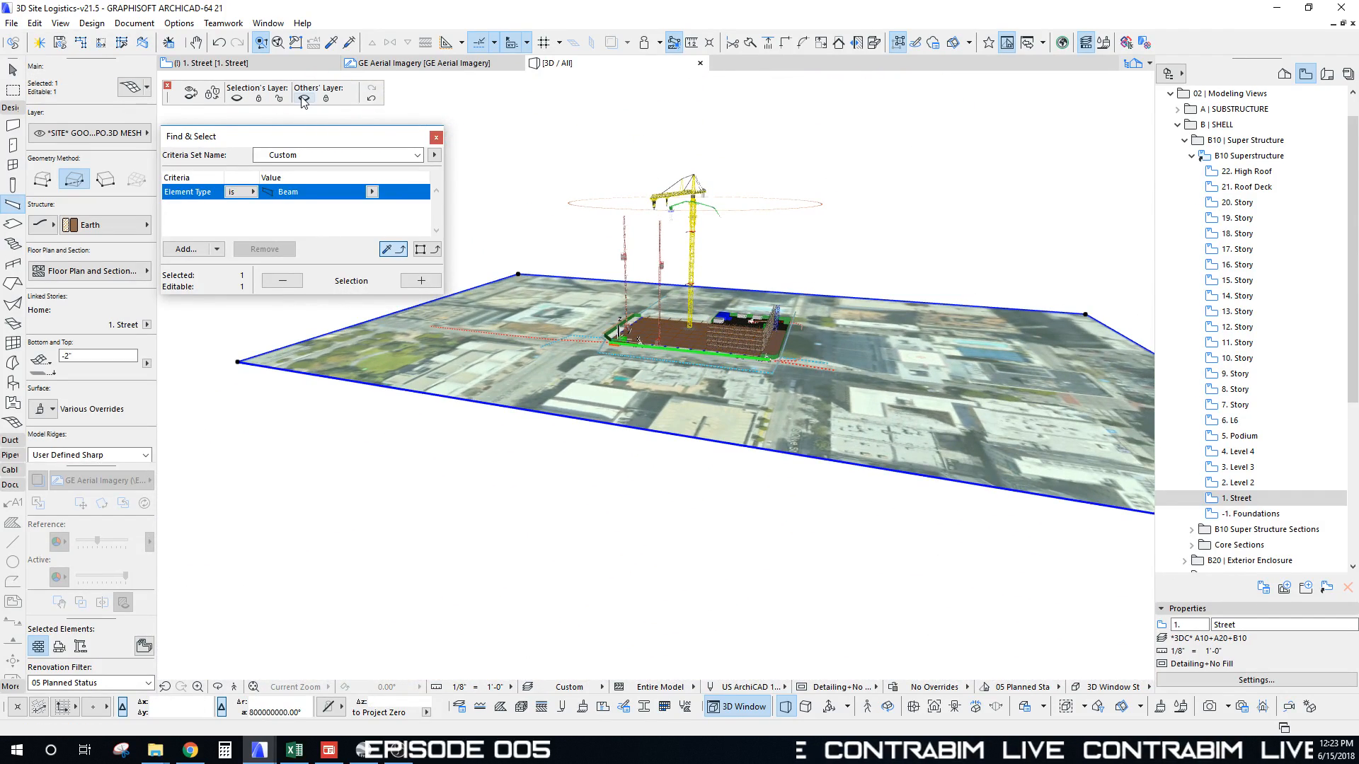
left_click(237, 98)
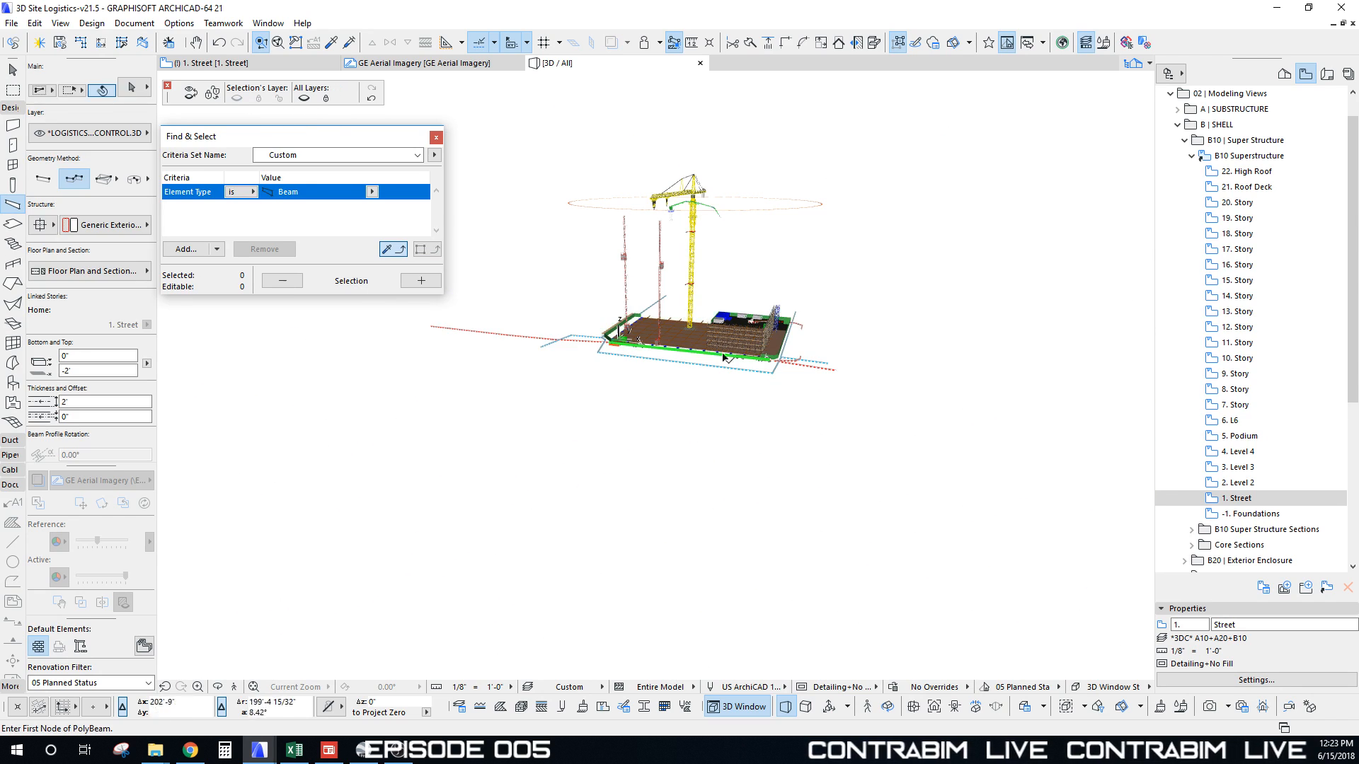
Step: Orbit to a higher, recentred view of the logistics model, leaving the File menu unused
middle_click_drag(724, 357, 761, 418, "shift")
middle_click_drag(757, 332, 665, 343)
scroll(701, 386, "up", 6)
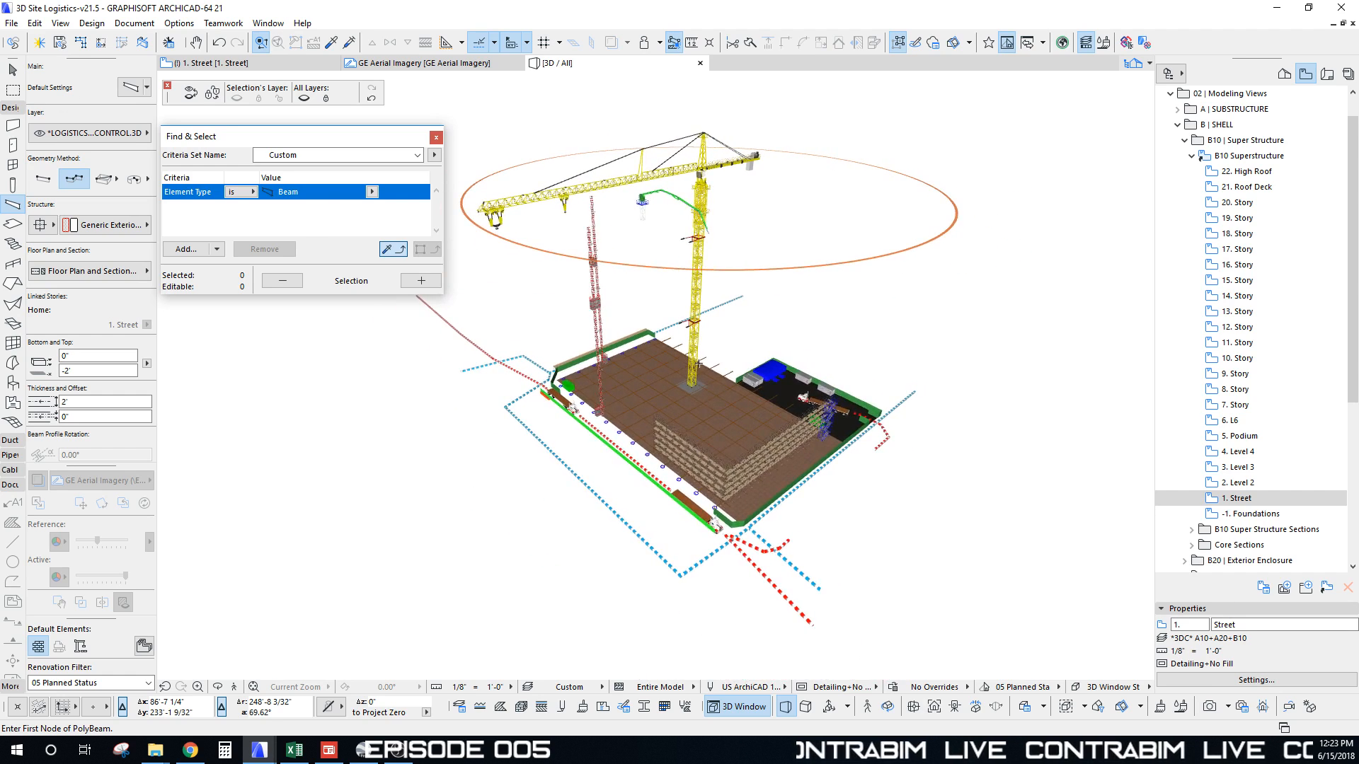
left_click(13, 24)
left_click(563, 478)
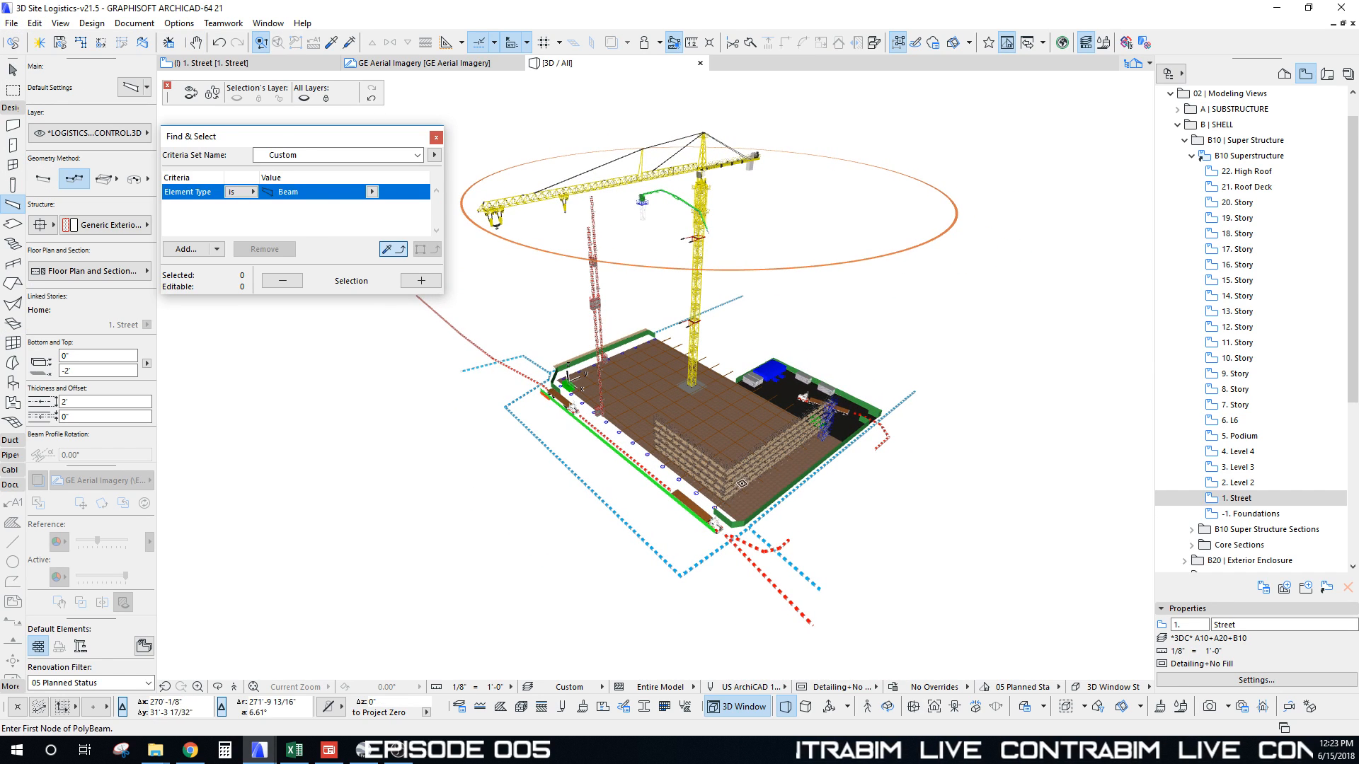
scroll(563, 478, "up", 8)
left_click(567, 595, "shift")
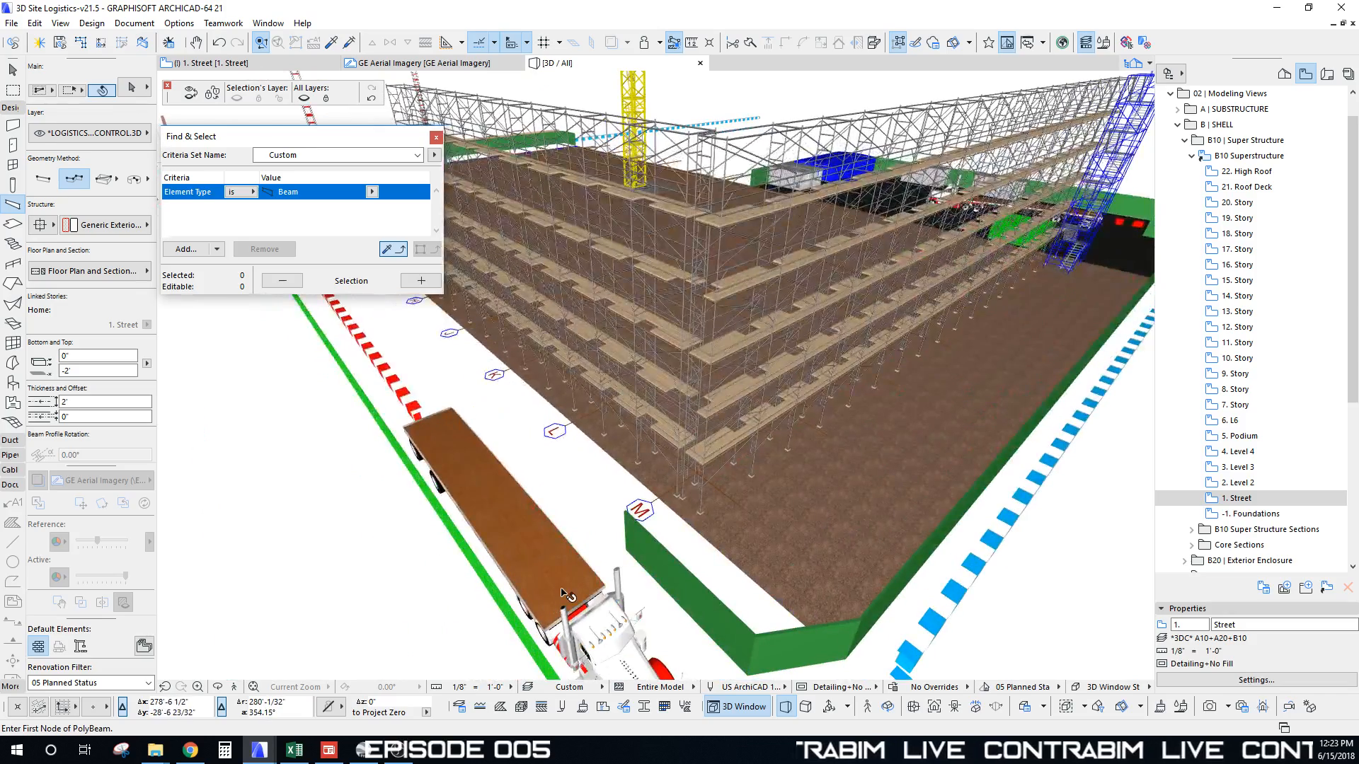
middle_click_drag(567, 595, 771, 675)
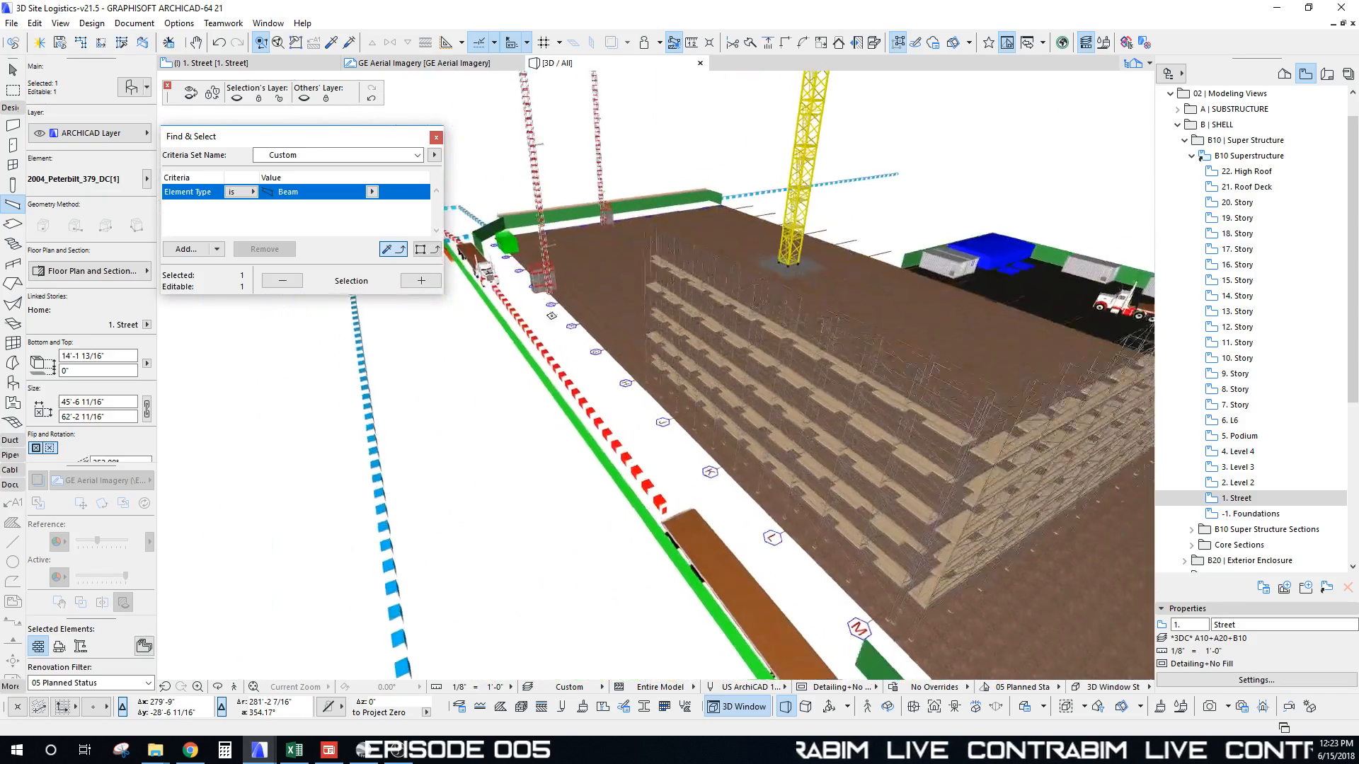
left_click(484, 287, "shift")
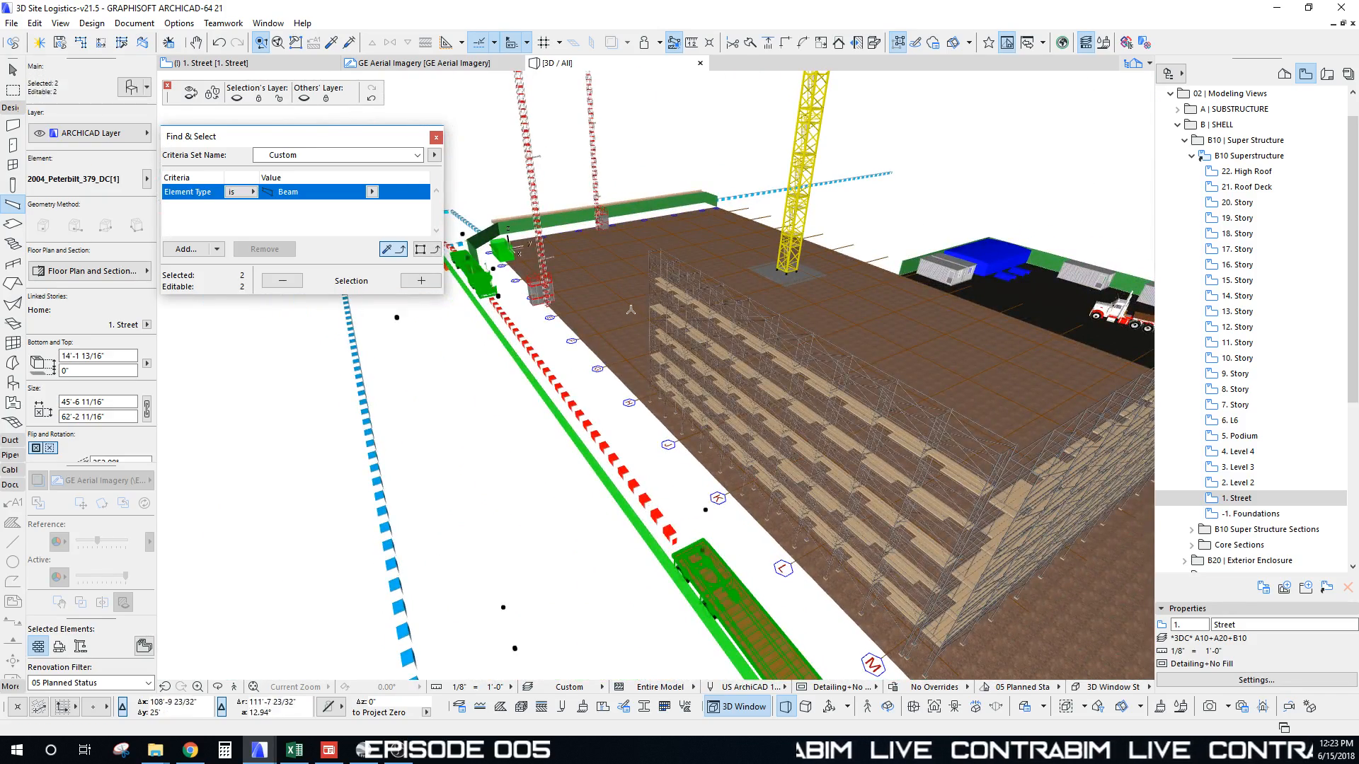
middle_click_drag(485, 287, 649, 302, "shift")
left_click(803, 357, "shift")
scroll(649, 302, "down", 10)
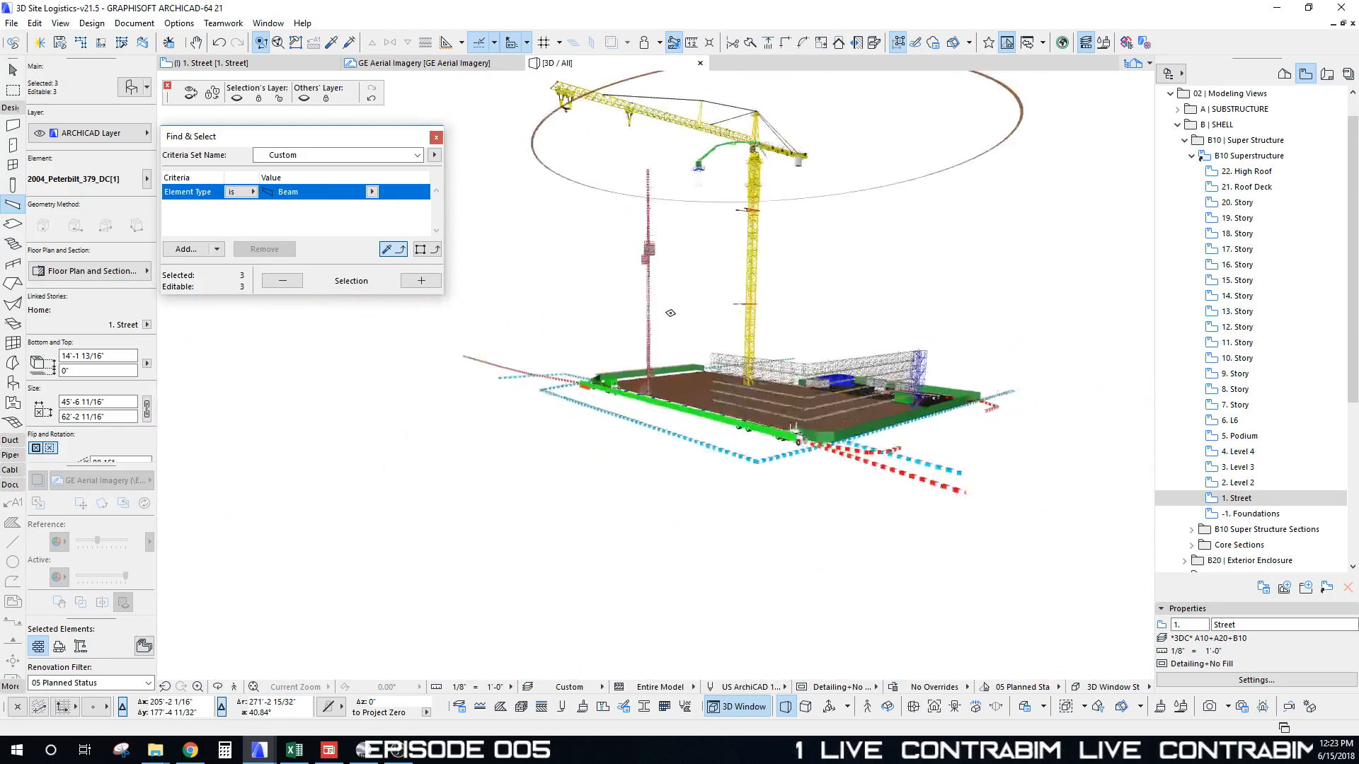
key("Escape")
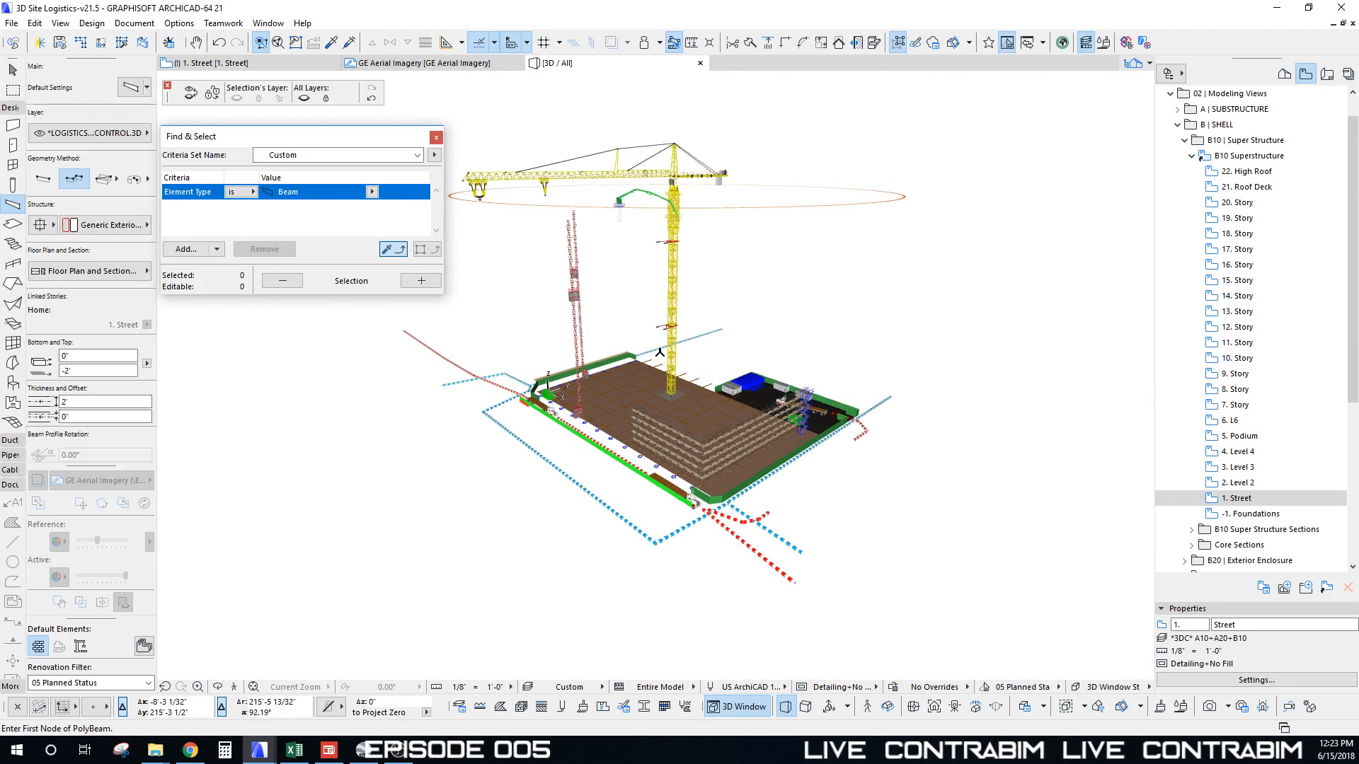
key("Escape")
middle_click_drag(660, 354, 721, 393, "shift")
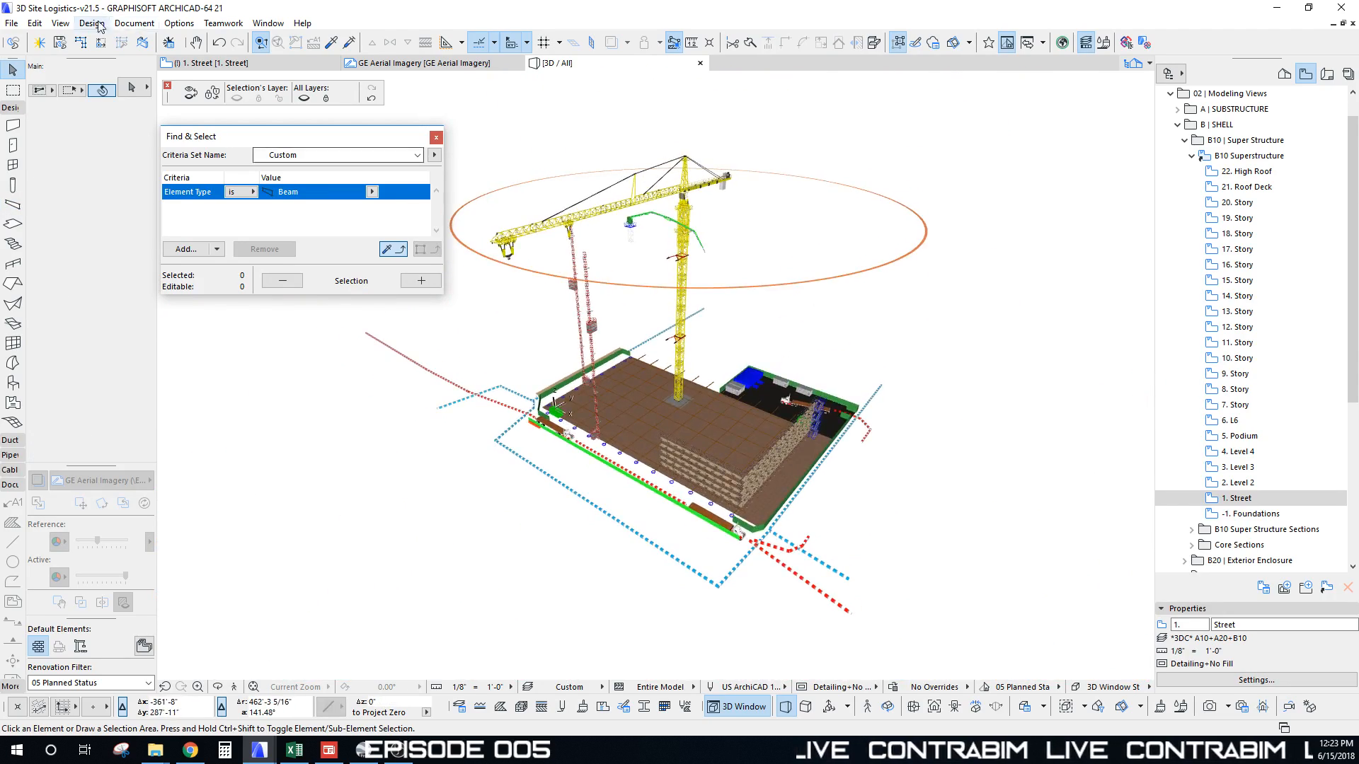
left_click(11, 23)
Step: Save the 3D view as Collada (.dae) file '3D Logistics' in the 04_Exports folder
left_click(42, 133)
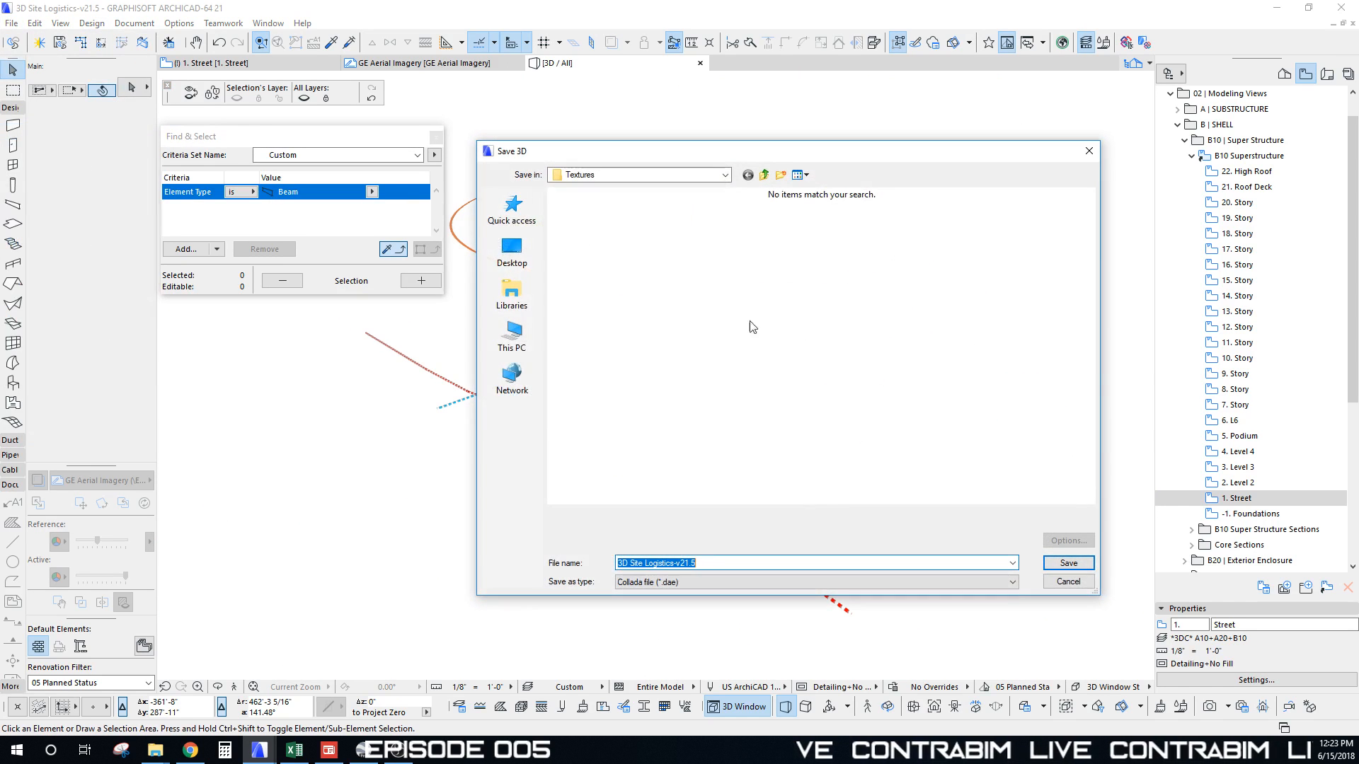
left_click(687, 566)
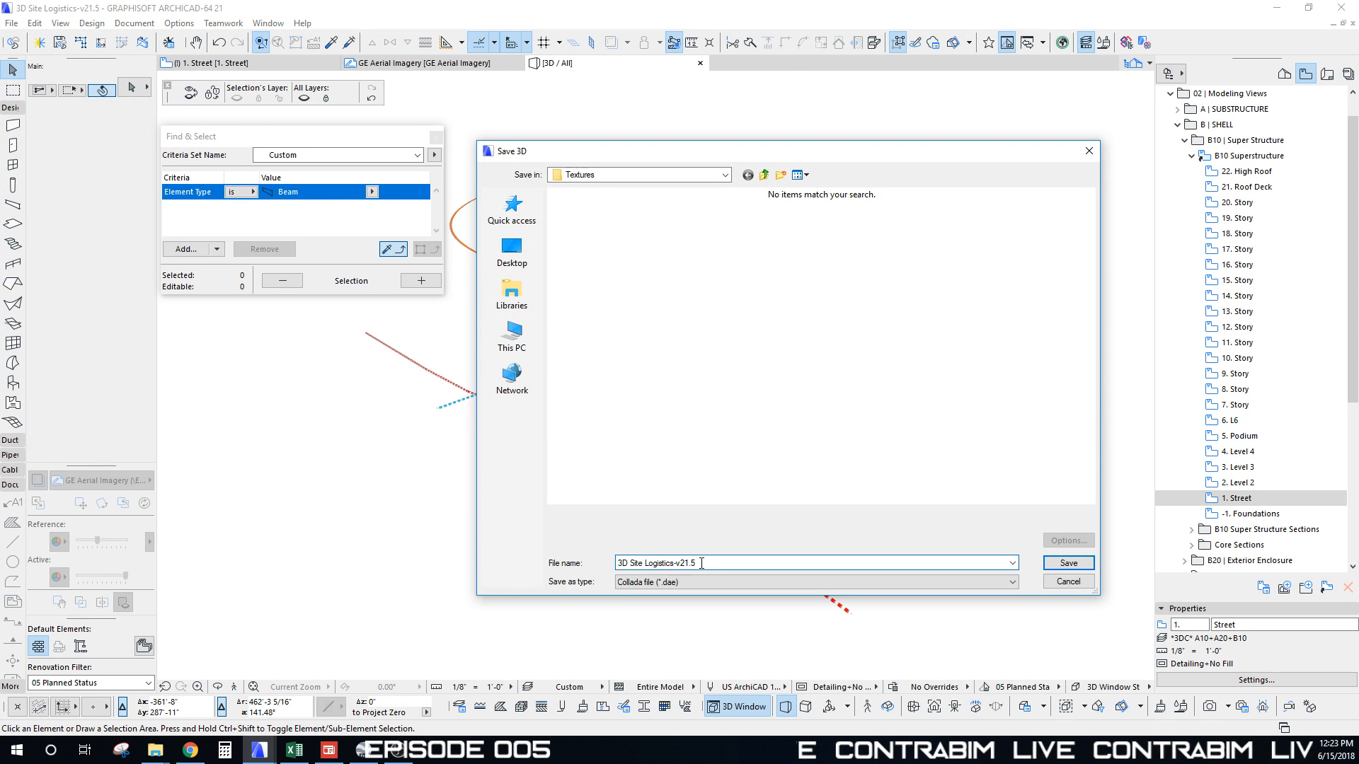
left_click(765, 175)
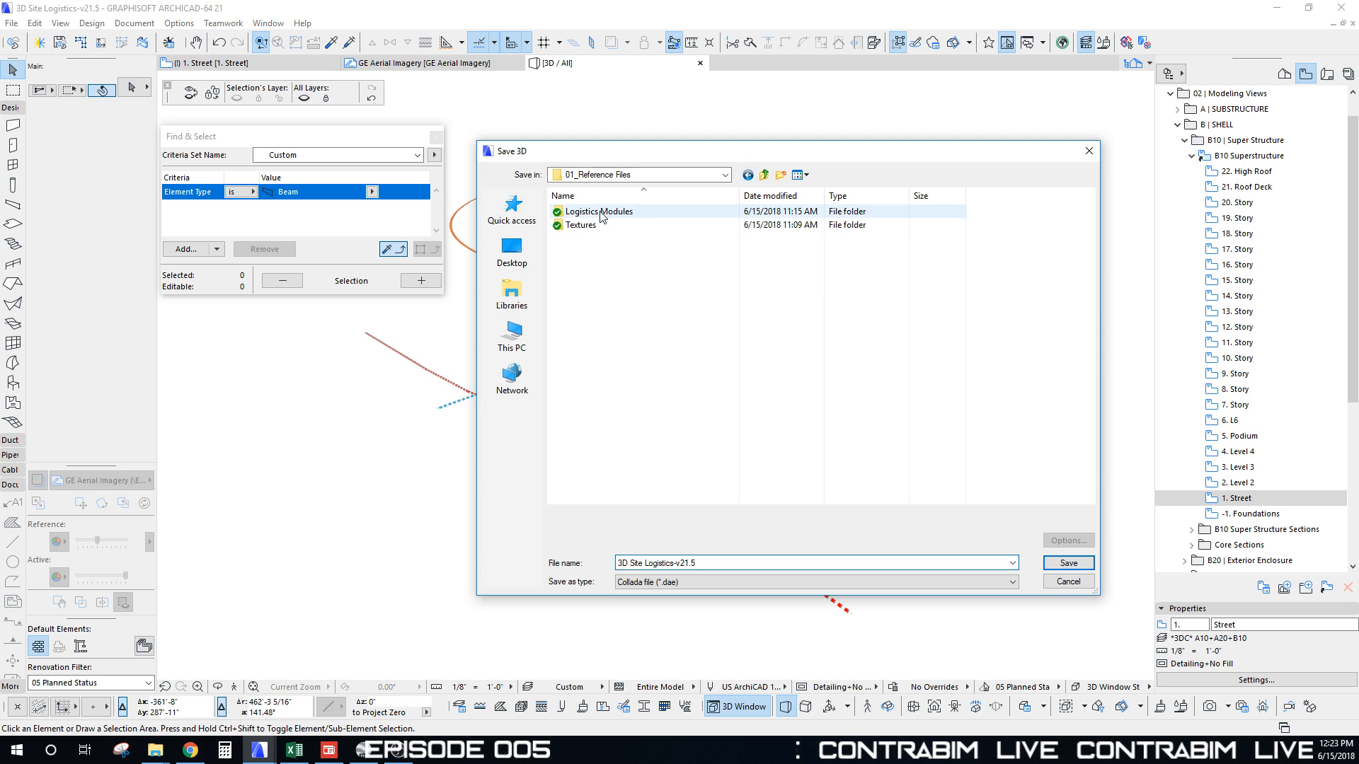
left_click(765, 175)
double_click(613, 252)
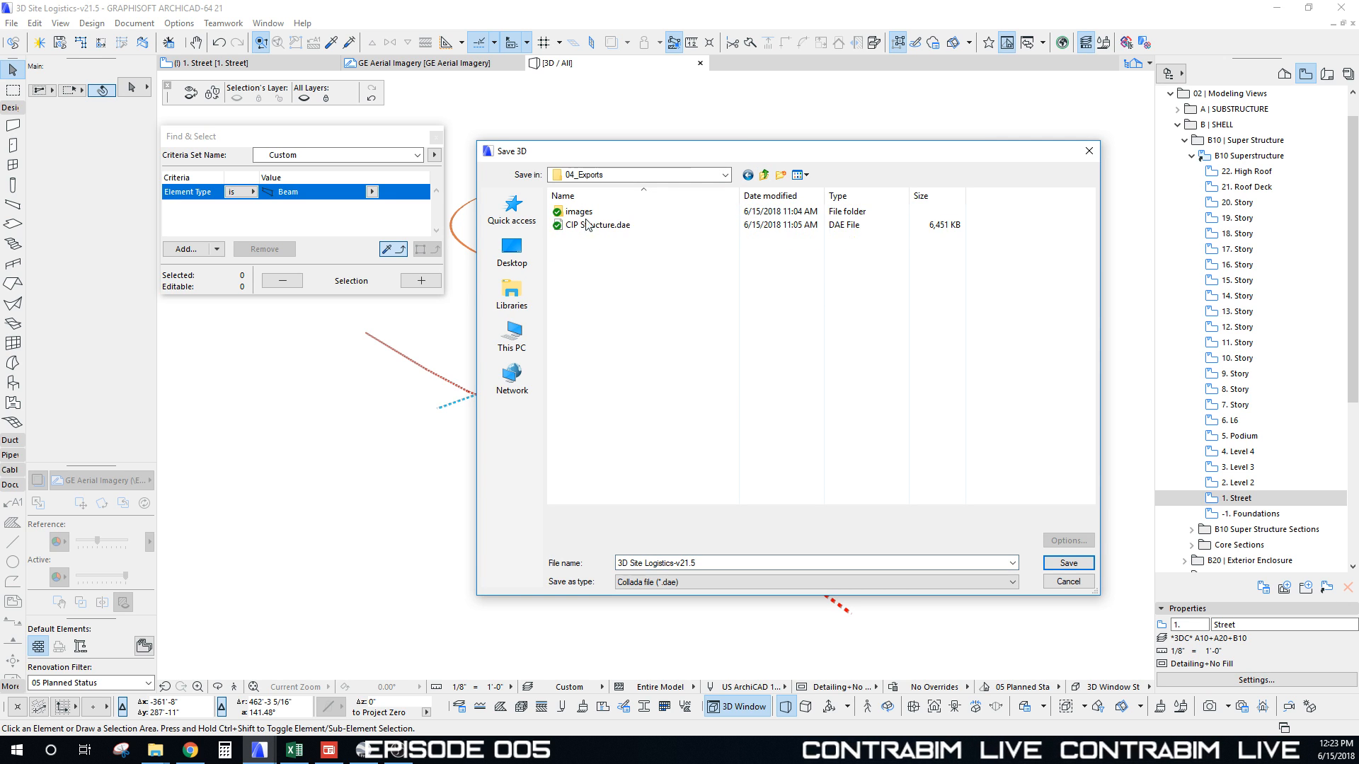
left_click(690, 564)
key("ctrl+a")
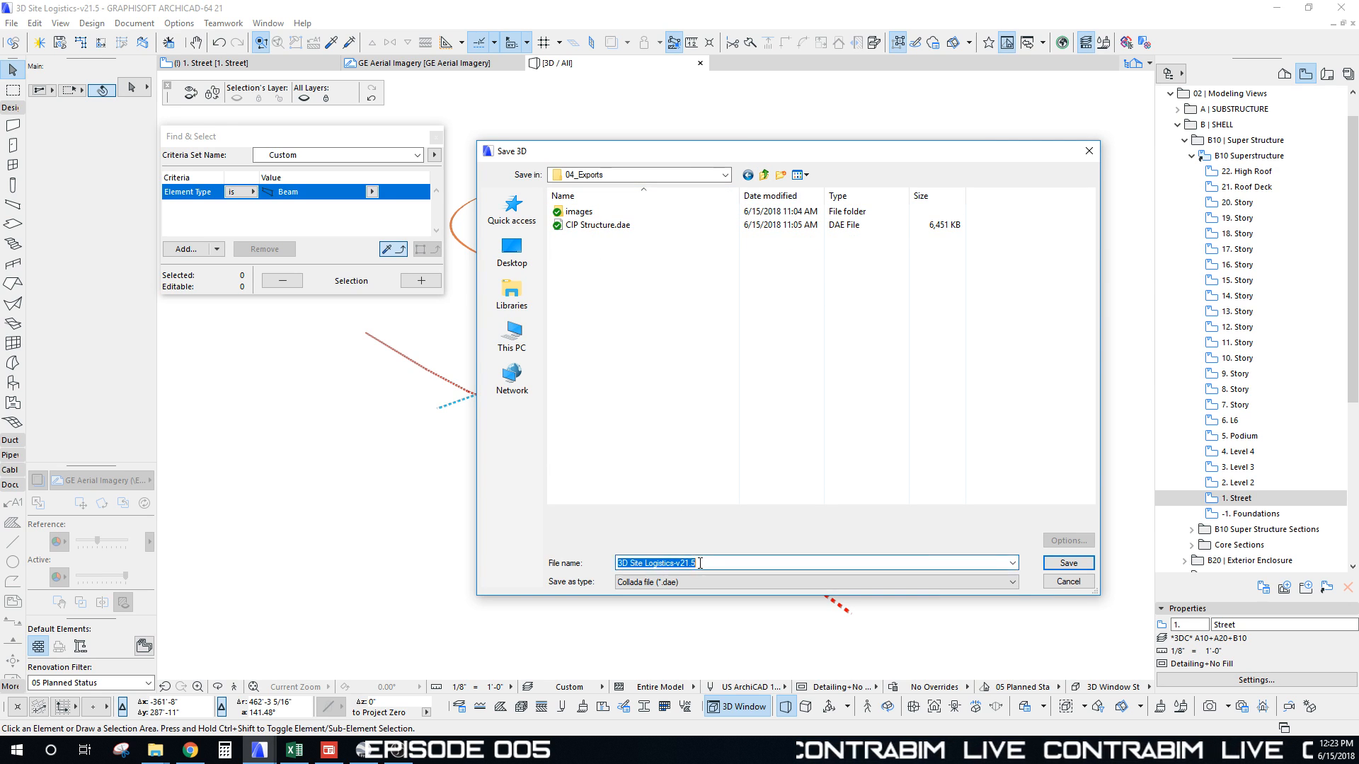
type("3d")
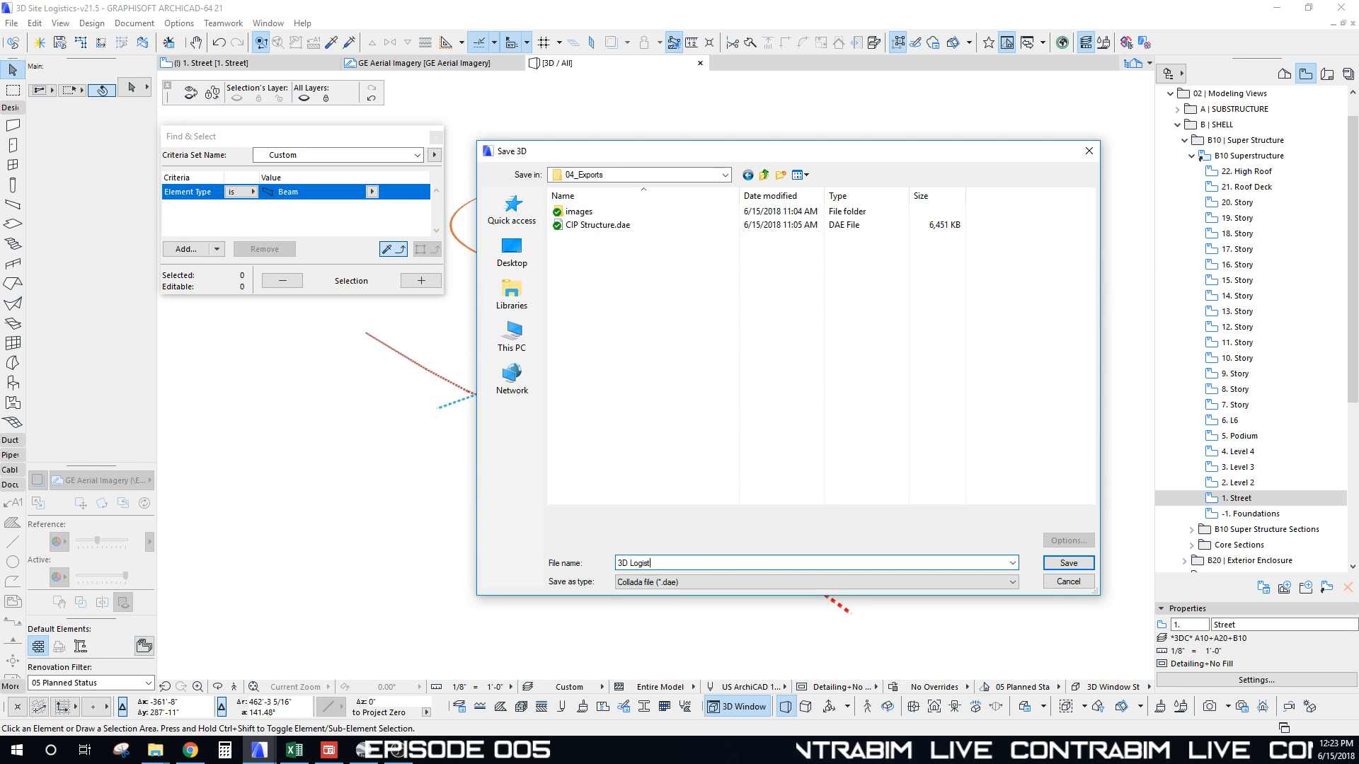
left_click(1068, 563)
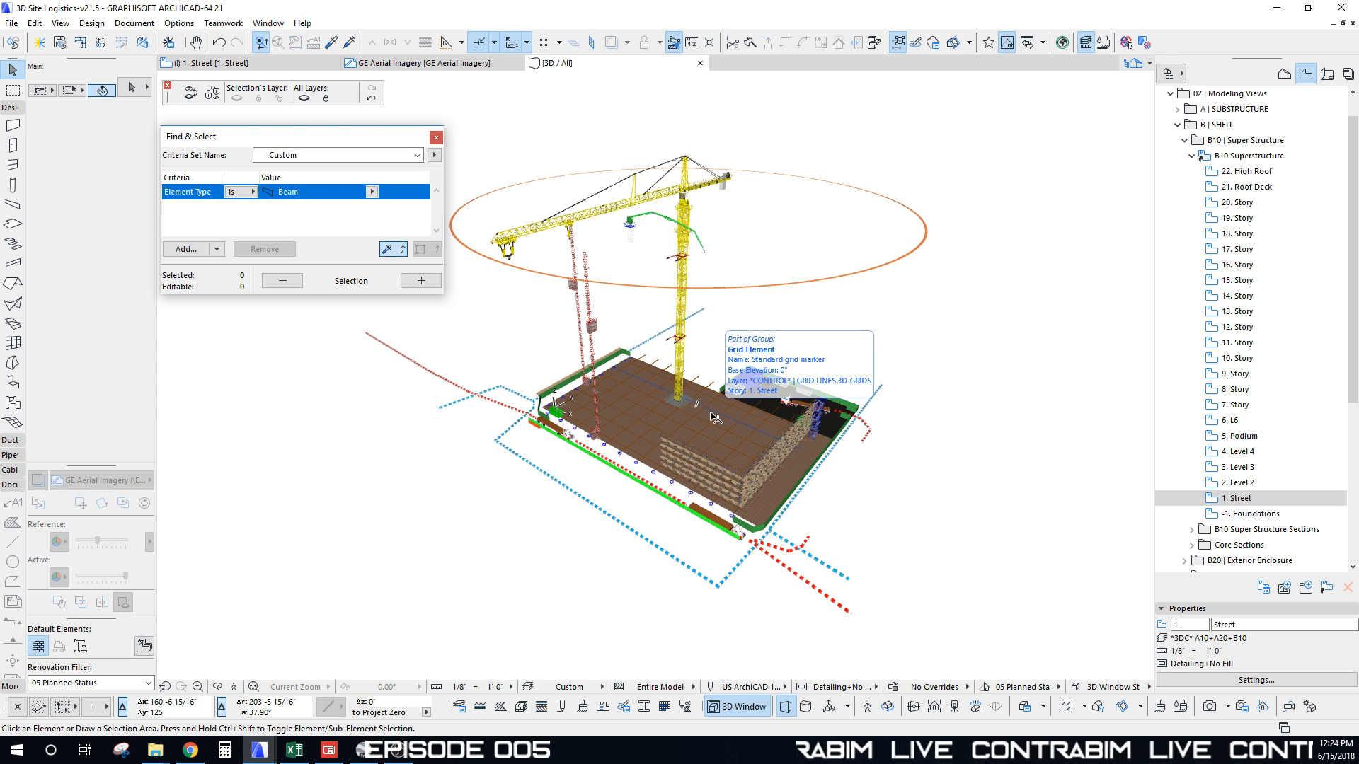
middle_click_drag(699, 417, 697, 409)
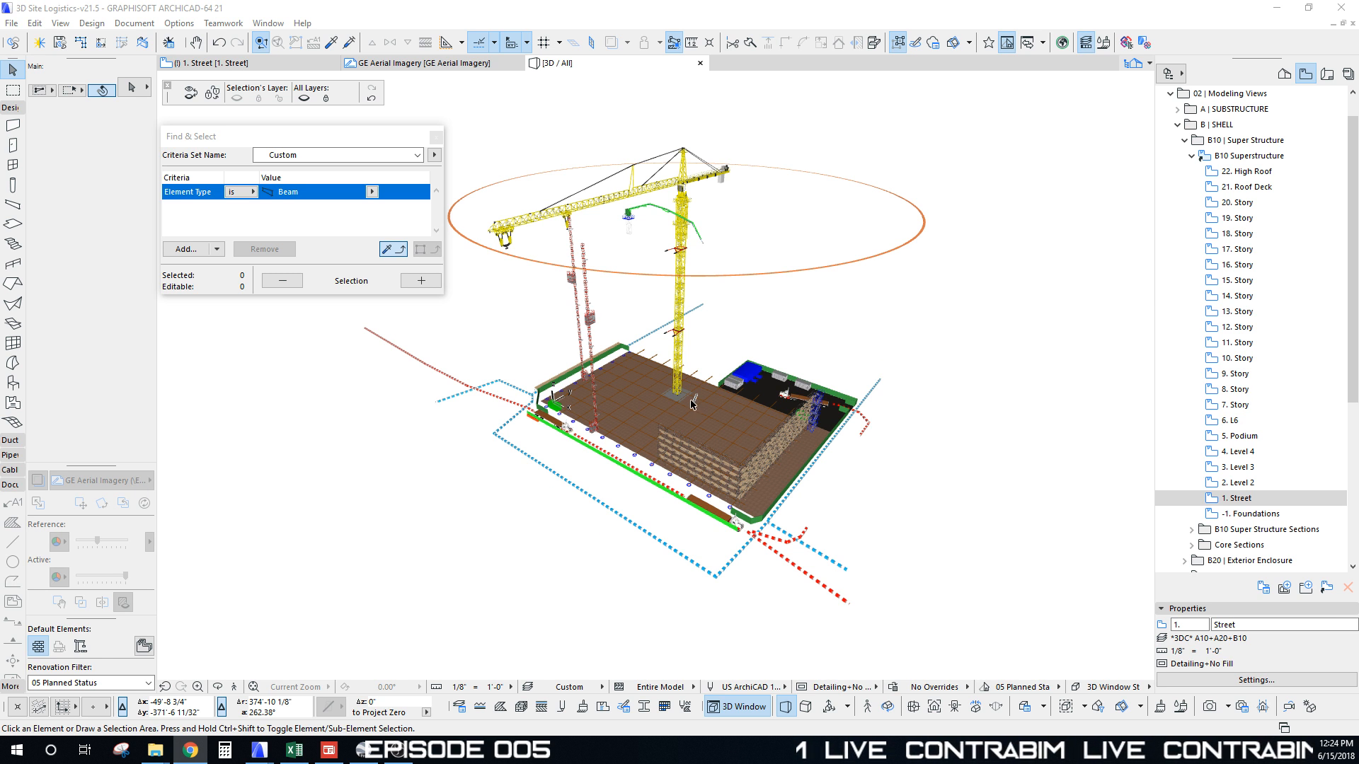
middle_click_drag(693, 405, 692, 439, "shift")
scroll(693, 439, "up", 1)
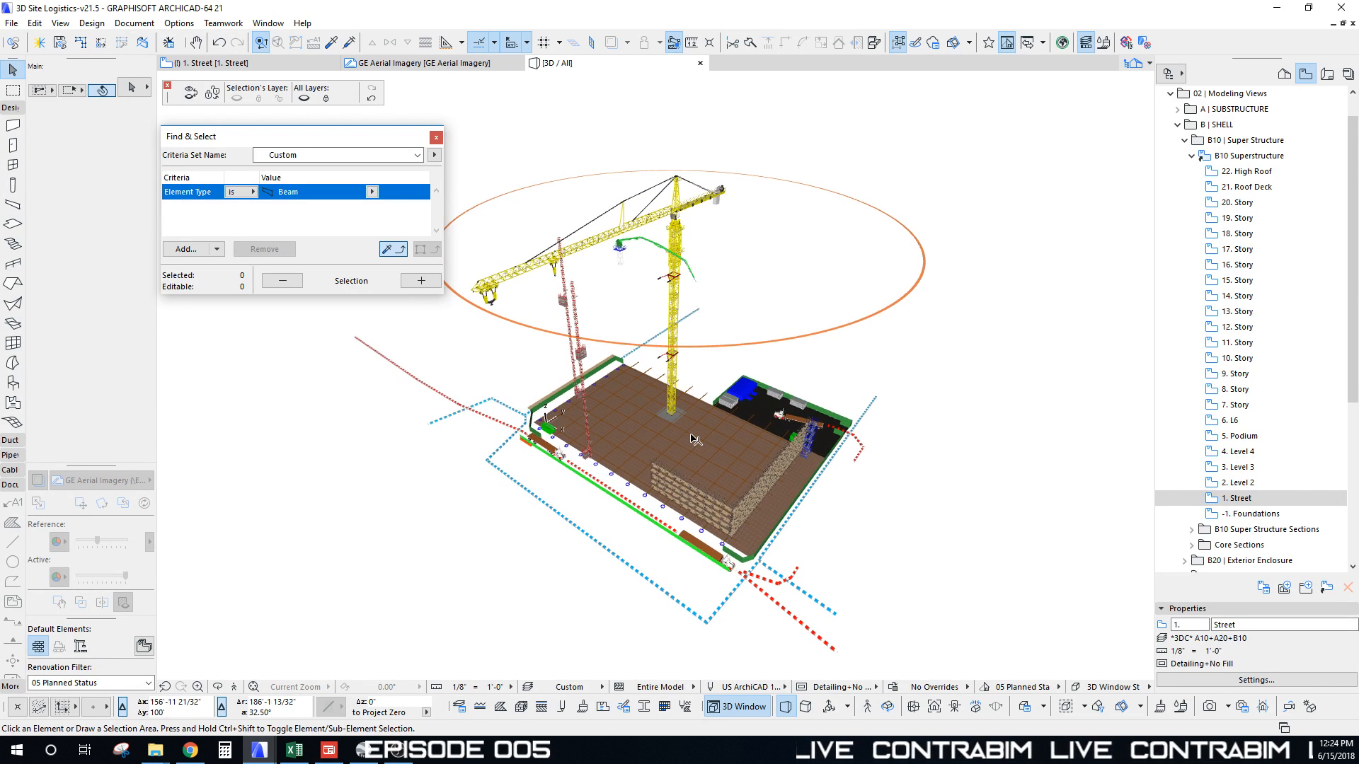
scroll(694, 439, "up", 1)
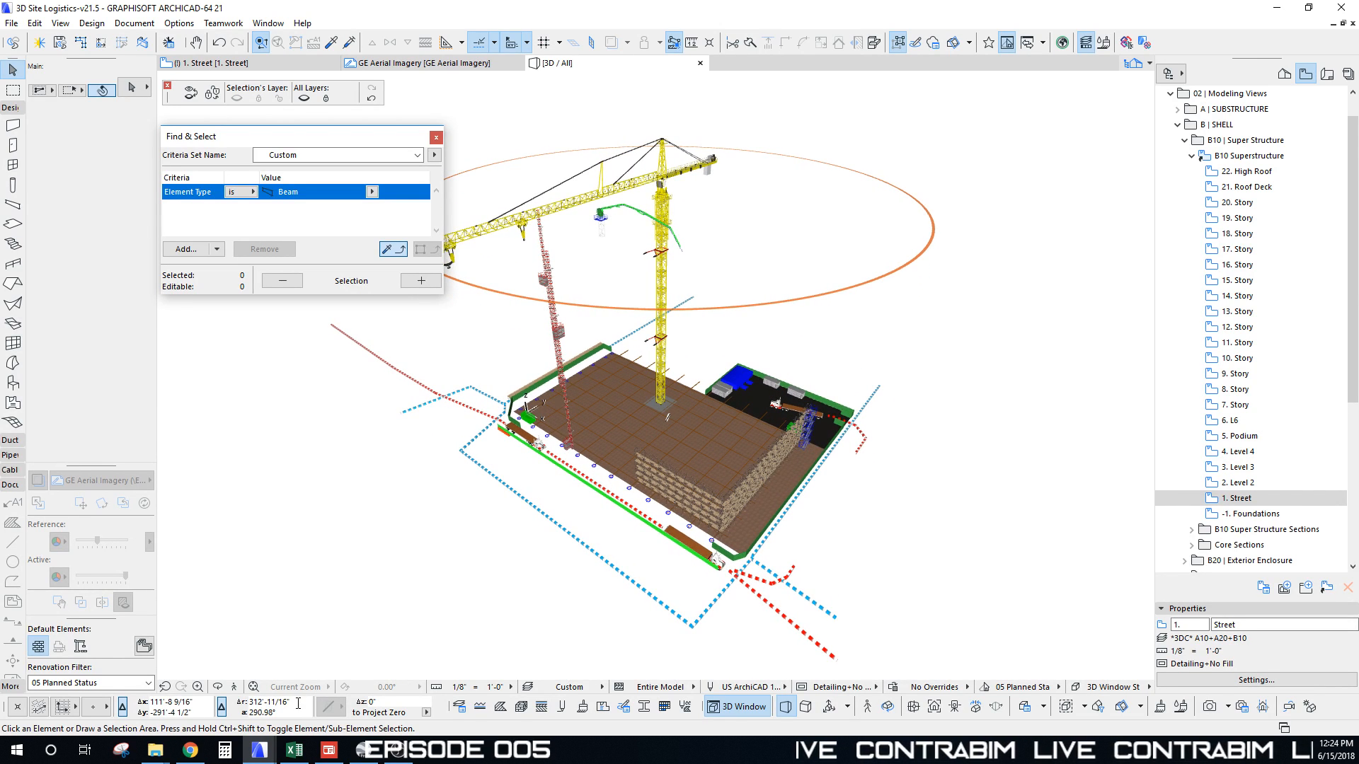
mouse_move(155, 750)
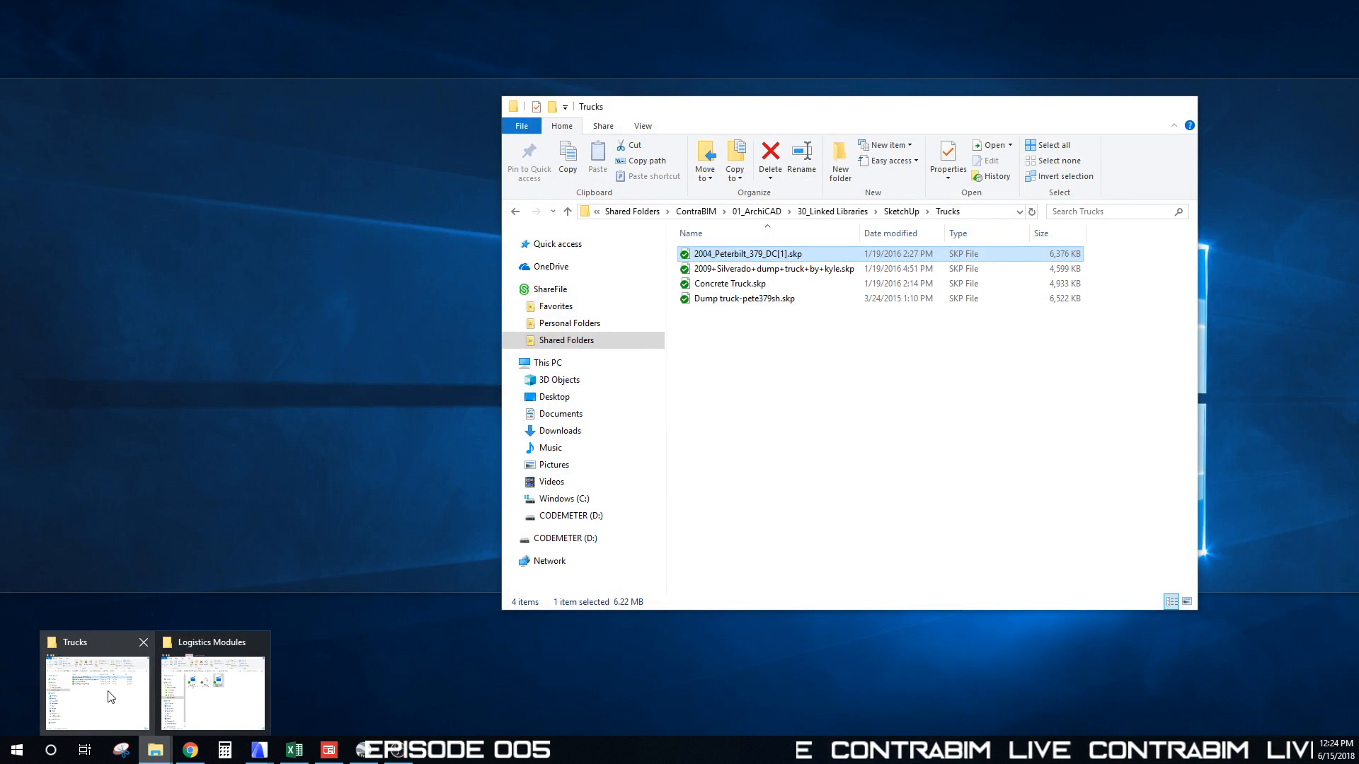
Step: Bring forward the Trucks and Logistics Modules Explorer windows and arrange them on screen
left_click(111, 697)
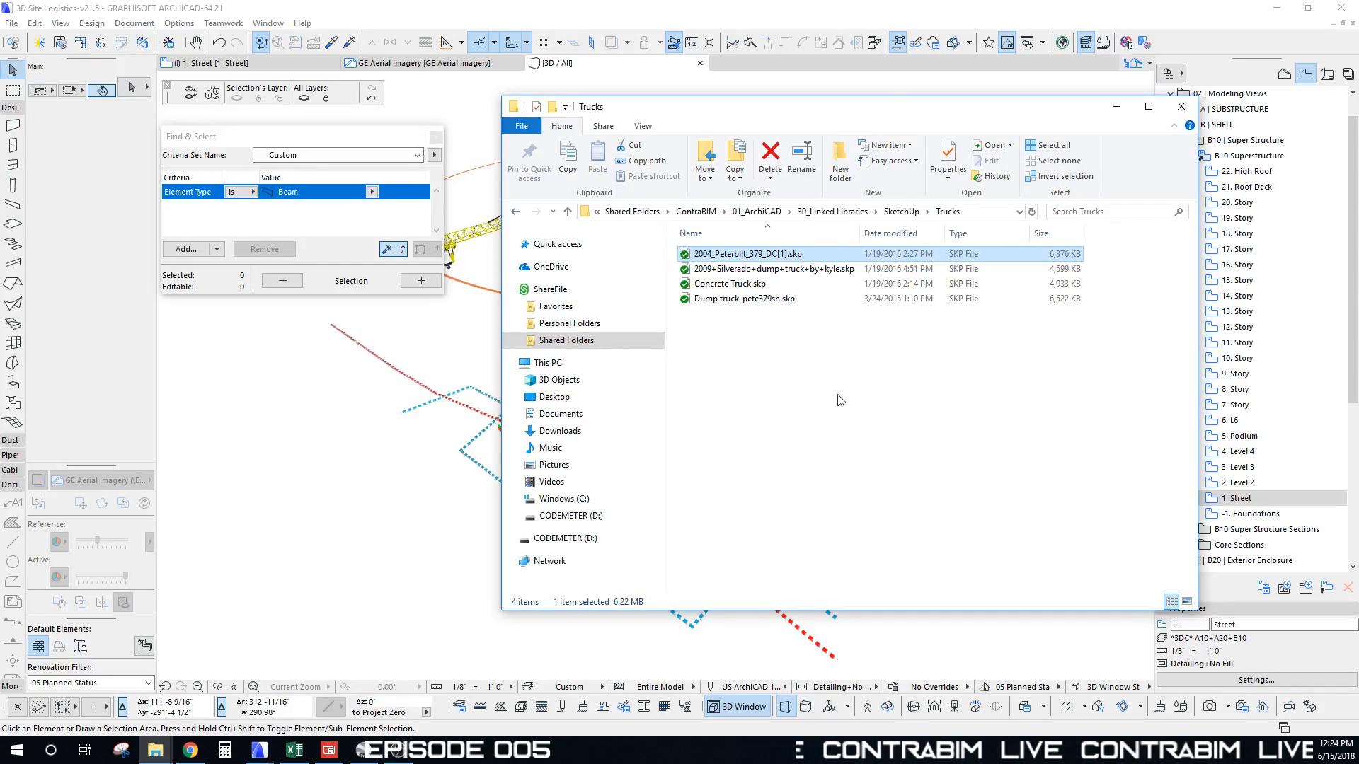
left_click(888, 399)
left_click_drag(889, 111, 805, 117)
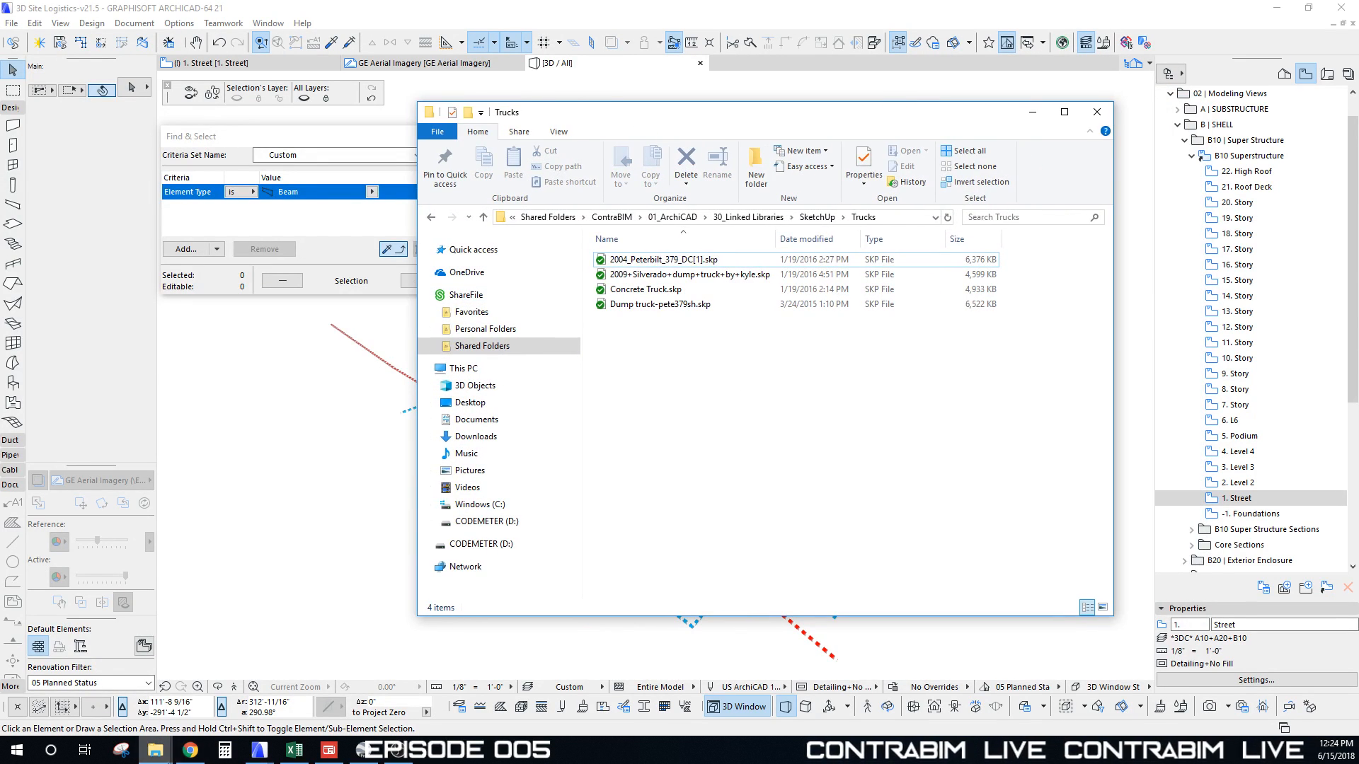
mouse_move(155, 750)
left_click(237, 708)
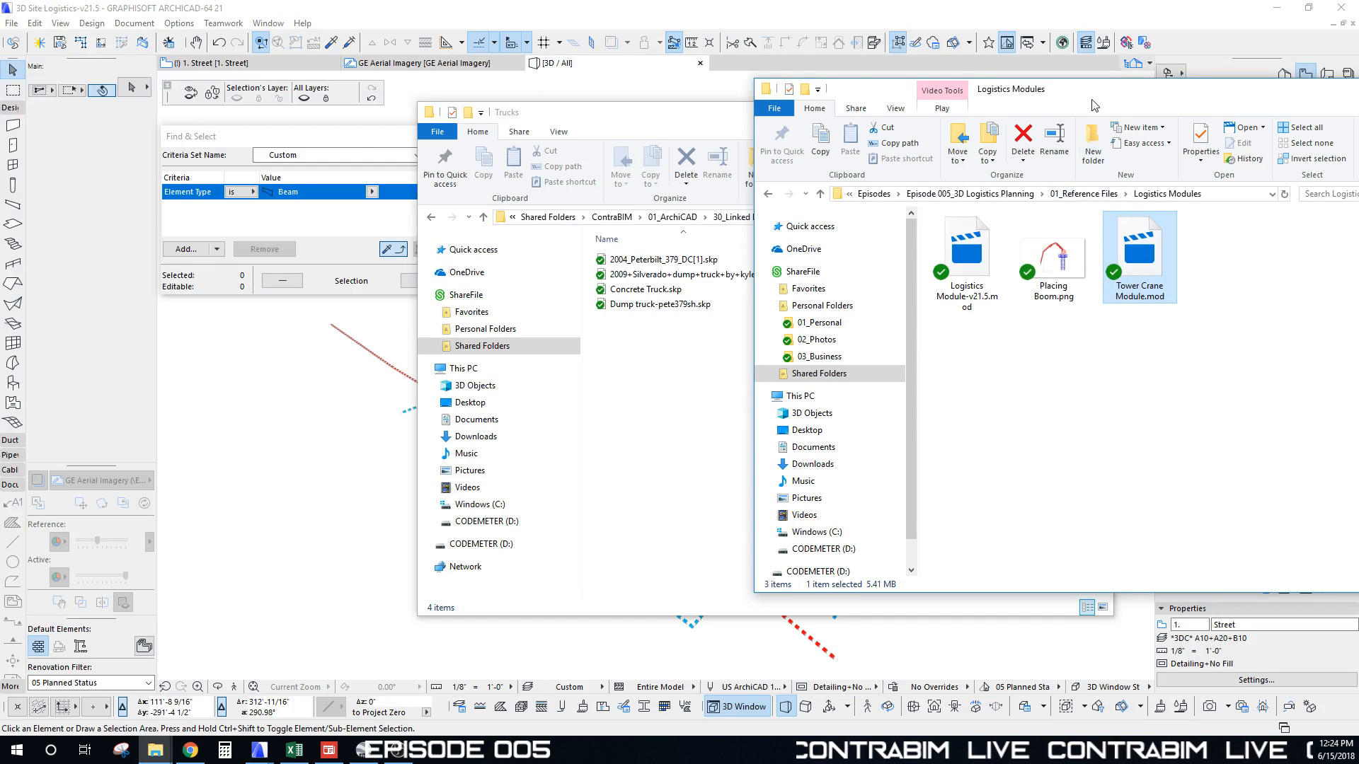
left_click_drag(1095, 106, 661, 145)
Step: Go up to Episode 005_3D Logistics Planning and open 04_Exports to locate 3D Logistics.dae
left_click(650, 233)
left_click(637, 233)
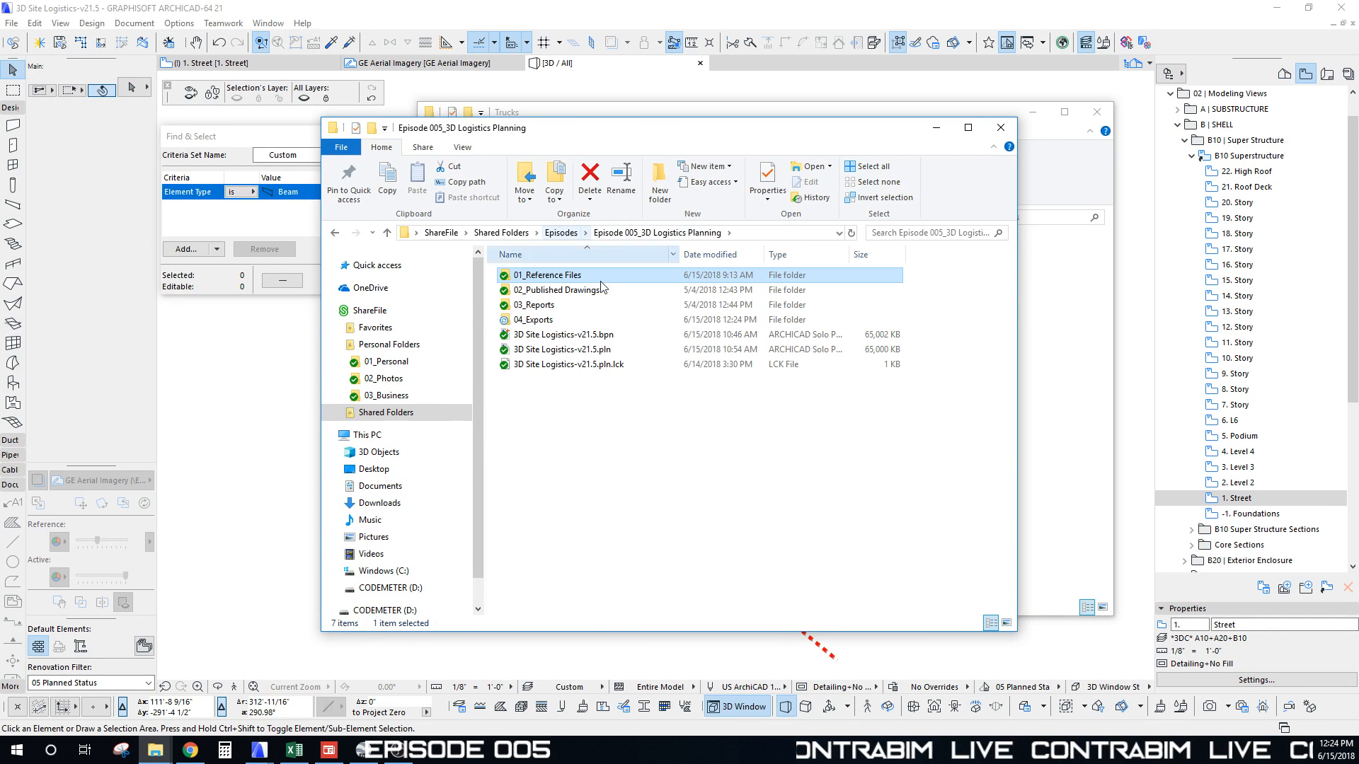
double_click(532, 319)
left_click(545, 295)
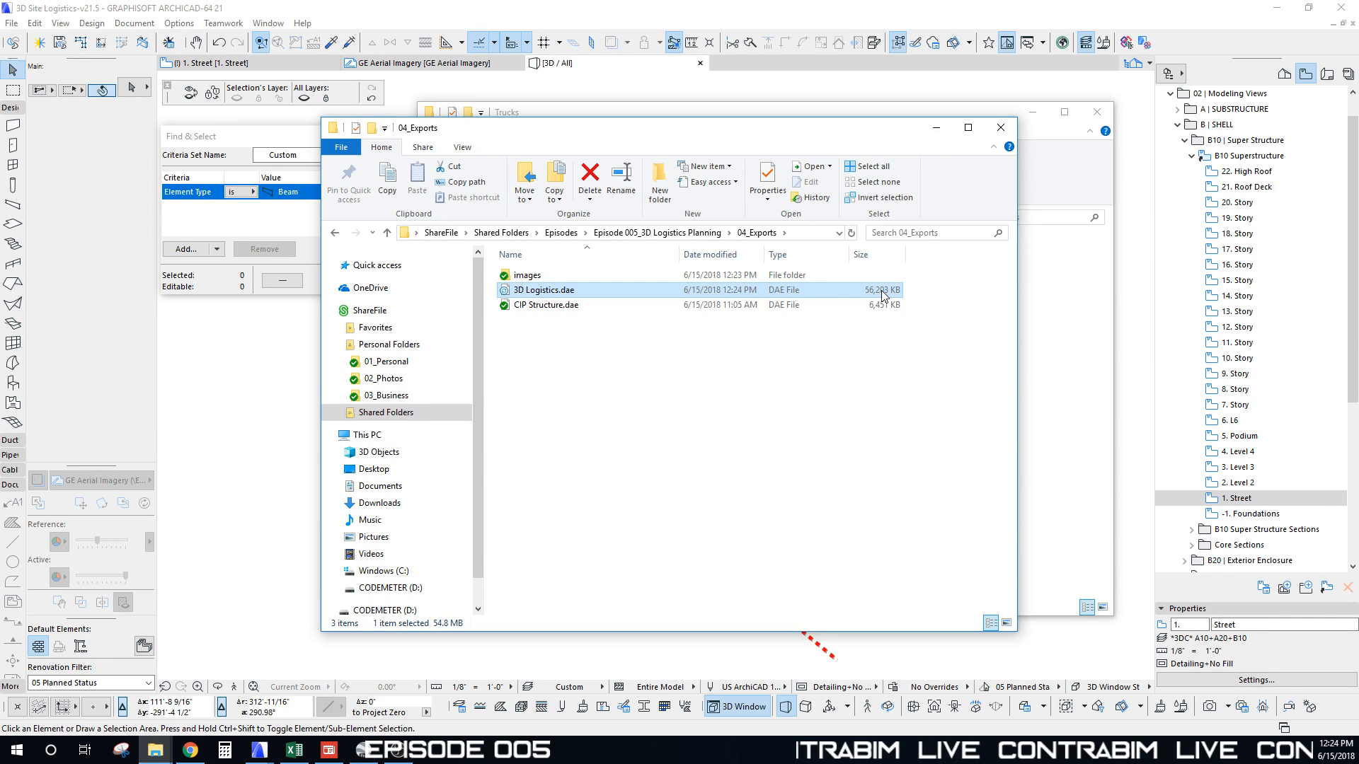
left_click(789, 402)
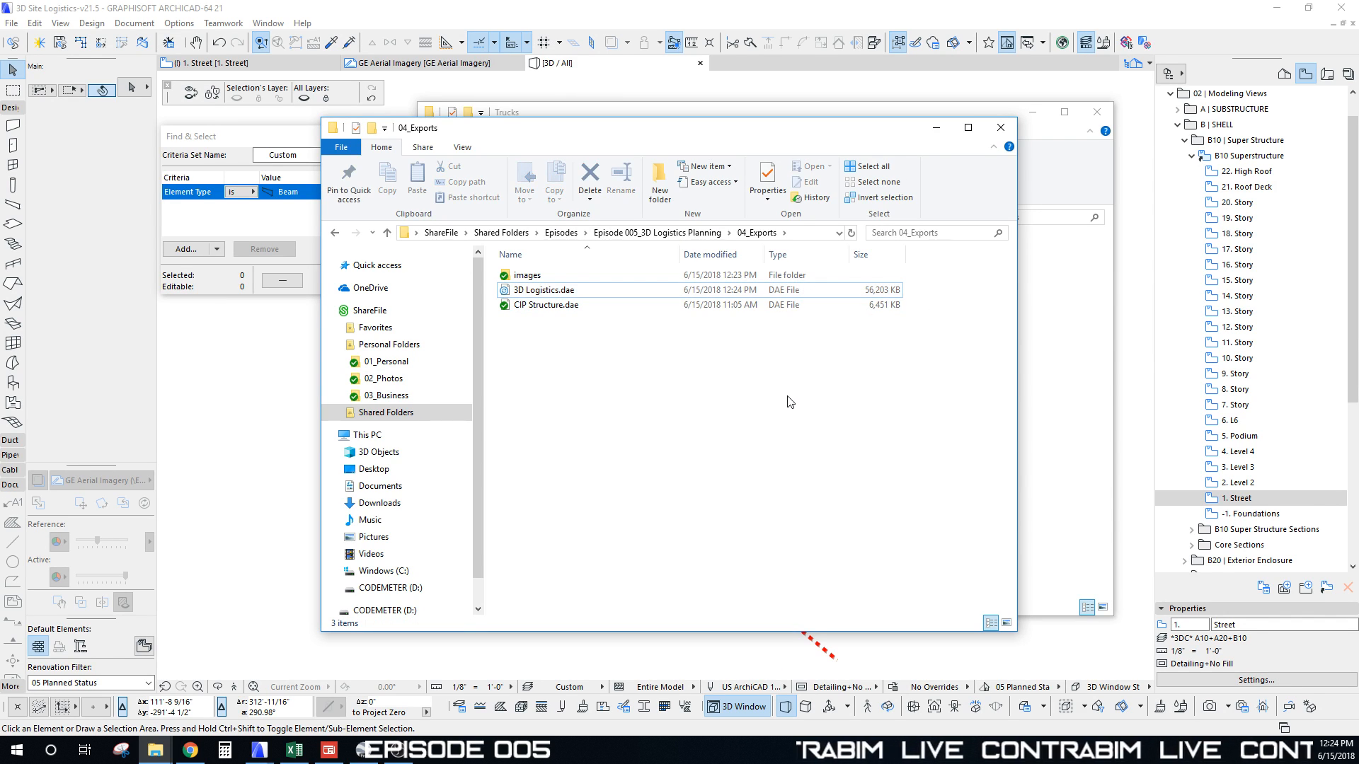
Step: Tilt Google Earth Pro into an oblique 3D city view and open Episode 005's Add menu
left_click(364, 750)
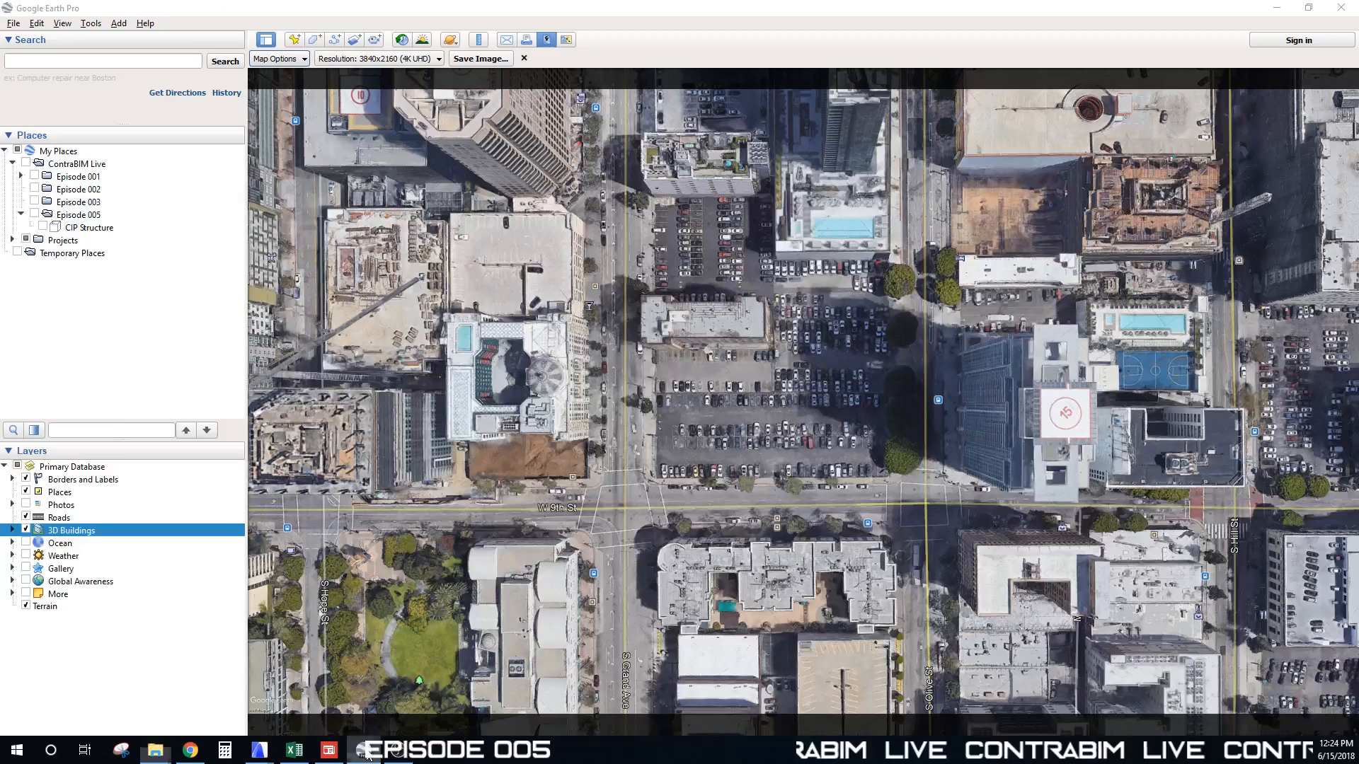
middle_click_drag(842, 372, 743, 424)
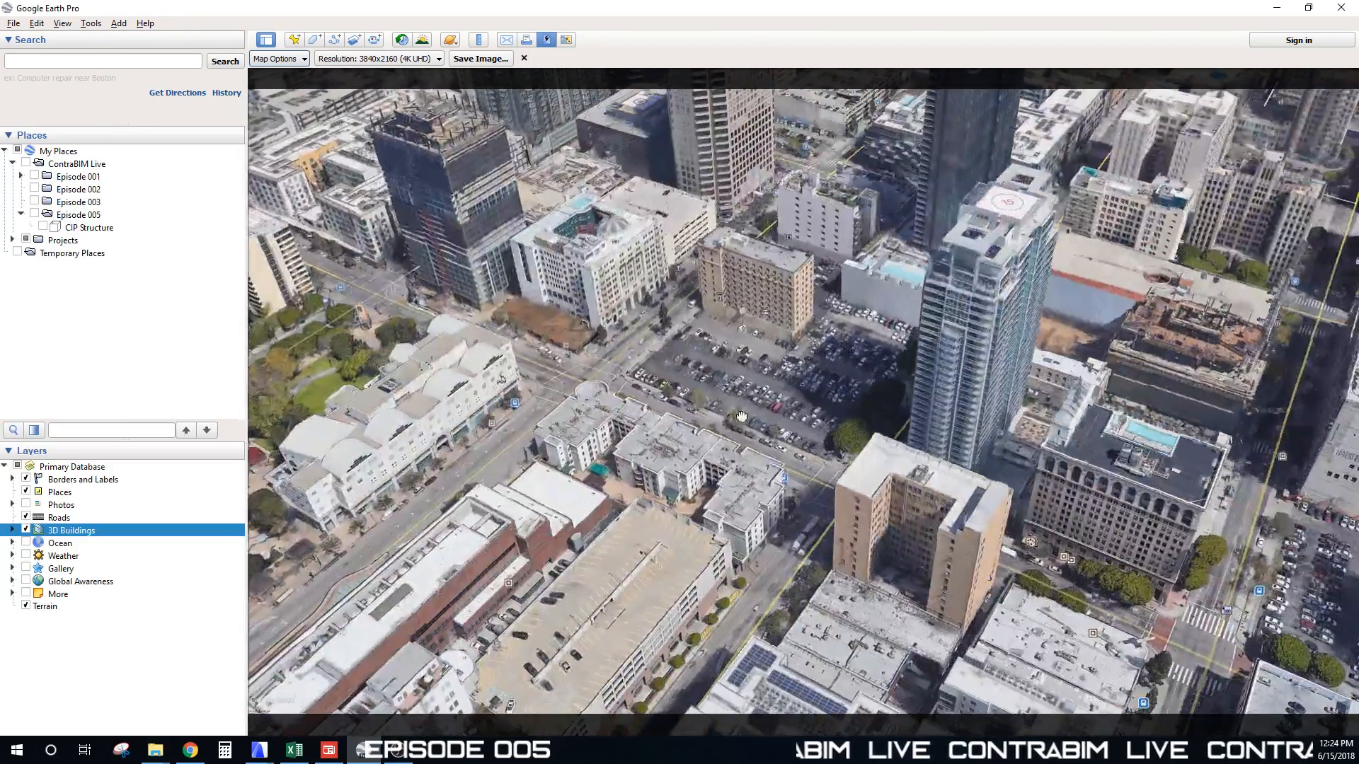
left_click_drag(743, 423, 743, 494)
right_click(75, 217)
mouse_move(113, 222)
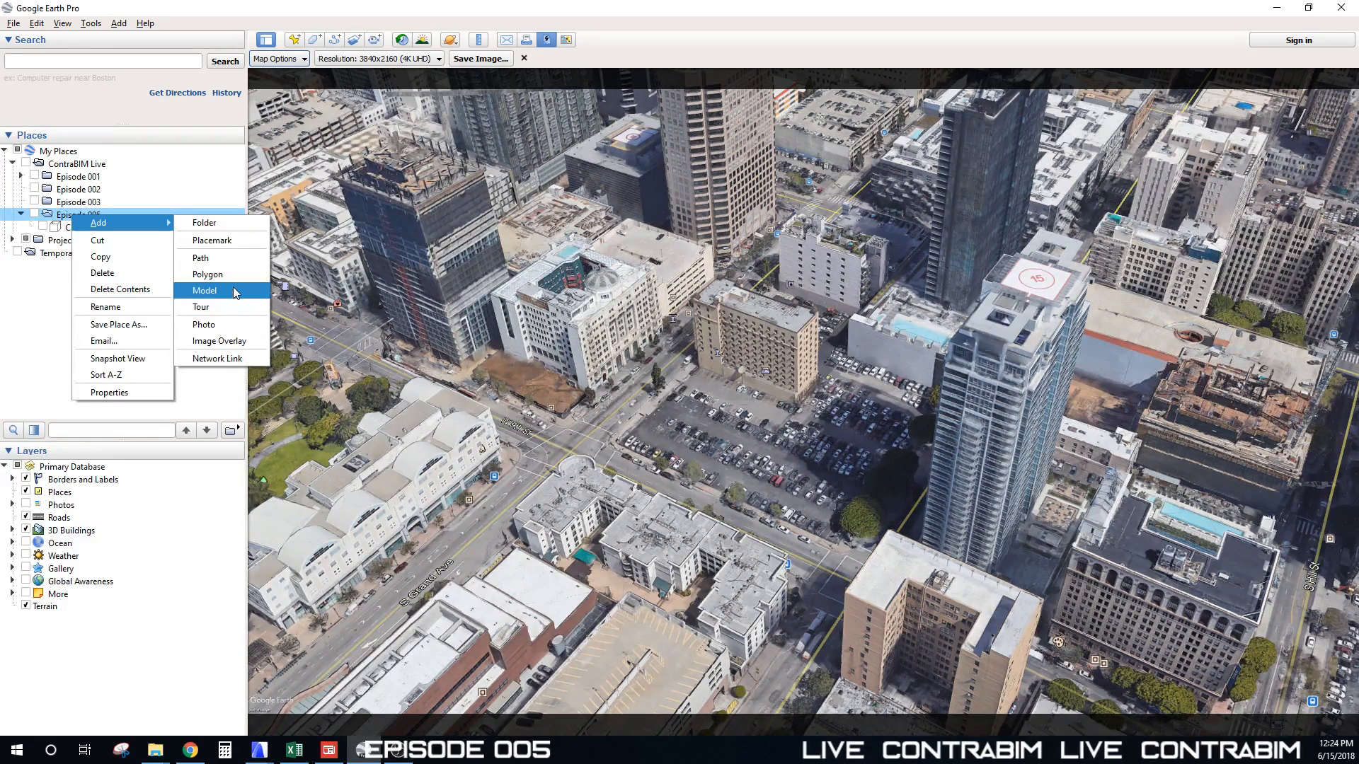
Step: Add a new model under Episode 005 linked to 3D Logistics.dae from the 04_Exports folder
left_click(204, 291)
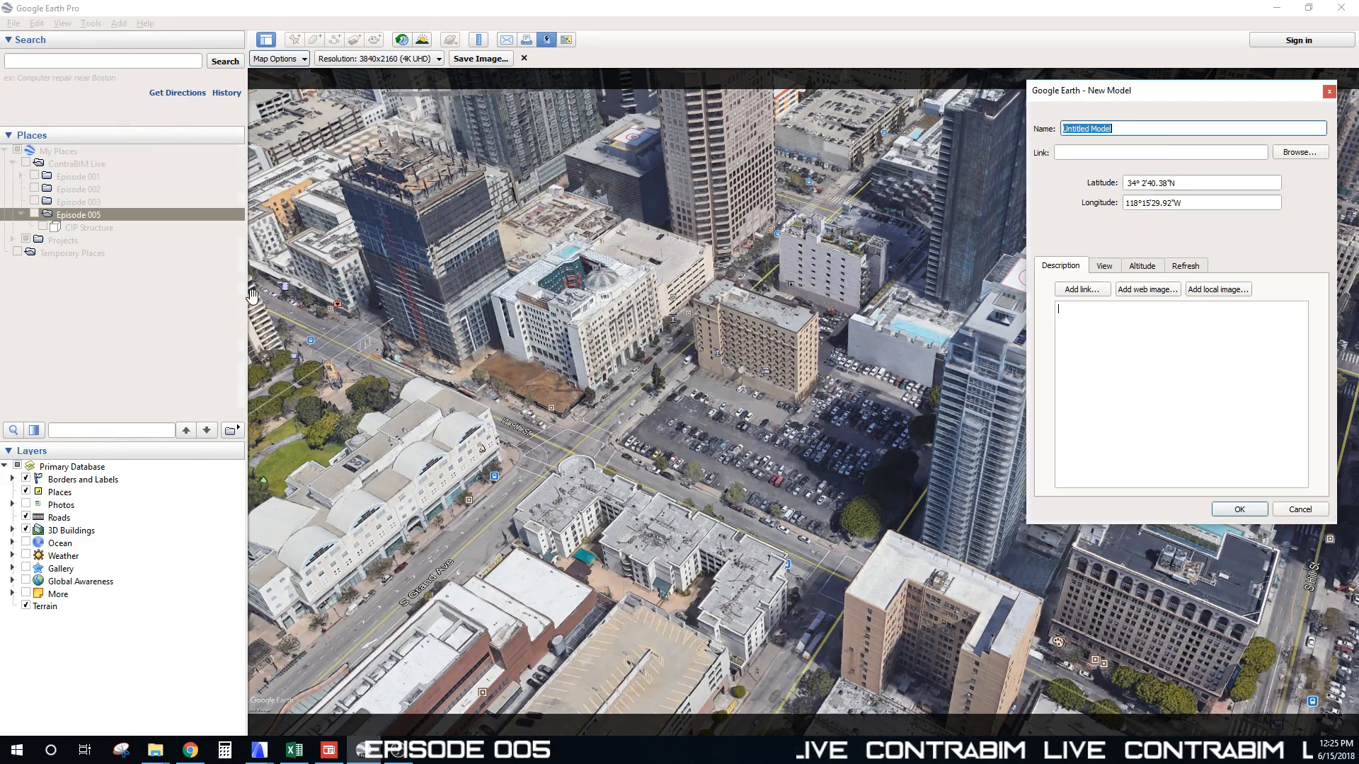
left_click(1298, 153)
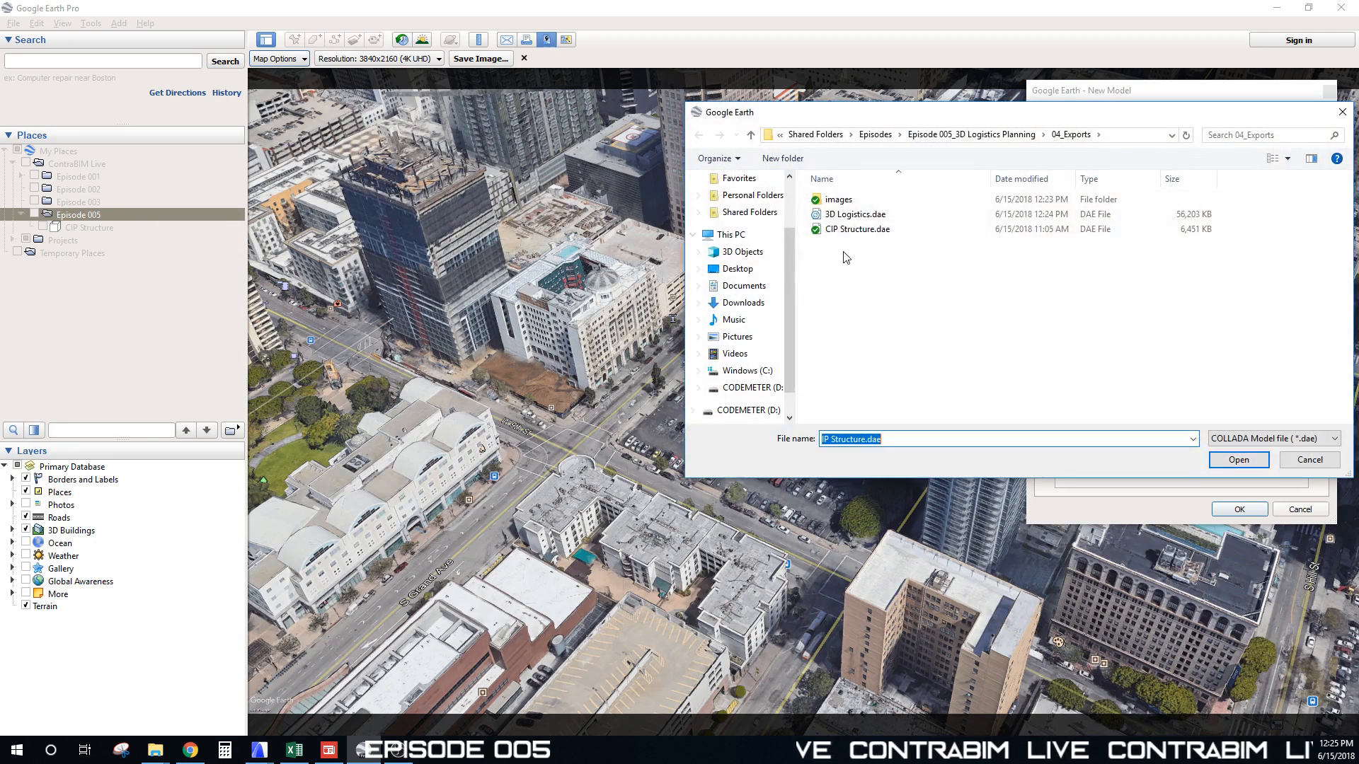
left_click(856, 215)
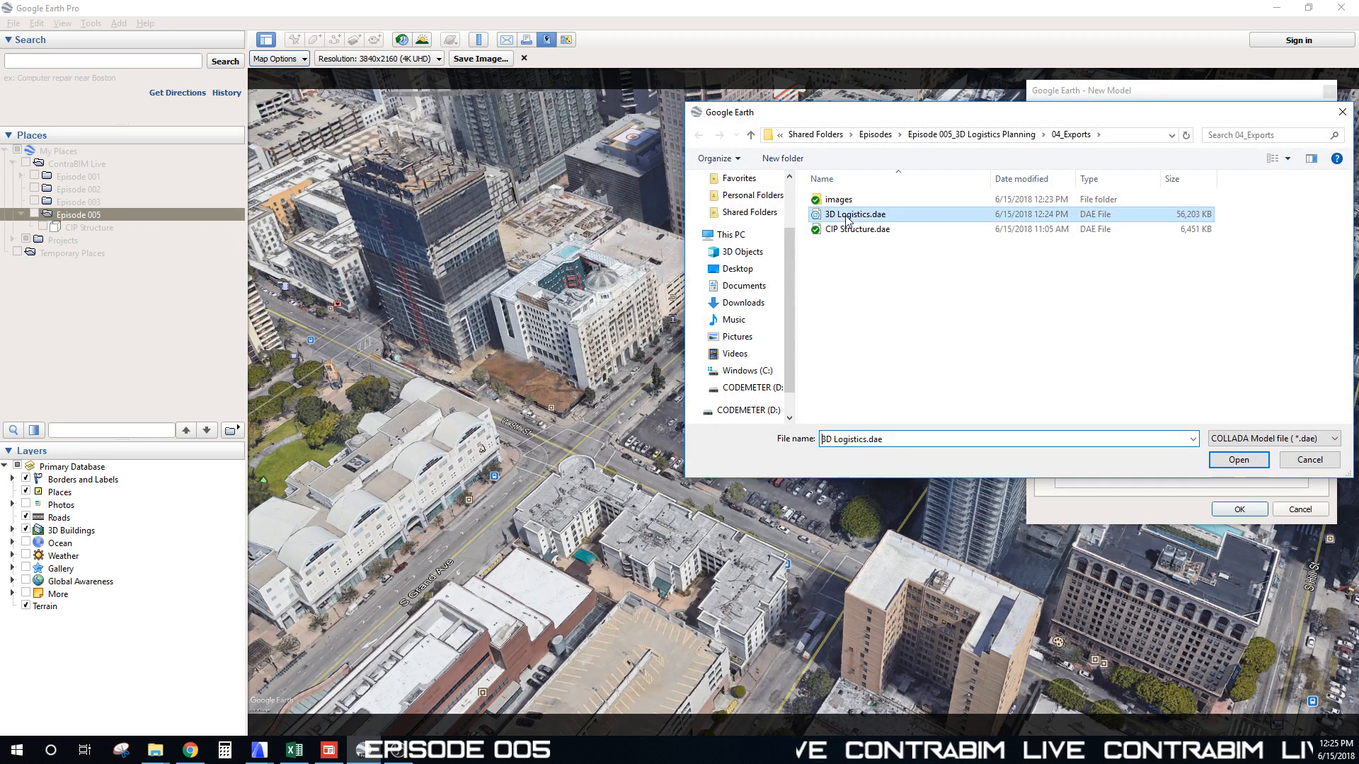
left_click(1217, 464)
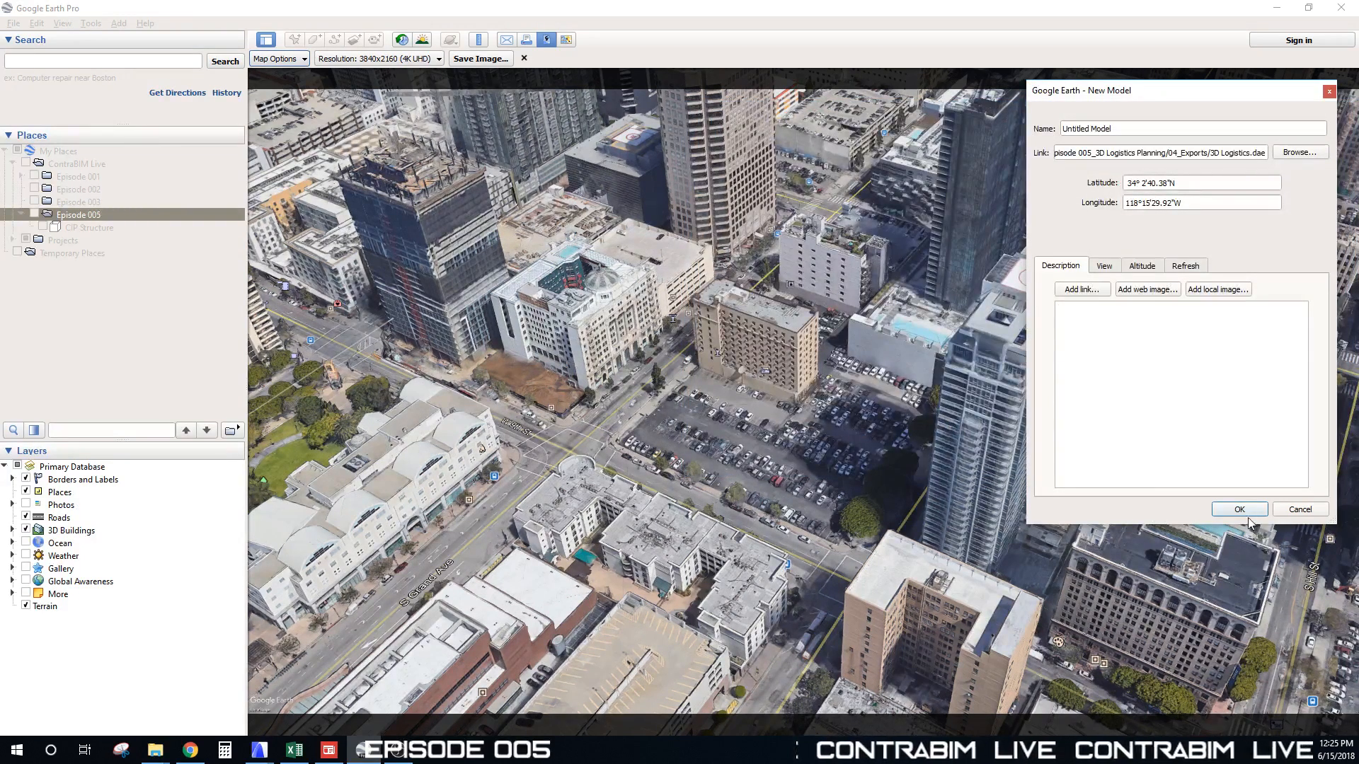
Step: Move the New Model settings window aside and pan the map around the site
left_click_drag(1126, 92, 922, 168)
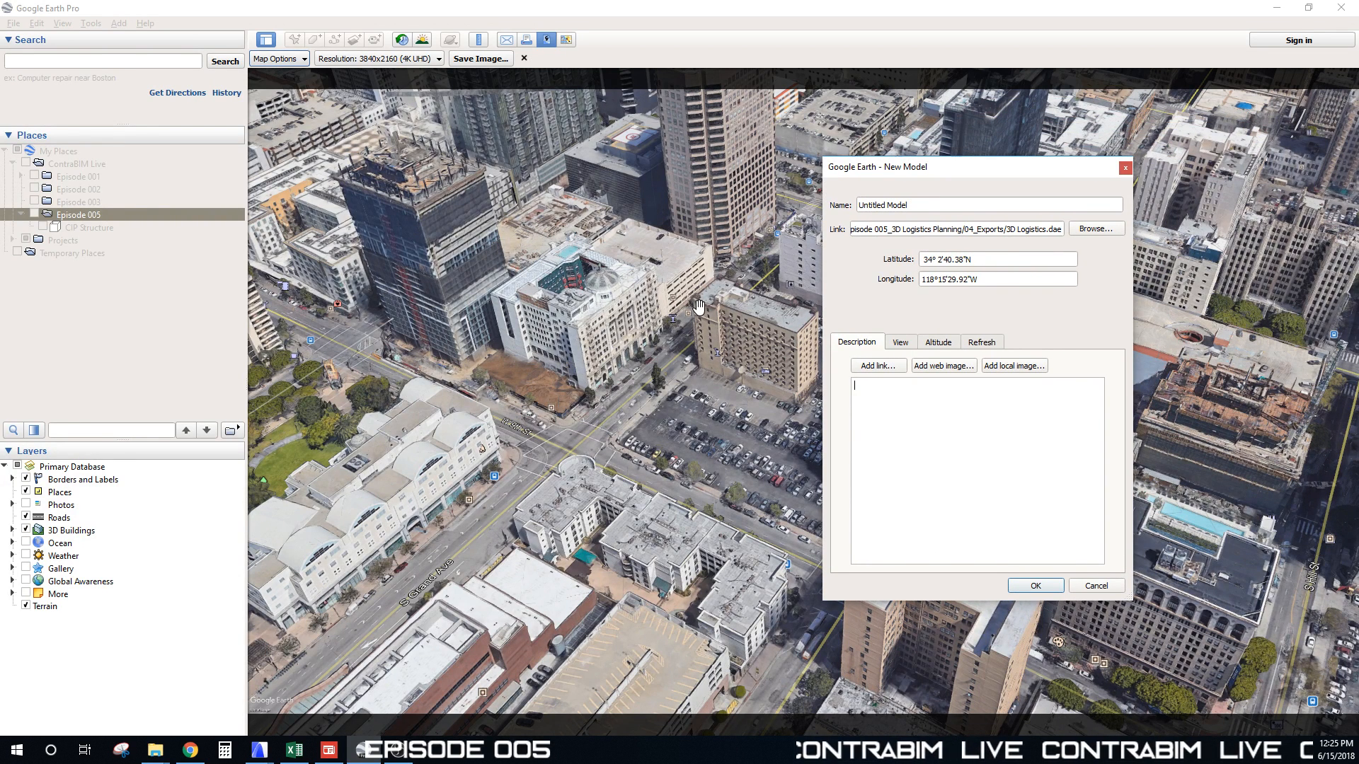
left_click(191, 750)
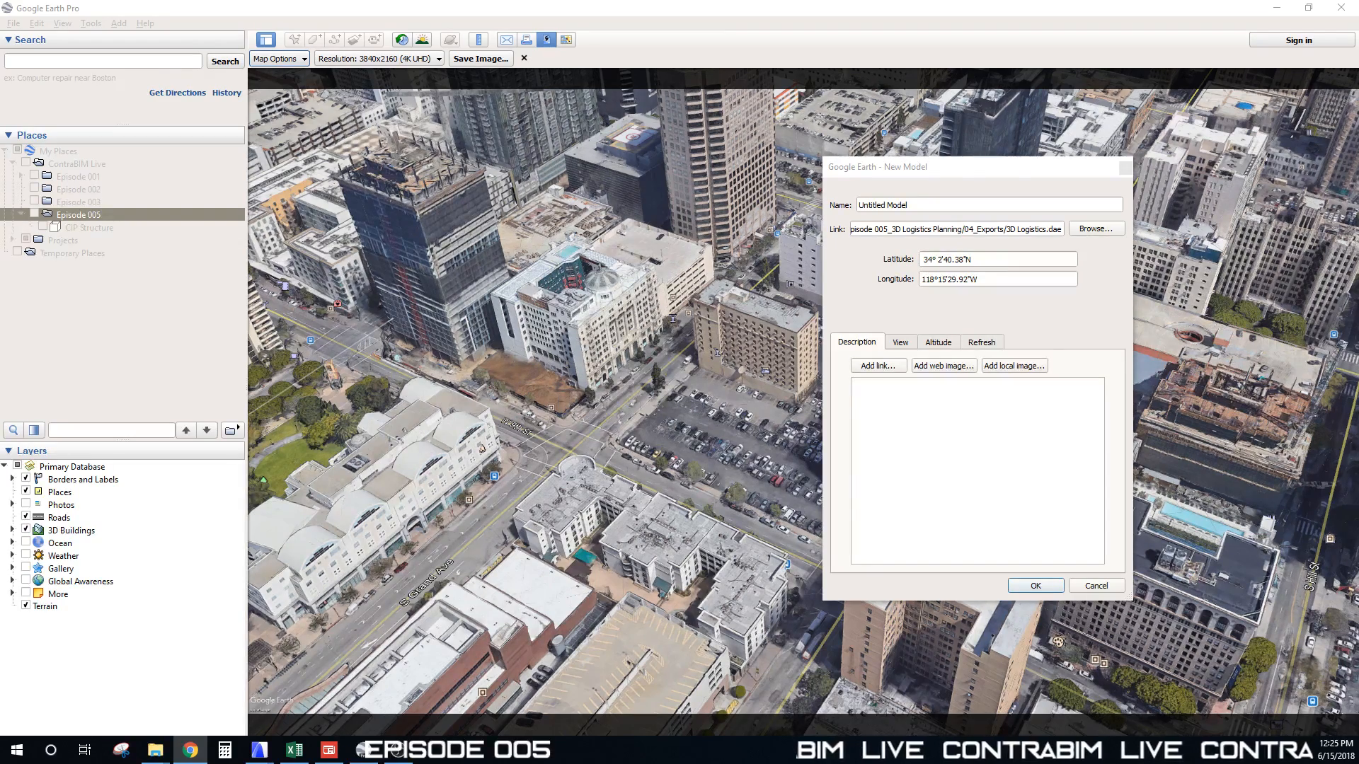
left_click_drag(711, 233, 670, 248)
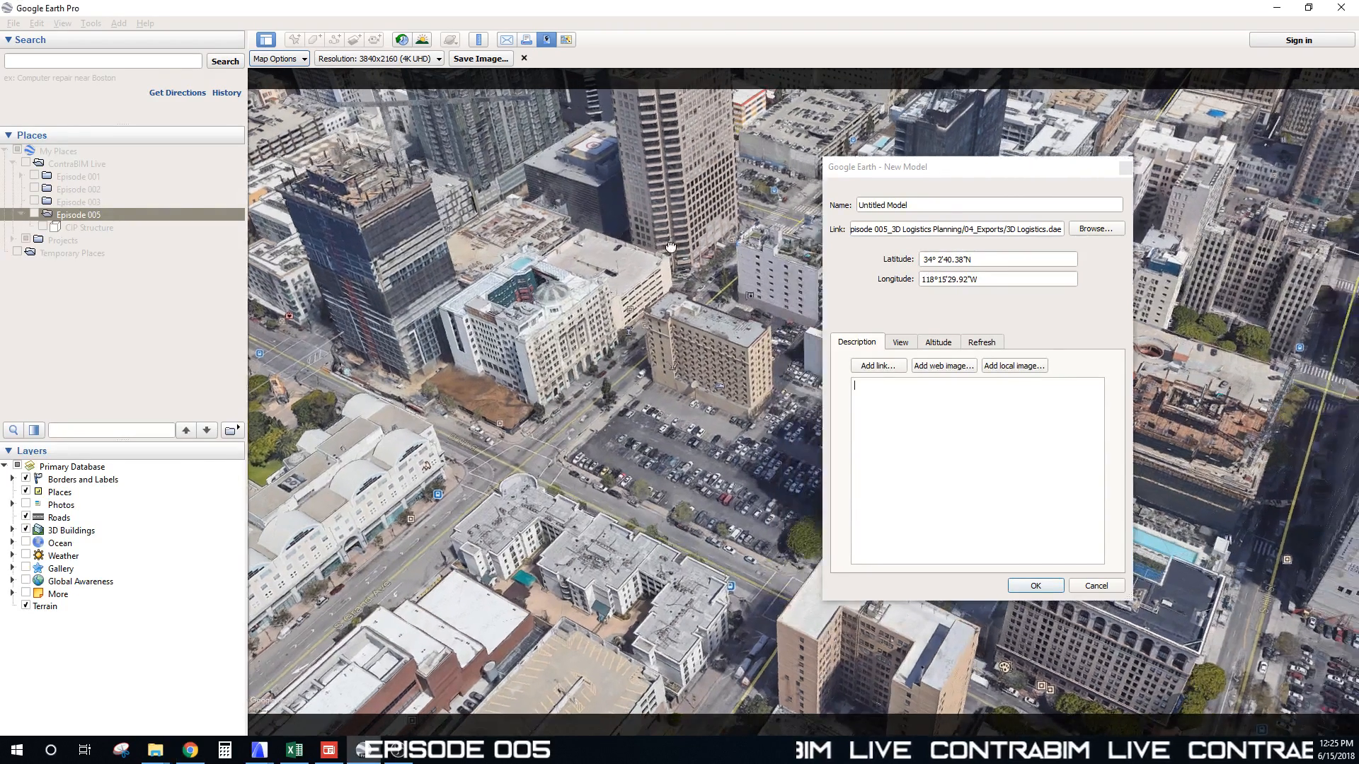
left_click(954, 174)
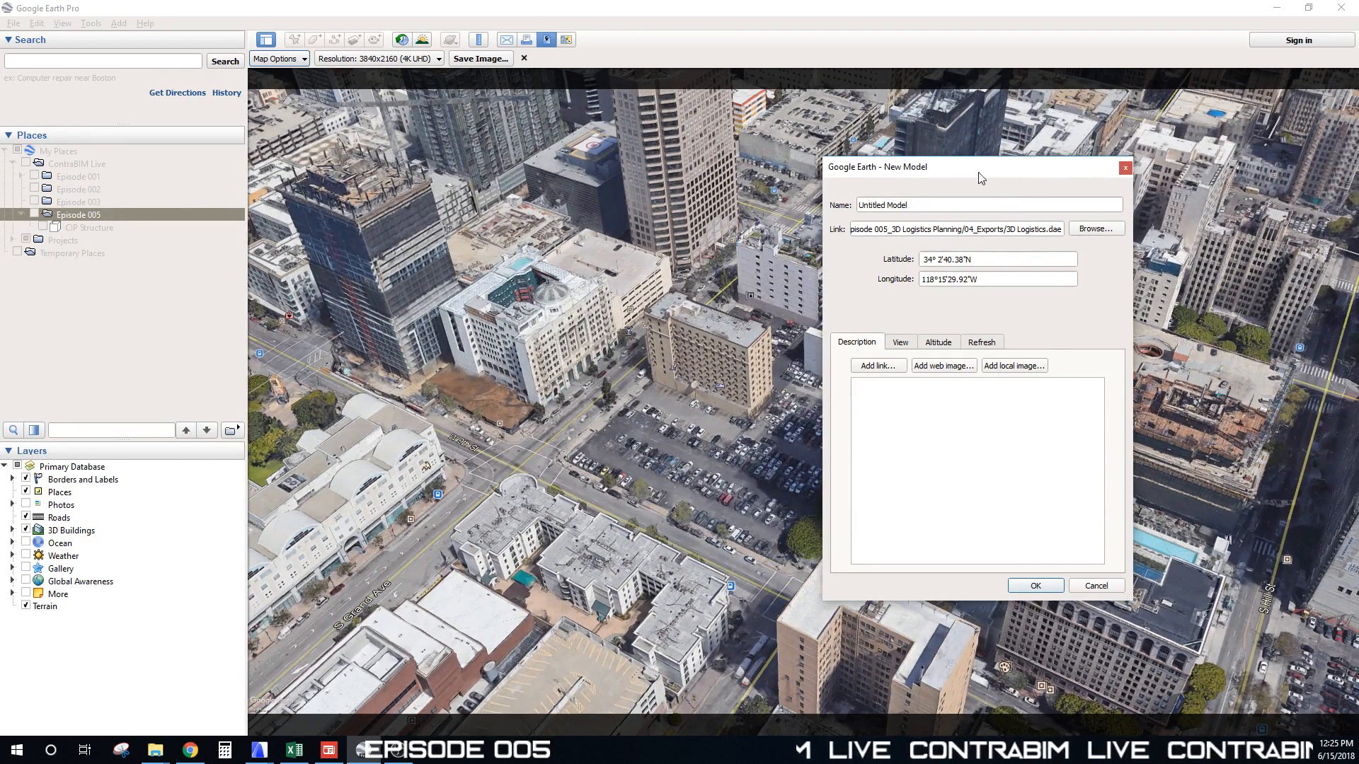
left_click_drag(981, 177, 1185, 129)
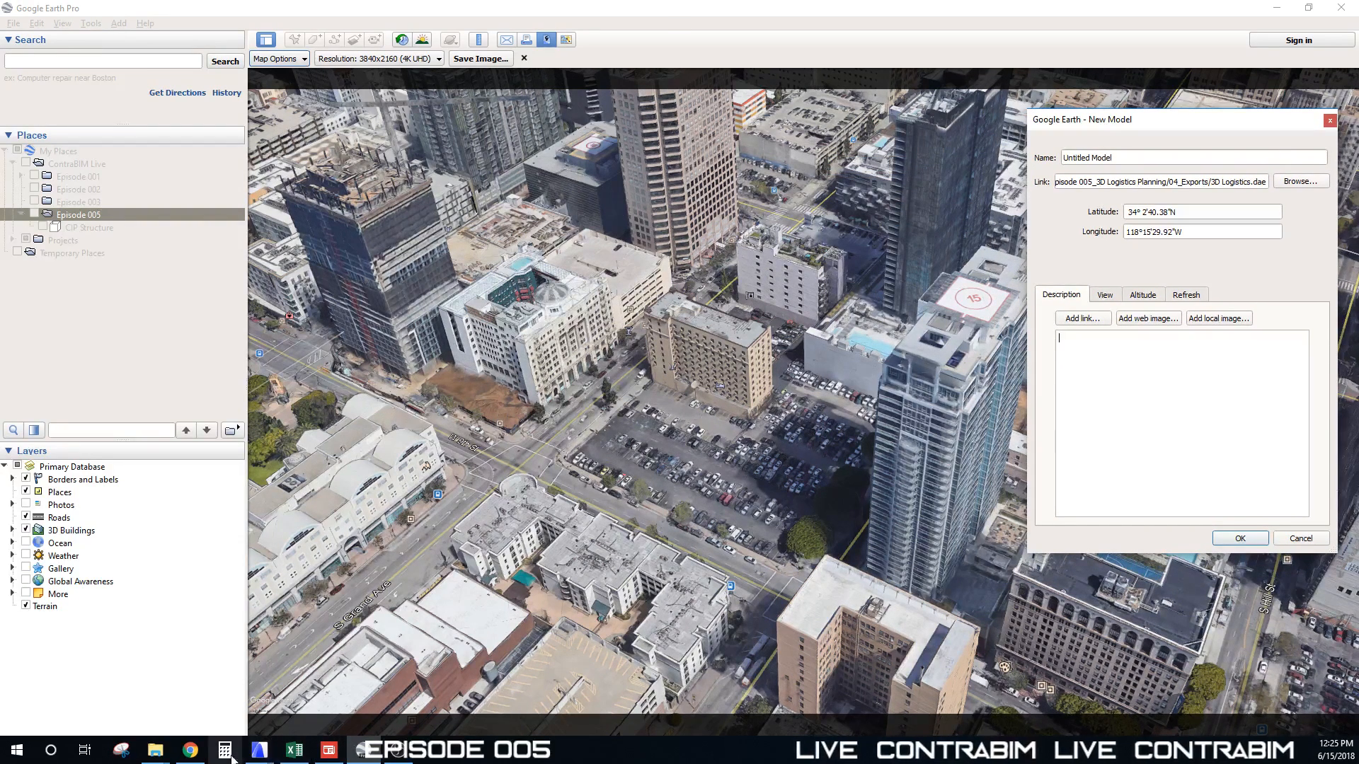
Step: Orbit and zoom the 3D Site Logistics model around the scaffolded building and site slab, then return to Google Earth
mouse_move(261, 755)
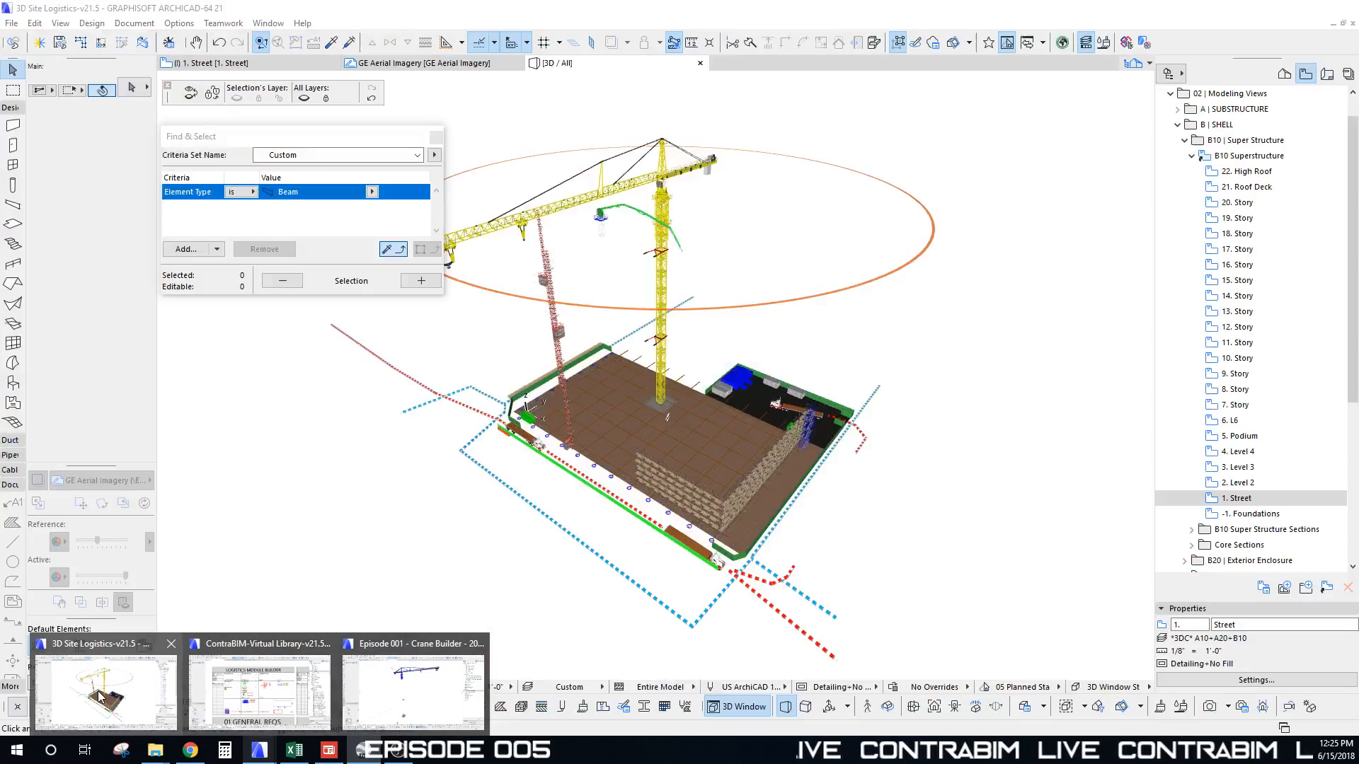
left_click(106, 690)
scroll(554, 498, "up", 10)
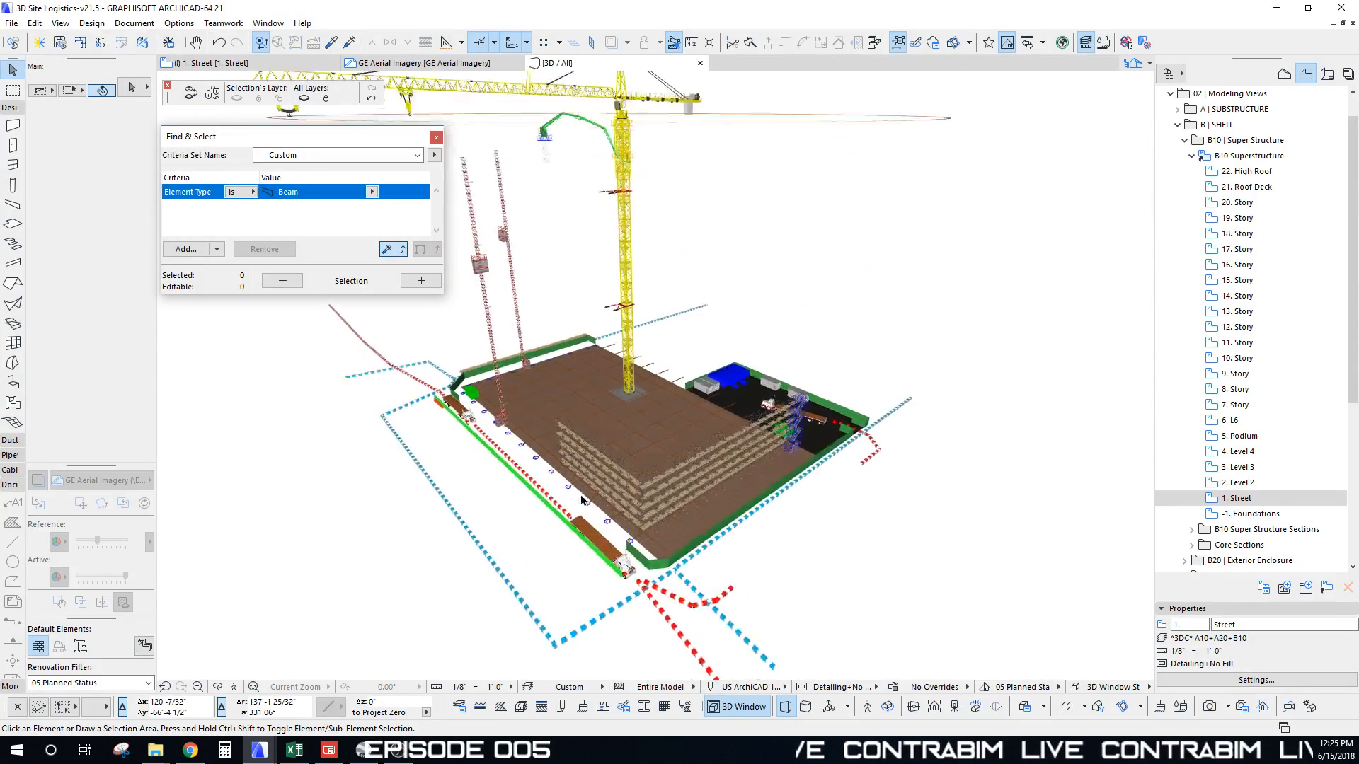
middle_click_drag(612, 388, 673, 363, "shift")
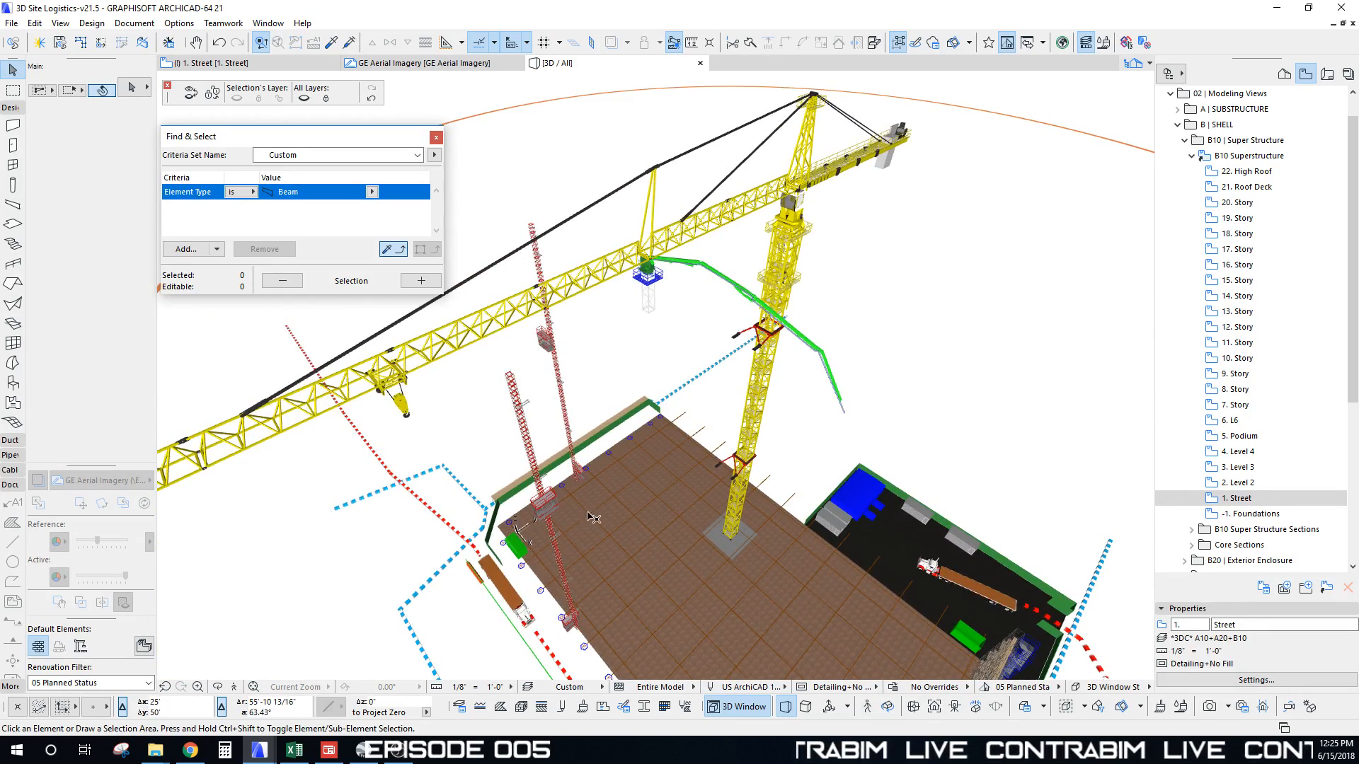
middle_click_drag(711, 305, 572, 496, "shift")
scroll(572, 495, "up", 10)
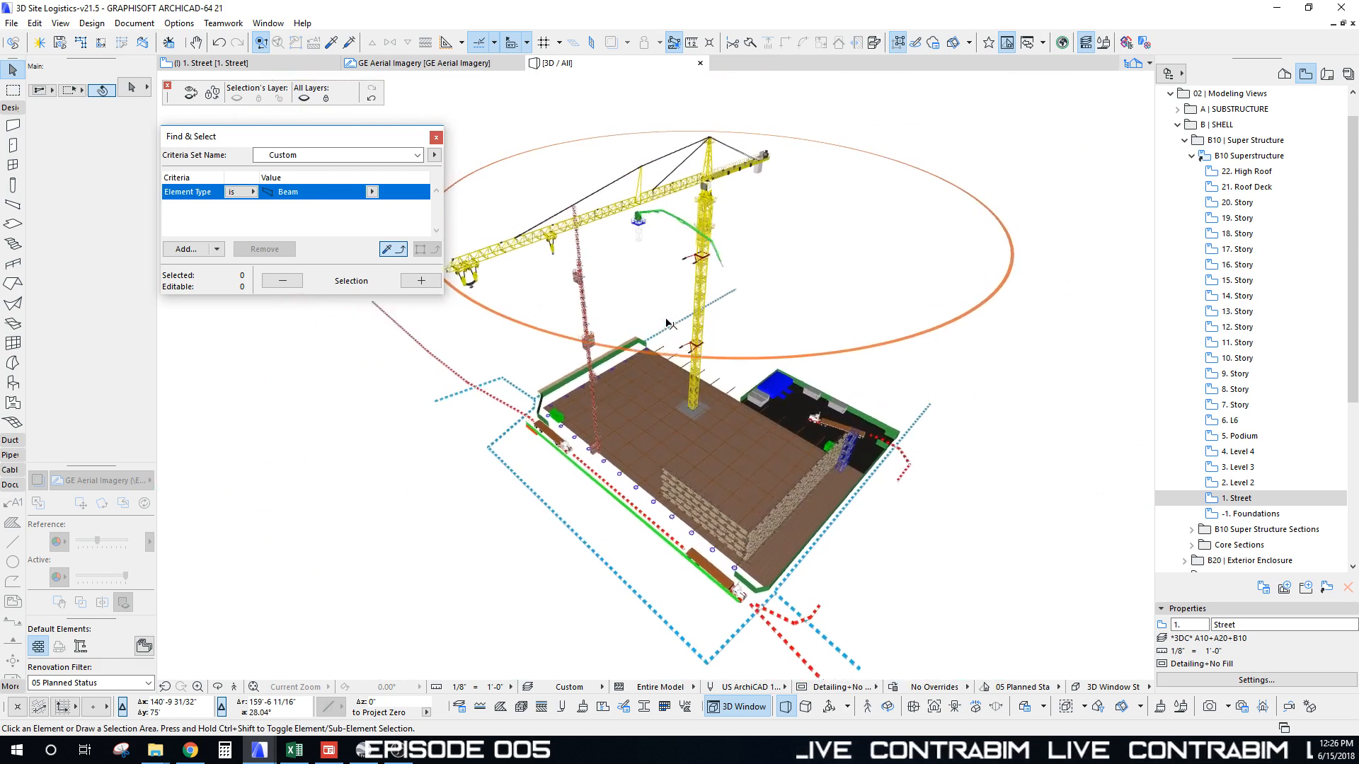
middle_click_drag(663, 424, 1017, 423)
middle_click_drag(876, 361, 843, 435)
scroll(714, 460, "up", 3)
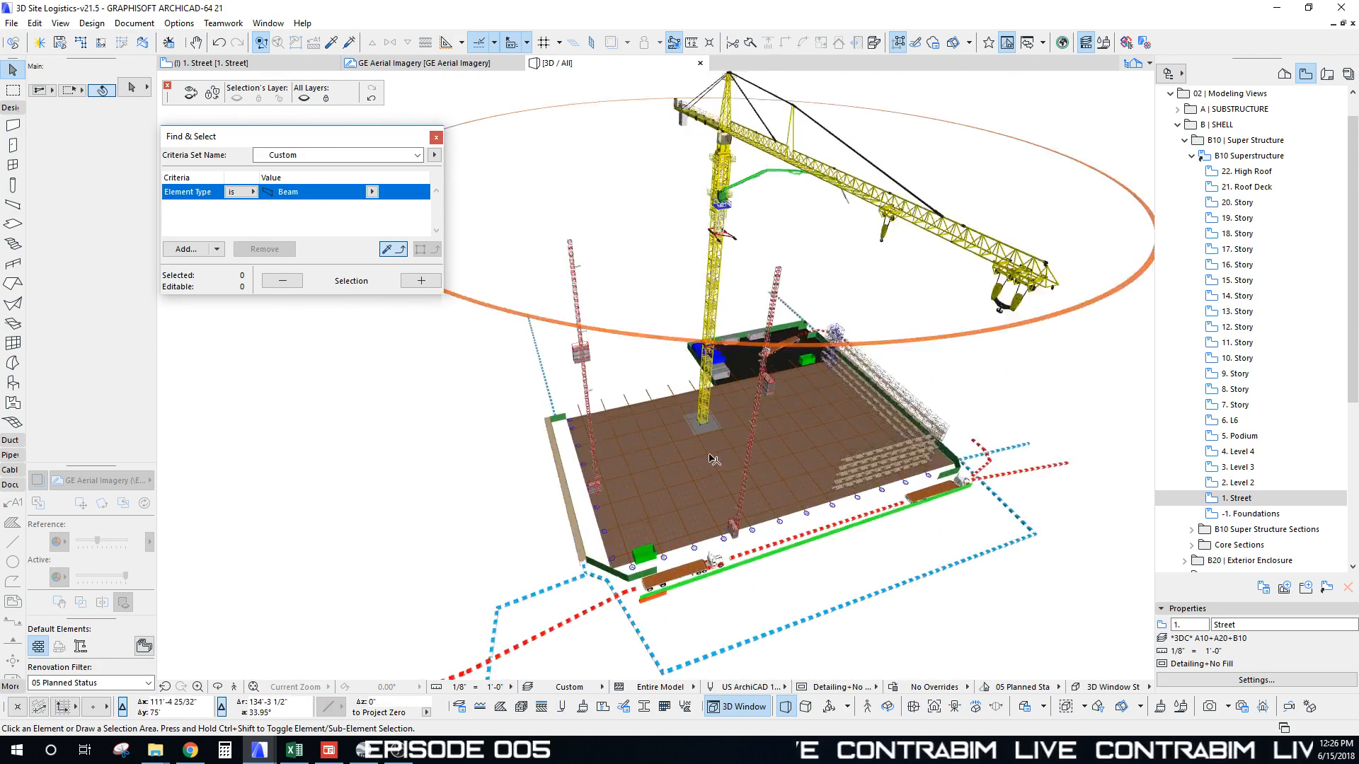
middle_click_drag(714, 460, 681, 496, "shift")
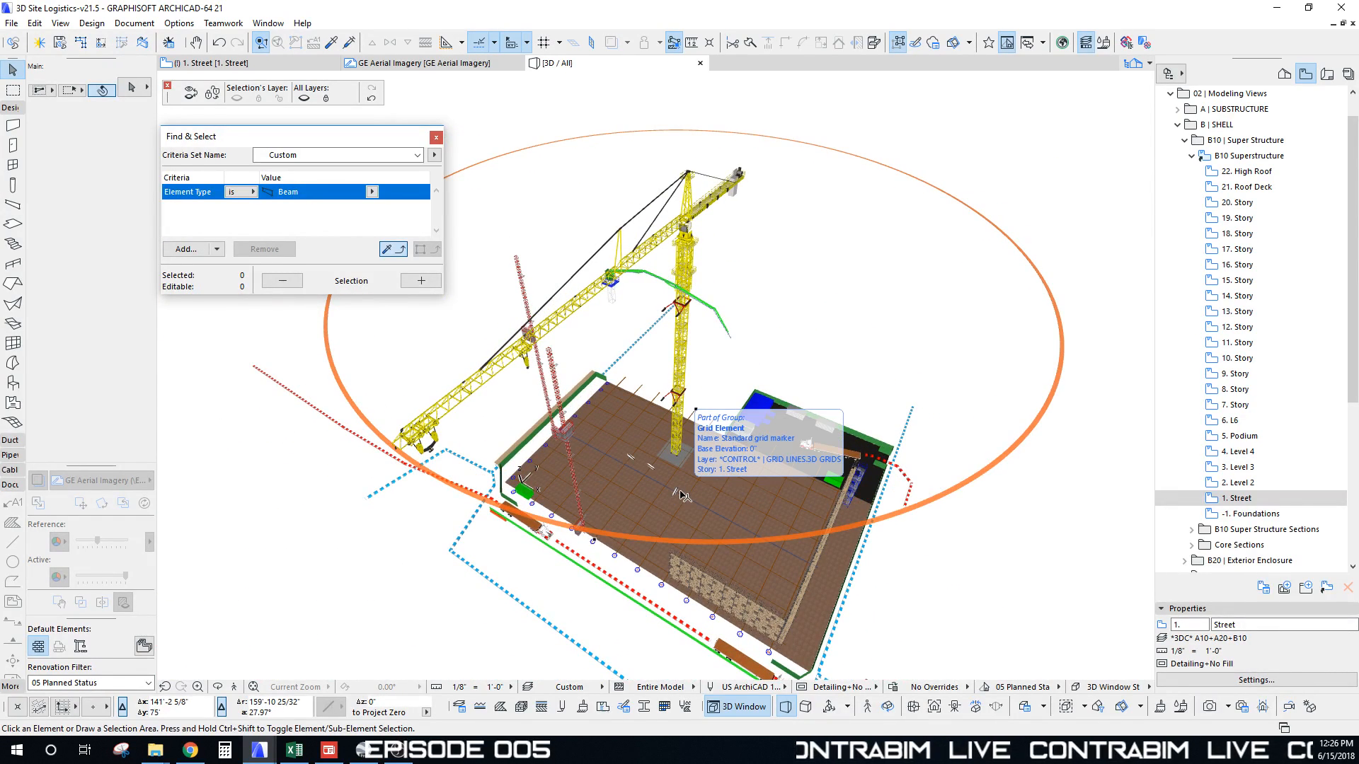
left_click(363, 750)
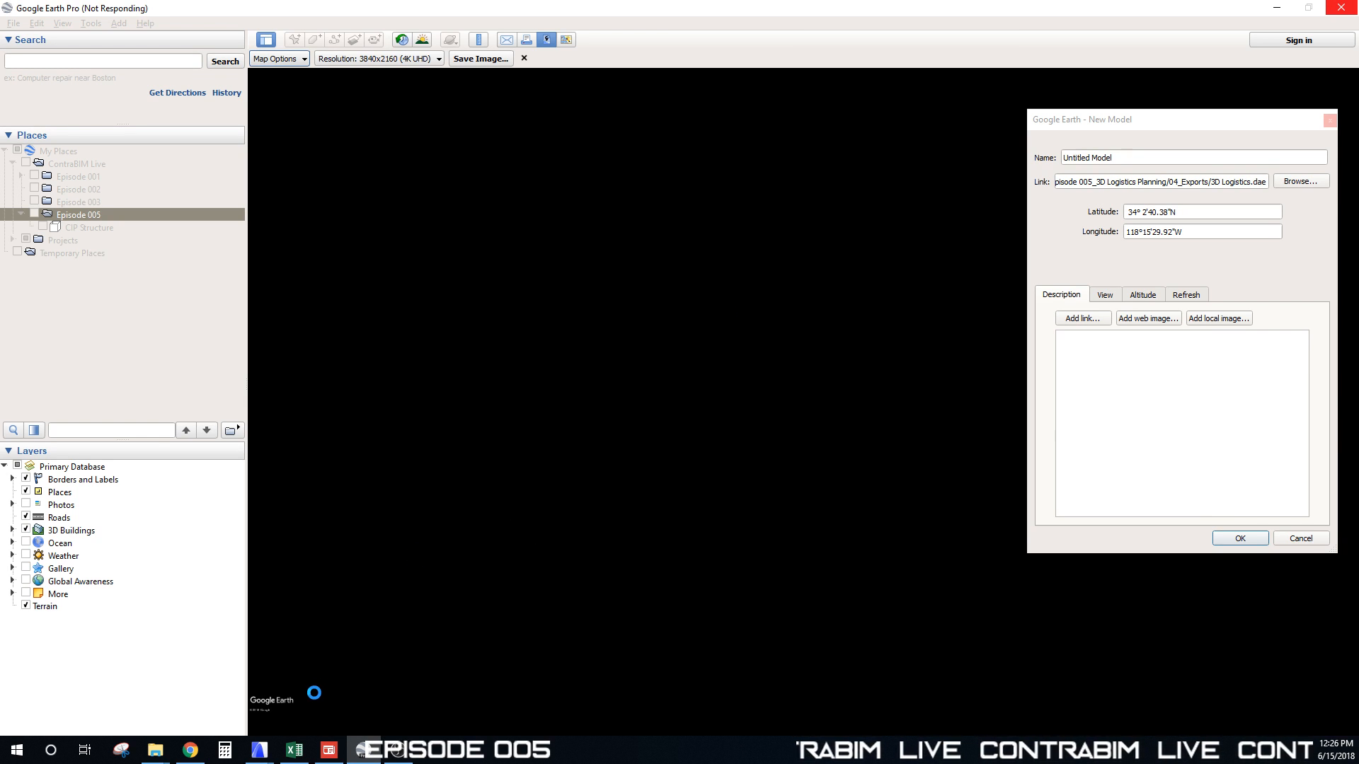
Step: While Google Earth loads the model, bring up the Episode 001 Crane Builder project in ARCHICAD
mouse_move(389, 756)
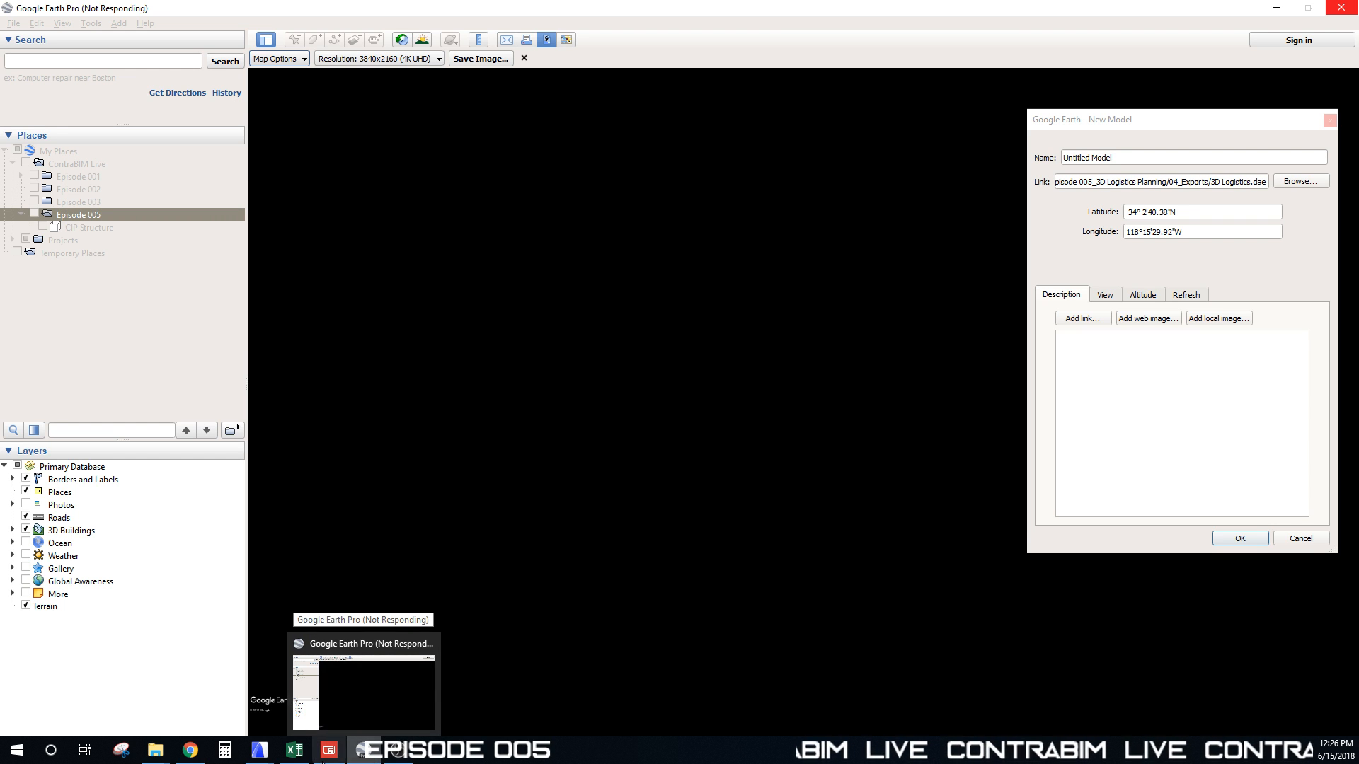
mouse_move(261, 754)
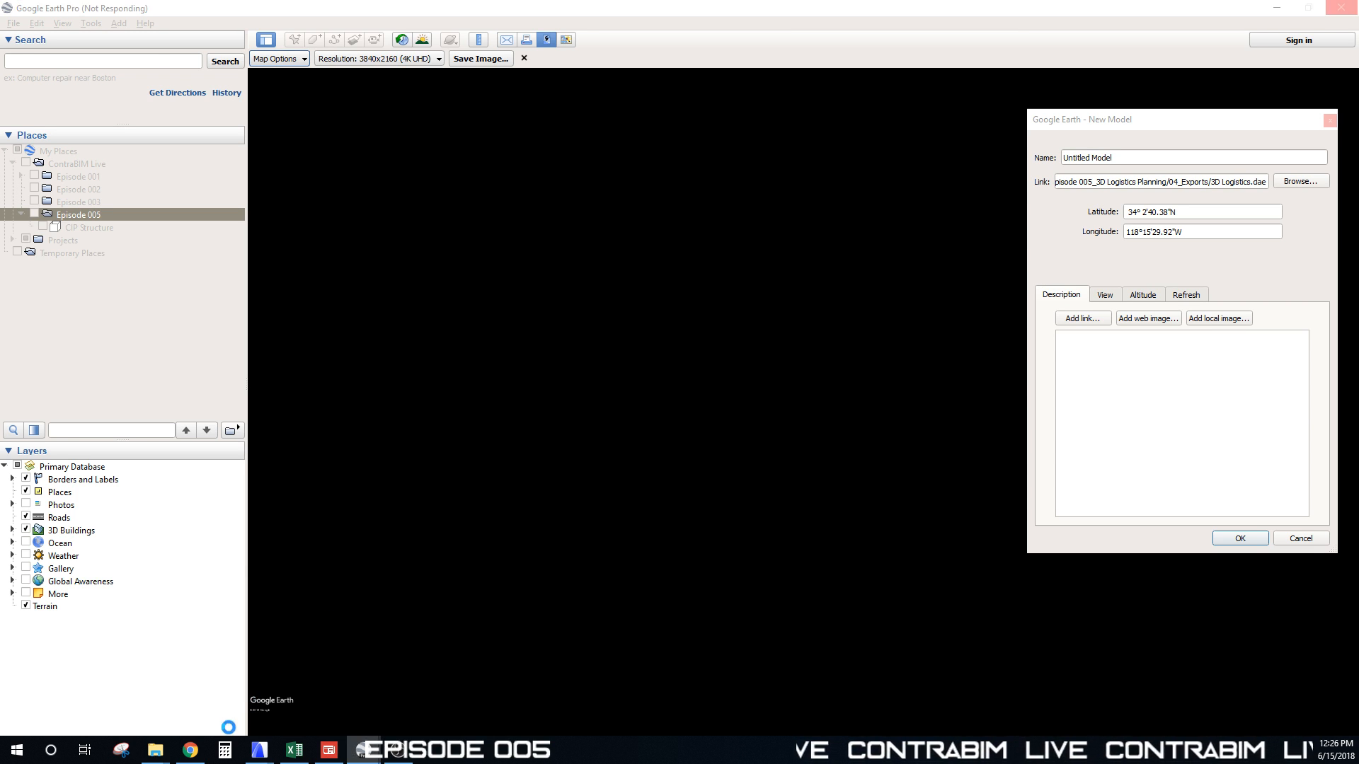
left_click(420, 699)
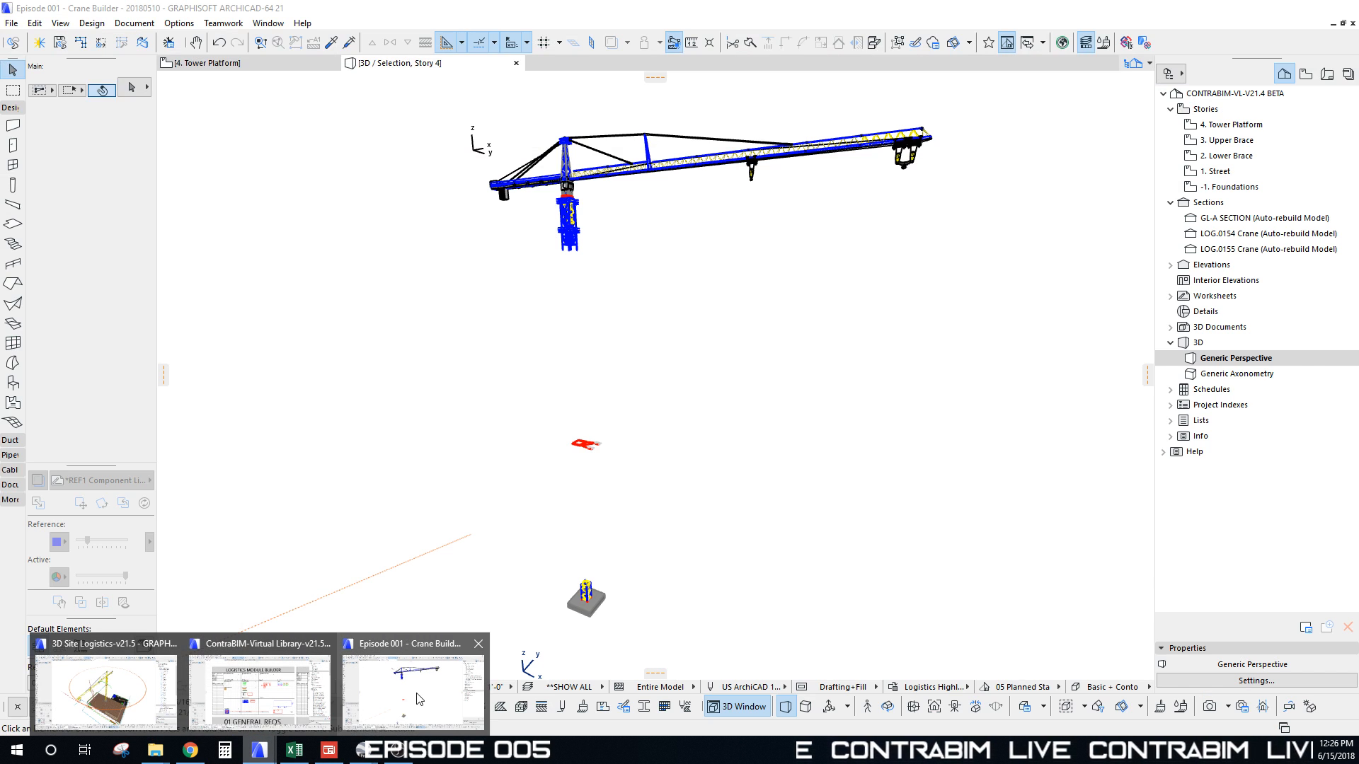
Step: In the 3D Site Logistics project, drag the Alchemy error report into view and ignore it
left_click(117, 695)
middle_click_drag(665, 492, 649, 451)
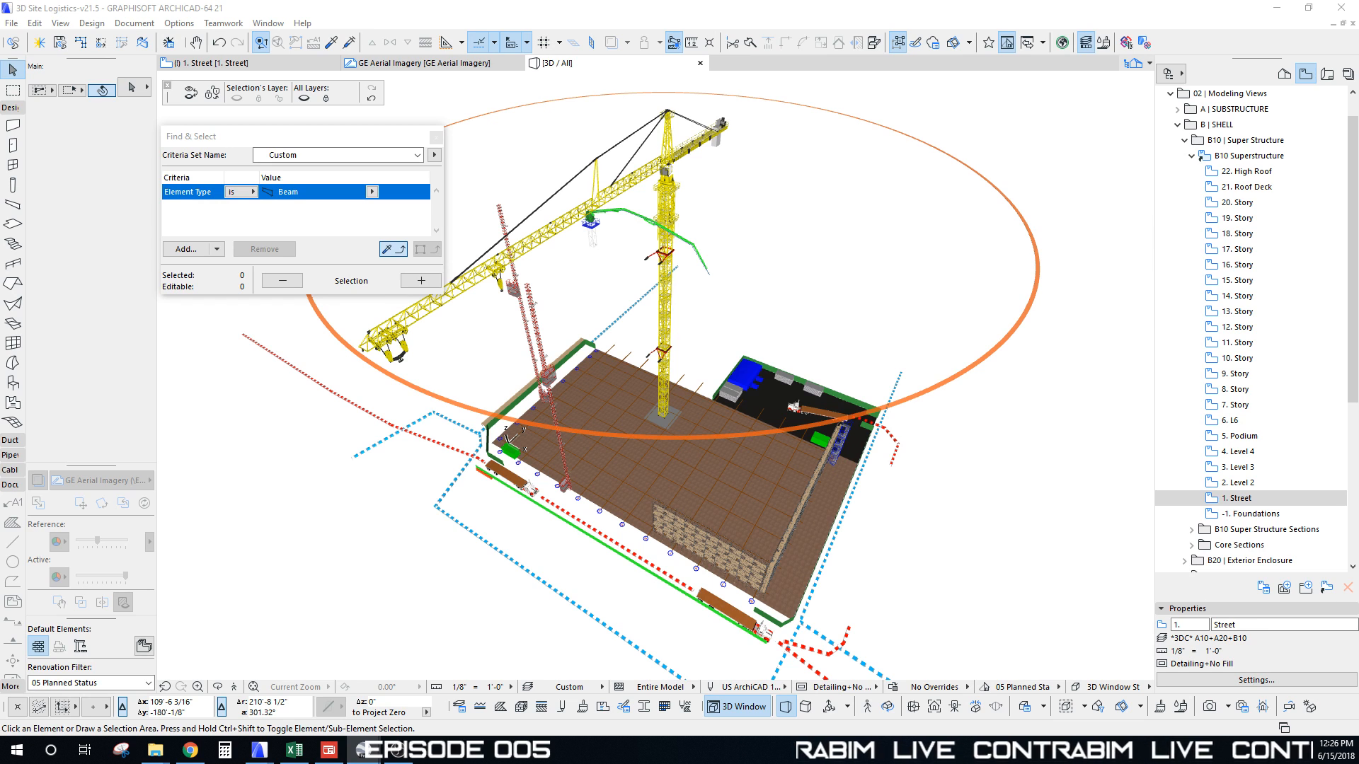
left_click_drag(0, 297, 635, 317)
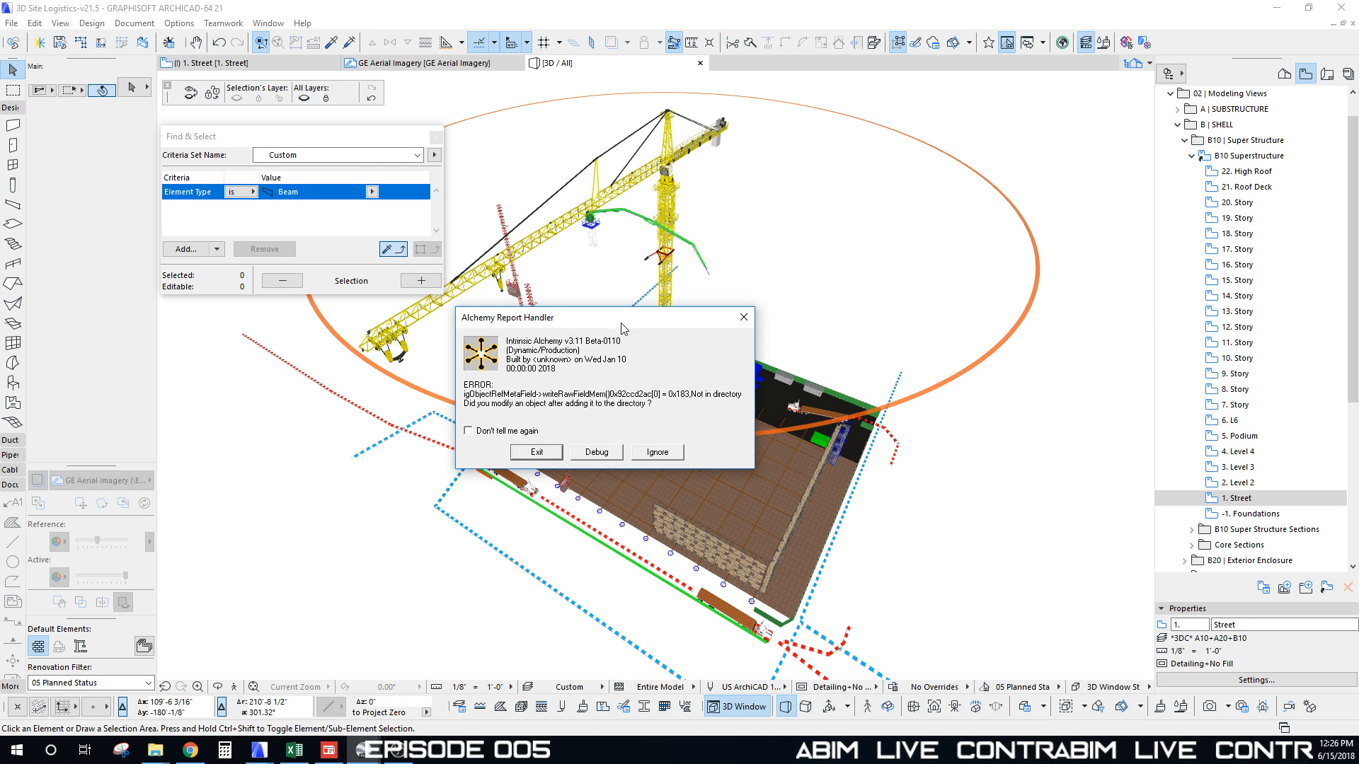
left_click(658, 453)
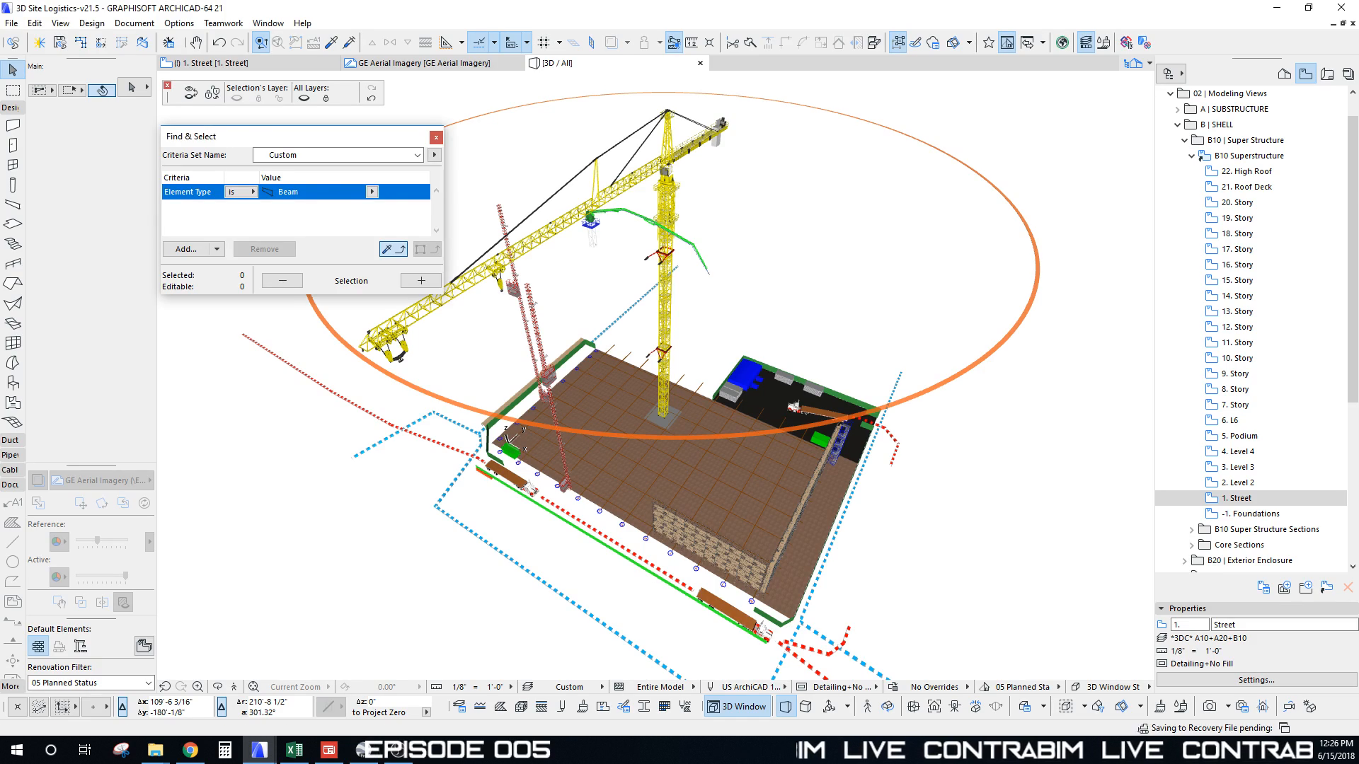
Step: Position the 3D Logistics model over the parking lot on the downtown site and confirm placement
left_click(364, 752)
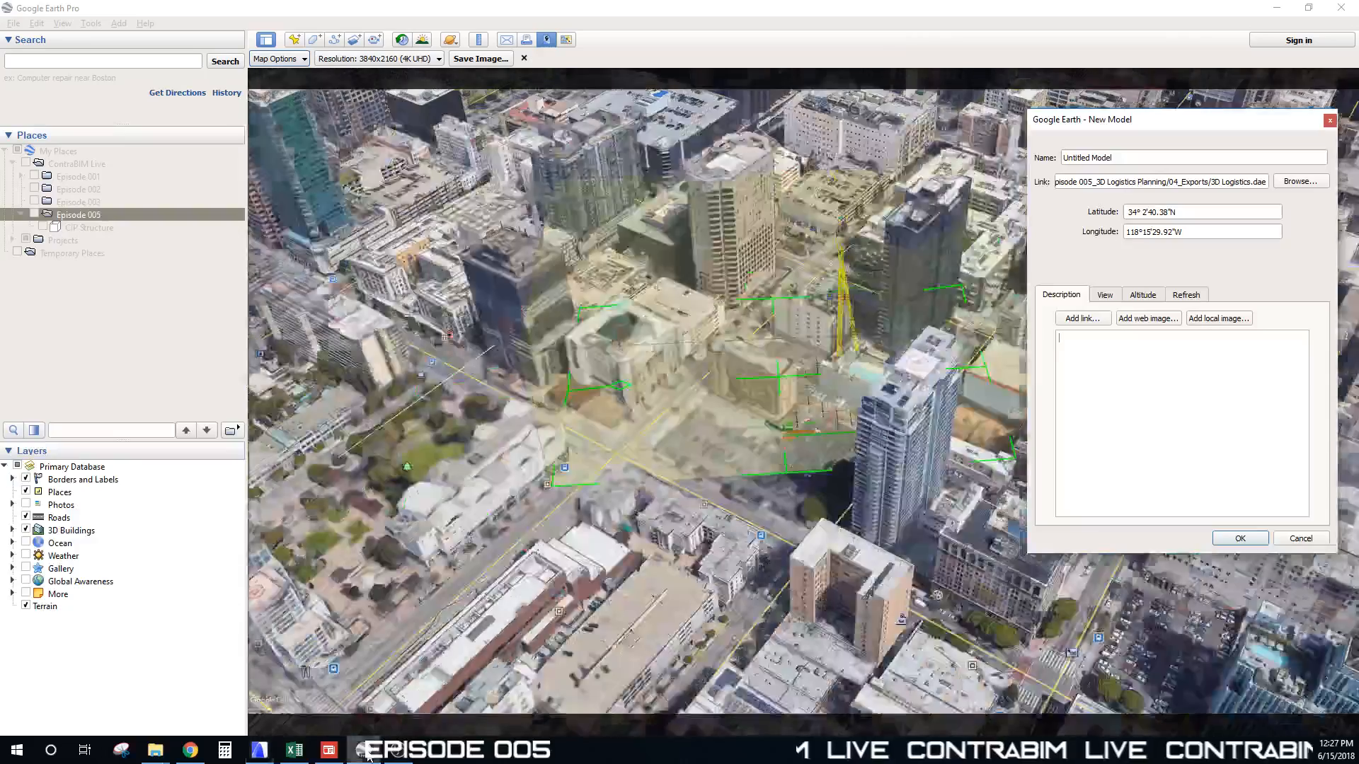
scroll(763, 482, "down", 2)
scroll(754, 416, "up", 3)
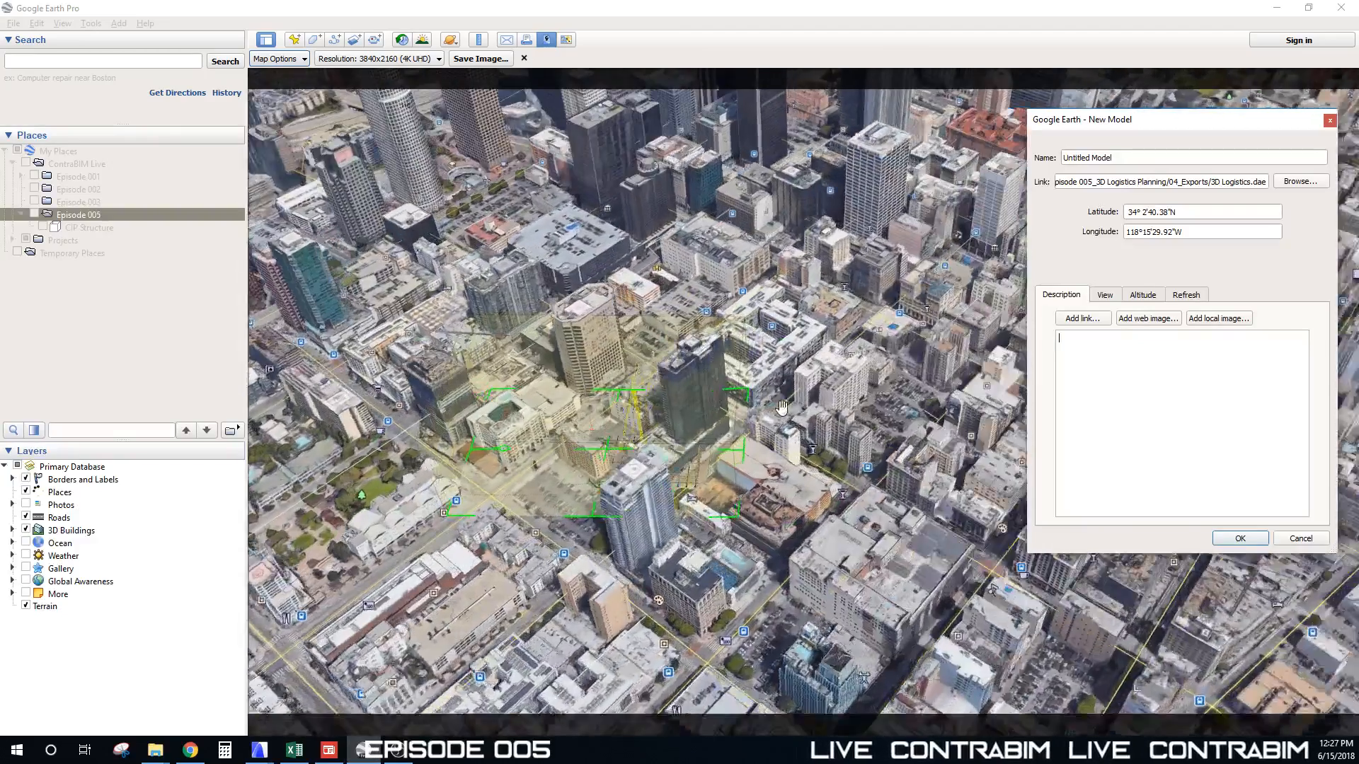
mouse_move(601, 453)
left_mouse_down()
mouse_move(729, 419)
mouse_move(714, 396)
mouse_move(587, 433)
left_mouse_up()
scroll(729, 453, "up", 3)
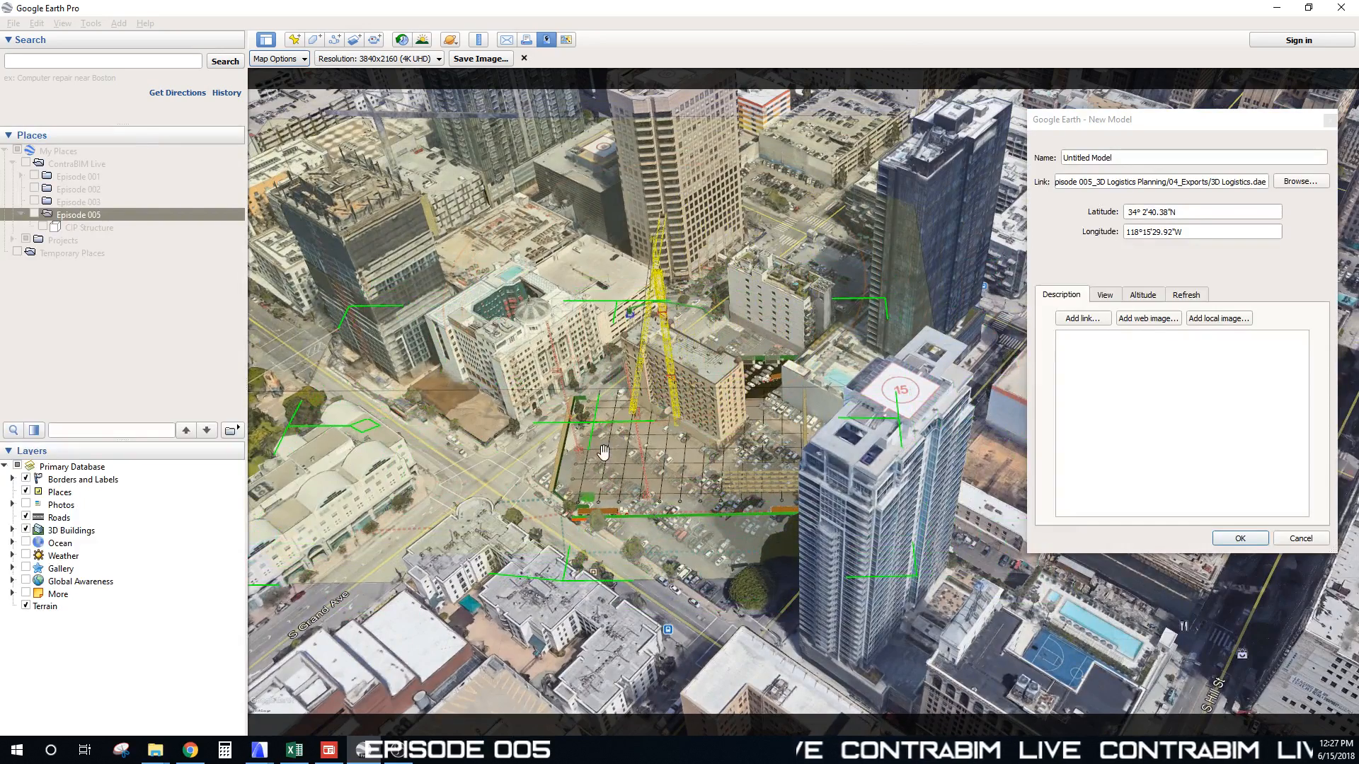
middle_click_drag(514, 456, 606, 335)
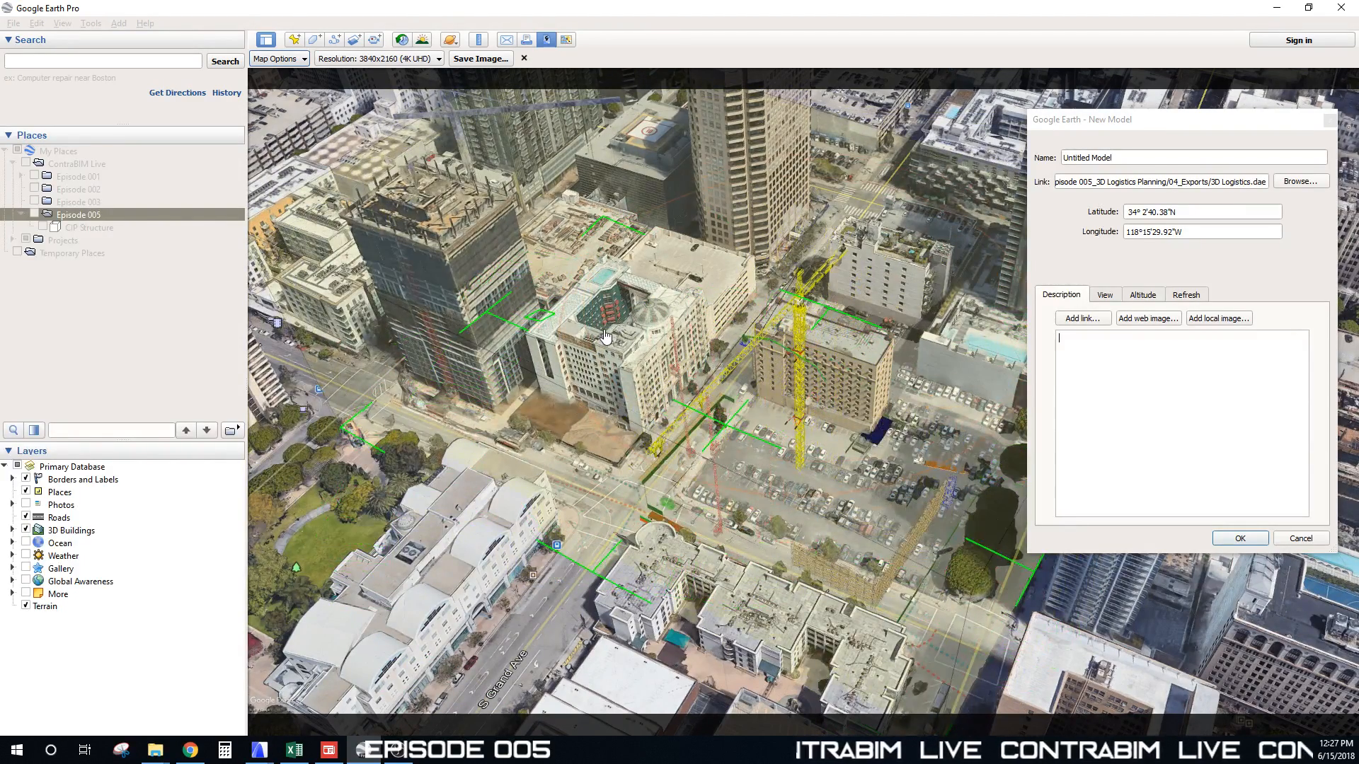
middle_click_drag(967, 461, 281, 429)
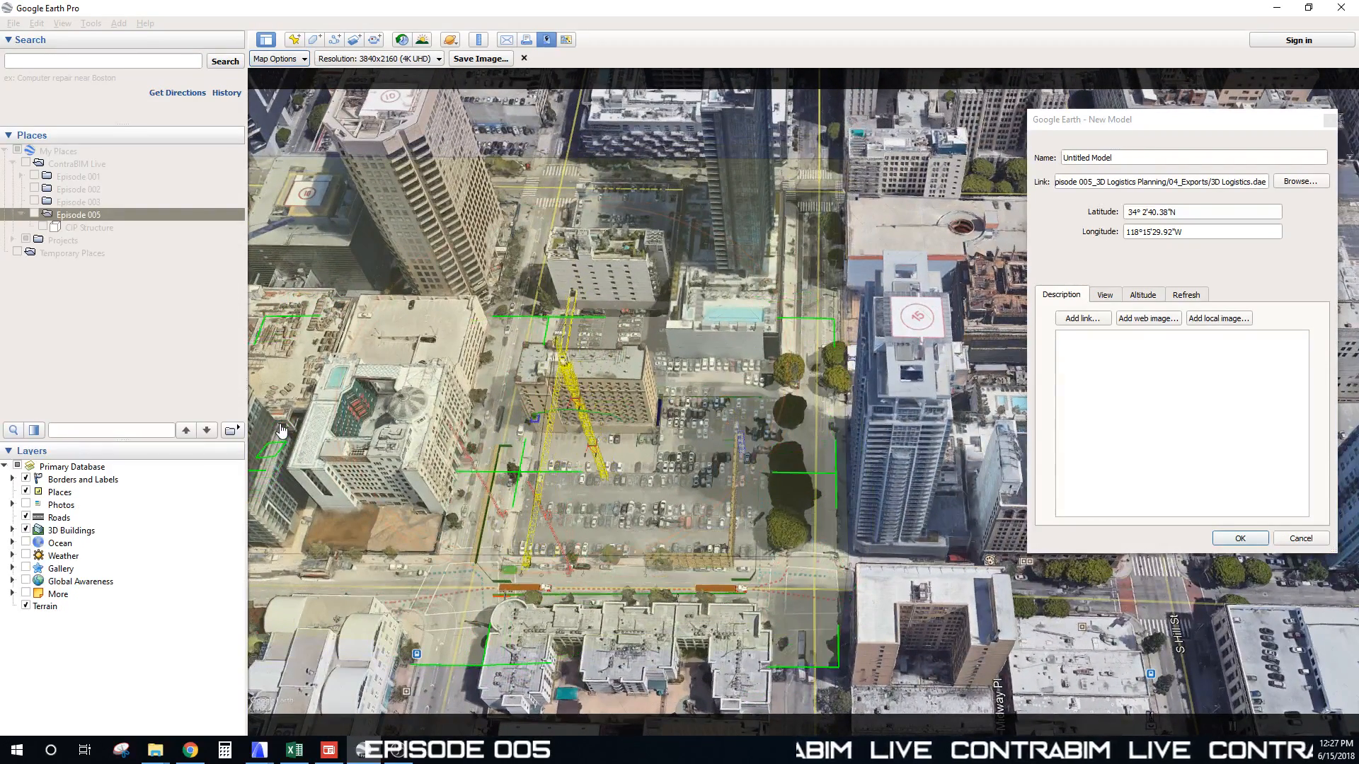
mouse_move(522, 476)
left_mouse_down()
mouse_move(554, 466)
mouse_move(543, 471)
left_mouse_up()
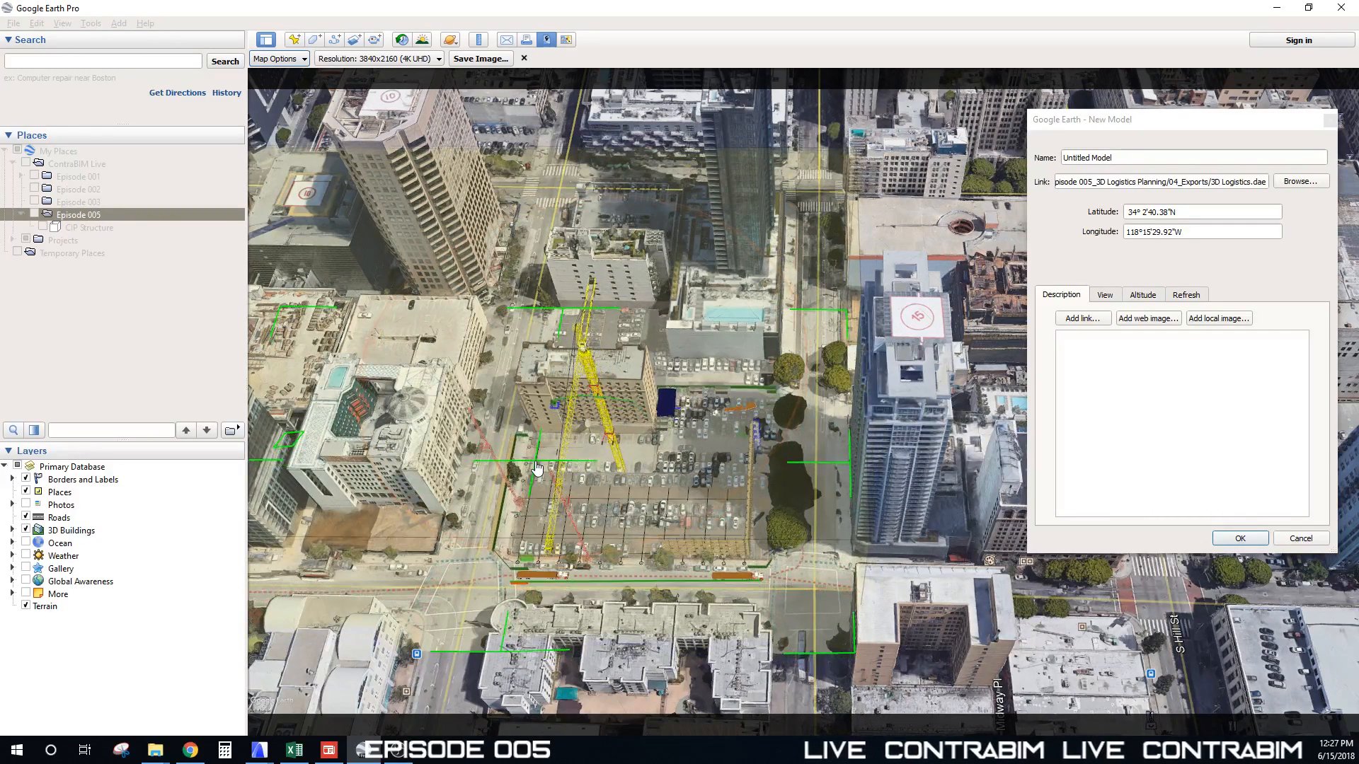
left_click_drag(537, 468, 540, 470)
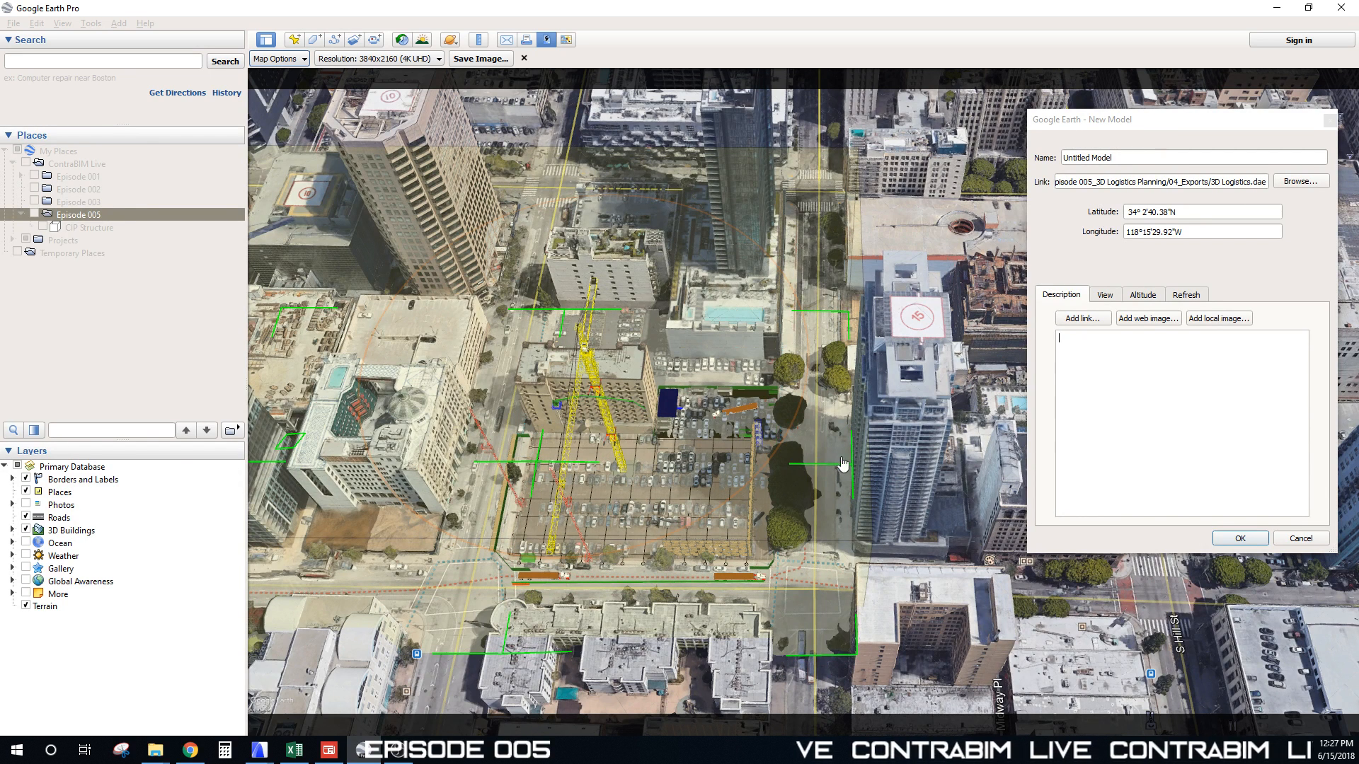
left_click(1239, 539)
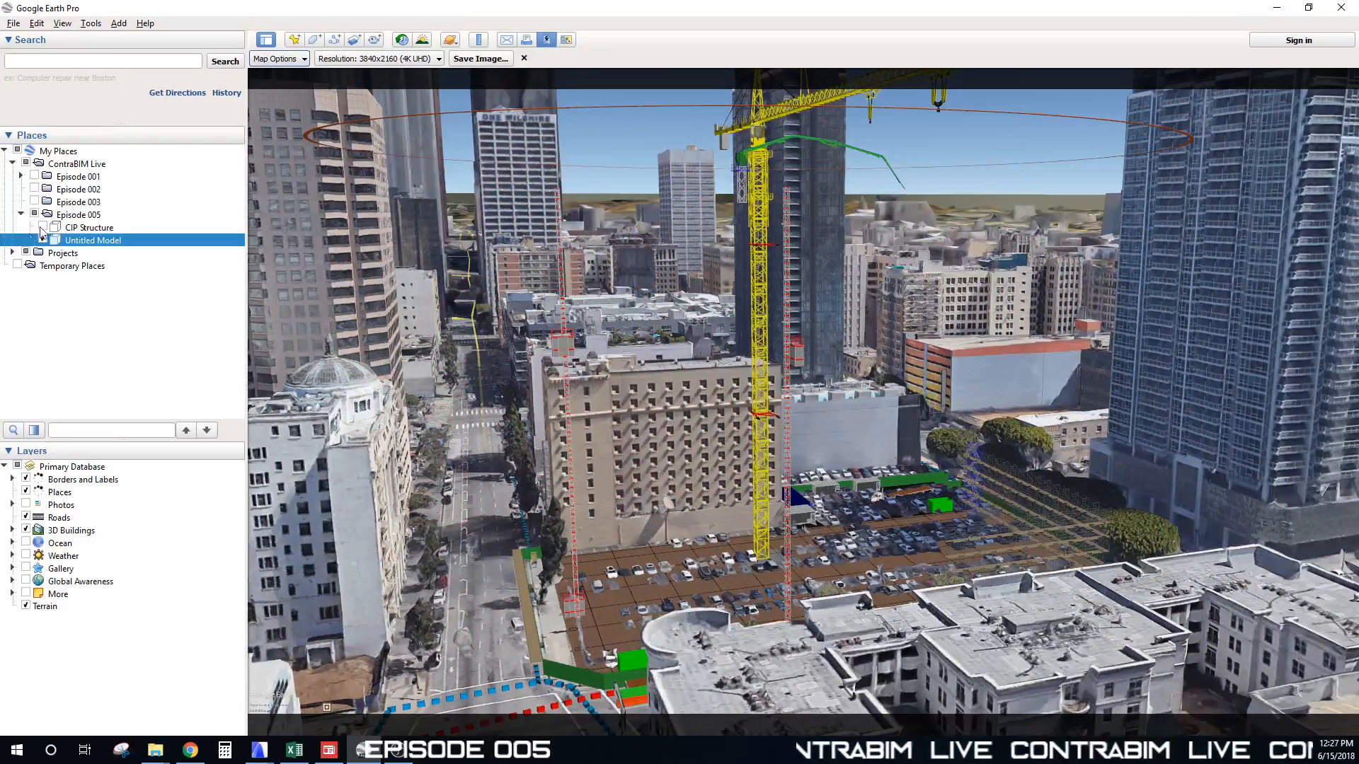
Step: Turn on the CIP Structure building in Places and zoom in around it
left_click(42, 228)
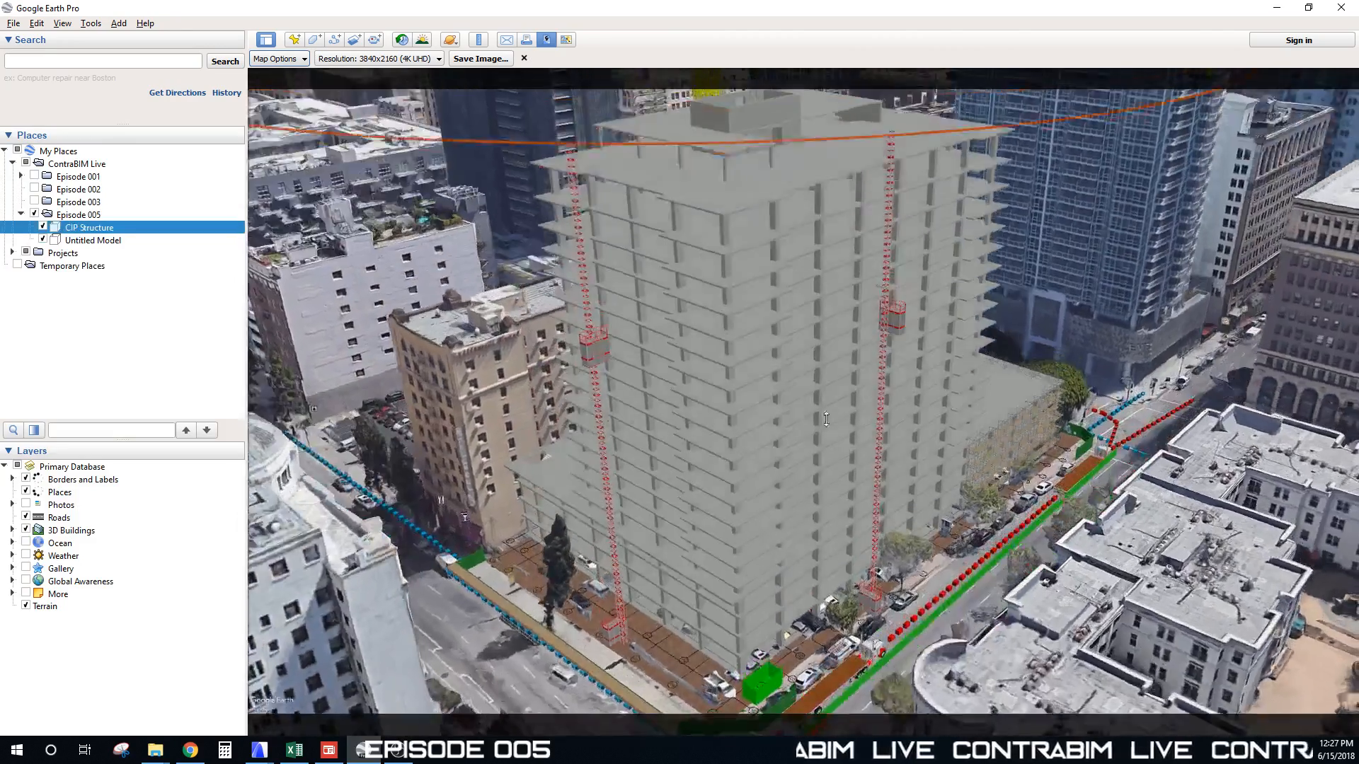
right_click_drag(826, 419, 827, 391)
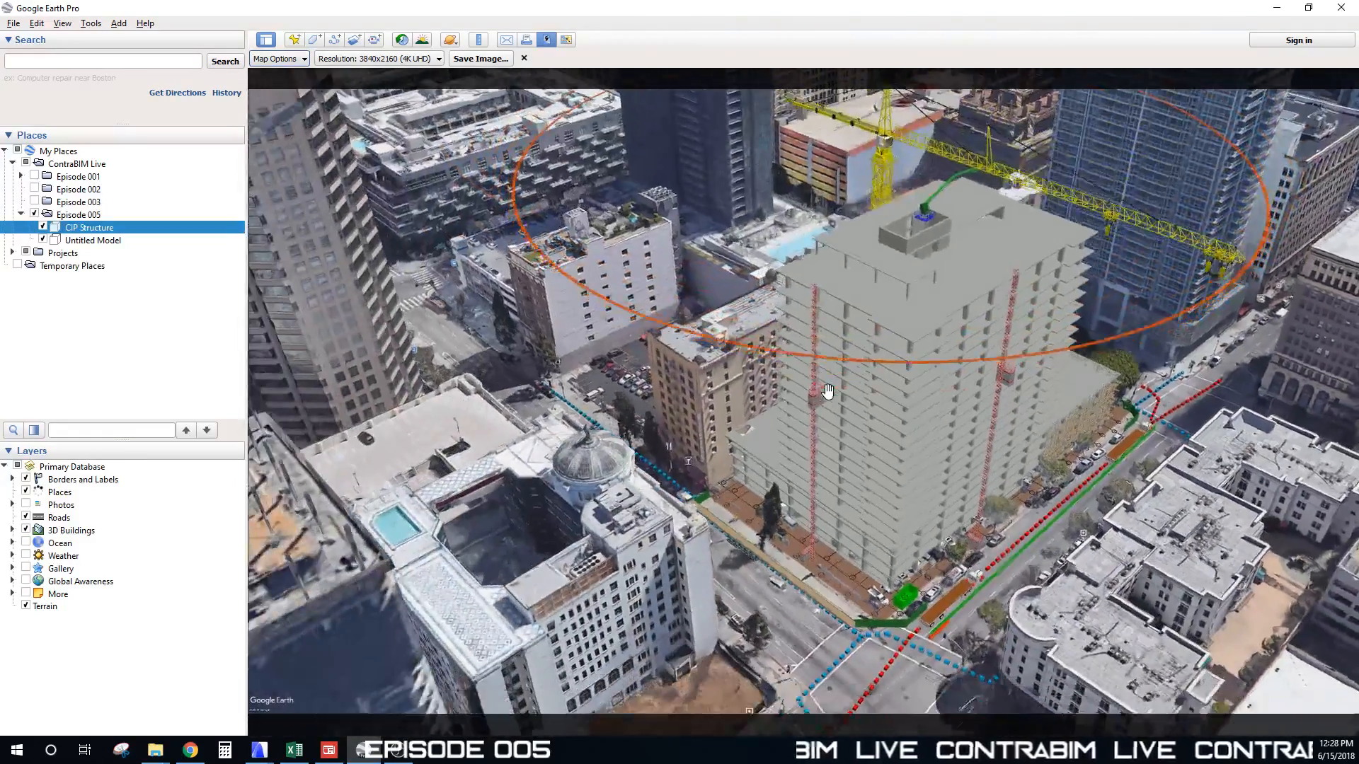
left_click_drag(911, 382, 852, 367)
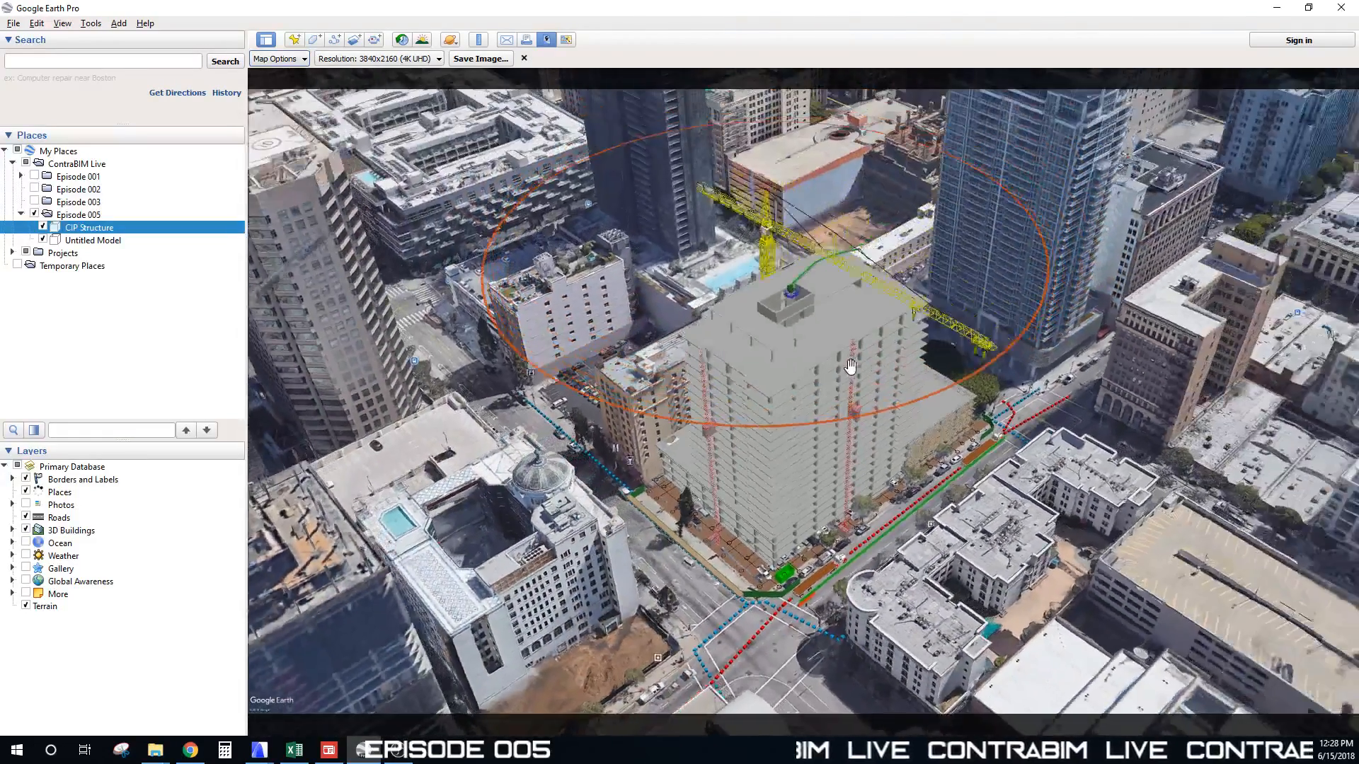
right_click_drag(825, 379, 821, 373)
middle_click_drag(825, 357, 584, 346)
left_click_drag(554, 341, 582, 347)
scroll(583, 346, "up", 3)
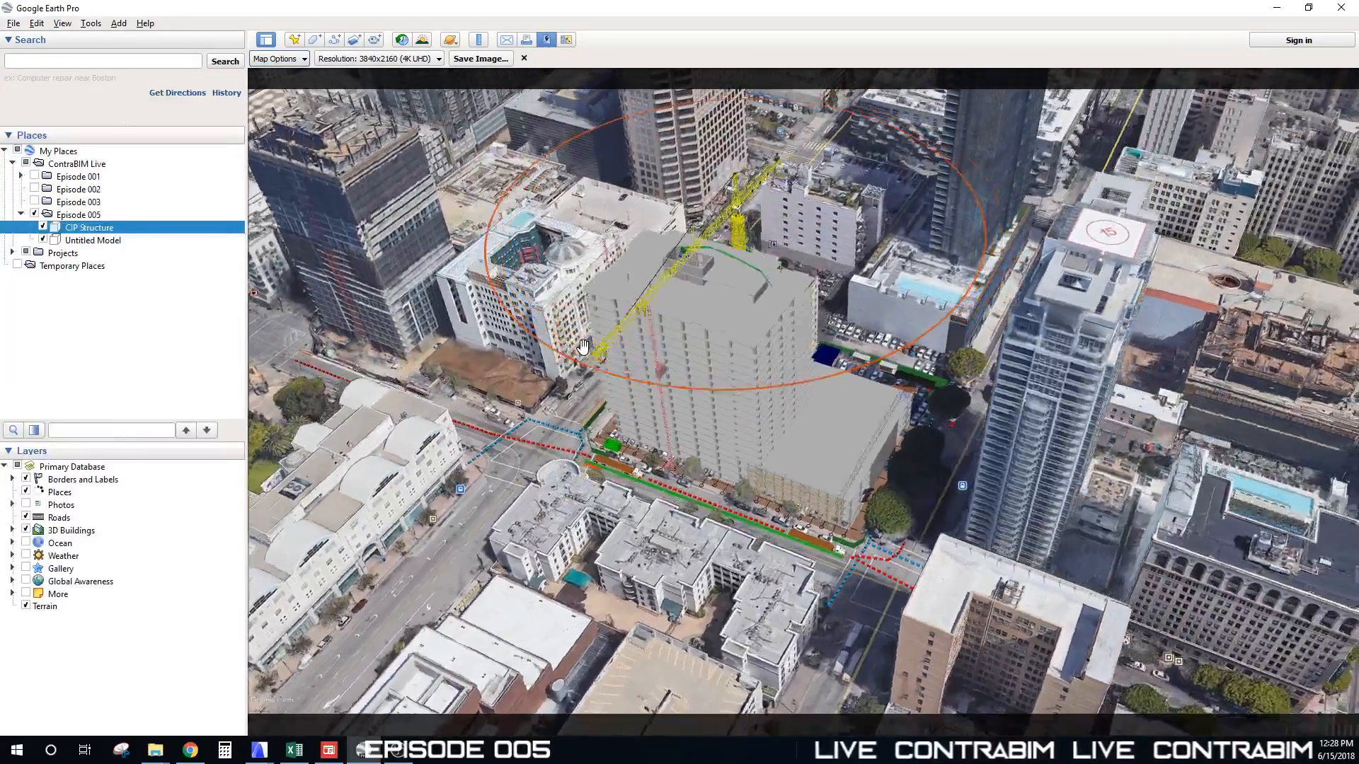
scroll(582, 346, "up", 2)
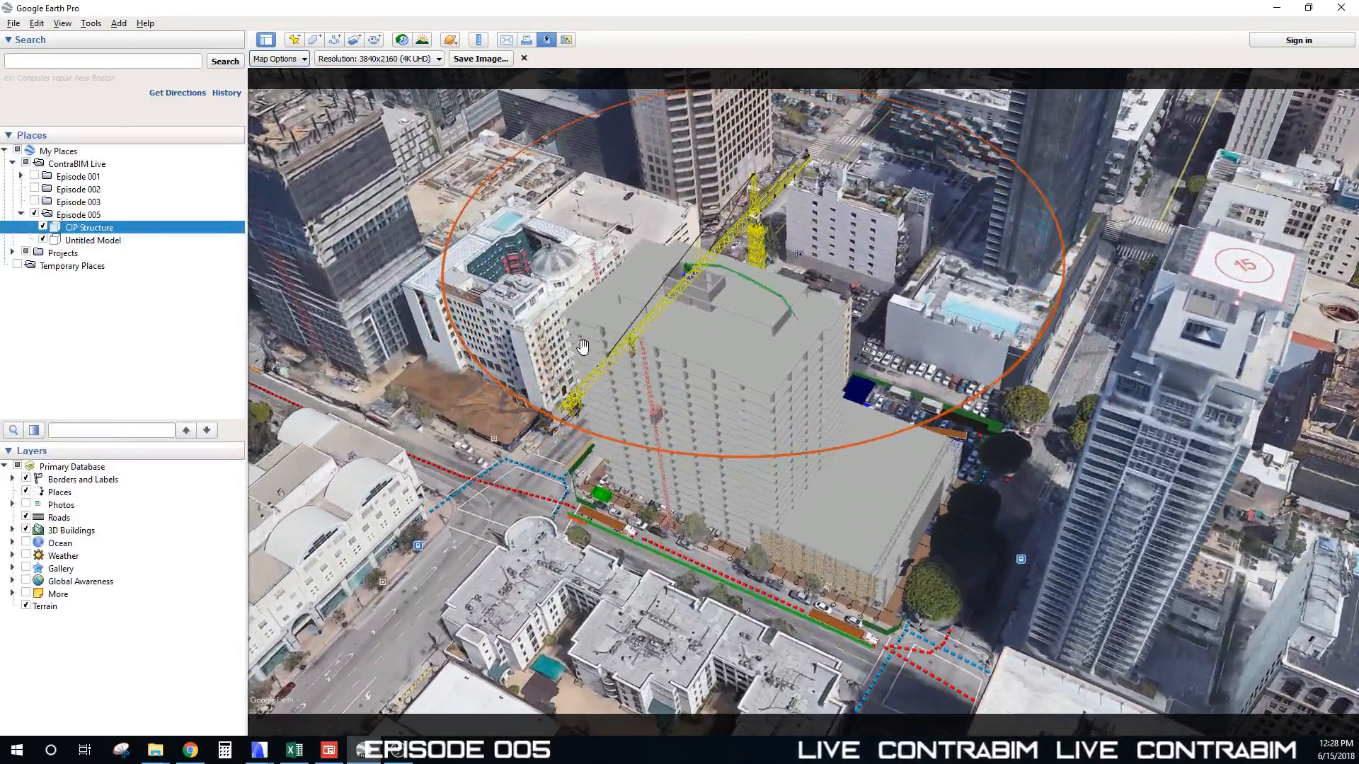
middle_click_drag(766, 360, 712, 377)
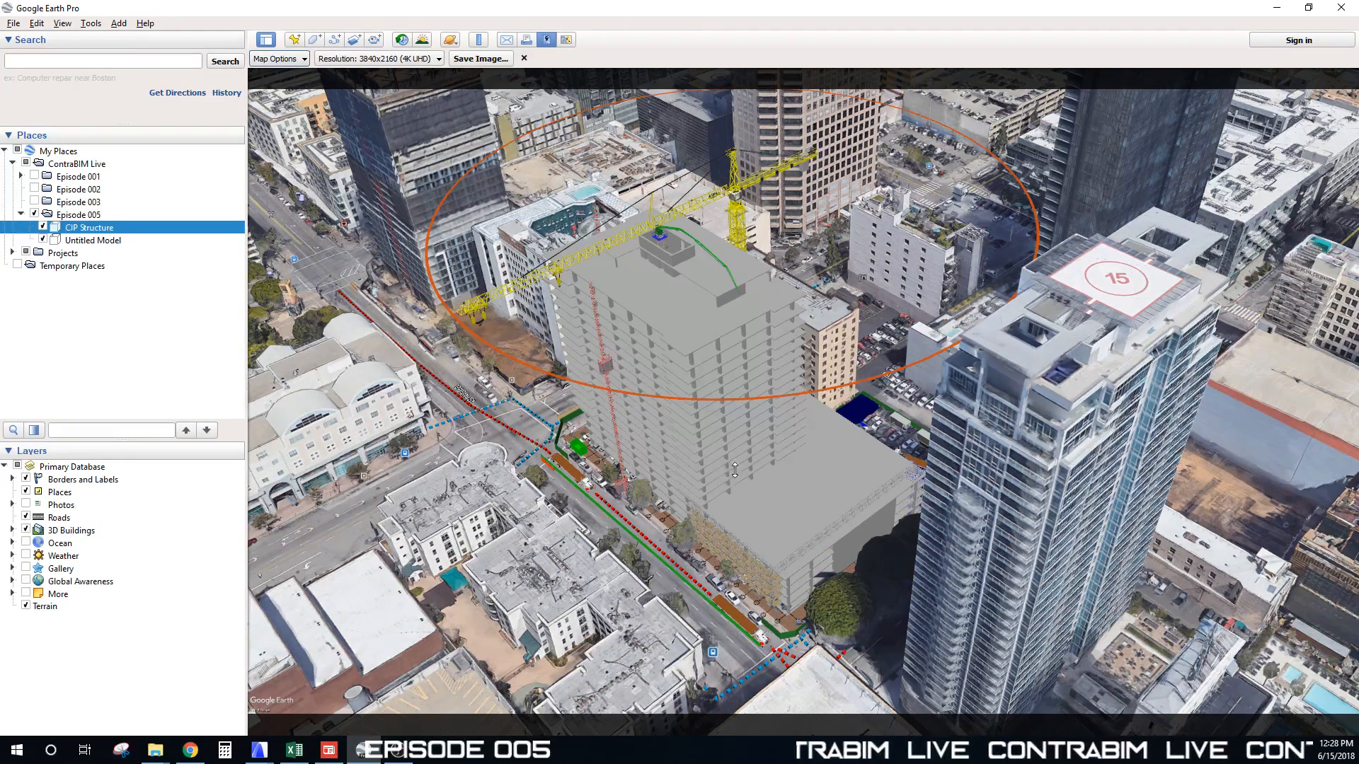
Step: Orbit, tilt and pan the city view to inspect the building and logistics model from several angles
middle_click_drag(735, 470, 1168, 474)
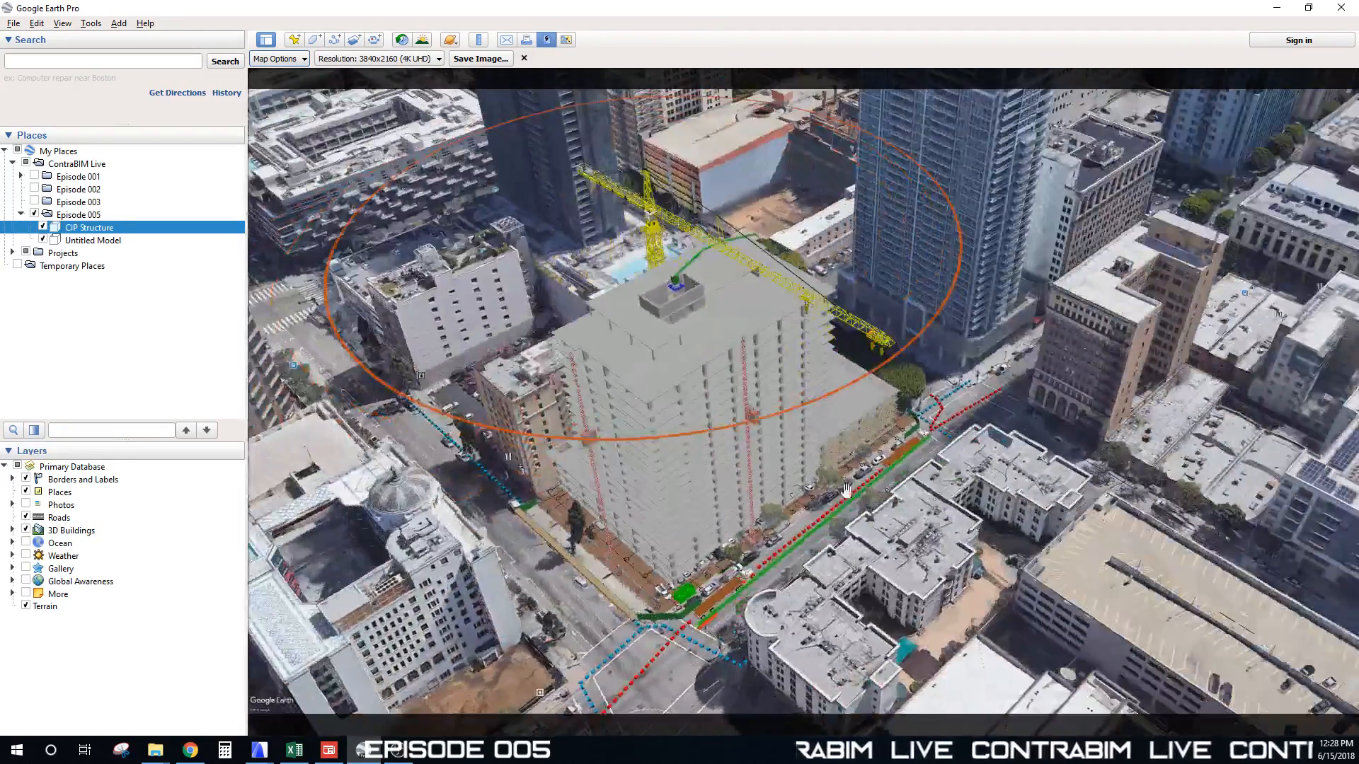
left_click_drag(728, 470, 744, 457)
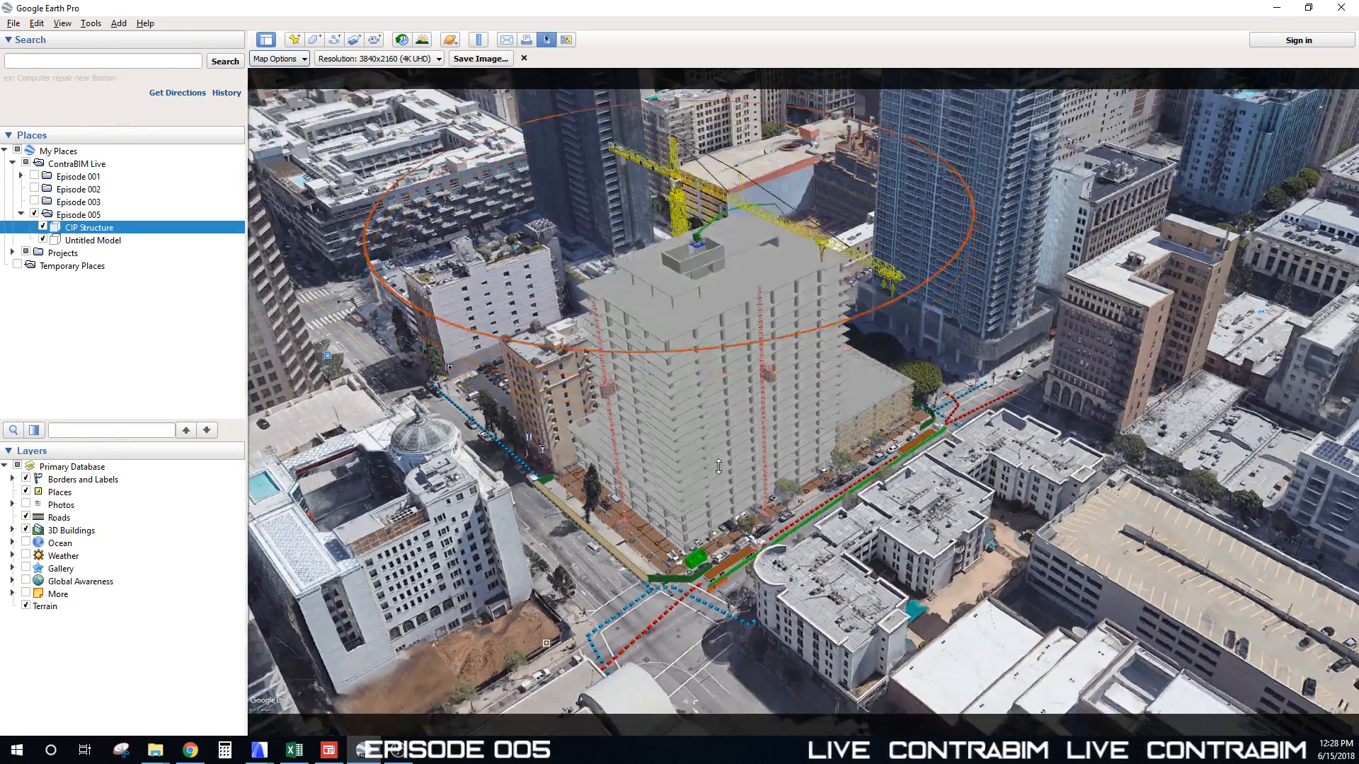
middle_click_drag(722, 446, 813, 397)
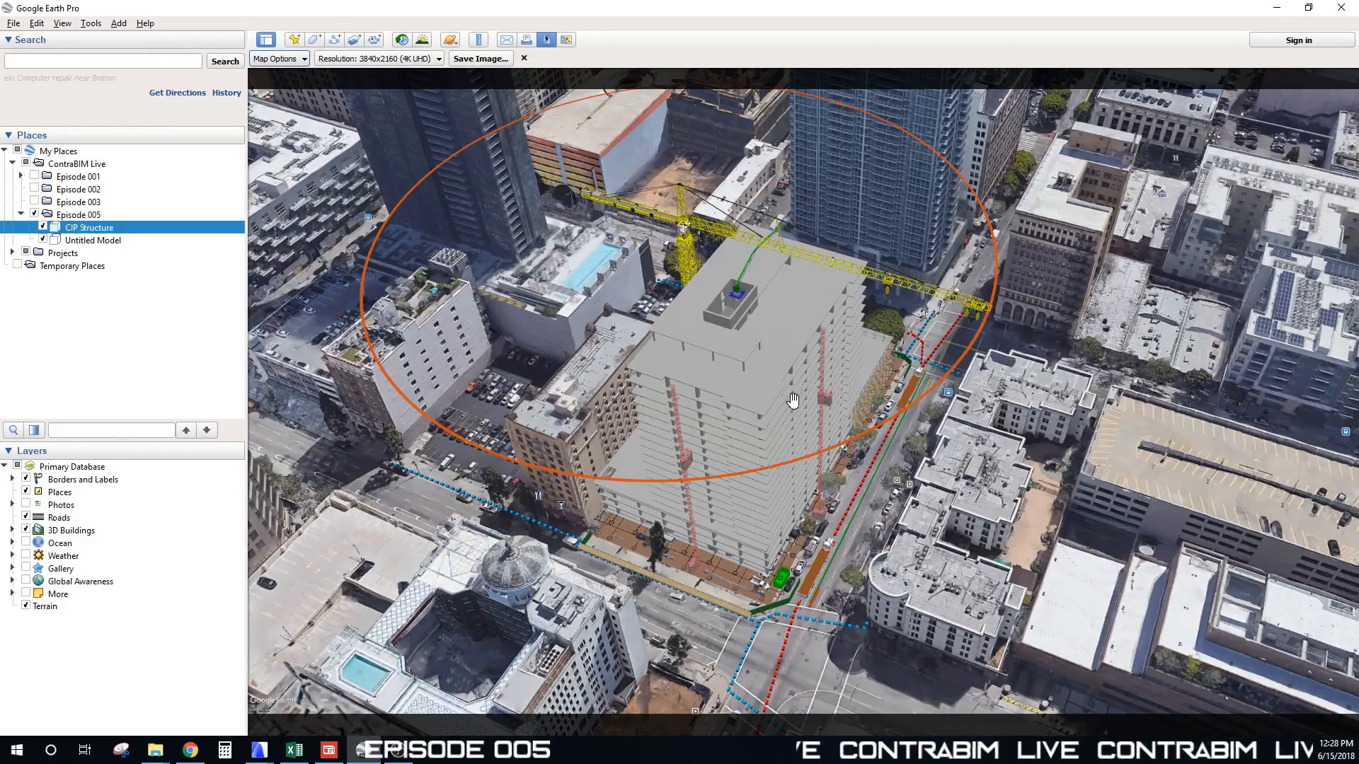
middle_click_drag(823, 408, 690, 493)
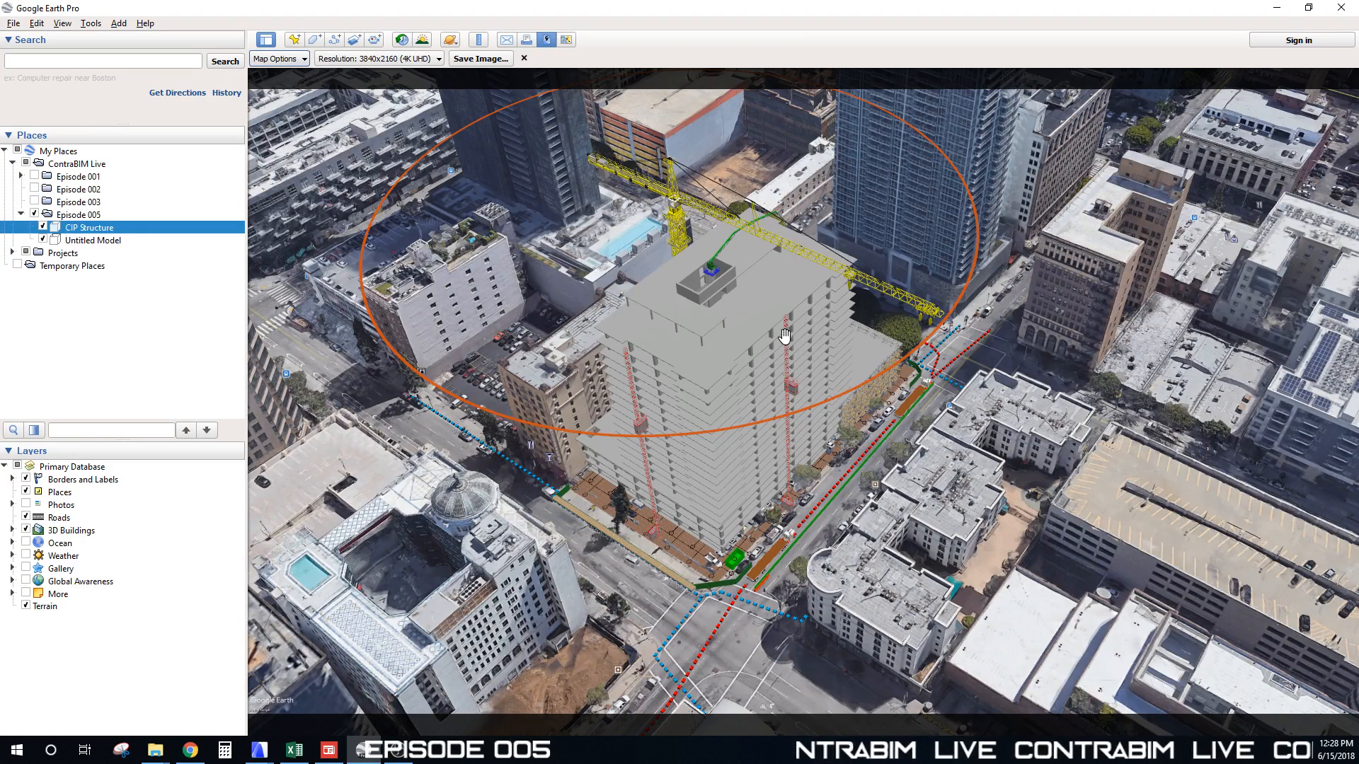
middle_click_drag(849, 386, 766, 207)
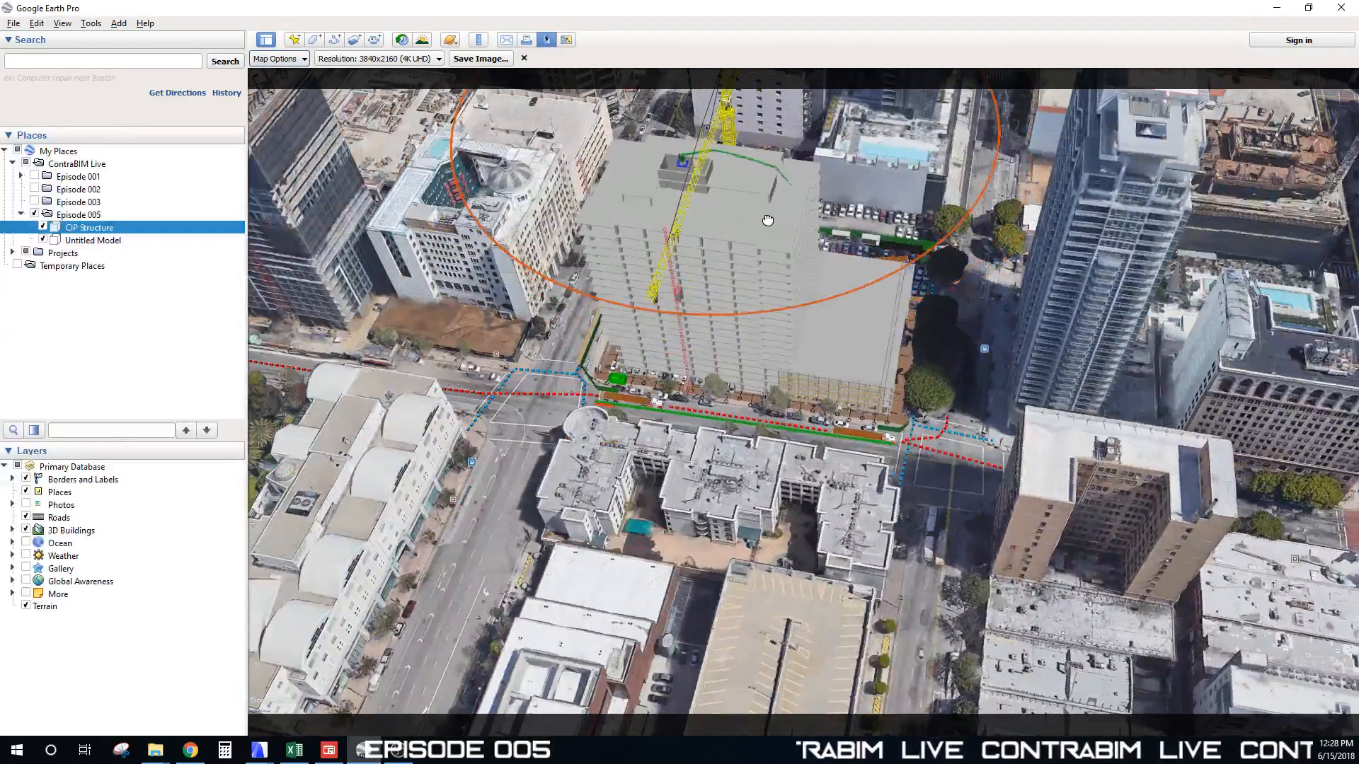
left_click_drag(767, 219, 791, 419)
middle_click_drag(783, 380, 612, 366)
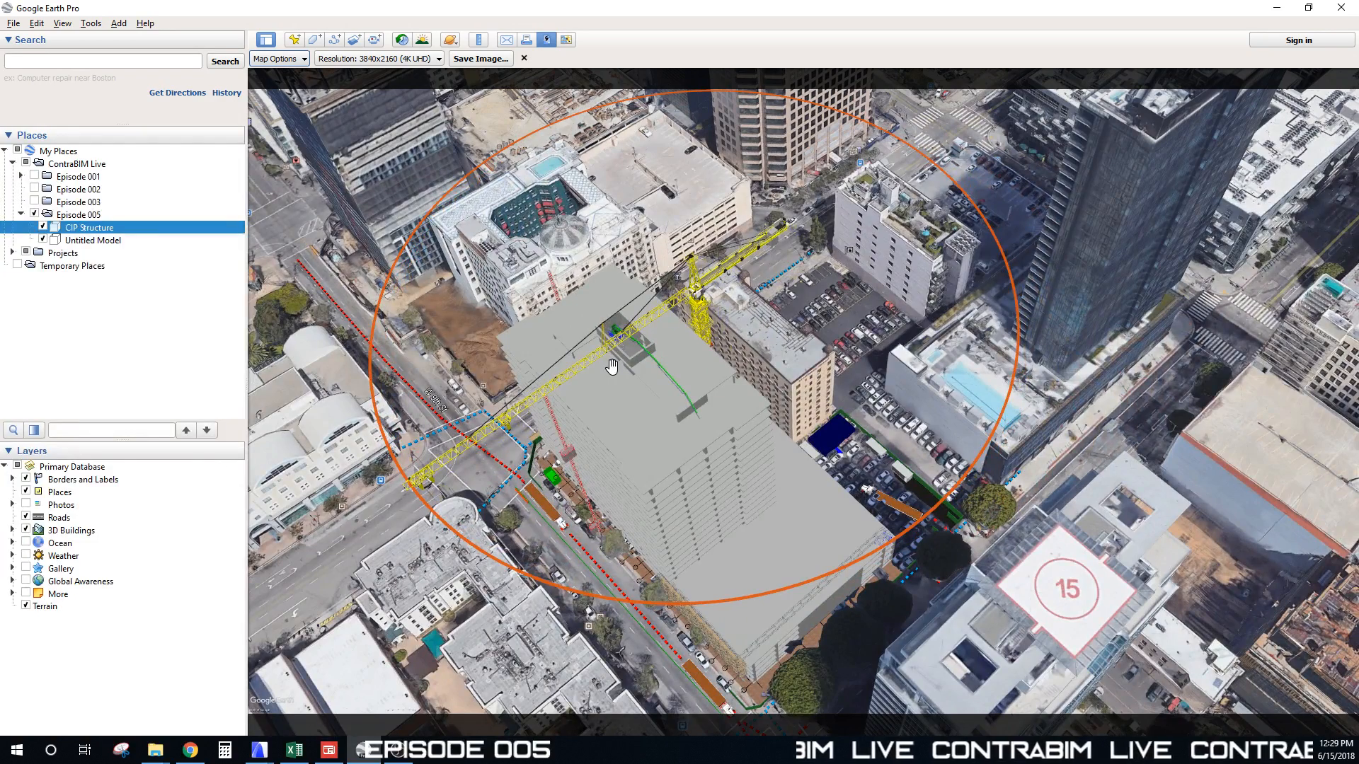
middle_click_drag(658, 365, 972, 388)
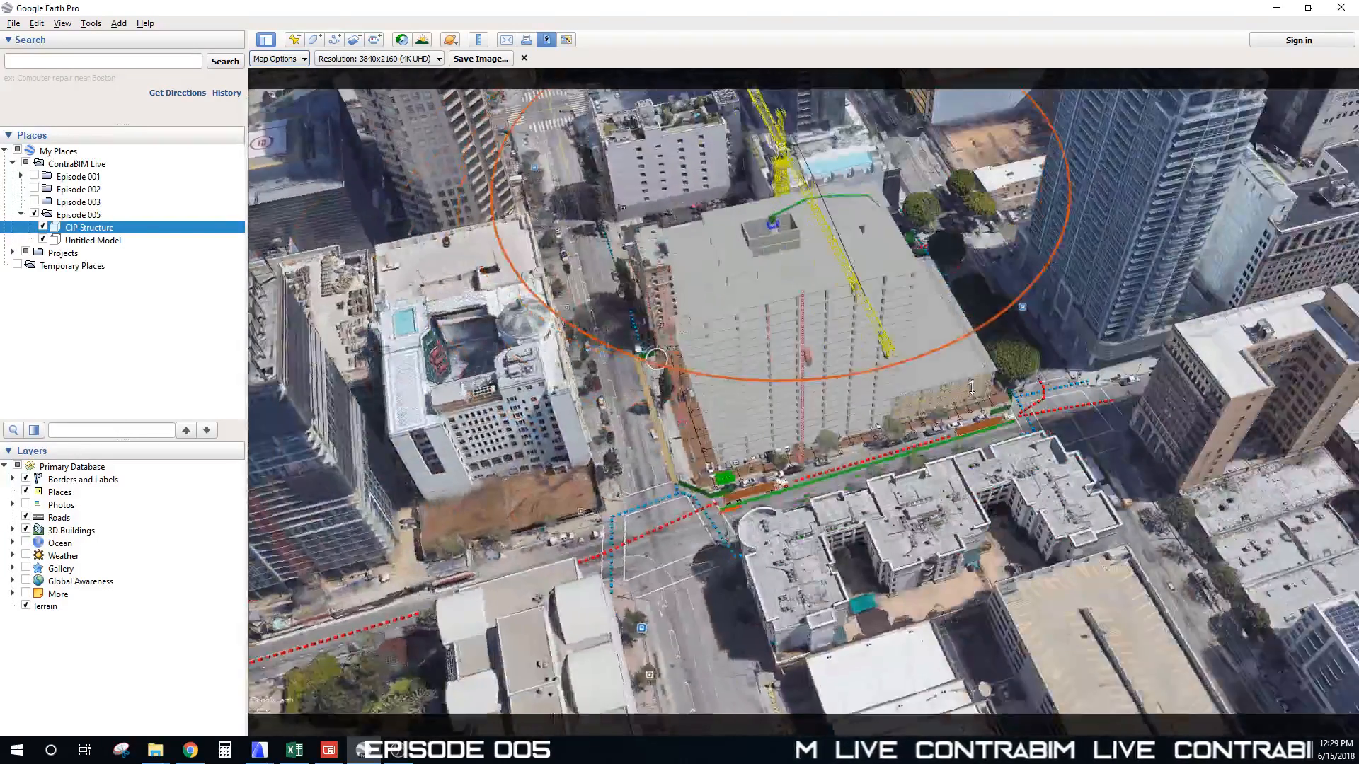
scroll(774, 370, "up", 3)
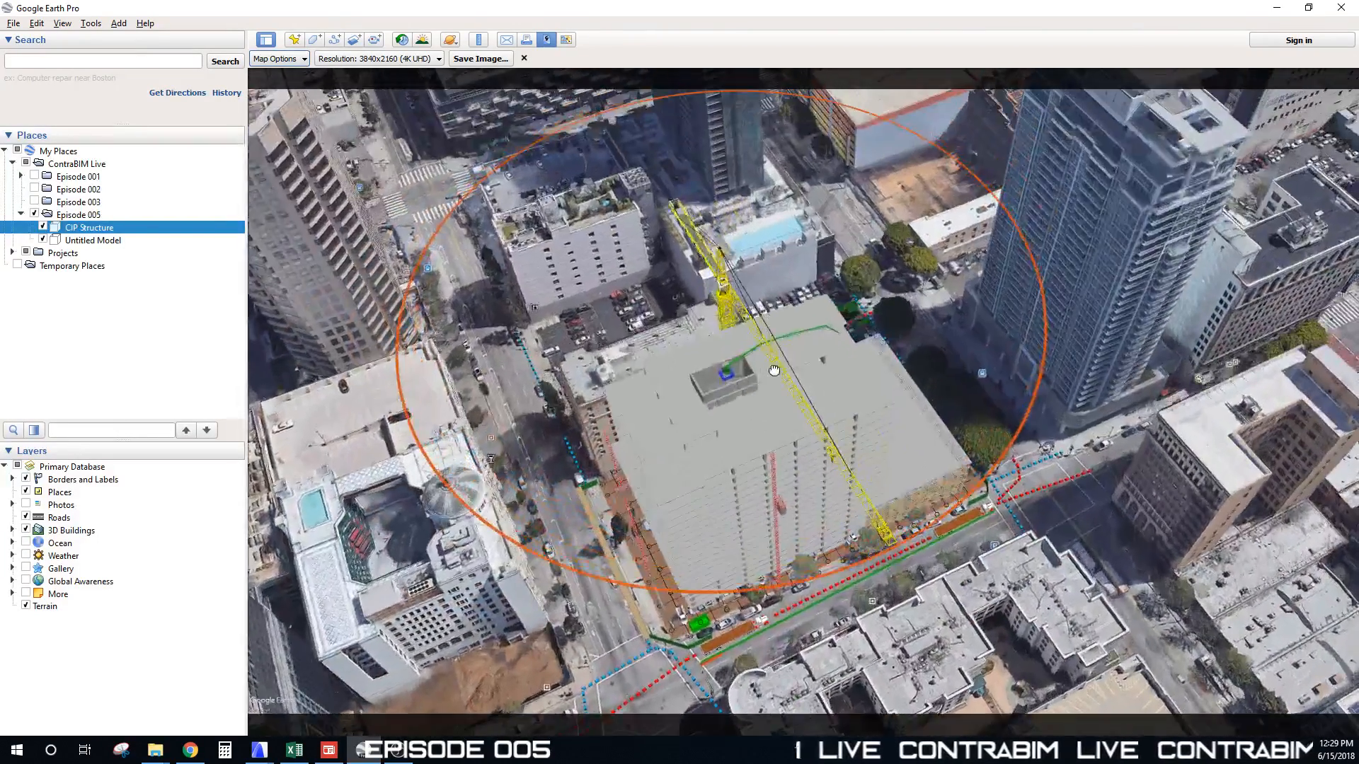
middle_click_drag(740, 387, 792, 433)
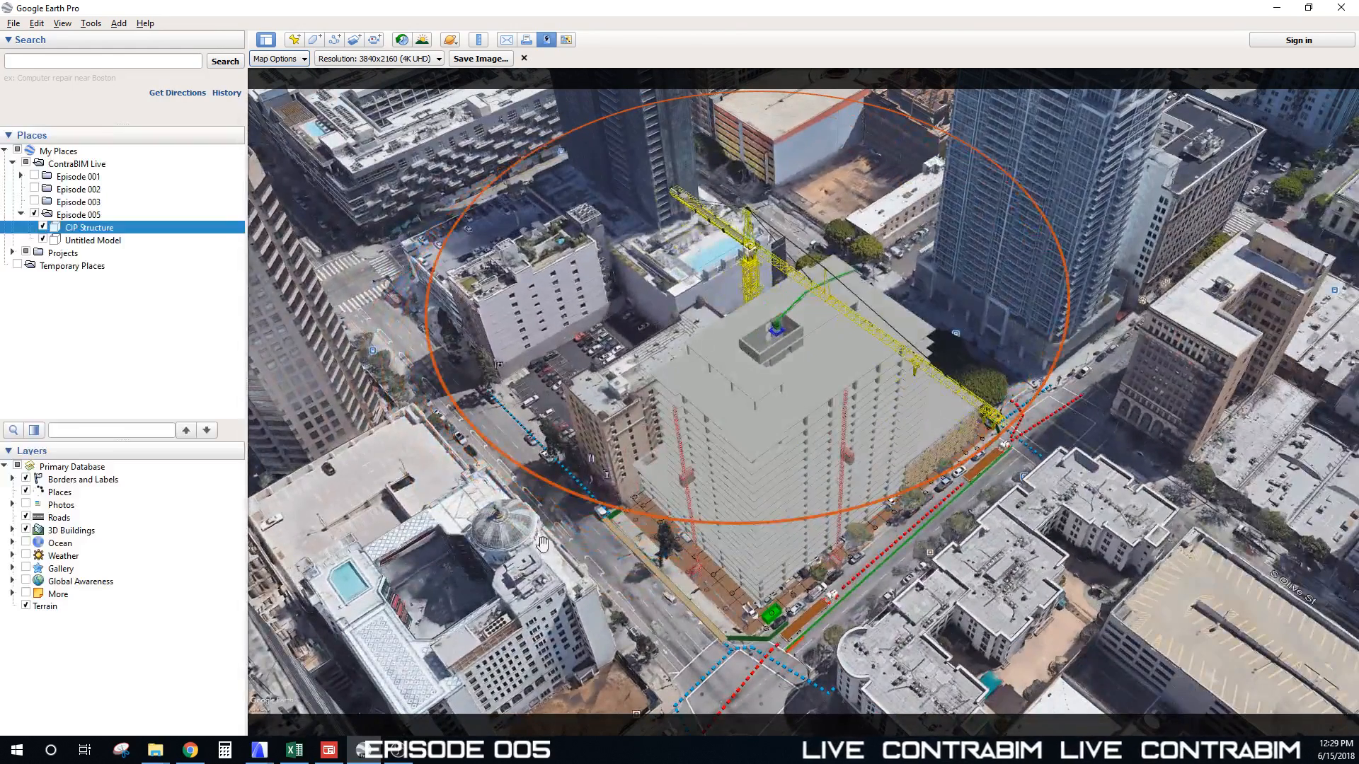
Step: Bring up the 3D Site Logistics project and orbit the site model to a lower angle
mouse_move(259, 750)
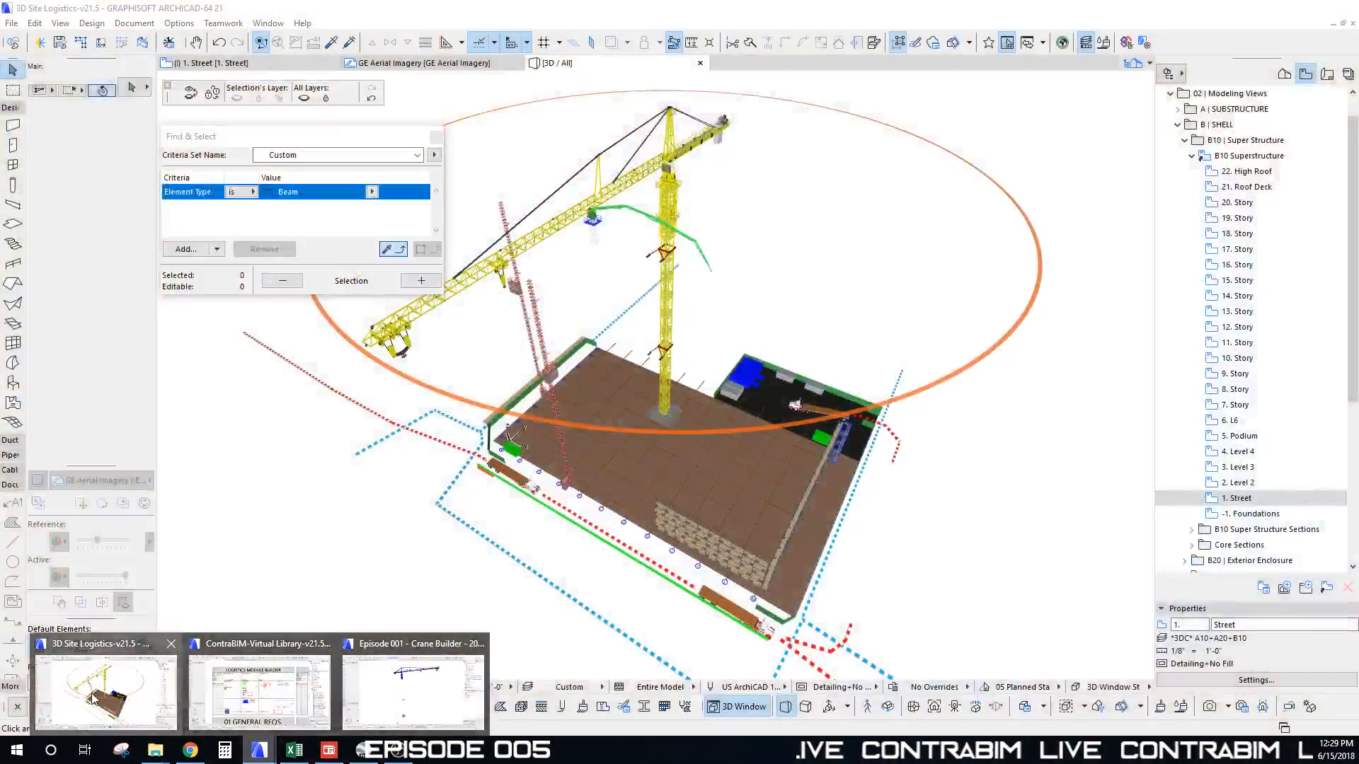
left_click(63, 697)
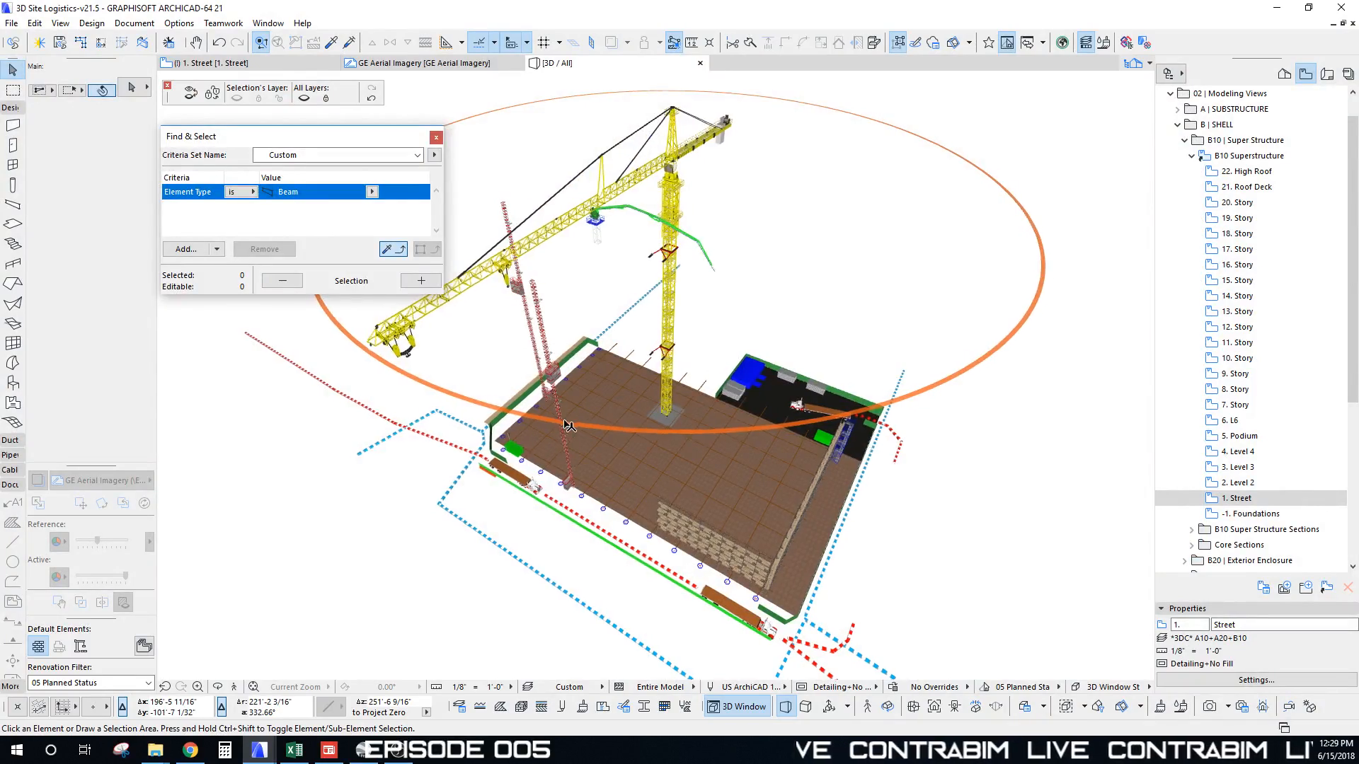
middle_click_drag(569, 426, 680, 318, "shift")
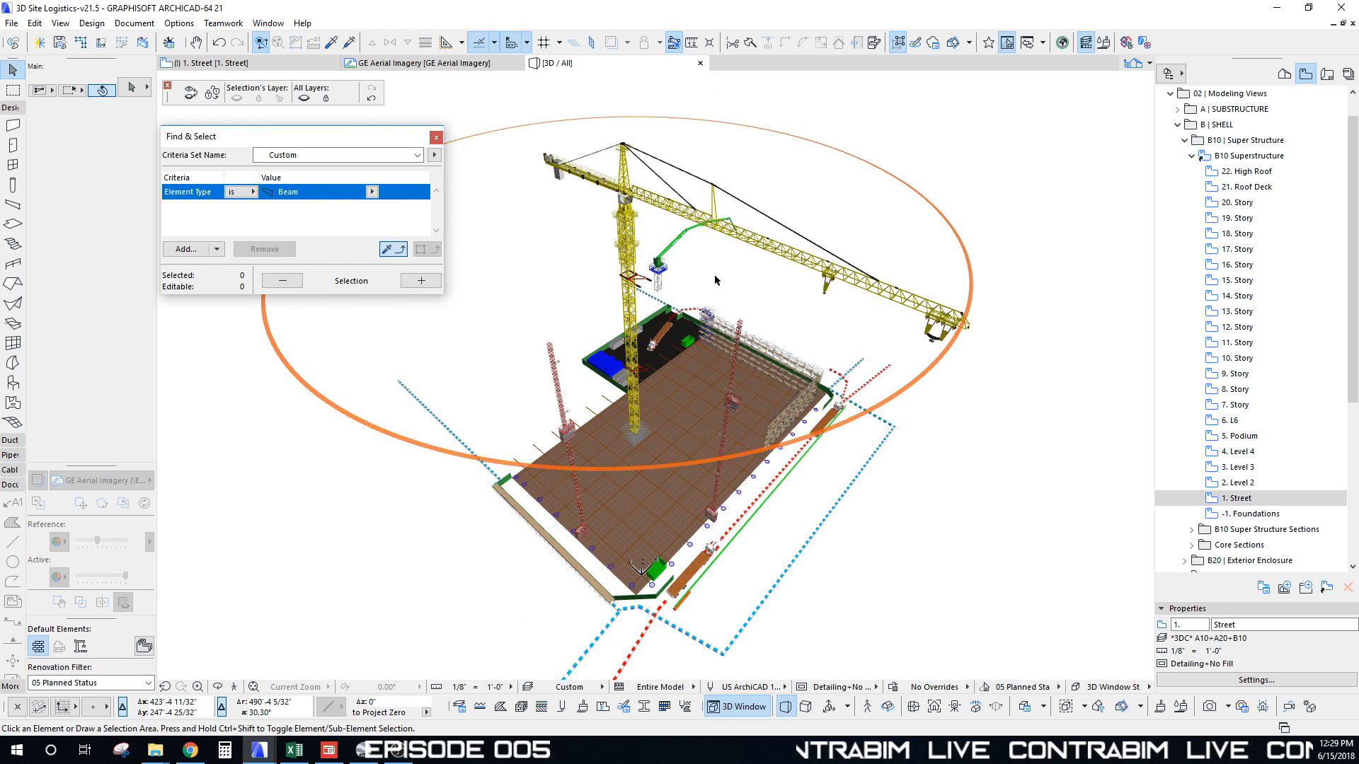
middle_click_drag(707, 382, 737, 371, "shift")
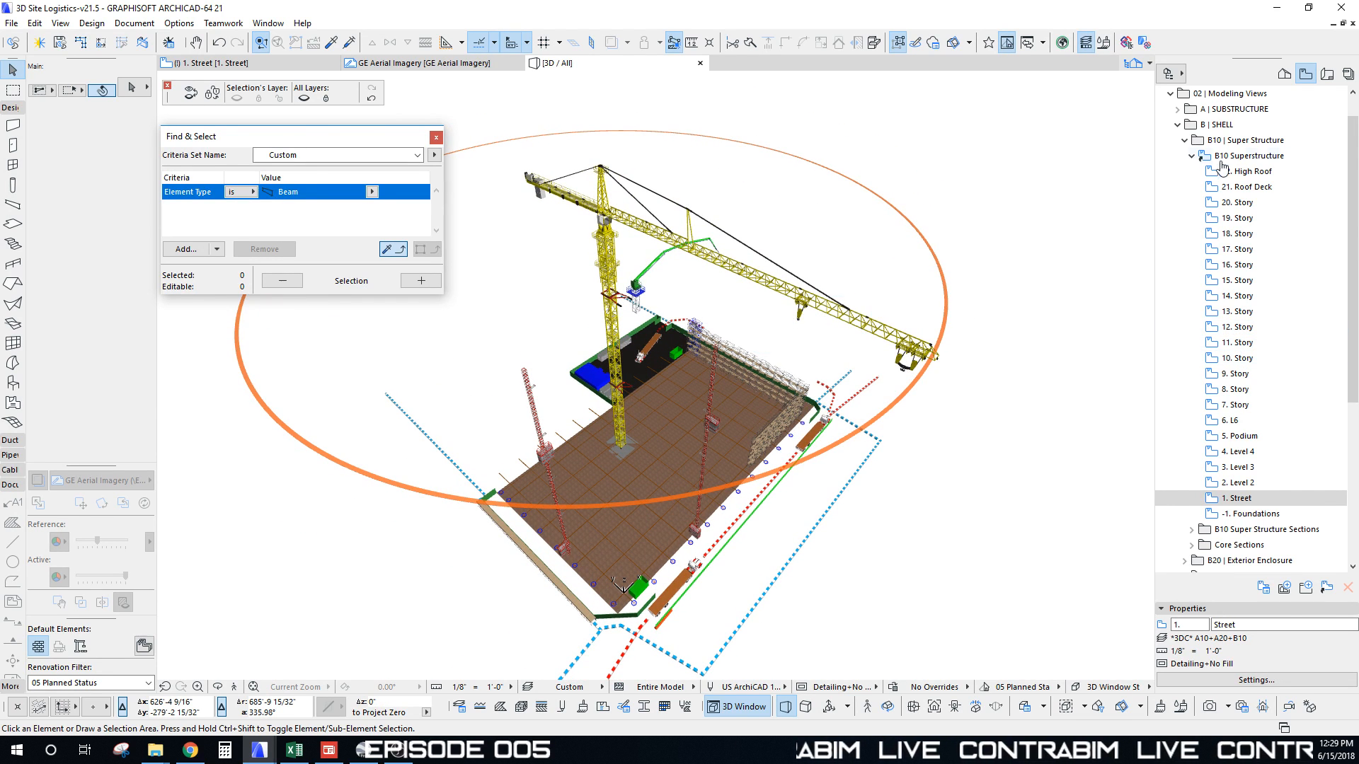
Step: Collapse the B10, B | SHELL, L | SITE LOGISTICS and 02 | Modeling Views folders, then orbit to face the crane
left_click(1192, 156)
left_click(1184, 172)
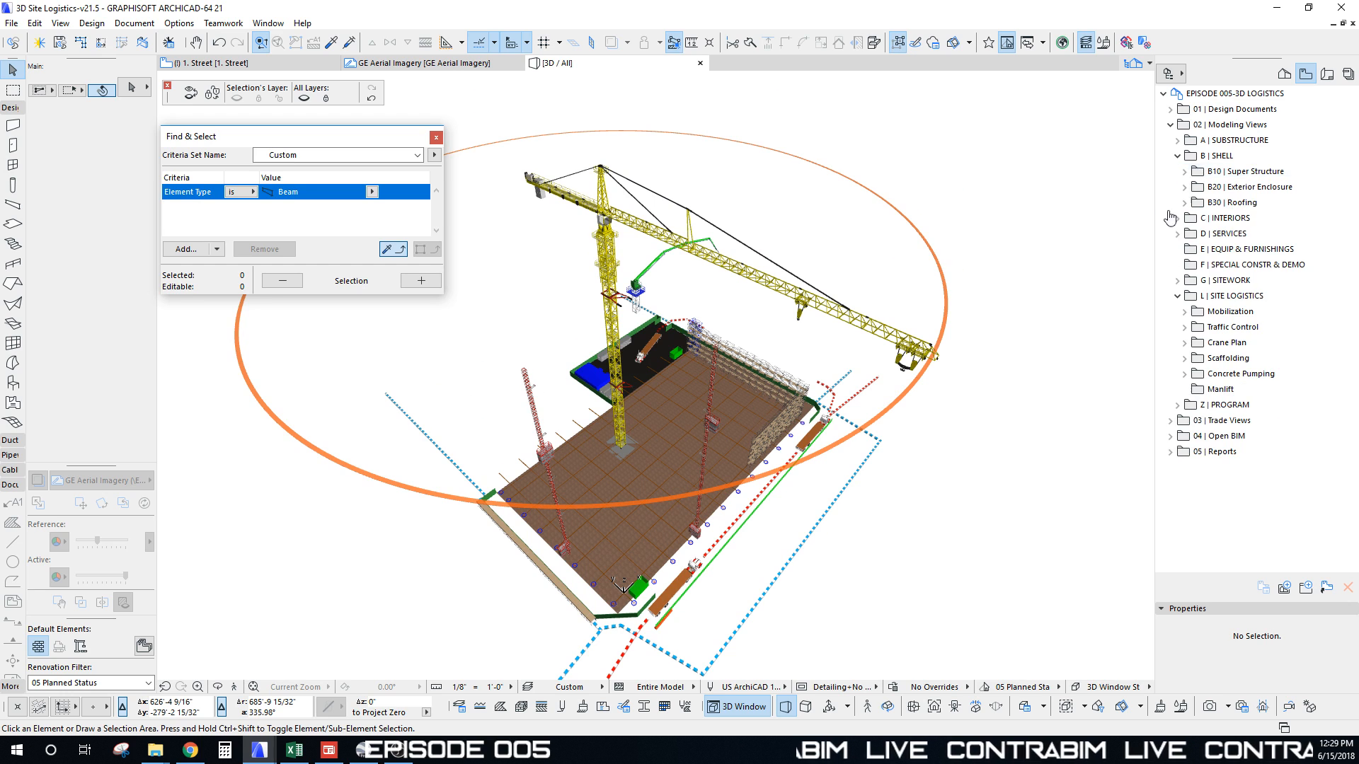
left_click(1178, 156)
left_click(1177, 249)
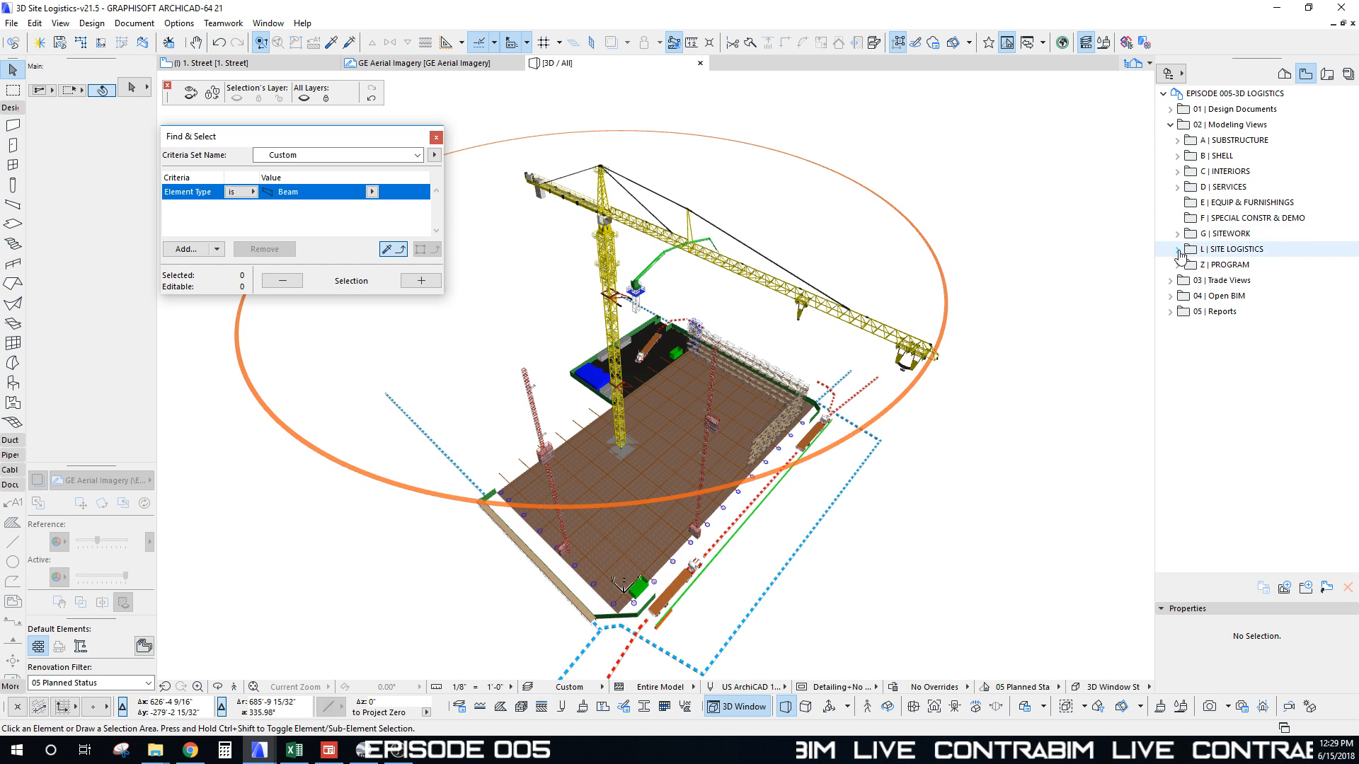
left_click(1170, 125)
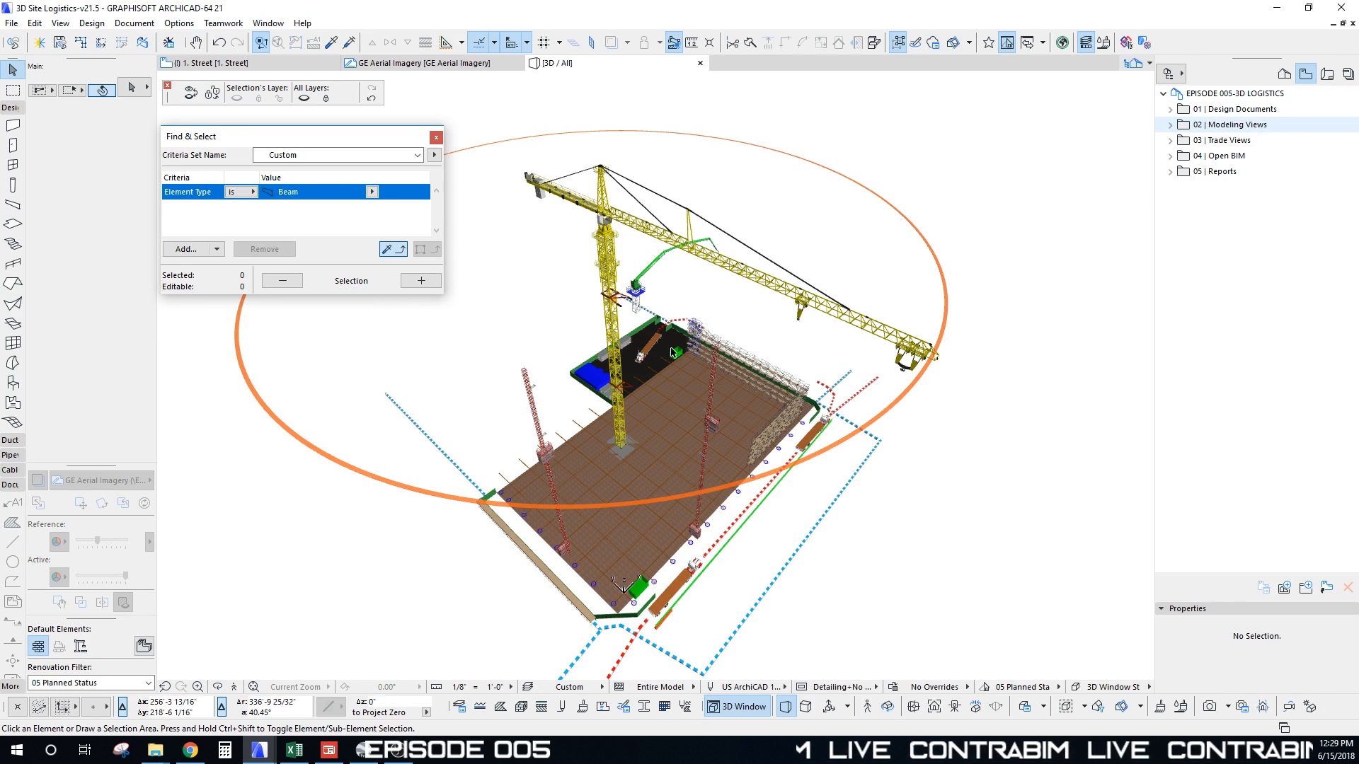
middle_click_drag(715, 386, 651, 409, "shift")
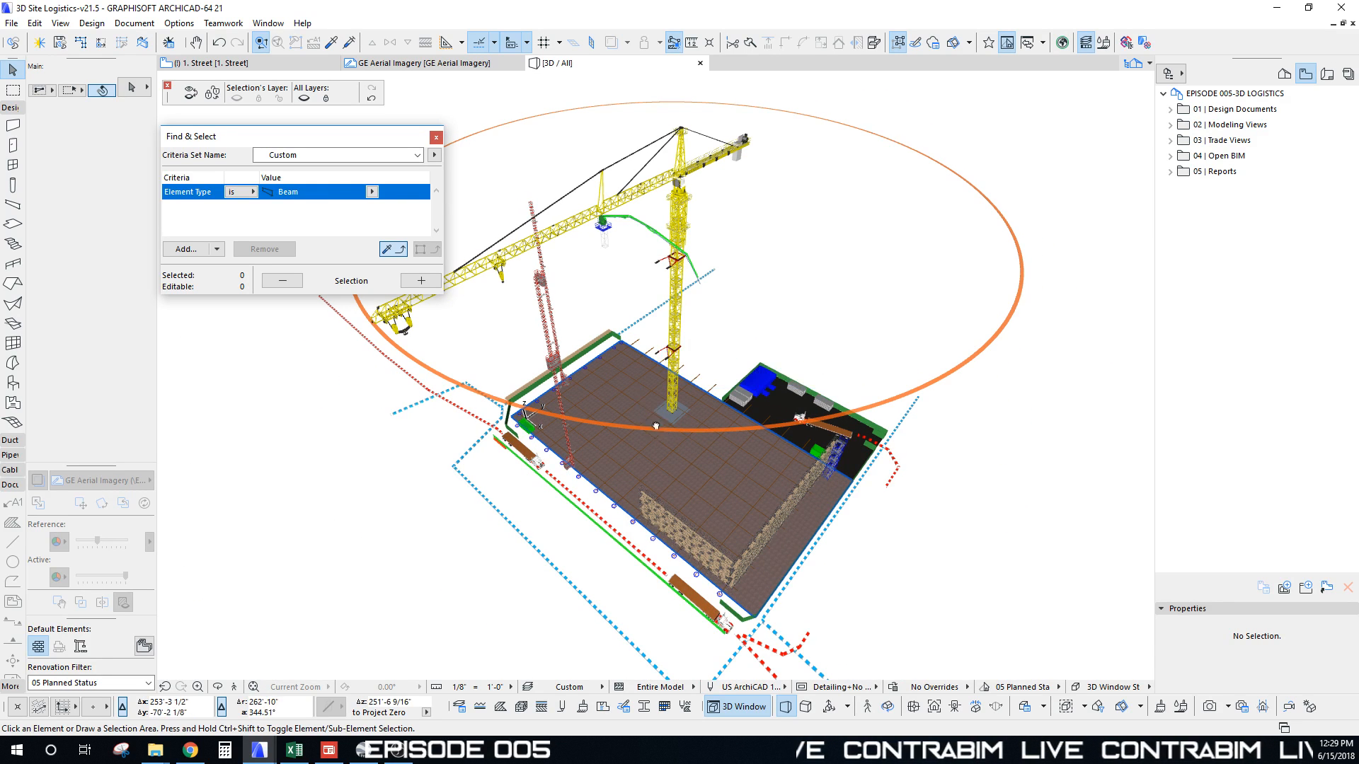
middle_click_drag(651, 409, 698, 303, "shift")
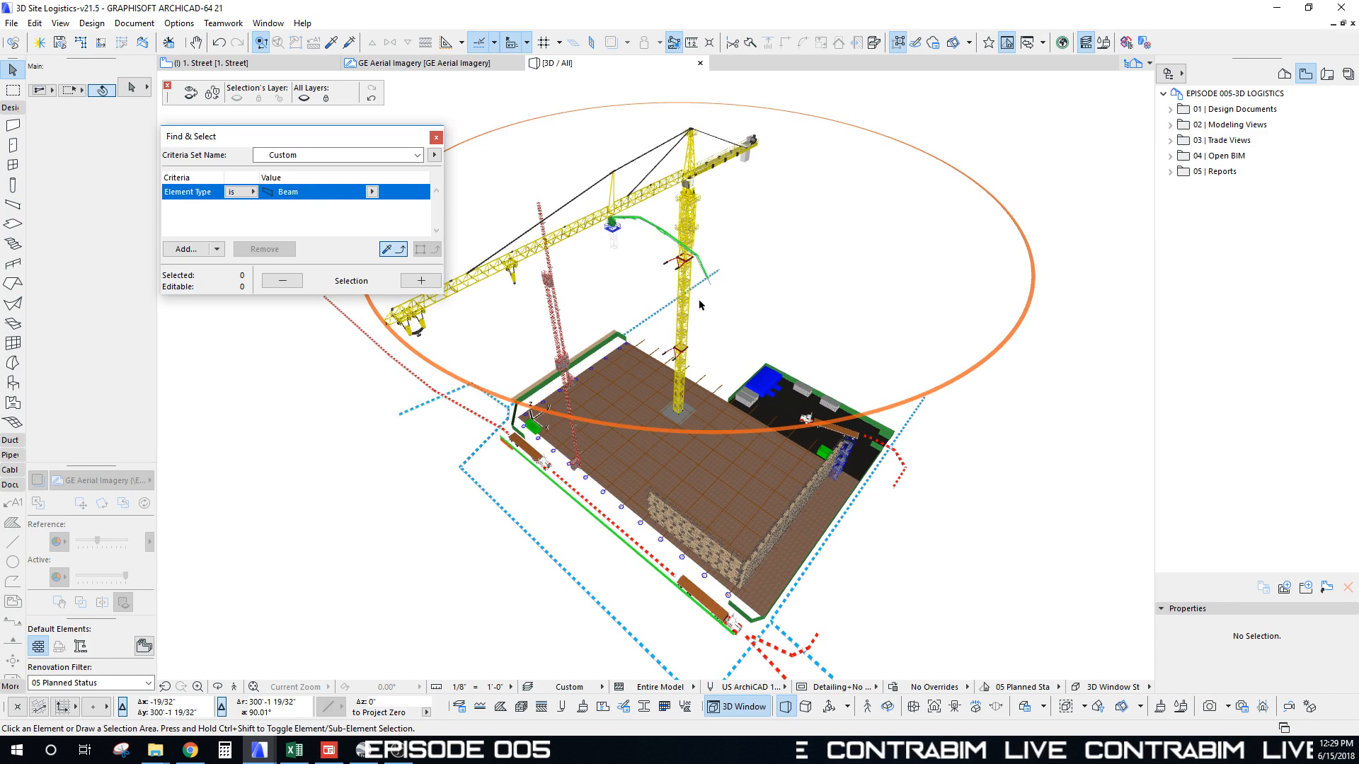
key("alt+Tab")
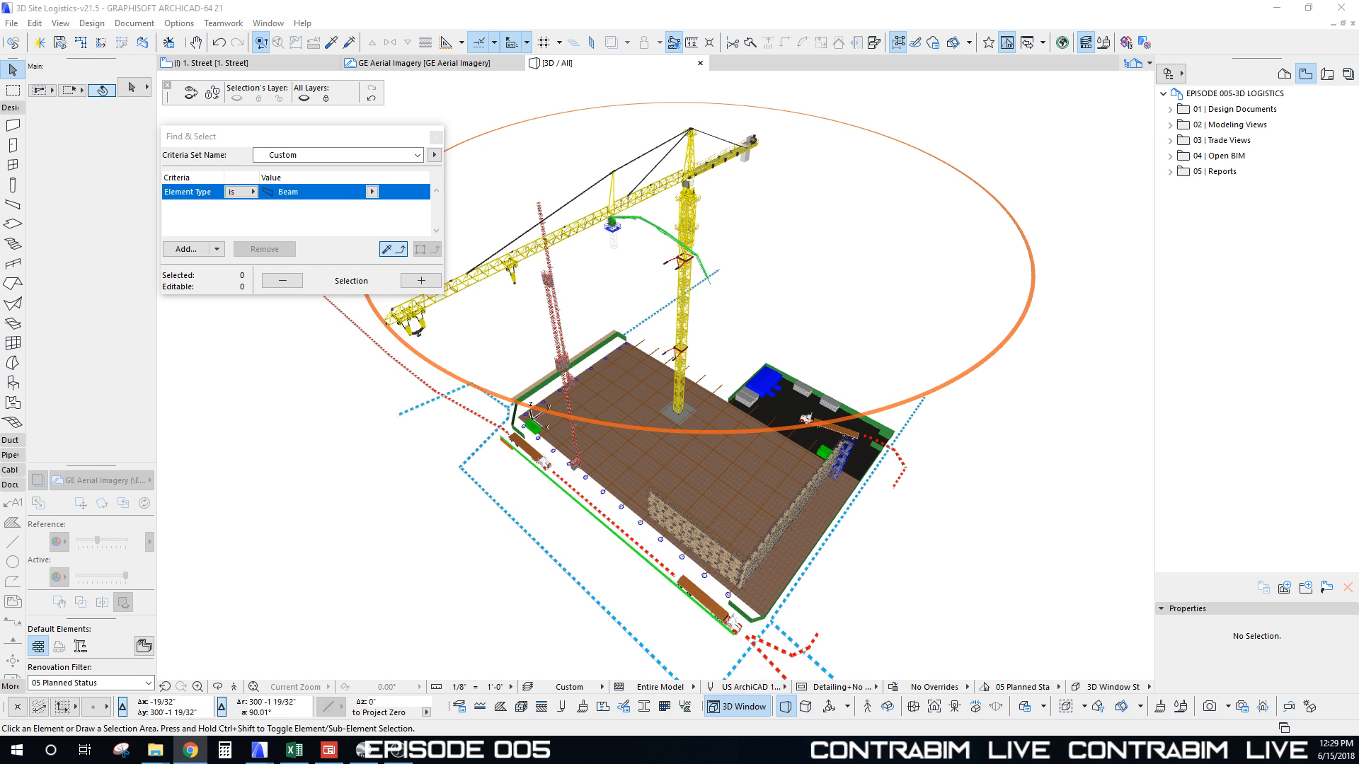